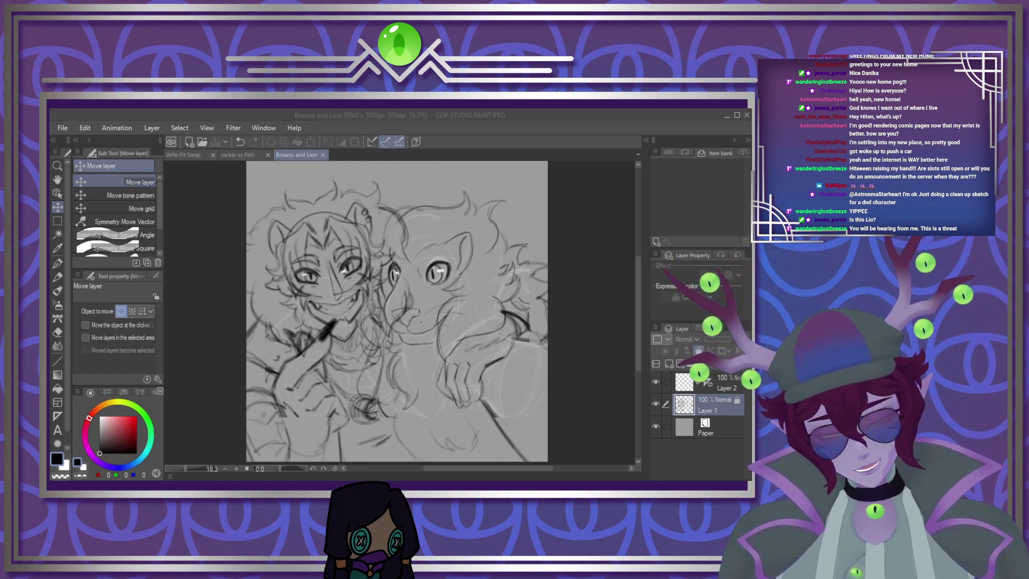
click(326, 454)
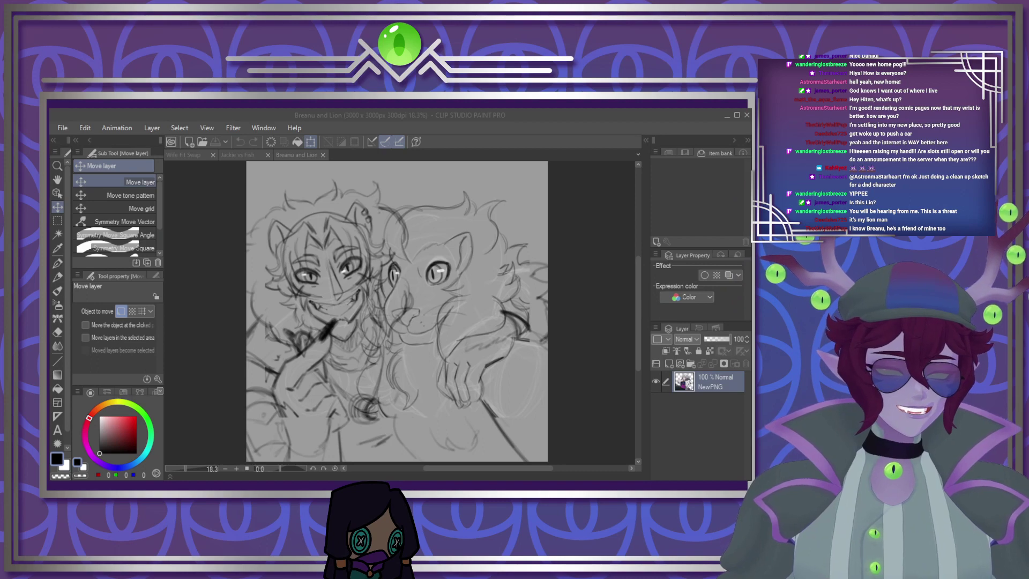
click(360, 291)
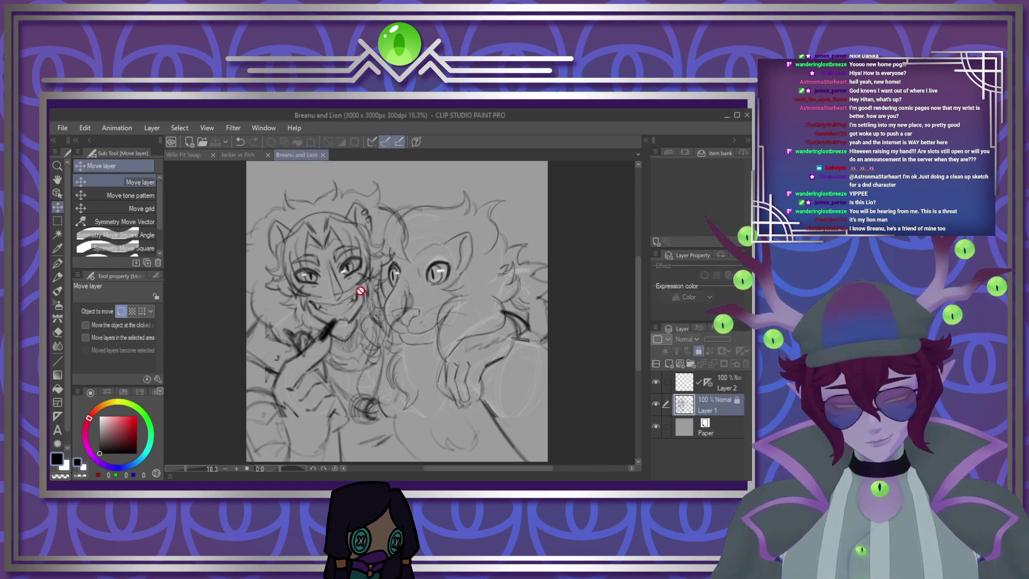
scroll(341, 296, up, 2)
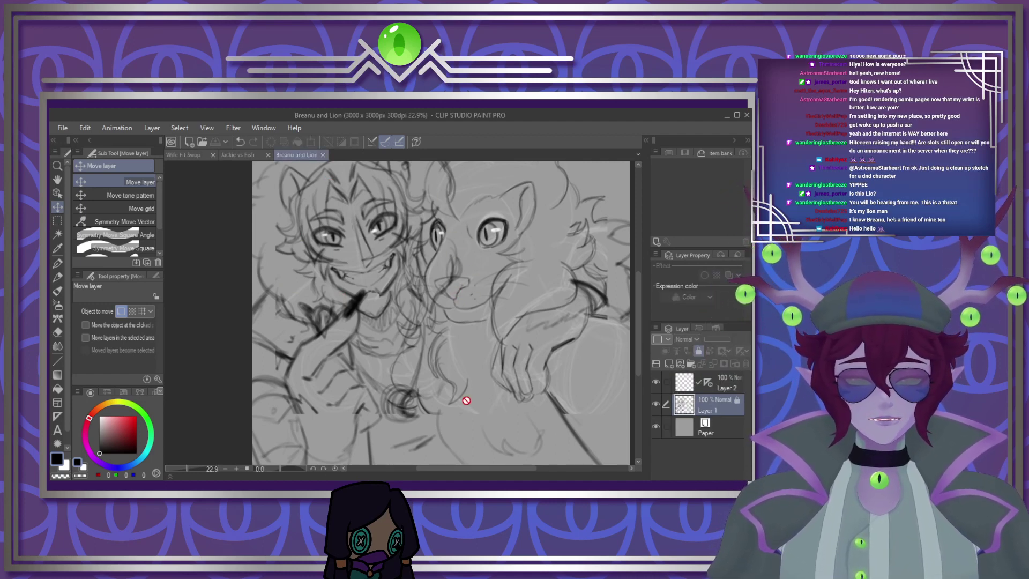
scroll(466, 401, down, 3)
scroll(455, 359, up, 1)
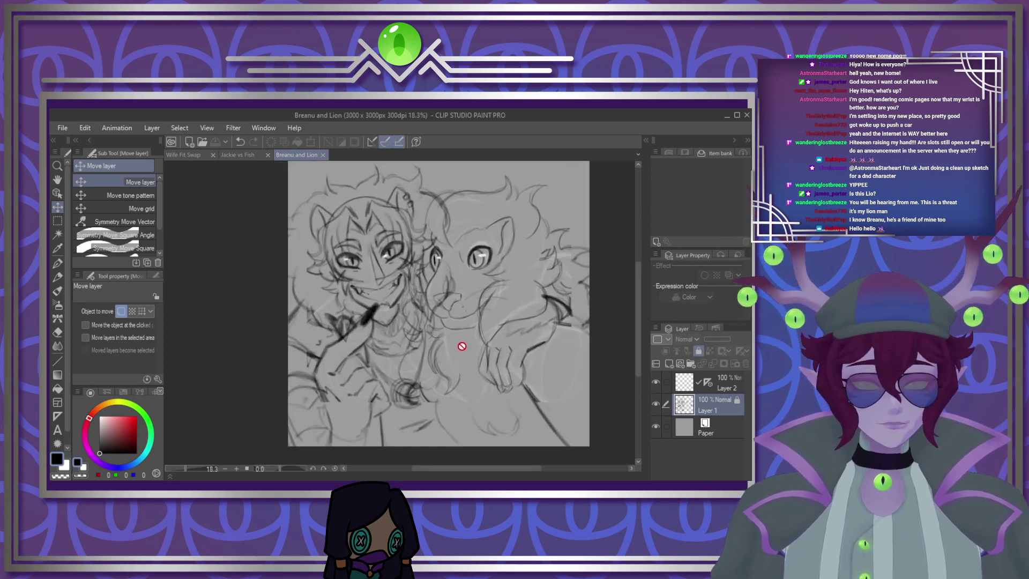
scroll(462, 346, down, 2)
scroll(462, 346, up, 2)
scroll(458, 354, down, 2)
scroll(457, 358, up, 2)
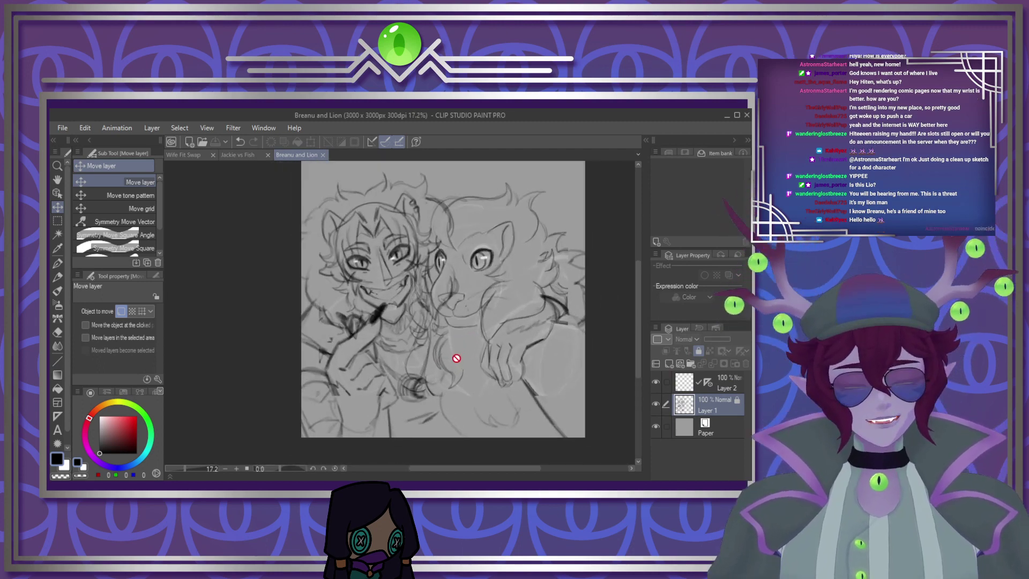
scroll(456, 358, down, 1)
scroll(461, 355, up, 2)
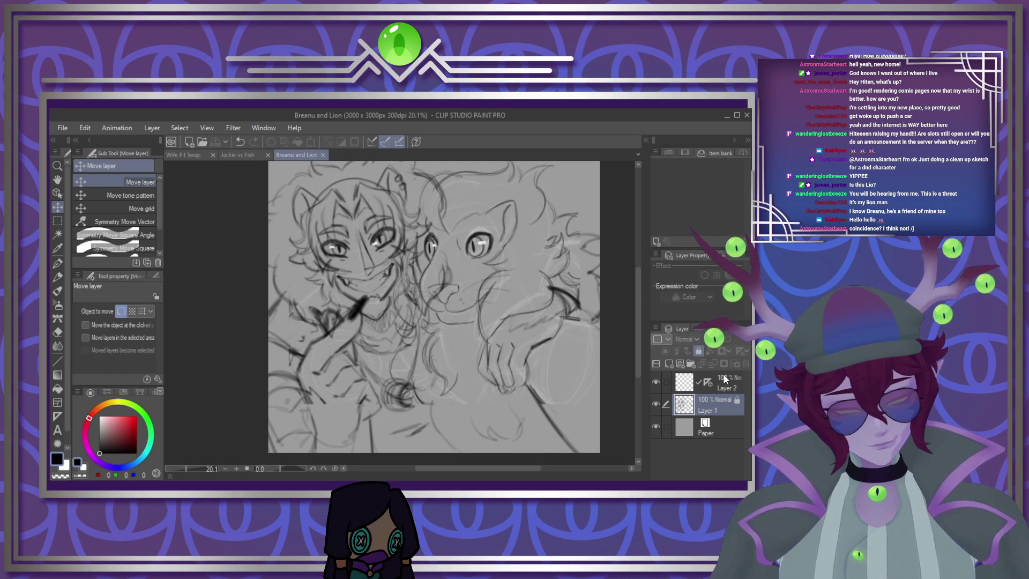
click(697, 352)
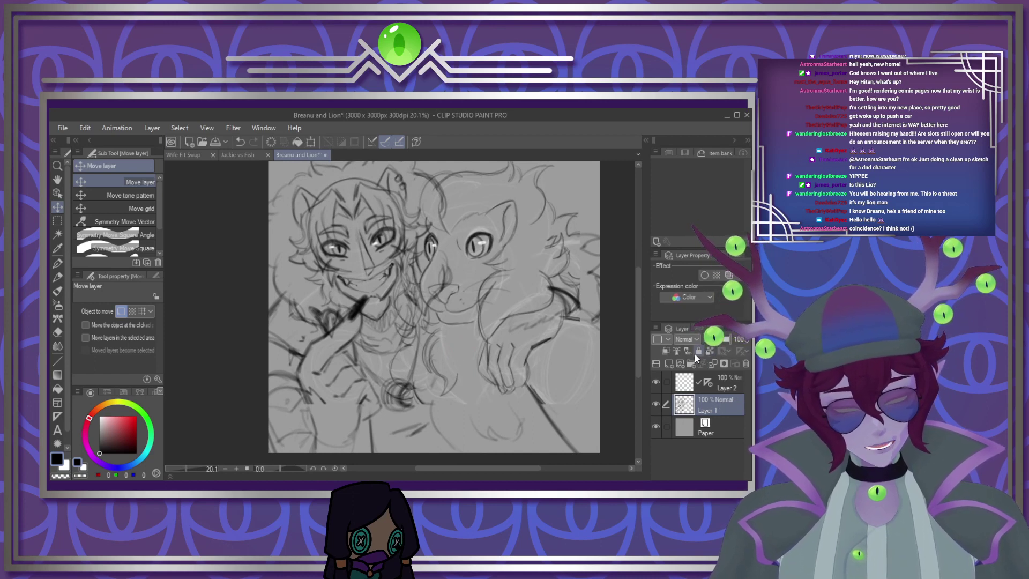
click(698, 352)
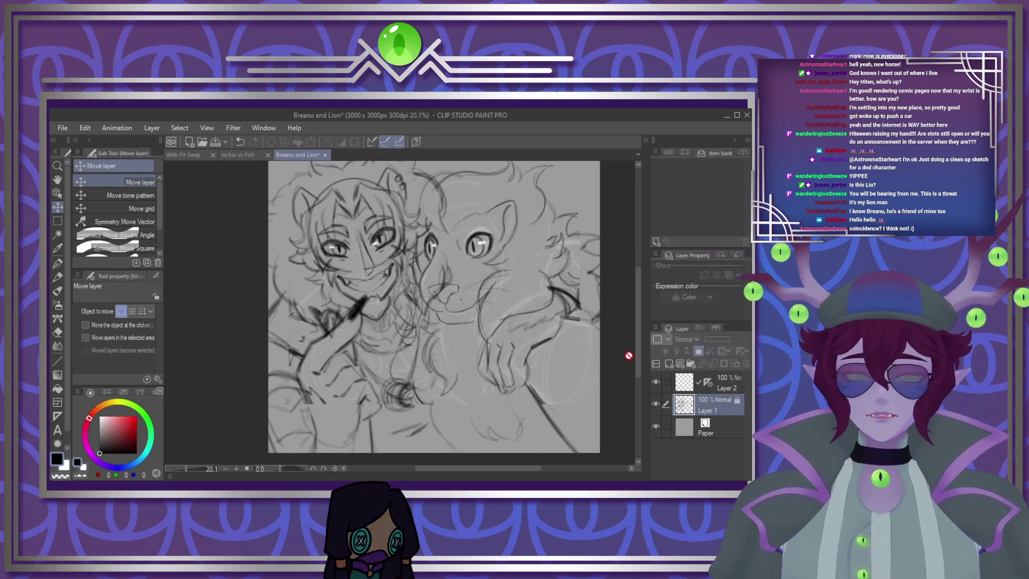
drag(639, 350, 638, 336)
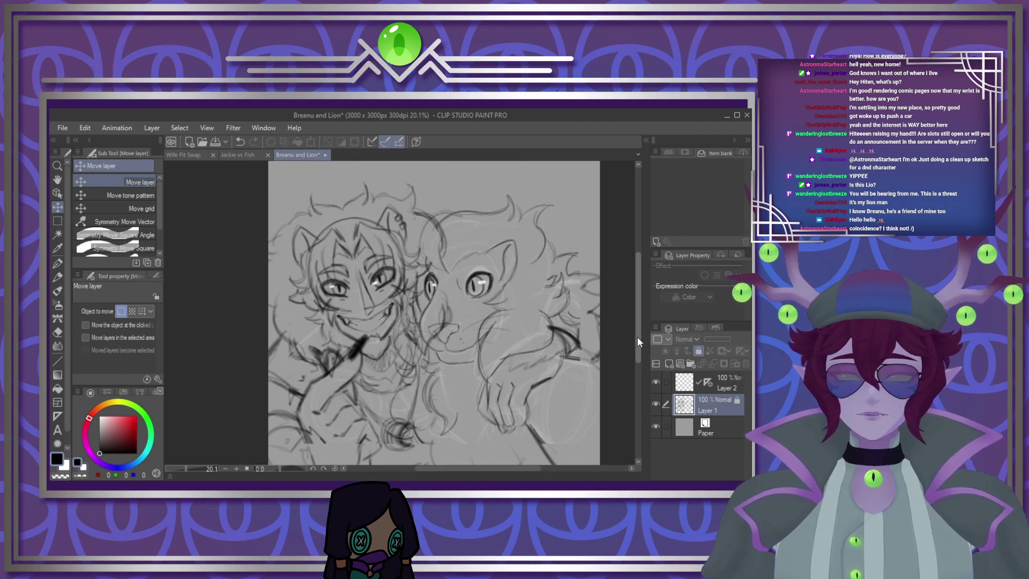
Look at the Jackie vs Fish and Wife Fit Swap drawings, and return to Breanu and Lion
click(241, 159)
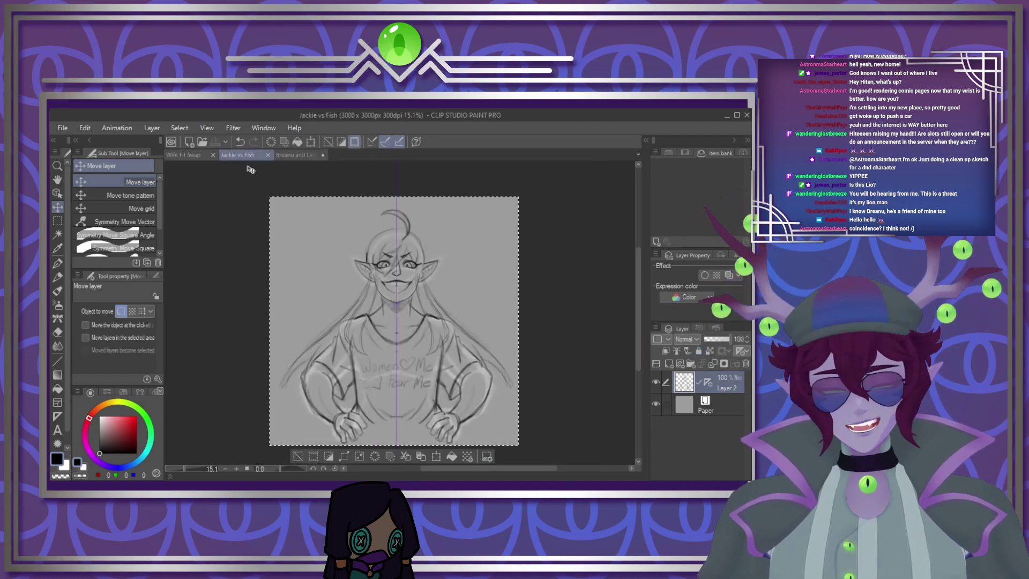
click(185, 156)
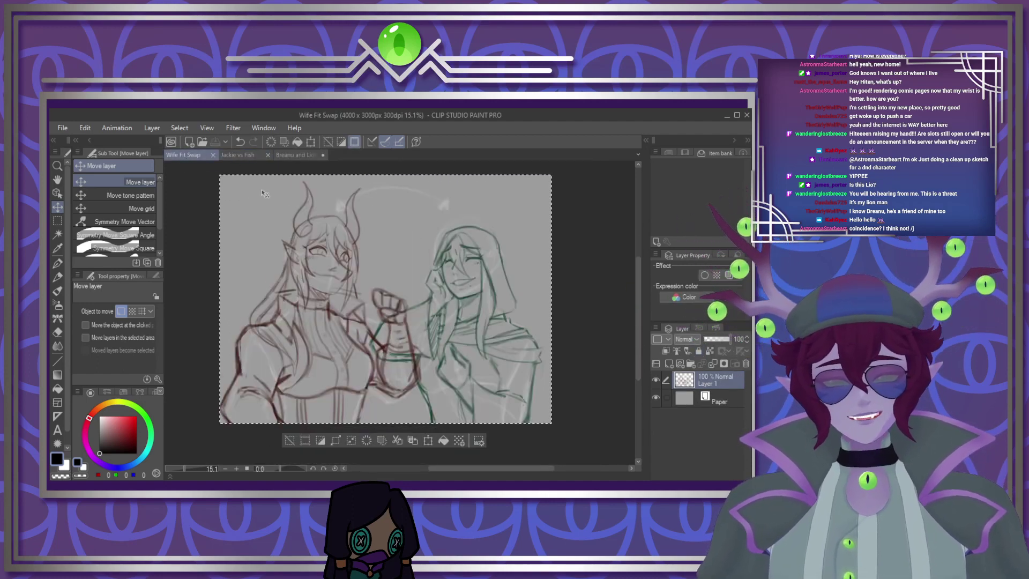
click(320, 155)
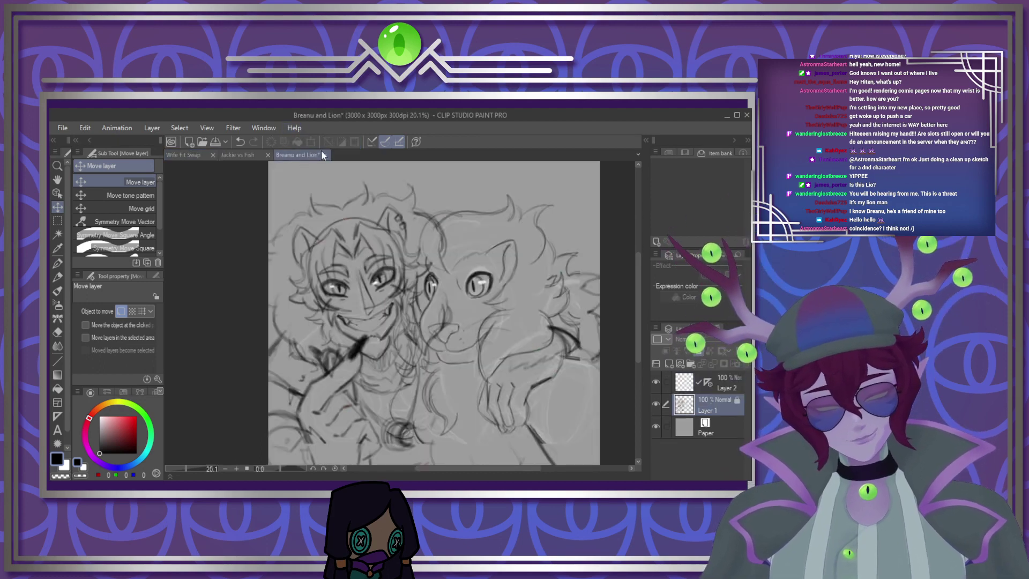
scroll(375, 309, down, 3)
scroll(377, 308, up, 3)
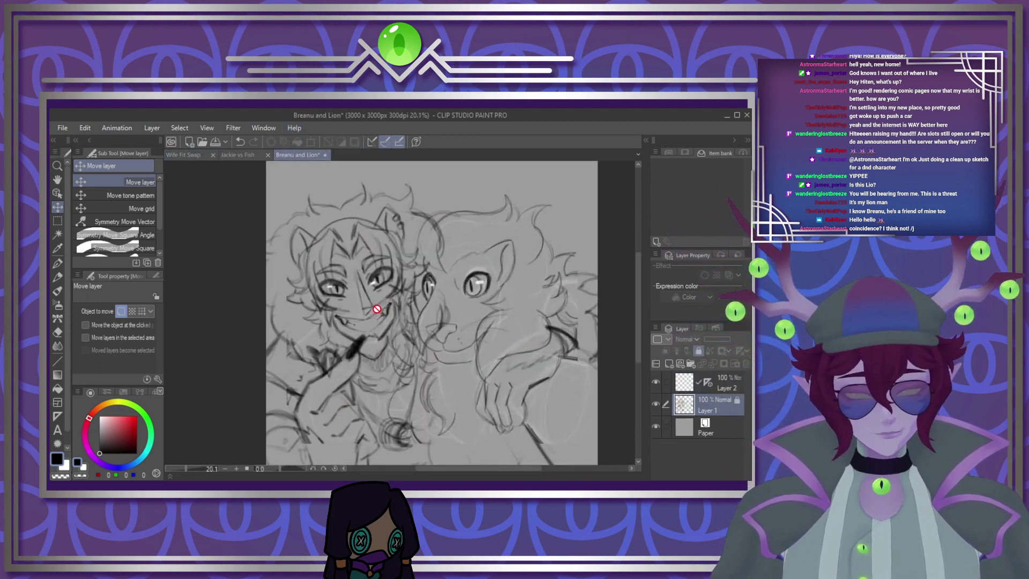
Lower the opacity of the Layer 1 sketch to 33 percent and lock the layer
click(722, 338)
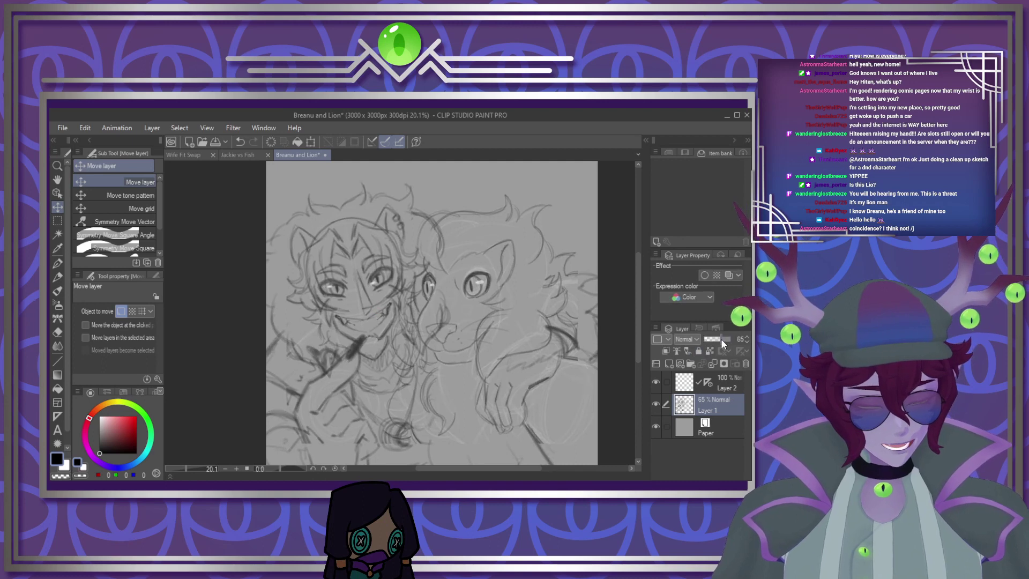
drag(722, 339, 714, 341)
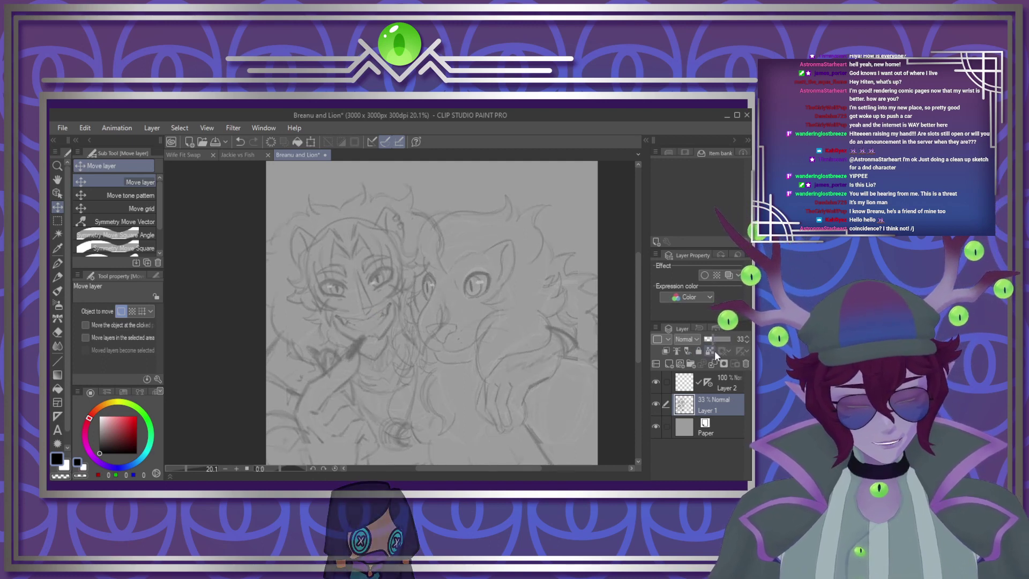
click(711, 350)
On Layer 2, ink the upper lid, outer corner and lower lid of the grinning character's eye with the size 15 G-pen
click(731, 379)
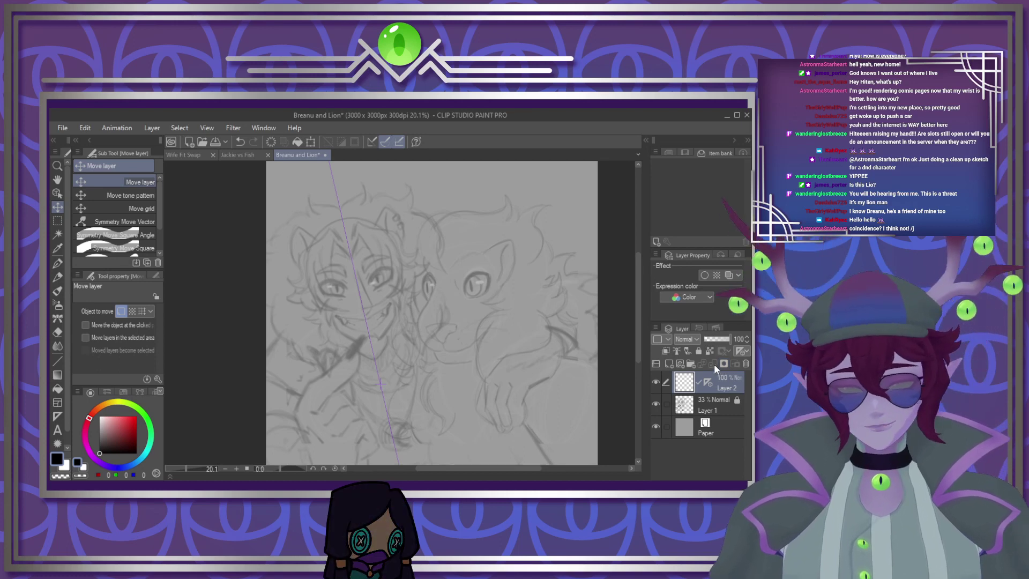
scroll(543, 284, down, 3)
scroll(437, 294, up, 2)
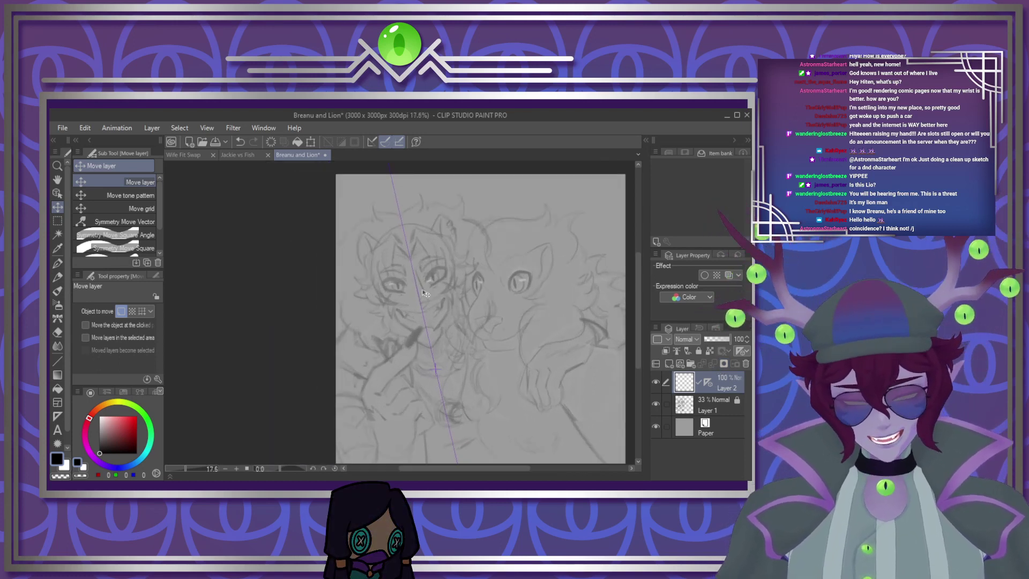
scroll(426, 293, up, 5)
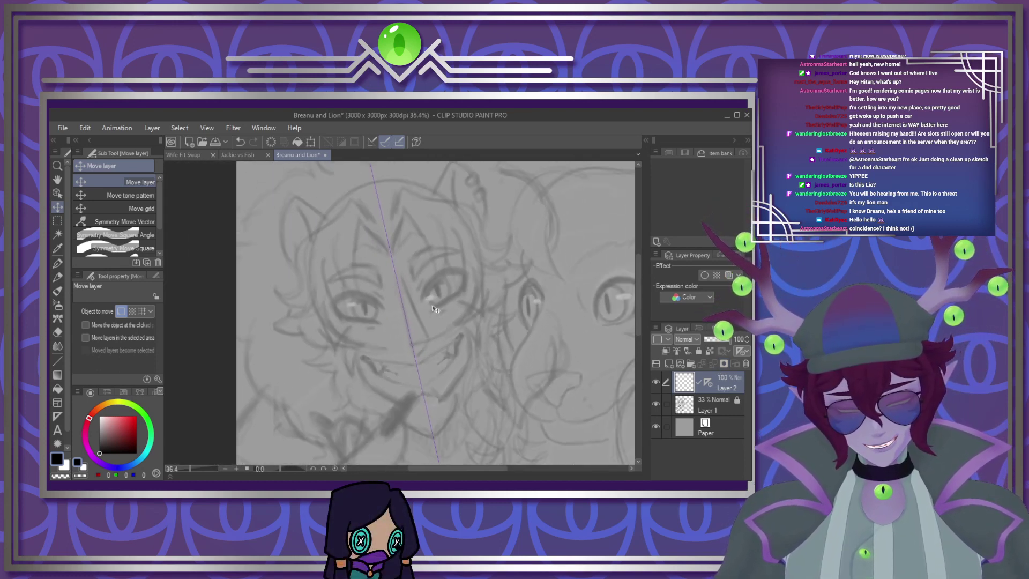
scroll(435, 310, up, 5)
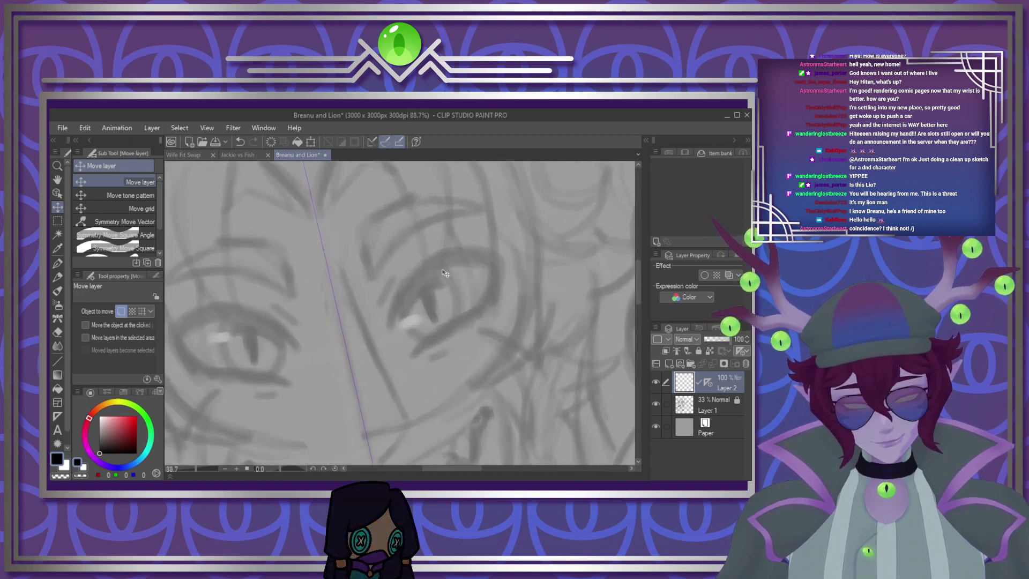
scroll(445, 275, up, 2)
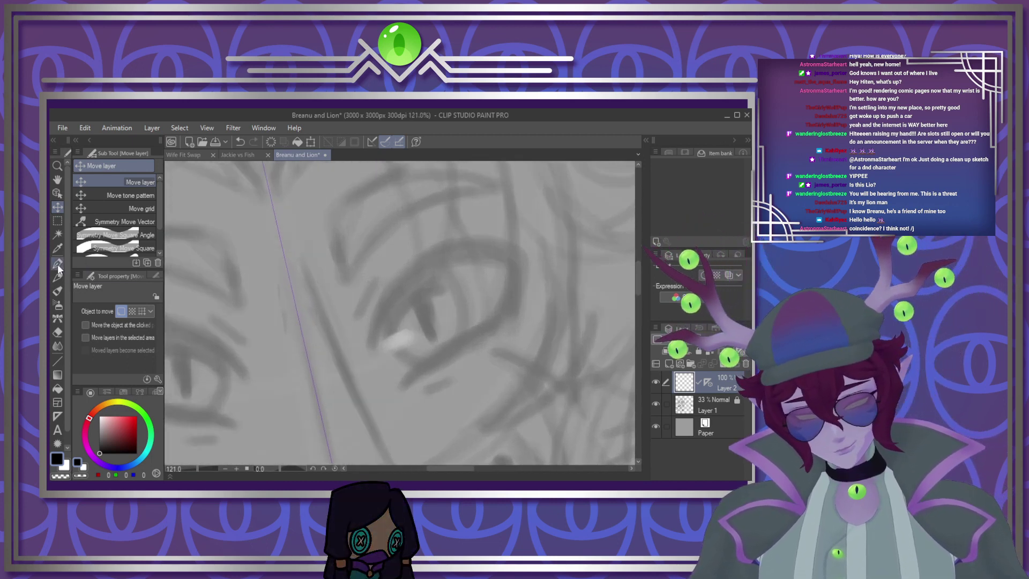
click(57, 265)
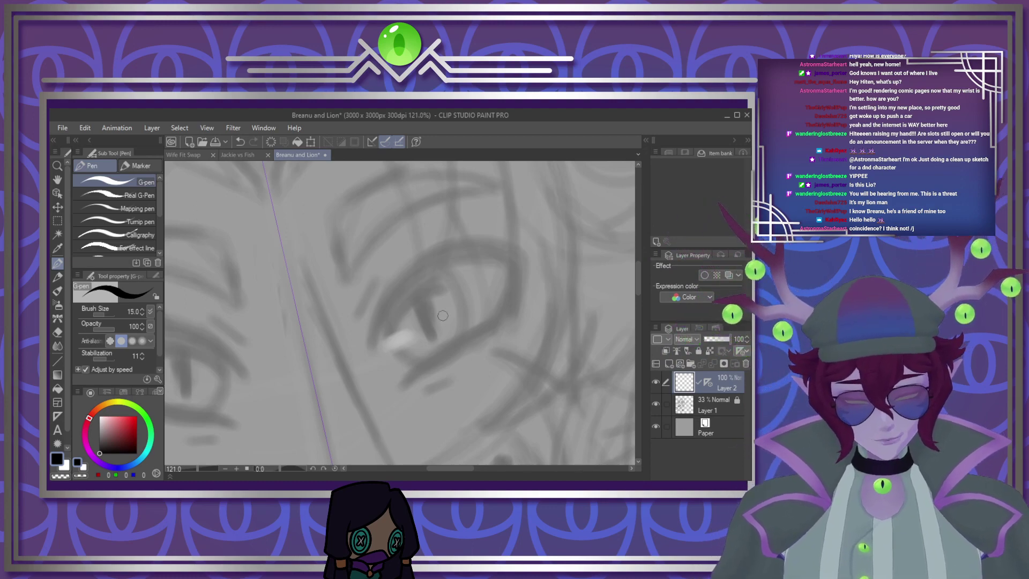
scroll(443, 315, down, 5)
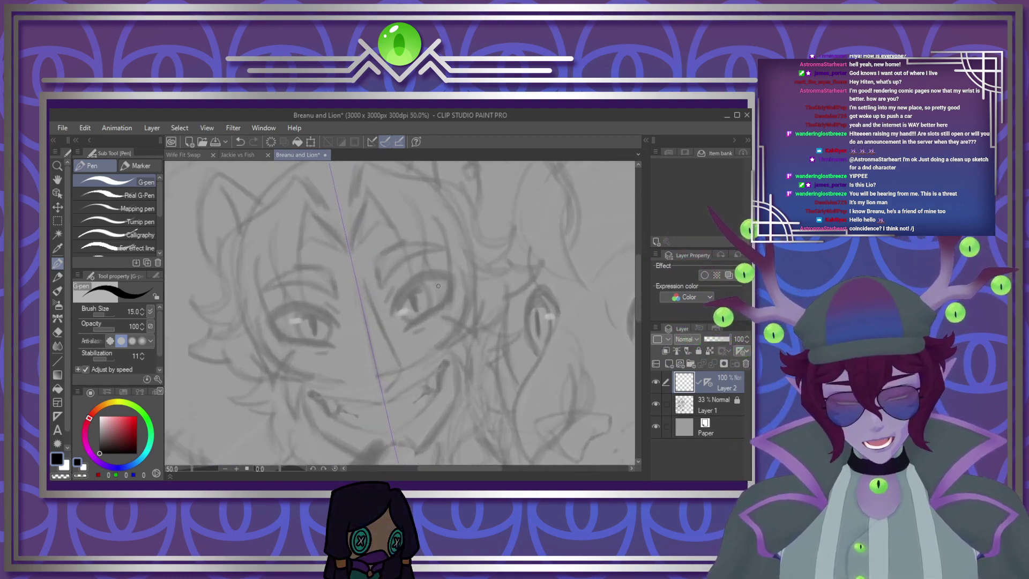
scroll(438, 286, up, 6)
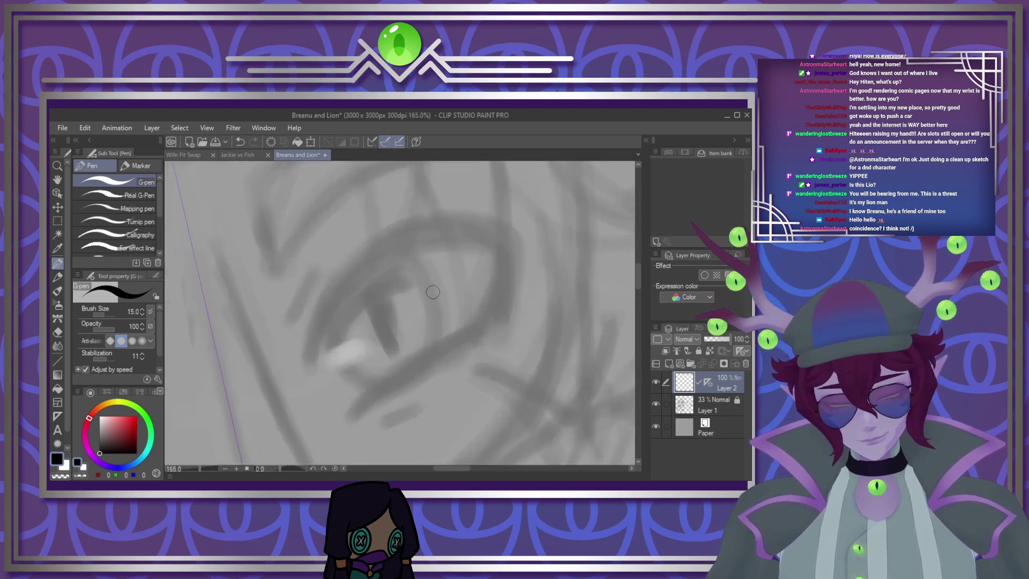
mouse_move(305, 374)
mouse_down()
mouse_move(317, 298)
mouse_move(486, 225)
mouse_up()
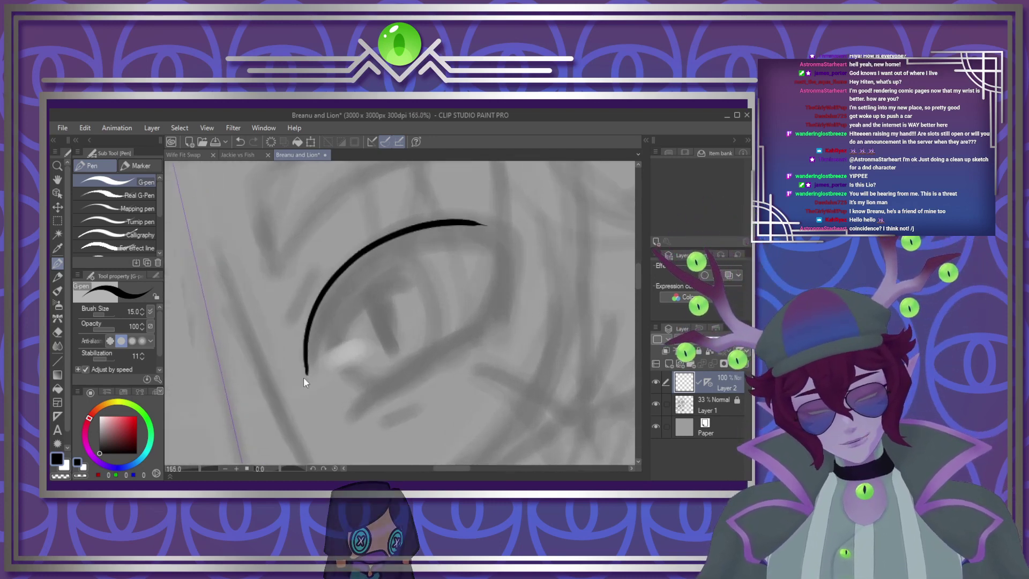
key(ctrl+z)
mouse_move(305, 396)
mouse_down()
mouse_move(412, 221)
mouse_move(509, 223)
mouse_move(509, 262)
mouse_move(469, 324)
mouse_move(354, 413)
mouse_up()
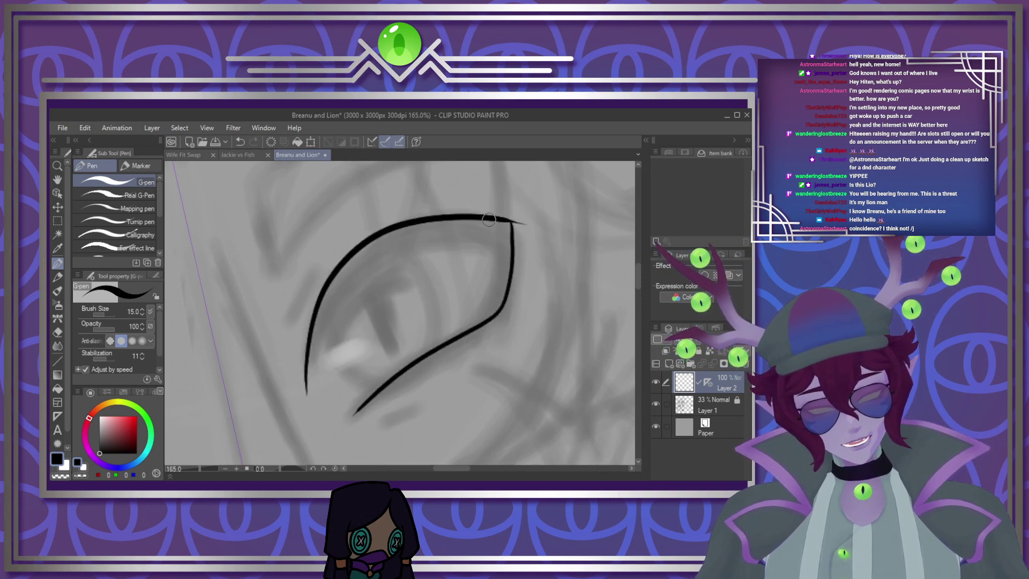
Ink a second contour inside the eye outline along the outer corner and under the upper lid
mouse_move(488, 219)
mouse_down()
mouse_move(493, 286)
mouse_move(460, 337)
mouse_up()
key(ctrl+z)
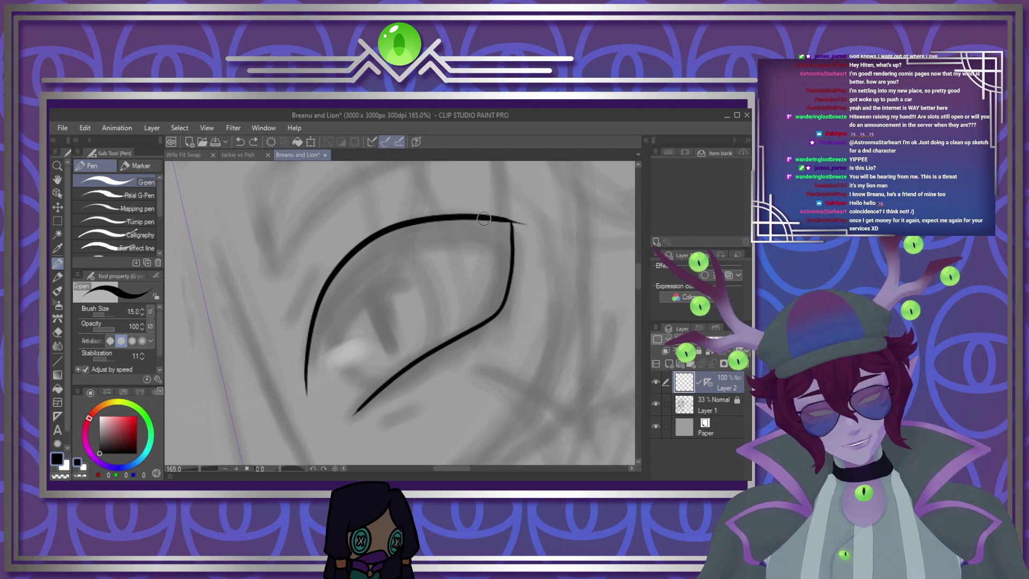
mouse_move(484, 218)
mouse_down()
mouse_move(497, 258)
mouse_move(484, 313)
mouse_move(469, 328)
mouse_up()
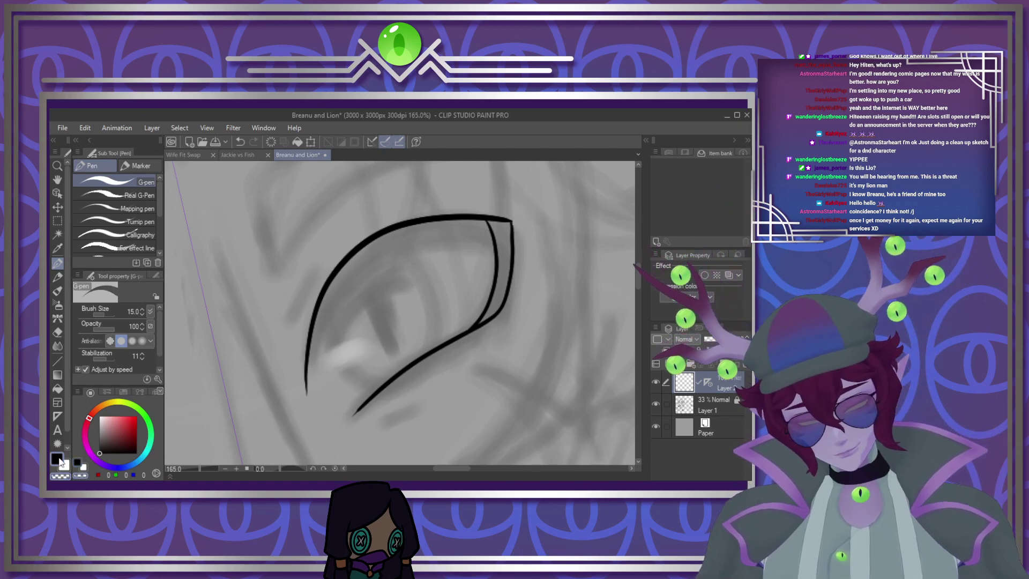
mouse_move(307, 386)
mouse_down()
mouse_move(401, 247)
mouse_move(491, 221)
mouse_up()
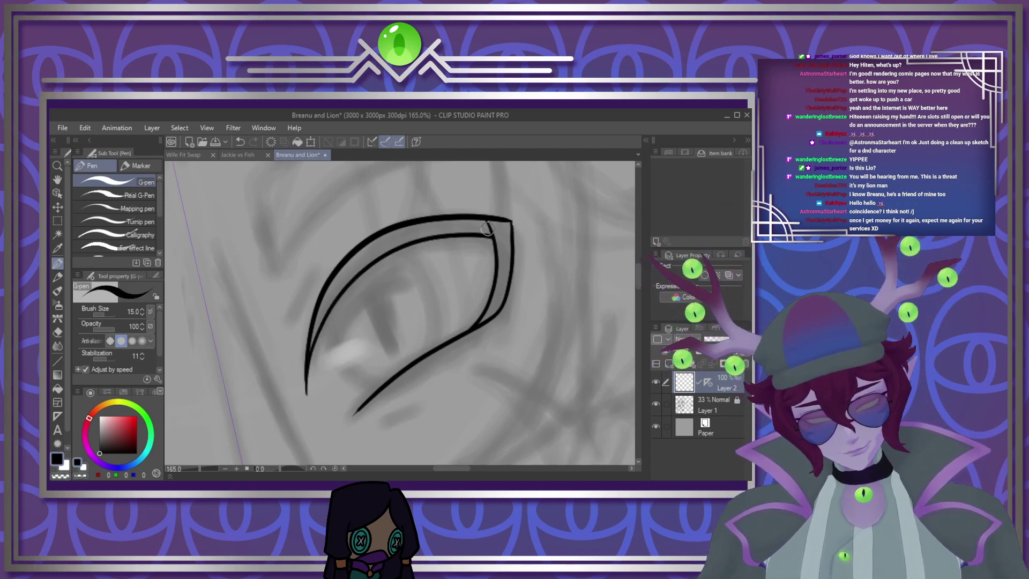
Ink thin crease lines above the upper lid's inner corner and short strokes beneath the lower lid
mouse_move(291, 360)
mouse_down()
mouse_move(278, 324)
mouse_move(361, 230)
mouse_up()
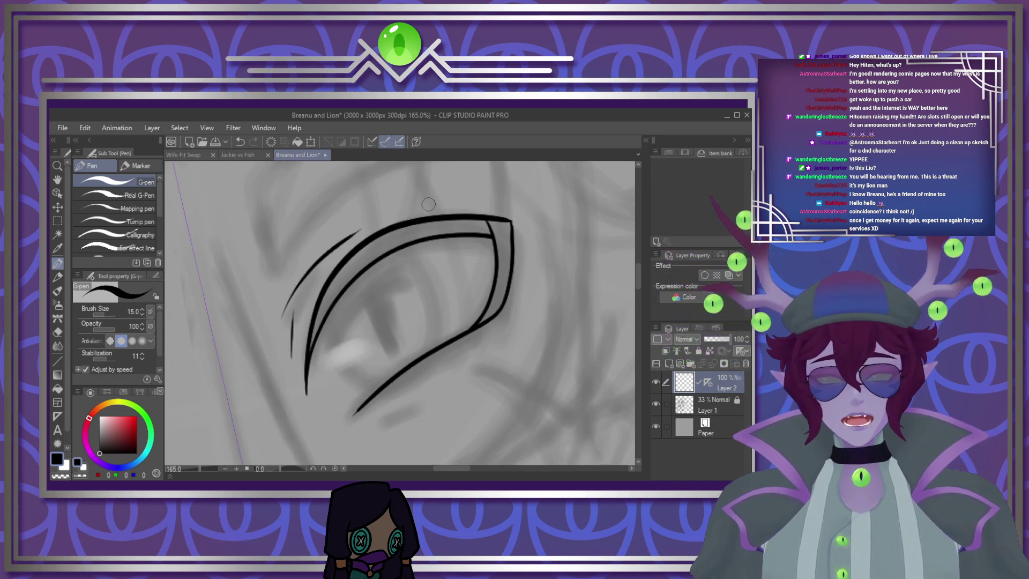
mouse_move(377, 415)
mouse_down()
mouse_move(411, 387)
mouse_move(428, 387)
mouse_up()
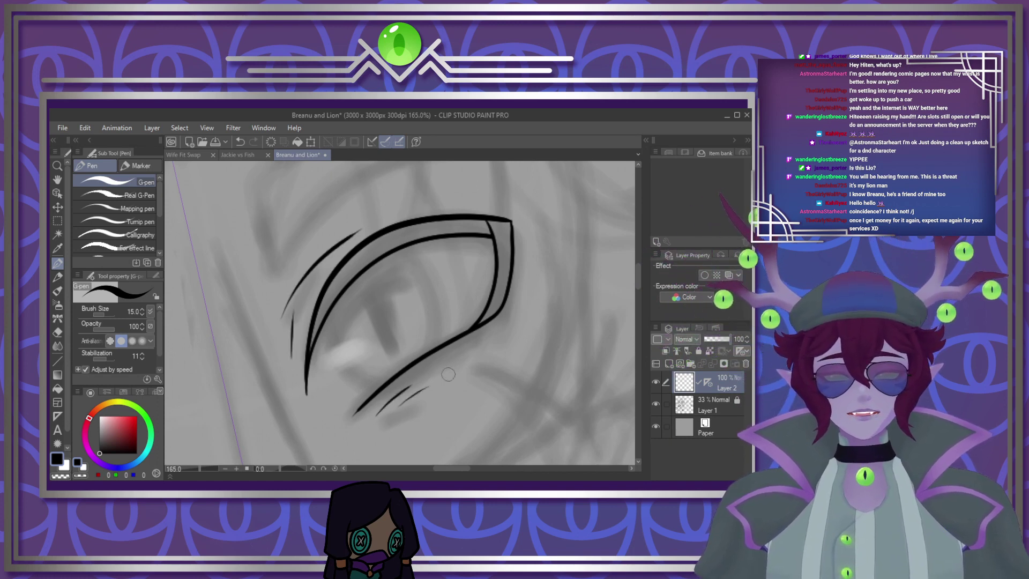
scroll(471, 329, down, 5)
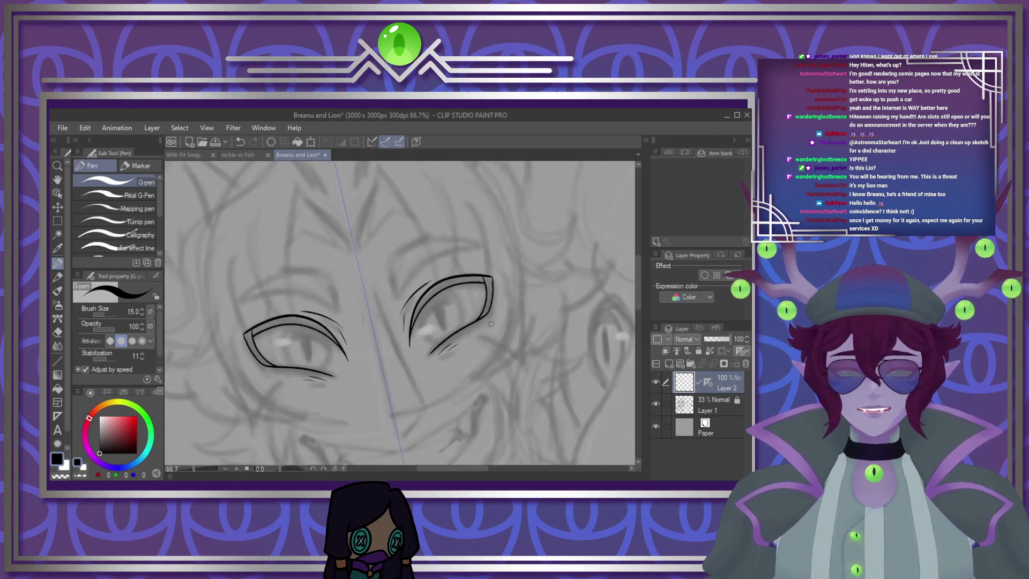
scroll(463, 331, up, 1)
scroll(463, 331, up, 3)
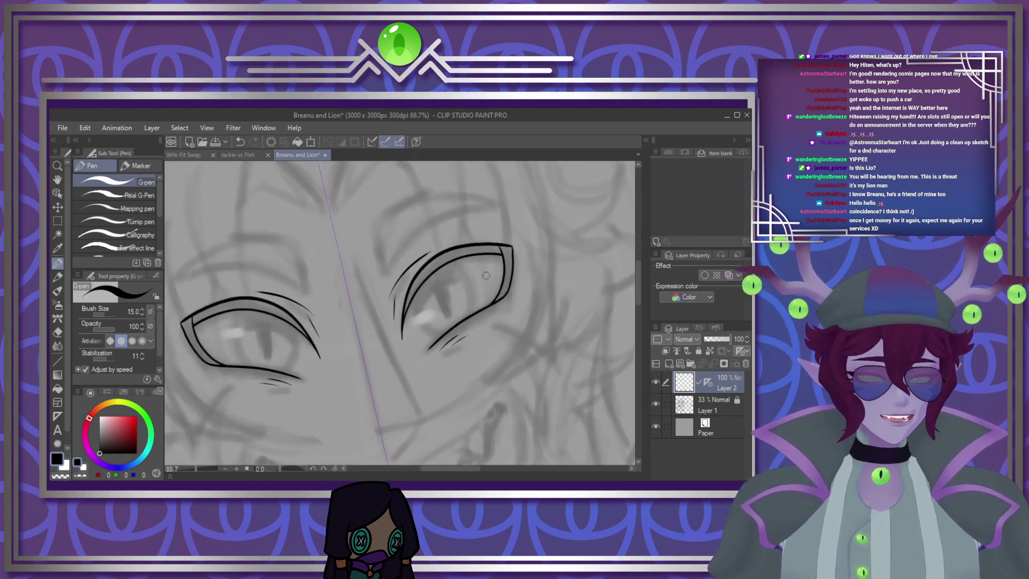
Ink the eyebrow above the eye on Layer 2 as a closed outline with a lower arc and an upper arc tapering outward
scroll(491, 303, up, 2)
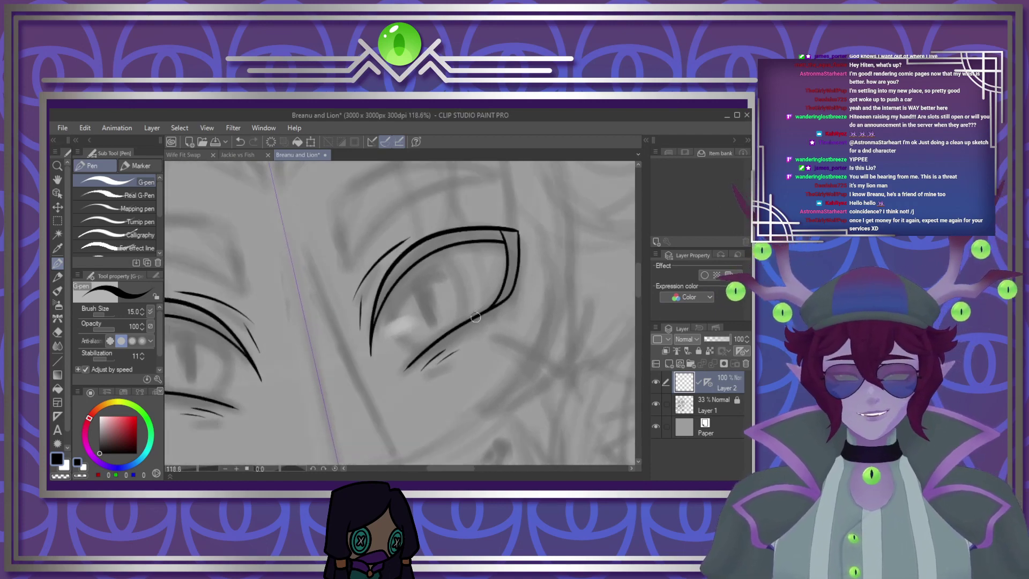
scroll(438, 309, up, 3)
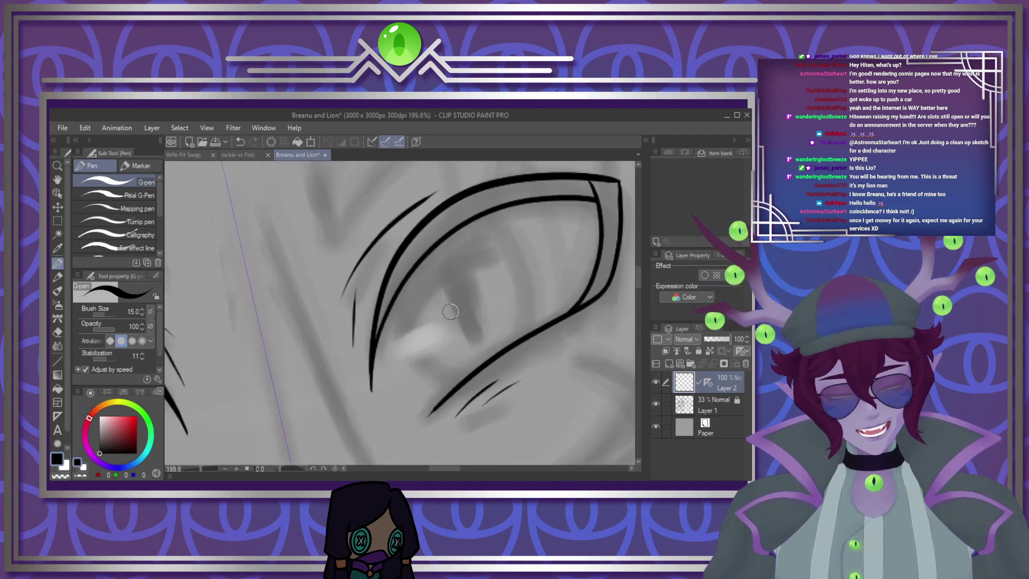
key(w)
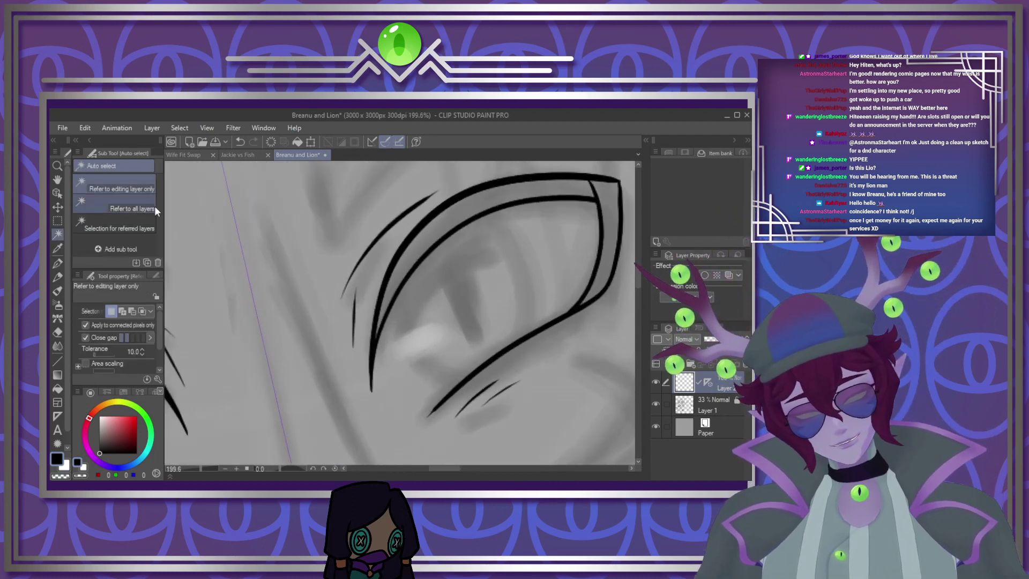
drag(638, 269, 633, 251)
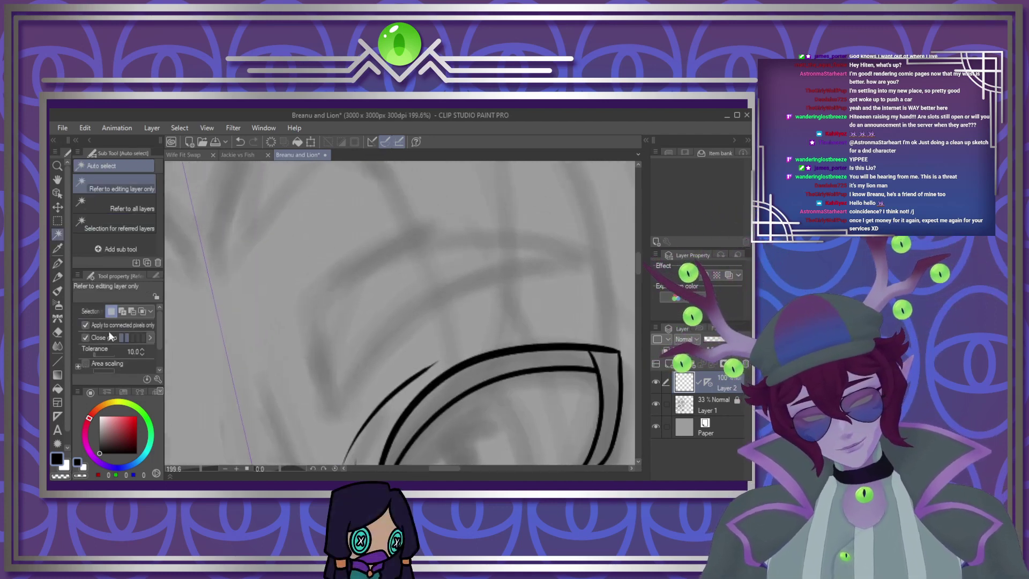
click(57, 263)
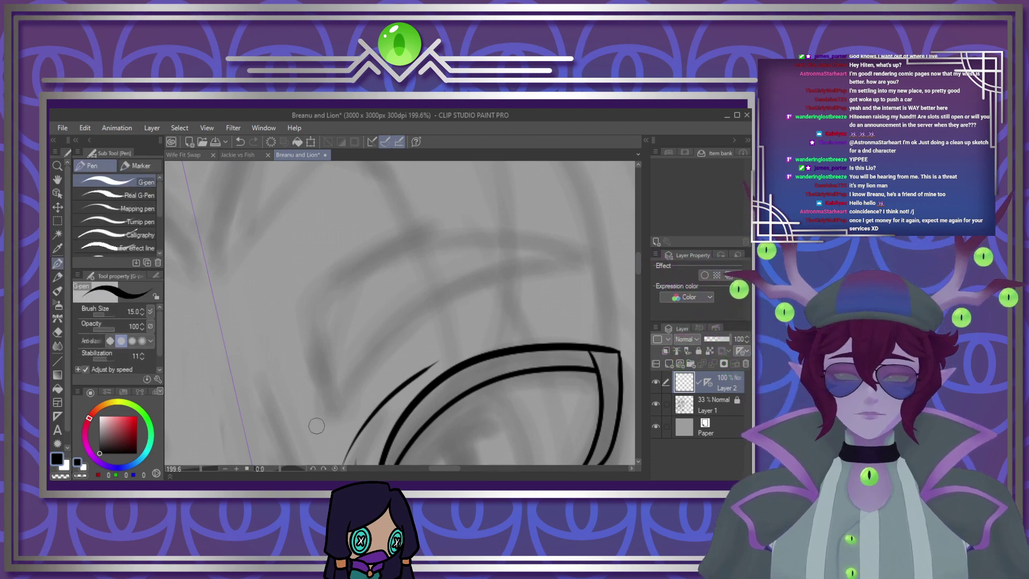
mouse_move(316, 424)
mouse_down()
mouse_move(330, 394)
mouse_move(584, 244)
mouse_up()
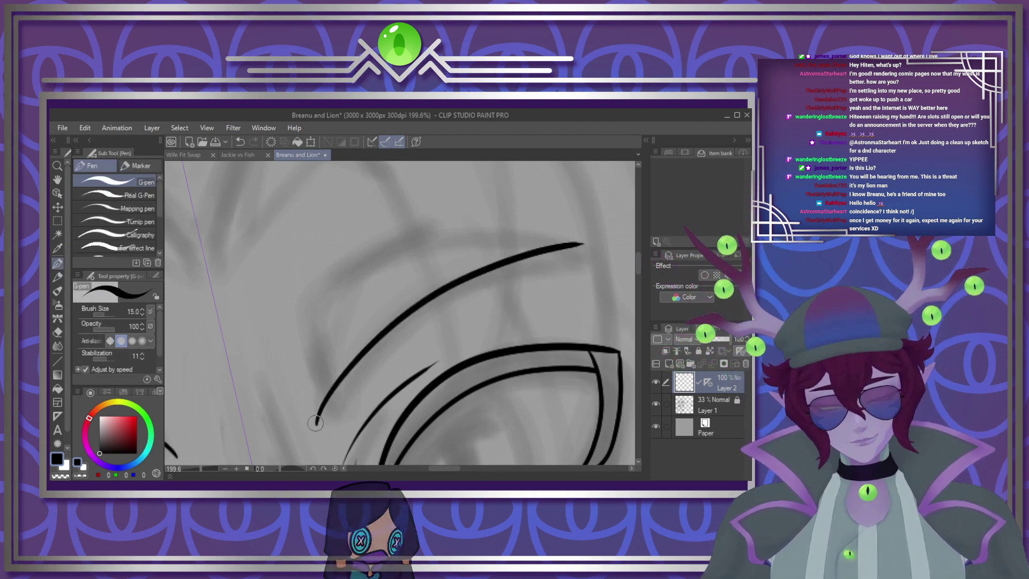
mouse_move(315, 425)
mouse_down()
mouse_move(316, 319)
mouse_move(588, 236)
mouse_up()
key(ctrl+z)
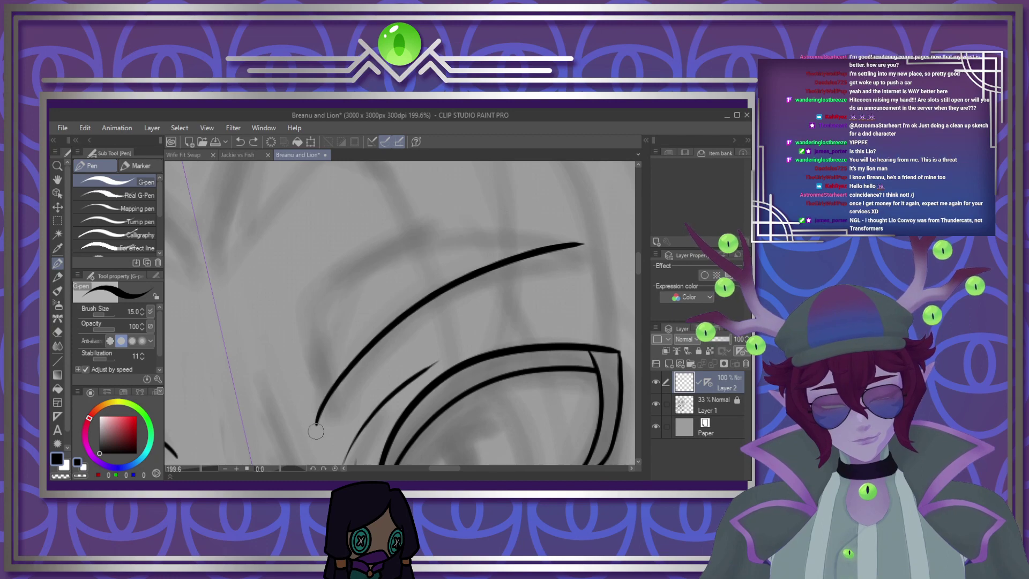
mouse_move(316, 426)
mouse_down()
mouse_move(306, 324)
mouse_move(527, 238)
mouse_move(616, 242)
mouse_up()
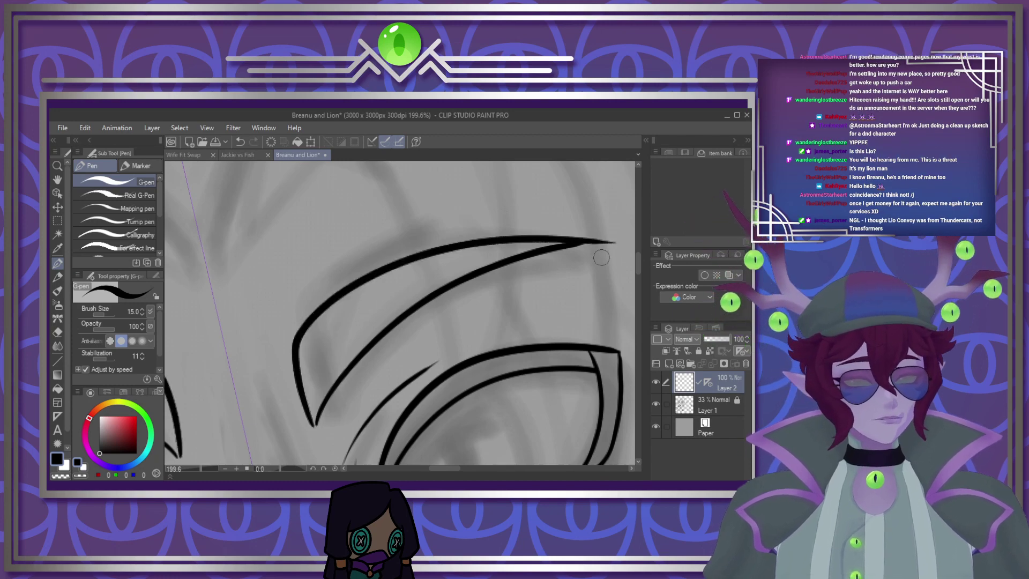
scroll(604, 258, down, 4)
scroll(559, 253, down, 5)
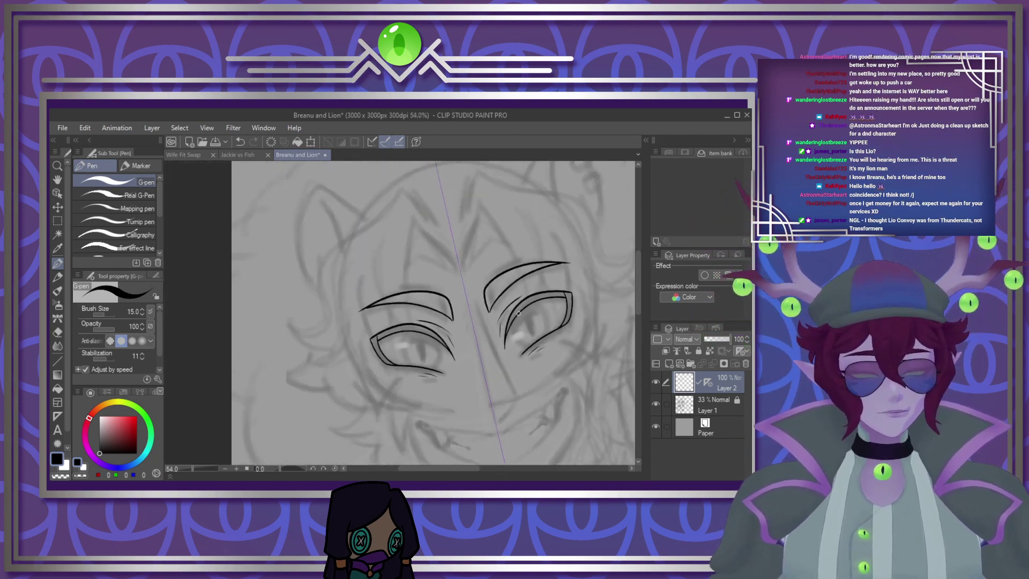
Auto-select the area outside the line art, invert the selection, fill the eyebrows and lid contours with black, and deselect
scroll(563, 281, up, 4)
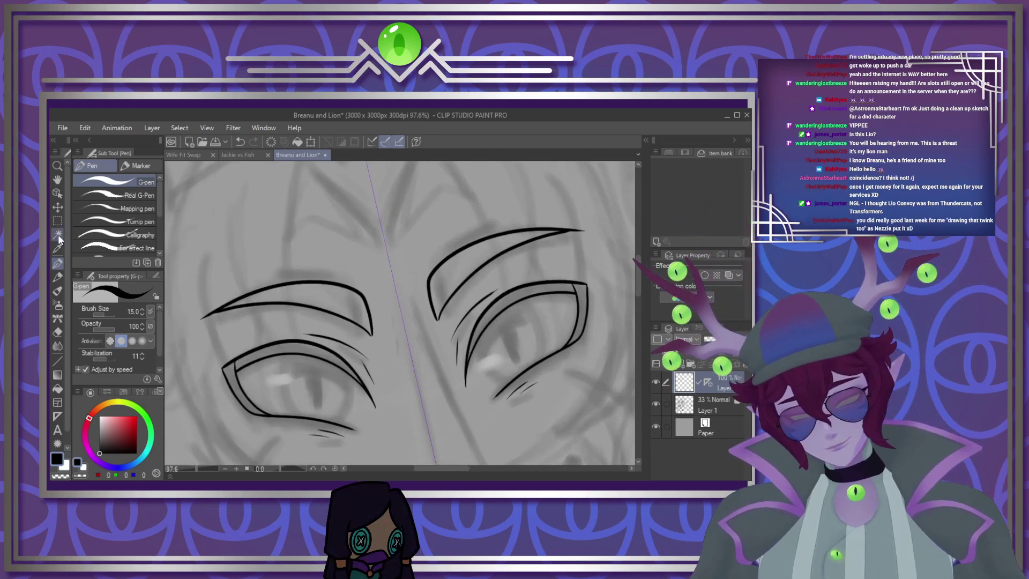
key(w)
click(450, 420)
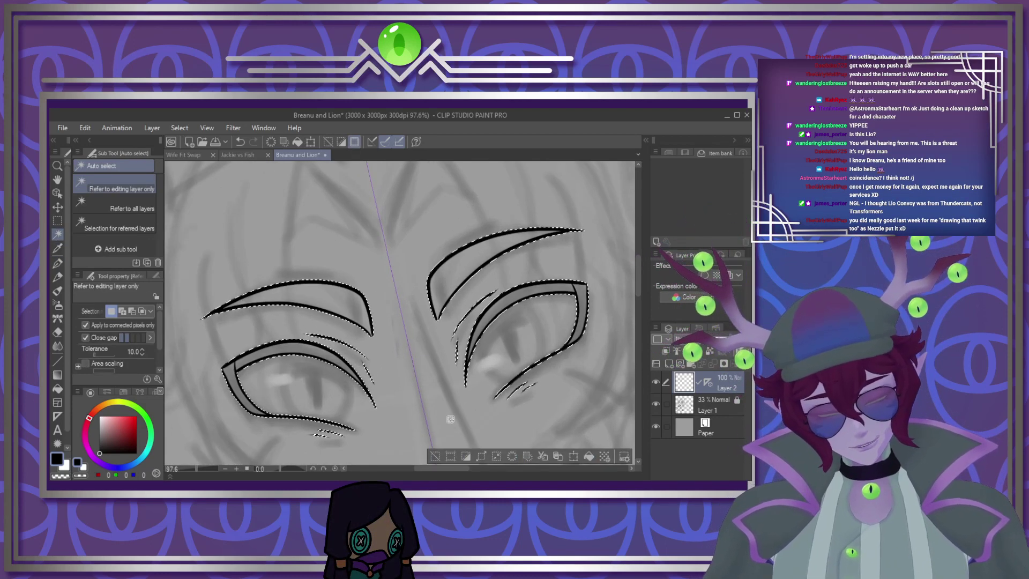
click(468, 457)
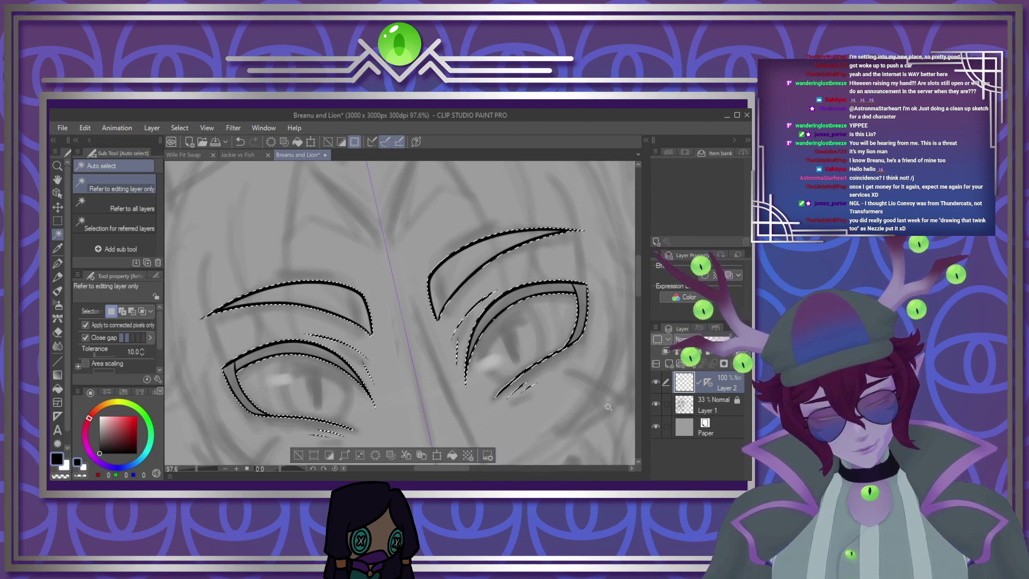
click(452, 455)
click(58, 220)
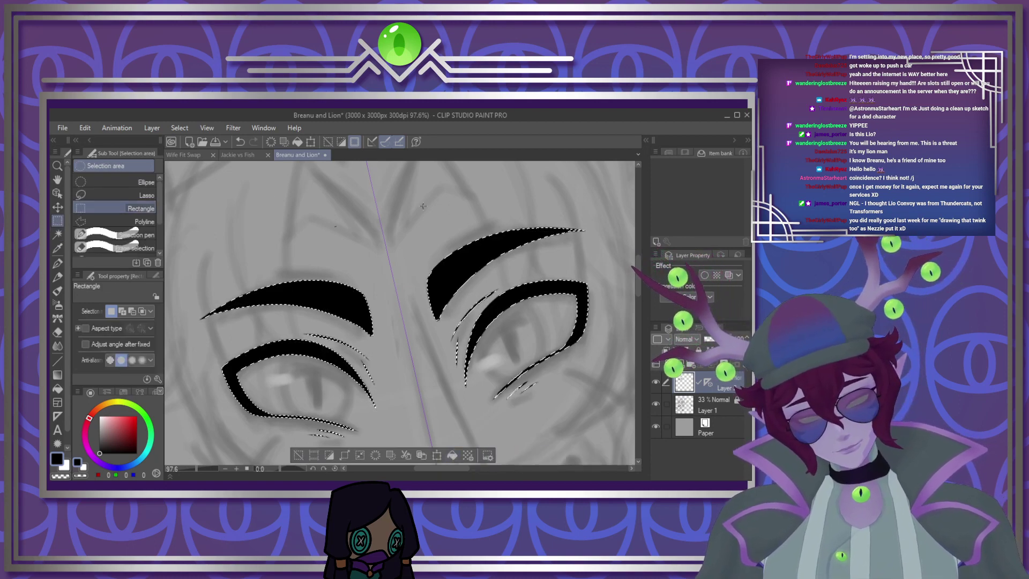
click(449, 192)
scroll(482, 294, down, 5)
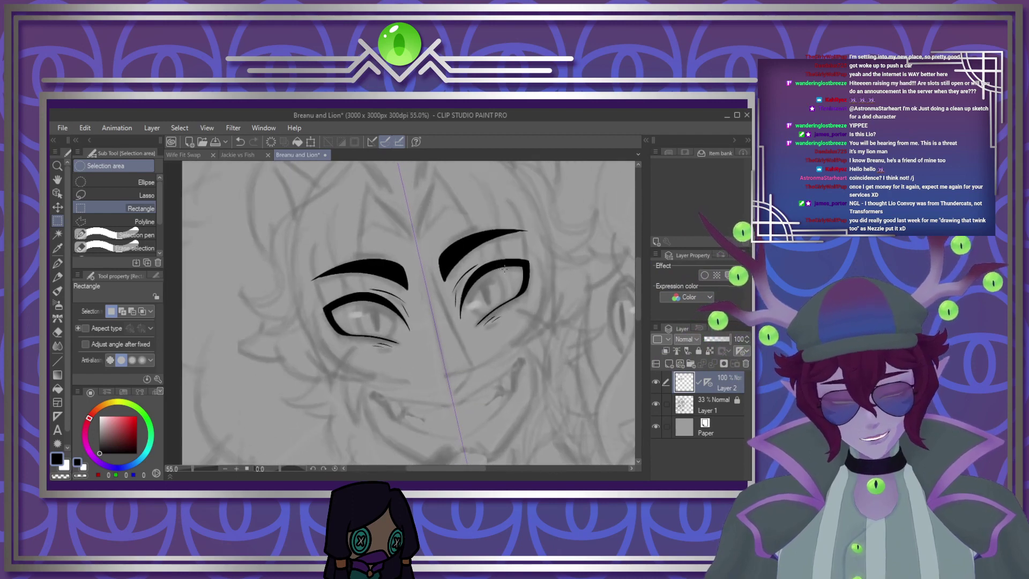
Ink both sides of the iris inside the eye with the size 15 G-pen and thicken the line under the upper lid
scroll(482, 294, up, 7)
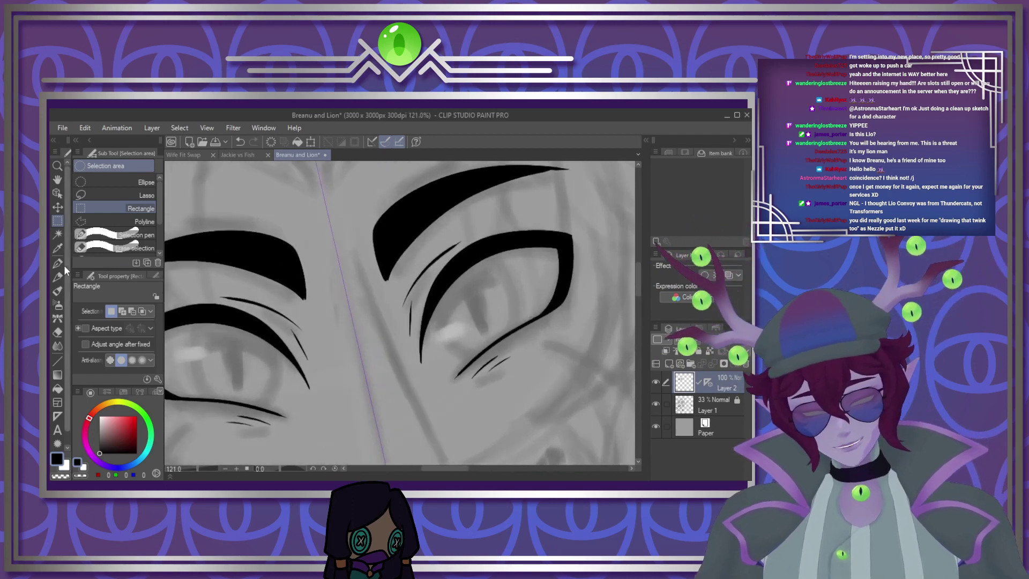
key(p)
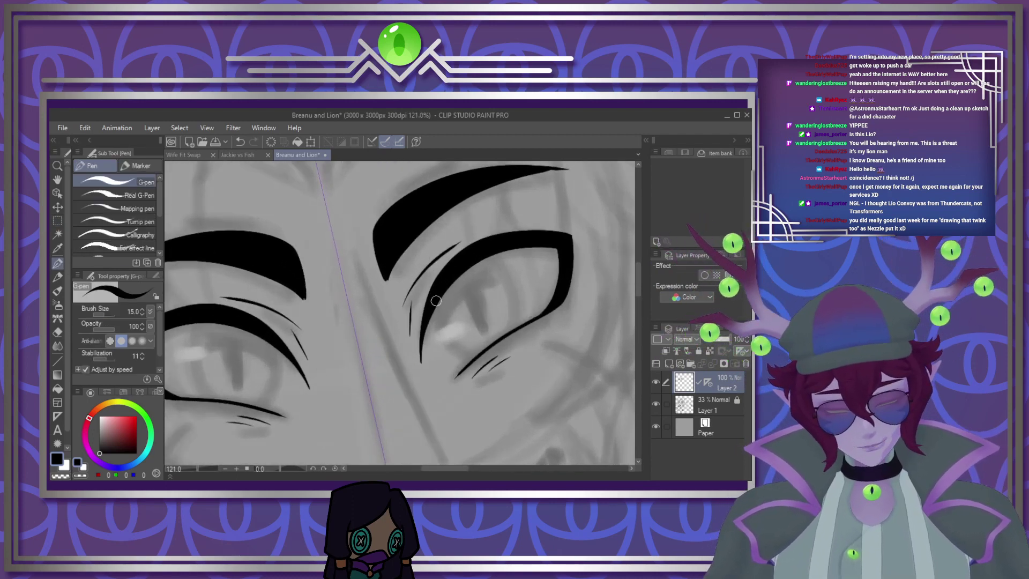
mouse_move(435, 301)
mouse_down()
mouse_move(462, 356)
mouse_move(482, 351)
mouse_up()
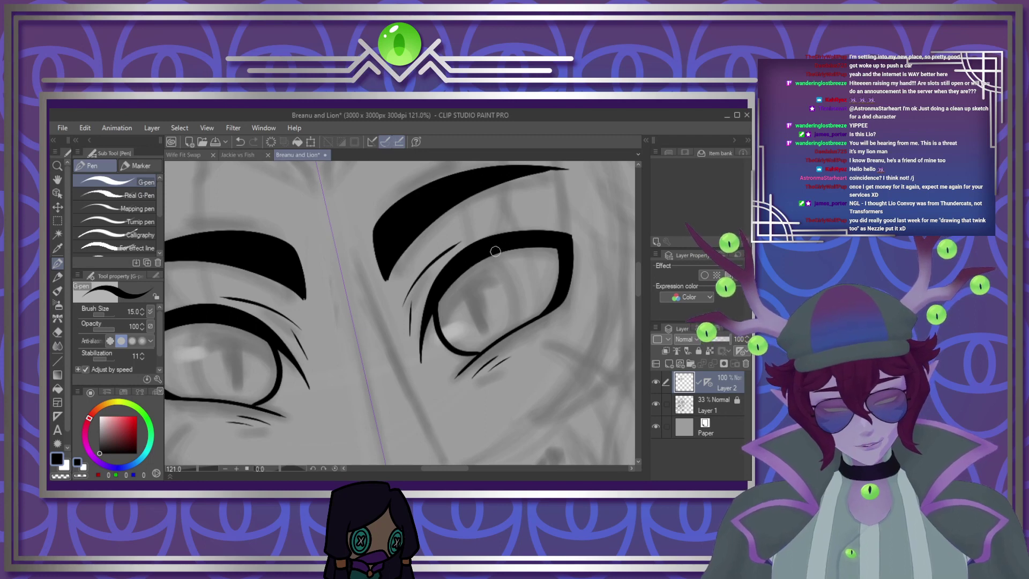
mouse_move(496, 251)
mouse_down()
mouse_move(519, 261)
mouse_move(524, 326)
mouse_up()
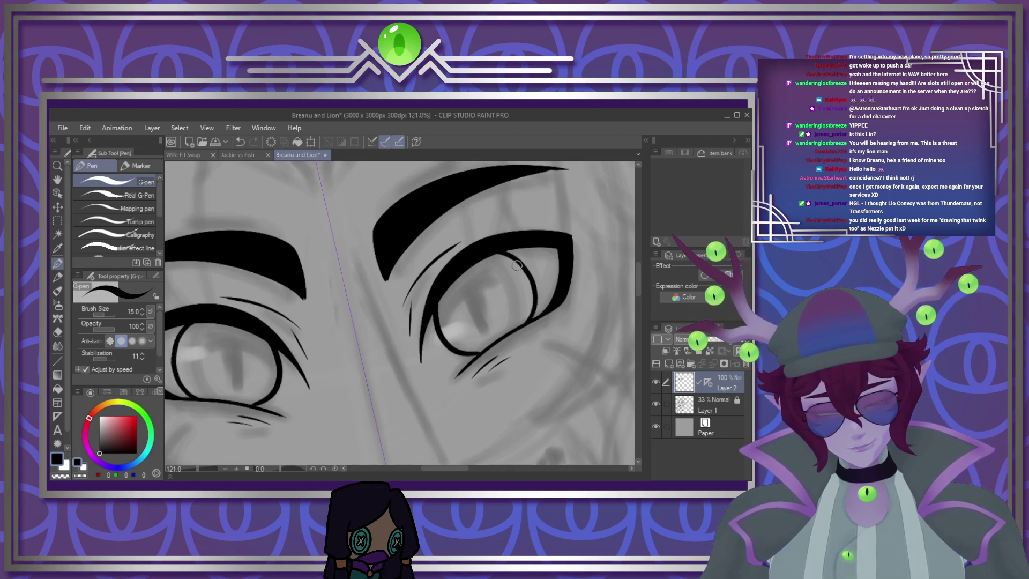
mouse_move(443, 336)
mouse_down()
mouse_move(447, 307)
mouse_move(471, 278)
mouse_move(523, 267)
mouse_up()
Ink a narrow slit pupil in the centre of the iris and fill it in with black strokes
mouse_move(439, 321)
mouse_down()
mouse_move(460, 278)
mouse_move(442, 318)
mouse_move(493, 254)
mouse_move(516, 264)
mouse_move(465, 302)
mouse_move(485, 328)
mouse_up()
drag(469, 276, 486, 324)
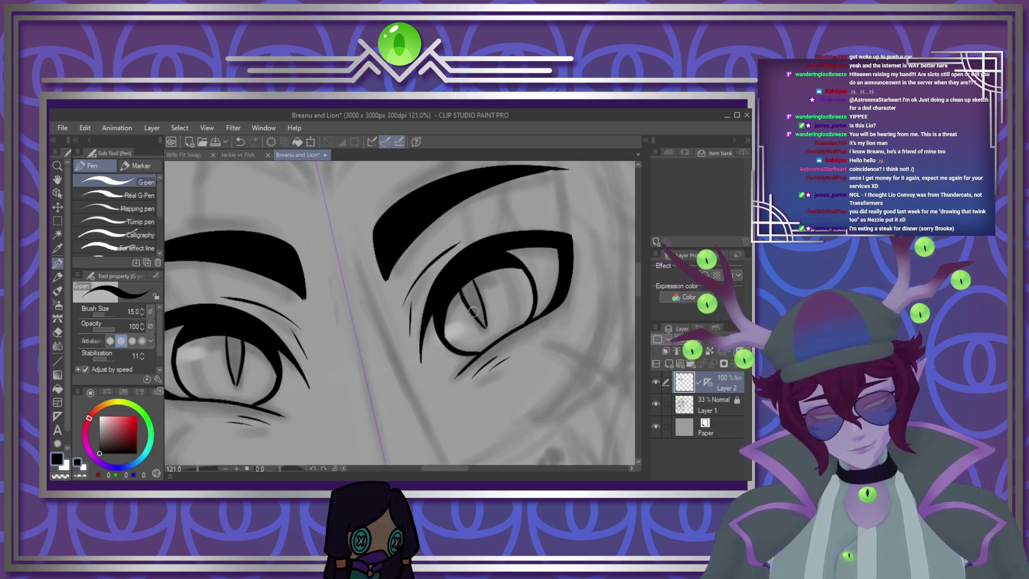
drag(463, 282, 480, 322)
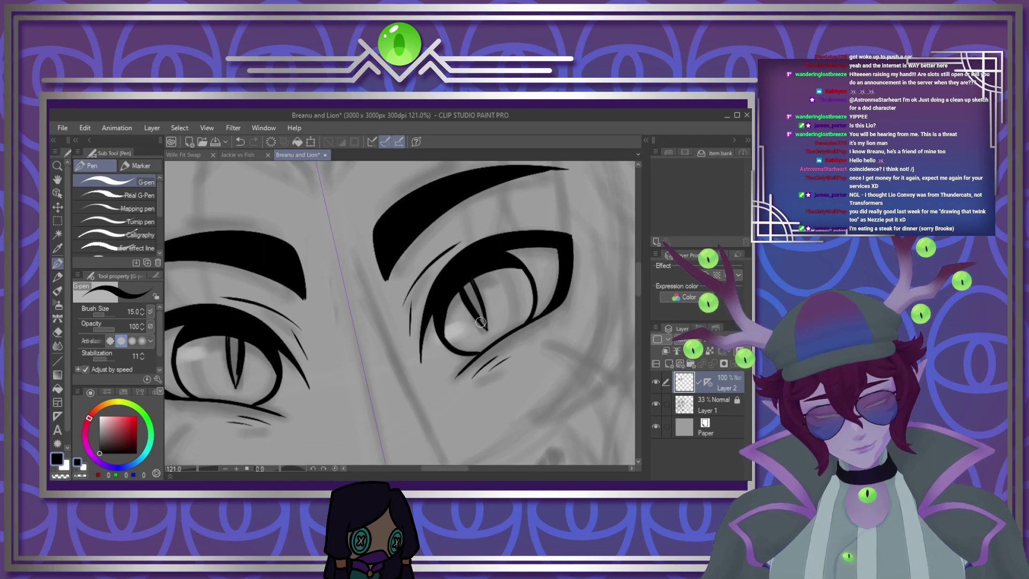
mouse_move(462, 279)
mouse_down()
mouse_move(483, 316)
mouse_move(479, 304)
mouse_up()
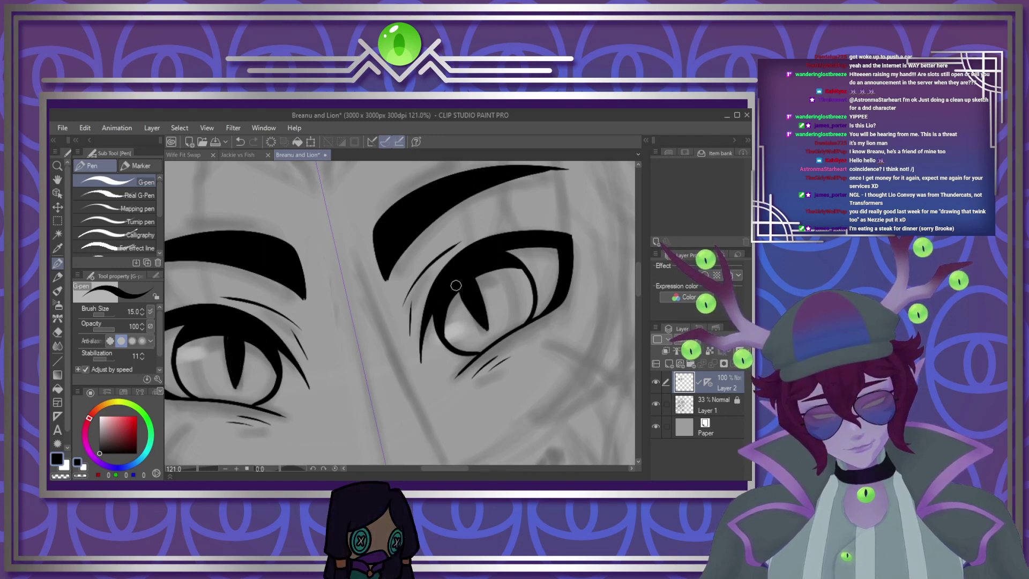
drag(481, 326, 488, 332)
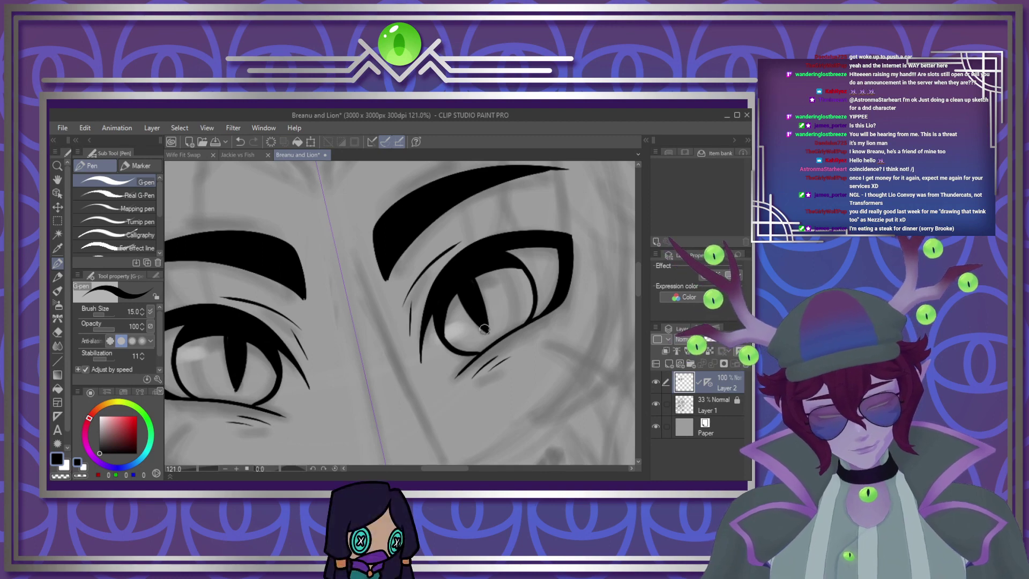
scroll(493, 324, down, 8)
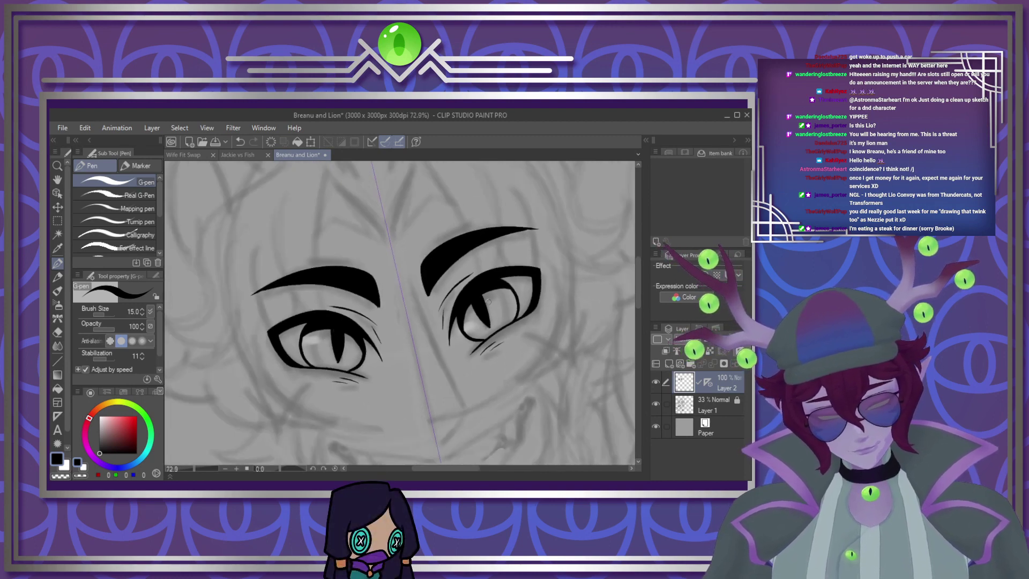
scroll(478, 275, up, 5)
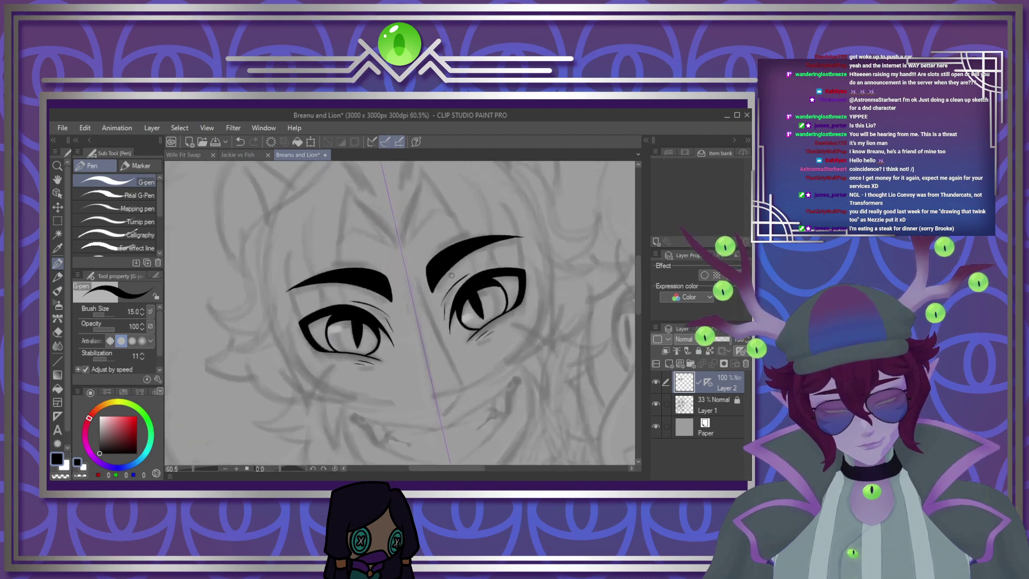
Paint a white oval highlight on each eye's iris on a new layer above the line art
key(x)
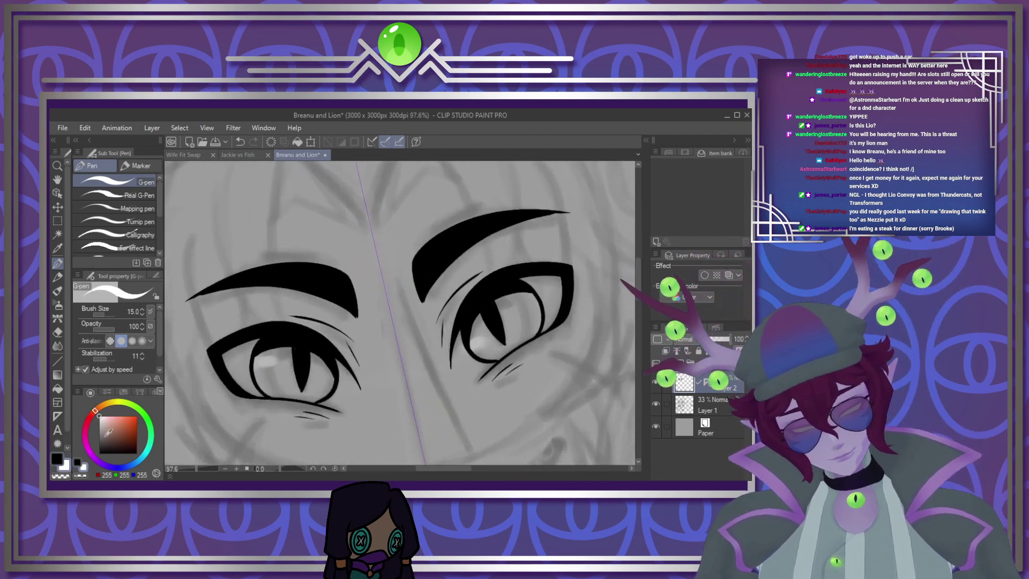
key(ctrl+shift+n)
mouse_move(267, 354)
mouse_down()
mouse_move(247, 360)
mouse_move(267, 360)
mouse_up()
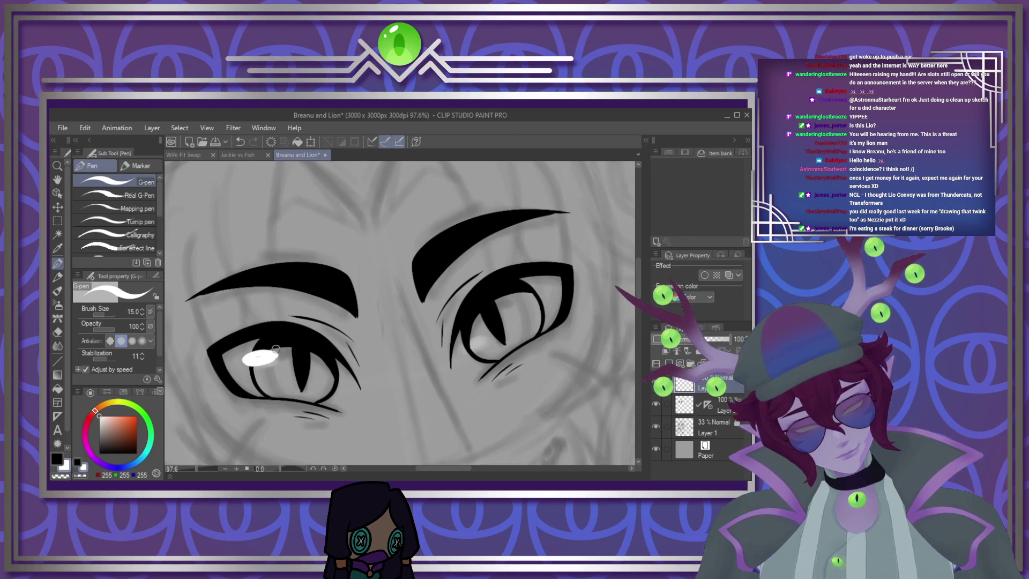
mouse_move(476, 331)
mouse_down()
mouse_move(463, 347)
mouse_move(485, 331)
mouse_up()
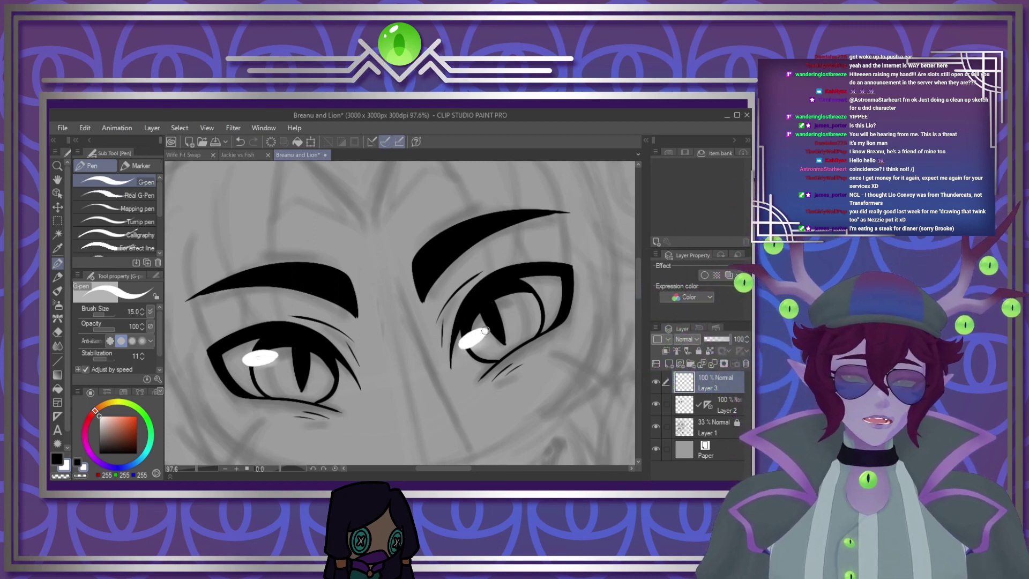
scroll(487, 329, down, 8)
scroll(436, 294, up, 2)
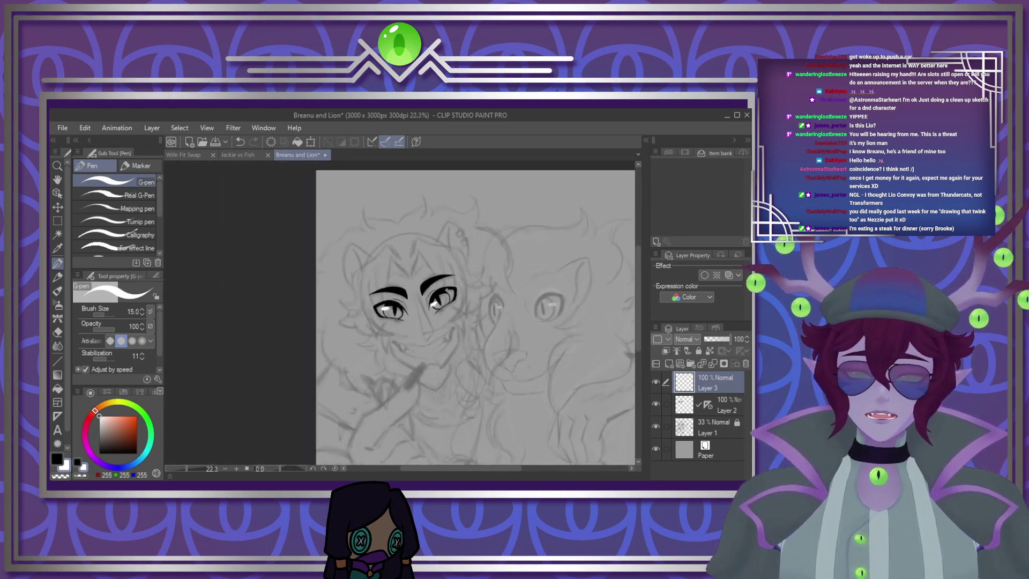
scroll(436, 295, up, 5)
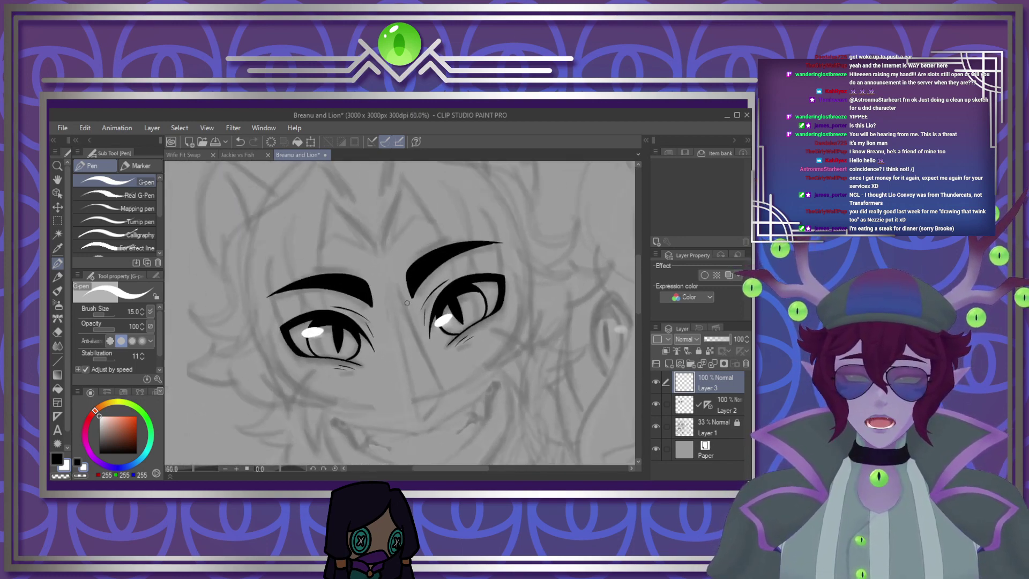
Undo the highlights with their layer, the pupils and the irises, back to the filled lids and eyebrows
scroll(411, 300, up, 3)
key(ctrl+z)
key(ctrl+z)
key(ctrl+z)
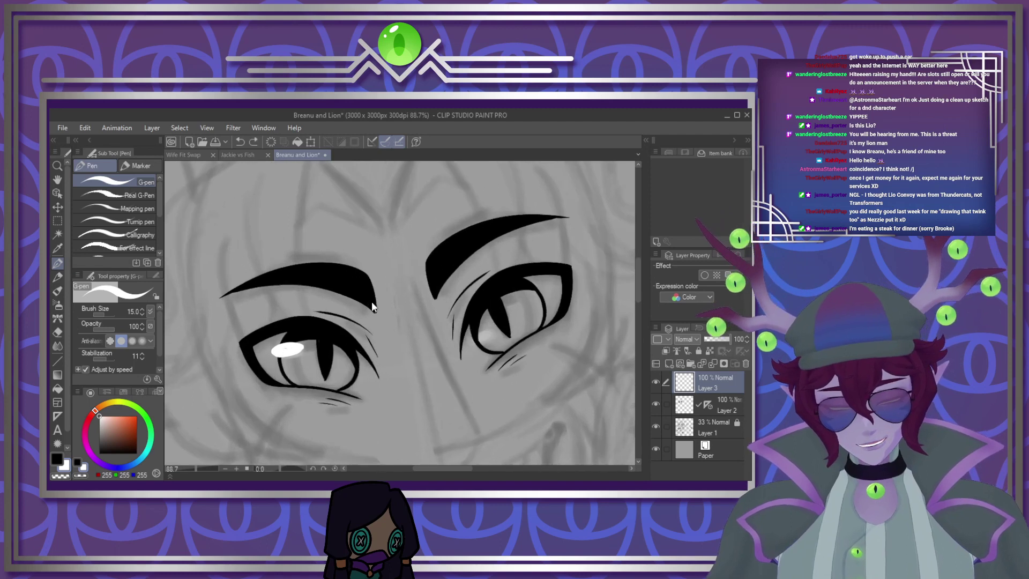
scroll(468, 339, down, 2)
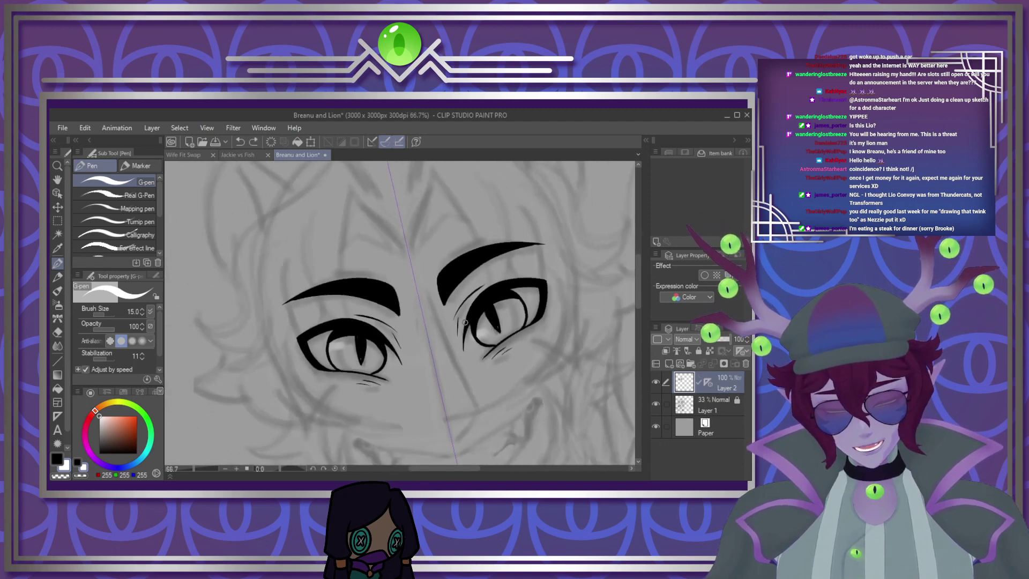
key(ctrl+z)
key(ctrl+z)
key(ctrl+z)
key(ctrl+z)
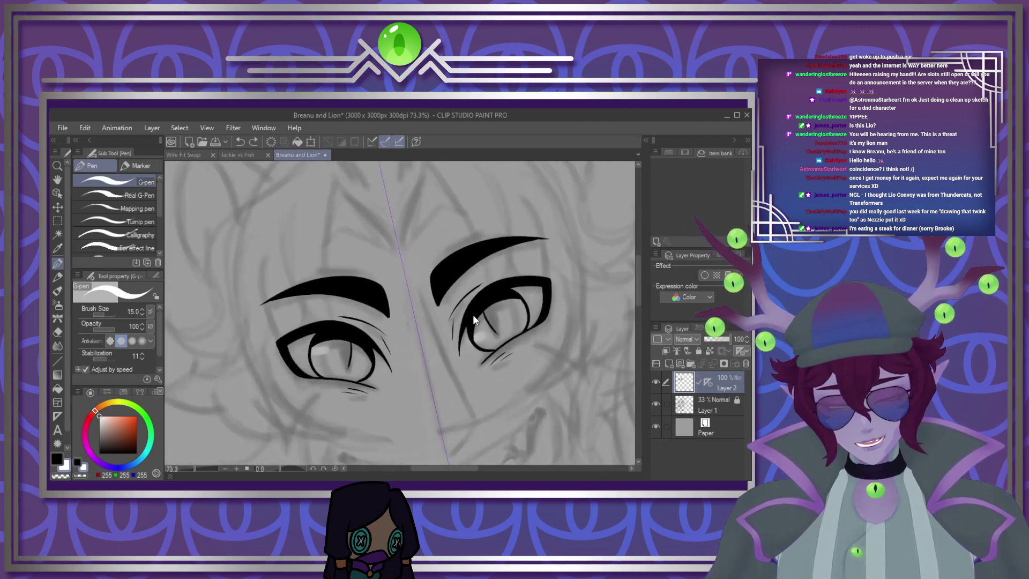
key(ctrl+z)
key(ctrl+z)
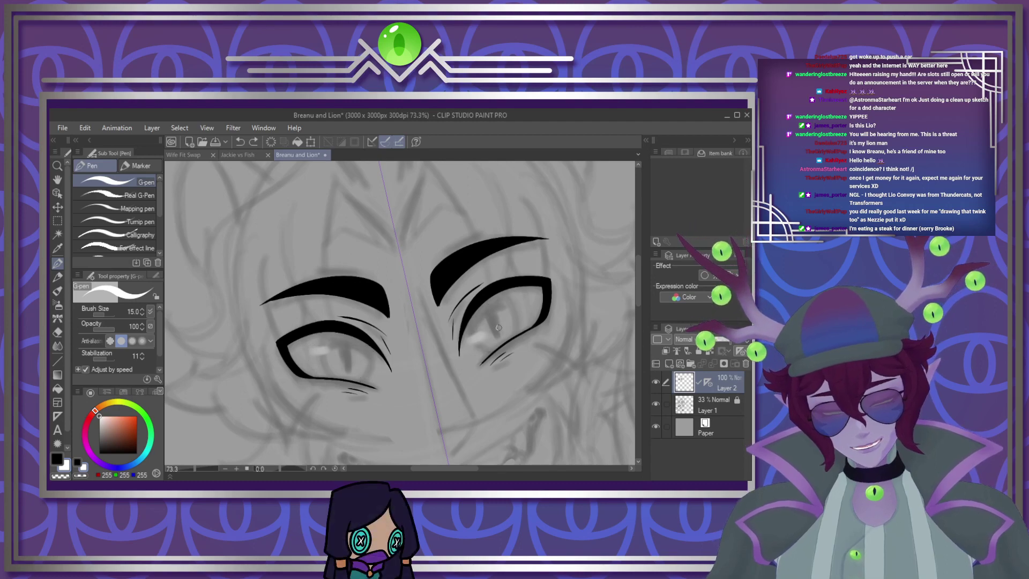
Ink both sides of each eye's iris in black with the mirrored size 15 G-pen and thicken the shadow under the upper lid
scroll(500, 327, down, 2)
scroll(493, 326, up, 1)
scroll(492, 326, up, 5)
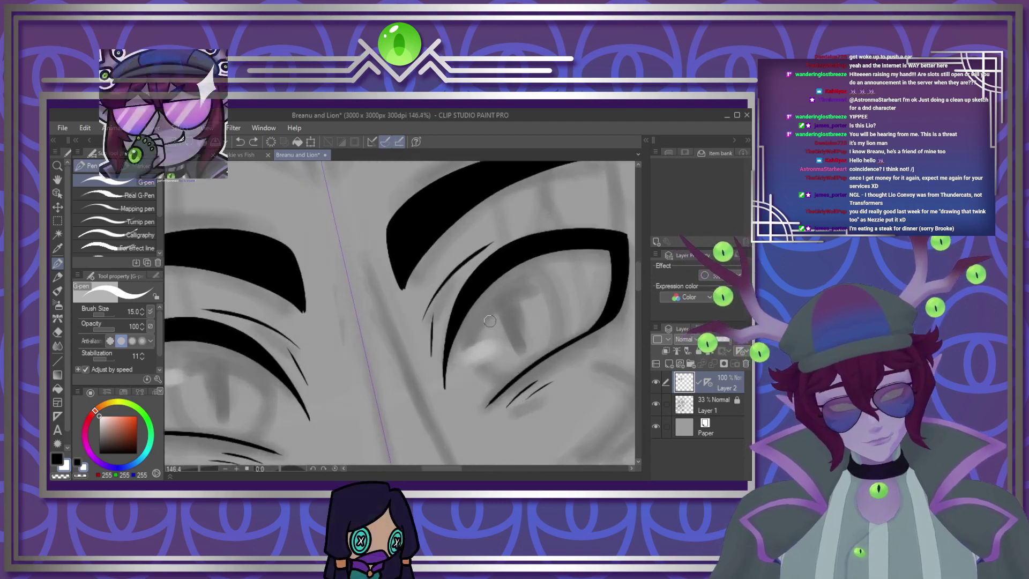
click(57, 458)
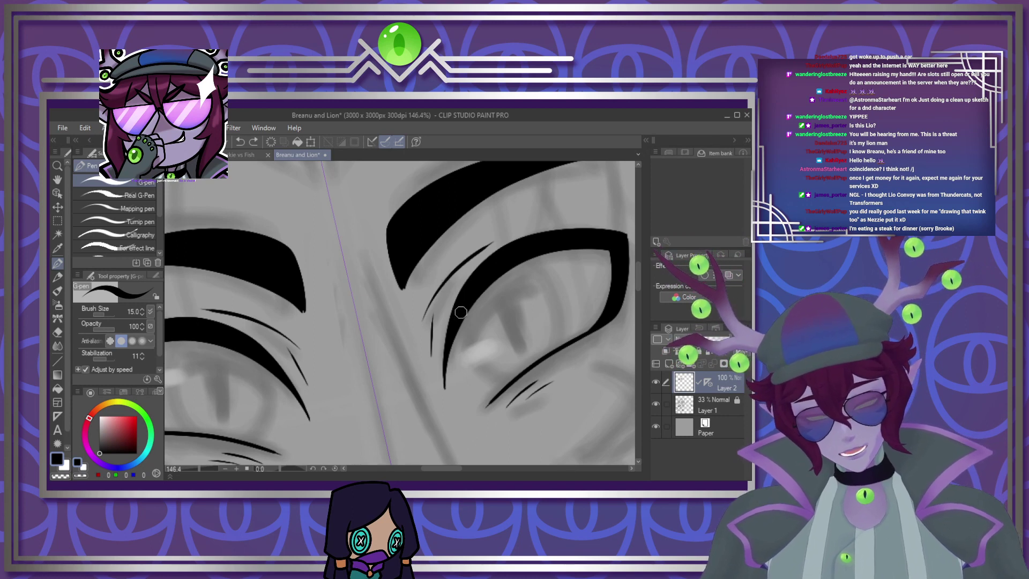
mouse_move(464, 300)
mouse_down()
mouse_move(473, 366)
mouse_move(520, 379)
mouse_up()
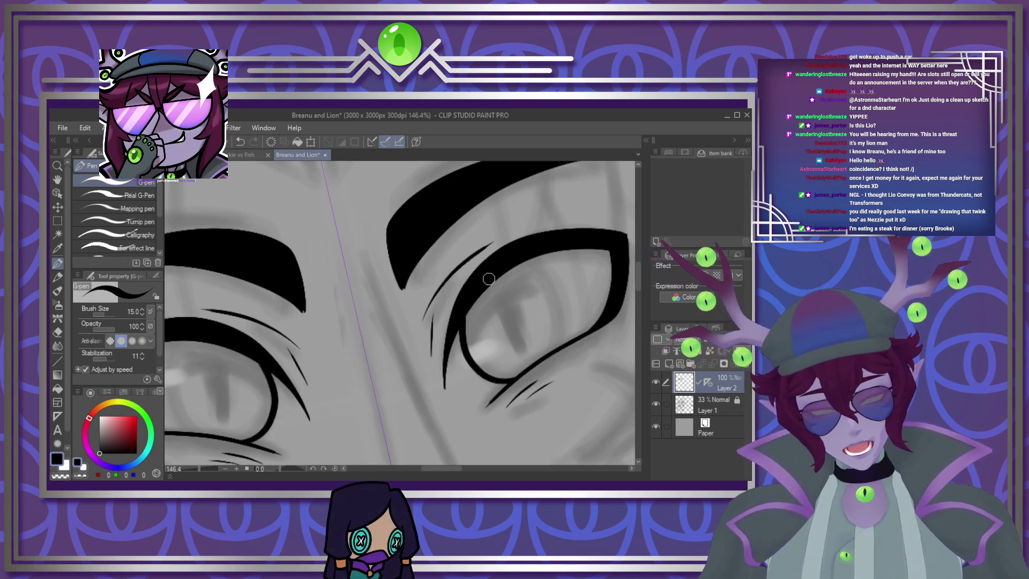
mouse_move(529, 263)
mouse_down()
mouse_move(555, 313)
mouse_move(546, 341)
mouse_up()
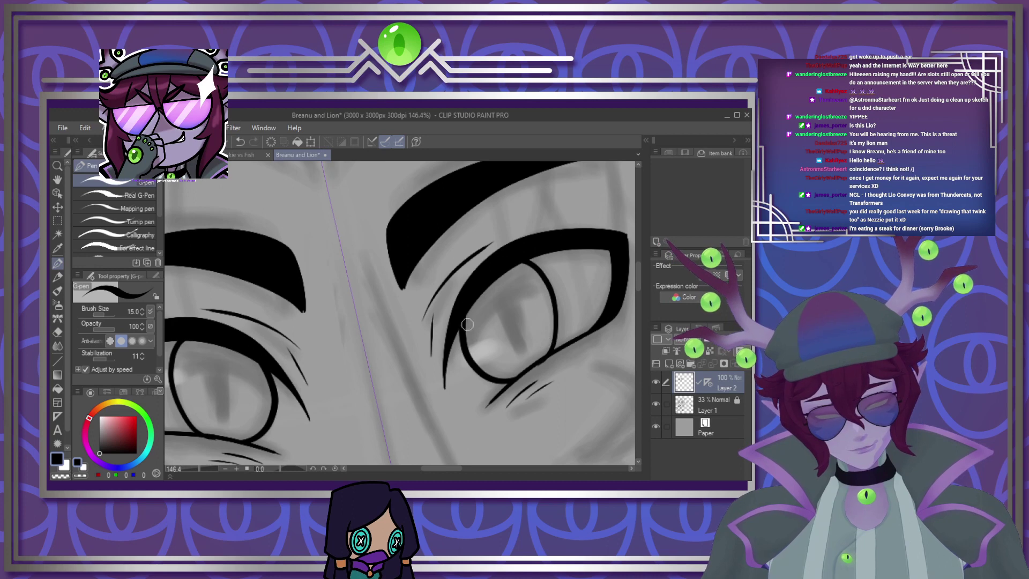
mouse_move(467, 315)
mouse_down()
mouse_move(502, 282)
mouse_move(545, 279)
mouse_move(488, 292)
mouse_move(463, 337)
mouse_move(522, 265)
mouse_move(486, 292)
mouse_move(520, 257)
mouse_up()
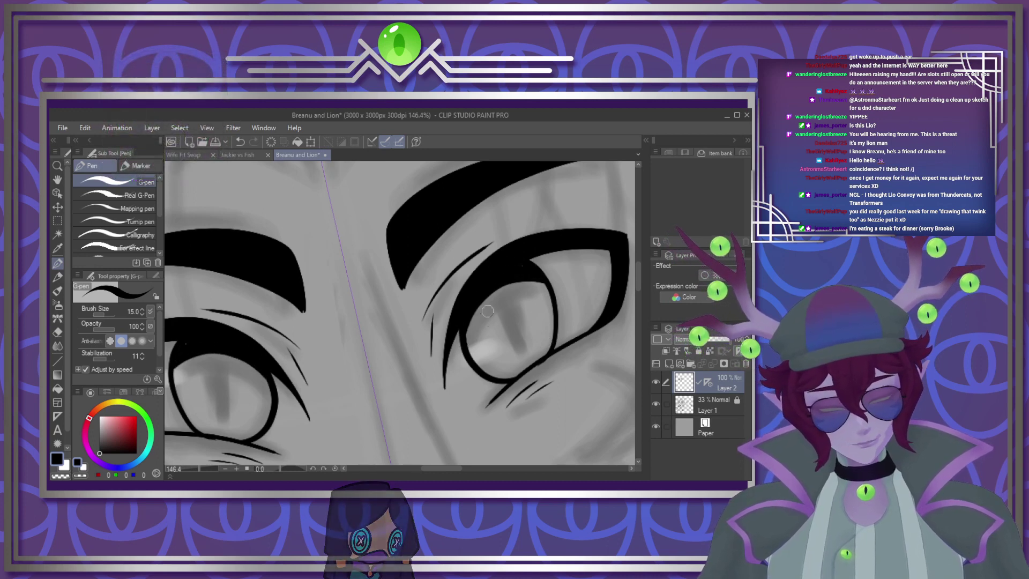
Ink a narrow, tapering slit pupil inside each iris and fill it with solid black
drag(488, 291, 517, 346)
drag(503, 295, 516, 346)
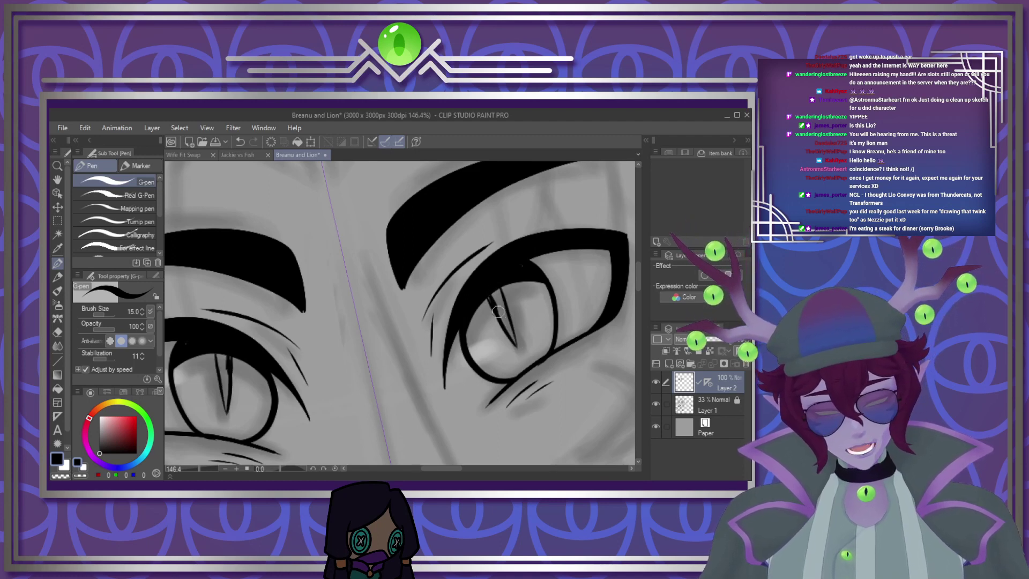
mouse_move(498, 311)
mouse_down()
mouse_move(508, 327)
mouse_move(494, 284)
mouse_move(512, 335)
mouse_up()
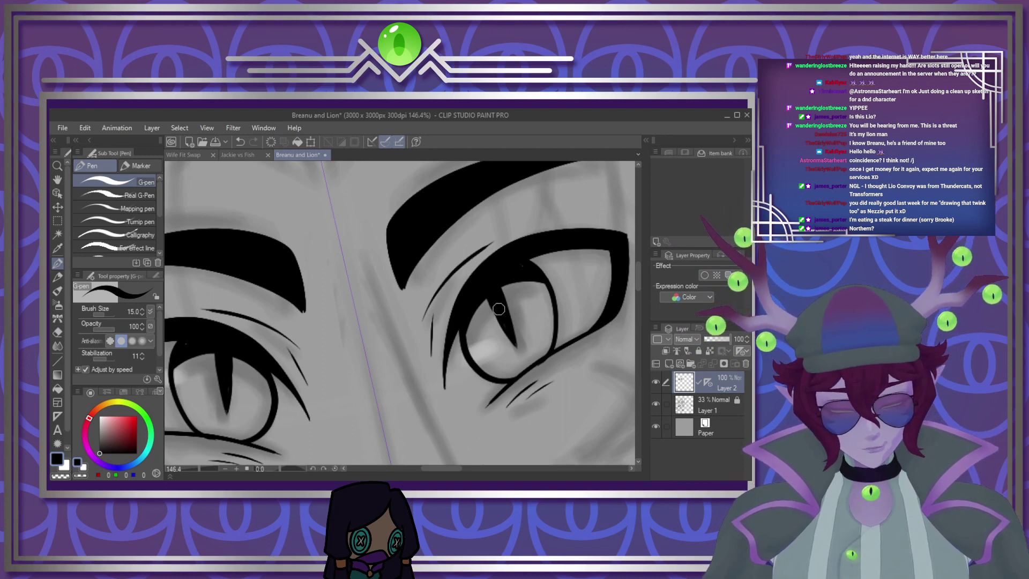
Add a new layer above the line art and paint a white oval highlight across the edge of each iris
scroll(473, 298, down, 3)
scroll(492, 306, up, 2)
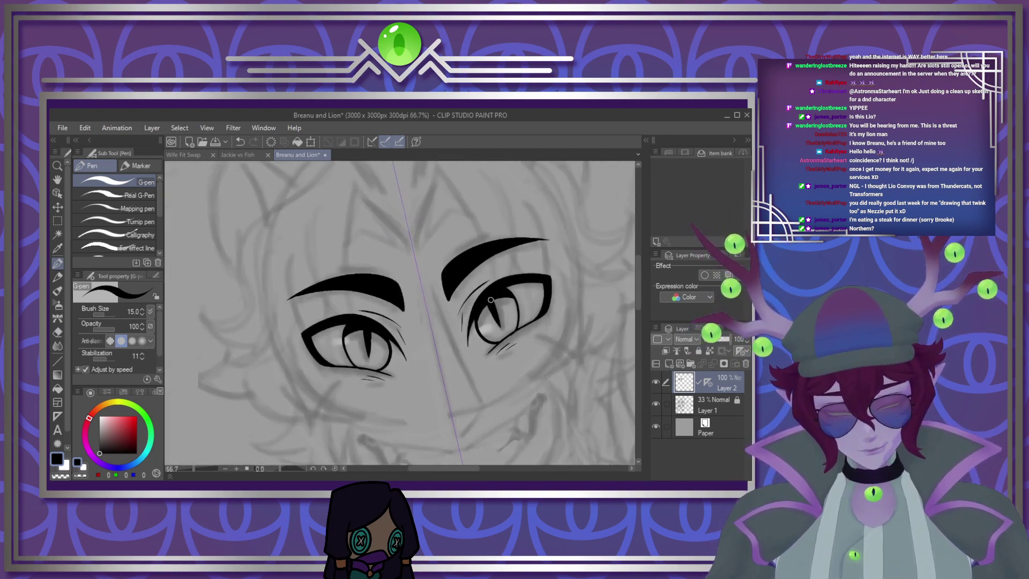
key(x)
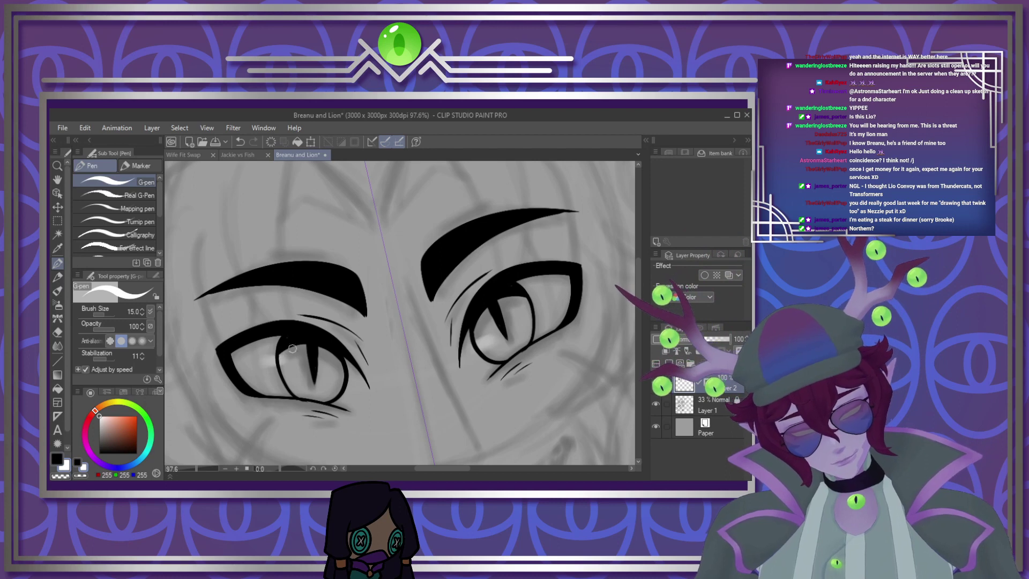
click(657, 364)
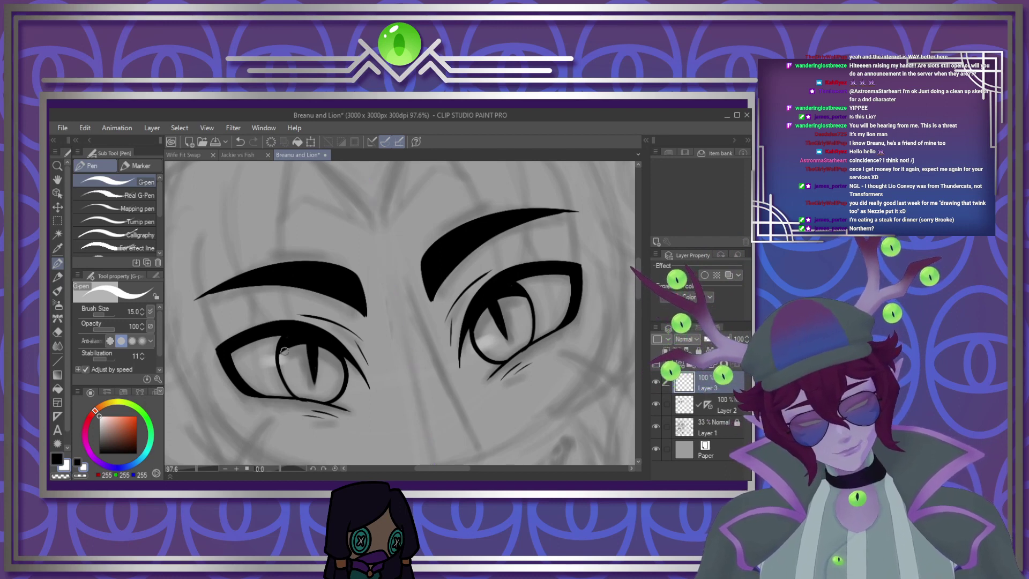
mouse_move(264, 353)
mouse_down()
mouse_move(288, 350)
mouse_move(258, 353)
mouse_up()
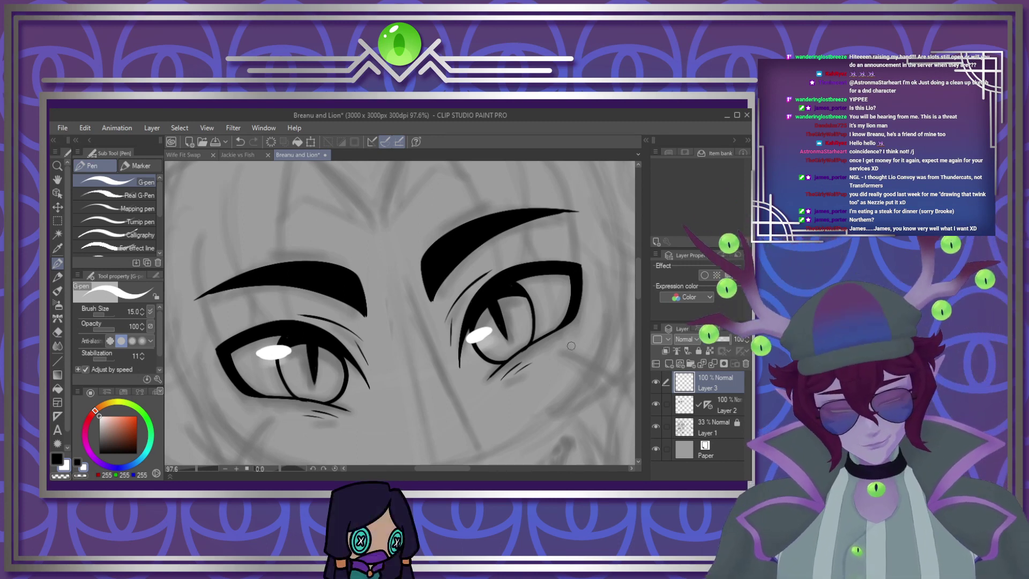
Merge the eye highlight layer down into the line art layer
scroll(491, 260, down, 5)
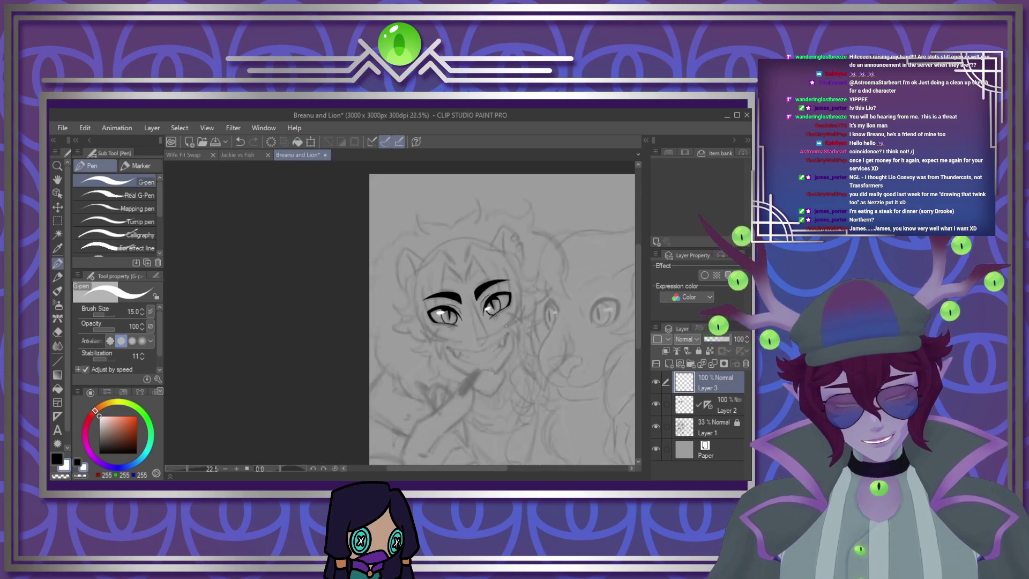
scroll(491, 260, up, 1)
scroll(455, 306, down, 2)
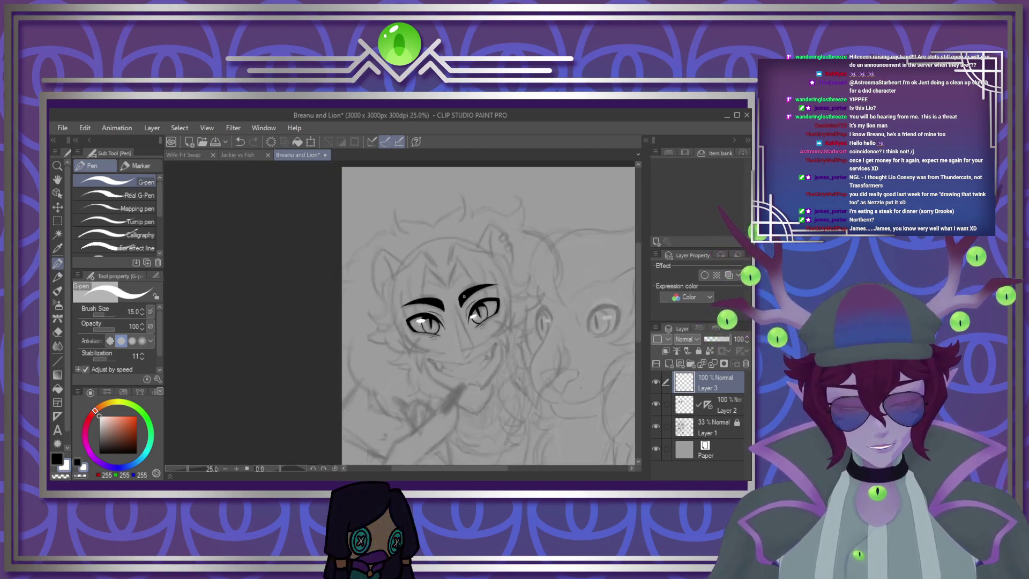
scroll(461, 316, up, 2)
scroll(472, 333, down, 2)
scroll(482, 354, up, 1)
scroll(483, 354, up, 3)
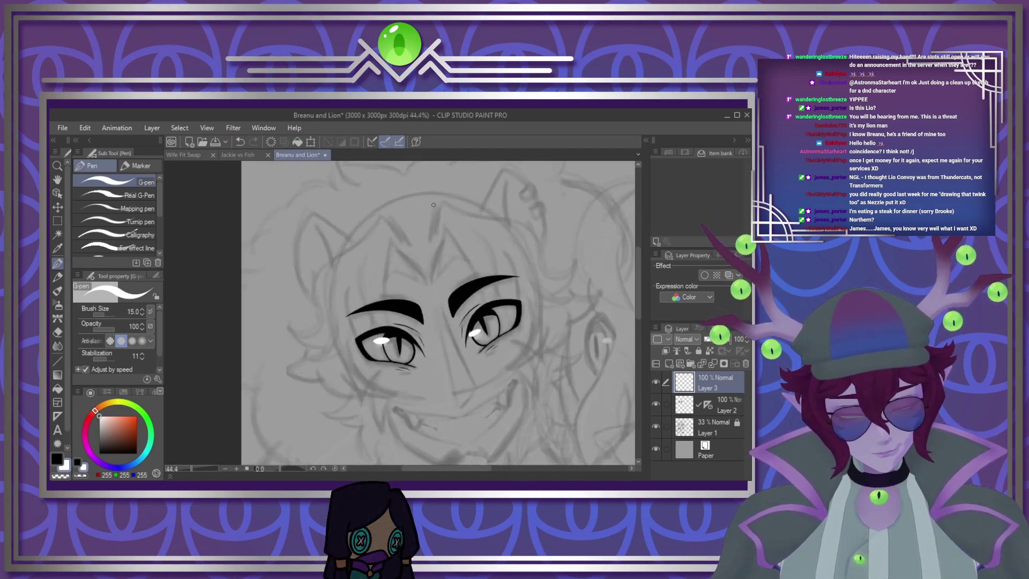
click(716, 363)
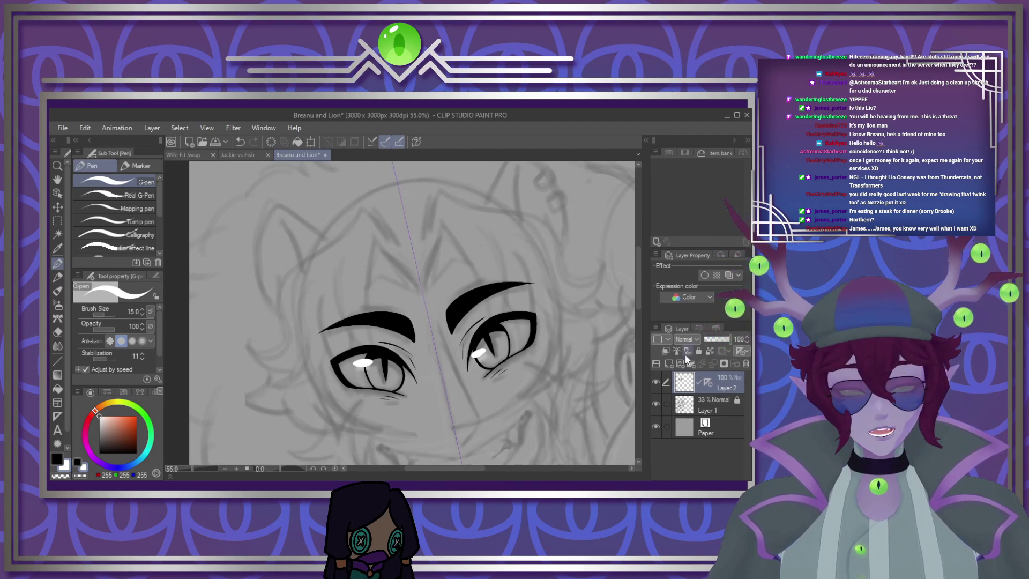
Ink two long mirrored bang strands in black from the forehead down over each eyebrow and eye, redoing the shorter outer one
scroll(471, 249, up, 3)
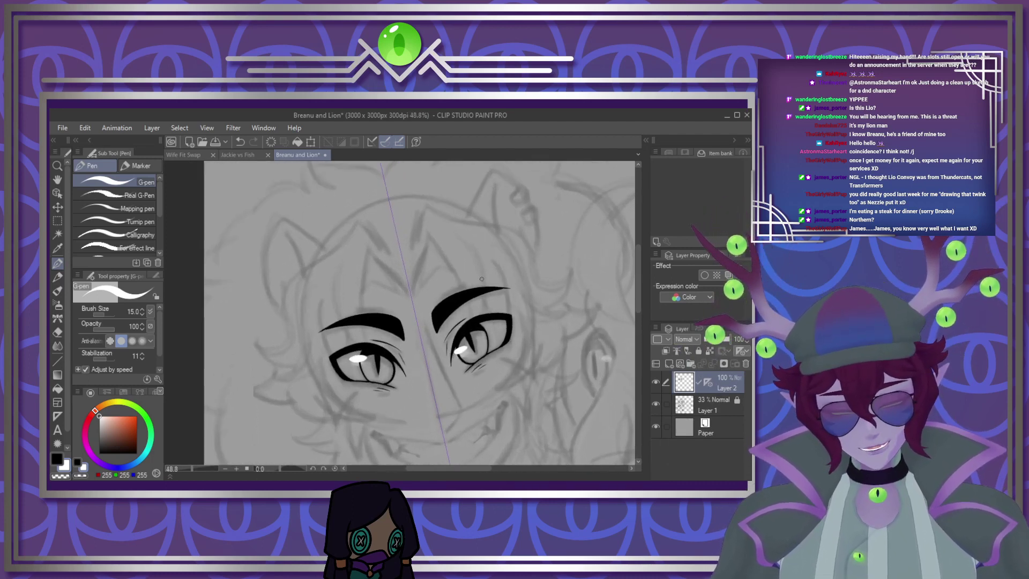
key(x)
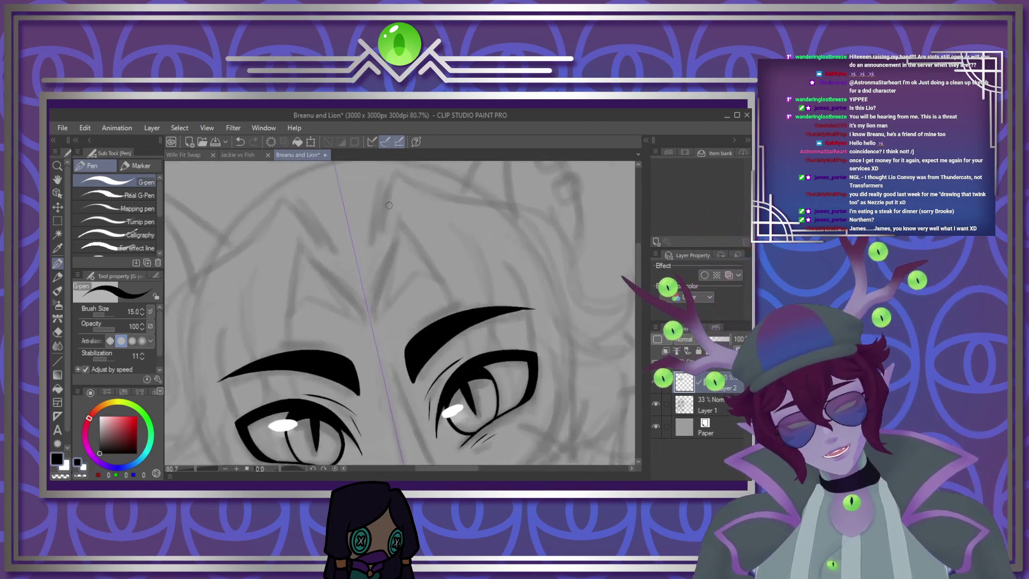
mouse_move(395, 208)
mouse_down()
mouse_move(413, 230)
mouse_move(478, 421)
mouse_up()
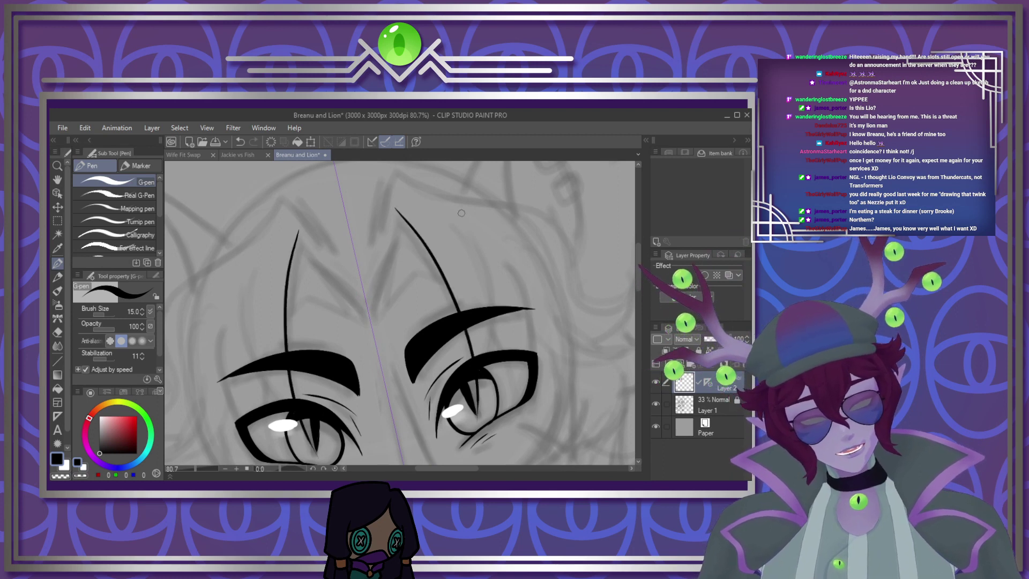
drag(458, 209, 479, 385)
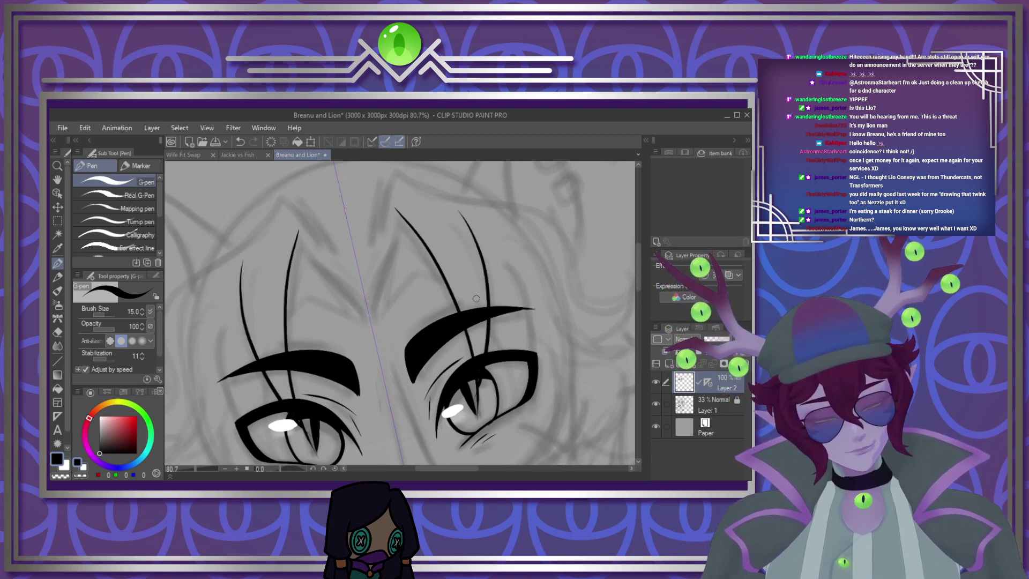
key(ctrl+z)
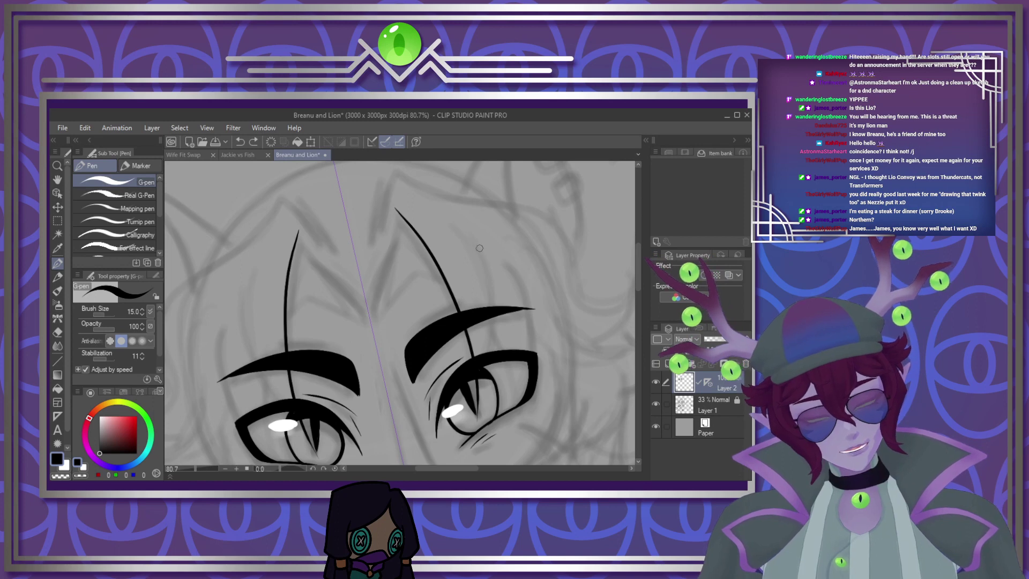
mouse_move(479, 248)
mouse_down()
mouse_move(492, 286)
mouse_move(478, 423)
mouse_up()
key(ctrl+z)
mouse_move(480, 248)
mouse_down()
mouse_move(490, 360)
mouse_move(478, 415)
mouse_up()
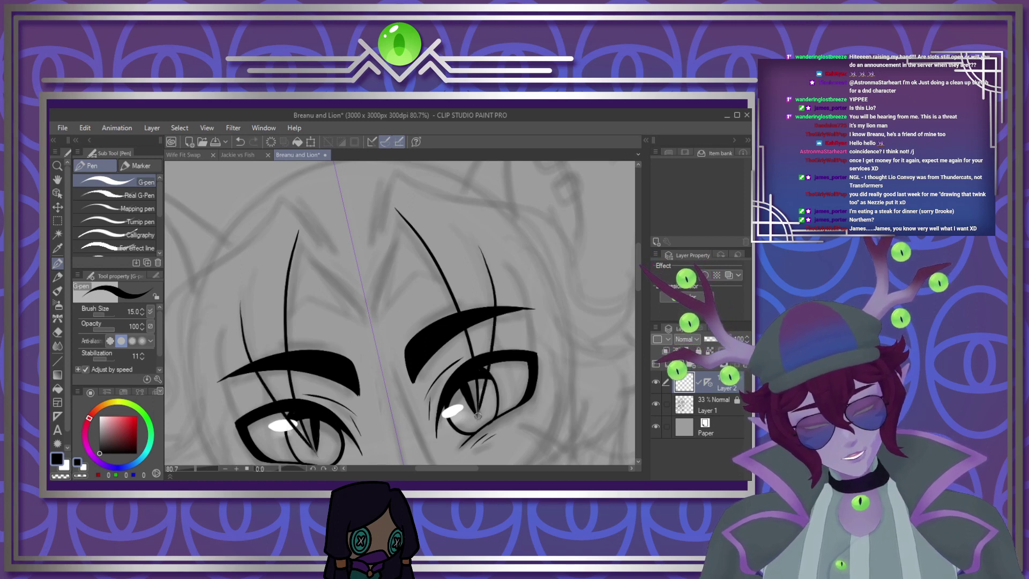
Ink the outer mirrored hair strands curving down past the outer corner of each eye, redoing strokes until they follow the sketch
drag(496, 328, 536, 451)
mouse_move(514, 265)
mouse_down()
mouse_move(529, 298)
mouse_move(535, 413)
mouse_up()
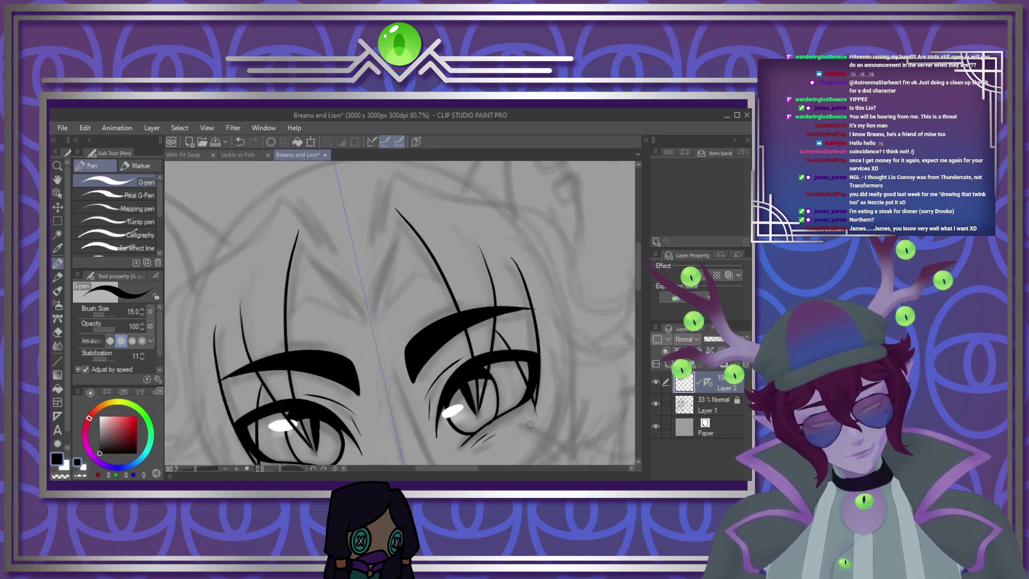
key(ctrl+z)
mouse_move(509, 254)
mouse_down()
mouse_move(538, 320)
mouse_move(540, 409)
mouse_up()
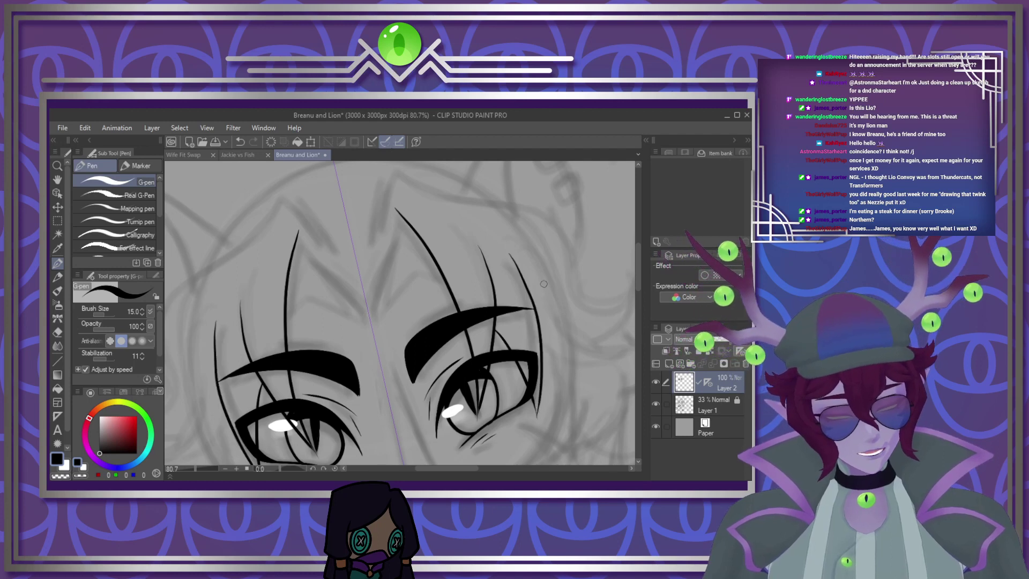
drag(543, 283, 543, 394)
key(ctrl+z)
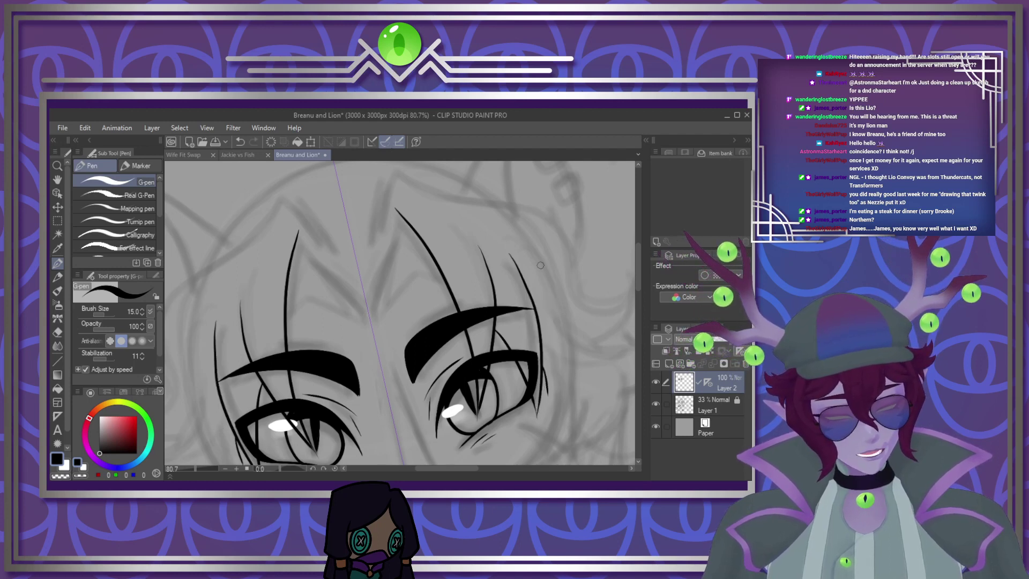
mouse_move(540, 265)
mouse_down()
mouse_move(560, 341)
mouse_move(551, 387)
mouse_up()
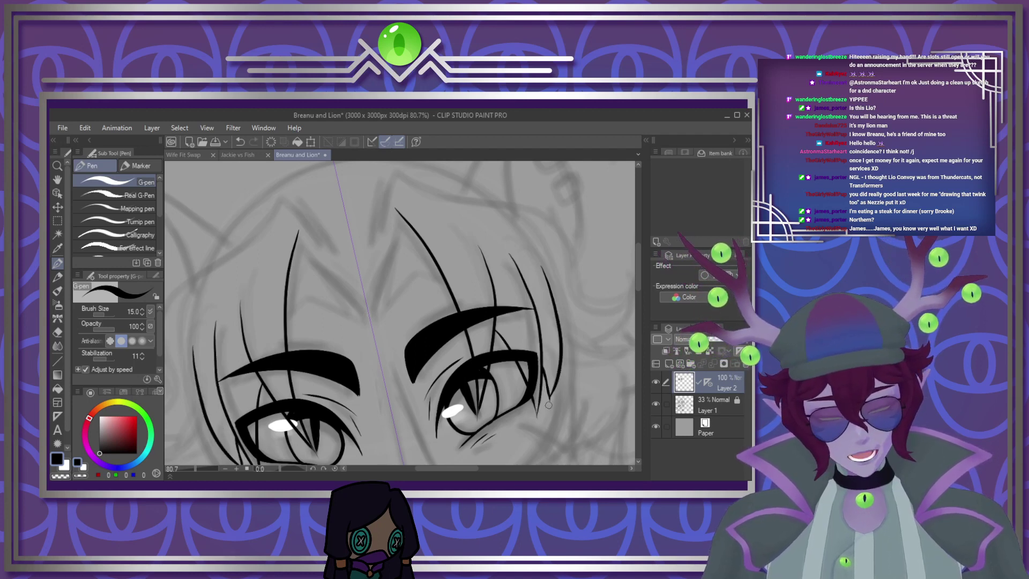
mouse_move(571, 289)
mouse_down()
mouse_move(472, 290)
mouse_move(488, 290)
mouse_up()
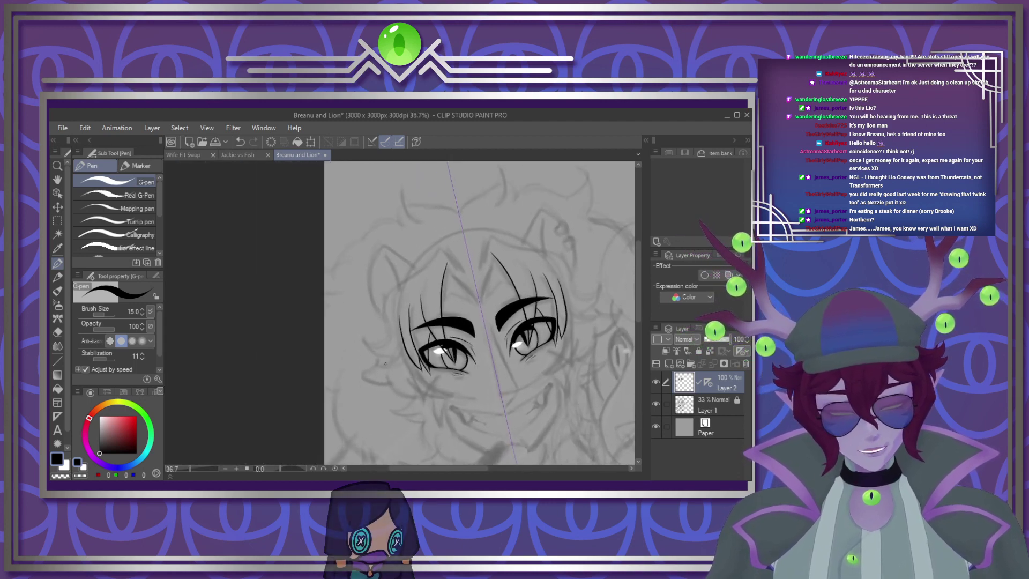
Ink the hairline between the bangs as curves meeting at the forehead's centre, with a jagged lower edge and hatching lines inside
scroll(444, 302, up, 3)
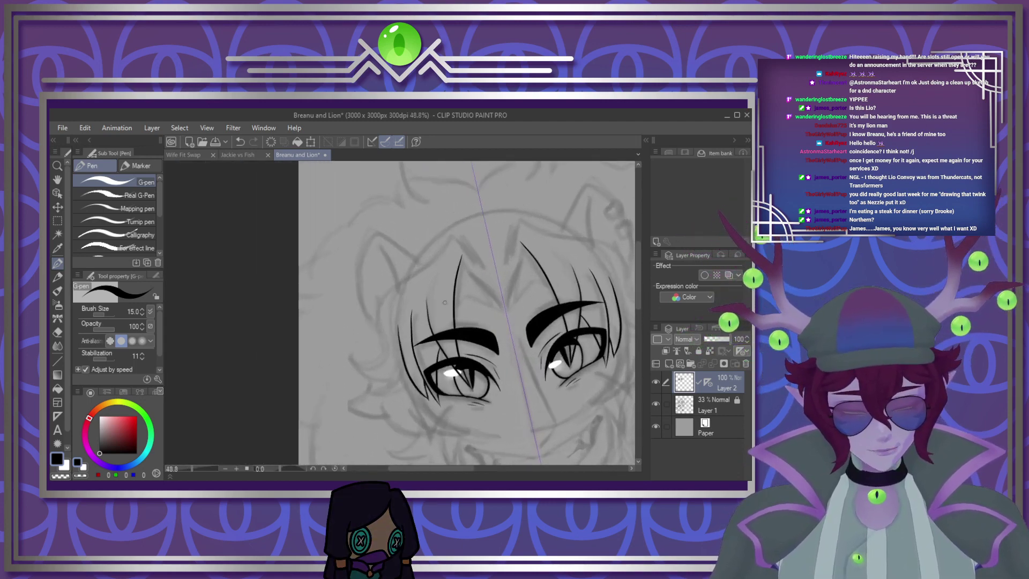
scroll(445, 302, up, 4)
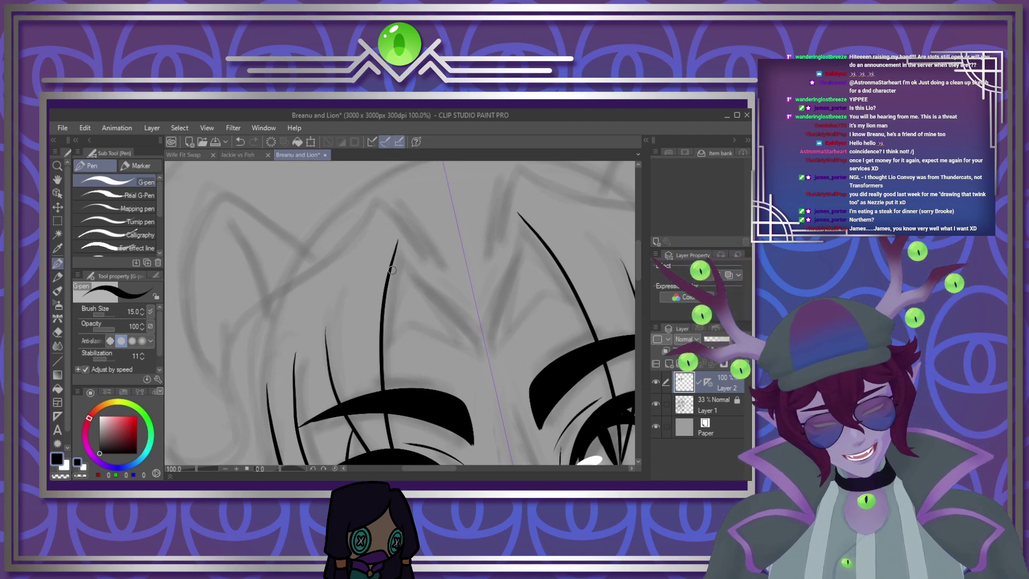
drag(392, 270, 473, 331)
mouse_move(536, 236)
mouse_down()
mouse_move(489, 327)
mouse_move(562, 295)
mouse_up()
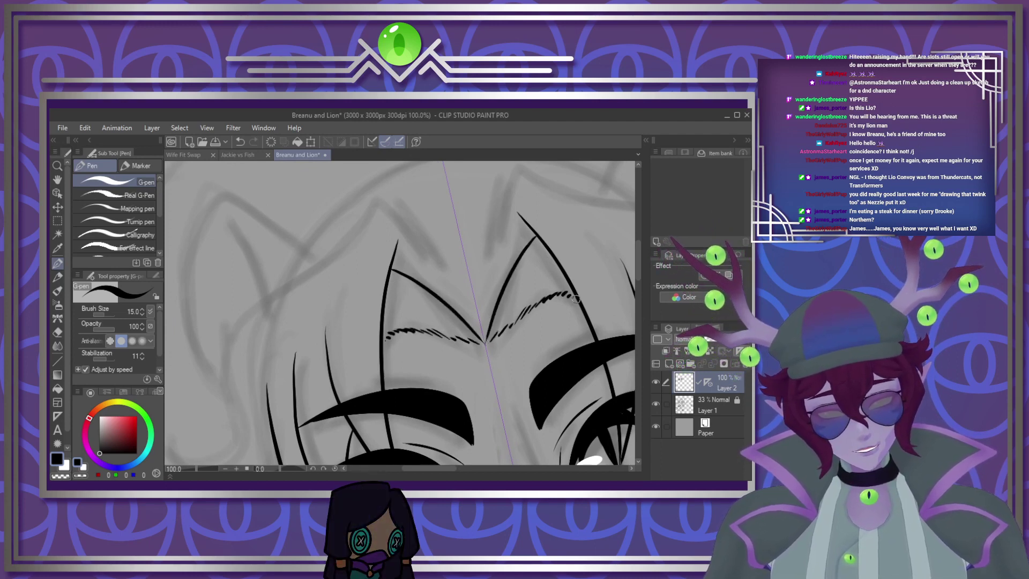
mouse_move(542, 238)
mouse_down()
mouse_move(511, 323)
mouse_move(541, 280)
mouse_up()
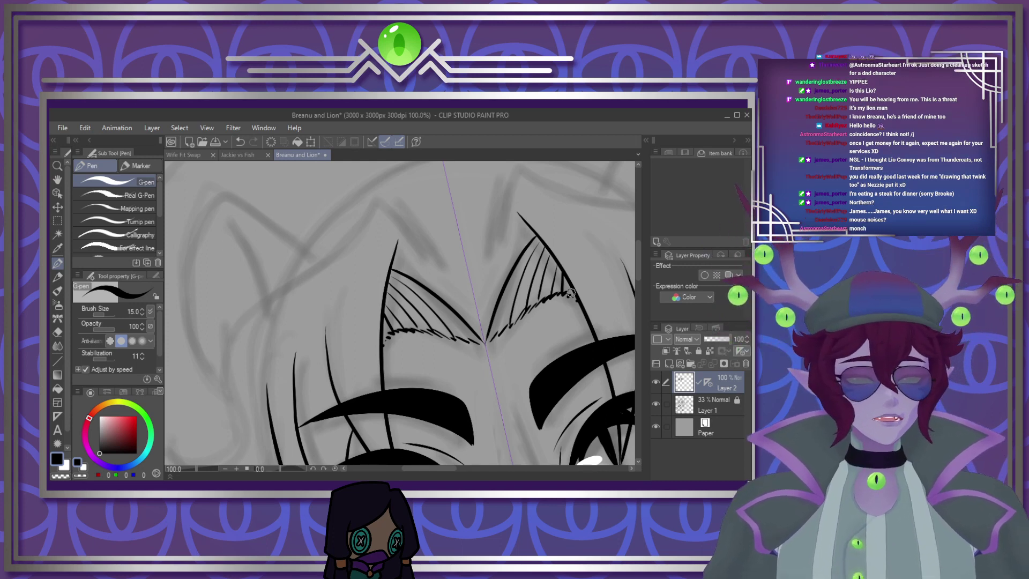
Extend the side hair with mirrored strands curving inward to pointed tips over the cheeks below each eye
scroll(482, 305, down, 5)
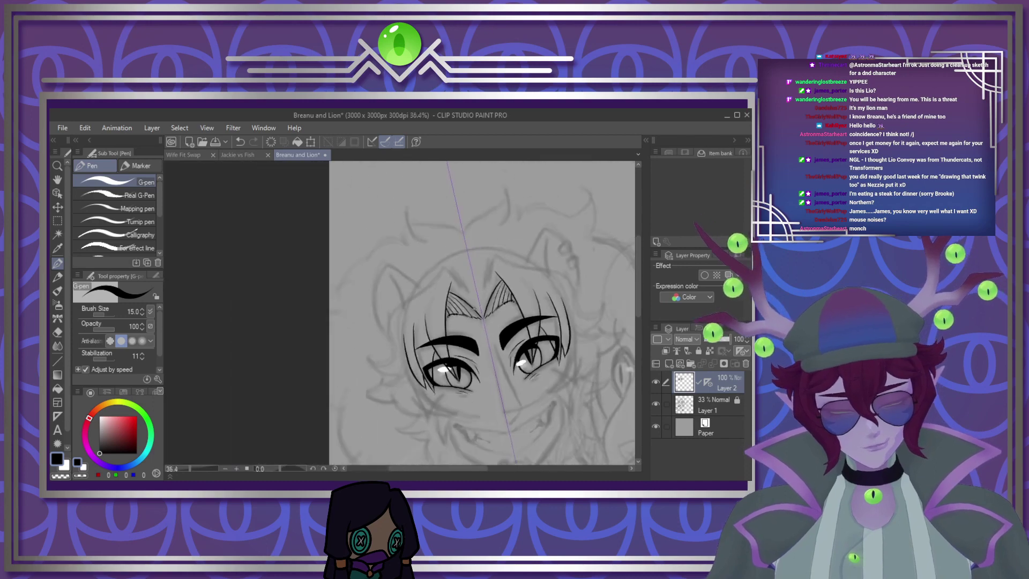
scroll(483, 304, down, 3)
scroll(528, 335, up, 3)
scroll(493, 303, down, 3)
scroll(542, 373, up, 2)
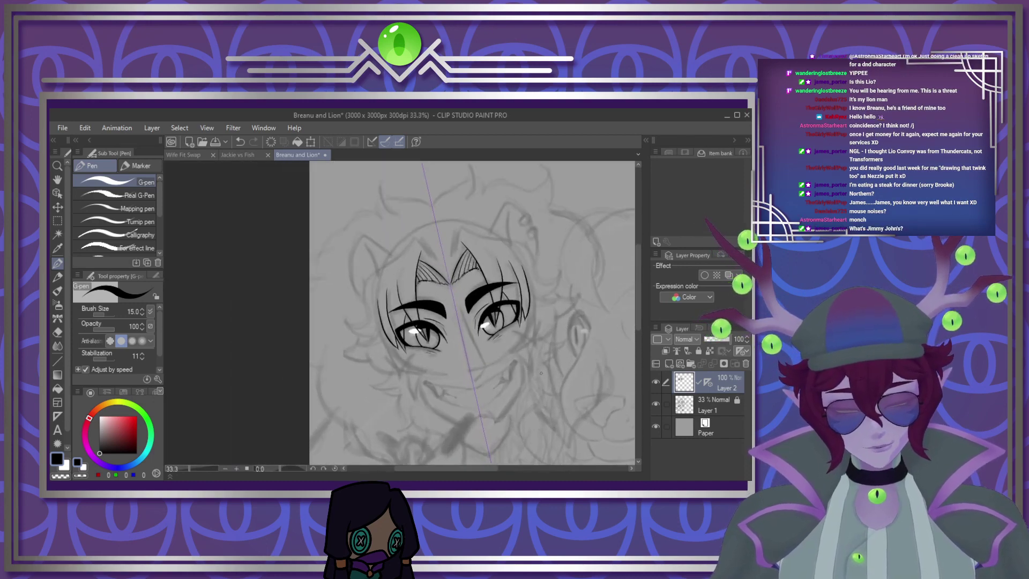
scroll(541, 373, up, 4)
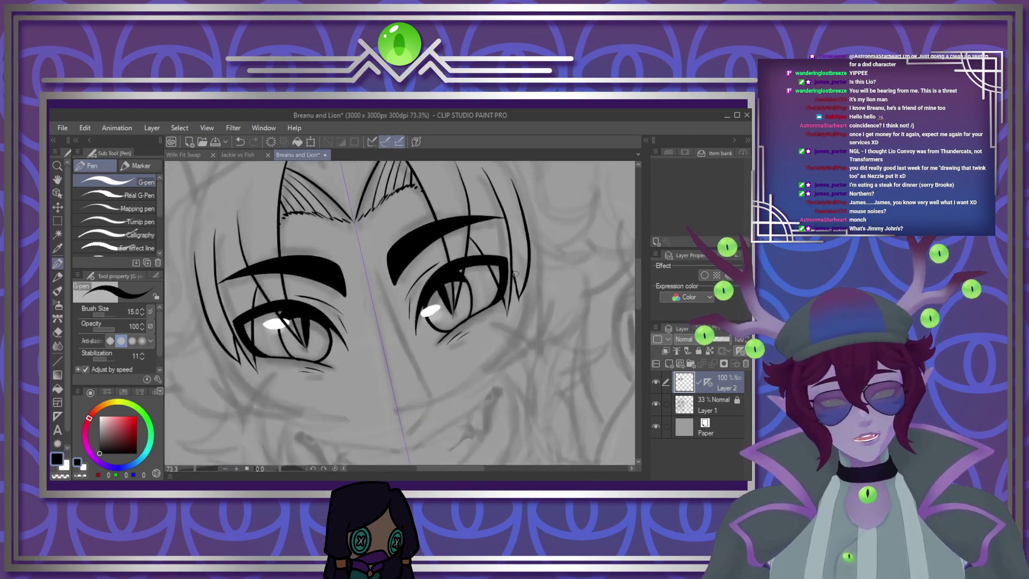
mouse_move(530, 281)
mouse_down()
mouse_move(509, 343)
mouse_move(482, 371)
mouse_move(544, 298)
mouse_up()
drag(515, 356, 567, 305)
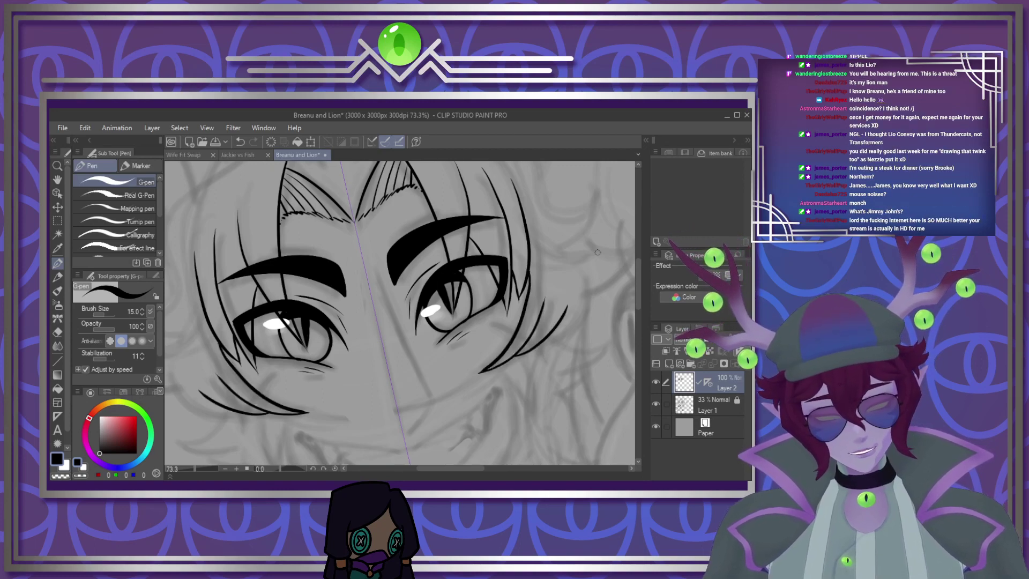
scroll(531, 344, down, 3)
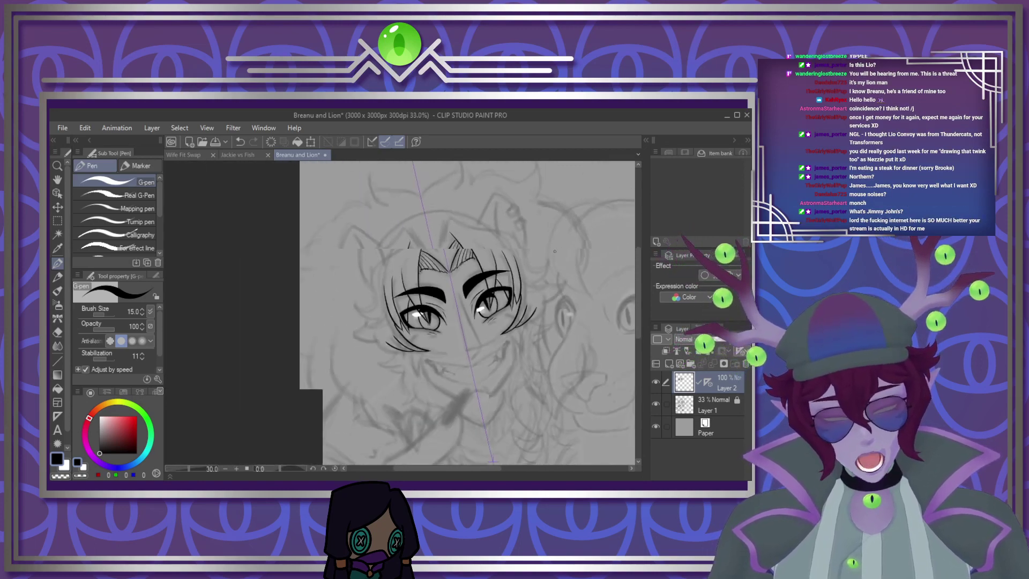
Ink the mirrored pointed peaks of the hair above the forehead and the curled tufts down each side of the face
scroll(504, 316, up, 3)
drag(594, 195, 519, 244)
mouse_move(338, 250)
mouse_down()
mouse_move(345, 219)
mouse_move(481, 226)
mouse_move(558, 272)
mouse_up()
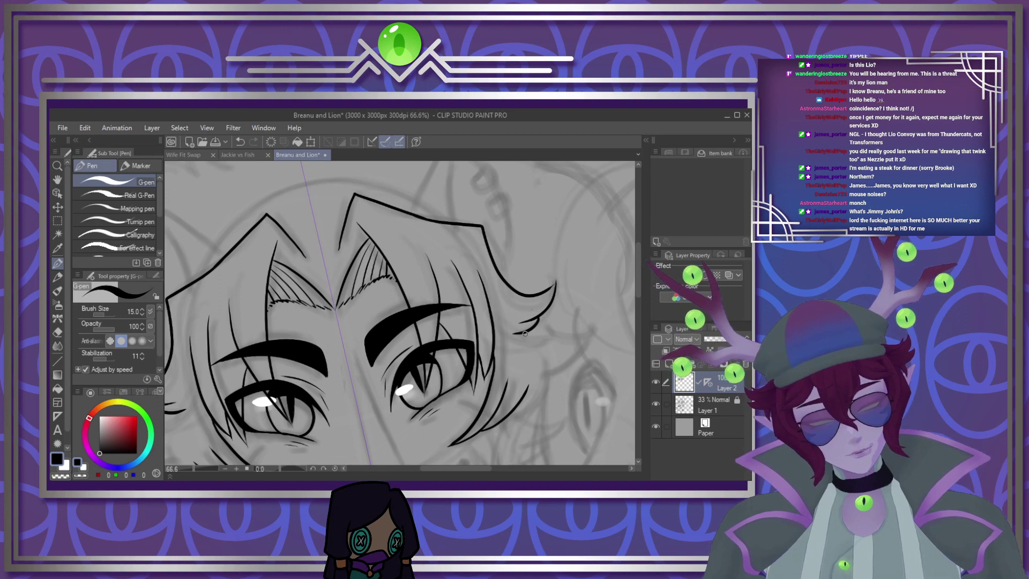
mouse_move(524, 333)
mouse_down()
mouse_move(587, 329)
mouse_move(547, 374)
mouse_up()
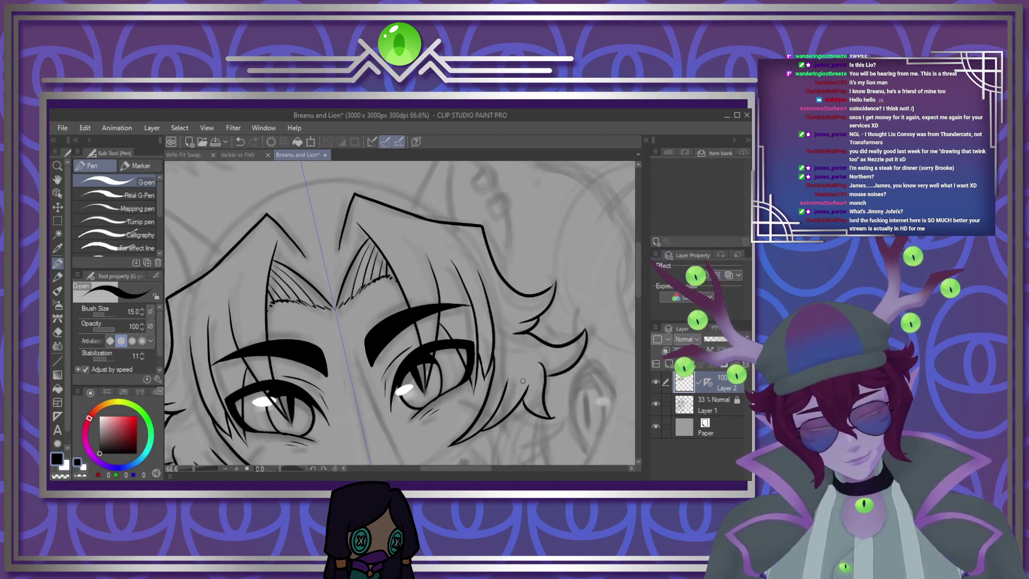
scroll(523, 380, down, 5)
scroll(521, 440, up, 2)
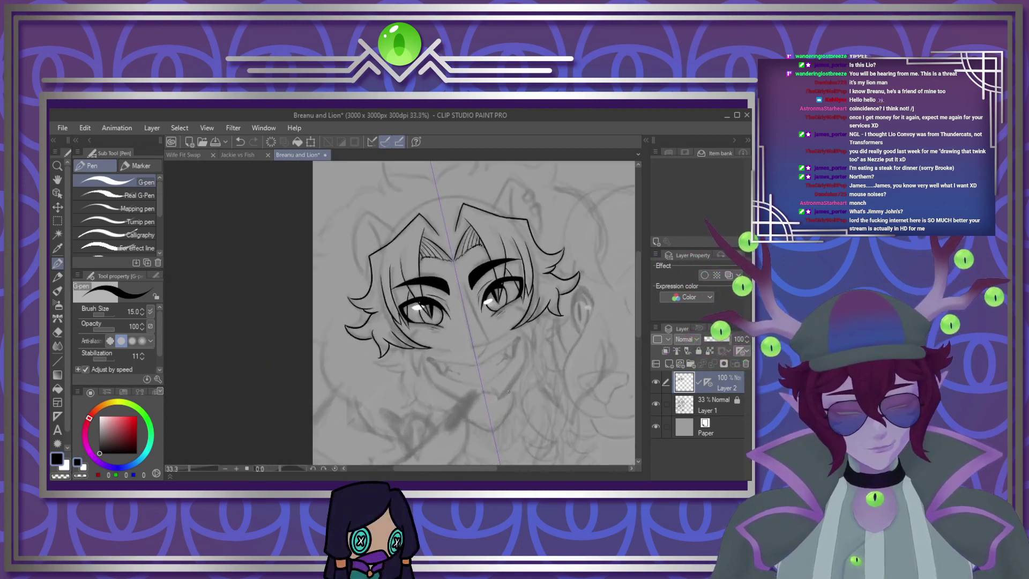
Ink the mirrored pointed ears rising behind the hair, with inner contour lines following the sketch
scroll(508, 390, down, 2)
scroll(500, 437, up, 1)
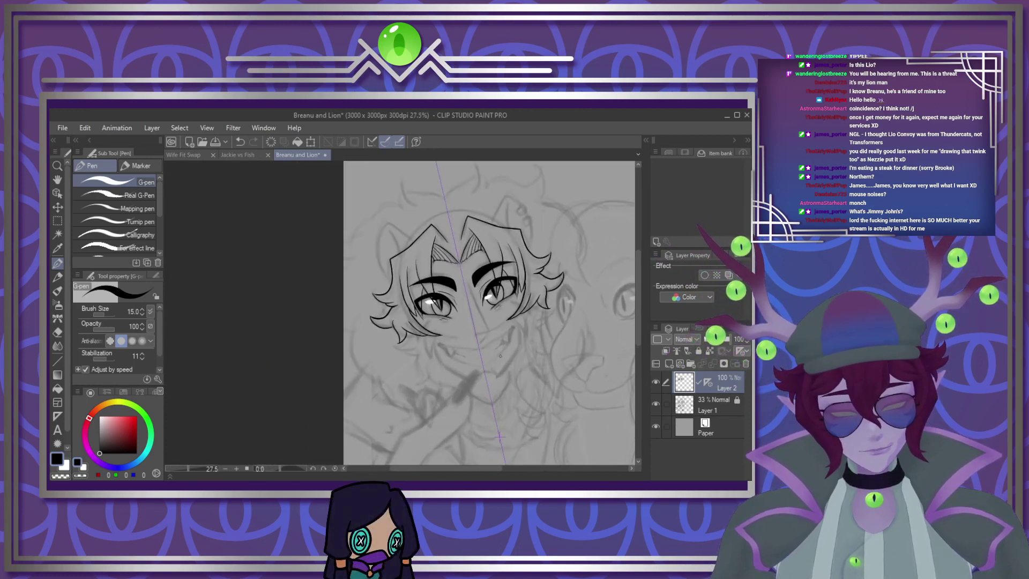
scroll(494, 319, up, 1)
scroll(495, 241, down, 1)
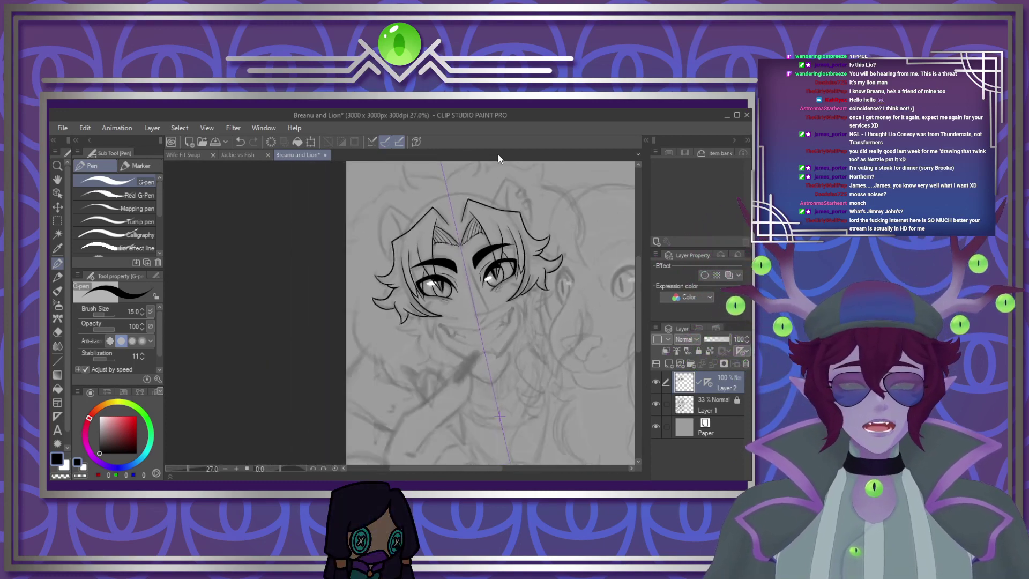
scroll(528, 175, down, 1)
scroll(514, 209, up, 3)
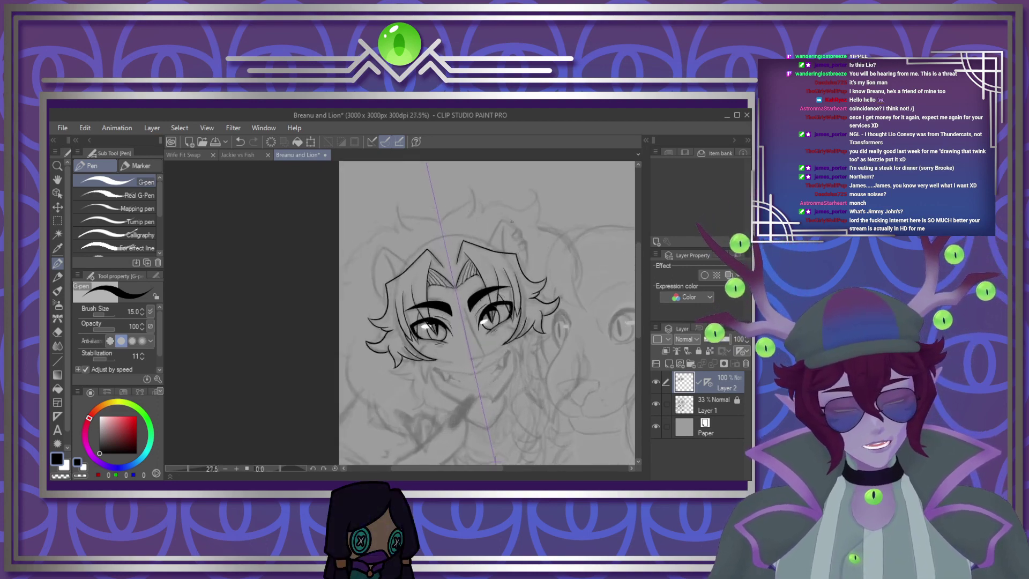
scroll(514, 209, up, 2)
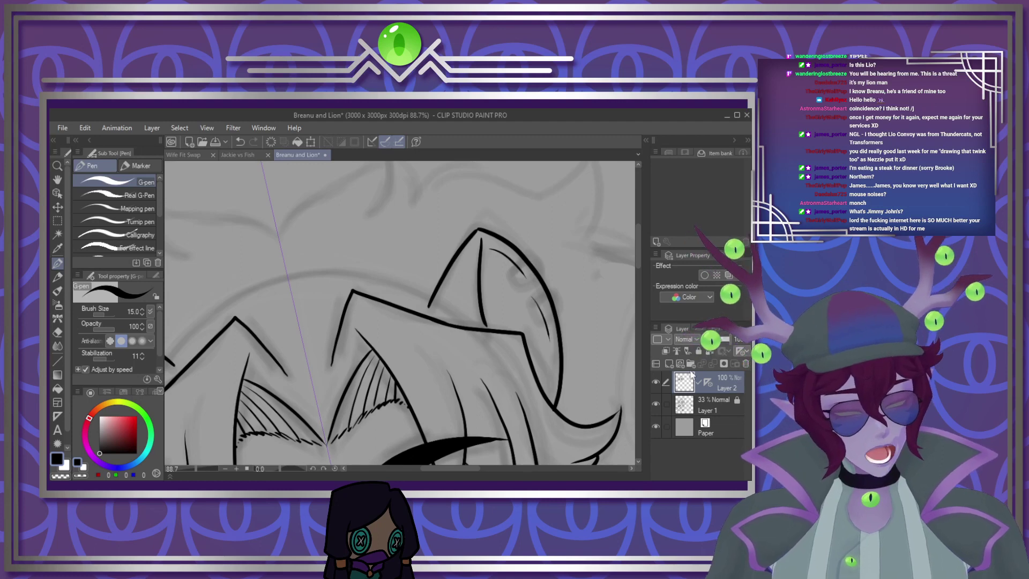
Add a new layer above the line art, ink two cuff earrings on one ear's outer edge, and reselect Layer 2
click(668, 363)
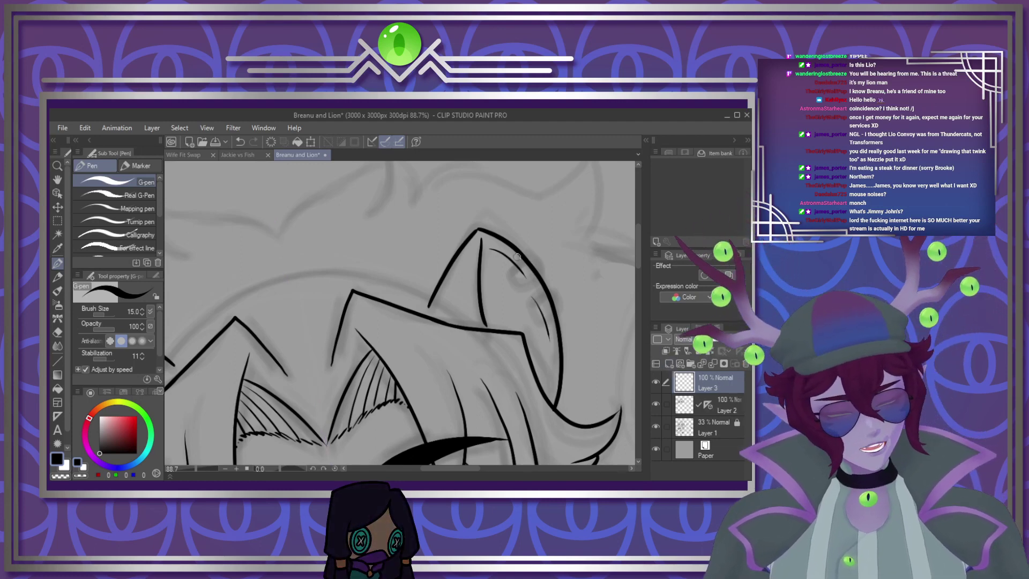
mouse_move(525, 258)
mouse_down()
mouse_move(510, 272)
mouse_move(528, 255)
mouse_move(532, 304)
mouse_move(558, 313)
mouse_move(552, 302)
mouse_up()
click(723, 406)
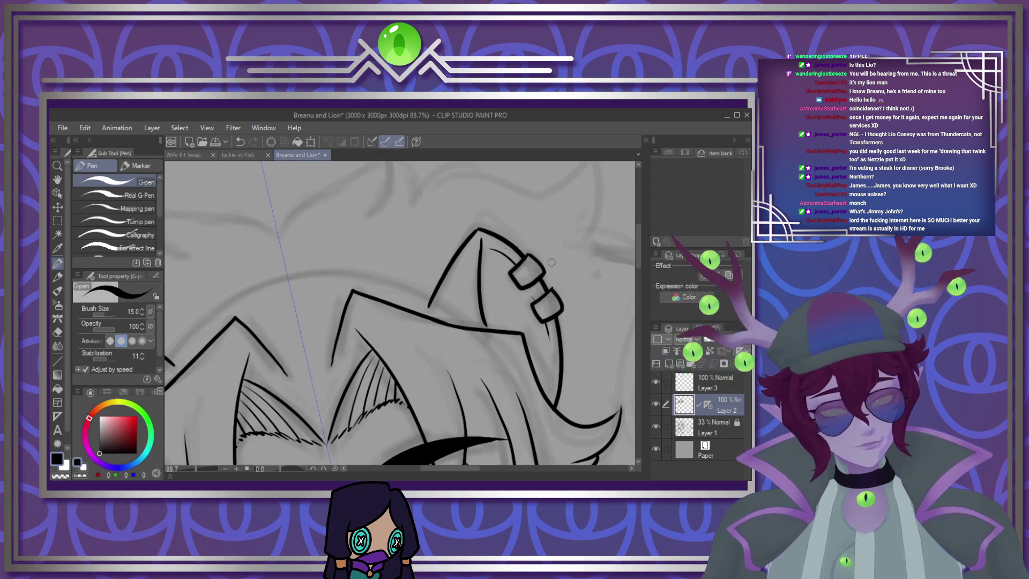
Merge the earring layer down into Layer 2
scroll(552, 259, down, 3)
scroll(557, 224, down, 4)
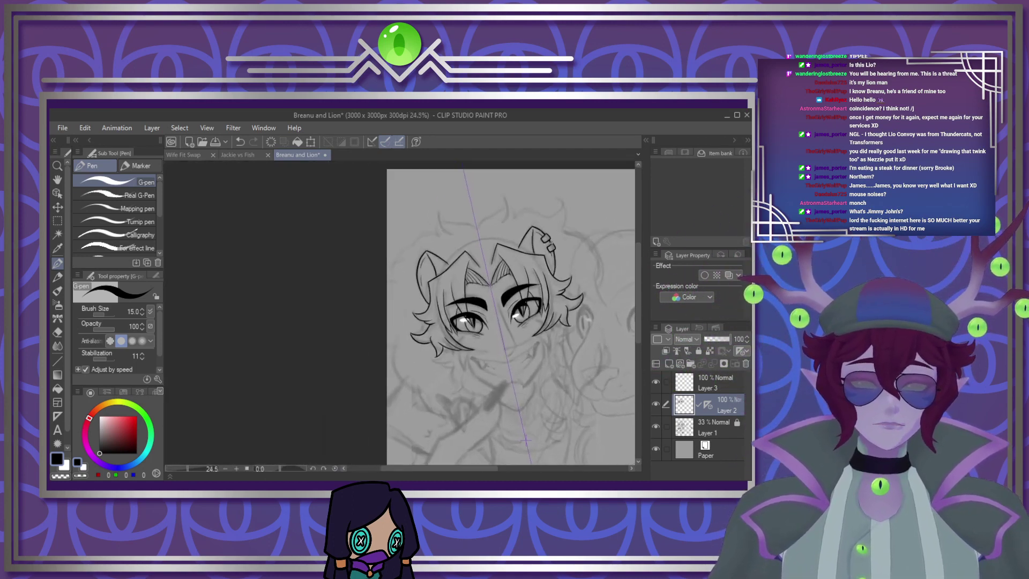
scroll(511, 450, up, 4)
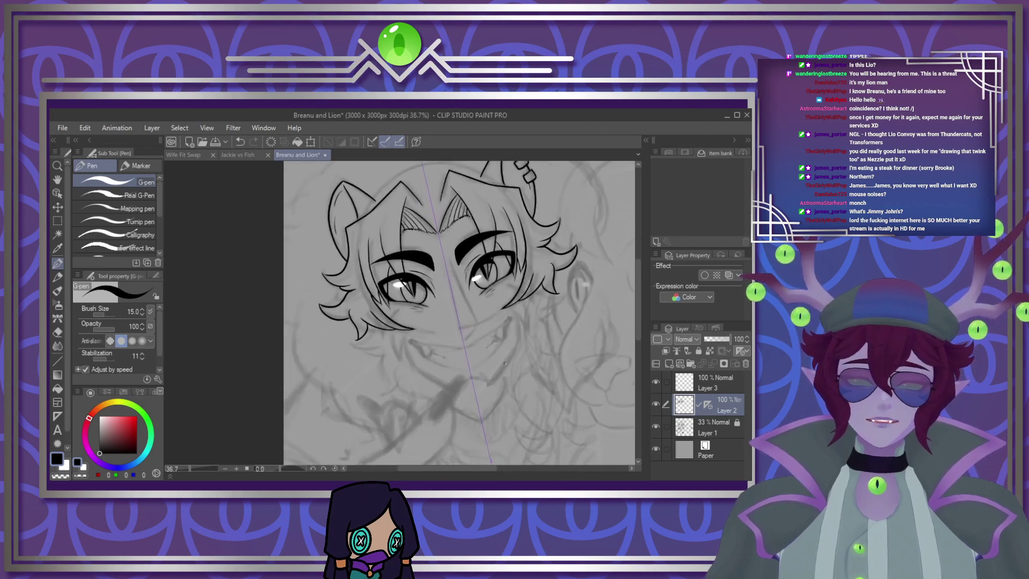
scroll(500, 430, down, 4)
scroll(510, 380, up, 4)
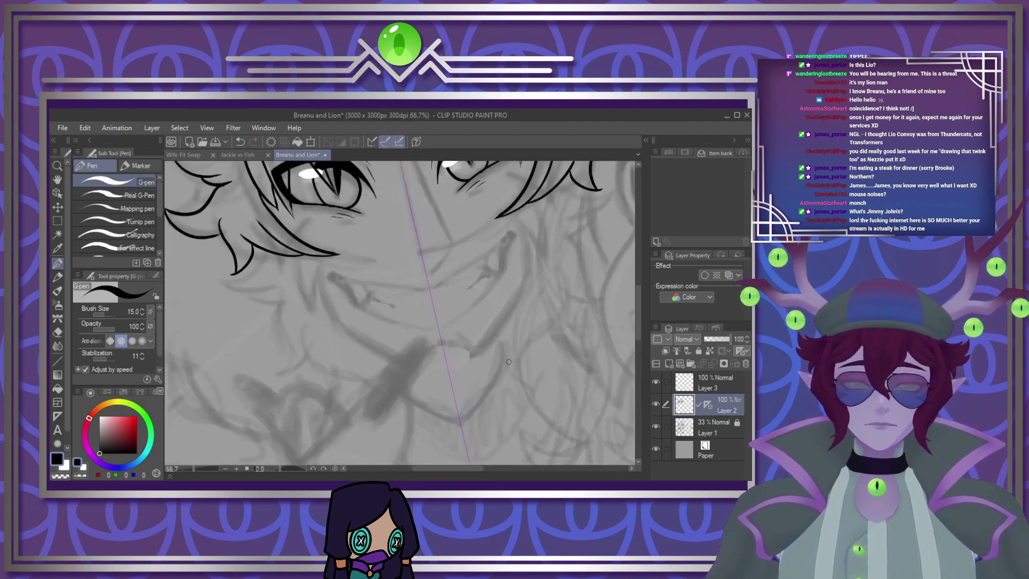
click(714, 381)
click(713, 364)
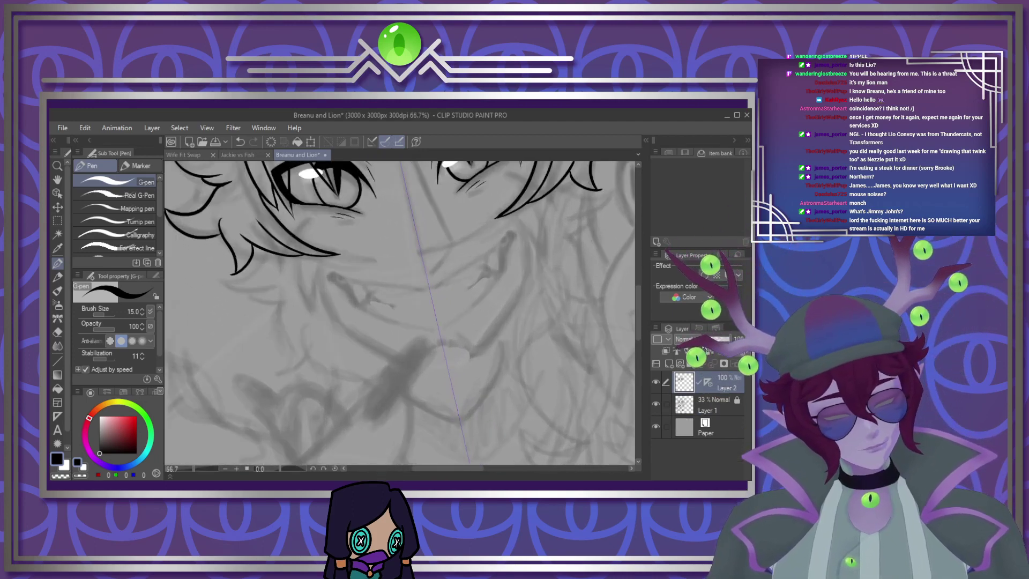
Ink the mirrored goatee on the chin with a rounded top, short hair strokes and curved sides meeting in a point
drag(436, 345, 424, 364)
mouse_move(441, 344)
mouse_down()
mouse_move(437, 372)
mouse_move(471, 354)
mouse_move(480, 372)
mouse_up()
mouse_move(435, 347)
mouse_down()
mouse_move(420, 384)
mouse_move(437, 417)
mouse_up()
drag(501, 347, 475, 411)
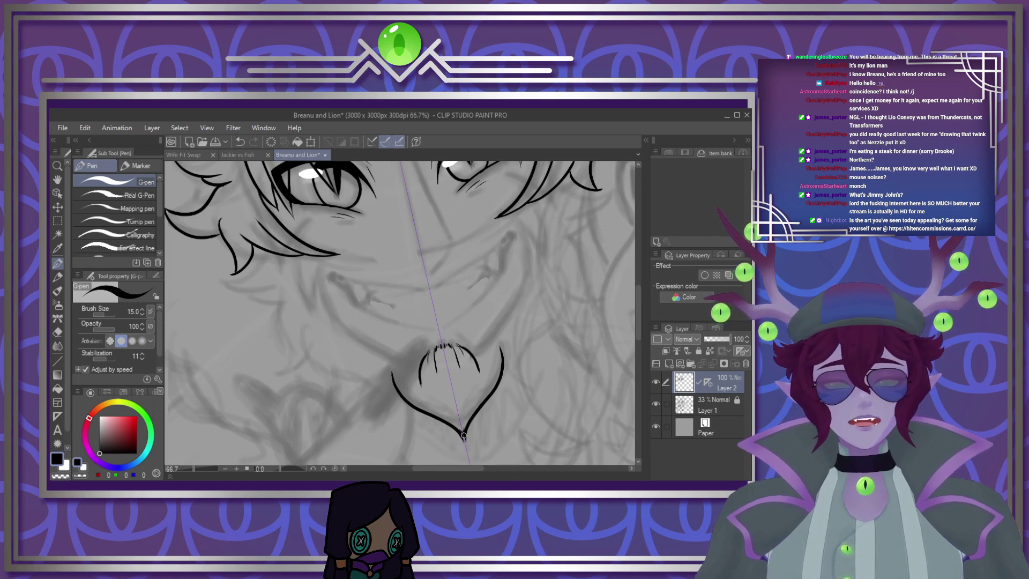
drag(465, 434, 465, 444)
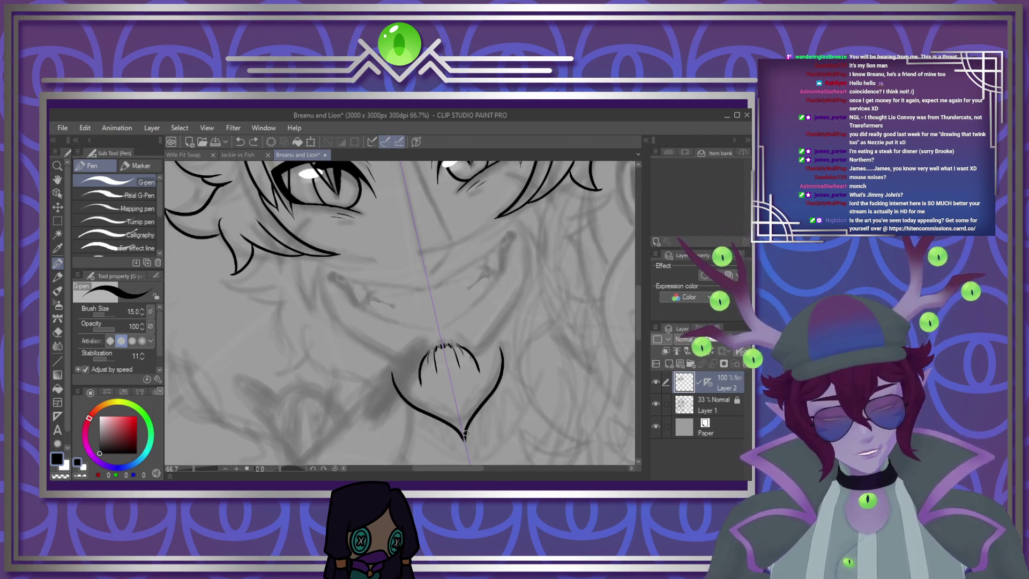
Ink the mirrored outer beard with pointed tufts from the goatee up to the side hair, redoing the first cheek stroke
drag(502, 358, 532, 382)
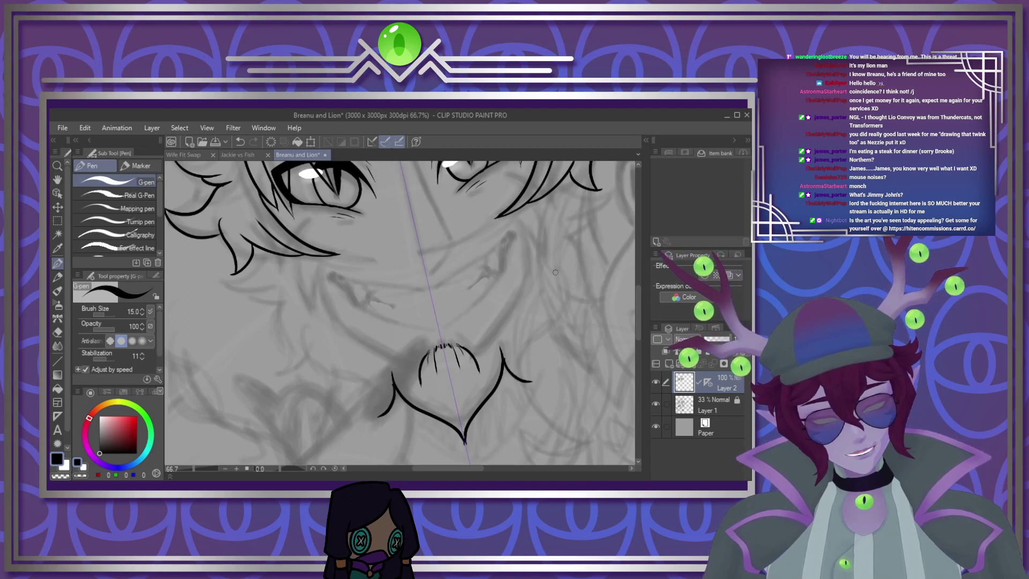
mouse_move(545, 257)
mouse_down()
mouse_move(563, 270)
mouse_move(529, 376)
mouse_up()
key(ctrl+z)
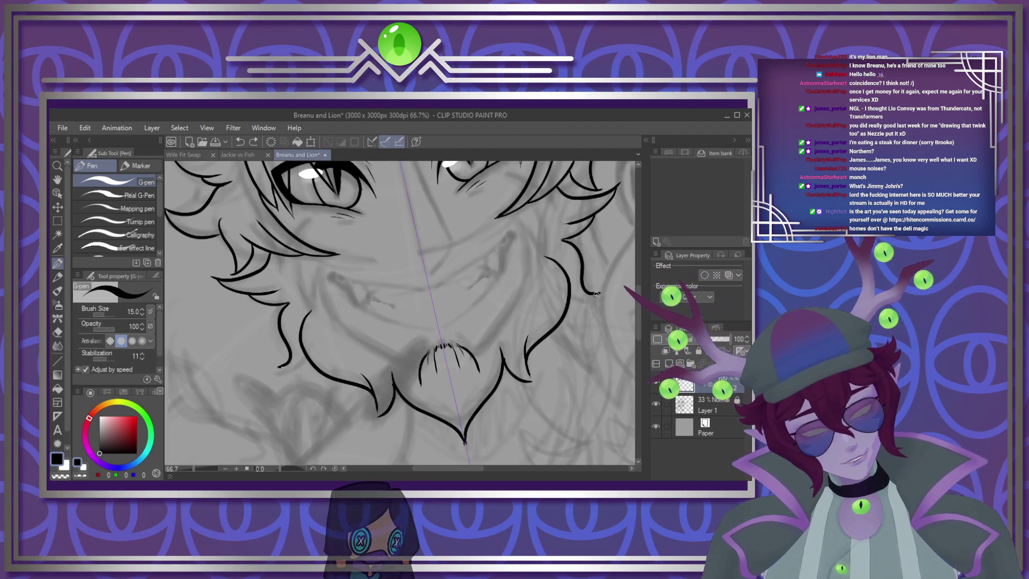
drag(598, 293, 571, 302)
scroll(572, 287, down, 2)
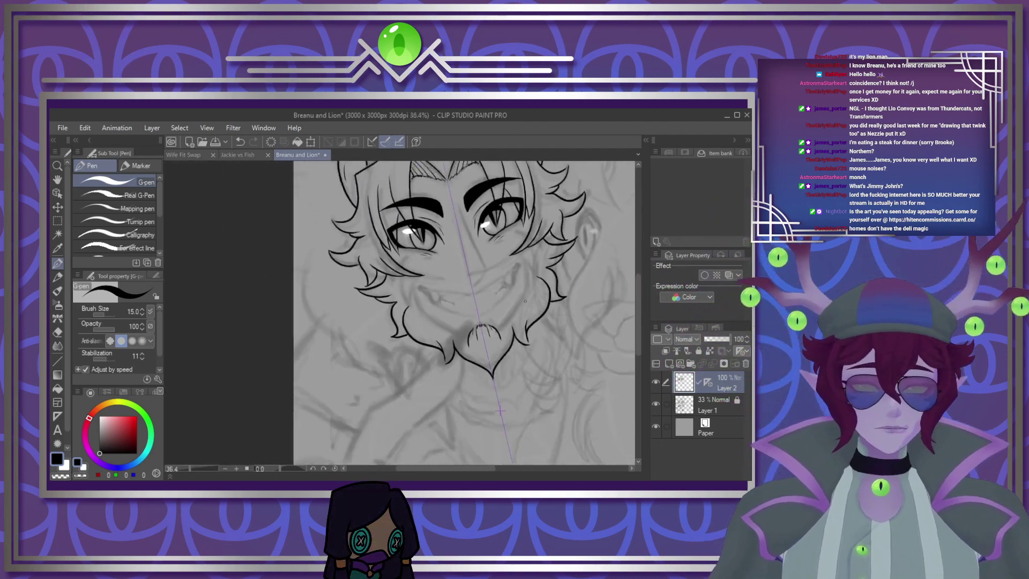
Ink the beard's mirrored inner edge along the jaw with short broken strokes, adding small fur marks on the cheeks under the side hair
scroll(501, 400, up, 4)
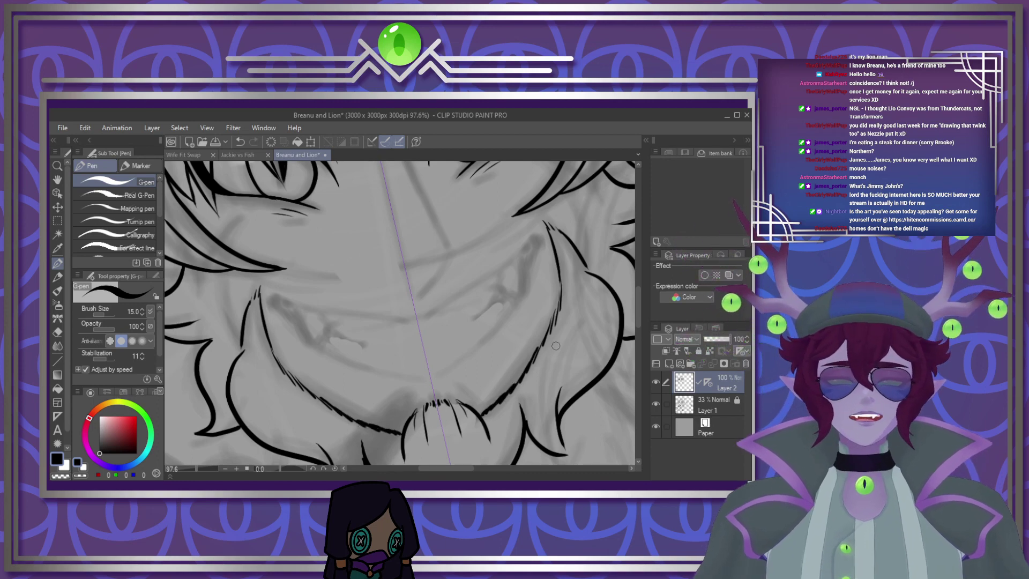
scroll(548, 376, down, 3)
scroll(597, 273, up, 2)
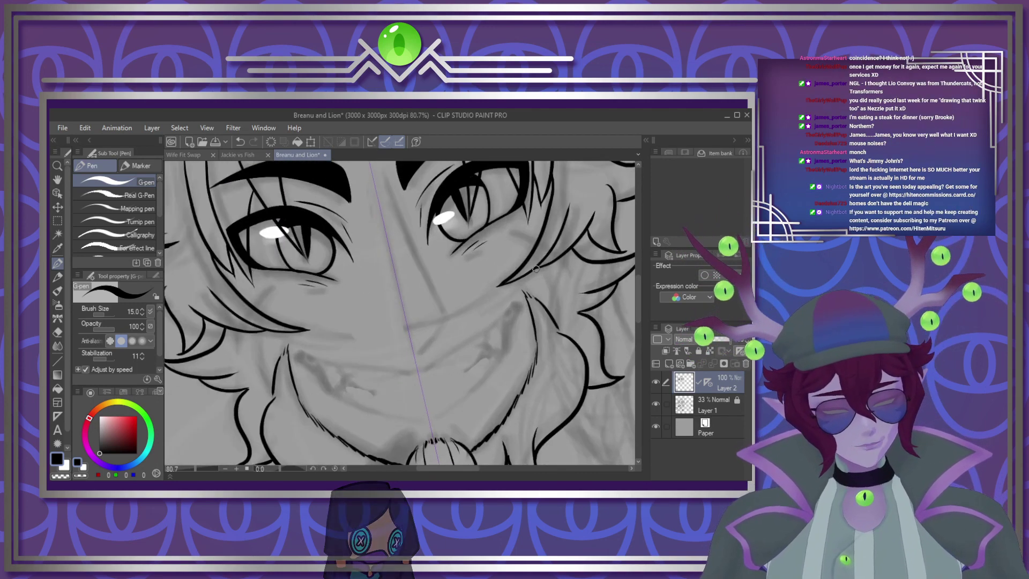
drag(536, 271, 555, 322)
drag(515, 239, 527, 252)
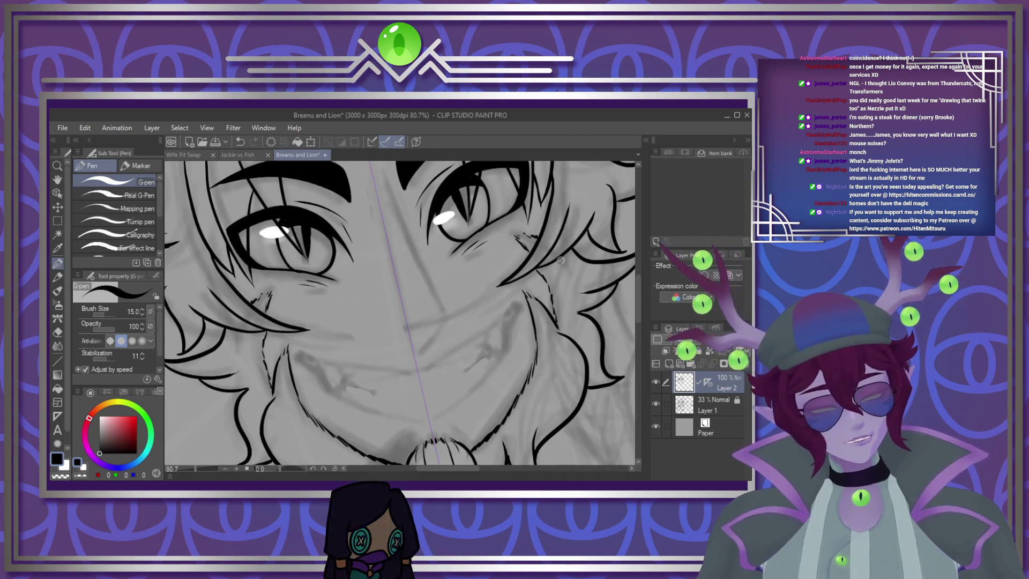
scroll(569, 256, down, 3)
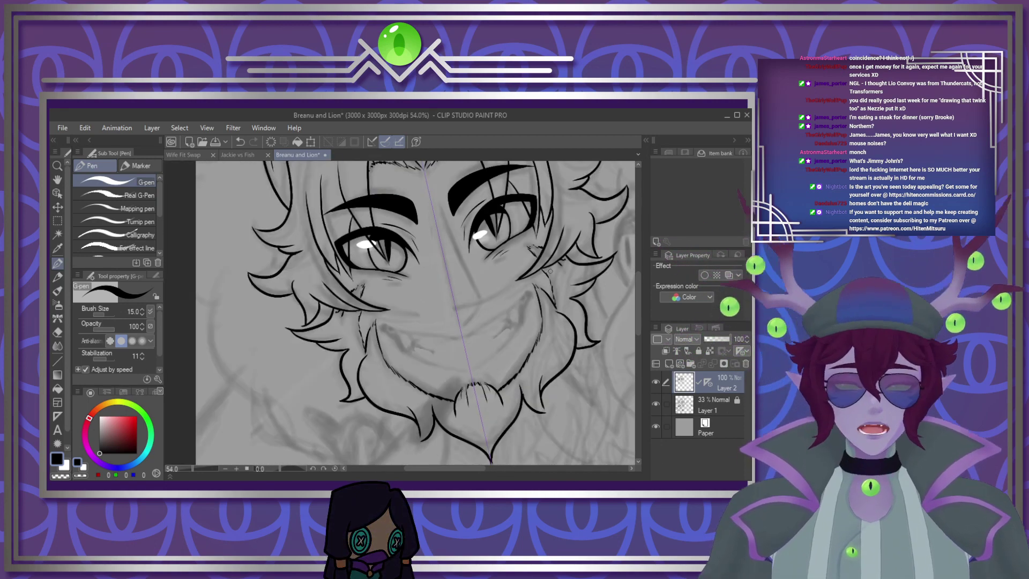
scroll(516, 433, down, 1)
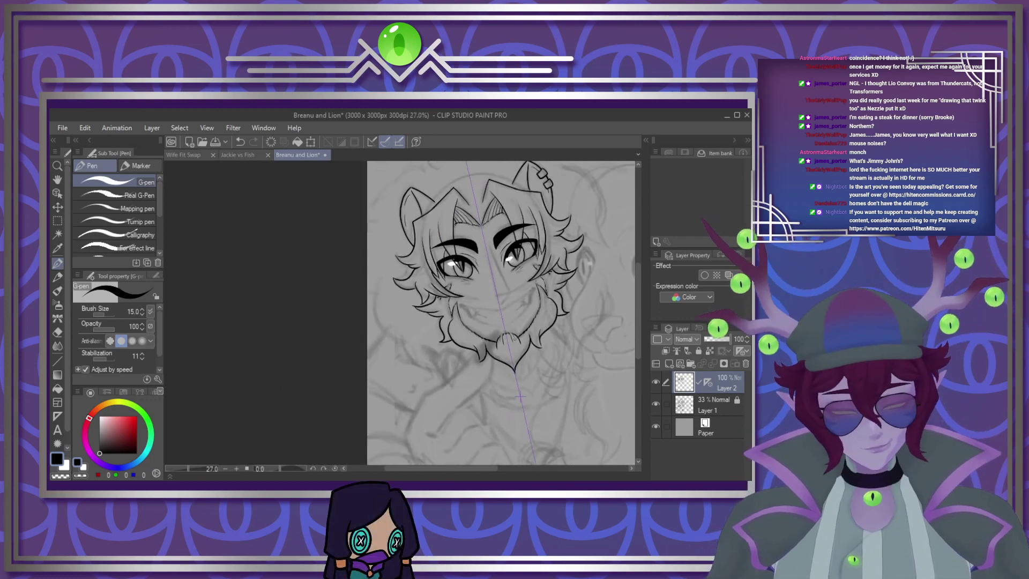
Ink the mirrored upper line of the grin from the centre to the mouth corners, redoing it until it follows the sketch
scroll(516, 433, up, 5)
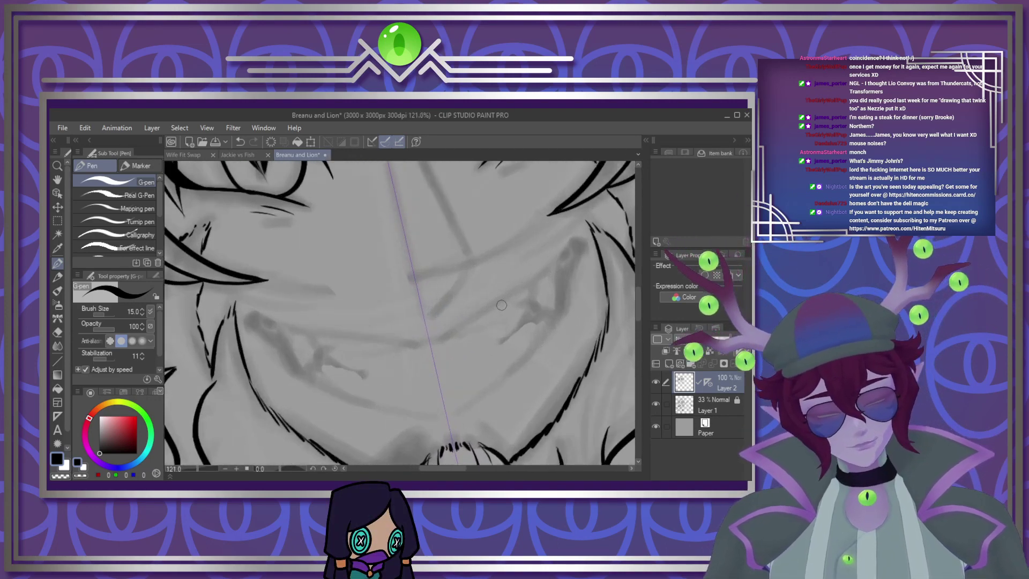
drag(444, 334, 545, 267)
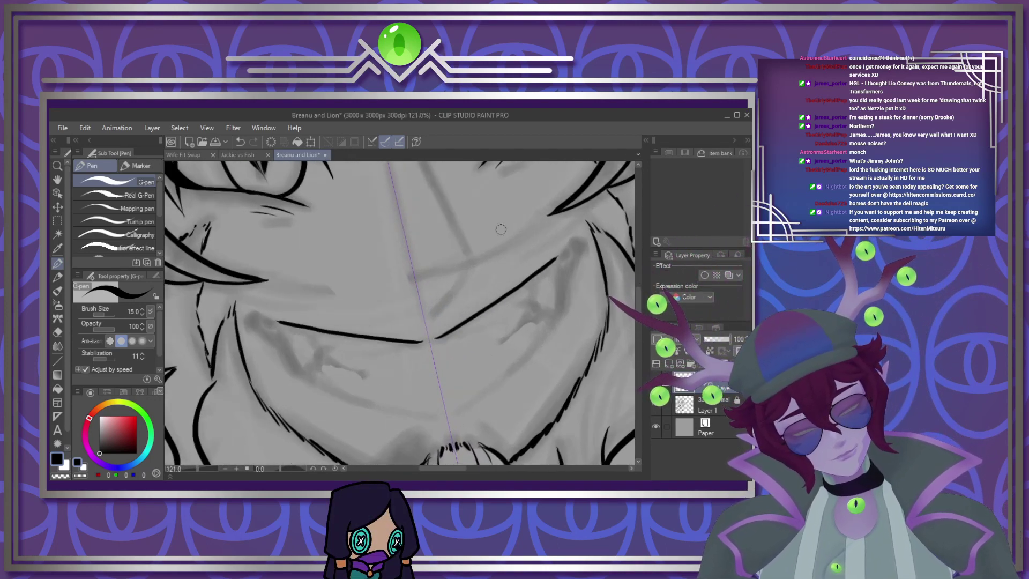
key(ctrl+z)
drag(434, 339, 572, 247)
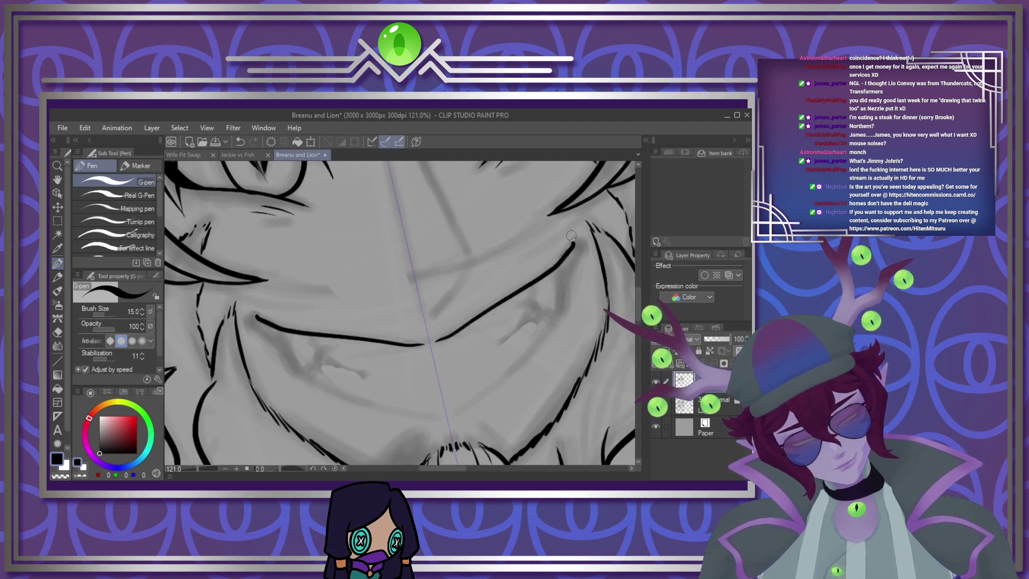
key(ctrl+z)
drag(462, 325, 572, 248)
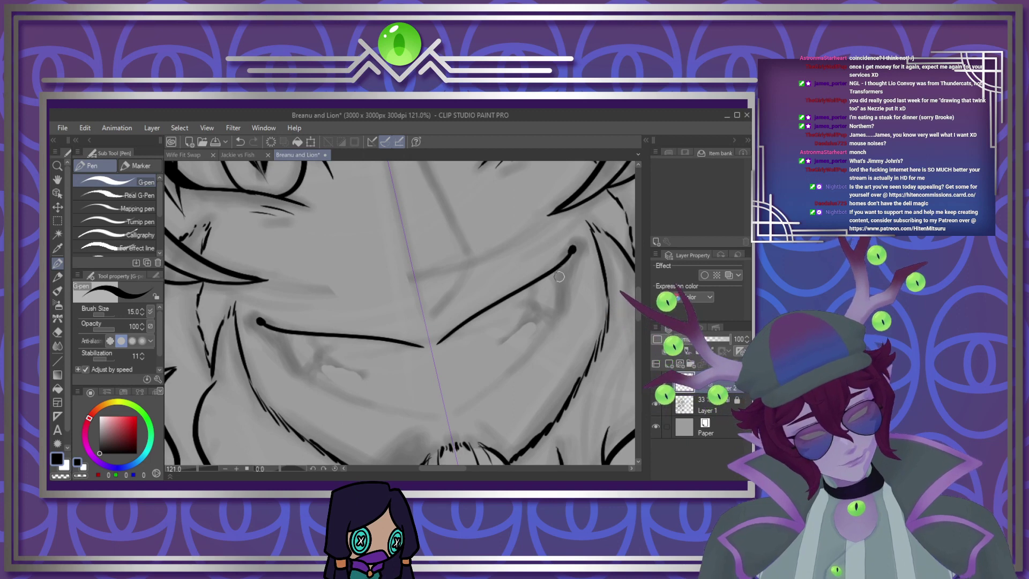
Ink the grin's fangs, tooth line and lower lip curve on both sides, and thicken the mouth corners
drag(538, 308, 488, 347)
mouse_move(523, 292)
mouse_down()
mouse_move(546, 320)
mouse_move(537, 347)
mouse_move(492, 385)
mouse_up()
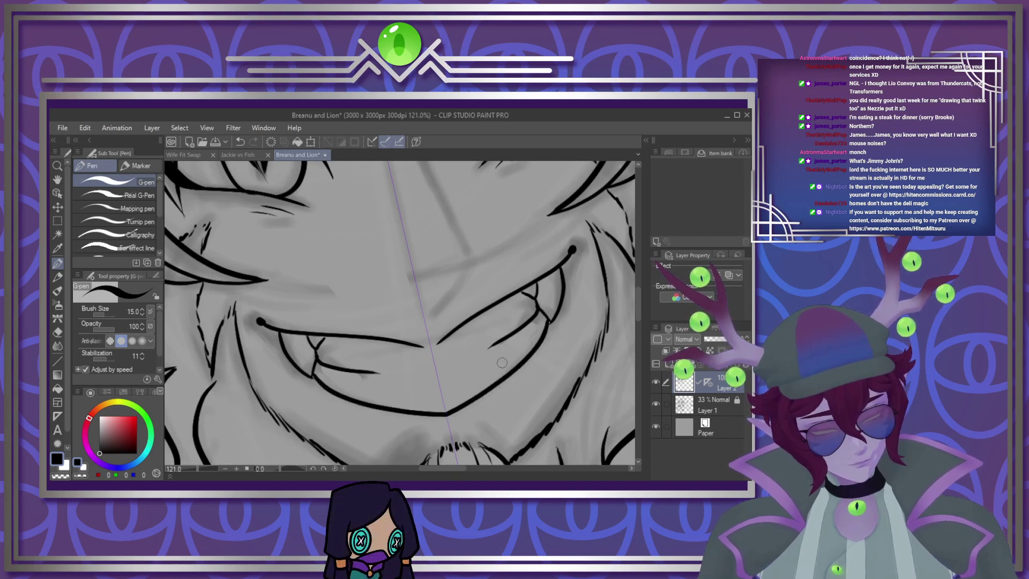
mouse_move(571, 252)
mouse_down()
mouse_move(548, 329)
mouse_move(564, 276)
mouse_up()
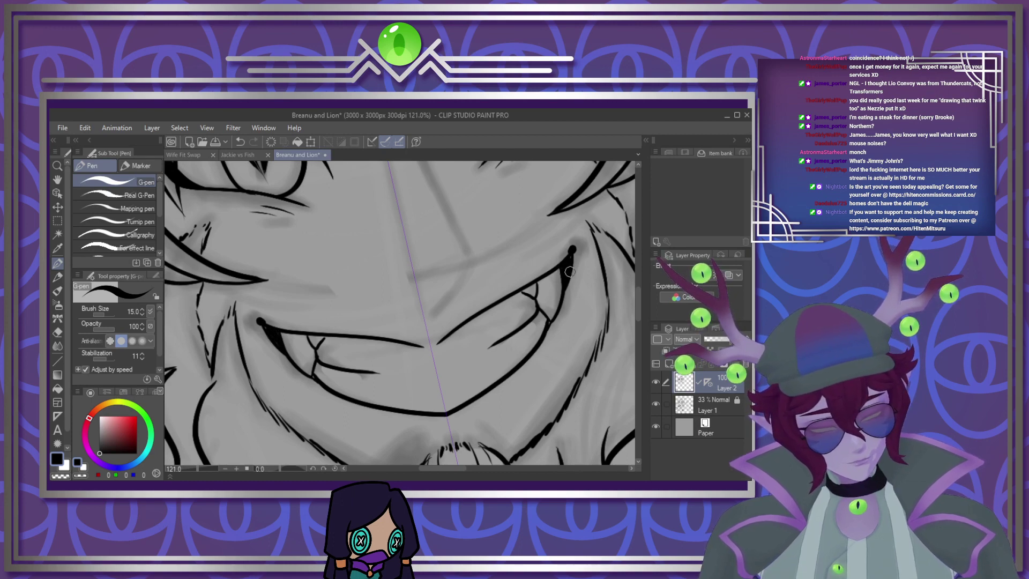
scroll(569, 280, down, 5)
scroll(485, 274, up, 3)
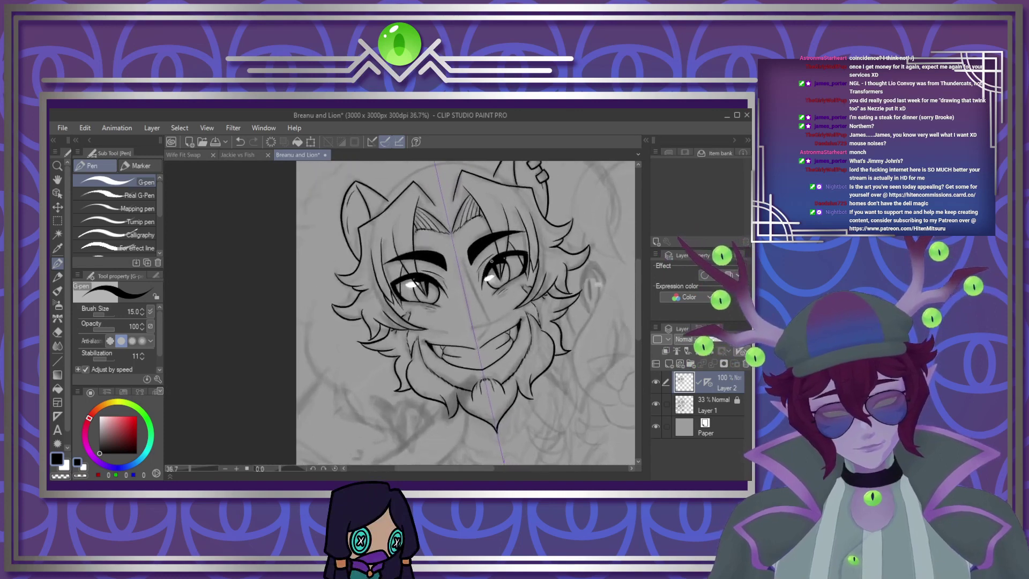
Add a new layer between the sketch and the line art, and ink the nose bridge and angled tip on it without mirroring
scroll(486, 273, up, 2)
click(691, 403)
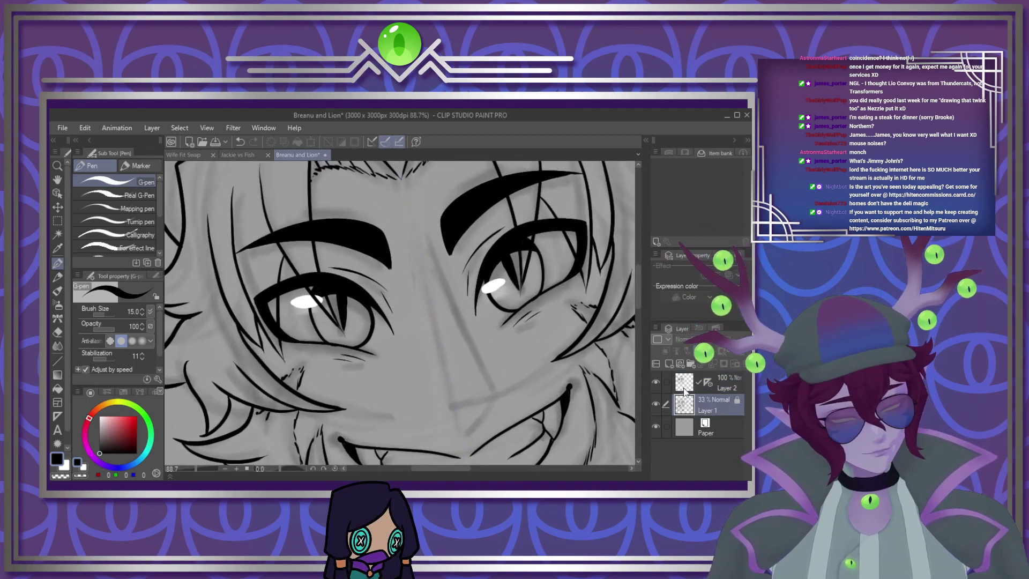
click(669, 364)
mouse_move(406, 217)
mouse_down()
mouse_move(456, 416)
mouse_move(471, 427)
mouse_up()
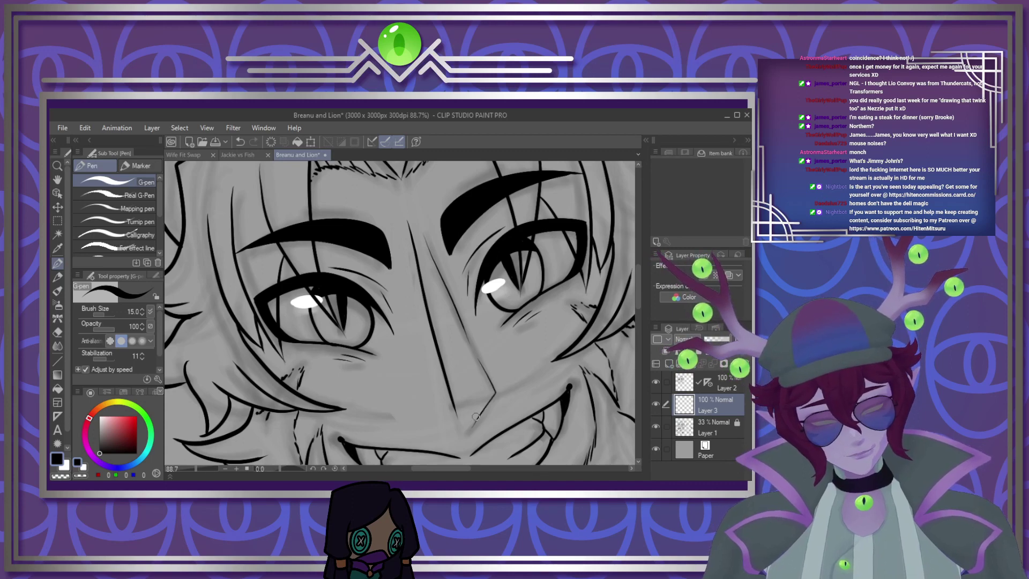
scroll(475, 417, down, 5)
scroll(476, 417, up, 2)
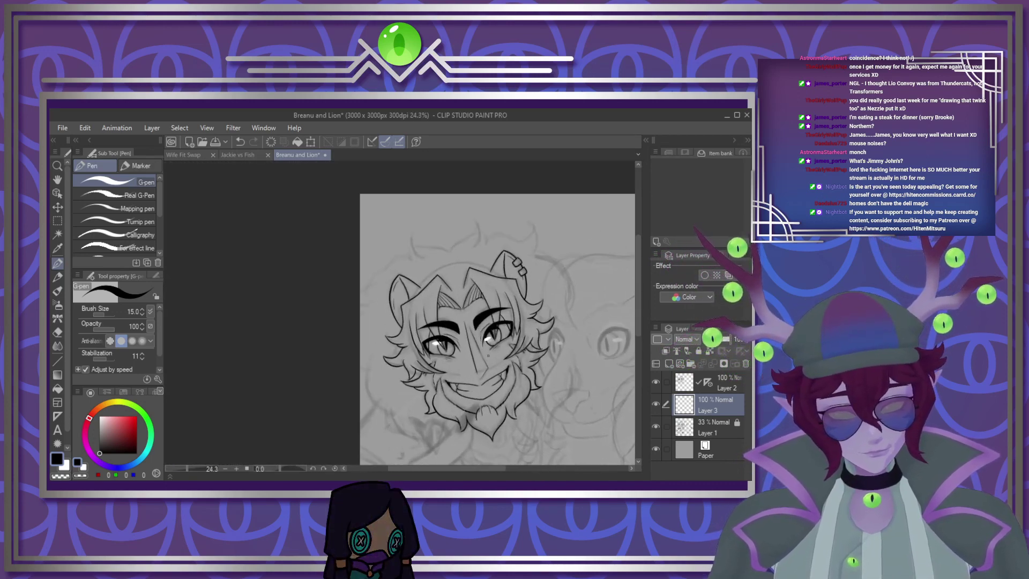
scroll(459, 333, down, 4)
scroll(471, 401, up, 3)
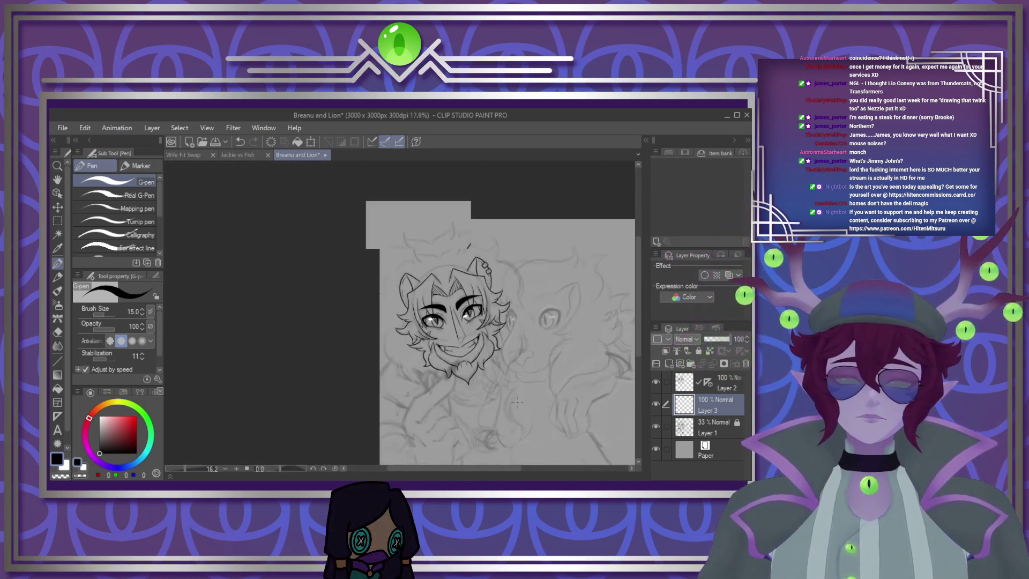
scroll(471, 401, down, 3)
scroll(471, 401, up, 2)
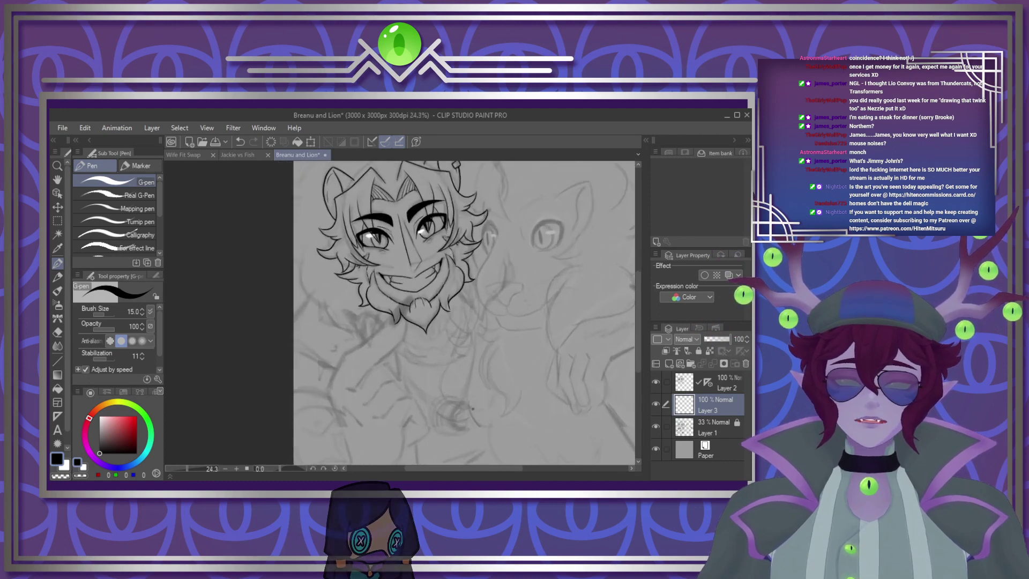
Return to the line art layer, Layer 2, and remove its symmetry ruler
scroll(457, 388, down, 3)
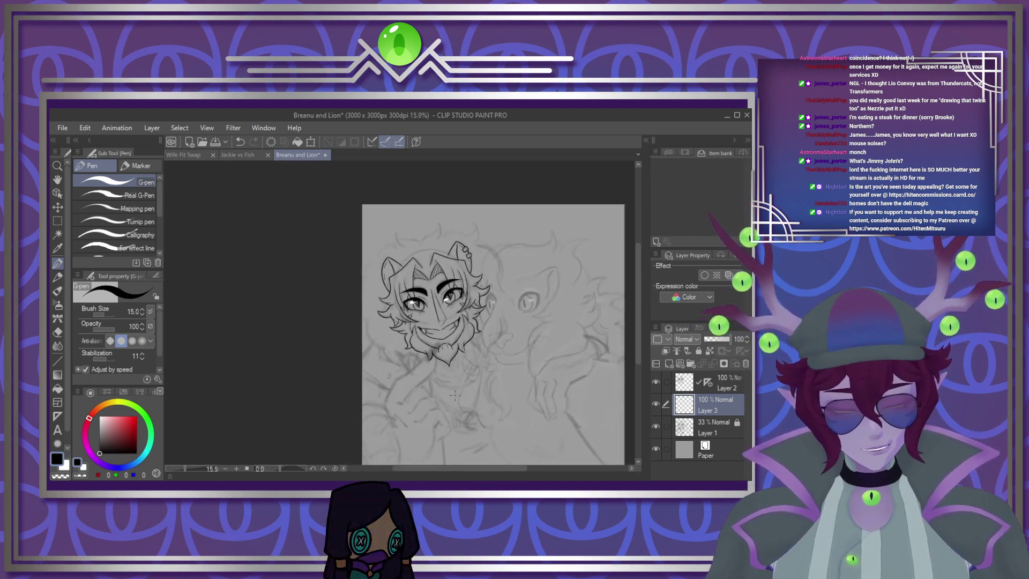
scroll(457, 388, up, 1)
scroll(457, 388, up, 2)
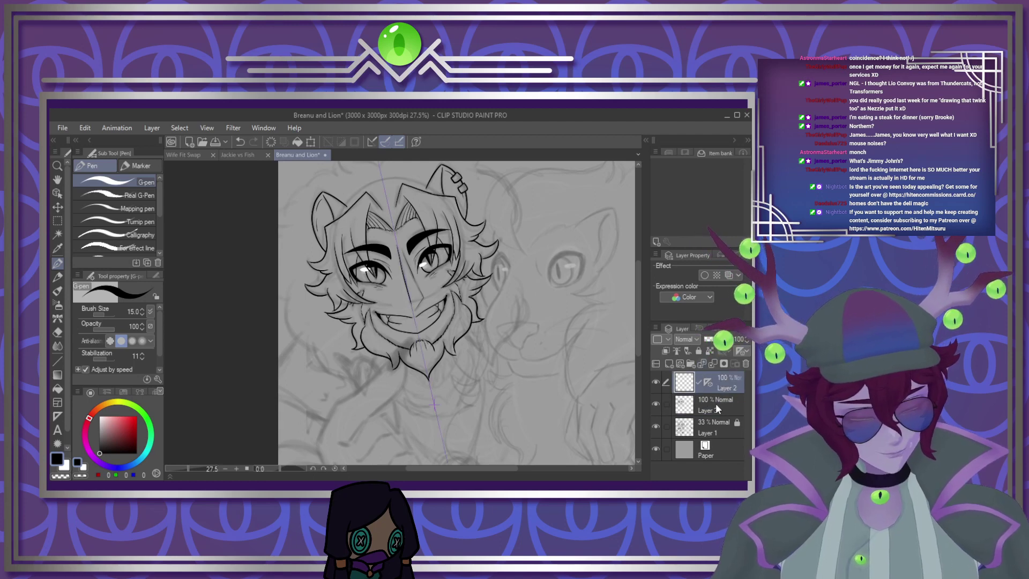
click(705, 384)
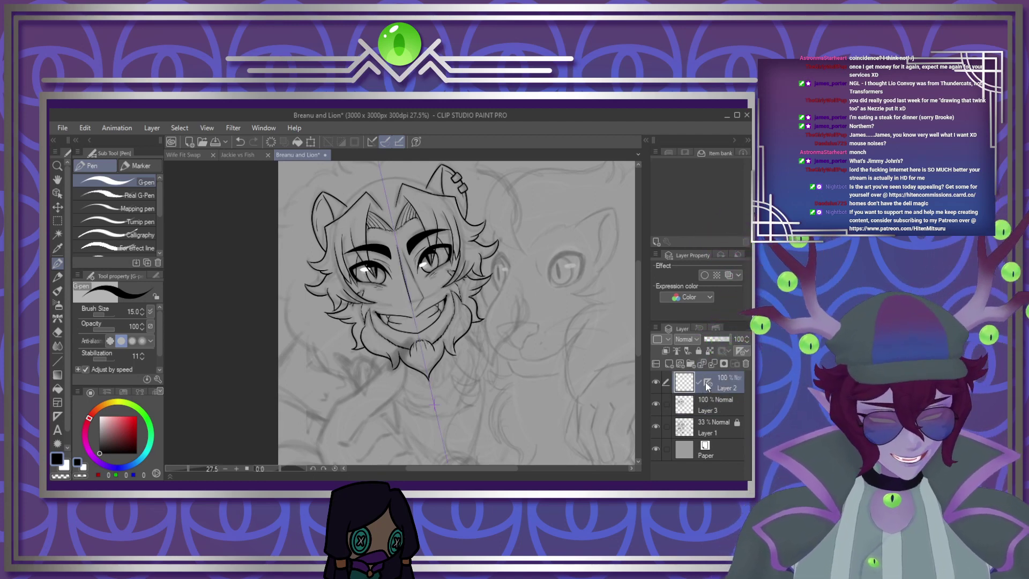
scroll(559, 358, down, 3)
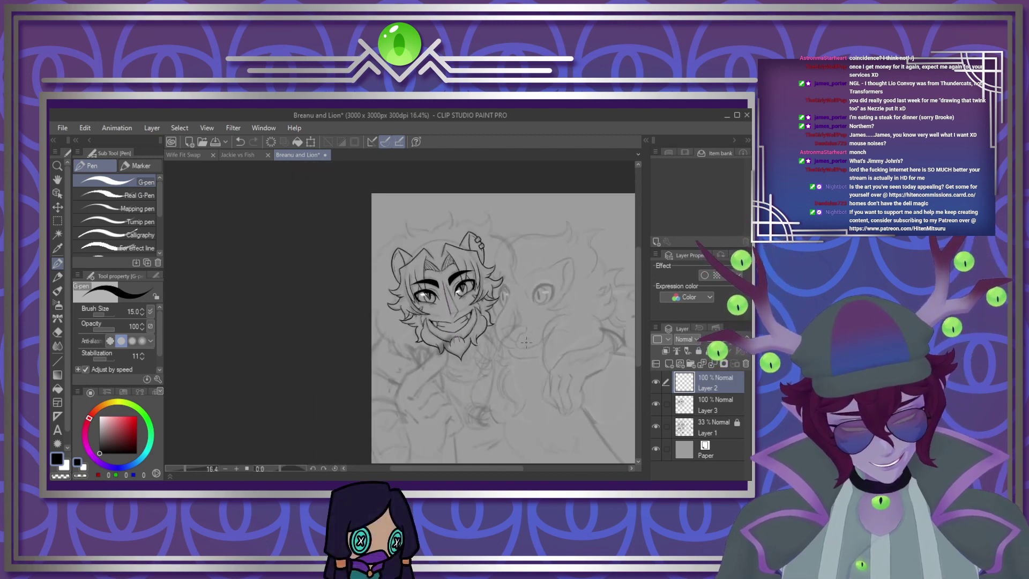
Ink the second character's bent arm as two large curves in front of the muzzle, and add pointed cheek tufts under the eye
scroll(558, 358, up, 2)
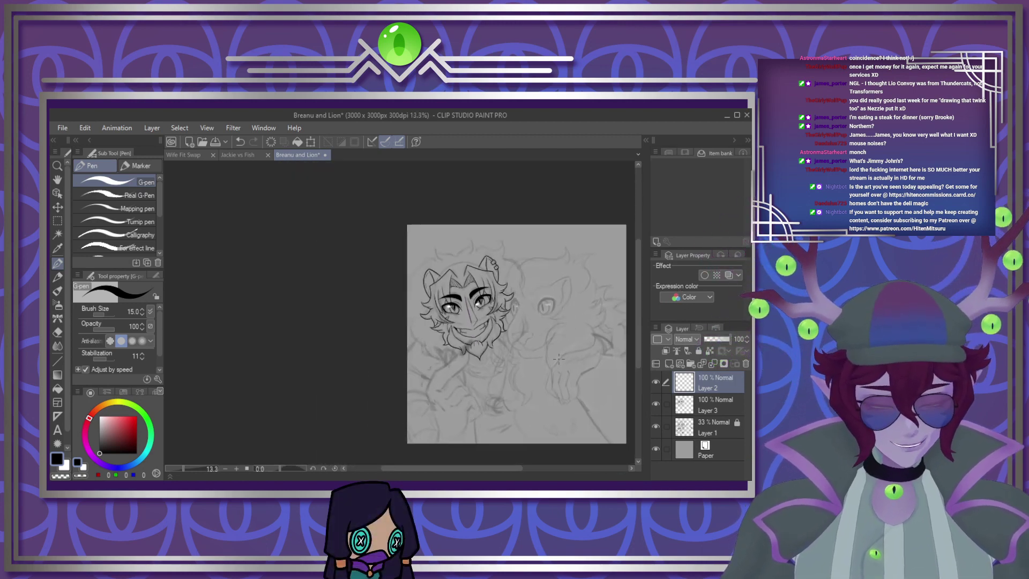
scroll(571, 349, up, 3)
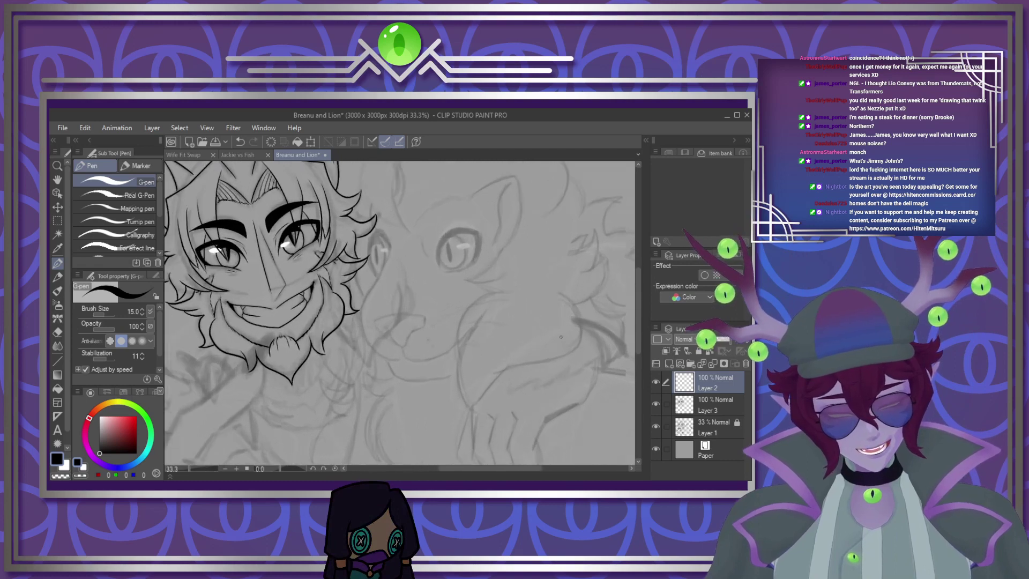
scroll(572, 349, down, 1)
scroll(572, 349, up, 4)
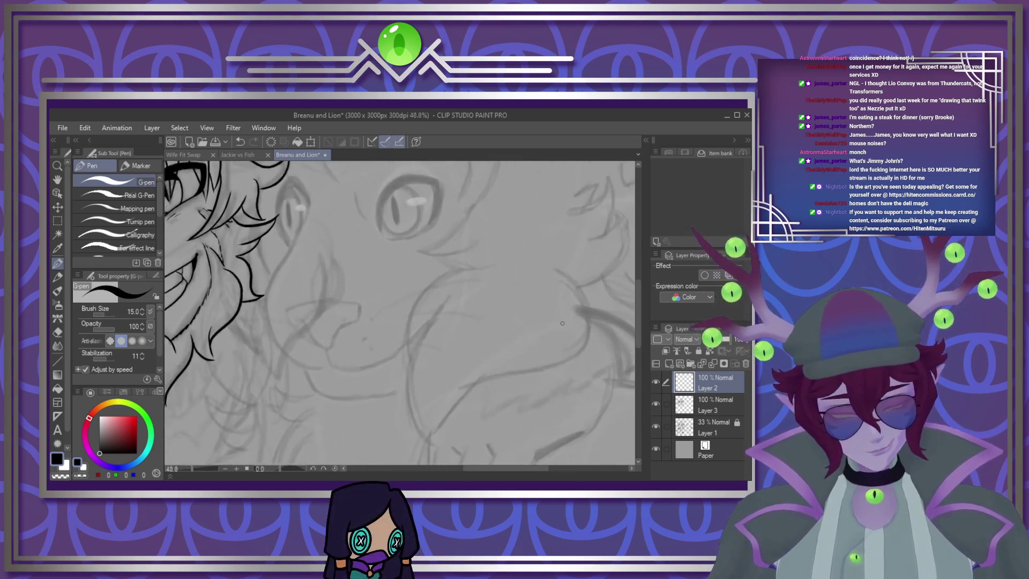
mouse_move(541, 257)
mouse_down()
mouse_move(563, 269)
mouse_move(582, 356)
mouse_move(445, 398)
mouse_up()
mouse_move(488, 259)
mouse_down()
mouse_move(411, 306)
mouse_move(403, 383)
mouse_move(423, 440)
mouse_up()
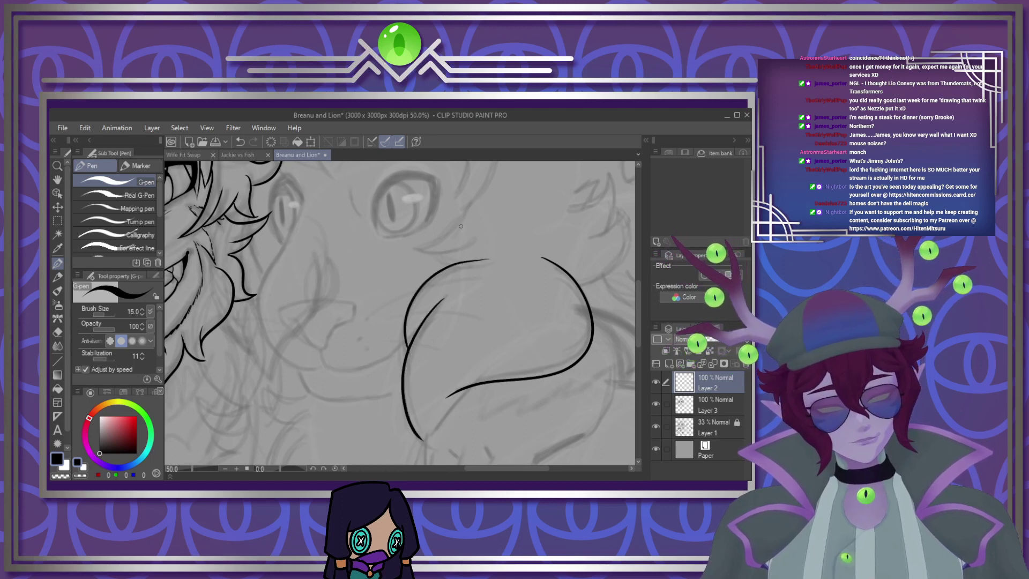
drag(467, 207, 408, 240)
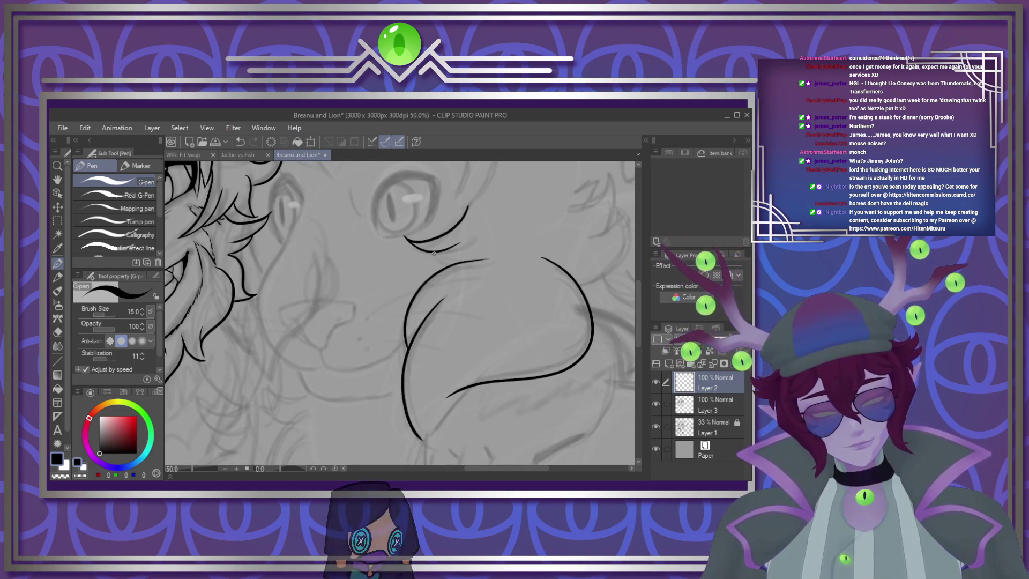
key(ctrl+z)
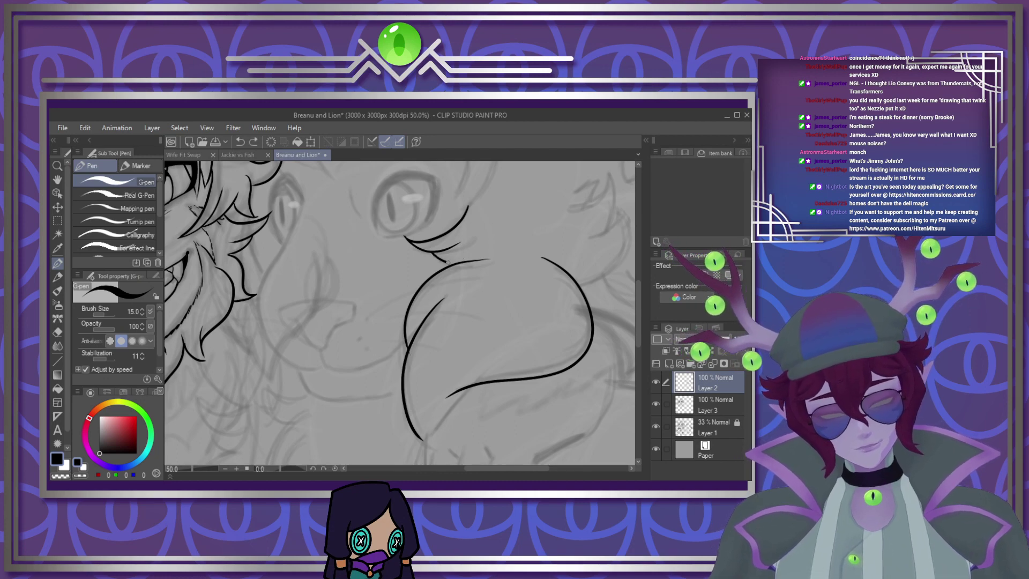
scroll(470, 318, down, 3)
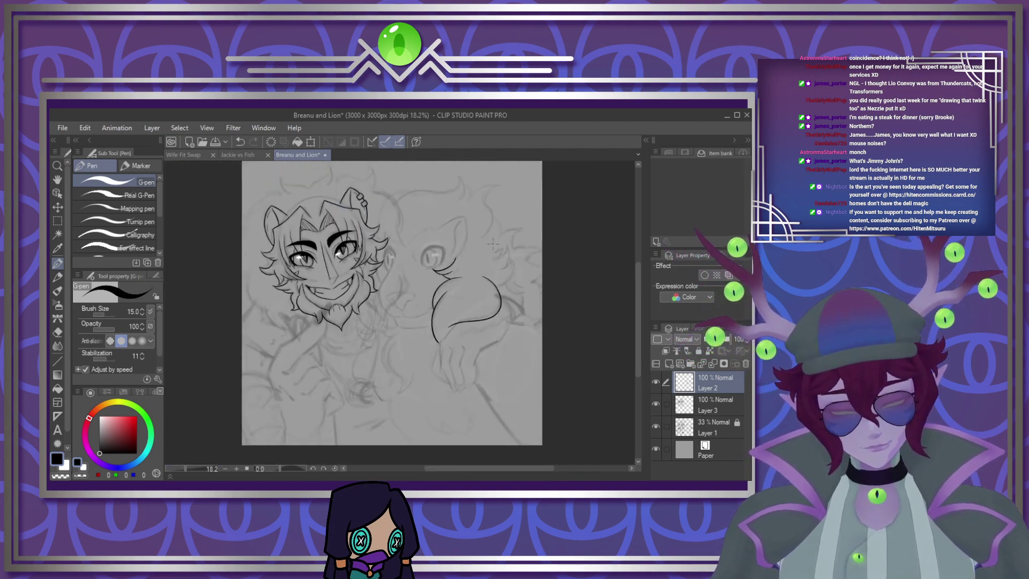
Ink the second character's pointed ear outline above the cheek tufts, with its inner fold and a thin inner line
scroll(470, 319, up, 1)
scroll(470, 319, down, 1)
scroll(470, 319, up, 4)
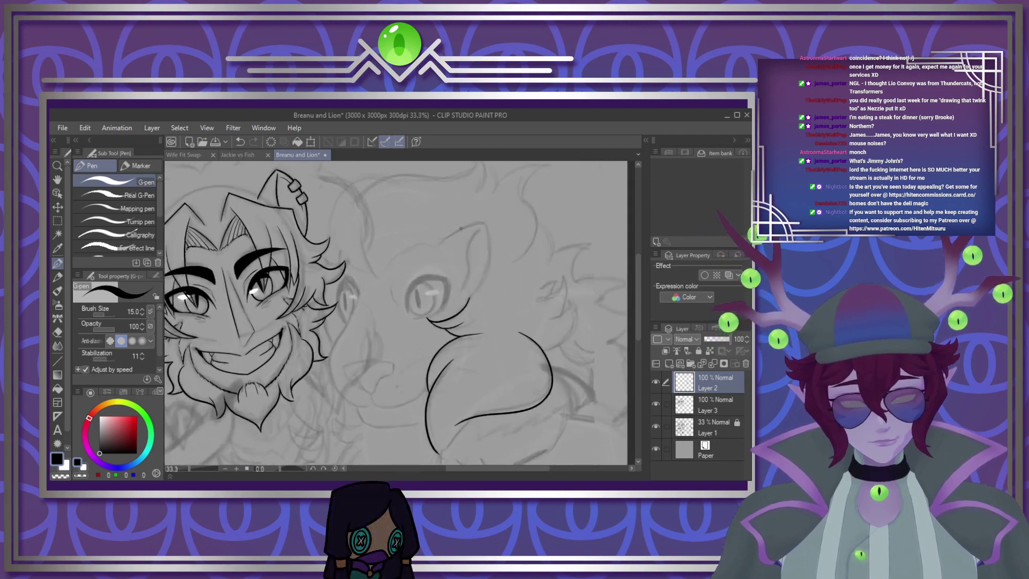
scroll(462, 264, down, 1)
scroll(463, 262, up, 4)
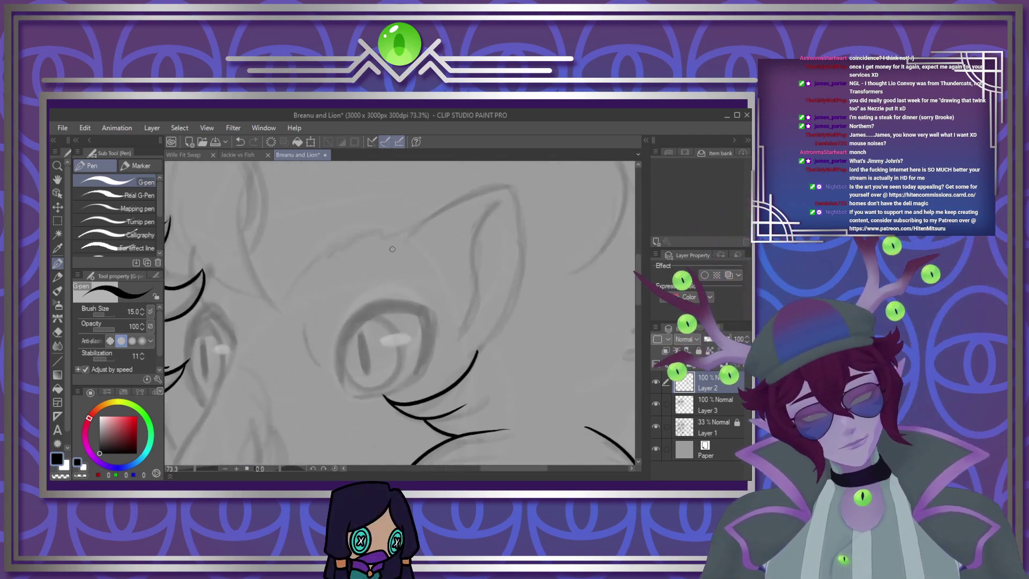
mouse_move(393, 249)
mouse_down()
mouse_move(434, 216)
mouse_move(517, 184)
mouse_move(522, 261)
mouse_move(479, 349)
mouse_up()
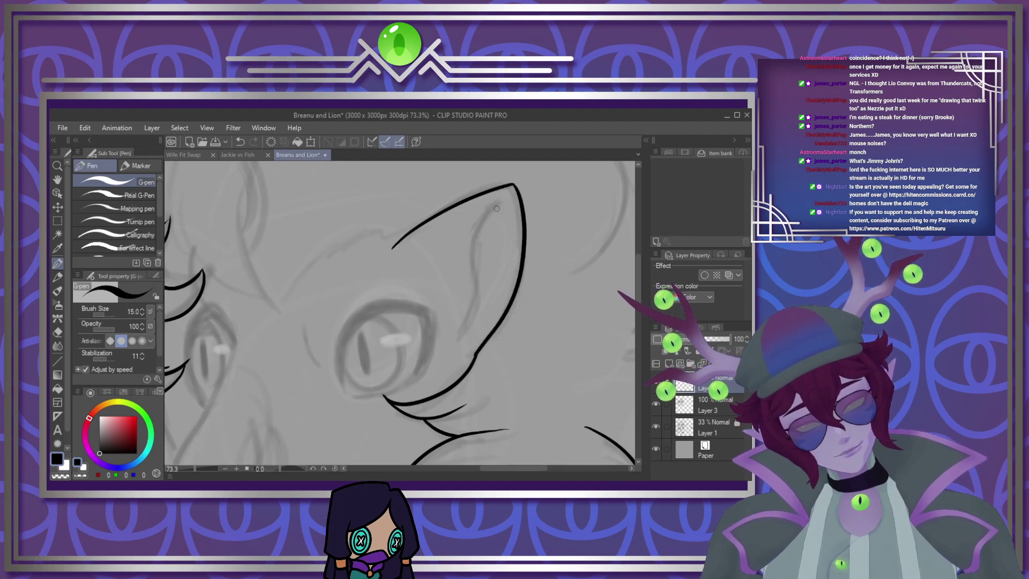
drag(472, 251, 467, 351)
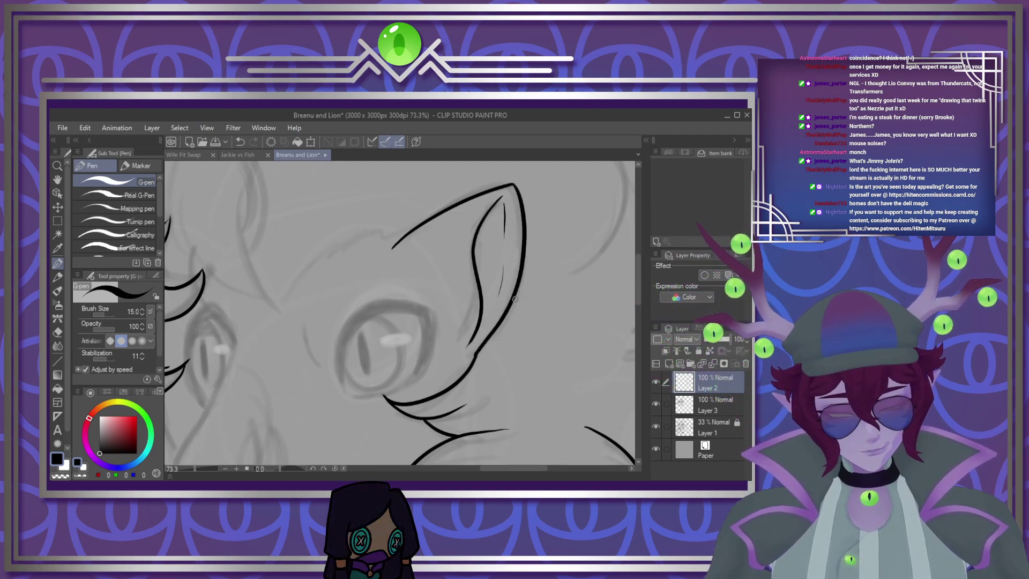
scroll(500, 338, down, 7)
Ink the second character's hairline on both sides of the forehead point with short fur strokes and longer strands sweeping upward
scroll(414, 274, up, 9)
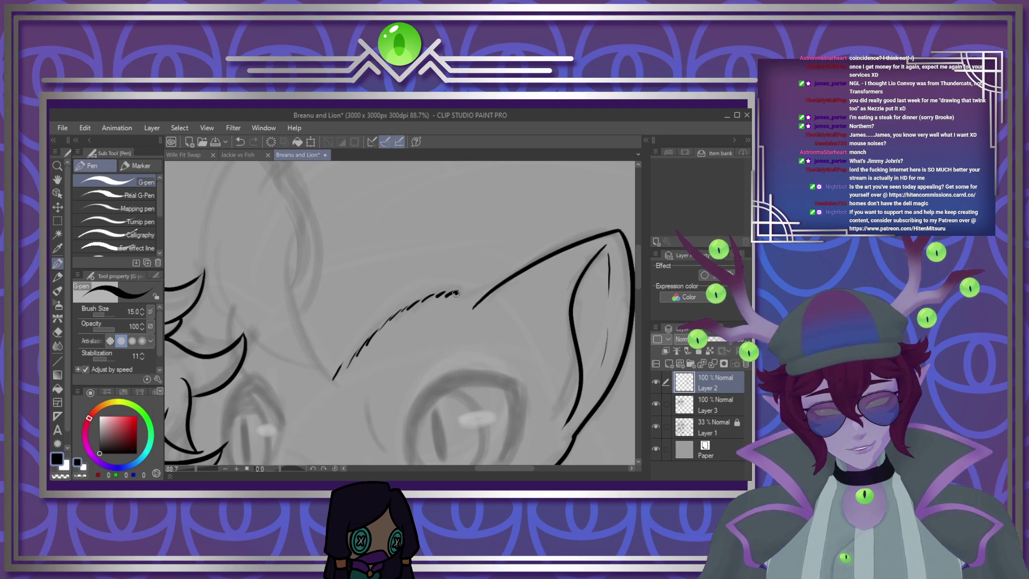
drag(456, 293, 486, 286)
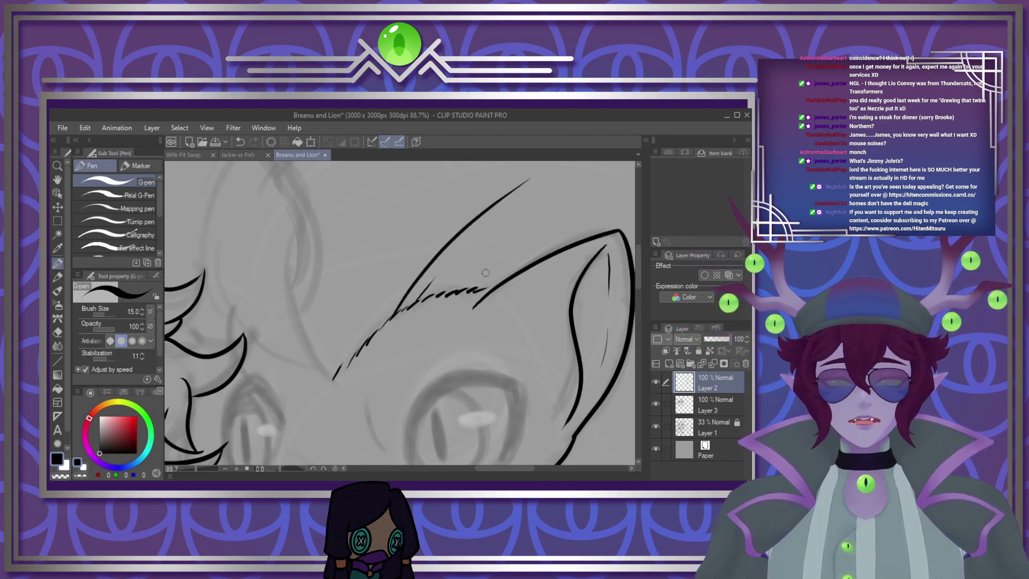
scroll(499, 343, down, 10)
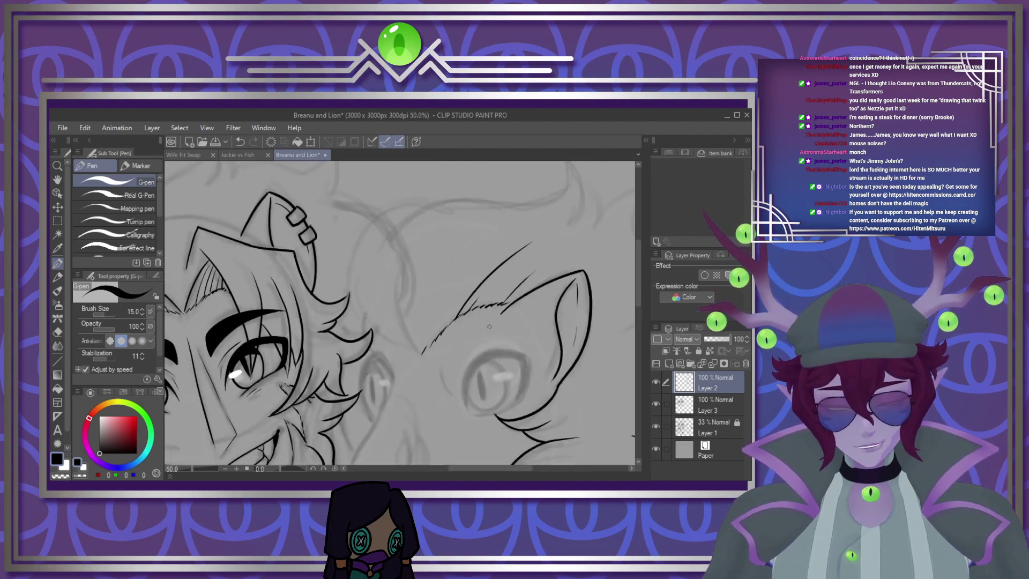
scroll(446, 304, up, 8)
scroll(447, 304, up, 1)
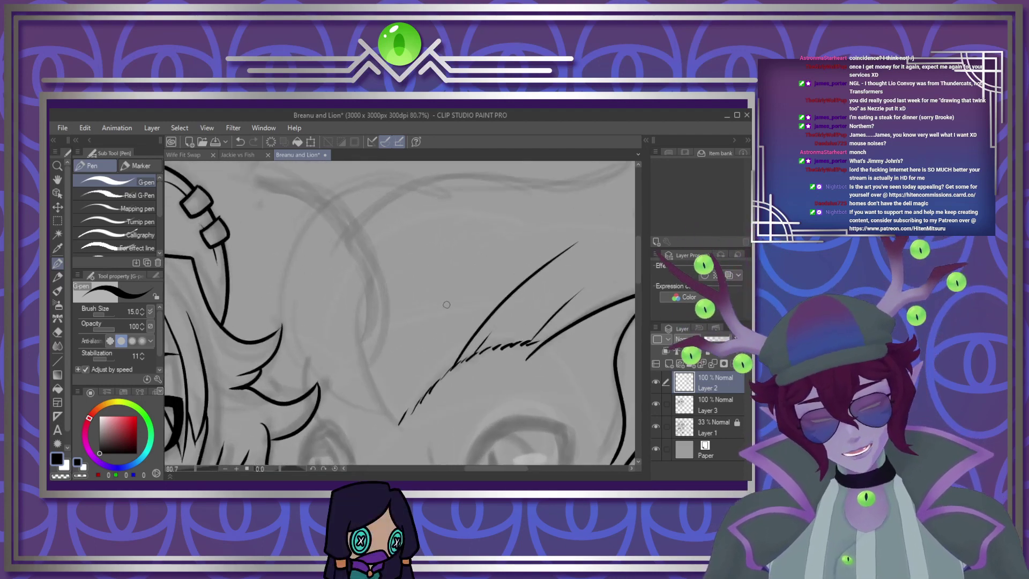
mouse_move(398, 423)
mouse_down()
mouse_move(367, 271)
mouse_move(374, 411)
mouse_move(335, 378)
mouse_up()
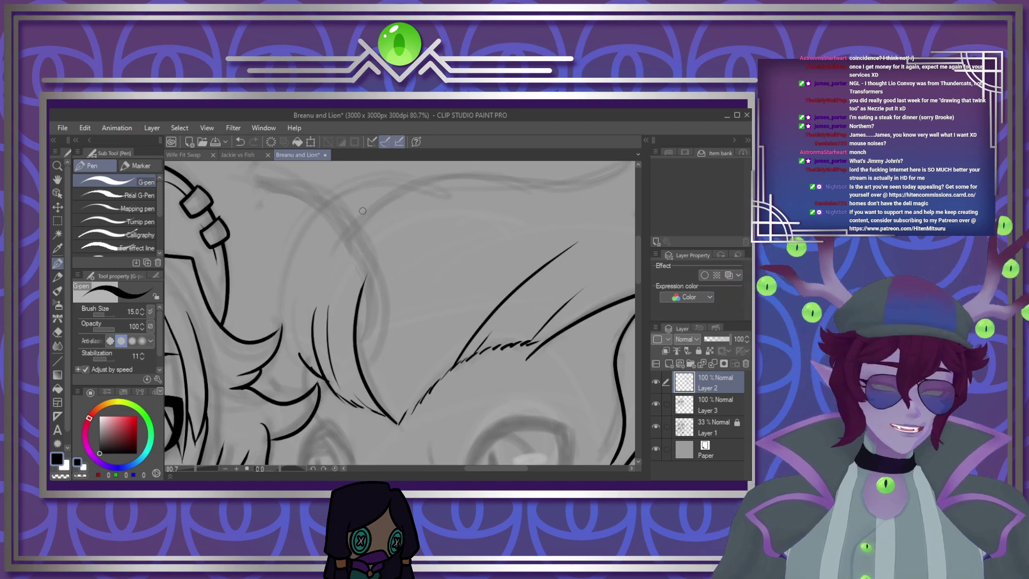
scroll(363, 211, down, 12)
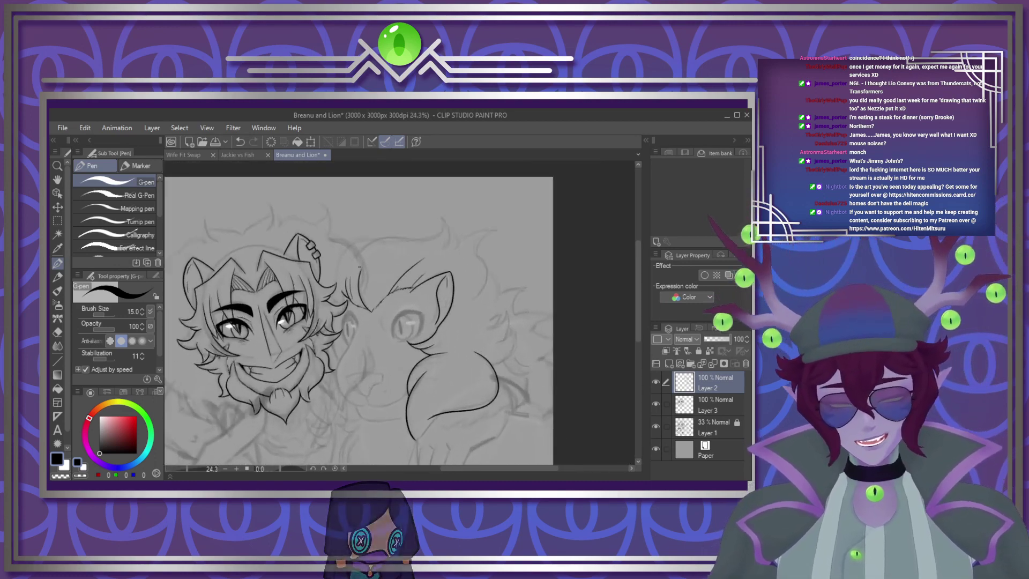
Ink the swept-back hair crest up to its pointed tip, and the outer hair curve down to the first character's side hair
scroll(359, 267, up, 6)
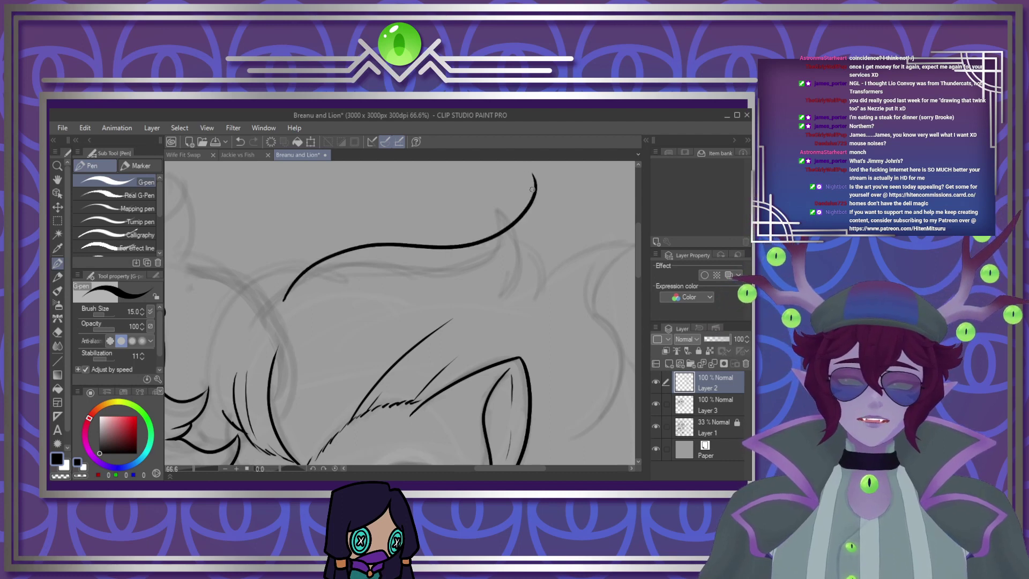
drag(538, 184, 548, 265)
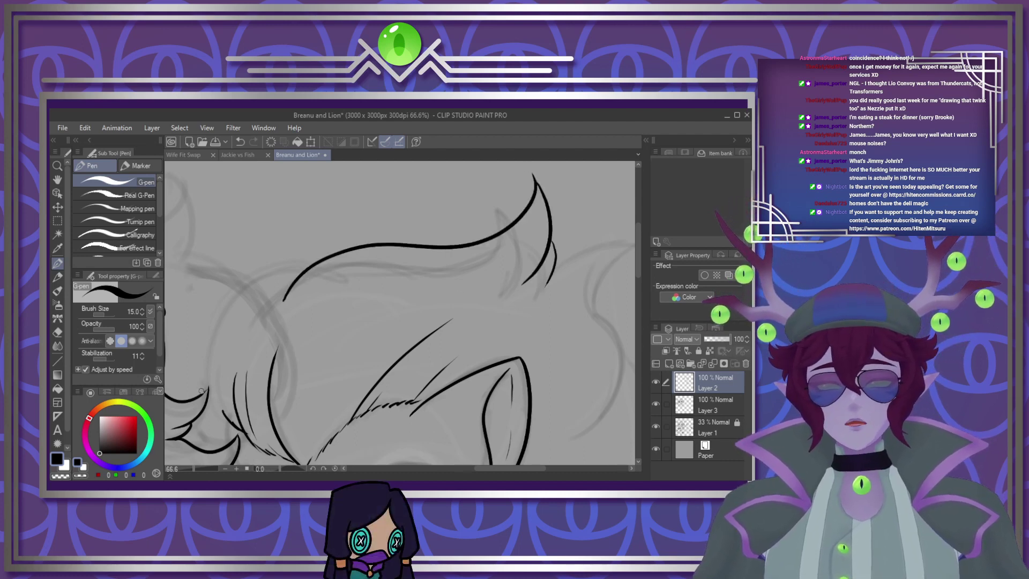
mouse_move(199, 395)
mouse_down()
mouse_move(198, 359)
mouse_move(273, 253)
mouse_move(320, 247)
mouse_move(193, 356)
mouse_move(194, 395)
mouse_up()
key(ctrl+z)
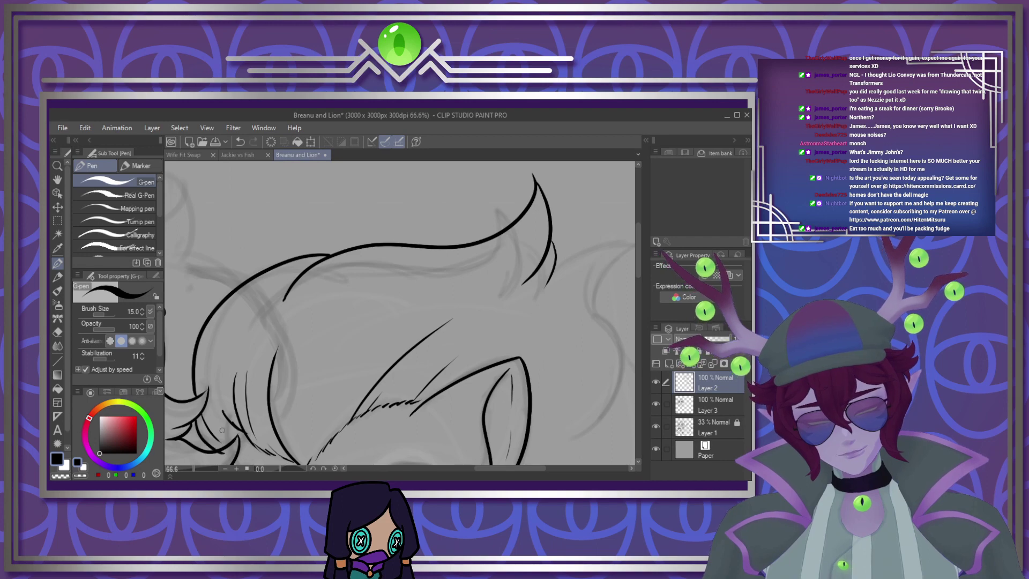
key(ctrl+z)
drag(197, 421, 219, 448)
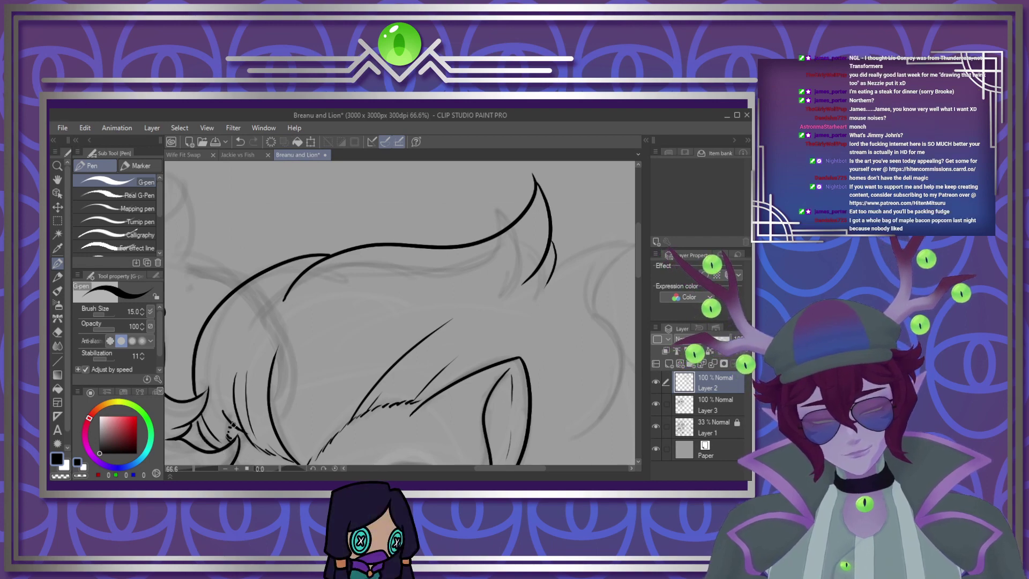
scroll(450, 279, down, 4)
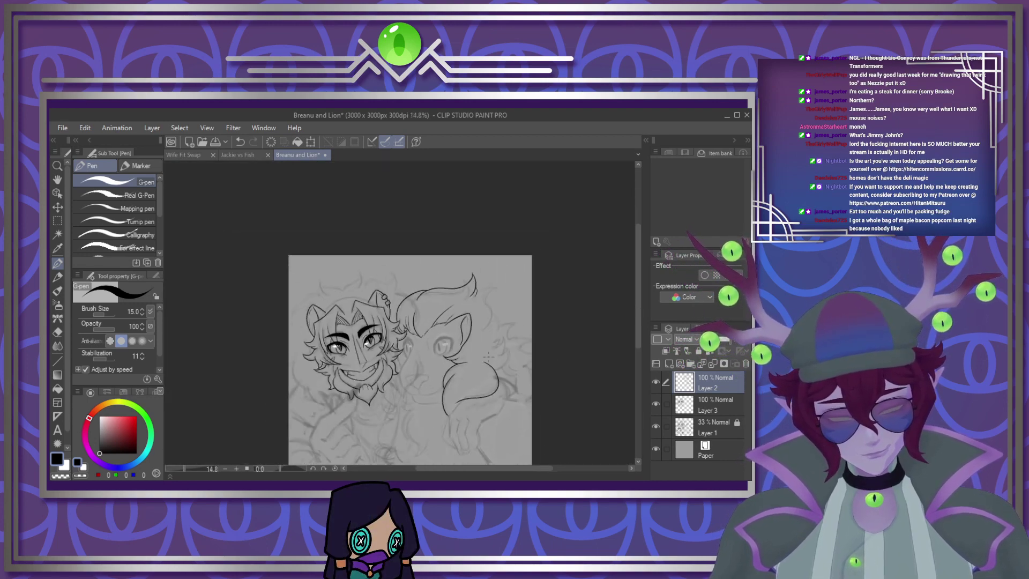
Ink a curved mane tuft with inner strands behind the bent arm, and a short slanted line beneath it, redoing that line shorter
scroll(450, 278, up, 2)
scroll(522, 344, up, 1)
scroll(456, 295, down, 2)
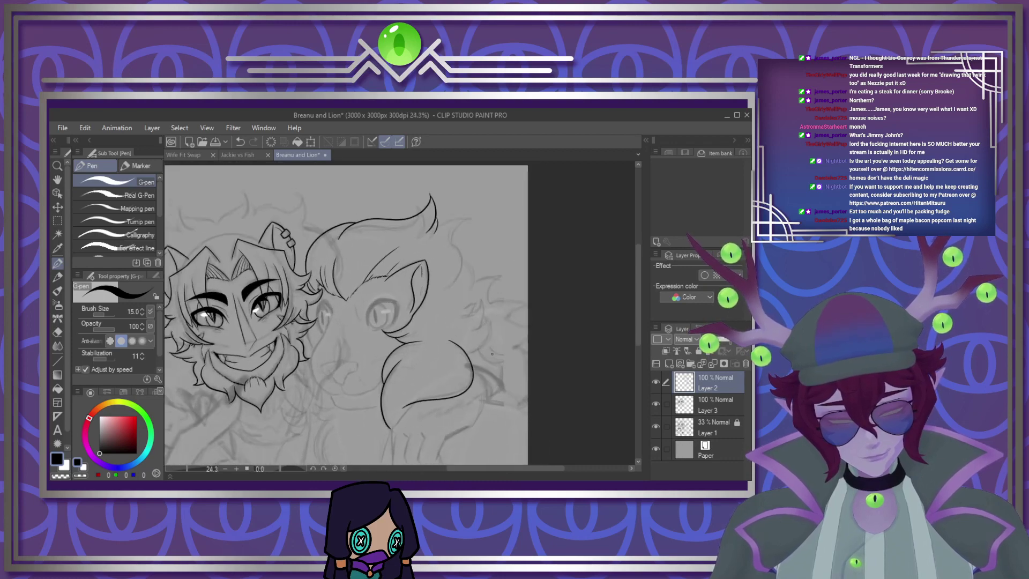
scroll(491, 361, up, 3)
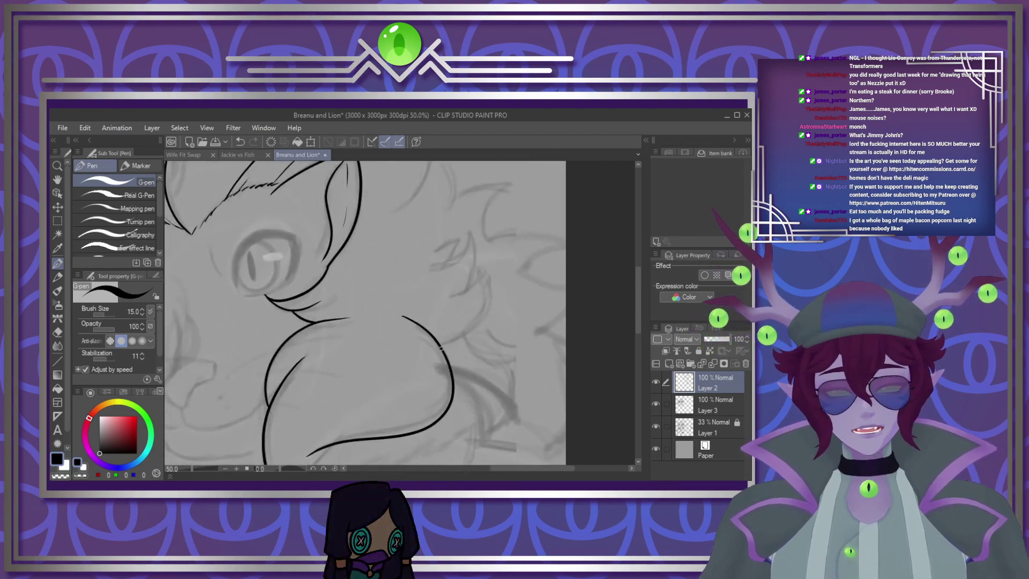
drag(444, 353, 518, 321)
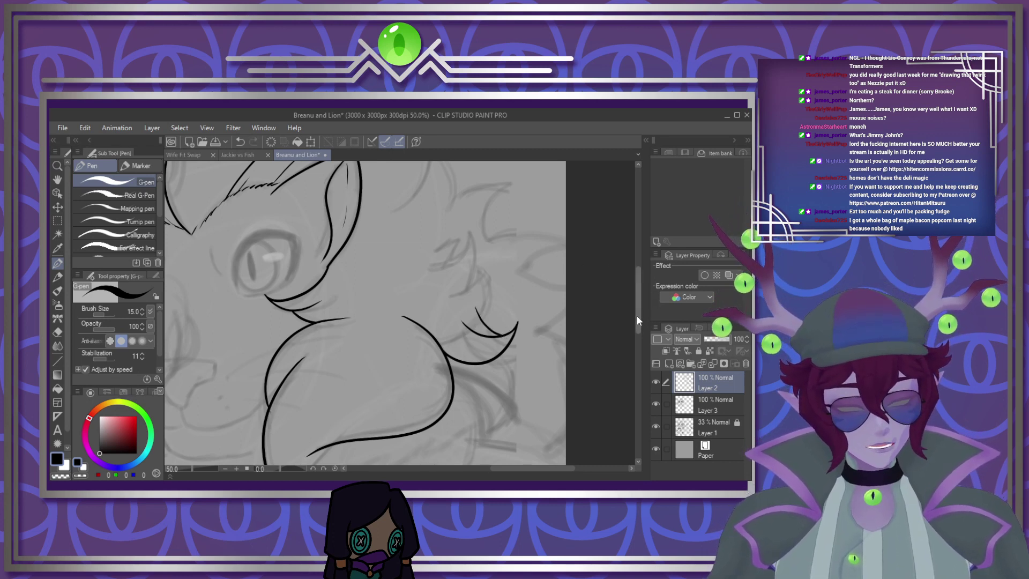
mouse_move(637, 317)
mouse_down()
mouse_move(642, 345)
mouse_move(638, 325)
mouse_up()
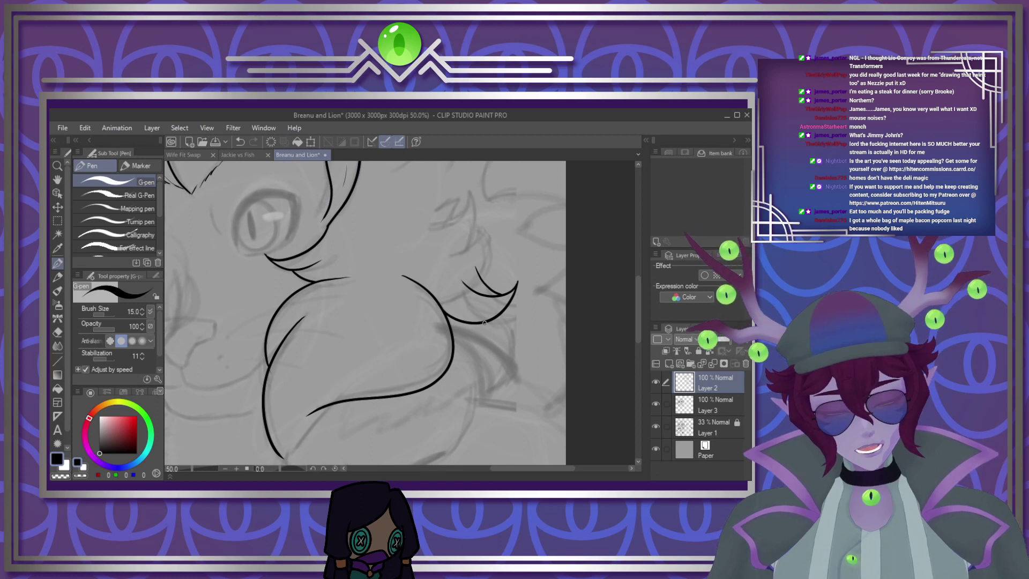
drag(484, 323, 567, 391)
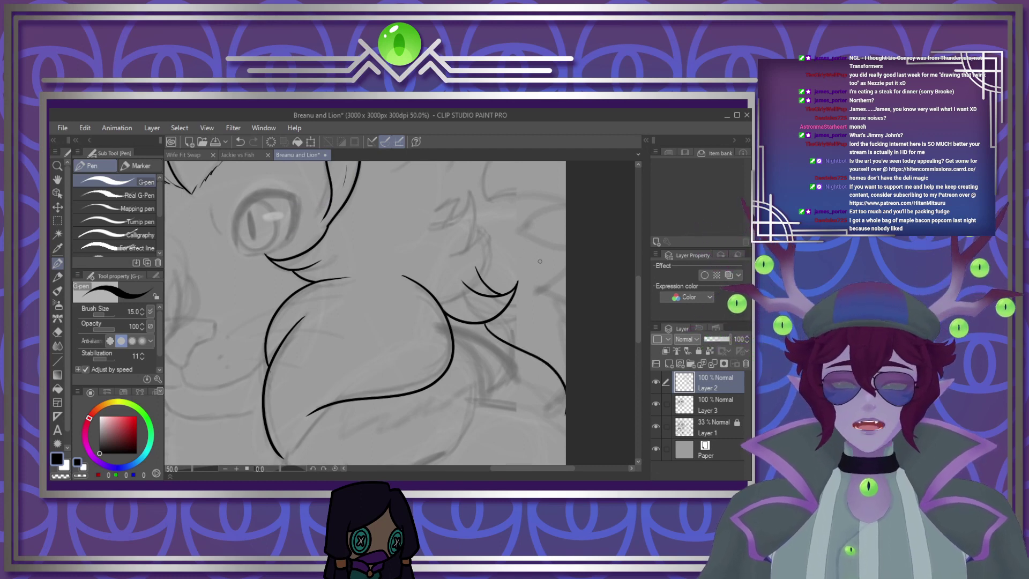
key(ctrl+z)
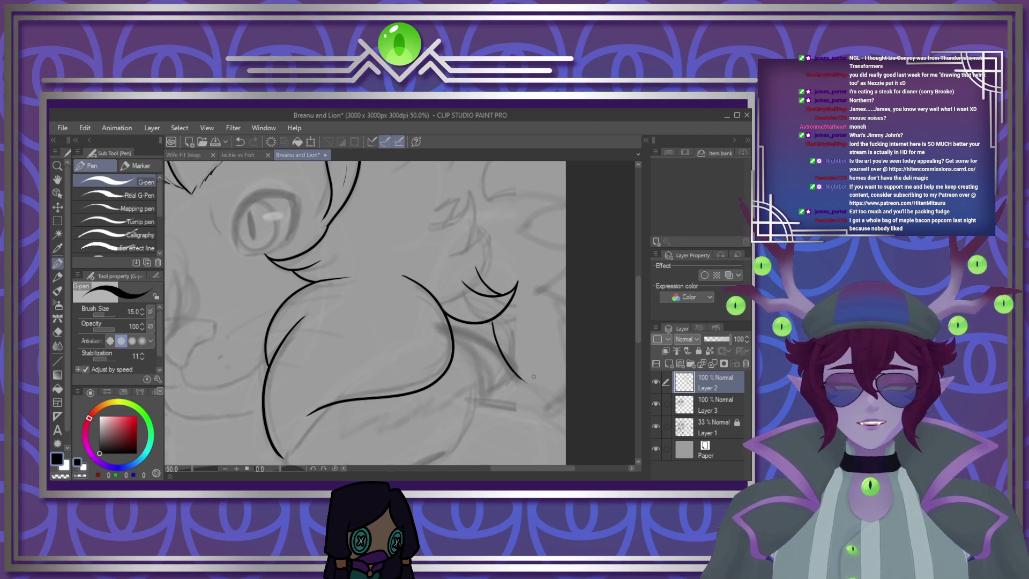
Ink the second character's jagged back mane outline from below the crest tip to the canvas edge and the lower tufts, redoing one stroke
drag(637, 294, 636, 252)
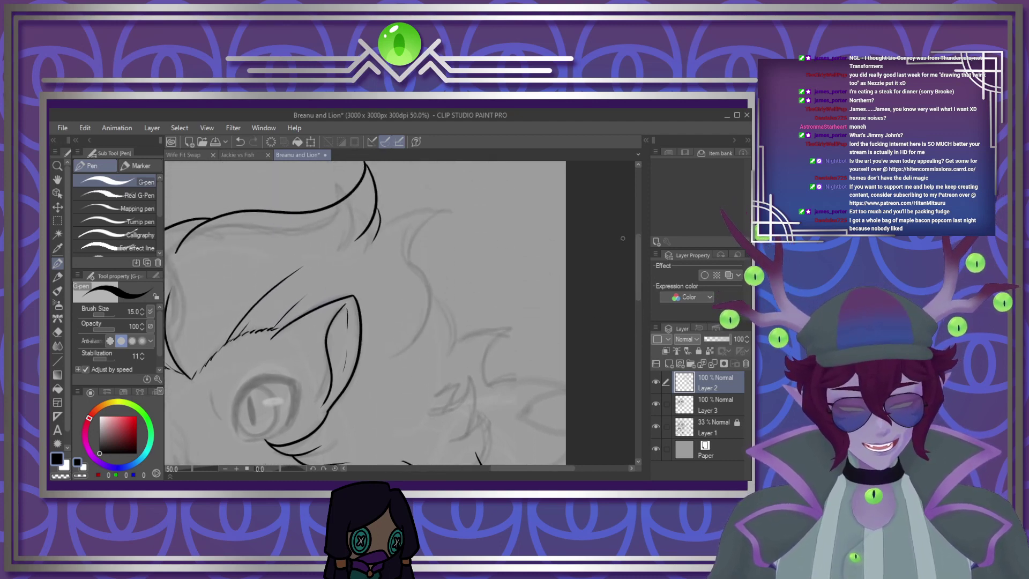
mouse_move(378, 230)
mouse_down()
mouse_move(450, 213)
mouse_move(443, 328)
mouse_move(509, 324)
mouse_up()
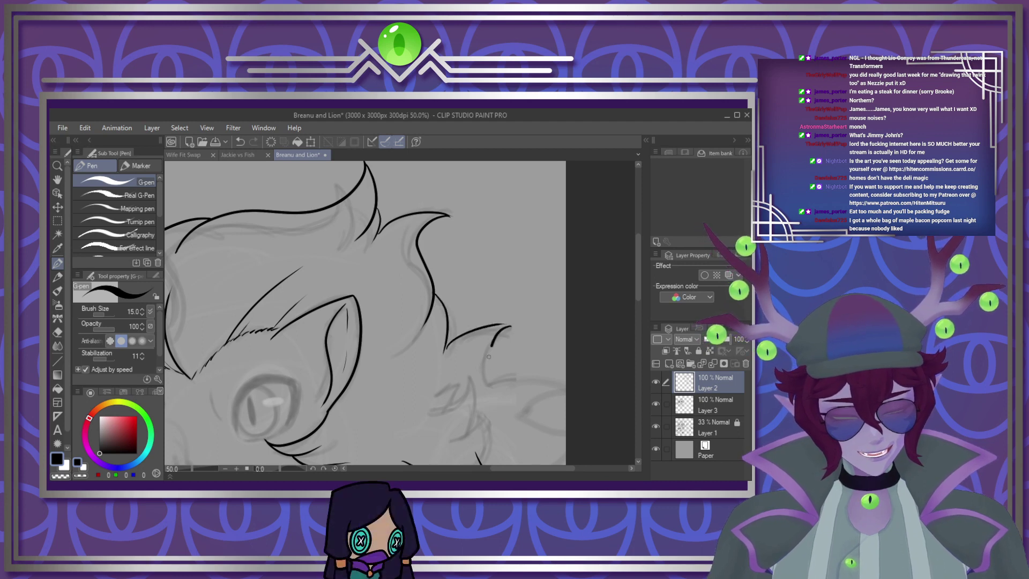
key(ctrl+z)
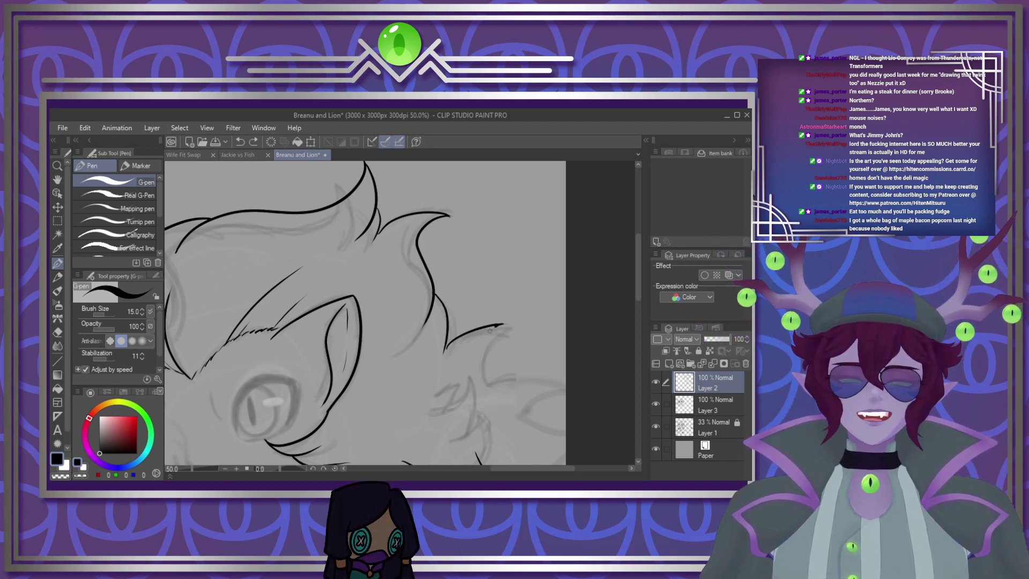
mouse_move(490, 331)
mouse_down()
mouse_move(483, 373)
mouse_move(506, 376)
mouse_move(555, 344)
mouse_up()
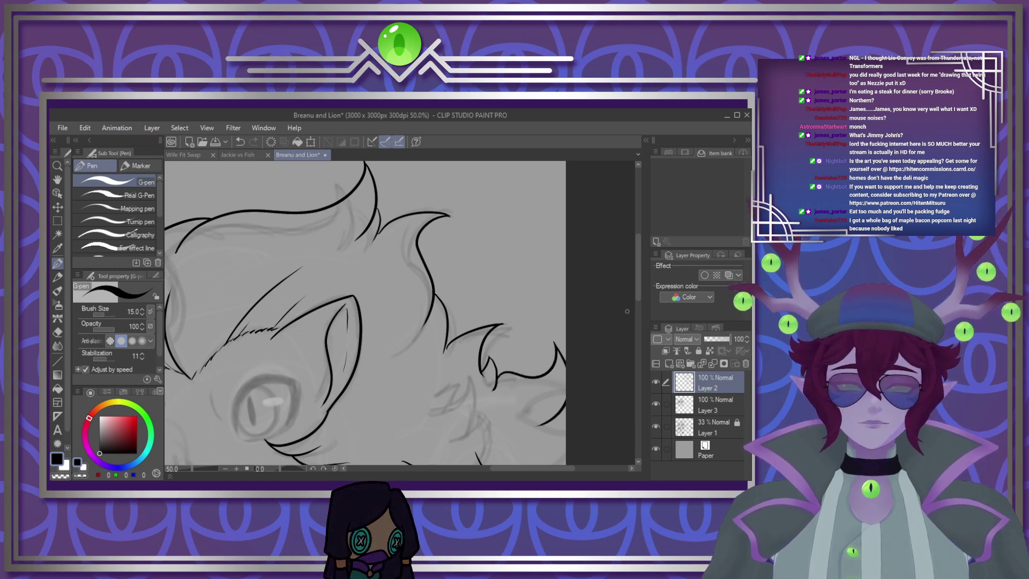
drag(638, 278, 640, 307)
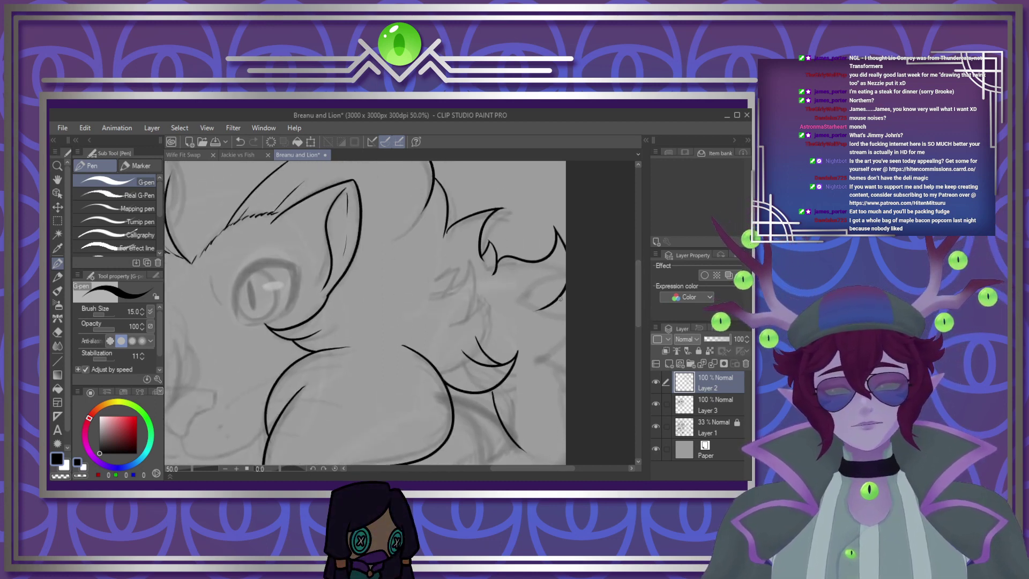
drag(556, 355, 570, 359)
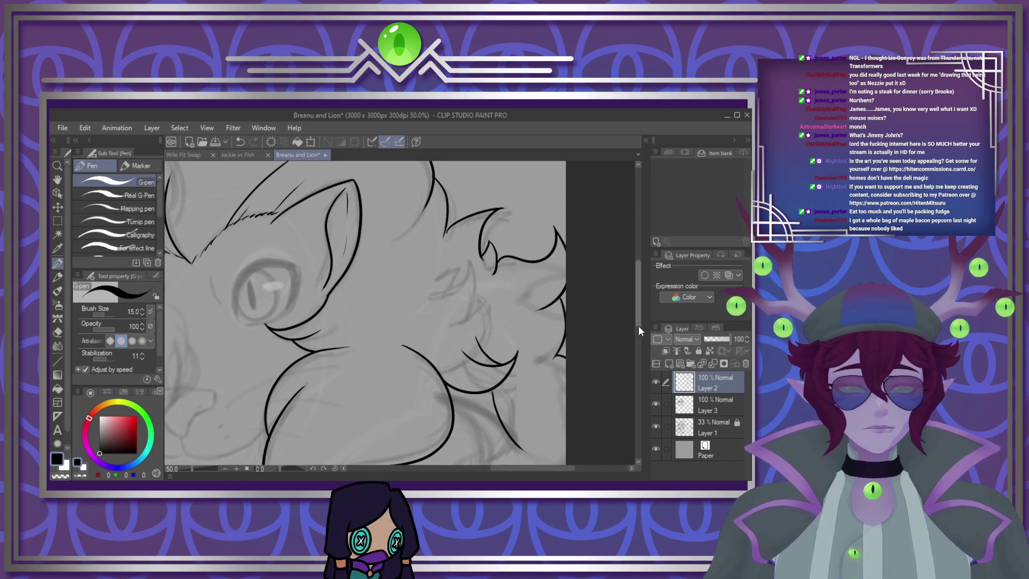
drag(638, 326, 634, 356)
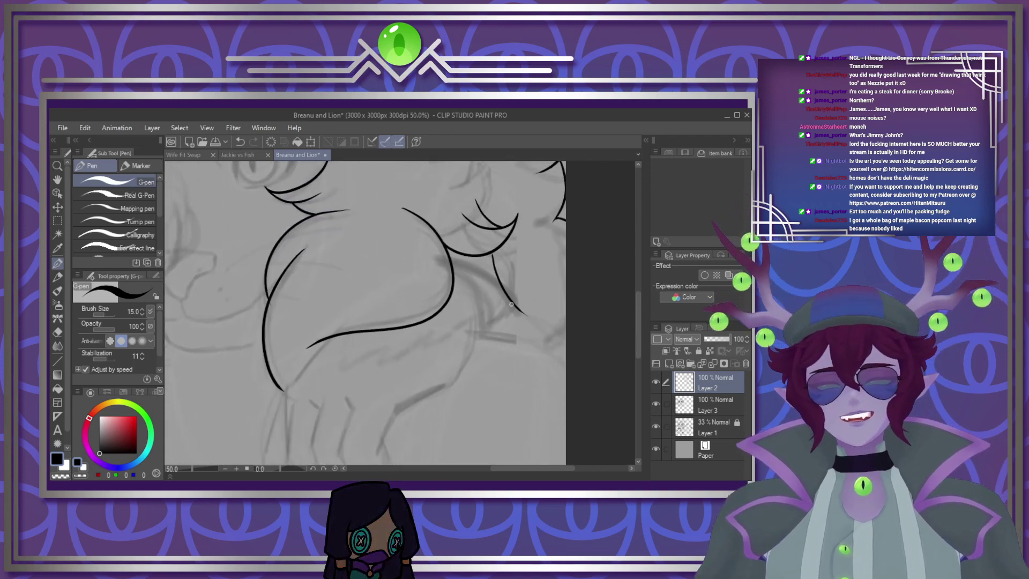
mouse_move(497, 343)
mouse_down()
mouse_move(538, 330)
mouse_move(566, 351)
mouse_up()
Ink a ragged fur fringe along the underside of the bent arm, from a long pointed tuft to small curled tufts behind the arm
scroll(532, 320, down, 2)
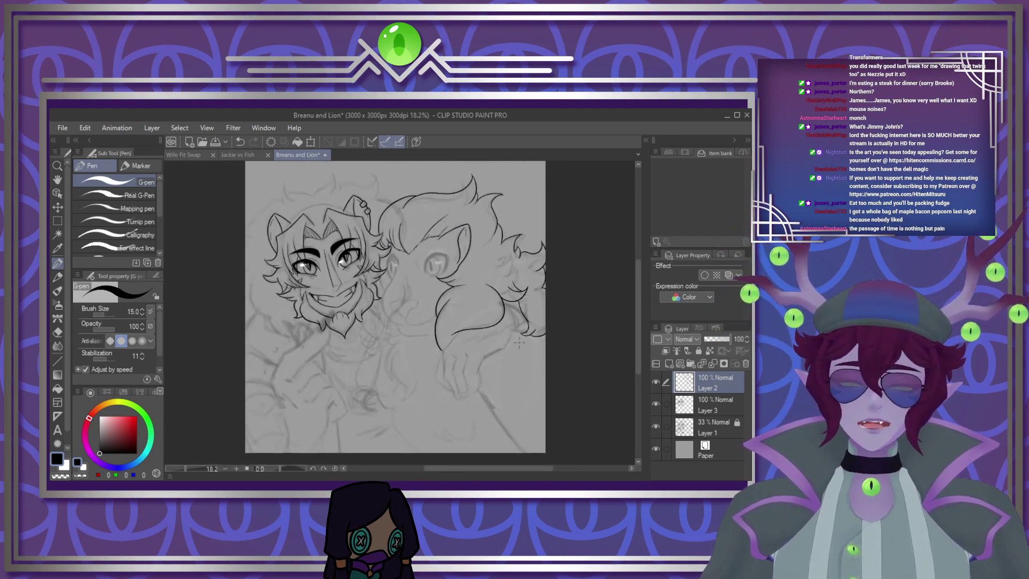
scroll(532, 320, up, 3)
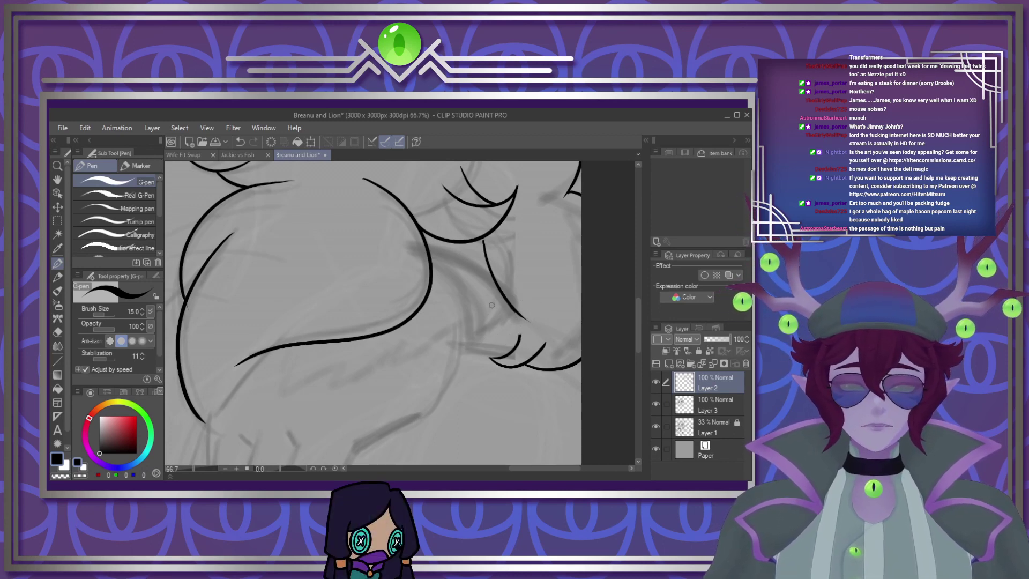
scroll(491, 305, down, 4)
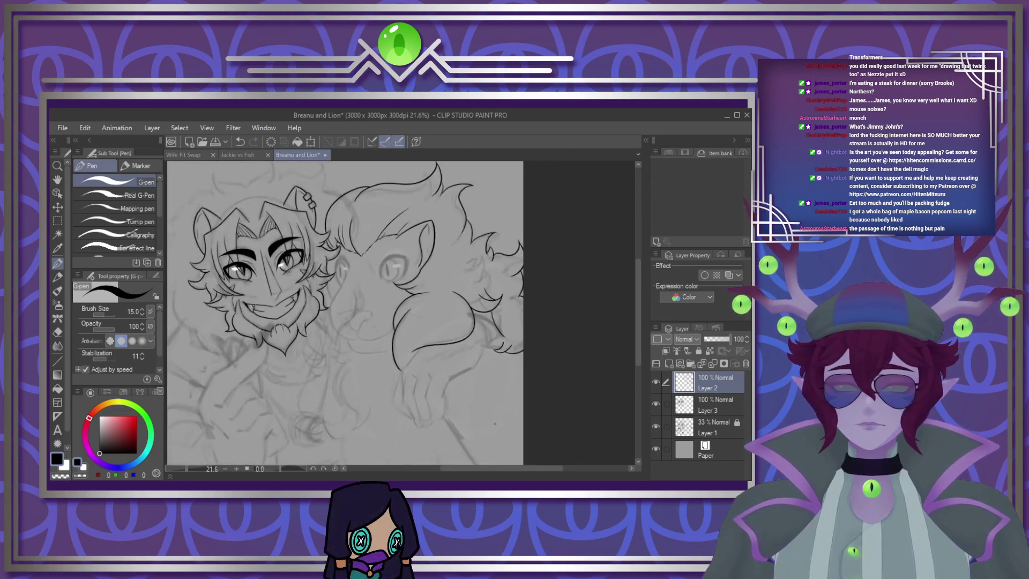
scroll(437, 301, up, 4)
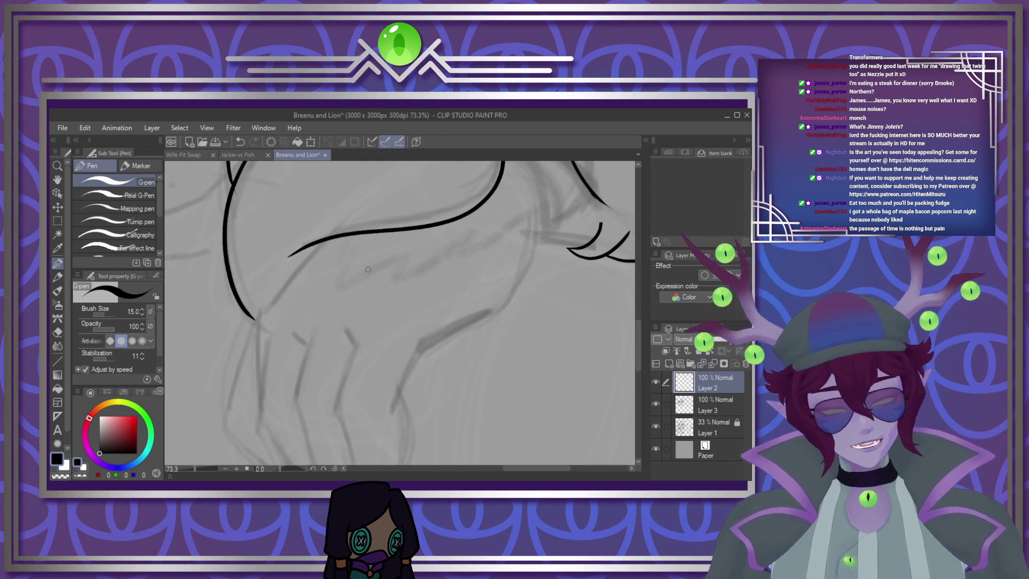
mouse_move(334, 238)
mouse_down()
mouse_move(309, 305)
mouse_move(390, 255)
mouse_move(433, 248)
mouse_move(402, 268)
mouse_up()
key(ctrl+z)
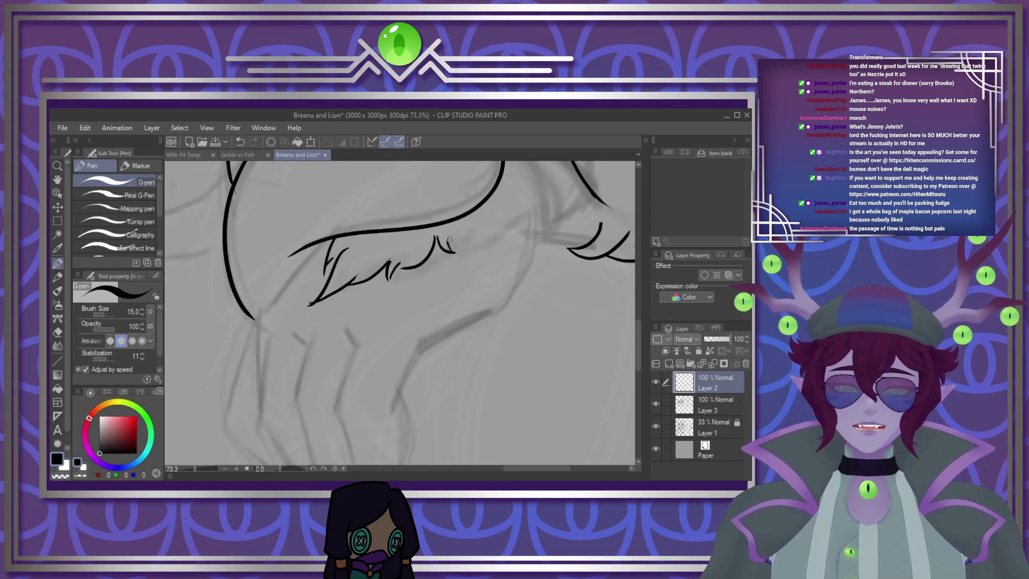
mouse_move(449, 239)
mouse_down()
mouse_move(459, 271)
mouse_move(490, 238)
mouse_move(492, 213)
mouse_move(491, 239)
mouse_up()
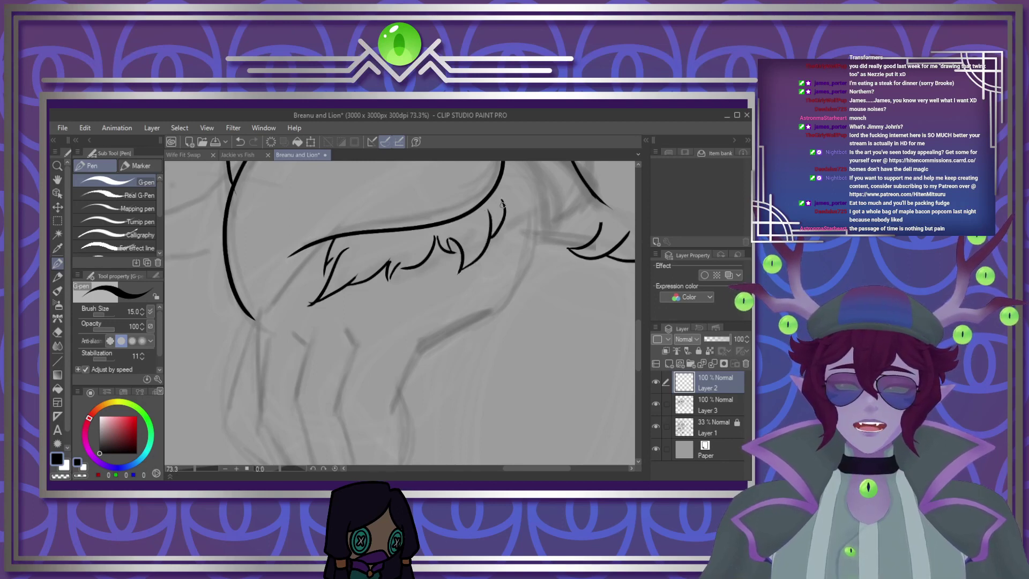
mouse_move(503, 201)
mouse_down()
mouse_move(532, 199)
mouse_move(515, 185)
mouse_up()
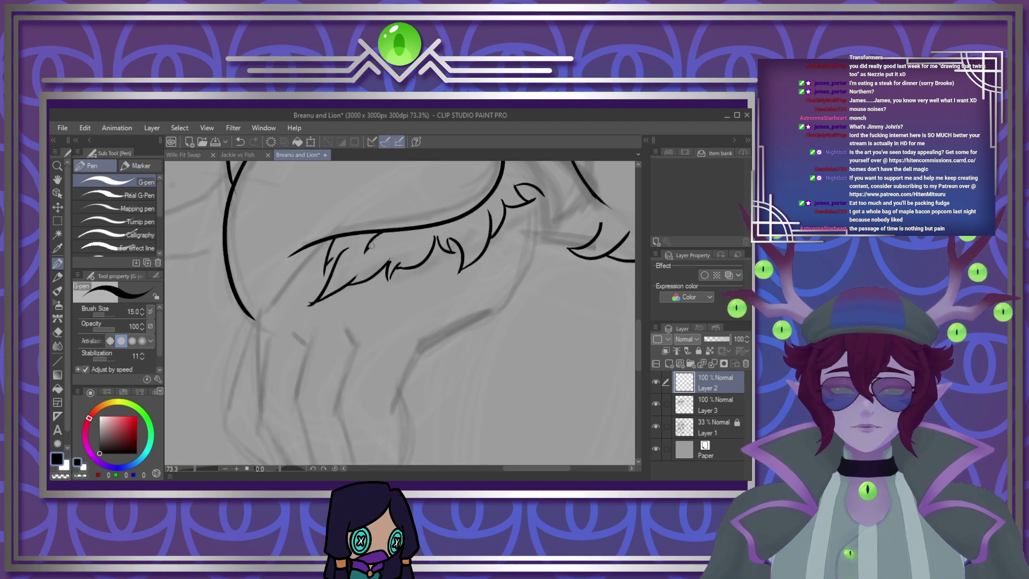
Ink a narrow curved band behind the bent arm and the connecting lines between it and the slanted mane line, redoing the lowest one
scroll(433, 391, down, 3)
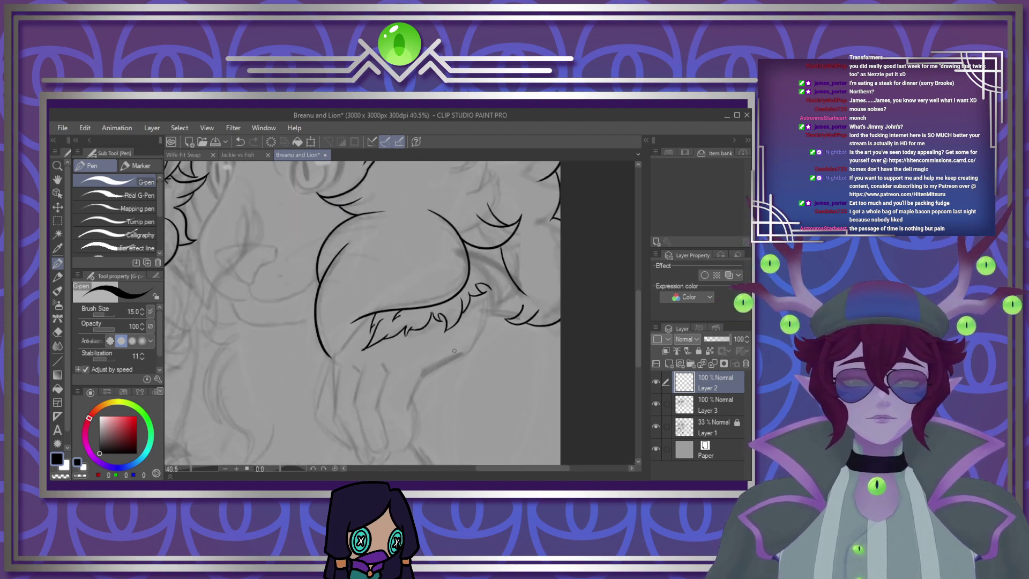
scroll(511, 272, up, 4)
scroll(511, 272, up, 1)
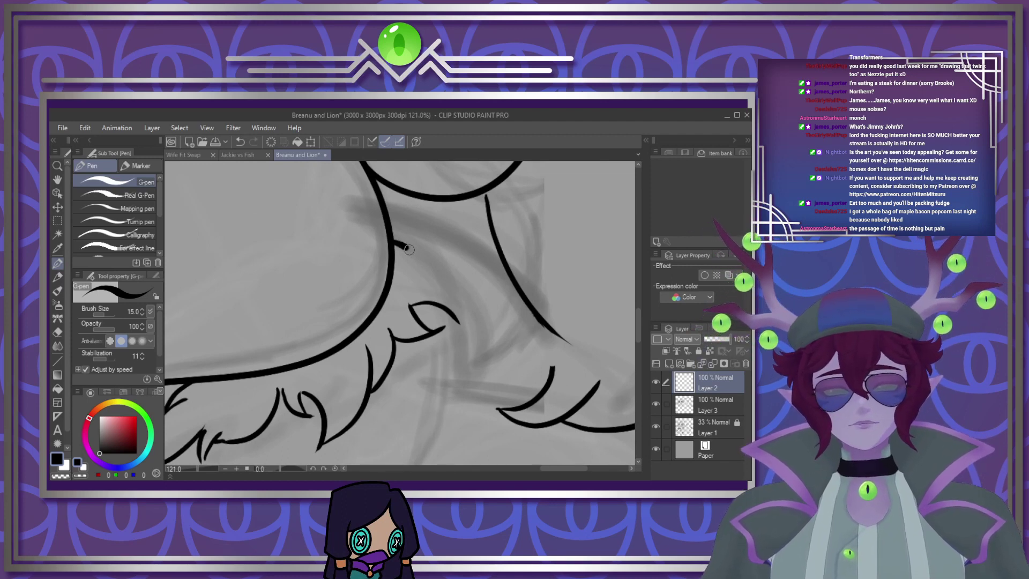
mouse_move(394, 242)
mouse_down()
mouse_move(454, 316)
mouse_move(464, 386)
mouse_up()
mouse_move(386, 210)
mouse_down()
mouse_move(444, 254)
mouse_move(469, 297)
mouse_move(484, 367)
mouse_move(465, 390)
mouse_up()
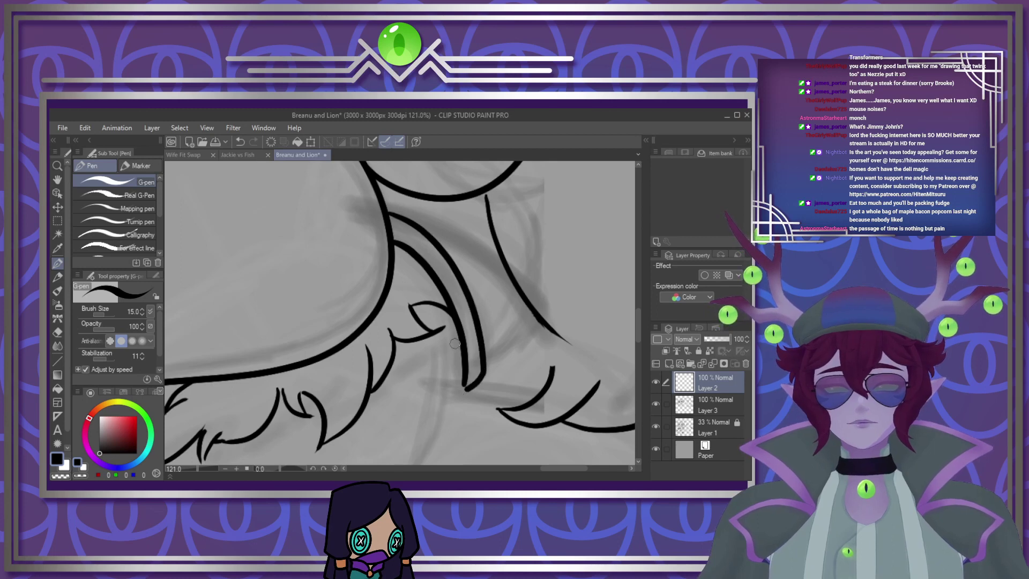
mouse_move(440, 244)
mouse_down()
mouse_move(494, 269)
mouse_move(536, 315)
mouse_up()
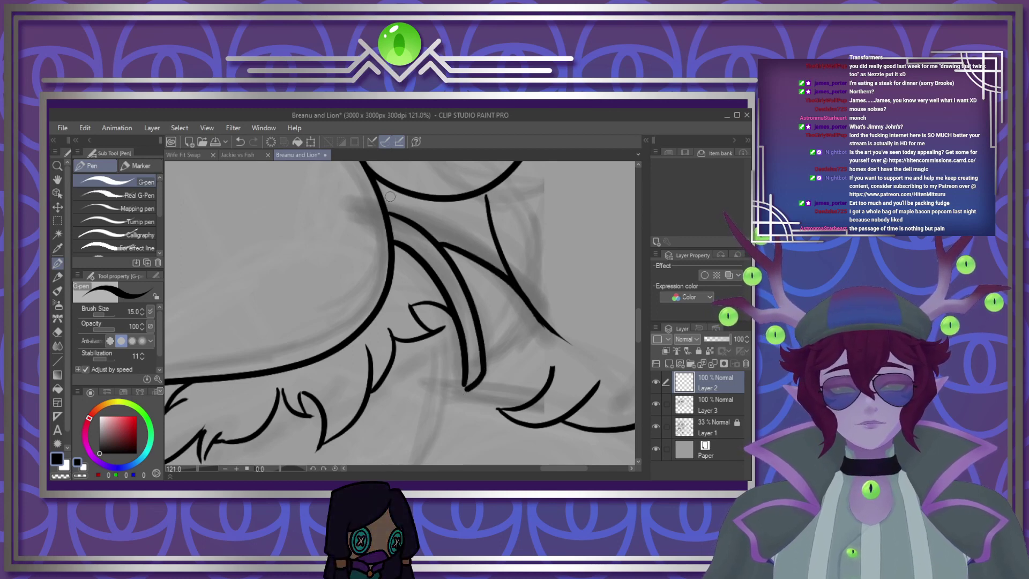
drag(383, 201, 498, 248)
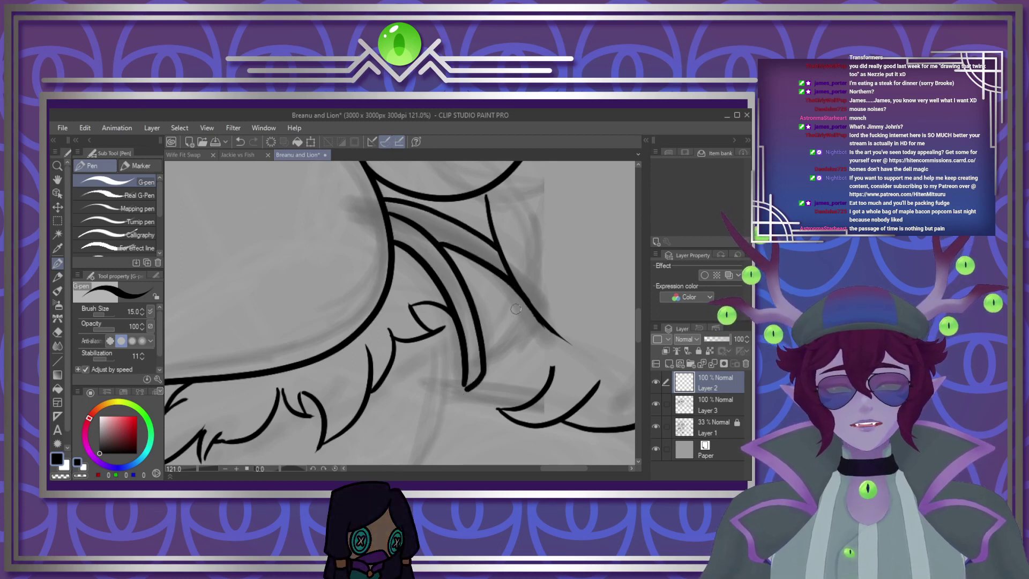
drag(529, 320, 486, 353)
key(ctrl+z)
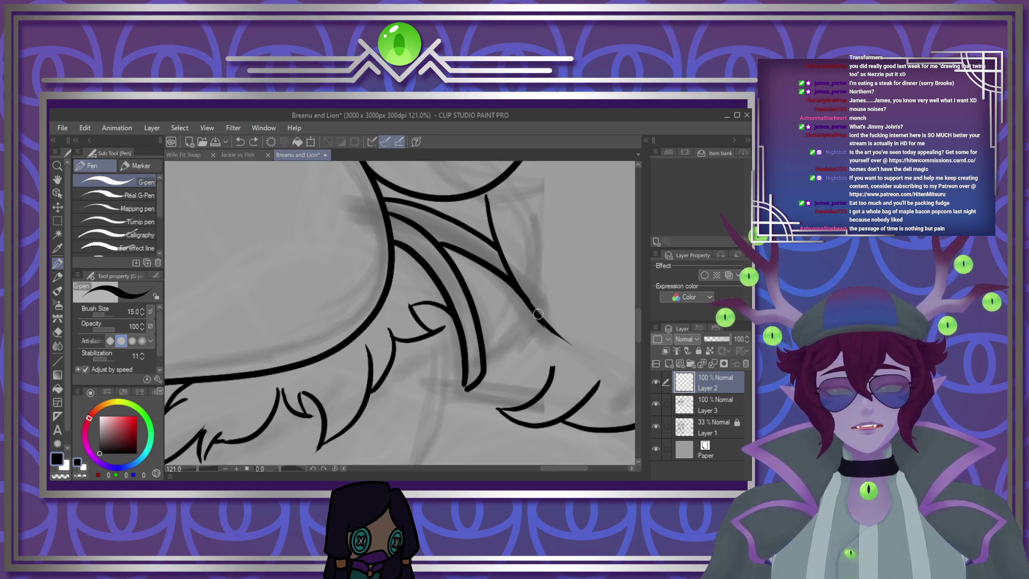
drag(535, 317, 484, 349)
scroll(499, 334, down, 5)
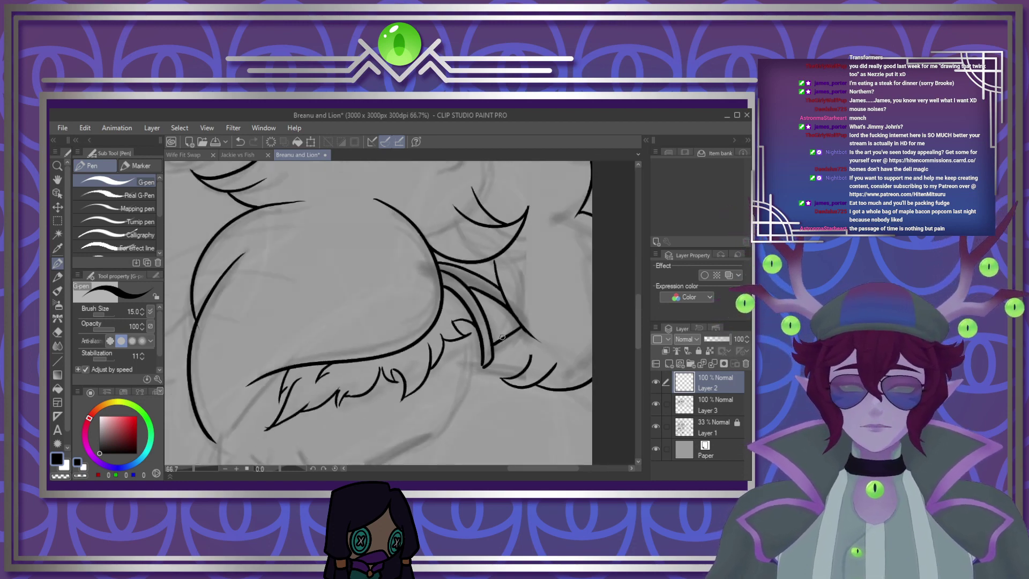
Ink the contour from the arm's fur fringe down the outer edge of the hand, and the first finger with its pointed claw
scroll(442, 401, up, 4)
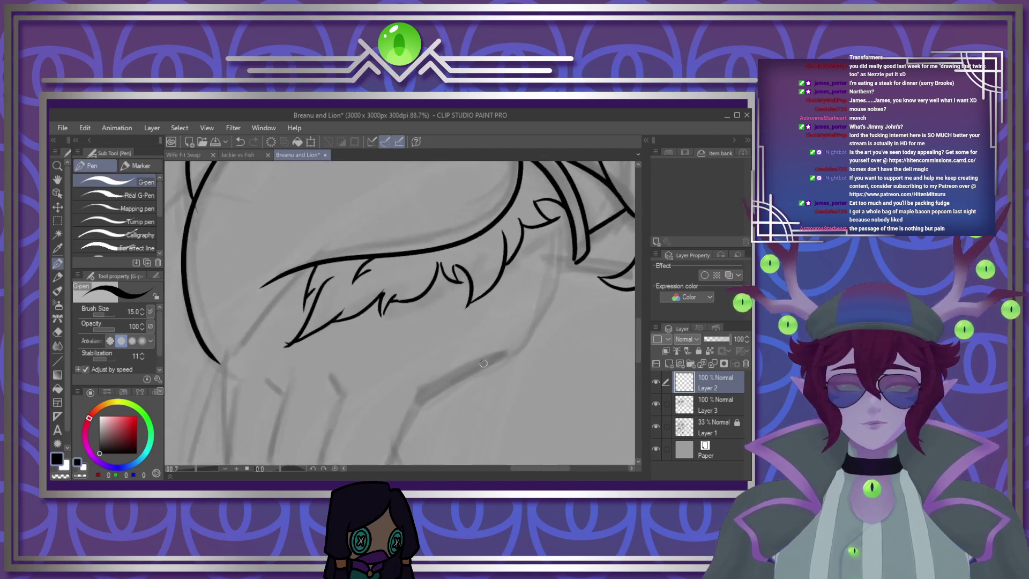
mouse_move(558, 263)
mouse_down()
mouse_move(537, 325)
mouse_move(408, 419)
mouse_up()
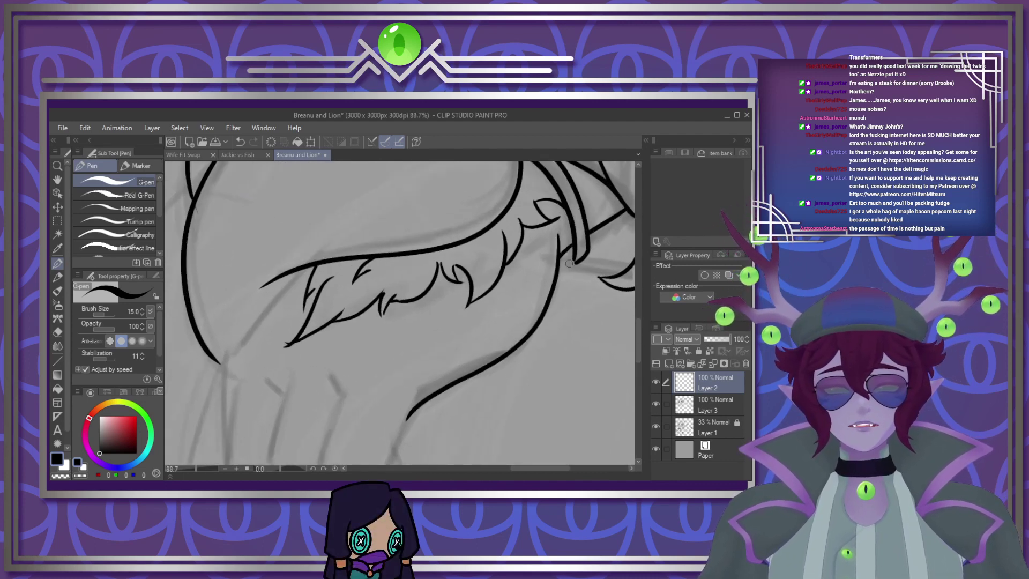
scroll(569, 264, down, 4)
scroll(501, 373, up, 5)
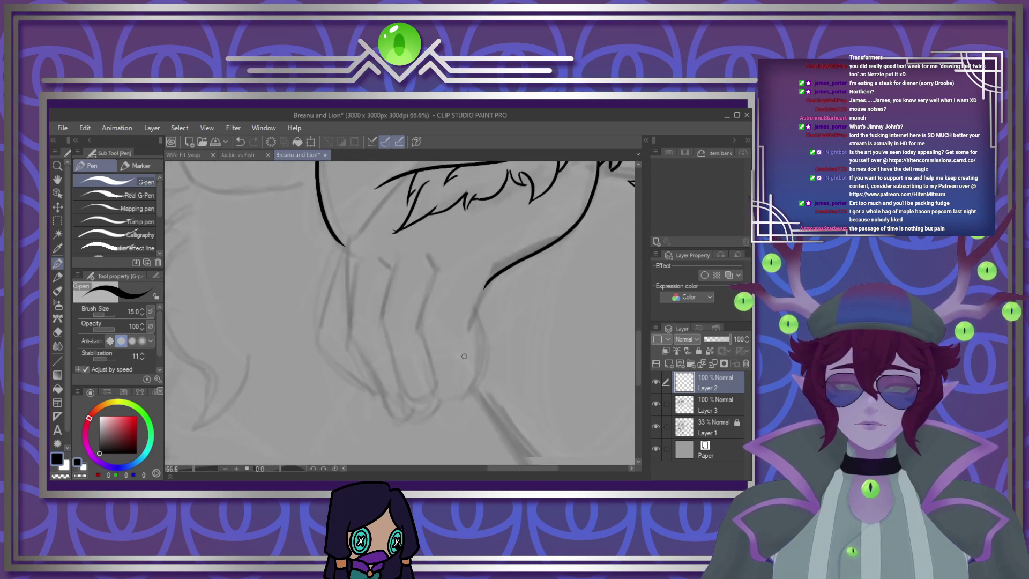
mouse_move(417, 218)
mouse_down()
mouse_move(393, 301)
mouse_move(424, 442)
mouse_move(436, 464)
mouse_up()
mouse_move(447, 387)
mouse_down()
mouse_move(453, 456)
mouse_move(442, 464)
mouse_up()
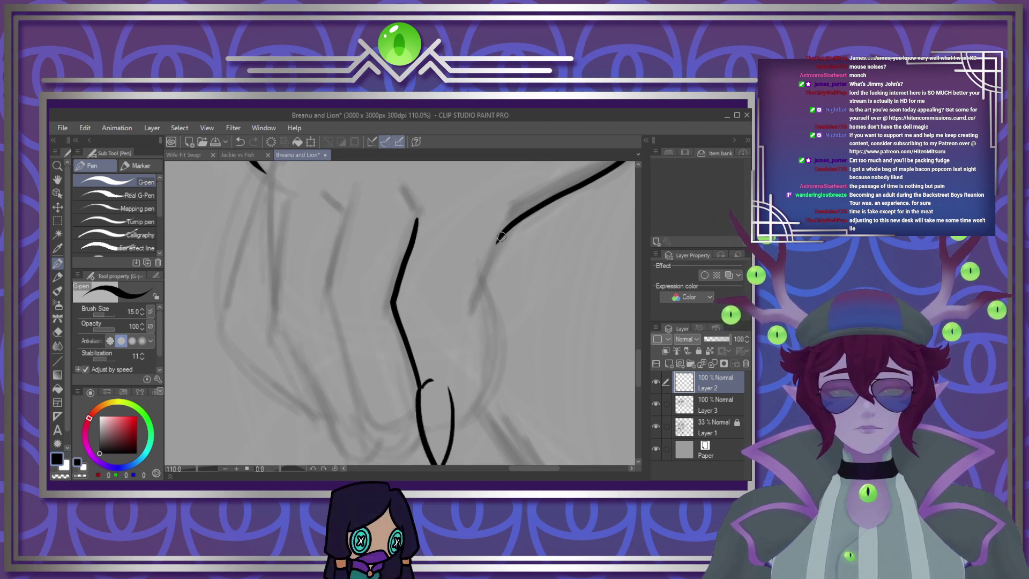
mouse_move(500, 237)
mouse_down()
mouse_move(475, 296)
mouse_move(483, 363)
mouse_move(472, 414)
mouse_move(453, 435)
mouse_up()
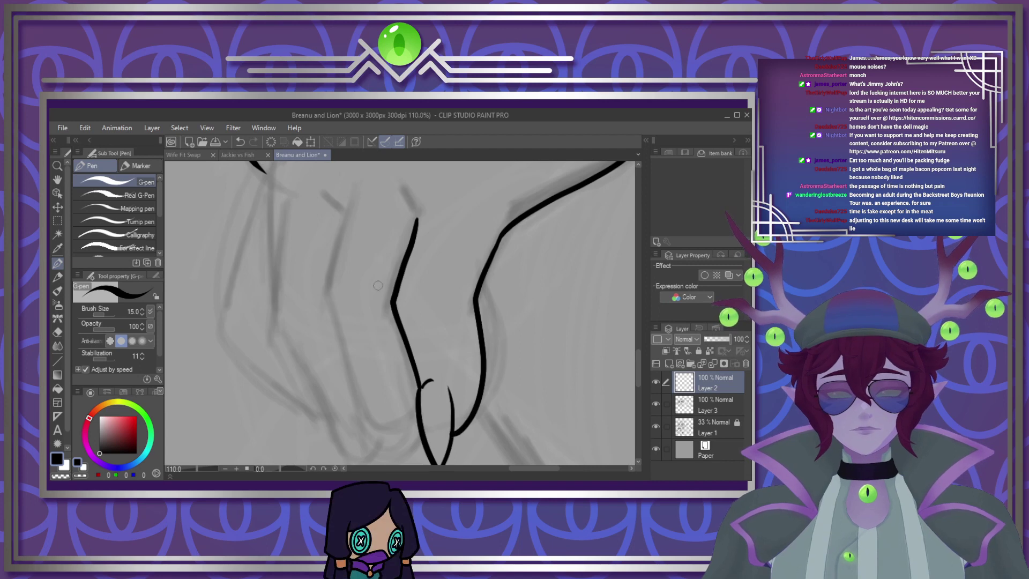
Ink short knuckle marks above the first two fingers, and the second finger's bent line with its pointed claw
drag(401, 190, 411, 210)
mouse_move(324, 187)
mouse_down()
mouse_move(352, 211)
mouse_move(339, 268)
mouse_move(371, 401)
mouse_up()
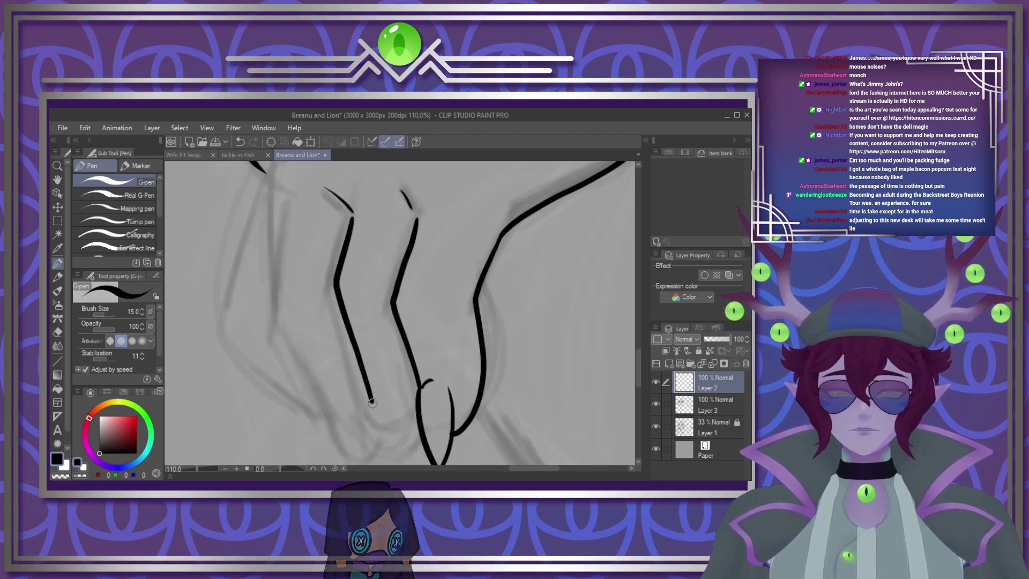
drag(638, 354, 640, 372)
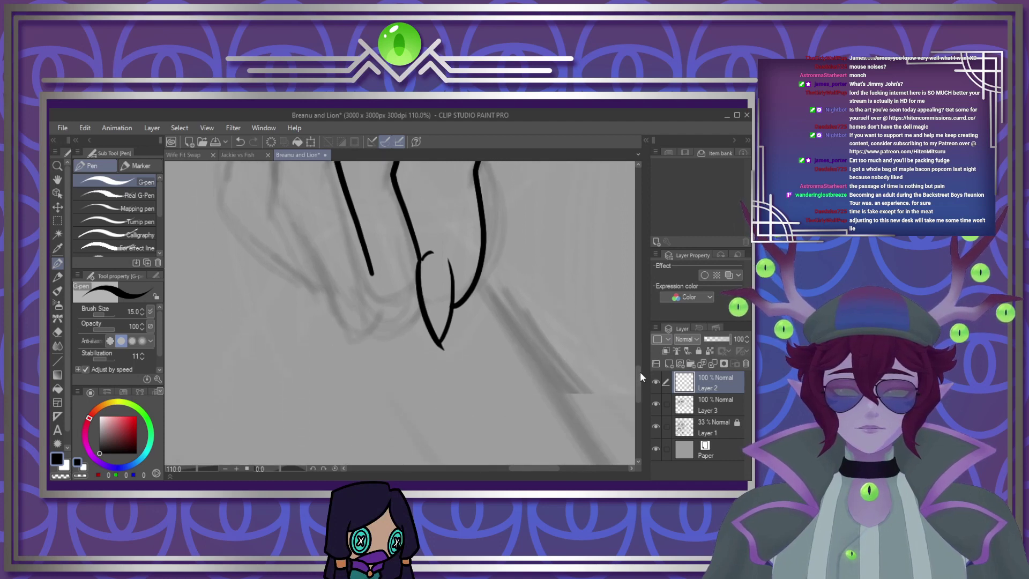
drag(369, 278, 395, 350)
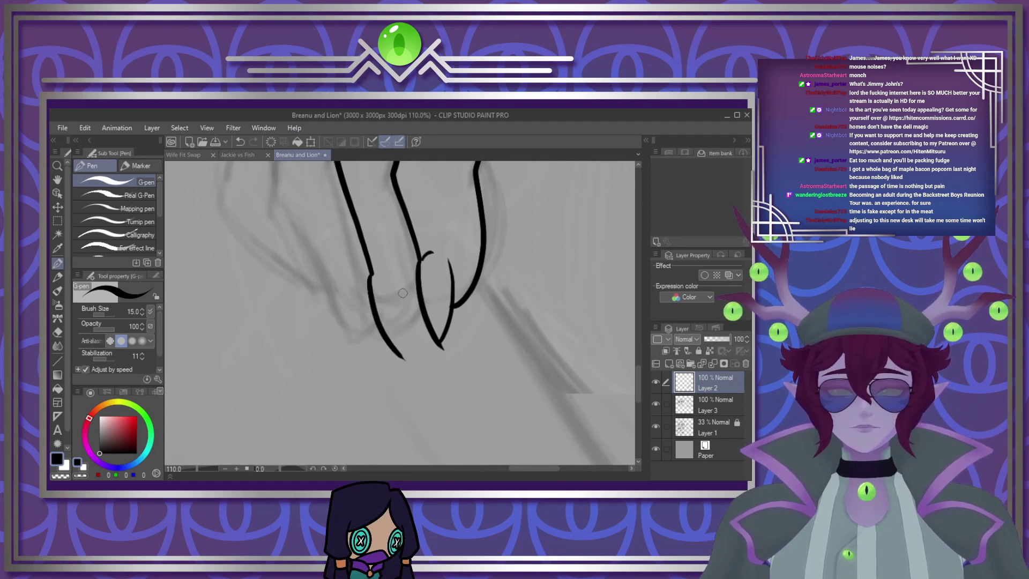
mouse_move(384, 273)
mouse_down()
mouse_move(394, 274)
mouse_move(411, 327)
mouse_move(405, 358)
mouse_up()
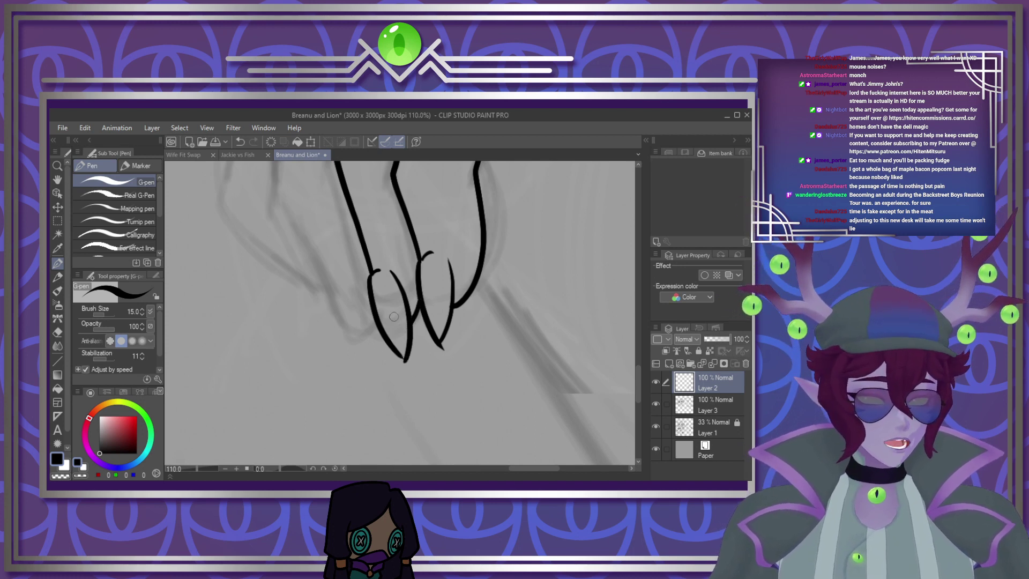
Ink the third finger's bent line and its claw beside the two finished fingers
scroll(379, 327, down, 5)
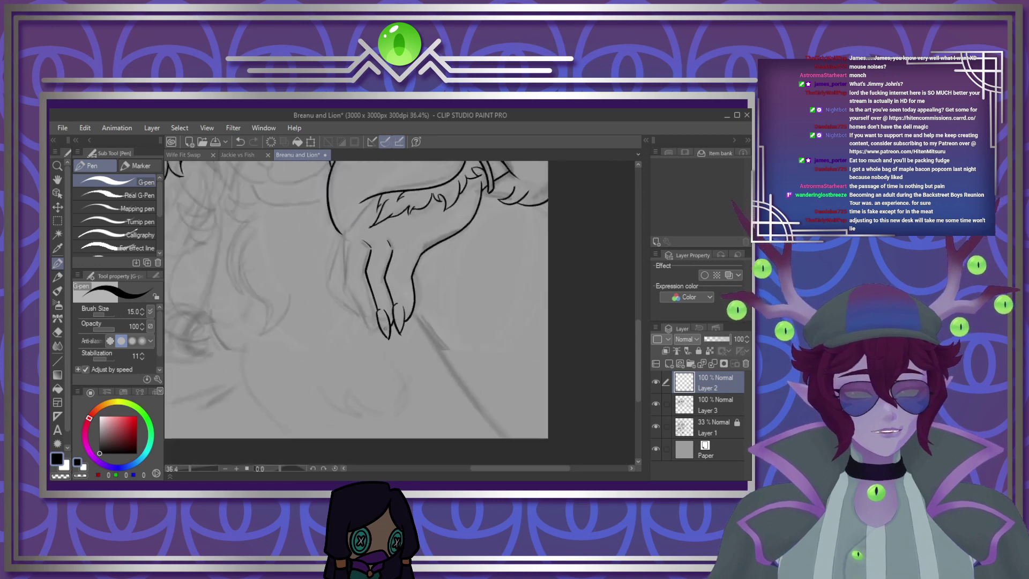
scroll(348, 288, down, 1)
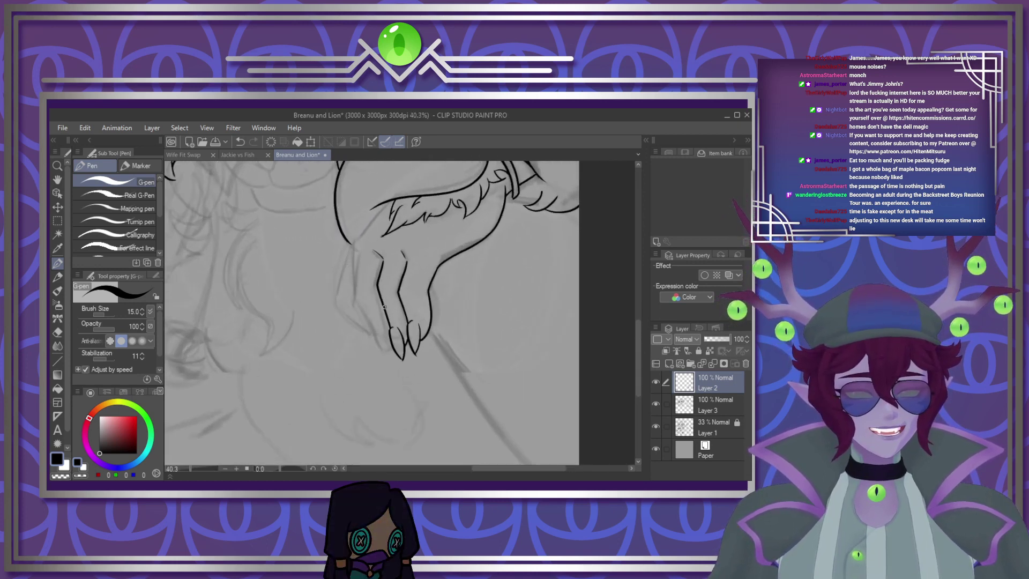
scroll(385, 307, up, 2)
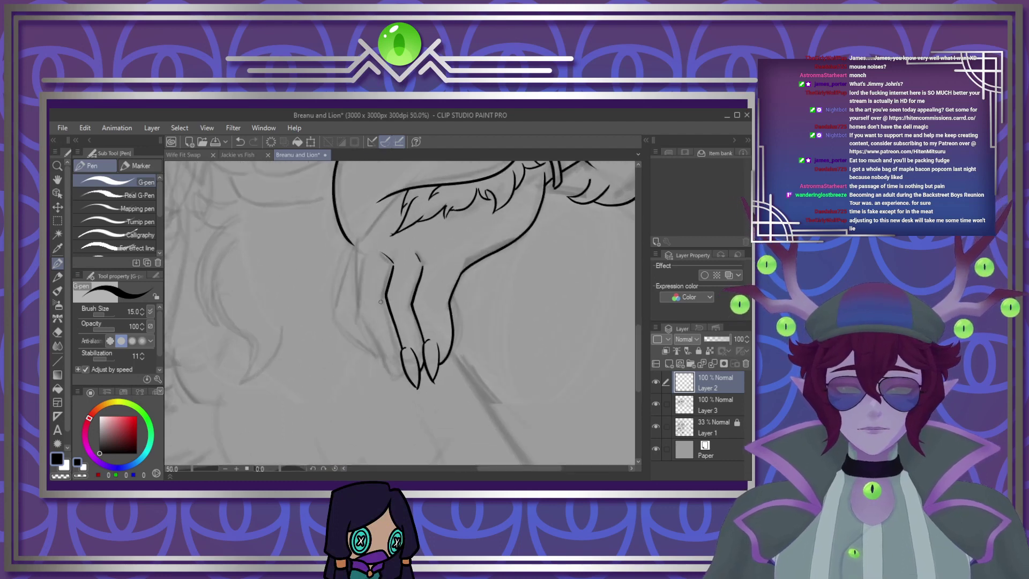
scroll(380, 302, up, 3)
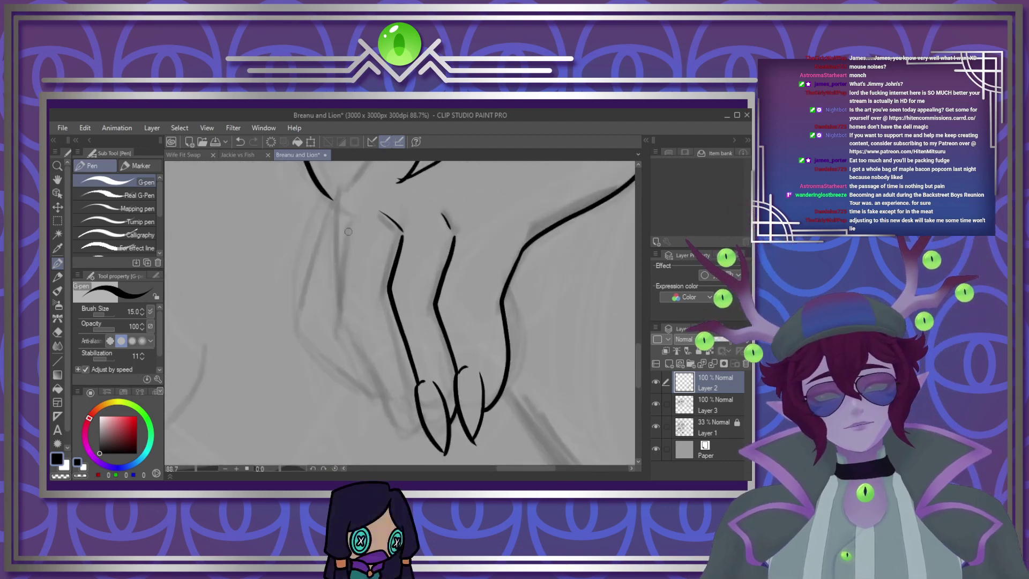
mouse_move(352, 227)
mouse_down()
mouse_move(338, 311)
mouse_move(422, 453)
mouse_up()
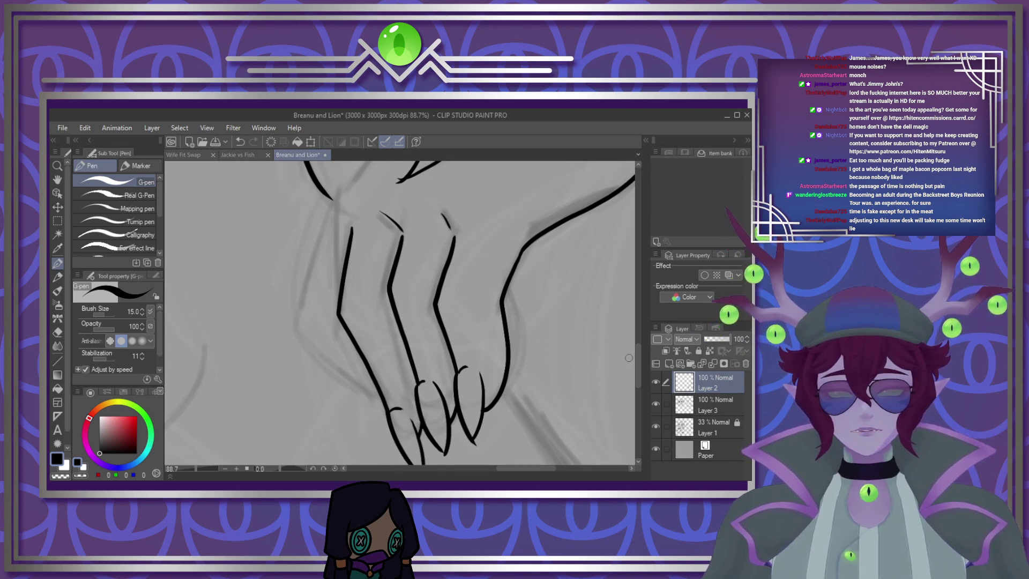
Ink the hand's remaining outer edge as a bent line from the wrist down to the outermost claw
mouse_move(638, 357)
mouse_down()
mouse_move(638, 375)
mouse_move(637, 367)
mouse_up()
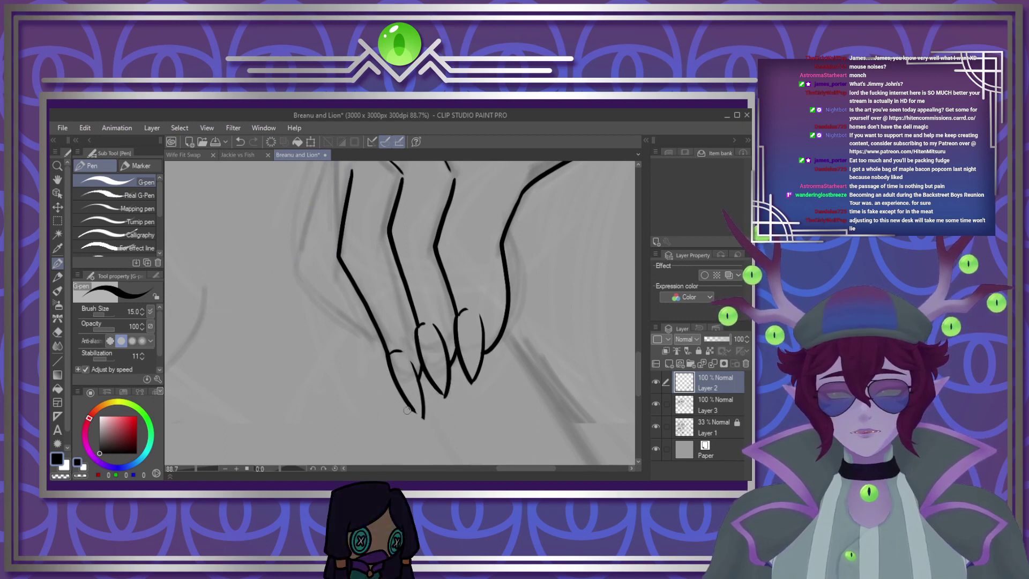
drag(638, 365, 638, 352)
scroll(638, 346, up, 3)
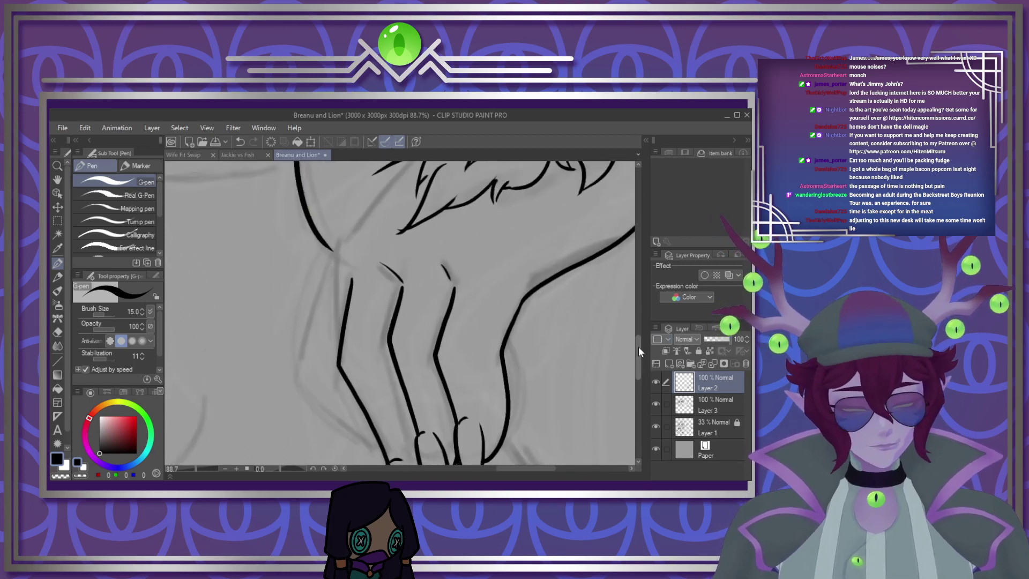
drag(334, 279, 294, 401)
drag(635, 358, 635, 365)
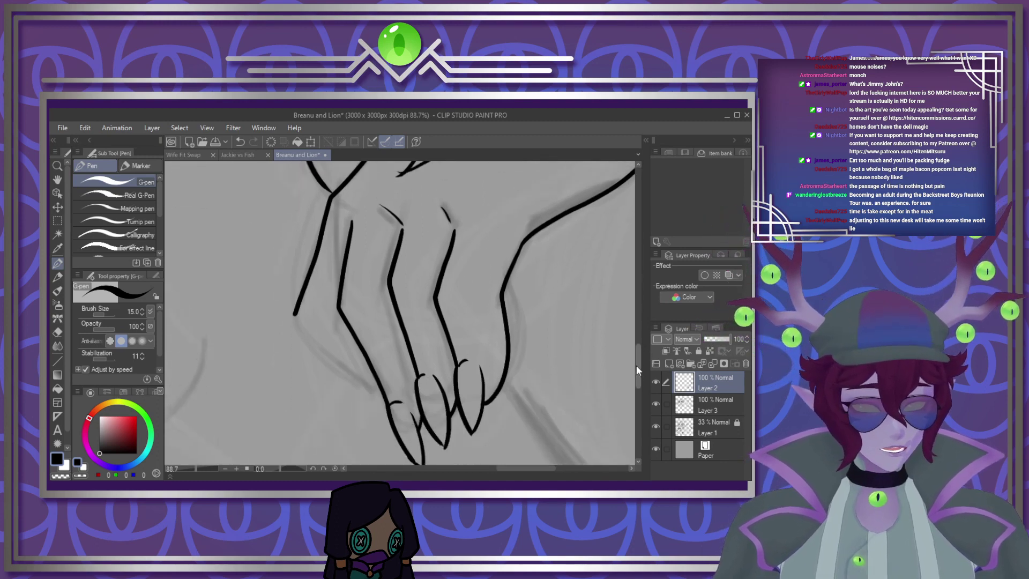
drag(294, 313, 364, 378)
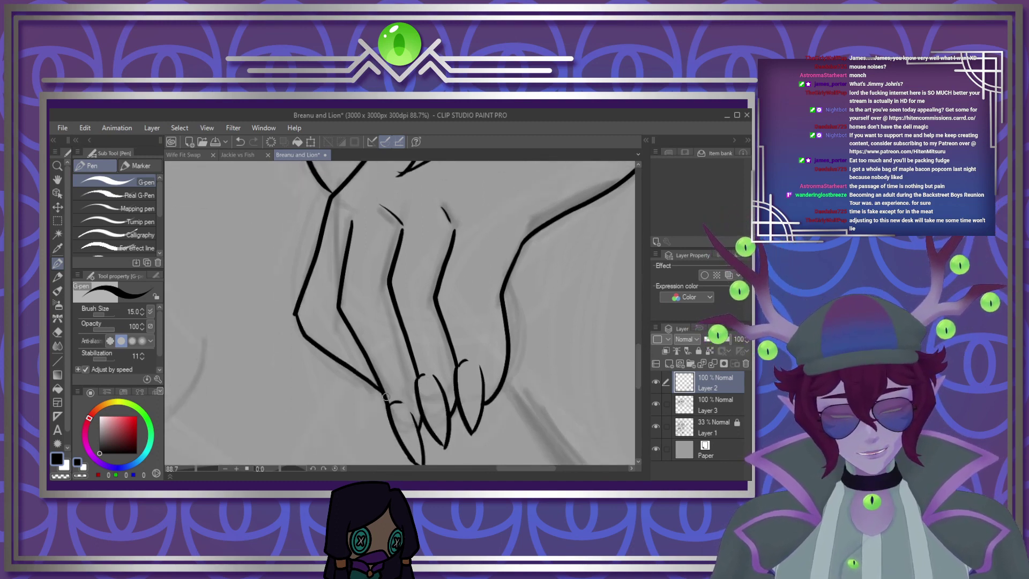
Ink the slanted body line from below the claws to the canvas edge, adding jagged fur notches and small fur ticks beside it
scroll(453, 357, down, 5)
scroll(453, 358, down, 3)
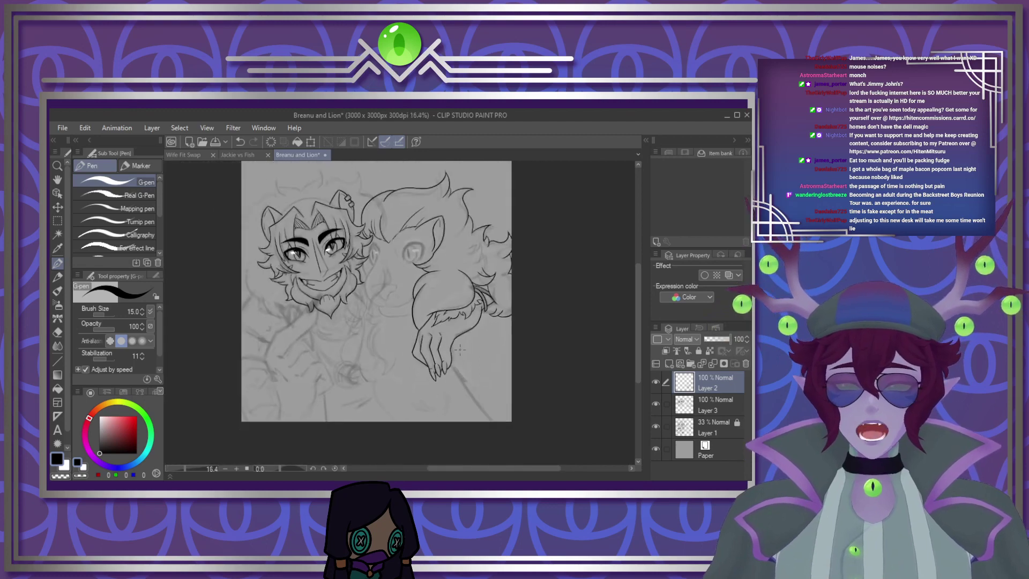
scroll(502, 381, up, 5)
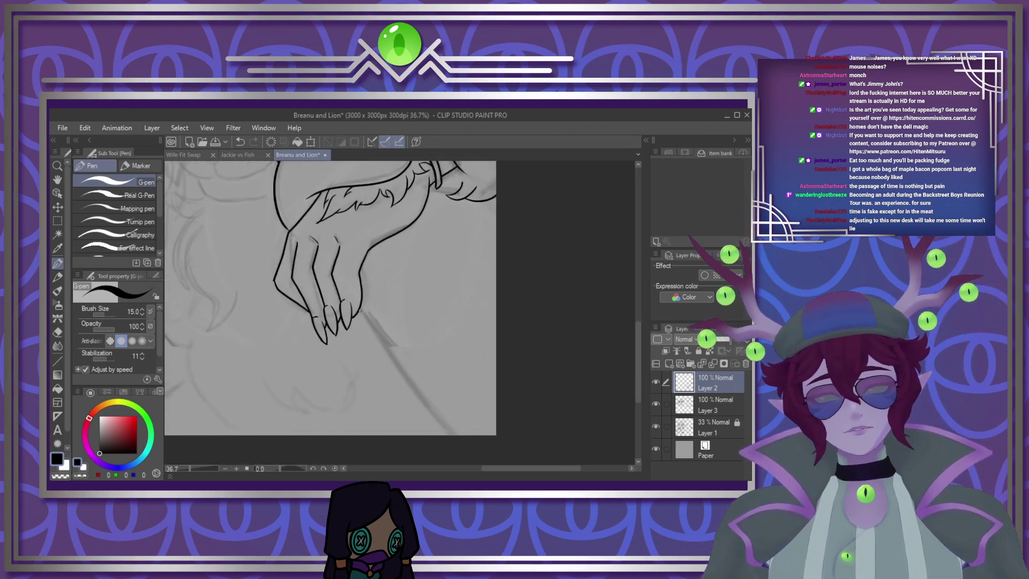
drag(367, 317, 429, 408)
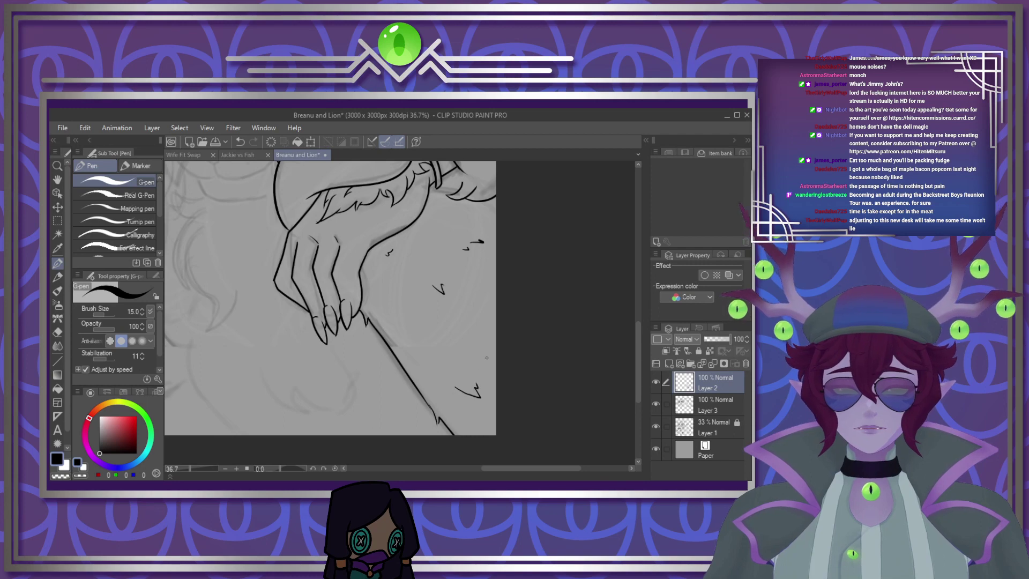
Ink the lion's nose outline with a curved upper edge, hooked nostrils and a tapered lower tip, redoing the upper edge once
scroll(487, 358, down, 4)
scroll(372, 257, up, 3)
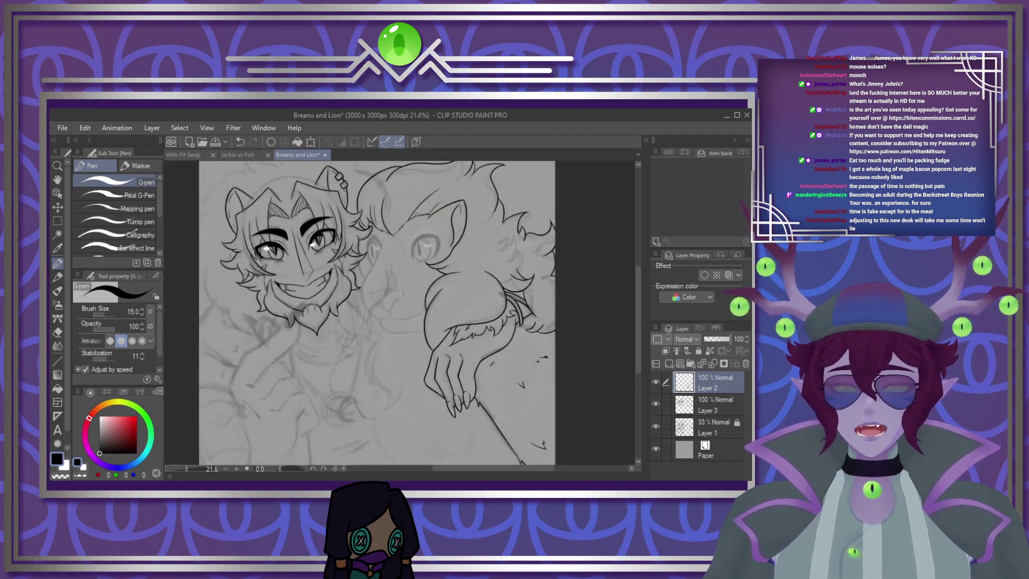
scroll(426, 289, up, 2)
scroll(420, 296, up, 2)
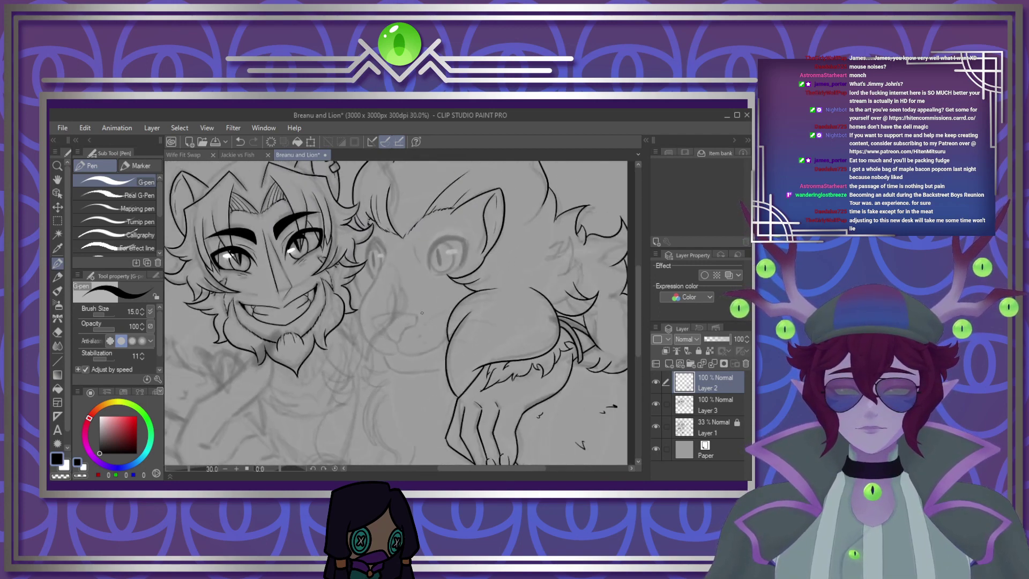
scroll(411, 373, up, 5)
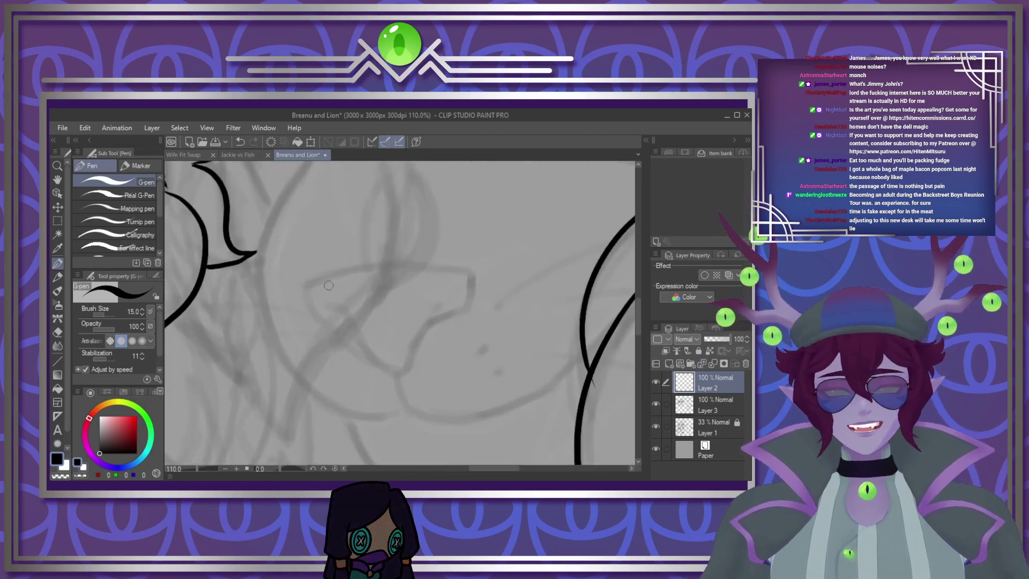
drag(300, 294, 467, 270)
key(ctrl+z)
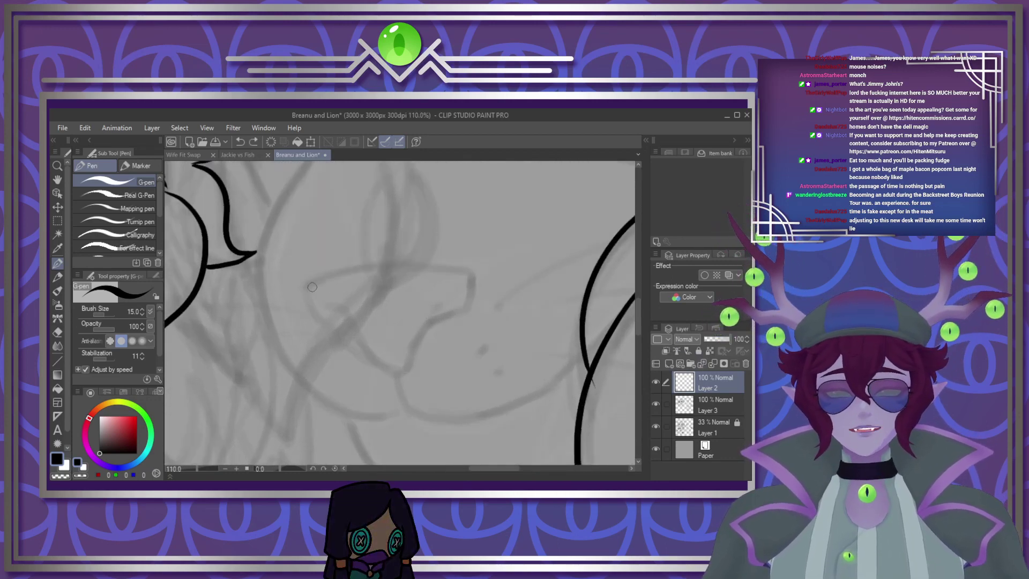
mouse_move(302, 295)
mouse_down()
mouse_move(353, 270)
mouse_move(478, 273)
mouse_up()
drag(300, 295, 307, 315)
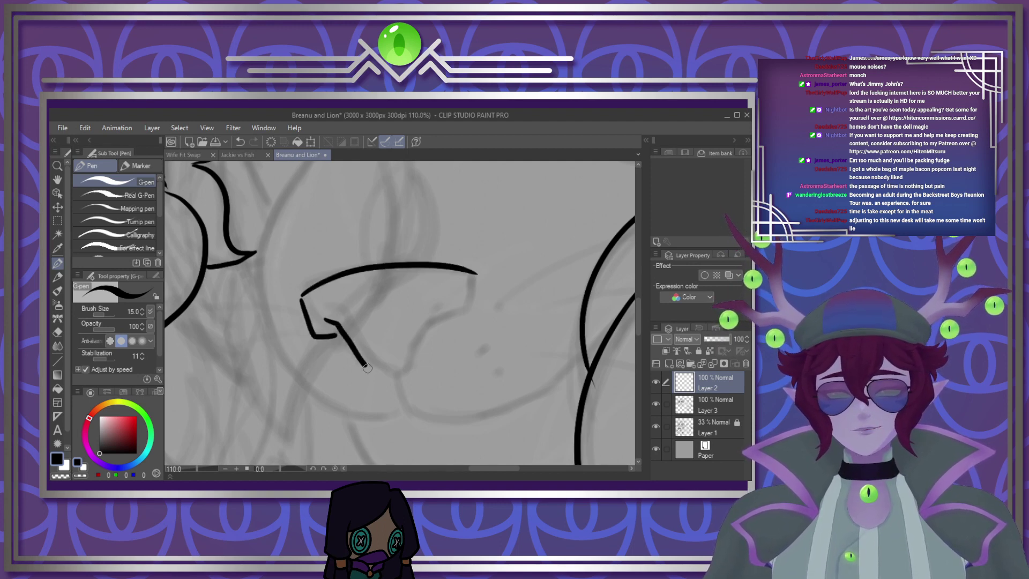
mouse_move(399, 372)
mouse_down()
mouse_move(417, 331)
mouse_move(465, 311)
mouse_move(468, 278)
mouse_up()
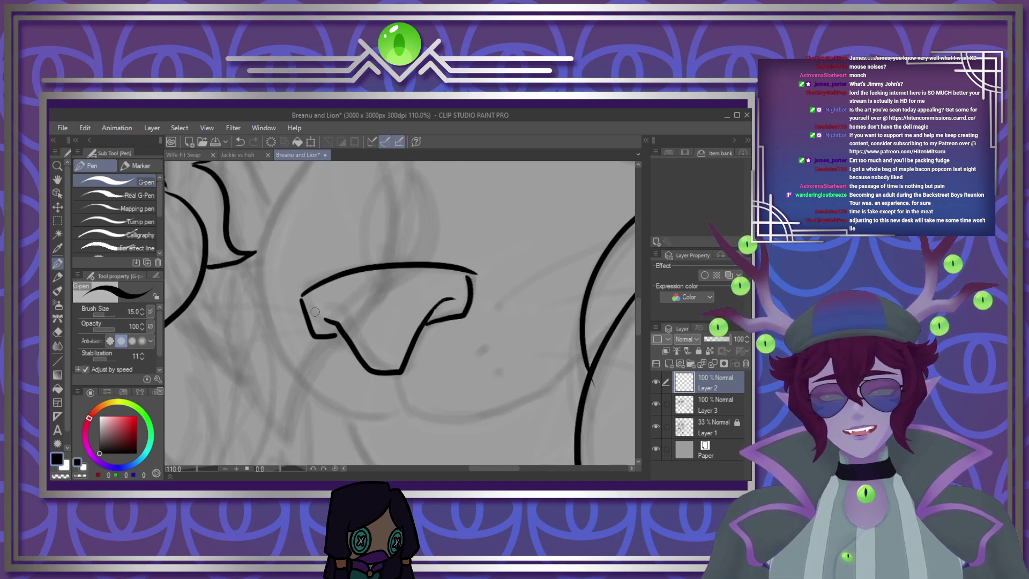
Ink the near muzzle curve from the nose tip to the arm and dot four whisker spots on it
mouse_move(394, 378)
mouse_down()
mouse_move(406, 411)
mouse_move(441, 418)
mouse_move(513, 403)
mouse_move(575, 350)
mouse_move(538, 396)
mouse_move(463, 421)
mouse_move(401, 399)
mouse_up()
key(ctrl+z)
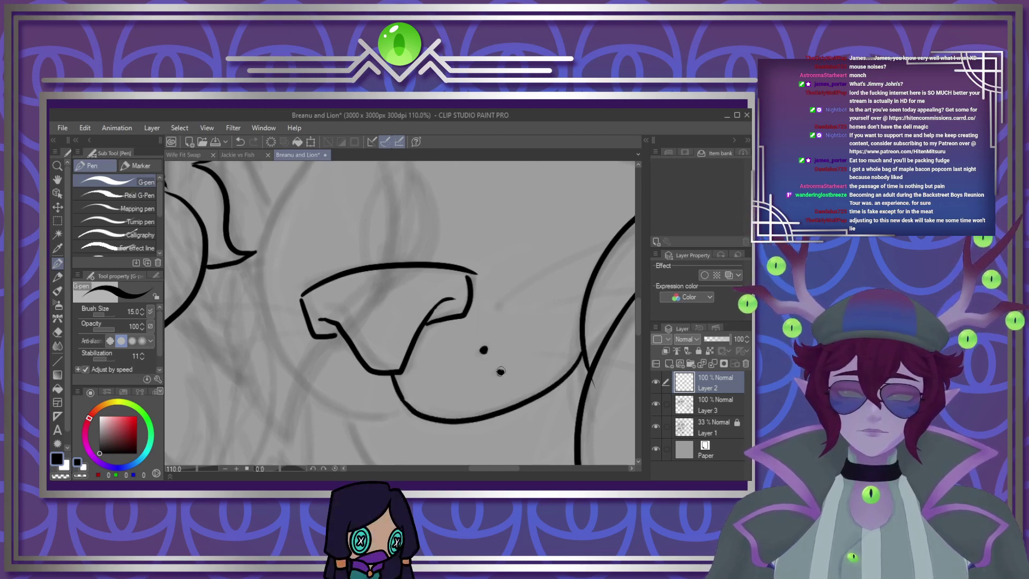
click(495, 311)
click(537, 338)
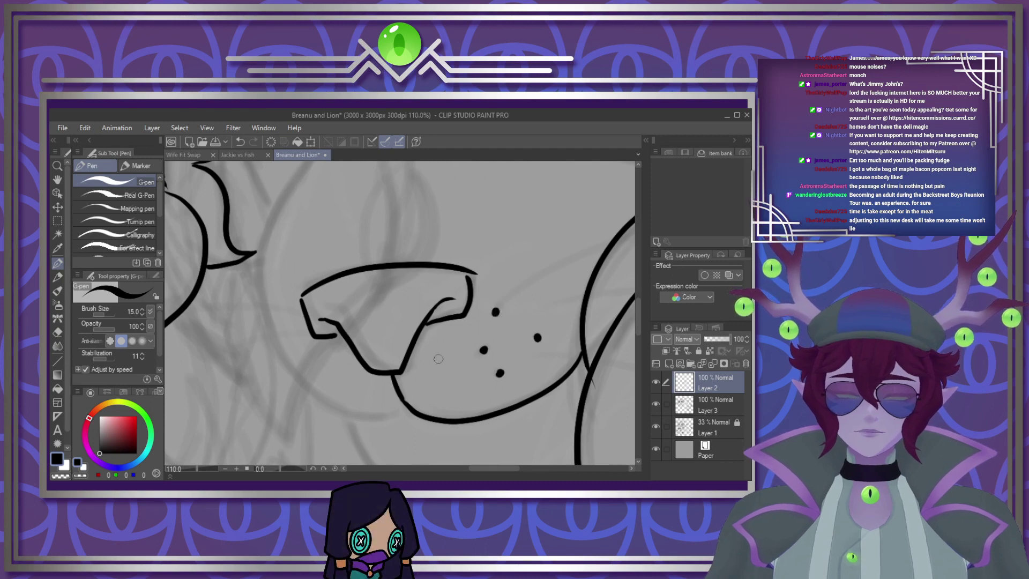
Ink the far side of the snout from beside the far eye down around the muzzle, with small whisker spots near the nose
scroll(309, 370, down, 4)
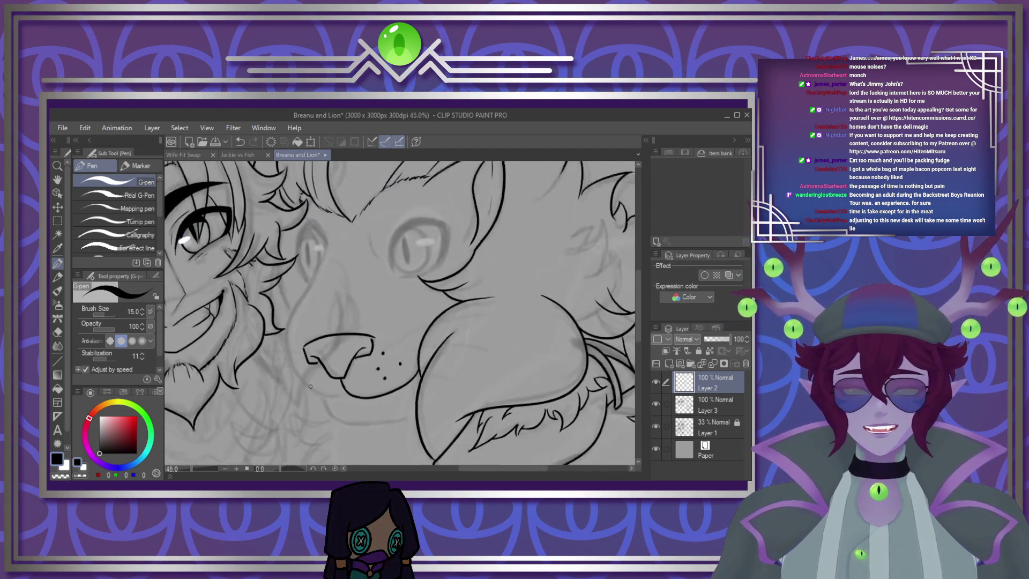
scroll(310, 306, up, 2)
scroll(339, 348, up, 2)
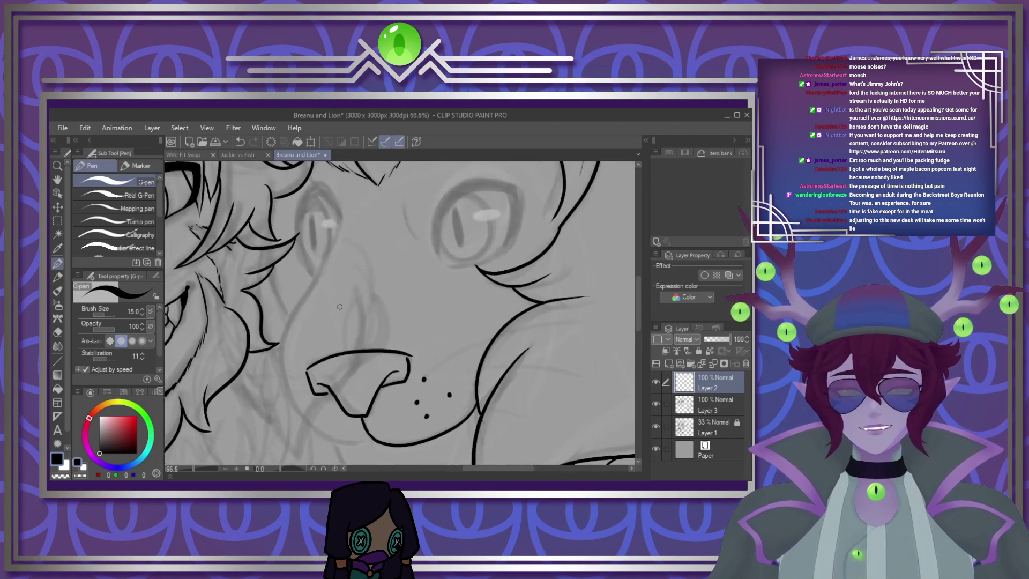
scroll(341, 327, down, 3)
scroll(345, 304, up, 2)
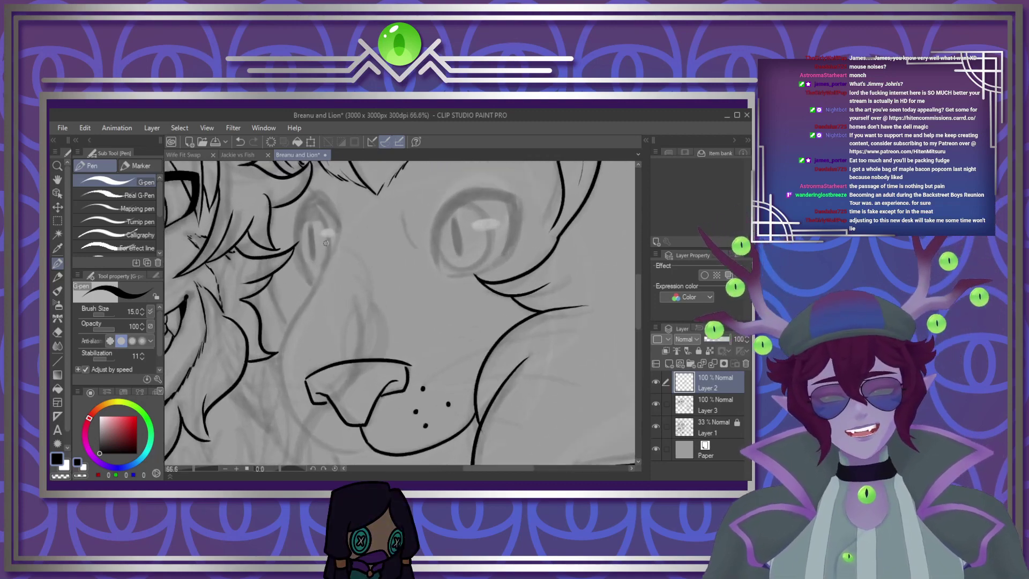
mouse_move(339, 203)
mouse_down()
mouse_move(338, 237)
mouse_move(279, 361)
mouse_move(303, 431)
mouse_up()
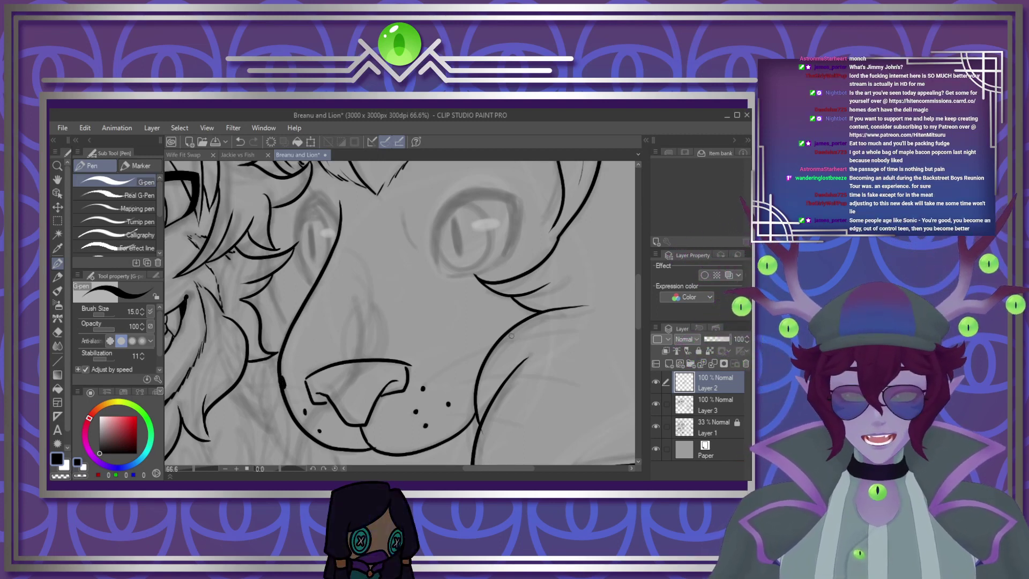
Draw long tapered white whiskers fanning out from both sides of the lion's muzzle
scroll(456, 313, down, 3)
scroll(482, 332, up, 3)
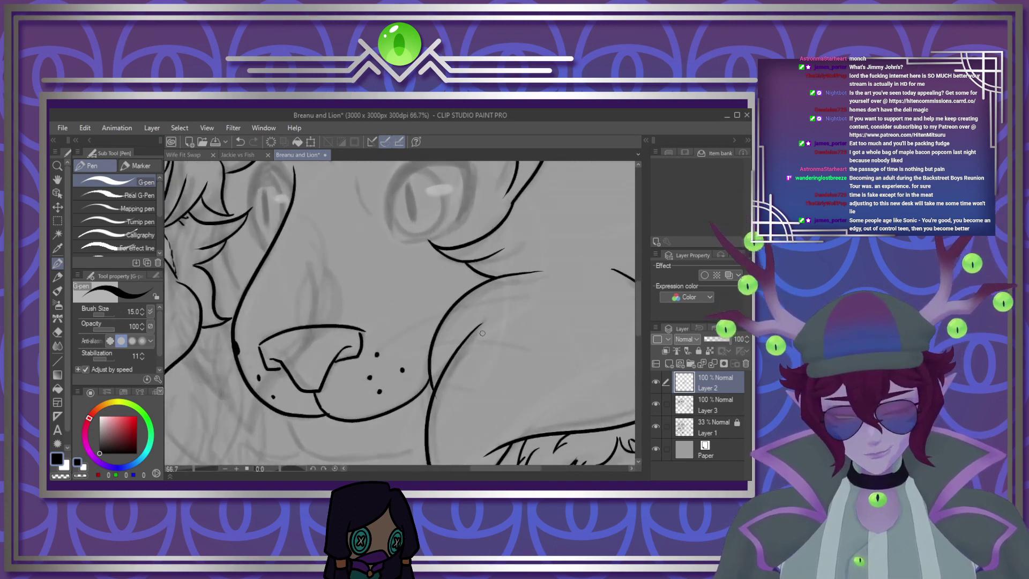
key(x)
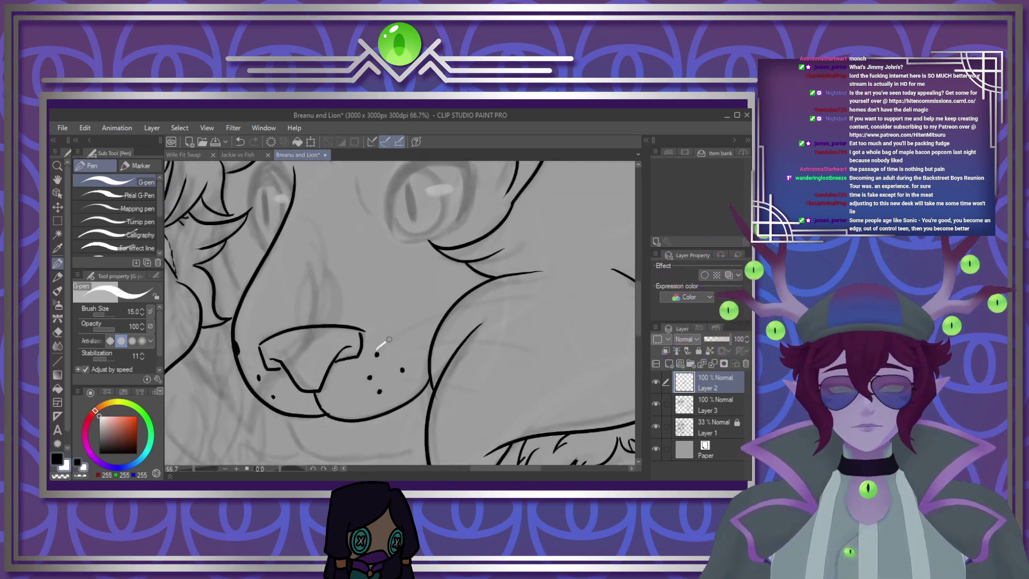
drag(389, 340, 573, 279)
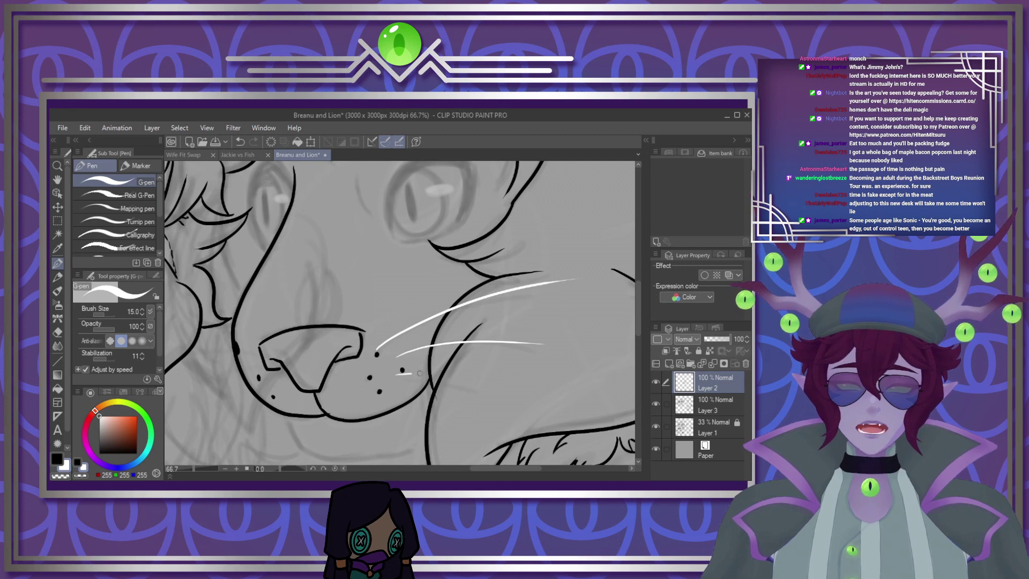
drag(419, 374, 550, 392)
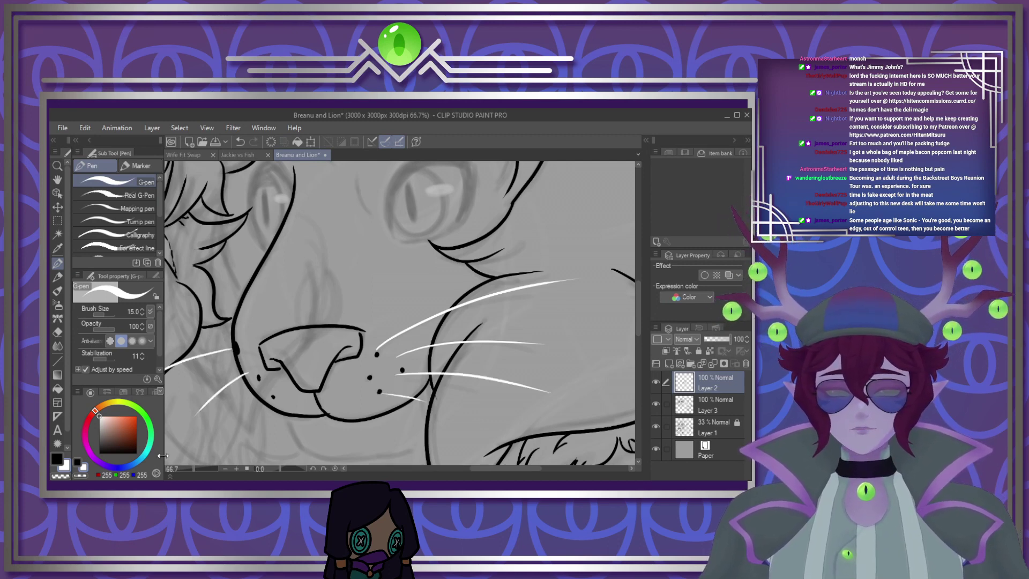
drag(274, 396, 233, 462)
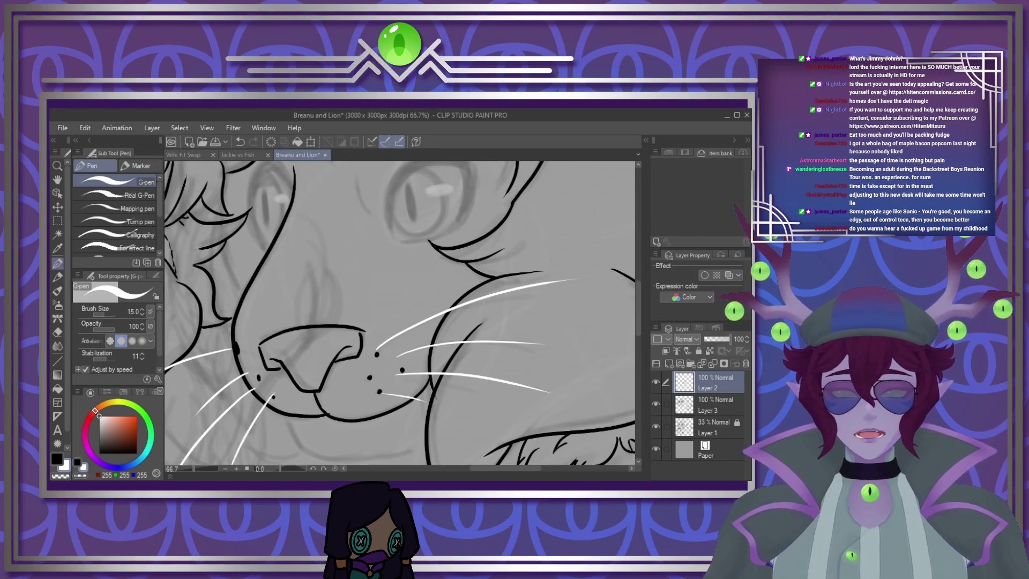
Return to black and ink the thick curved upper lid of the lion's near eye, discarding unsatisfactory strokes
scroll(406, 390, down, 8)
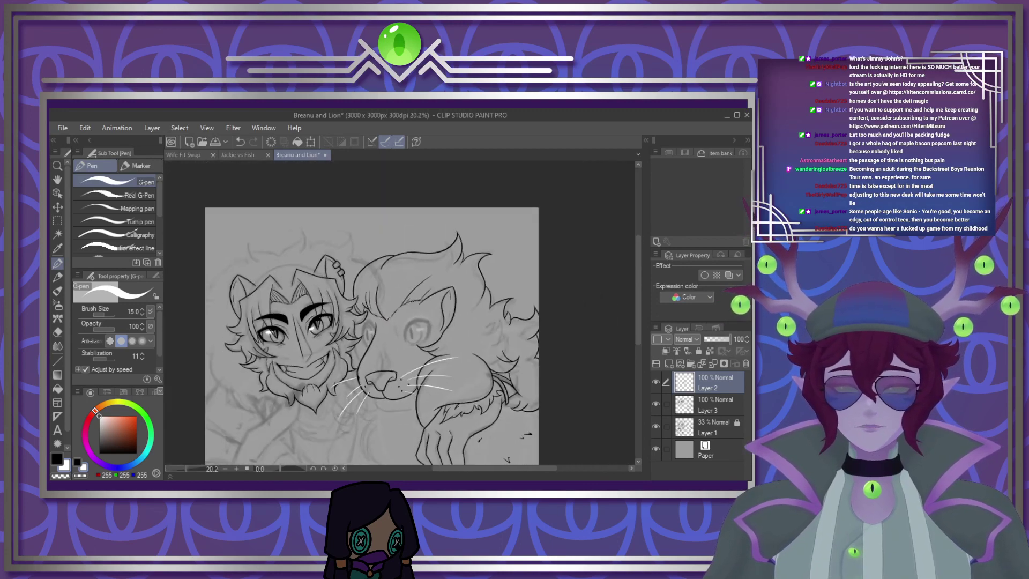
scroll(405, 391, up, 2)
scroll(446, 299, up, 8)
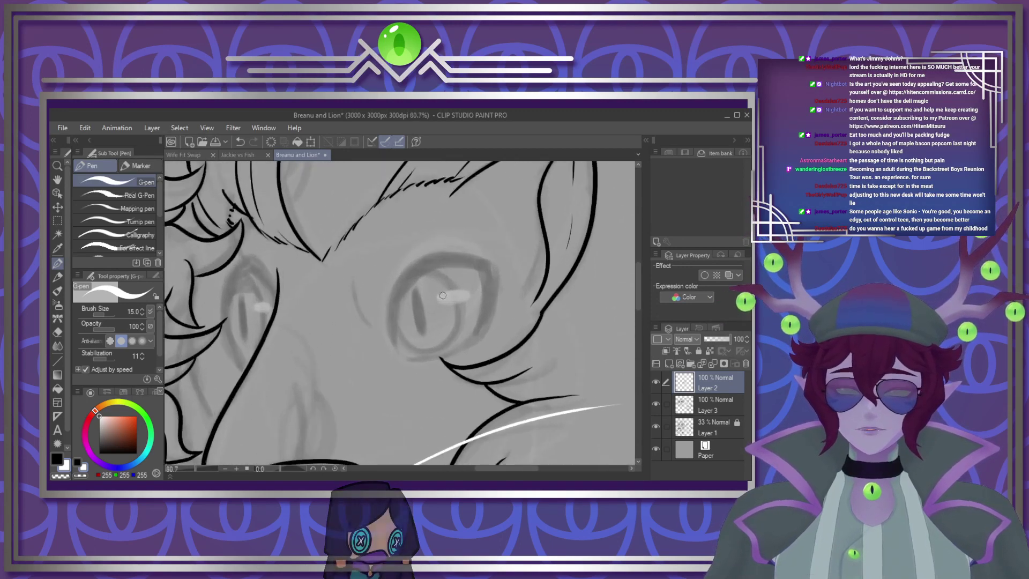
scroll(446, 299, up, 1)
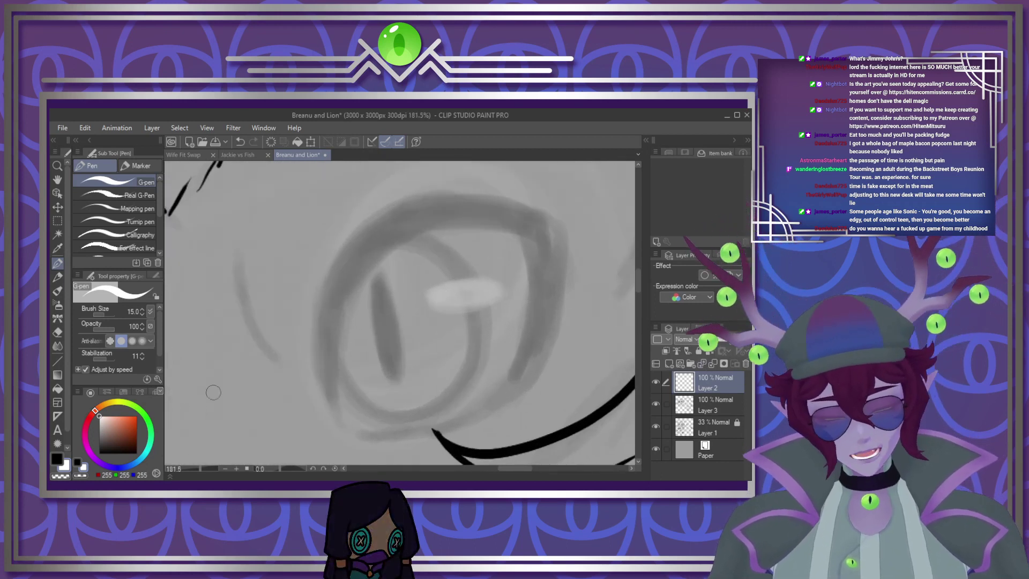
key(x)
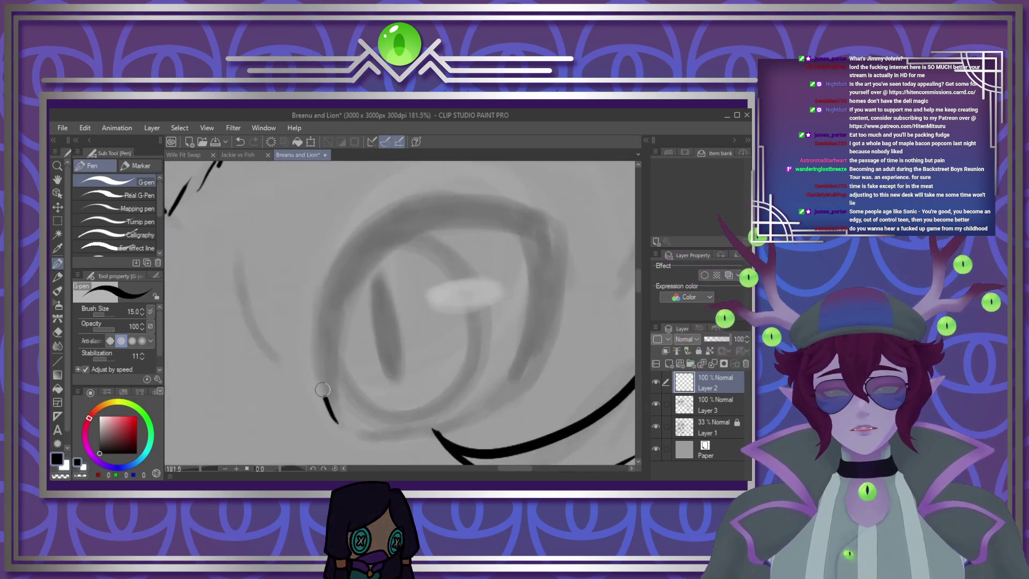
mouse_move(322, 389)
mouse_down()
mouse_move(466, 196)
mouse_move(555, 229)
mouse_move(558, 245)
mouse_move(533, 358)
mouse_move(472, 410)
mouse_up()
key(ctrl+z)
mouse_move(555, 235)
mouse_down()
mouse_move(532, 377)
mouse_move(472, 425)
mouse_move(384, 441)
mouse_move(332, 437)
mouse_up()
key(ctrl+z)
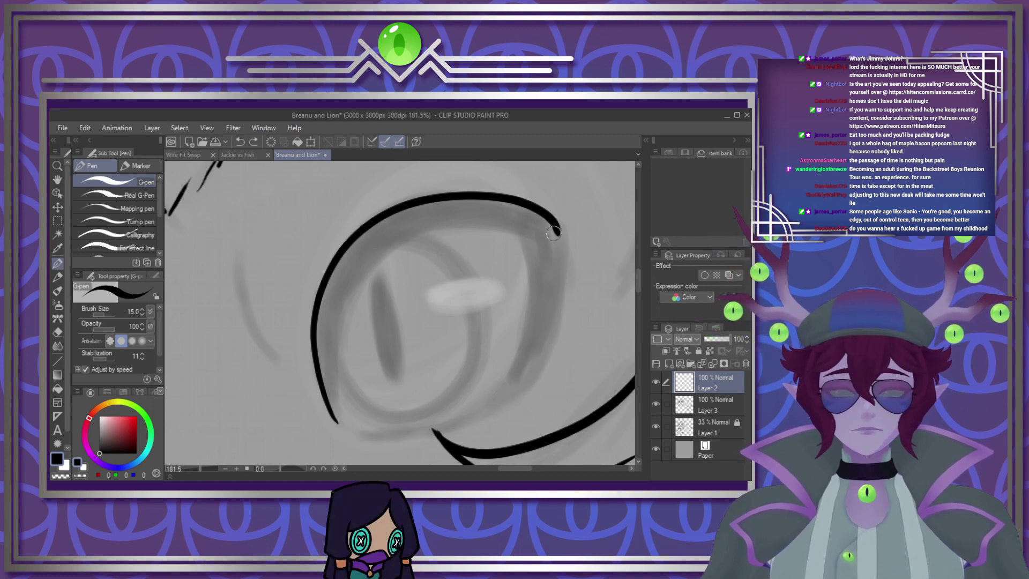
Ink the near eye's outer edge from the lid corner down into the lower lid, redoing the curve until it fits
mouse_move(553, 233)
mouse_down()
mouse_move(534, 361)
mouse_move(490, 413)
mouse_move(399, 440)
mouse_move(334, 440)
mouse_up()
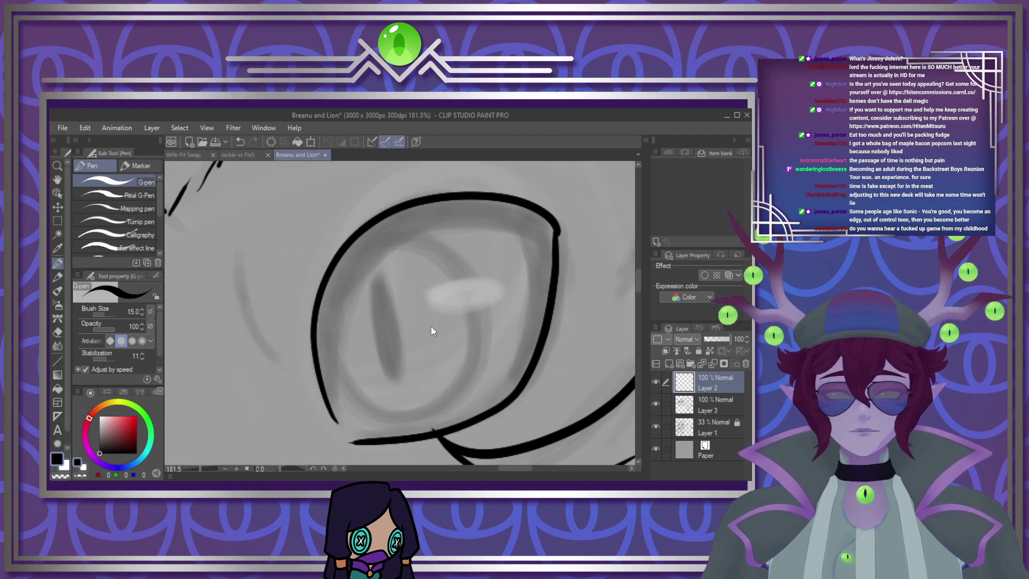
key(ctrl+z)
mouse_move(558, 245)
mouse_down()
mouse_move(521, 374)
mouse_move(470, 419)
mouse_move(363, 433)
mouse_move(338, 417)
mouse_move(341, 317)
mouse_move(537, 236)
mouse_up()
key(ctrl+z)
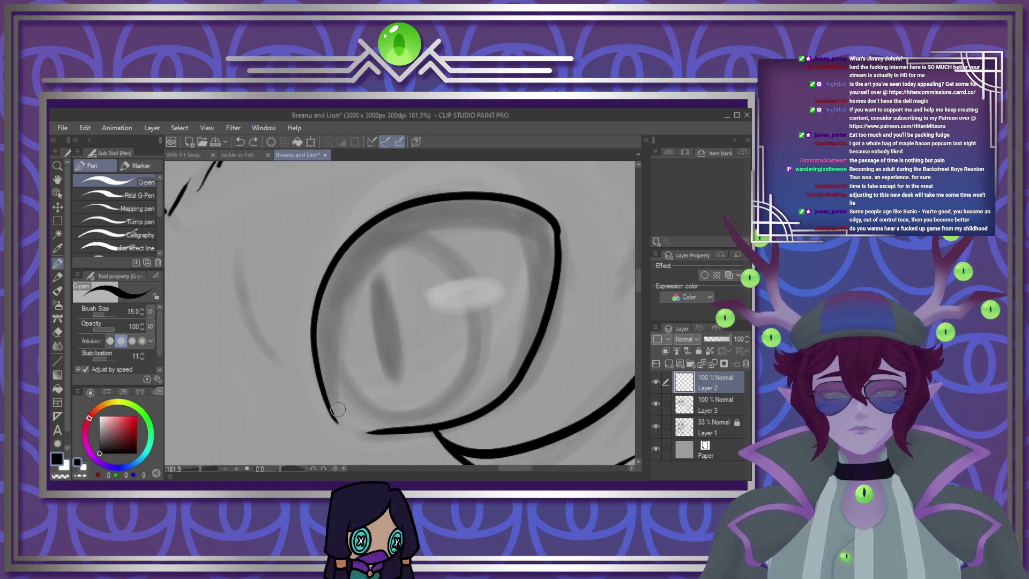
Ink the inner lid lines inside the near eye and a jagged fur mark between the eye and the snout bridge
mouse_move(335, 414)
mouse_down()
mouse_move(340, 326)
mouse_move(430, 230)
mouse_move(540, 238)
mouse_move(521, 236)
mouse_move(521, 345)
mouse_move(464, 412)
mouse_up()
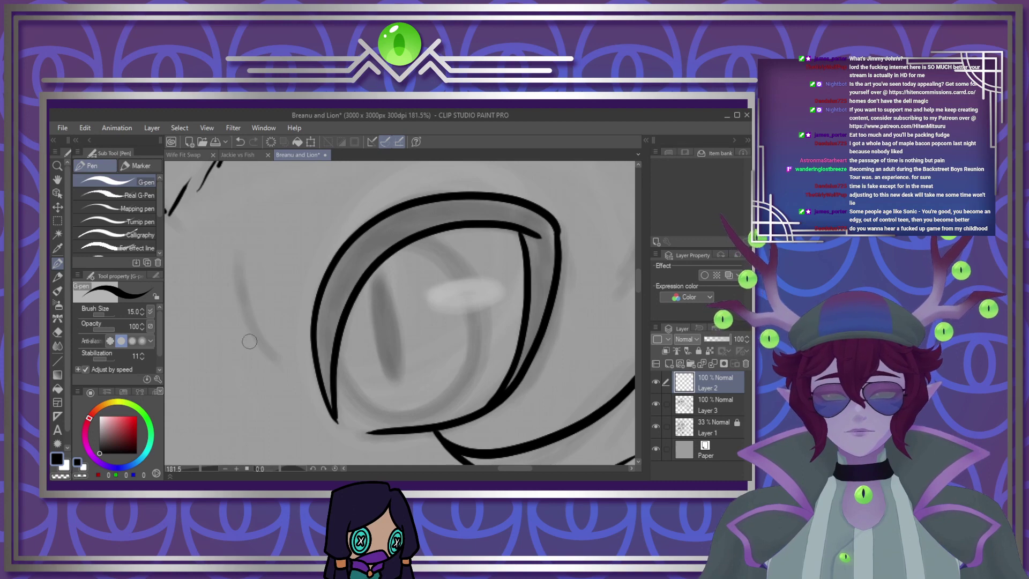
mouse_move(285, 360)
mouse_down()
mouse_move(266, 350)
mouse_move(230, 284)
mouse_up()
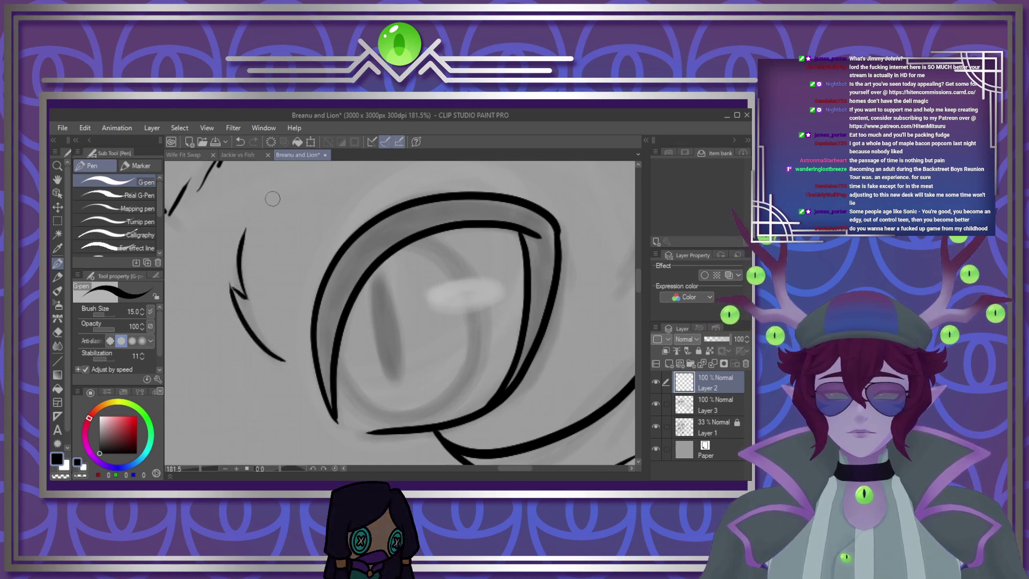
scroll(405, 386, down, 6)
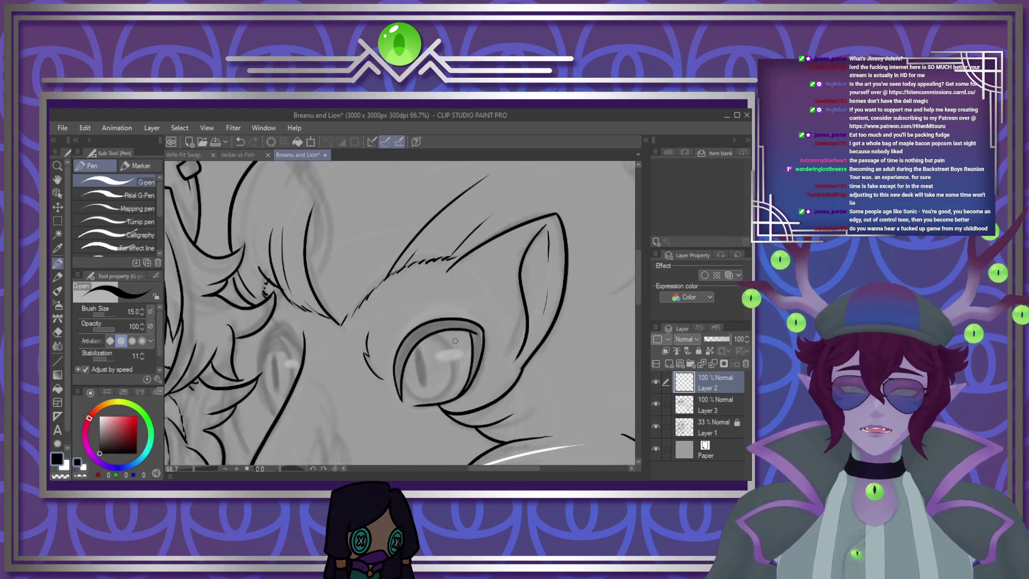
scroll(385, 348, up, 6)
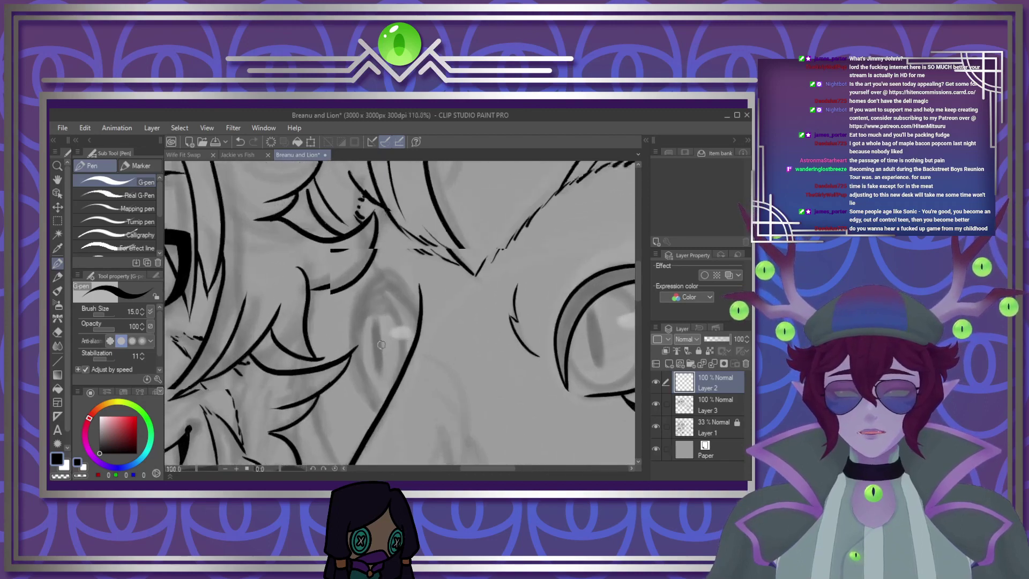
Ink the lion's far eye with an outer edge, an arched upper lid and a second curve inside it marking the lid's thickness
drag(317, 295, 347, 425)
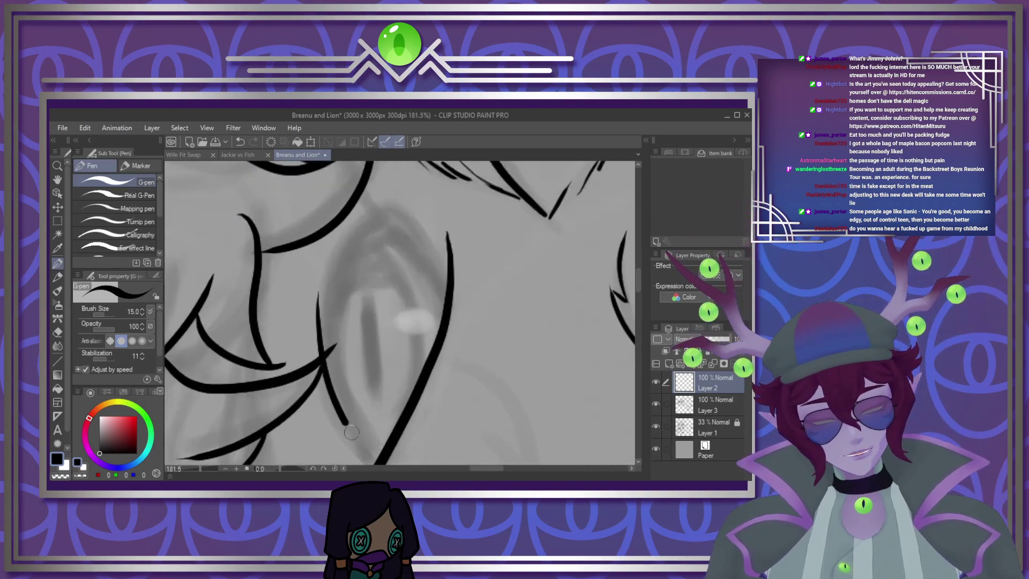
mouse_move(320, 296)
mouse_down()
mouse_move(349, 226)
mouse_move(429, 231)
mouse_move(447, 307)
mouse_up()
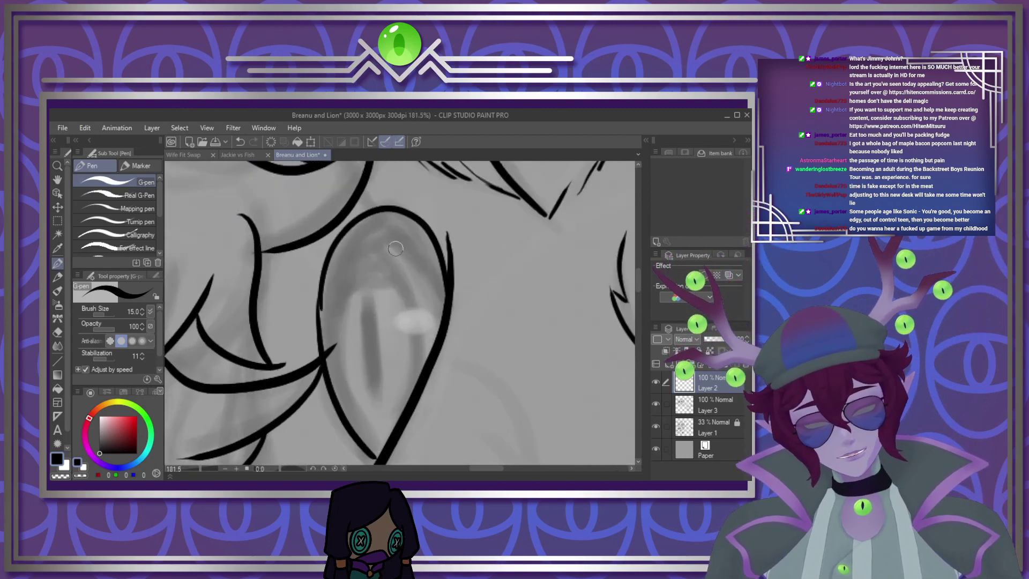
mouse_move(410, 245)
mouse_down()
mouse_move(324, 314)
mouse_move(389, 470)
mouse_up()
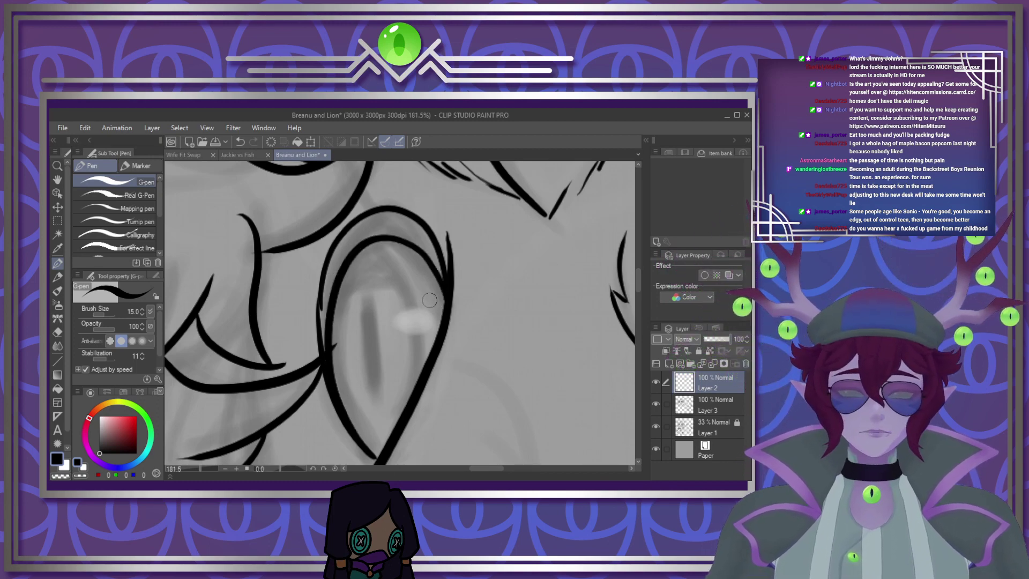
scroll(432, 295, down, 5)
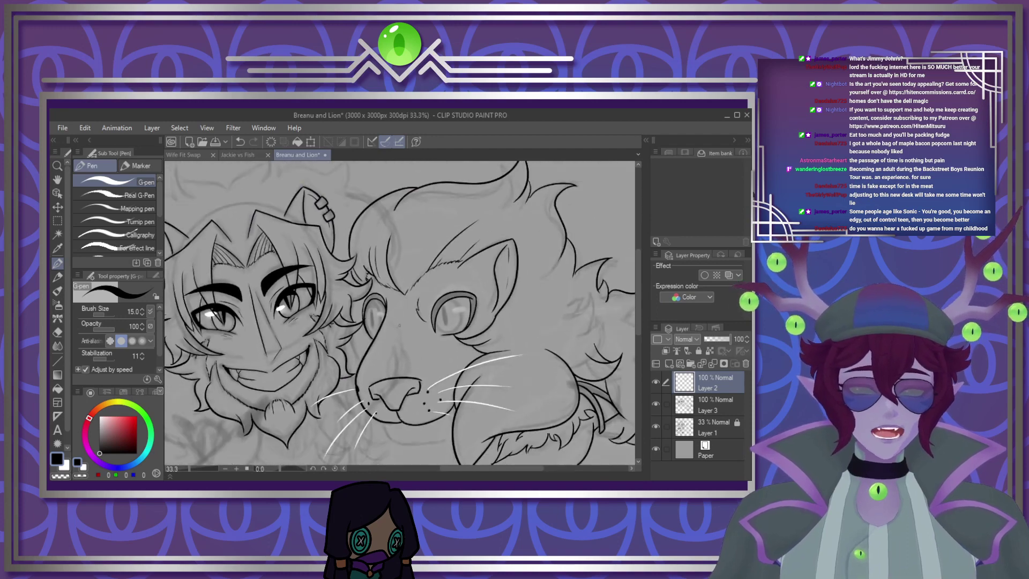
scroll(512, 303, up, 2)
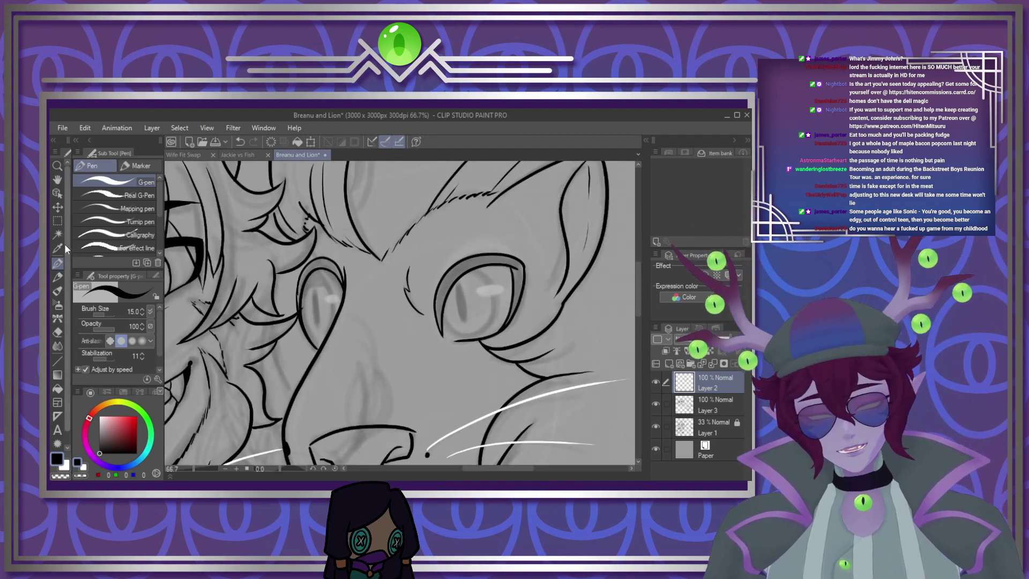
Select the enclosed upper-lid areas of both lion eyes, fill them solid black and clear the selection
key(w)
click(408, 329)
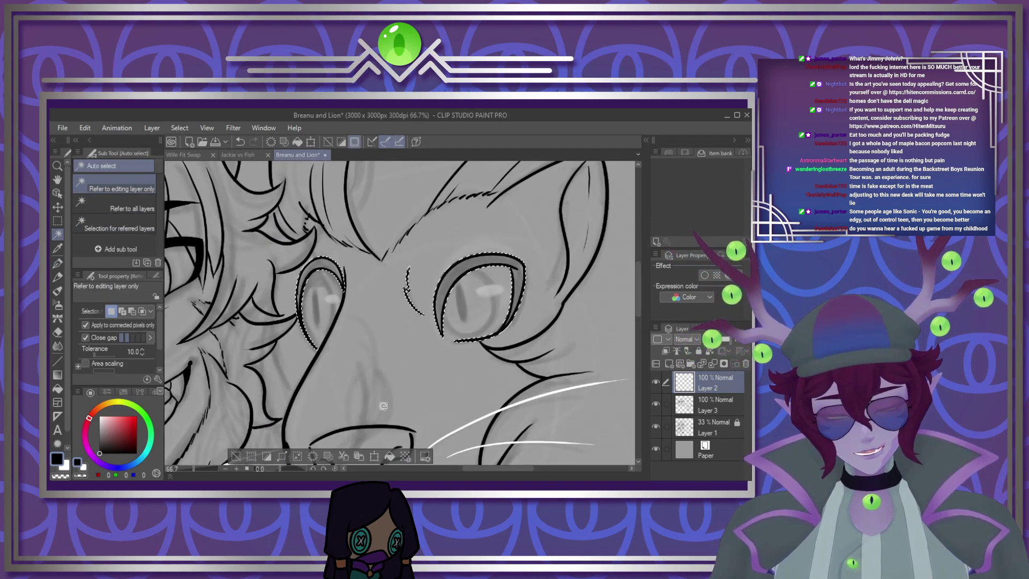
drag(276, 458, 355, 369)
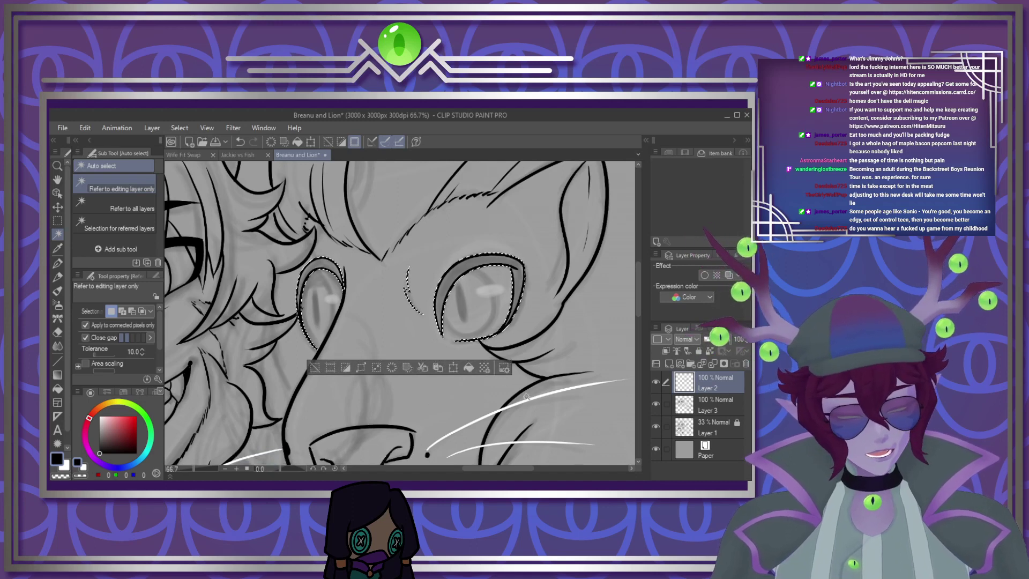
click(468, 368)
key(m)
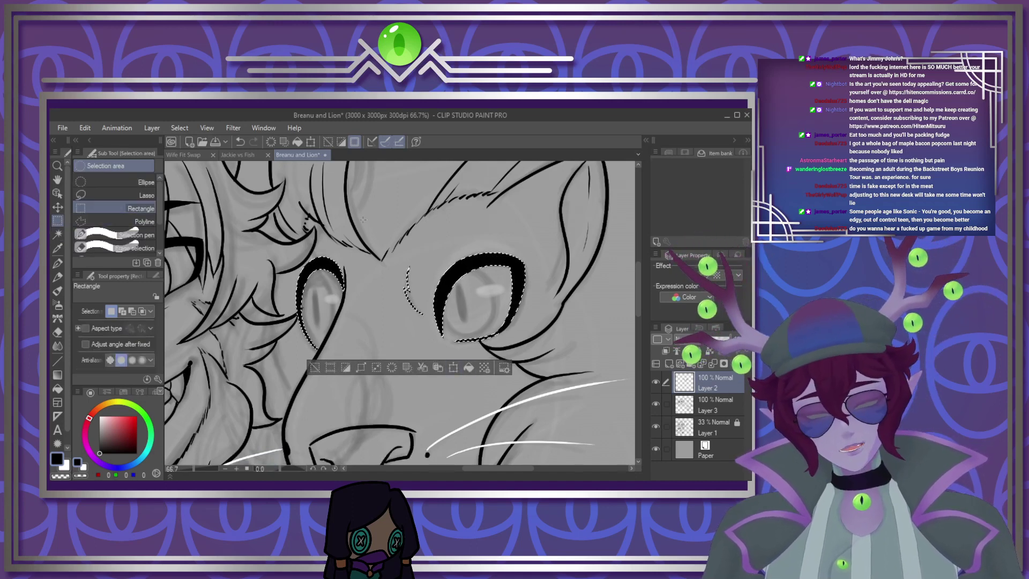
click(146, 195)
key(ctrl+d)
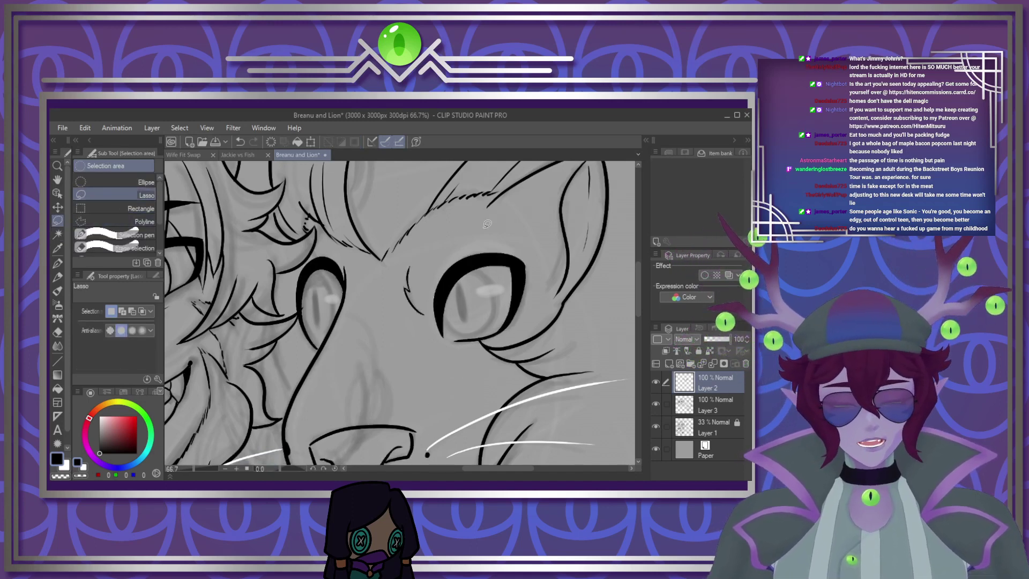
Ink the round iris outline inside the lion's near eye with the G-pen, redoing the curve until it fits
scroll(490, 270, down, 1)
scroll(490, 269, up, 8)
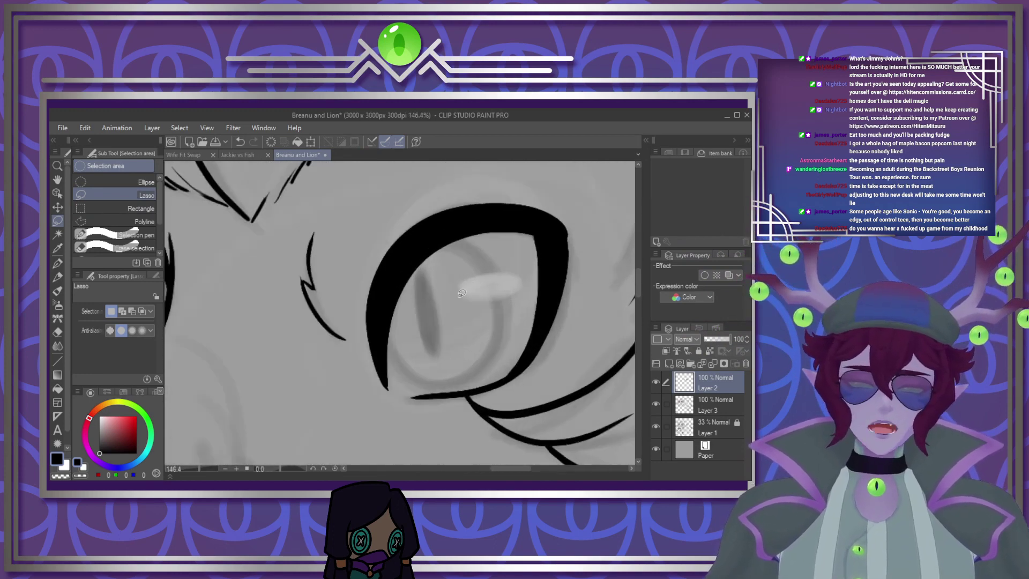
key(p)
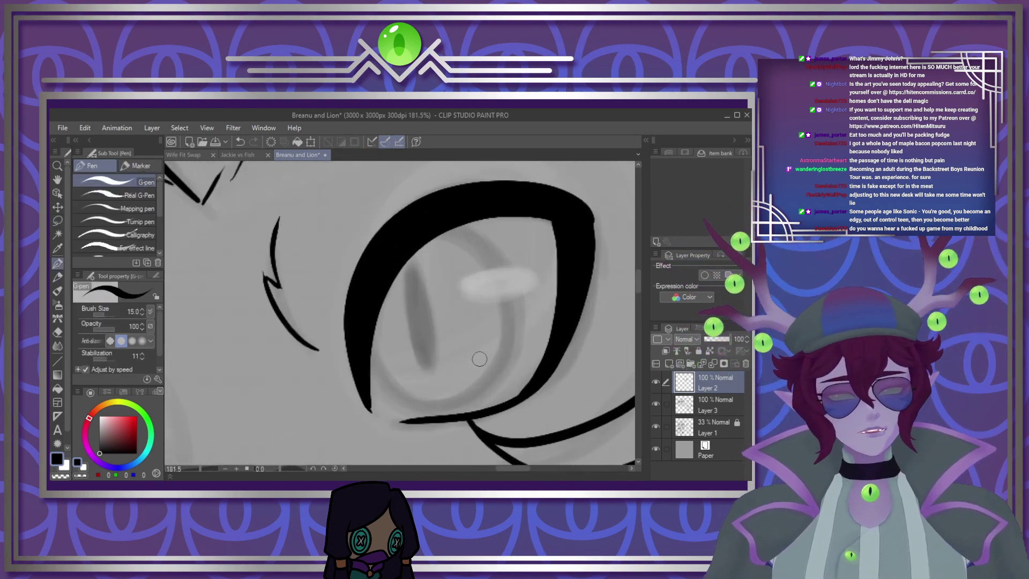
mouse_move(367, 317)
mouse_down()
mouse_move(372, 351)
mouse_move(404, 392)
mouse_move(480, 365)
mouse_up()
mouse_move(439, 227)
mouse_down()
mouse_move(477, 246)
mouse_move(498, 291)
mouse_move(494, 342)
mouse_move(458, 390)
mouse_up()
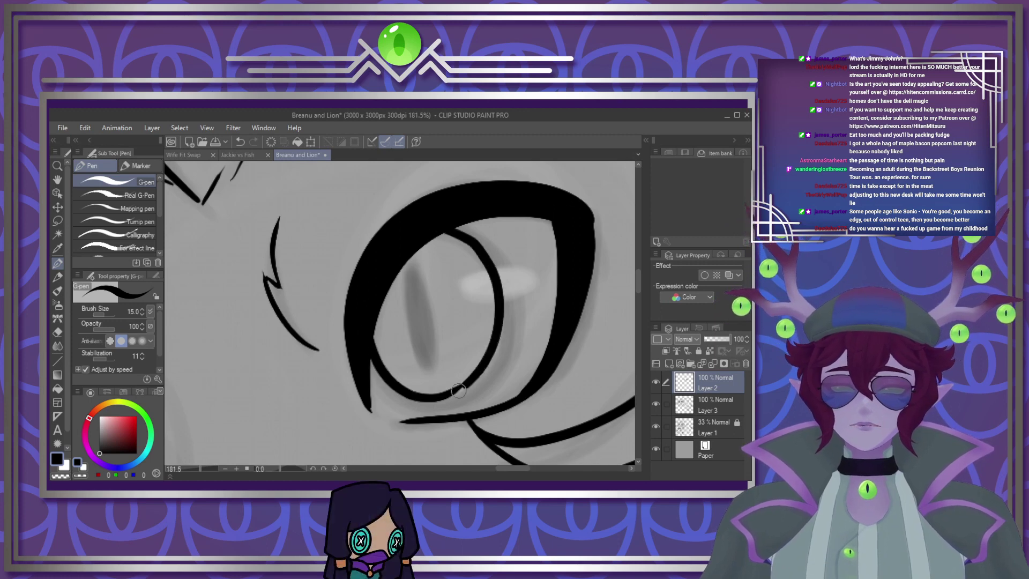
key(ctrl+z)
mouse_move(437, 223)
mouse_down()
mouse_move(474, 238)
mouse_move(499, 283)
mouse_move(494, 330)
mouse_move(466, 376)
mouse_up()
key(ctrl+z)
key(ctrl+z)
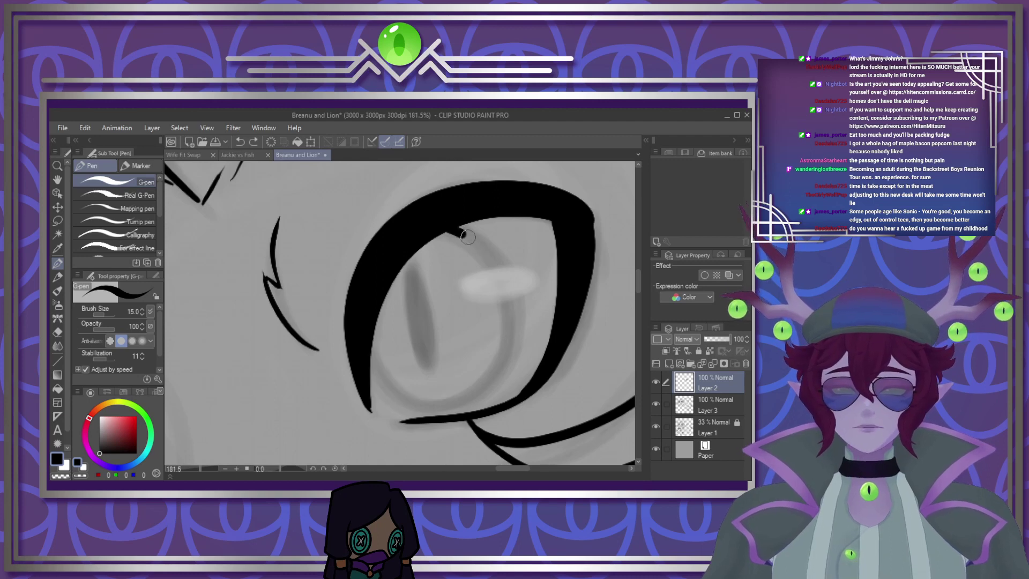
mouse_move(468, 236)
mouse_down()
mouse_move(496, 273)
mouse_move(501, 330)
mouse_move(485, 370)
mouse_move(442, 399)
mouse_move(363, 344)
mouse_up()
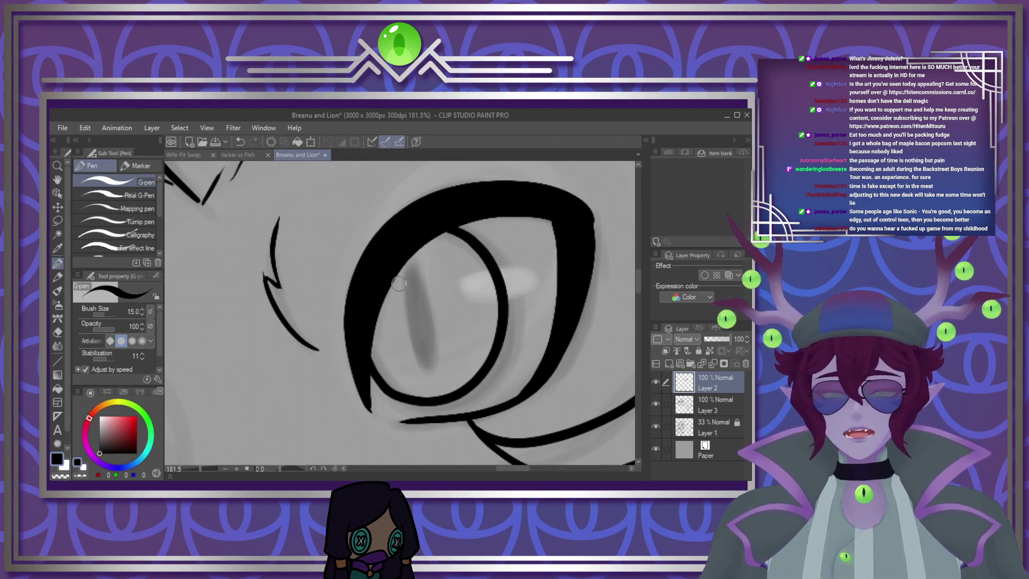
key(ctrl+z)
mouse_move(451, 221)
mouse_down()
mouse_move(500, 249)
mouse_move(518, 294)
mouse_move(509, 352)
mouse_move(459, 399)
mouse_move(395, 389)
mouse_up()
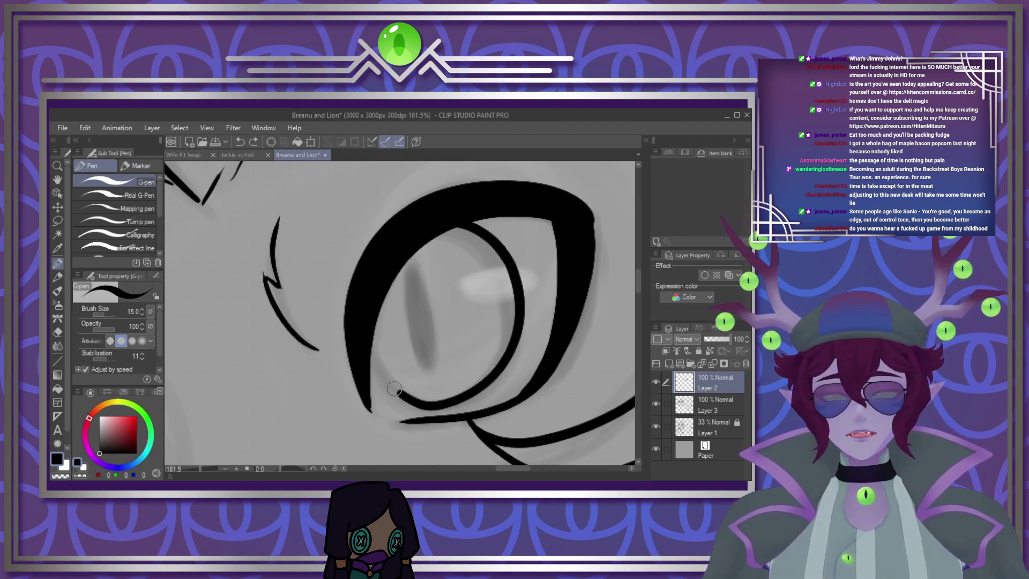
key(ctrl+z)
mouse_move(447, 228)
mouse_down()
mouse_move(503, 267)
mouse_move(517, 323)
mouse_move(497, 378)
mouse_move(417, 410)
mouse_up()
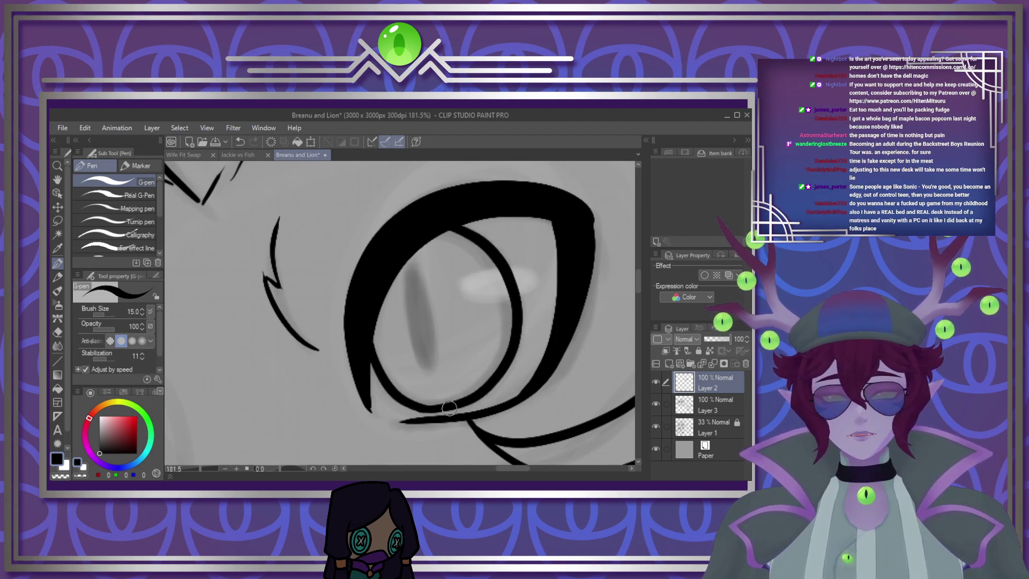
Fill the near eye's slit pupil and the shadow under its upper lid in black, and add a white oval highlight over the iris edge
mouse_move(412, 272)
mouse_down()
mouse_move(425, 360)
mouse_move(433, 334)
mouse_move(419, 273)
mouse_move(423, 361)
mouse_move(424, 306)
mouse_move(411, 312)
mouse_move(426, 333)
mouse_move(410, 297)
mouse_move(425, 328)
mouse_move(418, 339)
mouse_move(423, 295)
mouse_move(424, 353)
mouse_move(419, 286)
mouse_move(410, 302)
mouse_move(428, 362)
mouse_up()
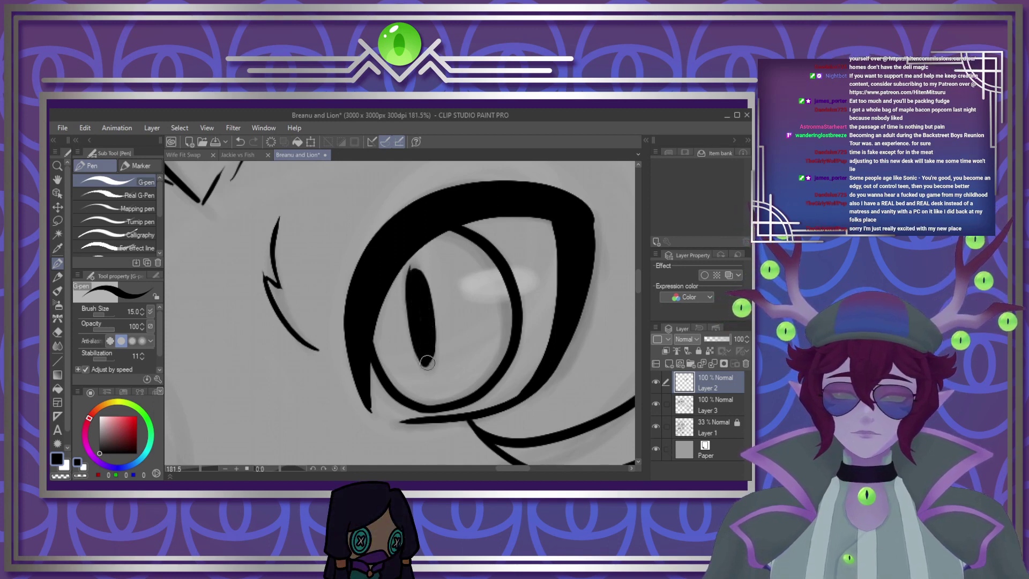
mouse_move(389, 286)
mouse_down()
mouse_move(478, 239)
mouse_move(403, 270)
mouse_move(416, 254)
mouse_up()
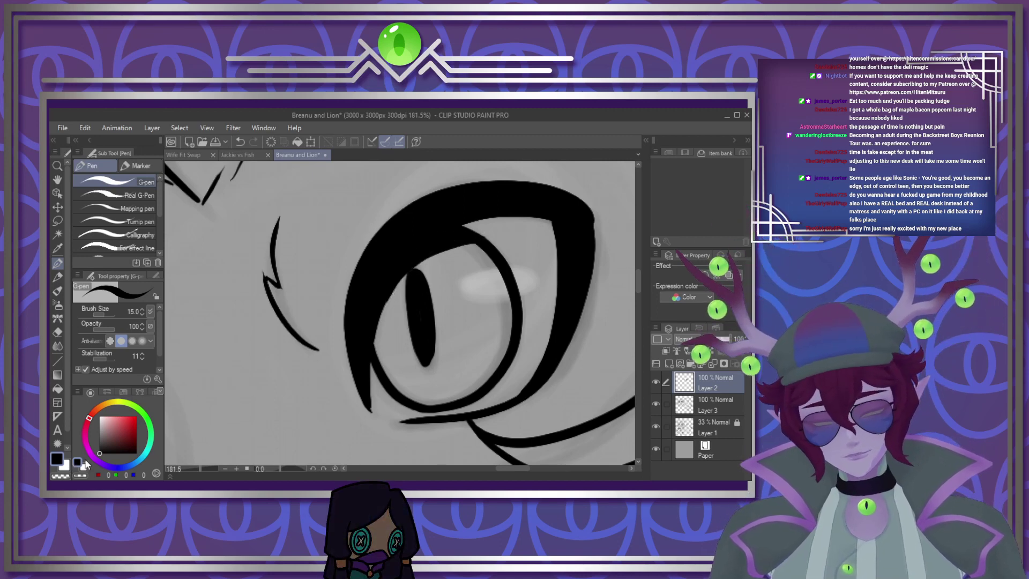
mouse_move(519, 268)
mouse_down()
mouse_move(470, 288)
mouse_move(477, 275)
mouse_move(507, 275)
mouse_move(466, 271)
mouse_move(528, 261)
mouse_move(470, 269)
mouse_move(513, 258)
mouse_move(479, 269)
mouse_up()
key(ctrl+z)
click(70, 471)
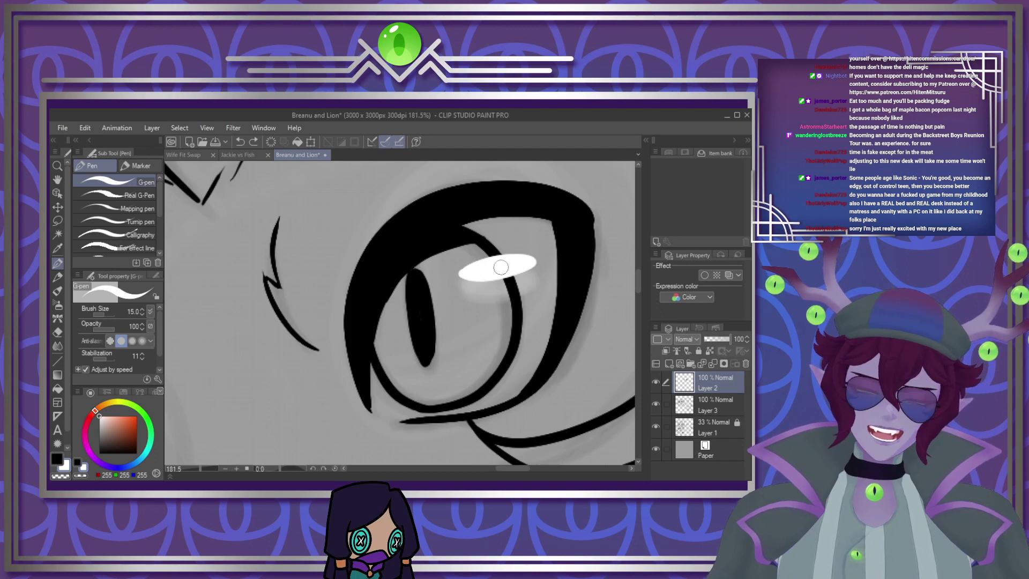
scroll(494, 279, down, 5)
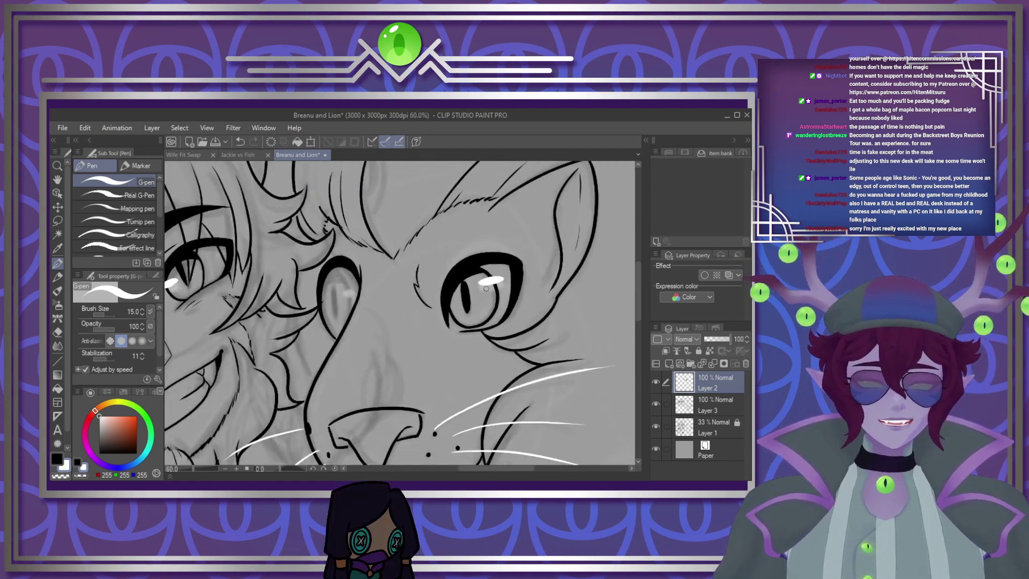
Return to black and ink the far eye's iris outline, its upper shadow and a solid slit pupil
scroll(486, 289, down, 2)
scroll(406, 259, up, 5)
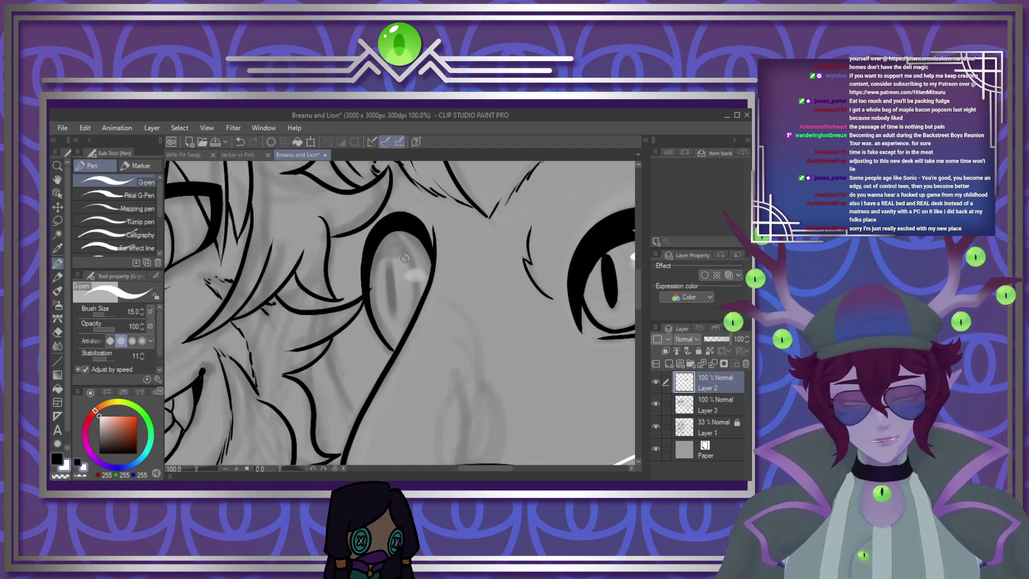
scroll(405, 258, up, 3)
key(x)
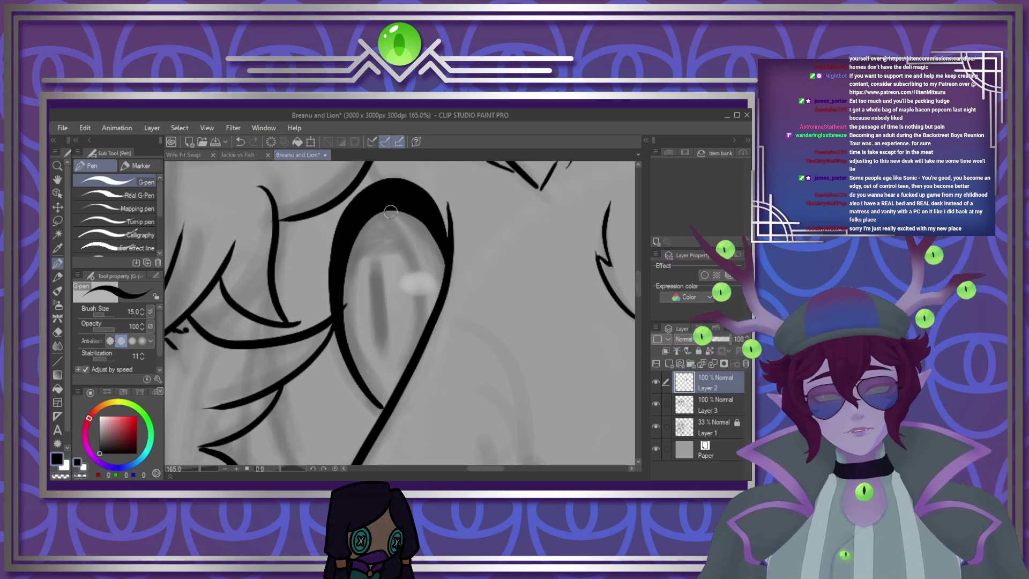
drag(418, 272, 413, 357)
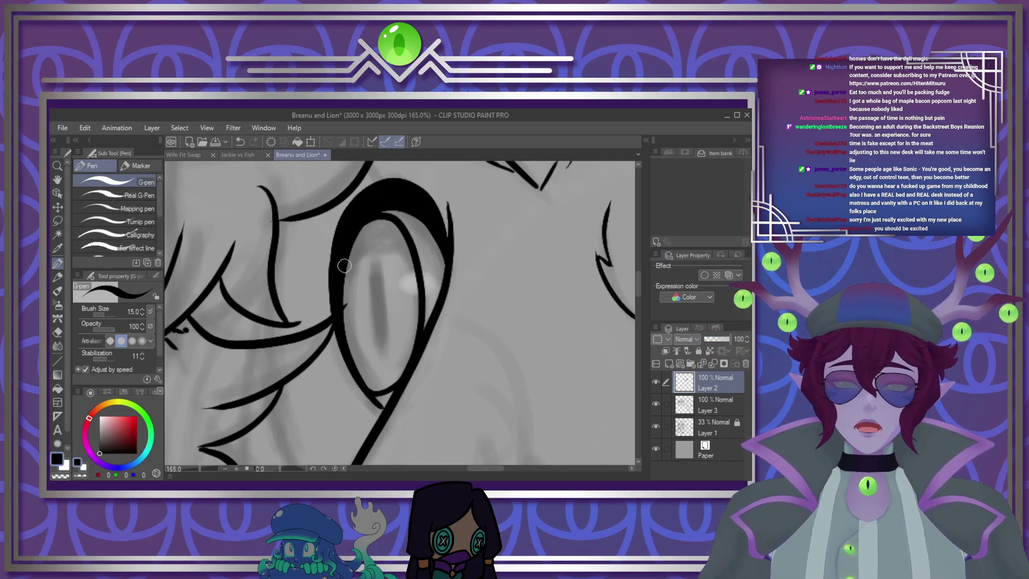
mouse_move(345, 269)
mouse_down()
mouse_move(365, 237)
mouse_move(398, 234)
mouse_up()
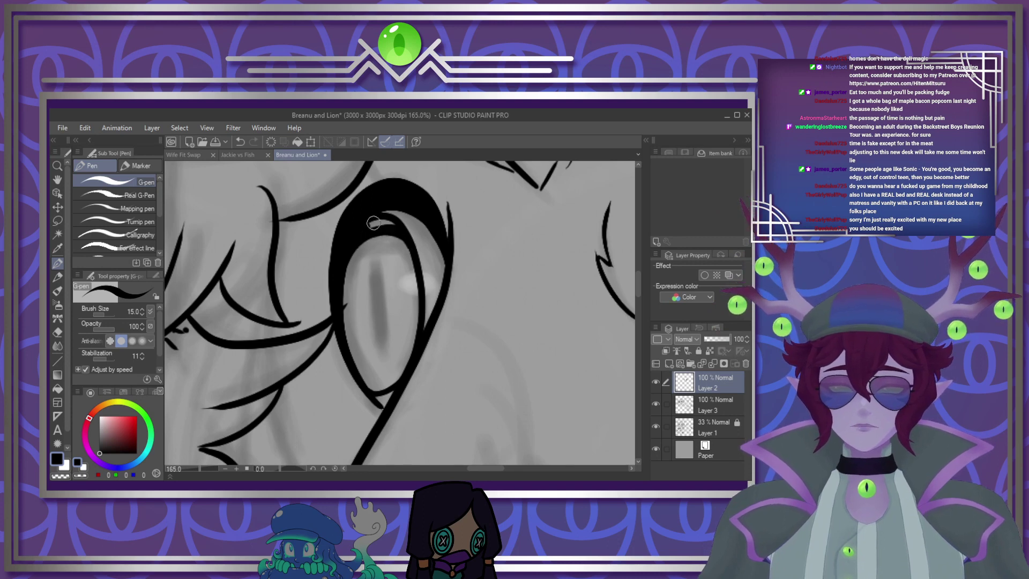
mouse_move(371, 271)
mouse_down()
mouse_move(379, 356)
mouse_move(375, 273)
mouse_move(366, 285)
mouse_move(380, 355)
mouse_move(380, 253)
mouse_move(378, 280)
mouse_move(372, 270)
mouse_move(382, 349)
mouse_up()
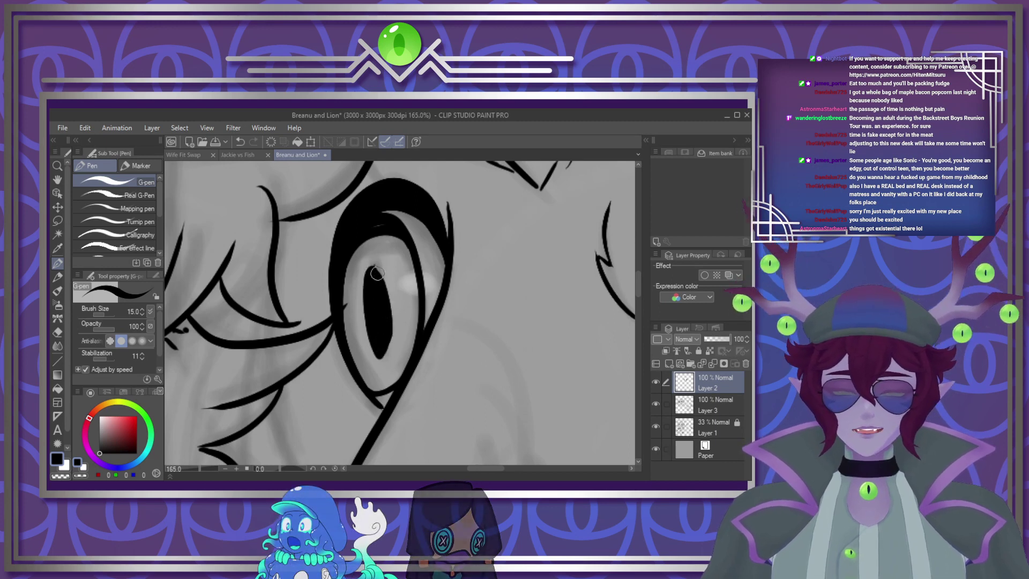
Add a white oval highlight across the iris edge of the lion's far eye
key(x)
drag(396, 281, 433, 274)
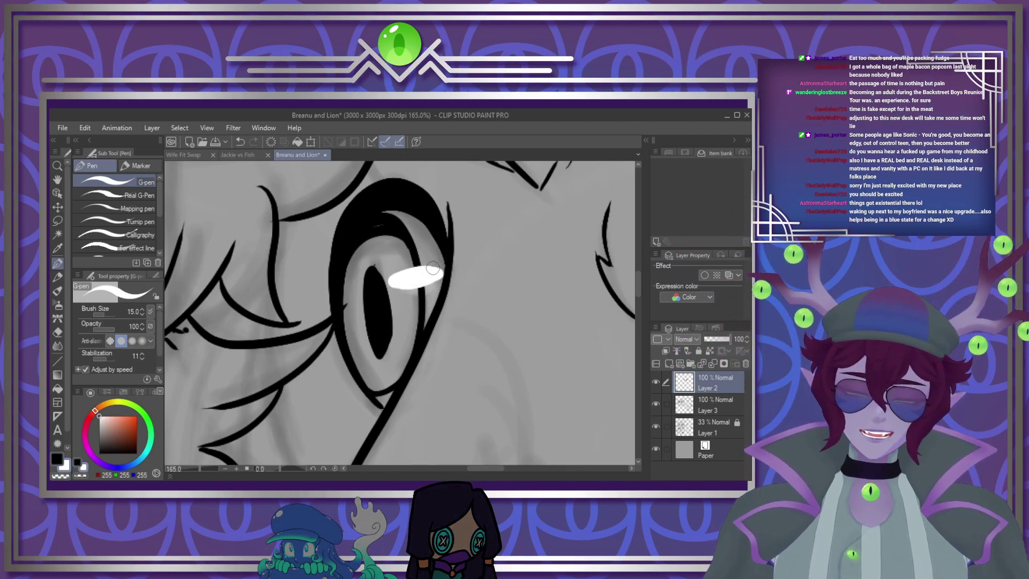
scroll(433, 268, down, 8)
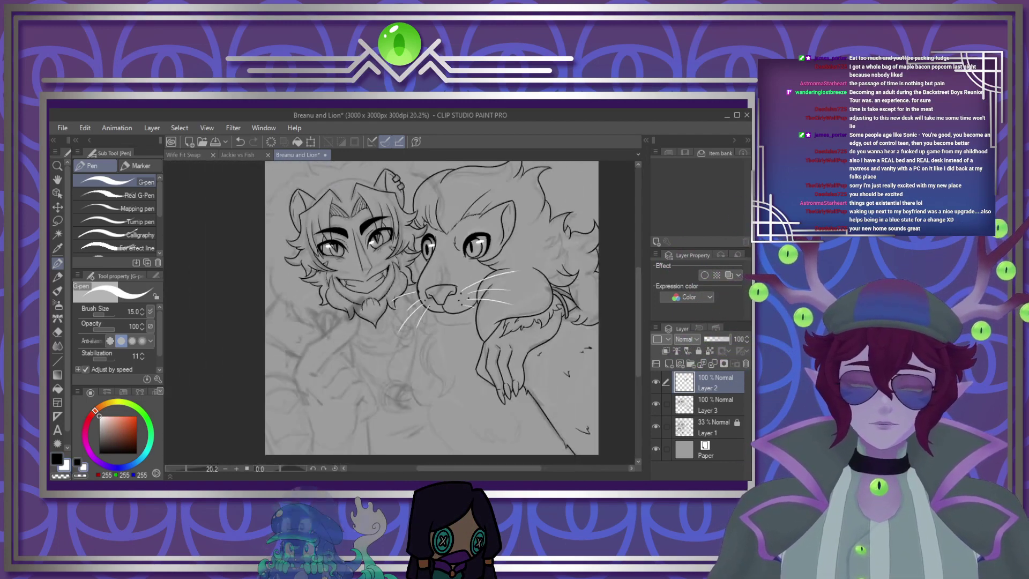
Return to black and ink a short fur stroke beside the lion's face, just below the far eye
scroll(416, 214, up, 5)
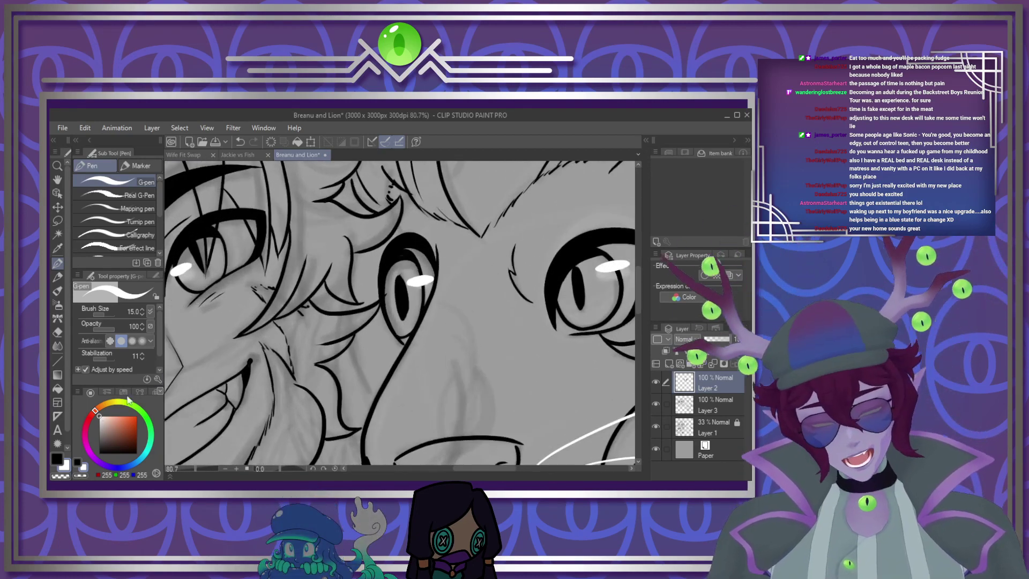
drag(351, 344, 370, 396)
click(57, 459)
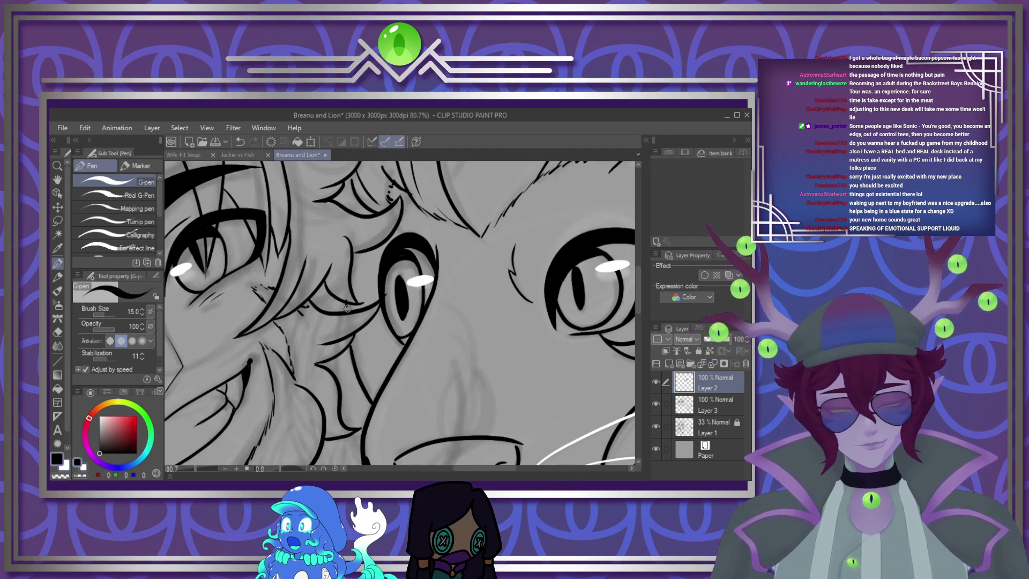
key(e)
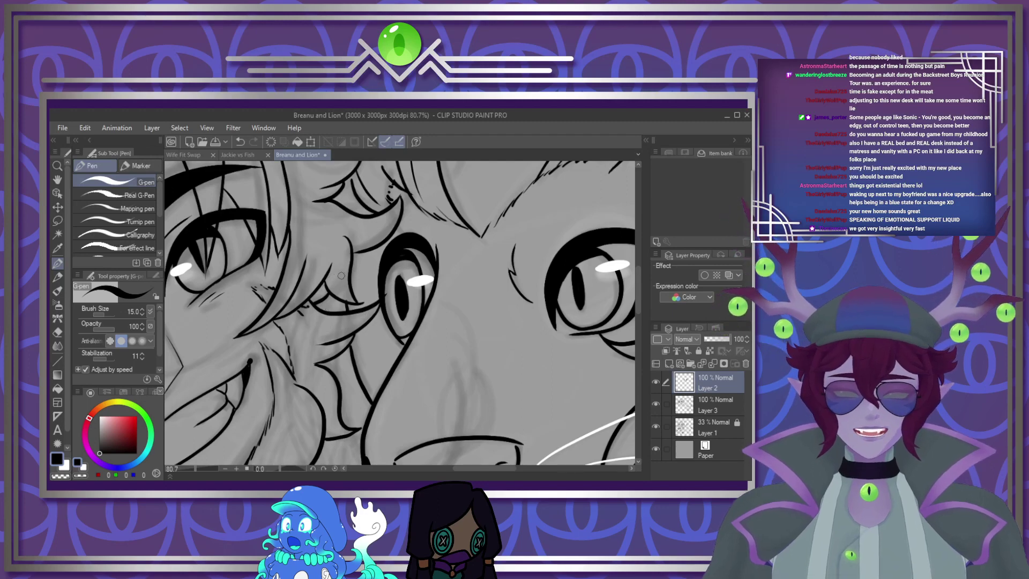
Ink the lion's chin and lower jaw line from beneath the muzzle across to the raised foreleg, redoing the first stroke
scroll(341, 275, down, 6)
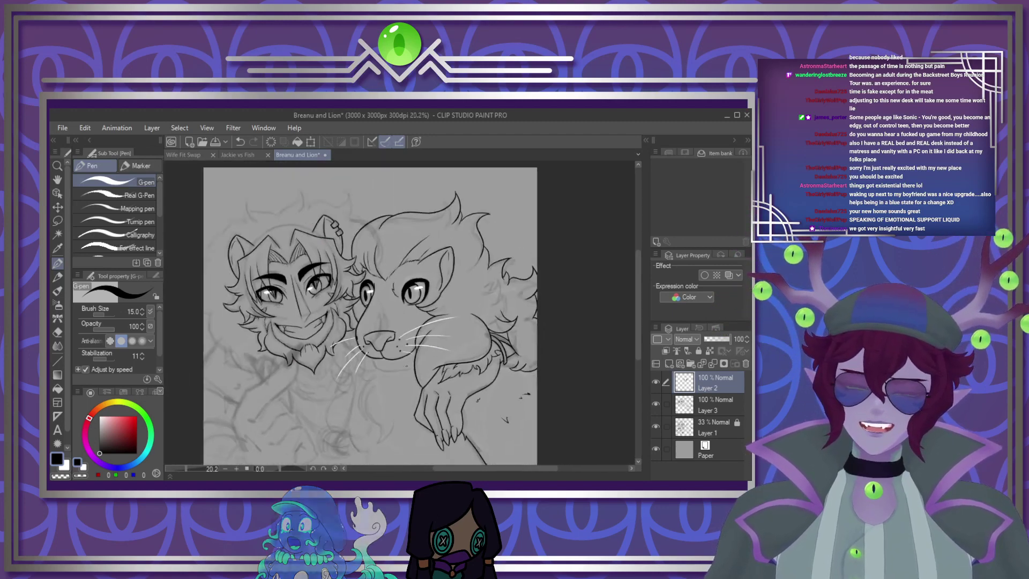
scroll(402, 385, up, 7)
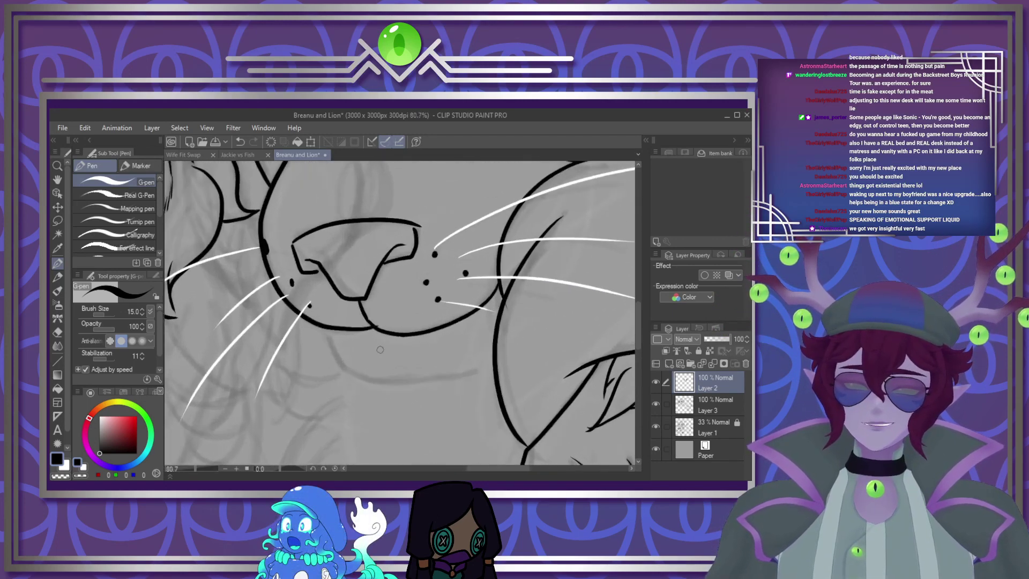
mouse_move(314, 325)
mouse_down()
mouse_move(336, 374)
mouse_move(373, 390)
mouse_move(450, 392)
mouse_move(531, 375)
mouse_up()
key(ctrl+z)
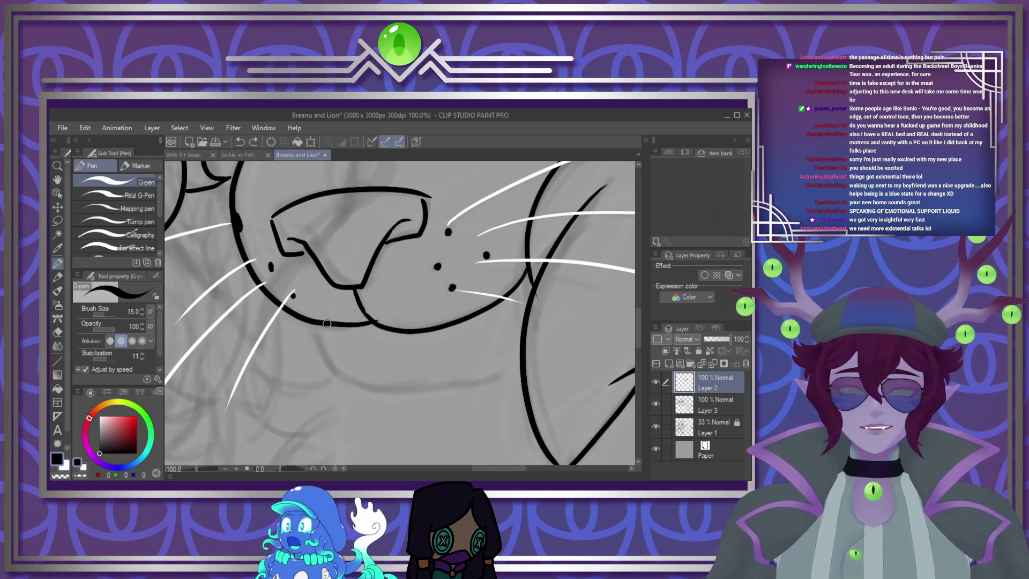
mouse_move(309, 320)
mouse_down()
mouse_move(349, 381)
mouse_move(472, 380)
mouse_move(525, 365)
mouse_up()
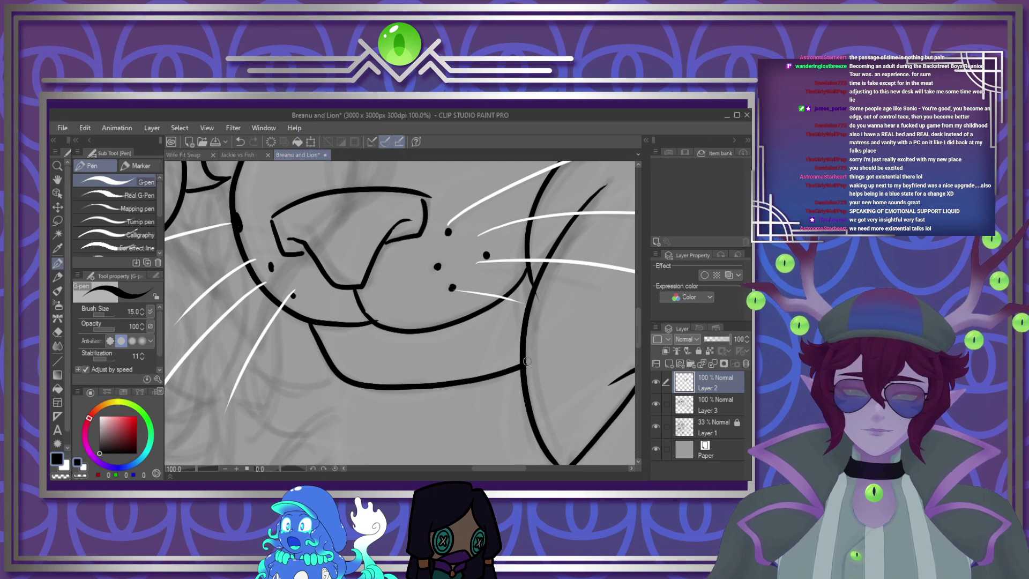
scroll(471, 289, down, 5)
scroll(400, 313, up, 2)
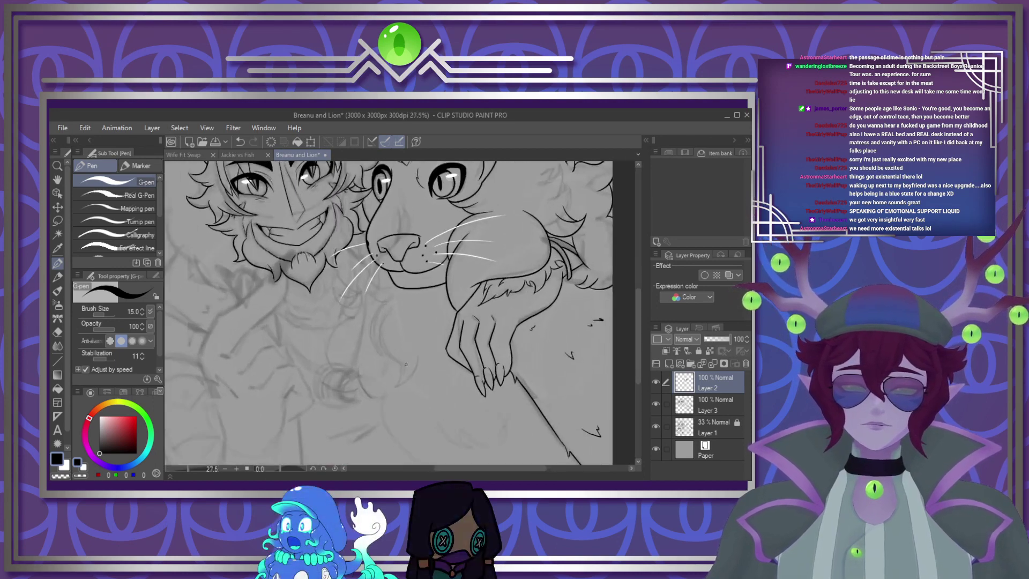
scroll(435, 267, up, 3)
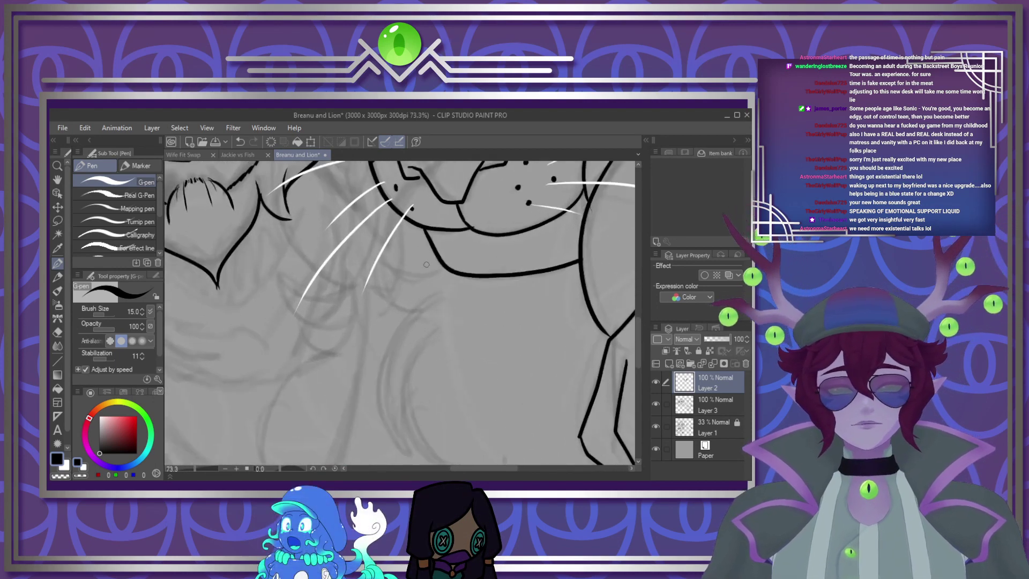
mouse_move(437, 265)
mouse_down()
mouse_move(379, 265)
mouse_move(366, 252)
mouse_move(400, 313)
mouse_up()
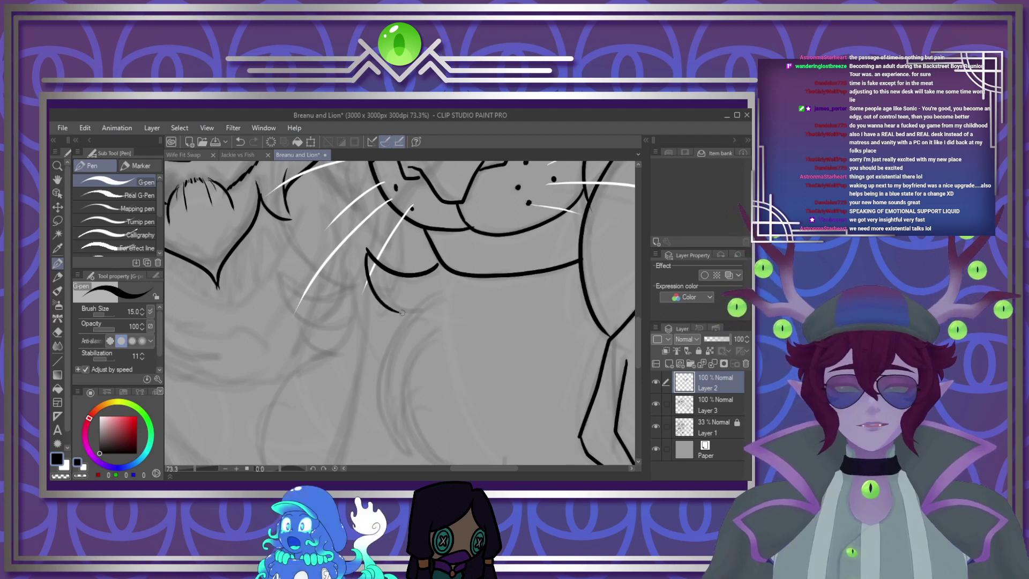
key(ctrl+z)
key(ctrl+z)
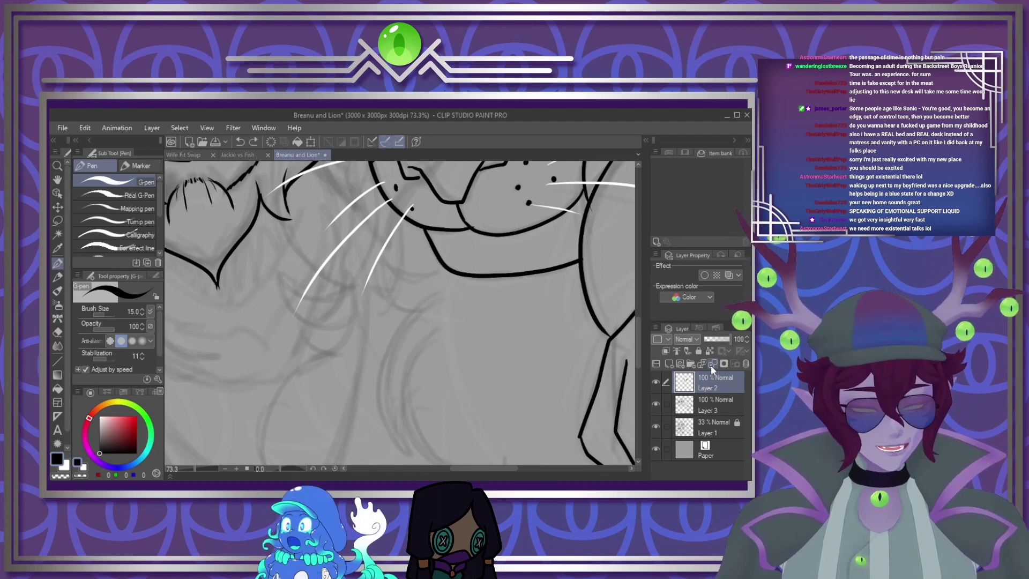
Merge the top line layer down into Layer 3 and set up a new Layer 2 beneath it for inking
click(713, 364)
key(ctrl+y)
key(ctrl+y)
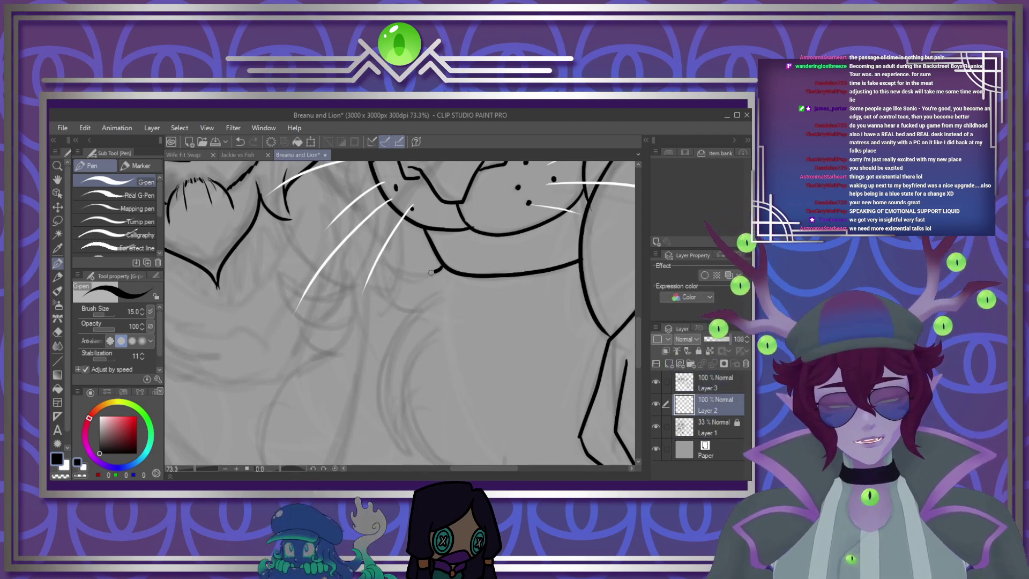
Ink the lion's chest fur below the jaw with two pointed tufts, a long curved lock and its forked lower tip
mouse_move(372, 244)
mouse_down()
mouse_move(421, 315)
mouse_move(397, 440)
mouse_up()
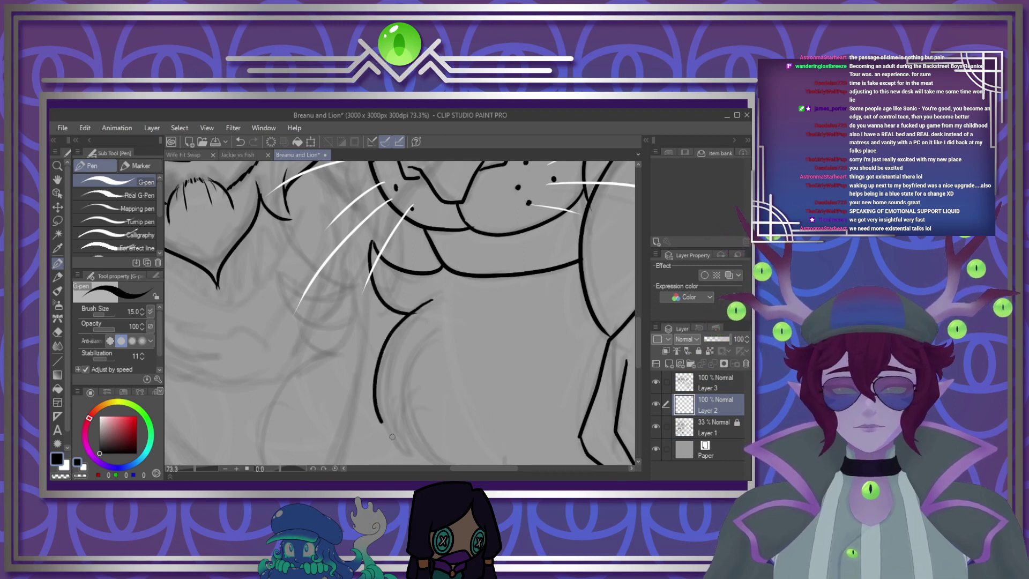
scroll(414, 366, down, 3)
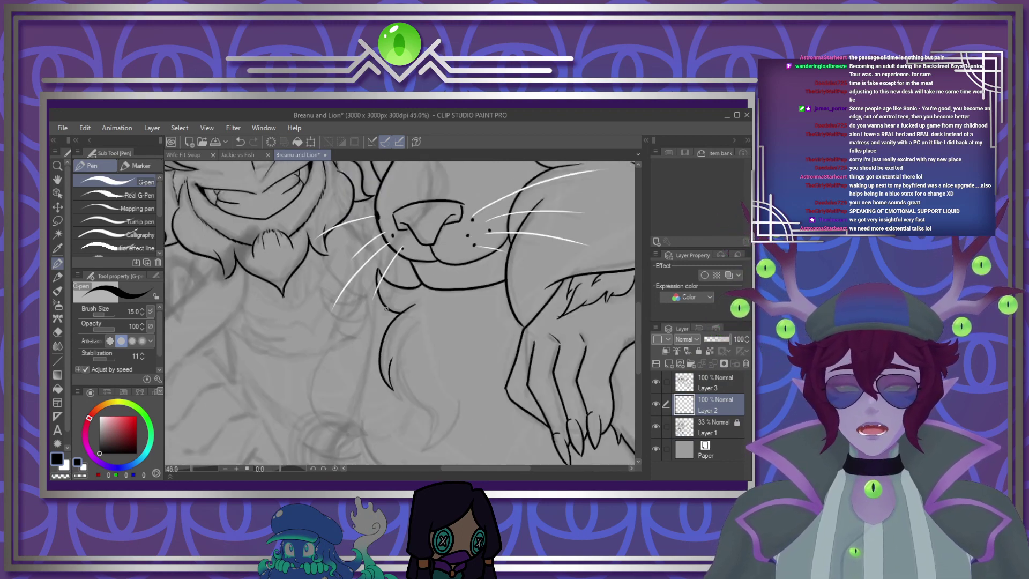
scroll(408, 370, up, 2)
scroll(408, 370, up, 1)
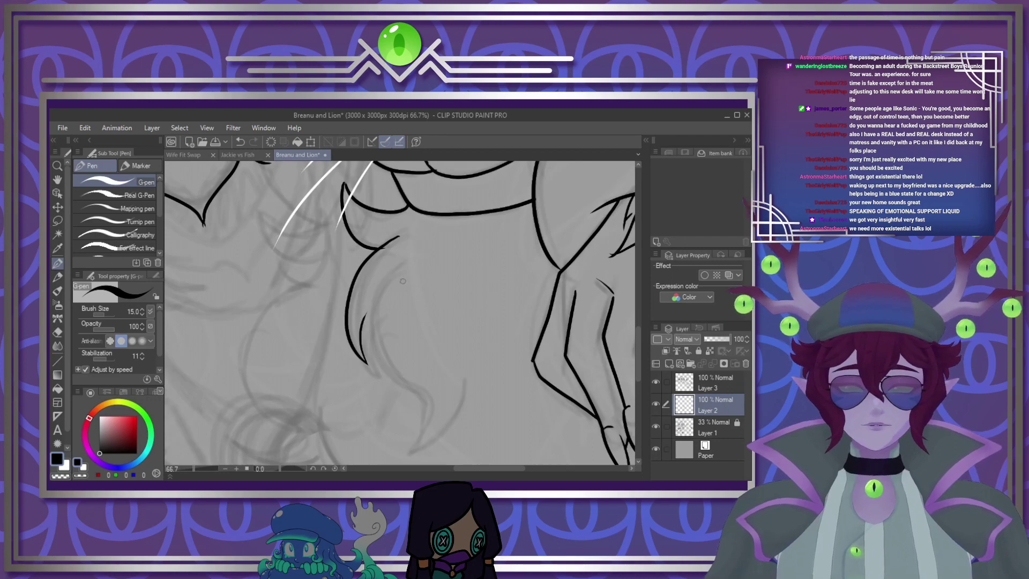
mouse_move(392, 289)
mouse_down()
mouse_move(405, 386)
mouse_move(444, 448)
mouse_up()
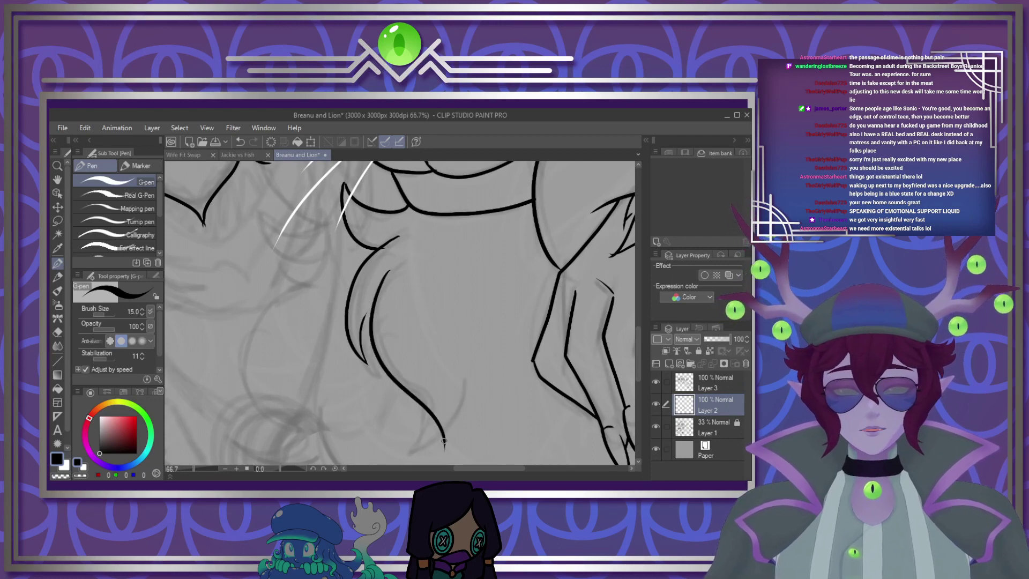
drag(458, 395, 443, 445)
scroll(487, 354, down, 2)
scroll(330, 238, up, 2)
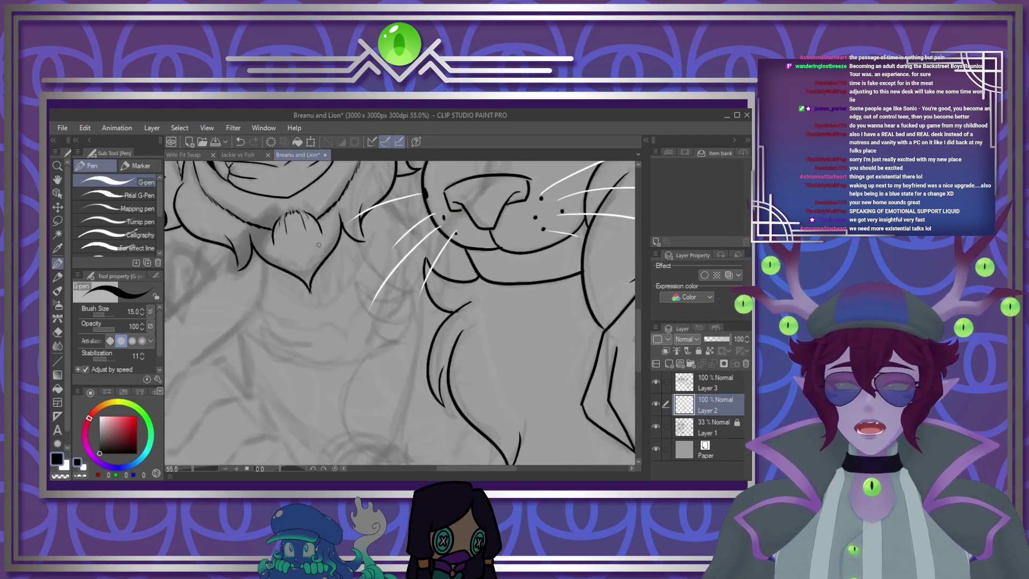
Ink the lion's outer mane from behind the whiskers down a rounded curve, with fur tufts across the lower chest near the canvas edge
mouse_move(464, 229)
mouse_down()
mouse_move(410, 263)
mouse_move(405, 339)
mouse_move(362, 327)
mouse_move(399, 364)
mouse_up()
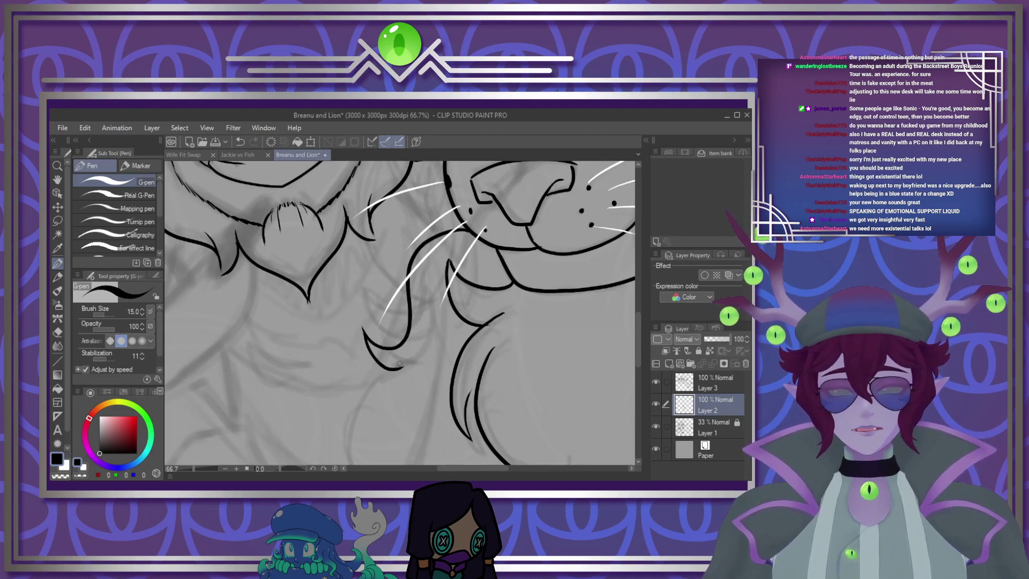
scroll(418, 381, down, 3)
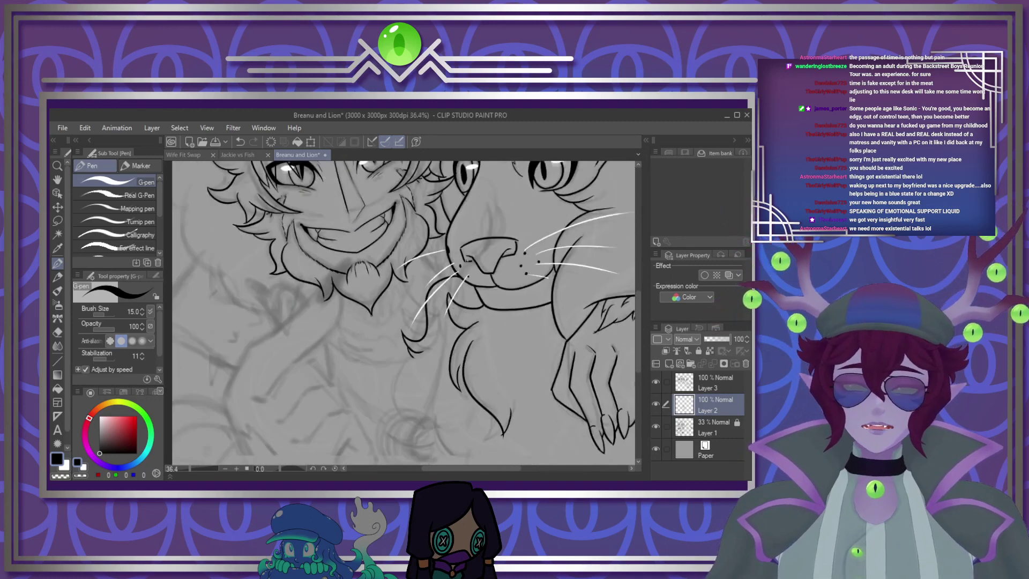
scroll(447, 355, up, 2)
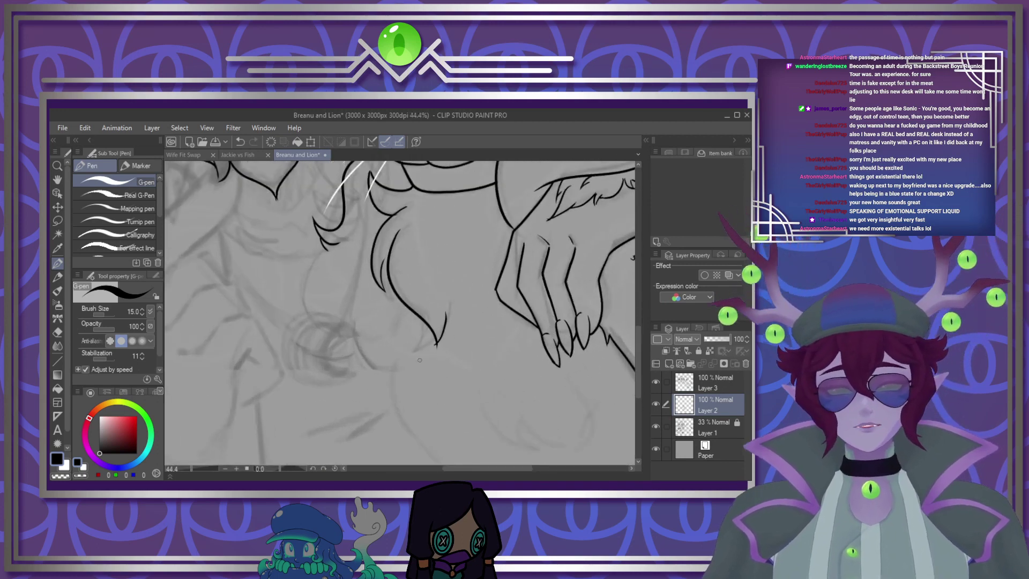
mouse_move(323, 247)
mouse_down()
mouse_move(307, 330)
mouse_move(389, 373)
mouse_up()
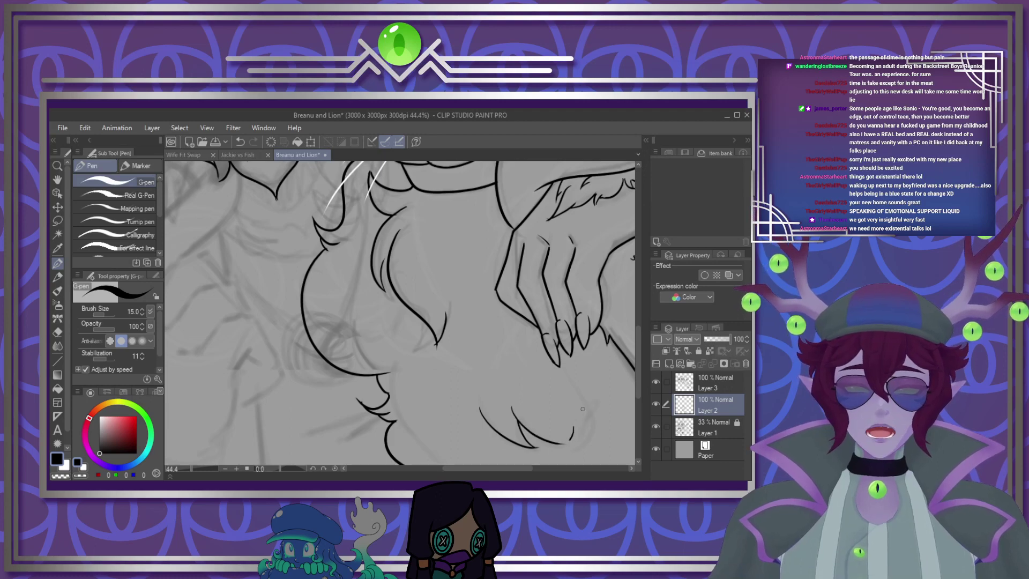
mouse_move(641, 354)
mouse_down()
mouse_move(642, 374)
mouse_move(630, 344)
mouse_up()
scroll(592, 341, down, 2)
scroll(446, 385, down, 5)
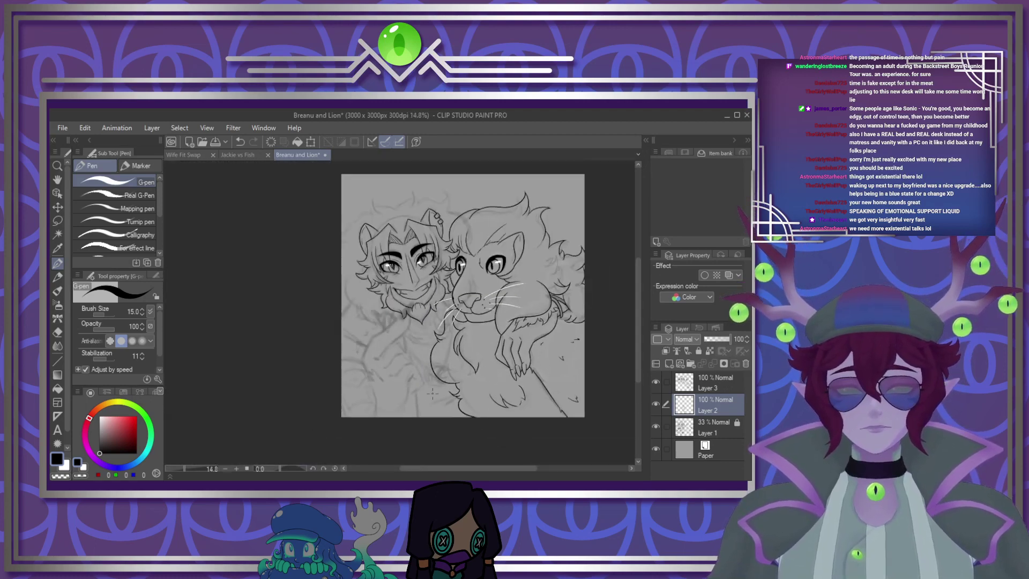
Switch to Layer 3 and ink the pointed claw shape overlapping Breanu's beard beside the chin tuft, redoing its inner edge
scroll(438, 294, up, 6)
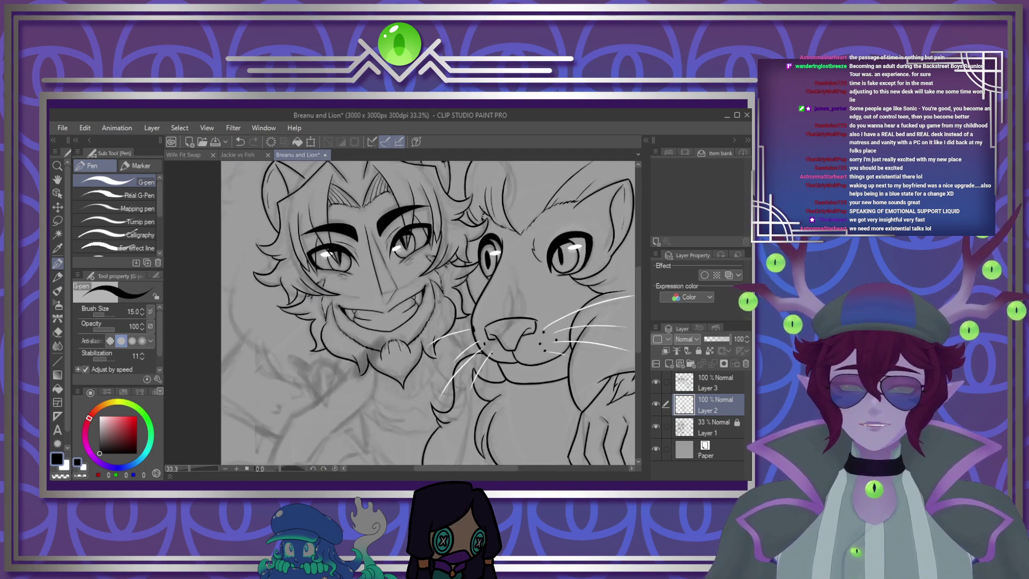
scroll(416, 427, down, 2)
scroll(417, 427, up, 1)
scroll(423, 426, up, 7)
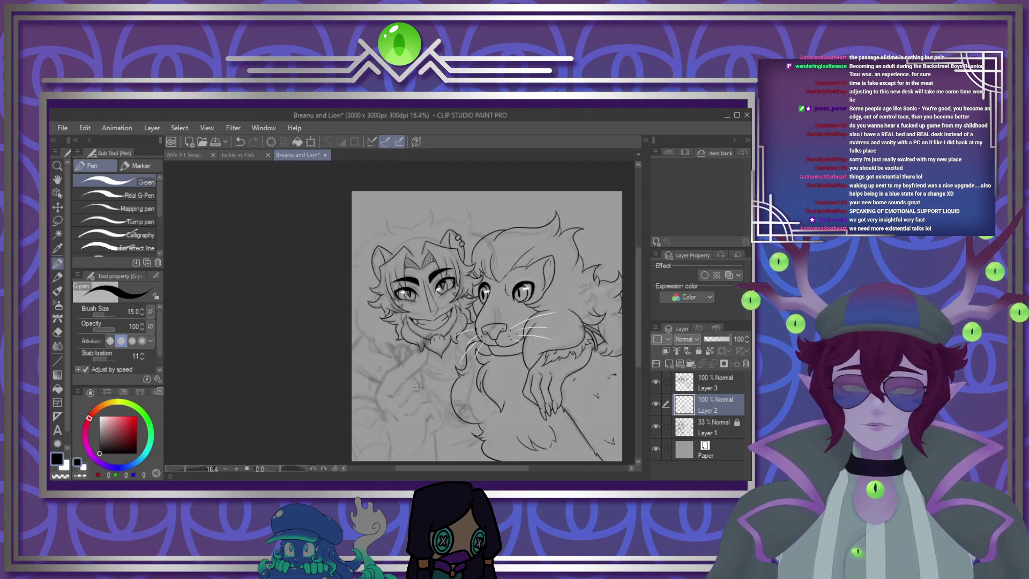
scroll(425, 375, down, 2)
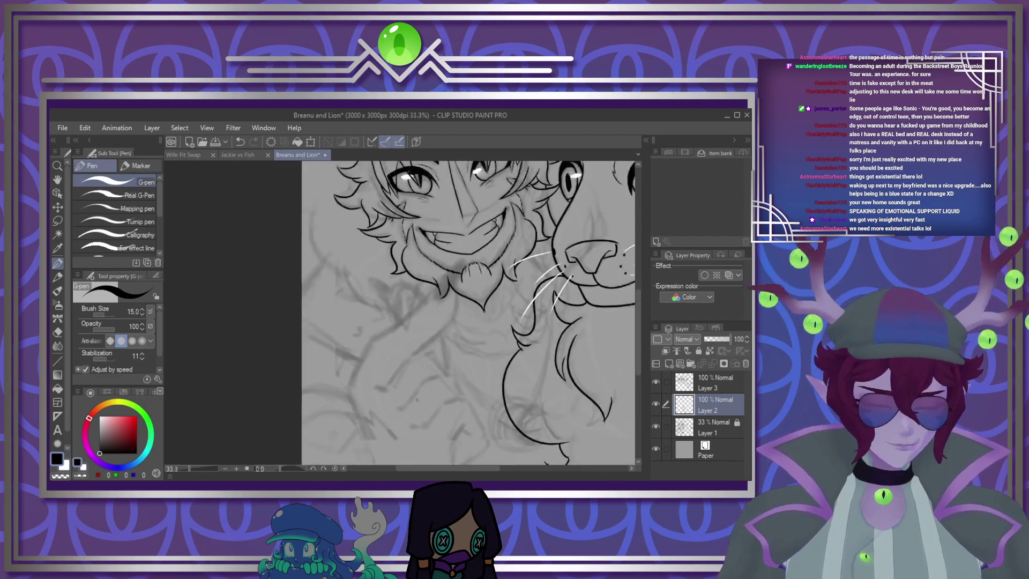
scroll(457, 320, up, 1)
click(694, 378)
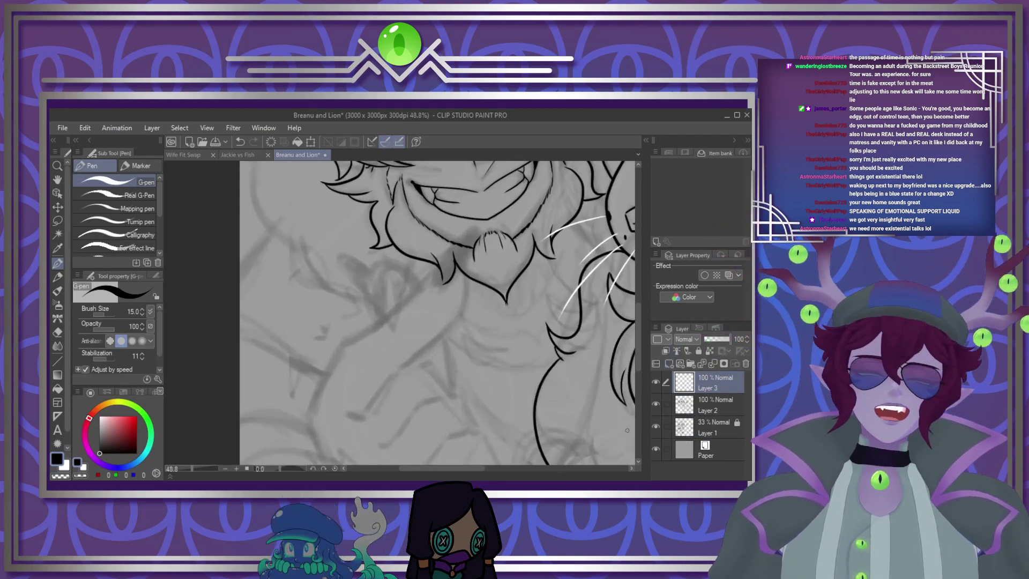
scroll(456, 252, up, 6)
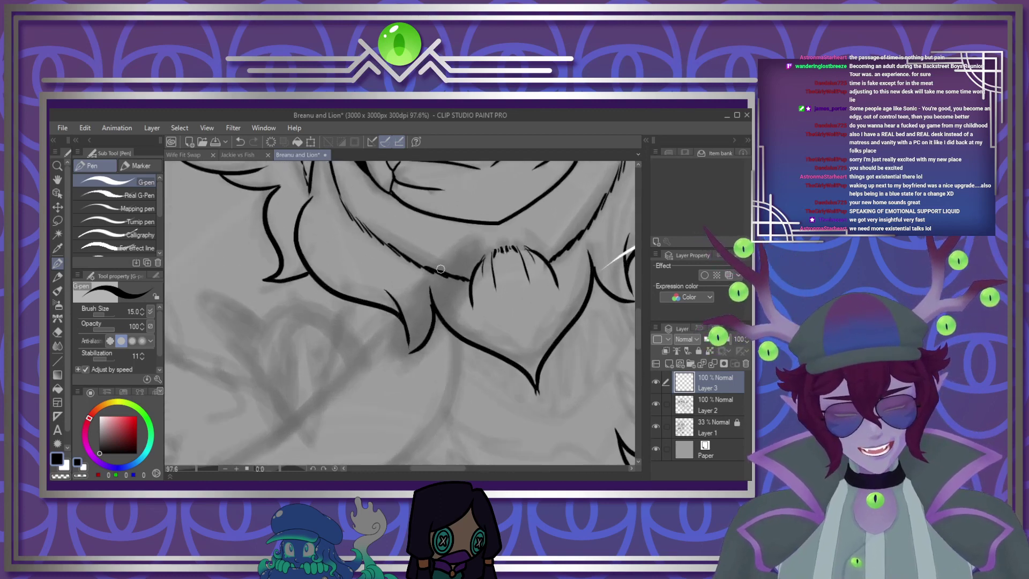
mouse_move(333, 388)
mouse_down()
mouse_move(372, 336)
mouse_move(484, 238)
mouse_up()
drag(477, 304, 388, 409)
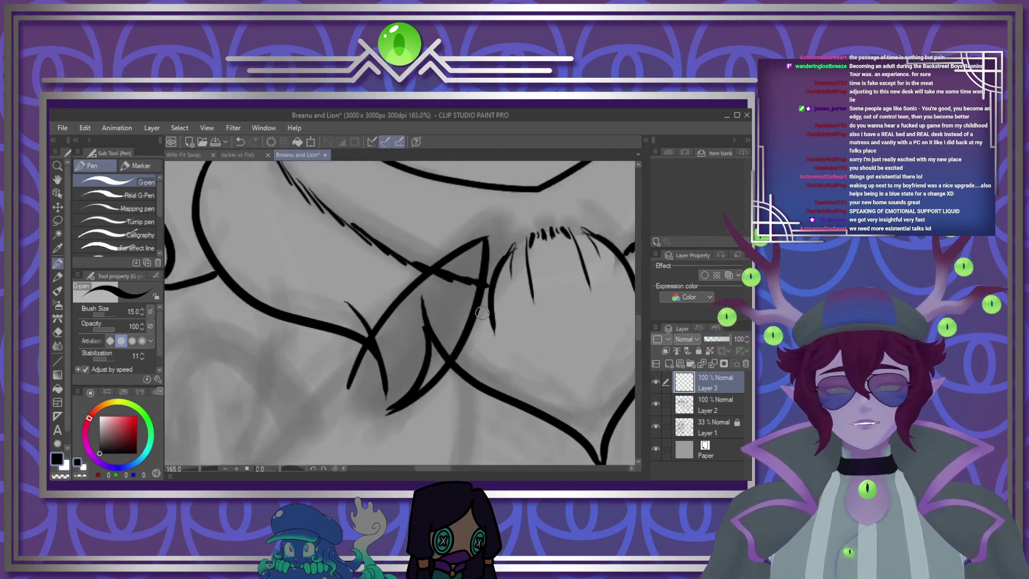
key(ctrl+z)
mouse_move(486, 239)
mouse_down()
mouse_move(457, 348)
mouse_move(381, 426)
mouse_move(360, 424)
mouse_up()
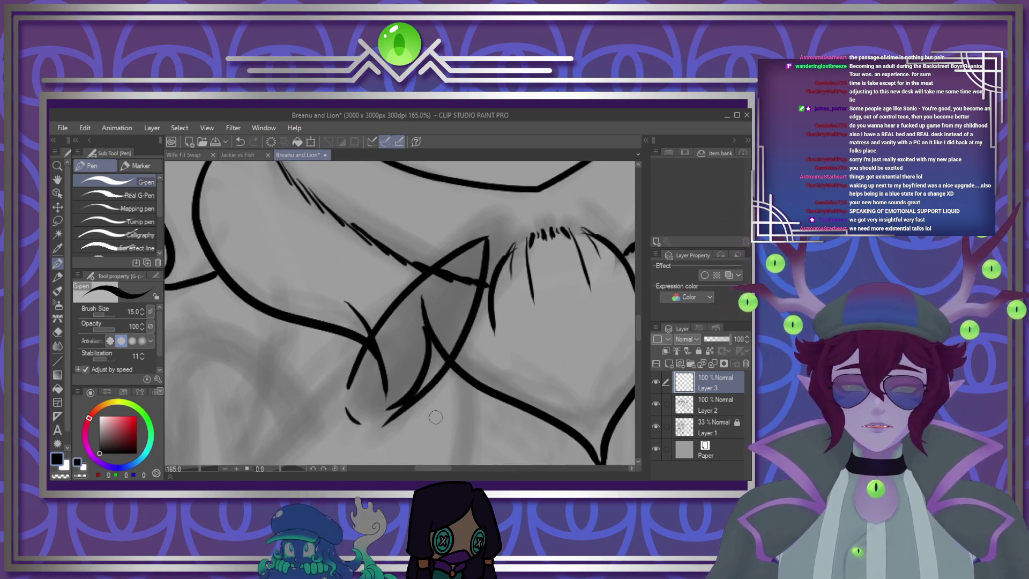
Ink both edges of Breanu's finger from the claw at his chin, carrying the outer edge past the knuckle down the hand
scroll(435, 417, down, 6)
scroll(509, 351, up, 3)
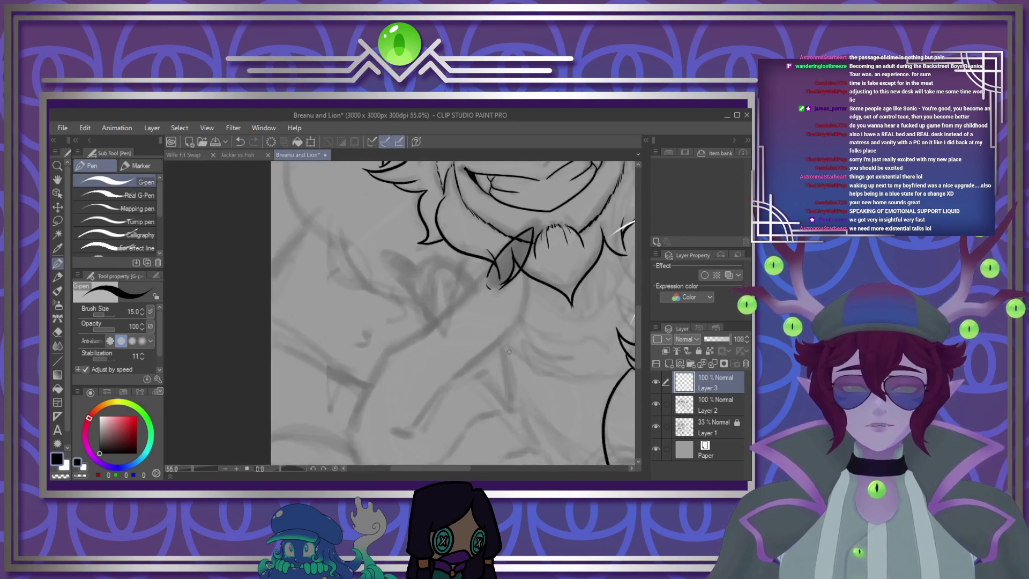
scroll(509, 351, up, 3)
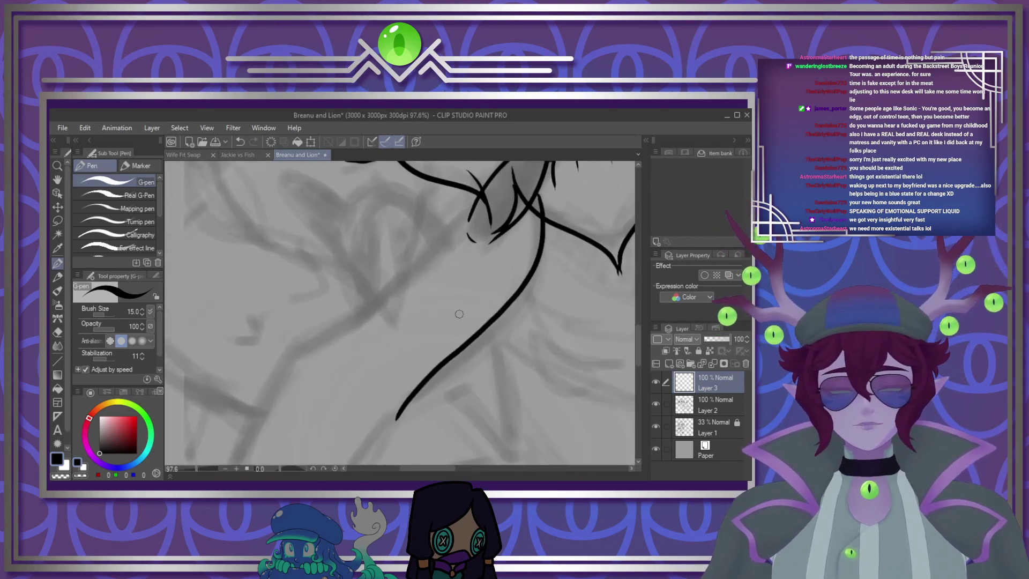
scroll(472, 277, down, 3)
scroll(441, 303, up, 3)
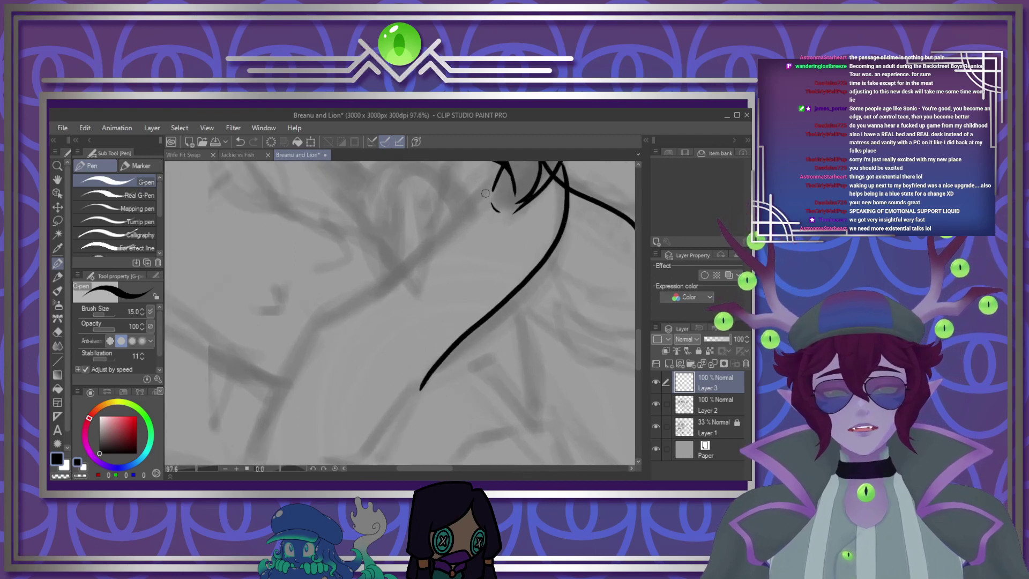
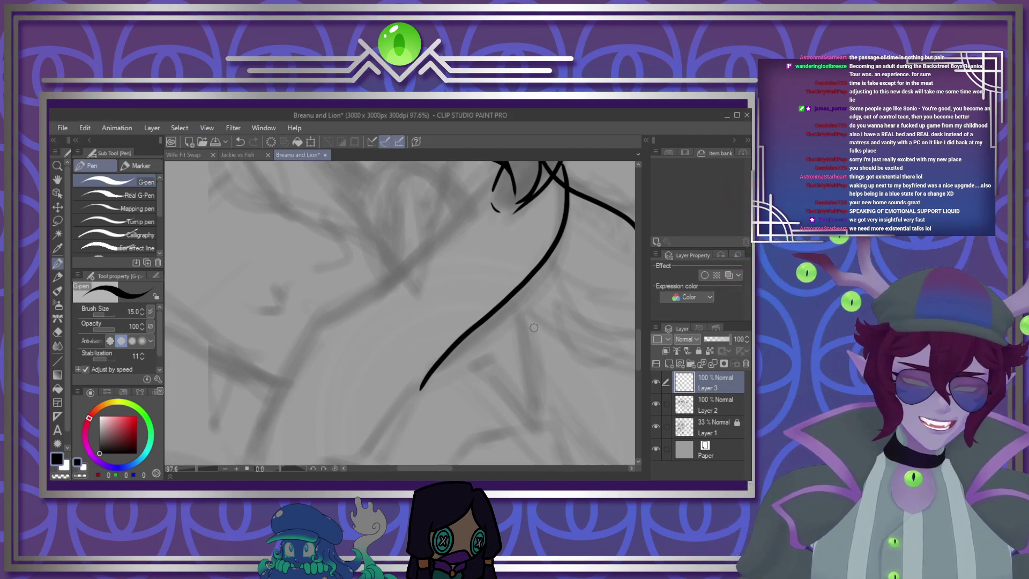
drag(536, 297, 414, 304)
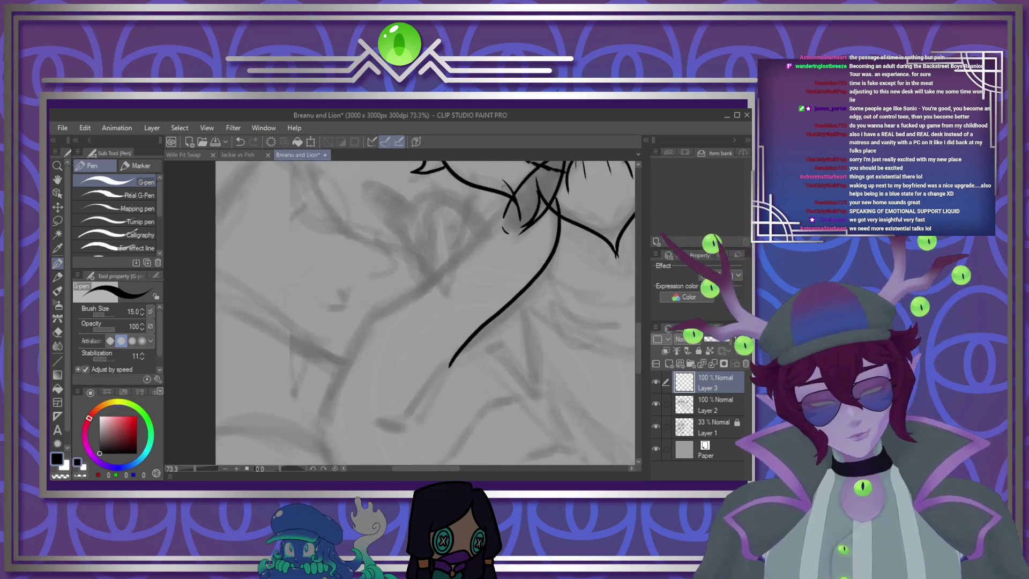
mouse_move(504, 214)
mouse_down()
mouse_move(421, 287)
mouse_move(329, 401)
mouse_move(312, 441)
mouse_up()
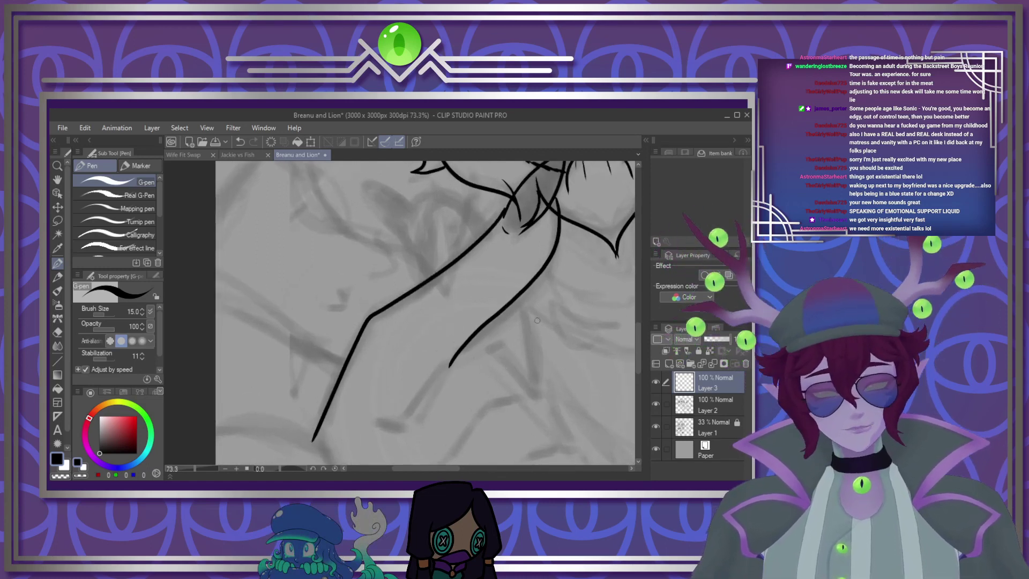
drag(638, 329, 635, 365)
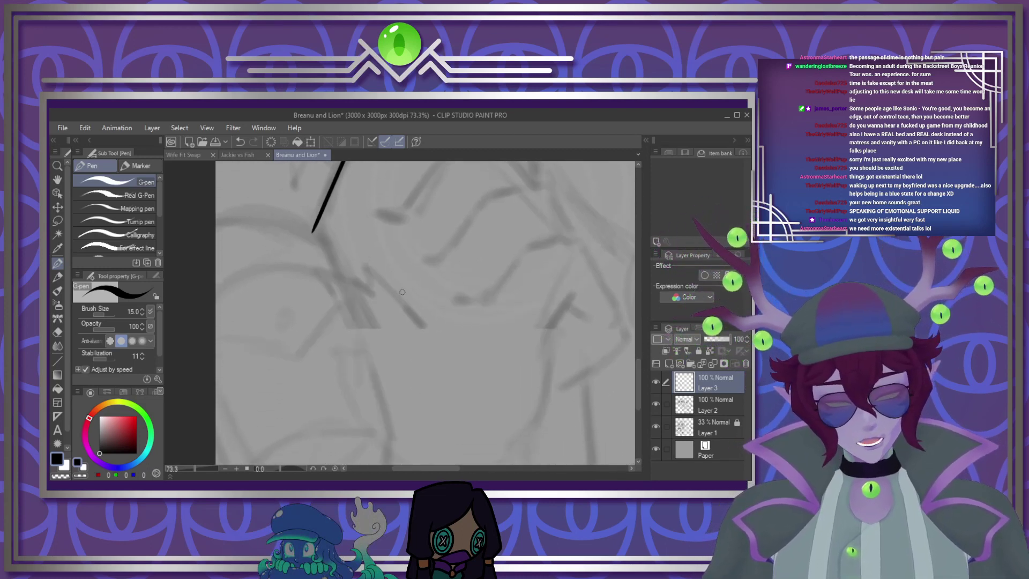
drag(314, 231, 388, 450)
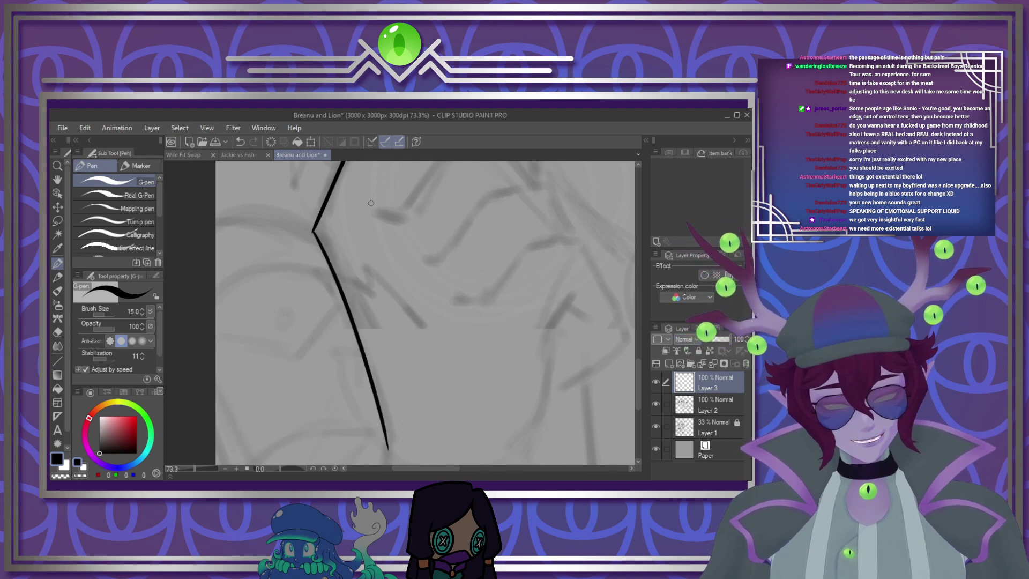
key(ctrl+z)
key(ctrl+z)
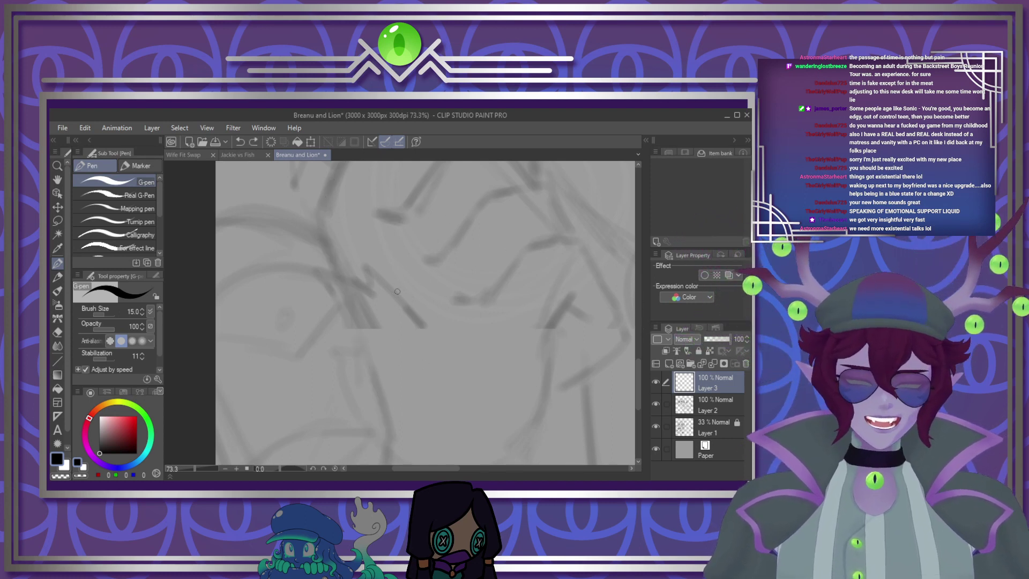
Ink the furry forearm below Breanu's hand, running jagged tufts down both sides to the bottom of the canvas
drag(320, 270, 370, 347)
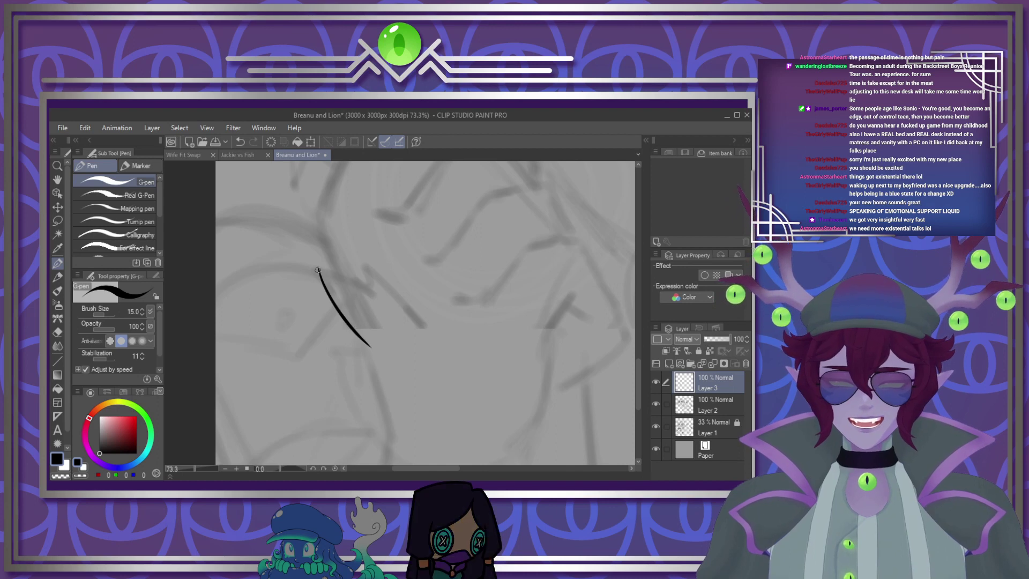
drag(319, 268, 386, 327)
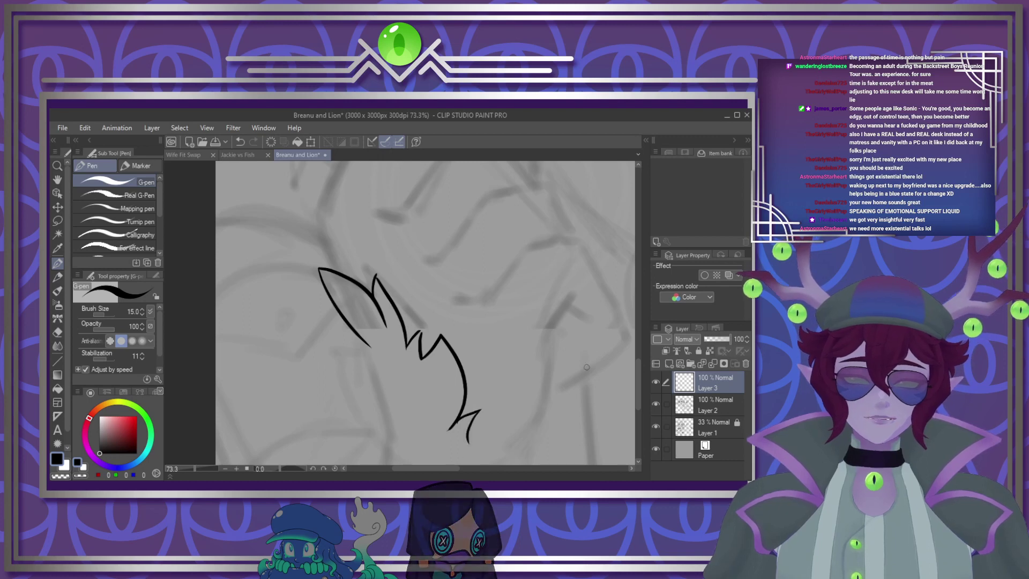
drag(638, 358, 637, 397)
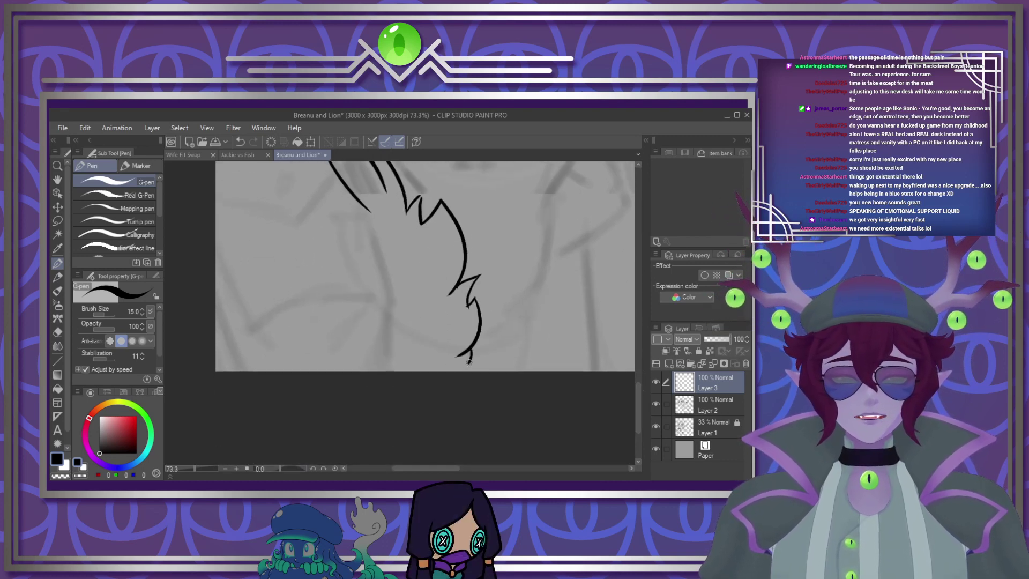
drag(469, 360, 488, 369)
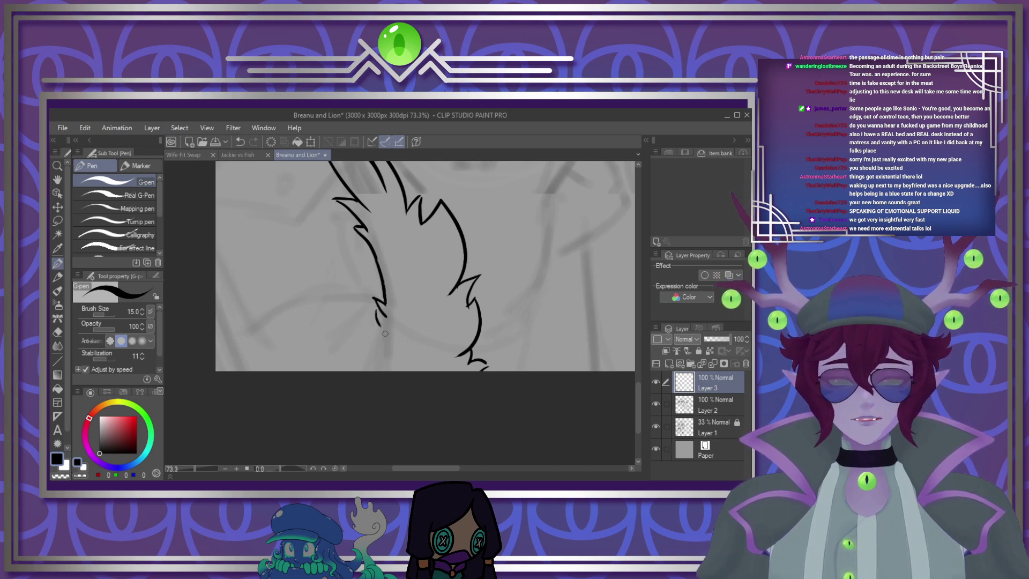
scroll(392, 359, down, 4)
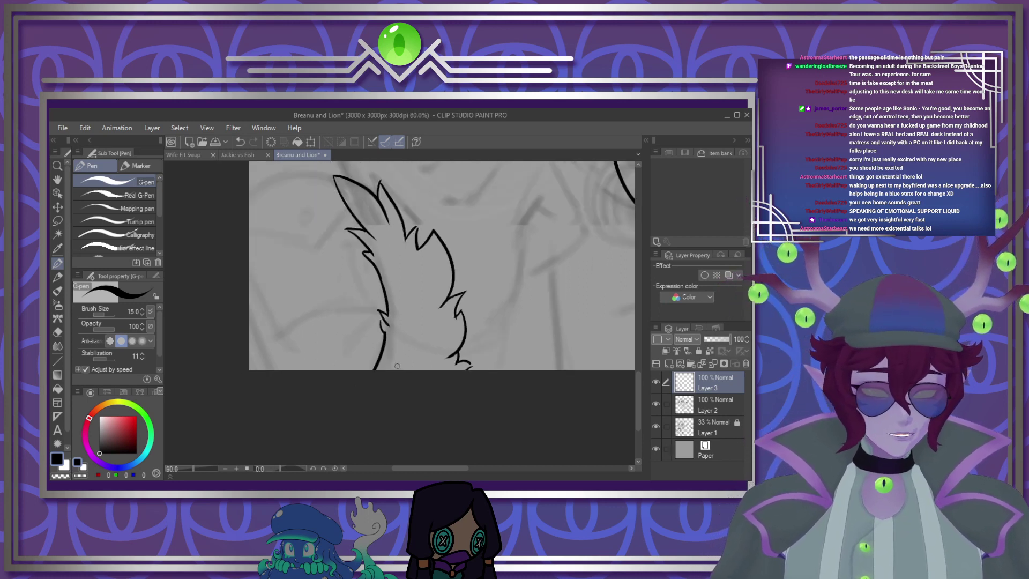
Ink Breanu's inner wrist running down to the canvas edge and the angular lowest curled finger, with small crease lines at its folded tip
scroll(465, 290, up, 3)
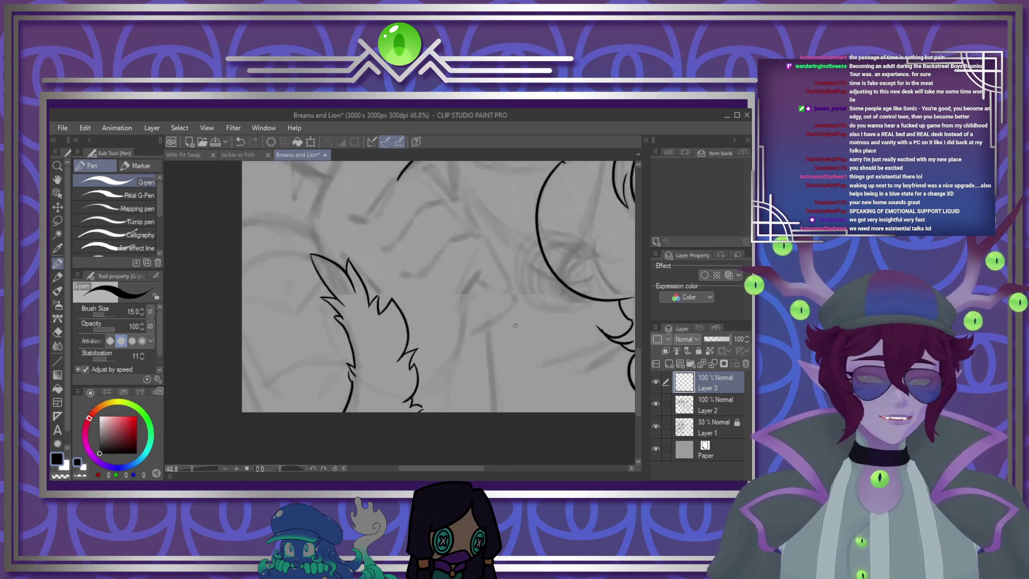
scroll(468, 356, up, 1)
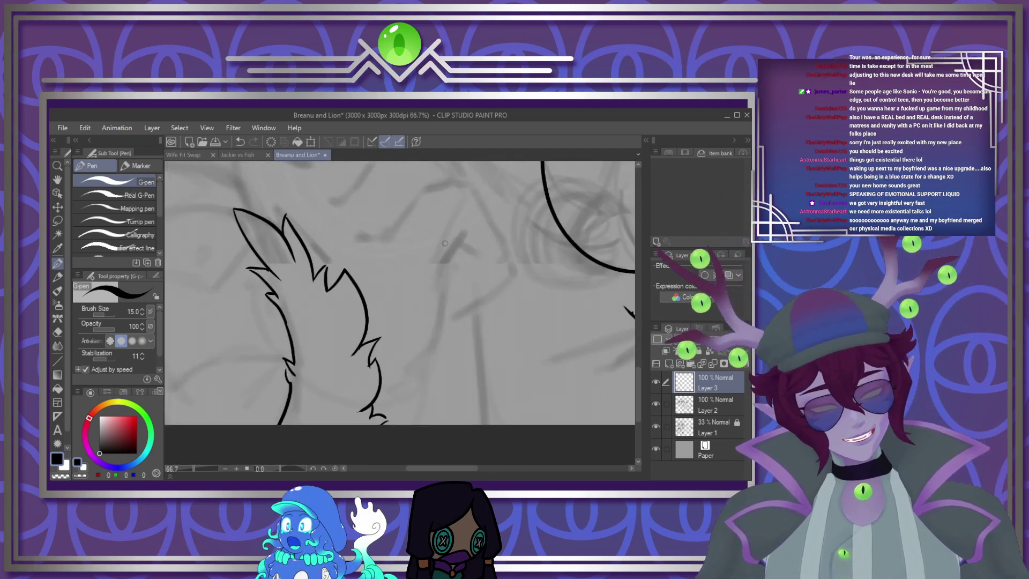
mouse_move(464, 230)
mouse_down()
mouse_move(450, 240)
mouse_move(423, 367)
mouse_move(391, 390)
mouse_move(406, 424)
mouse_up()
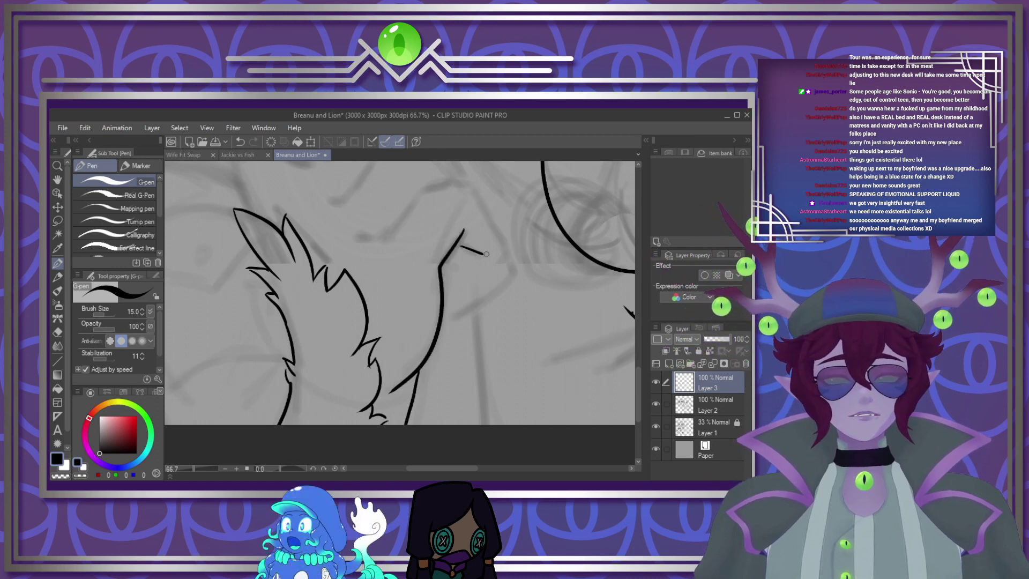
mouse_move(362, 226)
mouse_down()
mouse_move(396, 216)
mouse_move(433, 182)
mouse_move(476, 176)
mouse_up()
mouse_move(500, 244)
mouse_down()
mouse_move(512, 276)
mouse_move(454, 317)
mouse_up()
drag(449, 255, 457, 279)
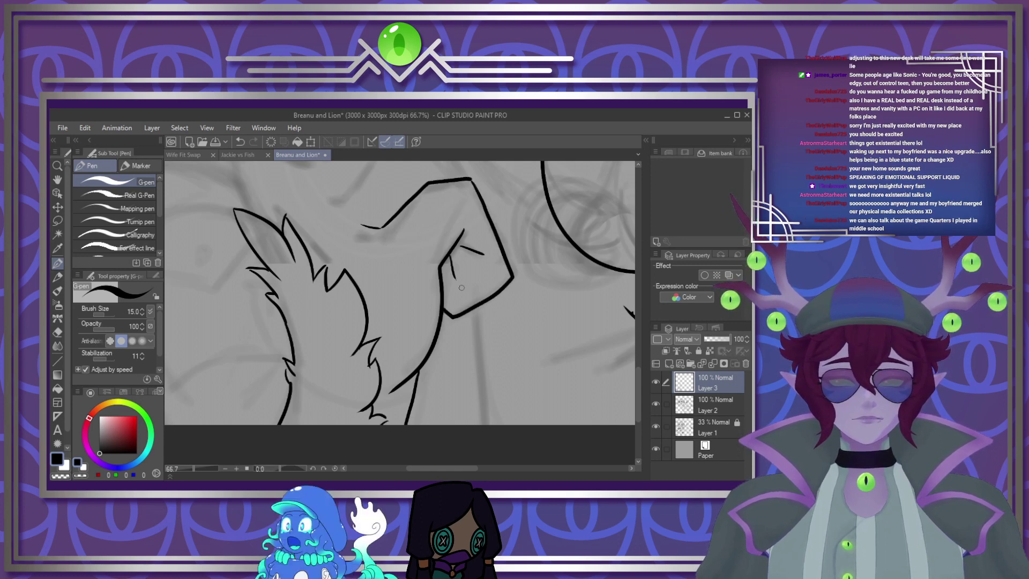
Ink the two curled fingers stacked above the lowest one, each bending over its knuckle and ending in a short crease at the palm
scroll(480, 272, down, 2)
drag(440, 220, 435, 338)
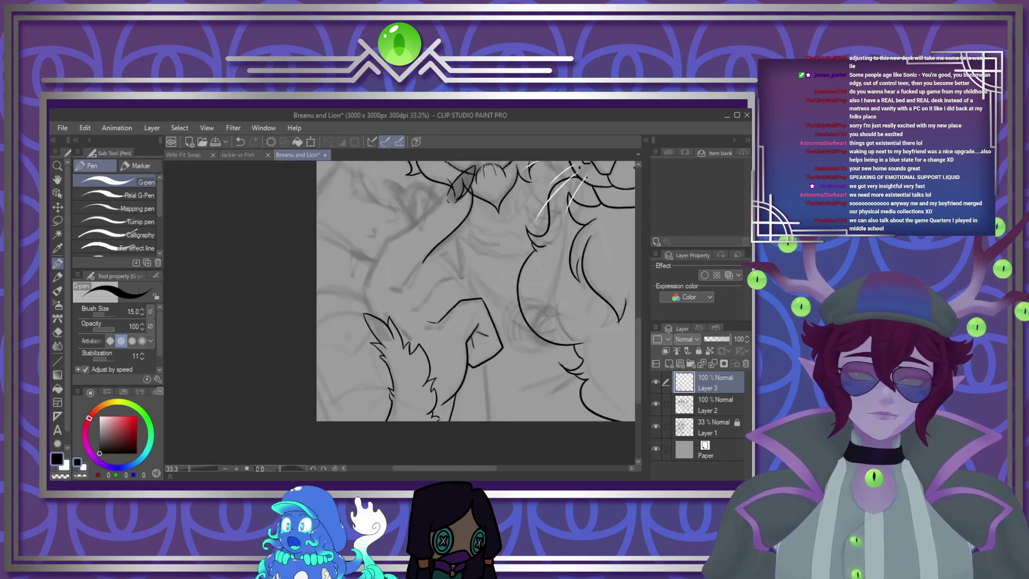
scroll(435, 338, up, 2)
scroll(435, 338, up, 2)
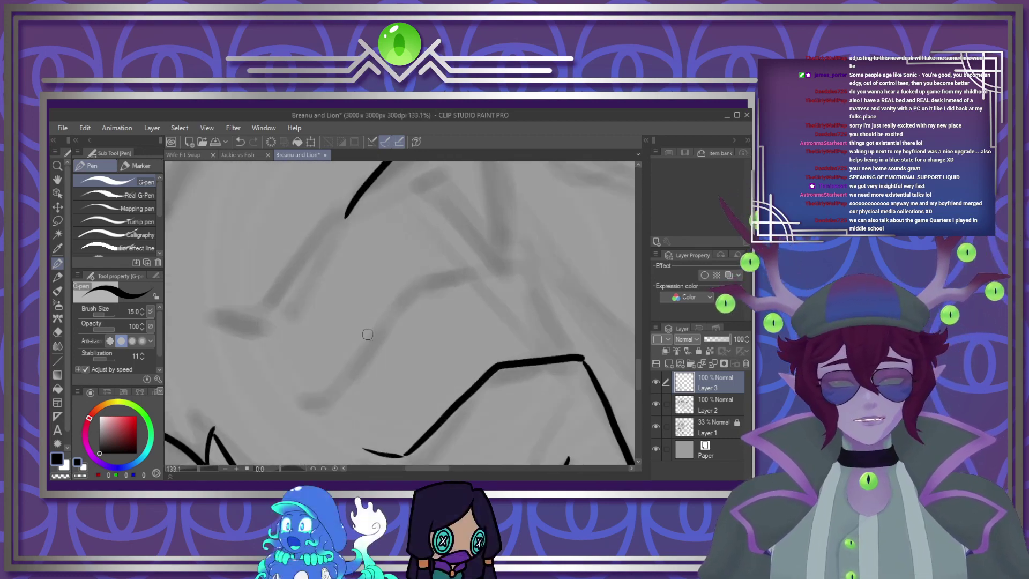
mouse_move(296, 381)
mouse_down()
mouse_move(322, 387)
mouse_move(385, 333)
mouse_up()
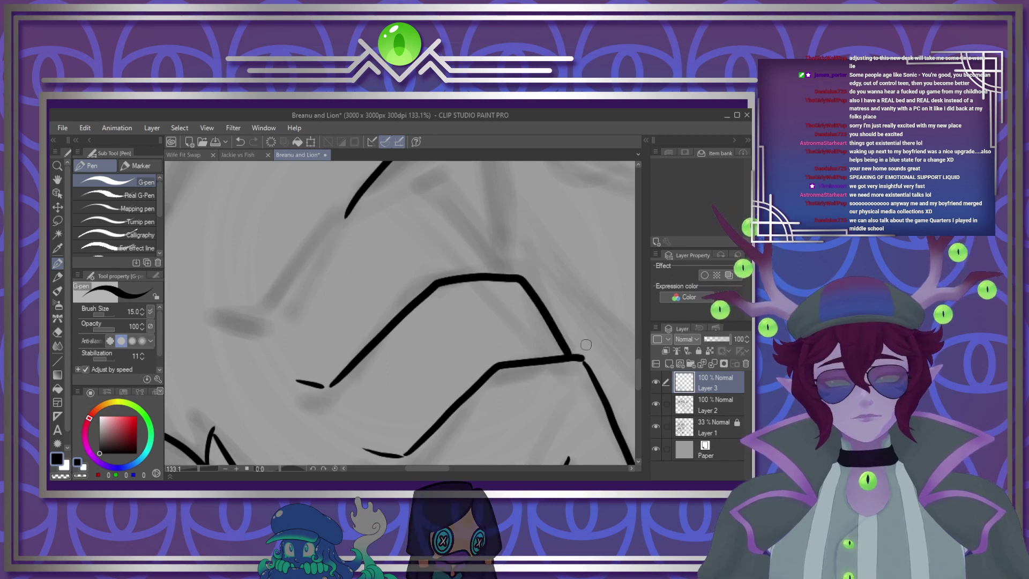
scroll(552, 370, down, 4)
scroll(437, 315, up, 4)
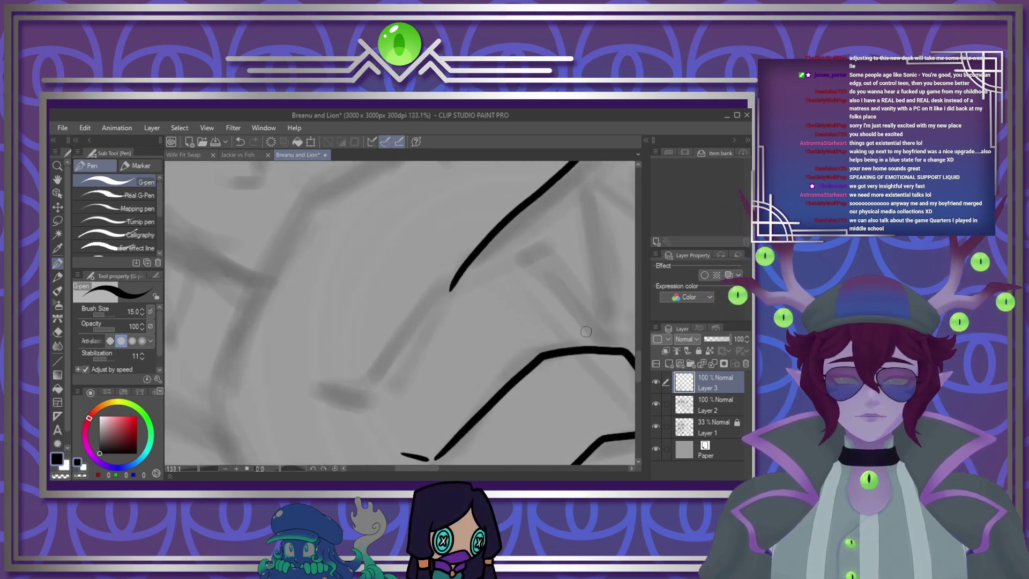
mouse_move(518, 261)
mouse_down()
mouse_move(462, 271)
mouse_move(372, 369)
mouse_up()
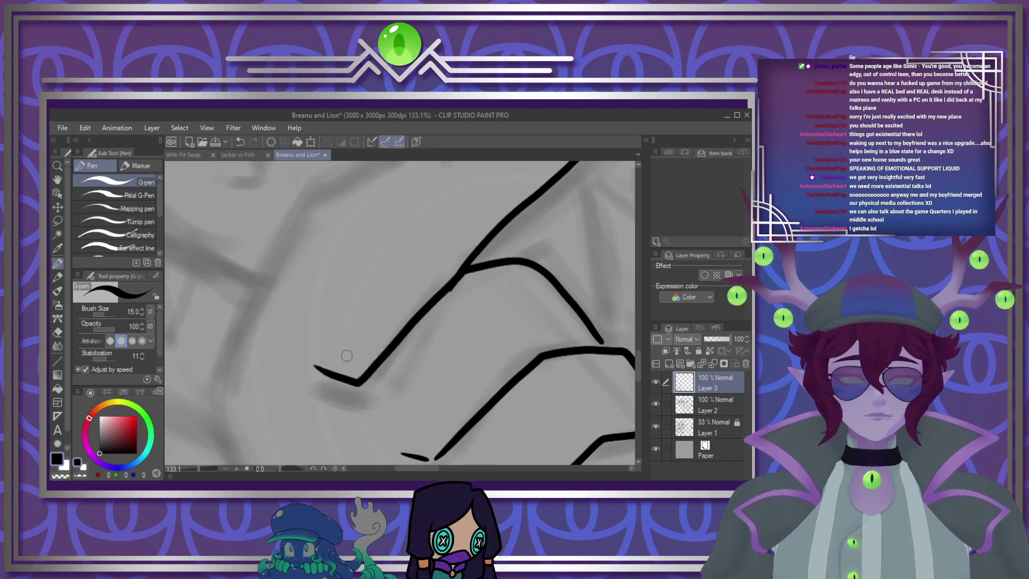
Ink the hand's outer edge from the index claw to the forearm fur, then erase the Layer 2 beard lines that cross the claw
scroll(345, 351, down, 5)
scroll(343, 343, up, 2)
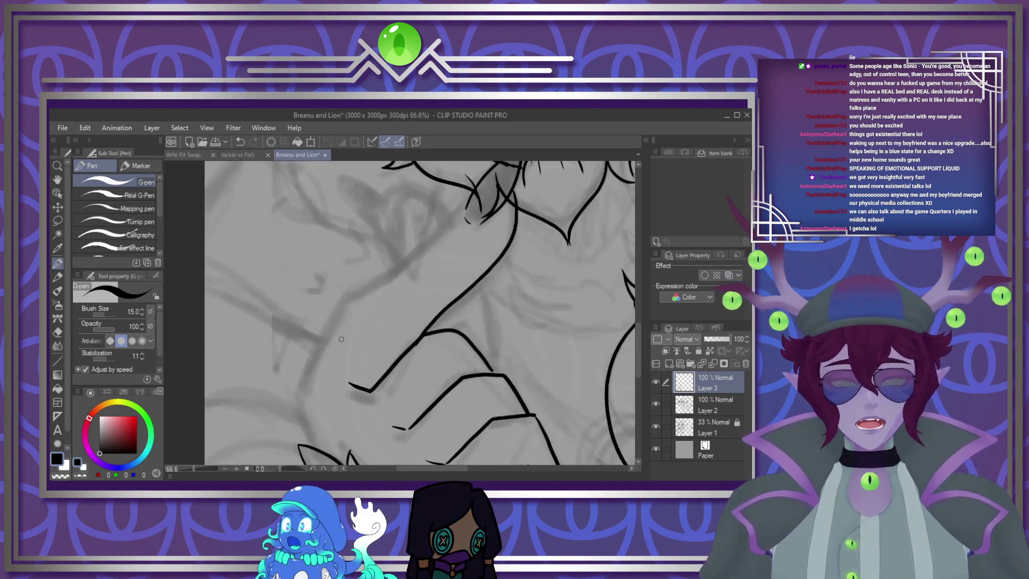
mouse_move(462, 215)
mouse_down()
mouse_move(346, 297)
mouse_move(299, 399)
mouse_move(315, 447)
mouse_up()
click(715, 405)
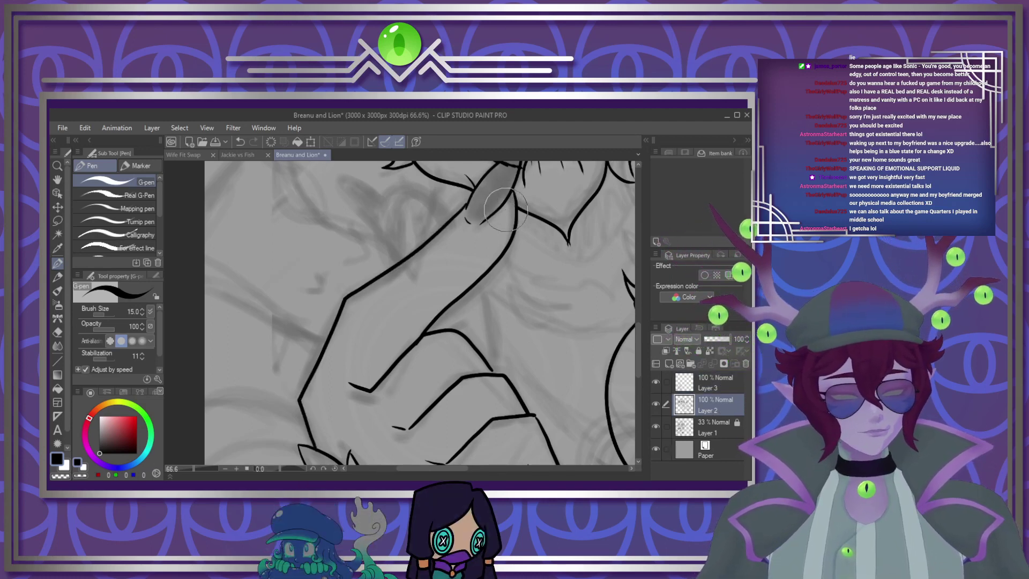
On Layer 2, ink the rounded fingertip and pointed claw behind the index finger, plus the short edge linking index and curled fingers
drag(640, 314, 639, 291)
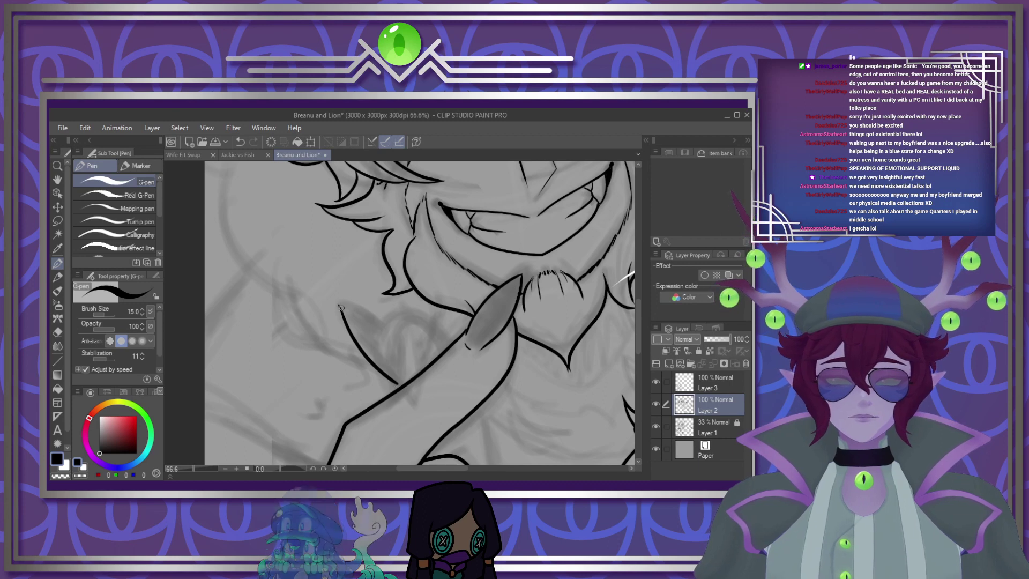
mouse_move(339, 303)
mouse_down()
mouse_move(383, 326)
mouse_move(385, 361)
mouse_move(379, 328)
mouse_move(393, 314)
mouse_move(421, 315)
mouse_move(447, 342)
mouse_up()
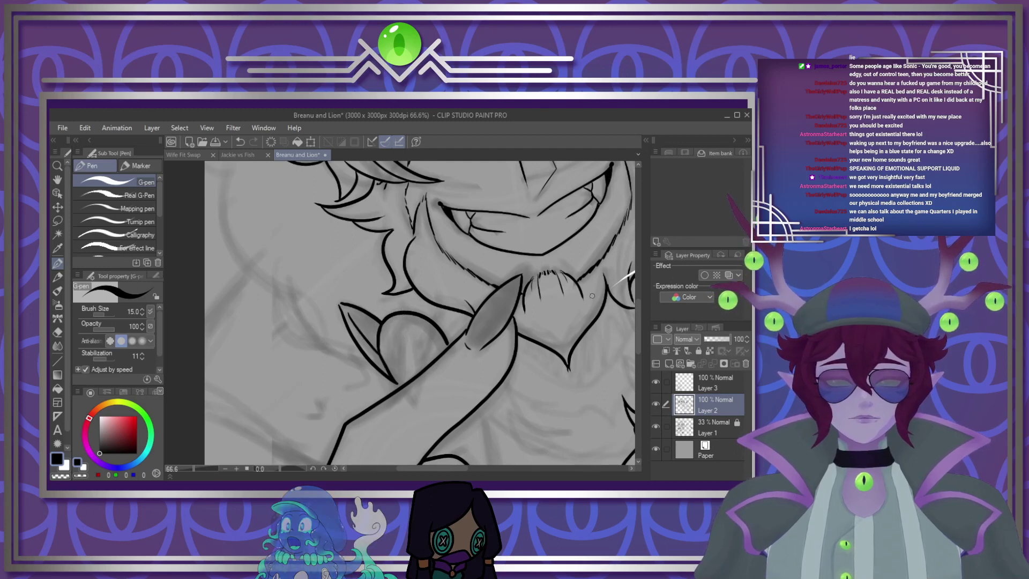
drag(637, 317, 639, 346)
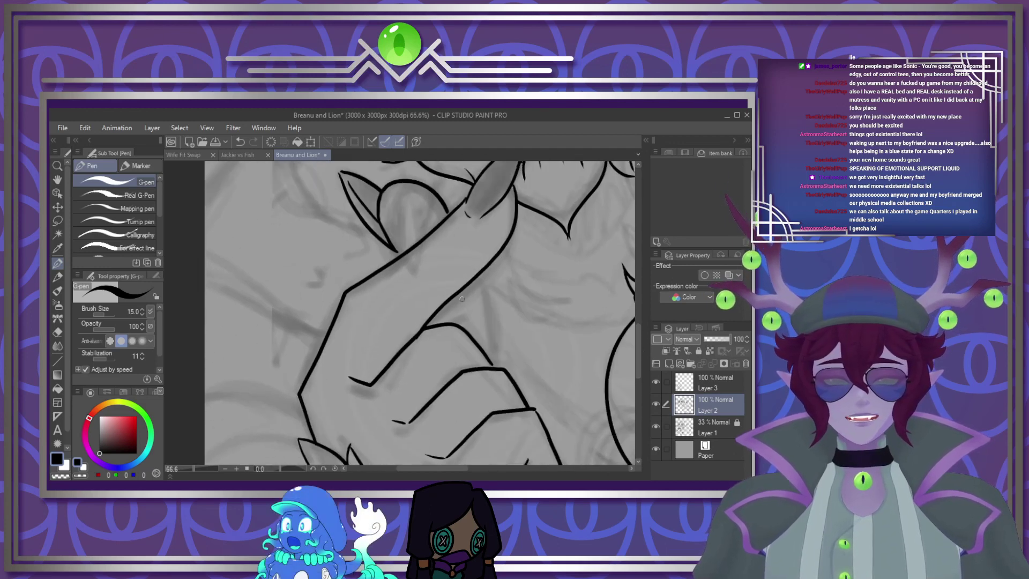
drag(478, 277, 490, 322)
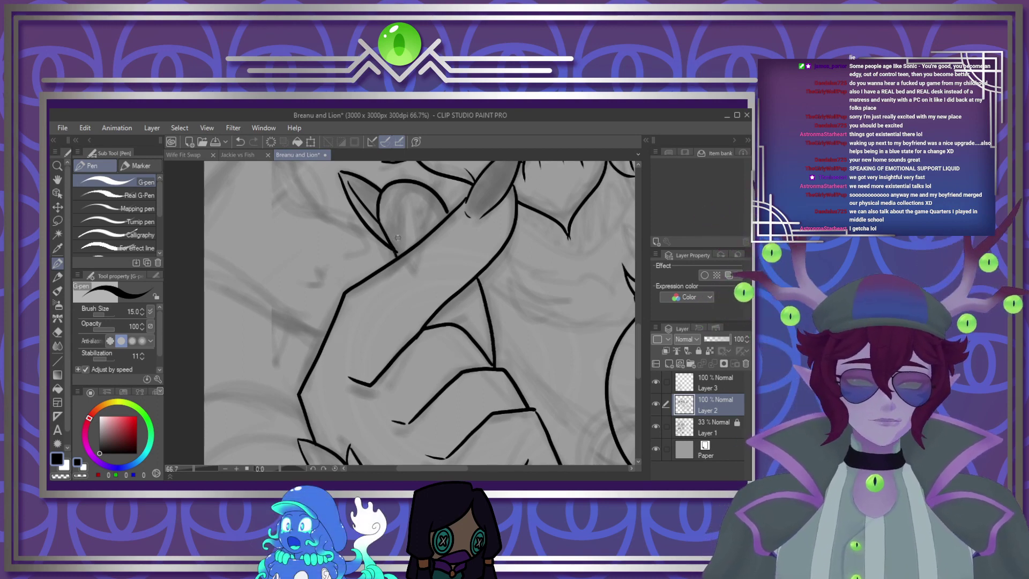
On Layer 3, ink the curved collar shapes below Breanu's beard and the jagged fur tufts hanging between his hand and the lion's mane
scroll(418, 316, down, 6)
key(ctrl+plus)
key(ctrl+plus)
key(ctrl+plus)
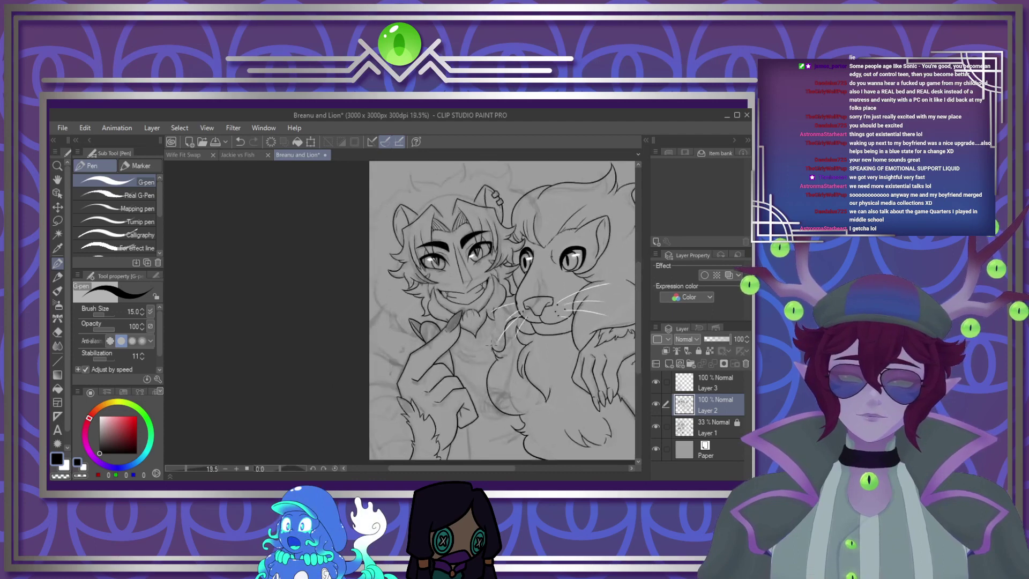
scroll(435, 353, down, 2)
scroll(436, 353, up, 5)
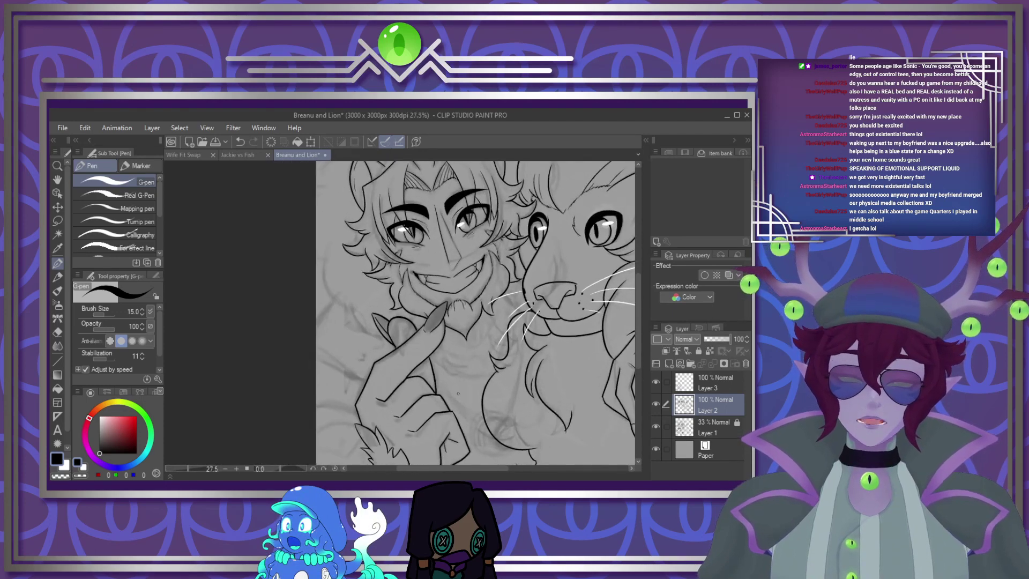
click(705, 375)
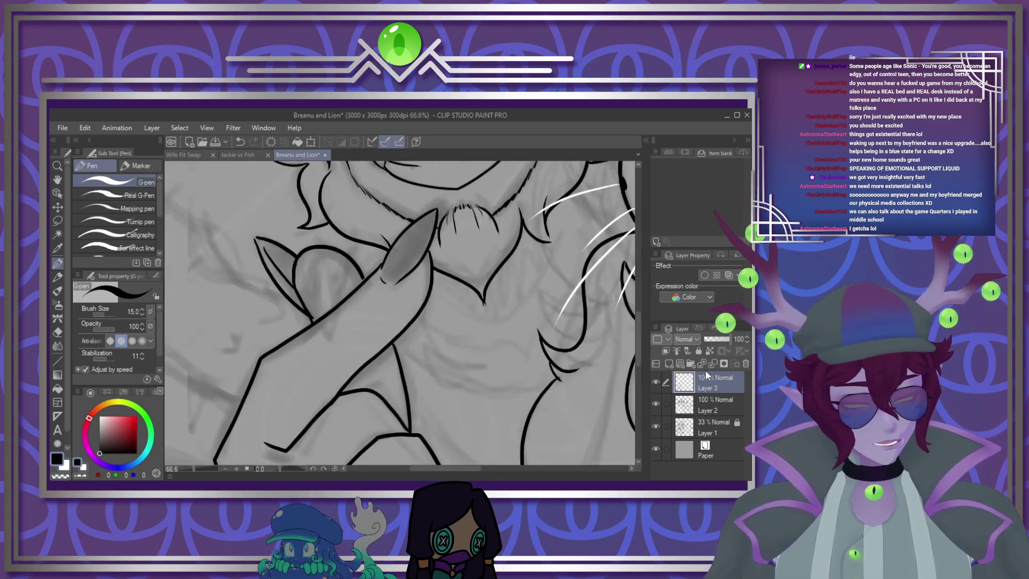
mouse_move(395, 342)
mouse_down()
mouse_move(432, 369)
mouse_move(542, 389)
mouse_move(528, 395)
mouse_move(550, 379)
mouse_up()
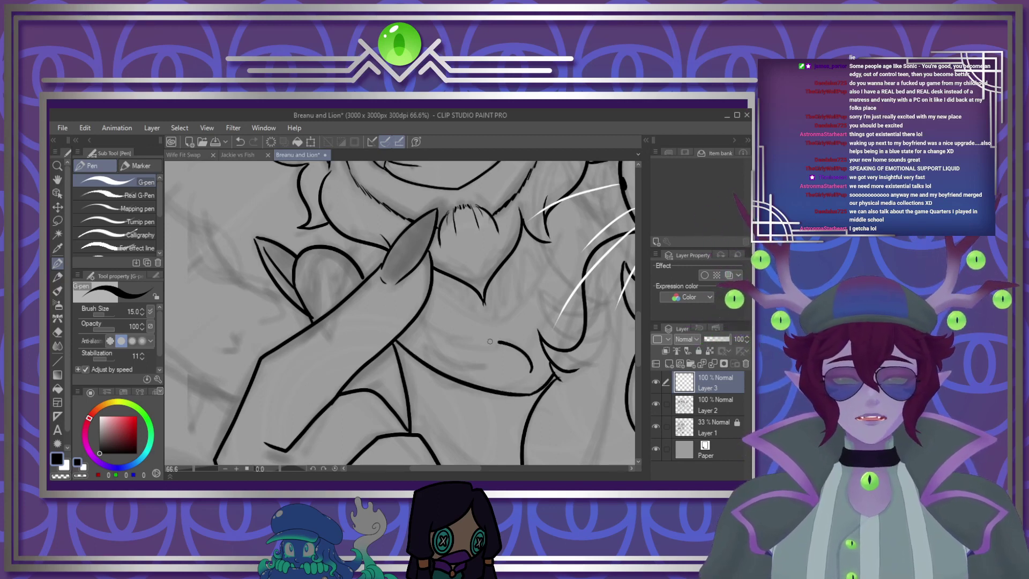
mouse_move(490, 341)
mouse_down()
mouse_move(404, 347)
mouse_move(365, 321)
mouse_move(424, 380)
mouse_up()
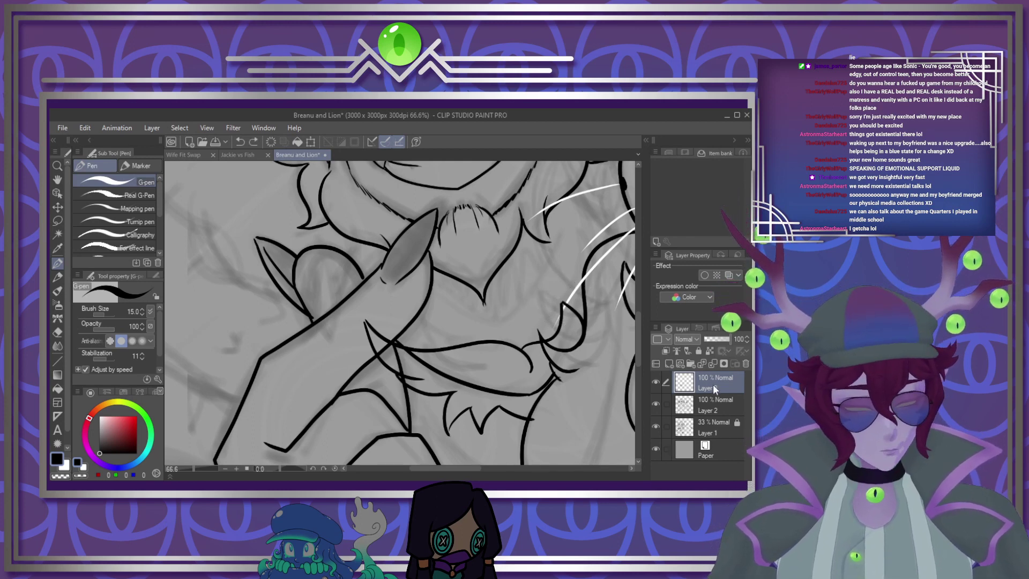
Move Layer 3 below Layer 2 and erase the overlapping collar and fur lines around Breanu's hand and the lion's mane
drag(712, 384, 720, 416)
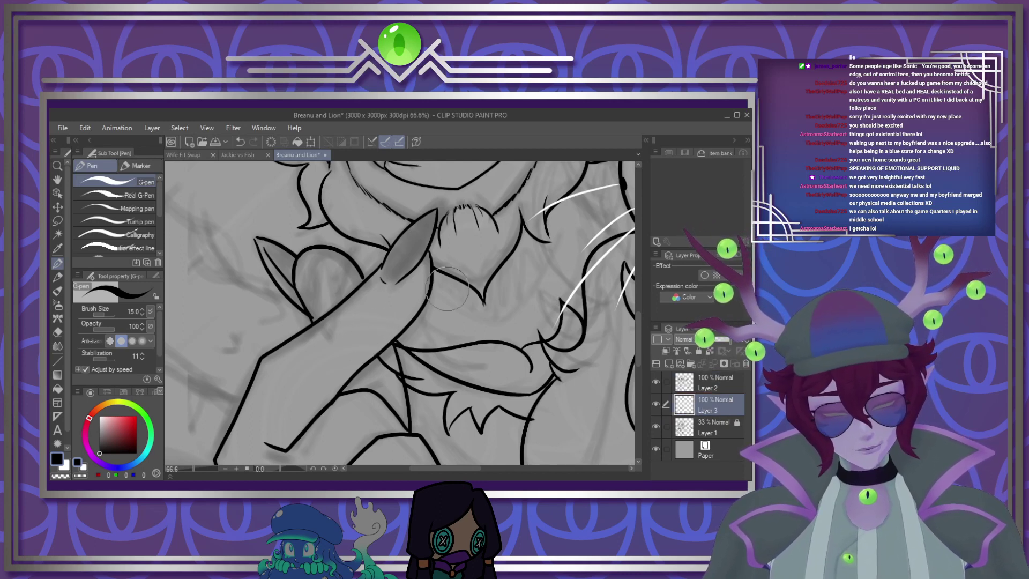
click(726, 387)
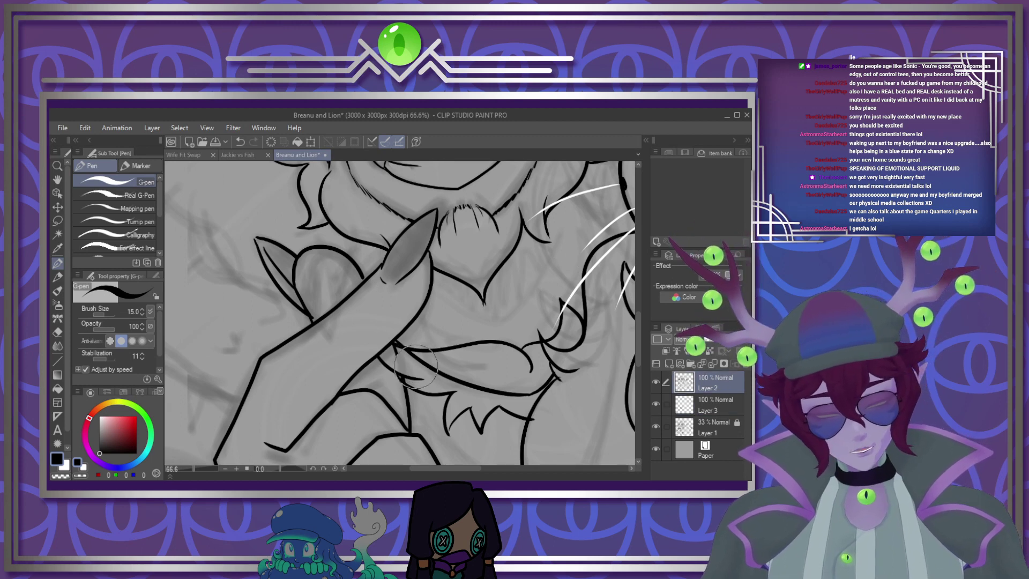
key(alt+bracketleft)
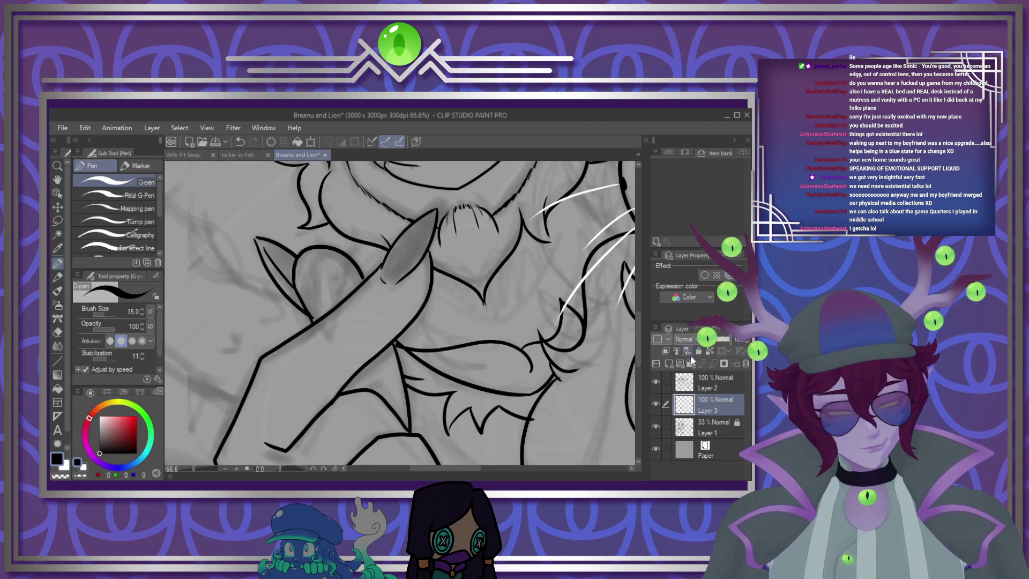
click(710, 383)
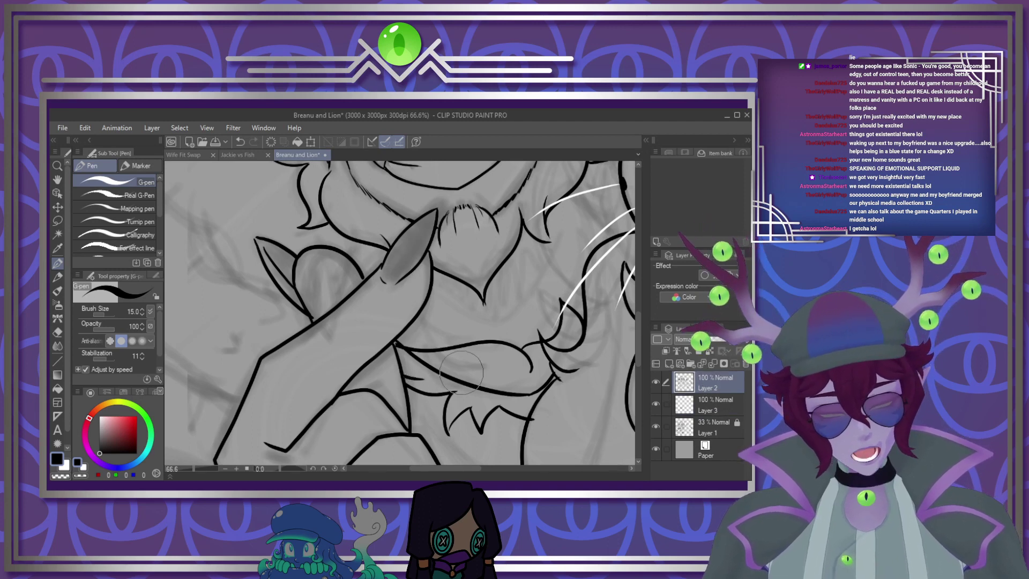
key(alt+bracketleft)
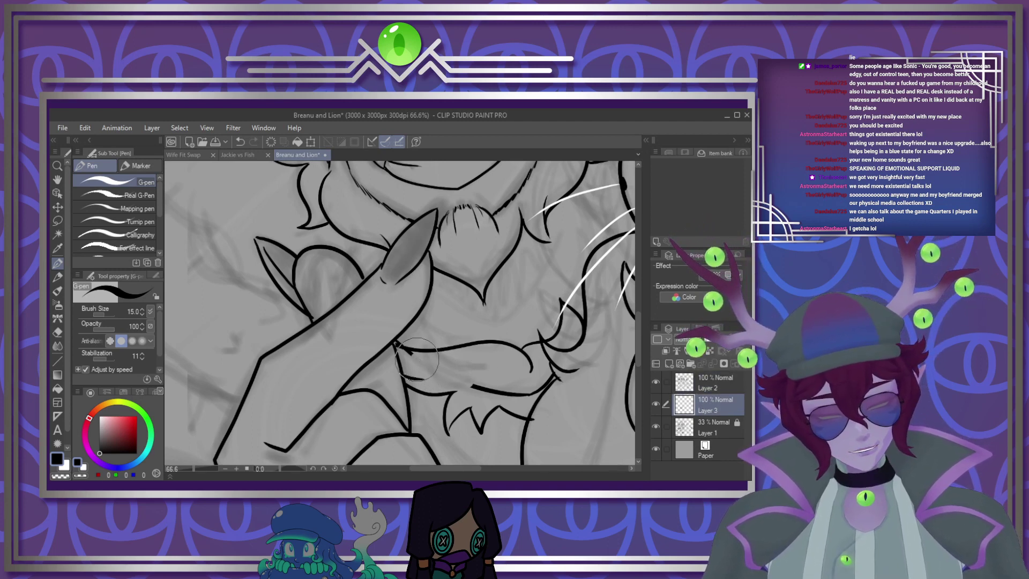
drag(417, 359, 403, 351)
drag(466, 380, 542, 383)
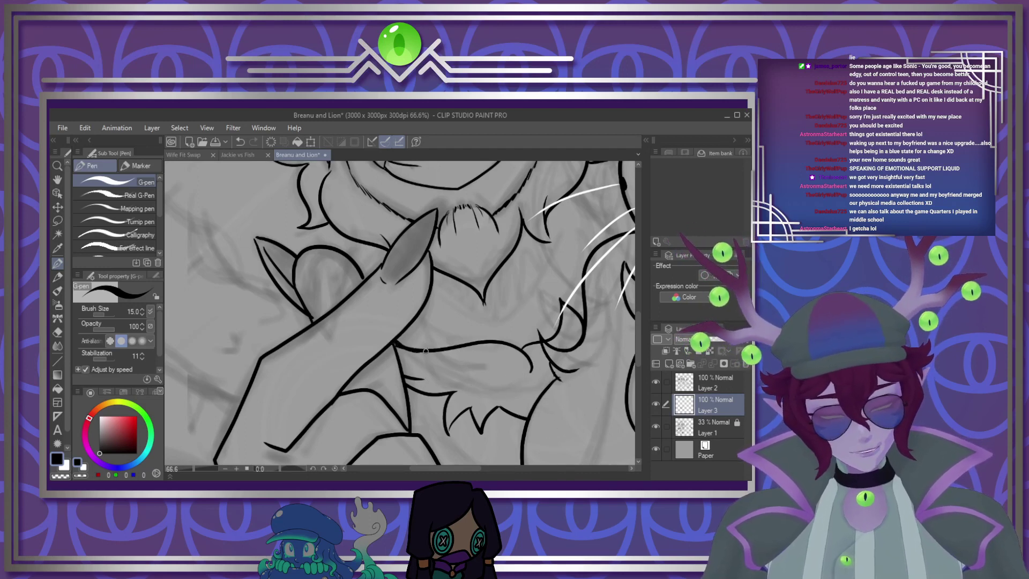
On Layer 3, kept below Layer 2, ink Breanu's neckline curving beneath the beard between the lion's whiskers and the raised finger
scroll(499, 303, up, 2)
scroll(495, 303, down, 3)
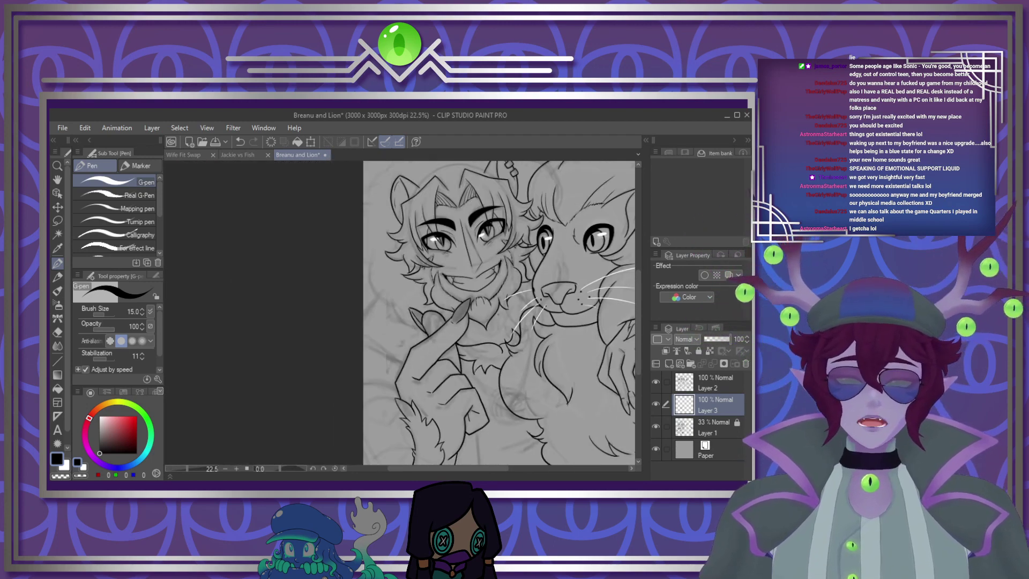
scroll(490, 302, up, 2)
scroll(485, 301, down, 1)
scroll(483, 301, down, 3)
scroll(505, 273, up, 4)
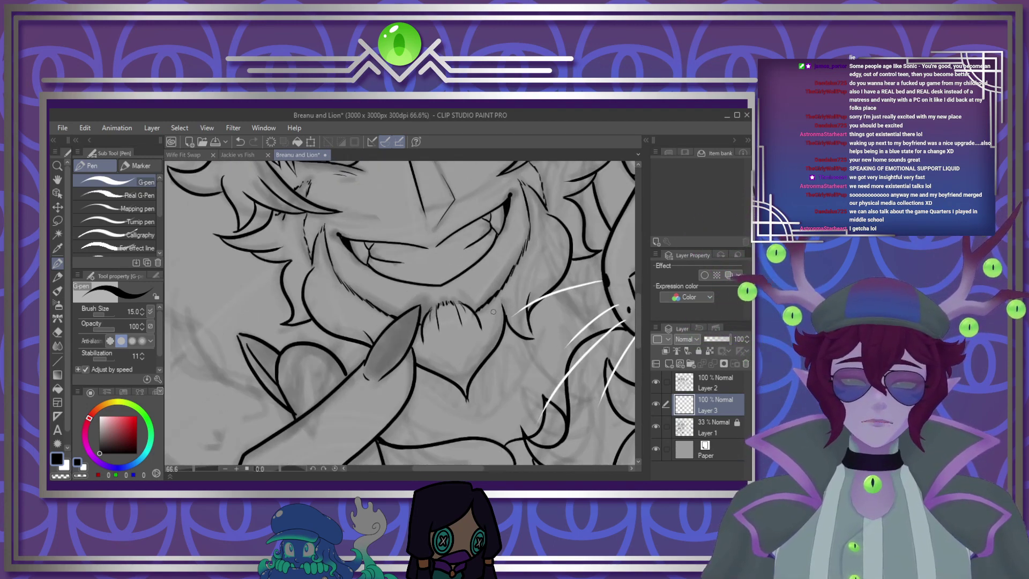
click(715, 378)
drag(712, 382, 709, 408)
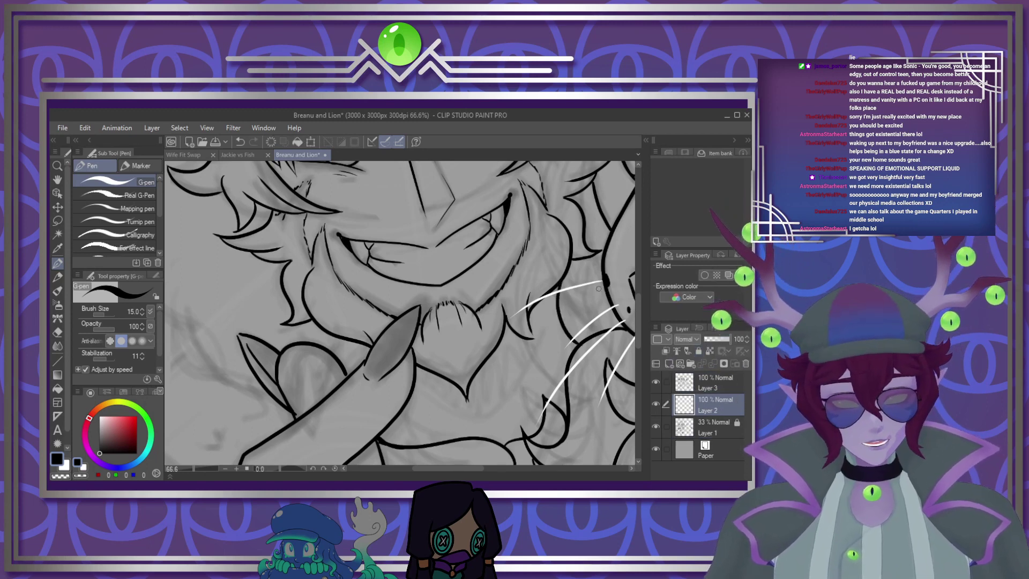
click(712, 381)
drag(713, 382, 708, 402)
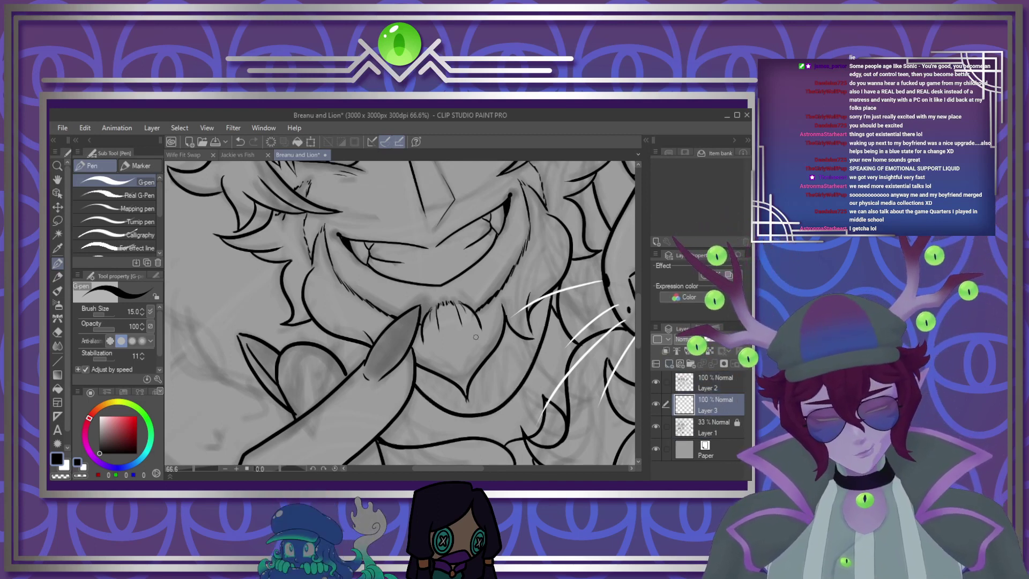
drag(417, 330, 394, 328)
Check the whole drawing, then merge Layer 2 down into Layer 3 so the line art sits on one layer
scroll(394, 328, down, 3)
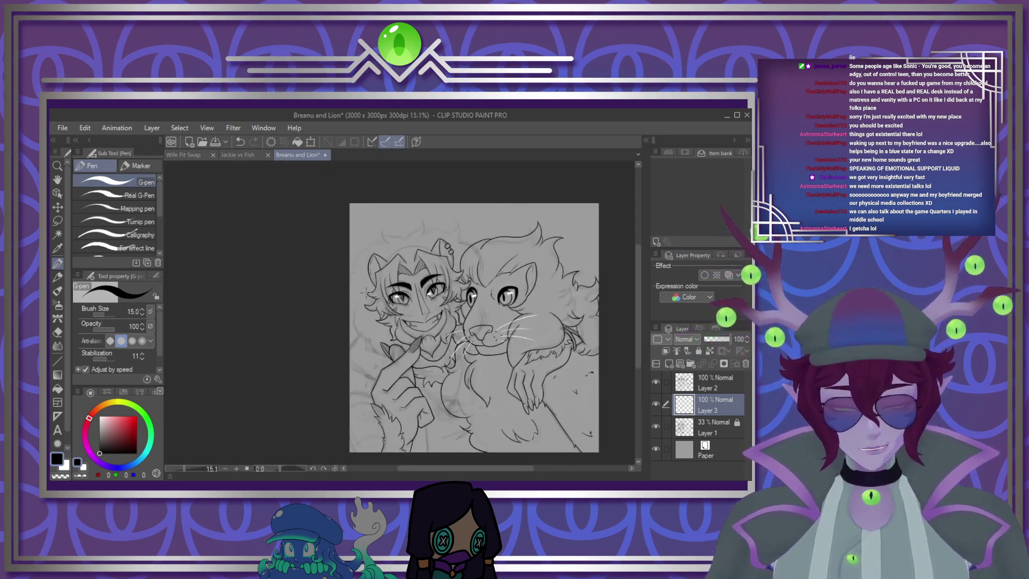
scroll(394, 328, up, 2)
scroll(394, 328, down, 2)
scroll(422, 372, up, 5)
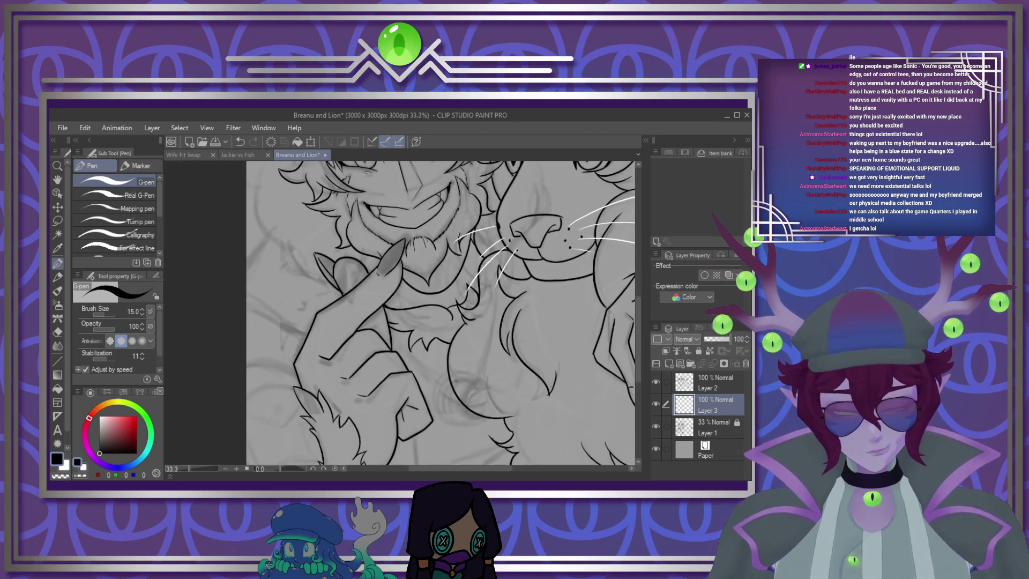
scroll(436, 336, up, 3)
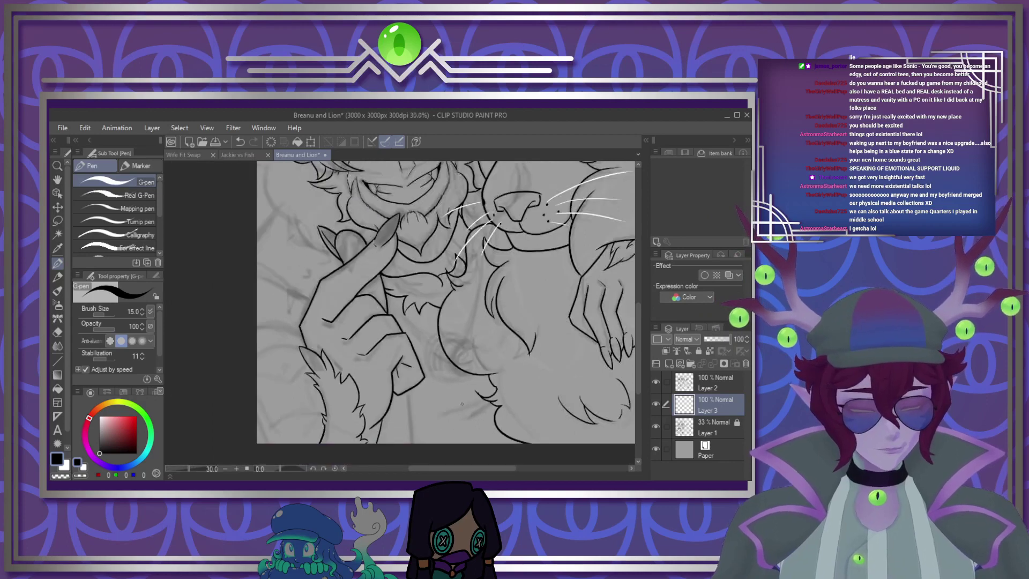
click(713, 383)
key(ctrl+e)
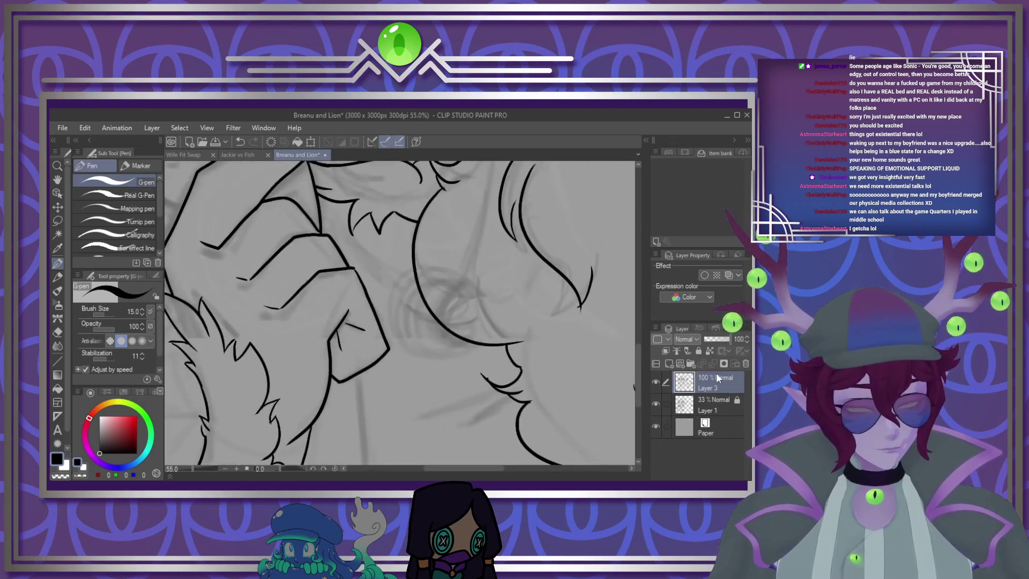
On Layer 3, ink two short crease strokes beside the lion's chest fur and the long straight torso edge below Breanu's fist
drag(498, 395, 453, 404)
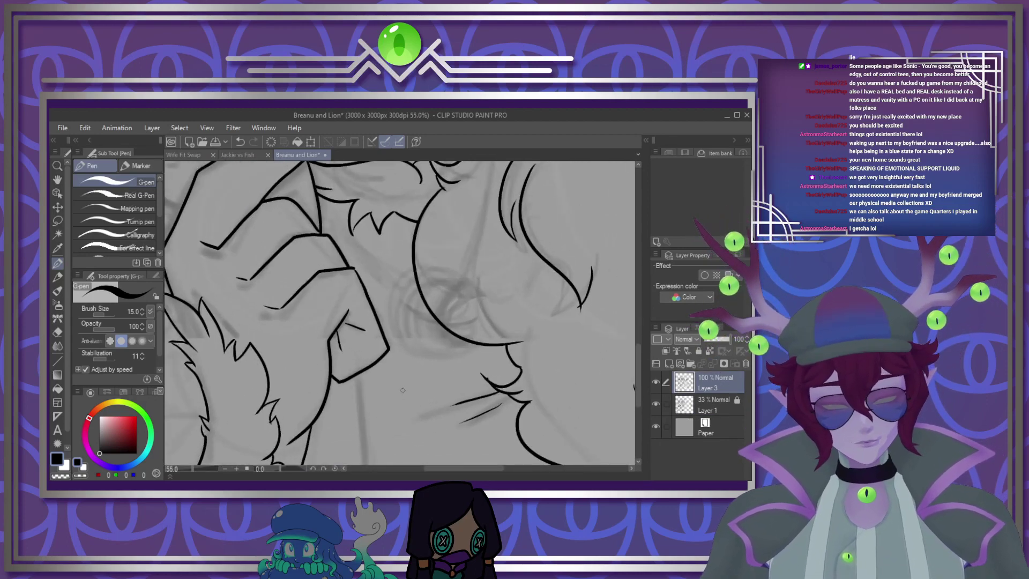
scroll(638, 338, down, 3)
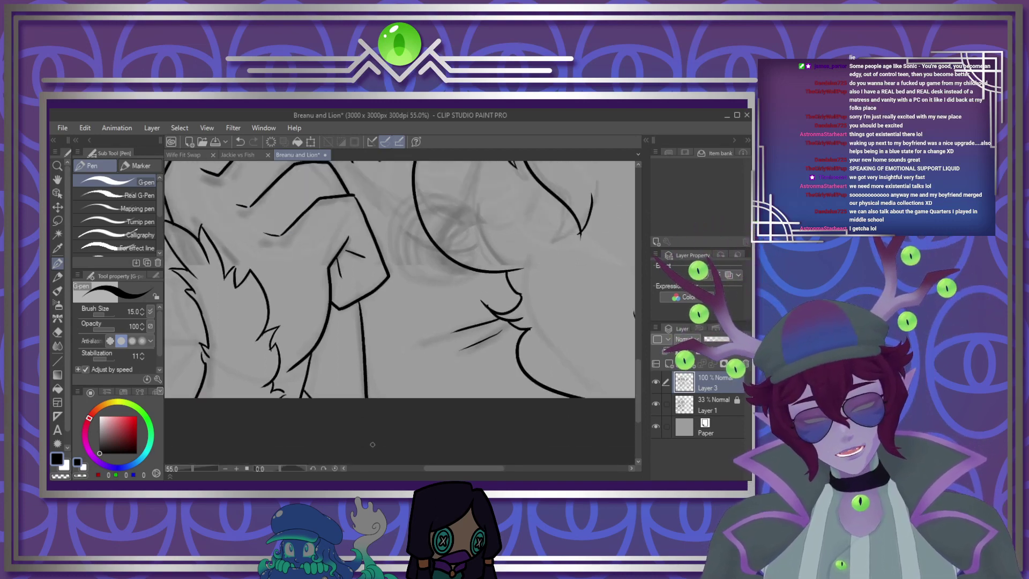
scroll(381, 428, down, 3)
scroll(381, 429, down, 3)
Ink the flame-shaped mane tufts above Breanu's head, running past his pierced ear to the lion's mane
scroll(350, 305, up, 2)
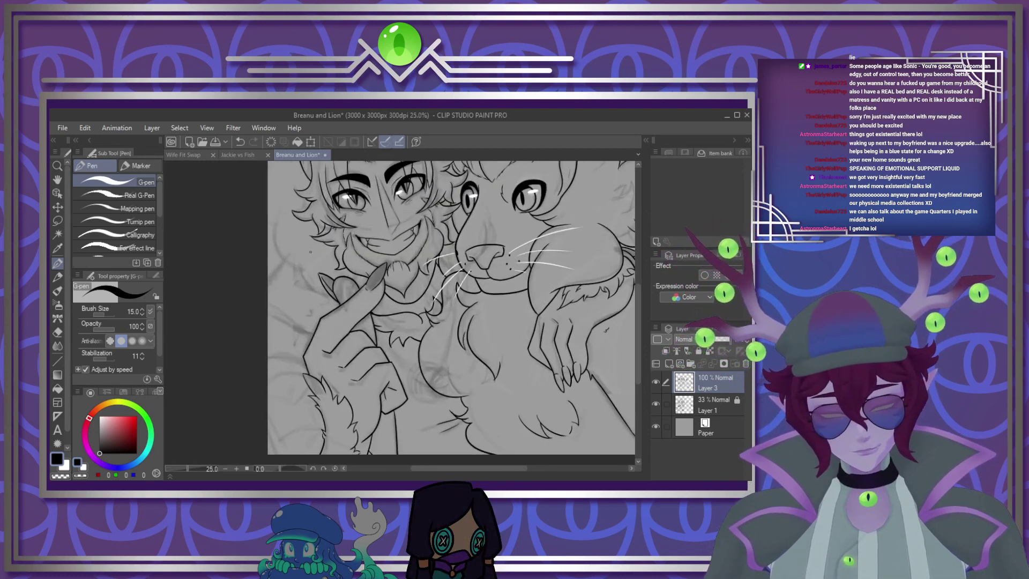
scroll(351, 305, down, 1)
scroll(351, 305, up, 1)
scroll(350, 304, down, 1)
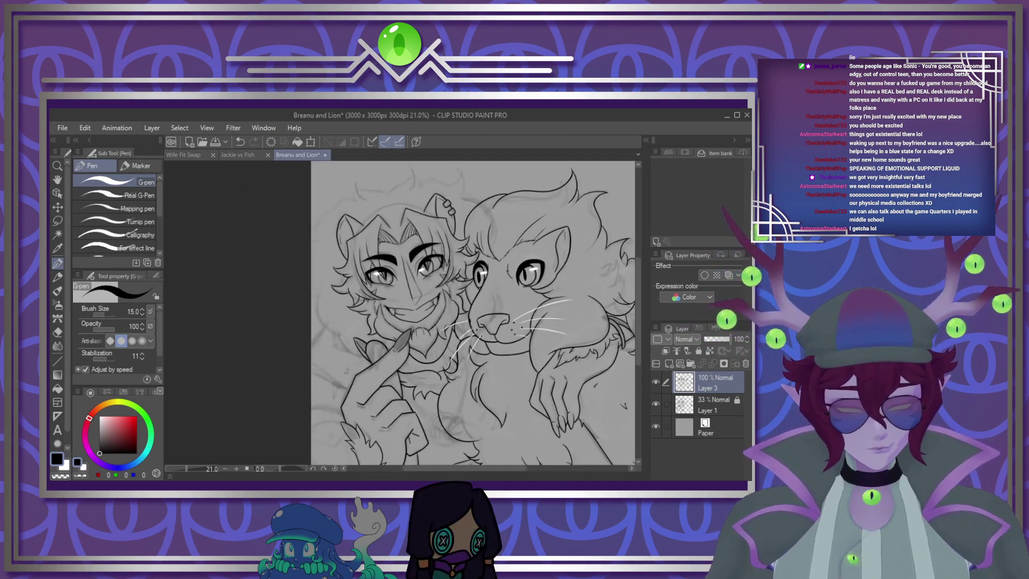
scroll(448, 222, down, 1)
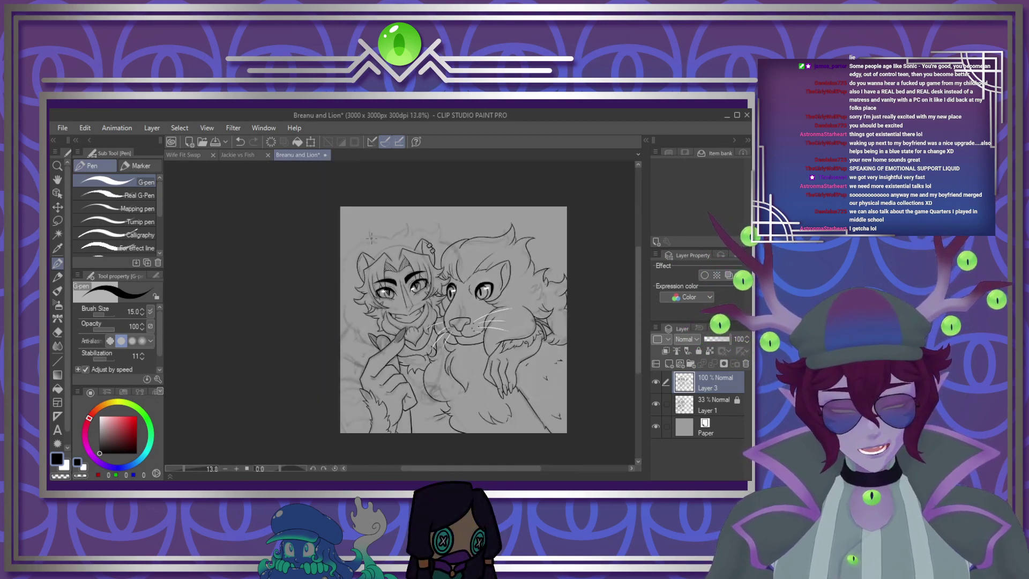
scroll(448, 221, up, 6)
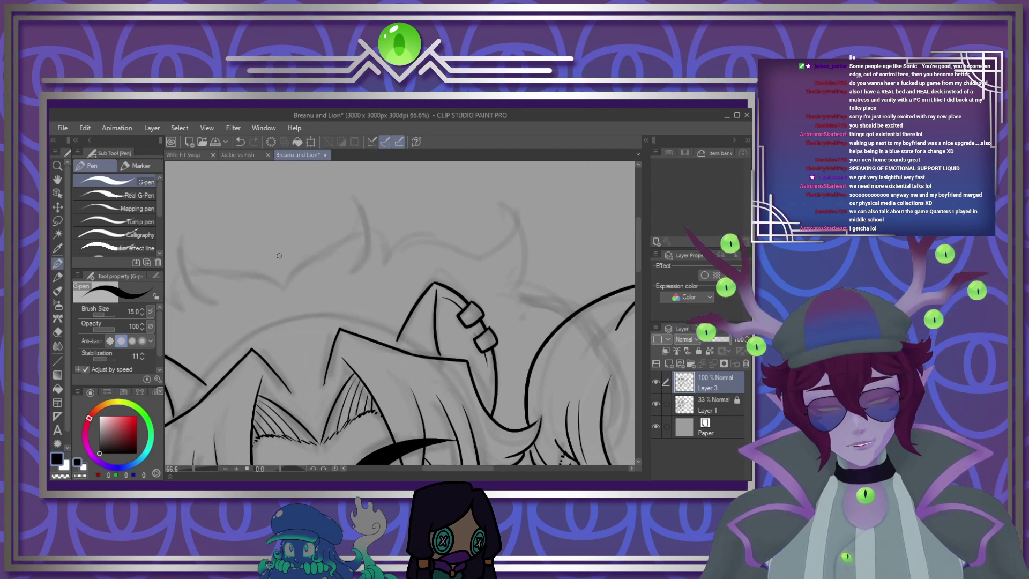
mouse_move(284, 294)
mouse_down()
mouse_move(366, 194)
mouse_move(379, 269)
mouse_move(424, 235)
mouse_move(513, 215)
mouse_up()
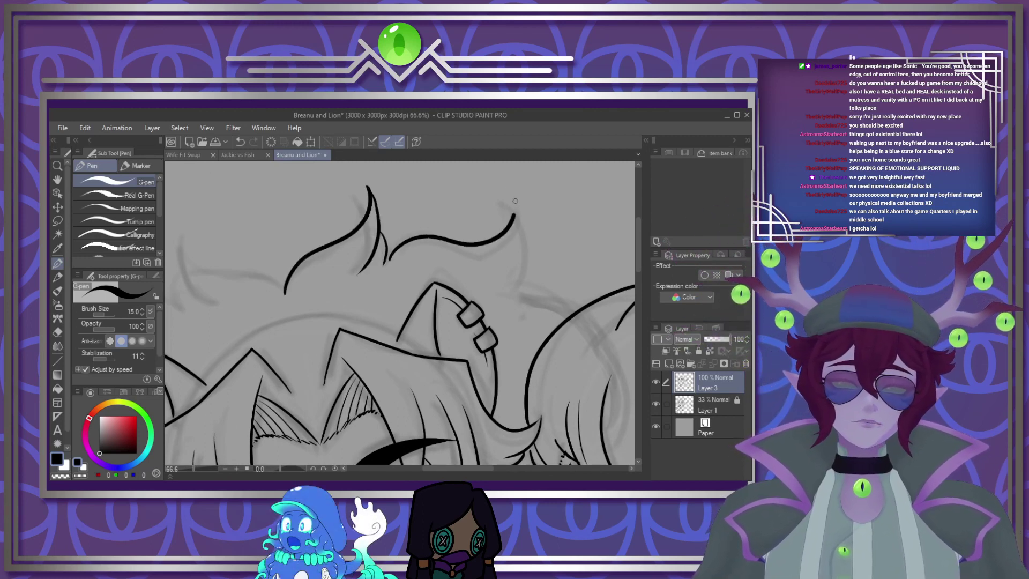
mouse_move(526, 285)
mouse_down()
mouse_move(546, 285)
mouse_move(534, 294)
mouse_move(582, 308)
mouse_up()
drag(384, 265, 393, 256)
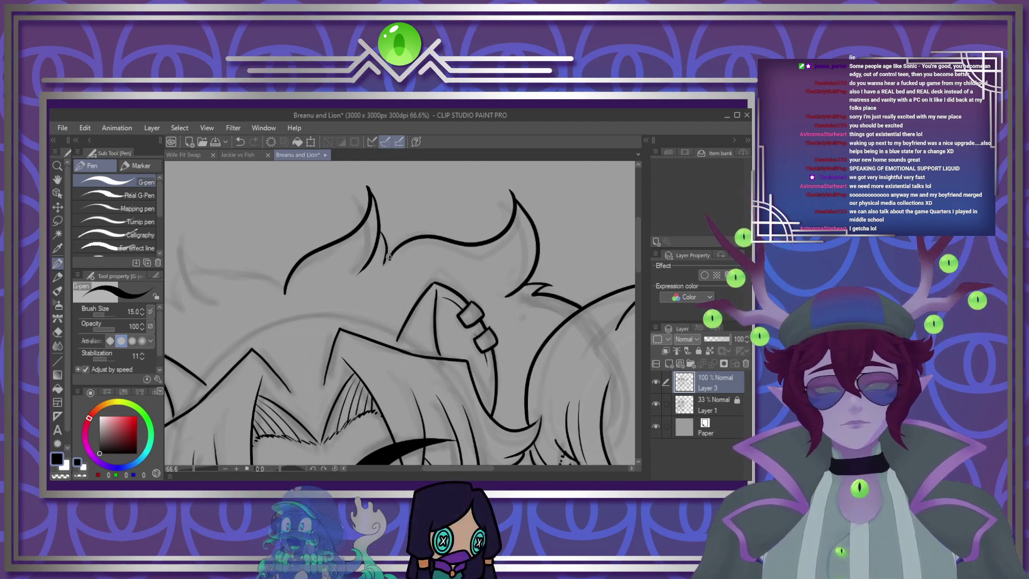
Extend Breanu's mane outline with a pointed tuft above his other ear and a curve down to the canvas's left edge
scroll(416, 264, down, 2)
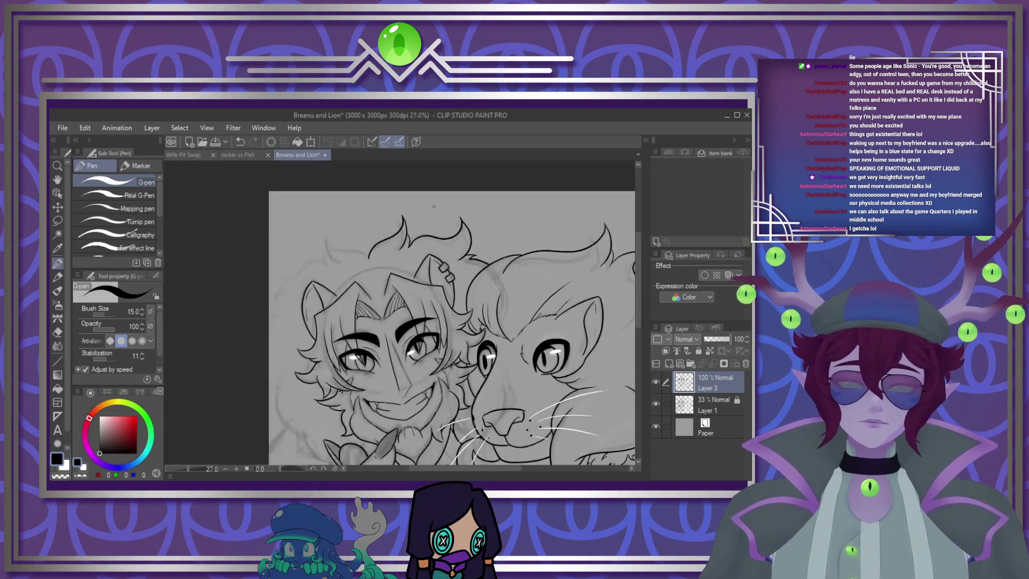
scroll(354, 237, up, 2)
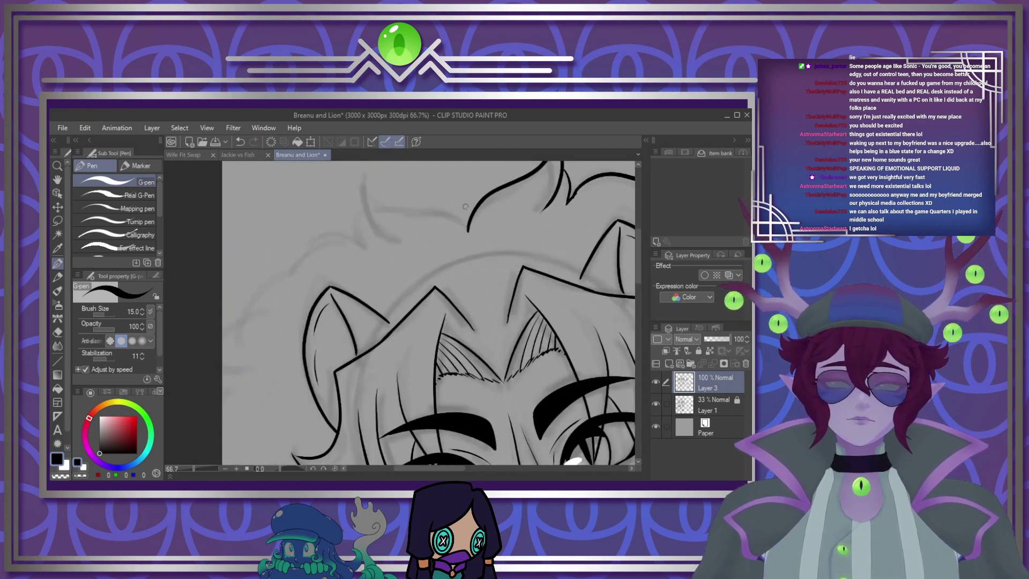
drag(468, 205, 318, 216)
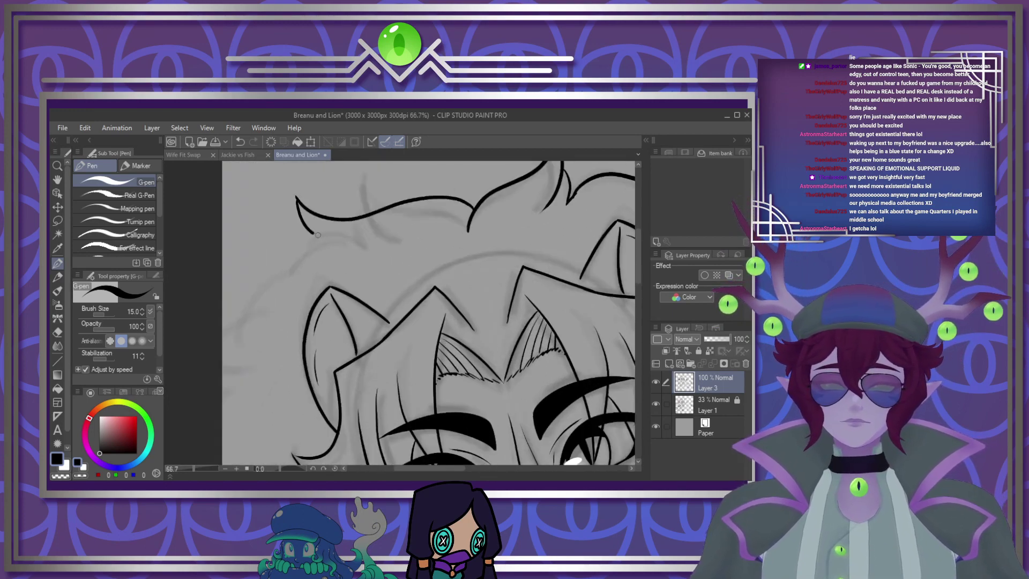
scroll(361, 254, down, 4)
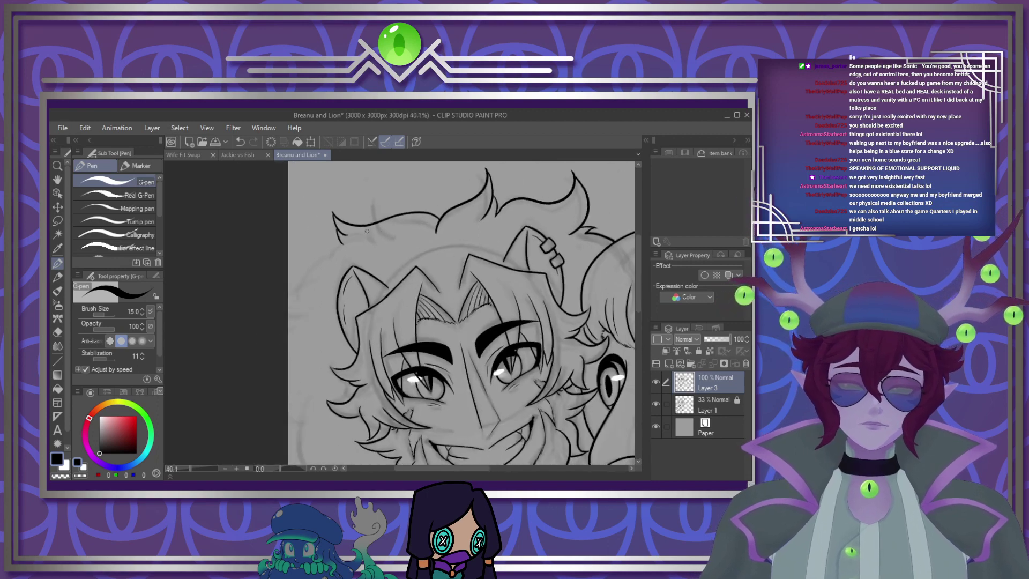
scroll(359, 309, up, 2)
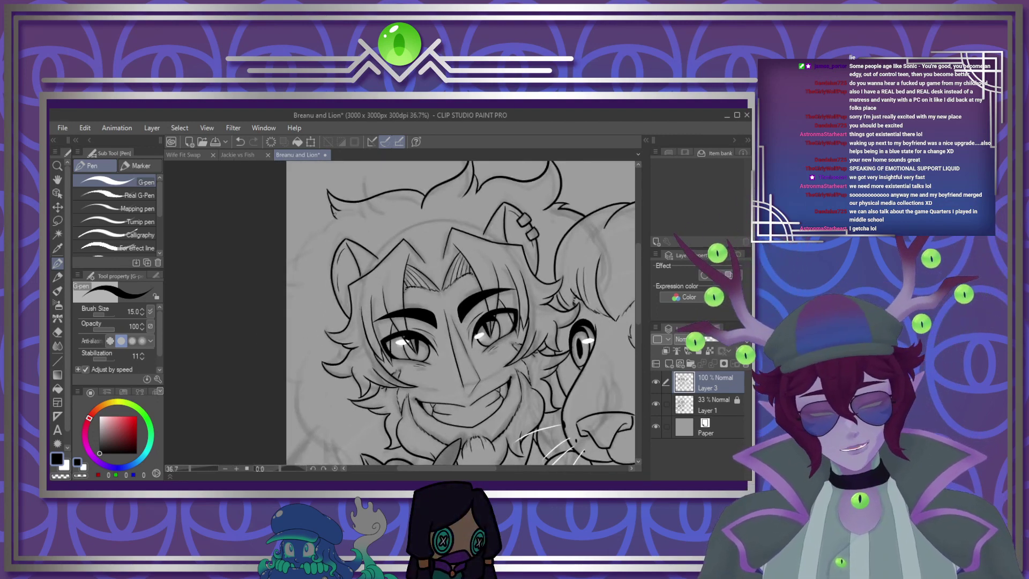
drag(307, 243, 273, 275)
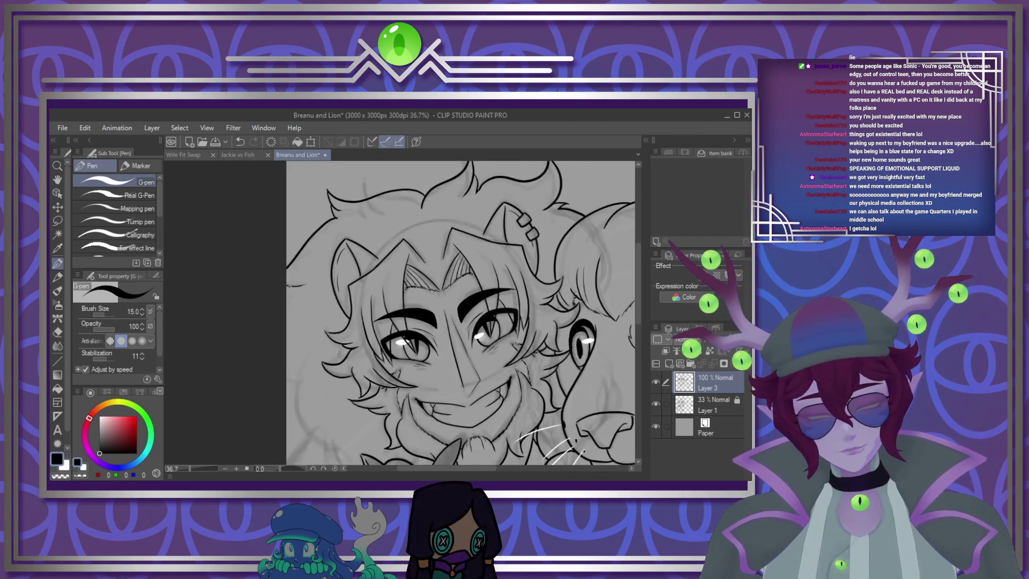
Ink the rounded mane lobe beside Breanu's cheek, ending in jagged tufts behind his raised hand
scroll(279, 262, down, 2)
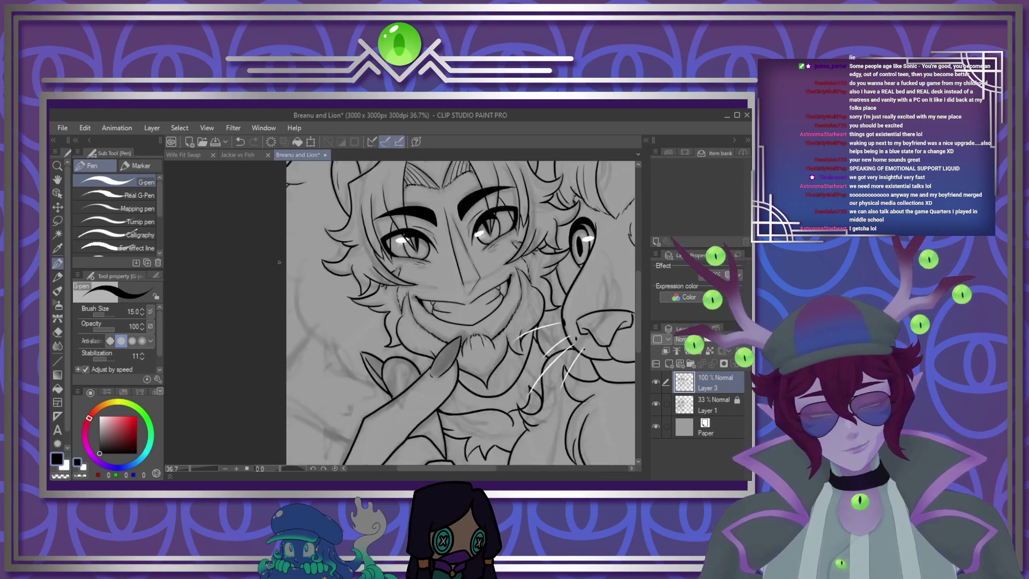
drag(299, 268, 340, 361)
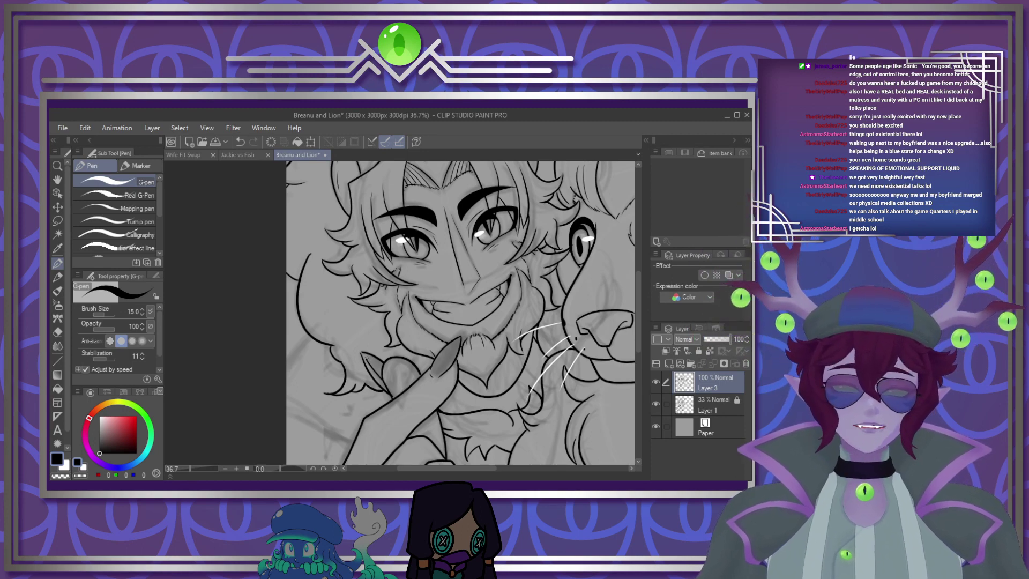
scroll(374, 318, down, 7)
scroll(369, 329, up, 9)
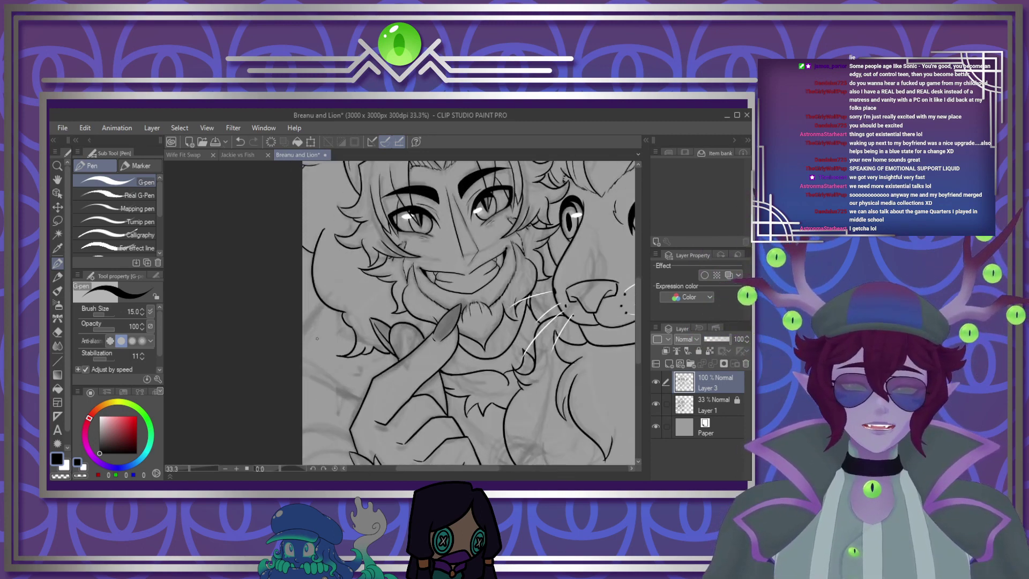
Ink the lower mane's jagged edge from the canvas border to Breanu's hand and add small fur ticks inside the mane
scroll(314, 342, up, 3)
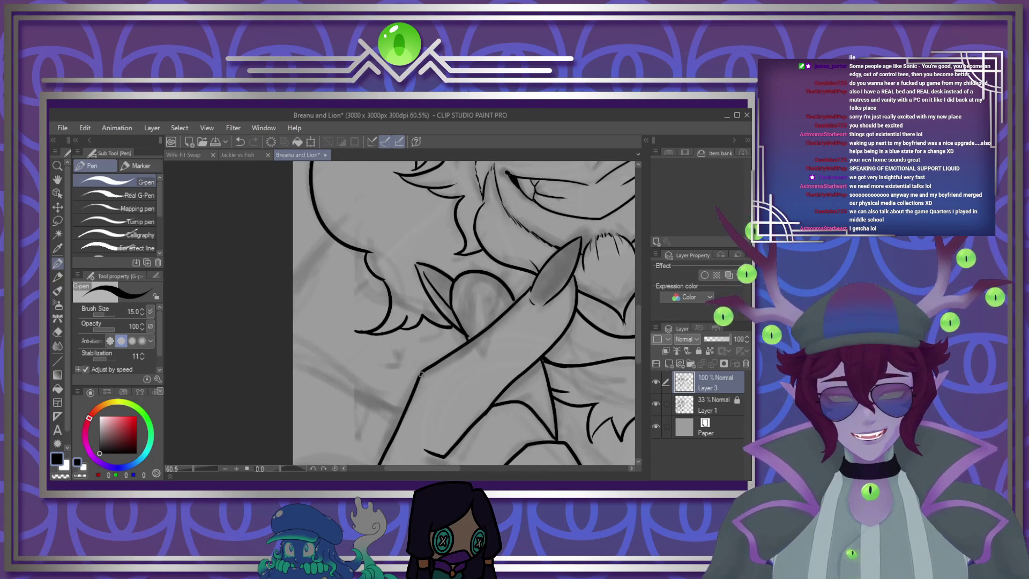
drag(293, 356, 322, 388)
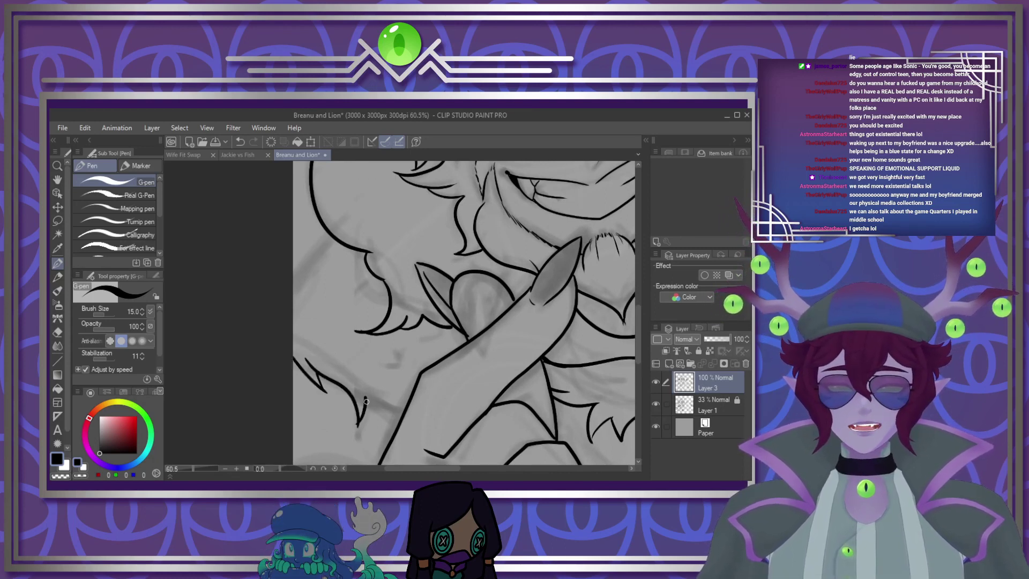
drag(395, 342, 402, 349)
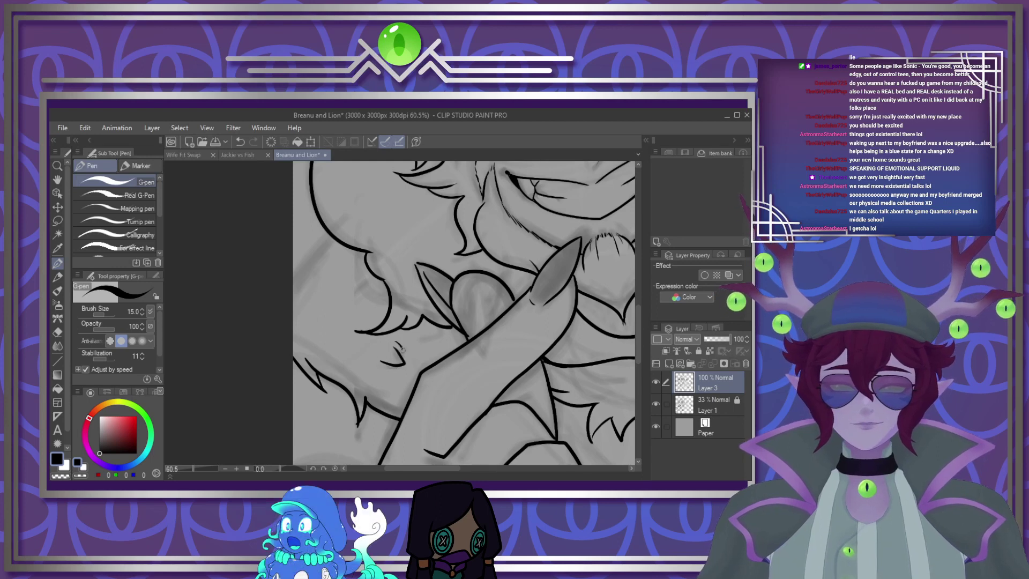
drag(341, 276, 360, 291)
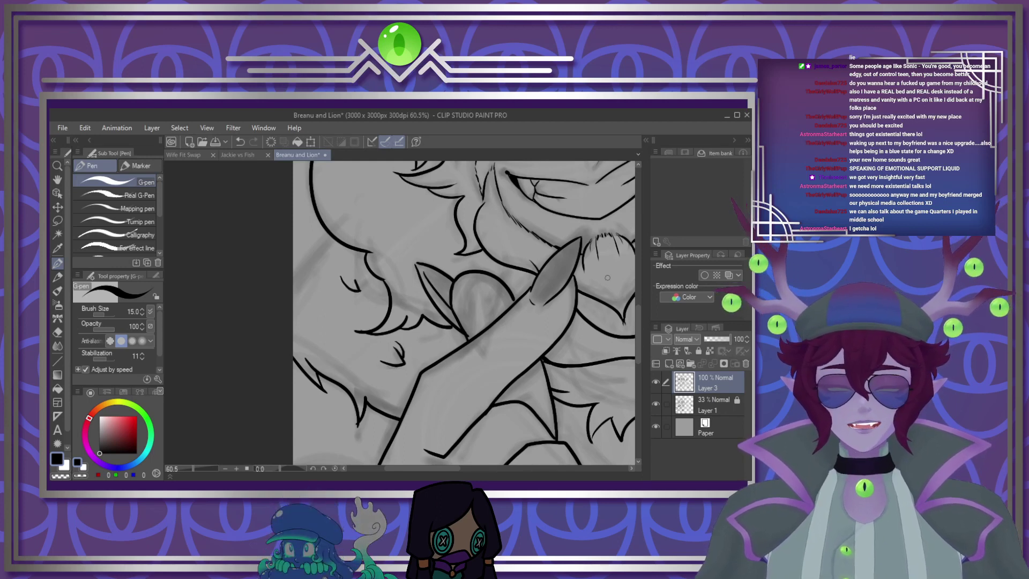
drag(640, 341, 629, 305)
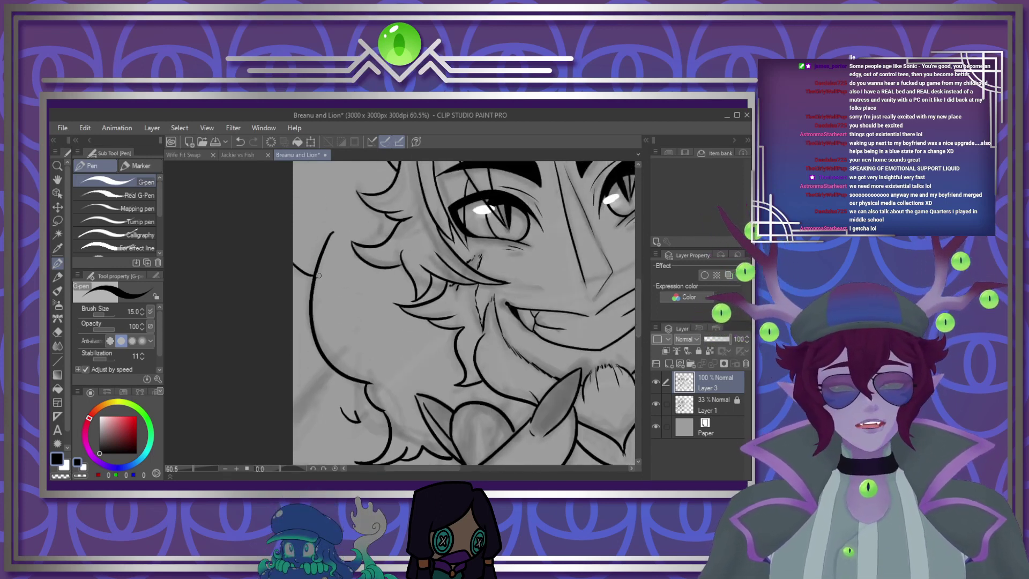
scroll(318, 275, down, 8)
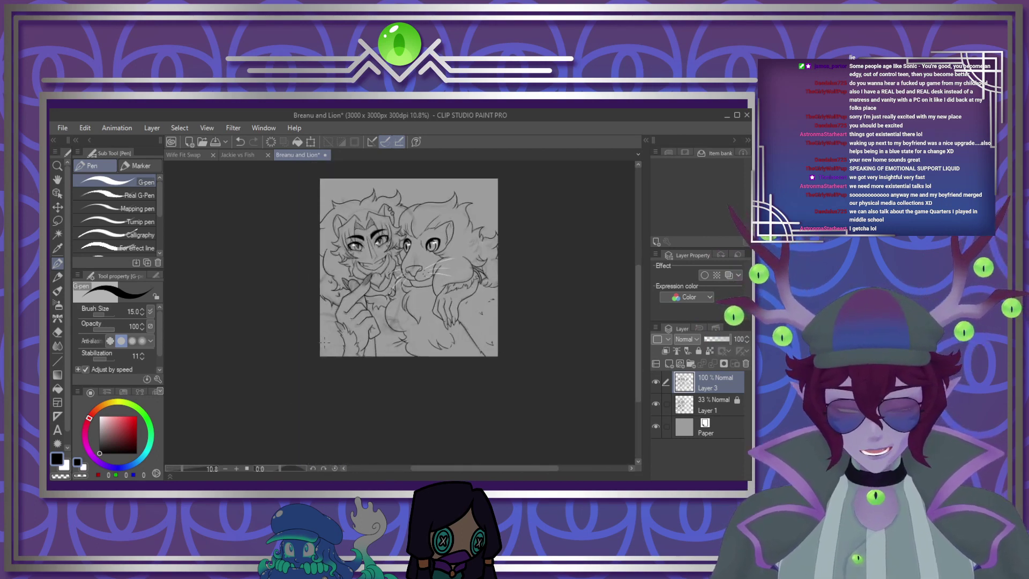
Ink the rounded form between Breanu's fist and the lion's chest, plus the diagonal line running to it from the collar fur
scroll(324, 342, up, 10)
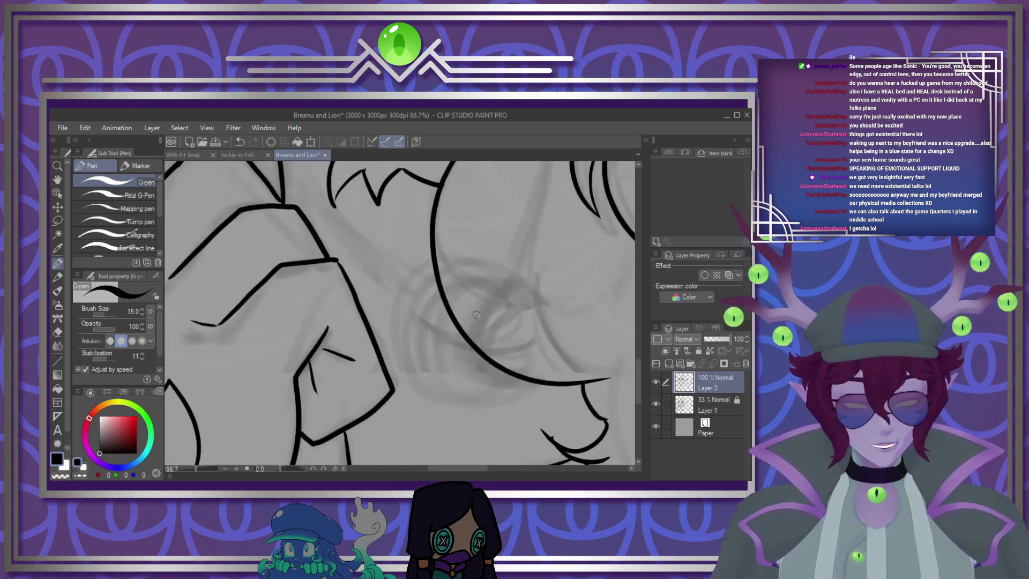
mouse_move(434, 269)
mouse_down()
mouse_move(402, 338)
mouse_move(453, 405)
mouse_move(543, 383)
mouse_up()
mouse_move(459, 326)
mouse_down()
mouse_move(464, 350)
mouse_move(487, 360)
mouse_up()
key(ctrl+z)
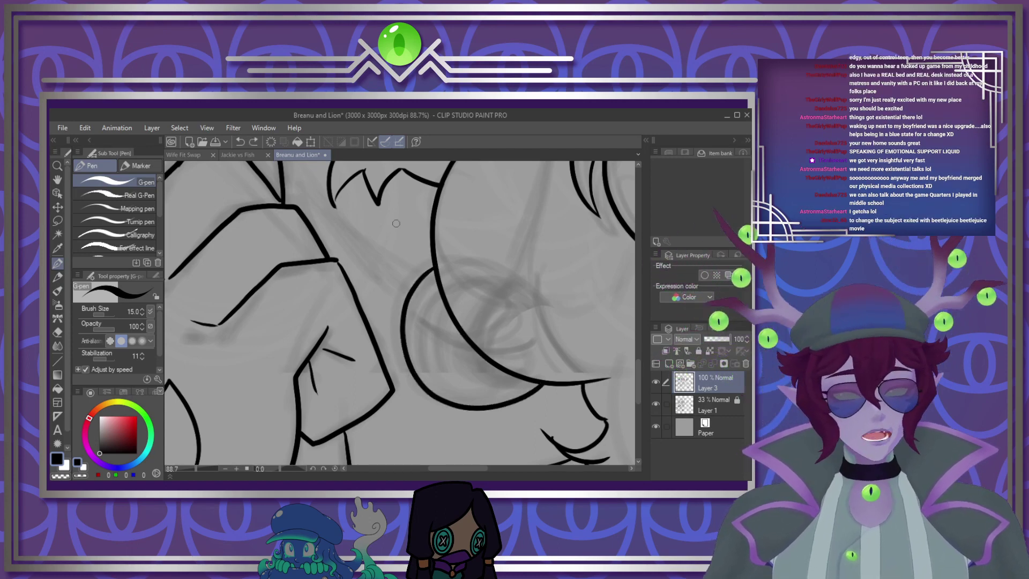
scroll(397, 223, down, 5)
scroll(380, 277, up, 3)
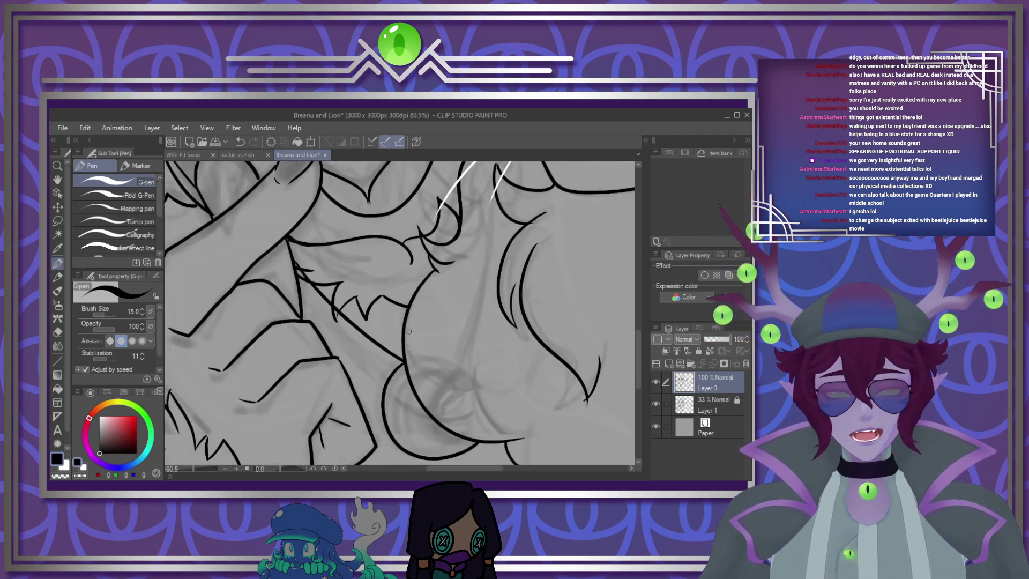
Add a new layer above Layer 3 and ink a pointed, curved shape extending from Breanu's furry forearm toward the canvas's left edge
scroll(404, 331, down, 8)
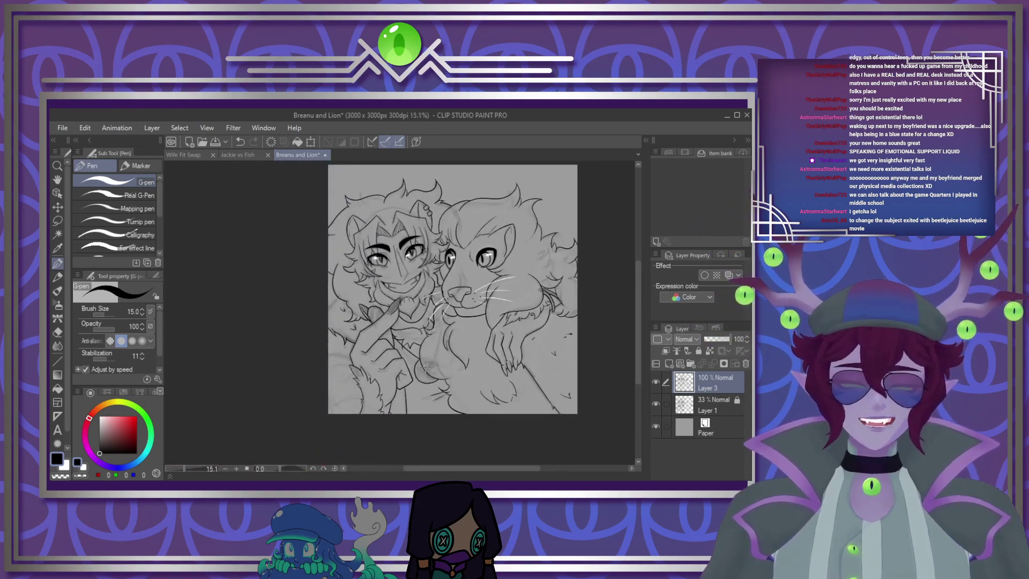
scroll(426, 365, up, 8)
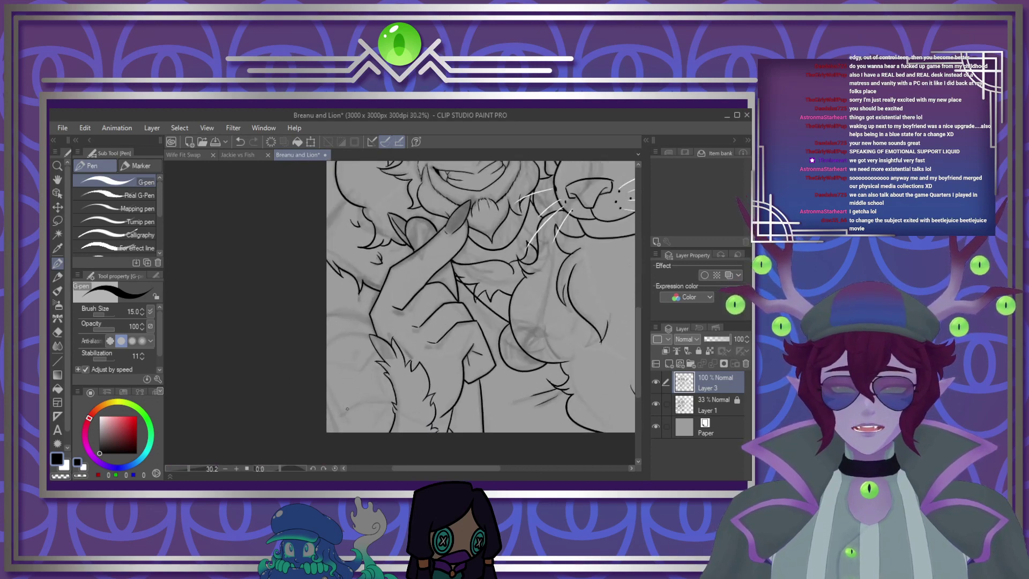
scroll(350, 419, up, 3)
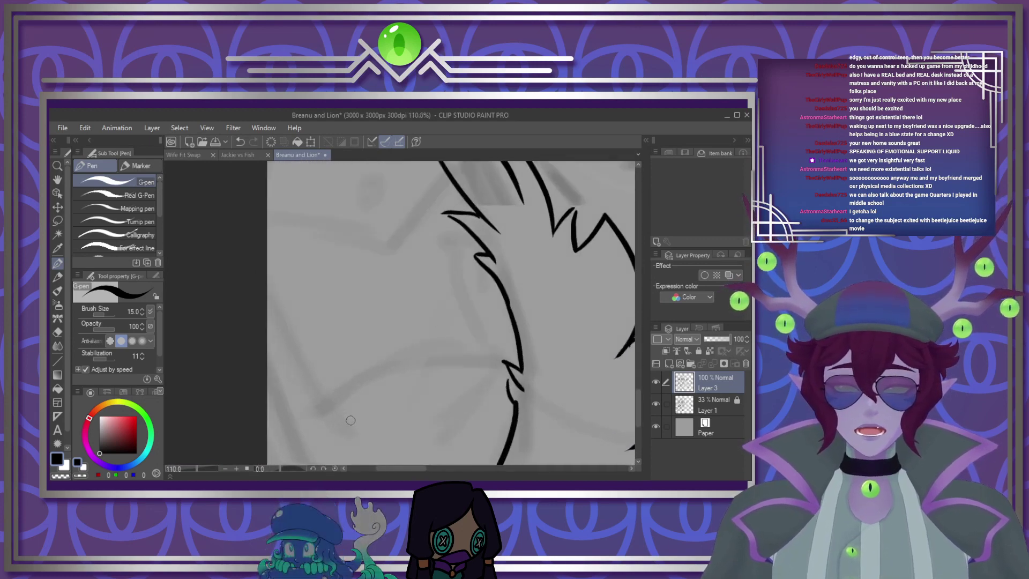
click(670, 365)
drag(342, 404, 506, 364)
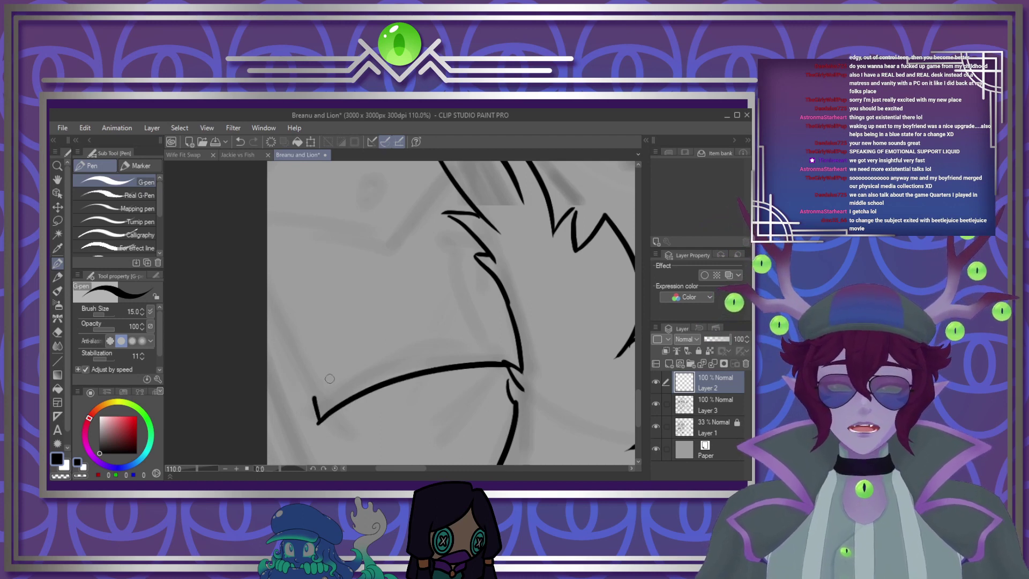
Ink the sleeve band's upper curve and outer side edge beside the fur trim, plus two short fold lines
mouse_move(321, 386)
mouse_down()
mouse_move(444, 332)
mouse_move(520, 333)
mouse_up()
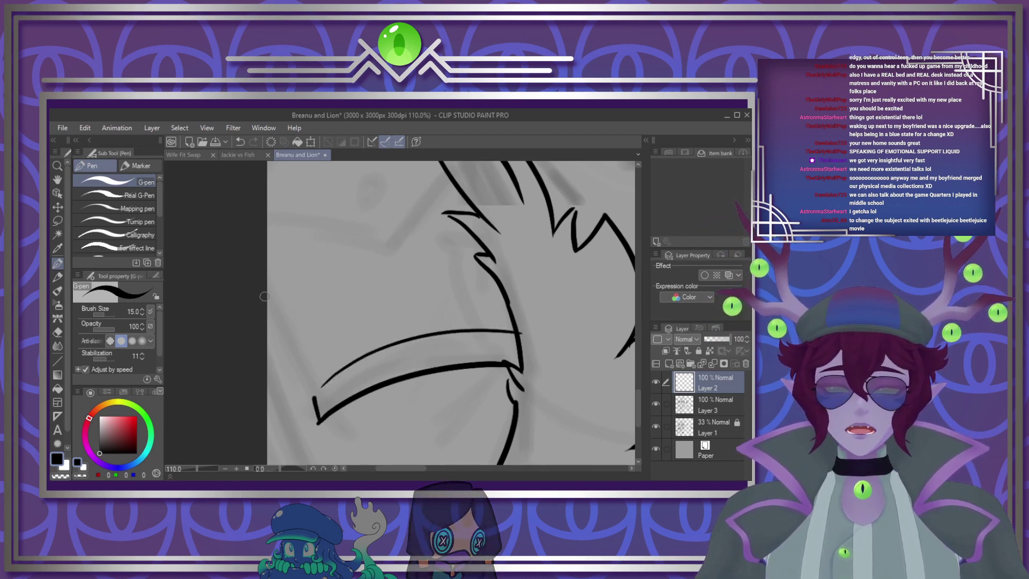
drag(268, 302, 318, 422)
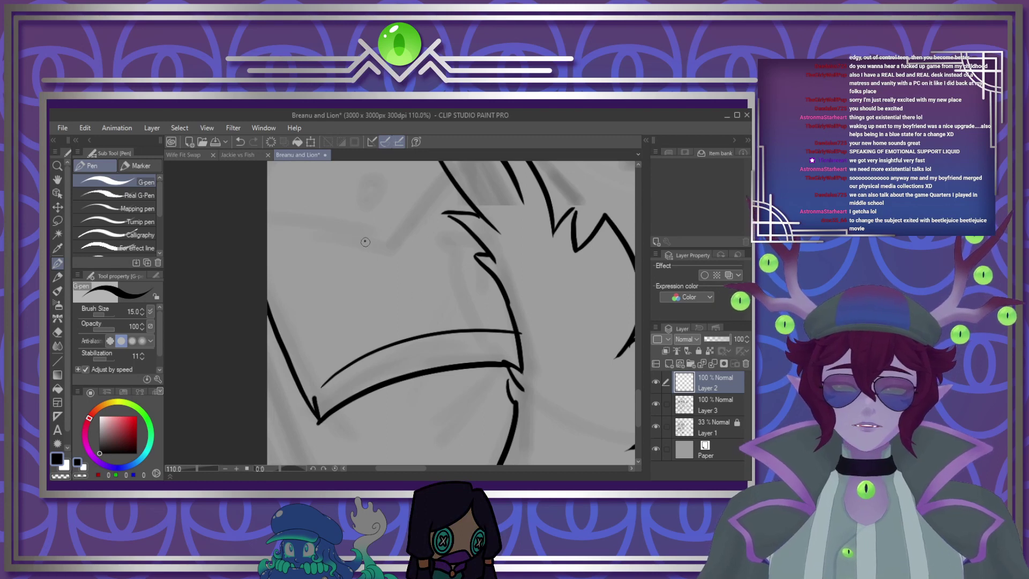
scroll(443, 409, down, 8)
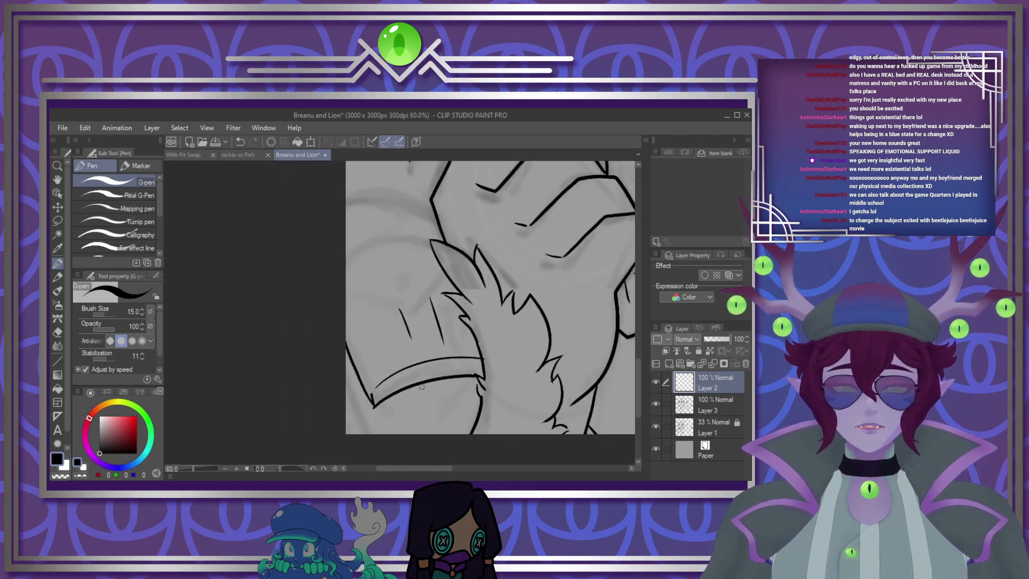
Ink the pointed lower edge of the sleeve flap up to the fur trim, redoing the first attempt with a shallower point
scroll(398, 290, up, 10)
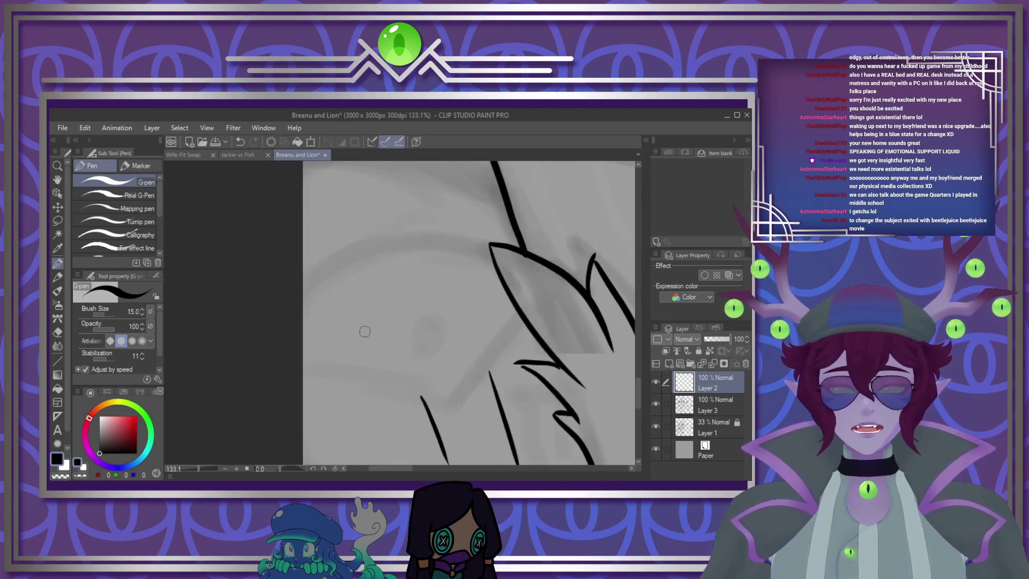
mouse_move(285, 368)
mouse_down()
mouse_move(449, 415)
mouse_move(516, 306)
mouse_up()
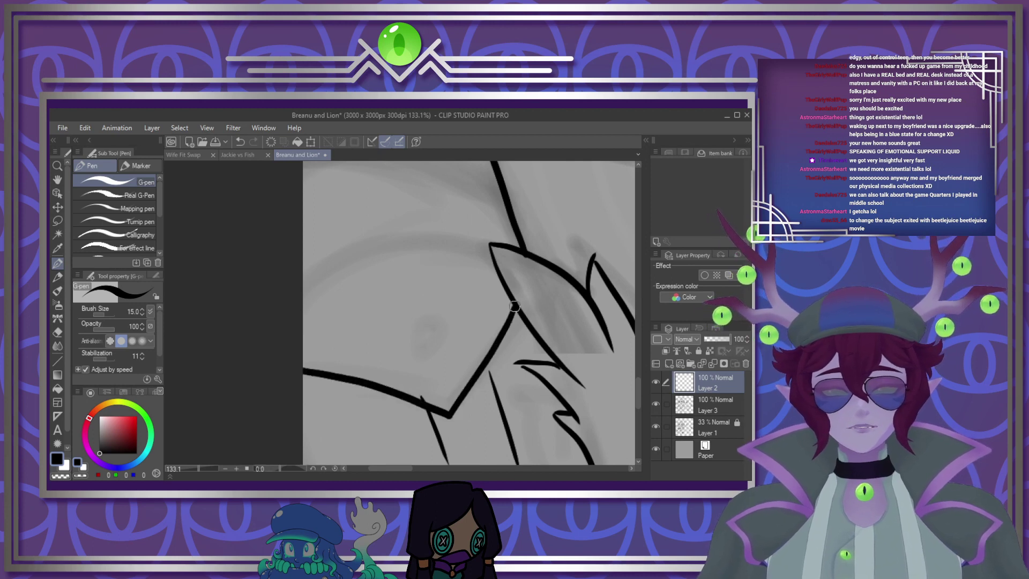
key(ctrl+z)
mouse_move(296, 369)
mouse_down()
mouse_move(455, 399)
mouse_move(514, 318)
mouse_up()
mouse_move(306, 283)
mouse_down()
mouse_move(487, 245)
mouse_move(287, 318)
mouse_up()
key(ctrl+z)
key(ctrl+z)
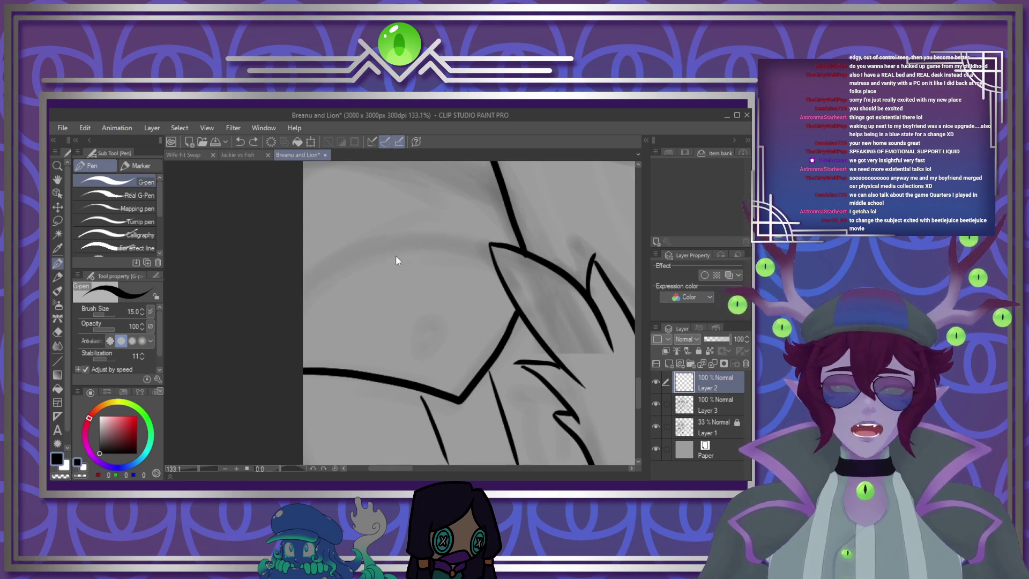
Ink the flap's arched top edge and draw a small round button with a short crease inside it
mouse_move(493, 245)
mouse_down()
mouse_move(412, 243)
mouse_move(305, 296)
mouse_up()
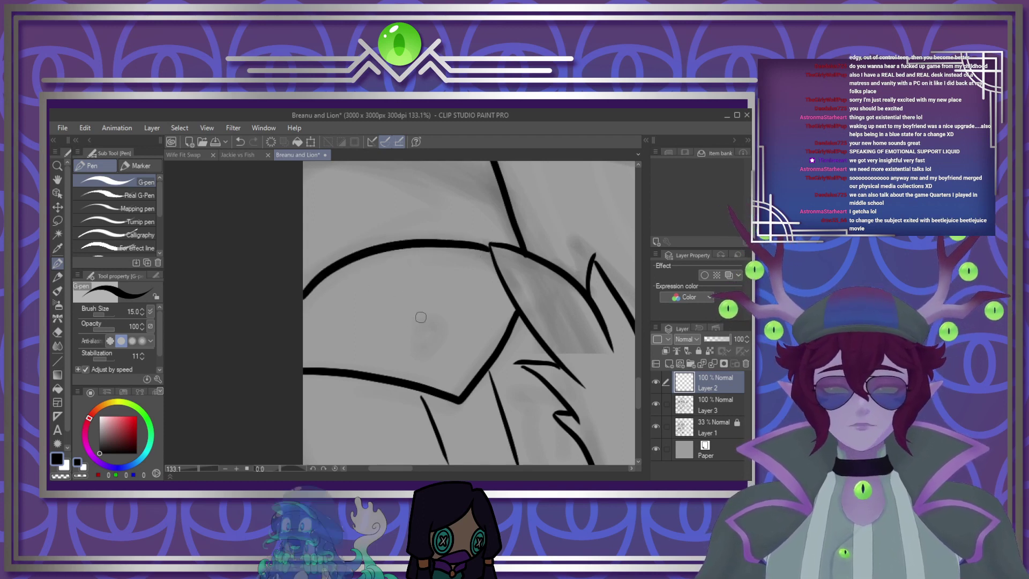
mouse_move(428, 320)
mouse_down()
mouse_move(421, 348)
mouse_move(423, 320)
mouse_move(412, 325)
mouse_move(417, 338)
mouse_move(439, 322)
mouse_up()
scroll(441, 342, down, 5)
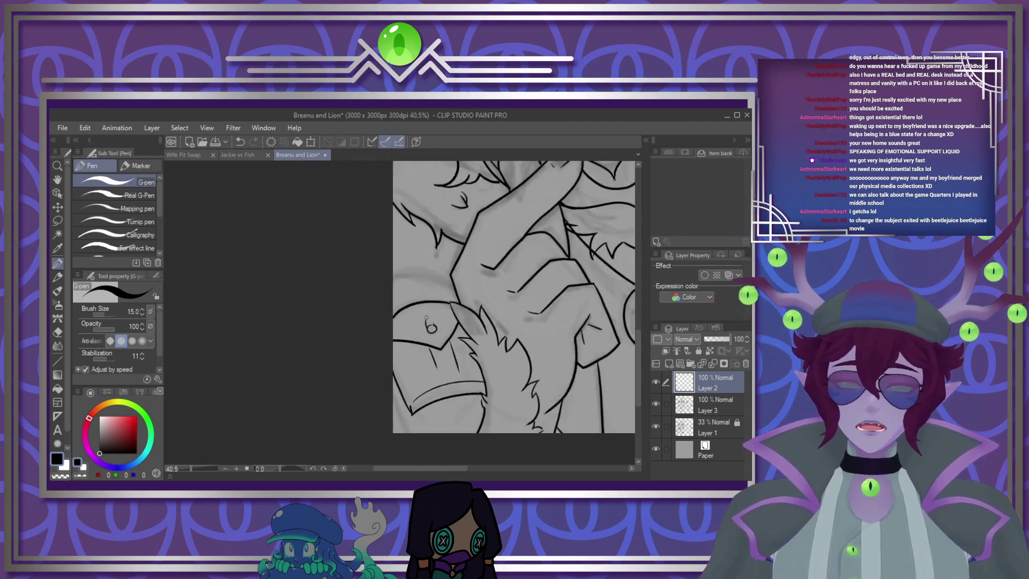
Ink the thin arched line above the sleeve flap, from the canvas edge to the wrist
scroll(422, 310, up, 4)
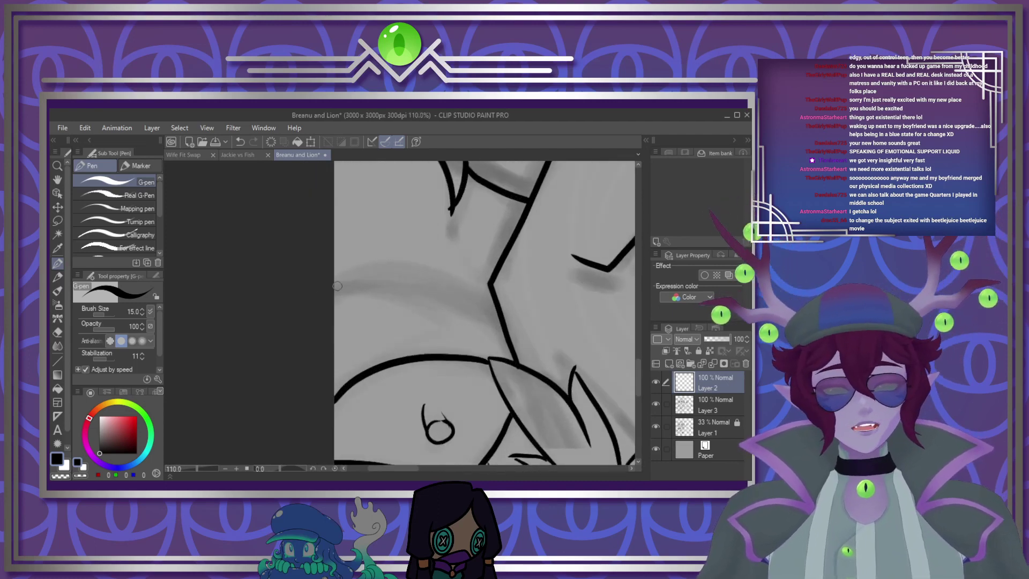
mouse_move(335, 280)
mouse_down()
mouse_move(410, 262)
mouse_move(489, 289)
mouse_up()
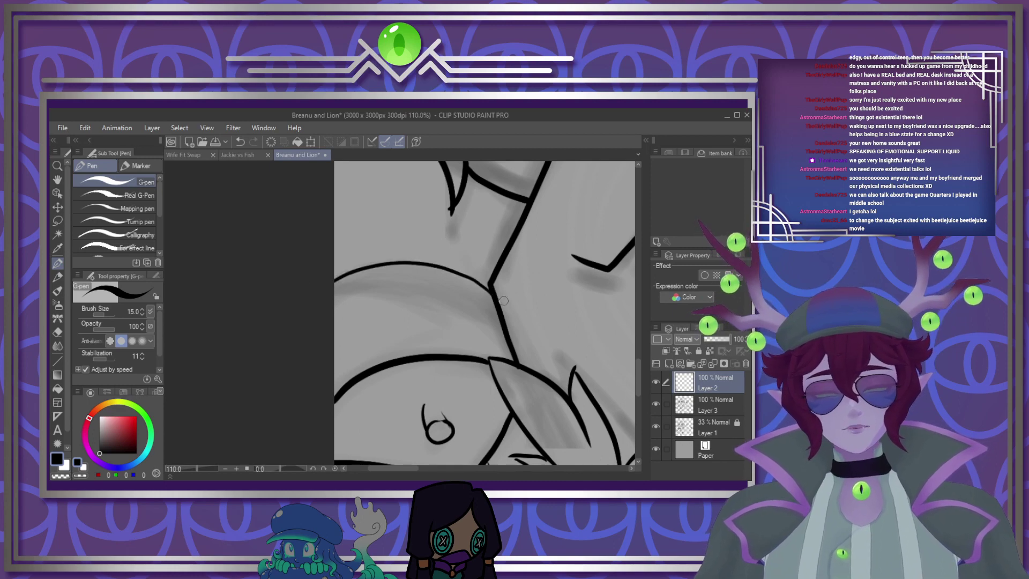
scroll(487, 328, down, 6)
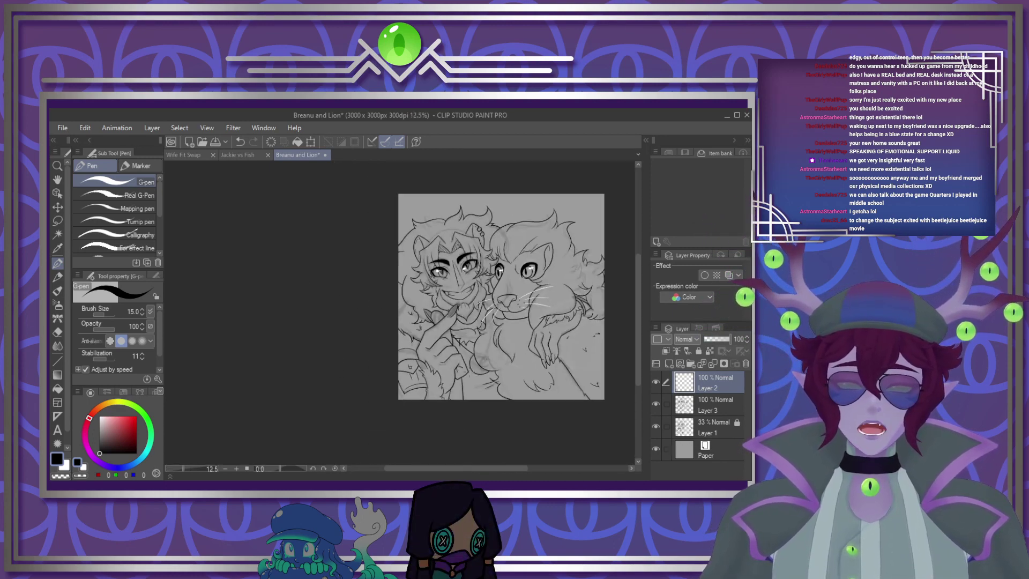
Merge Layer 2 down into Layer 3
scroll(494, 365, down, 2)
scroll(465, 347, up, 3)
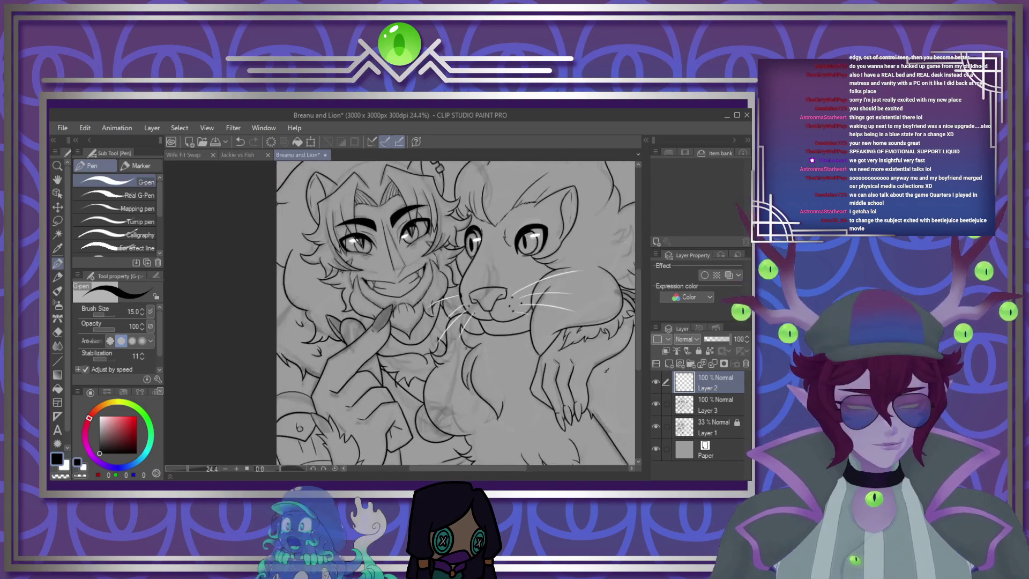
click(713, 363)
Unlock the sketch on Layer 1, raise its opacity to 100%, and clear the layer's contents
click(709, 397)
click(699, 351)
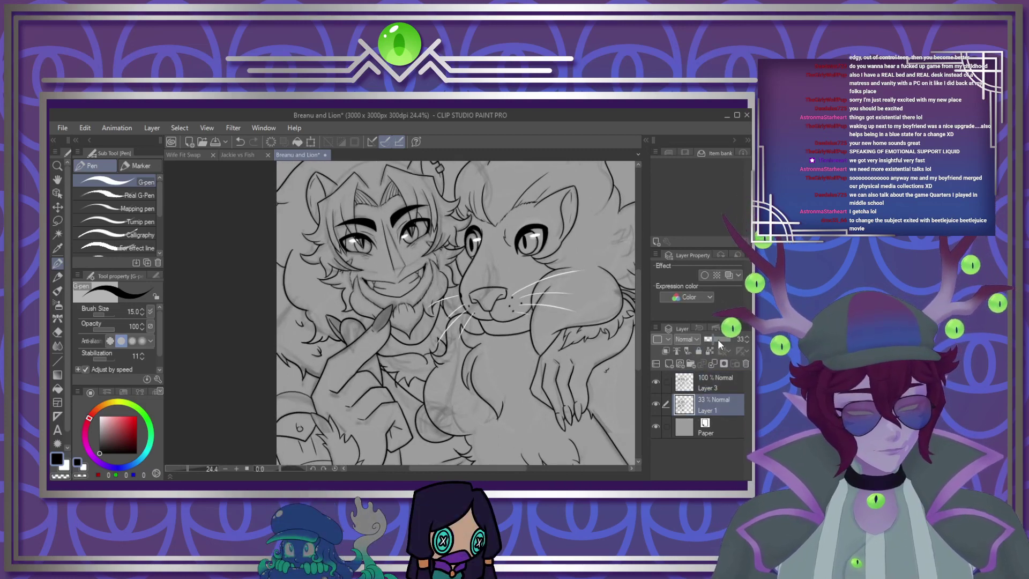
drag(718, 339, 732, 340)
key(Delete)
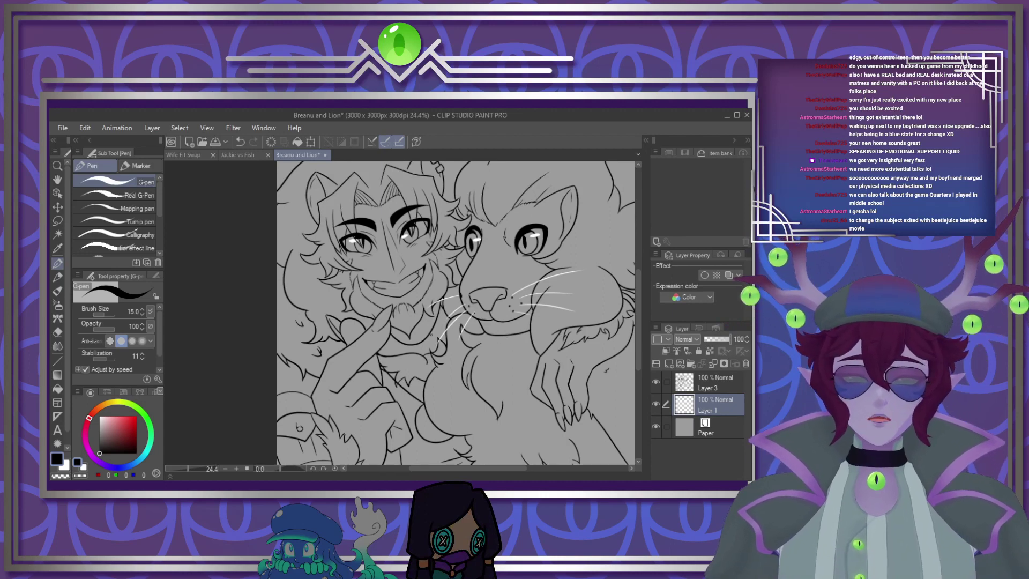
Try to fill the neck area below the beard with black, referring to other layers
scroll(414, 312, up, 2)
scroll(414, 312, up, 4)
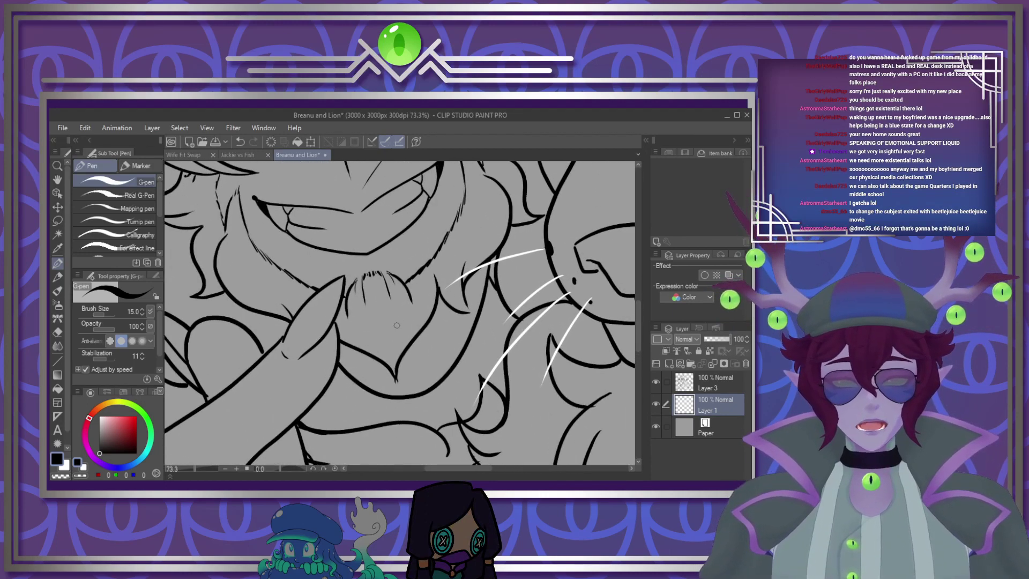
key(g)
click(397, 325)
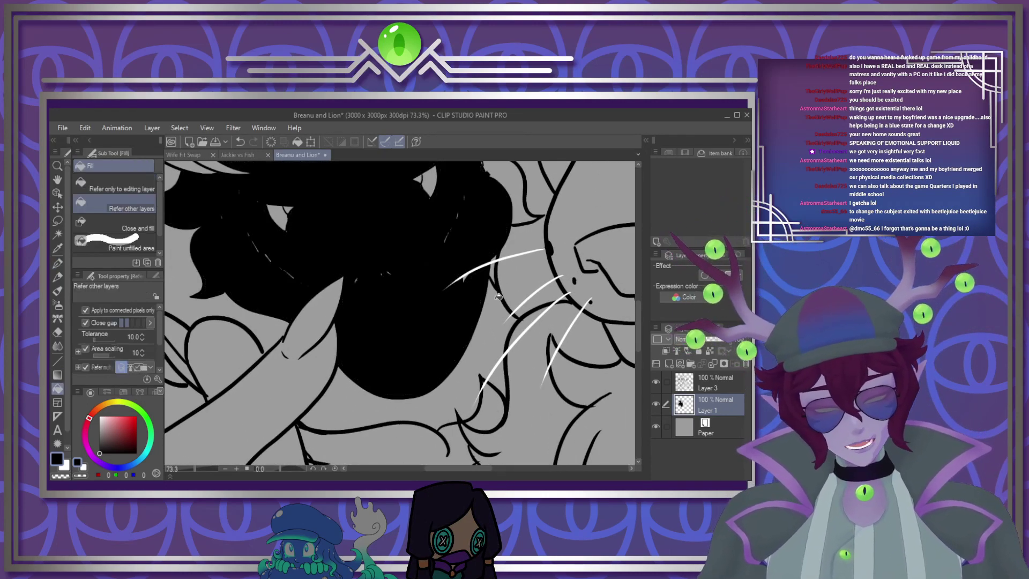
key(ctrl+z)
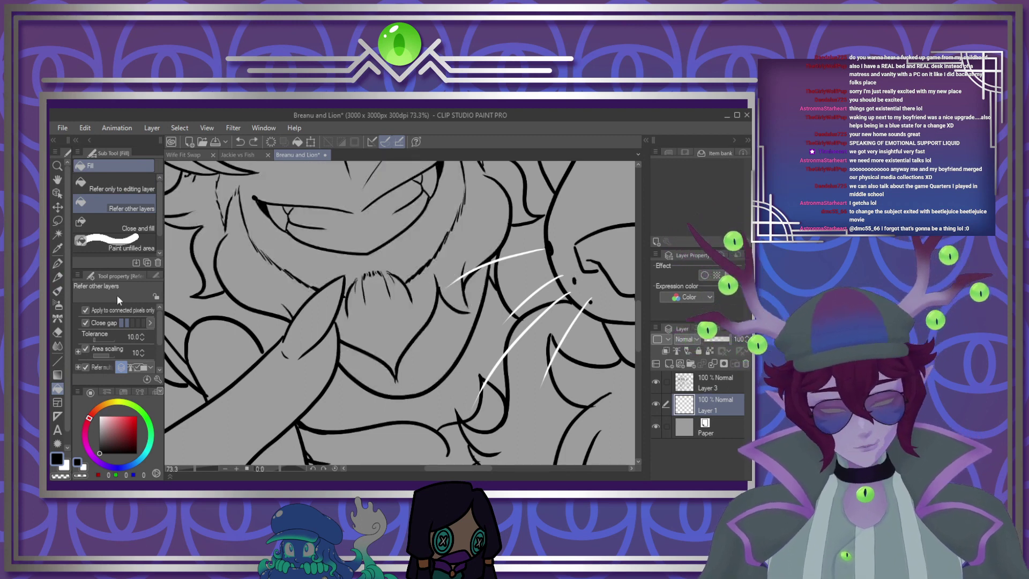
Close the gap in the fur tuft outline with the G-pen and fill the neck area below the beard with black
click(60, 263)
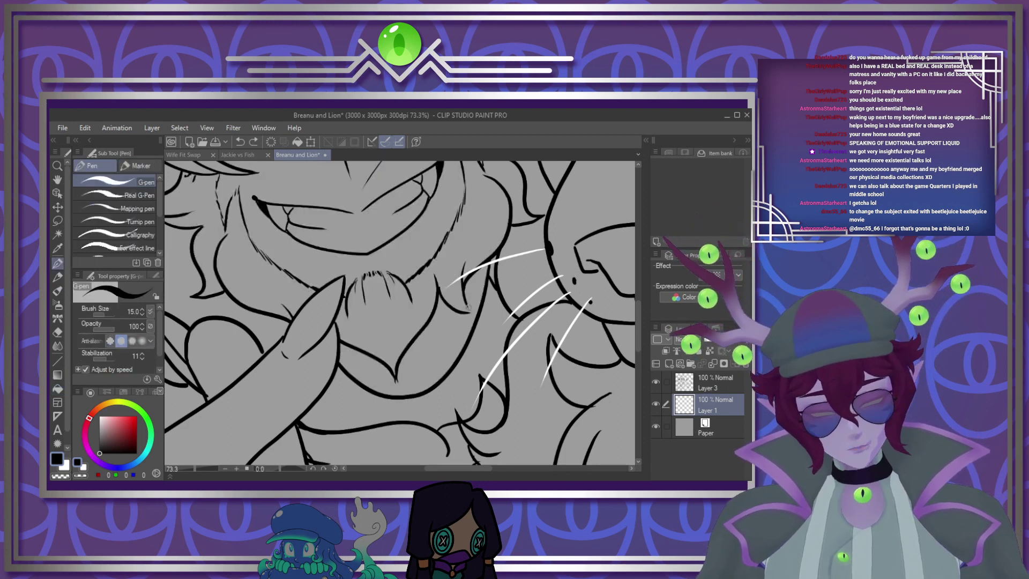
drag(465, 294, 471, 312)
key(g)
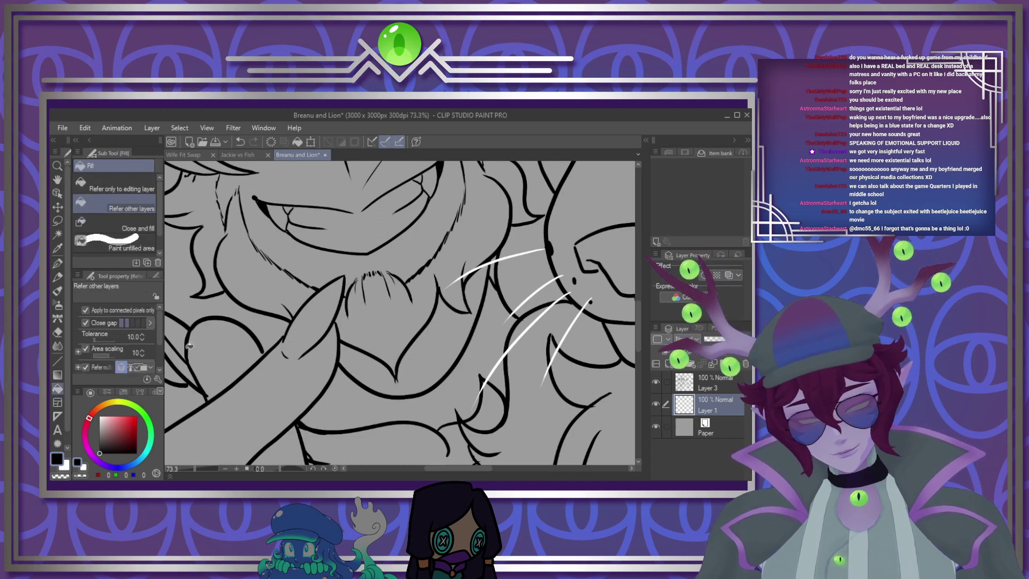
click(454, 341)
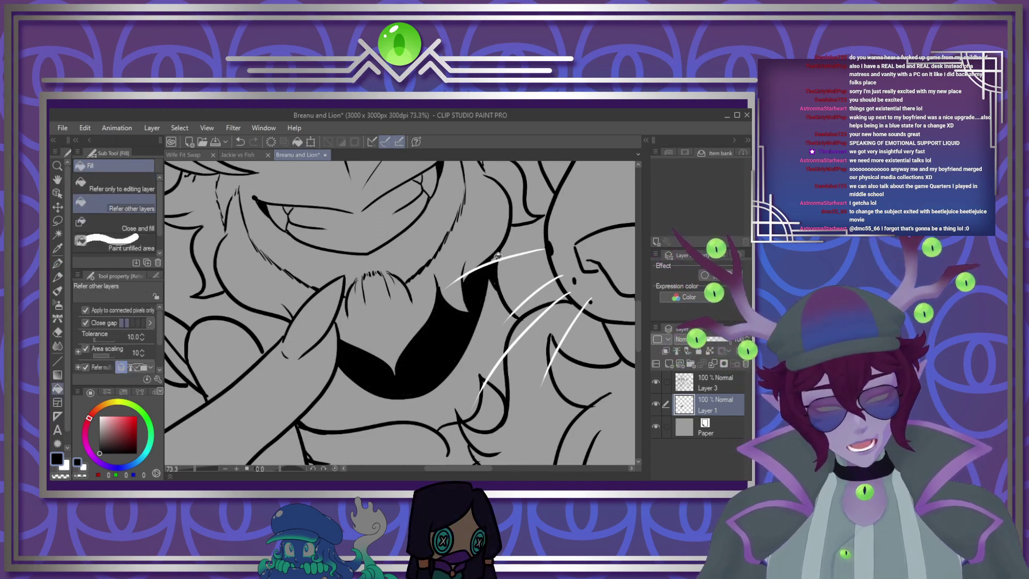
scroll(453, 333, down, 5)
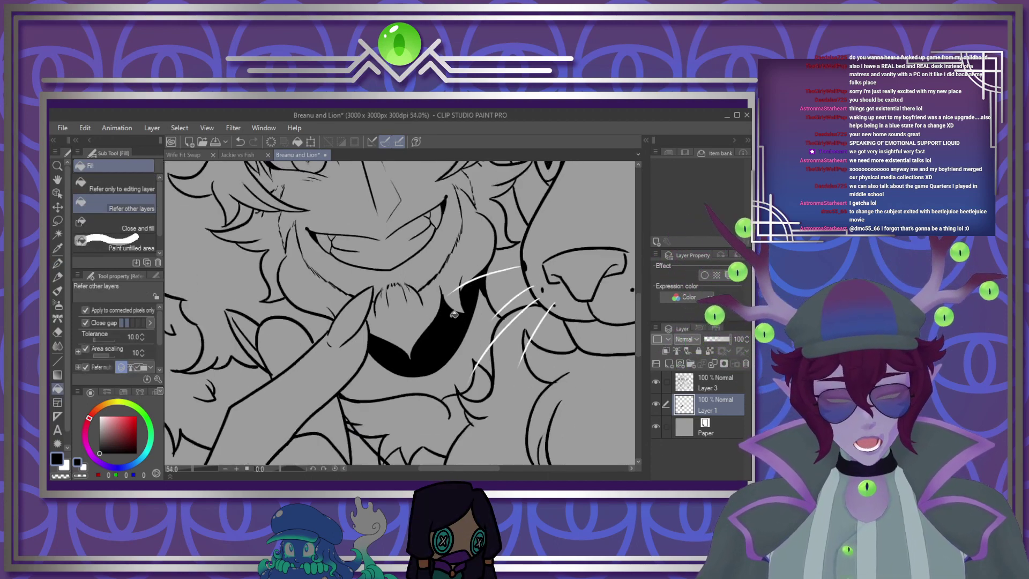
scroll(453, 333, down, 3)
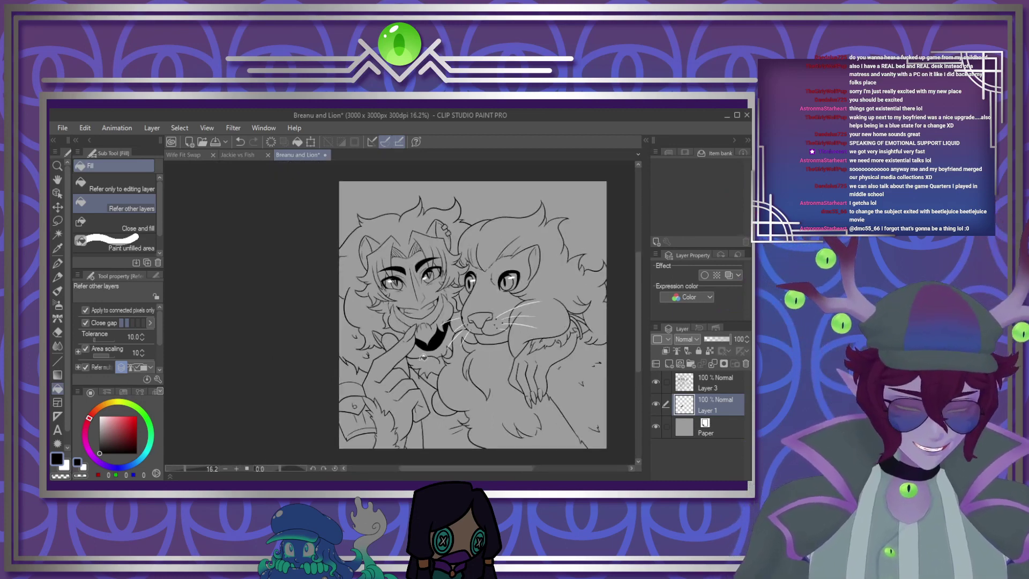
Show the NewPNG.png reference beside the drawing and sample the pale skin colour (234, 216, 212) from the man's face
scroll(453, 333, up, 1)
scroll(453, 333, down, 1)
scroll(507, 366, up, 2)
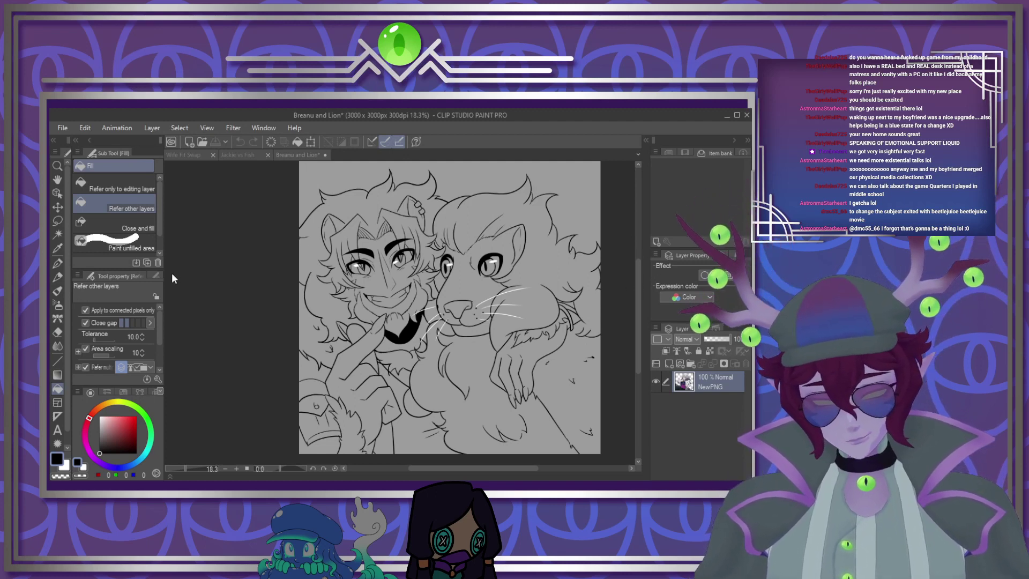
scroll(329, 317, down, 2)
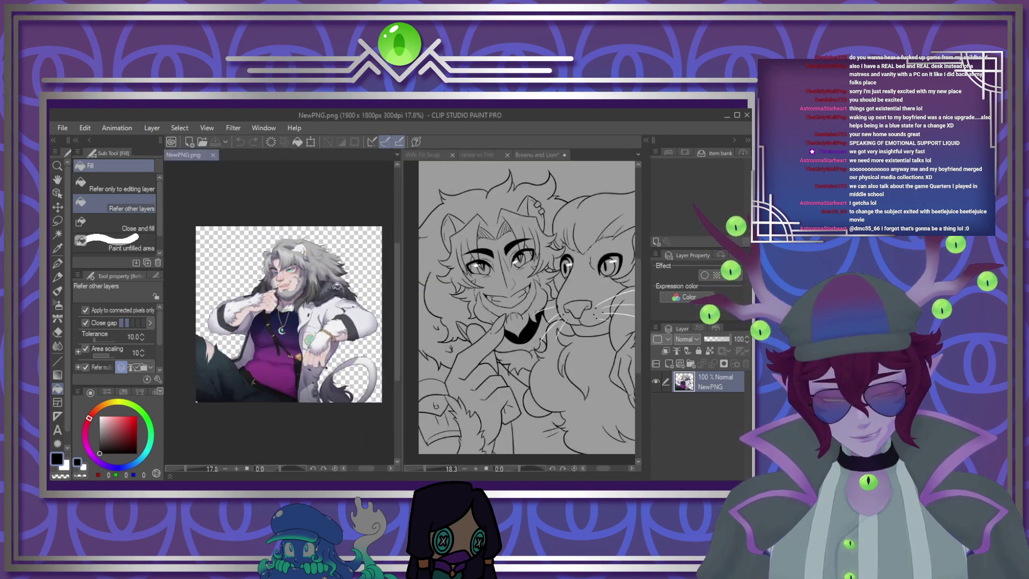
scroll(292, 281, up, 6)
alt+click(292, 283)
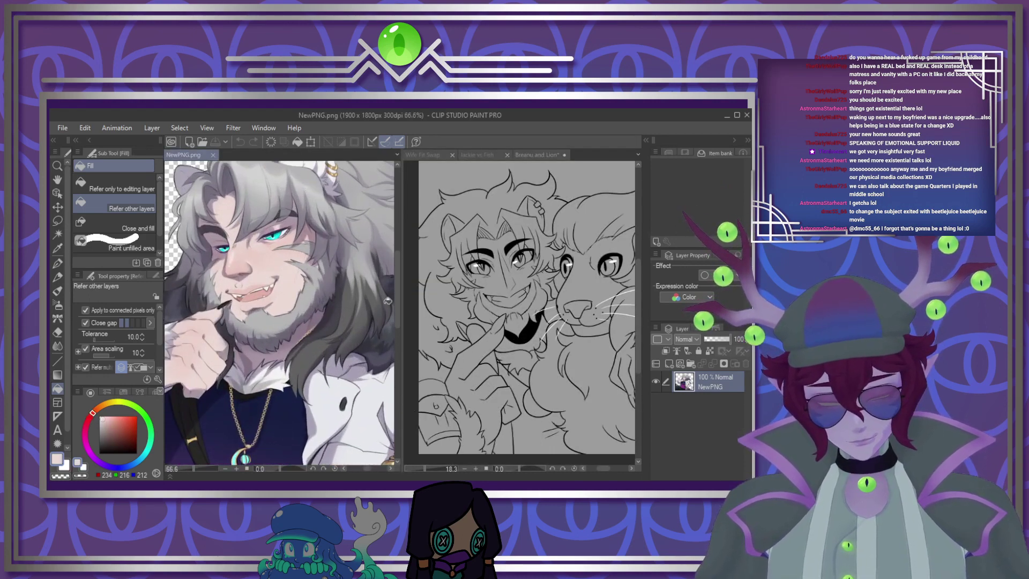
Narrow the reference pane to give the drawing more room and display Kesharo-Ref-LG.png in it
click(402, 306)
drag(402, 304, 279, 320)
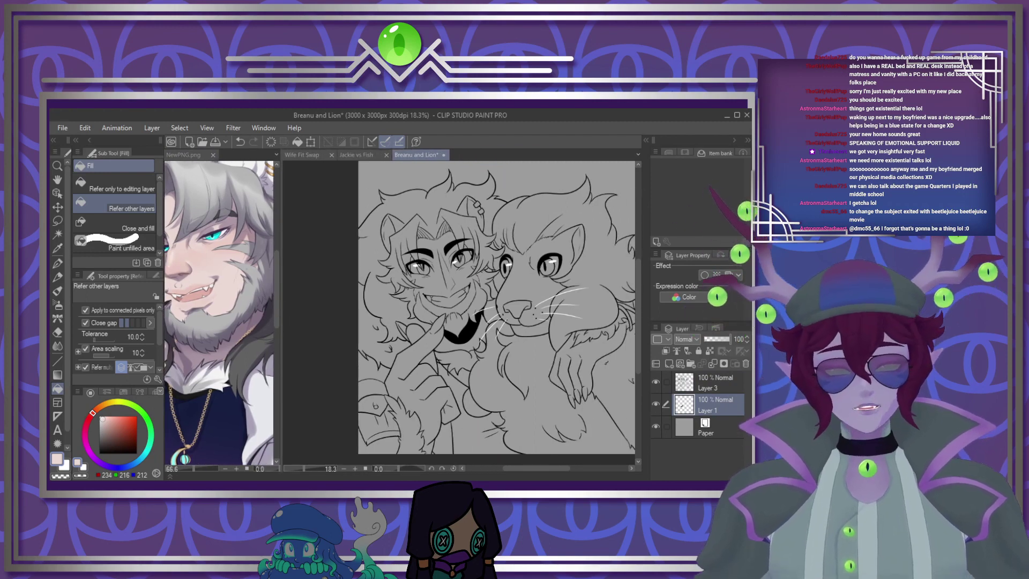
click(261, 197)
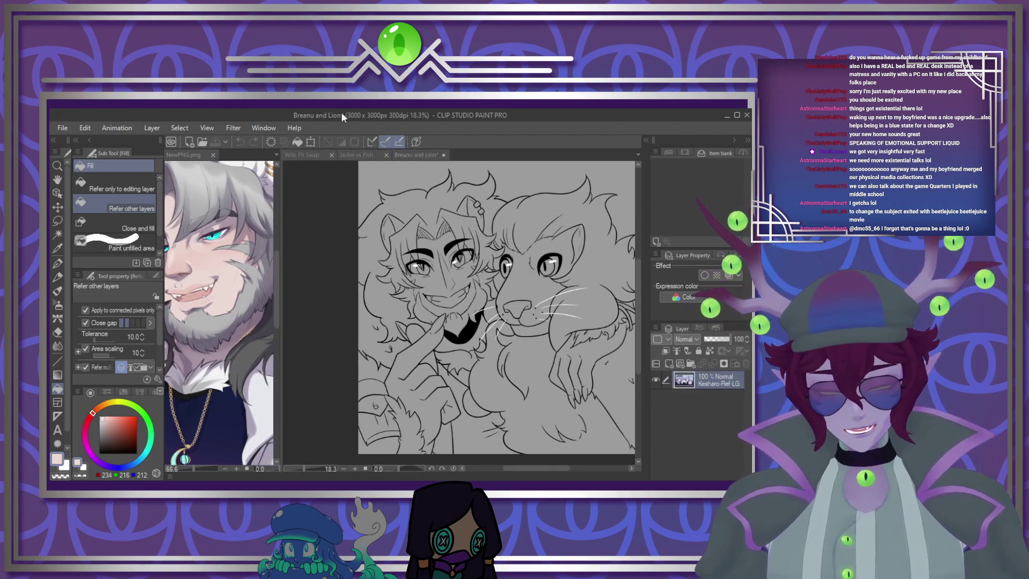
click(237, 156)
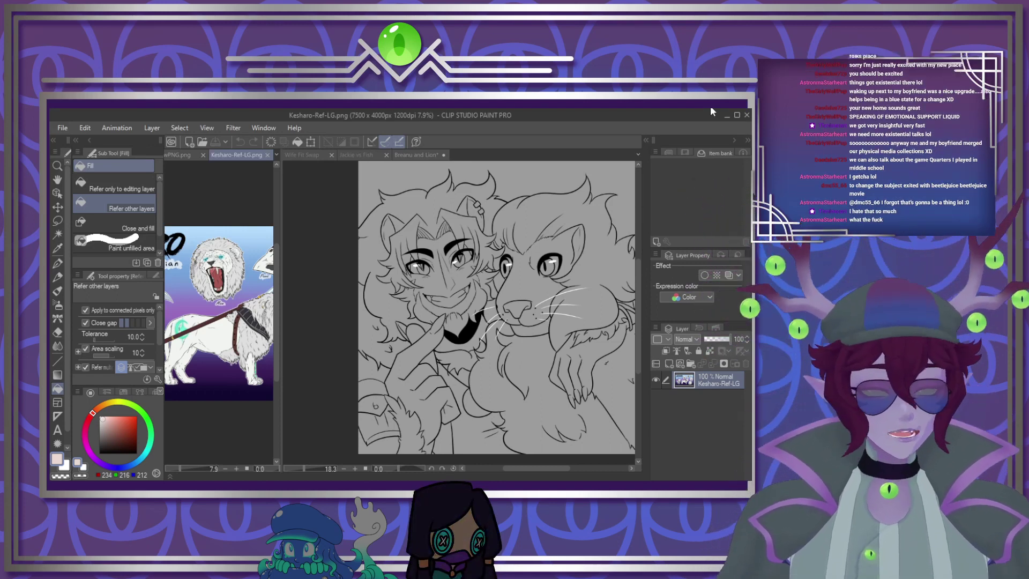
In the Breanu and Lion drawing, merge Layer 3 into Layer 1 and add a new raster layer directly above Paper
click(416, 155)
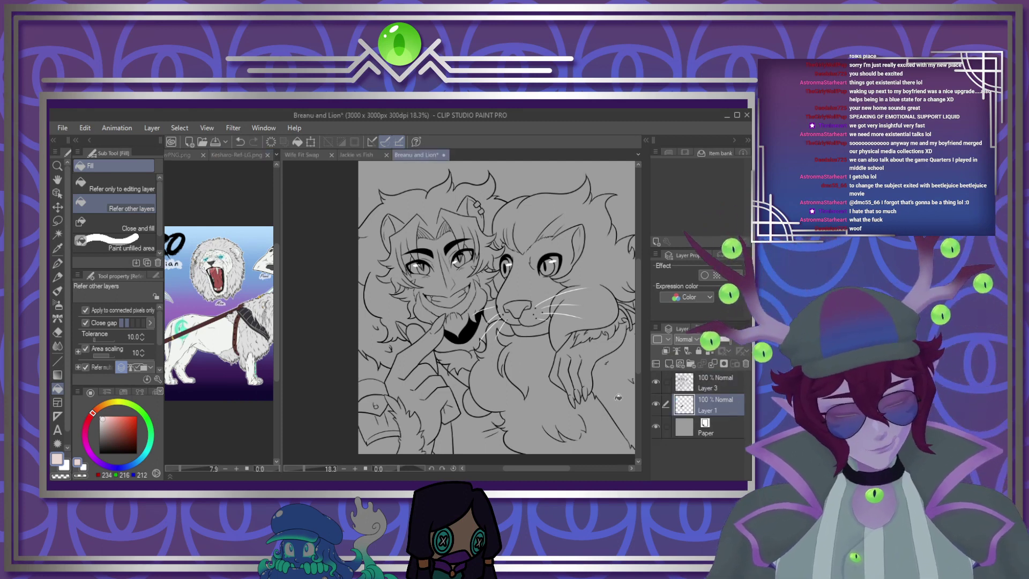
click(714, 375)
click(713, 363)
click(711, 405)
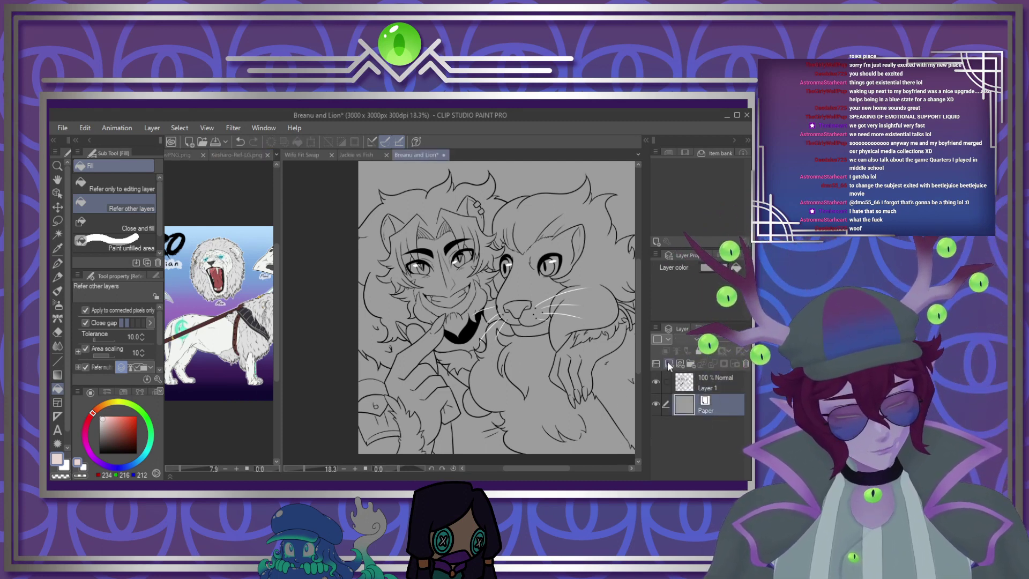
click(668, 364)
Display the NewPNG.png reference again, framed on the man's face and chest
click(200, 175)
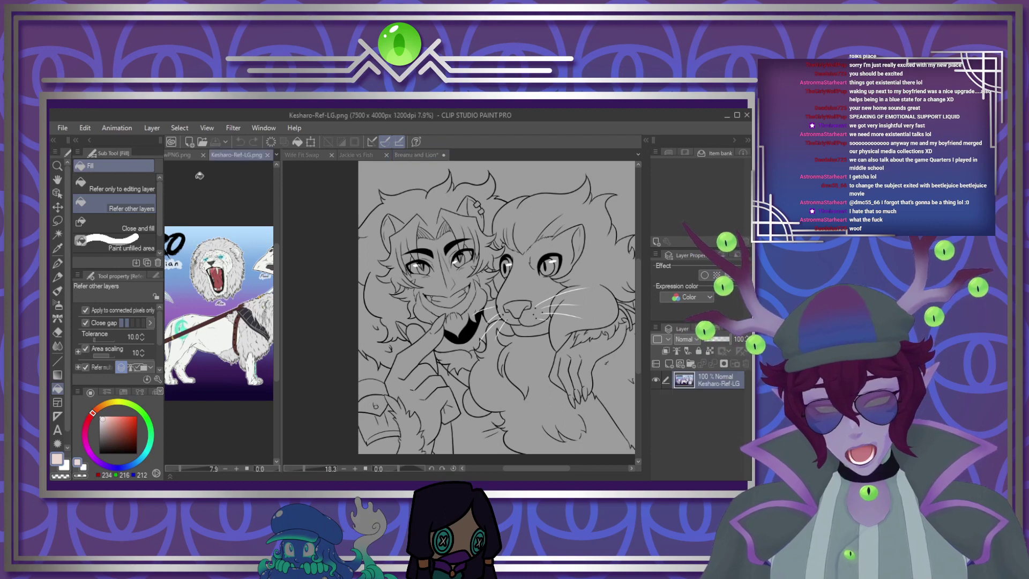
click(183, 155)
scroll(222, 321, down, 2)
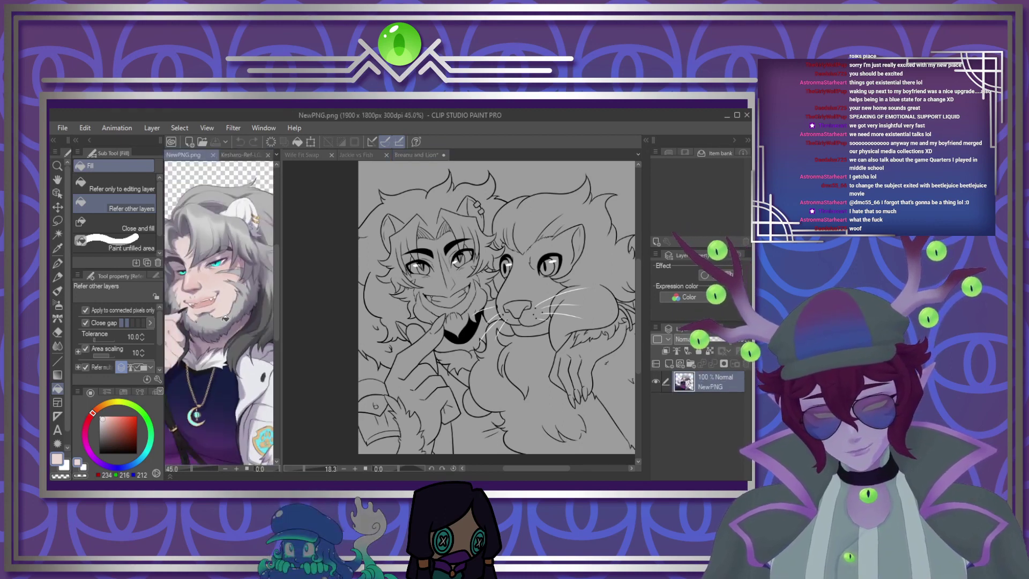
On Layer 2 of the Breanu and Lion drawing, block in the man's raised hand with the pale skin colour using the G-pen
click(304, 336)
scroll(494, 343, down, 2)
scroll(494, 342, up, 3)
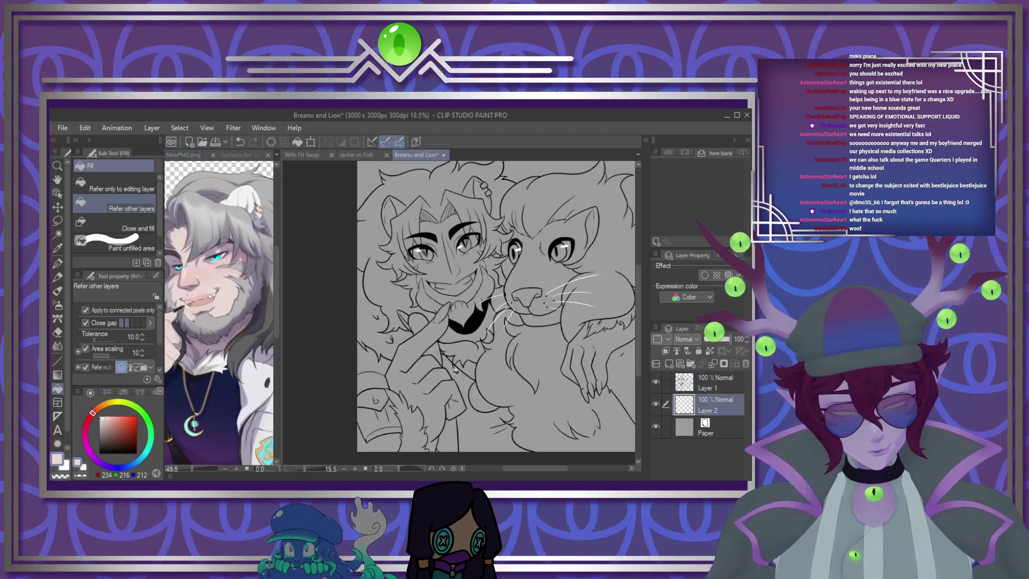
scroll(482, 354, down, 3)
scroll(448, 370, up, 3)
scroll(448, 370, up, 3)
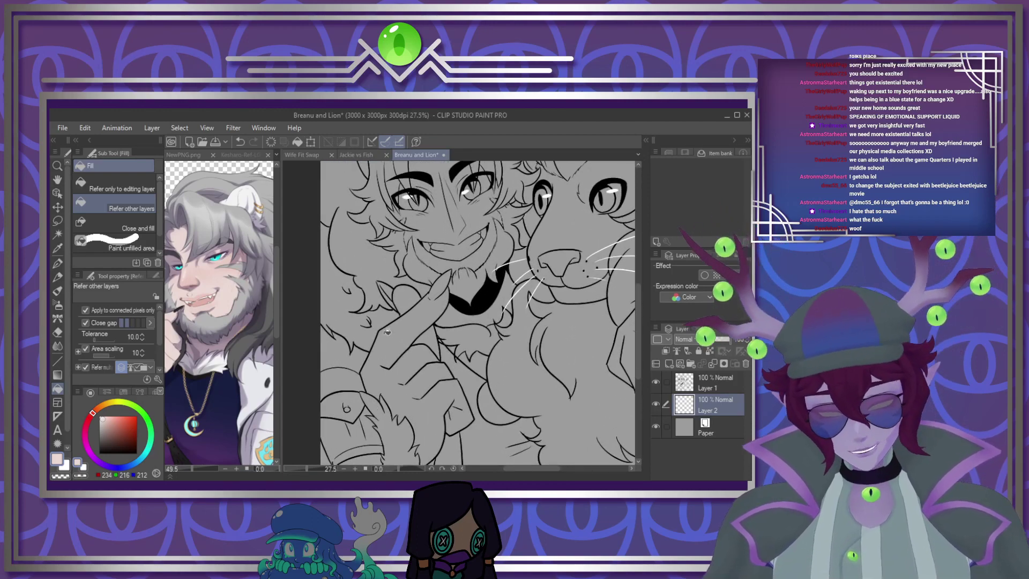
click(58, 263)
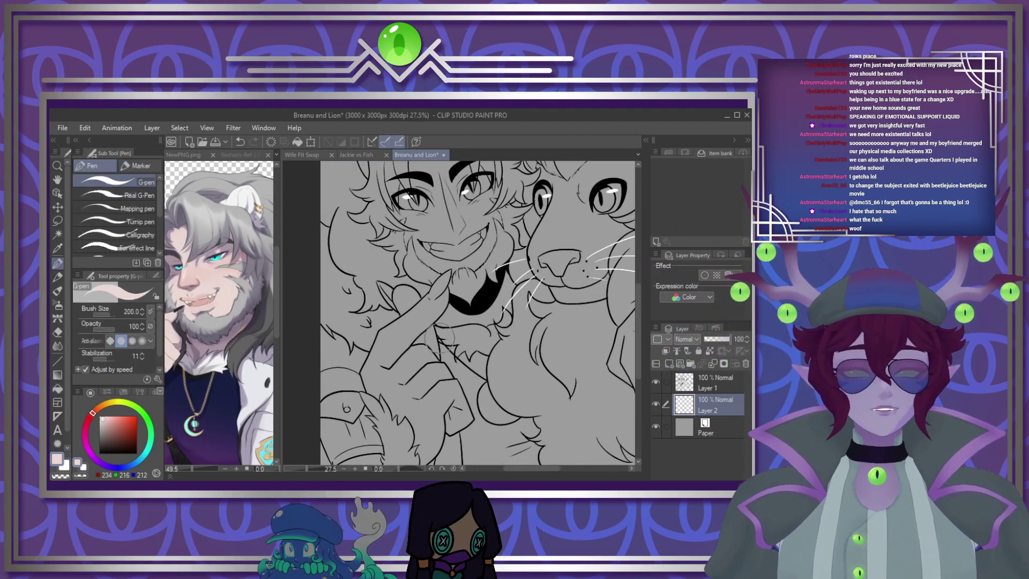
mouse_move(375, 292)
mouse_down()
mouse_move(467, 284)
mouse_move(369, 379)
mouse_move(368, 413)
mouse_move(383, 429)
mouse_move(424, 381)
mouse_move(460, 380)
mouse_move(461, 412)
mouse_move(428, 450)
mouse_move(451, 443)
mouse_up()
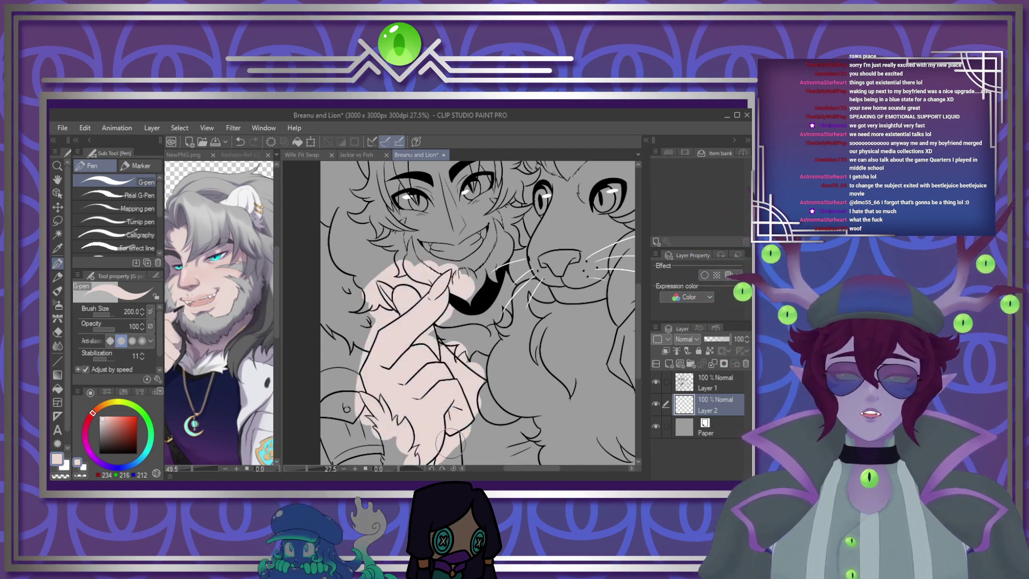
Block in the hand draped over the lion with the same skin colour at G-pen size 300
scroll(491, 409, down, 1)
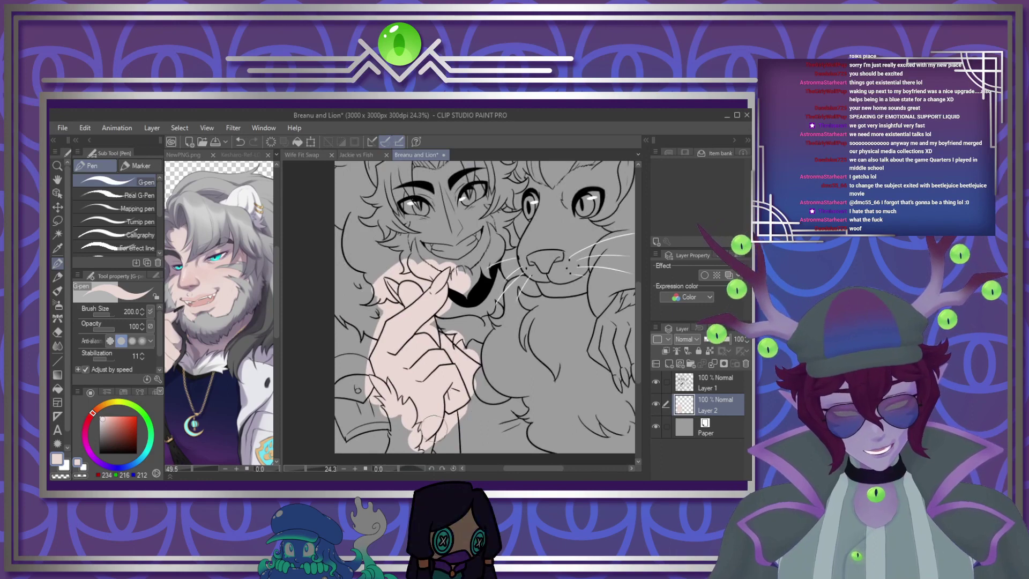
drag(540, 470, 561, 470)
key(])
key(])
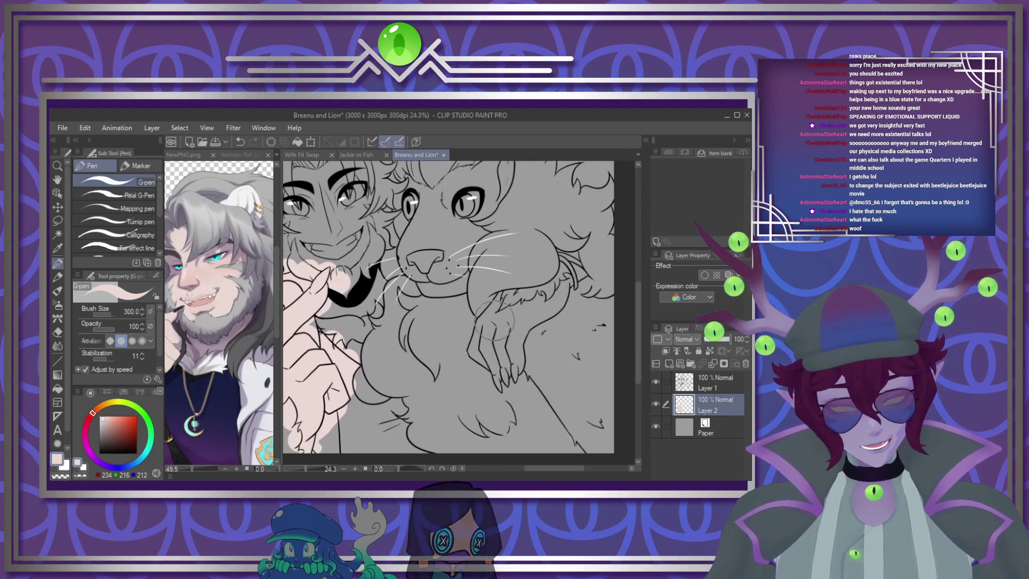
mouse_move(501, 300)
mouse_down()
mouse_move(507, 375)
mouse_move(572, 261)
mouse_move(561, 253)
mouse_up()
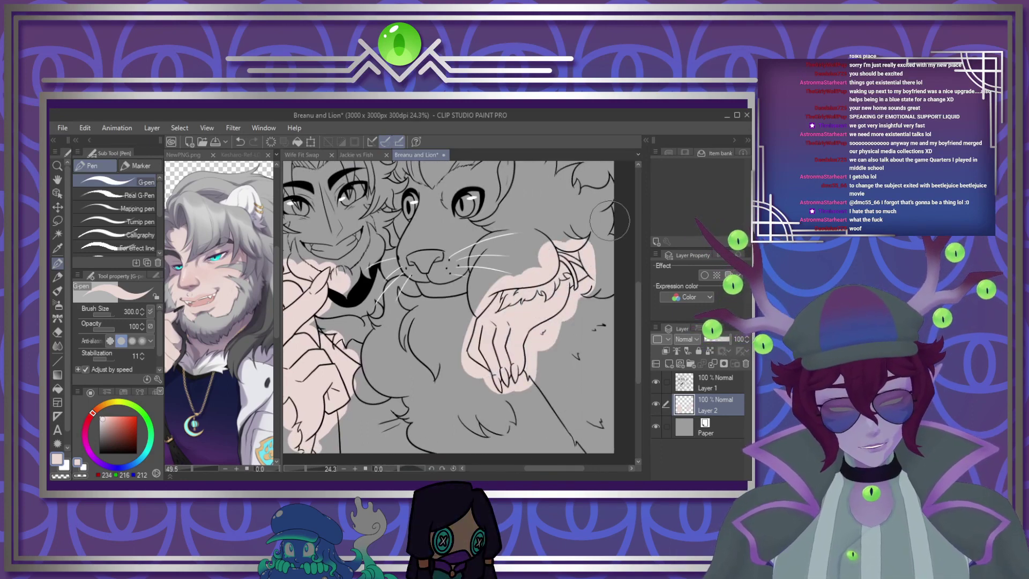
Block in the man's neck, chest fur and face with the pale skin colour at G-pen size 300
scroll(591, 268, down, 3)
scroll(591, 280, down, 1)
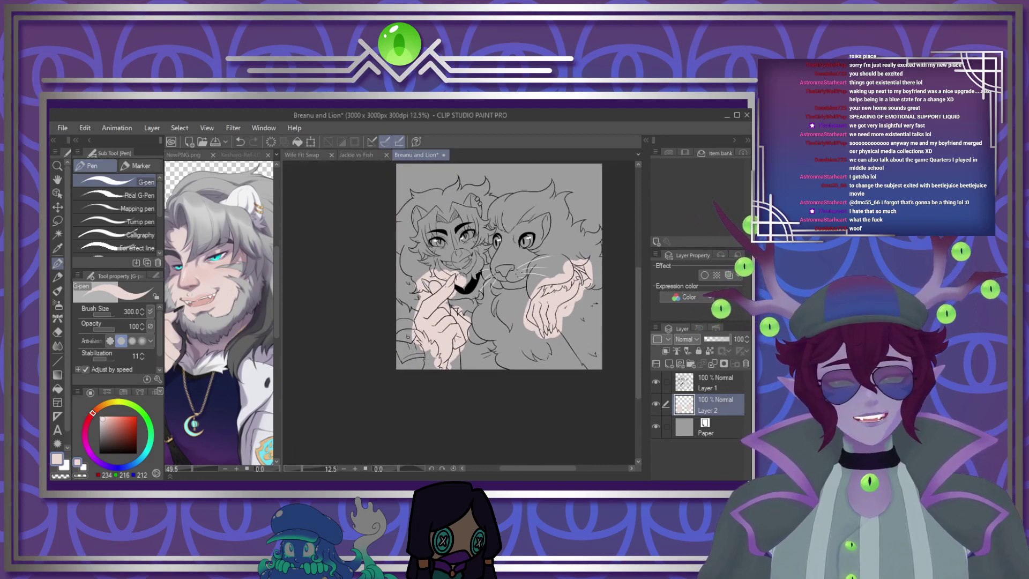
scroll(455, 256, up, 5)
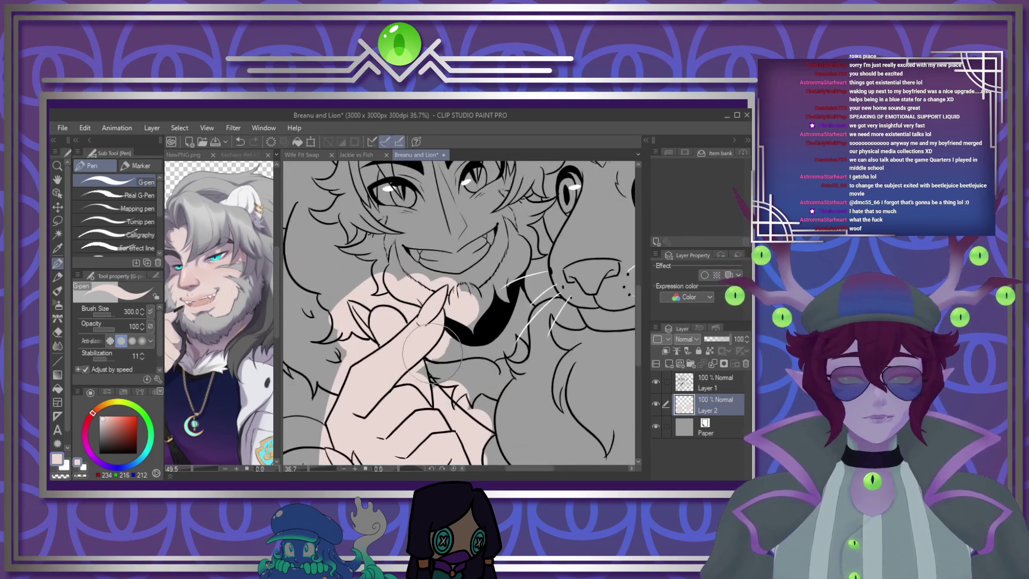
mouse_move(433, 353)
mouse_down()
mouse_move(479, 319)
mouse_move(511, 327)
mouse_move(524, 306)
mouse_up()
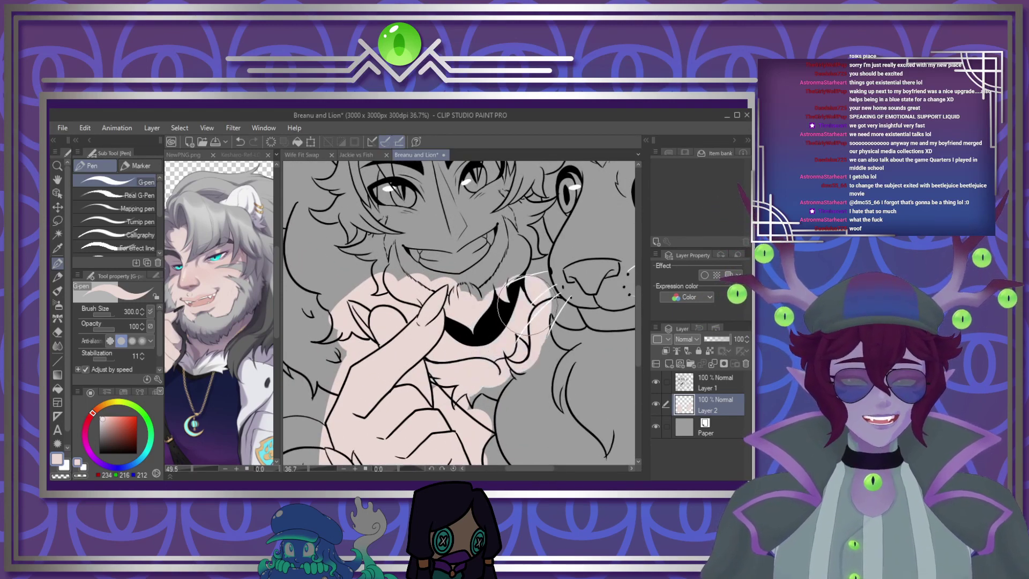
scroll(512, 333, down, 1)
mouse_move(429, 163)
mouse_down()
mouse_move(452, 219)
mouse_move(515, 214)
mouse_move(408, 252)
mouse_move(557, 300)
mouse_move(469, 368)
mouse_move(540, 371)
mouse_up()
Add a Multiply layer directly above Layer 2 and choose a darker pink skin tone (223, 184, 175)
scroll(451, 215, up, 1)
scroll(570, 346, up, 3)
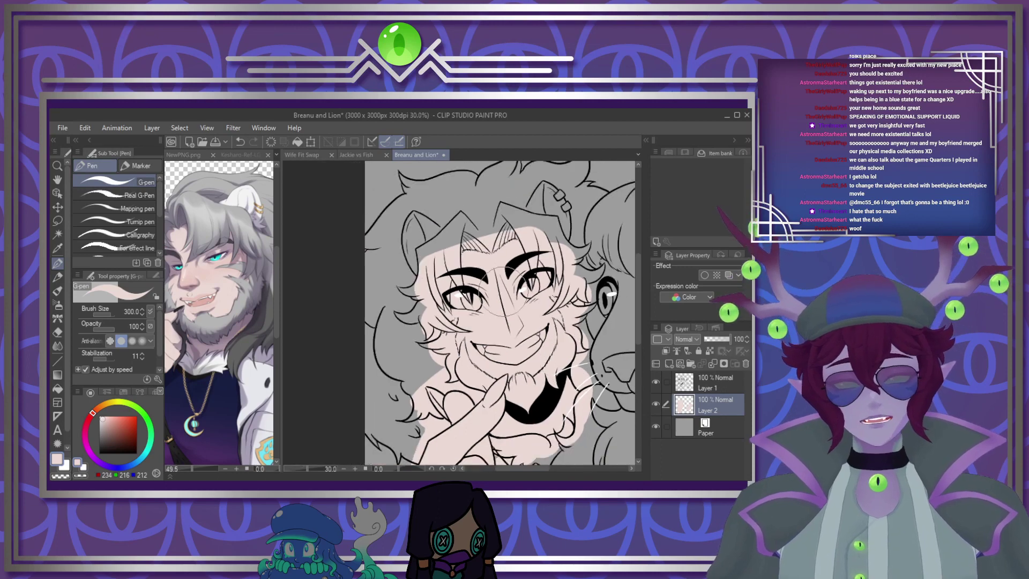
click(669, 363)
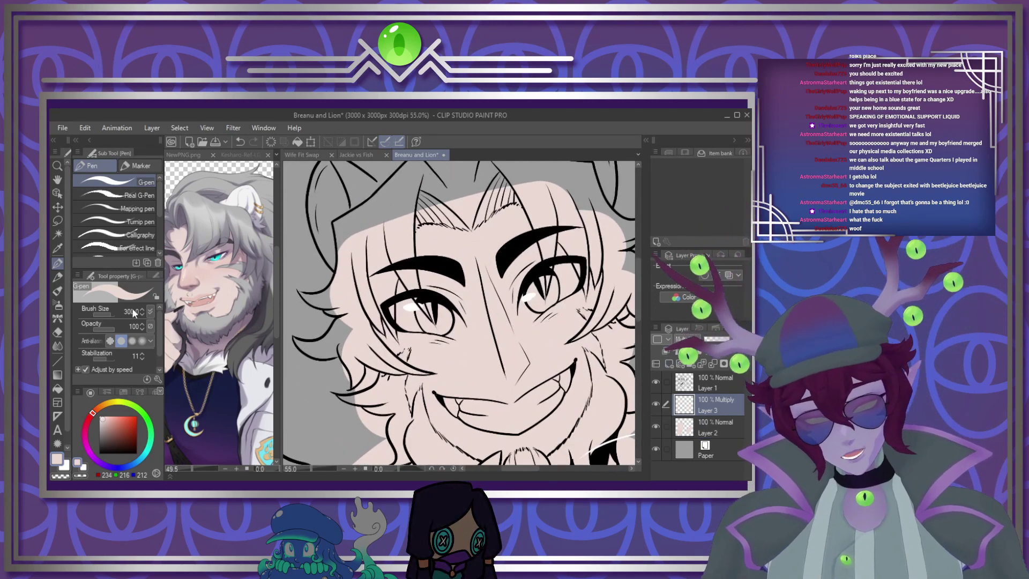
click(57, 319)
click(107, 421)
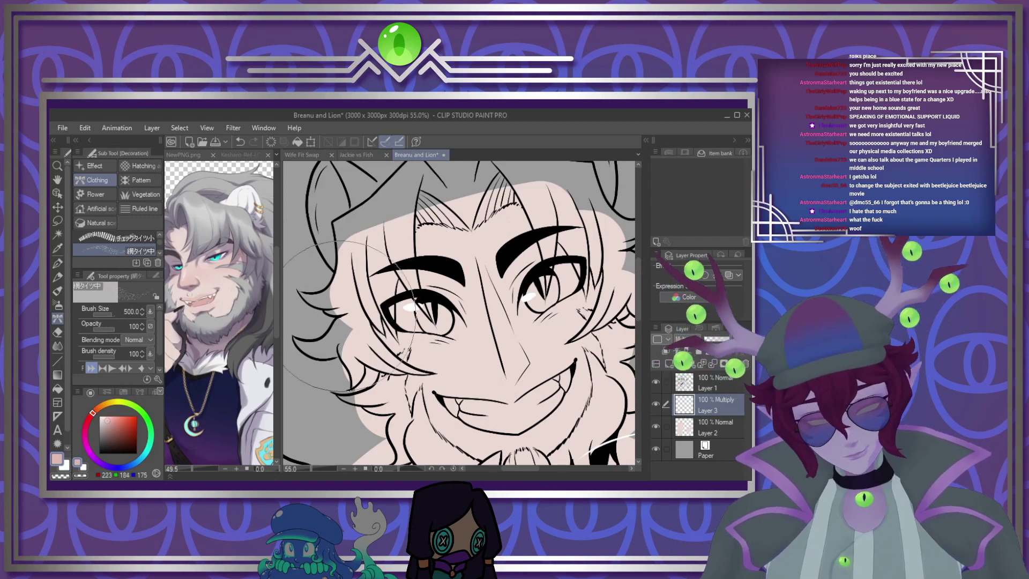
key(bracketleft)
key(bracketleft)
key(bracketleft)
key(bracketleft)
key(bracketright)
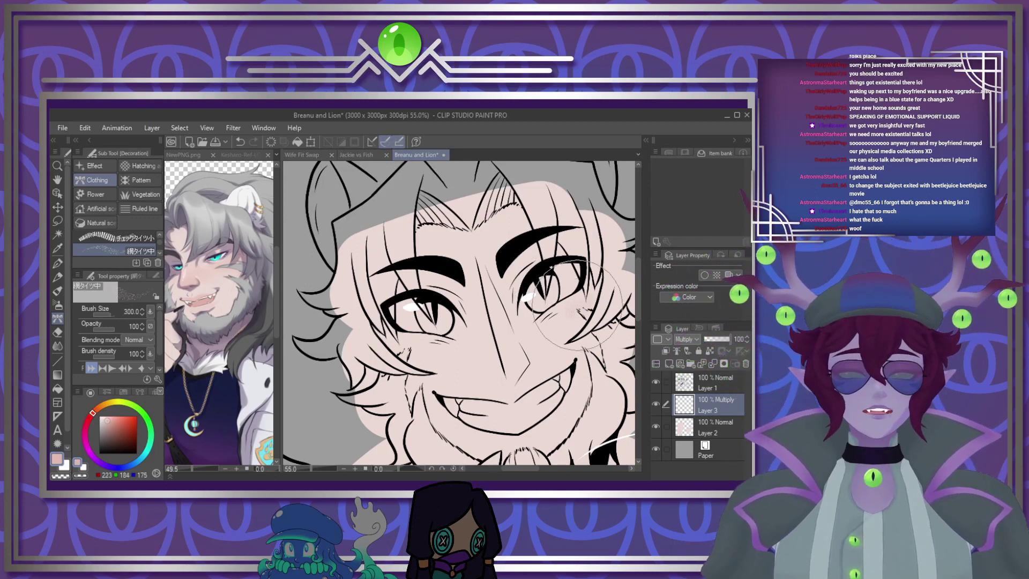
drag(574, 305, 590, 301)
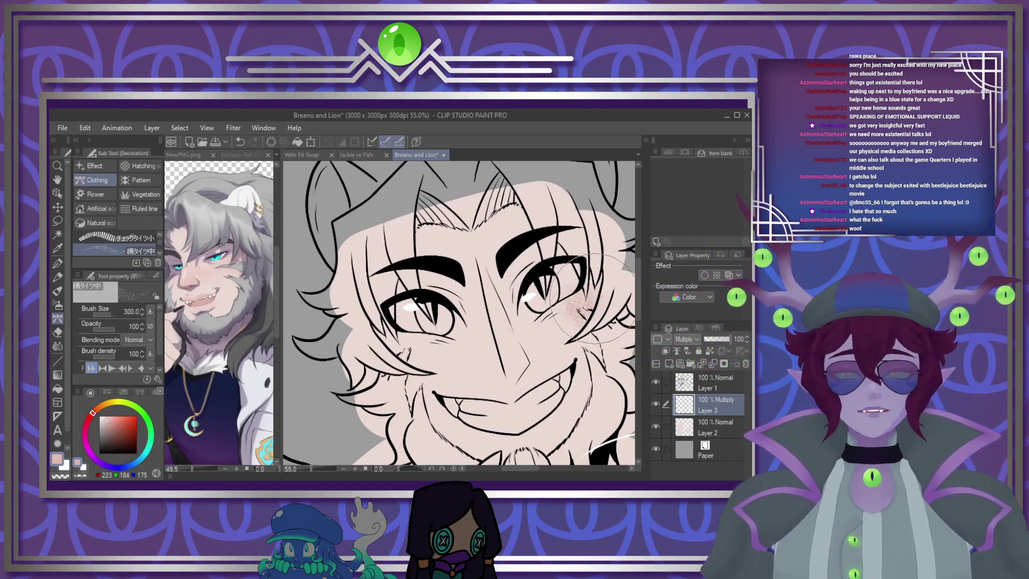
click(270, 141)
Airbrush a soft blush on both of the man's cheeks at brush size 300 and lower the Multiply layer's opacity to 46%
click(57, 305)
key(bracketright)
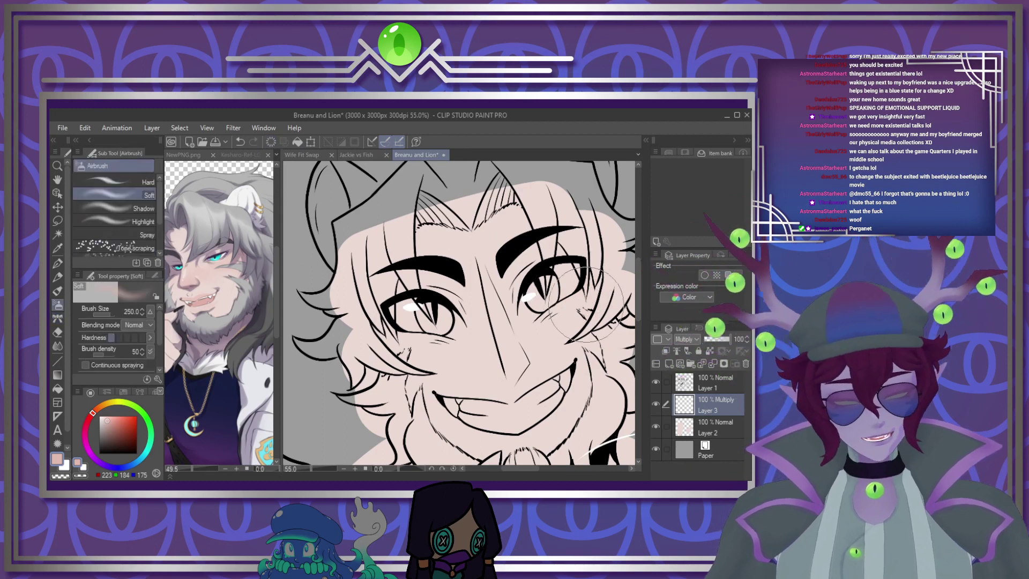
drag(587, 308, 572, 316)
mouse_move(443, 312)
mouse_down()
mouse_move(391, 334)
mouse_move(418, 340)
mouse_move(410, 326)
mouse_move(385, 323)
mouse_move(389, 334)
mouse_move(426, 336)
mouse_up()
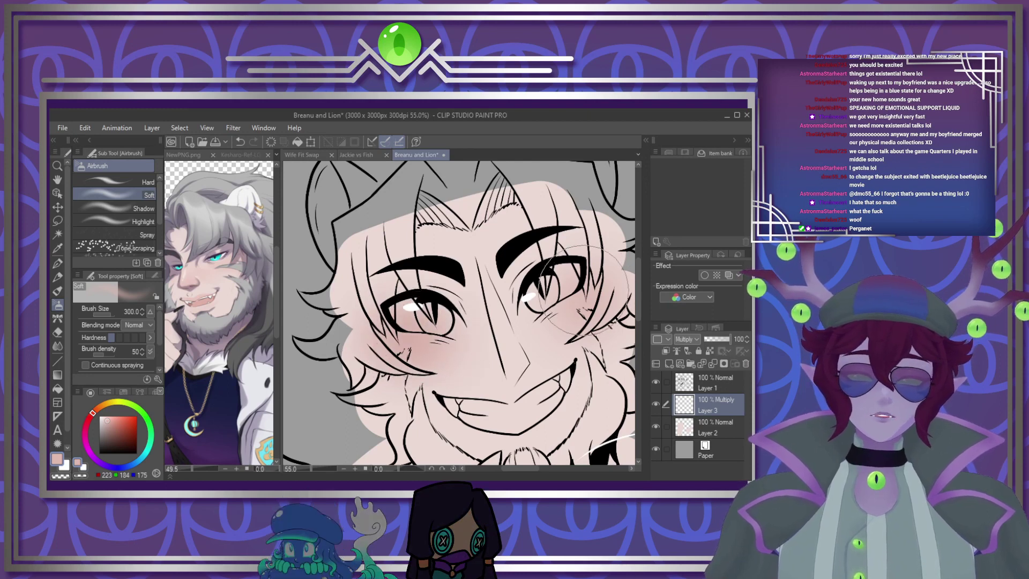
drag(583, 292, 561, 304)
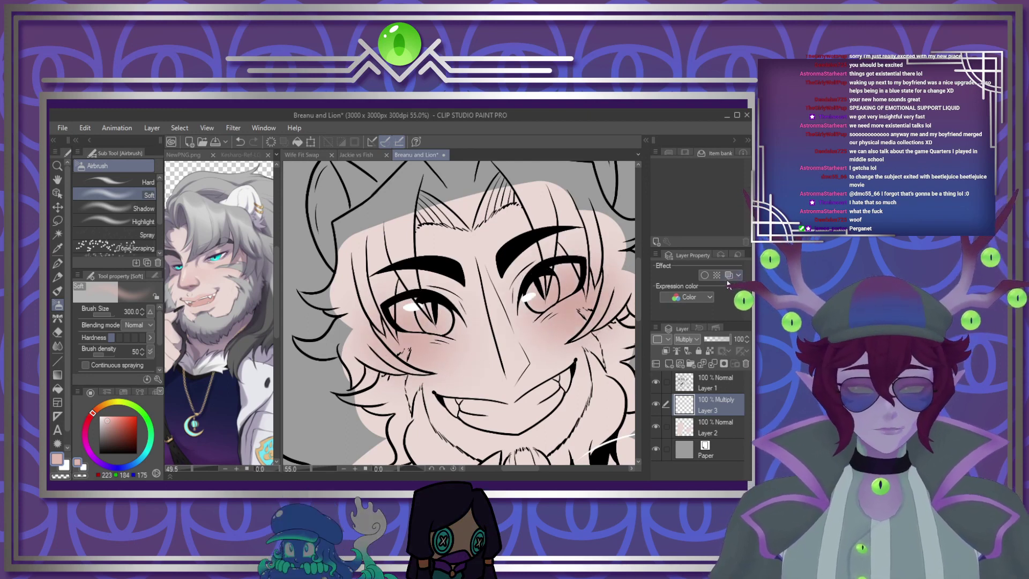
drag(718, 339, 715, 339)
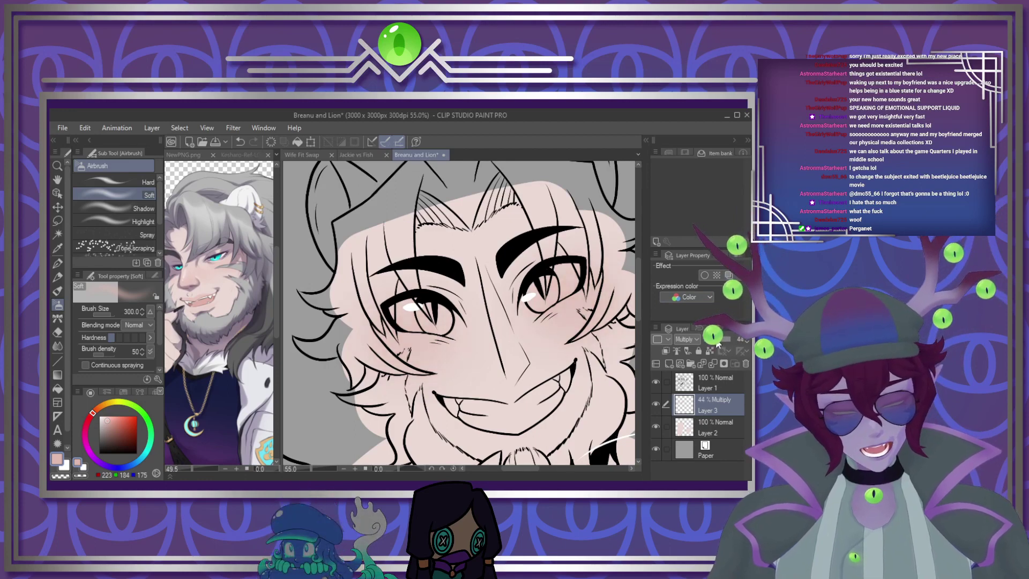
Sample the blush colour (224, 196, 190) from the man's cheek for the G-pen and set the Multiply layer's opacity to 65%
alt+click(558, 317)
click(57, 263)
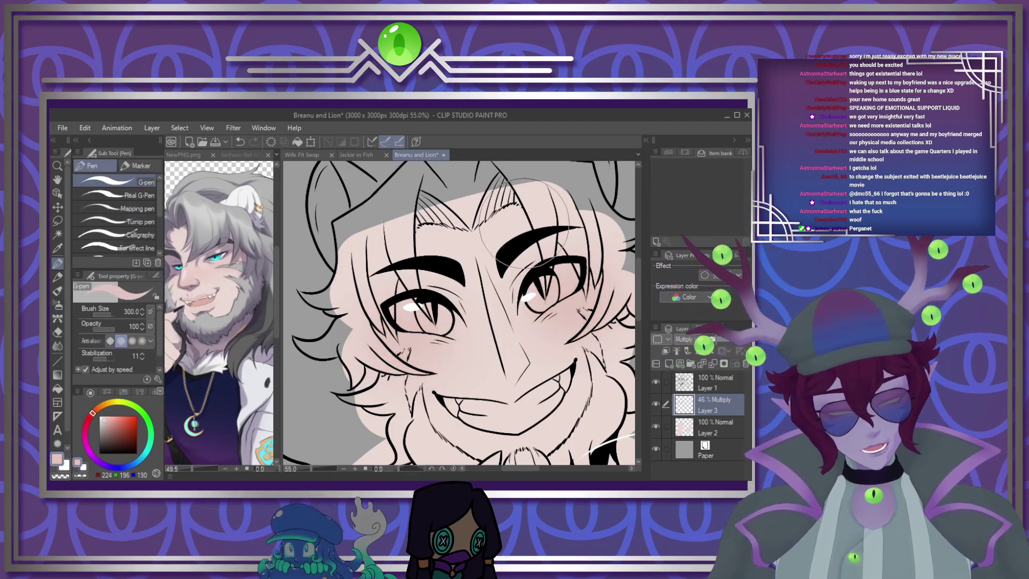
scroll(501, 232, down, 4)
scroll(493, 346, down, 4)
scroll(536, 356, up, 5)
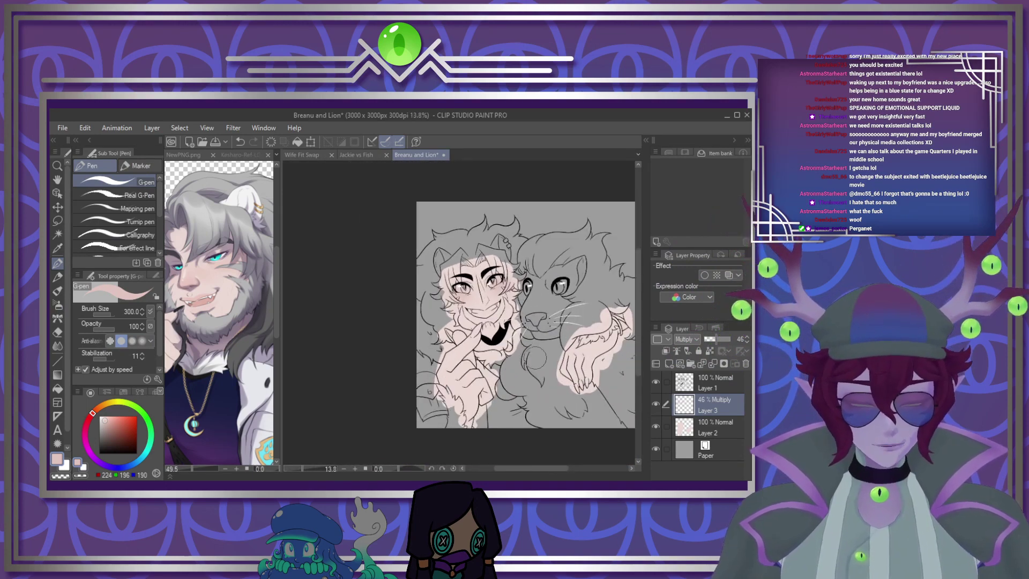
scroll(480, 284, up, 4)
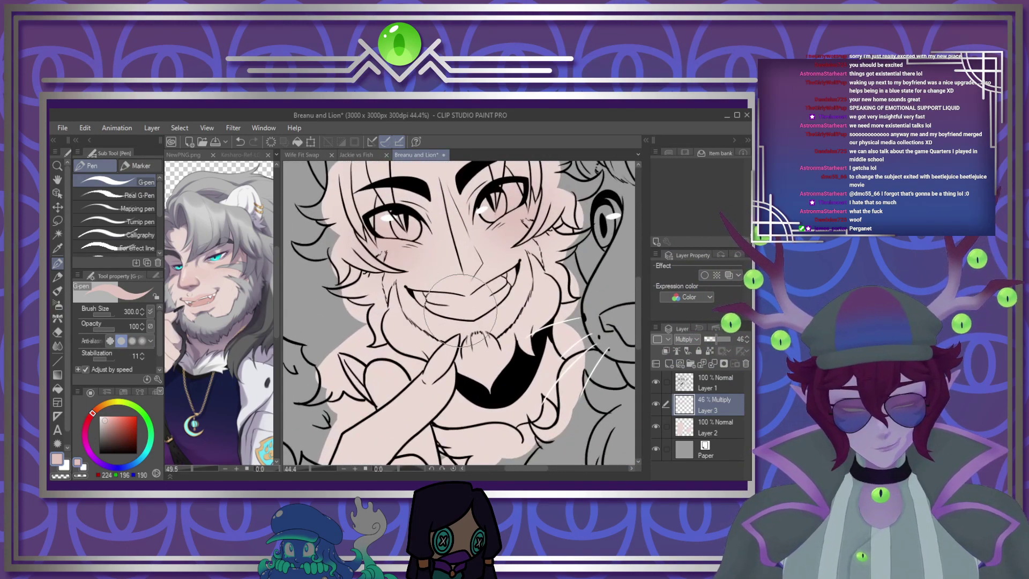
click(718, 339)
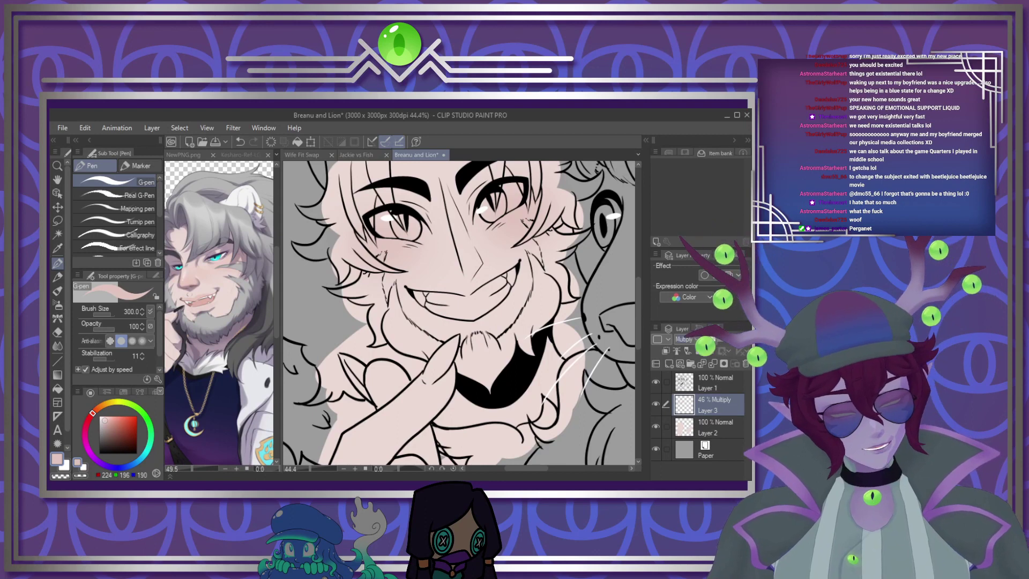
drag(719, 345, 721, 343)
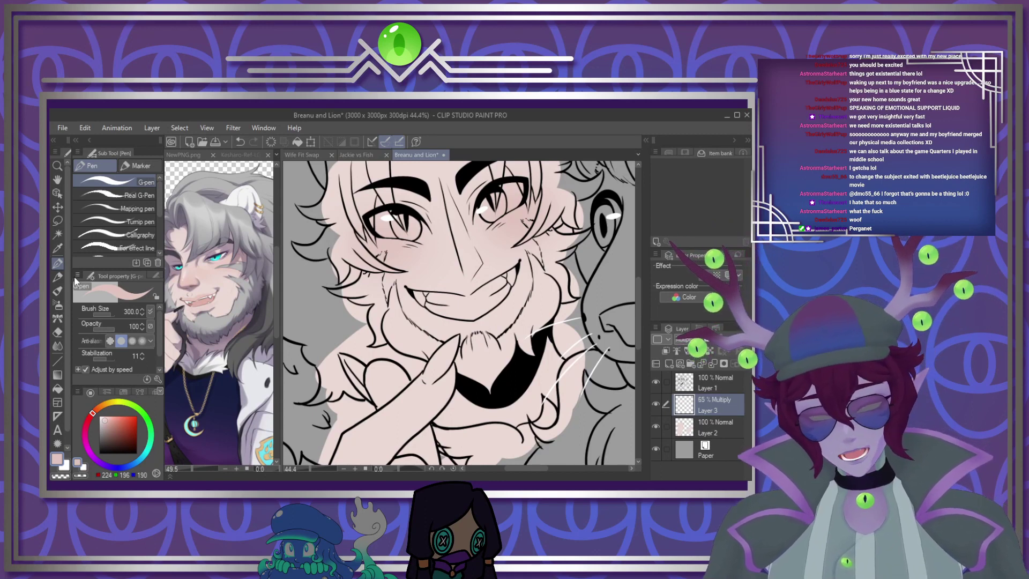
Paint a shadow on the man's neck along the lower edge of the black choker with the G-pen at size 150
key(bracketleft)
key(bracketleft)
key(bracketleft)
key(bracketleft)
key(bracketleft)
key(bracketright)
mouse_move(555, 325)
mouse_down()
mouse_move(537, 378)
mouse_move(504, 409)
mouse_move(465, 402)
mouse_up()
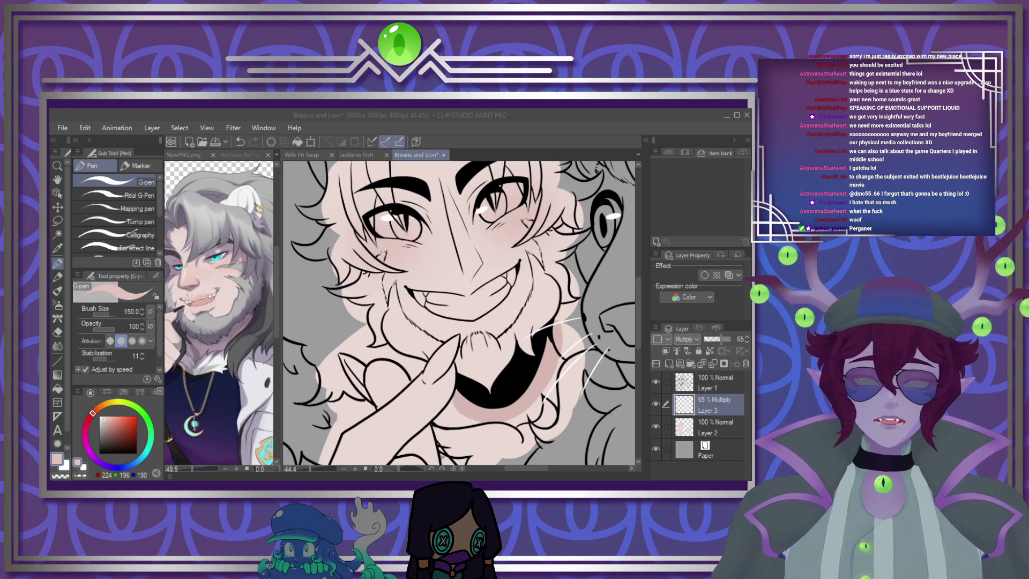
key(alt+Tab)
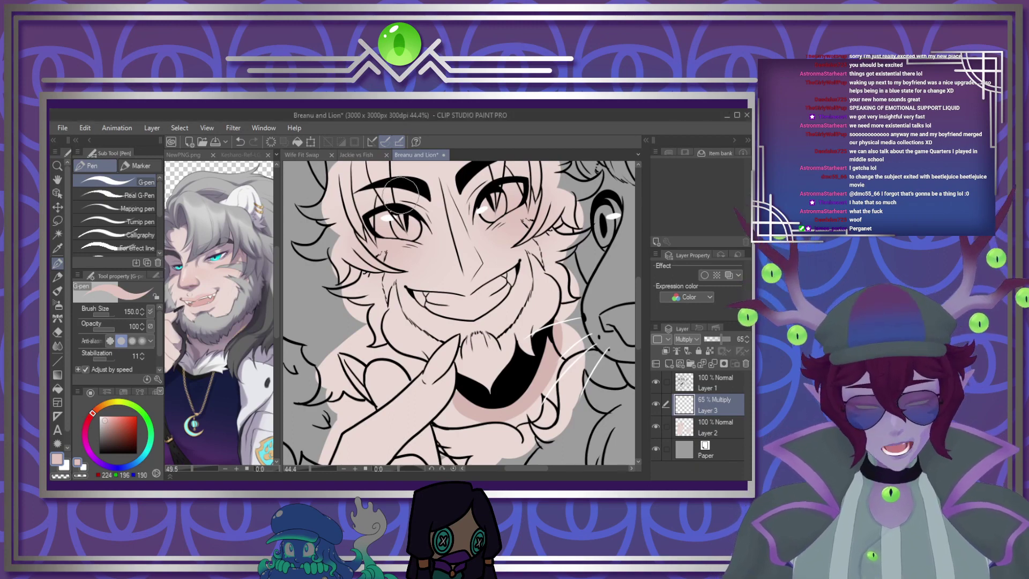
Extend the neck shadow towards the raised finger and the chest fur with the G-pen at size 100
scroll(499, 313, down, 3)
scroll(517, 328, up, 4)
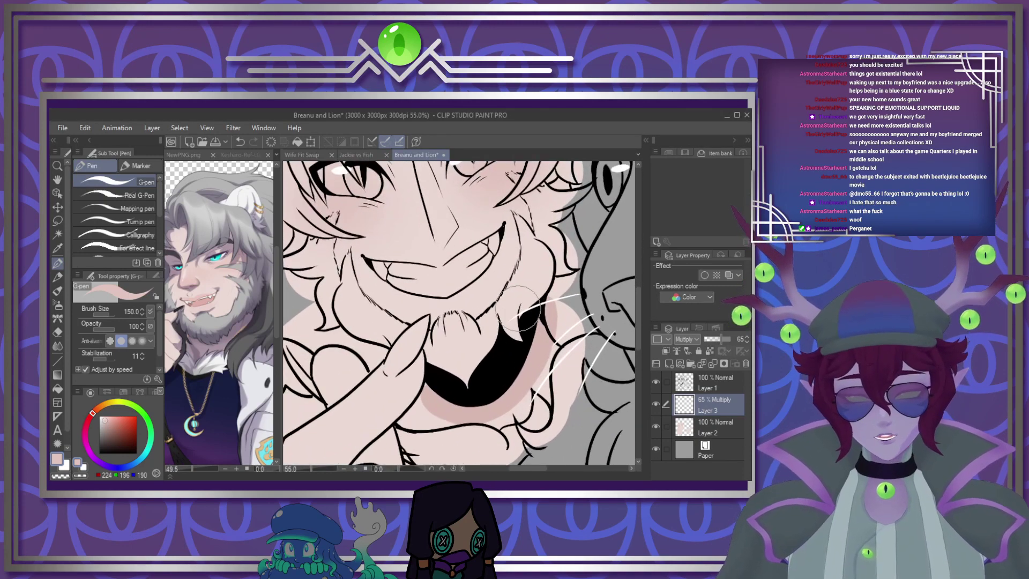
key(bracketleft)
key(bracketleft)
drag(427, 383, 409, 413)
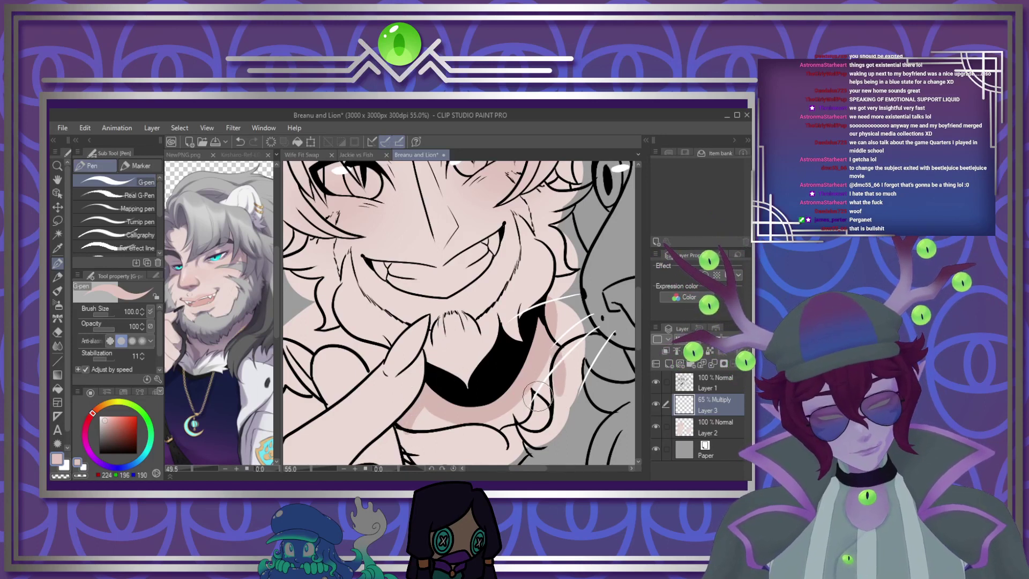
Shade the rounded fingertip behind the crossing finger of the raised hand with the G-pen at size 100
scroll(425, 198, down, 5)
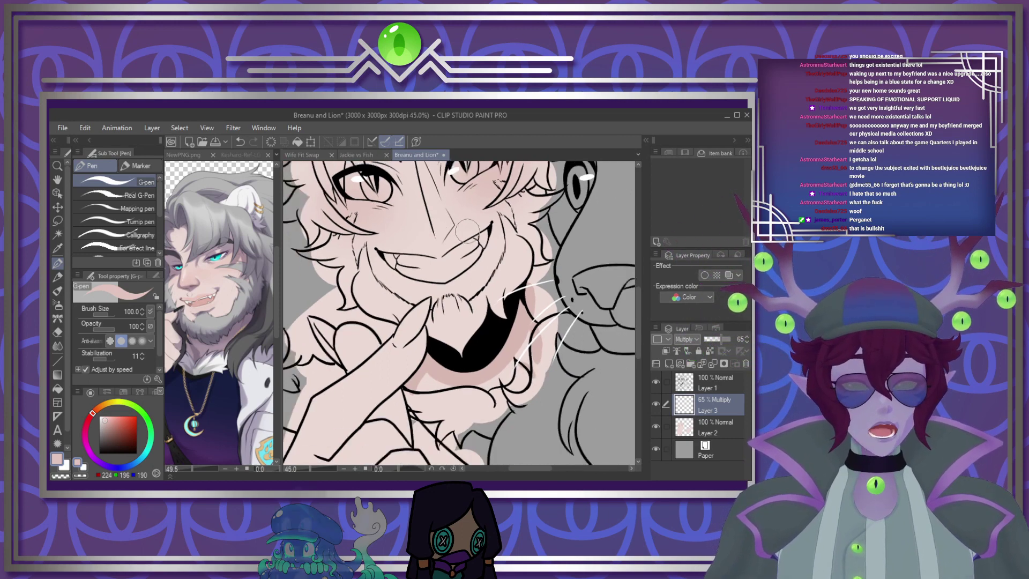
scroll(436, 330, up, 3)
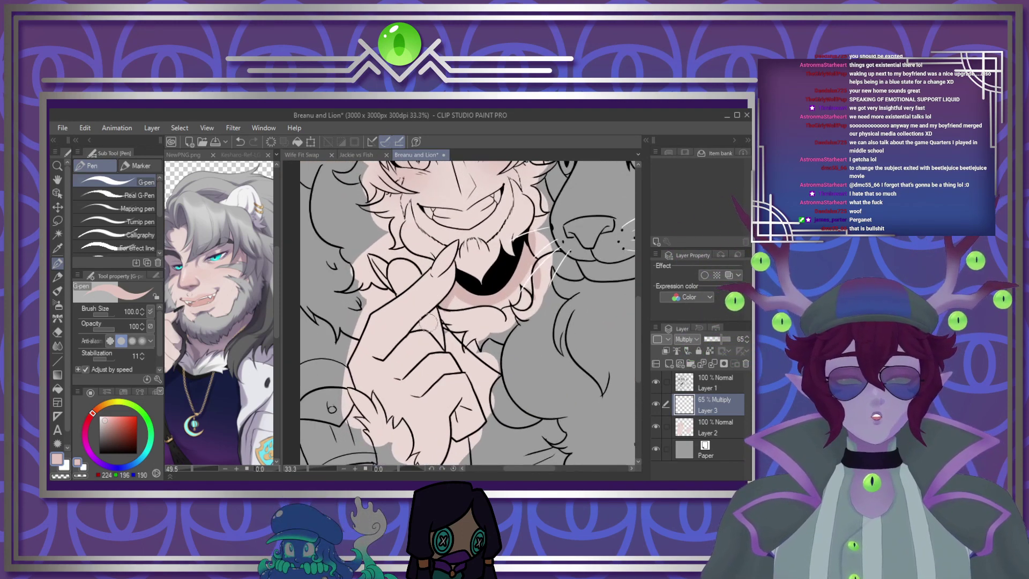
scroll(438, 328, up, 2)
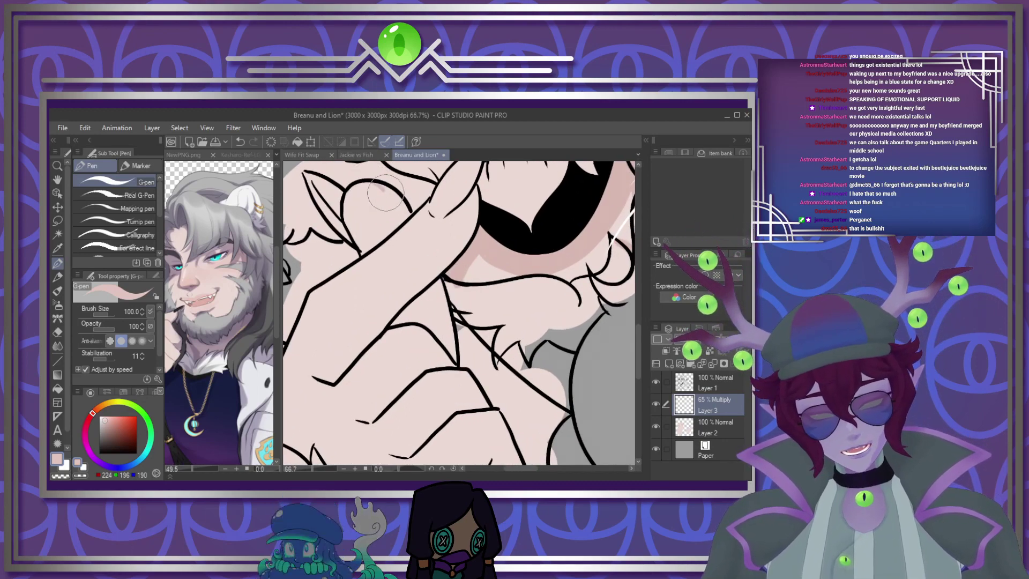
mouse_move(381, 184)
mouse_down()
mouse_move(393, 228)
mouse_move(397, 197)
mouse_up()
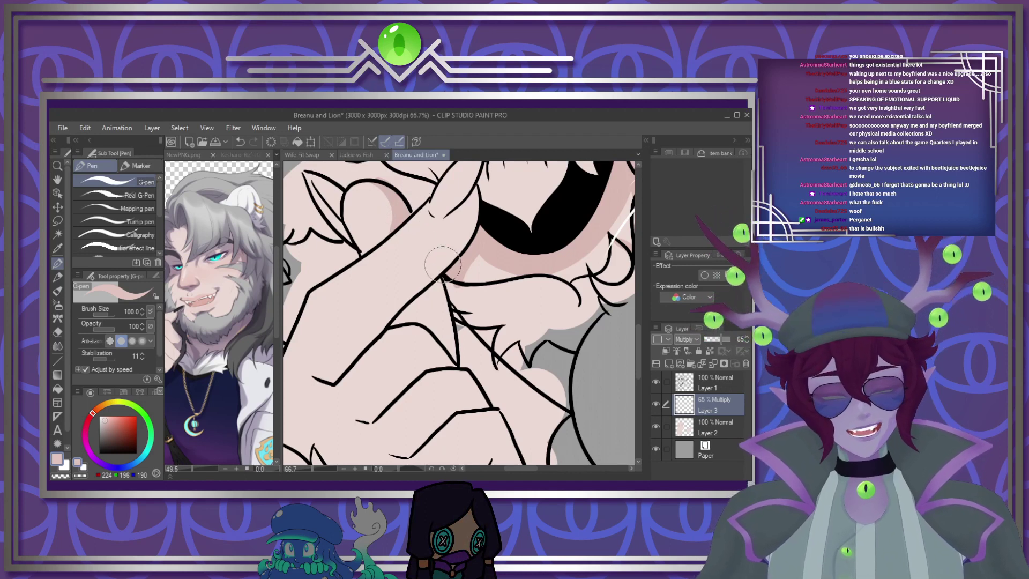
Shade the triangular gap between the fingers of the raised hand and the finger area just beneath it at G-pen size 70
key([)
key([)
mouse_move(437, 284)
mouse_down()
mouse_move(395, 323)
mouse_move(433, 323)
mouse_move(457, 353)
mouse_move(427, 309)
mouse_move(437, 295)
mouse_move(442, 306)
mouse_move(417, 307)
mouse_up()
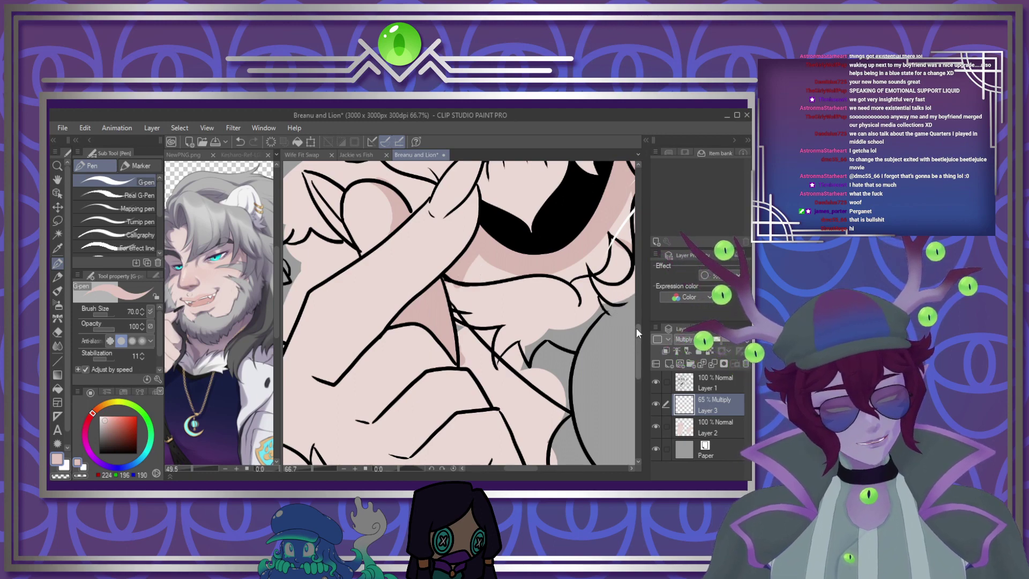
mouse_move(637, 332)
mouse_down()
mouse_move(642, 363)
mouse_move(639, 349)
mouse_up()
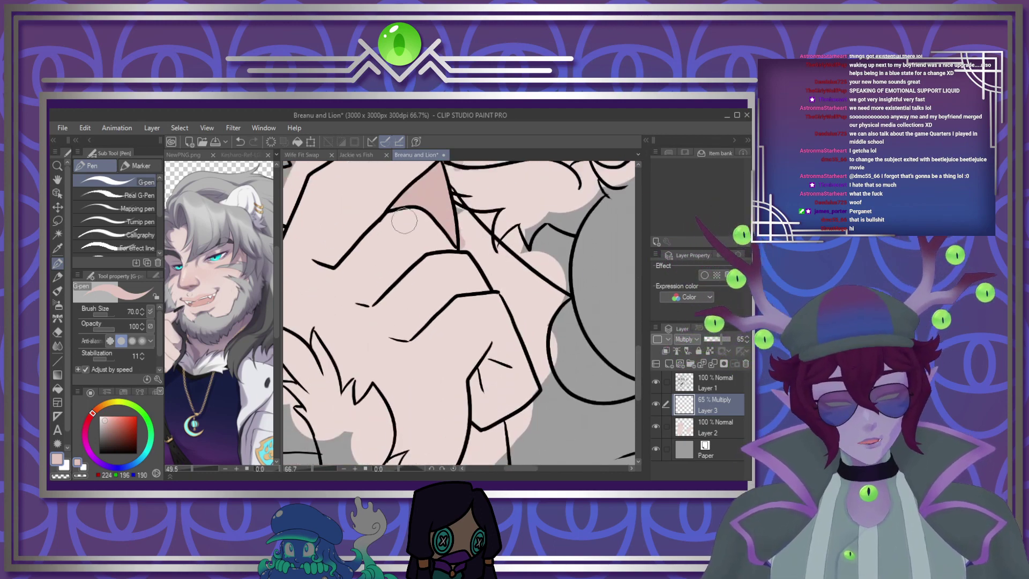
drag(403, 221, 431, 243)
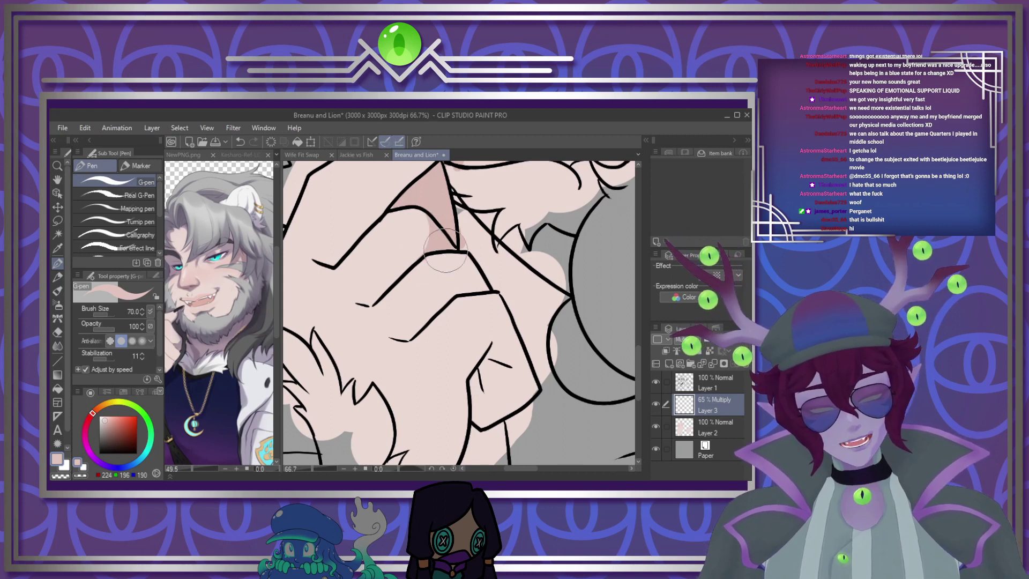
Shade the small wedge at the edge of the next folded finger and the lower palm section of the raised hand with the G-pen
drag(462, 255, 467, 289)
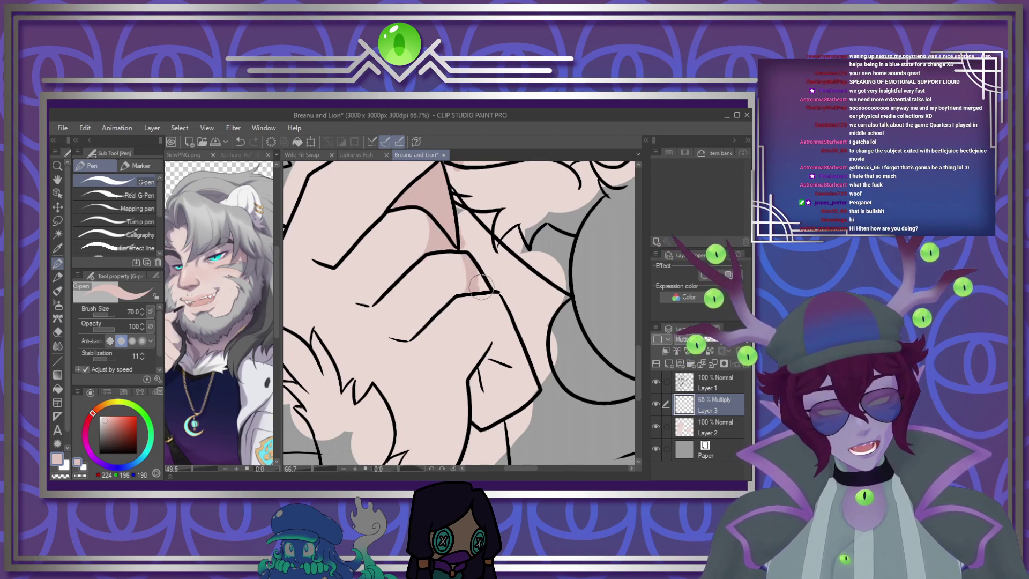
mouse_move(495, 349)
mouse_down()
mouse_move(534, 367)
mouse_move(492, 355)
mouse_move(476, 383)
mouse_move(478, 434)
mouse_move(496, 427)
mouse_move(539, 382)
mouse_up()
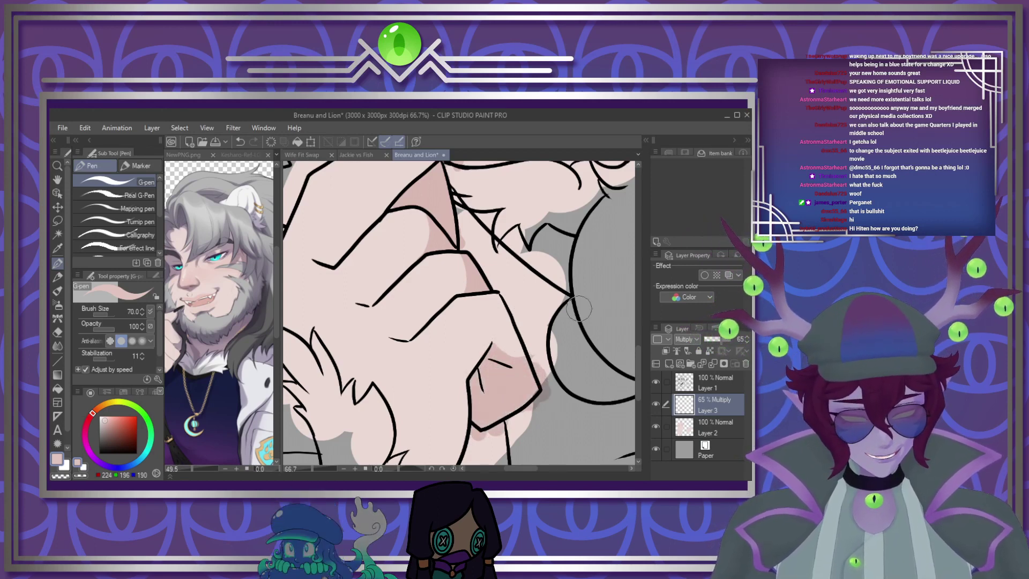
scroll(563, 308, down, 8)
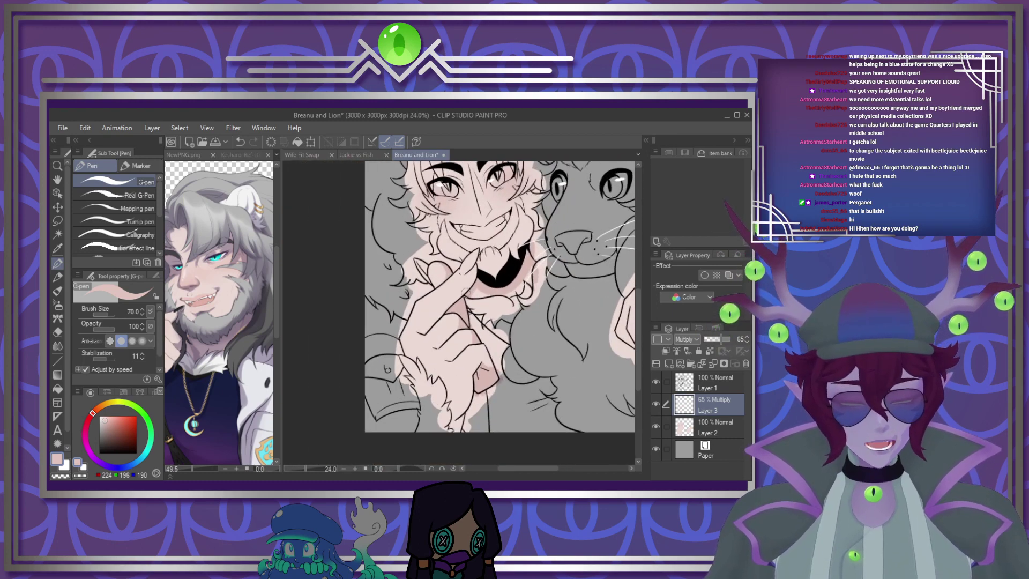
Shade the upper edge of the forearm, the folds behind its fur cuff and the outer finger of the hand on the lion
scroll(583, 303, up, 6)
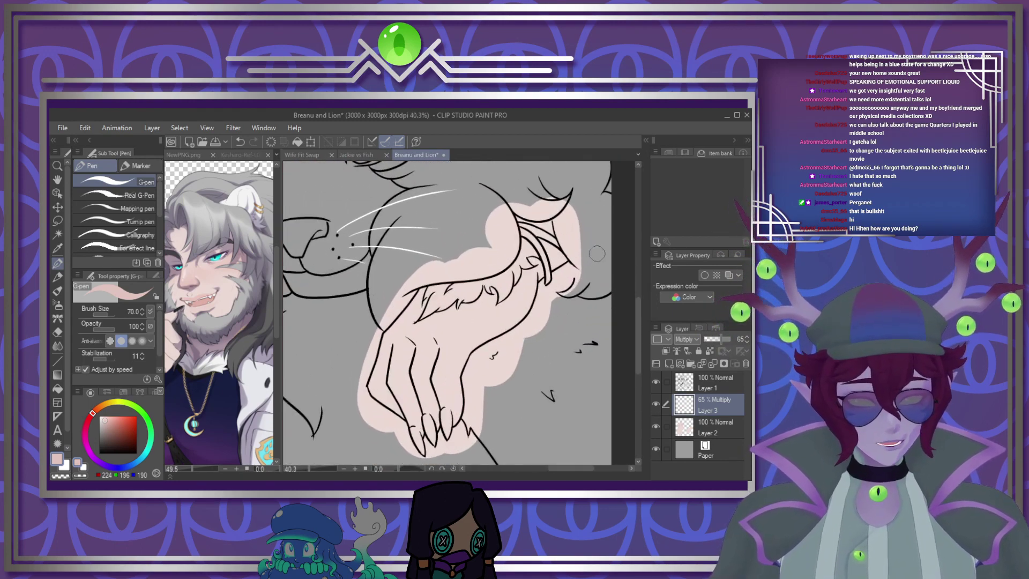
mouse_move(473, 275)
mouse_down()
mouse_move(508, 272)
mouse_move(542, 214)
mouse_up()
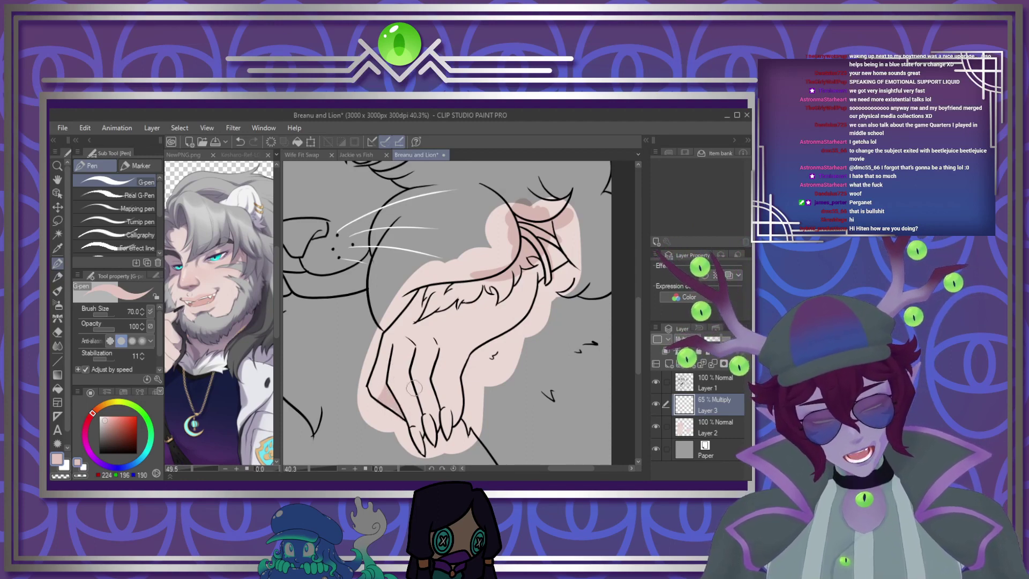
scroll(563, 261, down, 5)
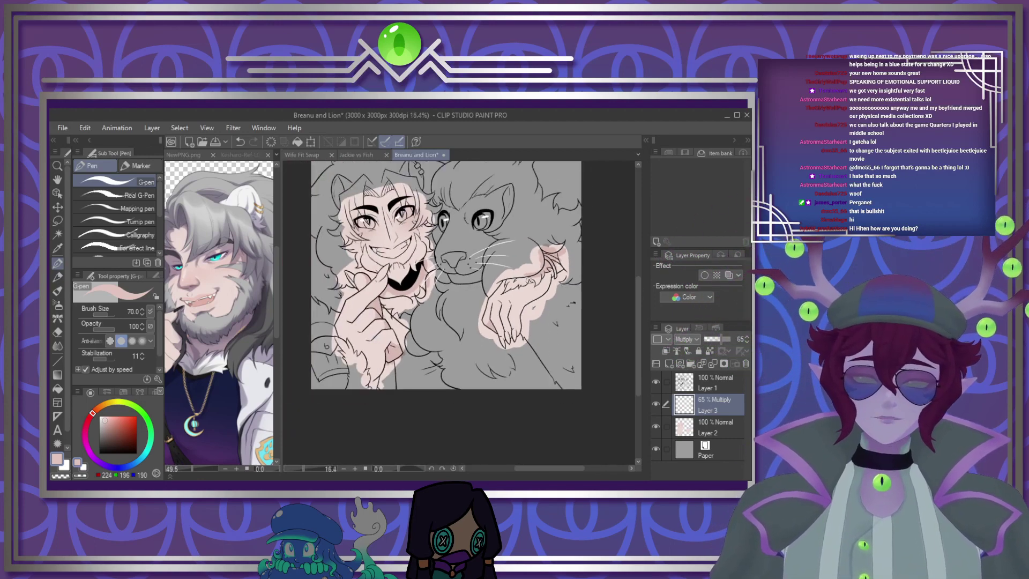
Shade the narrow strip of forehead beneath the man's hair tuft down towards the eyebrow with the G-pen at size 30
scroll(388, 234, up, 3)
scroll(429, 218, up, 3)
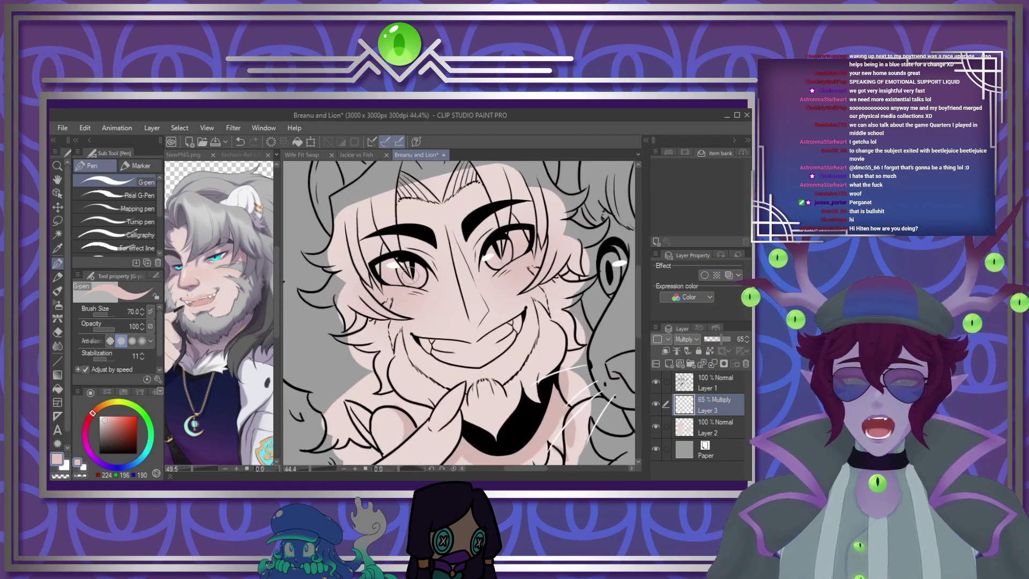
scroll(406, 273, up, 3)
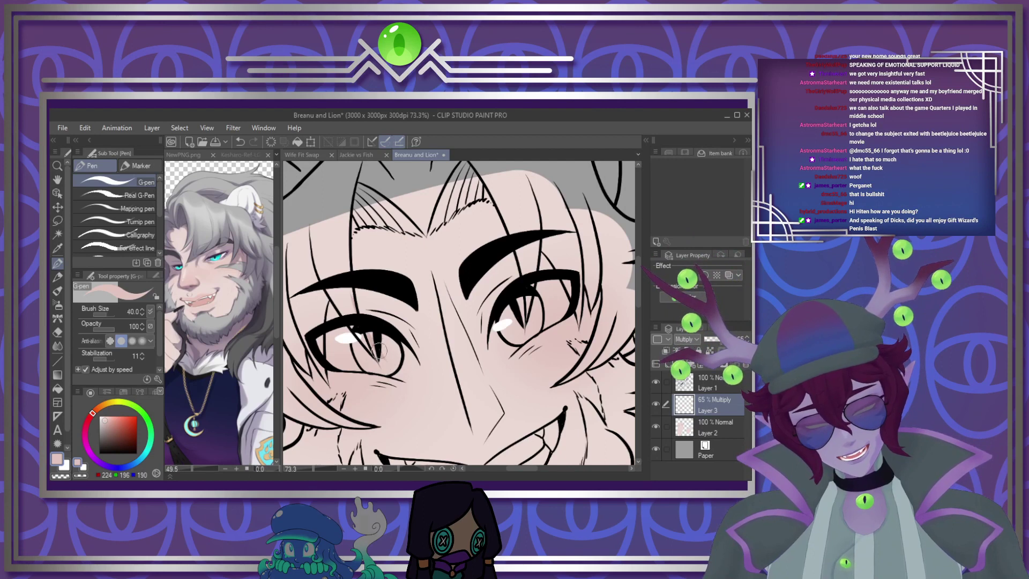
key([)
mouse_move(391, 370)
mouse_down()
mouse_move(367, 284)
mouse_move(363, 212)
mouse_up()
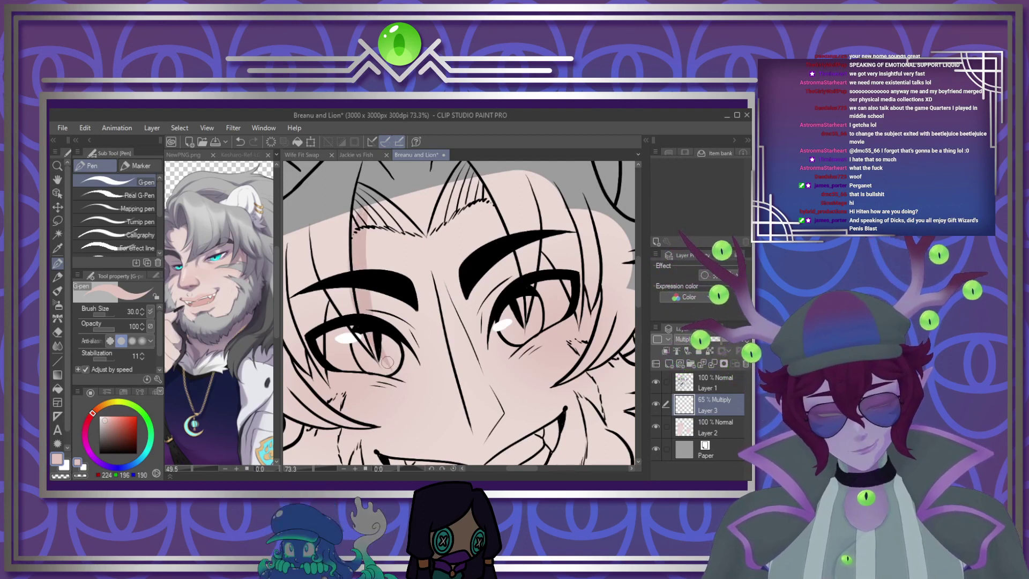
drag(369, 271, 366, 227)
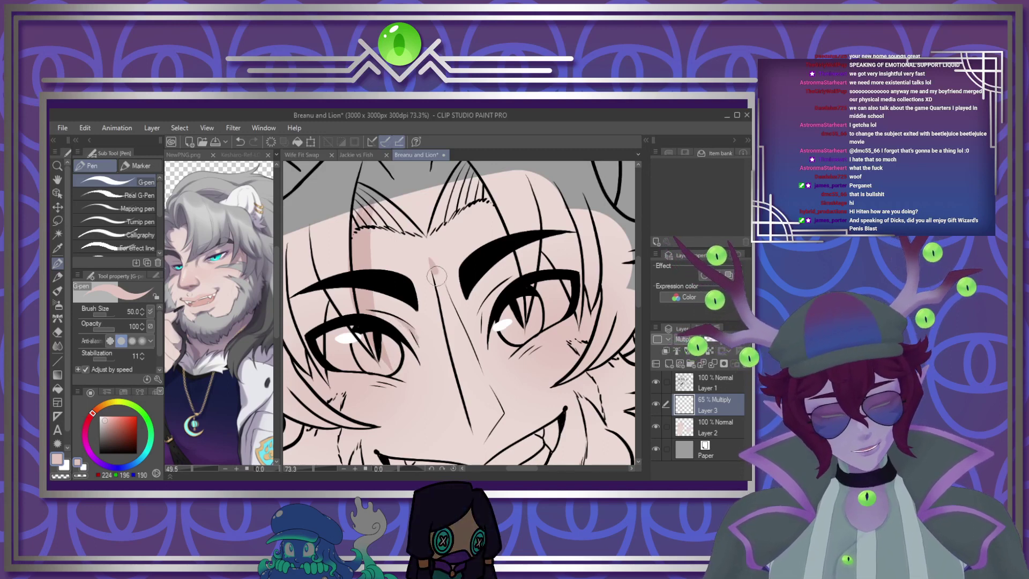
Shade the side plane of the man's nose and the skin beneath the hair strands beside his eye with the G-pen at size 50
drag(432, 262, 475, 410)
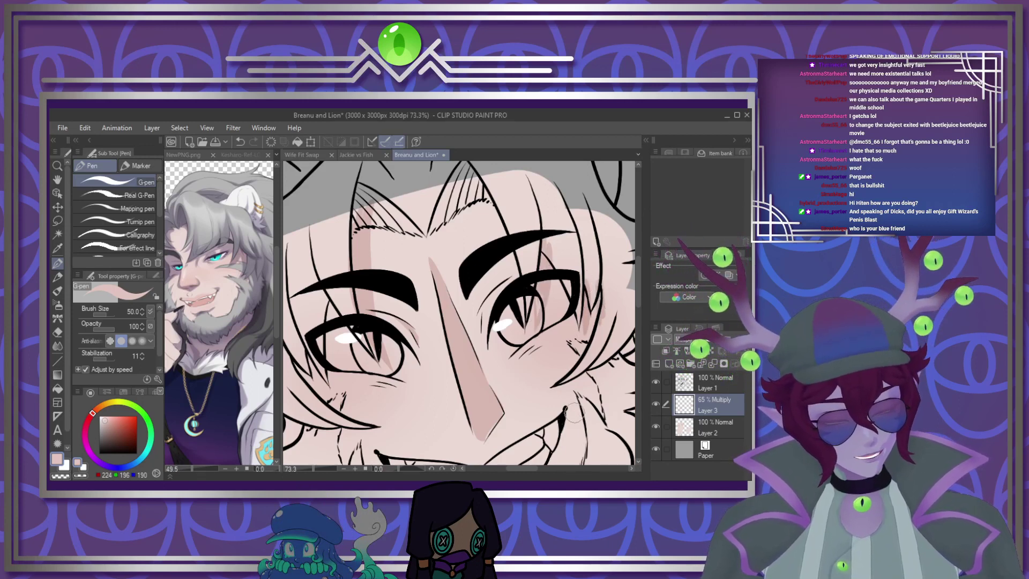
drag(523, 469, 511, 470)
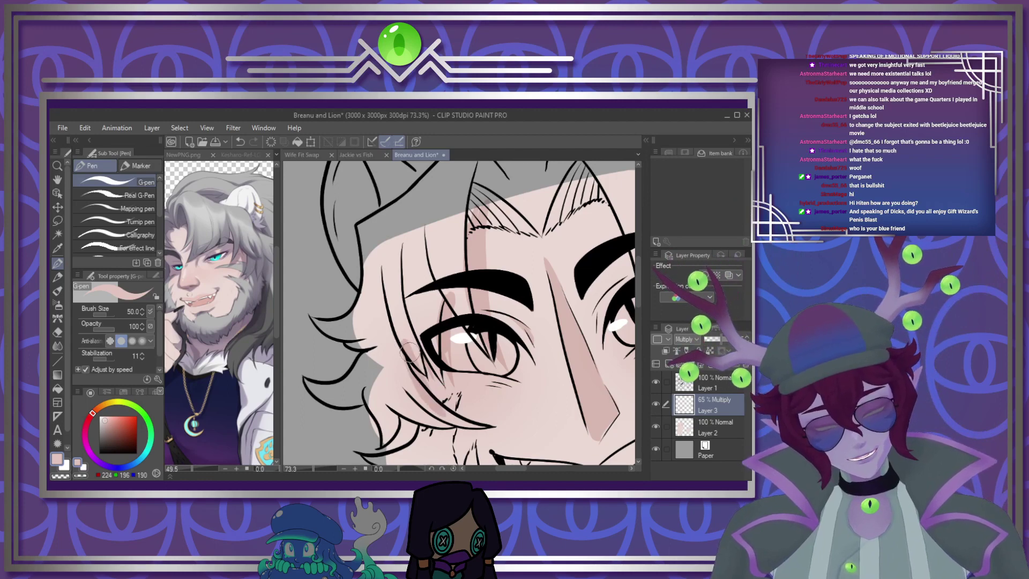
scroll(479, 401, down, 5)
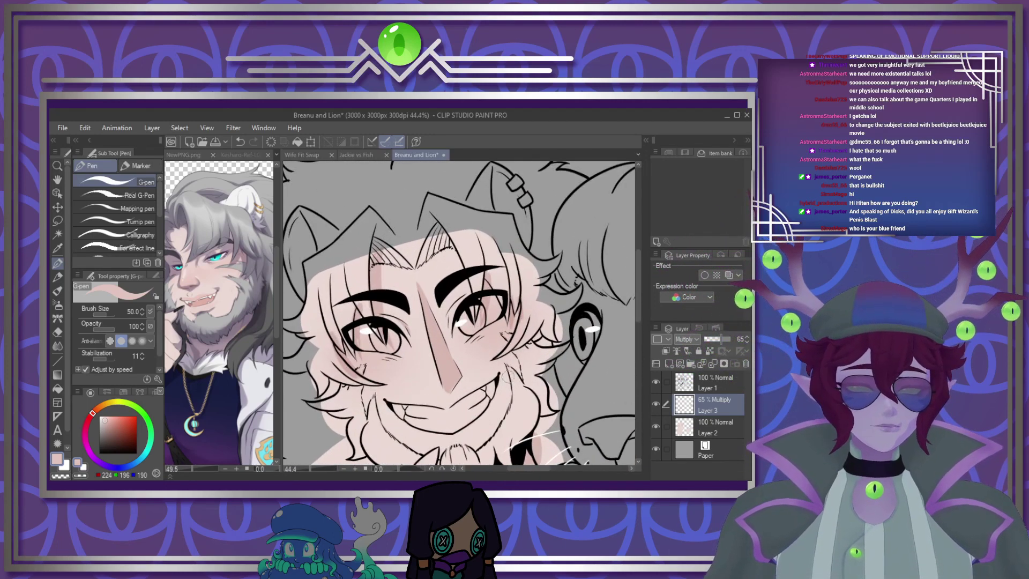
scroll(509, 377, down, 2)
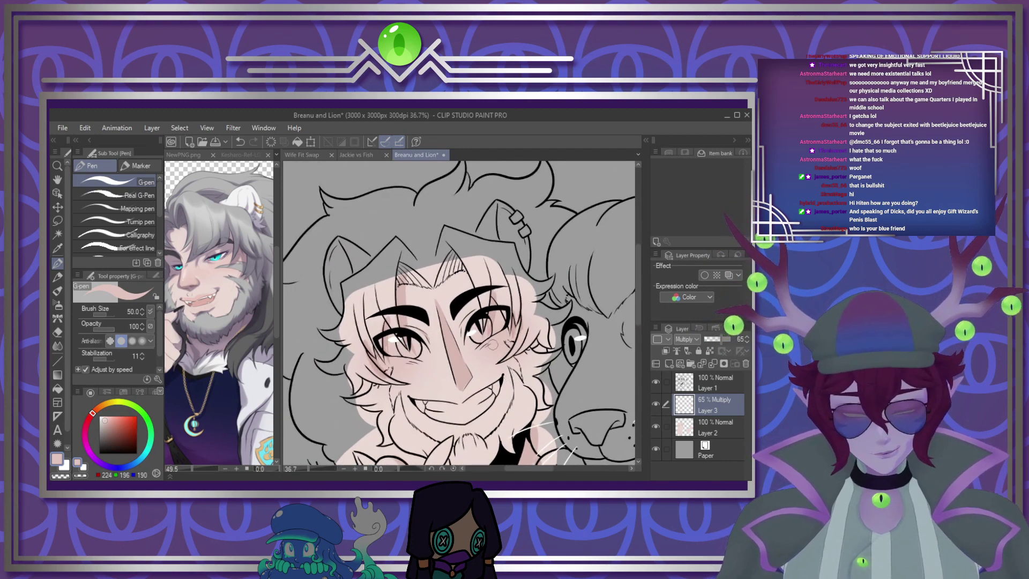
Examine the man's face shading close up and against the whole illustration
scroll(493, 345, down, 4)
scroll(490, 412, up, 3)
scroll(469, 343, down, 3)
scroll(469, 342, up, 4)
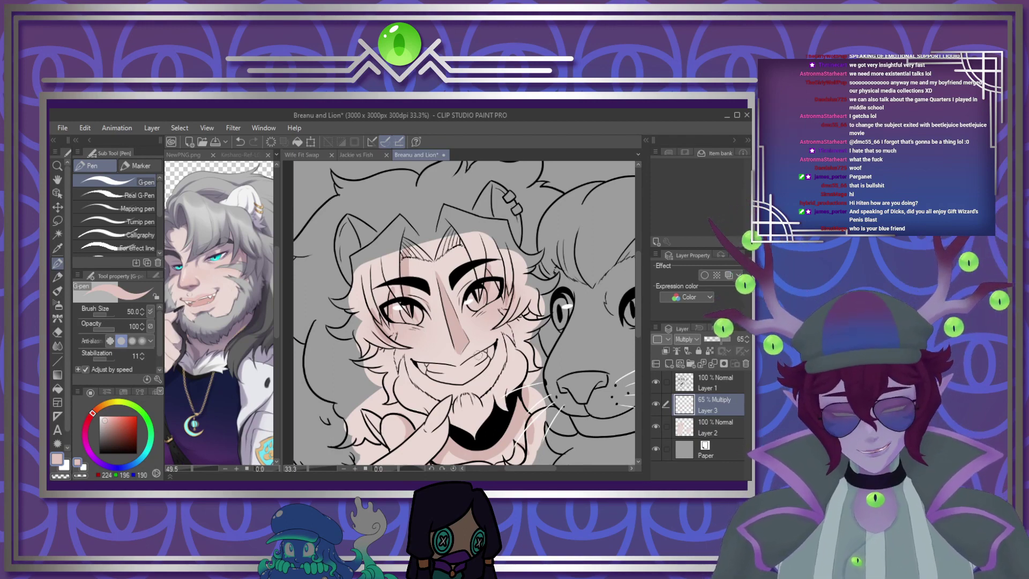
scroll(464, 316, down, 4)
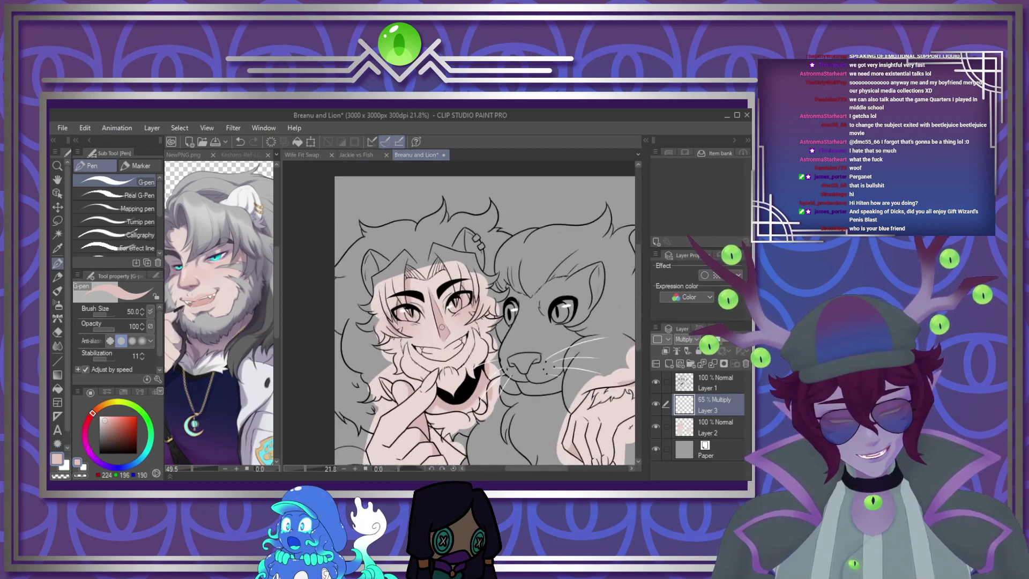
scroll(440, 327, up, 3)
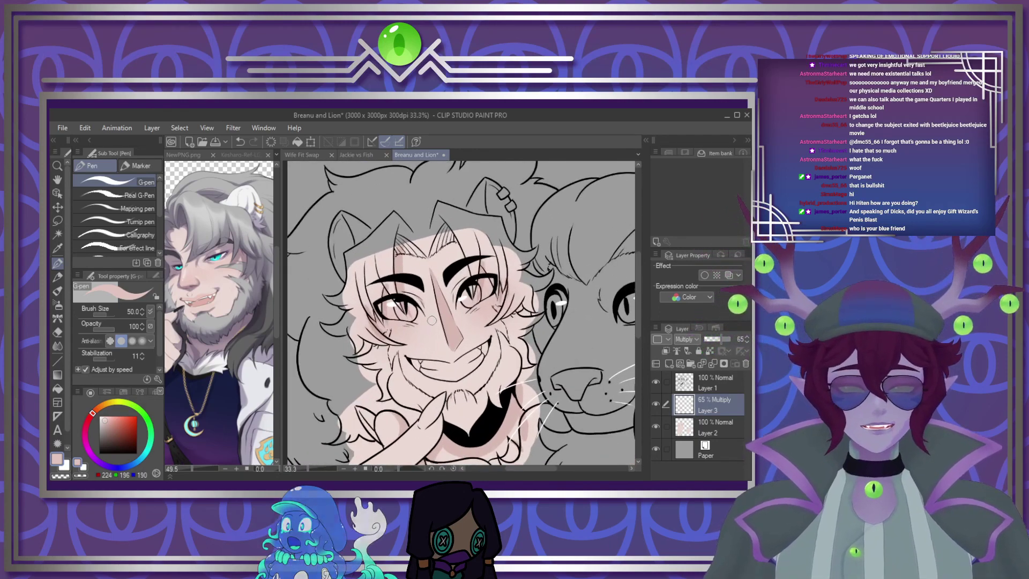
scroll(434, 316, up, 3)
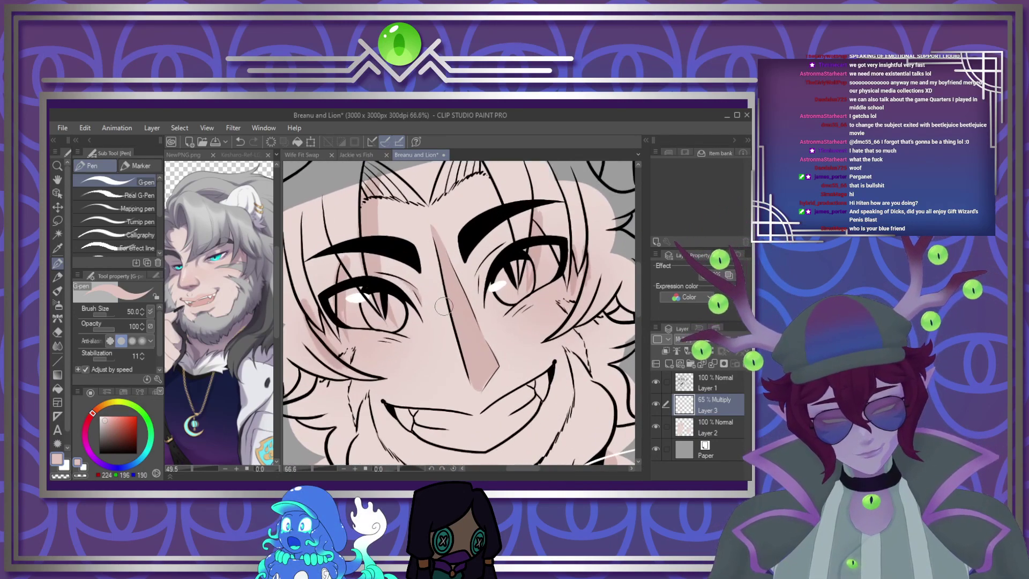
scroll(443, 306, up, 2)
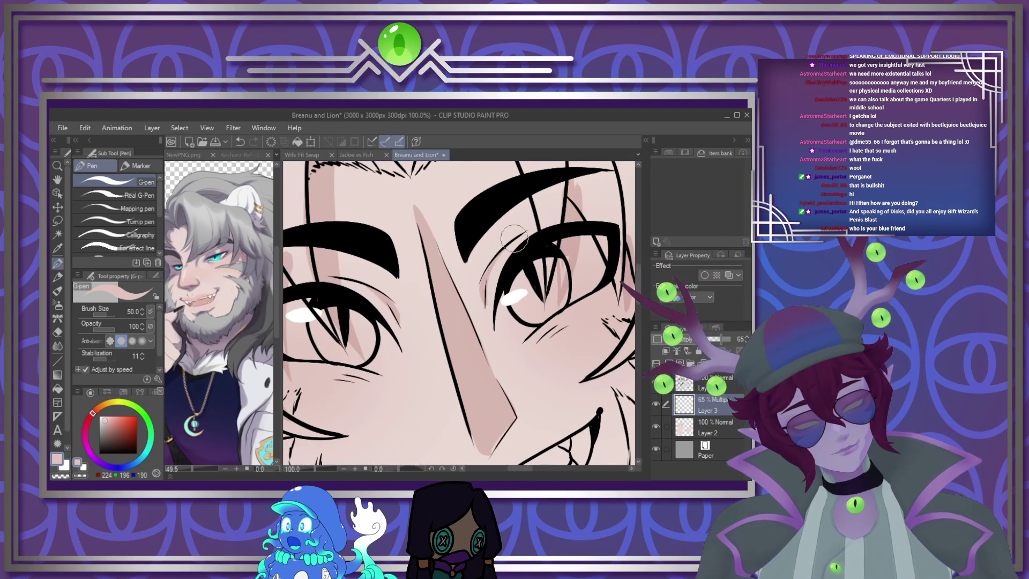
scroll(542, 232, down, 5)
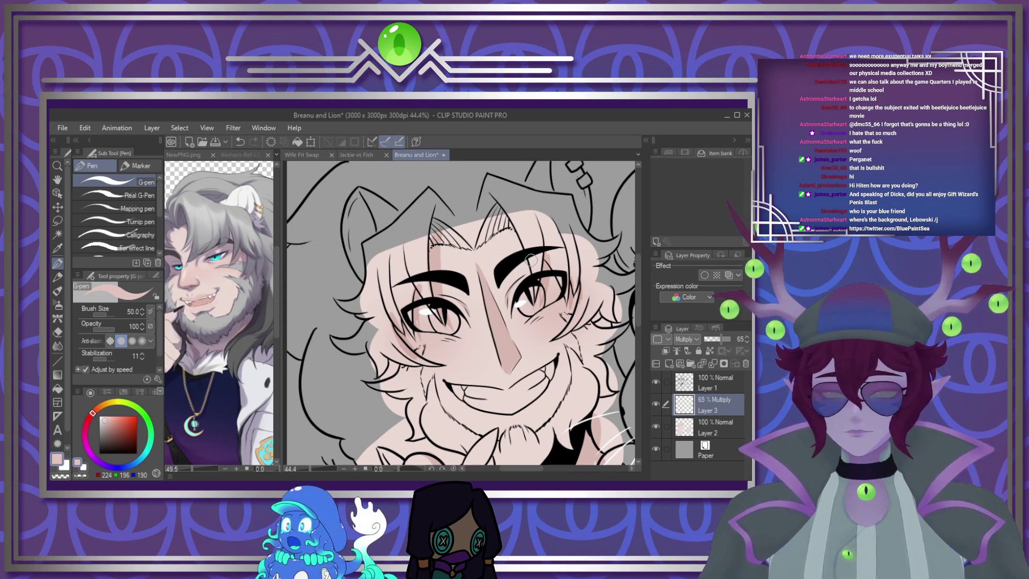
scroll(500, 277, down, 7)
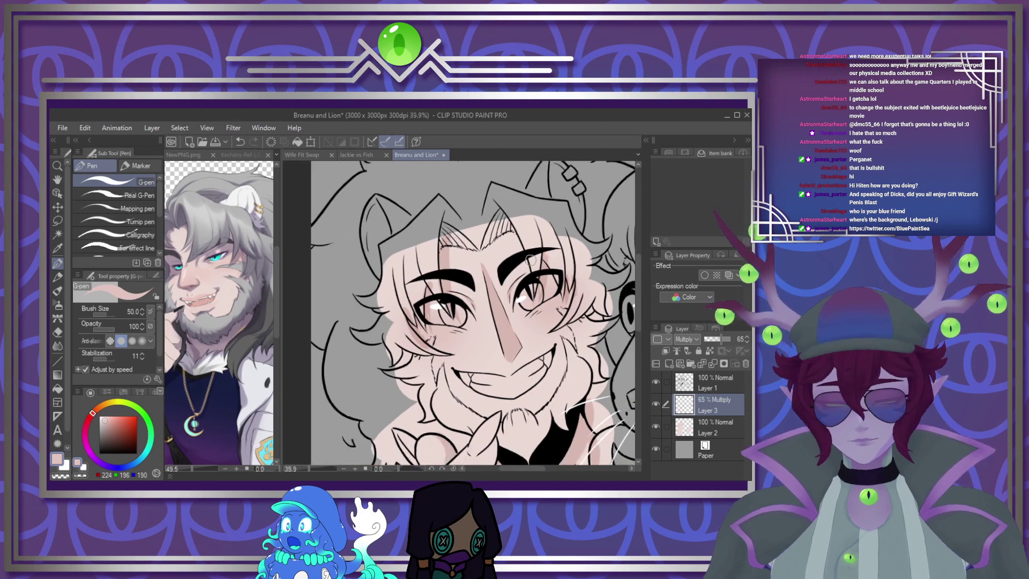
scroll(508, 297, up, 5)
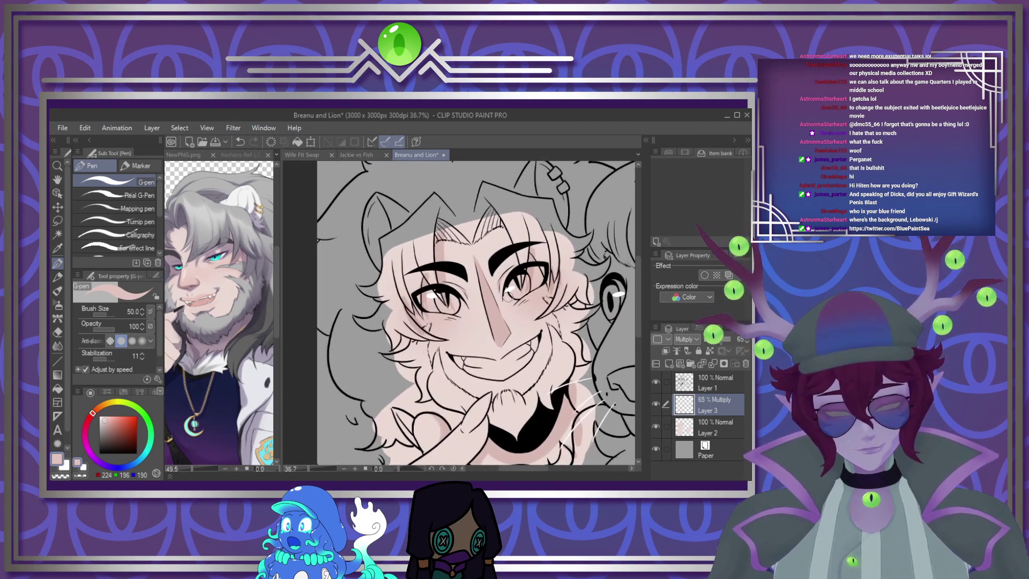
scroll(507, 298, up, 3)
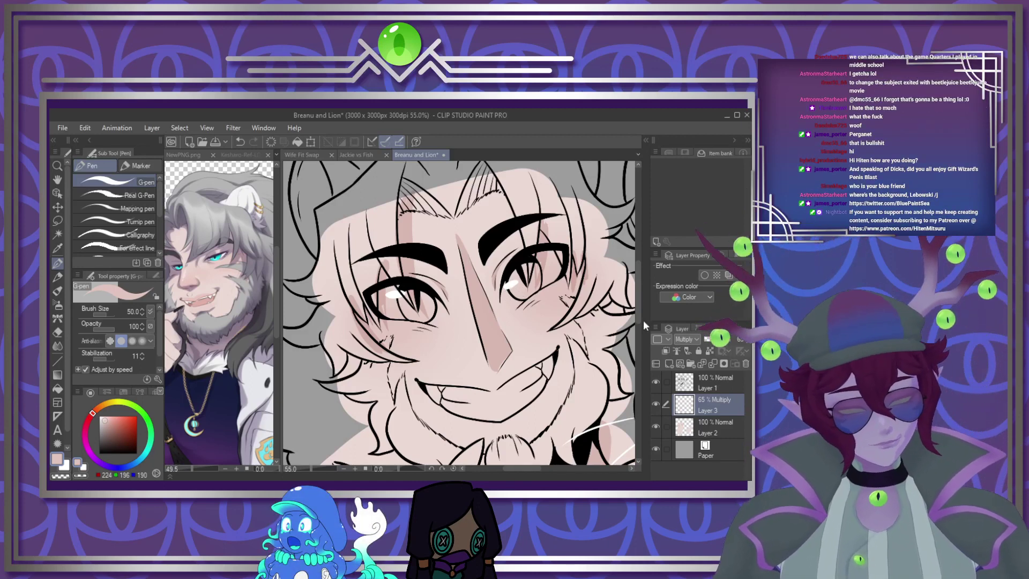
mouse_move(636, 311)
mouse_down()
mouse_move(635, 343)
mouse_move(635, 302)
mouse_up()
scroll(485, 289, down, 5)
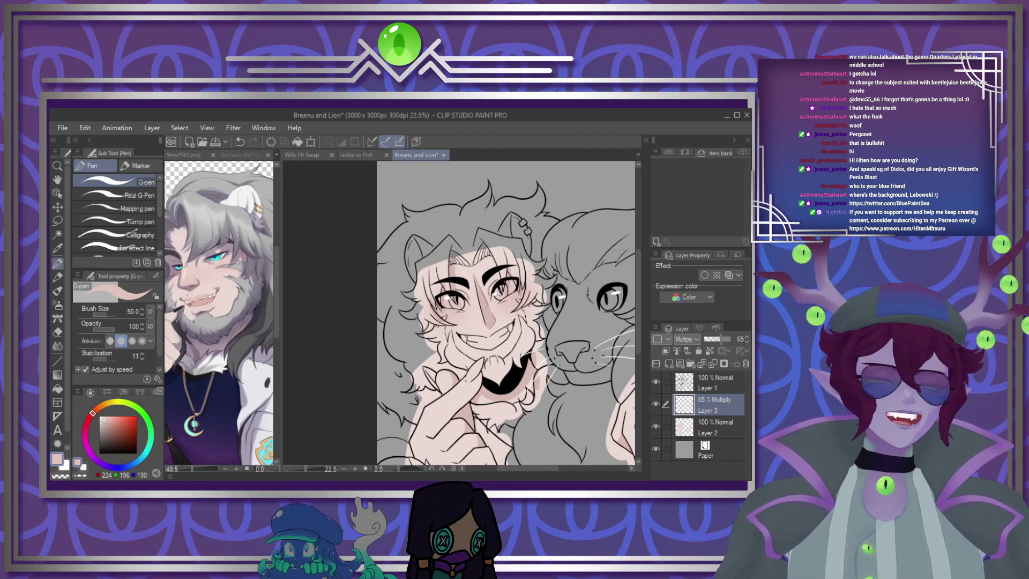
scroll(431, 292, down, 3)
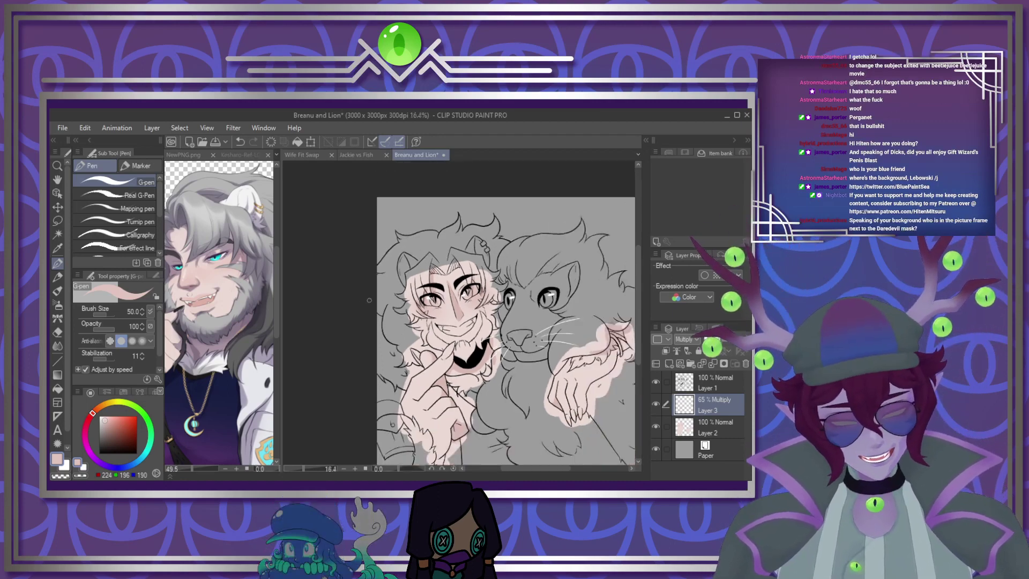
scroll(431, 292, up, 2)
scroll(431, 292, down, 1)
scroll(431, 291, up, 3)
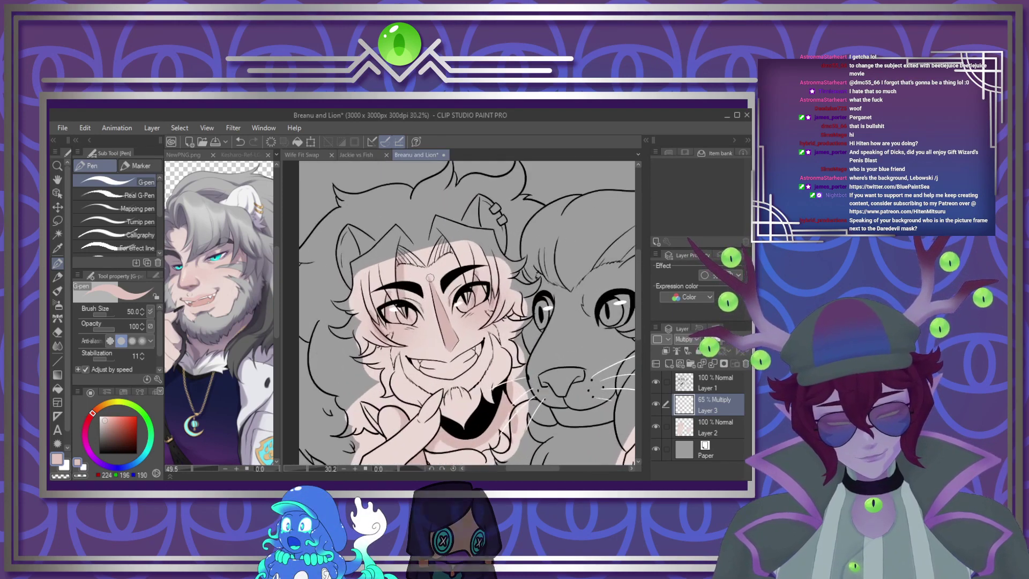
scroll(427, 331, up, 4)
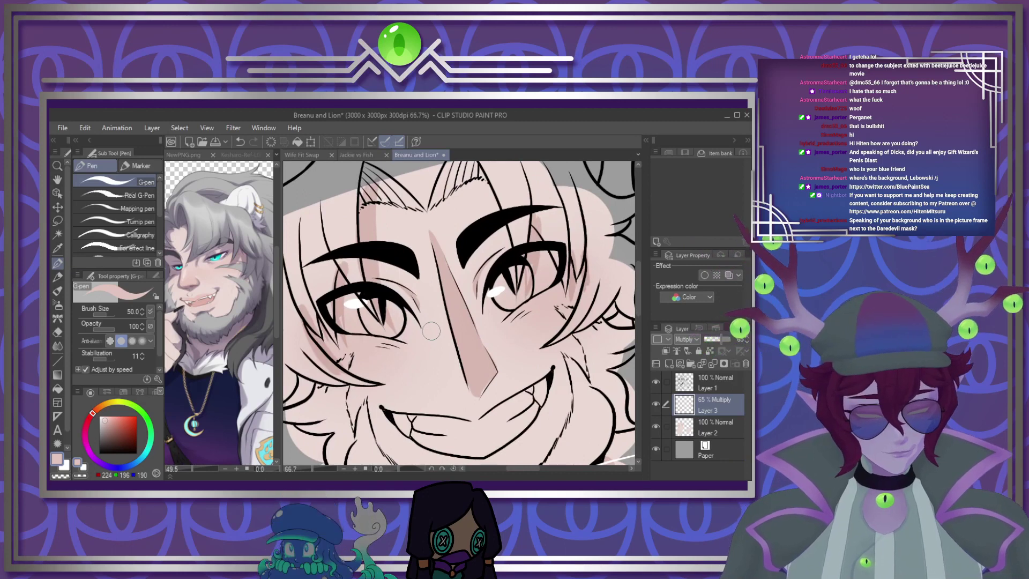
Merge the Multiply shadow layer into the skin layer and prepare a new raster layer above it for painting in white
click(713, 364)
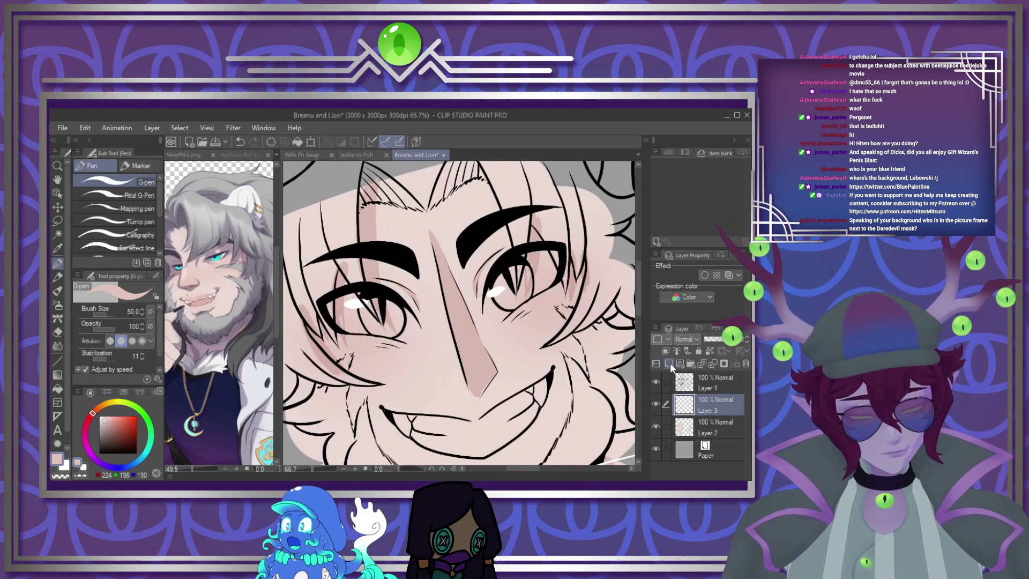
click(227, 302)
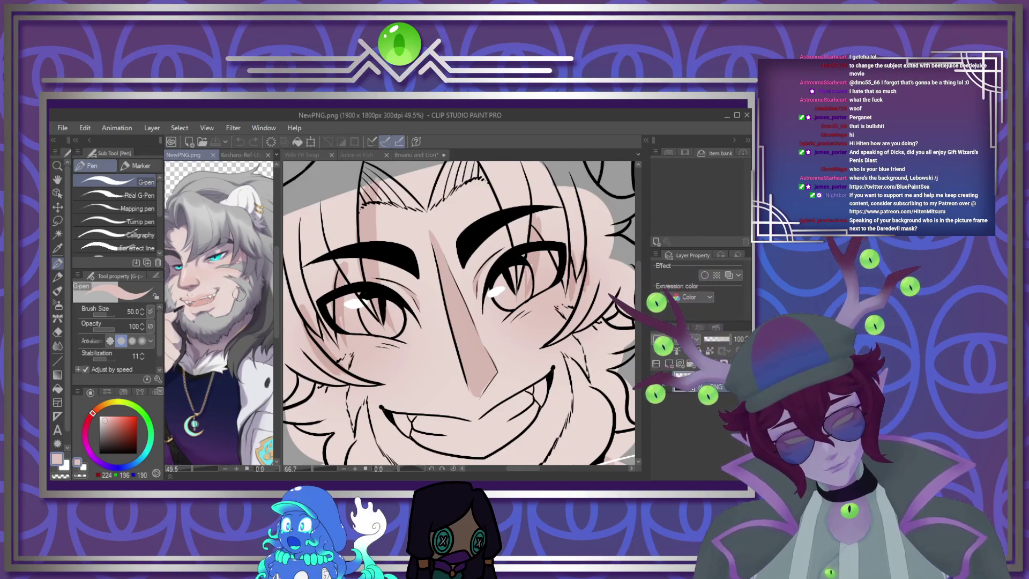
click(66, 469)
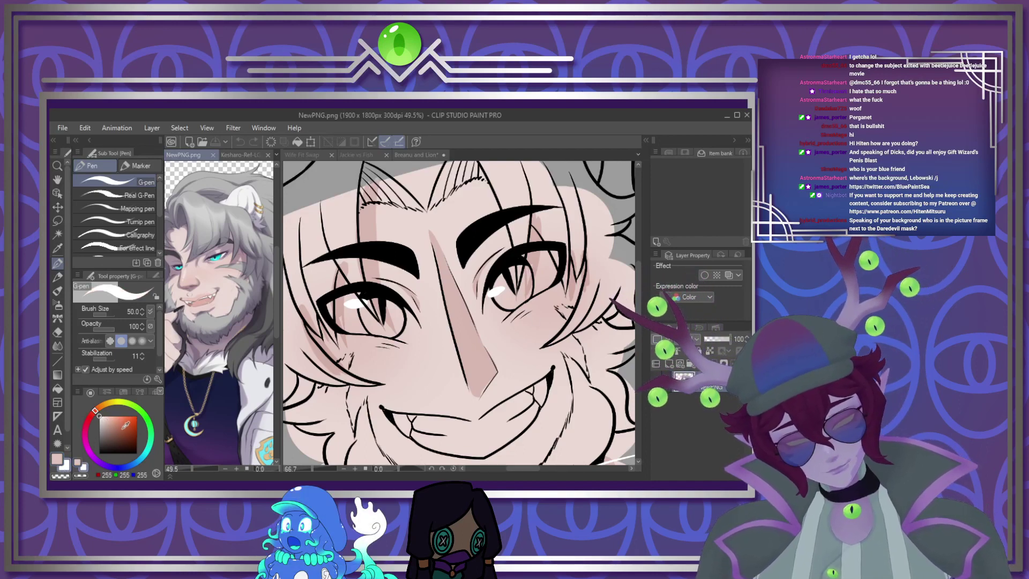
click(515, 359)
scroll(515, 360, down, 2)
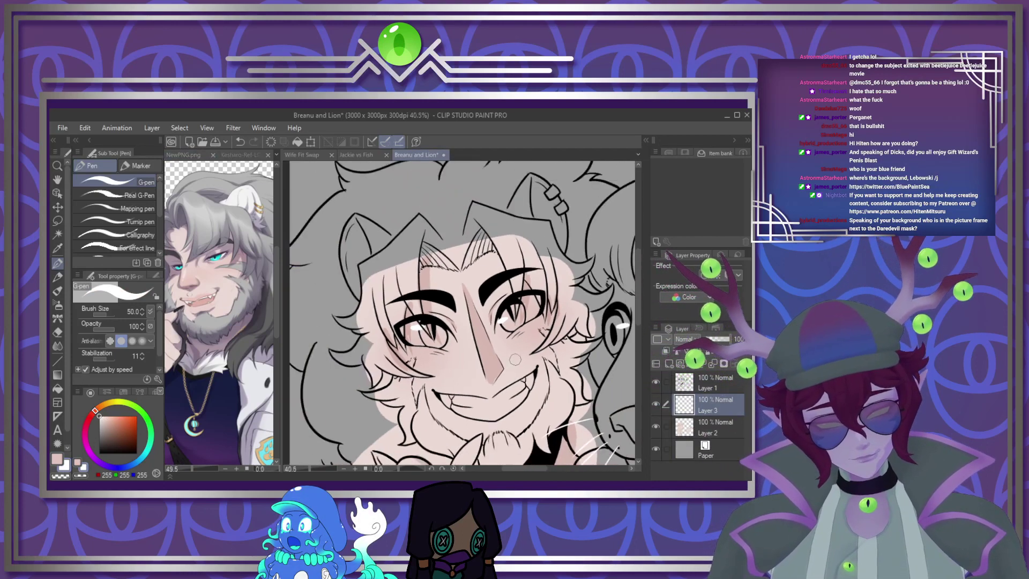
scroll(515, 359, up, 3)
scroll(536, 375, down, 2)
scroll(551, 386, up, 2)
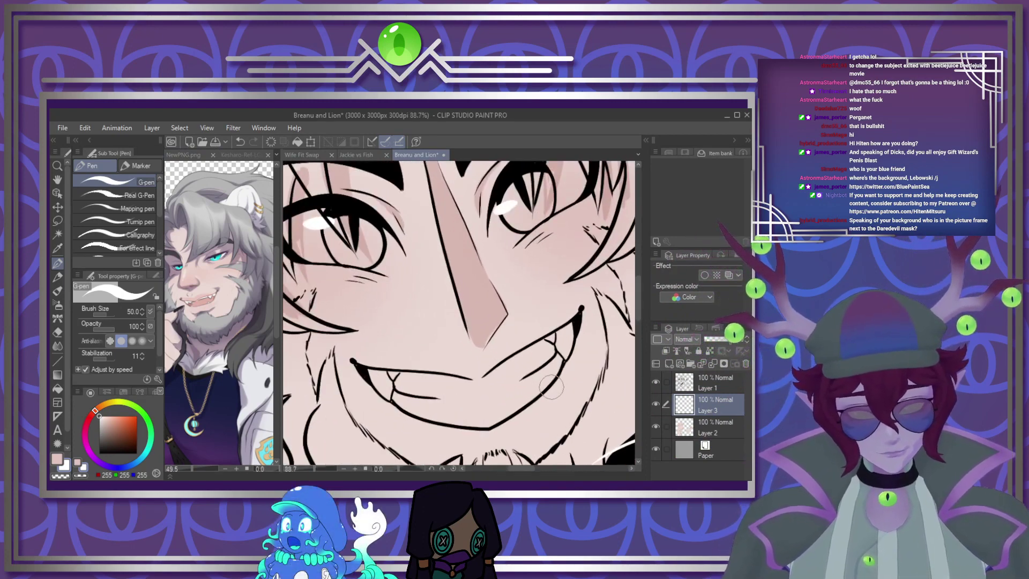
Try to fill the man's smiling mouth with white using the Fill tool, then undo the fill
key(g)
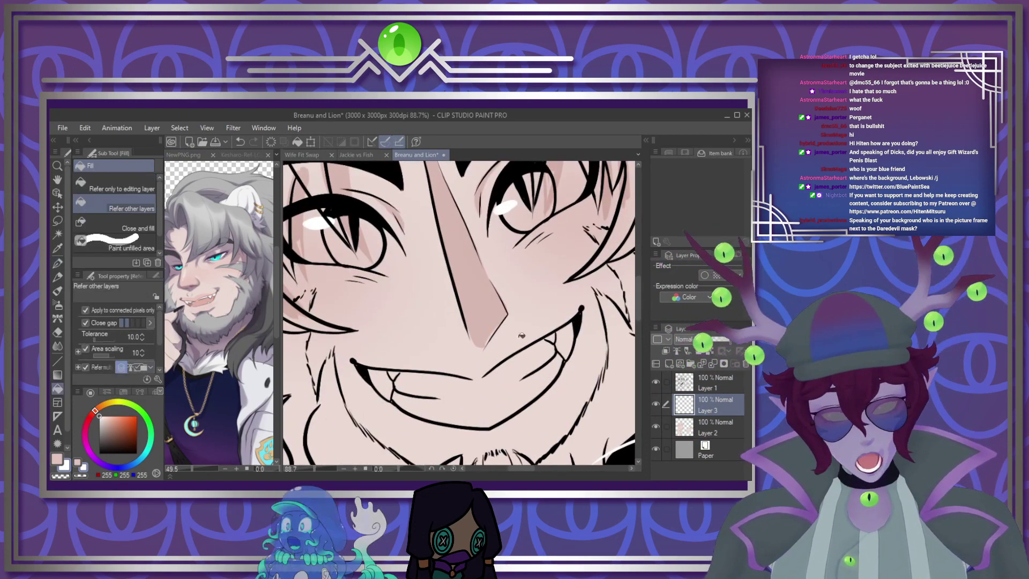
click(521, 394)
key(ctrl+z)
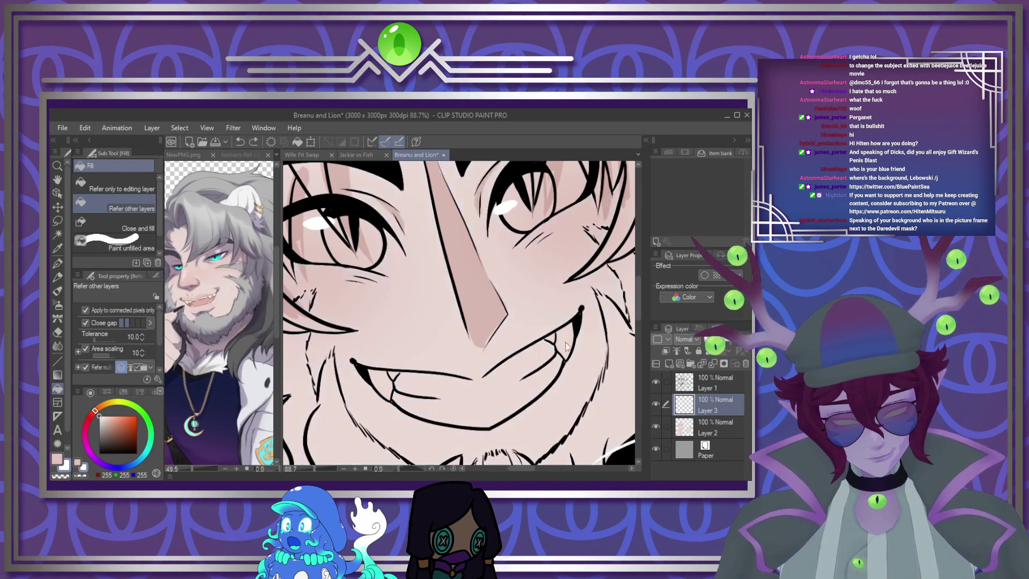
Close the gap in the man's upper lip line with white G-pen paint and fill the smiling mouth white on Layer 3
click(57, 264)
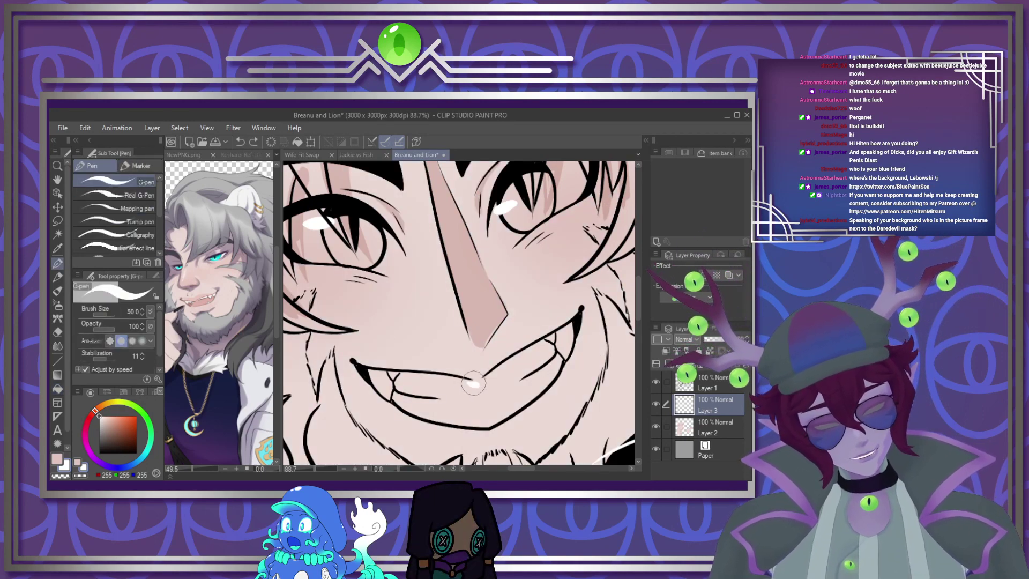
mouse_move(474, 383)
mouse_down()
mouse_move(482, 385)
mouse_move(478, 377)
mouse_up()
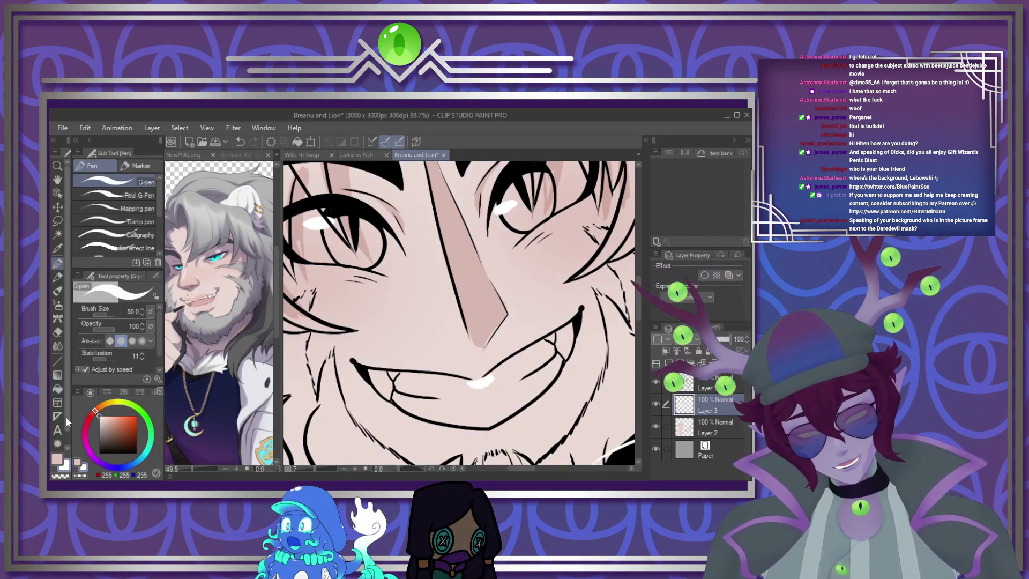
click(57, 388)
click(400, 377)
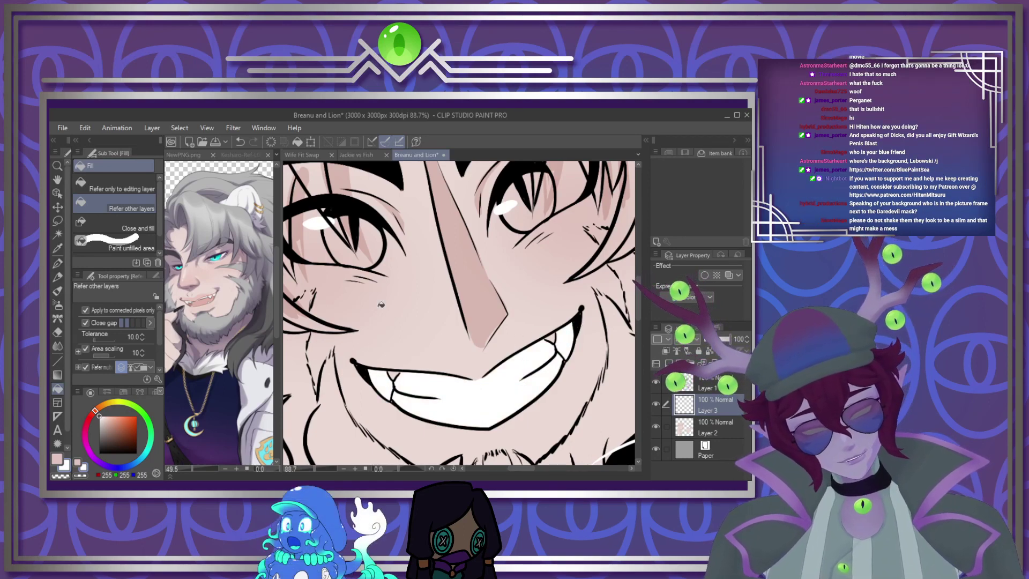
Paint the whites of both of the man's eyes with white using the G-pen at size 50
scroll(366, 297, down, 2)
scroll(528, 210, up, 3)
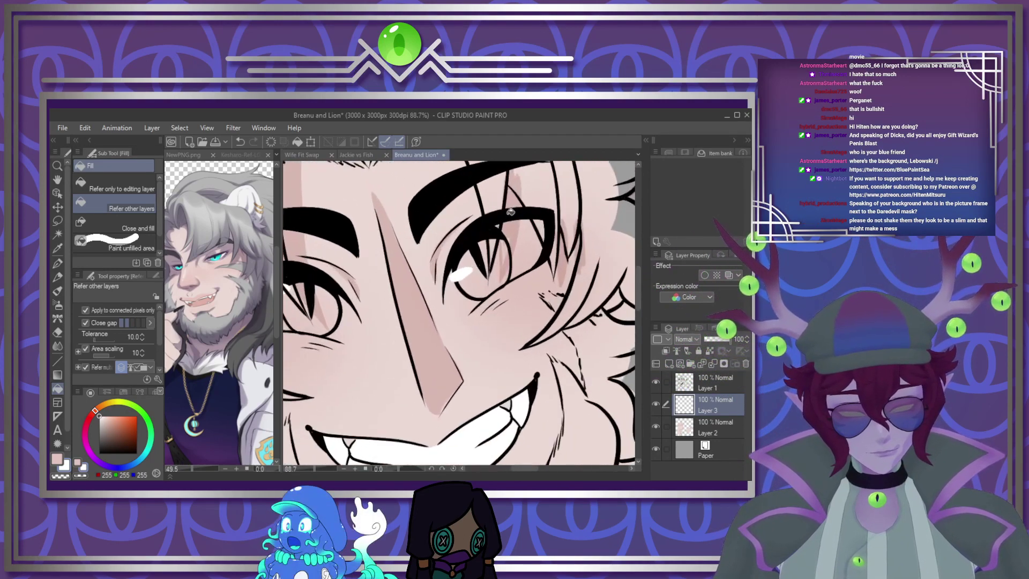
click(58, 263)
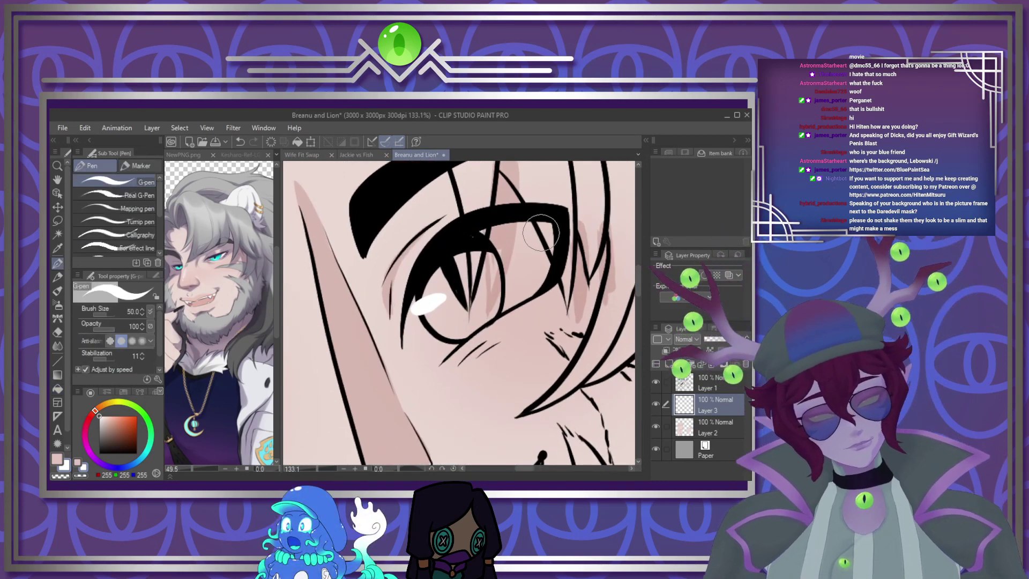
mouse_move(418, 320)
mouse_down()
mouse_move(431, 347)
mouse_move(464, 333)
mouse_up()
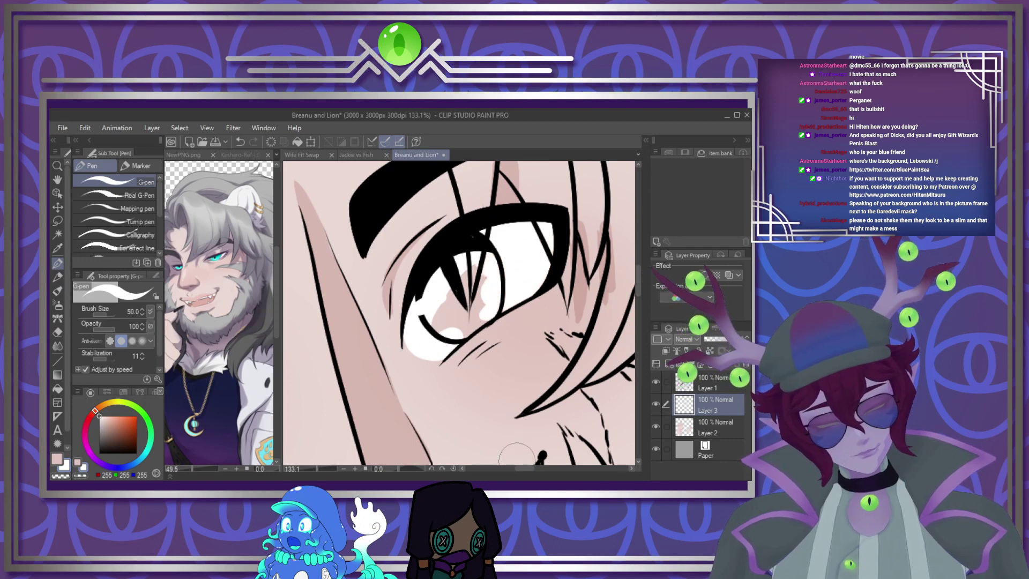
drag(522, 468, 505, 468)
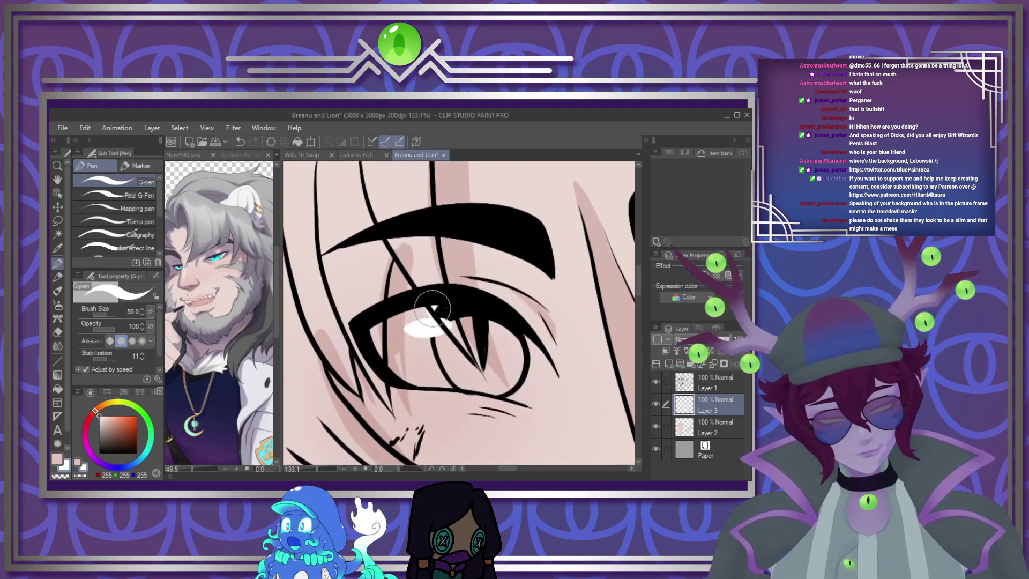
mouse_move(387, 358)
mouse_down()
mouse_move(447, 373)
mouse_move(416, 347)
mouse_move(450, 339)
mouse_move(507, 389)
mouse_up()
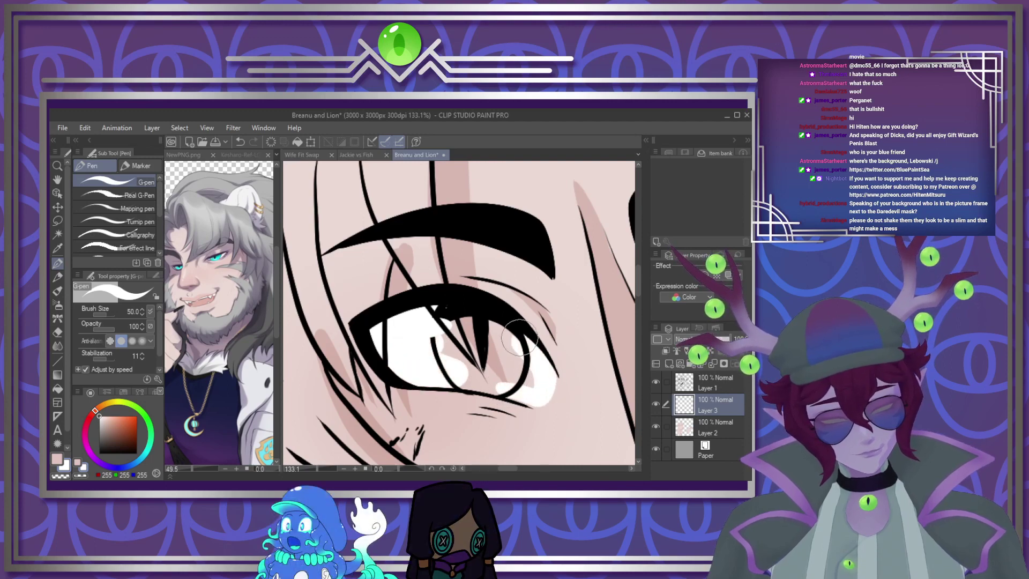
Sample the bright cyan of the eye in the NewPNG.png reference and return to the Breanu and Lion illustration
scroll(519, 355, down, 5)
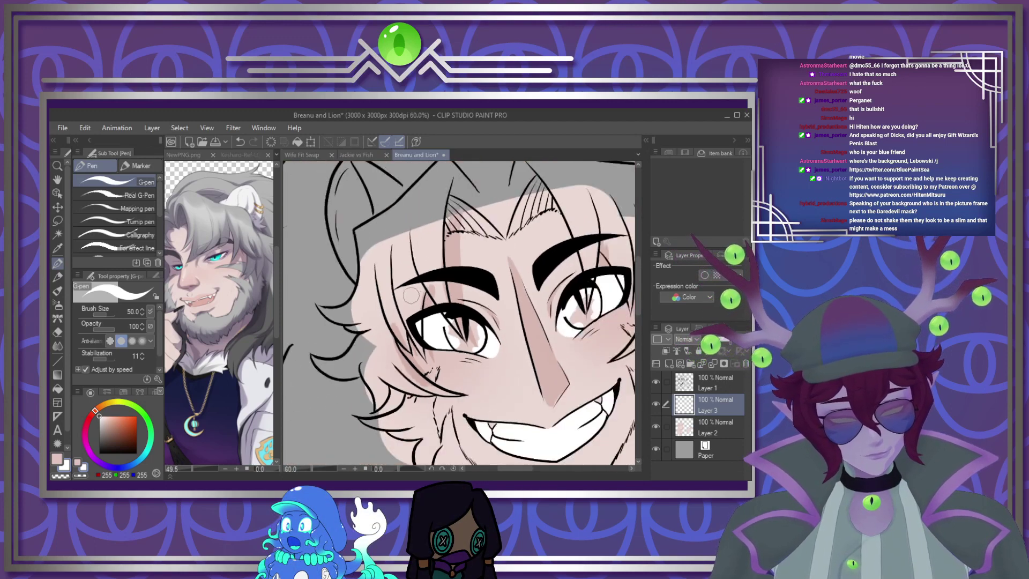
scroll(478, 341, up, 1)
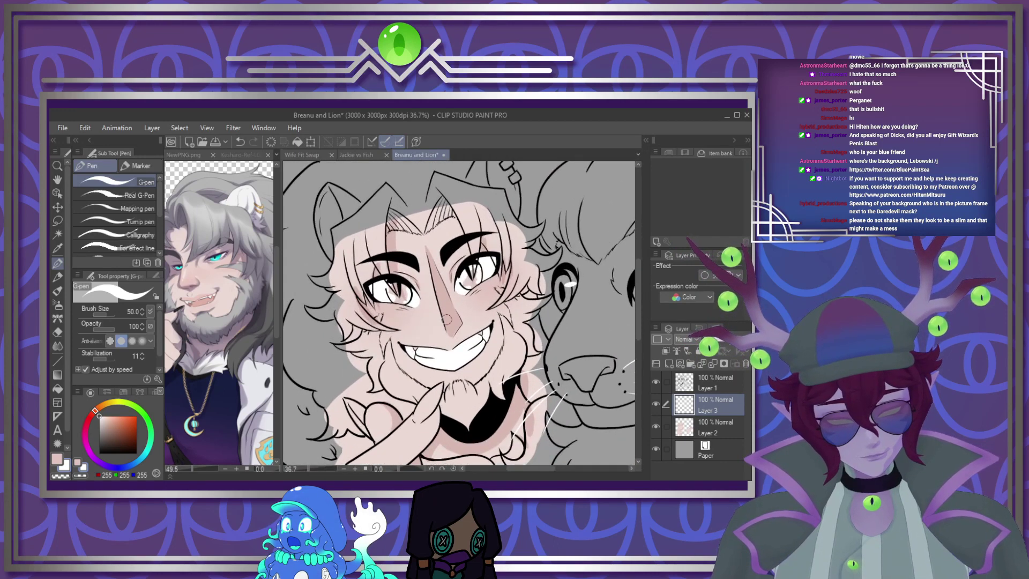
scroll(447, 319, up, 2)
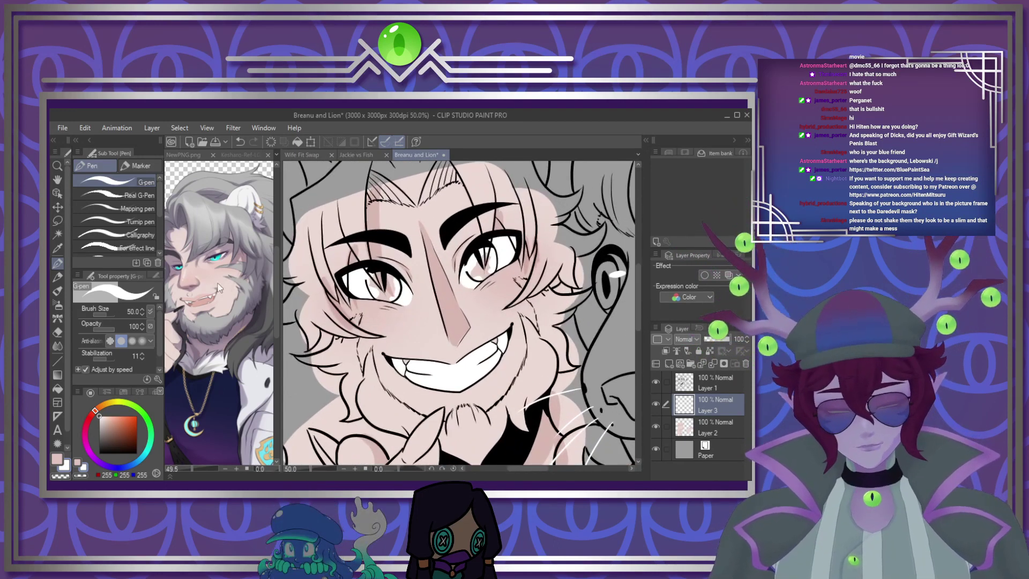
click(218, 287)
scroll(218, 258, up, 3)
alt+click(218, 258)
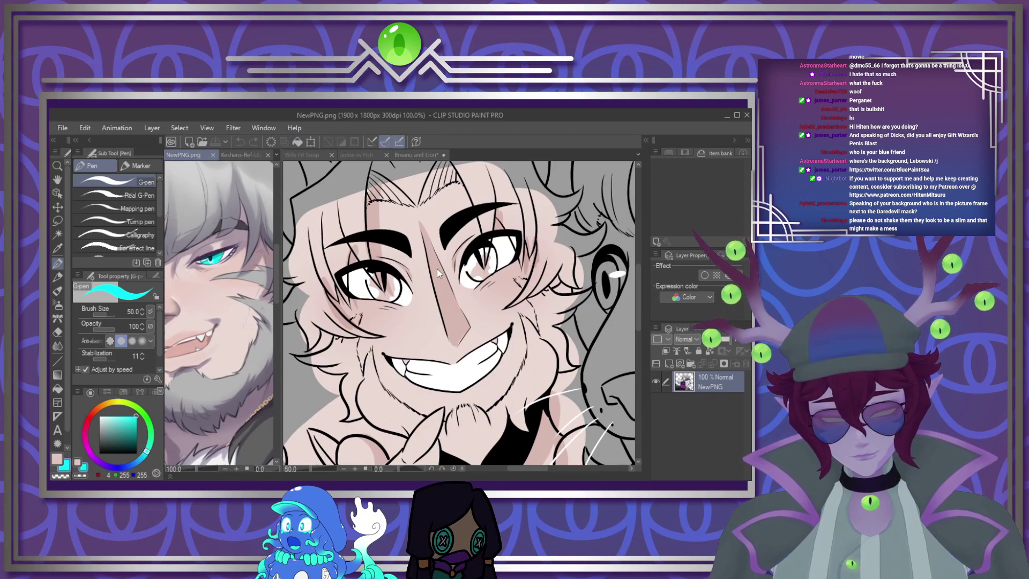
click(471, 290)
scroll(472, 289, down, 2)
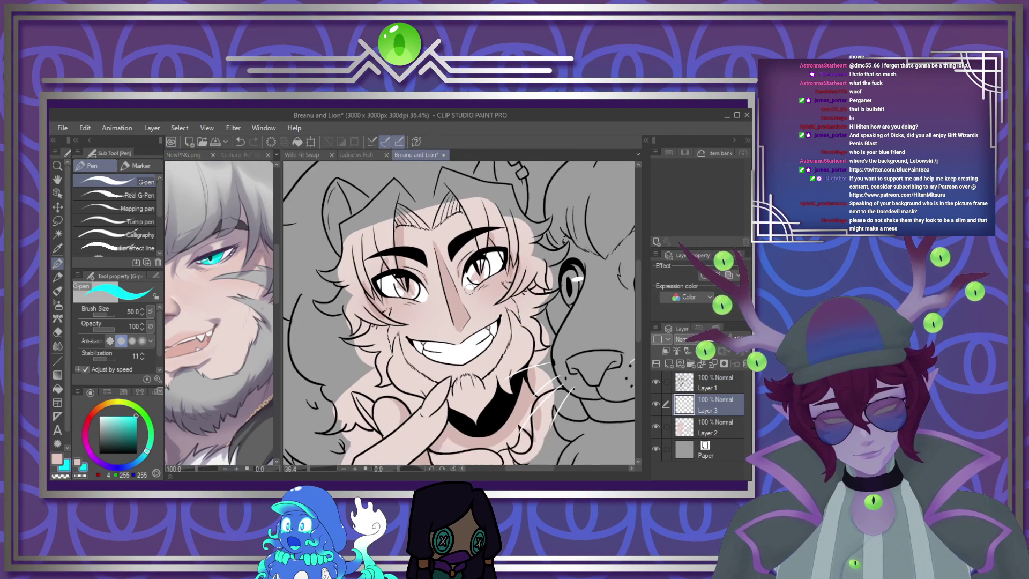
Add a raster layer clipped to Layer 3 and paint cyan over the upper and side areas of both eye whites
scroll(450, 282, up, 3)
scroll(405, 269, down, 1)
scroll(404, 269, up, 1)
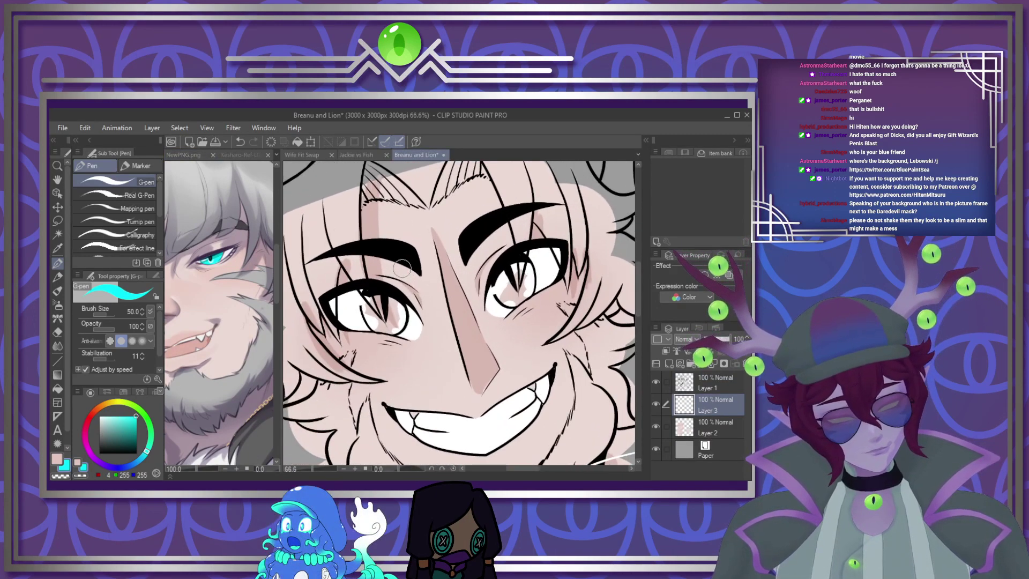
click(668, 364)
click(666, 351)
drag(489, 303, 543, 248)
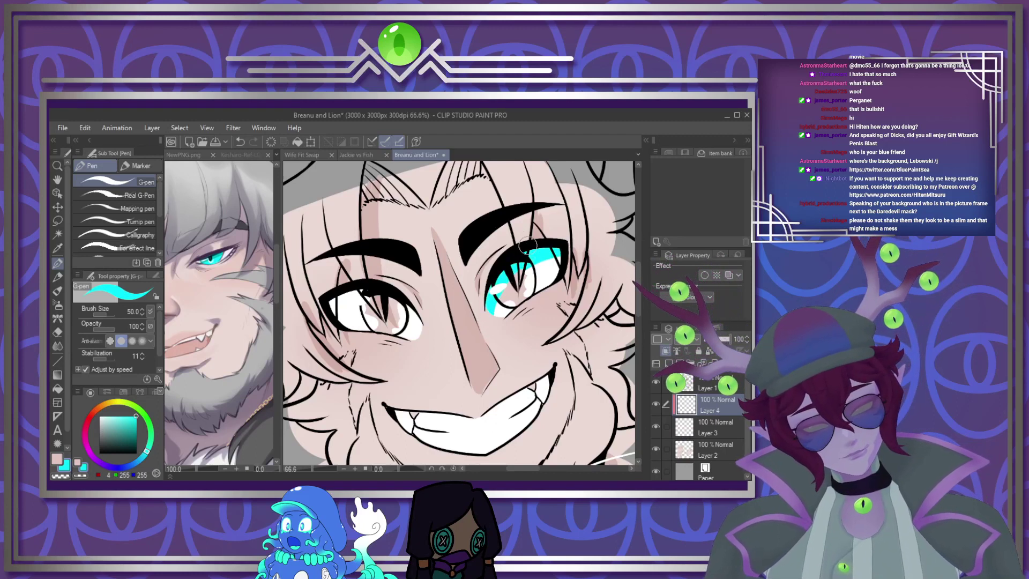
drag(334, 301, 423, 323)
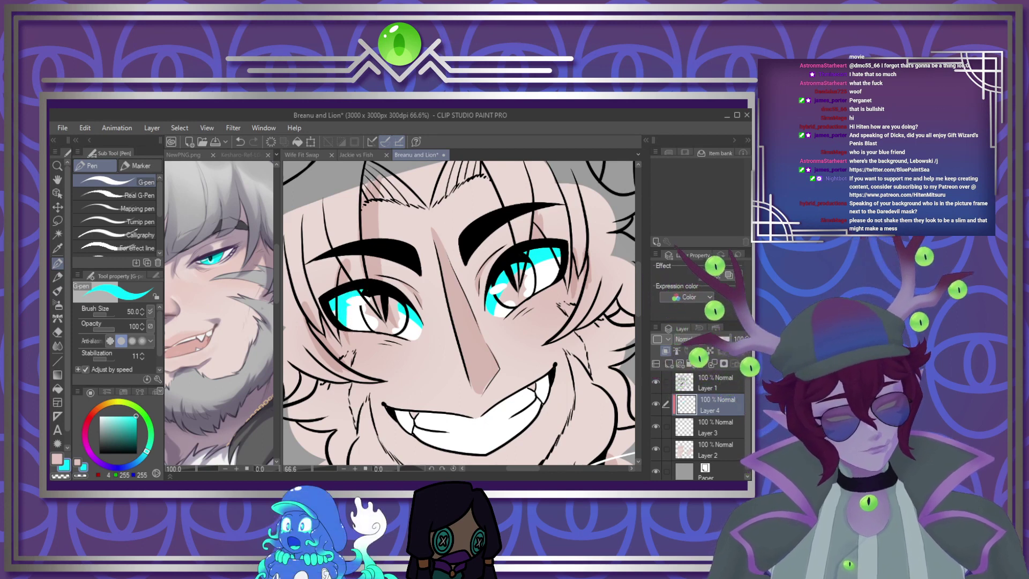
Lower the clipped cyan layer's opacity to 31% and merge it into Layer 3
click(712, 338)
drag(714, 339, 713, 339)
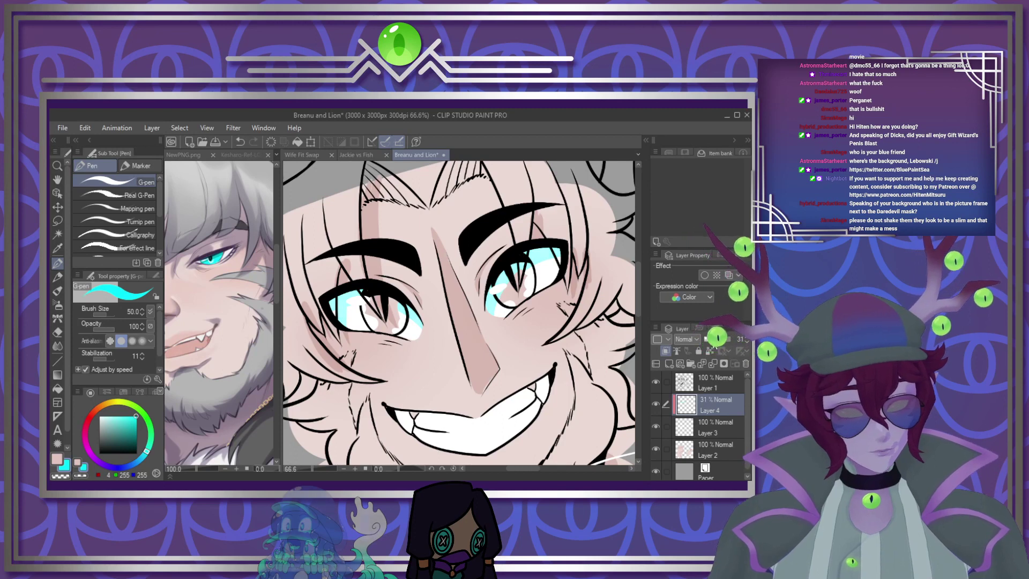
click(713, 364)
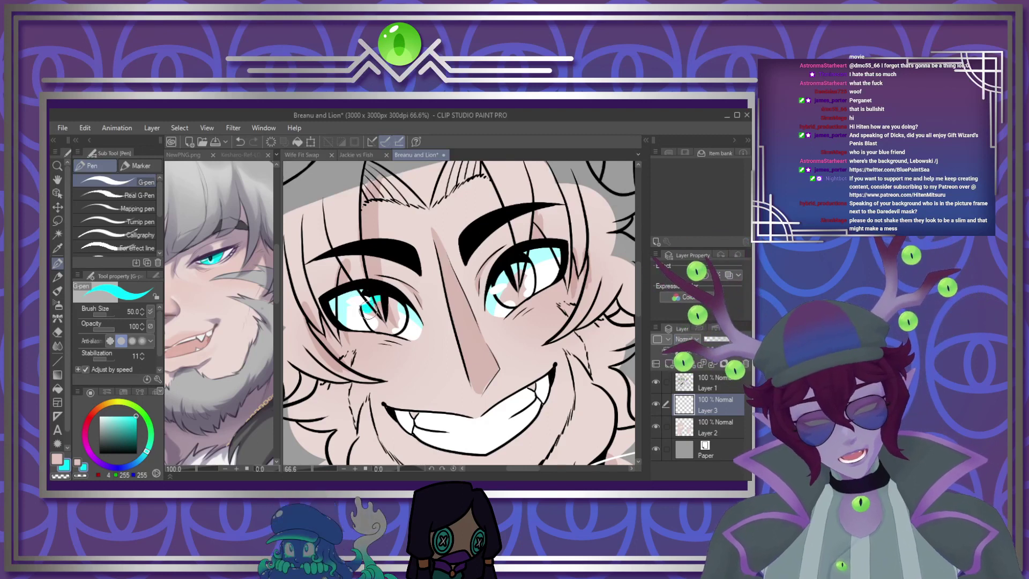
Paint both of the man's irises bright cyan, and sample a darker teal from the reference eye
drag(383, 327, 385, 295)
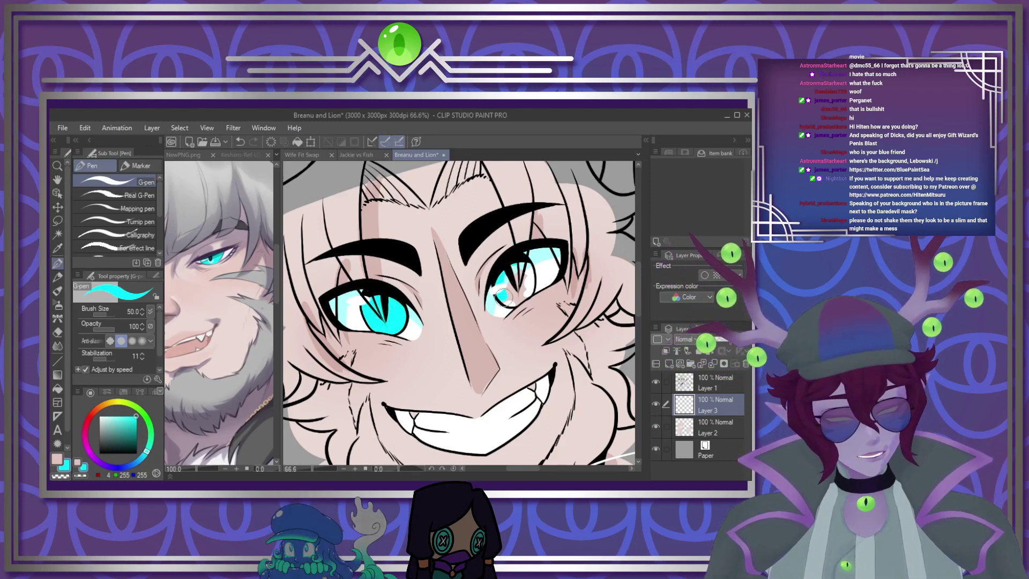
mouse_move(523, 297)
mouse_down()
mouse_move(529, 270)
mouse_move(506, 284)
mouse_up()
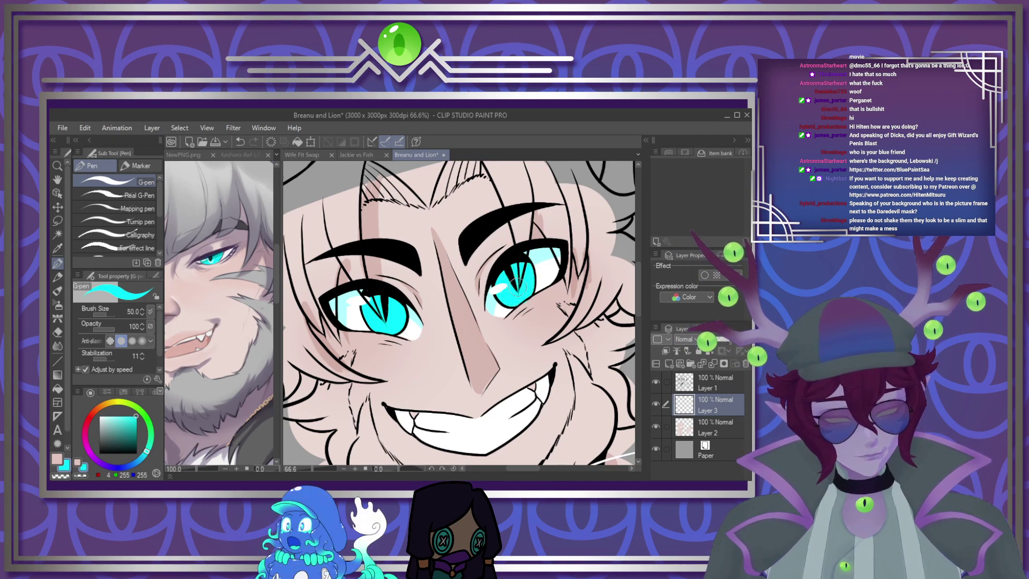
click(219, 255)
click(472, 277)
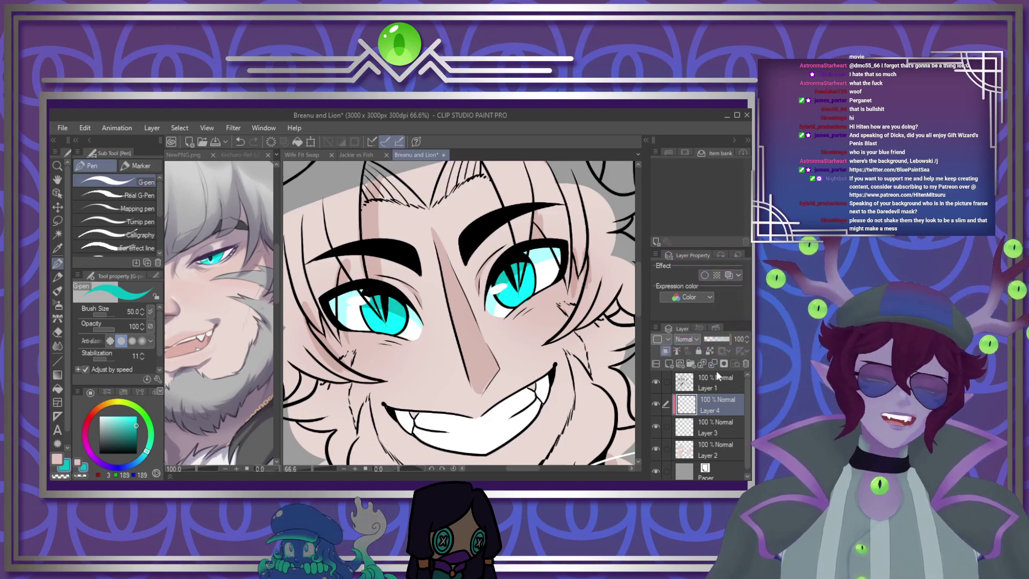
Set the clipped layer to Screen, choose a paler cyan for the iris highlights, and merge the layer into Layer 3
click(689, 341)
click(692, 191)
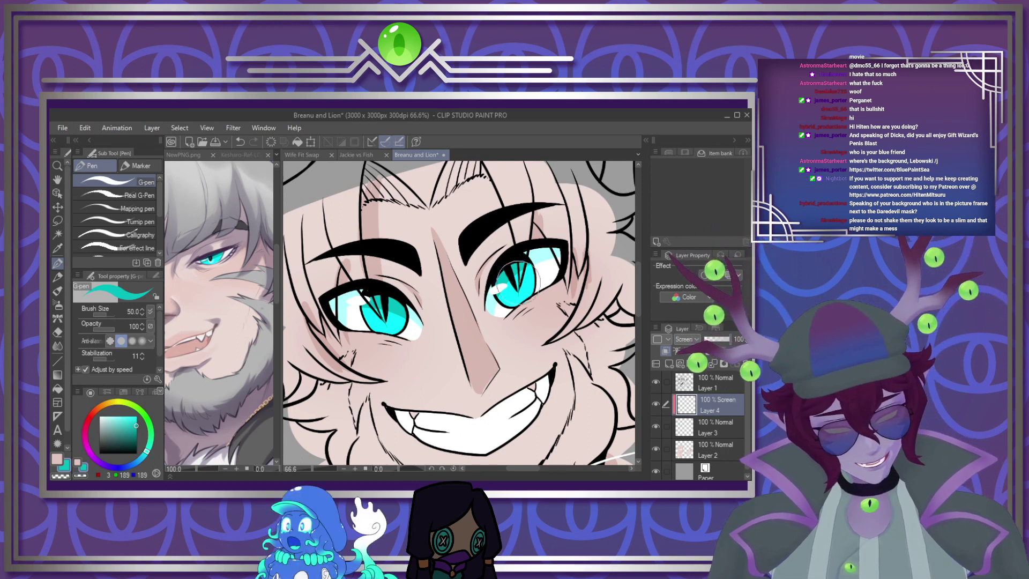
click(118, 419)
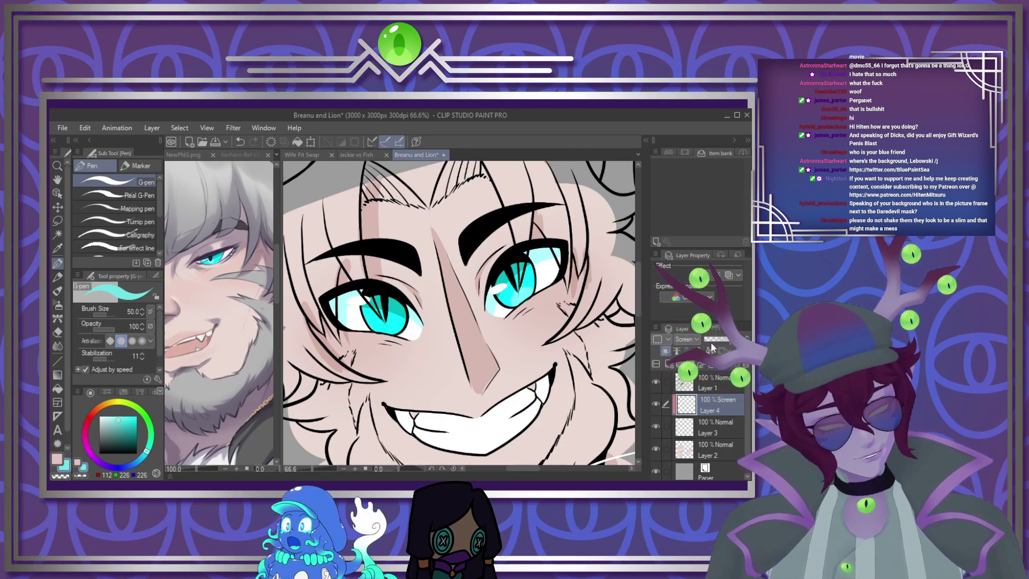
click(107, 420)
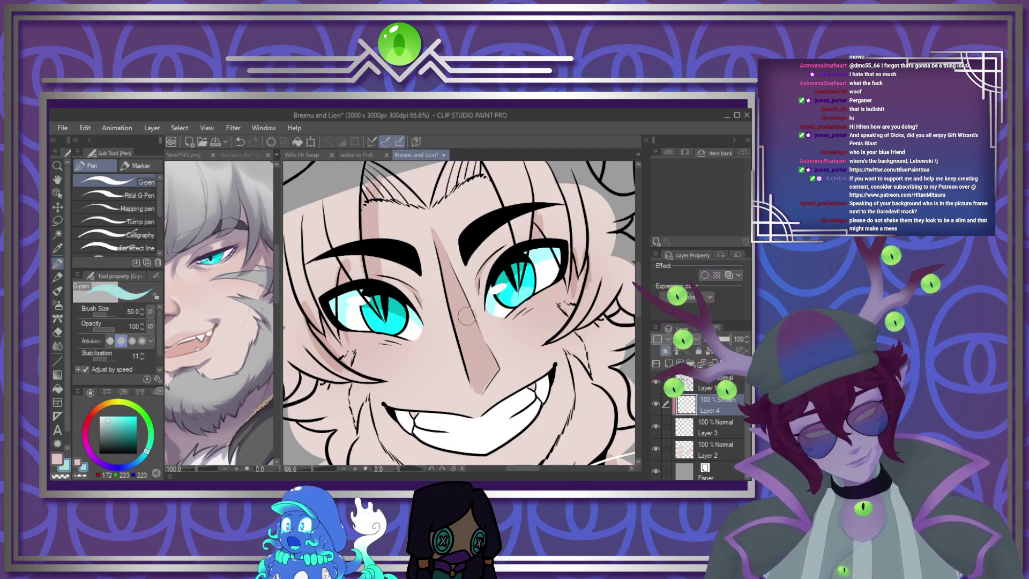
click(712, 365)
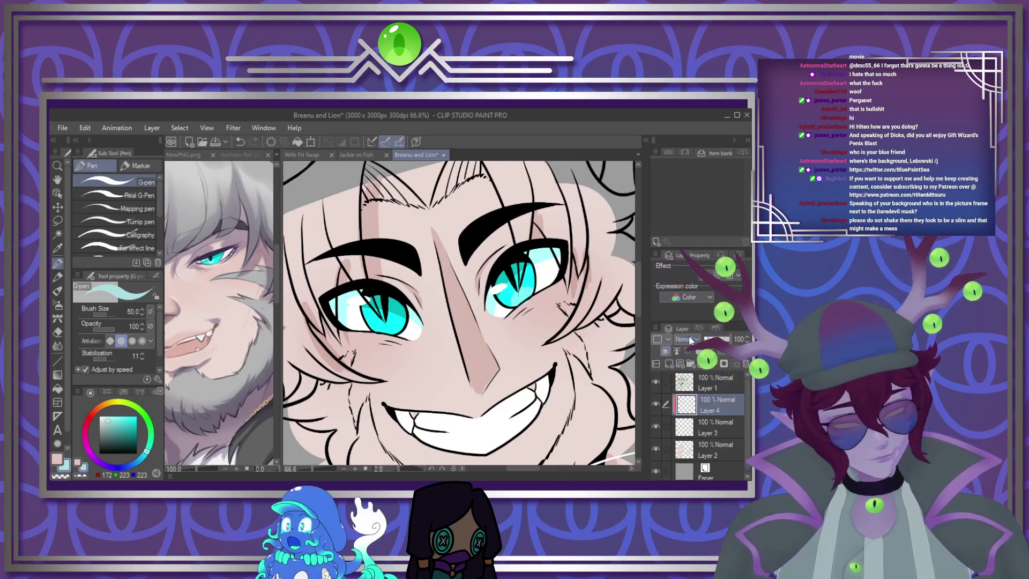
Set the new clipped layer to Screen, lighten the lower irises with pale cyan, and merge it into Layer 3
click(690, 189)
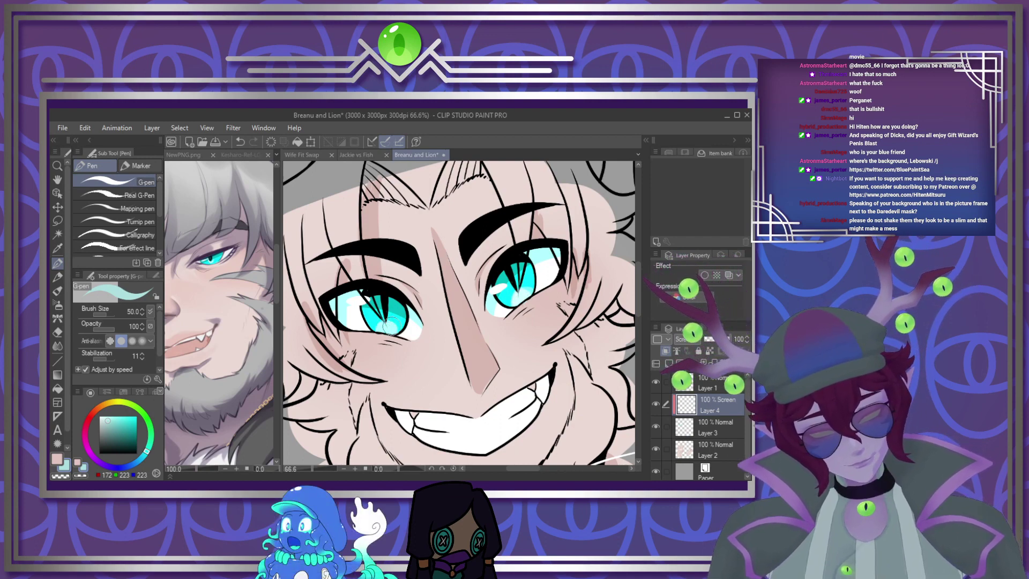
scroll(402, 317, down, 5)
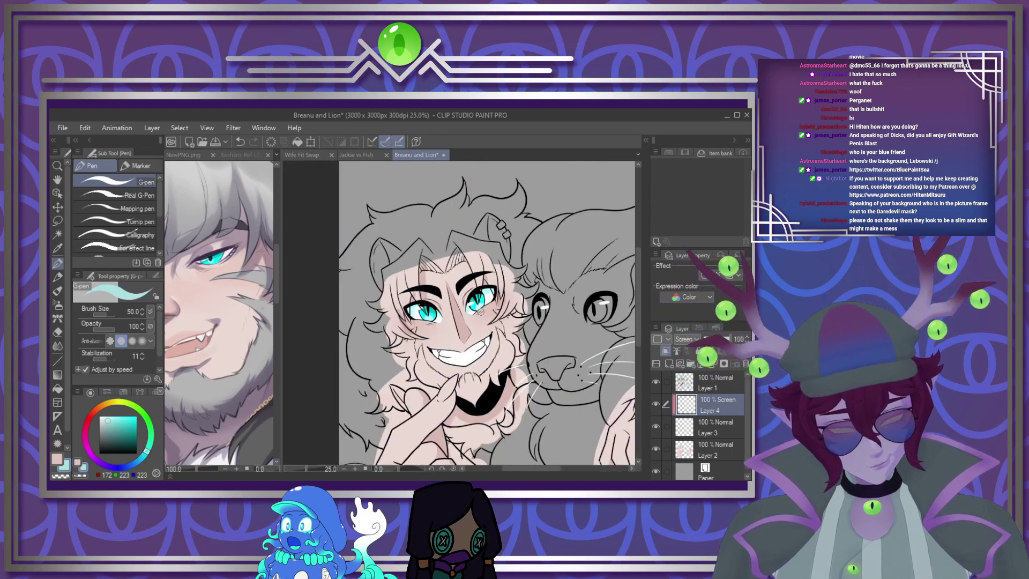
scroll(463, 301, up, 2)
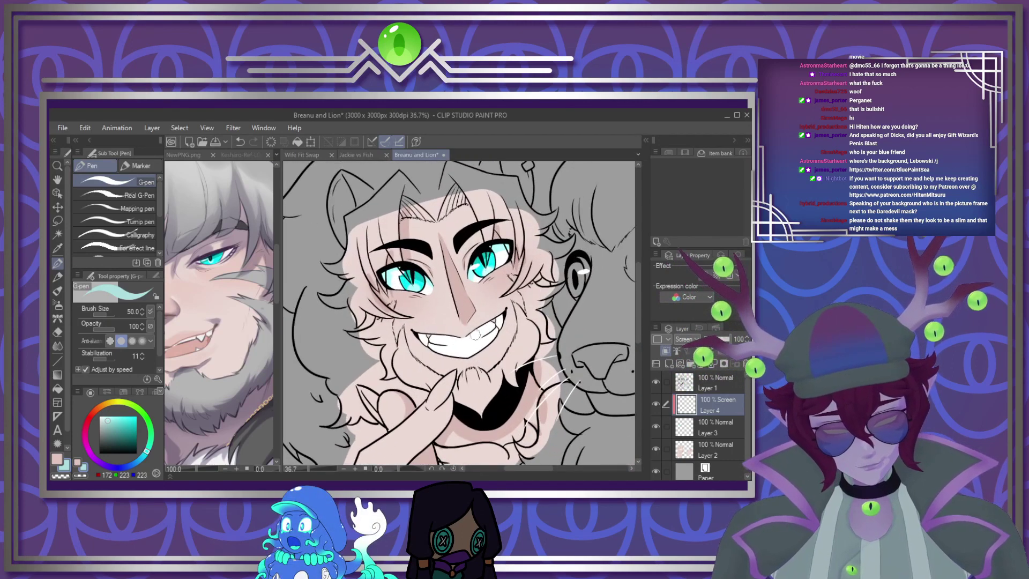
scroll(476, 334, down, 1)
scroll(467, 333, up, 3)
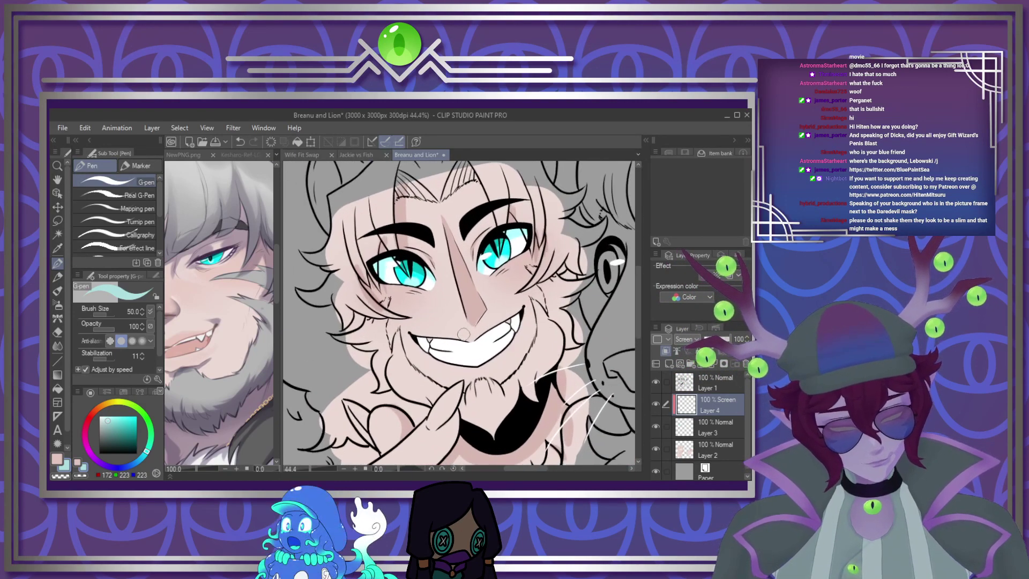
click(714, 365)
Switch to the line art on Layer 1 with the G-pen in black at size 20
click(714, 381)
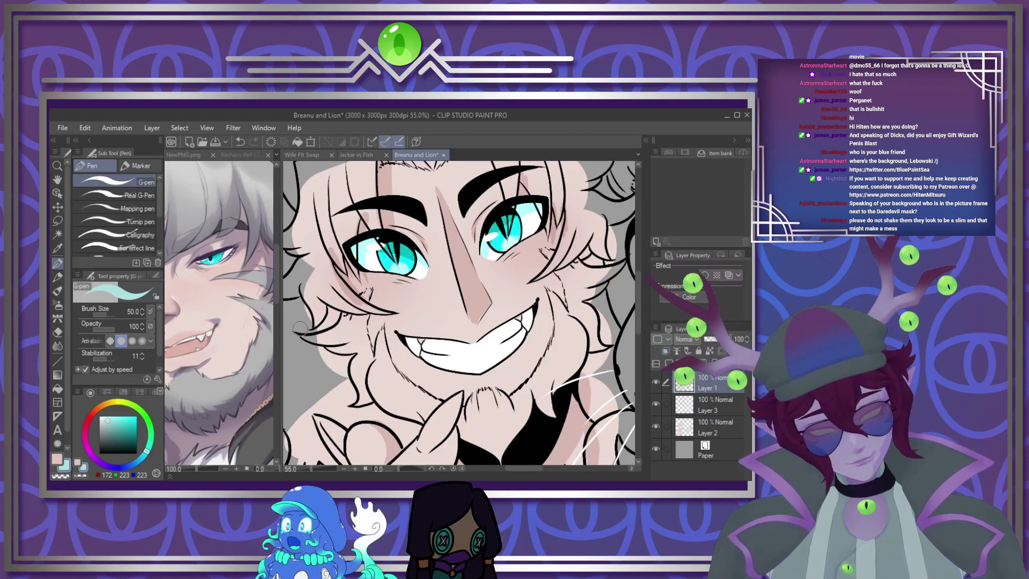
click(99, 453)
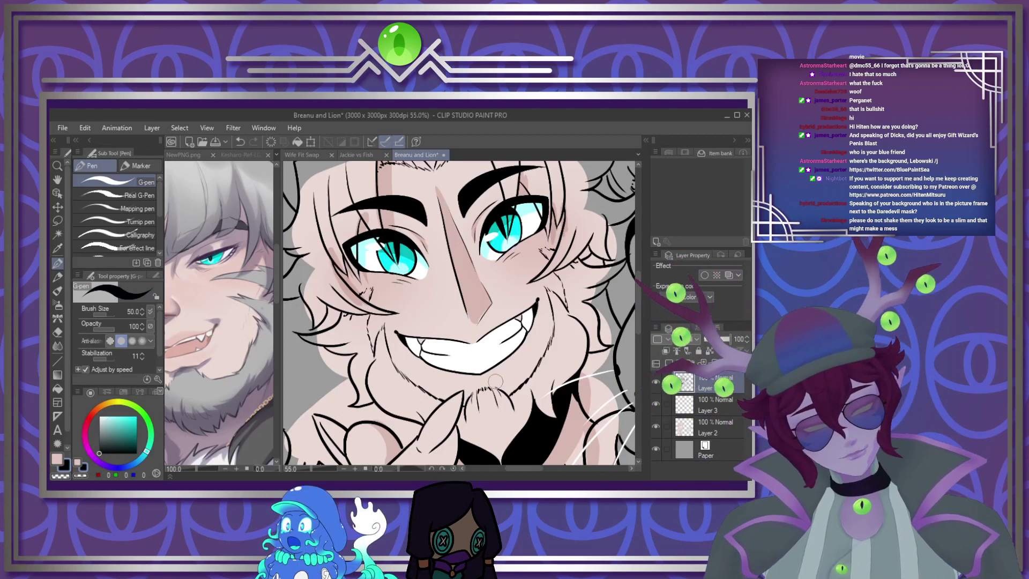
key([)
key([)
key([)
key([)
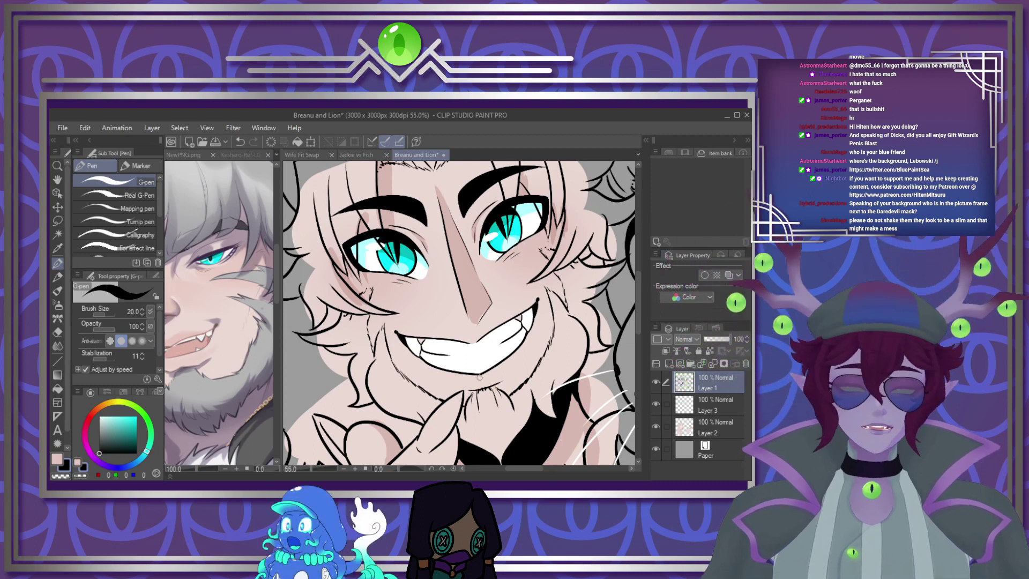
scroll(479, 377, down, 3)
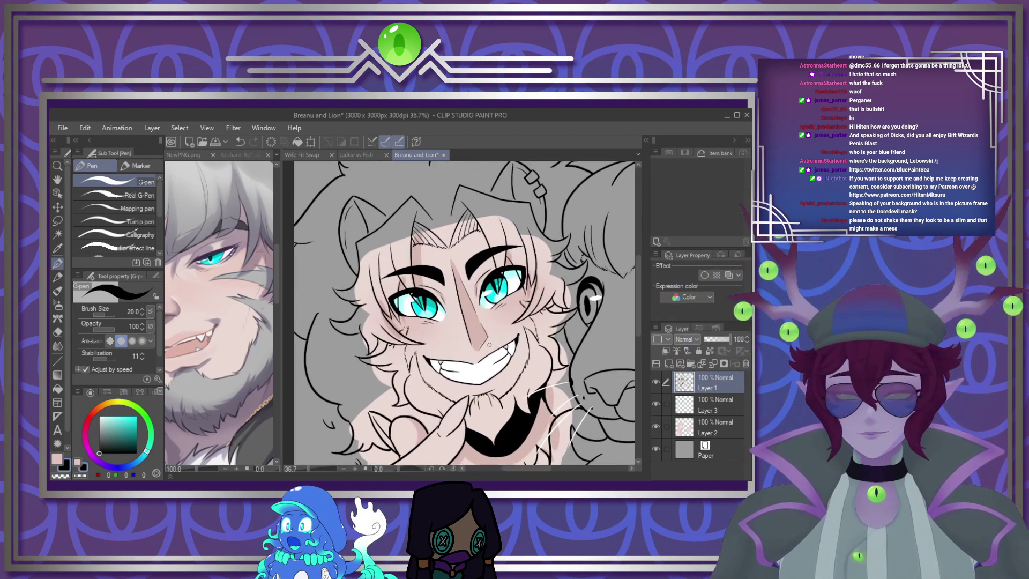
scroll(489, 344, down, 3)
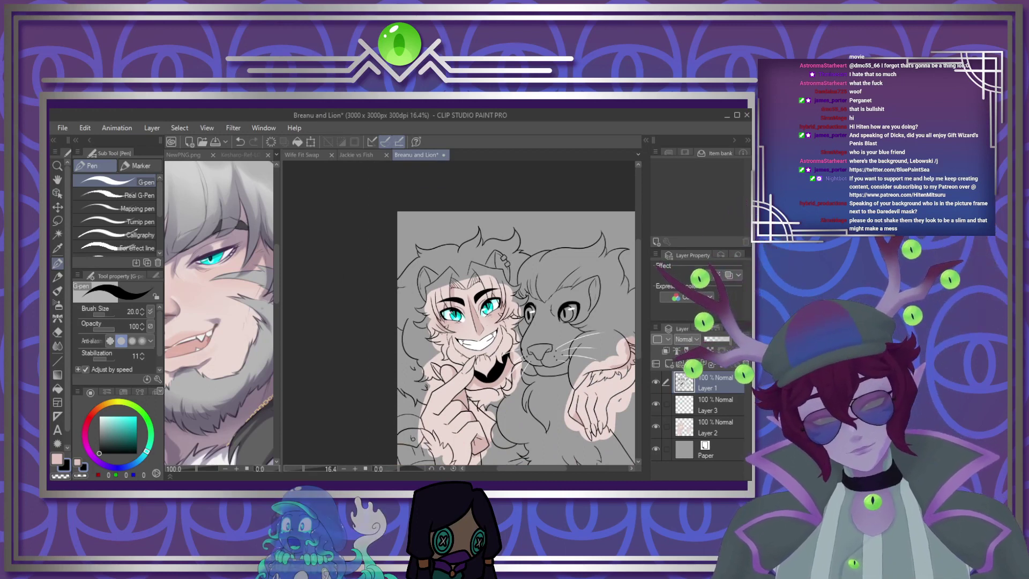
scroll(515, 337, down, 1)
scroll(516, 337, up, 1)
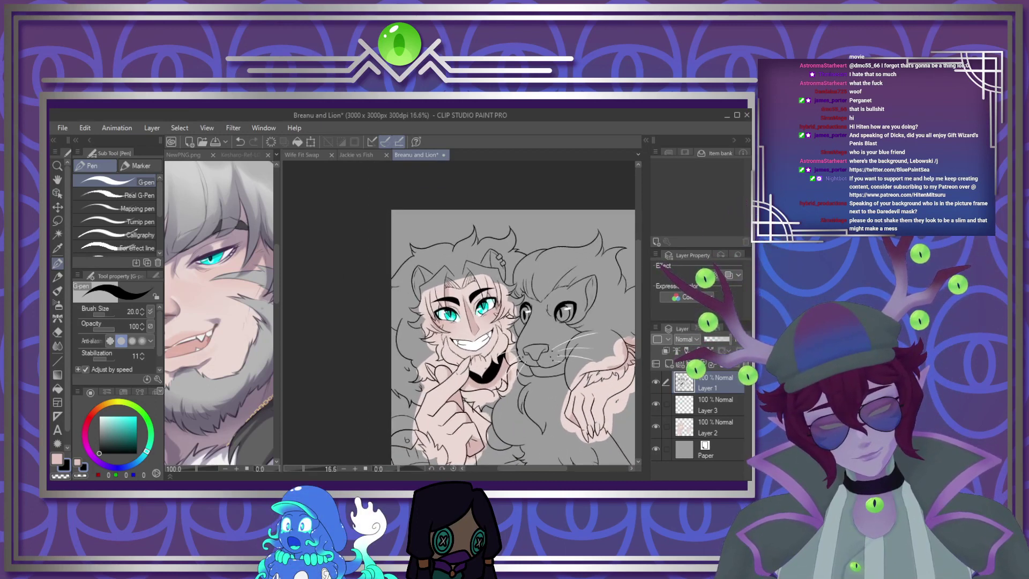
Sample the grey hair colour beside the ear in the NewPNG reference image
scroll(507, 342, down, 2)
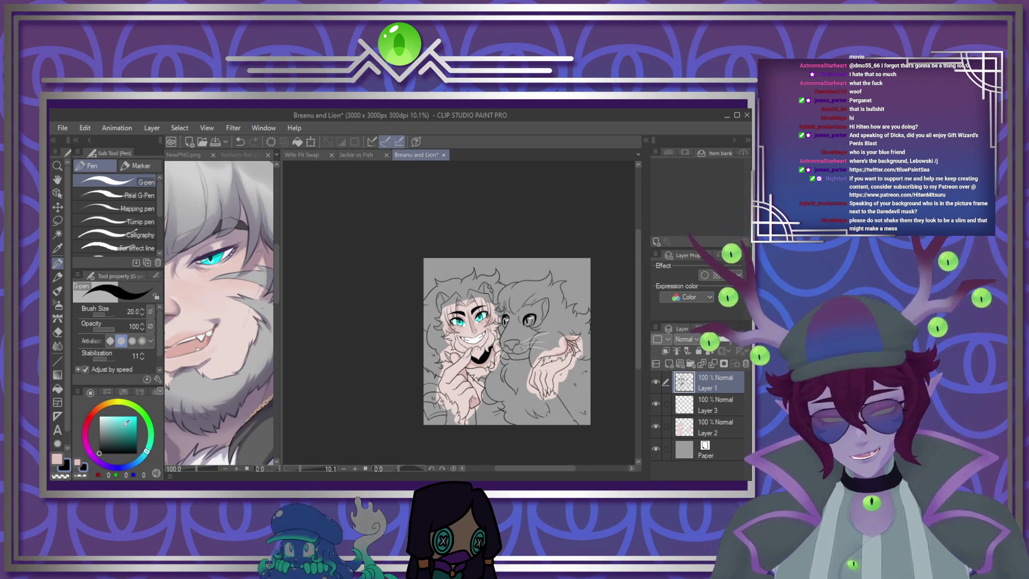
click(184, 332)
scroll(184, 349, down, 2)
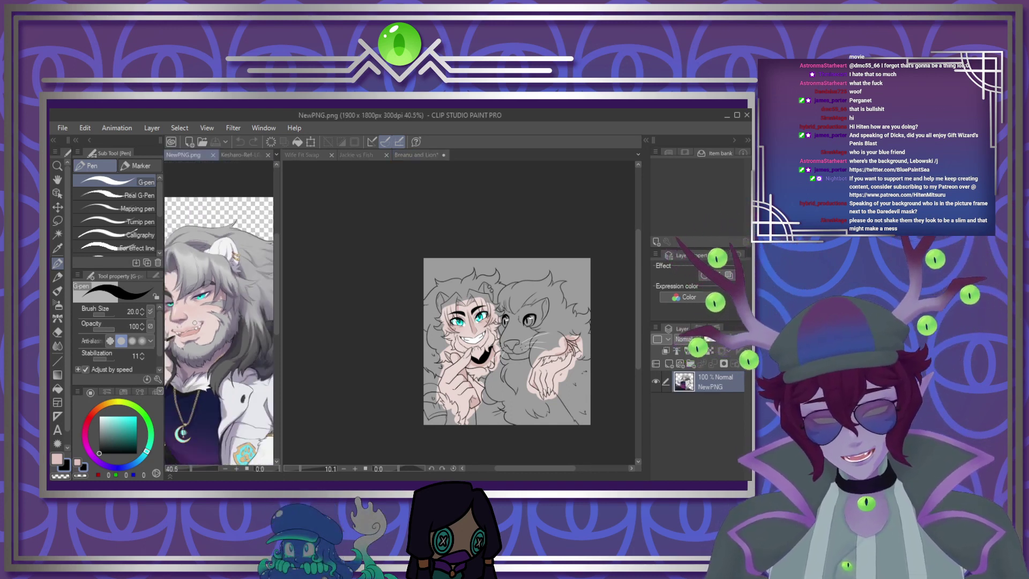
scroll(216, 249, up, 1)
scroll(217, 249, up, 4)
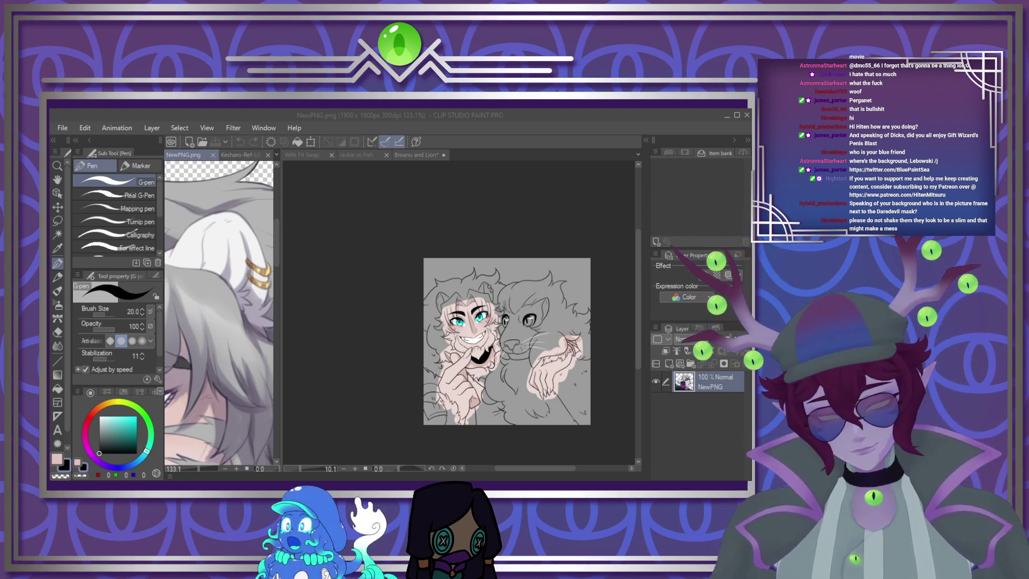
click(214, 307)
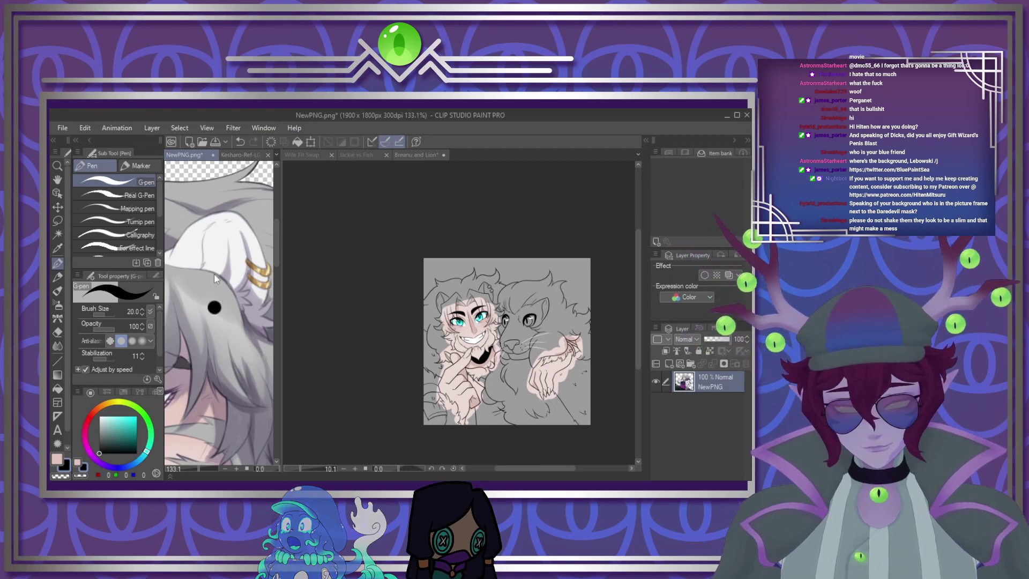
key(ctrl+z)
alt+click(211, 285)
scroll(191, 367, down, 3)
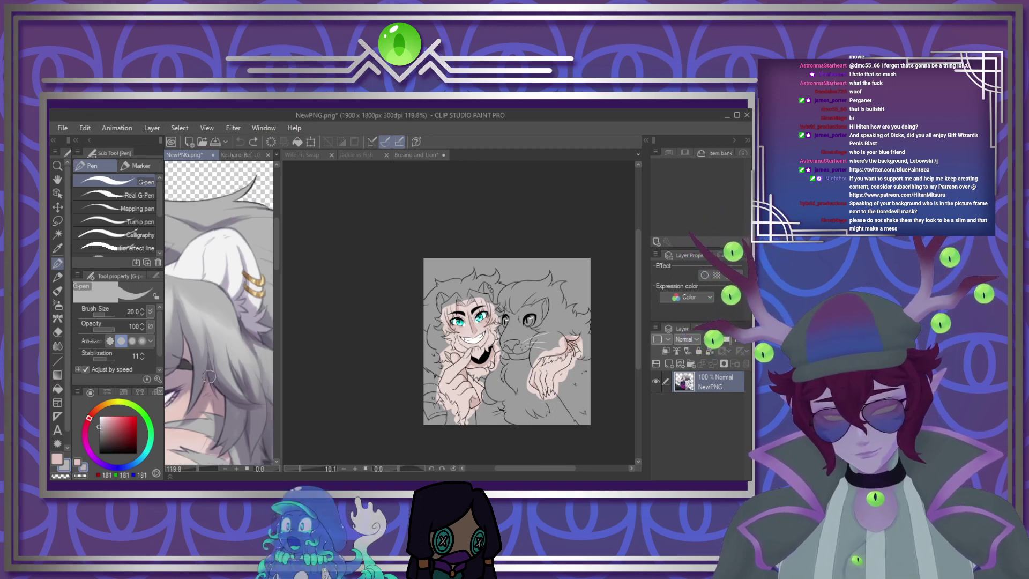
Adjust the drawing colour to a pale blue-grey with RGB 207, 212, 215 and return to the Breanu and Lion canvas
click(142, 457)
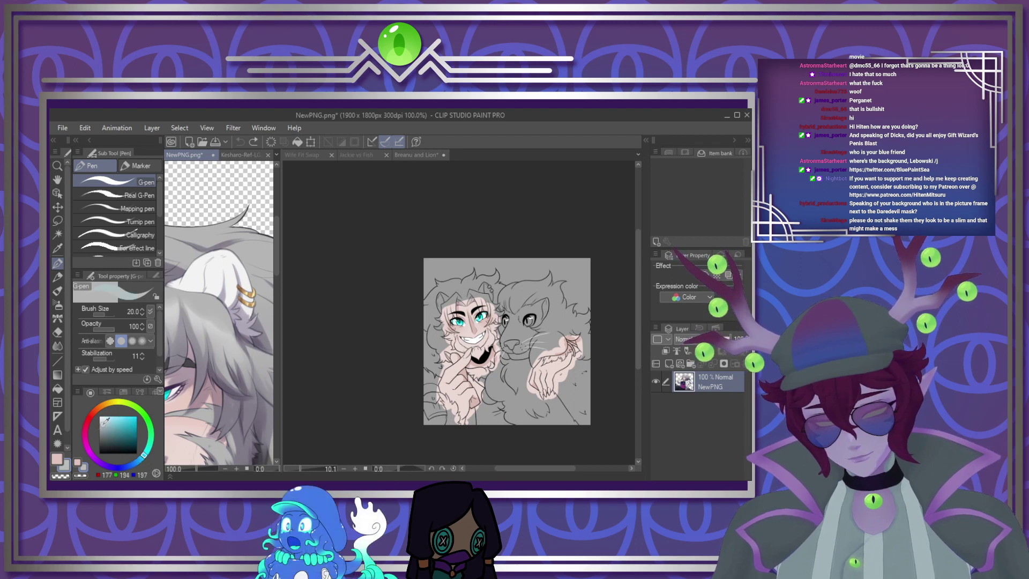
click(103, 419)
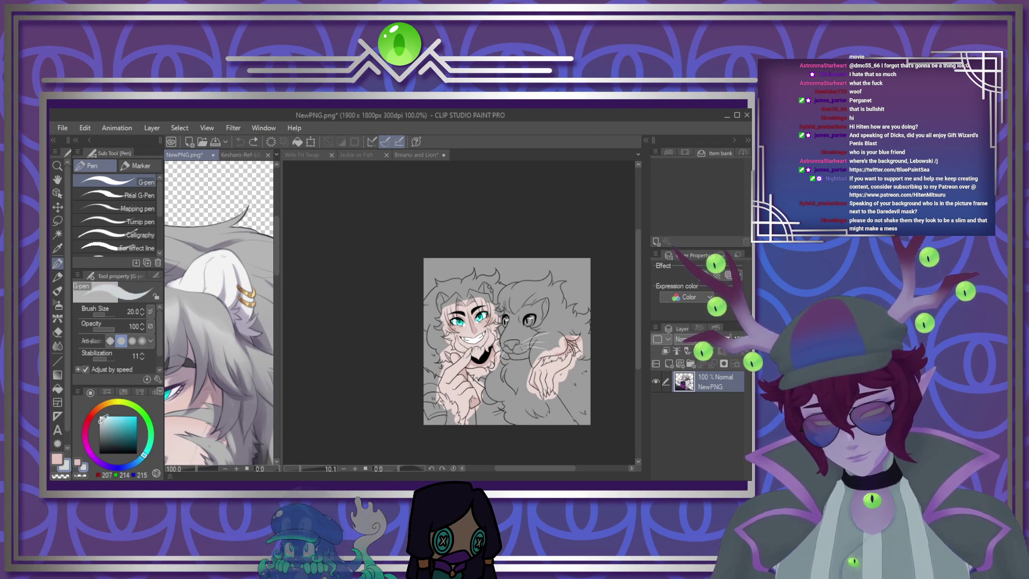
click(138, 462)
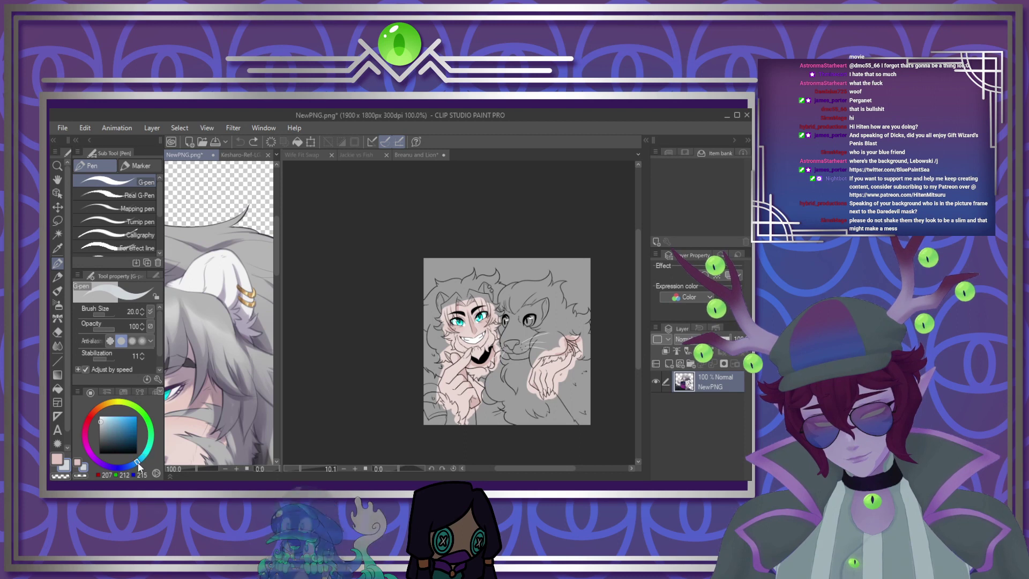
click(416, 155)
scroll(506, 341, down, 1)
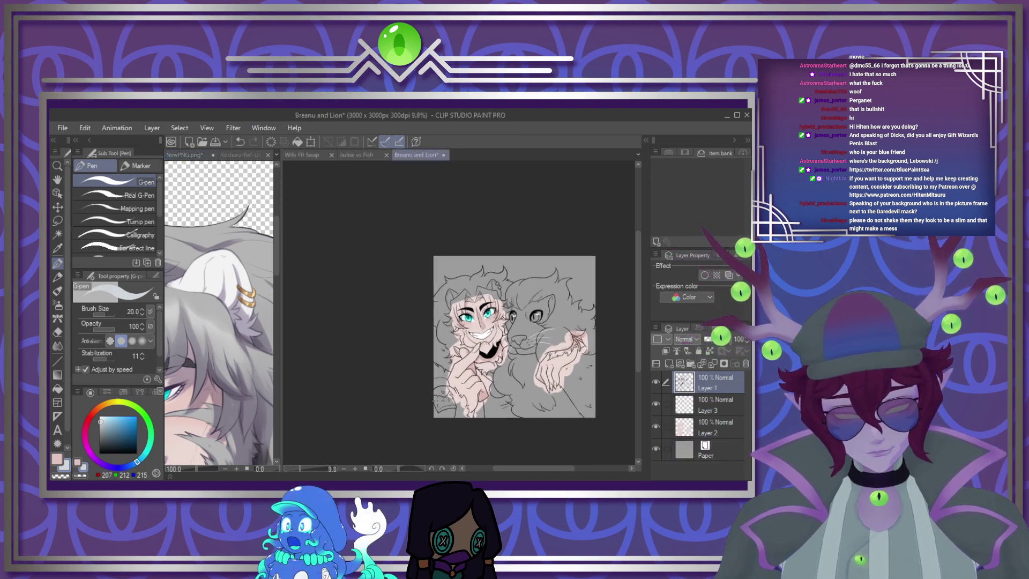
Sample the near-white cuff fur colour from the NewPNG reference, and make Layer 3 of Breanu and Lion active
click(184, 155)
scroll(219, 347, down, 6)
scroll(169, 371, up, 5)
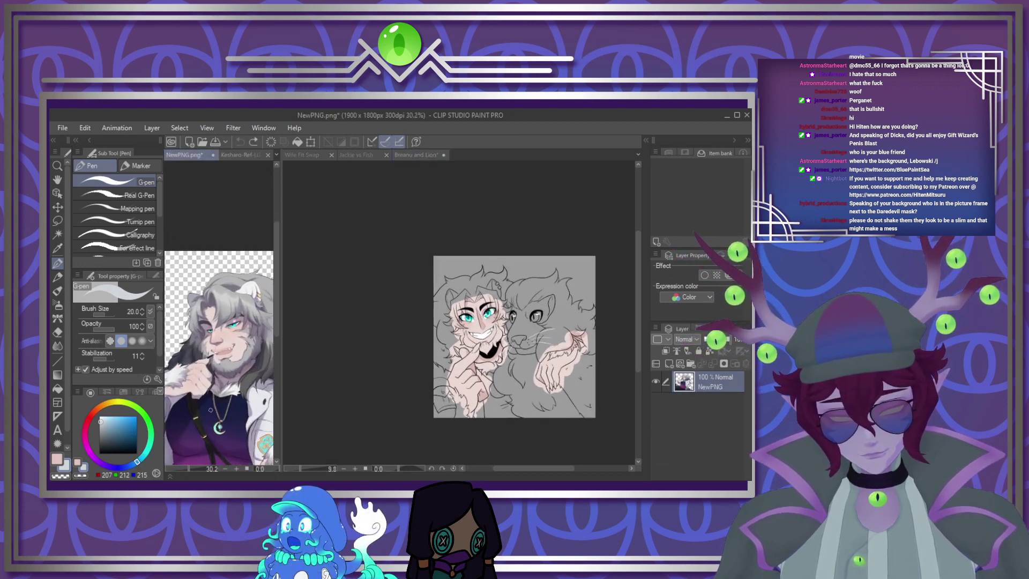
scroll(169, 371, up, 1)
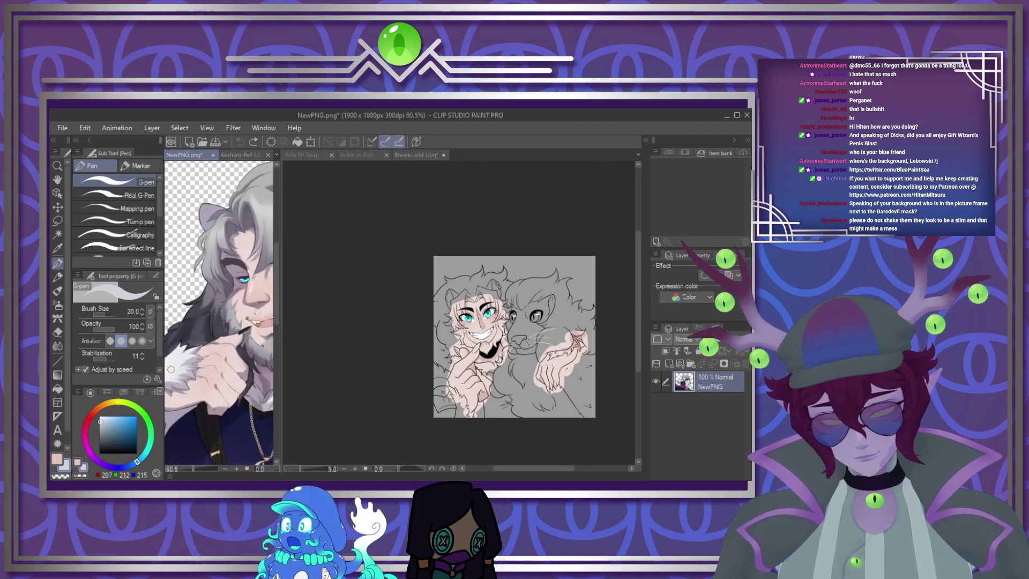
alt+click(171, 370)
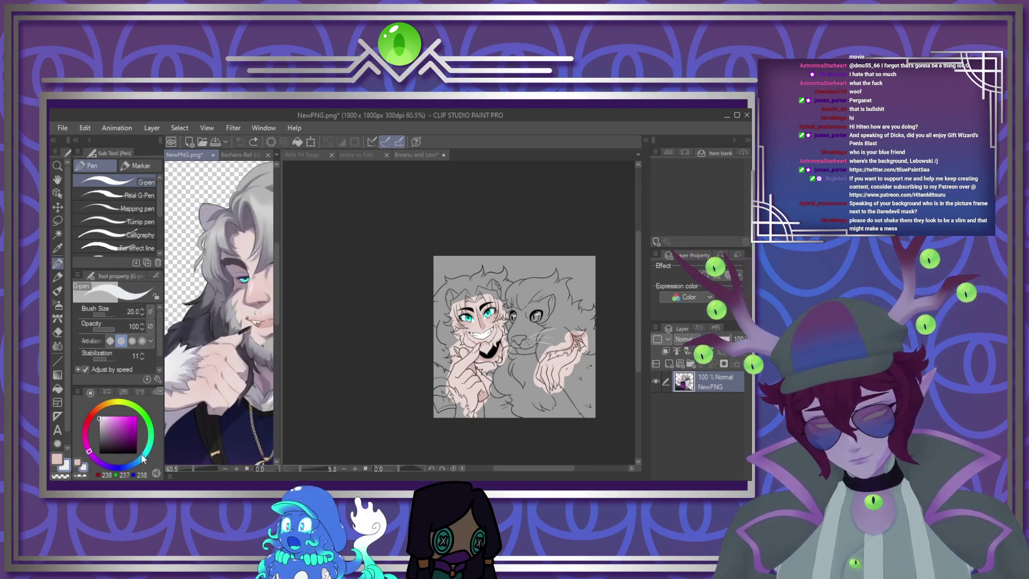
click(464, 381)
scroll(487, 416, down, 6)
scroll(474, 405, up, 6)
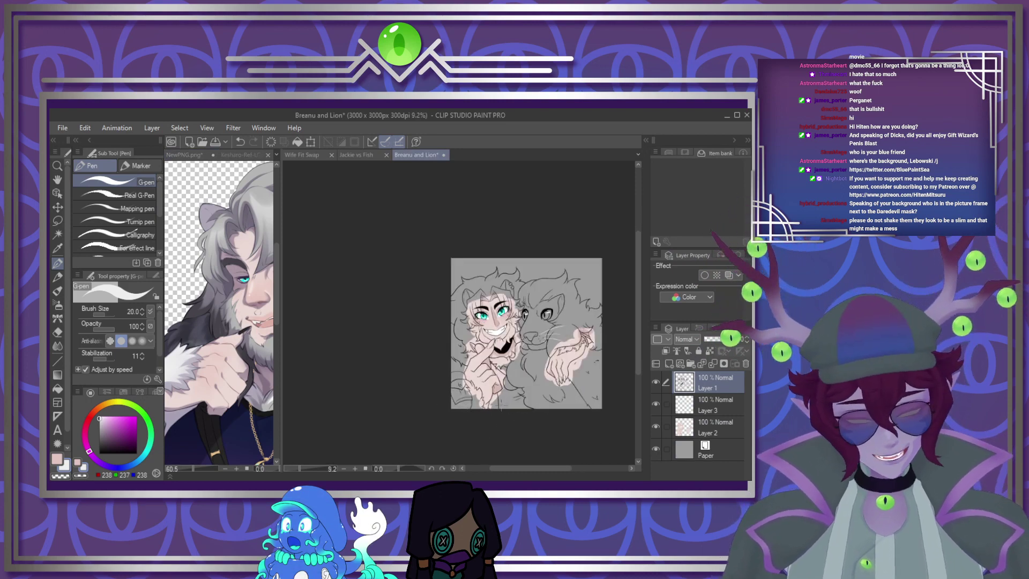
scroll(457, 395, up, 6)
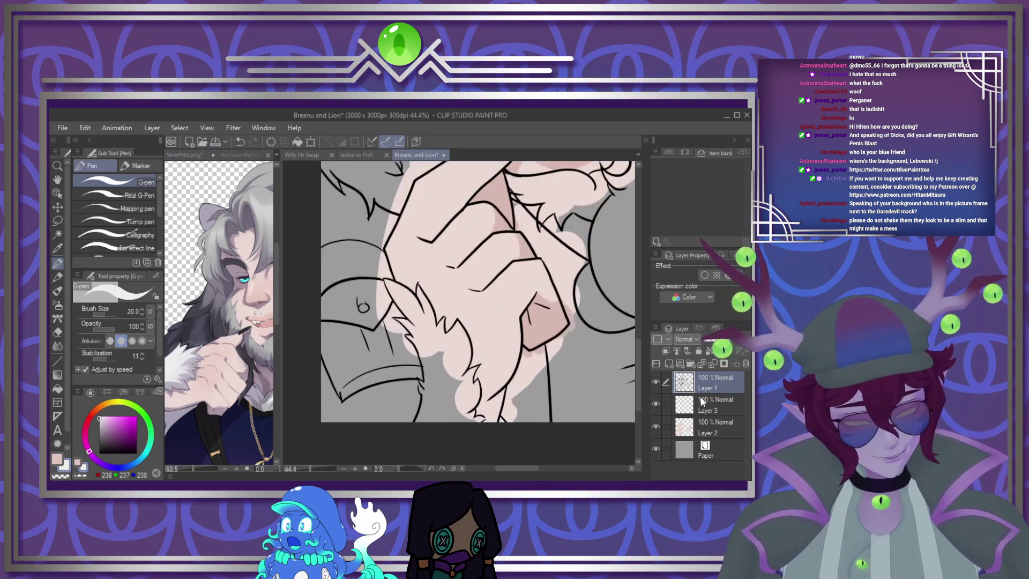
click(702, 402)
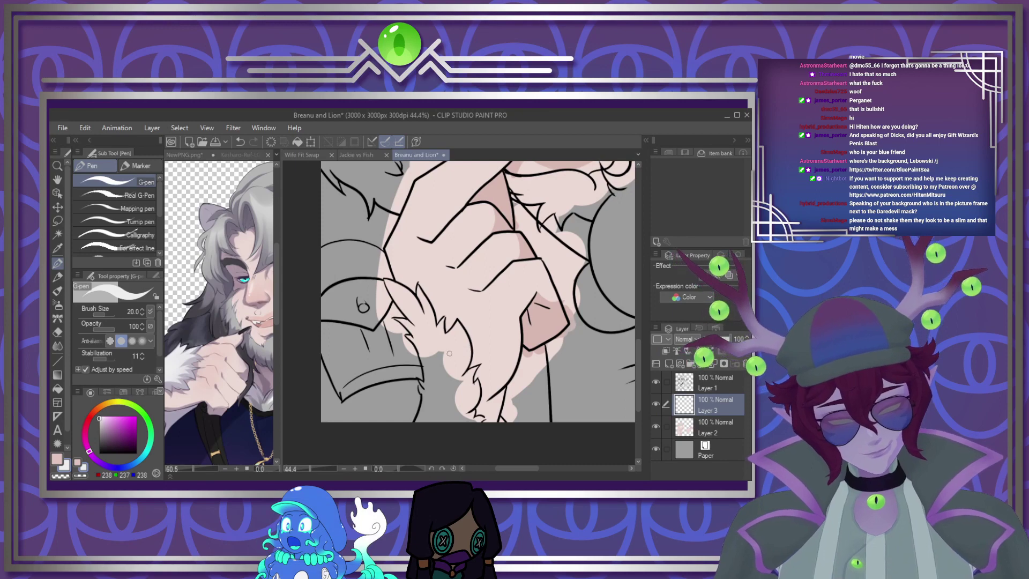
Fill the fur cuff on the man's raised wrist with near-white, using G-pen sizes 50 and 80
scroll(455, 366, up, 1)
scroll(474, 364, up, 3)
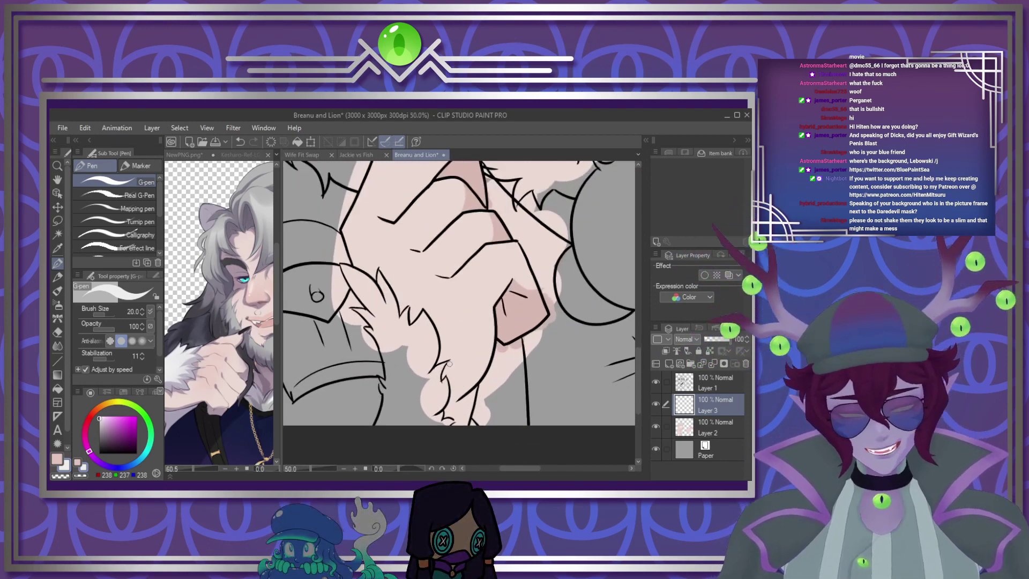
mouse_move(366, 370)
mouse_down()
mouse_move(361, 434)
mouse_move(397, 408)
mouse_move(437, 426)
mouse_move(440, 441)
mouse_up()
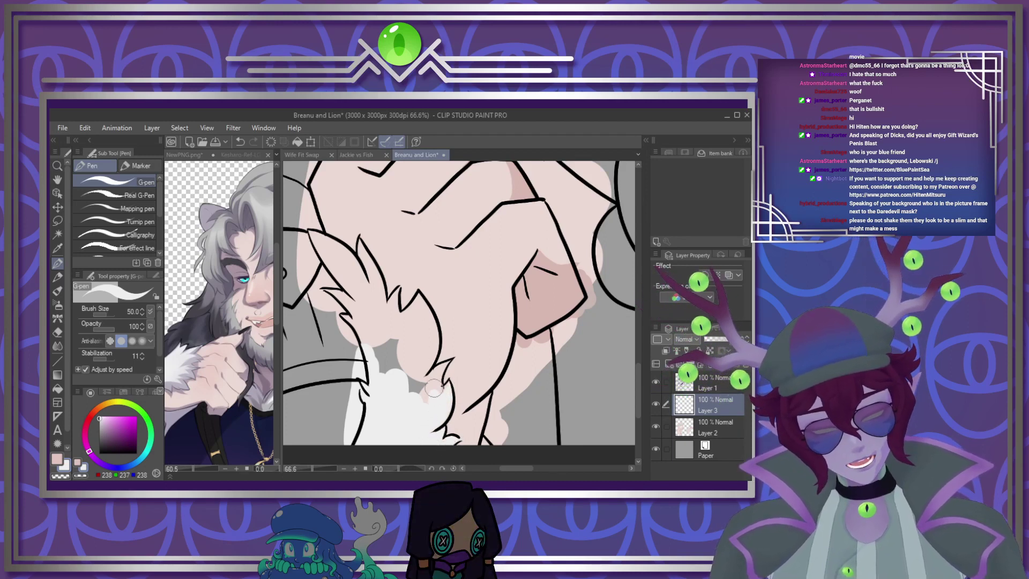
mouse_move(435, 388)
mouse_down()
mouse_move(409, 383)
mouse_move(349, 321)
mouse_up()
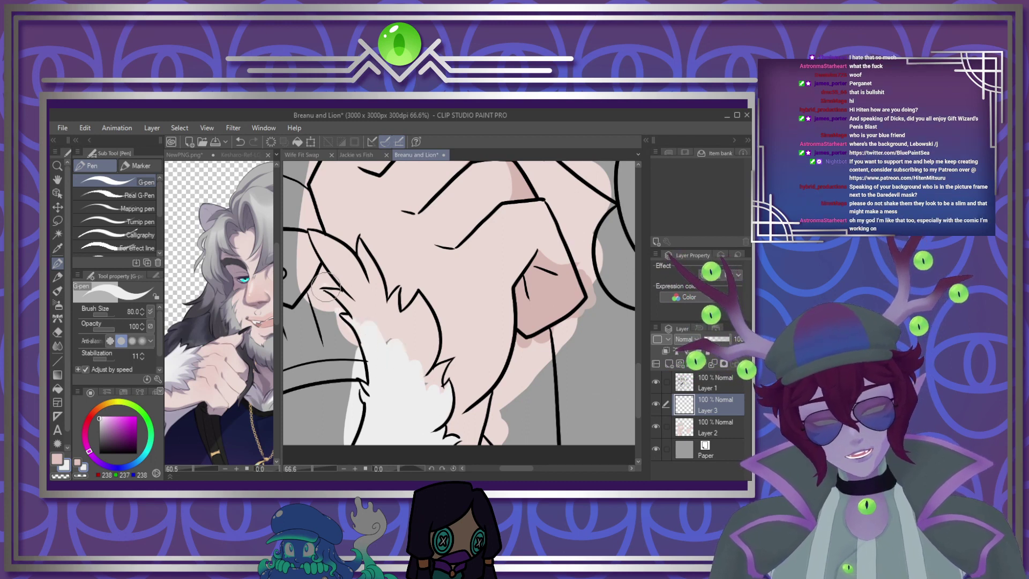
mouse_move(324, 286)
mouse_down()
mouse_move(309, 233)
mouse_move(331, 261)
mouse_move(320, 241)
mouse_move(353, 268)
mouse_move(339, 289)
mouse_up()
mouse_move(362, 253)
mouse_down()
mouse_move(393, 336)
mouse_move(363, 253)
mouse_move(389, 337)
mouse_move(397, 290)
mouse_move(396, 318)
mouse_move(397, 309)
mouse_move(414, 362)
mouse_up()
mouse_move(403, 316)
mouse_down()
mouse_move(421, 294)
mouse_move(433, 345)
mouse_move(424, 378)
mouse_move(405, 330)
mouse_up()
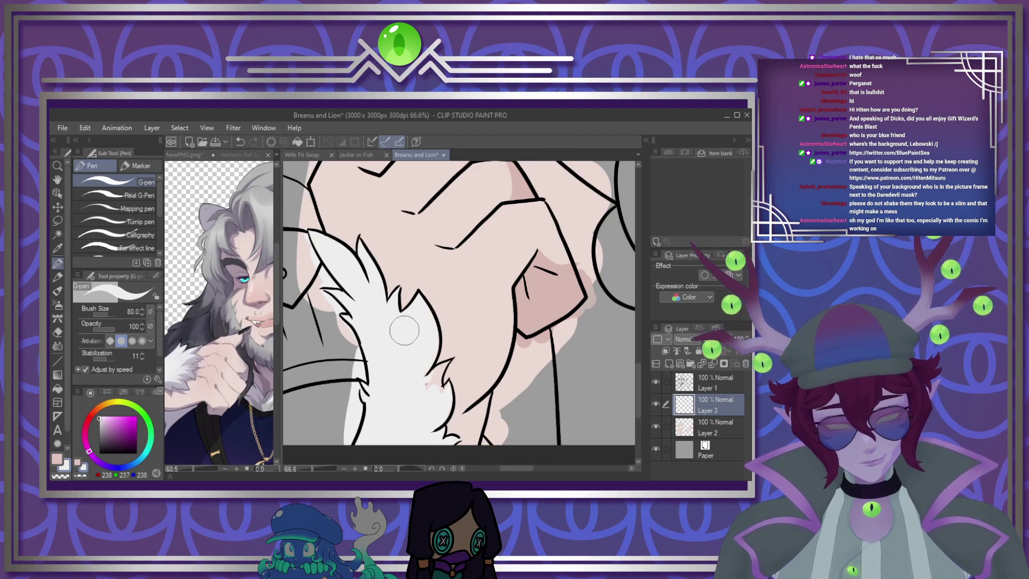
mouse_move(423, 382)
mouse_down()
mouse_move(447, 364)
mouse_move(437, 370)
mouse_move(438, 388)
mouse_up()
Paint the fur trim on the man's other forearm near-white at brush size 60, including the gaps between the crossing bands
scroll(456, 347, down, 4)
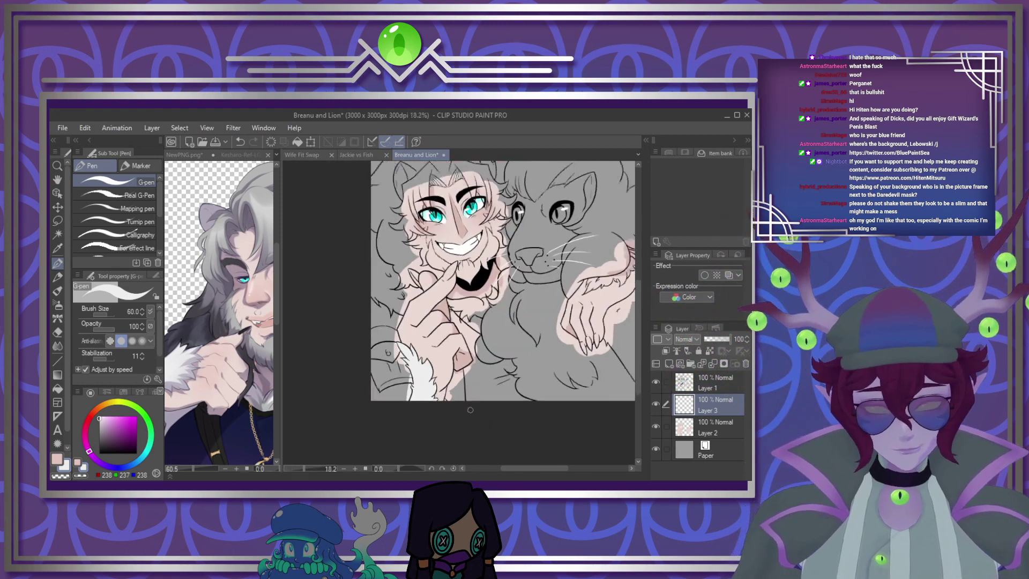
scroll(557, 316, down, 1)
scroll(557, 316, up, 1)
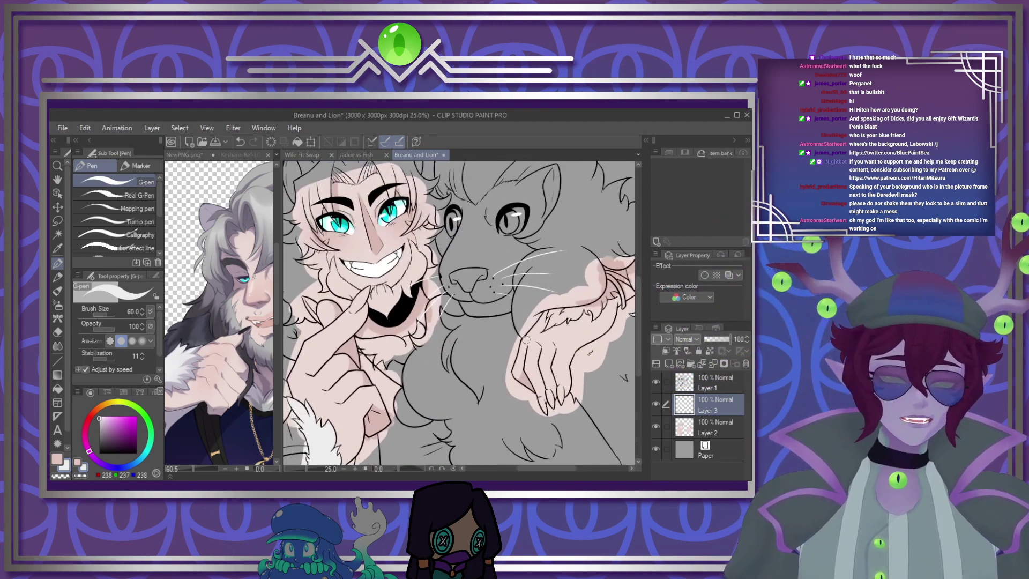
drag(585, 272, 545, 291)
scroll(545, 291, up, 3)
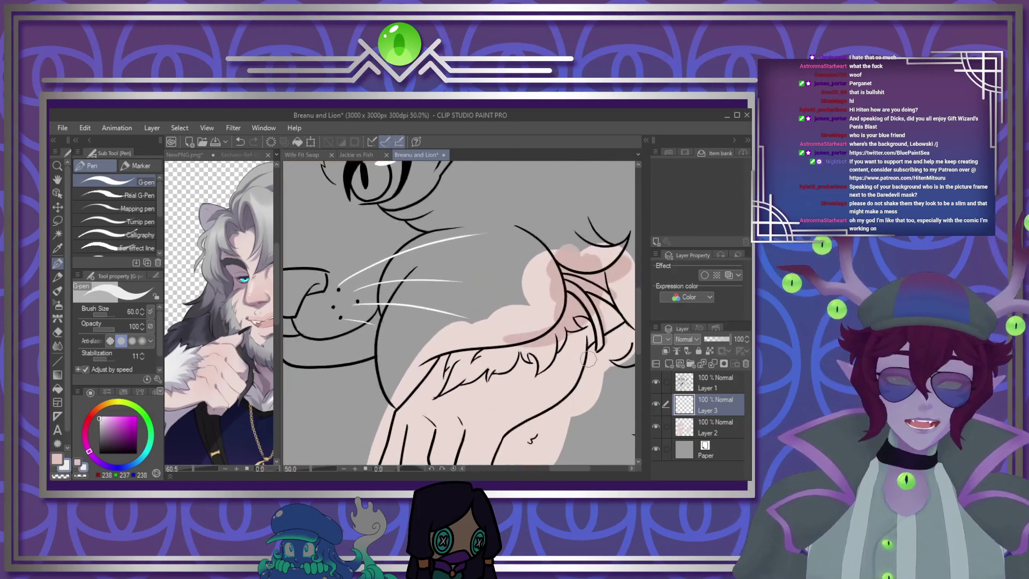
scroll(545, 340, down, 2)
scroll(593, 338, up, 3)
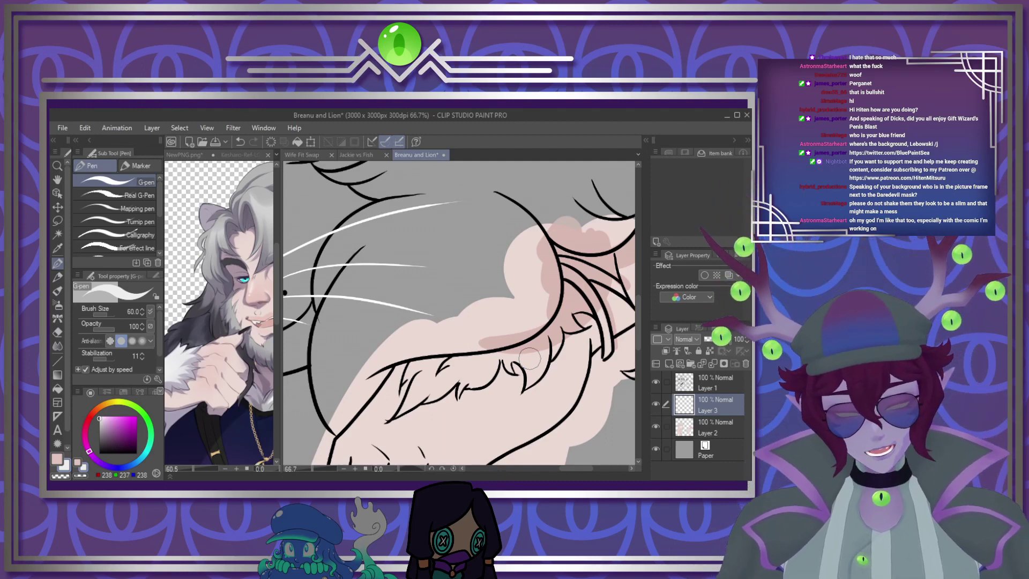
scroll(437, 341, down, 2)
scroll(477, 347, up, 2)
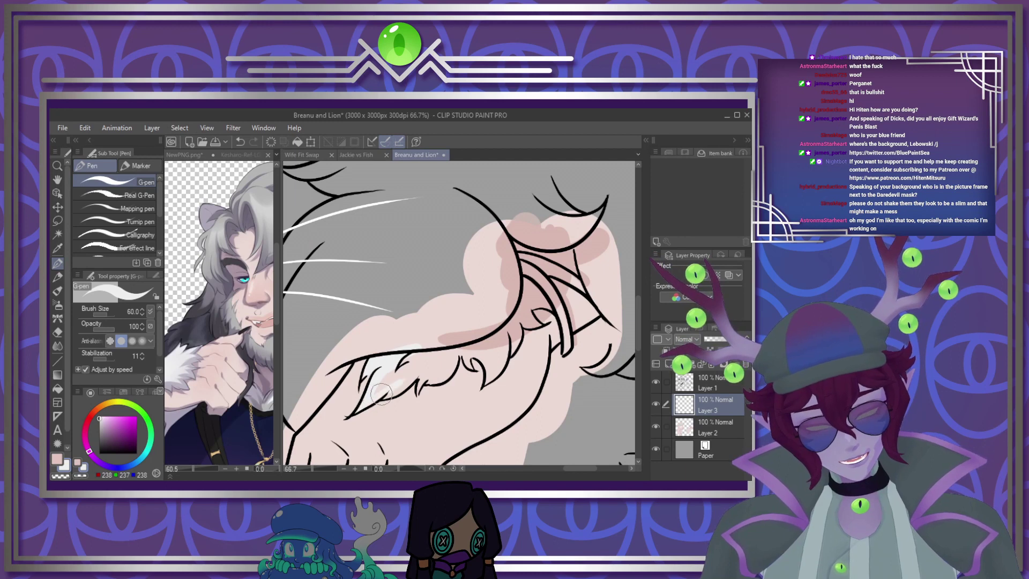
mouse_move(382, 396)
mouse_down()
mouse_move(431, 351)
mouse_move(425, 372)
mouse_up()
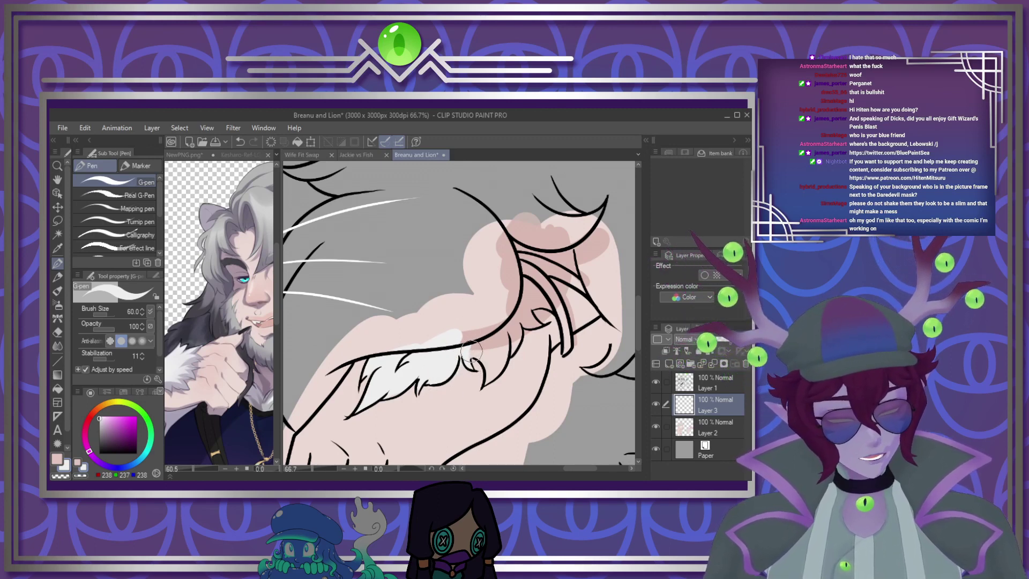
drag(504, 325, 487, 360)
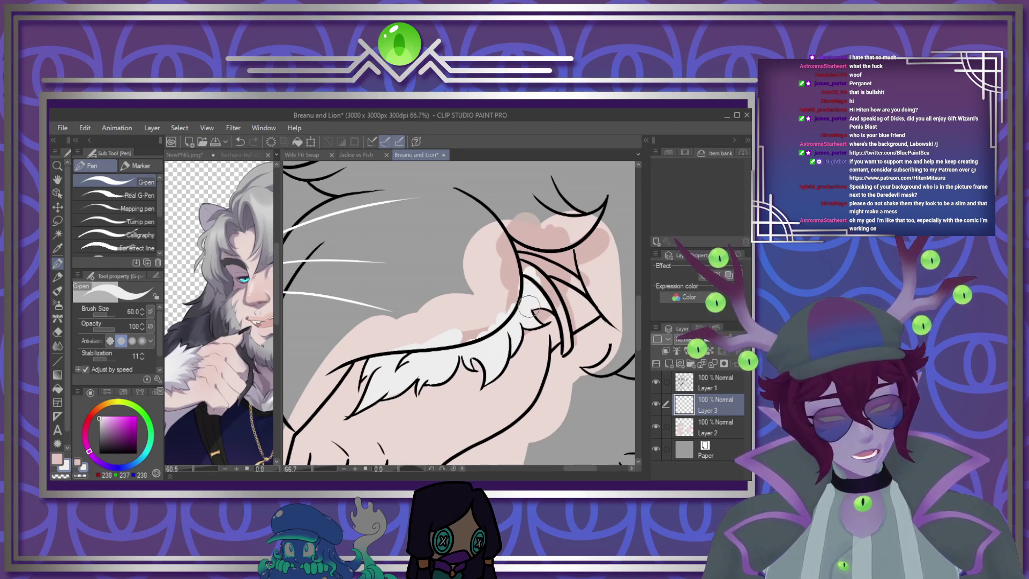
drag(523, 247, 572, 261)
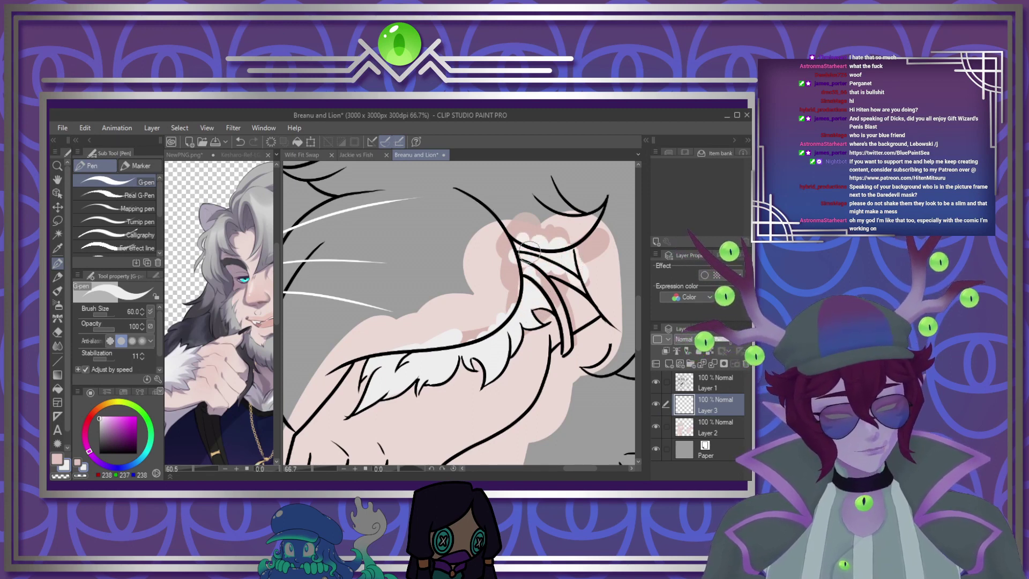
Paint the fur ruff below the man's black choker near-white with the G-pen at size 70
scroll(517, 347, down, 5)
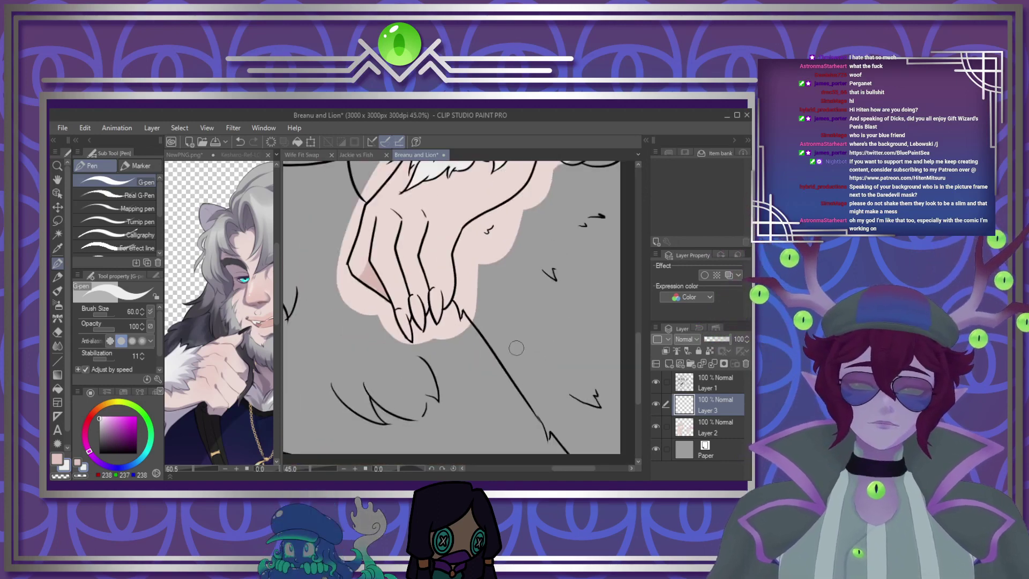
scroll(455, 233, up, 2)
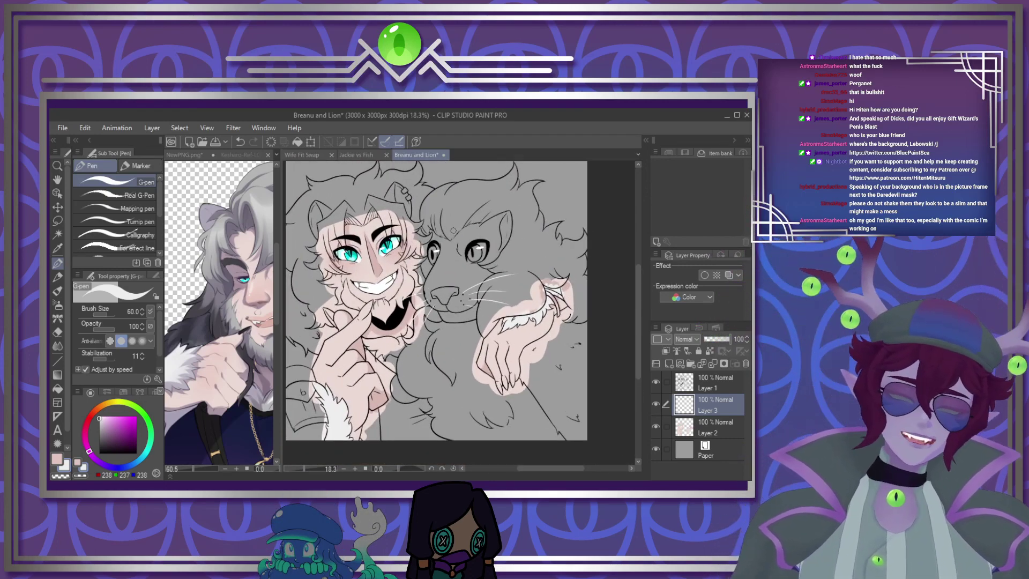
key(ctrl+plus)
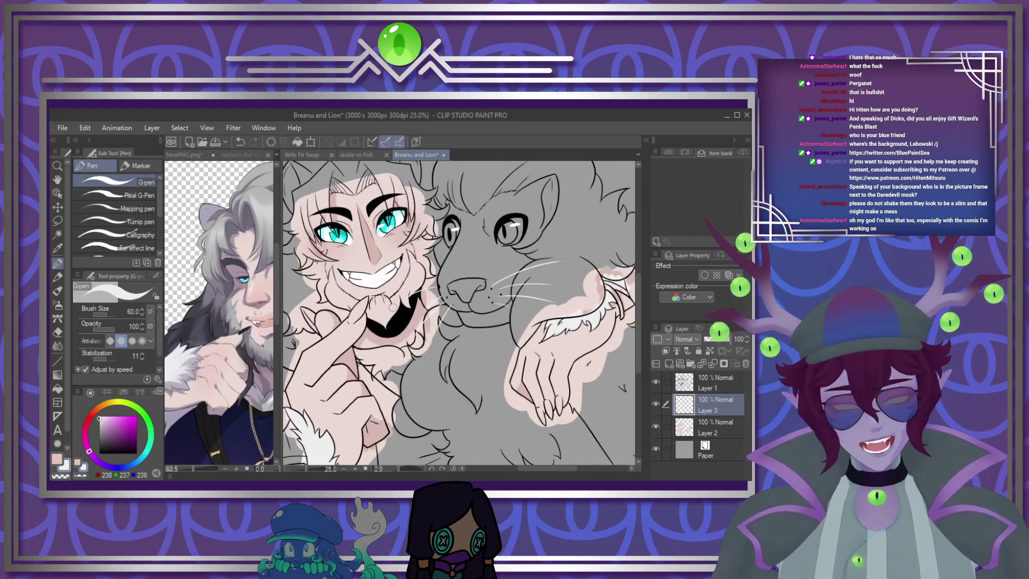
scroll(374, 322, up, 5)
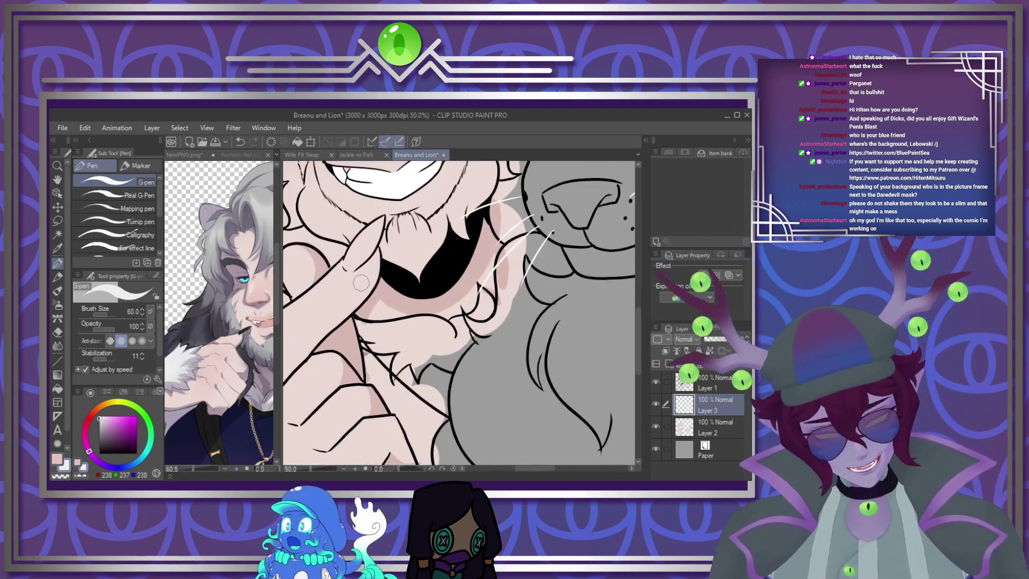
key(bracketright)
mouse_move(513, 379)
mouse_down()
mouse_move(498, 409)
mouse_move(525, 348)
mouse_move(500, 343)
mouse_move(533, 337)
mouse_move(546, 311)
mouse_move(552, 349)
mouse_move(557, 322)
mouse_move(544, 330)
mouse_up()
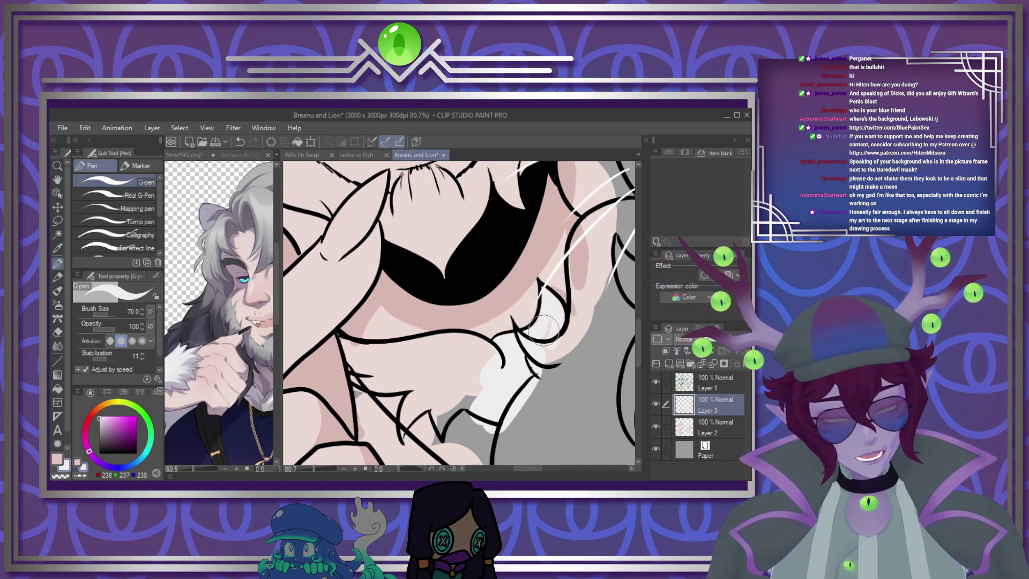
mouse_move(512, 378)
mouse_down()
mouse_move(488, 380)
mouse_move(481, 353)
mouse_move(462, 341)
mouse_move(365, 353)
mouse_move(343, 336)
mouse_move(351, 358)
mouse_move(380, 376)
mouse_move(356, 382)
mouse_move(396, 426)
mouse_move(441, 360)
mouse_move(472, 390)
mouse_move(467, 360)
mouse_up()
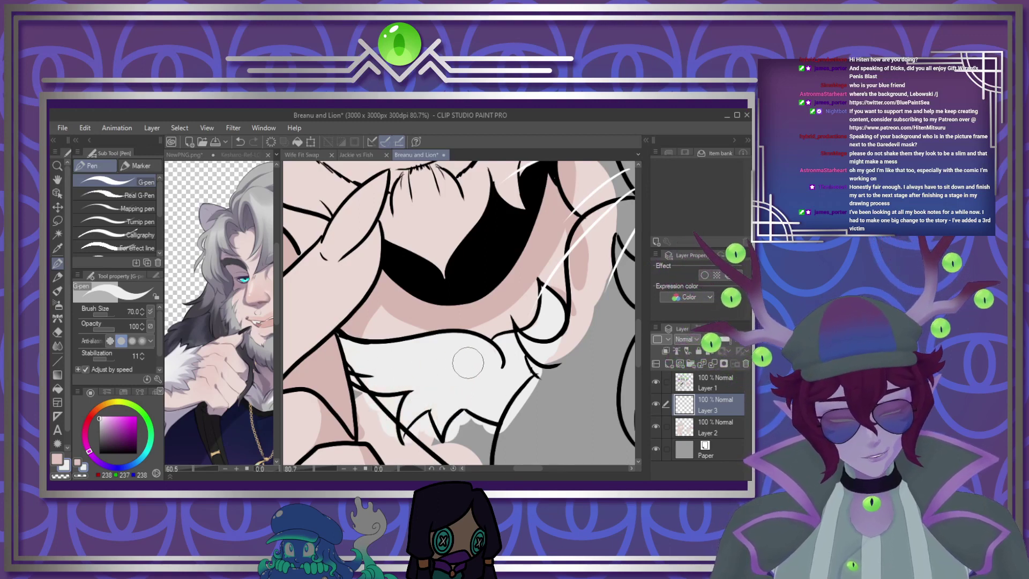
Paint both of the man's ears near-white with the G-pen at size 120
scroll(473, 359, down, 6)
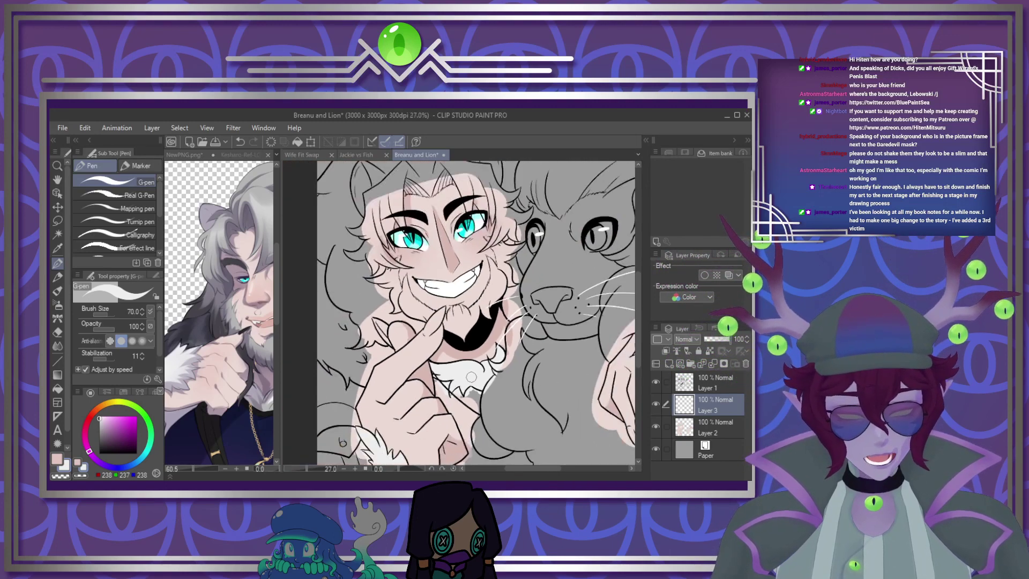
scroll(420, 204, up, 5)
key(])
key(])
key(])
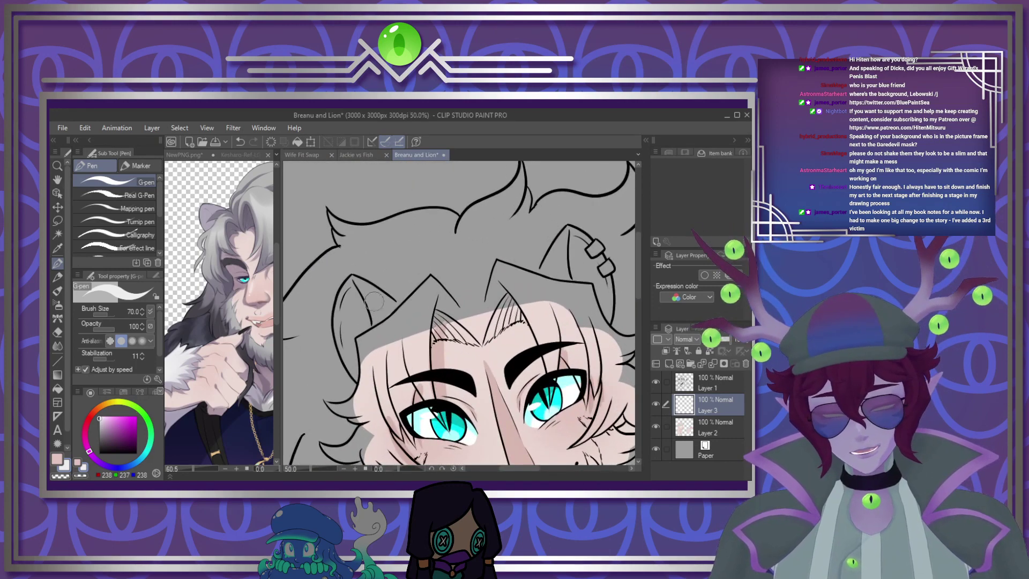
mouse_move(360, 269)
mouse_down()
mouse_move(333, 303)
mouse_move(369, 278)
mouse_move(408, 321)
mouse_up()
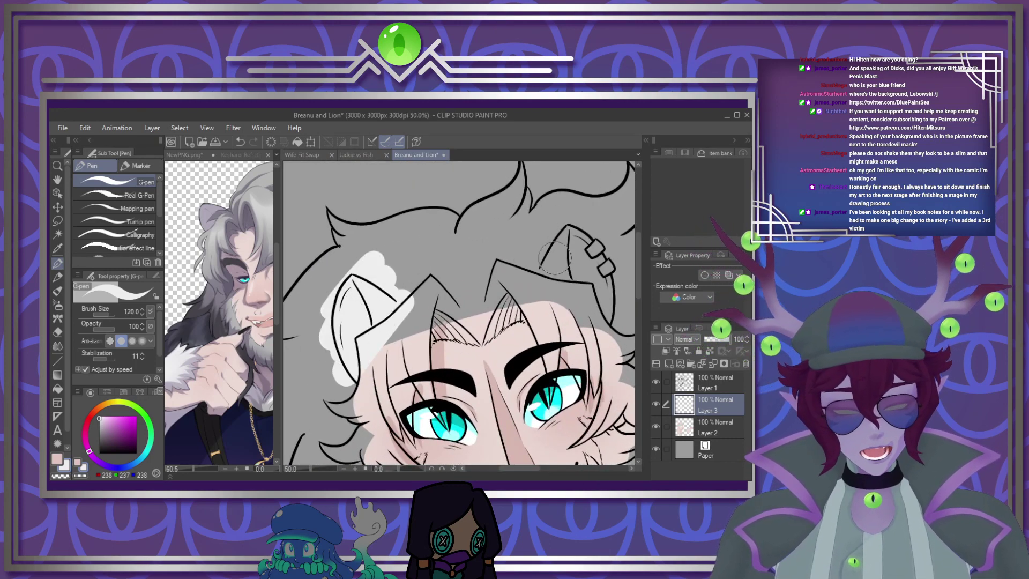
mouse_move(546, 278)
mouse_down()
mouse_move(558, 226)
mouse_move(614, 325)
mouse_move(620, 282)
mouse_up()
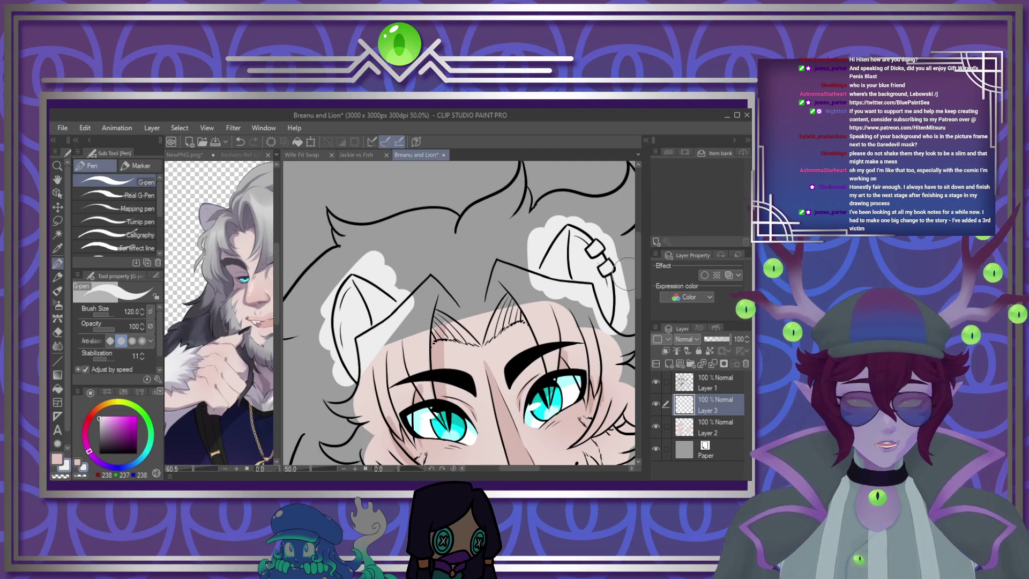
Add a new layer clipped to Layer 3, set its blending mode to Multiply, and reduce the G-pen size to 60
scroll(601, 283, down, 3)
scroll(574, 281, down, 4)
scroll(563, 339, up, 4)
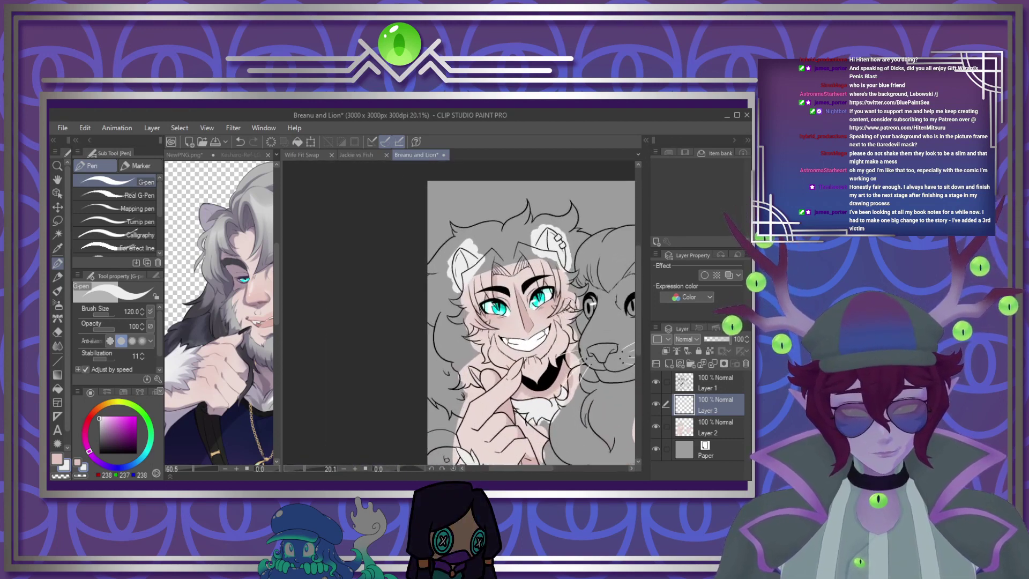
scroll(472, 316, up, 2)
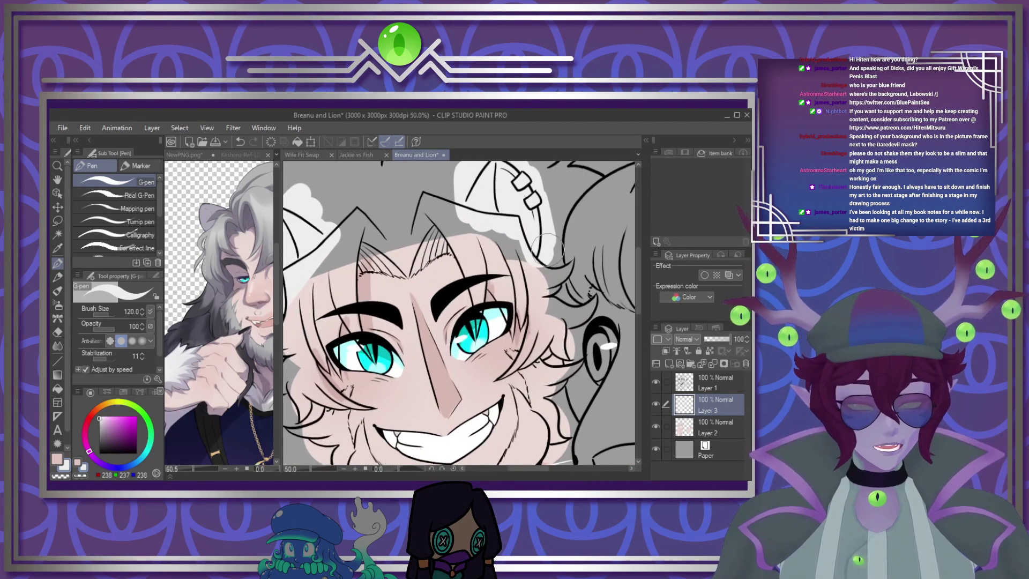
scroll(529, 225, up, 5)
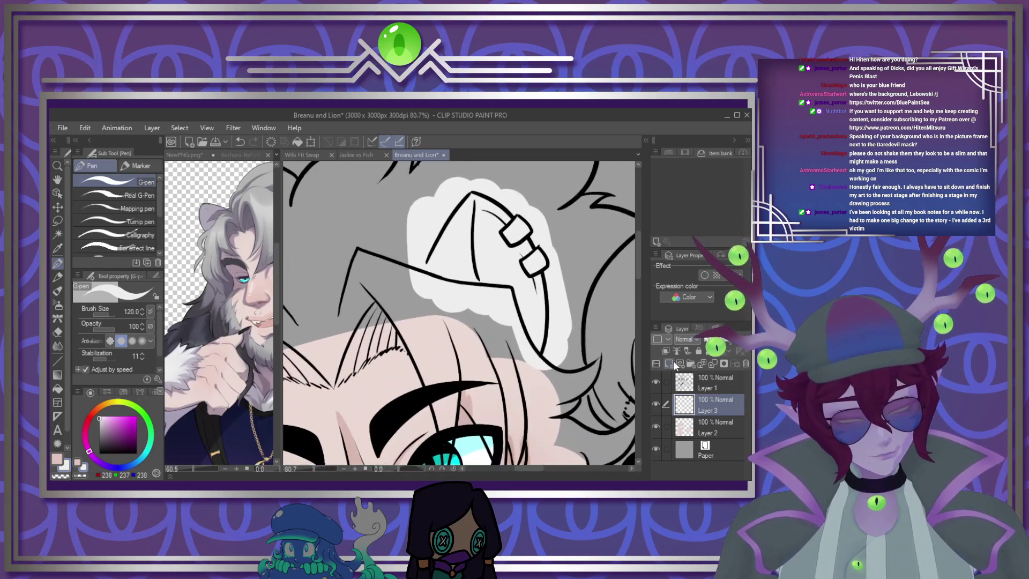
click(669, 364)
click(666, 351)
click(689, 340)
click(690, 146)
key([)
key([)
key([)
key([)
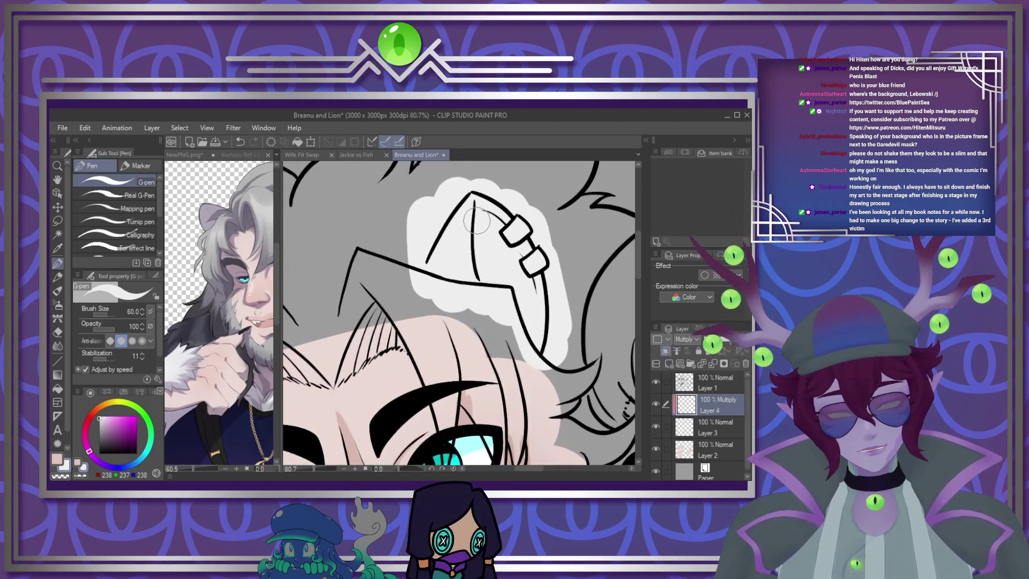
Sample the muted grey-purple (173, 166, 182) from the reference's ear and shade the inside and base of the man's pierced ear
drag(479, 216, 493, 262)
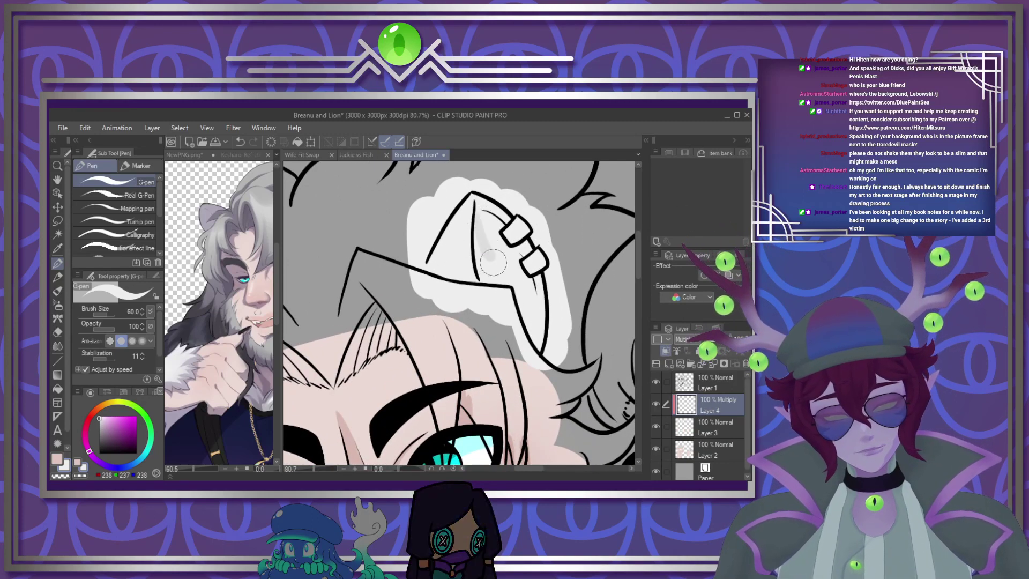
alt+click(207, 218)
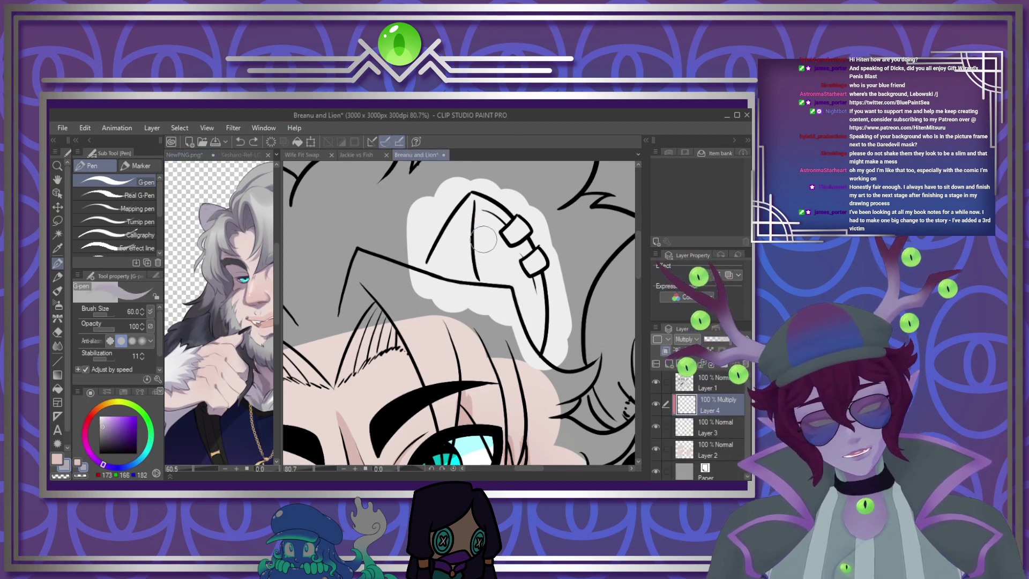
mouse_move(473, 217)
mouse_down()
mouse_move(483, 249)
mouse_move(555, 310)
mouse_up()
drag(474, 220, 491, 297)
mouse_move(485, 257)
mouse_down()
mouse_move(507, 295)
mouse_move(477, 254)
mouse_move(540, 310)
mouse_move(479, 247)
mouse_move(535, 305)
mouse_move(492, 271)
mouse_move(558, 333)
mouse_up()
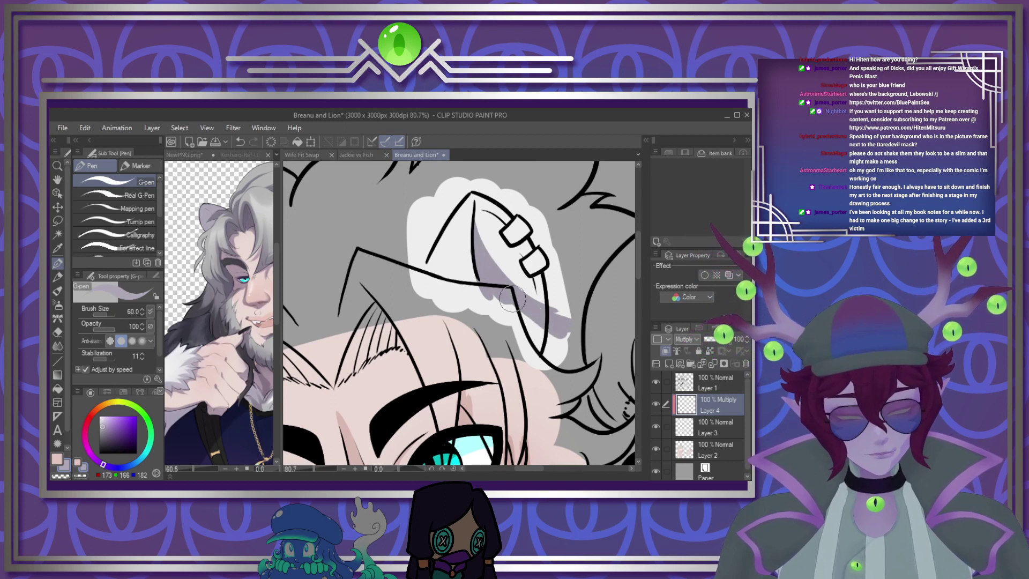
mouse_move(513, 299)
mouse_down()
mouse_move(546, 343)
mouse_move(540, 349)
mouse_up()
drag(501, 222, 524, 285)
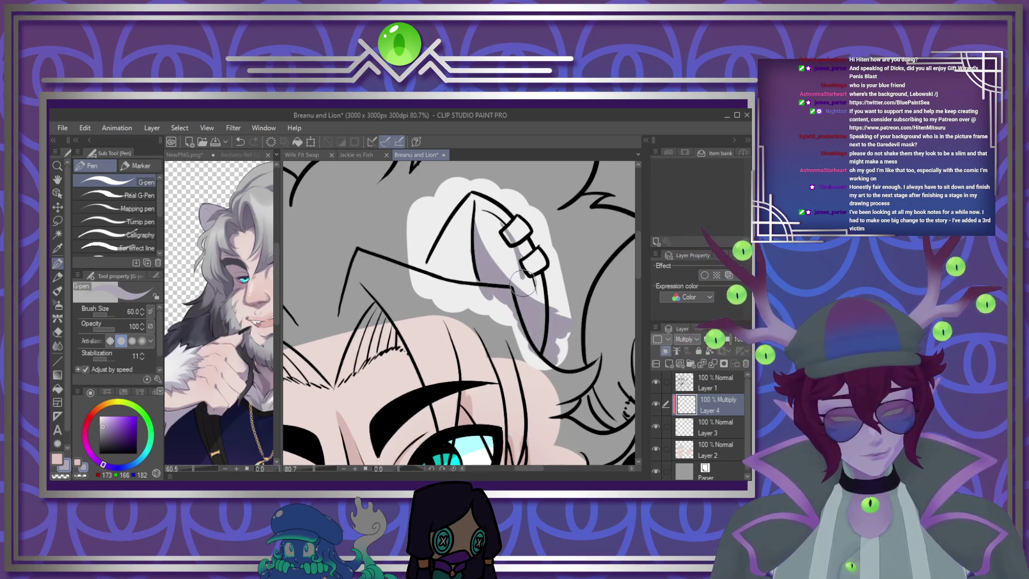
drag(516, 248, 528, 305)
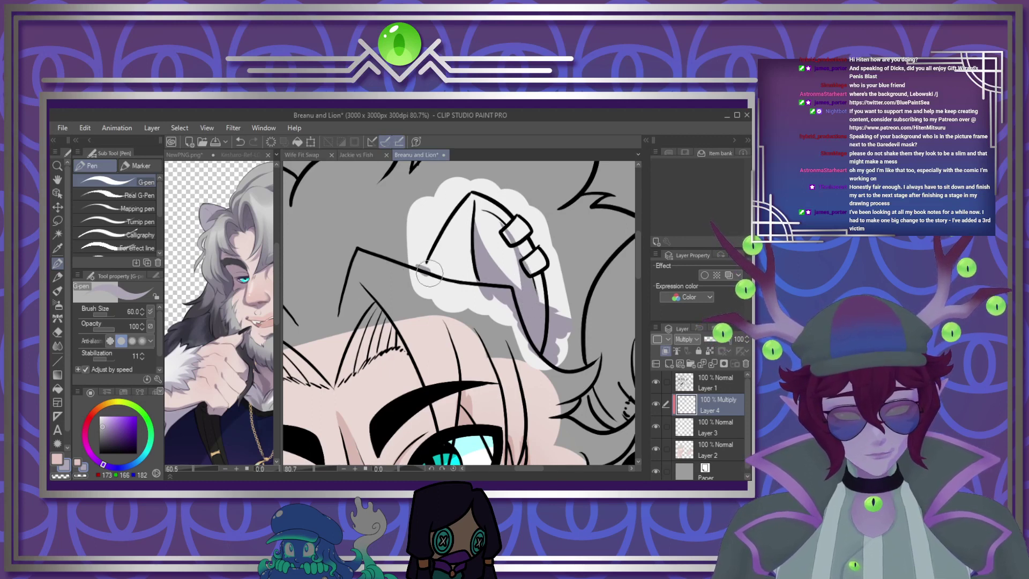
drag(429, 273, 487, 289)
key(ctrl+z)
drag(429, 264, 493, 278)
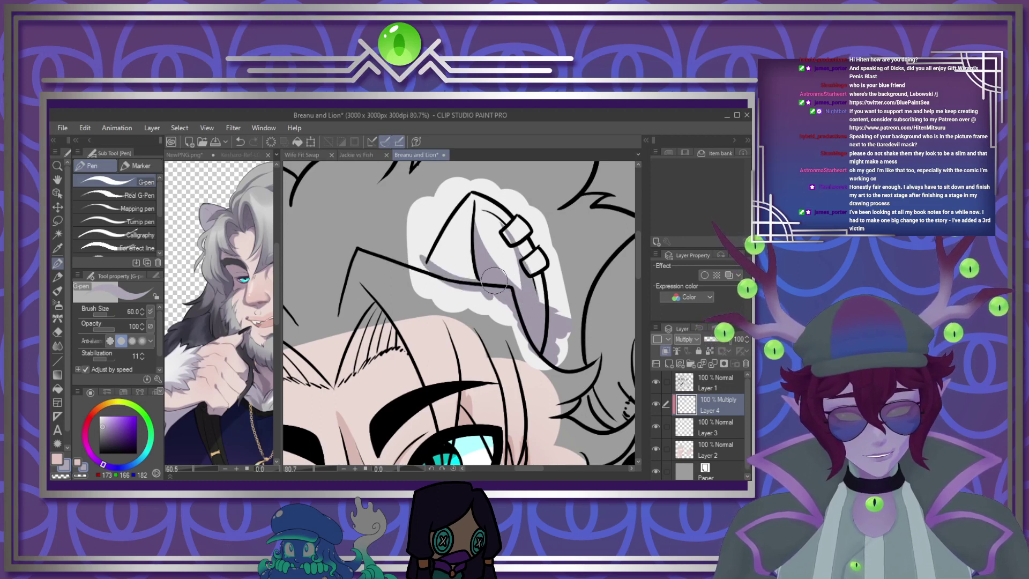
Shade the inner fold and the hairline edge of the man's unpierced ear with grey-purple at brush size 60
scroll(531, 265, down, 5)
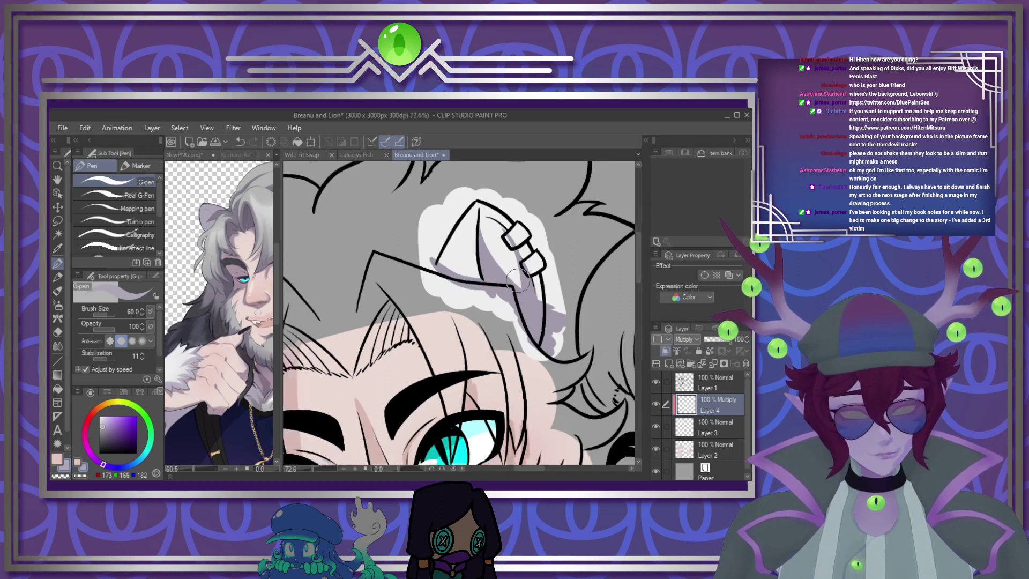
scroll(406, 317, up, 3)
scroll(407, 290, up, 3)
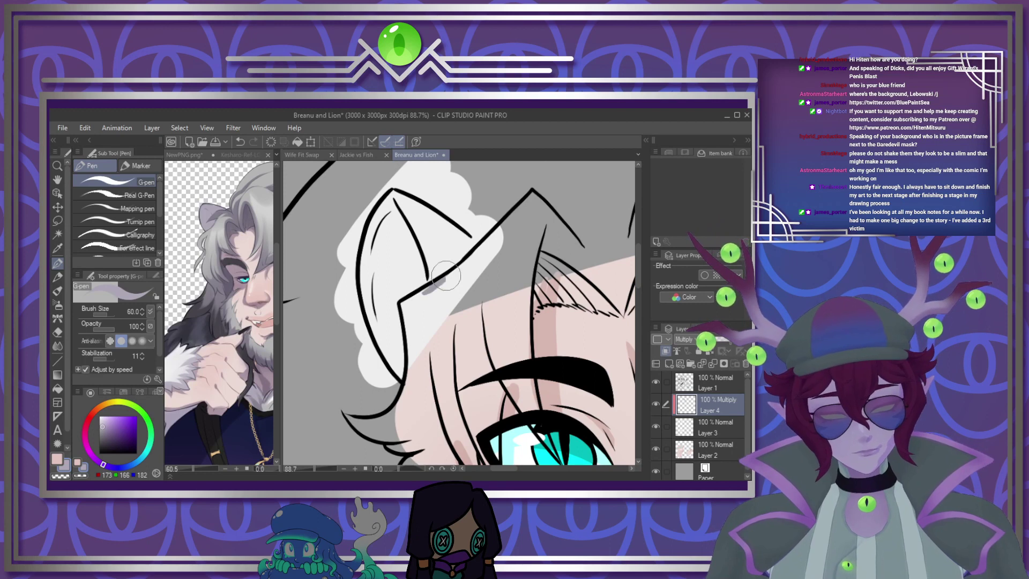
drag(446, 275, 458, 267)
mouse_move(404, 221)
mouse_down()
mouse_move(402, 300)
mouse_move(384, 312)
mouse_move(371, 287)
mouse_move(373, 272)
mouse_move(383, 328)
mouse_move(415, 378)
mouse_move(389, 321)
mouse_up()
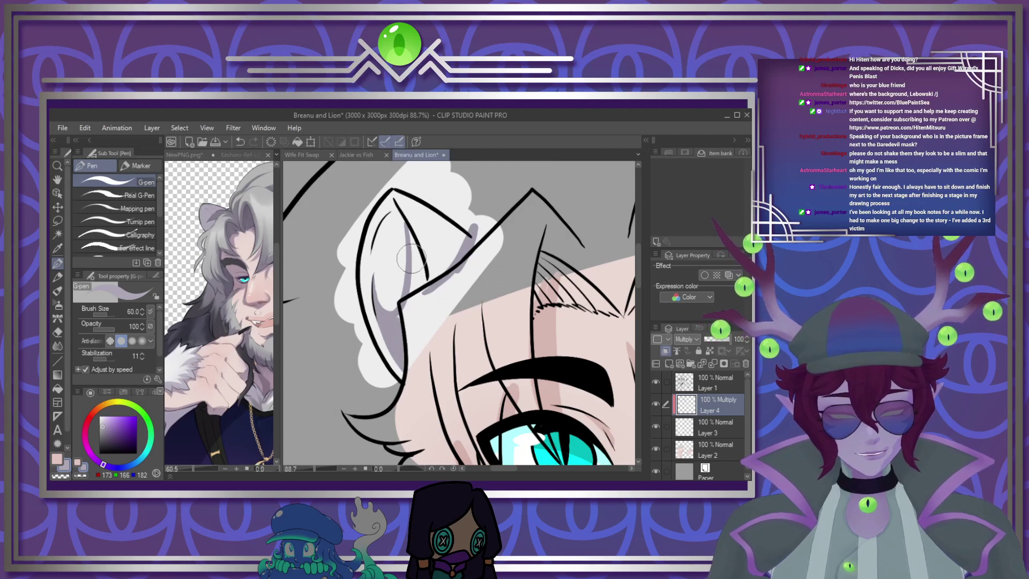
mouse_move(407, 221)
mouse_down()
mouse_move(424, 285)
mouse_move(413, 267)
mouse_move(403, 319)
mouse_up()
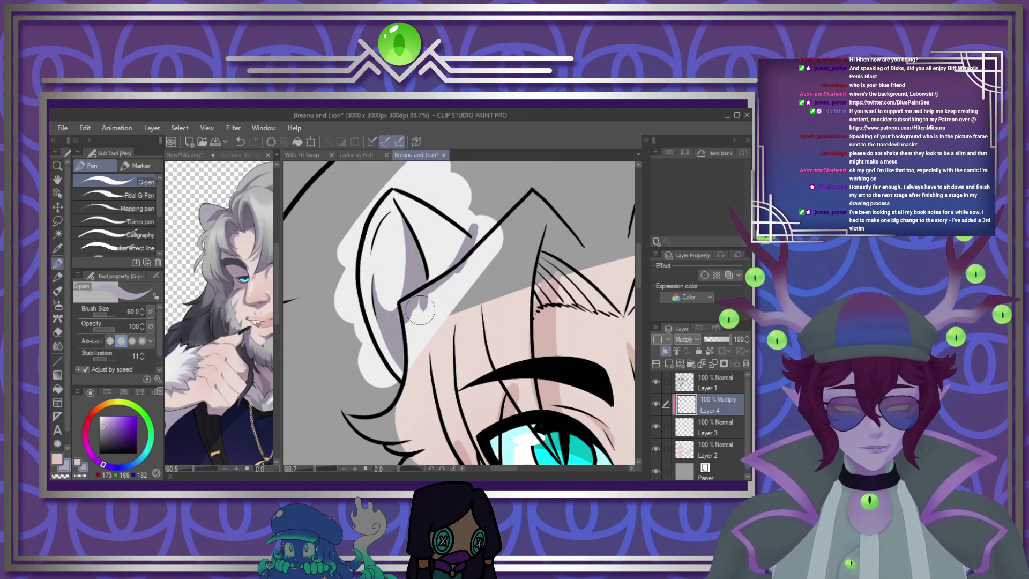
Shade the edge of the fur ruff below the choker, where it meets the lion, with grey-purple
scroll(420, 310, down, 7)
scroll(407, 346, up, 3)
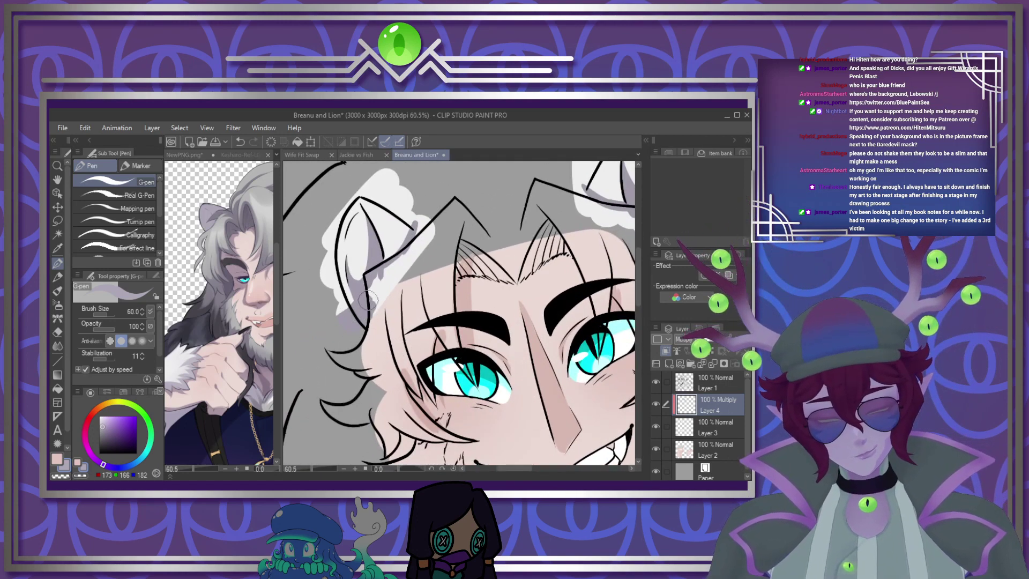
scroll(419, 250, down, 5)
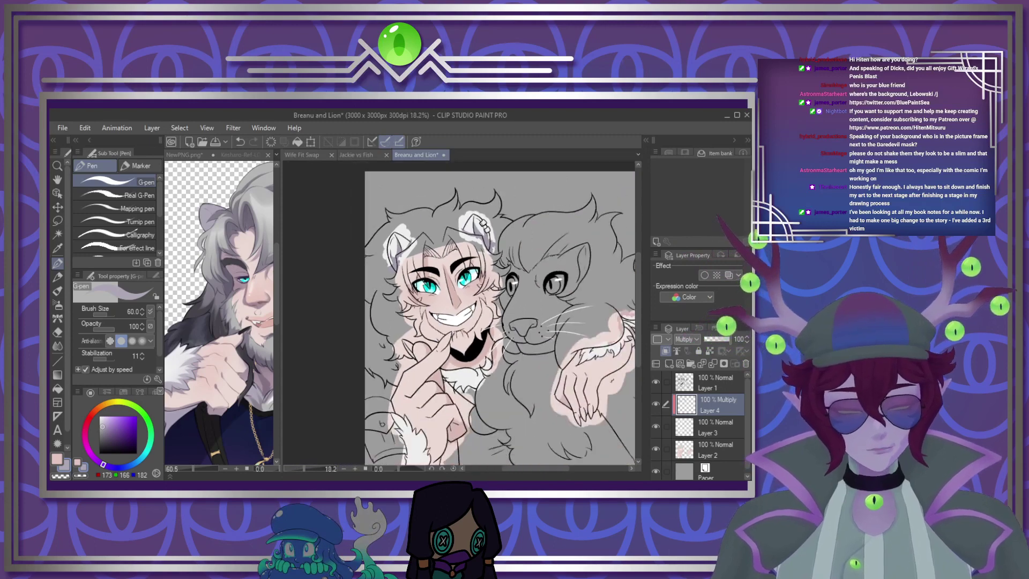
scroll(429, 359, up, 5)
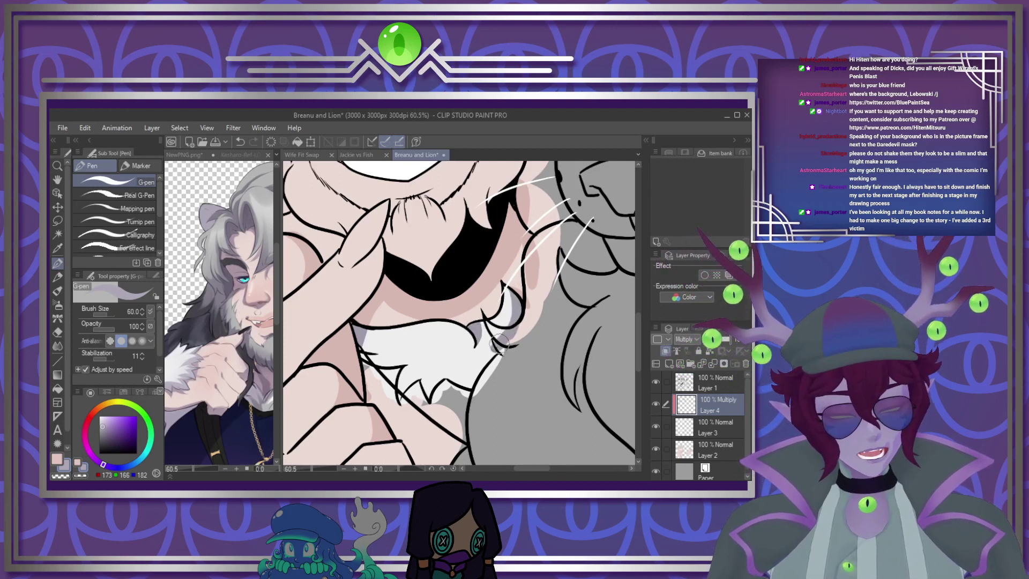
drag(499, 345, 467, 406)
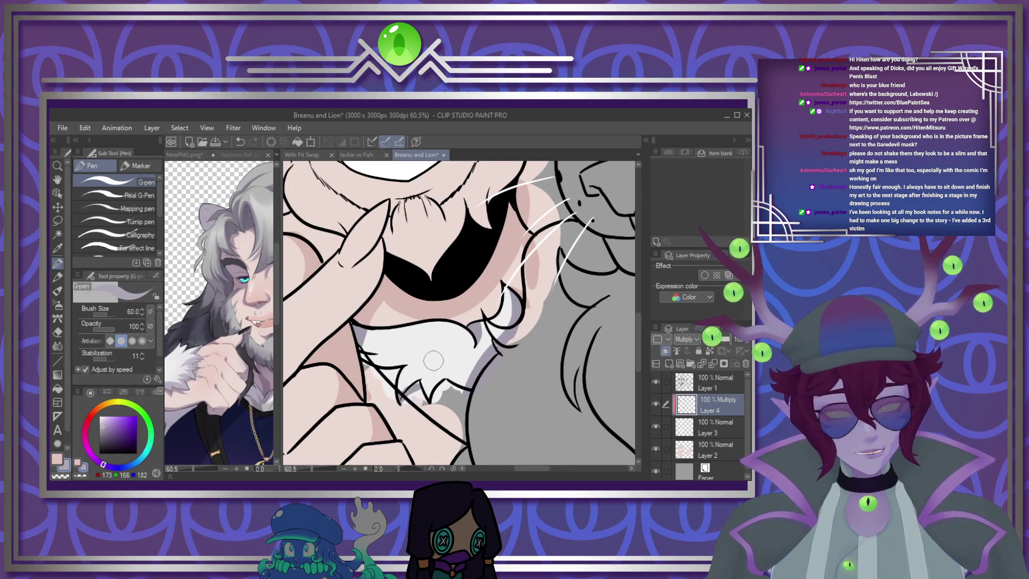
Raise the brush size to 80 and shade the fur trim and crossing bands on the man's far forearm with grey-purple
scroll(433, 361, down, 6)
scroll(406, 399, up, 2)
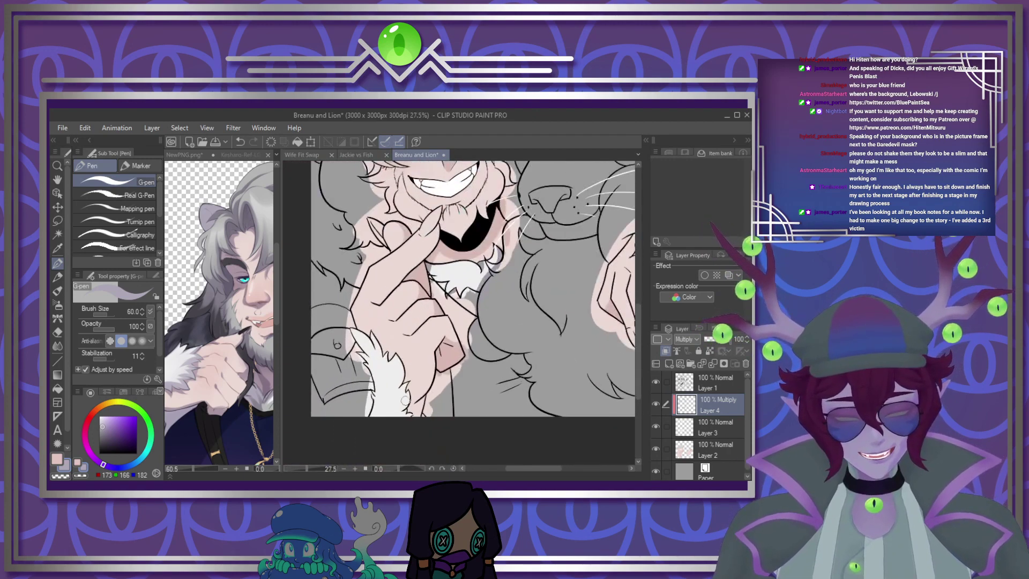
scroll(406, 400, up, 1)
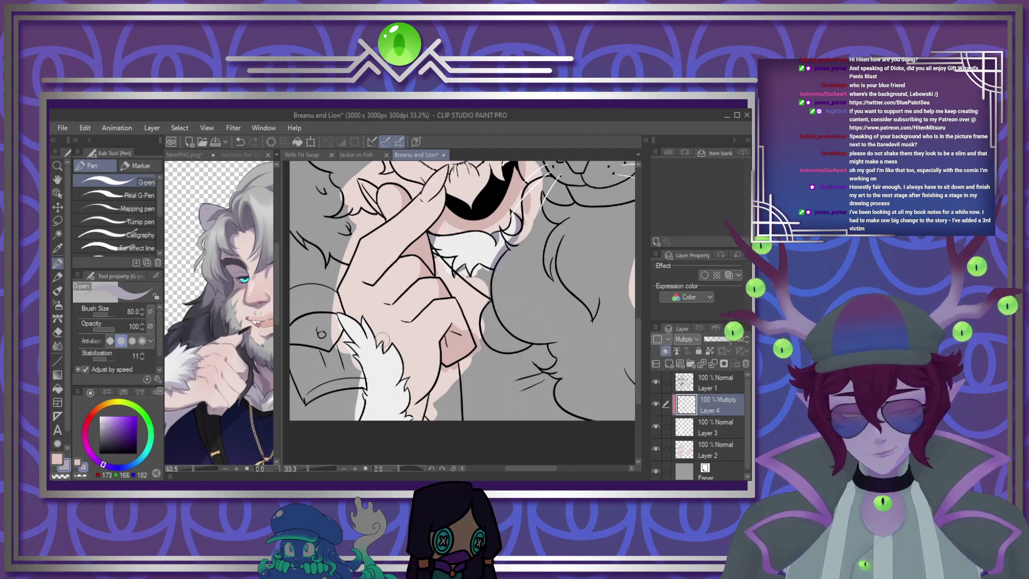
drag(541, 469, 583, 468)
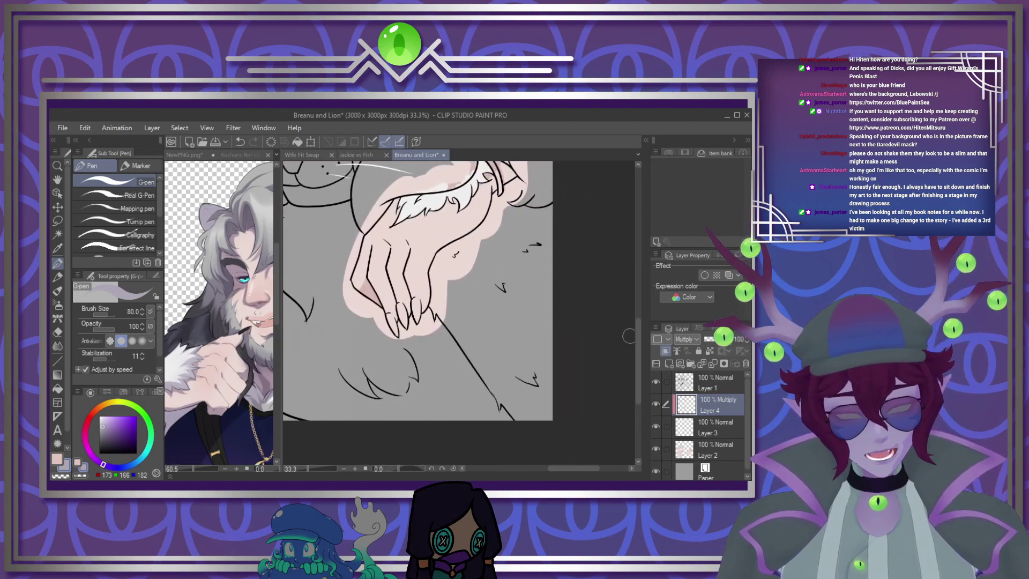
drag(636, 337, 637, 295)
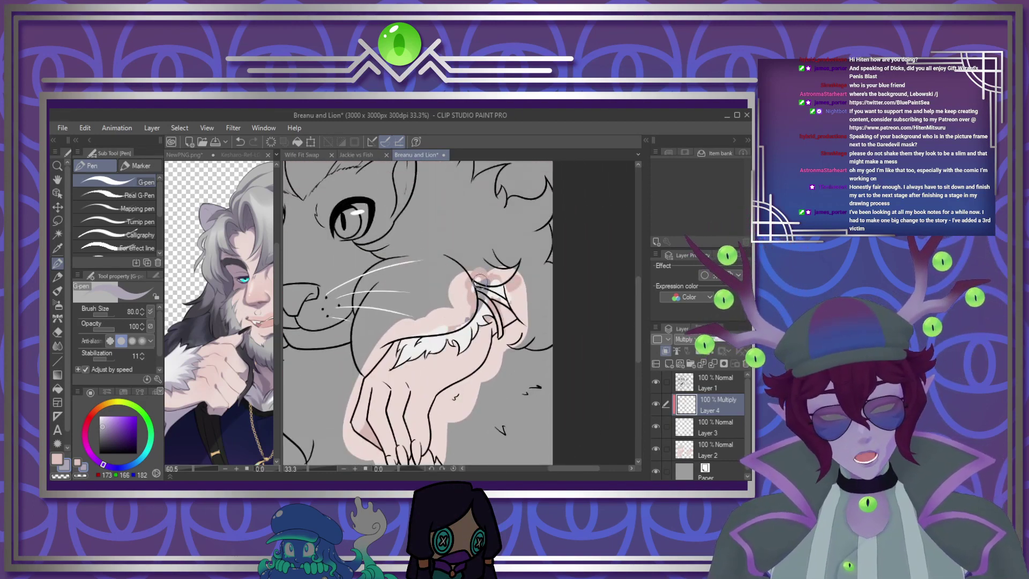
drag(508, 289, 481, 291)
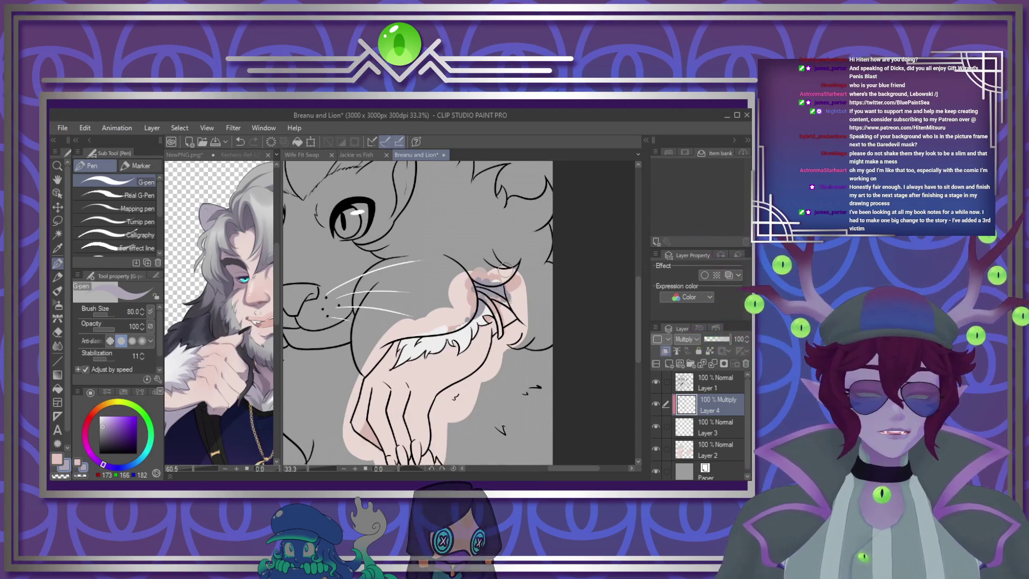
Lower the Multiply shading layer's opacity to 60% and merge it down into Layer 3
scroll(508, 276, down, 4)
scroll(423, 285, up, 1)
scroll(405, 351, up, 4)
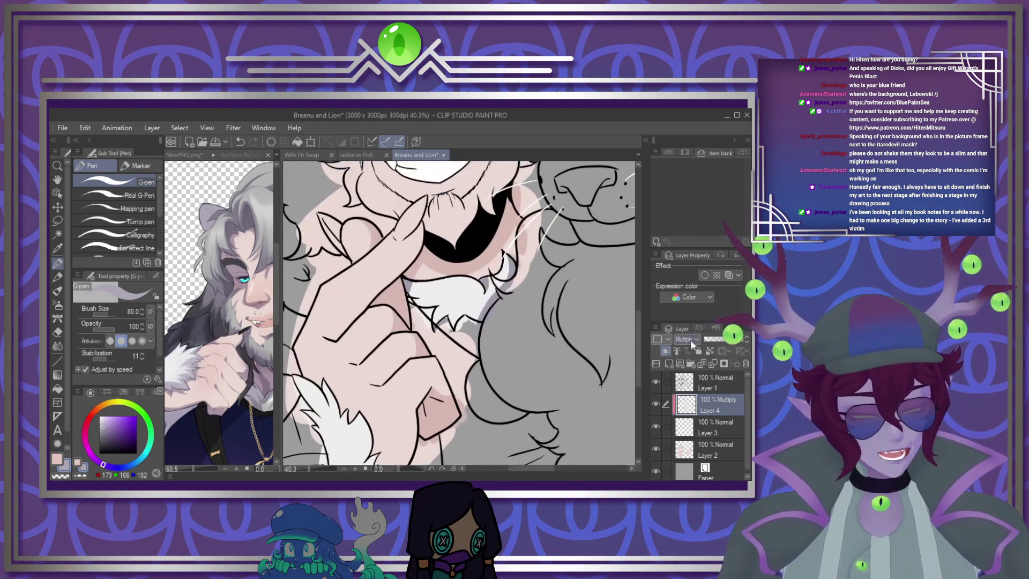
drag(734, 339, 719, 339)
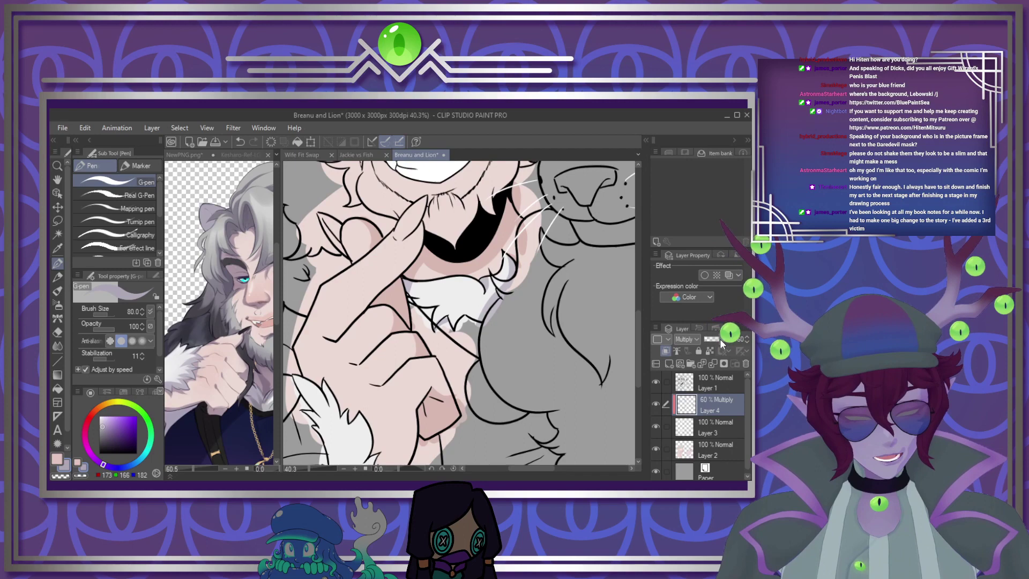
click(701, 363)
Sample the neutral grey RGB 182, 182, 182 from the man's hair in the NewPNG reference and return to the Breanu and Lion canvas
scroll(525, 324, down, 4)
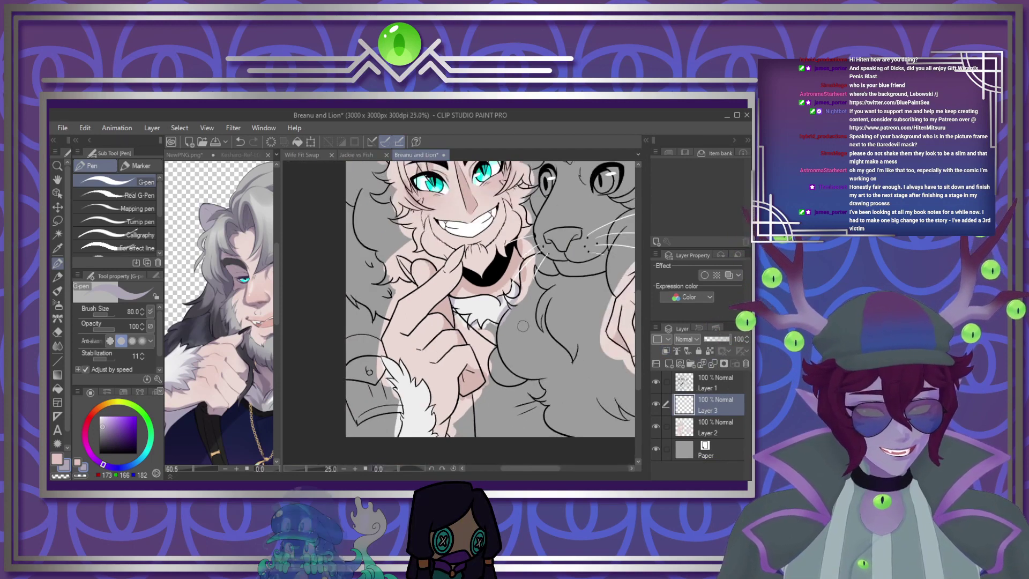
scroll(496, 338, up, 1)
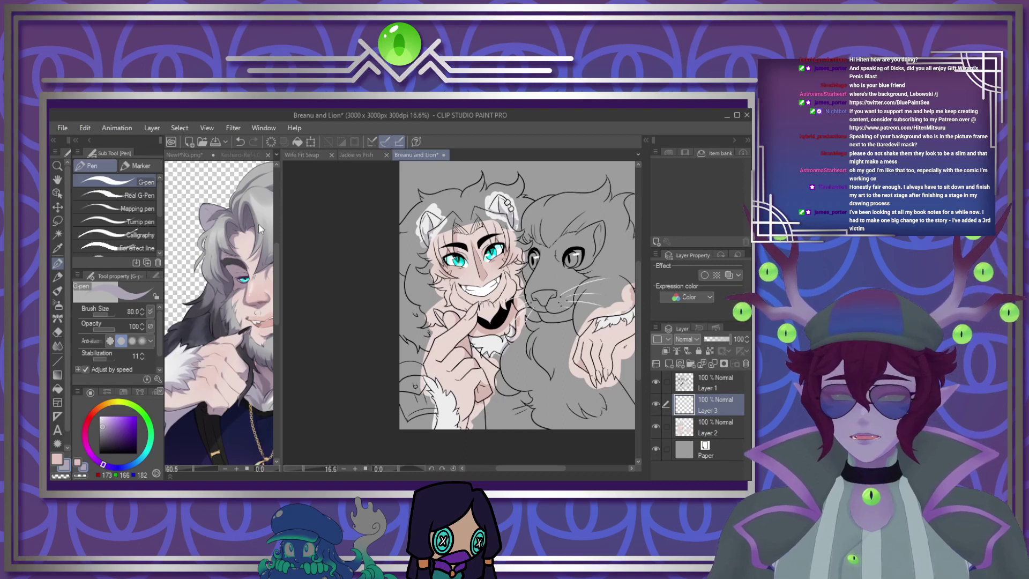
click(185, 154)
scroll(200, 261, up, 3)
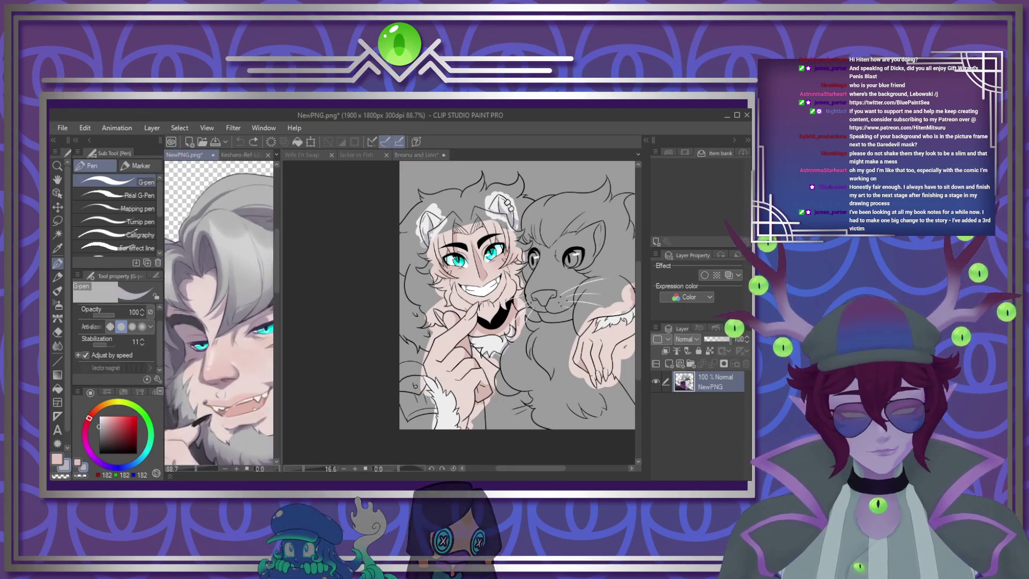
click(474, 341)
scroll(492, 312, up, 3)
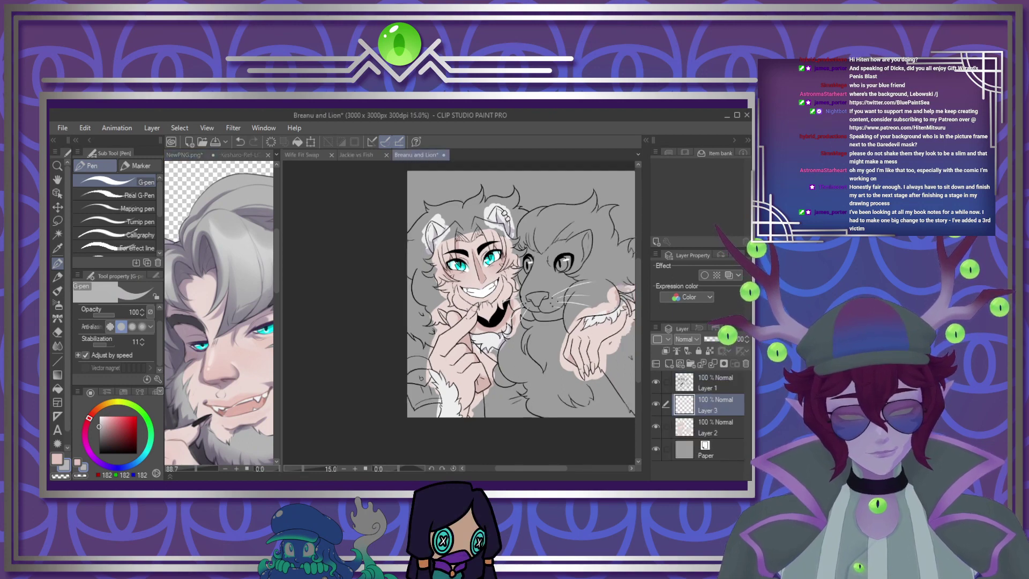
Paint the man's beard grey on Layer 3 along both cheeks, the jaw and the chin tuft
scroll(499, 335, up, 3)
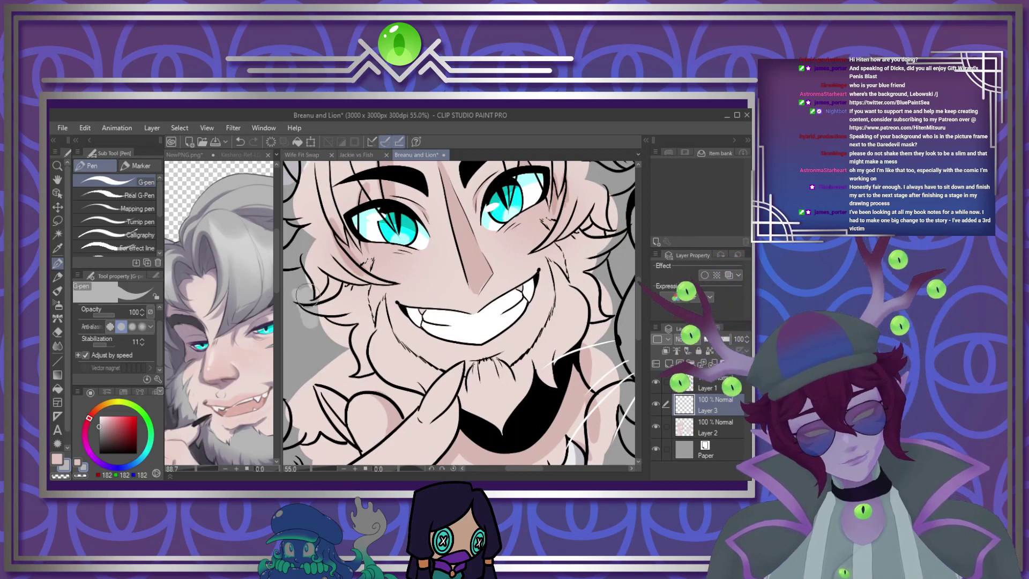
mouse_move(311, 303)
mouse_down()
mouse_move(334, 322)
mouse_move(360, 328)
mouse_move(361, 304)
mouse_up()
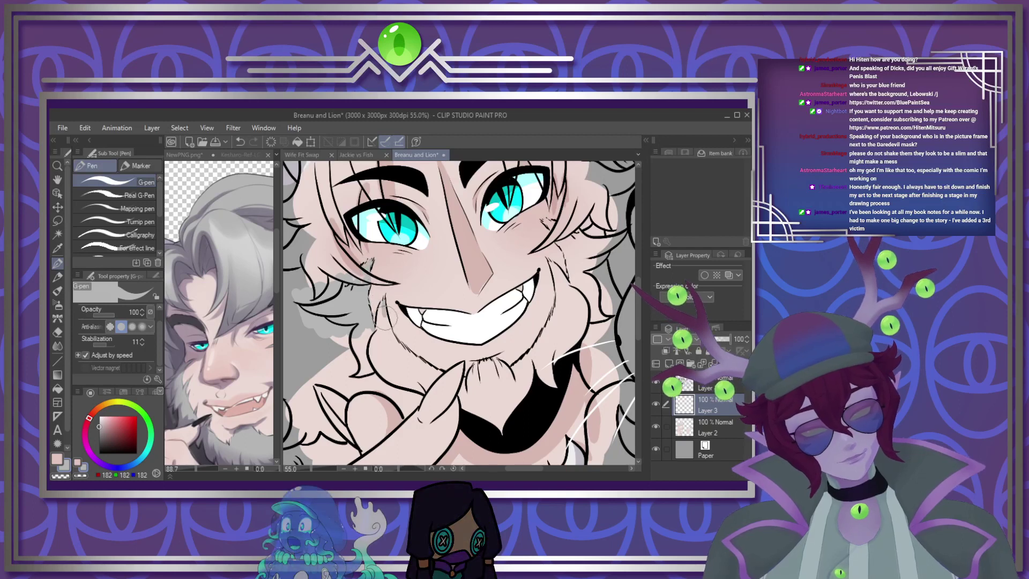
drag(402, 355, 385, 309)
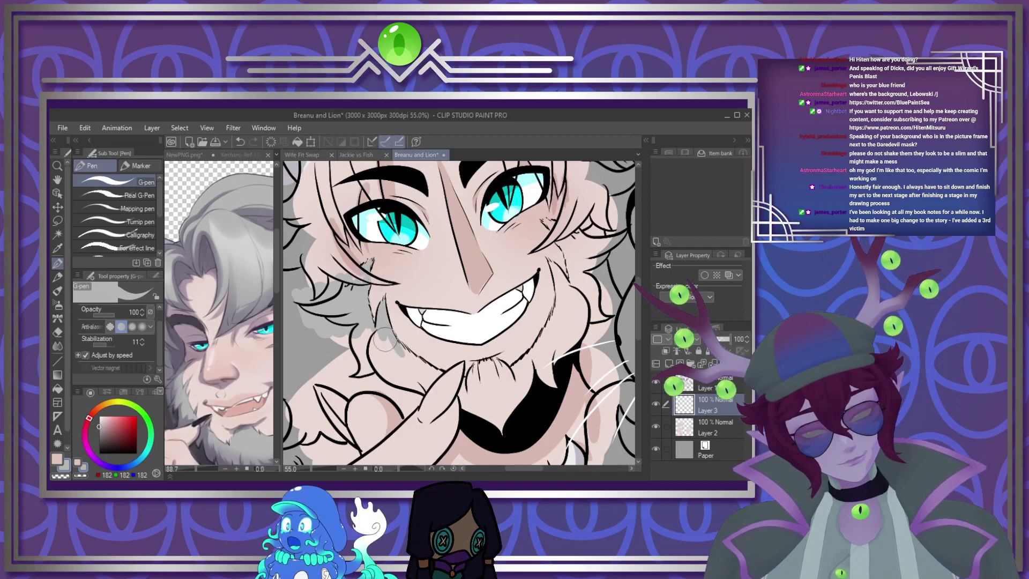
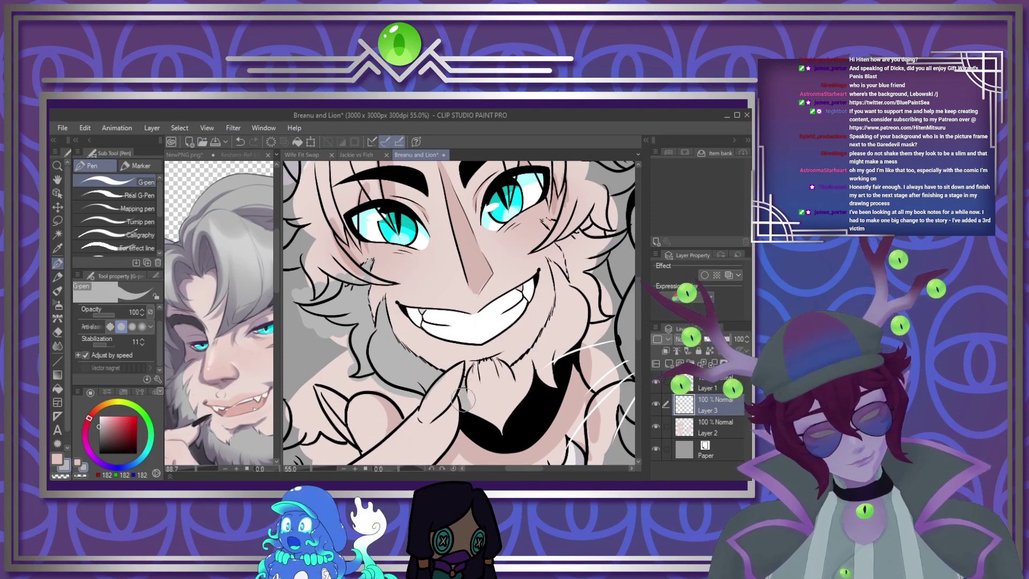
mouse_move(525, 383)
mouse_down()
mouse_move(558, 339)
mouse_move(606, 317)
mouse_move(571, 300)
mouse_up()
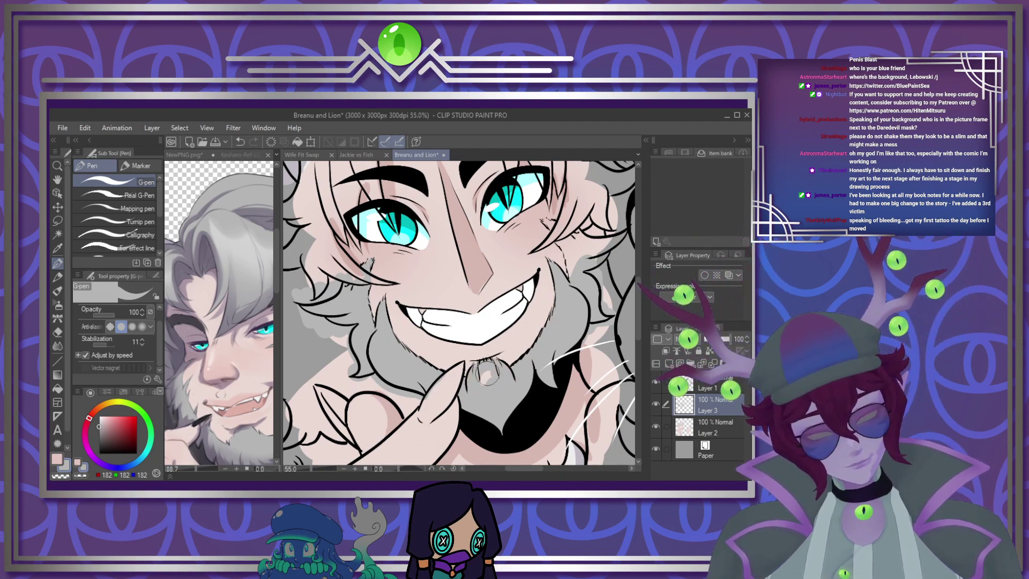
Extend the grey up the sideburn beside the lion and along the outer edge of the beard
scroll(511, 351, down, 3)
scroll(536, 258, up, 5)
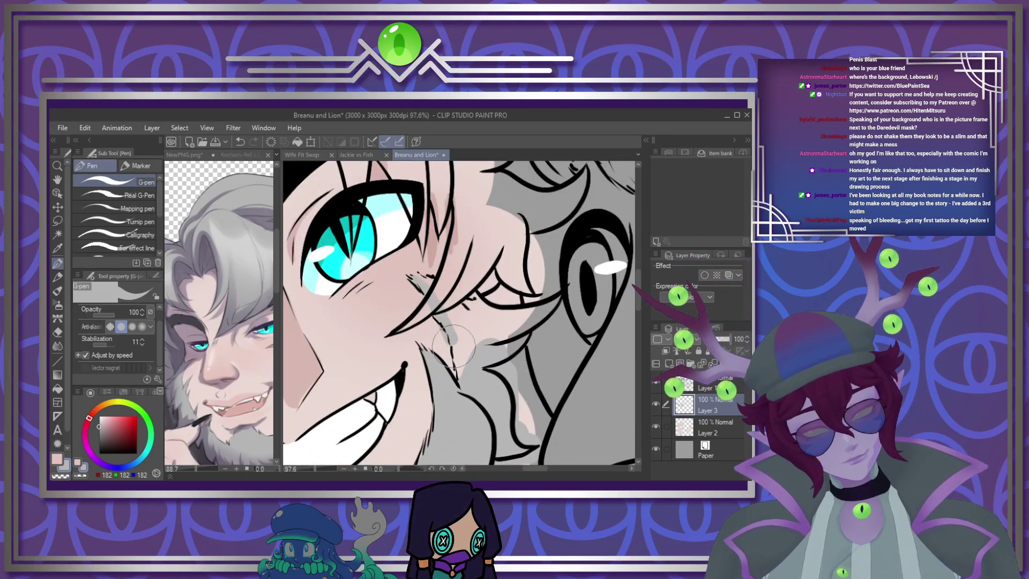
mouse_move(458, 298)
mouse_down()
mouse_move(511, 333)
mouse_move(551, 300)
mouse_move(513, 344)
mouse_move(531, 319)
mouse_up()
scroll(531, 319, down, 5)
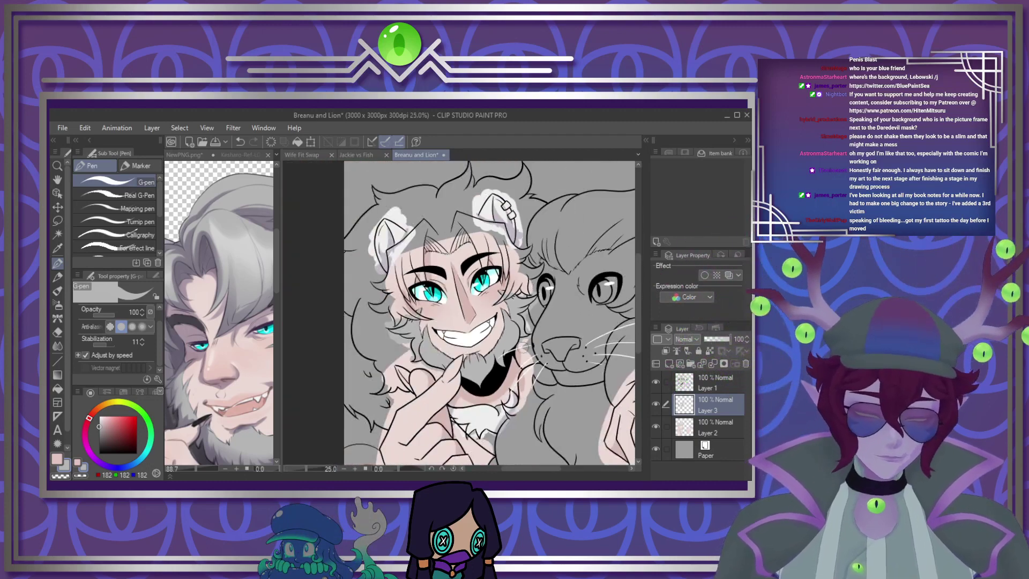
scroll(525, 344, up, 3)
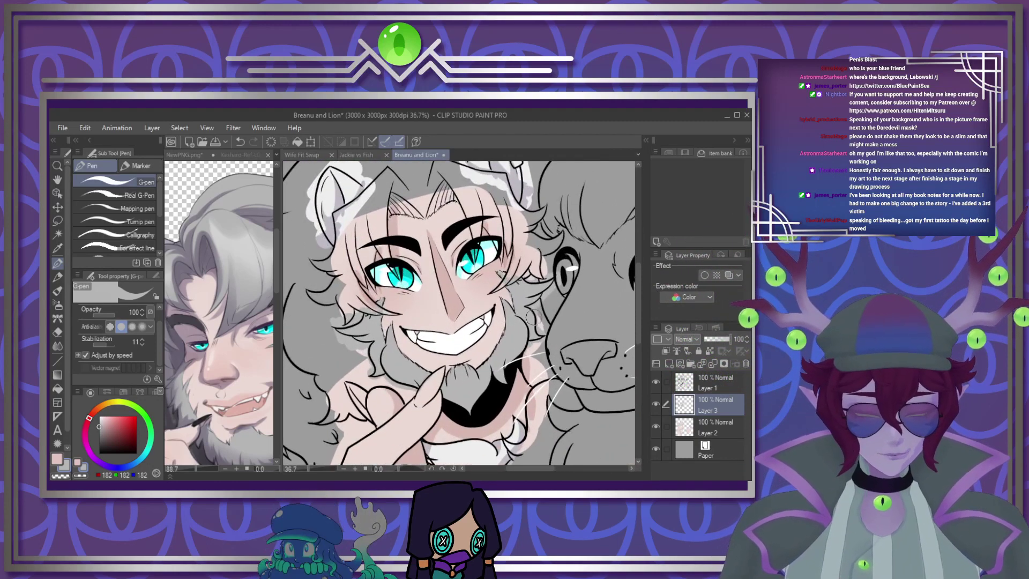
mouse_move(535, 327)
mouse_down()
mouse_move(531, 366)
mouse_move(547, 372)
mouse_move(544, 303)
mouse_up()
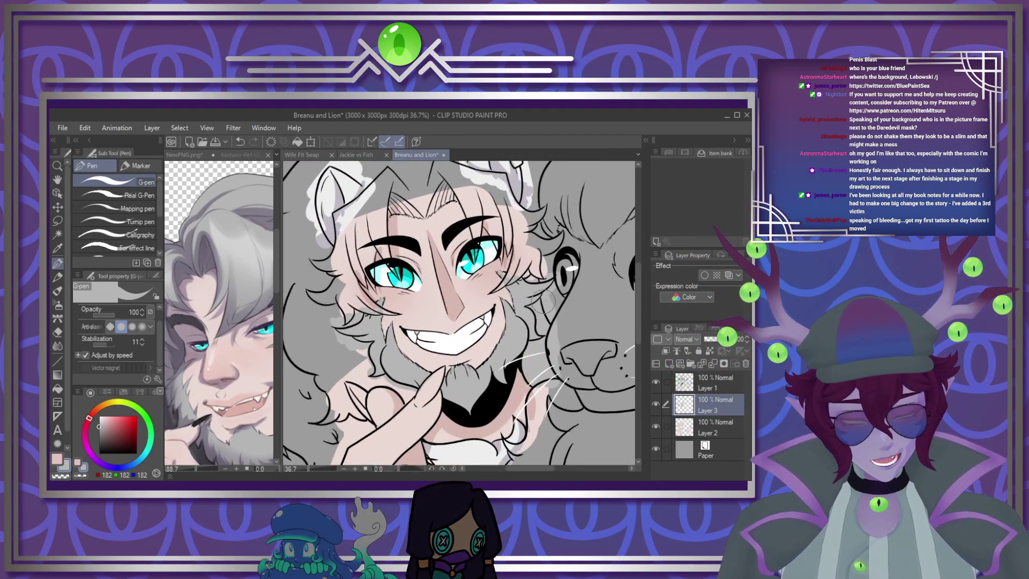
Paint the hatched hairline at the centre of the man's forehead grey, following the tips of the short strands
scroll(558, 277, down, 4)
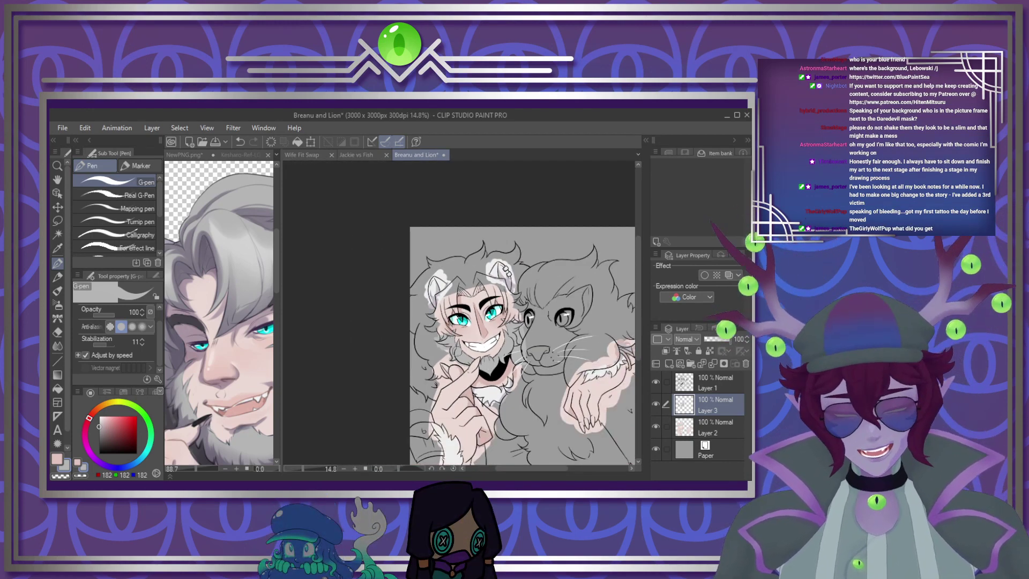
scroll(432, 324, up, 4)
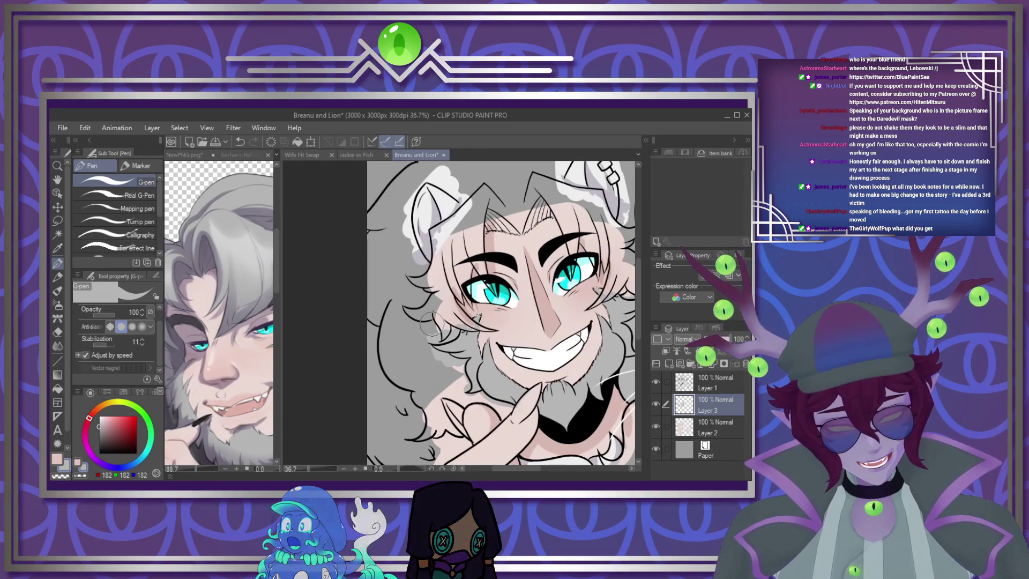
scroll(501, 235, up, 2)
scroll(496, 231, up, 1)
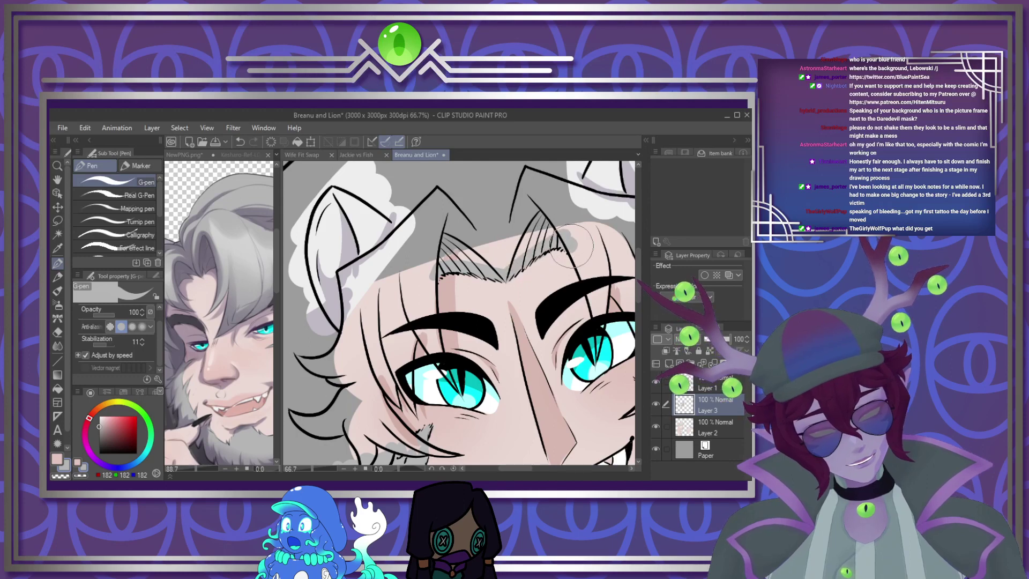
scroll(636, 295, up, 5)
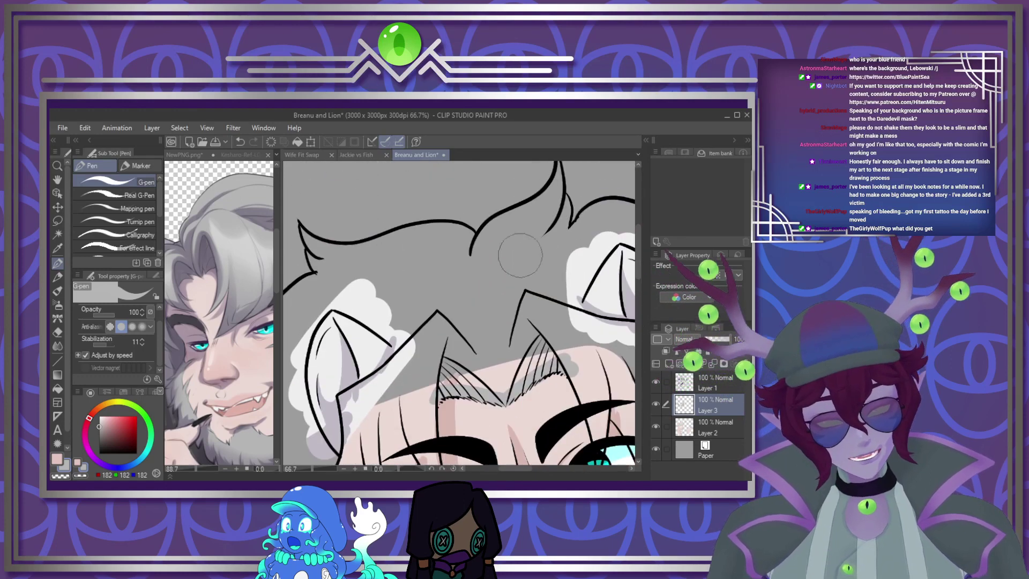
scroll(501, 245, down, 5)
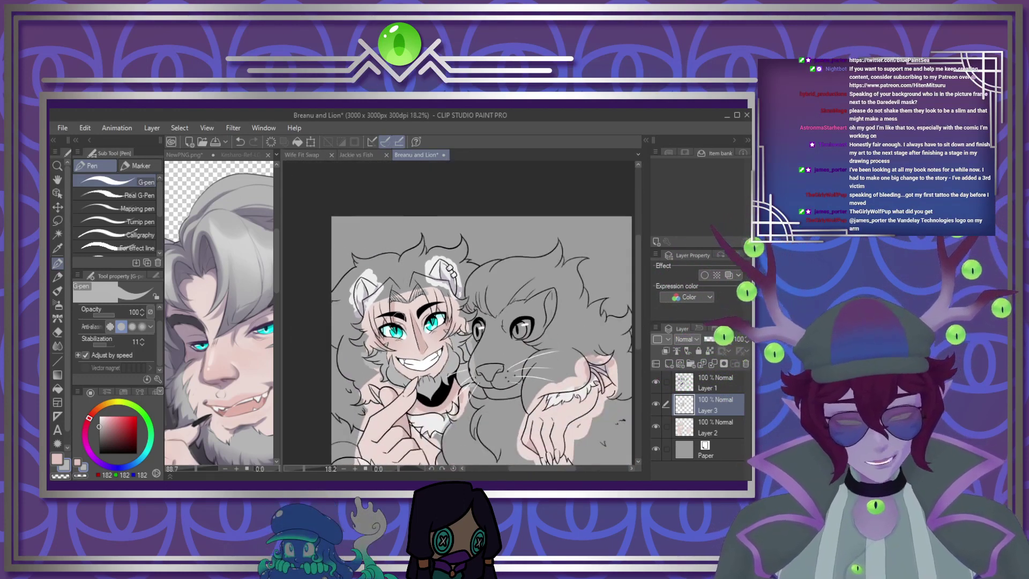
scroll(363, 247, up, 5)
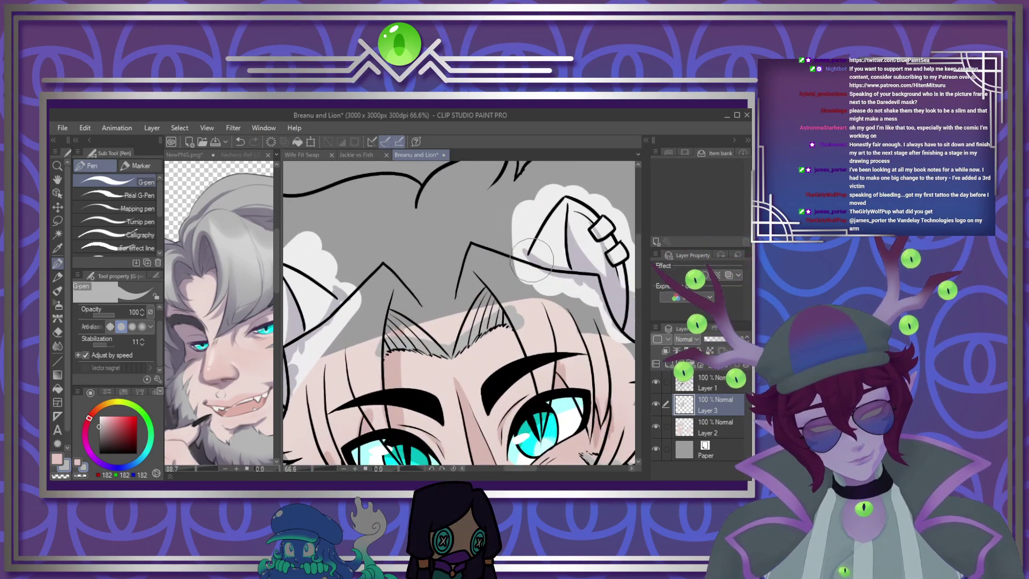
scroll(574, 205, down, 4)
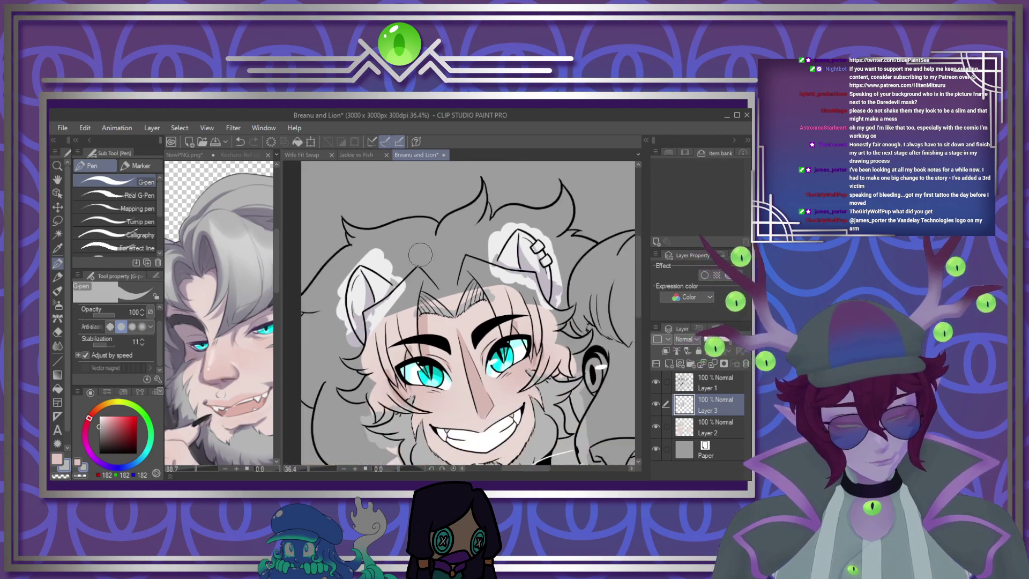
scroll(575, 206, up, 2)
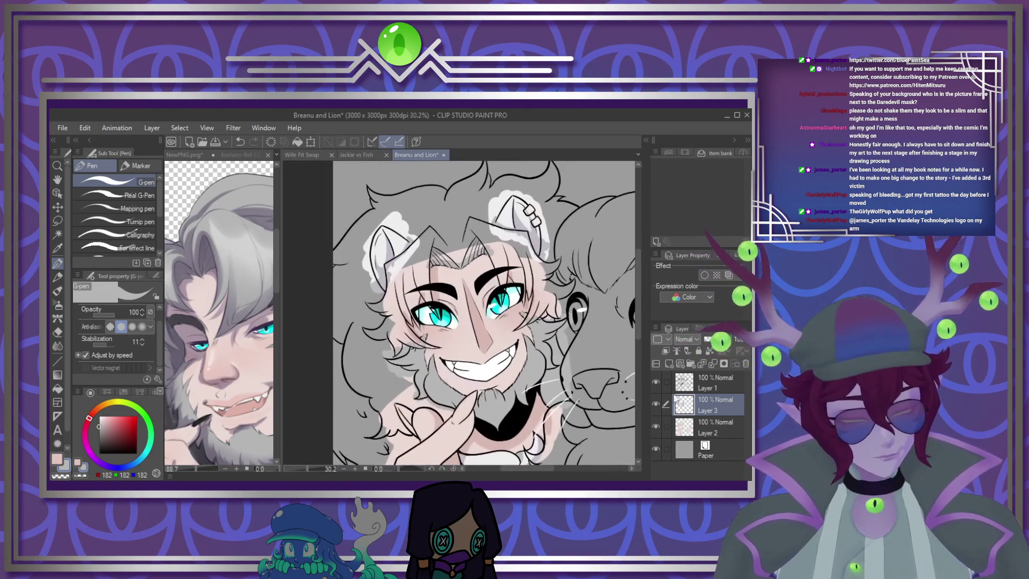
Hide Layer 2 and fill the man's hair and mane with grey using the Fill tool set to refer to other layers
click(655, 426)
click(58, 388)
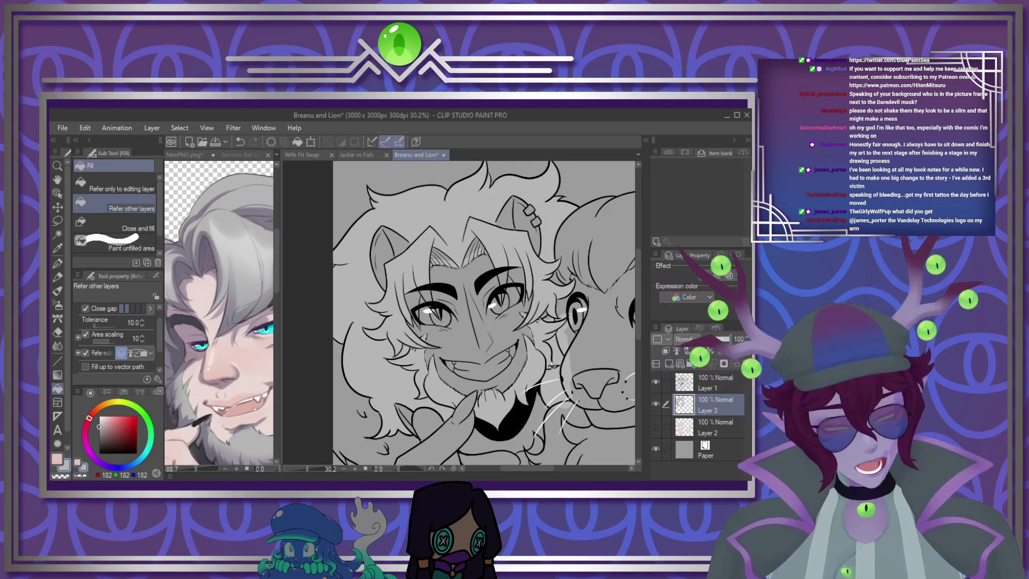
scroll(479, 325, up, 4)
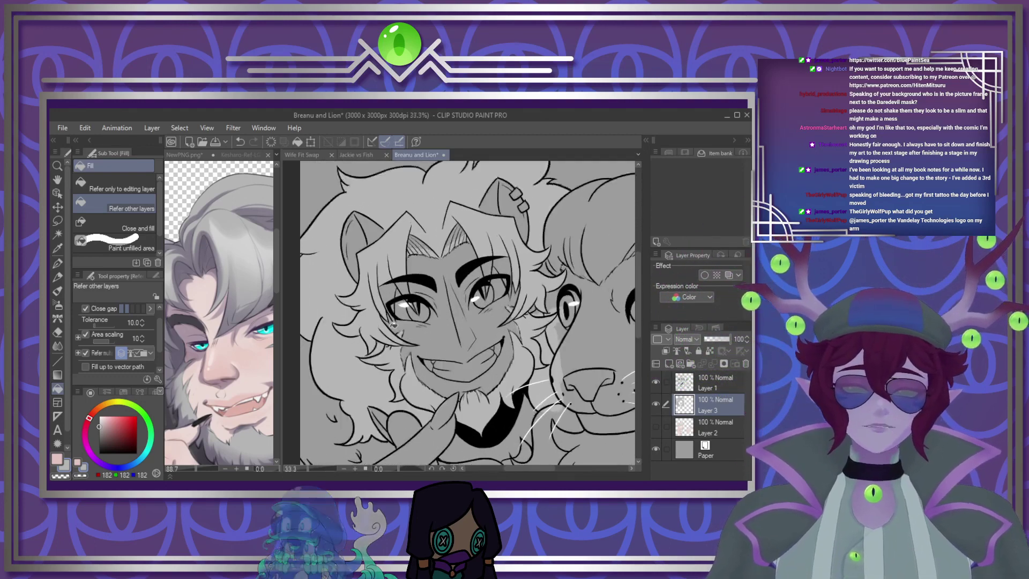
scroll(392, 329, down, 2)
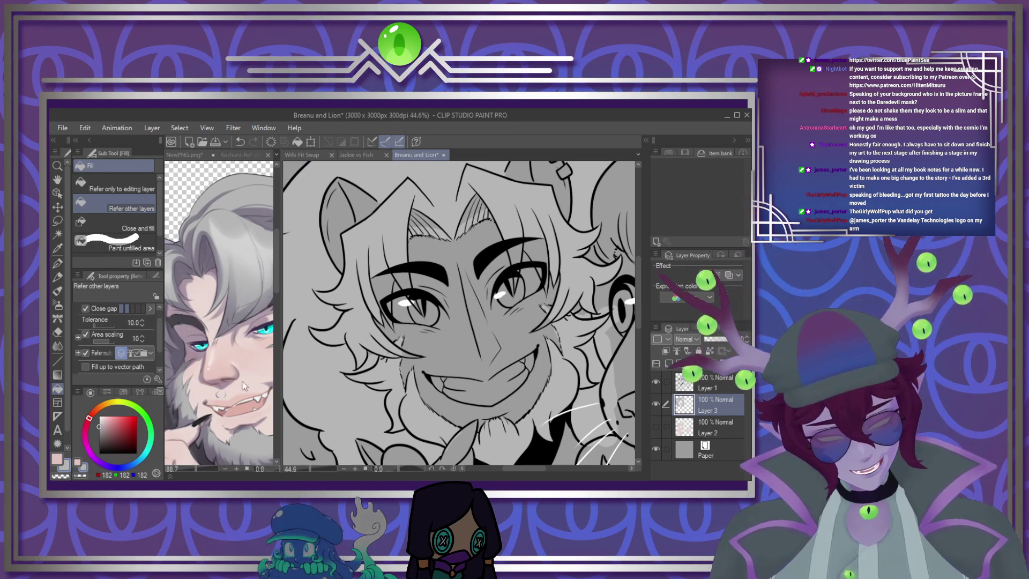
Switch back to the G-pen and make Layer 2 visible again under the grey hair
click(58, 262)
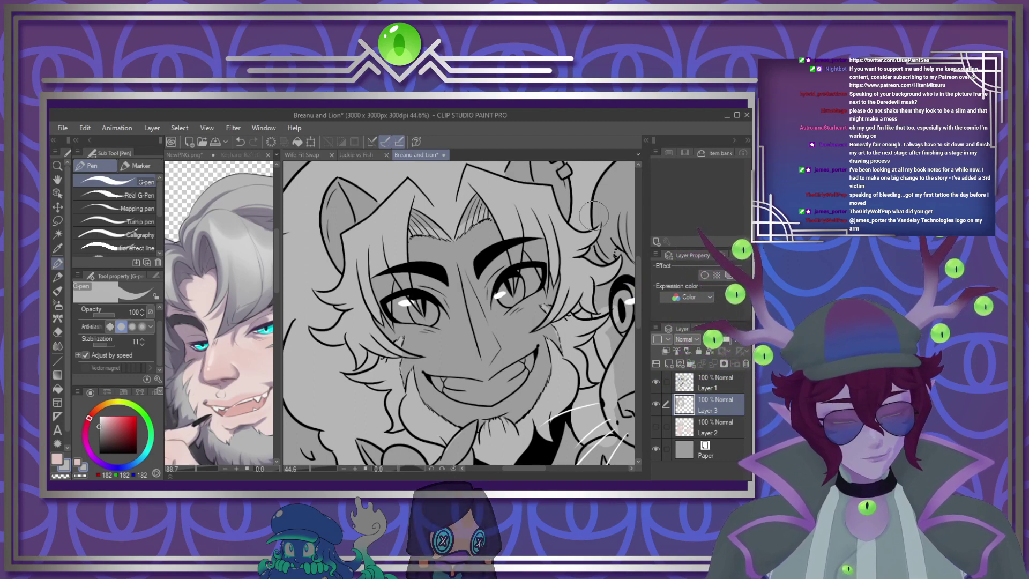
scroll(445, 209, down, 4)
scroll(389, 246, up, 1)
scroll(388, 246, down, 1)
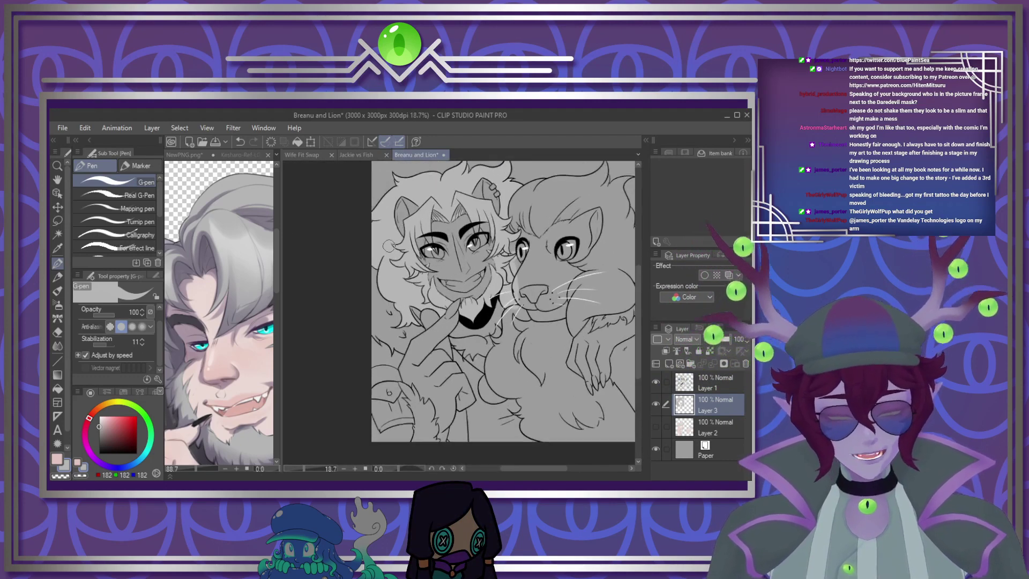
scroll(408, 244, up, 2)
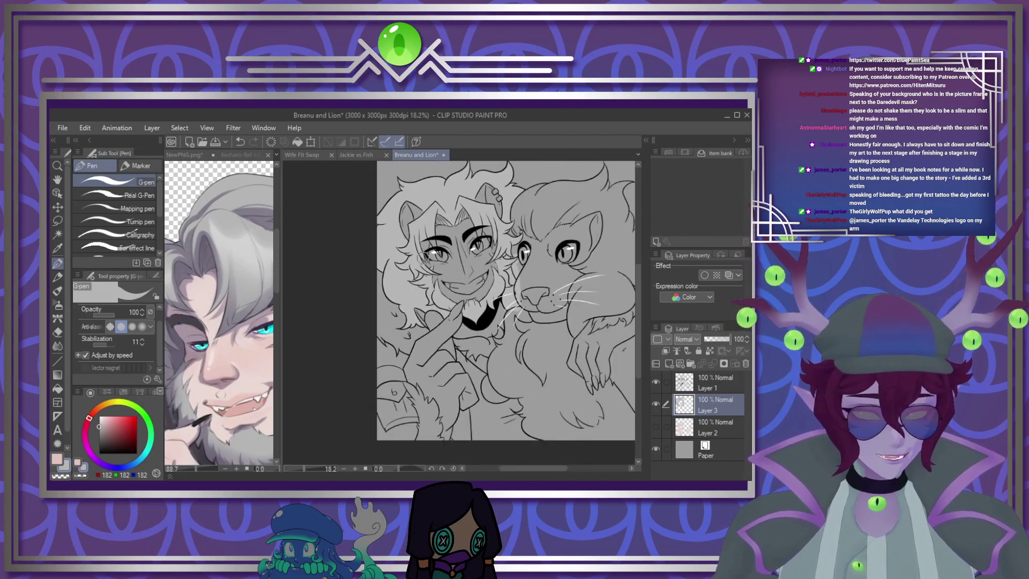
scroll(429, 262, up, 4)
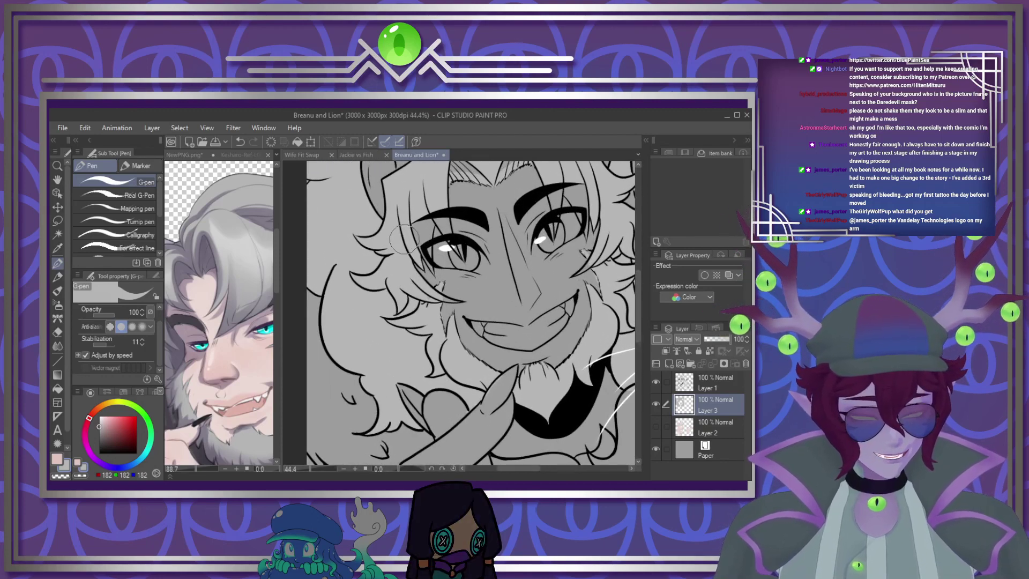
scroll(433, 287, up, 1)
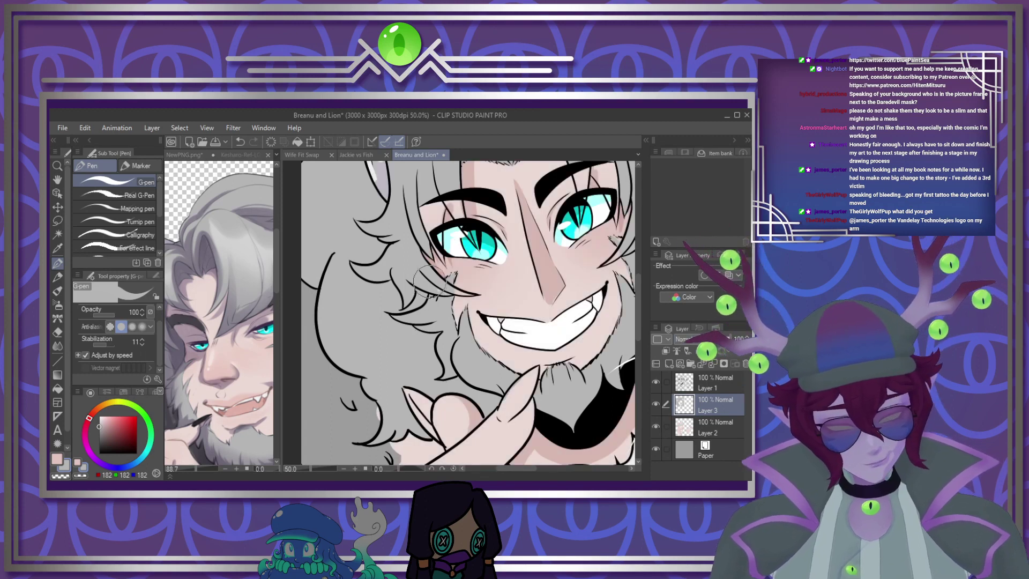
Paint grey into the unfilled gaps of the locks framing the man's forehead, temples and cheeks
scroll(500, 215, up, 3)
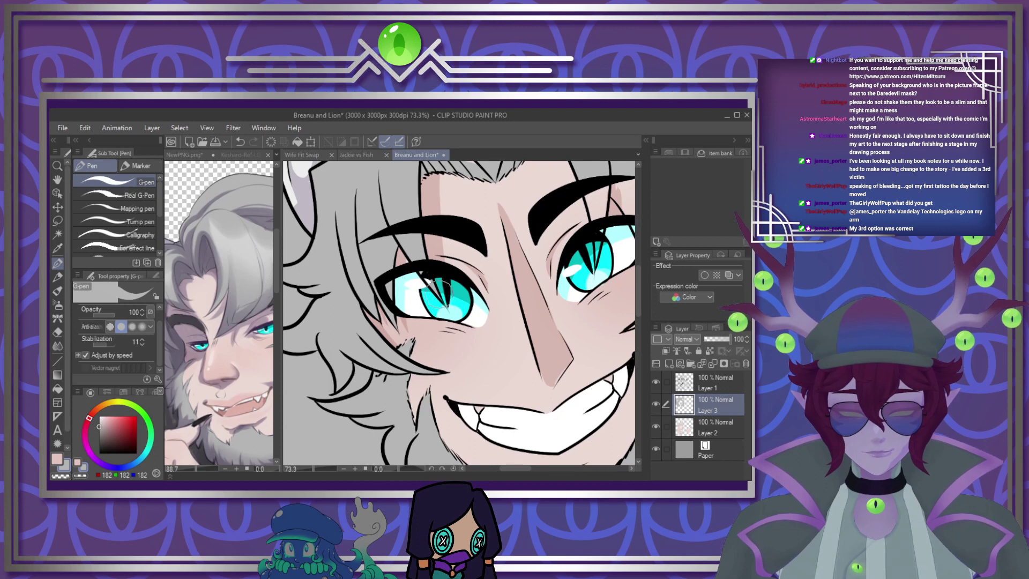
drag(636, 312, 636, 294)
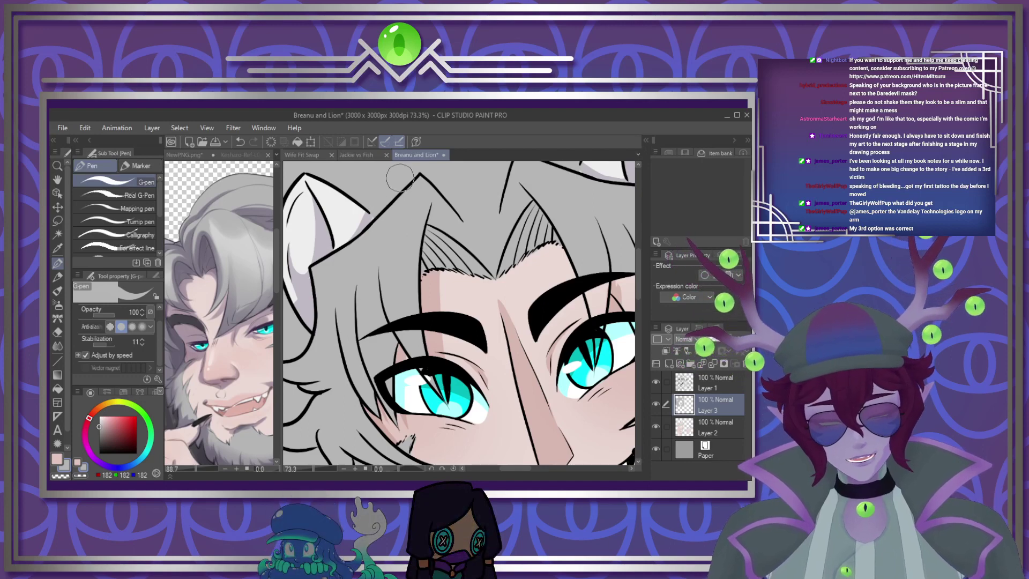
scroll(436, 261, down, 3)
scroll(436, 262, down, 1)
scroll(556, 263, up, 5)
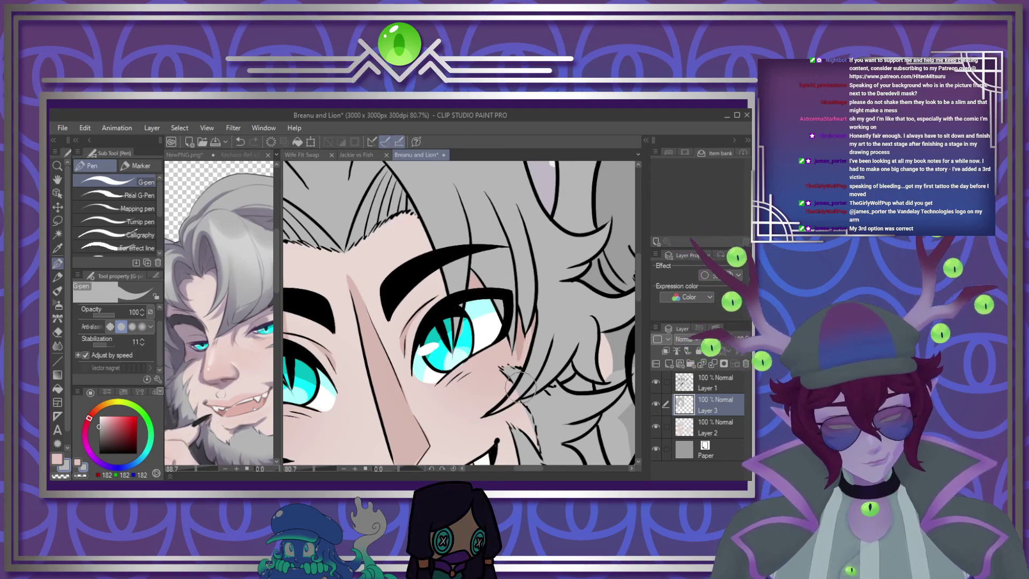
scroll(586, 340, down, 8)
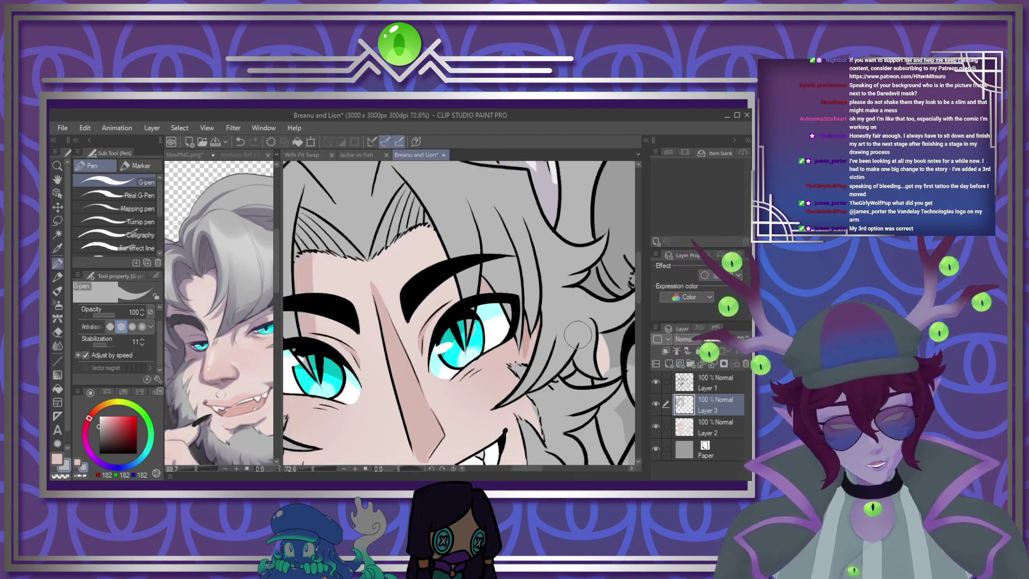
Add a new layer above Layer 3 and clip it to the layer below
scroll(489, 317, up, 5)
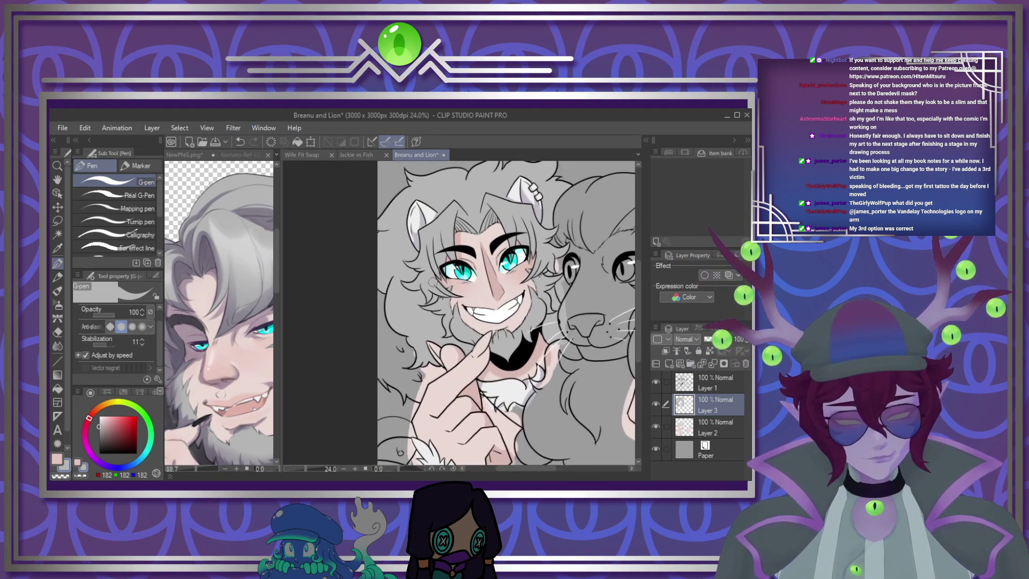
click(669, 365)
scroll(528, 468, right, 3)
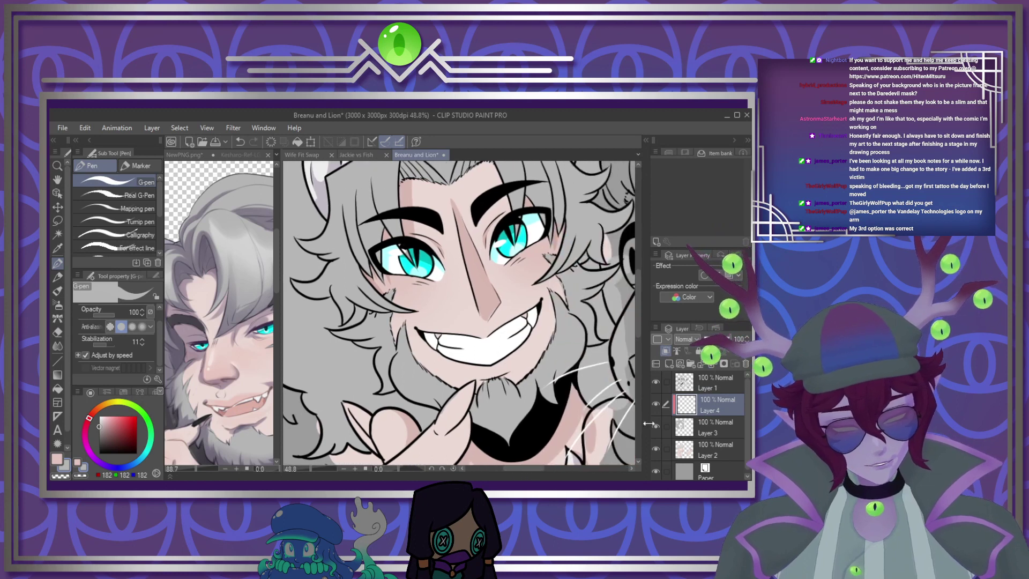
Set the blending mode of the clipped Layer 4 to Multiply
scroll(513, 468, left, 3)
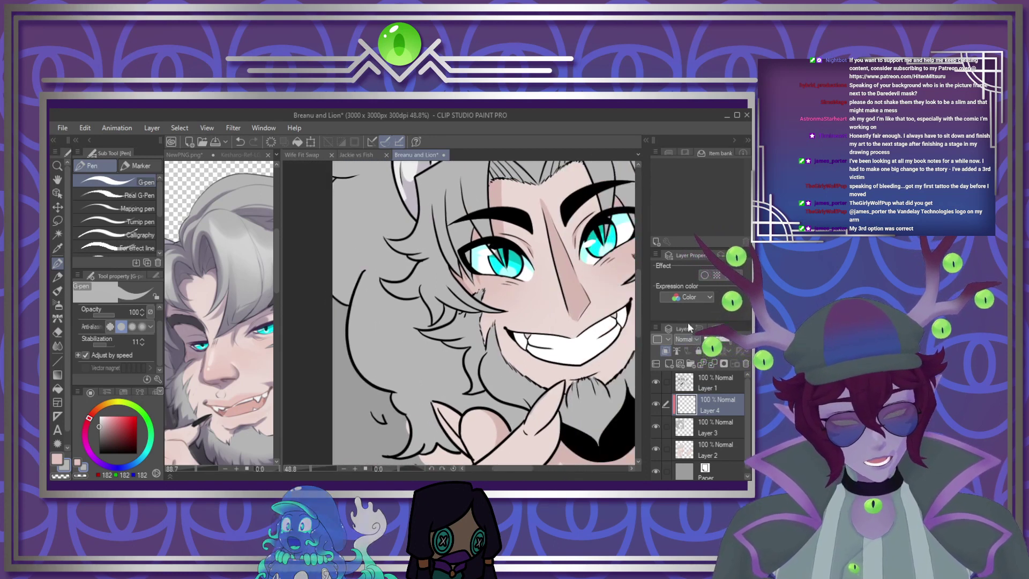
click(687, 339)
click(693, 140)
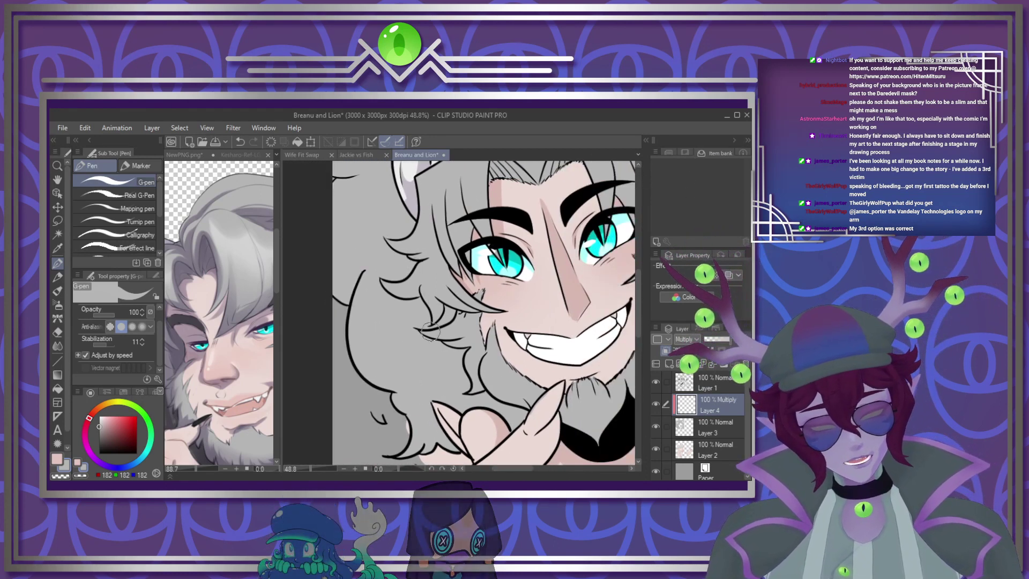
Outline a curved shadow across the mane behind the man's raised hand, fill the area below it with grey, and return to the G-pen
drag(402, 364, 370, 383)
click(57, 389)
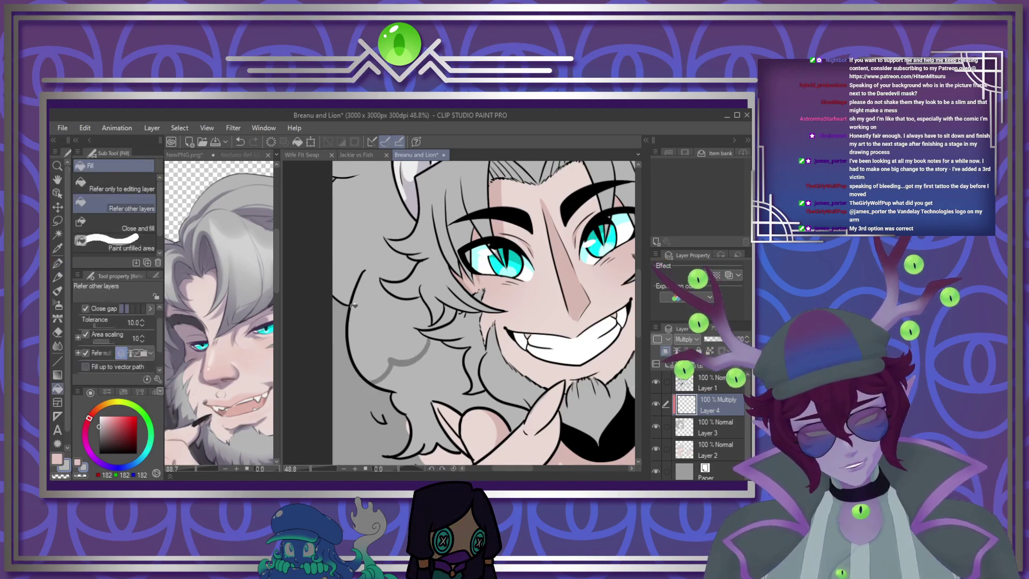
click(400, 368)
mouse_move(526, 468)
mouse_down()
mouse_move(542, 467)
mouse_move(532, 465)
mouse_up()
click(57, 262)
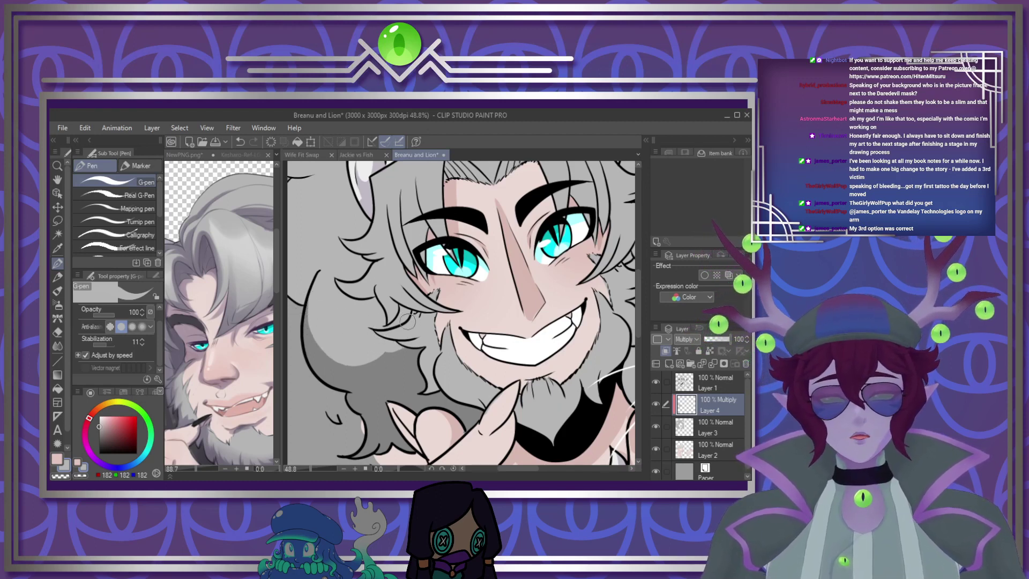
Fill the section of mane between the man's hair and the lion's muzzle with shadow, using Fill set to refer to other layers
scroll(476, 308, down, 3)
scroll(506, 320, up, 3)
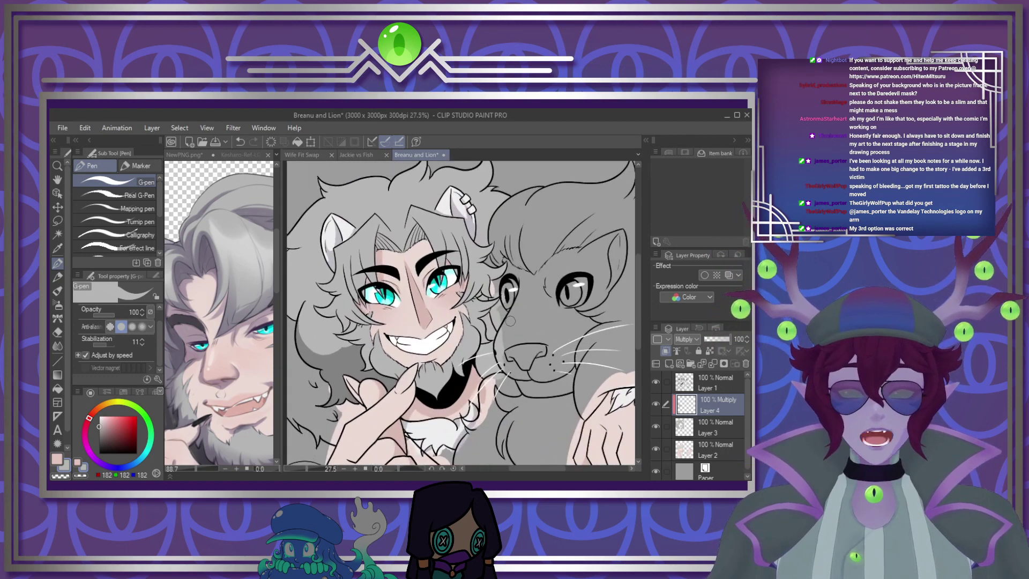
click(57, 389)
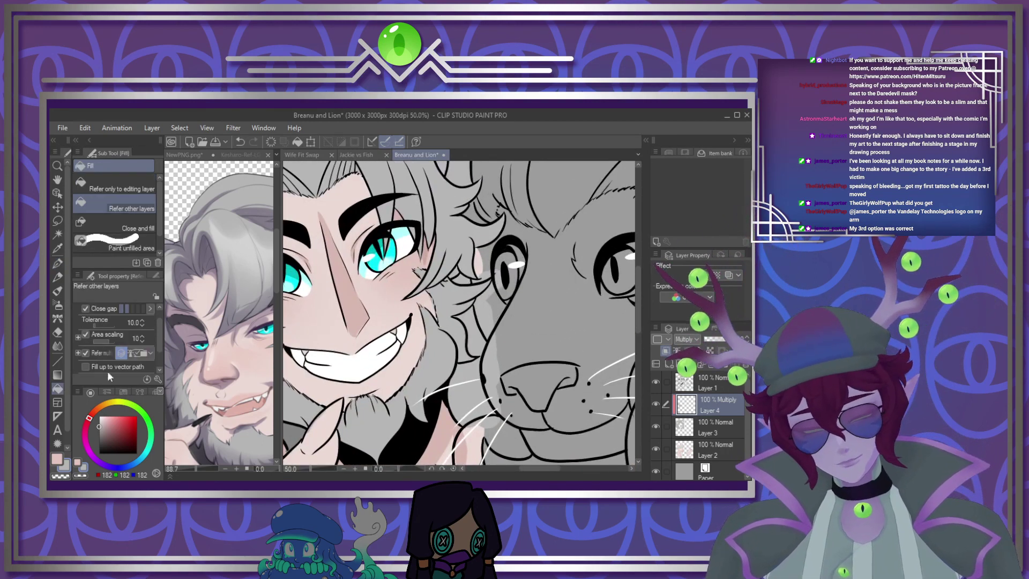
click(483, 331)
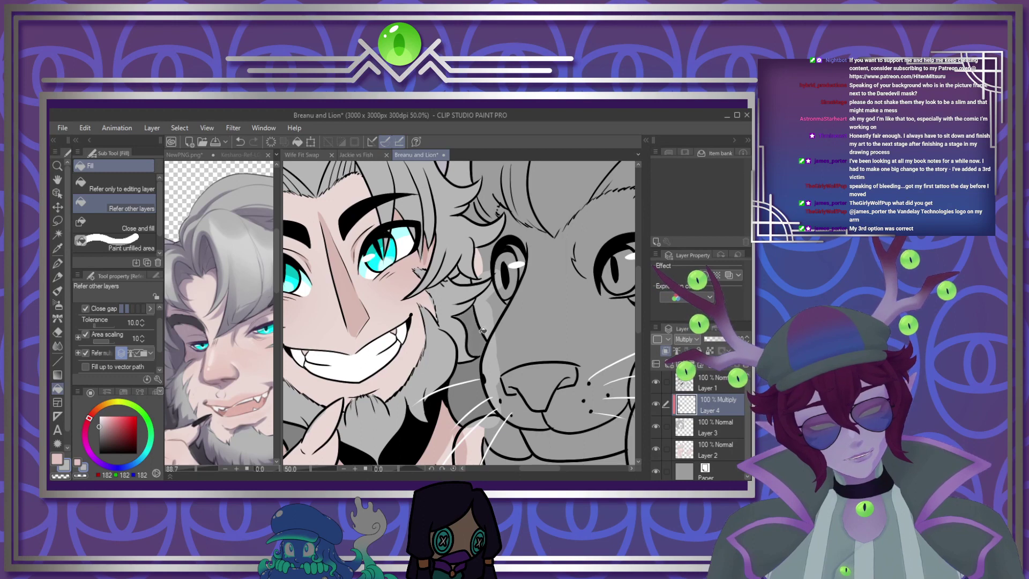
scroll(475, 272, down, 2)
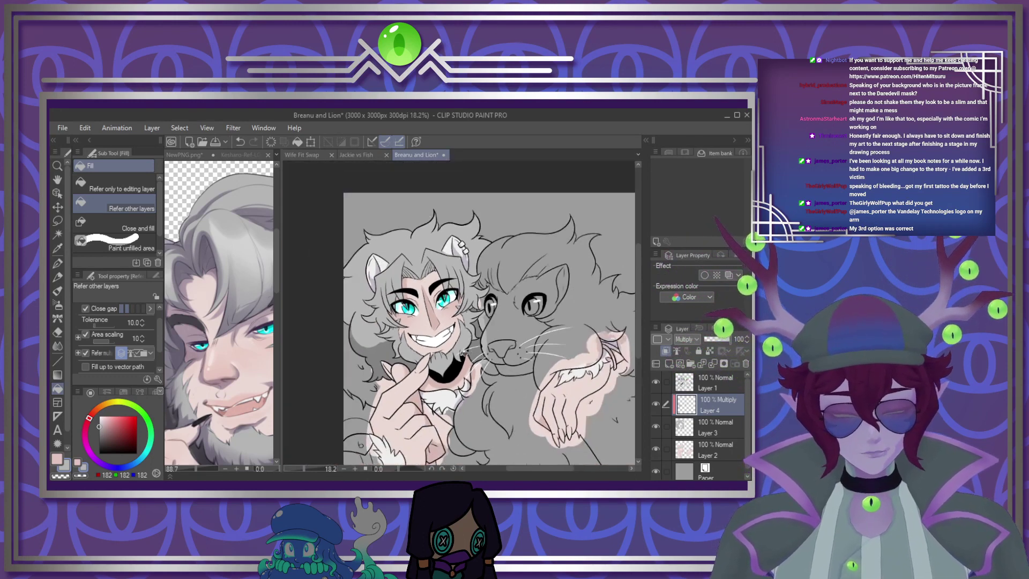
scroll(375, 316, up, 4)
scroll(433, 335, down, 1)
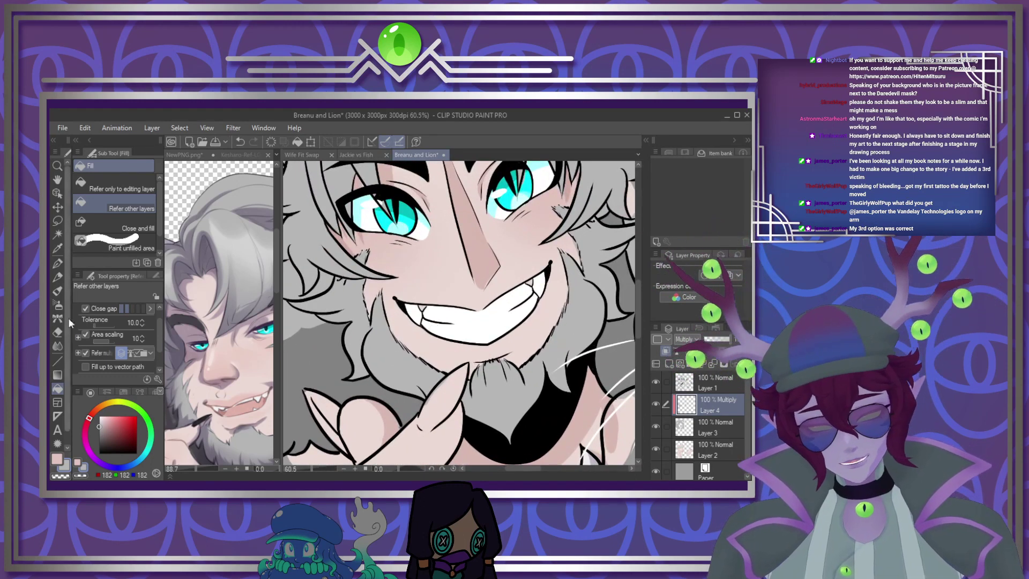
Paint shadows with the G-pen on the man's beard and under the curls beside both cheeks
key(p)
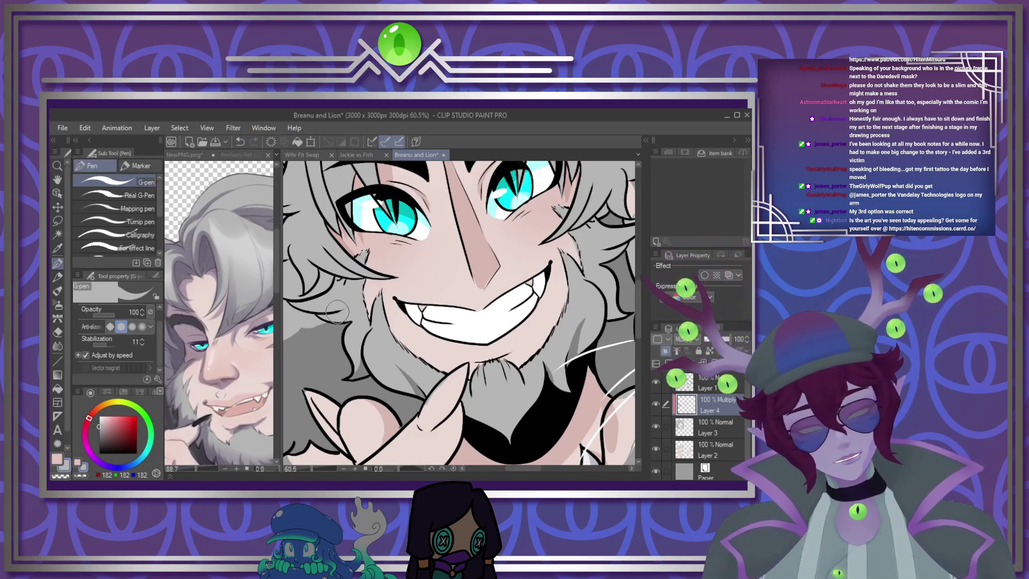
drag(539, 470, 552, 471)
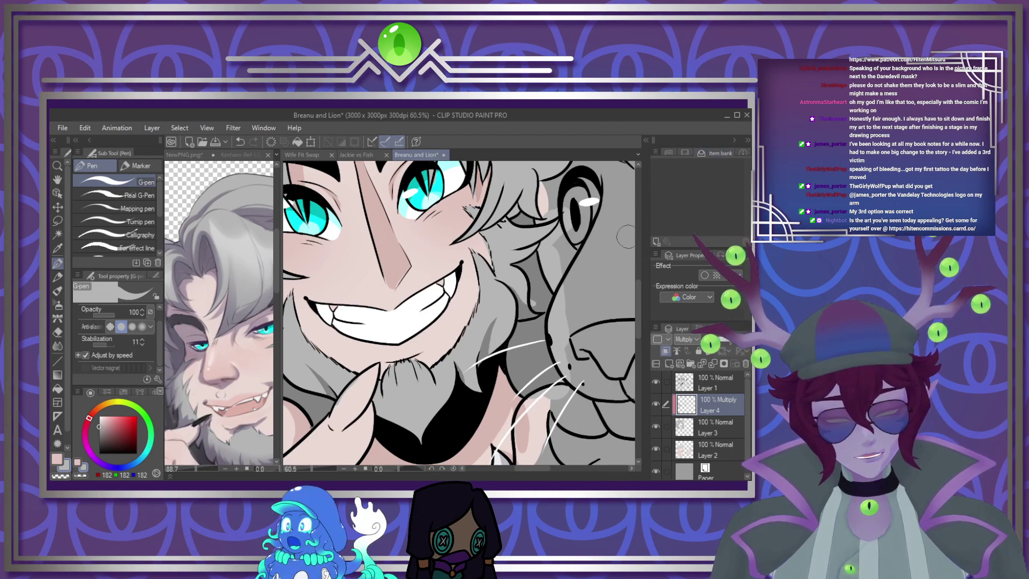
scroll(557, 308, down, 4)
scroll(525, 284, up, 3)
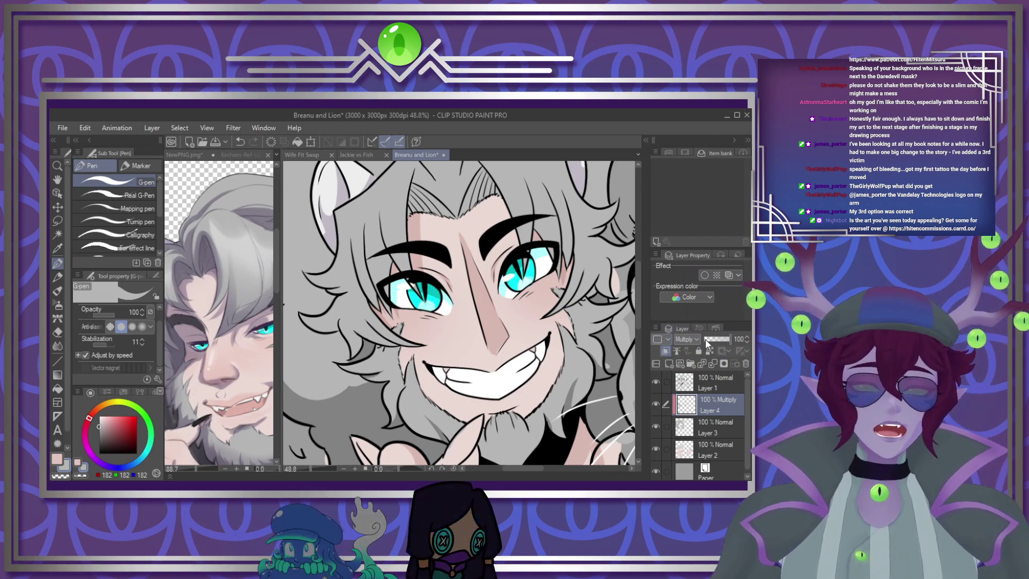
Paint thin shadows along the hair strands falling past the man's eye on the pierced-ear side
key(ctrl+0)
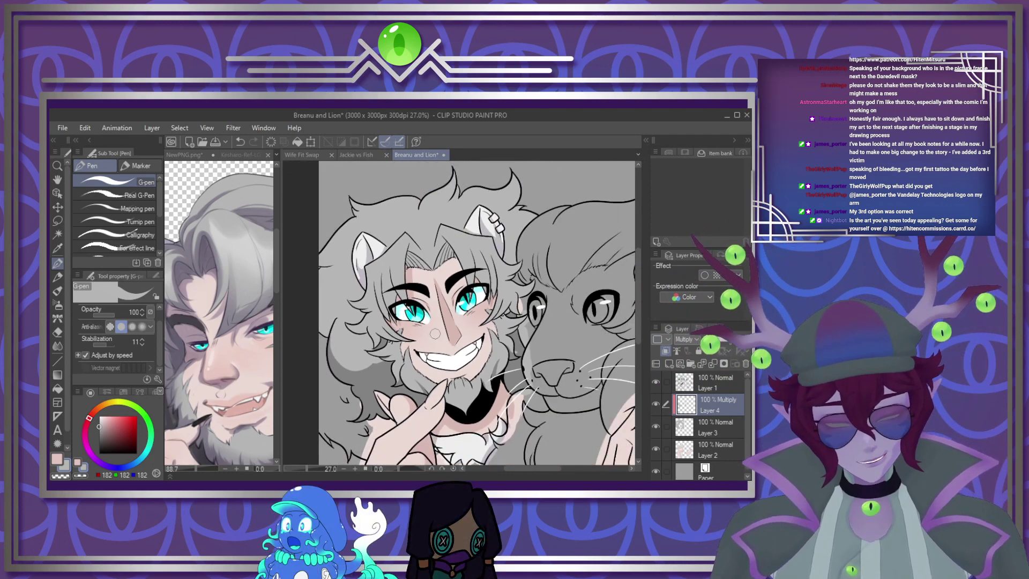
scroll(445, 324, up, 2)
scroll(492, 332, up, 4)
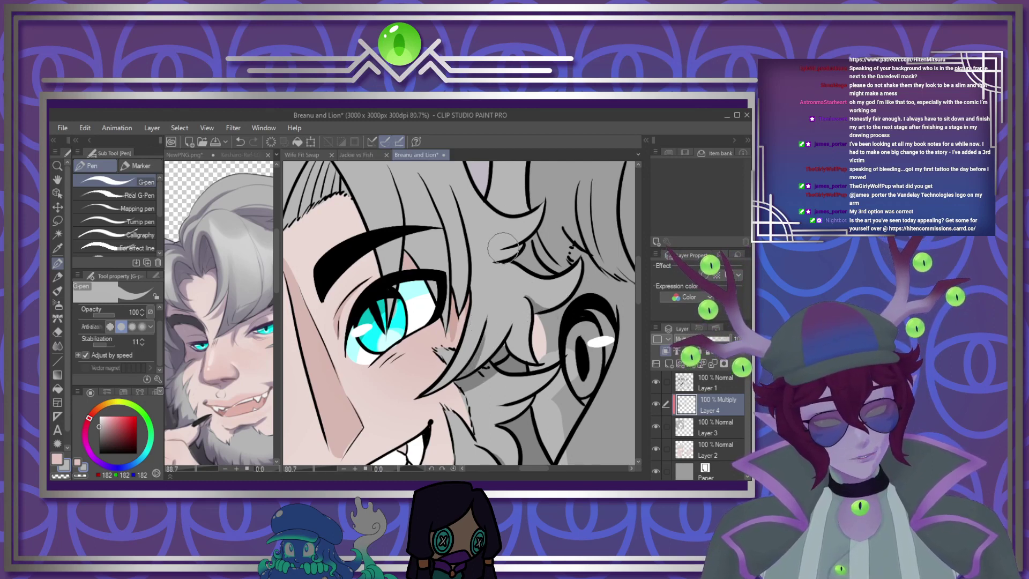
mouse_move(461, 208)
mouse_down()
mouse_move(473, 259)
mouse_move(465, 316)
mouse_up()
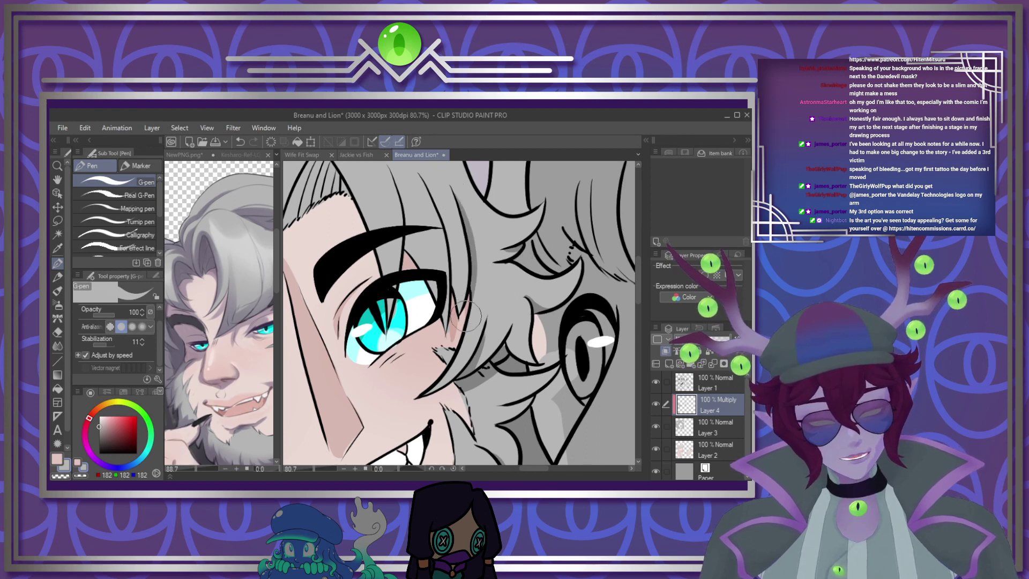
mouse_move(454, 191)
mouse_down()
mouse_move(469, 221)
mouse_move(464, 327)
mouse_up()
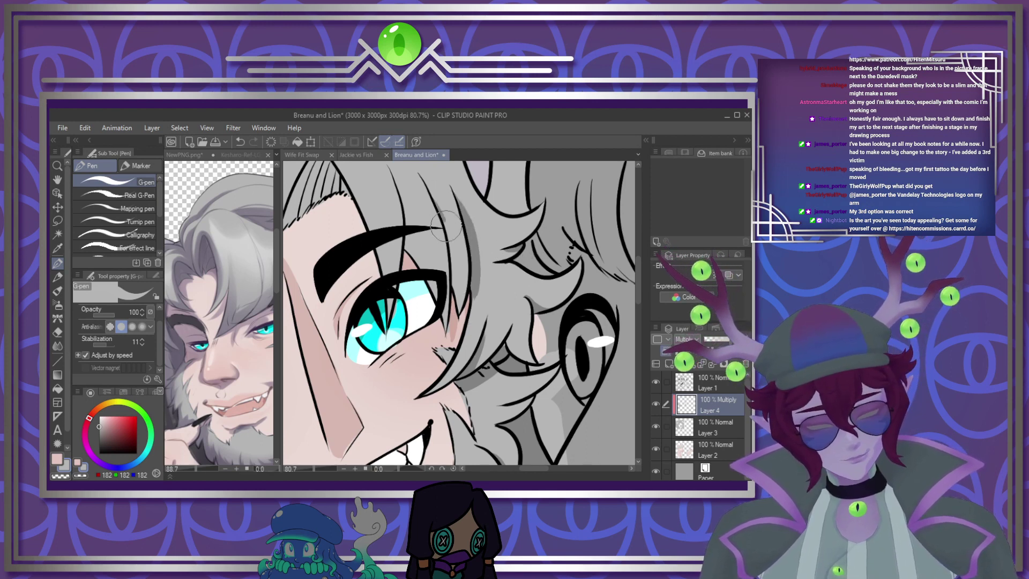
drag(447, 227, 454, 314)
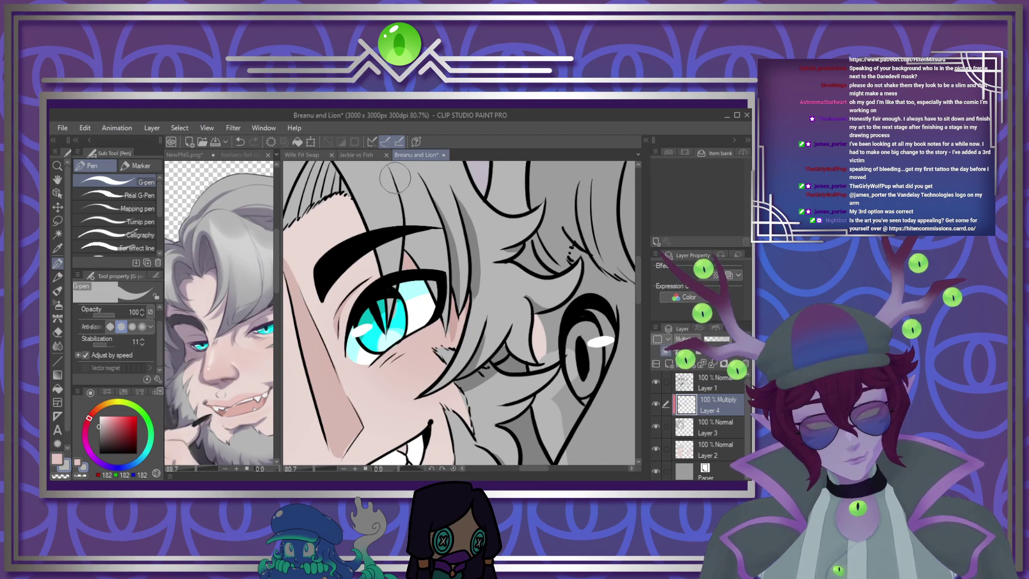
drag(395, 179, 413, 266)
drag(391, 174, 418, 265)
drag(399, 179, 421, 264)
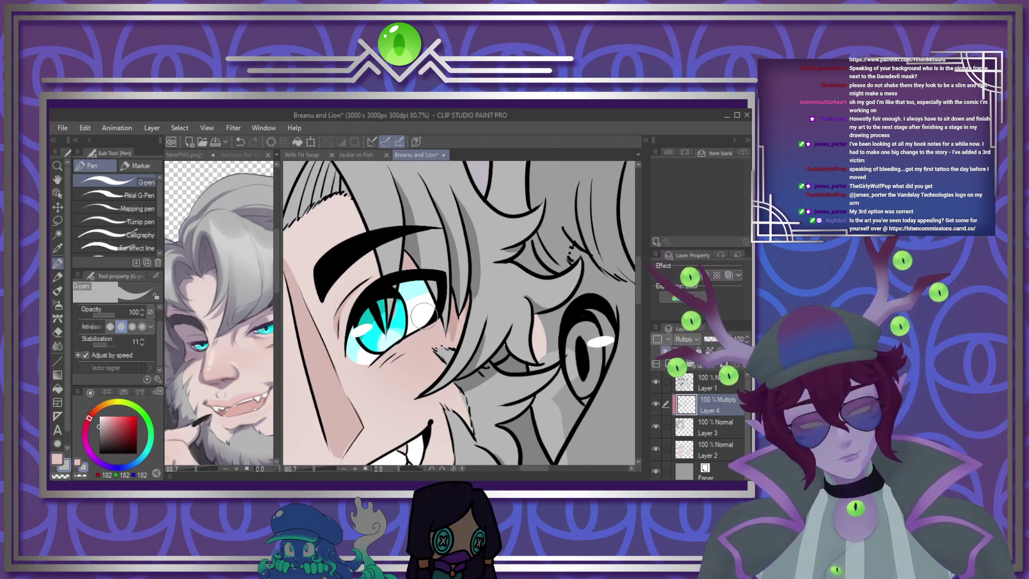
Paint a shadow on the hair around the base of the man's pierced ear
scroll(441, 290, down, 5)
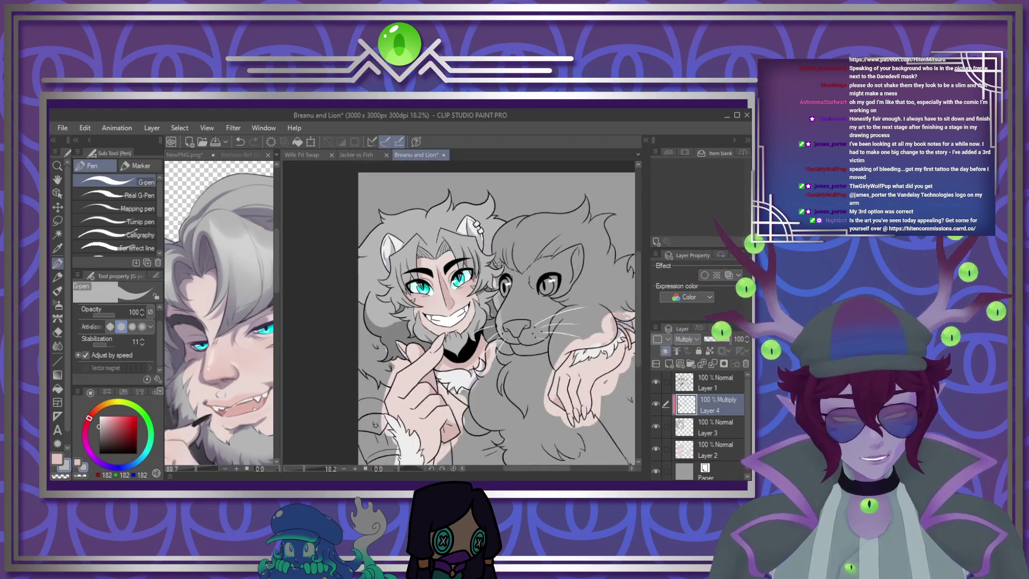
scroll(516, 224, up, 3)
scroll(516, 225, up, 1)
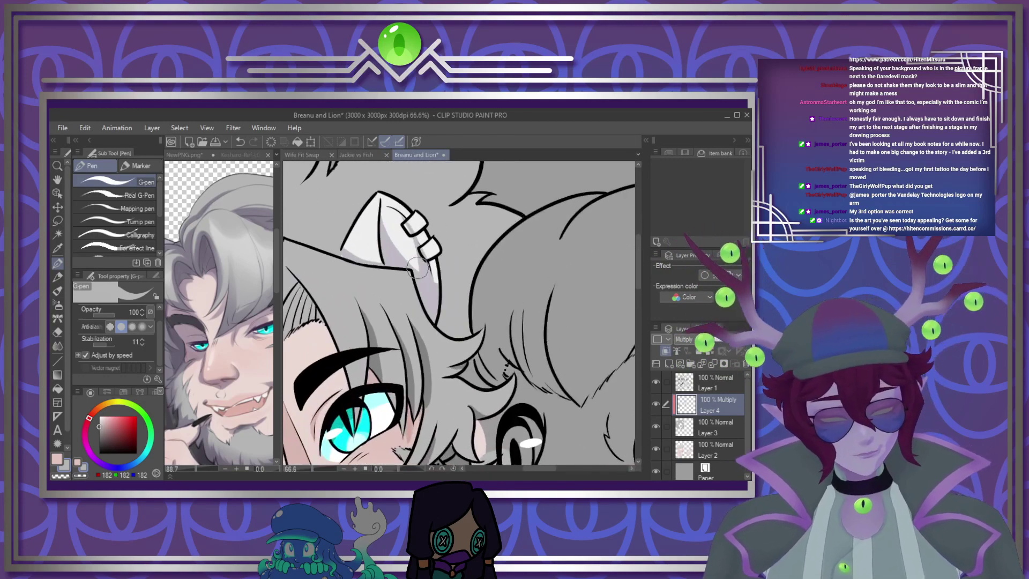
mouse_move(428, 263)
mouse_down()
mouse_move(509, 208)
mouse_move(435, 280)
mouse_move(517, 224)
mouse_move(442, 295)
mouse_move(449, 329)
mouse_move(472, 325)
mouse_move(456, 295)
mouse_up()
scroll(464, 255, down, 4)
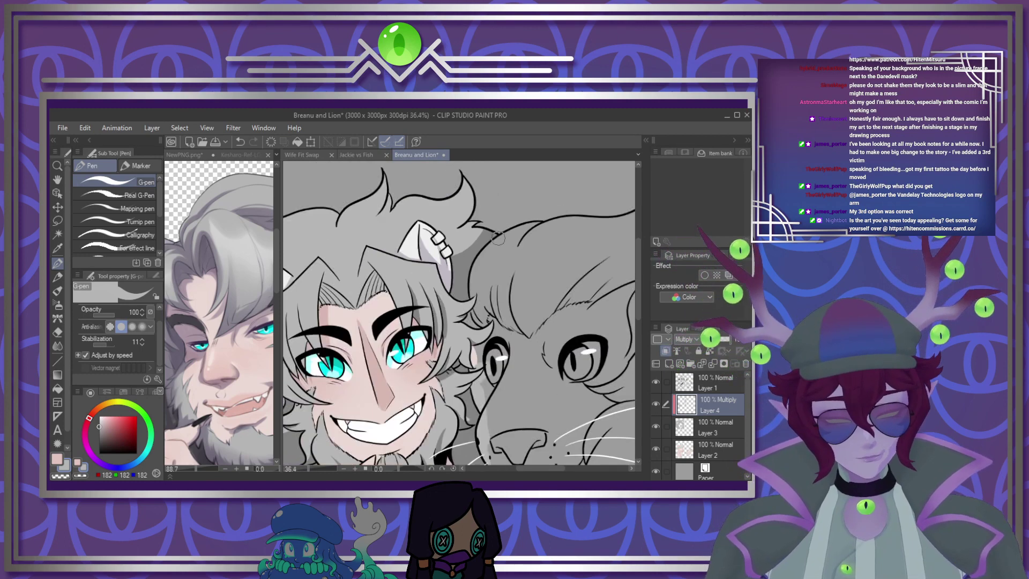
Reduce the brush size and paint a curved shadow beneath the pointed curl next to the cheek on the side without piercings
scroll(347, 295, up, 6)
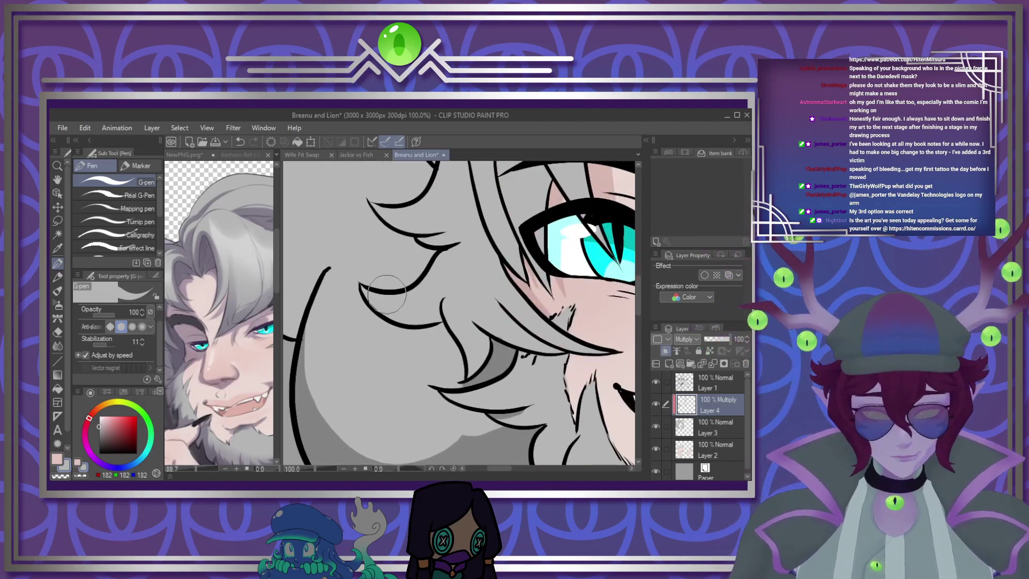
key([)
key([)
key([)
key([)
key([)
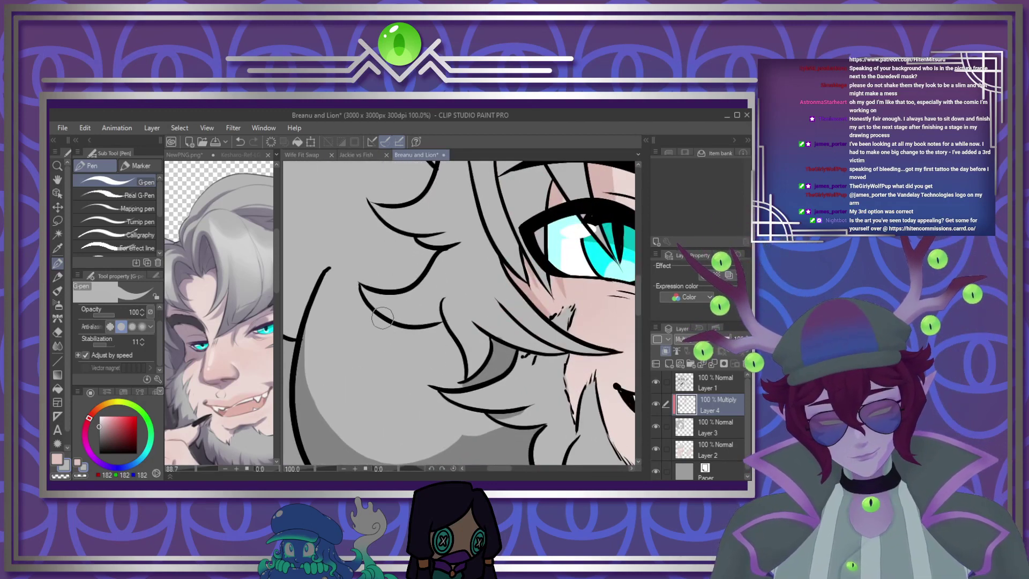
mouse_move(349, 304)
mouse_down()
mouse_move(379, 332)
mouse_move(455, 328)
mouse_up()
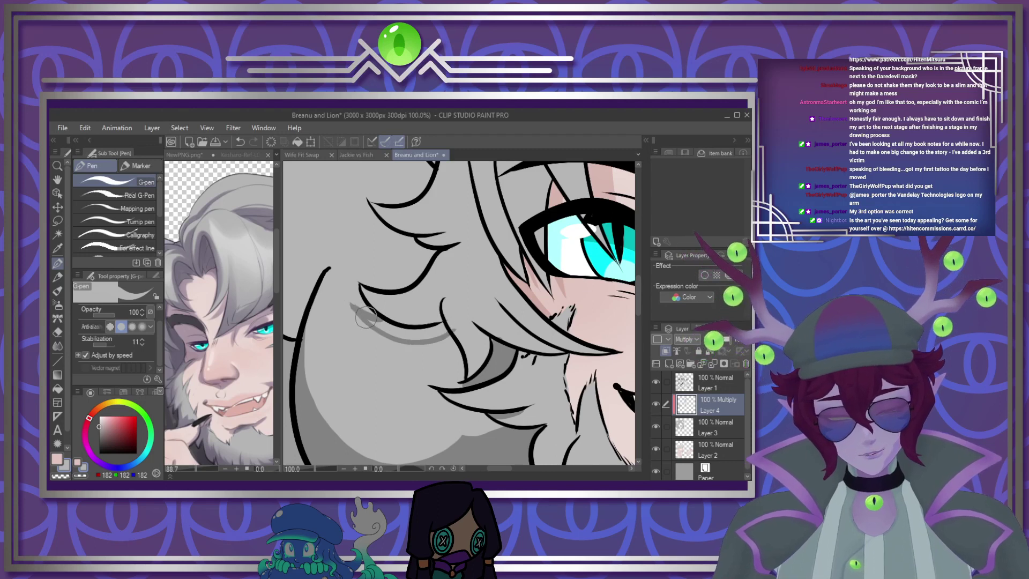
mouse_move(354, 306)
mouse_down()
mouse_move(404, 335)
mouse_move(382, 322)
mouse_move(446, 327)
mouse_move(423, 321)
mouse_up()
key(])
key(])
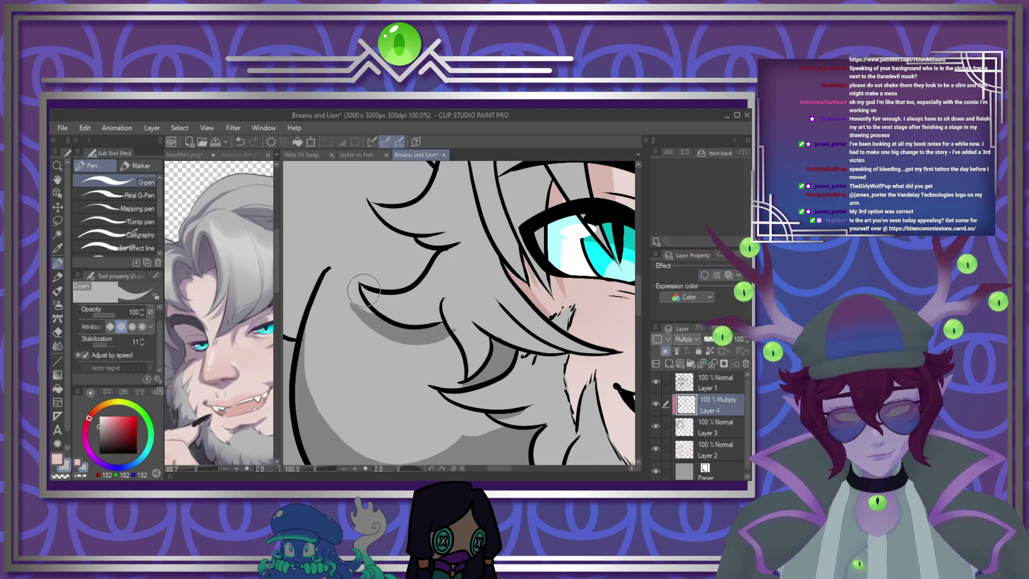
drag(340, 294, 360, 323)
drag(445, 317, 465, 339)
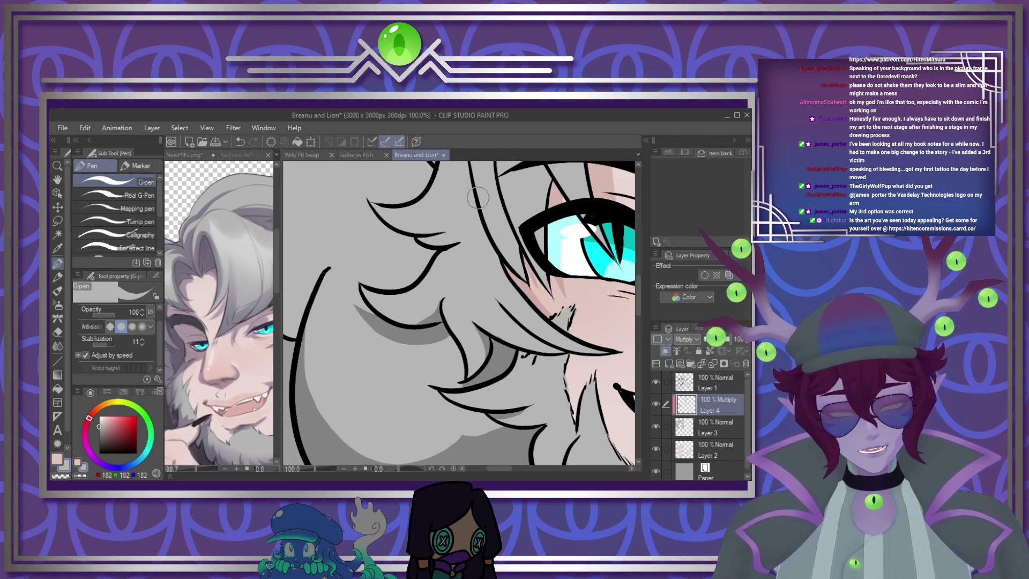
Paint shadows along the three long strands falling past the brow and eye below the unpierced ear
scroll(626, 306, up, 4)
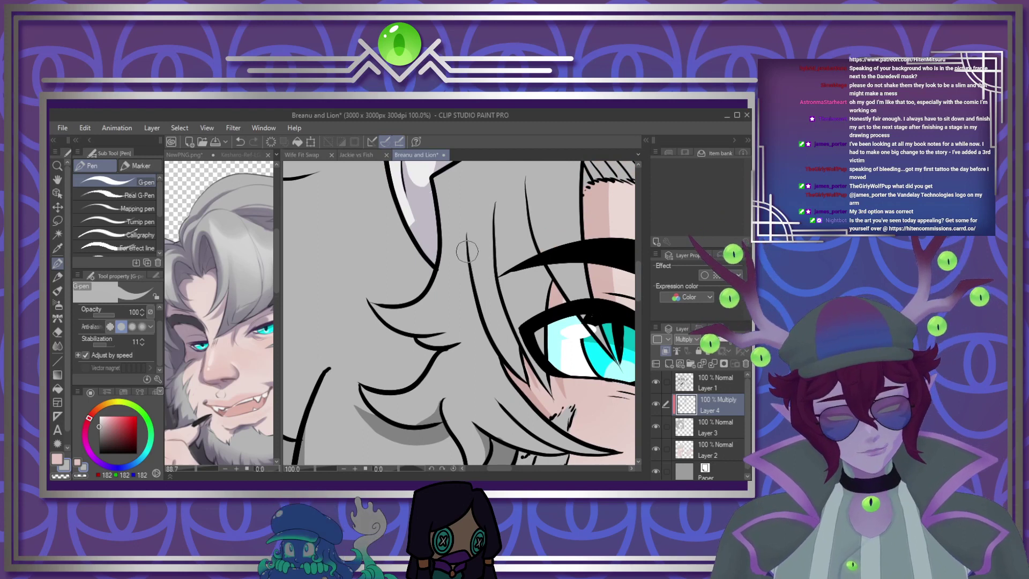
mouse_move(468, 252)
mouse_down()
mouse_move(474, 309)
mouse_move(538, 404)
mouse_up()
mouse_move(494, 230)
mouse_down()
mouse_move(508, 327)
mouse_move(548, 395)
mouse_up()
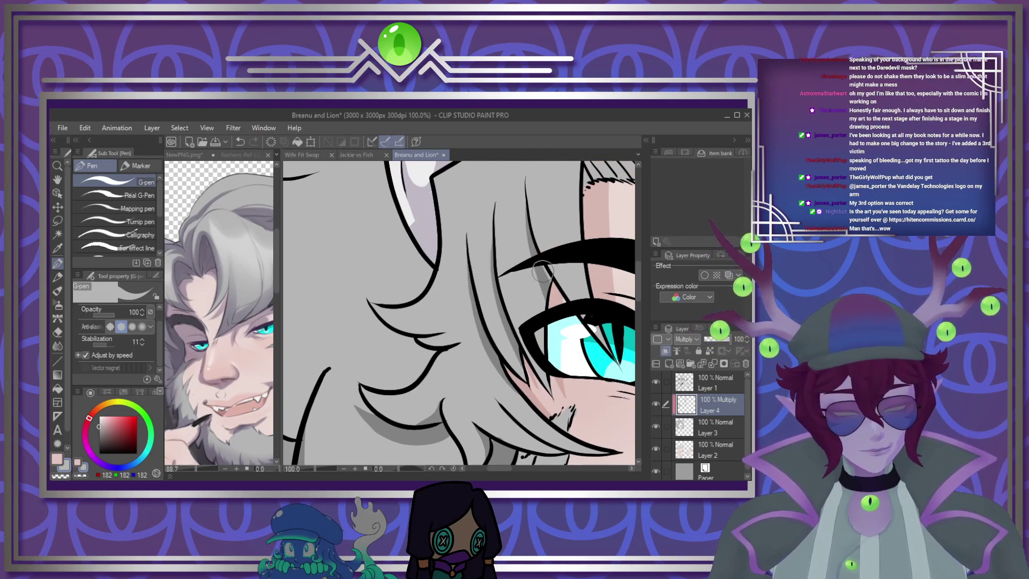
drag(528, 220, 557, 364)
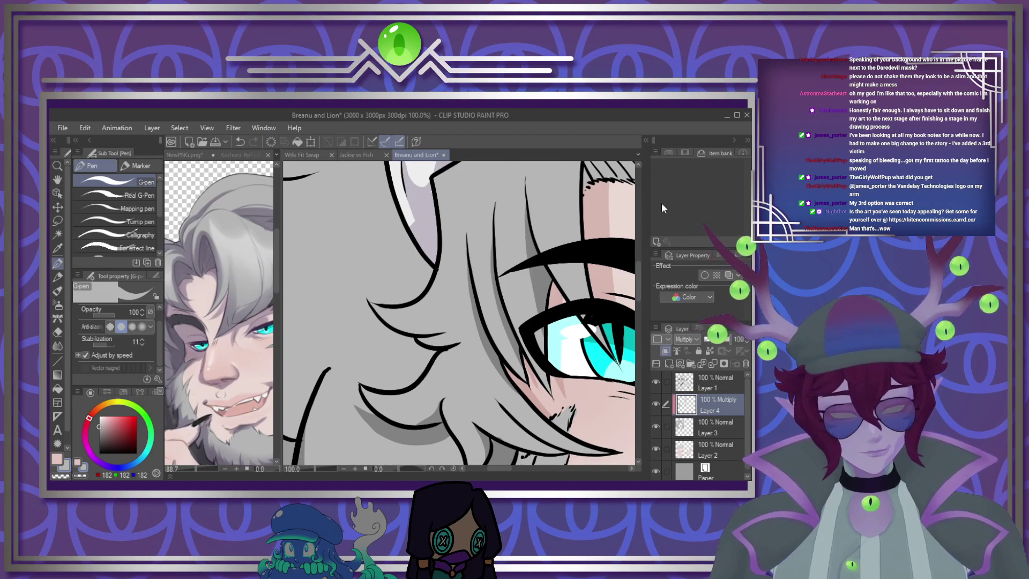
Outline and fill a V-shaped shadow in the parting between the two peaks of hair above the man's forehead
scroll(450, 274, down, 6)
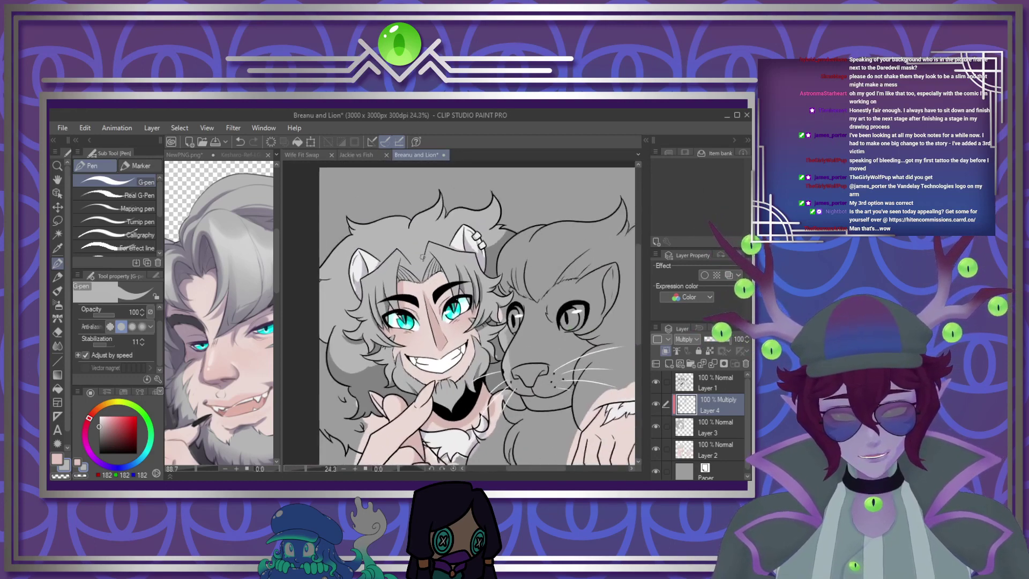
scroll(450, 274, up, 2)
scroll(440, 273, down, 2)
scroll(424, 271, up, 4)
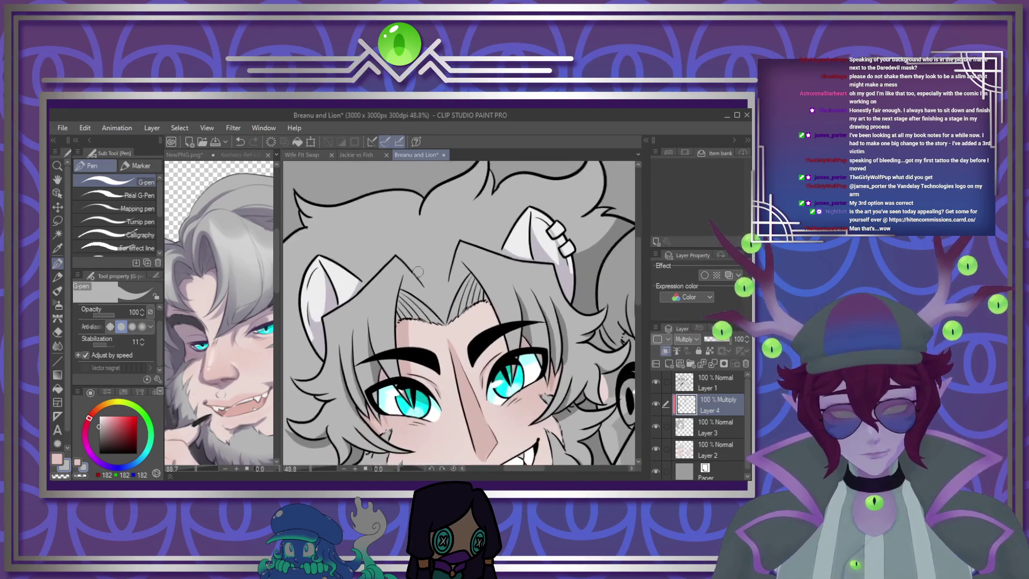
mouse_move(390, 252)
mouse_down()
mouse_move(415, 254)
mouse_move(478, 232)
mouse_up()
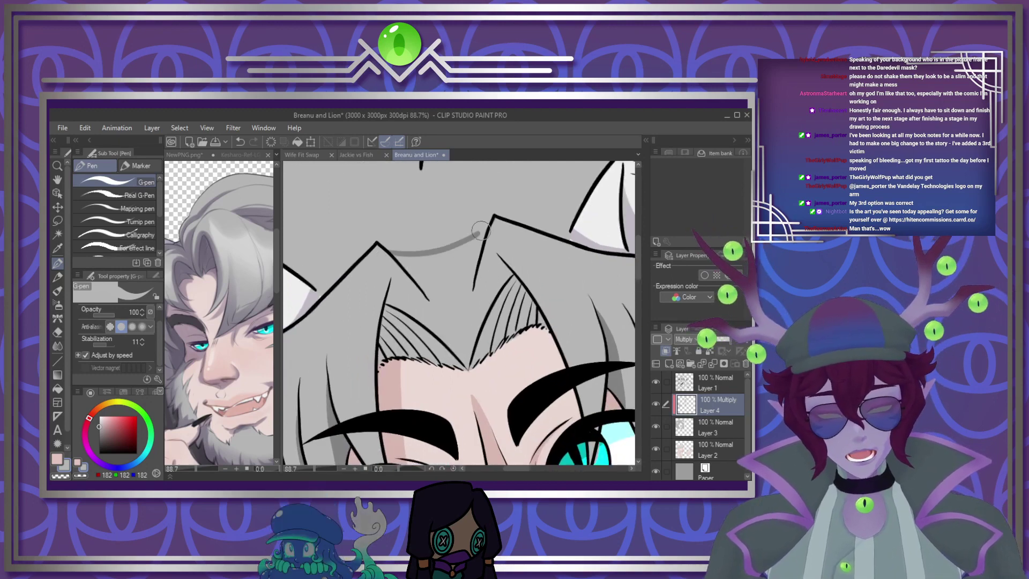
mouse_move(387, 250)
mouse_down()
mouse_move(435, 303)
mouse_move(460, 312)
mouse_move(487, 233)
mouse_move(457, 308)
mouse_move(401, 260)
mouse_move(481, 240)
mouse_move(458, 275)
mouse_move(457, 263)
mouse_move(437, 279)
mouse_up()
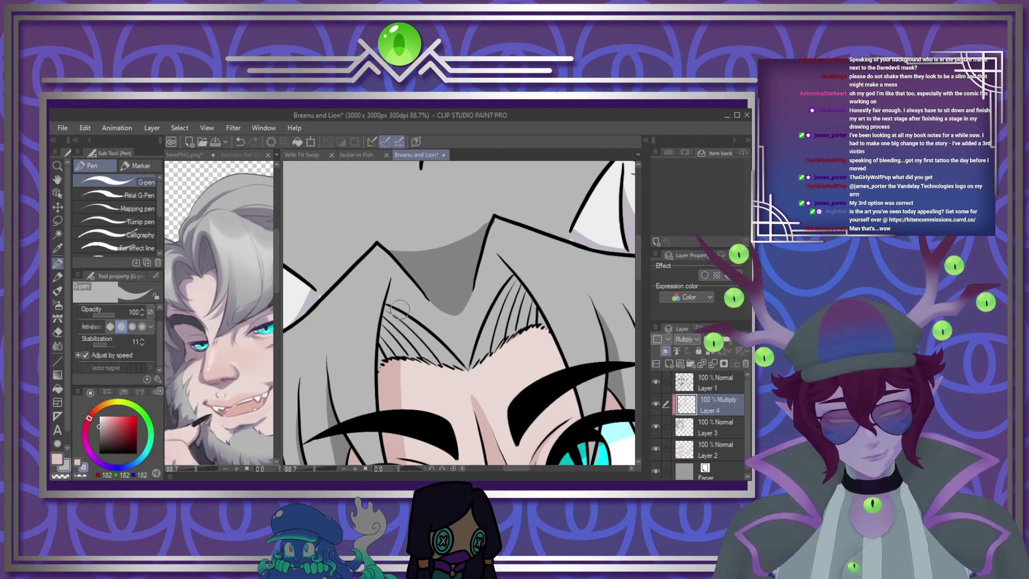
Shade the fine combed-back strands along the man's hairline on both sides of the forehead point
mouse_move(387, 315)
mouse_down()
mouse_move(388, 364)
mouse_move(393, 265)
mouse_move(395, 378)
mouse_up()
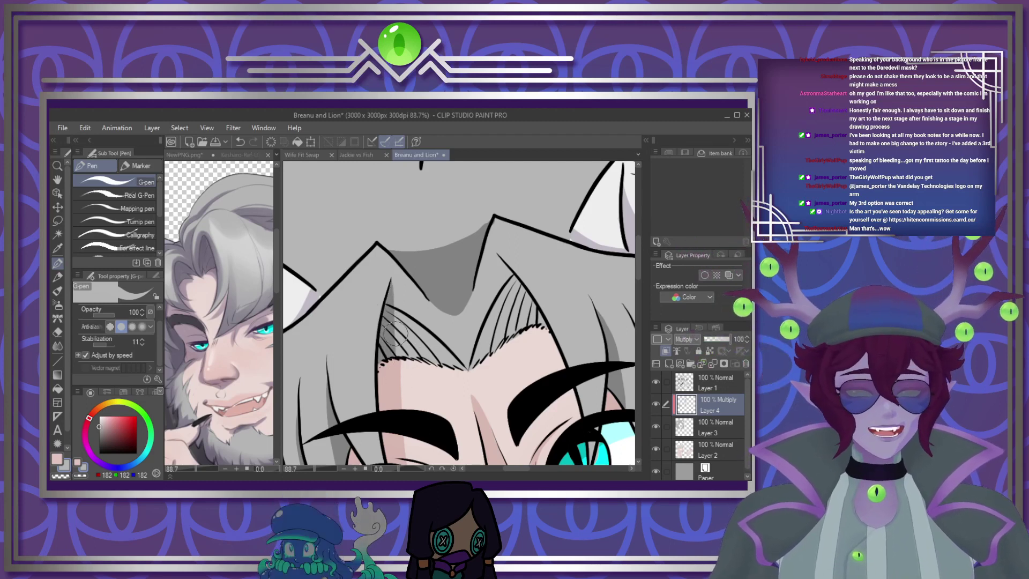
mouse_move(387, 343)
mouse_down()
mouse_move(421, 367)
mouse_move(441, 366)
mouse_move(391, 317)
mouse_move(453, 361)
mouse_move(469, 340)
mouse_up()
drag(514, 280, 479, 350)
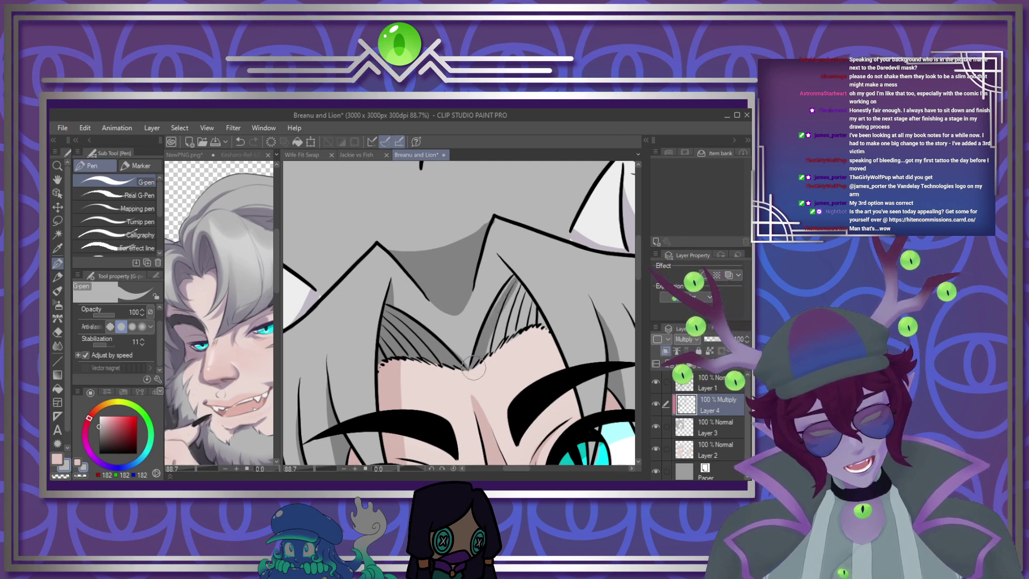
Finish shading the fine combed-back strands at the man's hairline on the side of the pierced ear
mouse_move(513, 279)
mouse_down()
mouse_move(545, 328)
mouse_move(515, 285)
mouse_move(522, 311)
mouse_move(498, 324)
mouse_up()
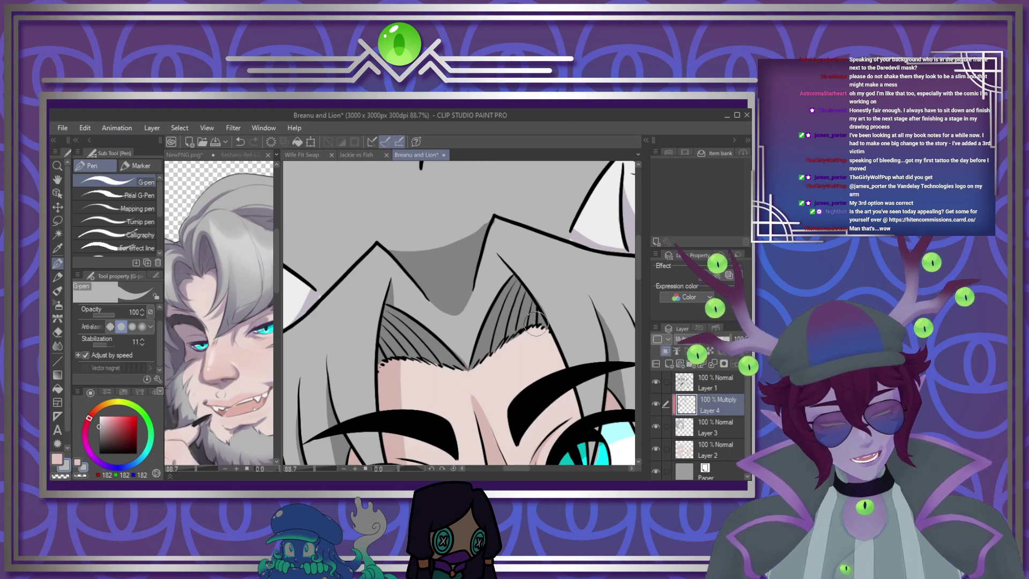
scroll(536, 325, down, 6)
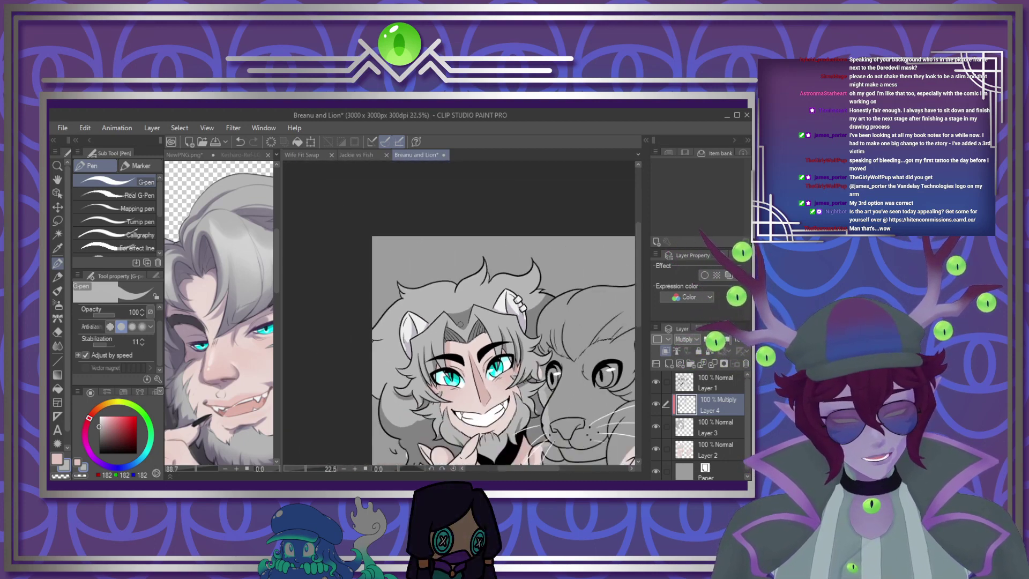
scroll(461, 324, up, 2)
scroll(460, 301, down, 4)
scroll(462, 328, up, 3)
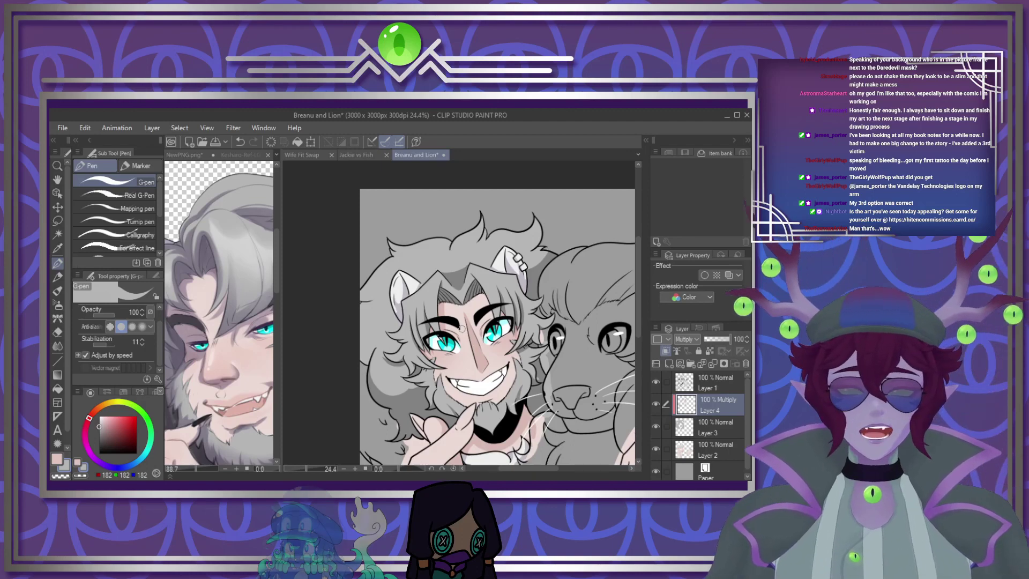
scroll(411, 294, up, 2)
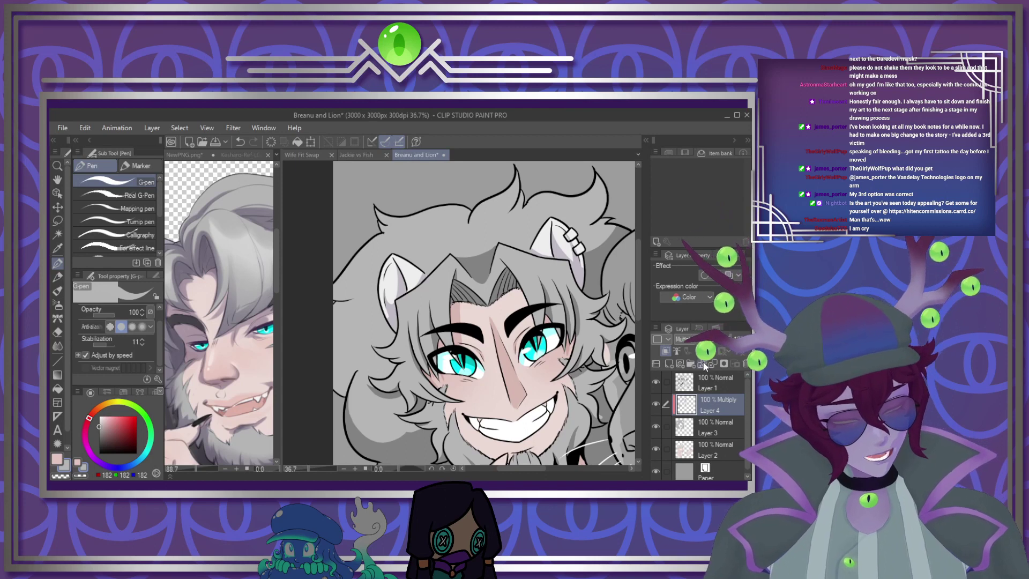
Paint a broad light band across the man's hair and mane below the ears on a clipped Screen layer
click(686, 188)
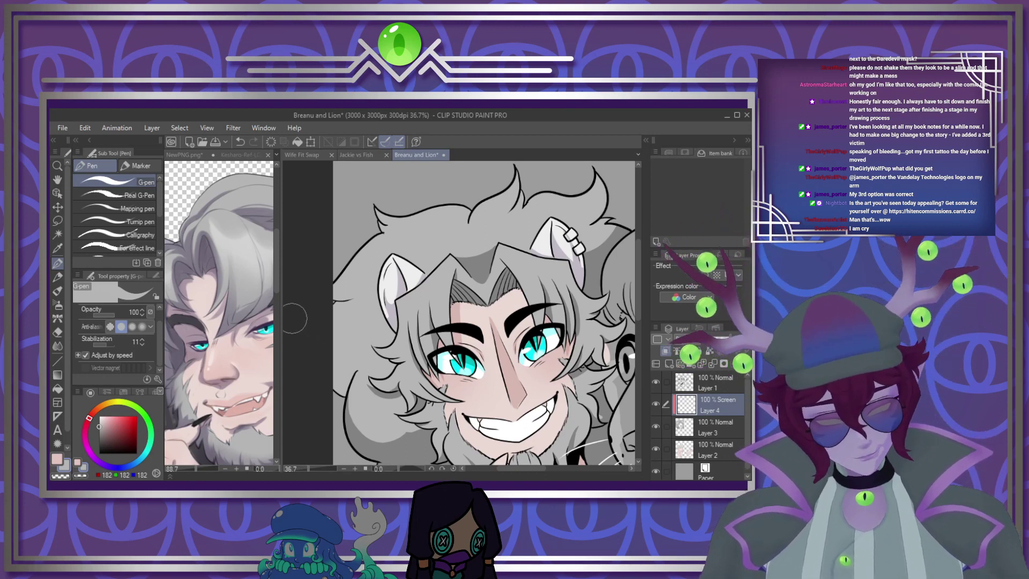
mouse_move(335, 322)
mouse_down()
mouse_move(520, 282)
mouse_move(613, 228)
mouse_move(453, 316)
mouse_move(311, 336)
mouse_move(357, 347)
mouse_move(576, 280)
mouse_move(616, 231)
mouse_up()
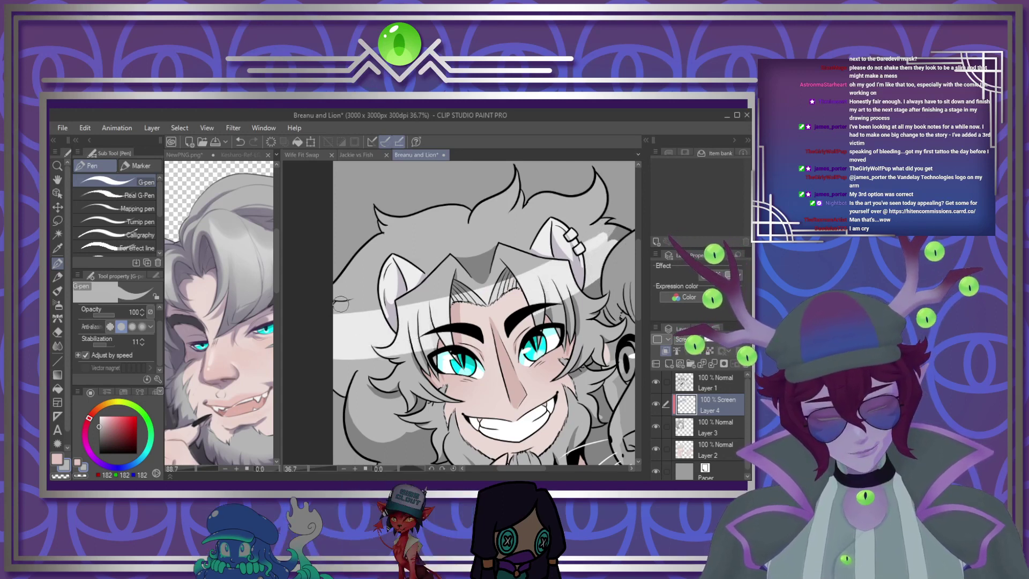
mouse_move(321, 309)
mouse_down()
mouse_move(505, 275)
mouse_move(659, 212)
mouse_up()
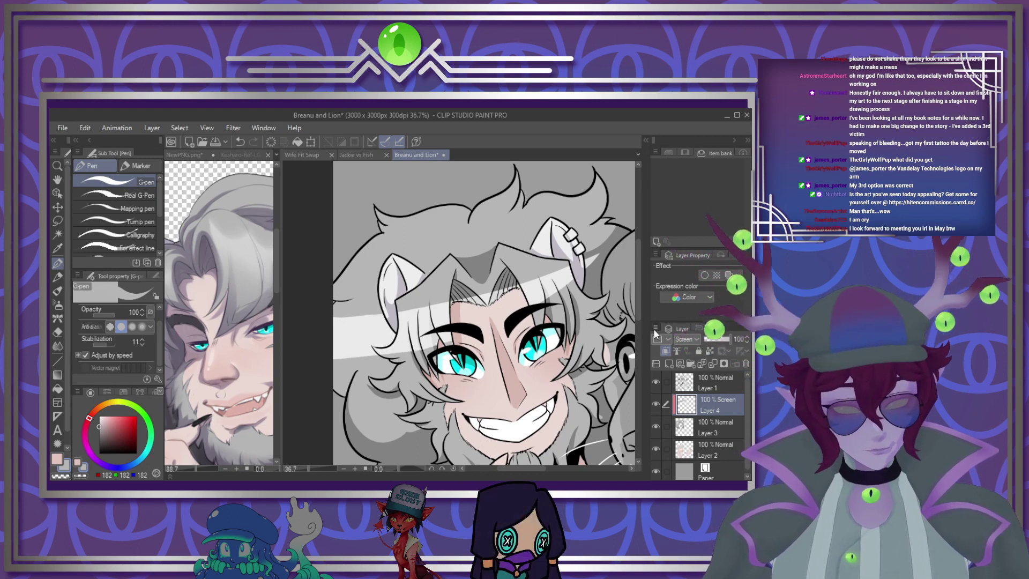
Break up the highlight band's edges with pointed streaks along the strands beside the pierced ear
scroll(546, 301, down, 2)
scroll(545, 301, up, 6)
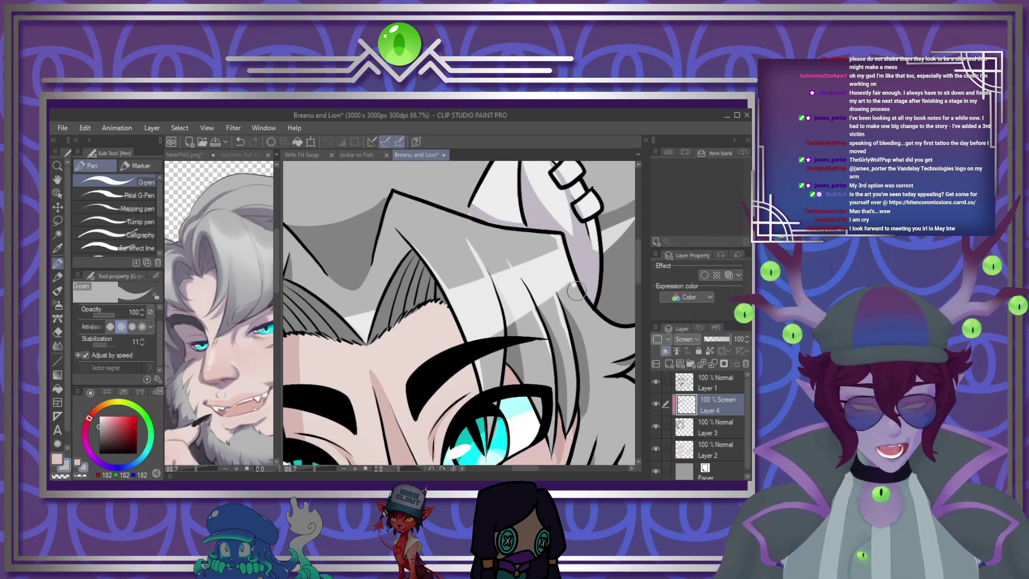
scroll(476, 247, down, 5)
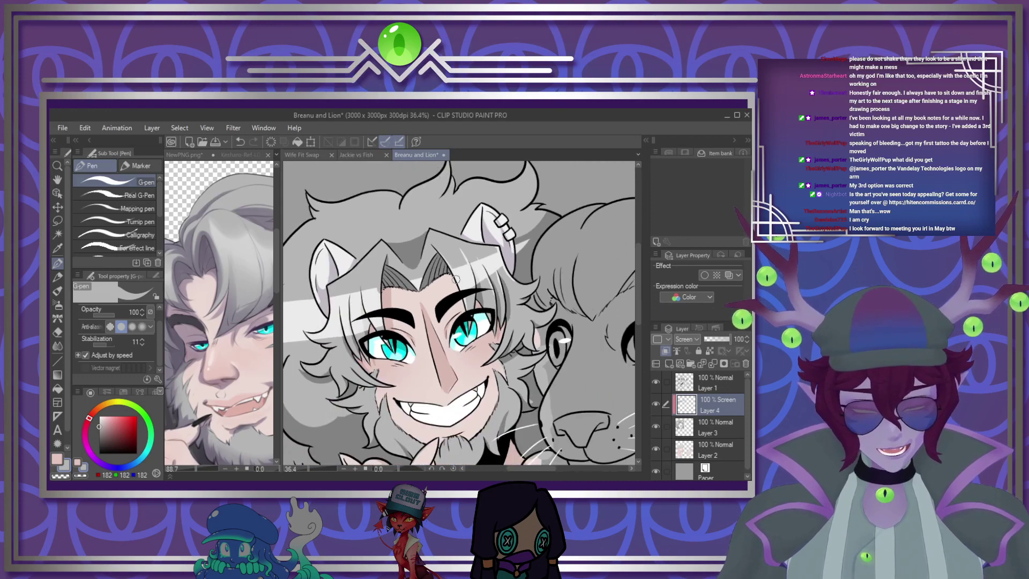
Add thin highlight streaks along the strands above the brow and below the ear without piercings
scroll(449, 276, up, 5)
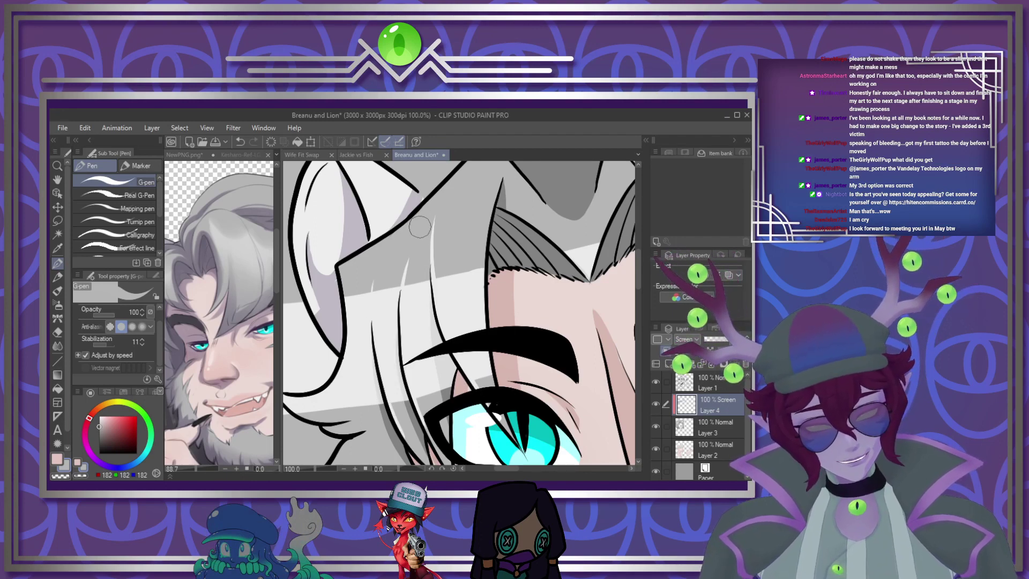
scroll(492, 293, down, 4)
scroll(428, 330, up, 2)
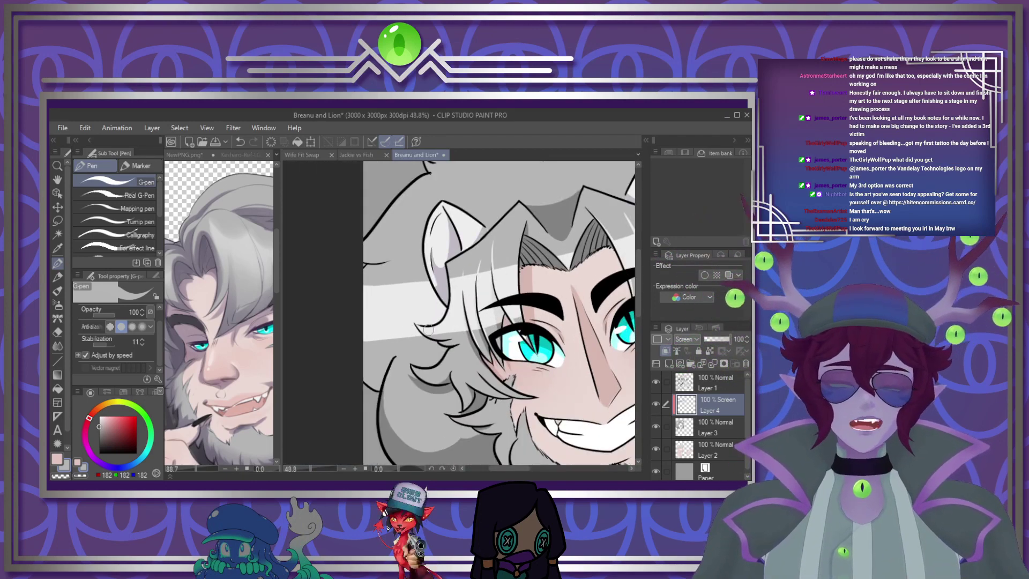
scroll(428, 329, up, 5)
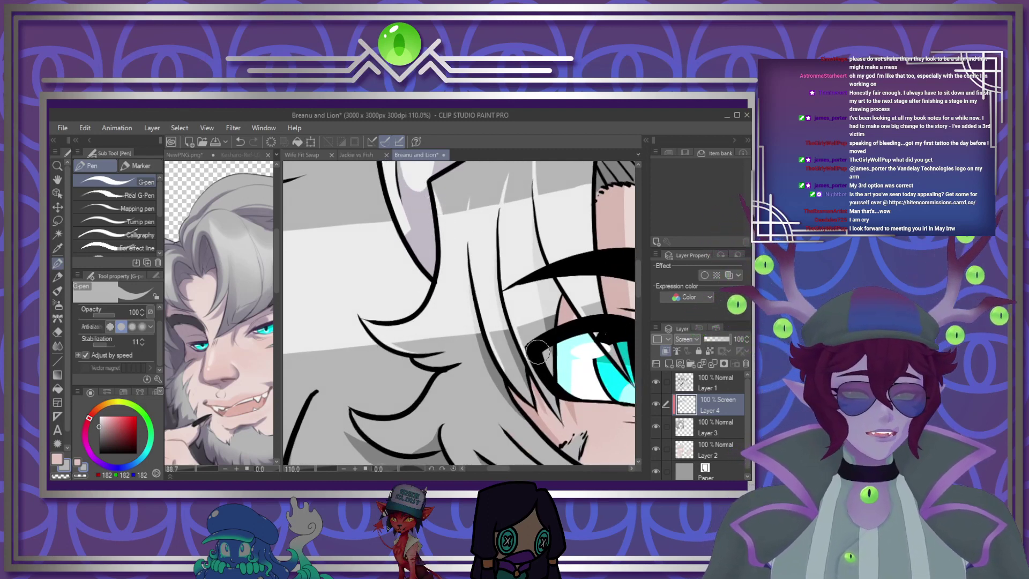
scroll(394, 341, down, 2)
scroll(450, 364, down, 1)
scroll(429, 291, up, 3)
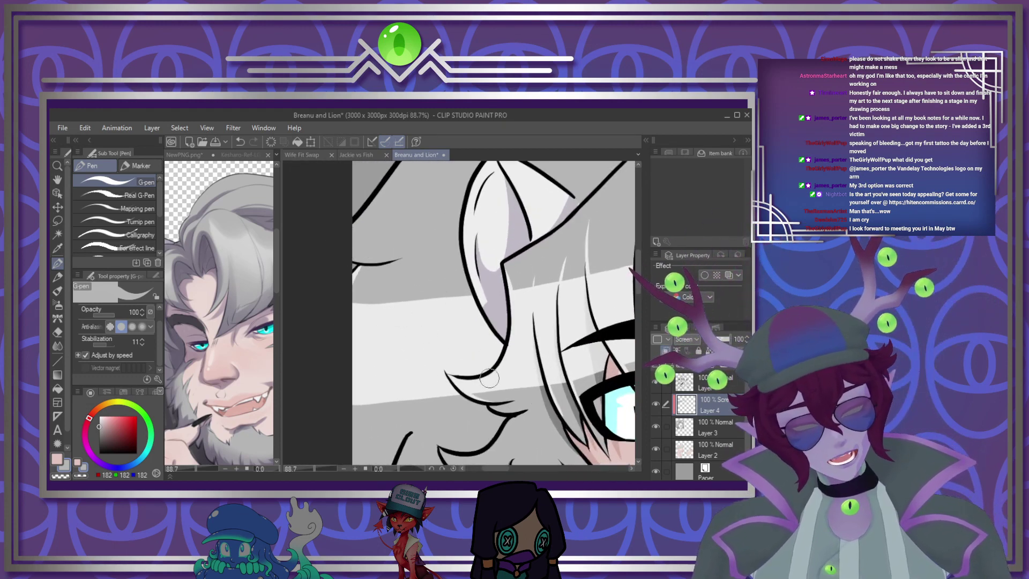
scroll(354, 332, down, 4)
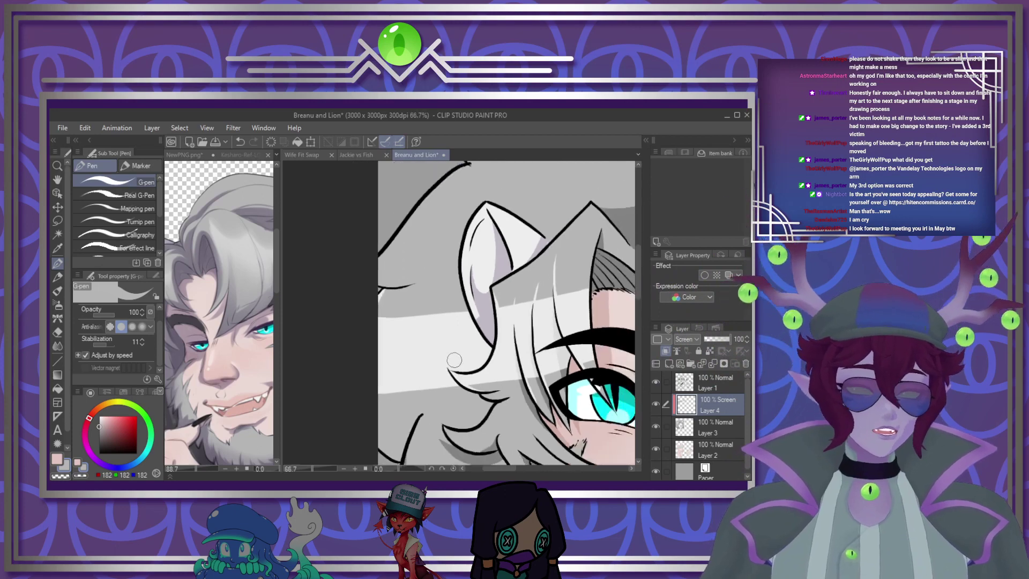
scroll(348, 329, down, 2)
scroll(408, 351, up, 4)
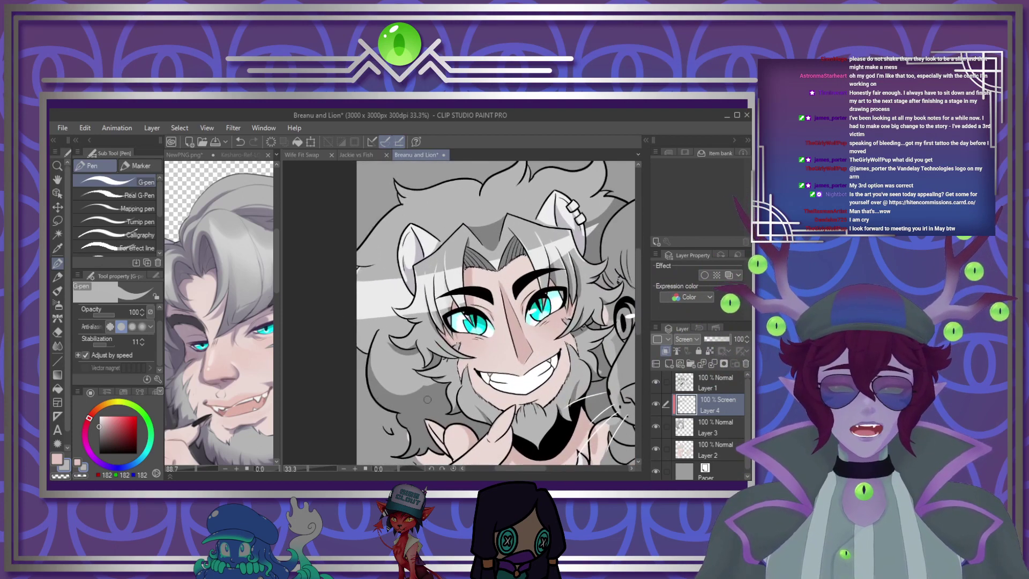
Lower the highlight layer's opacity to 67% and merge it into the hair colour layer below
scroll(408, 352, down, 2)
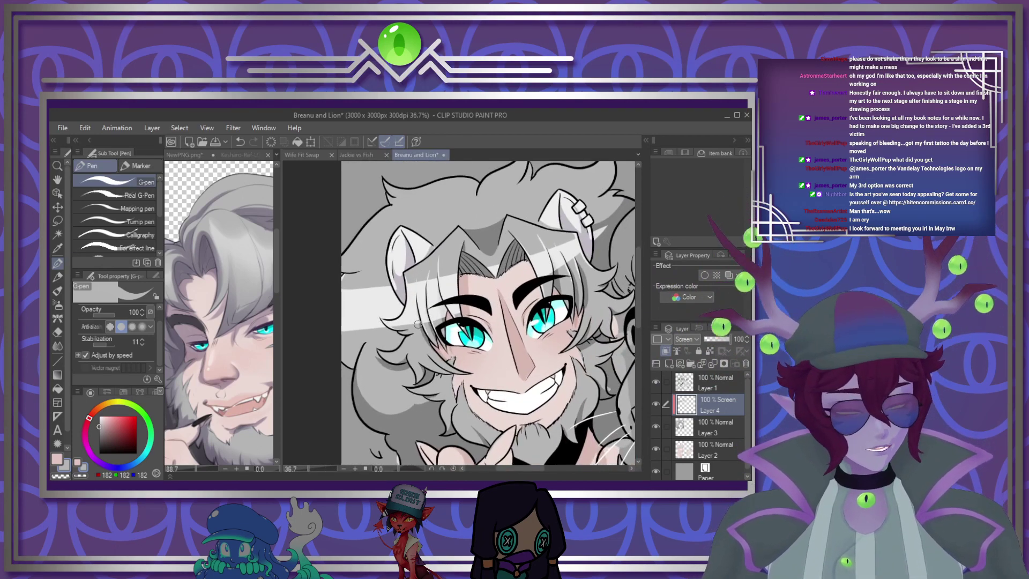
click(721, 336)
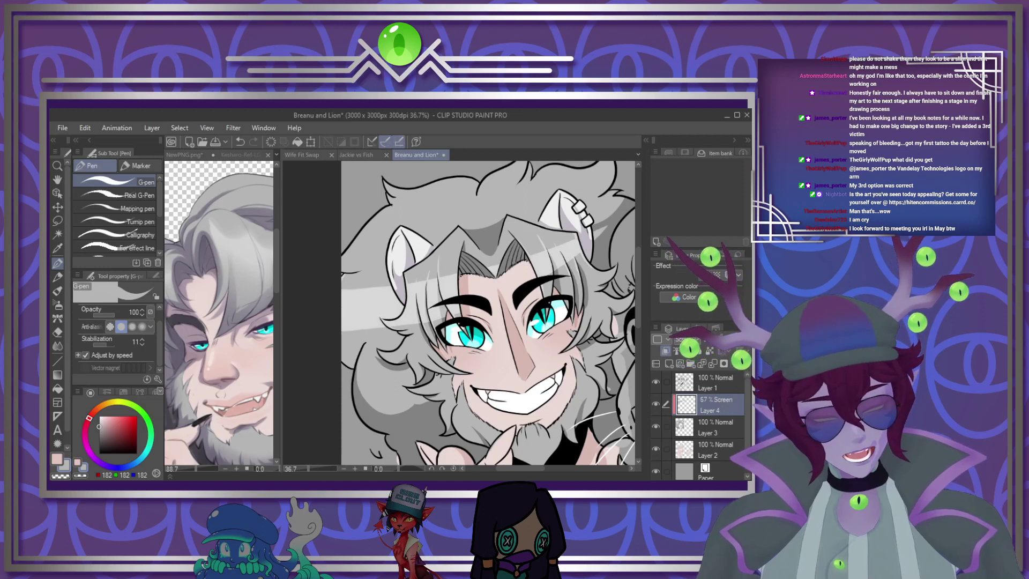
click(712, 364)
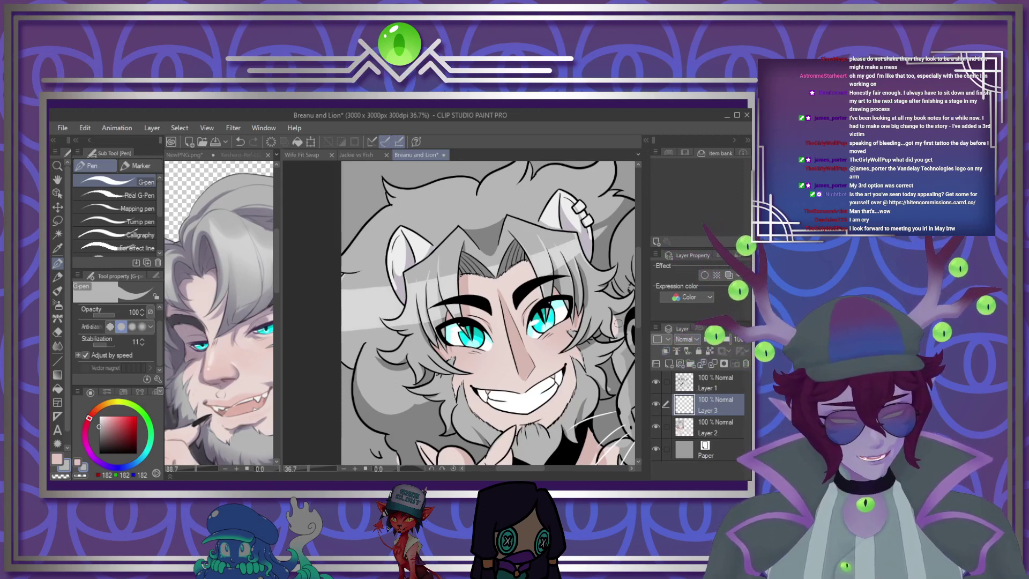
Sample the dark blue-grey (RGB 78, 78, 92) of the shoulder fur from the NewPNG reference image
scroll(471, 251, down, 5)
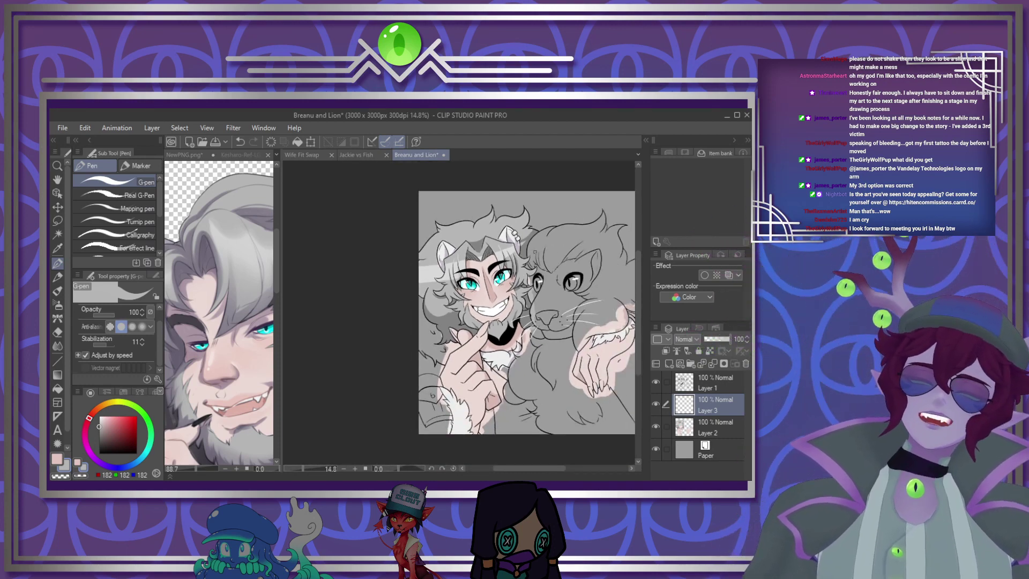
click(209, 327)
scroll(209, 328, down, 5)
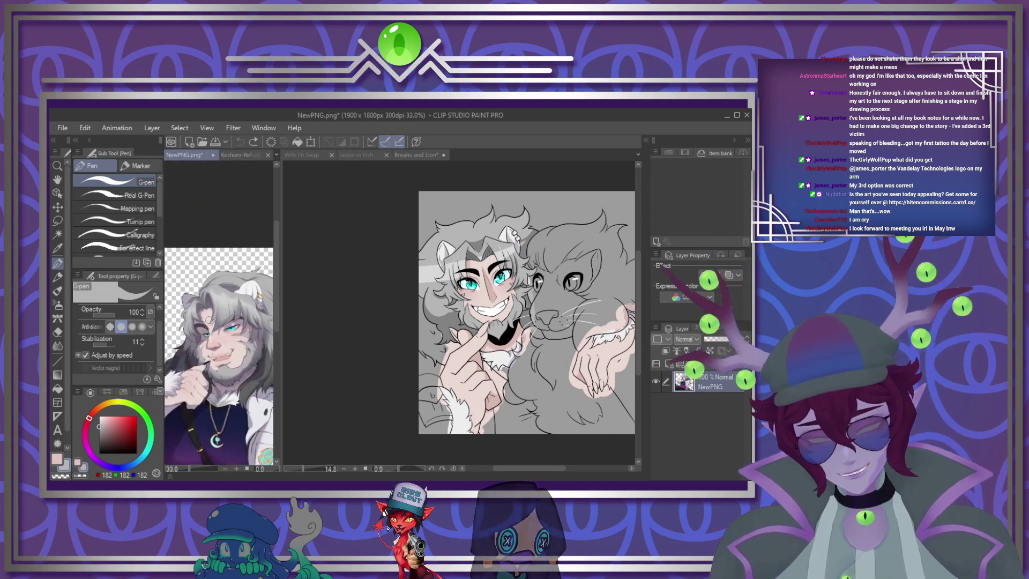
scroll(182, 373, up, 2)
scroll(184, 363, up, 3)
right_click(183, 360)
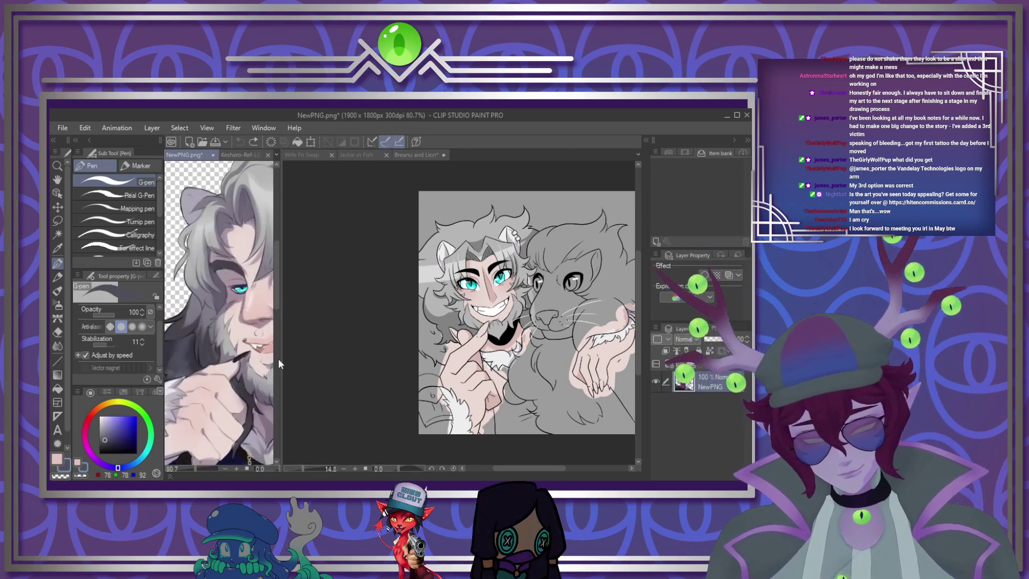
Fill the fur collar beneath the mane beside the raised hand with dark blue-grey, hiding Layer 2 during the fill
click(506, 355)
scroll(437, 318, up, 4)
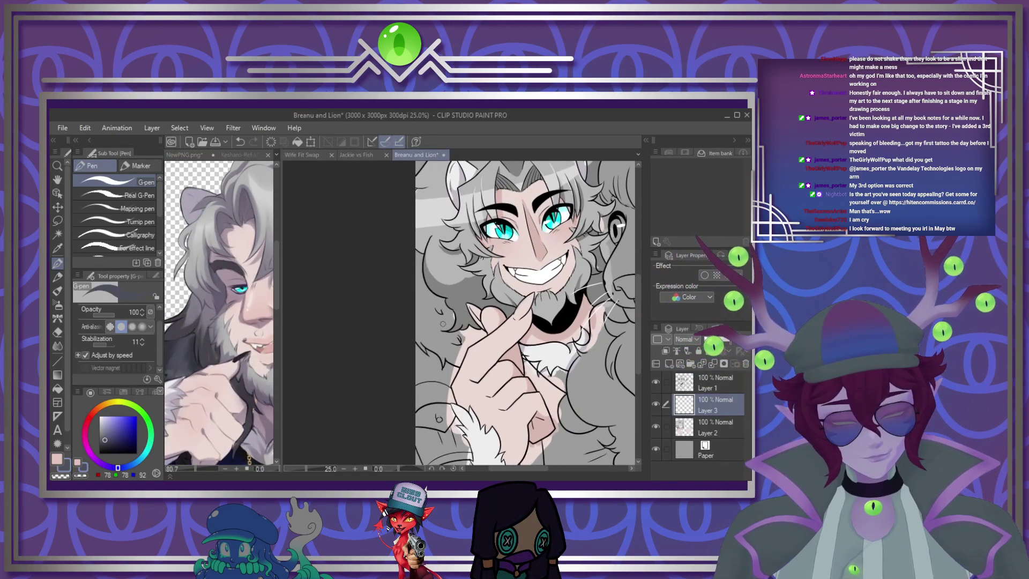
scroll(438, 319, up, 2)
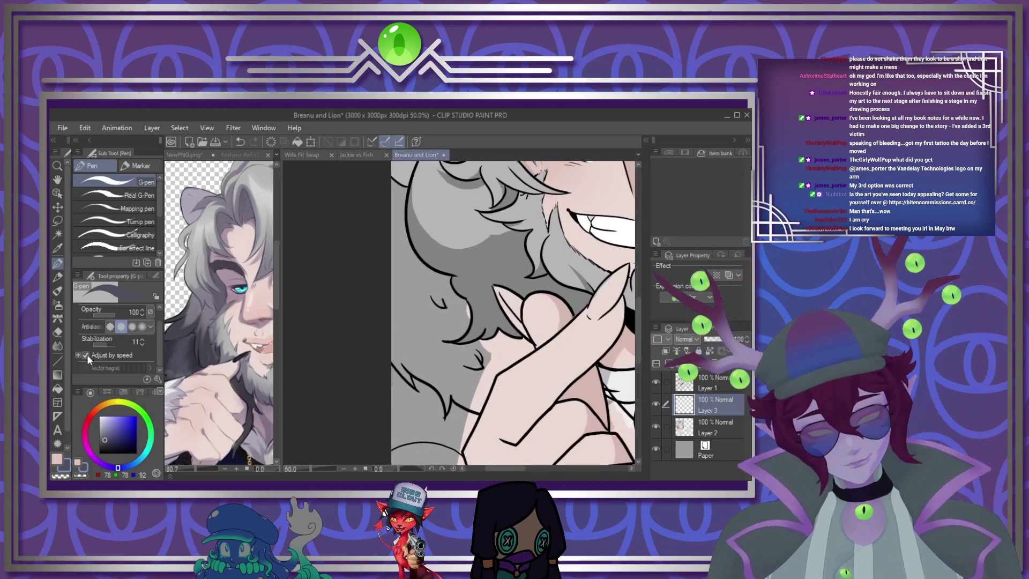
click(58, 389)
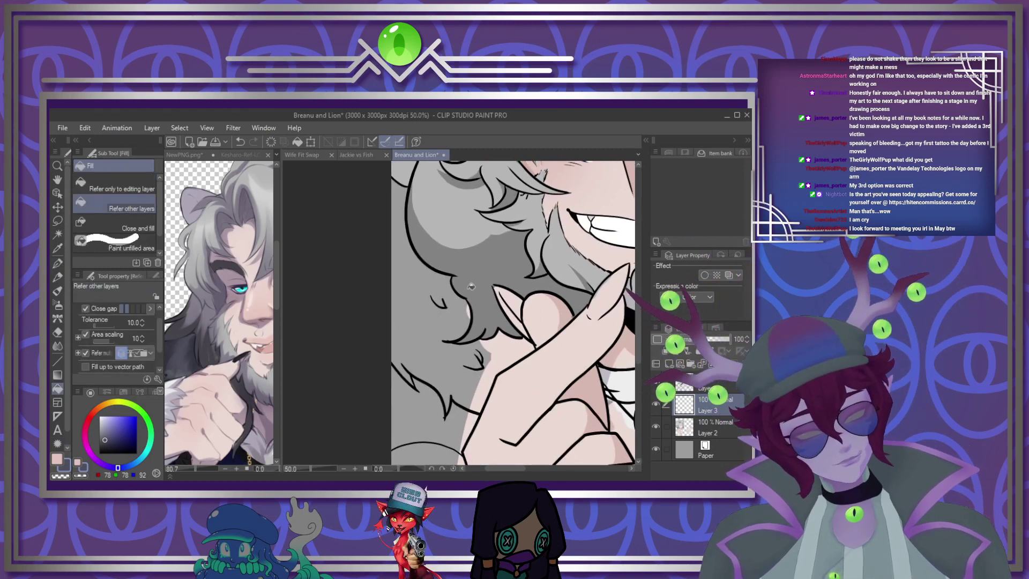
click(656, 426)
click(540, 390)
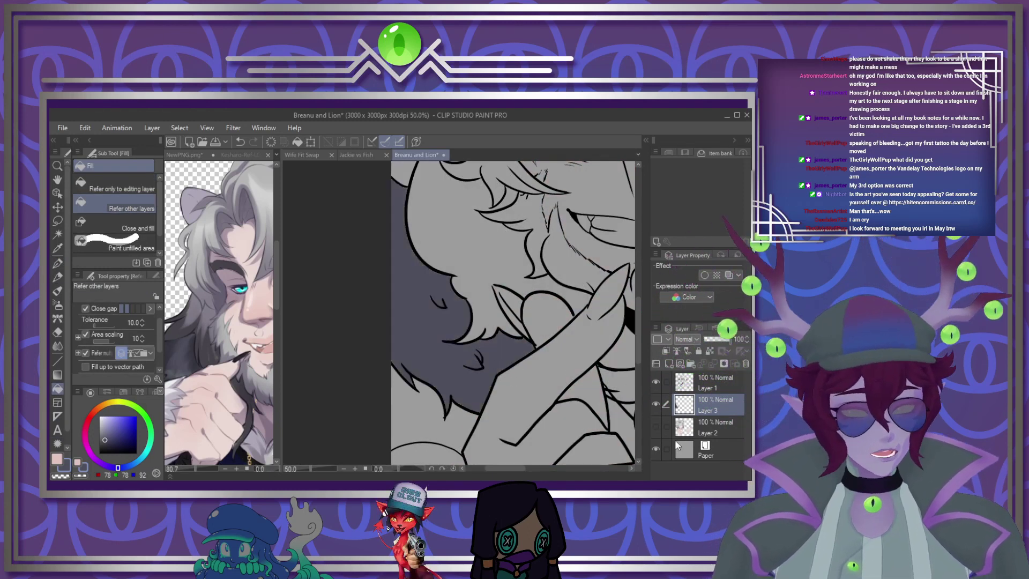
click(655, 426)
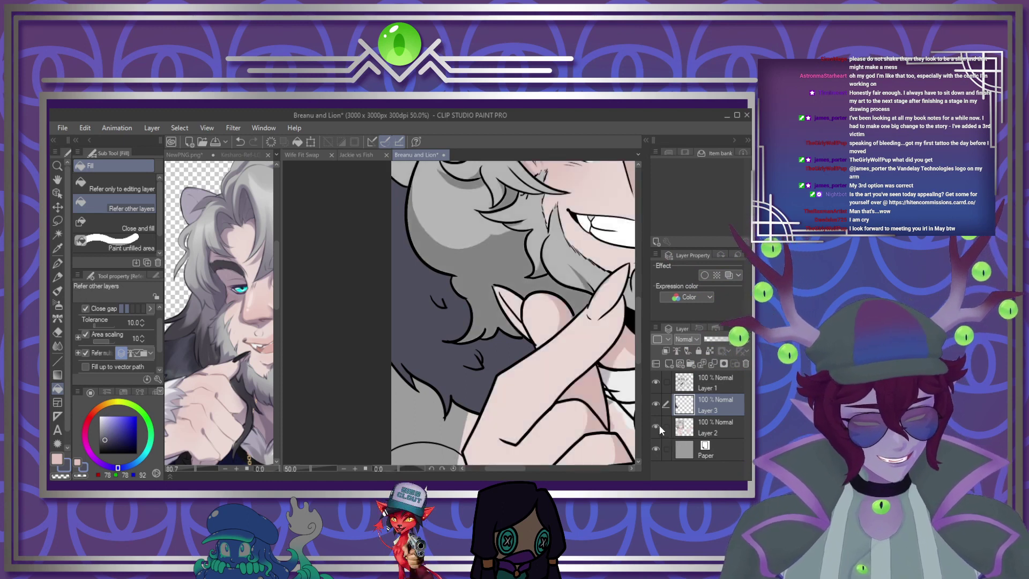
Add a clipped Multiply layer above the dark fur collar and paint shadows on the fur beneath the mane
click(669, 364)
click(666, 351)
click(687, 338)
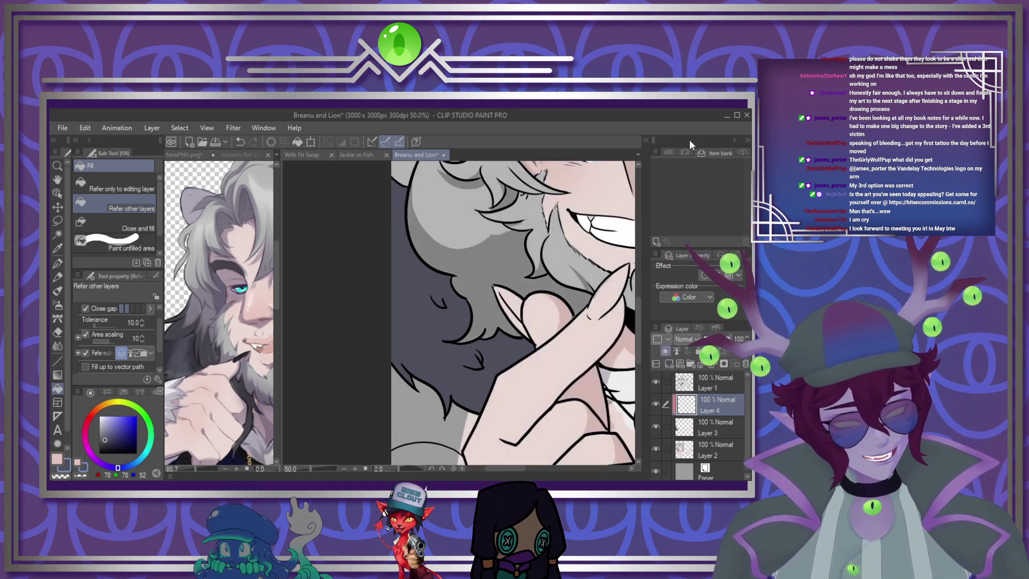
click(689, 140)
click(57, 262)
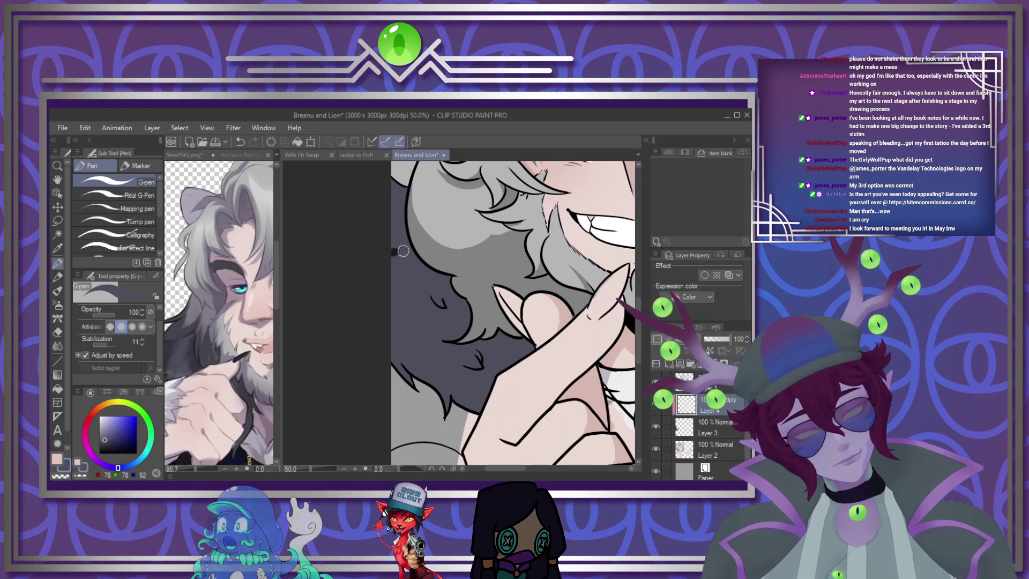
drag(416, 250, 396, 252)
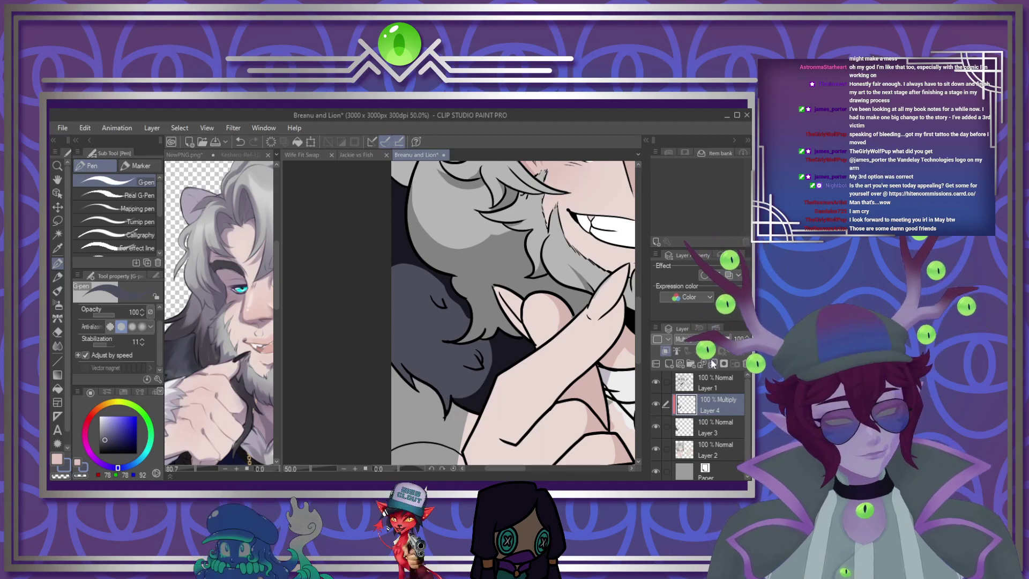
Lower the fur collar's shading layer to 40% opacity and merge it into the layer below
click(716, 339)
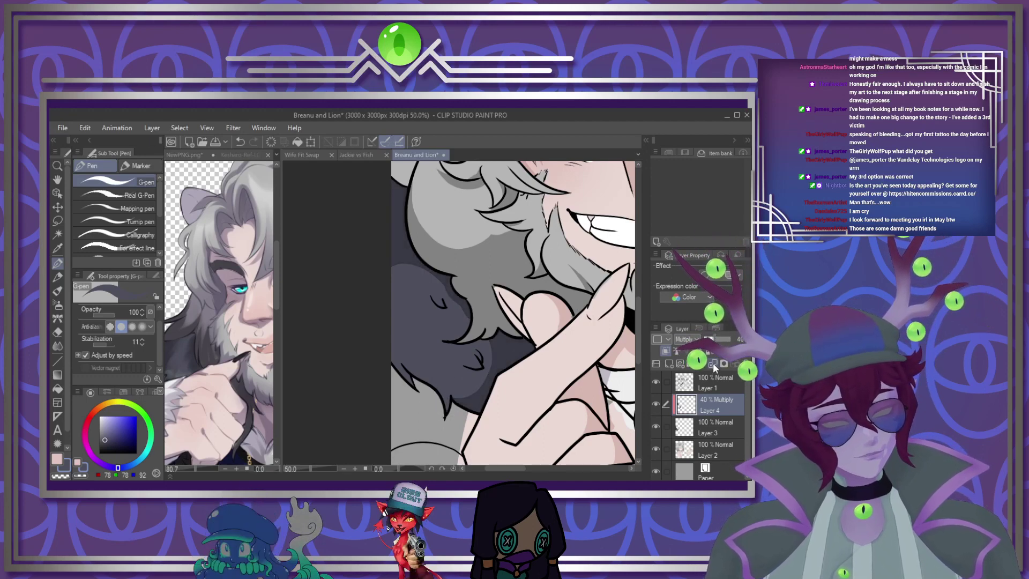
click(713, 363)
Sample the mane's shadow grey (RGB 130, 130, 130) and touch up the area between the beard and the lion's face
scroll(415, 335, down, 4)
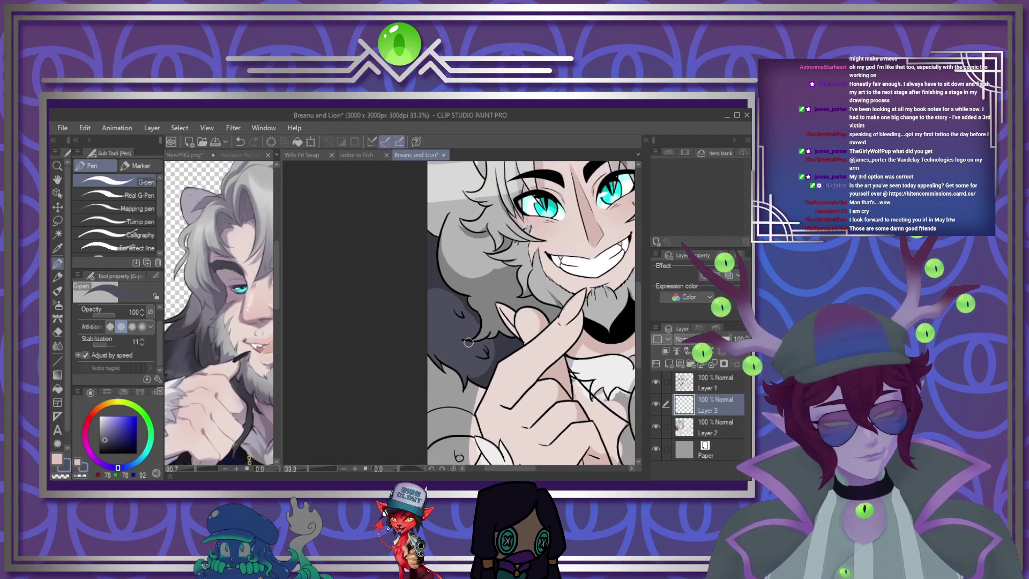
scroll(486, 291, up, 5)
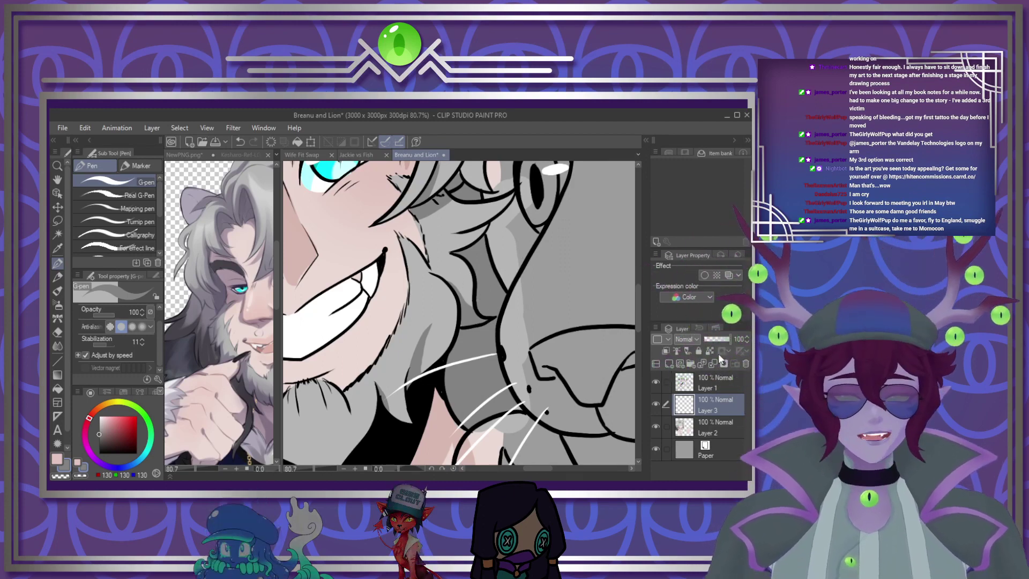
scroll(472, 351, down, 8)
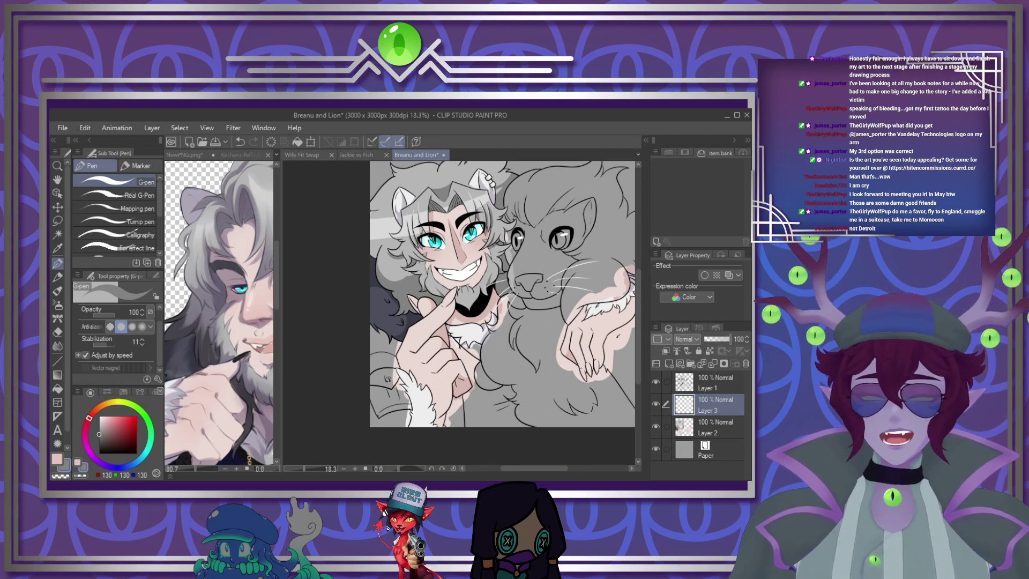
Sample the pale grey-white (RGB 231, 232, 236) of the white garment from the NewPNG reference image
scroll(212, 289, down, 5)
scroll(211, 289, down, 3)
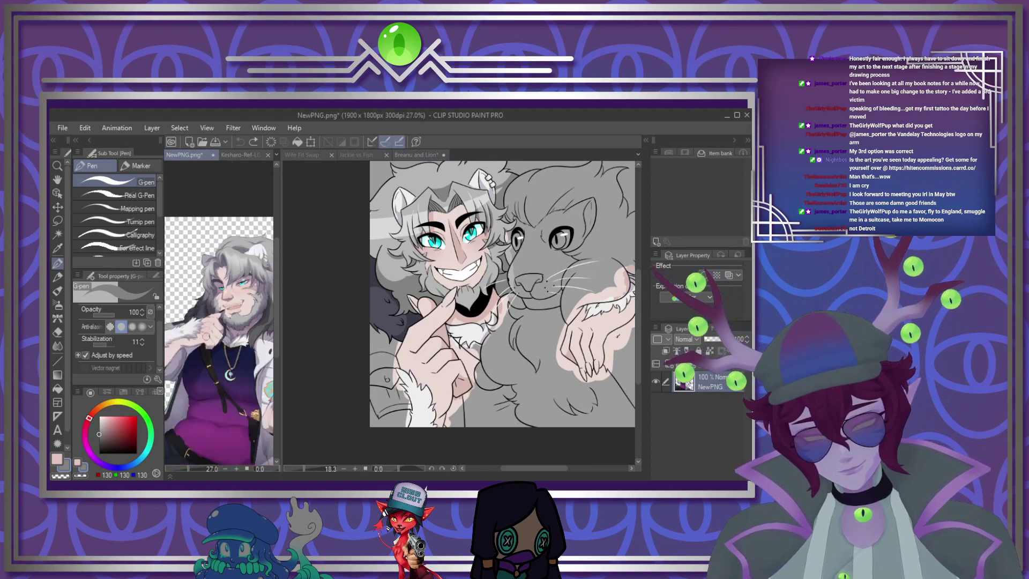
scroll(248, 342, up, 3)
alt+click(246, 345)
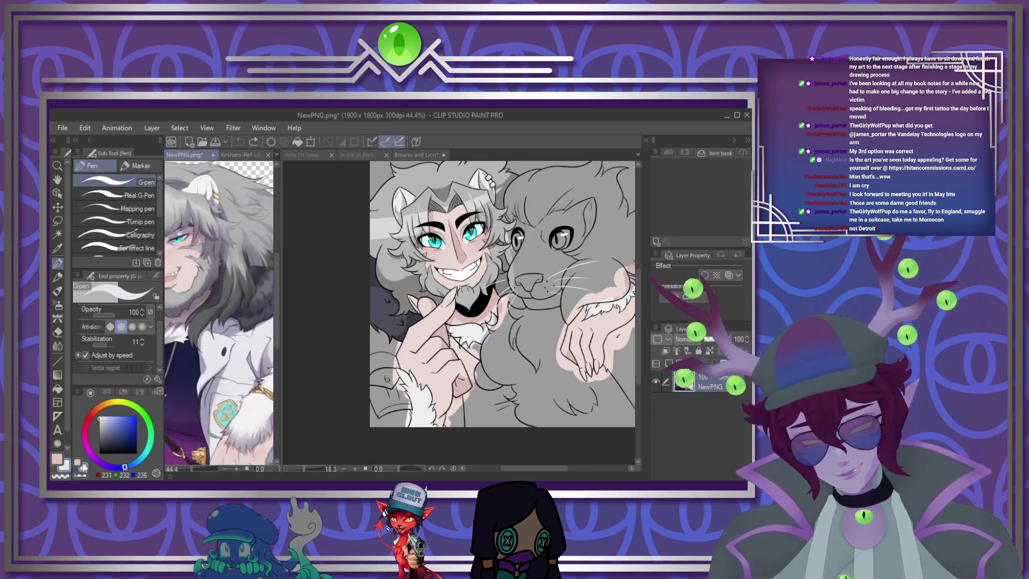
Resample the coat's pale grey-white (RGB 231, 232, 236) from the NewPNG reference and return to the Breanu and Lion illustration
key(x)
scroll(235, 334, up, 2)
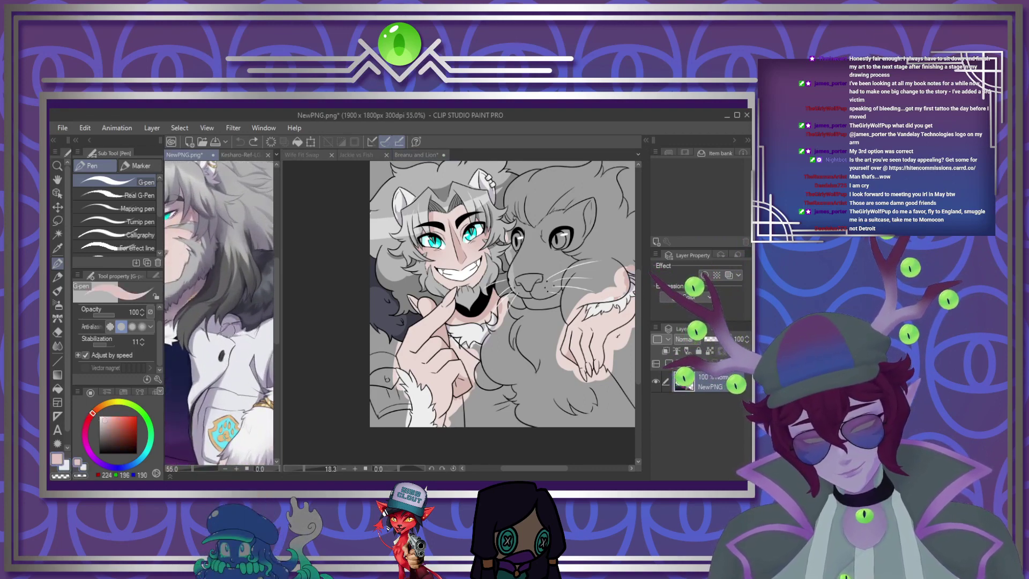
alt+click(230, 329)
click(429, 343)
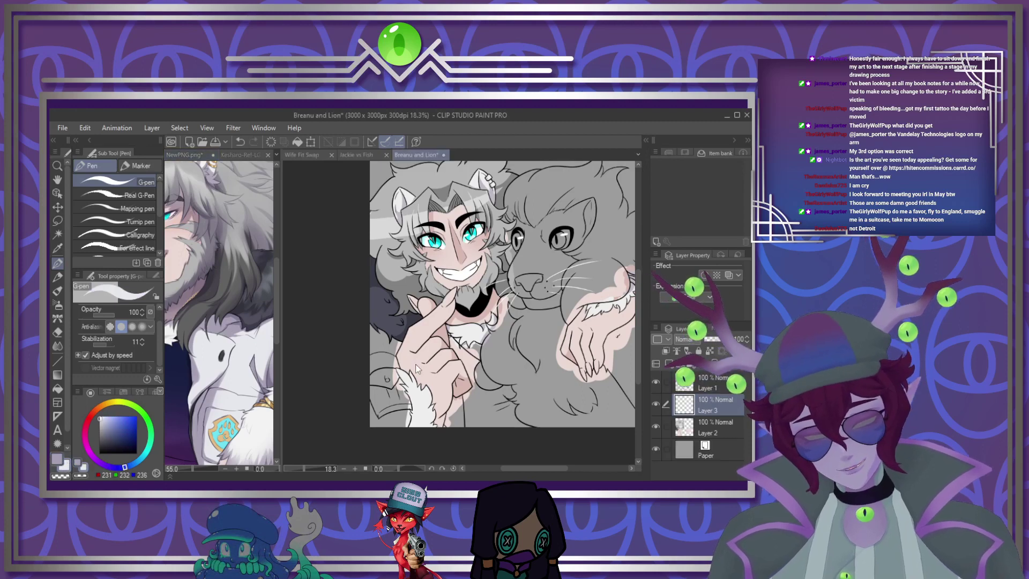
Paint the strip of coat beneath the raised fist in pale grey-white on Layer 3
scroll(427, 341, down, 2)
scroll(396, 375, up, 1)
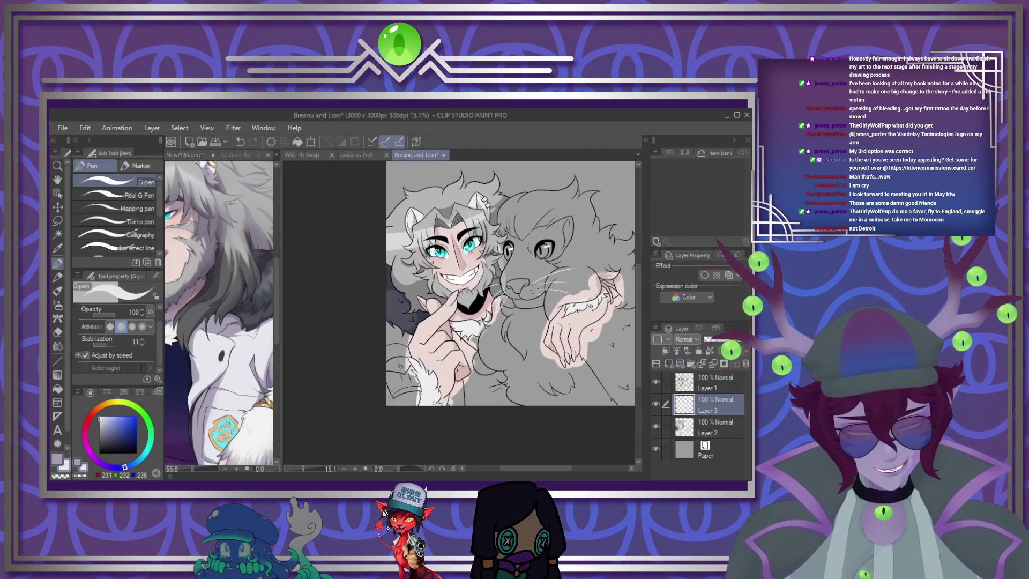
scroll(434, 403, up, 3)
scroll(484, 409, down, 2)
scroll(491, 402, down, 1)
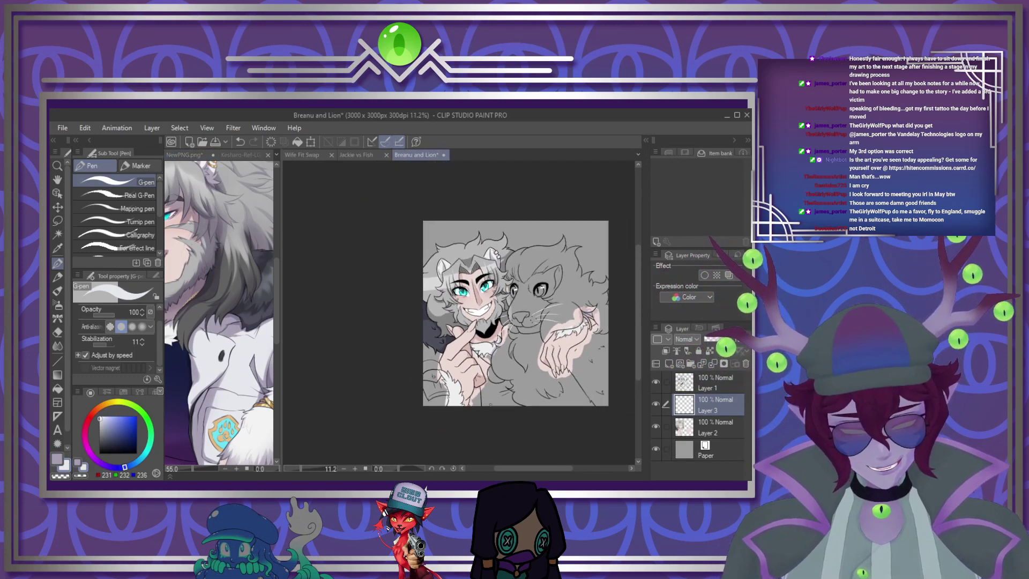
scroll(472, 393, up, 5)
scroll(454, 383, up, 2)
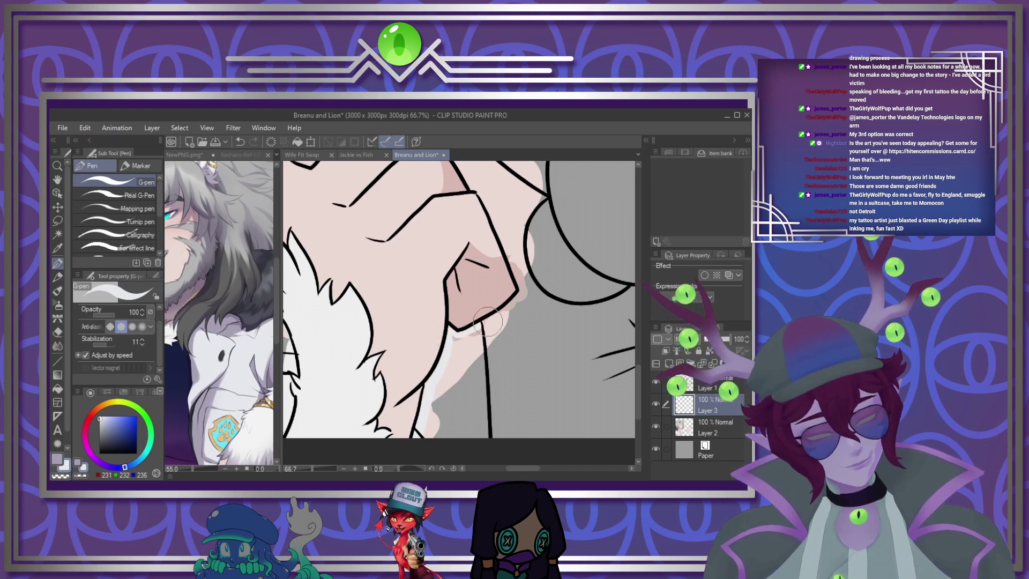
drag(488, 426, 489, 437)
drag(478, 333, 455, 344)
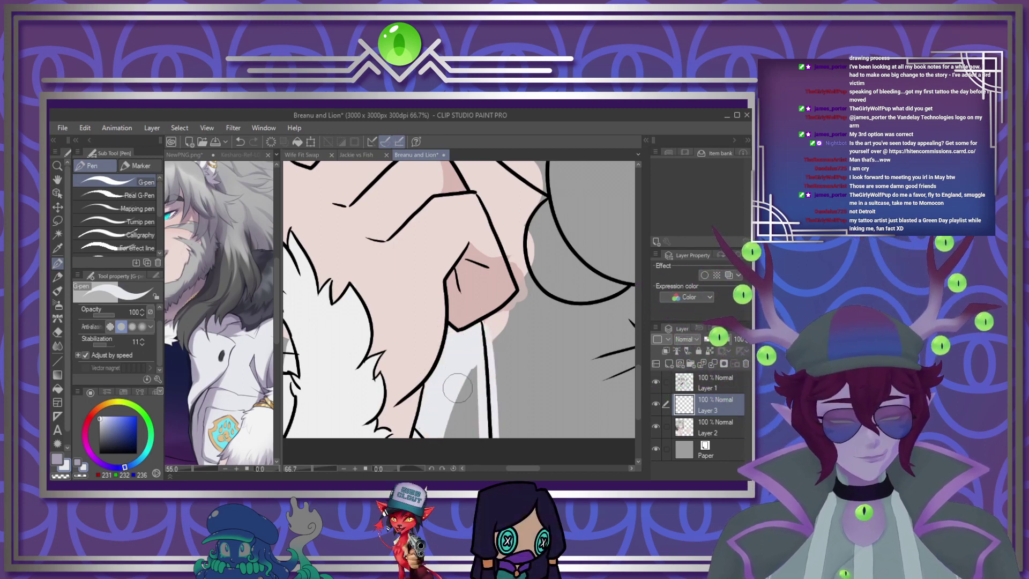
scroll(476, 430, down, 3)
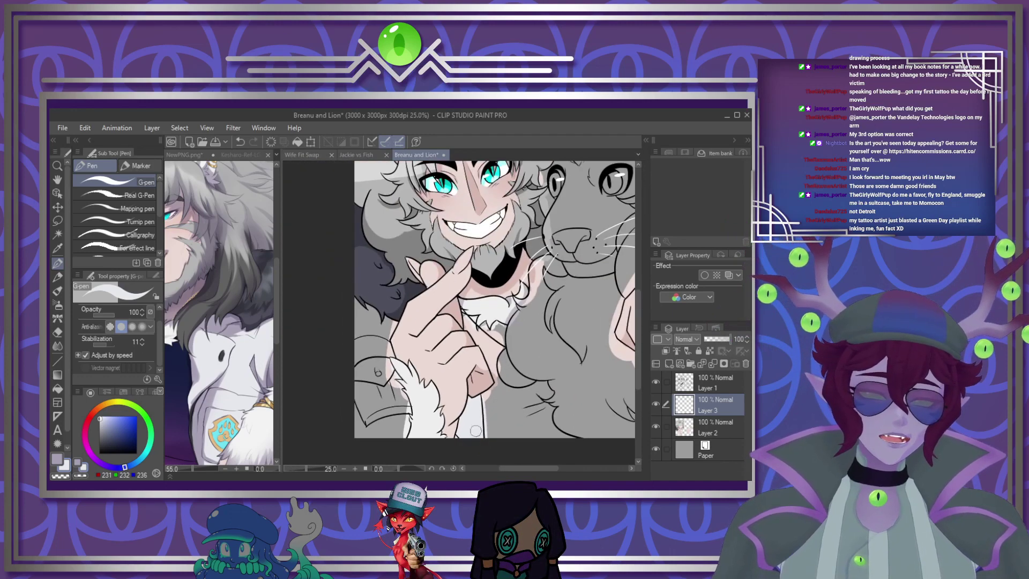
Fill the man's shoulder, sleeve and cuff sections with pale grey-white, keeping Layer 2 hidden only while filling
scroll(475, 430, up, 2)
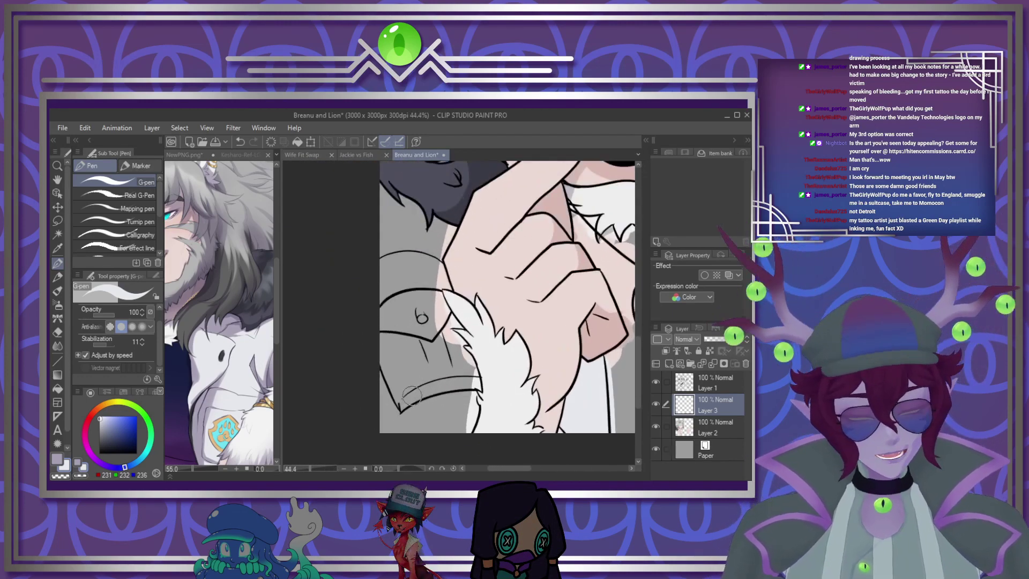
click(655, 427)
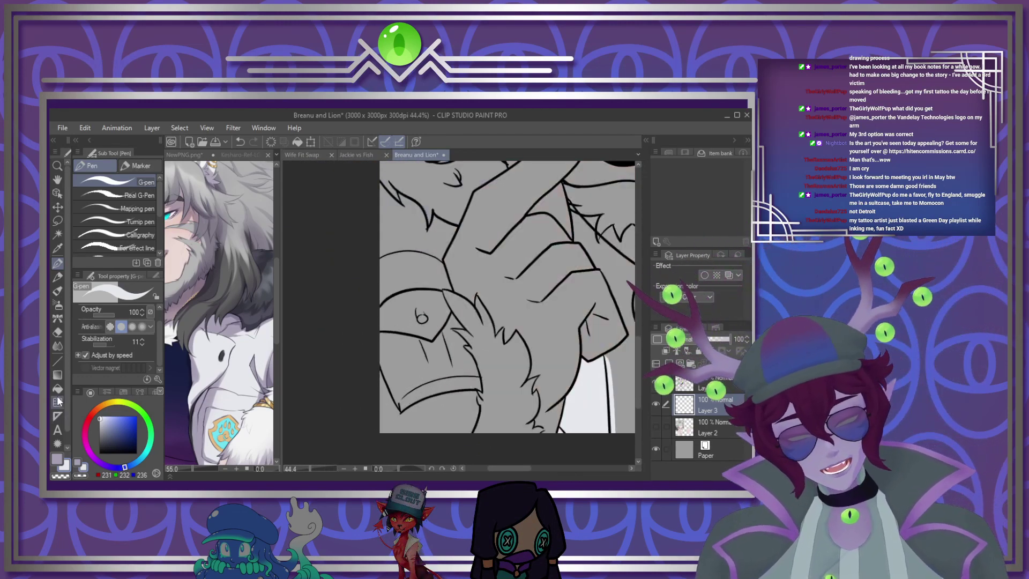
key(g)
drag(403, 227, 432, 421)
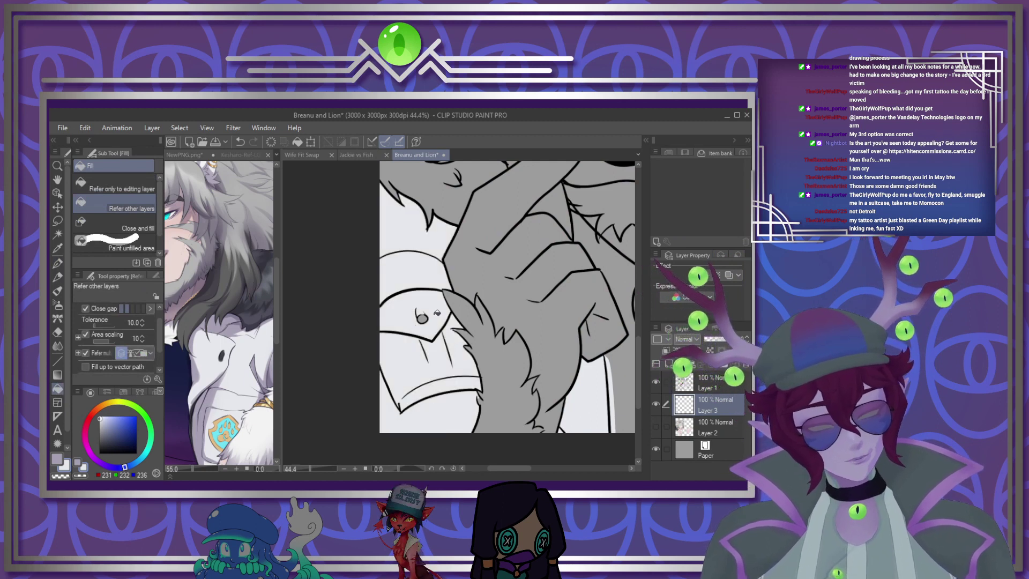
key(p)
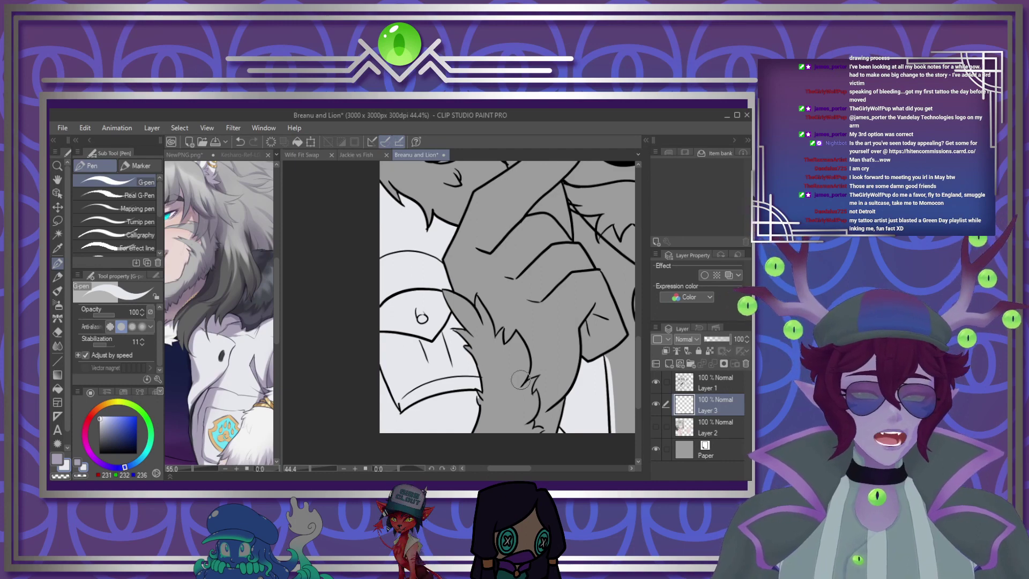
scroll(438, 250, down, 3)
scroll(433, 337, down, 2)
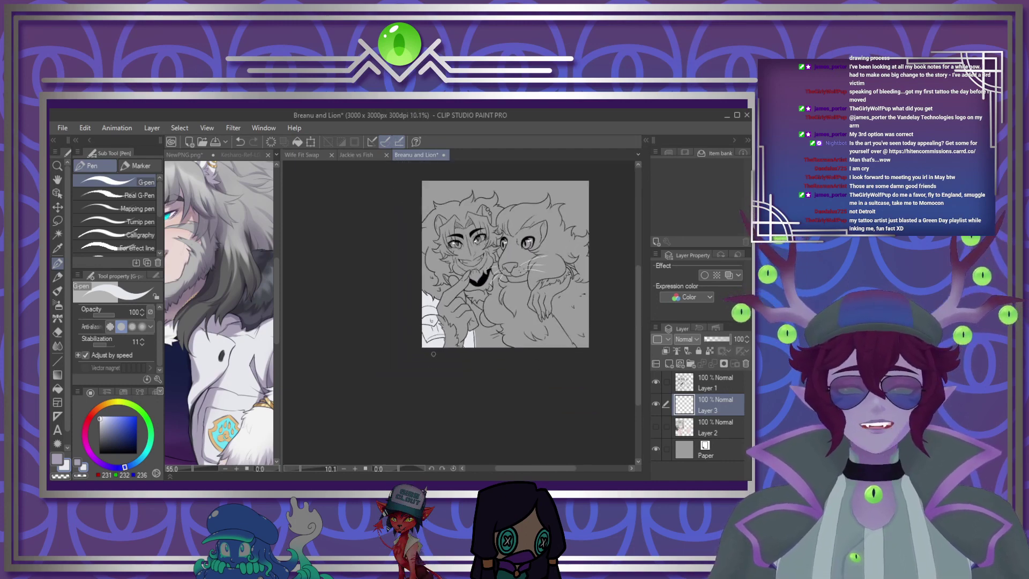
scroll(430, 327, up, 2)
scroll(398, 289, up, 2)
scroll(431, 289, up, 2)
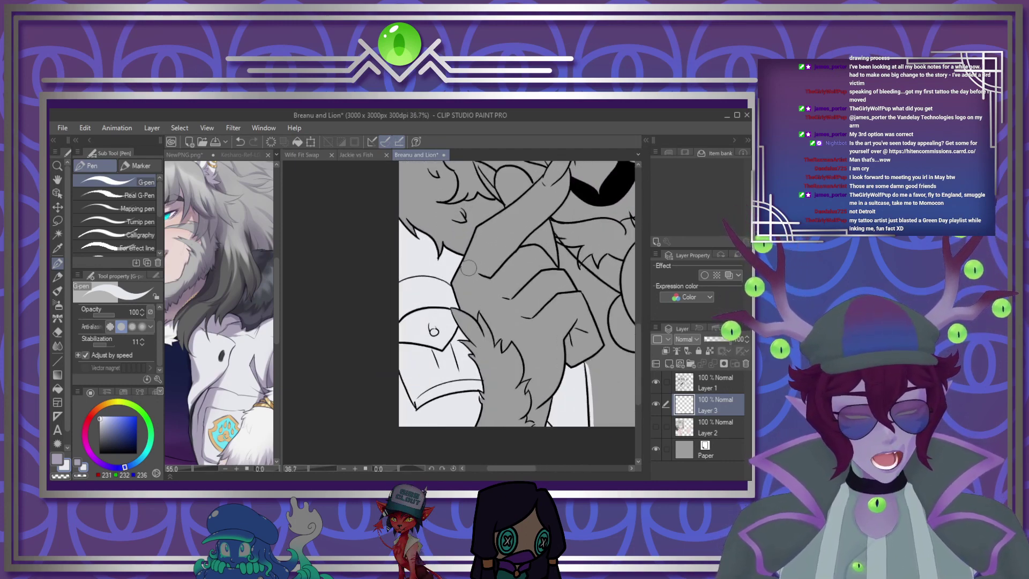
click(656, 425)
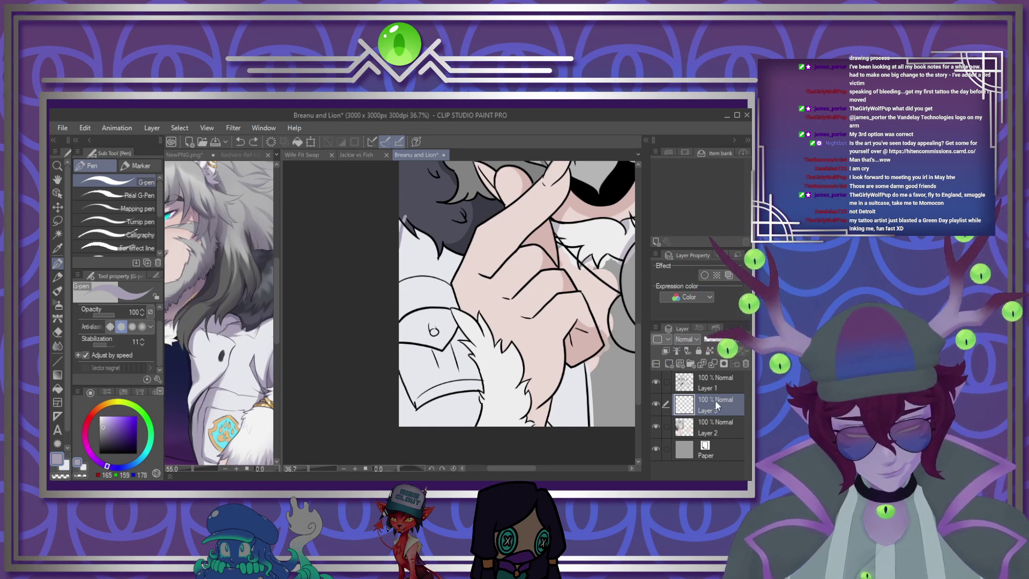
Add a clipped layer above the coat and paint grey-purple shadows (RGB 165, 159, 178) on the sleeve and beneath the fist
click(669, 364)
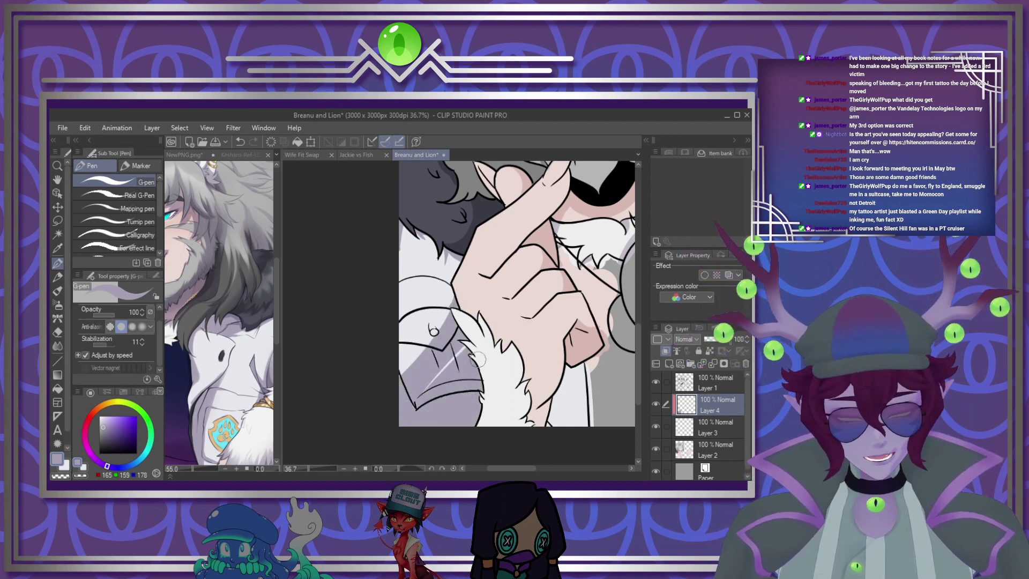
key(ctrl+z)
drag(565, 412, 576, 355)
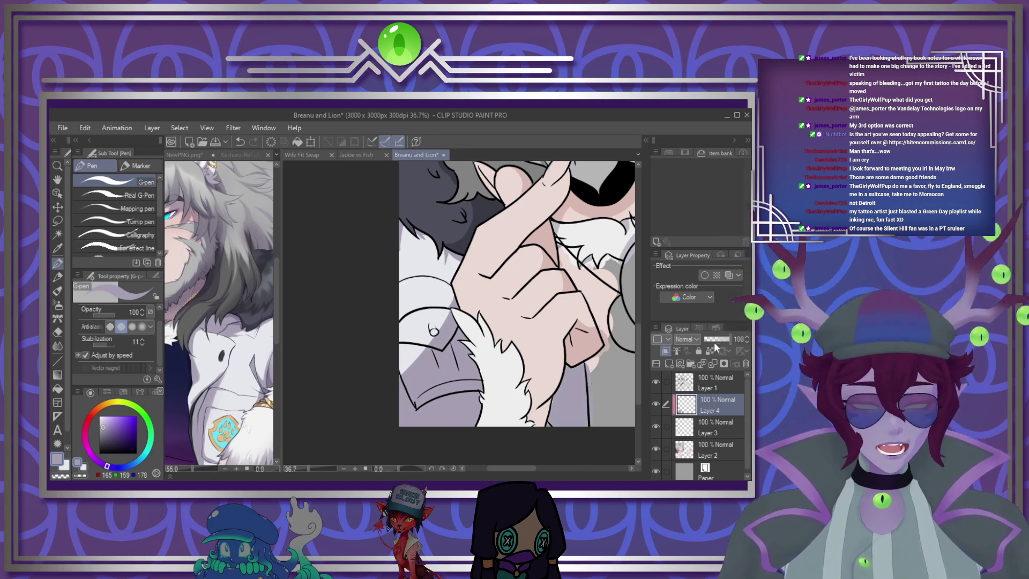
Set the coat's shading layer to 58% opacity and Multiply blending, and deepen the shadow along the sleeve's lower band
click(720, 339)
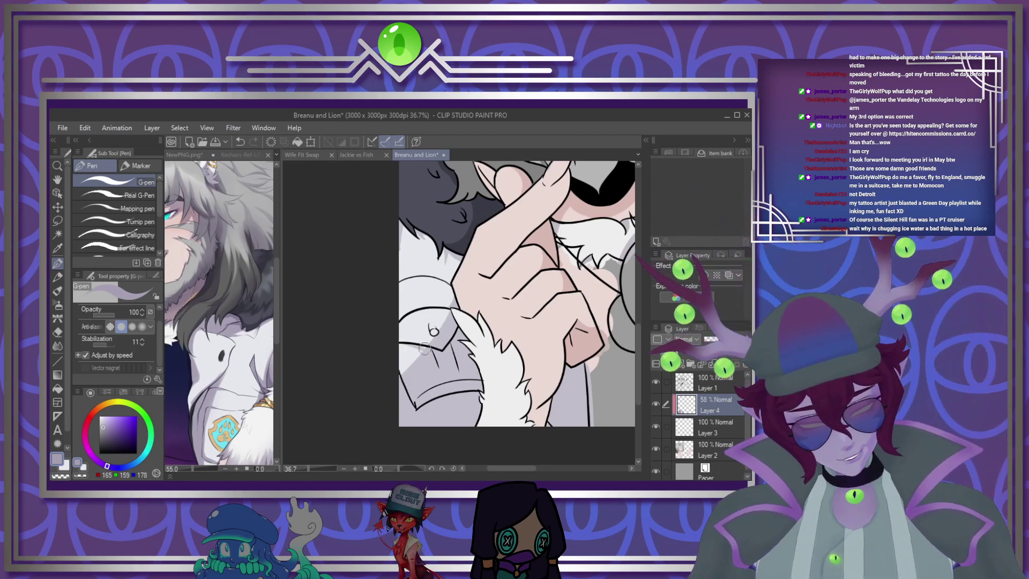
scroll(496, 371, down, 3)
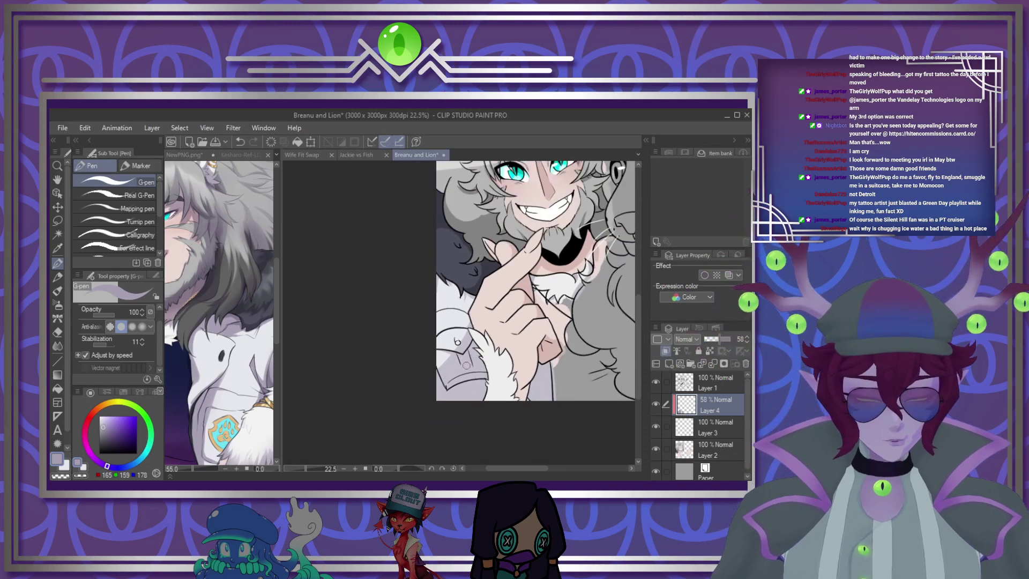
scroll(514, 374, up, 2)
scroll(439, 335, down, 3)
scroll(443, 335, up, 6)
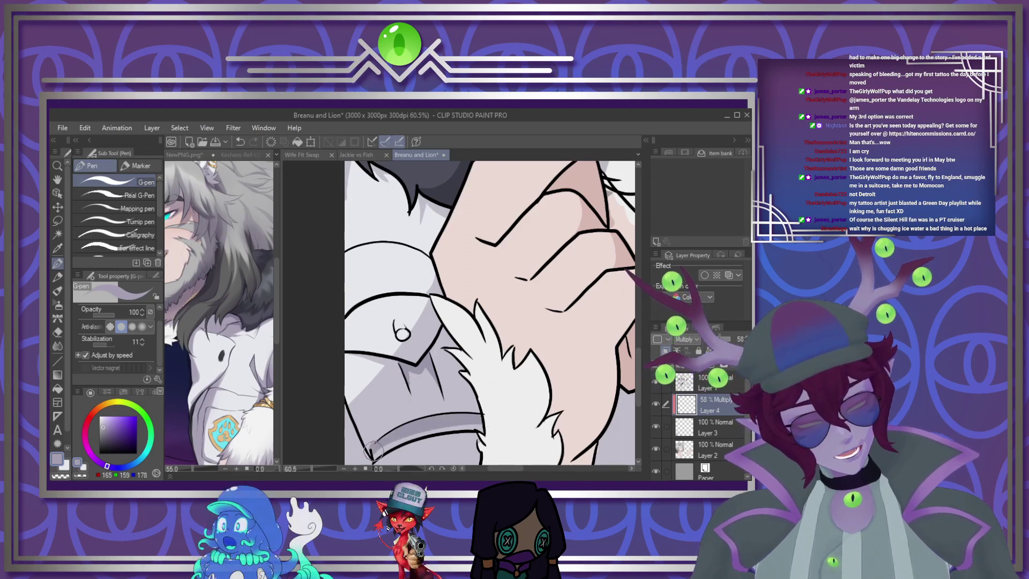
drag(375, 445, 482, 426)
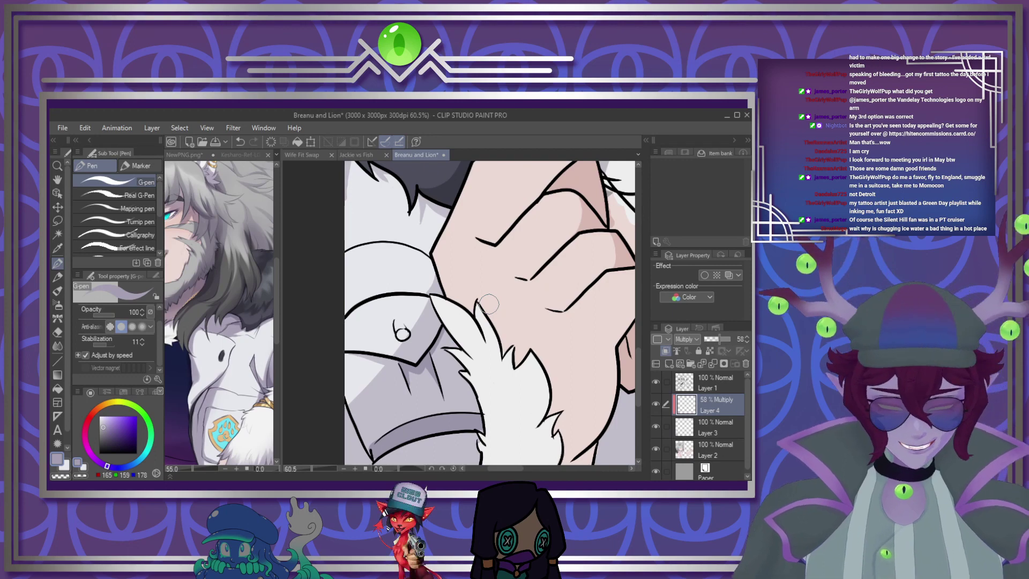
Merge the Multiply shading layer into the coat's colour layer, Layer 3
scroll(489, 303, down, 5)
scroll(508, 342, up, 2)
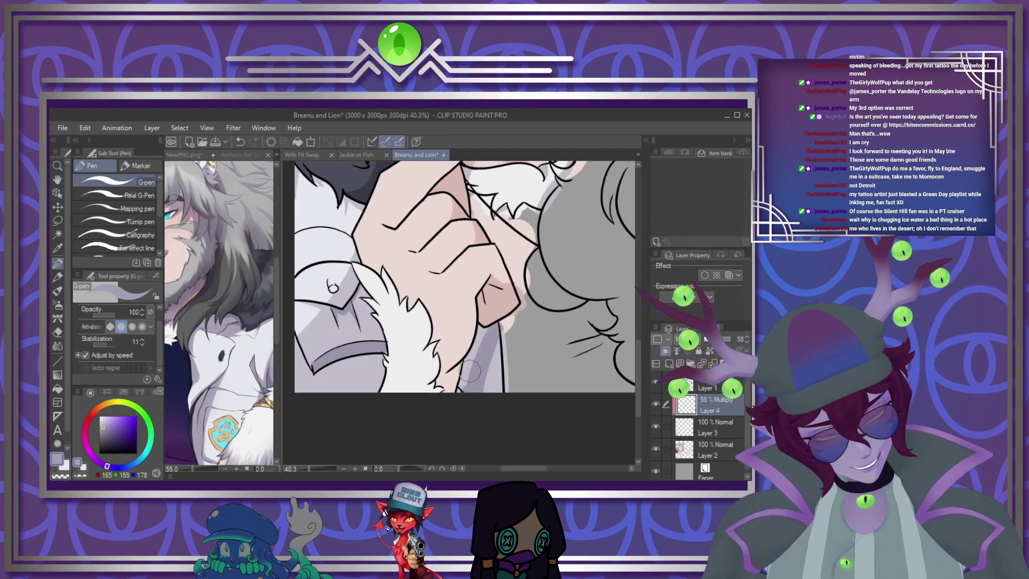
click(713, 364)
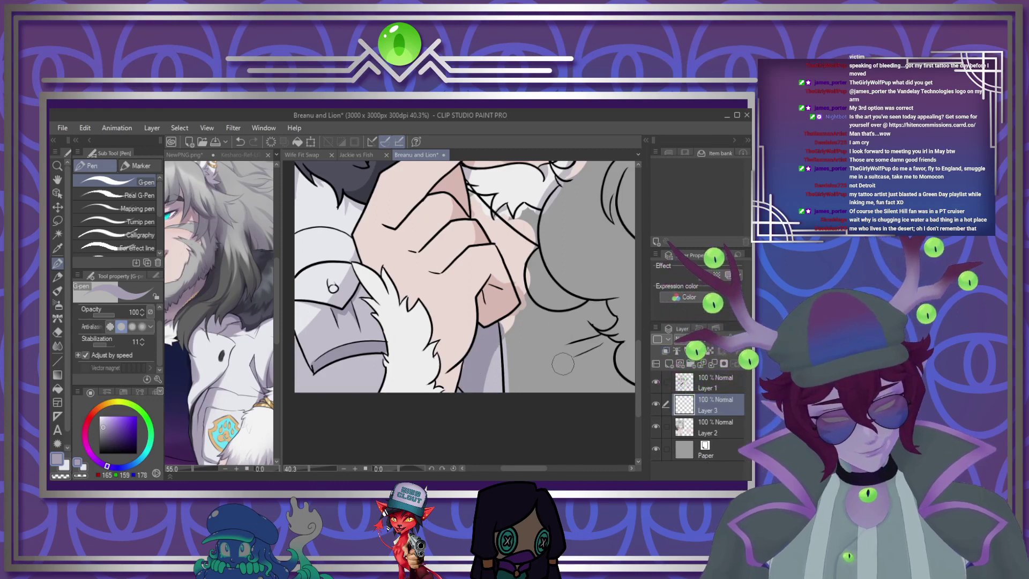
scroll(563, 365, down, 5)
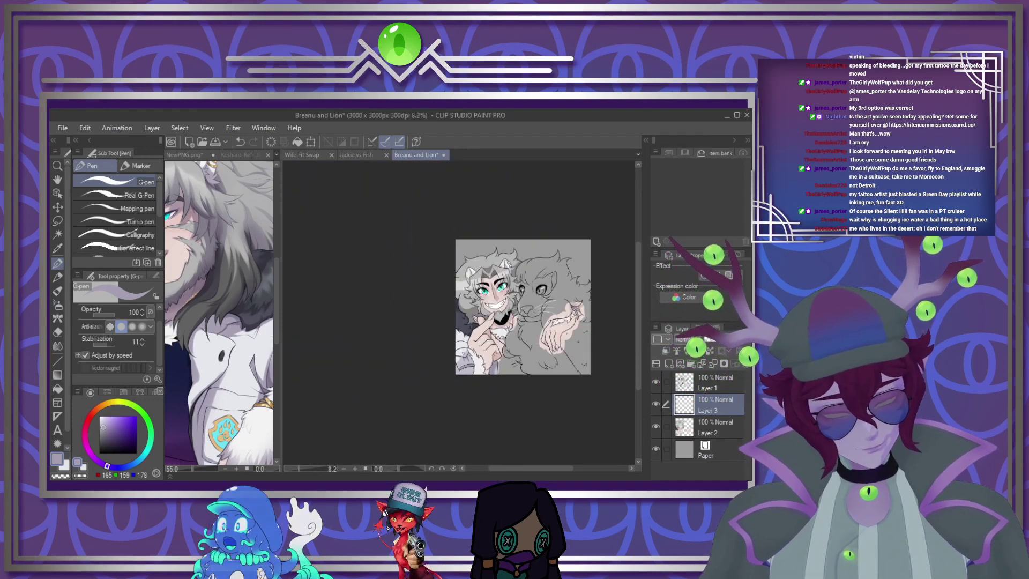
scroll(522, 345, up, 4)
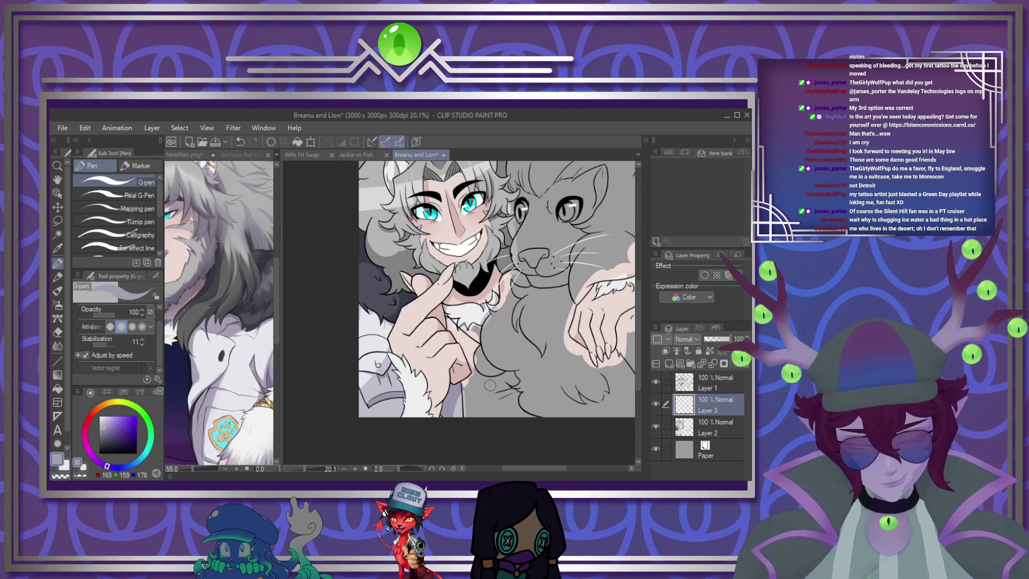
Sample the shirt's navy (RGB 26, 33, 68) as foreground and purple (RGB 133, 54, 125) as background colour from the NewPNG reference
click(263, 345)
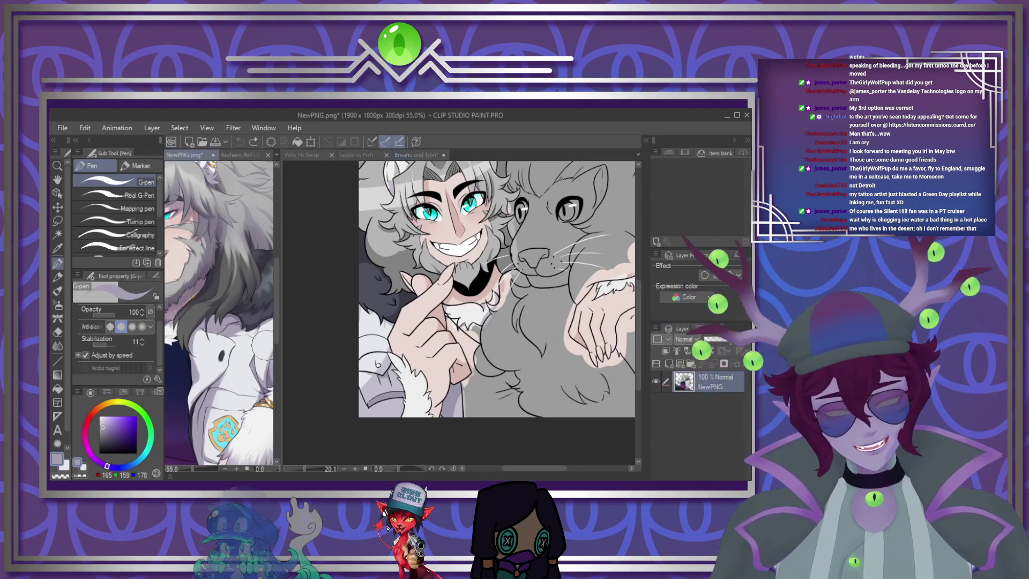
scroll(263, 346, down, 4)
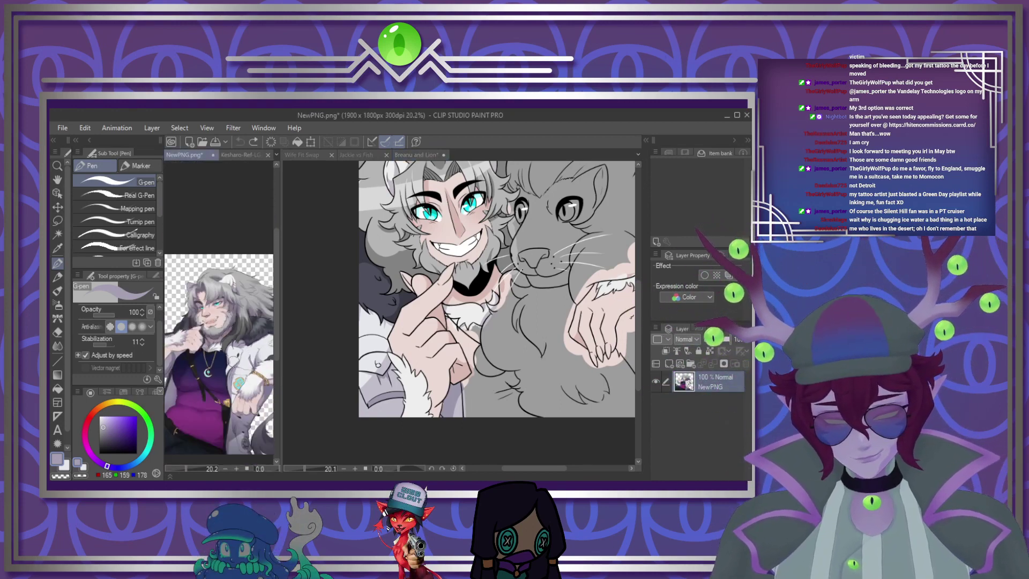
scroll(204, 351, up, 2)
alt+click(202, 354)
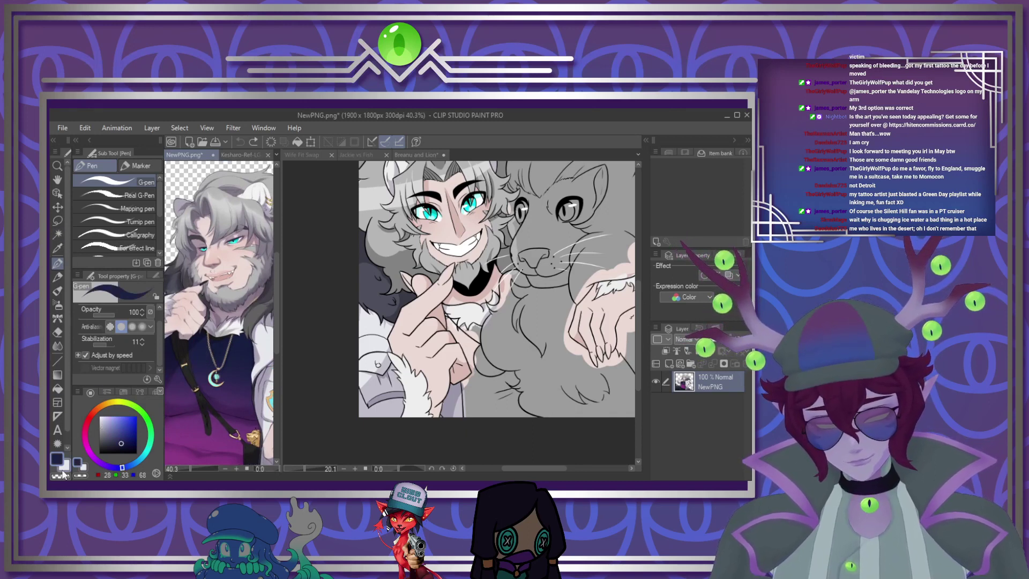
scroll(201, 438, down, 3)
scroll(210, 467, up, 2)
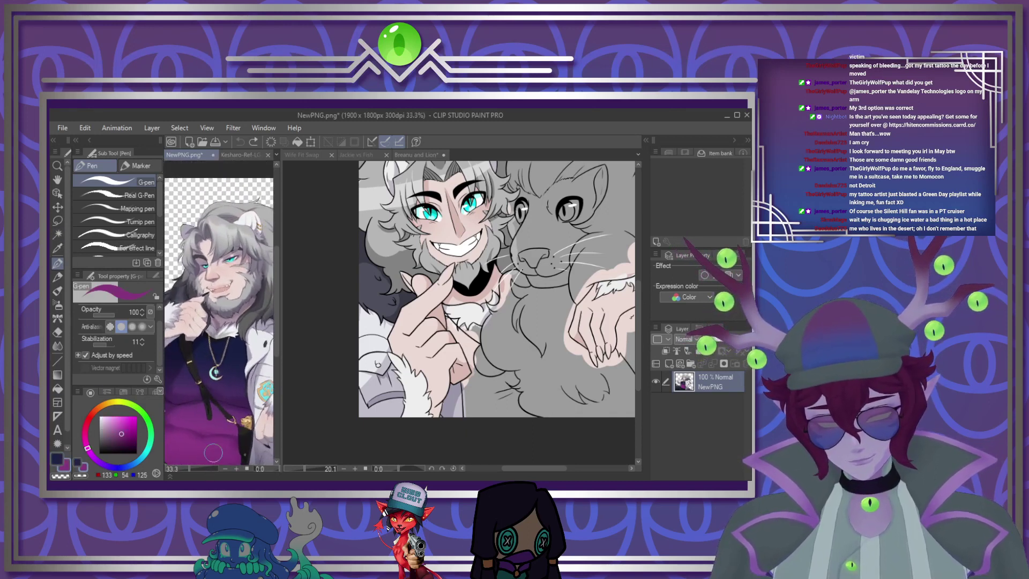
Hide Layer 2 in the Breanu and Lion illustration and fill the man's shirt with purple on Layer 3
click(441, 397)
scroll(442, 396, down, 2)
scroll(466, 384, up, 4)
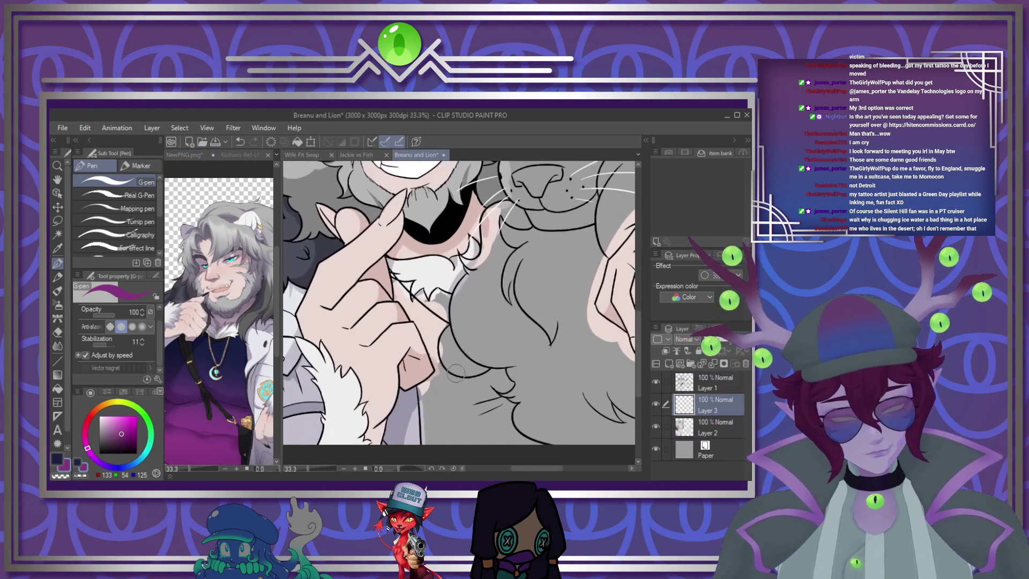
scroll(455, 371, up, 1)
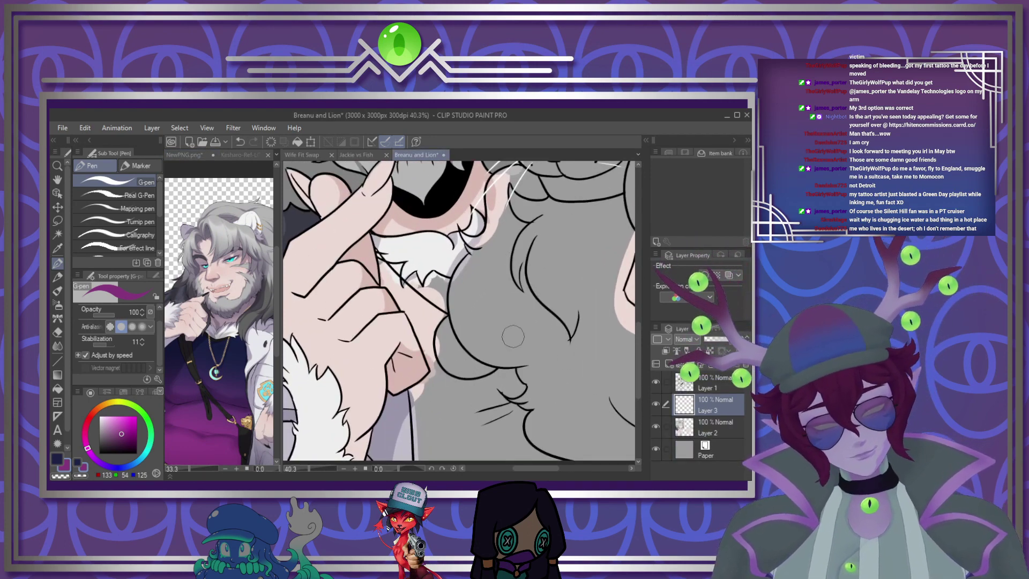
click(655, 426)
click(58, 388)
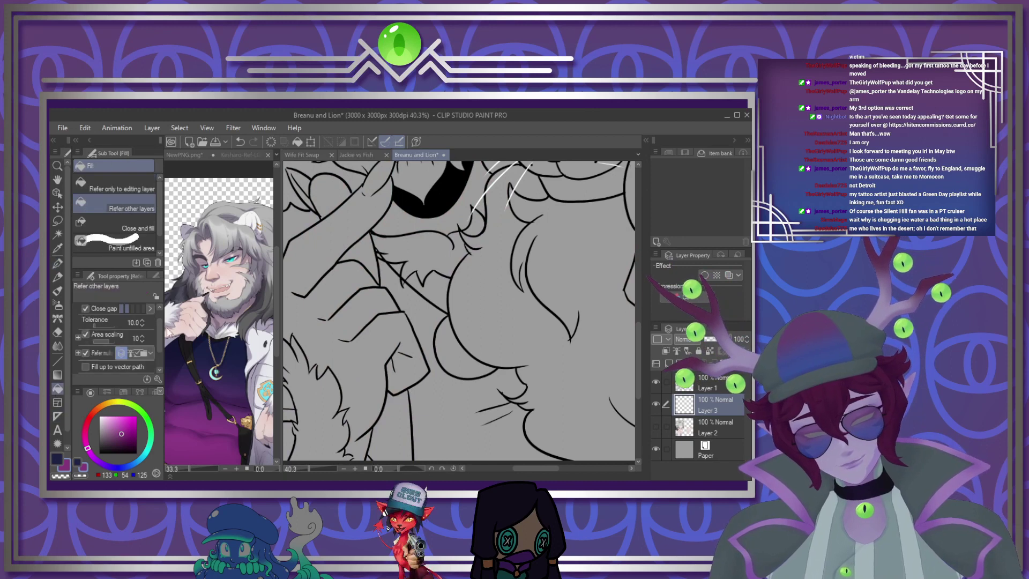
click(418, 348)
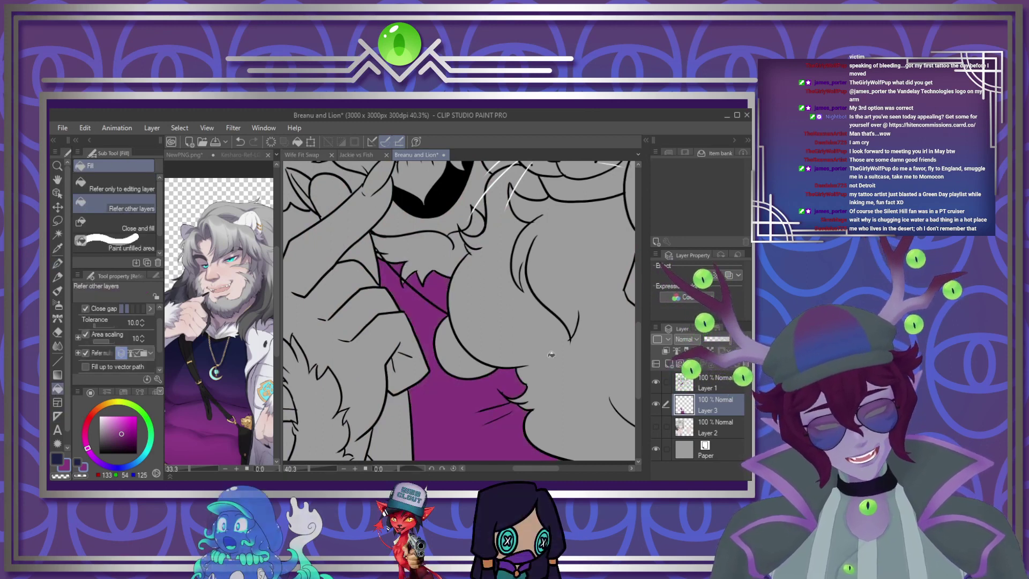
Add a clipped layer above the shirt fill and apply a foreground-to-background gradient from navy at the chest down to purple
key(ctrl+shift+n)
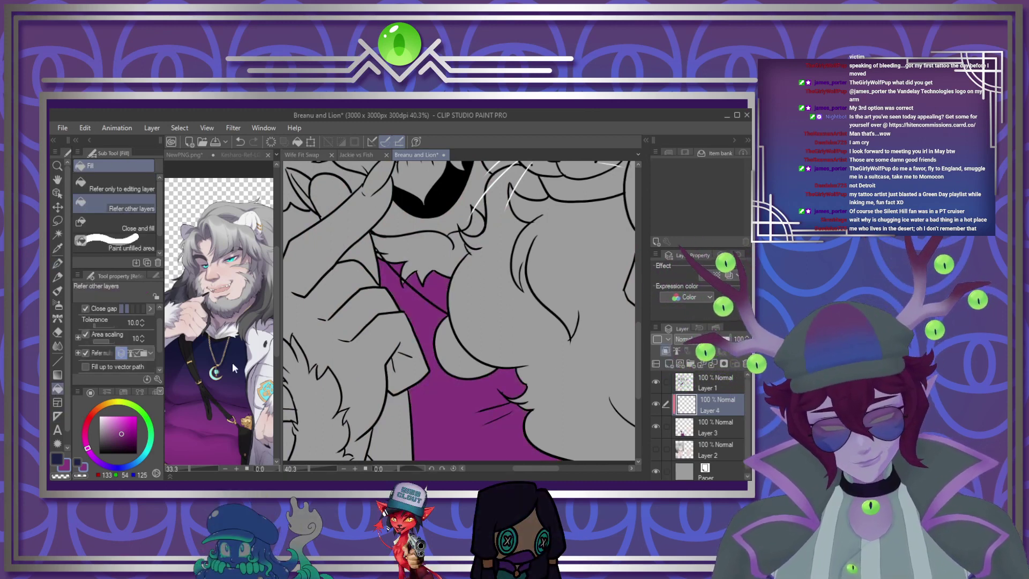
key(g)
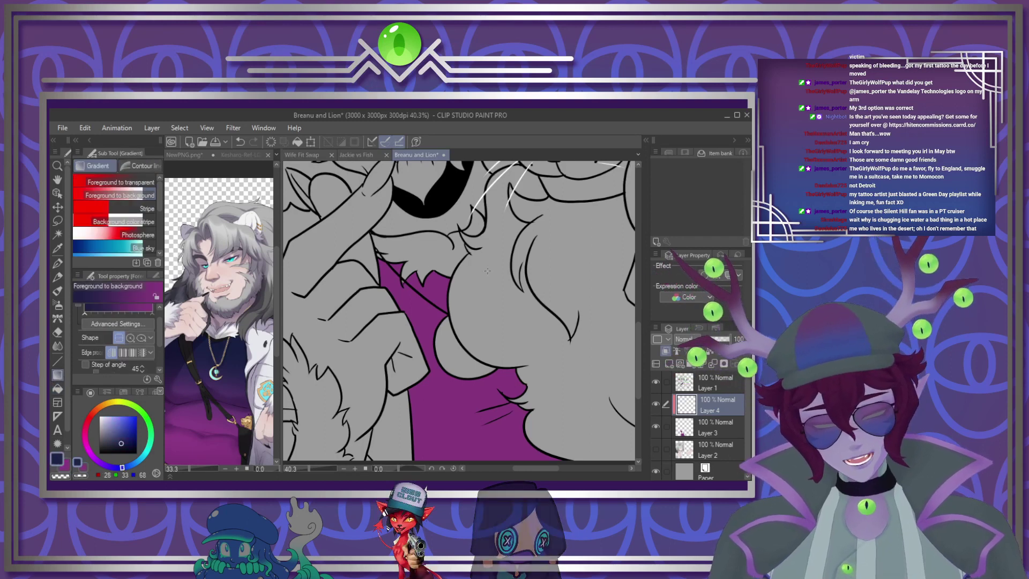
drag(473, 312, 516, 456)
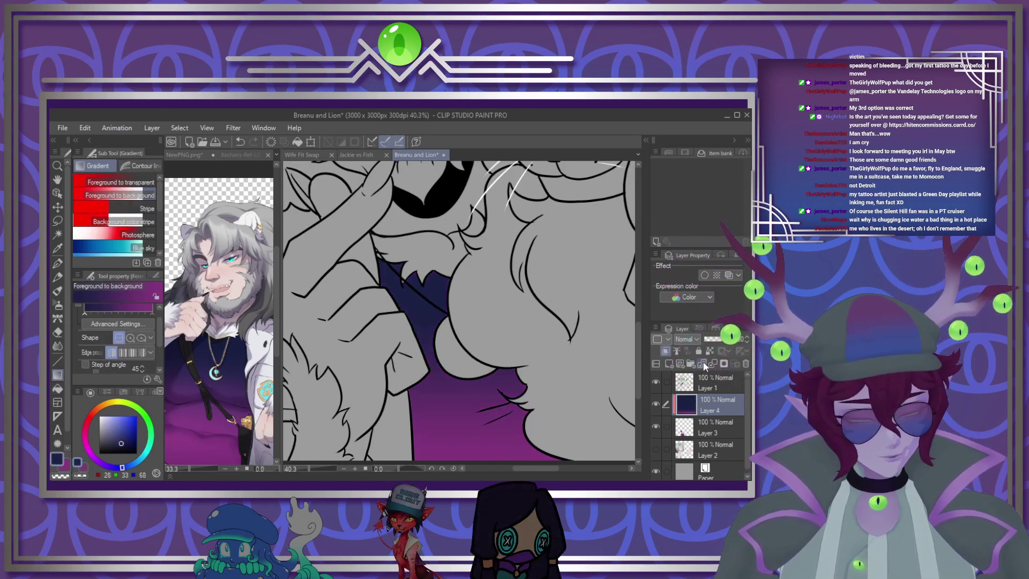
Add a clipped Multiply layer above the shirt, show Layer 2 again and make the purple the active G-pen colour
click(696, 142)
click(655, 448)
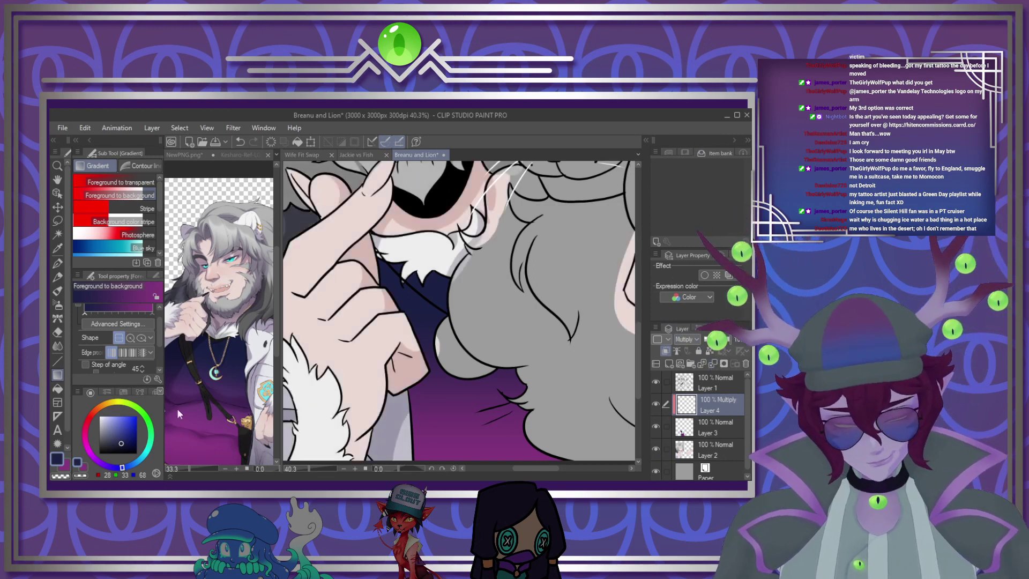
click(65, 465)
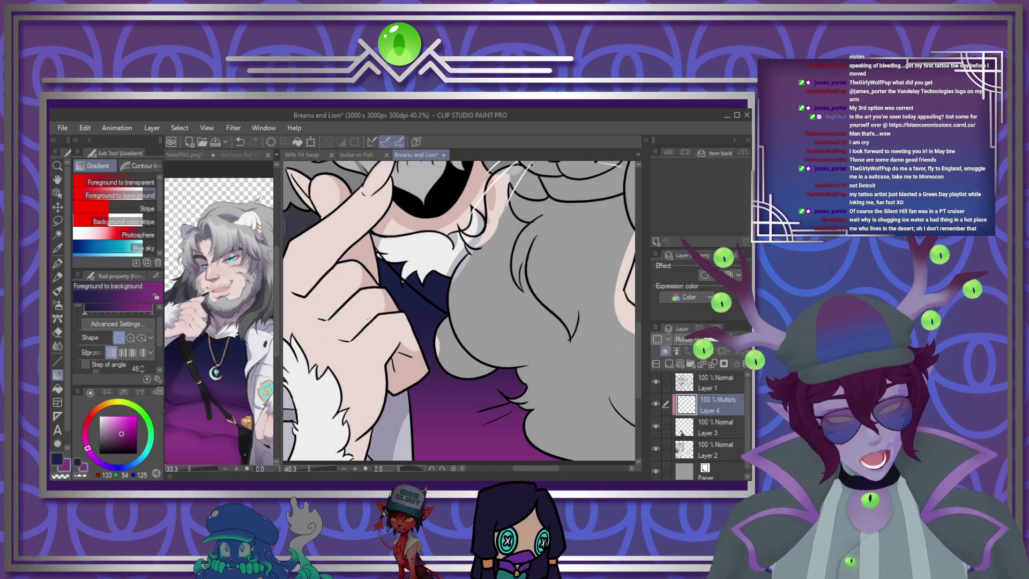
key(p)
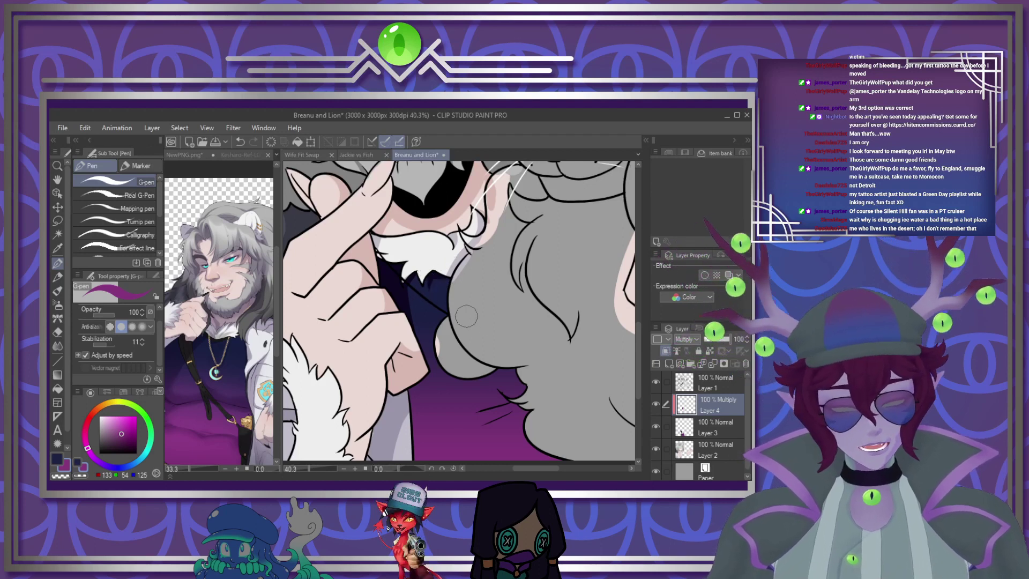
Paint shadows on the man's shirt along the hand and mane edges and around the lower fabric folds
drag(503, 374, 510, 462)
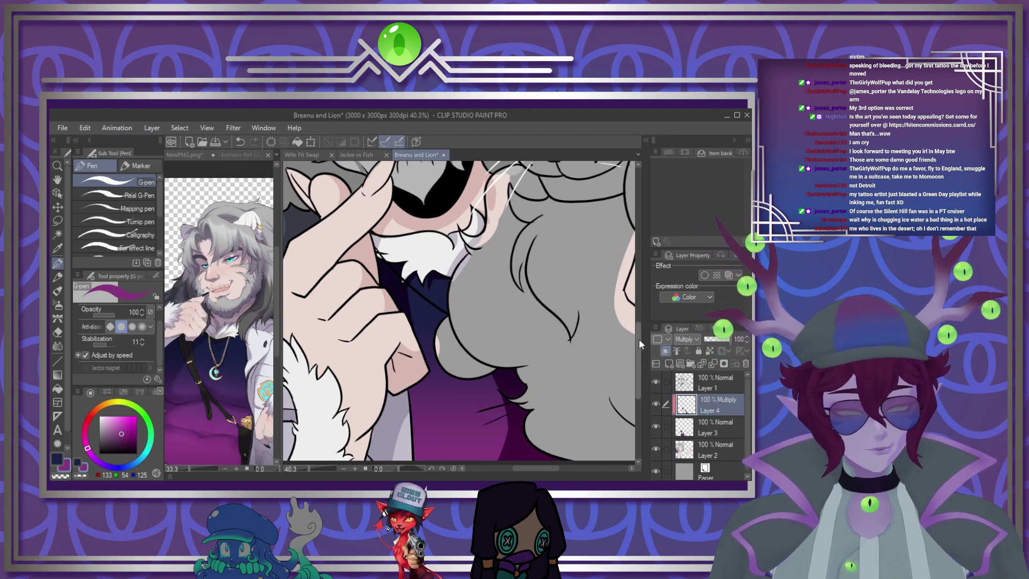
scroll(639, 343, down, 2)
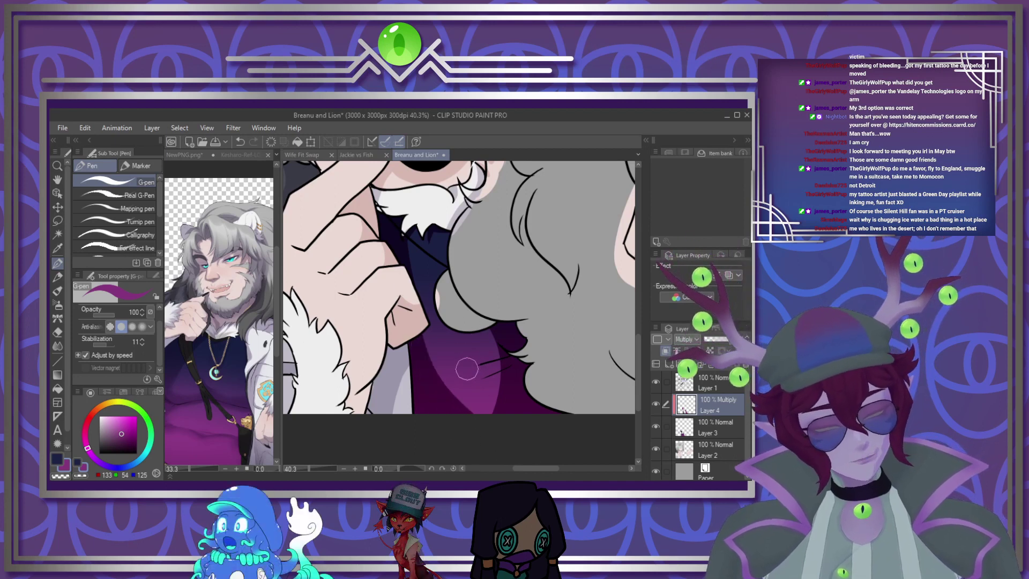
drag(458, 372, 512, 360)
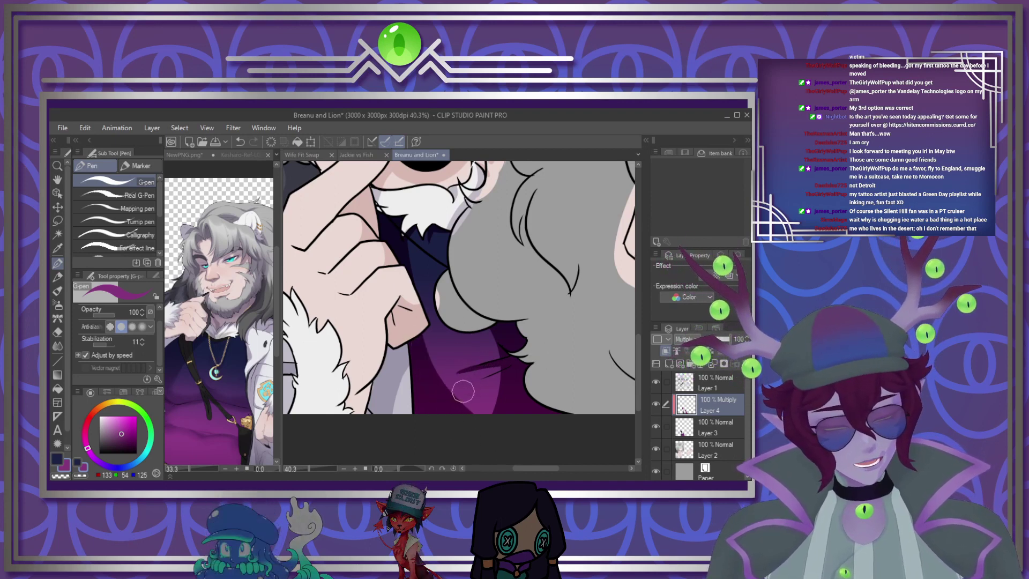
drag(471, 388, 509, 370)
Set the shirt shading layer's opacity to 46%, then merge the shirt layers down and start a fresh Layer 3
drag(732, 340, 717, 340)
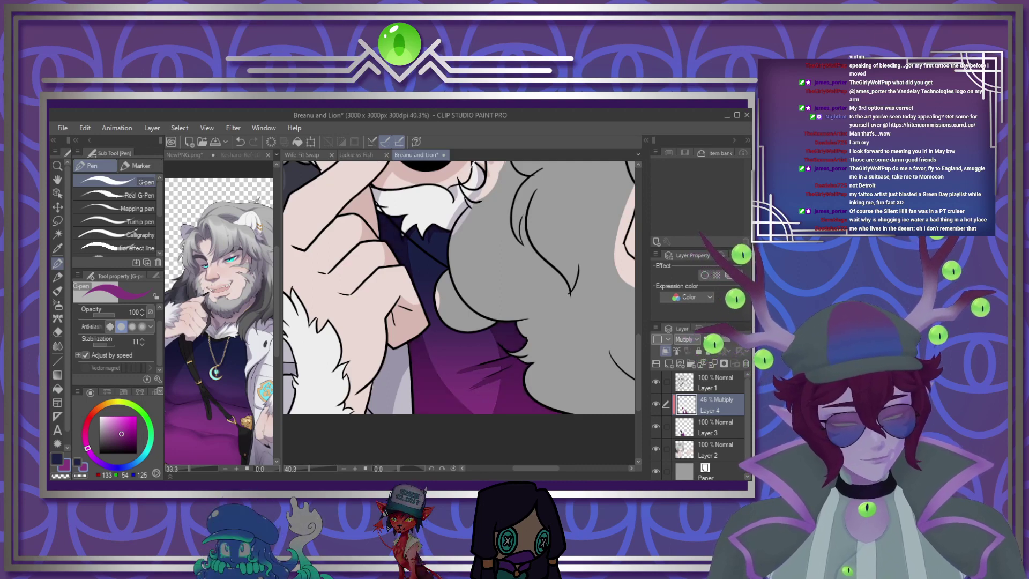
click(712, 364)
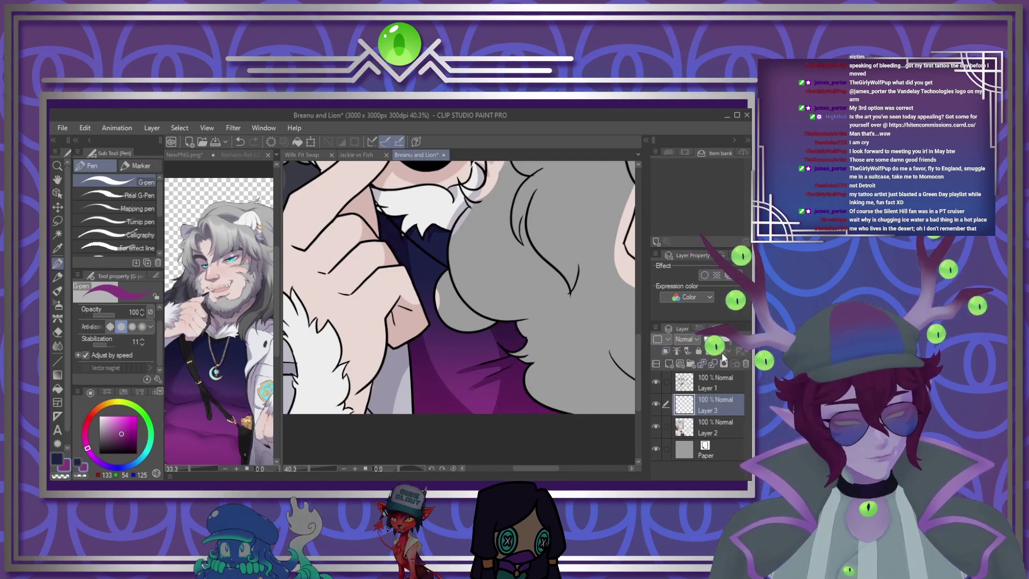
Sample the jewellery gold (RGB 224, 187, 132) from the NewPNG reference
scroll(438, 349, down, 5)
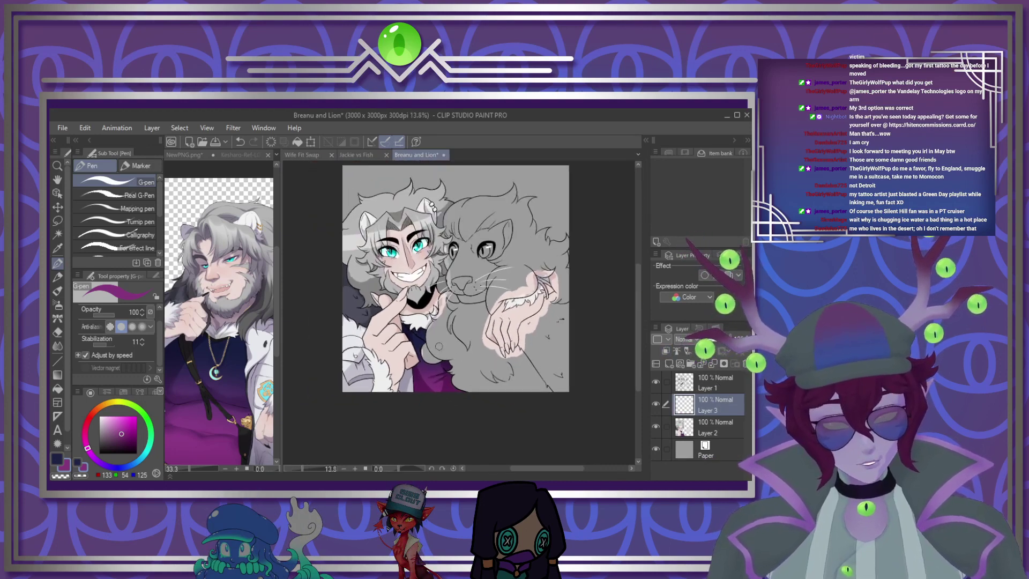
click(238, 352)
scroll(238, 352, up, 3)
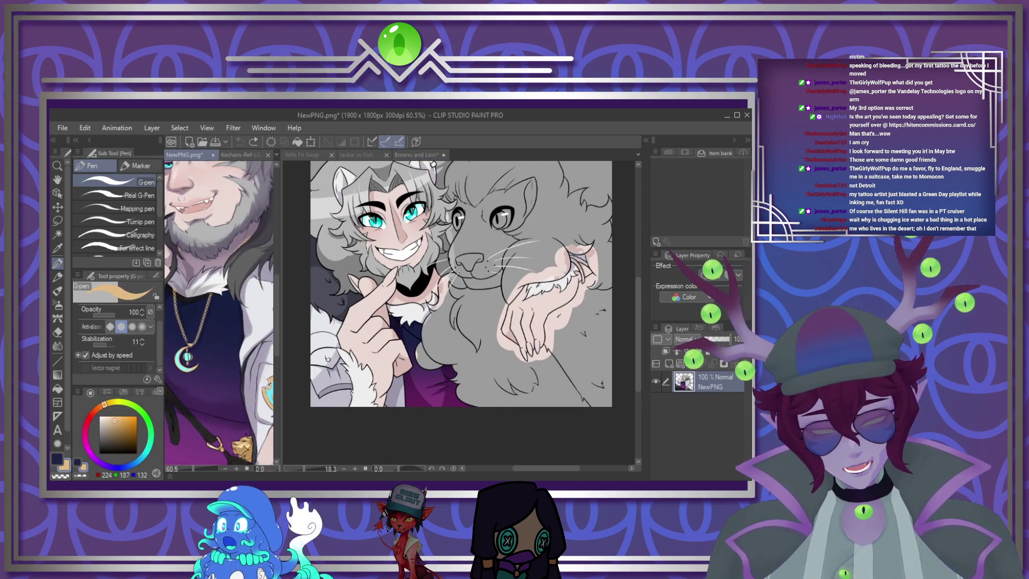
Hide Layer 2 in the Breanu and Lion illustration and paint the round pendant at the man's chest gold on Layer 3
click(417, 356)
scroll(417, 356, down, 1)
scroll(417, 356, up, 15)
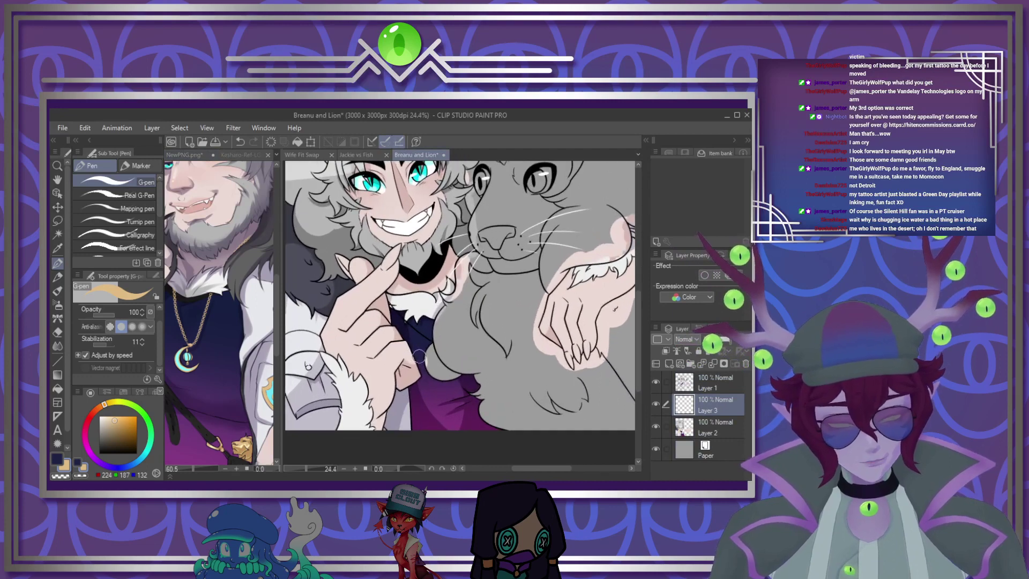
scroll(456, 368, up, 1)
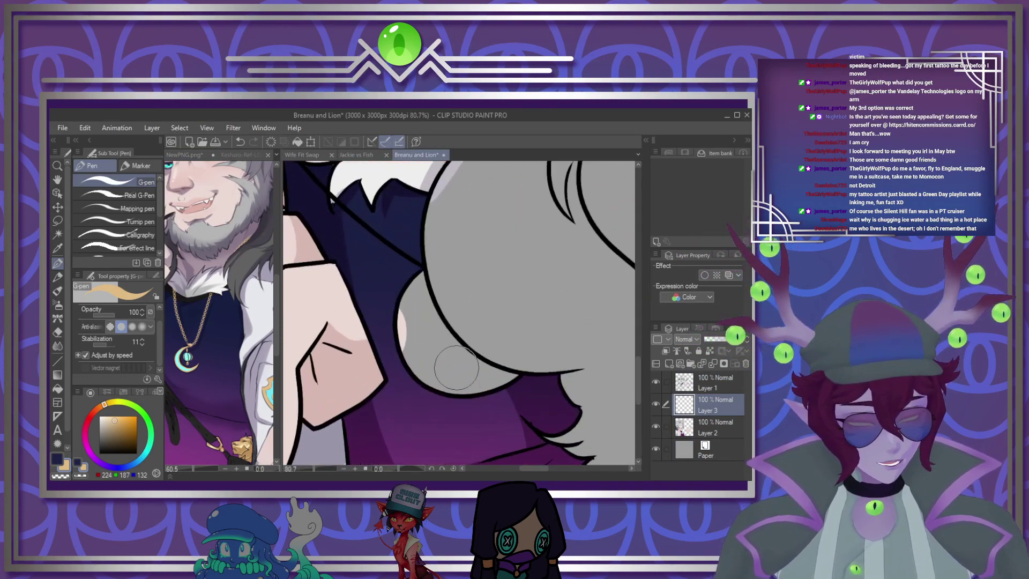
click(656, 426)
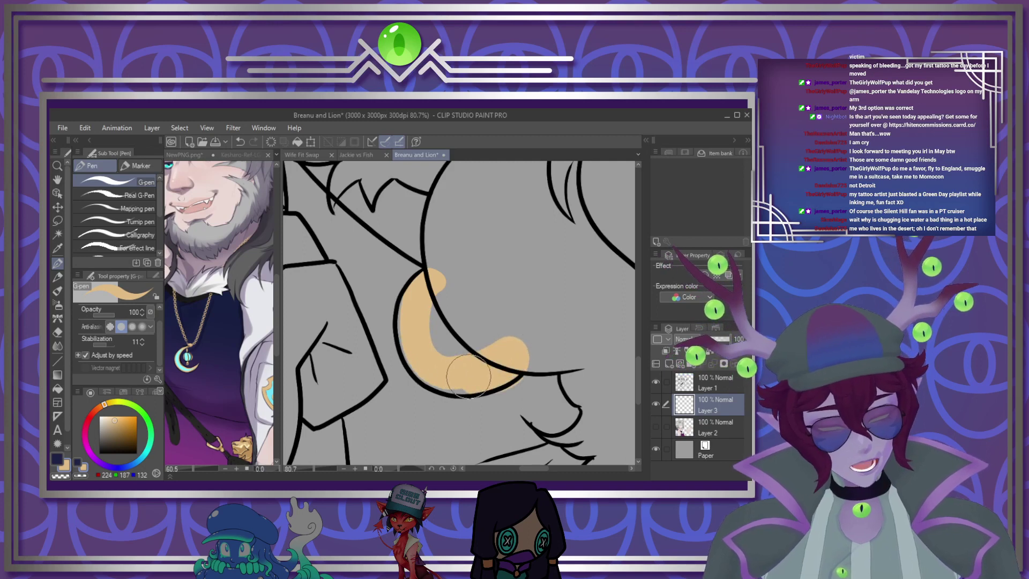
drag(458, 338, 504, 335)
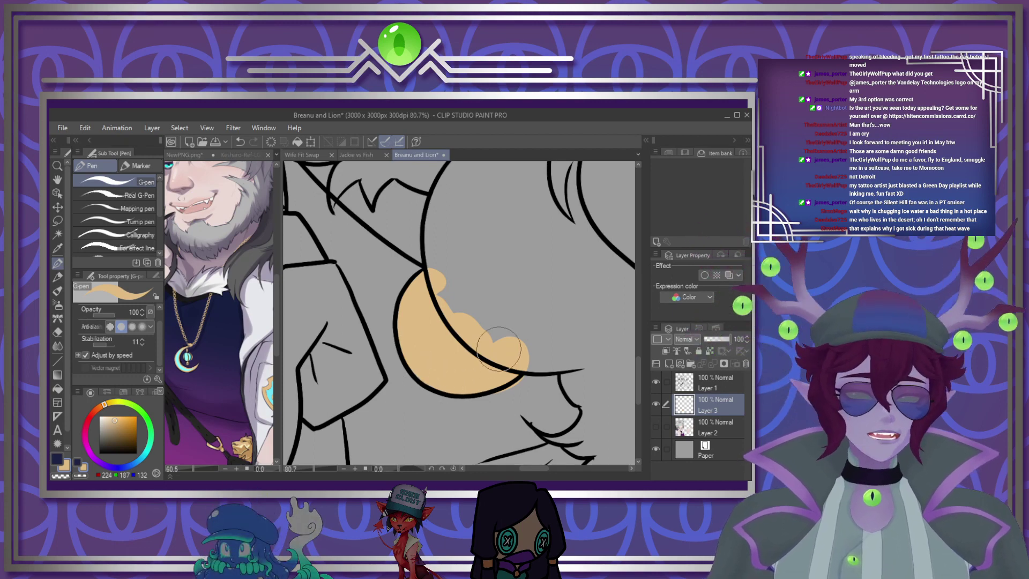
Fill the bracelet bands at the man's wrist beside the lion and his ear rings with the same gold
scroll(498, 348, down, 5)
scroll(431, 377, down, 1)
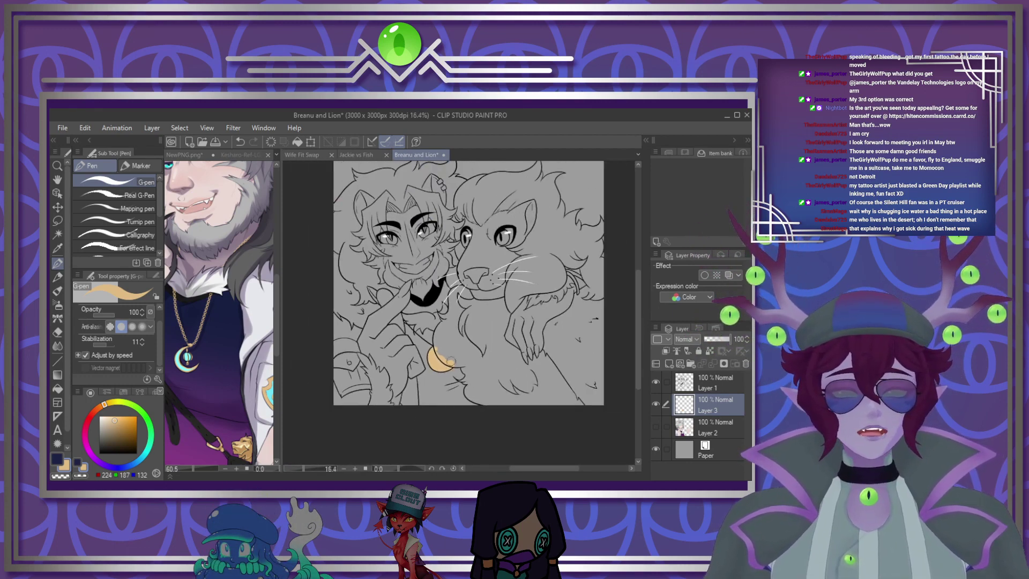
scroll(628, 287, up, 2)
scroll(617, 268, up, 4)
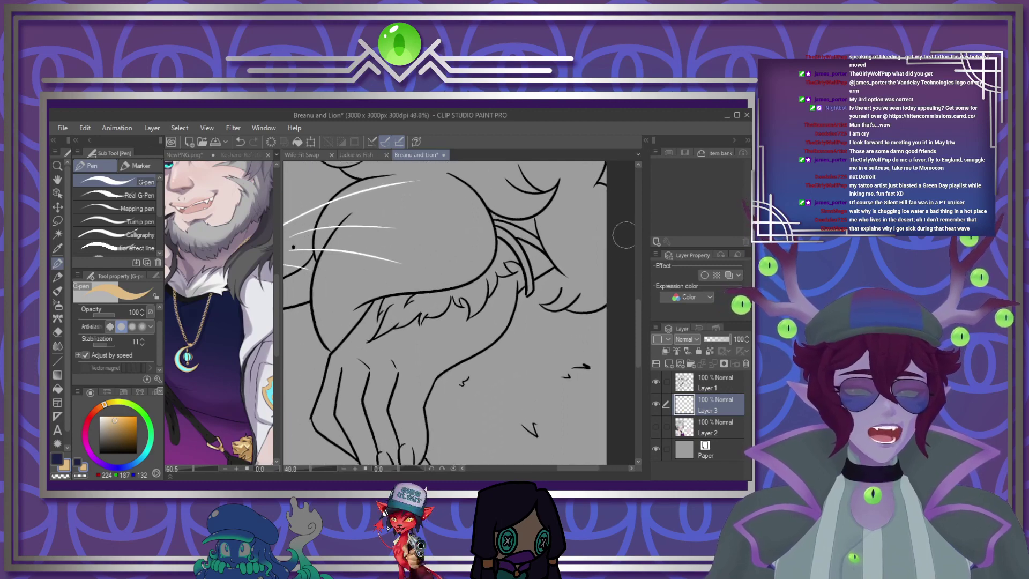
key(g)
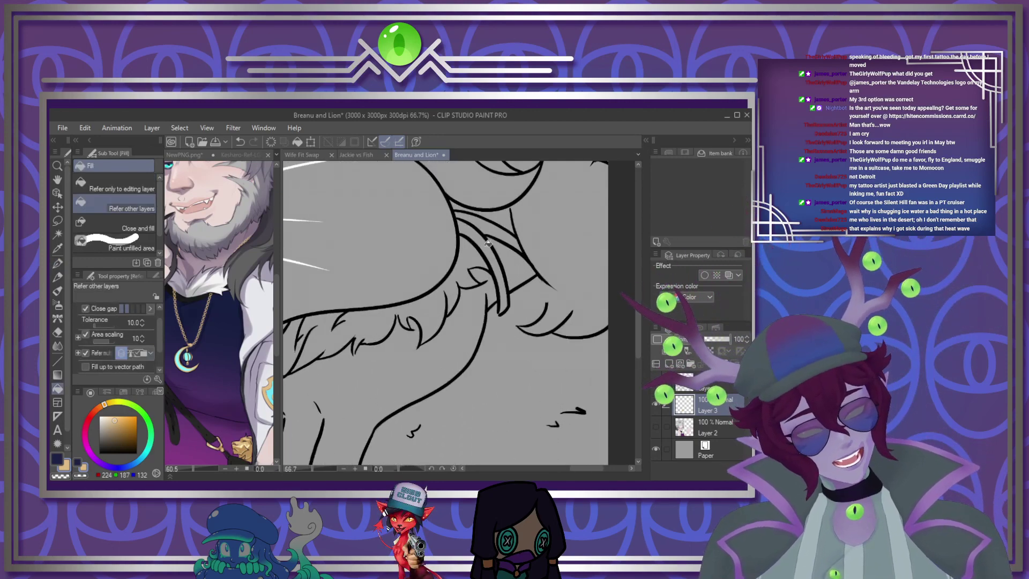
click(492, 276)
scroll(483, 296, down, 3)
scroll(484, 297, down, 3)
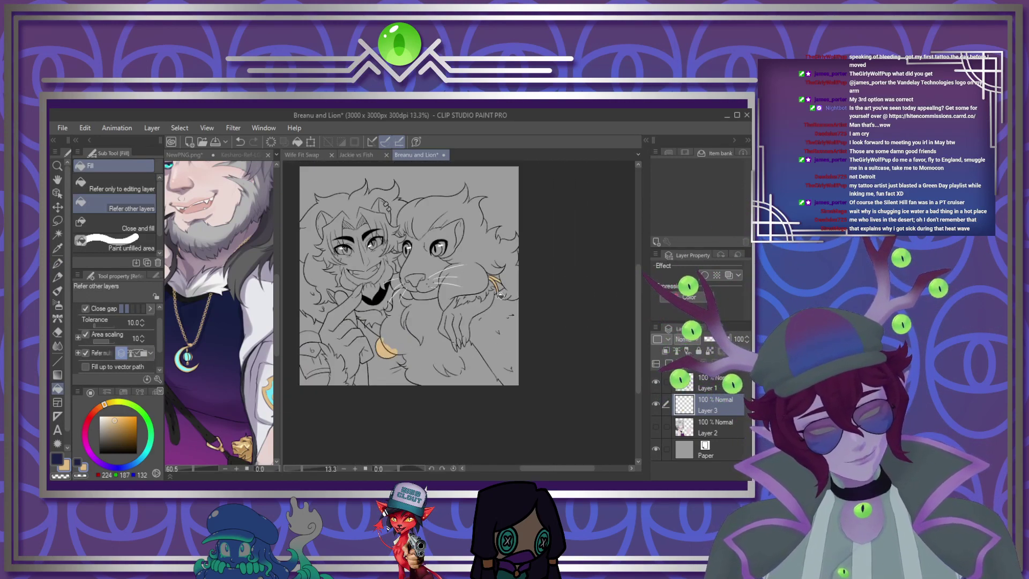
scroll(456, 300, up, 3)
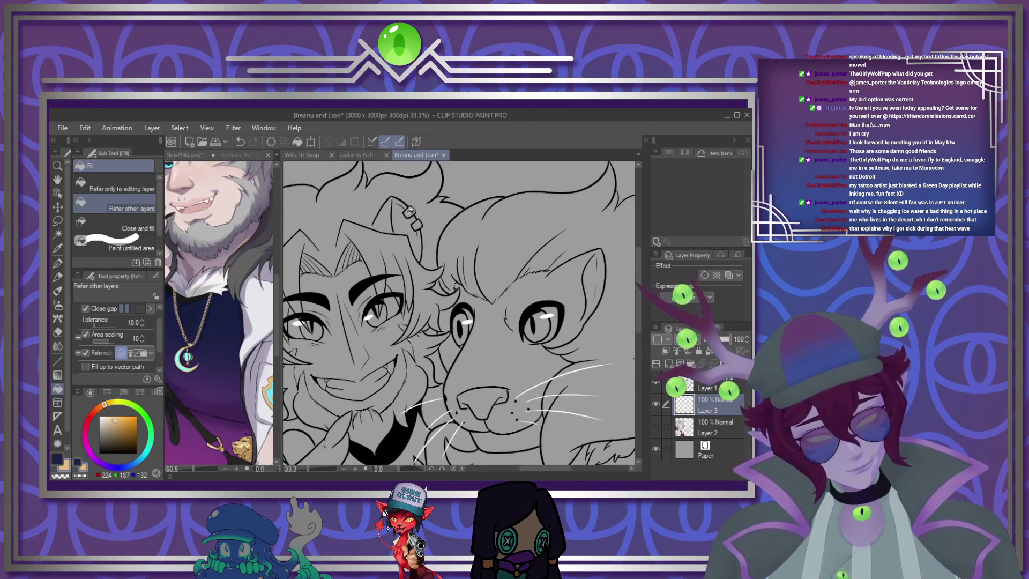
scroll(420, 224, down, 3)
scroll(419, 354, up, 4)
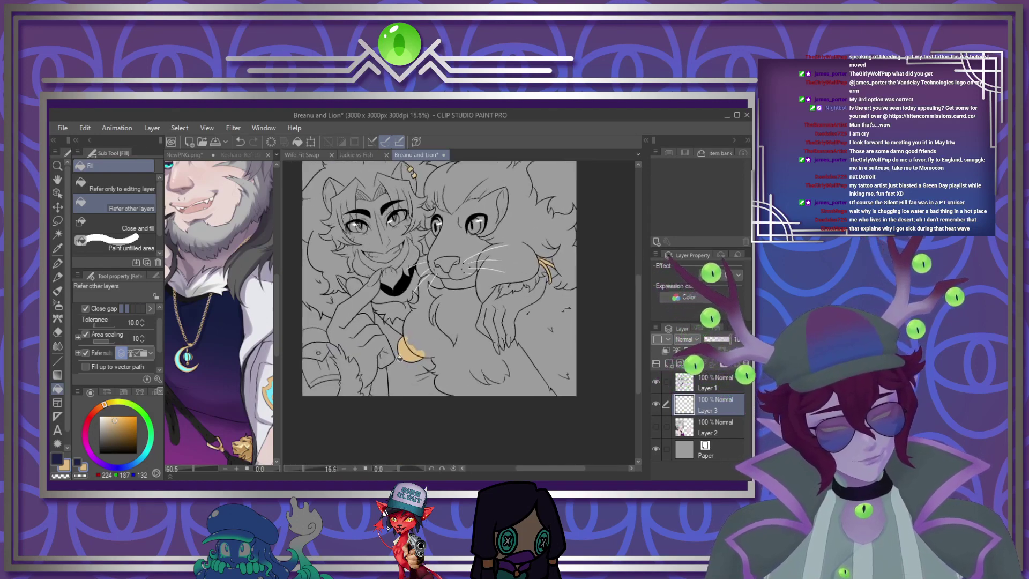
Add a clipped Screen layer above the gold fills and paint diagonal shine streaks across the round pendant
key(ctrl+shift+n)
click(665, 351)
click(687, 339)
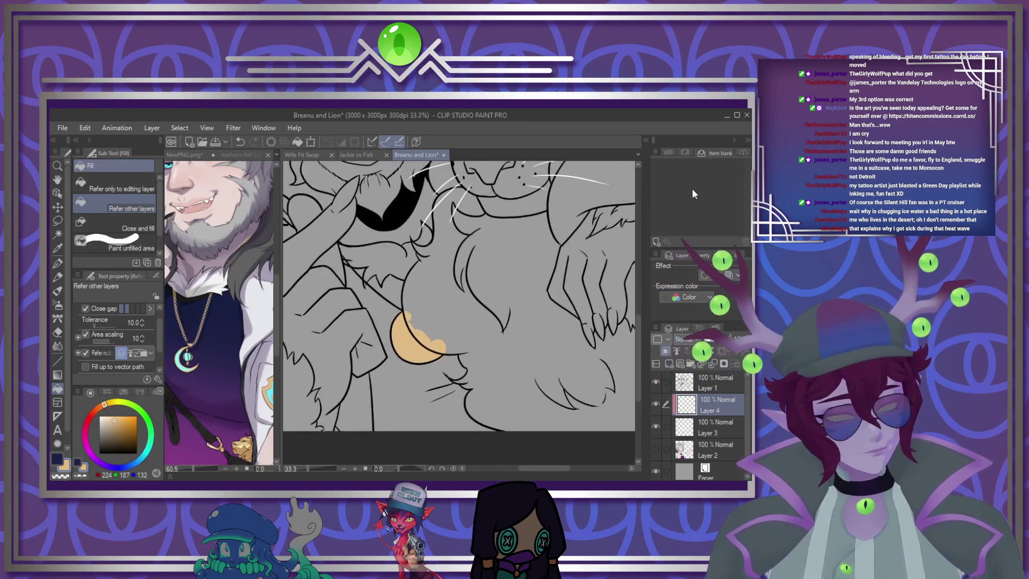
click(694, 187)
click(58, 263)
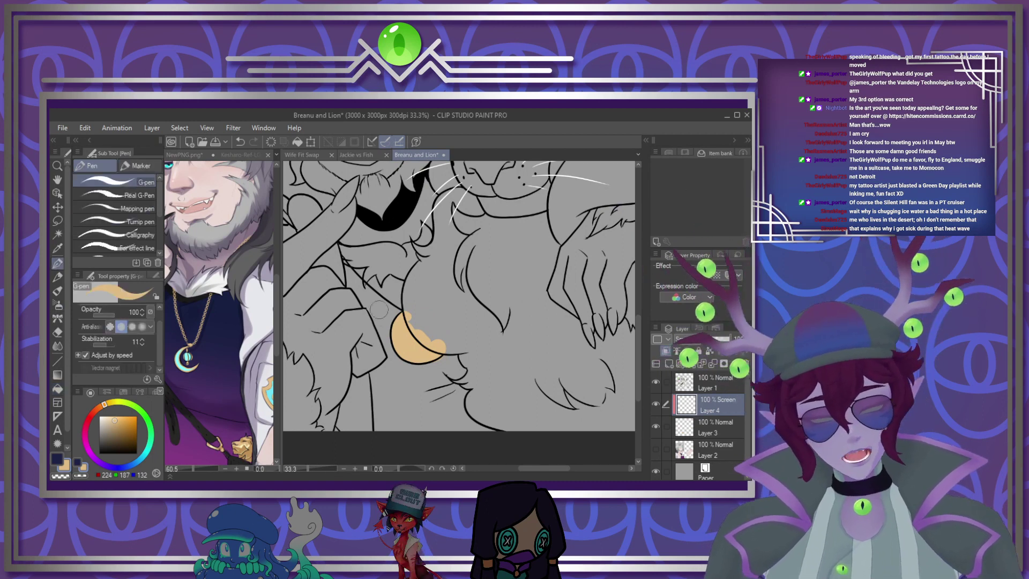
drag(391, 327, 485, 386)
drag(436, 364, 387, 323)
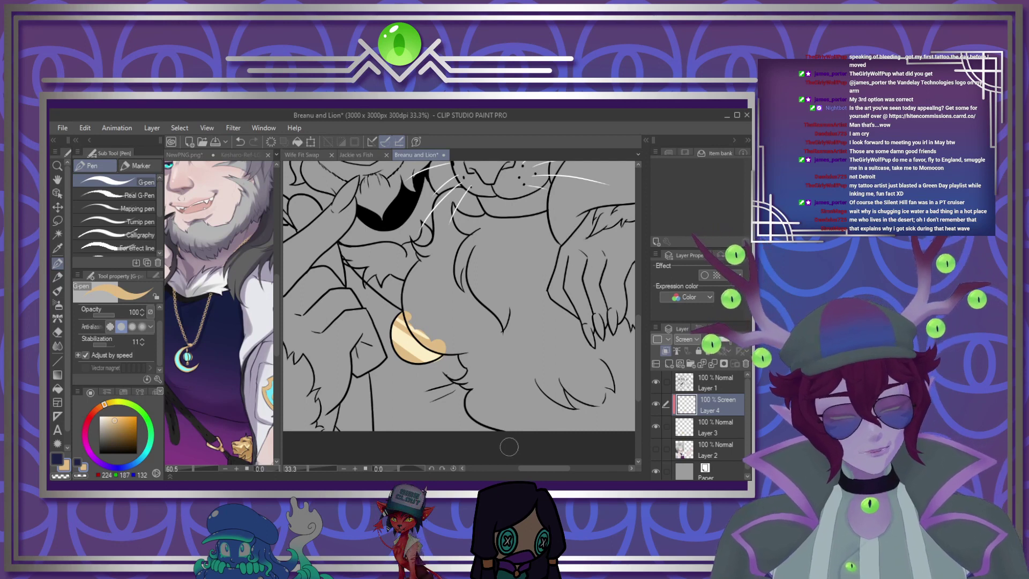
Paint shine highlights on the gold bracelet bands and the man's ear rings on the Screen layer
scroll(549, 301, right, 5)
scroll(549, 301, up, 3)
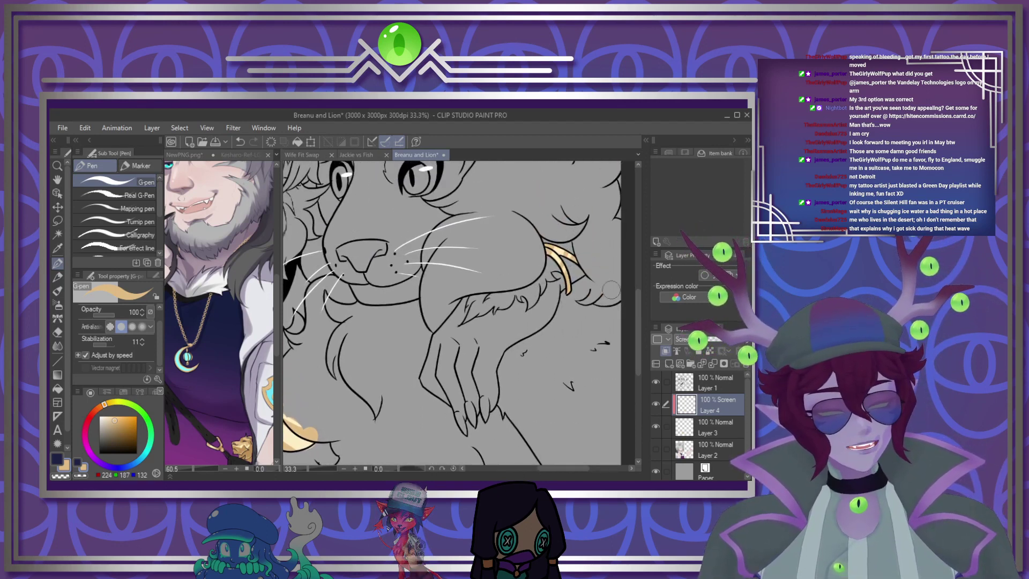
scroll(560, 240, up, 5)
scroll(447, 213, left, 3)
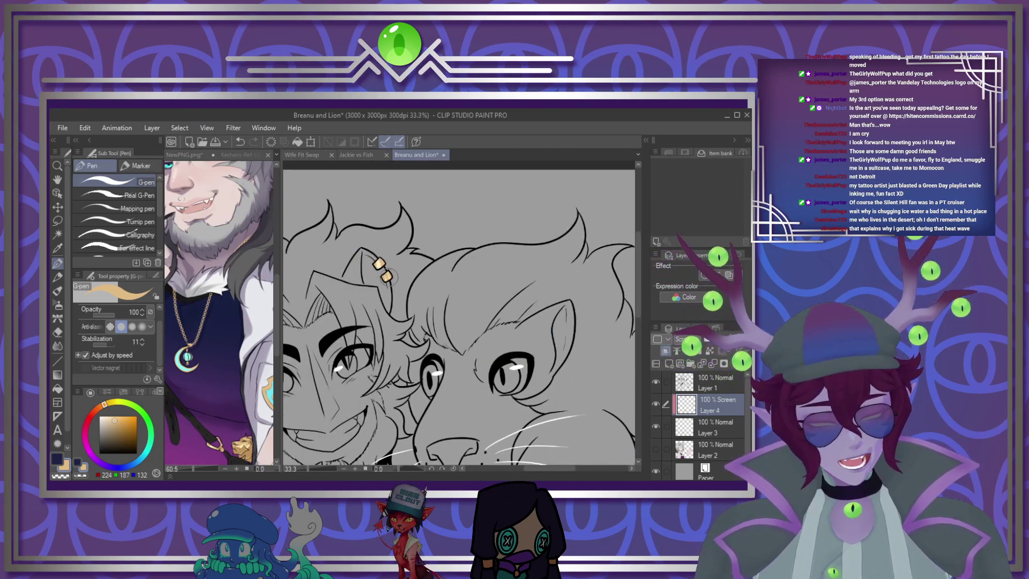
scroll(409, 209, down, 3)
scroll(376, 358, up, 4)
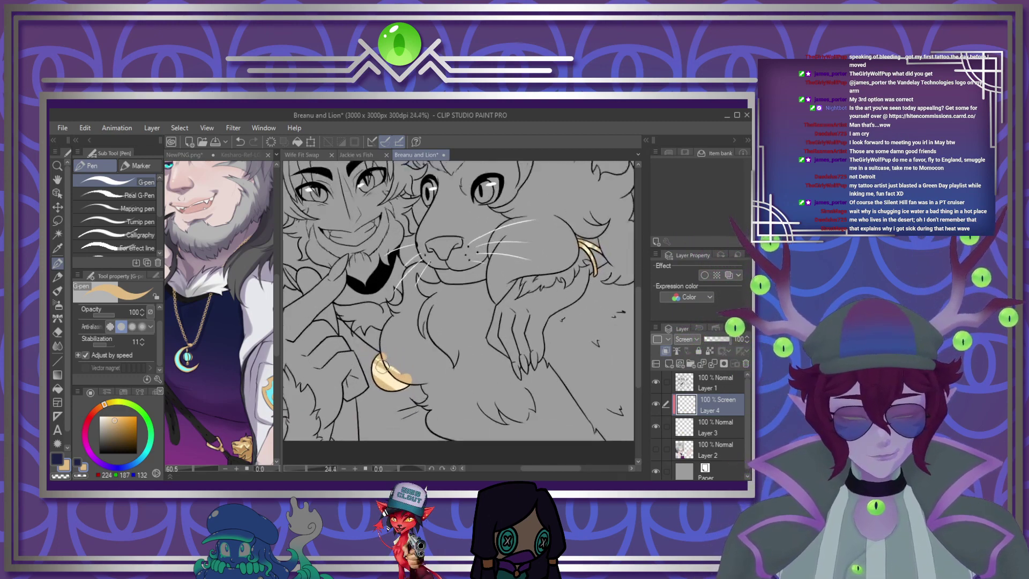
scroll(375, 359, up, 2)
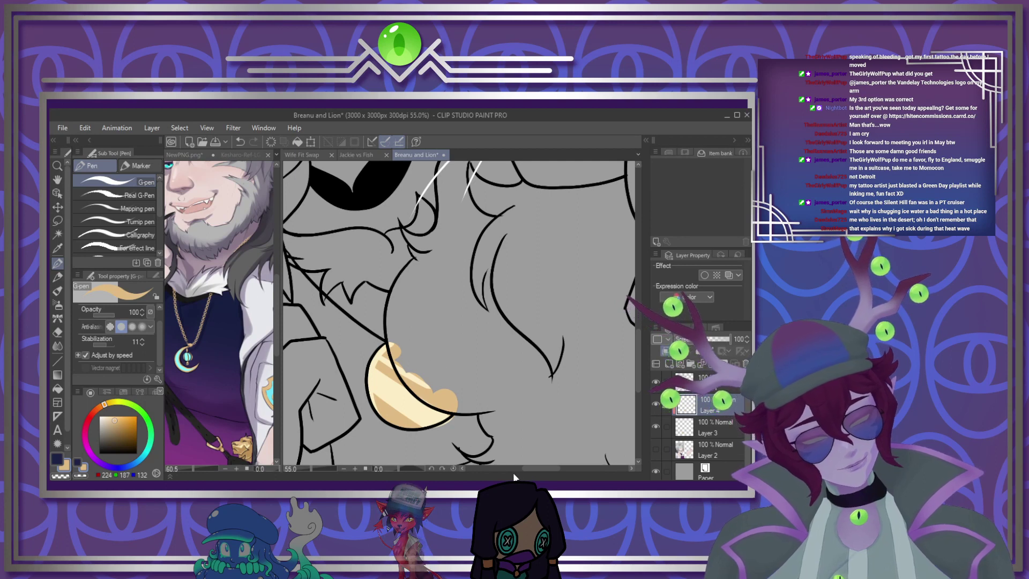
drag(524, 467, 569, 468)
drag(636, 340, 636, 296)
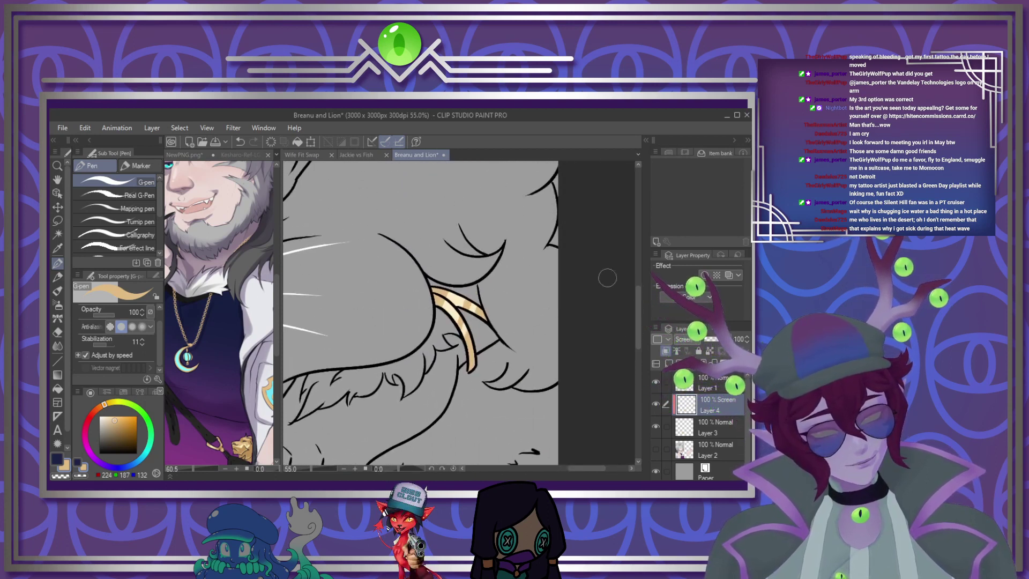
drag(442, 298, 451, 309)
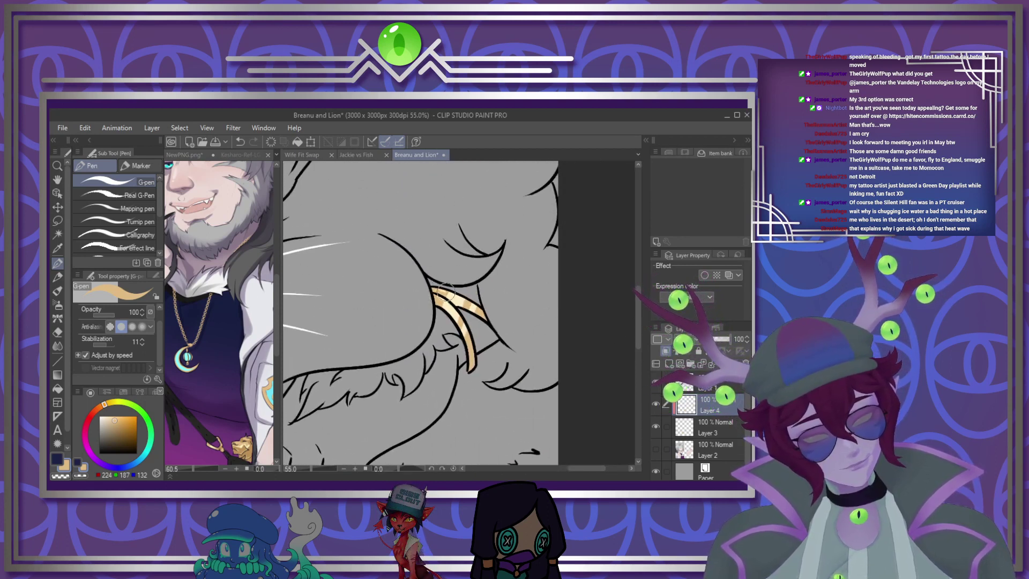
Merge the Screen highlight layer into the gold on Layer 3 and show Layer 2 again
click(722, 339)
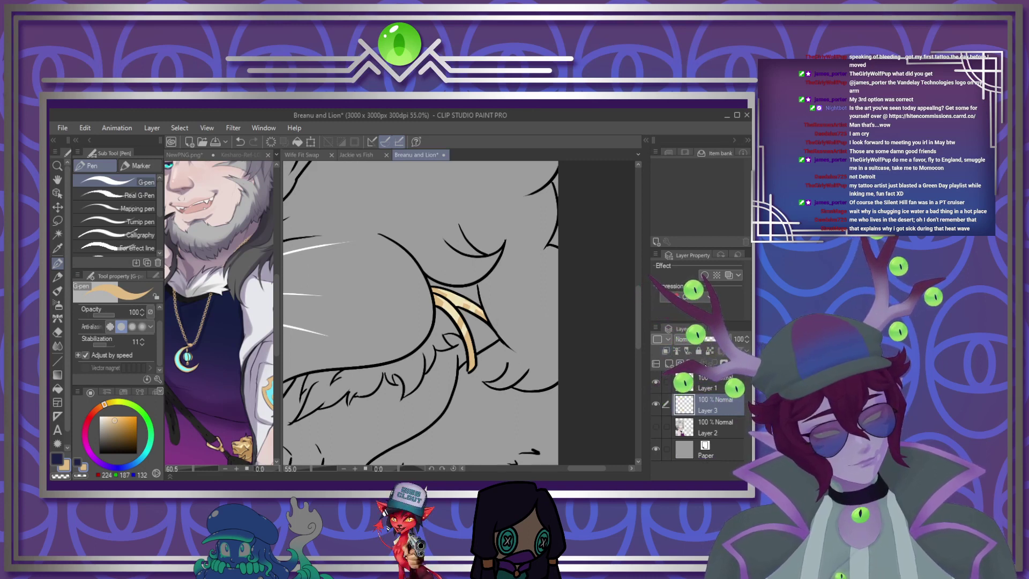
click(655, 426)
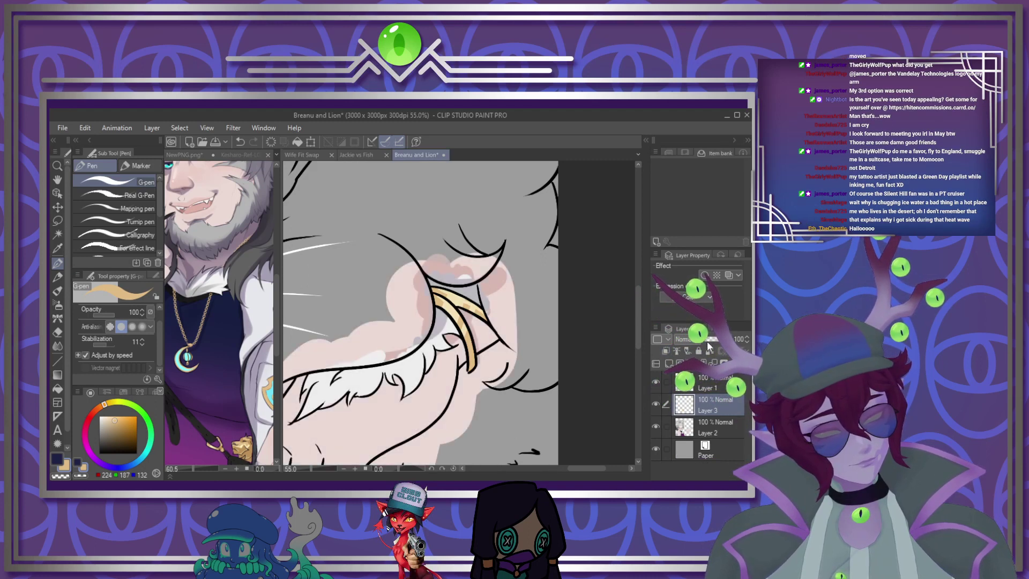
Examine the crescent moon necklace up close in the NewPNG reference
scroll(448, 306, down, 4)
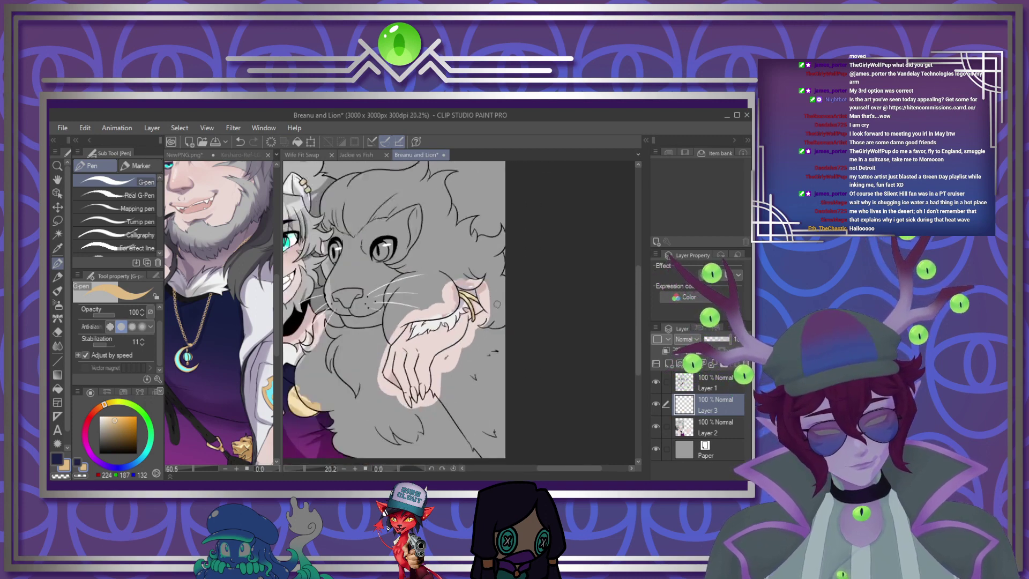
click(178, 357)
scroll(177, 357, up, 5)
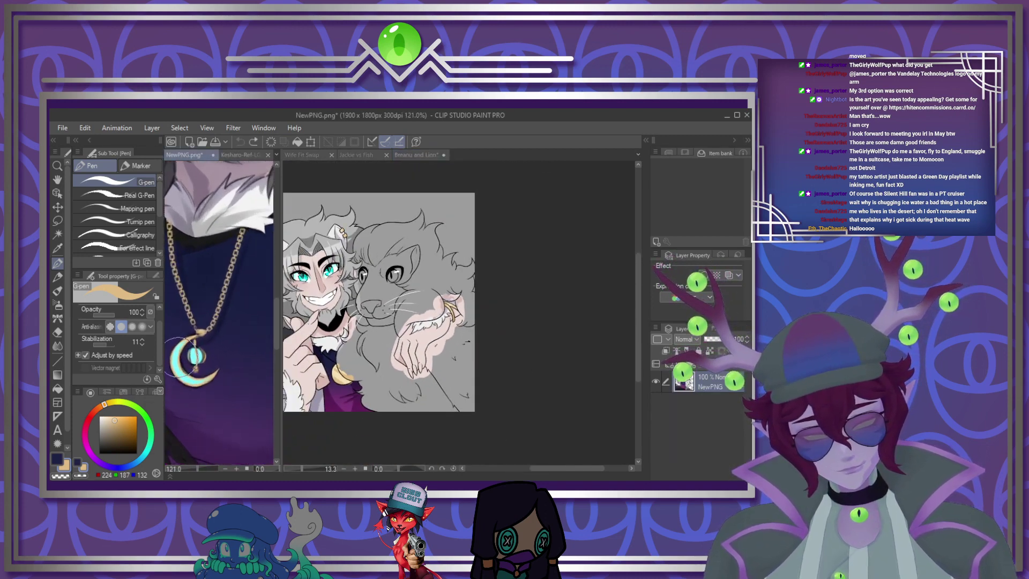
Finish painting the pendant's cyan area over the gold base and shade its edge on a new Multiply layer clipped to the colors
scroll(332, 375, up, 9)
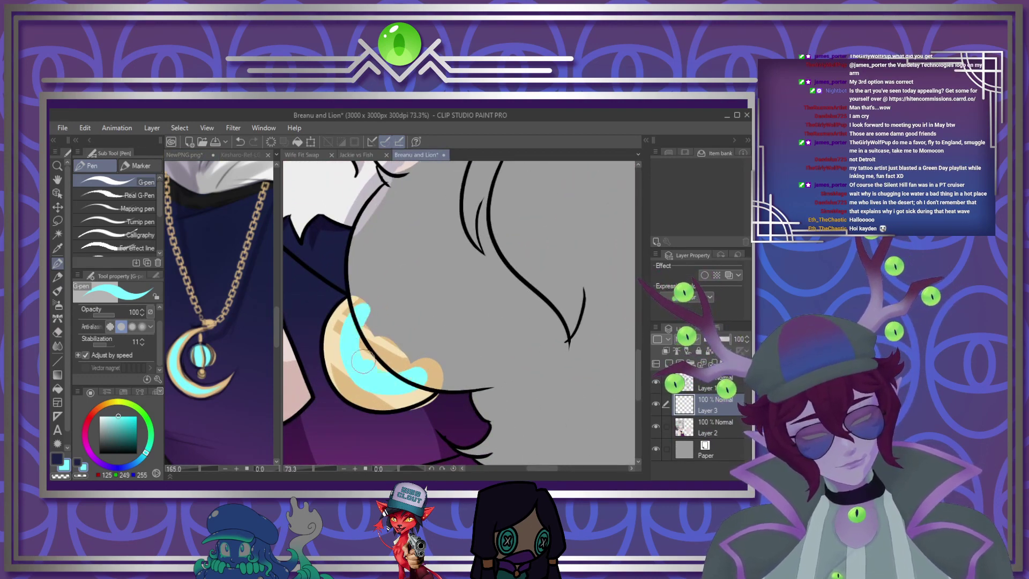
drag(363, 363, 363, 309)
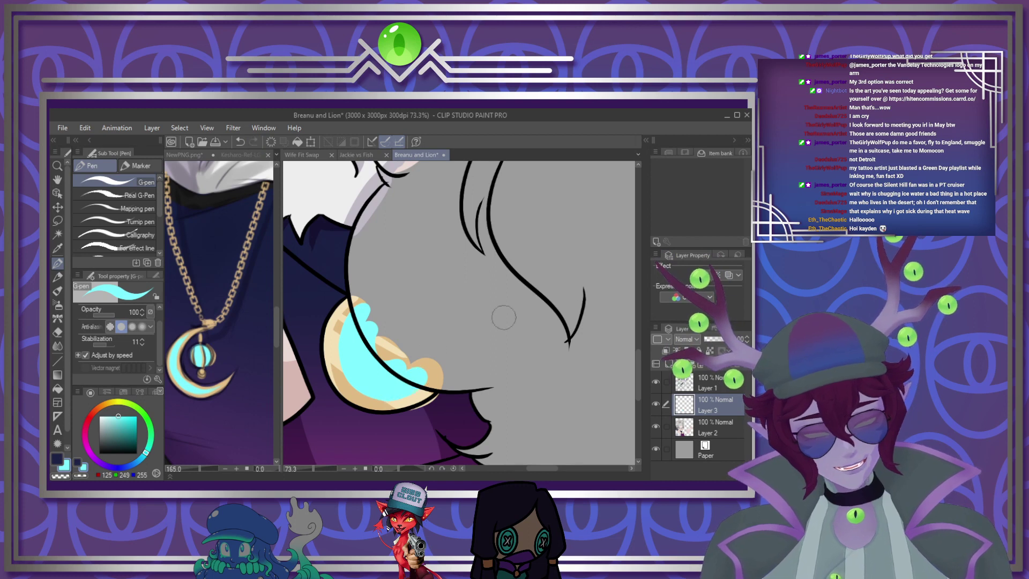
click(668, 365)
click(690, 141)
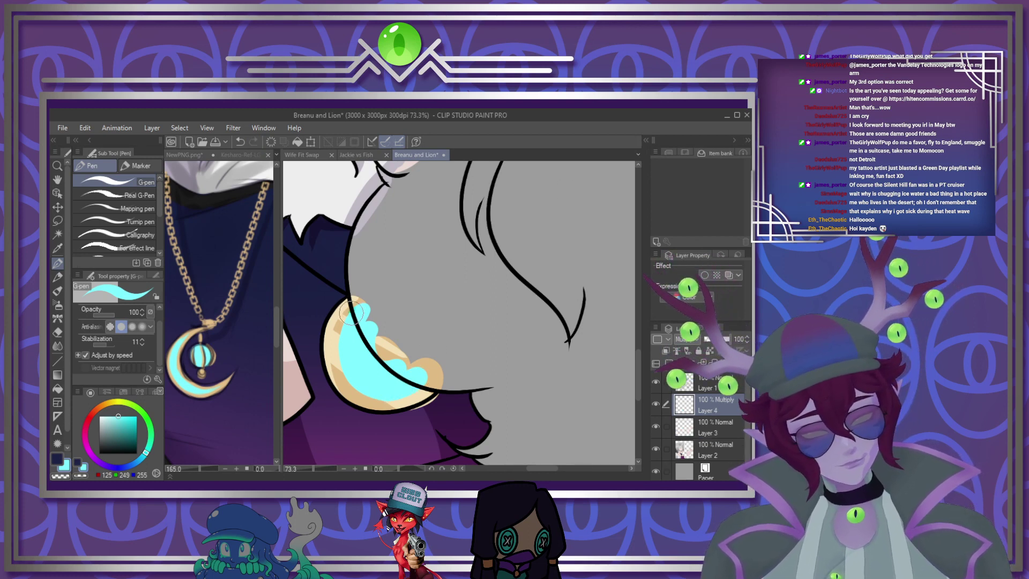
mouse_move(352, 320)
mouse_down()
mouse_move(347, 373)
mouse_move(363, 394)
mouse_up()
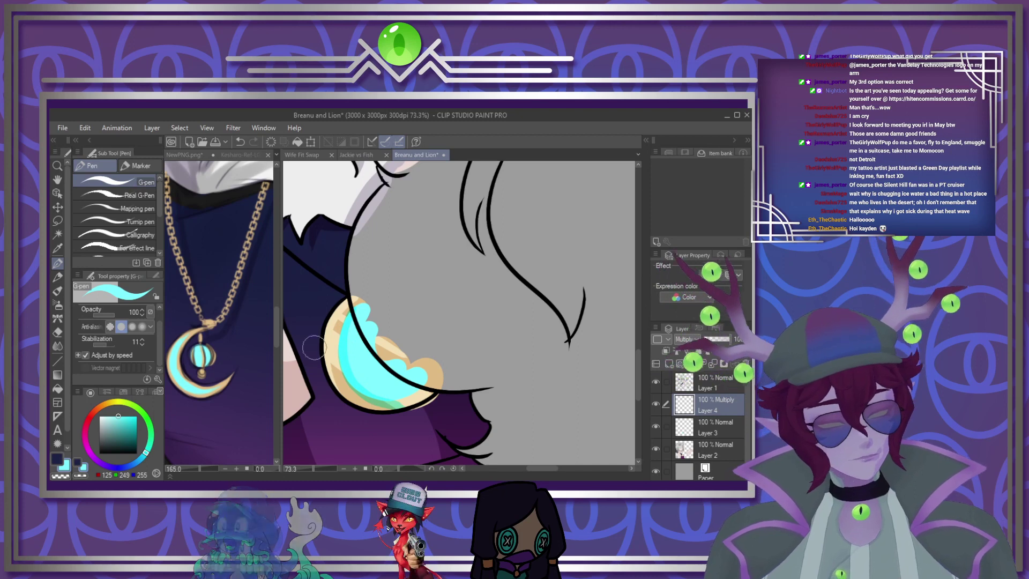
click(664, 351)
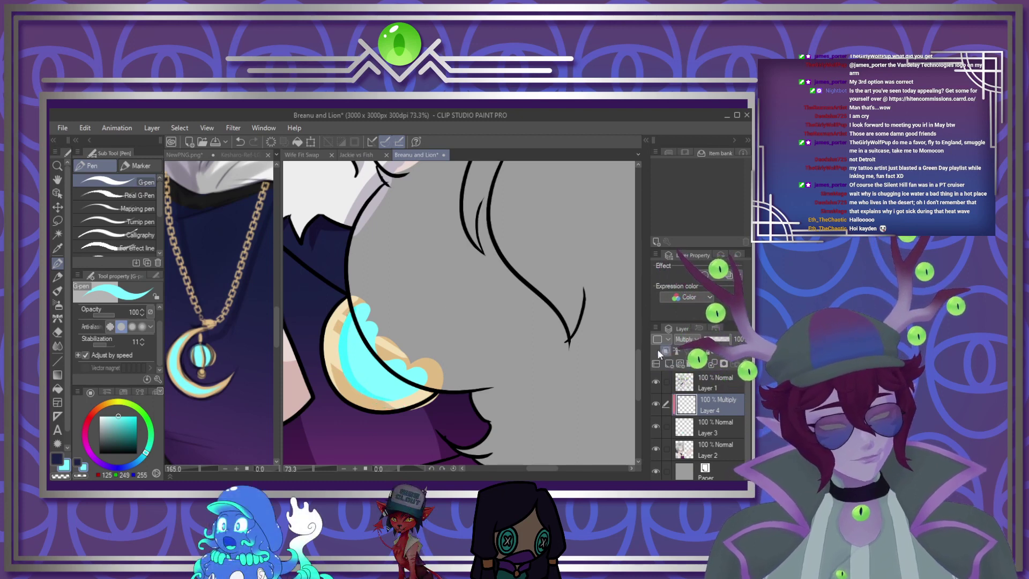
Paint pale cyan highlights across the pendant on a clipped Screen layer and merge it down into Layer 3
alt+click(341, 351)
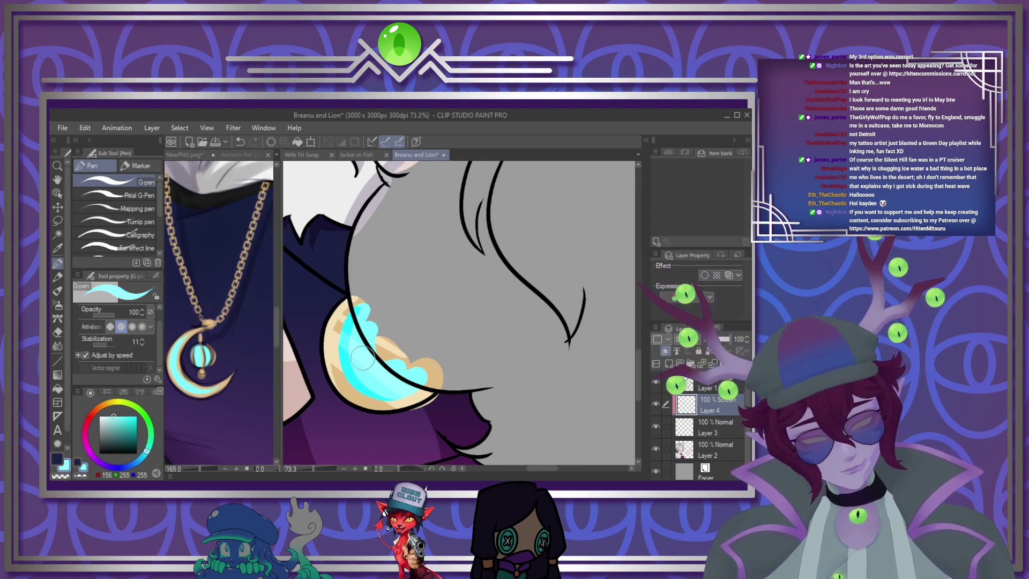
alt+click(349, 347)
drag(410, 396, 346, 323)
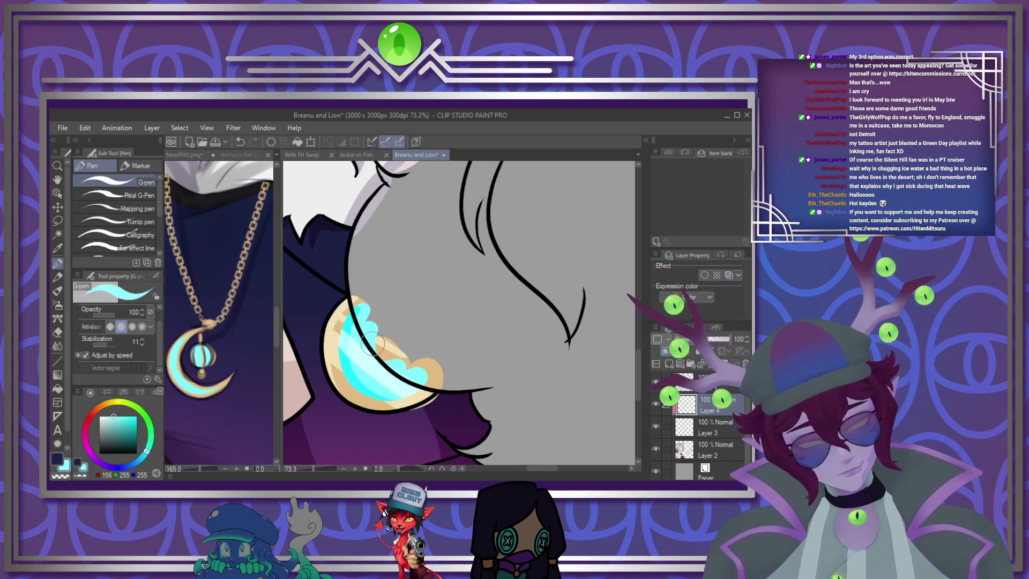
click(712, 368)
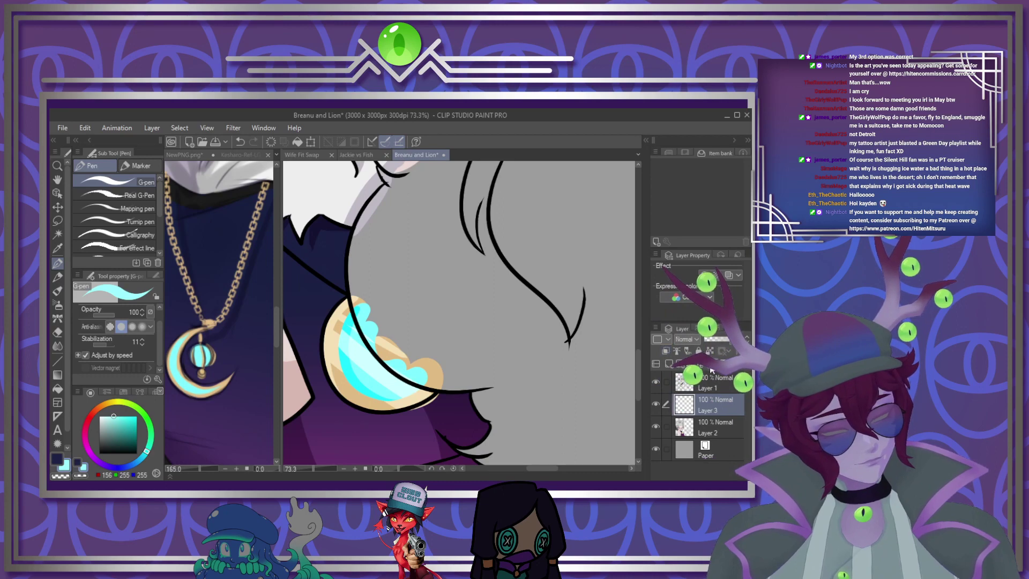
Close the NewPNG reference and sample the lion's off-white fur color from the Kesharo-Ref-LG.png reference
scroll(586, 340, down, 6)
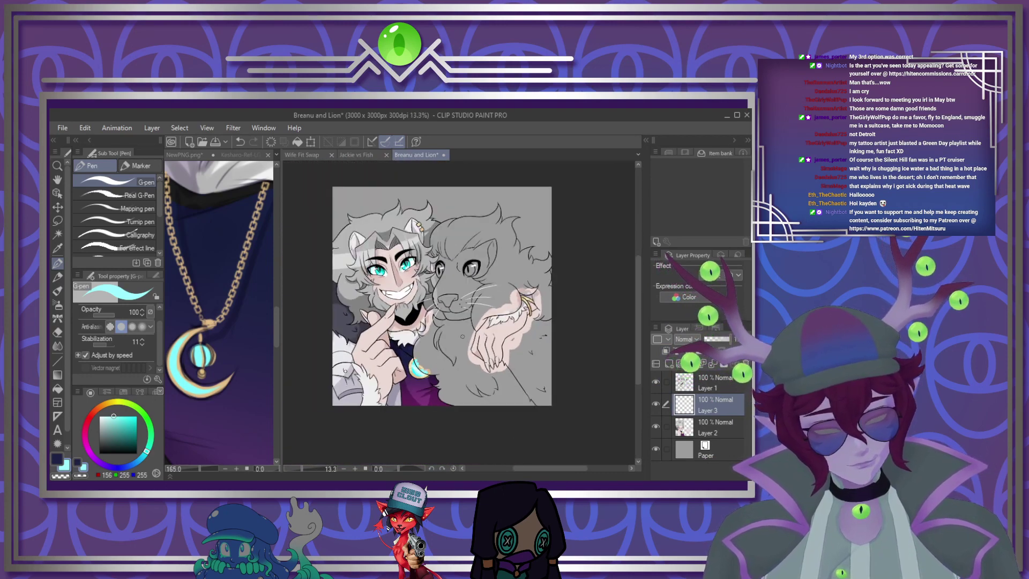
scroll(465, 273, up, 4)
scroll(472, 202, down, 2)
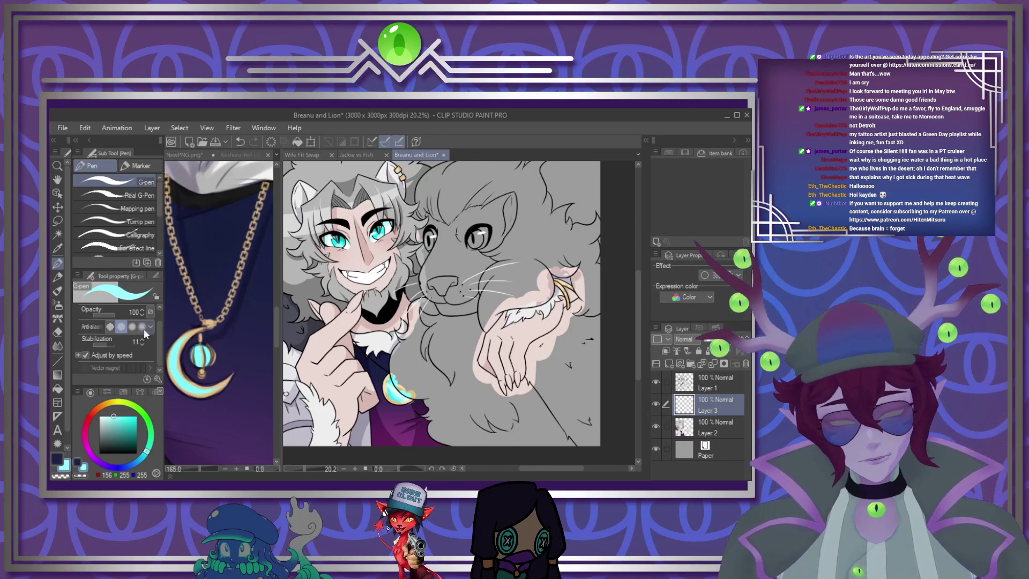
scroll(216, 289, down, 5)
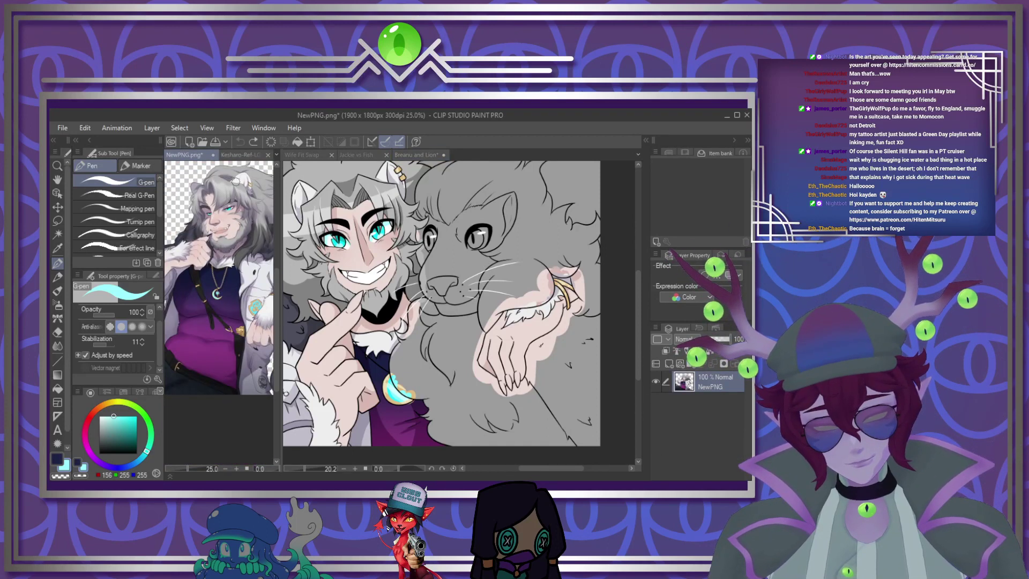
click(213, 155)
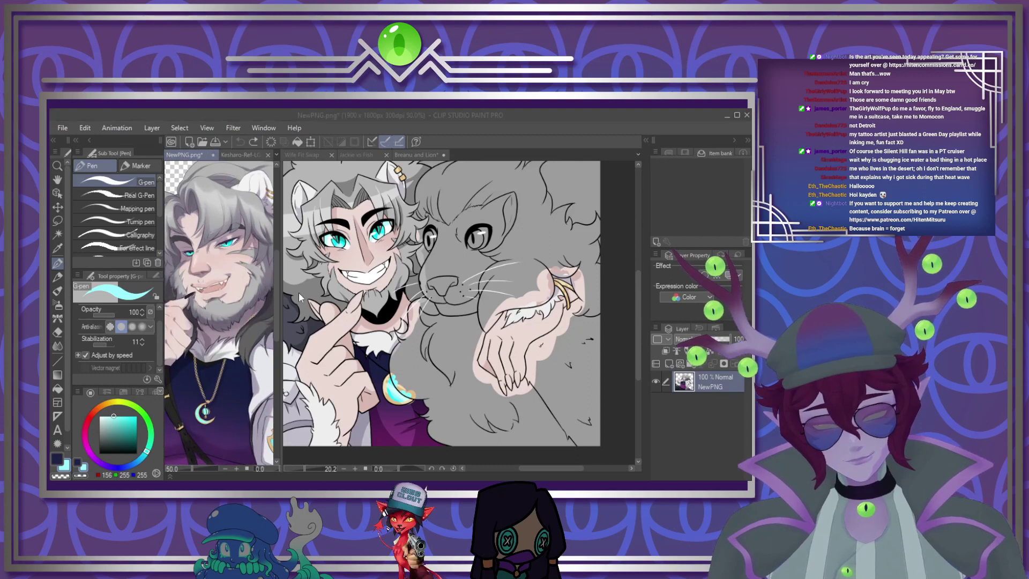
click(399, 264)
scroll(213, 333, down, 1)
scroll(212, 323, up, 5)
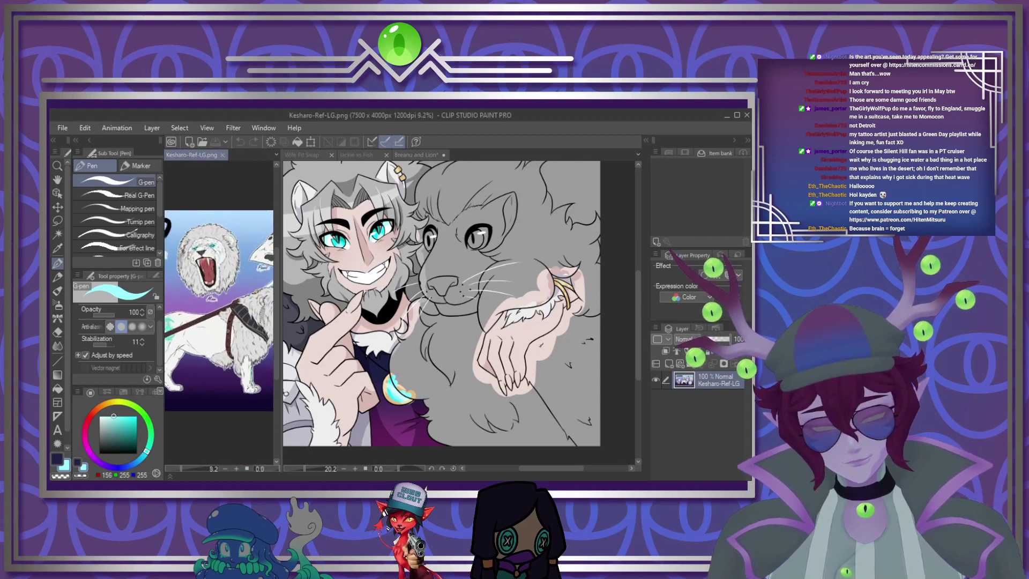
scroll(212, 324, down, 4)
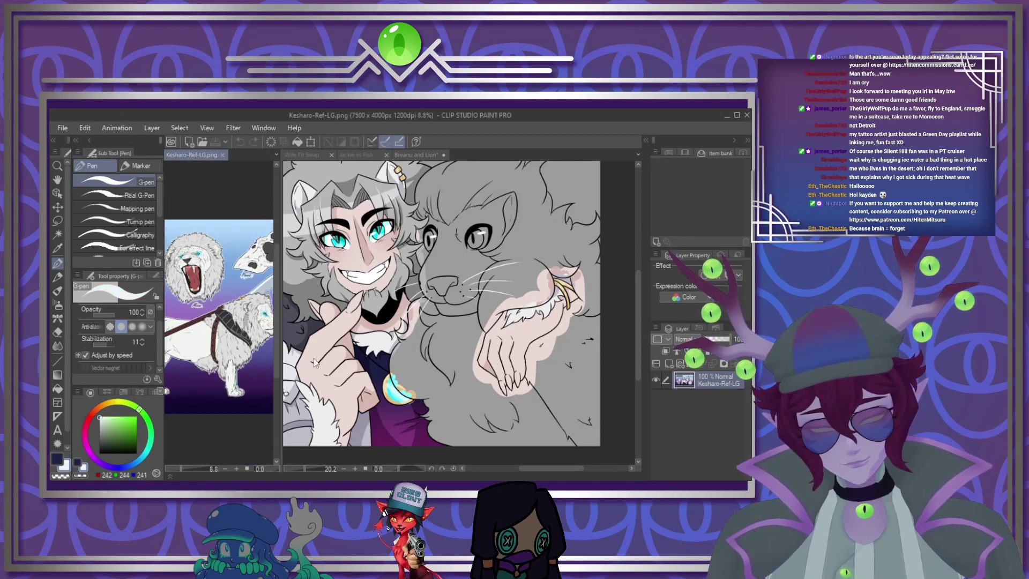
scroll(491, 400, up, 3)
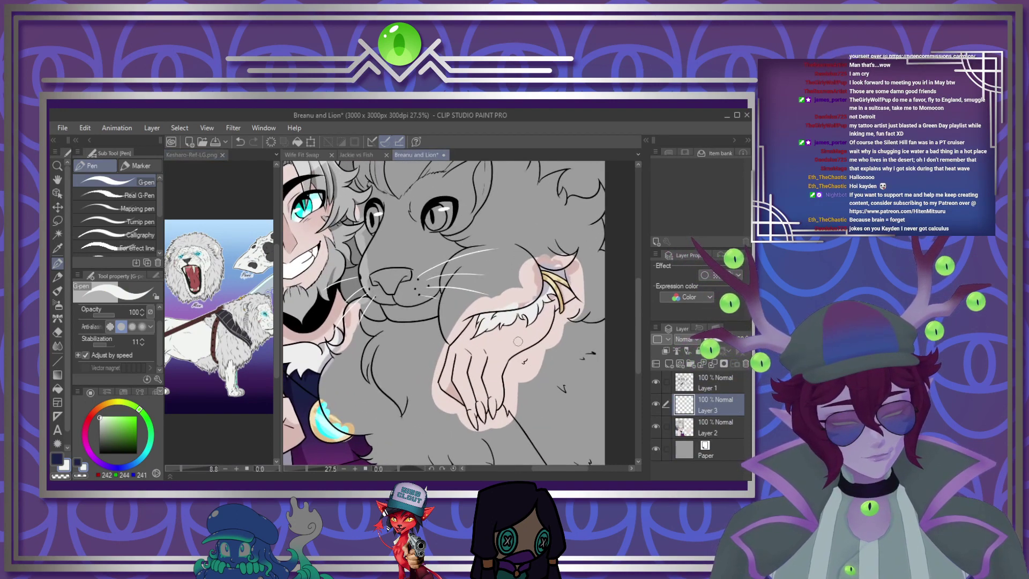
Hide Layer 2 and fill the lion's face, mane and body with the off-white fur color on Layer 3
click(655, 426)
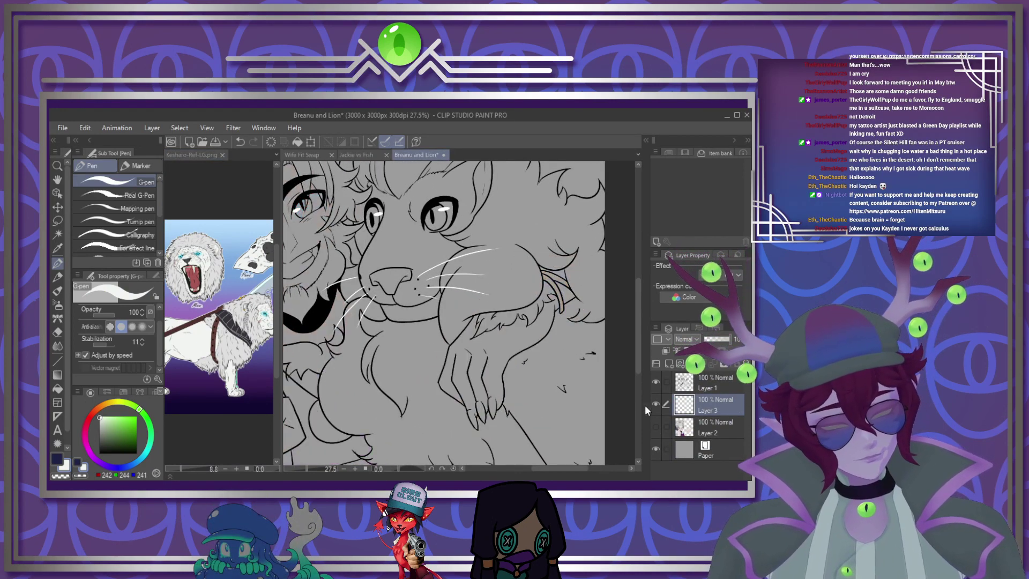
key(g)
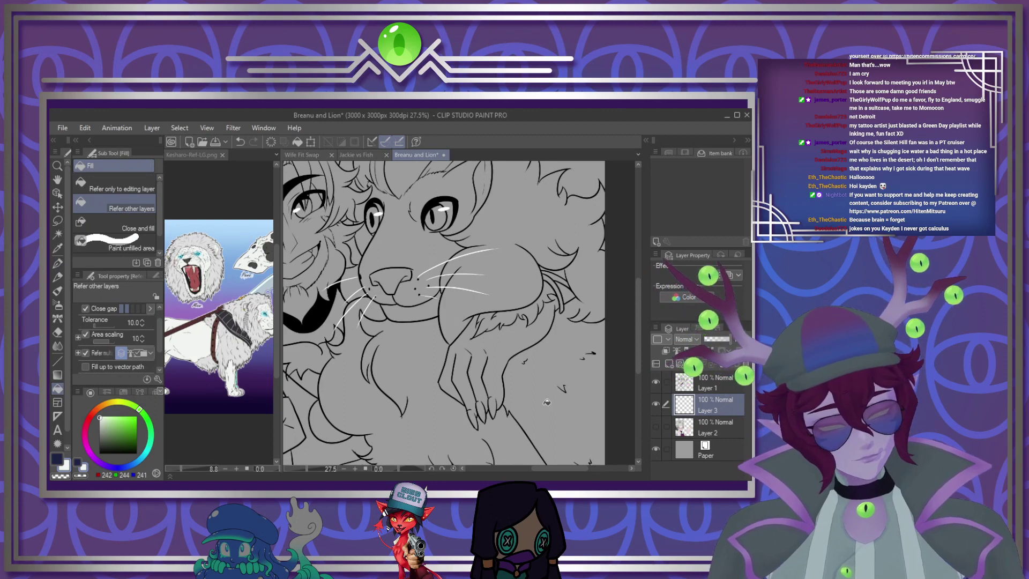
click(562, 291)
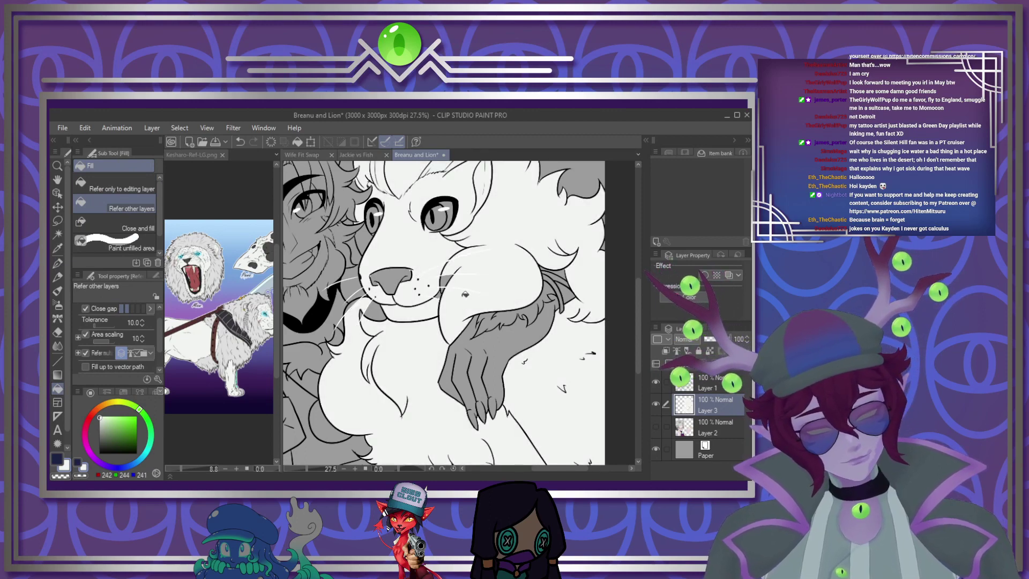
scroll(464, 294, down, 2)
scroll(398, 275, up, 3)
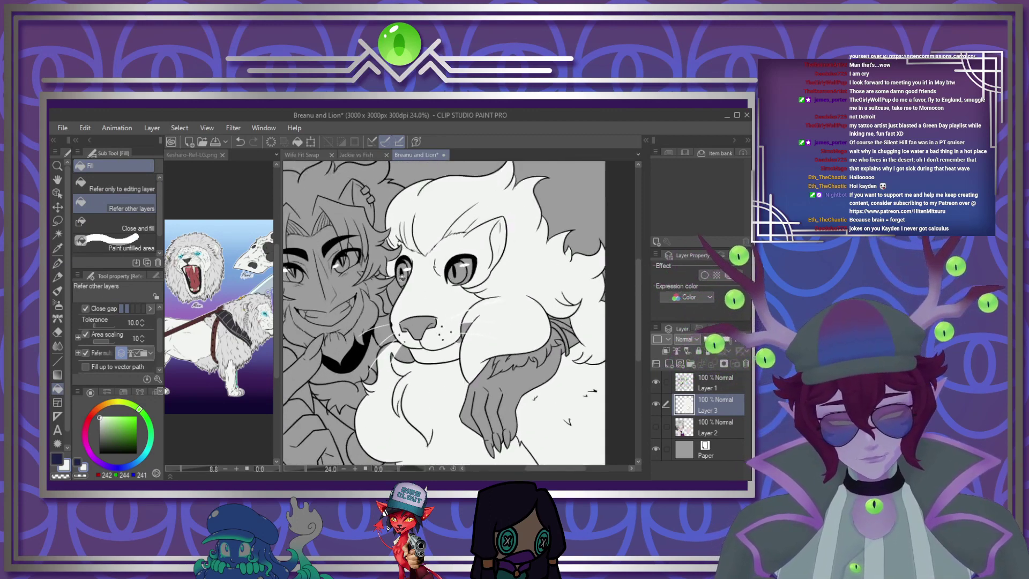
scroll(398, 275, up, 1)
Add a Multiply layer above Layer 3 and shade the lion's body around the hugging arm with the G-pen in light gray (223, 223, 223)
key(p)
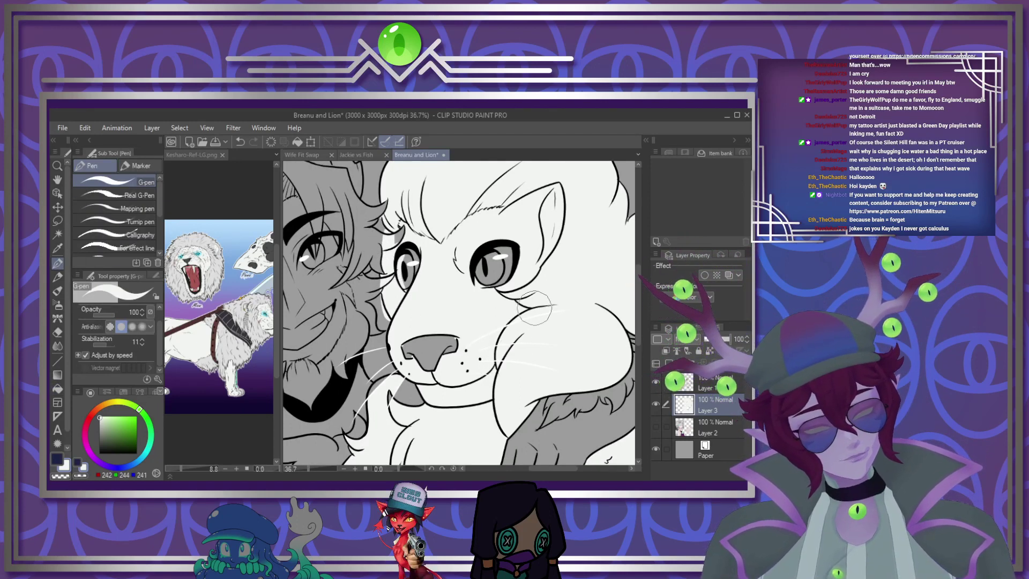
scroll(501, 306, down, 2)
scroll(455, 290, down, 2)
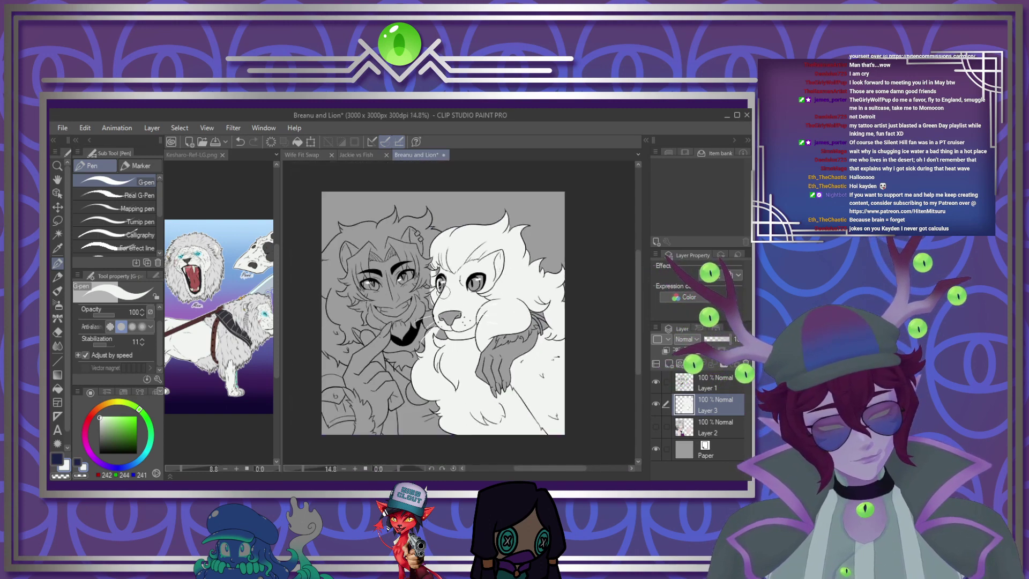
scroll(523, 337, up, 4)
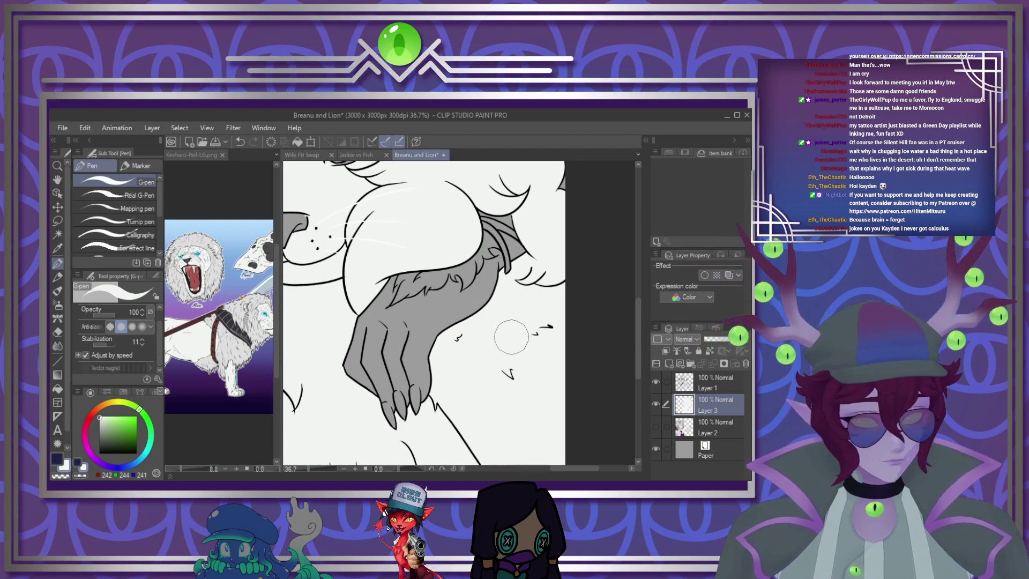
scroll(495, 343, down, 1)
scroll(495, 343, up, 1)
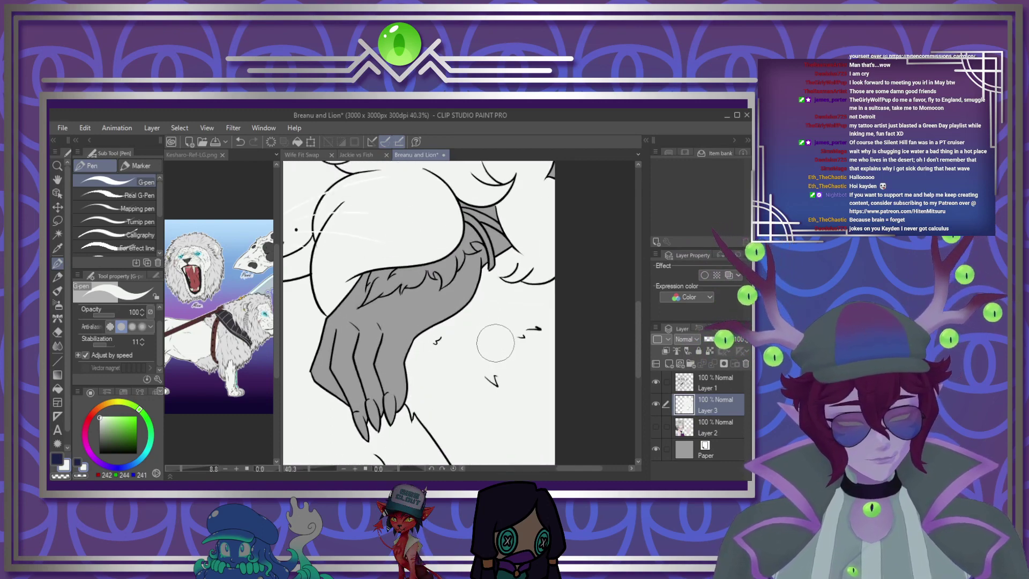
click(668, 353)
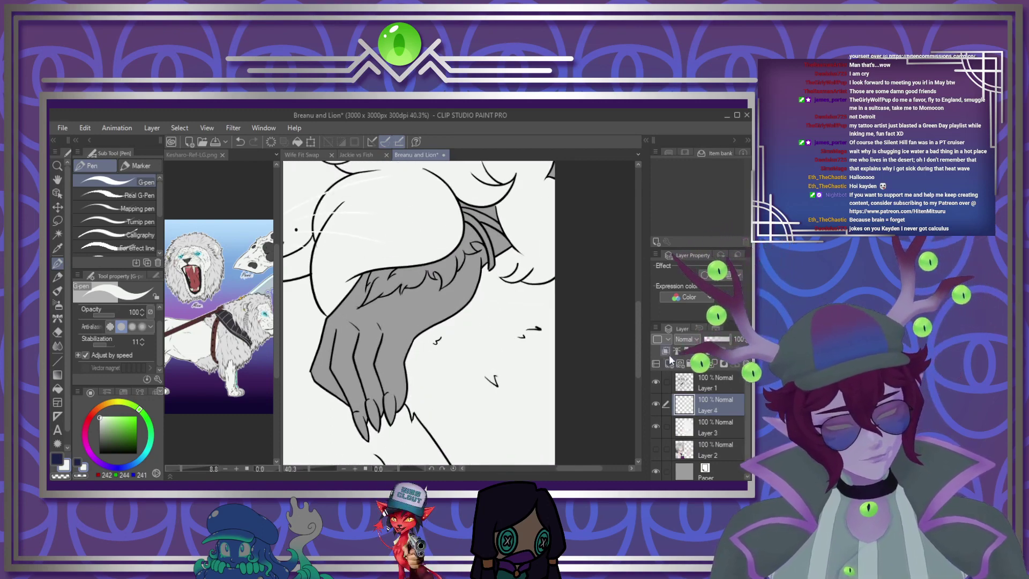
click(694, 141)
click(59, 460)
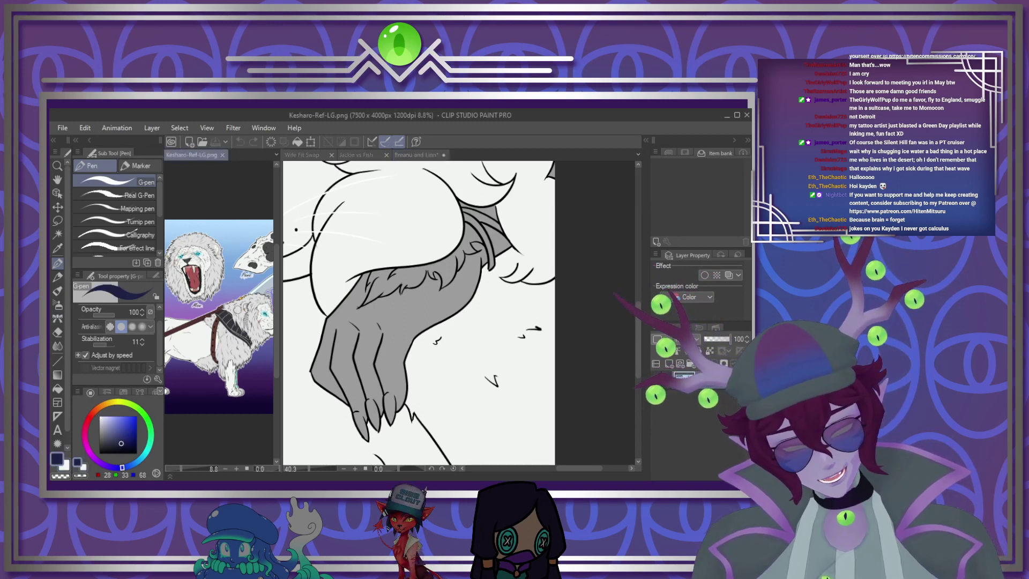
key(x)
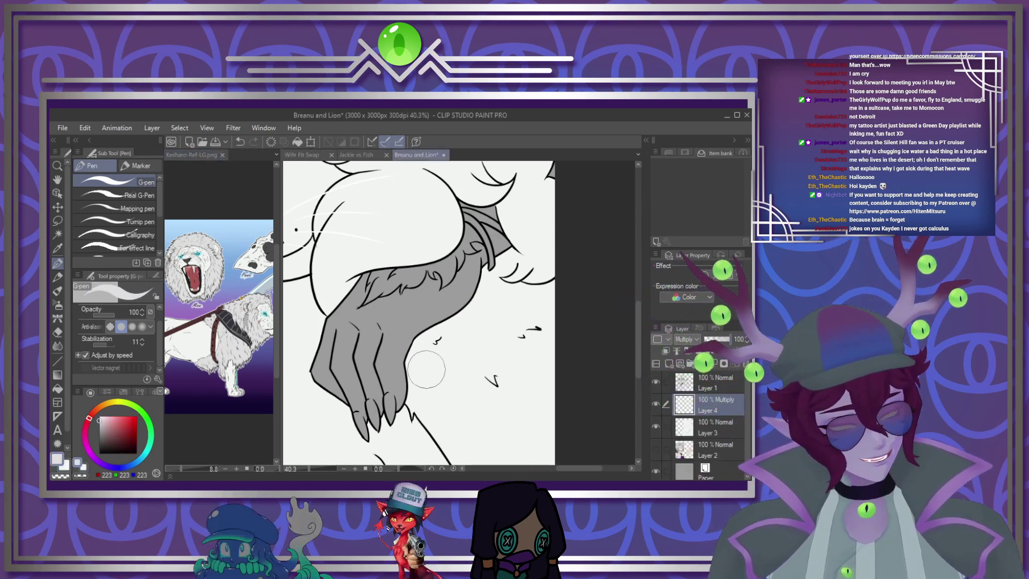
mouse_move(579, 308)
mouse_down()
mouse_move(501, 317)
mouse_move(420, 390)
mouse_move(426, 425)
mouse_move(407, 385)
mouse_move(441, 324)
mouse_move(493, 306)
mouse_move(512, 248)
mouse_move(518, 287)
mouse_up()
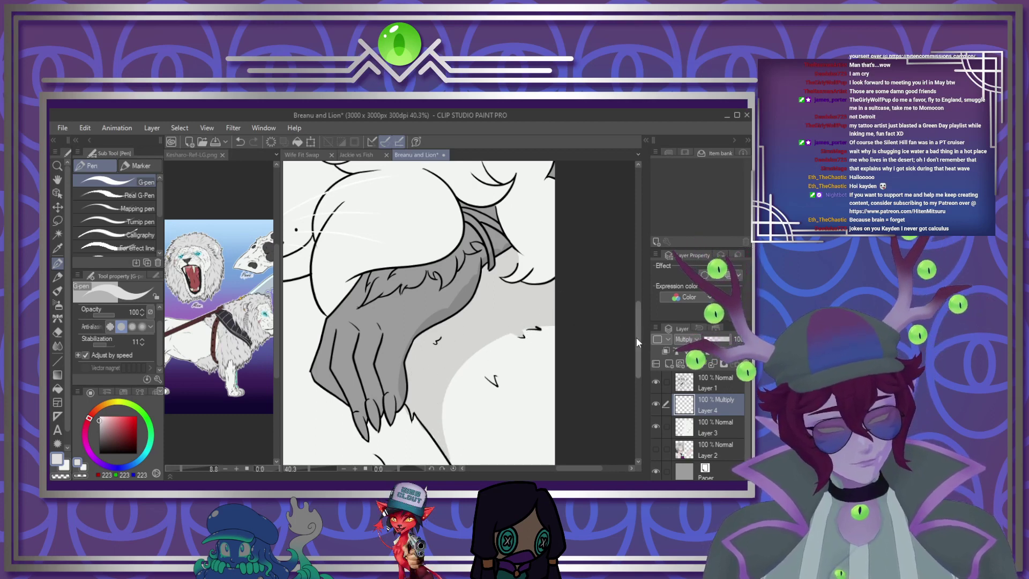
Clip the Multiply layer to the fur layer and shade the lion's inner ear, brow and chin
mouse_move(635, 336)
mouse_down()
mouse_move(639, 382)
mouse_move(631, 296)
mouse_move(626, 323)
mouse_up()
drag(563, 467, 540, 472)
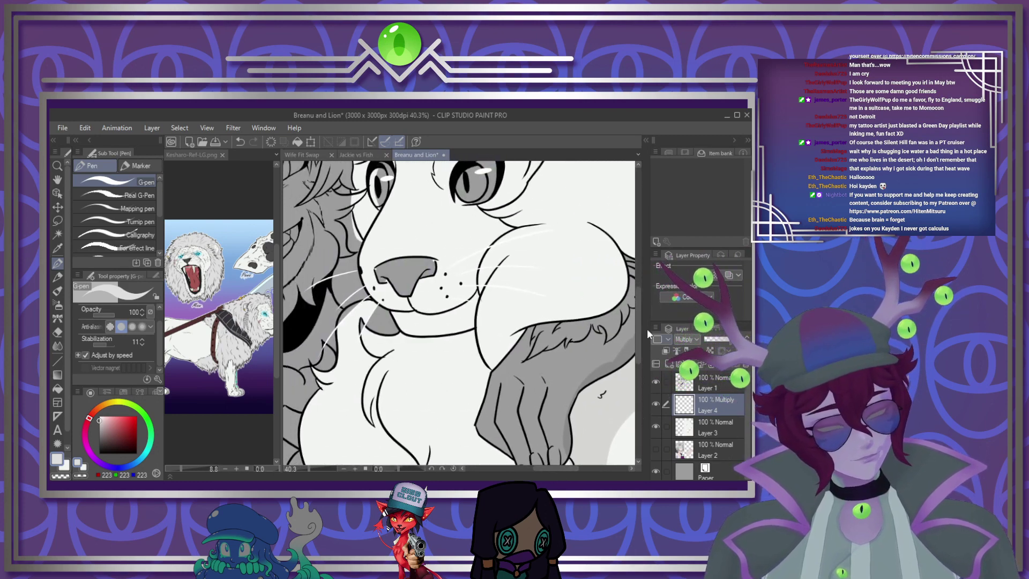
drag(639, 323, 634, 299)
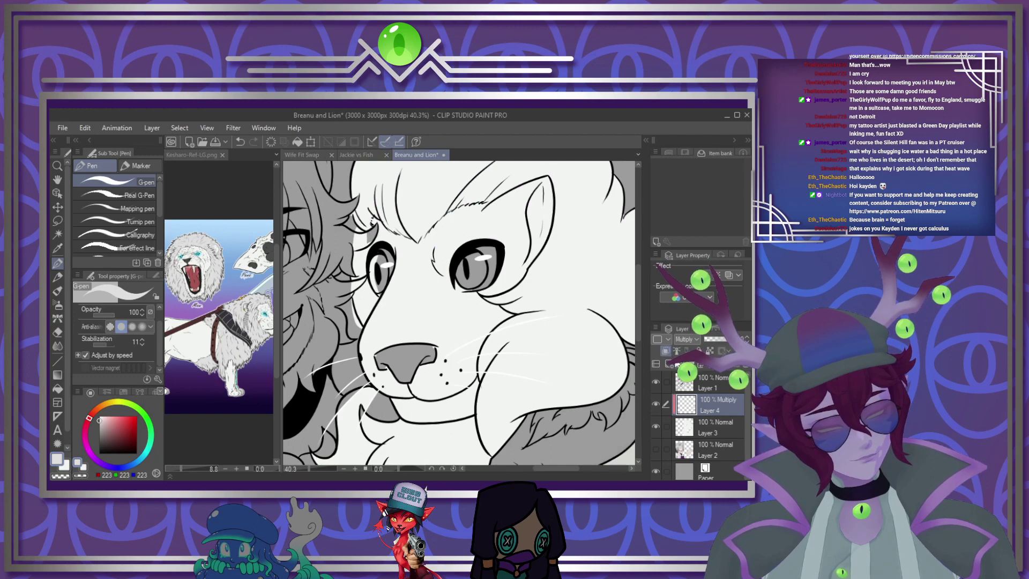
scroll(421, 300, down, 3)
scroll(452, 279, up, 4)
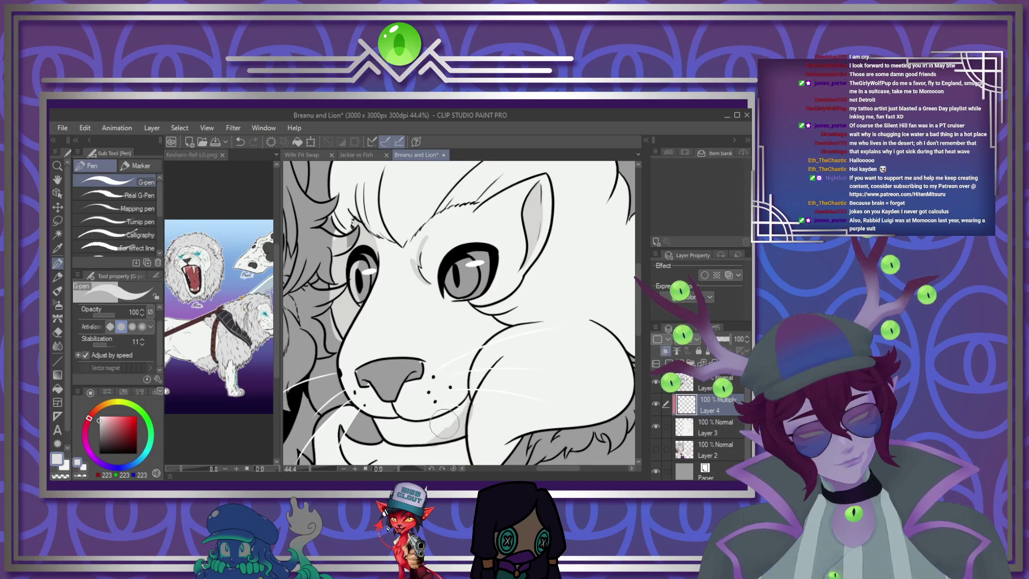
key(])
key(])
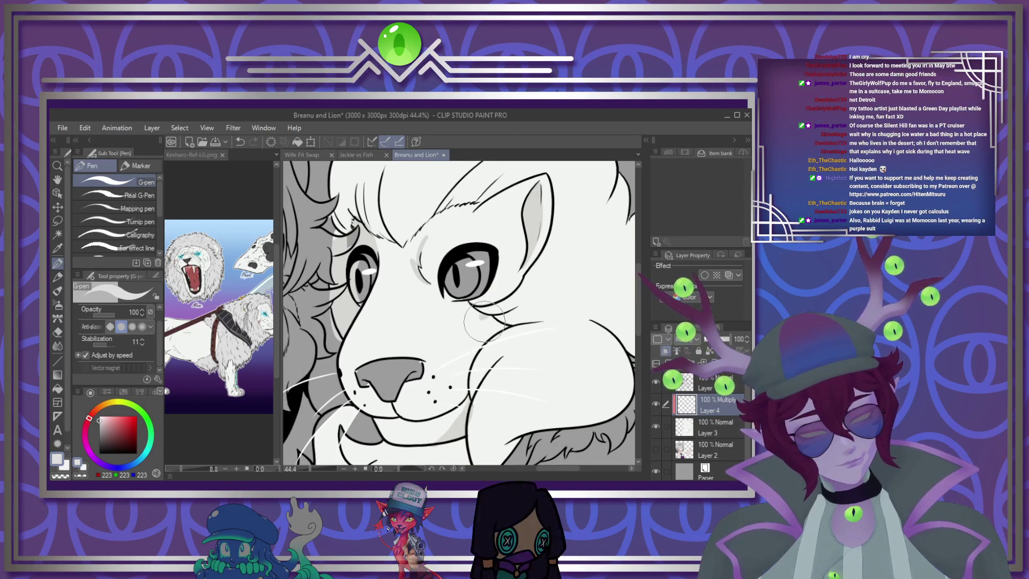
Shade the fur beneath the lion's near eye on the Multiply layer with the G-pen in light gray
drag(482, 315, 503, 327)
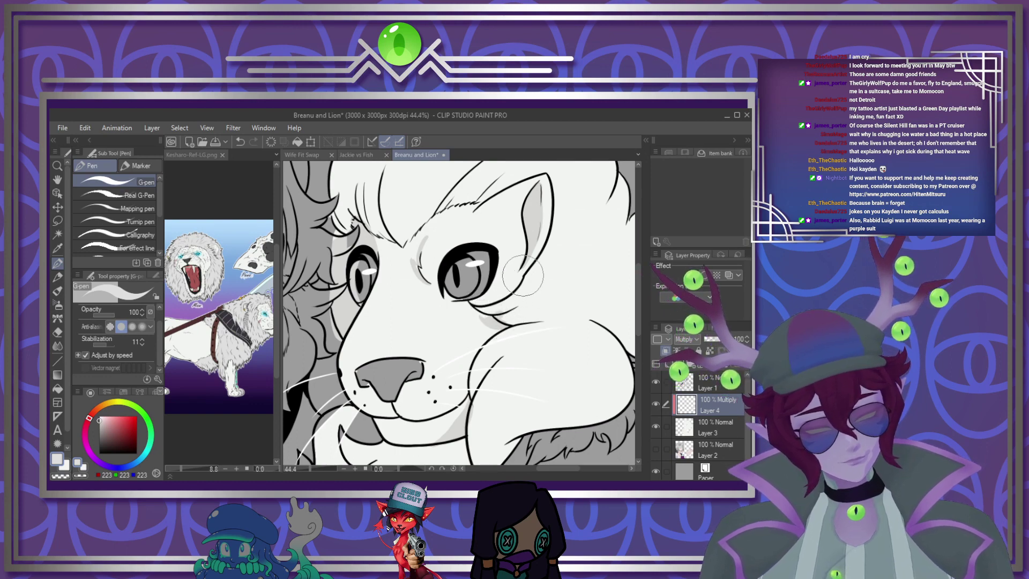
scroll(523, 275, down, 5)
scroll(451, 306, up, 3)
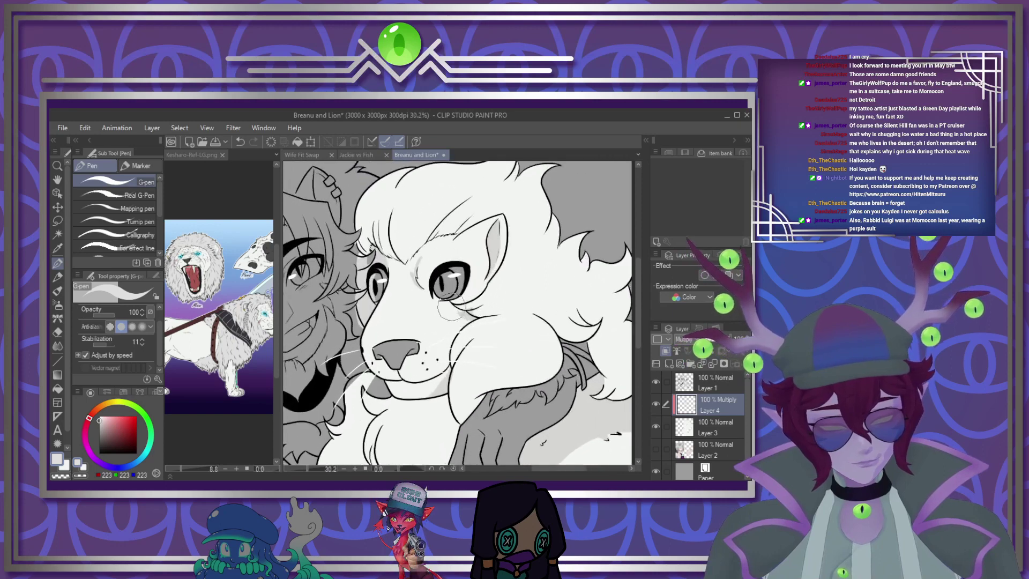
scroll(450, 305, up, 1)
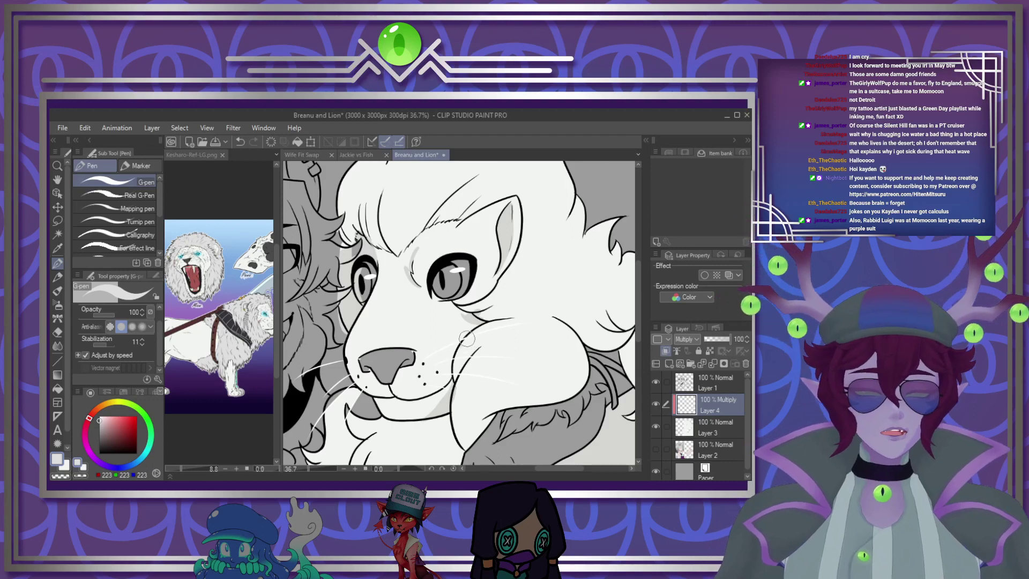
scroll(466, 337, up, 5)
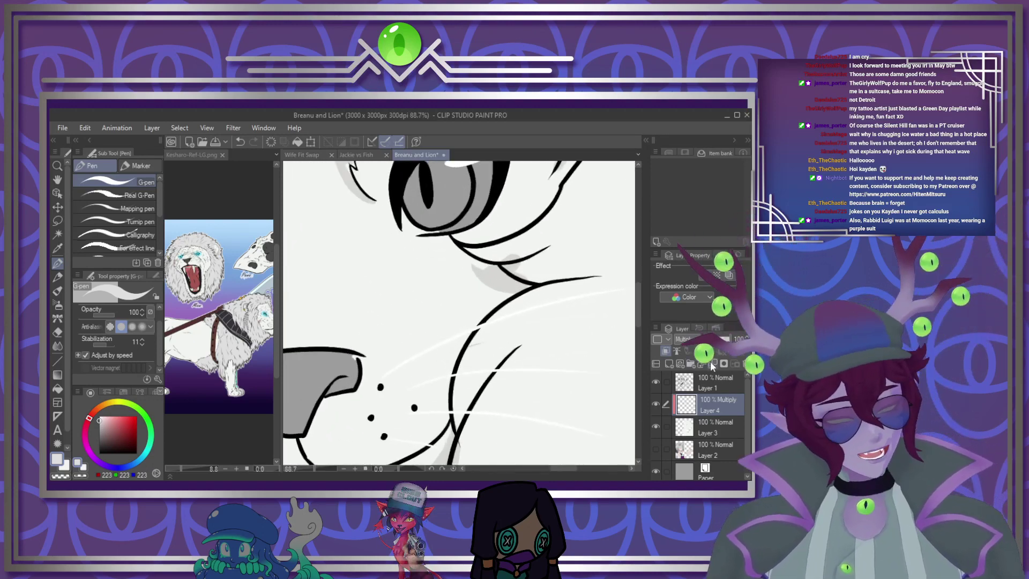
With Layer 3 hidden, paint soft shadows beneath the lion's near-side whiskers on the Multiply layer
click(656, 426)
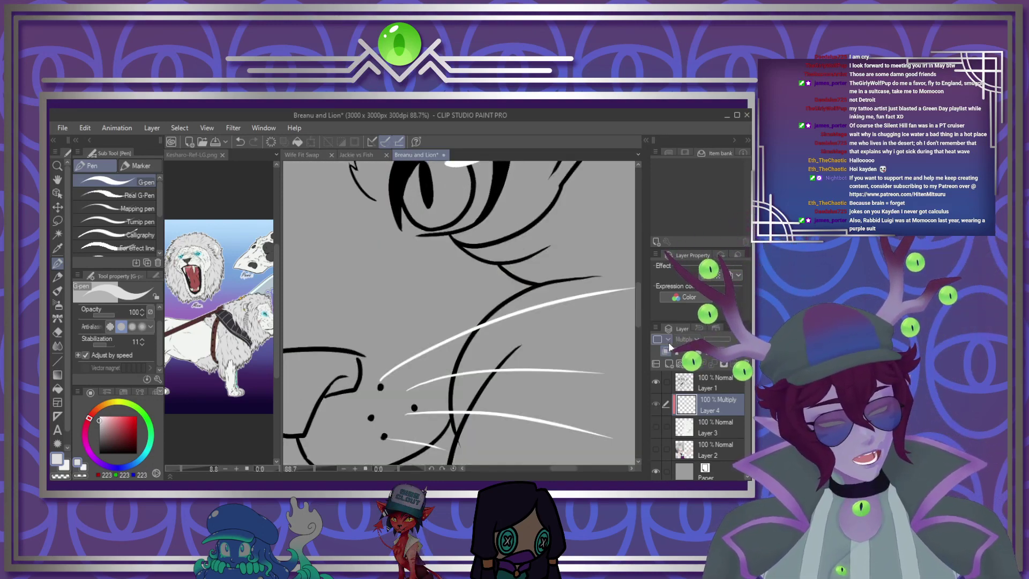
drag(407, 369, 506, 338)
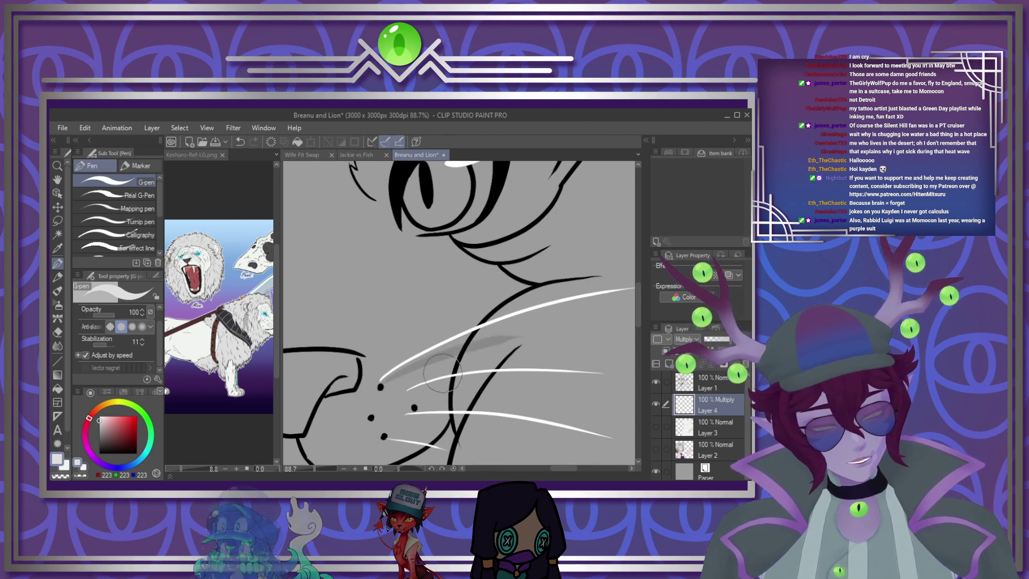
drag(394, 417, 517, 427)
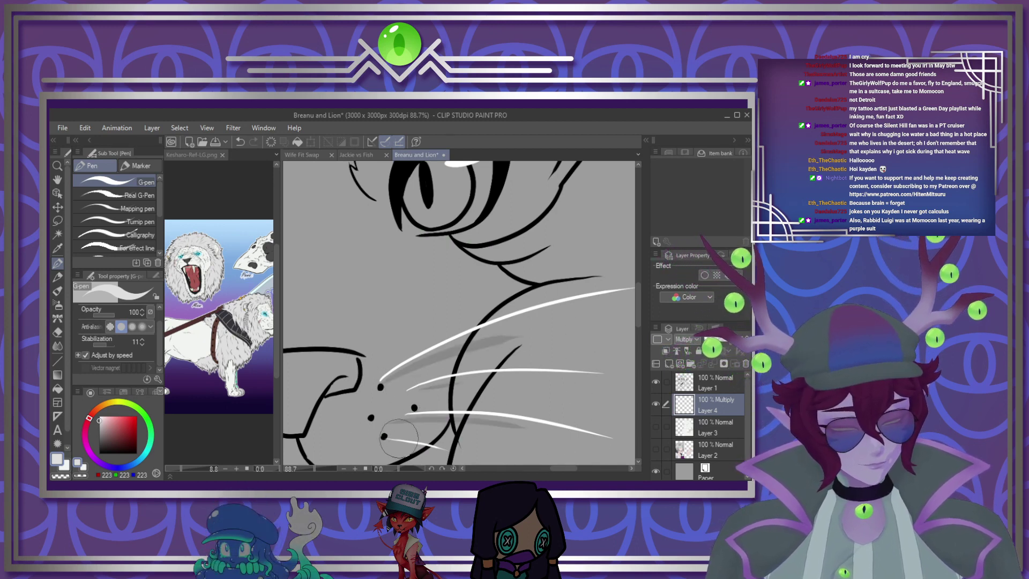
scroll(464, 308, down, 3)
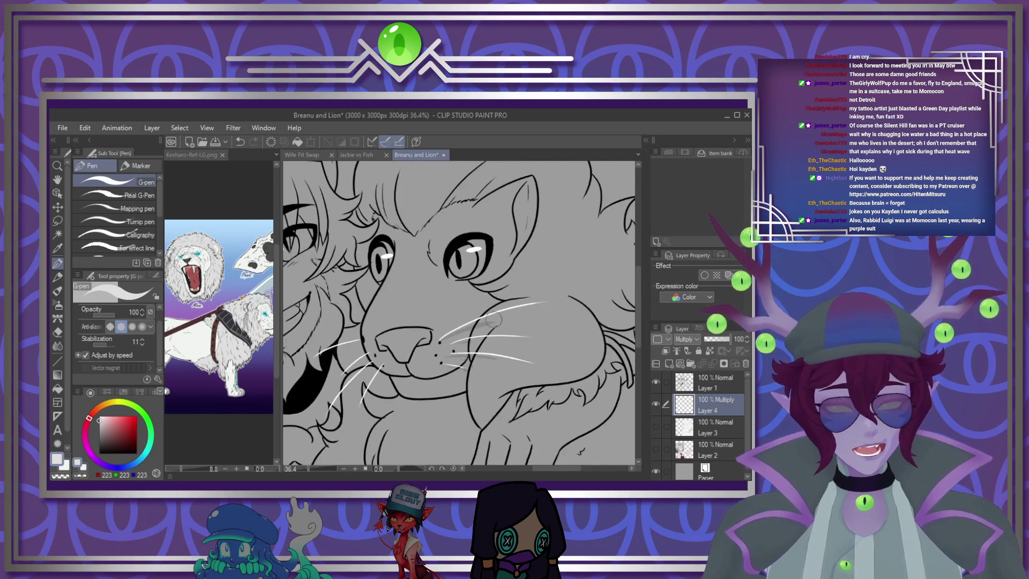
scroll(415, 335, up, 2)
scroll(415, 335, down, 3)
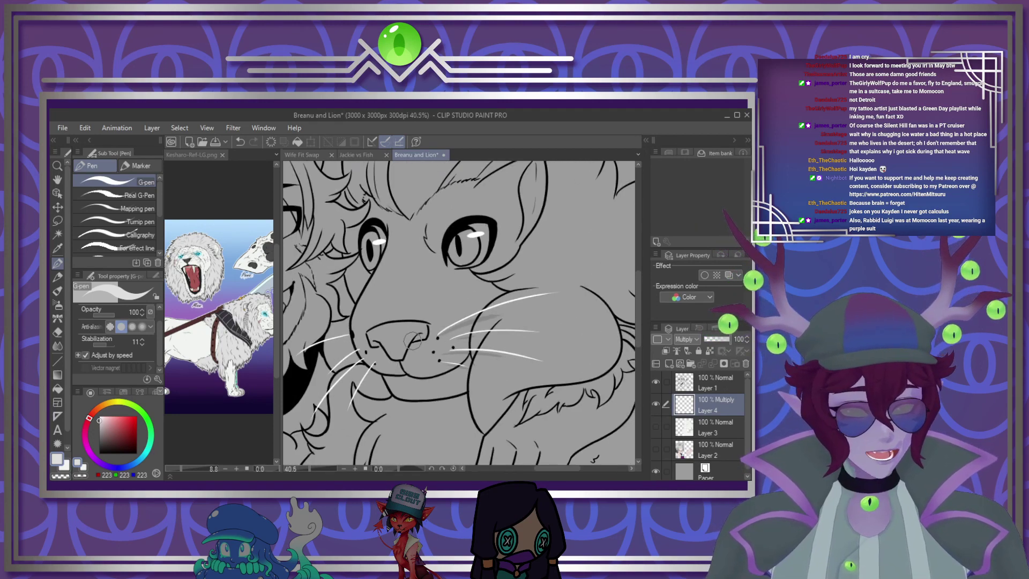
With Layer 3 shown, set the Multiply layer's opacity to 67% and merge it down into Layer 3
click(655, 426)
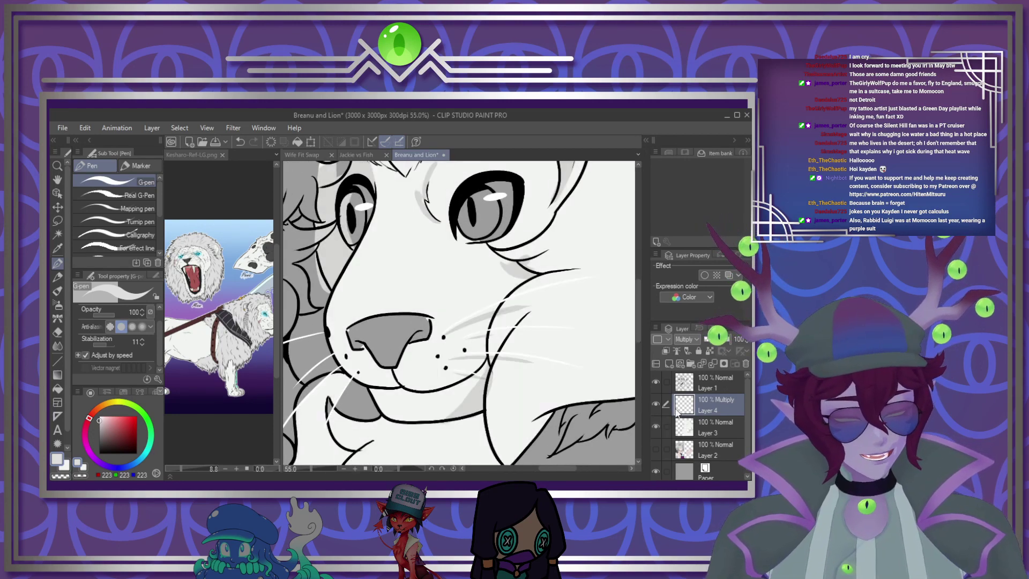
click(722, 340)
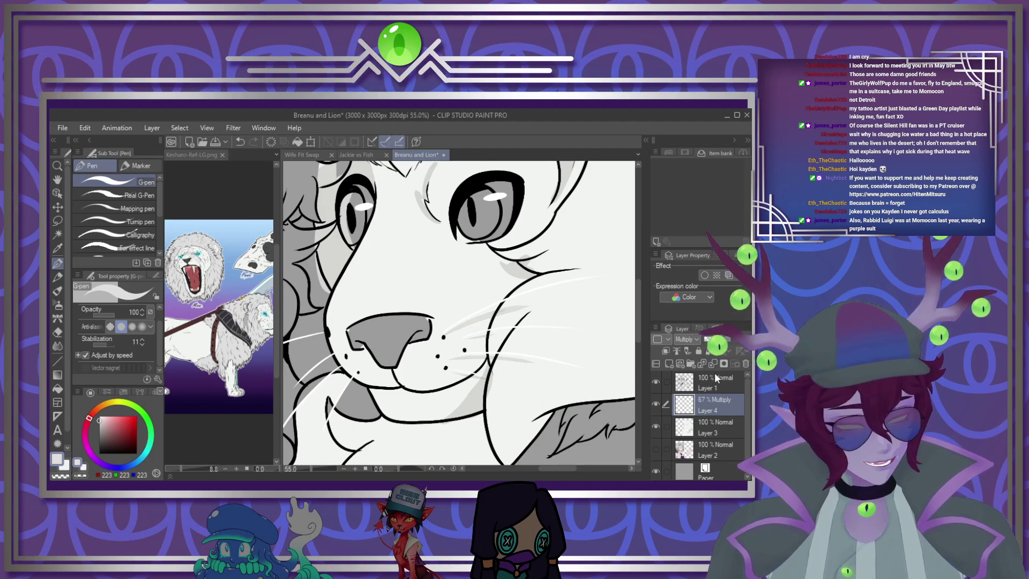
click(724, 364)
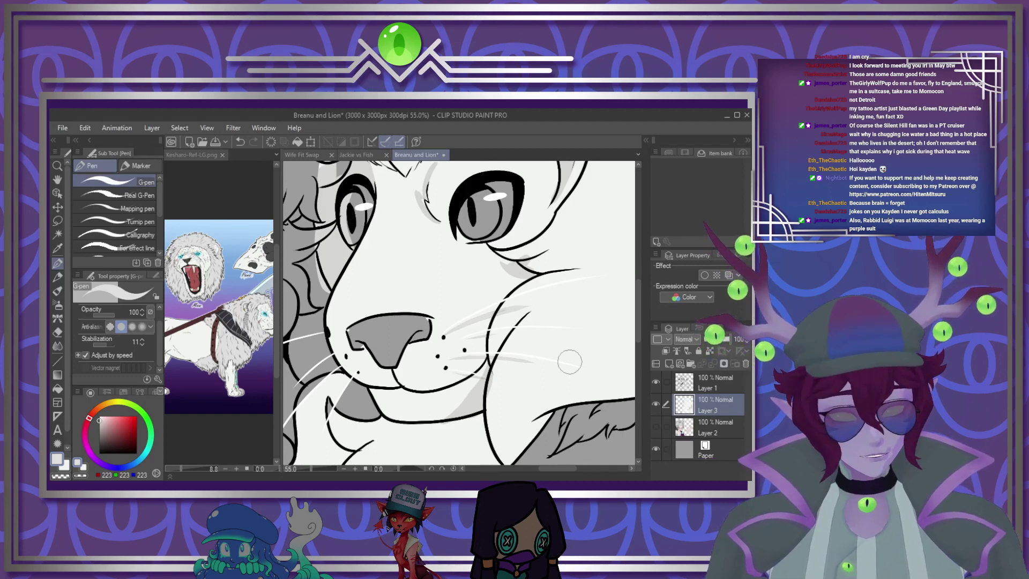
Hide Layer 3 and add a new Normal layer above it
scroll(573, 362, down, 3)
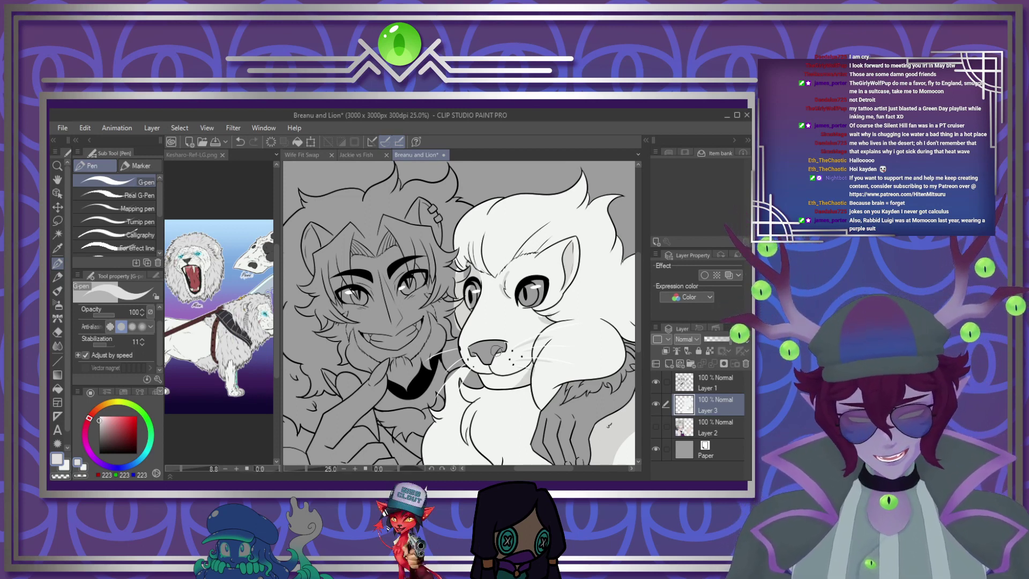
scroll(496, 351, down, 3)
scroll(460, 336, up, 3)
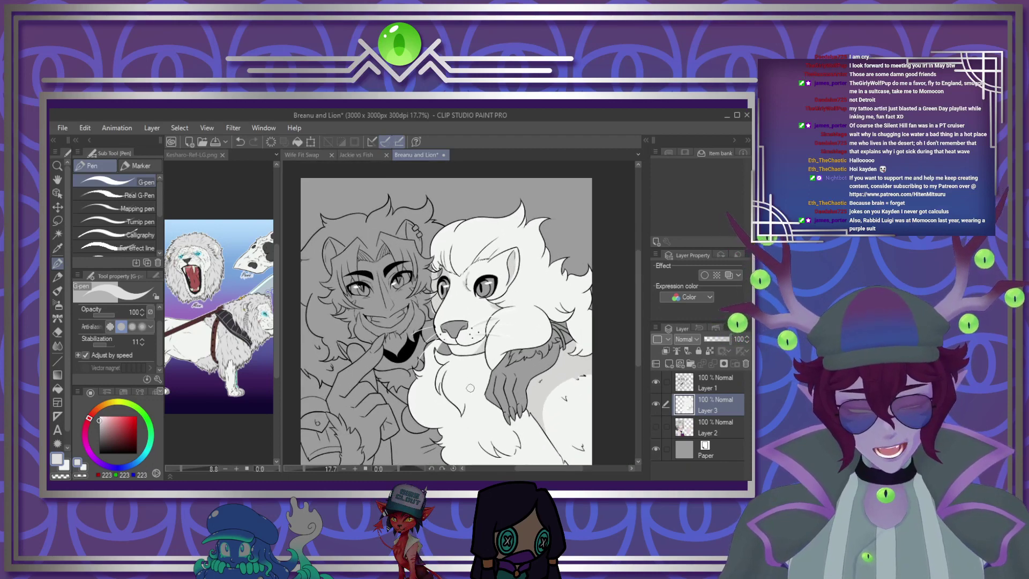
scroll(472, 417, up, 3)
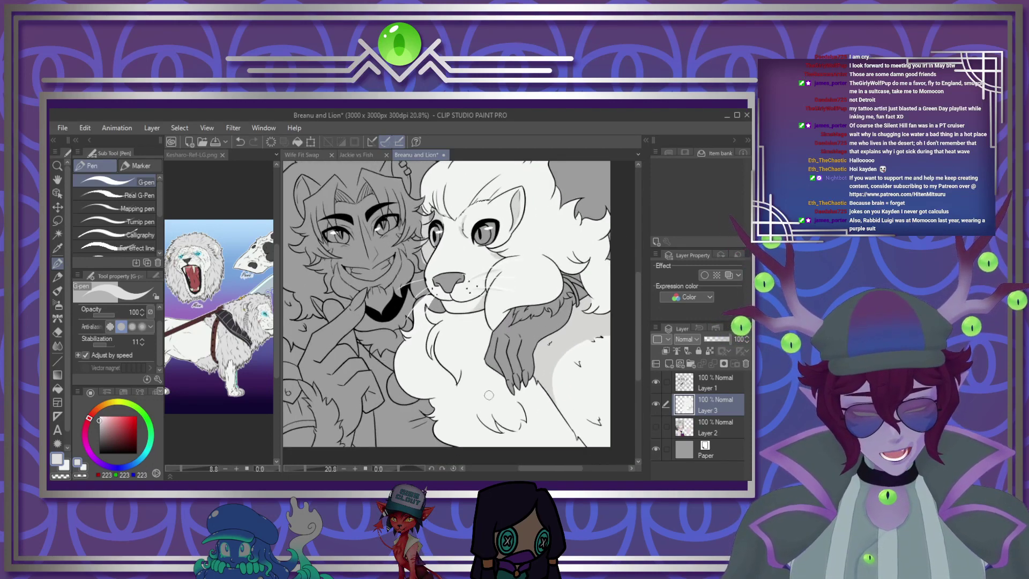
scroll(493, 407, down, 1)
click(655, 404)
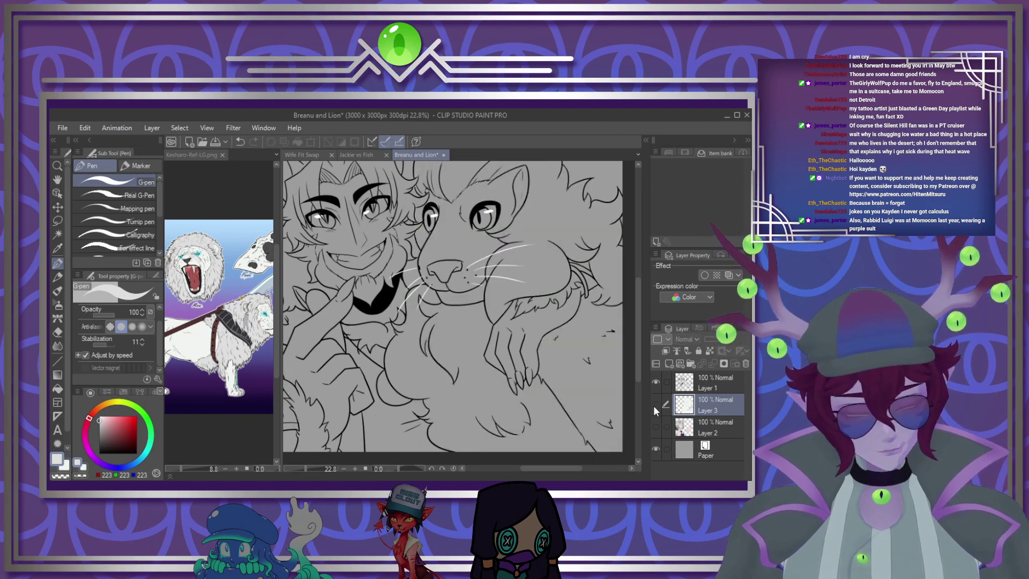
click(669, 364)
Seal the gap in the line below the lion's chest and fill the chest fur with light gray (223, 223, 223)
scroll(442, 249, down, 4)
scroll(533, 384, up, 5)
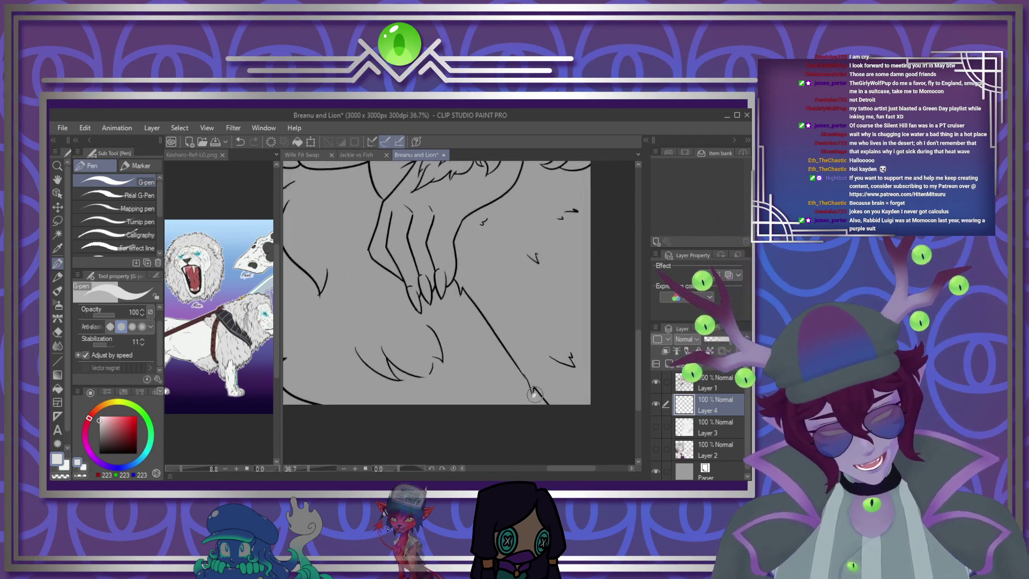
key(g)
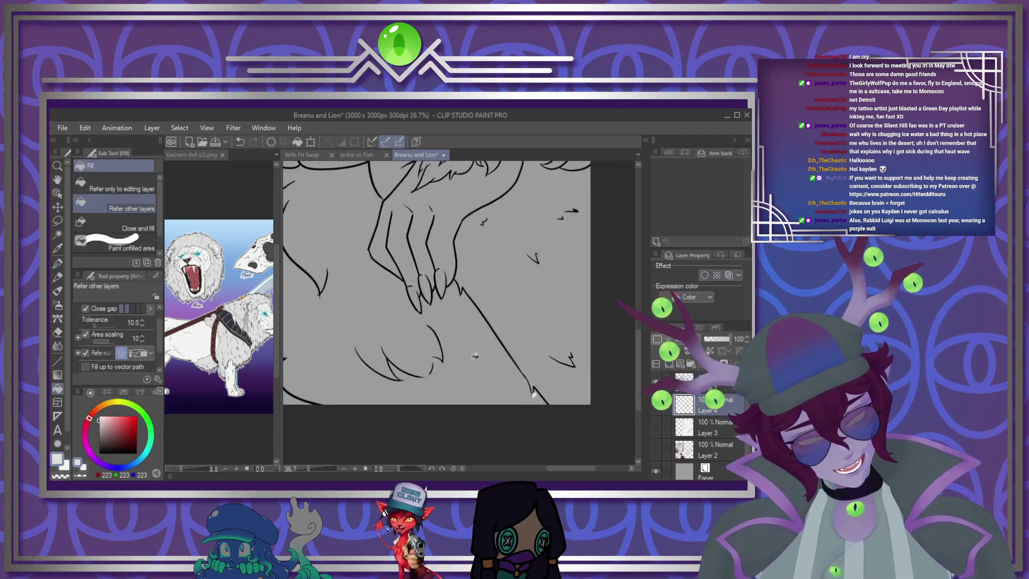
click(533, 394)
Close the gap in the lion's mane outline beside the straps behind the hugging arm with a G-pen stroke
scroll(491, 363, down, 2)
scroll(492, 362, down, 3)
scroll(445, 257, up, 5)
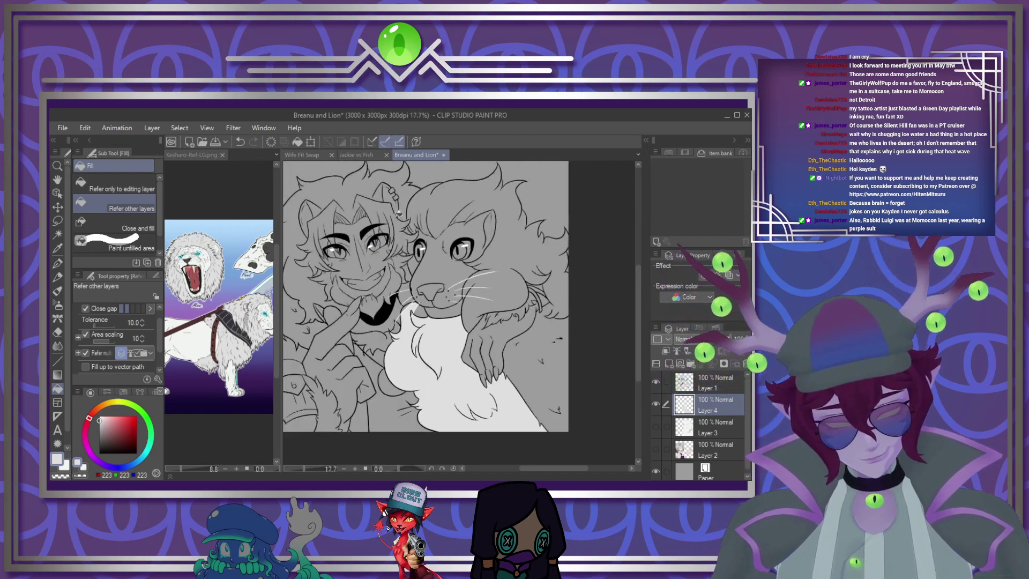
scroll(477, 305, down, 3)
scroll(541, 327, up, 1)
scroll(558, 328, up, 2)
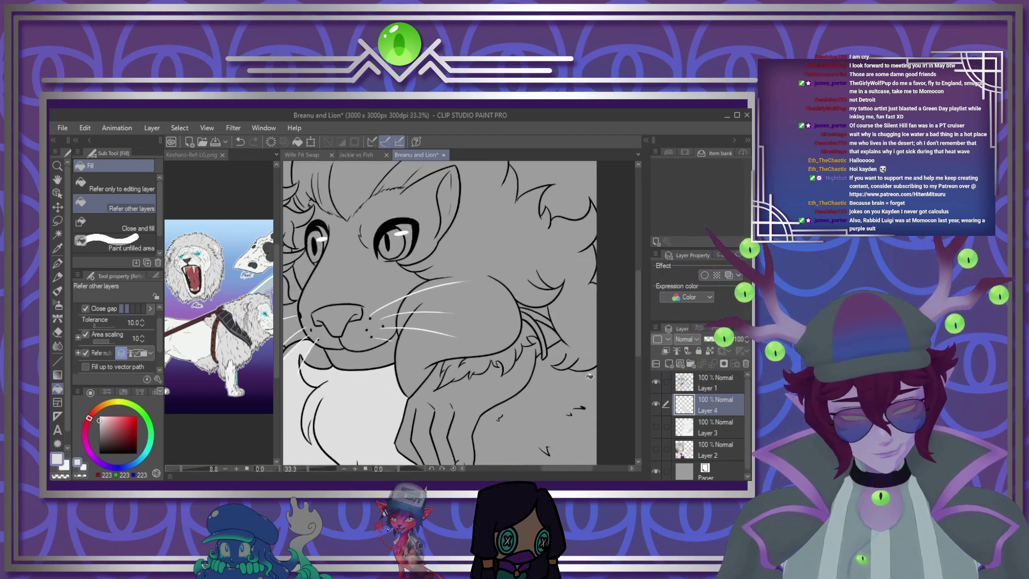
scroll(557, 329, down, 2)
scroll(579, 327, up, 4)
scroll(592, 325, up, 1)
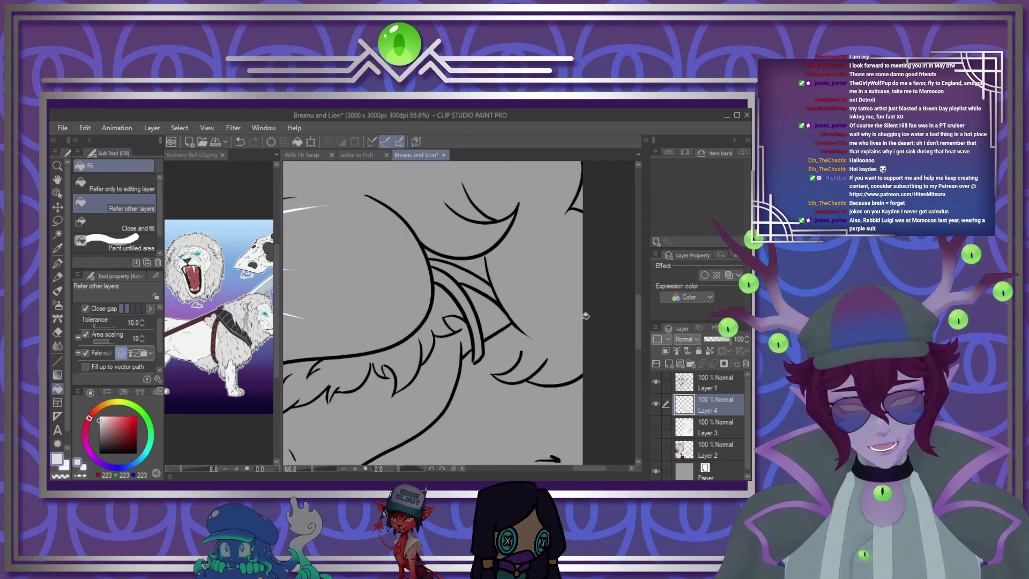
key(p)
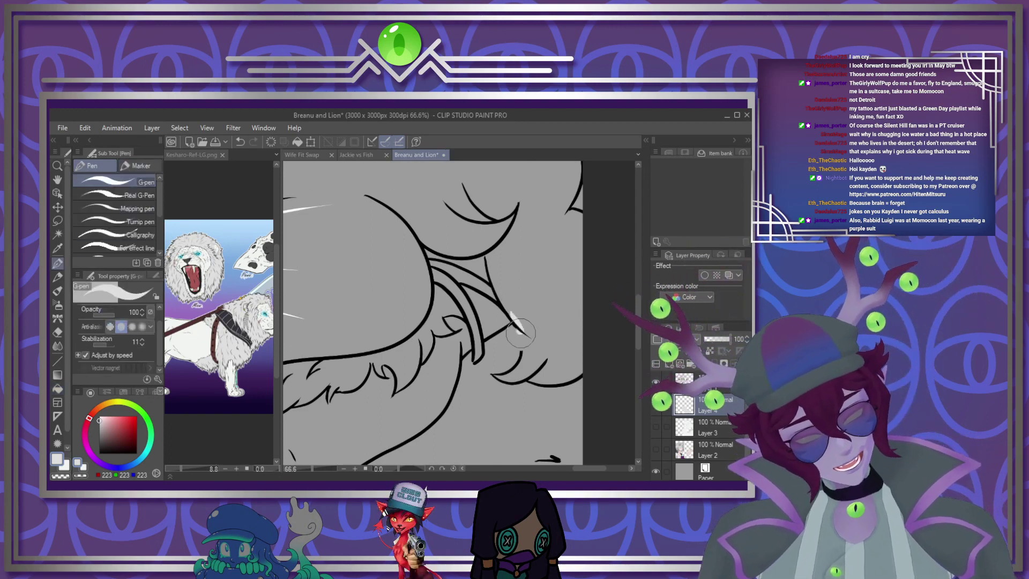
drag(511, 315, 522, 357)
Try to fill the lion's mane with light gray on the new layer
key(g)
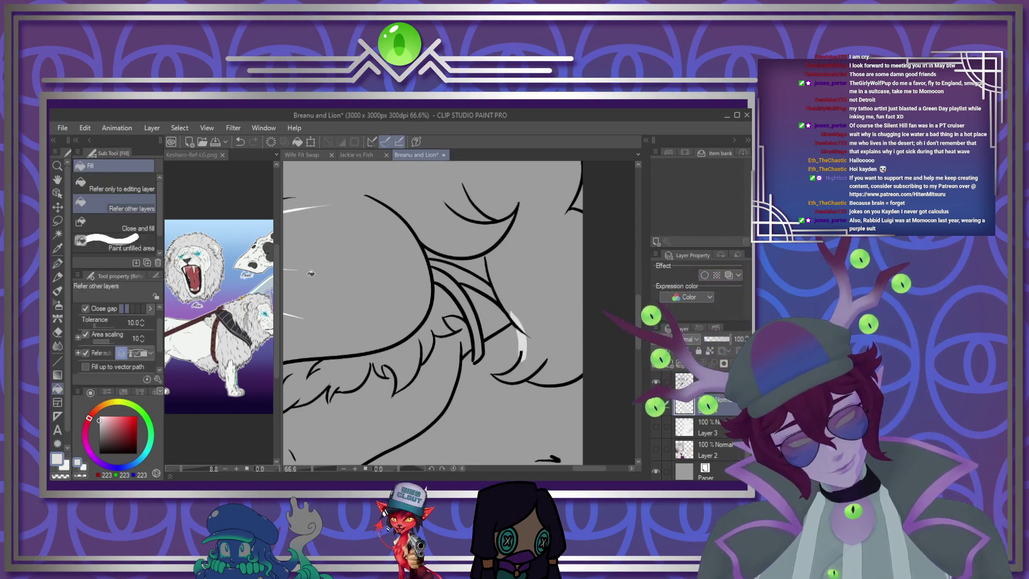
click(558, 258)
scroll(533, 271, down, 2)
scroll(508, 297, down, 2)
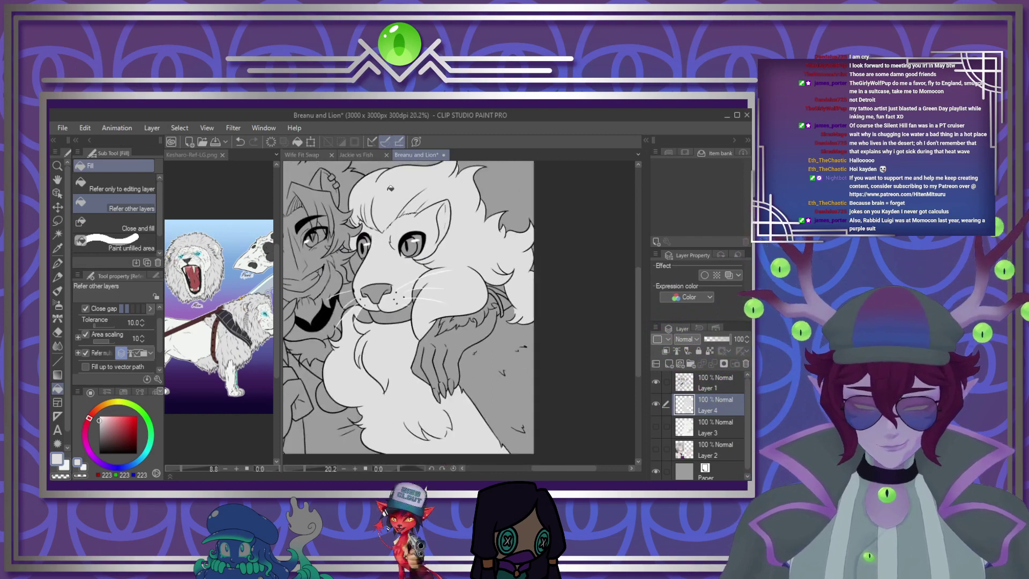
click(371, 200)
Close the mane's hairline across the lion's forehead with the G-pen and fill the mane with light gray (223, 223, 223)
scroll(371, 201, up, 4)
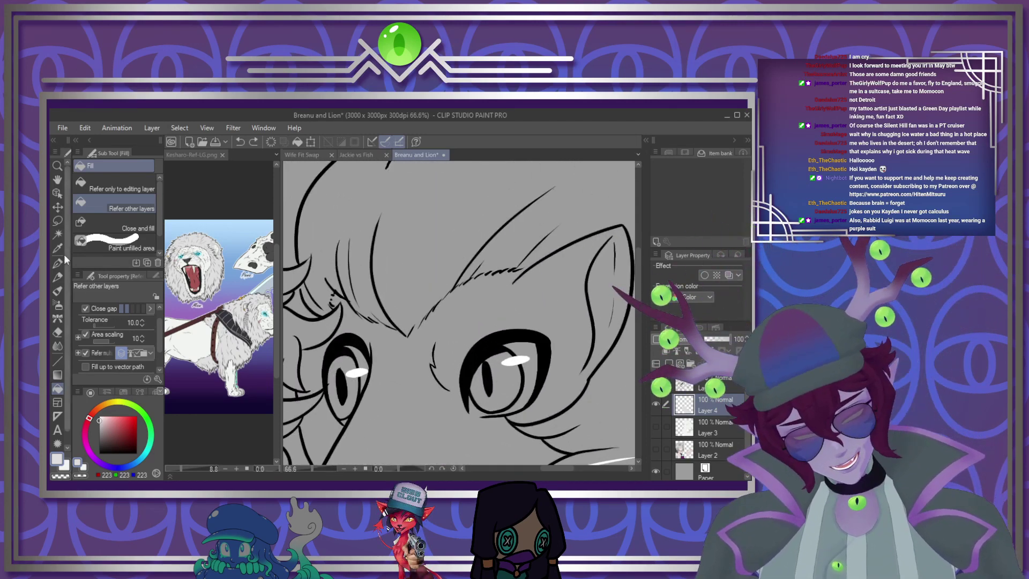
key(p)
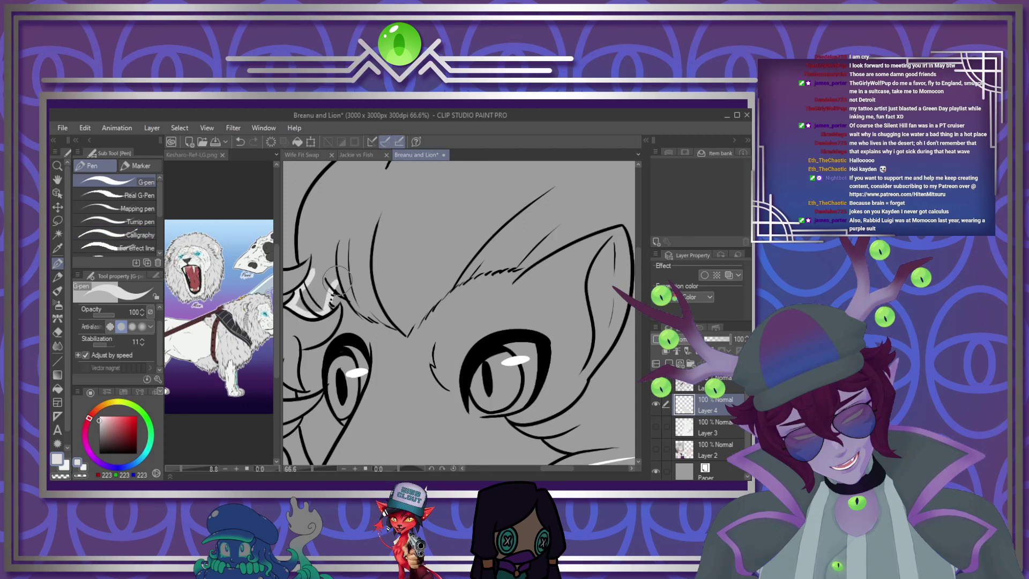
drag(339, 276, 356, 303)
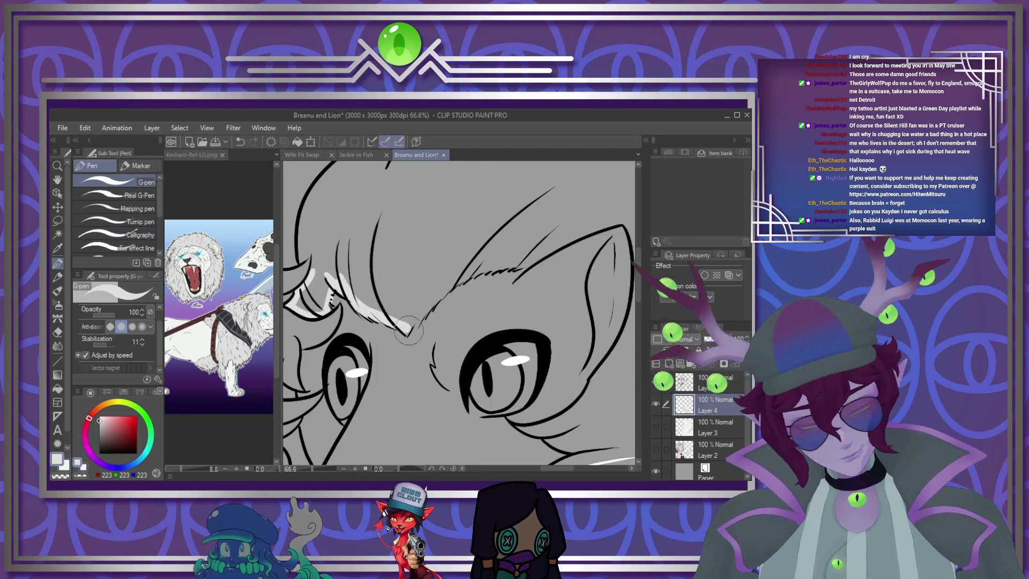
drag(405, 336, 455, 282)
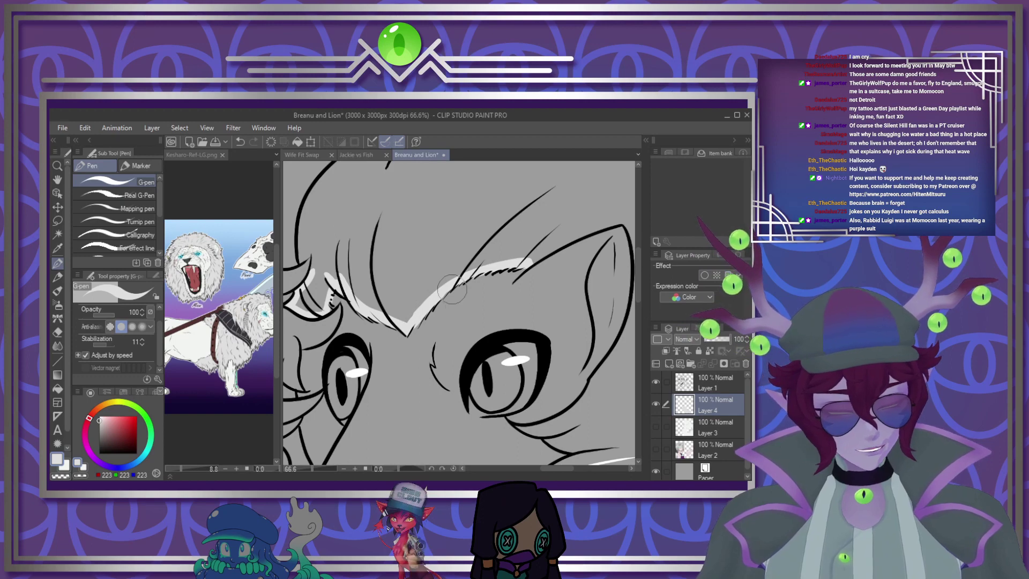
scroll(429, 308, down, 5)
scroll(509, 304, up, 1)
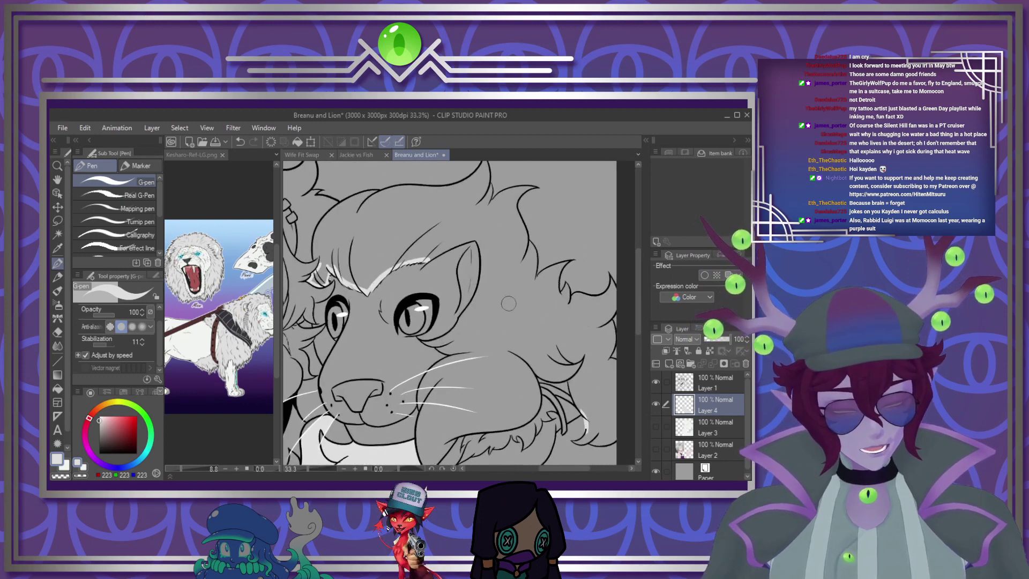
key(g)
click(523, 258)
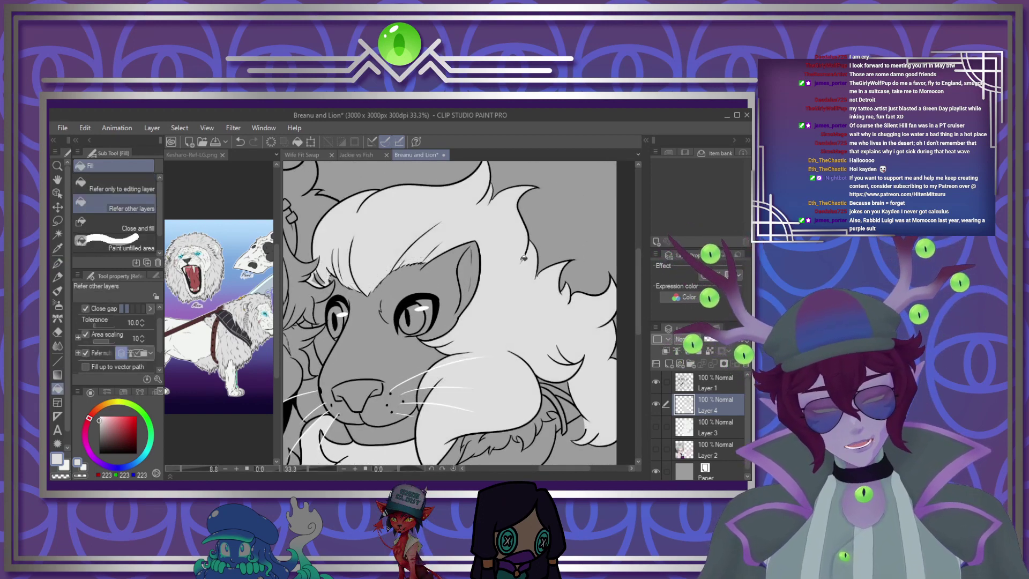
scroll(536, 236, down, 2)
scroll(333, 317, up, 3)
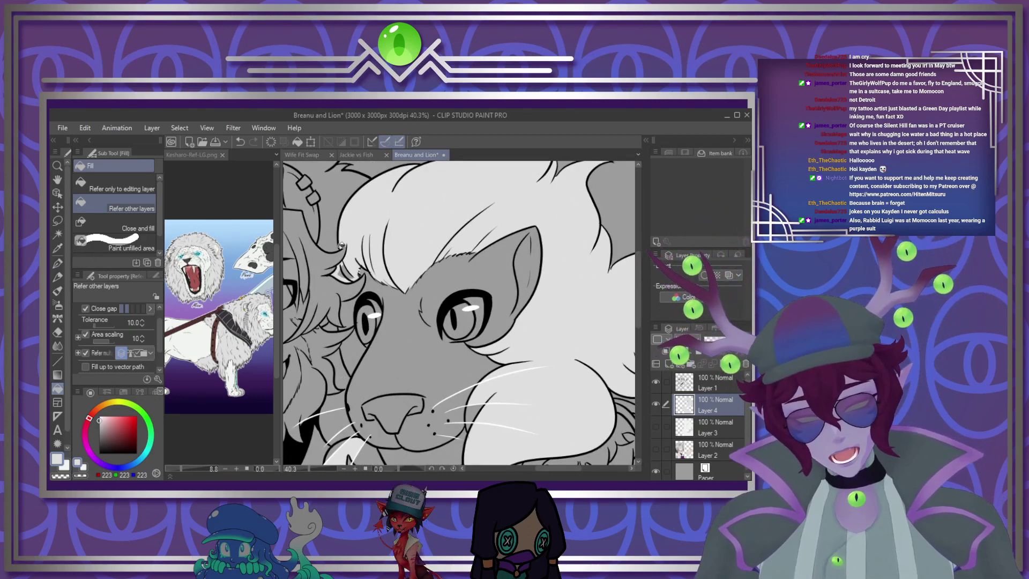
drag(638, 280, 636, 310)
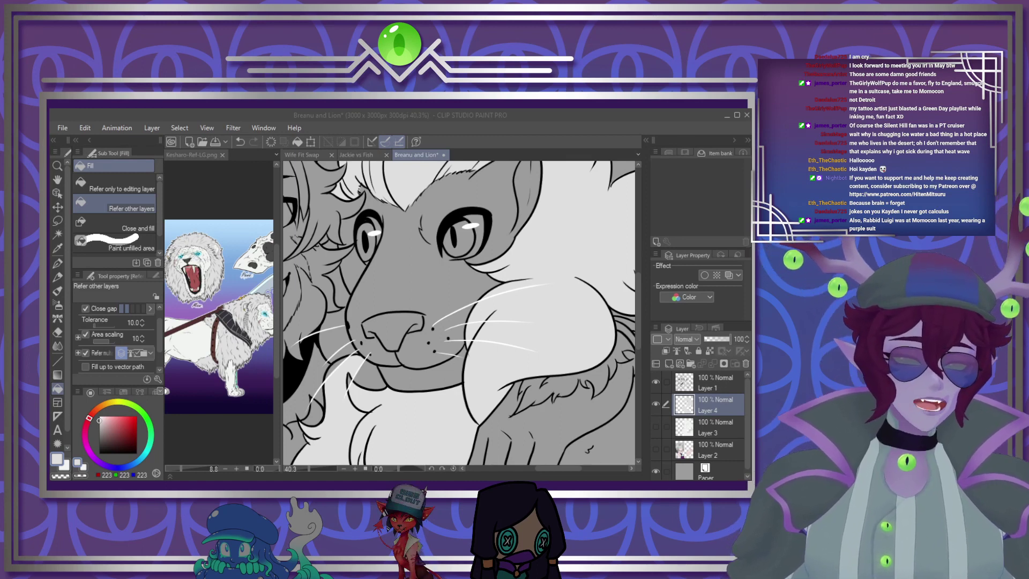
key(alt+Tab)
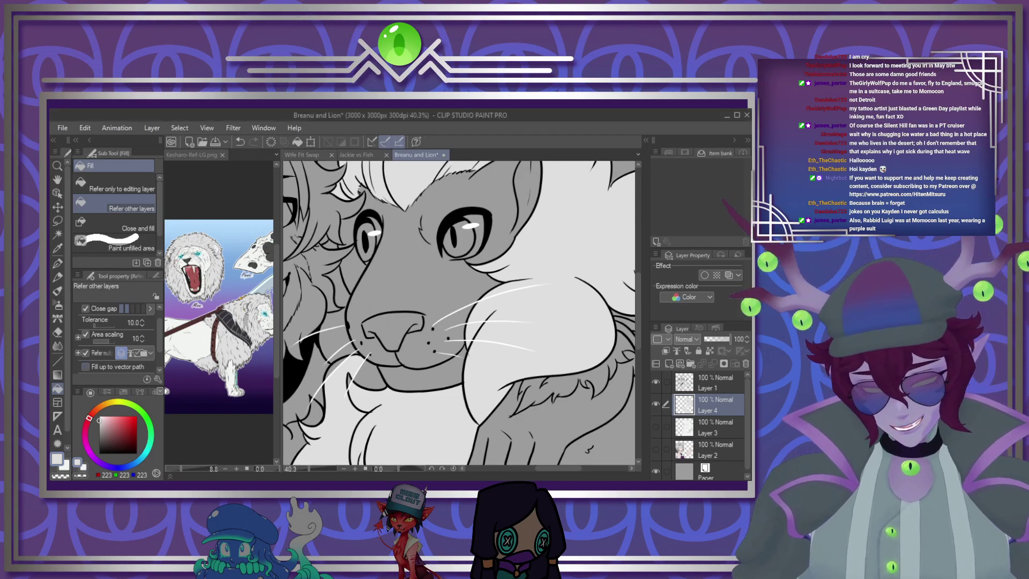
scroll(459, 313, down, 5)
scroll(459, 312, up, 7)
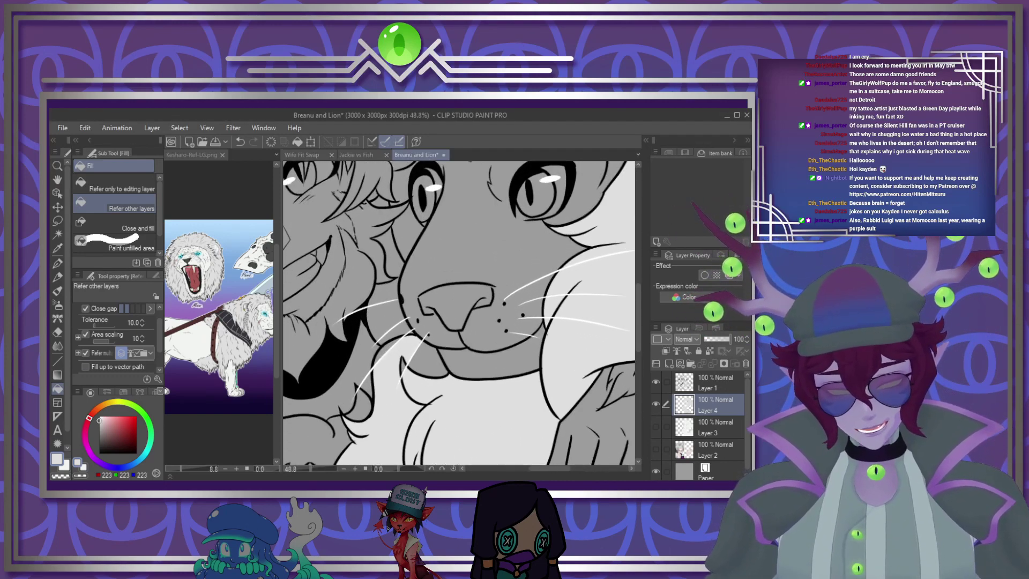
scroll(406, 363, up, 2)
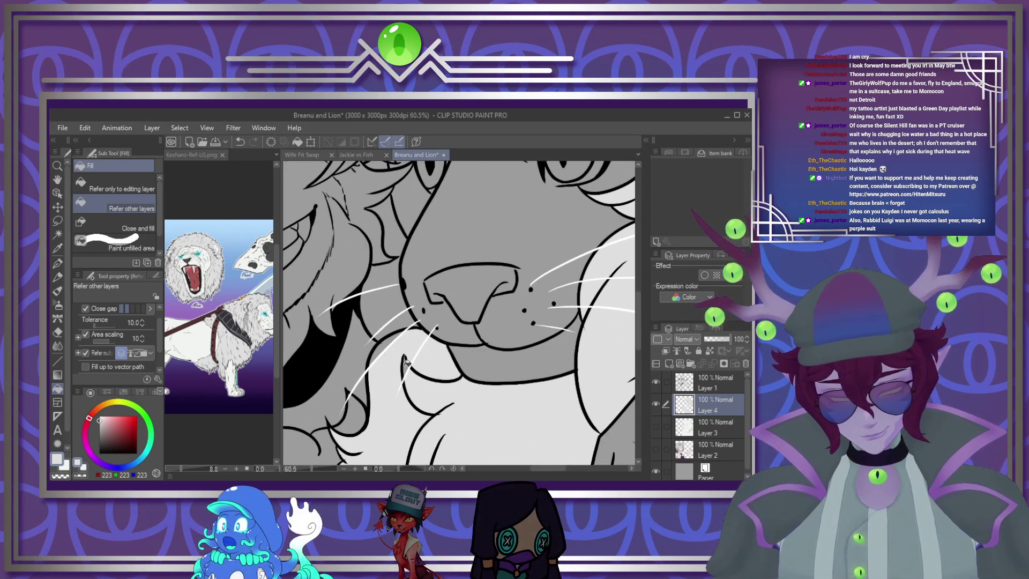
Make Layer 3 with the lion's white body color visible again
scroll(370, 335, down, 5)
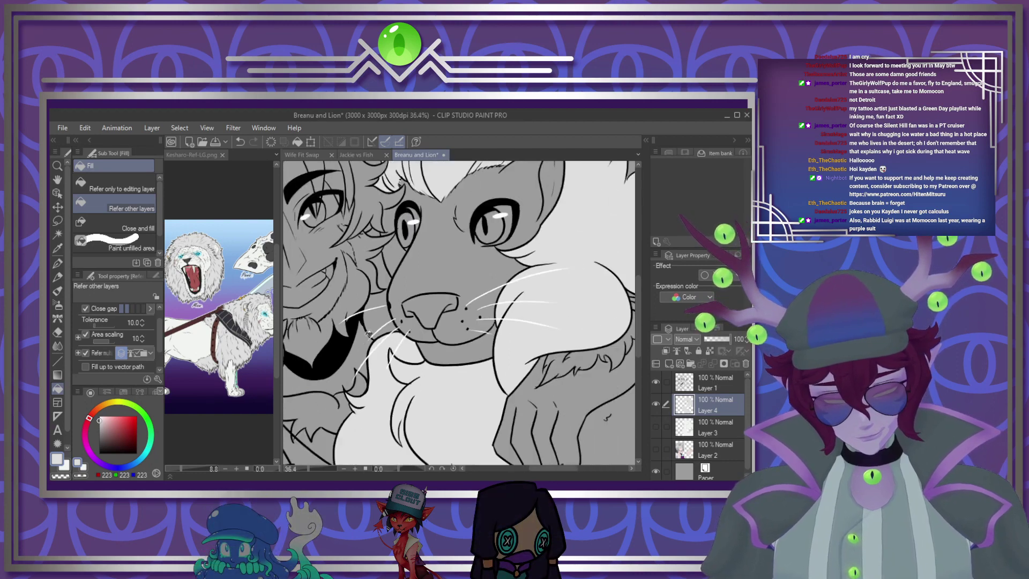
scroll(369, 333, down, 4)
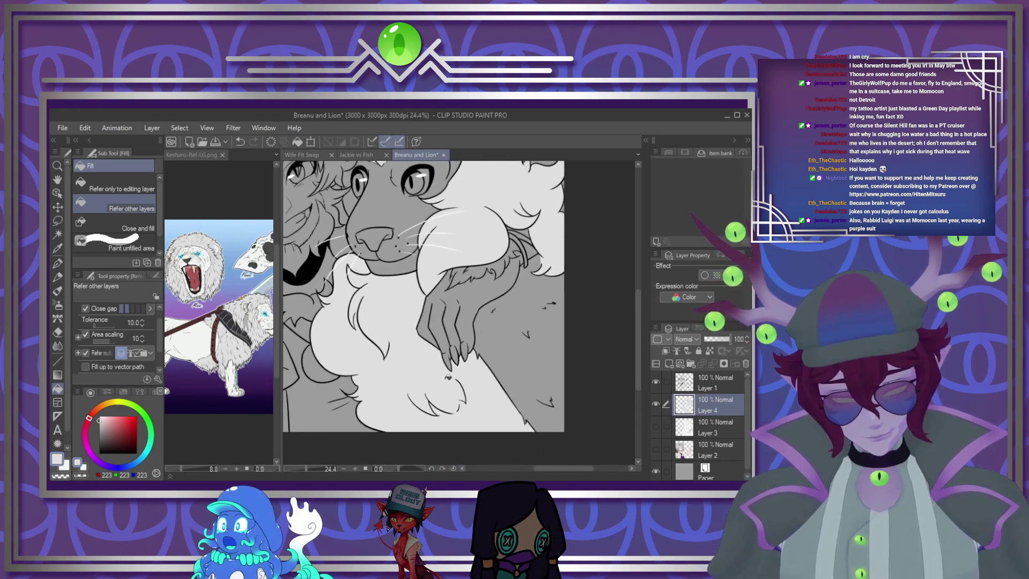
scroll(448, 375, up, 1)
click(655, 426)
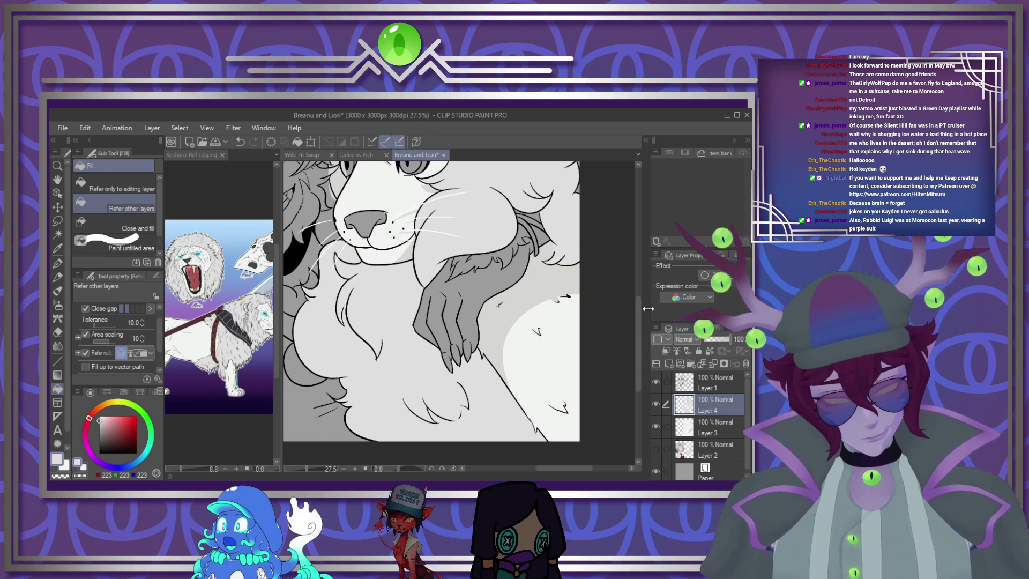
Add a new layer above Layer 4, clip it to the layer below and set its blending mode to Multiply
mouse_move(638, 334)
mouse_down()
mouse_move(628, 297)
mouse_move(634, 328)
mouse_up()
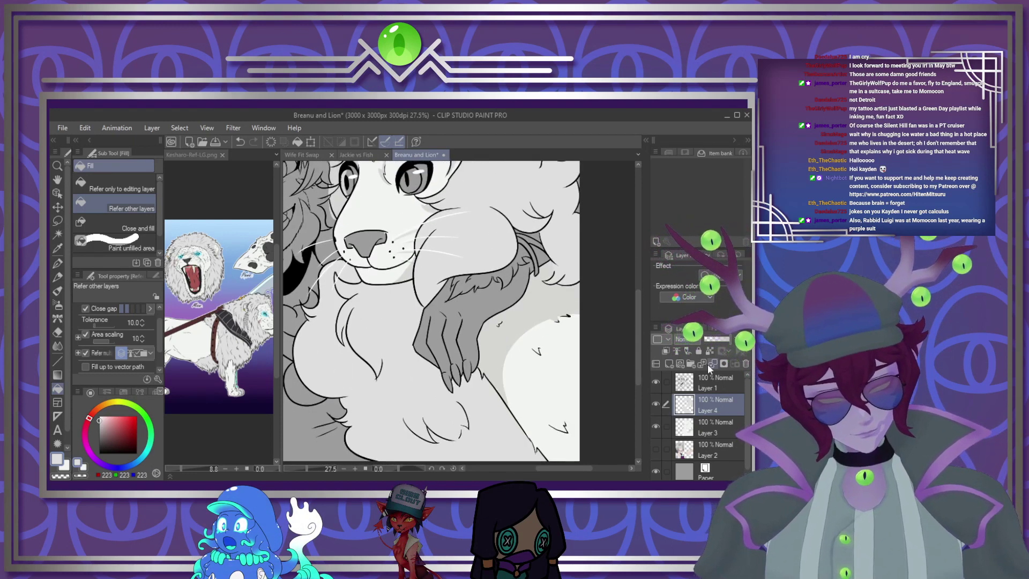
mouse_move(643, 341)
mouse_down()
mouse_move(636, 304)
mouse_move(636, 370)
mouse_move(636, 358)
mouse_up()
click(668, 363)
click(666, 351)
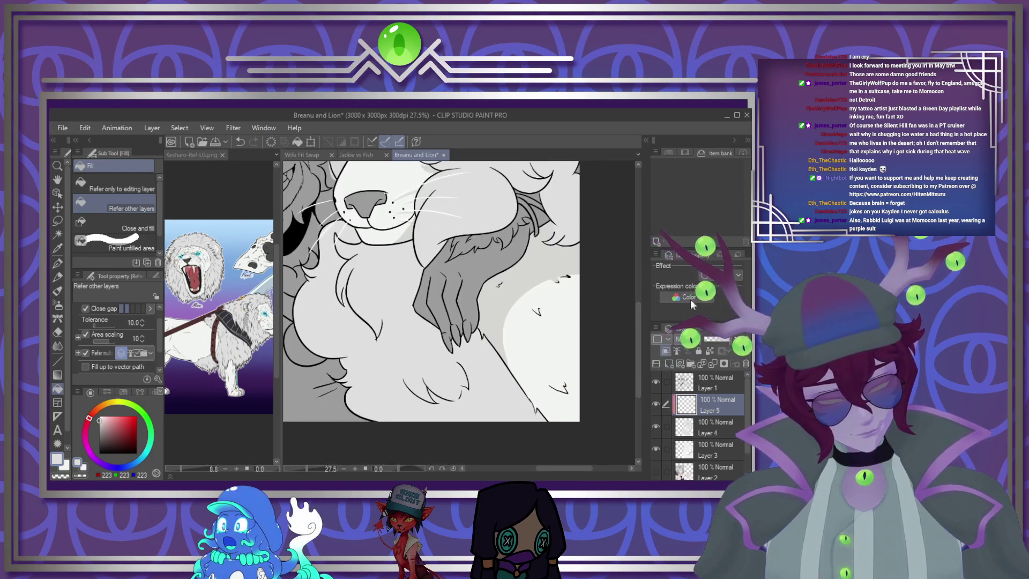
click(686, 142)
Shade the lion's chest fur below the chin and around the hugging hand with the G-pen in light gray (223, 223, 223)
click(58, 263)
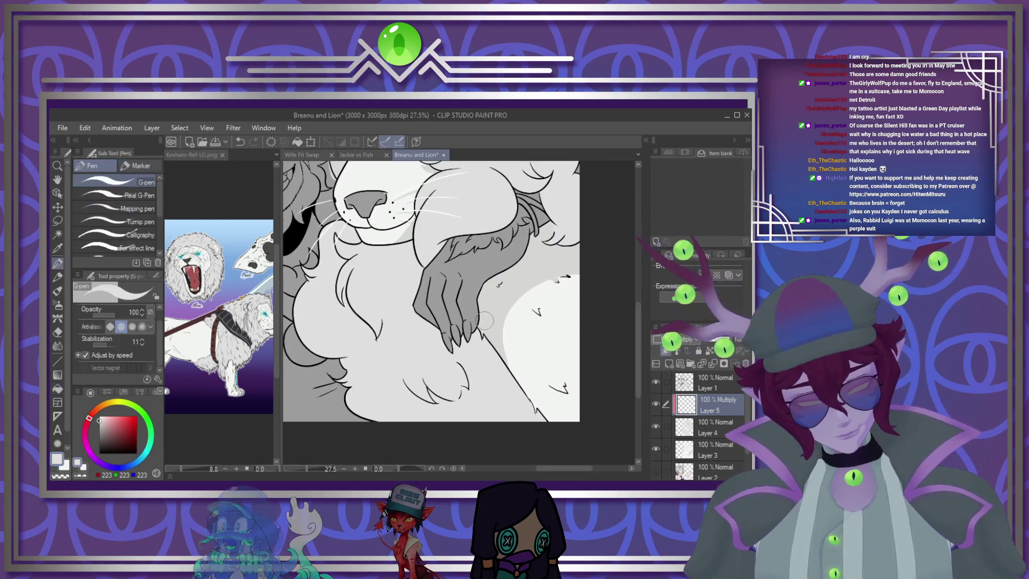
mouse_move(482, 339)
mouse_down()
mouse_move(485, 377)
mouse_move(514, 352)
mouse_up()
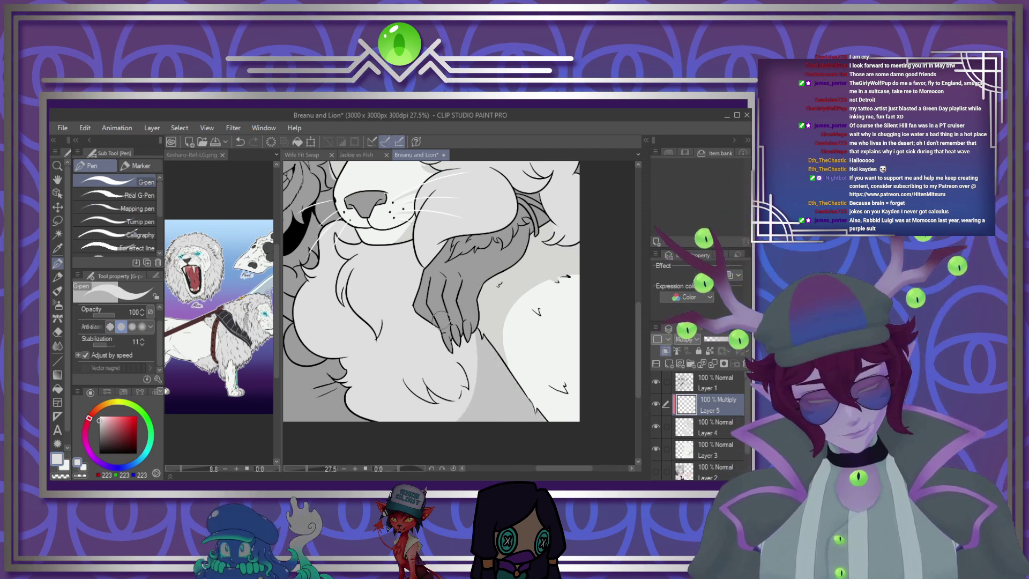
drag(474, 356, 468, 412)
drag(473, 369, 471, 339)
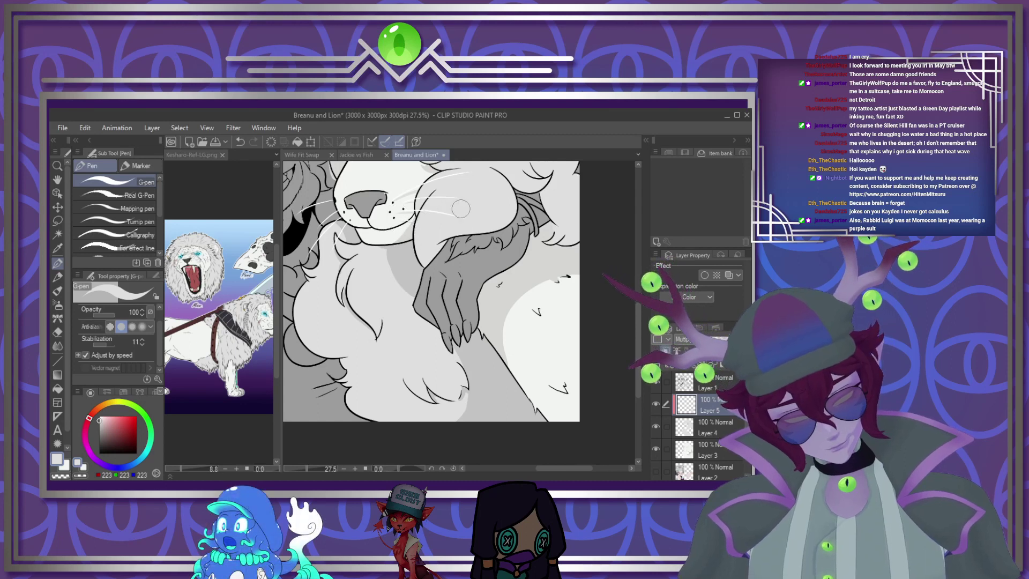
Shade the lion's mane under the fur tuft and along its lower edge beside the straps with the G-pen
scroll(626, 300, up, 5)
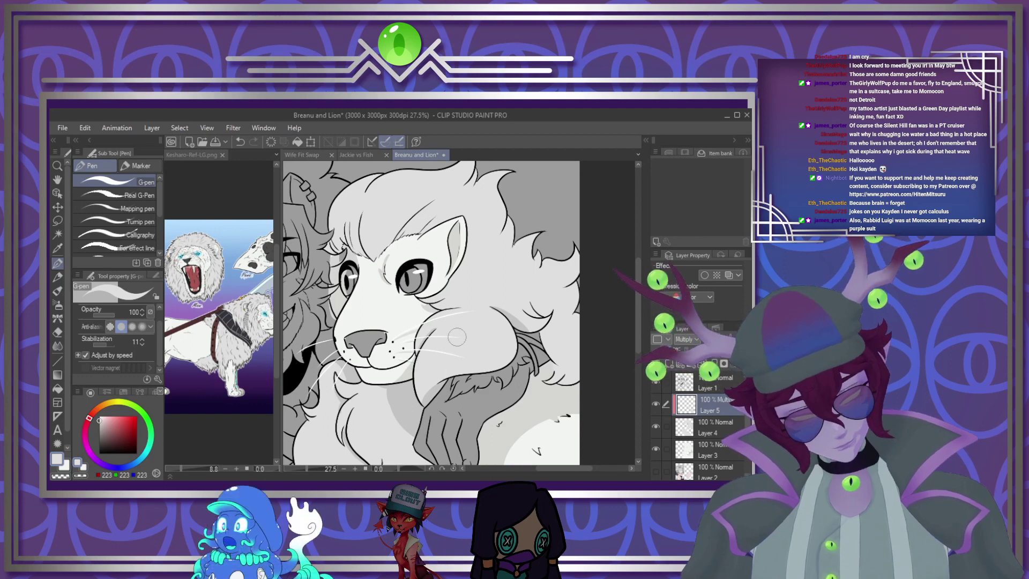
scroll(533, 300, up, 3)
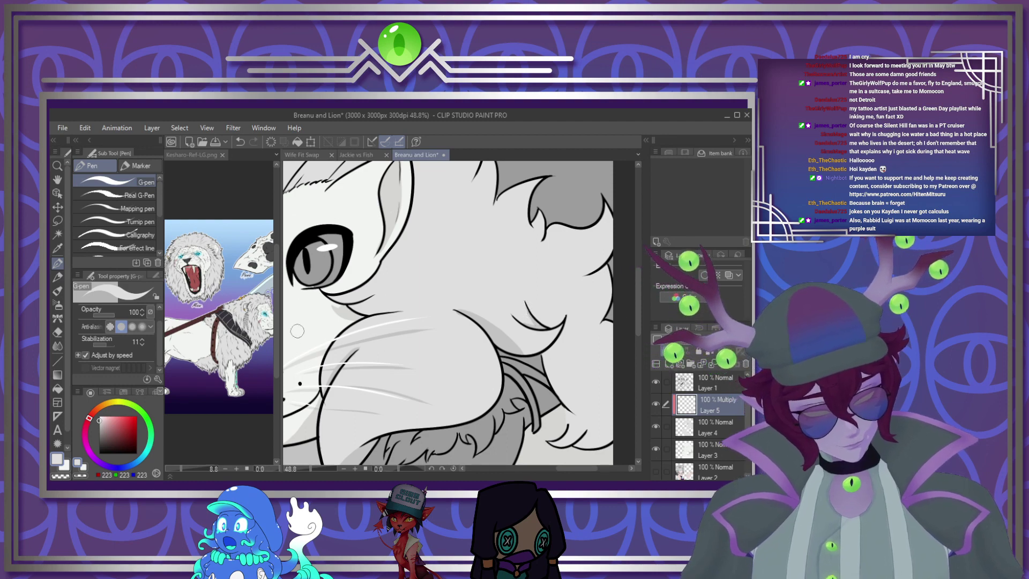
scroll(298, 330, down, 2)
scroll(455, 317, up, 2)
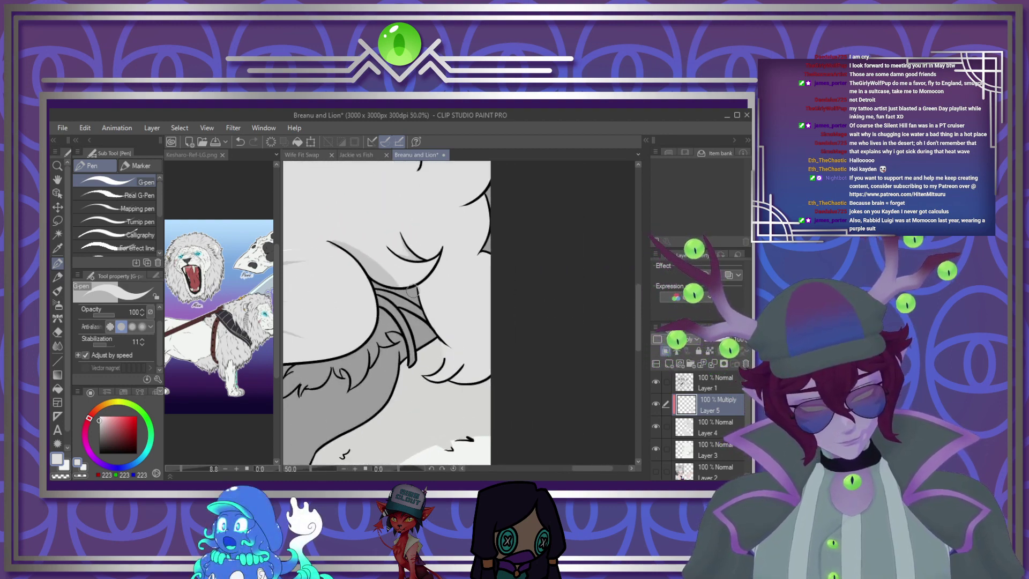
drag(440, 339, 461, 356)
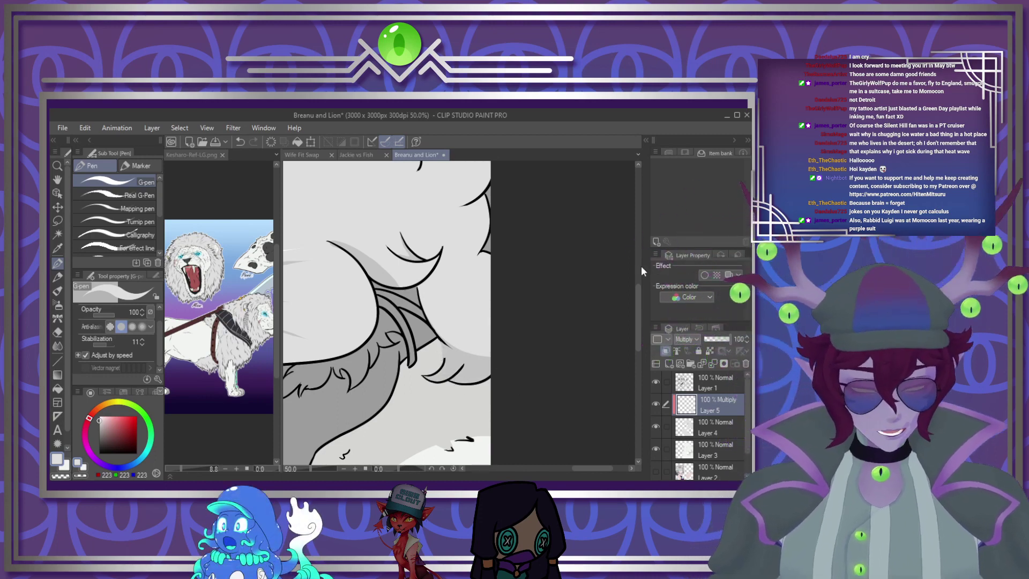
Paint a light gray shadow on the mane behind the lion's ear
scroll(529, 313, down, 2)
scroll(498, 301, down, 2)
scroll(428, 279, up, 3)
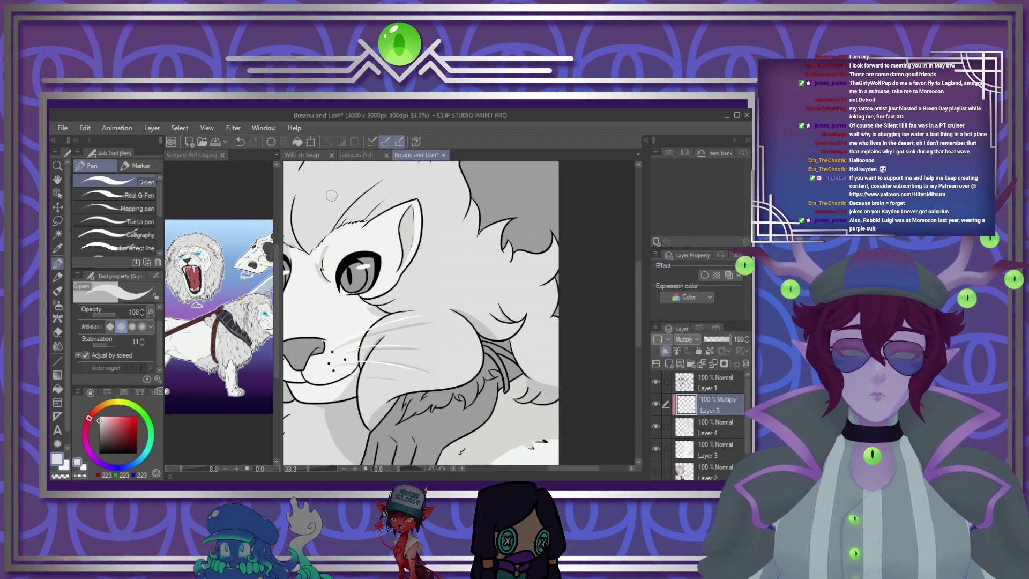
scroll(436, 264, down, 2)
scroll(436, 264, up, 4)
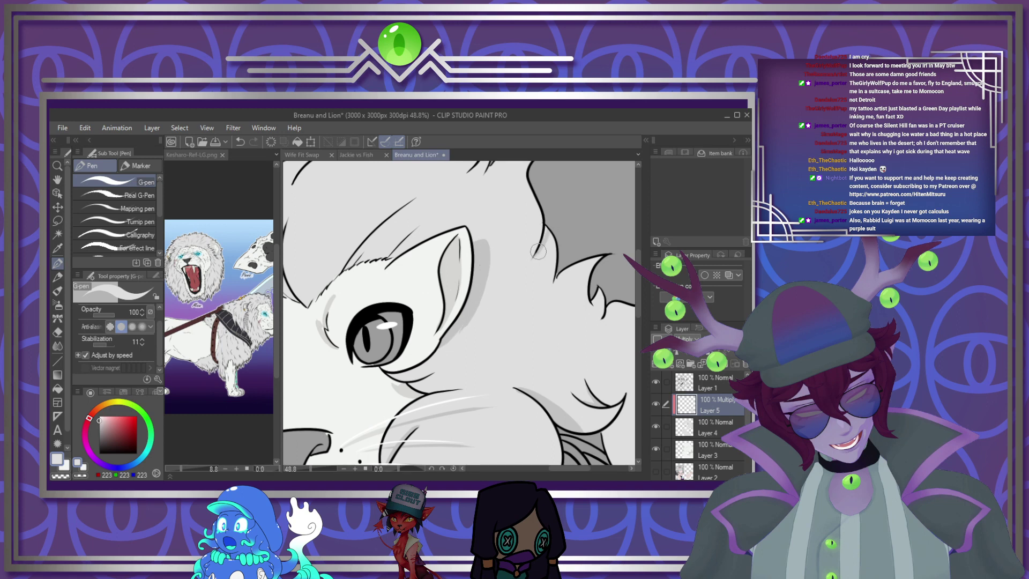
Shade the strands of the mane above the lion's forehead with light gray G-pen strokes
drag(552, 468, 539, 467)
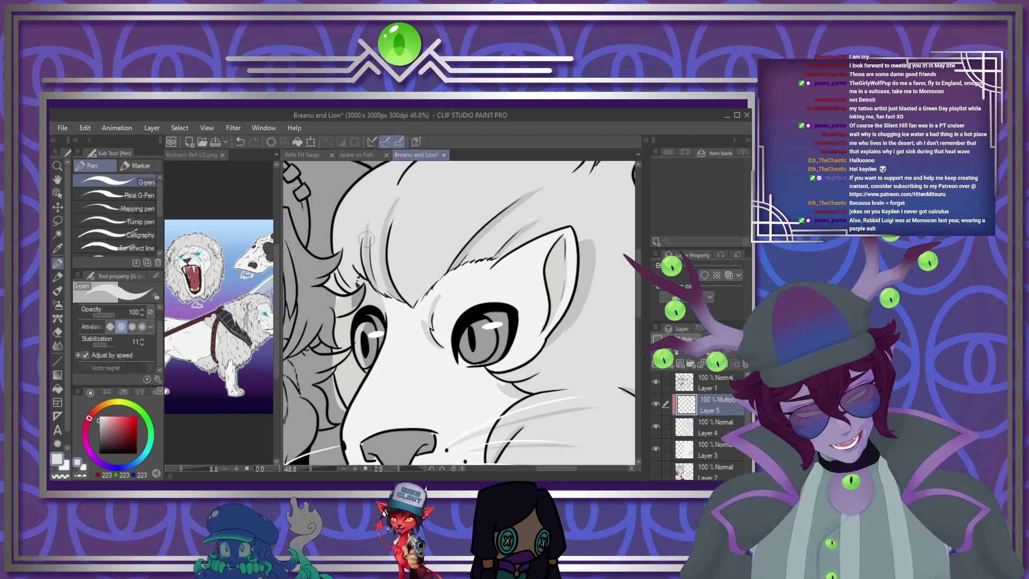
drag(348, 195, 360, 280)
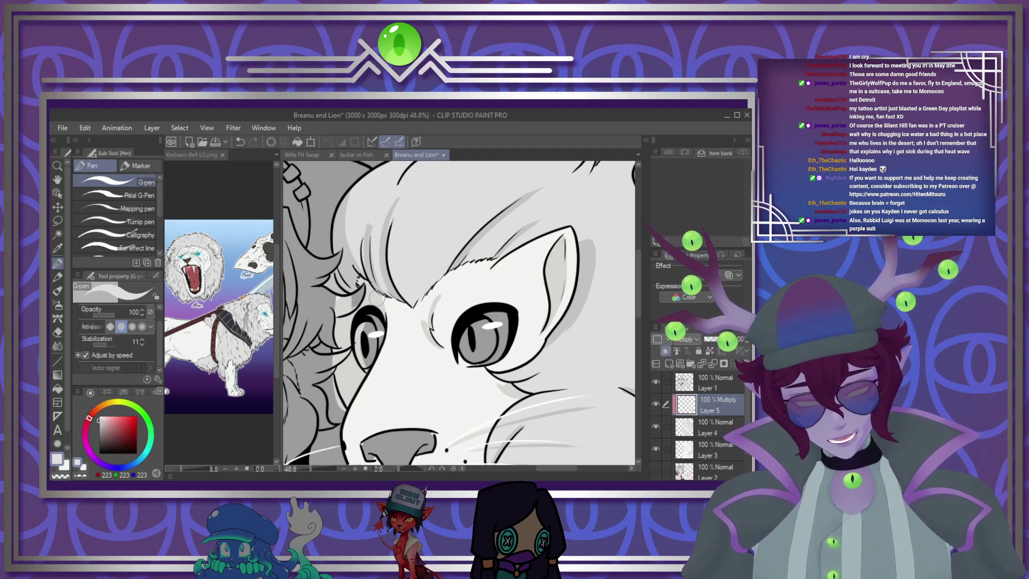
drag(637, 273, 639, 252)
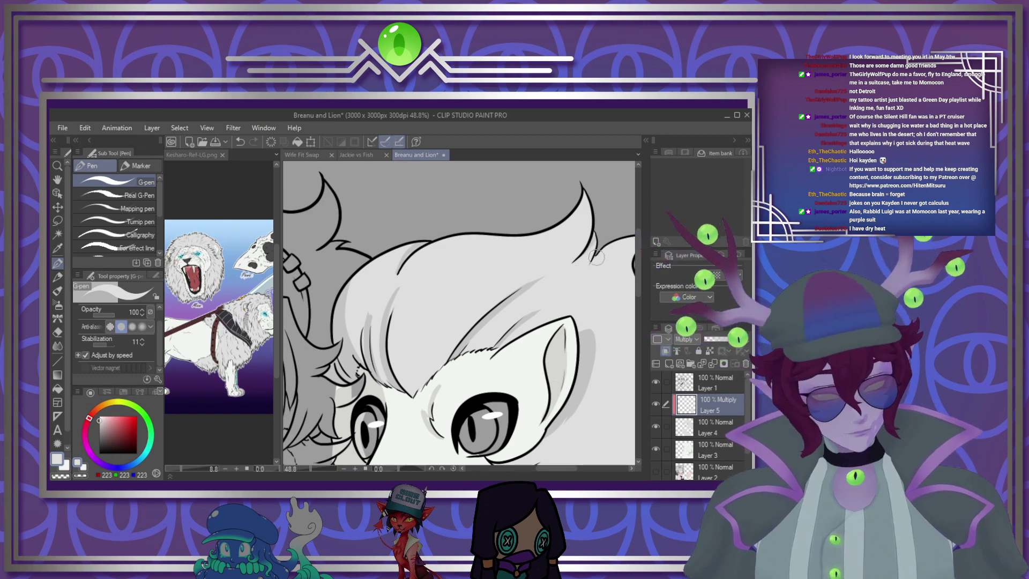
drag(639, 252, 639, 325)
Merge the Multiply shading layer down into the mane layer, Layer 4
scroll(477, 246, down, 3)
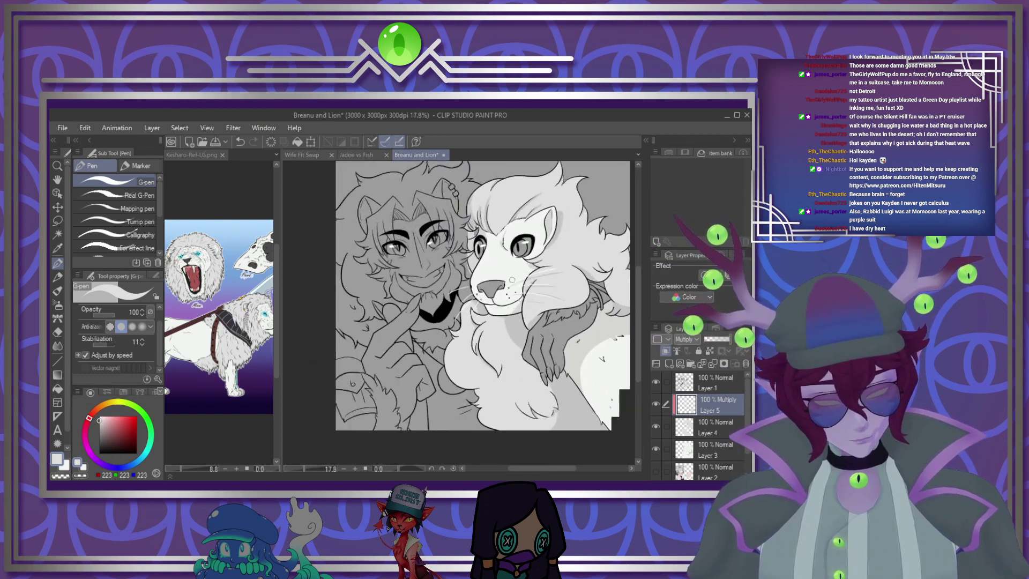
scroll(477, 246, up, 2)
scroll(477, 246, up, 1)
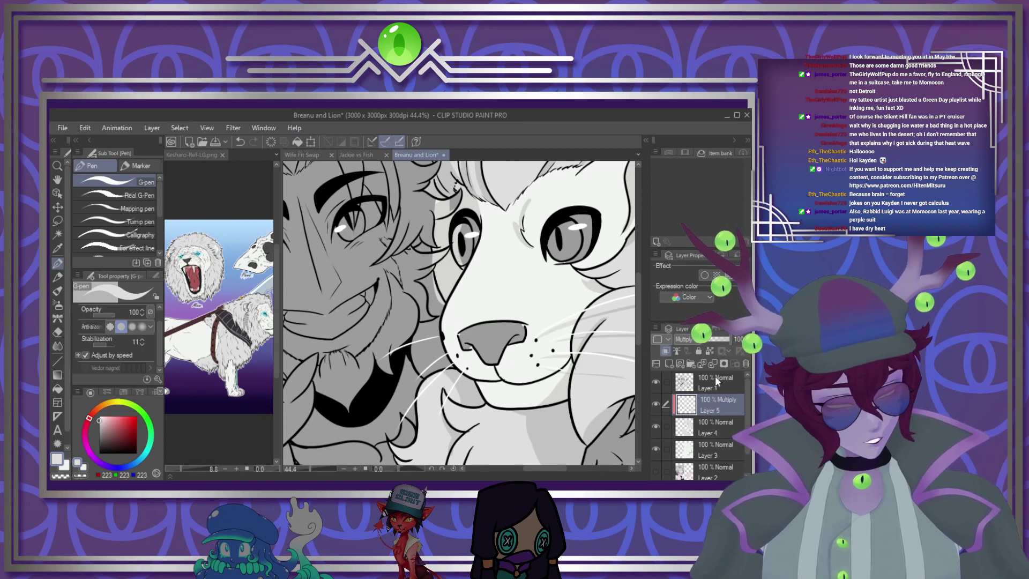
click(712, 362)
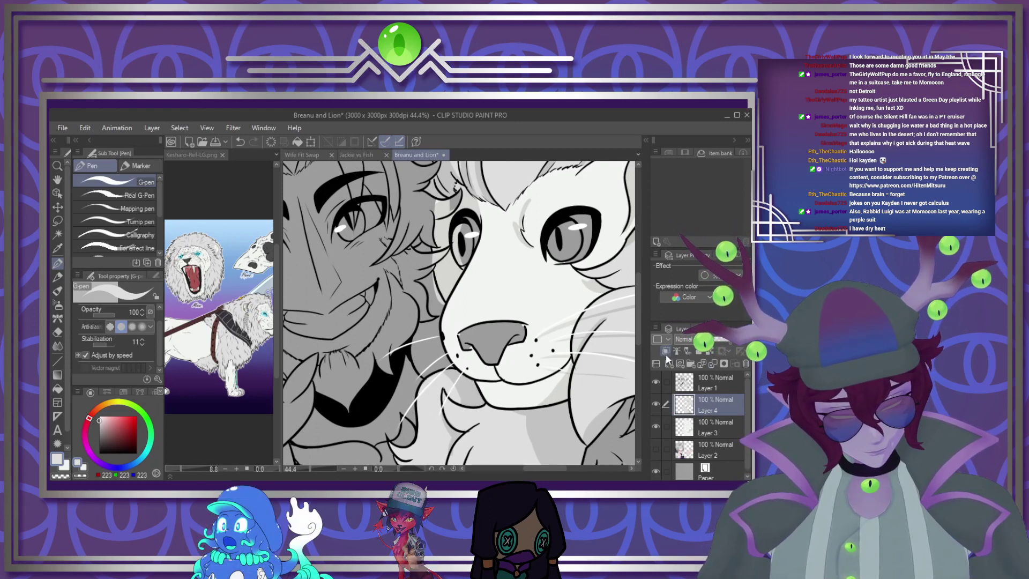
Make Layer 2 with the man's colors visible and merge Layer 4 down into Layer 3
click(689, 428)
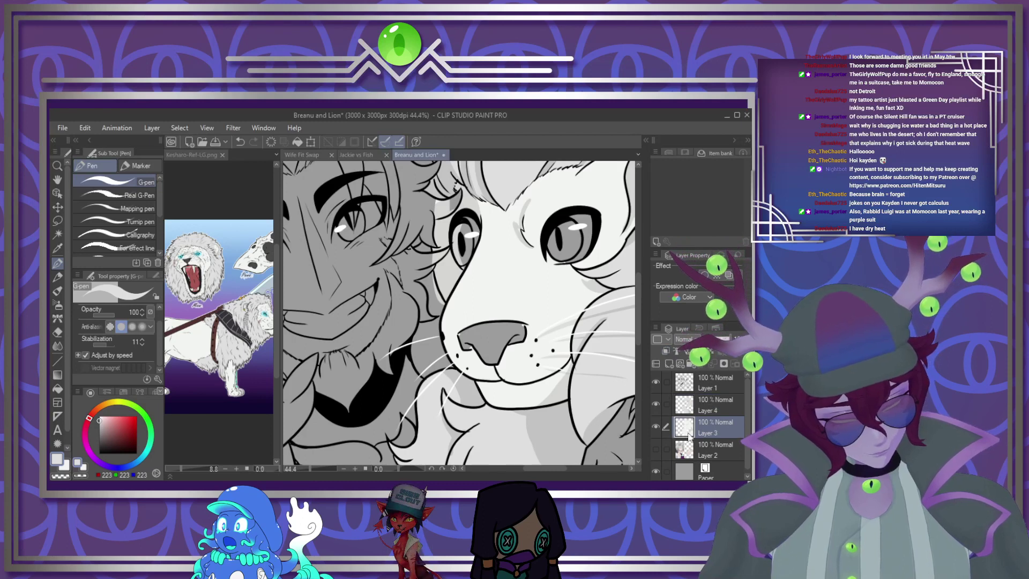
click(659, 451)
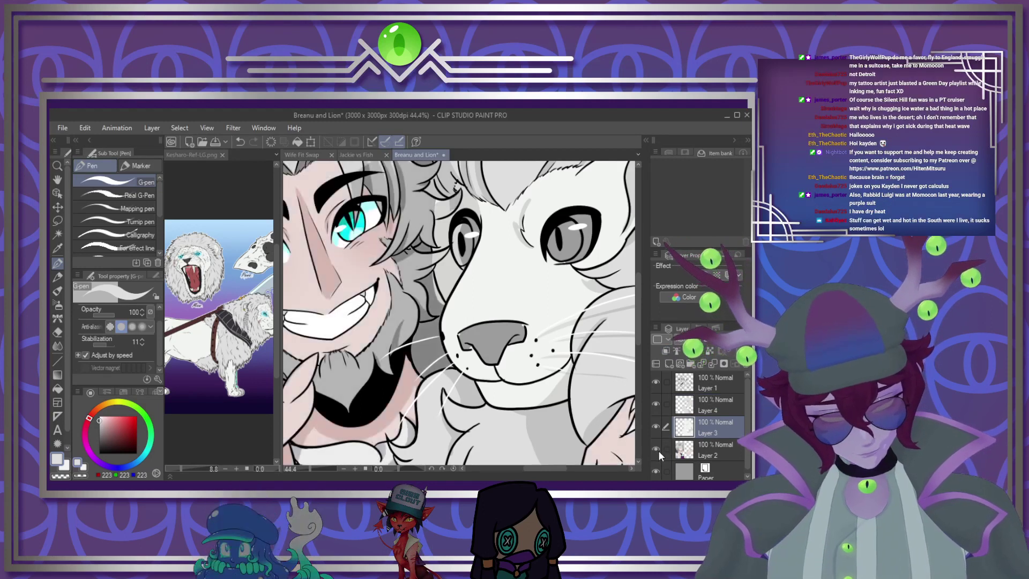
click(702, 405)
click(713, 364)
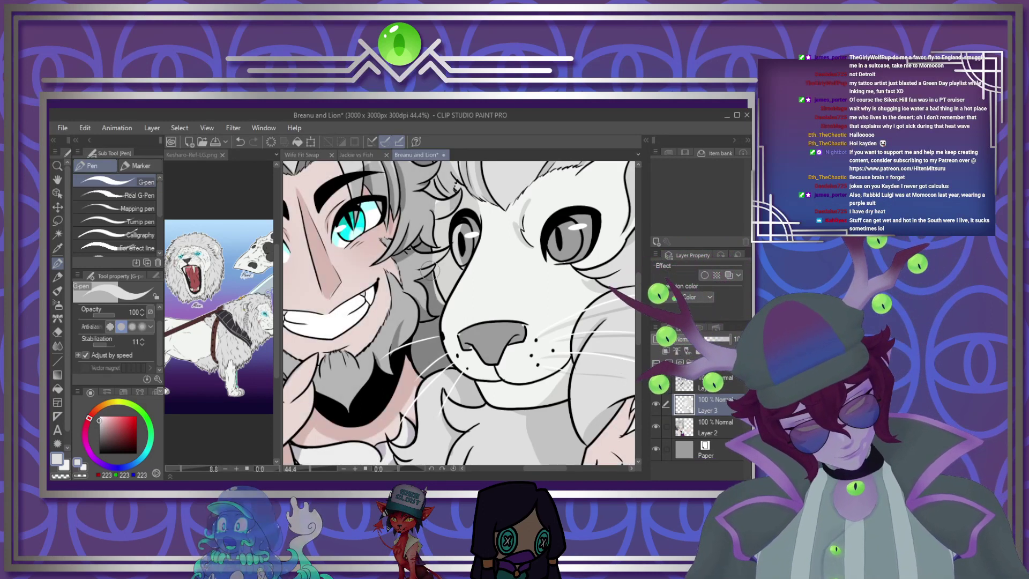
Touch up the lion's far cheek beside the man's hair and merge Layer 3 down into Layer 2
drag(435, 290, 445, 302)
scroll(435, 290, down, 2)
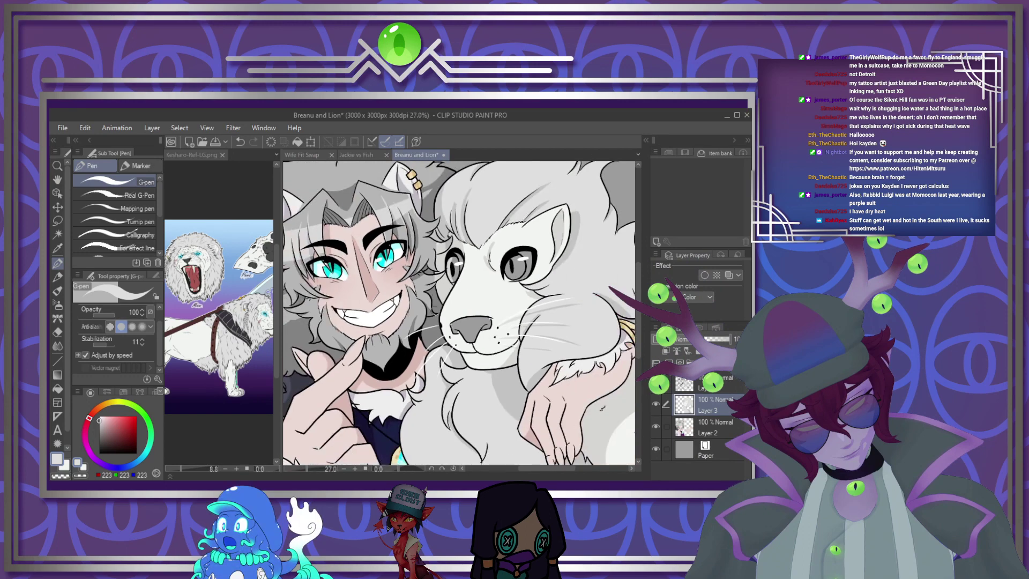
scroll(435, 240, up, 3)
scroll(435, 240, up, 5)
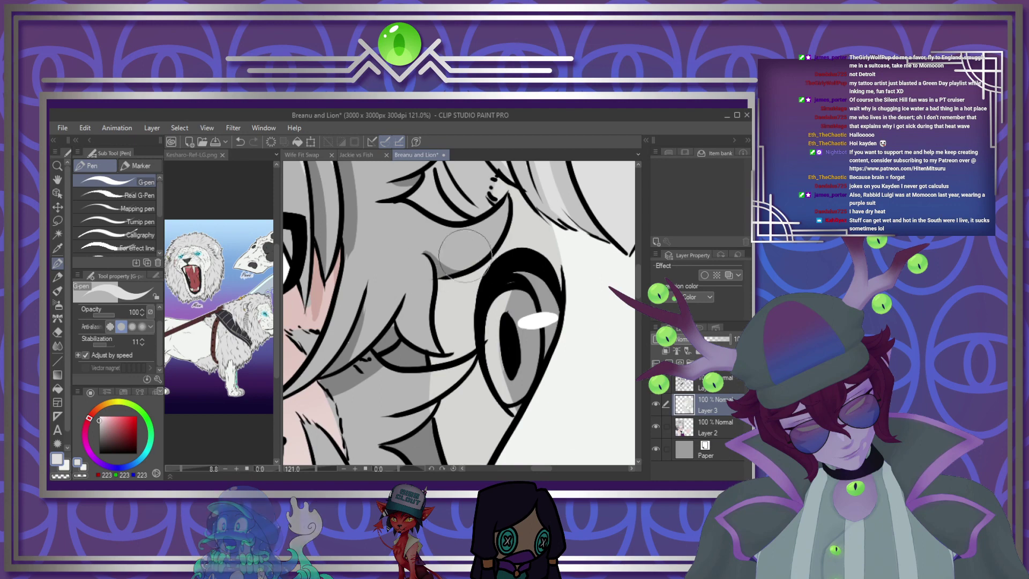
scroll(536, 217, down, 2)
scroll(398, 287, down, 5)
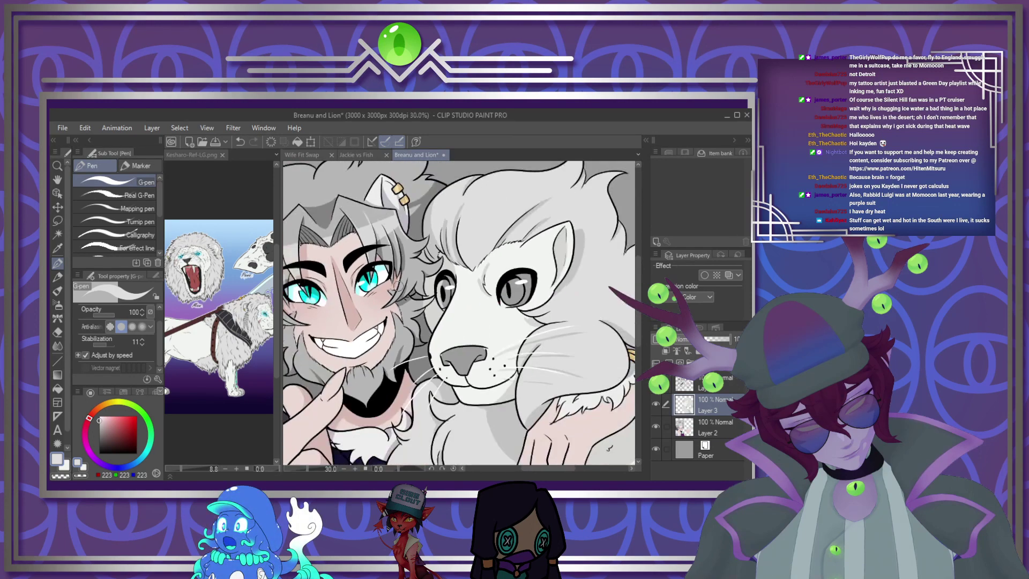
scroll(424, 295, up, 3)
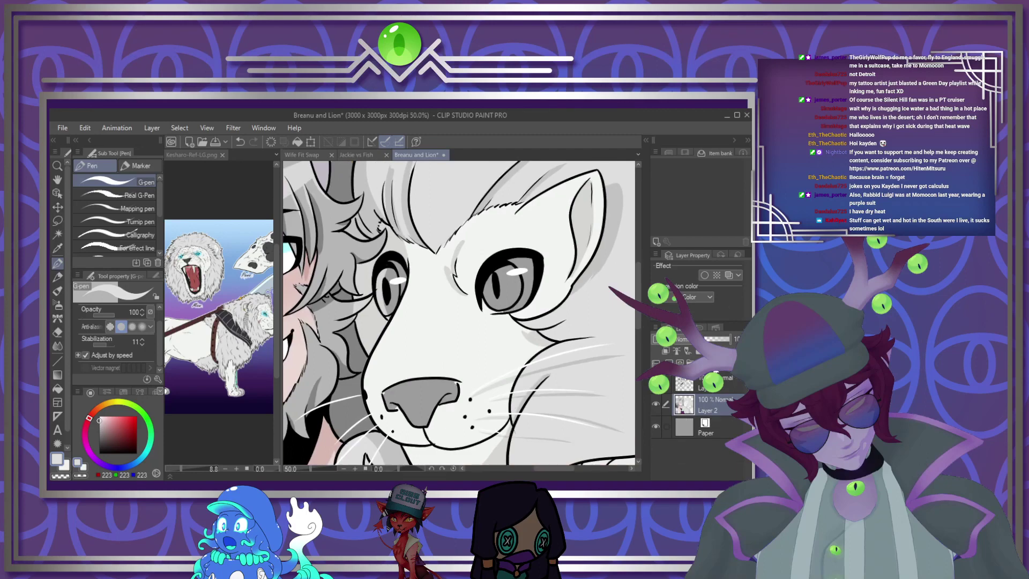
Add a new layer above Layer 2 and sample the cyan (4, 255, 255) from the man's iris
click(668, 363)
scroll(551, 331, down, 3)
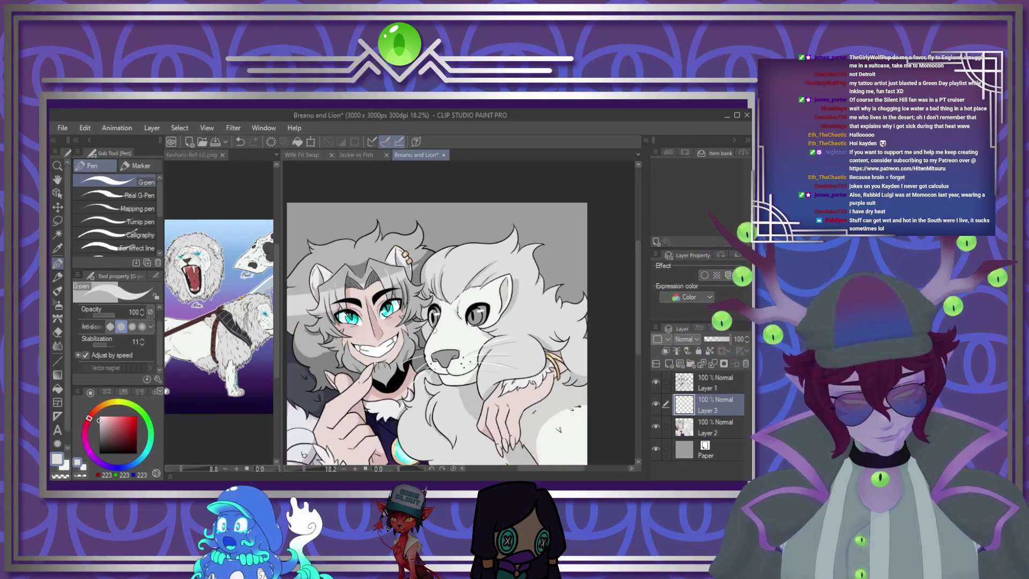
scroll(388, 295, up, 1)
scroll(315, 336, up, 2)
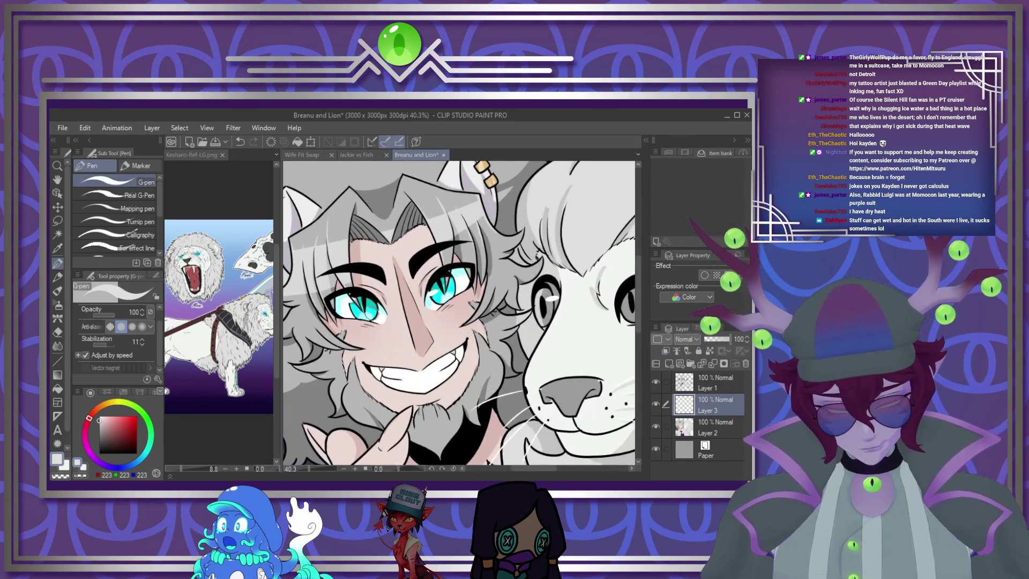
alt+click(369, 314)
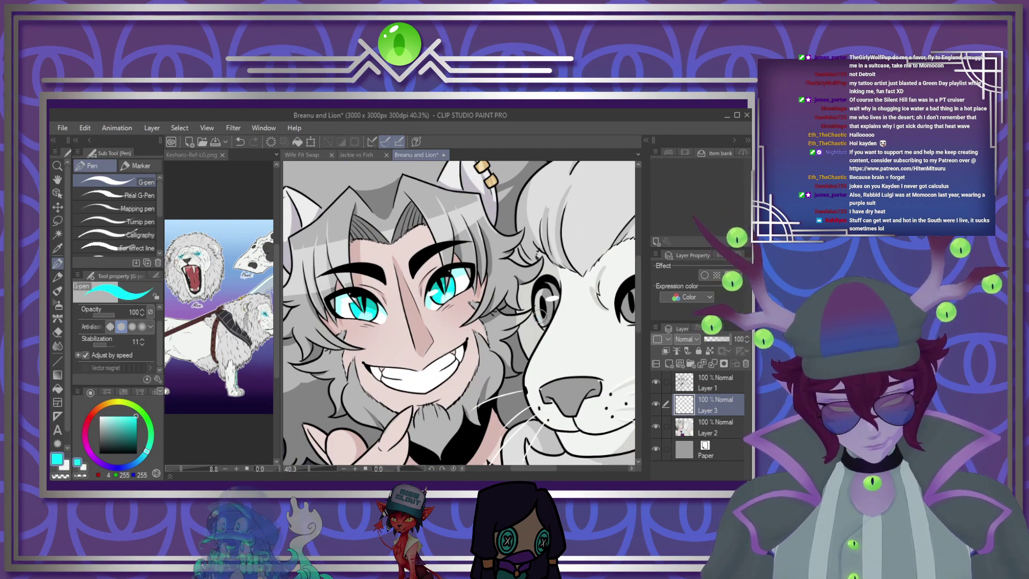
Paint both of the lion's irises cyan (4, 255, 255) with the G-pen on the new layer
scroll(443, 360, down, 3)
scroll(509, 304, up, 4)
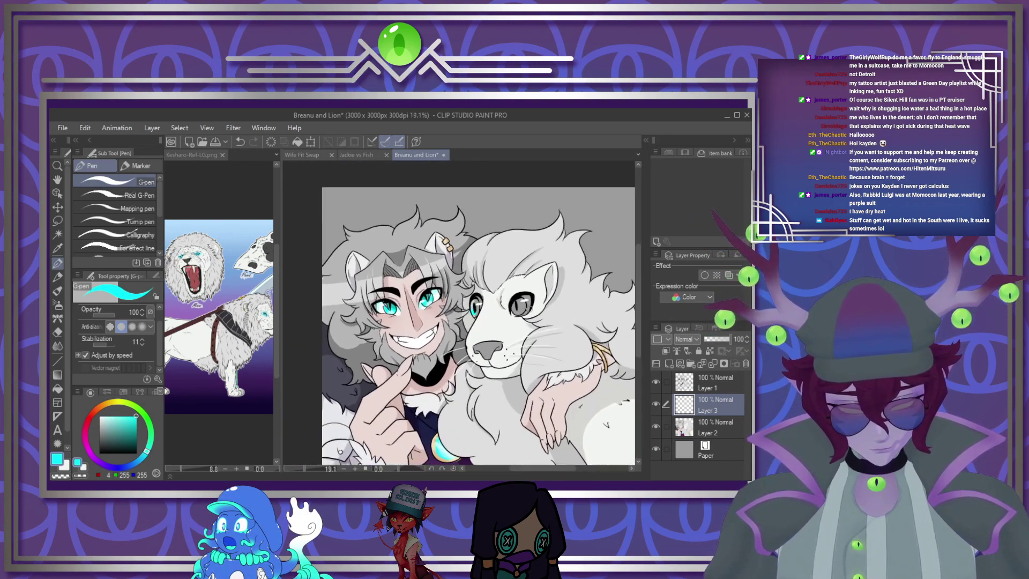
scroll(509, 304, up, 2)
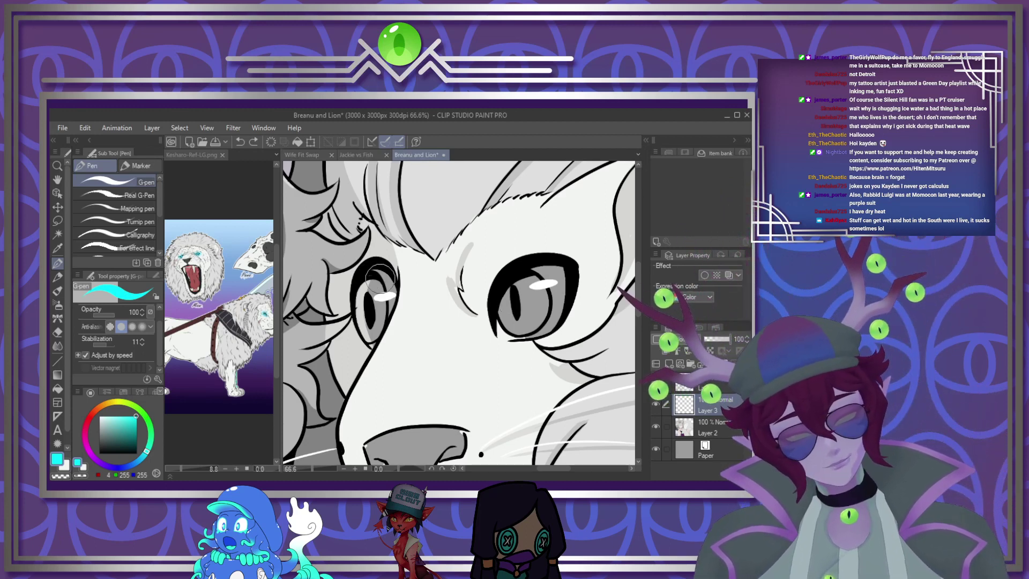
mouse_move(380, 278)
mouse_down()
mouse_move(360, 311)
mouse_move(372, 345)
mouse_move(389, 312)
mouse_move(378, 268)
mouse_up()
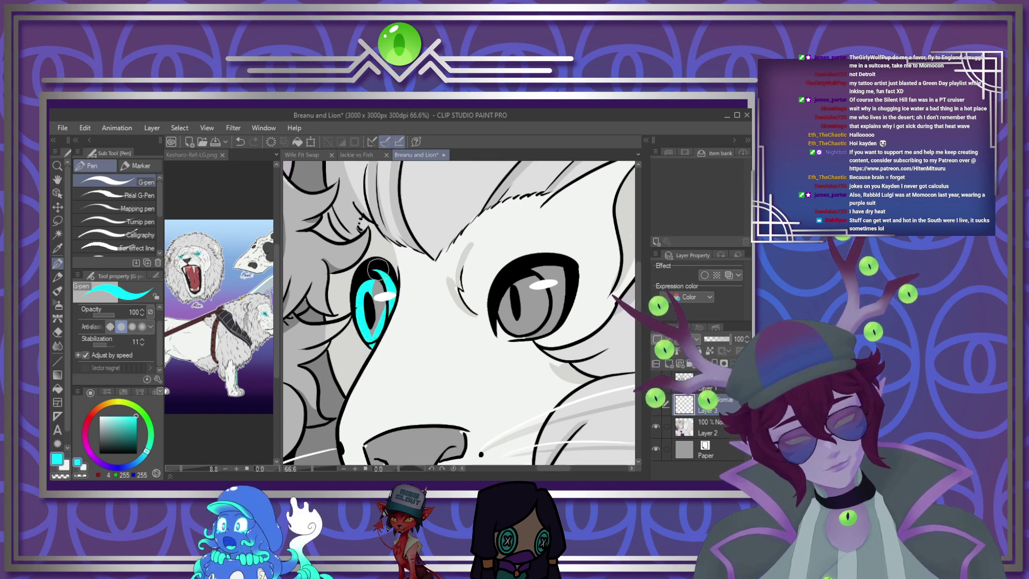
mouse_move(562, 263)
mouse_down()
mouse_move(513, 284)
mouse_move(501, 311)
mouse_move(508, 330)
mouse_move(539, 324)
mouse_up()
drag(558, 278, 512, 322)
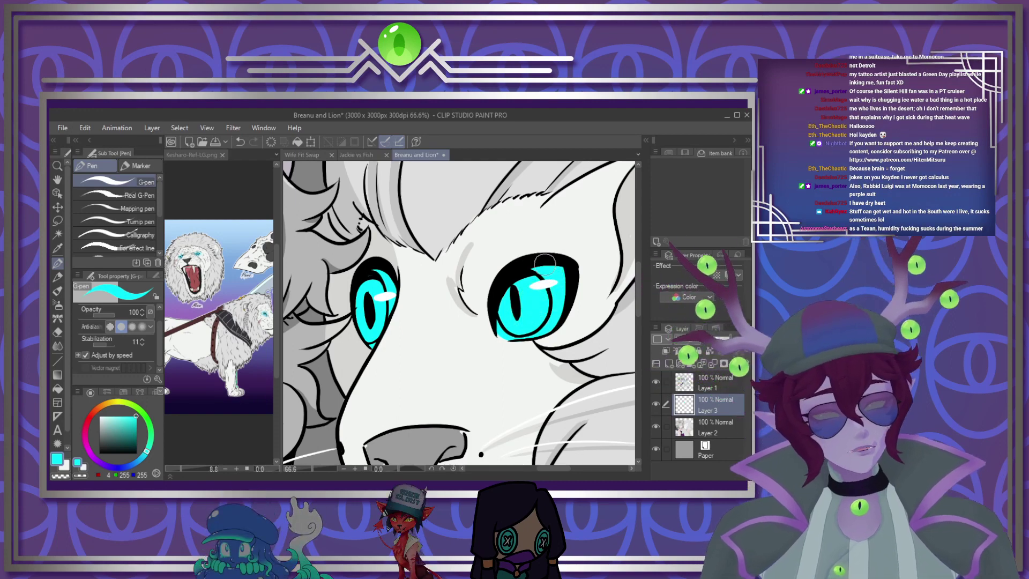
scroll(542, 303, down, 3)
scroll(391, 298, up, 3)
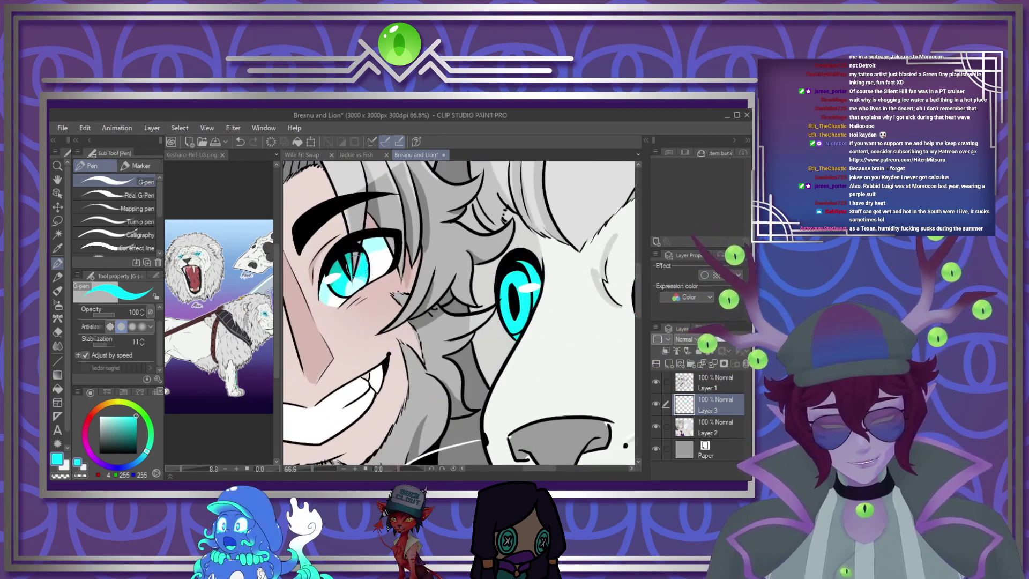
Paint both of the lion's irises darker cyan (3, 189, 189) on a new unclipped layer with the bright cyan Layer 3 hidden
scroll(505, 275, down, 3)
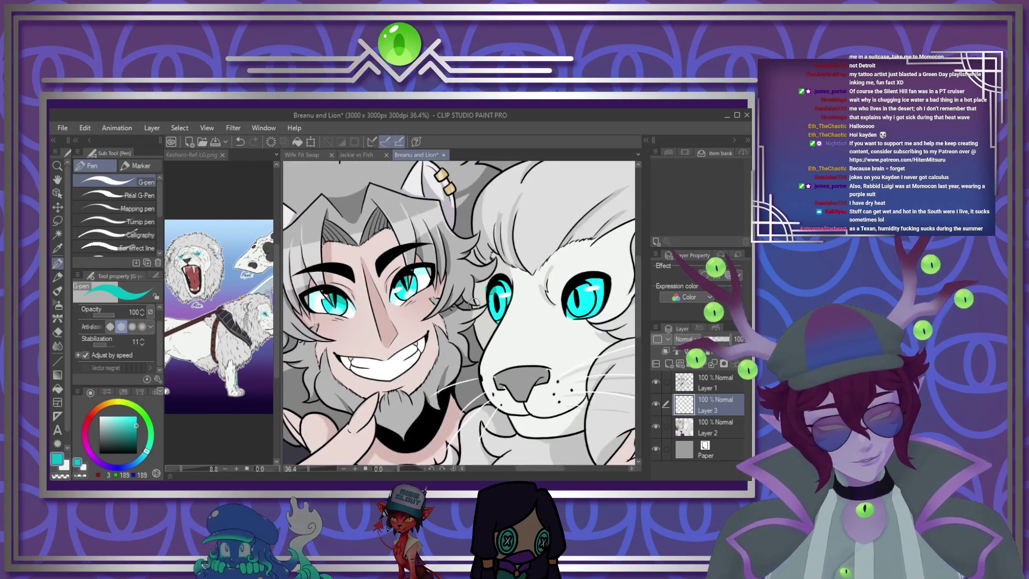
scroll(584, 284, up, 3)
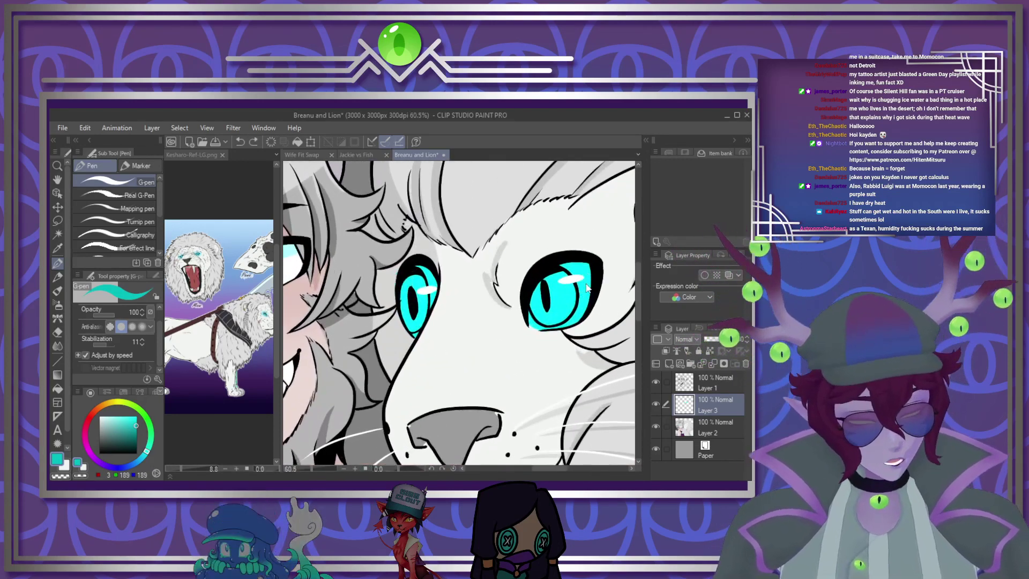
click(669, 363)
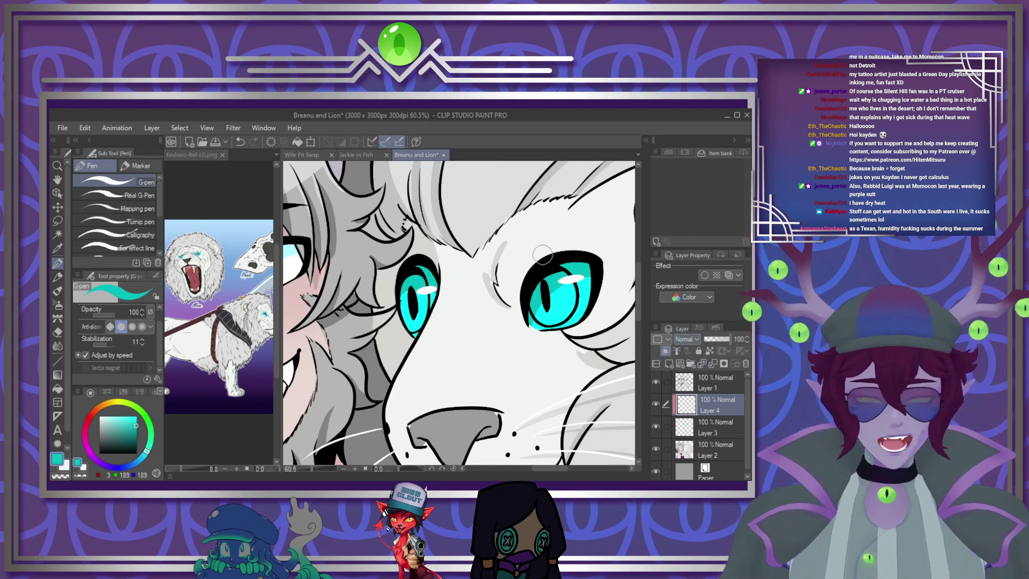
mouse_move(540, 284)
mouse_down()
mouse_move(547, 319)
mouse_move(562, 313)
mouse_move(568, 295)
mouse_move(557, 271)
mouse_up()
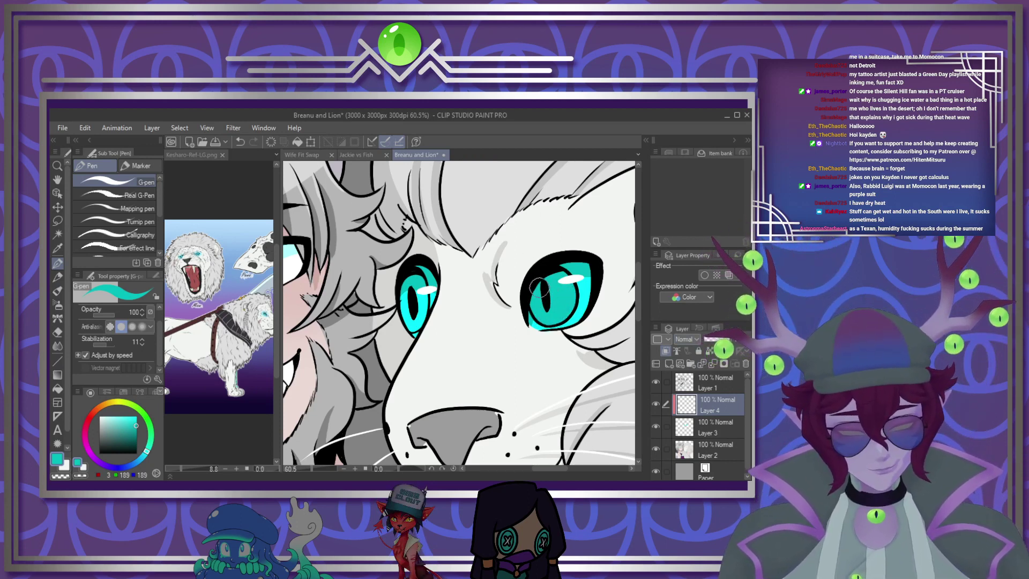
click(655, 426)
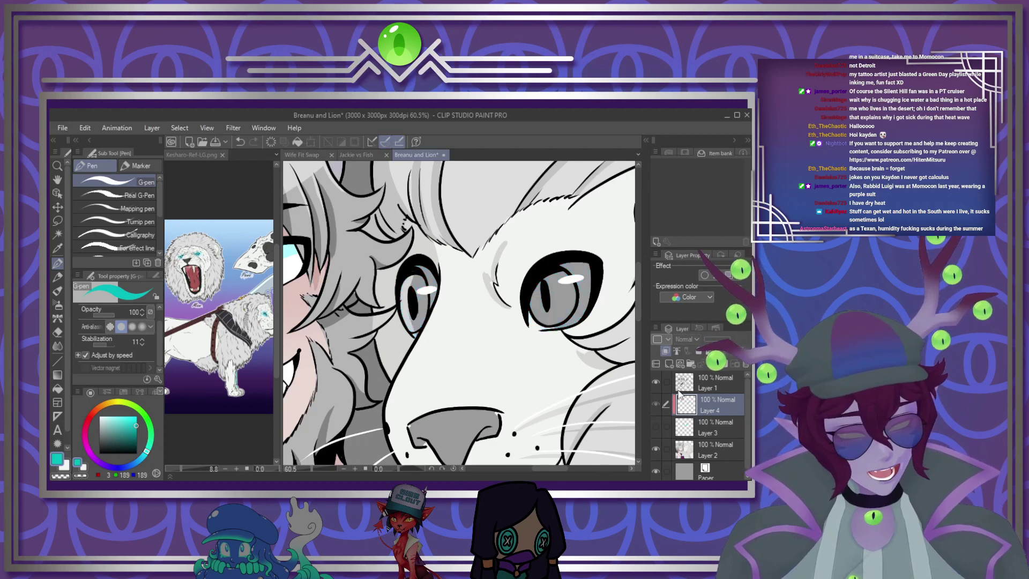
click(666, 351)
mouse_move(414, 278)
mouse_down()
mouse_move(411, 327)
mouse_move(426, 297)
mouse_move(414, 272)
mouse_up()
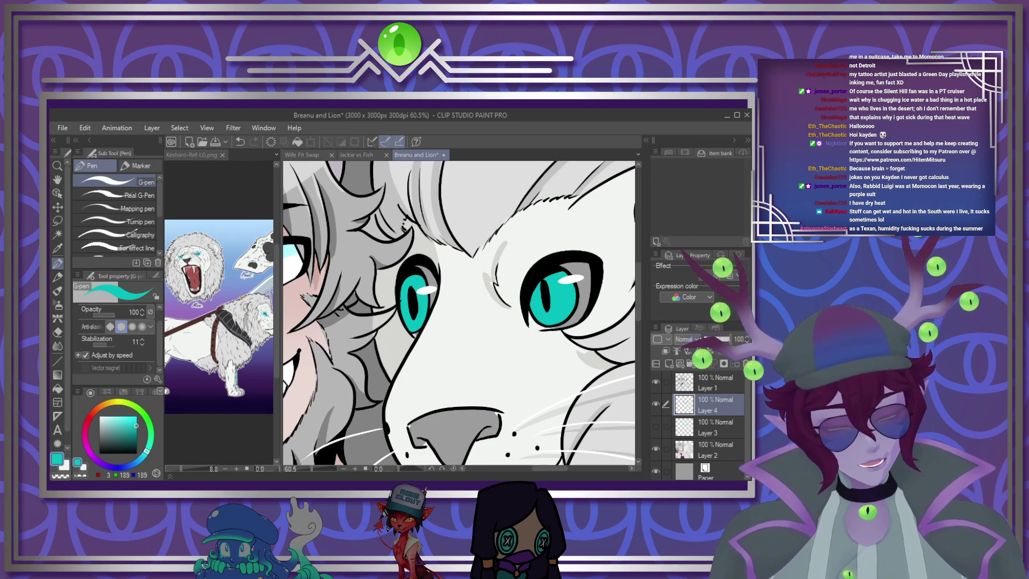
Add a clipped Multiply layer above Layer 4, show Layer 3 again and shade the upper part of the lion's irises
click(668, 363)
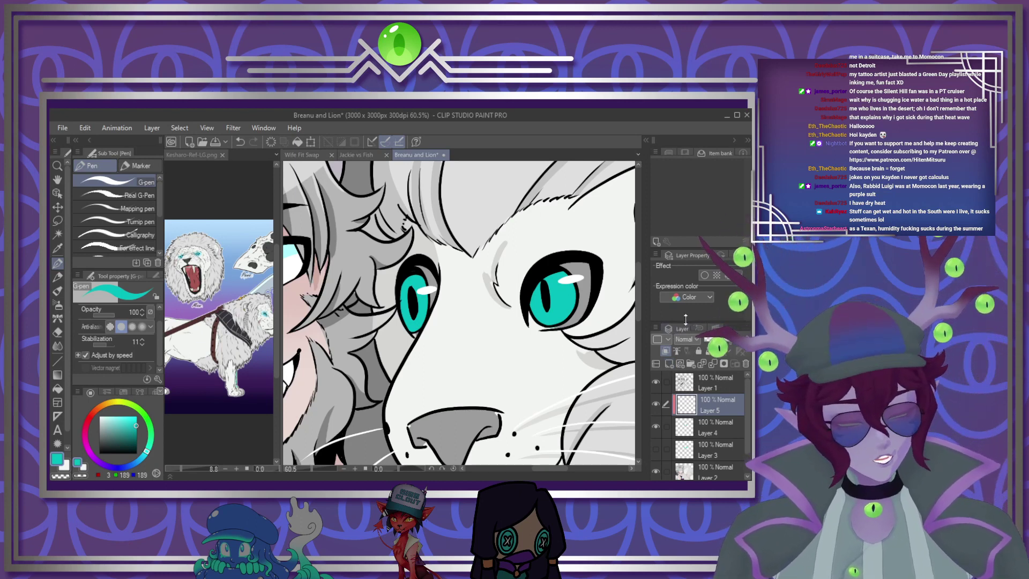
click(684, 341)
click(699, 168)
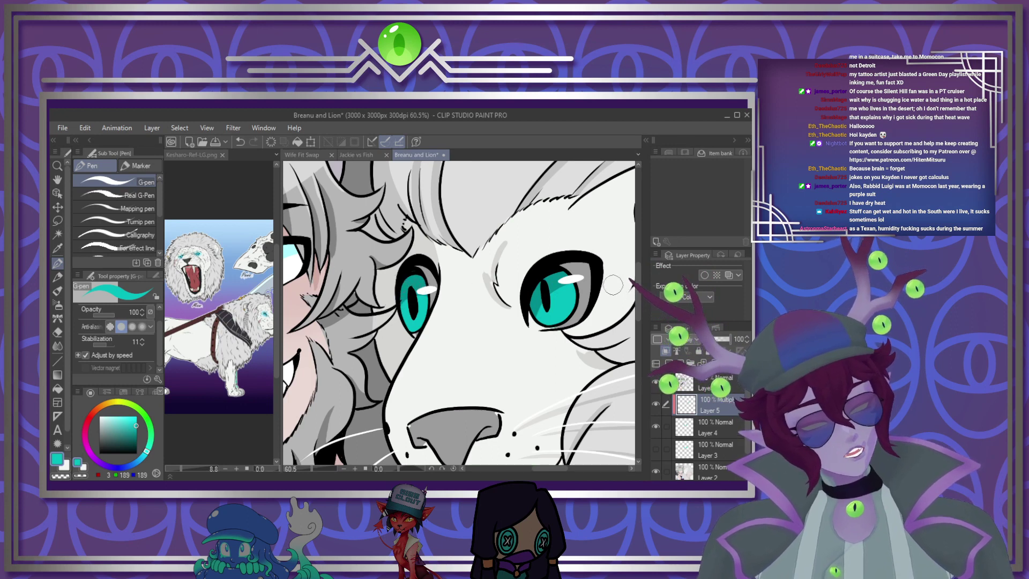
click(655, 449)
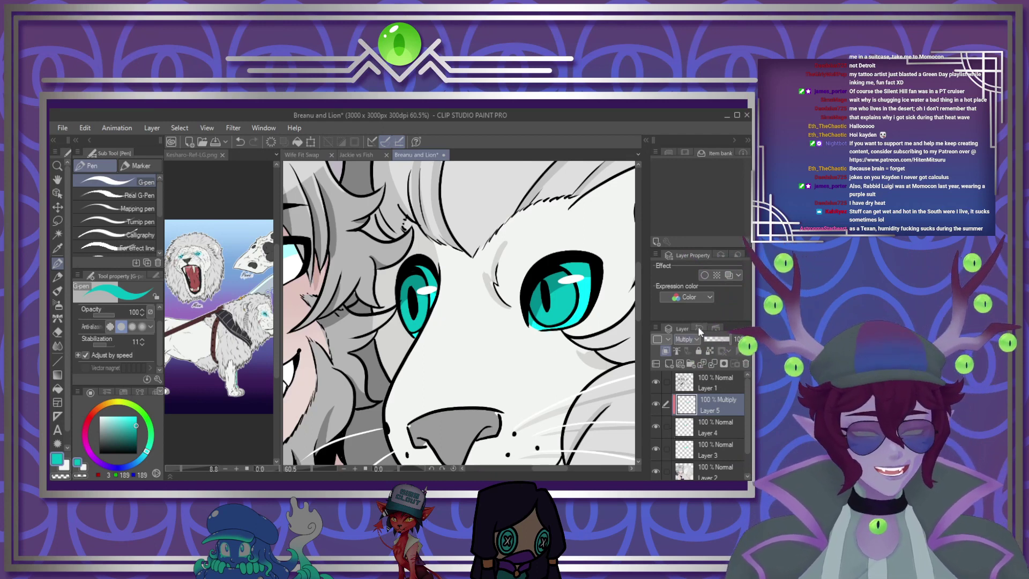
Paint a Color dodge glow in the lion's lower irises on clipped Layer 5 and merge the eye layers down into Layer 3
click(693, 204)
drag(555, 311, 558, 315)
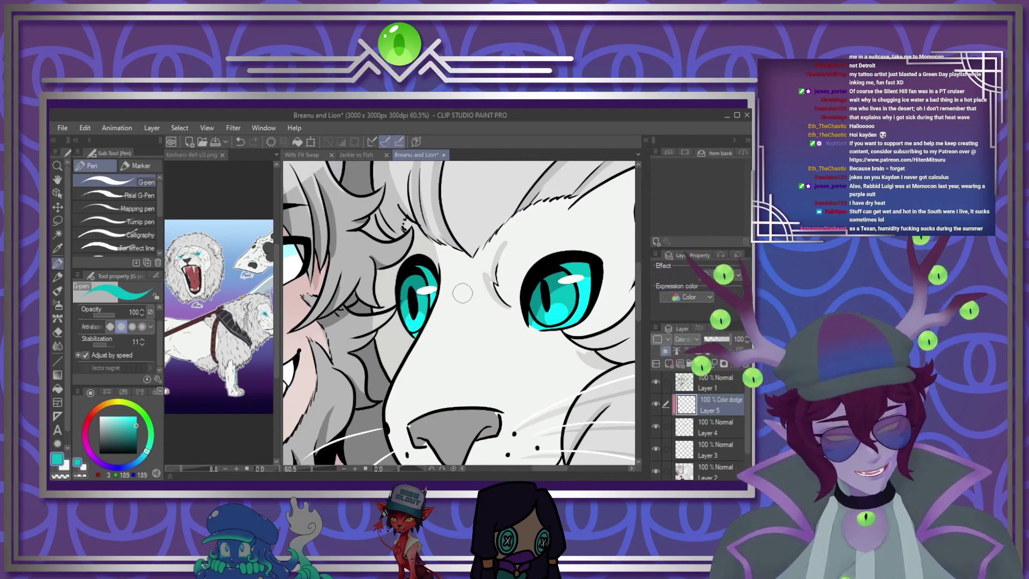
scroll(462, 294, down, 8)
scroll(504, 339, up, 6)
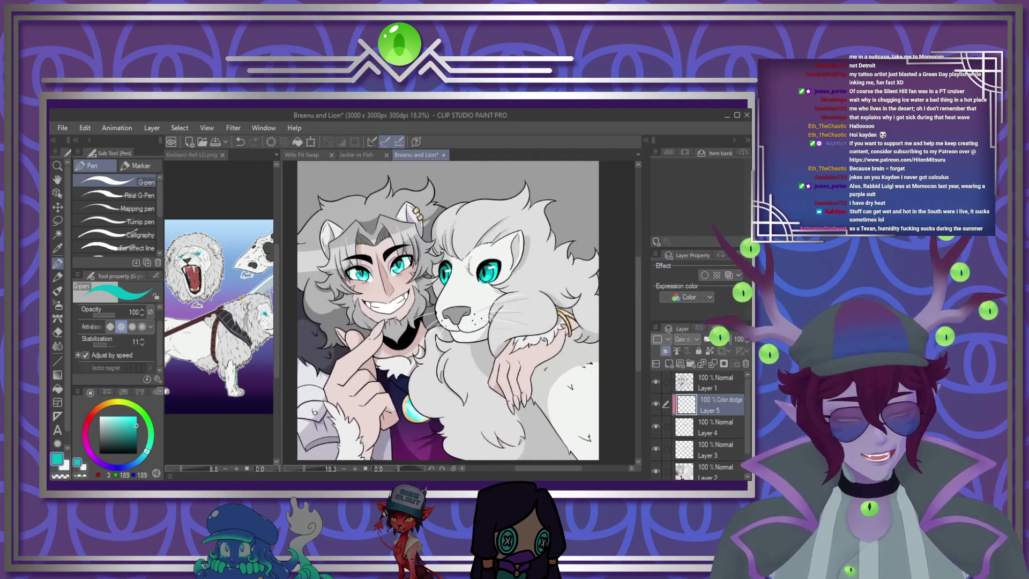
click(712, 366)
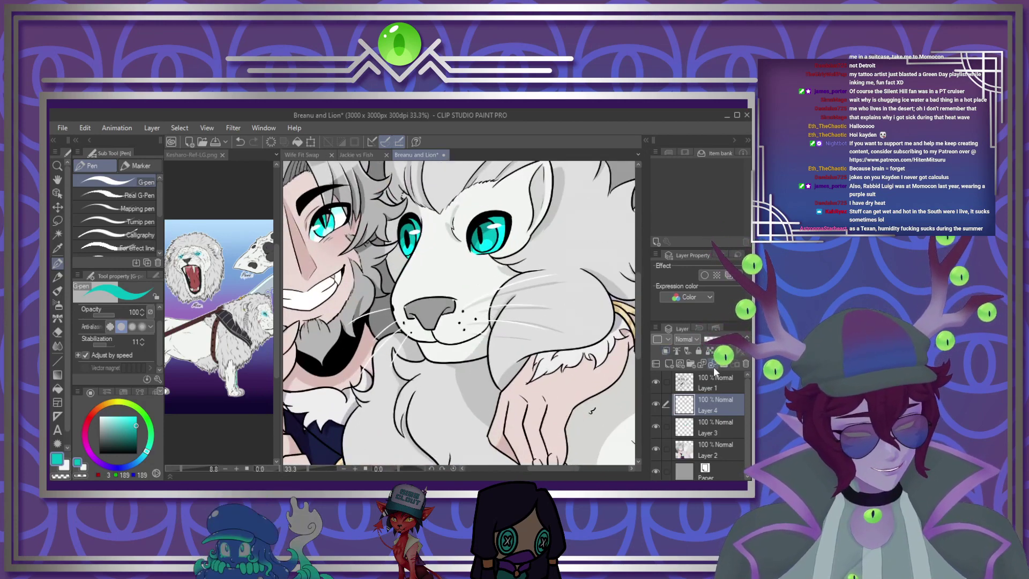
click(712, 366)
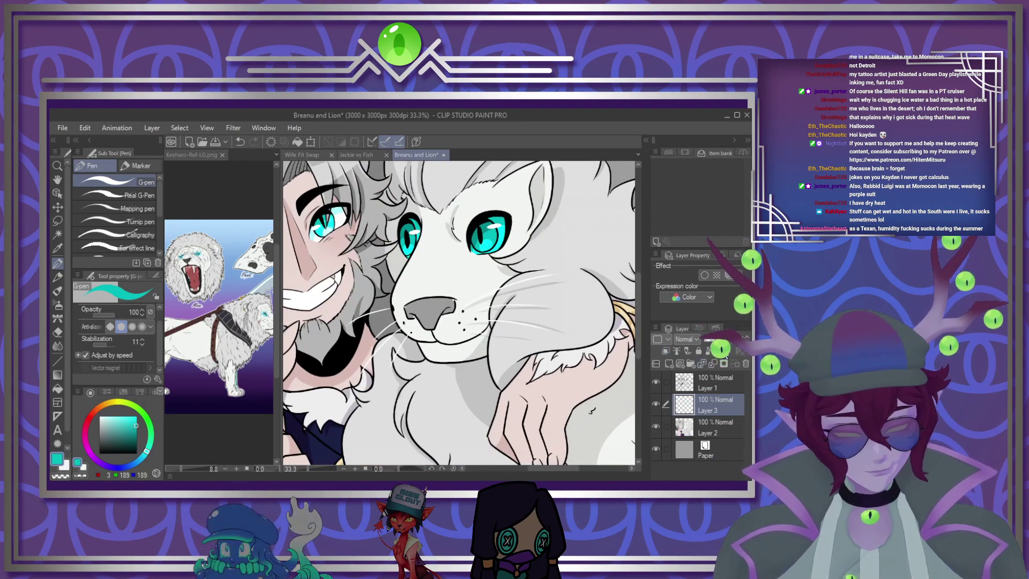
Sample the dark gray (75, 77, 76) from the reference lion's nose and paint the lion's nose with it on Layer 3
scroll(184, 259, up, 6)
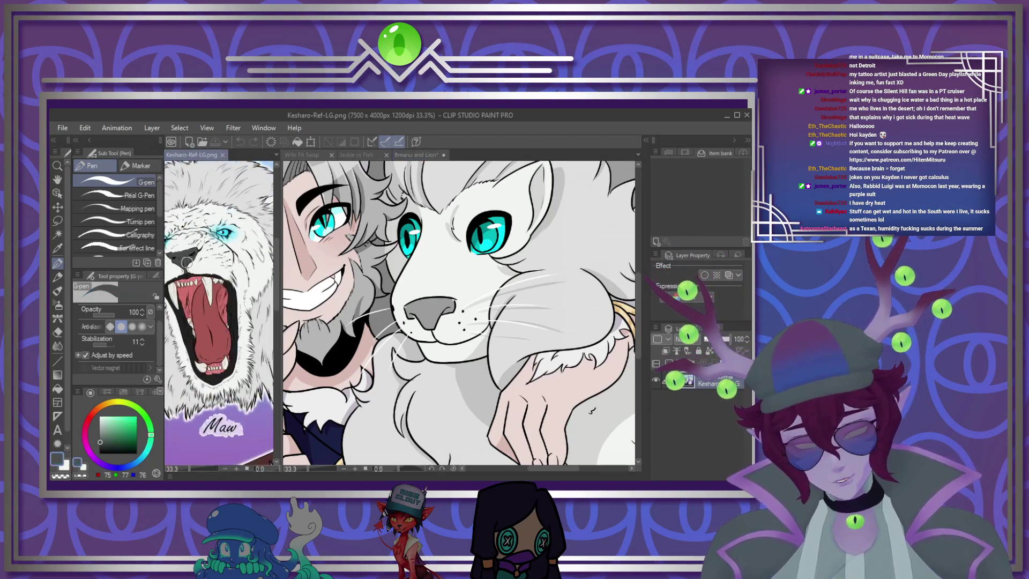
scroll(449, 303, up, 3)
scroll(449, 303, up, 4)
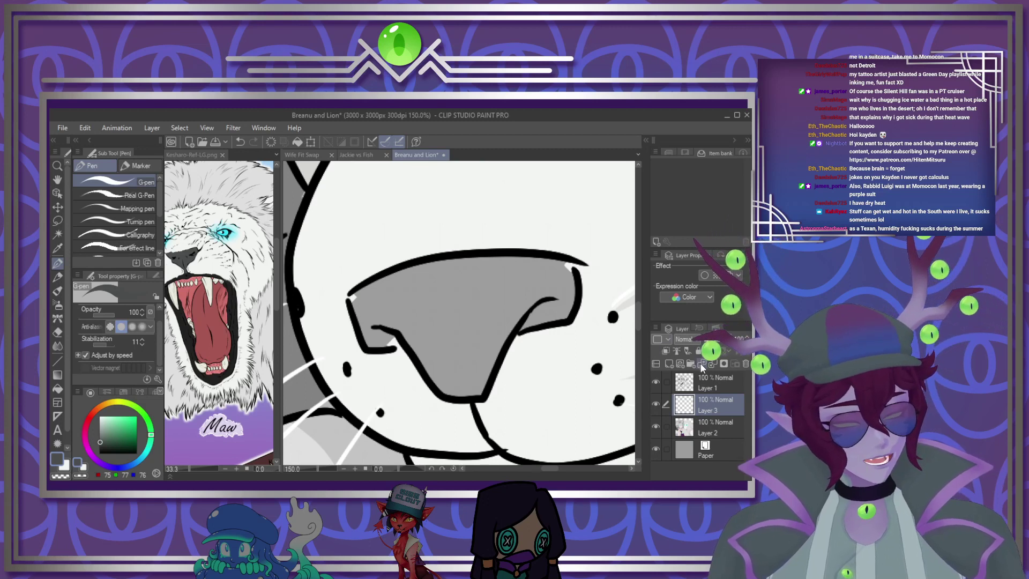
mouse_move(569, 271)
mouse_down()
mouse_move(444, 275)
mouse_move(360, 300)
mouse_move(374, 335)
mouse_move(401, 335)
mouse_move(388, 329)
mouse_move(384, 305)
mouse_move(466, 387)
mouse_move(449, 386)
mouse_move(414, 314)
mouse_move(432, 332)
mouse_move(448, 290)
mouse_move(502, 287)
mouse_up()
mouse_move(501, 326)
mouse_down()
mouse_move(544, 290)
mouse_move(506, 321)
mouse_up()
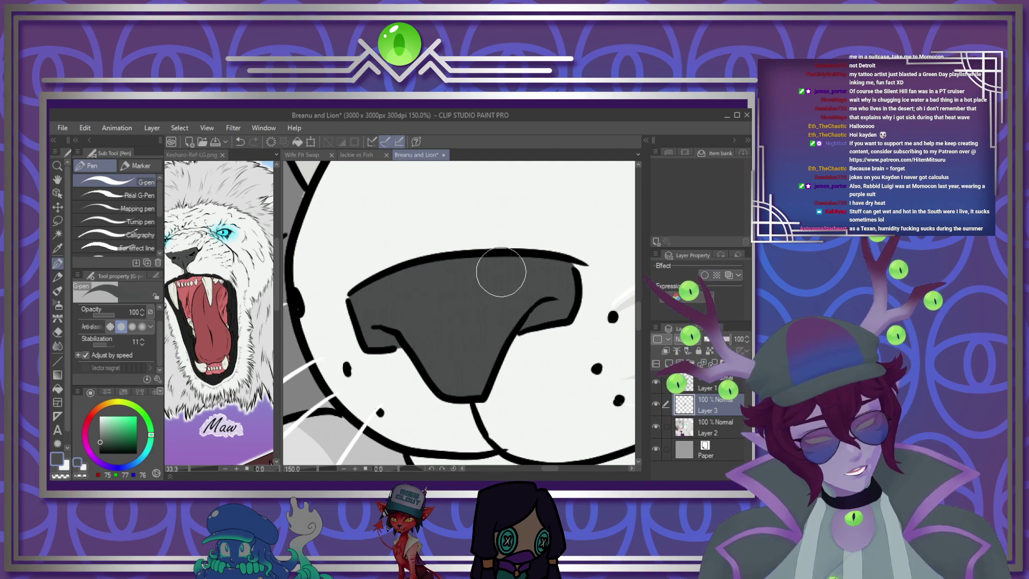
scroll(528, 302, down, 10)
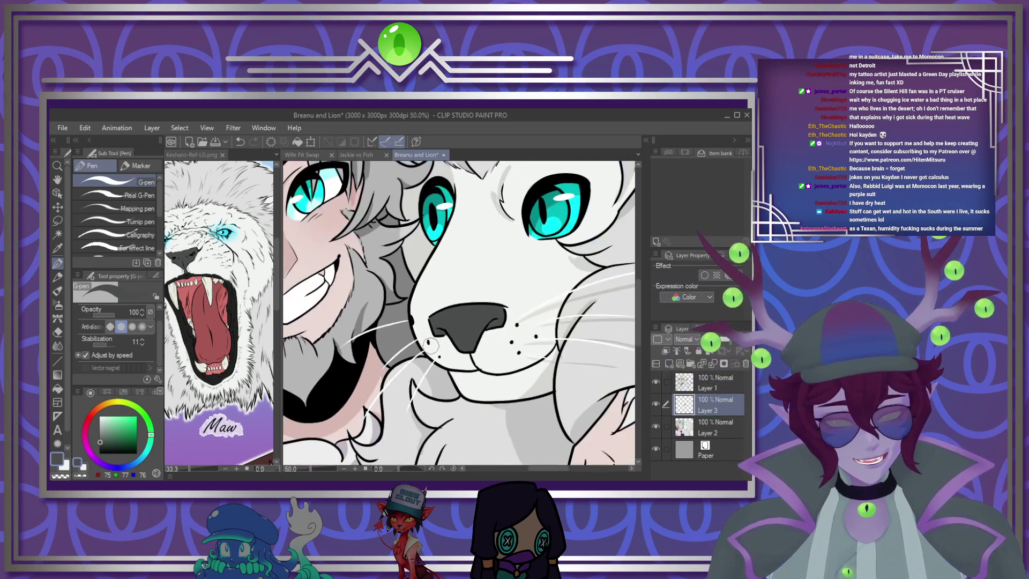
Examine the whole illustration from near and far to judge the lion's newly colored eyes and nose
scroll(510, 315, down, 1)
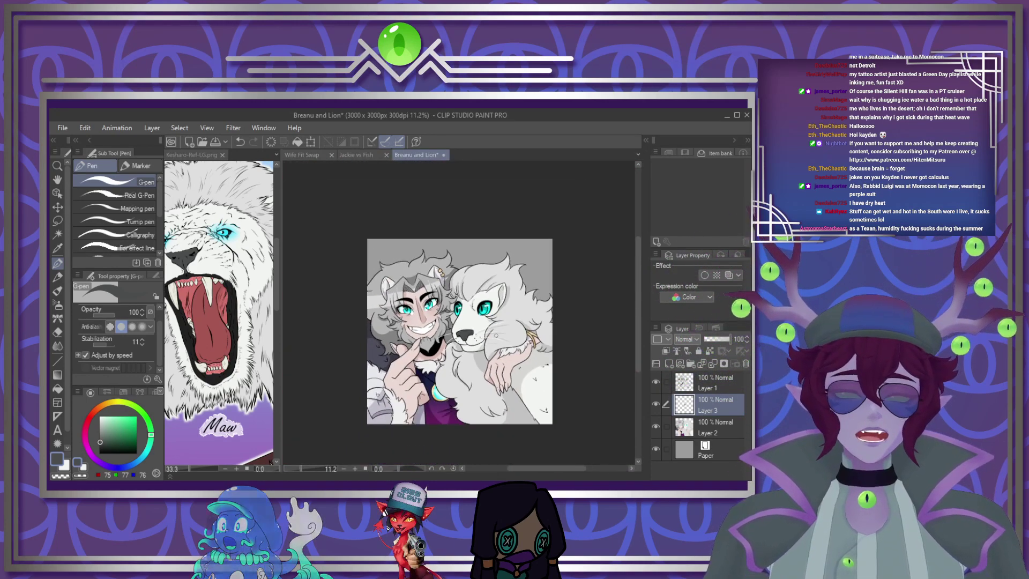
scroll(510, 315, up, 1)
scroll(510, 315, down, 2)
scroll(483, 342, up, 2)
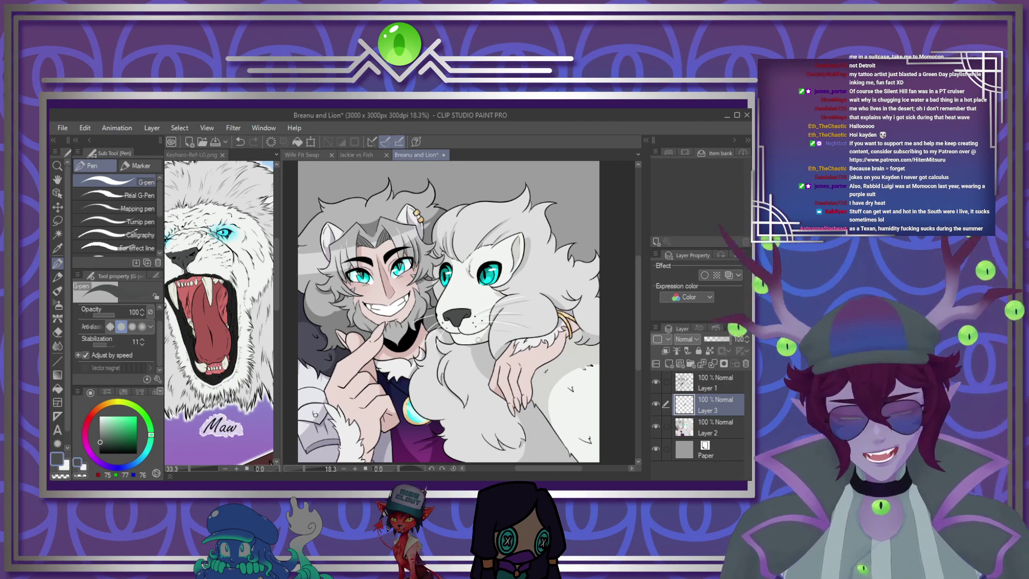
scroll(452, 299, down, 6)
scroll(405, 283, up, 4)
scroll(449, 313, down, 2)
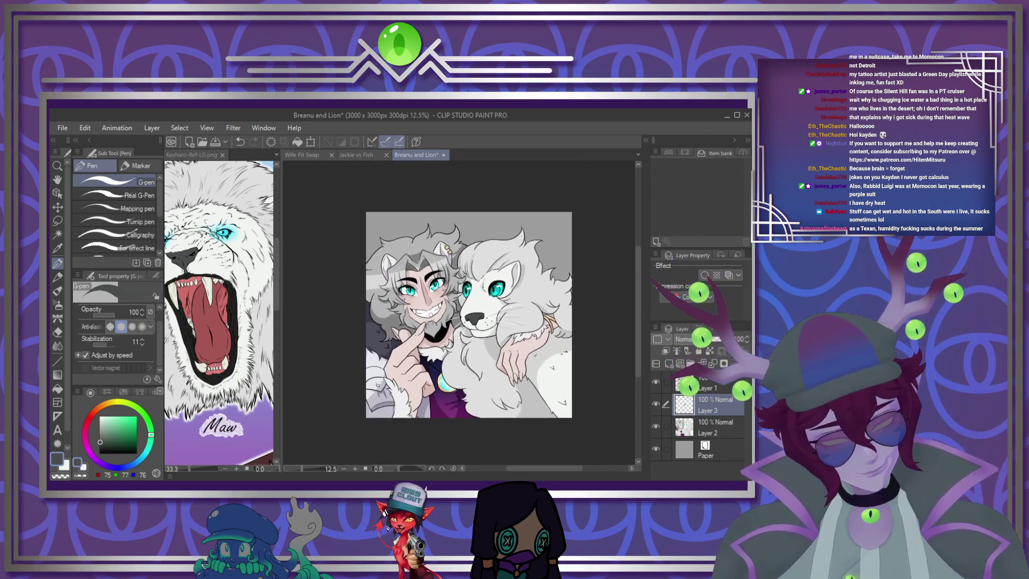
scroll(451, 308, up, 2)
scroll(451, 309, down, 2)
scroll(482, 312, up, 2)
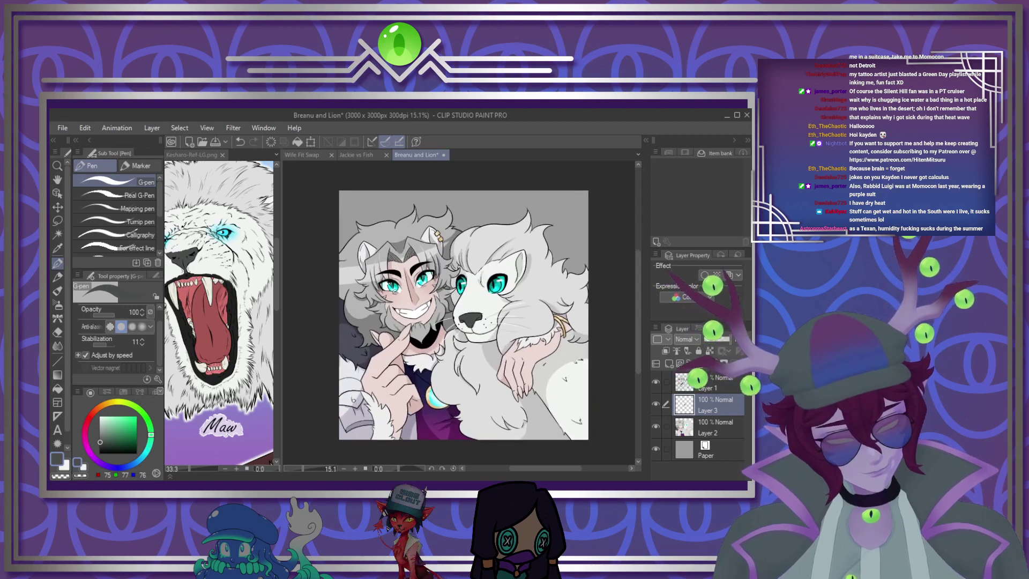
Close the Kesharo-Ref-LG.png reference image
click(225, 168)
click(222, 155)
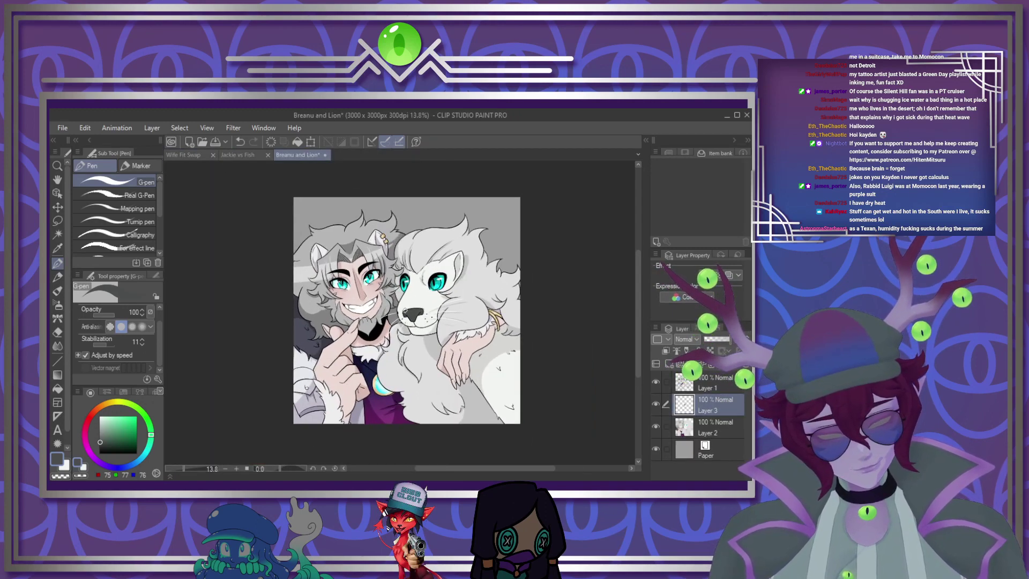
scroll(408, 310, up, 2)
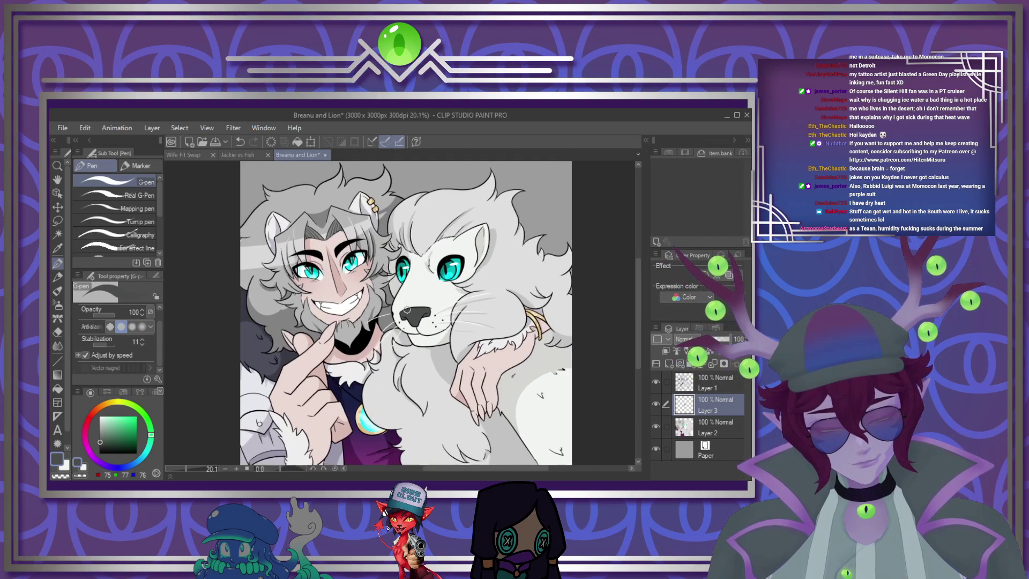
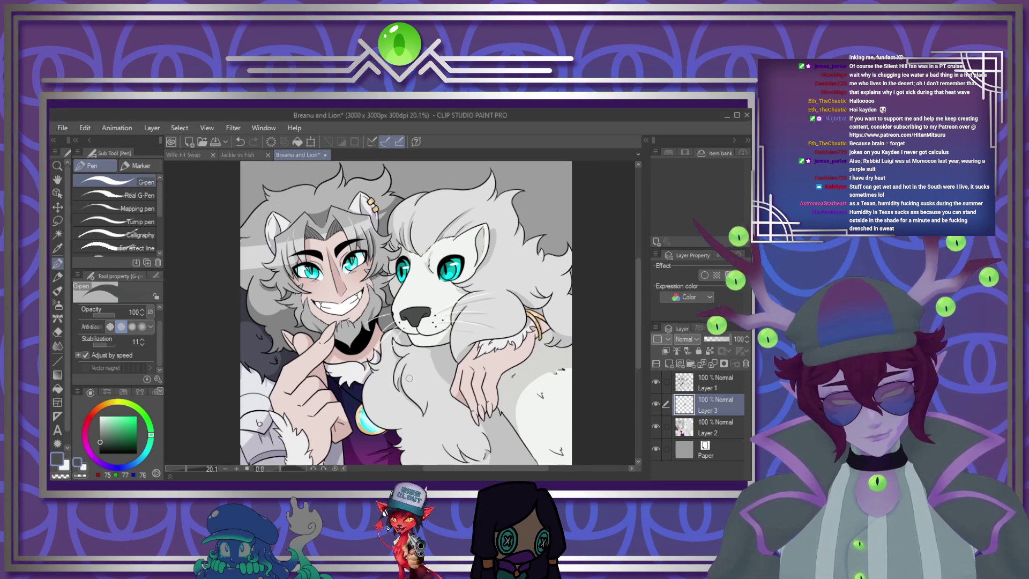
Merge Layer 3 down into Layer 2, and merge the line art on Layer 1 into Layer 2 as well
scroll(404, 396, down, 1)
click(713, 364)
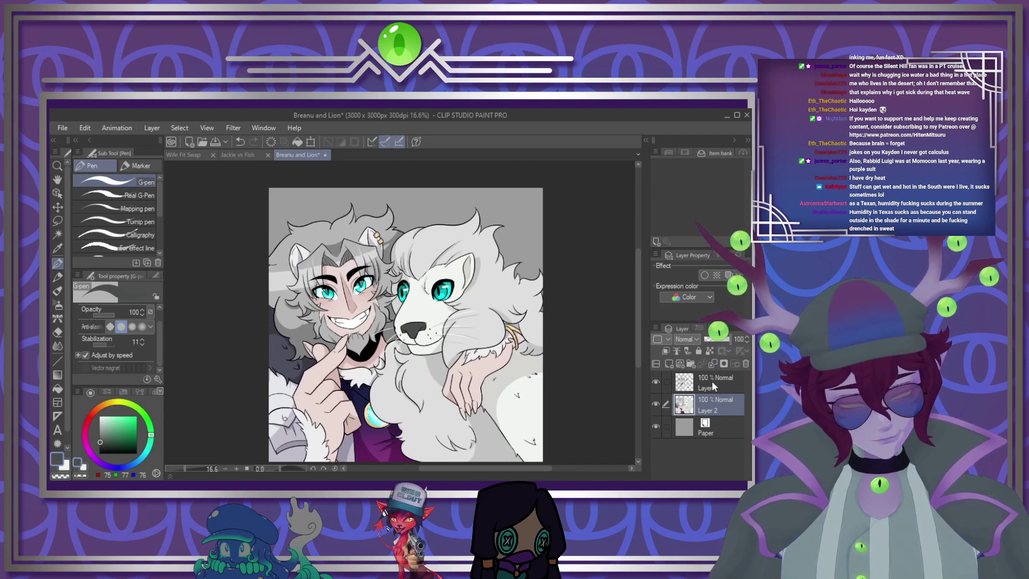
click(712, 380)
click(712, 365)
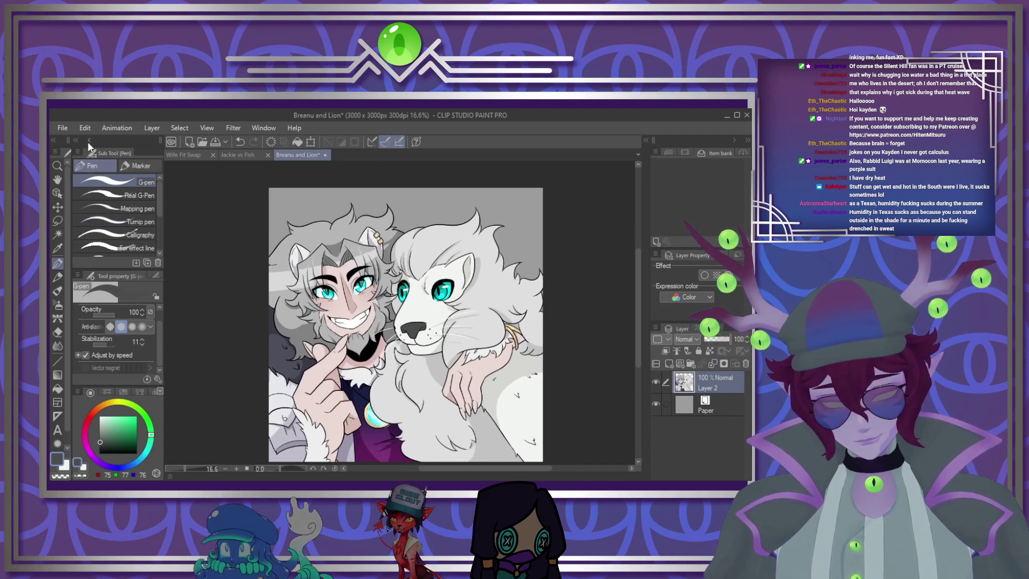
Paste the copied moon-and-stars pattern as a new layer and scale it to 755% to cover the whole canvas
key(ctrl+v)
key(ctrl+minus)
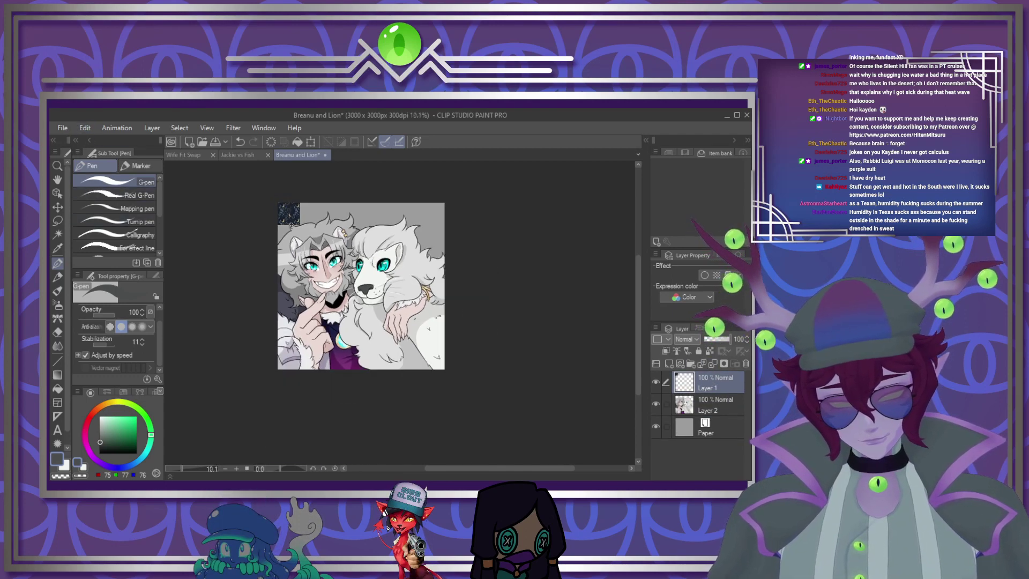
key(ctrl+t)
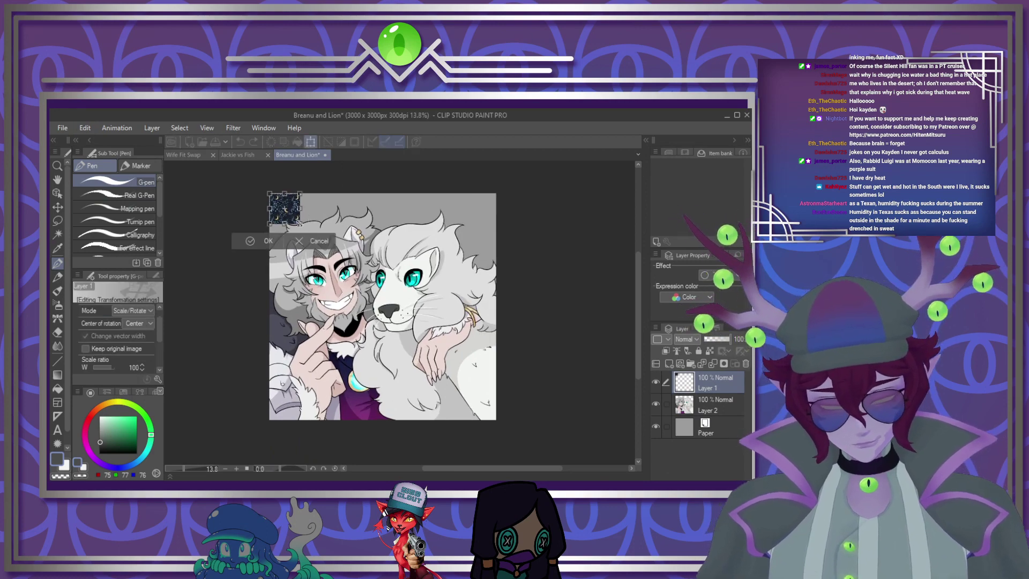
drag(299, 223, 510, 420)
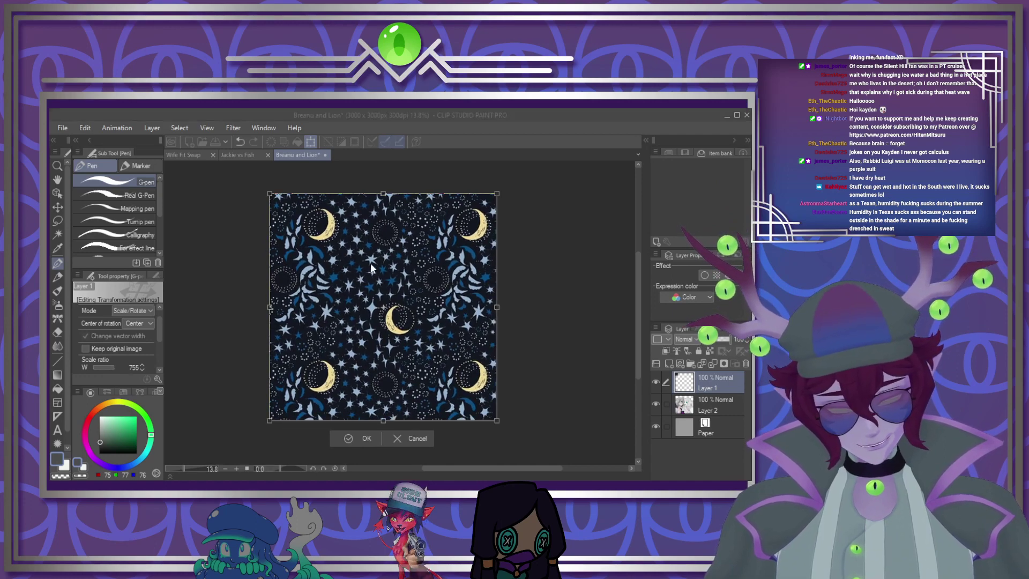
key(Return)
Move the moon-and-stars pattern layer between Layer 2 and Paper as the background behind the man and lion
drag(725, 383, 718, 415)
click(720, 419)
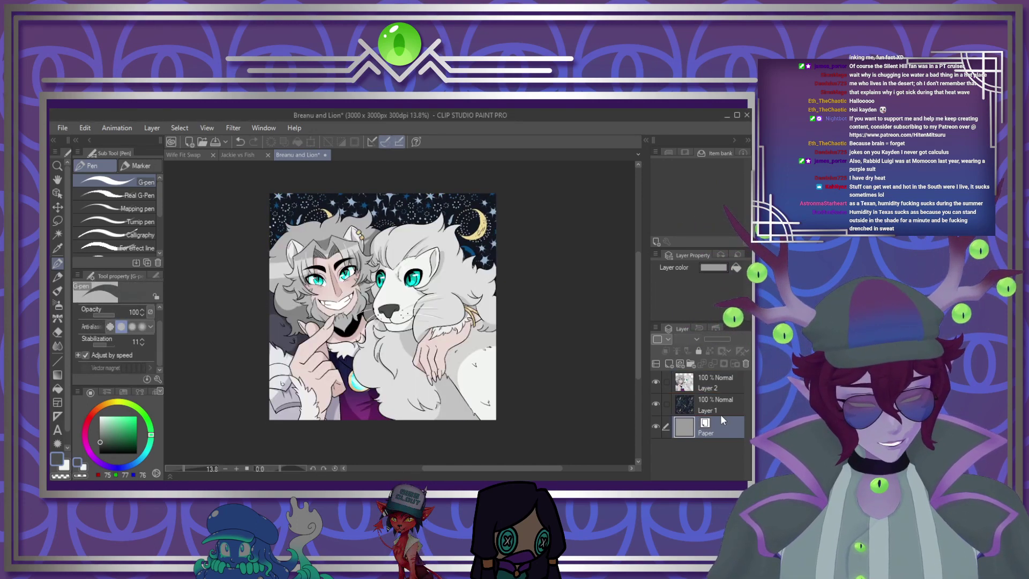
scroll(421, 346, down, 1)
scroll(413, 336, up, 1)
scroll(393, 313, up, 2)
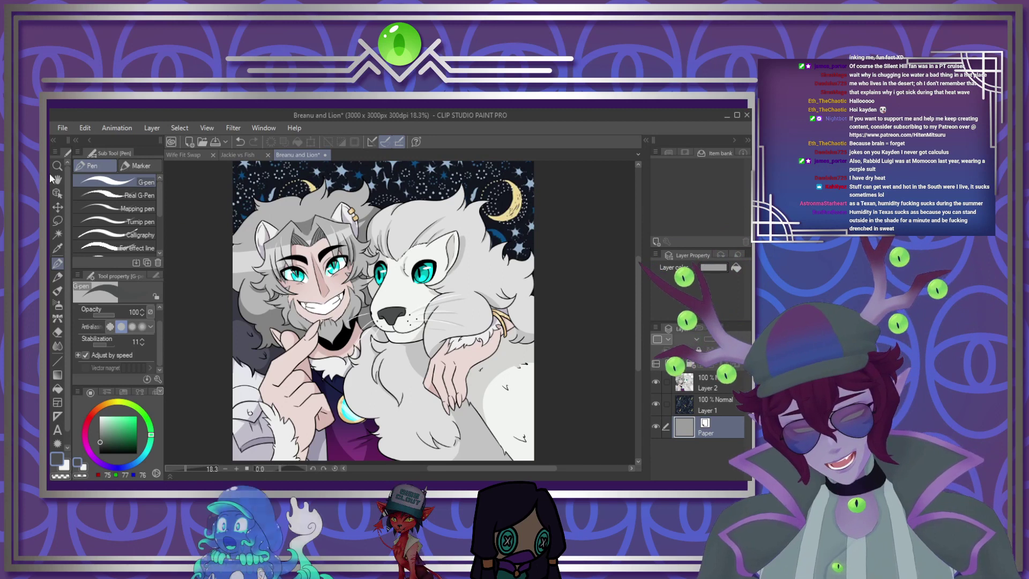
key(alt)
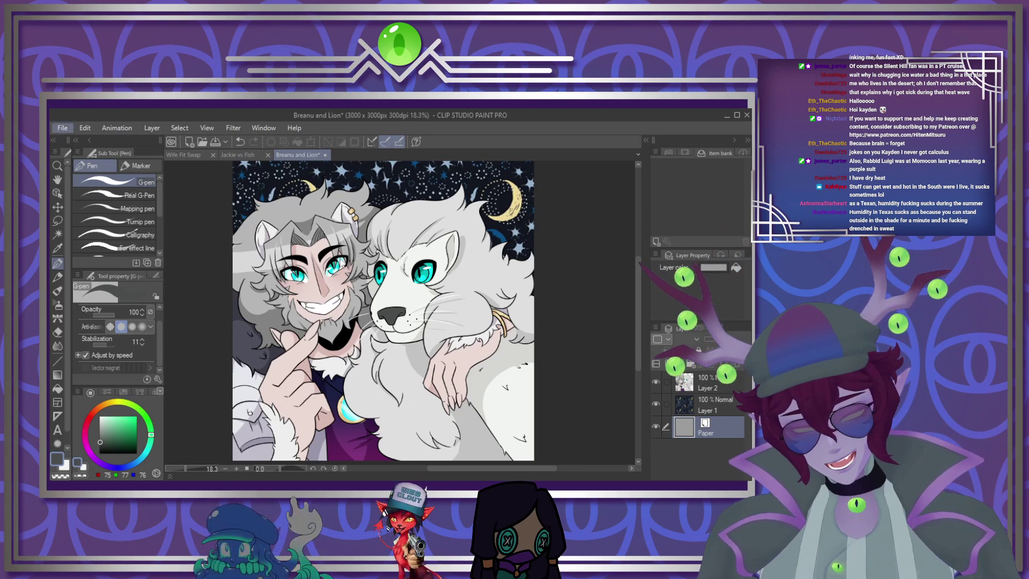
key(alt+Tab)
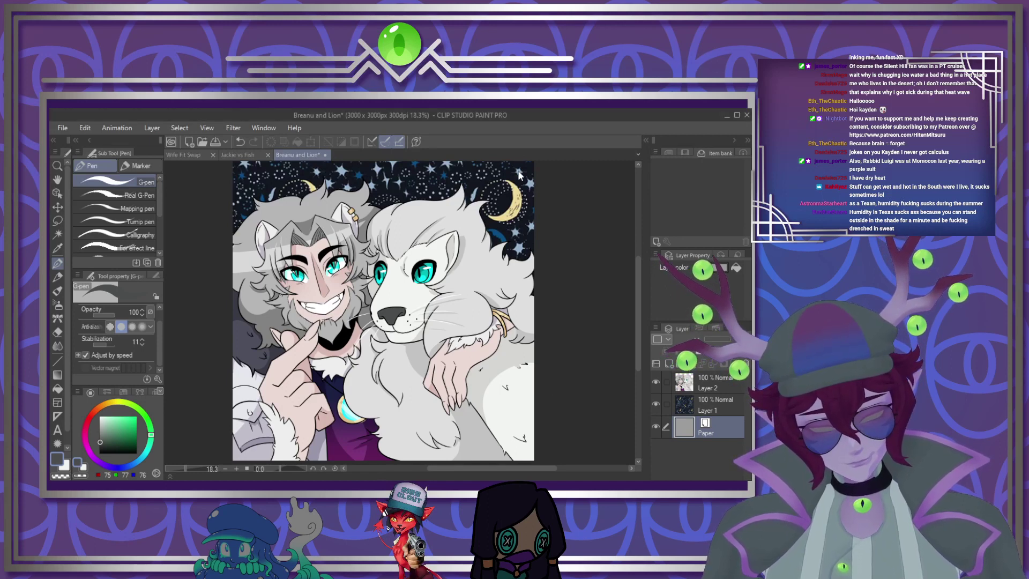
click(525, 205)
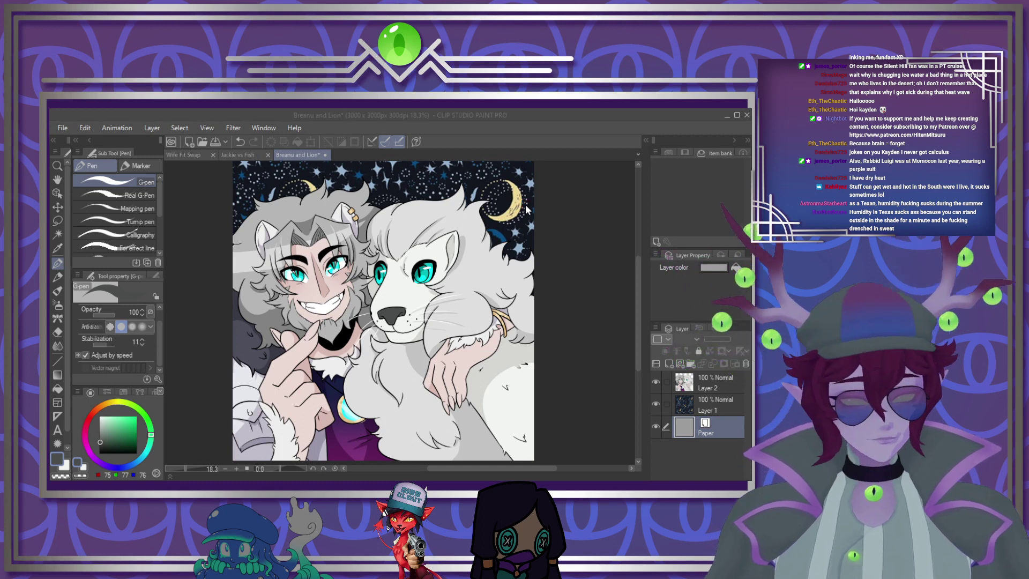
click(314, 155)
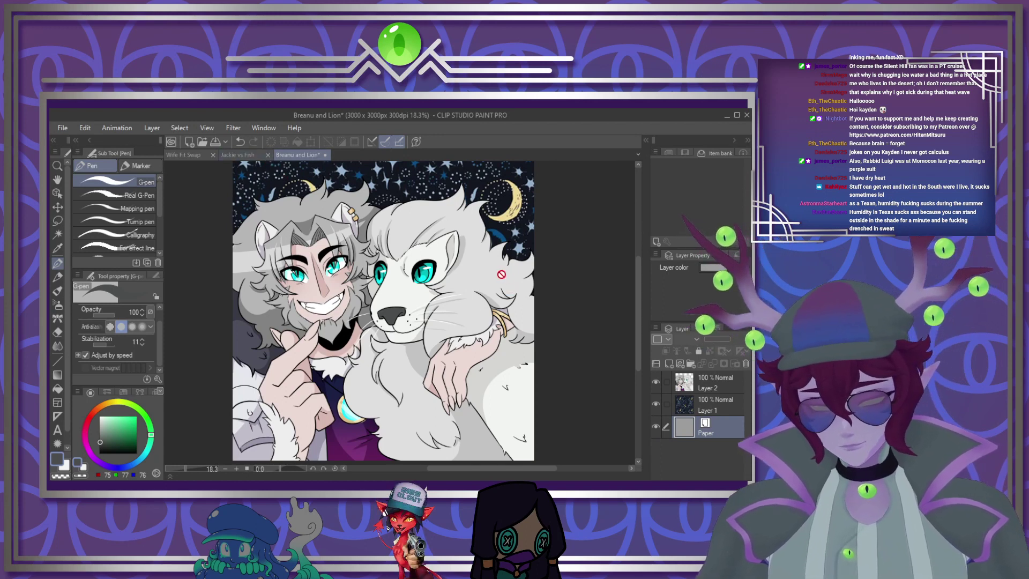
Save the Breanu and Lion illustration and switch to the Jackie vs Fish document
key(ctrl+s)
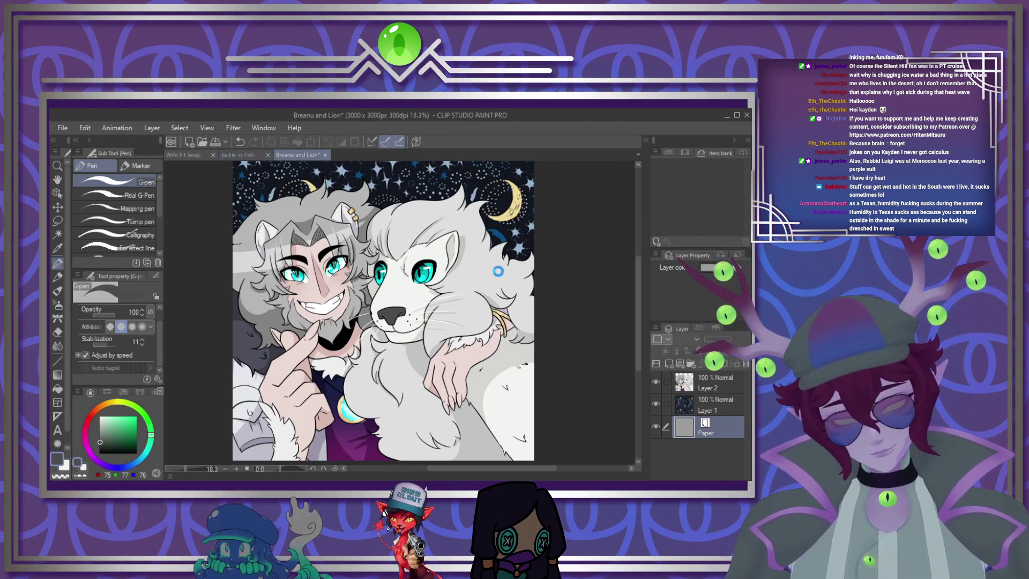
click(224, 154)
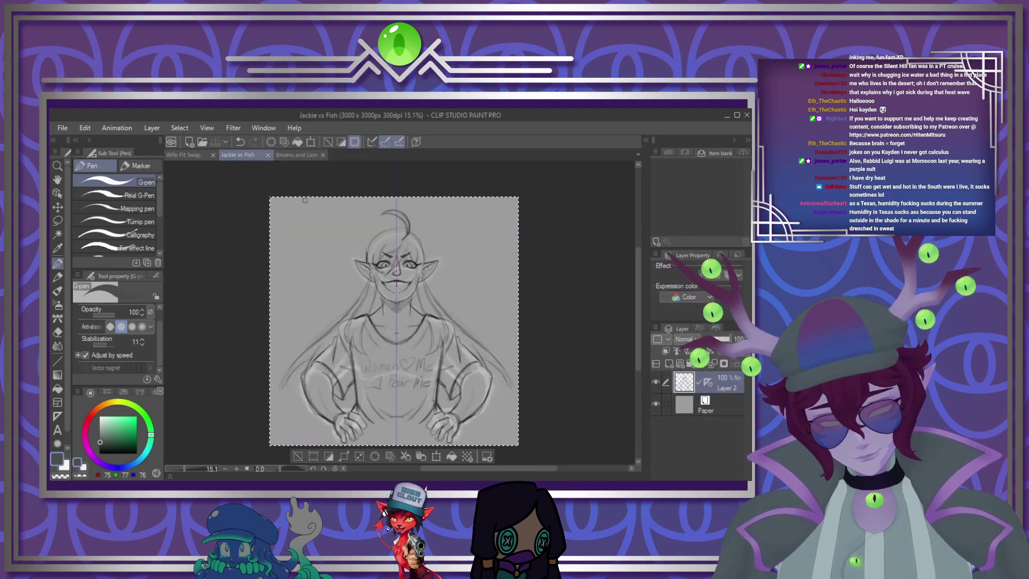
key(ctrl+a)
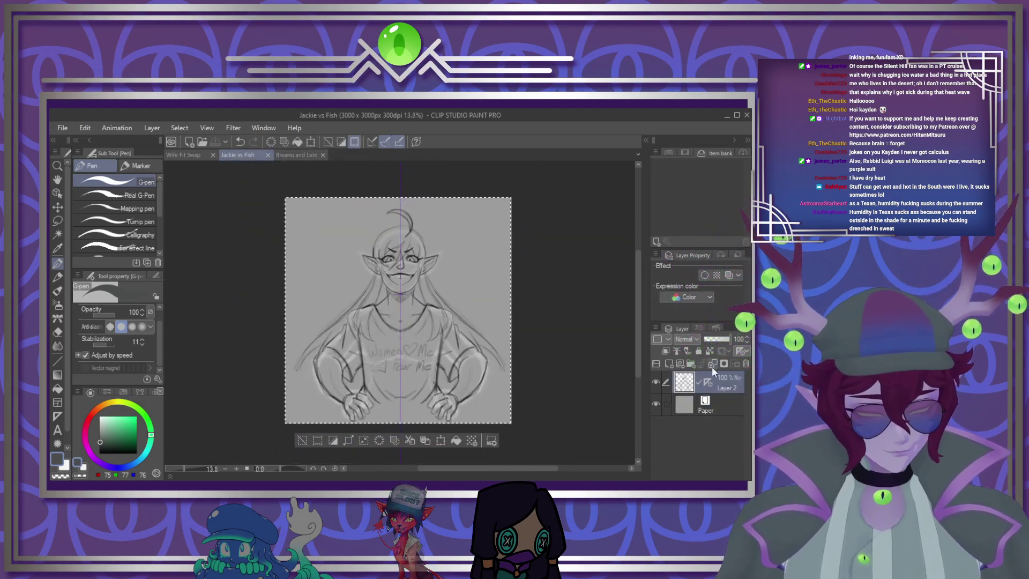
Fade the character sketch on Layer 2 to 40% opacity and add a new layer between it and Paper
click(713, 341)
drag(712, 342, 719, 379)
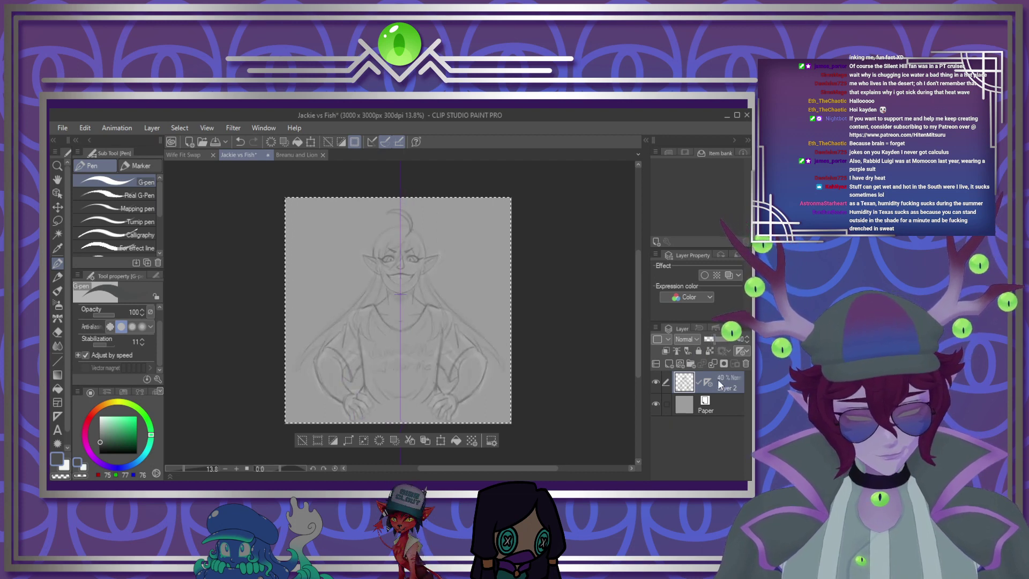
click(719, 398)
click(668, 364)
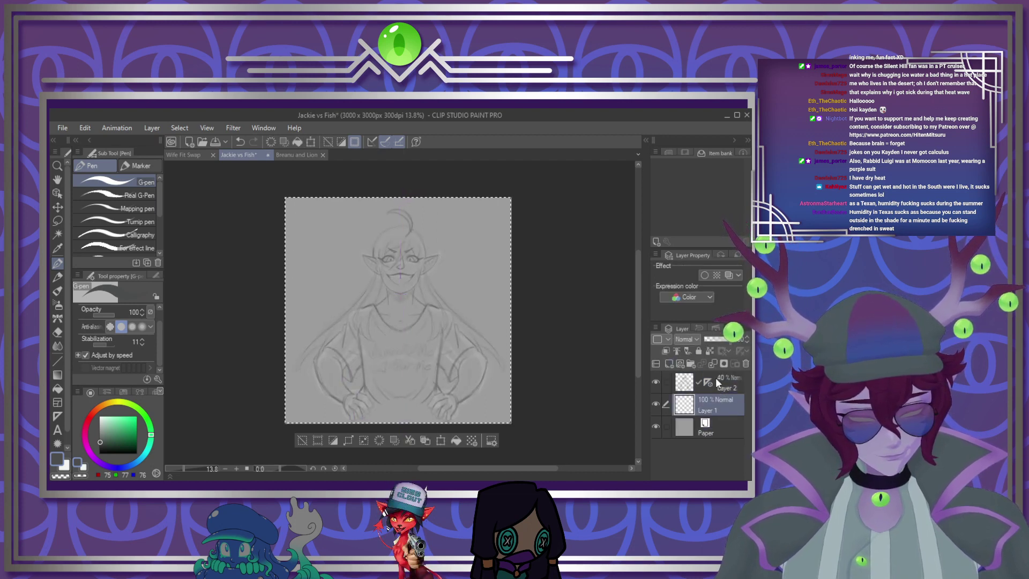
Transfer the faded sketch from Layer 2 down to Layer 1 and set Layer 2's opacity to 100%
click(718, 382)
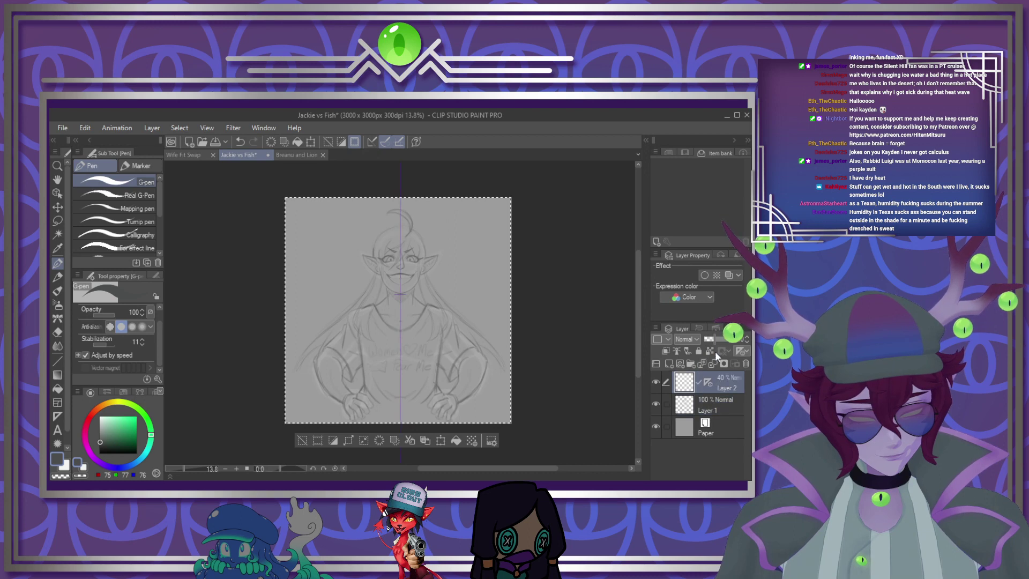
drag(719, 341, 742, 343)
scroll(581, 369, down, 2)
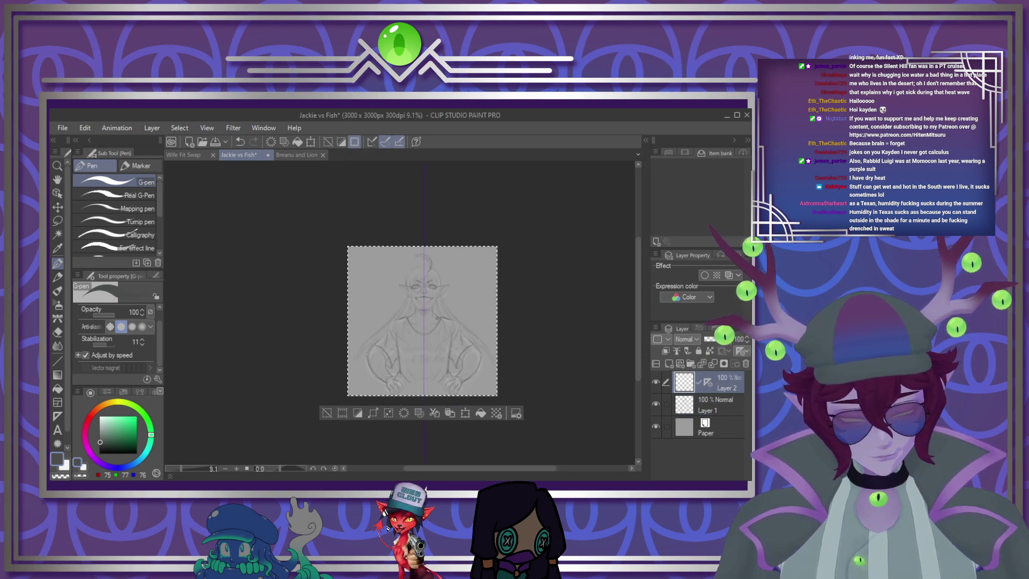
scroll(424, 325, up, 1)
Lock the sketch on Layer 1 and make Layer 2 the active layer for inking
click(696, 410)
click(698, 350)
click(725, 381)
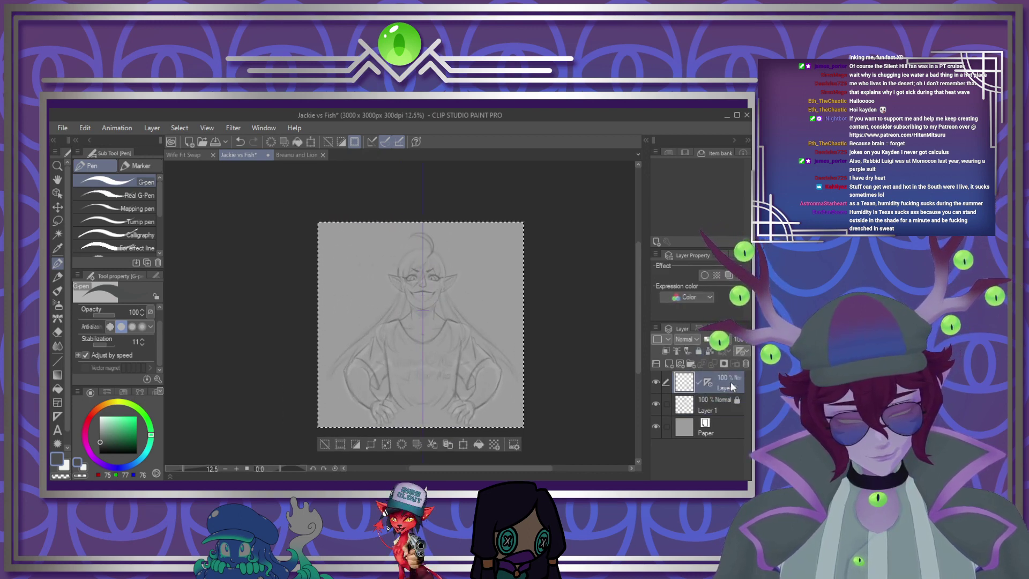
Set the drawing color to black for the line art
scroll(465, 280, up, 4)
key(x)
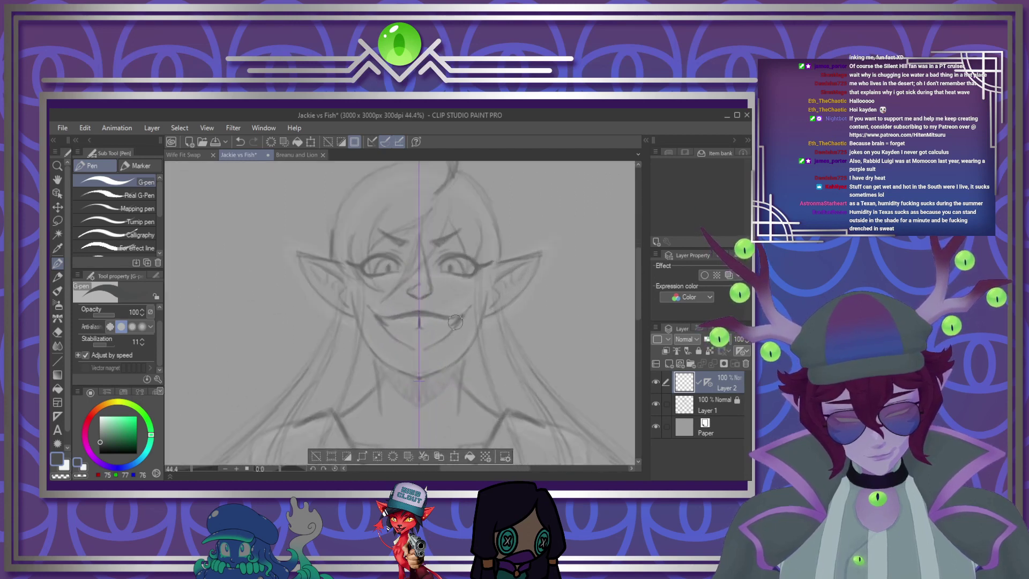
scroll(464, 280, up, 2)
scroll(415, 386, down, 2)
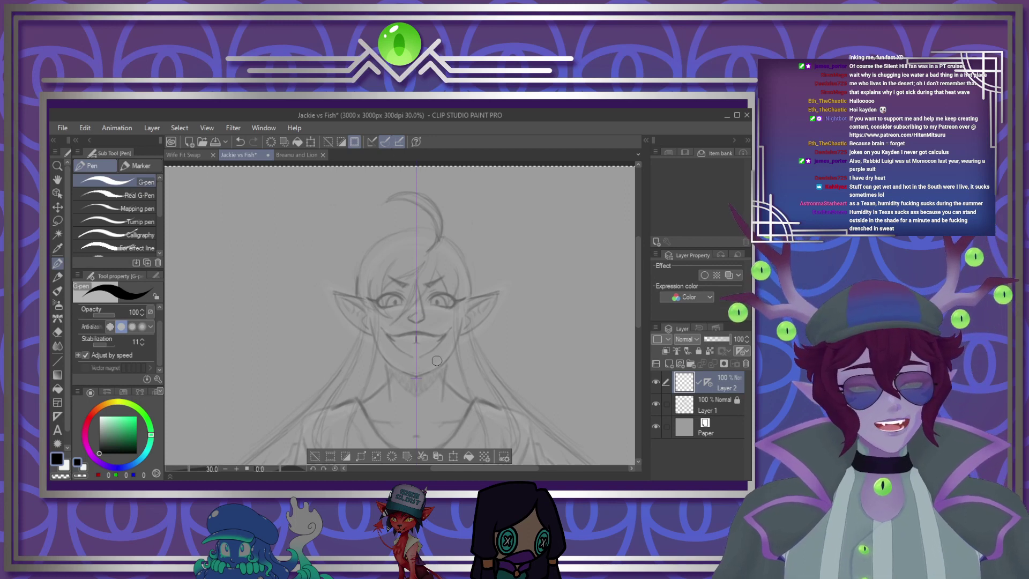
drag(449, 320, 483, 320)
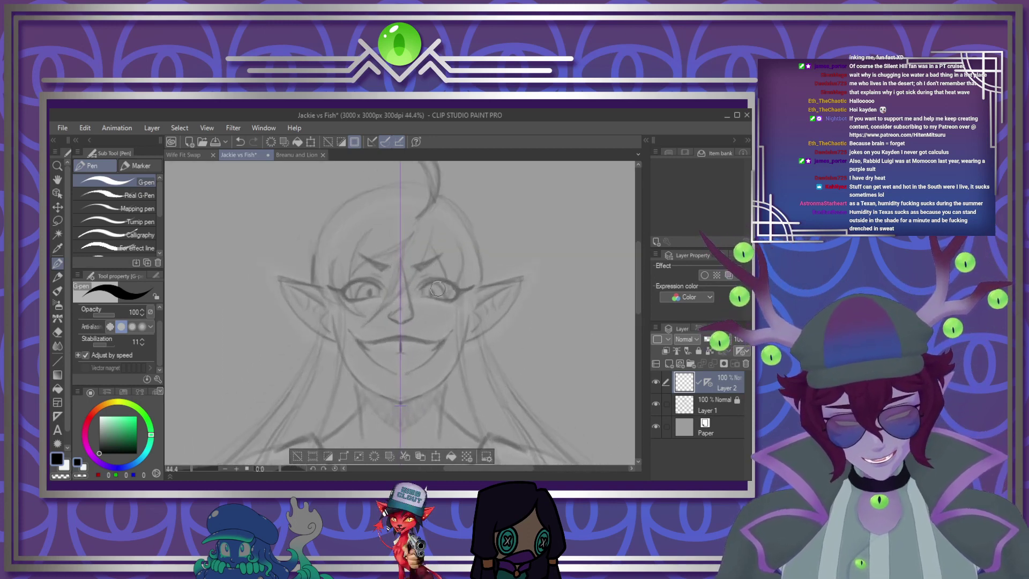
scroll(438, 289, down, 5)
Clear the whole-canvas selection, trace a lasso outline around one eye of the sketch and discard it
click(57, 220)
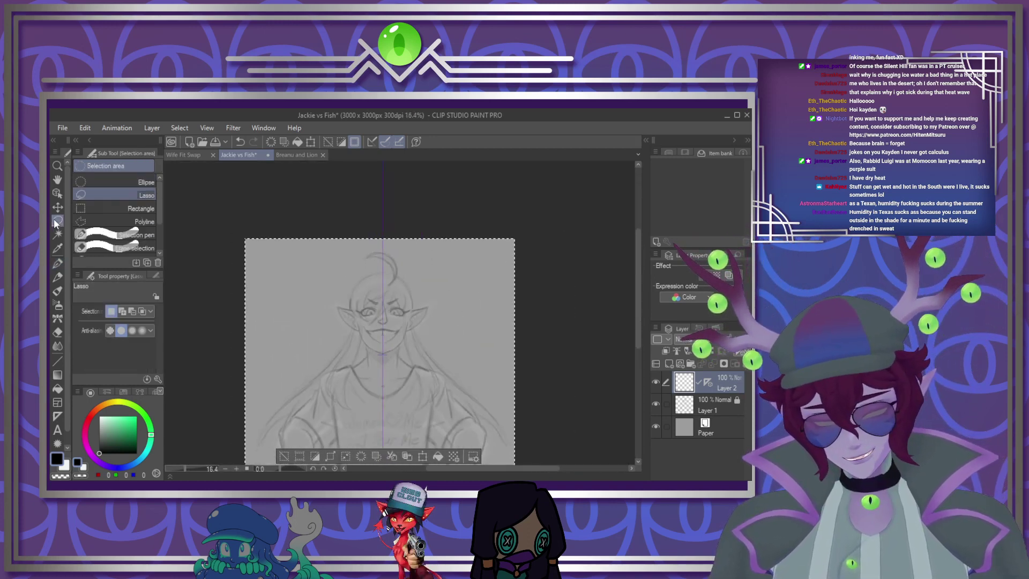
scroll(432, 317, up, 5)
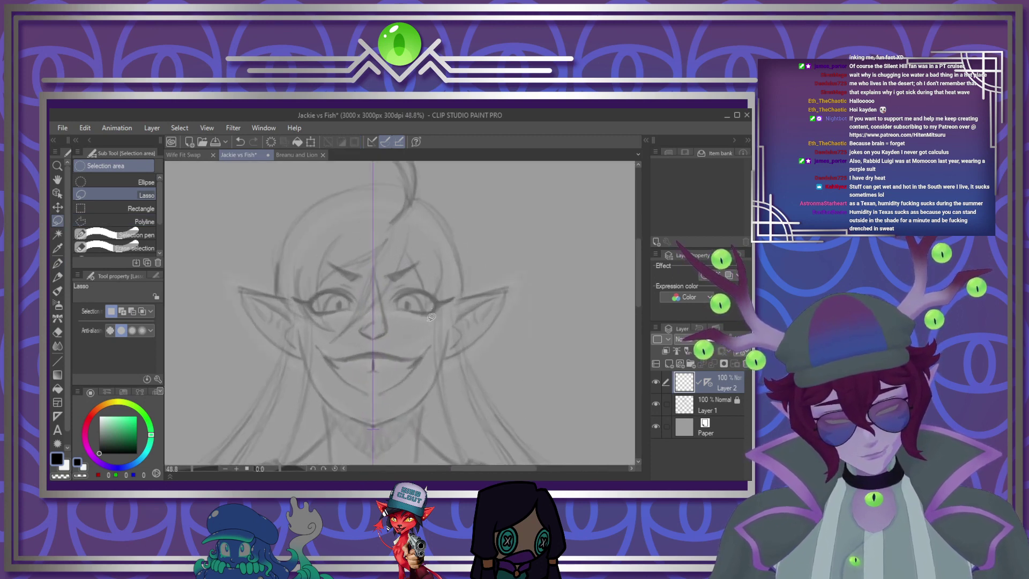
scroll(431, 317, up, 6)
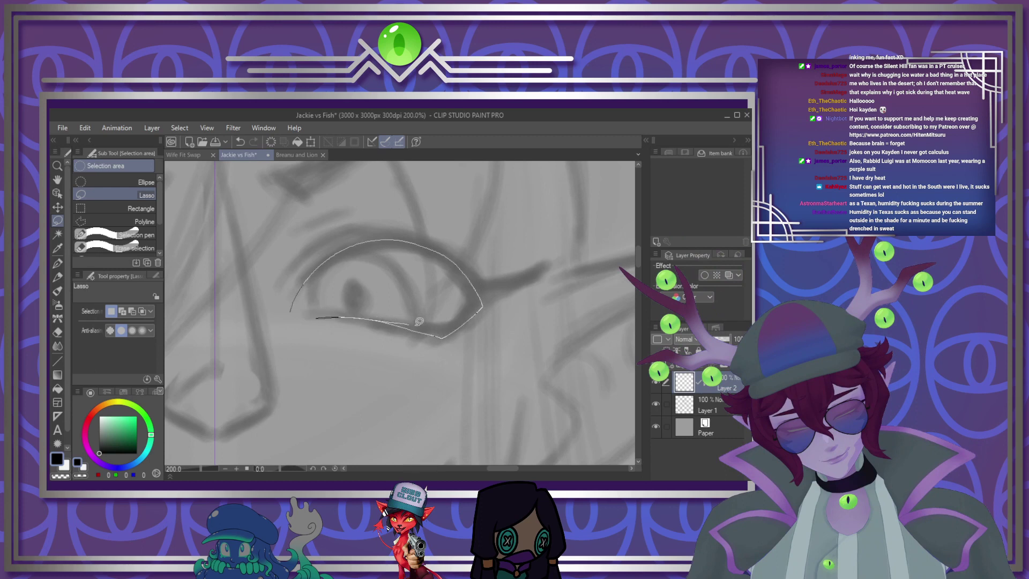
drag(313, 285, 292, 311)
key(ctrl+d)
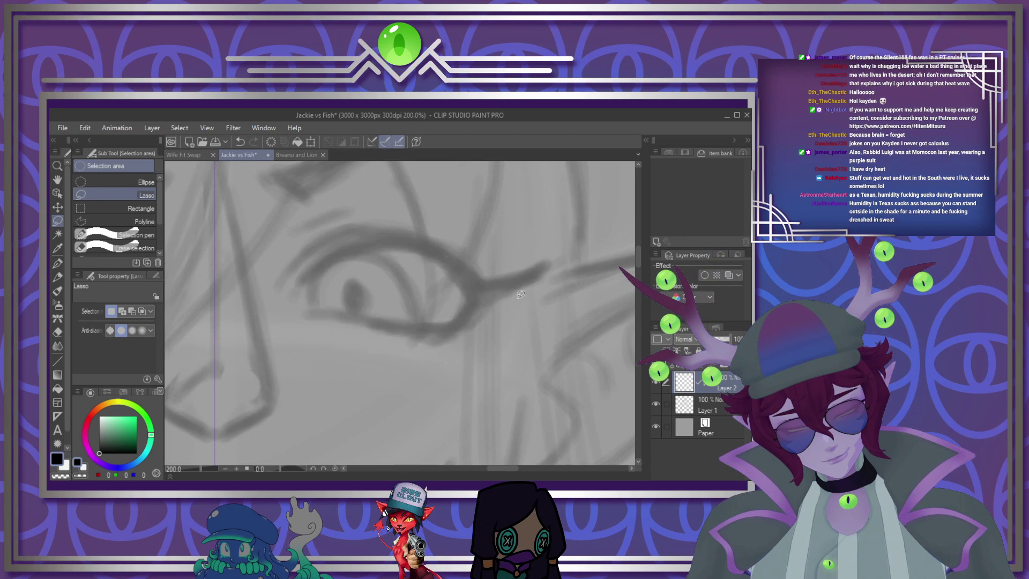
Ink the mirrored eye outlines with the G-pen at size 12: upper lid arc, lower lid and pointed lash at the outer corner
click(57, 264)
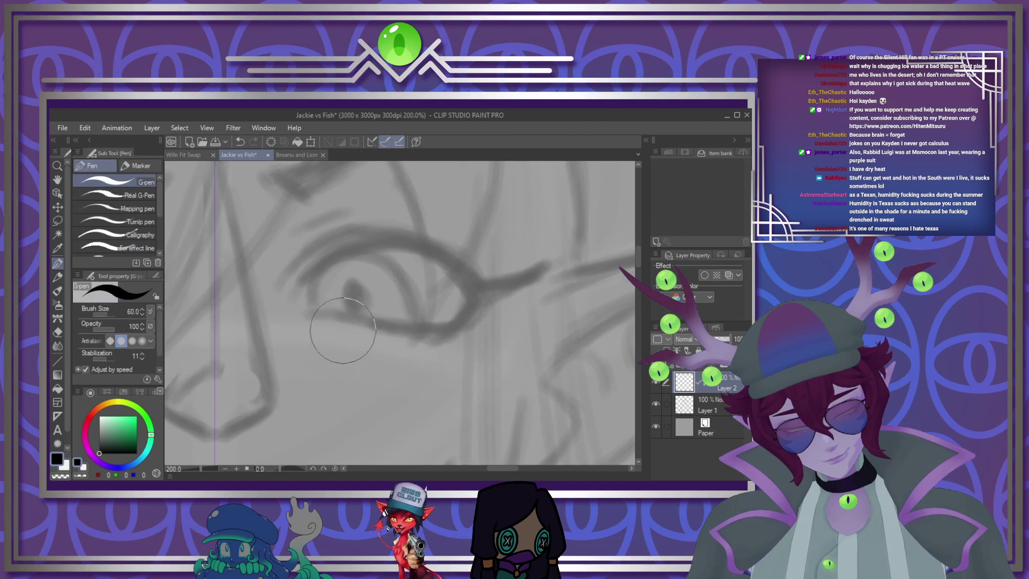
key(bracketleft)
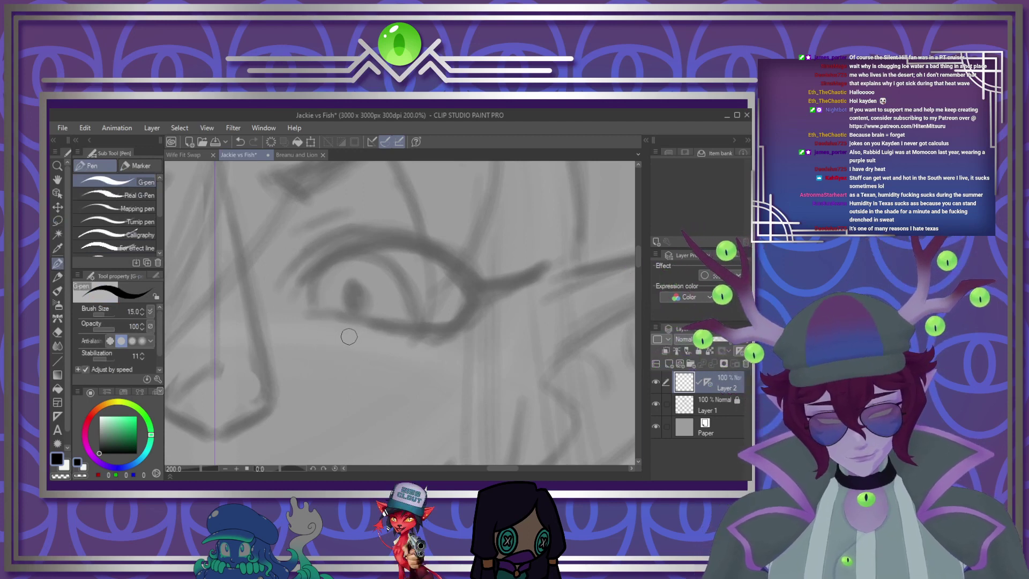
key(bracketleft)
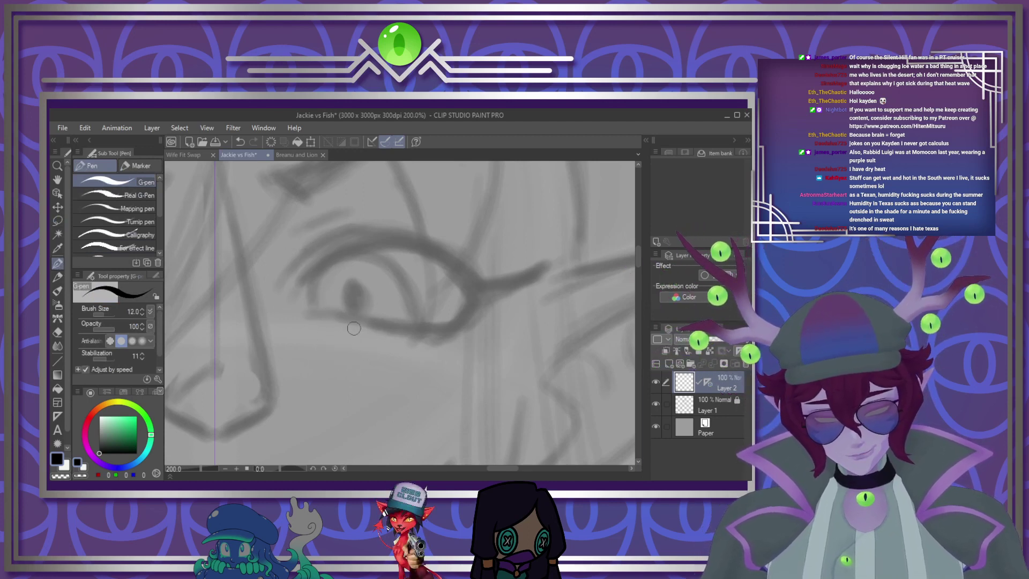
scroll(354, 328, down, 7)
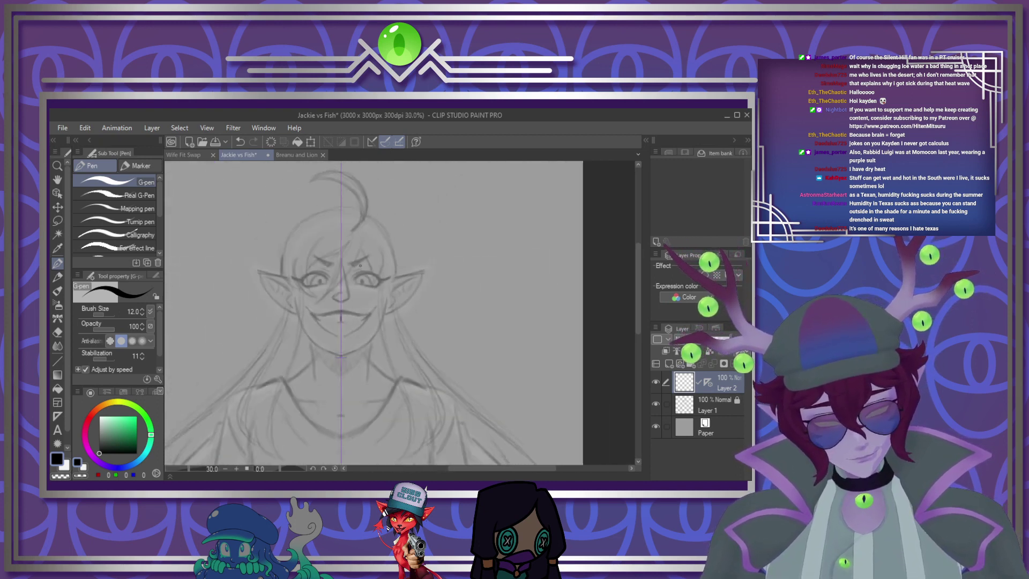
scroll(360, 266, down, 3)
scroll(358, 268, up, 4)
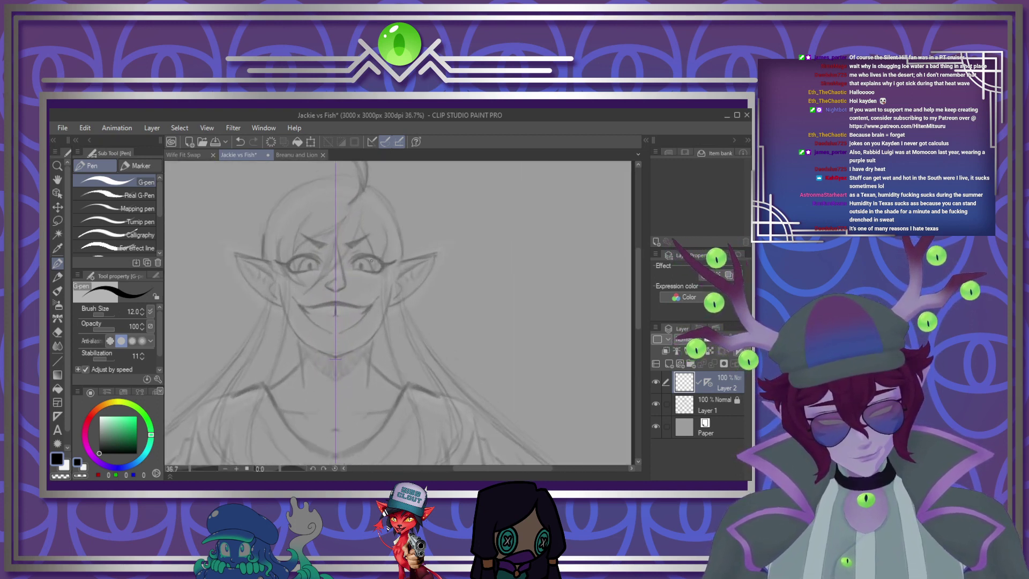
scroll(371, 260, up, 7)
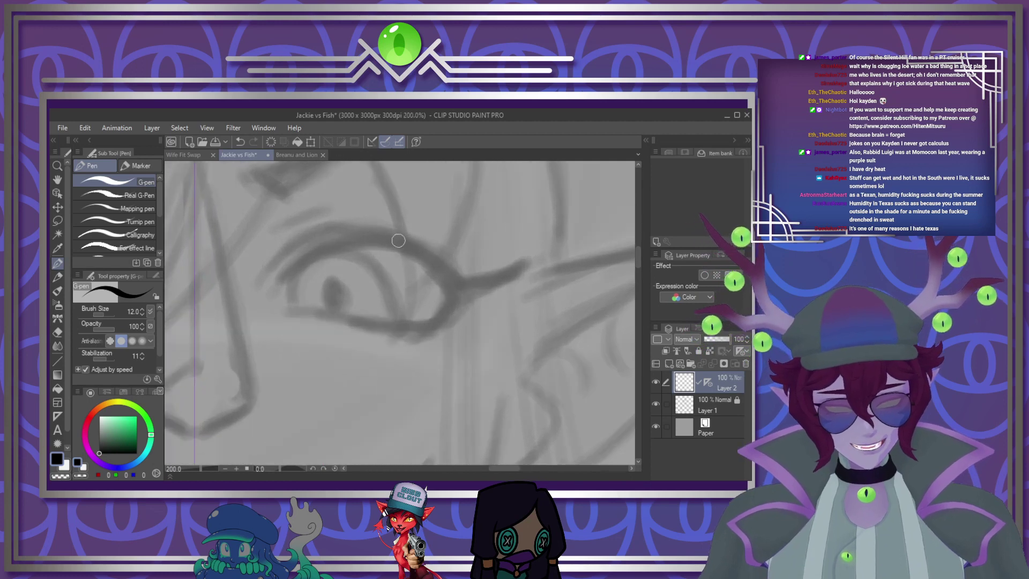
scroll(399, 241, up, 2)
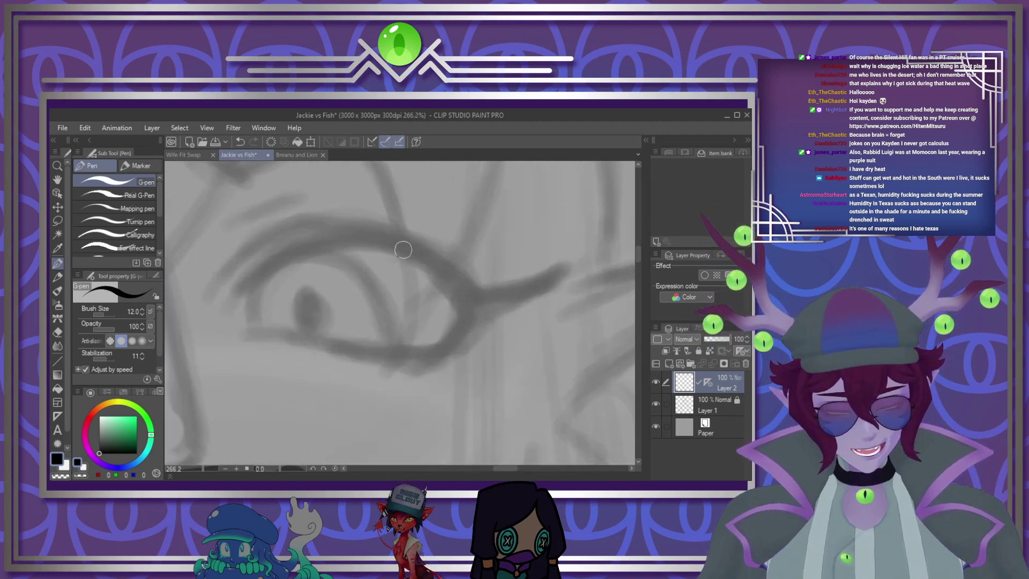
mouse_move(218, 333)
mouse_down()
mouse_move(233, 294)
mouse_move(382, 244)
mouse_move(492, 319)
mouse_move(491, 296)
mouse_up()
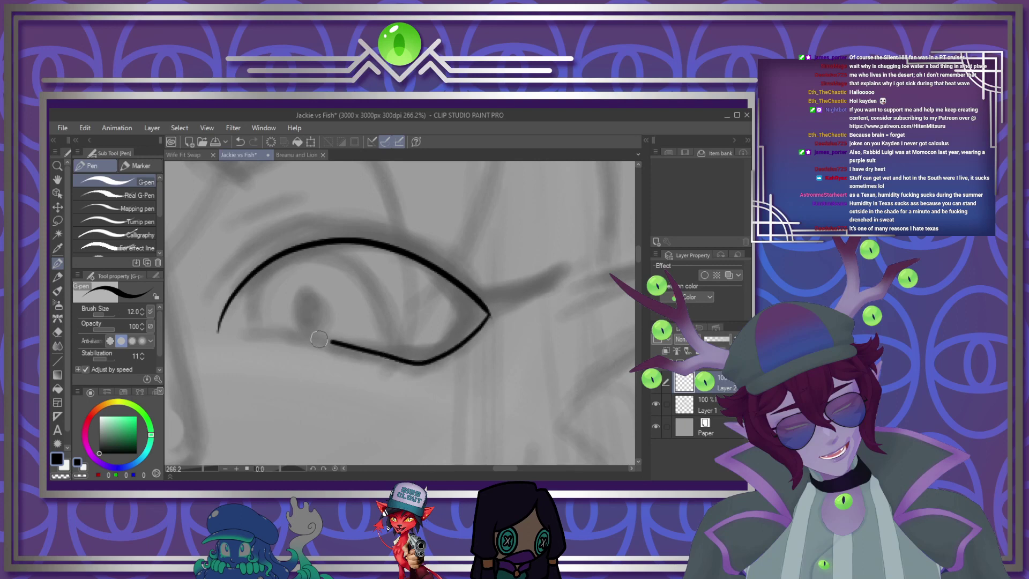
drag(454, 327, 414, 364)
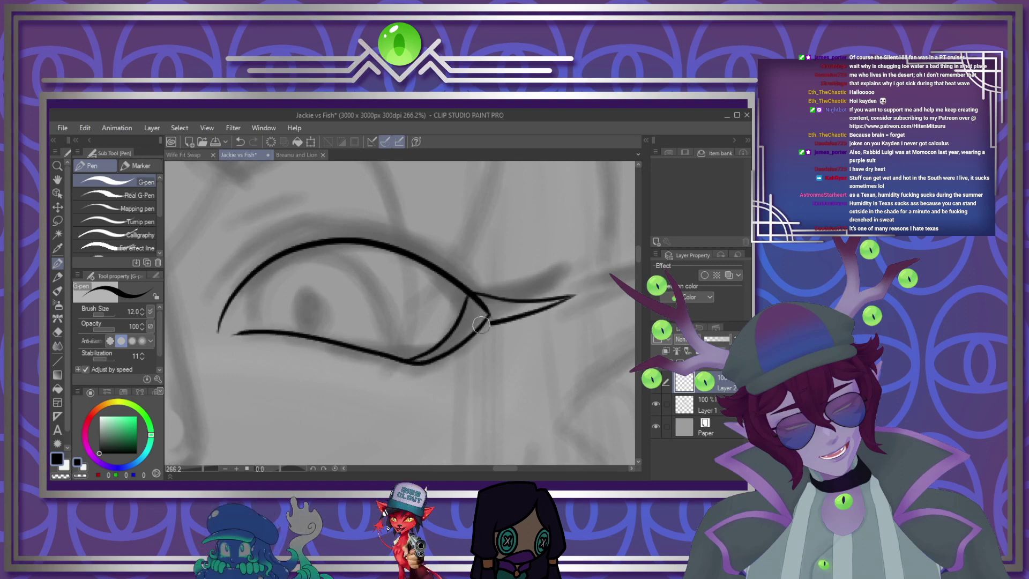
Redo the inner line beneath the upper lid up to the outer corner, and ink the crease lines above the eyes
mouse_move(325, 265)
mouse_down()
mouse_move(458, 303)
mouse_move(487, 324)
mouse_up()
key(ctrl+z)
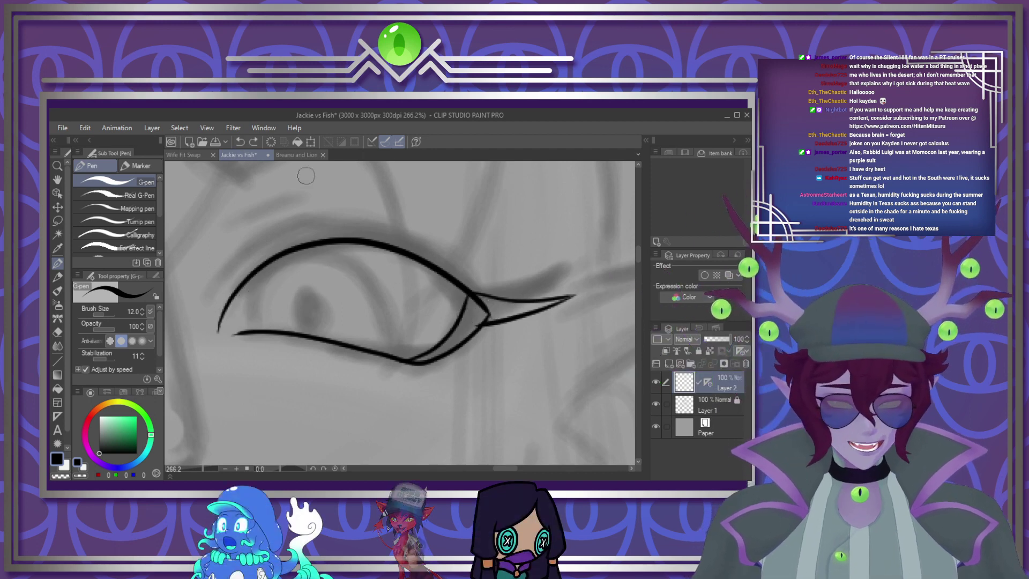
mouse_move(218, 324)
mouse_down()
mouse_move(262, 278)
mouse_move(419, 279)
mouse_move(467, 307)
mouse_up()
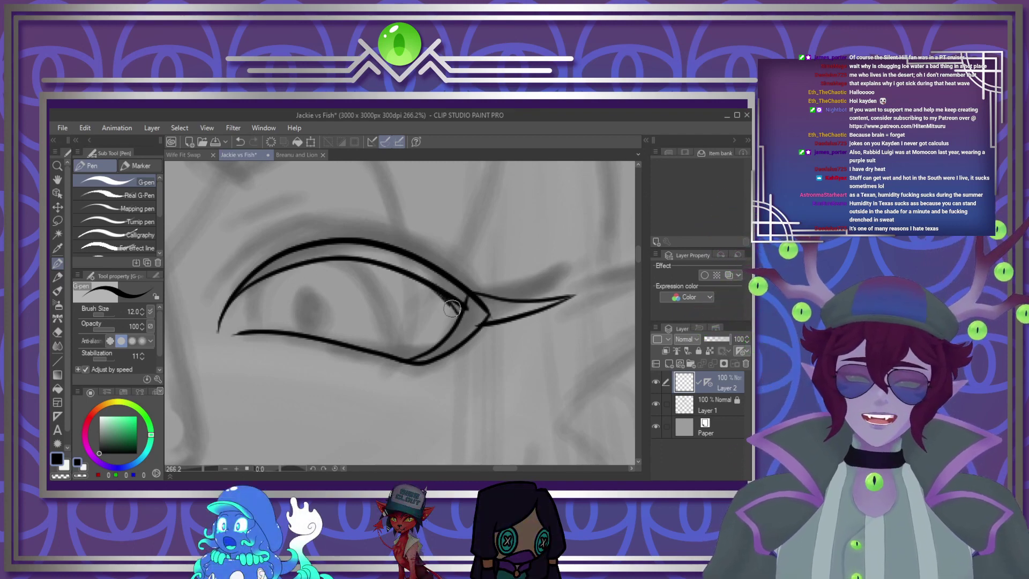
scroll(390, 314, down, 4)
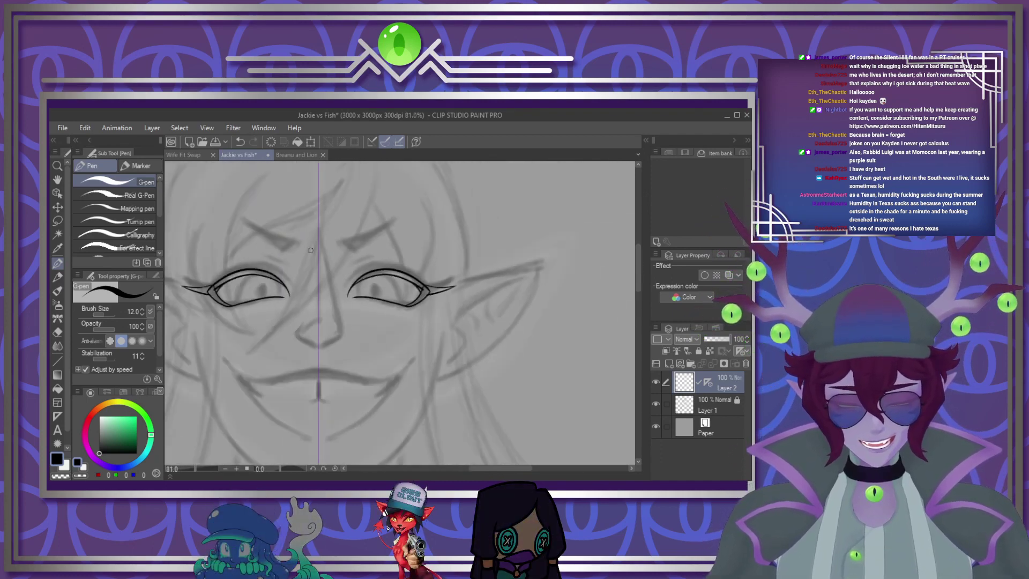
scroll(375, 257, up, 3)
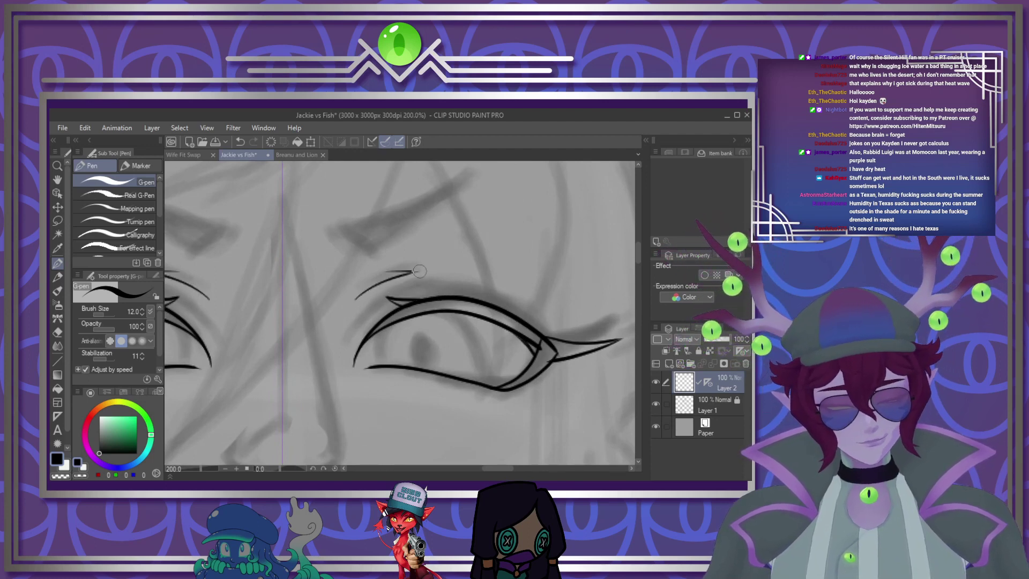
mouse_move(468, 173)
mouse_down()
mouse_move(429, 200)
mouse_move(326, 224)
mouse_up()
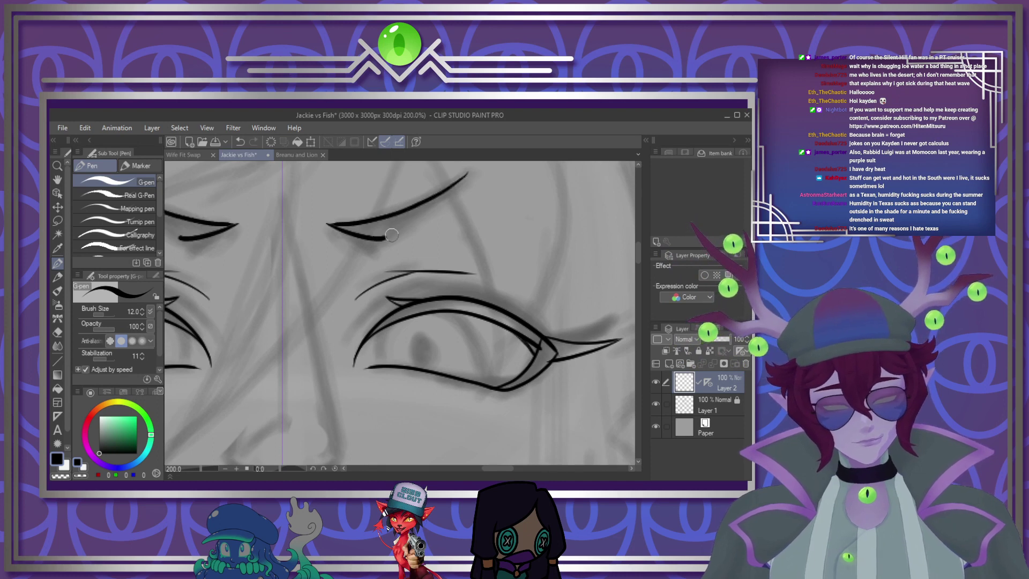
key(ctrl+z)
key(ctrl+z)
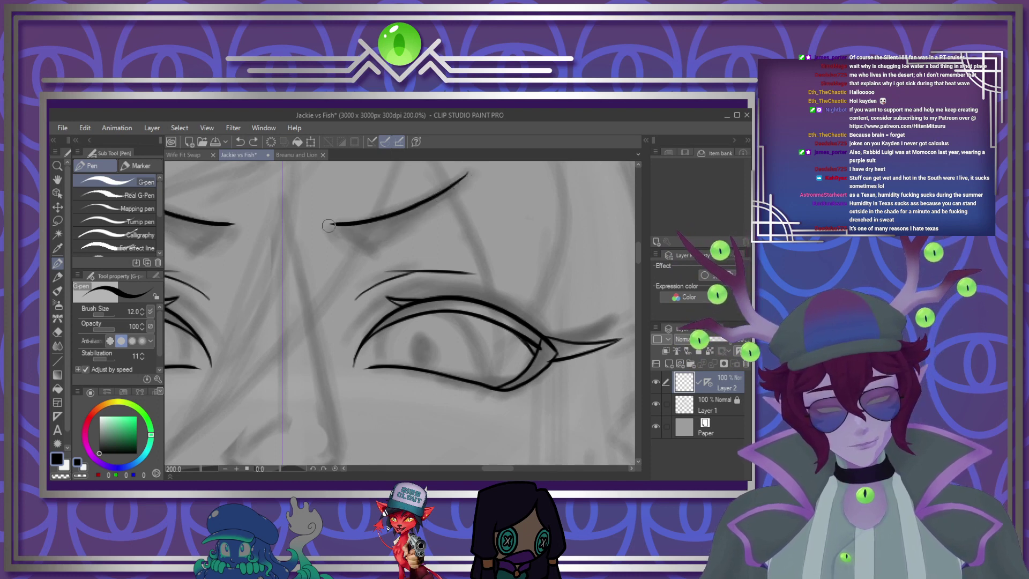
click(243, 144)
click(243, 144)
Ink the angry, slanted eyebrows with a long upper curve and a lower edge tapering to points at both ends
mouse_move(328, 222)
mouse_down()
mouse_move(397, 209)
mouse_move(493, 162)
mouse_up()
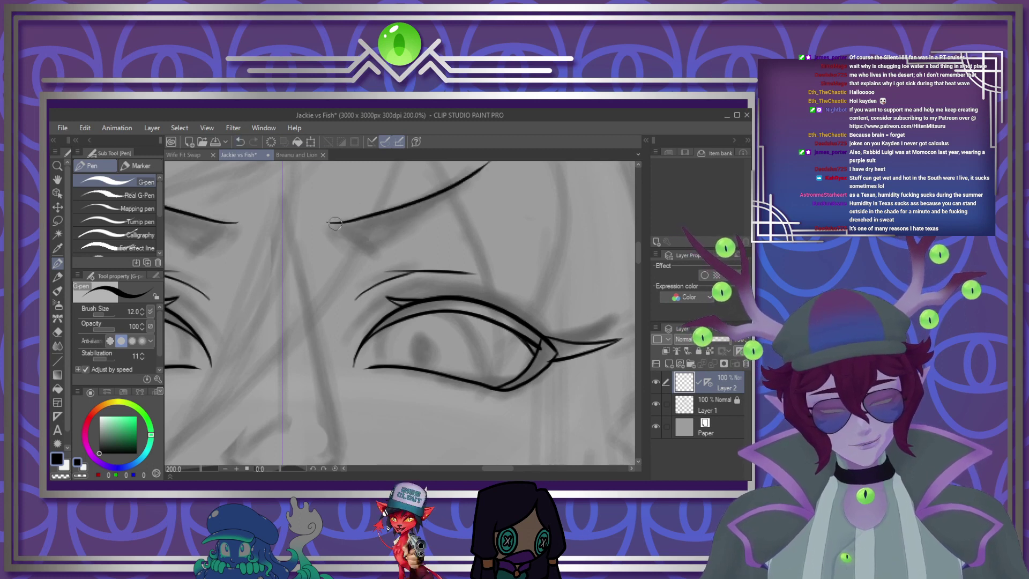
mouse_move(335, 222)
mouse_down()
mouse_move(404, 223)
mouse_move(493, 163)
mouse_up()
click(244, 144)
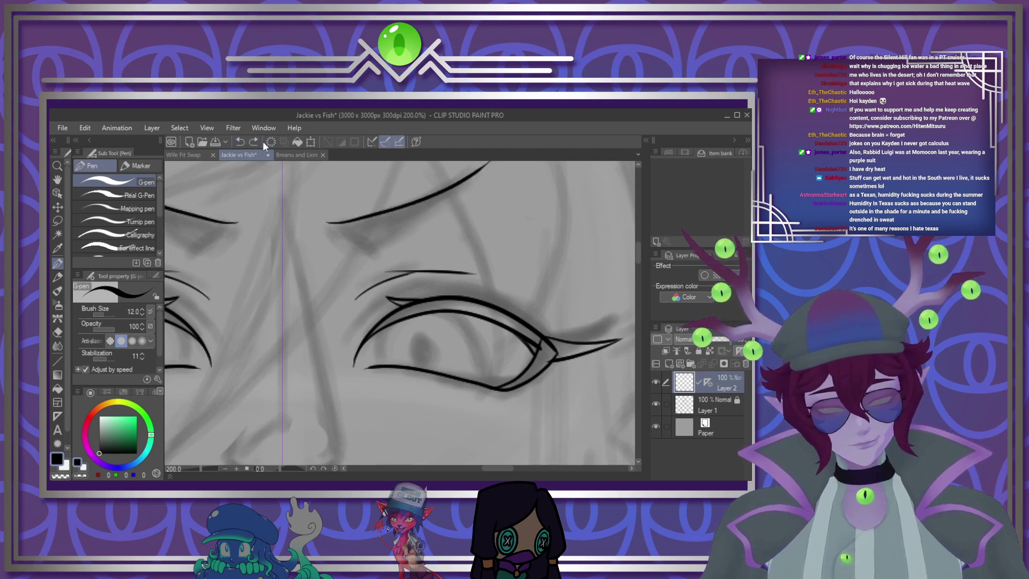
mouse_move(329, 223)
mouse_down()
mouse_move(425, 210)
mouse_move(485, 165)
mouse_up()
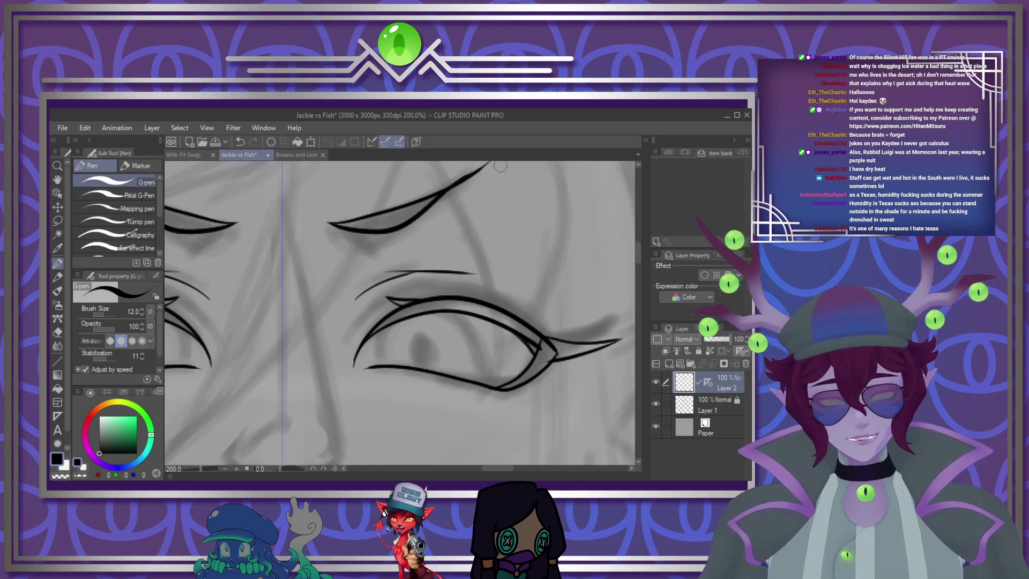
scroll(479, 265, down, 6)
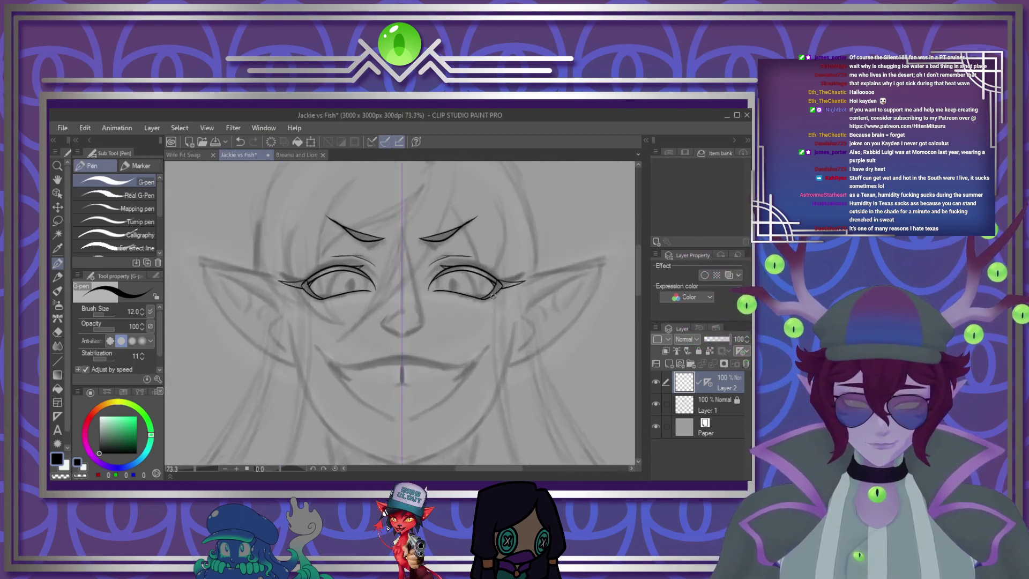
scroll(486, 310, down, 1)
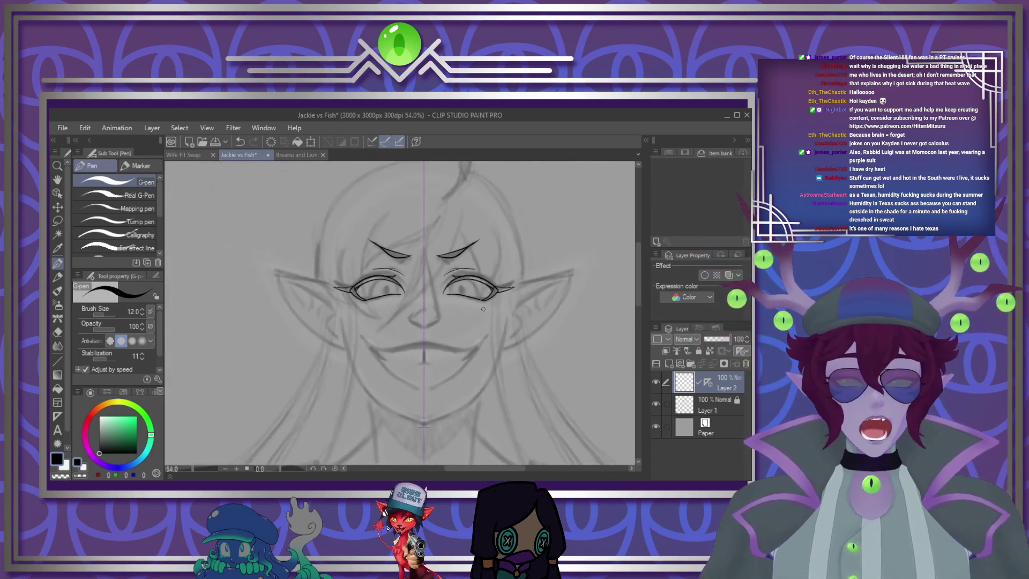
Auto-select the inked eye and brow shapes, fill the upper lids, pointed lashes and eyebrows solid black, and clear the selection
scroll(483, 310, up, 2)
scroll(475, 354, up, 4)
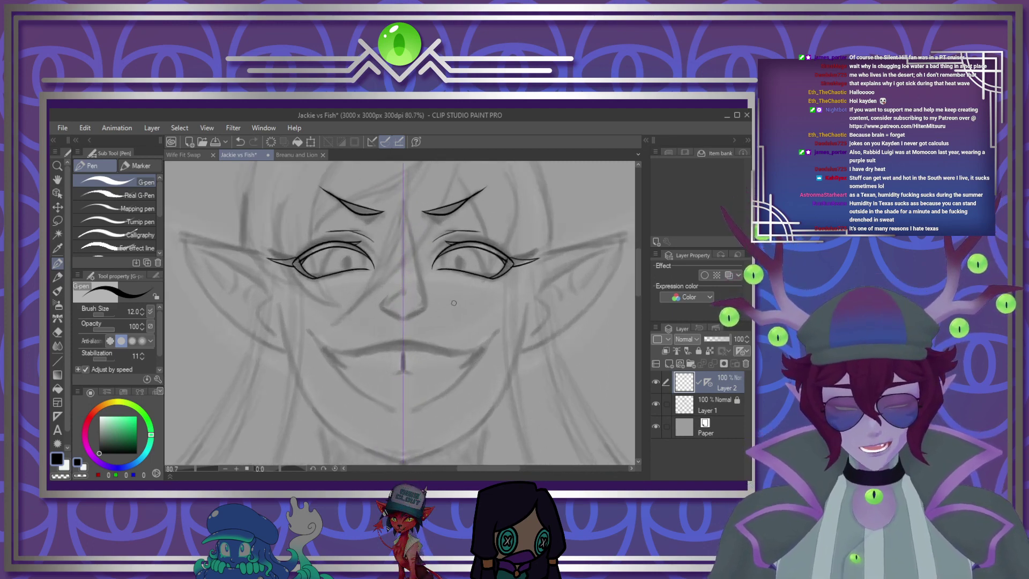
click(57, 235)
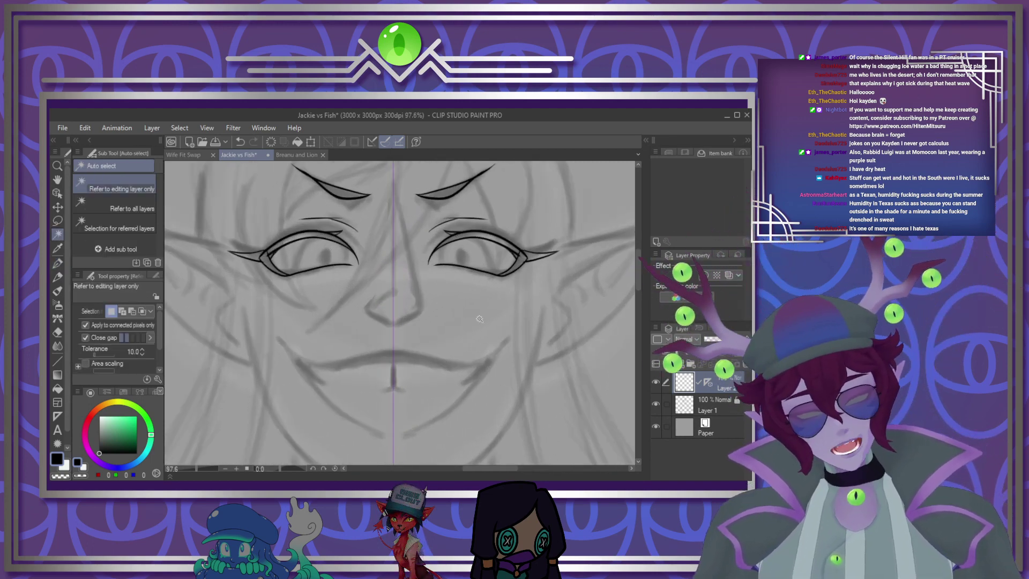
click(461, 438)
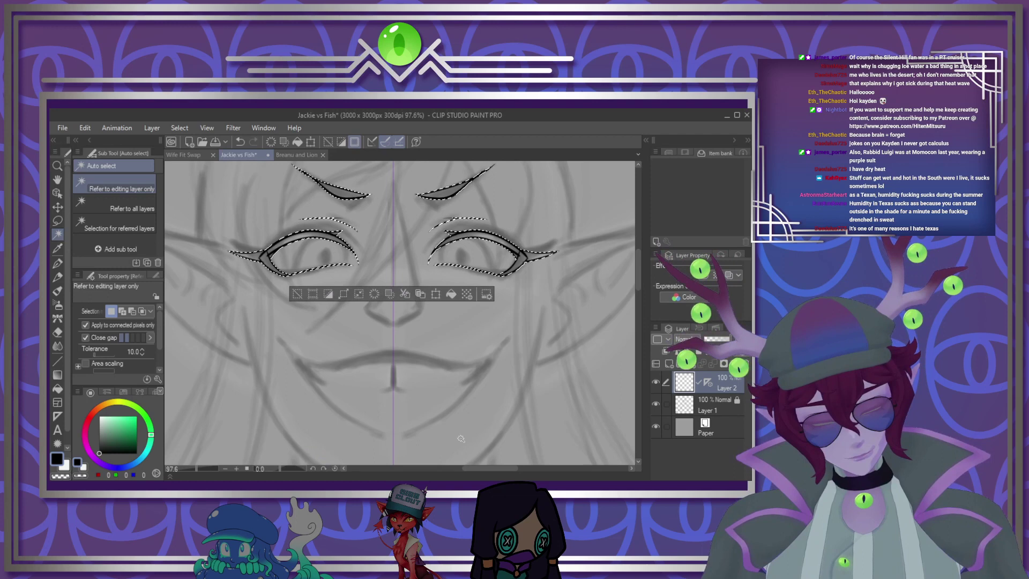
click(451, 294)
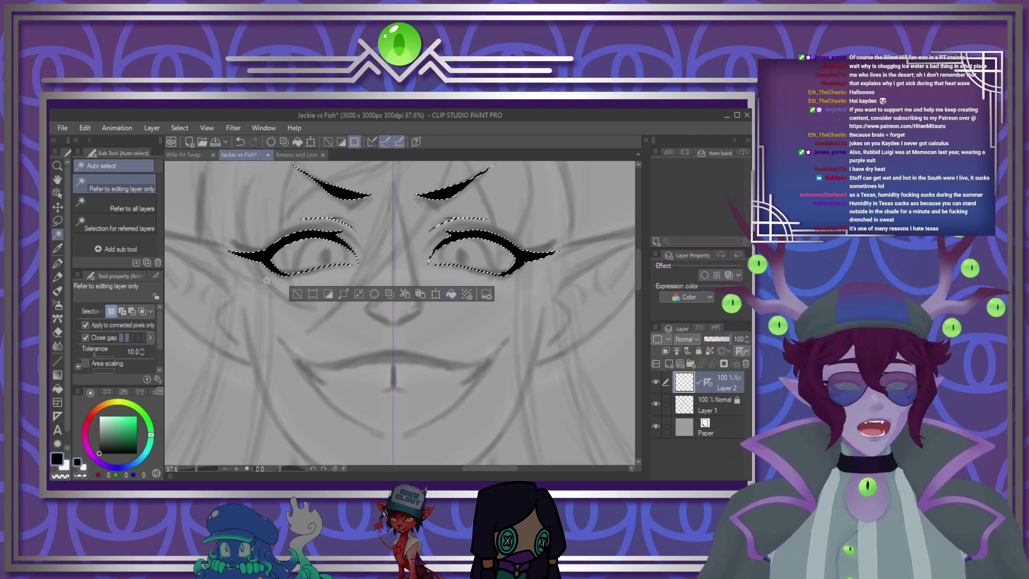
click(58, 221)
click(425, 215)
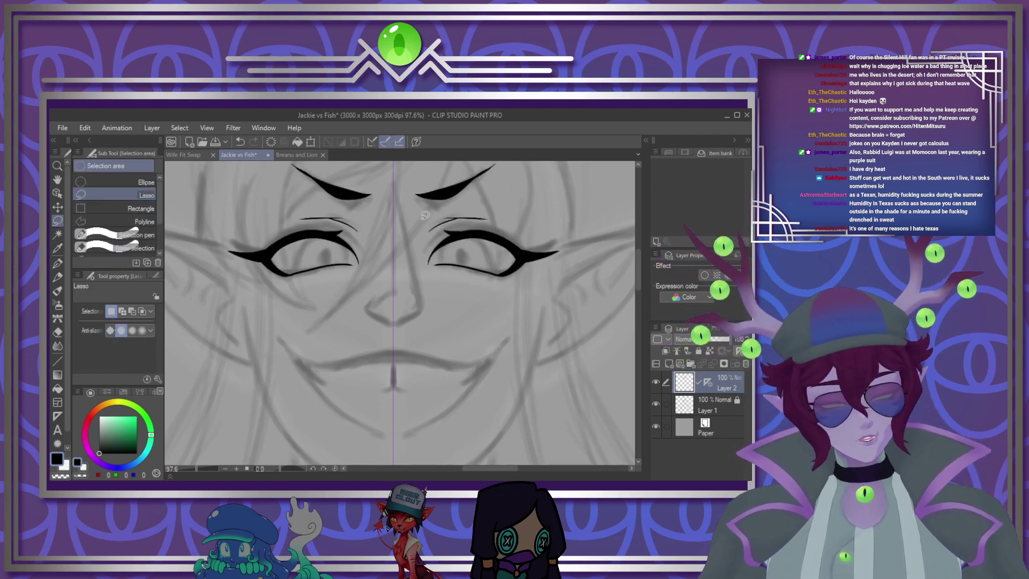
Ink the curved iris outlines and solid oval pupils in both eyes with the G-pen, and strengthen the lower lid line
scroll(425, 215, up, 5)
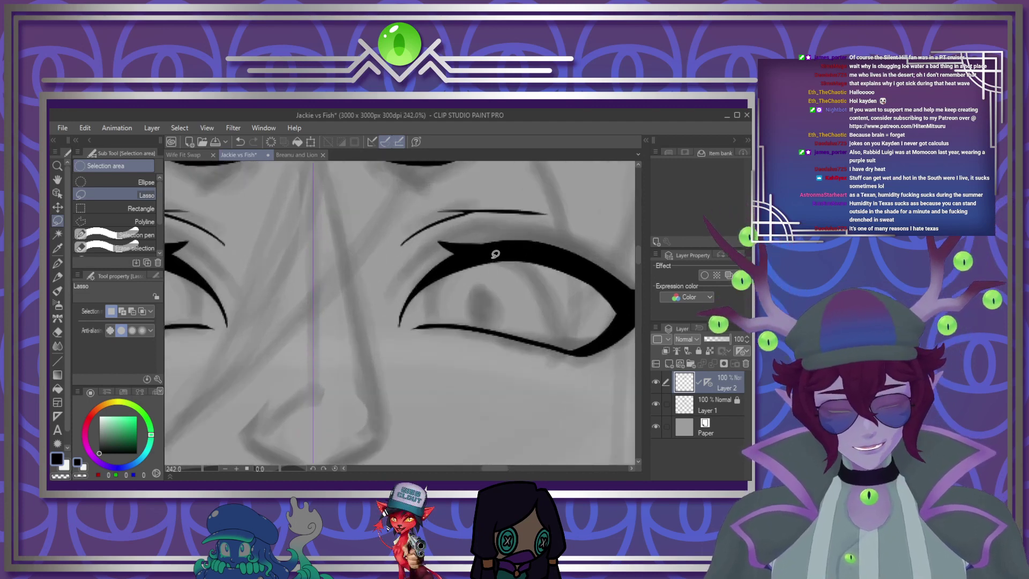
click(57, 263)
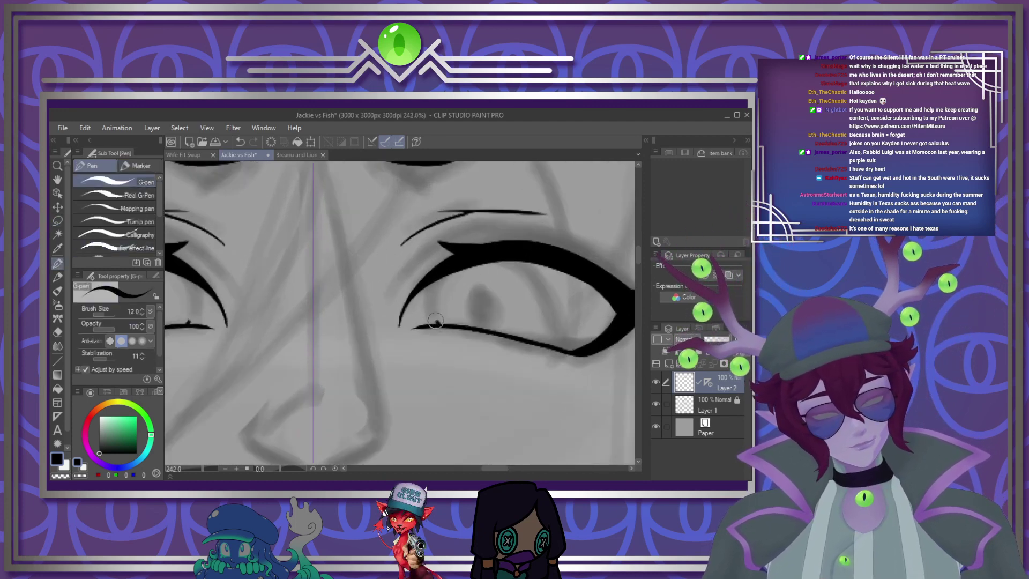
mouse_move(435, 320)
mouse_down()
mouse_move(447, 273)
mouse_move(534, 267)
mouse_move(560, 298)
mouse_move(545, 346)
mouse_up()
mouse_move(432, 300)
mouse_down()
mouse_move(476, 271)
mouse_move(550, 286)
mouse_move(518, 264)
mouse_move(474, 266)
mouse_move(440, 285)
mouse_move(524, 256)
mouse_move(474, 316)
mouse_move(494, 321)
mouse_move(481, 283)
mouse_move(483, 320)
mouse_move(478, 287)
mouse_move(484, 320)
mouse_up()
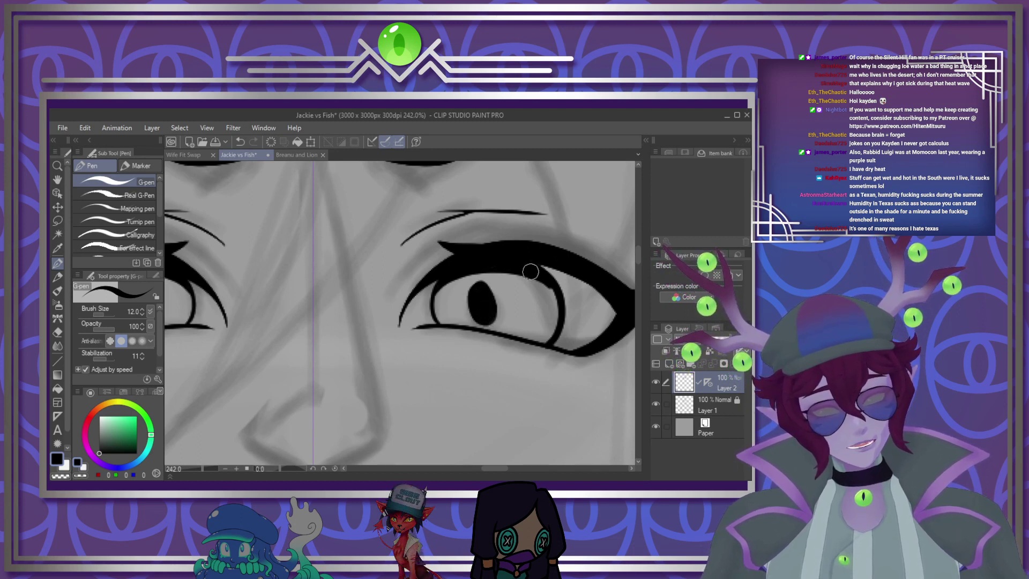
scroll(455, 273, down, 3)
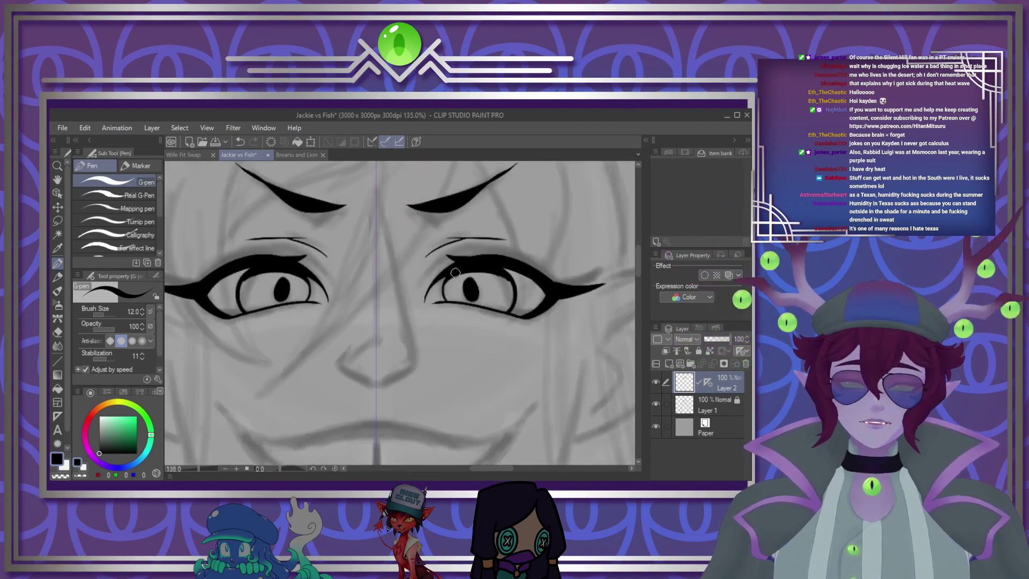
Ink the grin with dots at the mouth corners, a wavy upper line, and lower curves left open at the centre
scroll(456, 272, down, 5)
scroll(455, 314, up, 4)
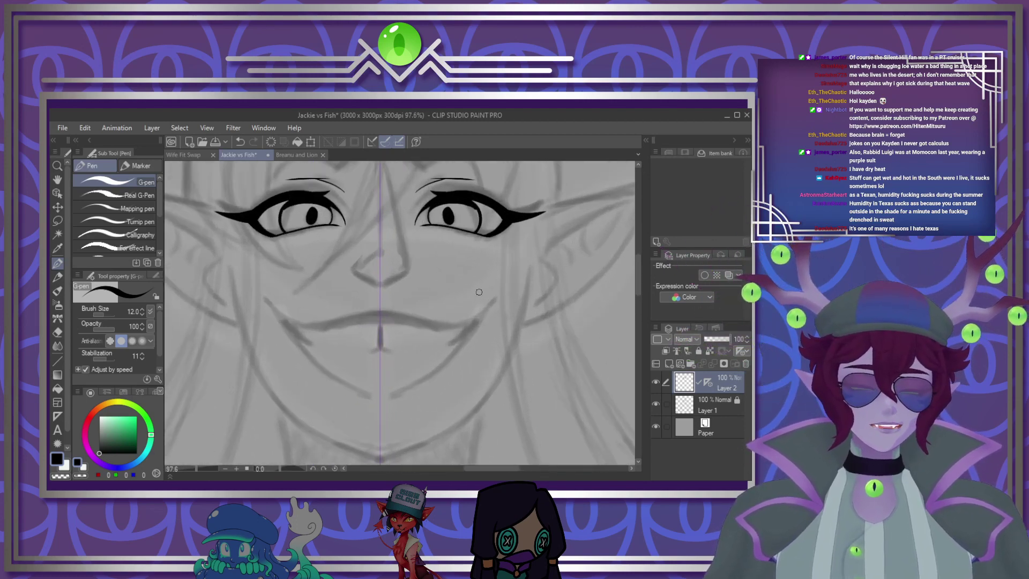
scroll(479, 292, up, 3)
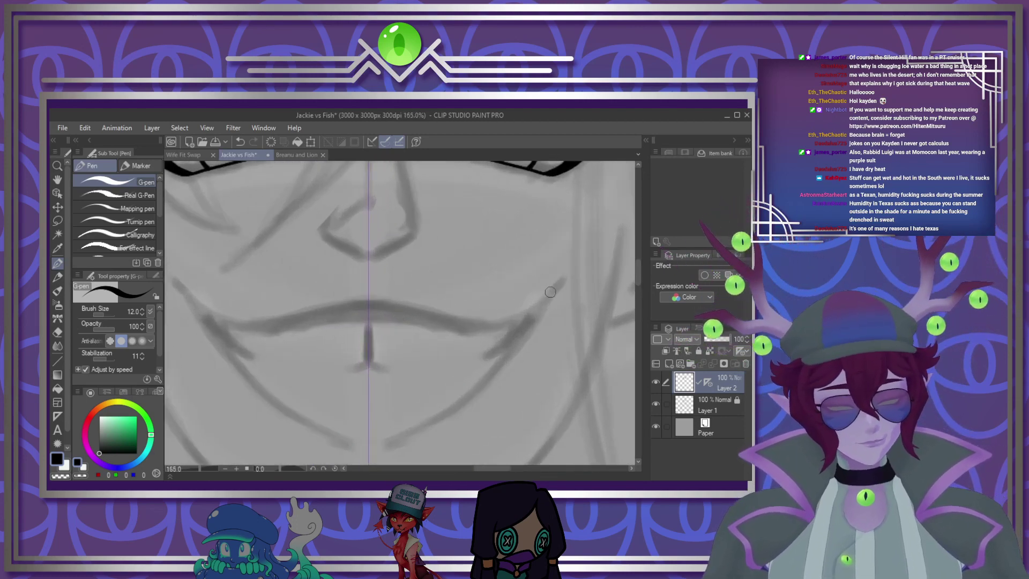
drag(550, 291, 554, 290)
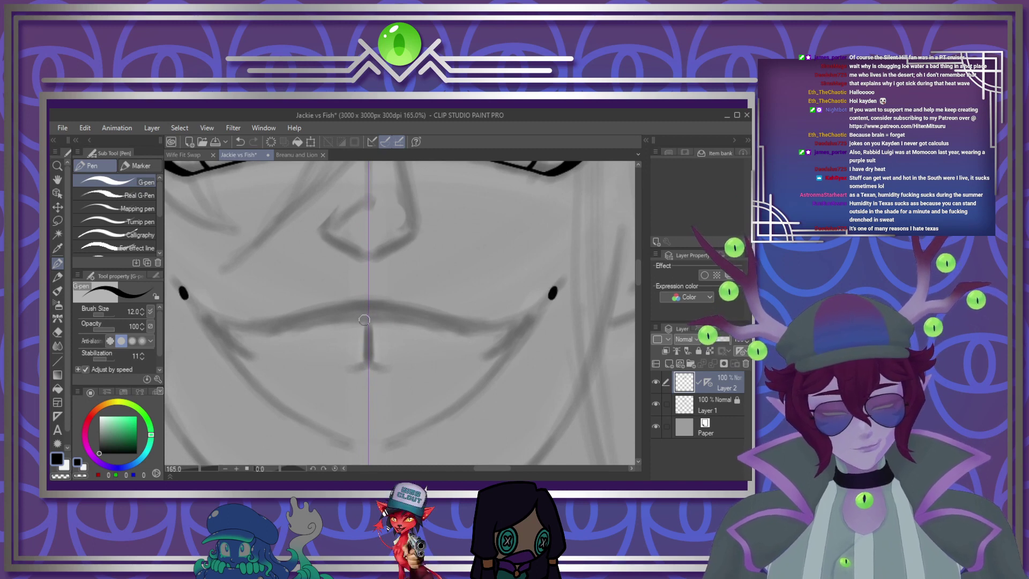
mouse_move(364, 320)
mouse_down()
mouse_move(452, 325)
mouse_move(538, 308)
mouse_move(553, 293)
mouse_up()
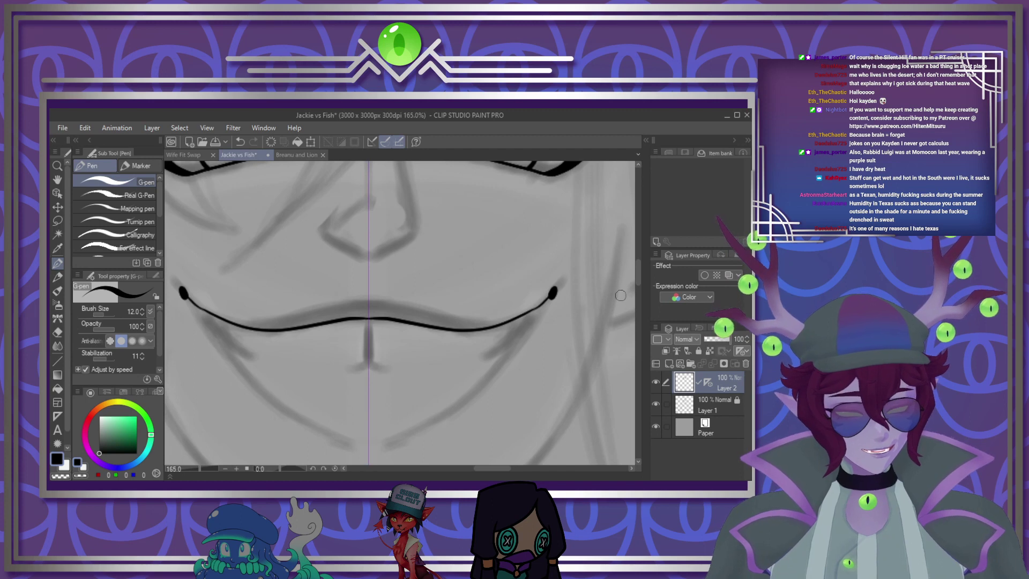
scroll(620, 295, down, 3)
mouse_move(551, 217)
mouse_down()
mouse_move(453, 332)
mouse_move(370, 357)
mouse_up()
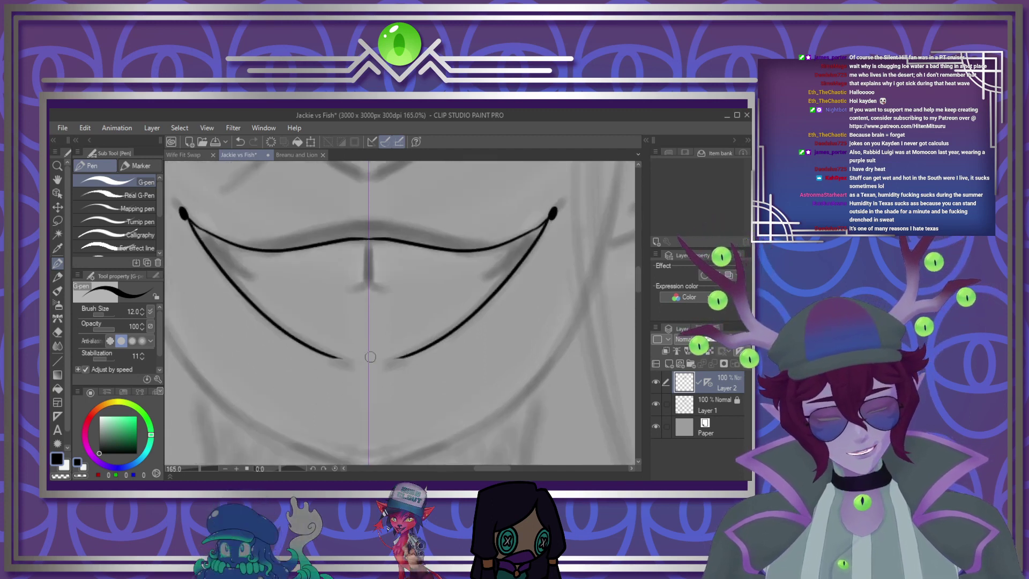
Ink short lines inside the mouth corners and a vertical tooth line at the centre with a small flared base
drag(518, 236, 485, 280)
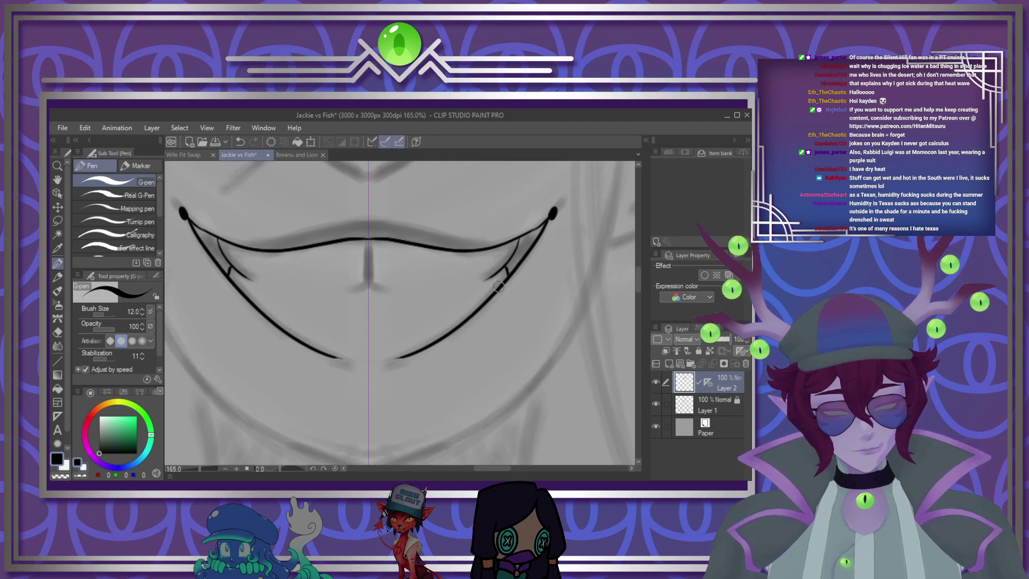
drag(368, 238, 368, 280)
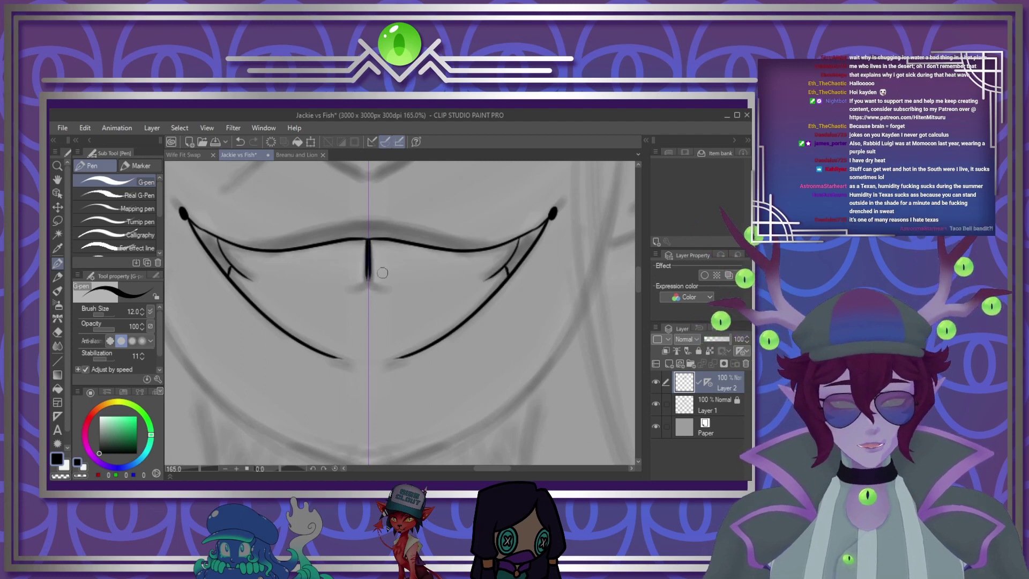
key(ctrl+z)
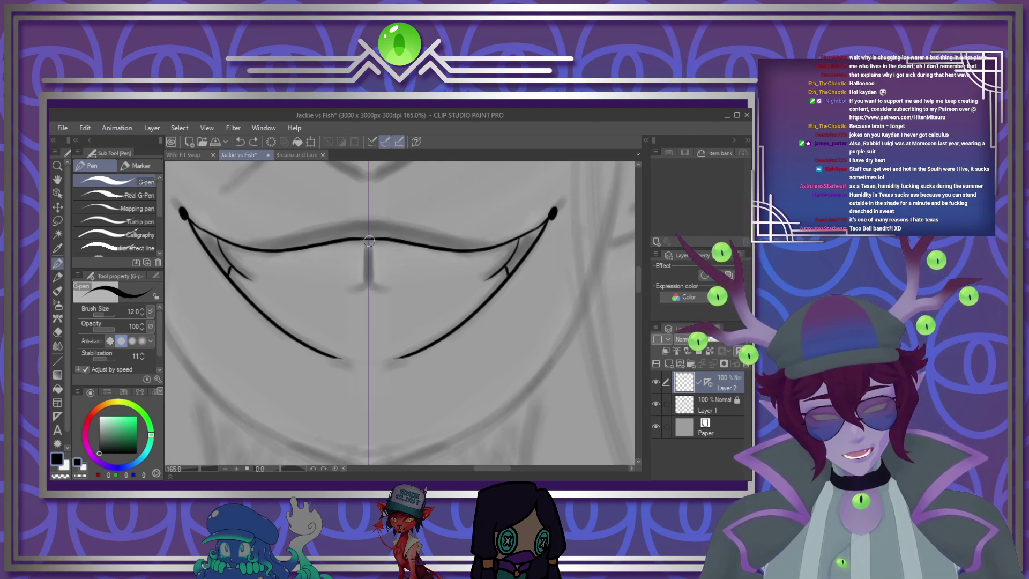
drag(369, 241, 367, 279)
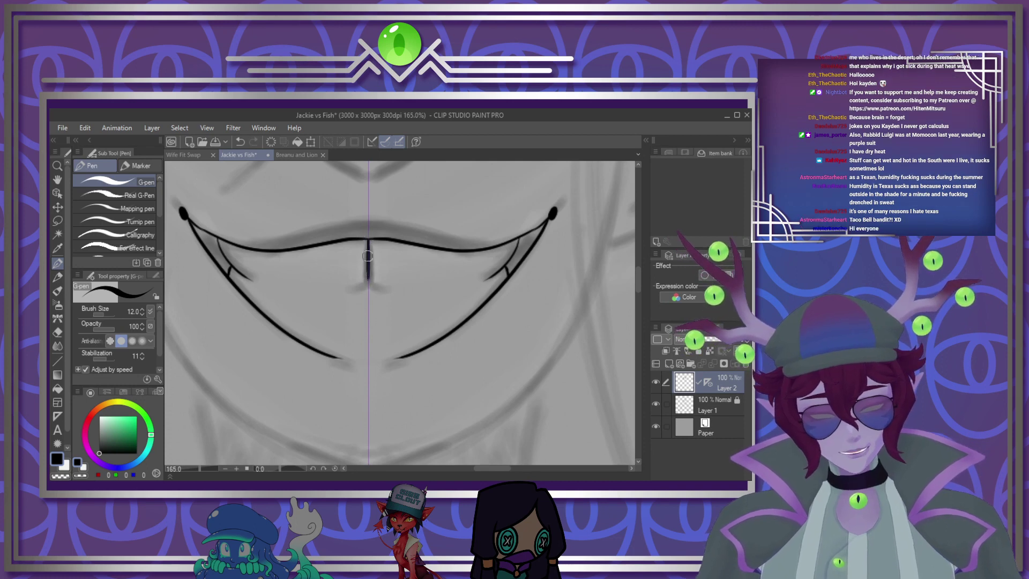
drag(369, 280, 384, 284)
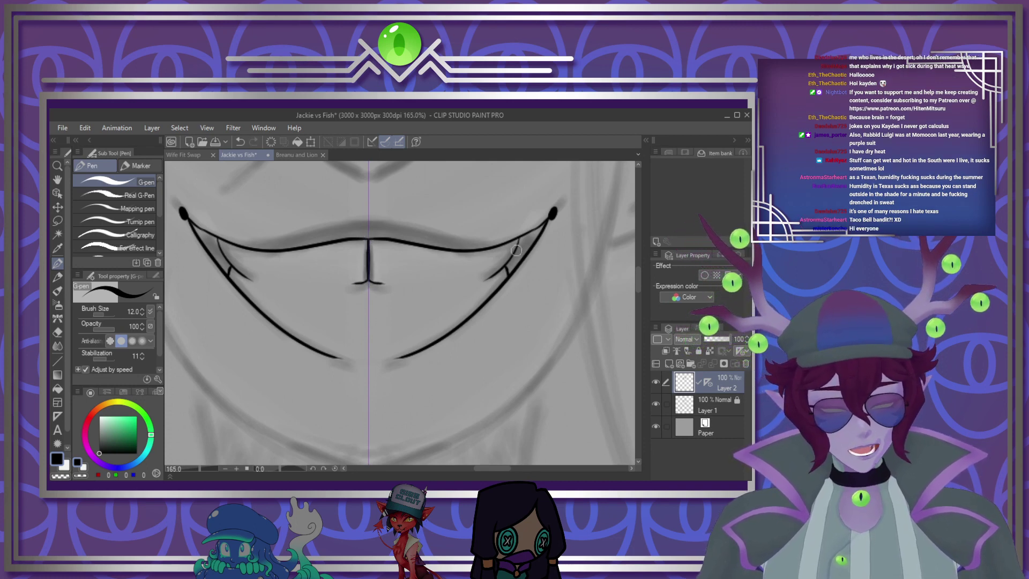
Add short centre strokes above the upper lip line and beneath the mouth, and fill the mouth corners solid black
drag(358, 219, 378, 219)
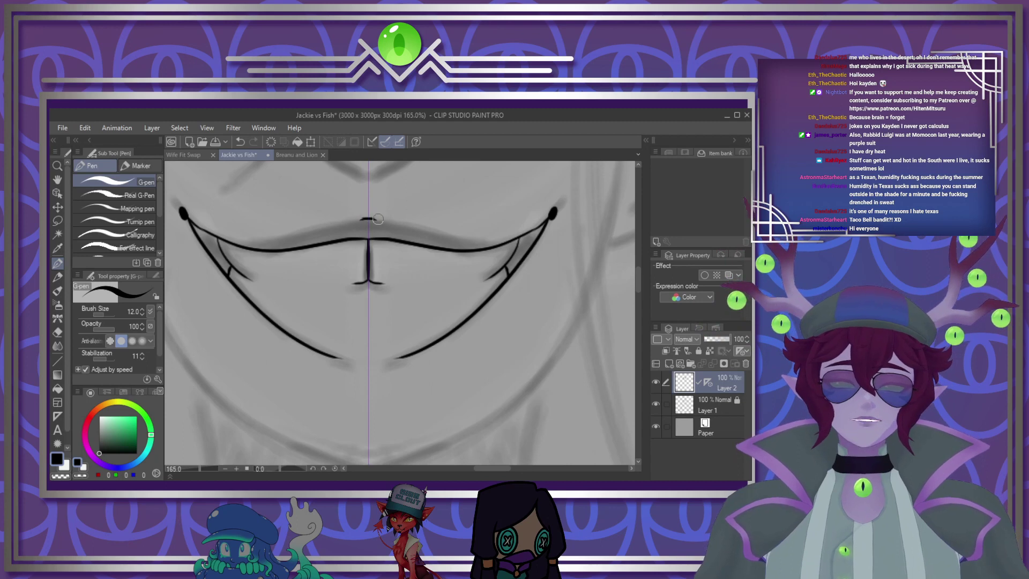
drag(356, 381, 380, 380)
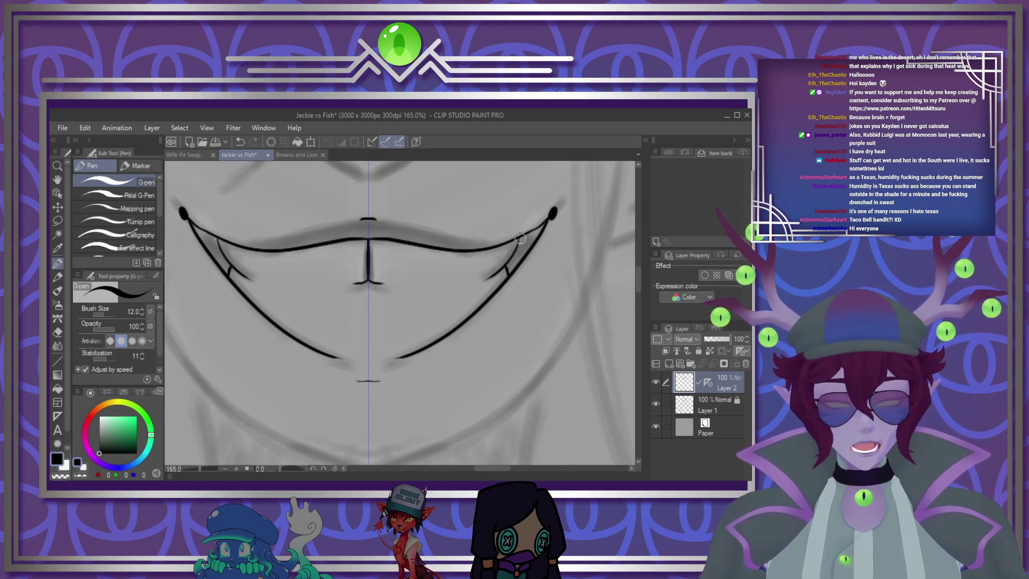
mouse_move(520, 238)
mouse_down()
mouse_move(508, 268)
mouse_move(546, 222)
mouse_move(524, 236)
mouse_move(532, 234)
mouse_move(522, 248)
mouse_move(548, 227)
mouse_up()
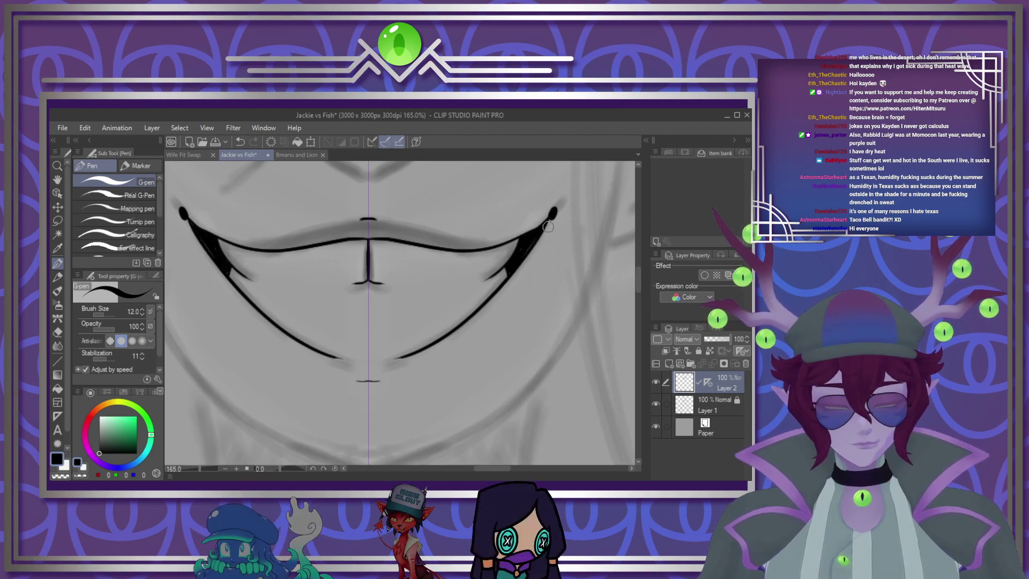
scroll(548, 227, down, 5)
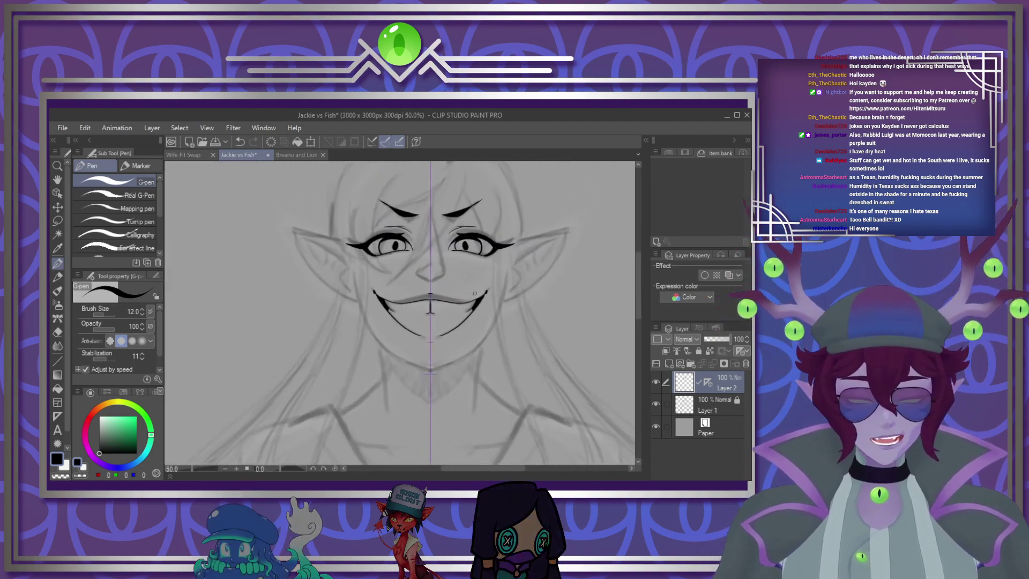
scroll(475, 294, up, 1)
scroll(474, 292, down, 1)
scroll(474, 291, up, 1)
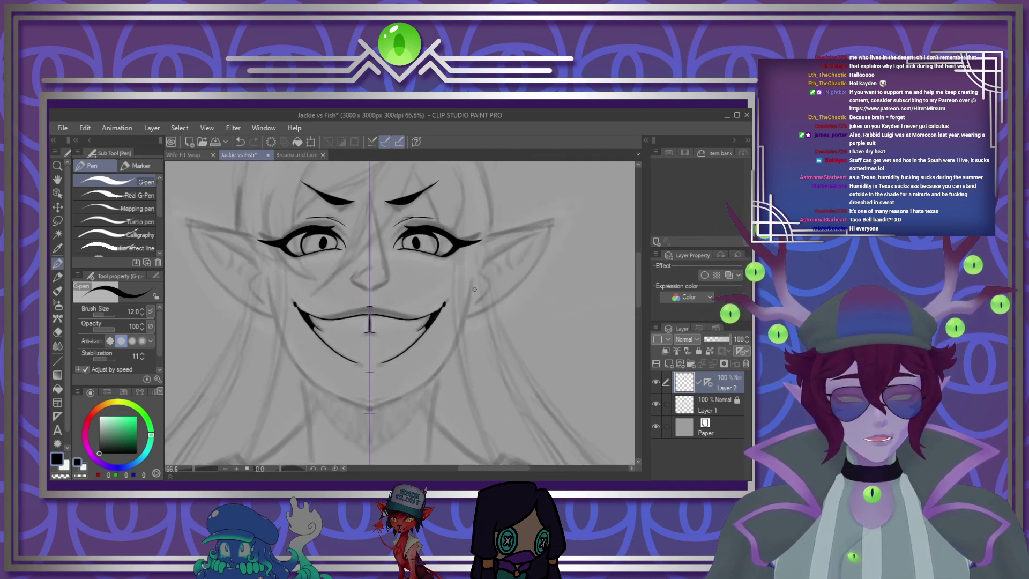
scroll(476, 285, up, 1)
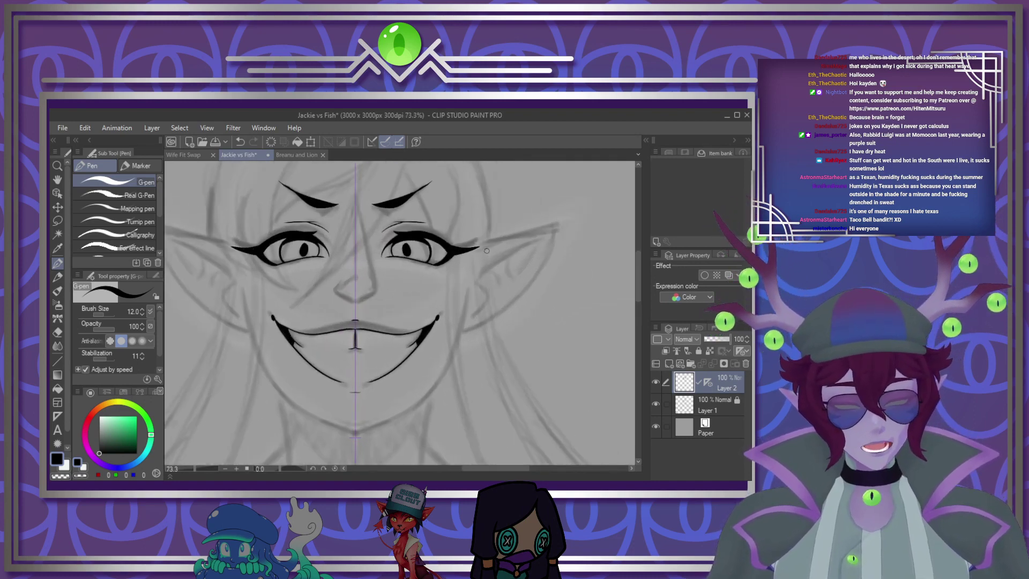
mouse_move(467, 258)
mouse_down()
mouse_move(568, 223)
mouse_move(529, 307)
mouse_move(448, 363)
mouse_up()
click(240, 142)
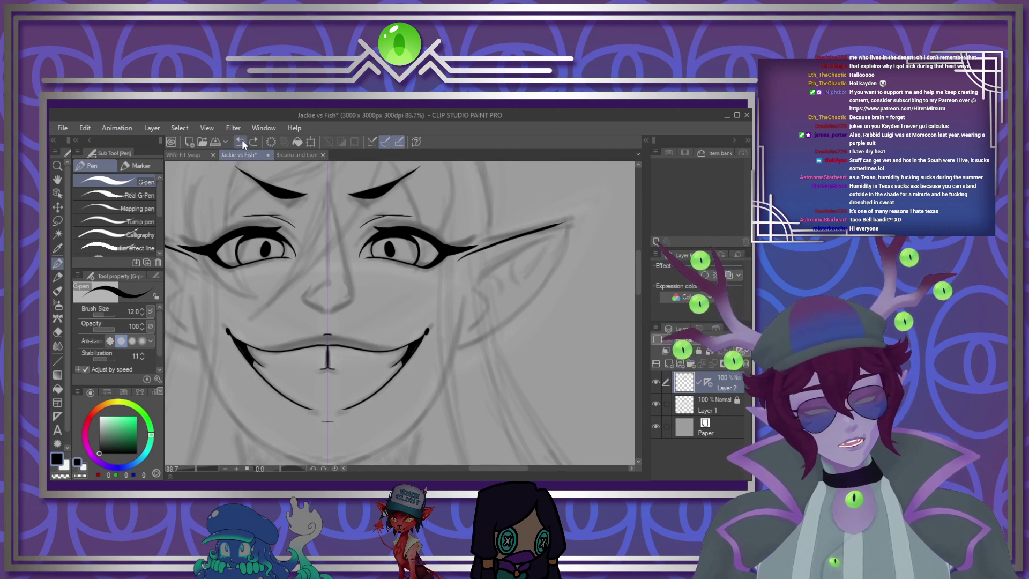
click(240, 142)
drag(466, 254, 560, 231)
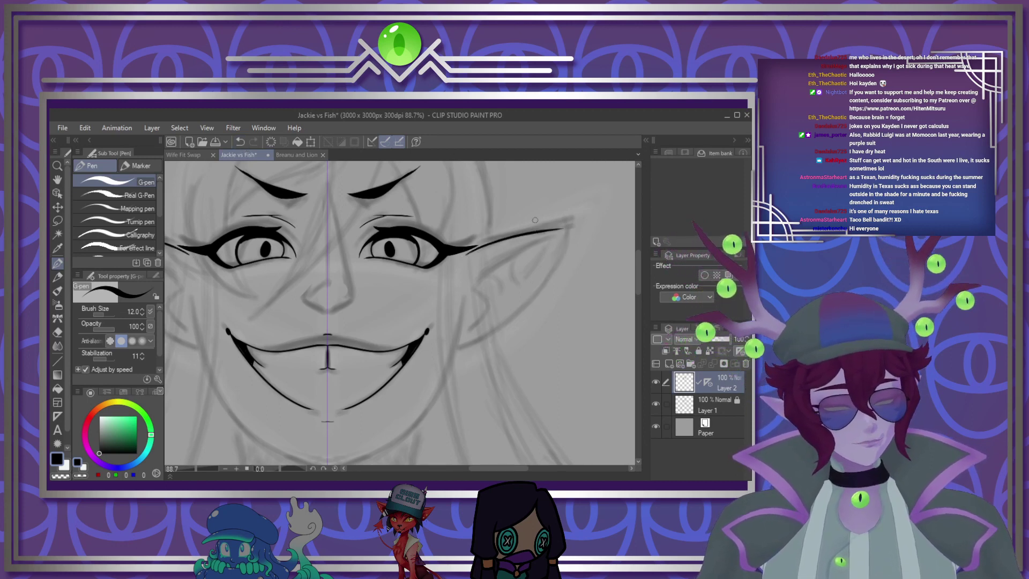
click(240, 141)
Ink the pointed ears' upper edge out to the tip, and redraw the curved outer edge back down toward the jaw
mouse_move(472, 254)
mouse_down()
mouse_move(566, 228)
mouse_move(545, 284)
mouse_move(445, 355)
mouse_up()
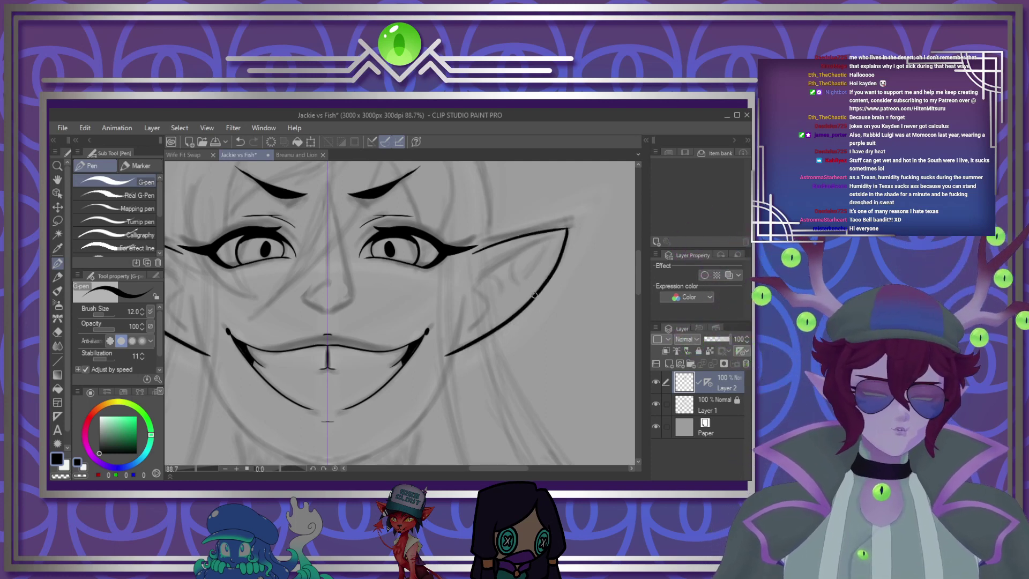
key(ctrl+z)
mouse_move(567, 230)
mouse_down()
mouse_move(509, 327)
mouse_move(459, 351)
mouse_up()
Ink the inner ear contour, the notched fold near the ear opening, and the short curved cartilage lines
mouse_move(475, 289)
mouse_down()
mouse_move(529, 250)
mouse_move(556, 245)
mouse_move(547, 260)
mouse_up()
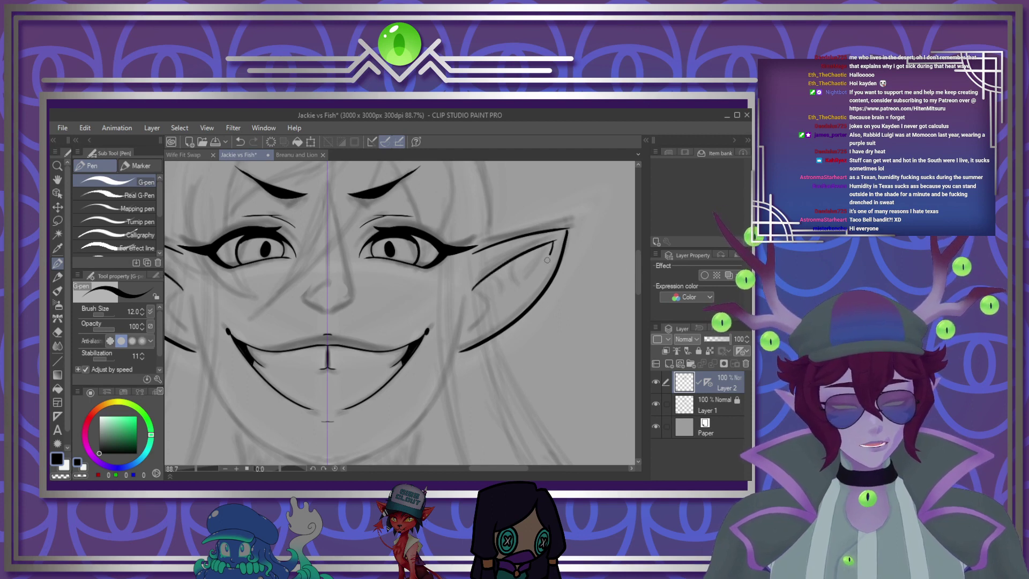
mouse_move(475, 294)
mouse_down()
mouse_move(472, 325)
mouse_move(514, 295)
mouse_move(503, 295)
mouse_up()
drag(522, 256, 518, 284)
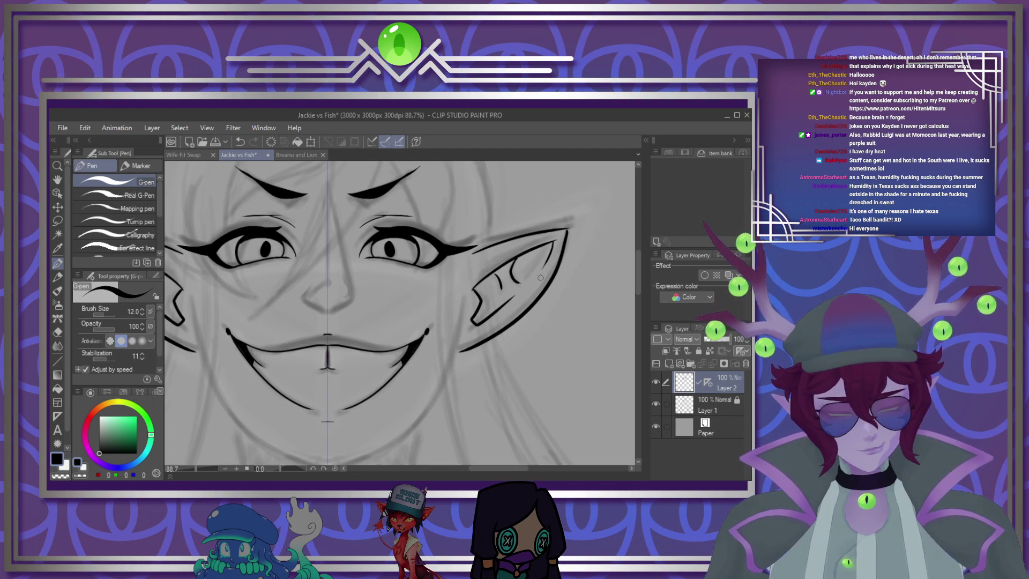
scroll(538, 274, down, 4)
scroll(474, 304, up, 3)
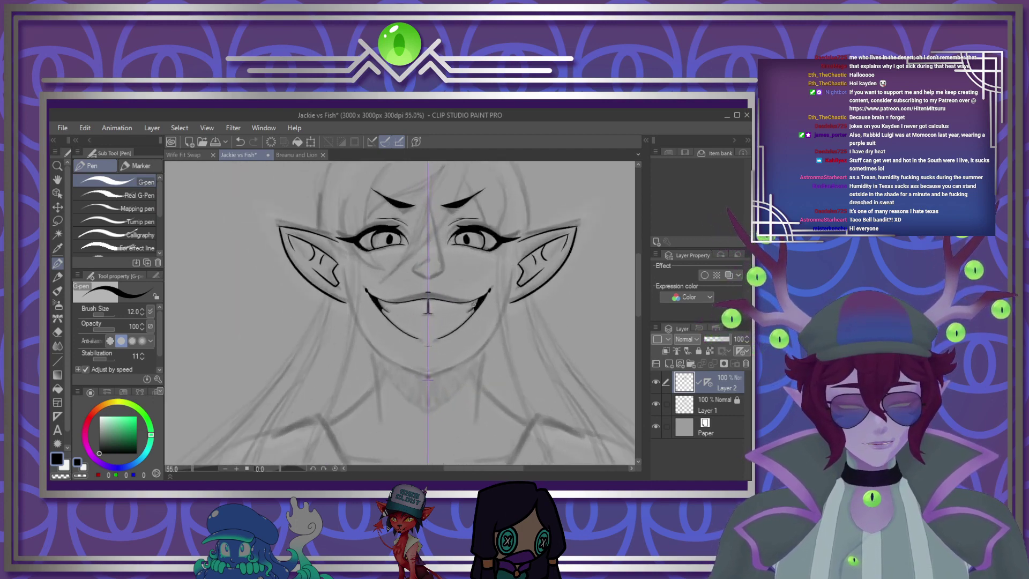
scroll(405, 407, down, 4)
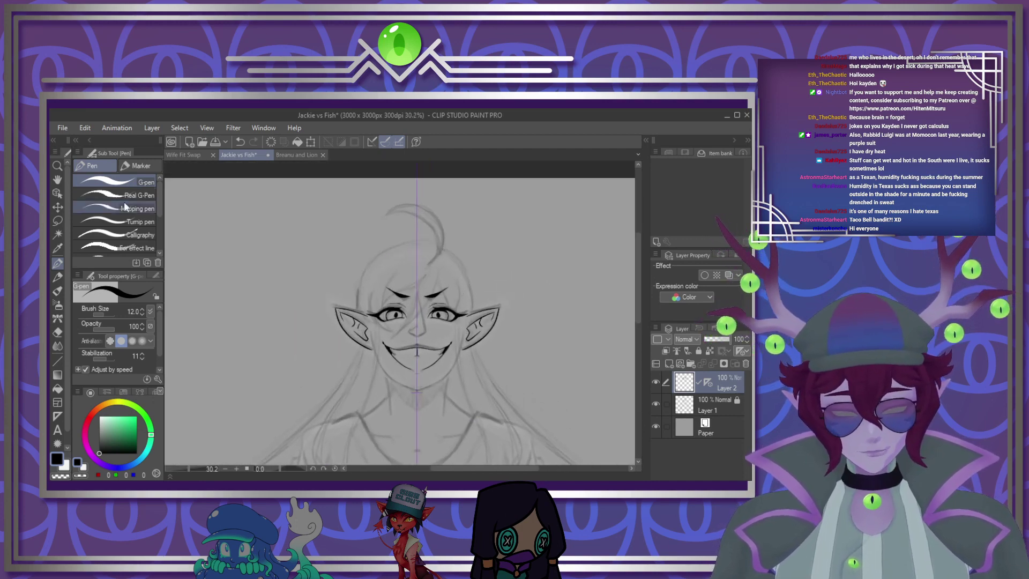
Create a new blank 3000 x 3000 px illustration canvas at 300 dpi
key(ctrl+n)
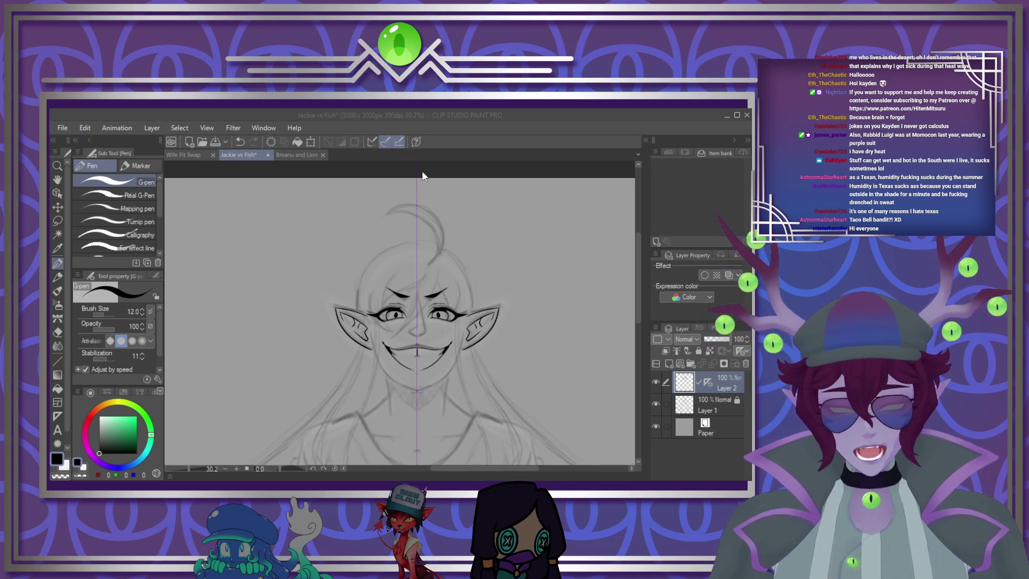
click(437, 139)
scroll(453, 282, up, 2)
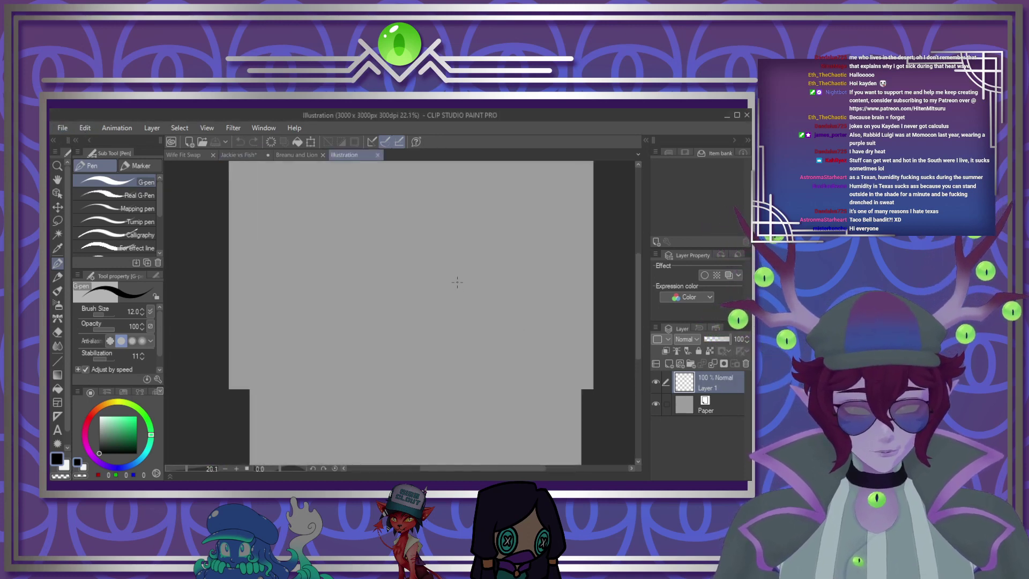
drag(323, 304, 465, 301)
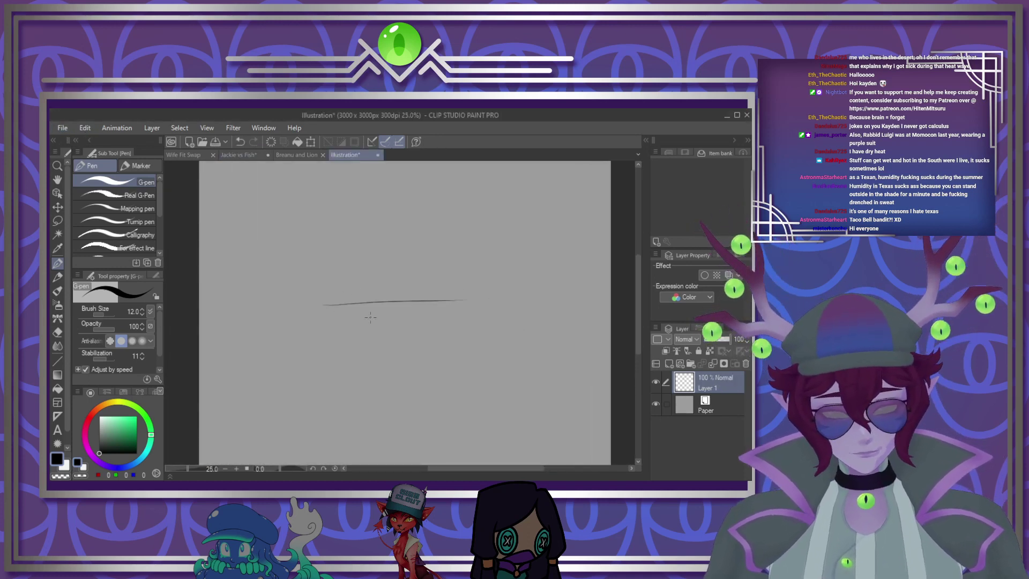
drag(329, 330, 488, 320)
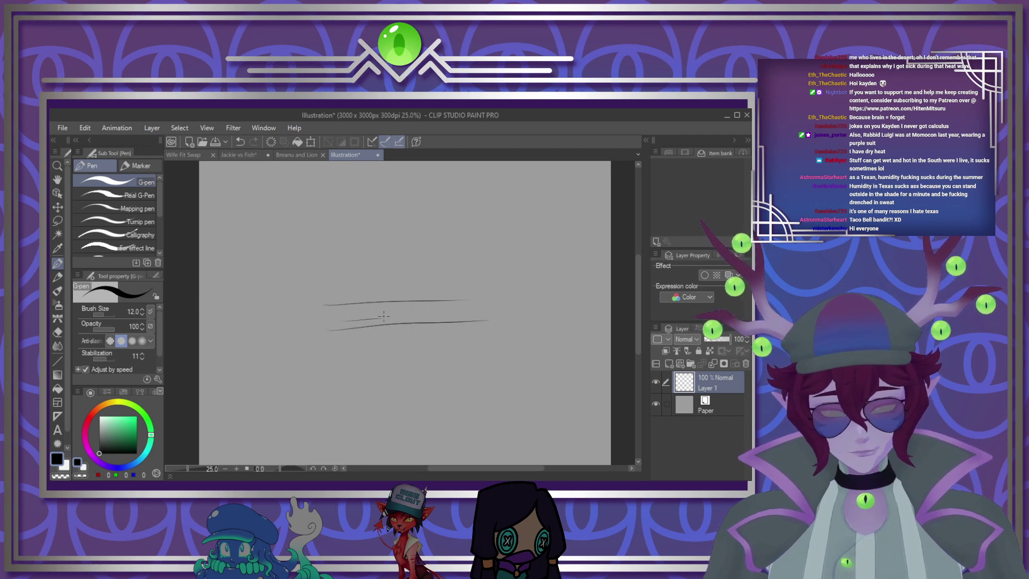
key(ctrl+z)
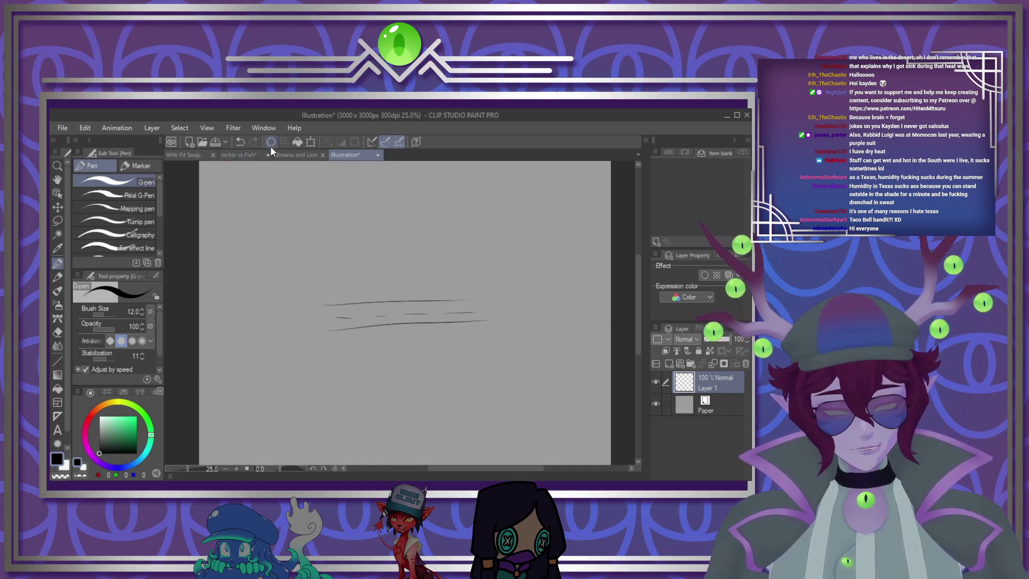
key(Delete)
Sketch a vertical road with a dashed centre line and a side street, plus boxes labelled TB and FR beside it
mouse_move(355, 217)
mouse_down()
mouse_move(361, 336)
mouse_move(390, 284)
mouse_move(391, 324)
mouse_up()
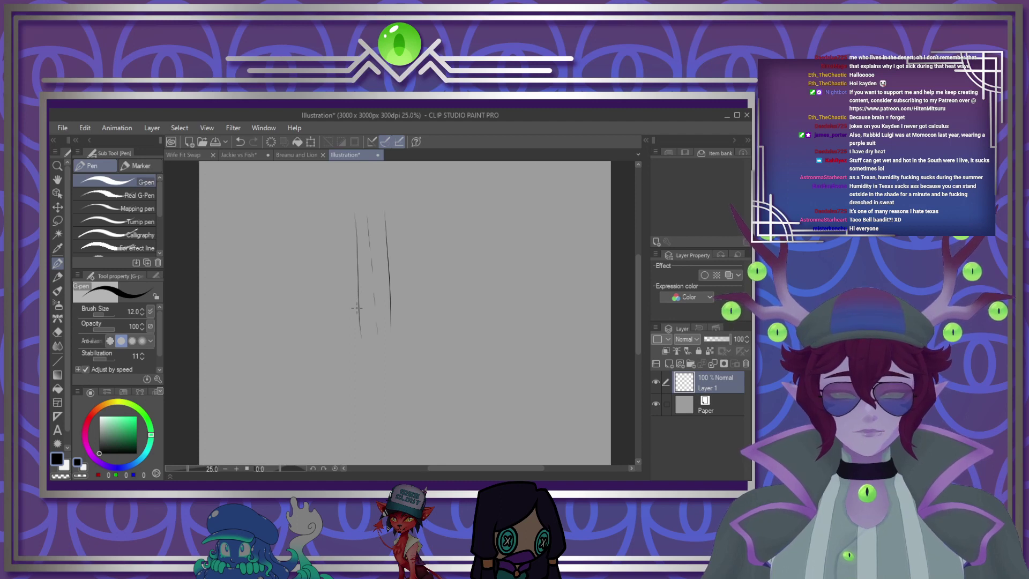
mouse_move(358, 321)
mouse_down()
mouse_move(311, 314)
mouse_move(359, 306)
mouse_up()
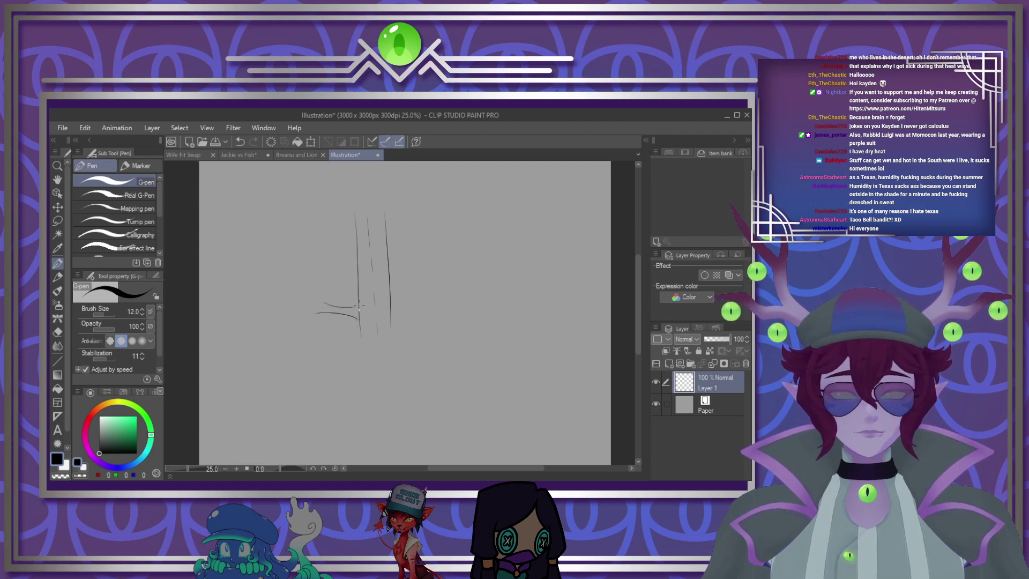
mouse_move(323, 254)
mouse_down()
mouse_move(320, 283)
mouse_move(353, 286)
mouse_up()
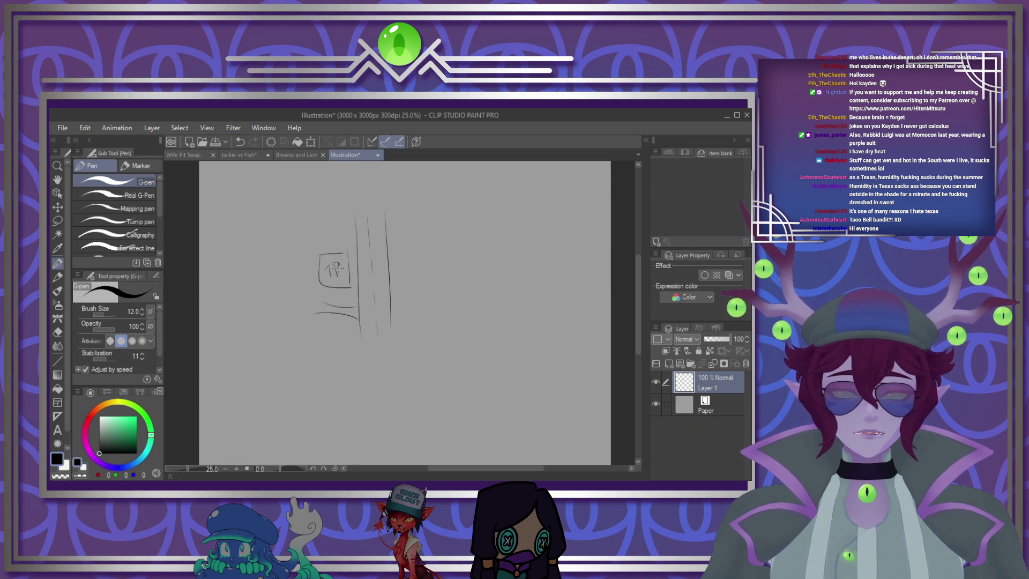
mouse_move(321, 216)
mouse_down()
mouse_move(339, 237)
mouse_move(340, 210)
mouse_move(325, 229)
mouse_up()
drag(330, 229, 339, 227)
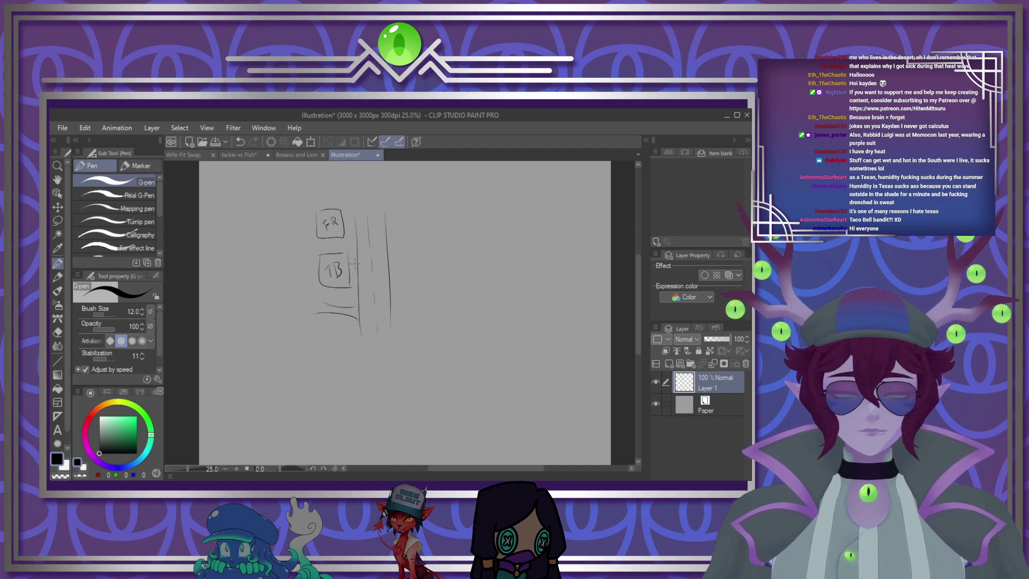
Across the road, sketch a GS box with a narrow rectangle below it, a curved driveway, a double circle and a small car
mouse_move(416, 210)
mouse_down()
mouse_move(417, 250)
mouse_move(480, 241)
mouse_move(477, 208)
mouse_move(411, 212)
mouse_move(490, 257)
mouse_move(436, 271)
mouse_move(477, 260)
mouse_up()
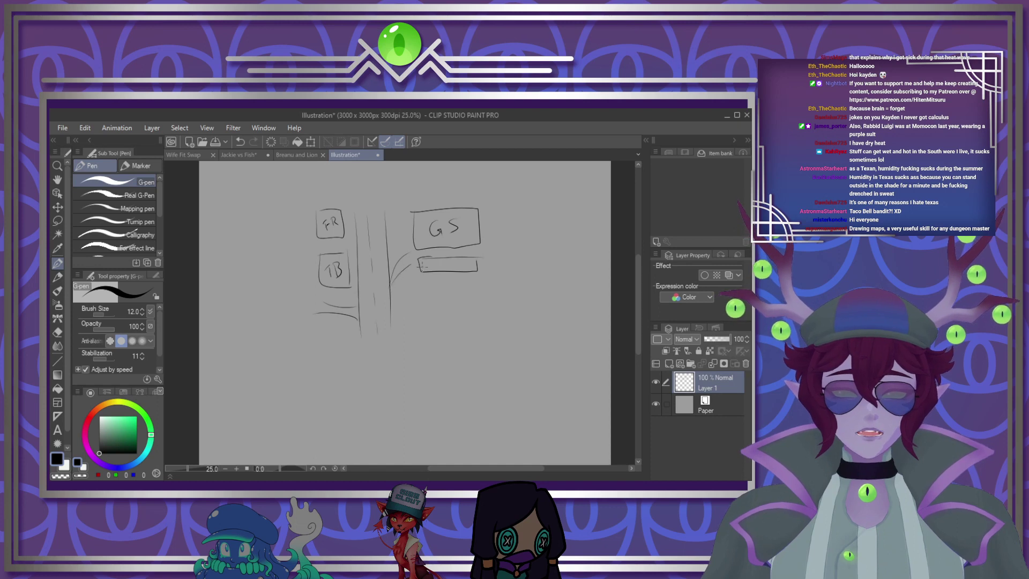
mouse_move(432, 311)
mouse_down()
mouse_move(425, 332)
mouse_move(418, 316)
mouse_move(432, 319)
mouse_move(430, 335)
mouse_move(421, 316)
mouse_up()
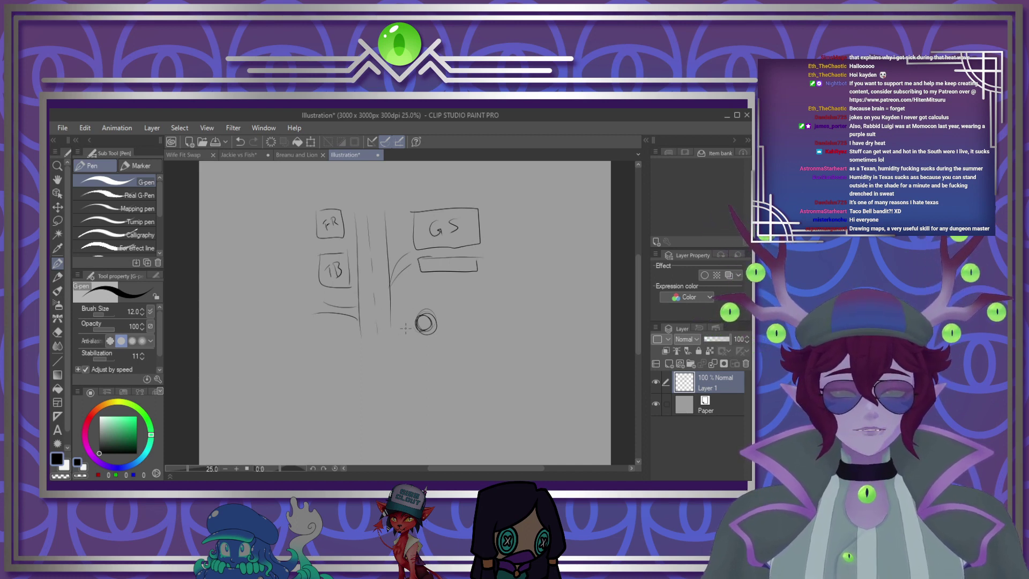
drag(389, 353, 415, 328)
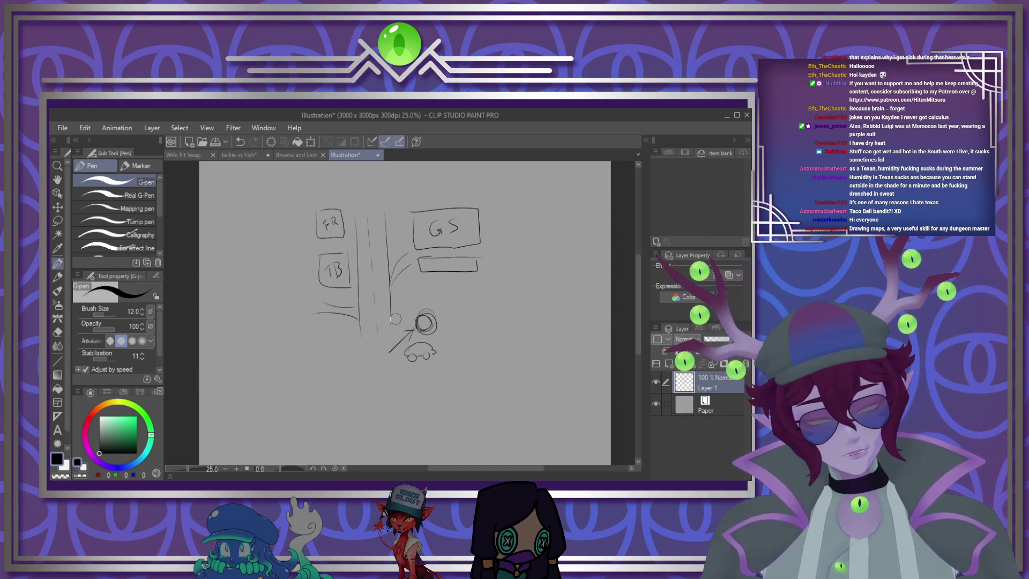
drag(413, 331, 387, 355)
key(ctrl+z)
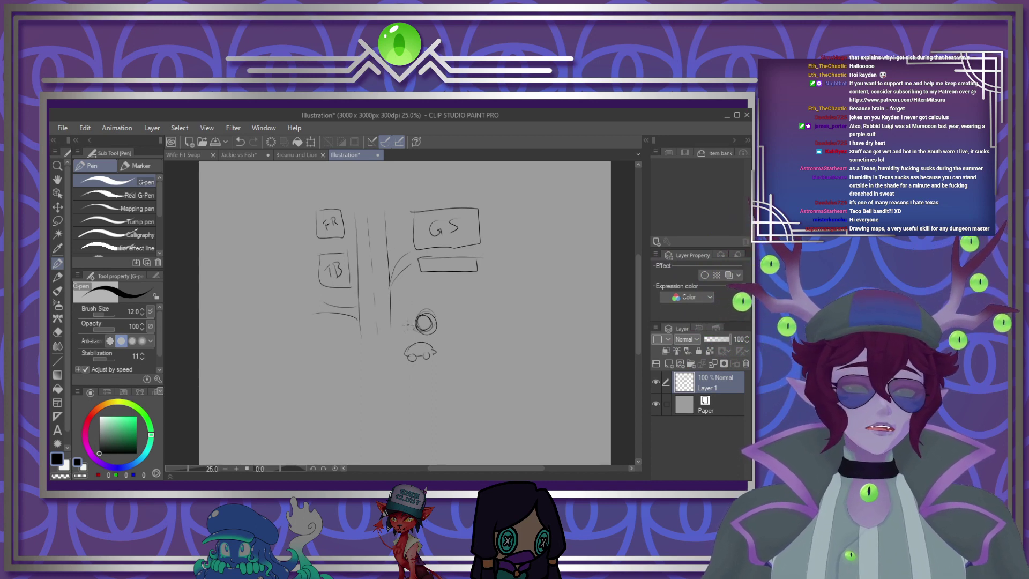
Draw a beaded path from the double circle to the TB box, thicken the box's corner, and add an arrow leading away from the car
drag(408, 325, 328, 293)
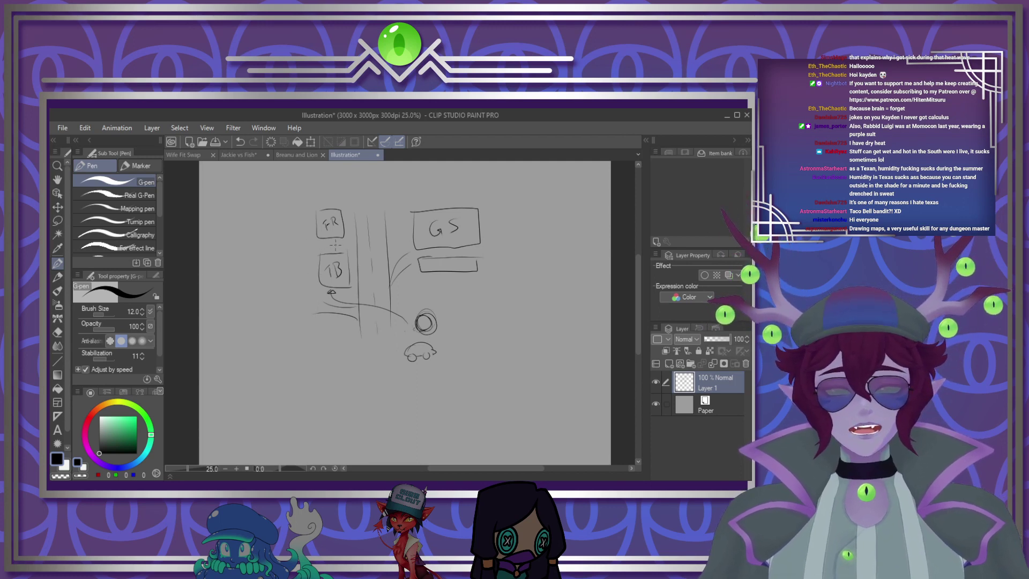
drag(331, 245, 336, 247)
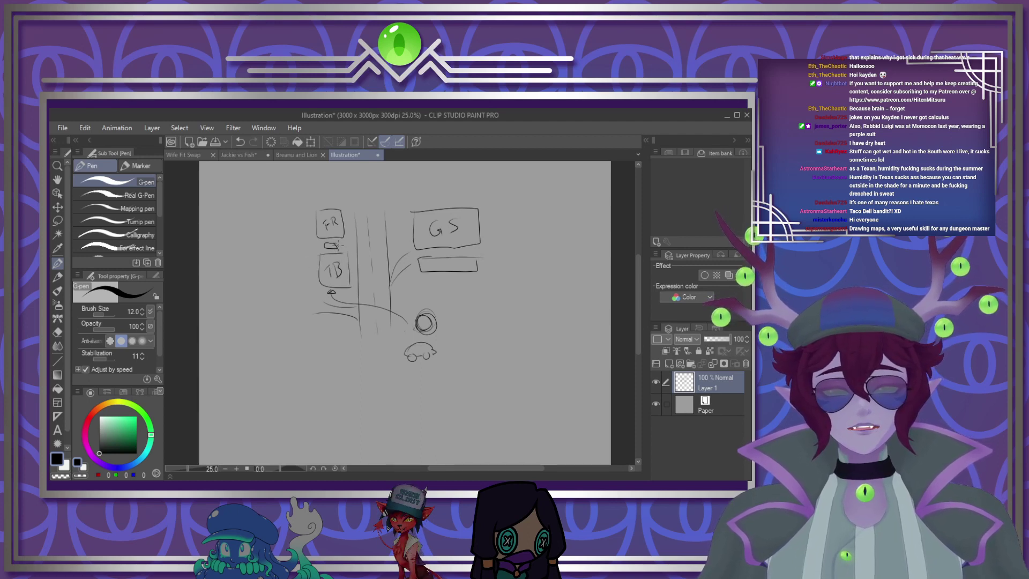
mouse_move(331, 257)
mouse_down()
mouse_move(346, 258)
mouse_move(348, 273)
mouse_move(337, 259)
mouse_move(347, 273)
mouse_up()
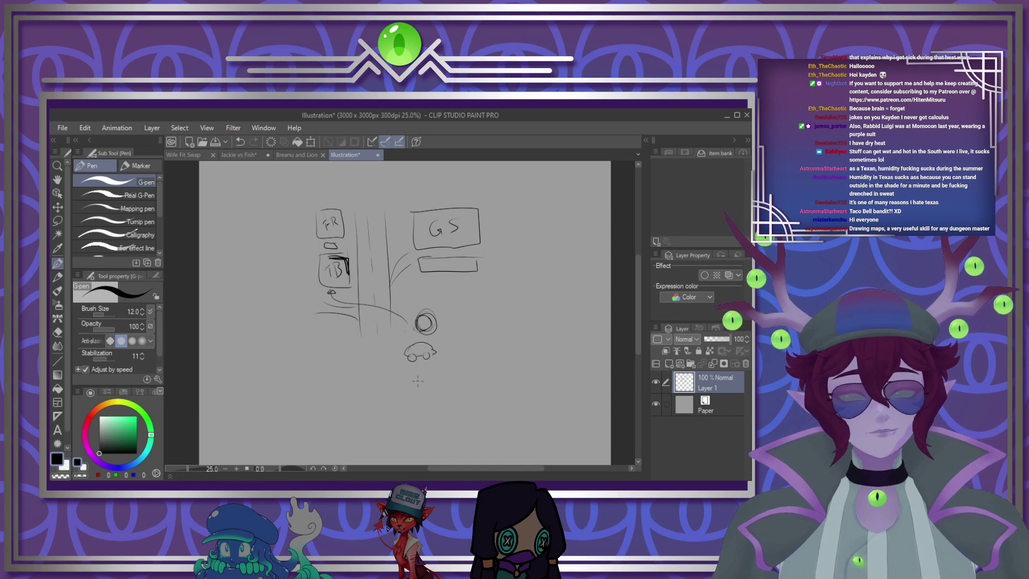
mouse_move(431, 341)
mouse_down()
mouse_move(534, 302)
mouse_move(514, 304)
mouse_move(518, 312)
mouse_up()
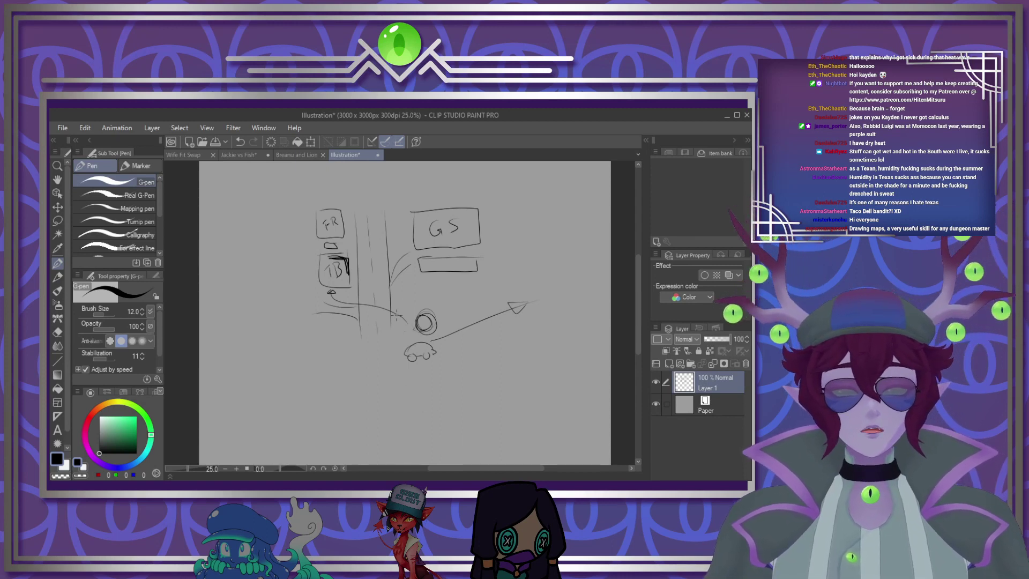
drag(396, 316, 335, 295)
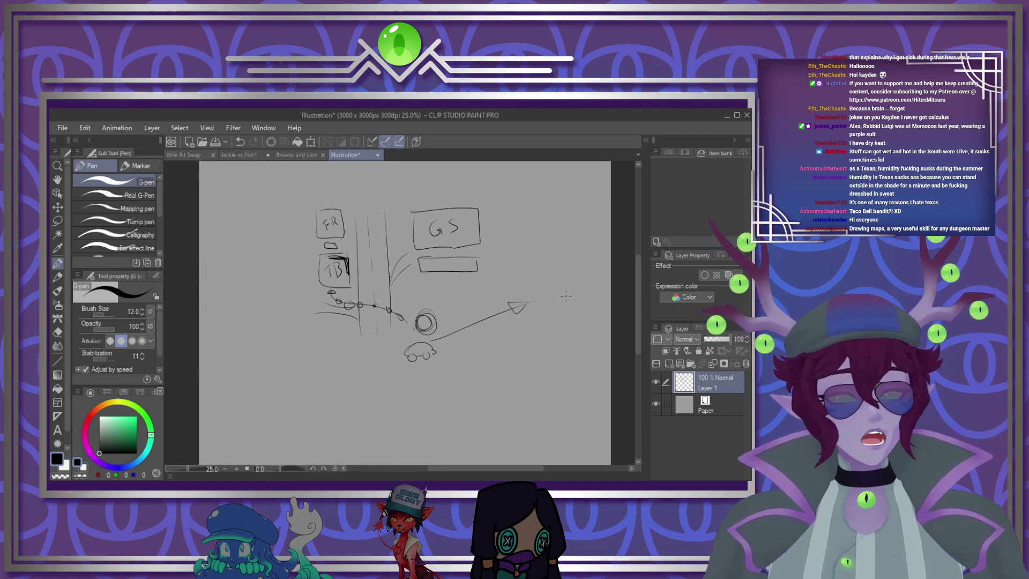
drag(442, 344, 513, 310)
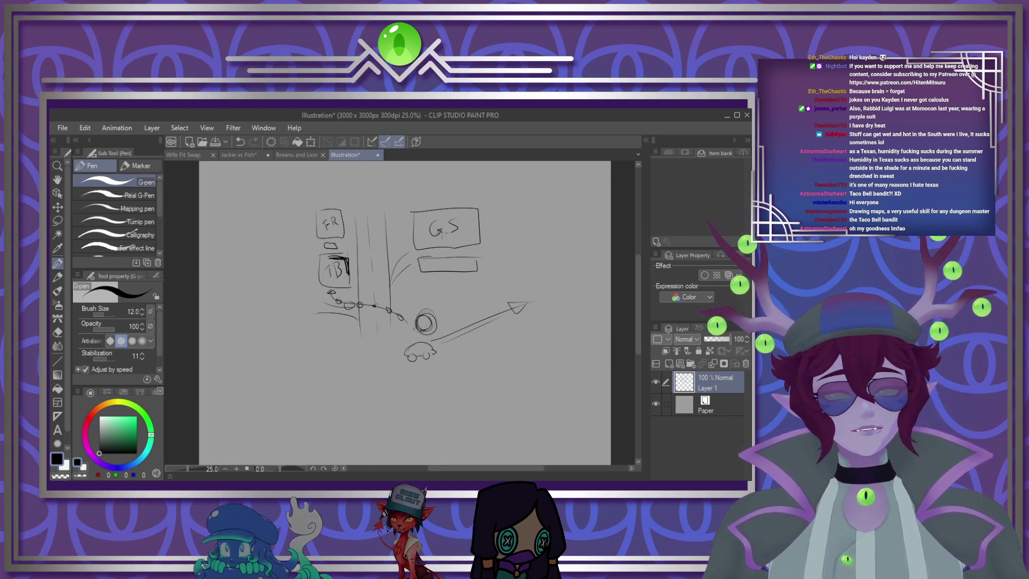
Cross out the GS, TB and FR boxes on the map and scribble circles around the car
drag(427, 234, 418, 251)
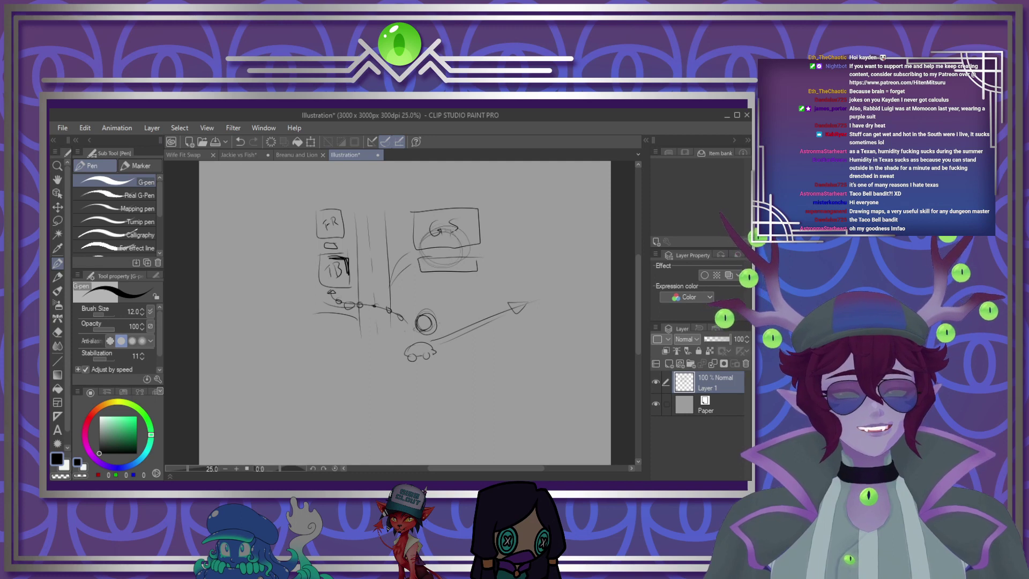
drag(402, 215, 476, 268)
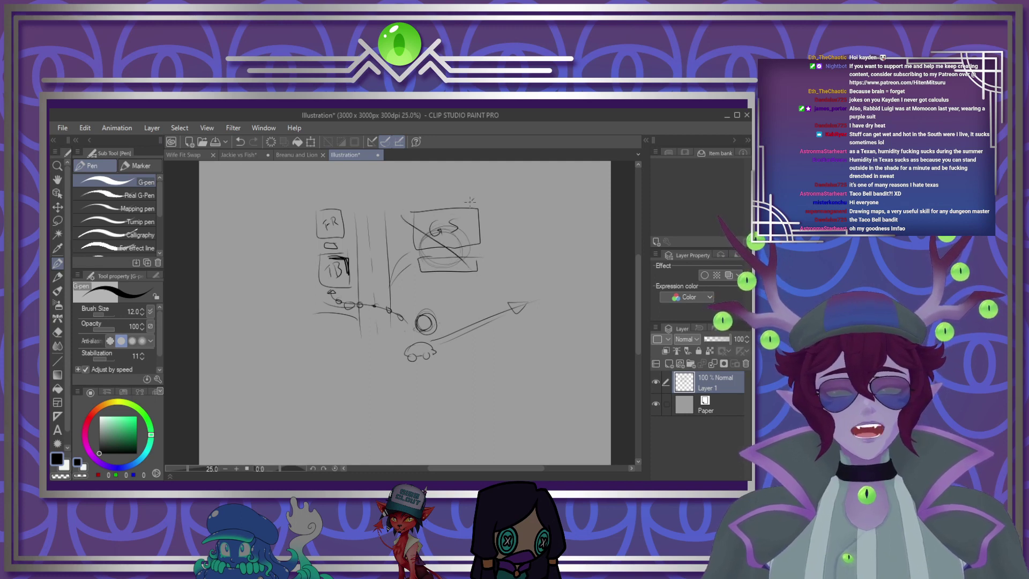
drag(474, 200, 413, 252)
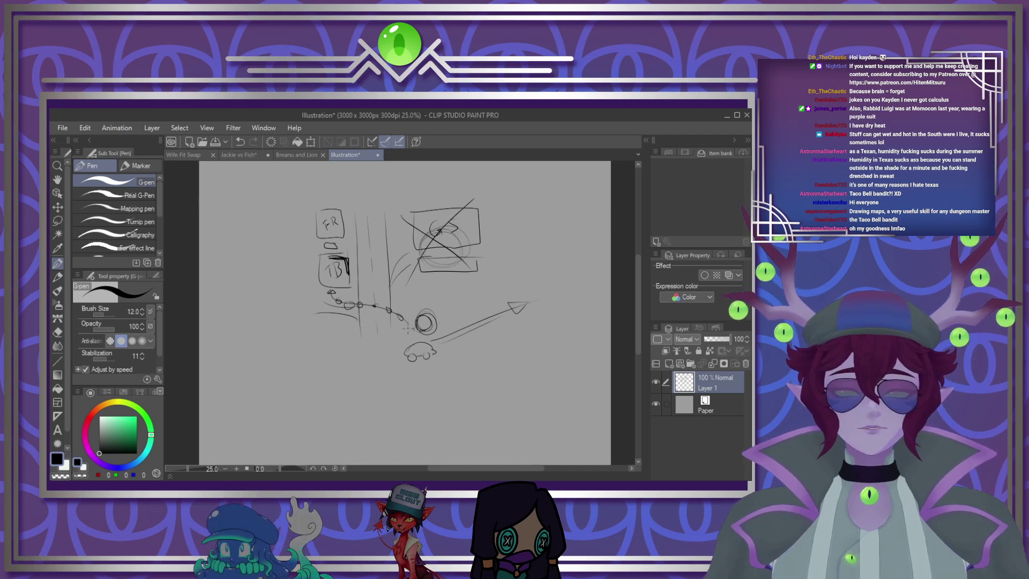
drag(438, 254, 433, 289)
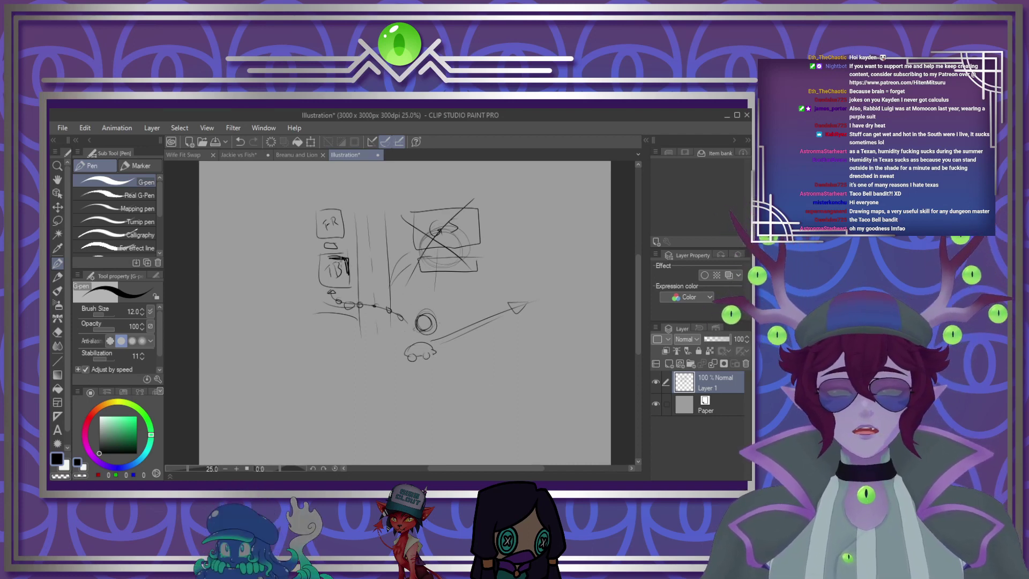
mouse_move(320, 256)
mouse_down()
mouse_move(333, 267)
mouse_move(317, 304)
mouse_up()
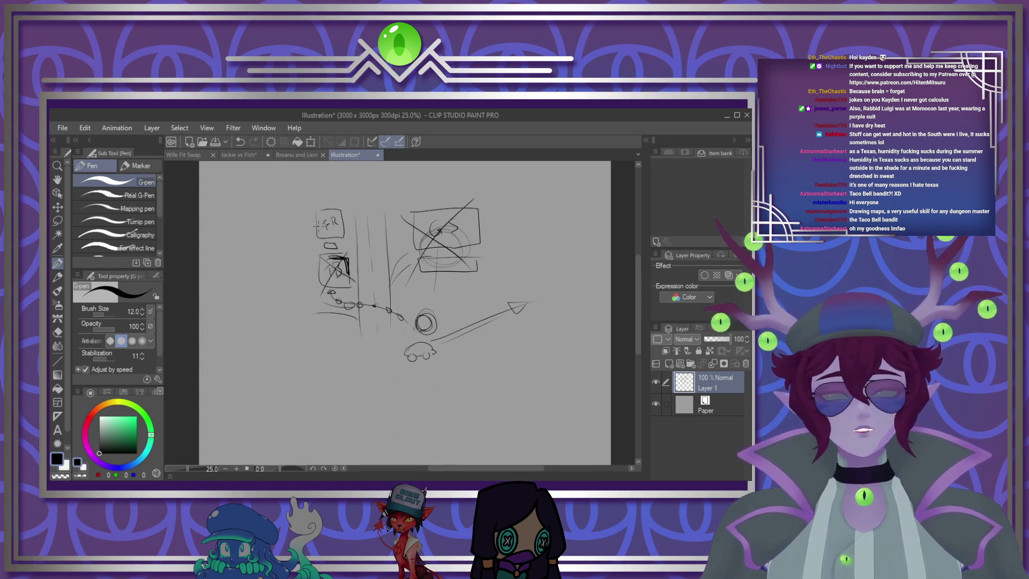
mouse_move(308, 215)
mouse_down()
mouse_move(344, 229)
mouse_move(314, 244)
mouse_up()
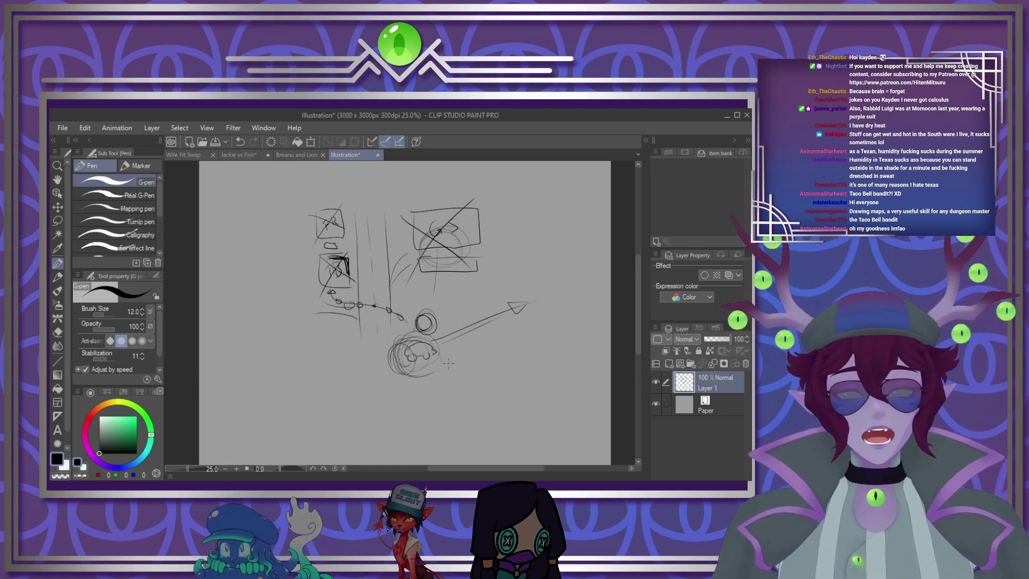
Close the canvas with the sketched map
scroll(448, 364, down, 3)
scroll(415, 317, up, 4)
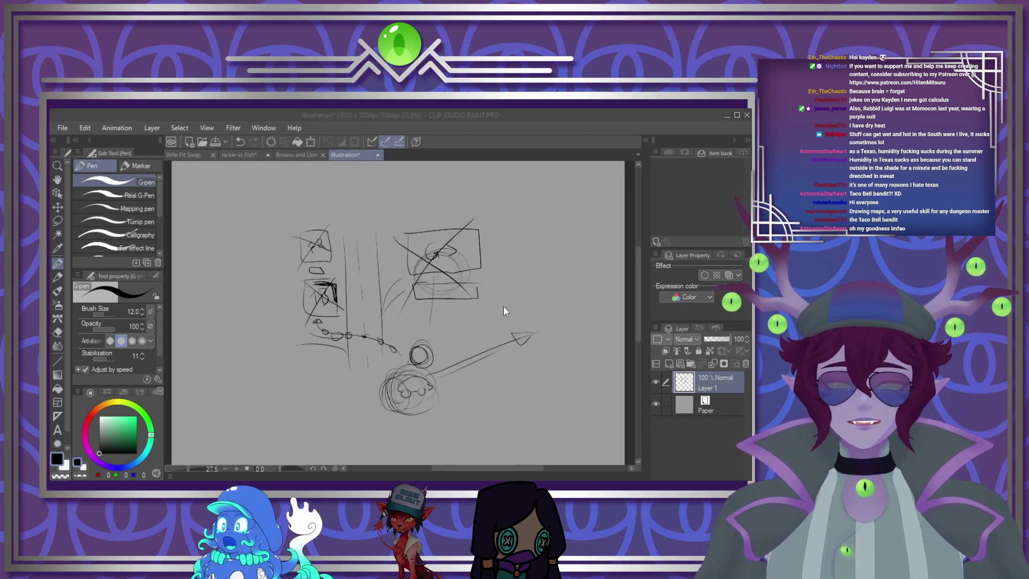
click(414, 259)
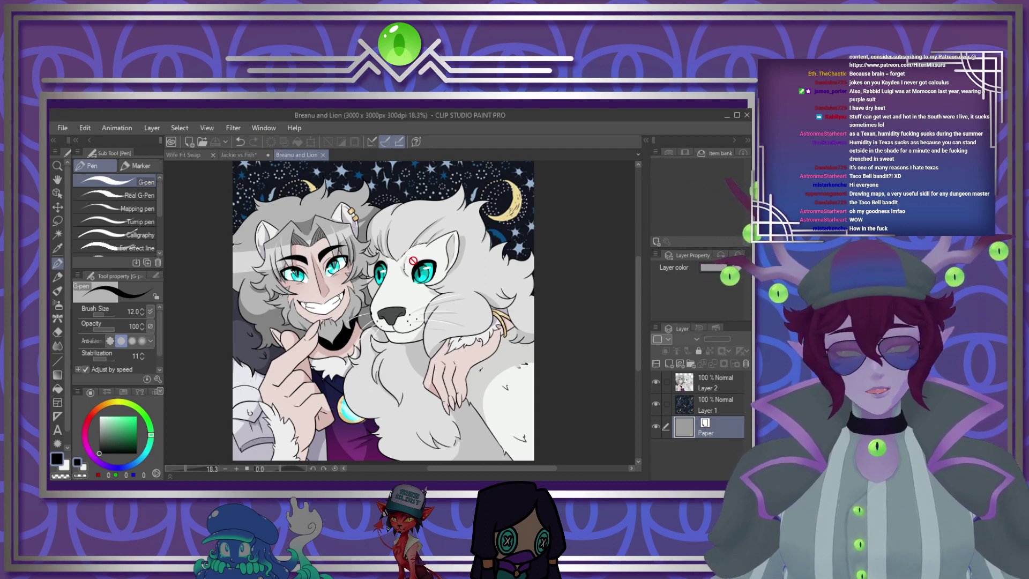
Return to the Jackie vs Fish drawing and ink the symmetrical jawline from below the ears to the pointed chin
click(239, 156)
scroll(392, 265, up, 5)
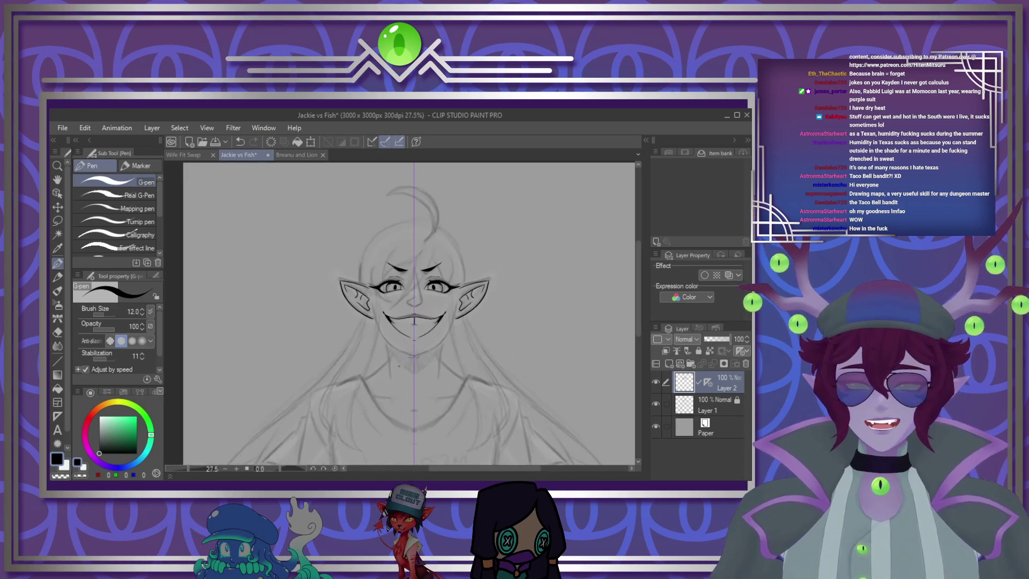
scroll(444, 337, up, 4)
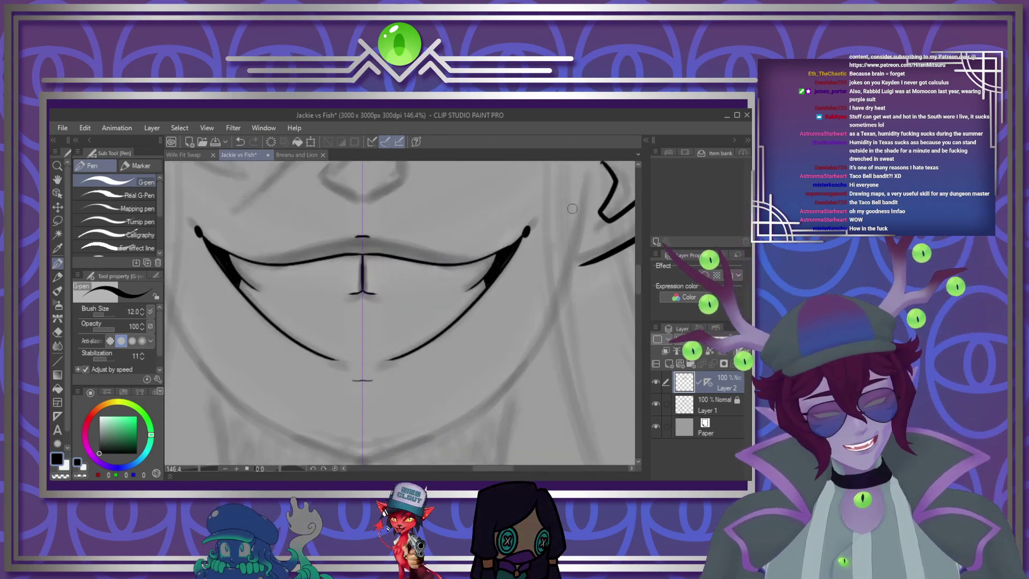
mouse_move(580, 222)
mouse_down()
mouse_move(514, 370)
mouse_move(163, 306)
mouse_up()
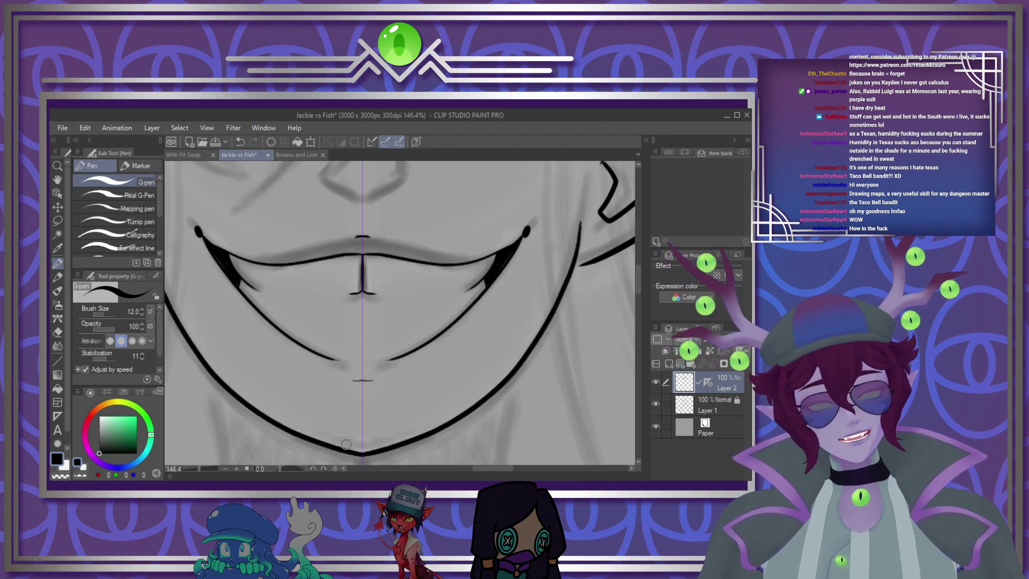
Ink the neck's side lines down from the jaw and a curved contour under the chin with short angled strokes meeting the neck
scroll(346, 444, down, 4)
scroll(417, 374, up, 3)
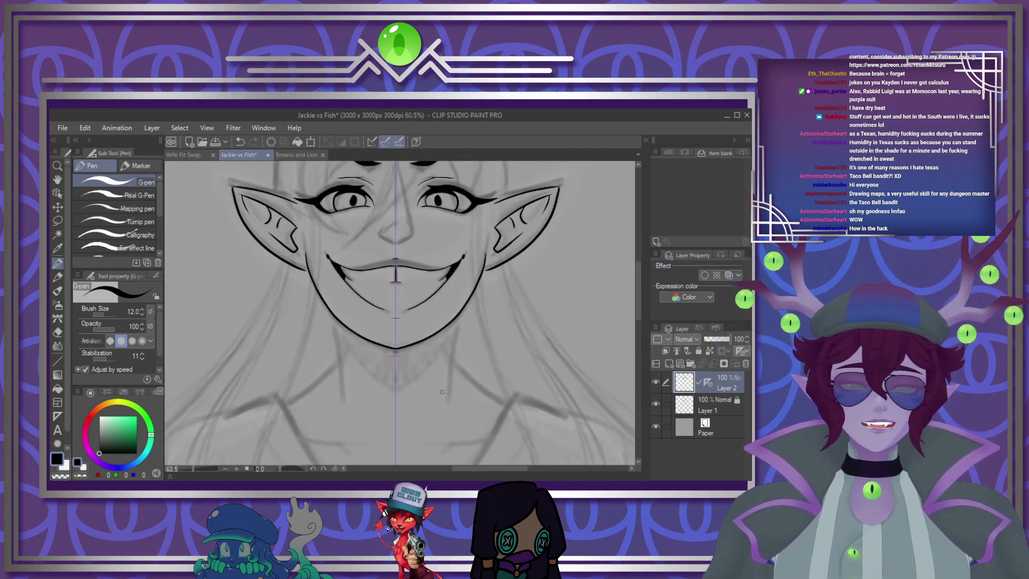
scroll(418, 374, up, 3)
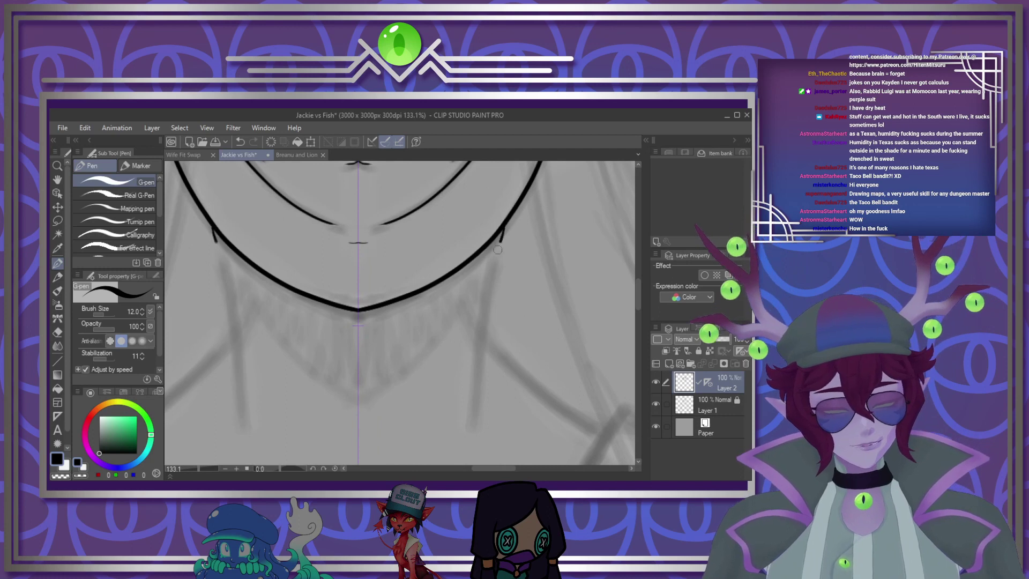
drag(502, 229, 467, 428)
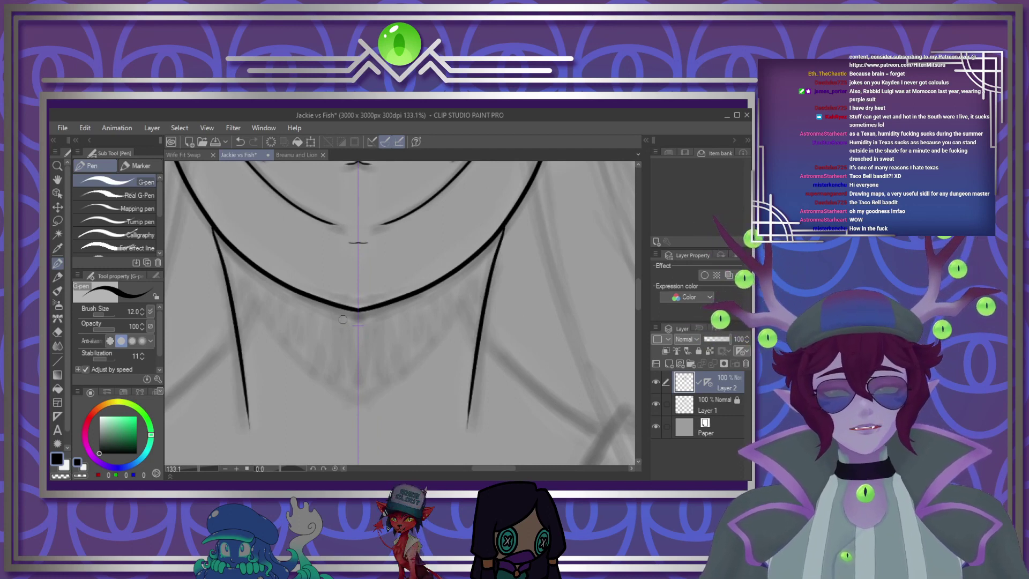
mouse_move(360, 358)
mouse_down()
mouse_move(462, 310)
mouse_move(480, 283)
mouse_up()
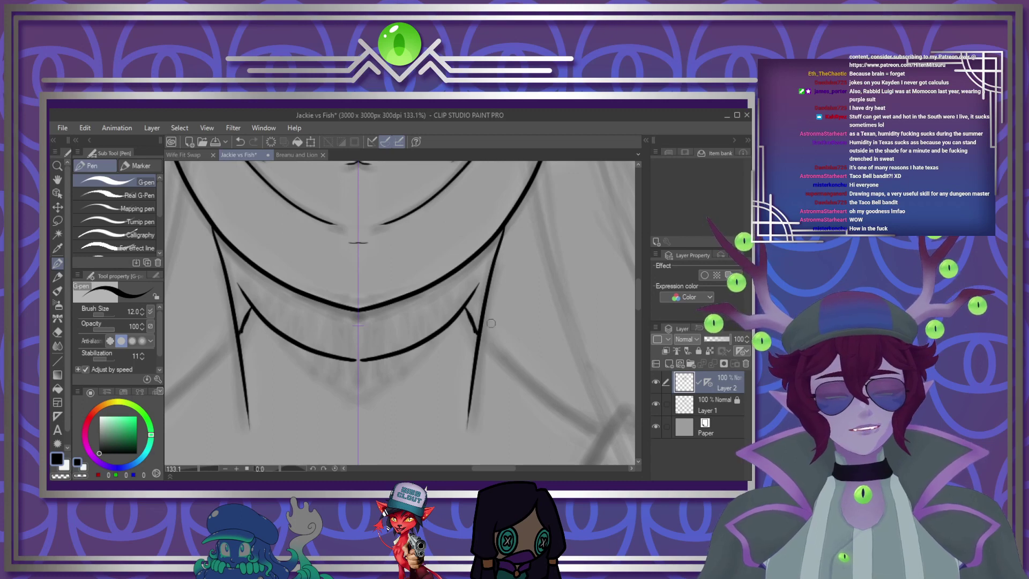
scroll(460, 298, down, 6)
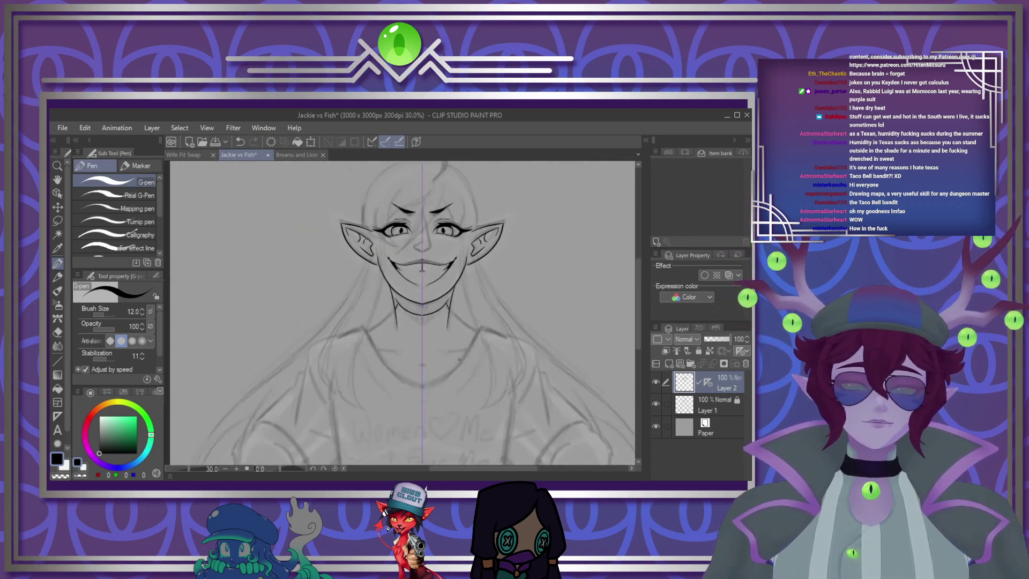
Ink the sleeve cuff over the sketch as a curved double hem, with angled fold lines meeting at its lower inner corner
scroll(459, 359, down, 2)
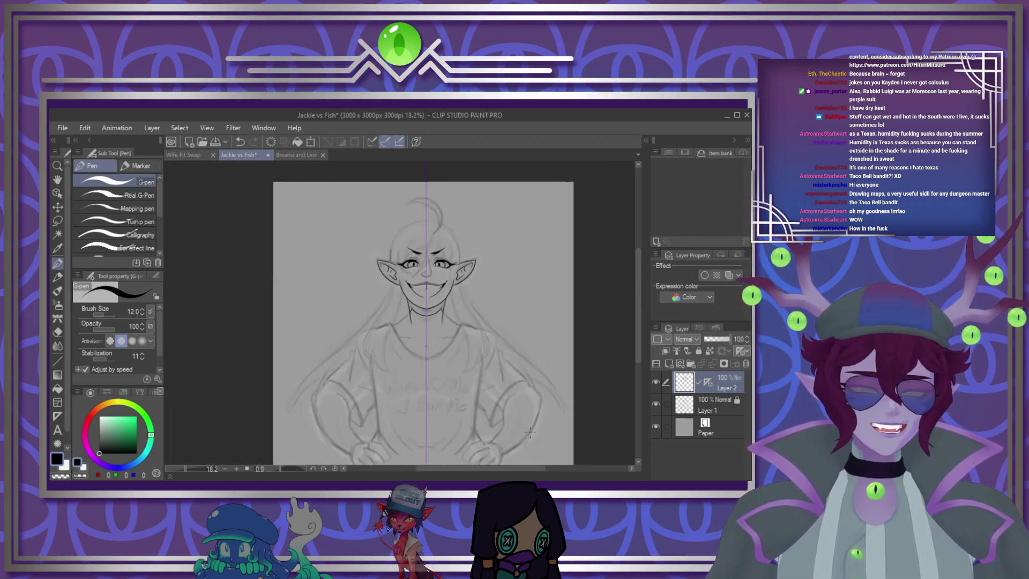
scroll(547, 430, up, 3)
scroll(547, 430, up, 4)
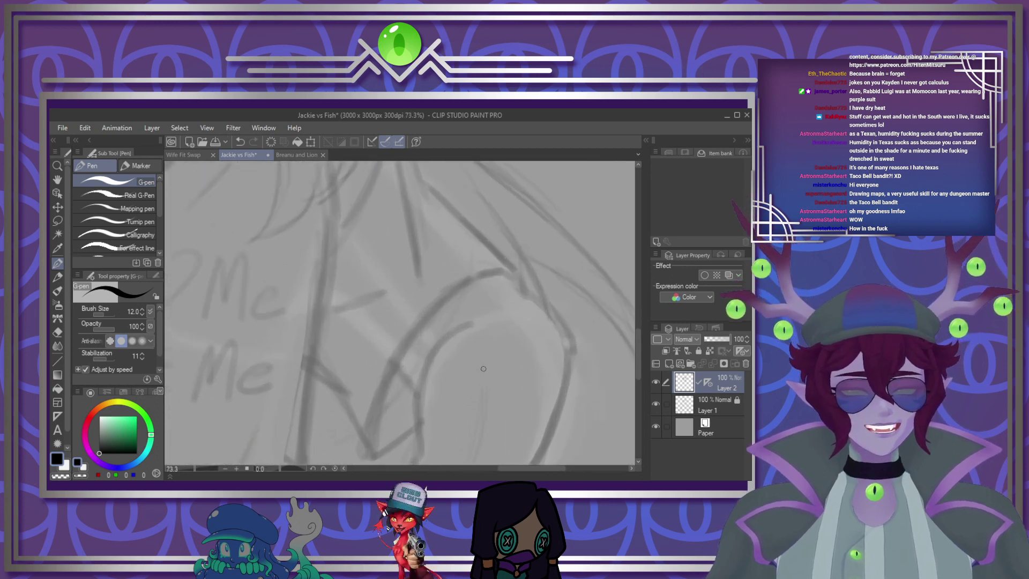
mouse_move(500, 273)
mouse_down()
mouse_move(441, 301)
mouse_move(401, 380)
mouse_move(399, 451)
mouse_up()
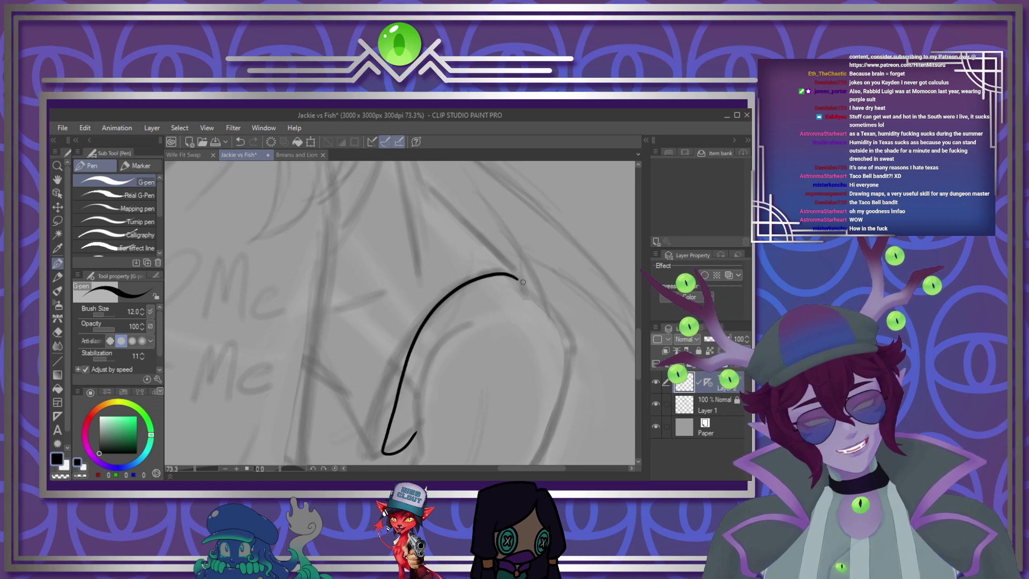
mouse_move(510, 268)
mouse_down()
mouse_move(429, 295)
mouse_move(372, 391)
mouse_up()
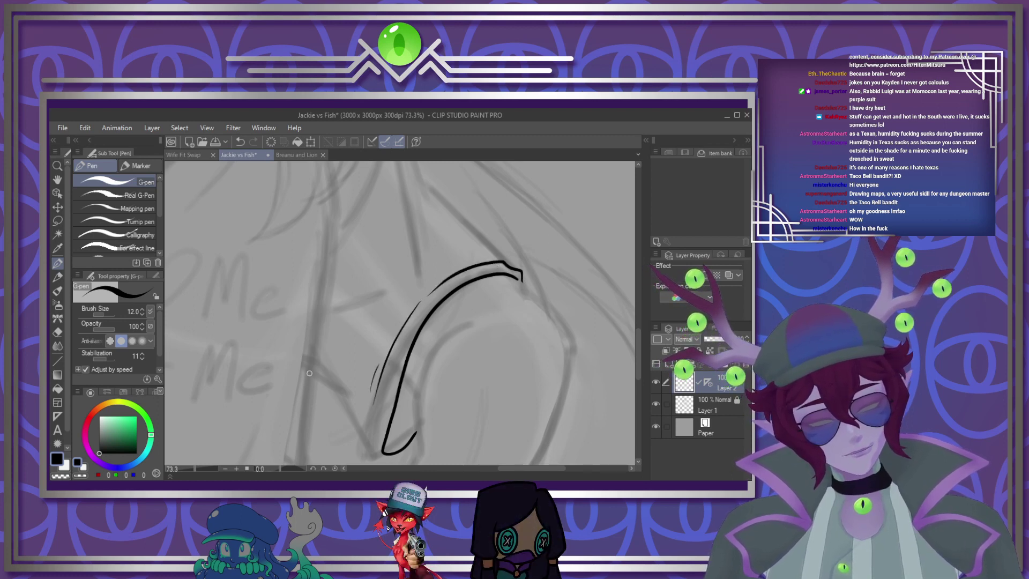
key(ctrl+z)
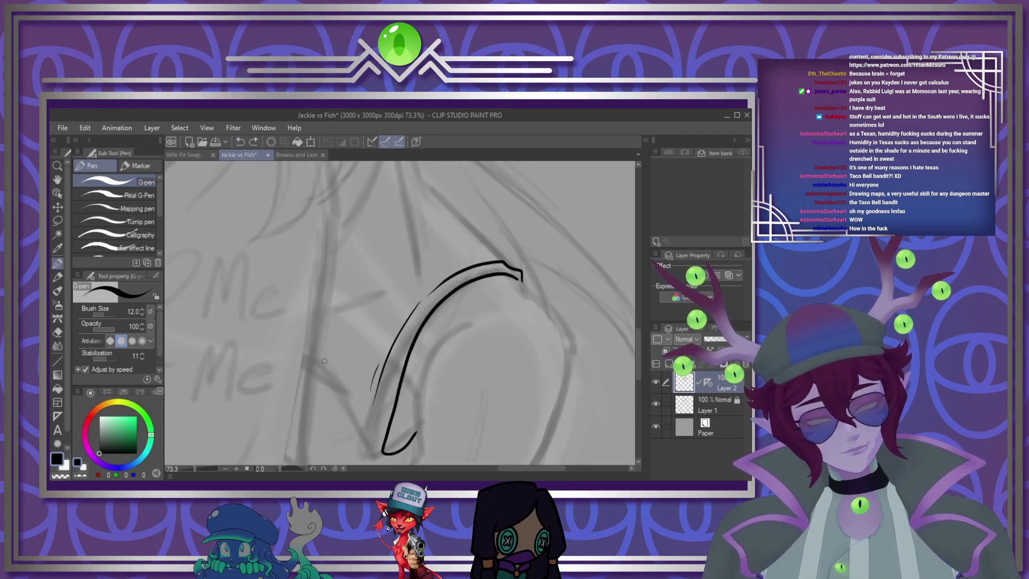
drag(323, 356, 380, 453)
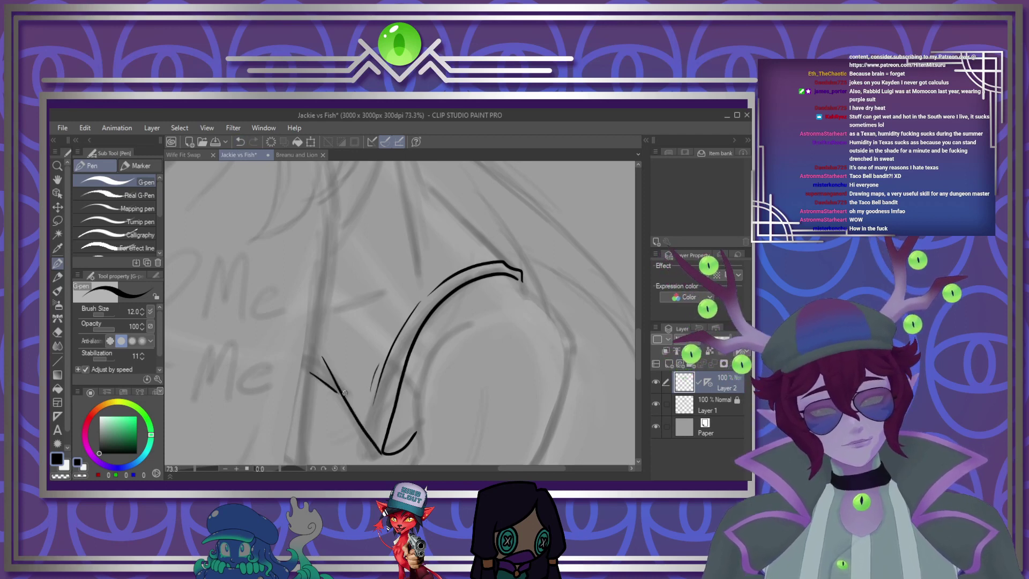
Ink the shoulder slope from the neckline and the outer sleeve edge down to the cuff, with a pointed fabric fold
scroll(367, 384, down, 2)
scroll(377, 352, down, 2)
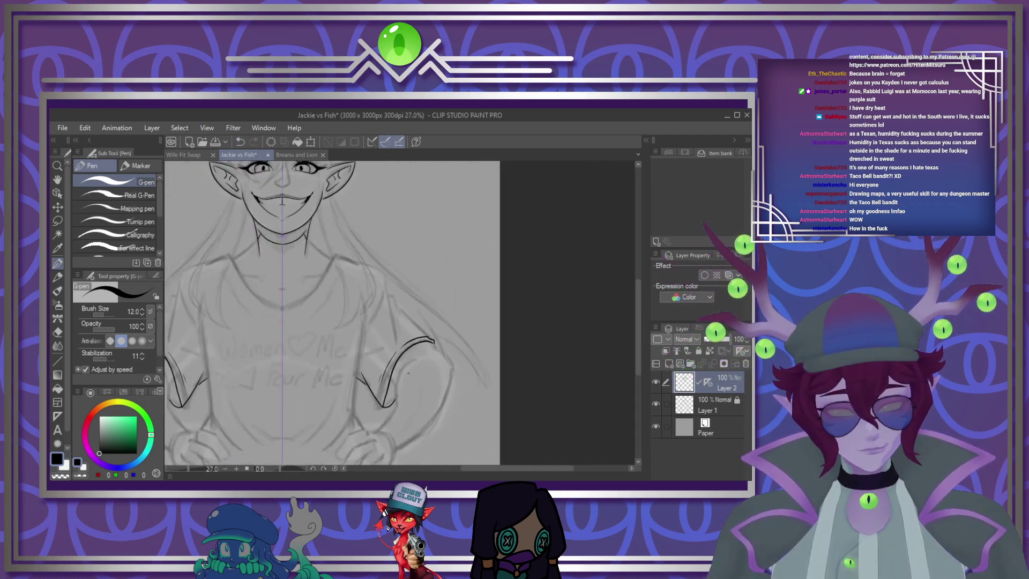
scroll(365, 321, up, 4)
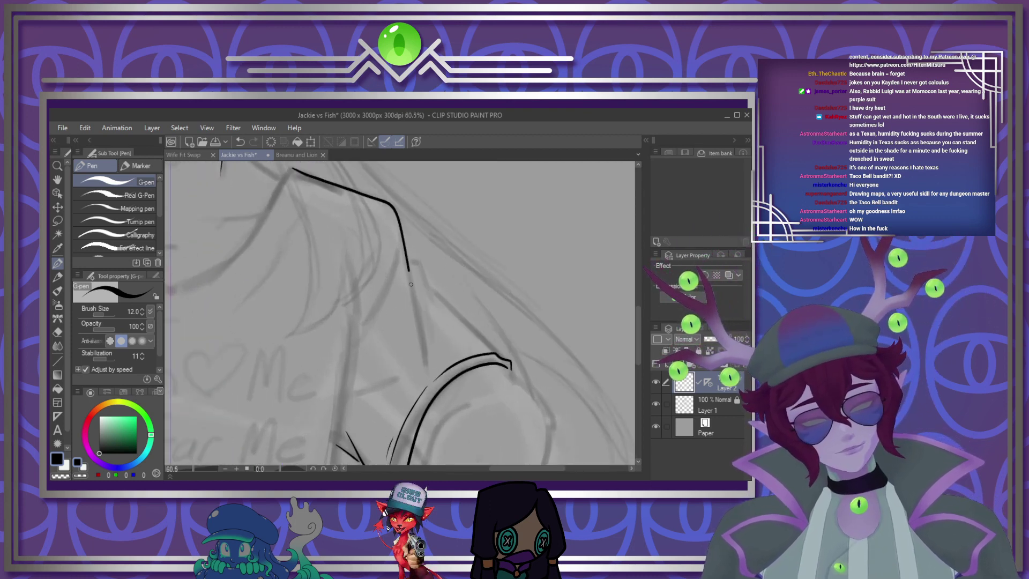
mouse_move(421, 325)
mouse_down()
mouse_move(412, 257)
mouse_move(434, 310)
mouse_up()
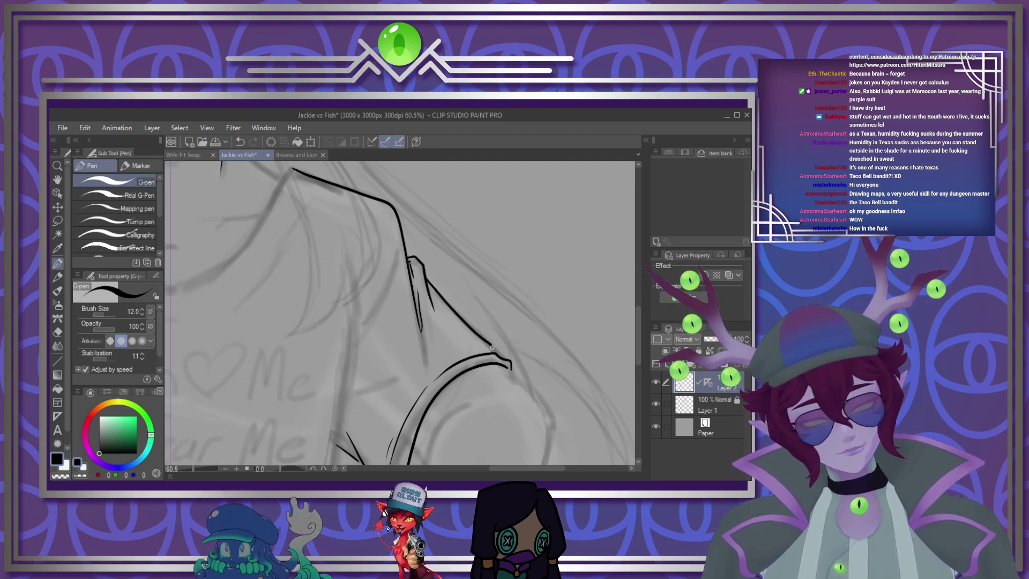
scroll(483, 309, down, 4)
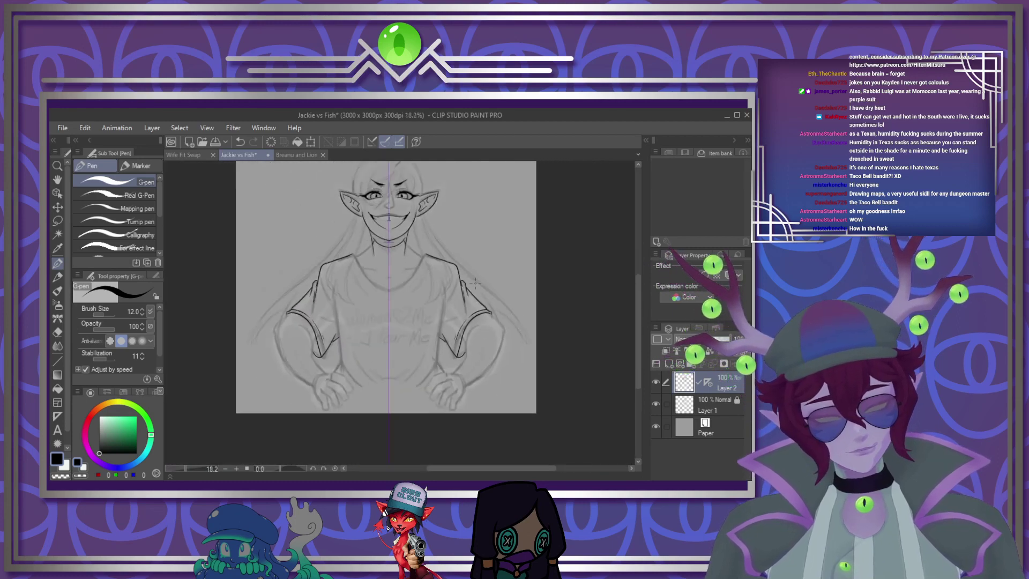
Undo the outer sleeve strokes and redraw the fold and edge flowing from the shoulder line down to the cuff
scroll(477, 307, up, 4)
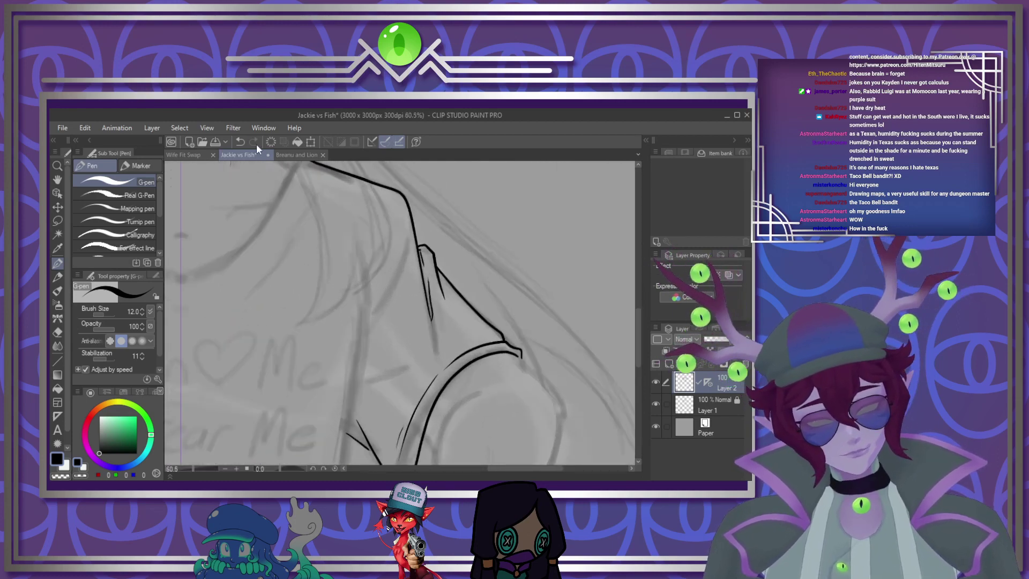
click(241, 141)
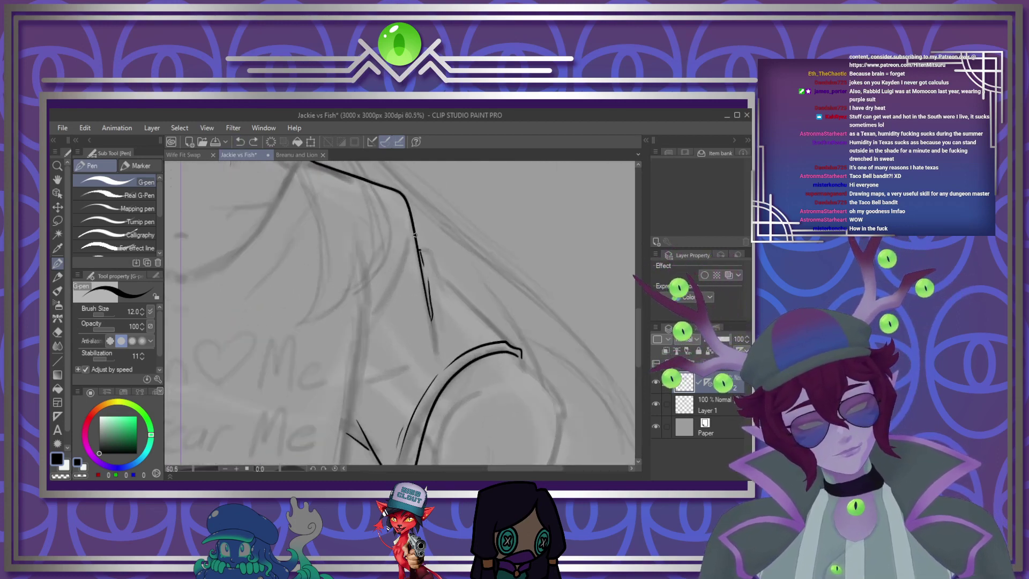
drag(425, 243, 453, 316)
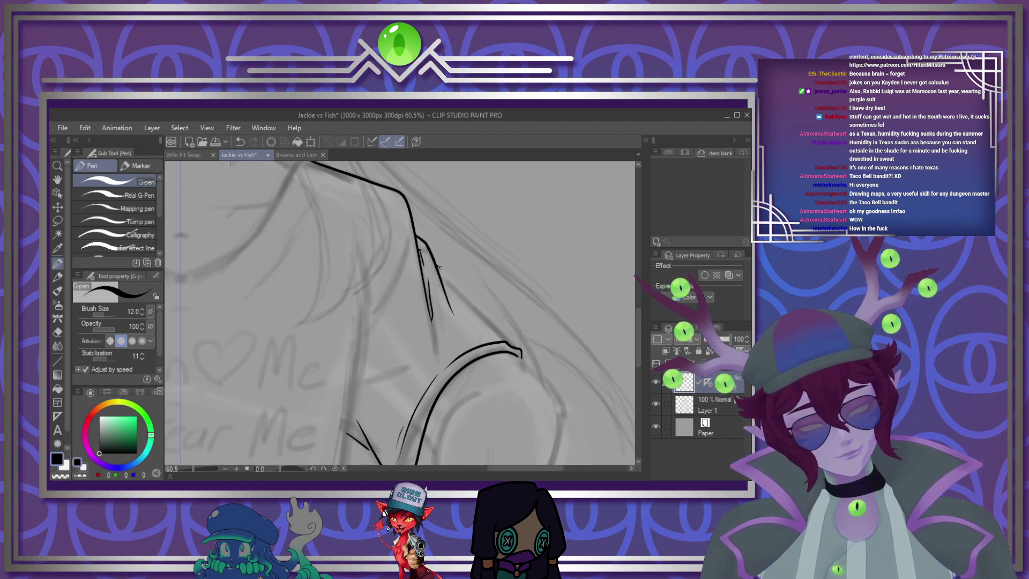
drag(437, 267, 485, 321)
scroll(485, 321, down, 4)
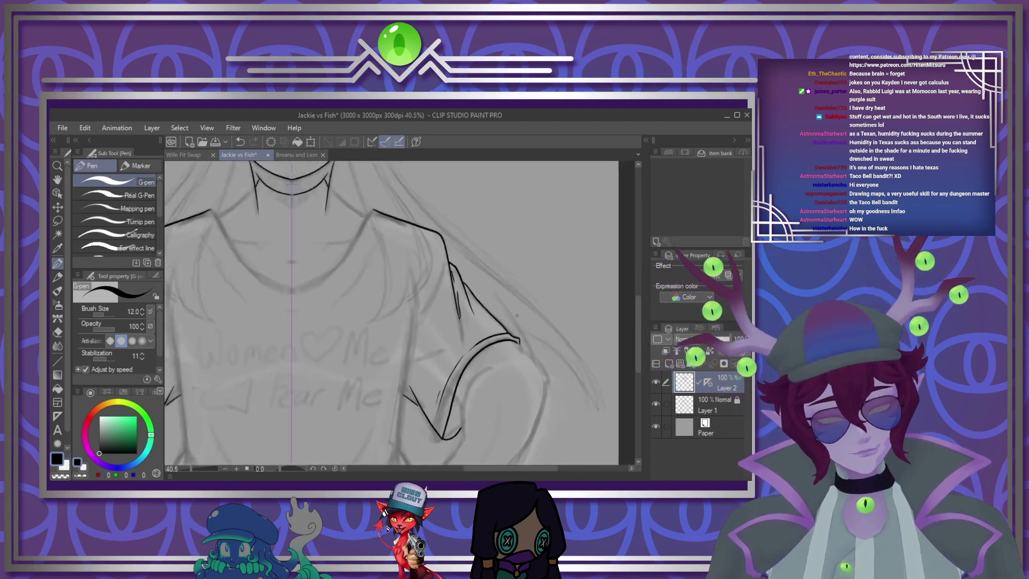
Ink the armhole seams with small sleeve creases and the shirt's long side lines from the armpits to the waist
scroll(420, 279, up, 3)
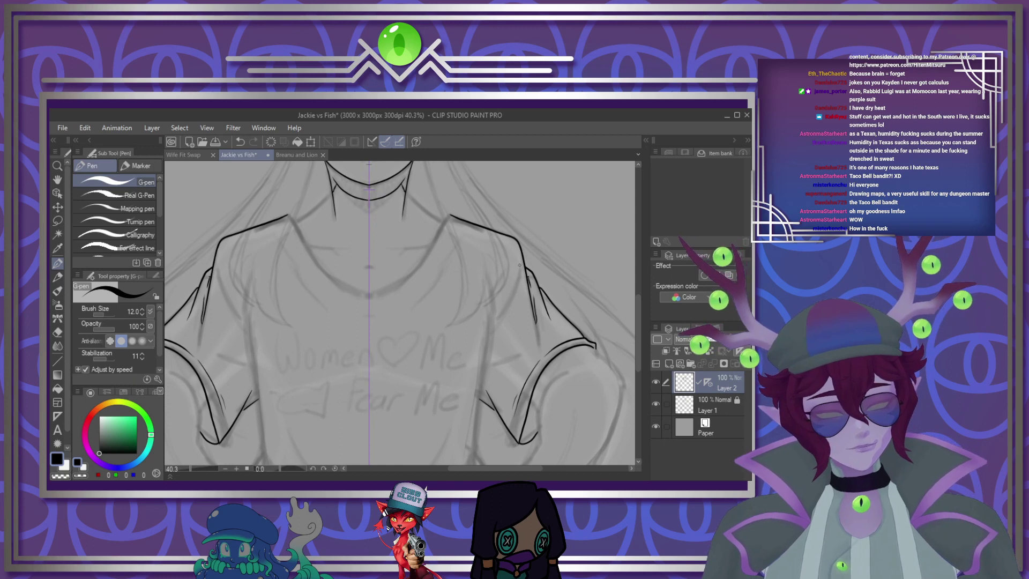
drag(522, 266, 492, 338)
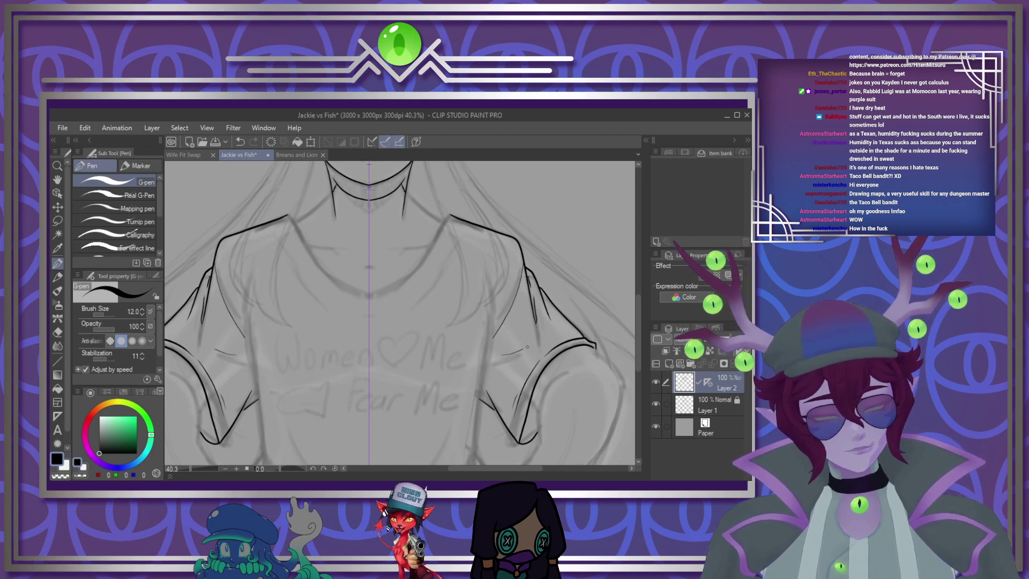
scroll(593, 311, down, 3)
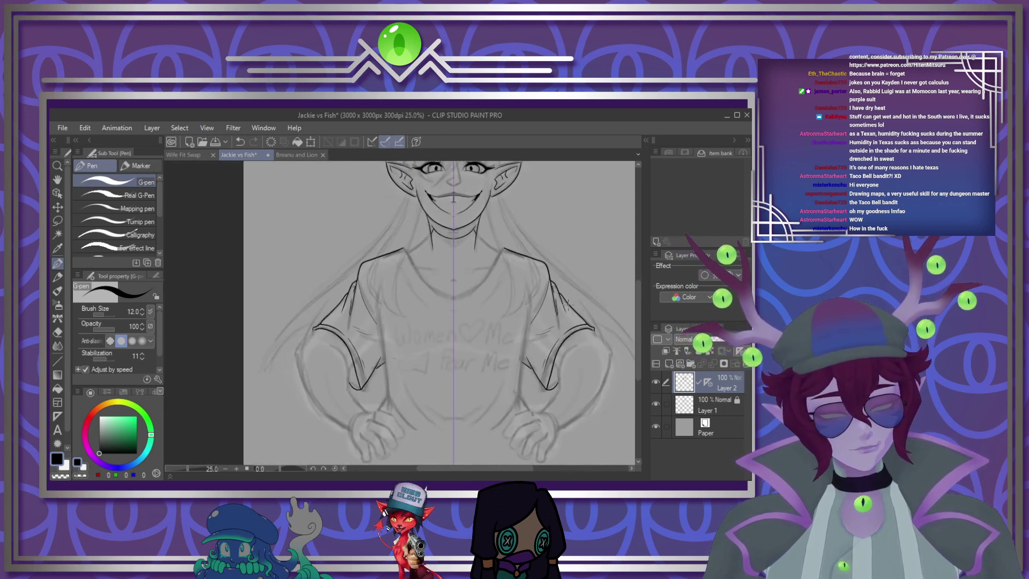
scroll(413, 300, up, 2)
scroll(497, 353, up, 2)
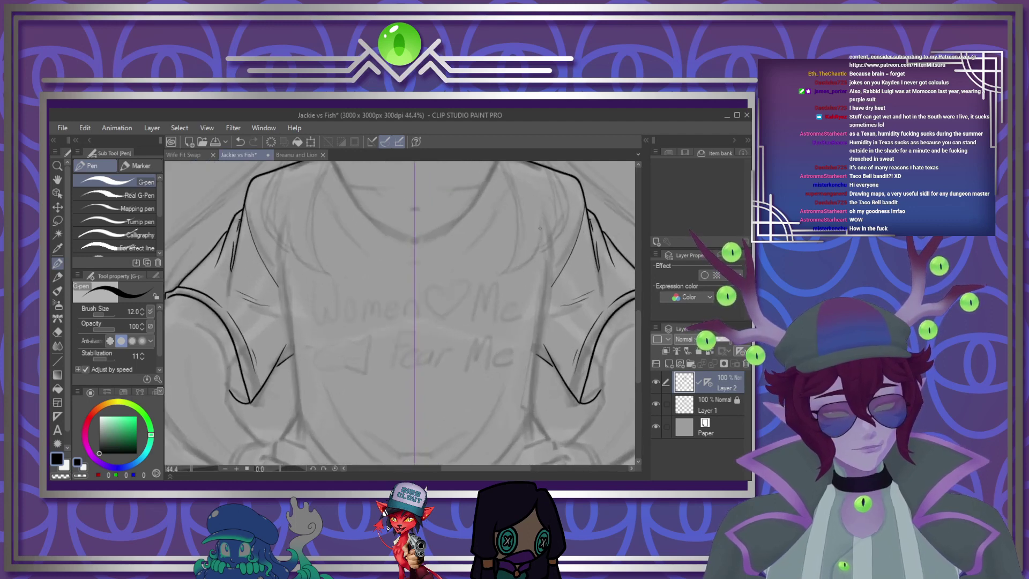
mouse_move(548, 212)
mouse_down()
mouse_move(548, 240)
mouse_move(528, 433)
mouse_up()
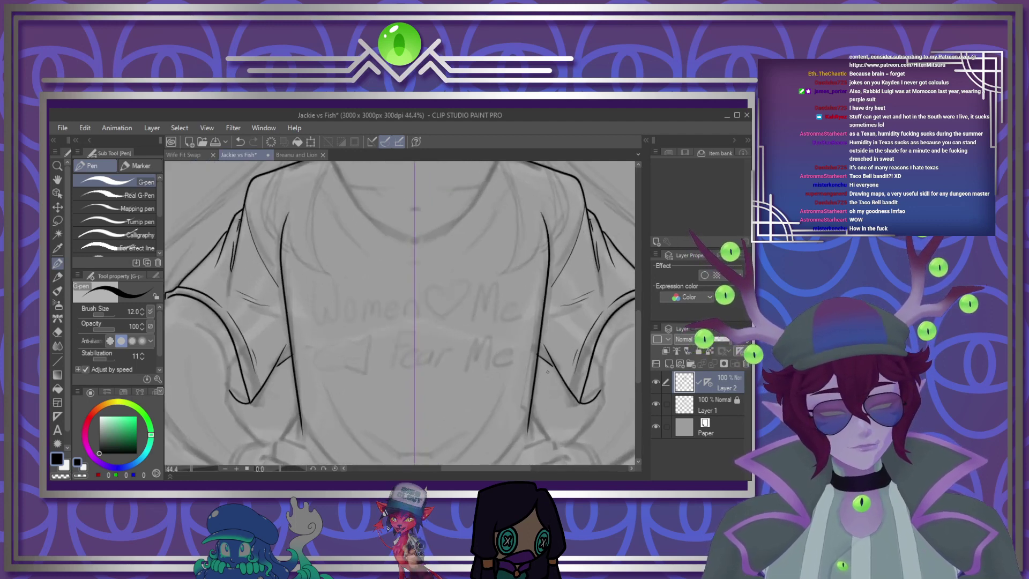
Ink the curved folds along the shirt's lower hem and the short wavy lines leading from its sides toward the hands
drag(638, 316, 638, 334)
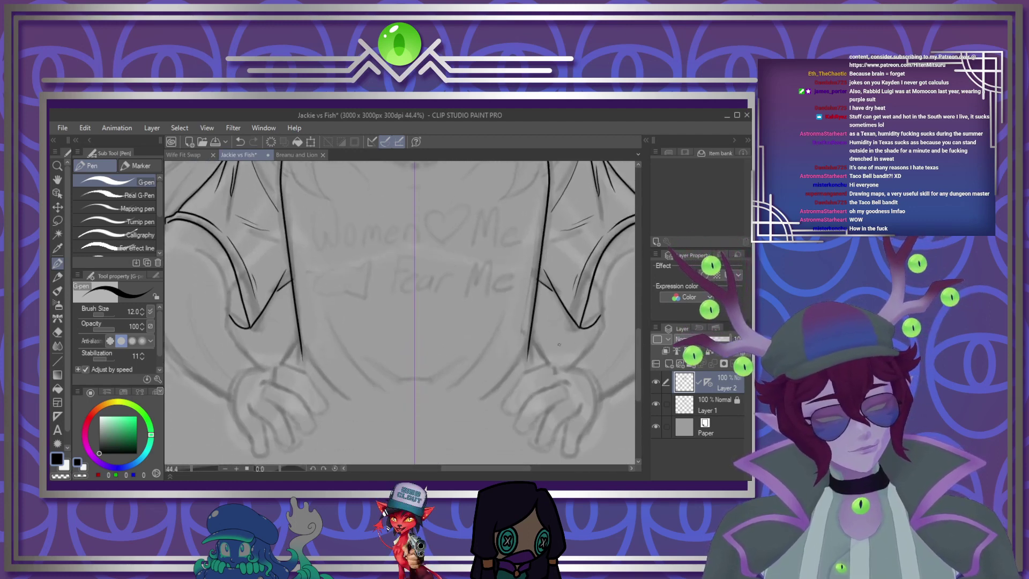
mouse_move(522, 352)
mouse_down()
mouse_move(468, 402)
mouse_move(434, 391)
mouse_move(472, 353)
mouse_move(441, 363)
mouse_up()
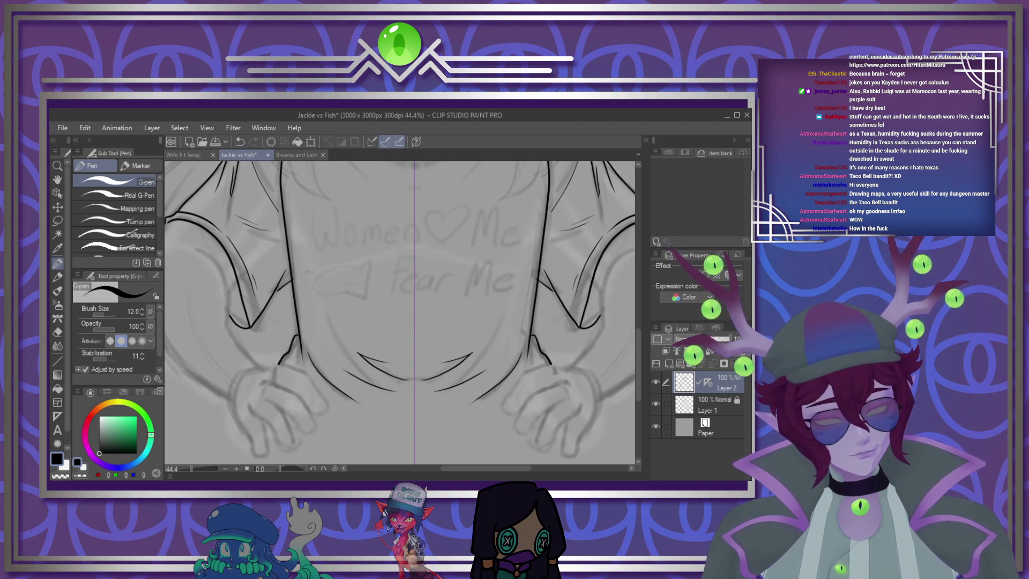
scroll(484, 343, down, 4)
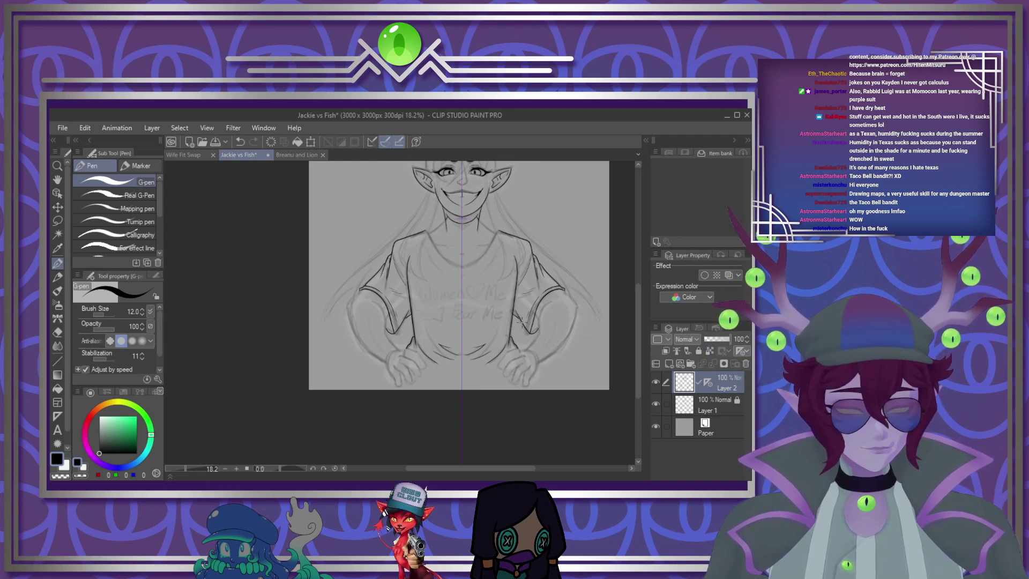
Ink the shirt's scooped neckline, the neck-to-shoulder slopes and a thin collar seam beneath the neckline
scroll(523, 322, up, 6)
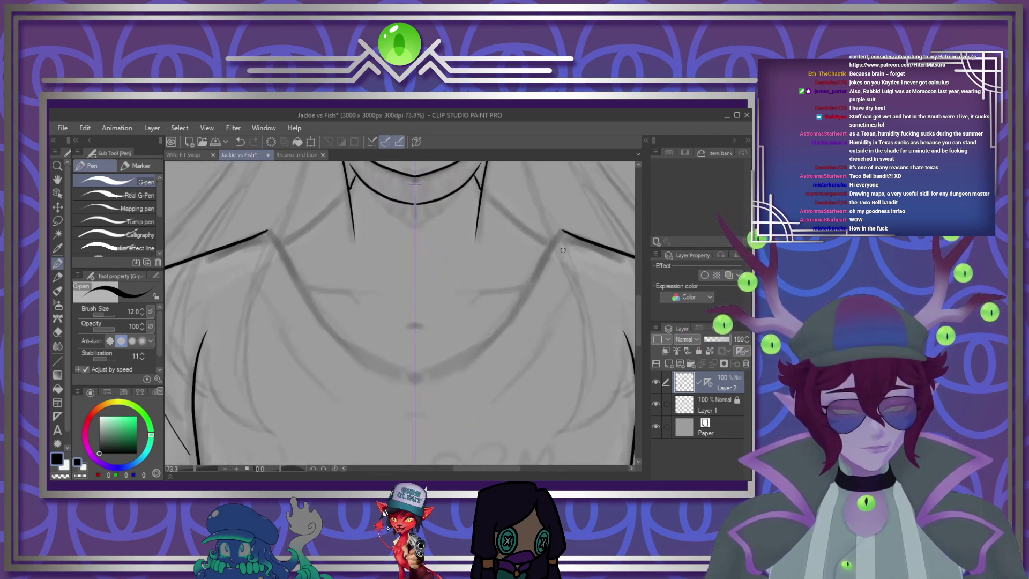
mouse_move(560, 231)
mouse_down()
mouse_move(491, 339)
mouse_move(423, 363)
mouse_up()
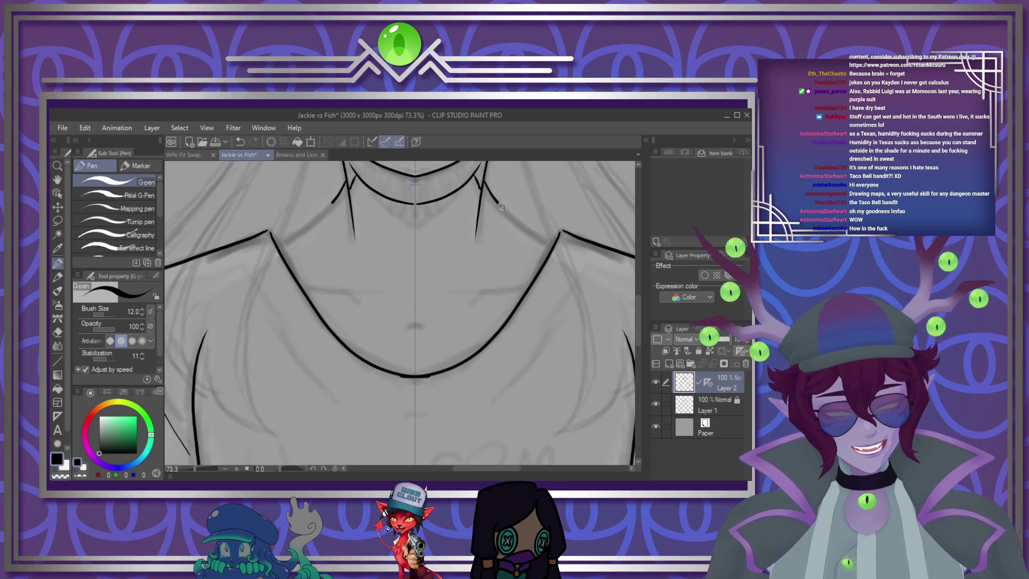
mouse_move(501, 208)
mouse_down()
mouse_move(551, 242)
mouse_move(545, 235)
mouse_move(558, 276)
mouse_move(512, 349)
mouse_move(430, 386)
mouse_up()
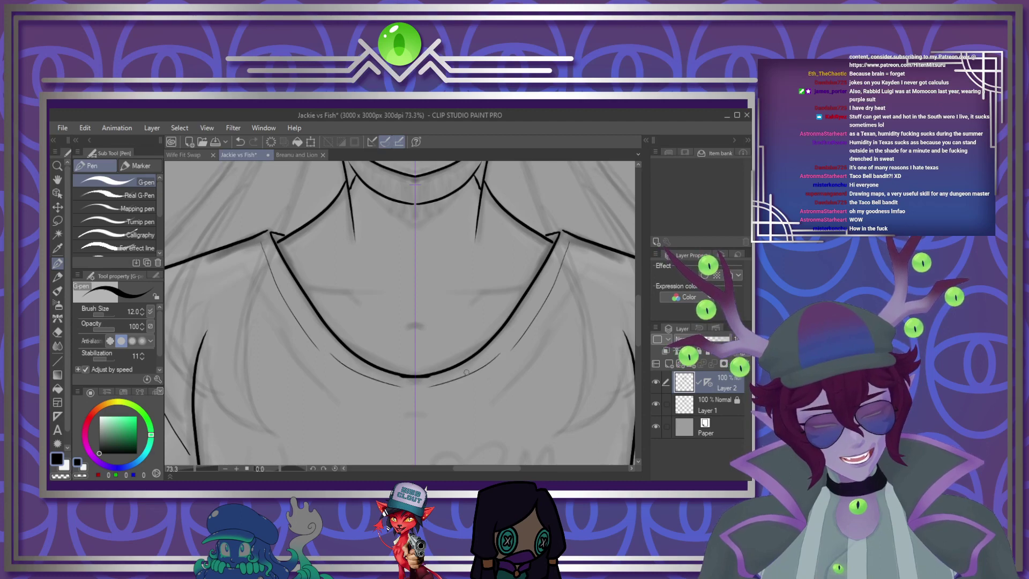
scroll(472, 278, down, 3)
scroll(436, 271, down, 4)
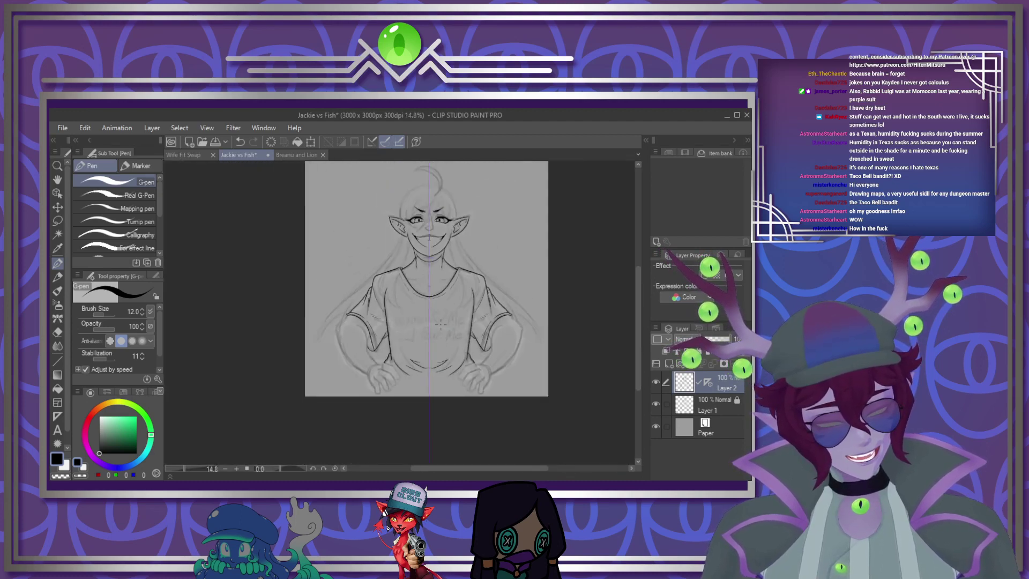
scroll(509, 365, down, 2)
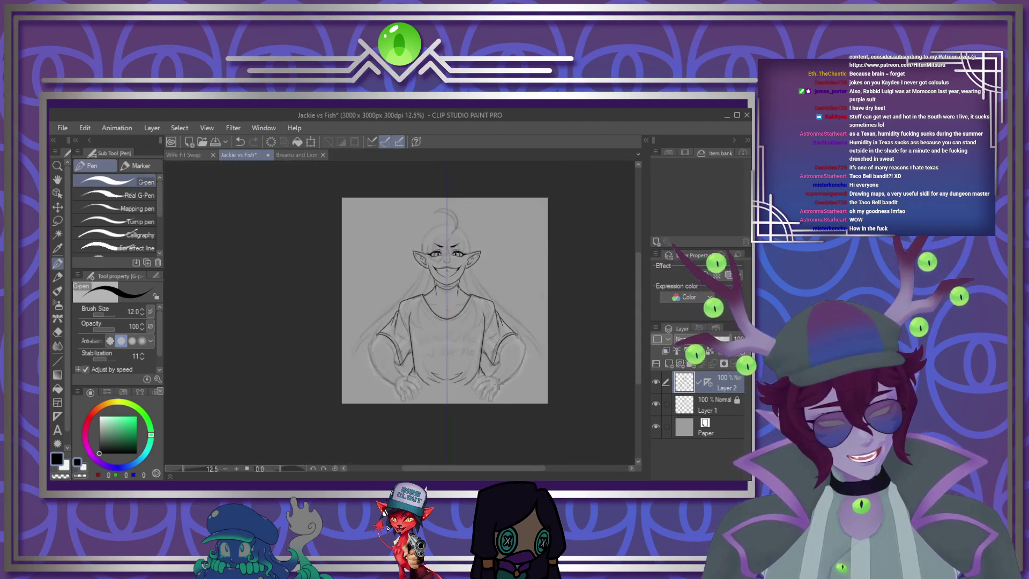
Add a new layer between the line art layer and the sketch layer
scroll(504, 369, up, 2)
scroll(500, 372, up, 2)
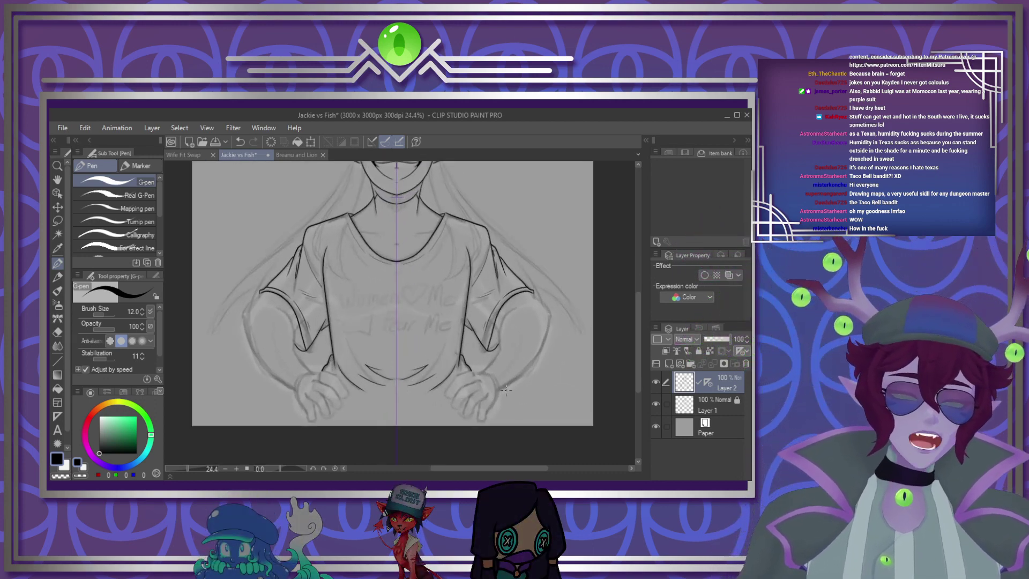
scroll(485, 385, down, 2)
scroll(485, 385, up, 4)
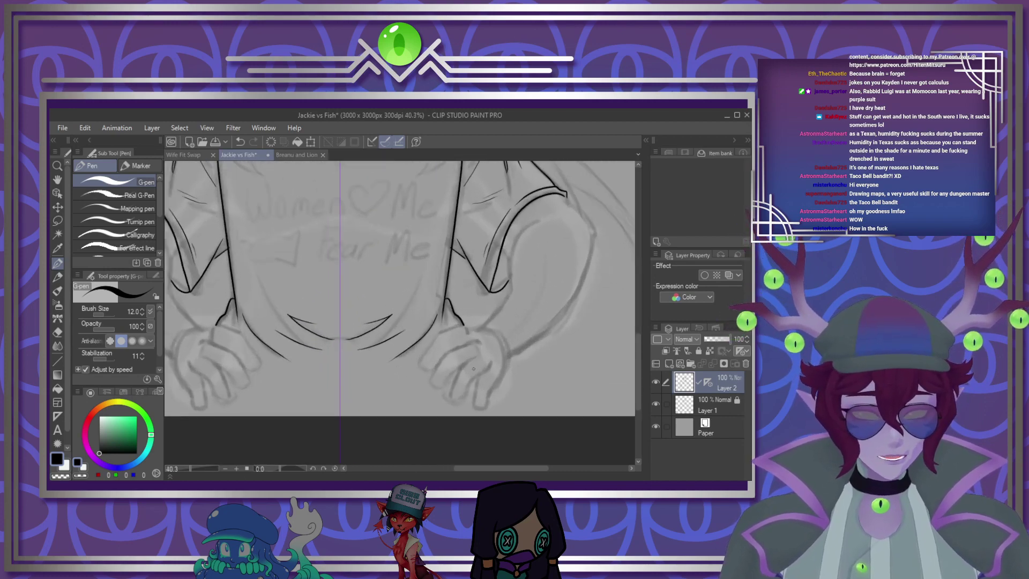
scroll(484, 390, up, 3)
scroll(455, 366, up, 1)
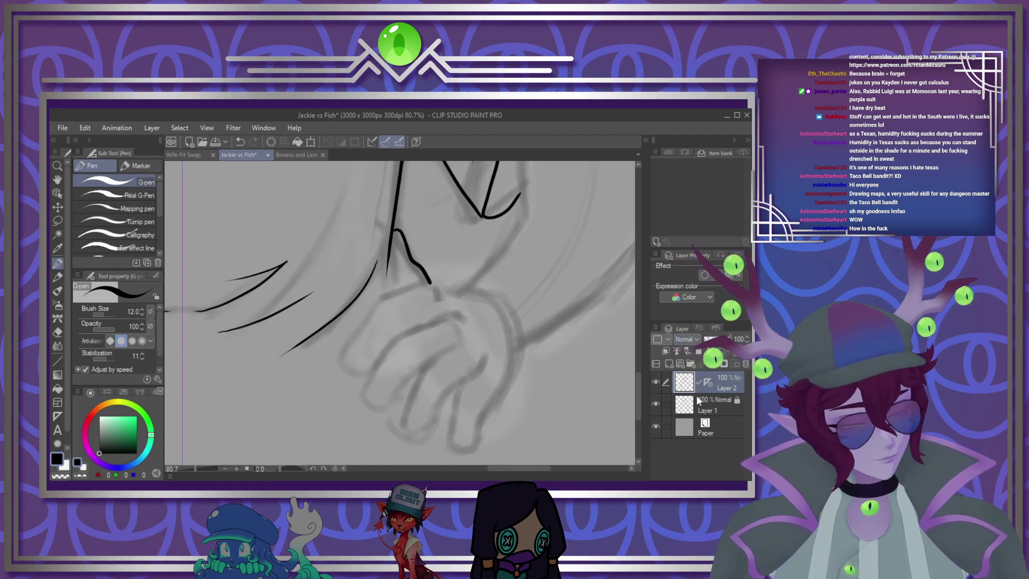
click(702, 364)
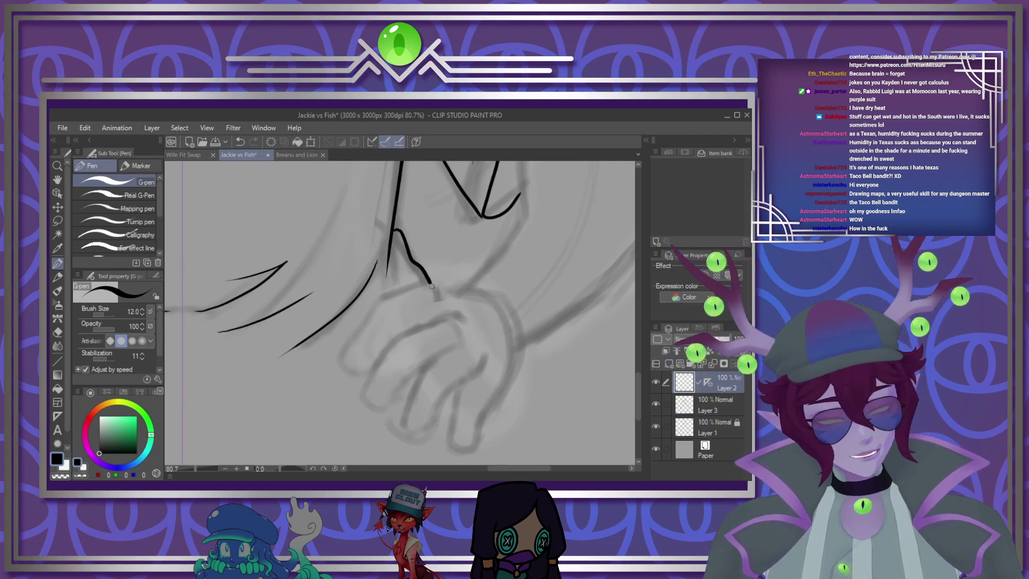
Ink the hands resting on the hips, outlining the knuckles, four fingers and the outer edge up to the wrist
mouse_move(442, 290)
mouse_down()
mouse_move(375, 304)
mouse_move(348, 355)
mouse_move(383, 348)
mouse_up()
key(ctrl+z)
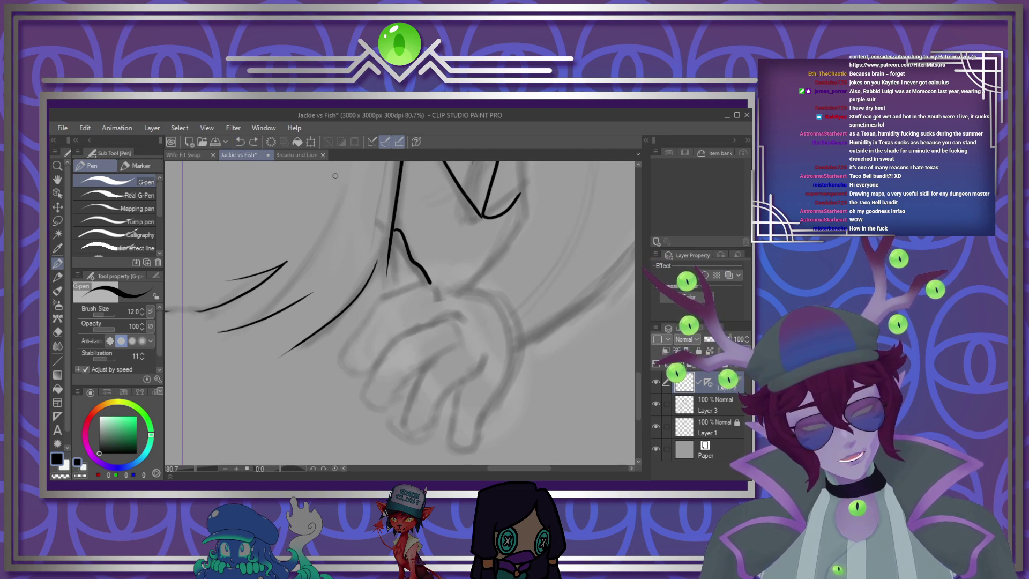
mouse_move(457, 298)
mouse_down()
mouse_move(382, 299)
mouse_move(339, 368)
mouse_move(445, 312)
mouse_move(410, 332)
mouse_move(399, 391)
mouse_move(450, 351)
mouse_up()
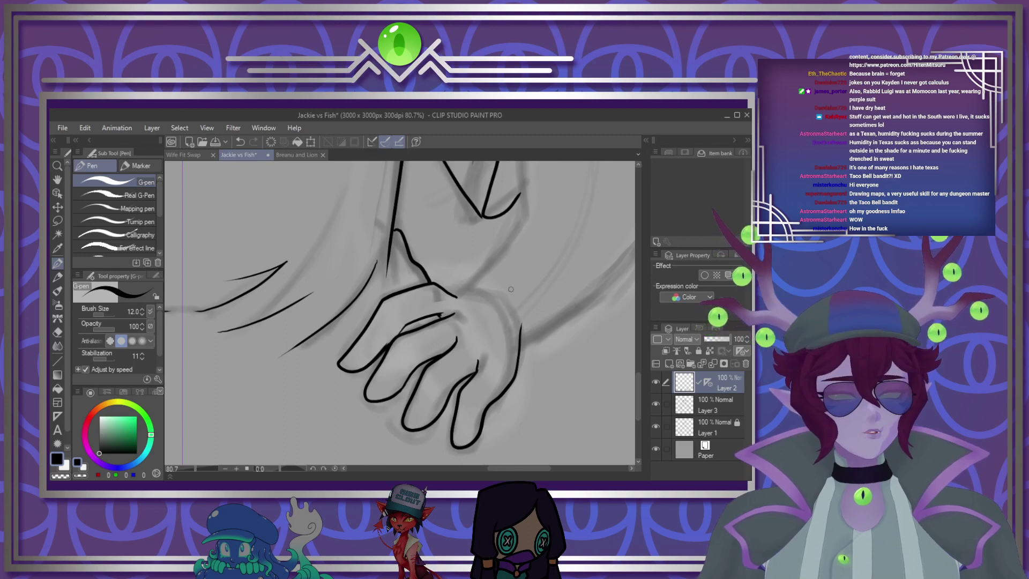
scroll(495, 289, down, 4)
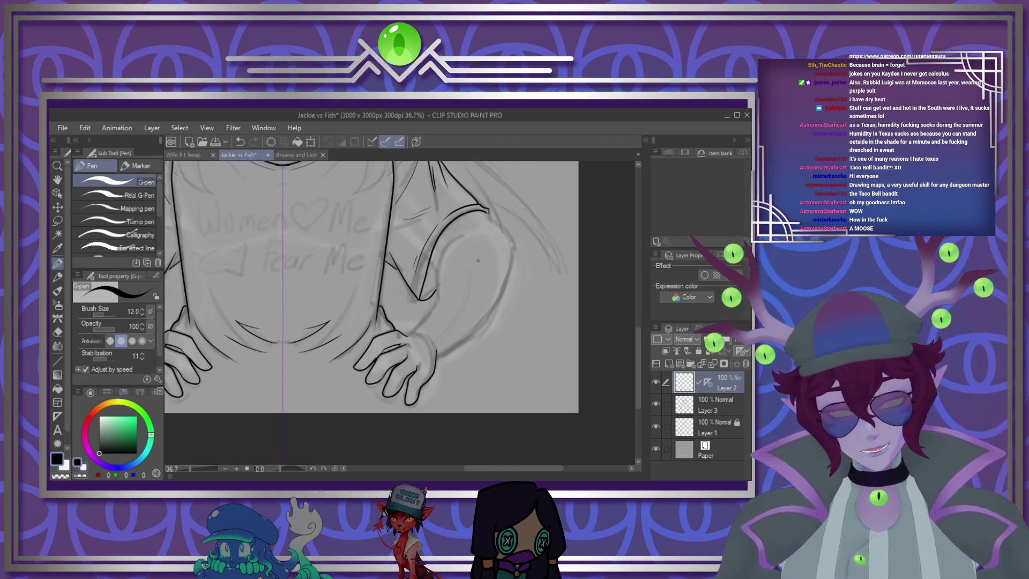
scroll(478, 261, down, 4)
scroll(459, 320, up, 2)
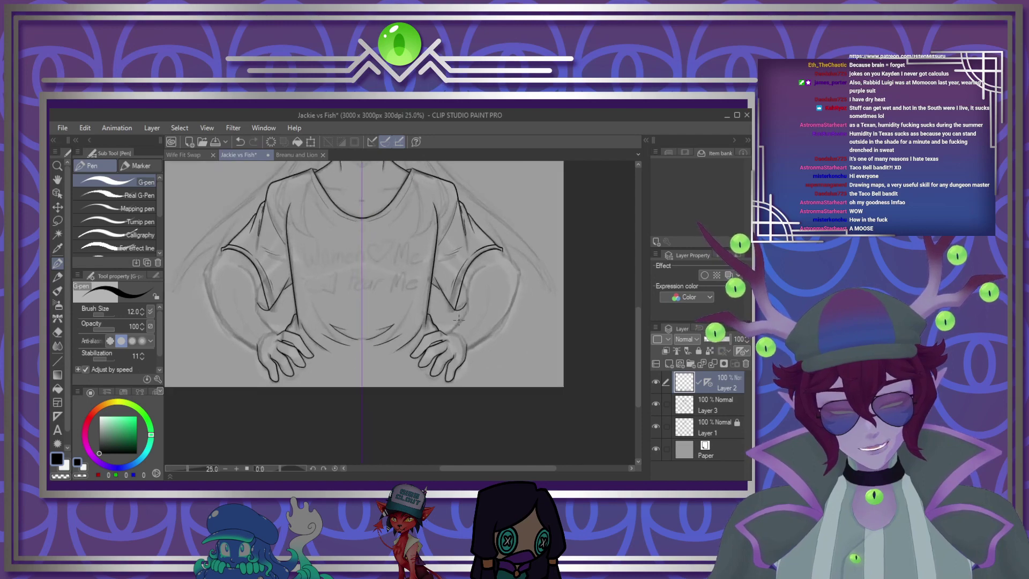
Ink the bent arms, drawing the inner and outer contours from the sleeve openings around the elbows to the wrists
scroll(459, 320, up, 5)
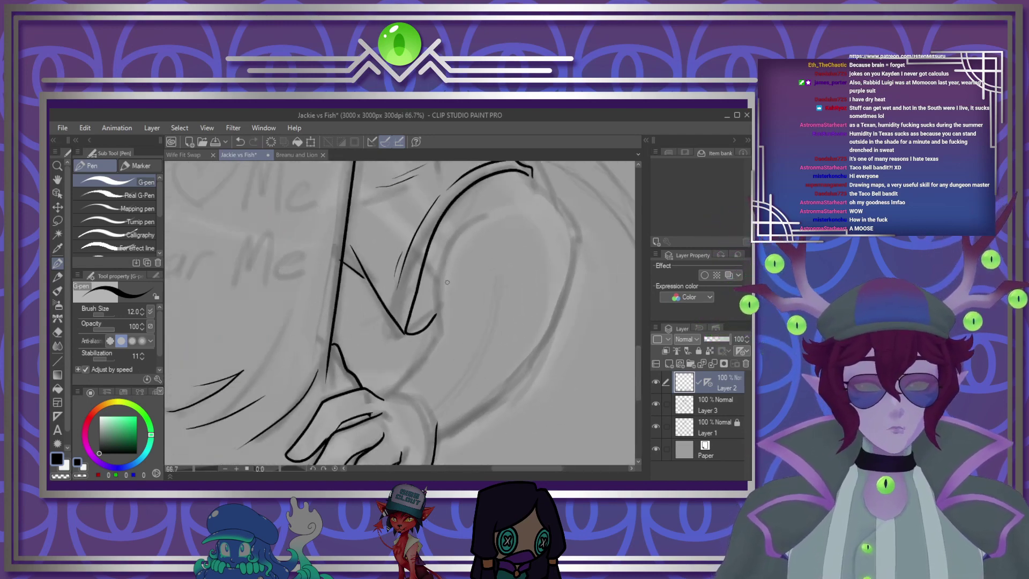
scroll(447, 282, down, 2)
scroll(452, 304, up, 2)
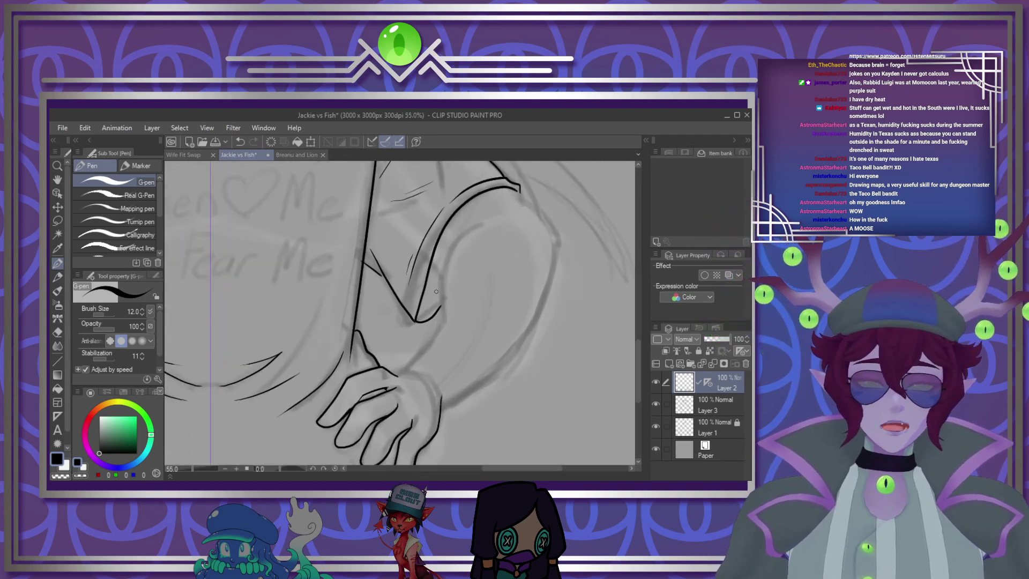
scroll(474, 298, up, 2)
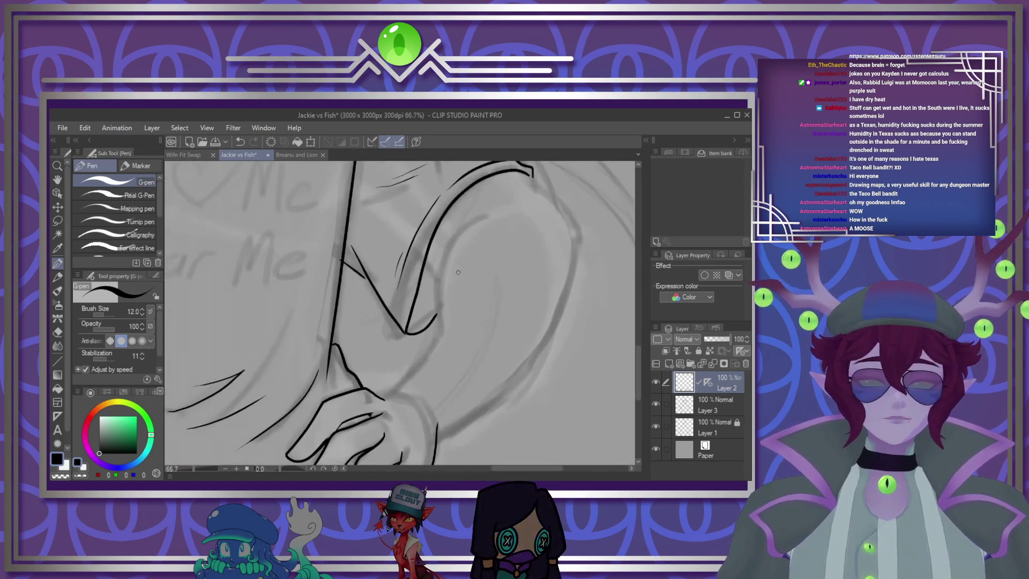
mouse_move(493, 208)
mouse_down()
mouse_move(451, 249)
mouse_move(434, 327)
mouse_up()
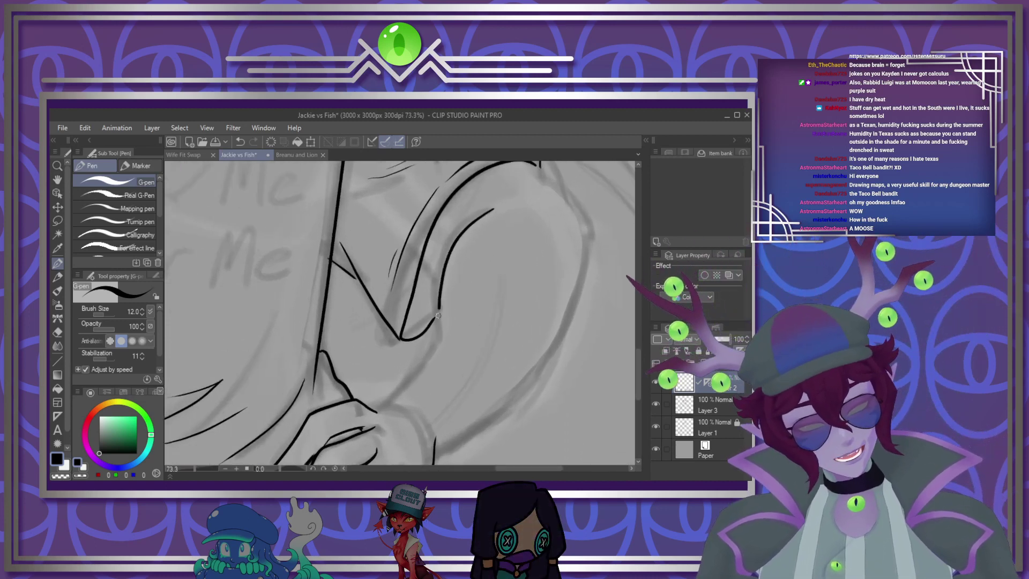
drag(421, 261, 440, 284)
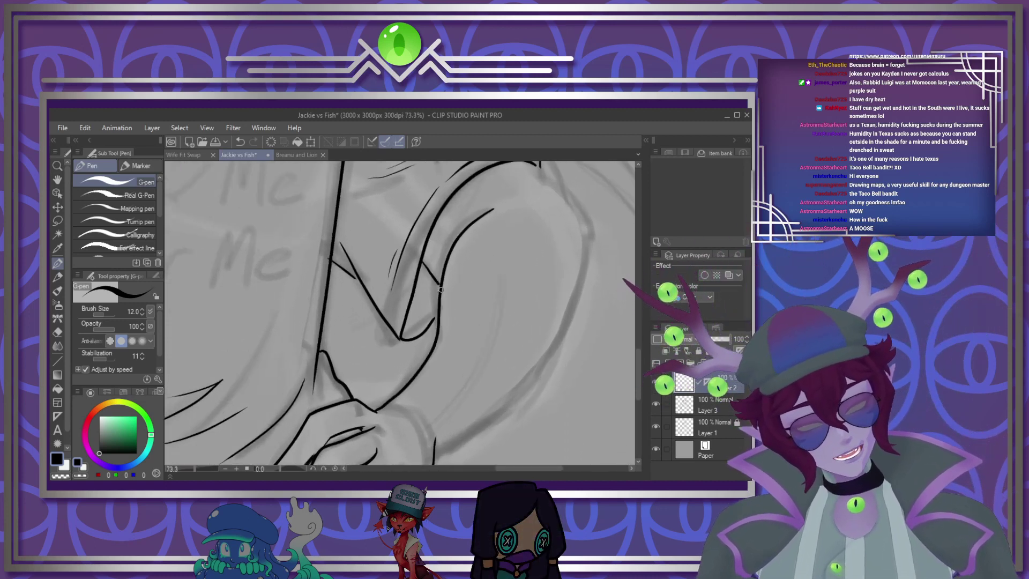
mouse_move(534, 166)
mouse_down()
mouse_move(575, 209)
mouse_move(589, 248)
mouse_move(546, 347)
mouse_move(477, 429)
mouse_move(435, 446)
mouse_up()
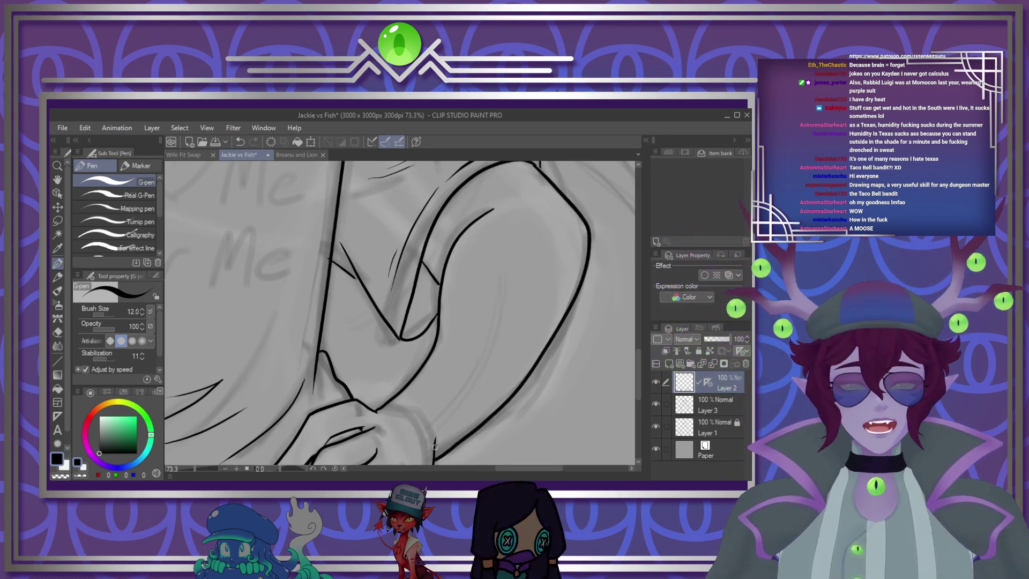
Ink the collarbones inside the shirt's neckline, with short accent strokes and a small curve at the throat's base
scroll(434, 446, down, 5)
scroll(437, 396, up, 2)
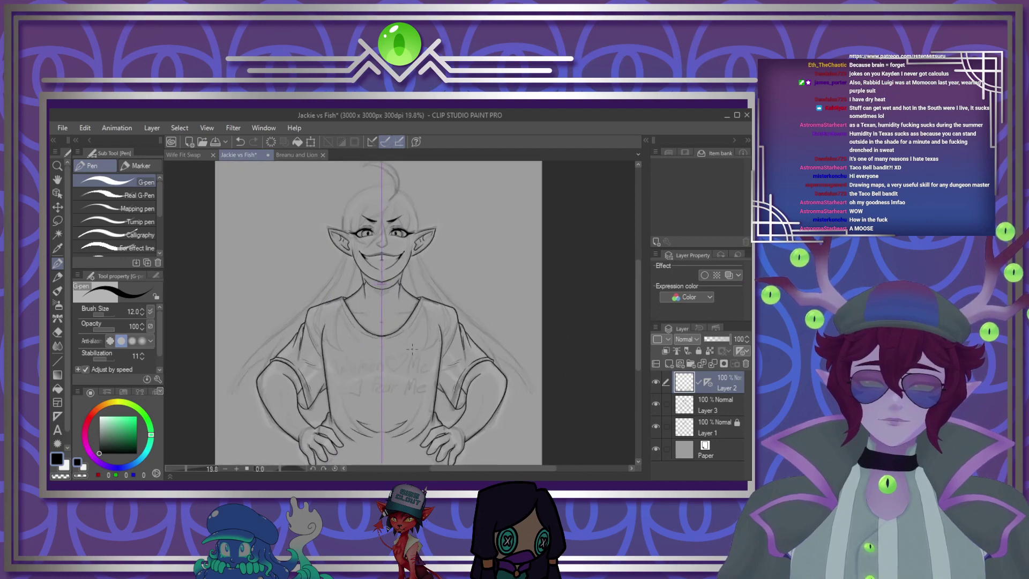
scroll(438, 391, up, 7)
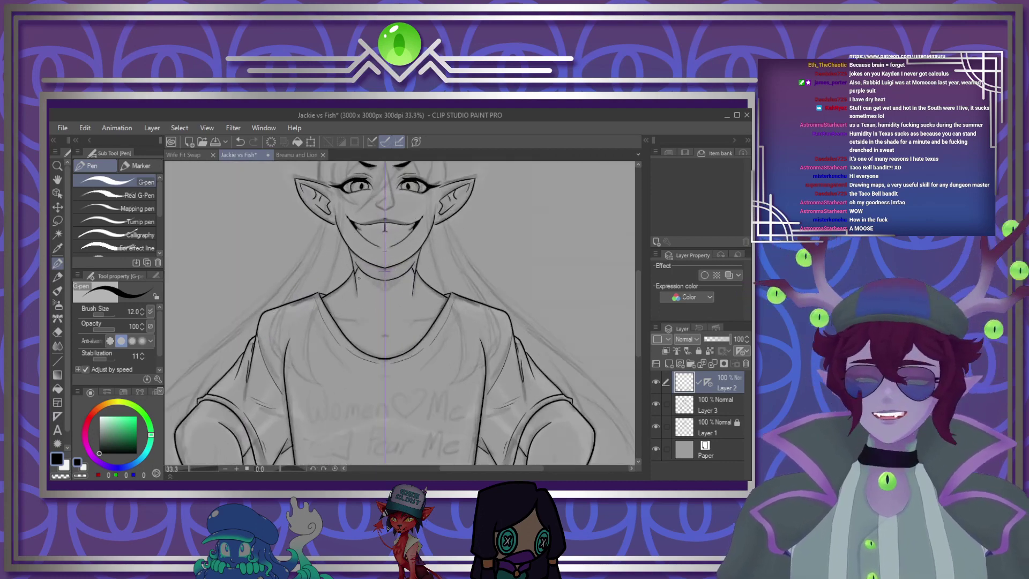
scroll(438, 390, up, 2)
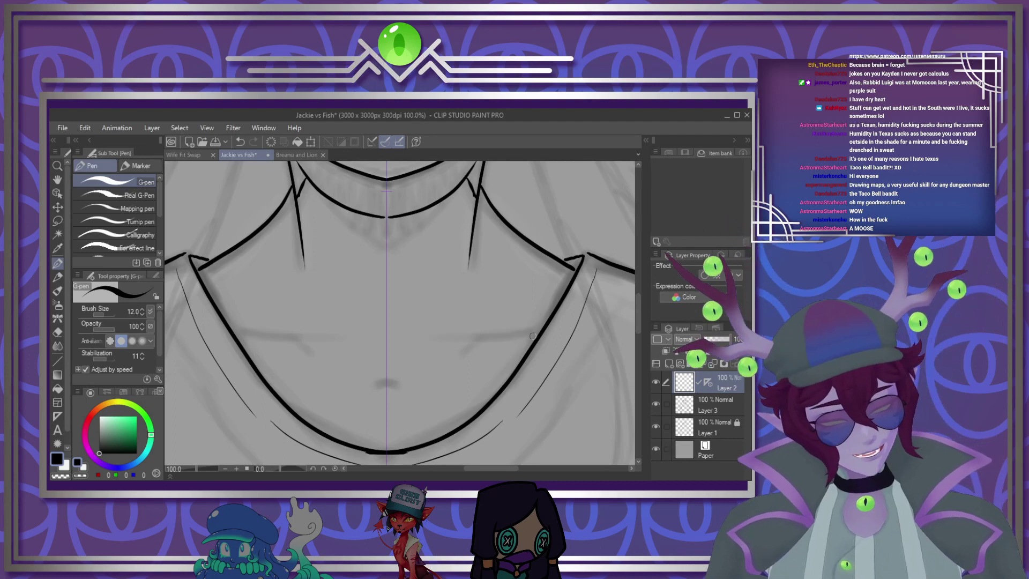
mouse_move(540, 334)
mouse_down()
mouse_move(449, 364)
mouse_move(435, 382)
mouse_up()
drag(314, 364, 337, 382)
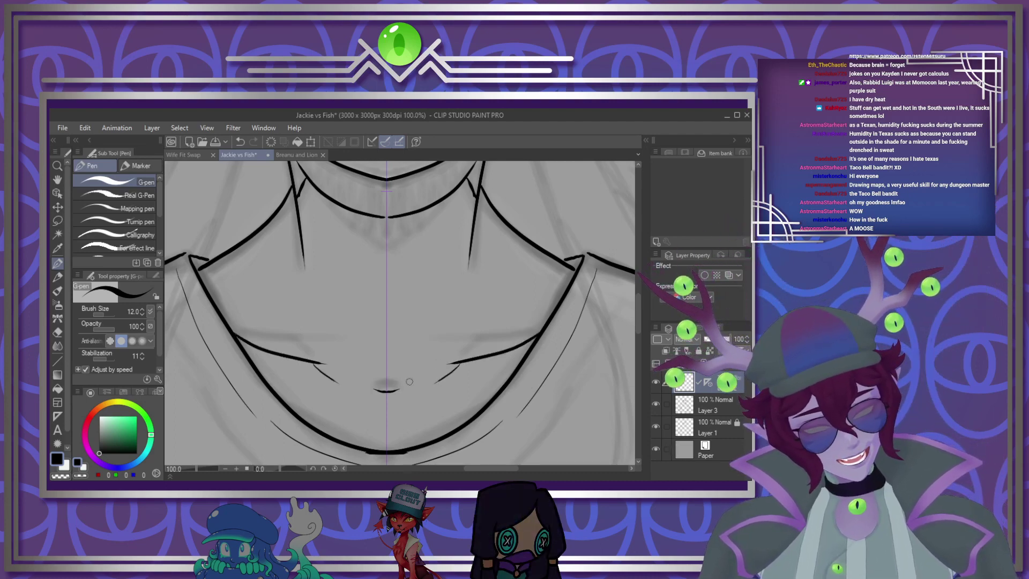
Ink the underside of the nose with symmetry, and the asymmetrical nose bridge lines on Layer 3
scroll(409, 382, down, 4)
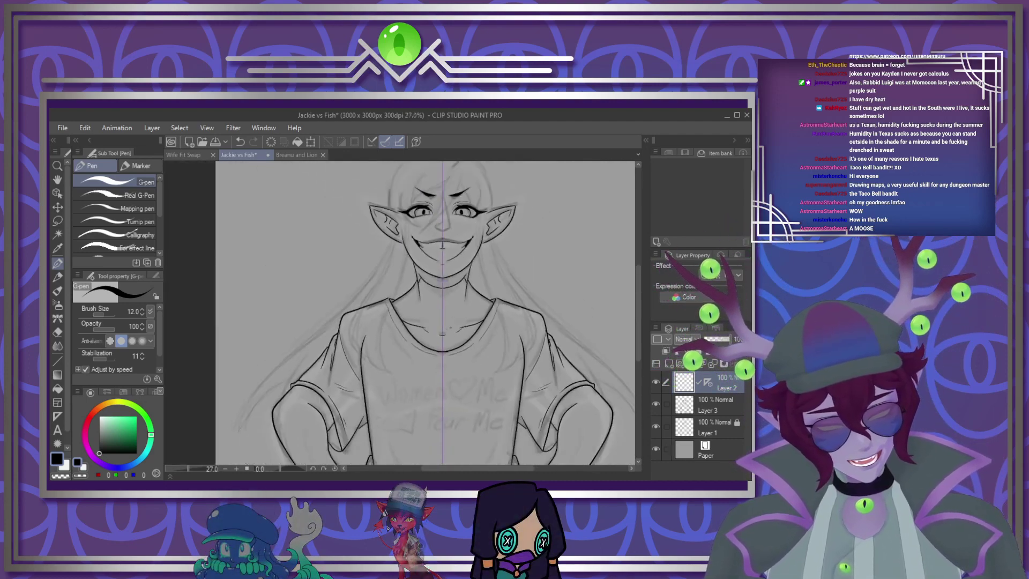
scroll(473, 382, down, 2)
scroll(473, 383, up, 2)
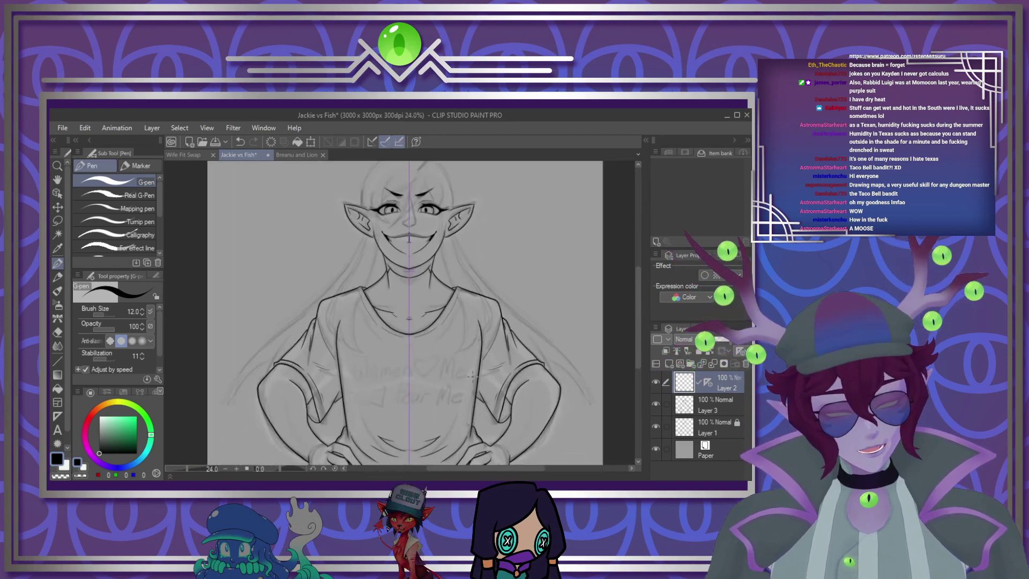
scroll(472, 376, down, 1)
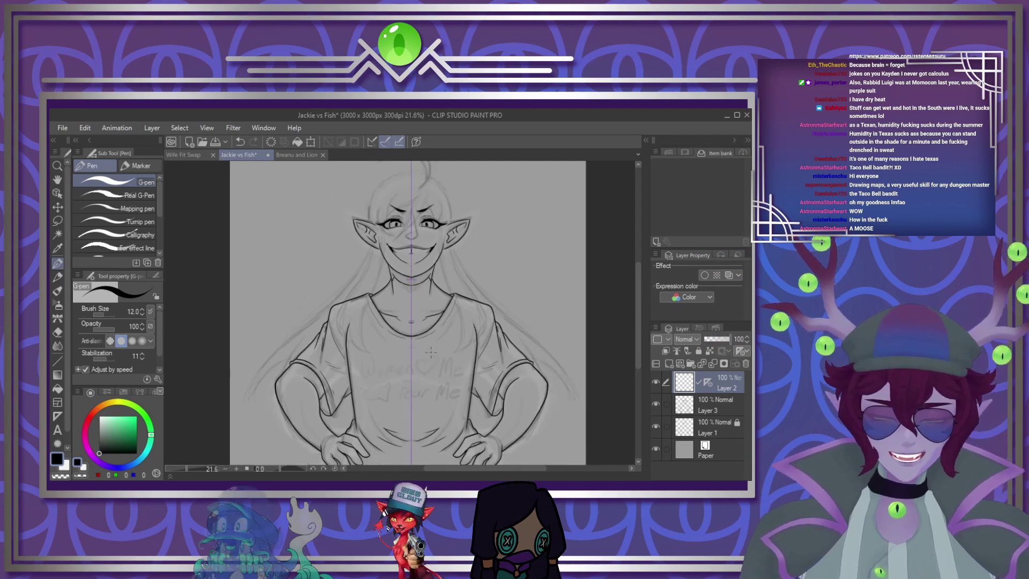
scroll(423, 245, up, 10)
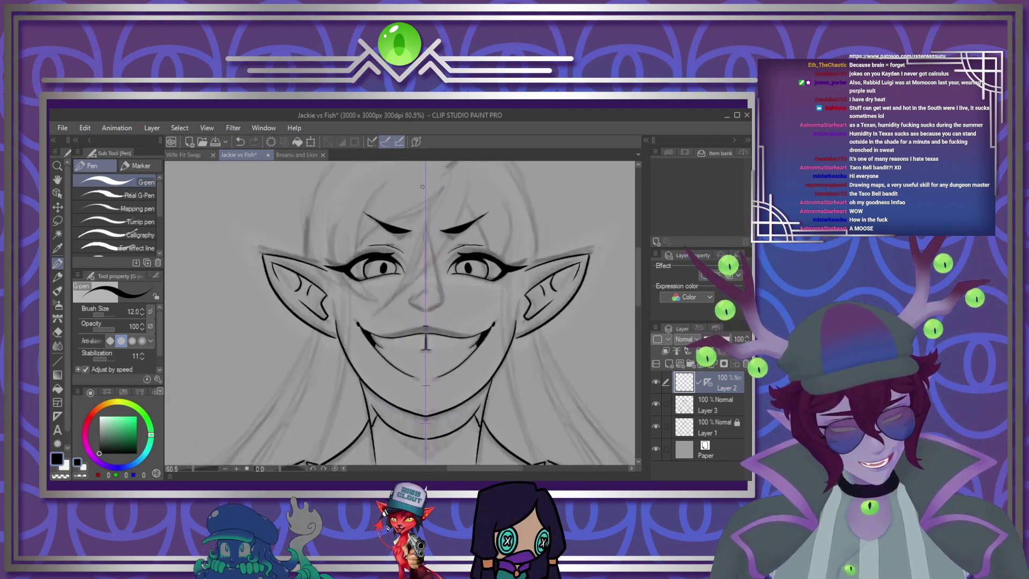
scroll(438, 208, up, 1)
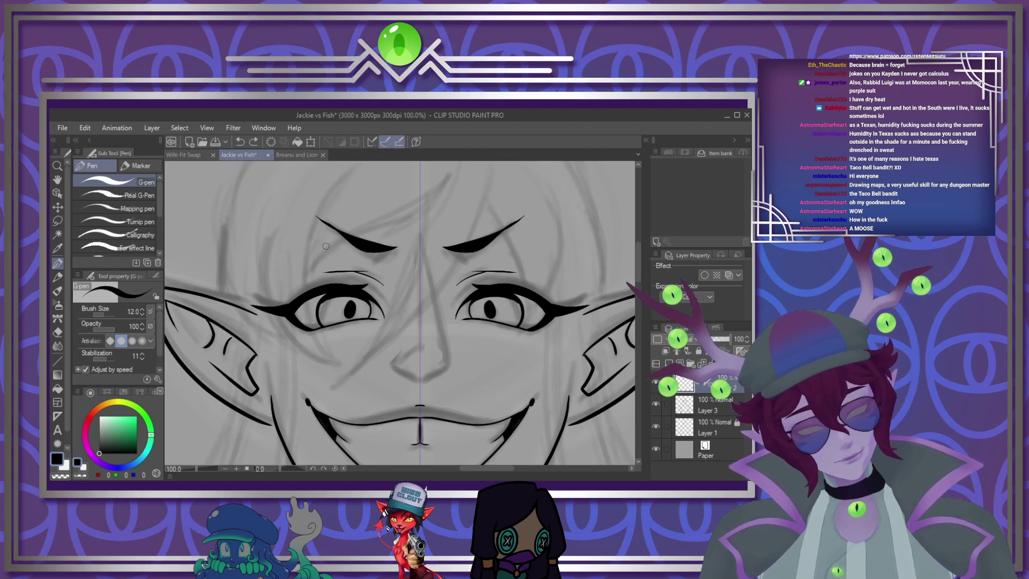
drag(395, 366, 421, 379)
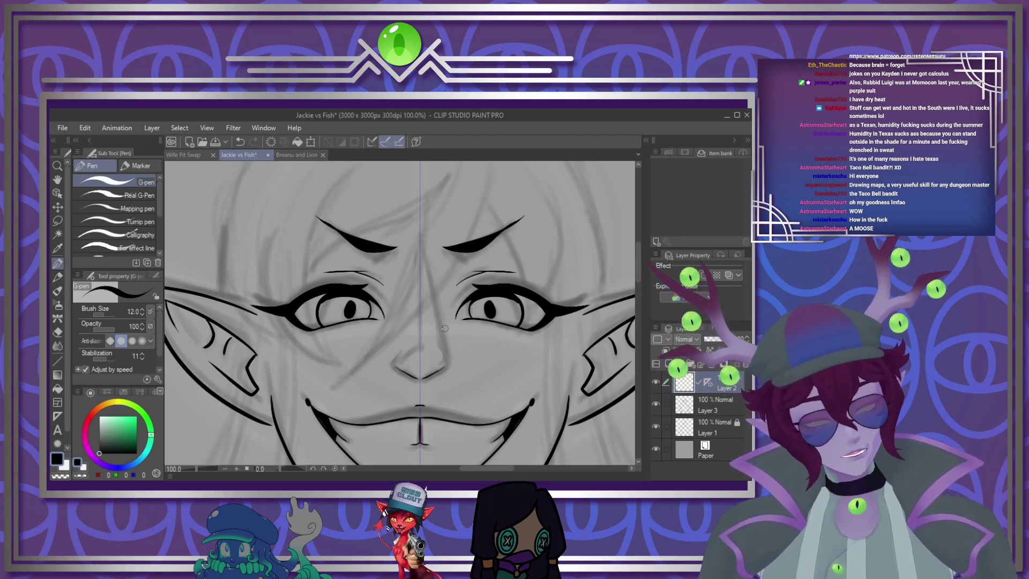
click(708, 400)
drag(419, 227, 442, 347)
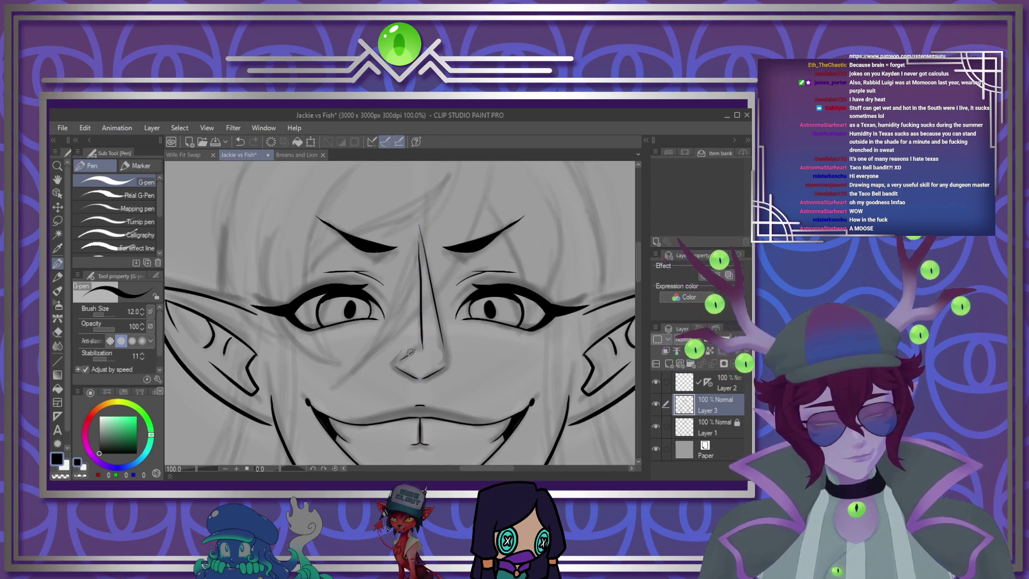
Add a new layer above Layer 3 and ink the long pointed bangs crossing the nose and the viewer's right eye
scroll(418, 346, down, 3)
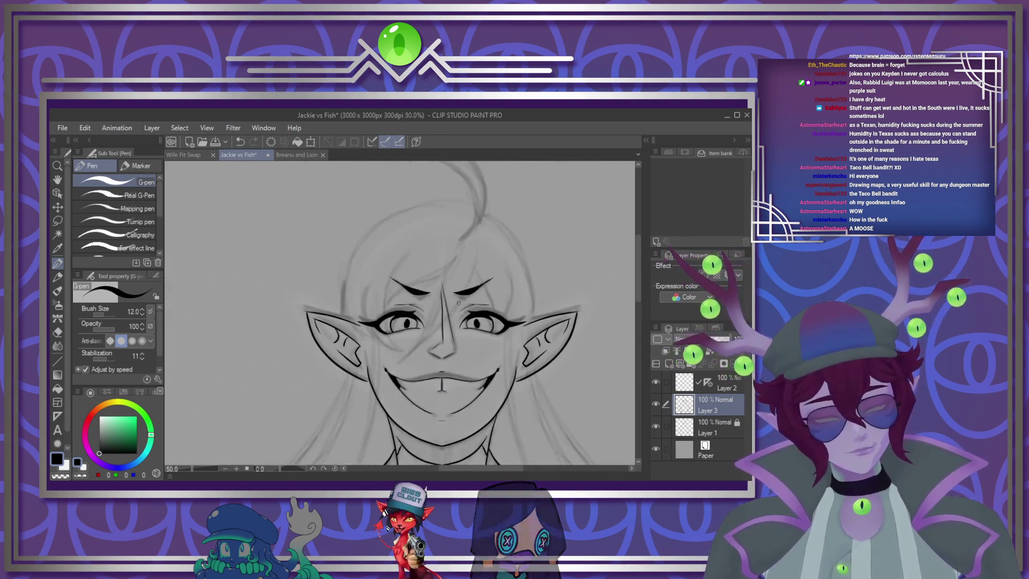
scroll(429, 327, up, 3)
scroll(438, 315, down, 1)
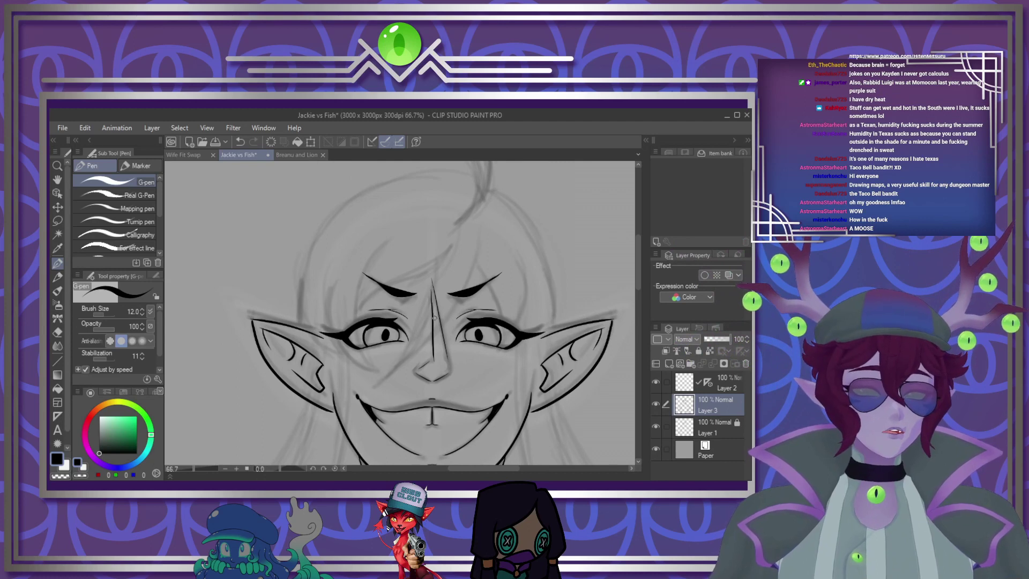
scroll(434, 318, up, 2)
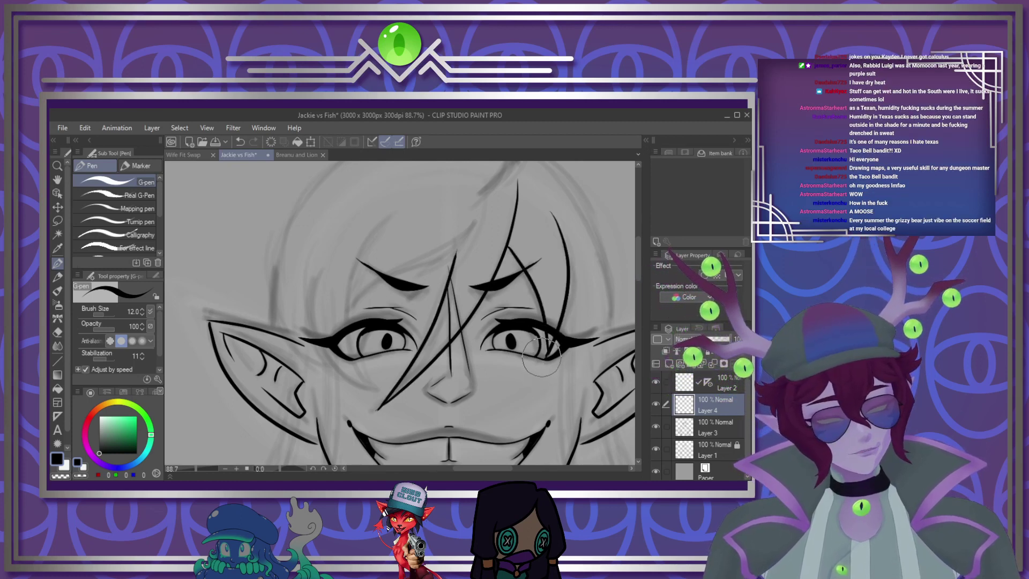
Erase the upper nose bridge lines on Layer 3 where the long bangs overlap them
click(705, 423)
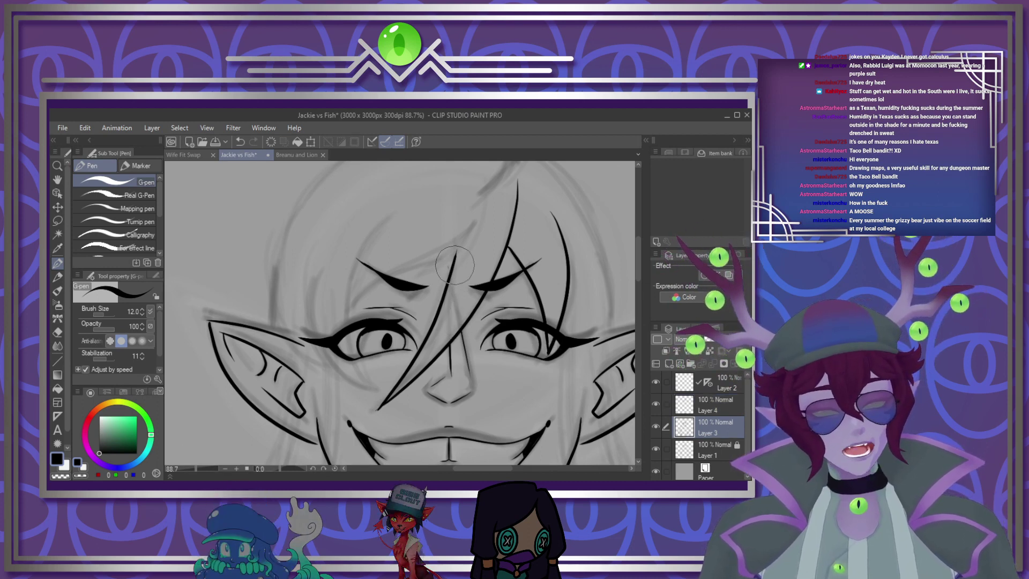
scroll(433, 278, down, 5)
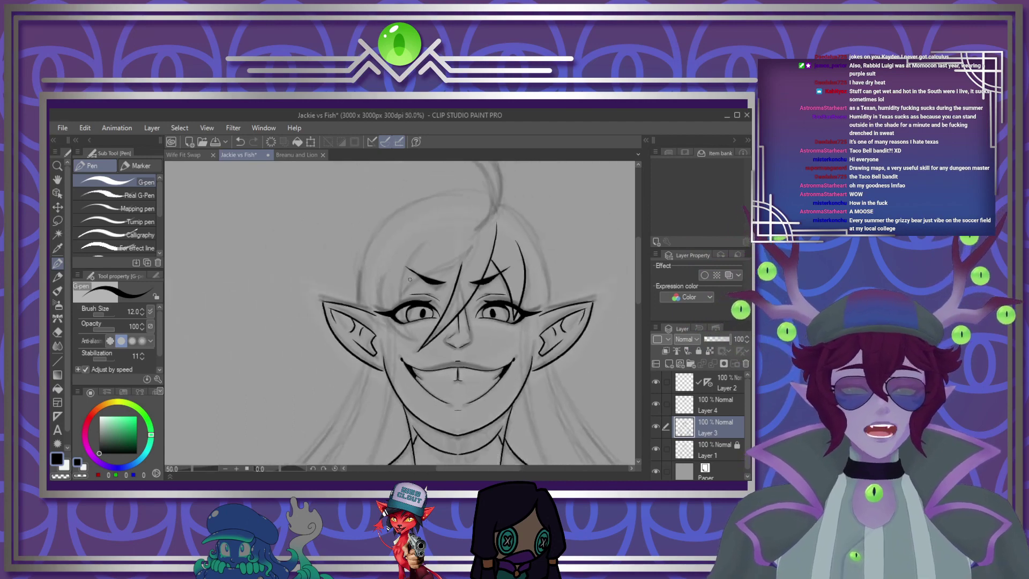
scroll(408, 287, up, 5)
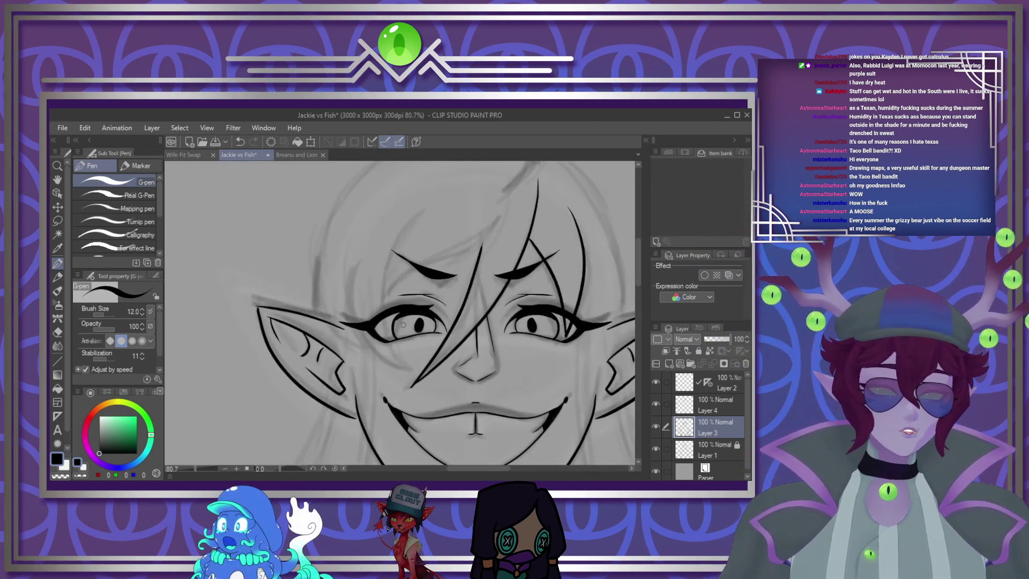
Ink the remaining fringe on Layer 3, with swept strands over the brow and pointed locks around the viewer's left eye
scroll(397, 306, down, 1)
scroll(397, 306, up, 2)
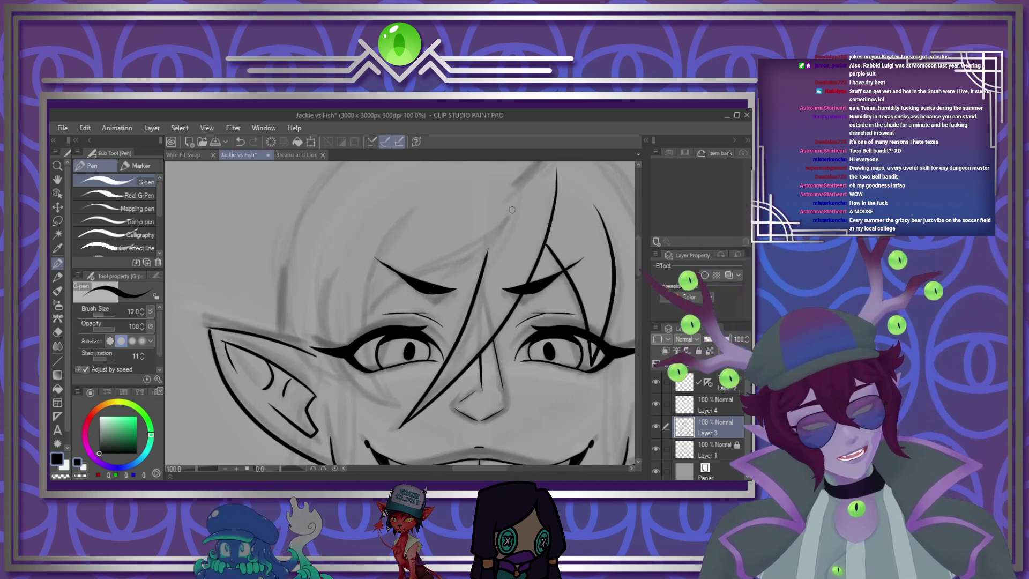
drag(411, 286, 364, 326)
drag(327, 282, 324, 325)
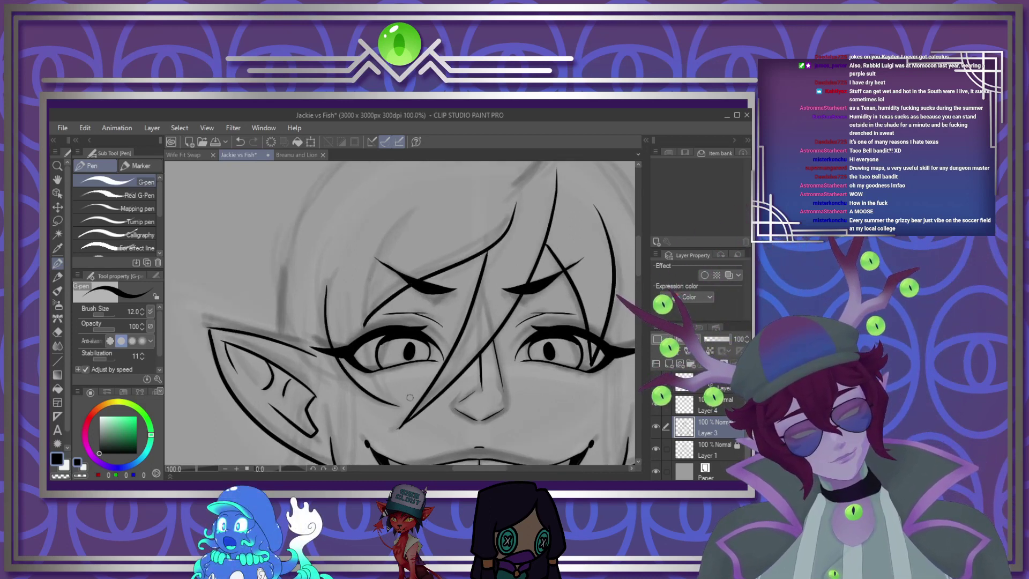
drag(372, 272, 361, 299)
drag(400, 375, 370, 408)
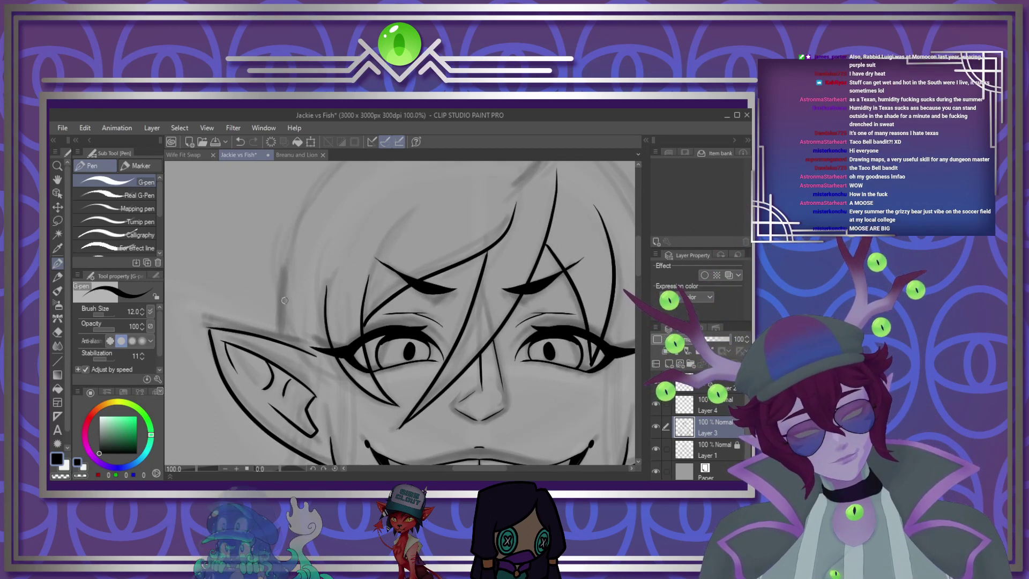
mouse_move(297, 297)
mouse_down()
mouse_move(323, 371)
mouse_move(351, 380)
mouse_up()
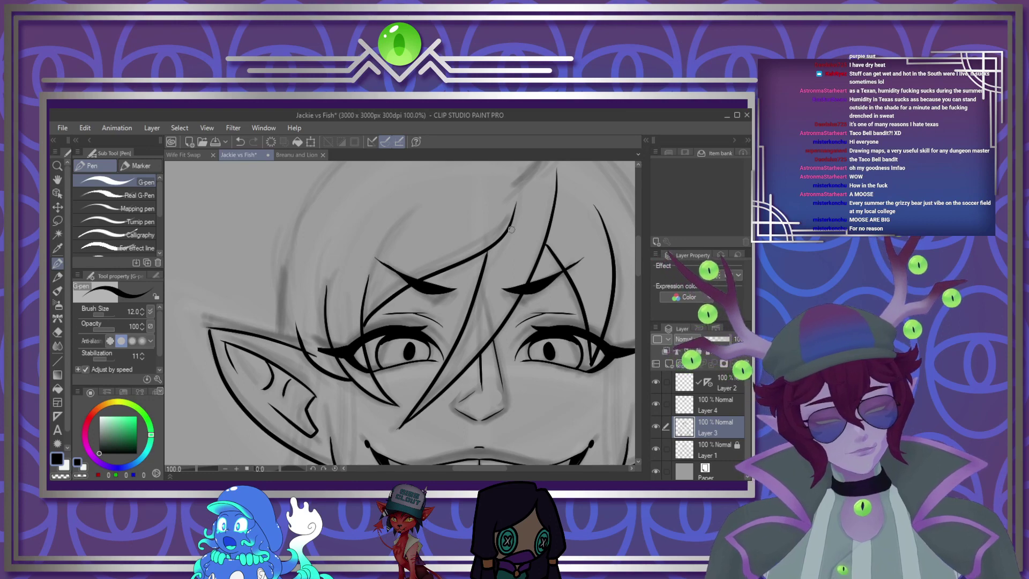
Select Layer 4 and examine the inked hair, face, neck and shirt, both as a whole and up close
scroll(510, 229, down, 5)
scroll(481, 293, up, 5)
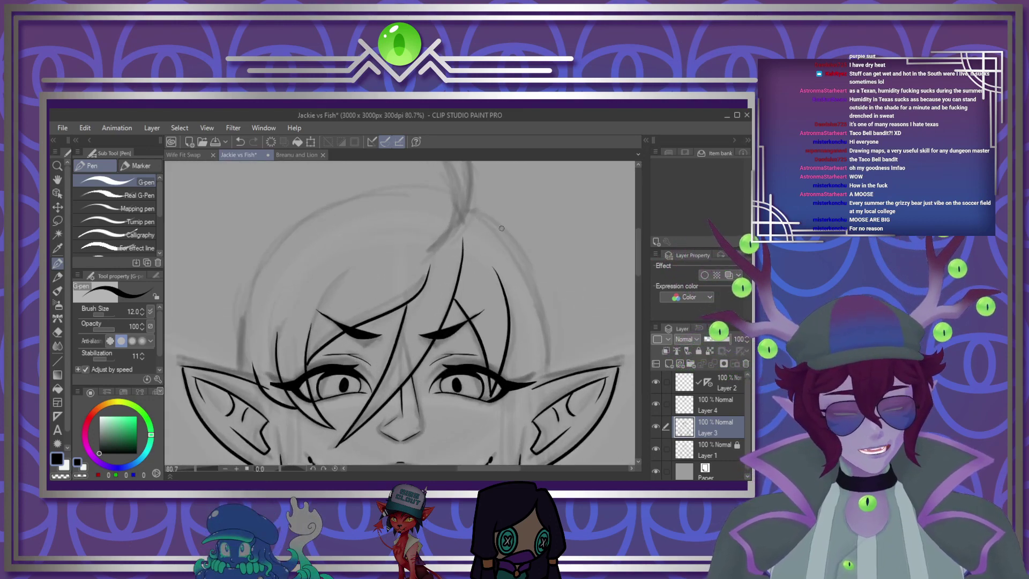
click(713, 405)
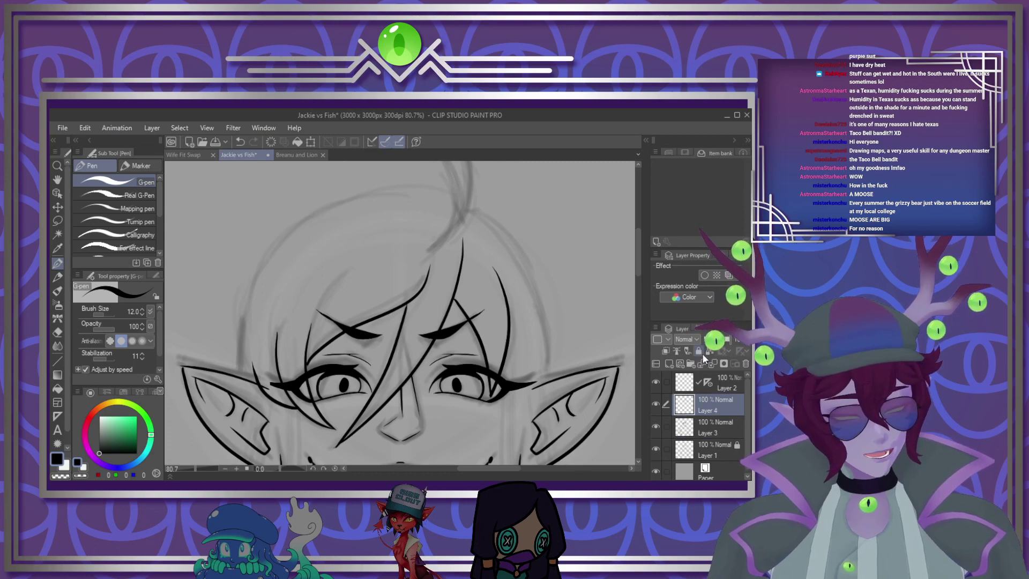
scroll(386, 312, down, 3)
scroll(399, 311, down, 2)
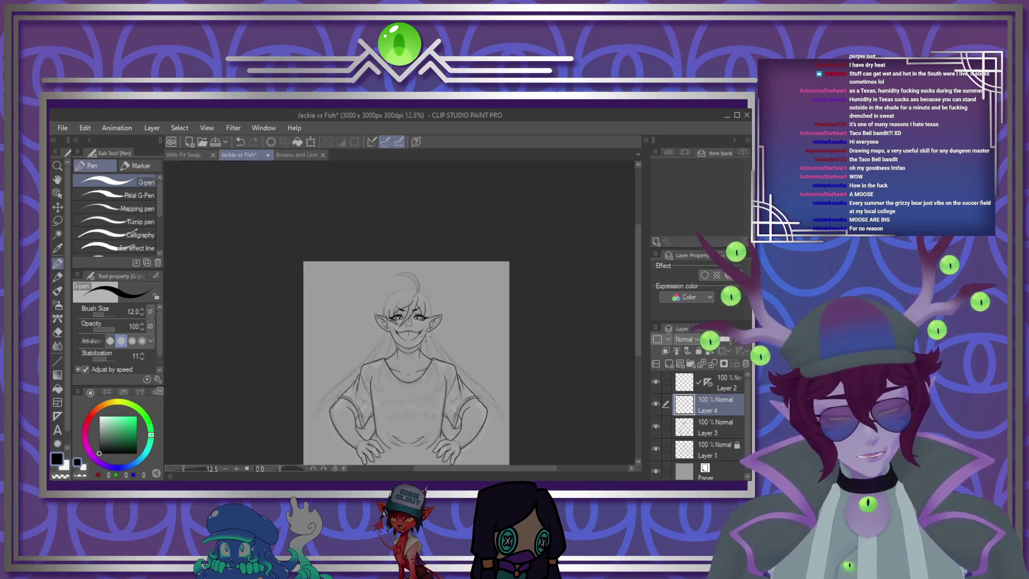
scroll(399, 310, up, 4)
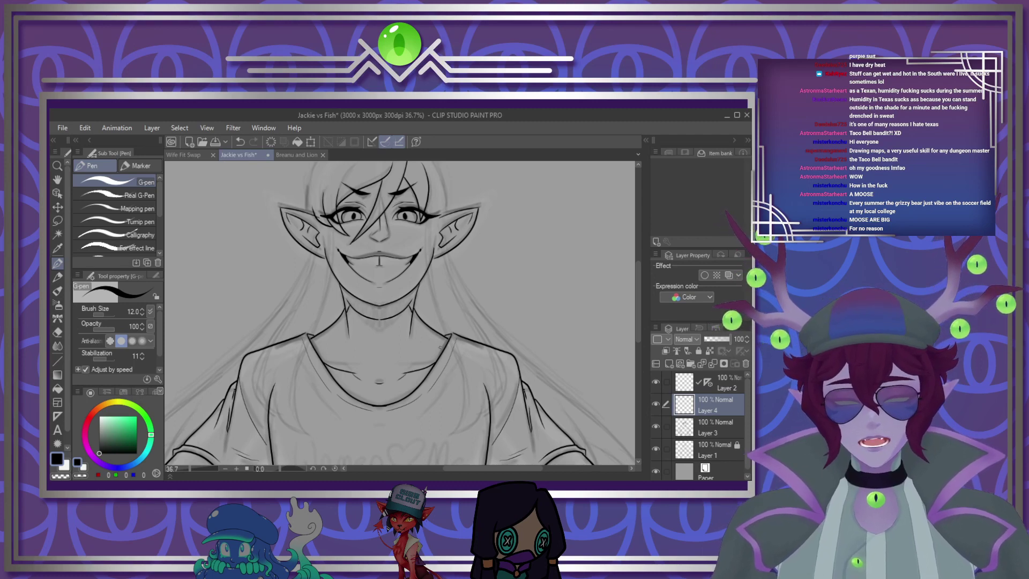
scroll(370, 285, down, 3)
scroll(375, 268, up, 4)
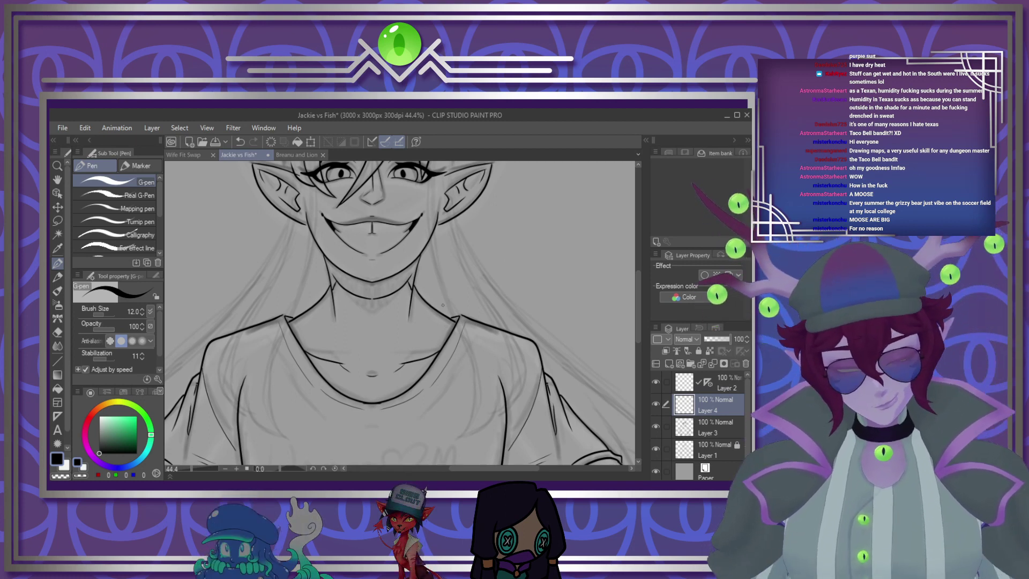
scroll(370, 298, up, 2)
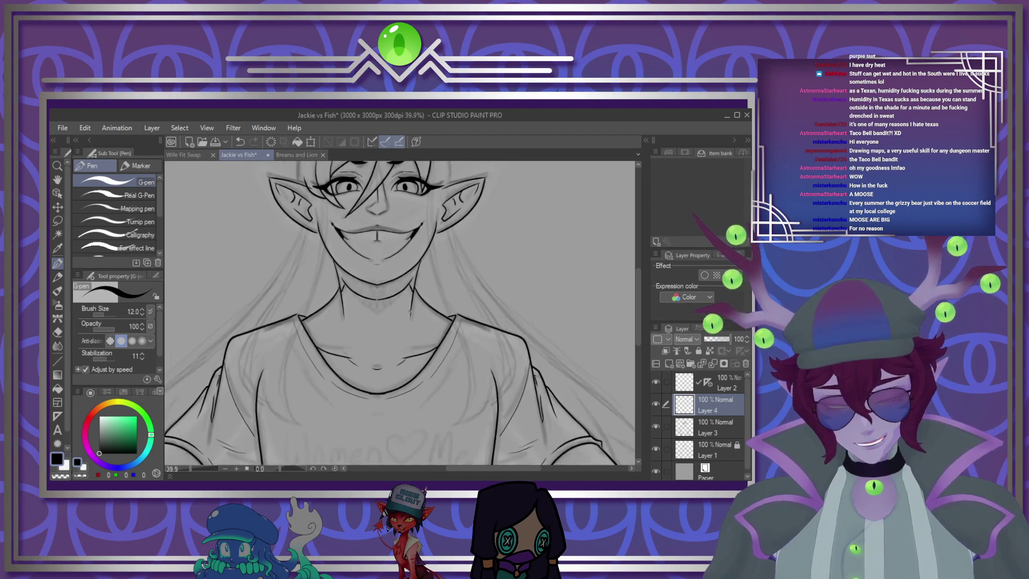
scroll(370, 298, up, 6)
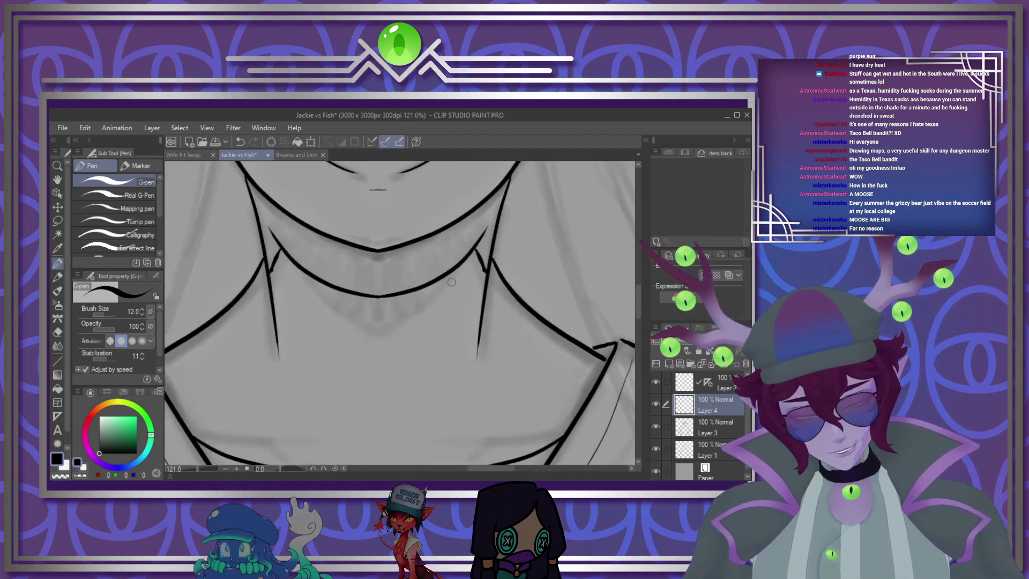
scroll(452, 282, down, 6)
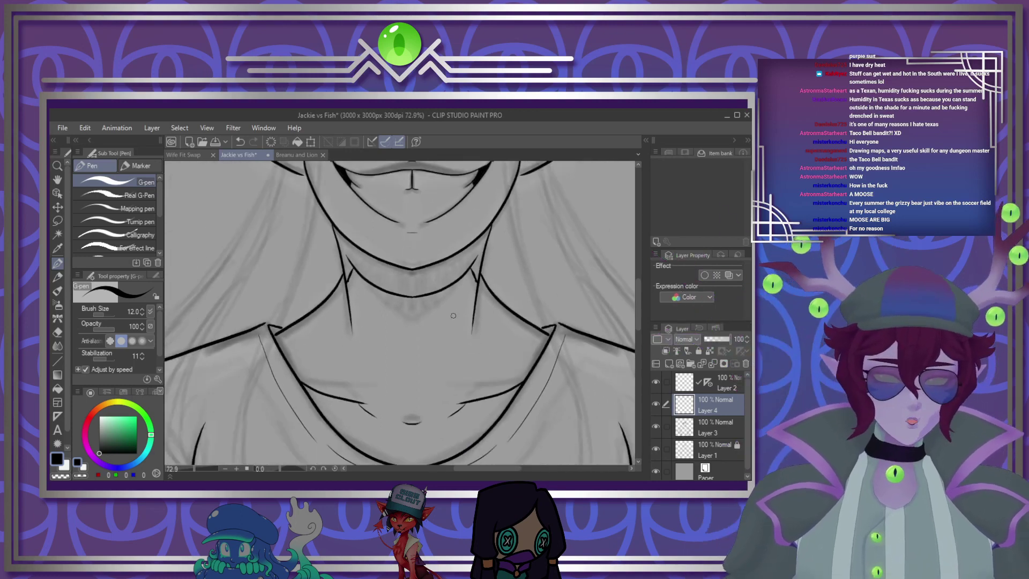
Merge Layer 4 down into Layer 3
scroll(370, 263, down, 2)
scroll(370, 225, up, 3)
drag(370, 279, 386, 271)
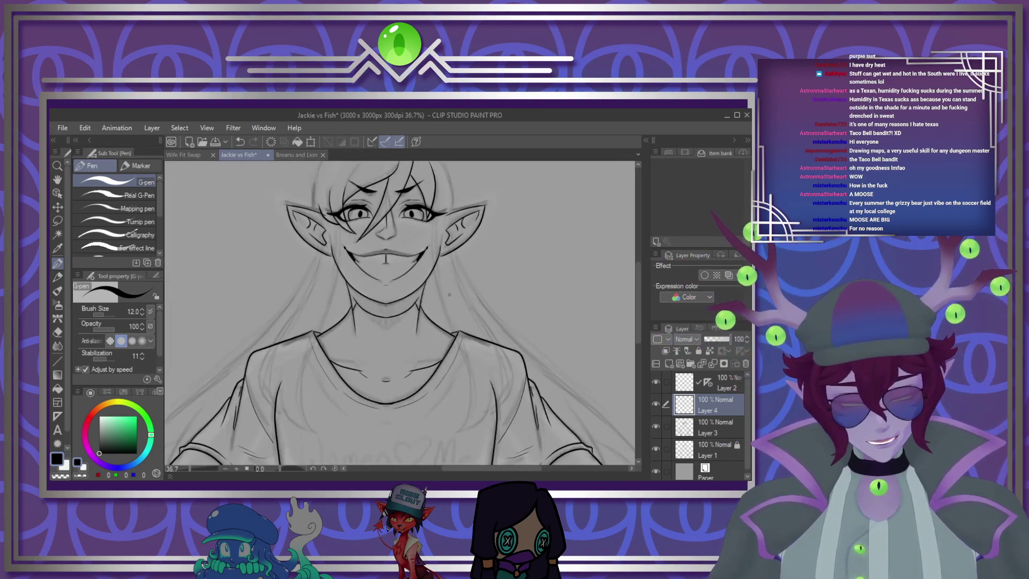
click(712, 365)
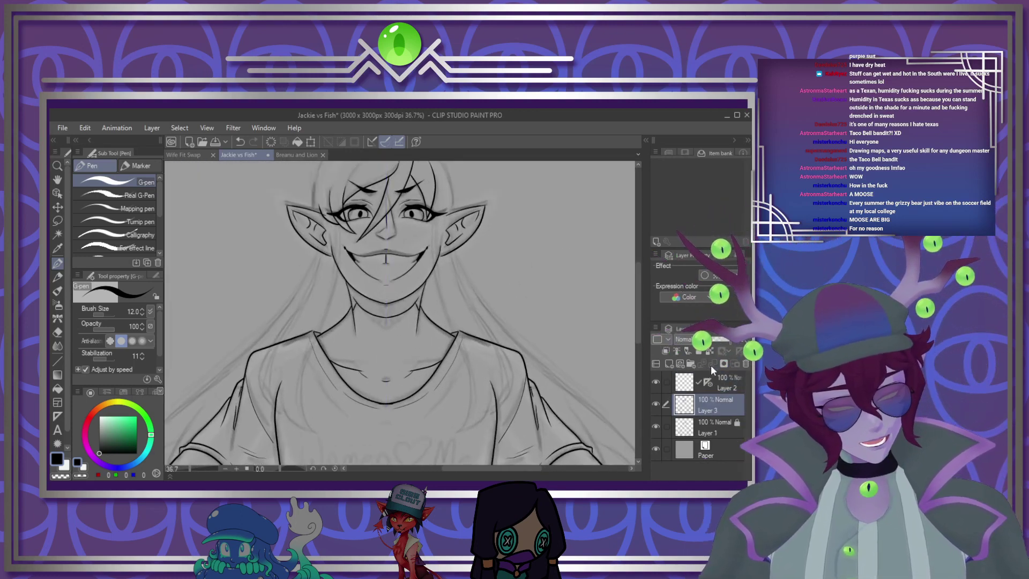
On Layer 2, ink the mirrored long side locks falling from the ears over the shoulders to pointed tips on the chest
click(722, 378)
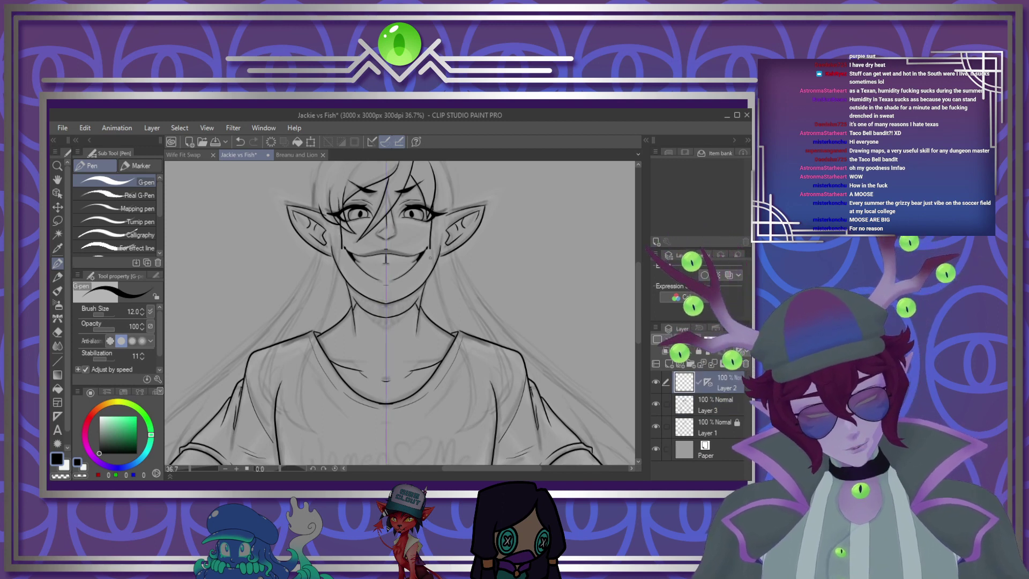
mouse_move(447, 232)
mouse_down()
mouse_move(491, 330)
mouse_move(496, 414)
mouse_up()
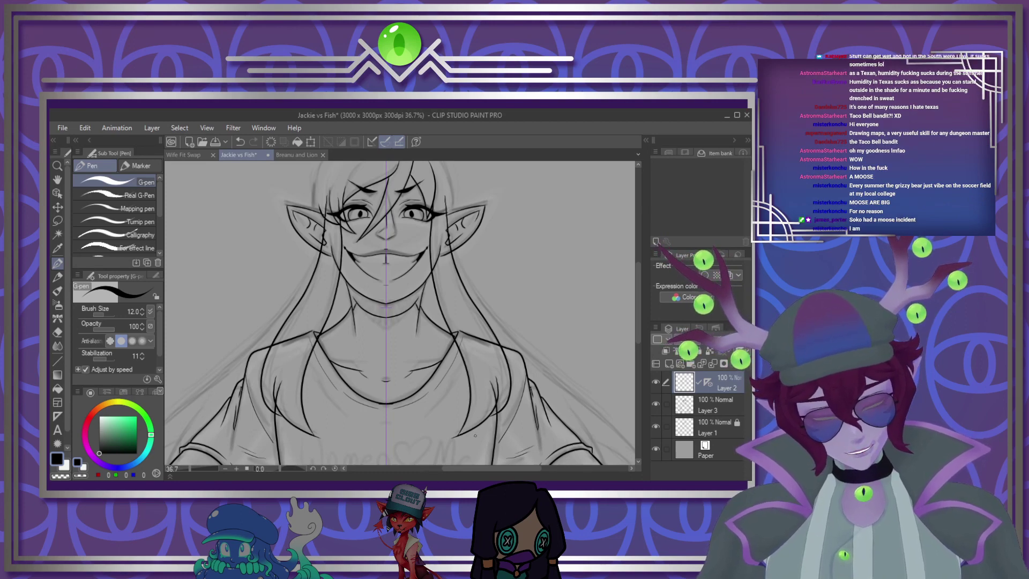
scroll(507, 366, down, 5)
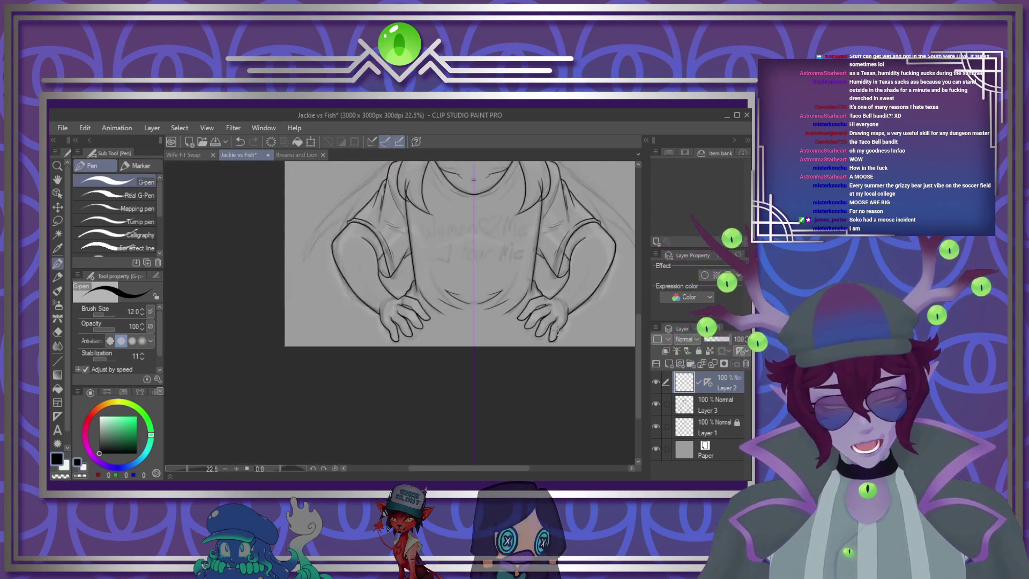
scroll(506, 365, up, 5)
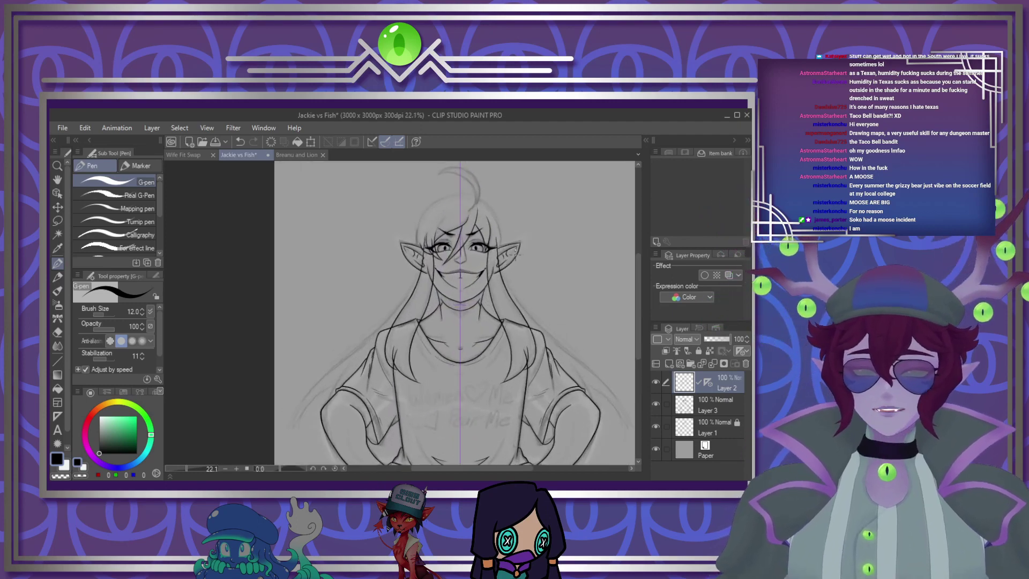
Select Layer 3 and erase the ear, shoulder and shirt lines that lie inside the long side locks
scroll(461, 249, up, 6)
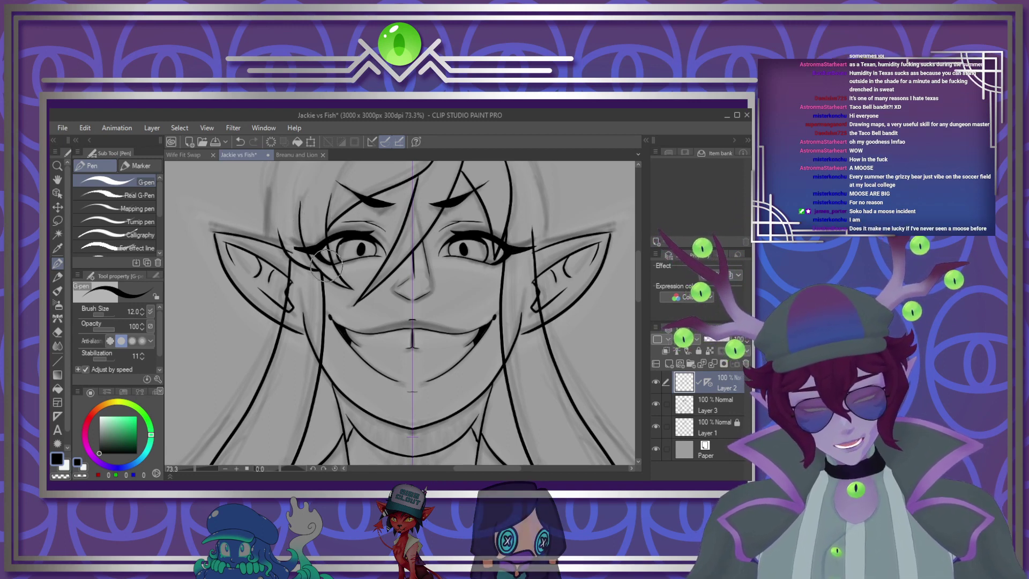
click(695, 403)
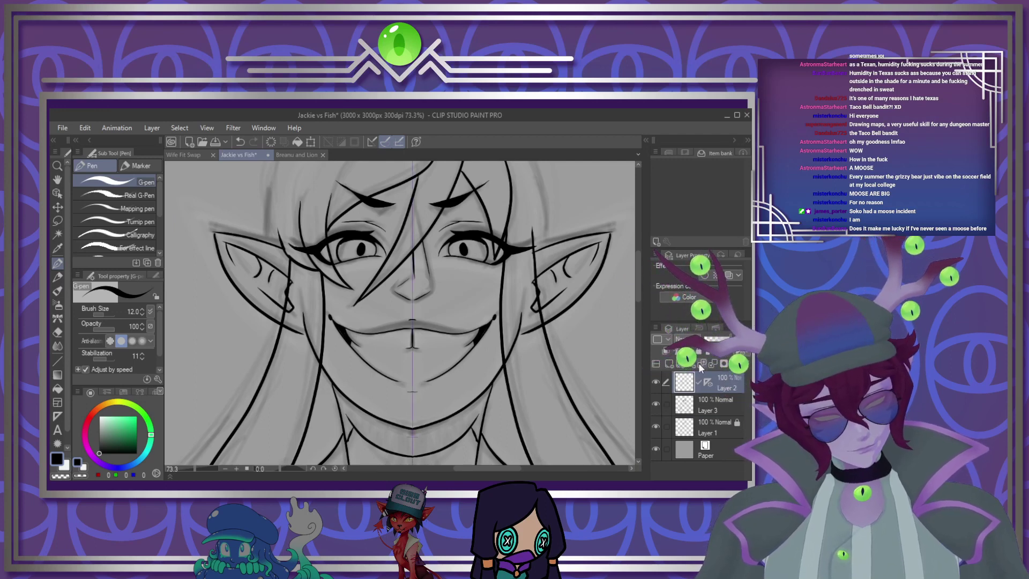
click(706, 401)
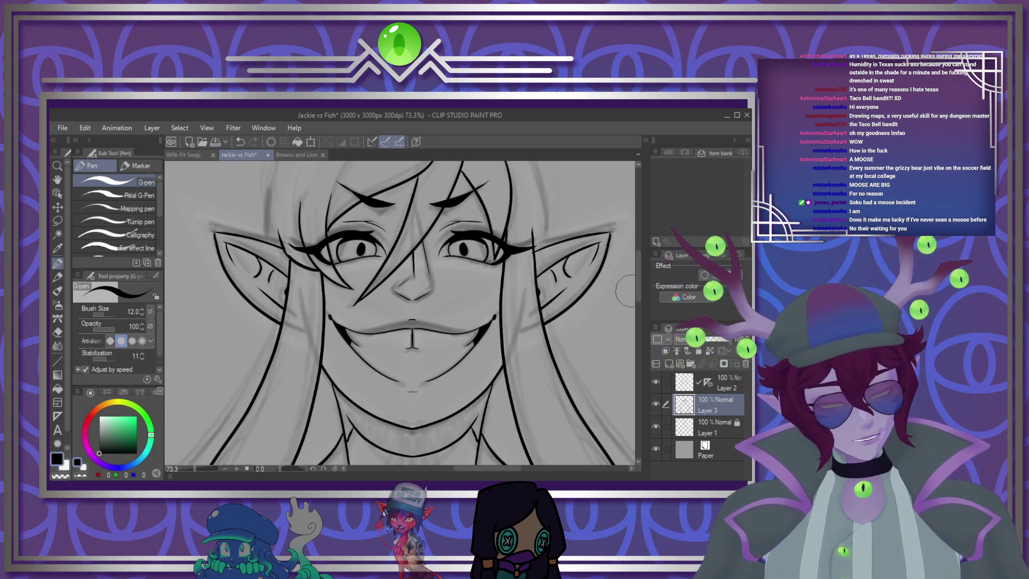
drag(637, 281, 636, 327)
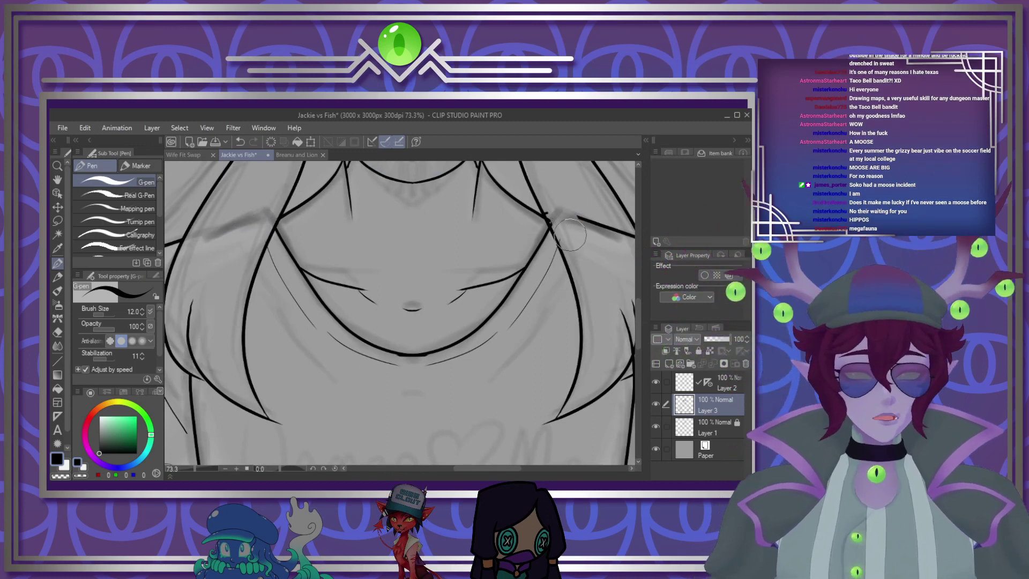
scroll(566, 200, down, 6)
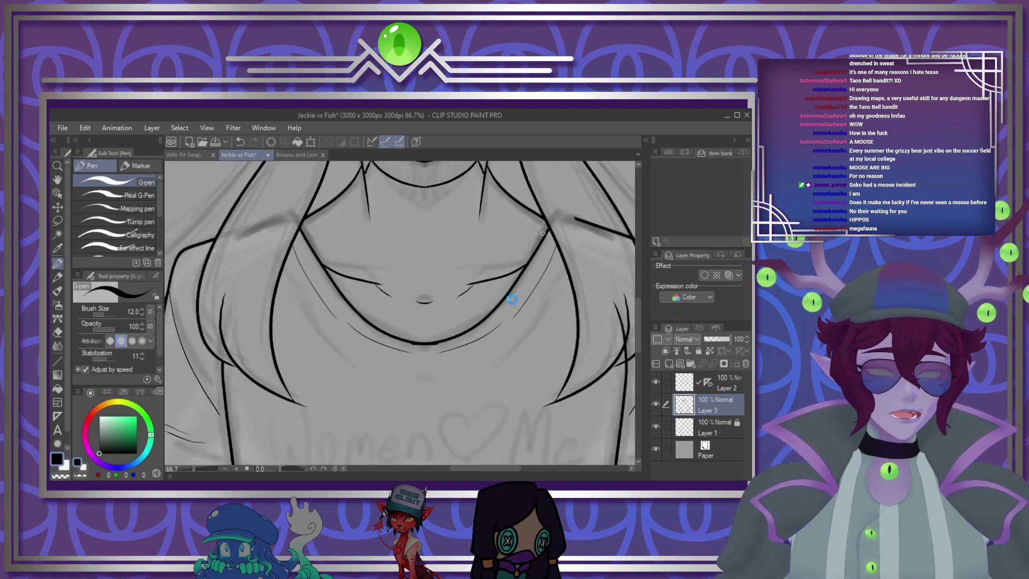
scroll(593, 321, up, 8)
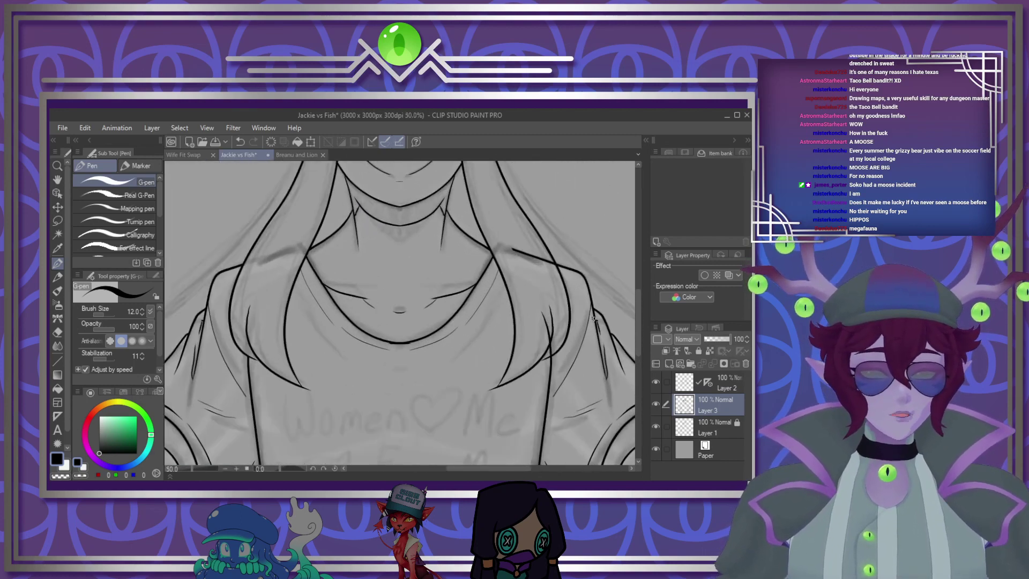
drag(437, 195, 510, 237)
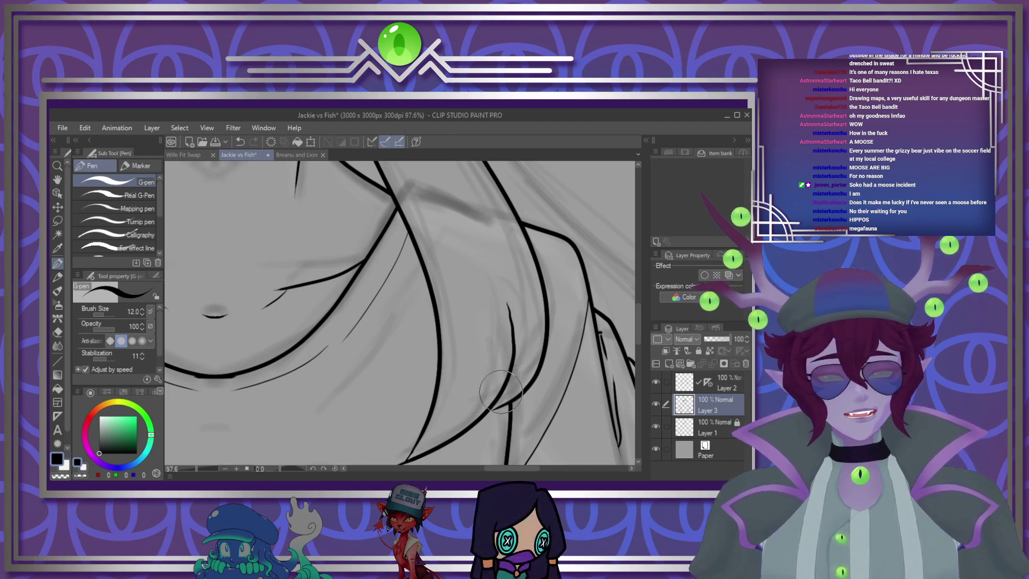
On Layer 2, ink the mirrored long back hair sweeping outward past the shoulders and upper arms, including its inner strands and pointed ends
scroll(485, 370, down, 12)
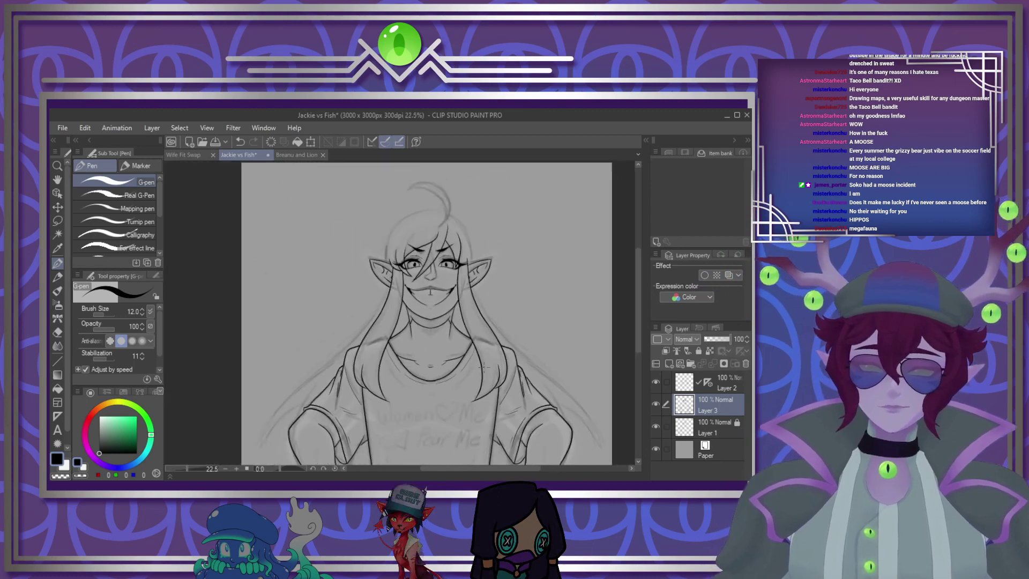
scroll(472, 370, down, 2)
scroll(514, 377, up, 3)
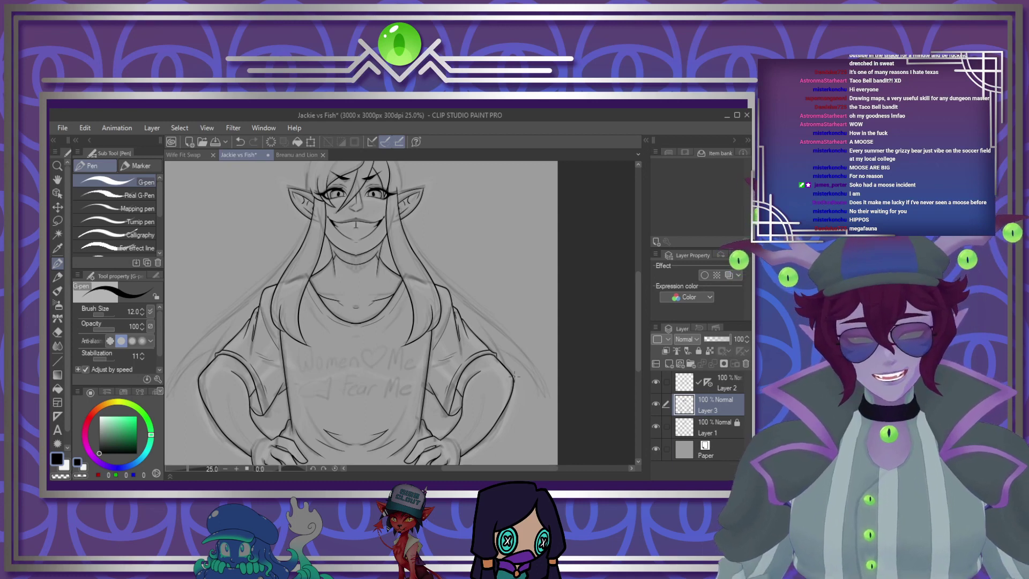
click(713, 379)
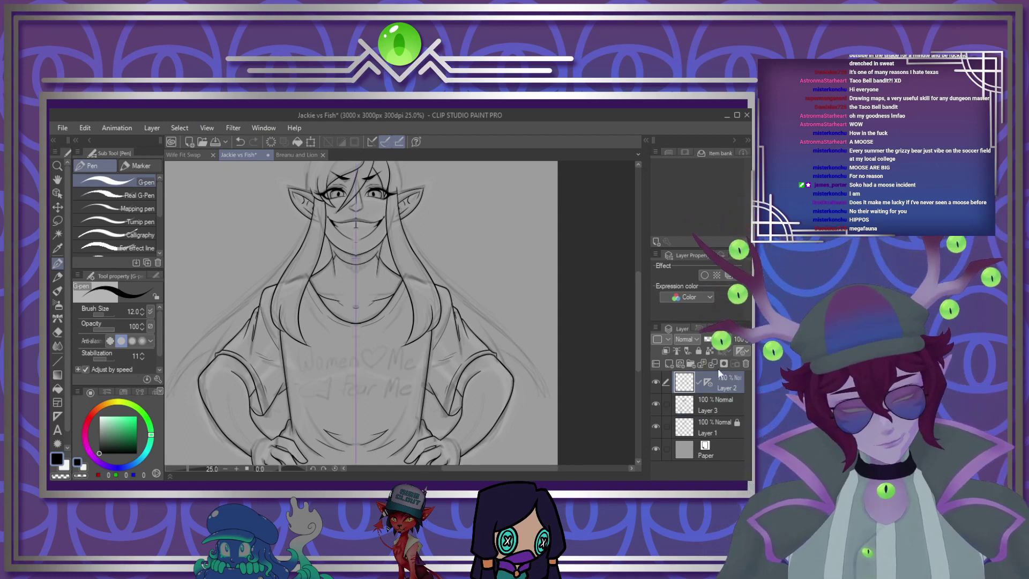
drag(401, 225, 543, 403)
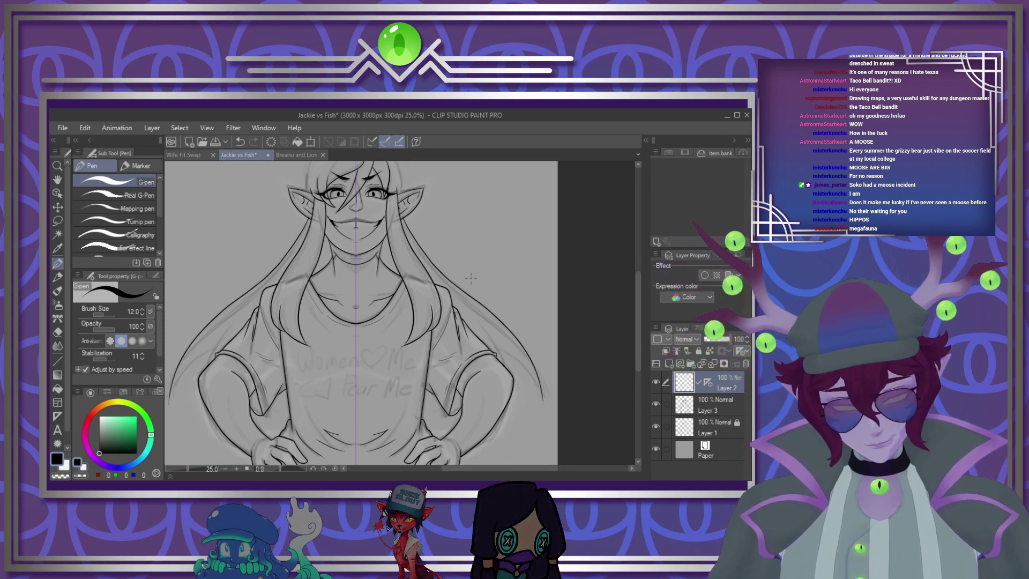
scroll(525, 325, up, 3)
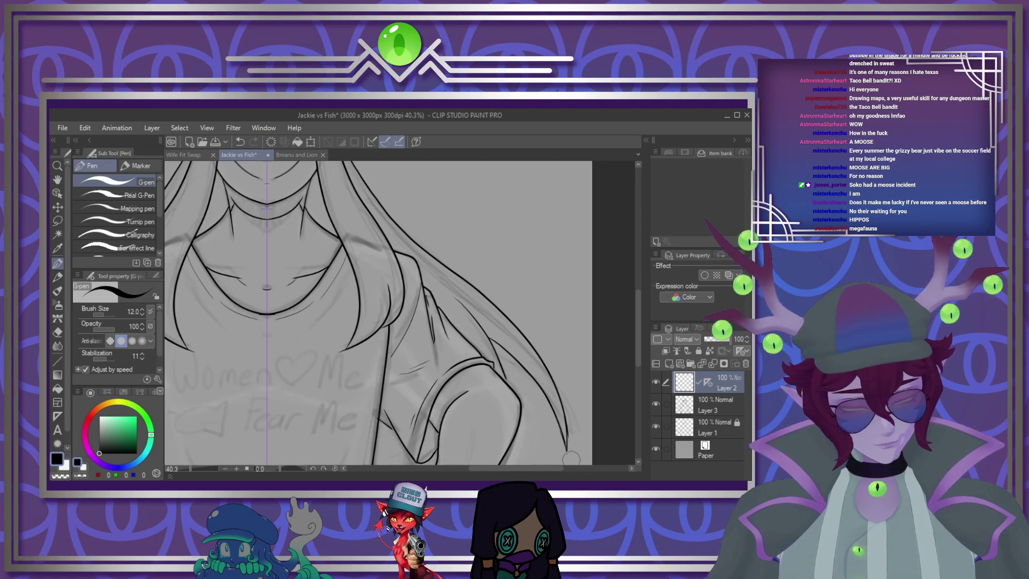
scroll(552, 370, down, 3)
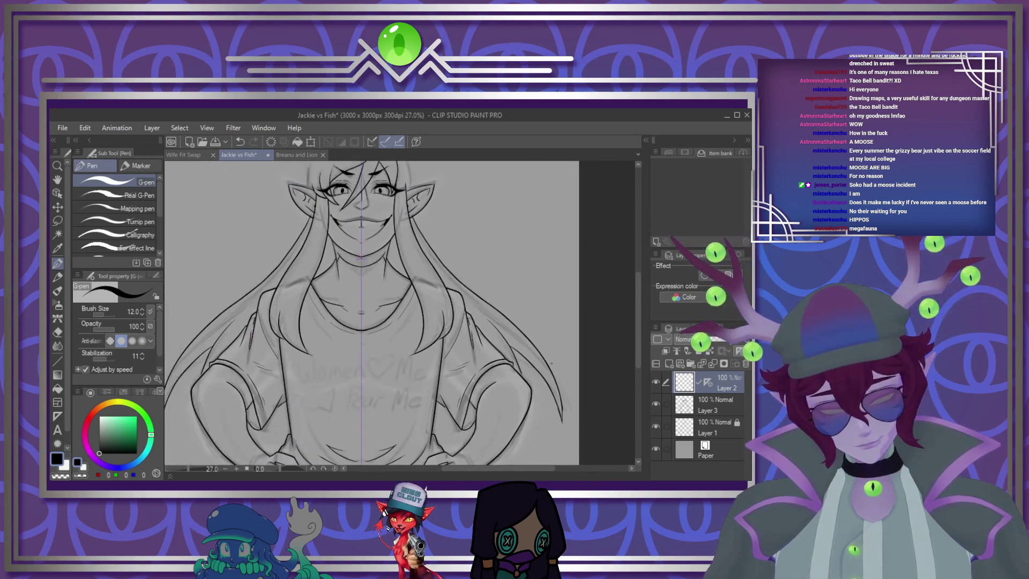
scroll(541, 385, up, 5)
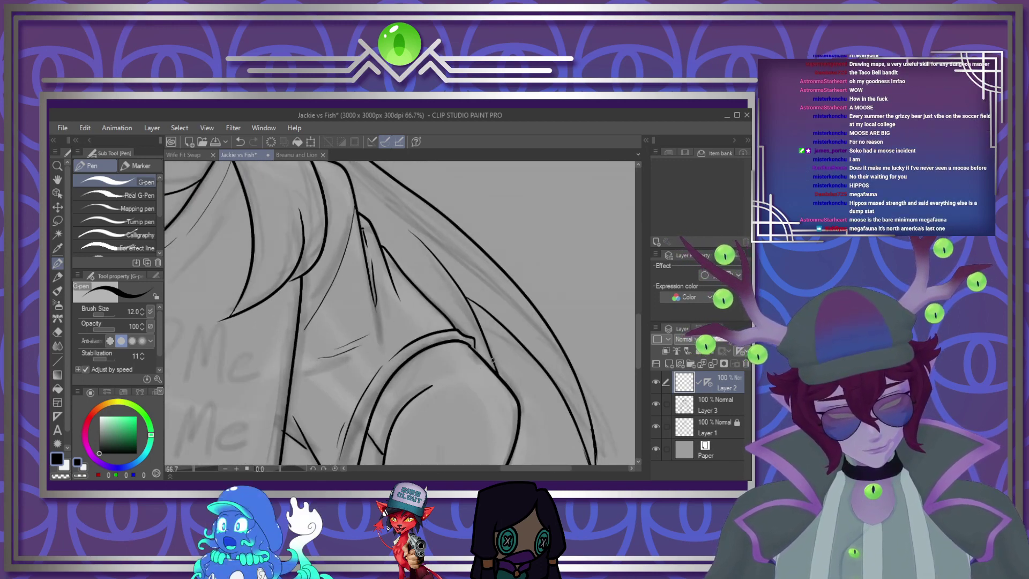
scroll(490, 368, down, 6)
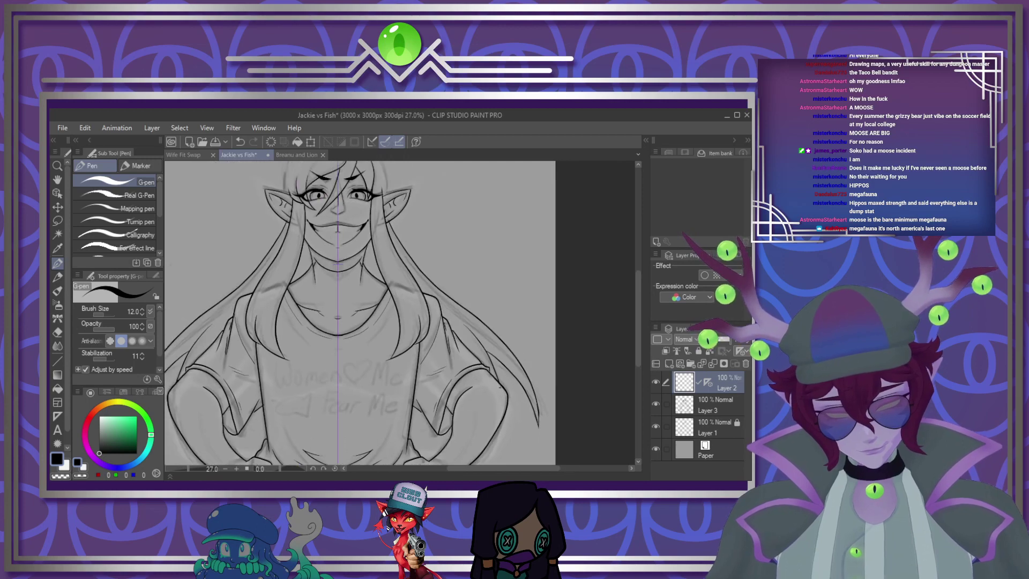
scroll(384, 339, up, 4)
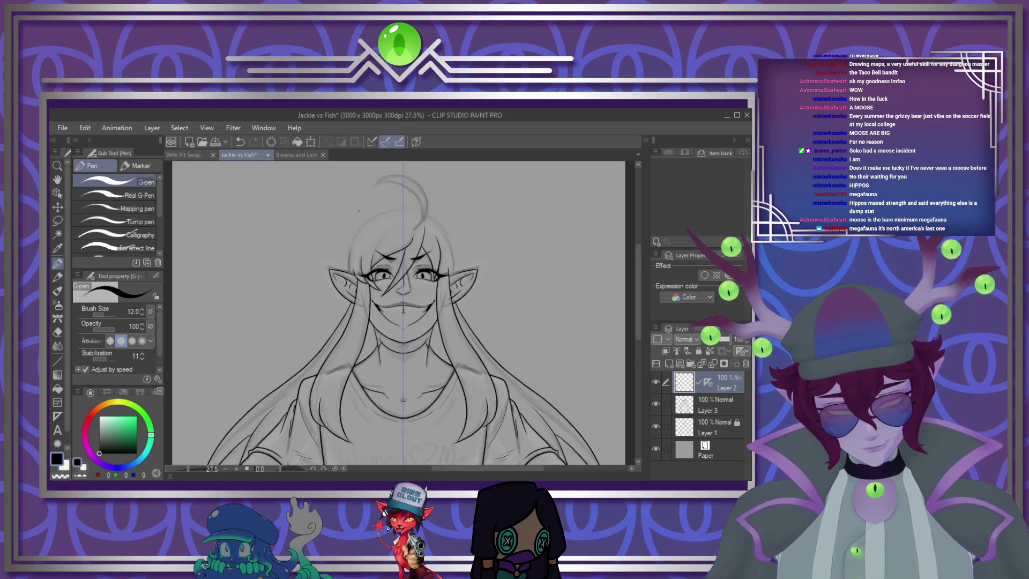
scroll(432, 216, up, 3)
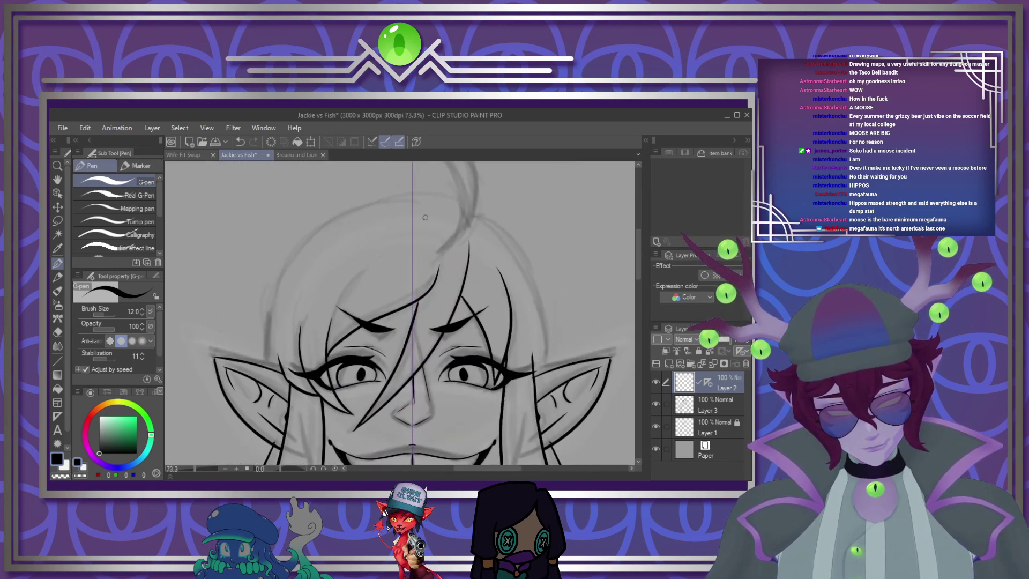
drag(360, 200, 460, 205)
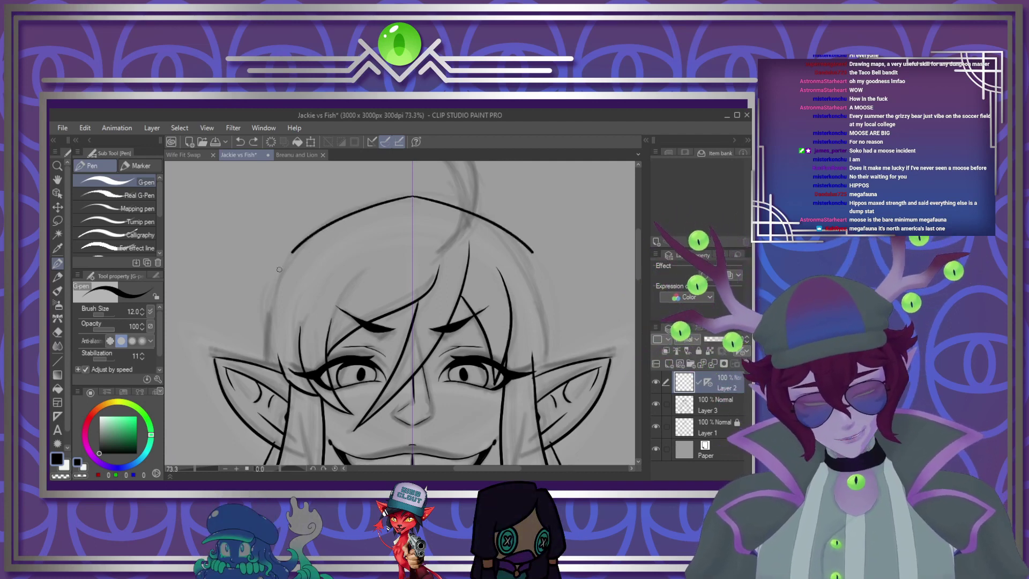
key(ctrl+z)
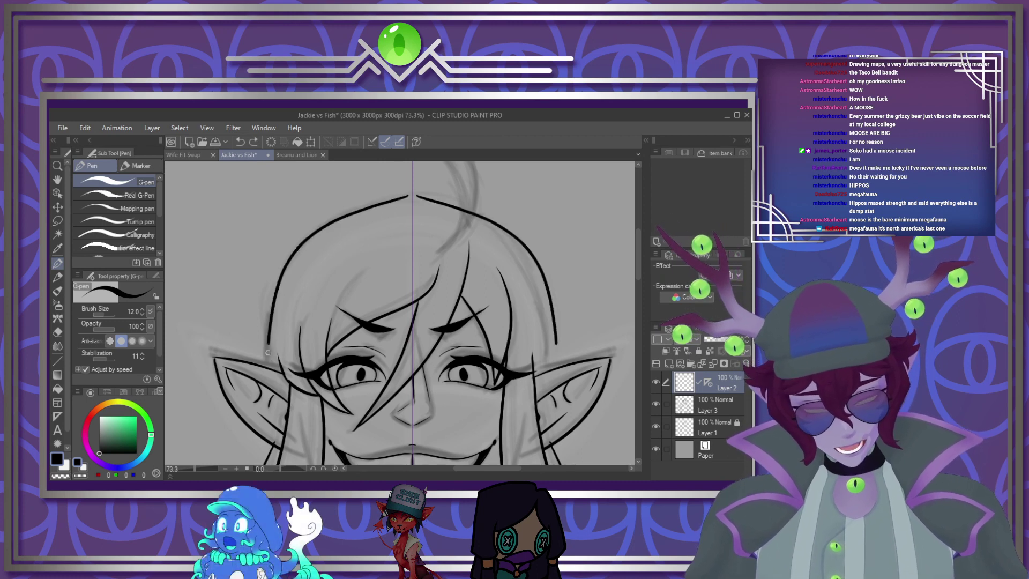
mouse_move(412, 193)
mouse_down()
mouse_move(328, 219)
mouse_move(278, 279)
mouse_move(263, 350)
mouse_up()
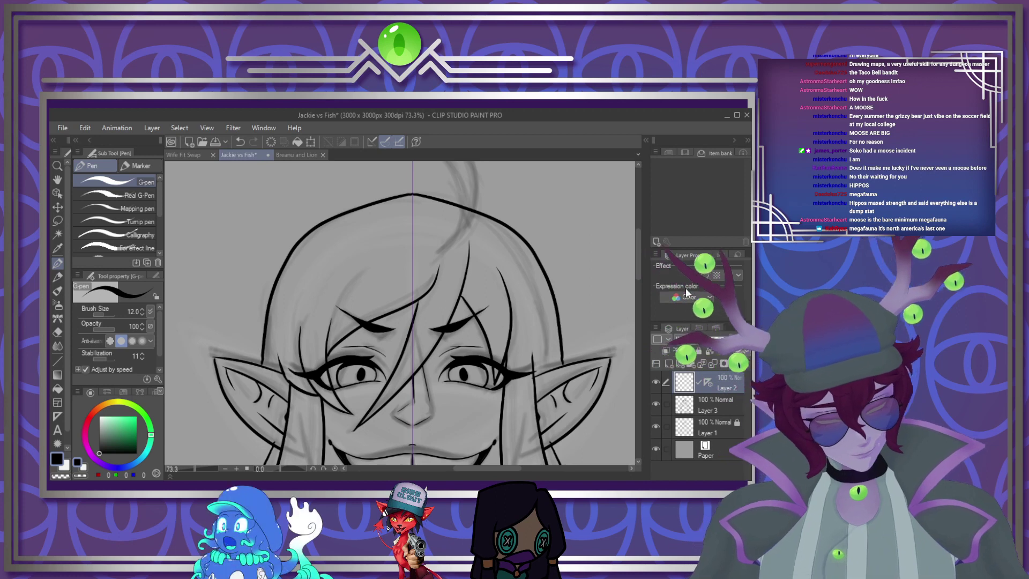
key(ctrl+z)
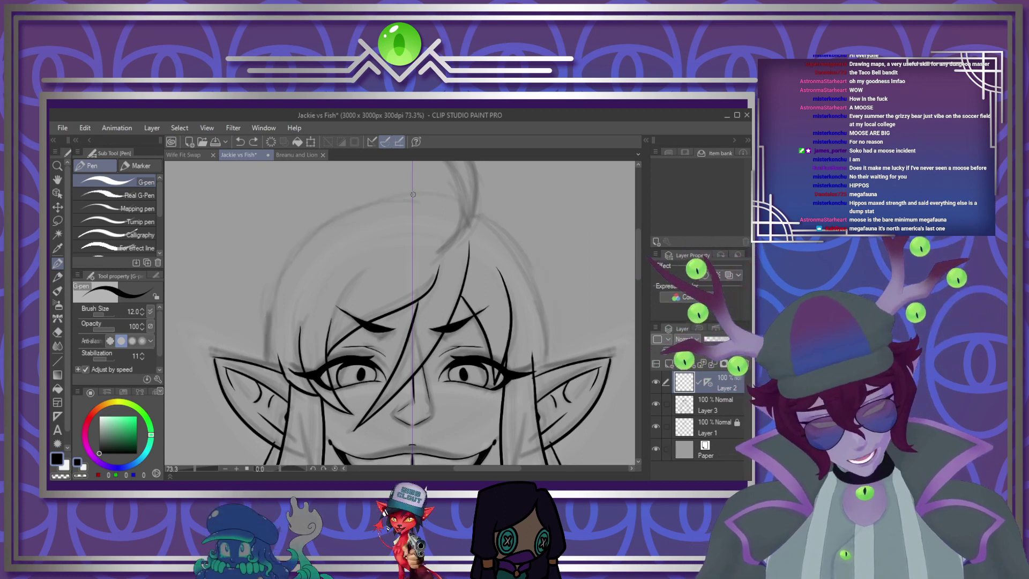
mouse_move(412, 194)
mouse_down()
mouse_move(479, 213)
mouse_move(522, 258)
mouse_move(543, 322)
mouse_up()
key(ctrl+z)
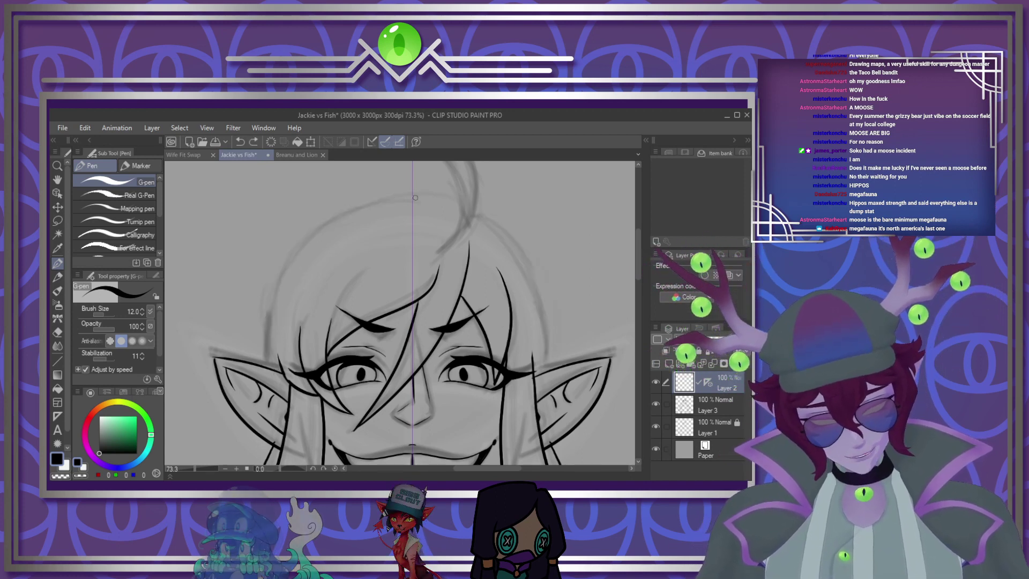
mouse_move(412, 195)
mouse_down()
mouse_move(503, 234)
mouse_move(542, 310)
mouse_up()
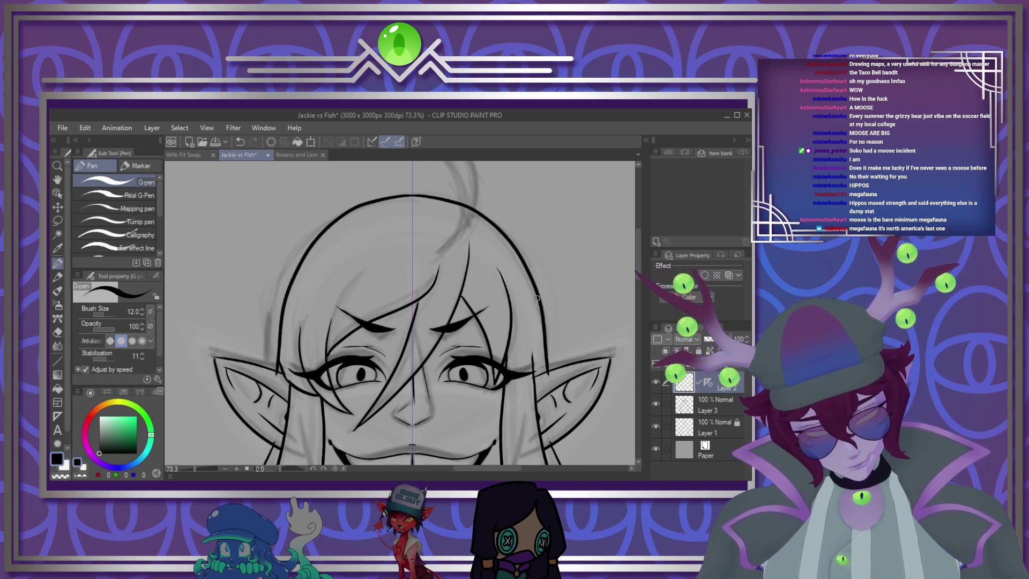
key(ctrl+z)
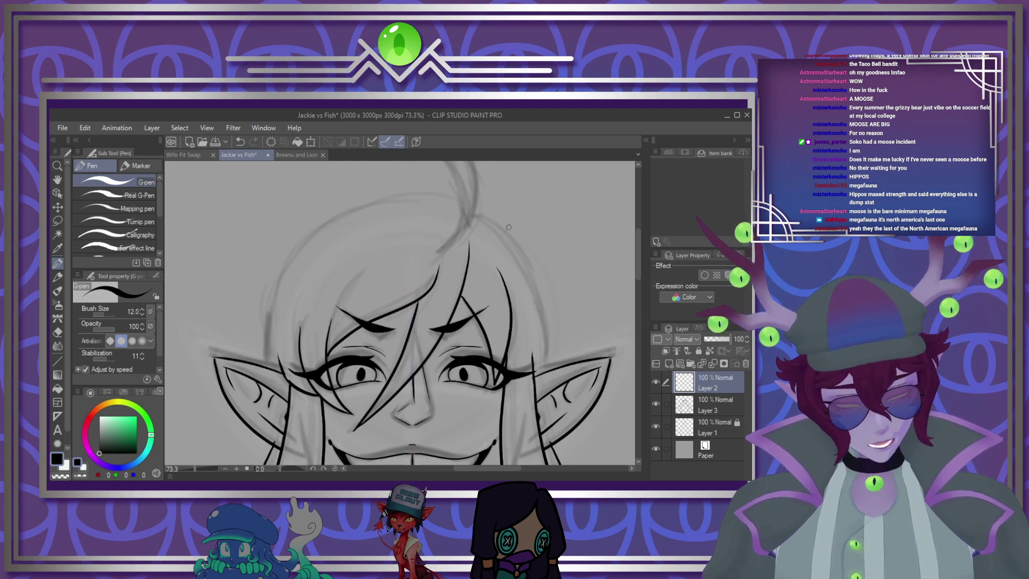
Ink the rounded crown outline on Layer 2 without symmetry, from the base of the cowlick down to the ears on both sides
drag(474, 216, 554, 357)
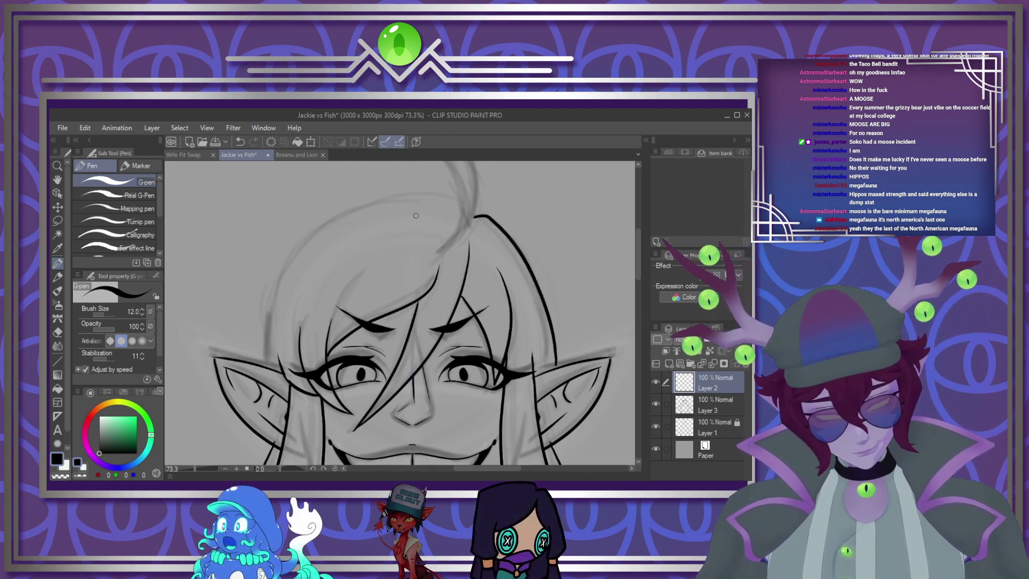
click(240, 141)
drag(477, 213, 549, 373)
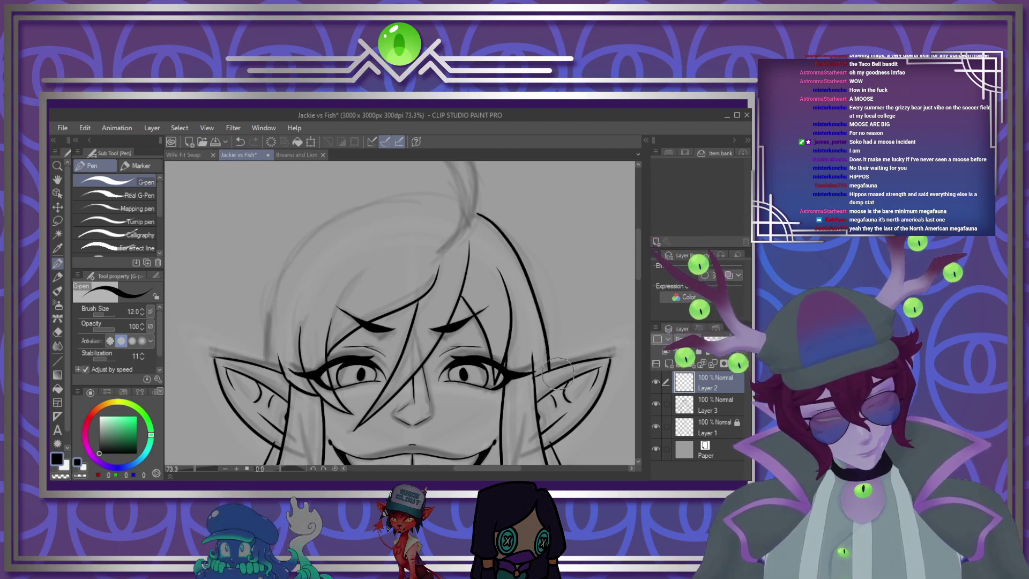
Select Layer 3 and ink the crescent-shaped cowlick curling up from the top of the head
click(713, 405)
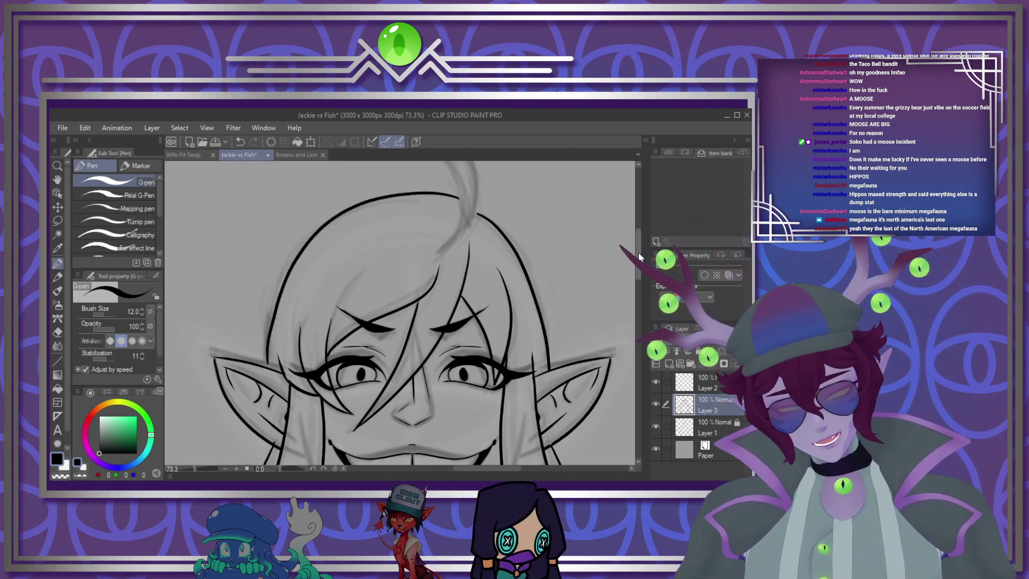
drag(638, 252, 639, 228)
mouse_move(337, 260)
mouse_down()
mouse_move(419, 262)
mouse_move(456, 345)
mouse_move(427, 387)
mouse_up()
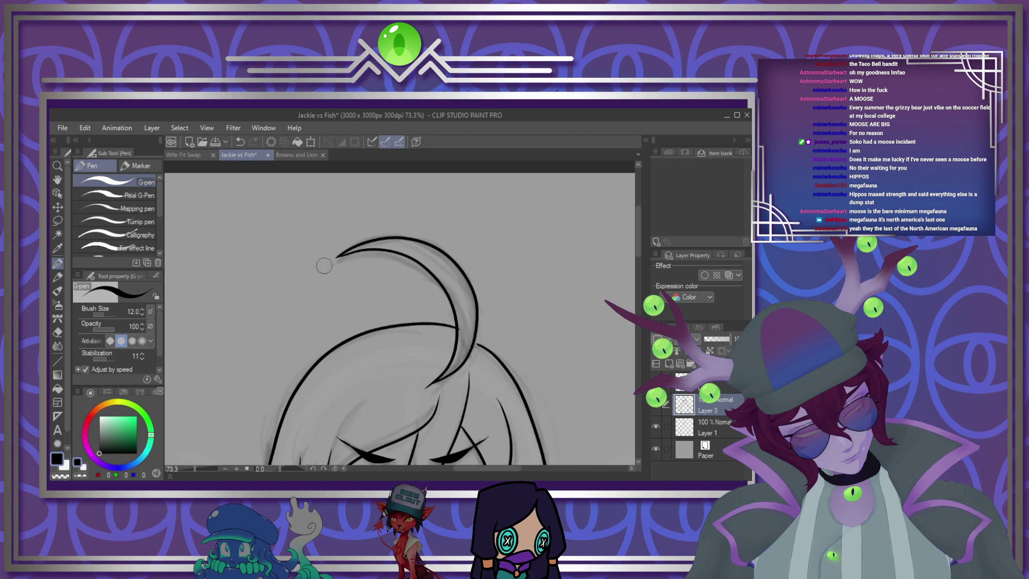
scroll(445, 238, down, 2)
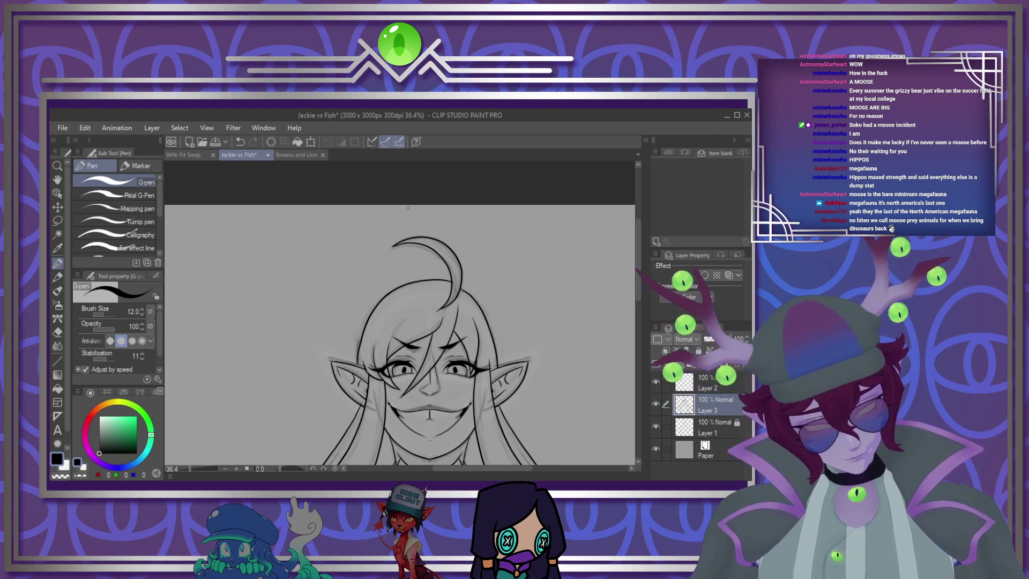
Merge Layer 2 down into Layer 3 to combine the inked line art
scroll(405, 275, down, 2)
scroll(405, 275, down, 5)
scroll(413, 359, up, 7)
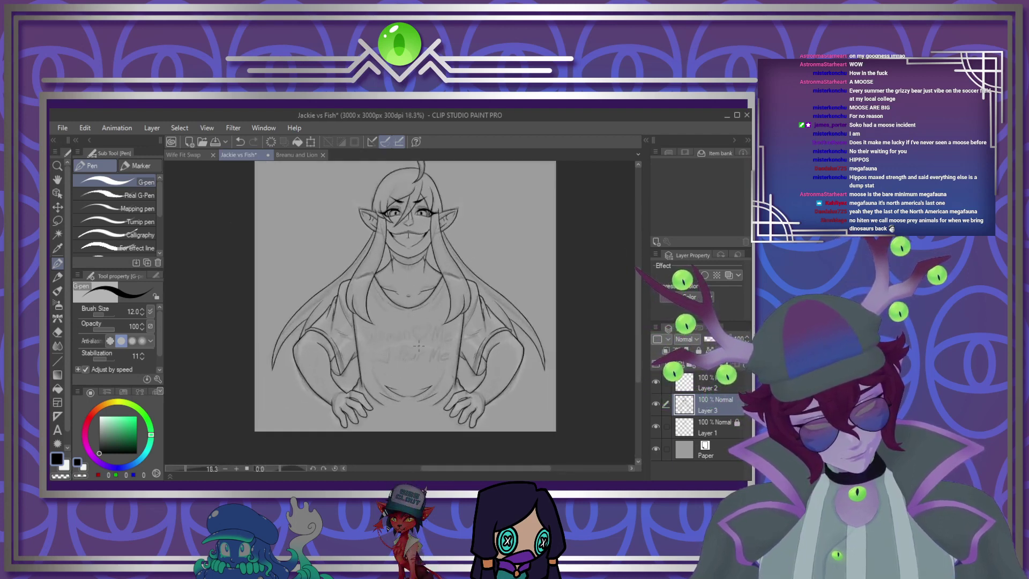
scroll(418, 346, up, 1)
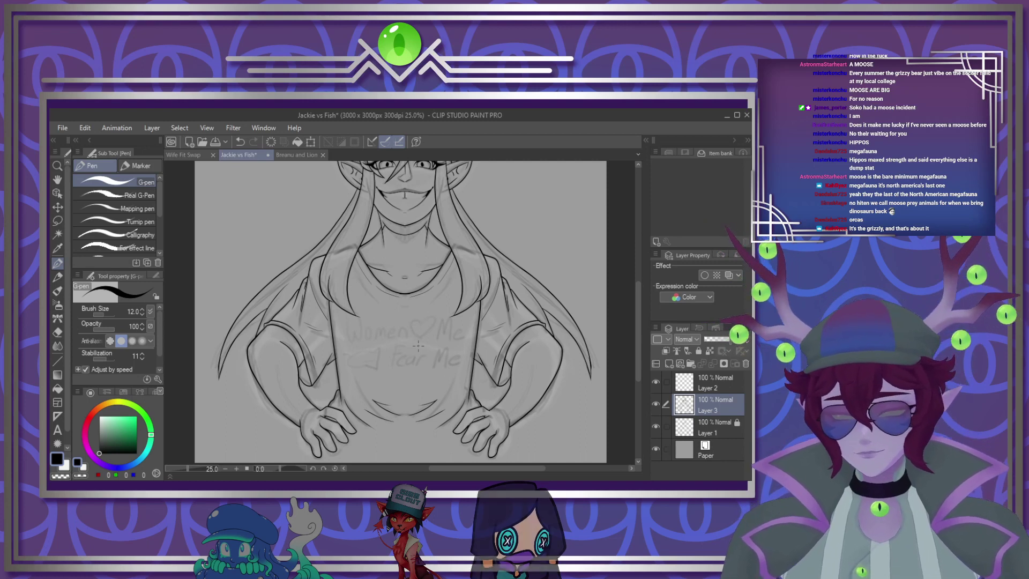
key(ctrl+minus)
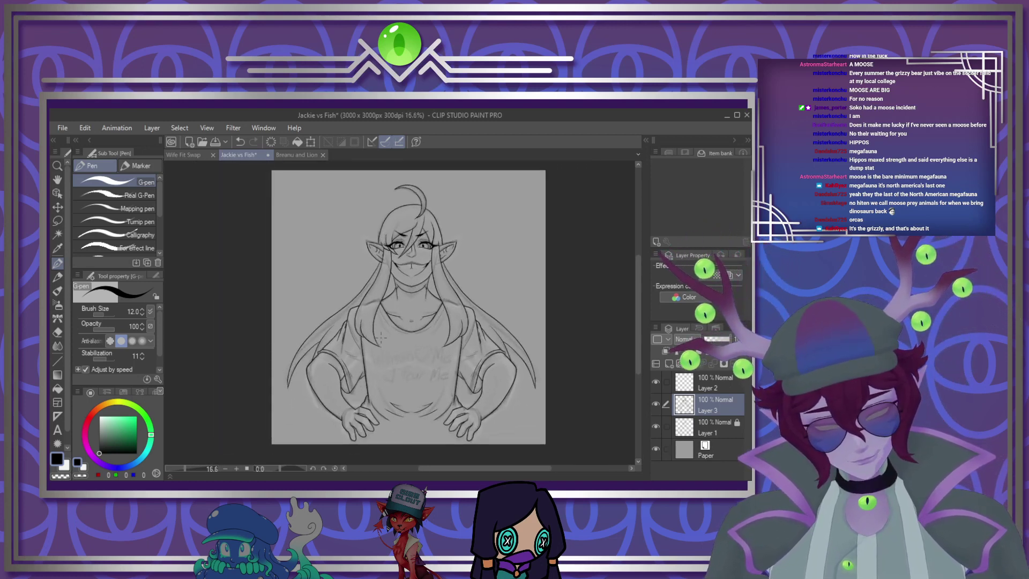
scroll(381, 338, up, 1)
click(713, 375)
key(ctrl+e)
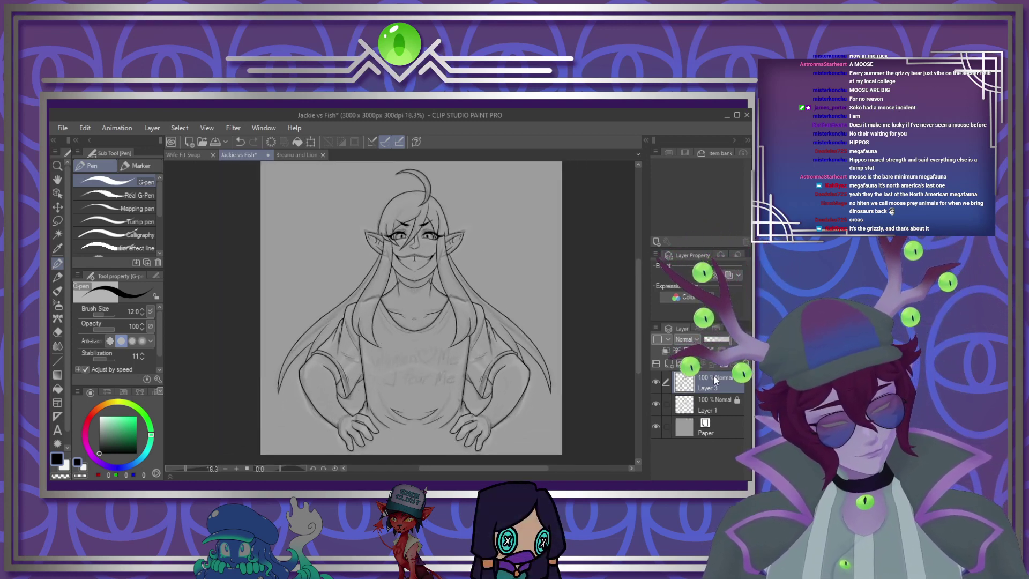
Select Layer 1 and clear its rough sketch
click(695, 404)
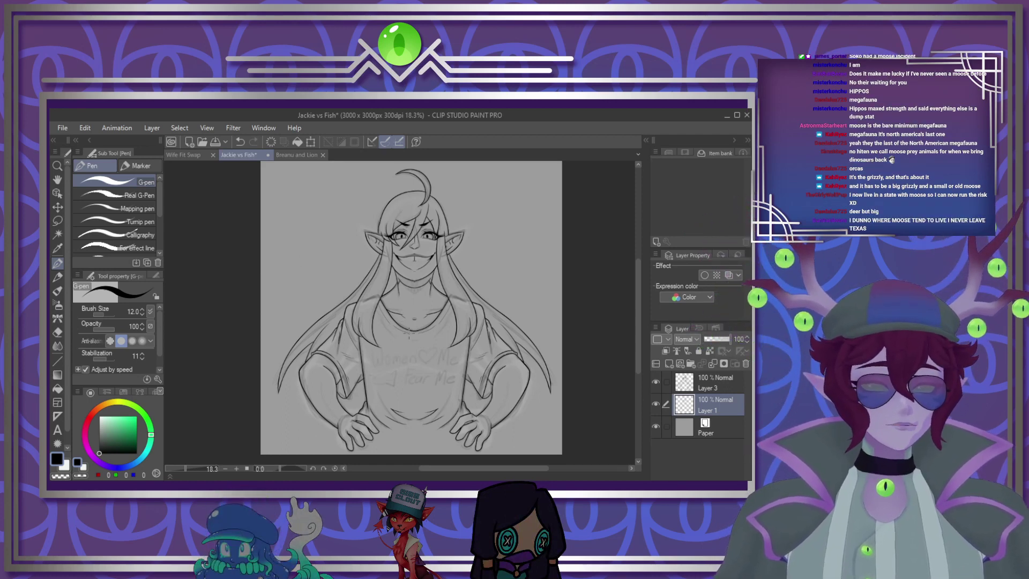
scroll(397, 321, up, 1)
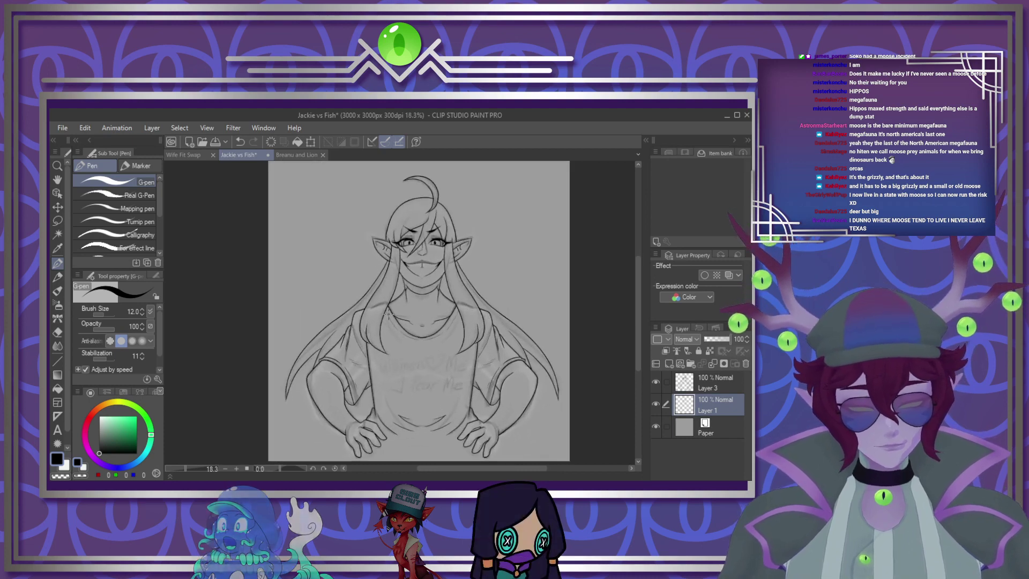
click(270, 142)
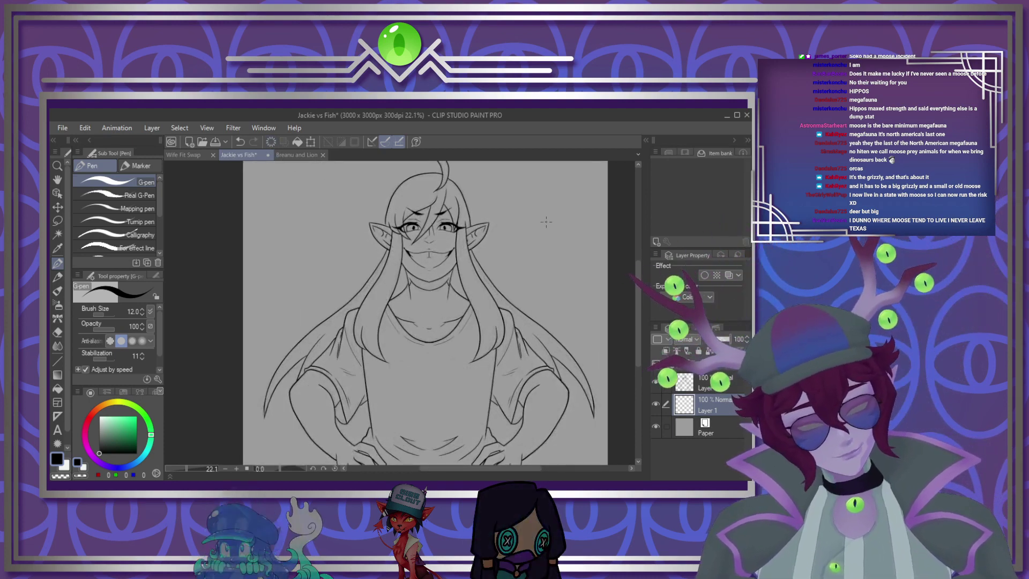
Fill the neck shadow beneath the chin with black on Layer 1, referring to other layers
scroll(423, 252, up, 6)
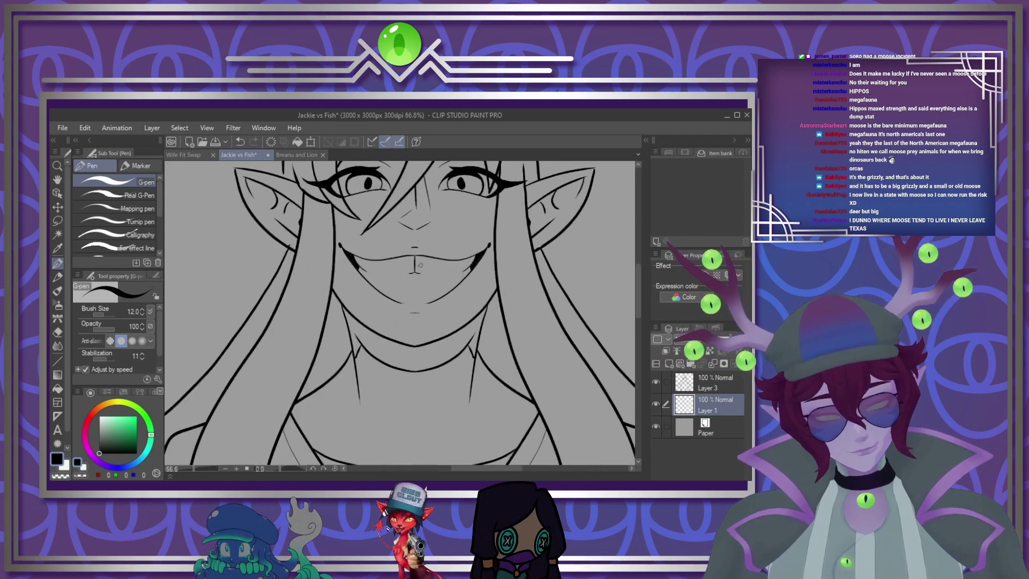
key(g)
click(407, 375)
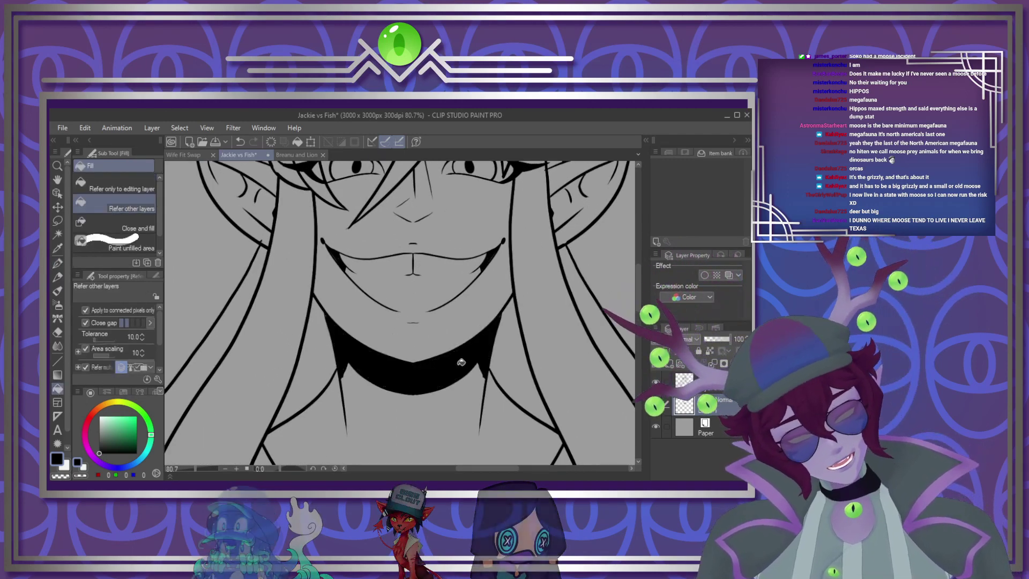
scroll(575, 335, down, 7)
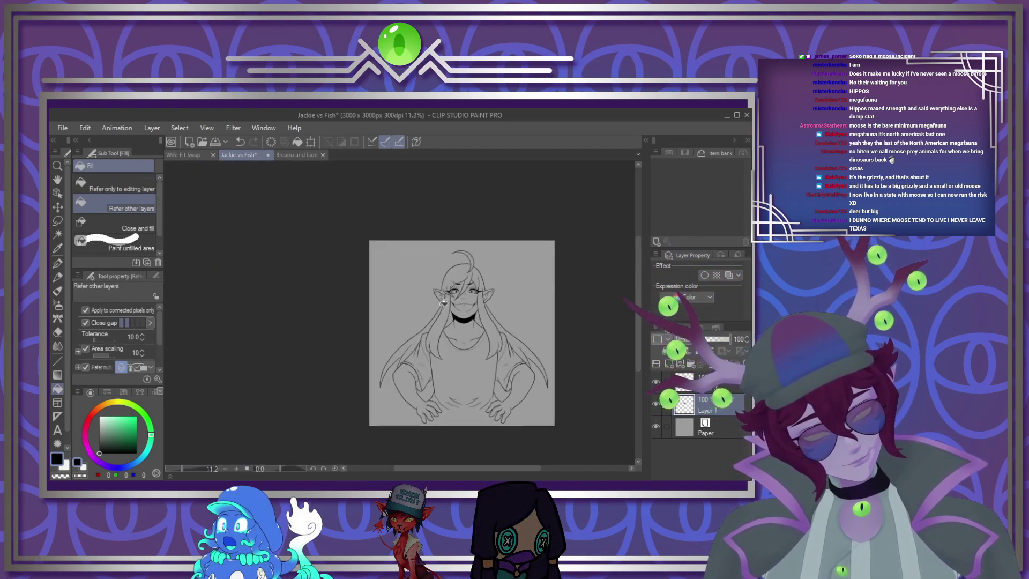
scroll(479, 334, up, 1)
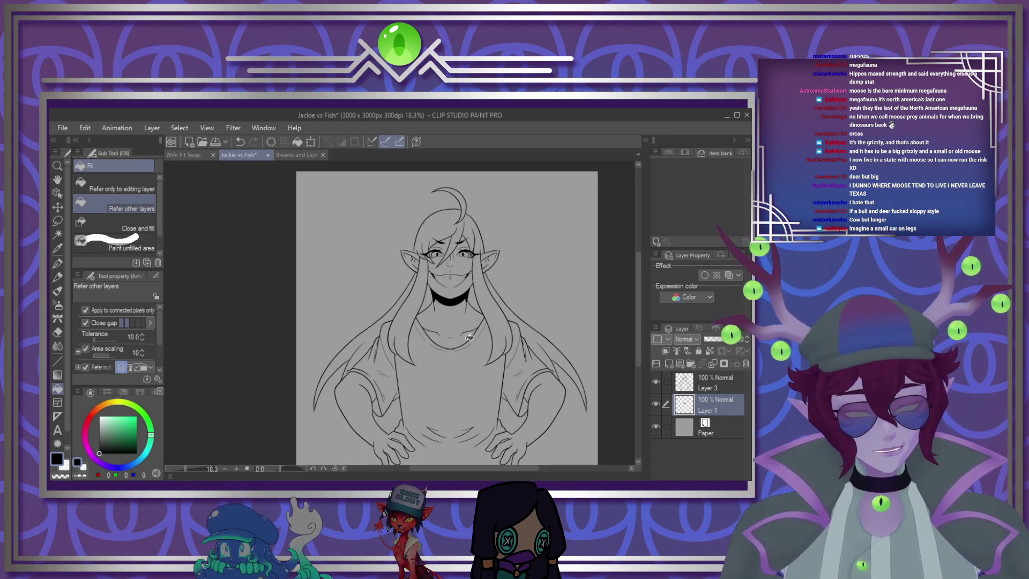
Open the Jackie Gourd.png reference in a narrow pane beside the Jackie vs Fish canvas
scroll(470, 338, up, 5)
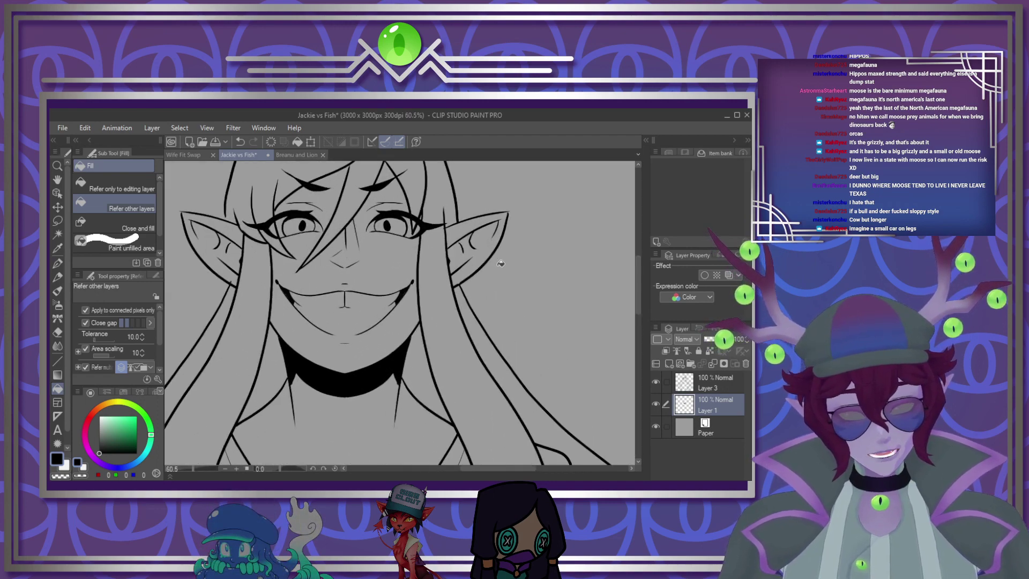
key(p)
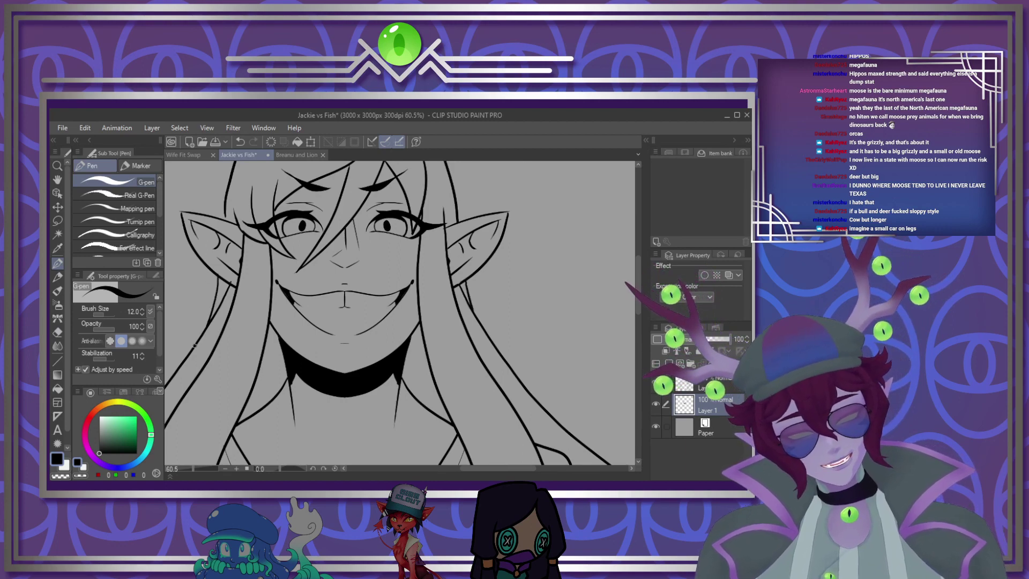
scroll(390, 333, down, 8)
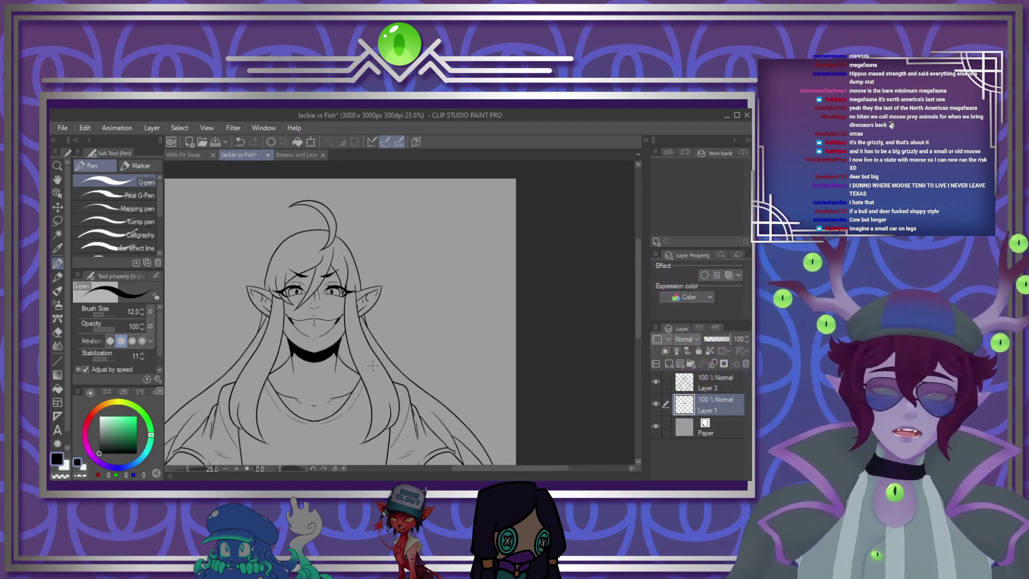
scroll(309, 424, up, 1)
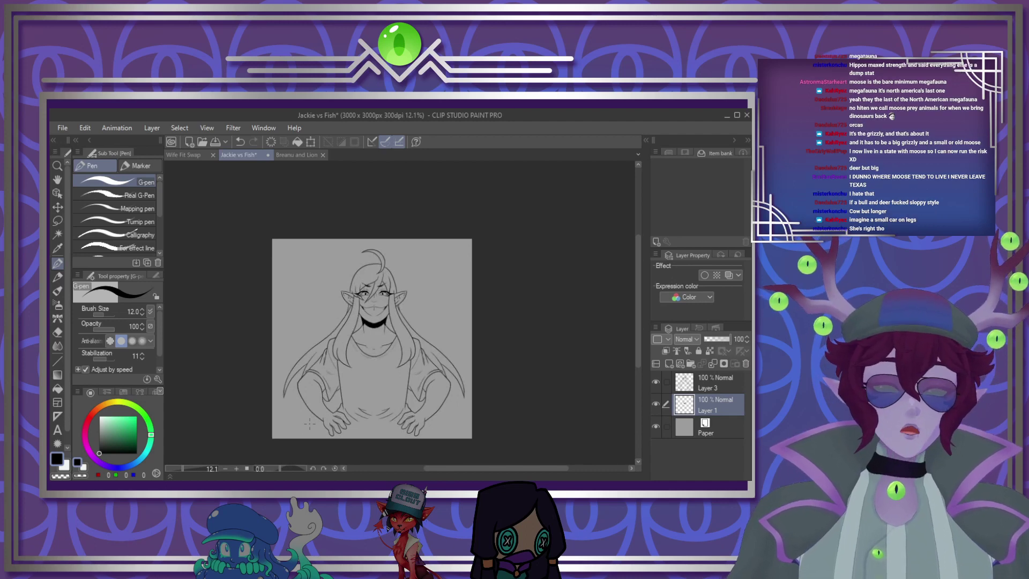
scroll(378, 342, up, 2)
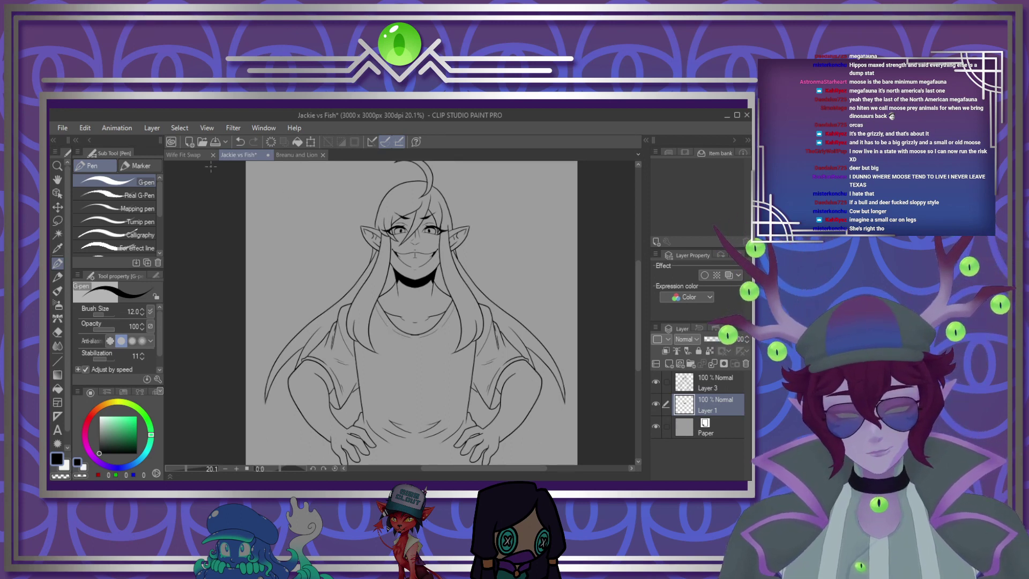
click(306, 452)
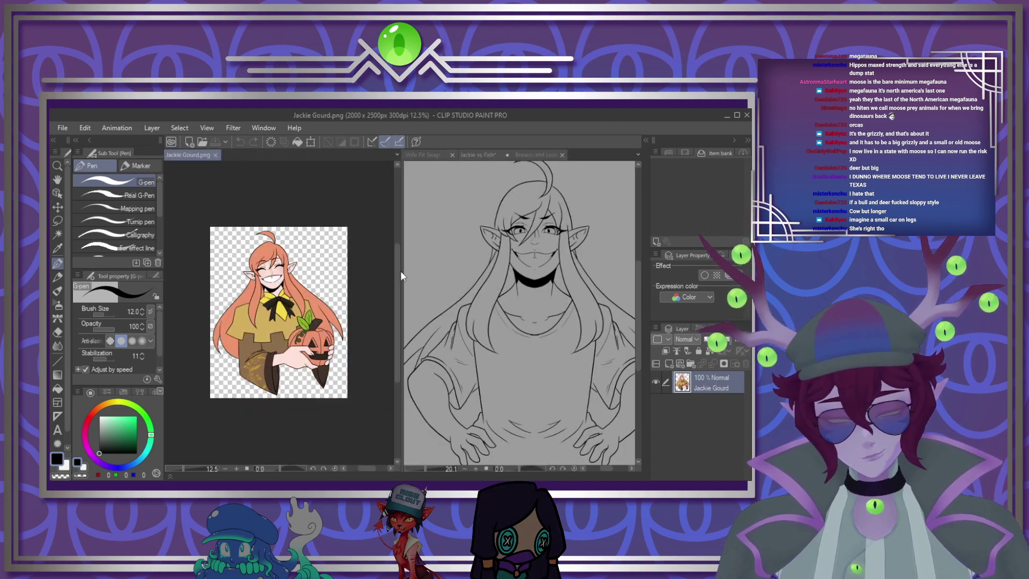
drag(401, 272, 318, 272)
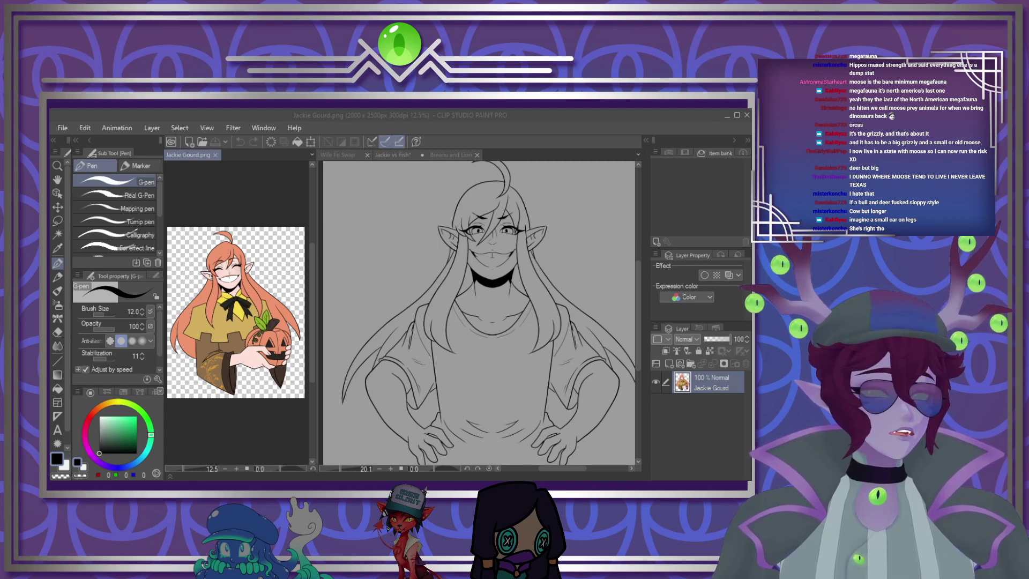
In Jackie vs Fish, merge the Layer 3 line art down into Layer 1
click(479, 295)
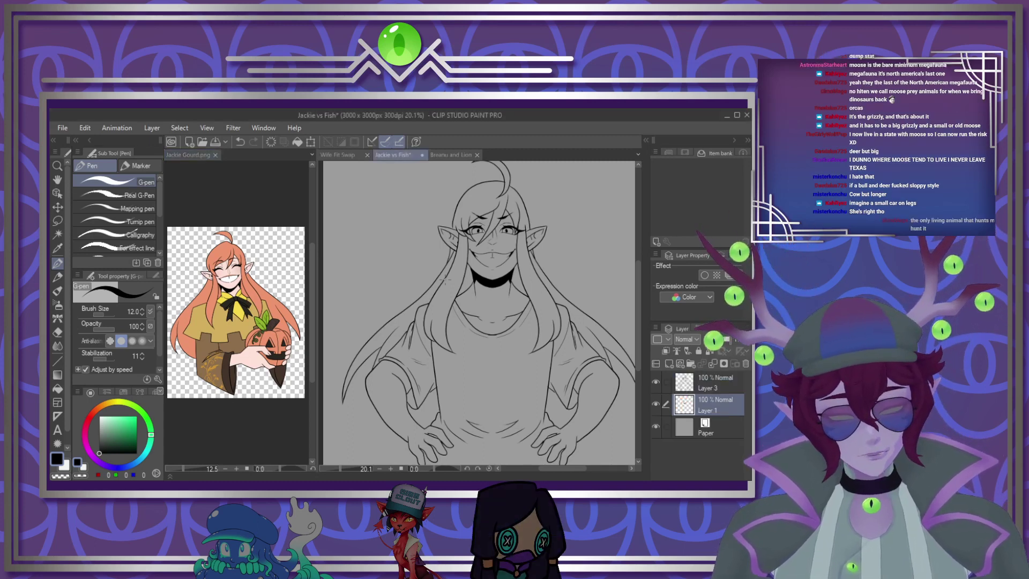
scroll(479, 294, down, 2)
scroll(499, 281, up, 3)
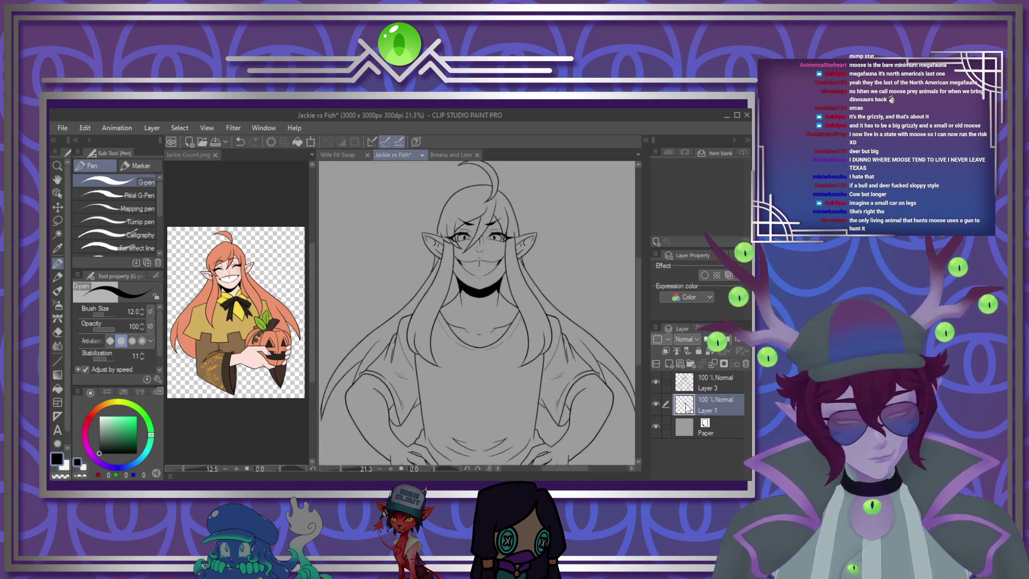
click(711, 389)
click(712, 362)
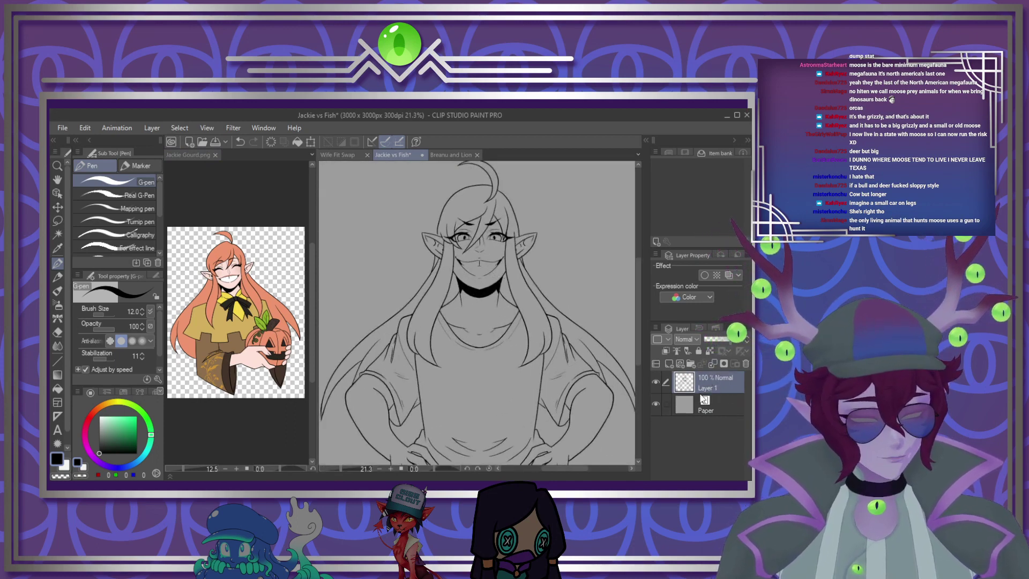
Add a new raster layer directly above Paper, beneath the merged line art
click(699, 401)
click(670, 363)
scroll(500, 303, down, 2)
scroll(499, 284, up, 3)
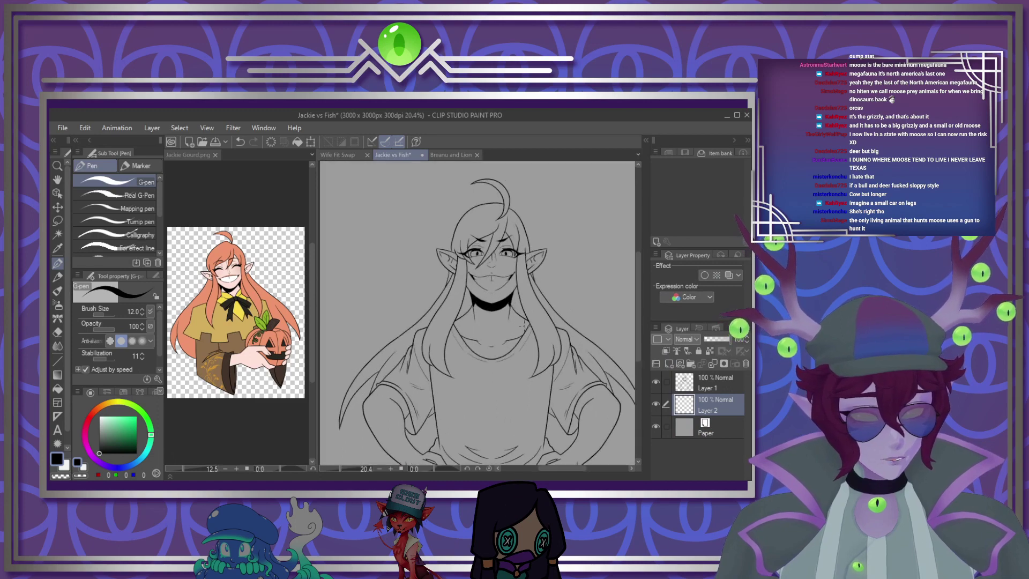
scroll(489, 285, down, 3)
scroll(488, 285, up, 4)
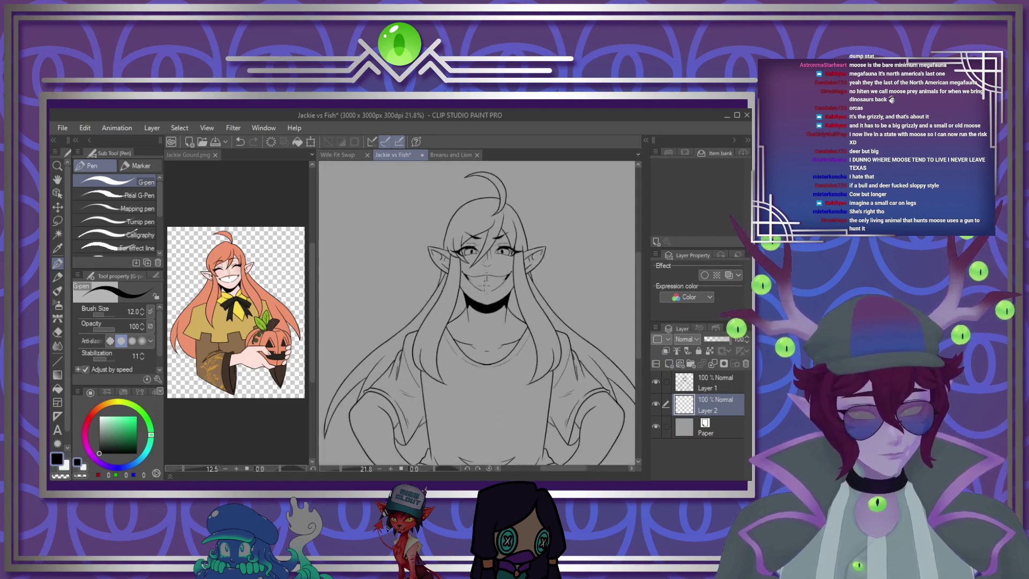
Sample the pale skin colour (RGB 255, 226, 216) from the face in Jackie Gourd.png and return to the Jackie vs Fish canvas
click(233, 260)
scroll(233, 260, up, 2)
scroll(216, 290, up, 5)
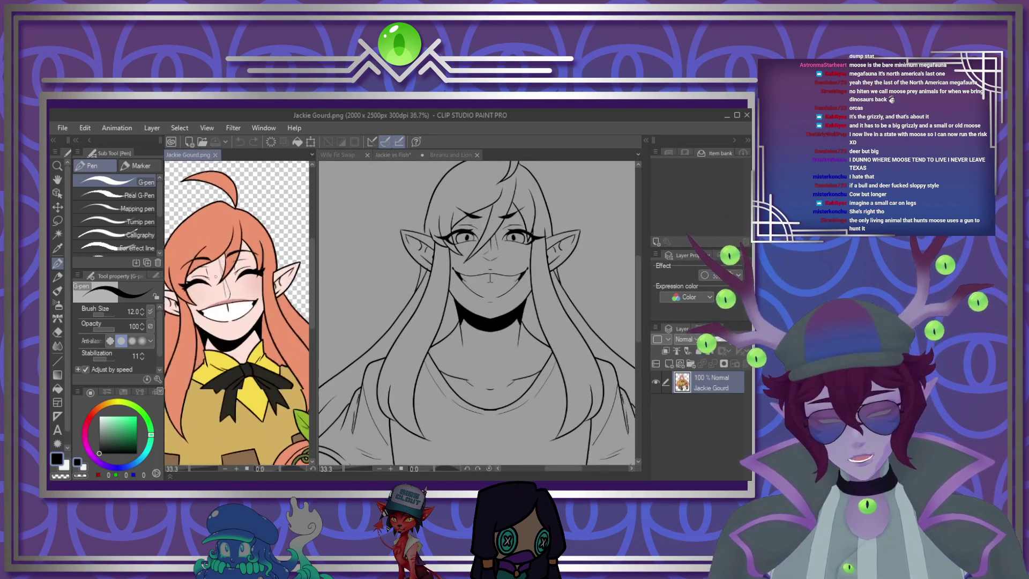
alt+click(216, 290)
scroll(215, 290, down, 5)
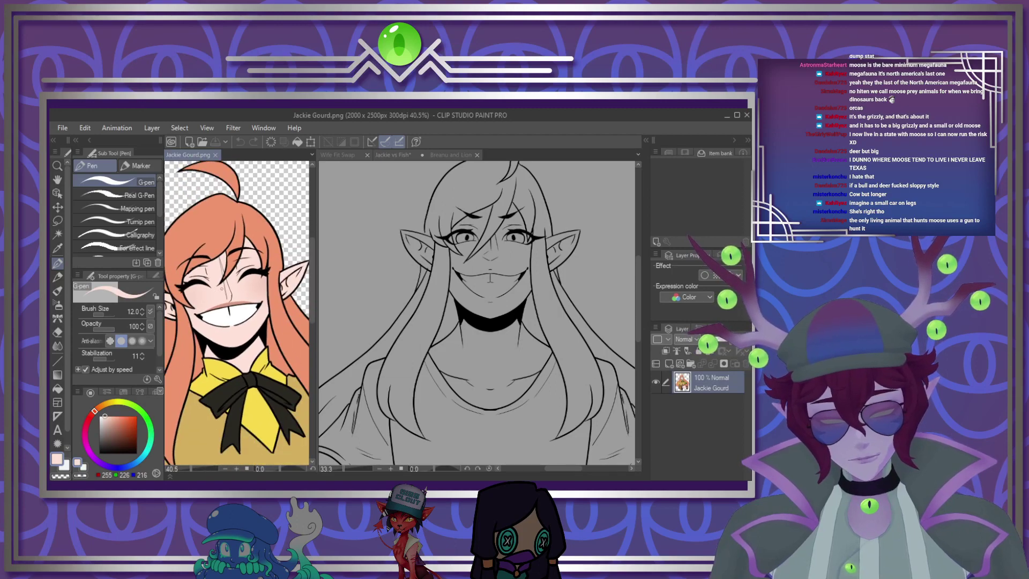
scroll(479, 338, down, 2)
scroll(479, 338, down, 3)
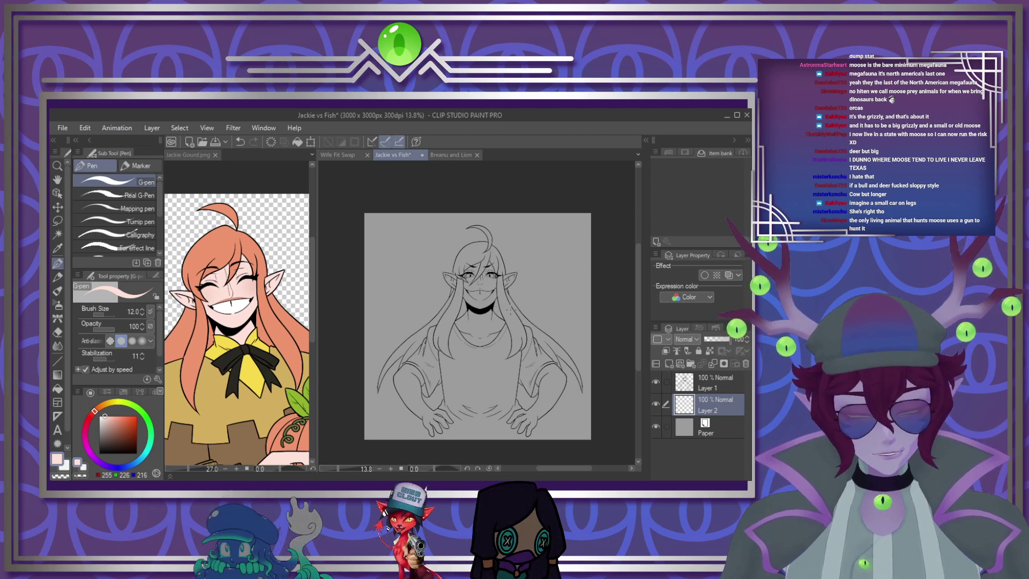
scroll(512, 363, down, 1)
scroll(513, 365, down, 2)
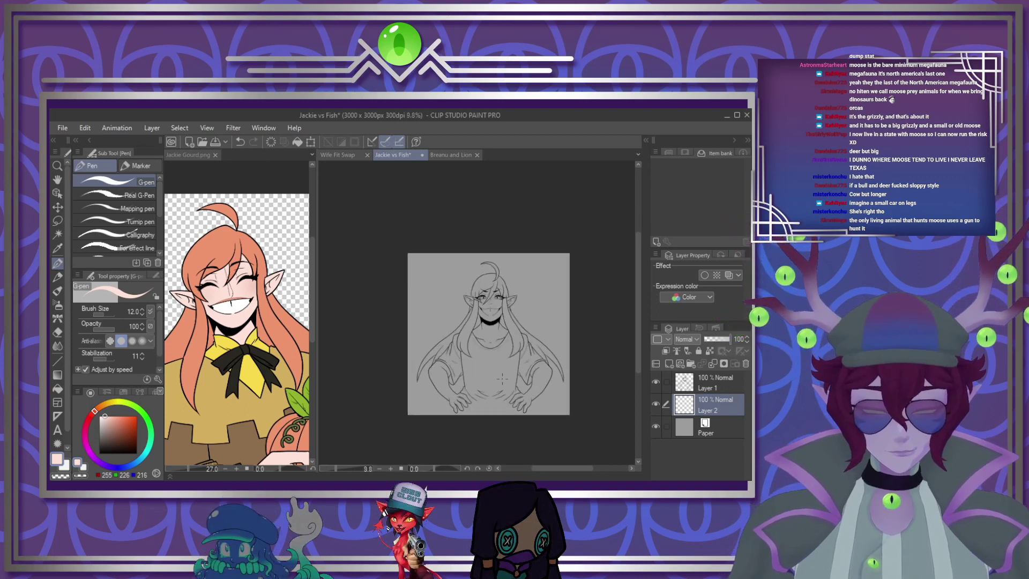
scroll(506, 384, up, 2)
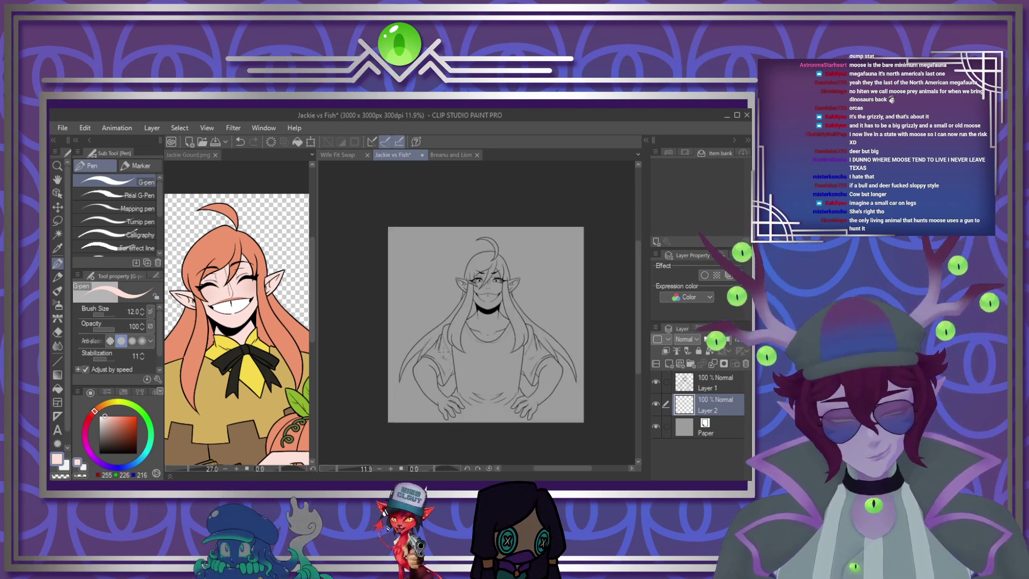
Auto-select the empty background around the character on the line art layer, Layer 1
scroll(472, 389, up, 4)
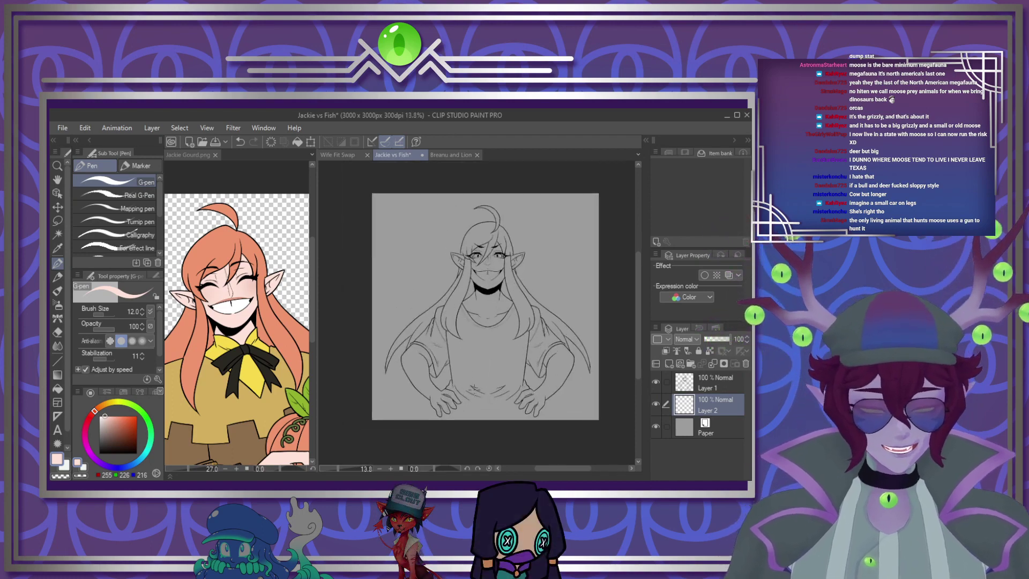
click(704, 387)
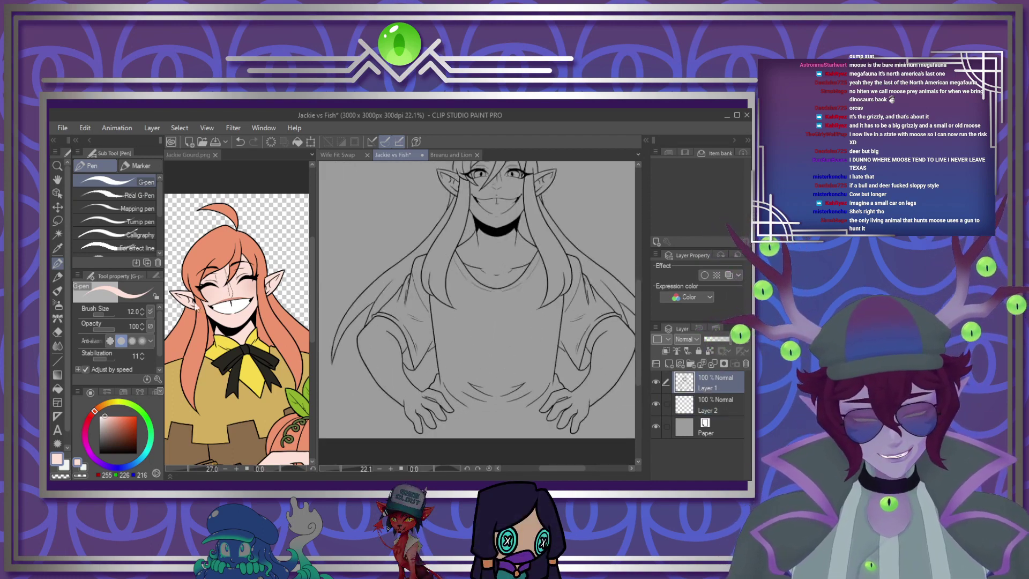
click(57, 234)
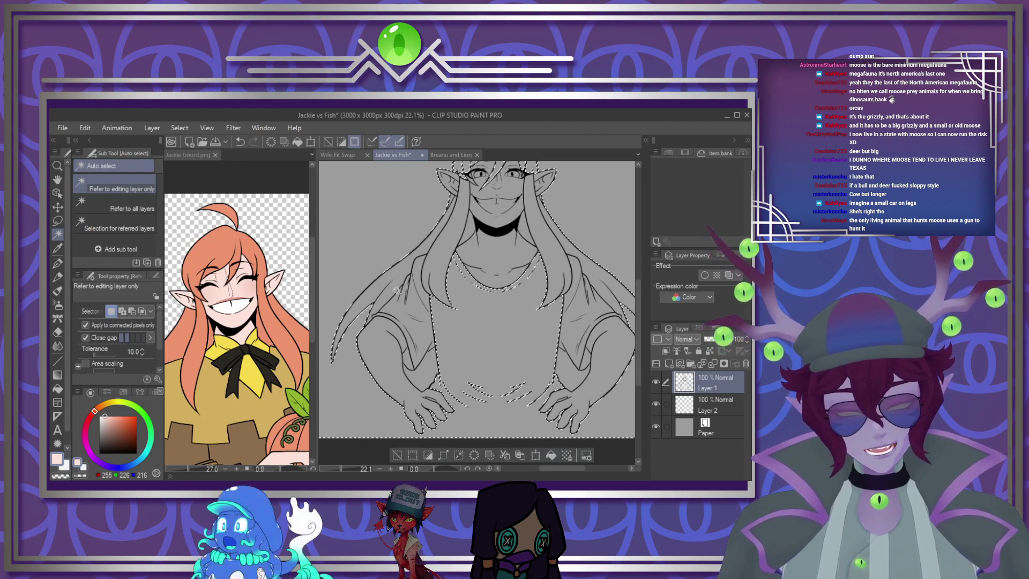
scroll(415, 304, down, 1)
click(415, 304)
scroll(414, 304, up, 1)
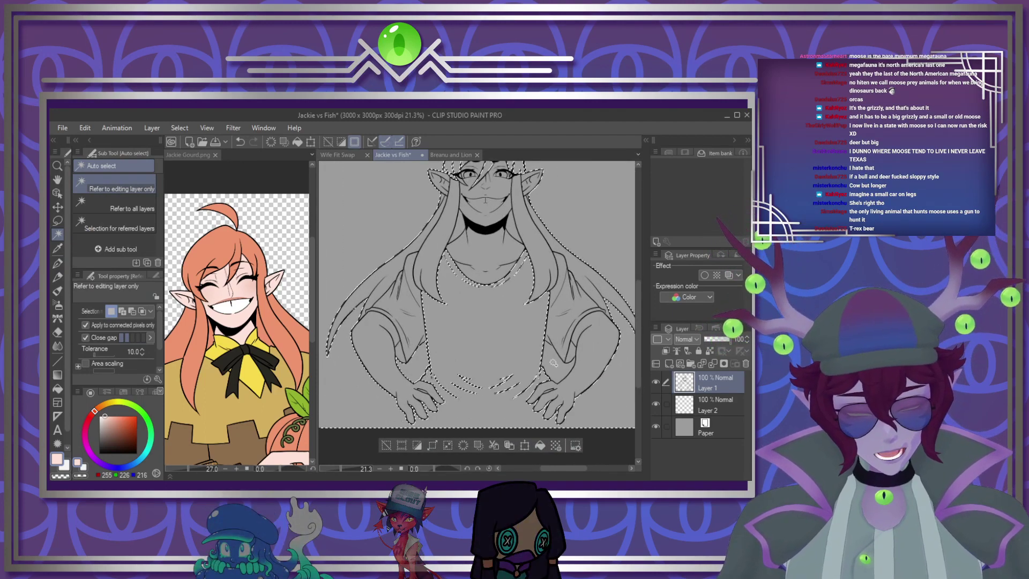
Invert the selection, fill it with the pale skin colour on Layer 2 and clear the selection
click(419, 444)
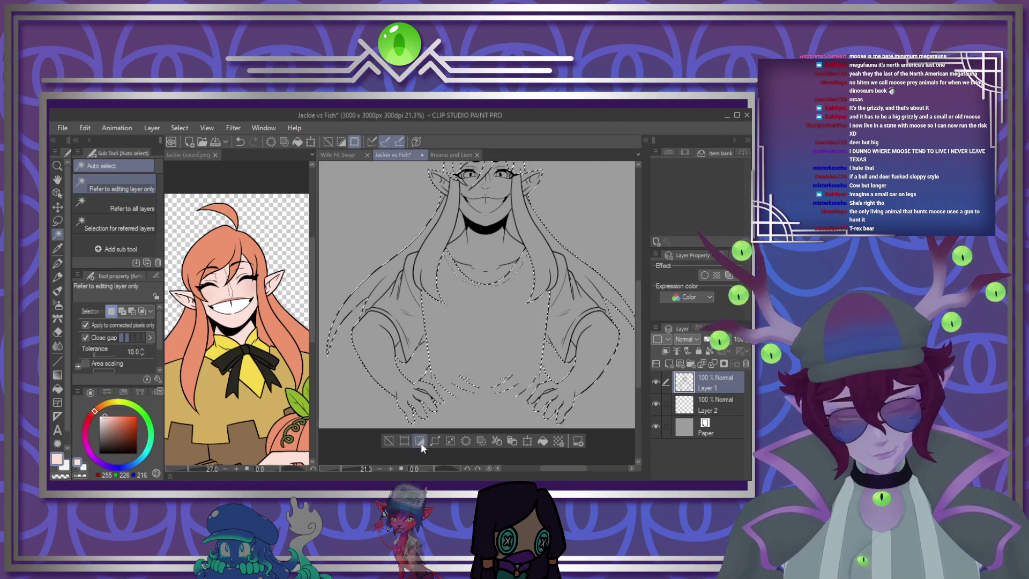
click(712, 406)
click(544, 440)
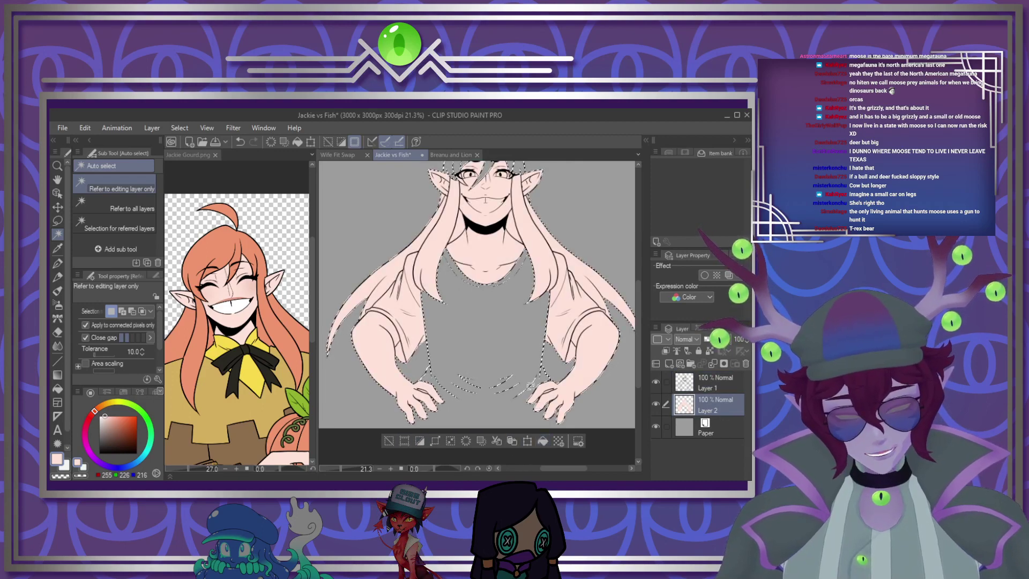
scroll(420, 279, down, 2)
key(ctrl+d)
Close the gap at the side of the hair with the G-pen at size 40 and fill the top hair area with the skin colour
scroll(438, 370, down, 2)
scroll(461, 216, up, 5)
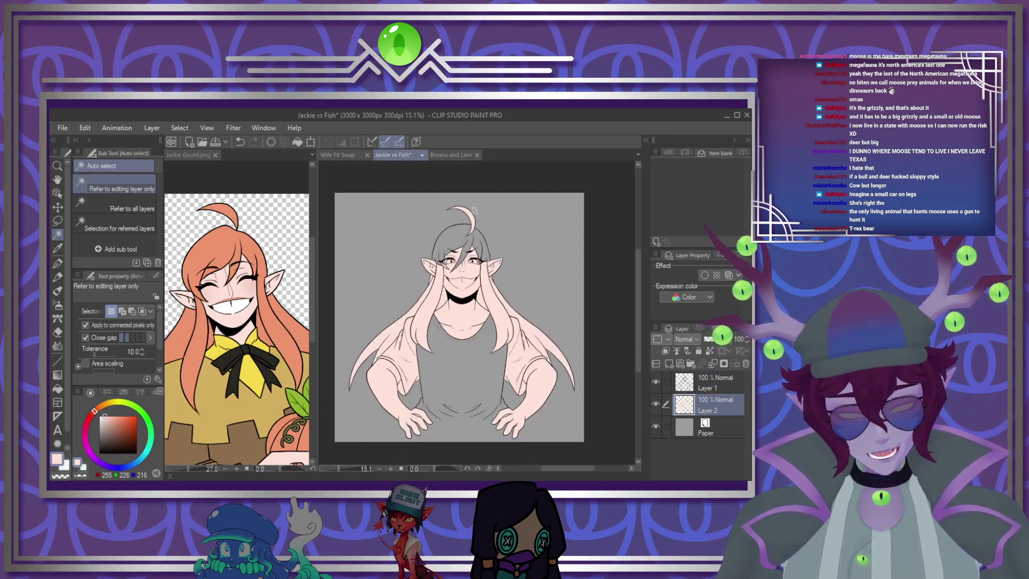
scroll(435, 246, up, 3)
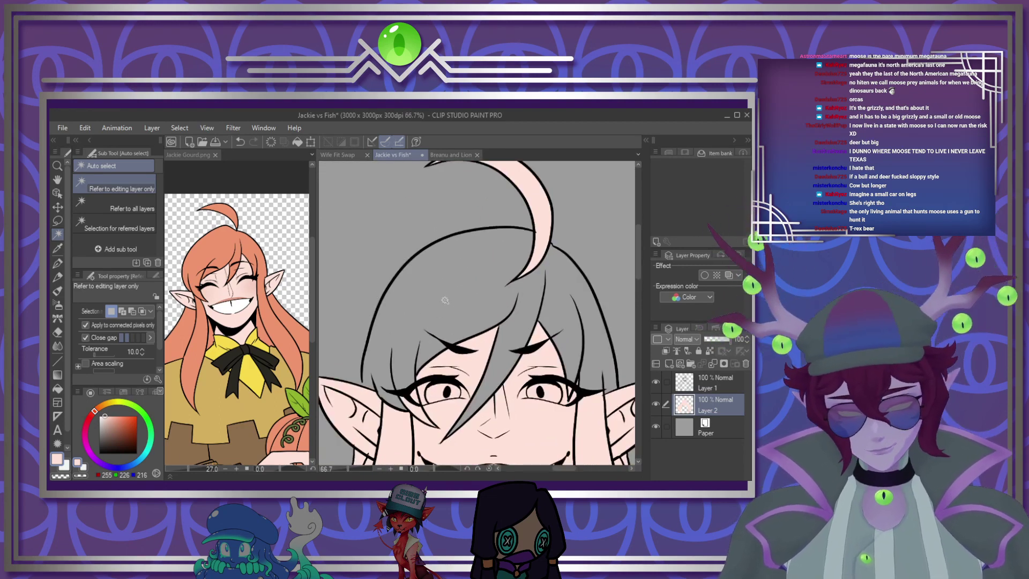
key(p)
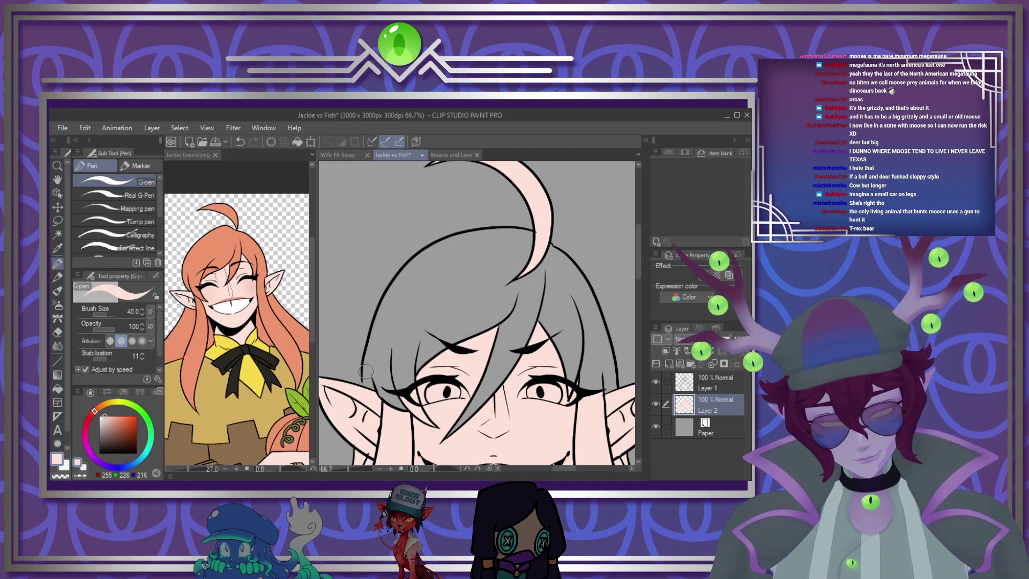
drag(366, 371, 381, 392)
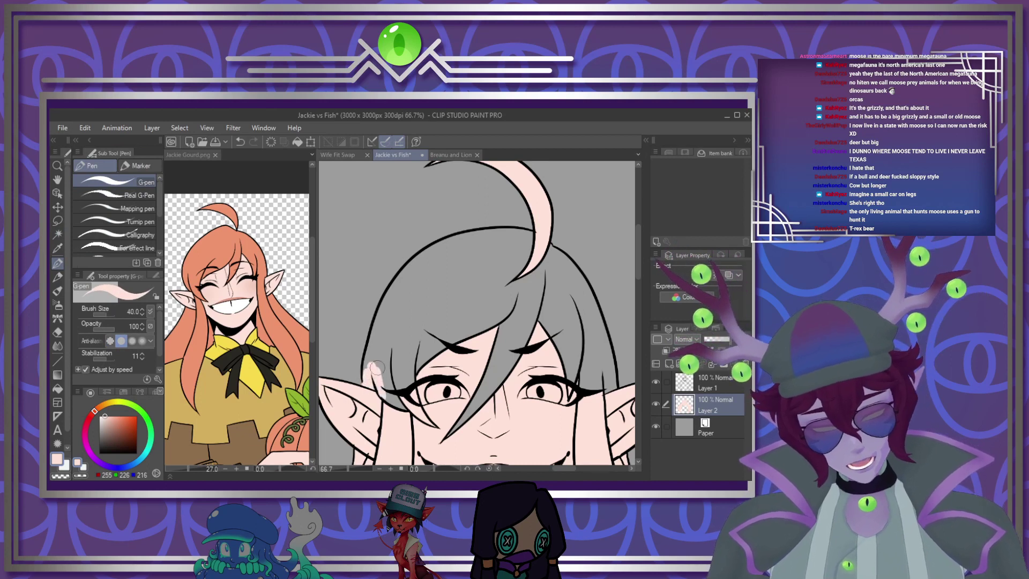
click(57, 388)
click(585, 321)
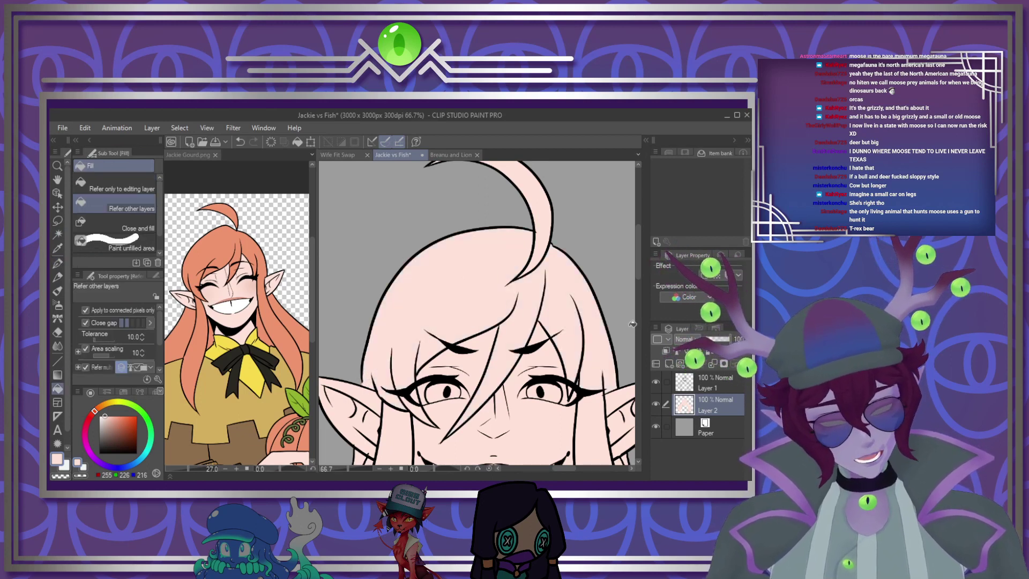
Close off the shirt's hem with a horizontal straight line between the hands and fill the torso with the skin colour
drag(636, 271, 506, 387)
scroll(568, 390, down, 2)
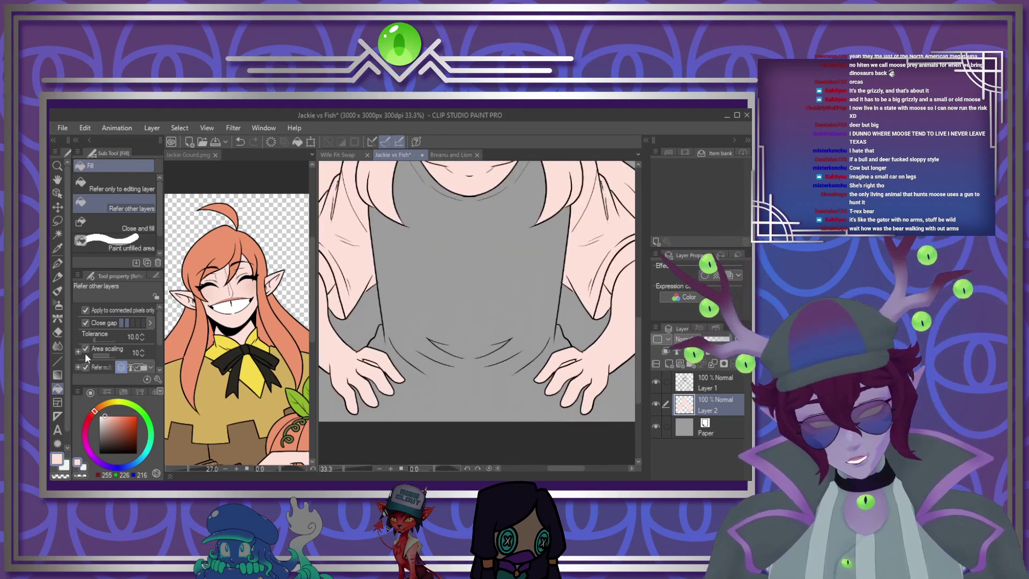
click(57, 360)
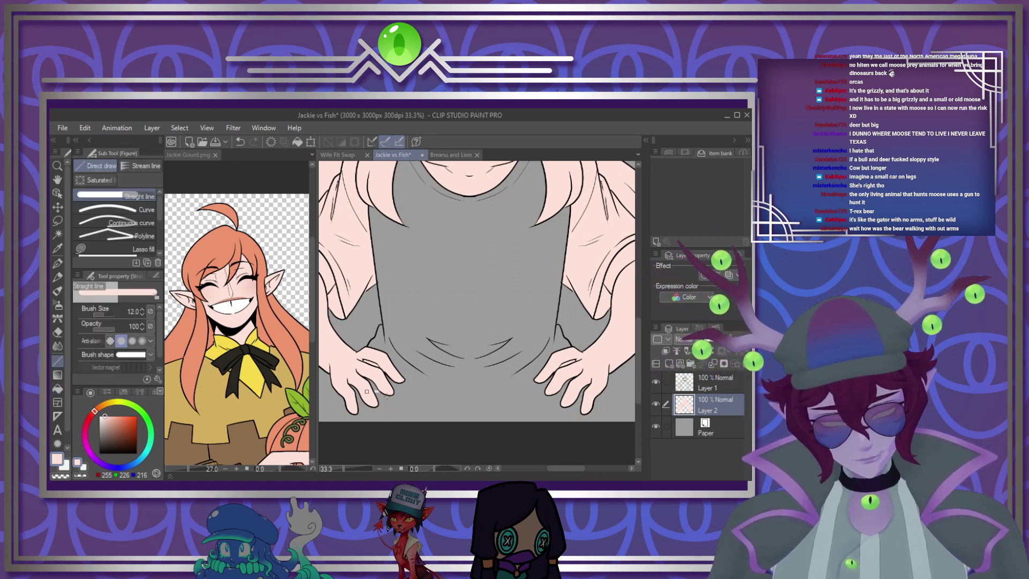
drag(366, 392, 568, 392)
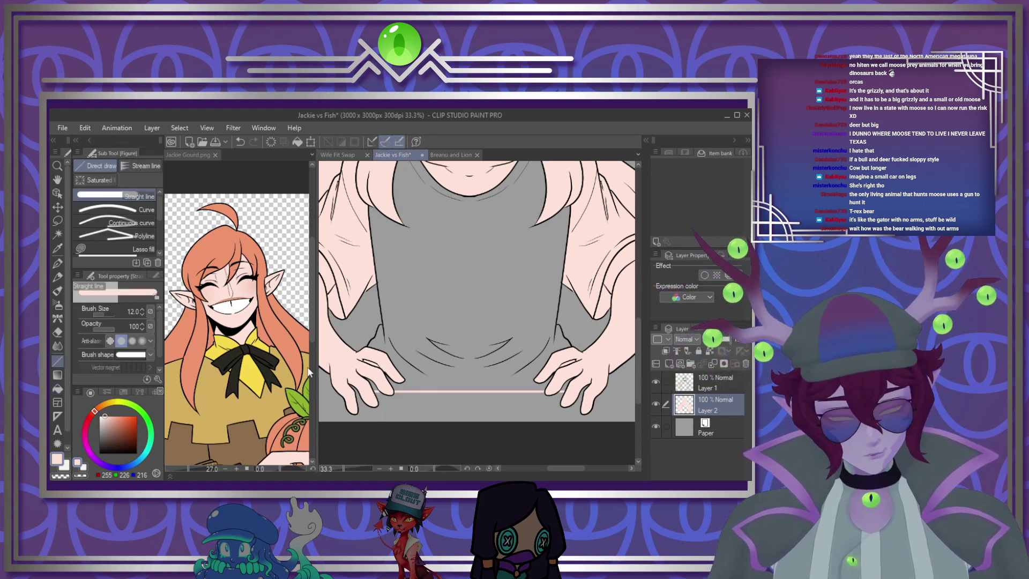
key(g)
click(465, 295)
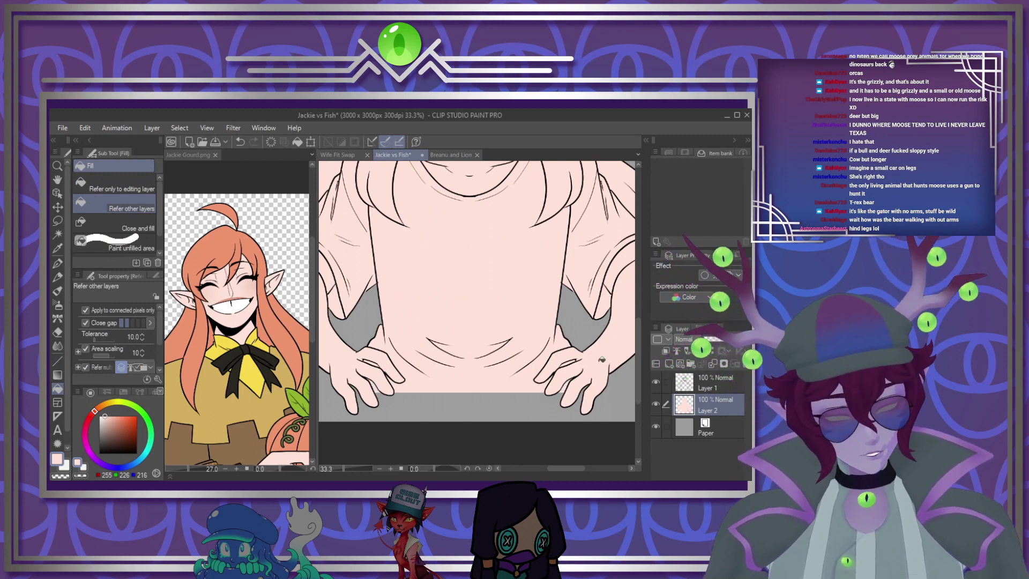
scroll(481, 347, down, 2)
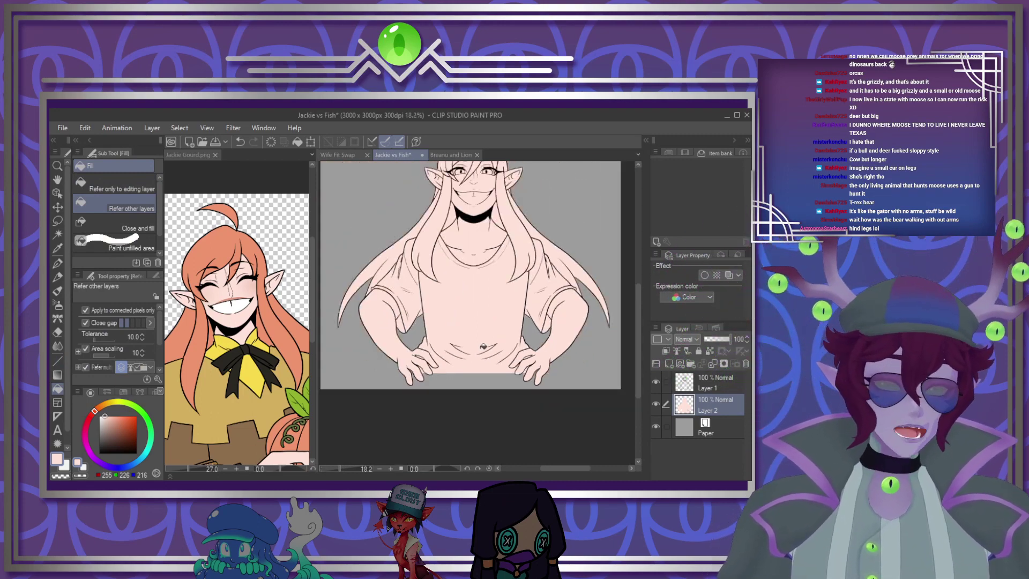
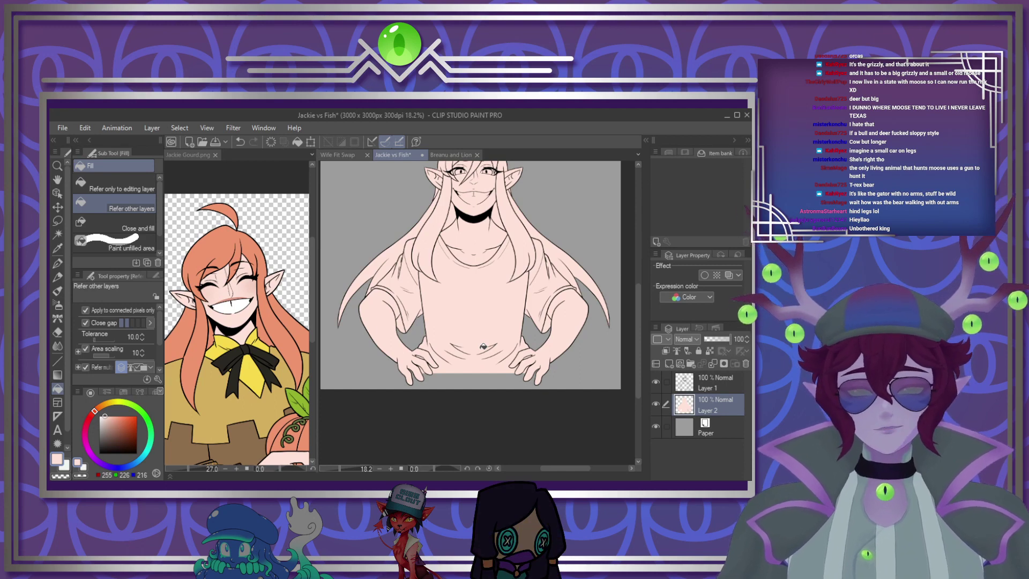
Sample the upper lip's darker pink from the Jackie Gourd.png reference image
click(206, 326)
scroll(207, 326, up, 2)
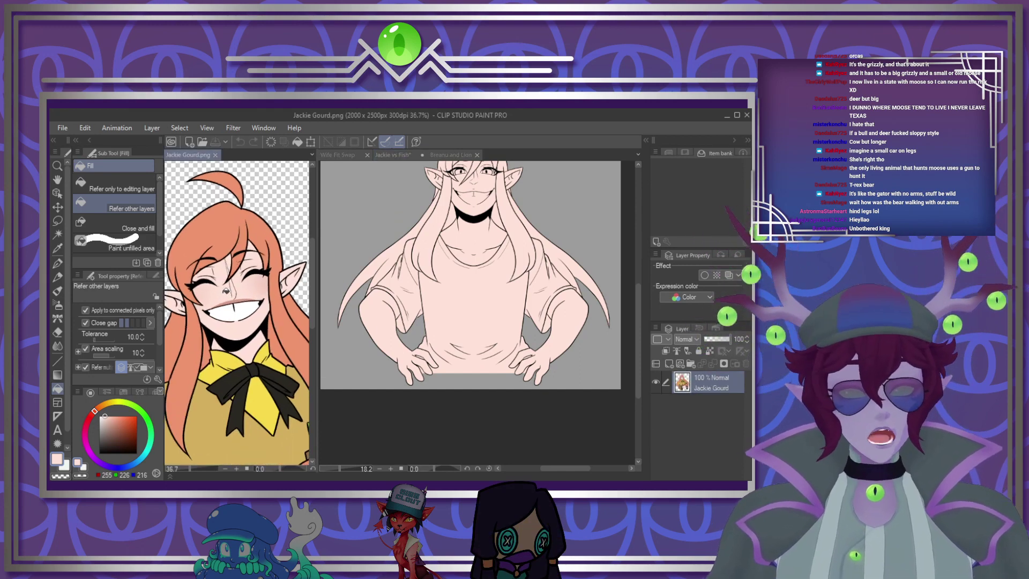
scroll(220, 300, up, 5)
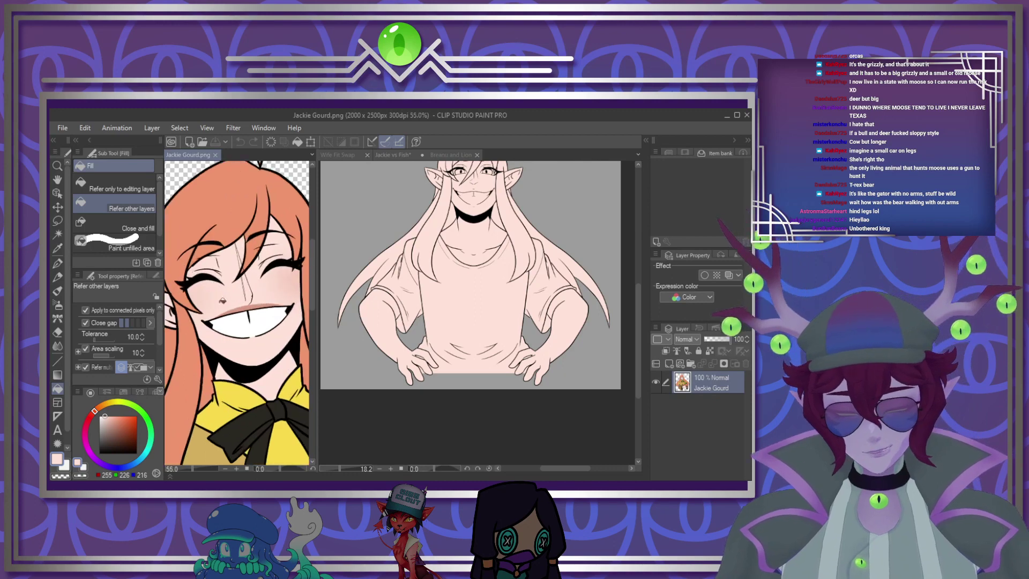
alt+click(236, 309)
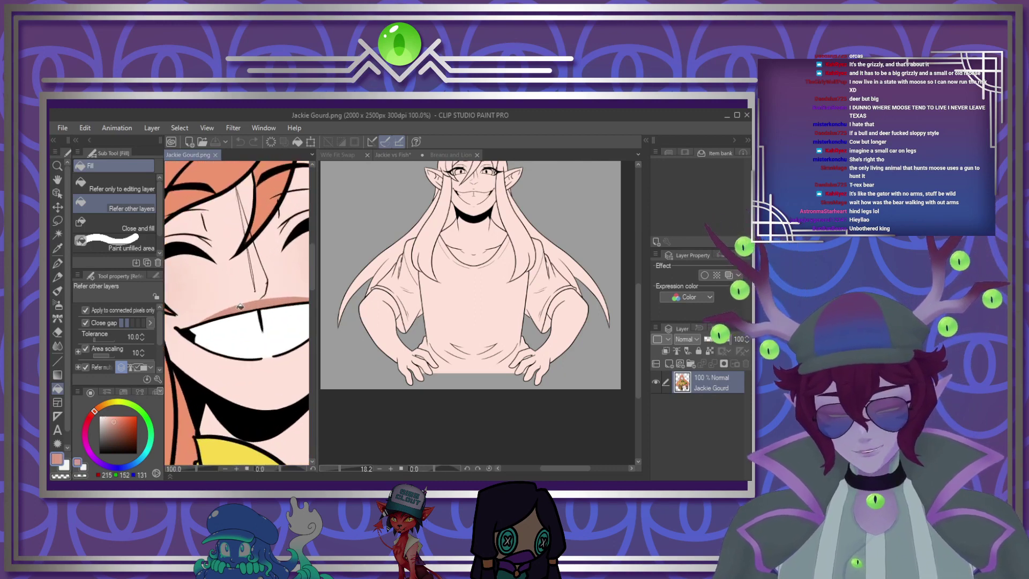
Fill the gaps between the arms and the torso in the Jackie vs Fish drawing with the sampled darker pink
click(509, 322)
scroll(502, 332, down, 1)
scroll(502, 332, up, 2)
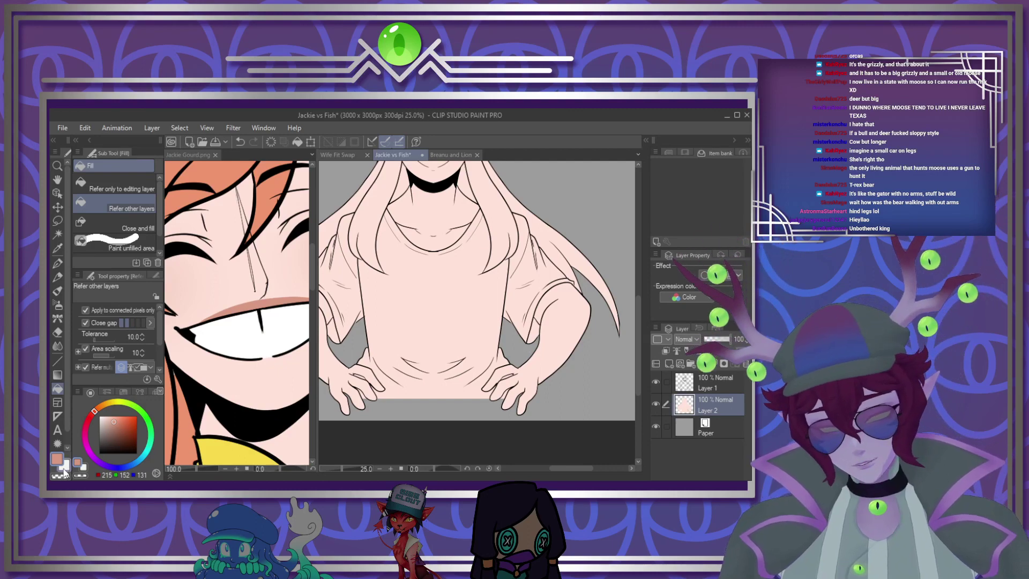
click(347, 349)
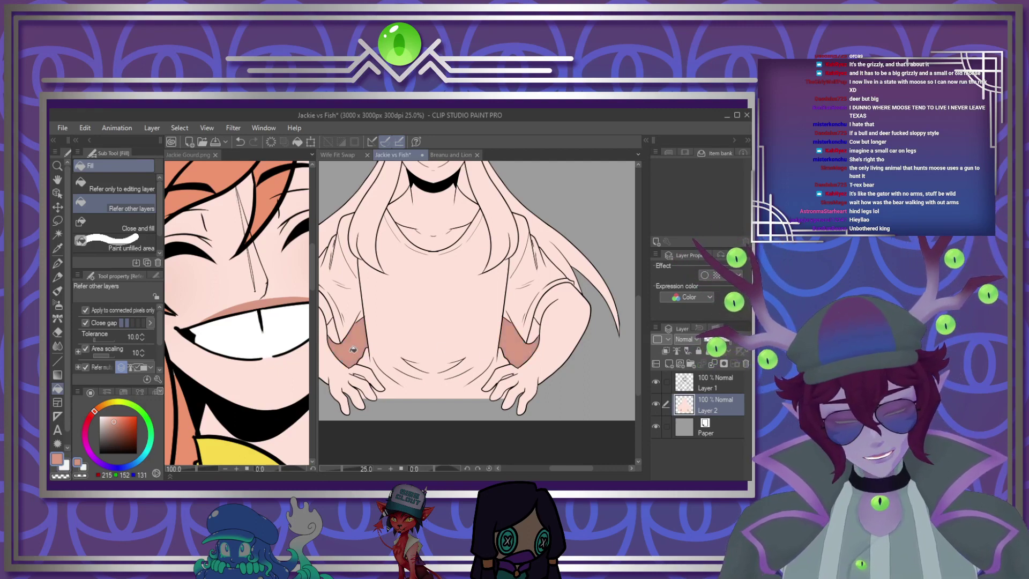
Add a new raster layer above Layer 2 and clip it to the layer below
scroll(448, 375, down, 3)
scroll(429, 295, up, 2)
scroll(433, 281, up, 1)
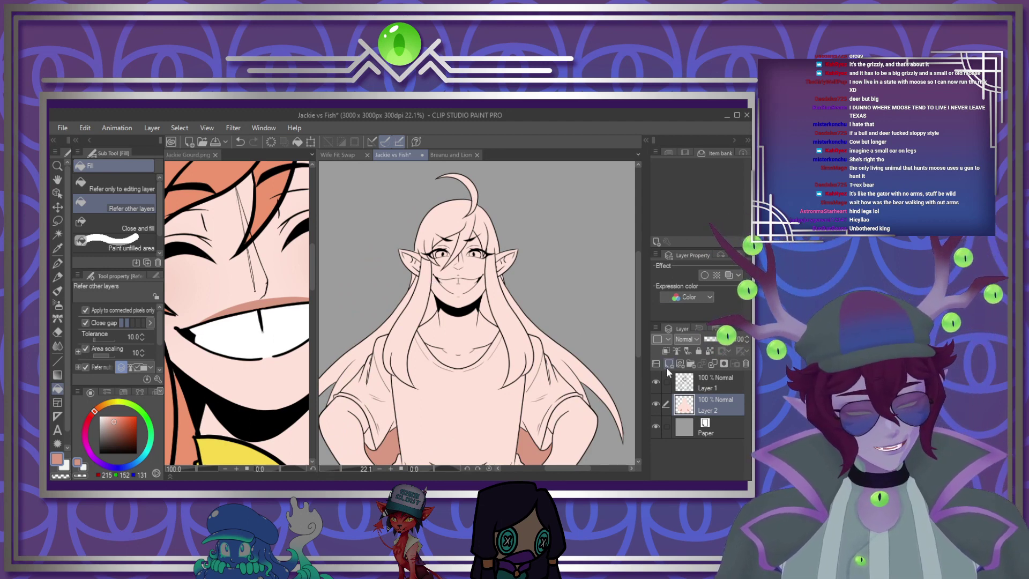
click(665, 352)
click(665, 352)
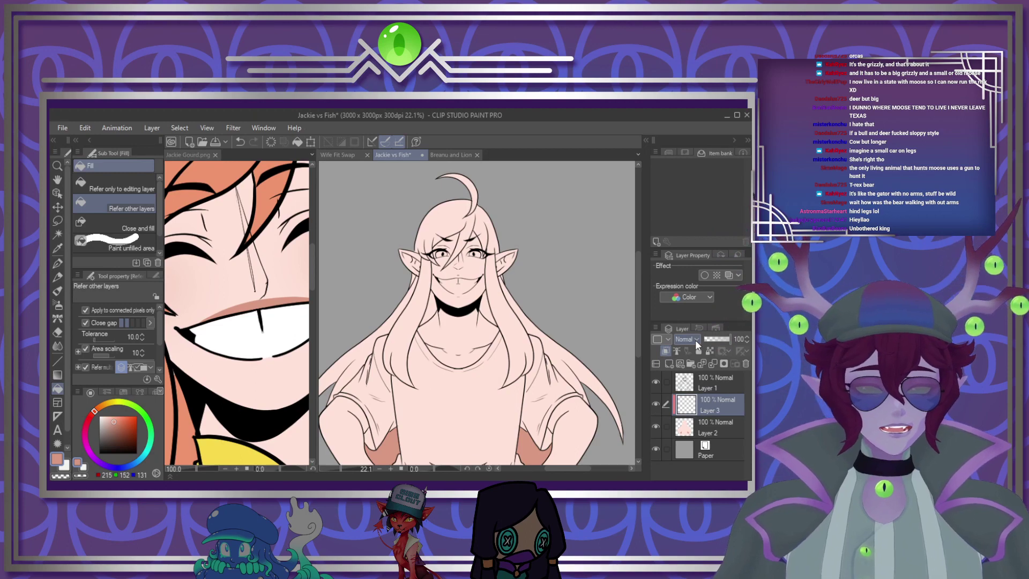
Paint the upper lip on Layer 3 with the G-pen at size 50 and set the layer's opacity to 52%
scroll(441, 272, up, 5)
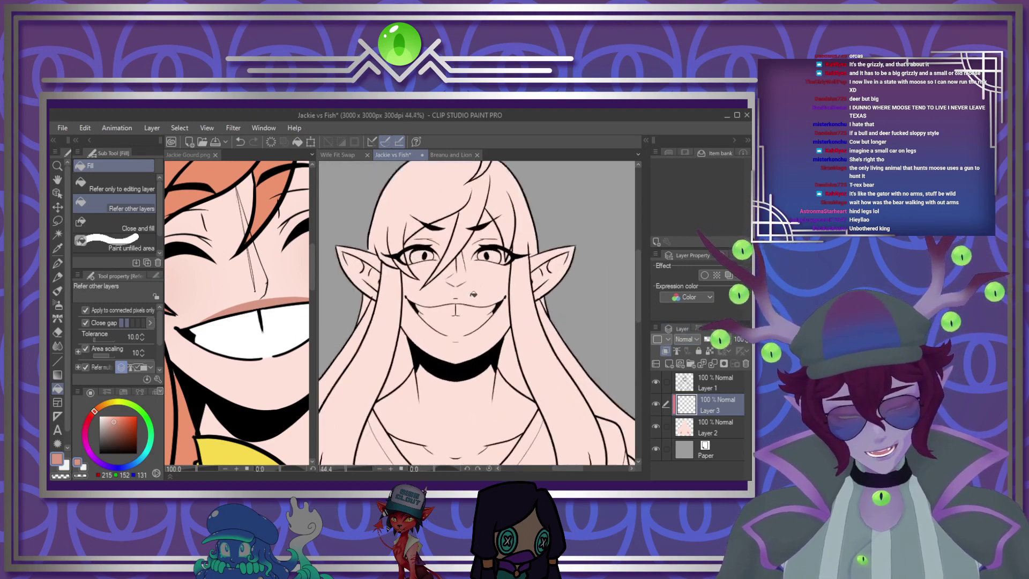
scroll(441, 272, up, 2)
key(p)
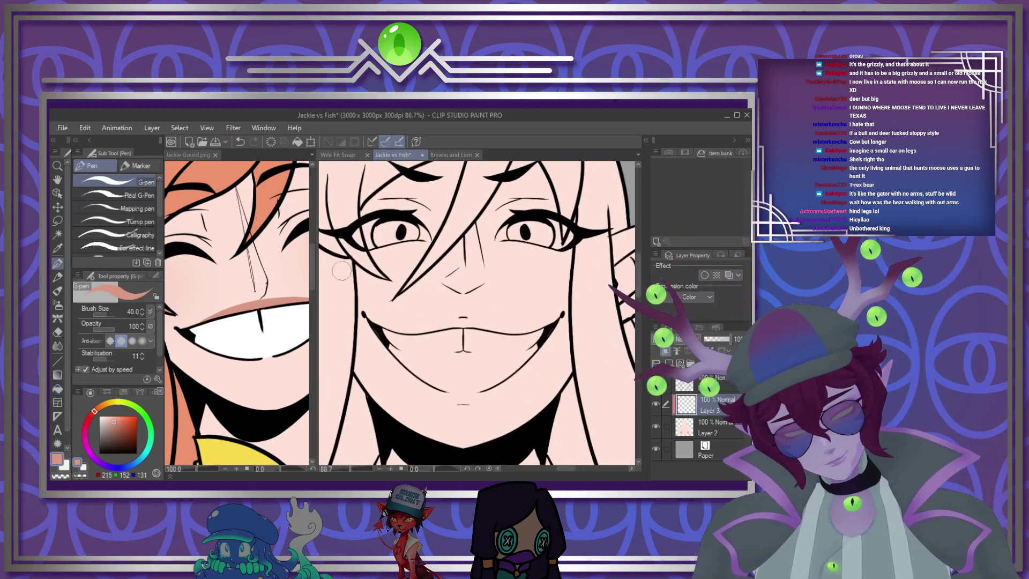
key(bracketright)
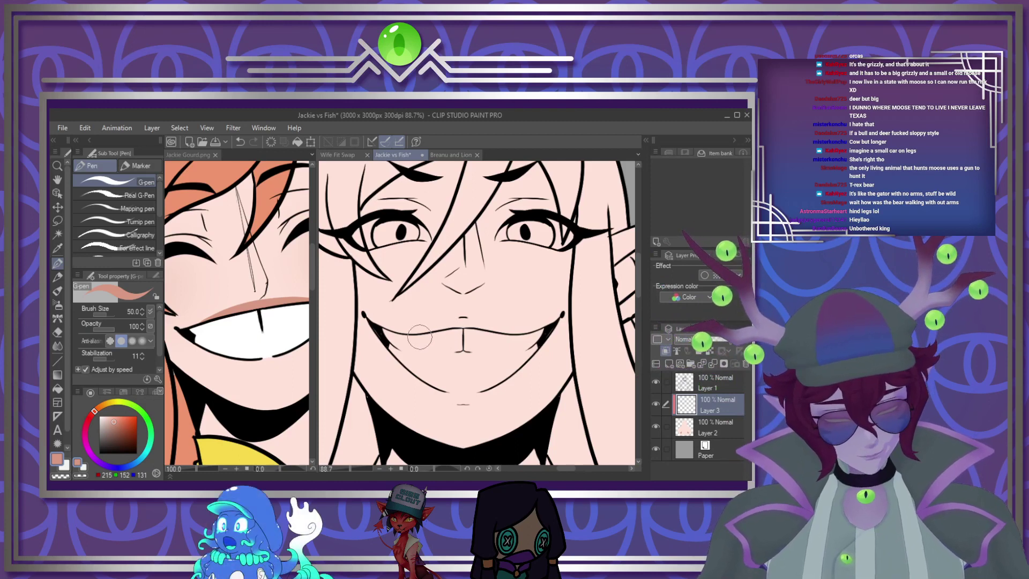
mouse_move(421, 336)
mouse_down()
mouse_move(470, 324)
mouse_move(522, 339)
mouse_up()
drag(451, 323, 460, 321)
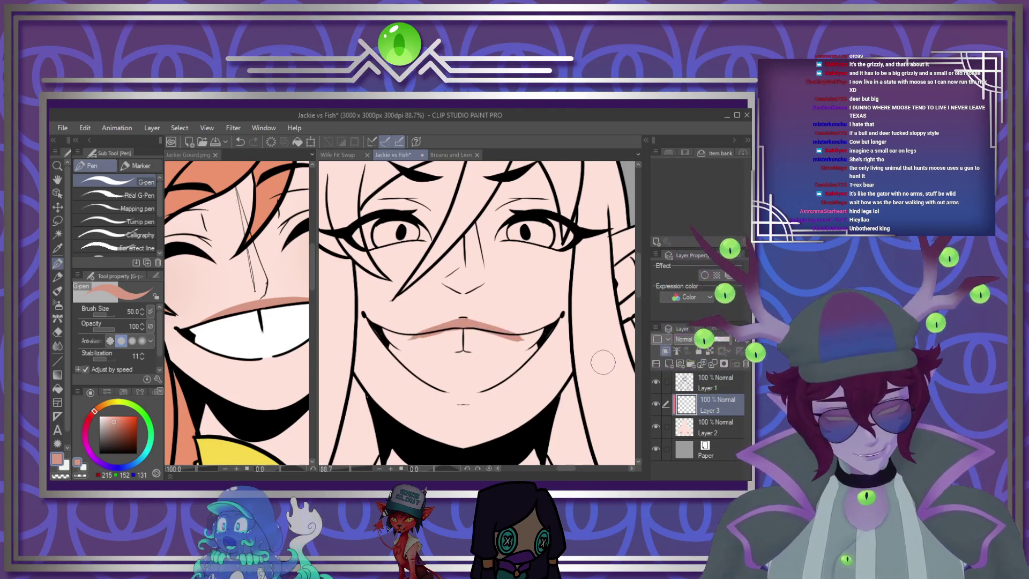
click(718, 339)
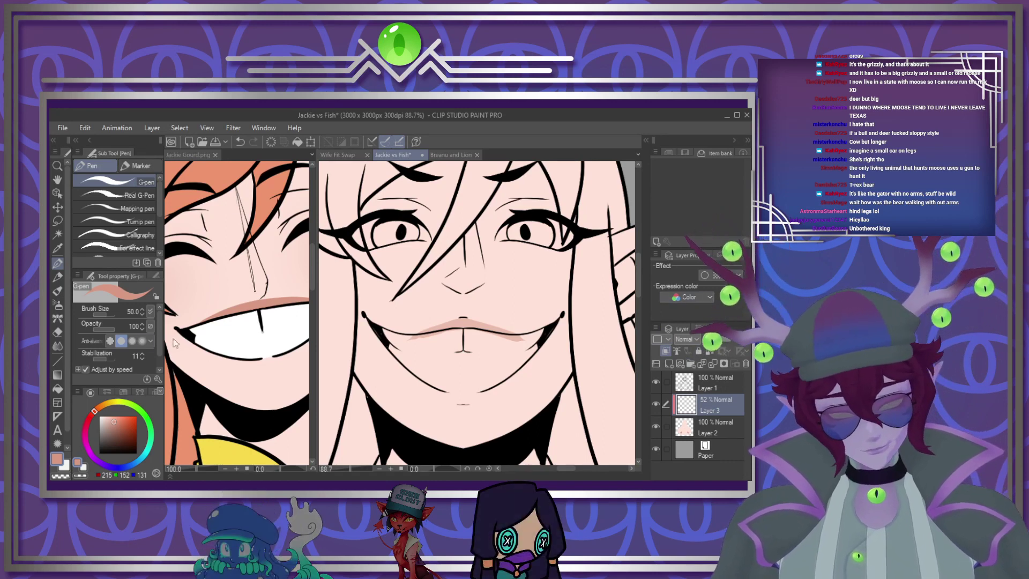
Set Layer 3 to Multiply and add blush to both cheeks with the Soft airbrush at size 170
click(59, 306)
click(687, 339)
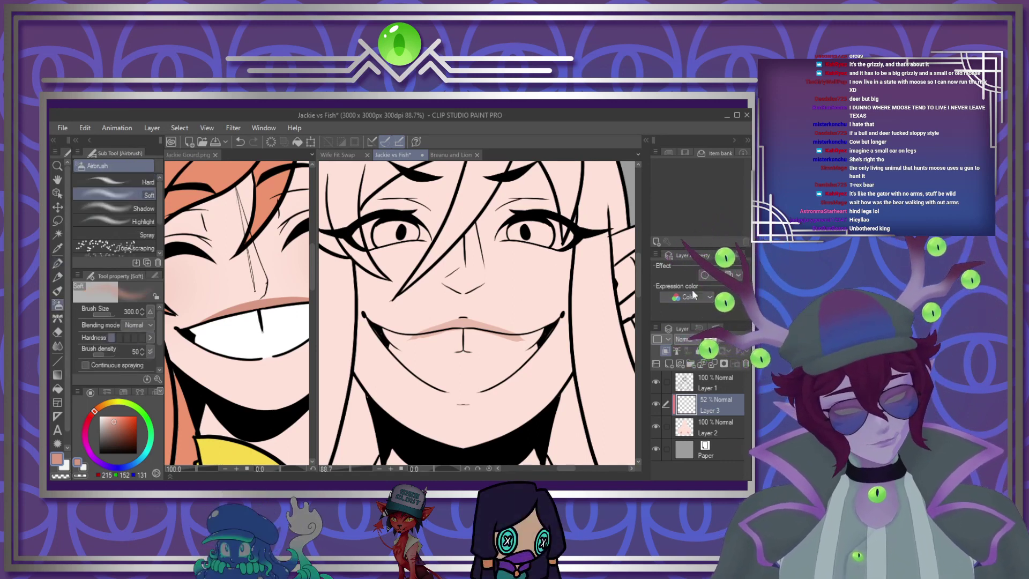
click(697, 138)
key(bracketleft)
key(bracketleft)
key(bracketleft)
mouse_move(563, 263)
mouse_down()
mouse_move(558, 287)
mouse_move(571, 277)
mouse_up()
mouse_move(359, 259)
mouse_down()
mouse_move(369, 262)
mouse_move(364, 273)
mouse_up()
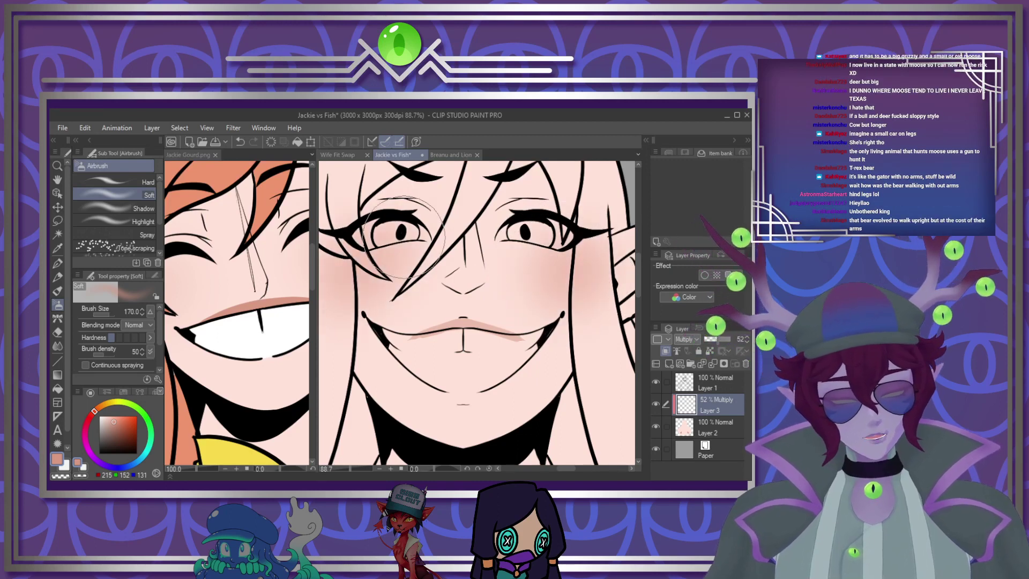
drag(561, 263, 589, 253)
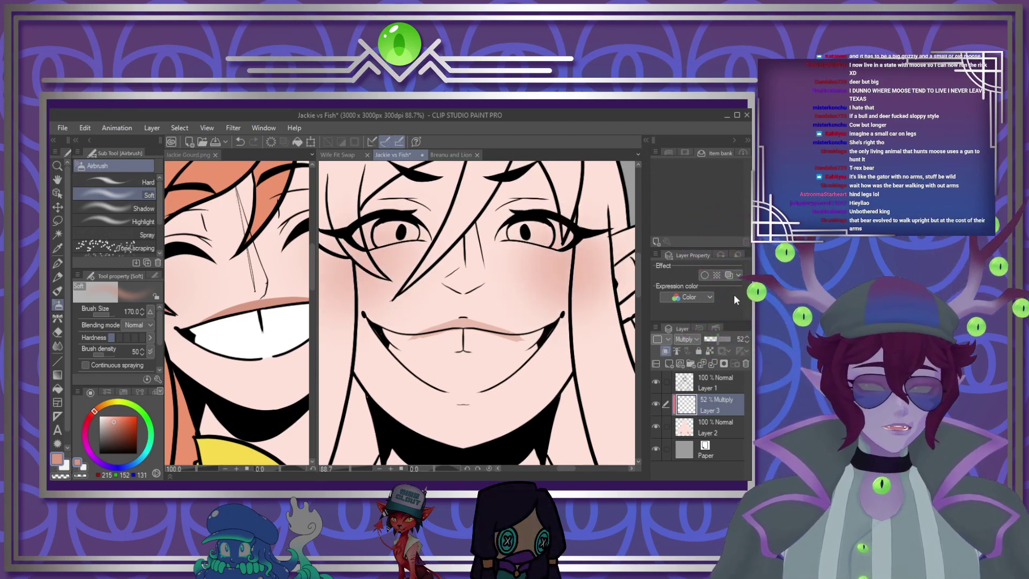
Set Layer 3's opacity to 25% and sample the blushed skin colour from the cheek
click(712, 339)
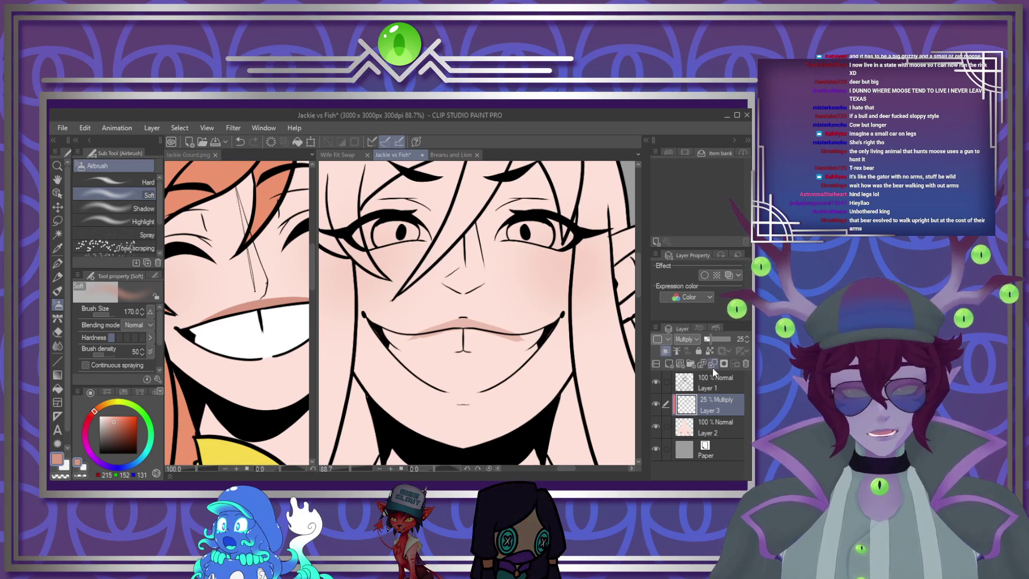
scroll(520, 363, down, 5)
scroll(510, 338, up, 2)
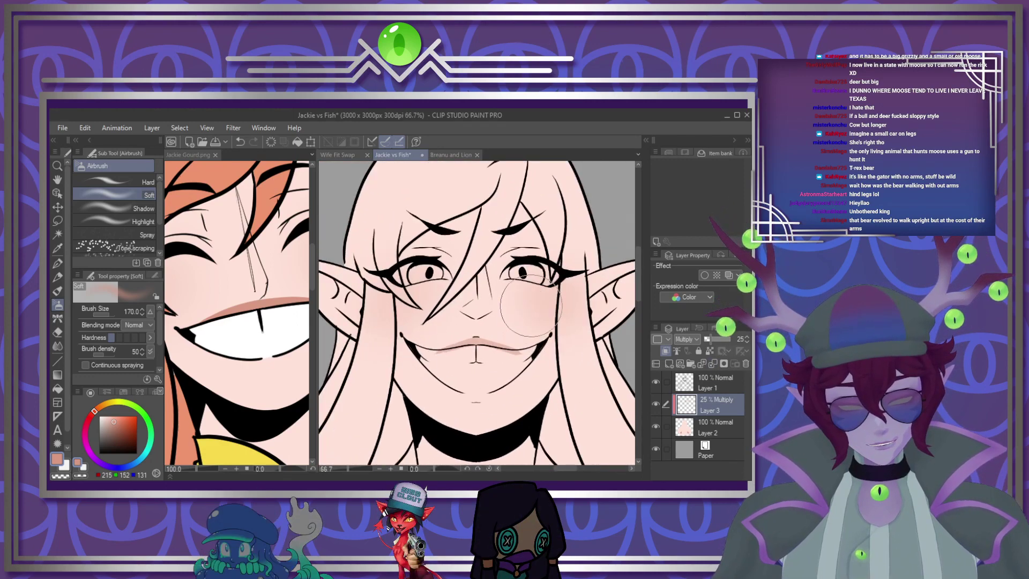
alt+click(531, 305)
scroll(528, 301, down, 3)
scroll(506, 303, up, 2)
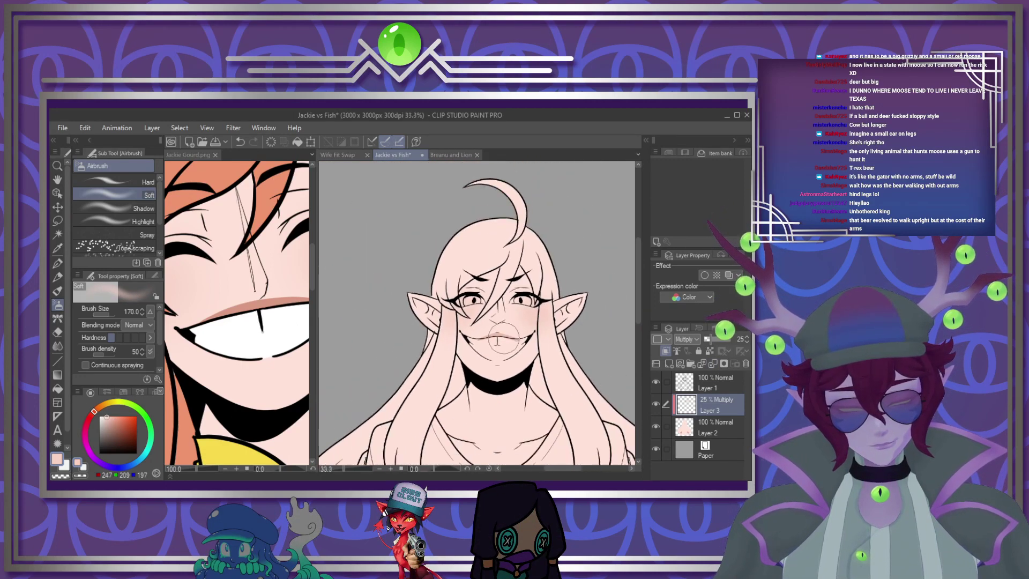
Set Layer 3's opacity to 58% and switch to the G-pen
scroll(506, 303, up, 2)
drag(703, 338, 709, 338)
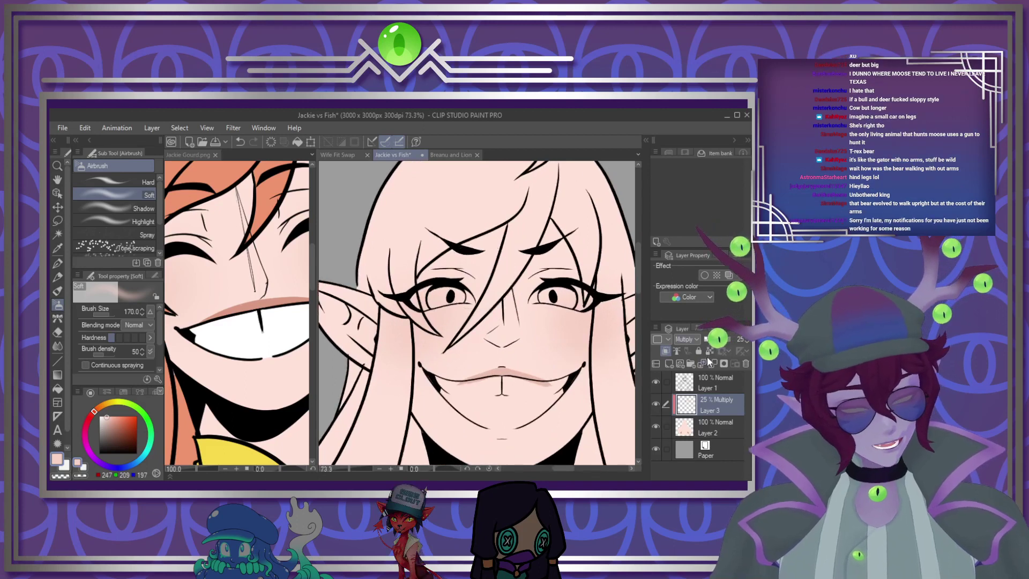
click(58, 266)
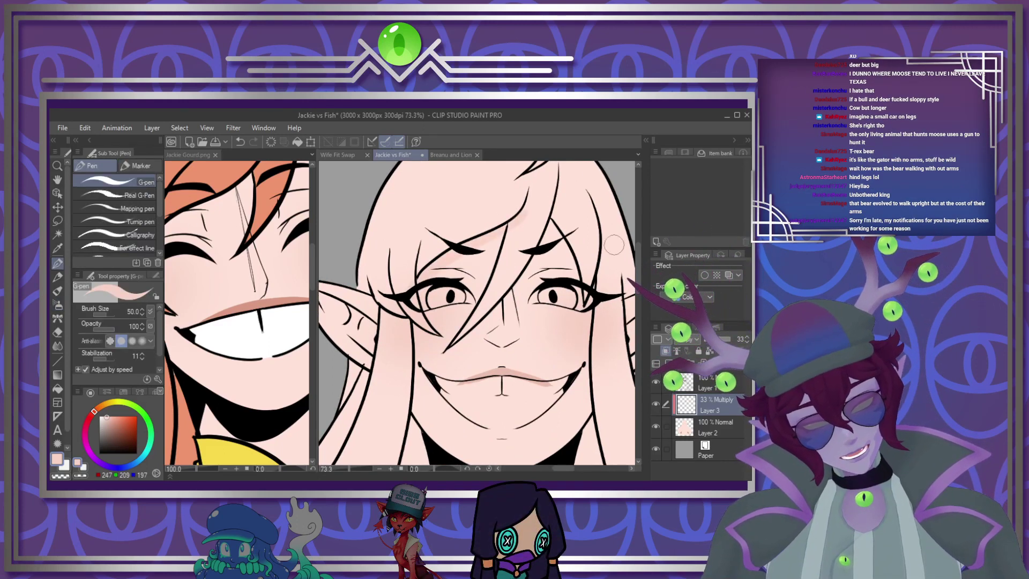
click(718, 339)
Paint shadows along the bangs across the forehead and face on Layer 3, reducing the G-pen size from 50 to 25
mouse_move(497, 215)
mouse_down()
mouse_move(503, 249)
mouse_move(488, 290)
mouse_up()
key([)
key([)
key([)
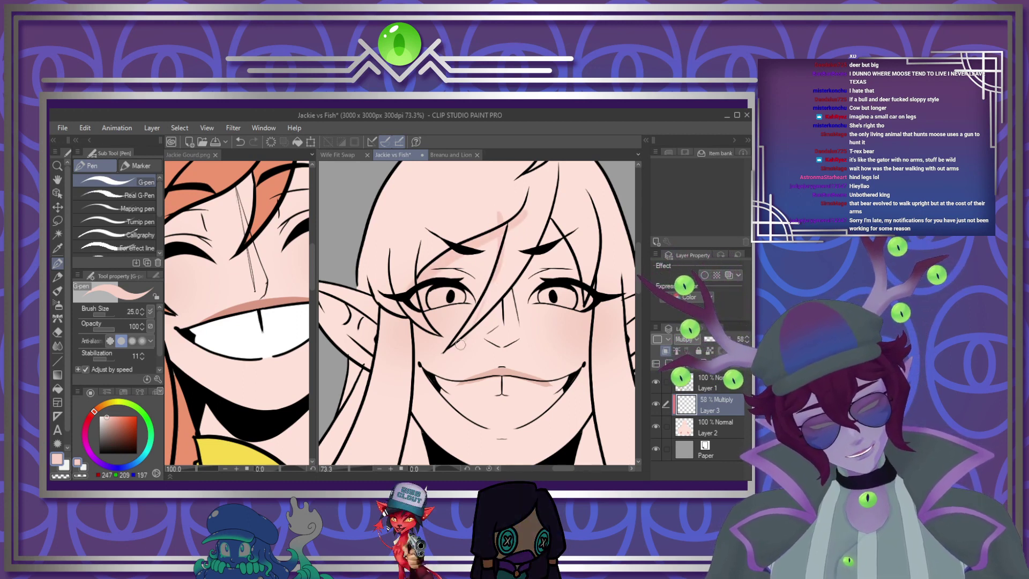
mouse_move(444, 364)
mouse_down()
mouse_move(517, 297)
mouse_move(560, 214)
mouse_up()
Shade the nose and the small crease on the chin with the G-pen at sizes between 30 and 40
key(bracketright)
key(bracketright)
key(bracketright)
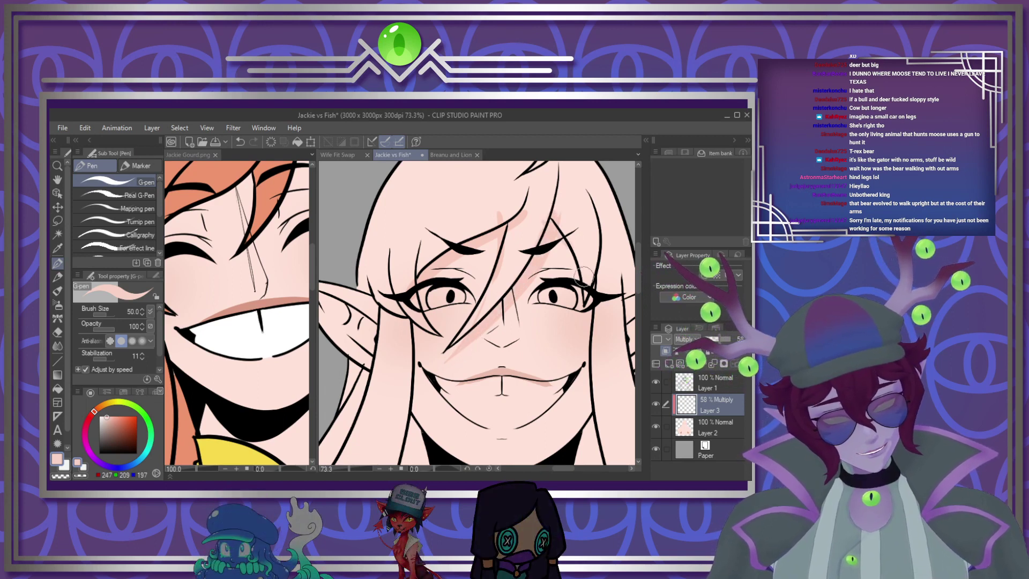
key(bracketleft)
key(bracketleft)
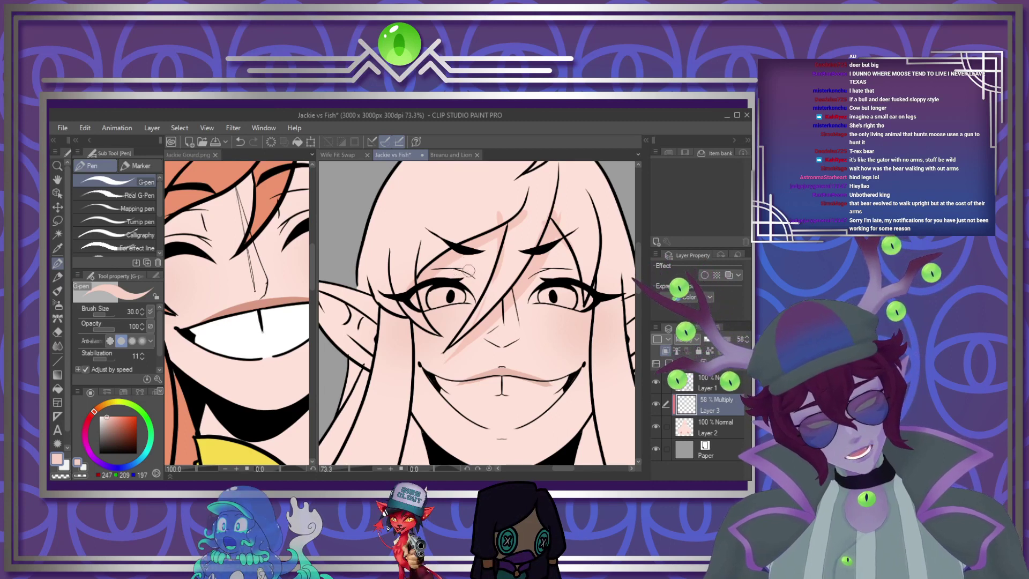
key(bracketright)
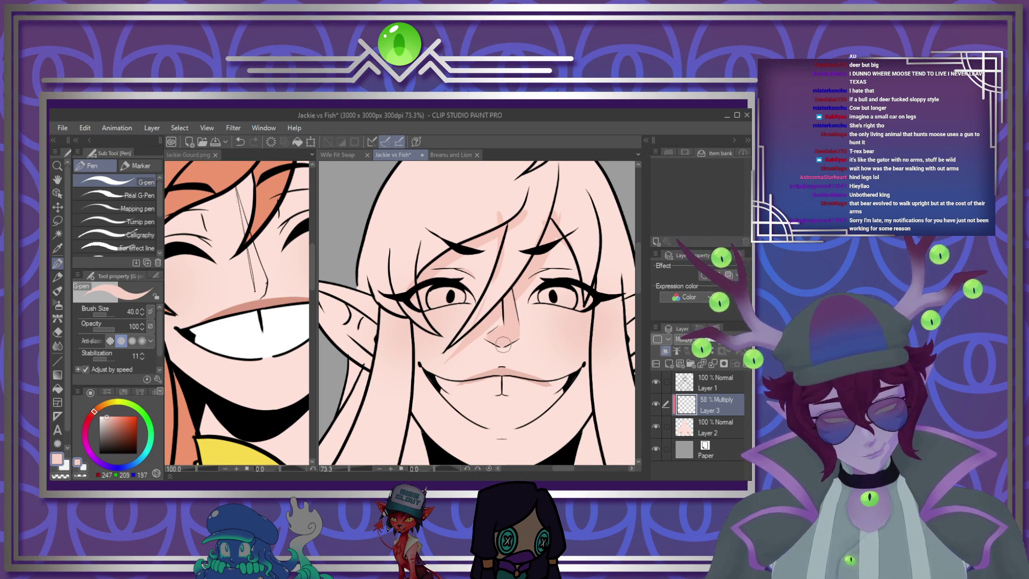
key(bracketleft)
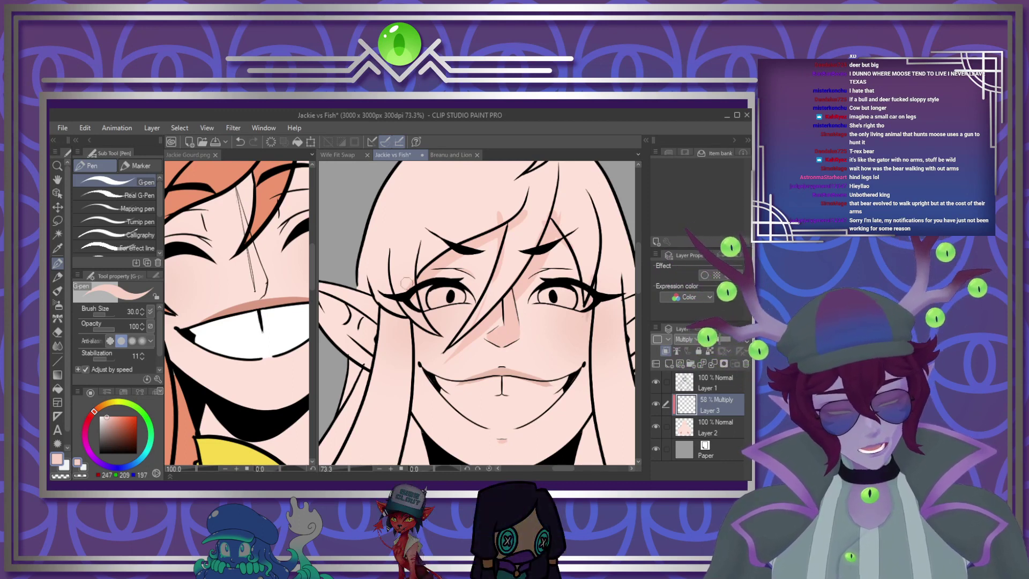
Shade both edges of the face beside the long side locks with the G-pen at about size 40
drag(415, 347, 408, 445)
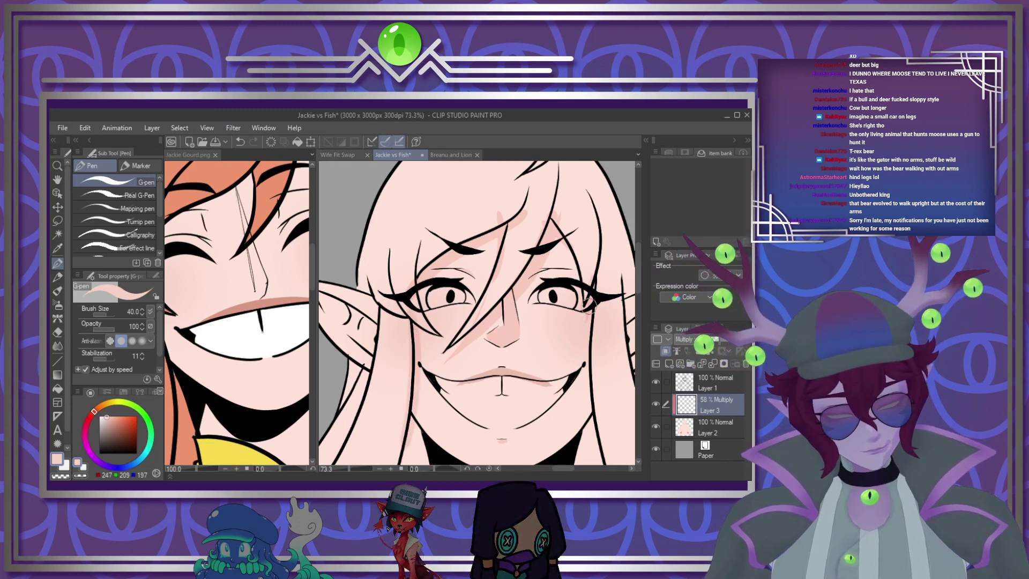
drag(589, 303, 587, 408)
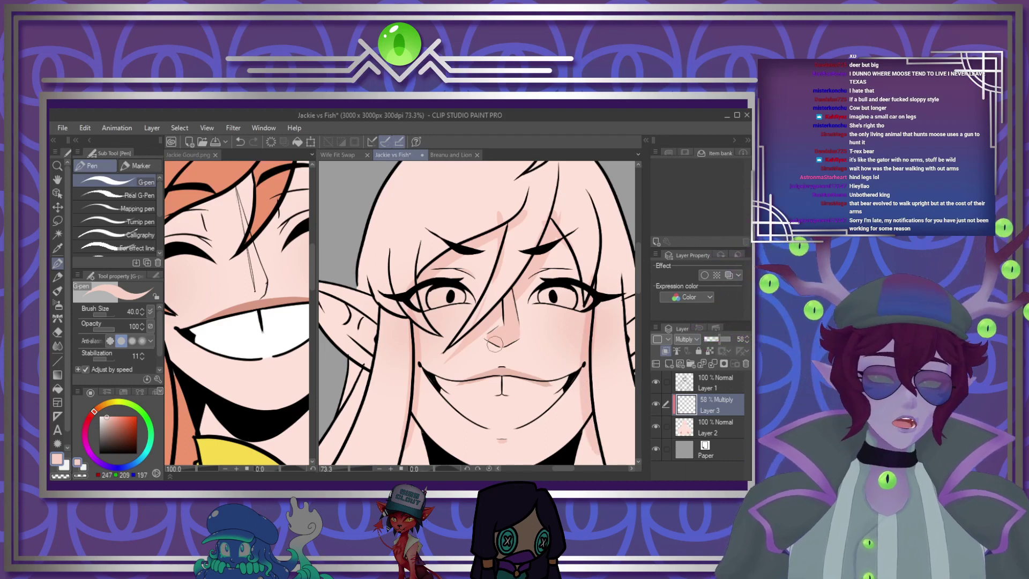
scroll(592, 383, down, 3)
scroll(577, 329, up, 2)
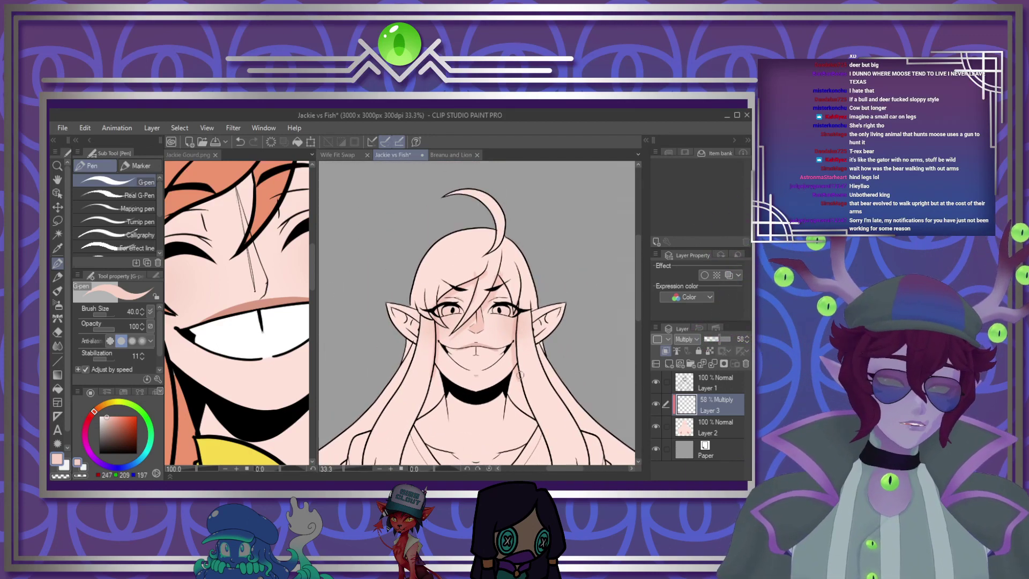
Shade the inside of the right-hand ear and the skin next to the hair with the size 40 G-pen
scroll(580, 301, up, 2)
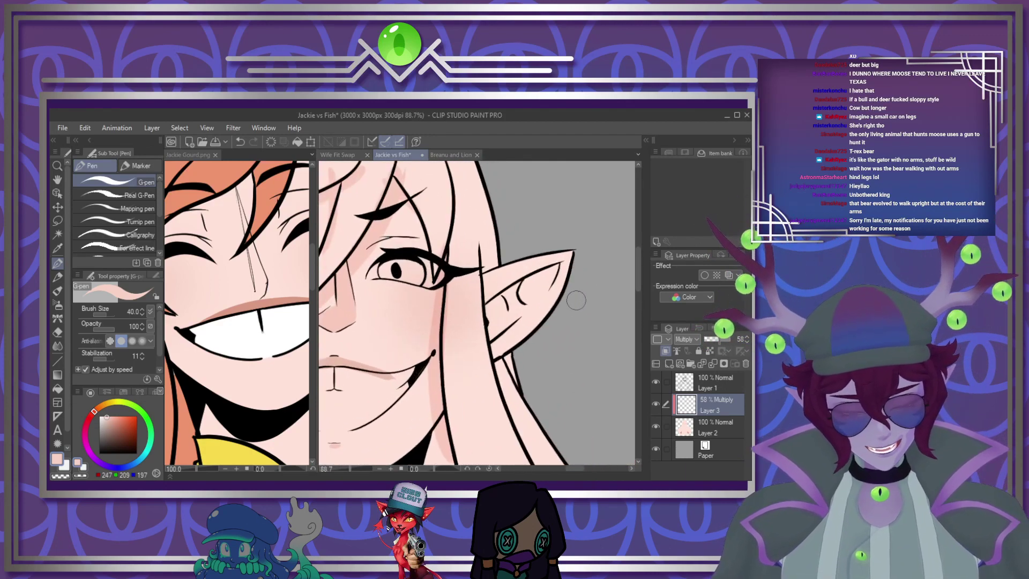
drag(480, 251, 494, 316)
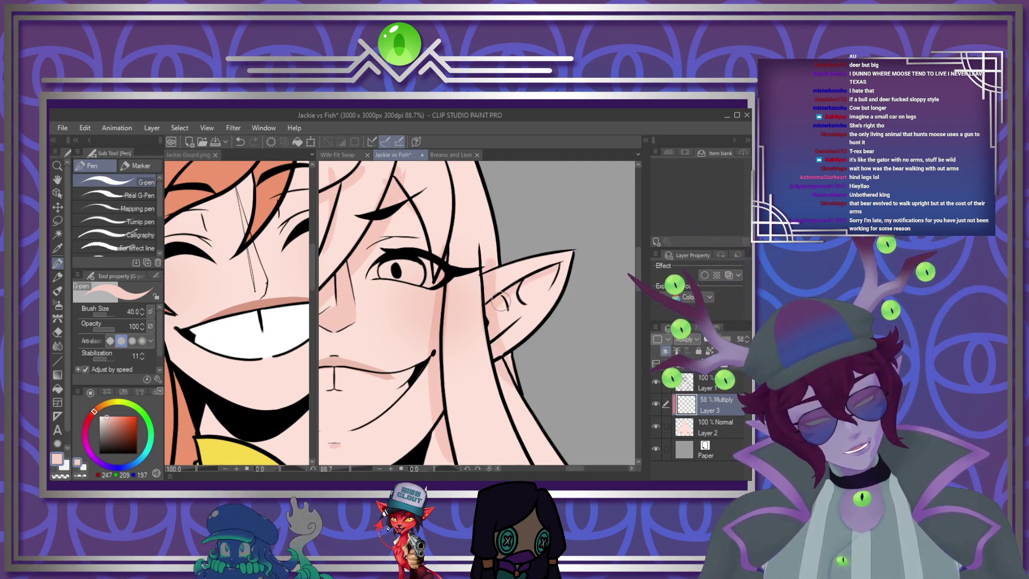
drag(536, 283, 547, 284)
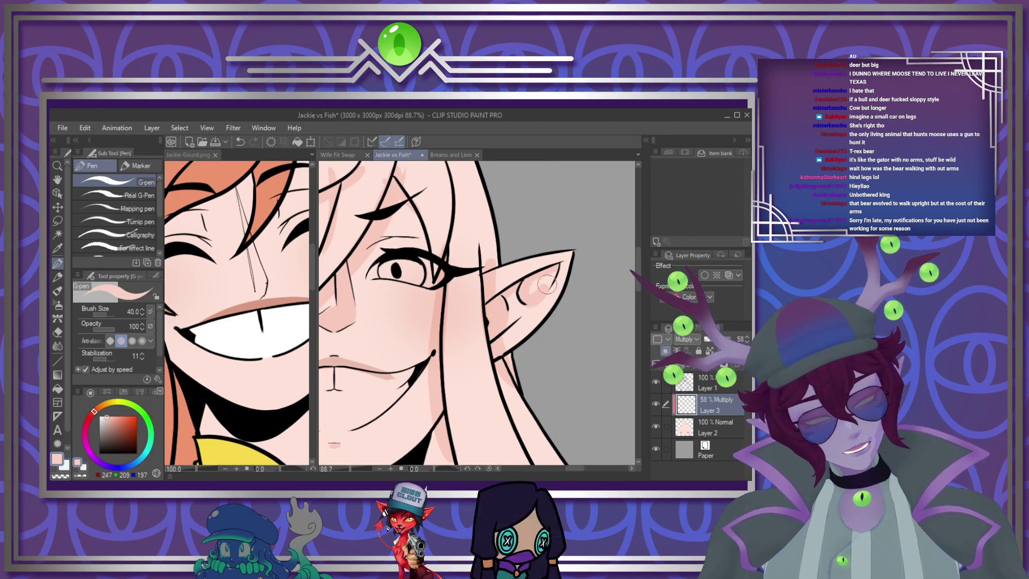
scroll(538, 288, down, 4)
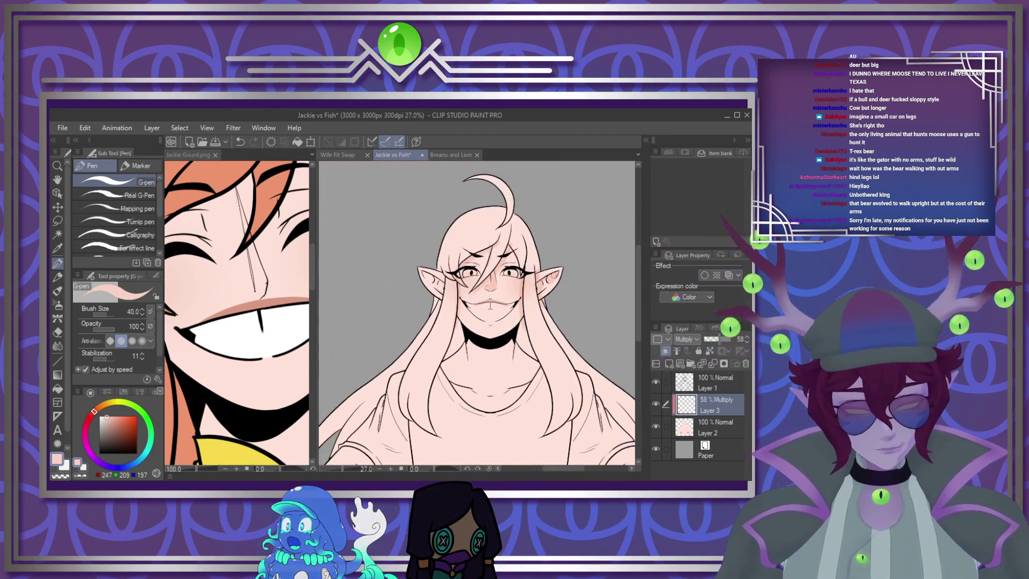
Shade the inside of the left-hand ear with the size 40 G-pen
scroll(442, 268, up, 4)
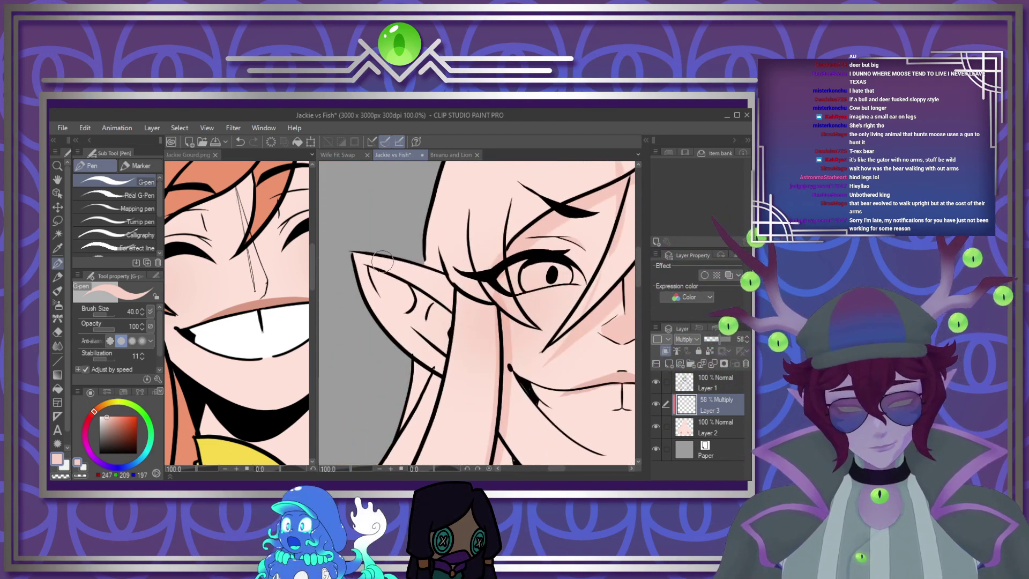
mouse_move(383, 262)
mouse_down()
mouse_move(451, 323)
mouse_move(434, 312)
mouse_move(431, 330)
mouse_move(446, 349)
mouse_up()
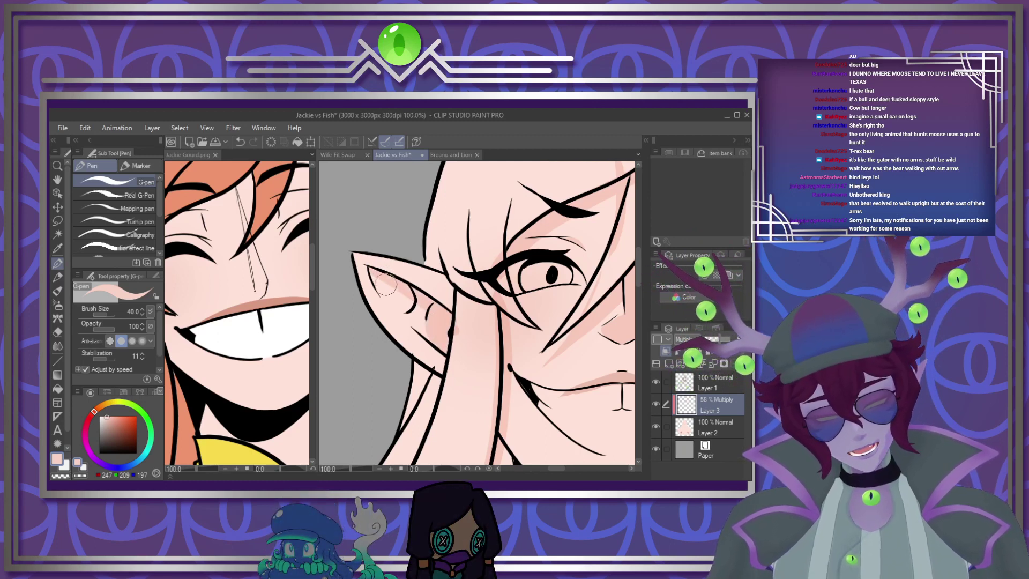
mouse_move(409, 295)
mouse_down()
mouse_move(389, 291)
mouse_move(406, 304)
mouse_up()
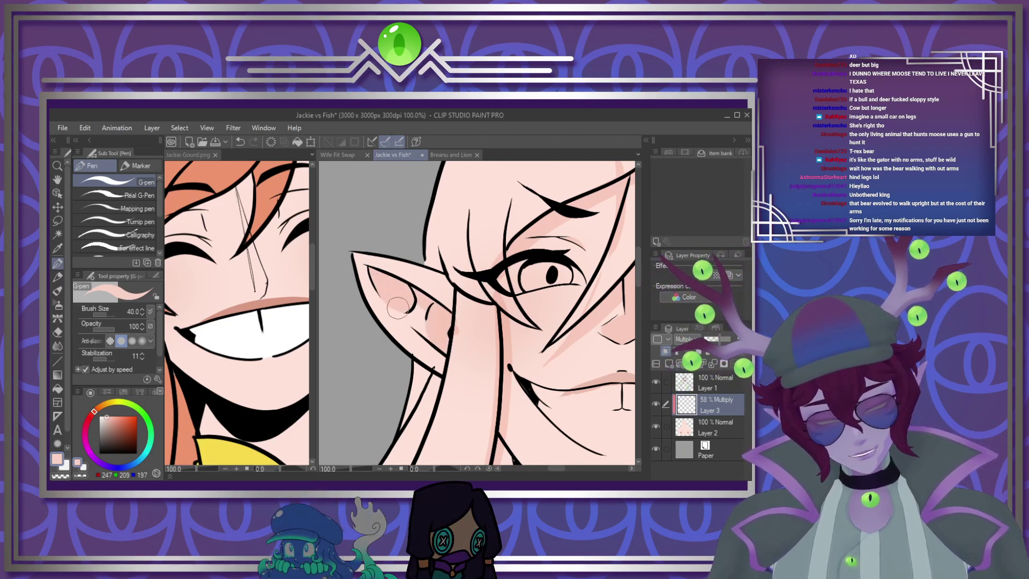
scroll(397, 287, down, 6)
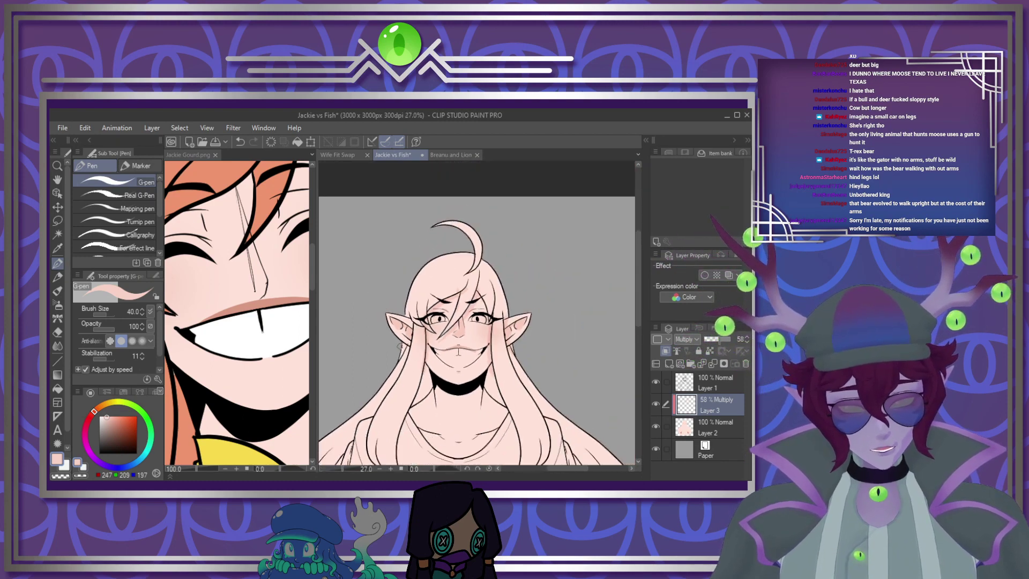
Paint a shadow on the neck around and below the black band with the G-pen at size 70
scroll(448, 369, up, 3)
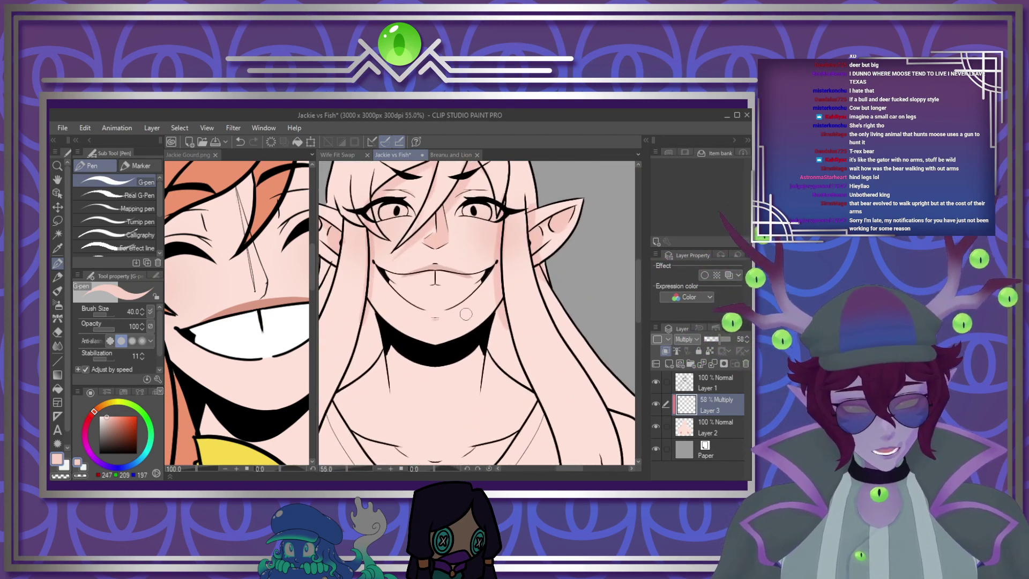
key(bracketright)
mouse_move(381, 340)
mouse_down()
mouse_move(410, 363)
mouse_move(459, 366)
mouse_move(498, 335)
mouse_up()
scroll(641, 313, down, 3)
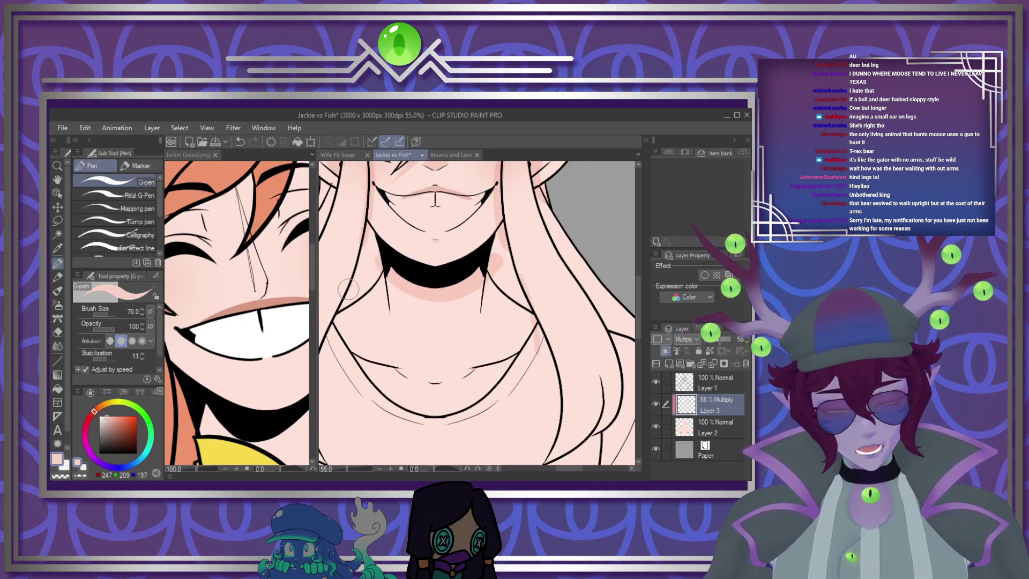
Add small shadows at the collarbones and neckline with the G-pen at size 30
key(bracketleft)
key(bracketleft)
key(bracketleft)
key(bracketleft)
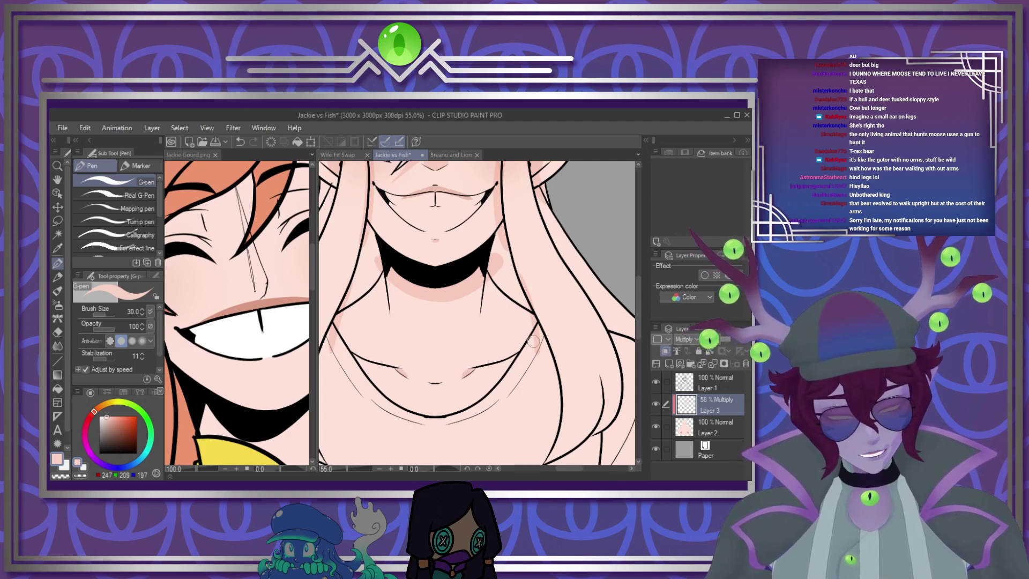
scroll(525, 298, down, 4)
scroll(449, 309, up, 5)
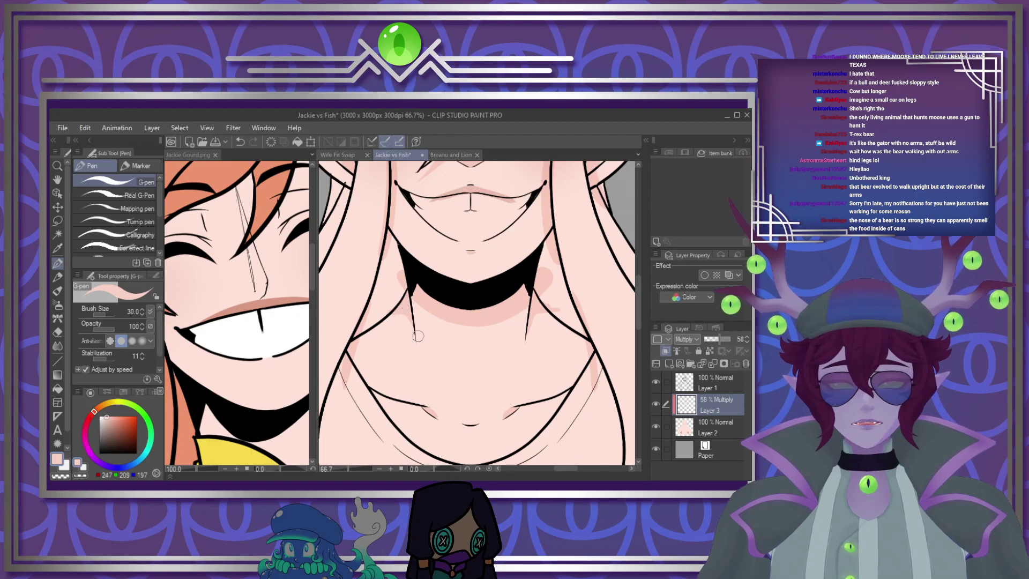
Shade the right-hand arm below the sleeve opening with the G-pen at size 80
scroll(417, 300, down, 6)
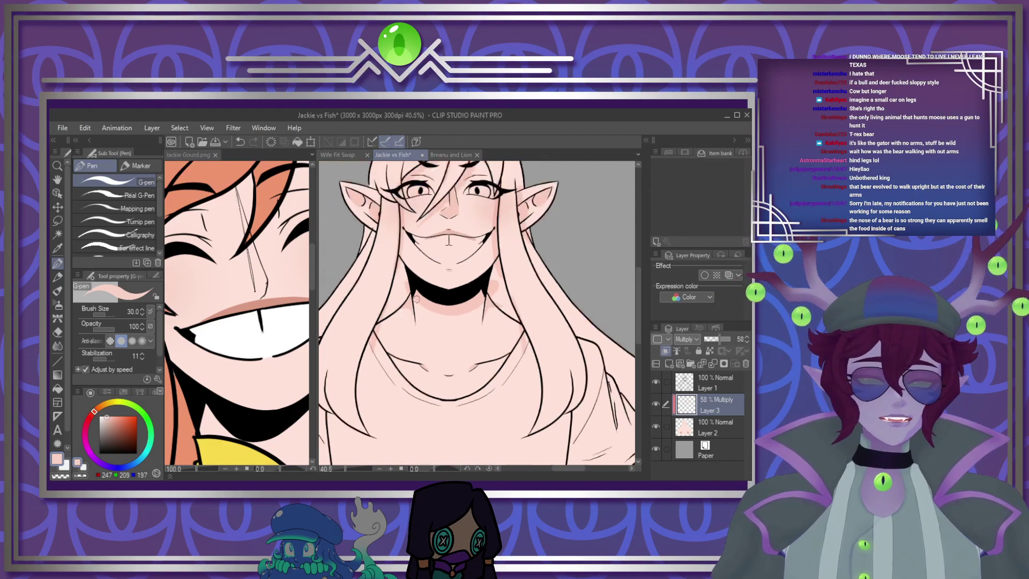
scroll(434, 334, up, 5)
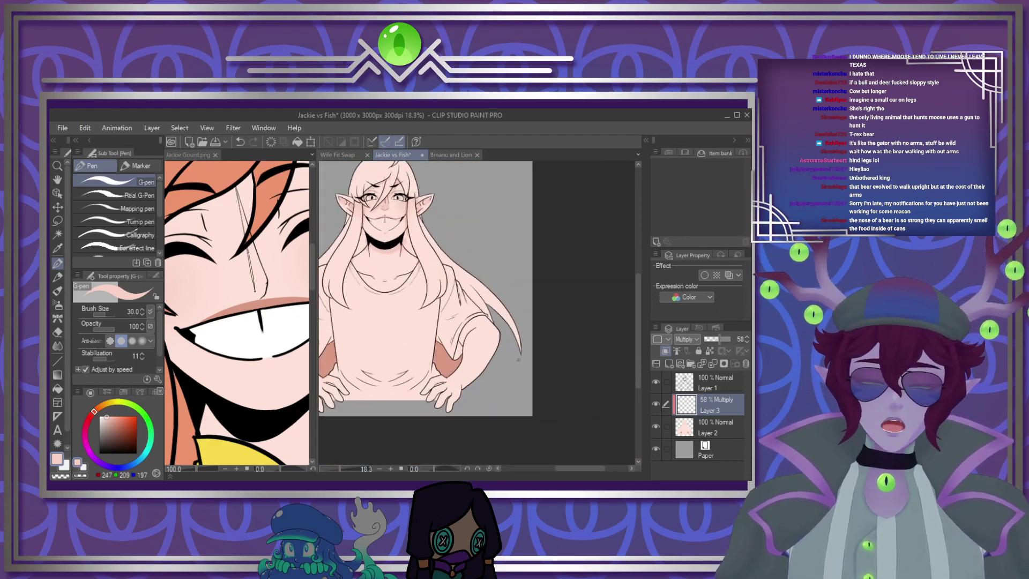
key(bracketright)
key(bracketright)
key(bracketright)
key(bracketright)
key(bracketright)
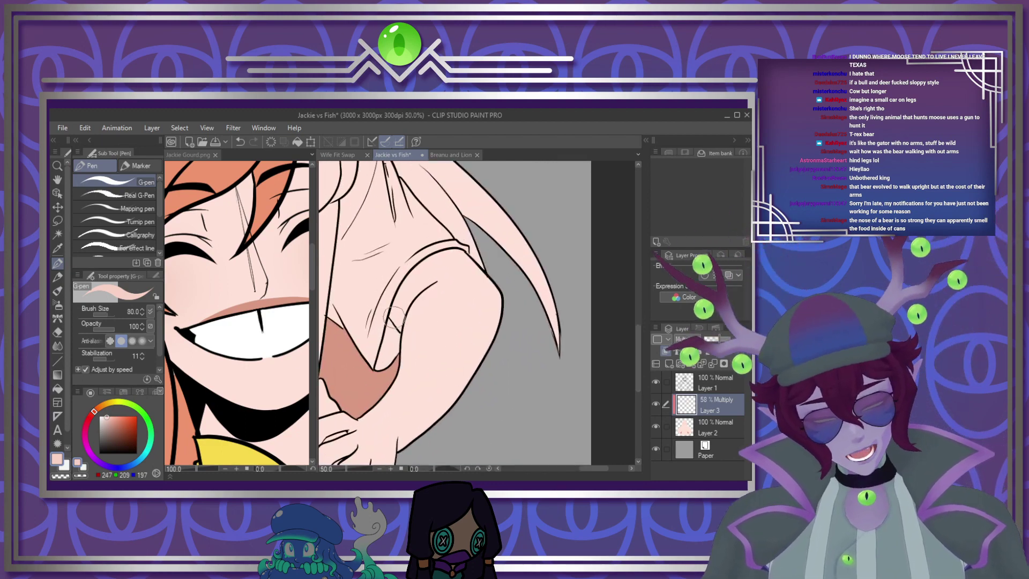
drag(390, 339, 471, 252)
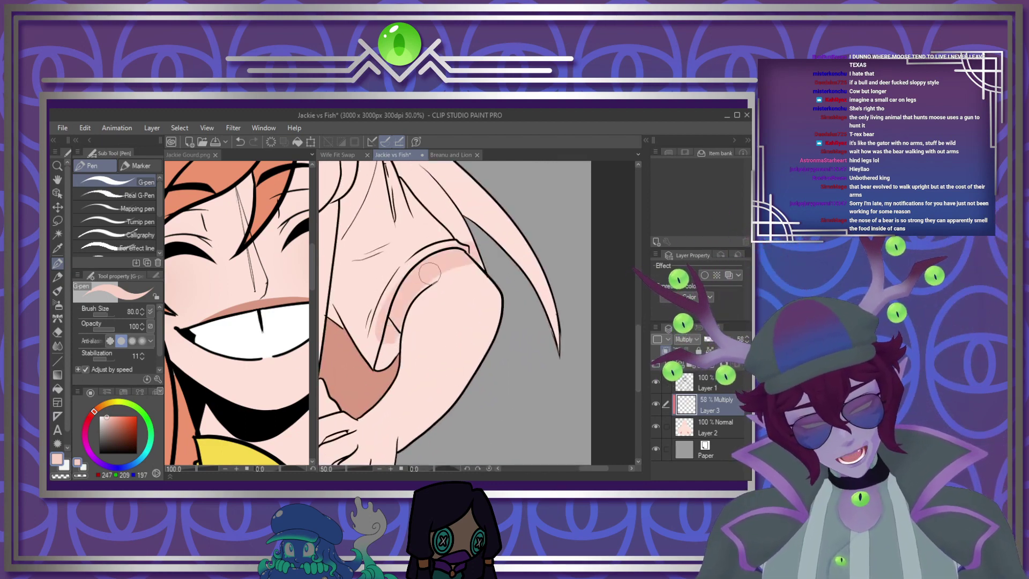
Shade the left-hand arm below the sleeve opening with the size 80 G-pen
drag(586, 468, 534, 468)
mouse_move(433, 253)
mouse_down()
mouse_move(489, 278)
mouse_move(512, 334)
mouse_move(458, 270)
mouse_move(419, 258)
mouse_move(504, 306)
mouse_move(514, 328)
mouse_up()
scroll(543, 281, down, 5)
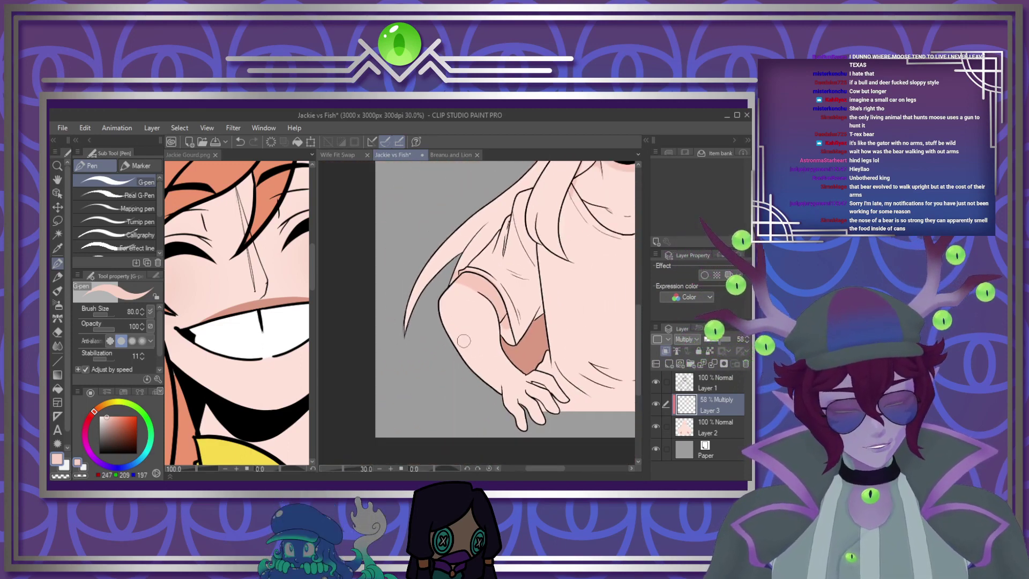
scroll(523, 314, up, 5)
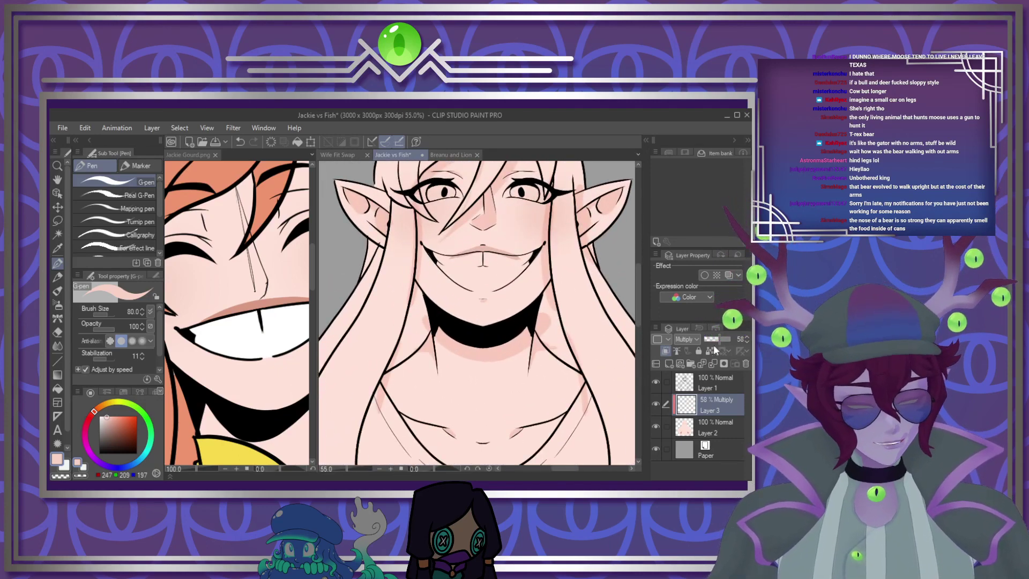
Merge the Layer 3 skin shading down into Layer 2
click(712, 364)
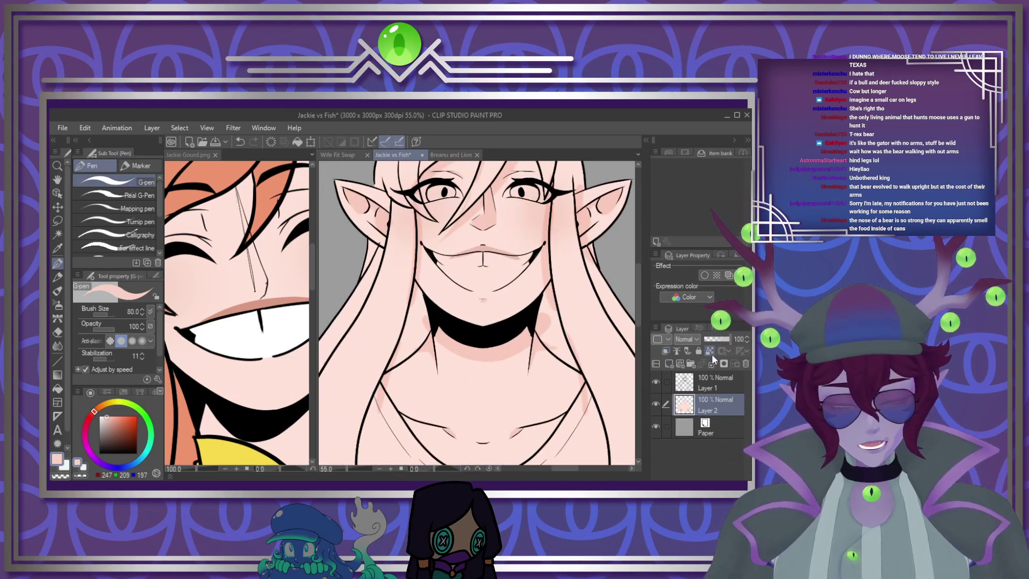
scroll(506, 327, down, 4)
scroll(506, 327, up, 4)
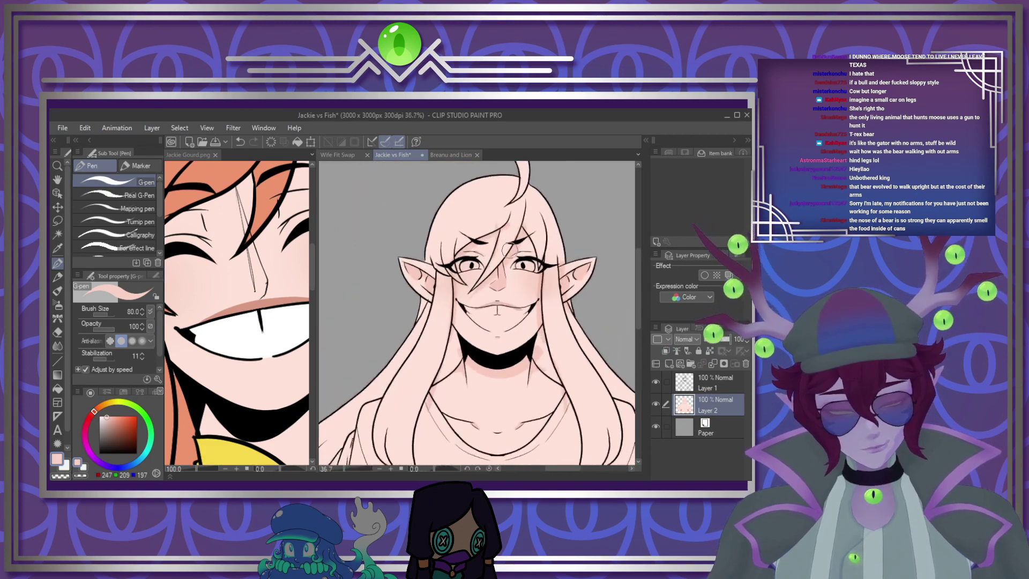
click(230, 212)
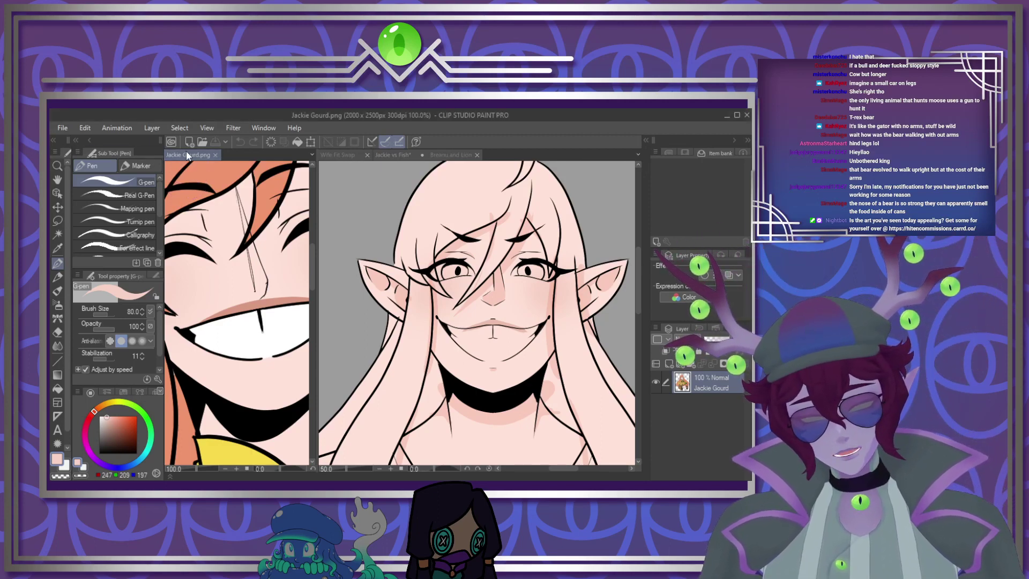
click(97, 143)
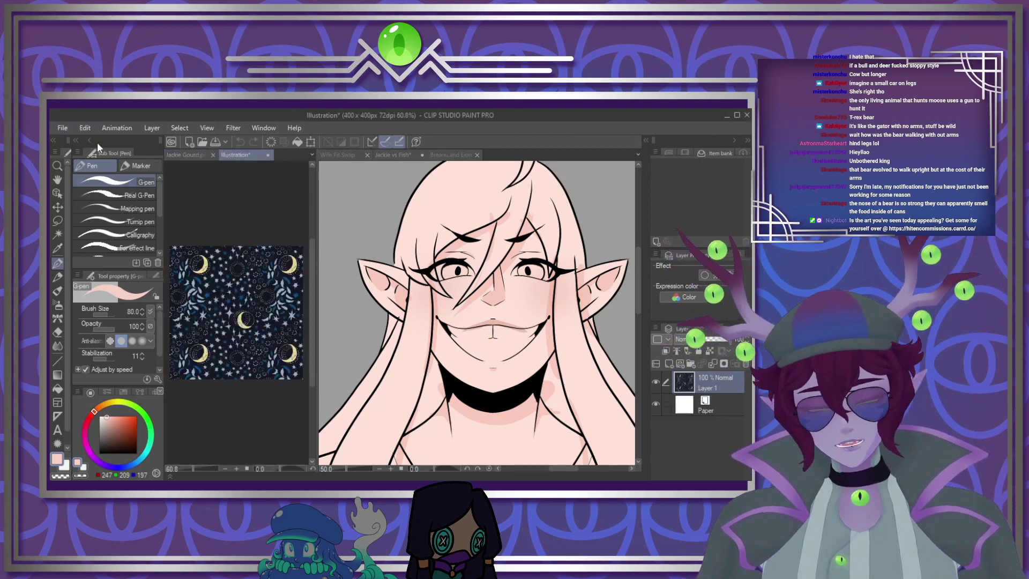
click(268, 155)
click(414, 256)
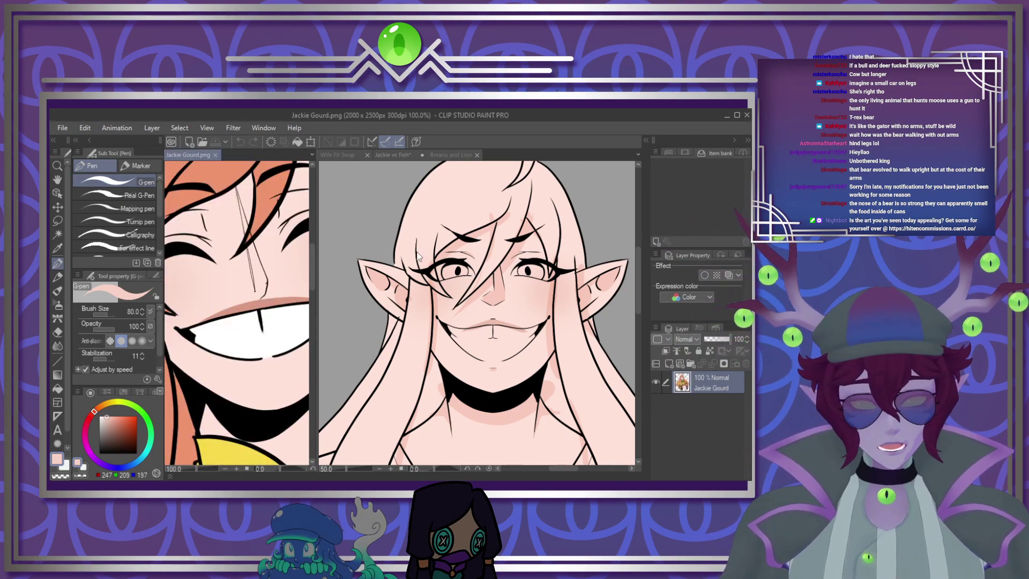
Open OC Jackie - Master TP.png beside the drawing as a colour reference and enlarge the character's face
click(96, 160)
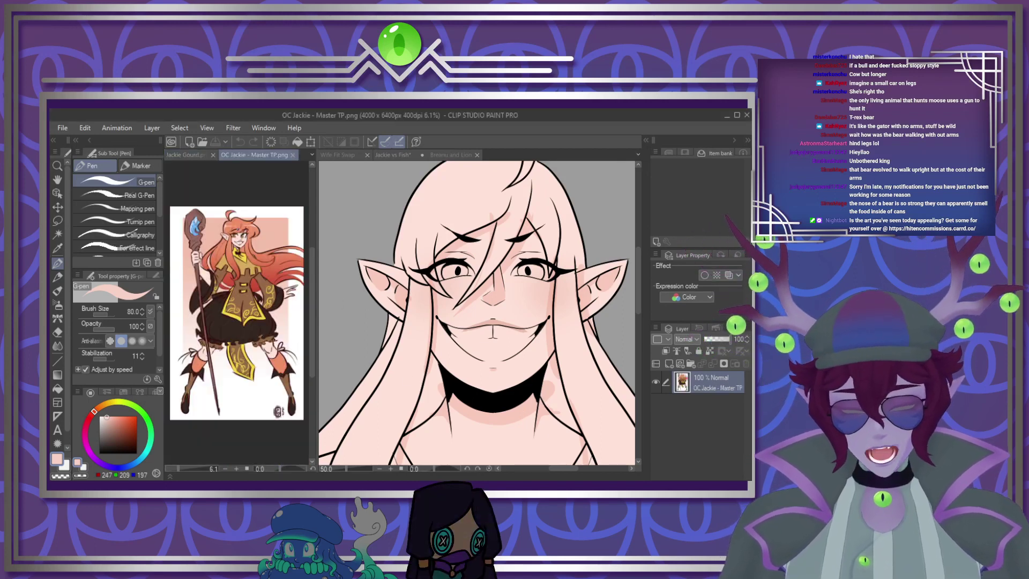
scroll(235, 232, up, 3)
scroll(234, 231, up, 2)
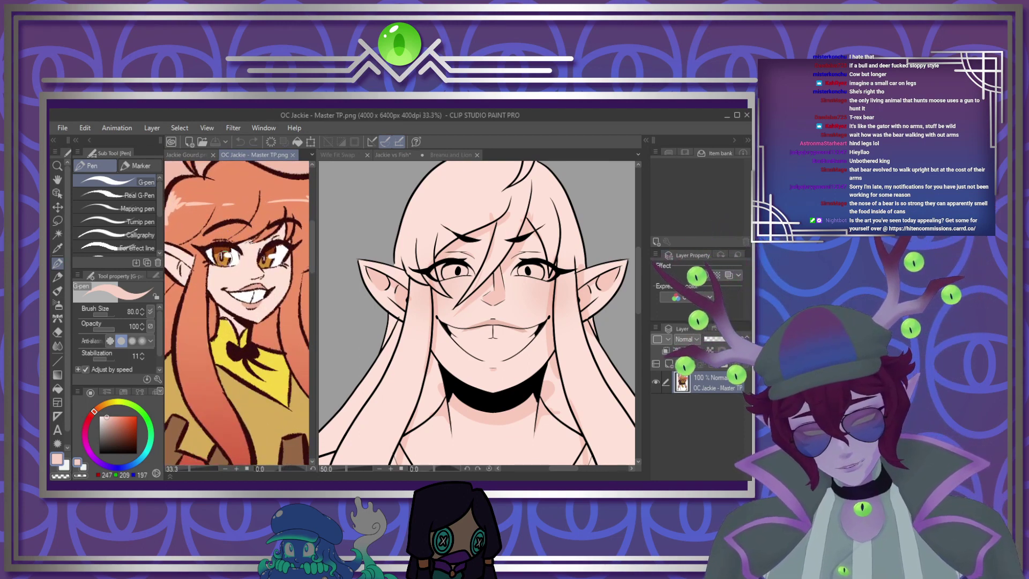
Sample the reference's orange iris colour, switch to the off-white colour, and add a new layer above Layer 2 in the Jackie vs Fish drawing
alt+click(226, 257)
click(66, 465)
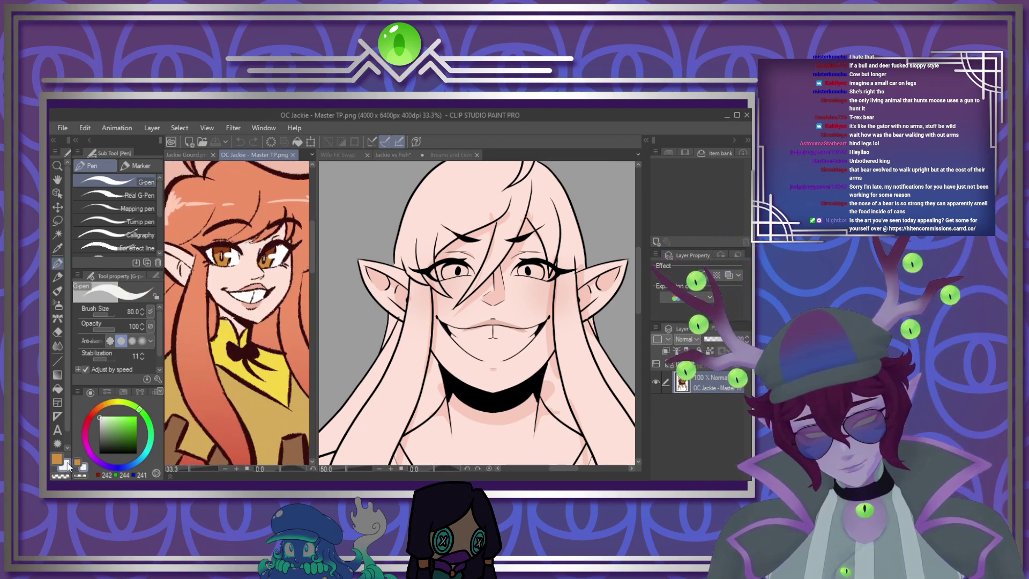
click(461, 324)
scroll(477, 289, up, 2)
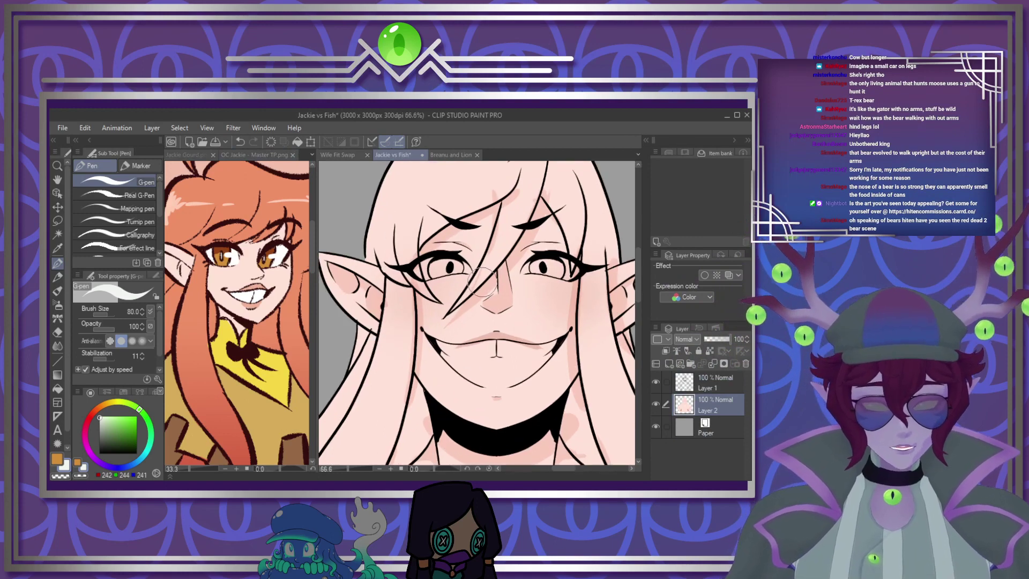
scroll(477, 279, down, 2)
scroll(452, 235, up, 2)
scroll(451, 235, up, 2)
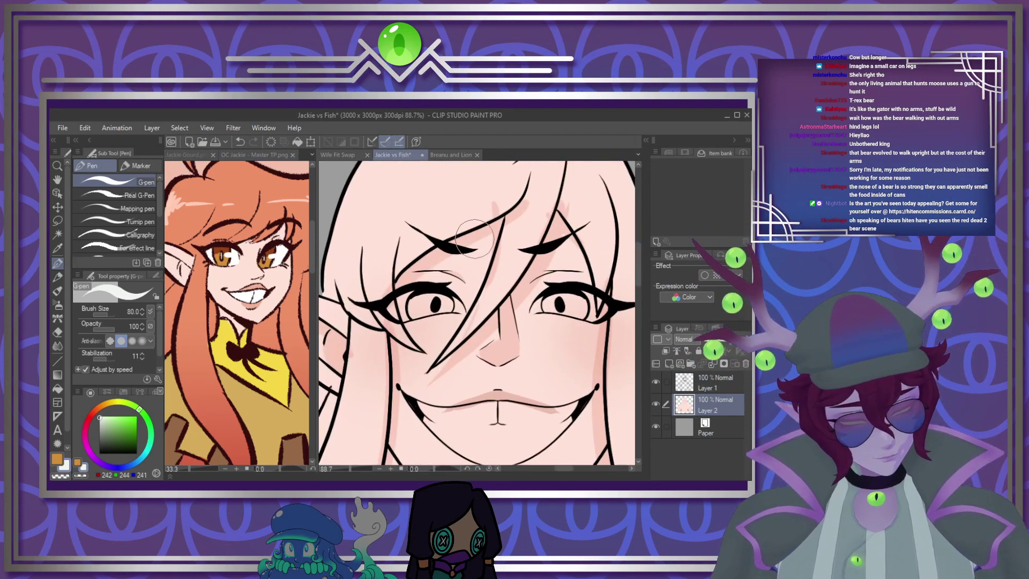
click(669, 365)
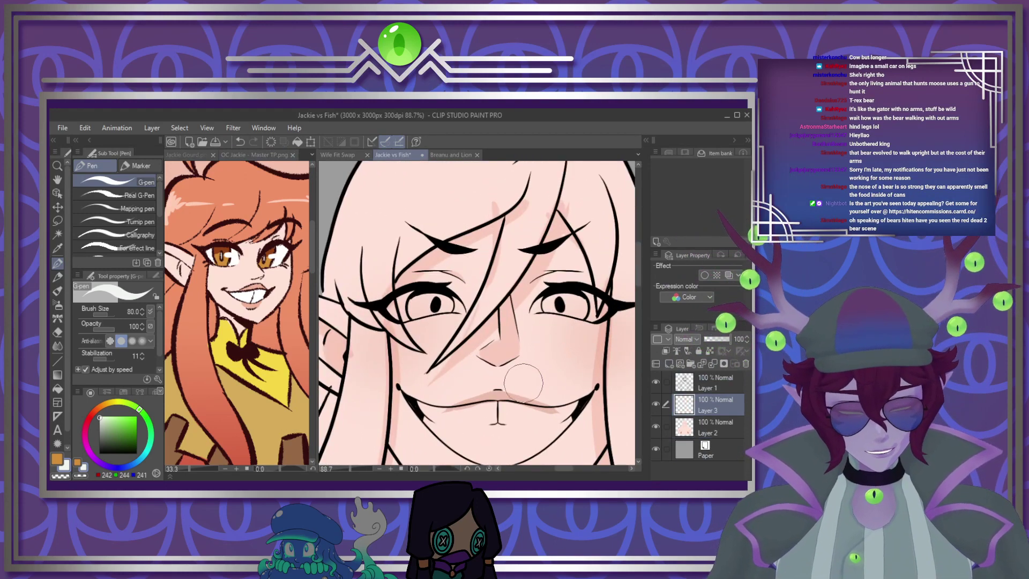
Paint the white of the left-hand eye off-white with the G-pen, reducing the brush size to 40
scroll(523, 382, up, 3)
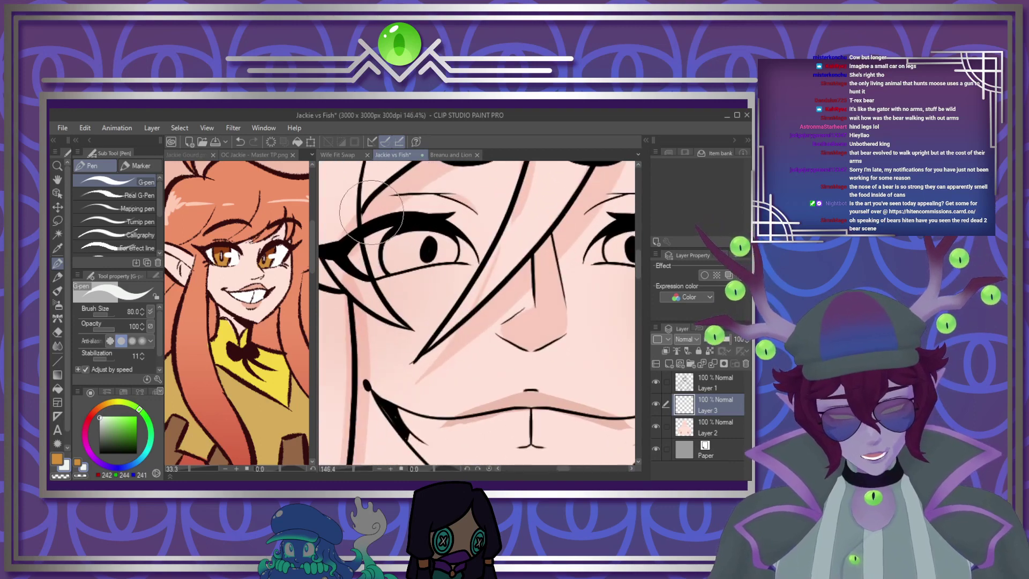
scroll(372, 210, up, 1)
key(bracketleft)
key(bracketleft)
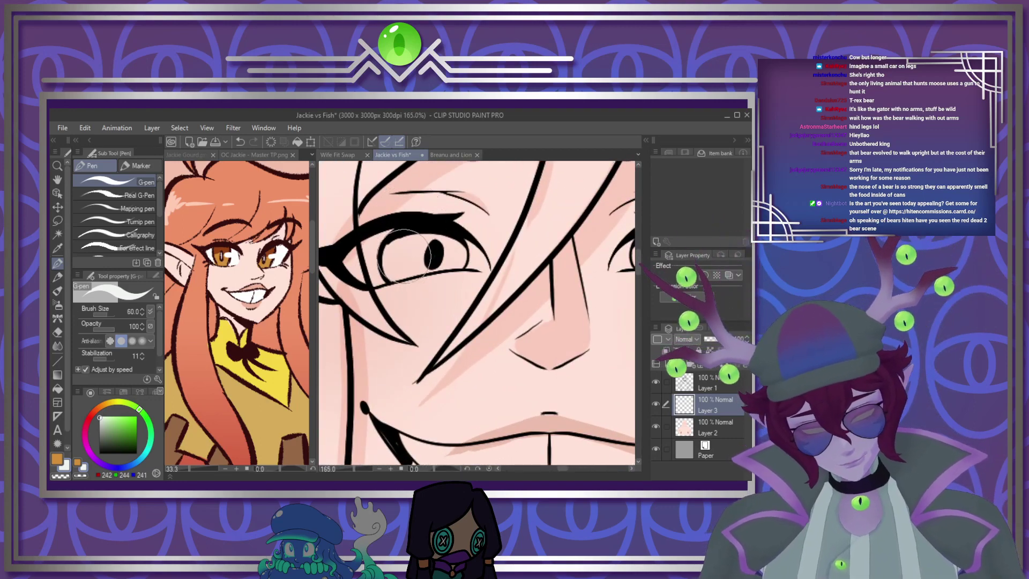
mouse_move(364, 250)
mouse_down()
mouse_move(386, 252)
mouse_move(367, 276)
mouse_up()
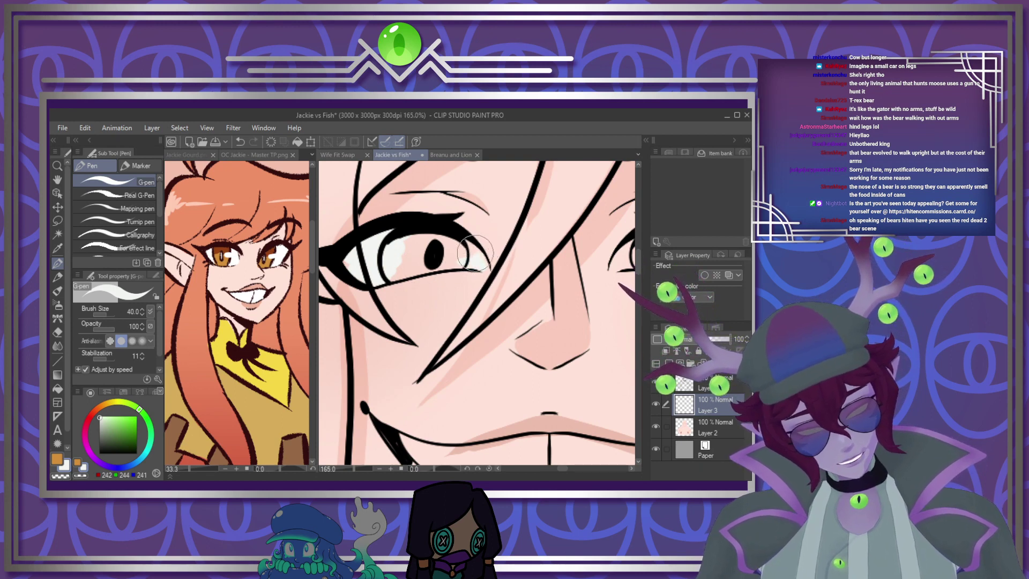
Paint the white of the right-hand eye off-white on Layer 3 with the size 40 G-pen
drag(560, 468, 567, 468)
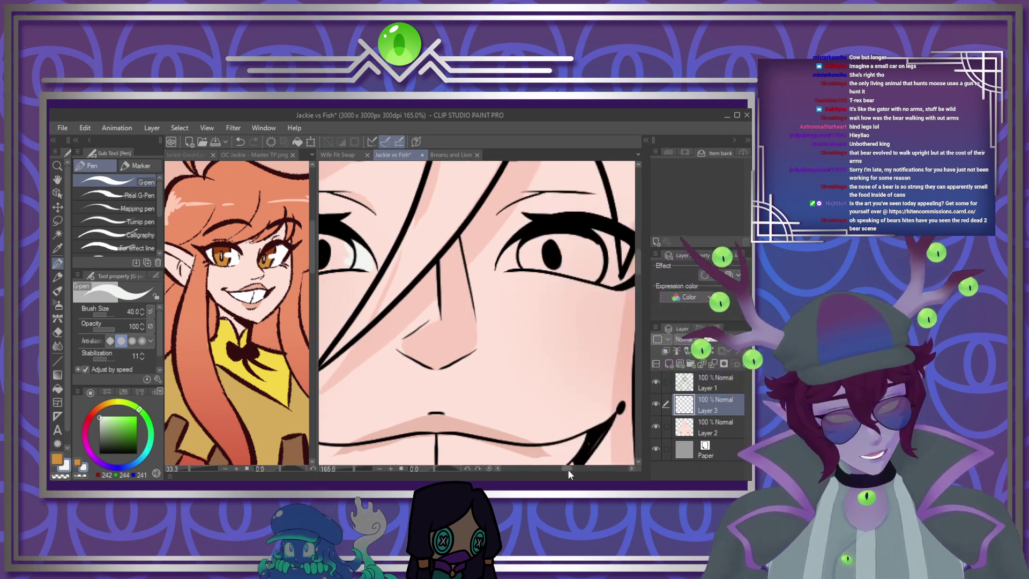
drag(516, 246, 510, 263)
mouse_move(589, 242)
mouse_down()
mouse_move(614, 240)
mouse_move(596, 246)
mouse_move(616, 263)
mouse_up()
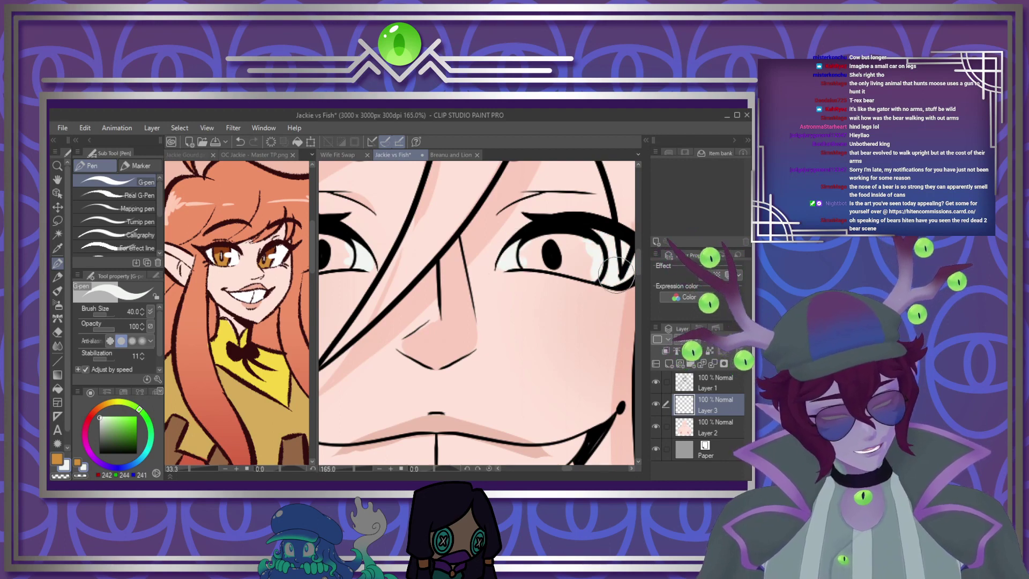
scroll(611, 264, down, 3)
scroll(609, 263, up, 3)
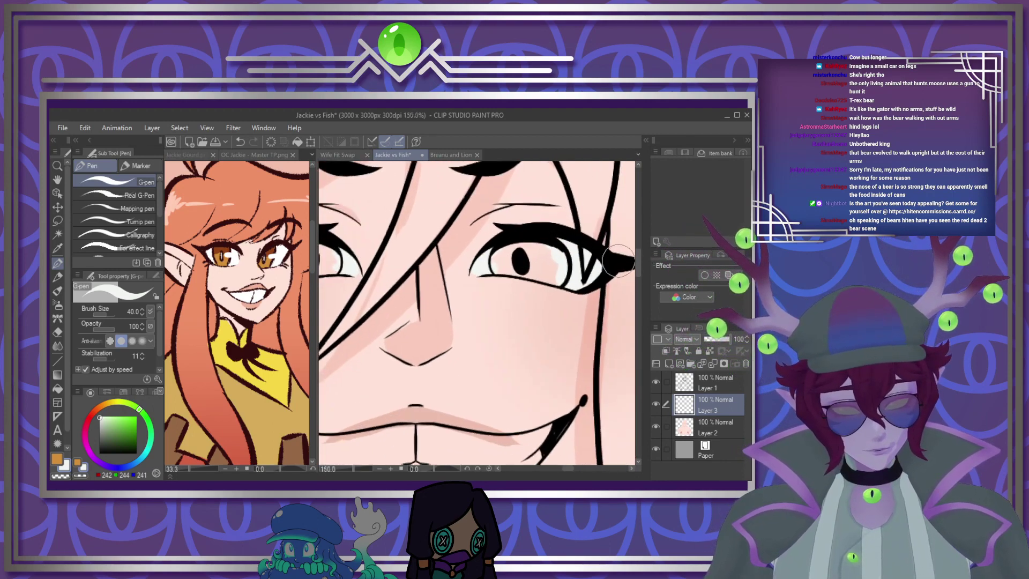
Bridge the gap in the grin's lower outline with an off-white G-pen stroke
scroll(610, 264, down, 4)
scroll(523, 368, up, 3)
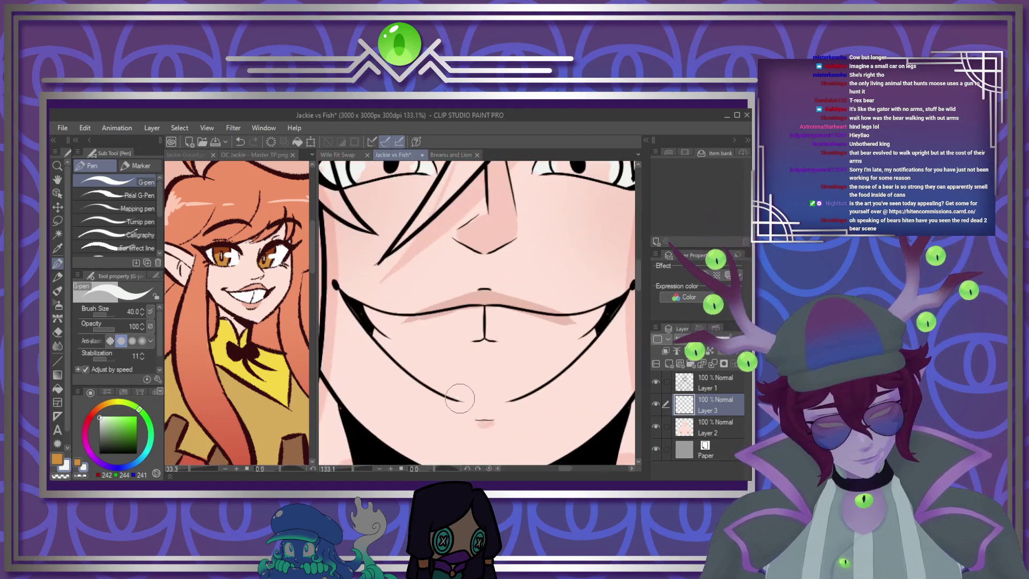
drag(459, 397, 507, 397)
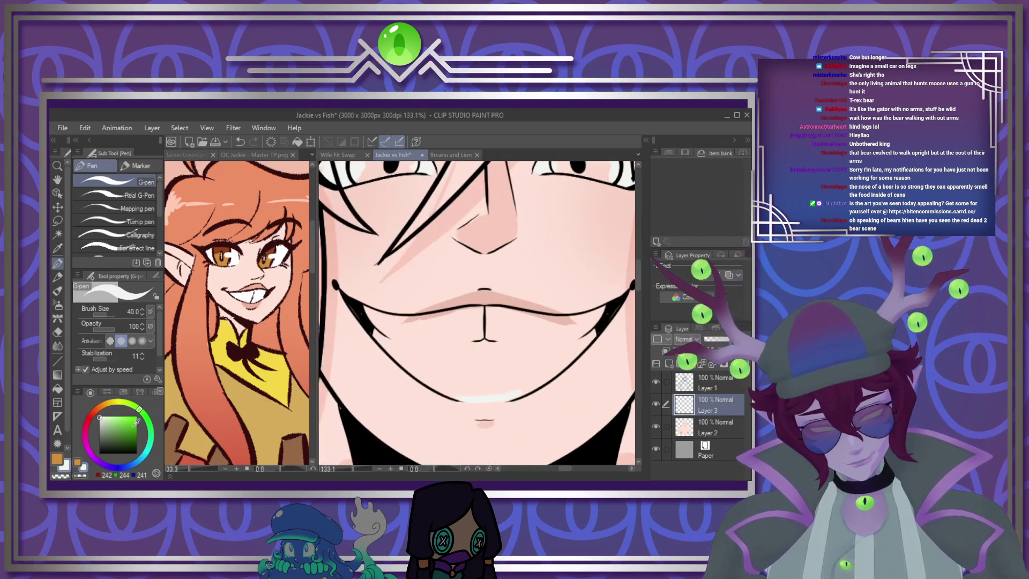
Fill the teeth area off-white on Layer 3, with Layer 2 hidden during the fill so the mouth outline bounds it
key(g)
click(557, 355)
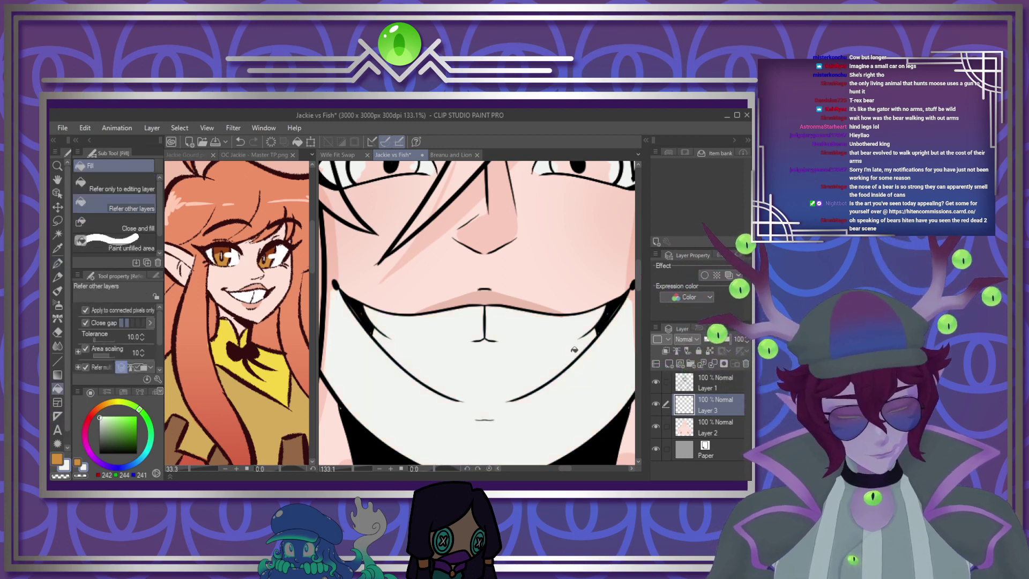
key(ctrl+z)
click(656, 426)
click(529, 361)
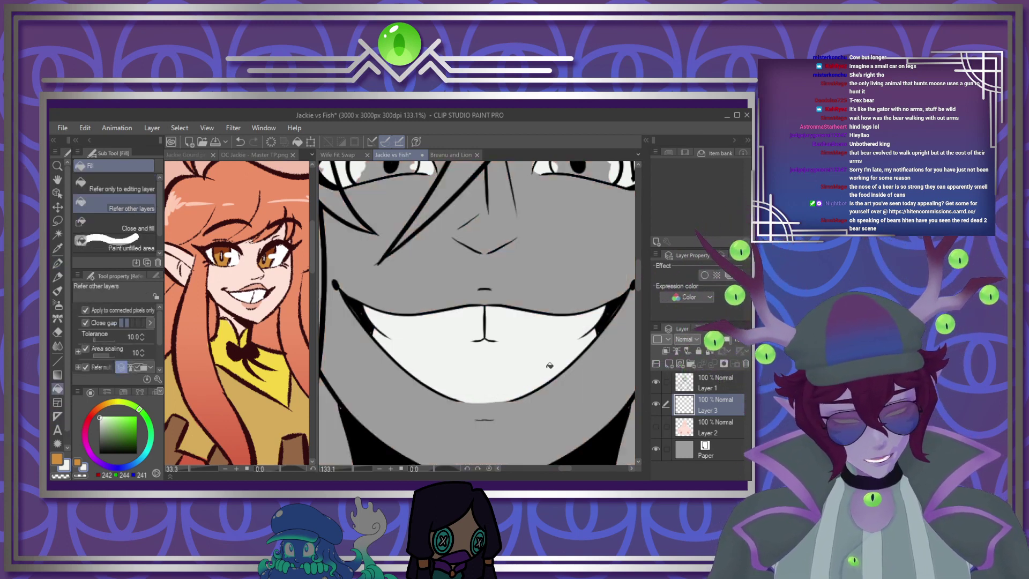
click(656, 426)
scroll(477, 314, down, 3)
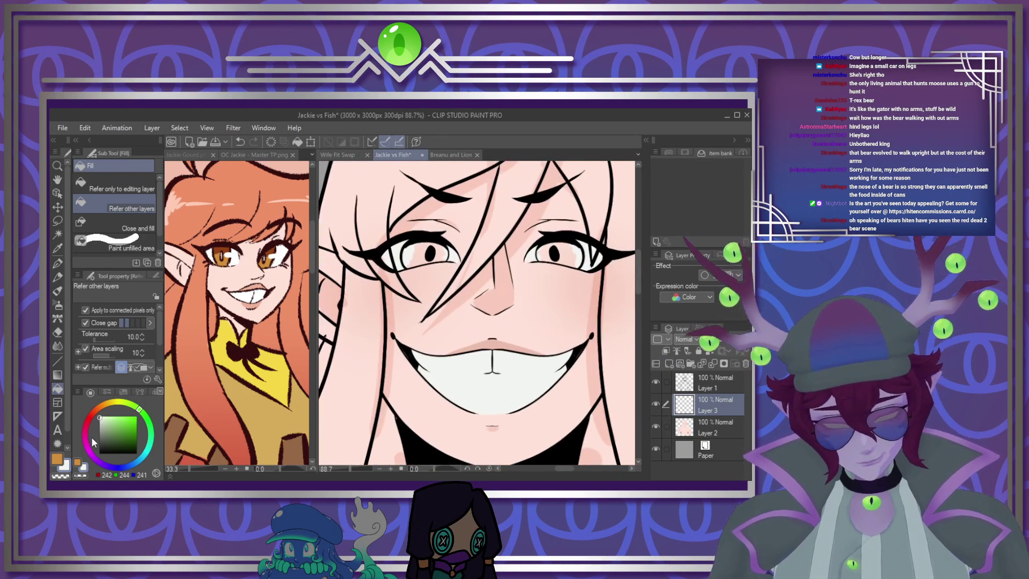
Shade the upper eye whites orange with the G-pen on a clipped layer at 42% opacity, and merge it into Layer 3
key(x)
scroll(468, 308, down, 3)
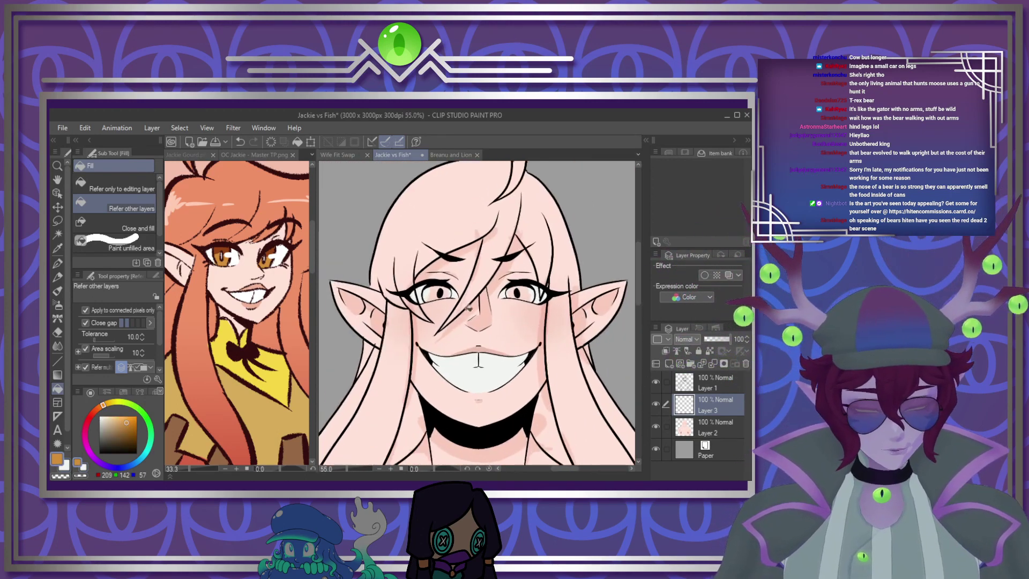
scroll(468, 308, up, 4)
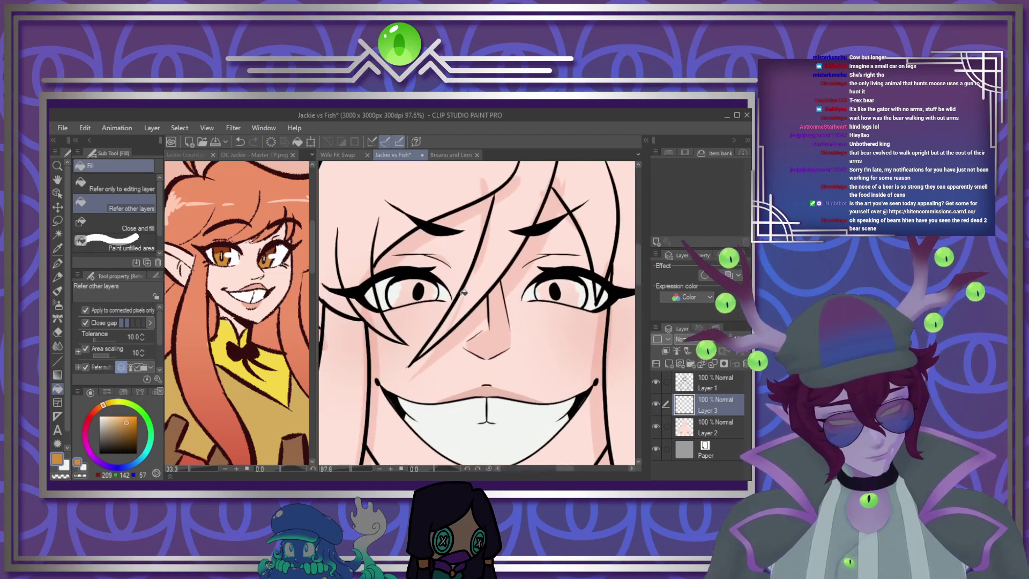
key(ctrl+shift+n)
click(57, 263)
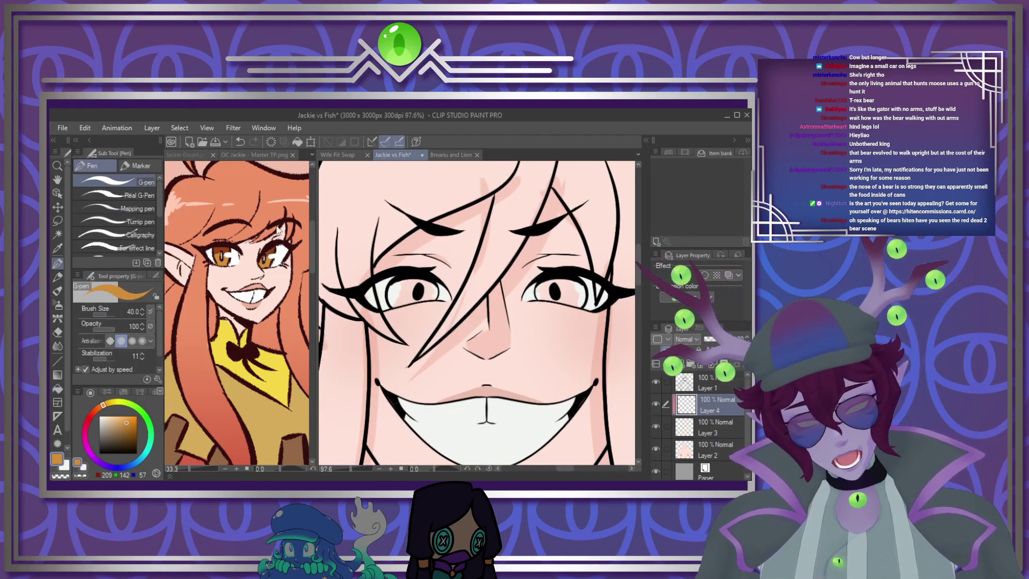
mouse_move(527, 294)
mouse_down()
mouse_move(549, 280)
mouse_move(611, 298)
mouse_up()
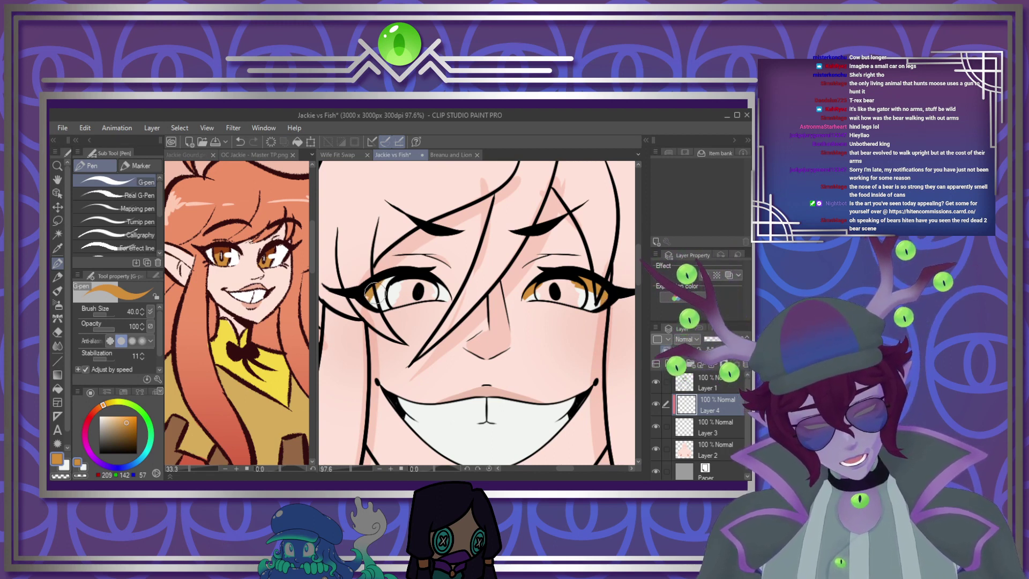
mouse_move(371, 295)
mouse_down()
mouse_move(394, 279)
mouse_move(452, 295)
mouse_up()
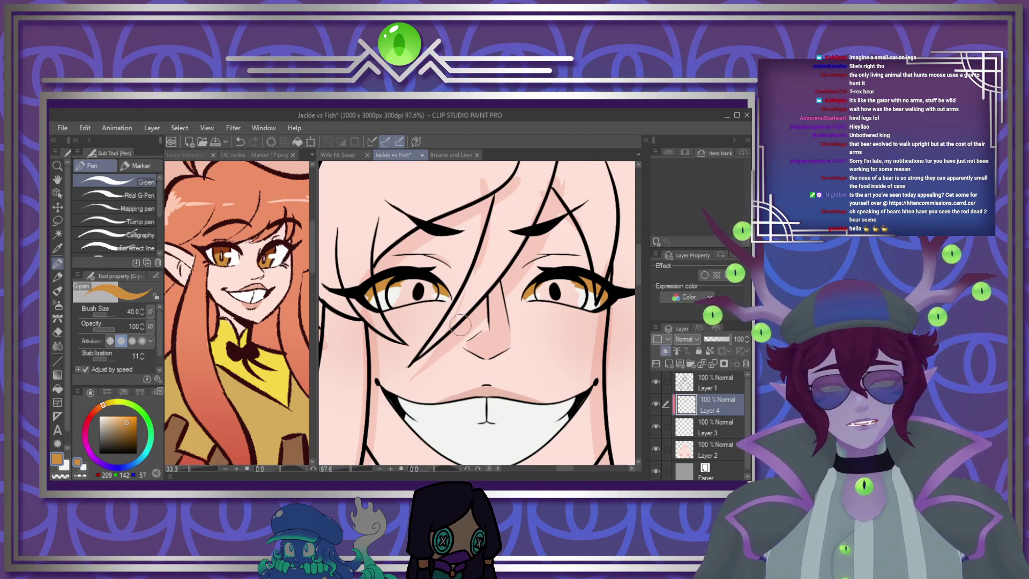
click(716, 338)
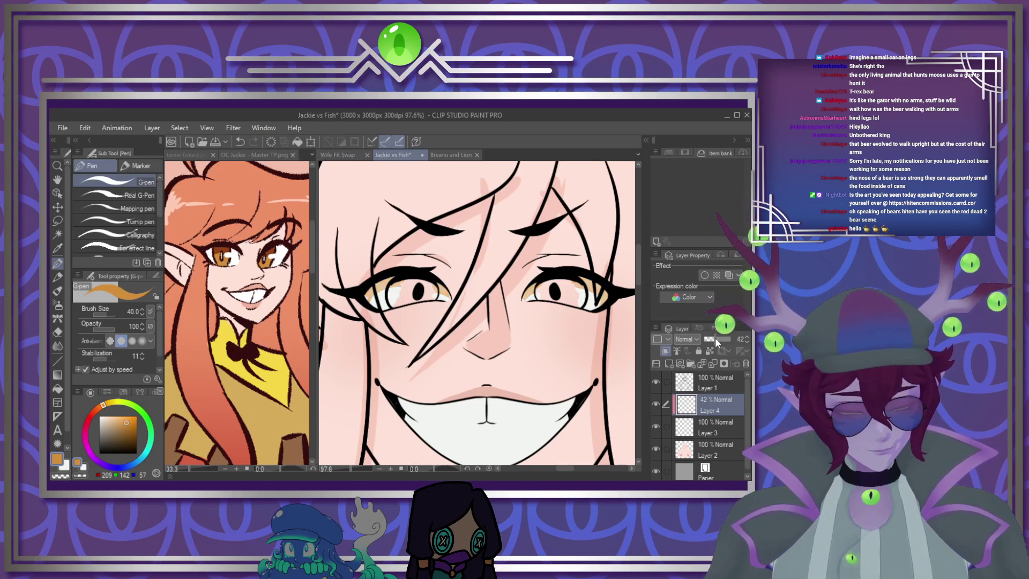
click(713, 364)
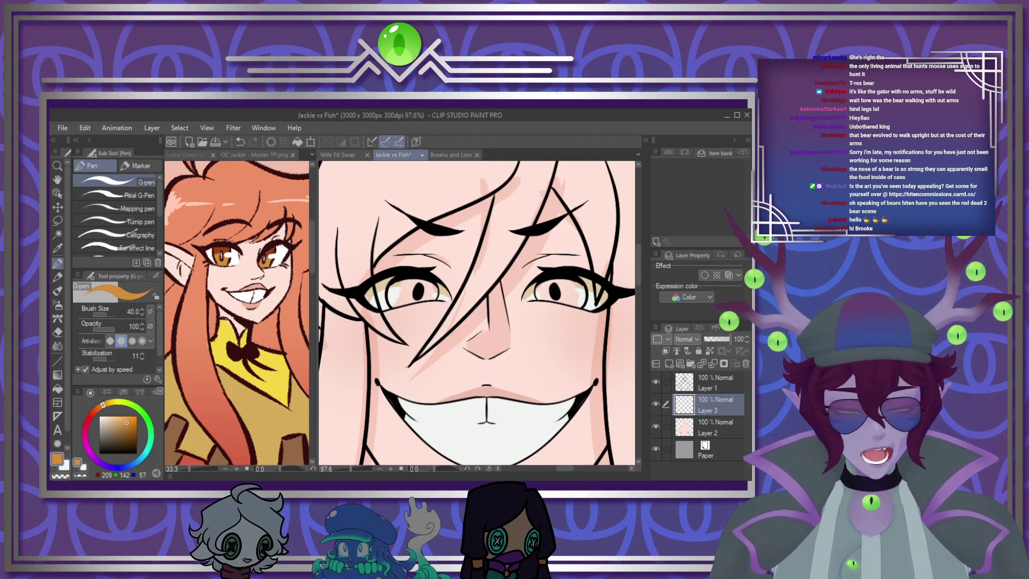
Paint both irises flat orange on Layer 3 with the size 40 G-pen
scroll(544, 377, down, 3)
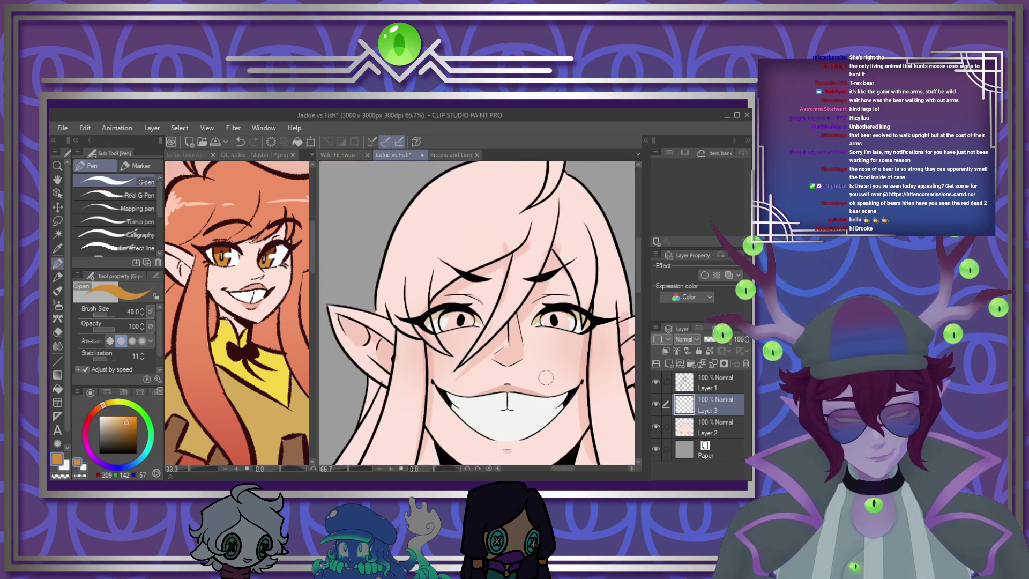
scroll(541, 374, up, 4)
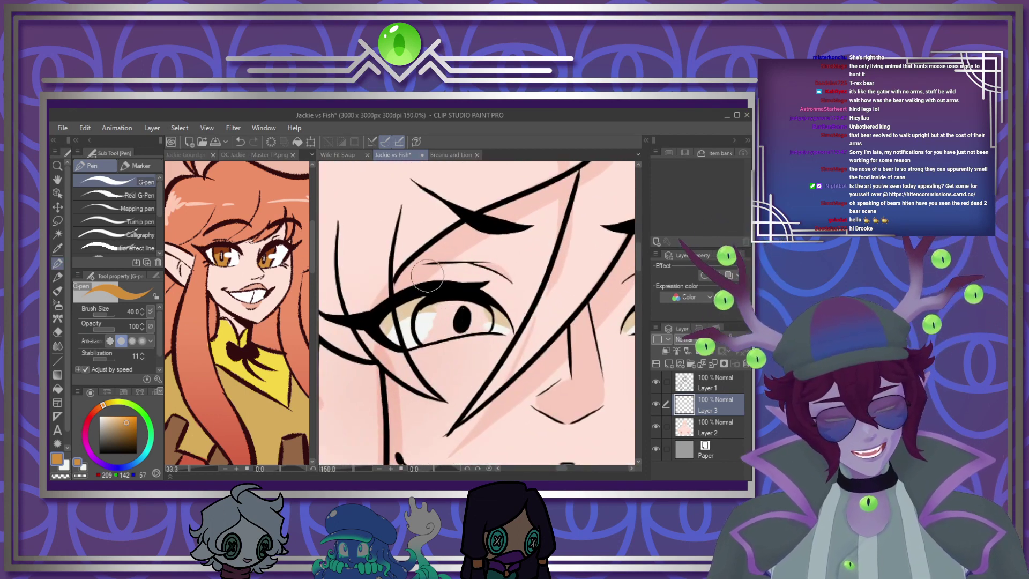
mouse_move(455, 301)
mouse_down()
mouse_move(420, 319)
mouse_move(422, 339)
mouse_move(488, 321)
mouse_move(469, 299)
mouse_move(419, 320)
mouse_move(477, 317)
mouse_up()
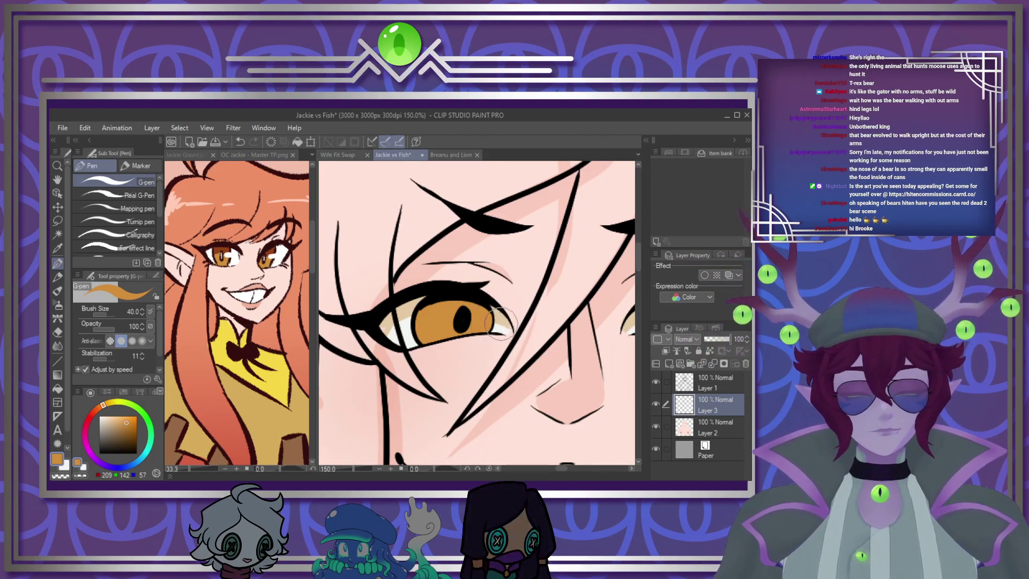
scroll(485, 328, down, 3)
scroll(430, 304, up, 6)
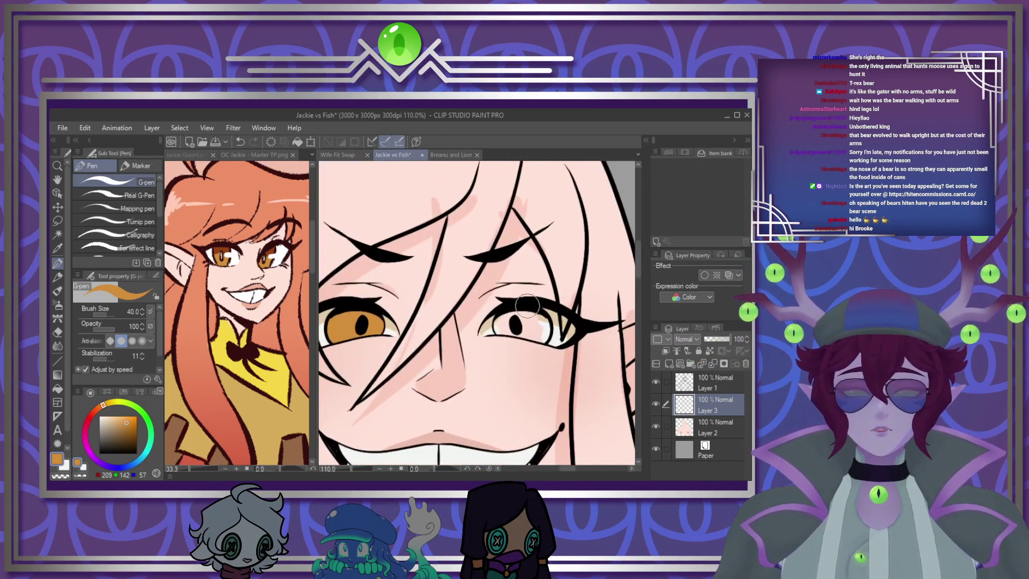
mouse_move(492, 308)
mouse_down()
mouse_move(450, 327)
mouse_move(449, 353)
mouse_move(564, 368)
mouse_move(559, 324)
mouse_move(491, 308)
mouse_move(468, 342)
mouse_move(542, 343)
mouse_up()
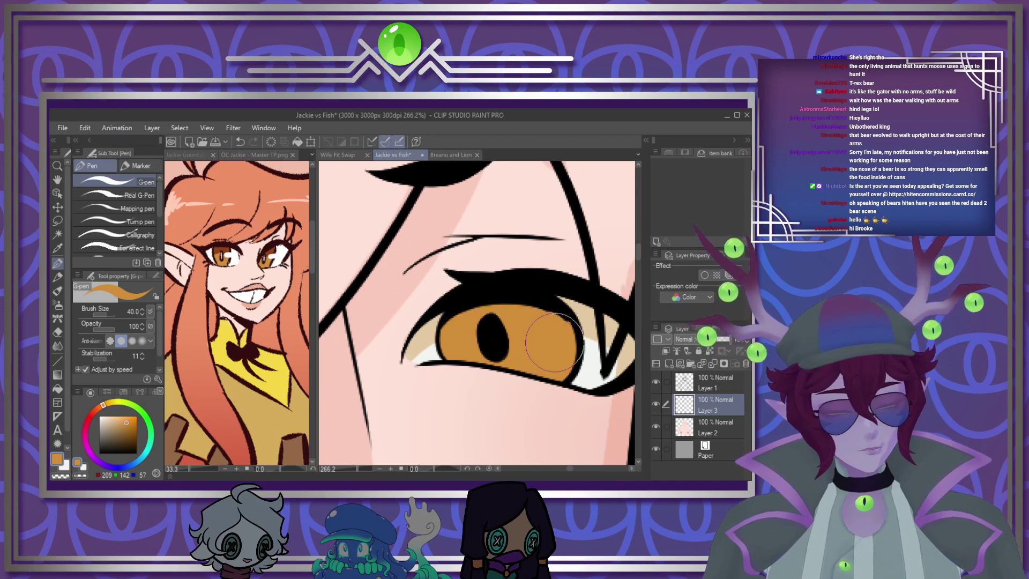
Add a clipped Multiply layer above Layer 3 and shade the upper part of both irises with the orange
scroll(554, 348, down, 4)
scroll(554, 348, up, 2)
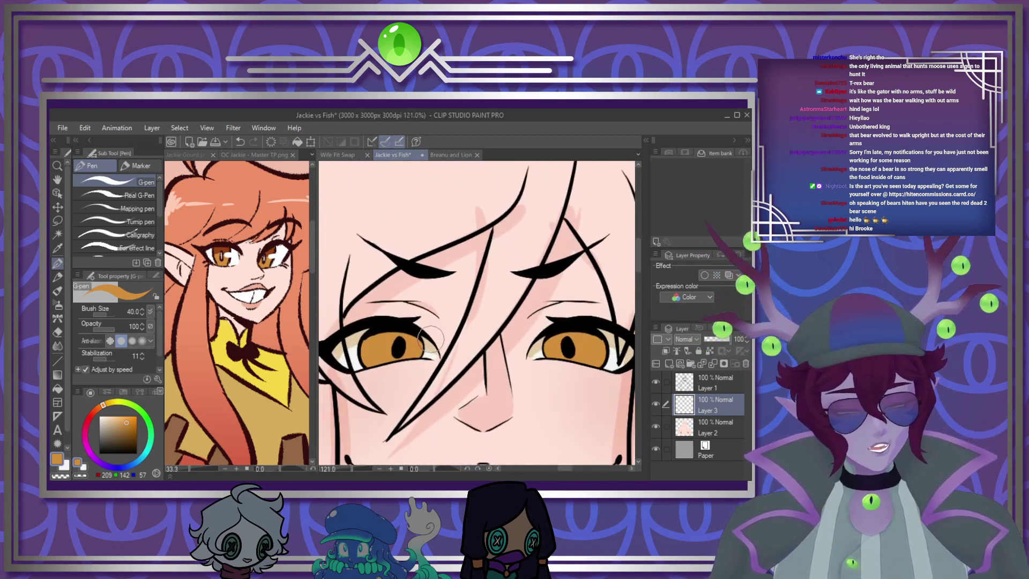
click(669, 364)
click(666, 351)
click(688, 339)
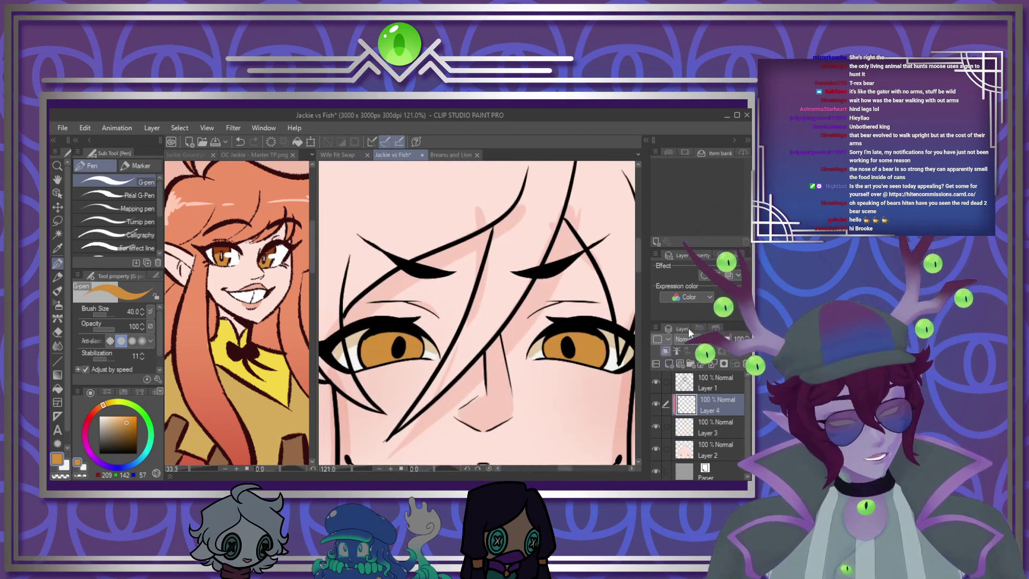
click(683, 141)
mouse_move(534, 354)
mouse_down()
mouse_move(548, 341)
mouse_move(603, 343)
mouse_up()
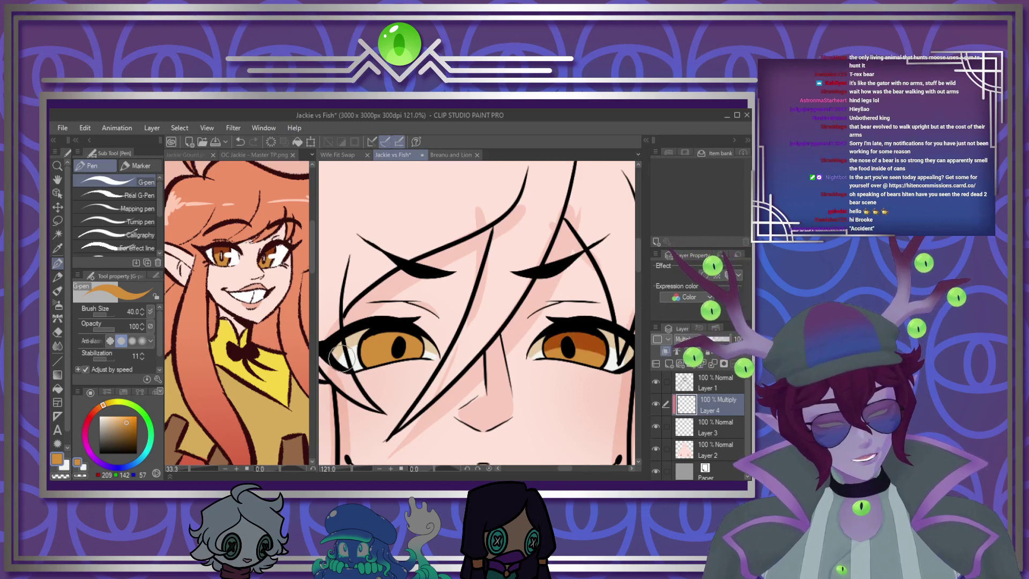
drag(361, 335, 413, 330)
Paint glowing highlights in the lower part of both irises using Color dodge blending, and merge them into Layer 3
click(683, 339)
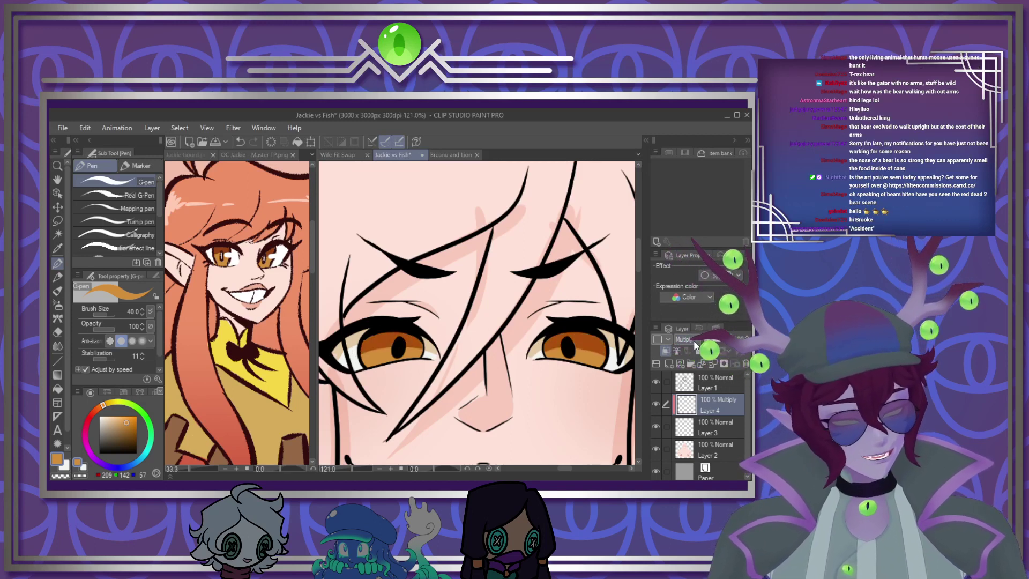
click(691, 216)
drag(555, 365, 587, 358)
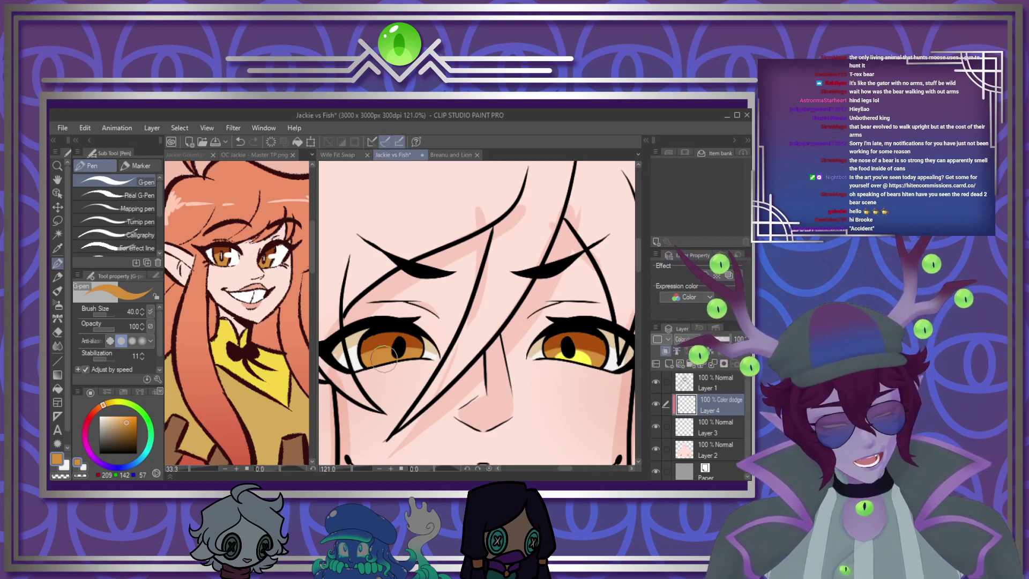
drag(379, 360, 392, 355)
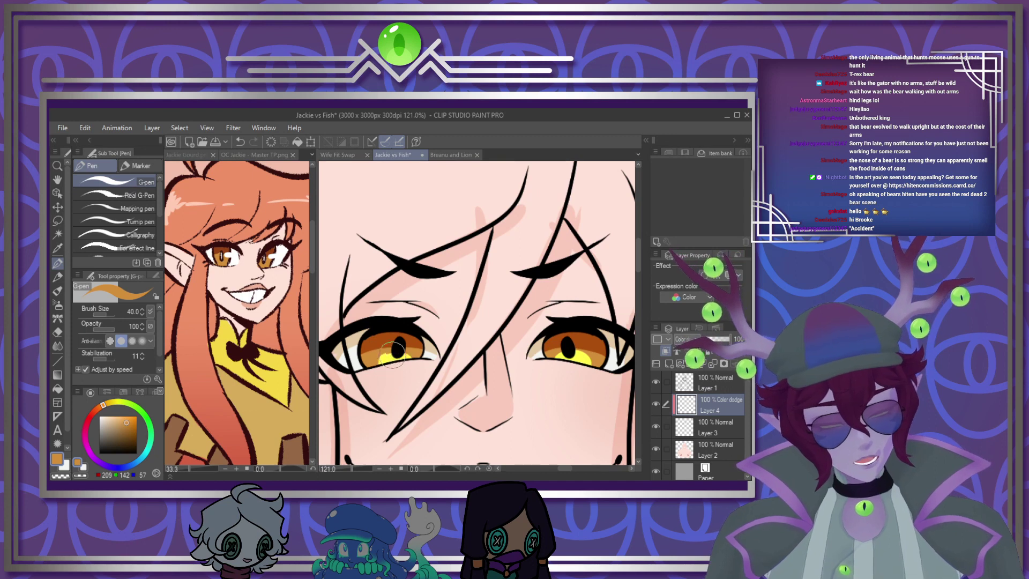
click(702, 363)
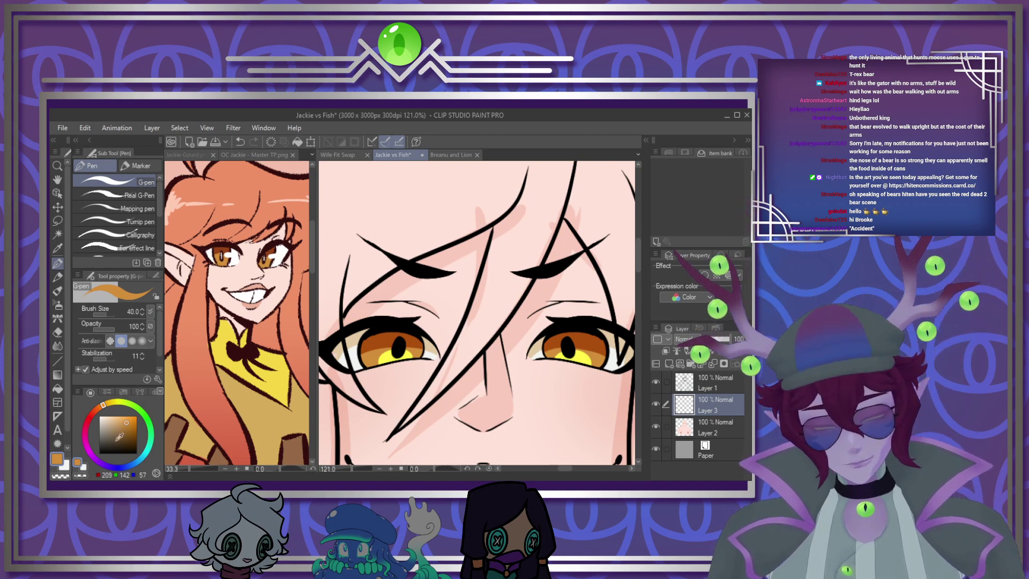
Paint small white highlights in both eyes on Layer 1 with the size 40 G-pen
click(100, 417)
click(711, 389)
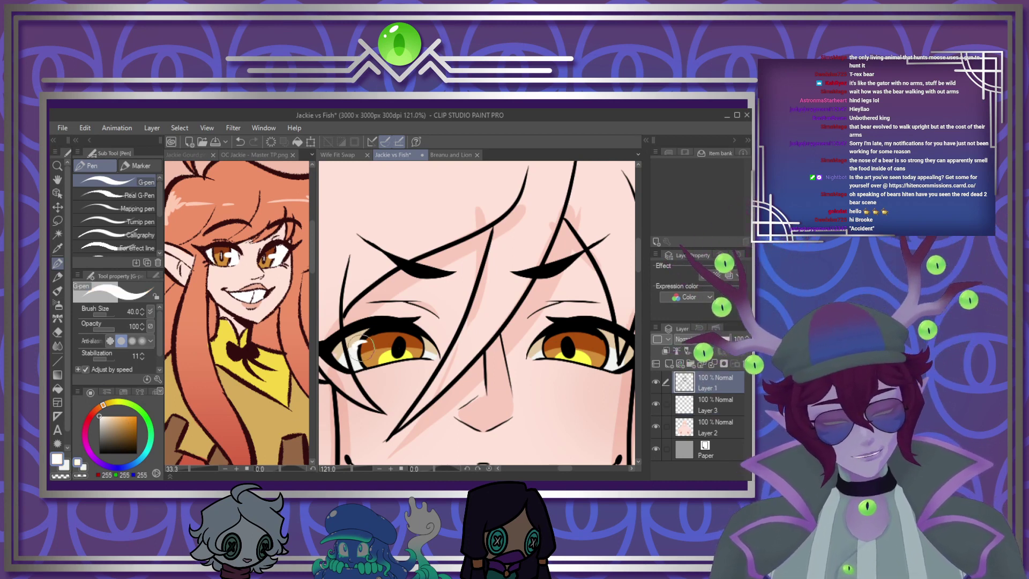
drag(349, 352, 369, 341)
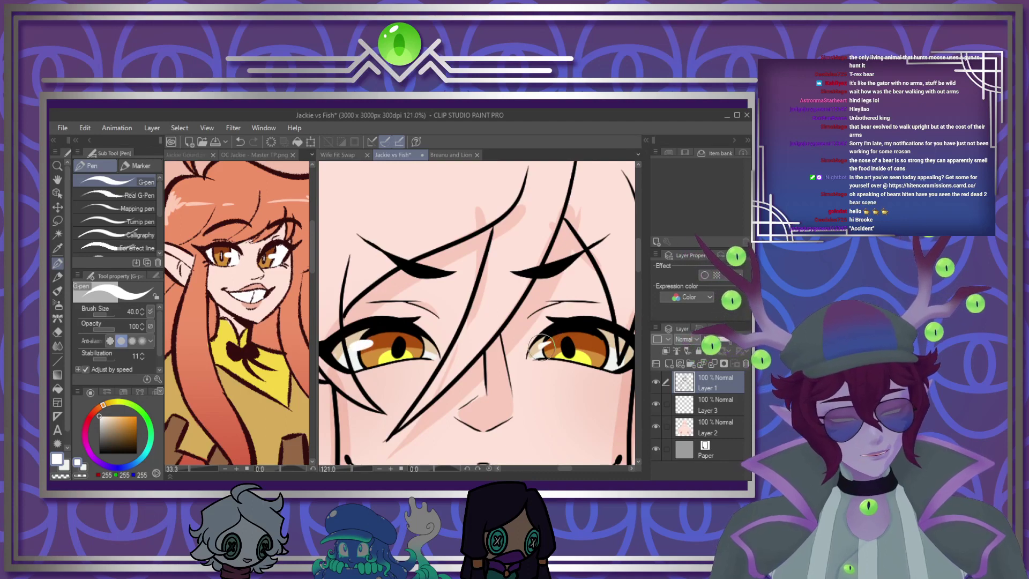
drag(536, 349, 555, 342)
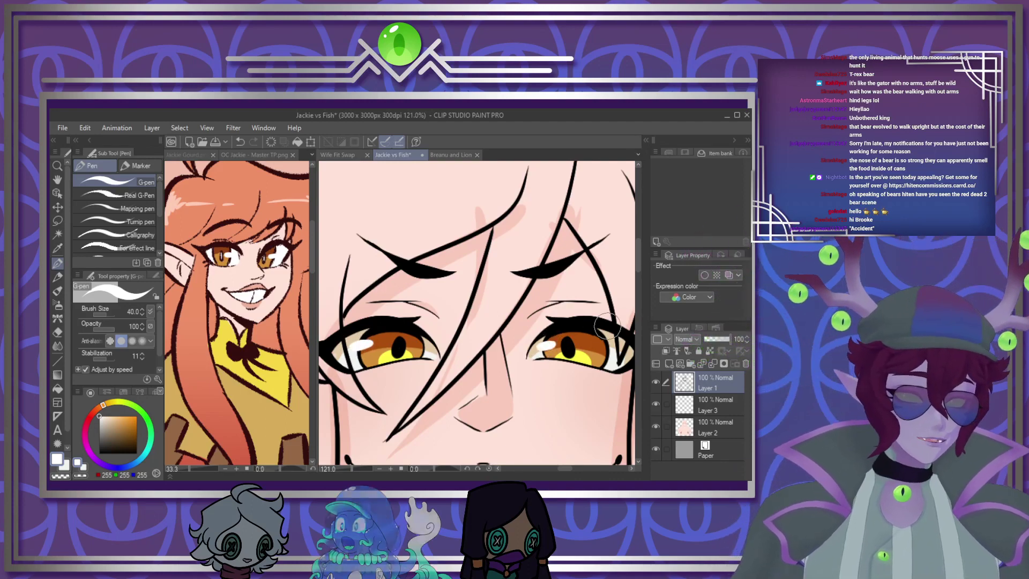
scroll(515, 241, down, 4)
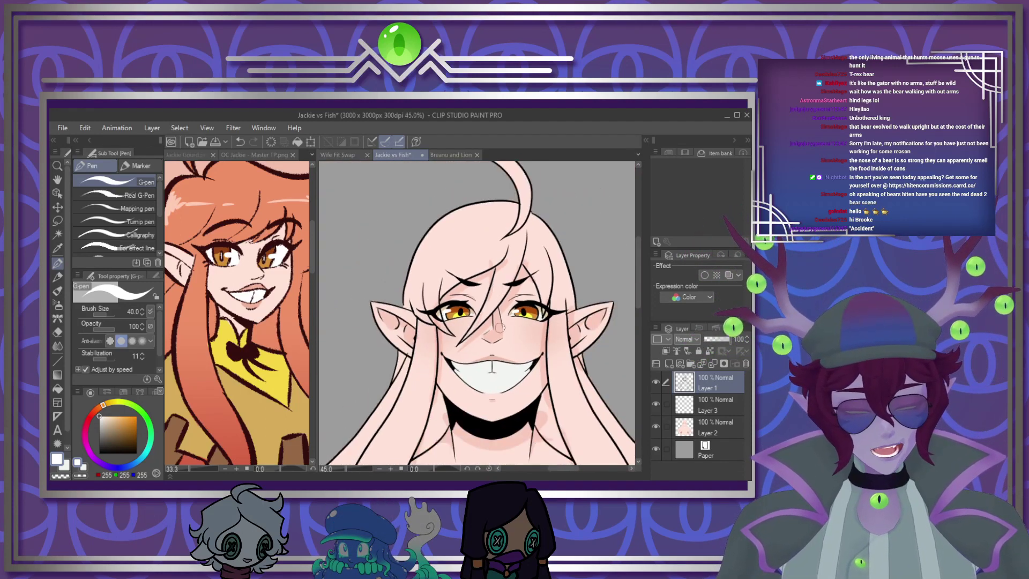
Merge the eye colour Layer 3 down into Layer 2
scroll(493, 268, up, 2)
click(715, 399)
click(746, 364)
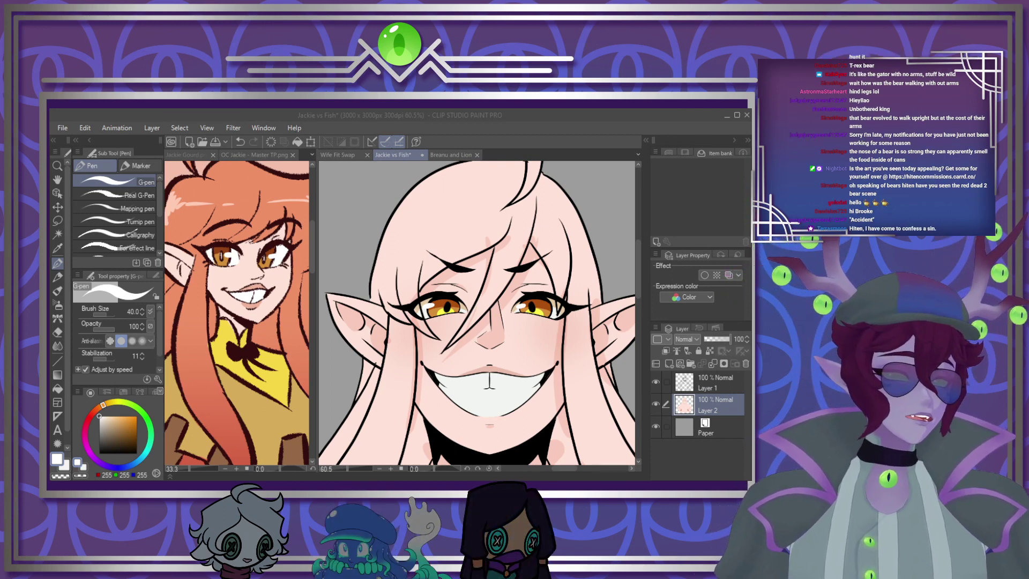
Create a new illustration from the copied goose photo and enlarge it in a wider canvas pane
key(alt+Tab)
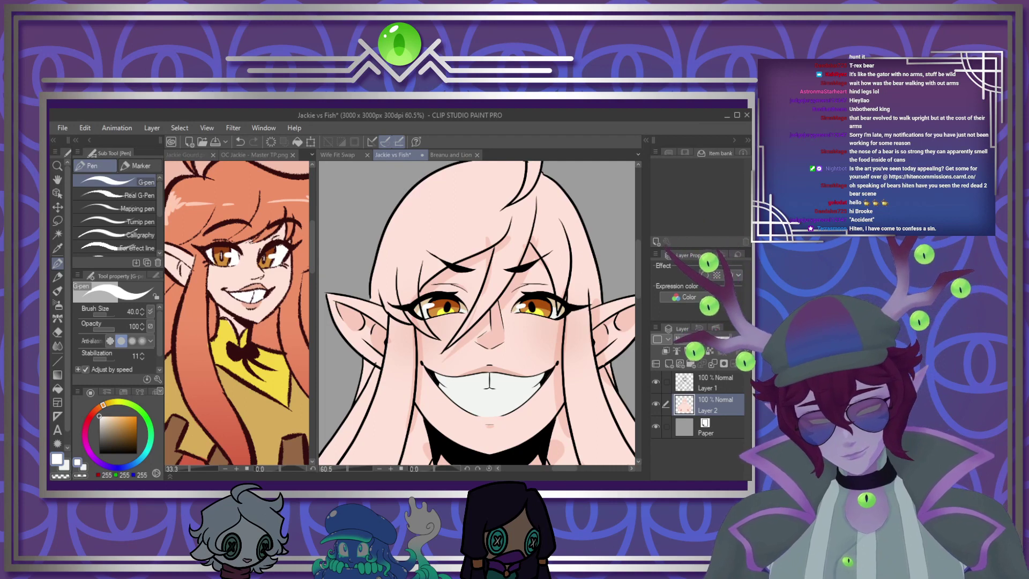
click(58, 129)
click(92, 150)
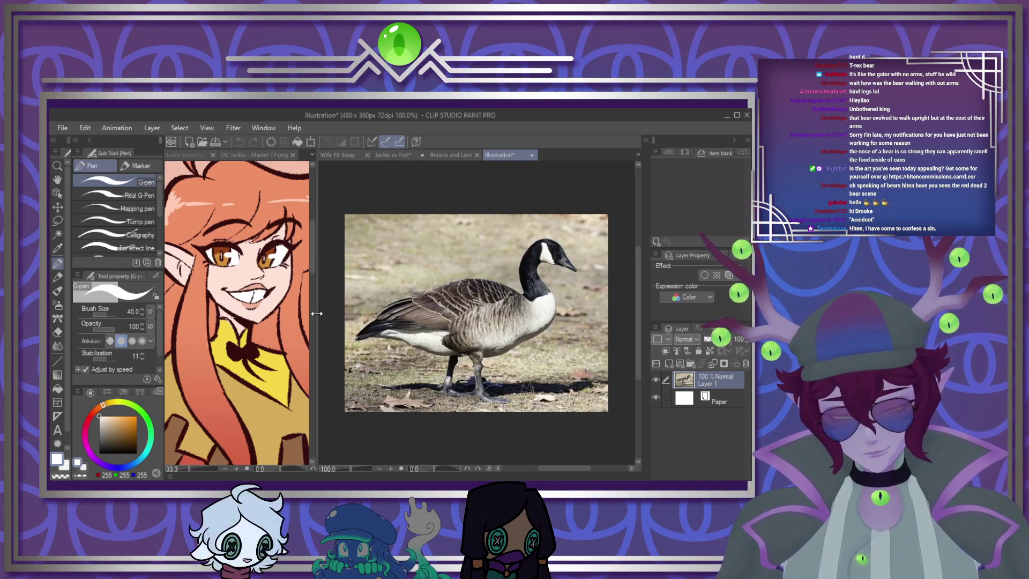
drag(317, 313, 213, 315)
scroll(266, 329, down, 3)
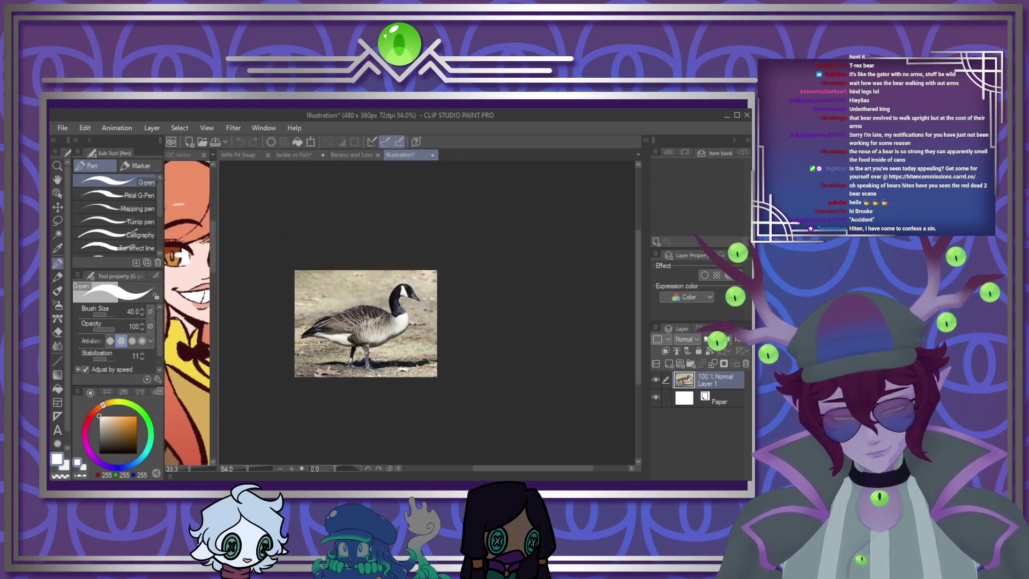
scroll(330, 329, up, 3)
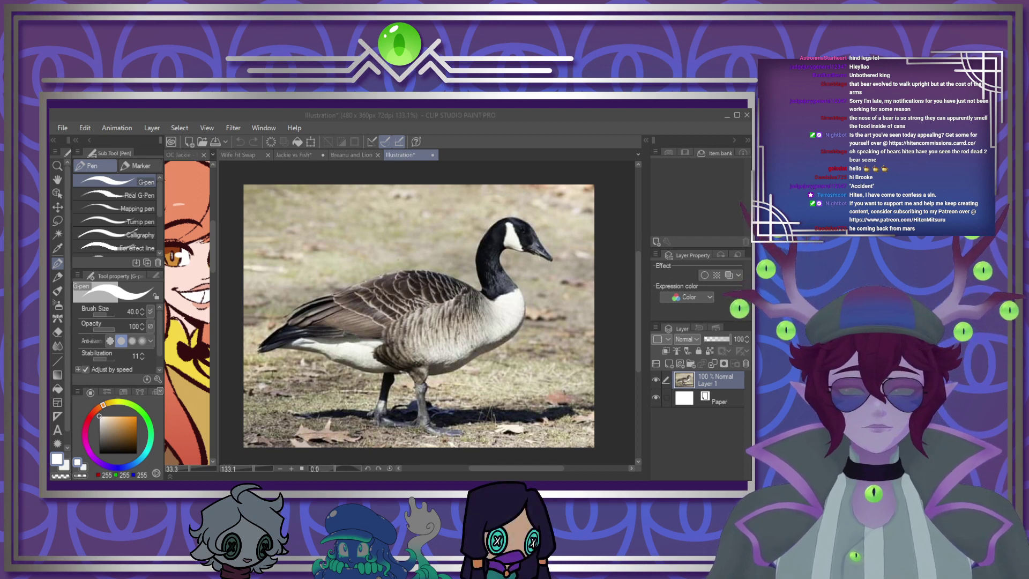
click(491, 317)
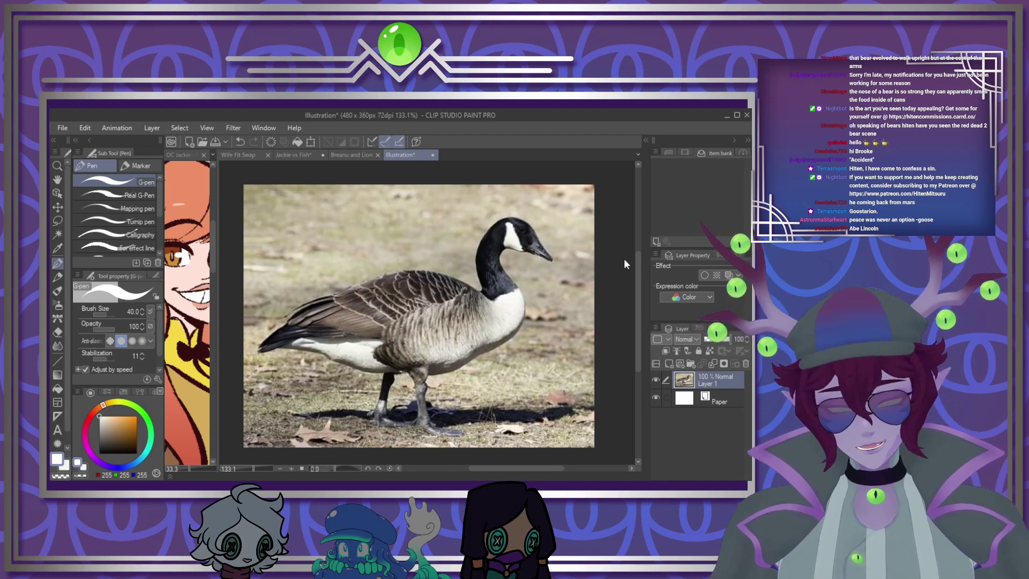
Paste the swan photo over the goose and toggle its layer's visibility to compare the two birds
key(ctrl+v)
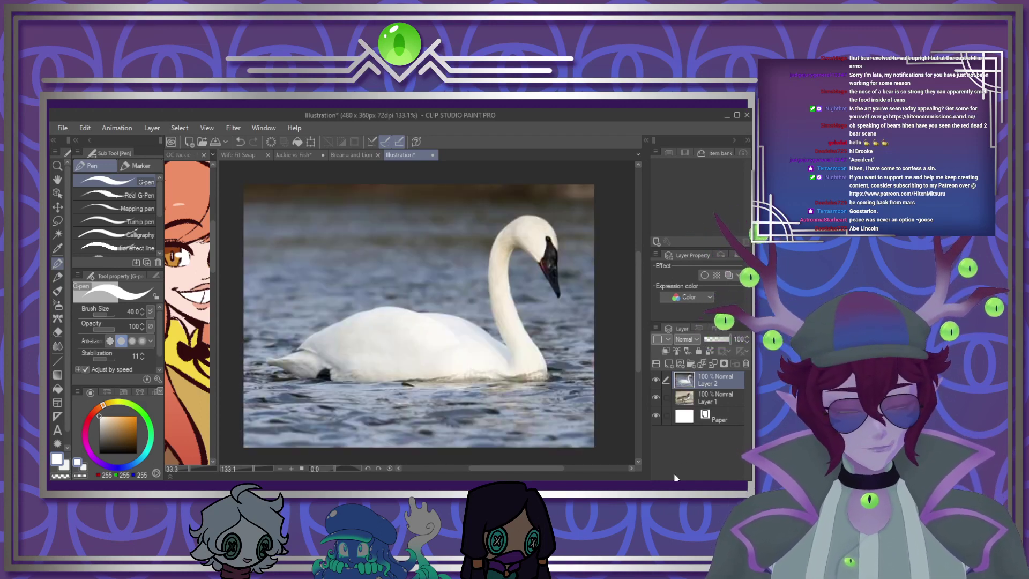
click(655, 378)
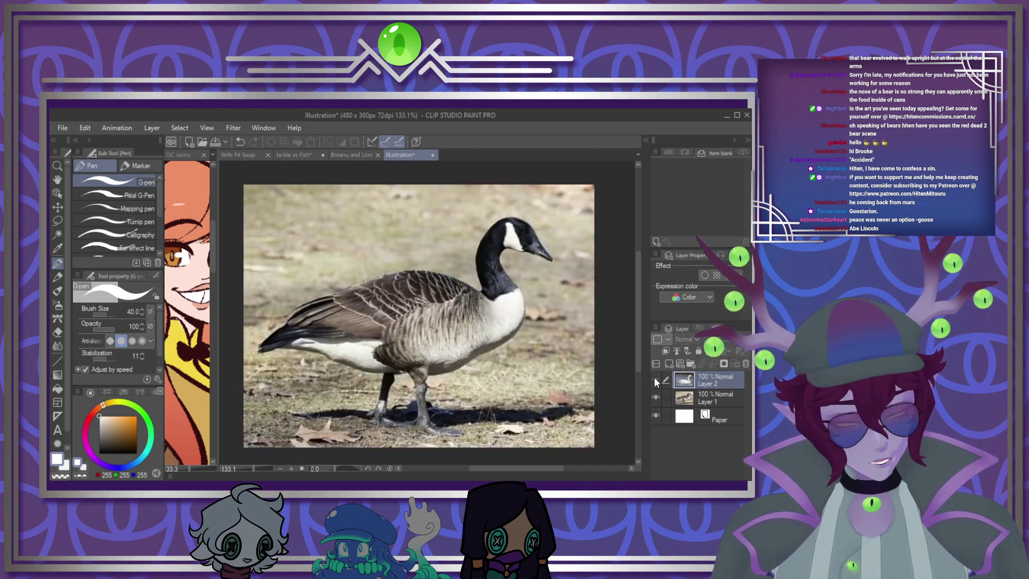
click(654, 379)
click(654, 378)
click(654, 378)
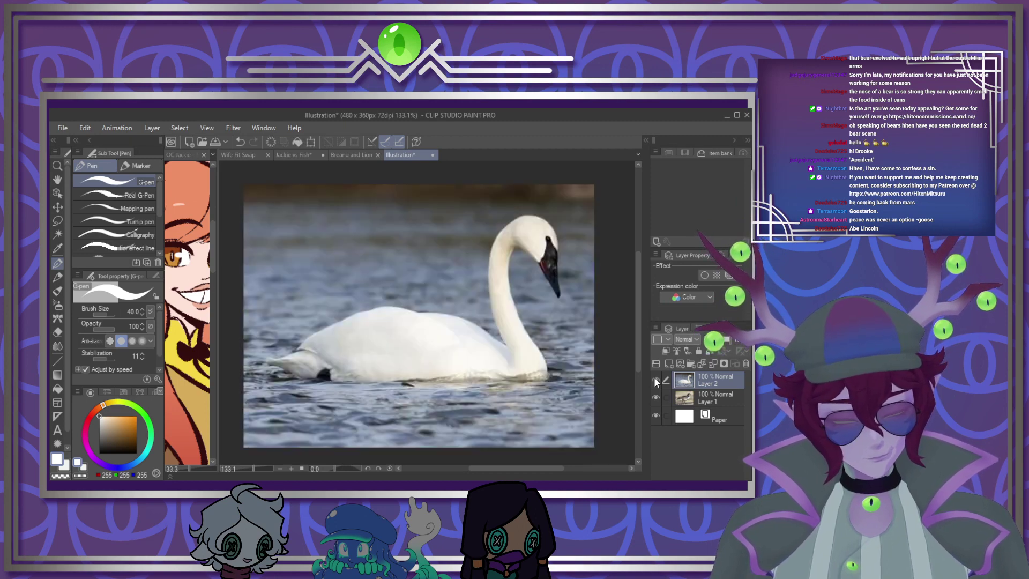
click(654, 379)
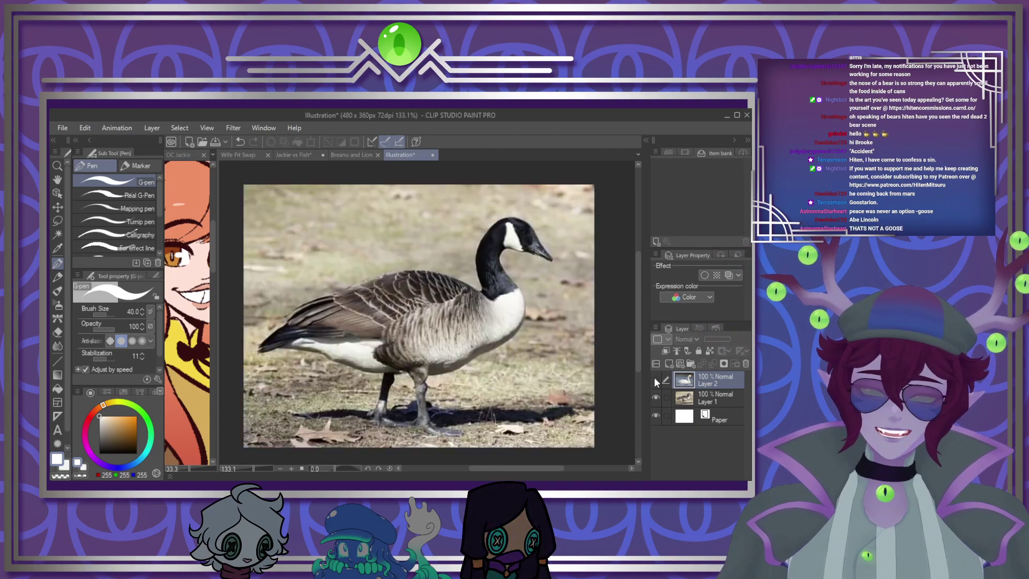
click(654, 378)
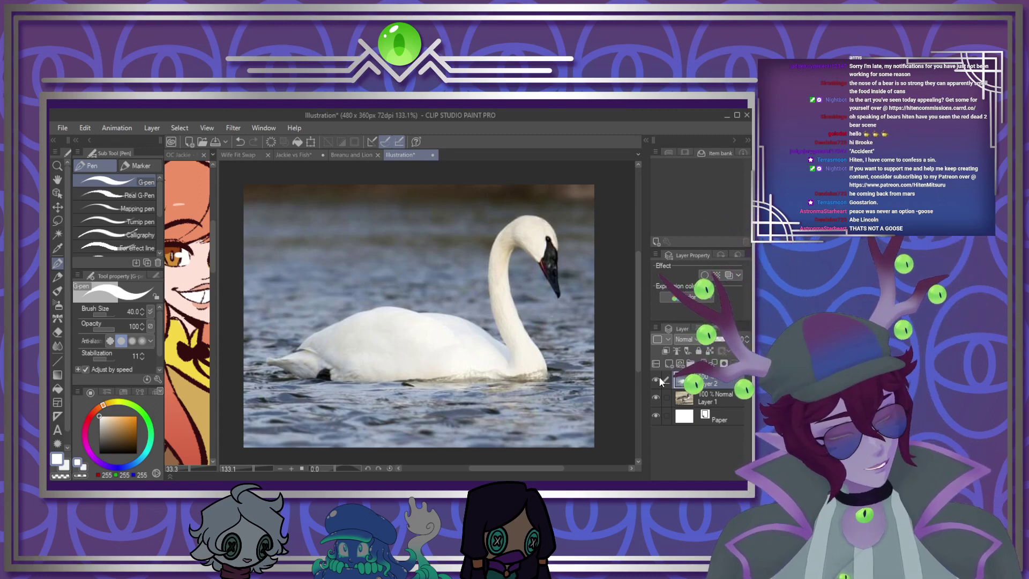
click(658, 378)
click(659, 377)
click(659, 377)
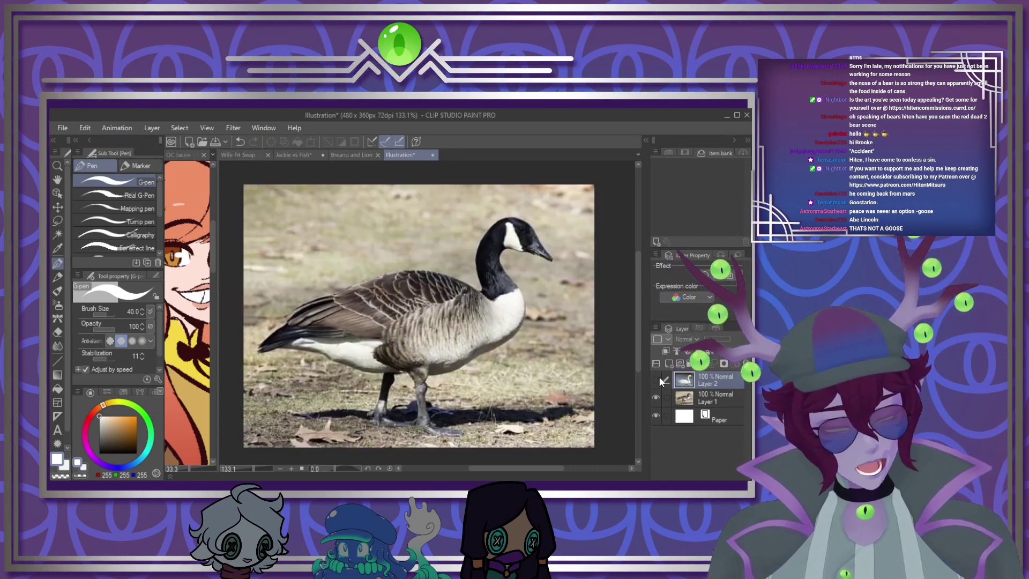
Close the bird comparison illustration and return to the Jackie vs Fish canvas
click(433, 156)
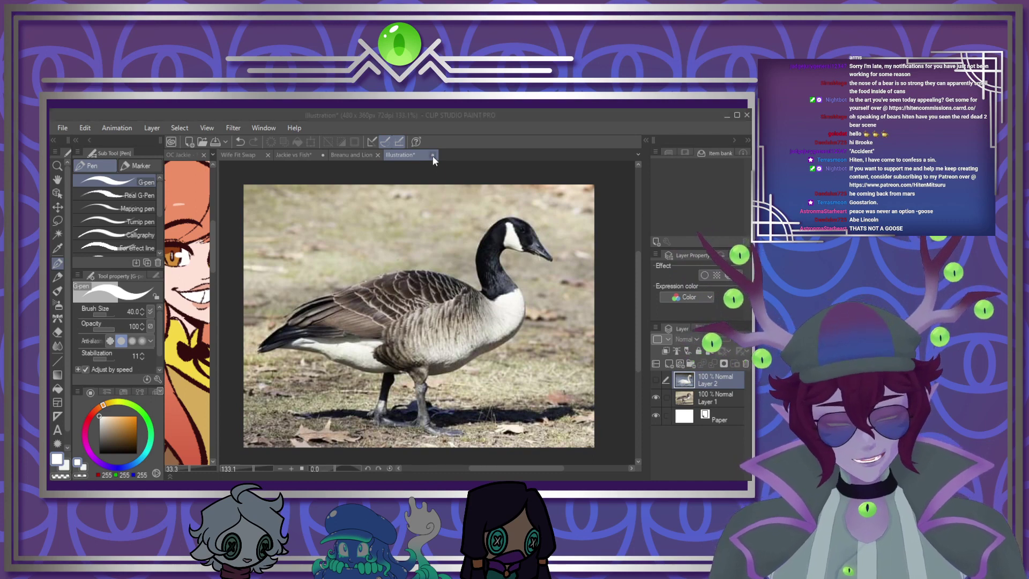
click(415, 254)
click(294, 155)
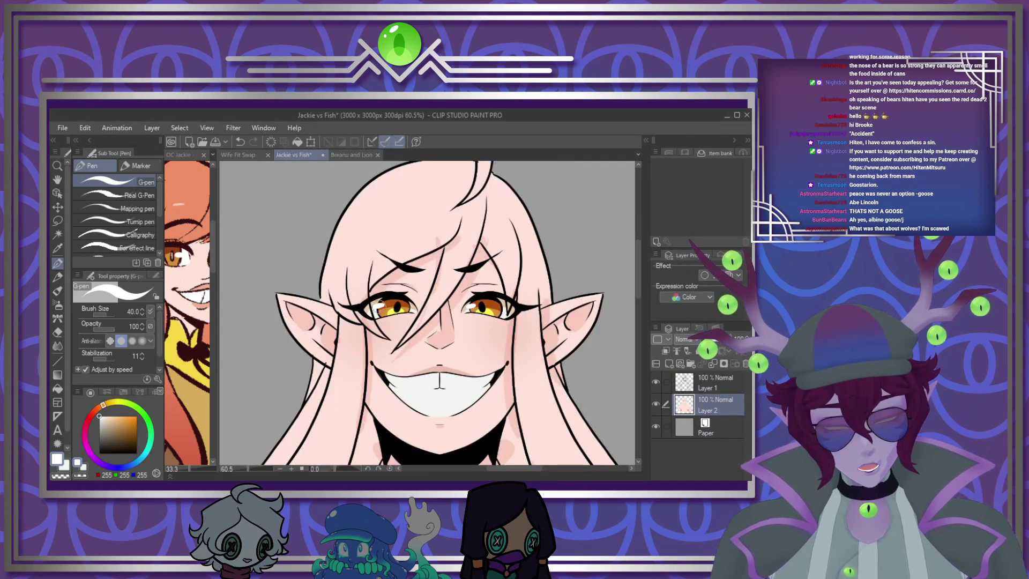
Hide the coloured Layer 2 so only the line art shows over the grey paper
scroll(411, 304, up, 1)
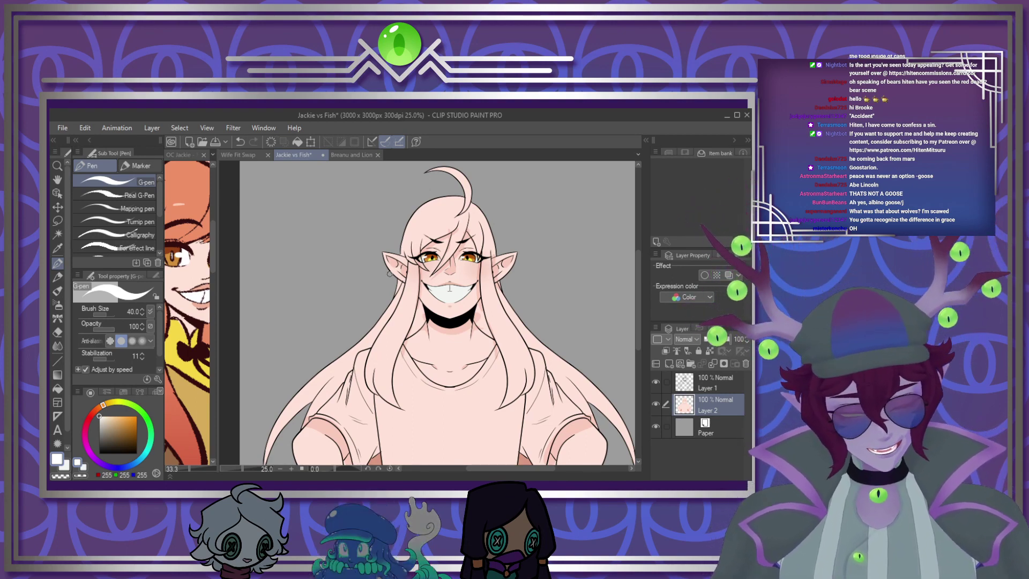
scroll(426, 322, down, 3)
scroll(418, 343, up, 4)
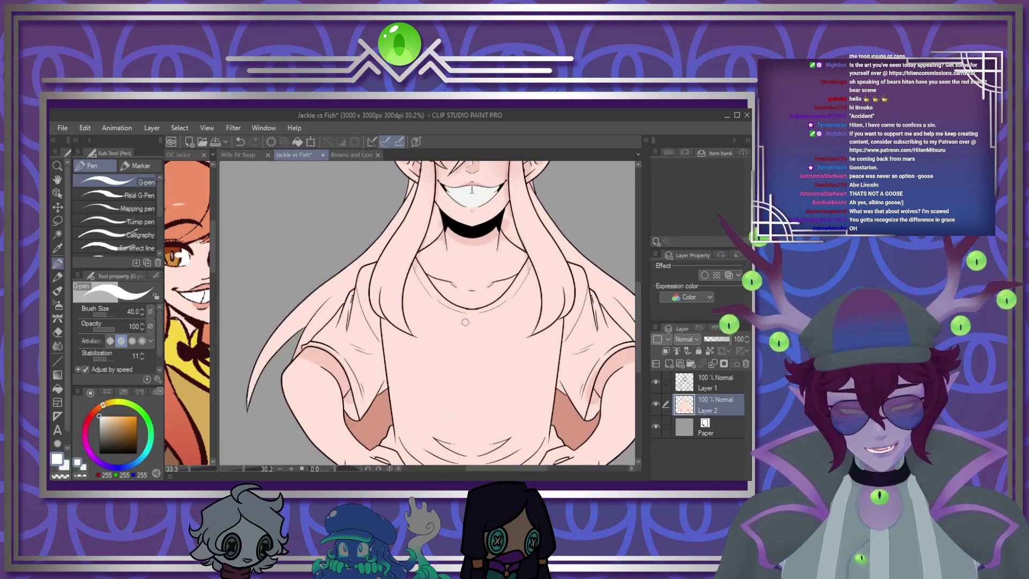
click(656, 404)
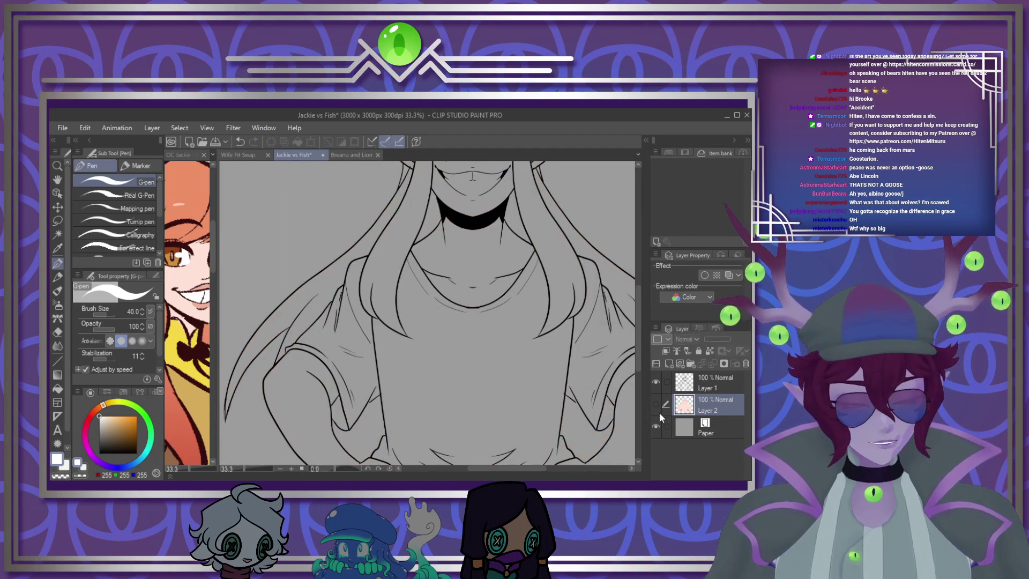
Close the OC Jackie - Master TP reference and sample the orange hair colour from Jackie Gourd.png for the Fill tool
click(59, 389)
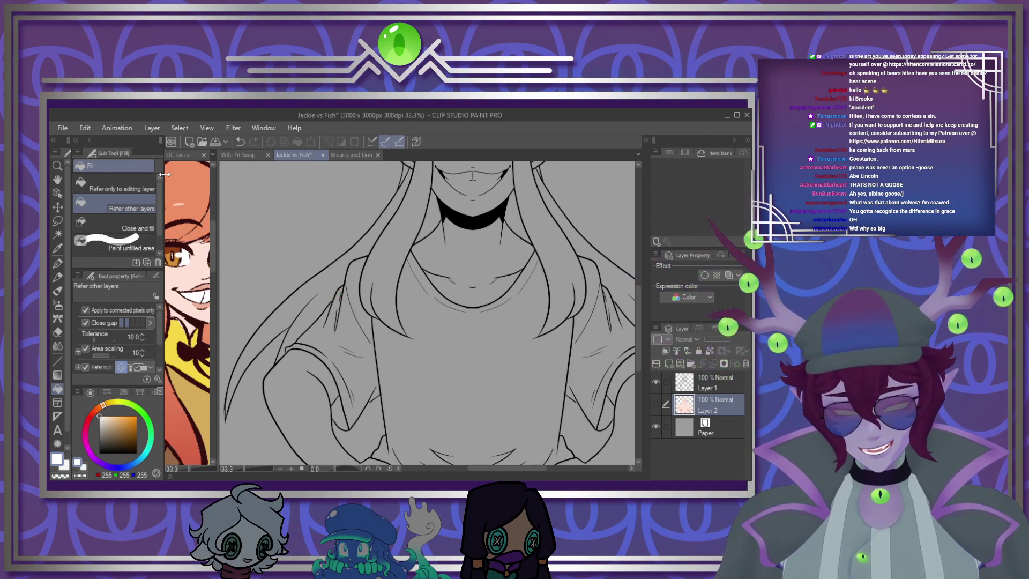
drag(164, 174, 312, 196)
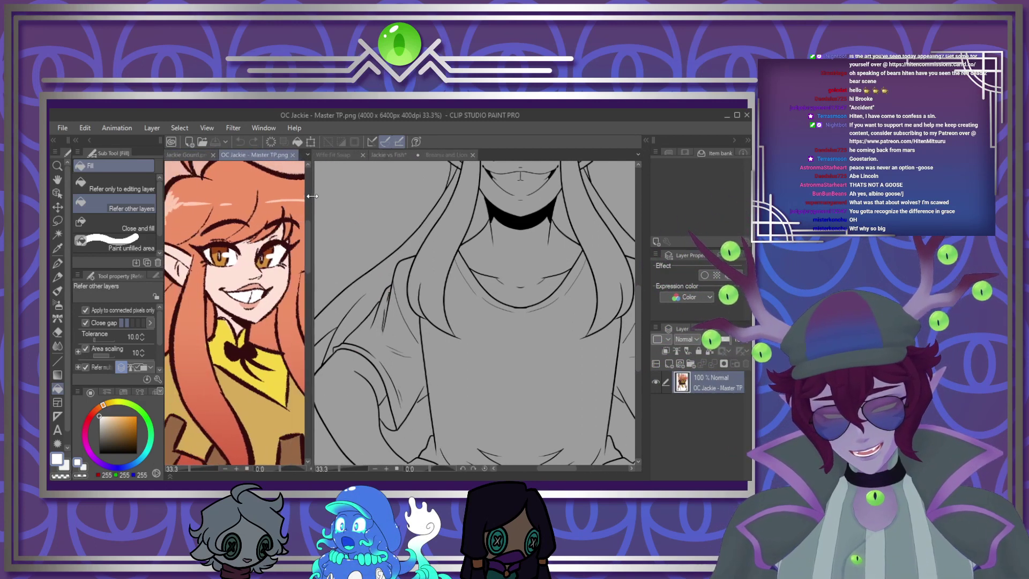
click(294, 156)
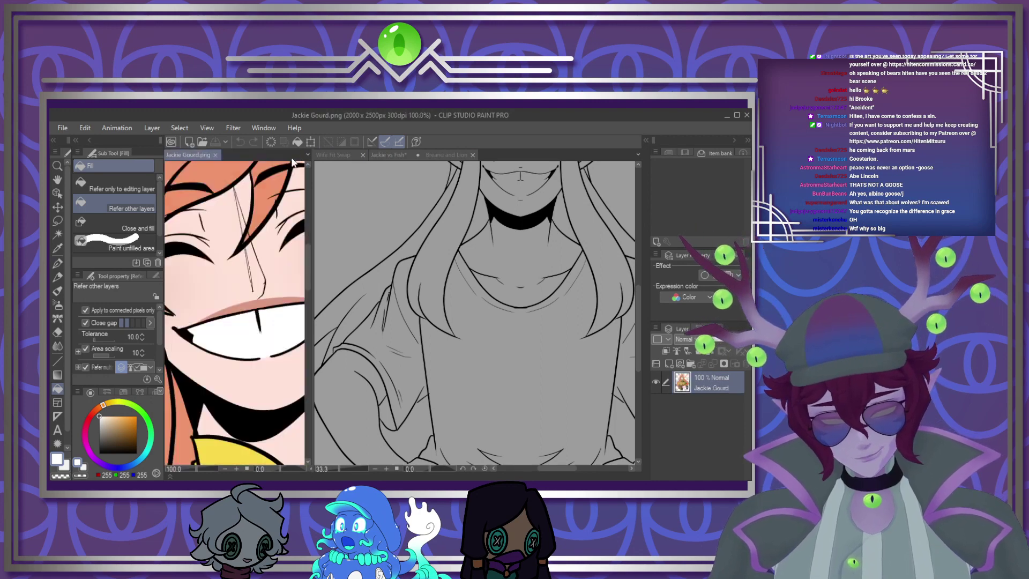
scroll(239, 215, down, 3)
alt+click(239, 208)
Add a new layer above Layer 2 and fill the back hair sections behind the neck, shoulders and arms with the sampled orange
click(395, 338)
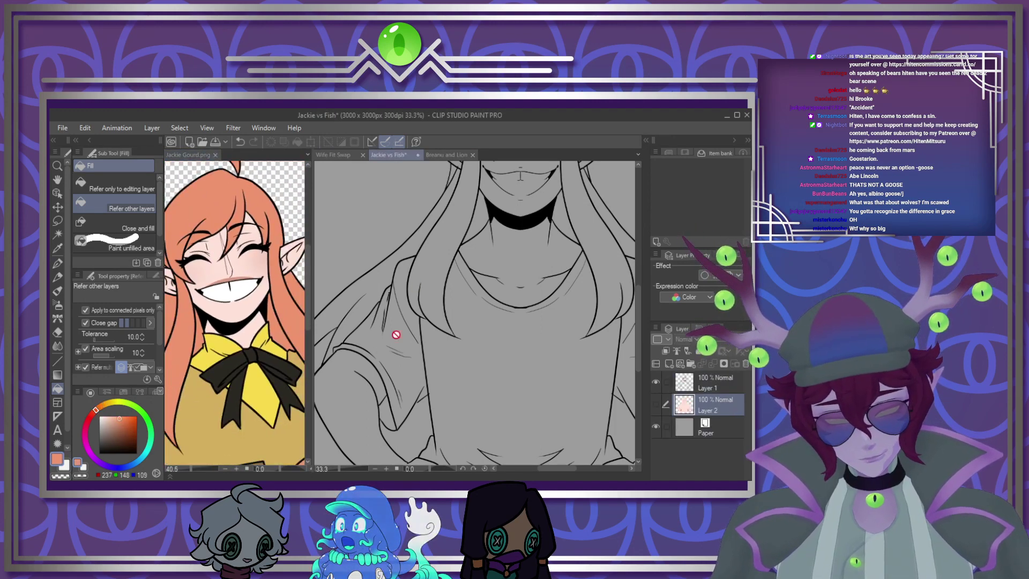
scroll(423, 360, down, 3)
scroll(423, 379, up, 2)
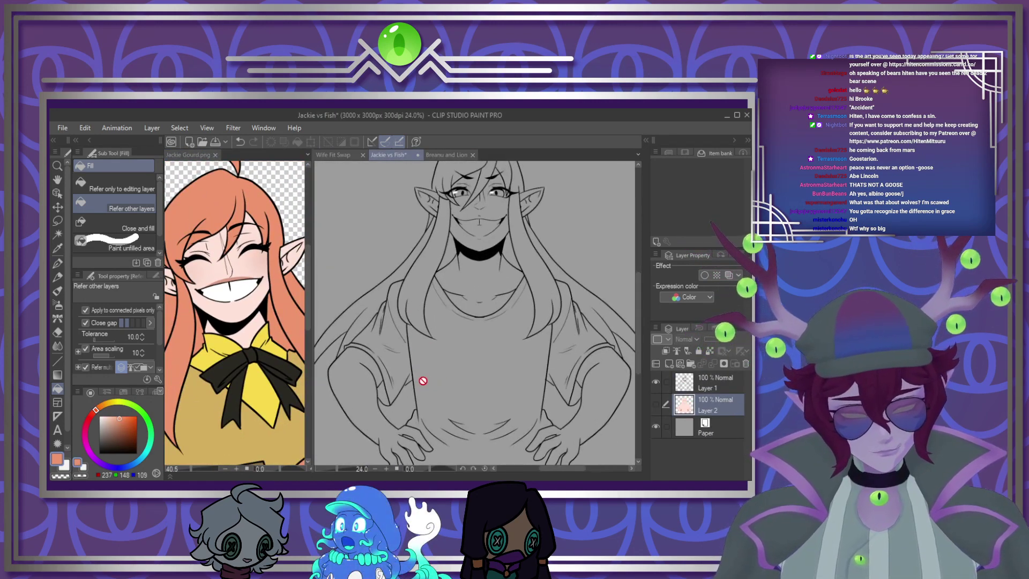
click(669, 364)
click(398, 407)
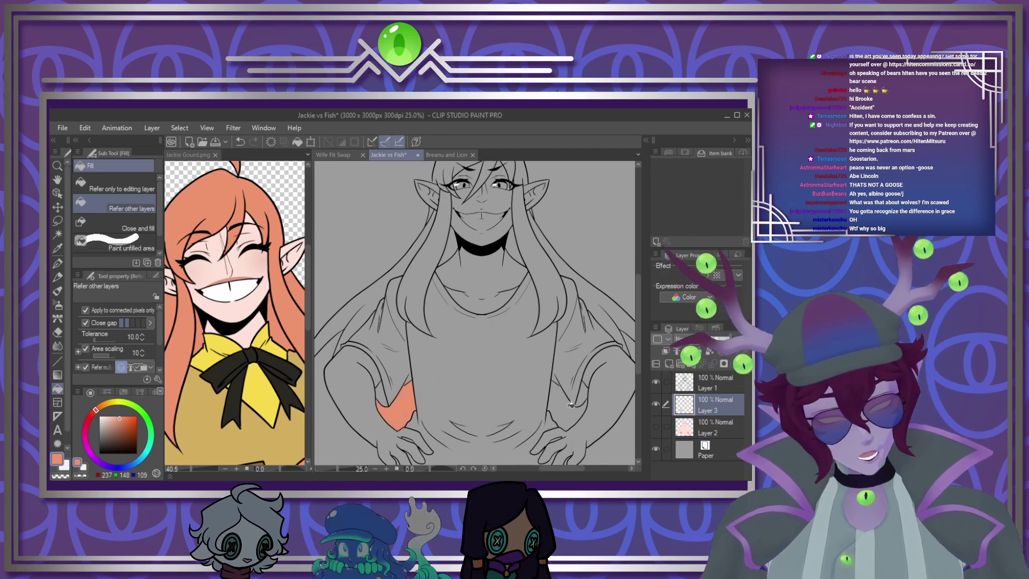
click(562, 399)
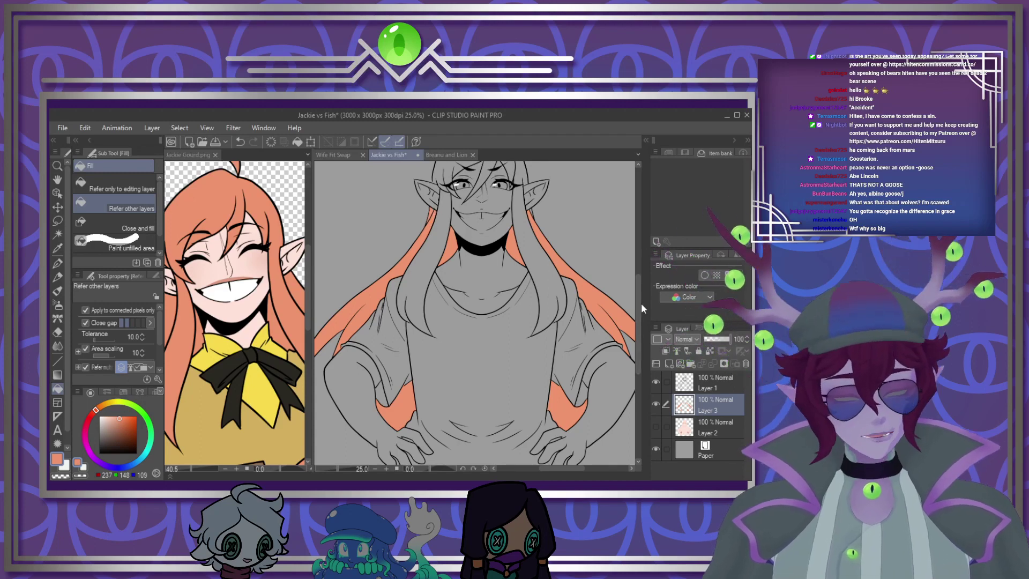
Add a clipped Multiply layer above Layer 3 and shade the back hair beside the neck and under both arms with the size 250 G-pen
scroll(498, 332, down, 4)
scroll(498, 333, up, 3)
scroll(498, 333, down, 2)
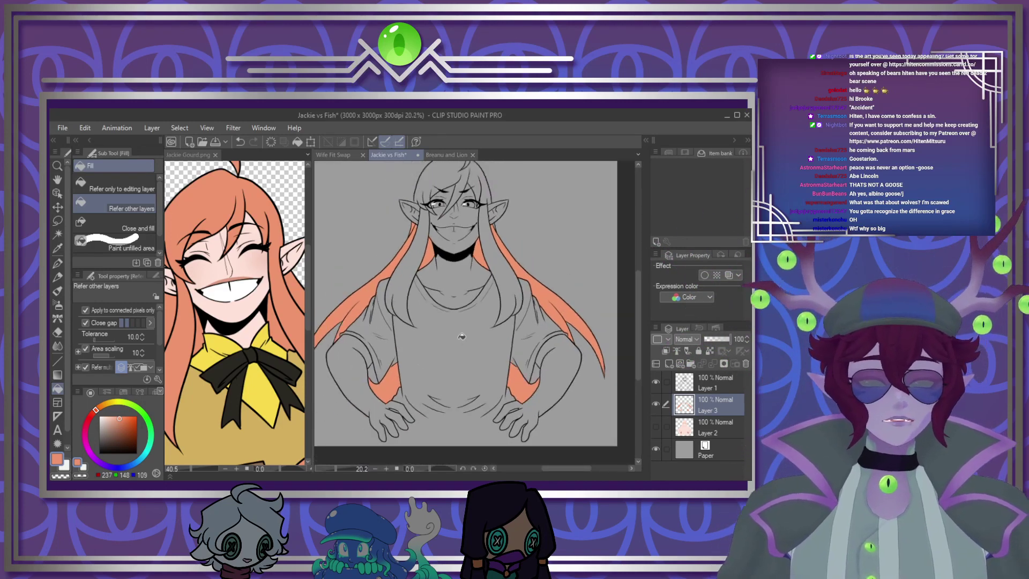
scroll(497, 333, up, 2)
scroll(497, 333, down, 3)
scroll(407, 300, up, 2)
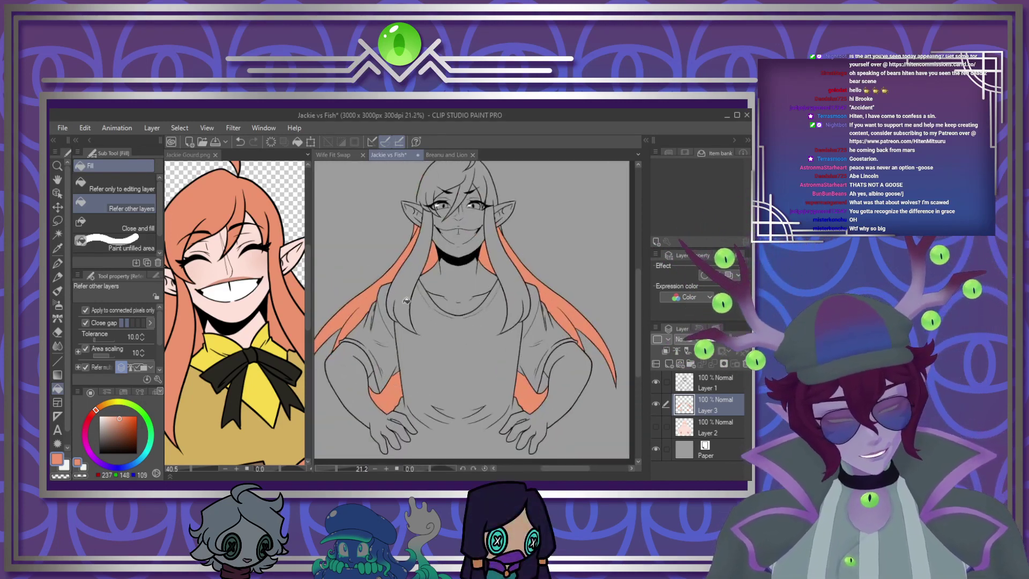
click(670, 363)
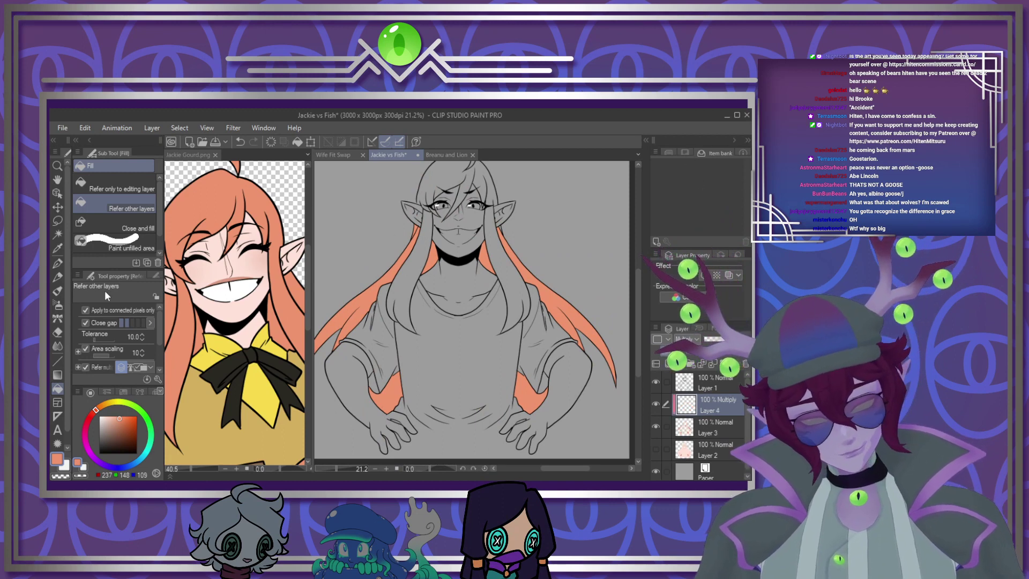
key(p)
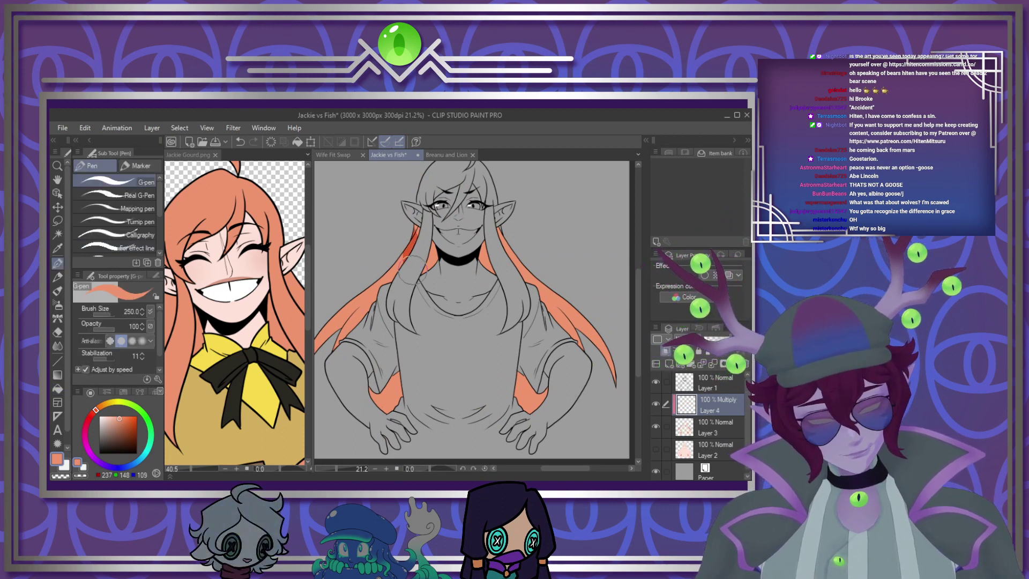
drag(424, 249, 437, 276)
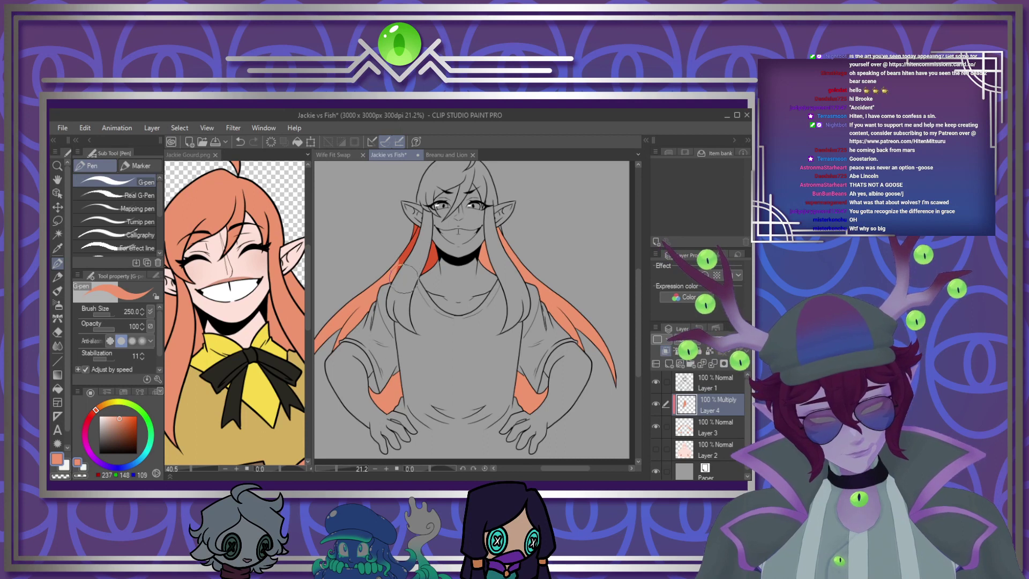
drag(389, 375, 385, 415)
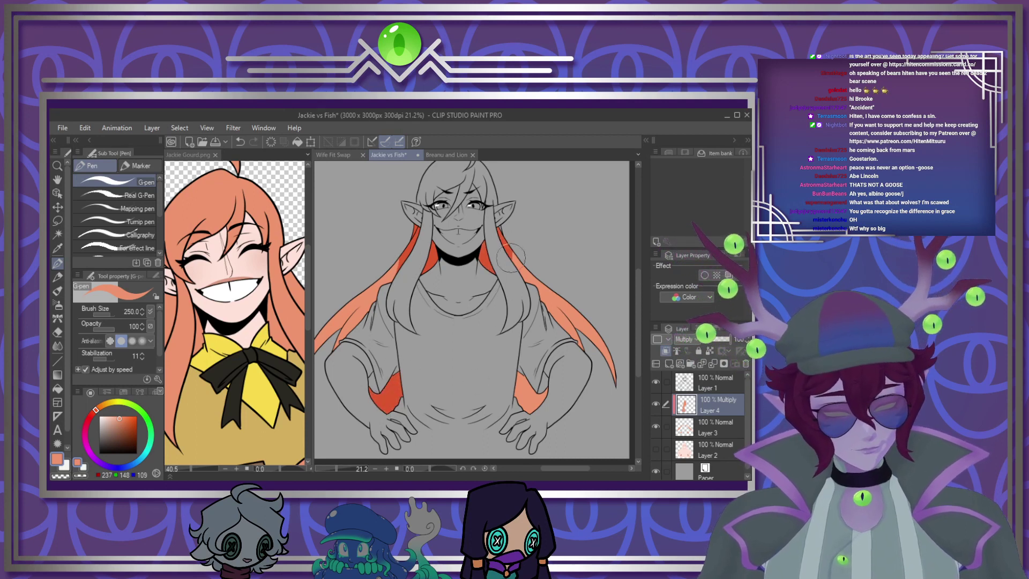
drag(511, 257, 533, 281)
drag(536, 410, 512, 385)
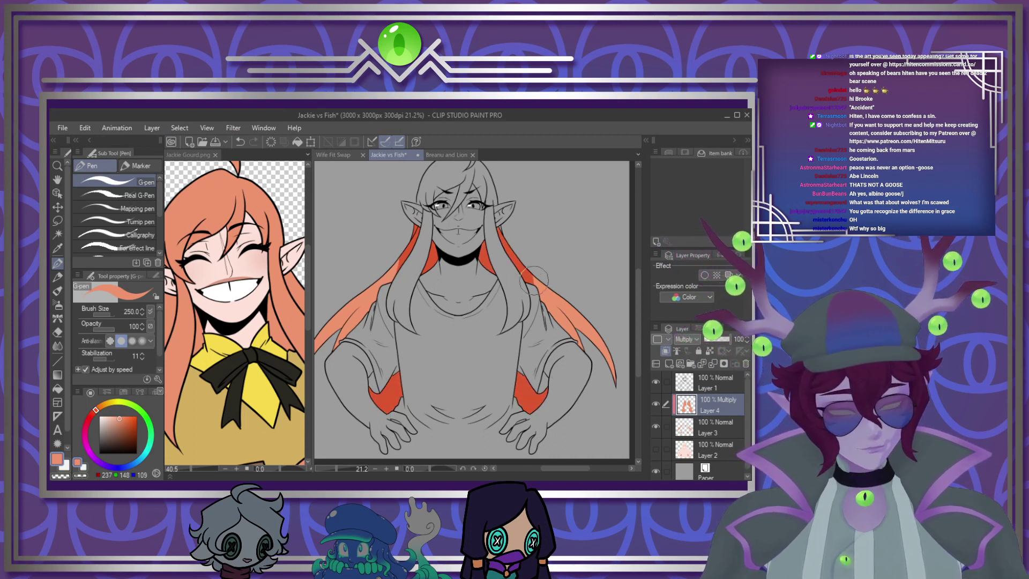
Extend the Multiply shading with the size 250 G-pen along the back hair strands sweeping outward over both shoulders
mouse_move(529, 264)
mouse_down()
mouse_move(566, 337)
mouse_move(576, 322)
mouse_move(623, 381)
mouse_move(589, 356)
mouse_up()
mouse_move(407, 234)
mouse_down()
mouse_move(398, 268)
mouse_move(338, 346)
mouse_up()
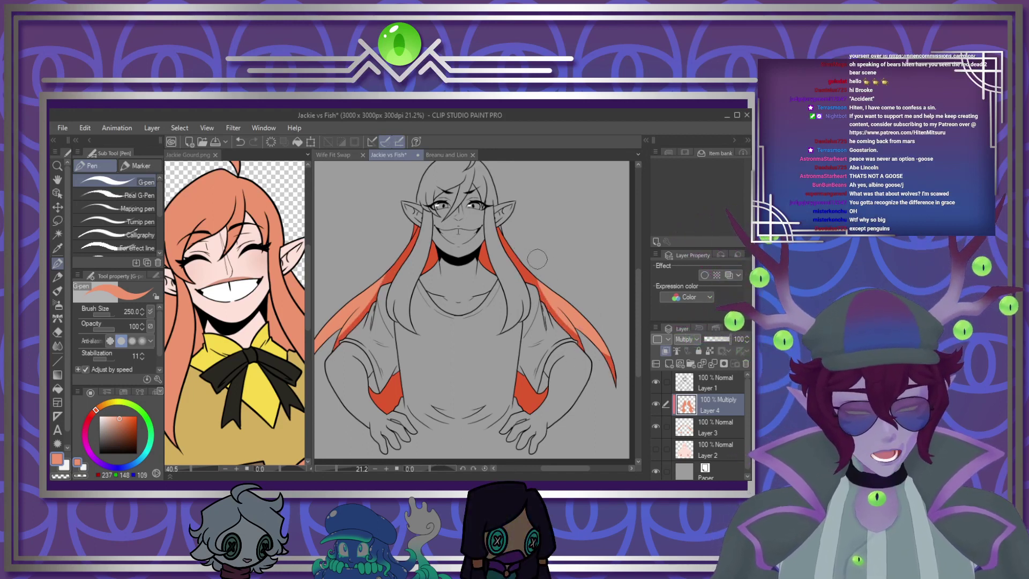
drag(565, 316, 612, 375)
Reduce the G-pen to size 60 and add thin shading strokes to the back hair strands beside both sleeves
scroll(472, 319, down, 2)
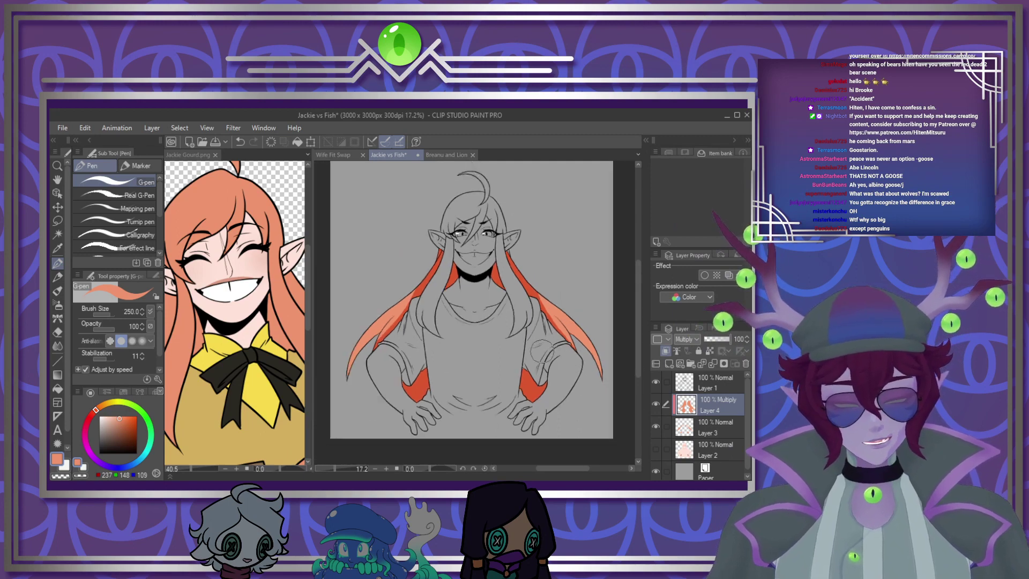
scroll(436, 303, up, 3)
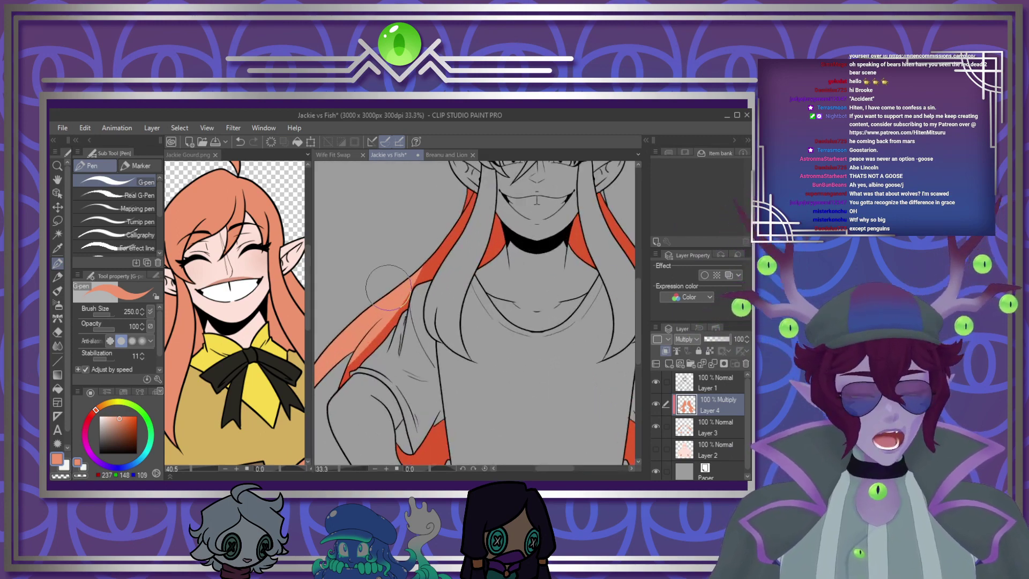
key(bracketleft)
key(bracketleft)
key(bracketleft)
key(bracketleft)
key(bracketleft)
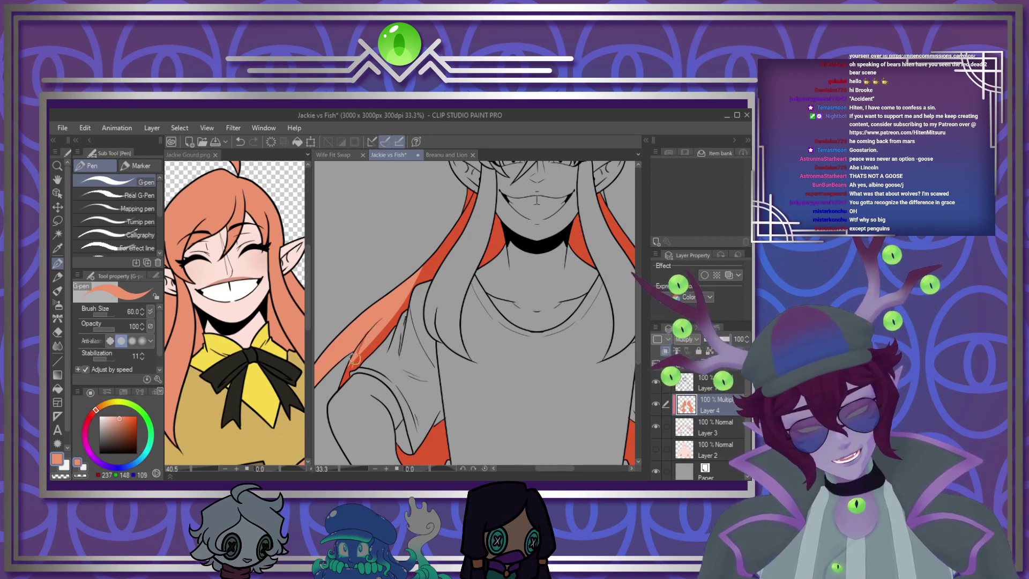
drag(363, 336, 354, 379)
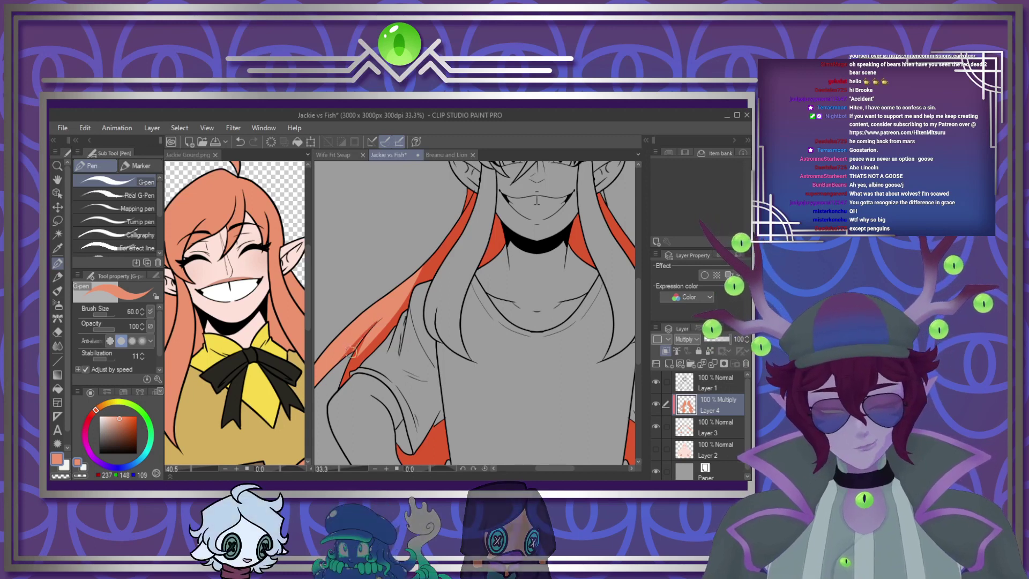
drag(555, 469, 579, 470)
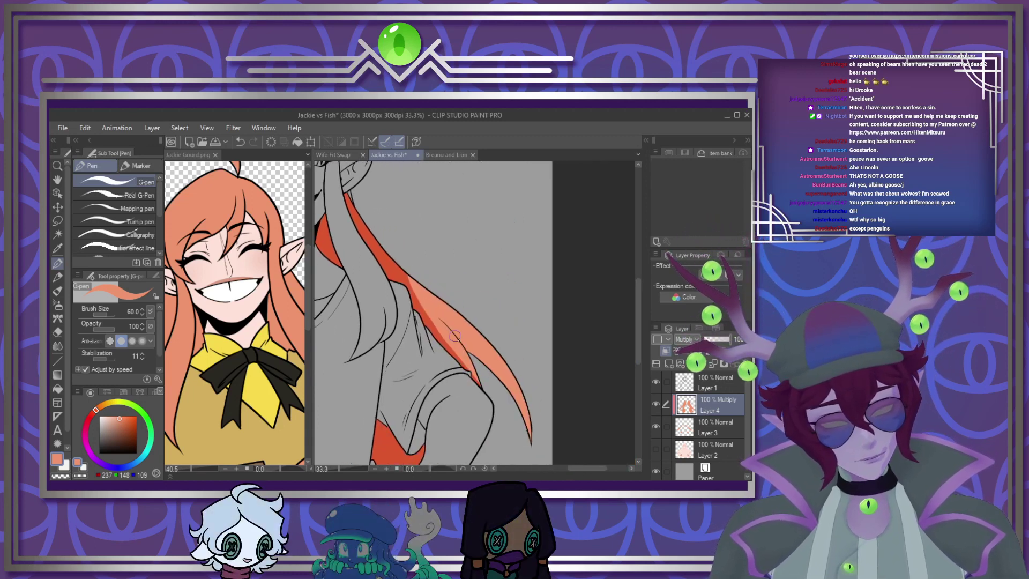
drag(440, 320, 472, 377)
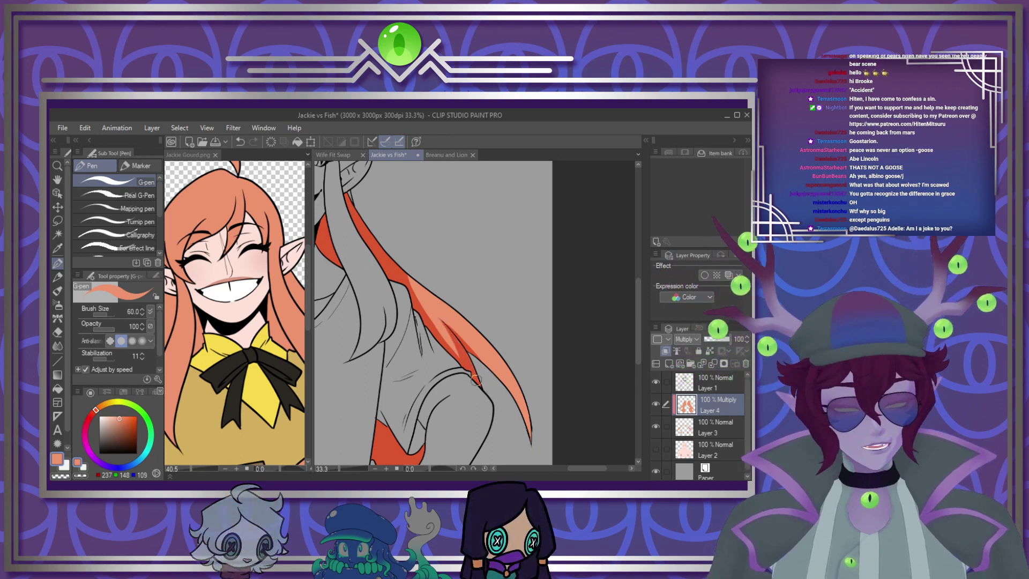
Set the Multiply shading layer's opacity to 50% and merge it down into Layer 3
scroll(471, 378, down, 5)
scroll(420, 356, up, 4)
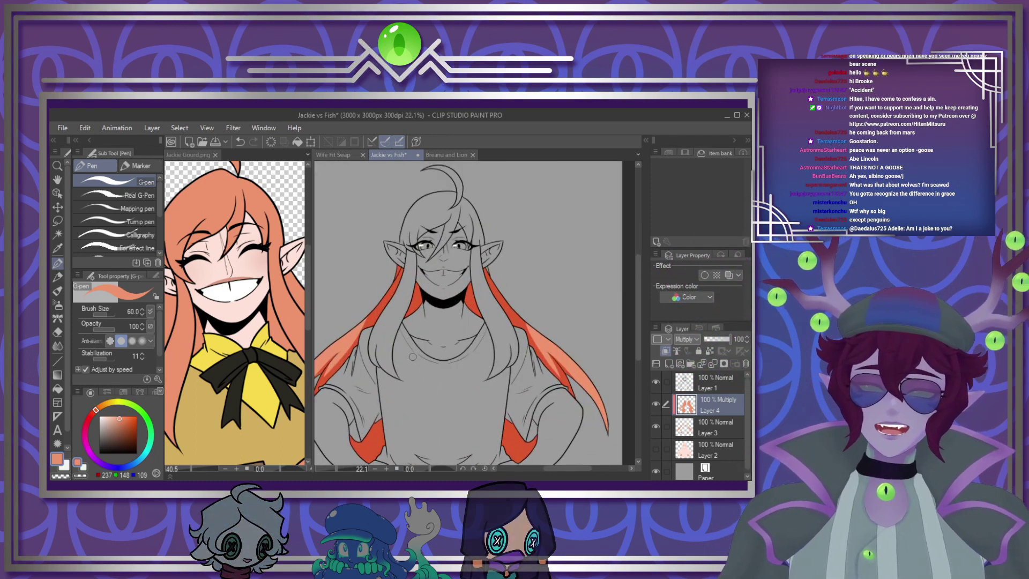
click(717, 340)
drag(718, 344, 722, 341)
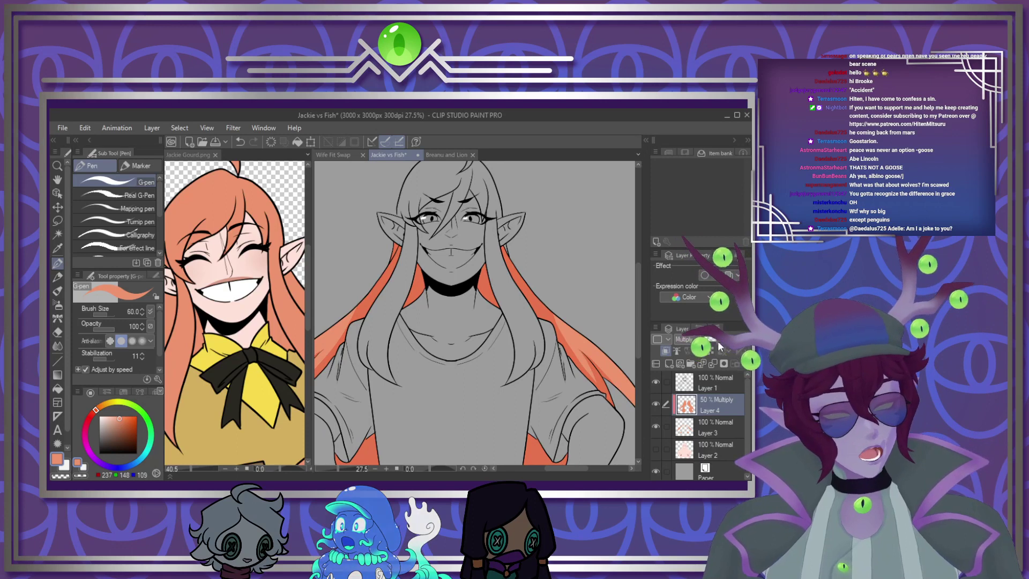
click(714, 363)
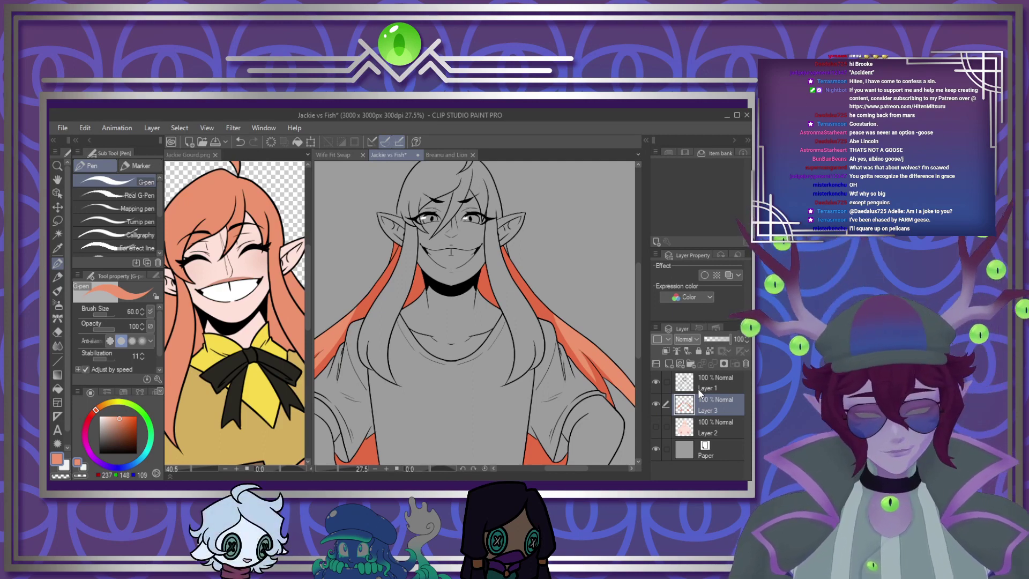
Show the coloured Layer 2 again and transfer Layer 3's back hair down onto it, keeping Layer 3 empty
click(656, 426)
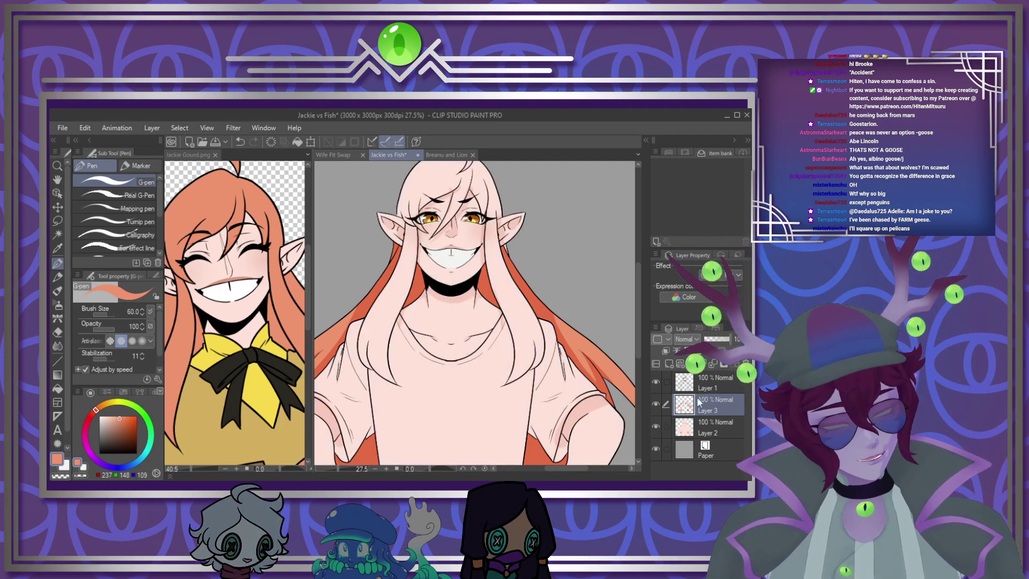
click(702, 365)
scroll(442, 332, down, 3)
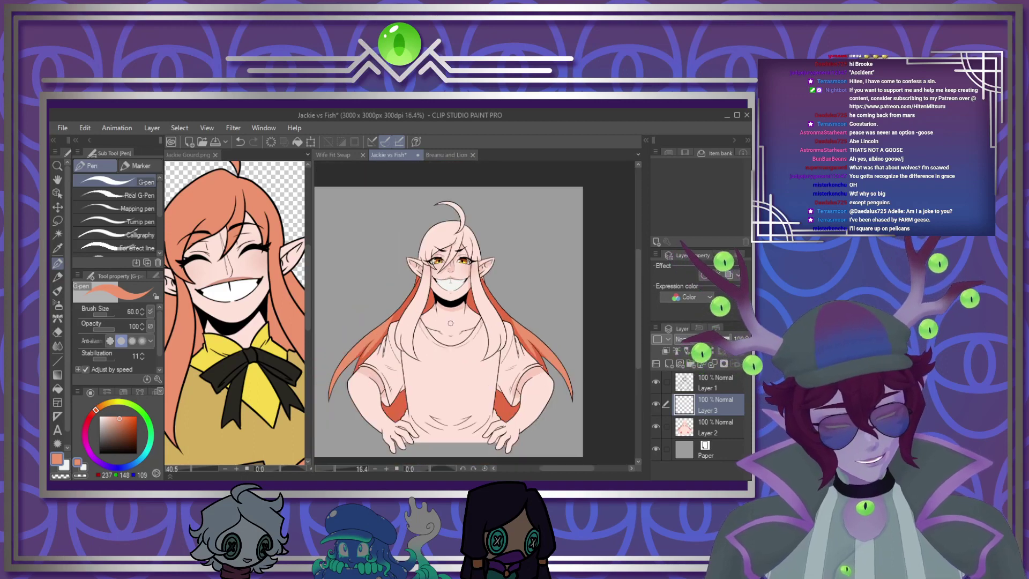
scroll(421, 273, up, 1)
scroll(452, 306, up, 1)
scroll(446, 381, down, 2)
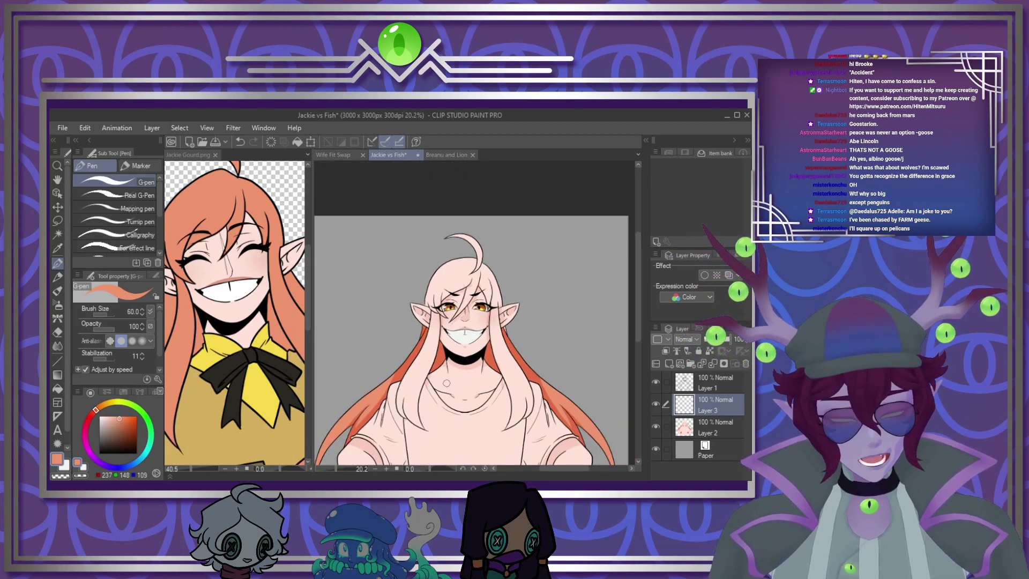
Sample the darker shaded orange from the back hair beside the neck as the main drawing colour
scroll(446, 381, up, 1)
scroll(504, 333, up, 4)
alt+click(529, 338)
scroll(526, 326, up, 3)
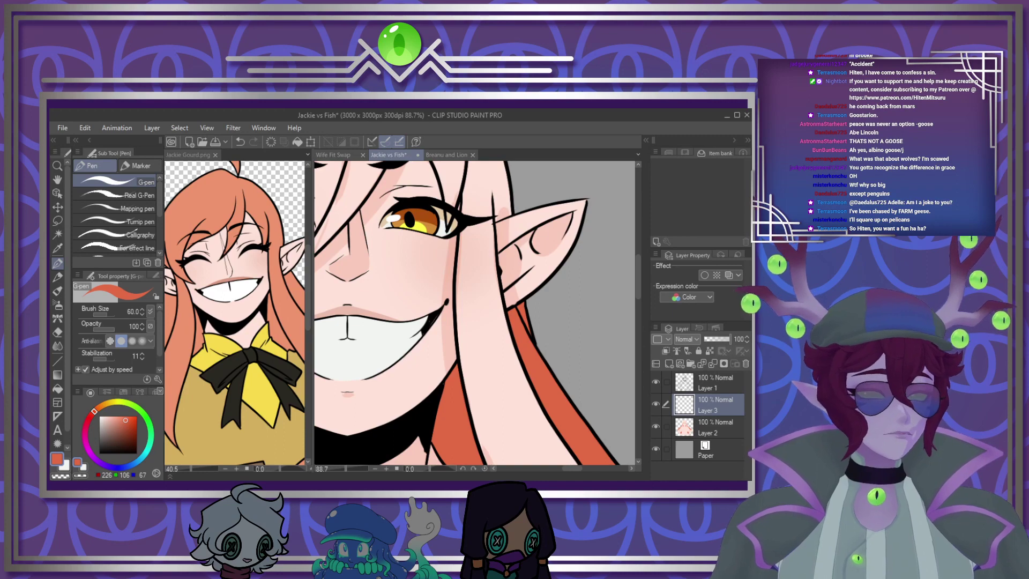
scroll(335, 409, down, 4)
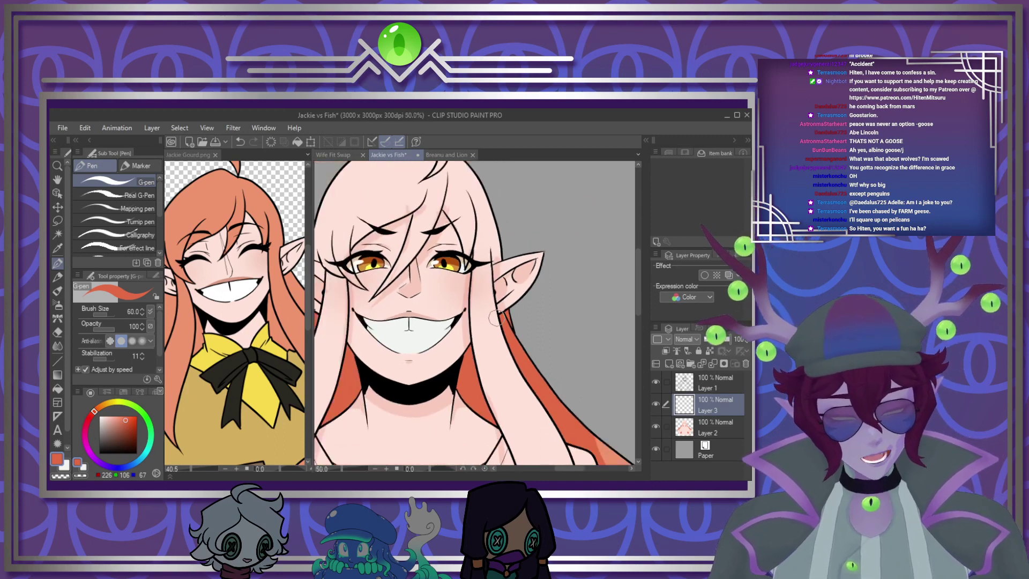
scroll(391, 404, up, 1)
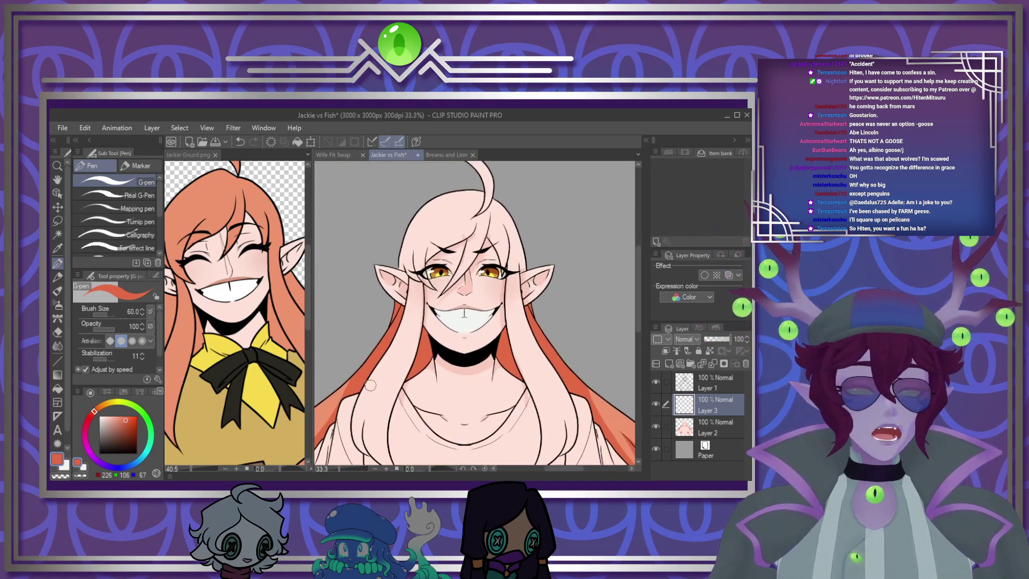
scroll(370, 385, down, 1)
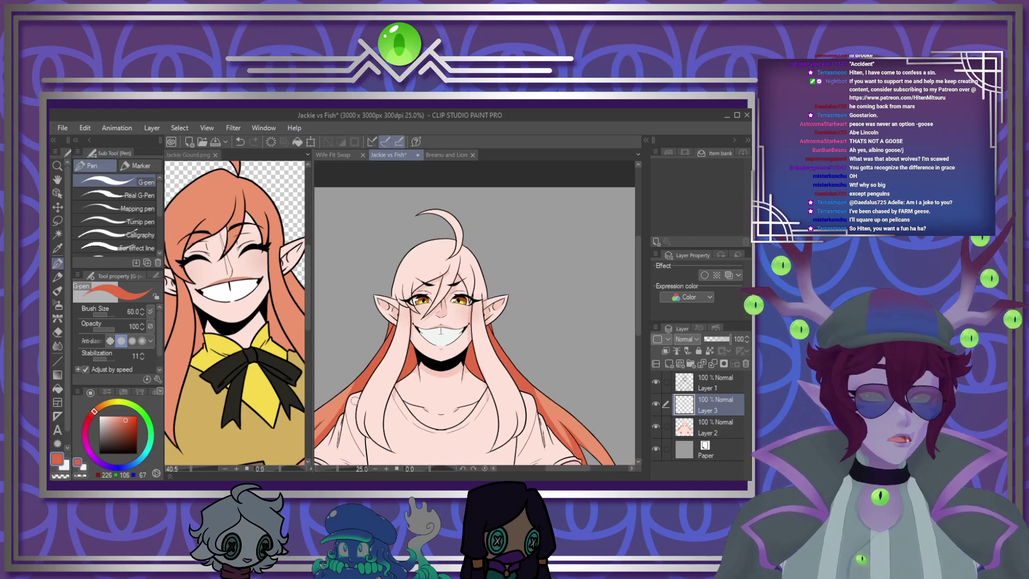
scroll(355, 399, up, 3)
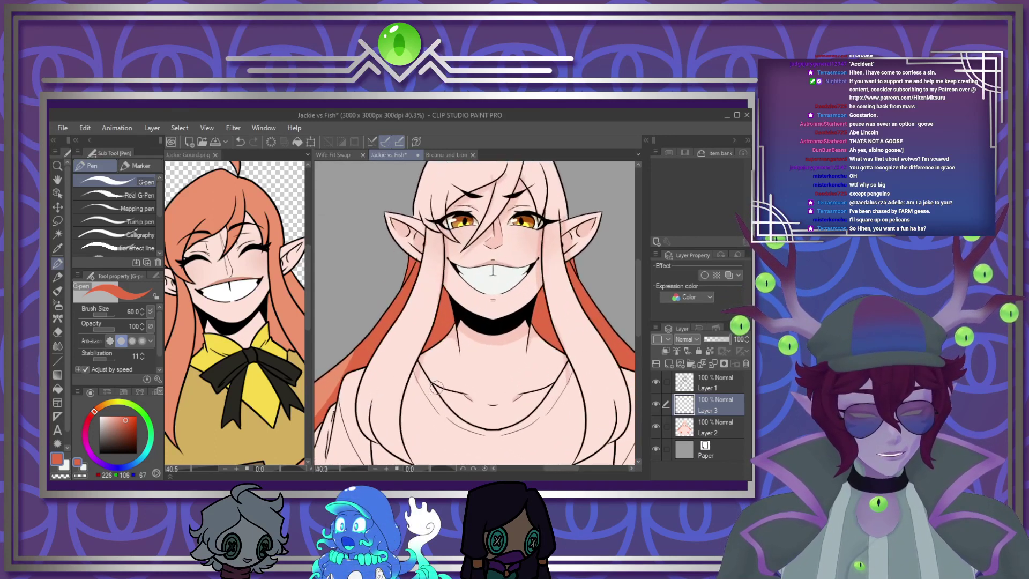
Hide Layer 2, sample the base hair orange from Jackie Gourd.png as the sub colour, and switch to the Fill tool
click(658, 426)
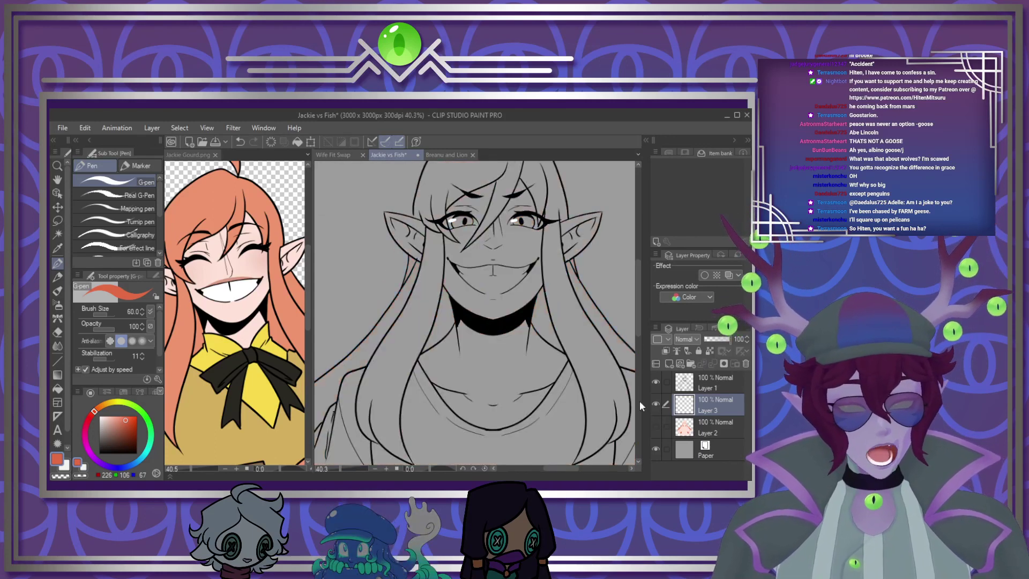
click(65, 466)
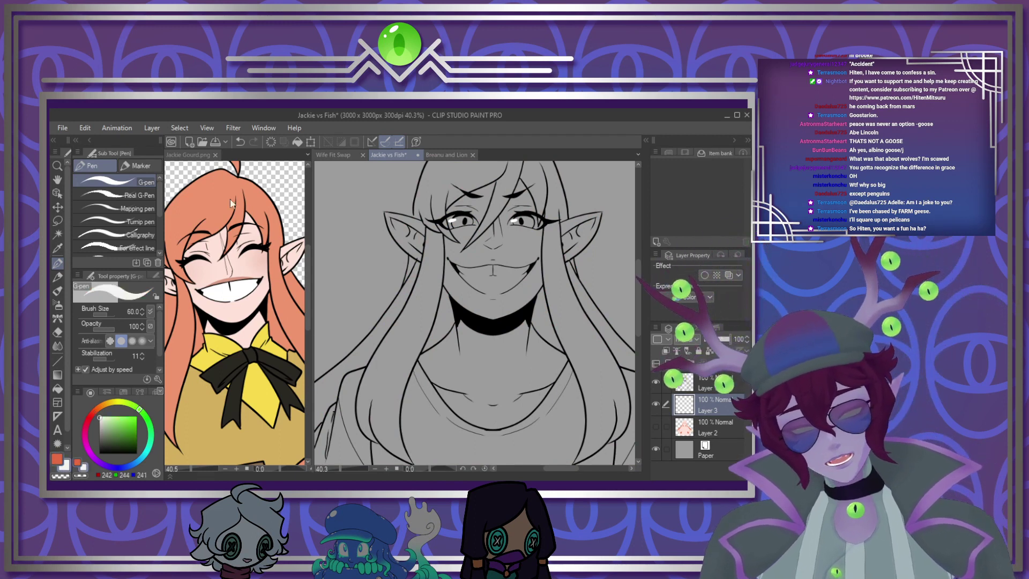
click(187, 155)
alt+click(234, 227)
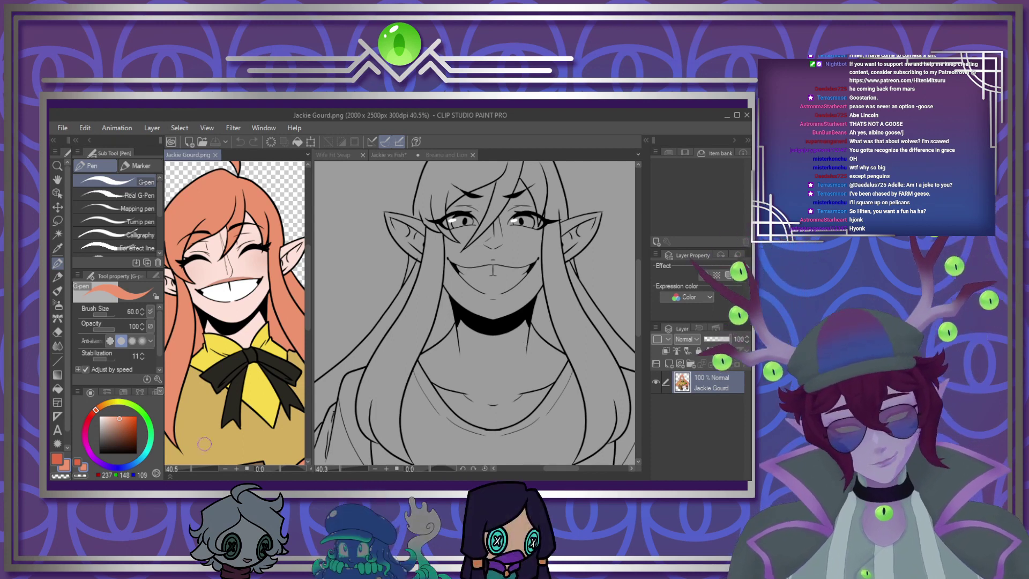
key(g)
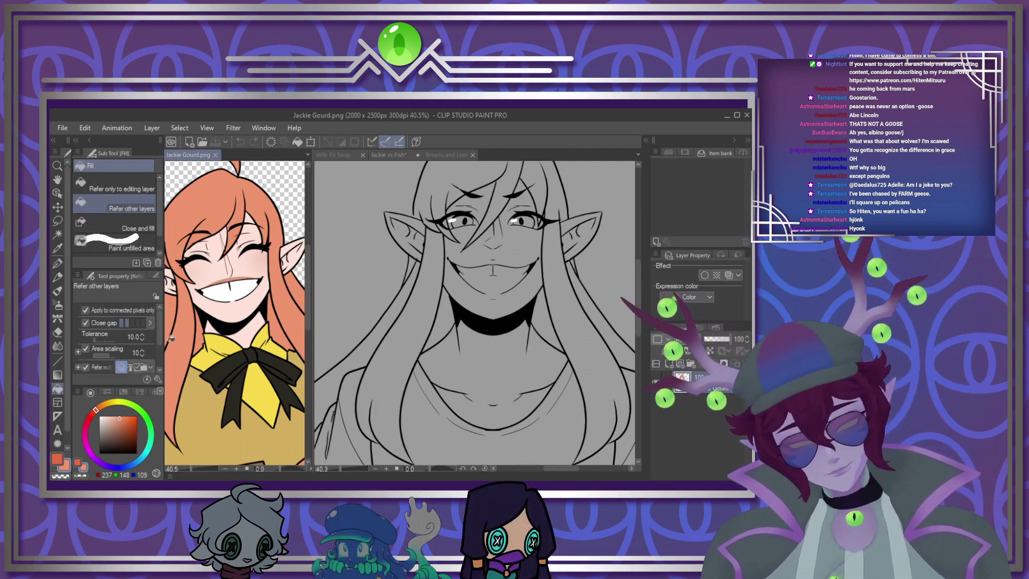
Fill the long front hair locks on Layer 3 with the base orange and undo the fill covering the background and shirt
click(381, 376)
click(579, 341)
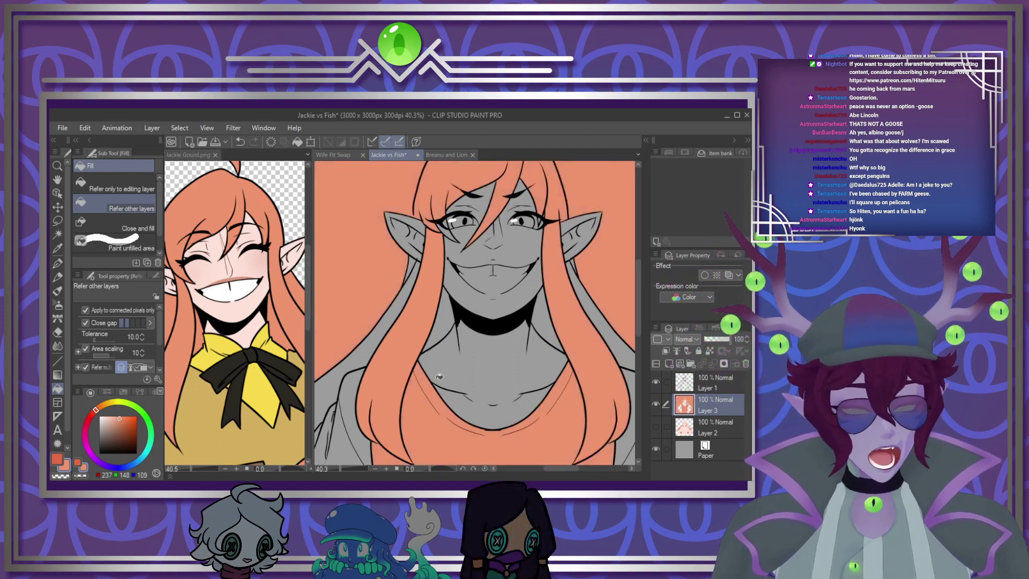
scroll(450, 268, down, 2)
scroll(450, 268, up, 4)
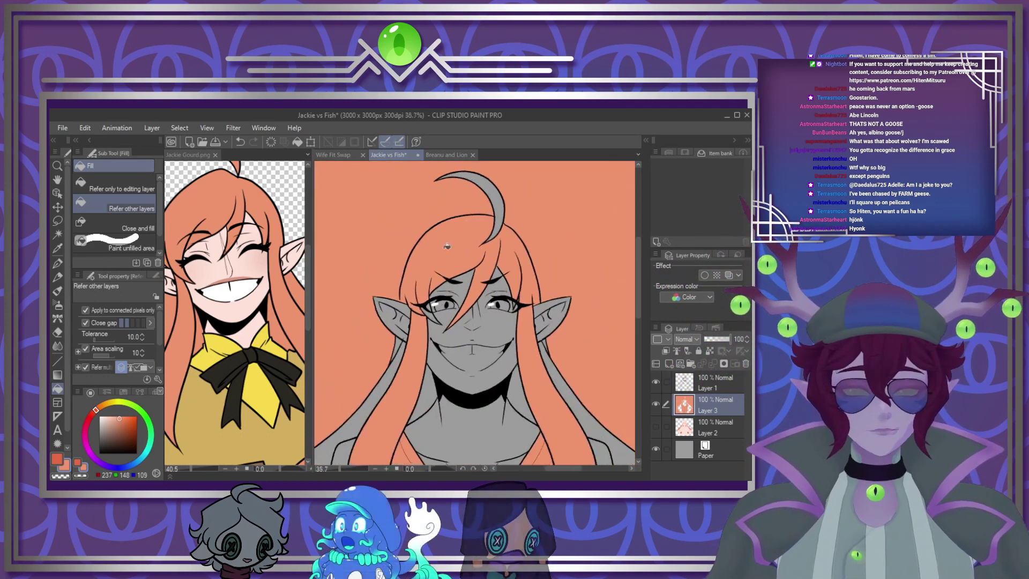
key(ctrl+z)
Fill the crown, the bangs and the curled strand on top of the head with the base orange on Layer 3
click(57, 264)
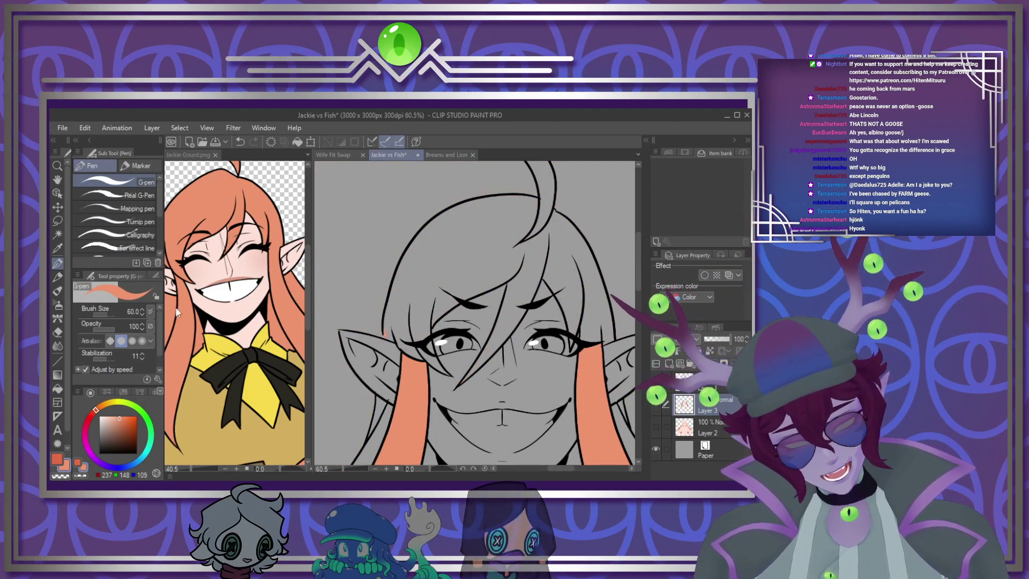
click(478, 243)
click(58, 388)
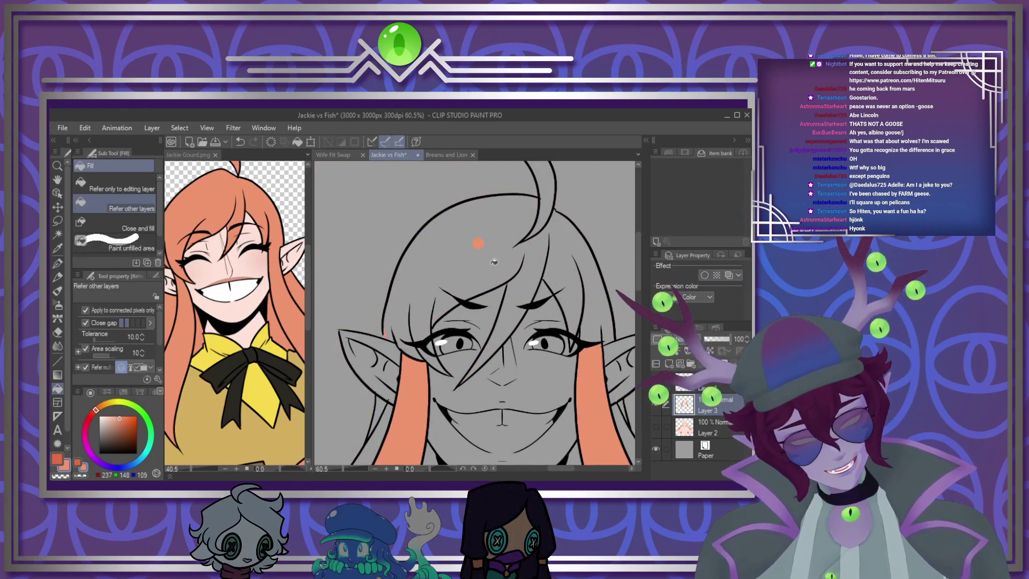
click(478, 243)
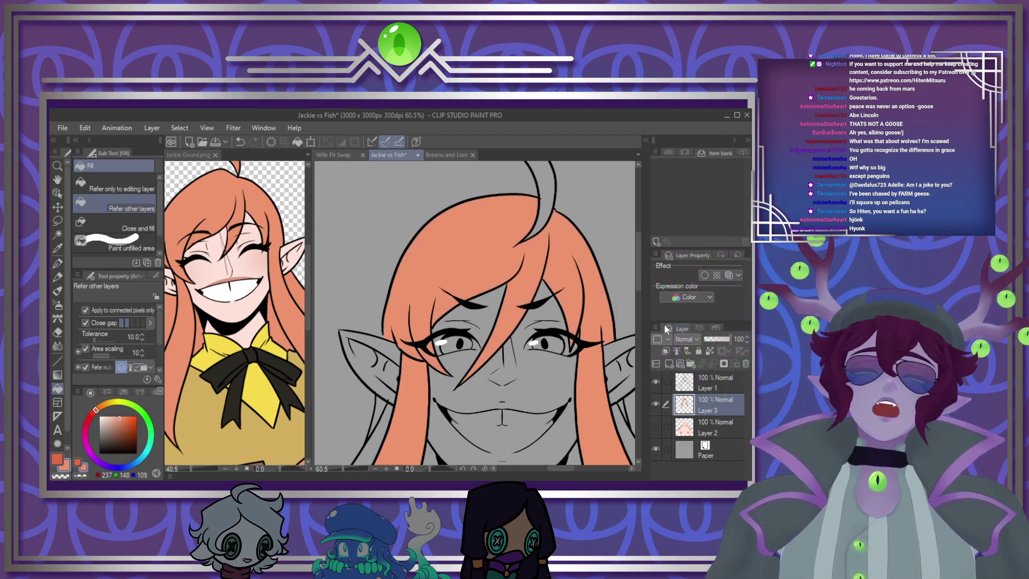
scroll(542, 245, up, 3)
click(542, 244)
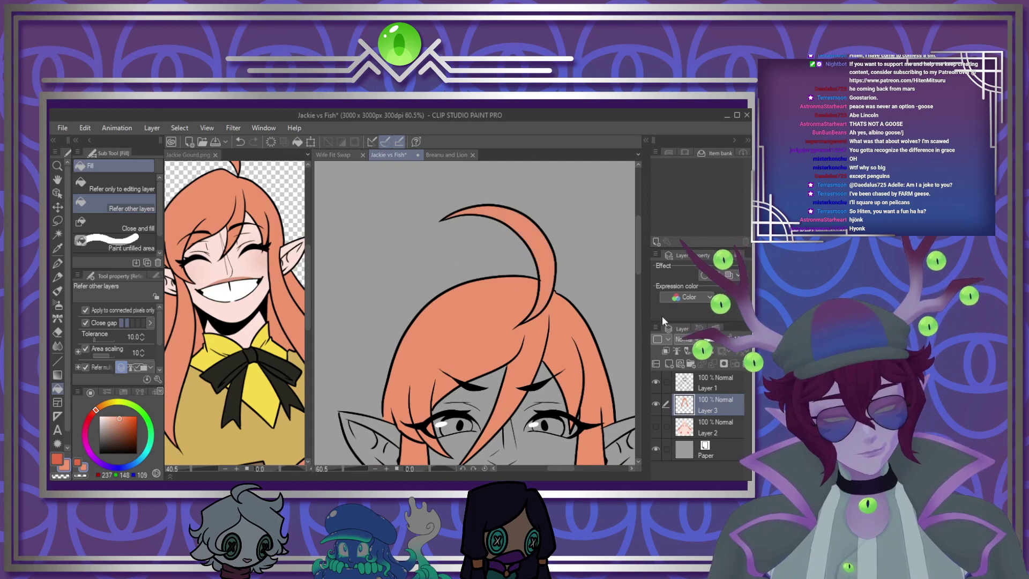
Try a clipped Multiply layer above Layer 3, delete it again, and select the G-pen with the darker orange
click(669, 364)
click(689, 339)
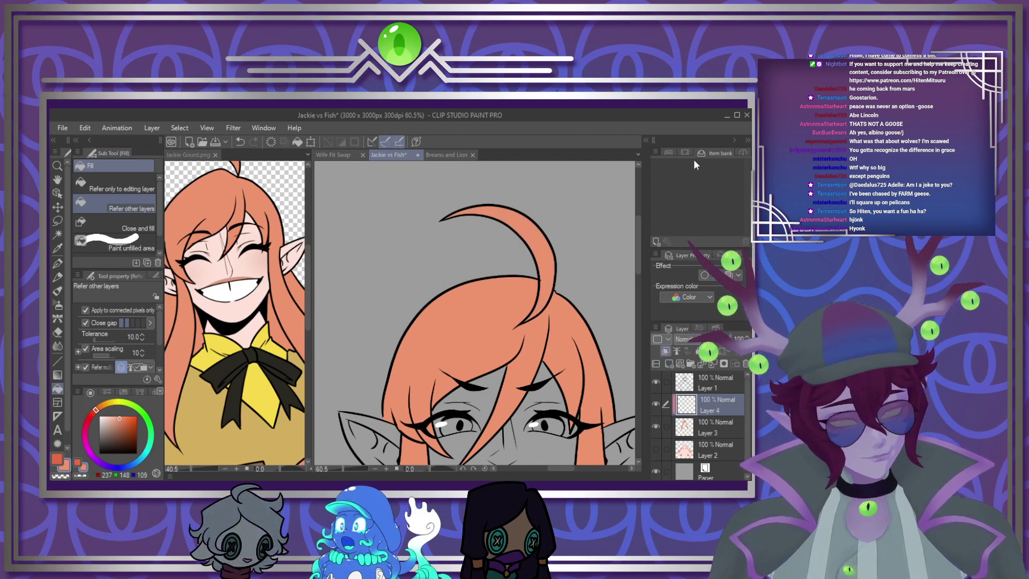
click(693, 161)
click(57, 263)
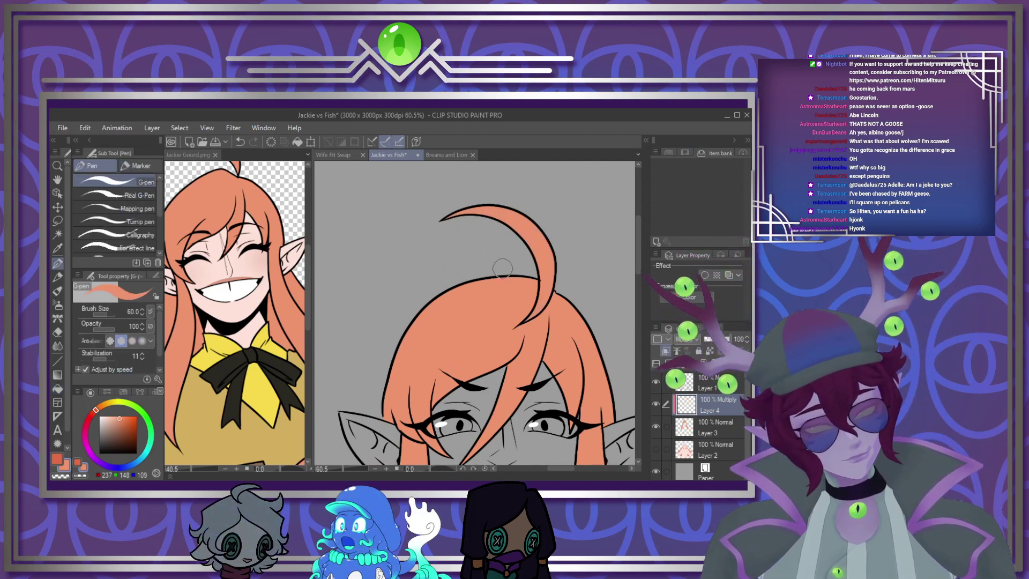
click(57, 458)
click(746, 364)
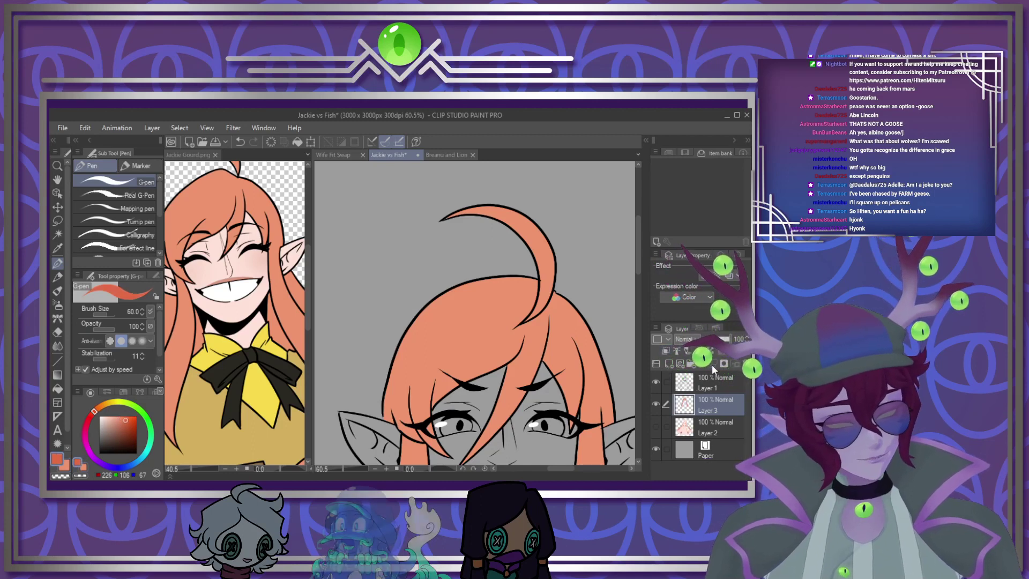
Add Layer 4 clipped to Layer 3 and paint darker orange shadows beneath the head curl and along the bangs
click(669, 364)
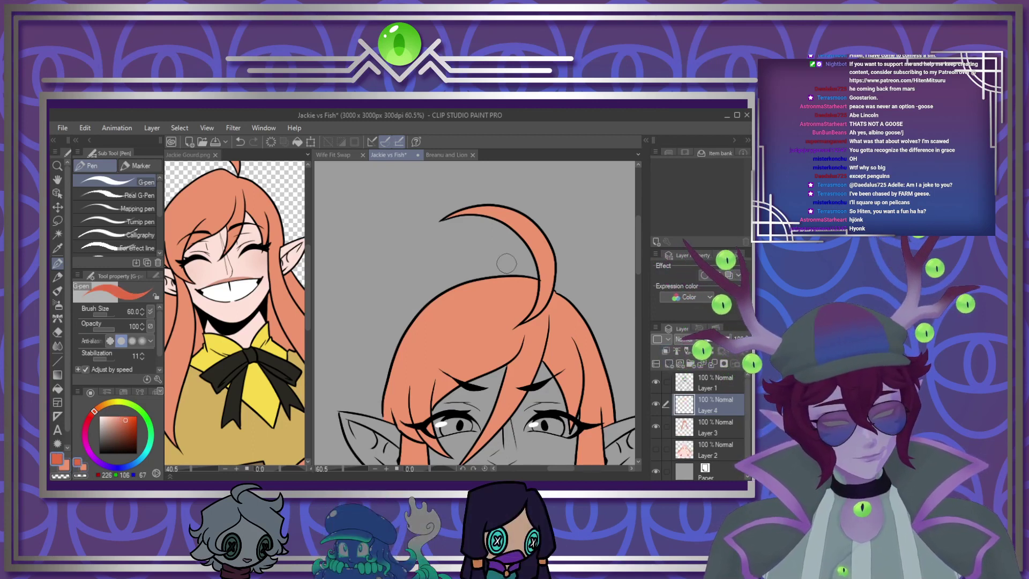
drag(512, 267, 527, 301)
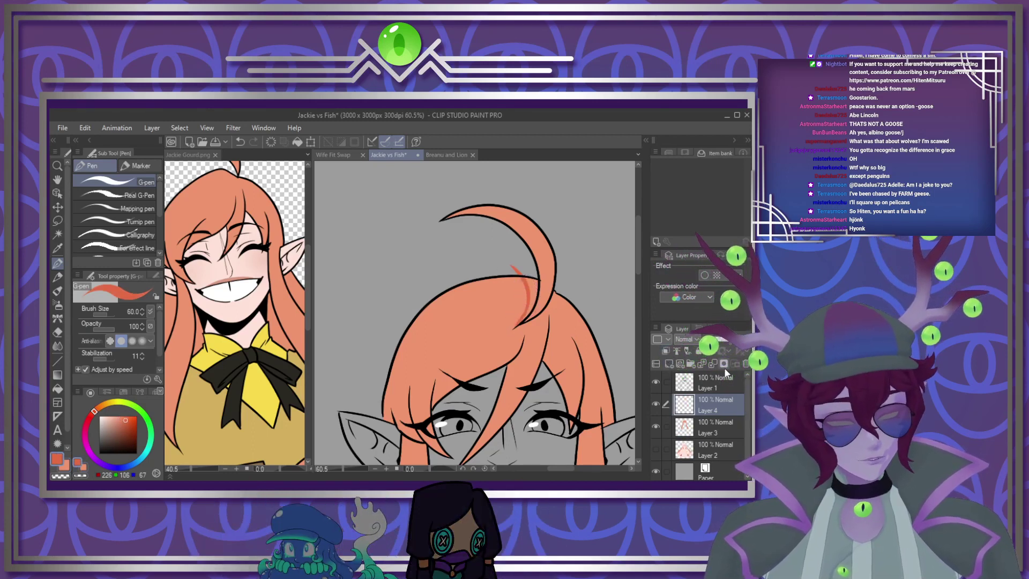
click(665, 352)
drag(523, 318, 533, 284)
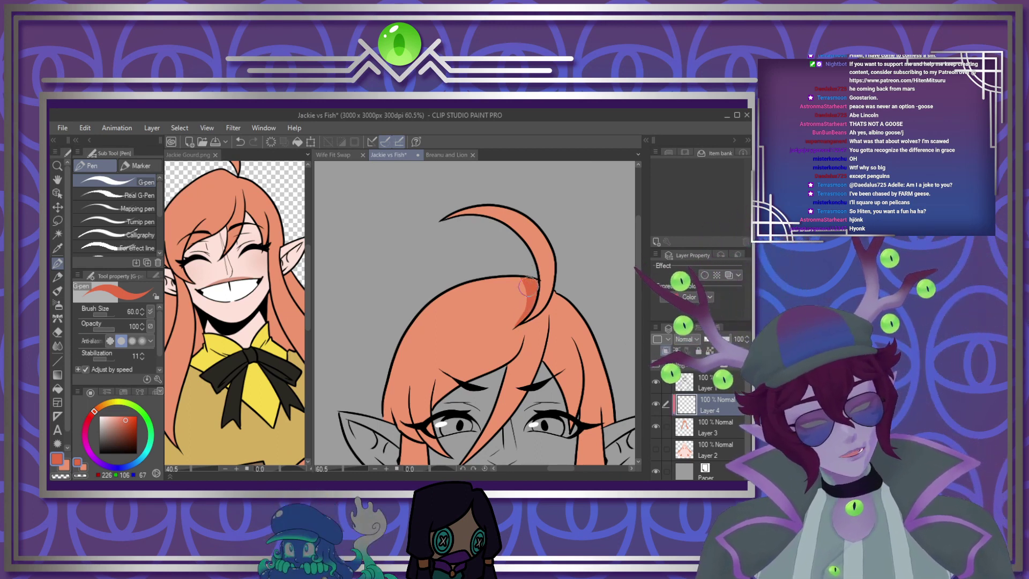
drag(639, 260, 633, 282)
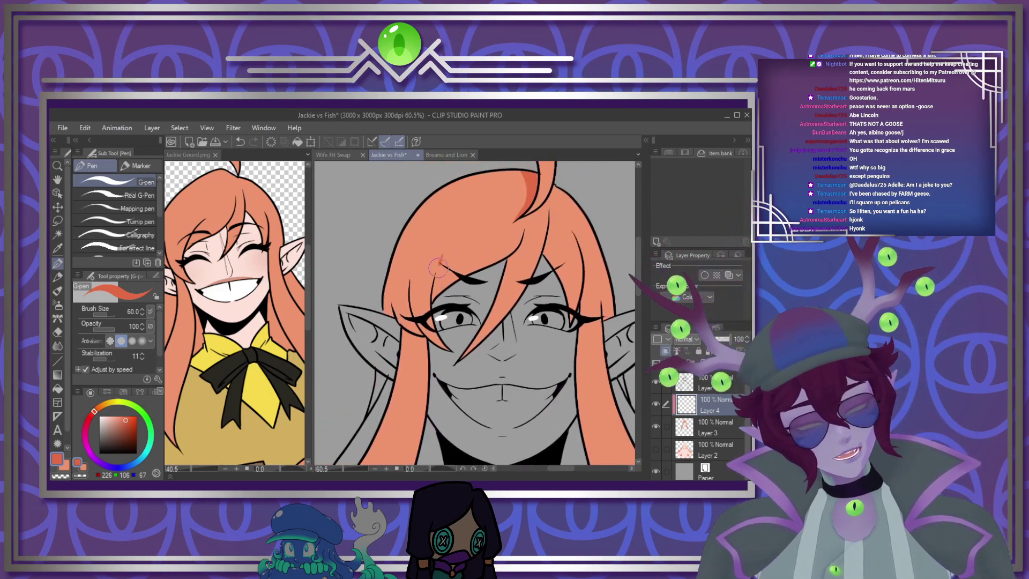
mouse_move(442, 256)
mouse_down()
mouse_move(437, 313)
mouse_move(437, 296)
mouse_move(437, 312)
mouse_move(403, 309)
mouse_move(411, 297)
mouse_move(426, 345)
mouse_move(416, 320)
mouse_move(422, 341)
mouse_move(392, 321)
mouse_move(417, 328)
mouse_up()
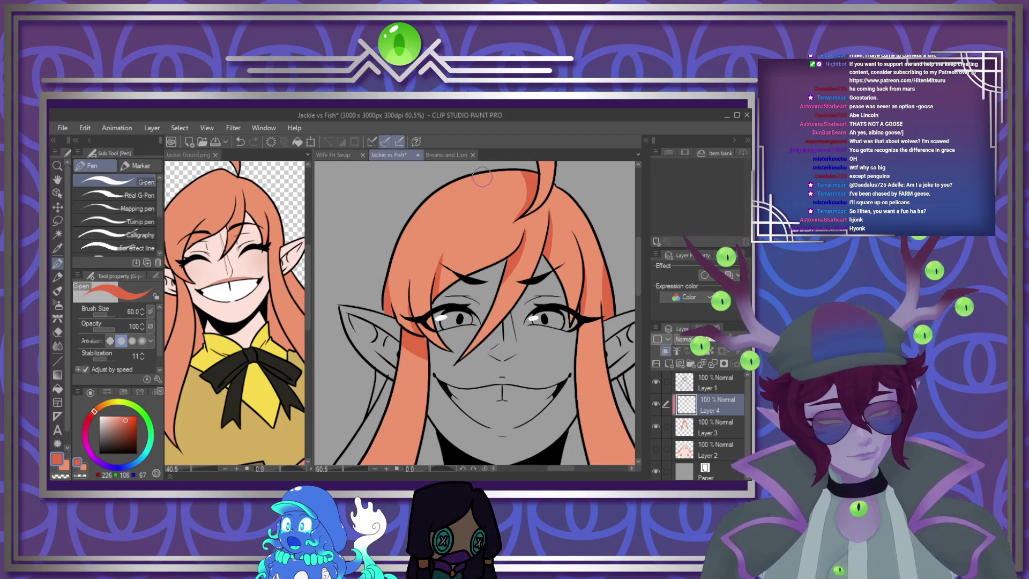
Shade the outer curves of both long front hair locks near their lower ends with the darker orange on Layer 4
scroll(469, 294, down, 4)
scroll(469, 294, down, 1)
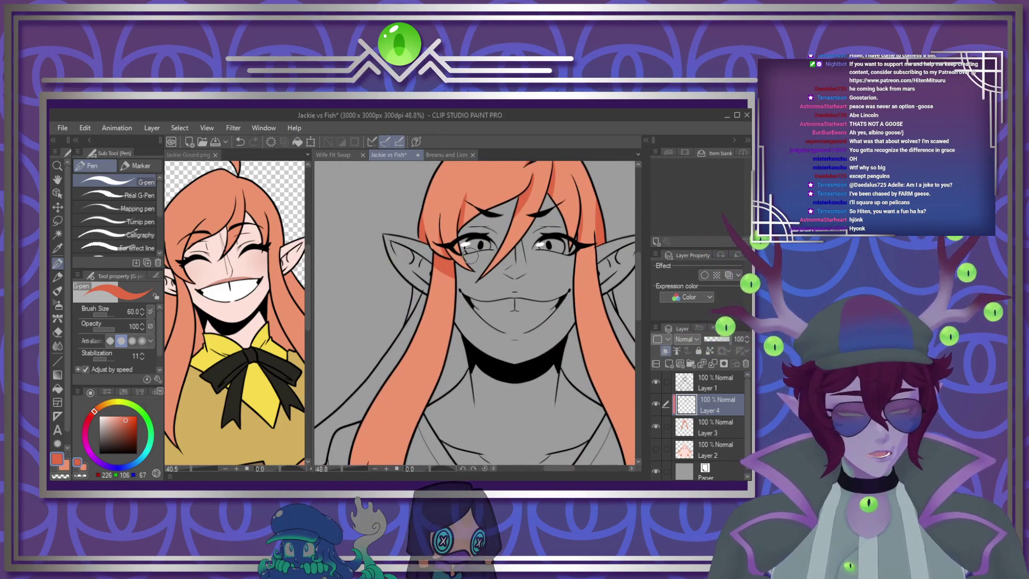
scroll(462, 250, down, 1)
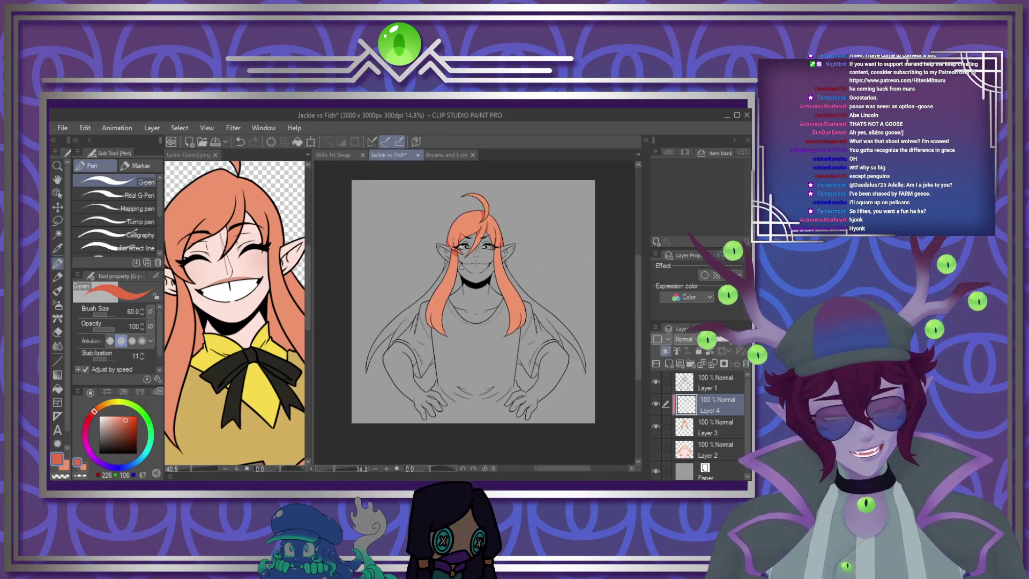
scroll(387, 331, up, 3)
mouse_move(387, 331)
mouse_down()
mouse_move(405, 318)
mouse_move(396, 370)
mouse_up()
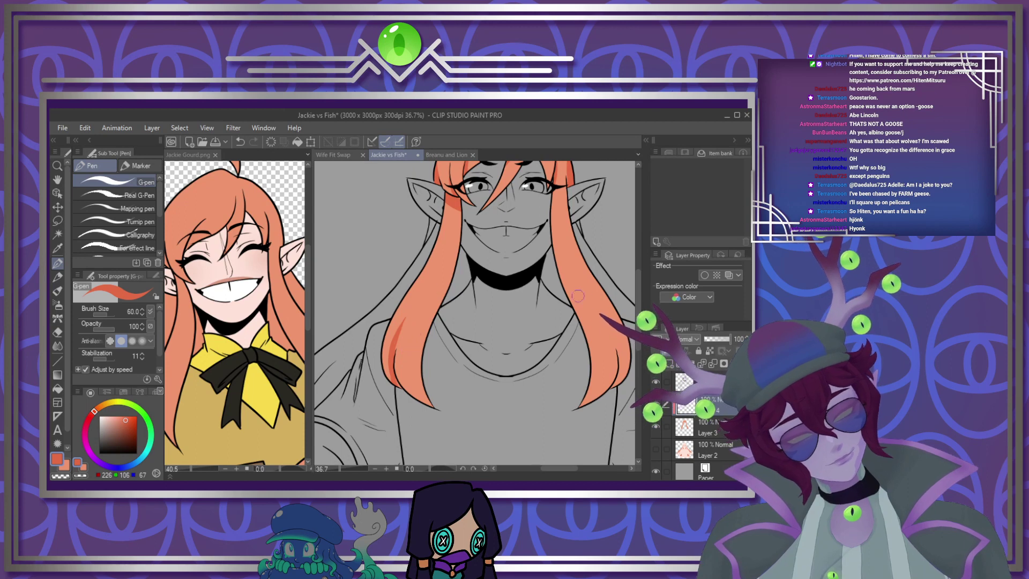
mouse_move(611, 325)
mouse_down()
mouse_move(620, 348)
mouse_move(615, 377)
mouse_up()
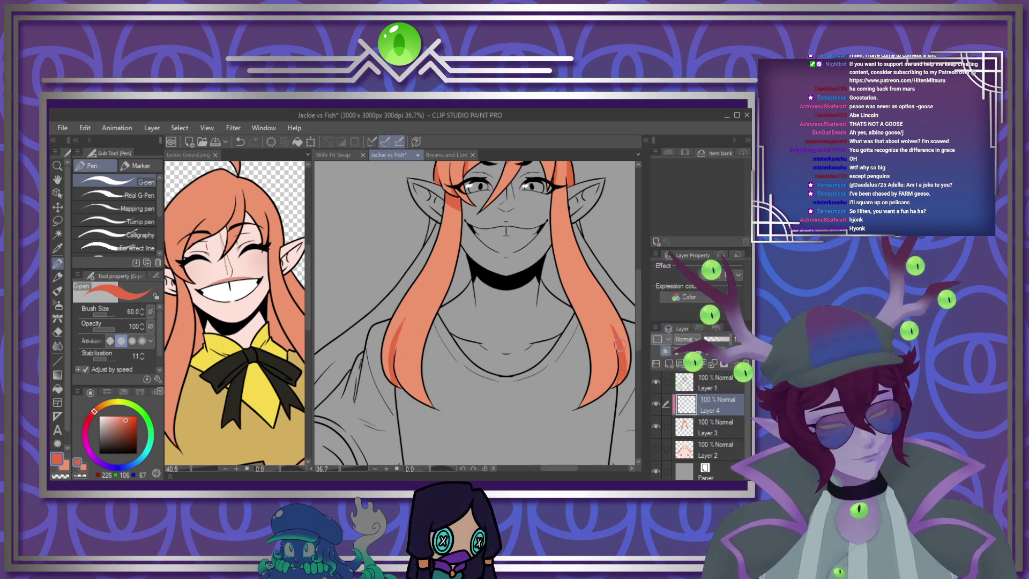
Set Layer 4 to Screen and paint a light highlight band across the front of the crown and bangs
drag(637, 341, 675, 269)
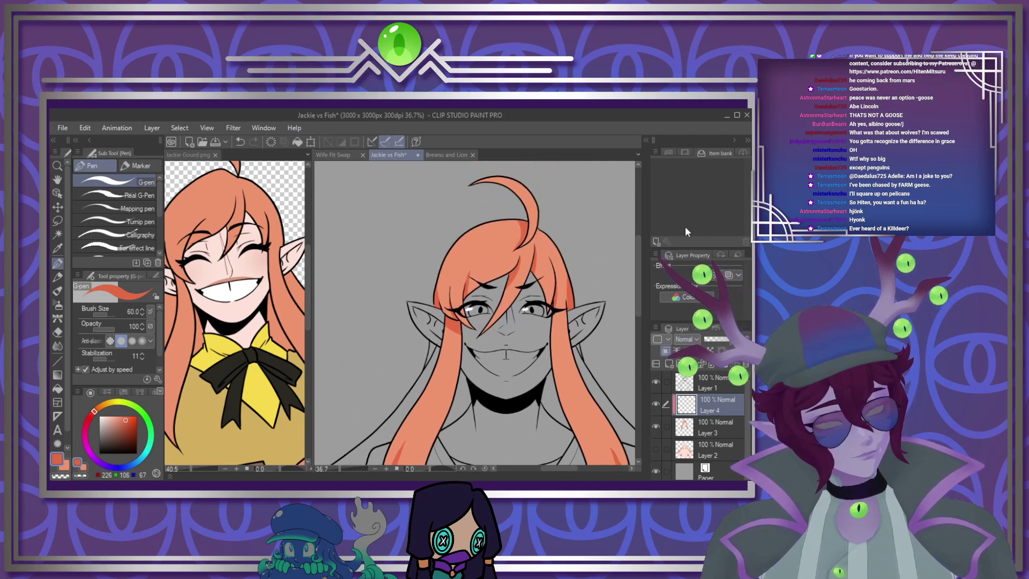
mouse_move(560, 259)
mouse_down()
mouse_move(431, 284)
mouse_move(531, 268)
mouse_move(442, 268)
mouse_move(618, 268)
mouse_up()
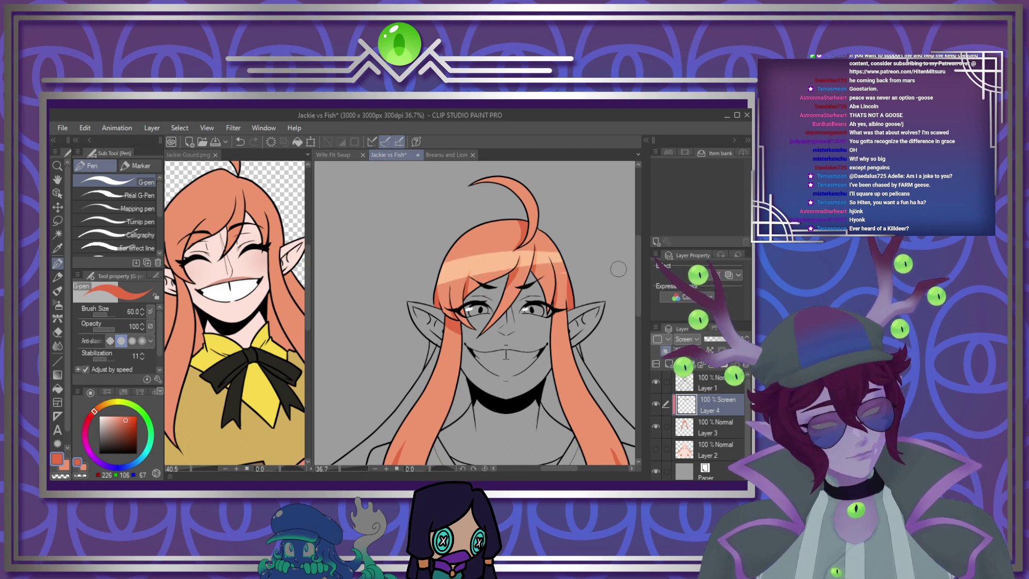
mouse_move(427, 268)
mouse_down()
mouse_move(575, 261)
mouse_move(448, 255)
mouse_up()
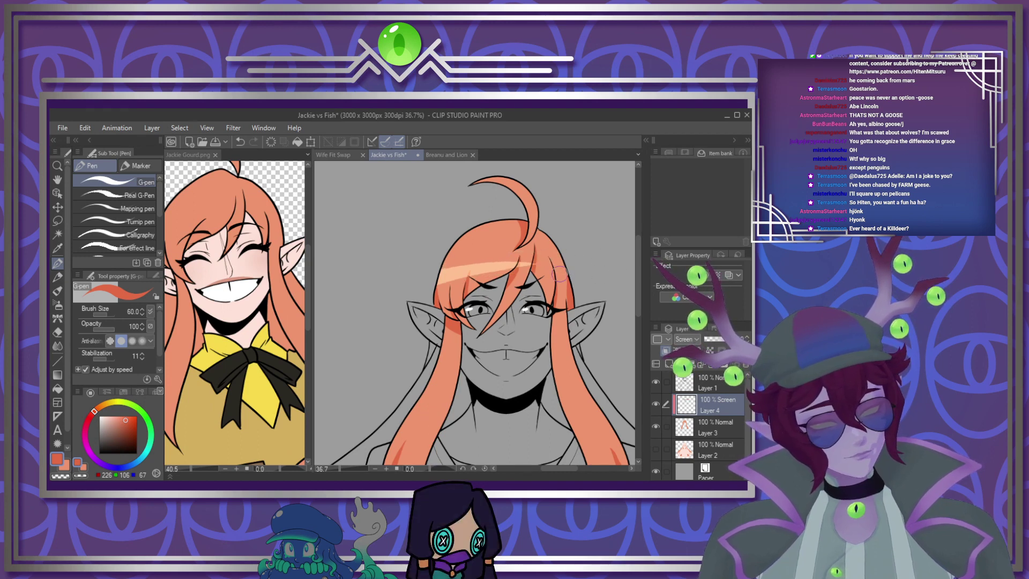
scroll(478, 247, up, 5)
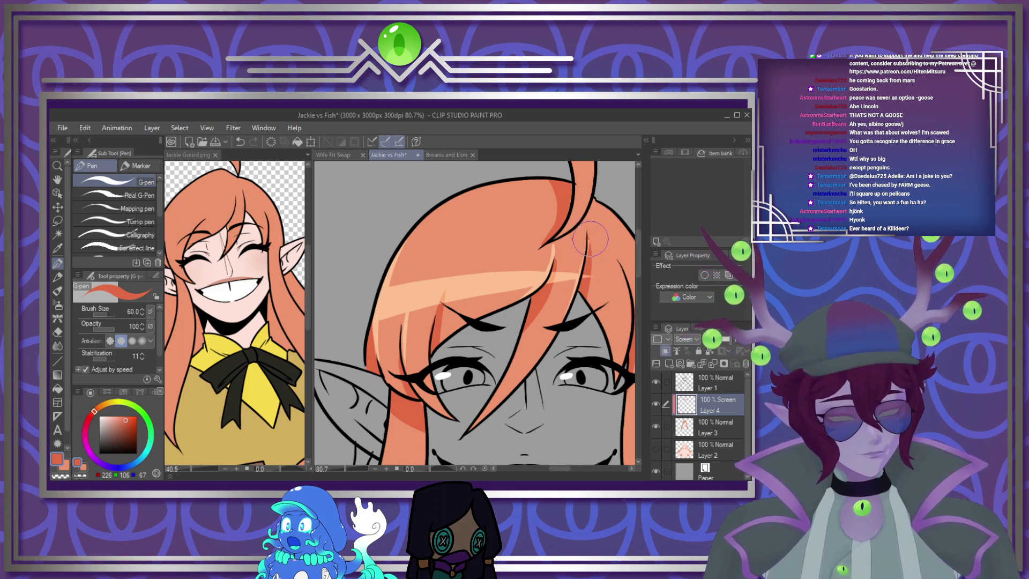
scroll(476, 241, down, 6)
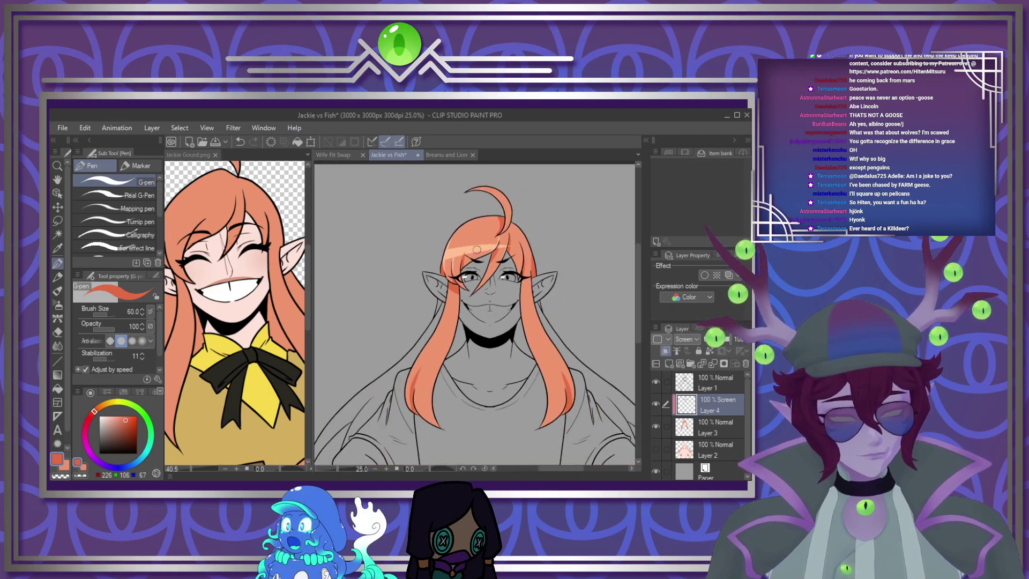
scroll(477, 294, up, 3)
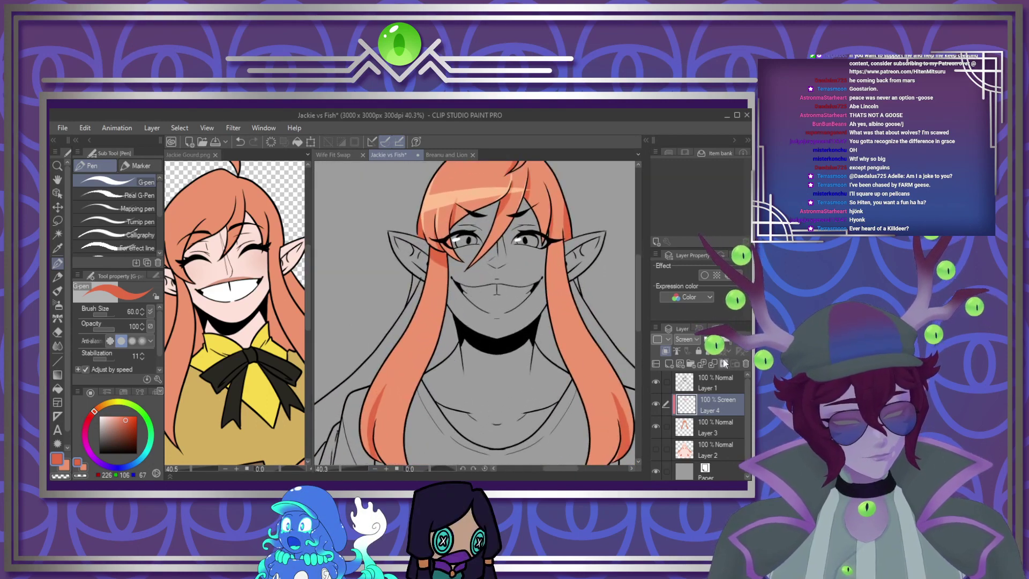
Show Layer 2, merge the shaded front hair layers down into it, and add a new empty layer above
click(713, 363)
click(656, 427)
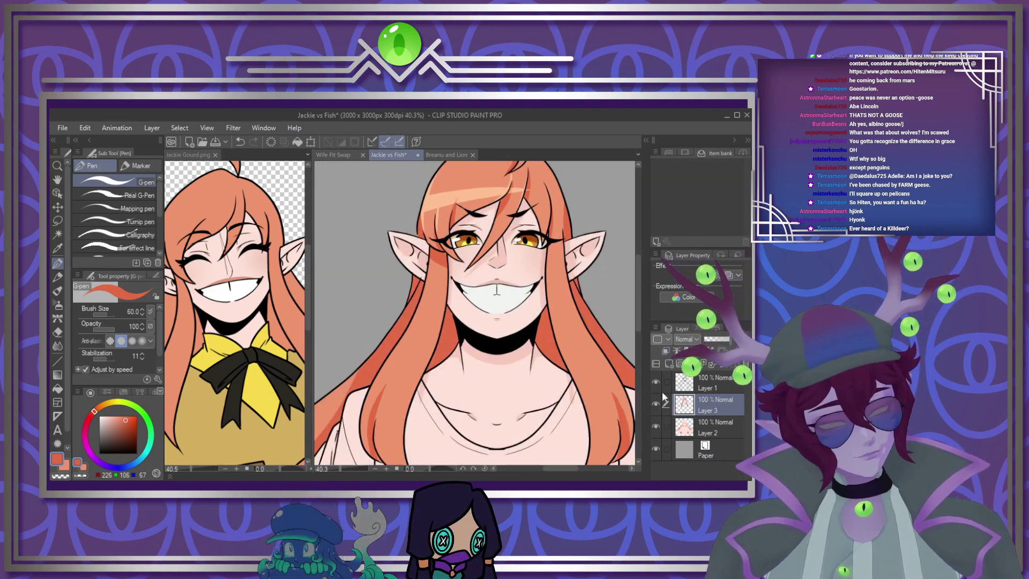
scroll(449, 314, down, 3)
scroll(449, 315, up, 2)
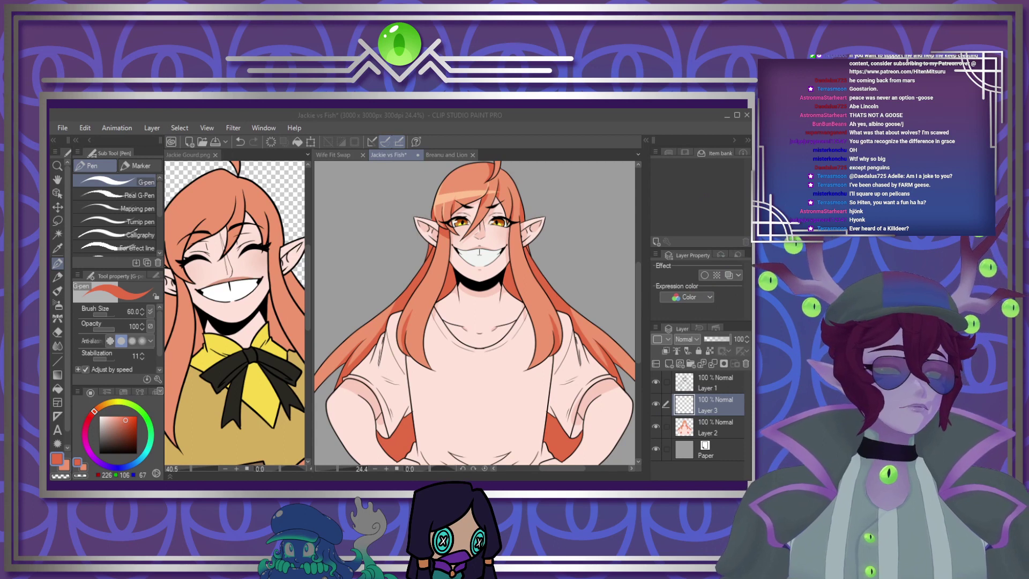
Create a new canvas from the copied loon photo in the reference pane and widen that pane
key(alt+Tab)
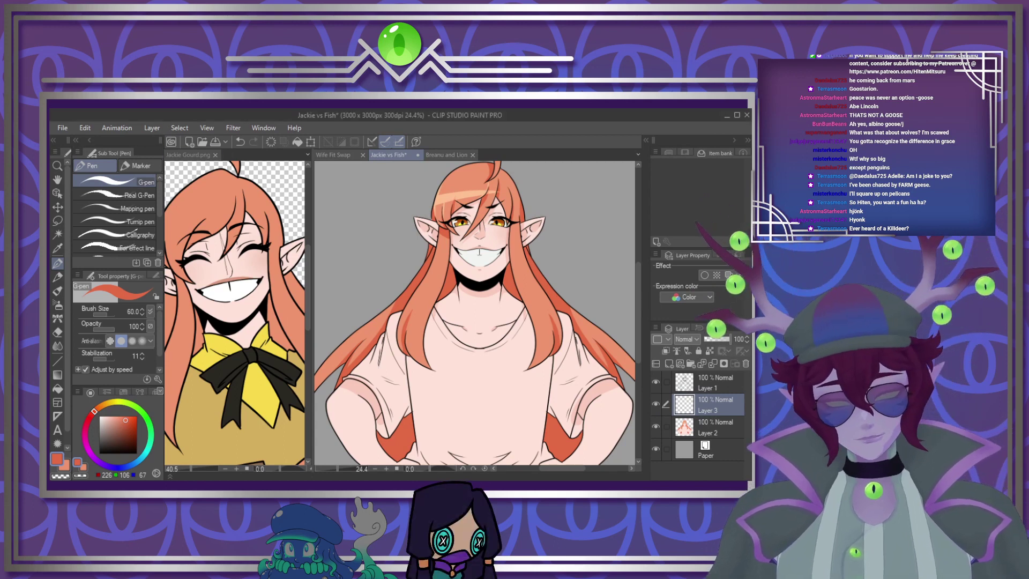
click(187, 155)
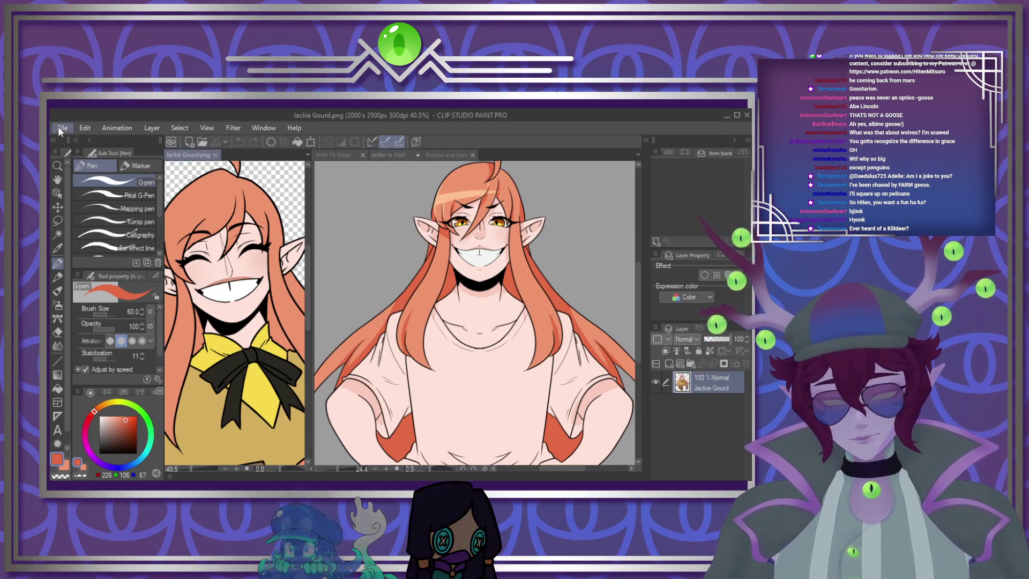
click(84, 141)
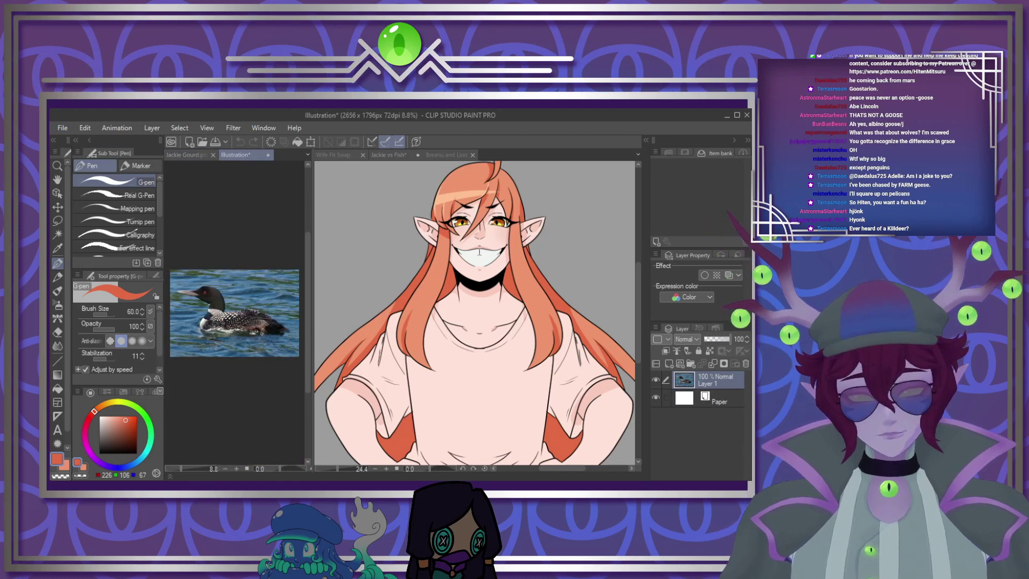
scroll(199, 333, up, 3)
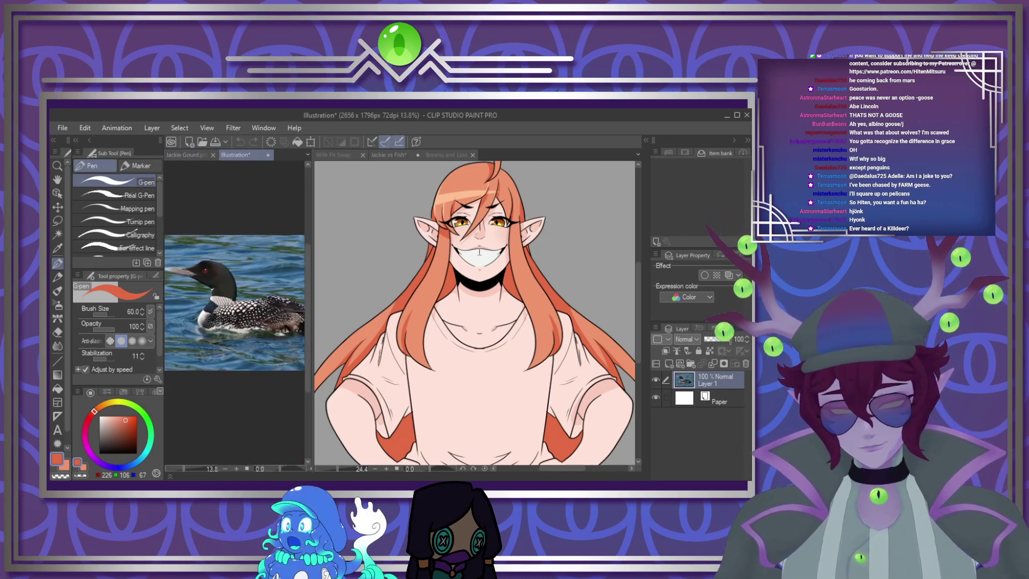
drag(312, 315, 362, 318)
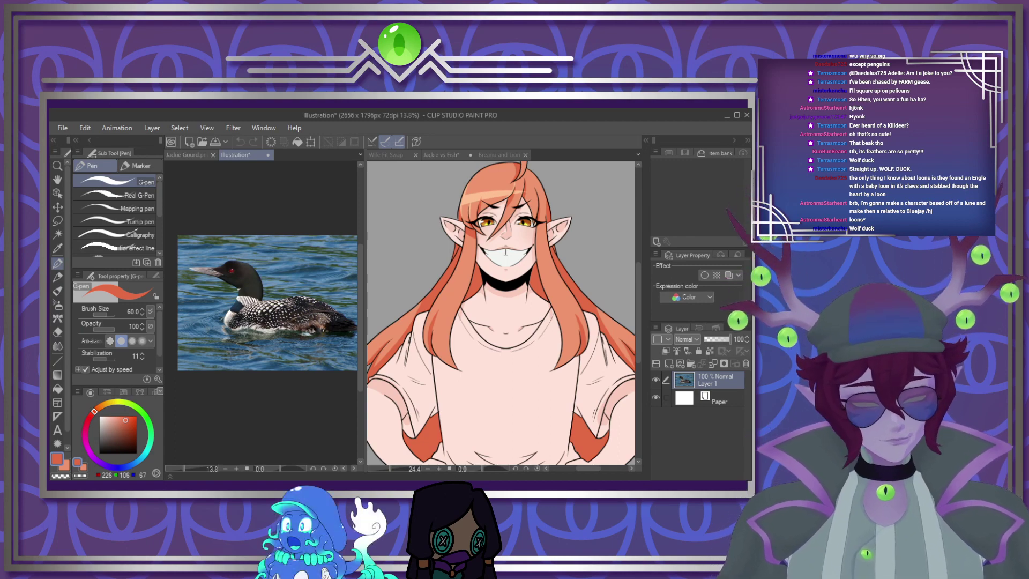
click(514, 353)
scroll(513, 313, down, 2)
scroll(514, 312, up, 1)
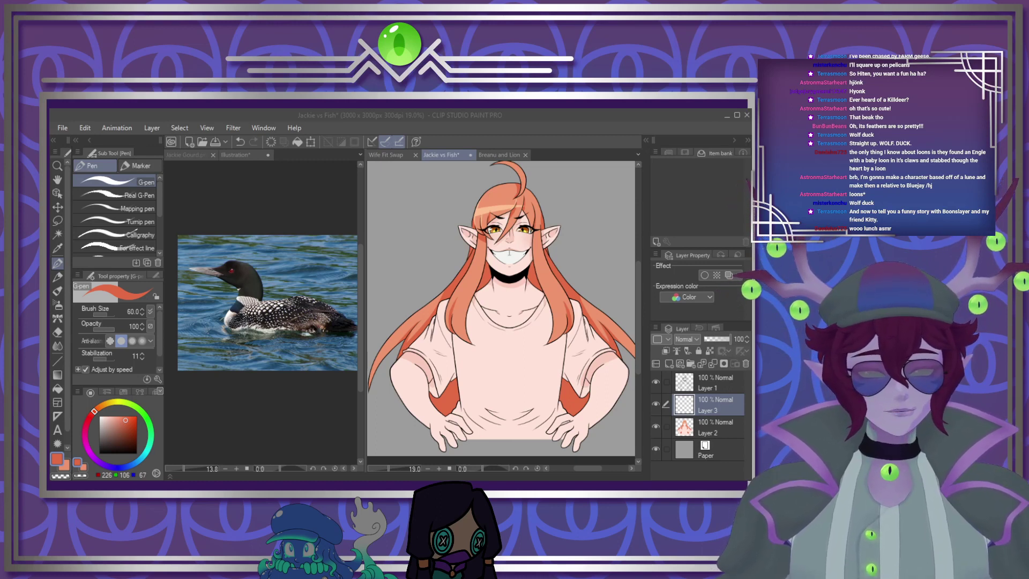
Circle the loon's rear end in white on the photo and add more strokes around its flank
click(275, 280)
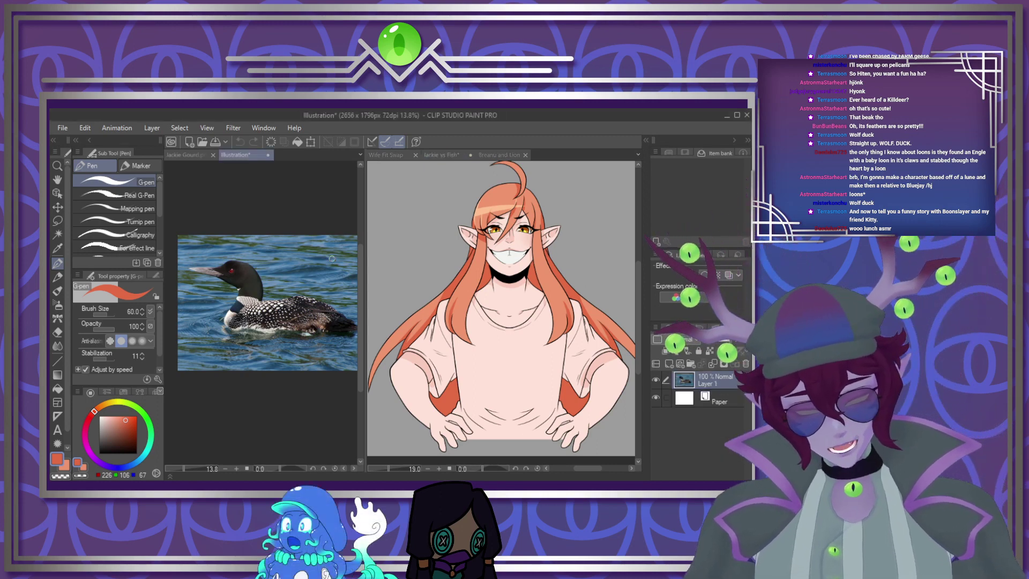
scroll(275, 280, up, 2)
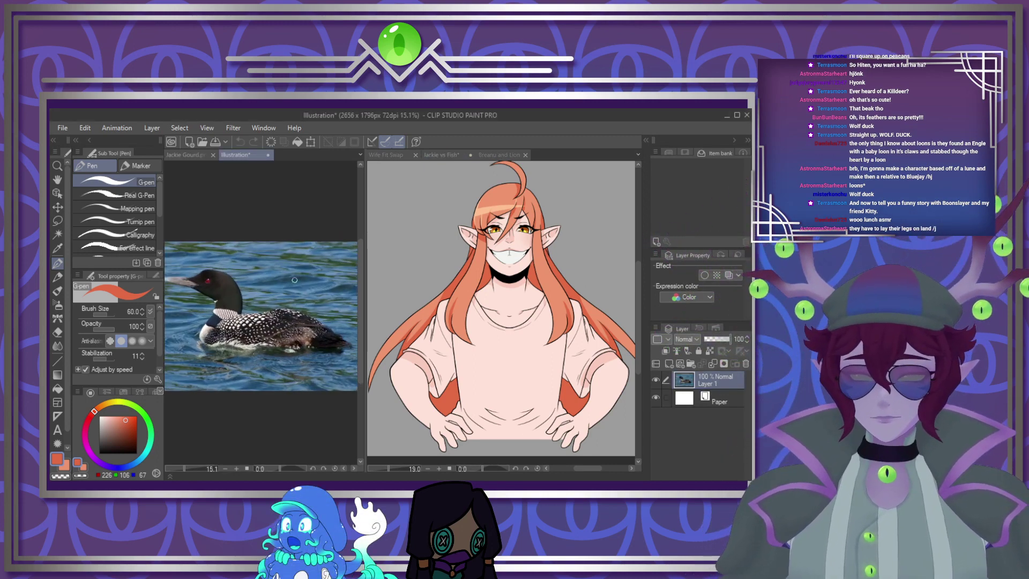
scroll(261, 321, up, 3)
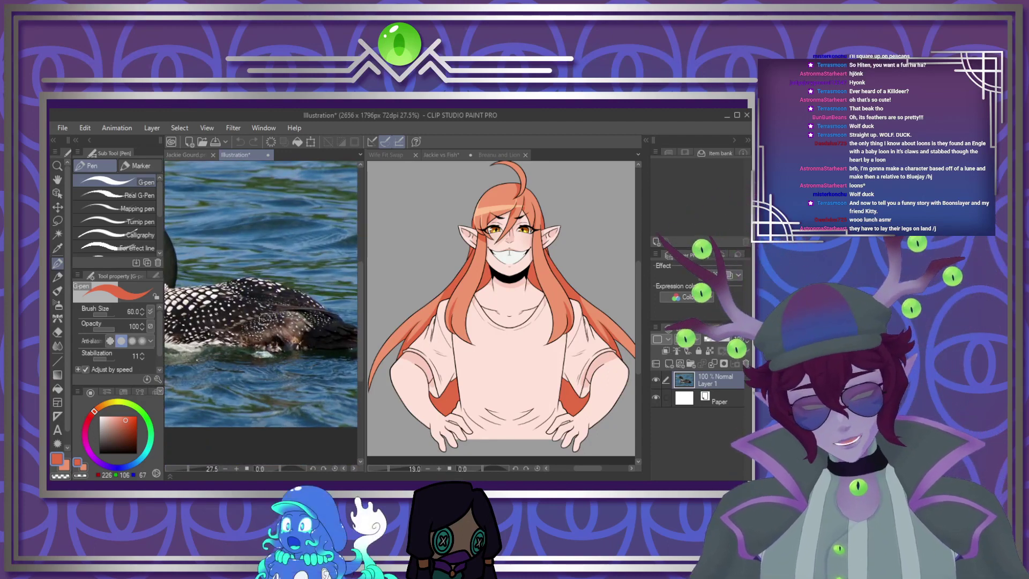
mouse_move(296, 284)
mouse_down()
mouse_move(256, 378)
mouse_move(327, 375)
mouse_up()
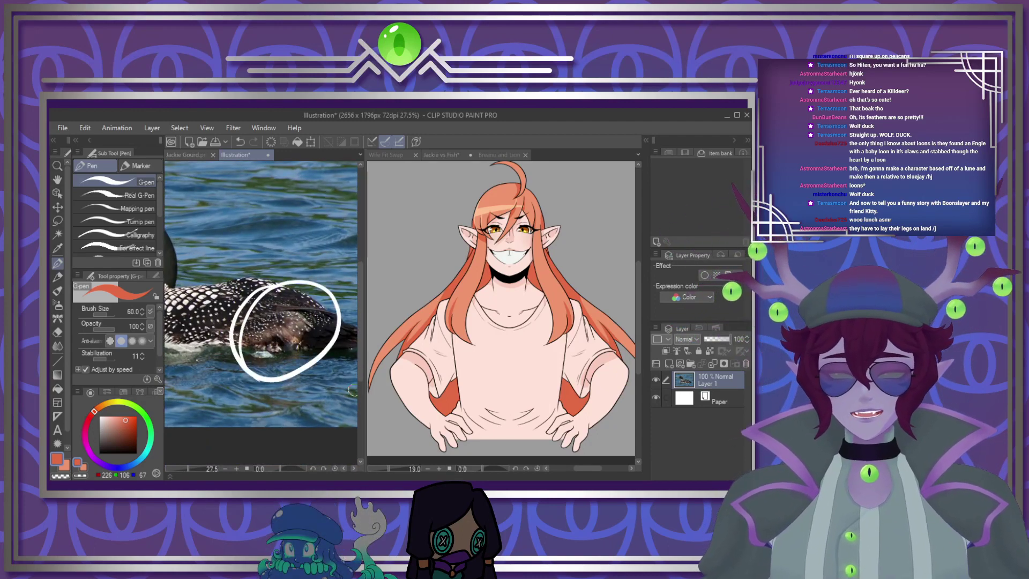
scroll(298, 338, down, 2)
scroll(293, 348, down, 3)
scroll(241, 341, up, 3)
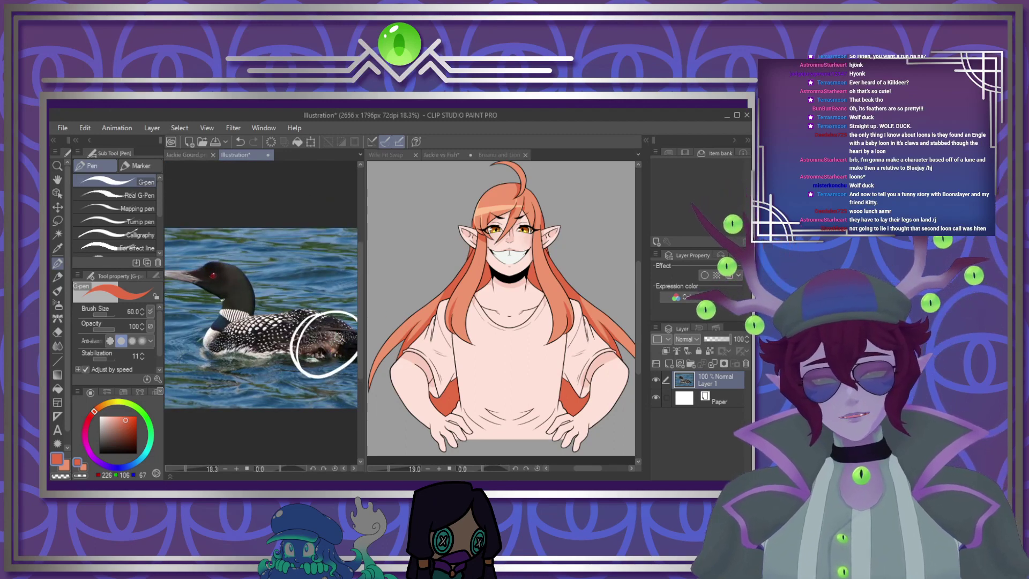
mouse_move(340, 337)
mouse_down()
mouse_move(297, 340)
mouse_move(284, 358)
mouse_move(331, 358)
mouse_move(348, 344)
mouse_move(339, 347)
mouse_move(321, 314)
mouse_up()
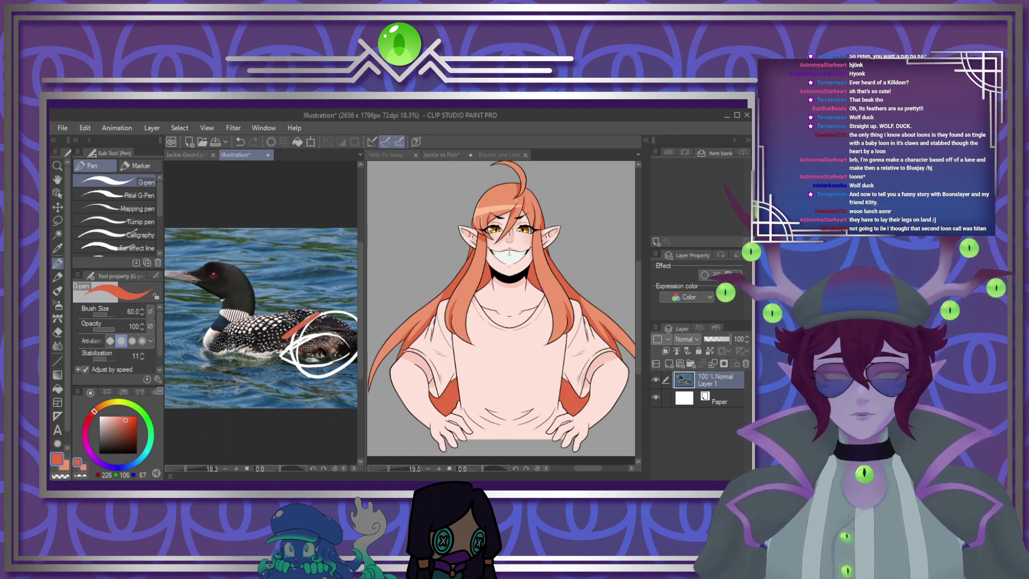
Undo all the annotation strokes drawn on the loon photo
click(271, 143)
click(240, 142)
click(239, 142)
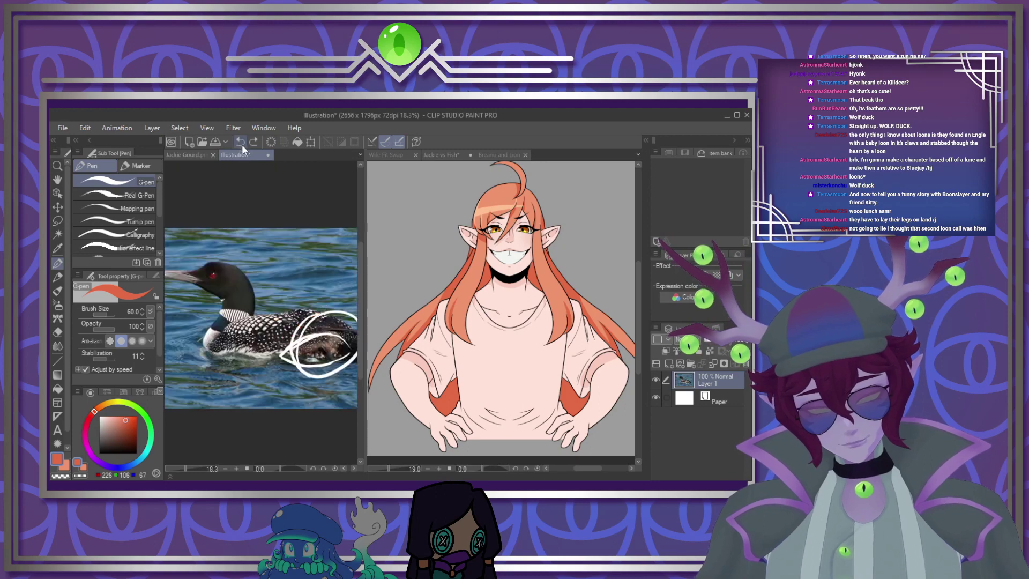
click(242, 143)
click(241, 143)
click(242, 144)
click(244, 143)
click(243, 142)
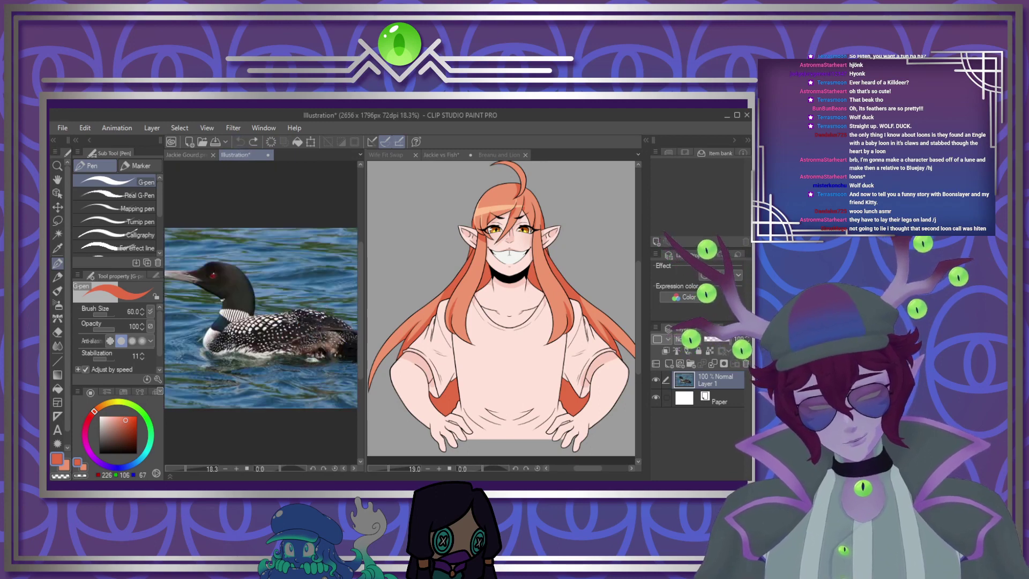
Draw a white curve along the loon's flank and sketch a webbed foot in the water below its rear
drag(275, 351, 342, 334)
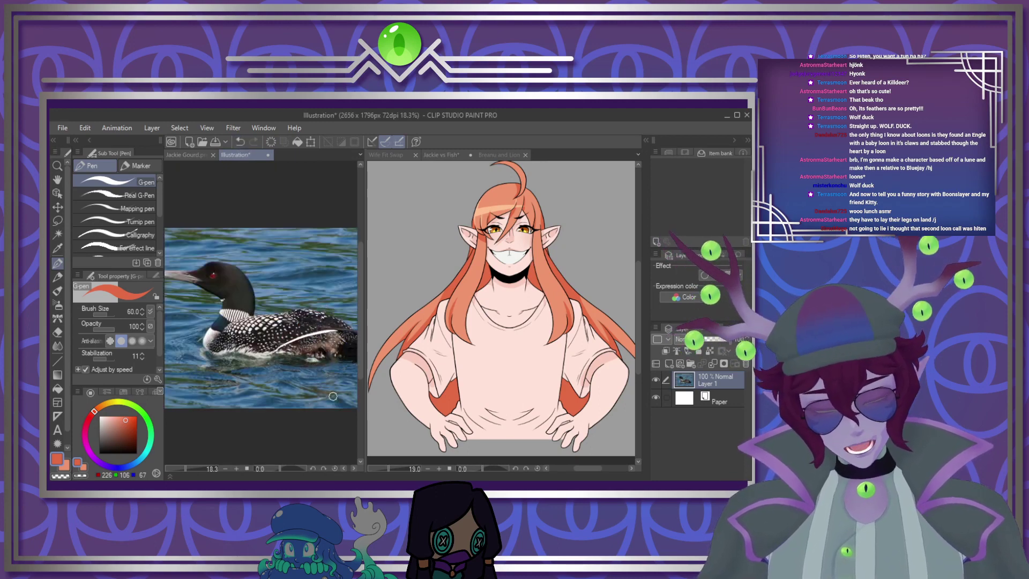
scroll(277, 364, down, 3)
scroll(279, 378, up, 2)
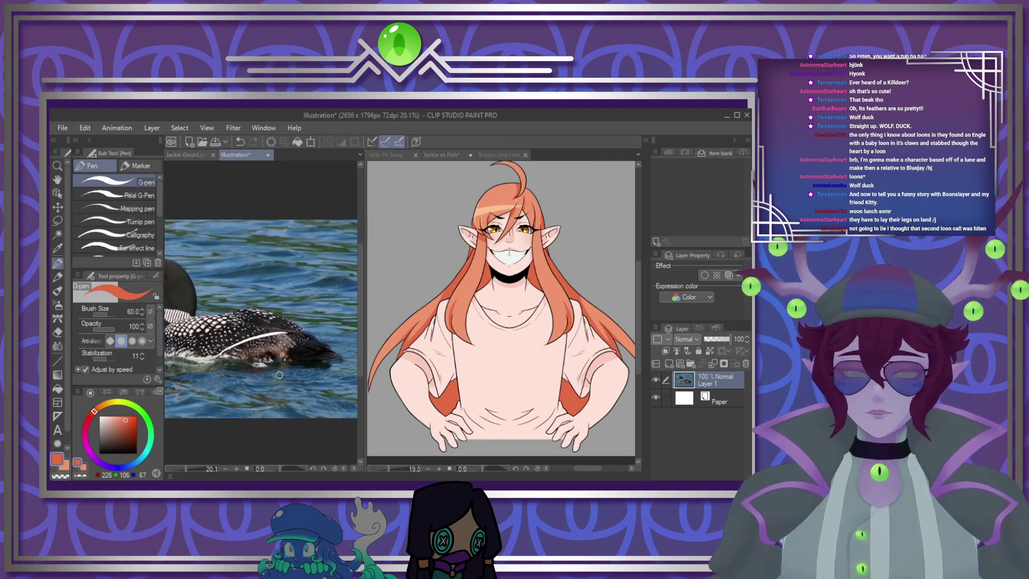
mouse_move(267, 377)
mouse_down()
mouse_move(281, 390)
mouse_move(313, 381)
mouse_move(262, 412)
mouse_move(319, 378)
mouse_move(306, 374)
mouse_up()
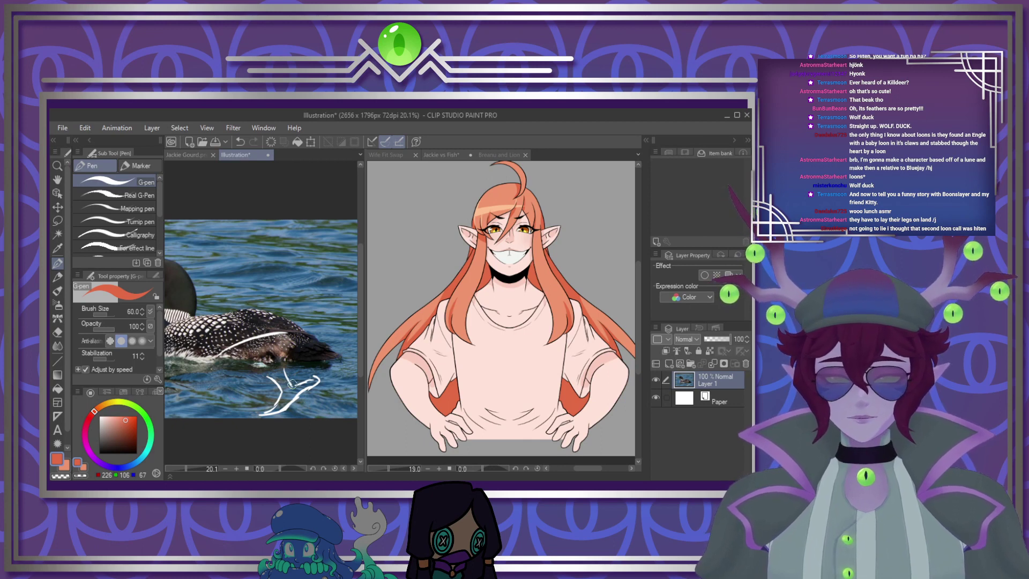
mouse_move(270, 401)
mouse_down()
mouse_move(317, 407)
mouse_move(295, 387)
mouse_move(319, 378)
mouse_move(319, 406)
mouse_move(326, 375)
mouse_move(324, 399)
mouse_move(271, 397)
mouse_up()
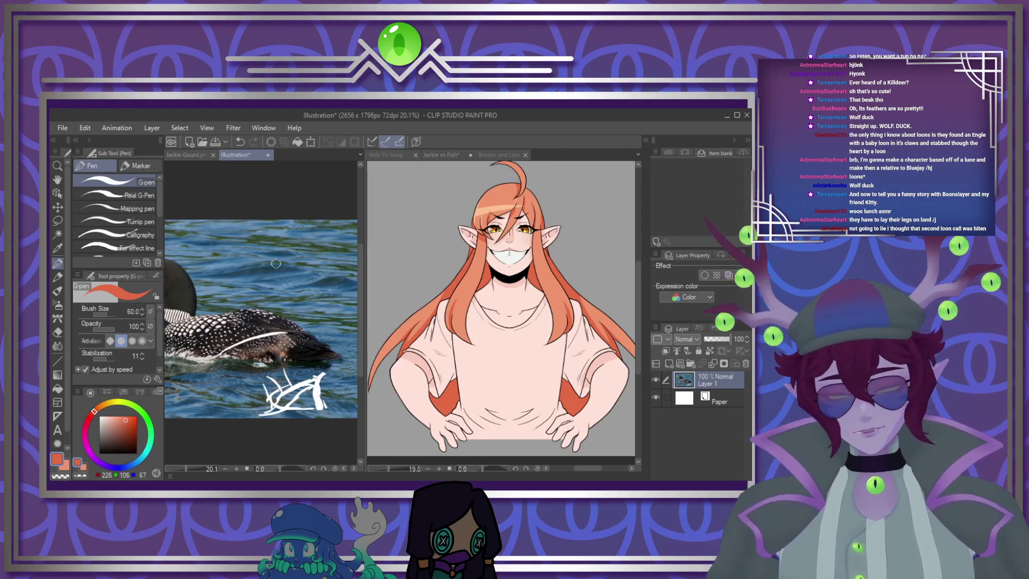
Sketch two white leg-and-foot shapes in the water above the loon and close the loon photo canvas
mouse_move(280, 282)
mouse_down()
mouse_move(281, 245)
mouse_move(287, 279)
mouse_move(242, 292)
mouse_move(293, 284)
mouse_up()
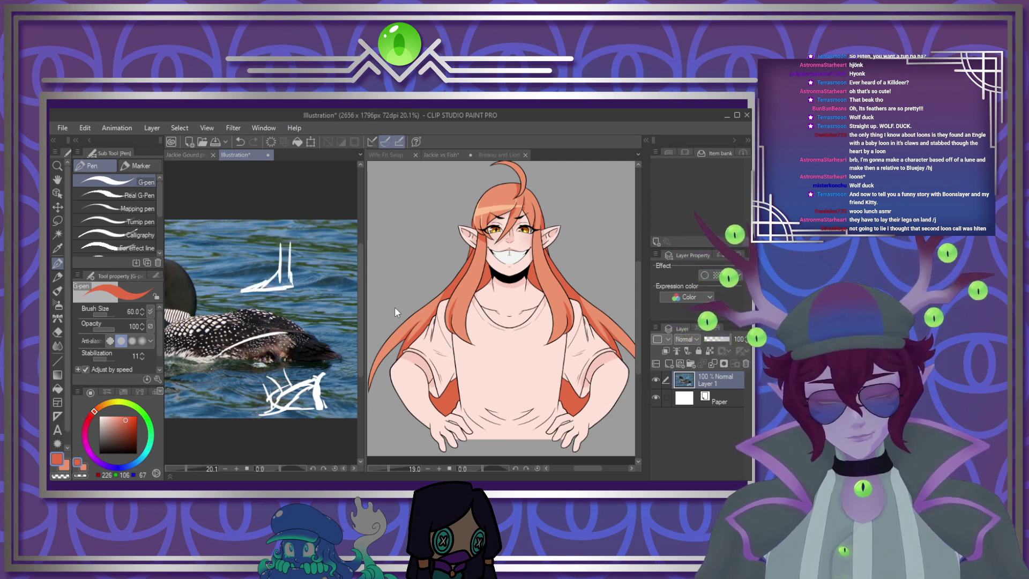
mouse_move(311, 241)
mouse_down()
mouse_move(326, 280)
mouse_move(325, 266)
mouse_move(343, 265)
mouse_move(318, 269)
mouse_move(338, 284)
mouse_move(352, 281)
mouse_move(343, 275)
mouse_move(352, 262)
mouse_move(332, 265)
mouse_move(353, 255)
mouse_up()
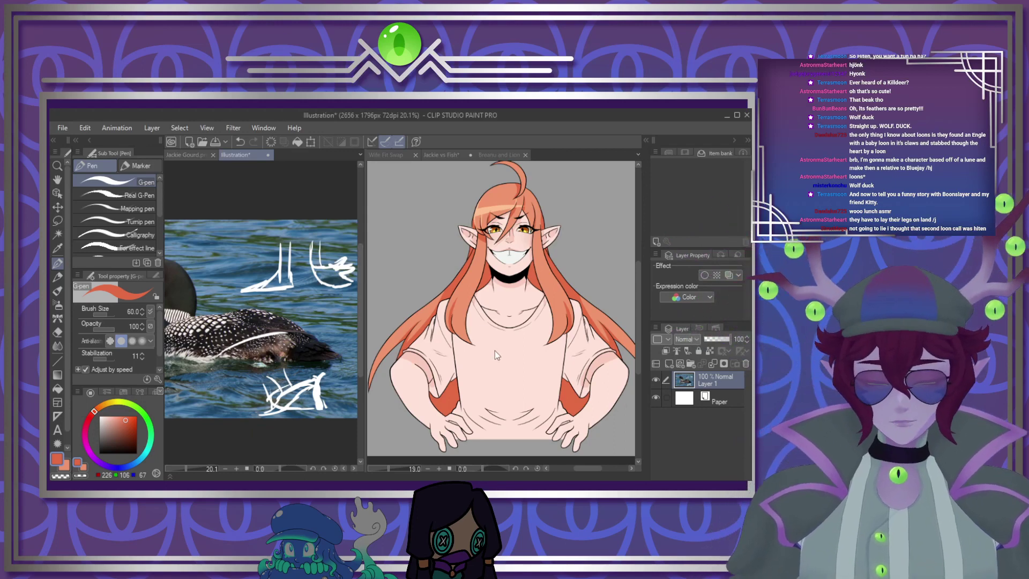
click(411, 262)
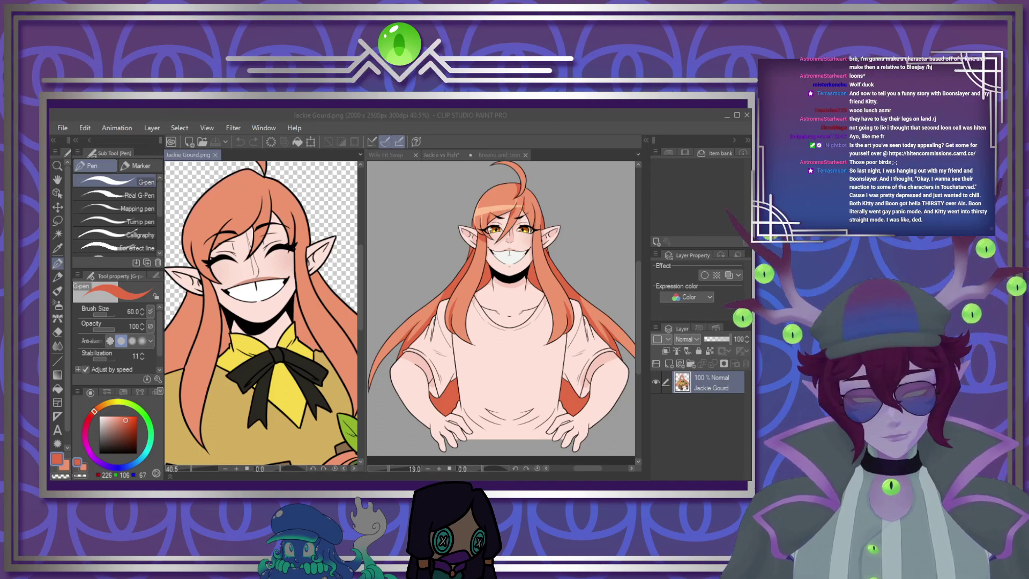
Try to fill the shirt's torso and left sleeve with the orange-red on Layer 3 of the Jackie vs Fish canvas
click(403, 323)
scroll(403, 322, down, 1)
click(57, 388)
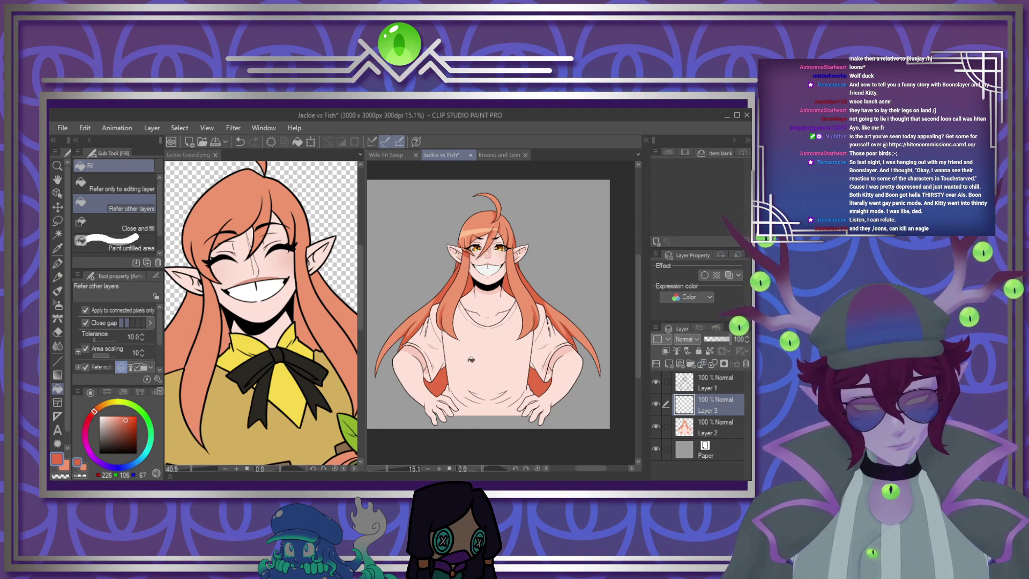
scroll(495, 357, up, 2)
click(496, 358)
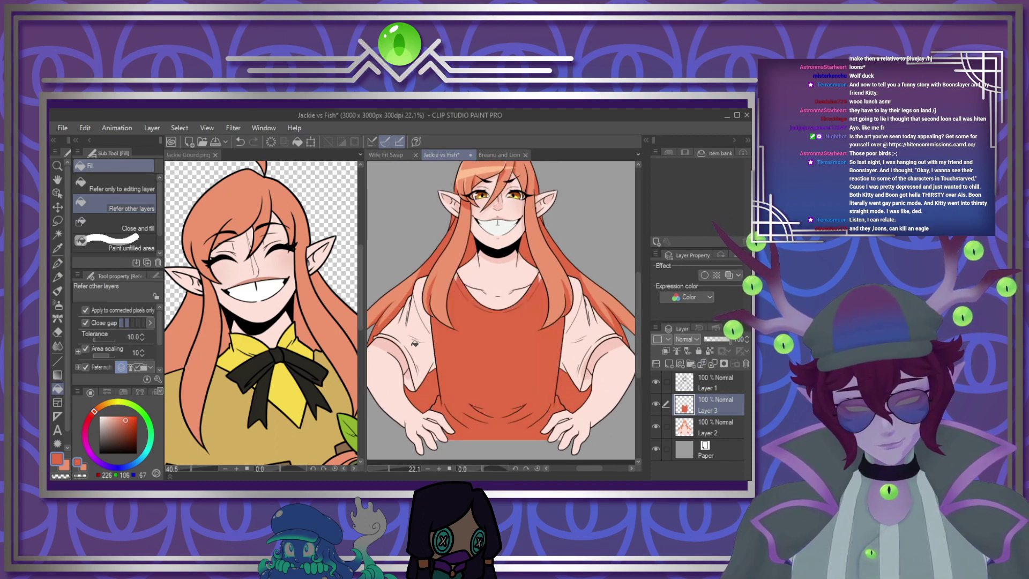
click(408, 370)
scroll(415, 379, up, 1)
click(414, 379)
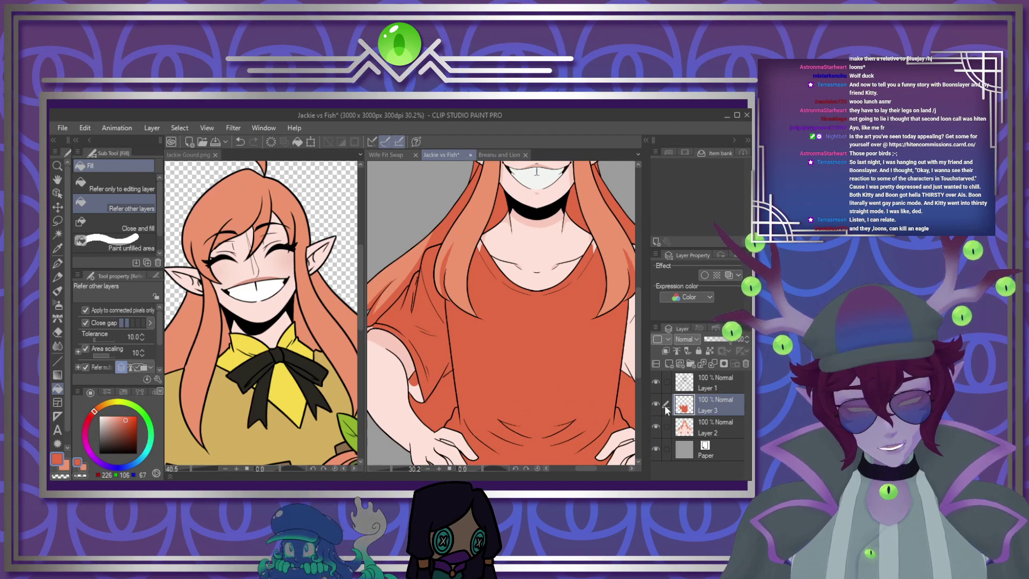
Undo the orange-red fills on the shirt's torso and sleeve
click(238, 142)
click(238, 141)
click(238, 142)
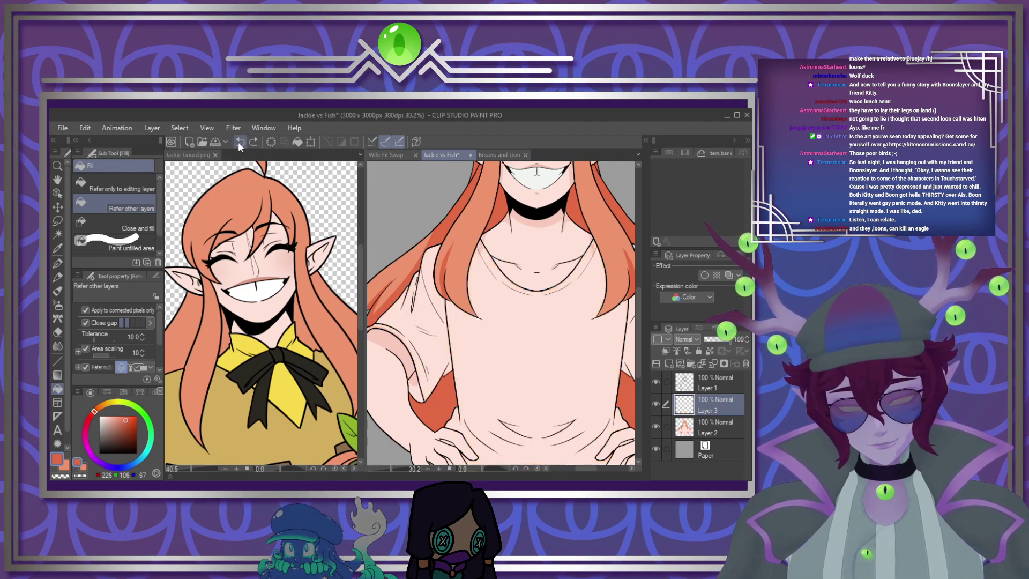
Fill both sleeves in orange-red with Layer 2 hidden, and fill the shirt's torso with Layer 2 shown again
scroll(515, 286, down, 2)
click(654, 427)
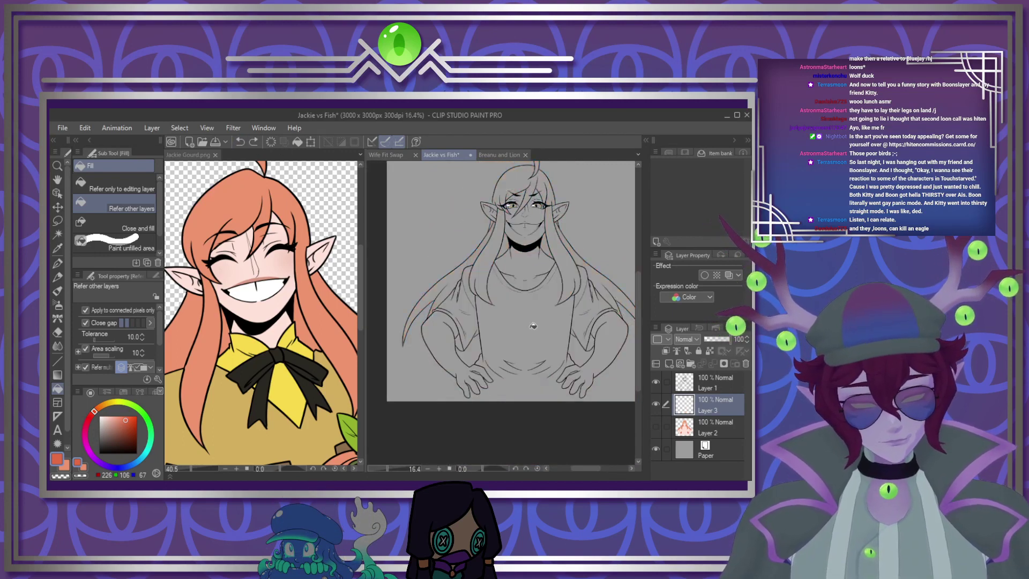
scroll(533, 323, up, 1)
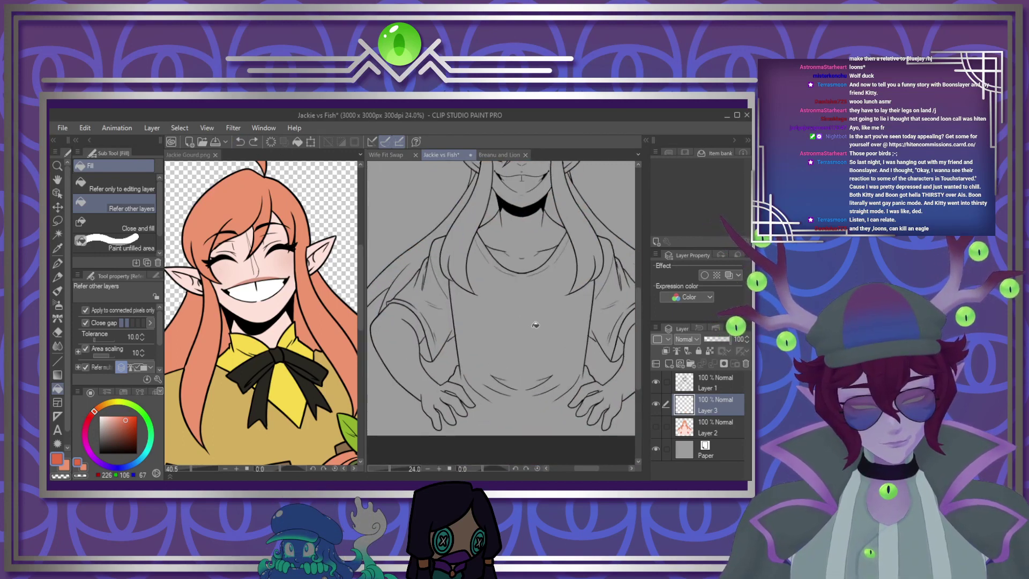
click(608, 296)
click(435, 294)
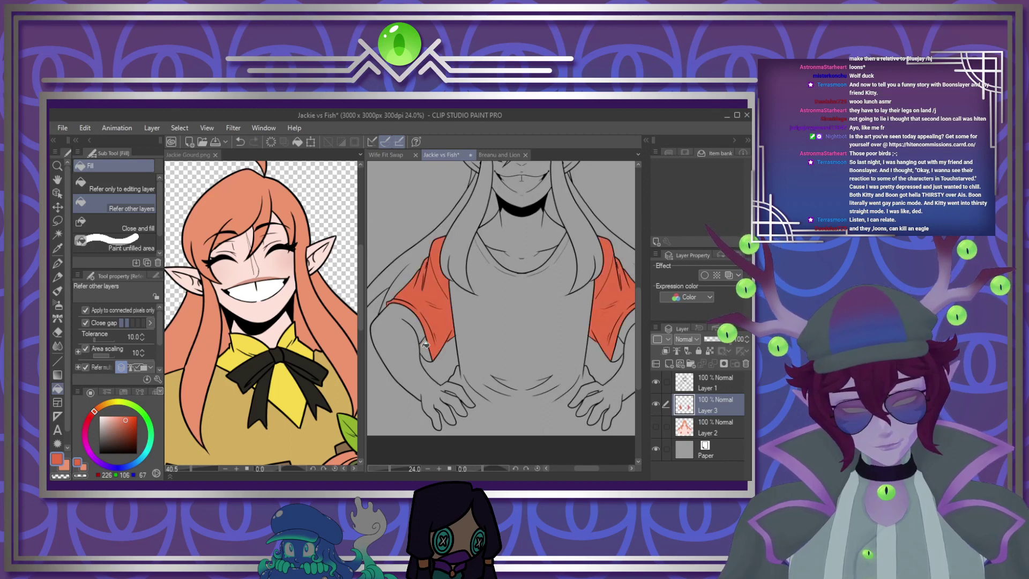
click(654, 427)
click(523, 363)
Fill the small leftover gaps of the shirt at the neckline and around the fingers with the same orange-red
scroll(569, 410, up, 6)
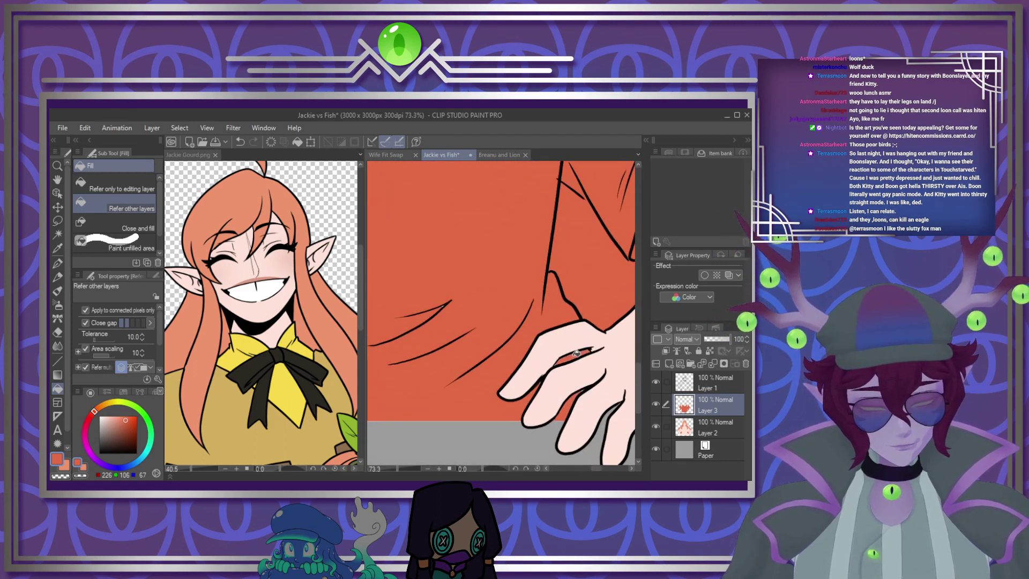
scroll(570, 411, down, 5)
scroll(497, 236, up, 2)
scroll(497, 236, up, 2)
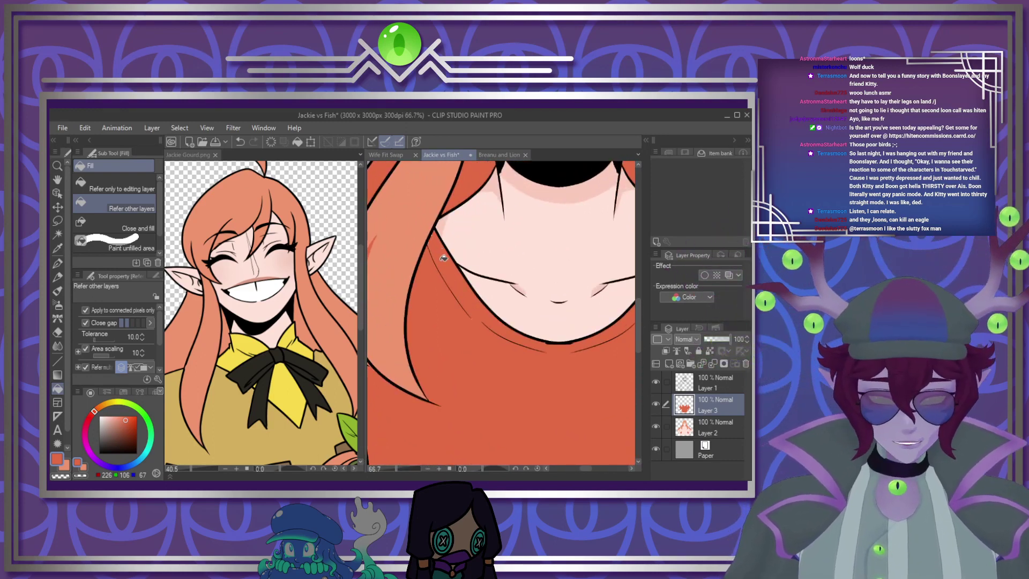
scroll(444, 258, down, 3)
scroll(558, 274, up, 3)
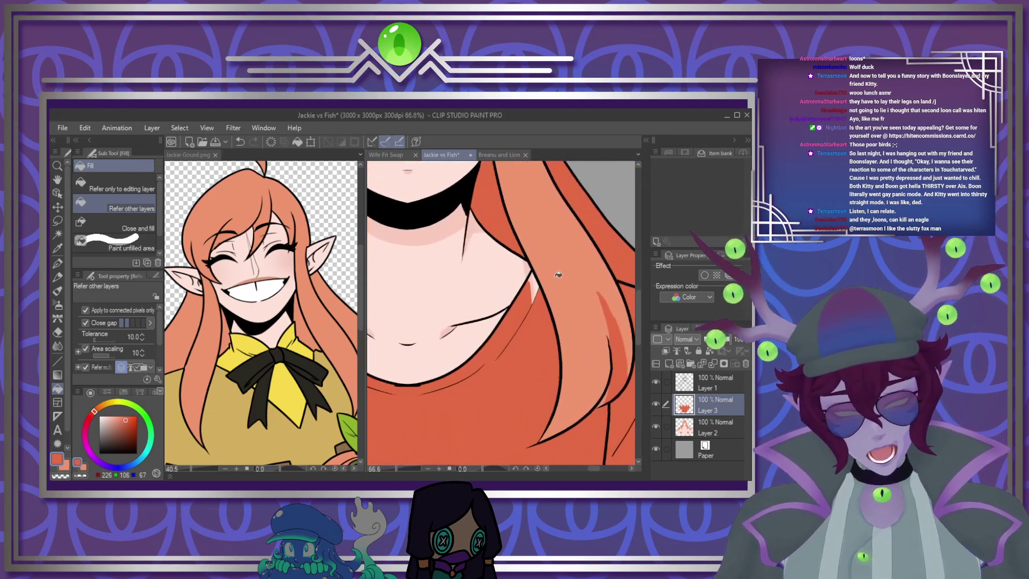
scroll(559, 275, up, 2)
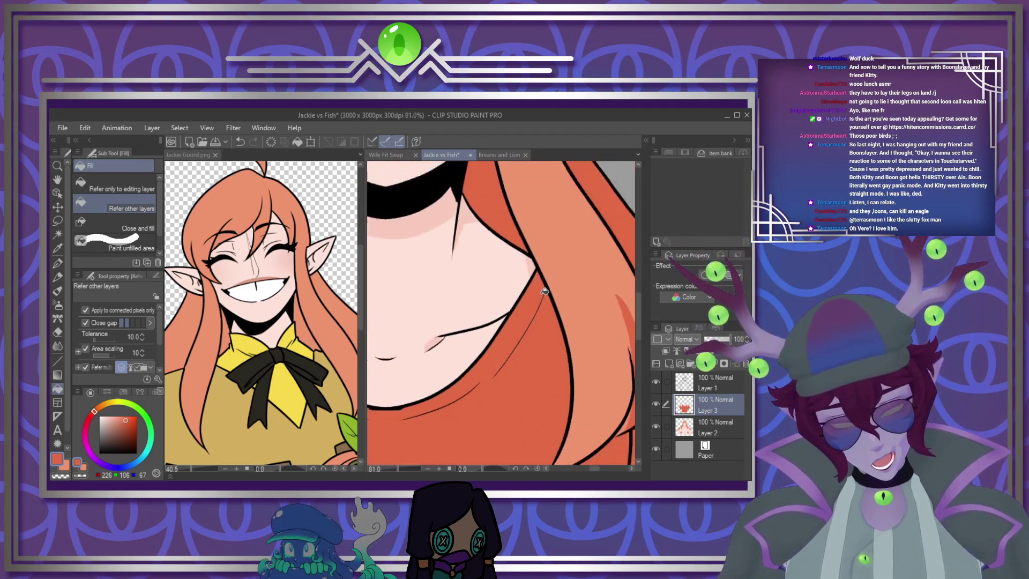
scroll(545, 292, down, 7)
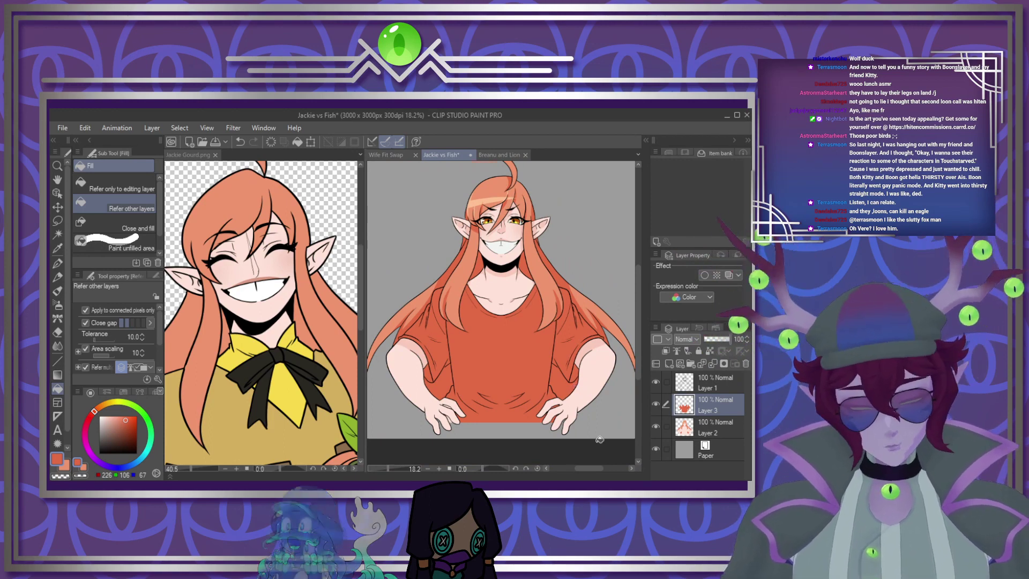
scroll(600, 439, up, 9)
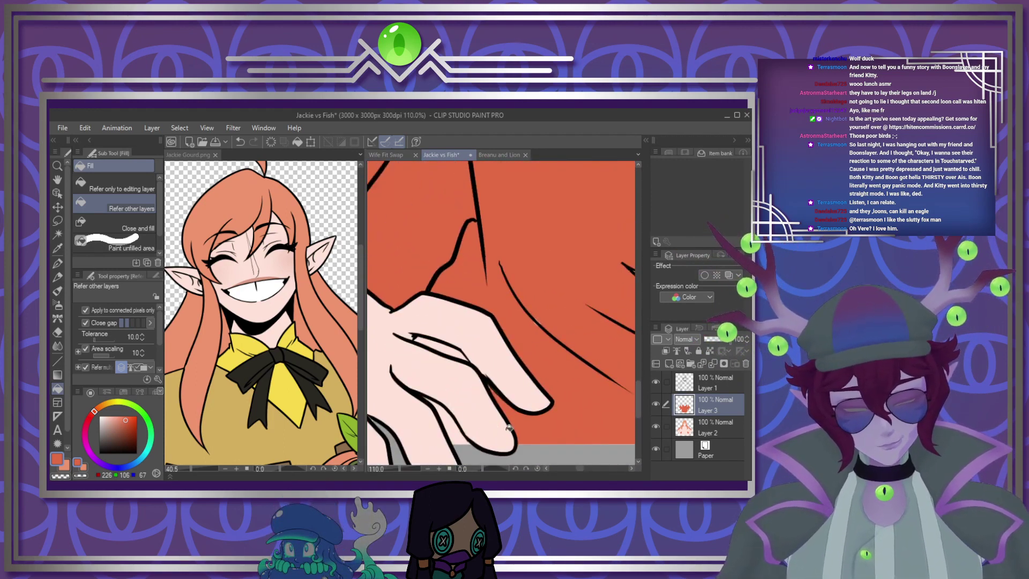
click(456, 428)
Check the shirt fill around the hands, sleeves and torso edges, hiding Layer 2 to see the base on its own
scroll(446, 350, down, 9)
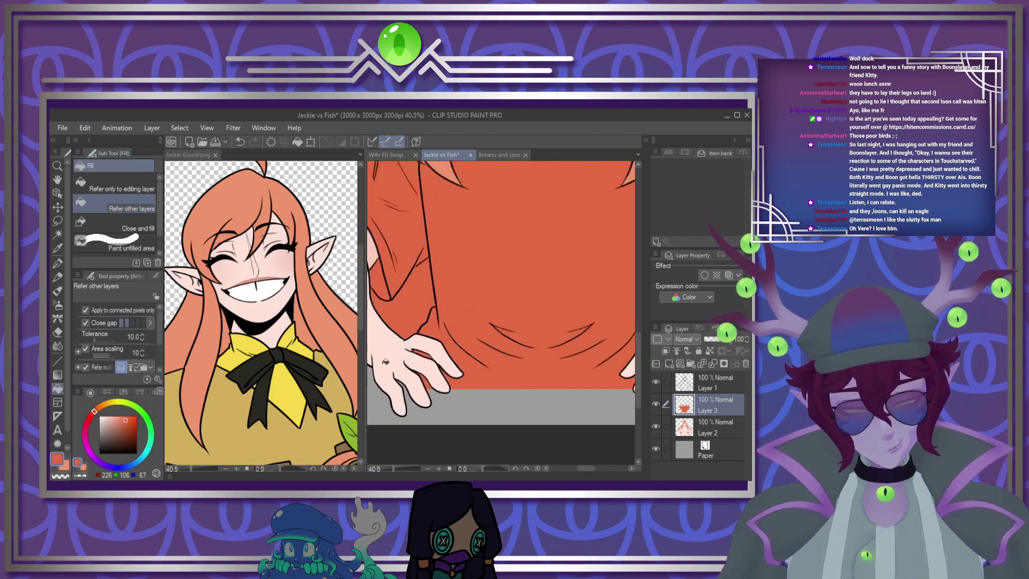
scroll(564, 354, up, 4)
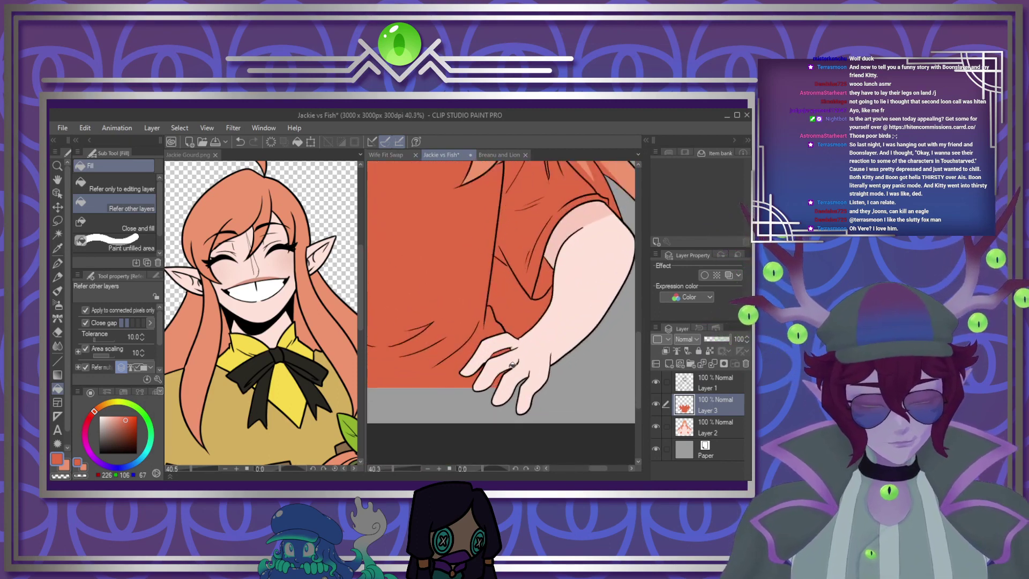
scroll(493, 267, down, 3)
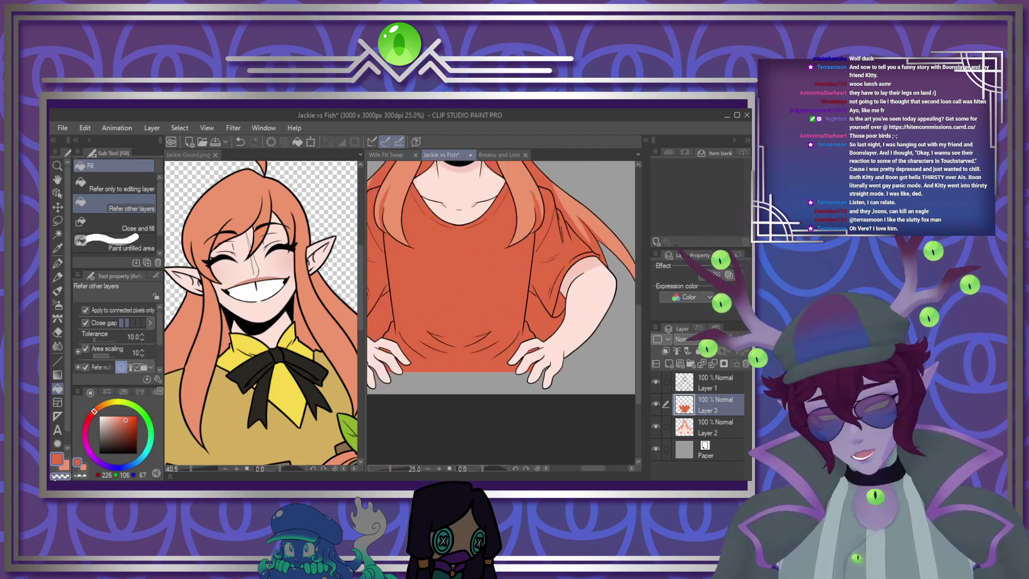
scroll(553, 275, up, 4)
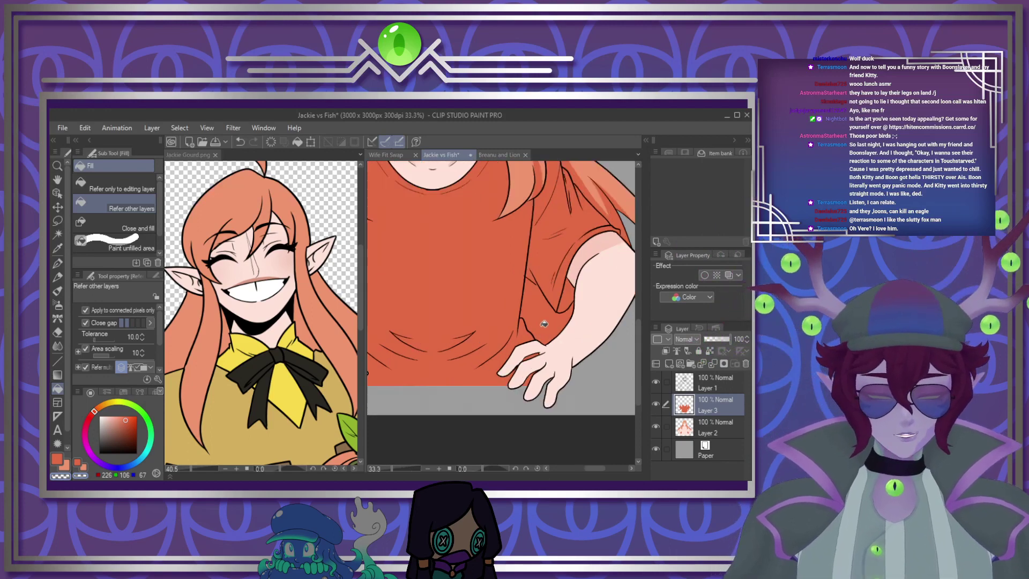
scroll(552, 274, up, 2)
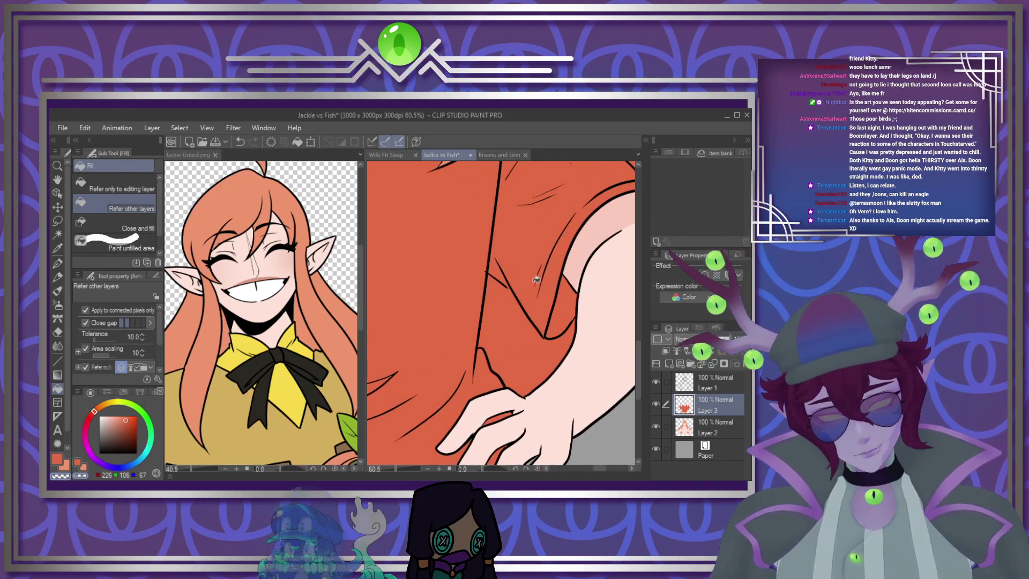
key(e)
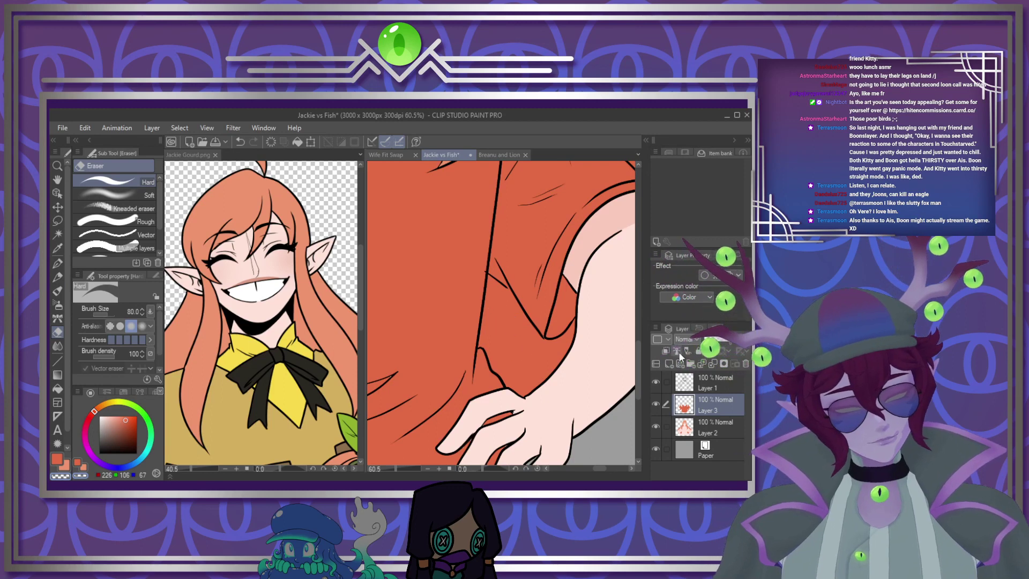
click(655, 426)
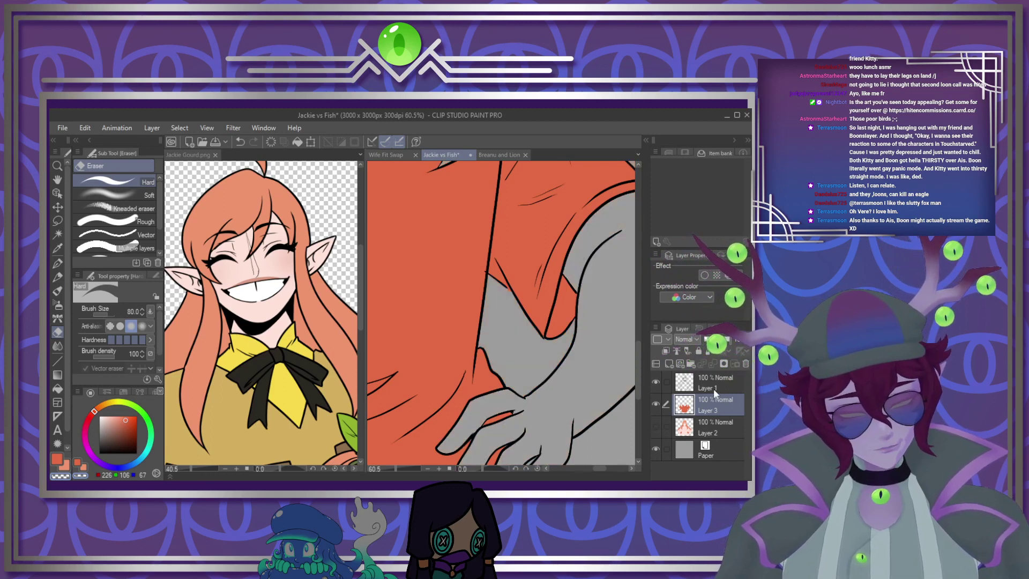
scroll(556, 412, down, 3)
scroll(579, 360, down, 3)
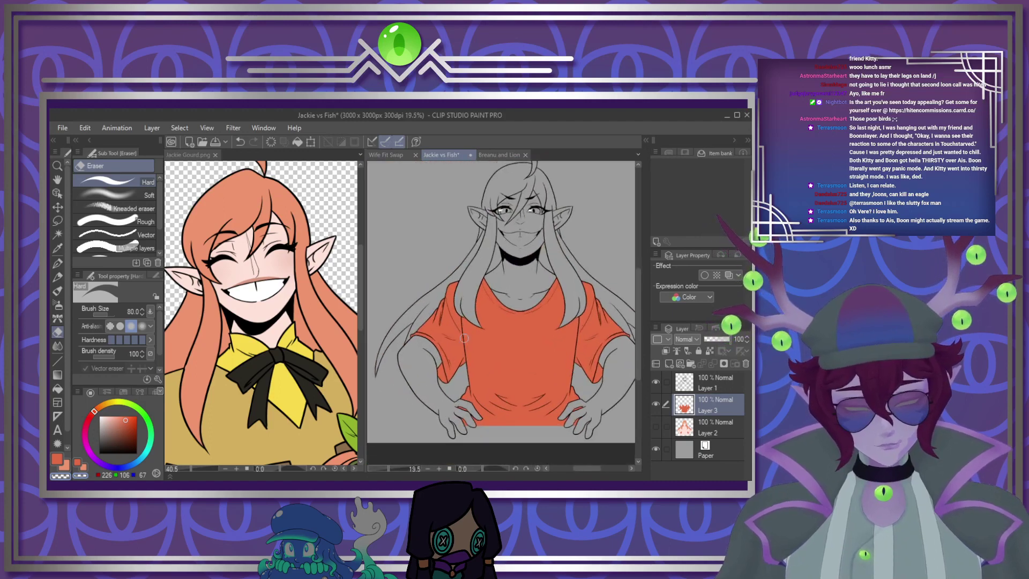
scroll(524, 364, up, 1)
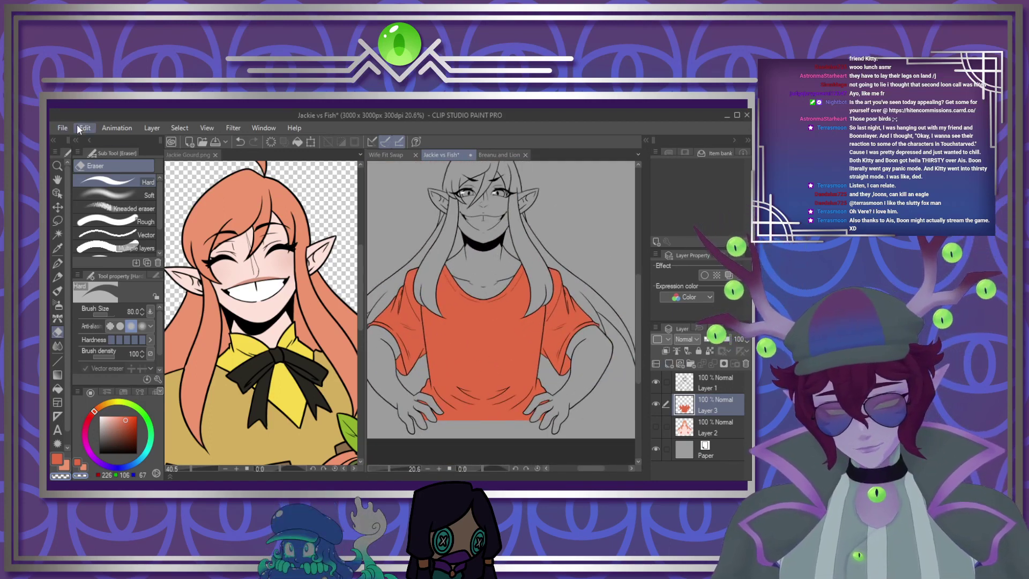
Paste the copied camouflage pattern above Layer 3 and move it down to cover the whole shirt
key(ctrl+v)
scroll(479, 317, down, 3)
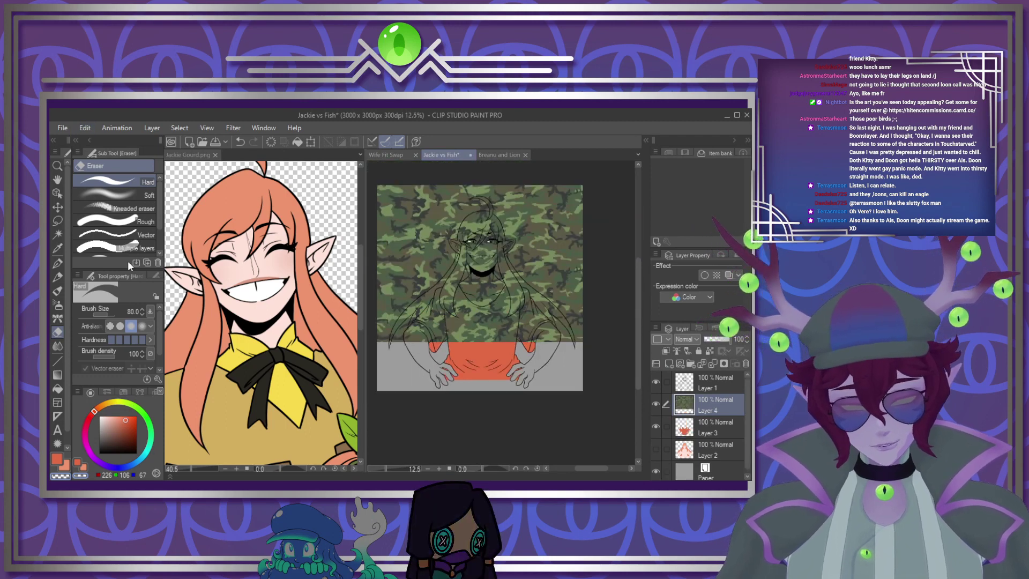
click(58, 207)
drag(490, 290, 490, 345)
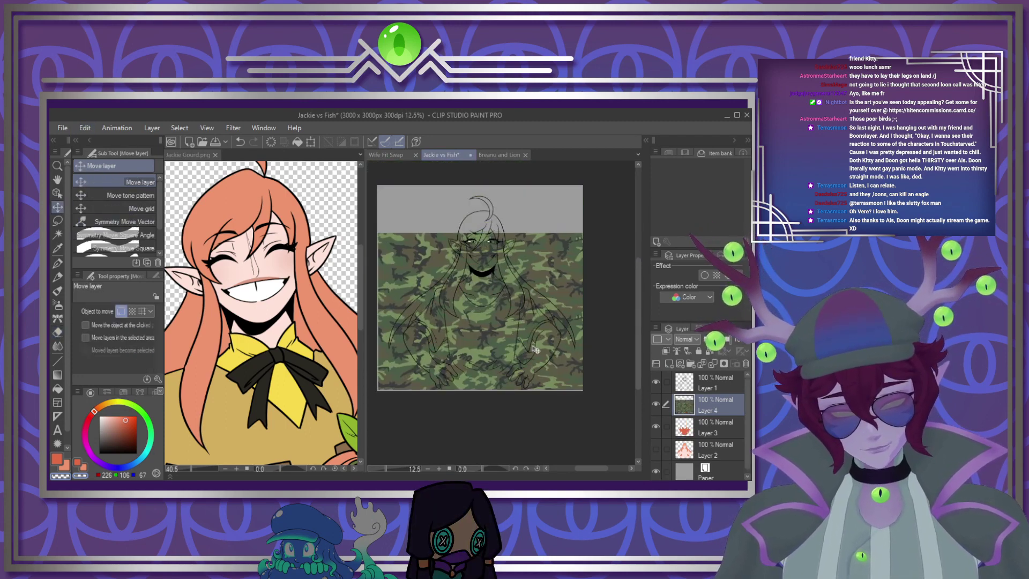
Clip the camouflage layer to the shirt fill and merge it into Layer 3, with Layer 2 shown again
click(665, 352)
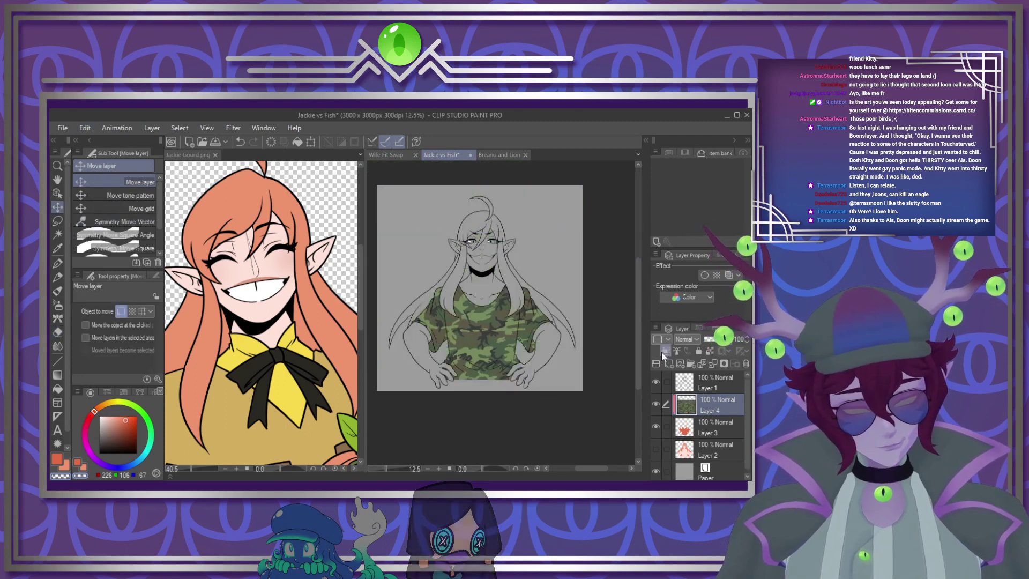
click(712, 366)
scroll(484, 307, up, 2)
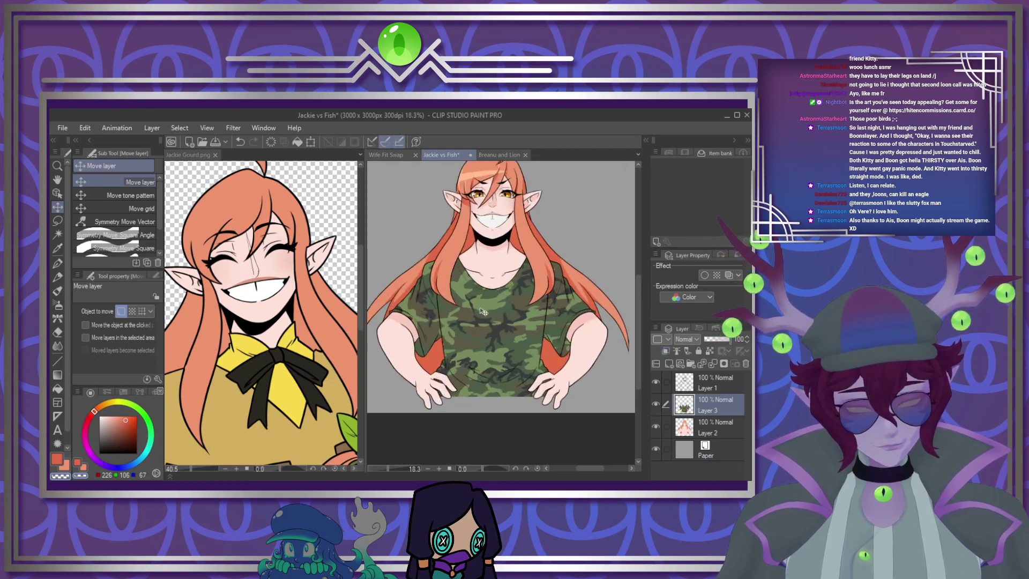
Sample the camouflage's light green and add a clipped Multiply layer above Layer 3 for shading with the G-pen
right_click(484, 307)
scroll(484, 307, down, 2)
scroll(433, 329, up, 2)
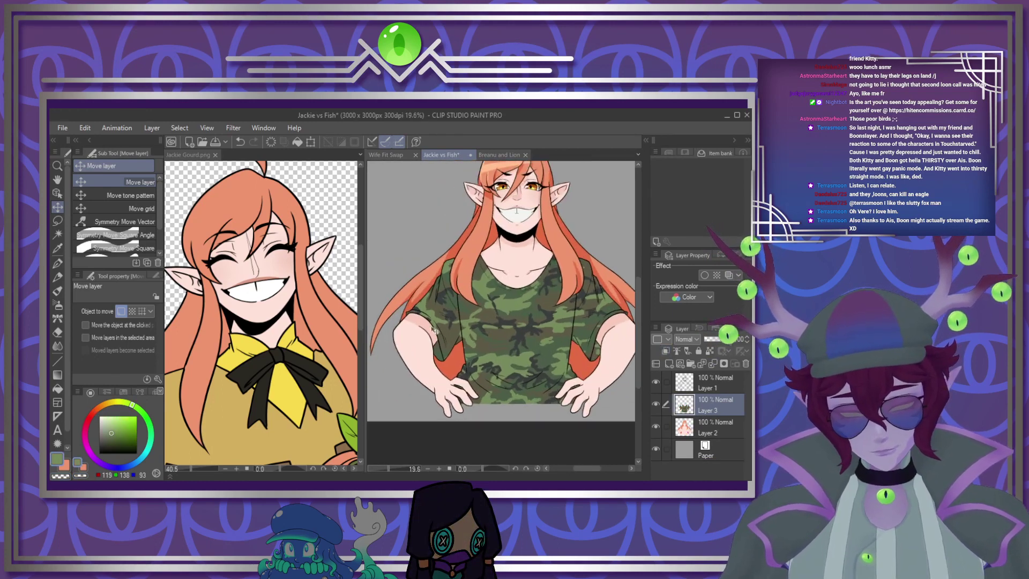
scroll(435, 329, up, 3)
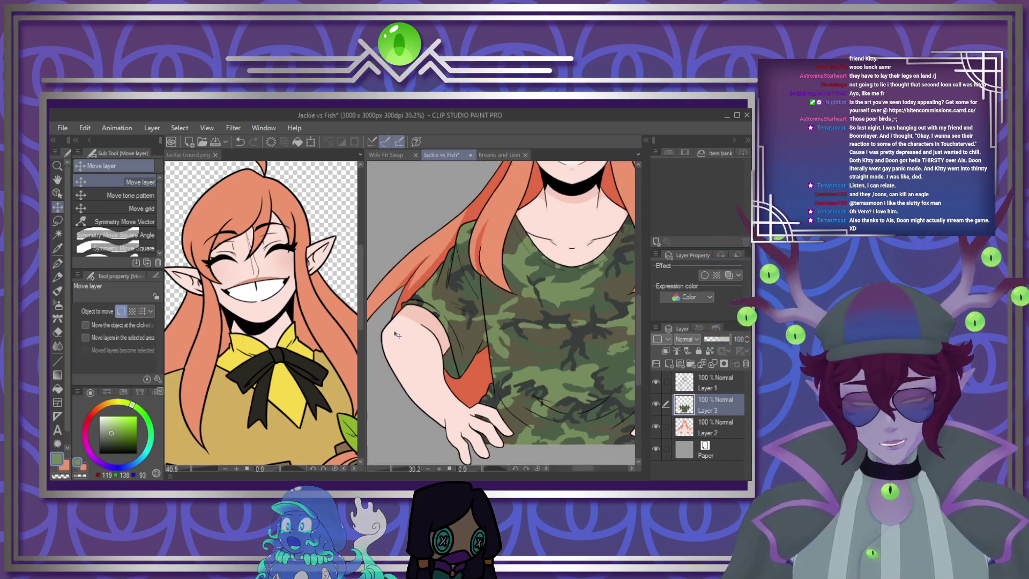
scroll(455, 314, up, 2)
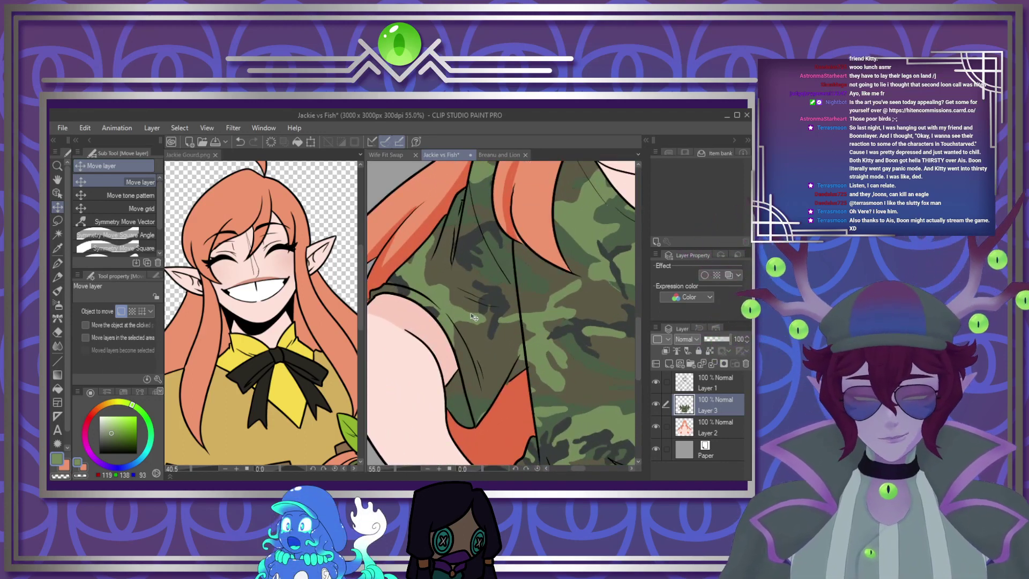
scroll(476, 322, down, 2)
scroll(475, 321, up, 3)
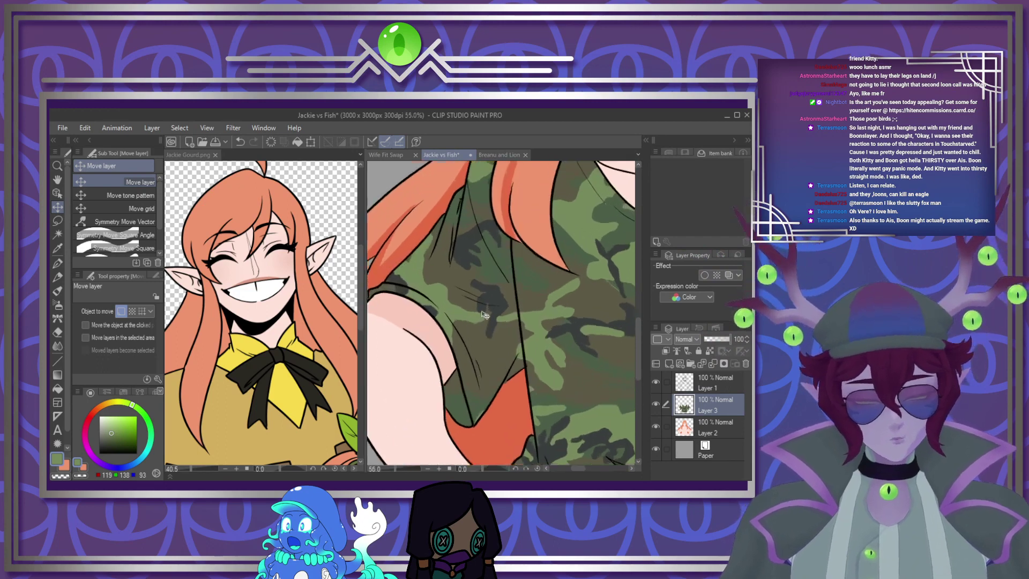
click(669, 364)
click(666, 351)
click(687, 339)
click(694, 139)
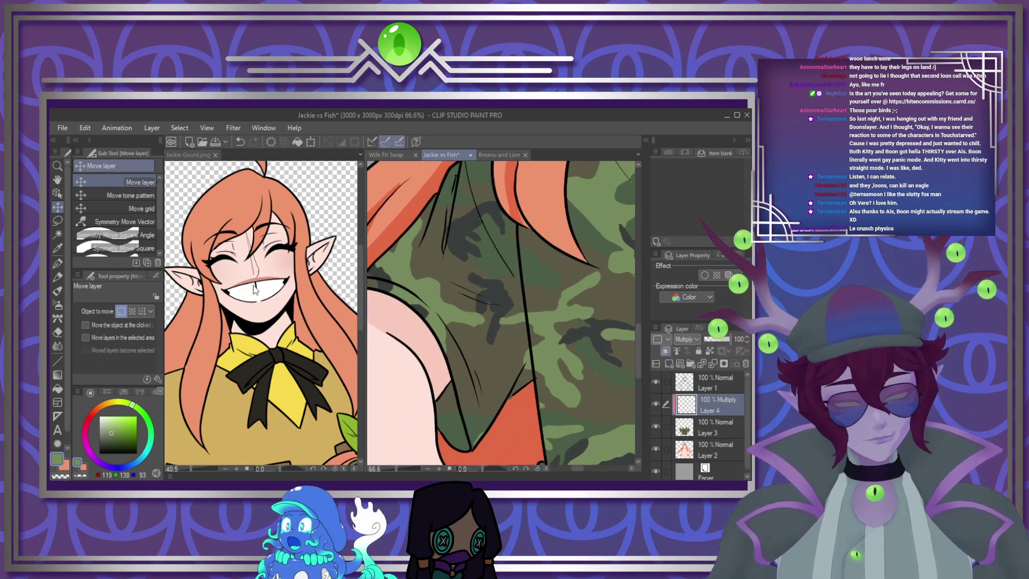
click(57, 263)
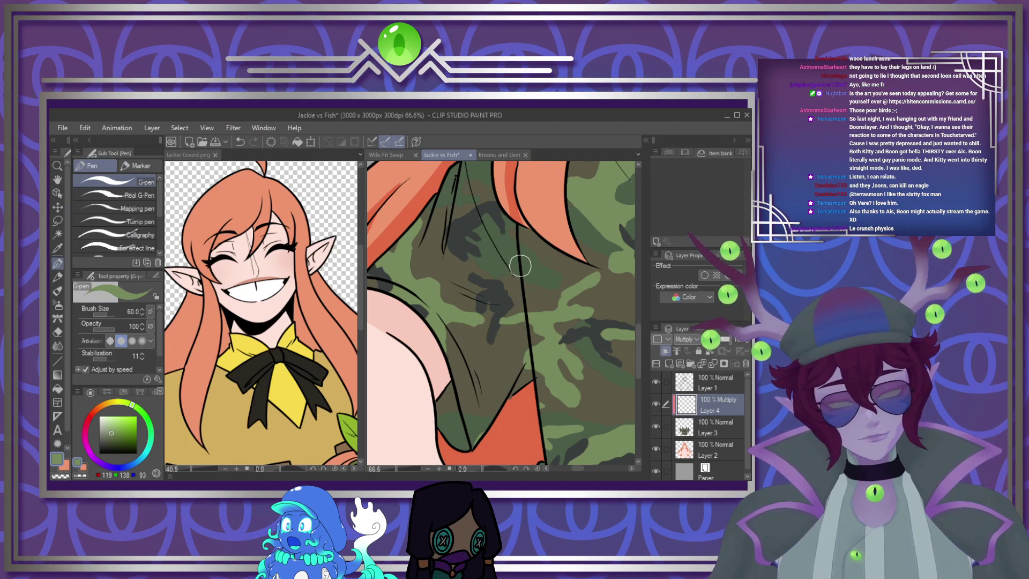
Shade the underside of the left-hand sleeve and the shirt edge beside the left hair lock on the Multiply layer
mouse_move(509, 312)
mouse_down()
mouse_move(461, 350)
mouse_move(457, 383)
mouse_move(438, 406)
mouse_move(457, 443)
mouse_move(439, 417)
mouse_move(444, 431)
mouse_move(468, 447)
mouse_move(451, 388)
mouse_move(445, 431)
mouse_up()
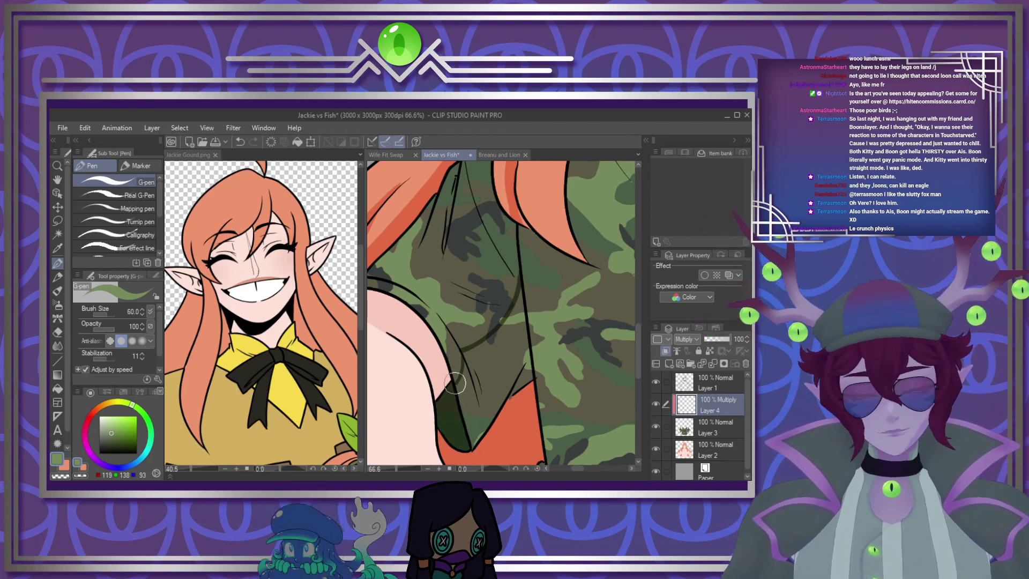
mouse_move(519, 283)
mouse_down()
mouse_move(527, 399)
mouse_move(477, 428)
mouse_move(467, 360)
mouse_up()
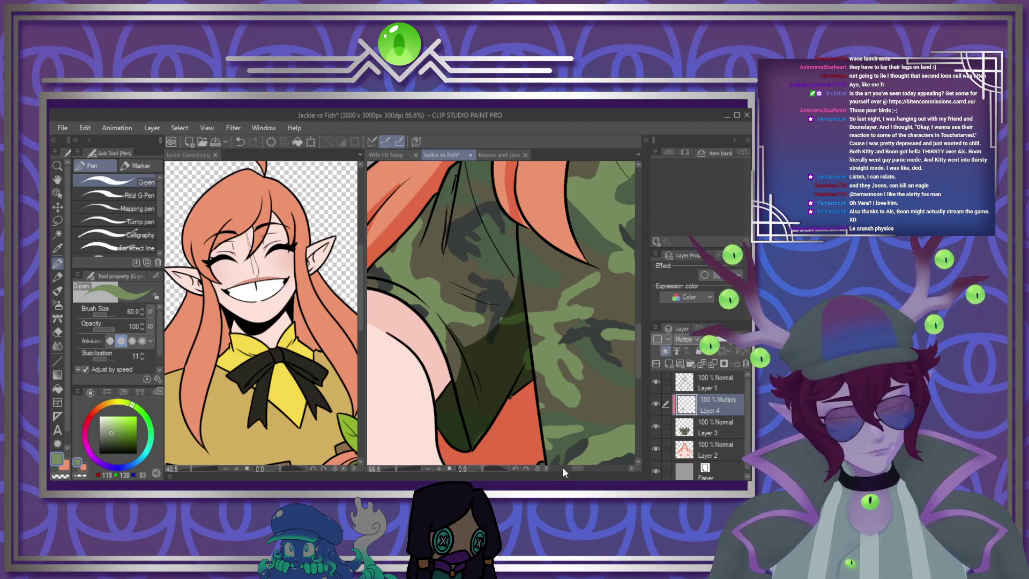
drag(574, 468, 585, 468)
drag(638, 335, 636, 304)
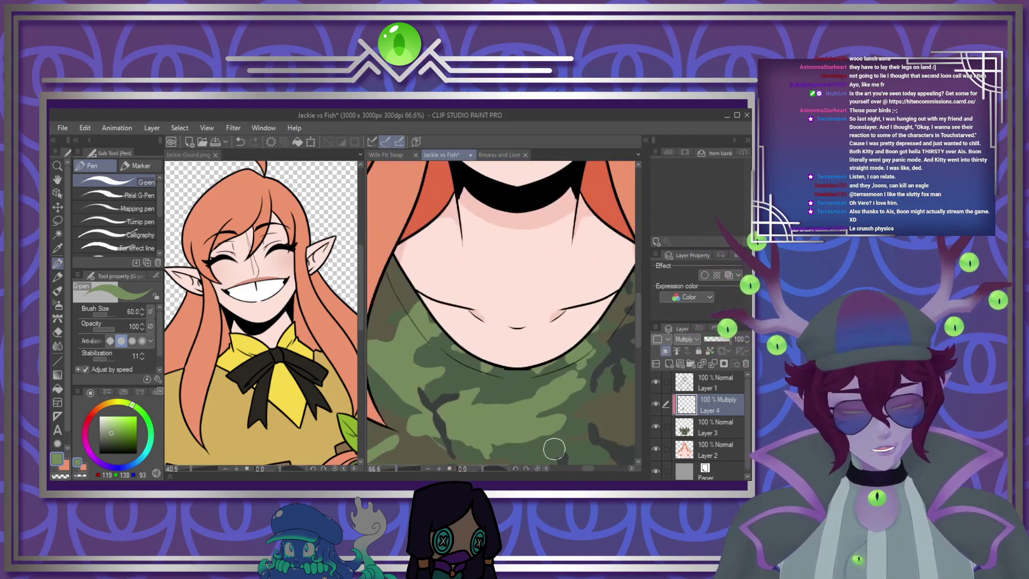
scroll(587, 467, left, 5)
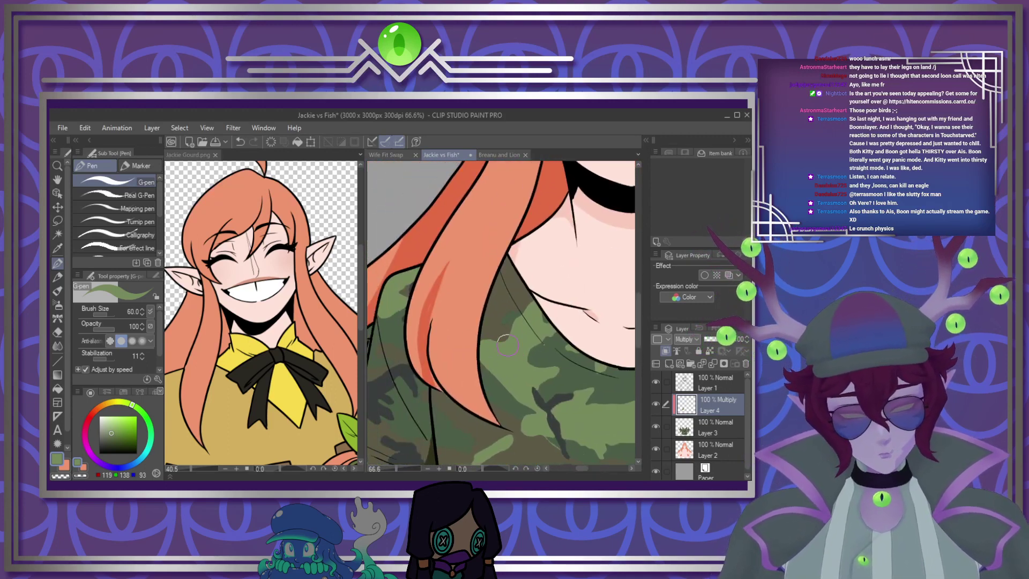
mouse_move(472, 360)
mouse_down()
mouse_move(526, 232)
mouse_move(497, 290)
mouse_up()
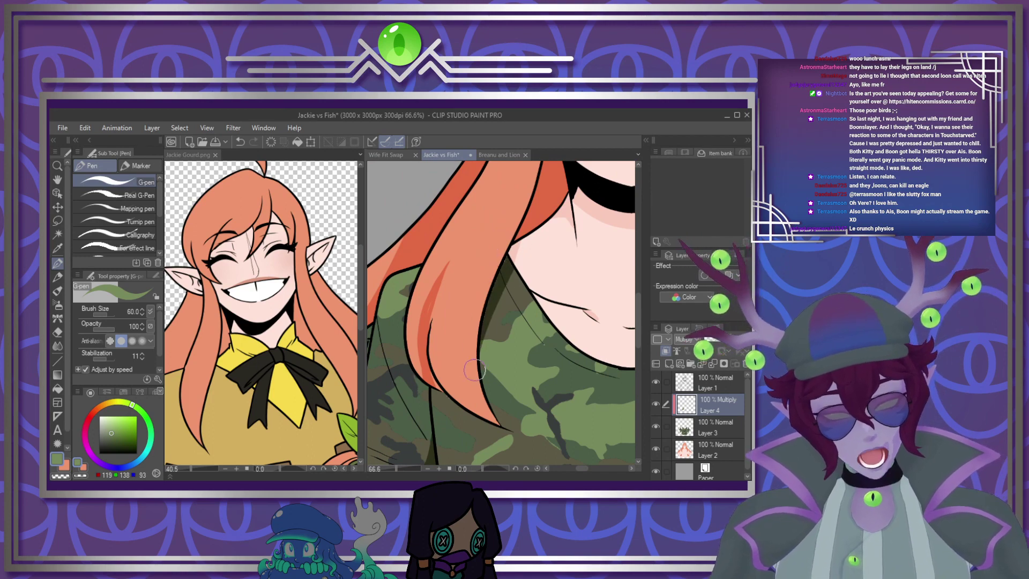
Shade the shirt along the right-hand hair lock and fill a shadow down the inner side of the right-hand sleeve
scroll(505, 374, down, 3)
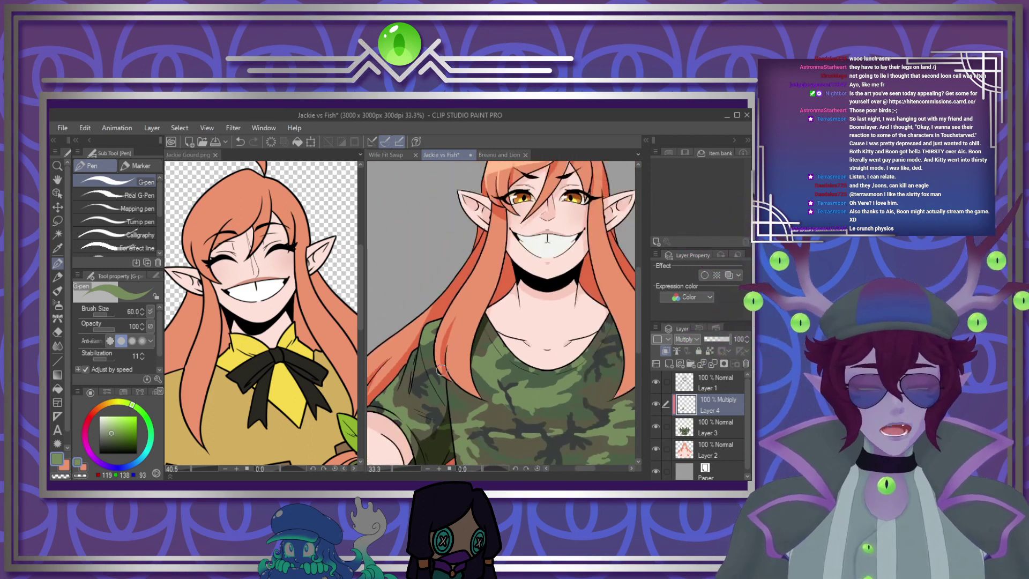
scroll(522, 386, up, 2)
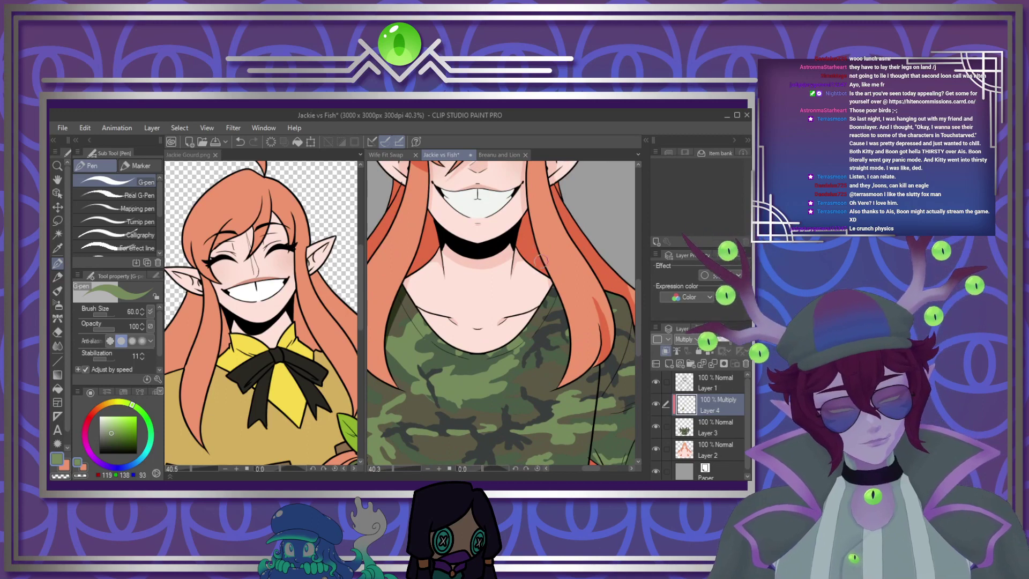
drag(541, 261, 569, 359)
scroll(580, 349, down, 4)
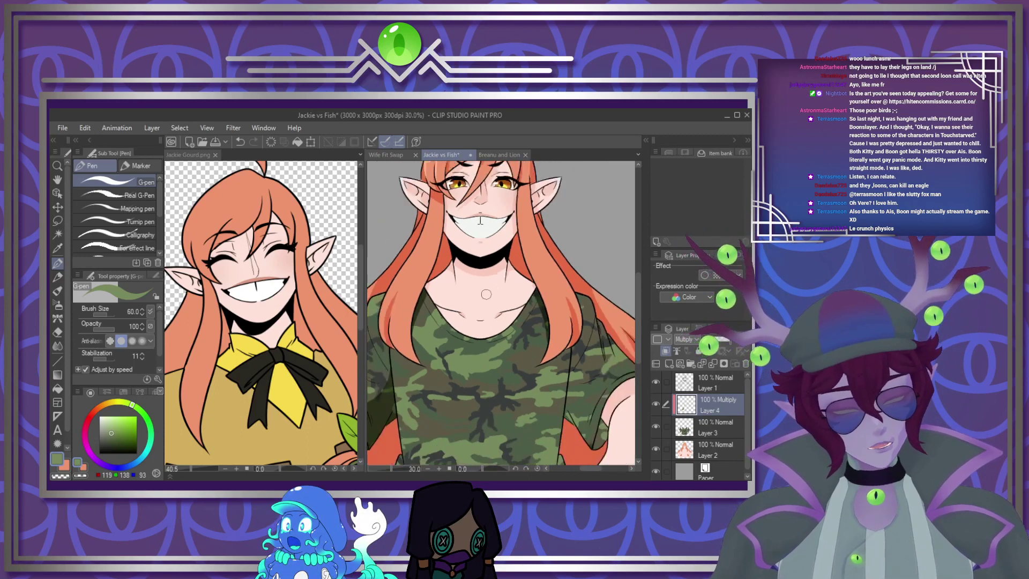
scroll(548, 363, up, 4)
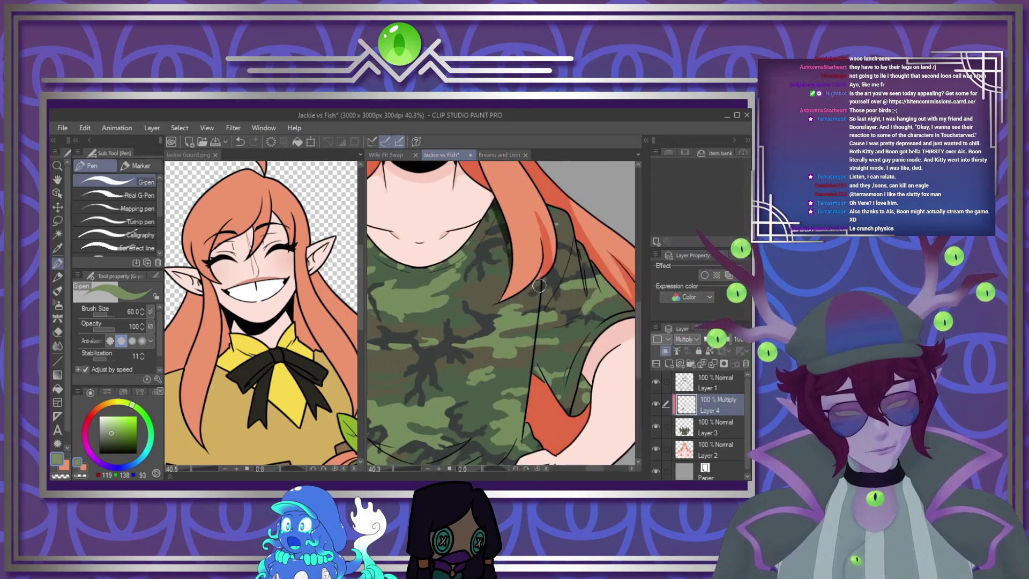
drag(541, 279, 549, 387)
drag(544, 287, 535, 375)
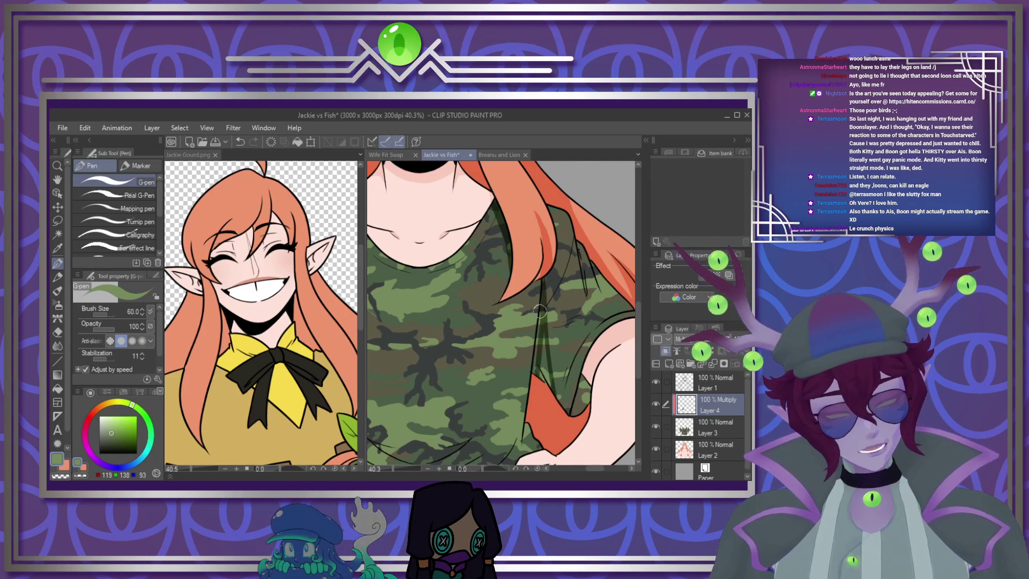
drag(539, 311, 536, 373)
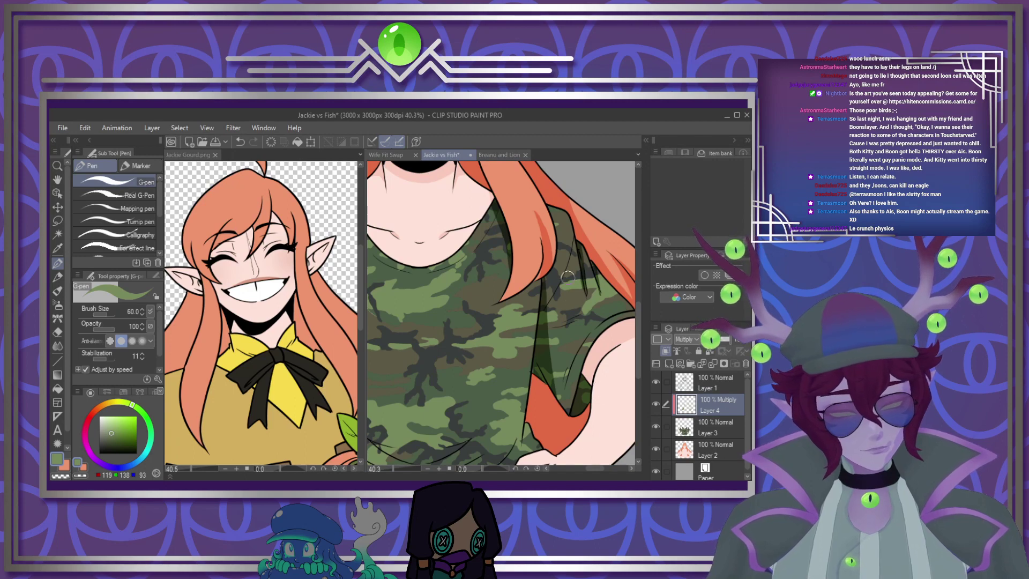
Add fold shadows across the shirt's lower belly and along the curved creases beside both hands
drag(596, 468, 570, 470)
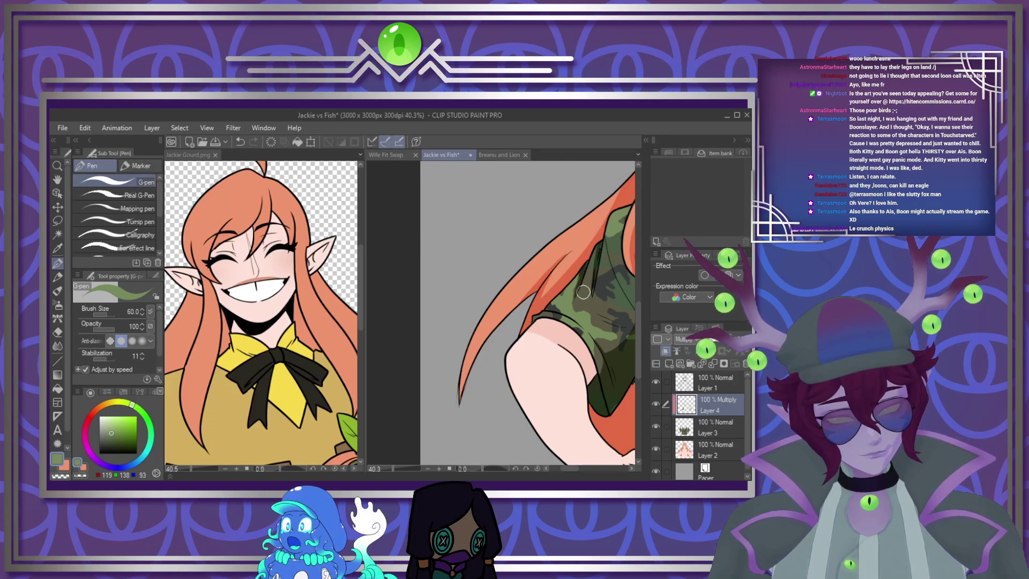
scroll(434, 264, down, 4)
scroll(584, 319, up, 2)
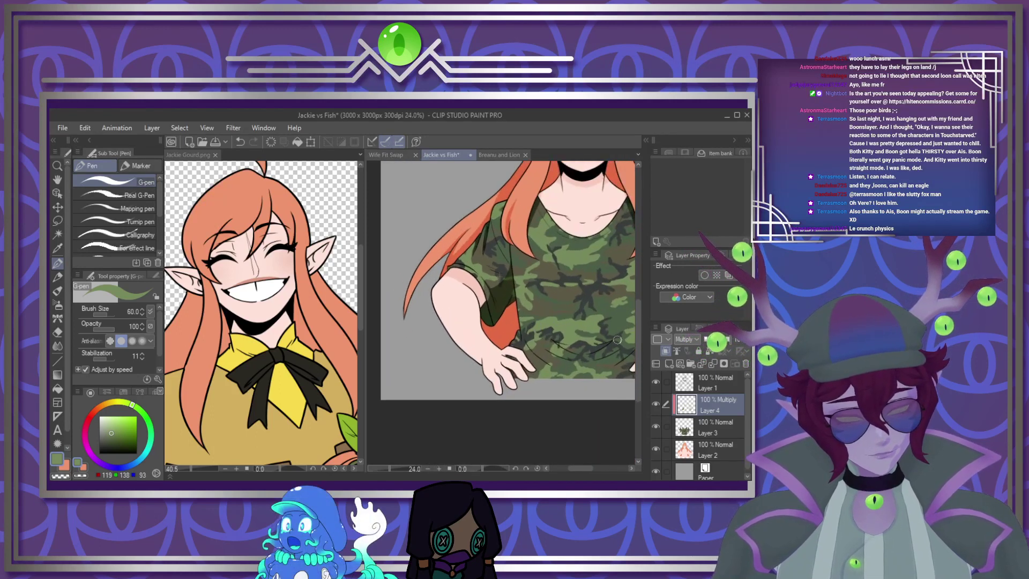
scroll(477, 374, down, 2)
scroll(524, 372, up, 4)
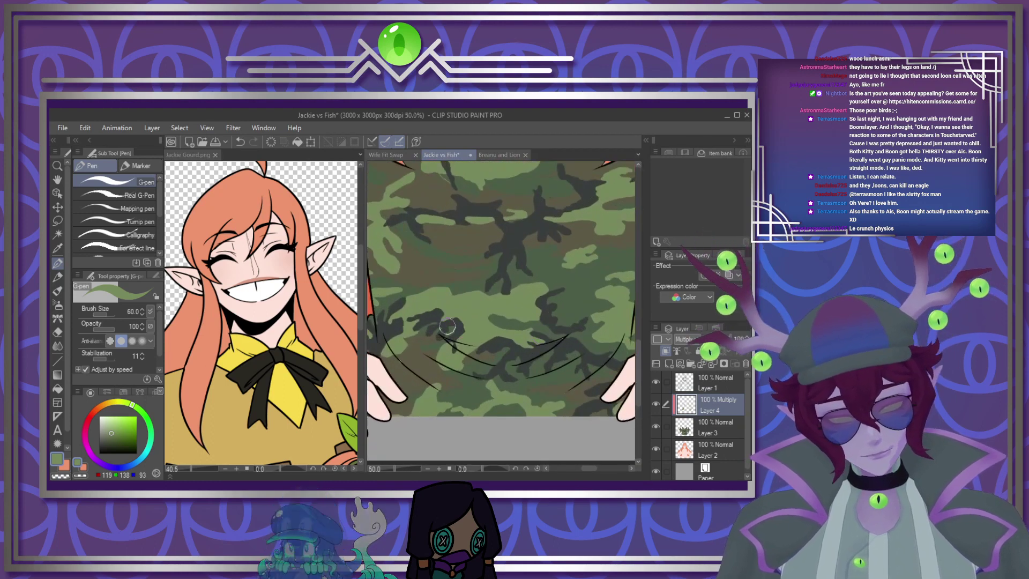
mouse_move(449, 339)
mouse_down()
mouse_move(479, 358)
mouse_move(527, 360)
mouse_move(562, 337)
mouse_move(512, 355)
mouse_move(465, 348)
mouse_move(555, 340)
mouse_up()
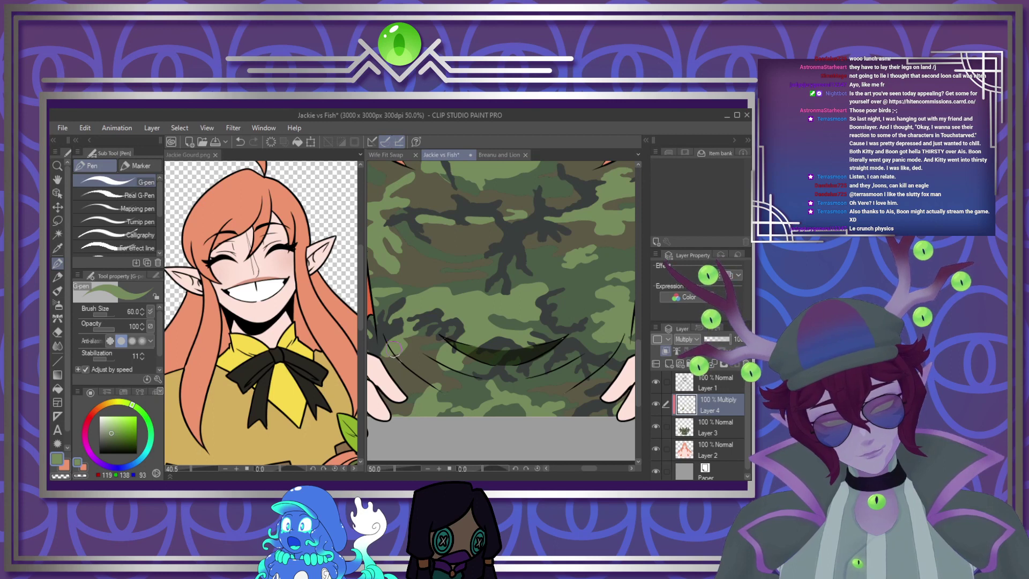
mouse_move(372, 314)
mouse_down()
mouse_move(408, 370)
mouse_move(372, 316)
mouse_move(387, 348)
mouse_up()
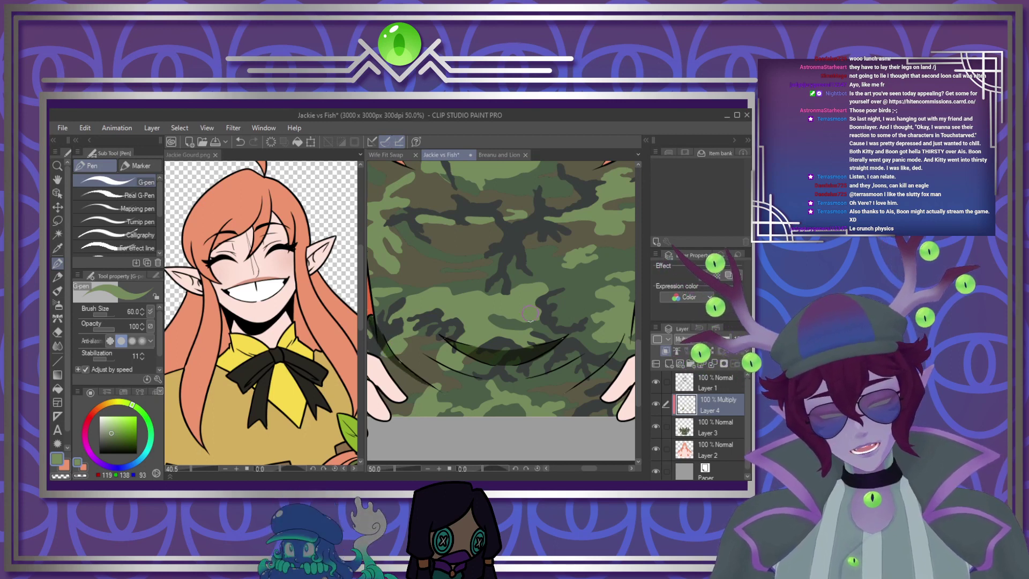
scroll(574, 312, right, 3)
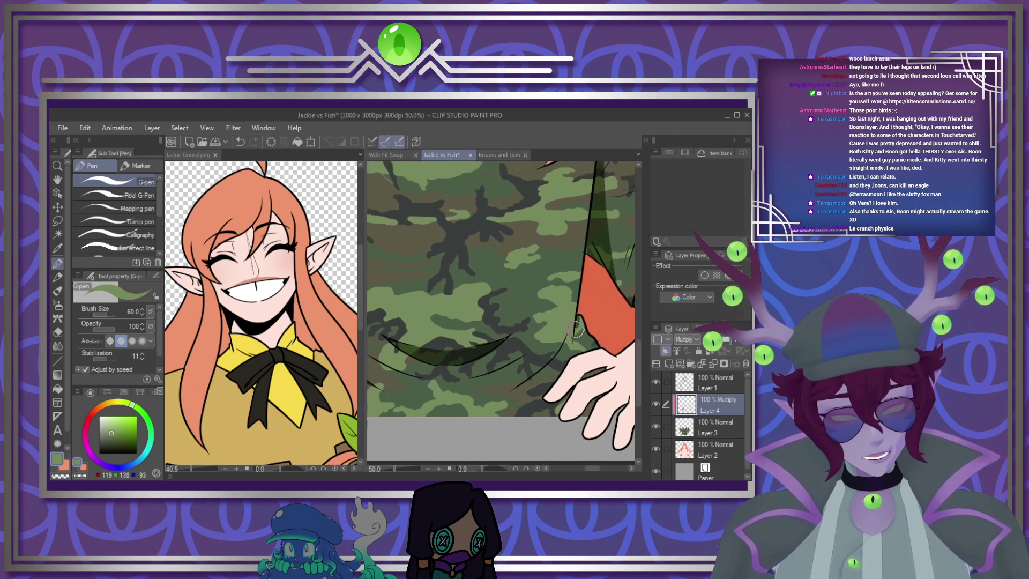
drag(575, 313, 537, 379)
drag(568, 338, 512, 393)
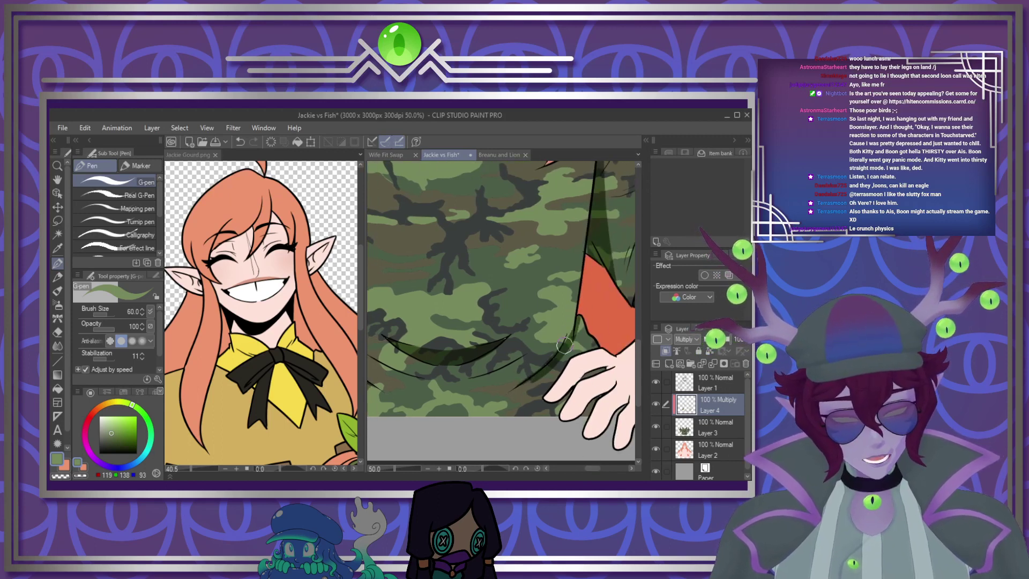
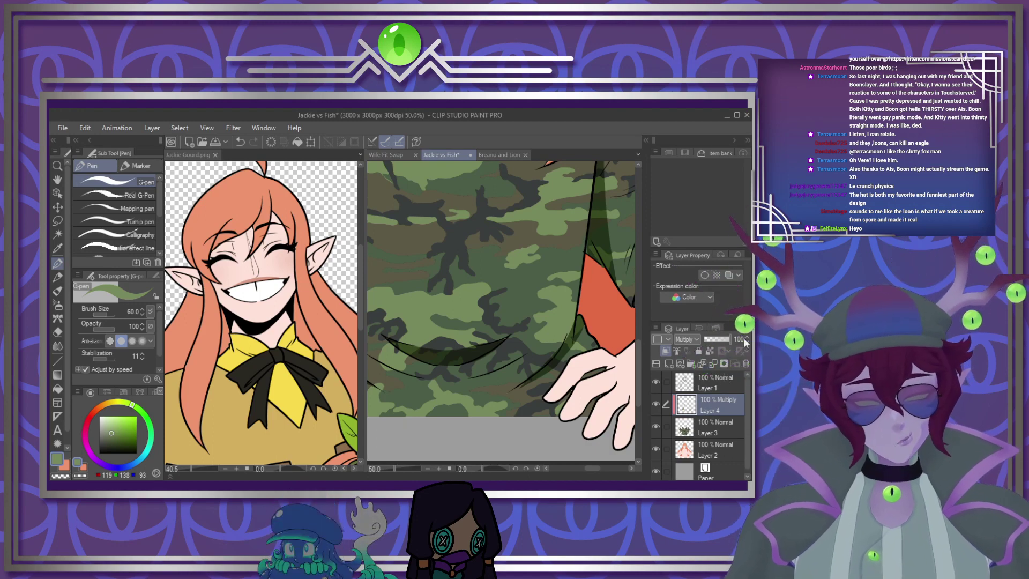
Reduce the Multiply shading layer to 44% opacity, merge it into Layer 3 and add a new empty layer above
scroll(527, 335, down, 4)
scroll(501, 258, up, 2)
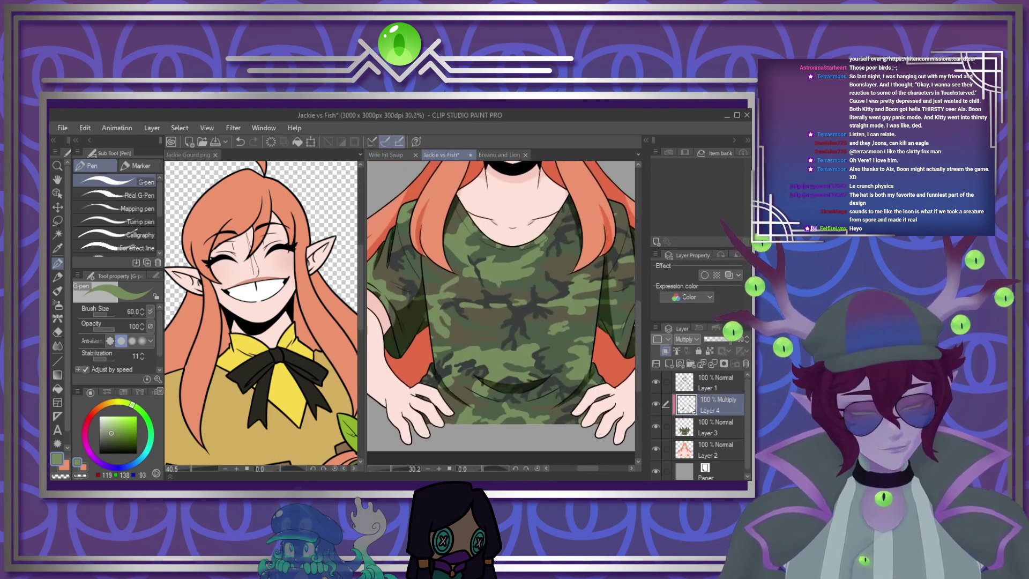
drag(719, 339, 715, 341)
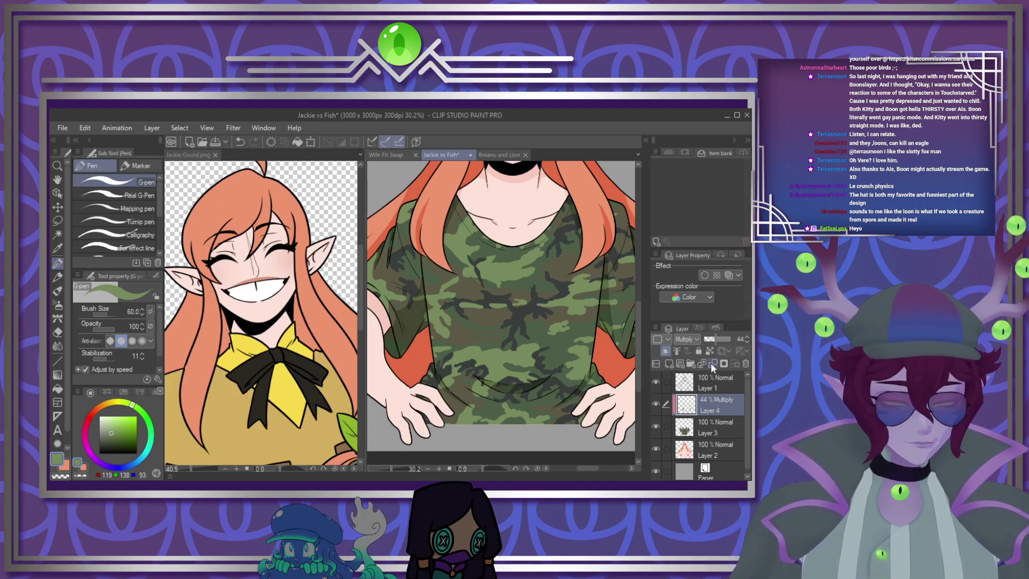
click(712, 363)
click(668, 364)
Set up the Text tool with the Docktrin font and a pale yellow-green colour (RGB 191, 211, 110)
scroll(464, 290, down, 3)
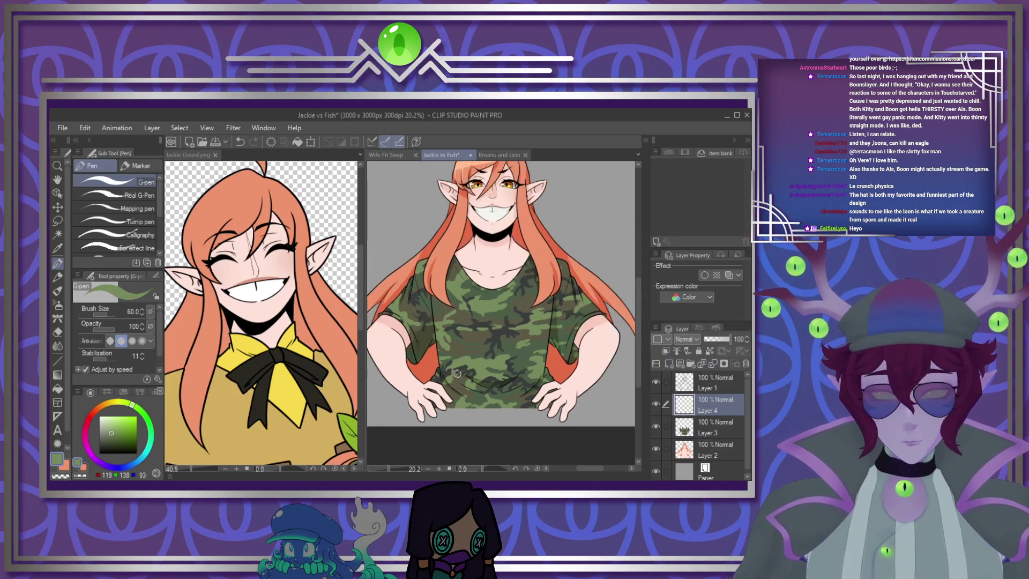
scroll(464, 290, up, 2)
scroll(464, 290, down, 3)
scroll(464, 290, up, 2)
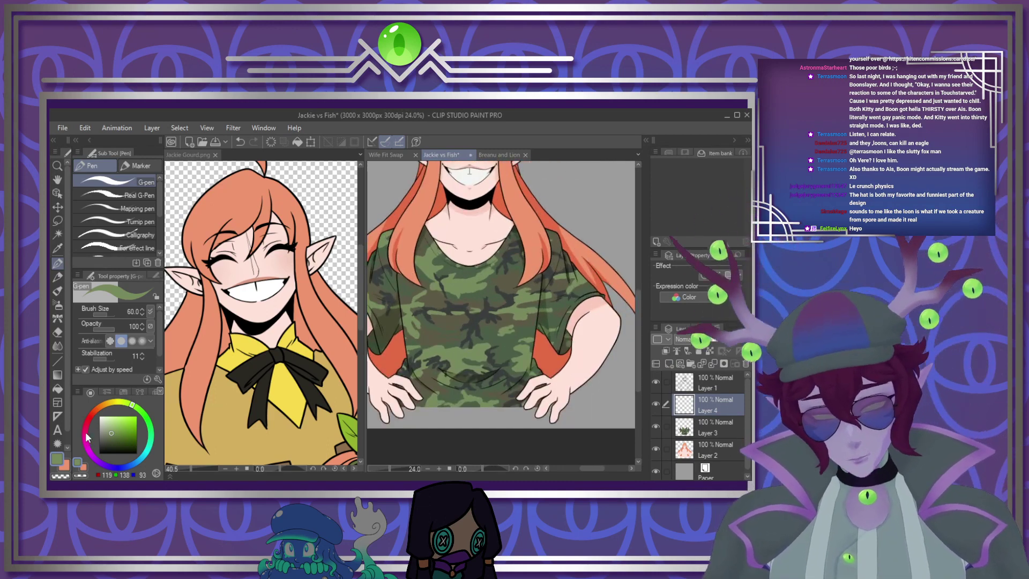
click(58, 430)
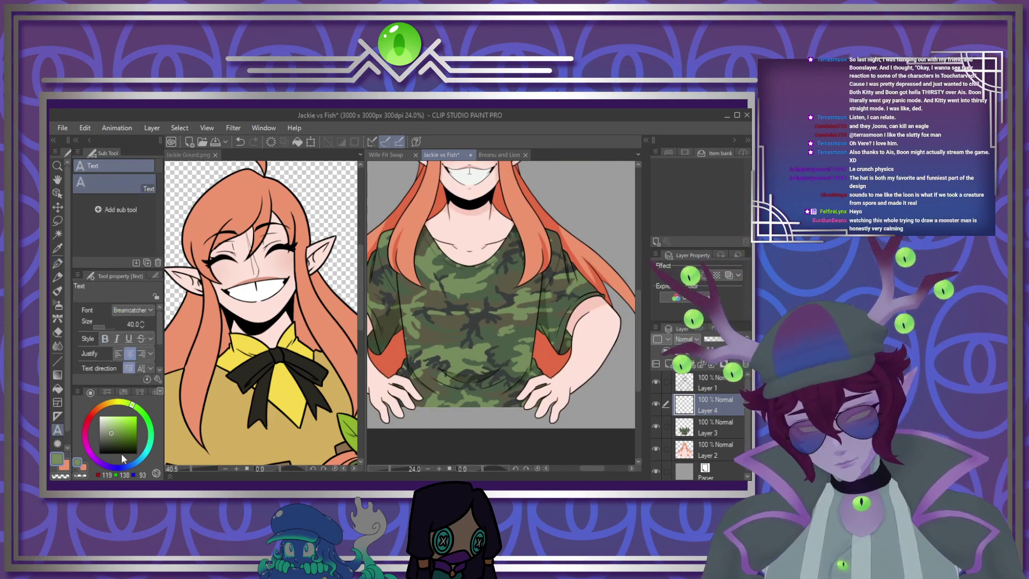
drag(130, 403, 124, 402)
click(117, 423)
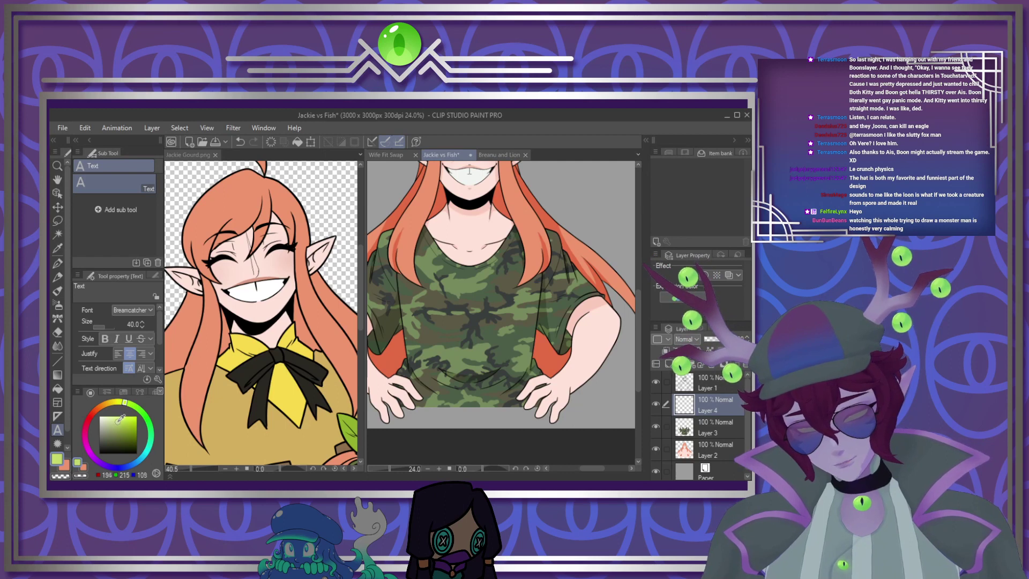
click(117, 422)
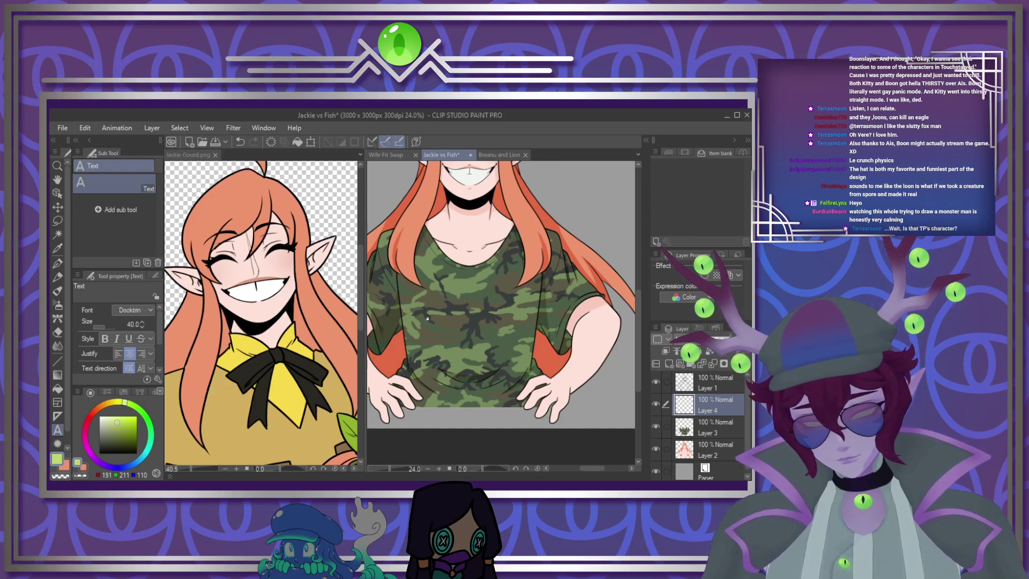
Place the two-line text "WOMEN ME / FEAR ME" across the chest of the camouflage shirt
scroll(440, 295, up, 1)
click(485, 272)
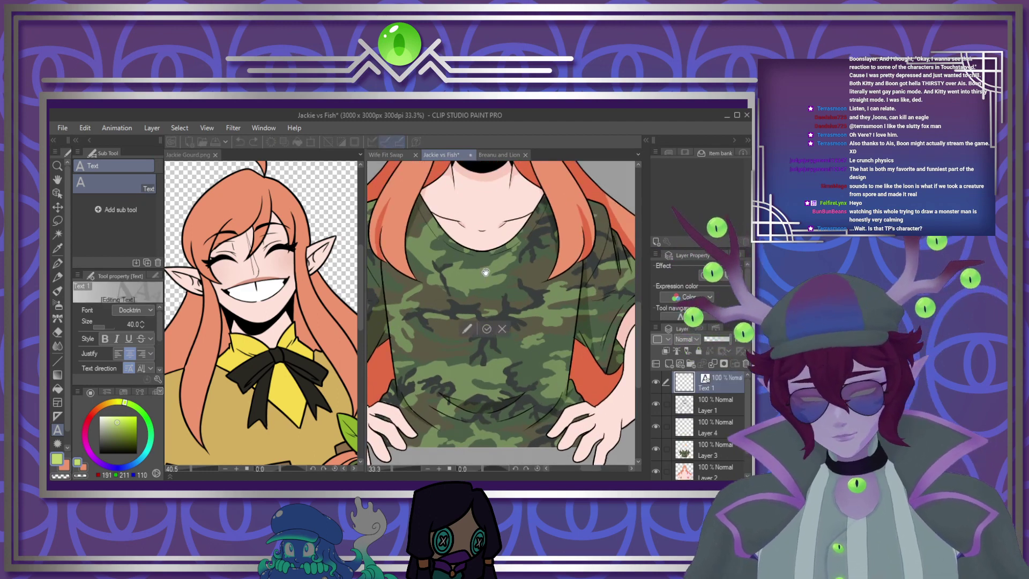
text(WOM)
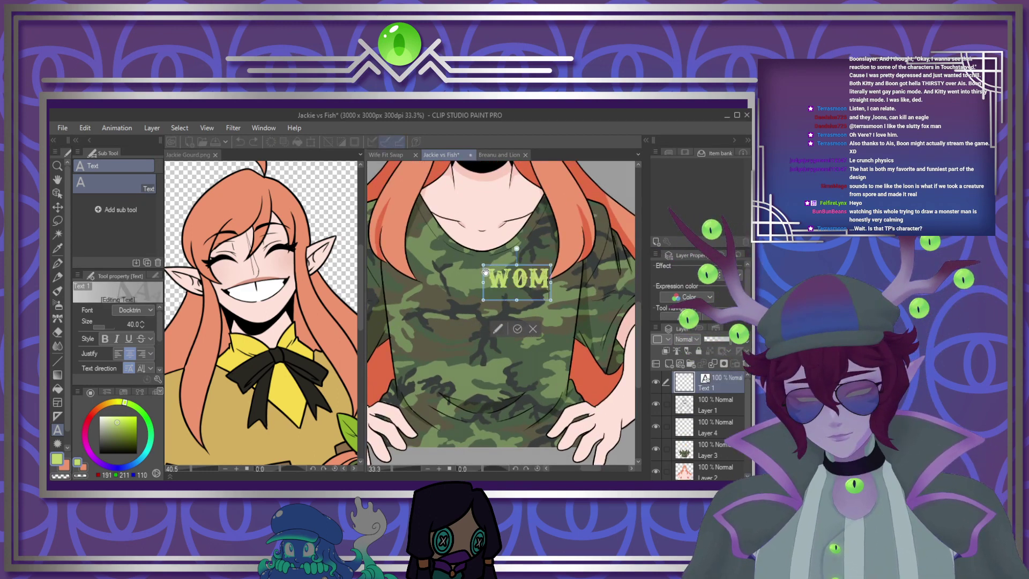
text(EN)
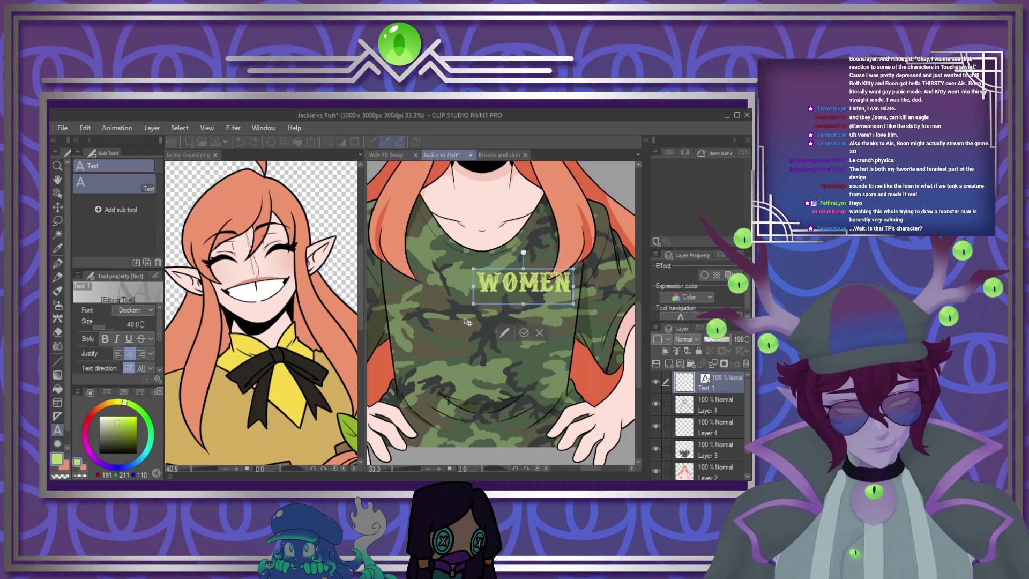
drag(466, 322, 387, 334)
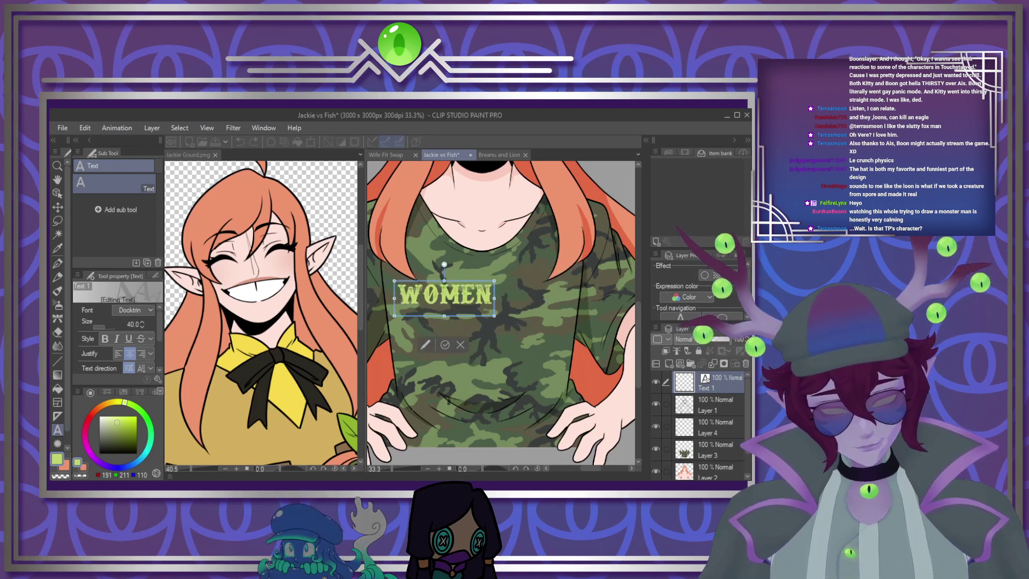
text(ME)
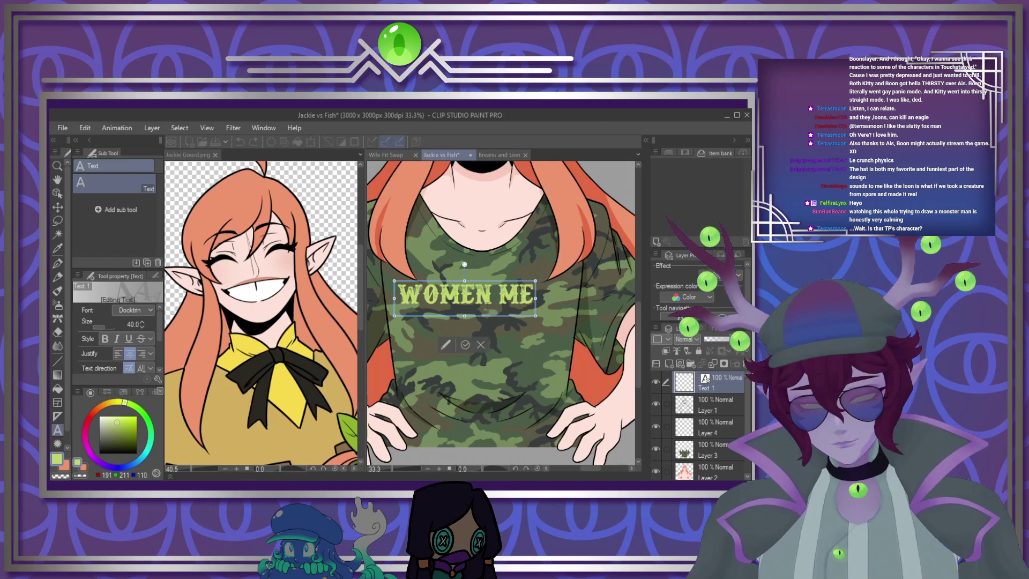
key(Return)
text(FEAR ME)
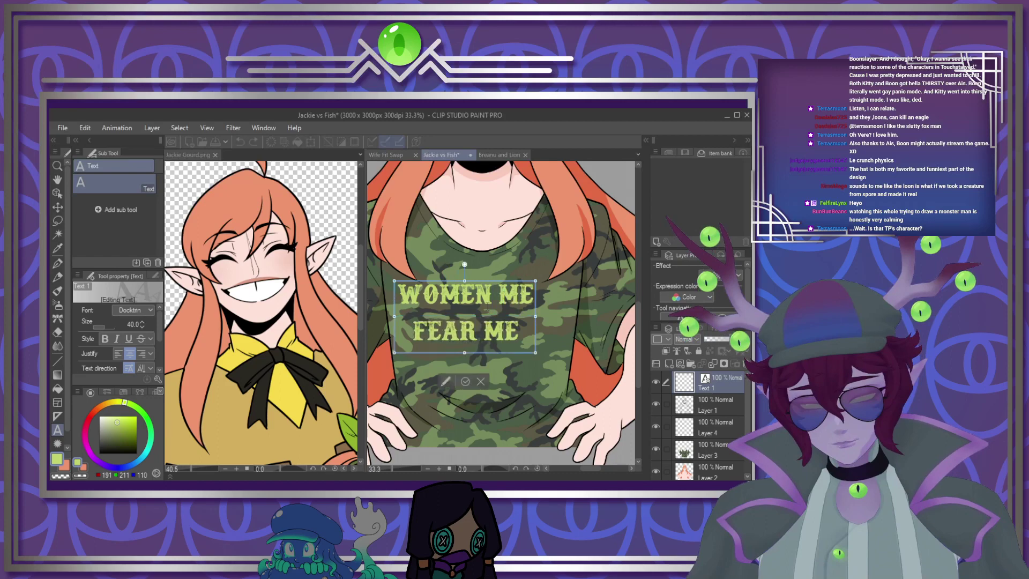
Nudge the shirt lettering slightly down, commit it and move its layer between Layer 4 and Layer 3, with Layer 4 selected
drag(469, 393, 471, 401)
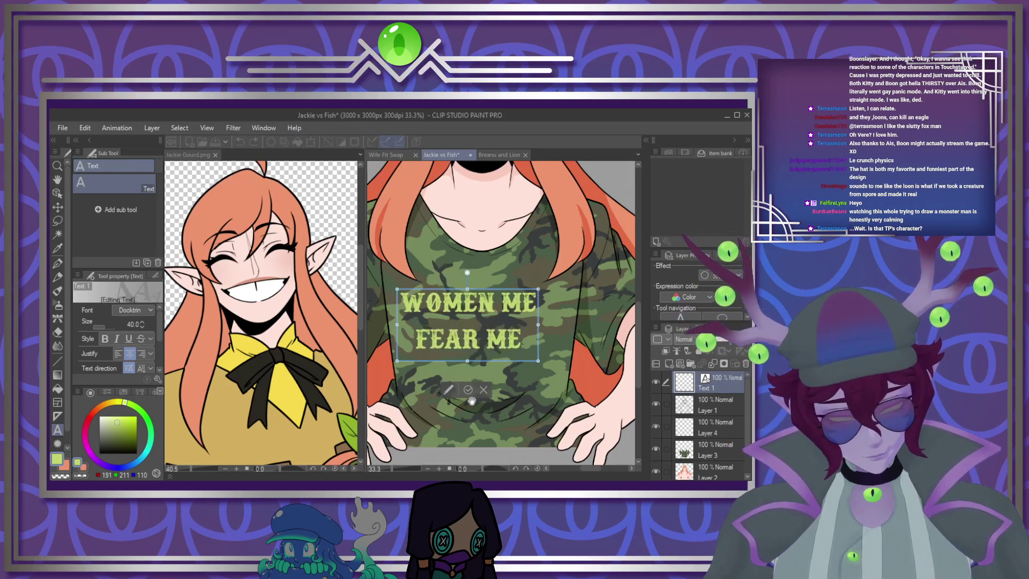
click(466, 392)
scroll(466, 391, down, 3)
scroll(466, 392, up, 2)
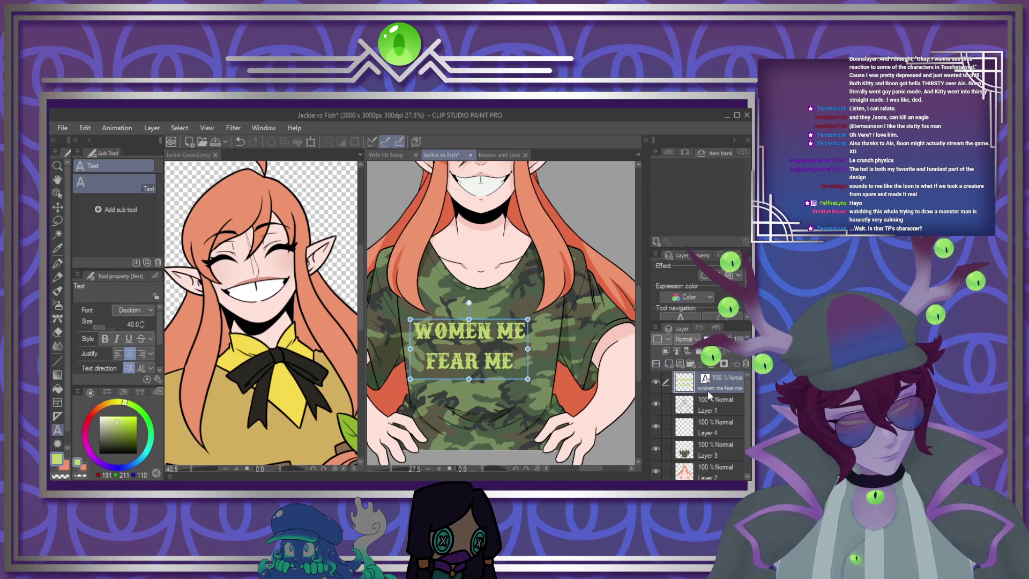
drag(708, 391, 720, 436)
click(713, 404)
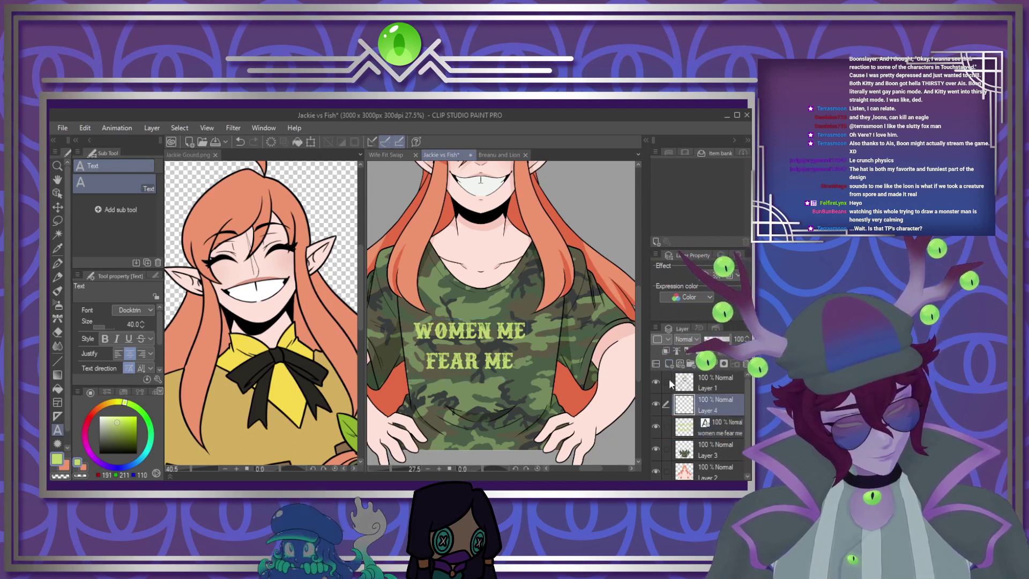
Merge the empty Layer 4 down into the shirt lettering layer and close the Jackie Ground reference image
click(713, 364)
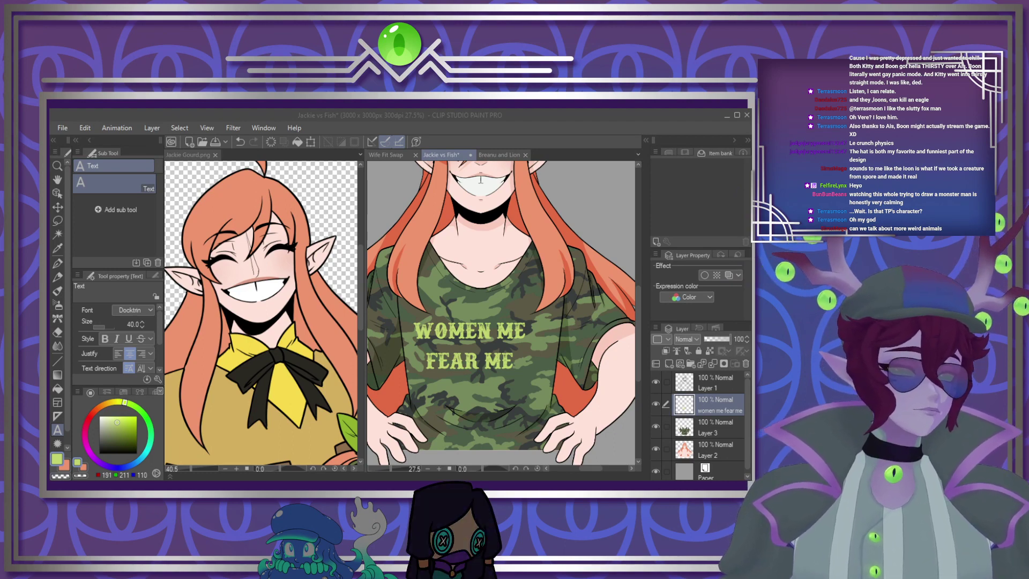
key(alt+Tab)
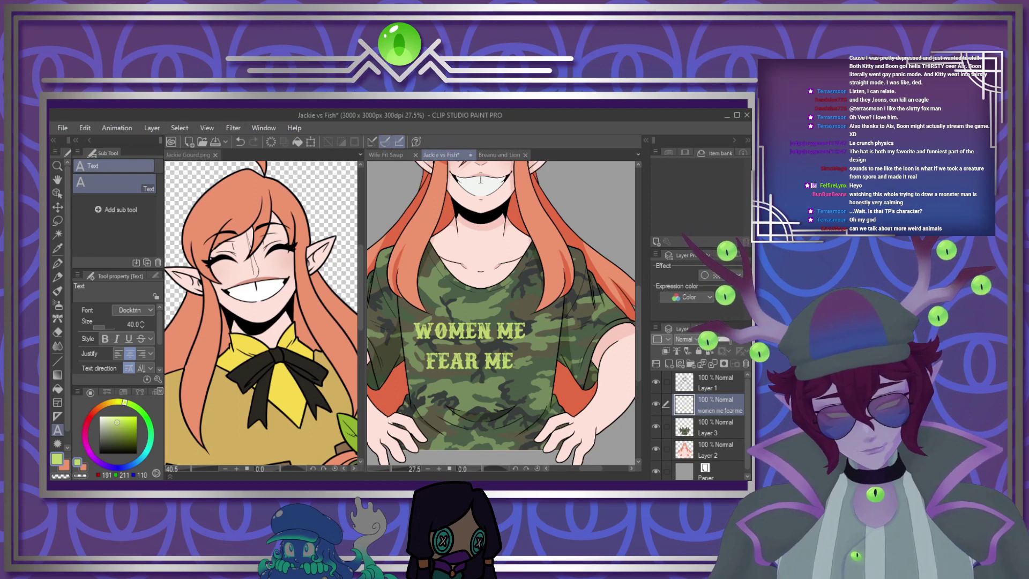
click(215, 154)
Paste the copied red heart and blue fish emoji images as separate new layers above the lettering layer
scroll(299, 259, down, 2)
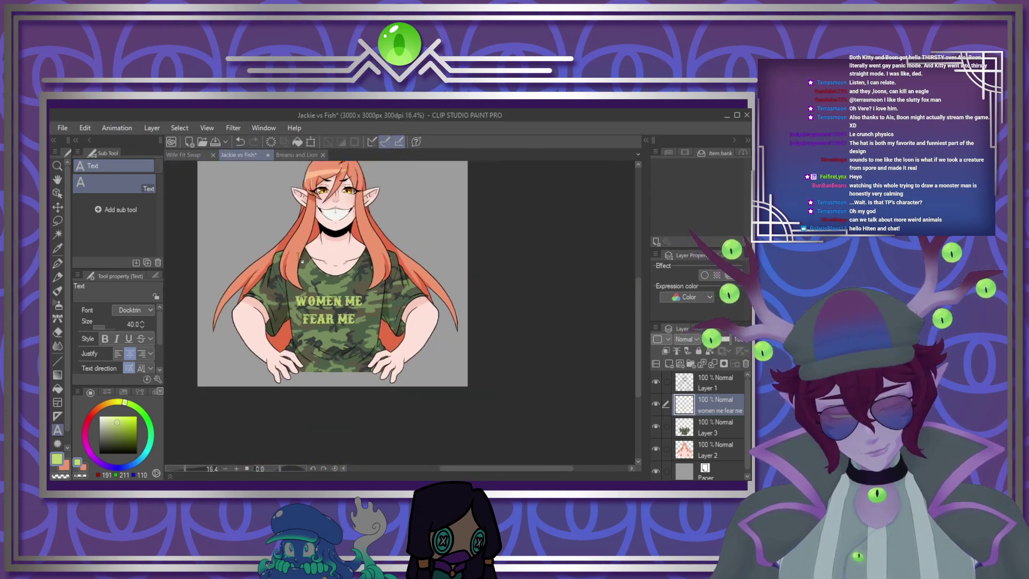
scroll(267, 238, up, 1)
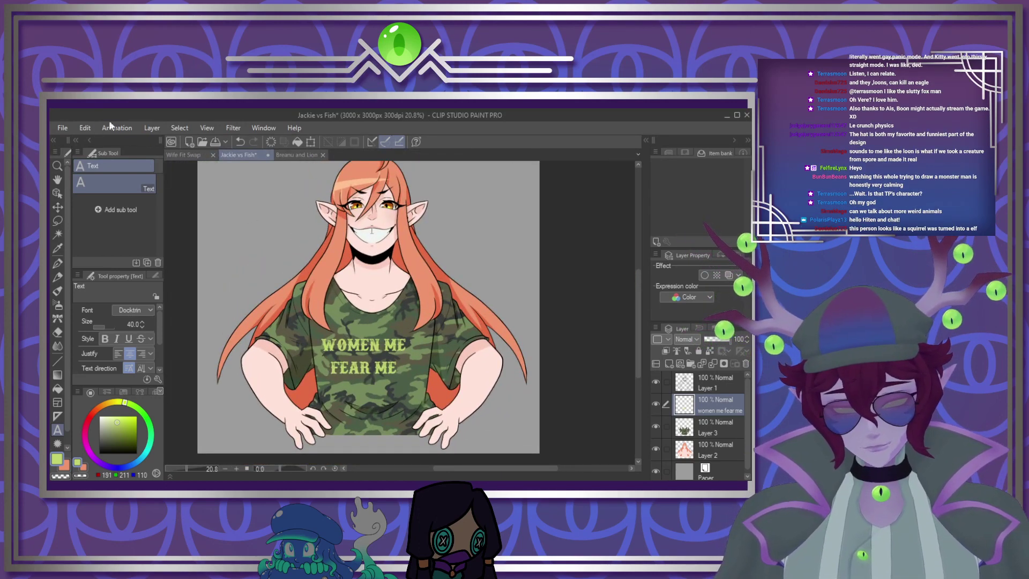
click(131, 199)
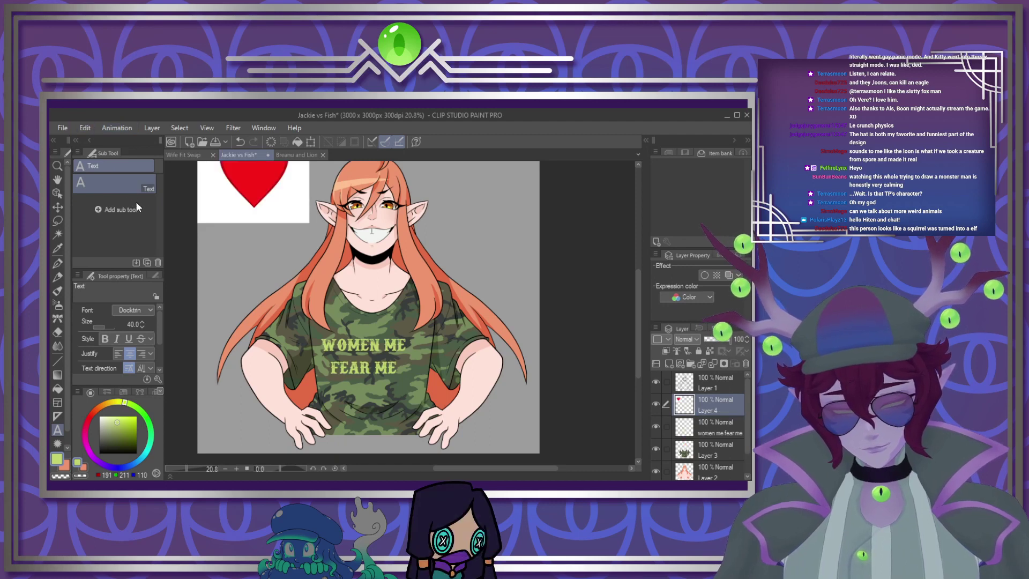
scroll(295, 235, down, 1)
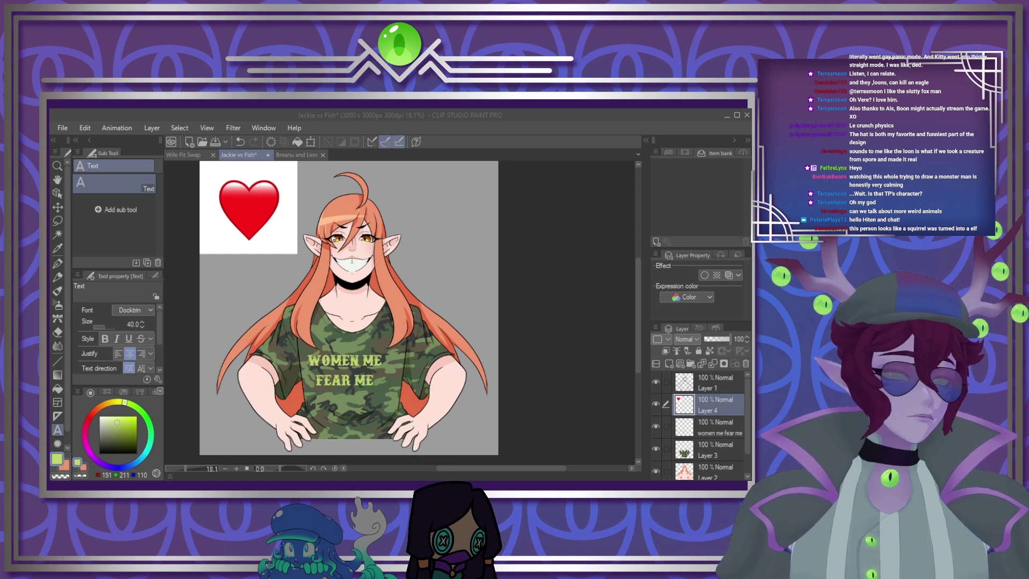
key(alt+Tab)
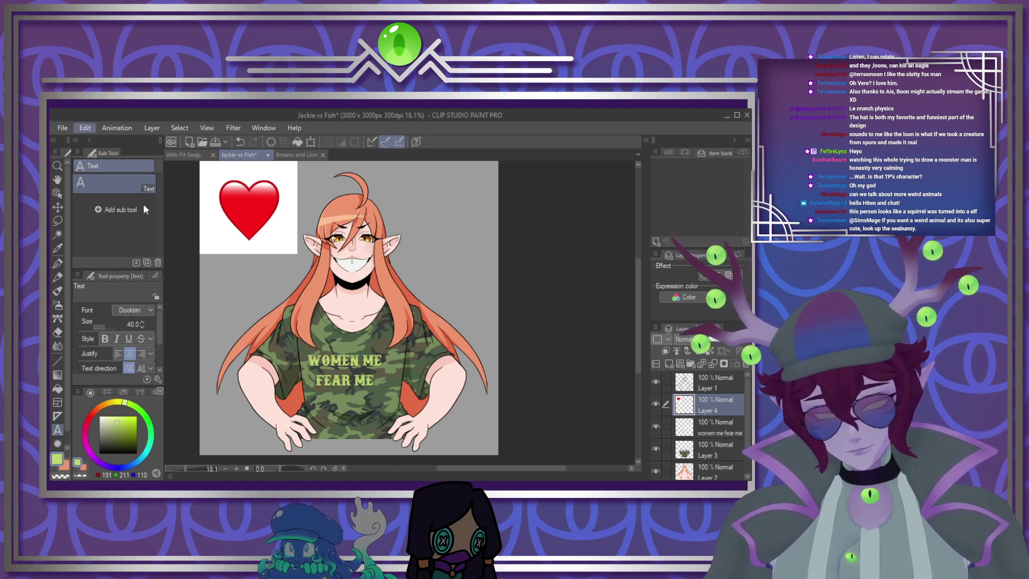
key(ctrl+v)
scroll(261, 283, down, 2)
scroll(261, 283, up, 2)
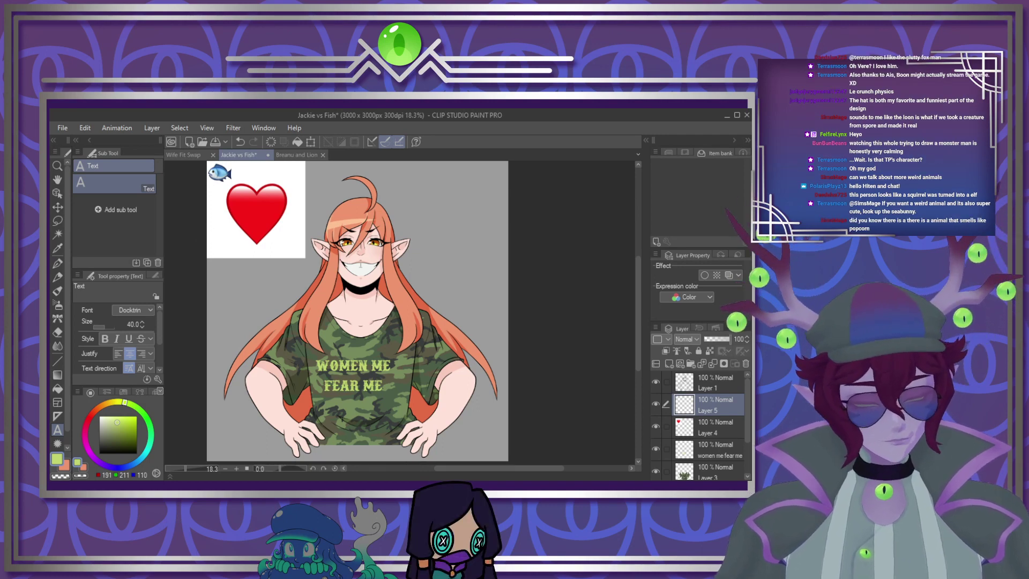
Hide the heart layer and remove the white background around the fish emoji on Layer 5, leaving nothing selected
click(656, 428)
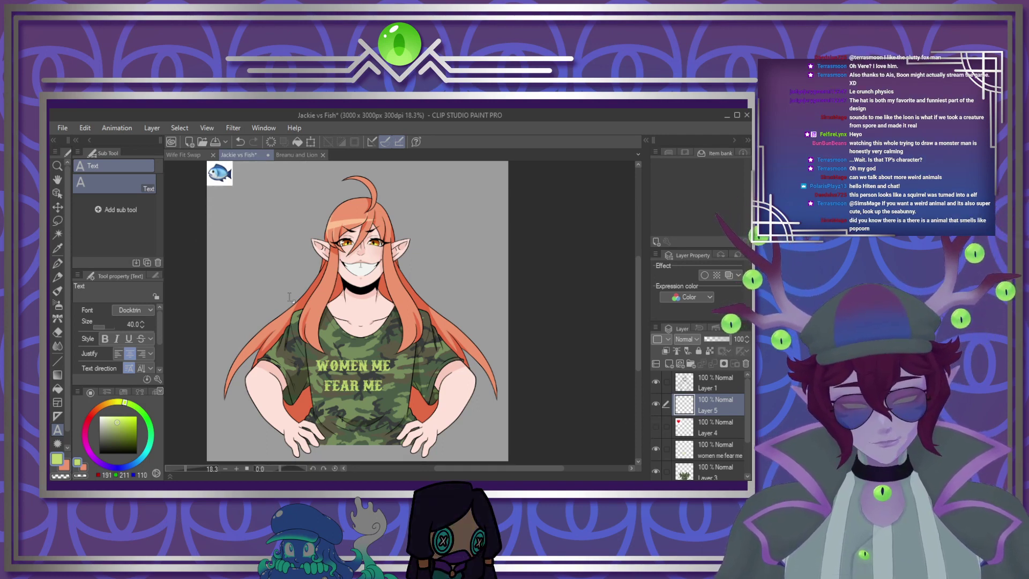
scroll(293, 296, down, 2)
scroll(225, 213, up, 4)
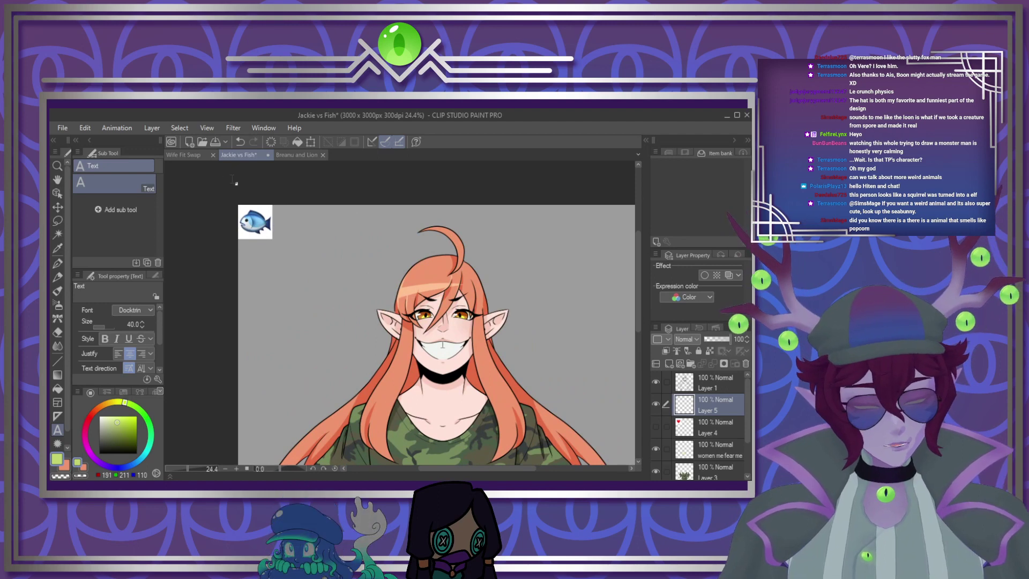
scroll(226, 182, up, 4)
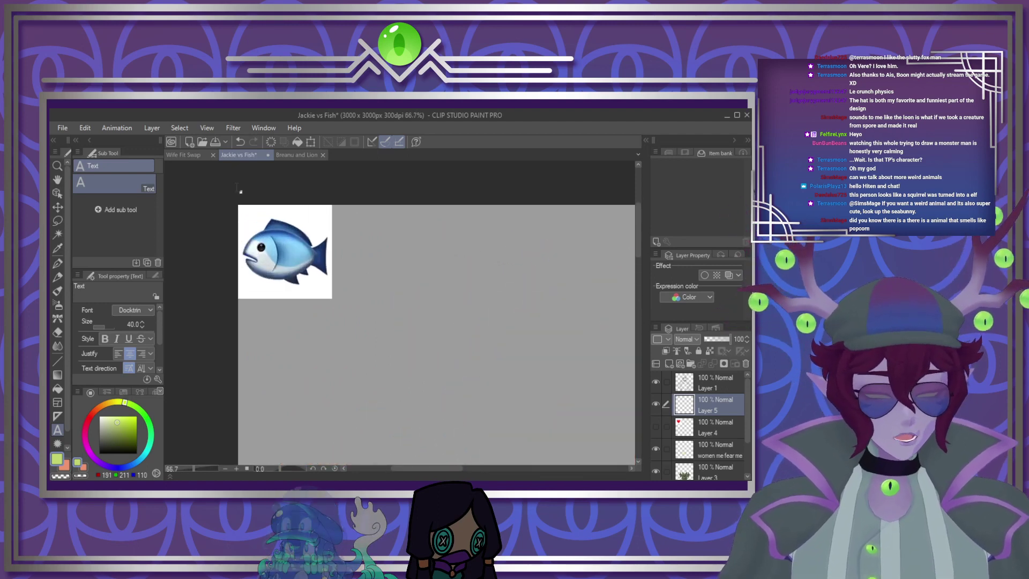
click(57, 233)
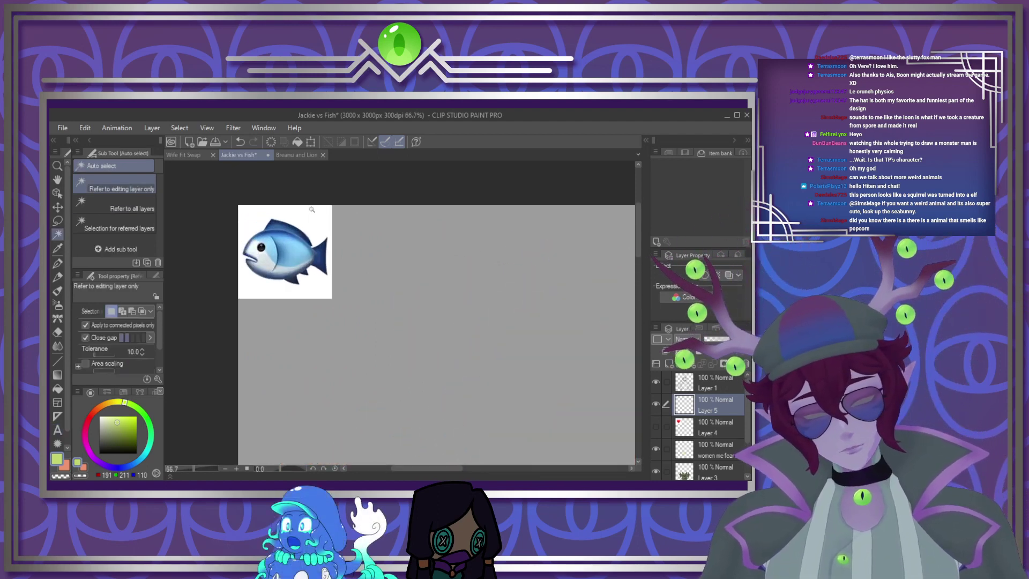
click(317, 224)
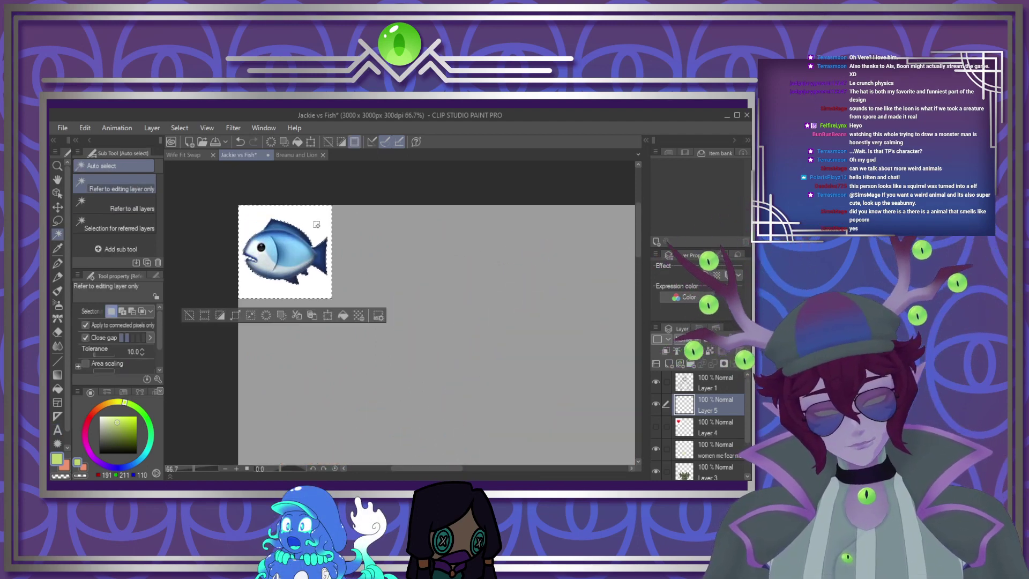
click(219, 316)
key(ctrl+z)
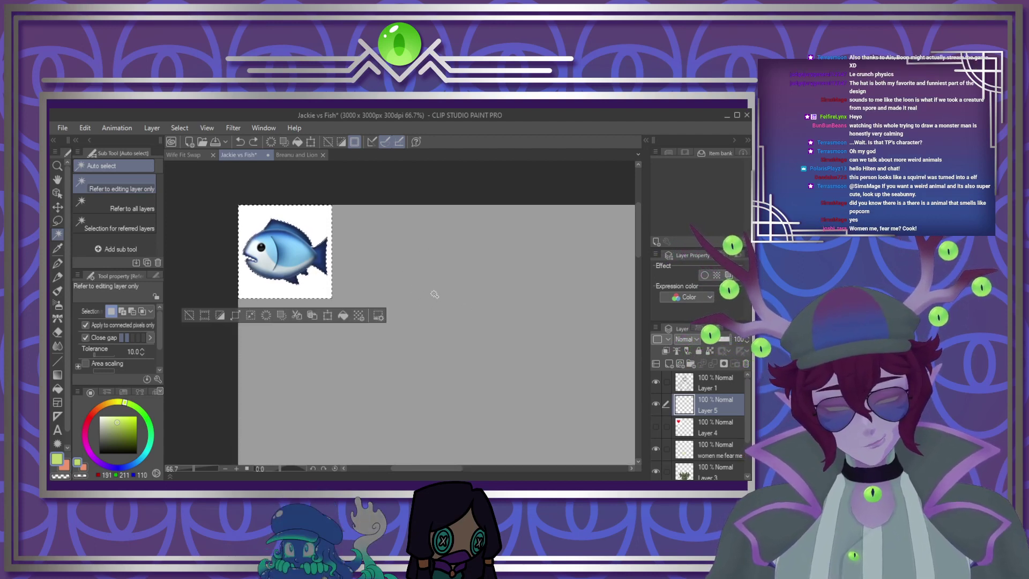
key(ctrl+y)
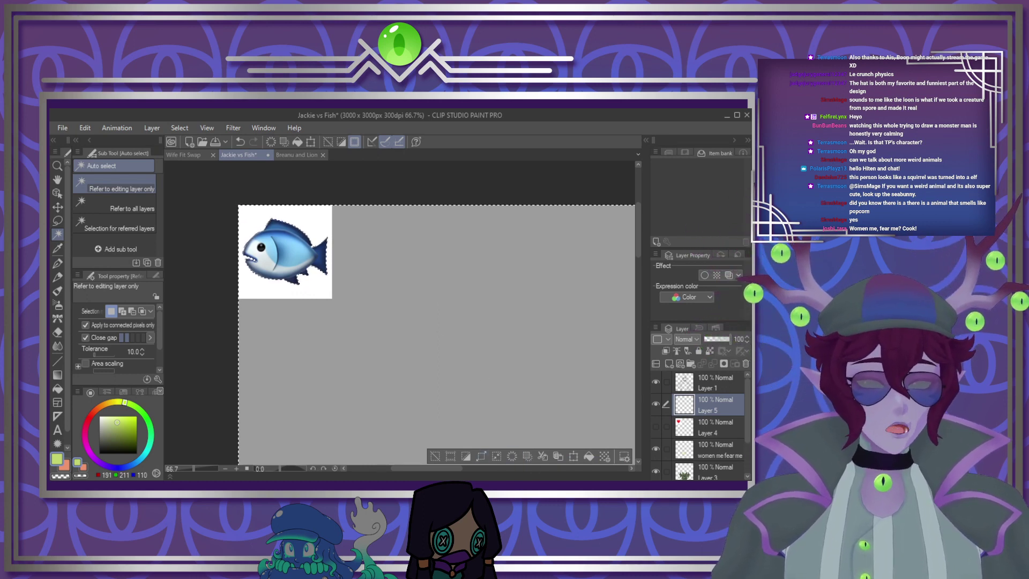
click(511, 456)
key(ctrl+d)
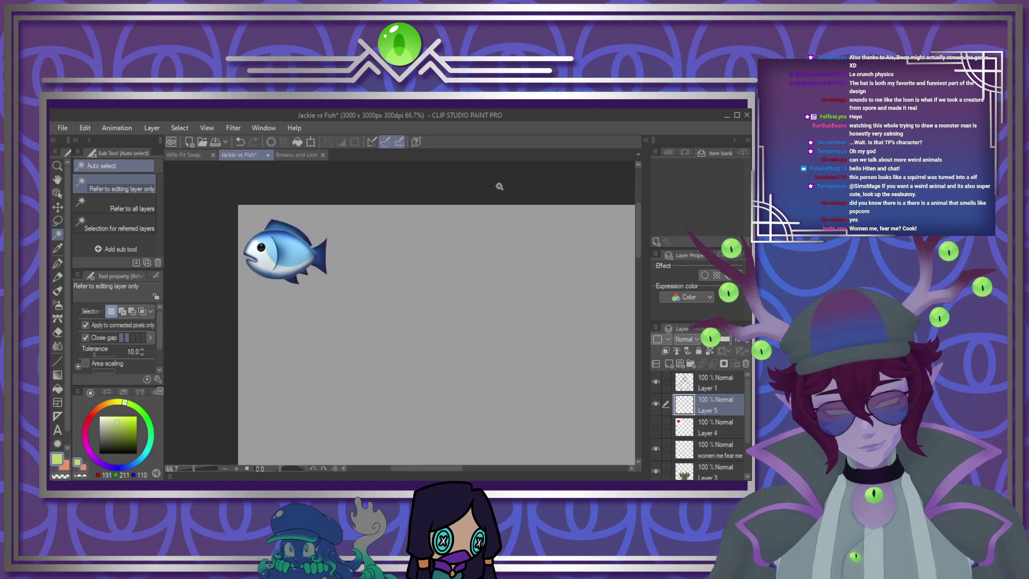
Move the fish emoji onto the shirt just before "FEAR ME" and shrink it to roughly the height of the lettering
scroll(408, 209, down, 7)
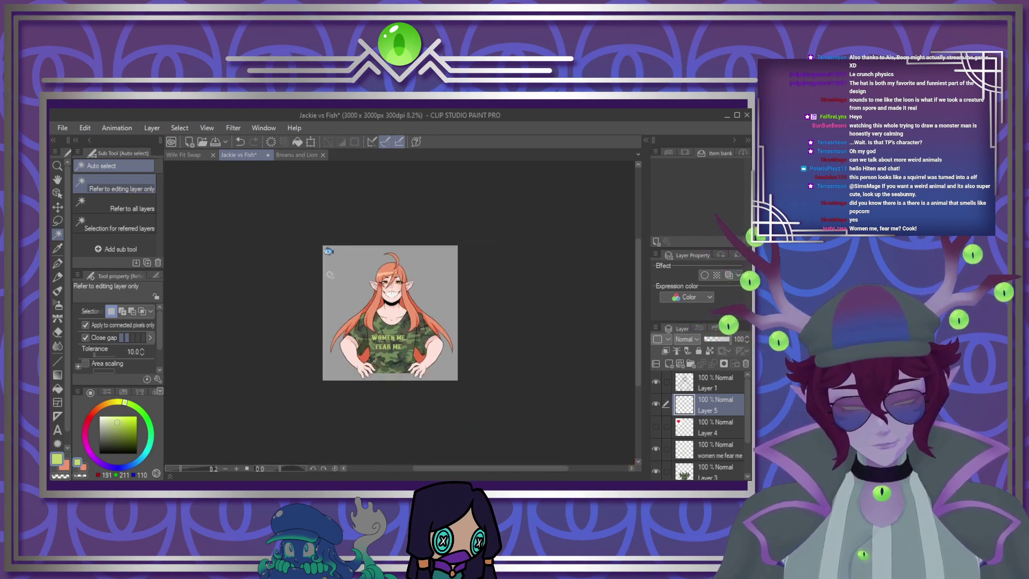
scroll(328, 274, up, 2)
key(ctrl+t)
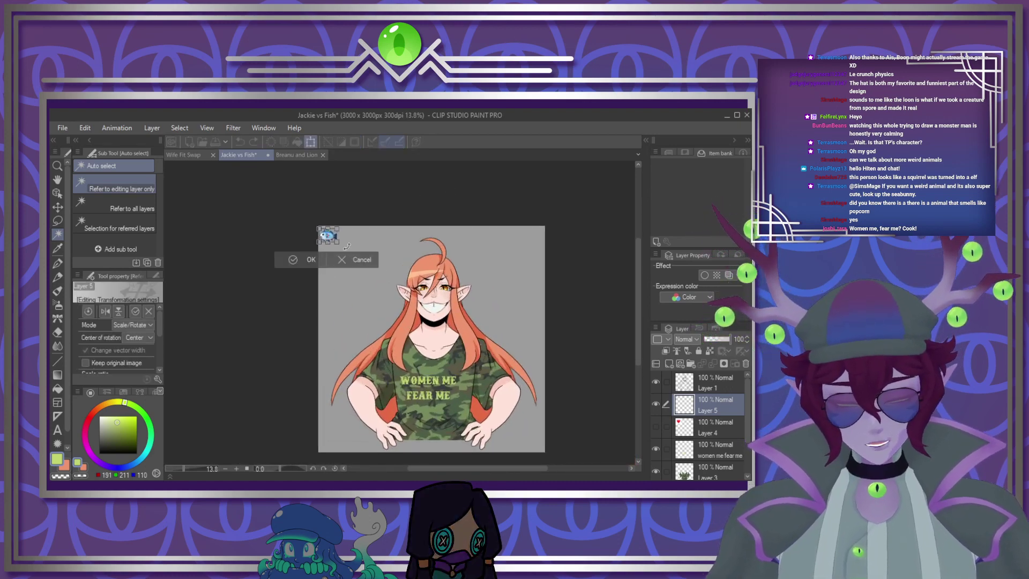
drag(337, 241, 403, 406)
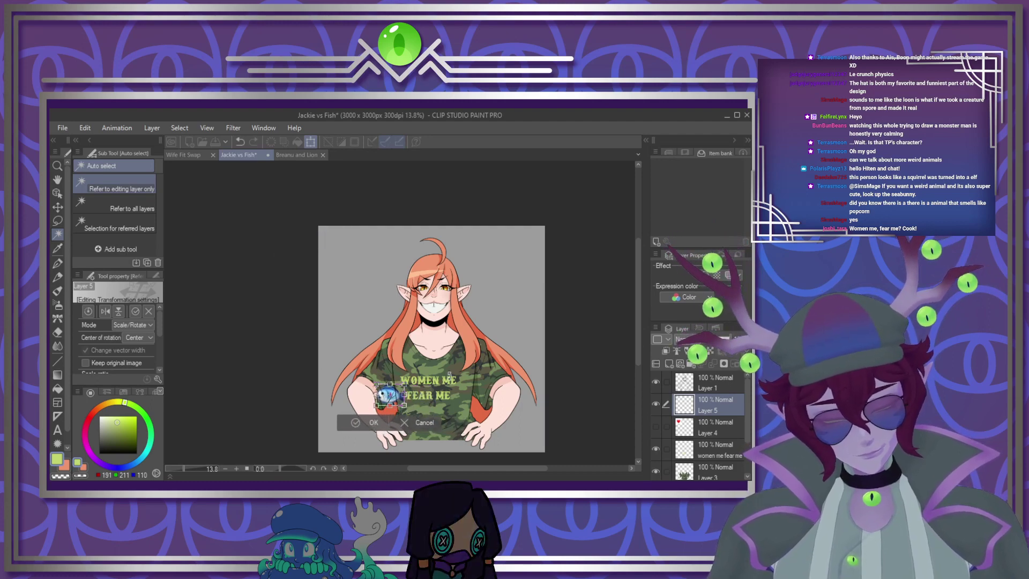
scroll(390, 405, up, 5)
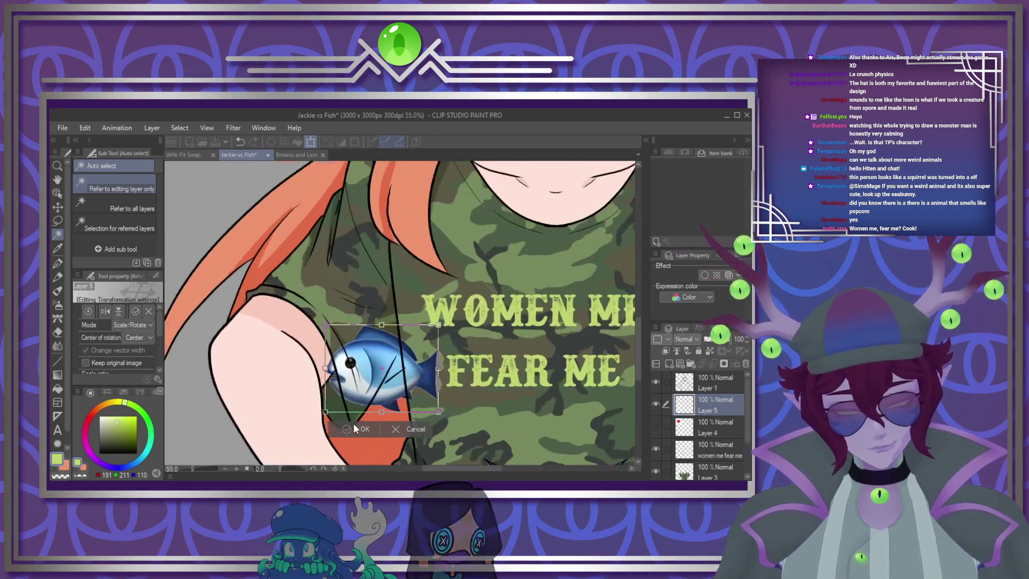
scroll(354, 428, up, 1)
mouse_move(445, 366)
mouse_down()
mouse_move(421, 366)
mouse_move(445, 375)
mouse_move(425, 384)
mouse_move(450, 380)
mouse_up()
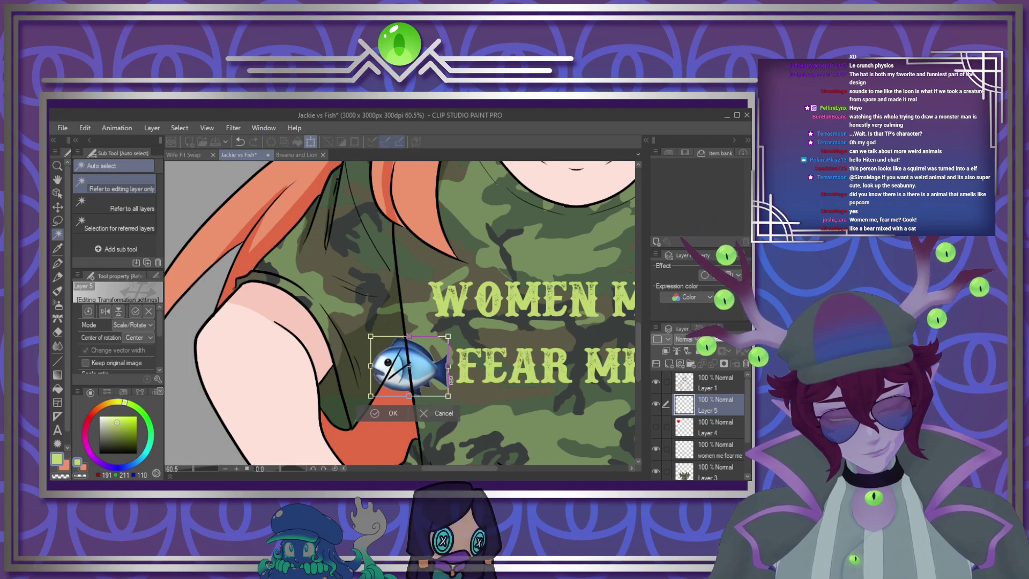
key(Return)
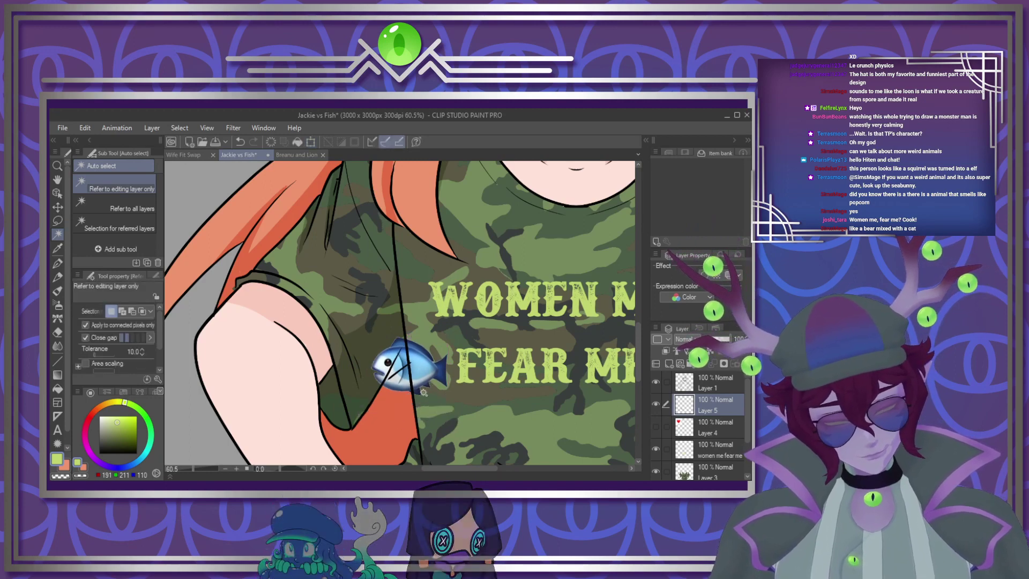
Show the heart on Layer 4 again and remove its white background
scroll(429, 386, down, 3)
scroll(475, 349, up, 3)
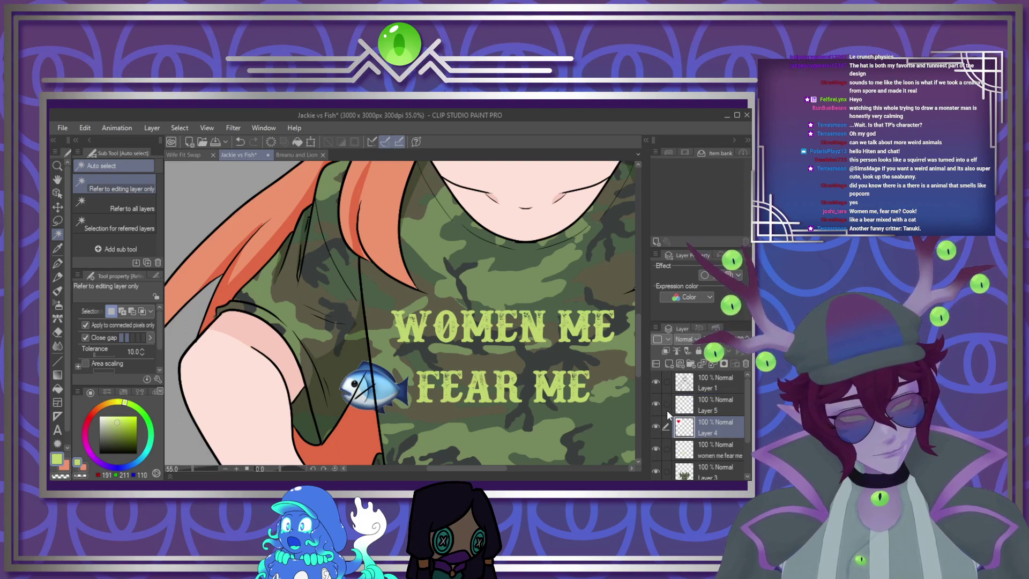
scroll(434, 382, down, 5)
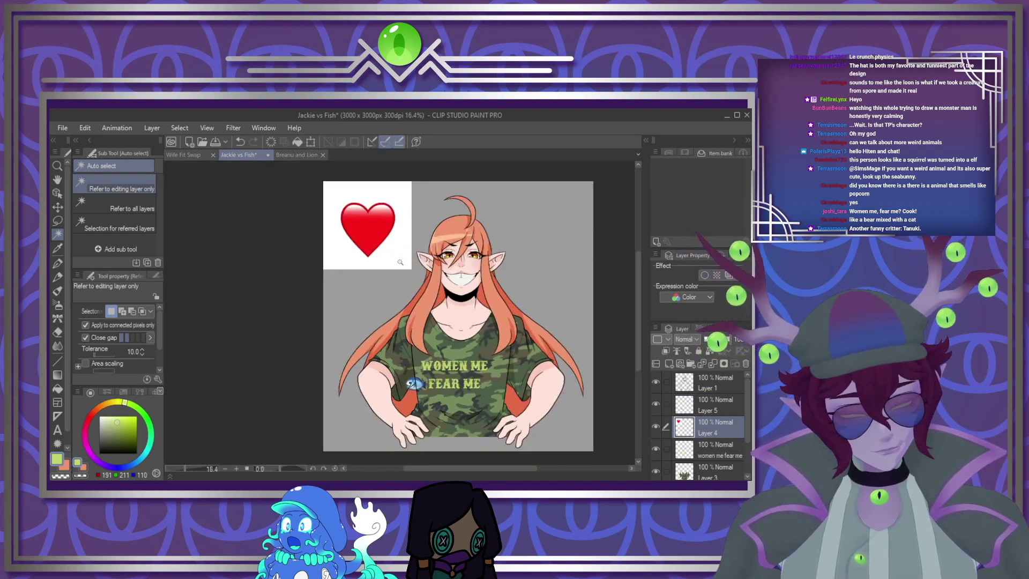
click(400, 262)
click(347, 287)
key(ctrl+d)
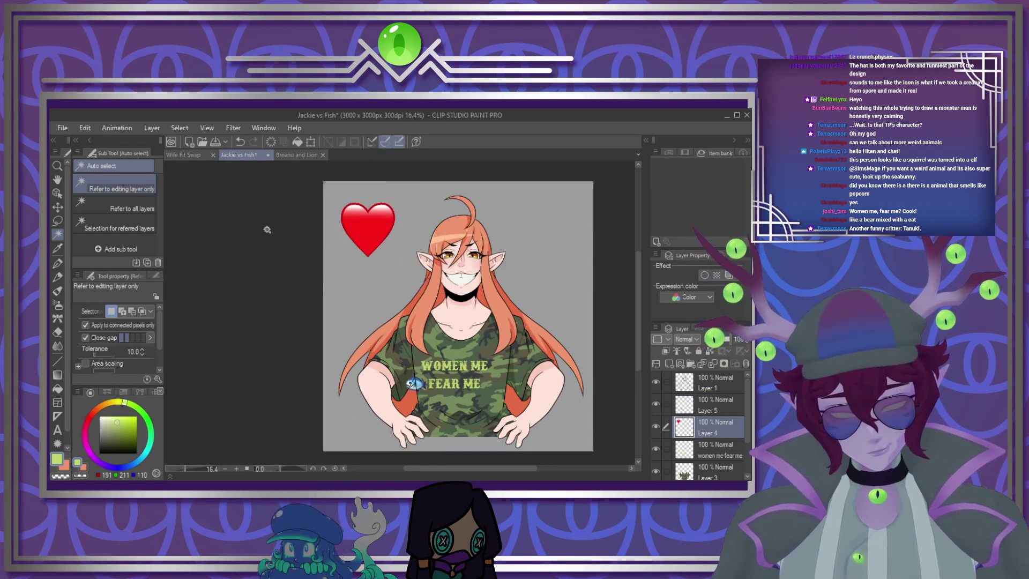
Shrink the heart emoji to about the lettering's height and place it over the "ME" of "WOMEN ME"
scroll(361, 230, up, 2)
scroll(361, 230, down, 1)
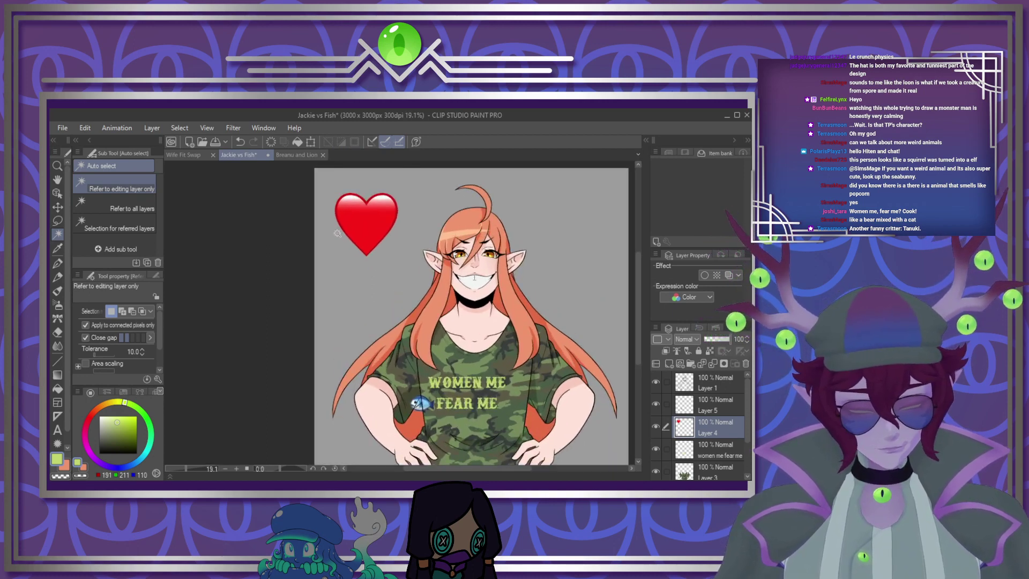
scroll(337, 233, up, 2)
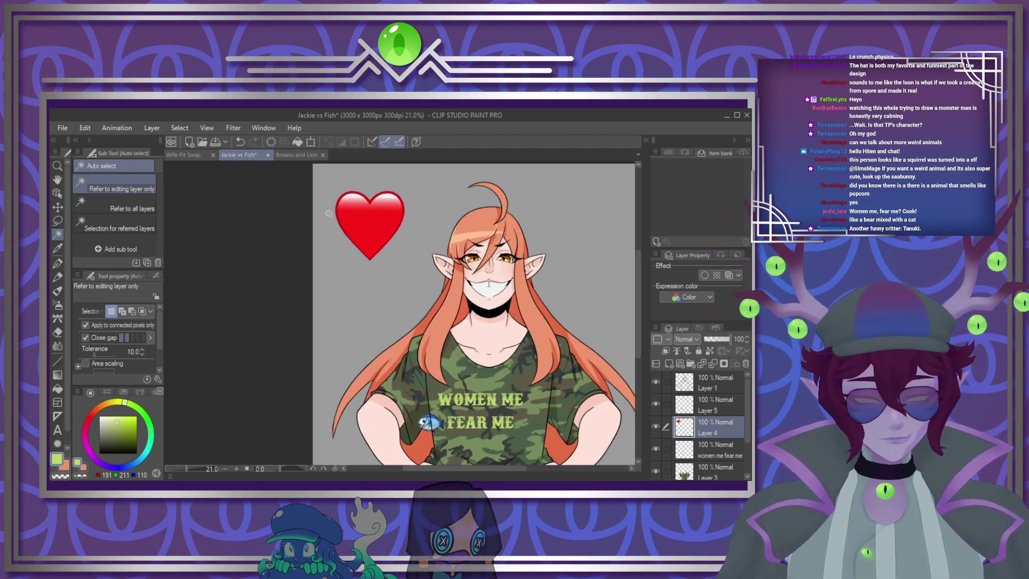
key(ctrl+t)
scroll(391, 237, down, 2)
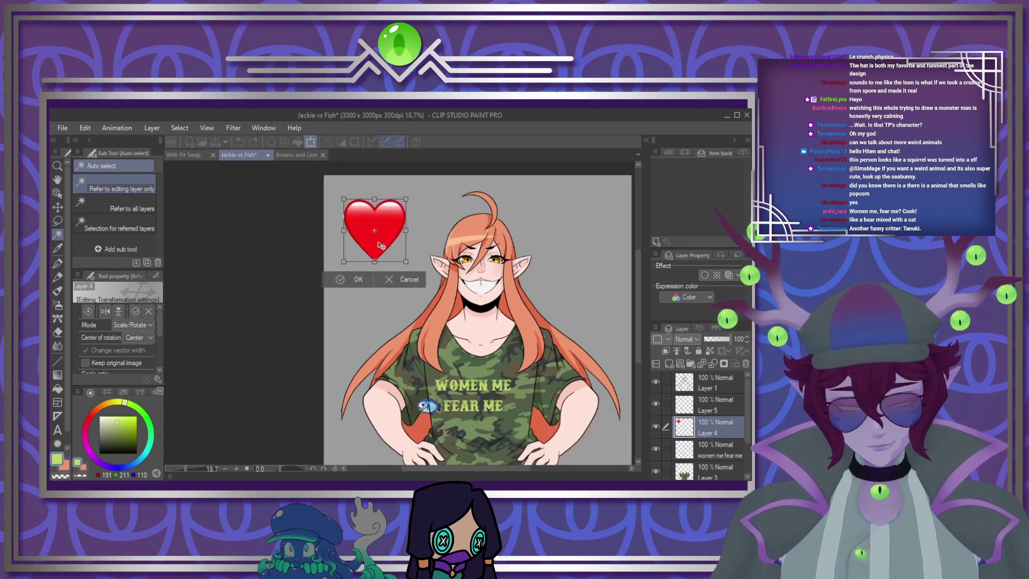
drag(390, 238, 522, 427)
scroll(441, 325, up, 4)
scroll(522, 427, down, 2)
scroll(483, 391, up, 2)
scroll(482, 390, up, 2)
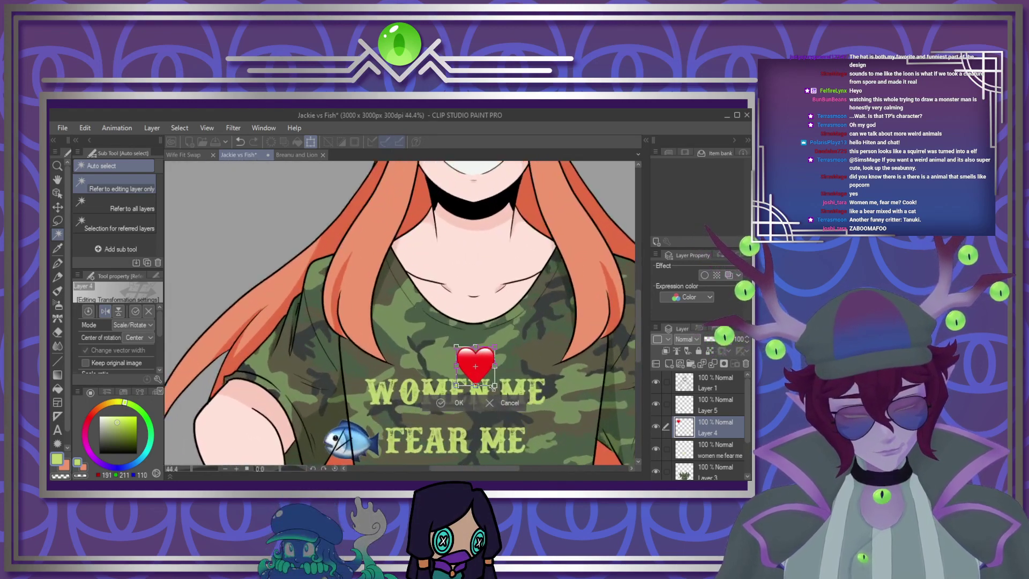
drag(495, 386, 493, 384)
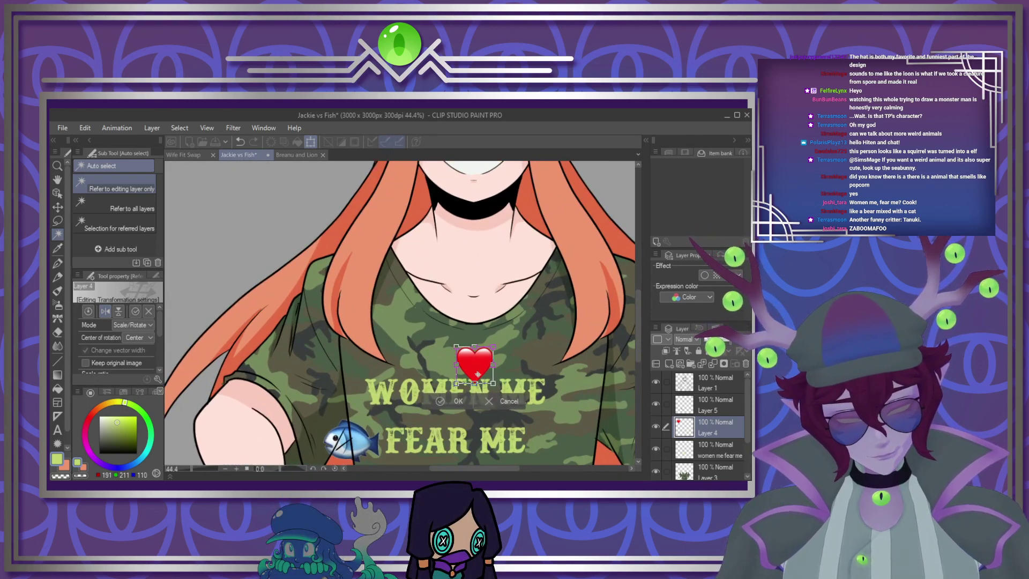
drag(471, 364, 522, 384)
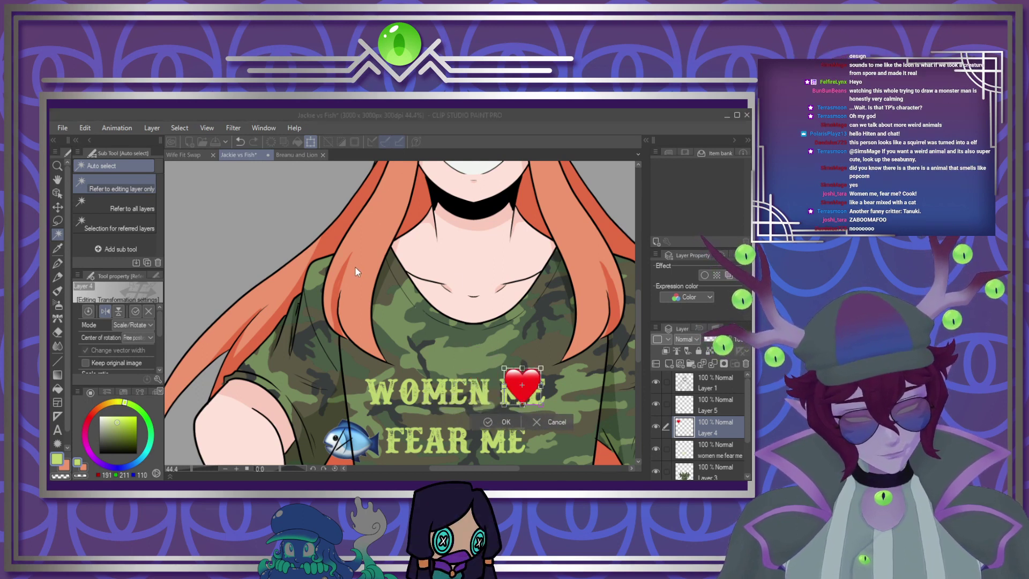
key(Return)
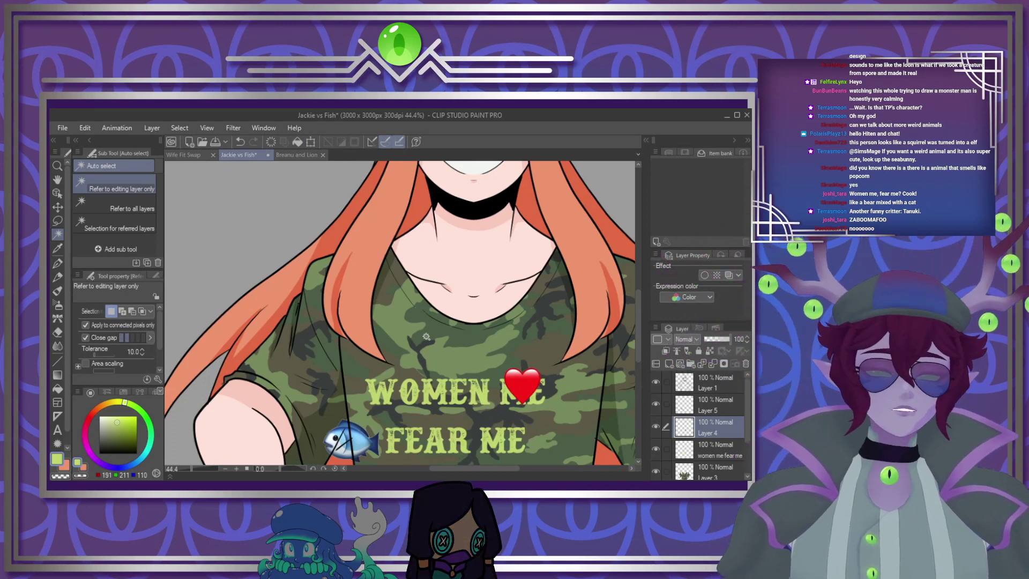
On the "women me fear me" layer, select the word "WOMEN" with a rectangle and shift it away from "ME" to open a gap
scroll(402, 327, down, 6)
scroll(409, 366, up, 7)
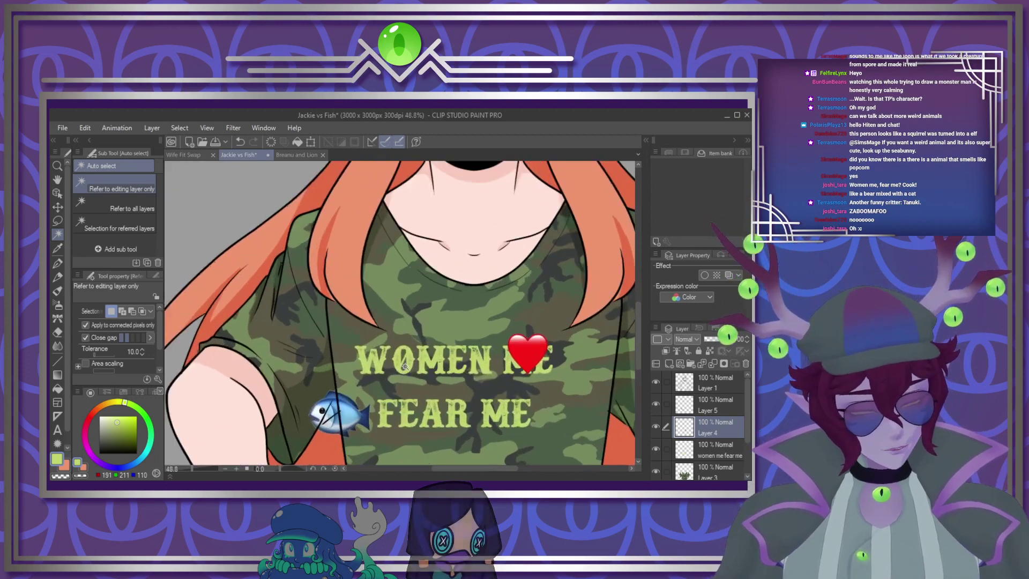
click(715, 456)
click(59, 221)
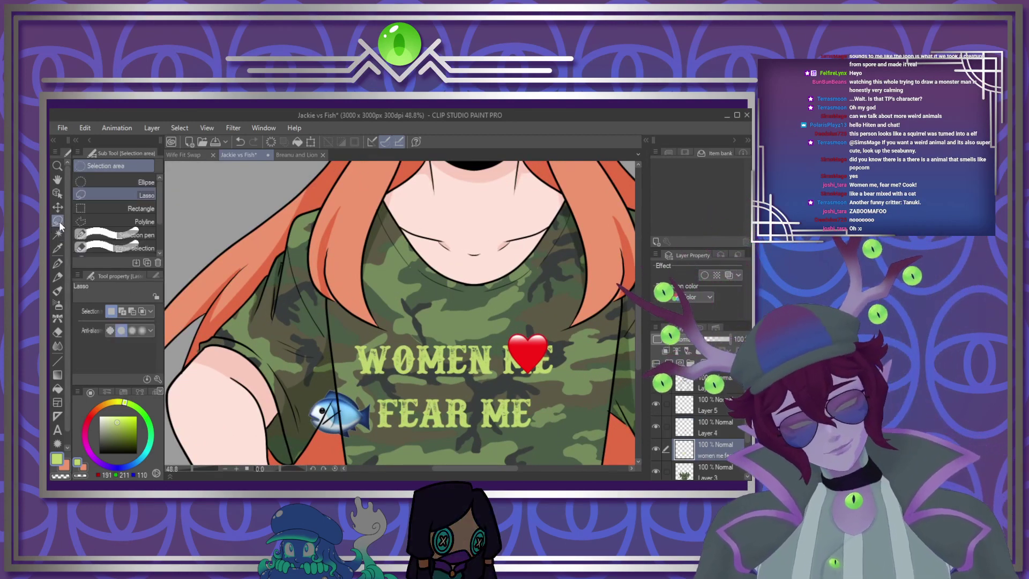
click(129, 208)
mouse_move(337, 326)
mouse_down()
mouse_move(512, 385)
mouse_move(454, 383)
mouse_up()
key(ctrl+t)
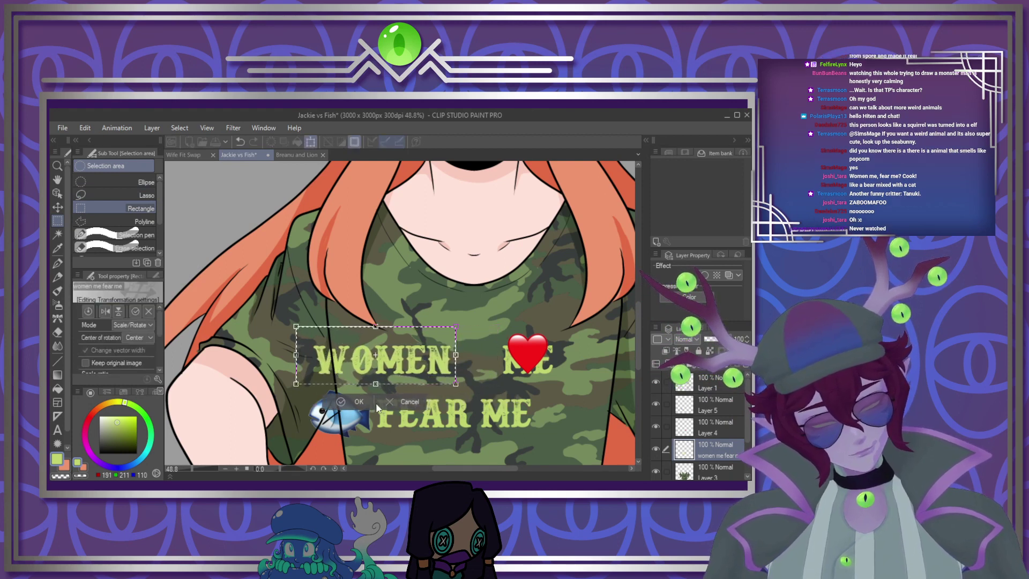
click(358, 401)
Move the heart emoji on Layer 4 into the gap between "WOMEN" and "ME"
click(711, 425)
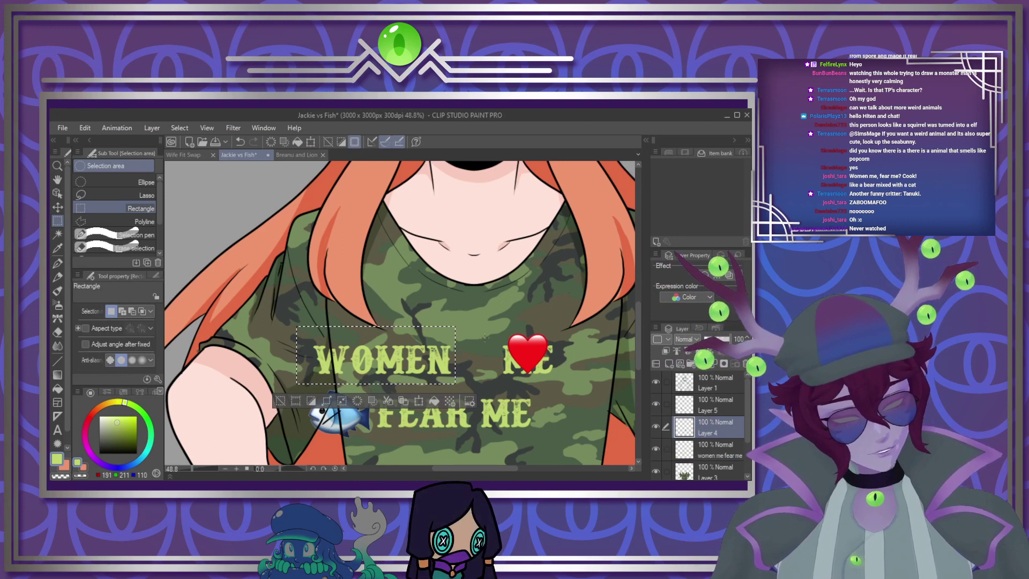
key(k)
drag(534, 354, 483, 355)
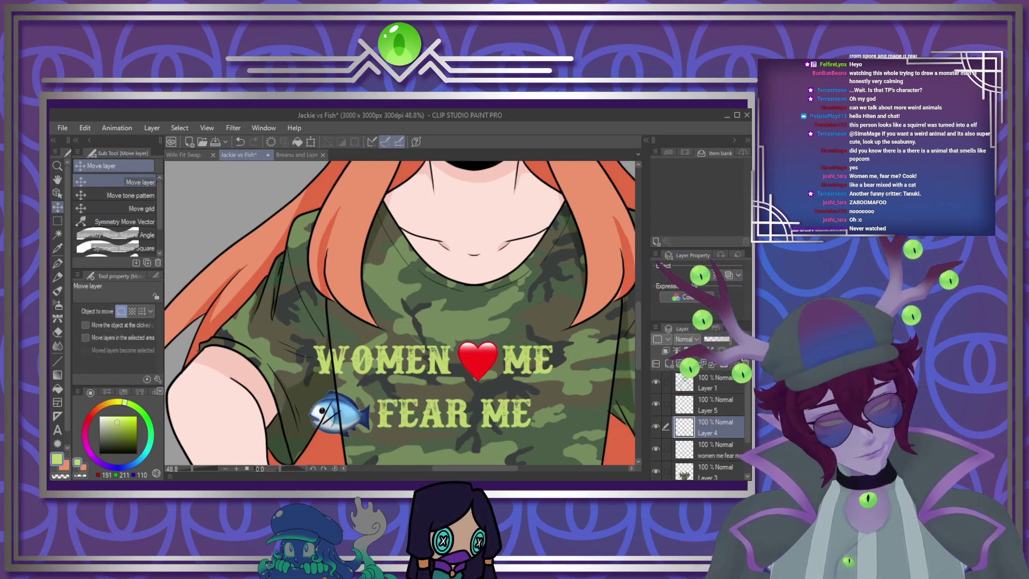
Merge the fish and heart emoji layers down into the "women me fear me" lettering layer
click(706, 405)
click(714, 365)
click(714, 366)
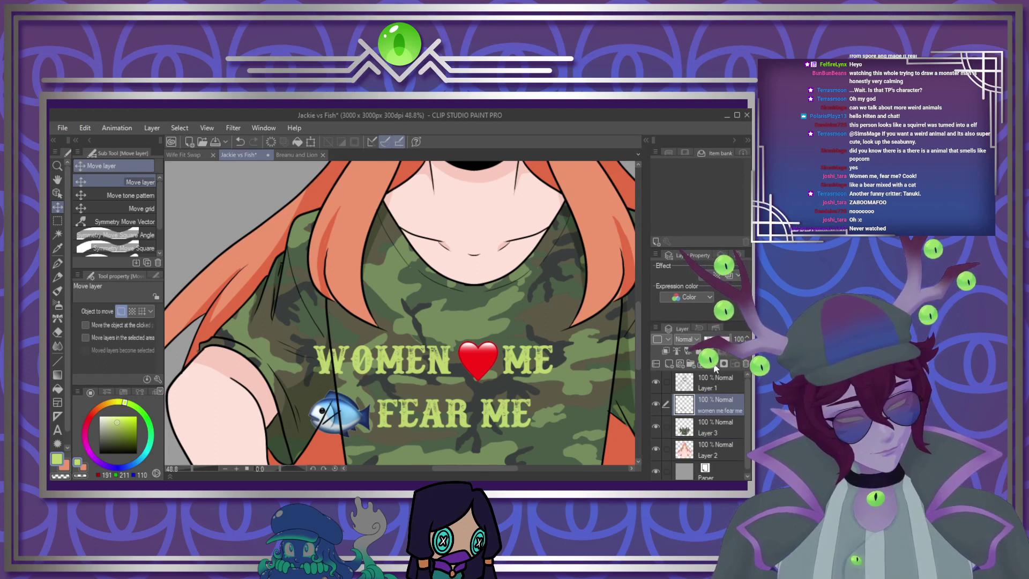
Transform the merged lettering, moving it up and across so it sits centred on the shirt's chest
scroll(430, 369, down, 2)
scroll(430, 369, up, 1)
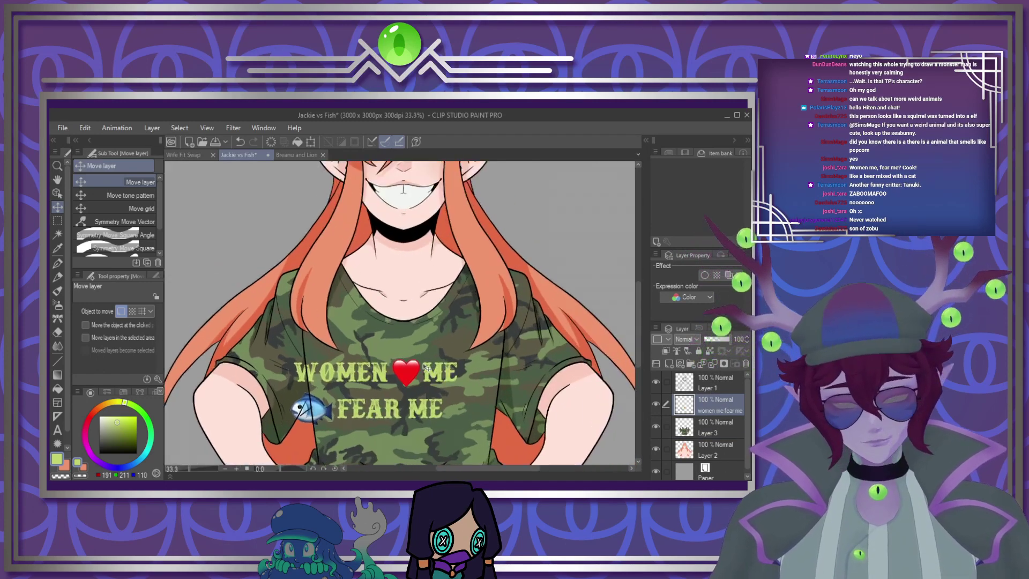
key(ctrl+t)
drag(462, 405, 498, 409)
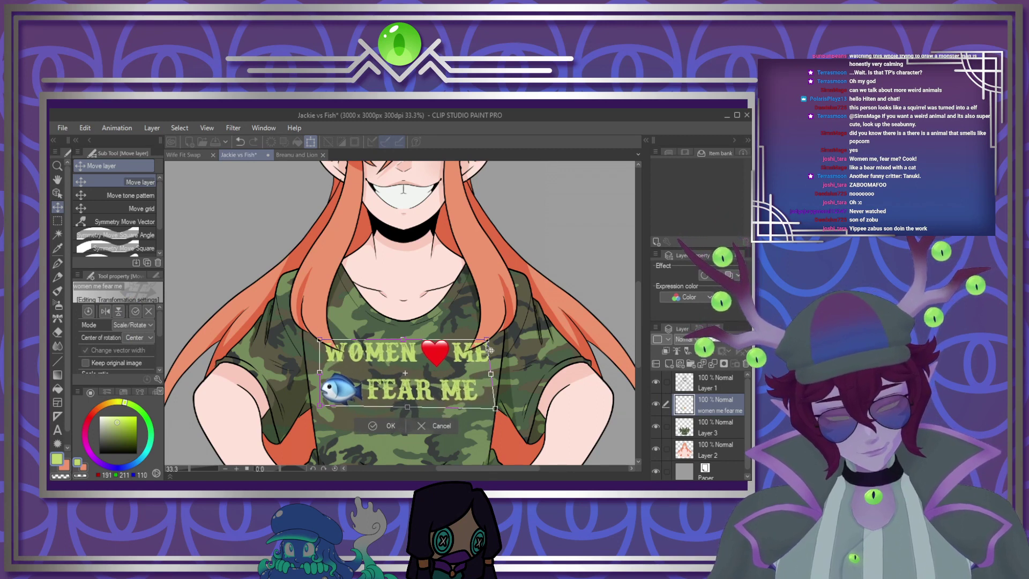
Distort the corners of the lettering's transform frame to make it slightly narrower at its lower edge, and apply the transformation
ctrl+drag(487, 339, 492, 338)
ctrl+drag(320, 405, 314, 410)
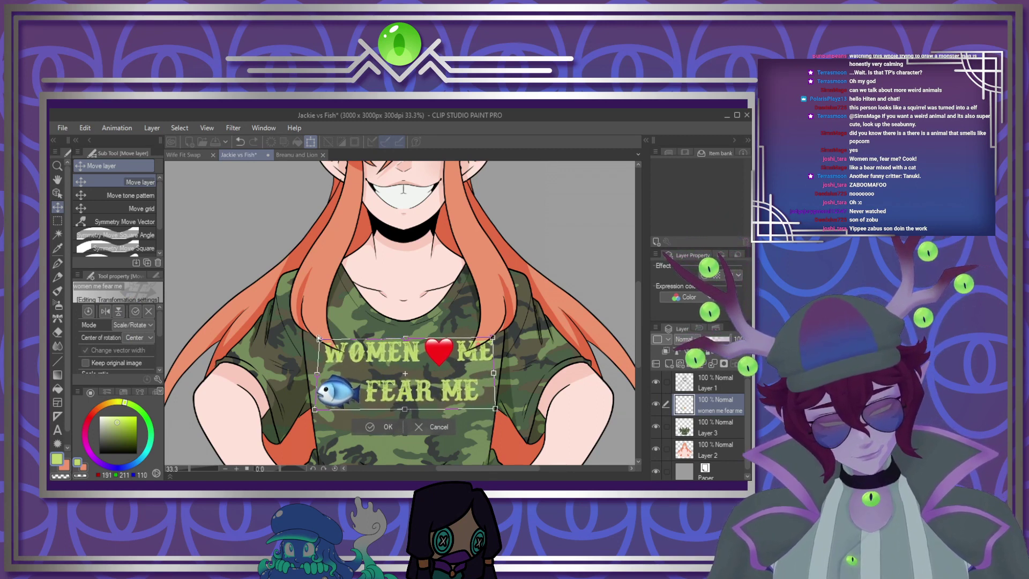
drag(318, 338, 312, 333)
ctrl+drag(404, 410, 404, 411)
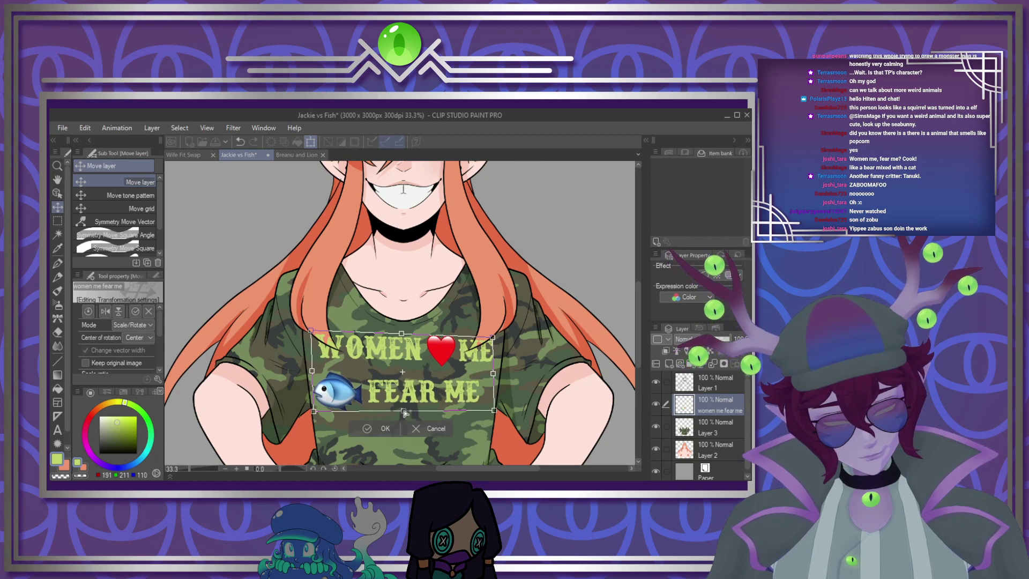
ctrl+drag(311, 330, 317, 334)
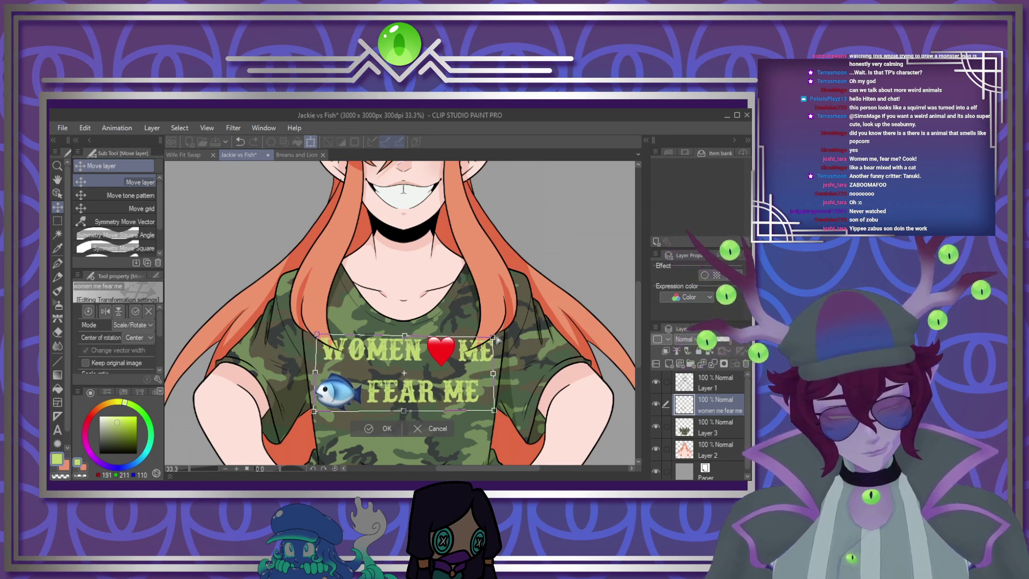
drag(492, 337, 495, 338)
ctrl+drag(496, 413, 494, 415)
ctrl+drag(313, 411, 318, 410)
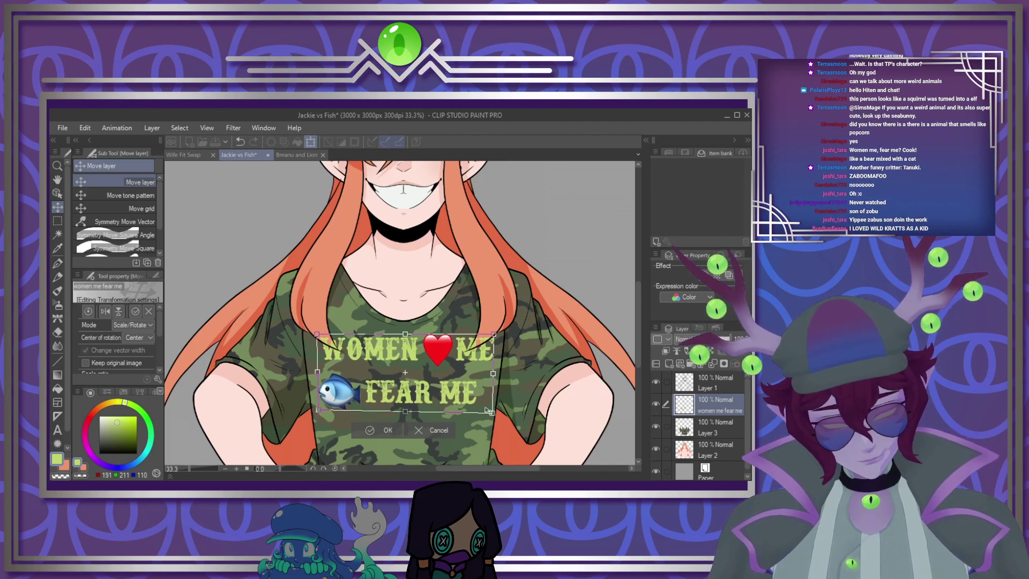
drag(488, 410, 487, 415)
drag(318, 411, 323, 411)
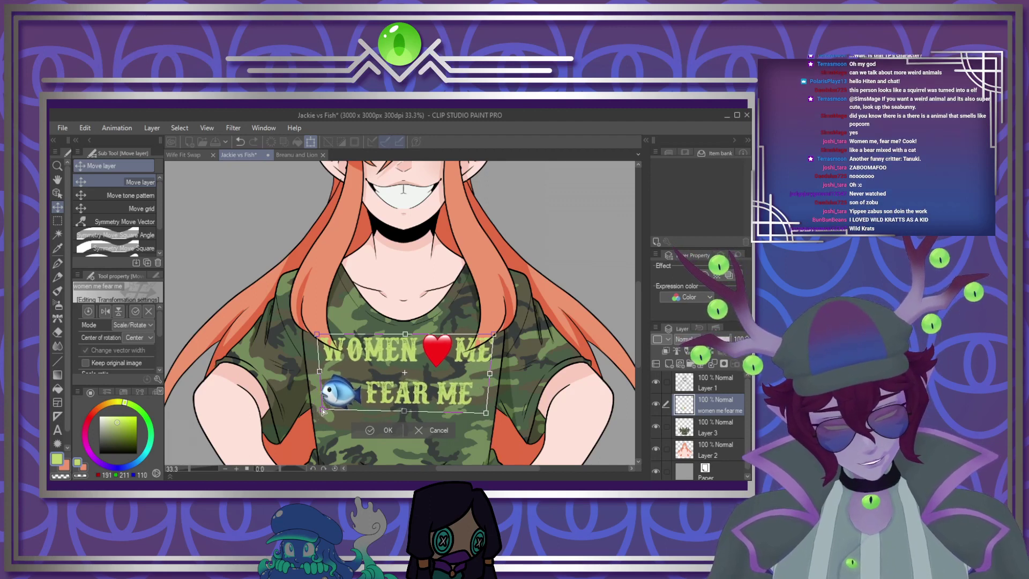
click(378, 432)
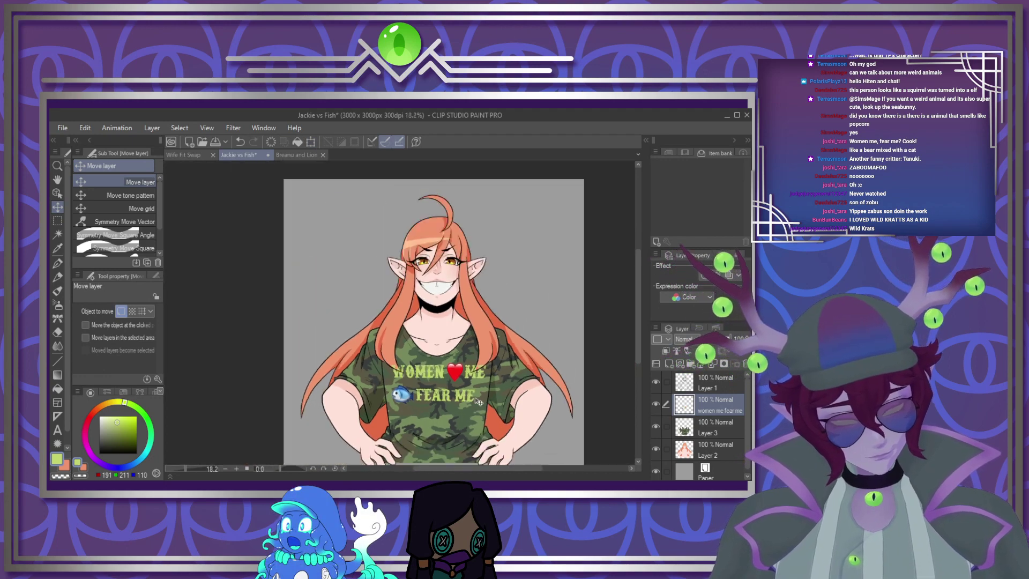
Merge all the line art, lettering, shirt and colour layers into Layer 2, leaving only the Paper layer separate
key(ctrl+0)
scroll(454, 385, up, 3)
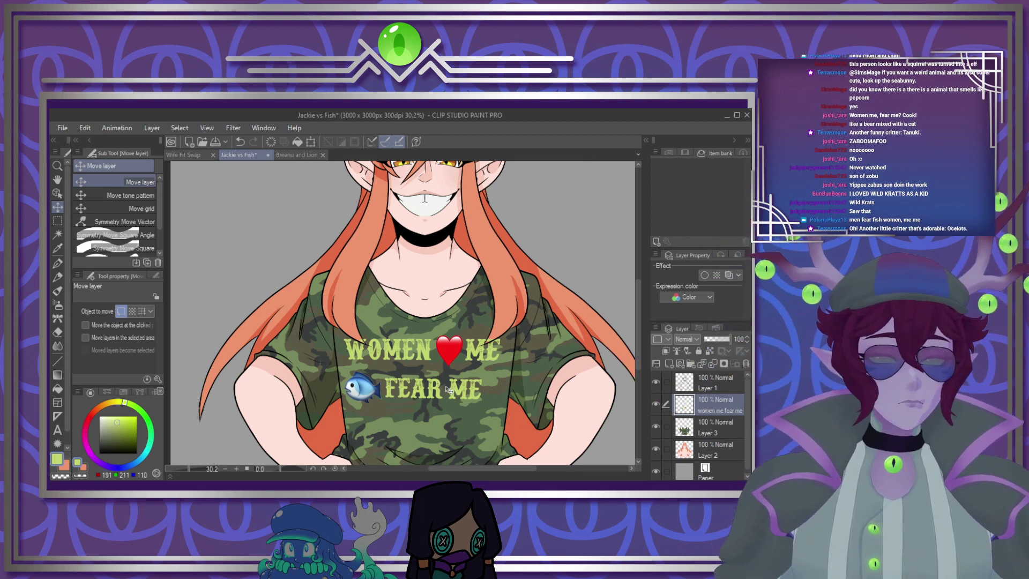
scroll(420, 420, down, 3)
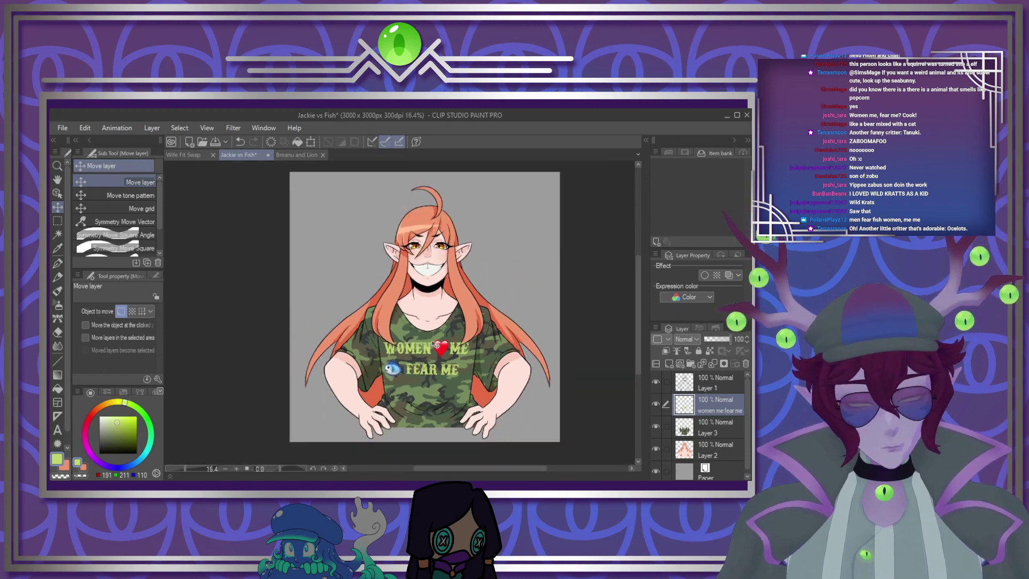
scroll(418, 336, up, 1)
scroll(418, 336, down, 1)
scroll(418, 335, up, 2)
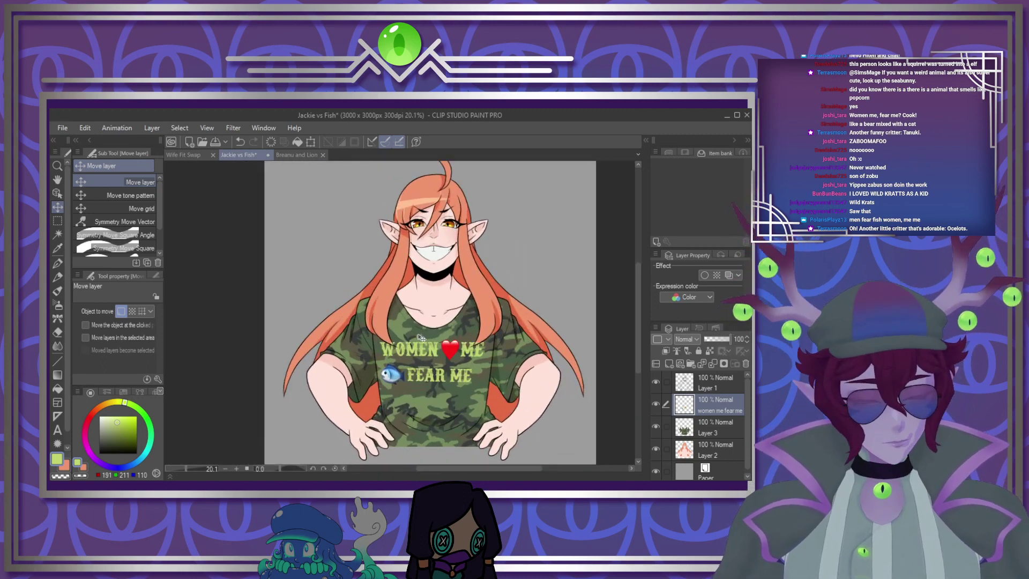
click(714, 364)
click(714, 364)
click(714, 363)
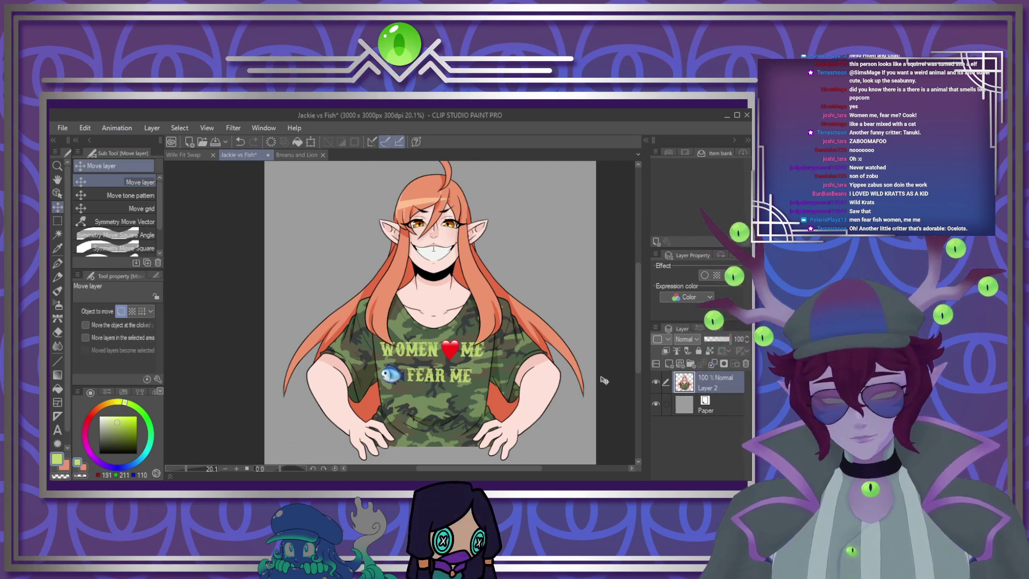
Reposition the merged character and enlarge it slightly so it nearly fills the canvas, and apply the transformation
key(ctrl+t)
drag(641, 362, 637, 381)
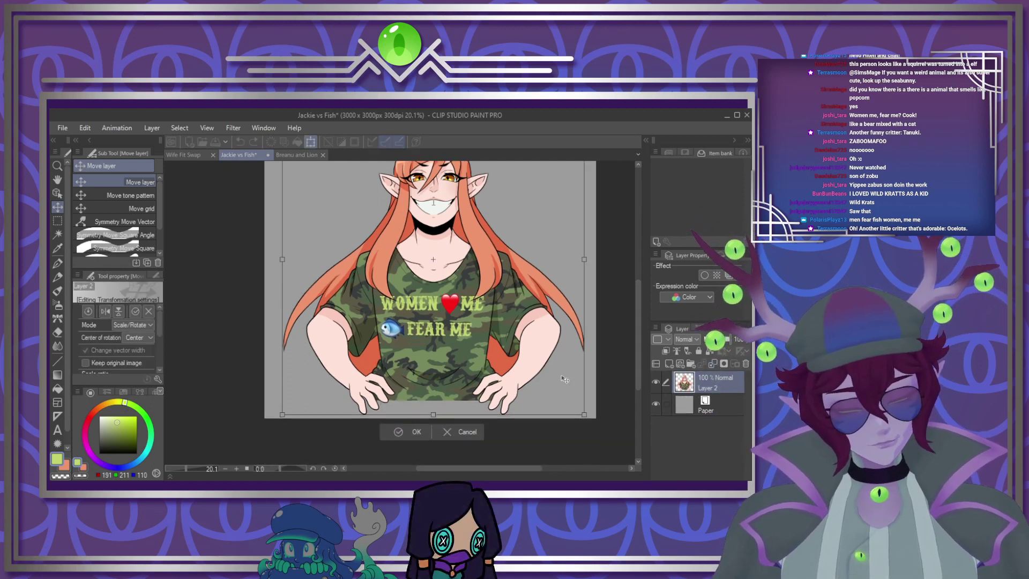
drag(566, 378, 575, 378)
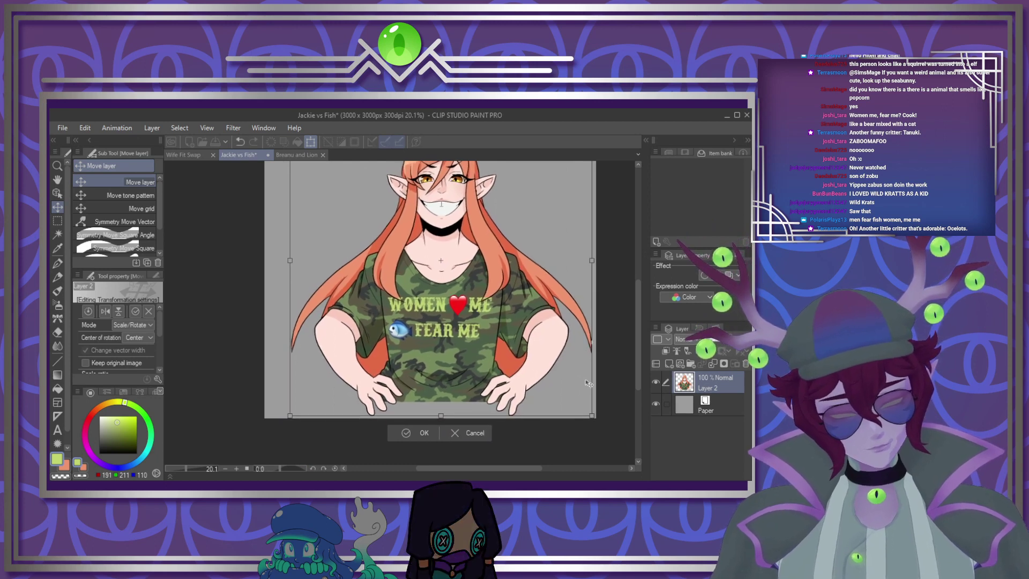
drag(641, 310, 634, 278)
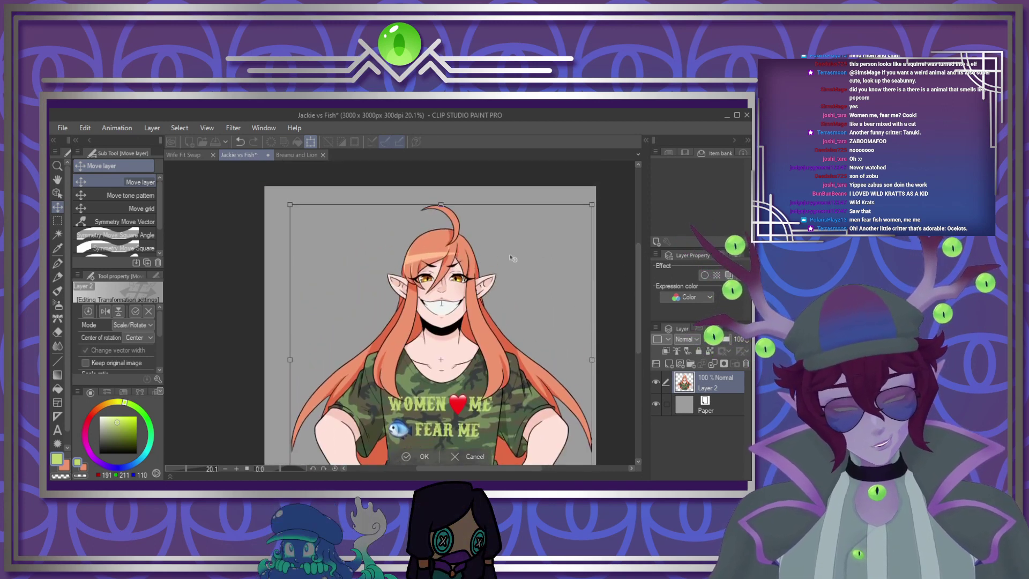
drag(290, 192, 275, 192)
drag(270, 188, 271, 189)
mouse_move(638, 310)
mouse_down()
mouse_move(637, 340)
mouse_move(637, 329)
mouse_up()
click(417, 457)
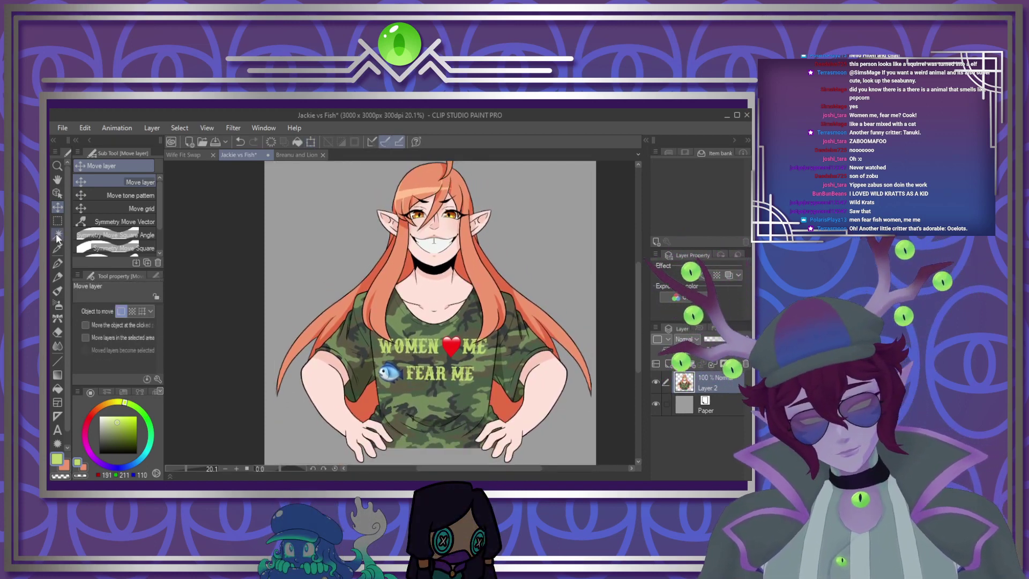
Select the empty background, invert the selection, crop the canvas to the character, deselect, and hide the Paper layer
key(w)
click(377, 236)
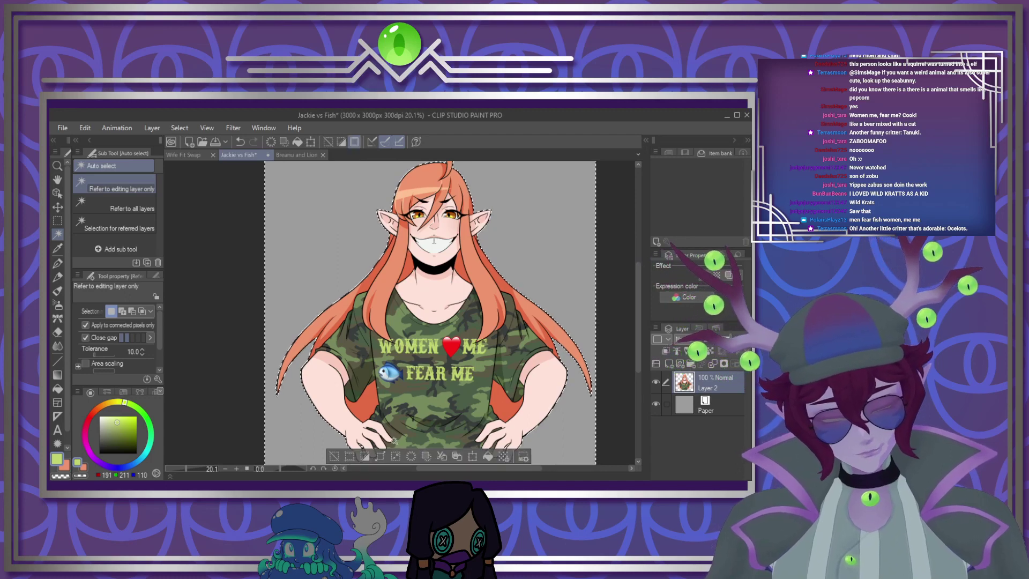
click(379, 457)
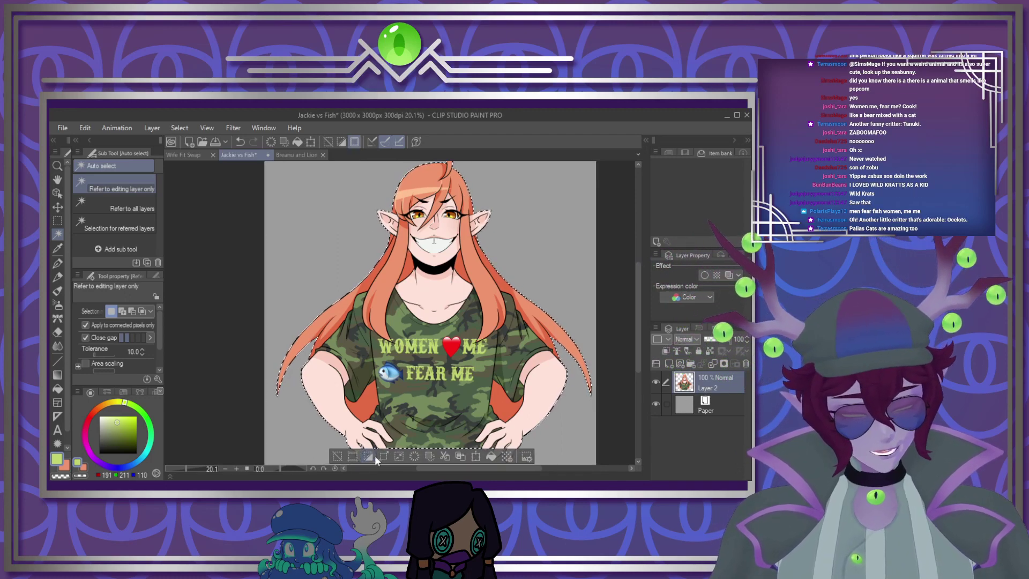
click(355, 457)
key(ctrl+d)
click(656, 404)
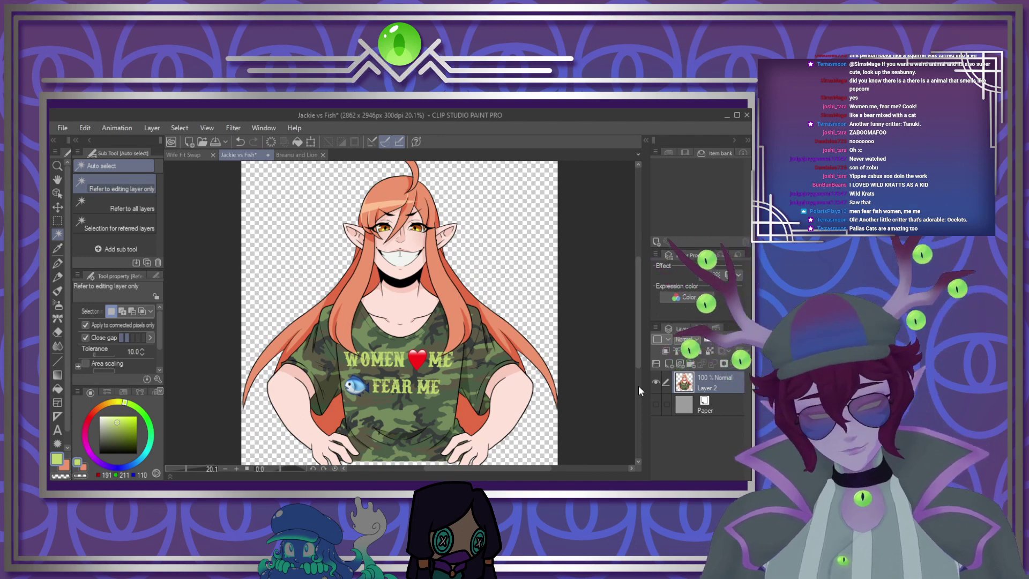
scroll(462, 339, down, 2)
scroll(463, 339, up, 3)
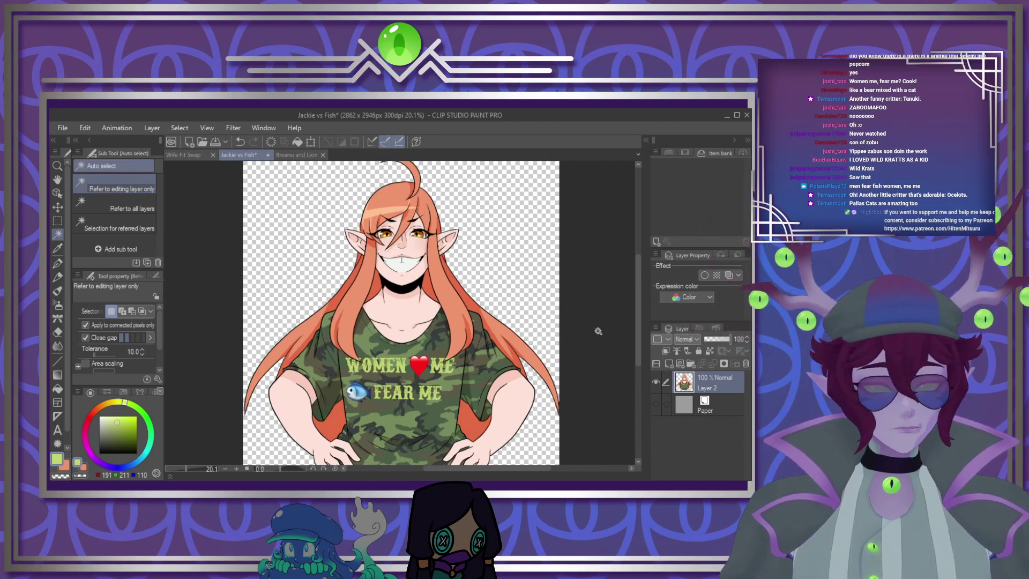
mouse_move(636, 269)
mouse_down()
mouse_move(636, 289)
mouse_move(636, 268)
mouse_up()
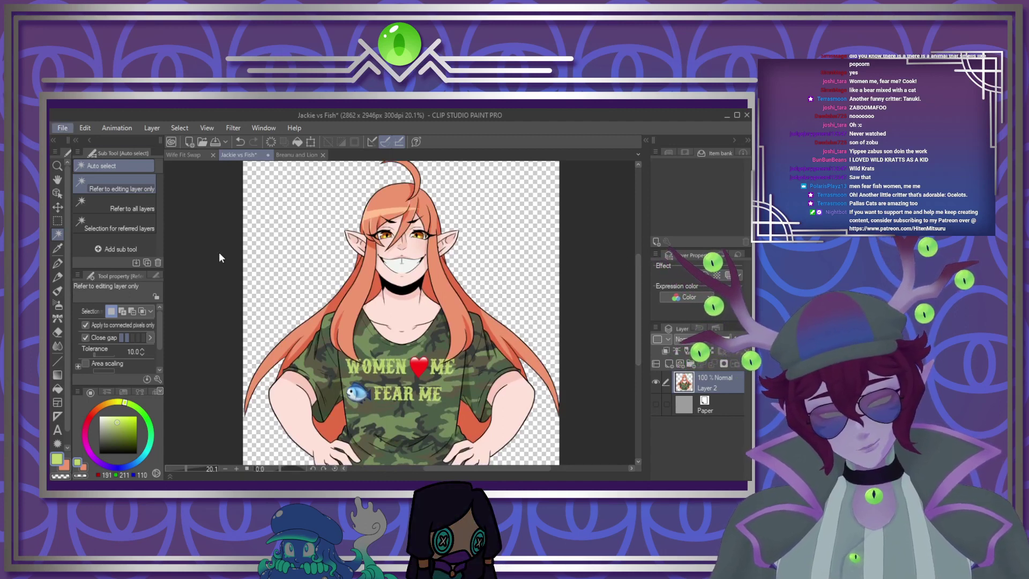
key(alt+Tab)
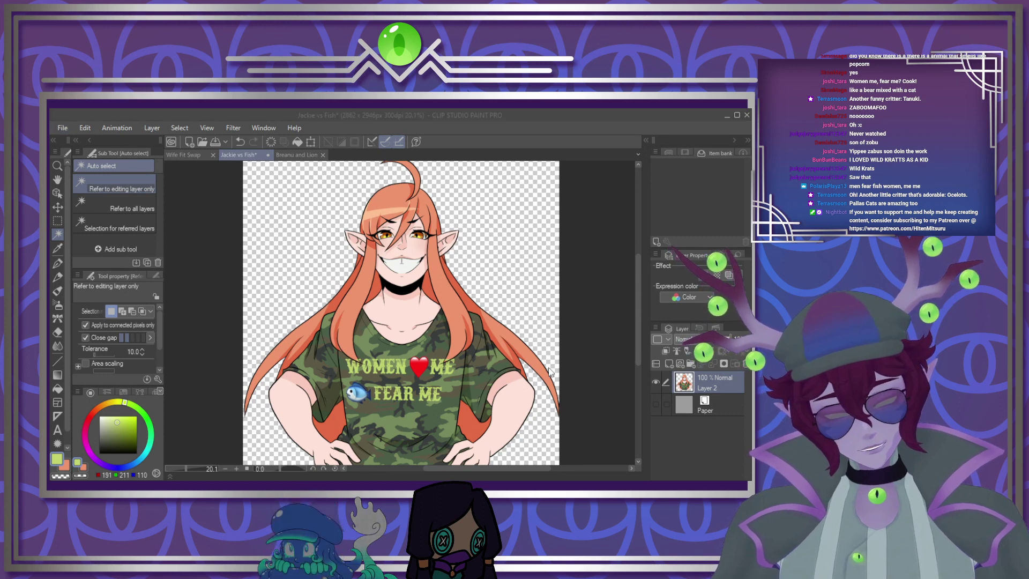
key(alt+Tab)
click(58, 127)
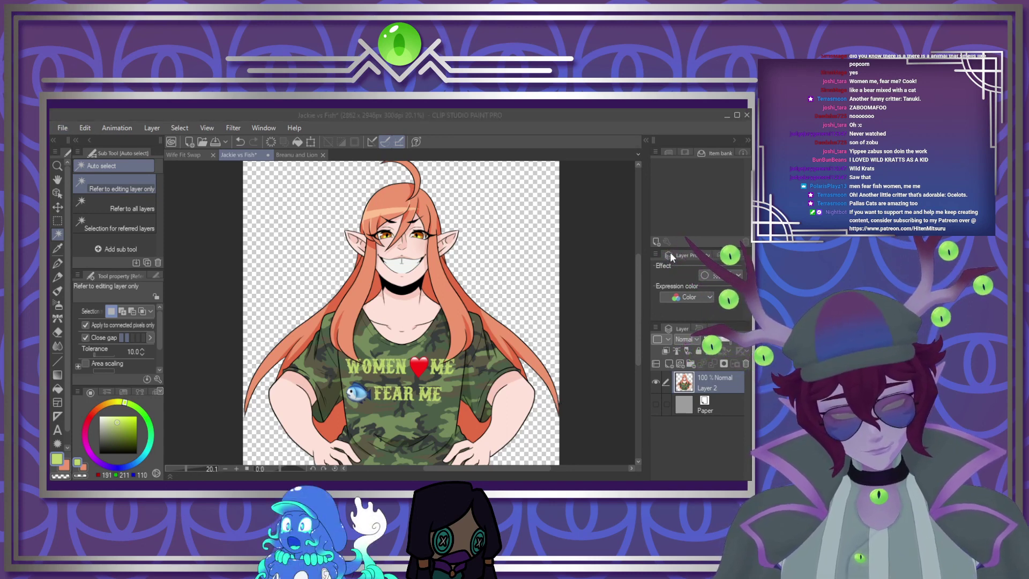
click(543, 205)
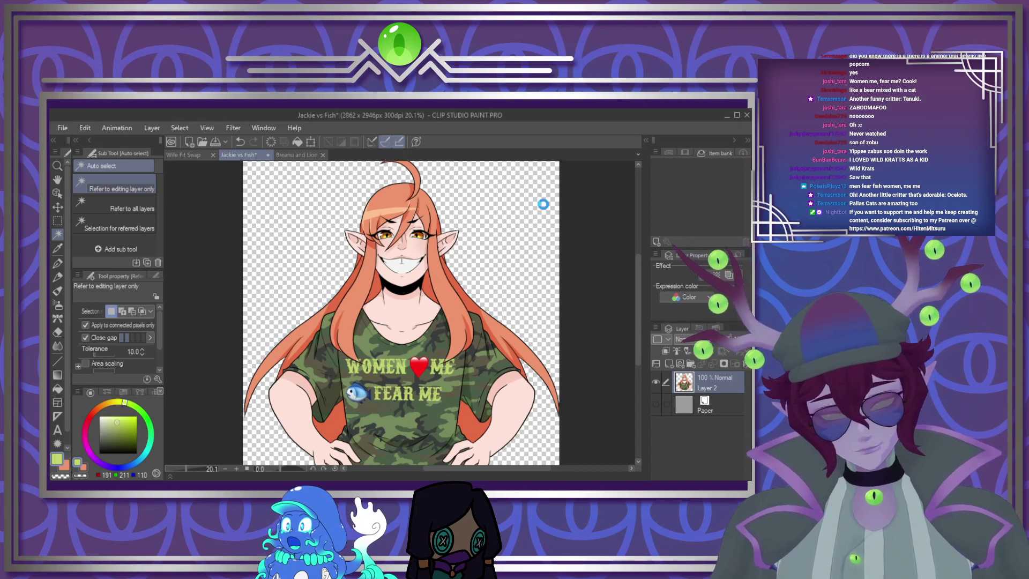
Switch to the "Wife Fit Swap" document and lower the opacity of the sketch on Layer 1 to 40%
click(186, 156)
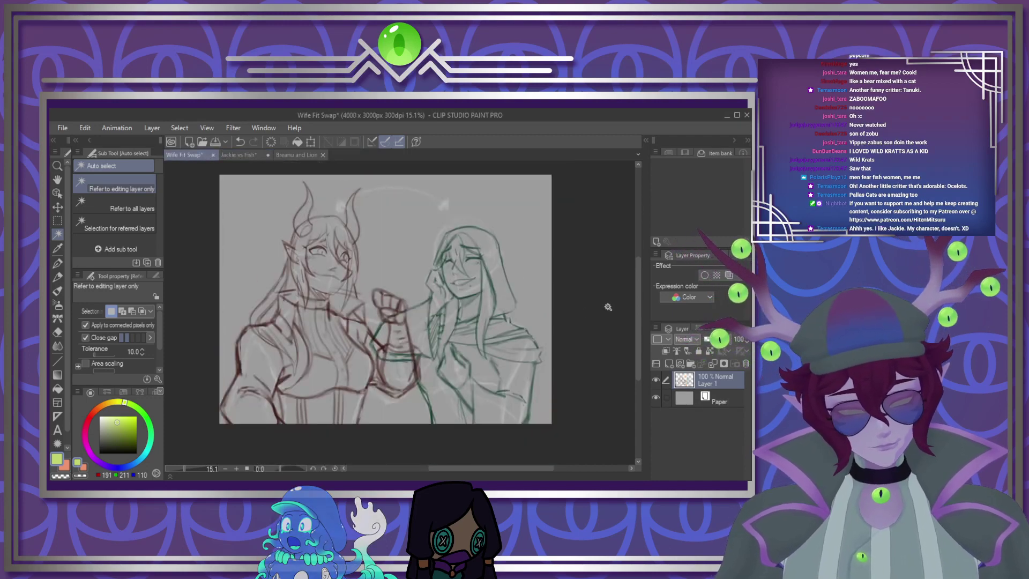
key(ctrl+d)
scroll(408, 284, up, 2)
scroll(408, 285, up, 1)
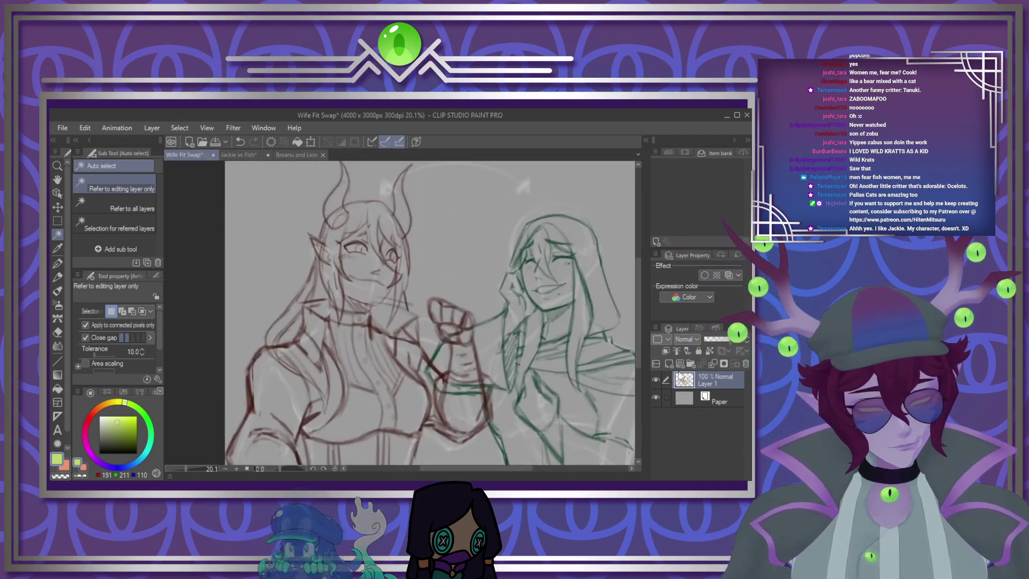
click(716, 337)
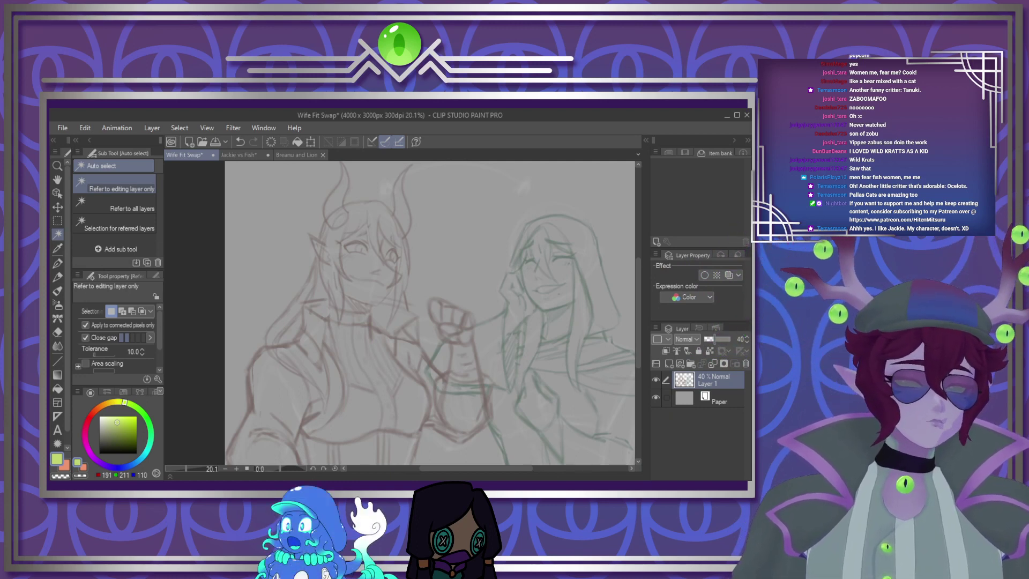
key(alt+Tab)
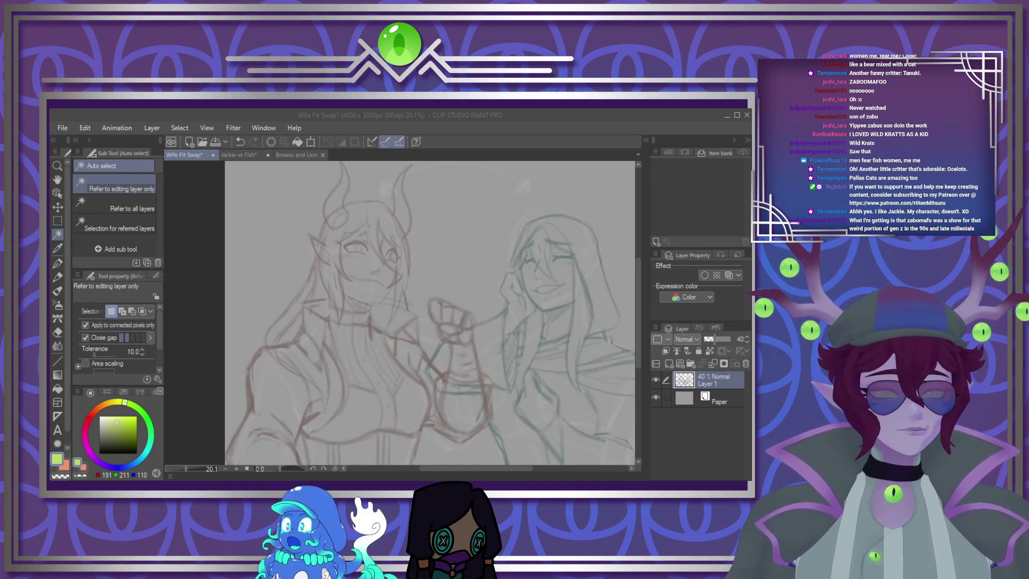
key(alt+Tab)
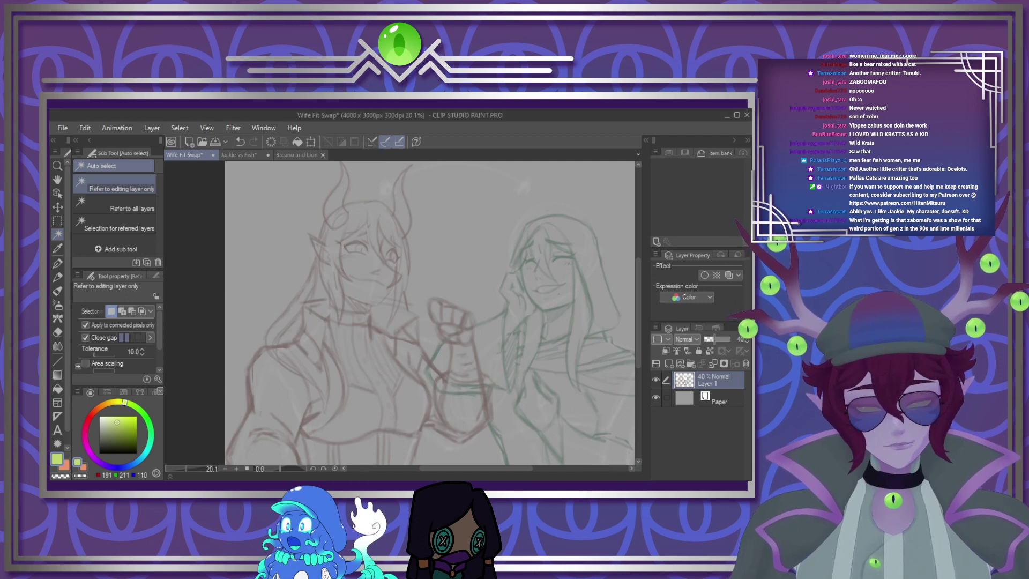
Lock the sketch on Layer 1 and add a new raster layer above it for the line art
scroll(327, 263, down, 2)
scroll(327, 263, up, 5)
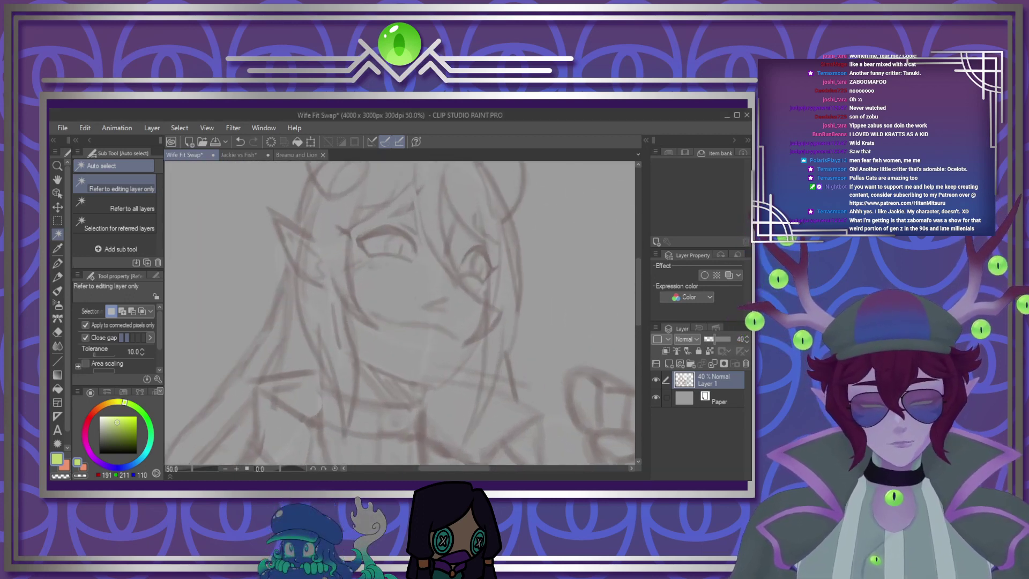
scroll(399, 312, down, 1)
scroll(400, 312, up, 1)
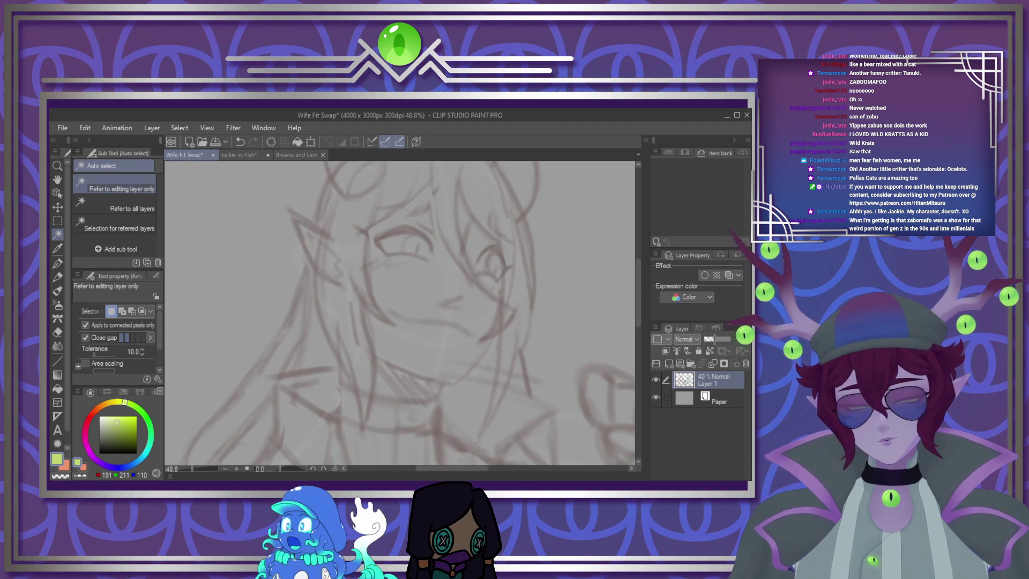
scroll(416, 313, down, 3)
scroll(379, 258, up, 1)
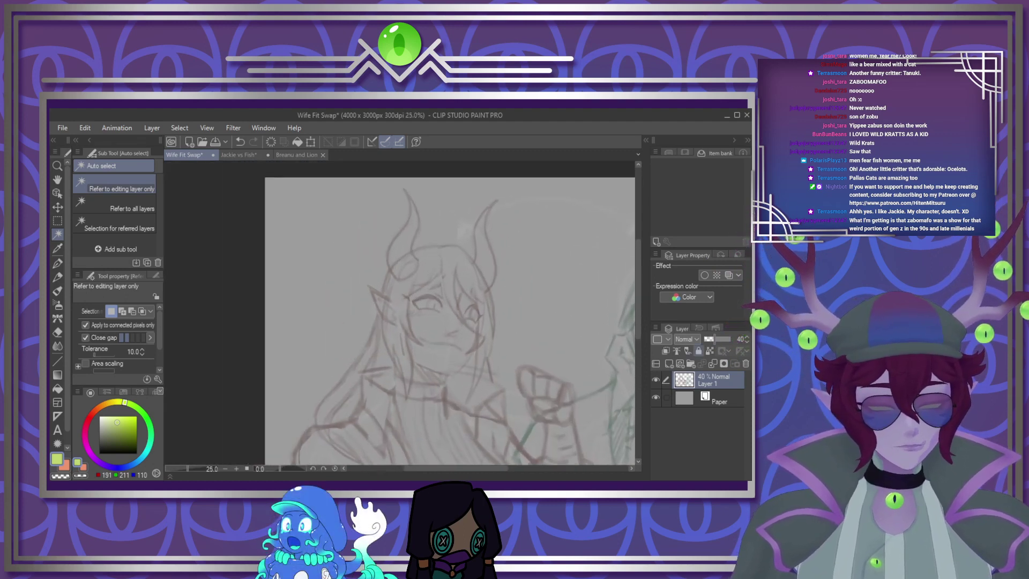
click(698, 350)
click(669, 364)
scroll(493, 304, down, 3)
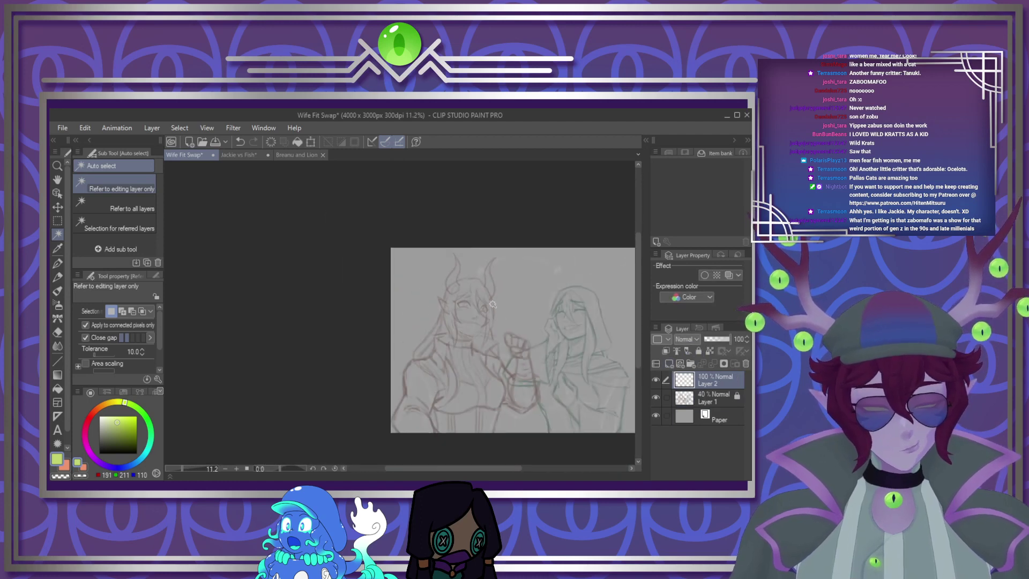
Switch to the G-pen with black as the drawing colour and a brush size of 20
scroll(493, 305, up, 5)
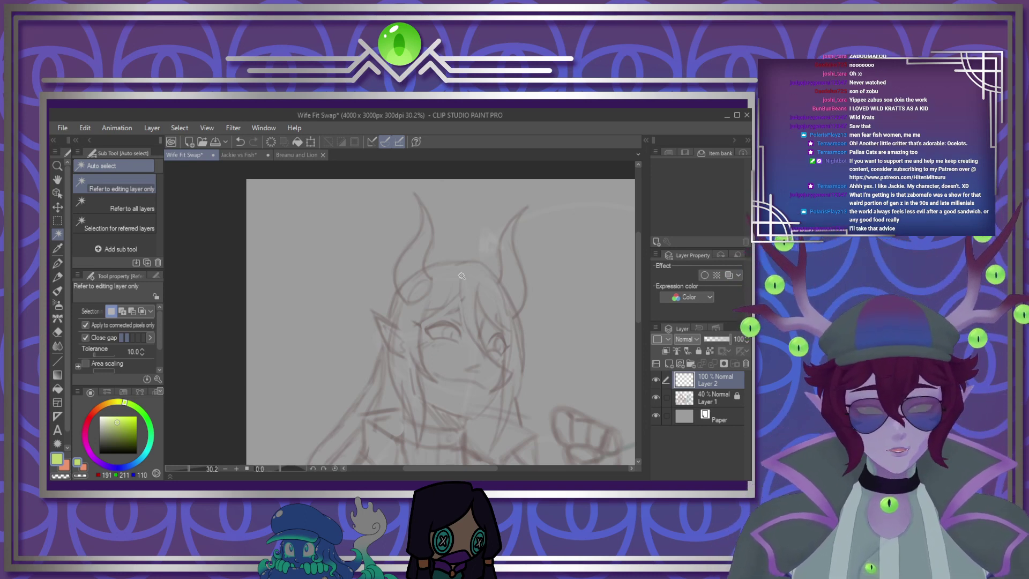
scroll(461, 275, down, 2)
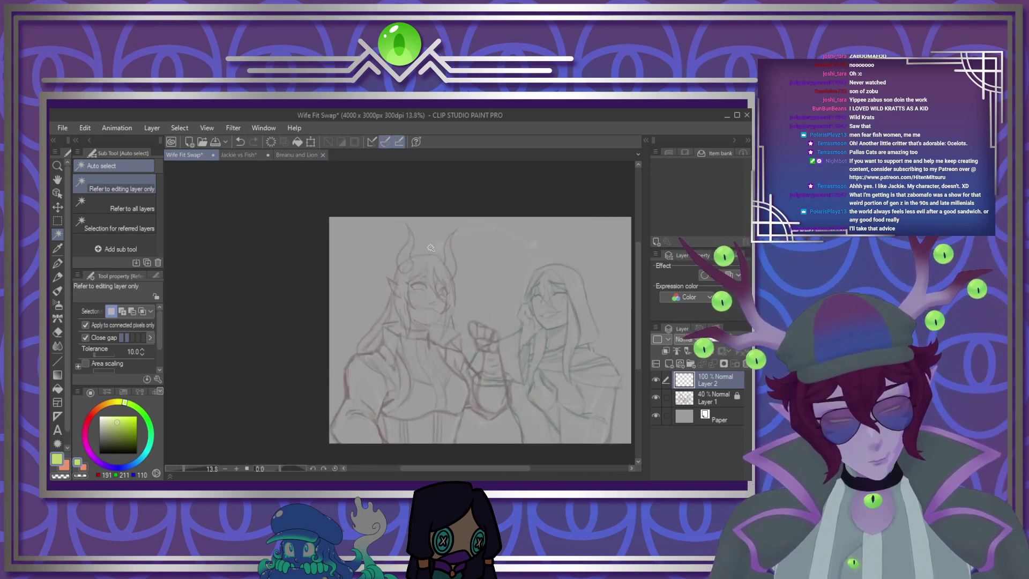
scroll(410, 247, up, 4)
scroll(405, 221, down, 2)
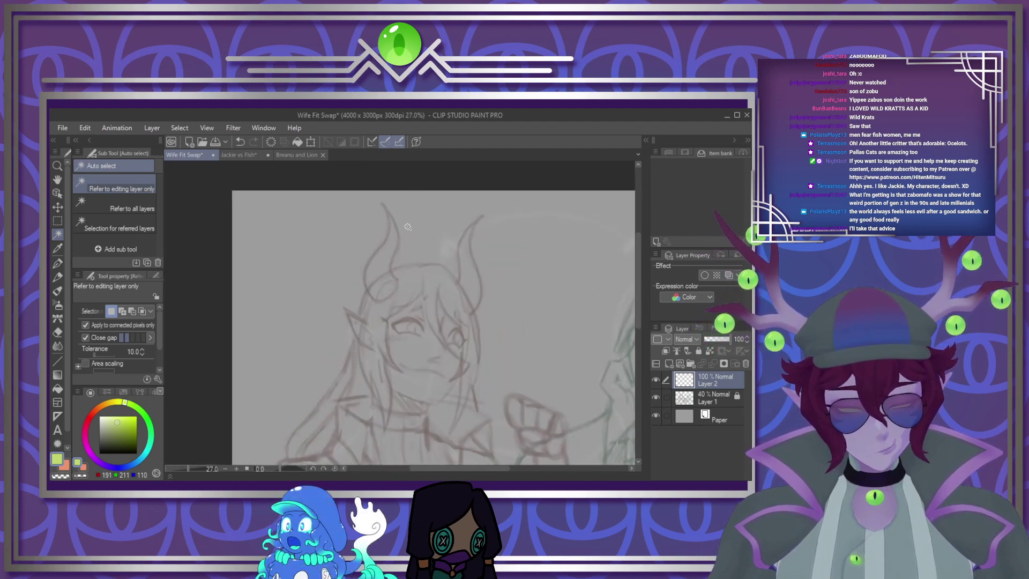
scroll(390, 198, up, 3)
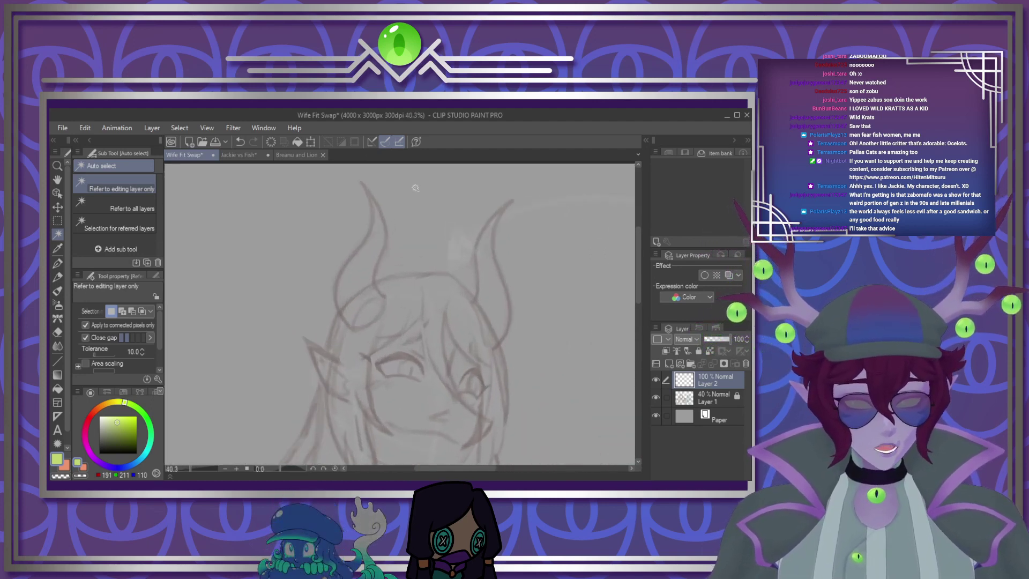
scroll(388, 207, down, 2)
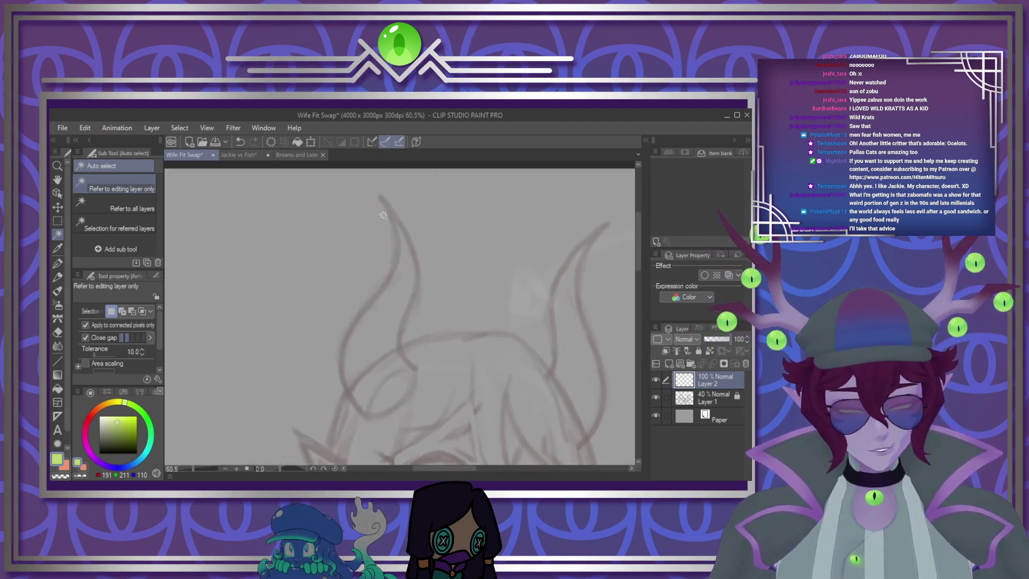
scroll(384, 221, up, 3)
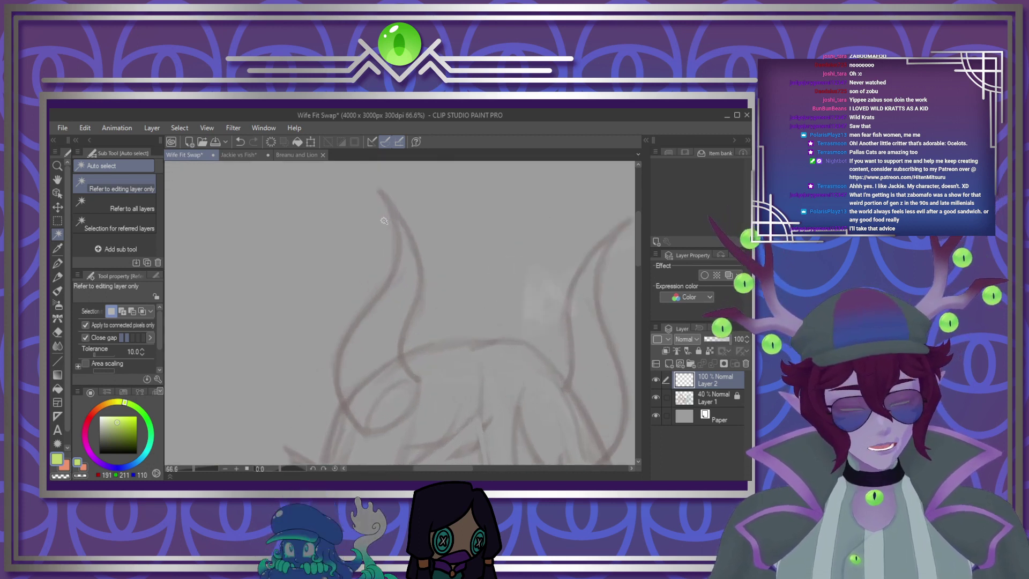
key(p)
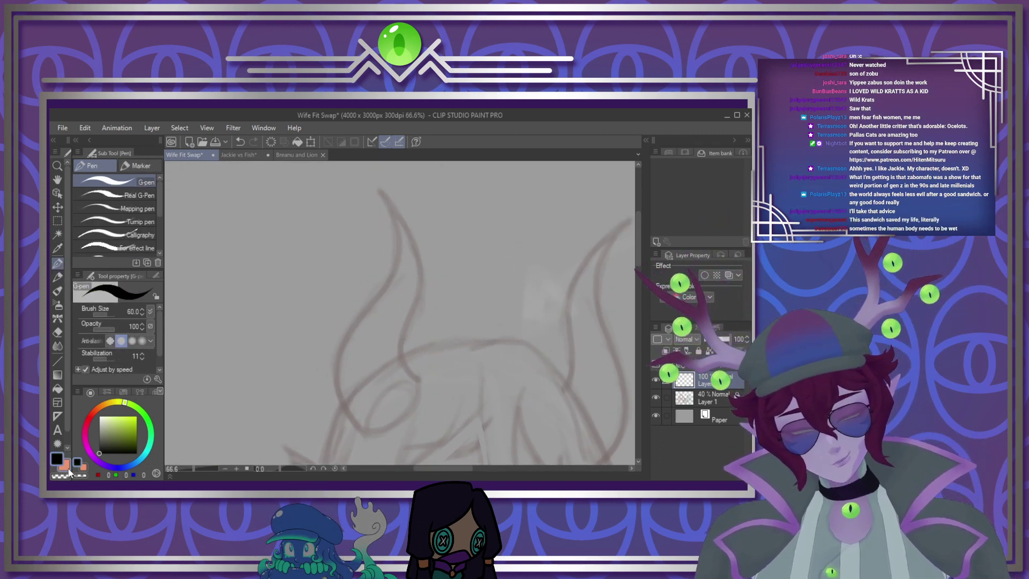
click(68, 470)
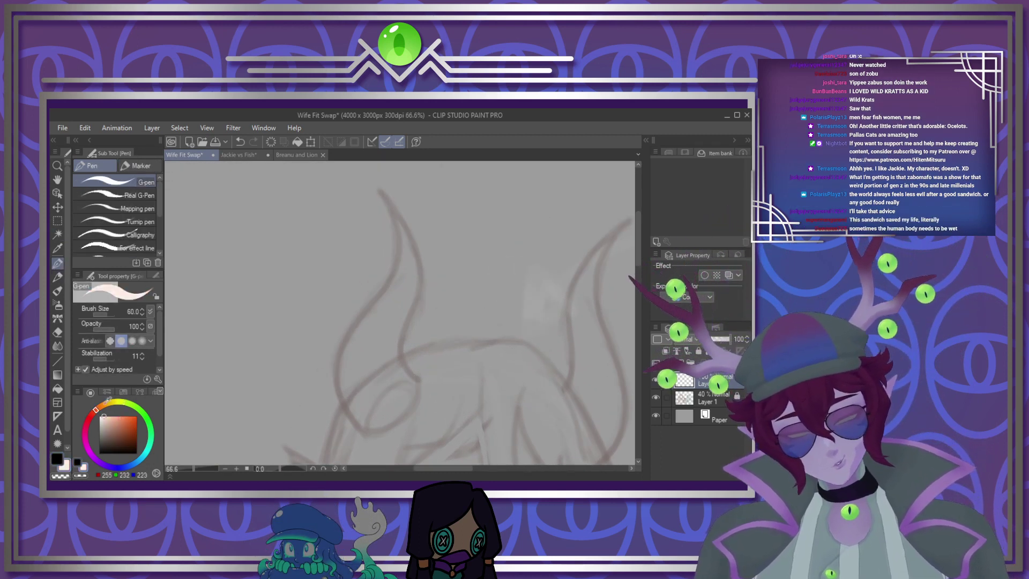
click(55, 457)
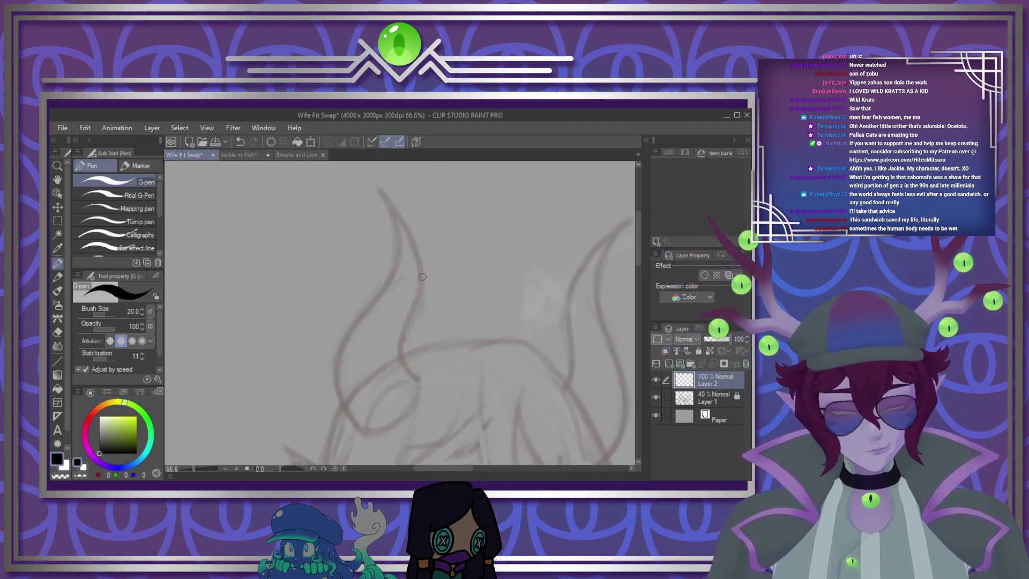
Ink both curved sides of the horned character's left horn on Layer 2, reducing the G-pen size to 17 and redoing unsatisfactory strokes
scroll(423, 277, down, 6)
scroll(415, 271, up, 7)
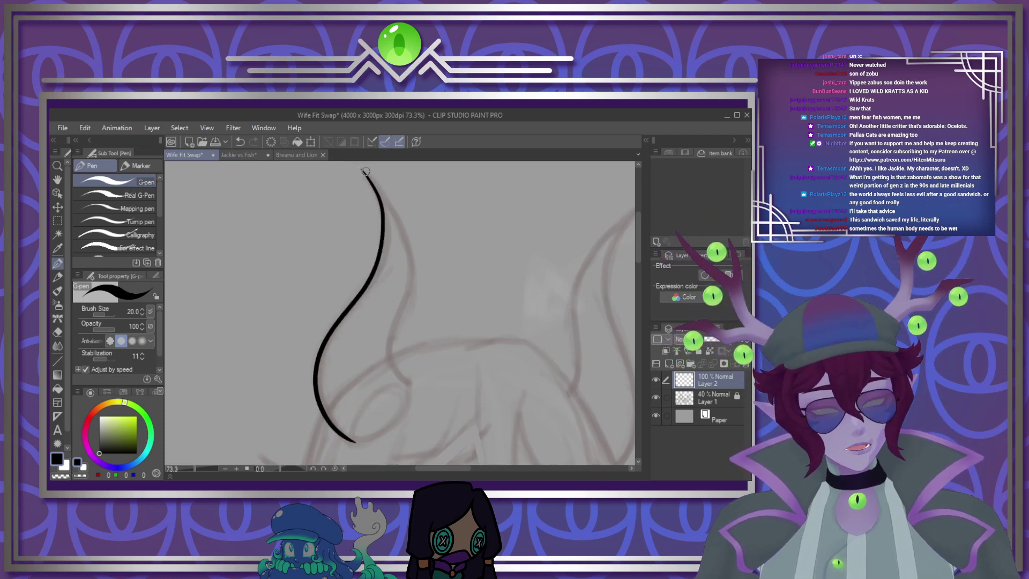
key(ctrl+z)
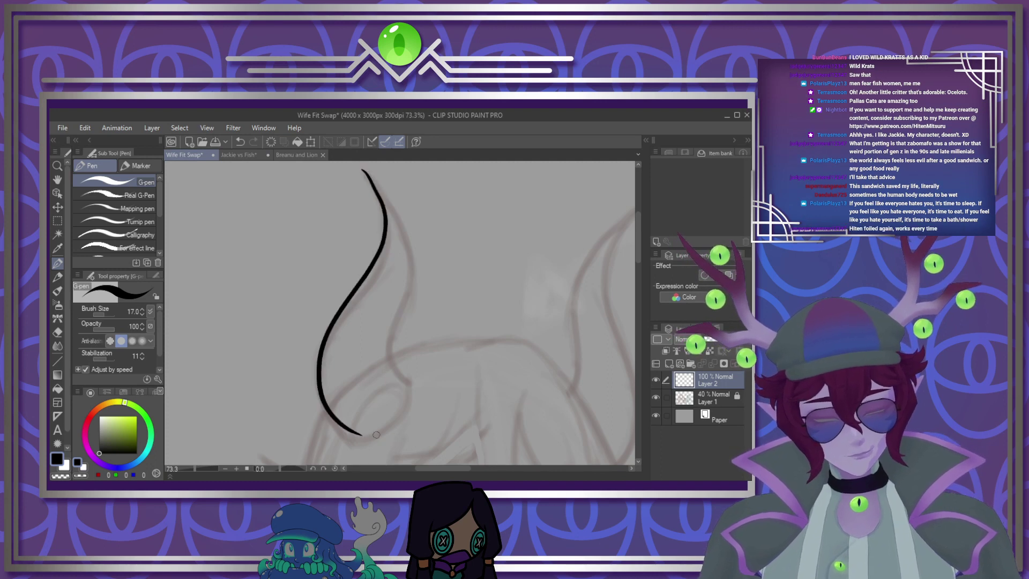
click(269, 142)
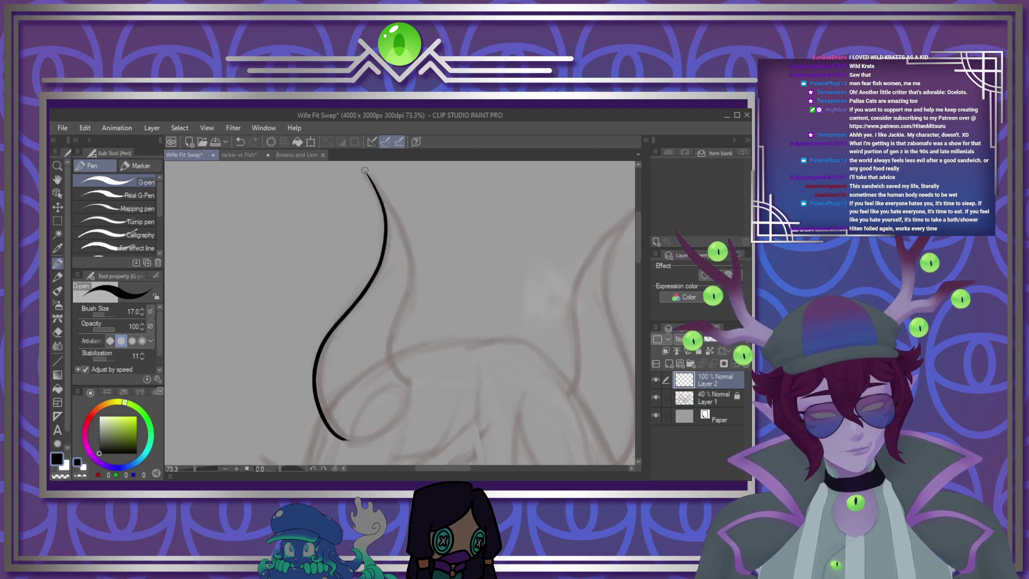
key(ctrl+z)
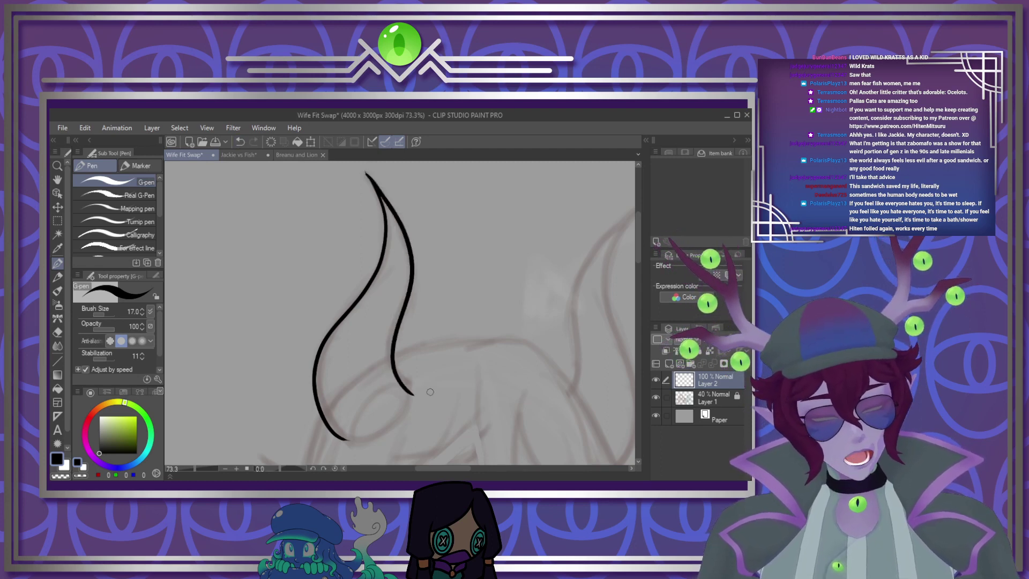
scroll(430, 392, down, 4)
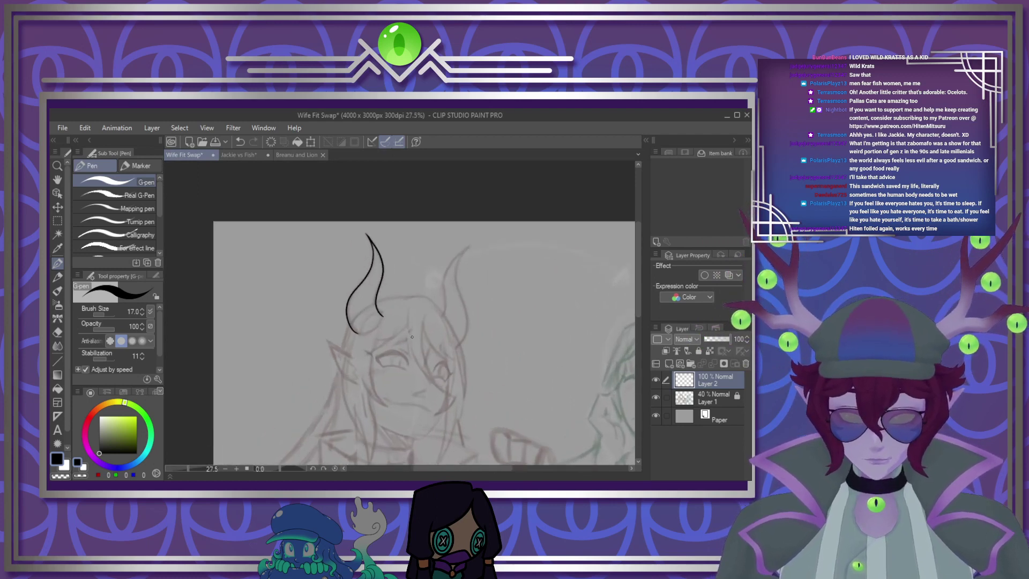
Ink the rounded base joining the left horn's two sides and erase the line overshooting at the inner corner
scroll(396, 338, up, 6)
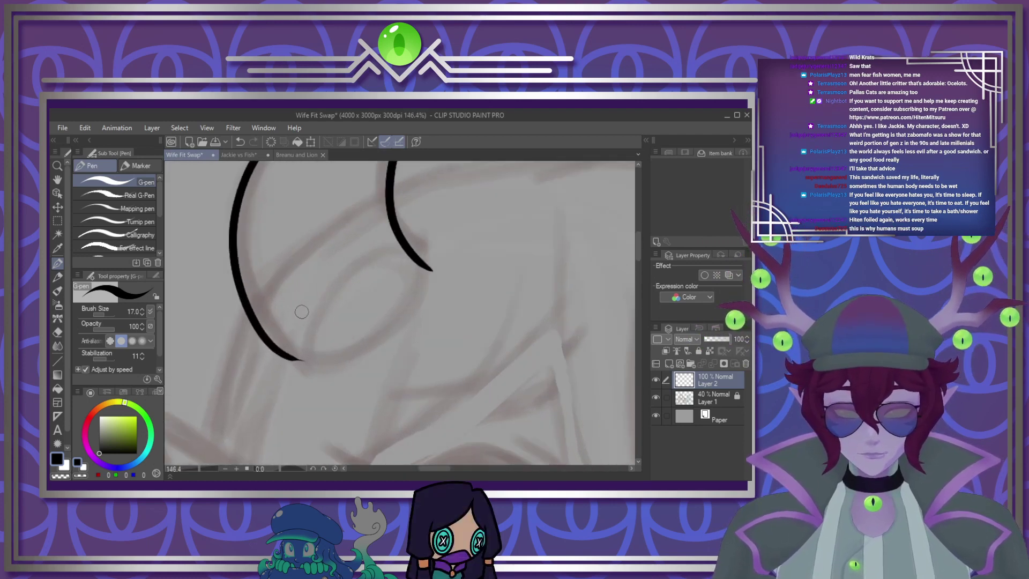
mouse_move(354, 343)
mouse_down()
mouse_move(392, 302)
mouse_move(407, 262)
mouse_up()
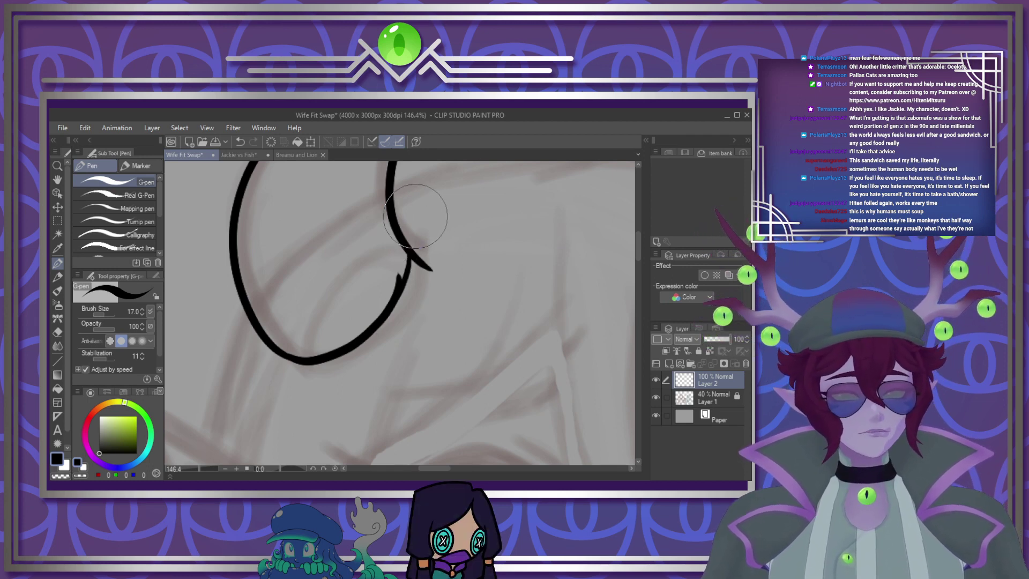
mouse_move(435, 246)
mouse_down()
mouse_move(432, 260)
mouse_move(421, 251)
mouse_up()
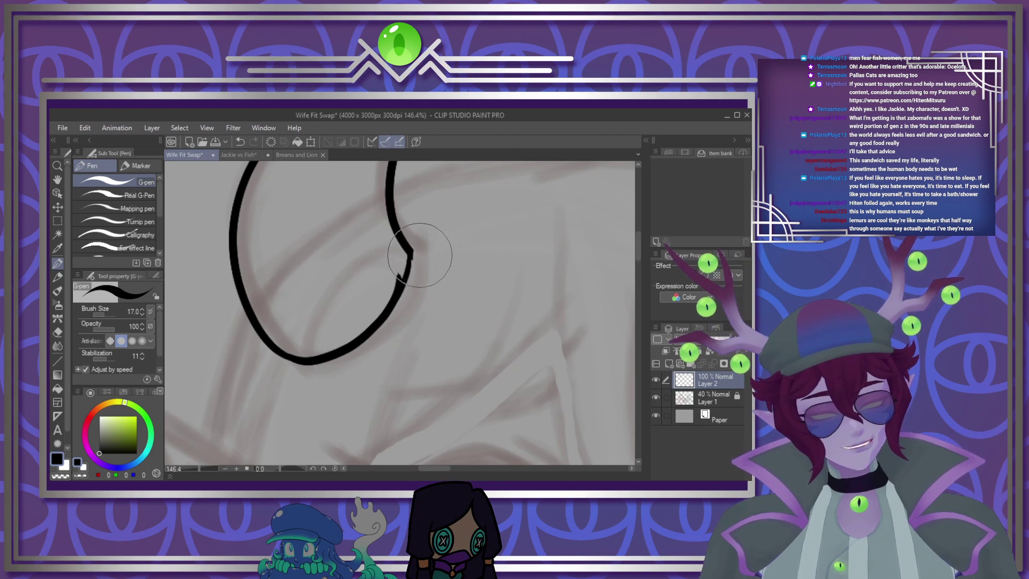
scroll(533, 181, down, 3)
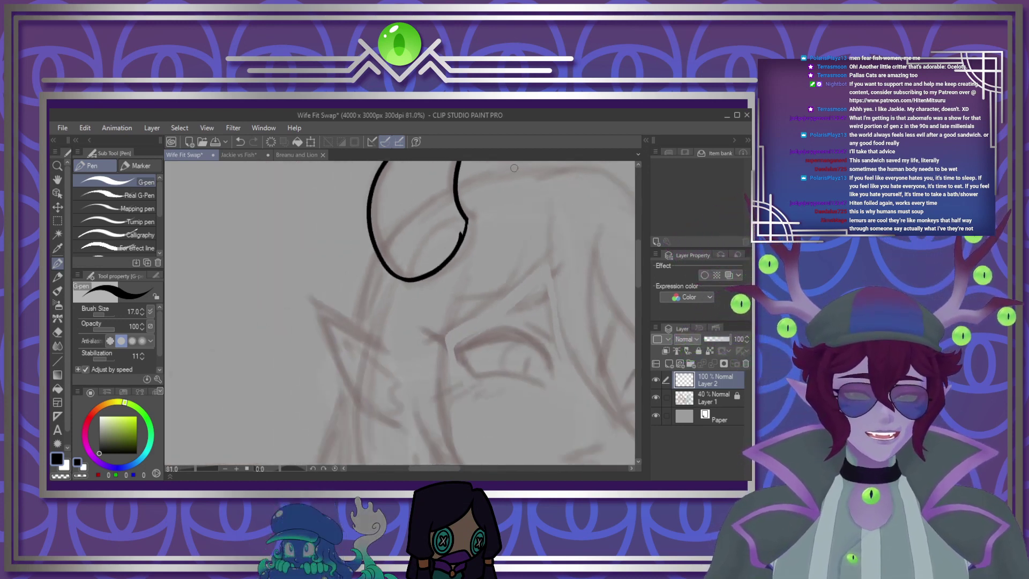
Ink the long pointed hair lock beside the horned character's face, with the shorter pointed strand overlapping the cheek
scroll(514, 168, down, 10)
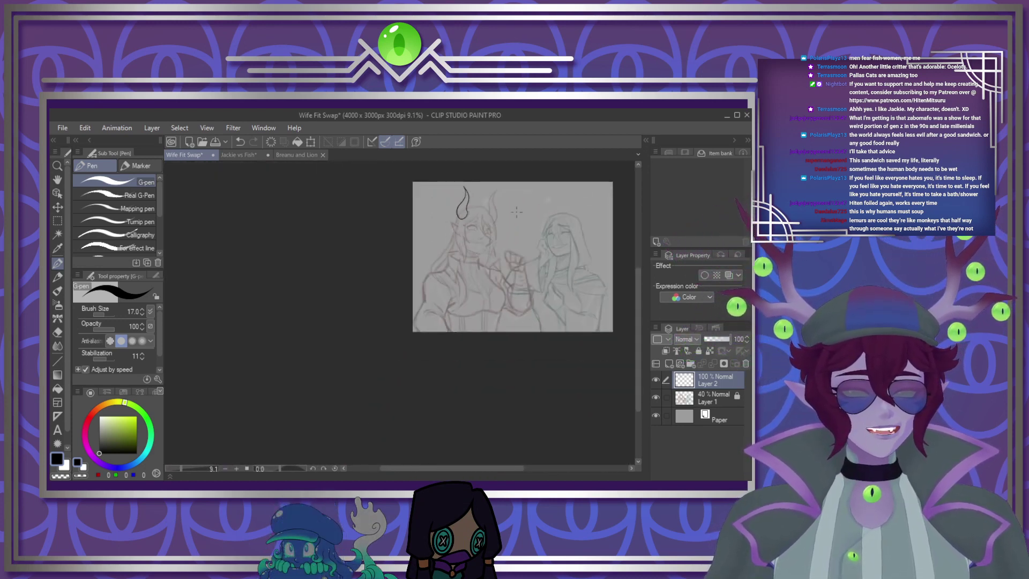
scroll(517, 213, up, 4)
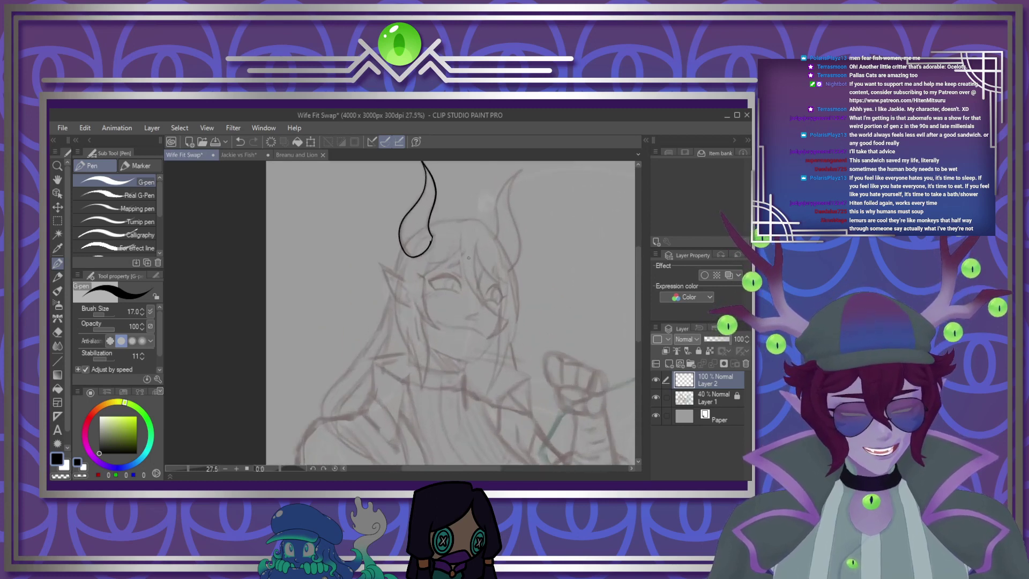
scroll(468, 258, up, 3)
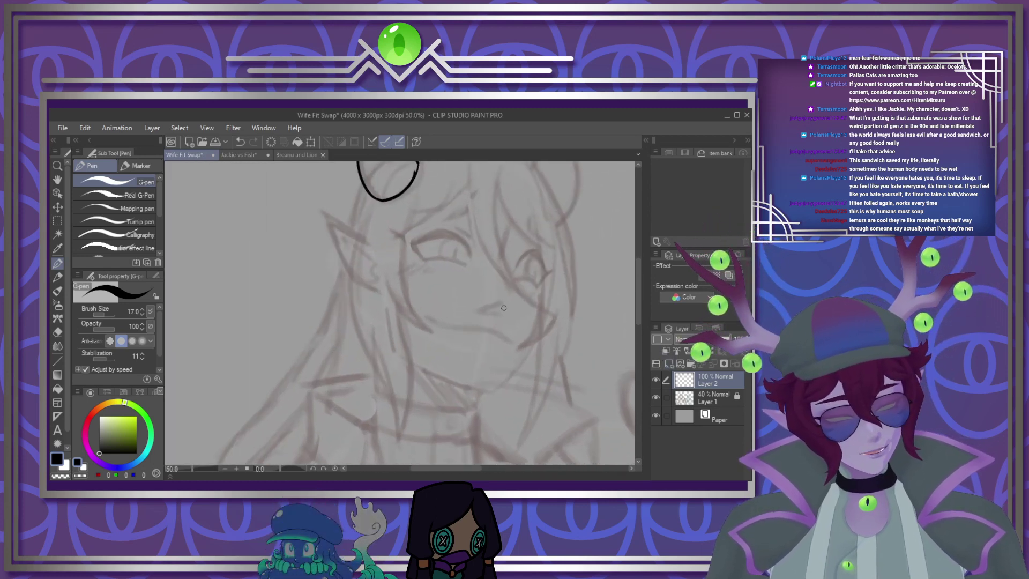
mouse_move(370, 207)
mouse_down()
mouse_move(351, 273)
mouse_move(398, 439)
mouse_up()
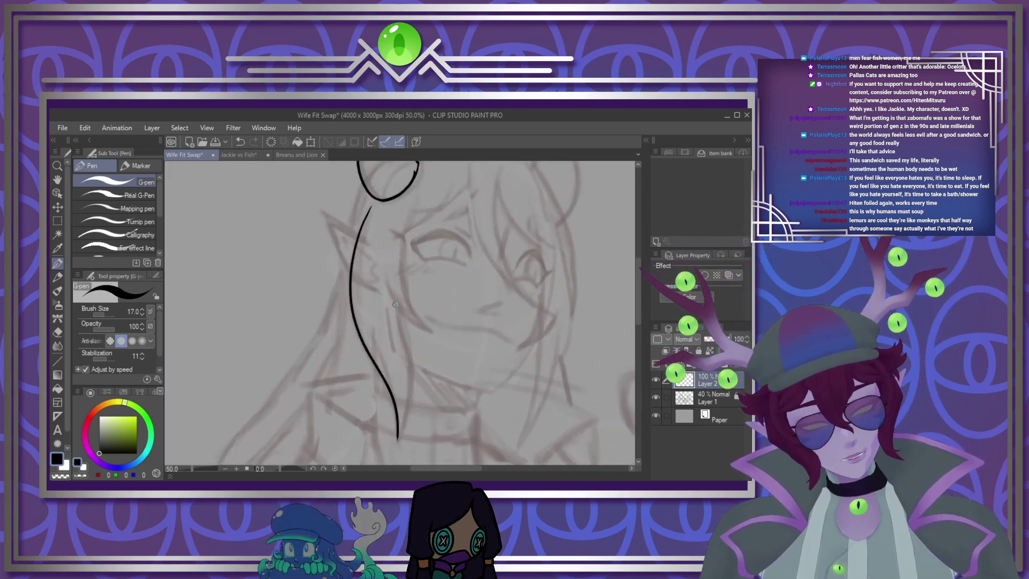
drag(395, 306, 398, 437)
drag(386, 278, 426, 332)
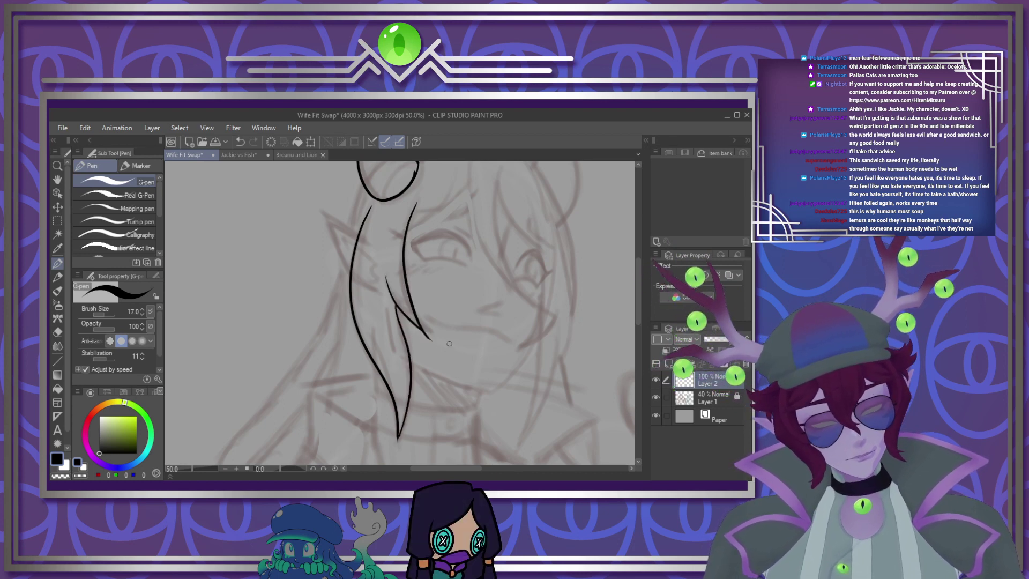
Ink the long curved edge of the fringe sweeping from the forehead down to the eye on the right
scroll(476, 297, down, 2)
scroll(476, 296, up, 2)
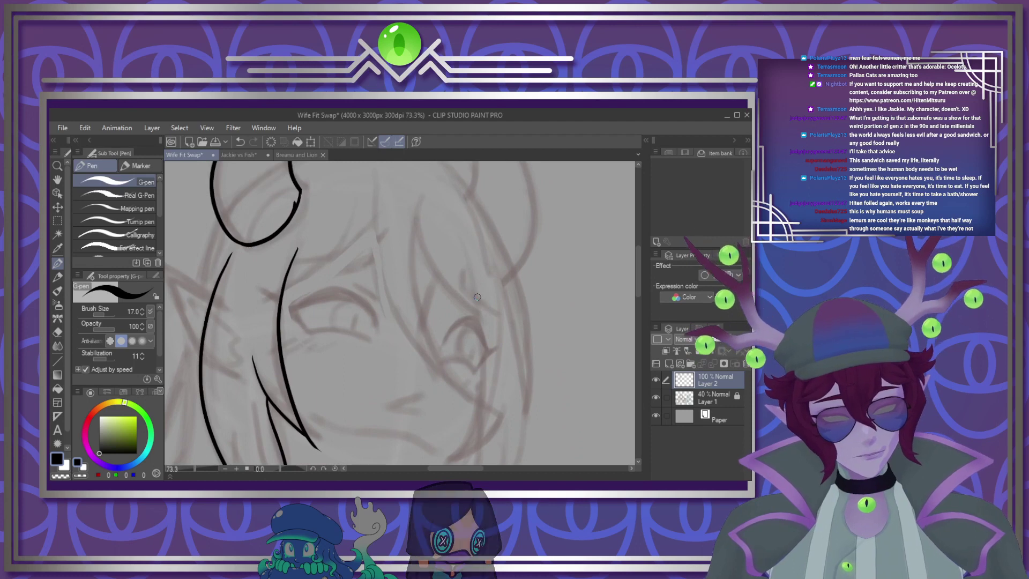
mouse_move(394, 171)
mouse_down()
mouse_move(377, 242)
mouse_move(458, 381)
mouse_up()
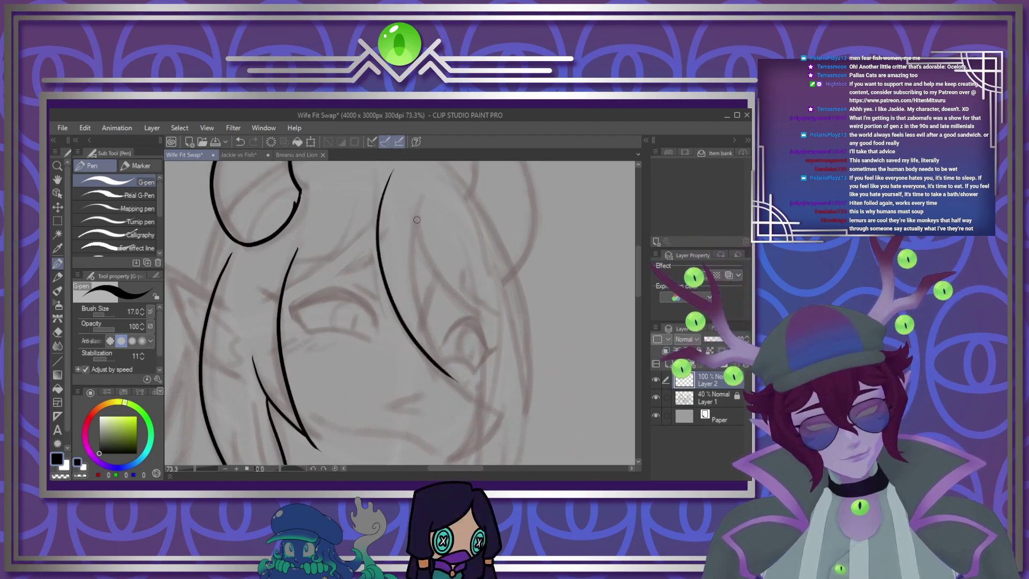
Ink the pointed bangs crossing the forehead and falling over the character's right-hand eye with the G-pen, following the sketch
mouse_move(417, 220)
mouse_down()
mouse_move(429, 323)
mouse_move(466, 390)
mouse_up()
key(ctrl+z)
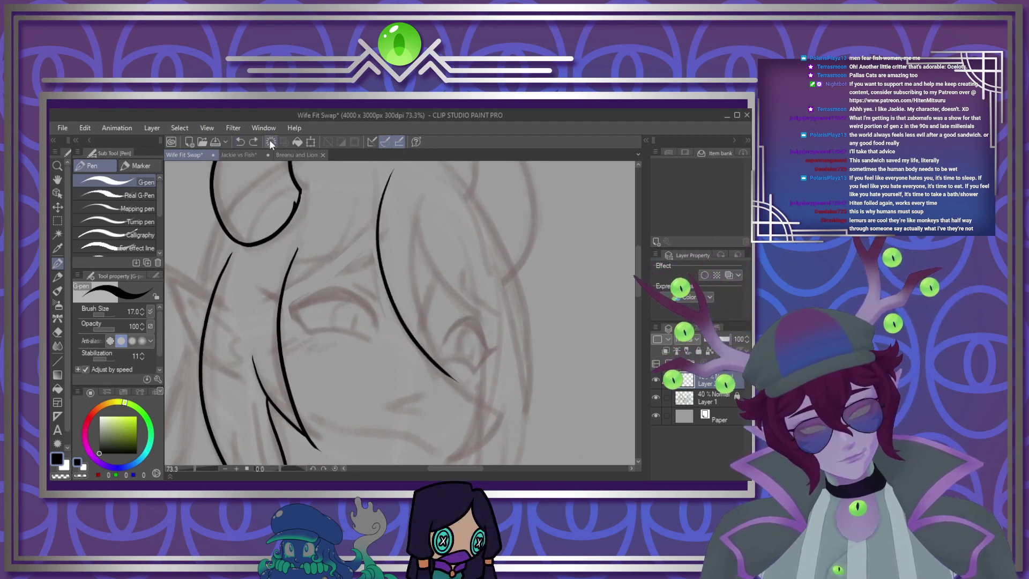
drag(417, 224, 422, 298)
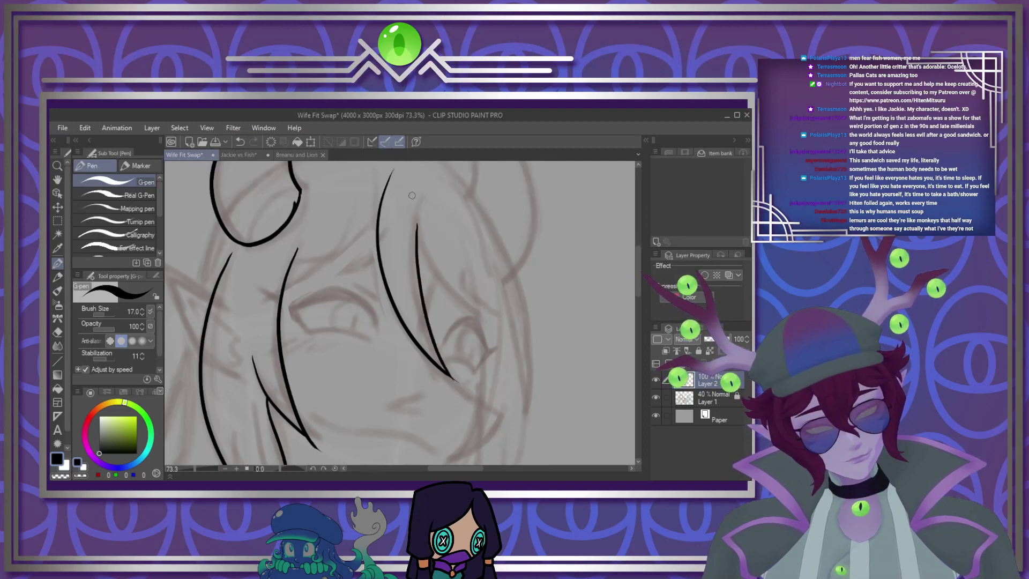
drag(416, 191, 482, 316)
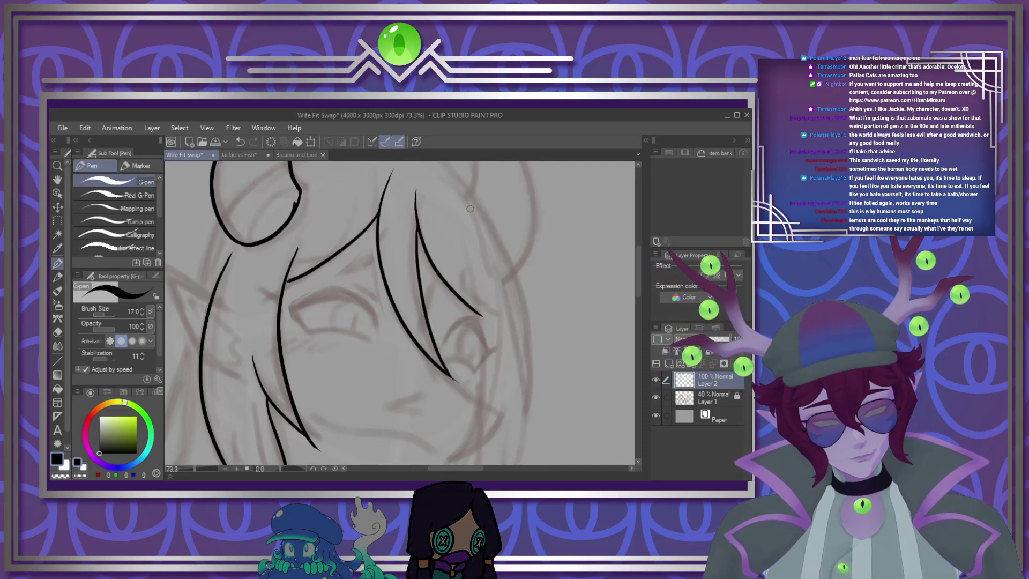
Ink the side lock that frames the right edge of the face, from the bangs past the chin toward the collar
scroll(444, 202, down, 3)
scroll(444, 201, down, 2)
scroll(447, 267, up, 4)
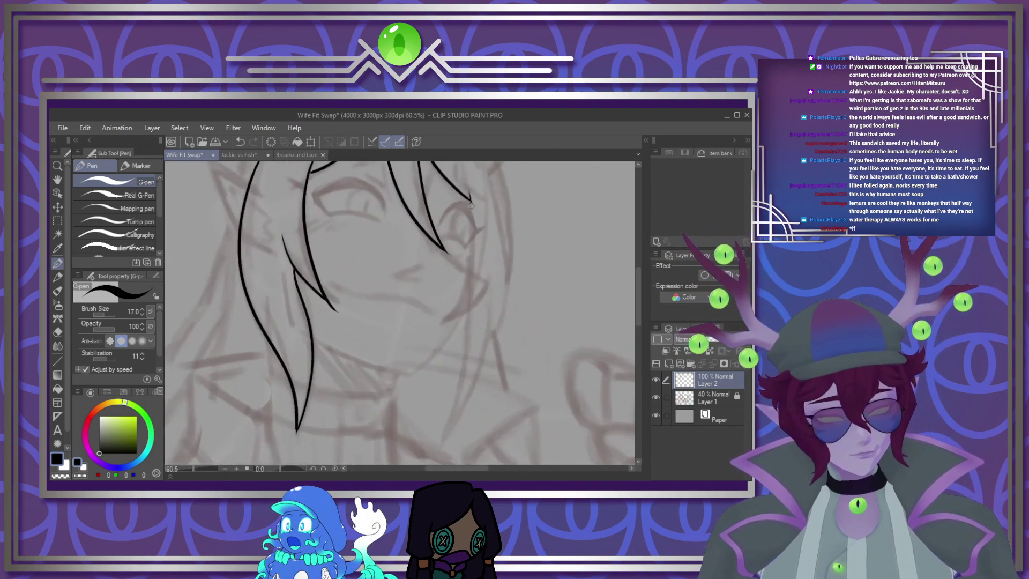
mouse_move(470, 199)
mouse_down()
mouse_move(432, 325)
mouse_move(480, 291)
mouse_move(462, 334)
mouse_up()
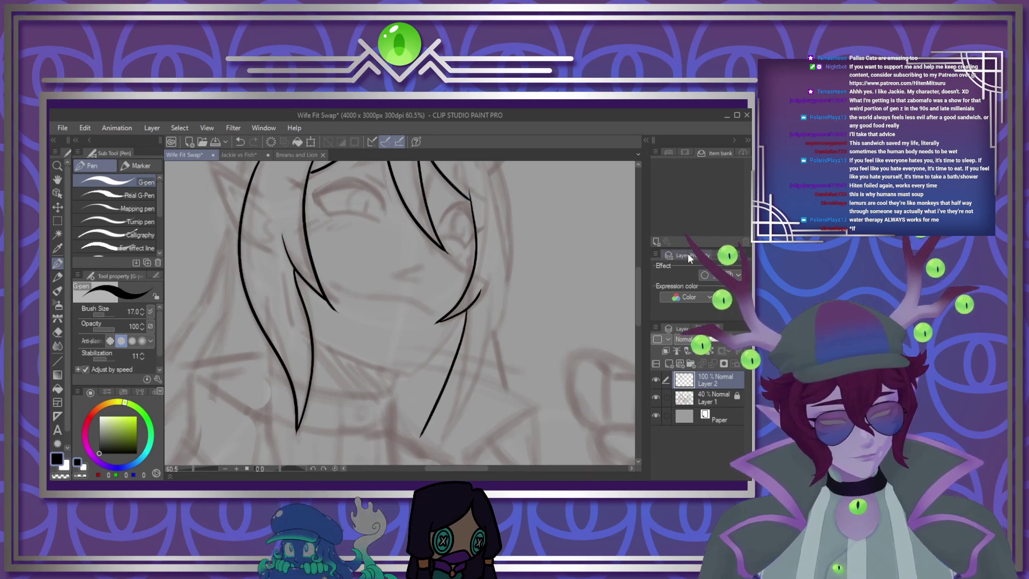
Ink the outer contour of the hair from the crown down the right side of the head to the lock's tip
scroll(463, 266, down, 4)
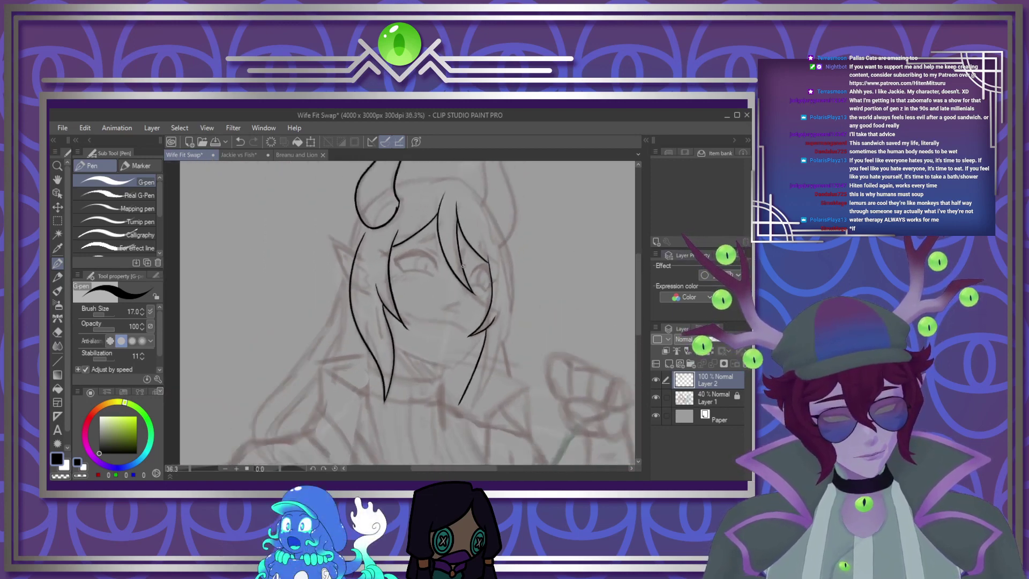
scroll(462, 265, up, 1)
mouse_move(412, 186)
mouse_down()
mouse_move(432, 181)
mouse_move(452, 200)
mouse_move(490, 260)
mouse_move(495, 322)
mouse_up()
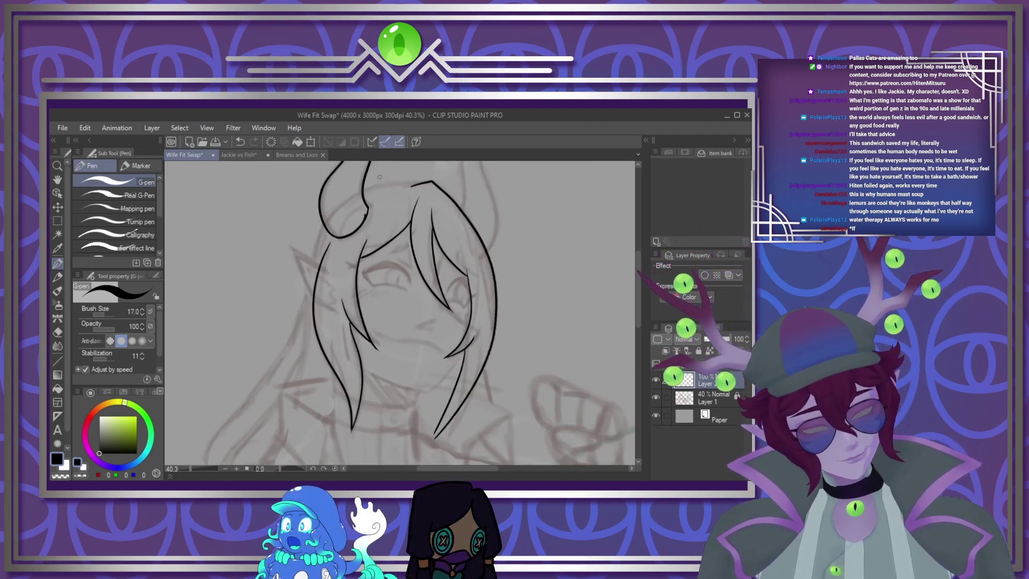
click(241, 142)
mouse_move(490, 293)
mouse_down()
mouse_move(482, 362)
mouse_move(432, 434)
mouse_up()
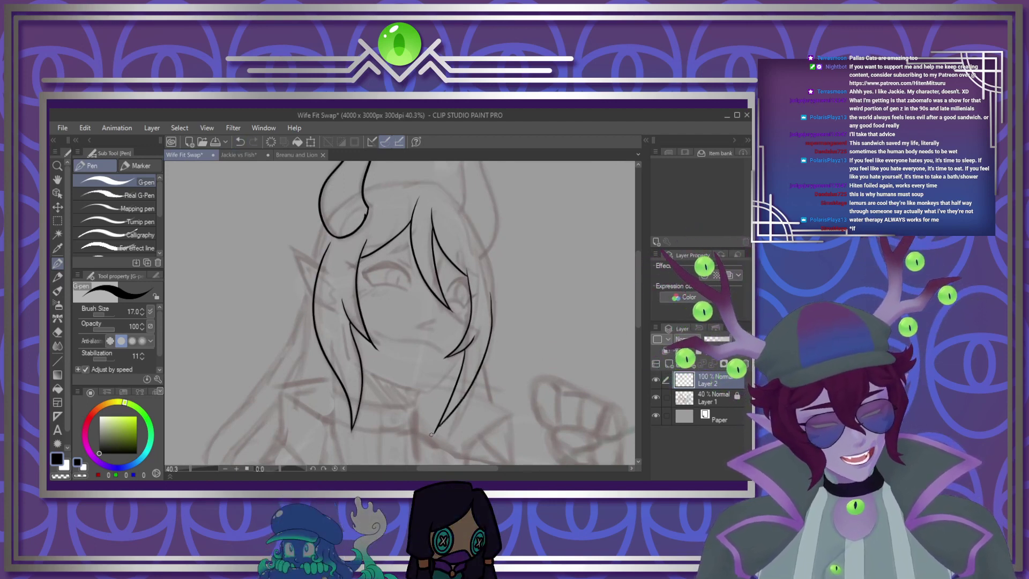
mouse_move(415, 186)
mouse_down()
mouse_move(462, 203)
mouse_move(495, 267)
mouse_move(496, 317)
mouse_up()
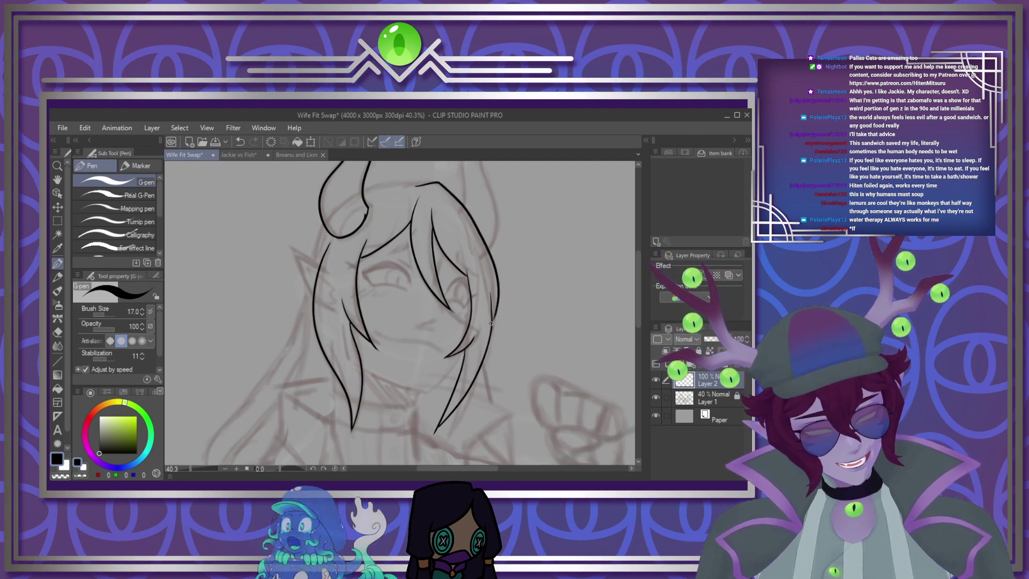
scroll(528, 293, up, 5)
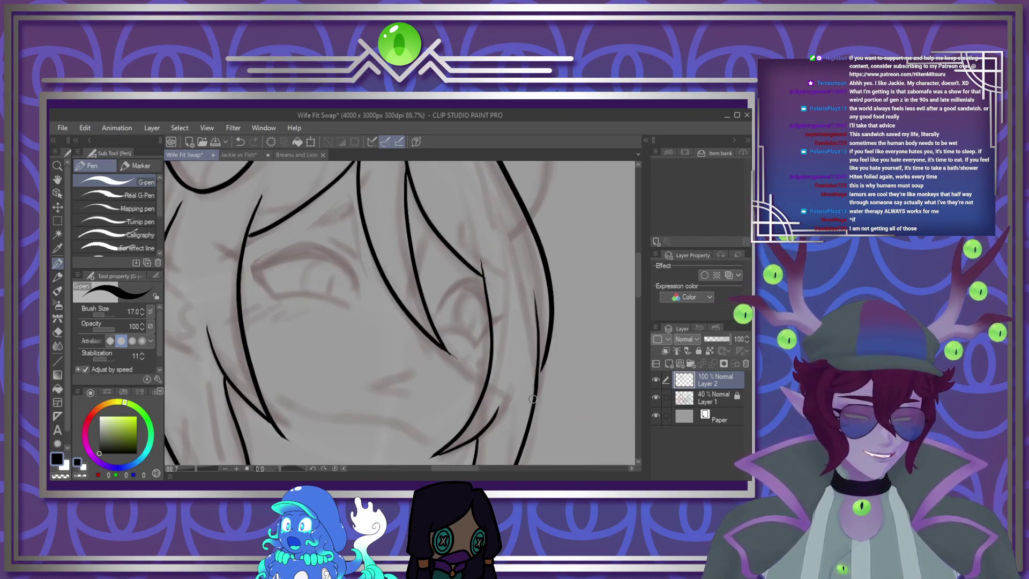
Ink both edges of the right horn and extend the top-of-head line across to the left horn
scroll(567, 345, down, 5)
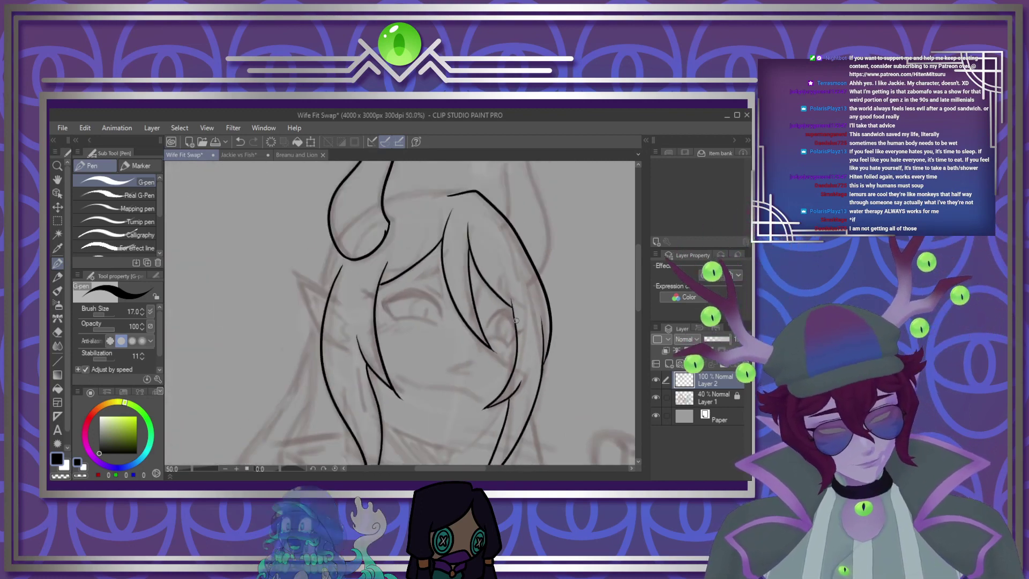
scroll(519, 192, up, 2)
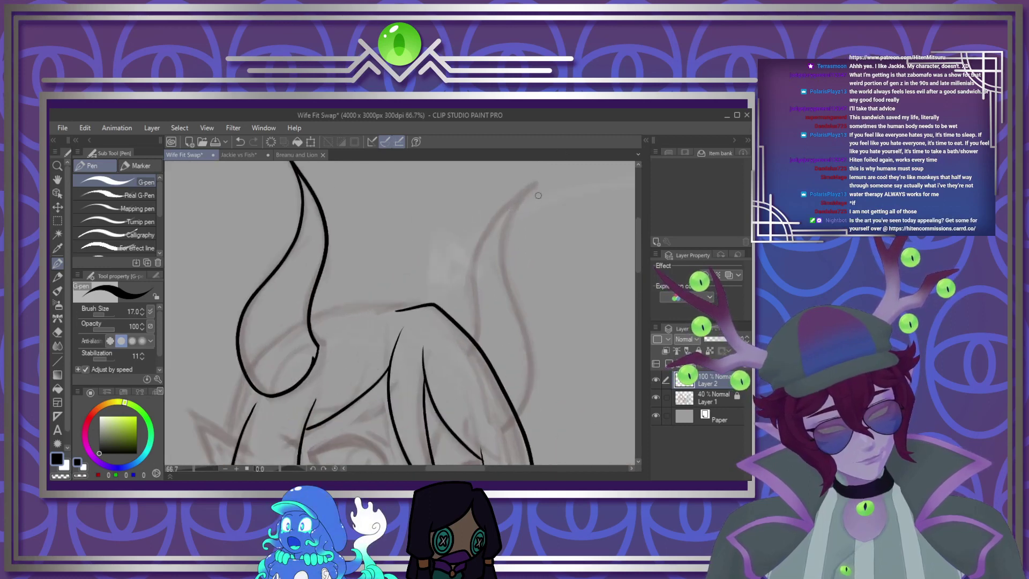
mouse_move(539, 181)
mouse_down()
mouse_move(513, 201)
mouse_move(479, 269)
mouse_up()
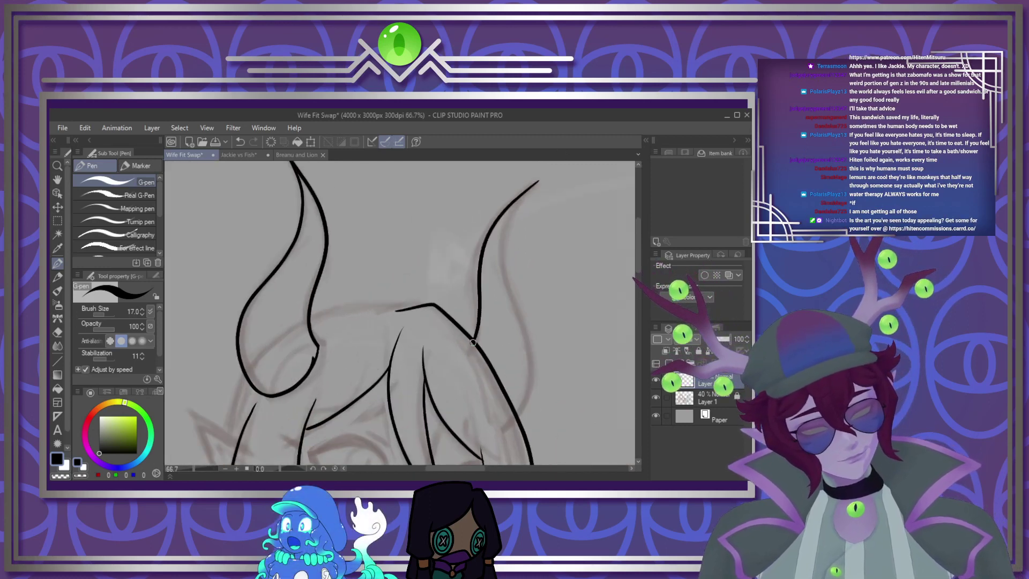
mouse_move(537, 182)
mouse_down()
mouse_move(504, 252)
mouse_move(518, 409)
mouse_up()
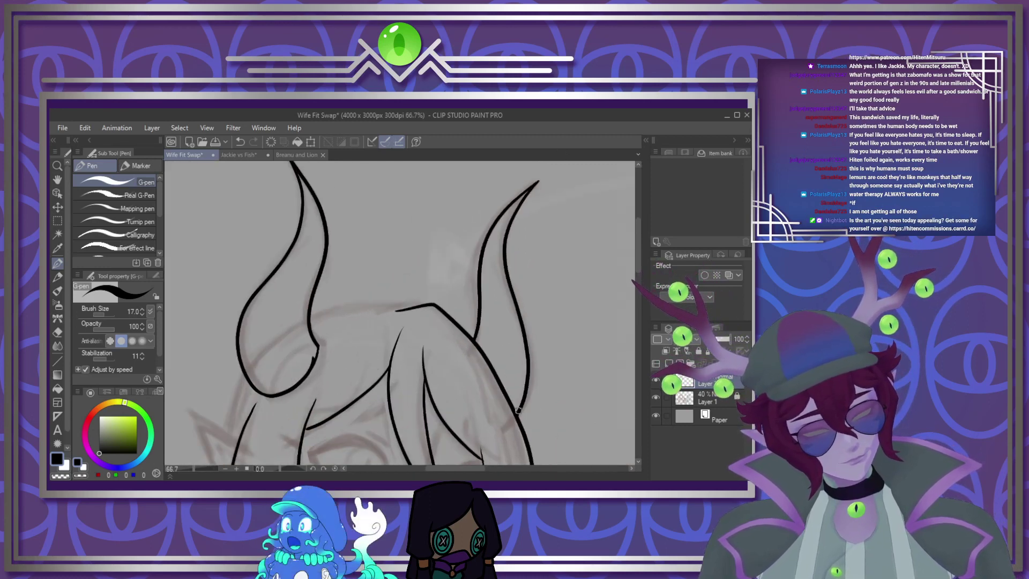
drag(397, 309, 310, 324)
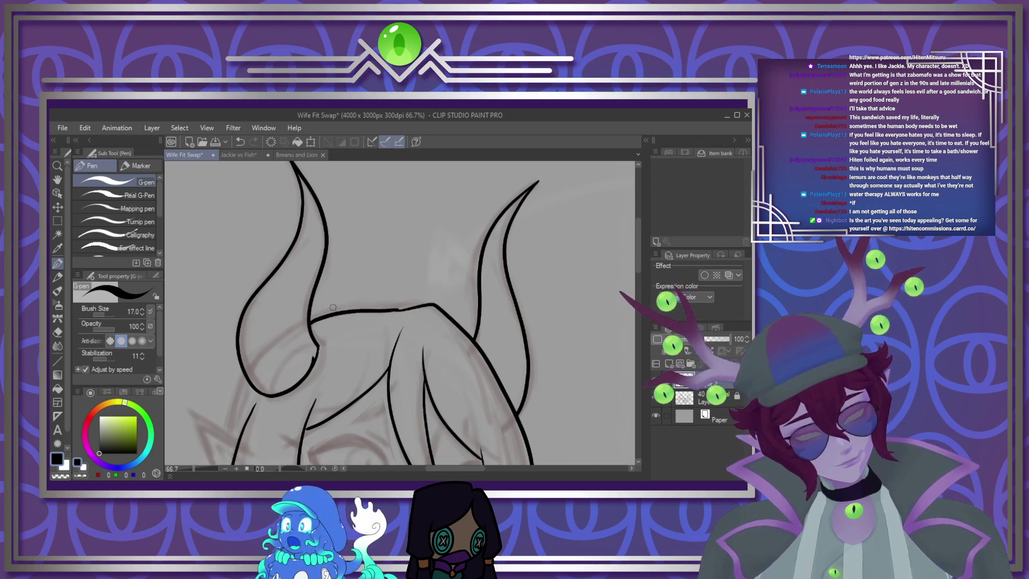
Ink the pointed ear beside the left hair lock, including its outer edges and inner fold
scroll(332, 307, down, 5)
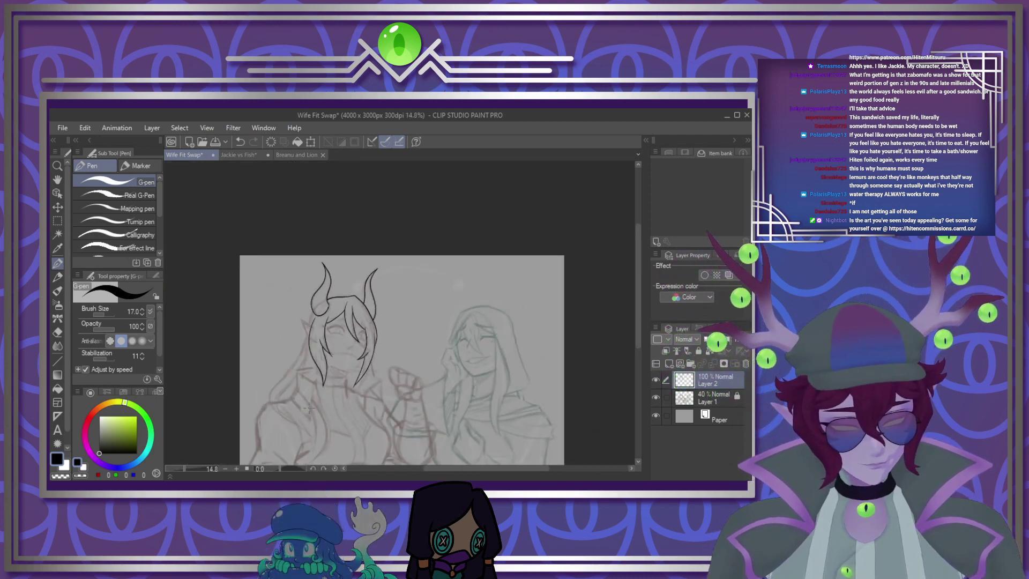
scroll(308, 408, up, 7)
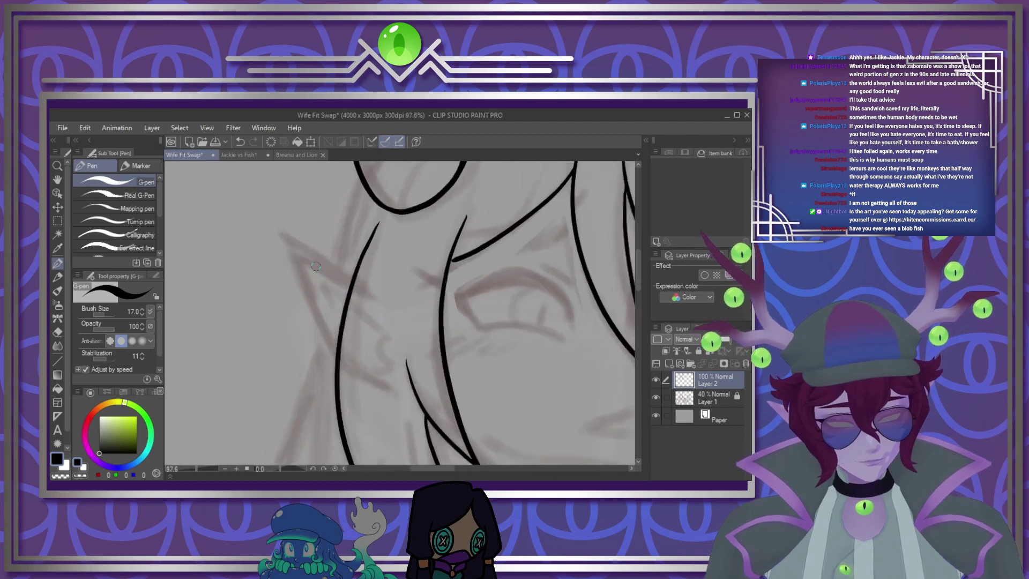
scroll(315, 266, up, 1)
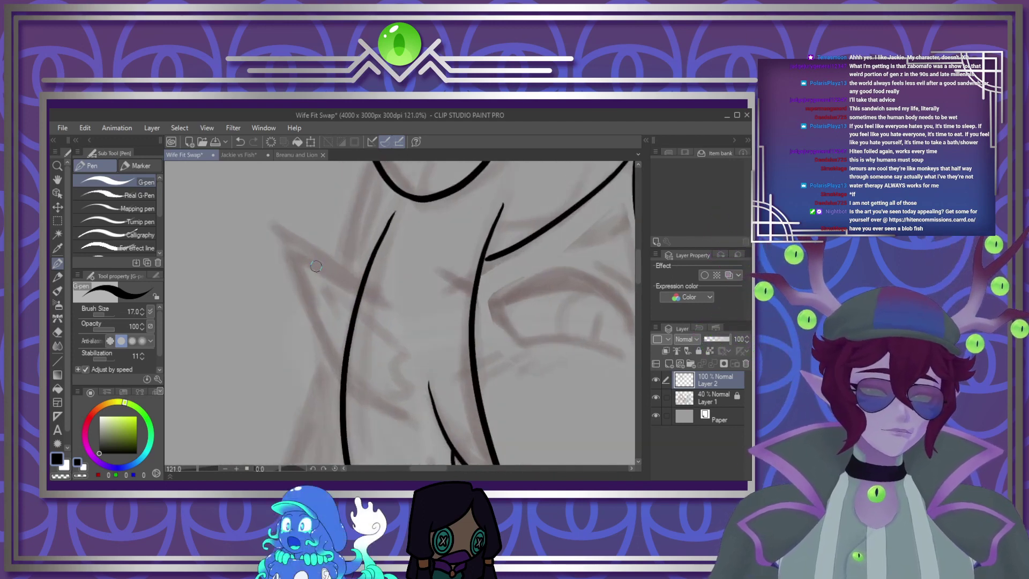
drag(276, 225, 343, 378)
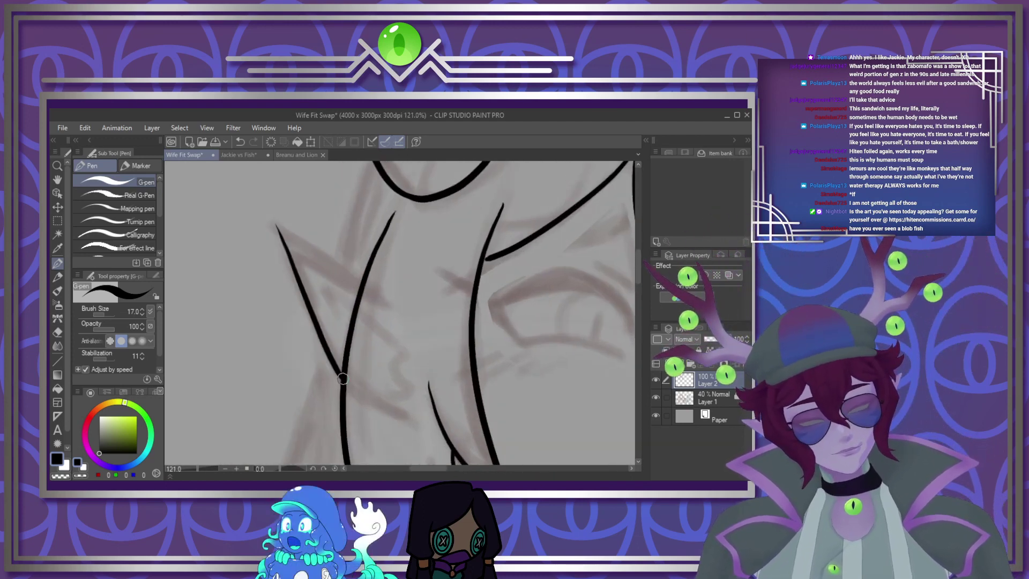
drag(278, 226, 312, 248)
drag(361, 274, 365, 277)
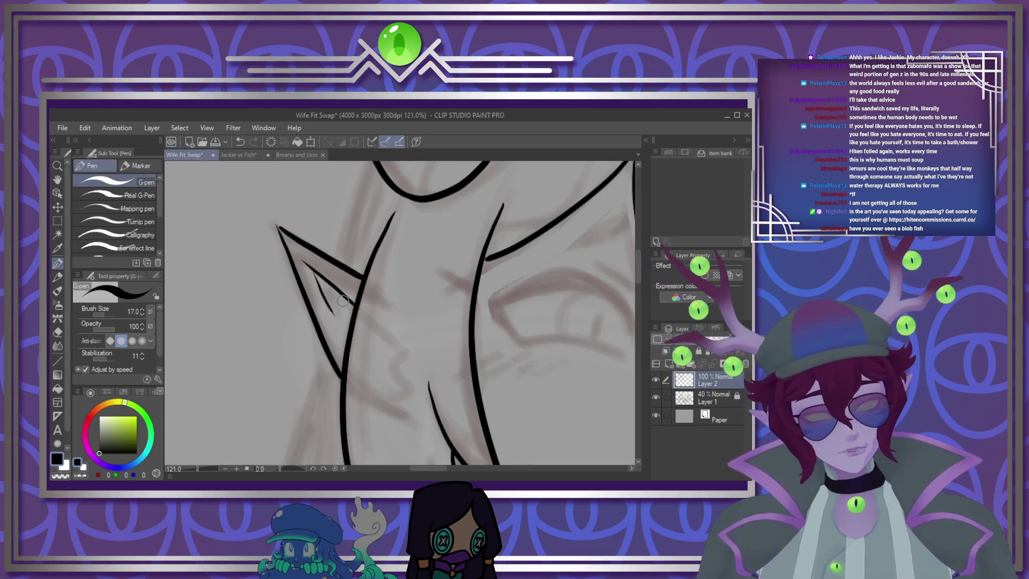
Examine the inked head, horns and ear against the rest of the character sketch
scroll(343, 300, down, 6)
scroll(396, 262, down, 1)
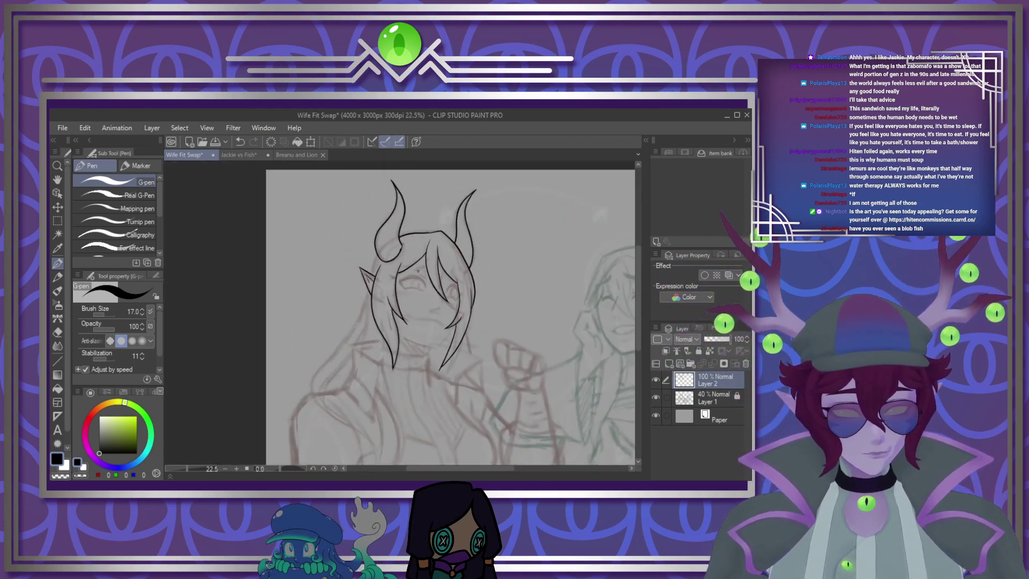
scroll(434, 318, up, 2)
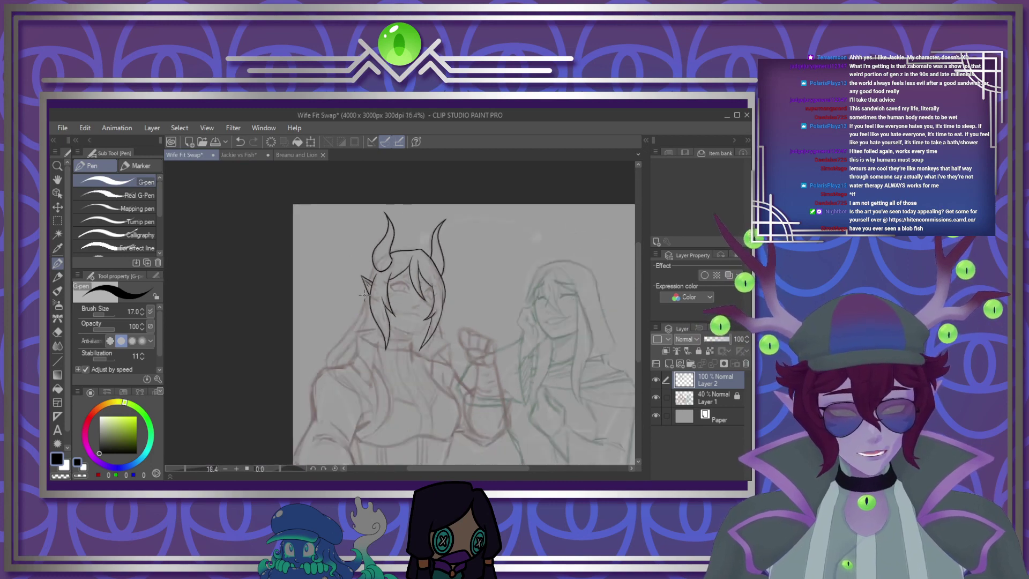
scroll(381, 267, down, 1)
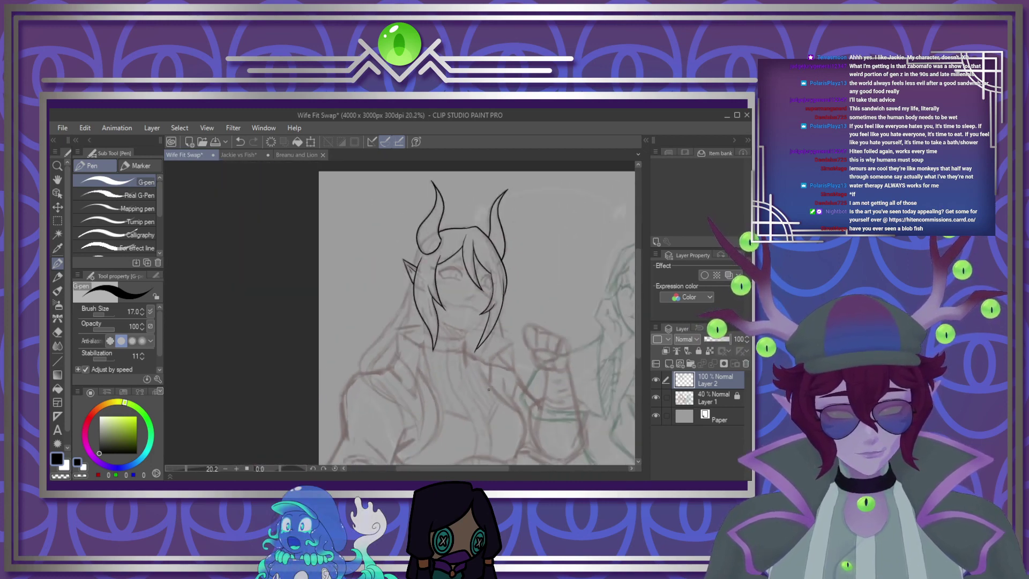
scroll(472, 285, up, 3)
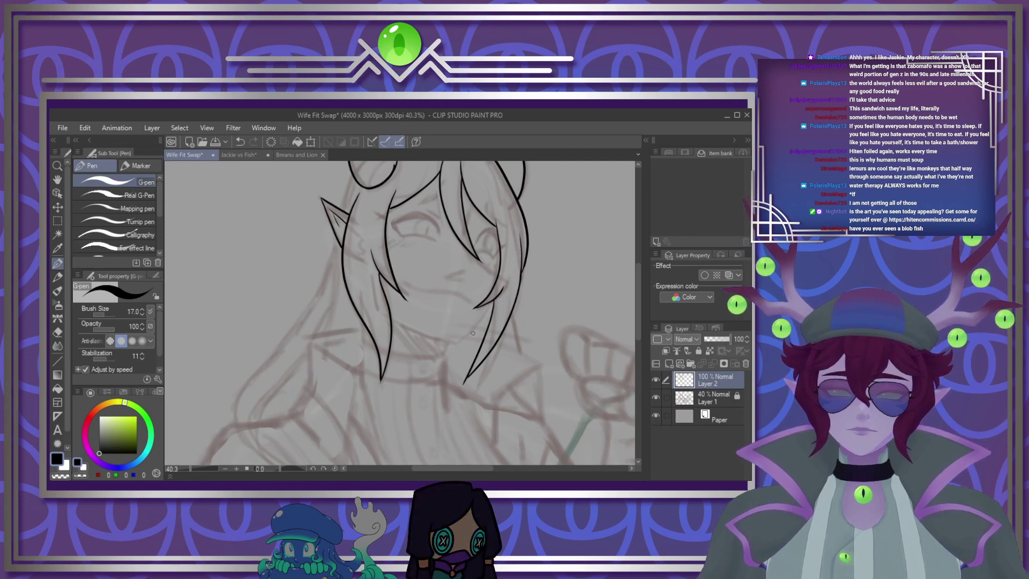
scroll(464, 337, down, 2)
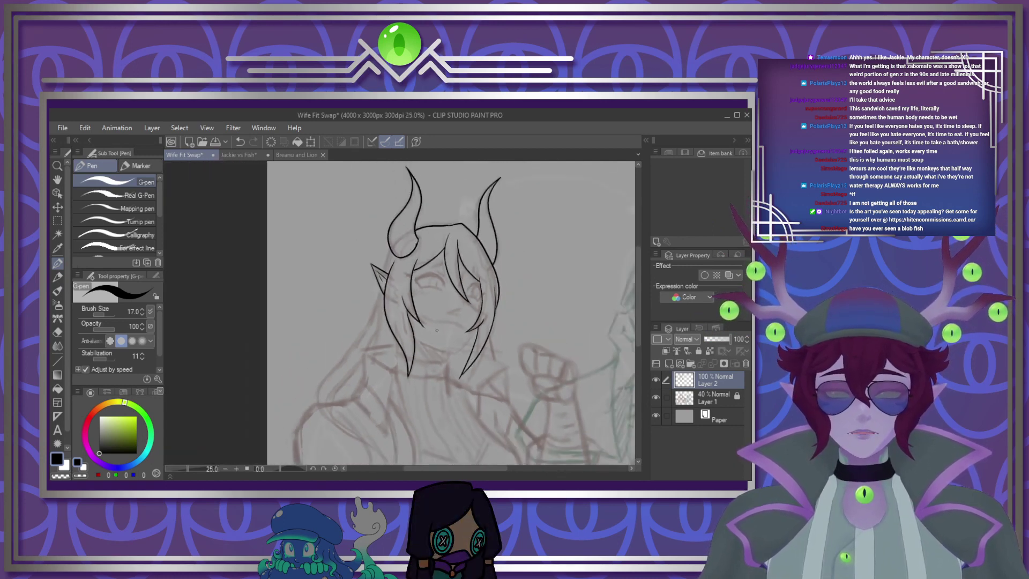
scroll(446, 278, down, 2)
scroll(399, 383, up, 3)
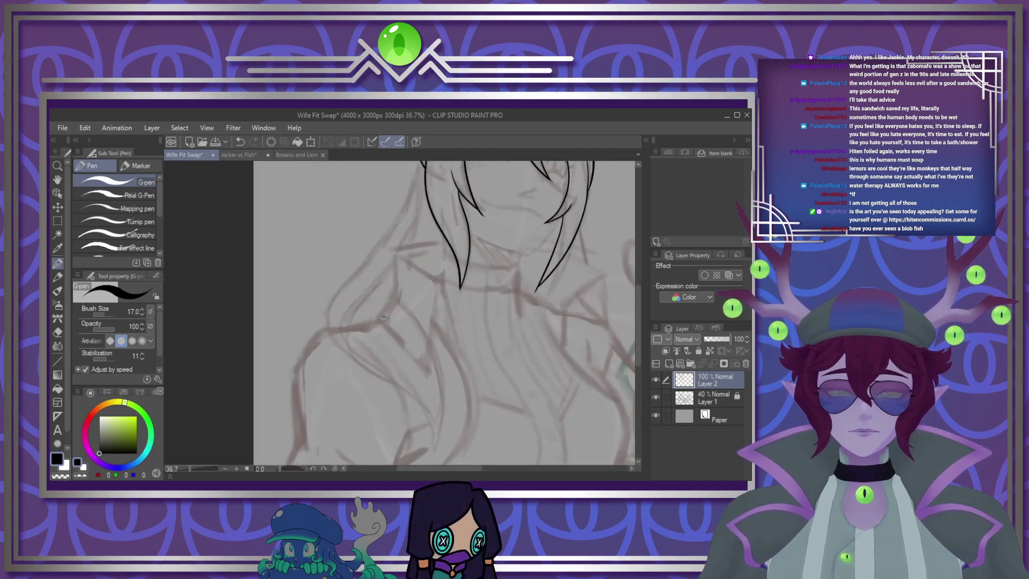
scroll(408, 378, down, 2)
scroll(408, 379, up, 2)
scroll(402, 343, down, 1)
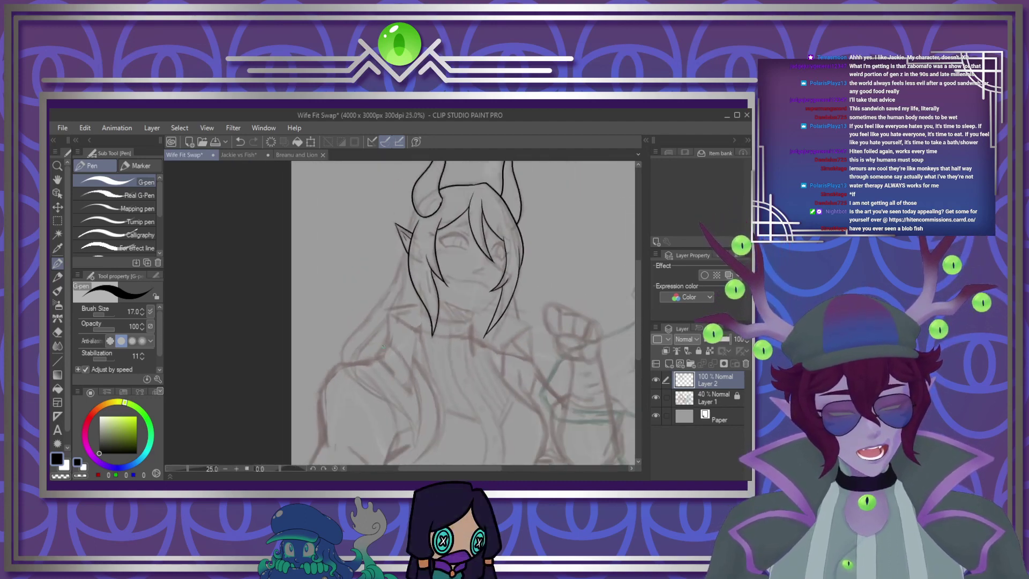
Add a new layer above the line art and ink the long back hair sweeping from behind the ear over the shoulder
scroll(398, 316, up, 1)
scroll(398, 316, up, 1)
key(ctrl+shift+n)
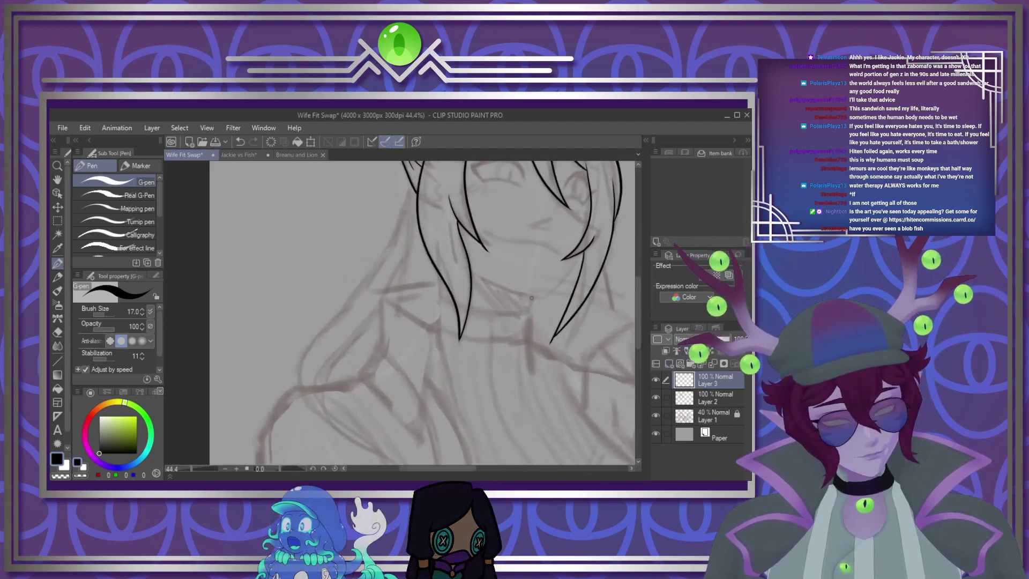
drag(408, 172, 339, 341)
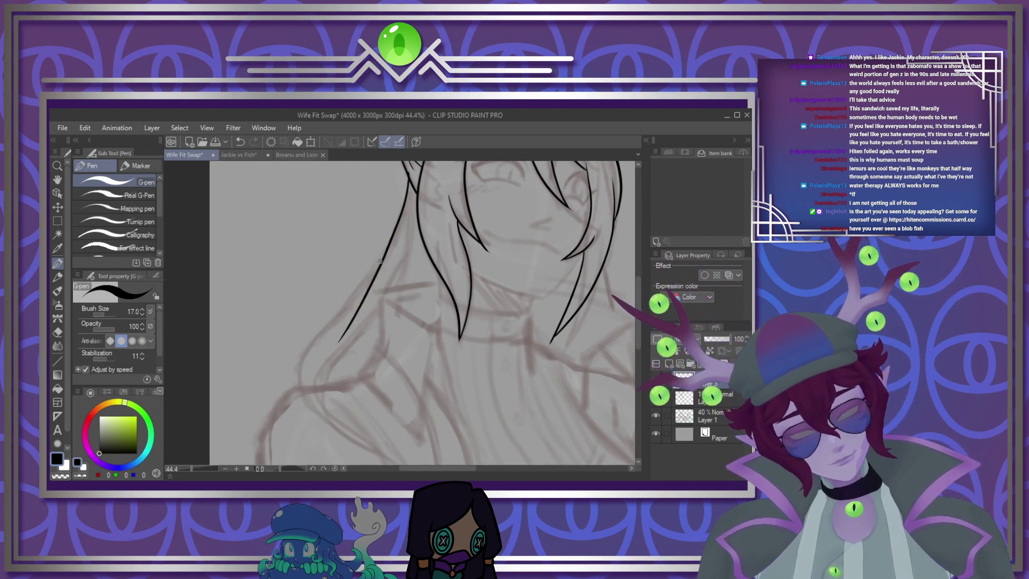
mouse_move(376, 273)
mouse_down()
mouse_move(310, 349)
mouse_move(337, 429)
mouse_move(425, 465)
mouse_up()
drag(638, 292, 638, 312)
mouse_move(375, 243)
mouse_down()
mouse_move(415, 303)
mouse_move(422, 380)
mouse_up()
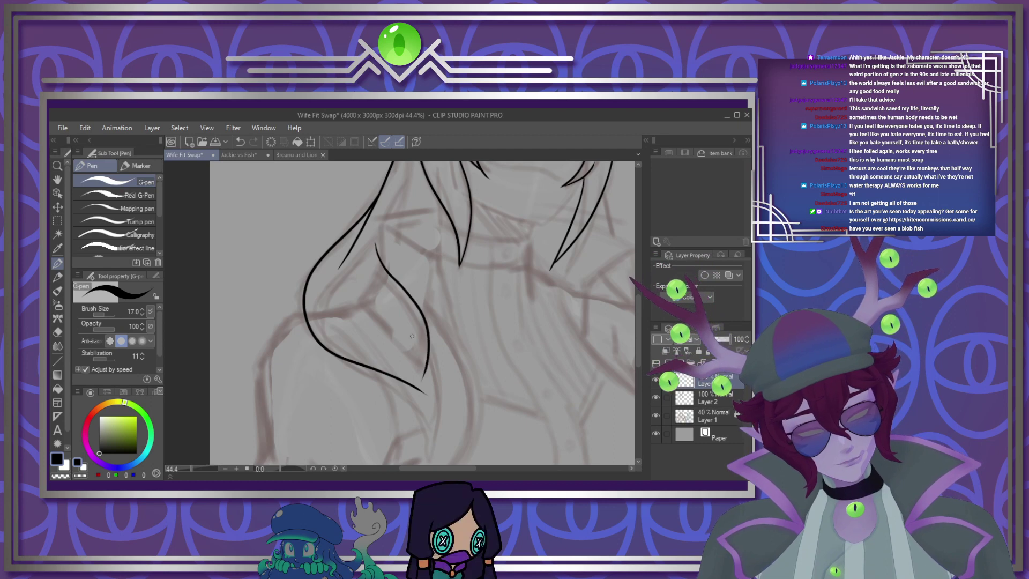
Ink the pointed tip of the long shoulder lock and clean up its overlapping lines into one smooth outline
mouse_move(398, 303)
mouse_down()
mouse_move(423, 359)
mouse_move(430, 439)
mouse_up()
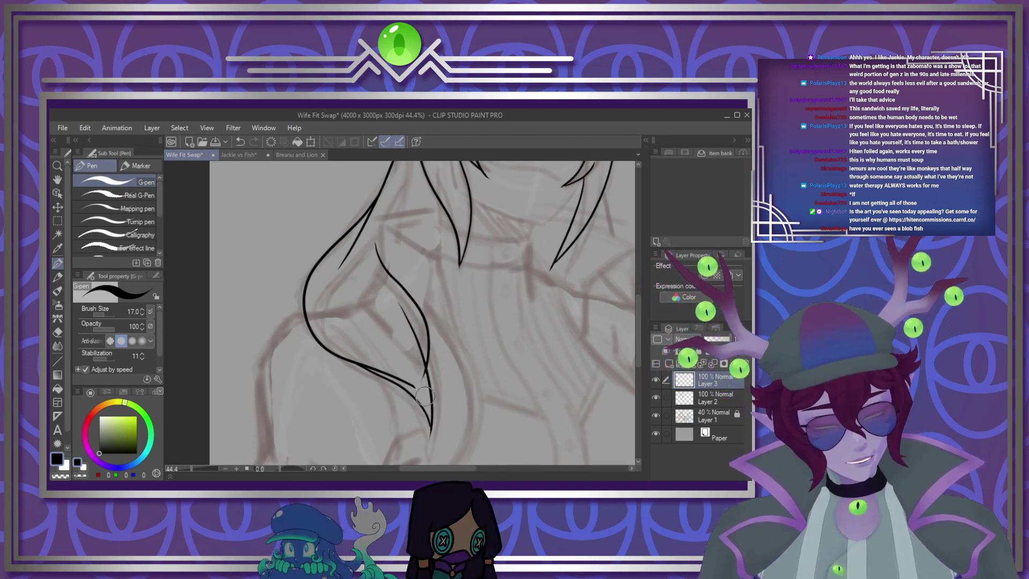
drag(410, 382, 367, 360)
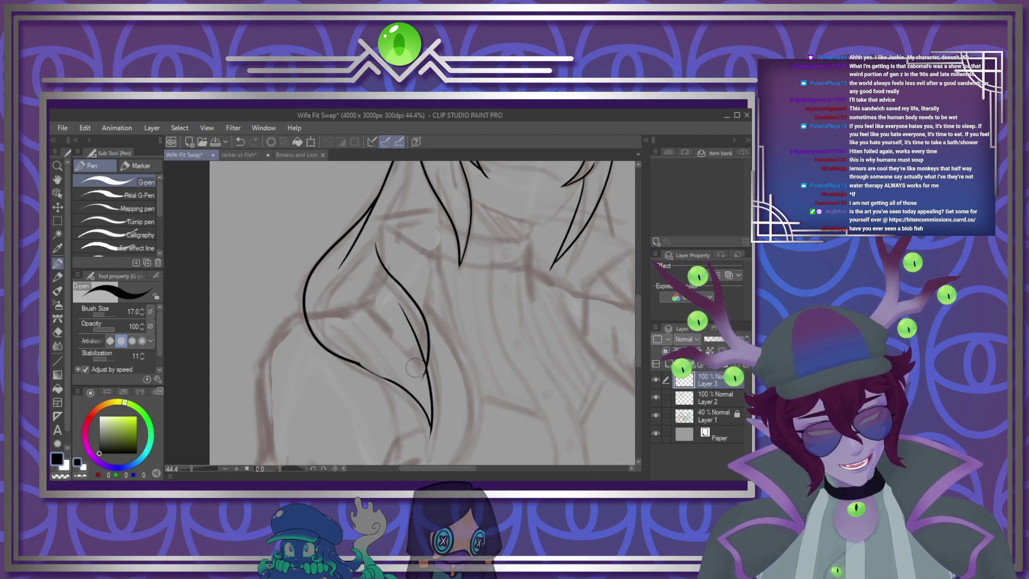
drag(416, 385, 423, 380)
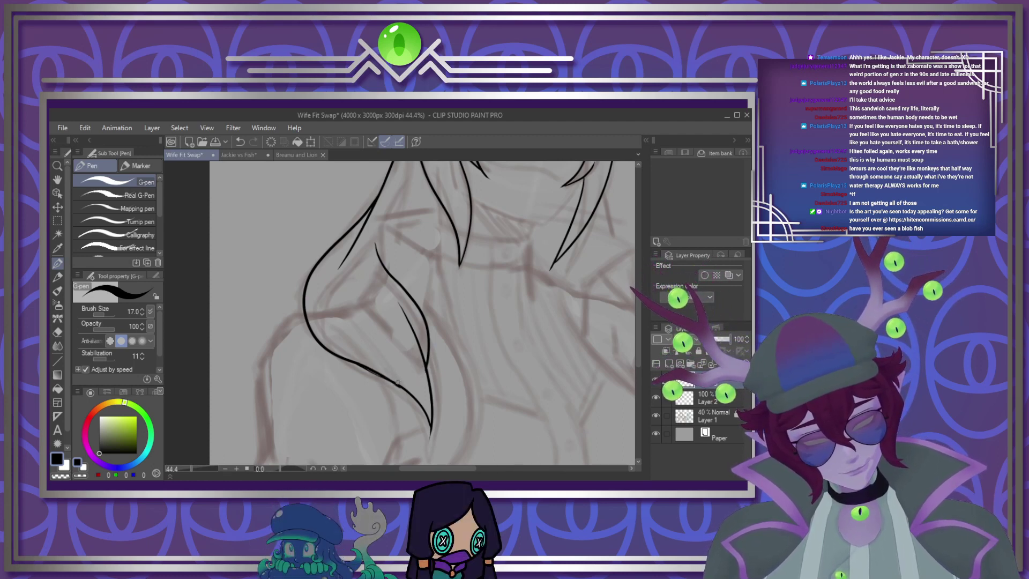
scroll(397, 247, down, 5)
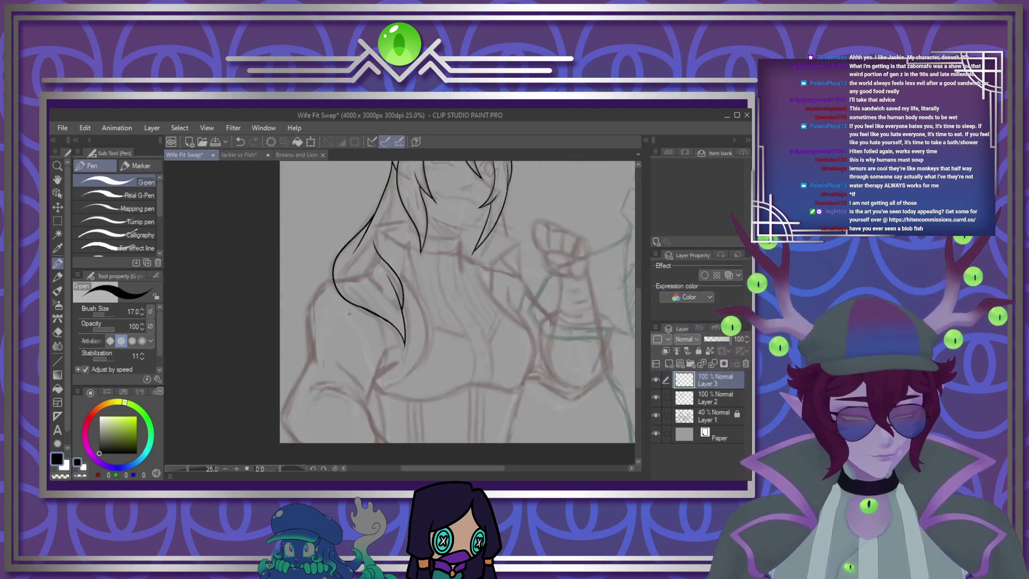
scroll(369, 204, up, 6)
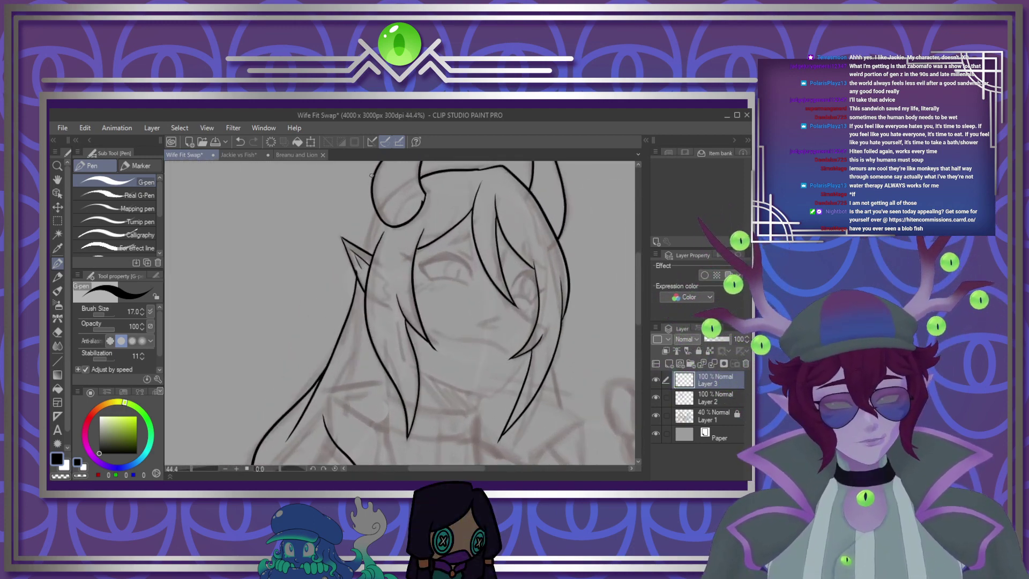
Ink the outer hair line running from beneath the horn's curved base down to the pointed ear
scroll(366, 183, up, 2)
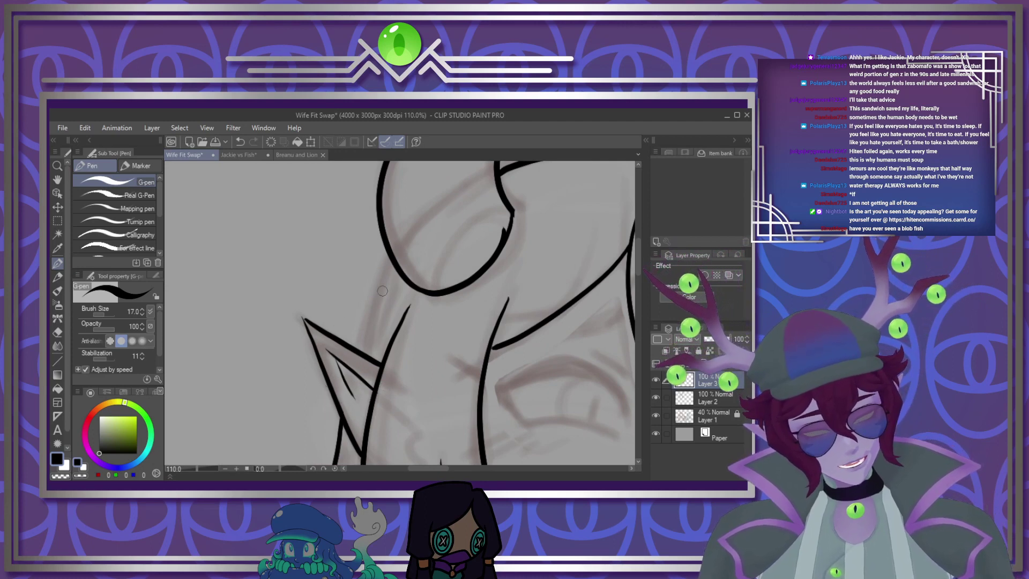
drag(390, 257, 358, 347)
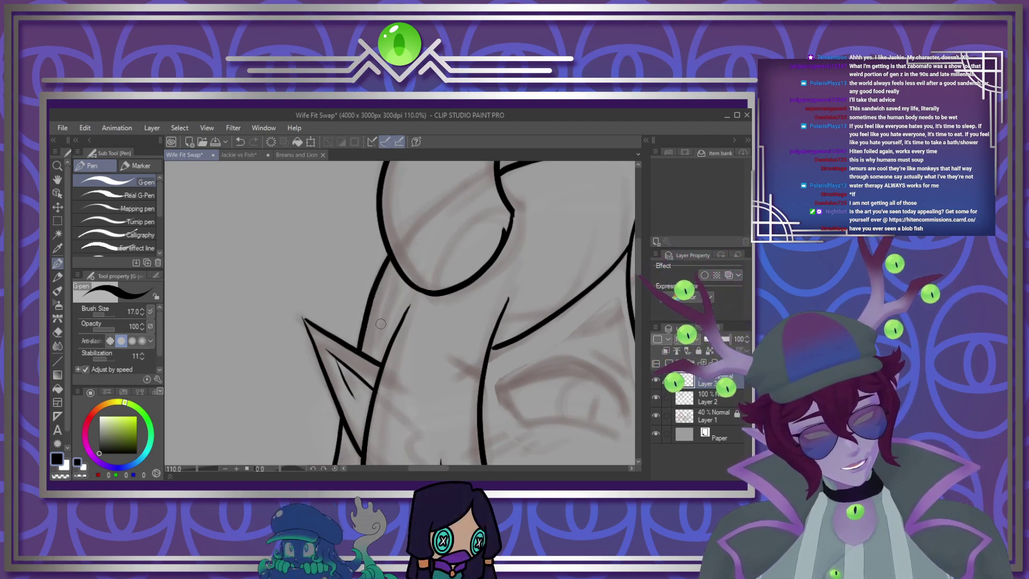
scroll(381, 324, down, 5)
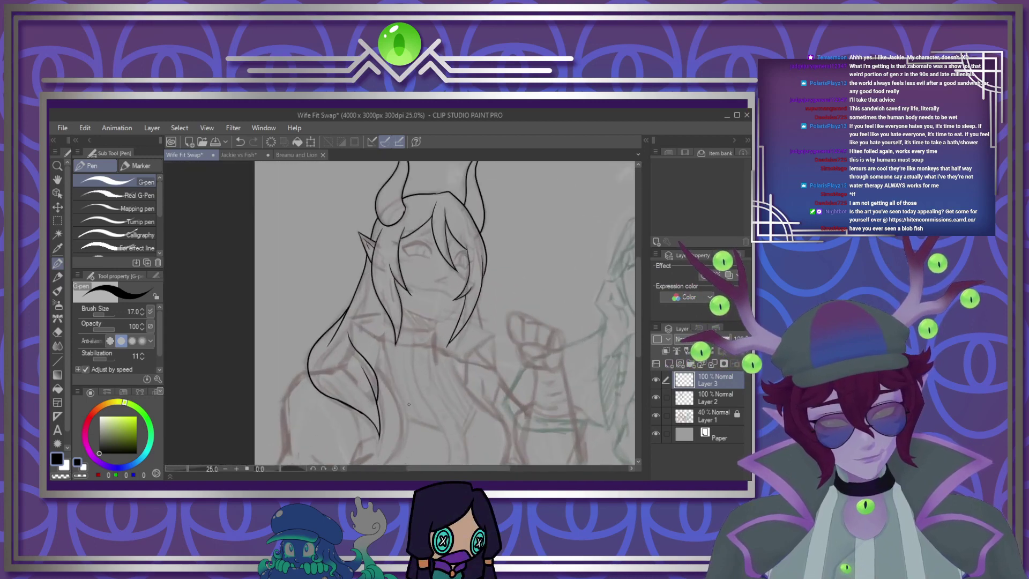
scroll(408, 404, down, 2)
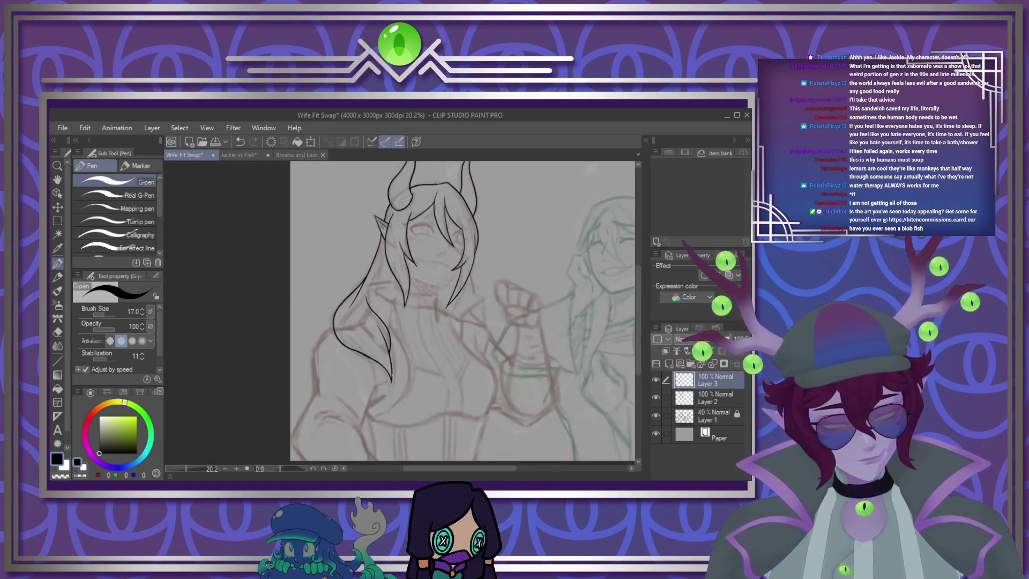
Ink the sleeve creases at the bent elbow and the pointed fabric folds by the armpit
scroll(349, 409, up, 5)
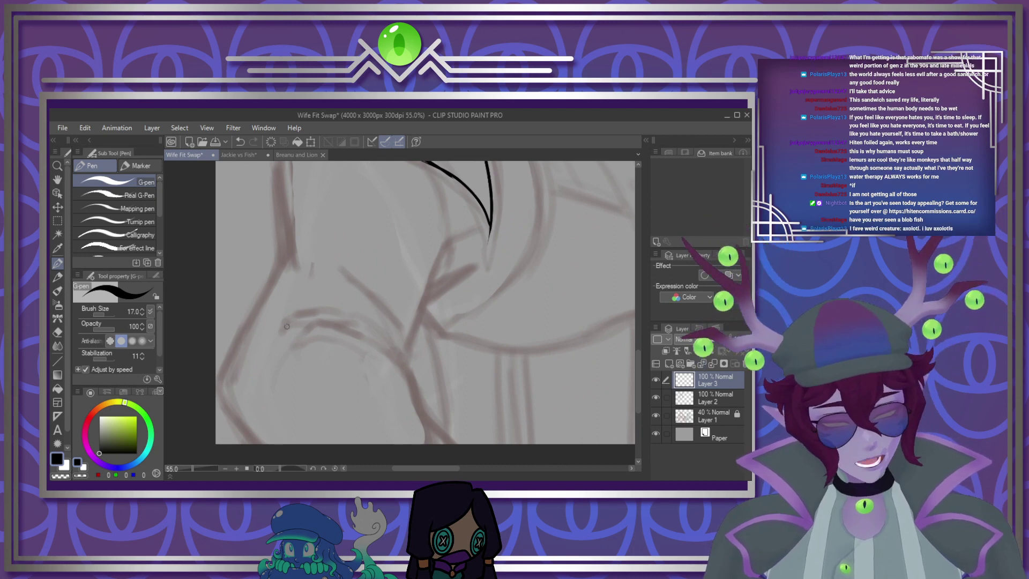
mouse_move(286, 337)
mouse_down()
mouse_move(355, 332)
mouse_move(384, 356)
mouse_move(433, 444)
mouse_up()
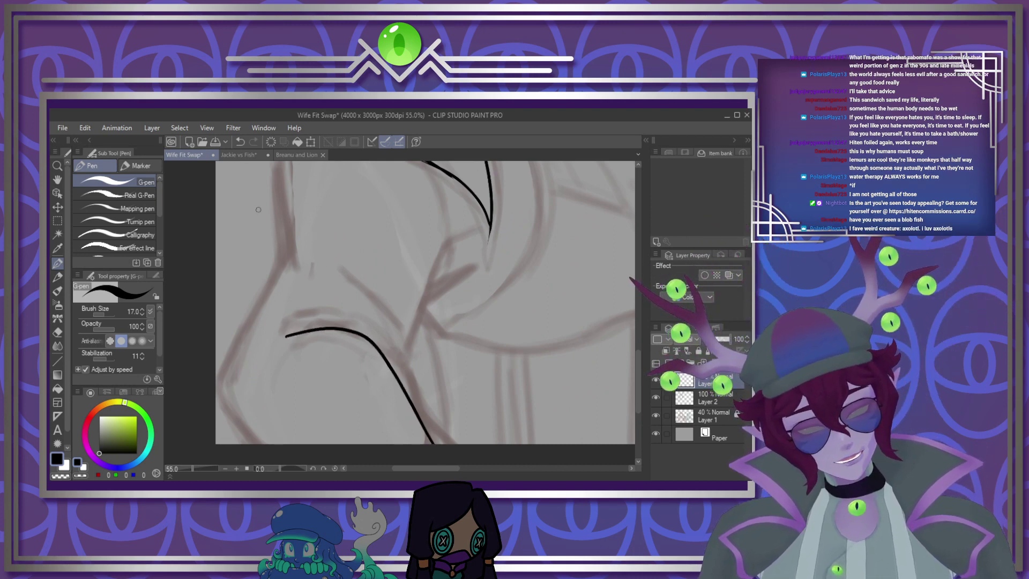
key(ctrl+z)
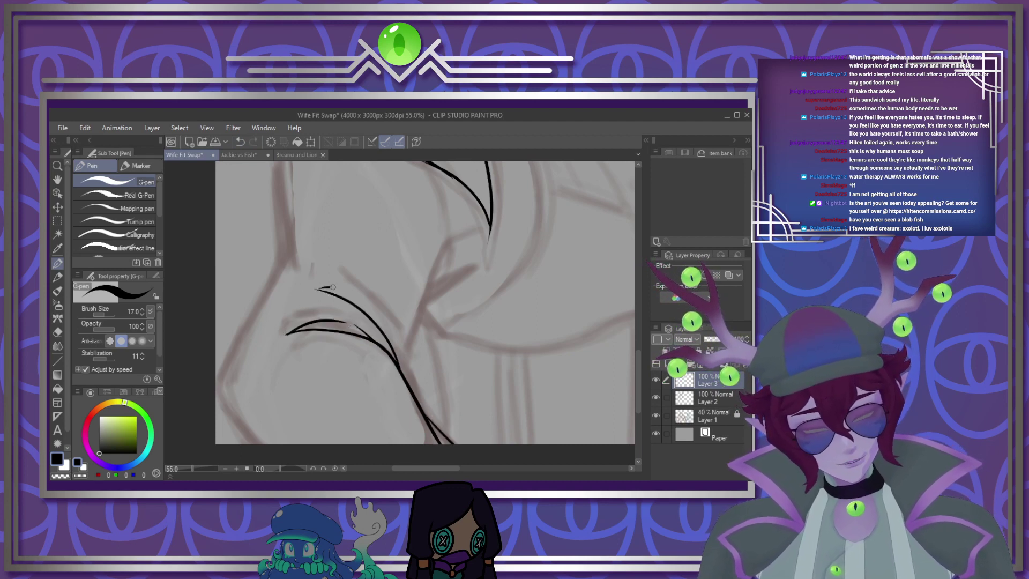
drag(447, 239, 403, 366)
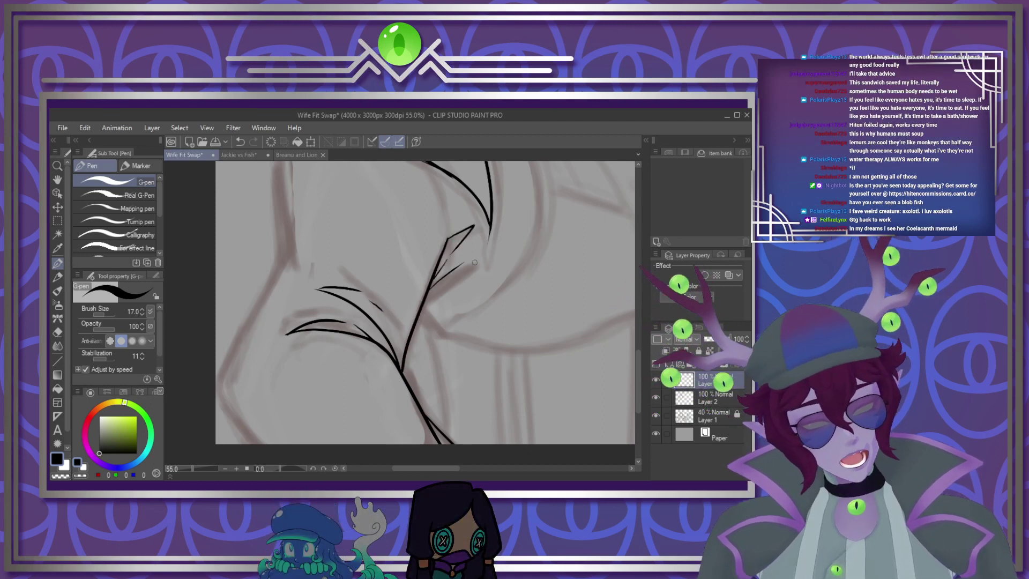
scroll(475, 263, down, 3)
drag(475, 262, 435, 314)
Ink the long curve running from the jacket collar around the side of the chest to the armpit folds
scroll(472, 219, up, 1)
scroll(459, 232, up, 2)
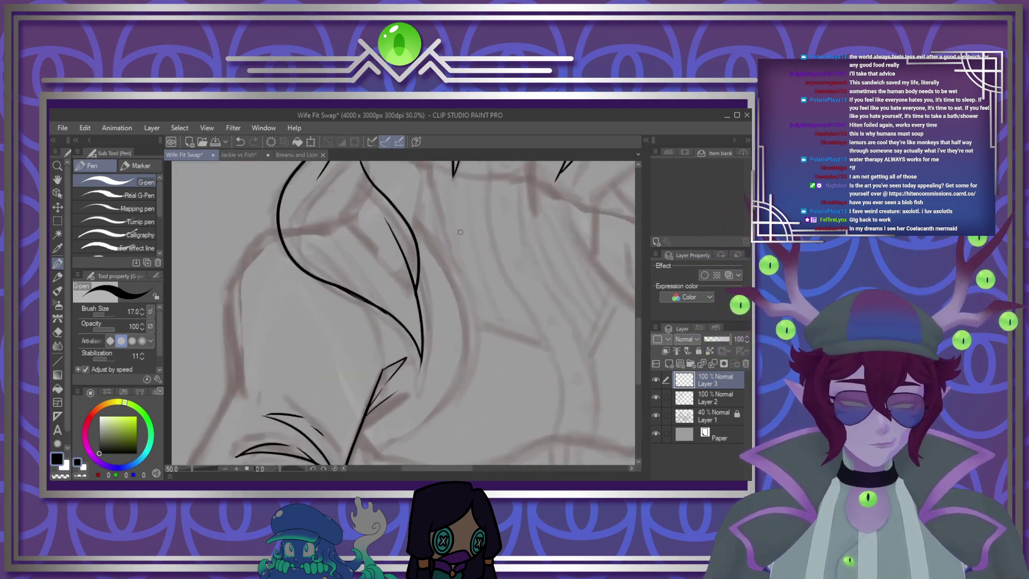
mouse_move(451, 274)
mouse_down()
mouse_move(467, 346)
mouse_move(414, 425)
mouse_up()
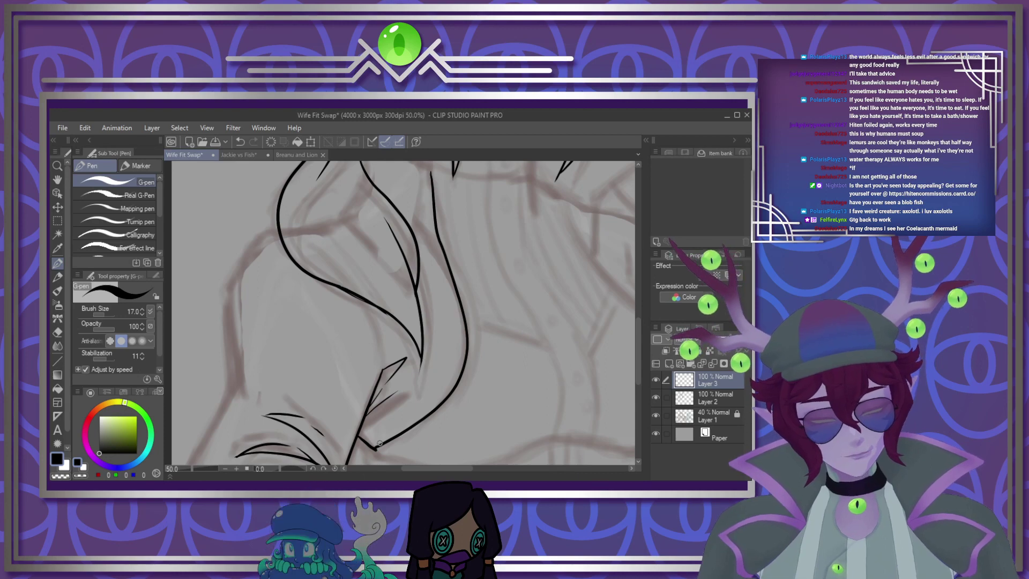
Ink the folded jacket collar beside the long hair and close its inner edge with a slightly curved line
scroll(372, 442, down, 1)
scroll(382, 422, up, 5)
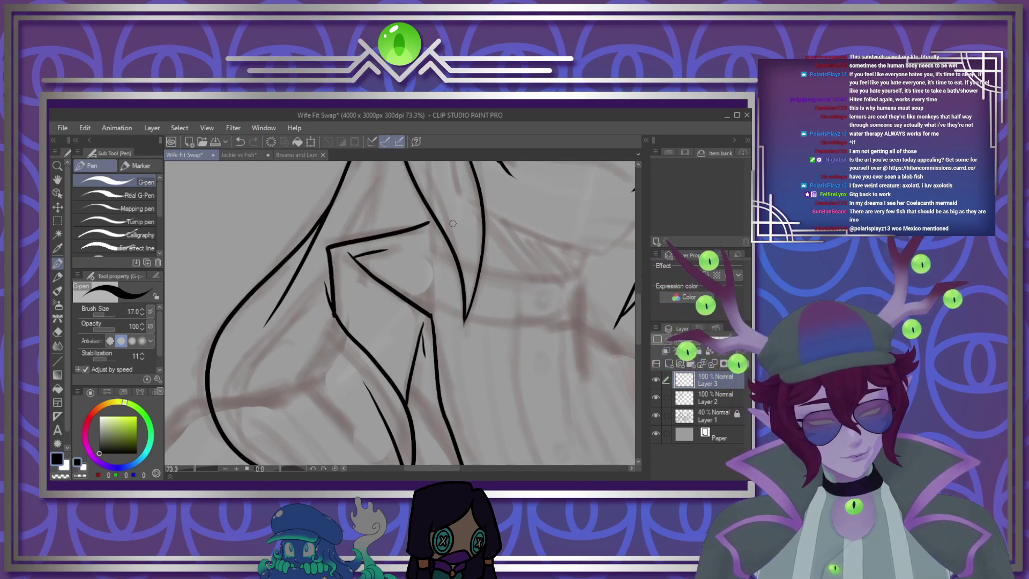
drag(426, 209, 431, 315)
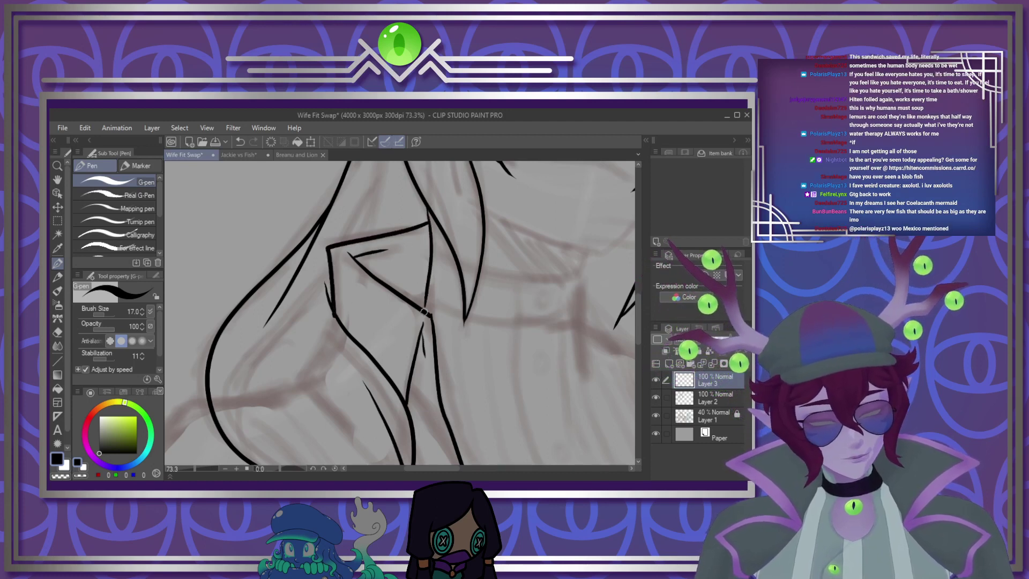
click(240, 142)
drag(428, 217, 431, 315)
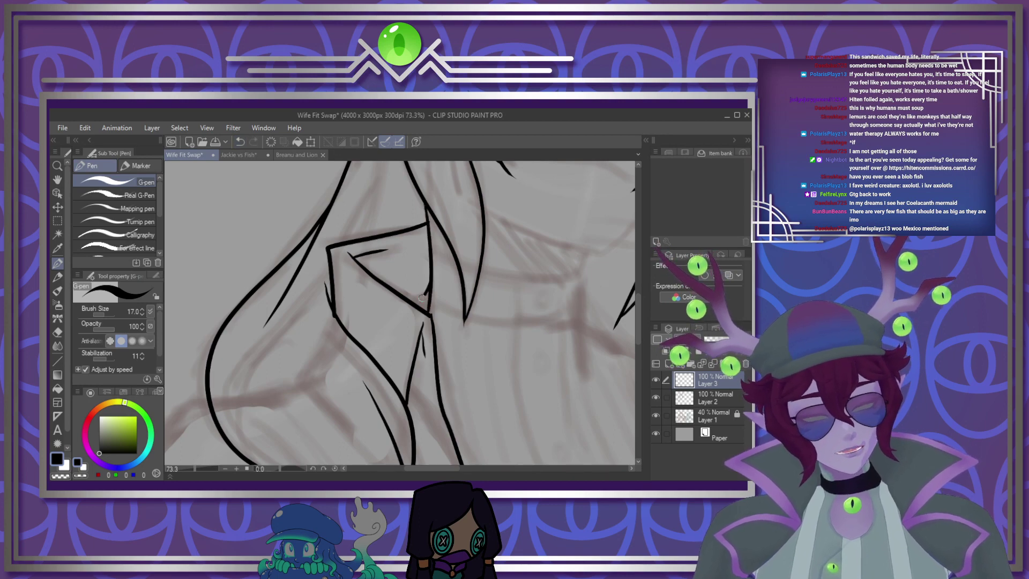
scroll(436, 292, down, 5)
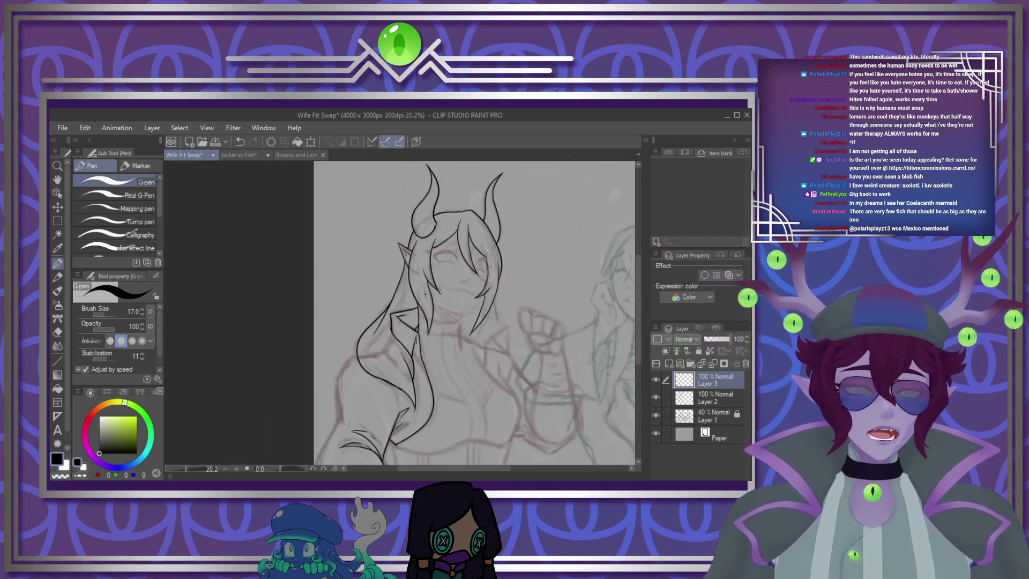
Ink the shoulder and upper sleeve outline, short crease marks above the elbow, and the inner arm line below the hair
scroll(416, 407, up, 5)
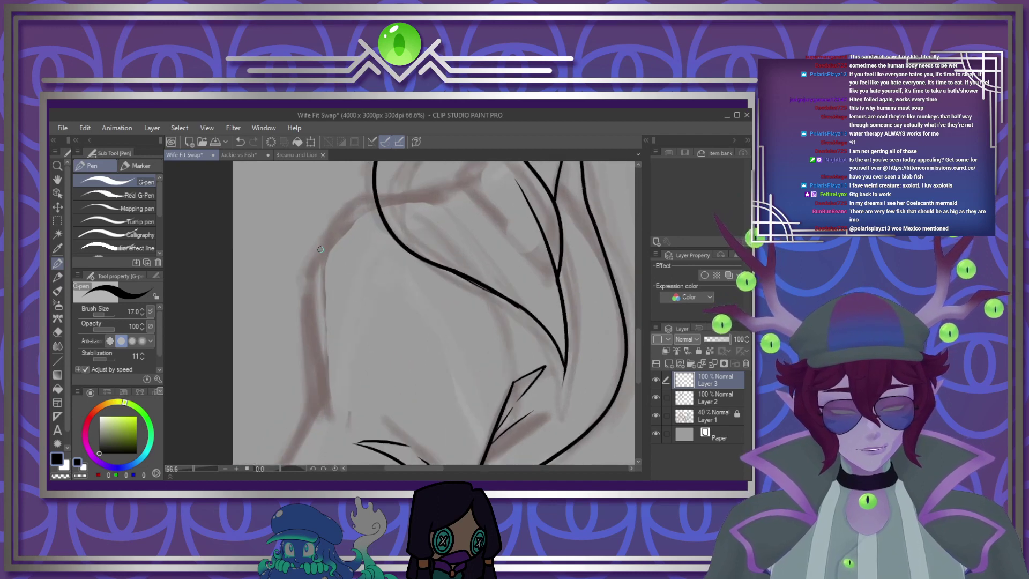
mouse_move(373, 199)
mouse_down()
mouse_move(306, 275)
mouse_move(317, 413)
mouse_up()
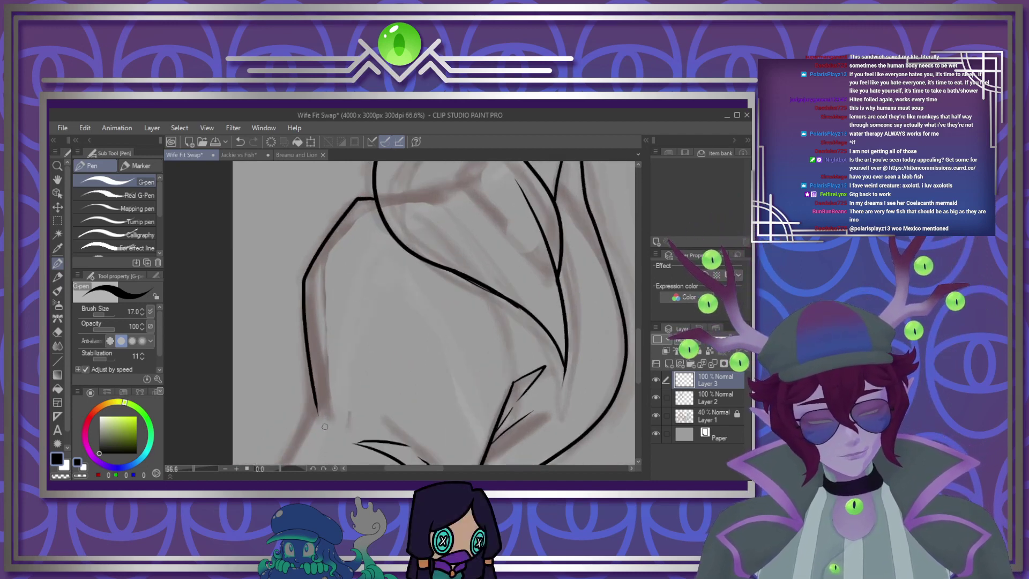
drag(343, 380, 349, 417)
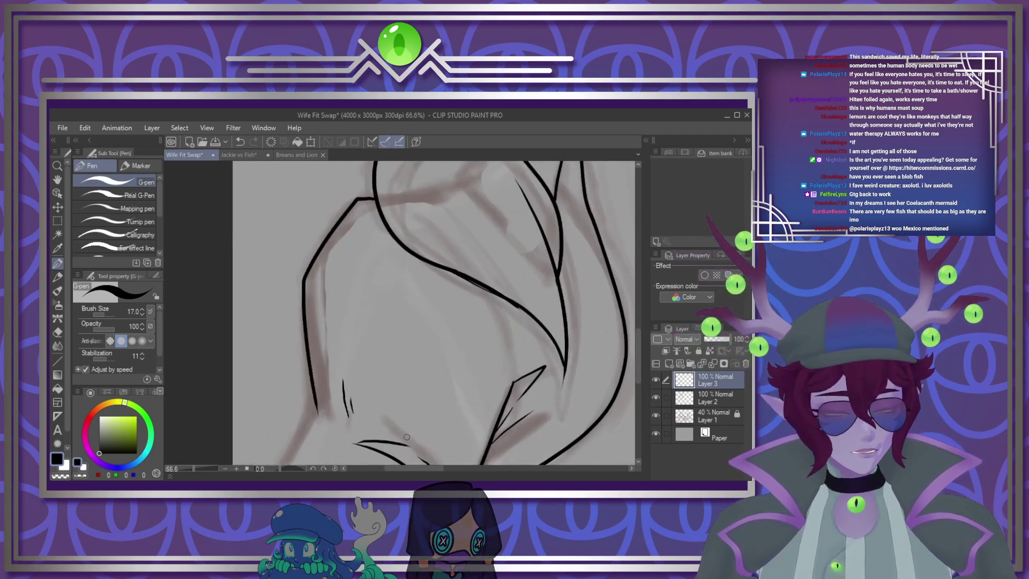
drag(434, 387, 408, 435)
drag(429, 409, 418, 430)
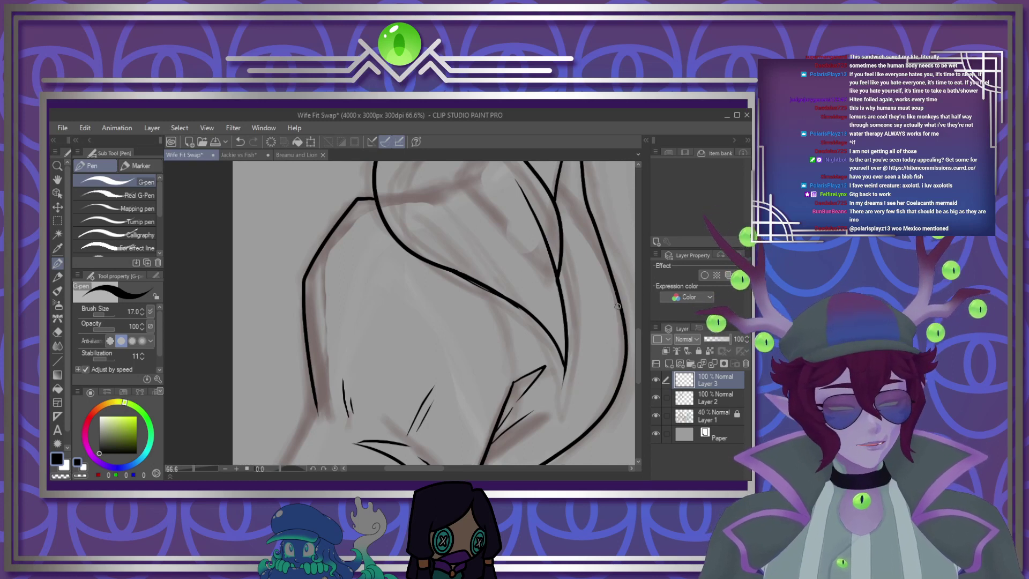
drag(463, 296, 505, 383)
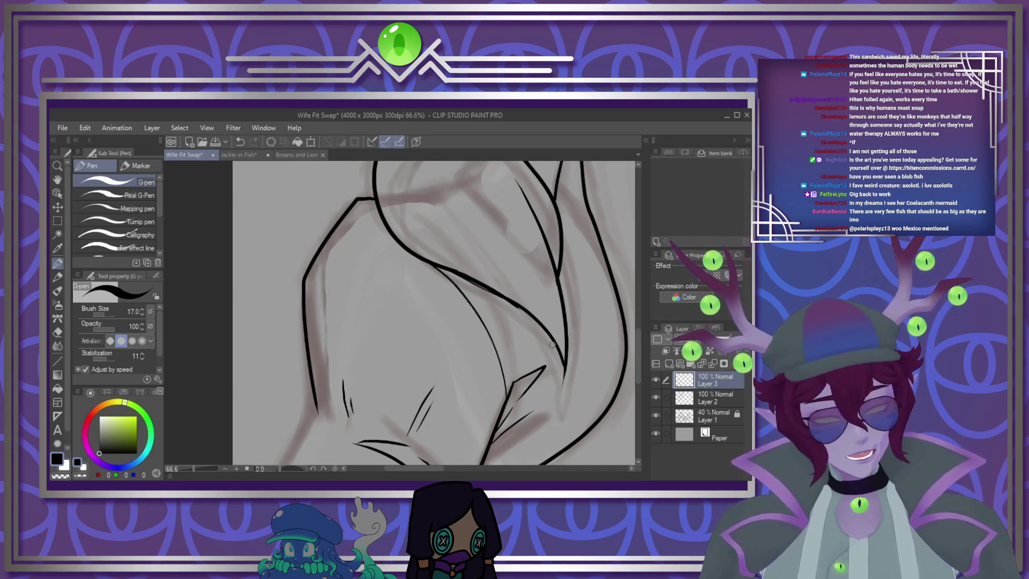
Ink the outer contour of the lower sleeve from the upper-arm crease around the elbow to the canvas edge
click(638, 326)
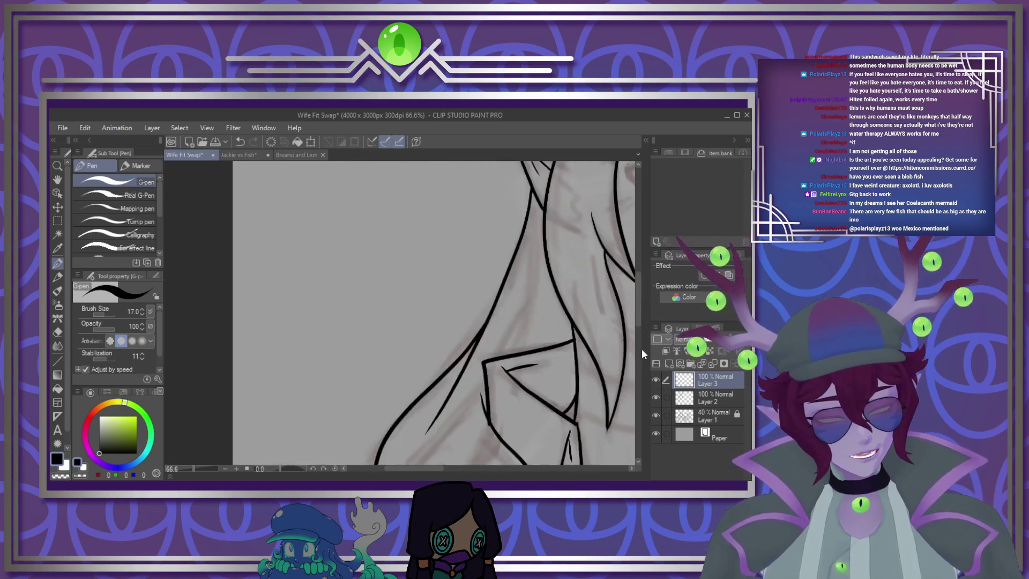
mouse_move(639, 315)
mouse_down()
mouse_move(638, 416)
mouse_move(638, 399)
mouse_up()
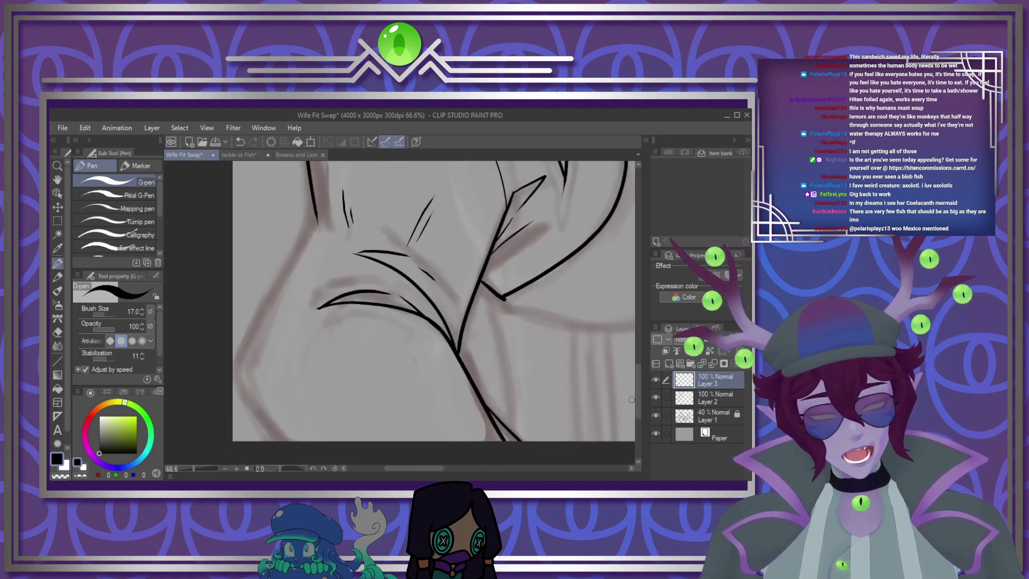
drag(315, 219, 280, 441)
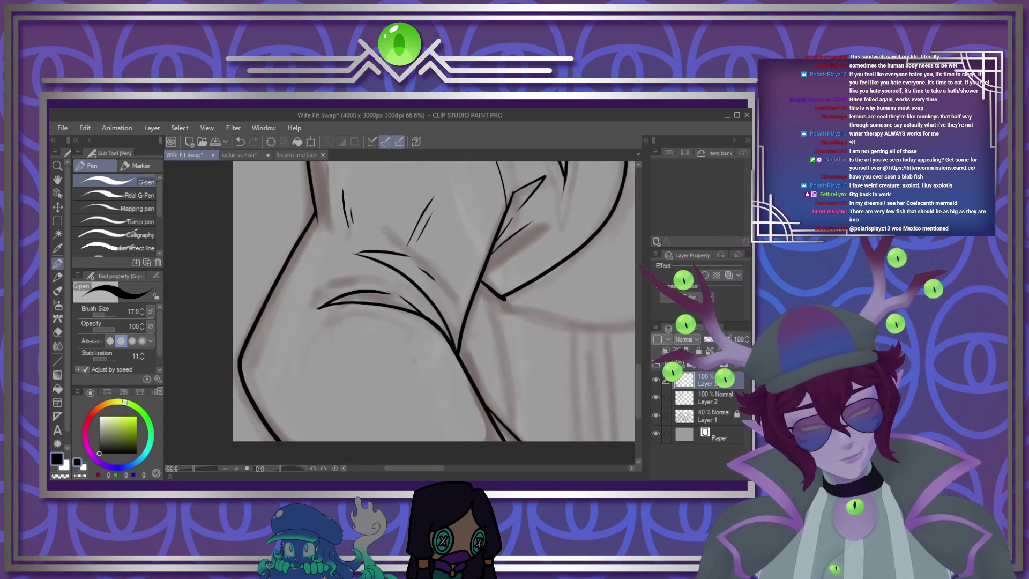
scroll(380, 418, down, 4)
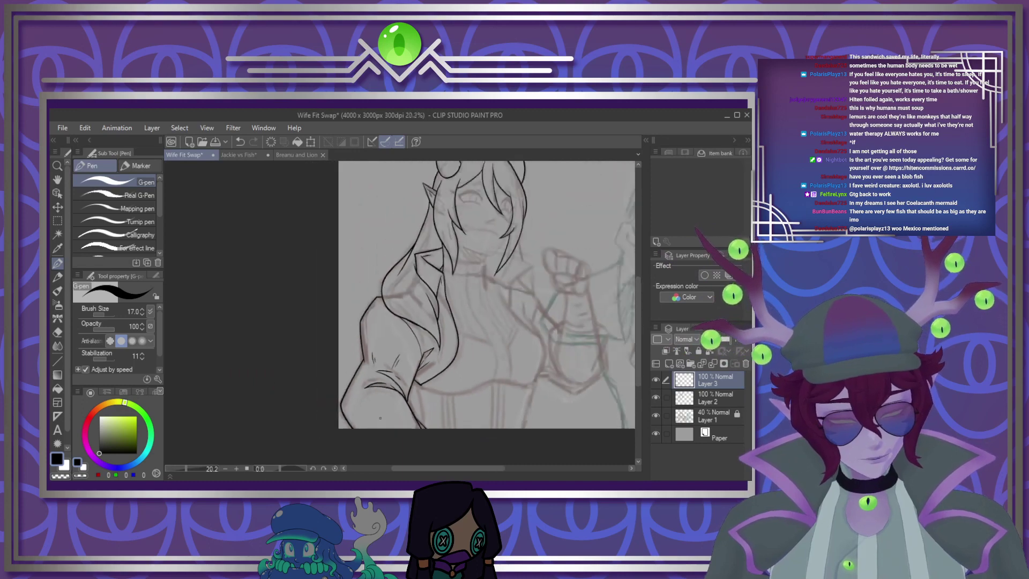
Ink the four curled fingers of the character's raised fist
scroll(544, 316, up, 4)
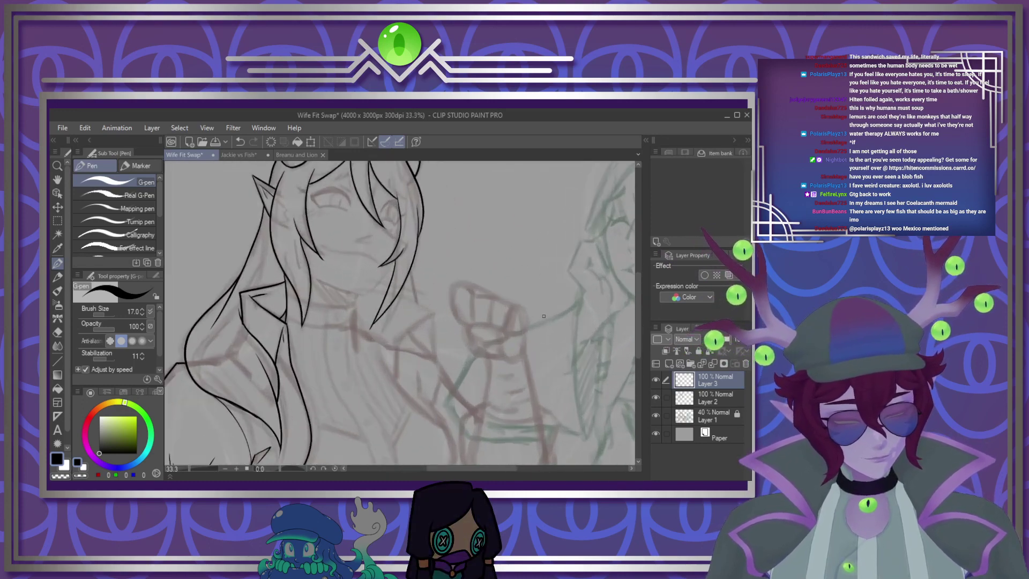
scroll(544, 316, up, 4)
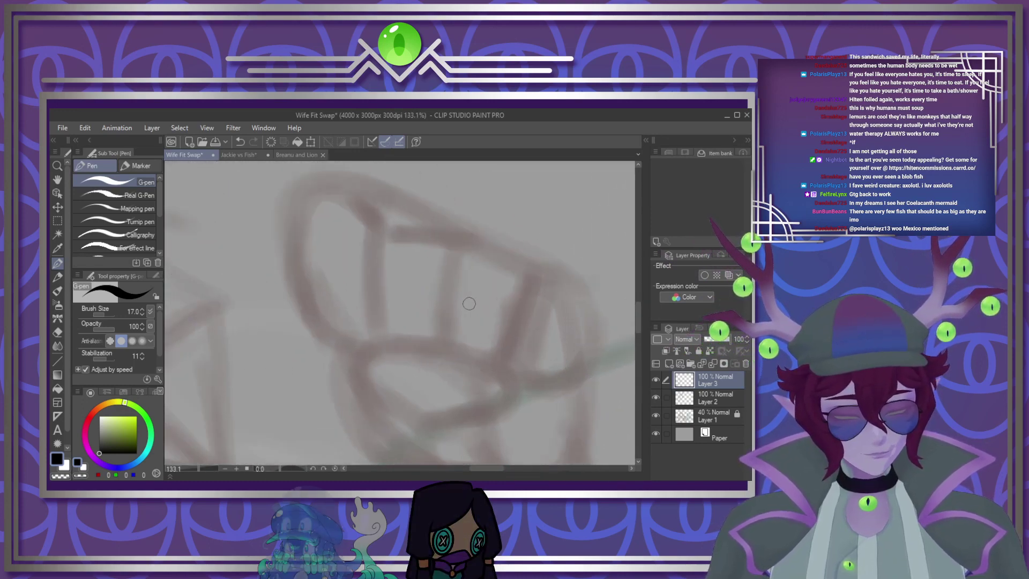
mouse_move(320, 206)
mouse_down()
mouse_move(302, 251)
mouse_move(310, 299)
mouse_move(346, 348)
mouse_up()
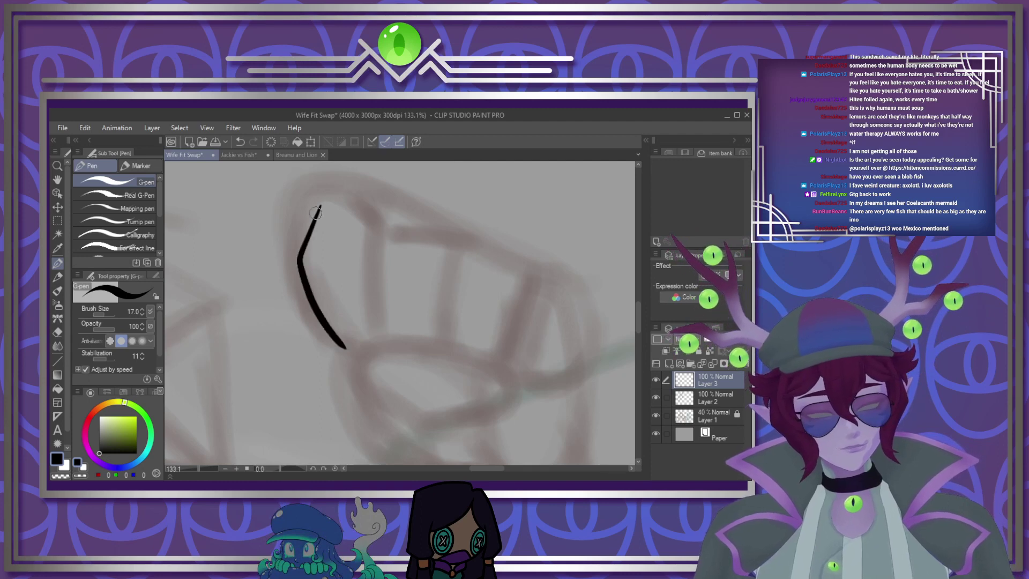
drag(362, 251, 376, 337)
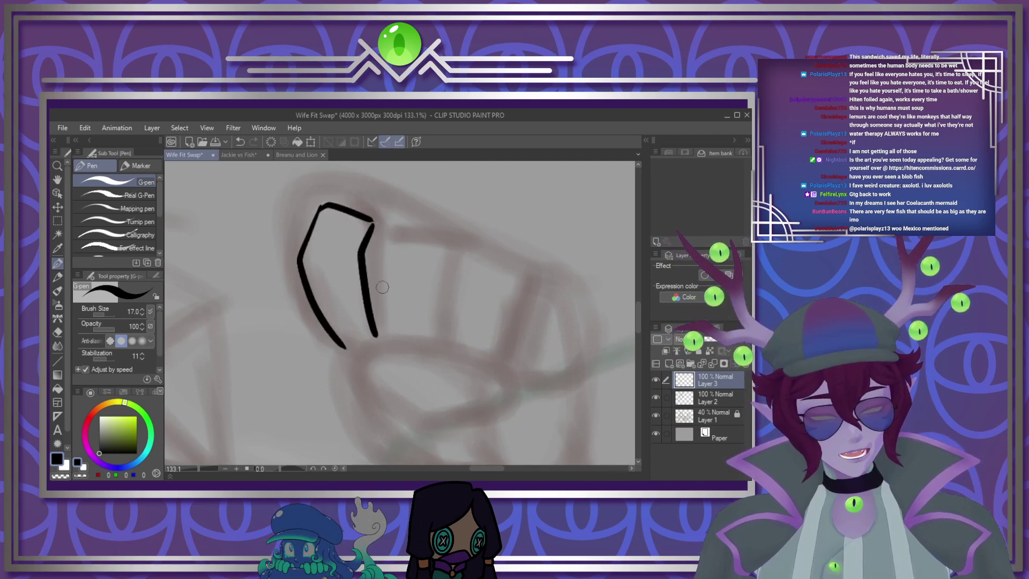
mouse_move(371, 227)
mouse_down()
mouse_move(448, 233)
mouse_move(430, 328)
mouse_up()
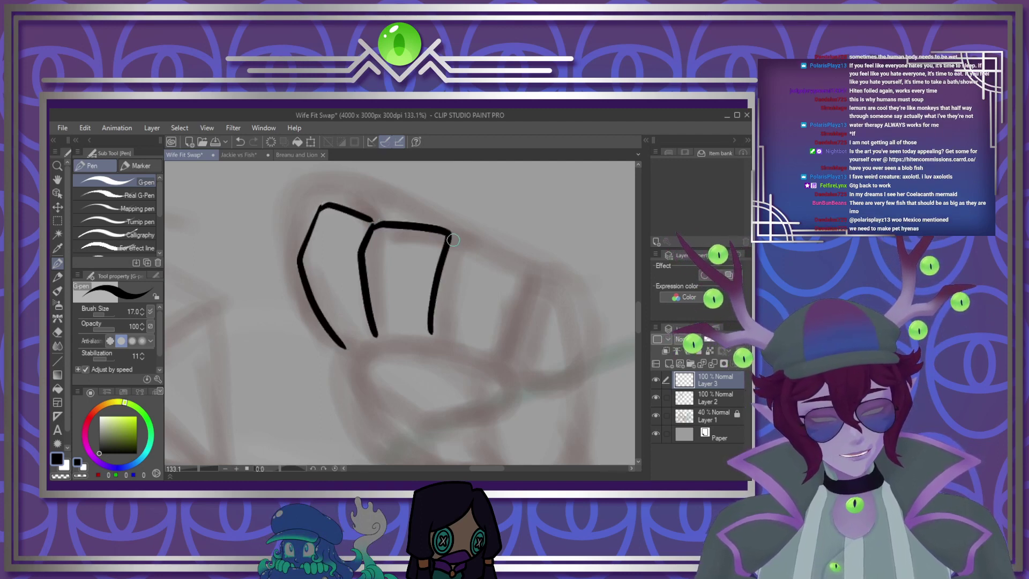
drag(513, 287, 499, 353)
mouse_move(575, 308)
mouse_down()
mouse_move(568, 378)
mouse_move(507, 365)
mouse_up()
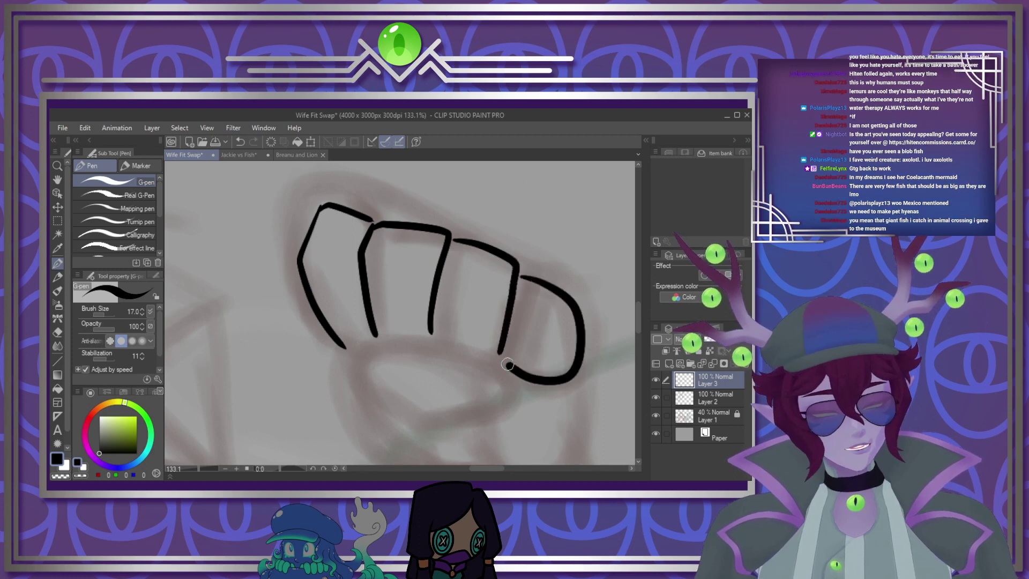
mouse_move(372, 349)
mouse_down()
mouse_move(352, 364)
mouse_move(393, 447)
mouse_up()
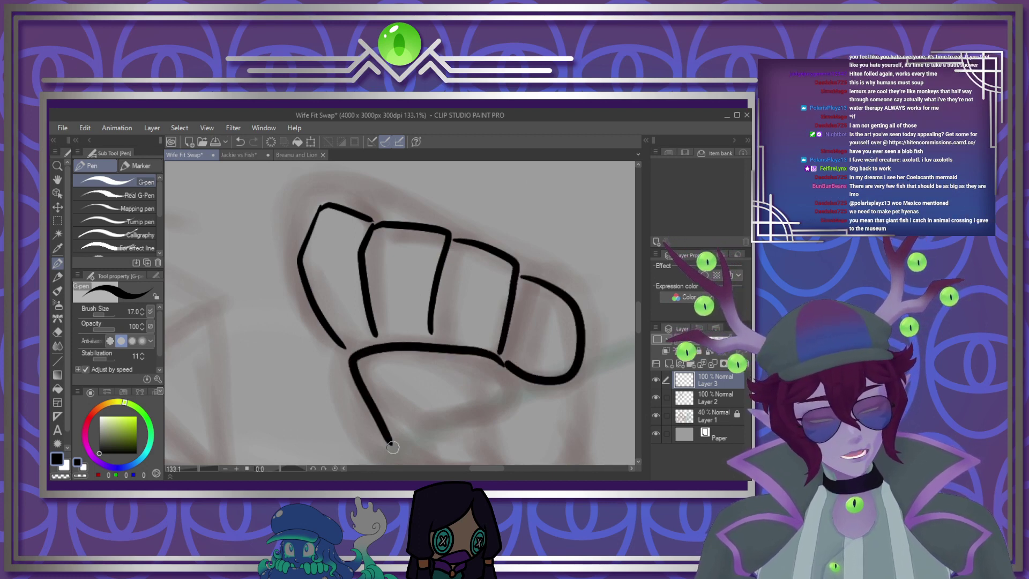
mouse_move(383, 390)
mouse_down()
mouse_move(432, 417)
mouse_move(513, 399)
mouse_up()
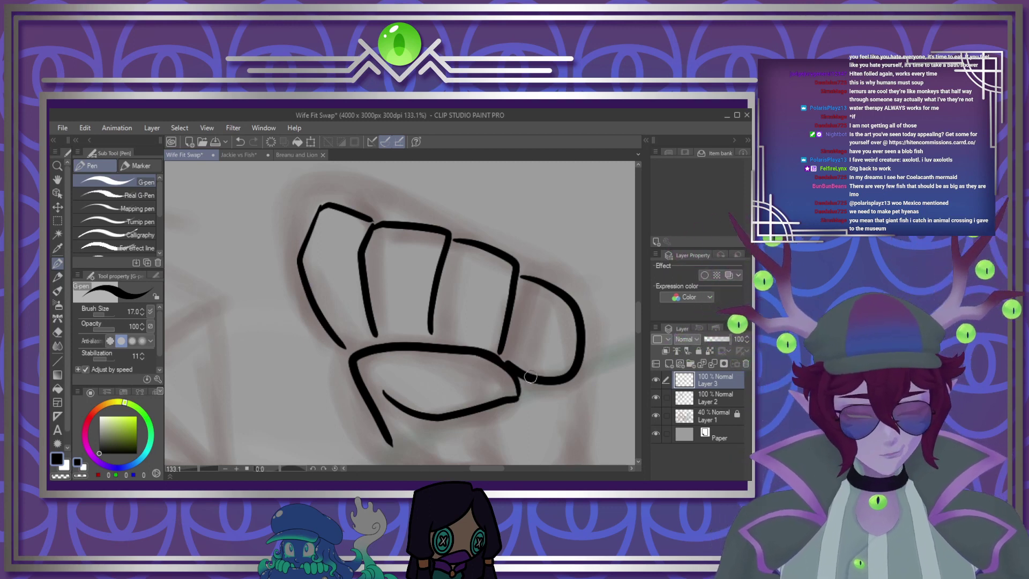
key(ctrl+z)
key(ctrl+z)
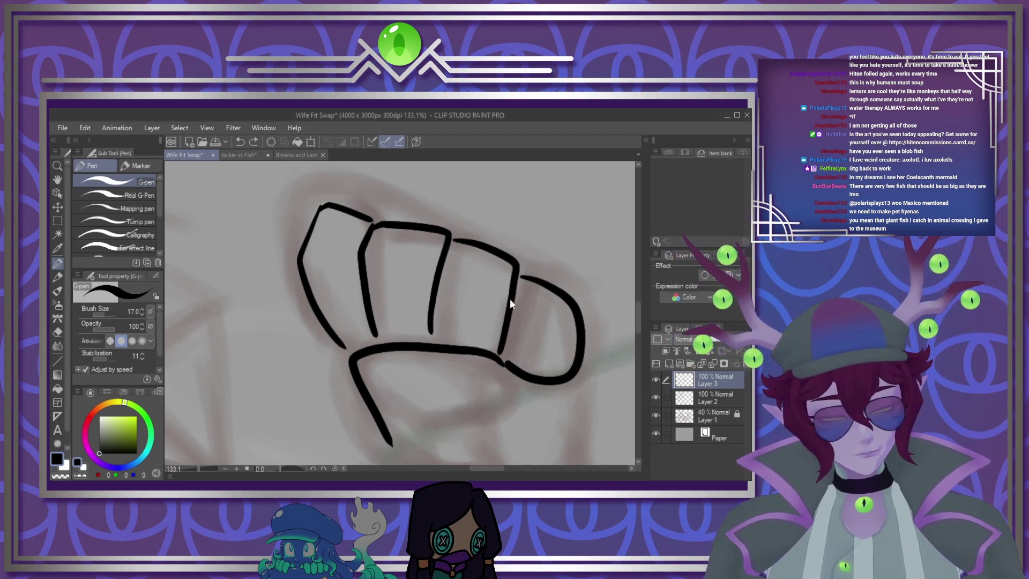
Ink the thumb folded beneath the curled fingers and the curved lower edge of the palm
drag(354, 347, 485, 359)
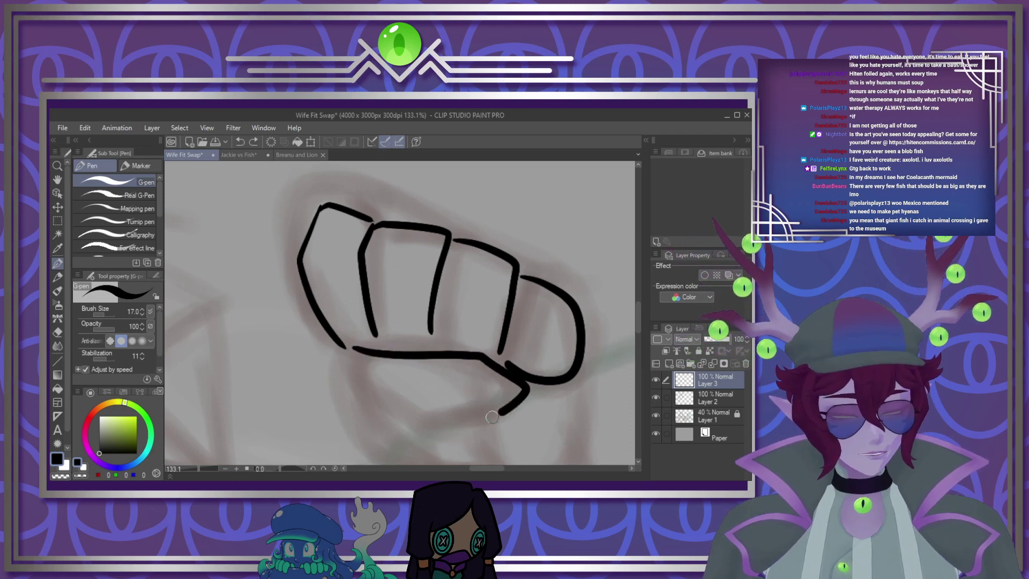
drag(492, 418, 407, 410)
scroll(630, 315, down, 5)
scroll(395, 253, up, 2)
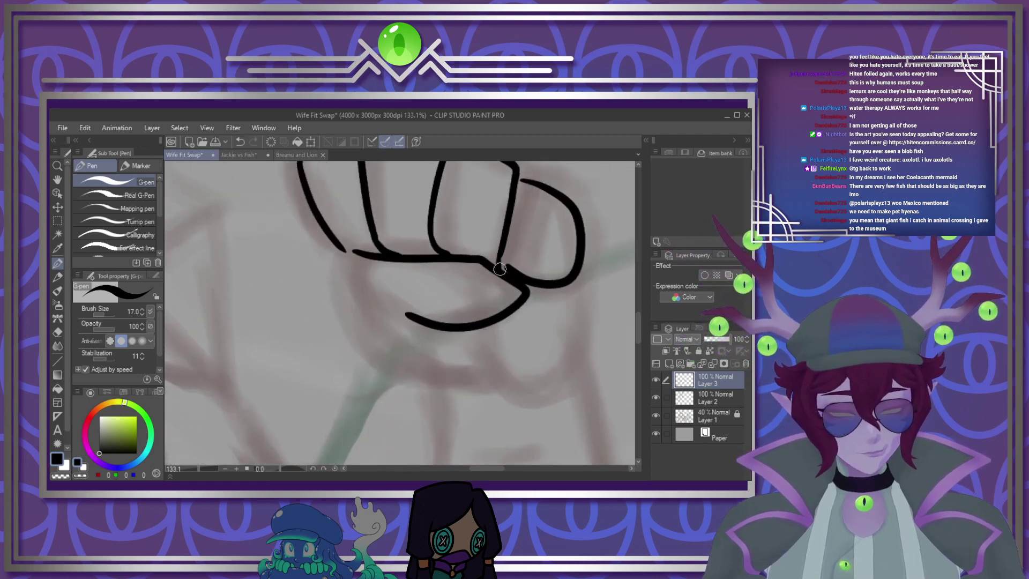
drag(378, 341, 486, 384)
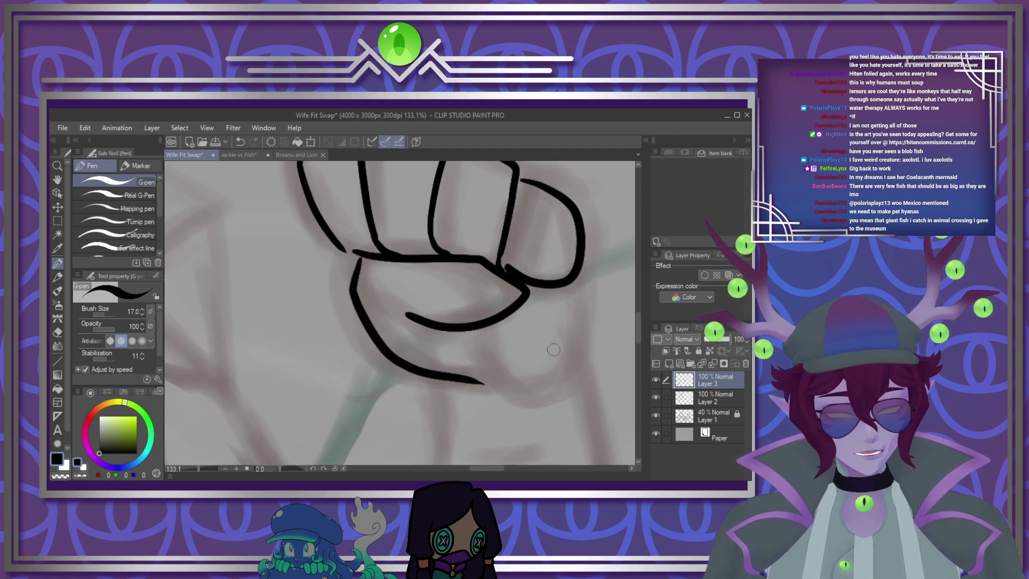
Ink the rounded heel of the palm beneath the thumb and close the line gaps at the base of the curled fingers
mouse_move(579, 269)
mouse_down()
mouse_move(587, 336)
mouse_move(512, 393)
mouse_up()
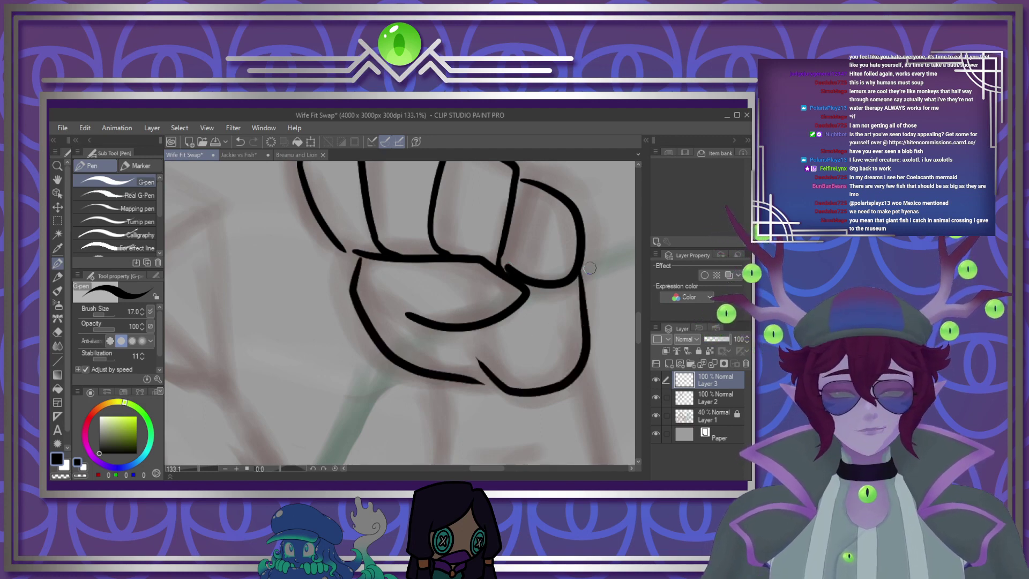
scroll(589, 268, down, 6)
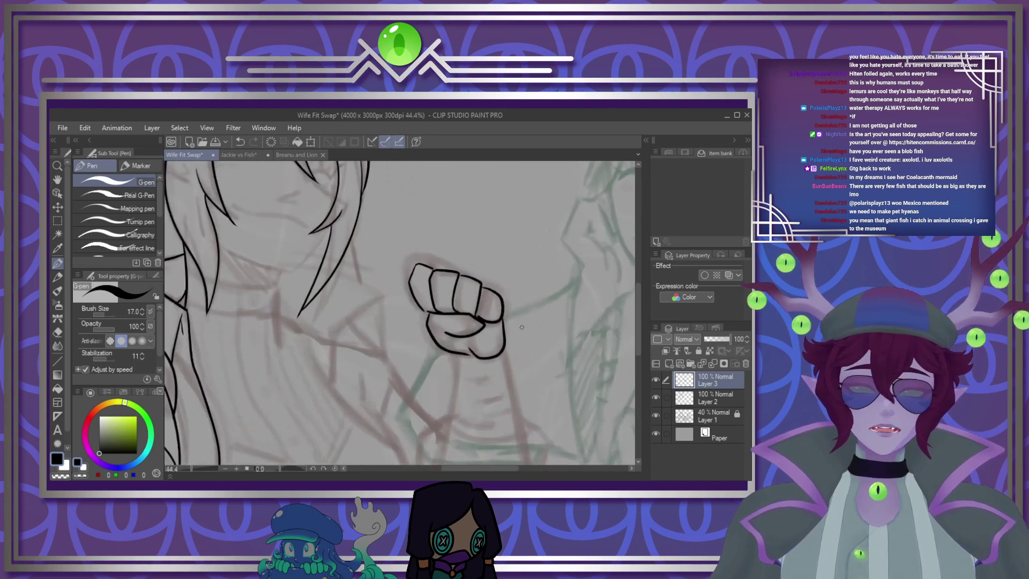
scroll(522, 326, up, 6)
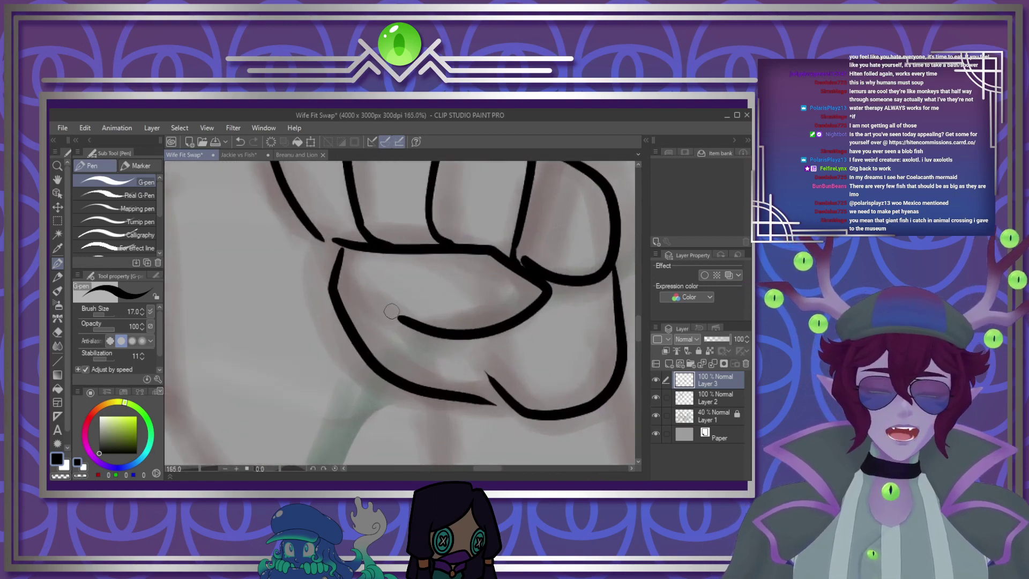
drag(318, 235, 339, 245)
drag(355, 229, 369, 245)
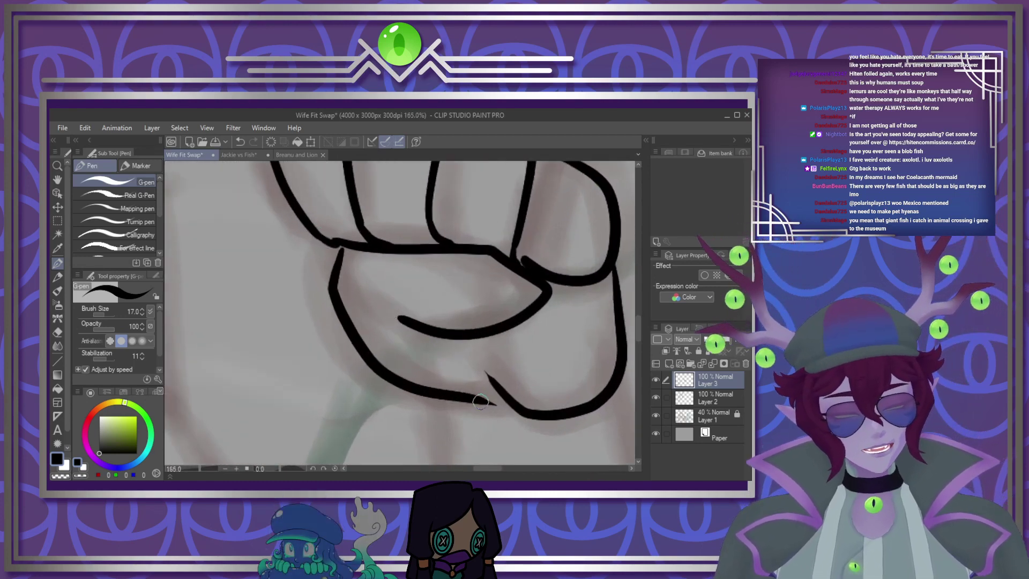
scroll(533, 389, down, 8)
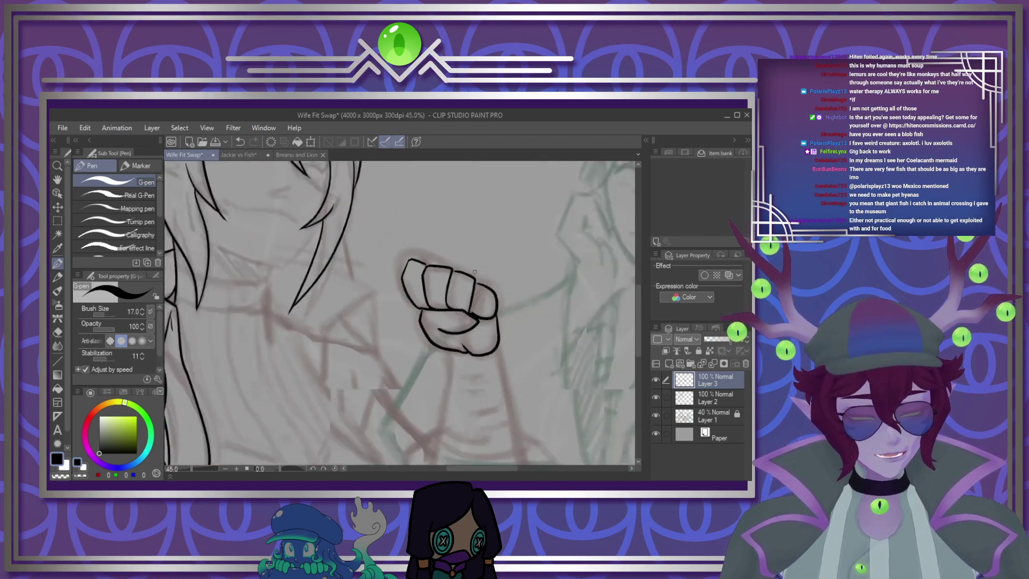
Ink the wrapped wrist below the fist with curved crease lines, both side contours and a wider band at its base
scroll(507, 363, up, 5)
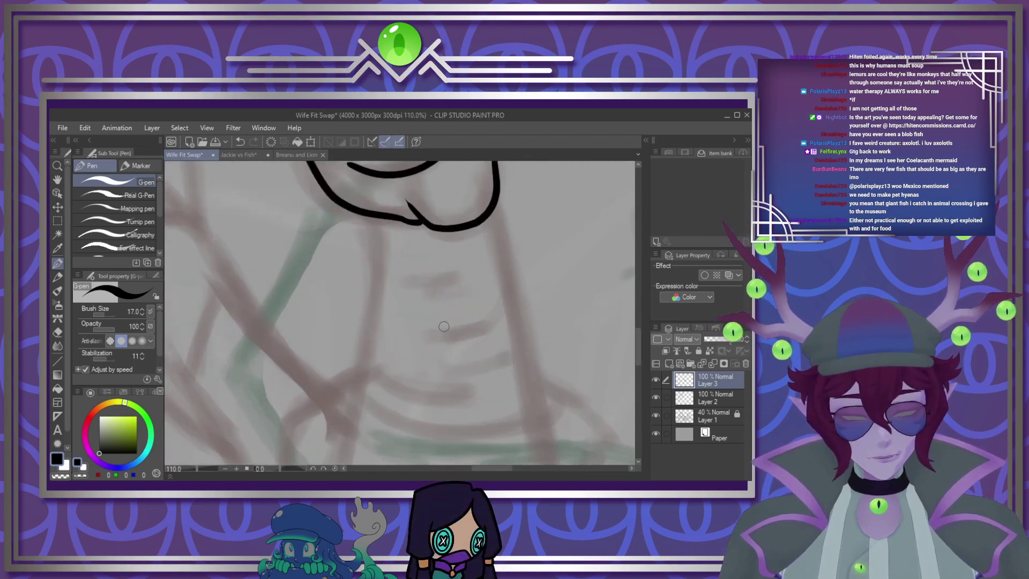
mouse_move(363, 364)
mouse_down()
mouse_move(453, 399)
mouse_move(511, 362)
mouse_up()
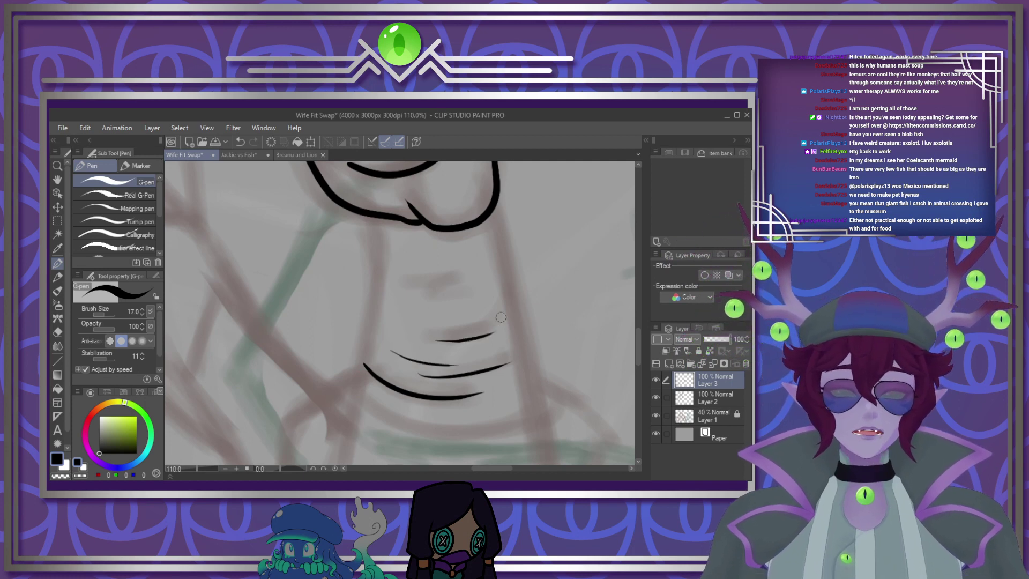
drag(379, 306, 488, 320)
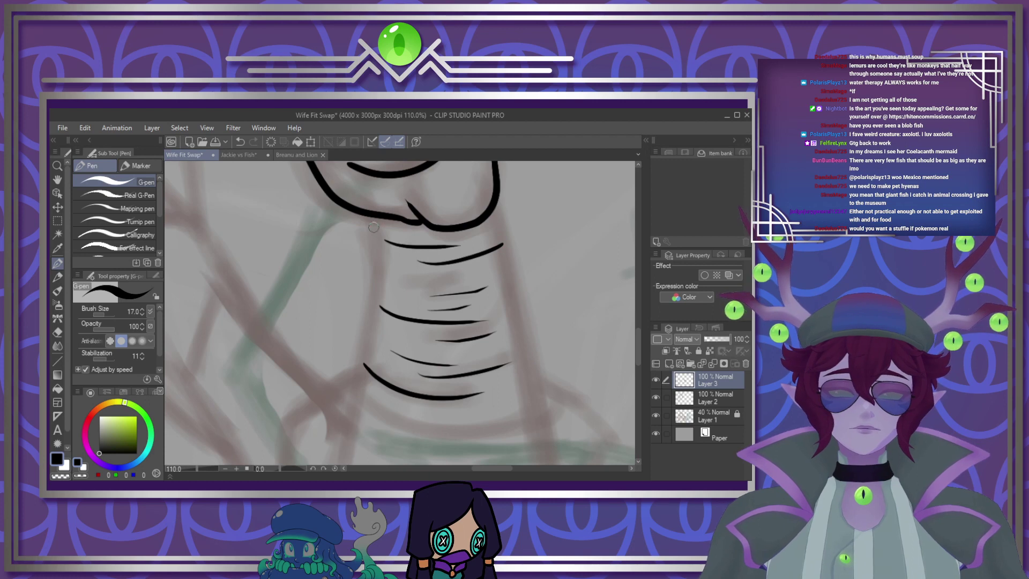
mouse_move(373, 218)
mouse_down()
mouse_move(390, 245)
mouse_move(373, 247)
mouse_move(374, 305)
mouse_up()
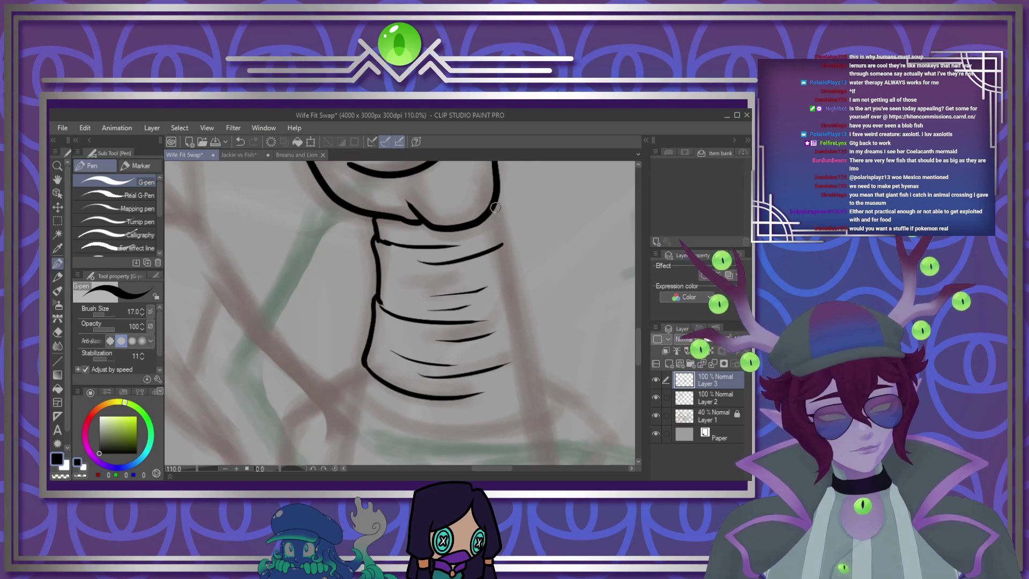
drag(518, 324, 522, 348)
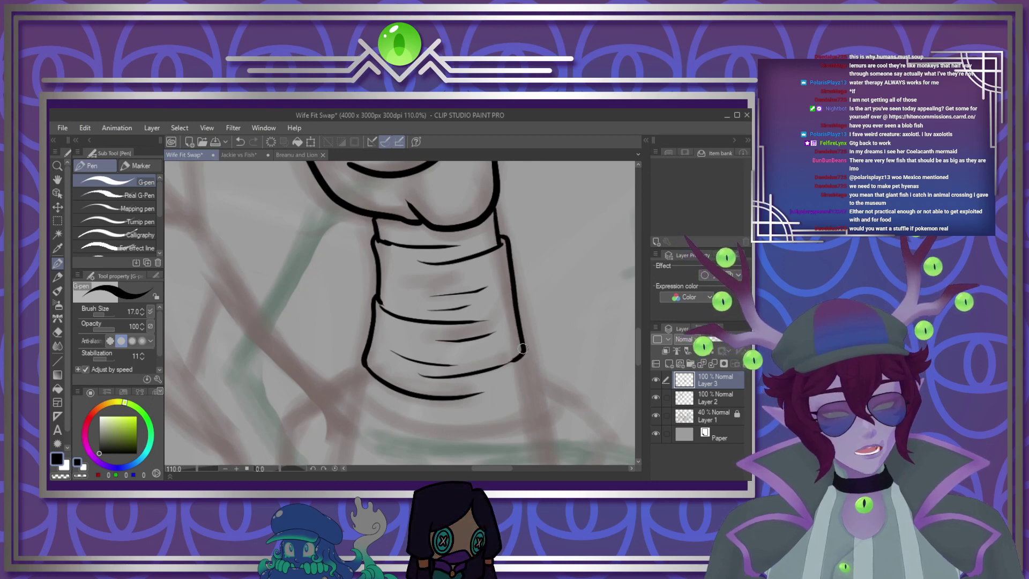
mouse_move(537, 404)
mouse_down()
mouse_move(523, 425)
mouse_move(414, 432)
mouse_move(360, 384)
mouse_up()
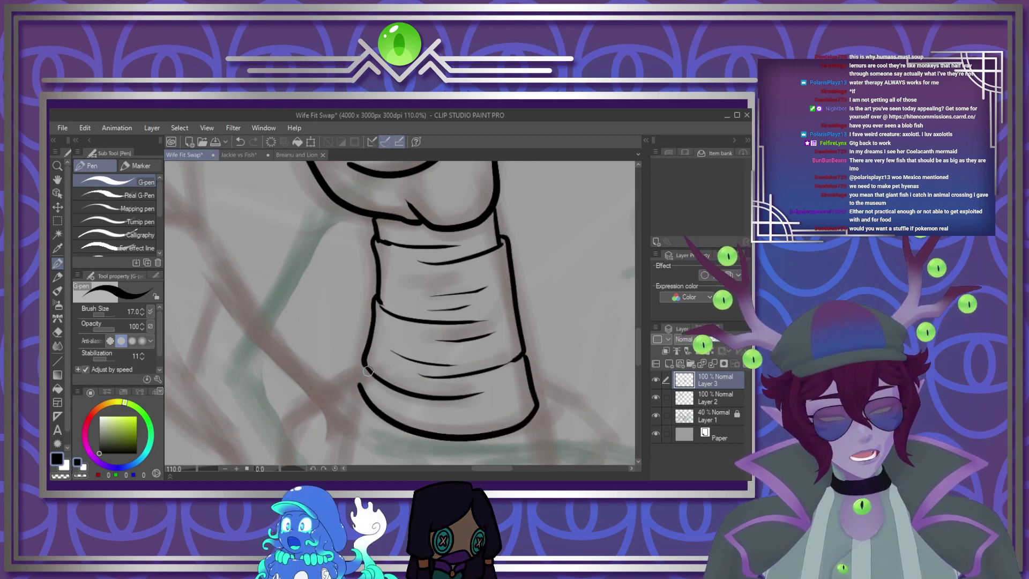
scroll(371, 376, down, 5)
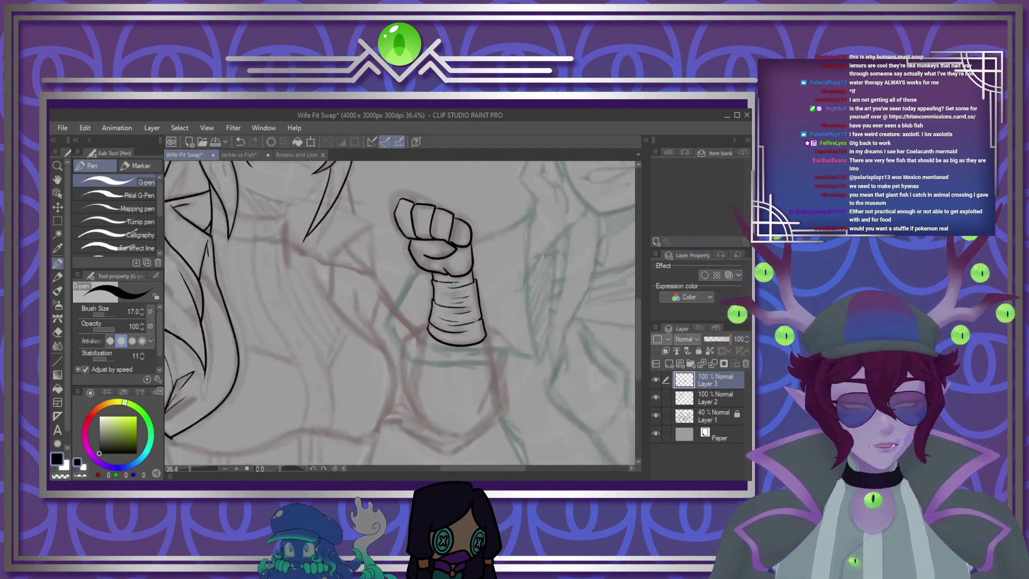
Ink the wide, angular sleeve around the raised forearm, from its opening at the wrist wrap down to the pointed elbow
scroll(451, 318, up, 3)
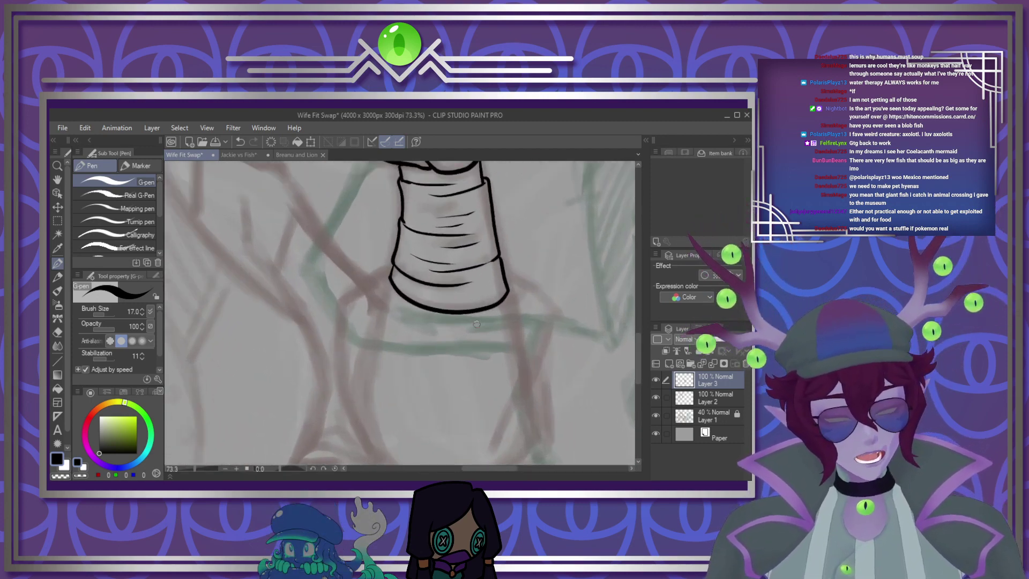
drag(471, 316, 387, 316)
mouse_move(391, 271)
mouse_down()
mouse_move(347, 298)
mouse_move(351, 364)
mouse_move(375, 453)
mouse_up()
mouse_move(639, 348)
mouse_down()
mouse_move(641, 364)
mouse_move(639, 348)
mouse_up()
mouse_move(506, 234)
mouse_down()
mouse_move(555, 271)
mouse_move(510, 401)
mouse_up()
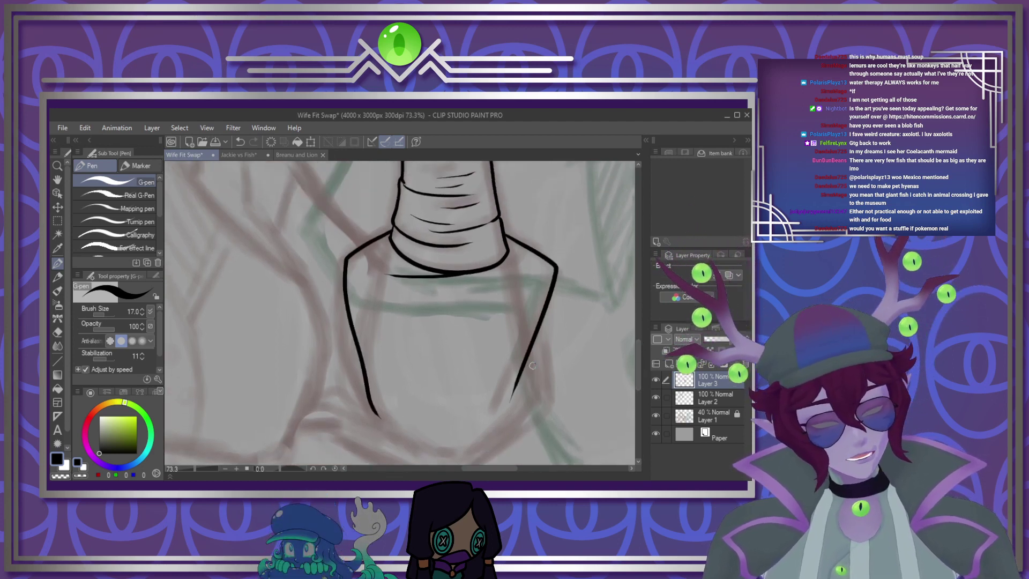
drag(537, 346, 437, 491)
drag(643, 348, 636, 370)
mouse_move(297, 342)
mouse_down()
mouse_move(329, 335)
mouse_move(442, 403)
mouse_up()
scroll(501, 365, down, 6)
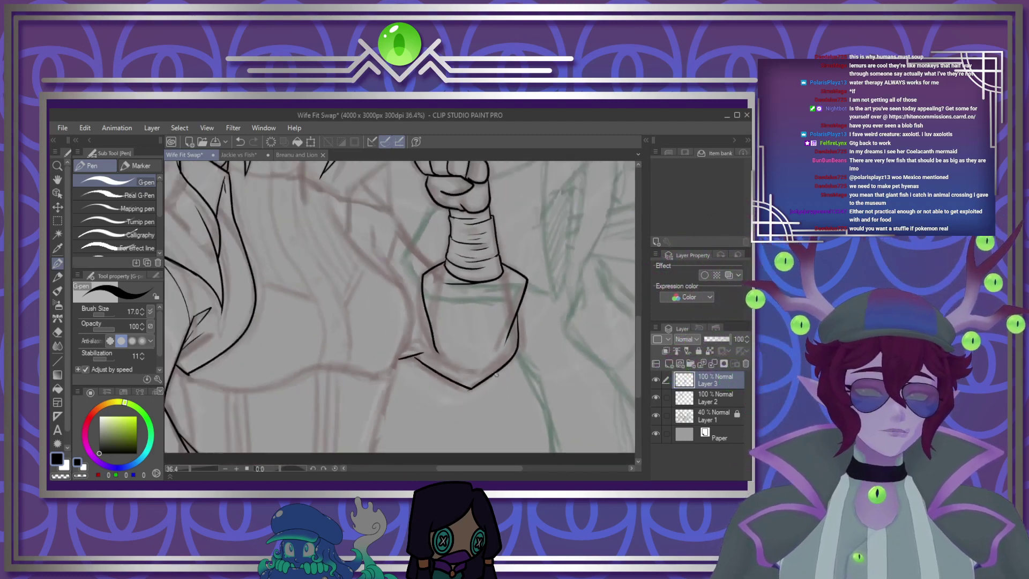
Ink the jacket's open front edge and folded, pointed collar on the raised-arm side, with the collar's upper edge running behind the hair
scroll(391, 297, up, 3)
scroll(391, 298, down, 2)
scroll(391, 297, up, 5)
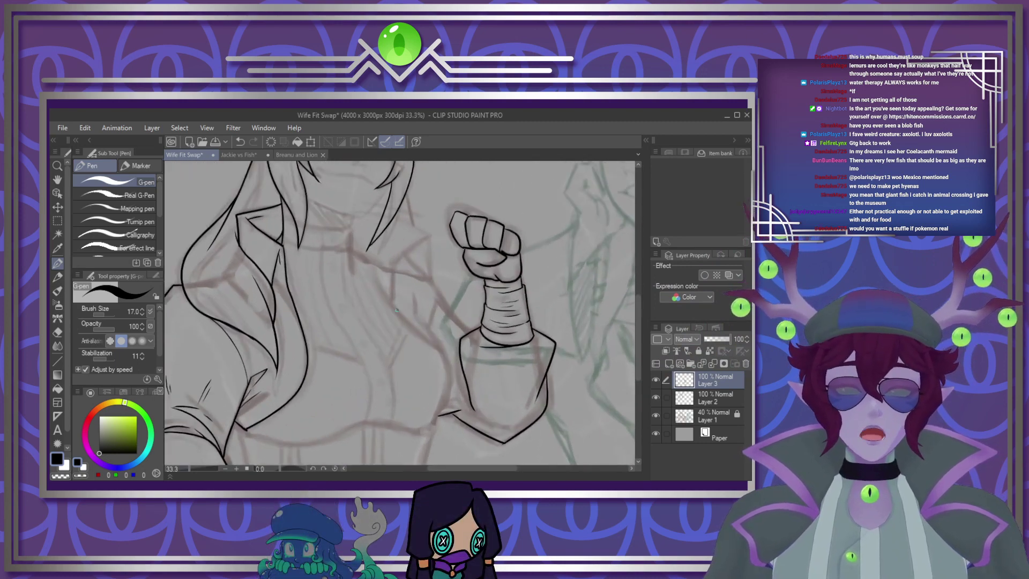
scroll(391, 298, up, 1)
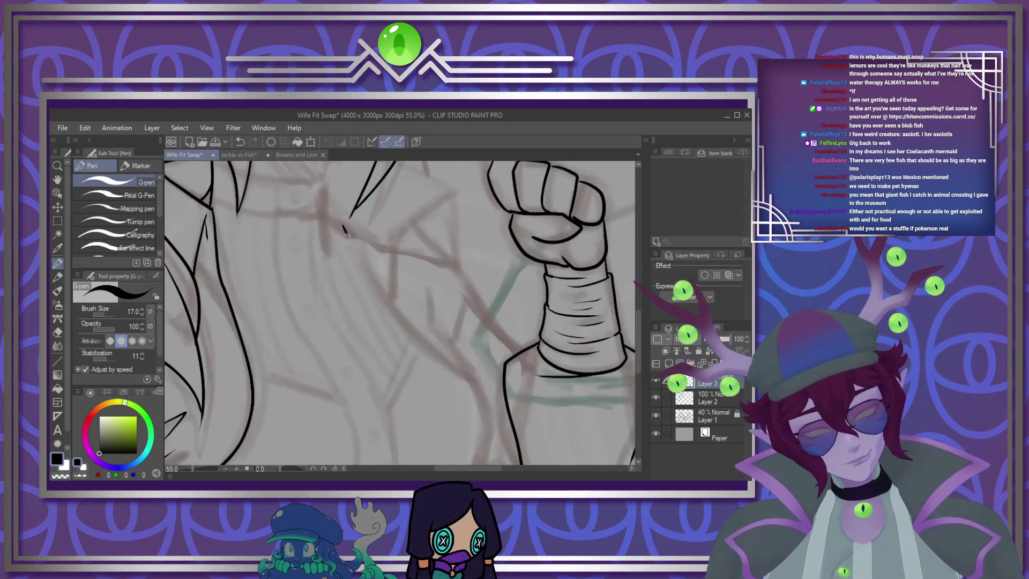
drag(343, 225, 485, 390)
mouse_move(431, 289)
mouse_down()
mouse_move(438, 327)
mouse_move(465, 359)
mouse_up()
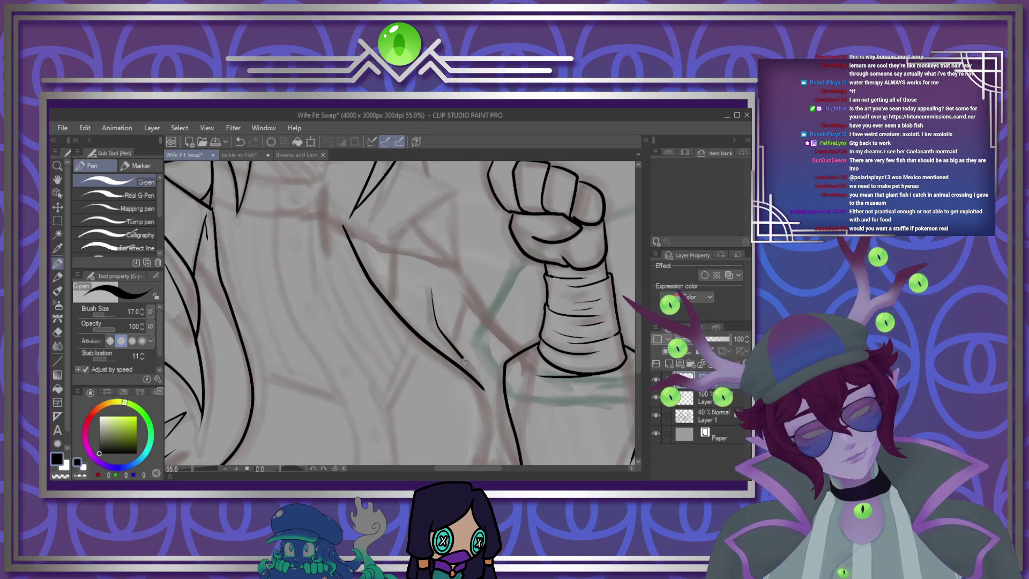
mouse_move(394, 310)
mouse_down()
mouse_move(453, 199)
mouse_move(454, 276)
mouse_up()
drag(415, 225, 454, 277)
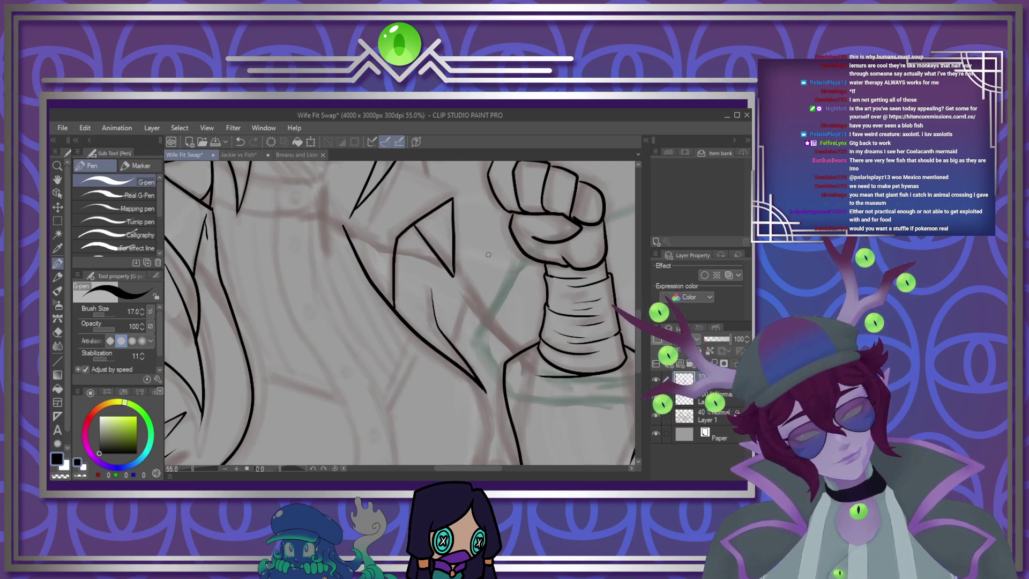
scroll(451, 278, up, 4)
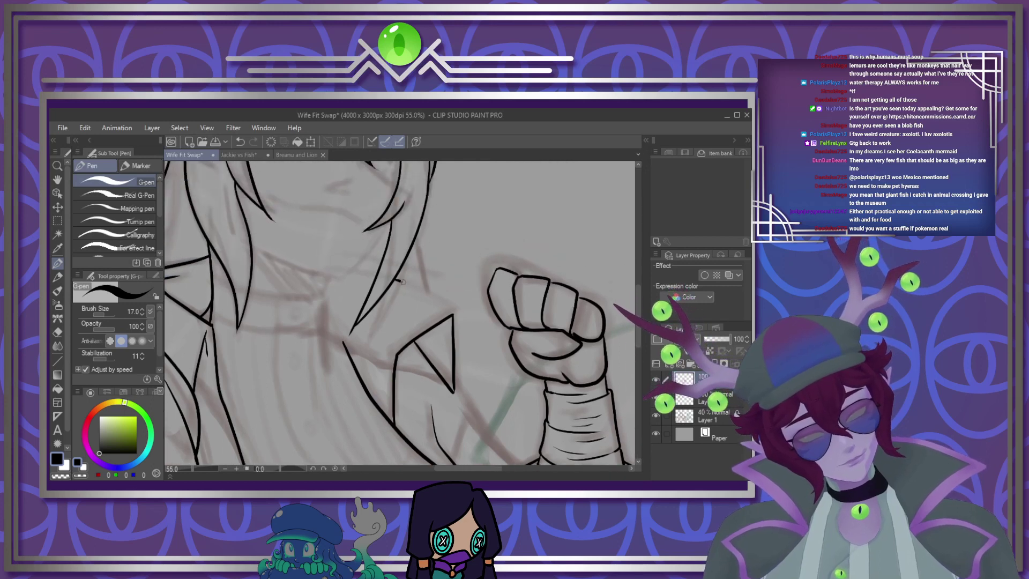
drag(355, 270, 395, 279)
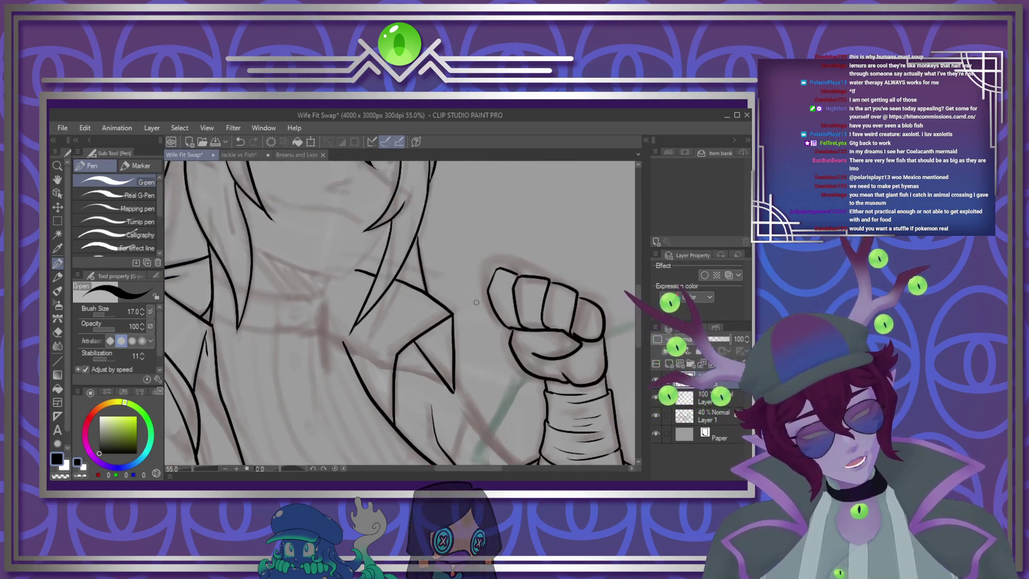
Ink the shoulder seam beneath the collar, the upper-arm lines reaching the raised sleeve, and a fold line on the jacket front
scroll(476, 303, down, 1)
scroll(476, 302, down, 4)
scroll(445, 335, up, 3)
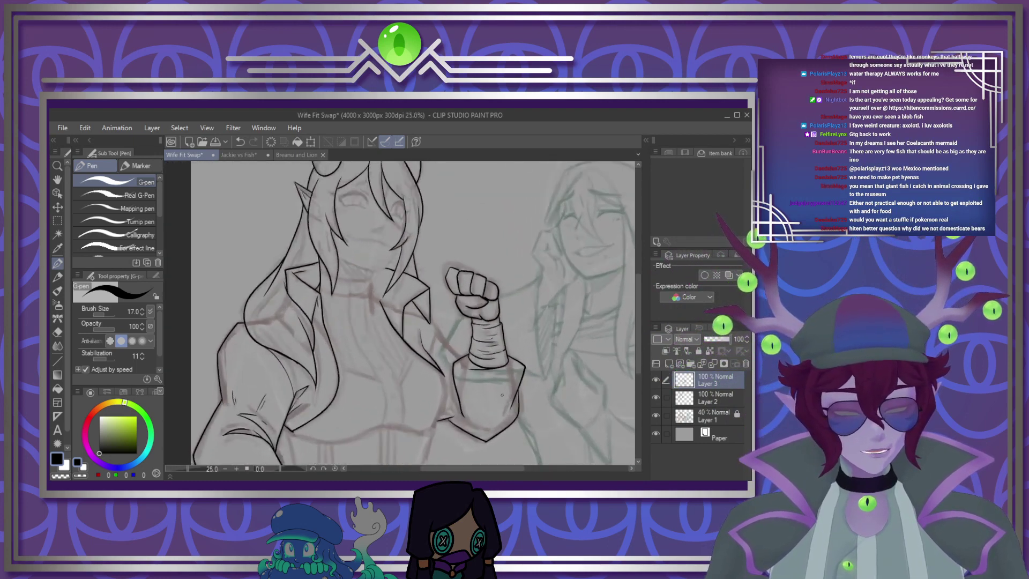
scroll(444, 336, up, 4)
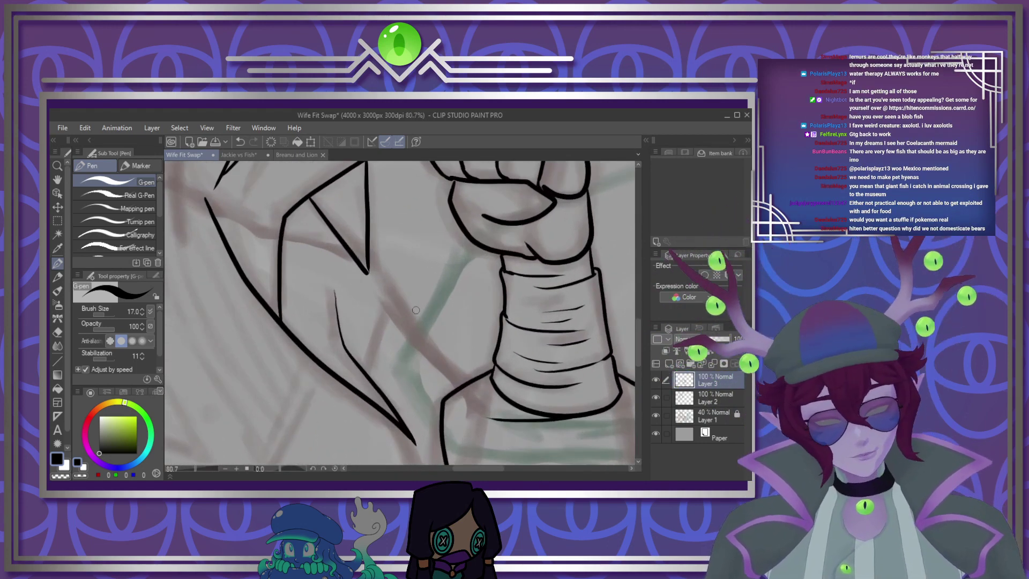
click(242, 144)
mouse_move(284, 236)
mouse_down()
mouse_move(349, 254)
mouse_move(385, 280)
mouse_move(426, 377)
mouse_move(460, 389)
mouse_up()
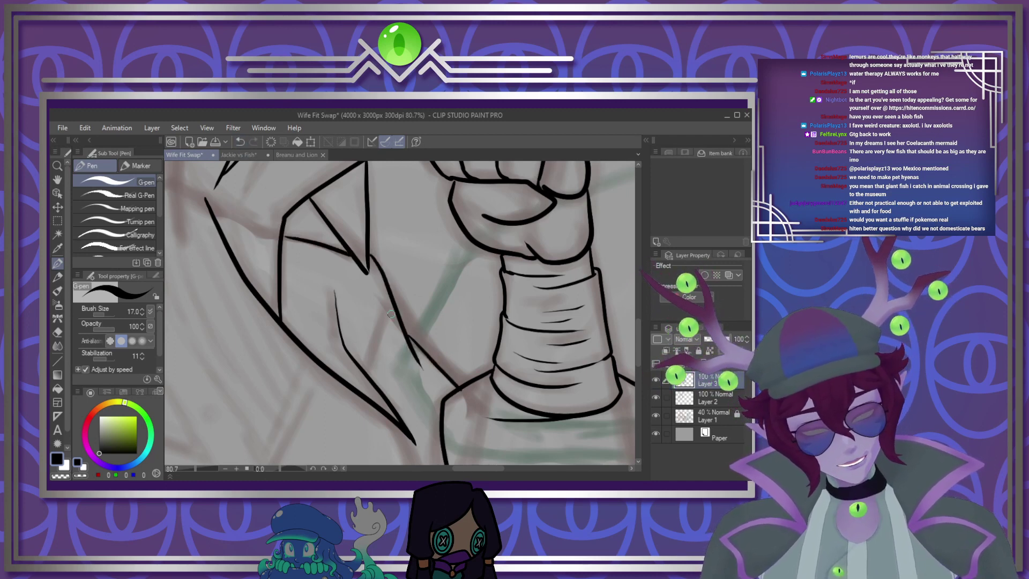
drag(391, 304, 373, 369)
key(ctrl+0)
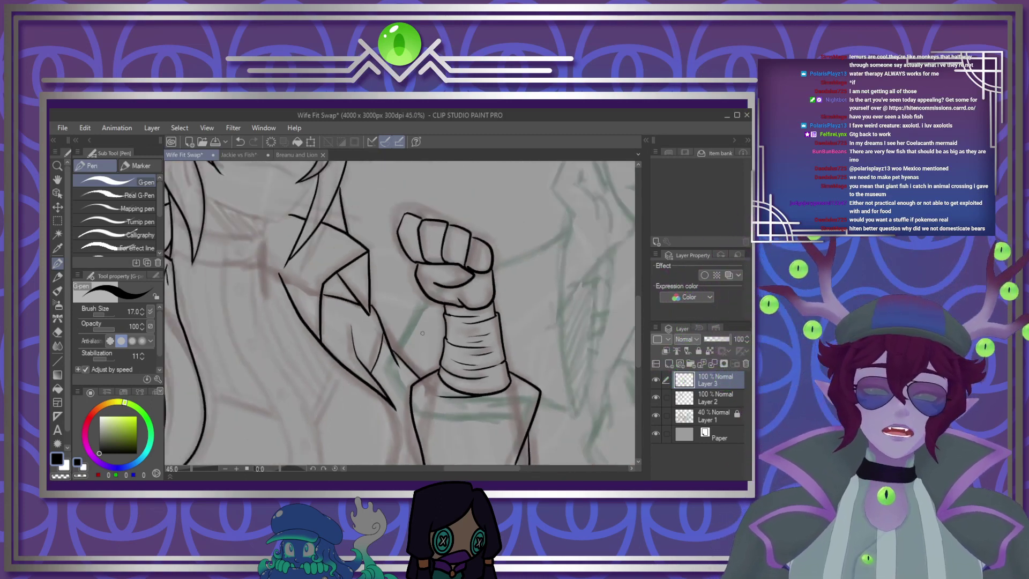
Ink the chest's side contour below the jacket front and the curved underbust line across the torso
scroll(420, 398, up, 3)
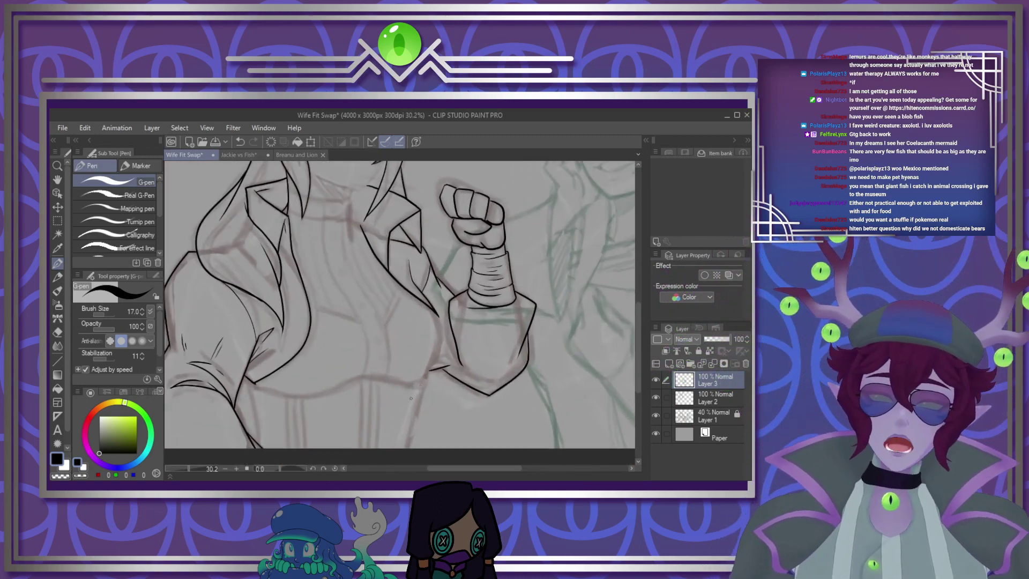
scroll(440, 379, down, 2)
scroll(418, 388, up, 2)
click(354, 468)
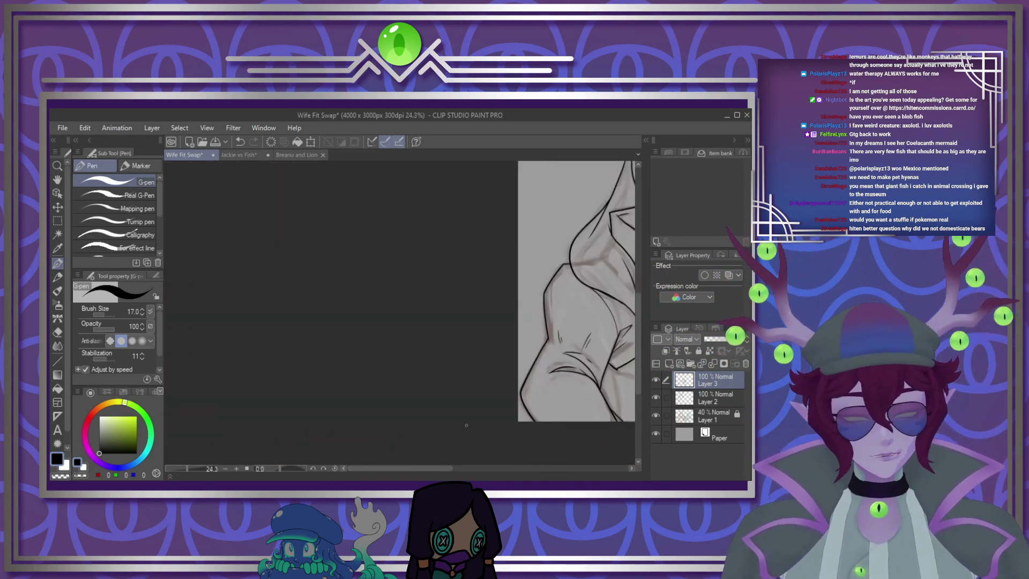
scroll(466, 425, down, 3)
scroll(309, 440, down, 5)
scroll(587, 431, up, 4)
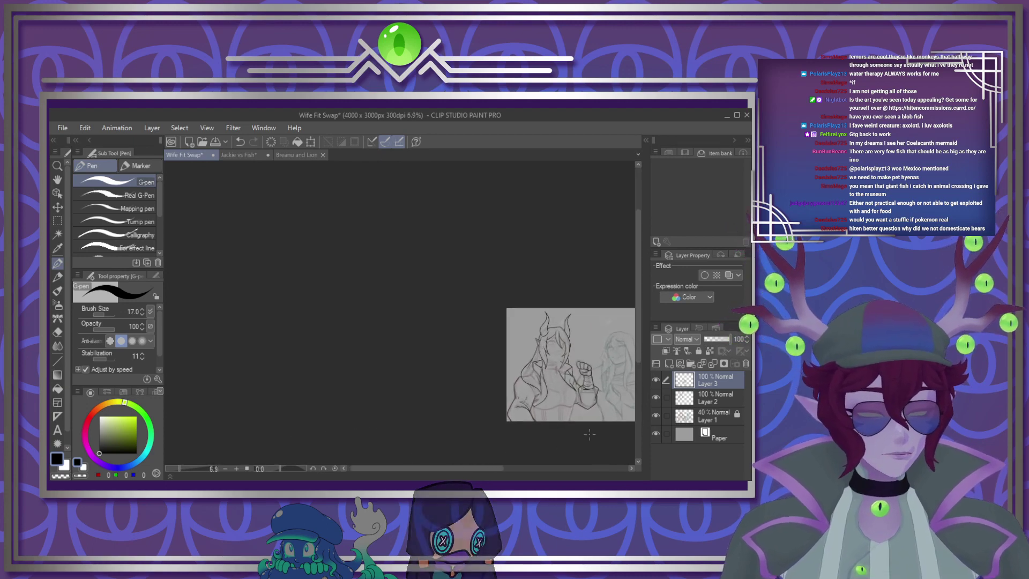
scroll(587, 429, up, 8)
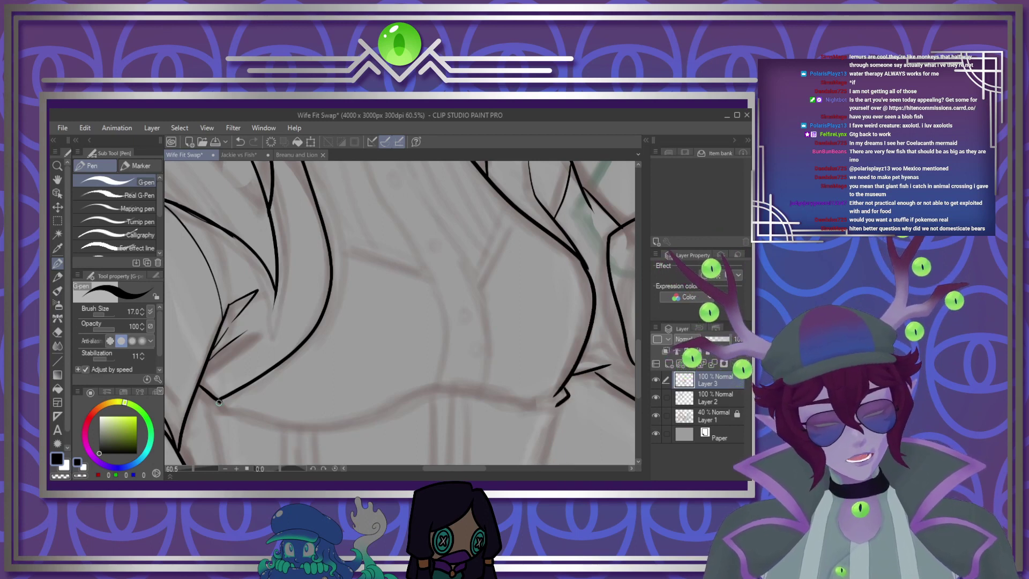
drag(325, 427, 496, 386)
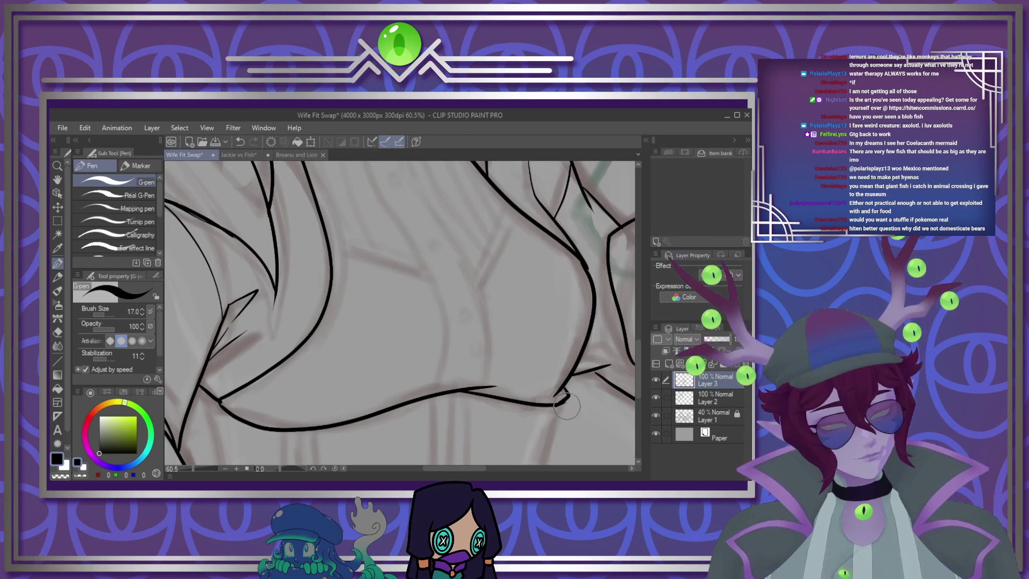
Ink both sides of the waist and two groups of three vertical seam lines from the underbust to the canvas edge
scroll(638, 358, down, 5)
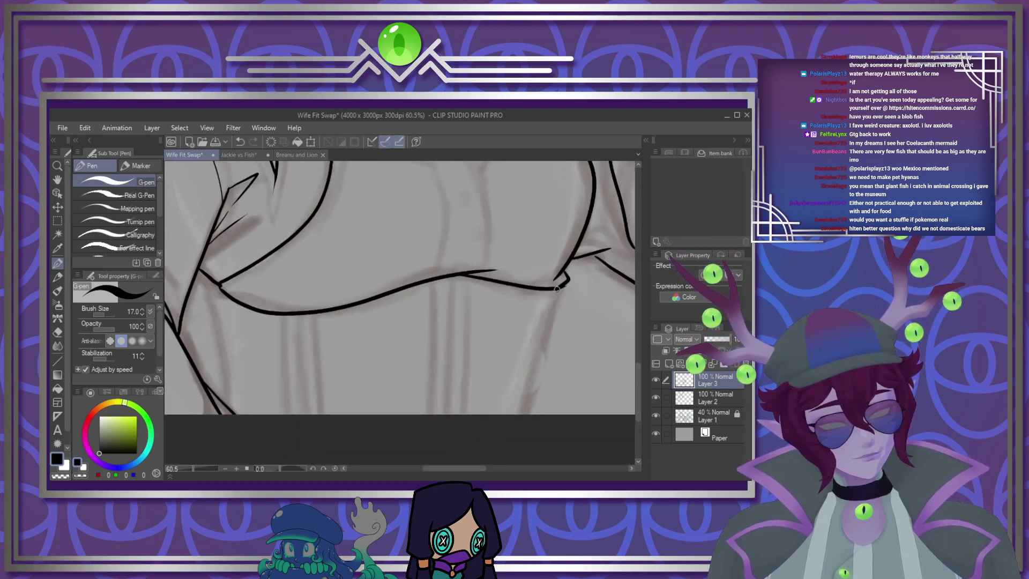
drag(204, 275, 221, 364)
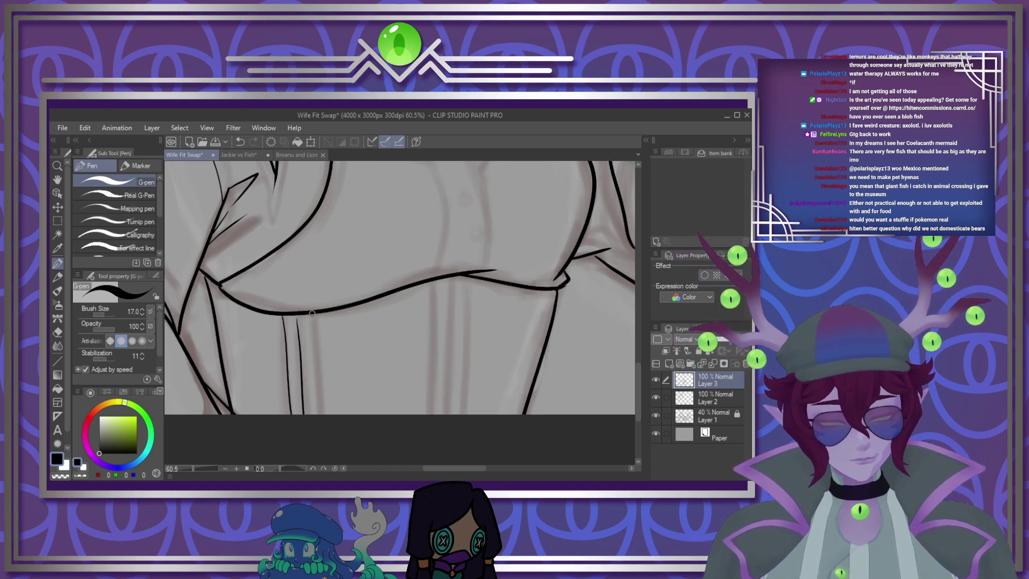
drag(312, 313, 322, 450)
drag(462, 275, 466, 289)
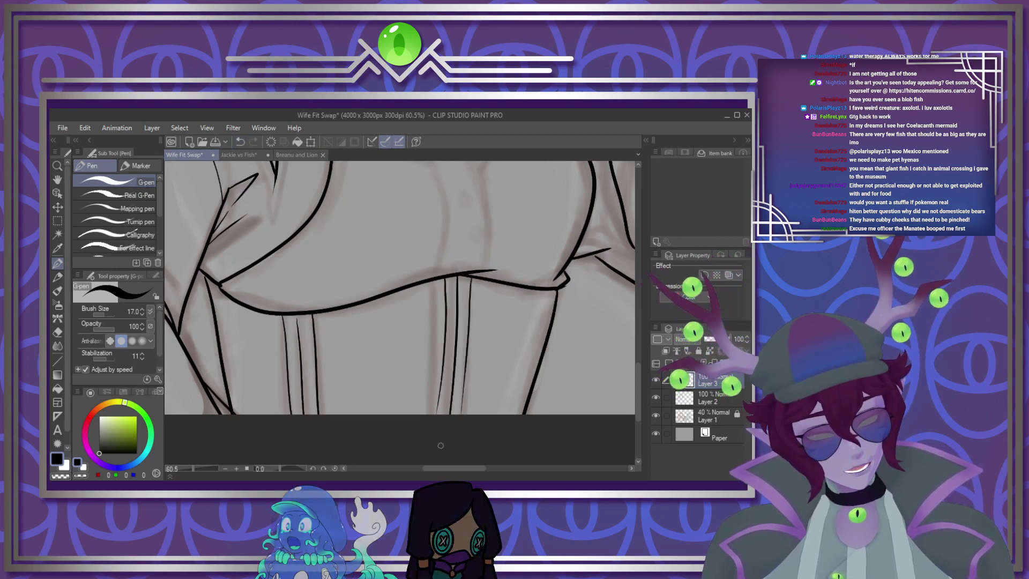
Check the inked torso, raised sleeve and fist up close and against the whole two-character sketch
scroll(443, 440, down, 3)
scroll(443, 440, down, 2)
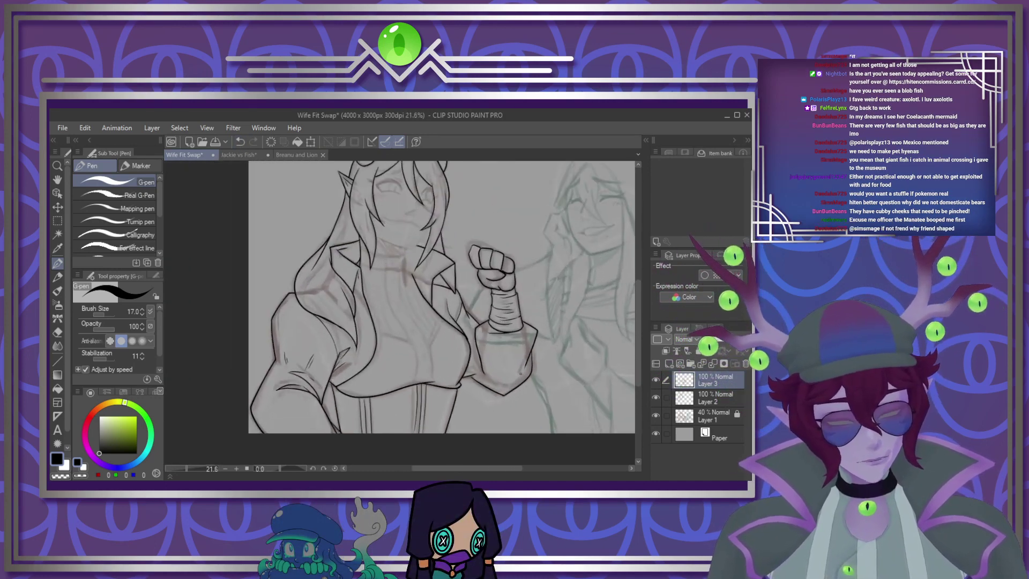
scroll(482, 358, up, 4)
scroll(481, 358, up, 1)
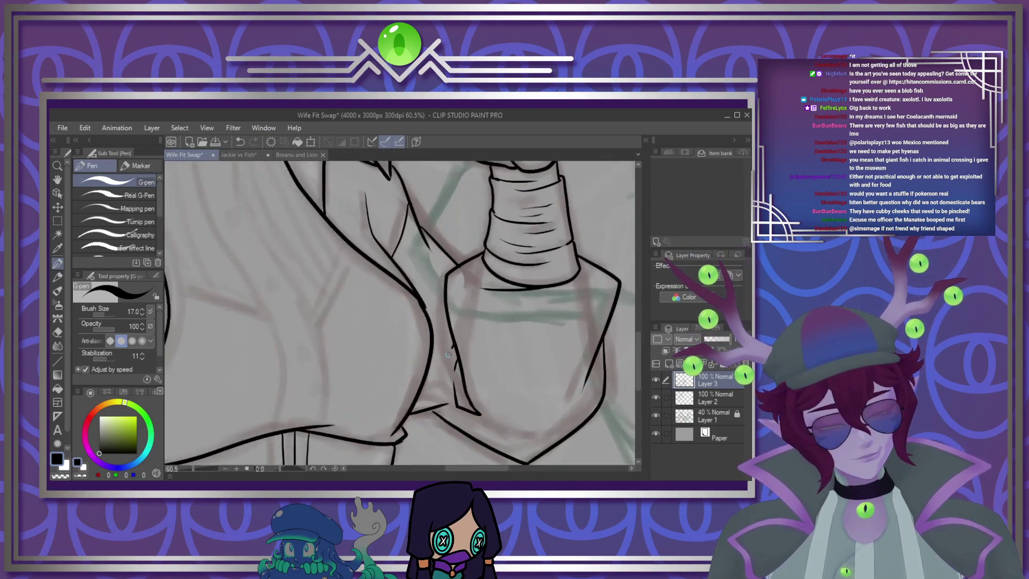
scroll(475, 335, down, 6)
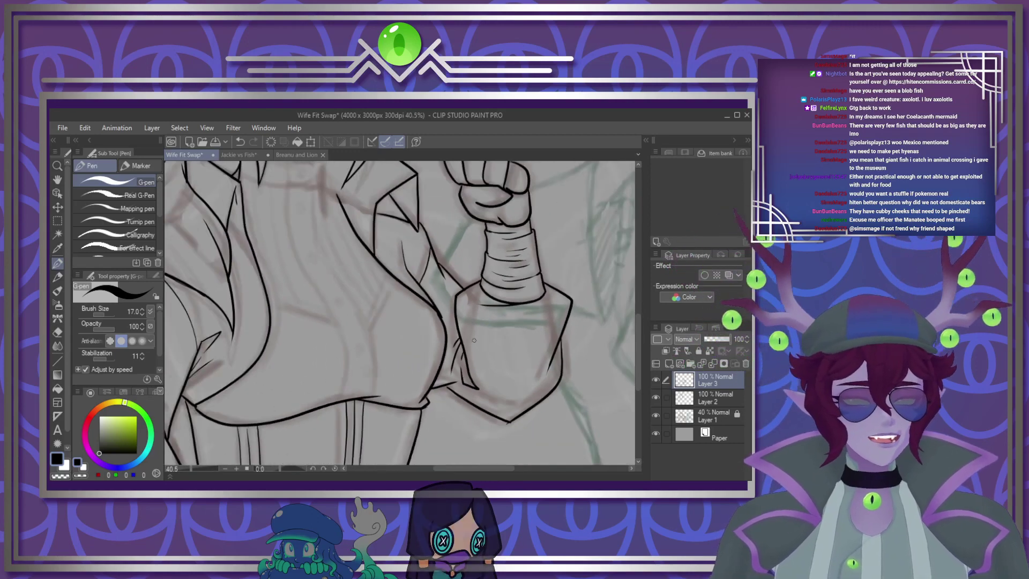
scroll(481, 379, up, 3)
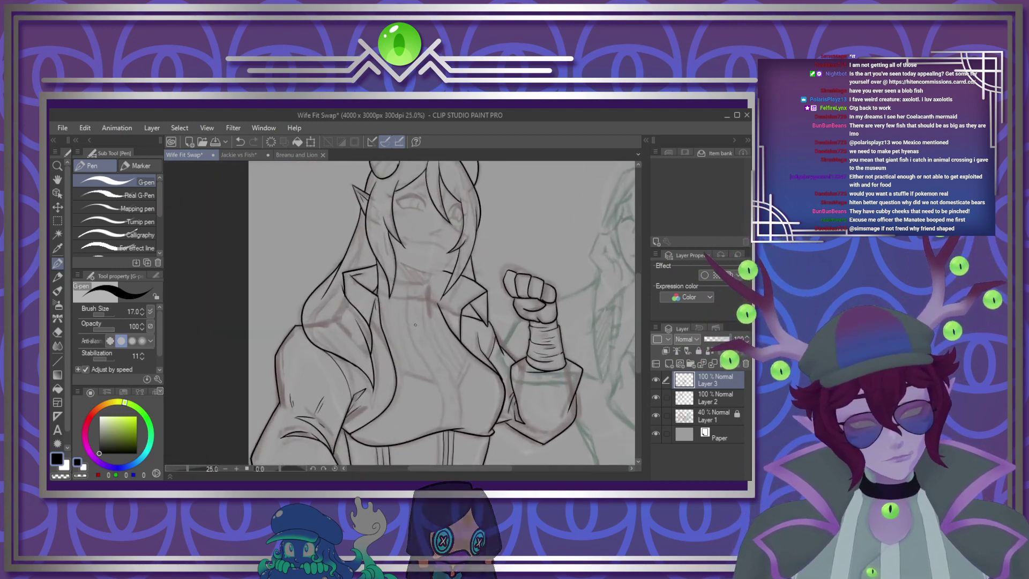
scroll(432, 287, down, 2)
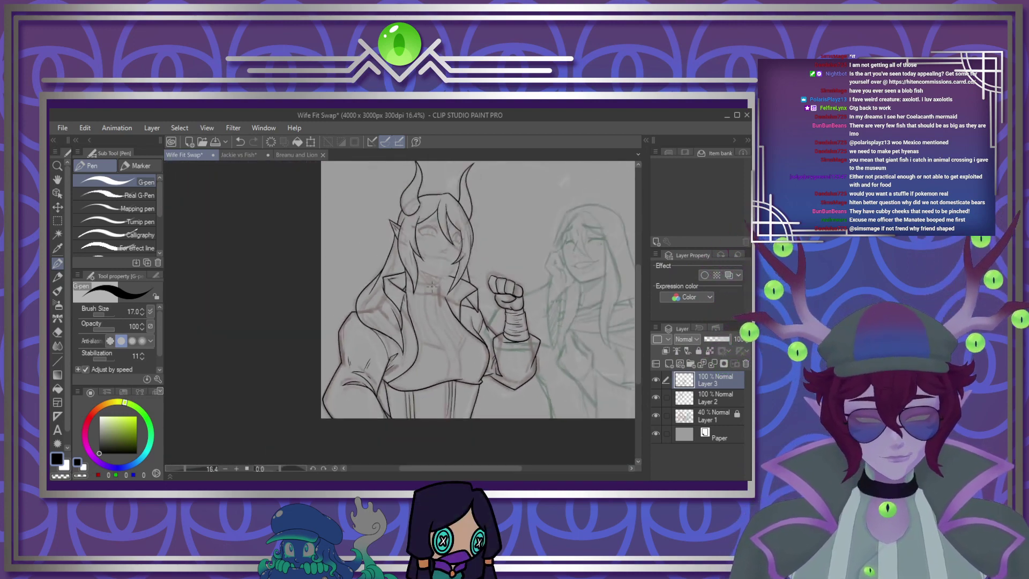
scroll(434, 264, up, 2)
scroll(435, 263, down, 3)
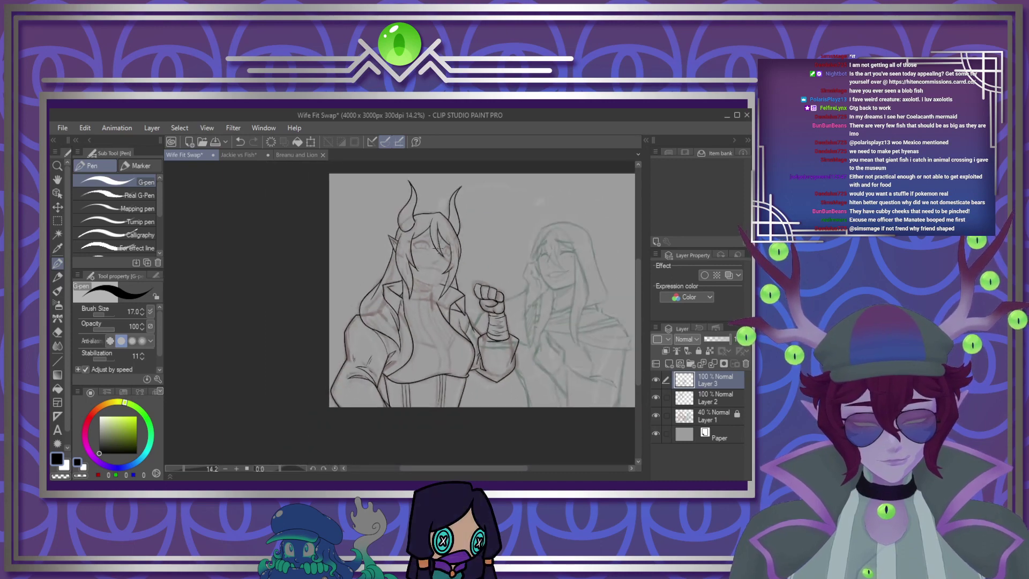
Ink the jawline from the hair lock beside the face down to the chin
scroll(428, 260, up, 6)
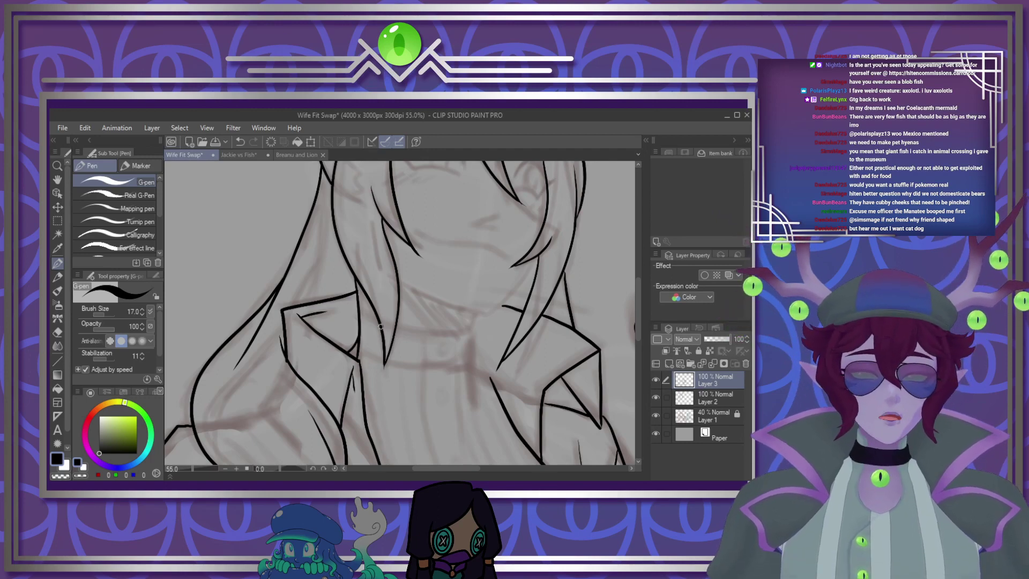
scroll(271, 384, down, 3)
scroll(271, 330, up, 2)
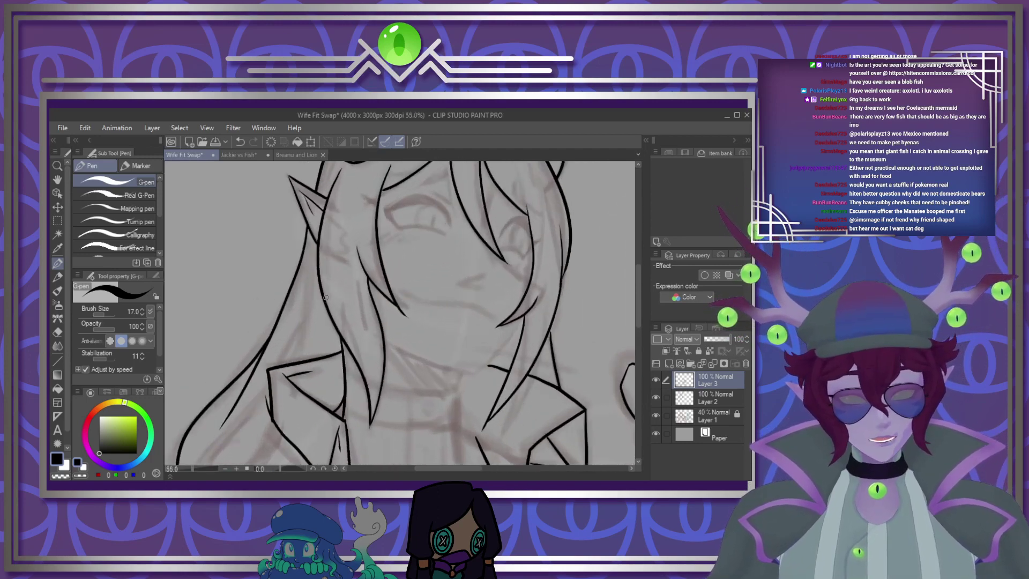
scroll(341, 302, down, 1)
scroll(341, 302, up, 5)
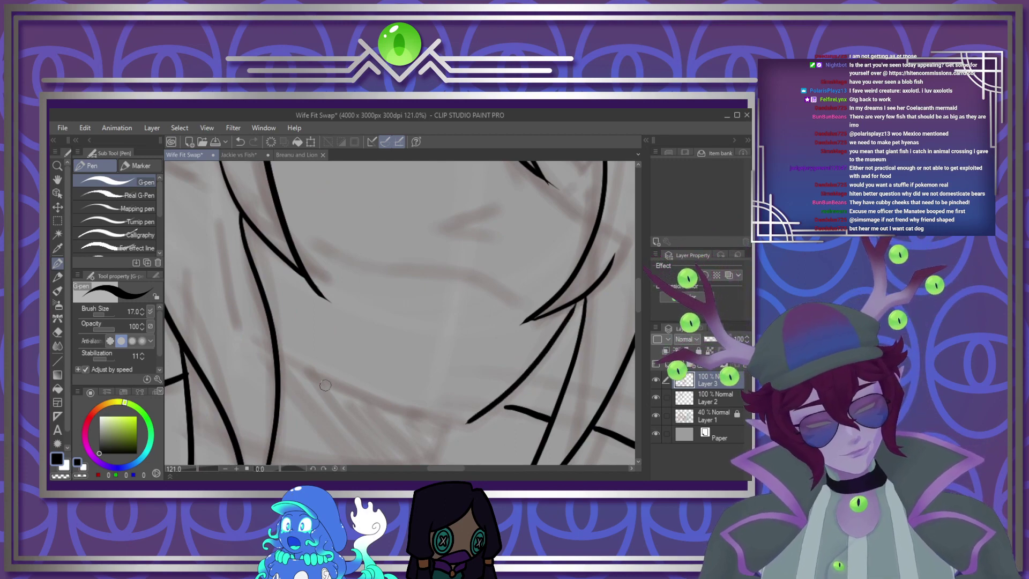
drag(278, 355, 455, 418)
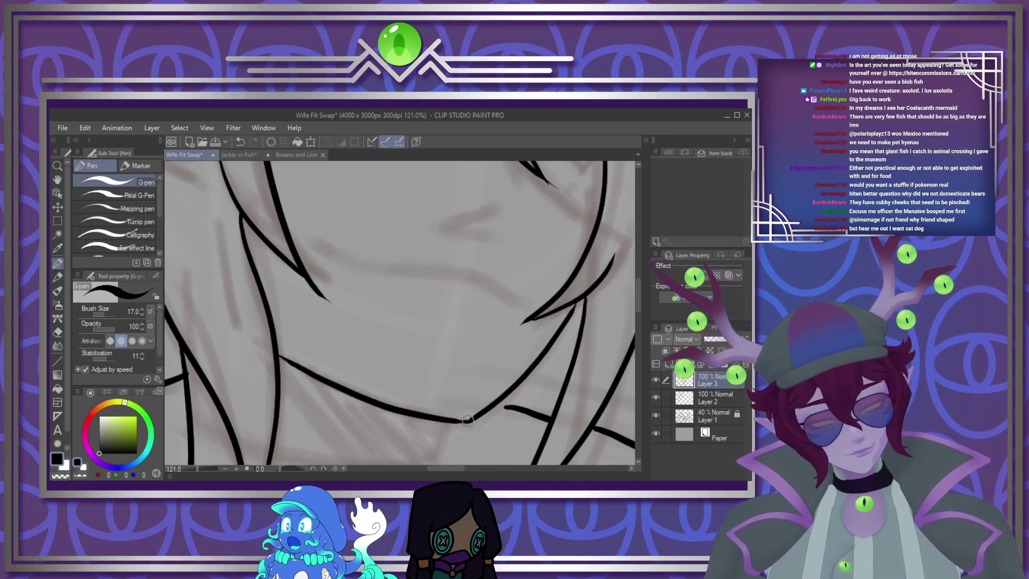
Ink the neck's side line from the chin down into the shirt, and join the jacket's open edge to it
scroll(481, 393, down, 4)
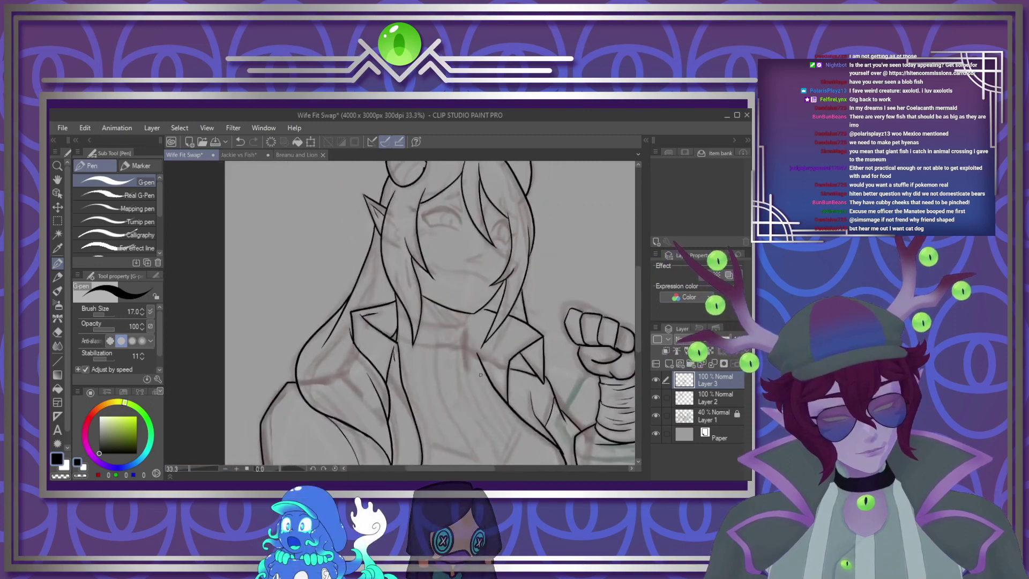
scroll(449, 335, up, 3)
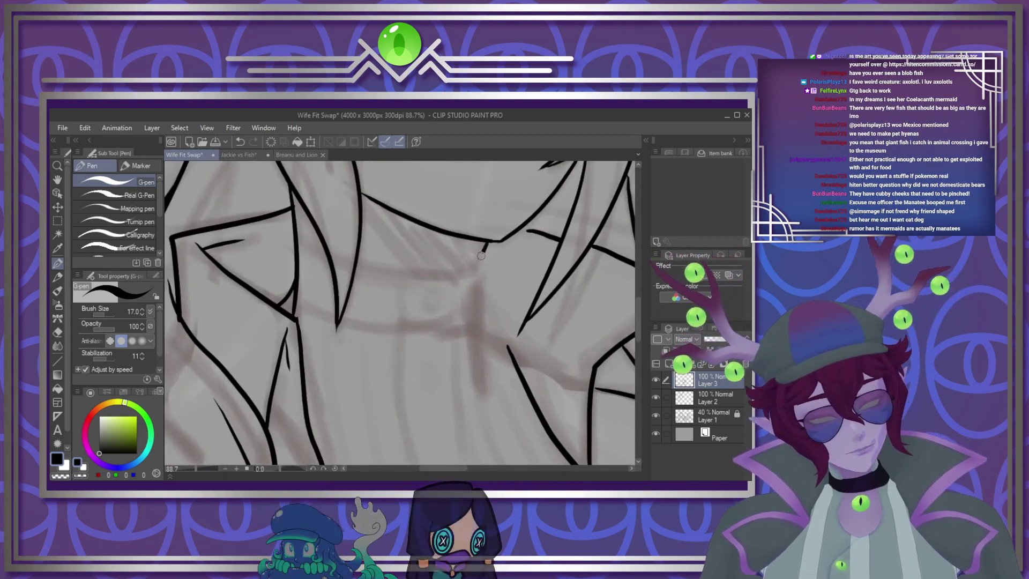
drag(477, 281, 481, 393)
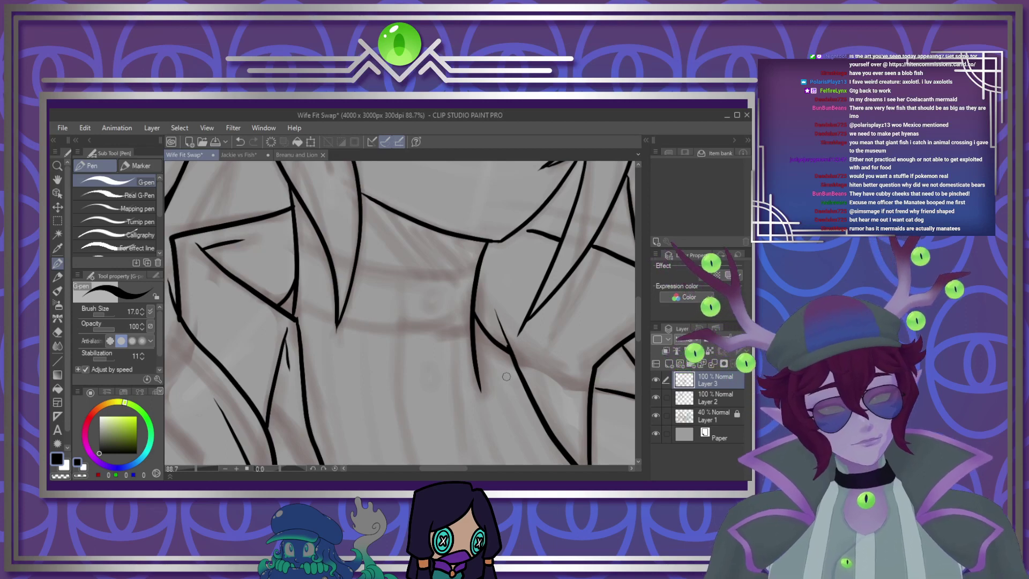
Ink the high shirt collar's curved upper edge across the neck, passing behind the hair lock
scroll(506, 376, down, 4)
scroll(440, 389, down, 3)
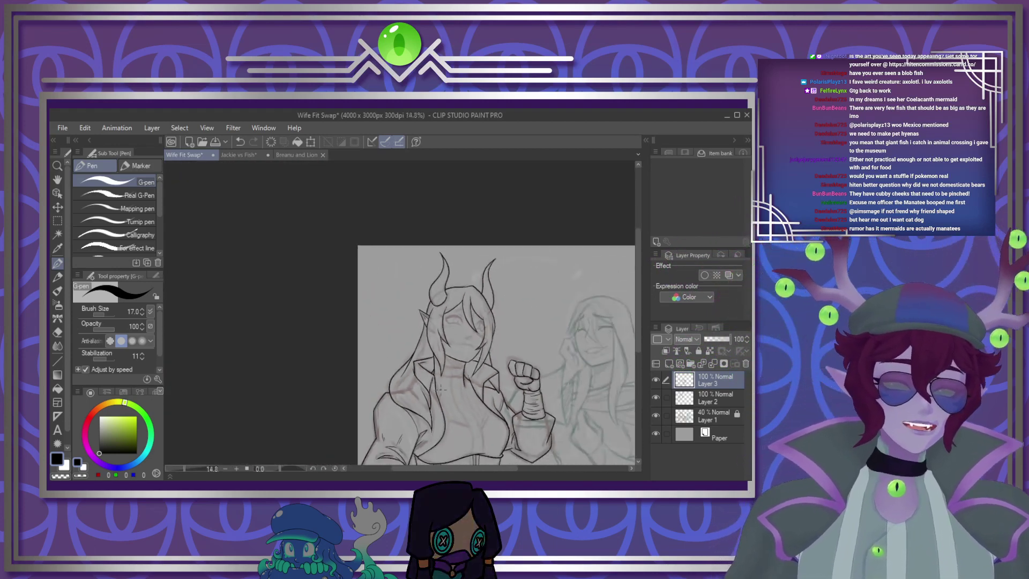
scroll(440, 390, up, 1)
scroll(440, 390, down, 2)
scroll(441, 389, up, 2)
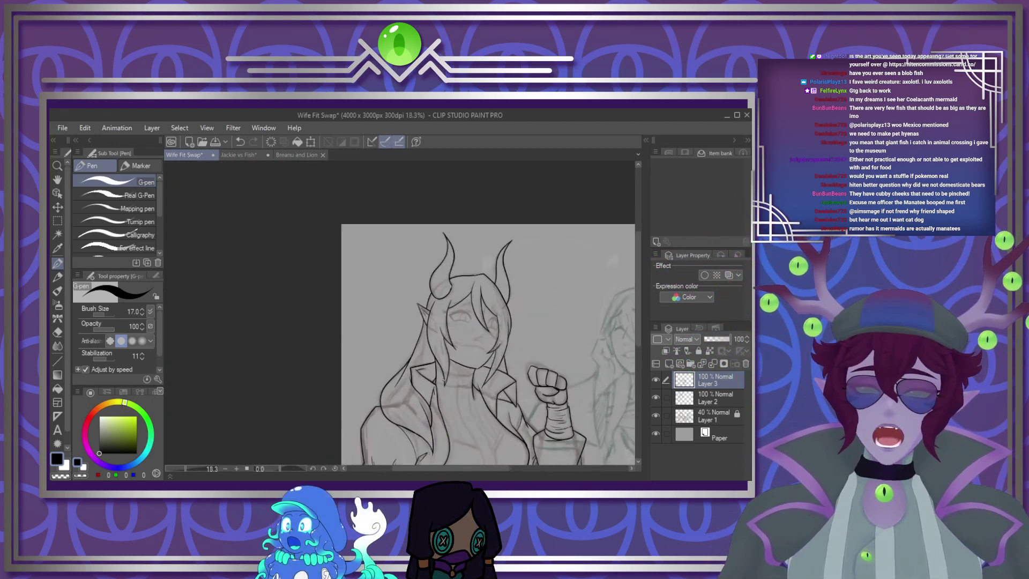
scroll(440, 390, up, 2)
scroll(441, 390, down, 4)
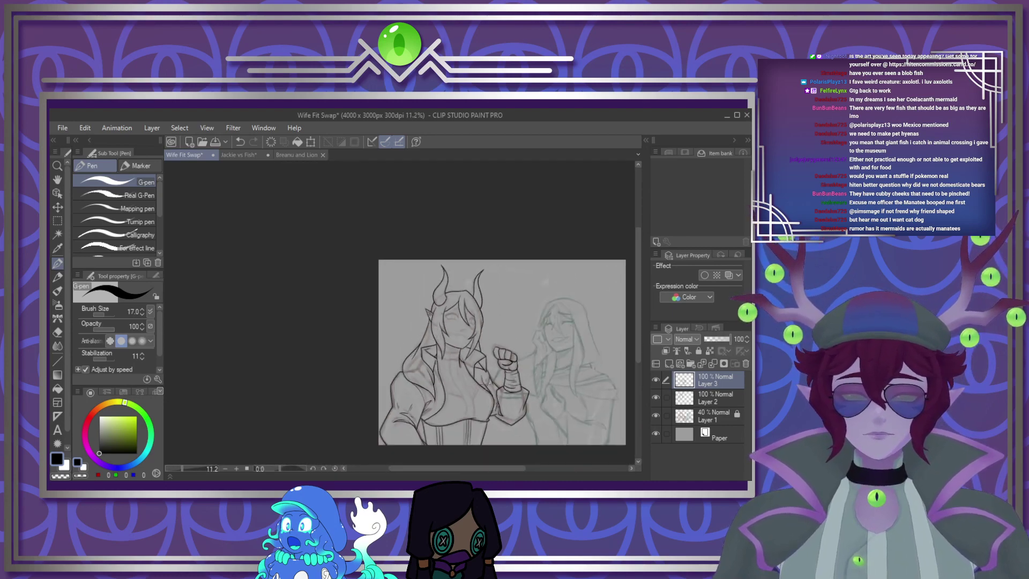
scroll(409, 244, up, 7)
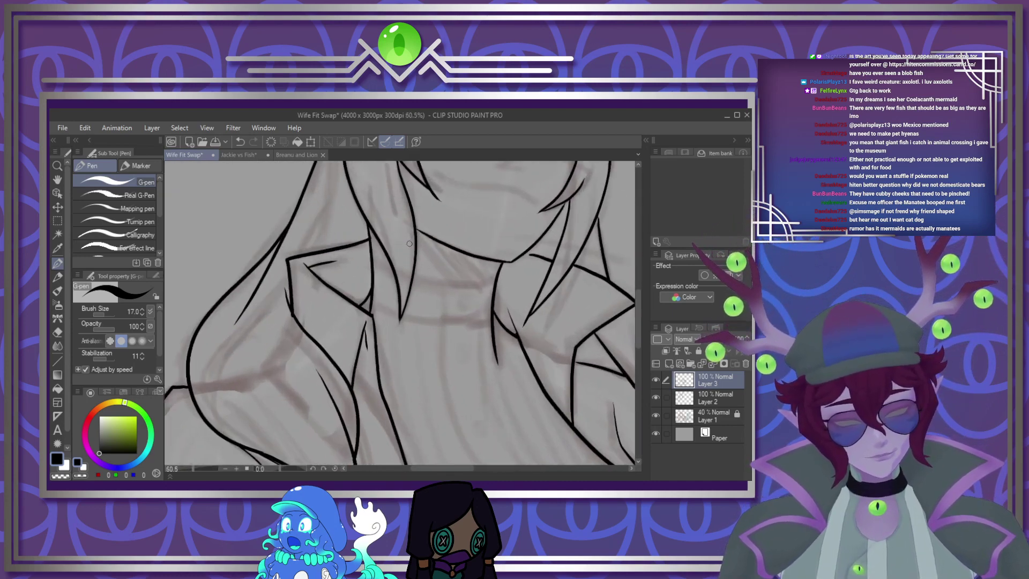
scroll(409, 244, up, 3)
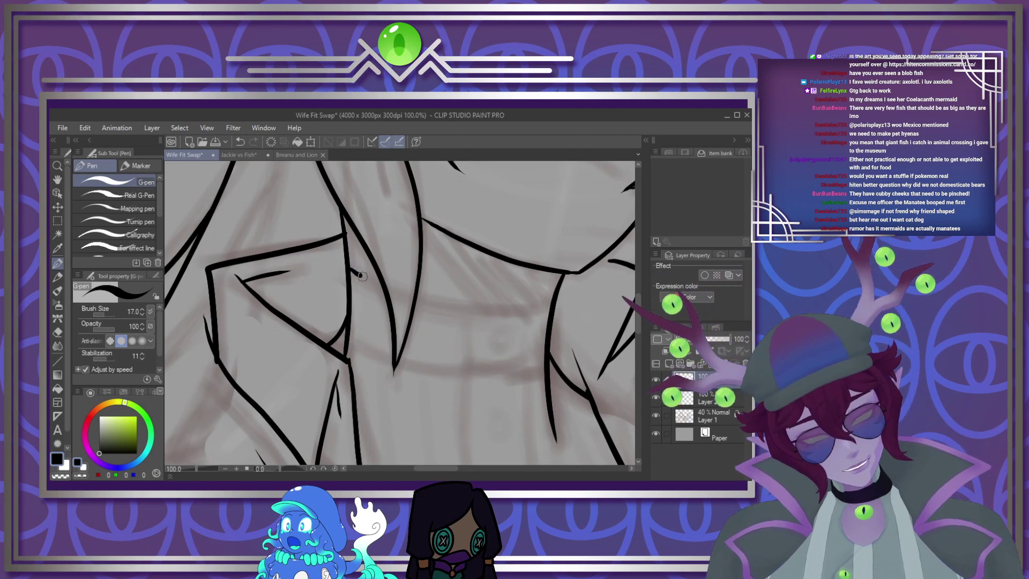
click(240, 142)
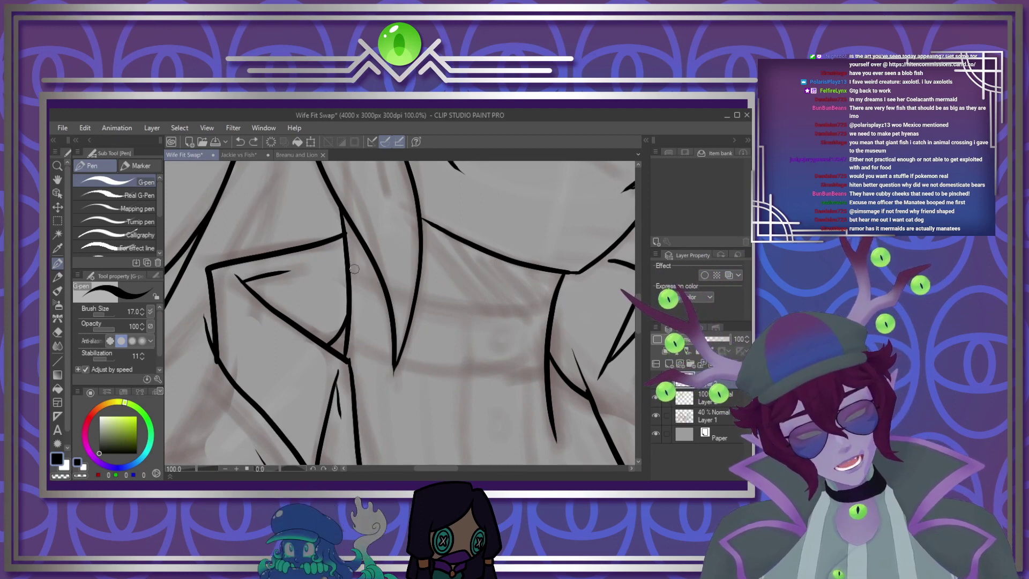
mouse_move(354, 269)
mouse_down()
mouse_move(399, 294)
mouse_move(515, 305)
mouse_move(551, 289)
mouse_up()
click(240, 141)
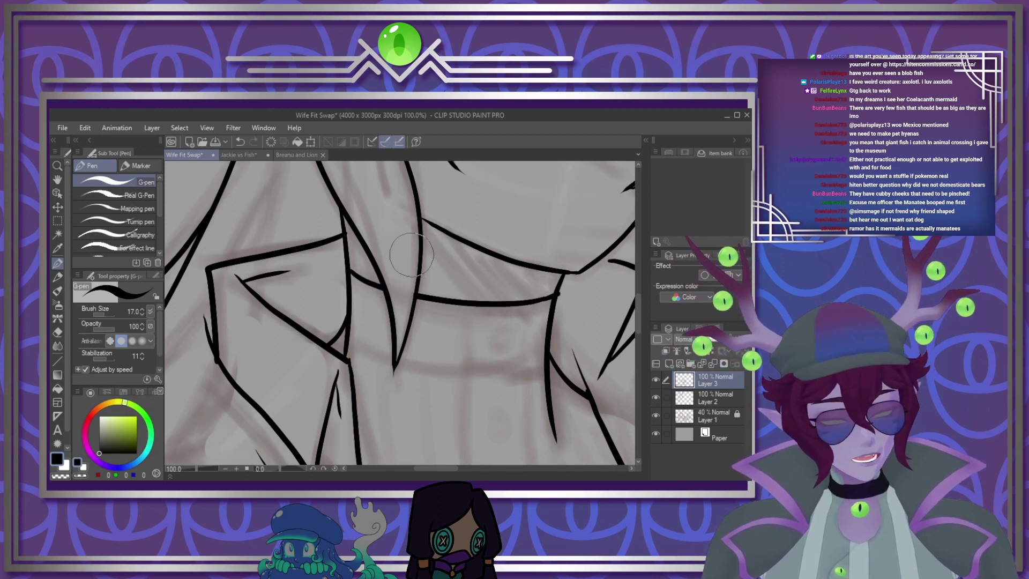
Ink the shirt placket's two long edges curving down the chest, with a pair of slanted seam lines on either side
scroll(457, 298, down, 6)
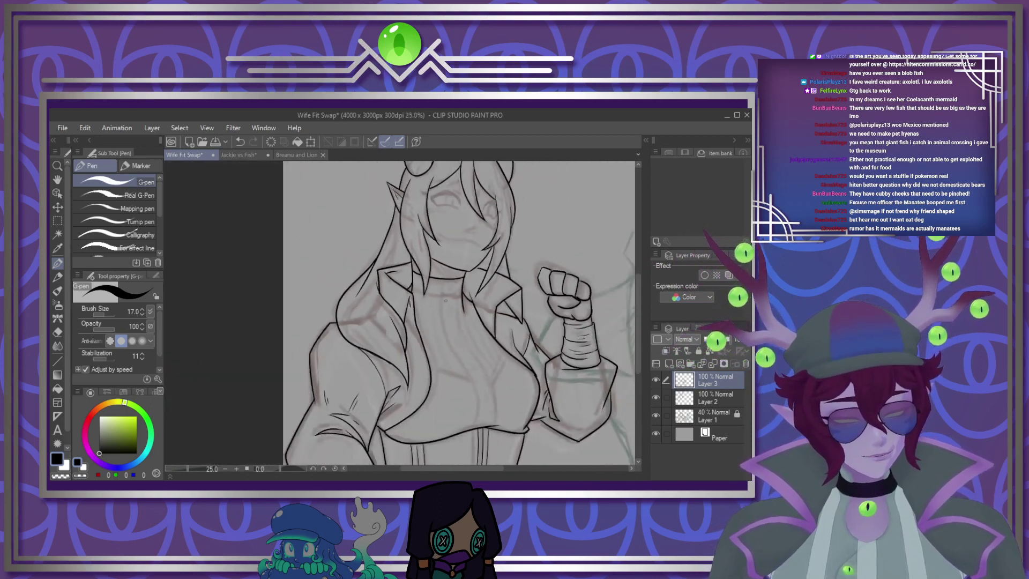
scroll(490, 387, up, 3)
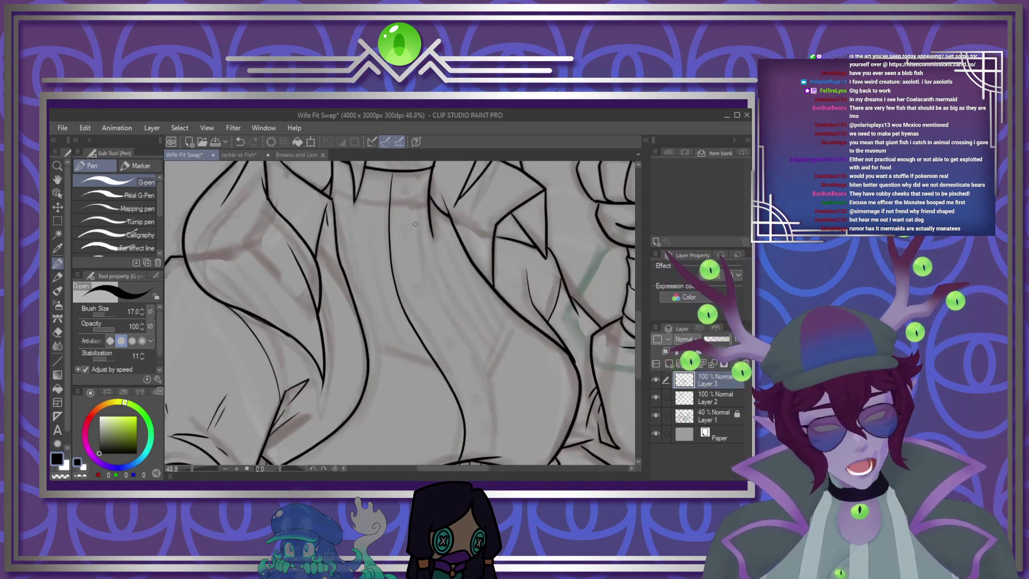
drag(417, 172, 447, 309)
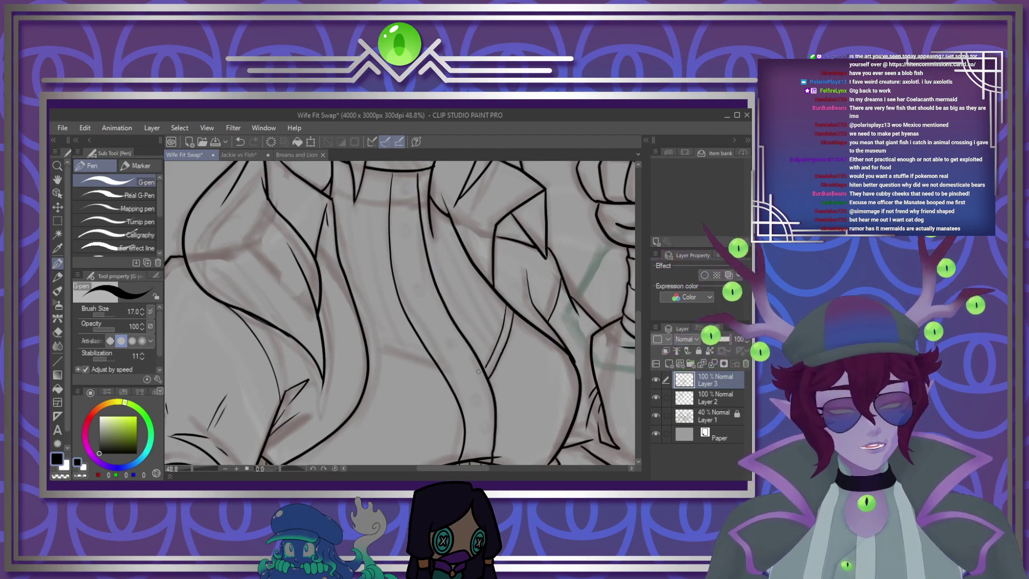
scroll(454, 367, up, 4)
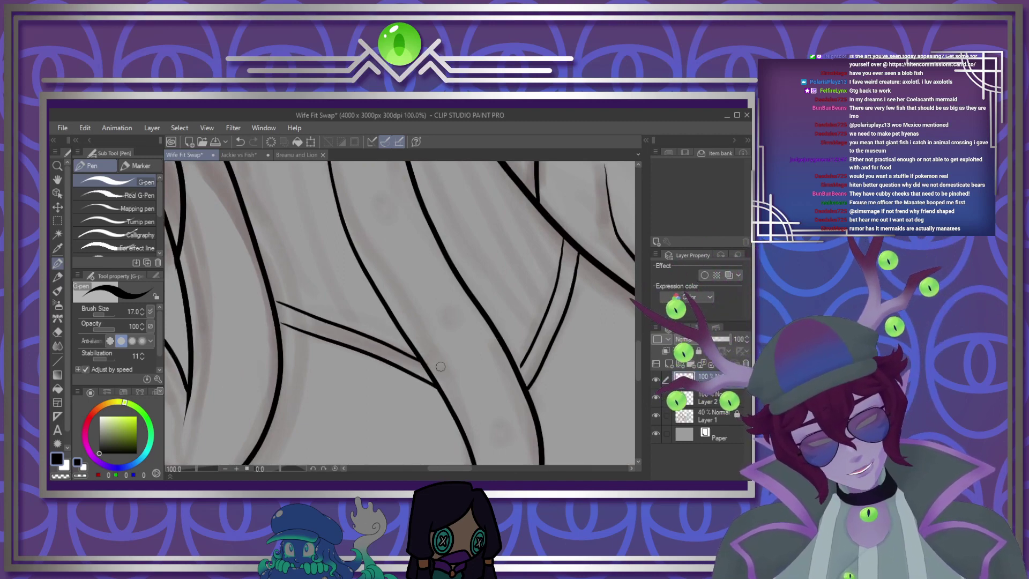
scroll(442, 365, down, 2)
scroll(424, 251, up, 1)
Extend the placket edges up to the collar's upper edge and thicken the edge nearer the raised arm
drag(424, 251, 435, 309)
scroll(435, 310, down, 1)
scroll(402, 231, up, 2)
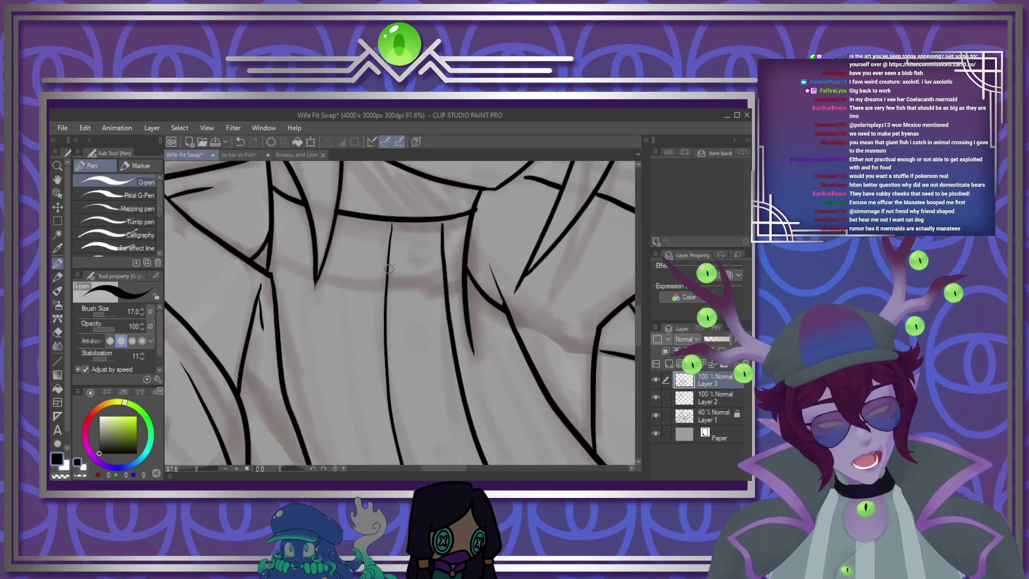
drag(447, 230, 446, 301)
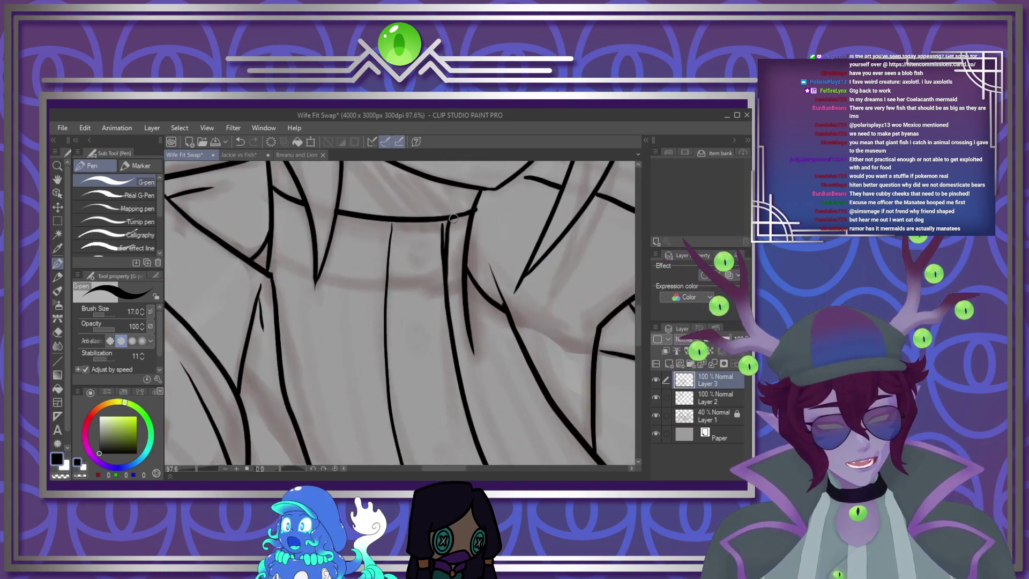
drag(440, 229, 441, 268)
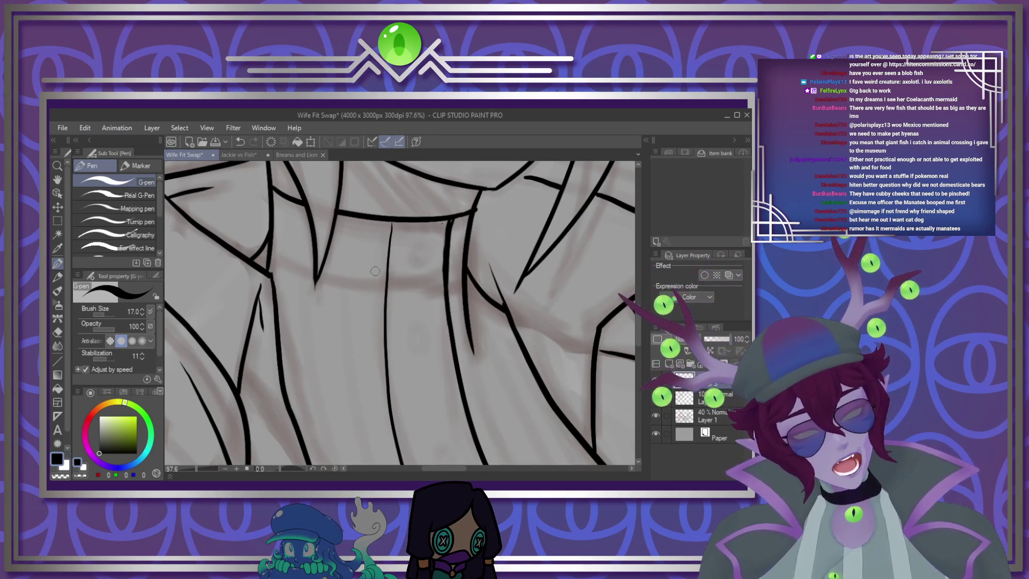
Ink the collar band's curved lower edge across the neck and a small round button on the band
mouse_move(268, 258)
mouse_down()
mouse_move(349, 286)
mouse_move(465, 277)
mouse_up()
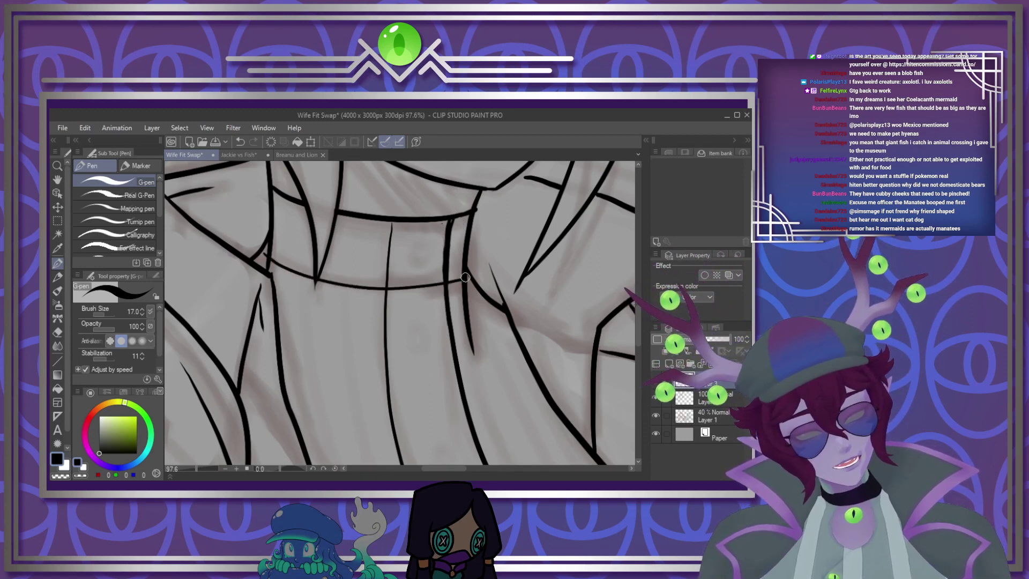
mouse_move(421, 248)
mouse_down()
mouse_move(420, 266)
mouse_move(418, 248)
mouse_up()
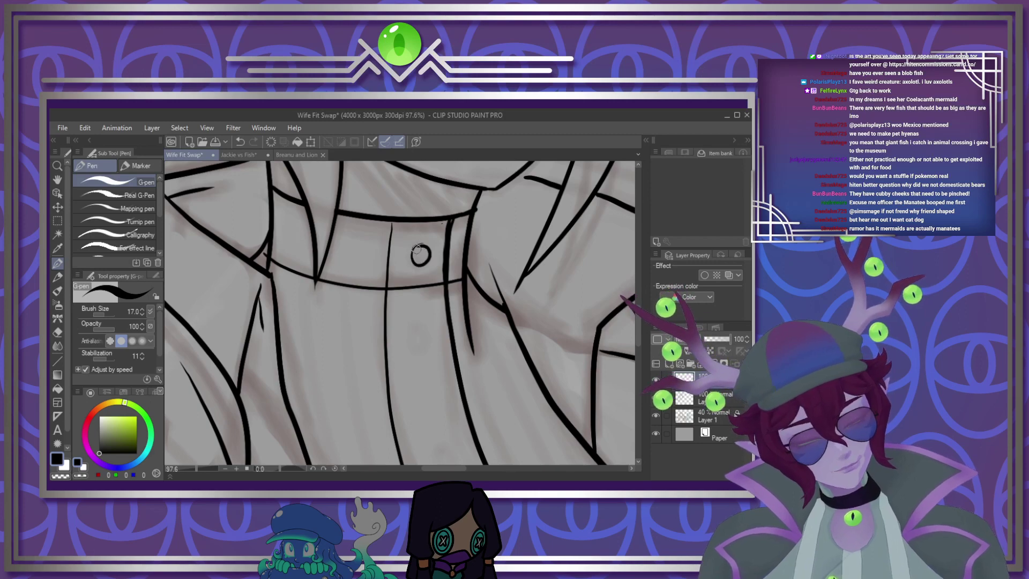
Ink five small oval buttons down the shirt placket, redoing the third one slightly higher for more even spacing
scroll(418, 258, down, 2)
scroll(467, 445, up, 1)
drag(466, 445, 455, 401)
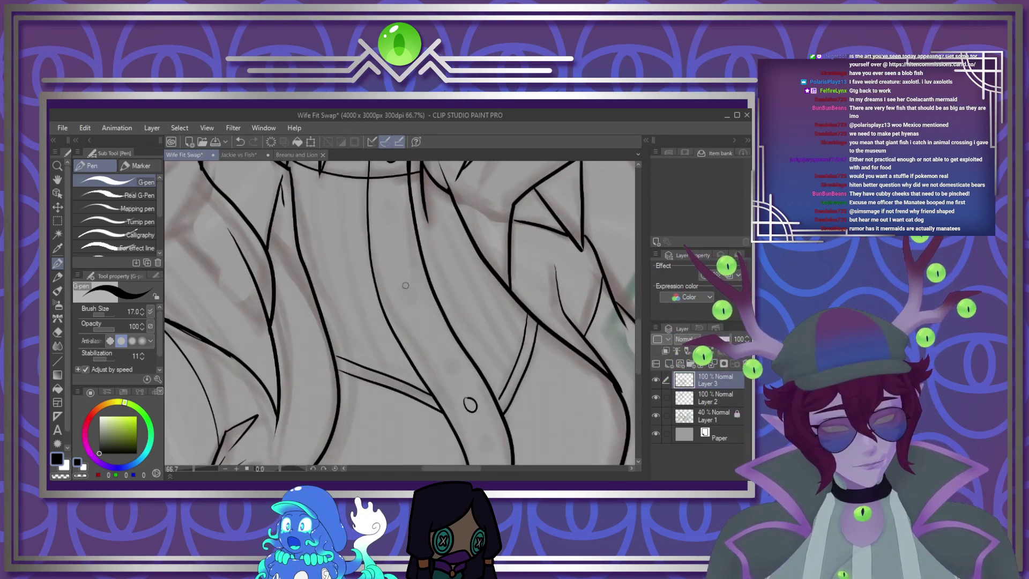
drag(406, 284, 409, 283)
drag(388, 208, 389, 209)
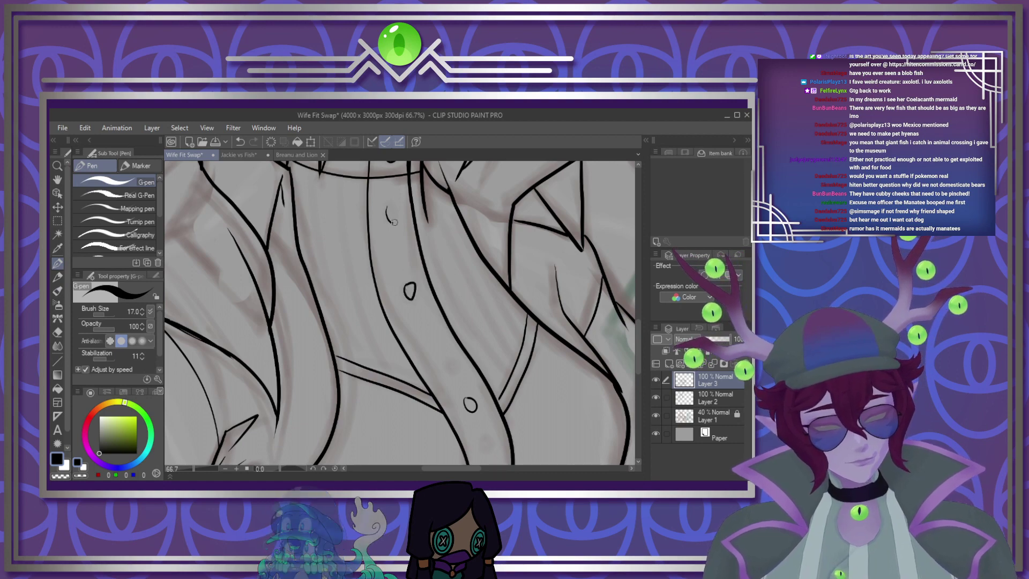
drag(446, 358, 447, 360)
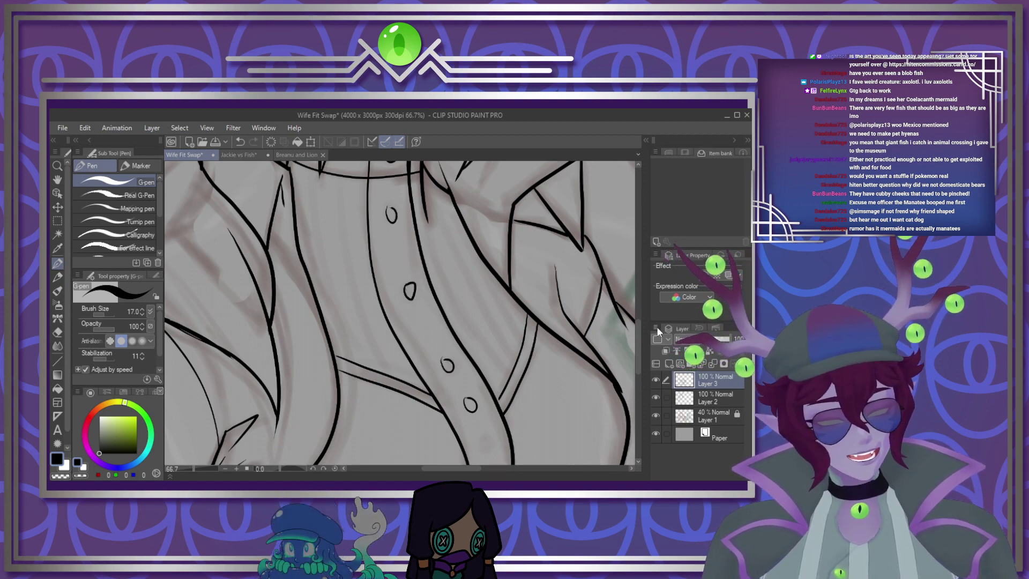
scroll(438, 248, down, 3)
key(ctrl+z)
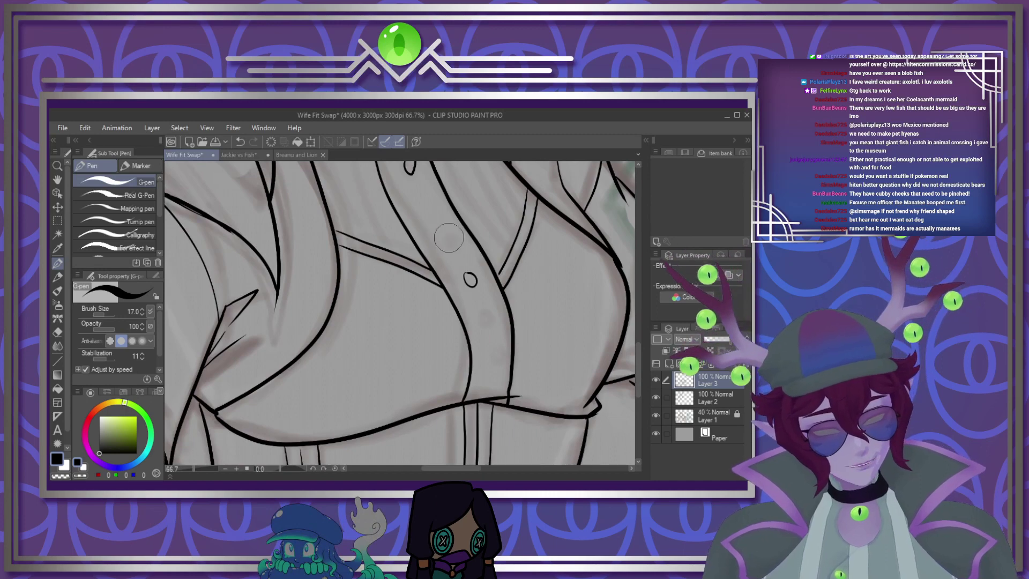
drag(432, 228, 434, 215)
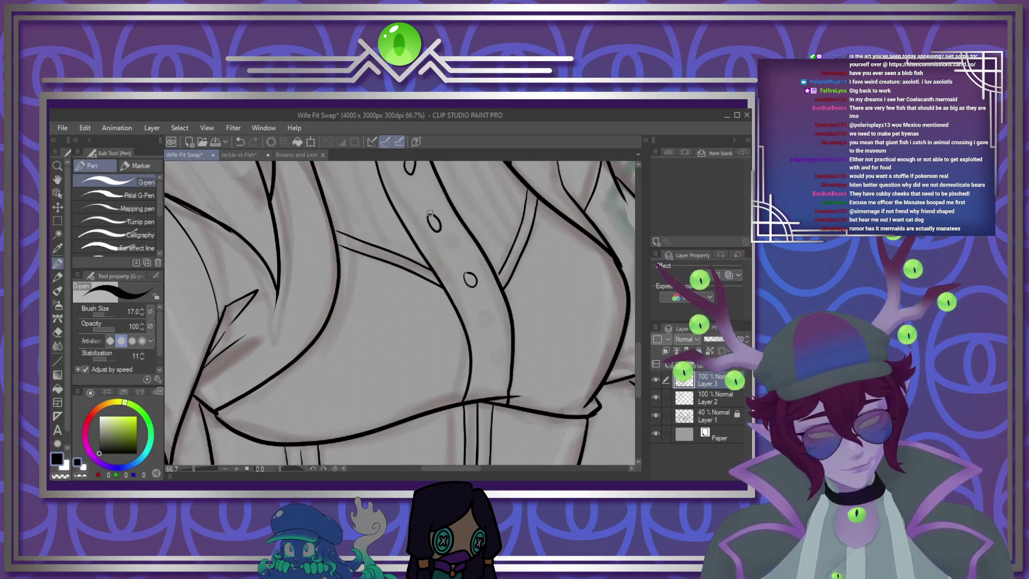
drag(488, 351, 490, 350)
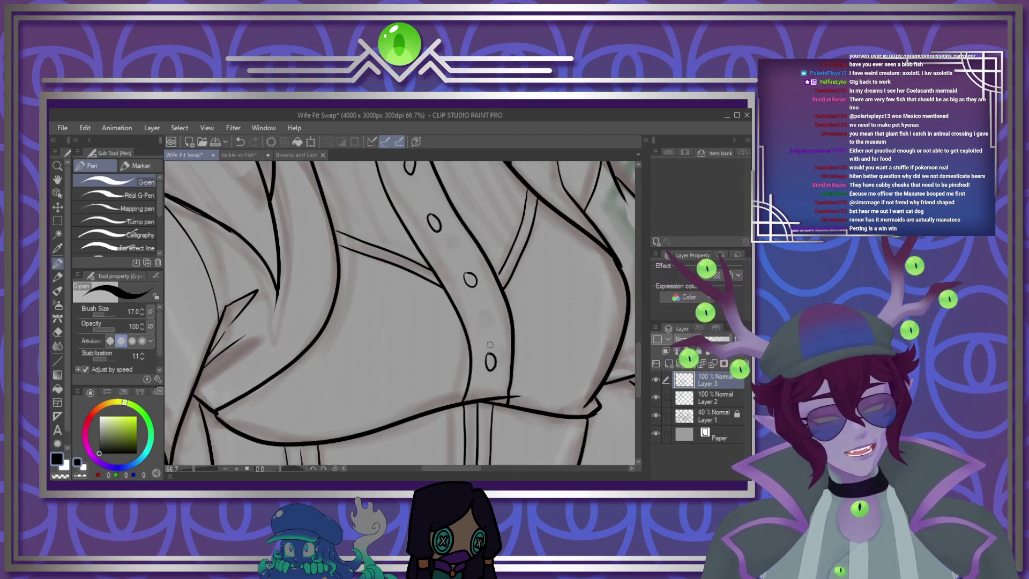
Ink thin vertical pleat lines down the shirt front from the collar band to the slanted seams, on both sides of the placket
scroll(480, 396, down, 4)
scroll(477, 410, up, 3)
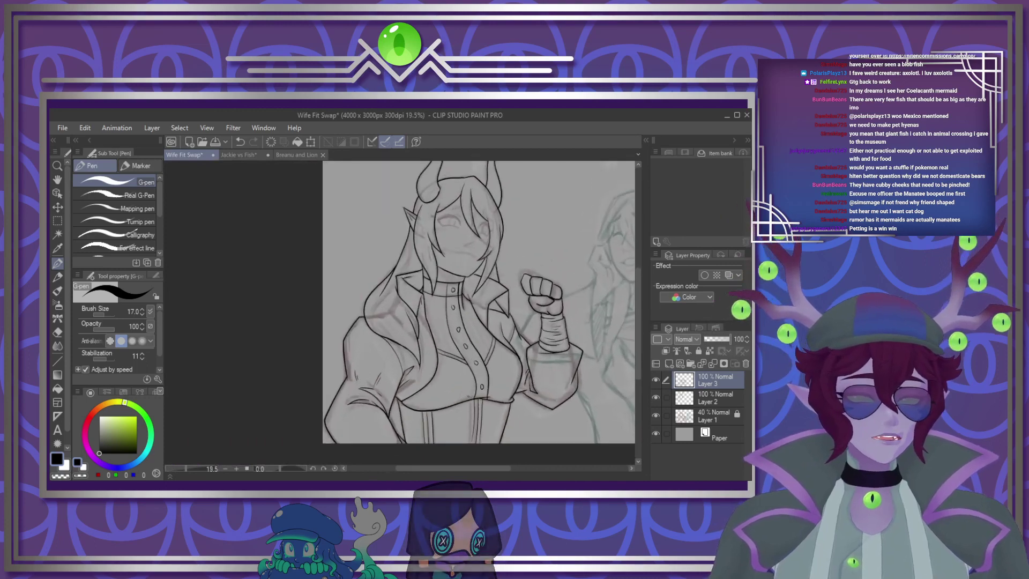
scroll(431, 341, up, 2)
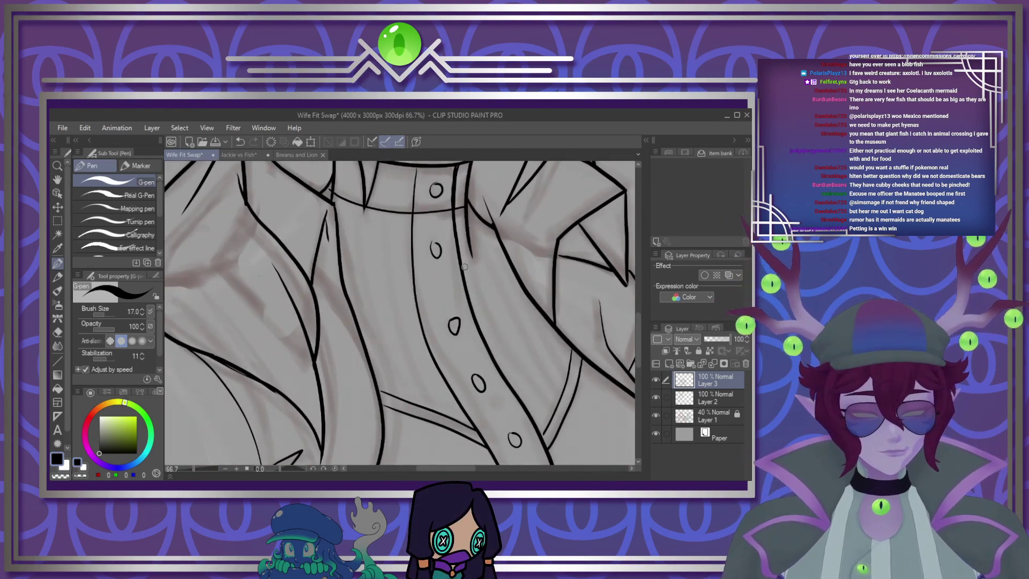
mouse_move(384, 211)
mouse_down()
mouse_move(406, 347)
mouse_move(423, 382)
mouse_up()
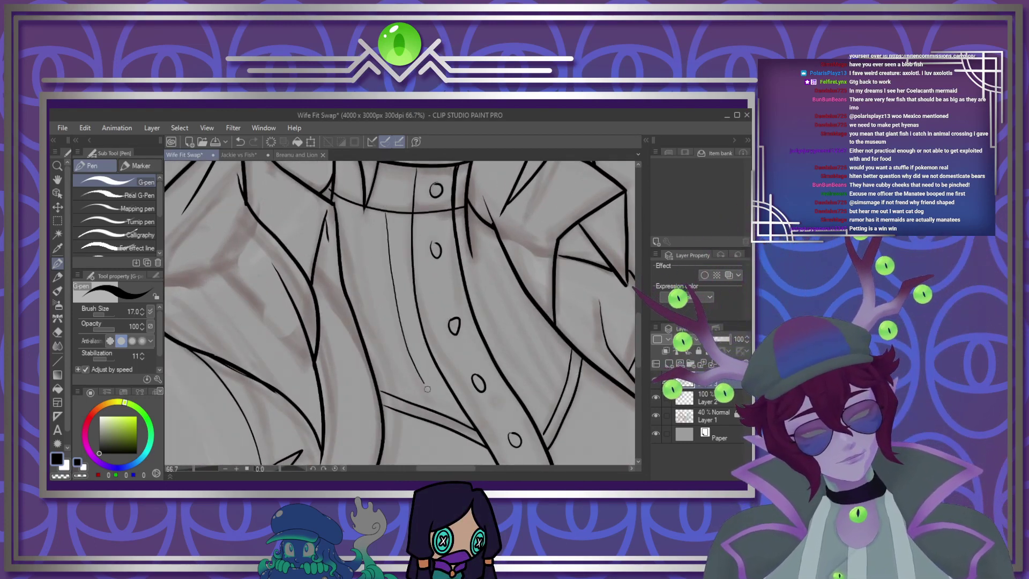
drag(363, 213, 384, 391)
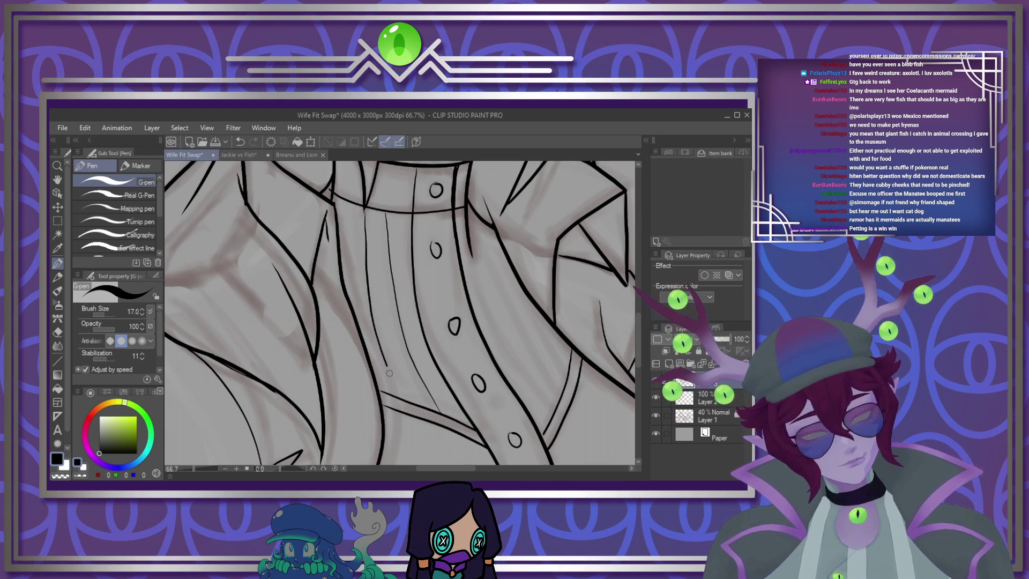
drag(348, 204, 350, 294)
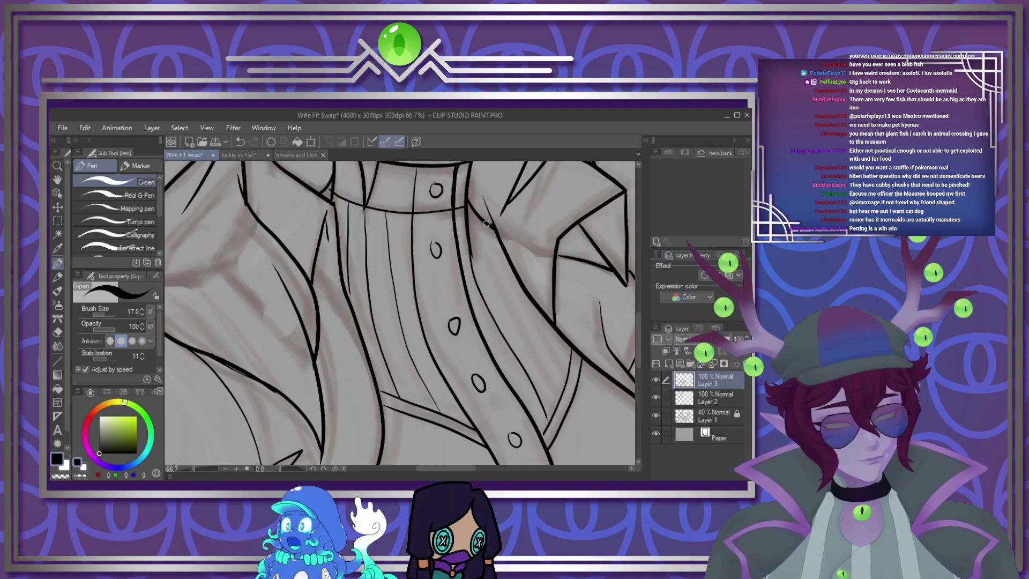
drag(485, 221, 519, 319)
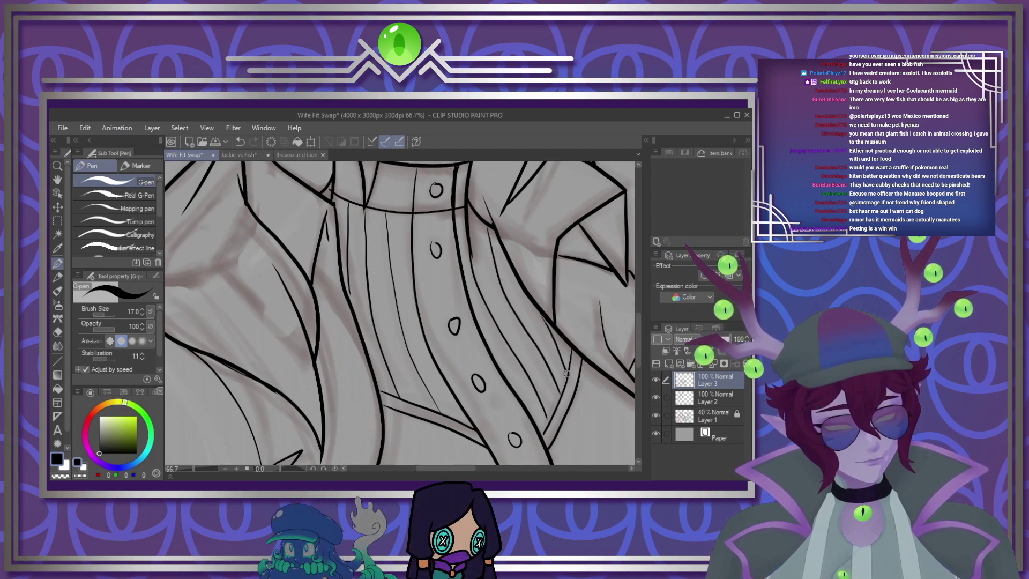
Ink a diagonal curve under the jaw, running from the hair strand across the neck to the collar beside the placket
scroll(536, 351, down, 6)
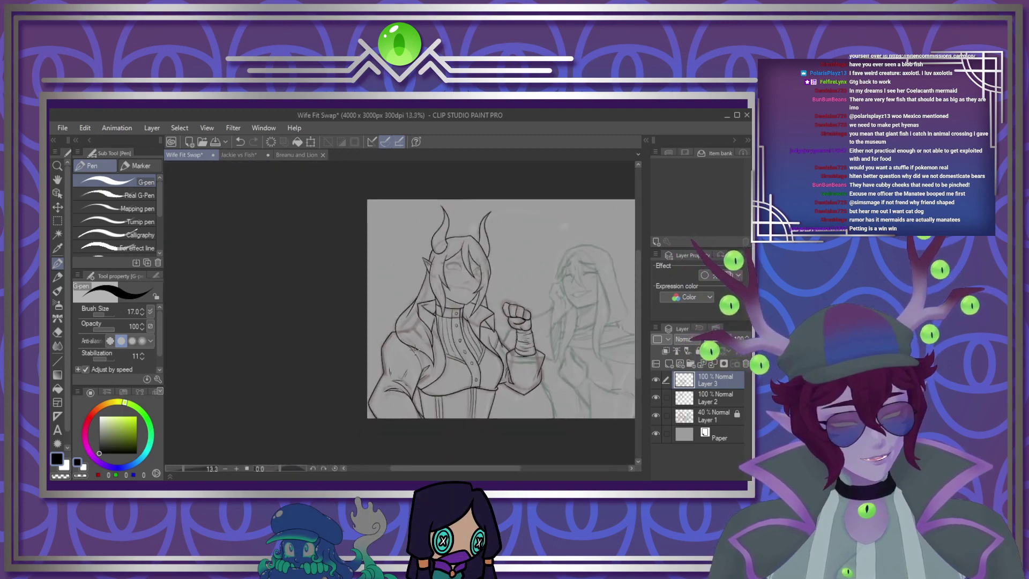
scroll(449, 296, up, 3)
scroll(448, 296, up, 6)
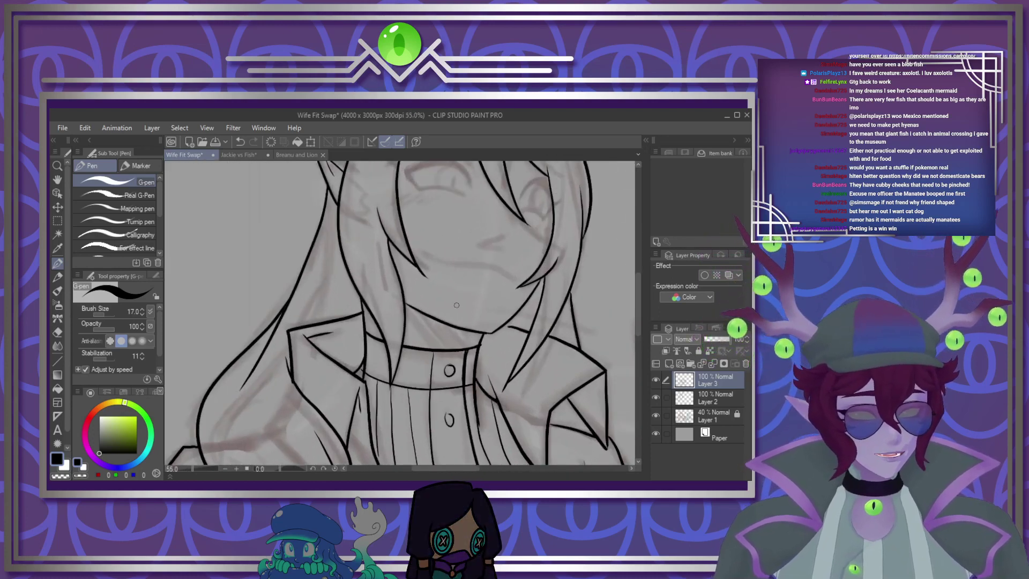
scroll(461, 341, up, 1)
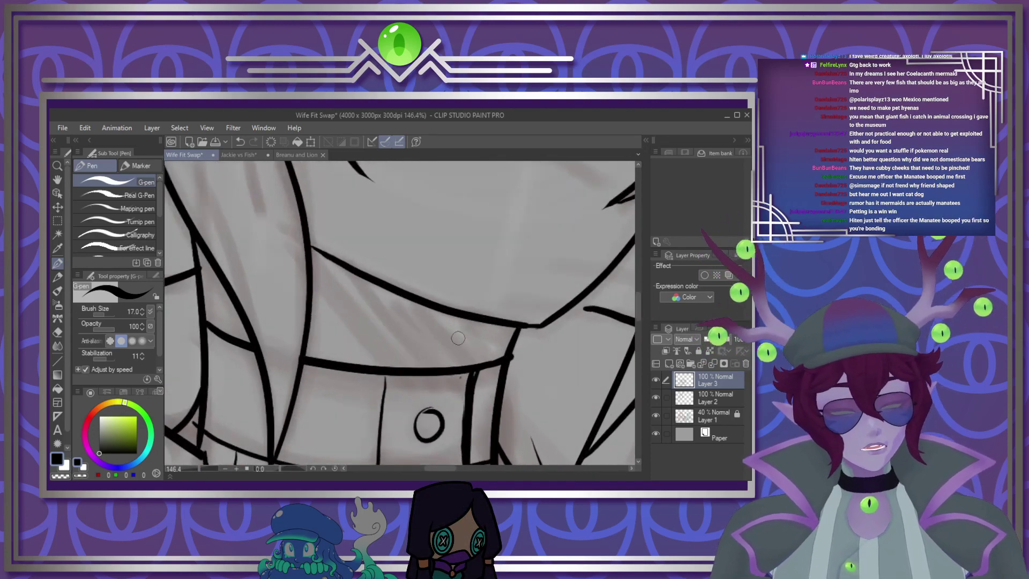
drag(317, 280, 482, 391)
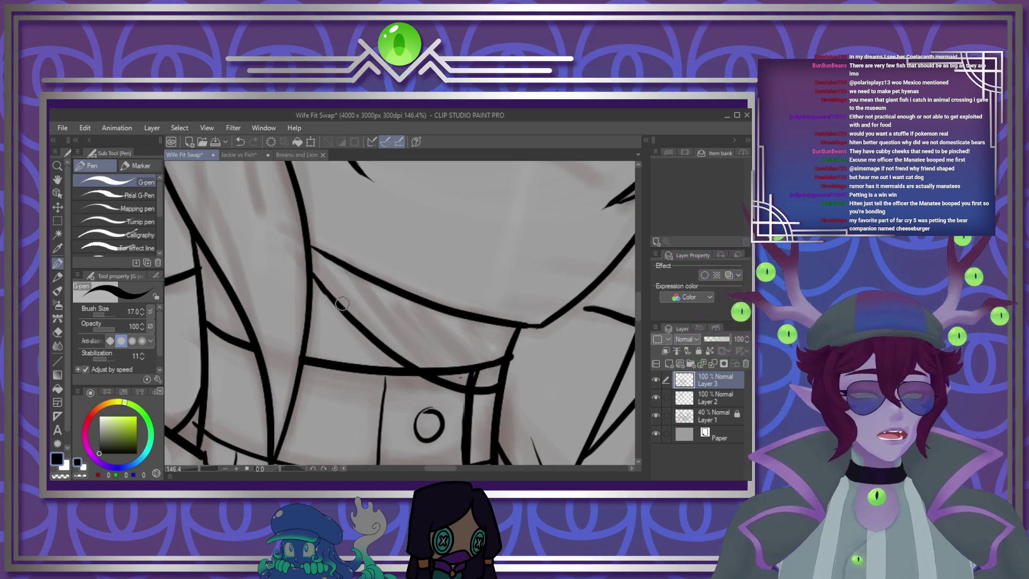
Ink the closed, curved smiling mouth, two short strokes for the nose tip and a short bridge stroke beside the fringe
scroll(350, 331, down, 2)
scroll(350, 332, down, 3)
scroll(346, 385, up, 2)
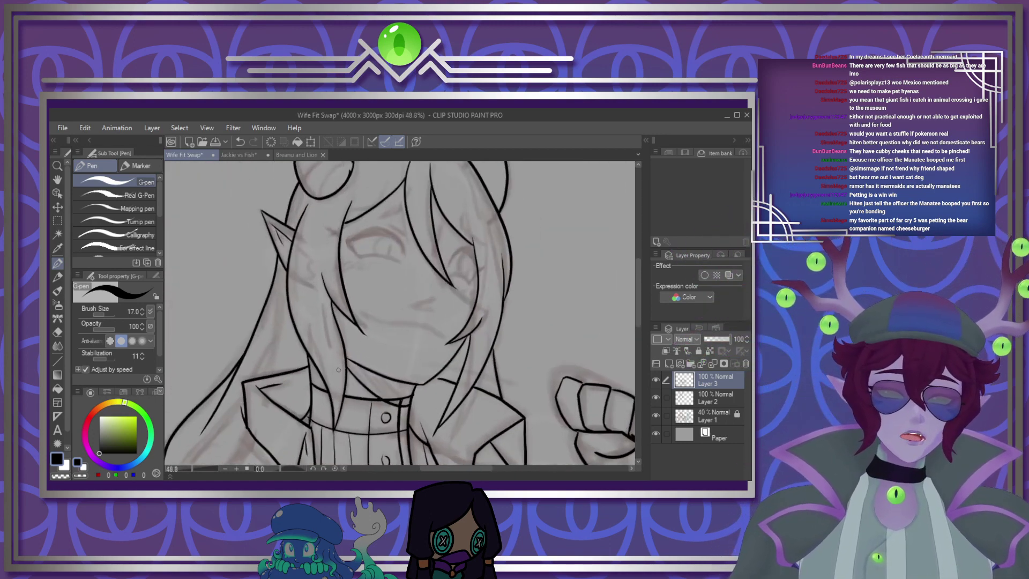
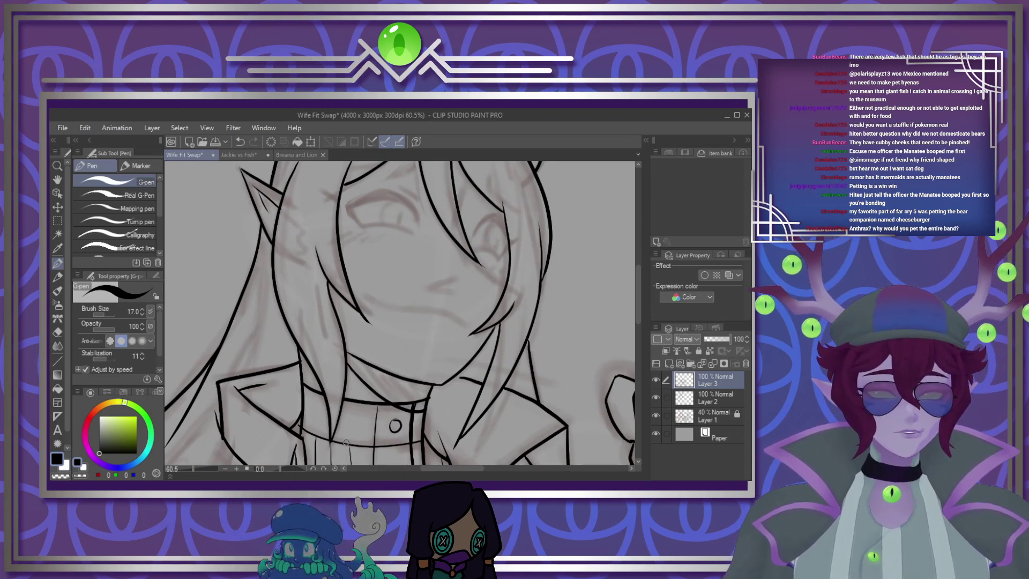
scroll(387, 325, down, 4)
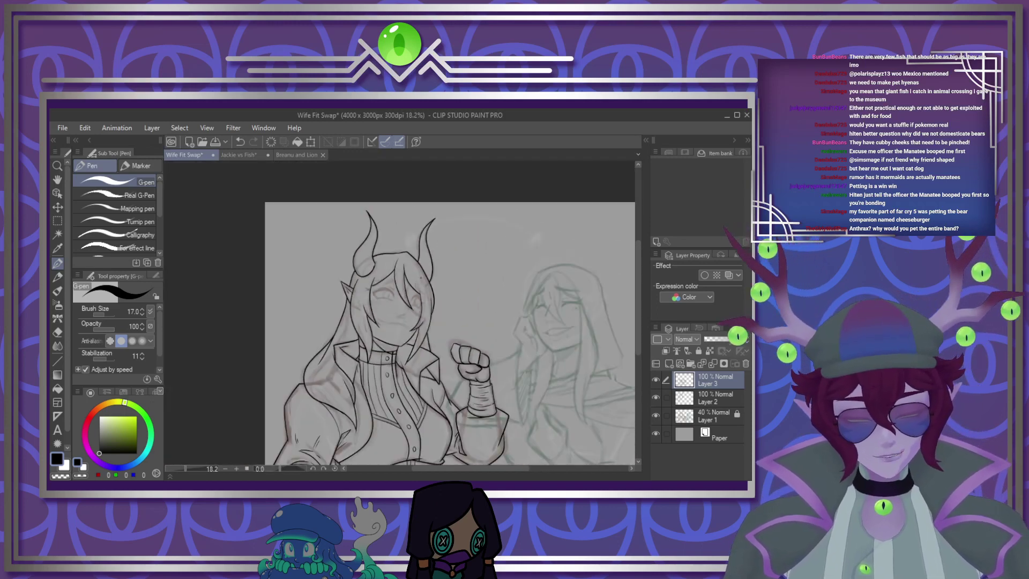
scroll(399, 307, up, 2)
scroll(396, 304, up, 8)
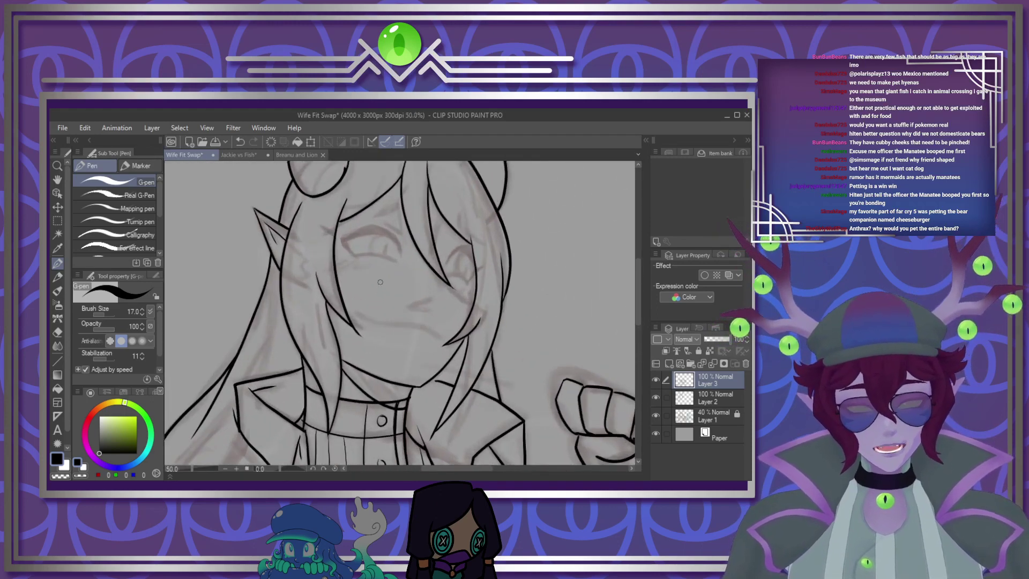
scroll(390, 331, up, 1)
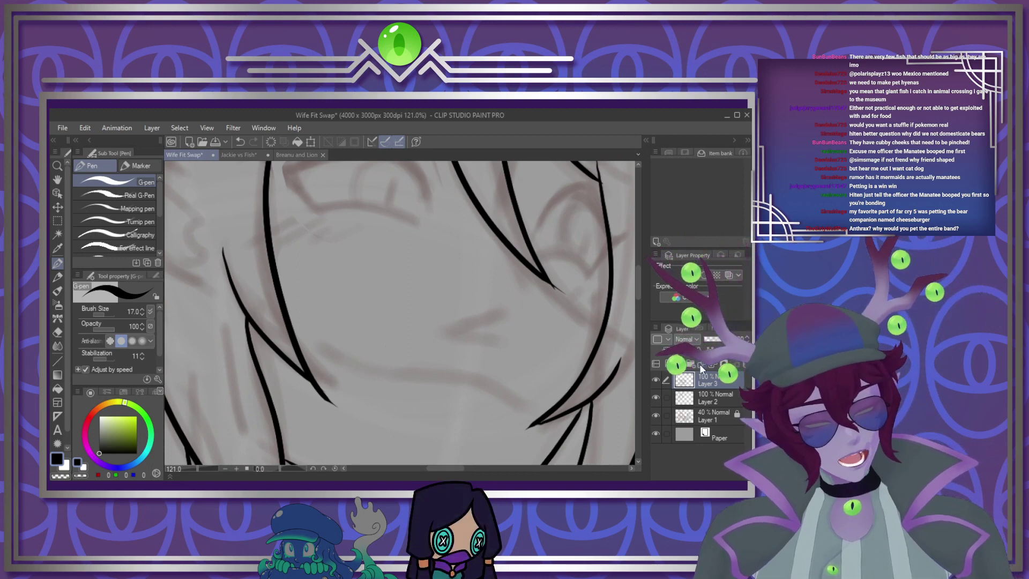
mouse_move(320, 345)
mouse_down()
mouse_move(352, 363)
mouse_move(502, 382)
mouse_move(528, 400)
mouse_up()
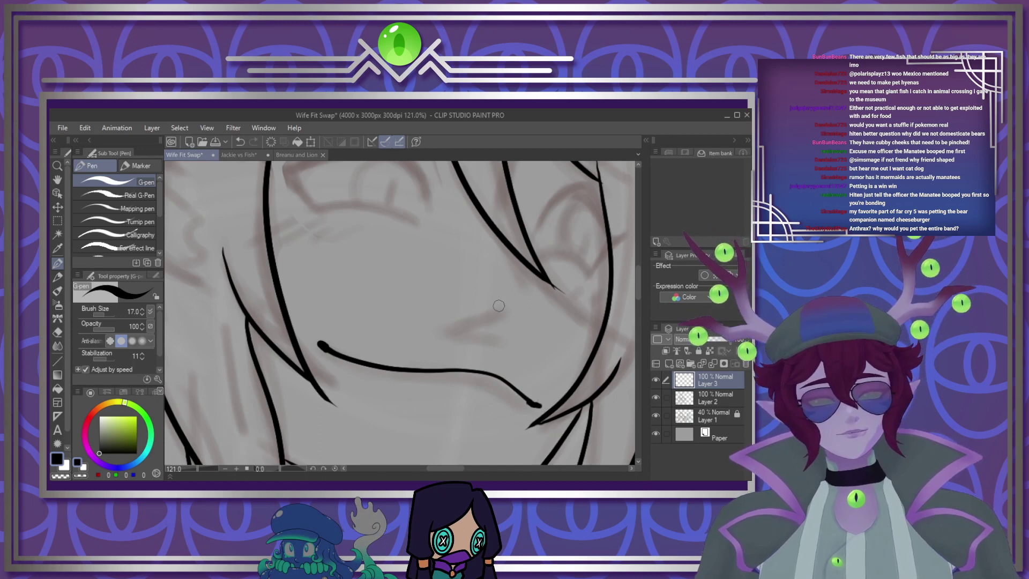
drag(450, 327, 503, 306)
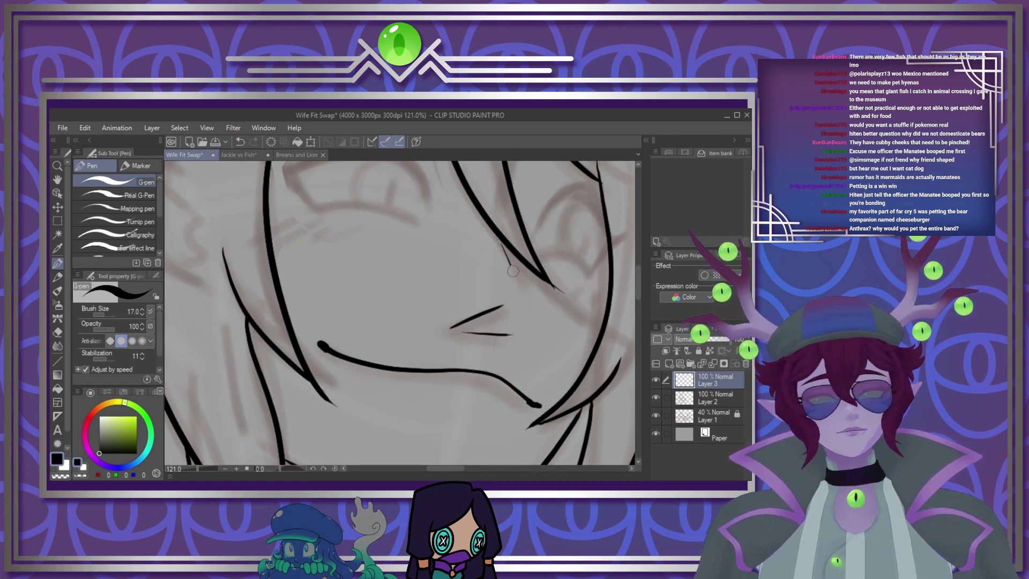
Ink the near eye's outline over the sketch: the arched upper lash line, angled outer corner and lower lid
scroll(472, 311, down, 5)
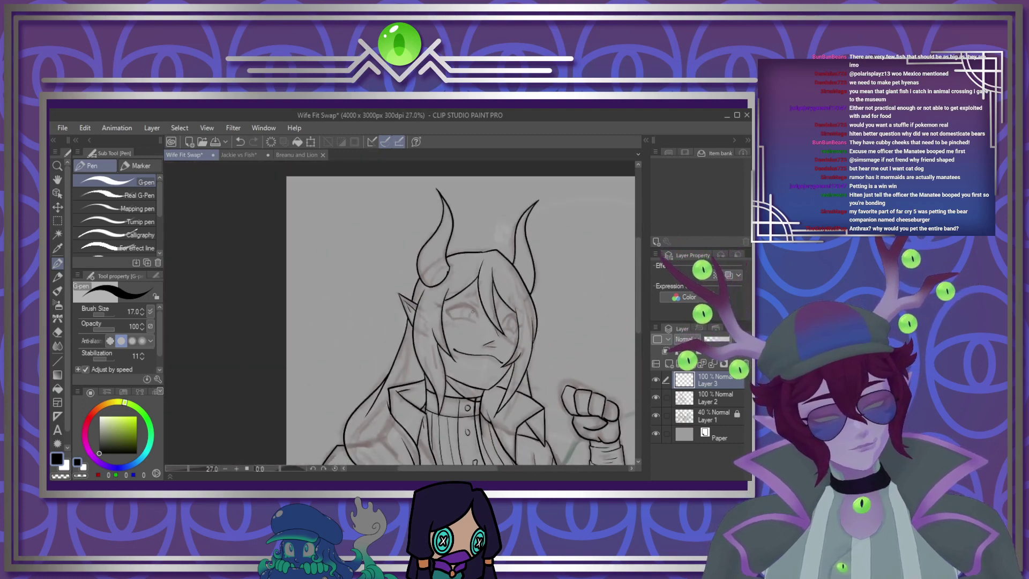
scroll(472, 311, up, 3)
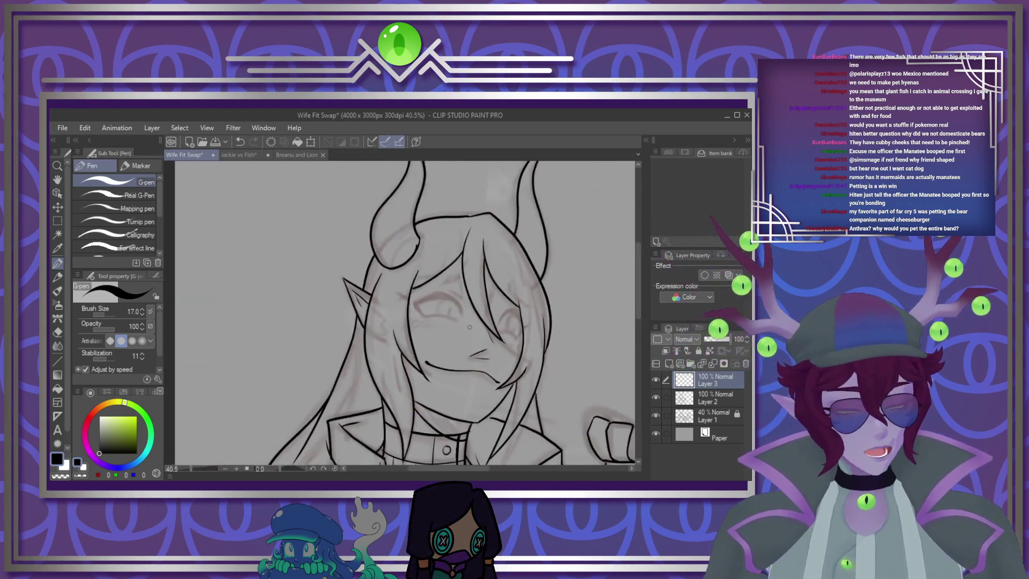
scroll(469, 327, up, 6)
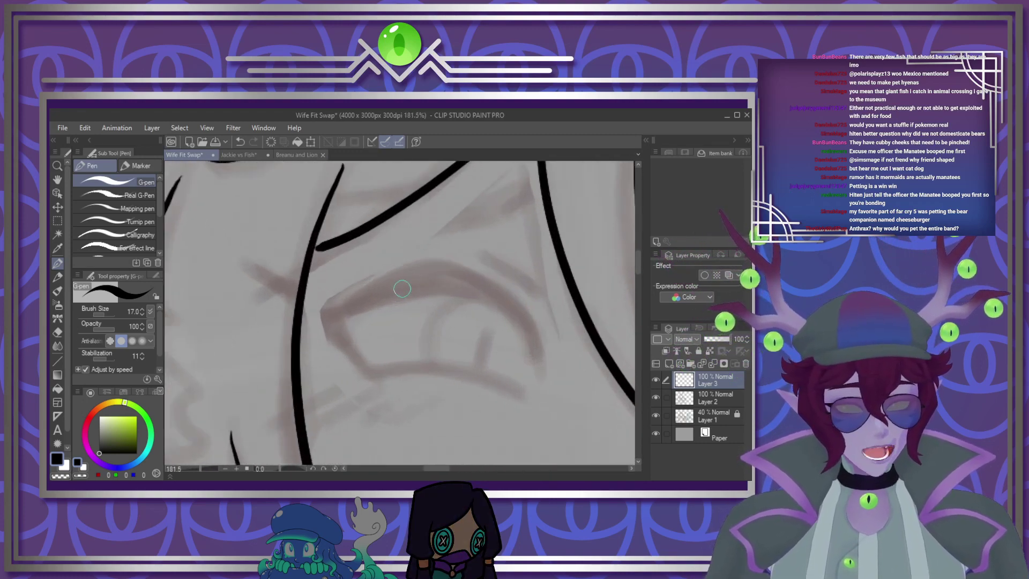
scroll(402, 289, up, 2)
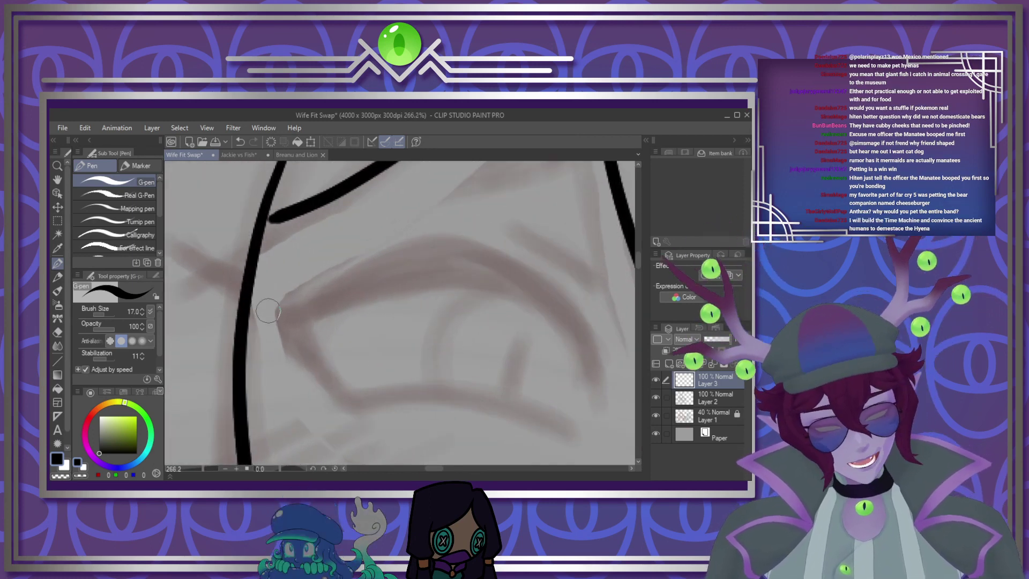
mouse_move(268, 311)
mouse_down()
mouse_move(329, 386)
mouse_move(542, 431)
mouse_move(277, 304)
mouse_move(412, 252)
mouse_move(558, 295)
mouse_move(603, 391)
mouse_up()
drag(301, 294, 383, 402)
mouse_move(311, 313)
mouse_down()
mouse_move(368, 295)
mouse_move(485, 294)
mouse_move(592, 353)
mouse_up()
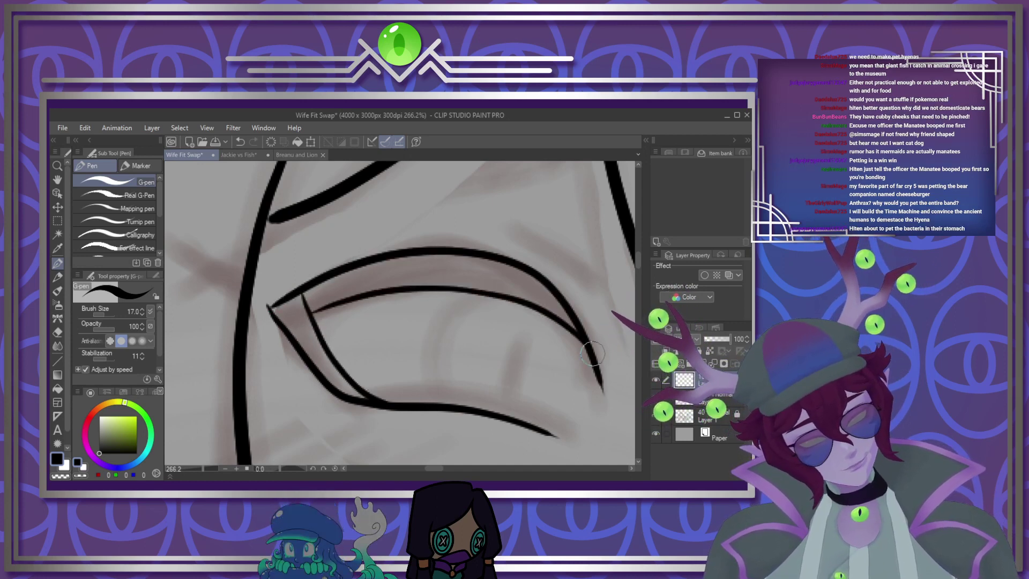
Redo the inner edge of the near eye's upper lash line and add a thin eyelid crease above it
click(240, 142)
mouse_move(314, 315)
mouse_down()
mouse_move(479, 287)
mouse_move(575, 340)
mouse_move(595, 371)
mouse_up()
drag(429, 224, 590, 309)
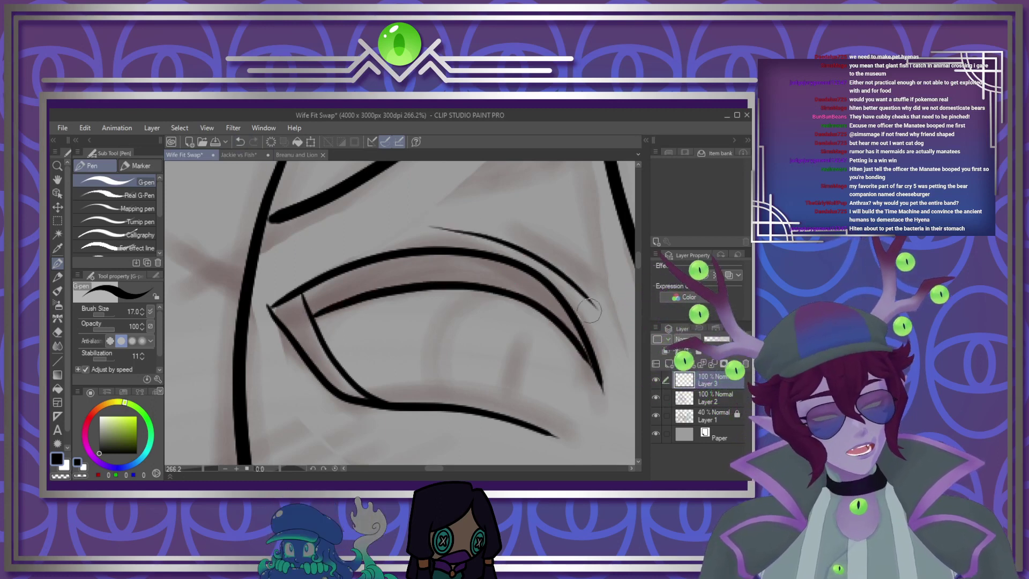
Ink the near eyebrow as a long tapered shape across the fringe strands, with a curved upper and lower edge
scroll(636, 252, up, 2)
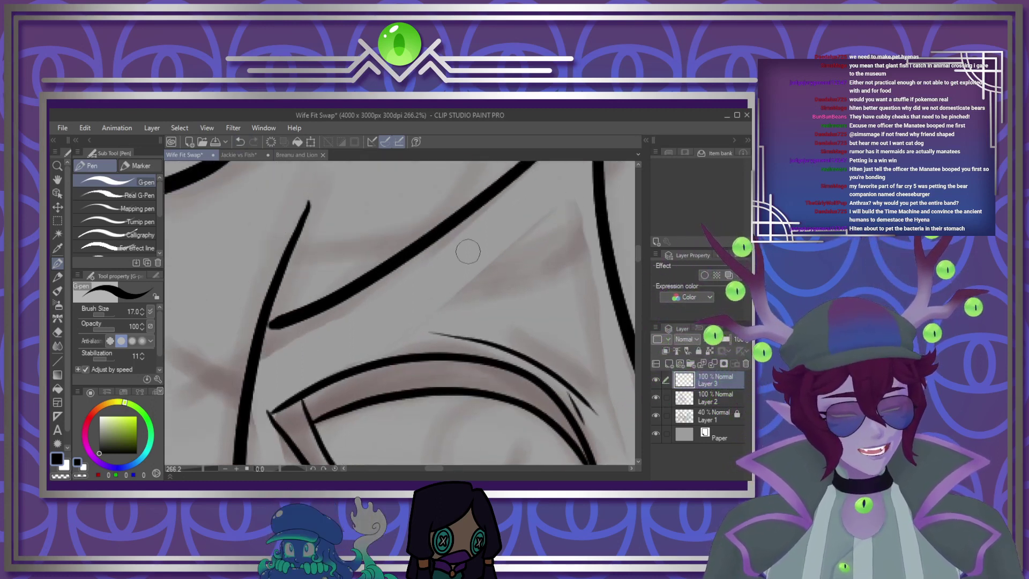
drag(249, 251, 616, 190)
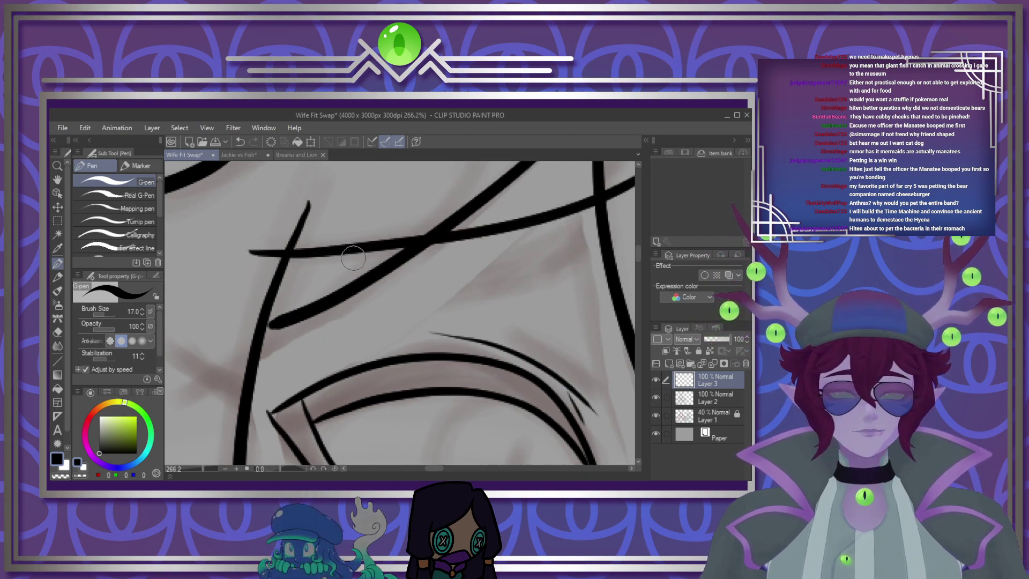
scroll(409, 306, down, 3)
scroll(434, 297, up, 2)
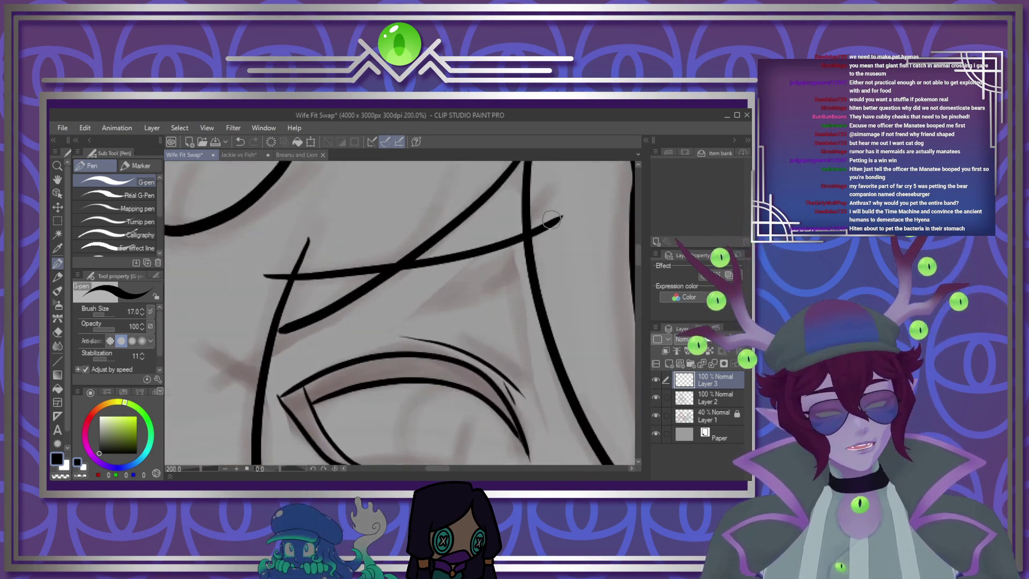
mouse_move(560, 218)
mouse_down()
mouse_move(391, 289)
mouse_move(295, 288)
mouse_up()
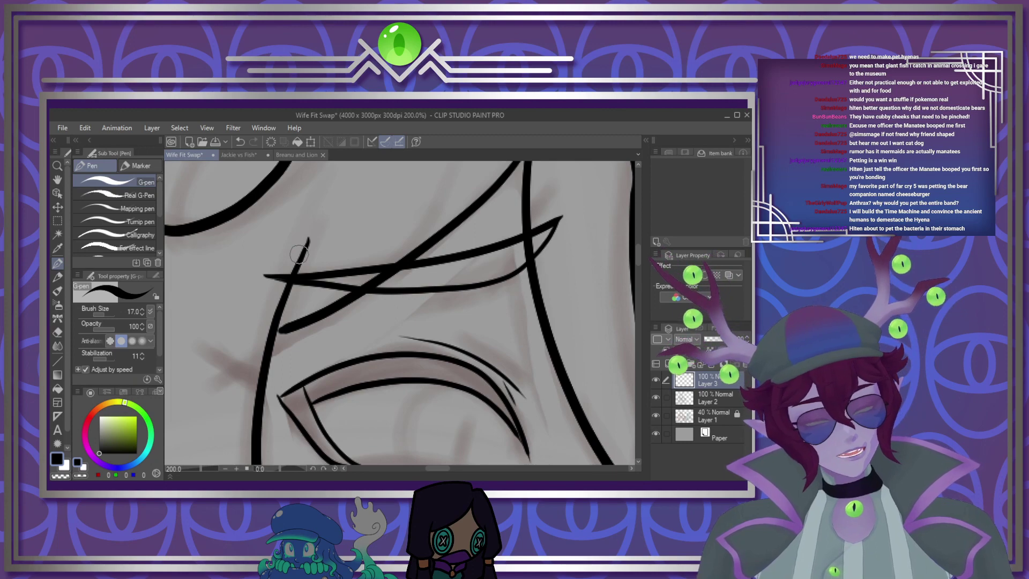
Ink a pointed lash flick sweeping outward from the near eye's outer corner across the hair strand
scroll(299, 253, down, 2)
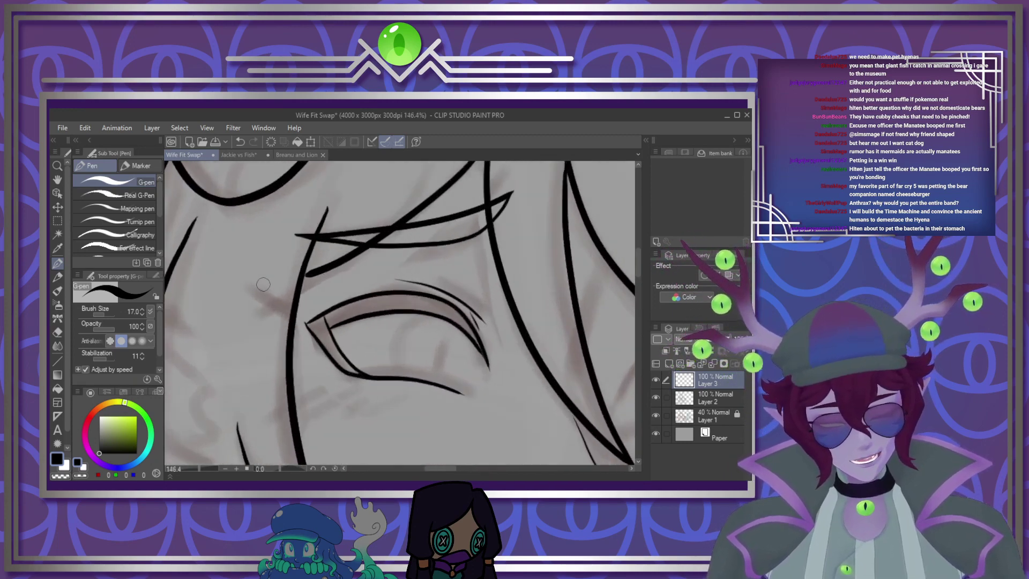
scroll(263, 284, up, 2)
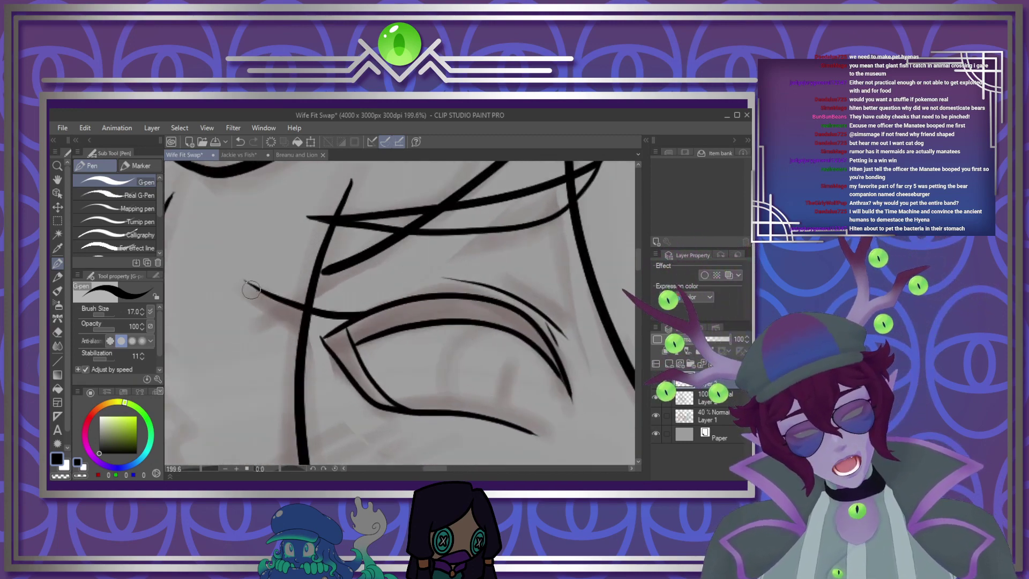
drag(250, 290, 336, 347)
Ink the far eye's arched upper lash line and dipping lower lid, redoing the arch, and add the lash line's inner edge
scroll(354, 352, down, 5)
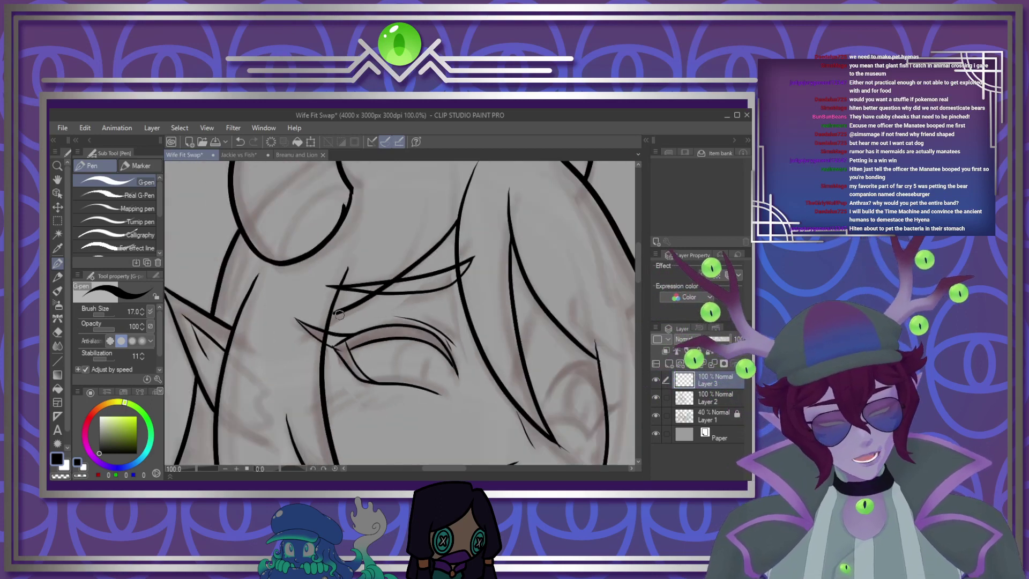
scroll(488, 396, up, 5)
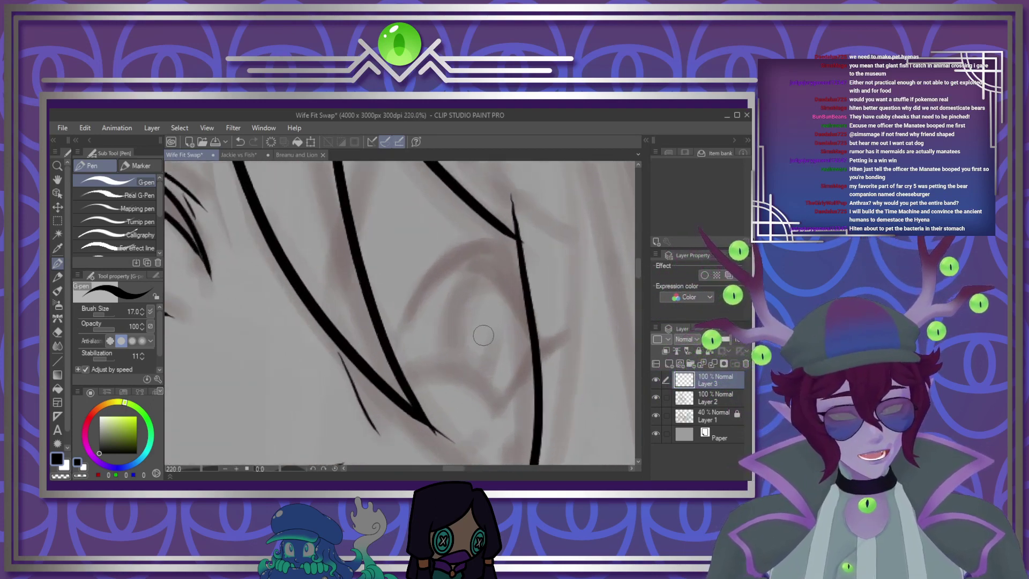
mouse_move(362, 345)
mouse_down()
mouse_move(370, 319)
mouse_move(485, 231)
mouse_move(540, 350)
mouse_up()
click(241, 141)
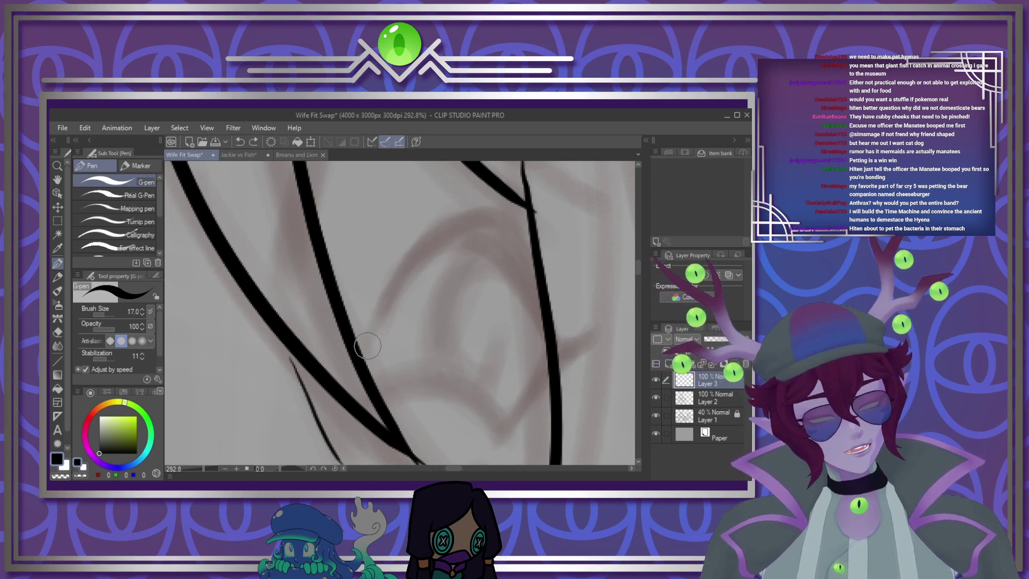
mouse_move(367, 346)
mouse_down()
mouse_move(380, 305)
mouse_move(517, 234)
mouse_move(573, 358)
mouse_up()
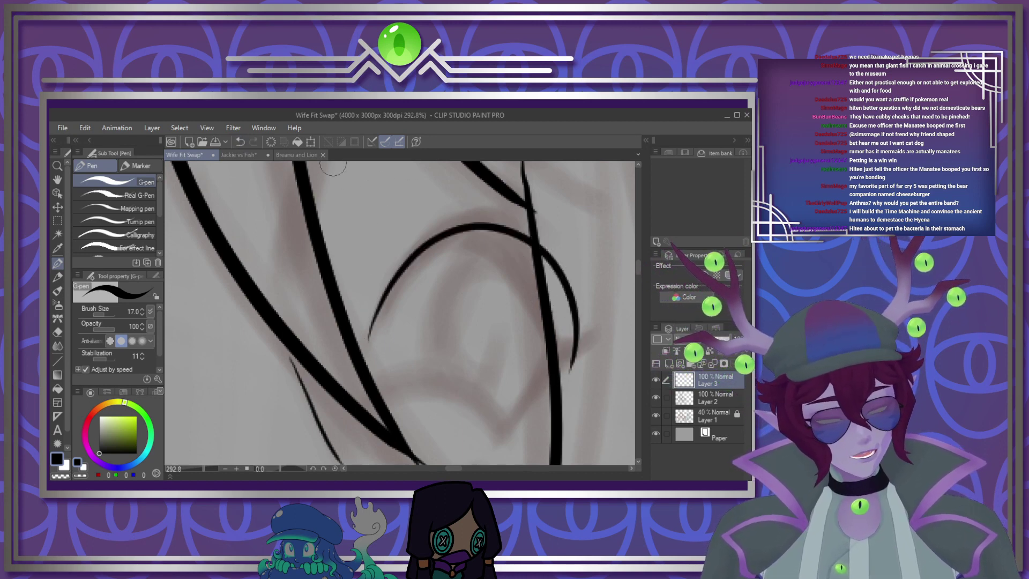
click(239, 142)
mouse_move(393, 276)
mouse_down()
mouse_move(534, 226)
mouse_move(560, 362)
mouse_up()
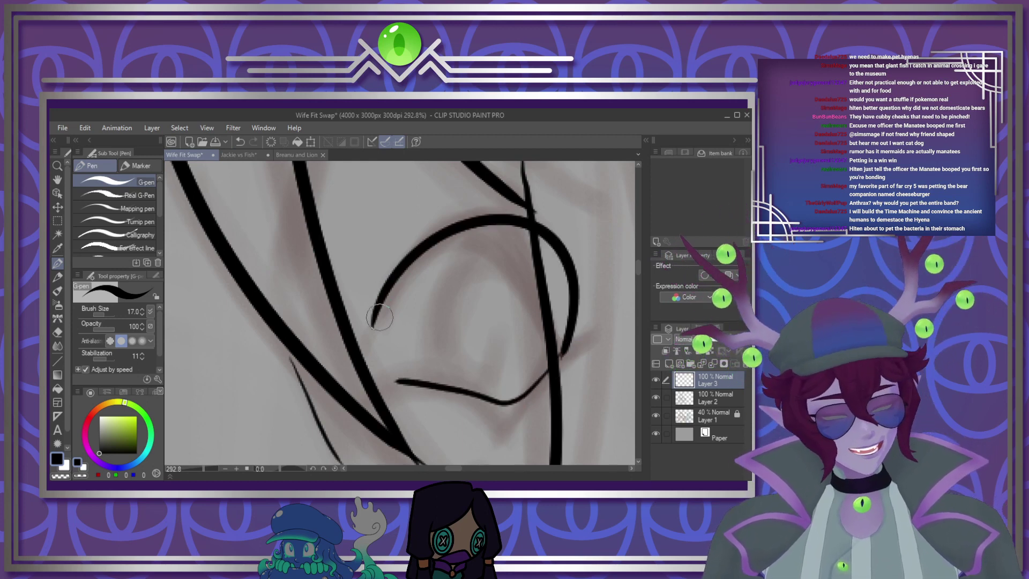
mouse_move(380, 309)
mouse_down()
mouse_move(443, 253)
mouse_move(534, 263)
mouse_up()
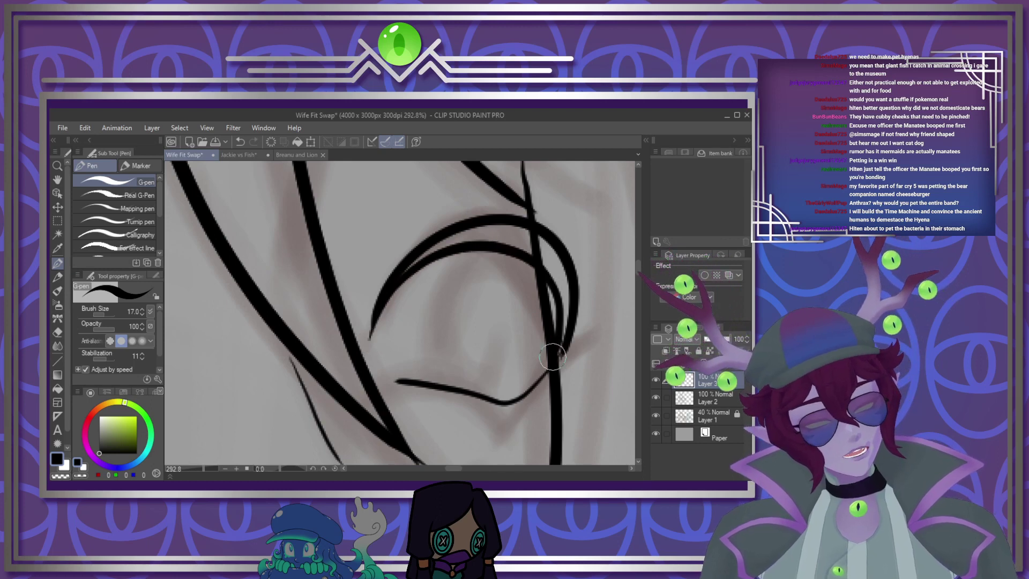
Redo the inner edge of the far eye's upper lash line and ink a pointed lash flick at its outer corner
click(242, 142)
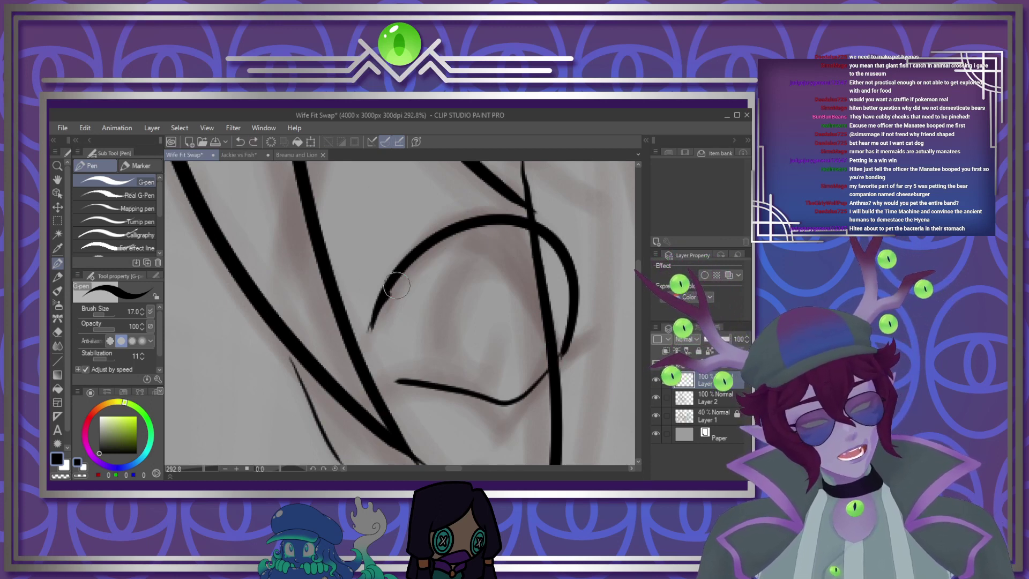
mouse_move(397, 286)
mouse_down()
mouse_move(504, 246)
mouse_move(575, 322)
mouse_up()
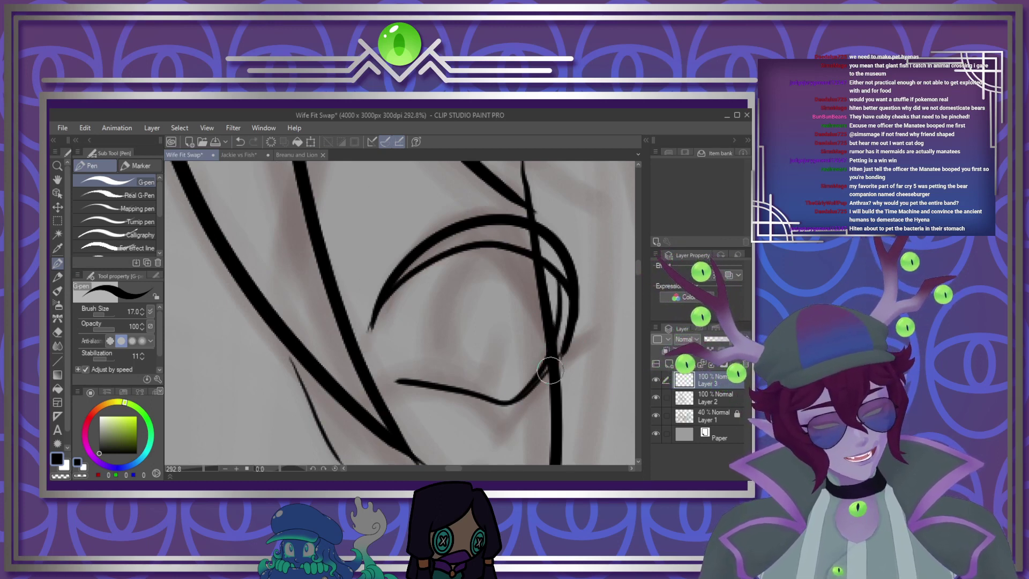
drag(624, 323, 600, 342)
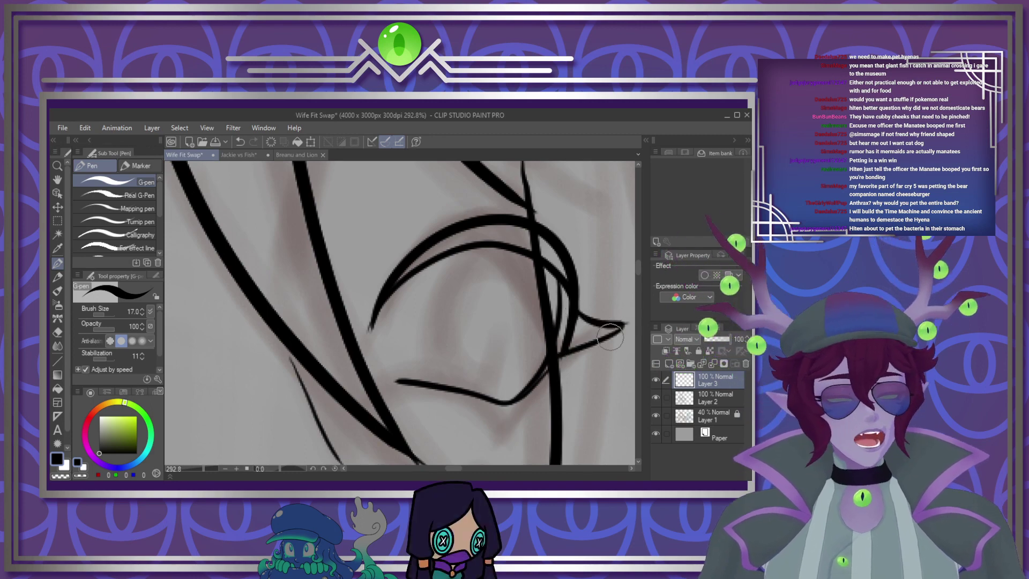
Ink a thin, broken eyelid crease above the far eye's upper lash line
scroll(445, 367, down, 4)
scroll(459, 308, up, 4)
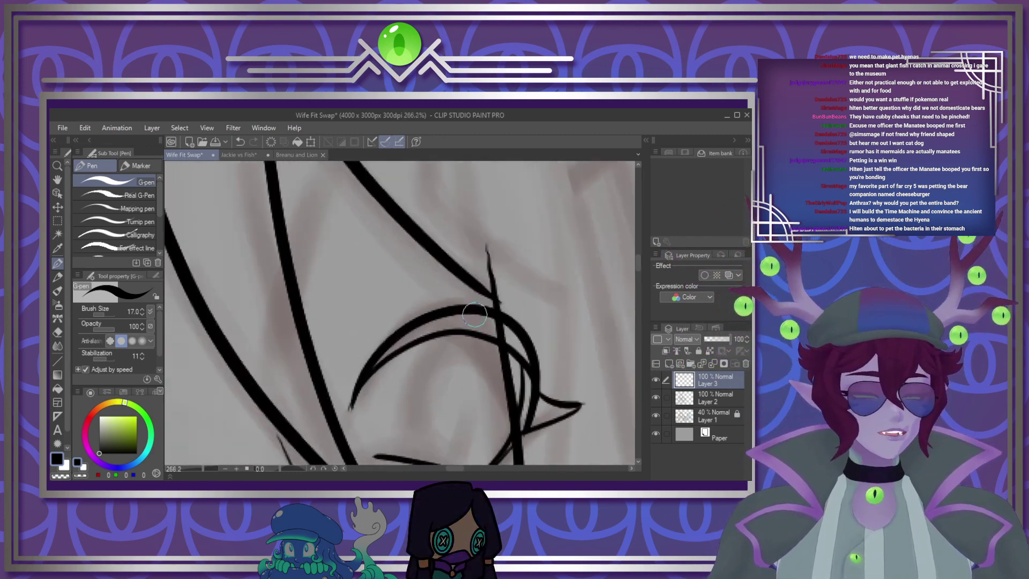
scroll(475, 313, up, 1)
key(ctrl+z)
drag(366, 310, 431, 288)
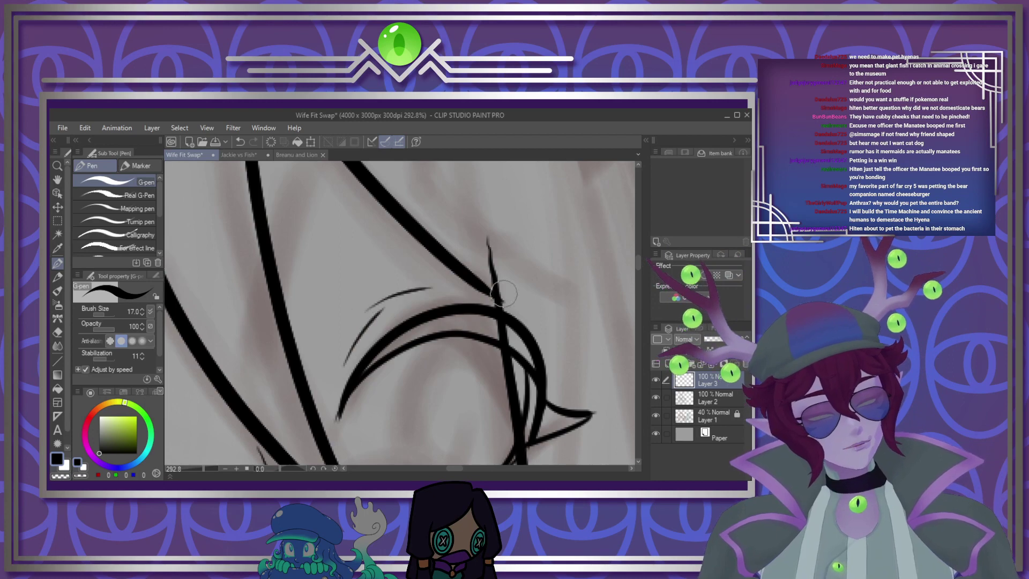
Ink the far eyebrow as a tapered, curved shape beside the fringe strand above the far eye
scroll(531, 290, down, 5)
scroll(524, 281, up, 3)
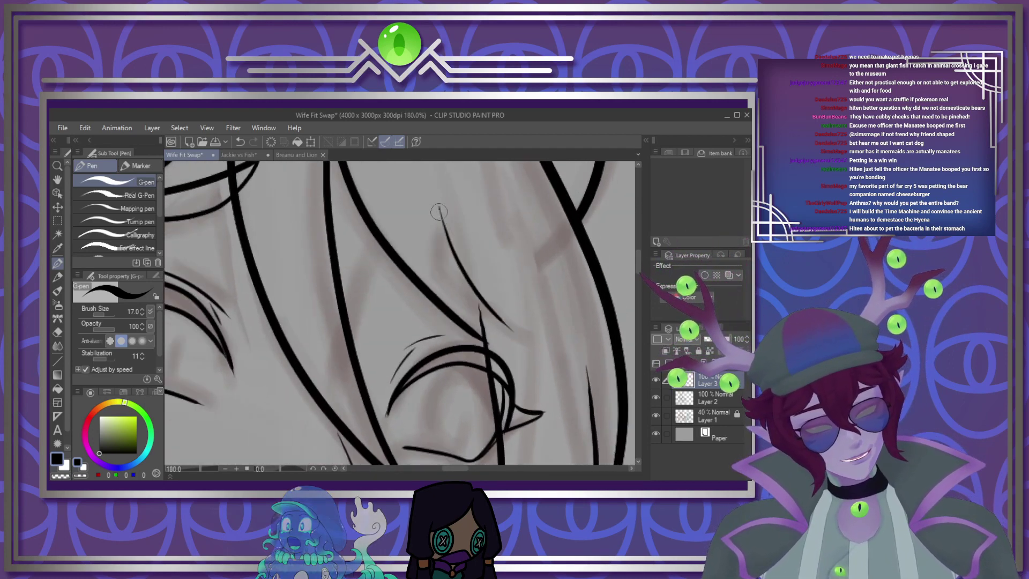
mouse_move(438, 208)
mouse_down()
mouse_move(451, 291)
mouse_move(514, 339)
mouse_up()
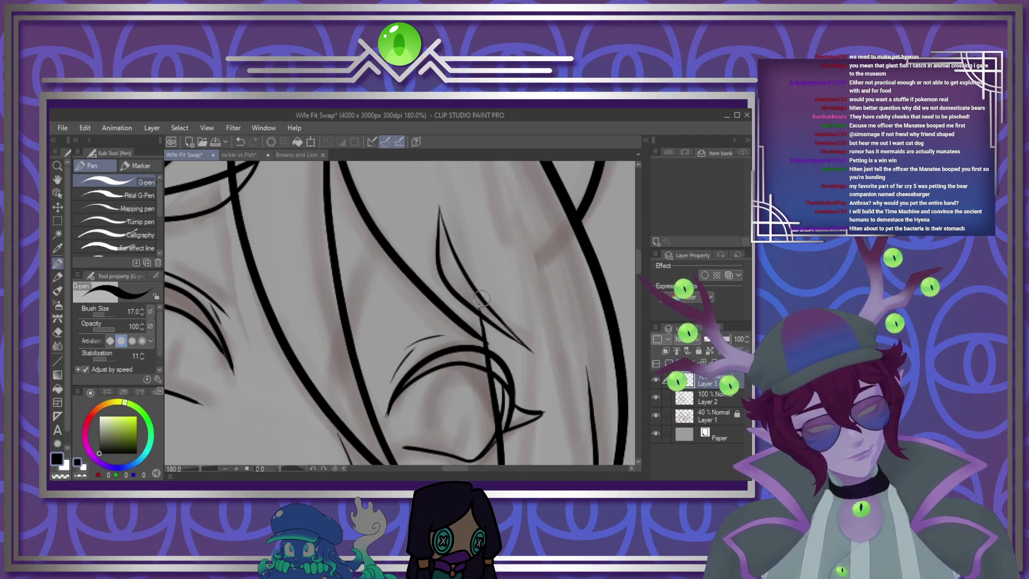
scroll(536, 318, down, 4)
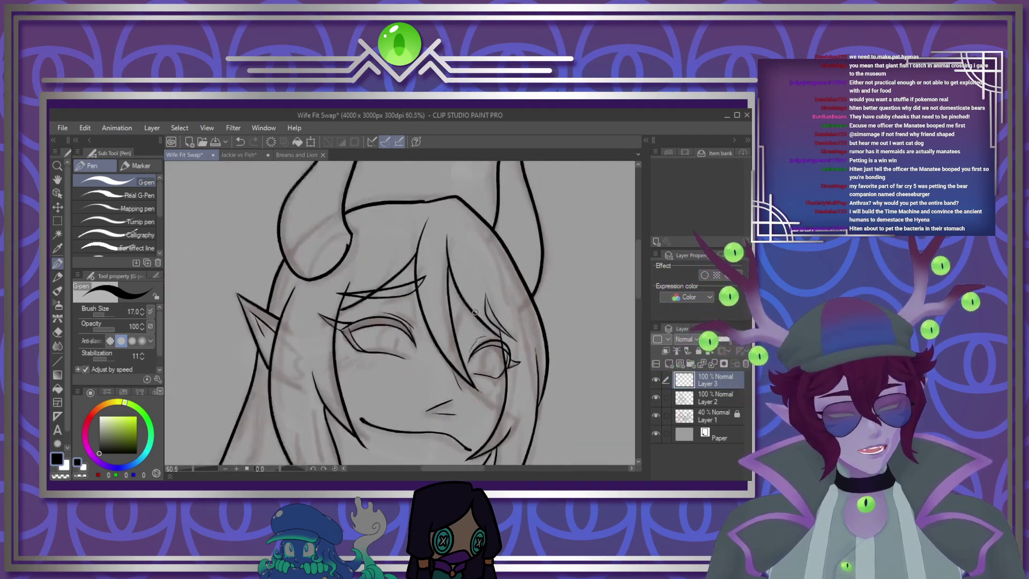
Auto select the empty area around the facial line art on the editing layer and invert the selection to the eye and eyebrow shapes
scroll(472, 342, up, 3)
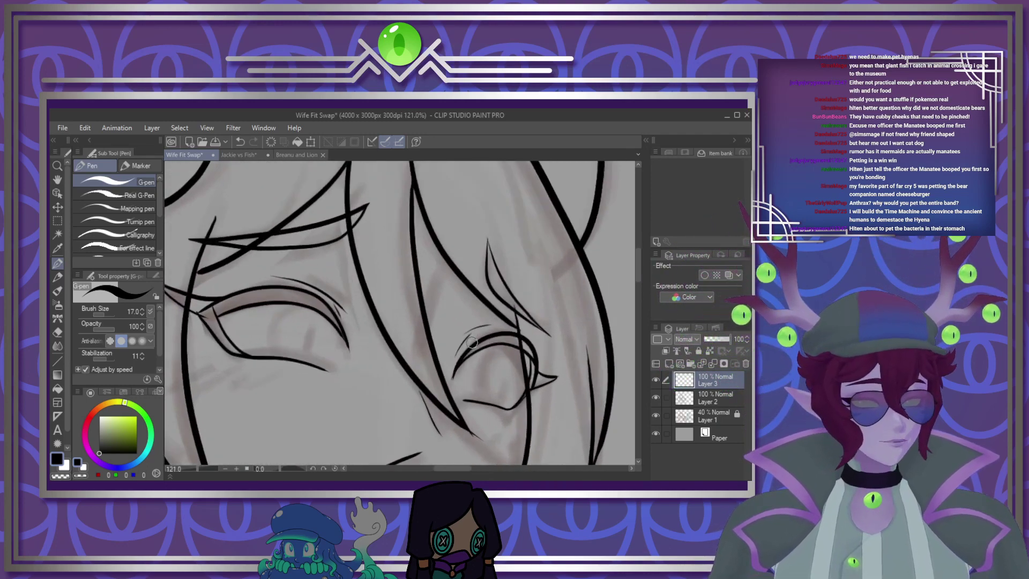
key(w)
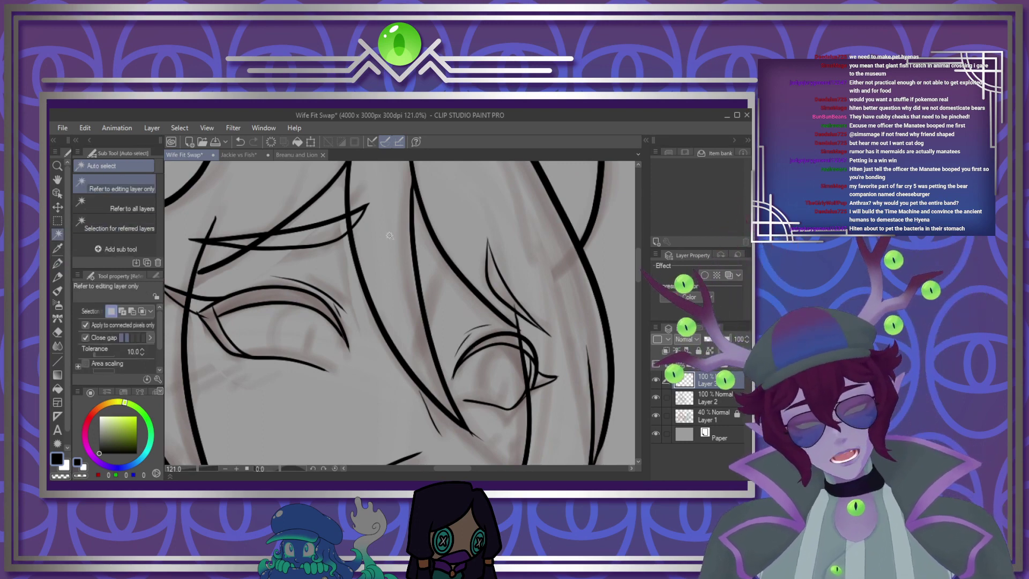
click(475, 410)
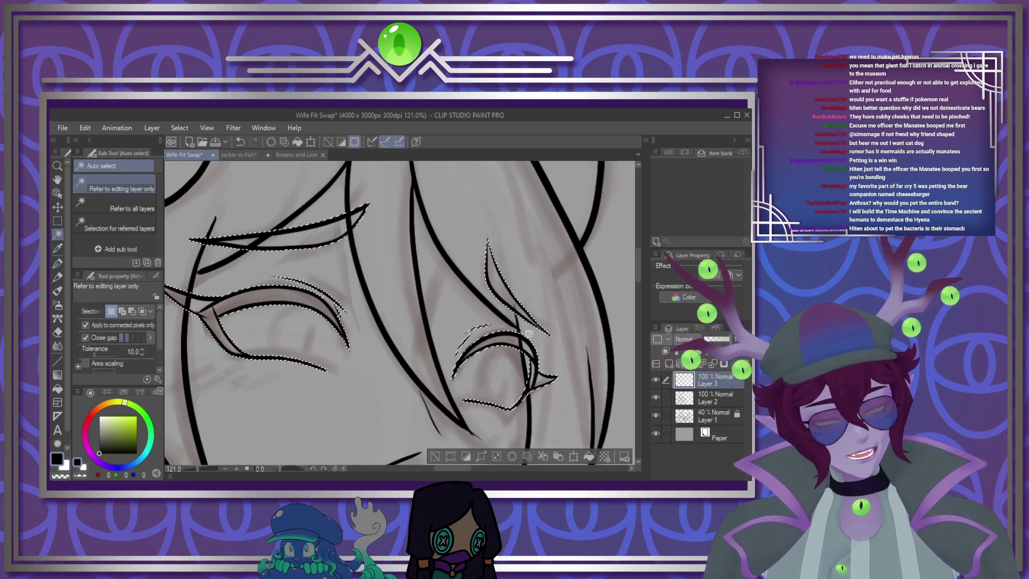
click(466, 456)
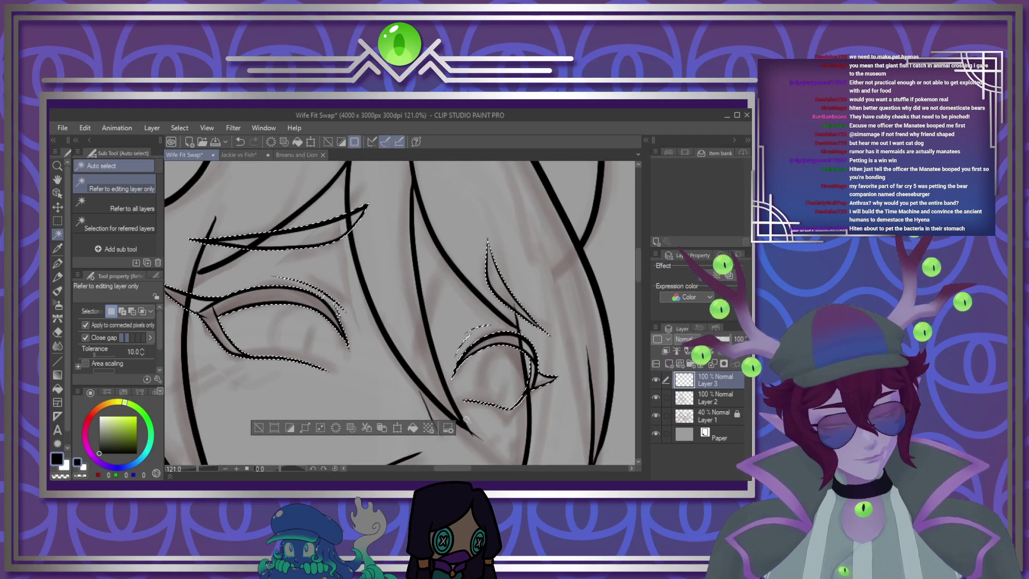
click(412, 428)
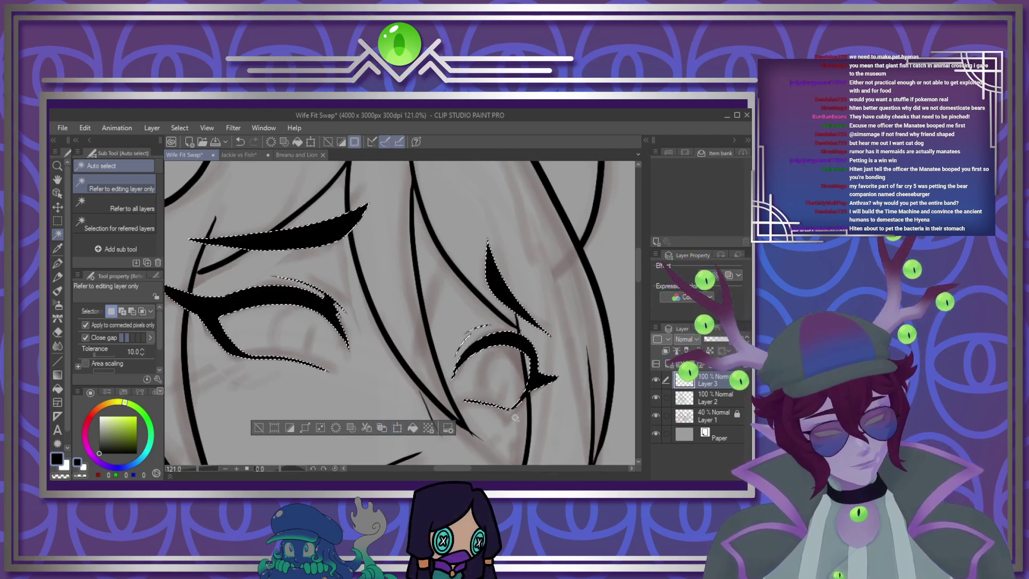
scroll(382, 382, down, 3)
scroll(382, 382, up, 2)
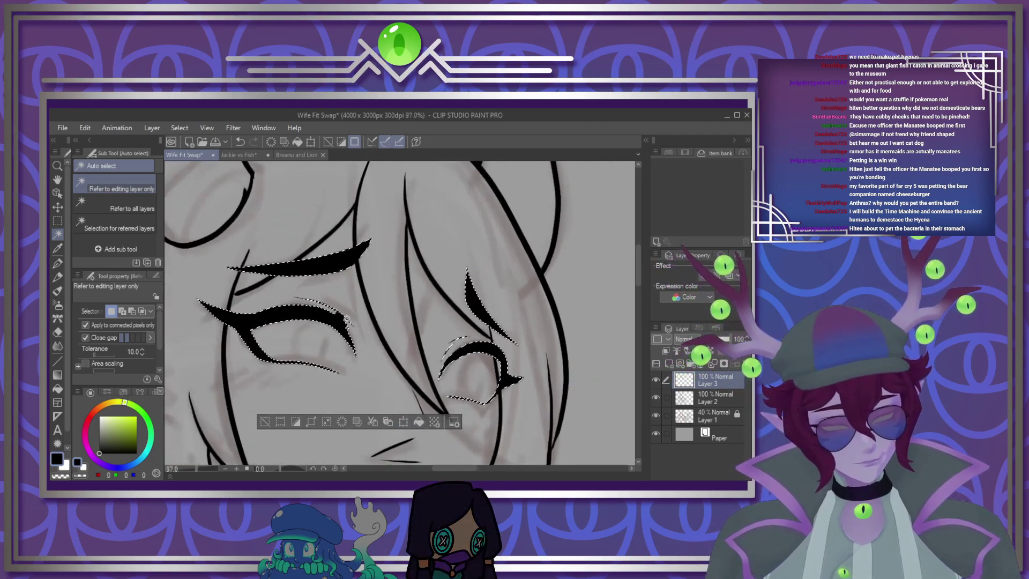
click(239, 144)
scroll(325, 305, up, 3)
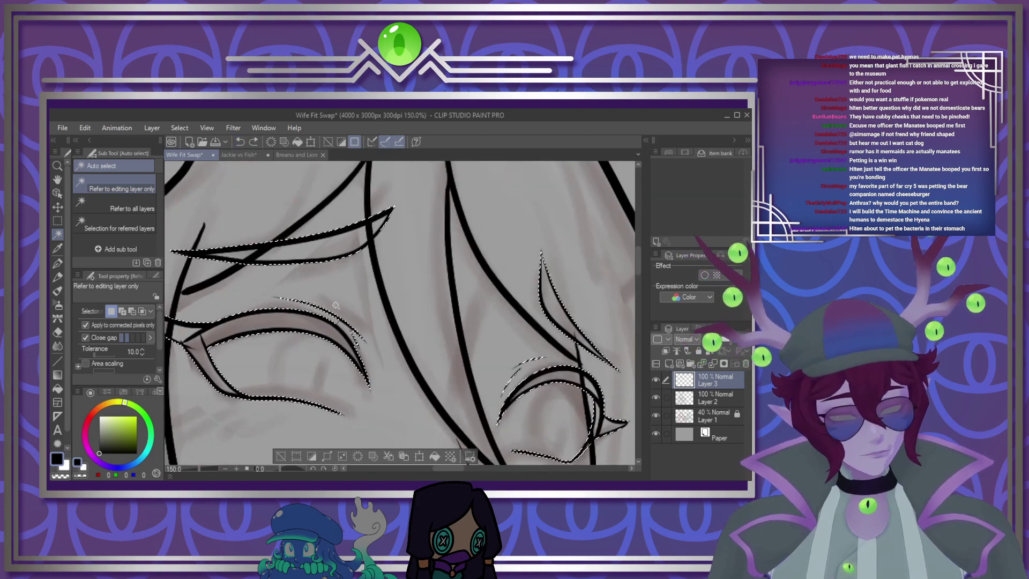
Shrink the selection, fill both eyebrows and upper lash lines solid black, and deselect to resume with the G-pen
click(342, 456)
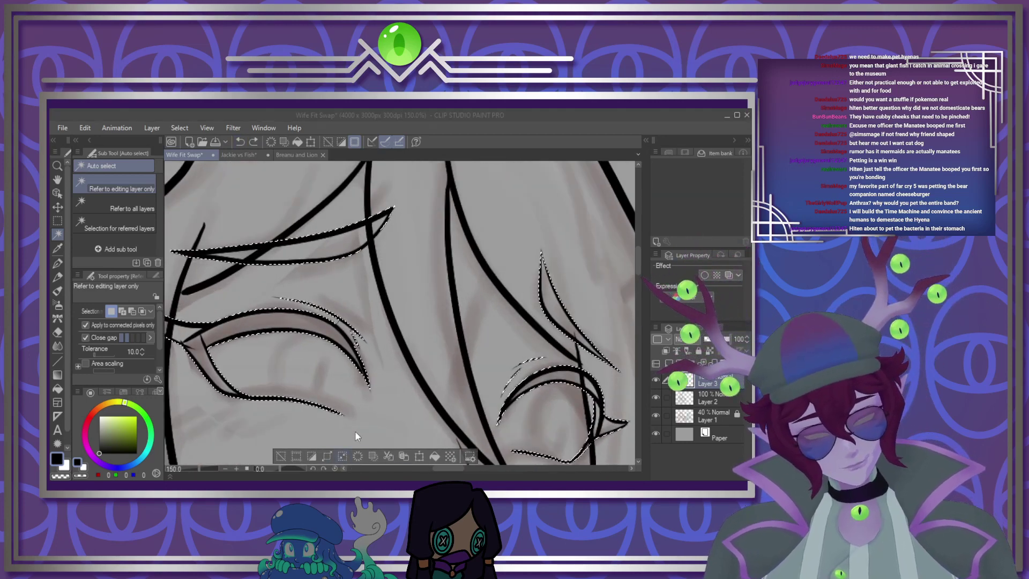
click(249, 274)
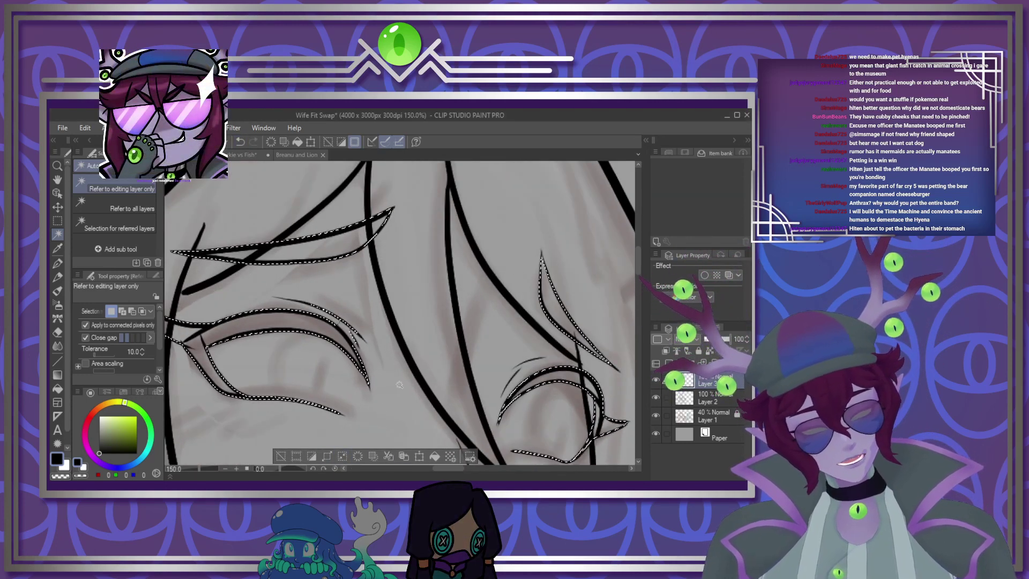
key(alt+BackSpace)
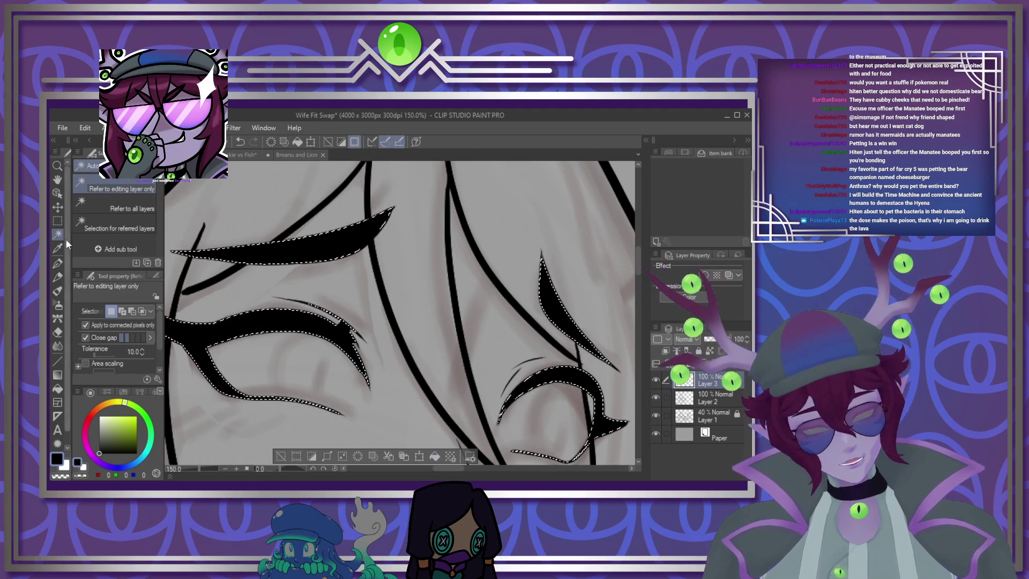
key(m)
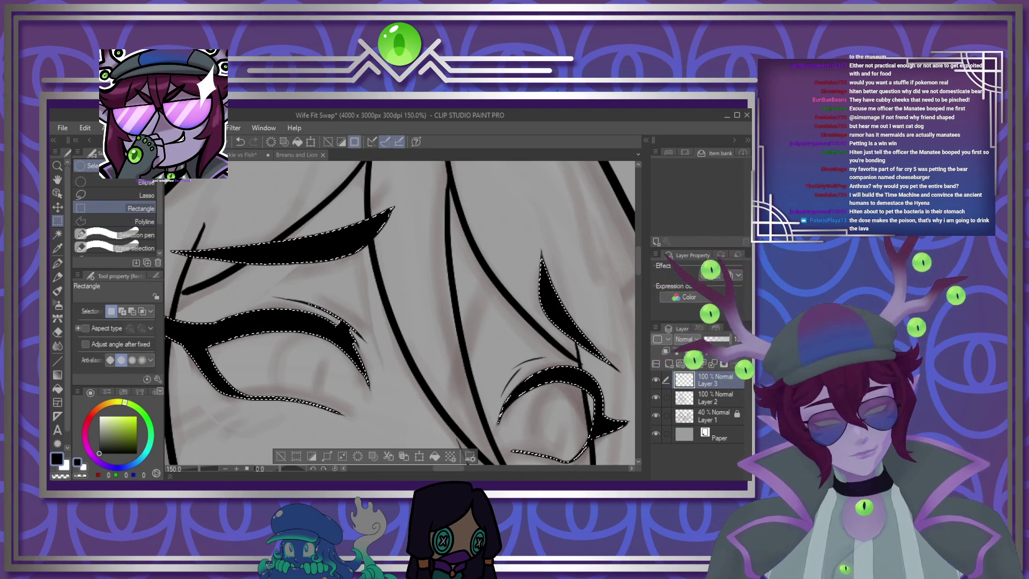
click(91, 197)
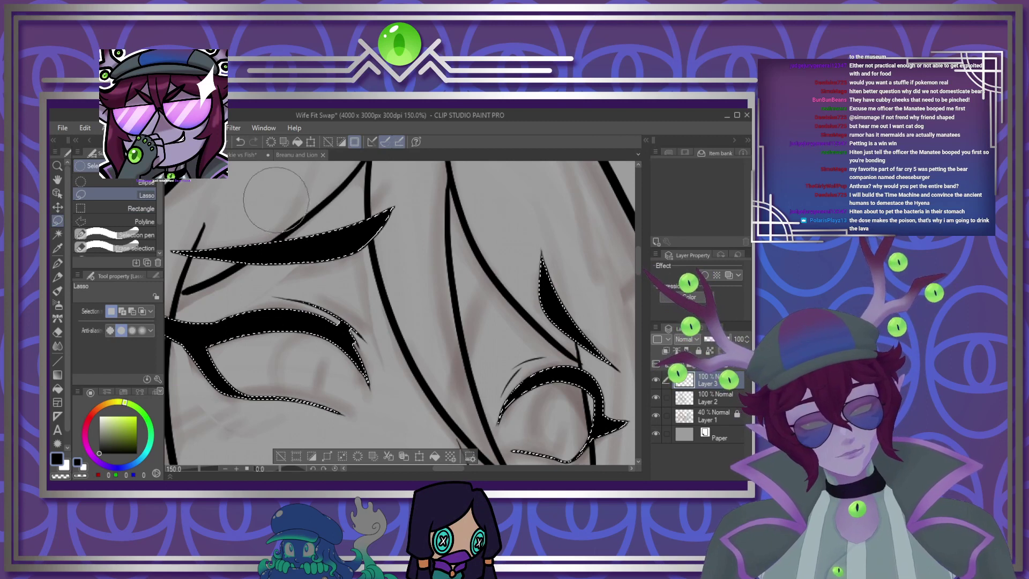
key(ctrl+d)
click(58, 262)
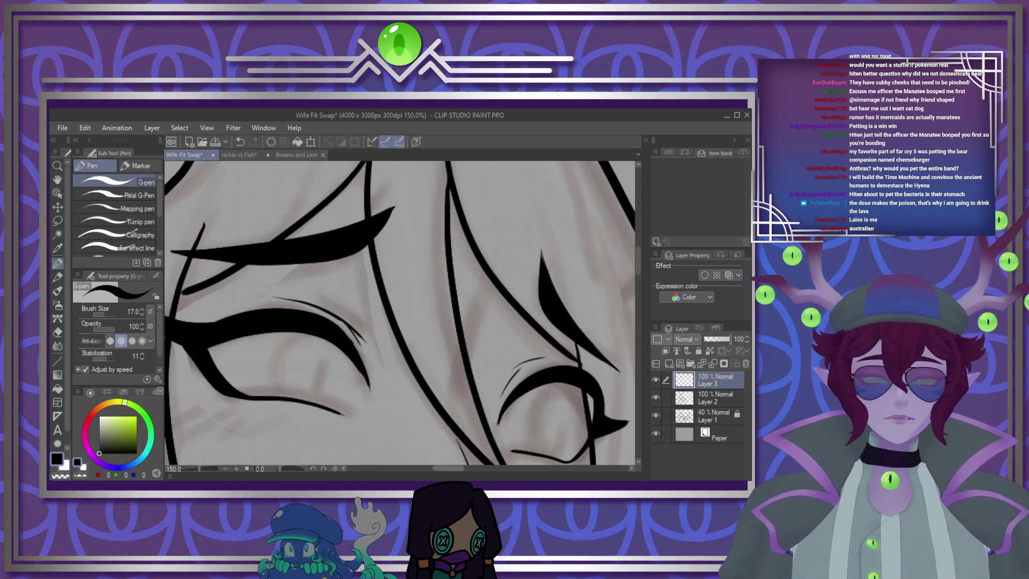
Ink the near eye's round iris under the upper lash, redoing its outline, and add a slanted black slit pupil
scroll(324, 356, down, 3)
scroll(407, 355, down, 5)
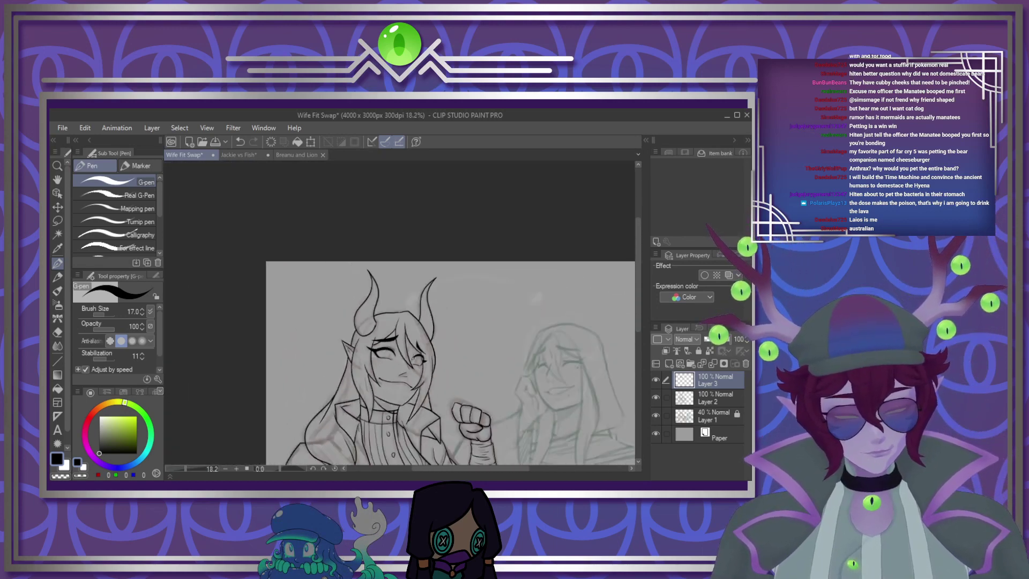
scroll(399, 362, up, 2)
scroll(370, 330, up, 5)
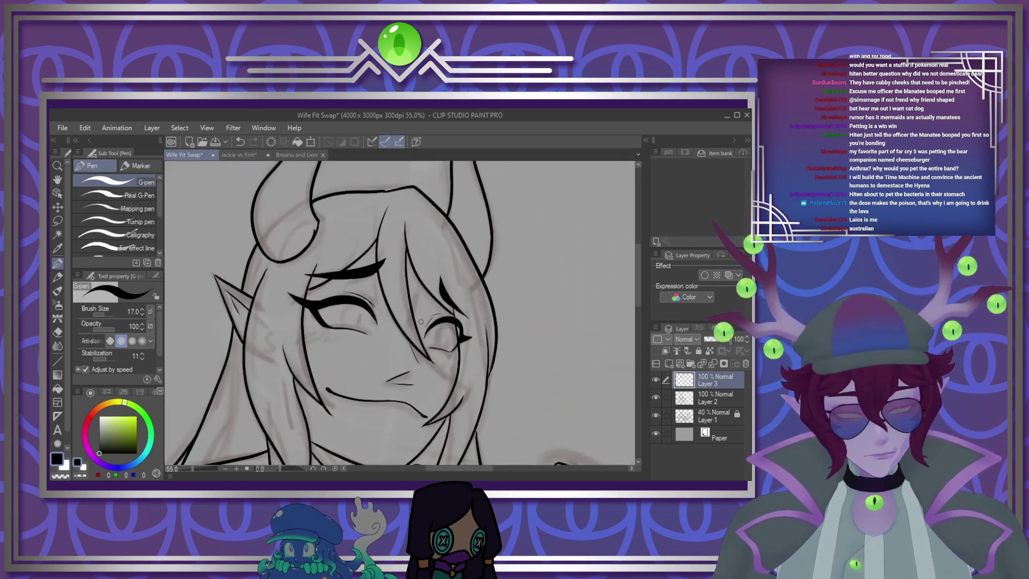
scroll(363, 320, up, 3)
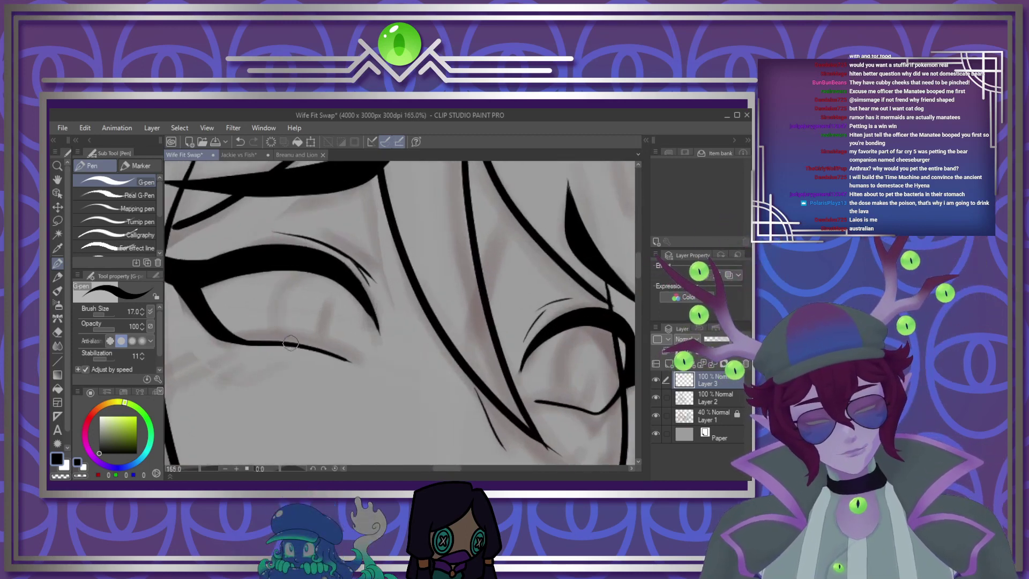
drag(274, 321, 335, 279)
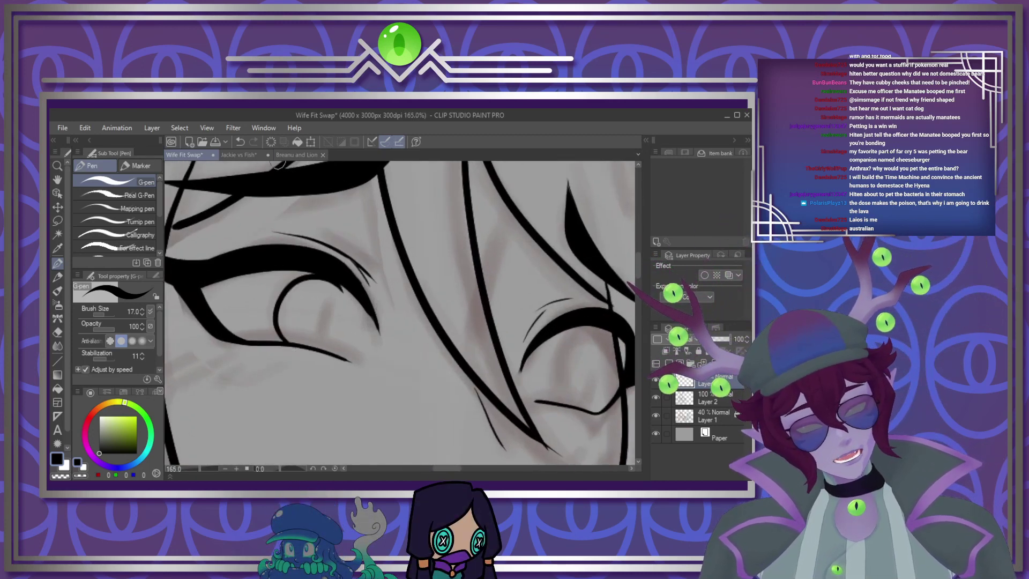
key(ctrl+z)
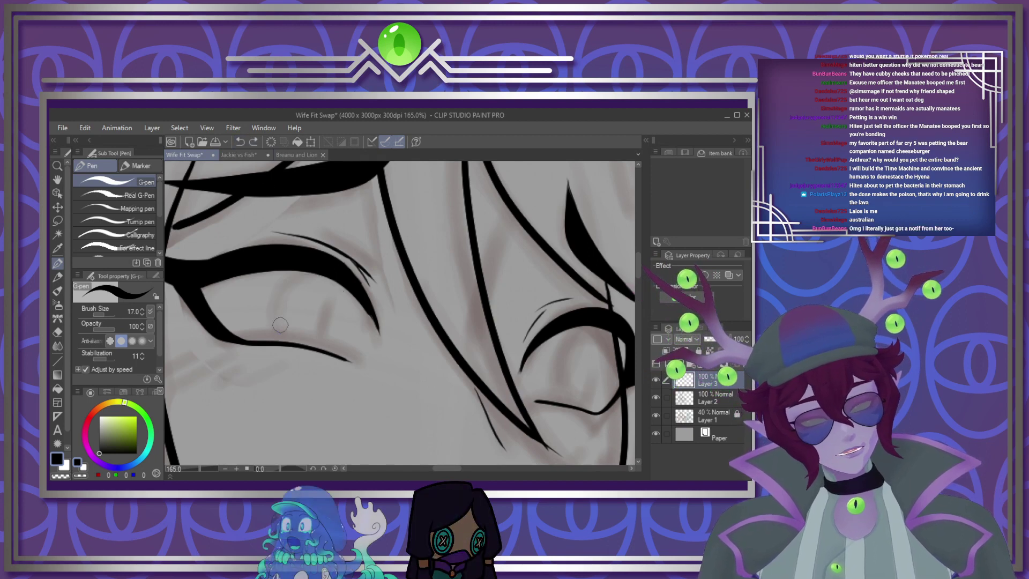
mouse_move(289, 347)
mouse_down()
mouse_move(282, 294)
mouse_move(323, 275)
mouse_move(360, 296)
mouse_move(347, 354)
mouse_up()
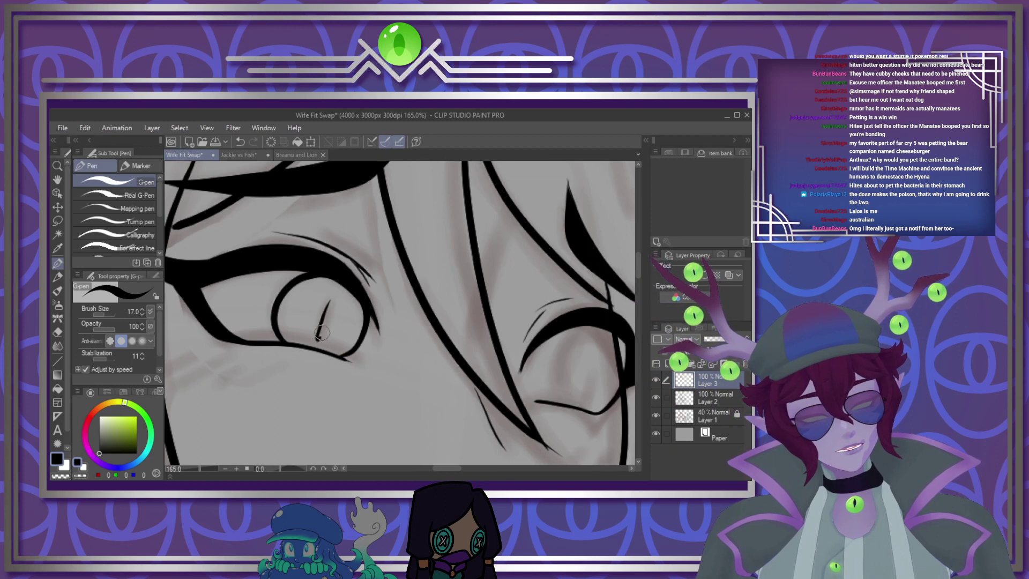
alt+click(324, 303)
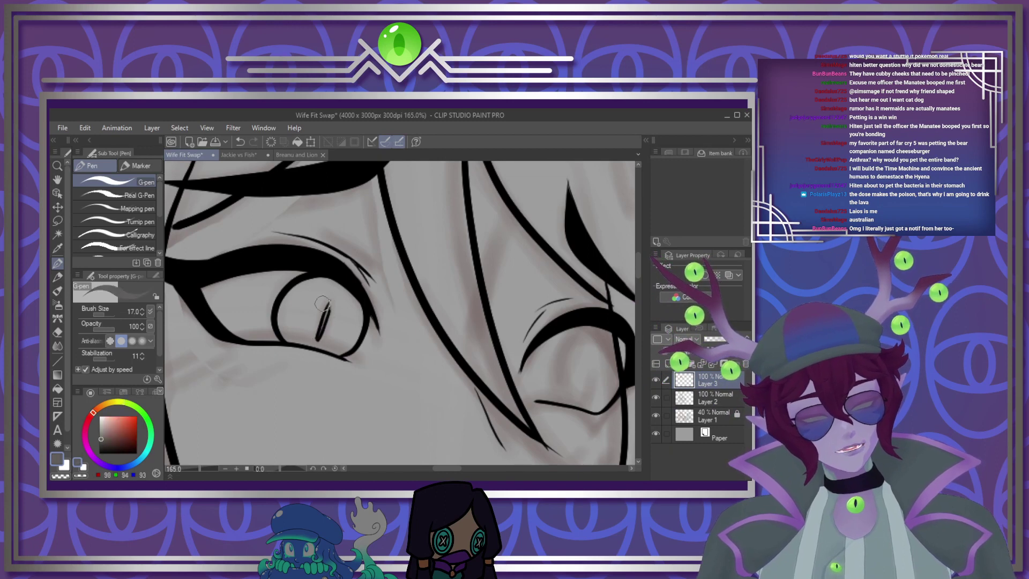
alt+click(323, 256)
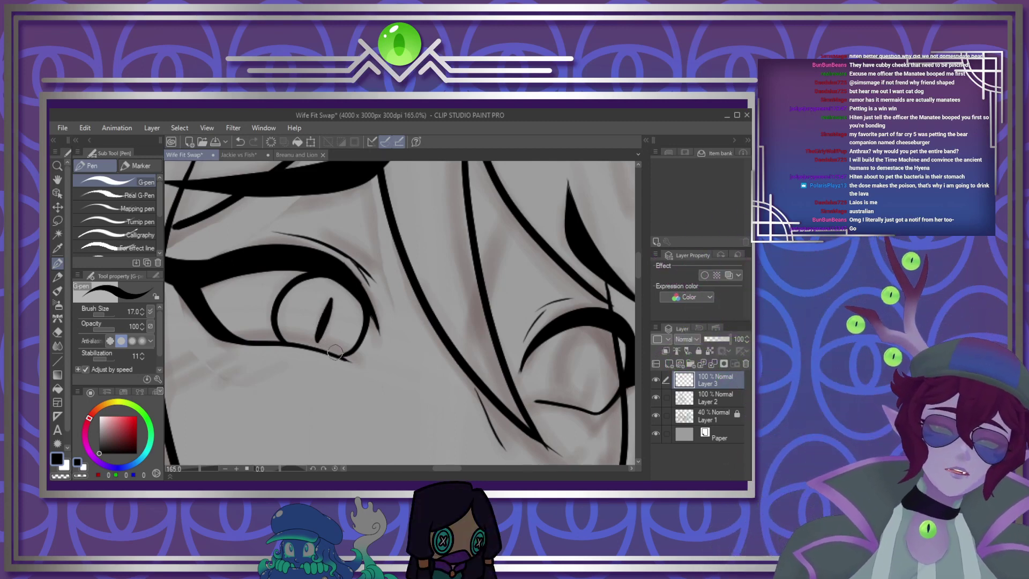
Thicken the upper edge of the near eye's iris in black and paint a short white highlight across its inked edge
mouse_move(276, 280)
mouse_down()
mouse_move(321, 287)
mouse_move(359, 308)
mouse_move(364, 328)
mouse_up()
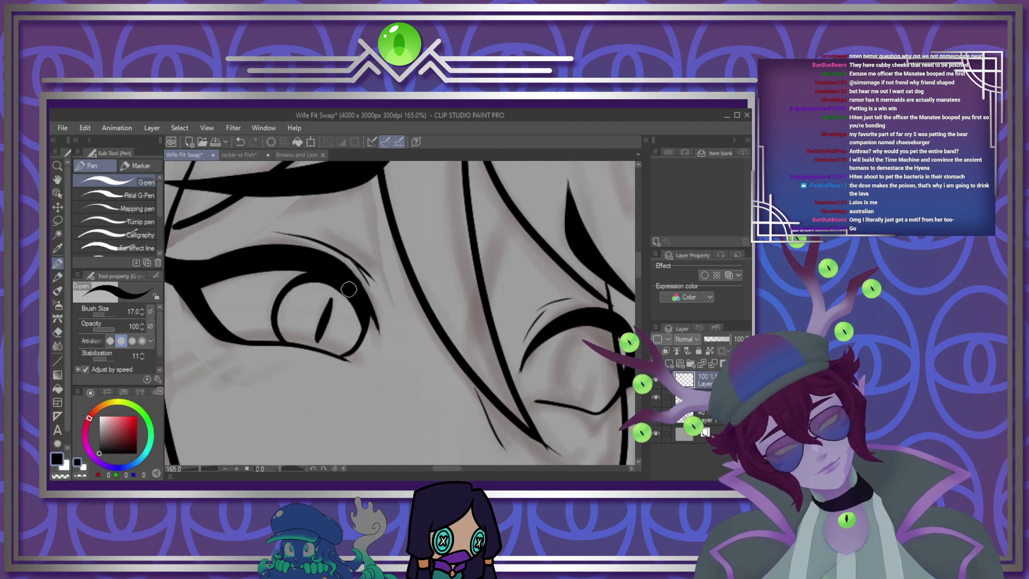
click(82, 467)
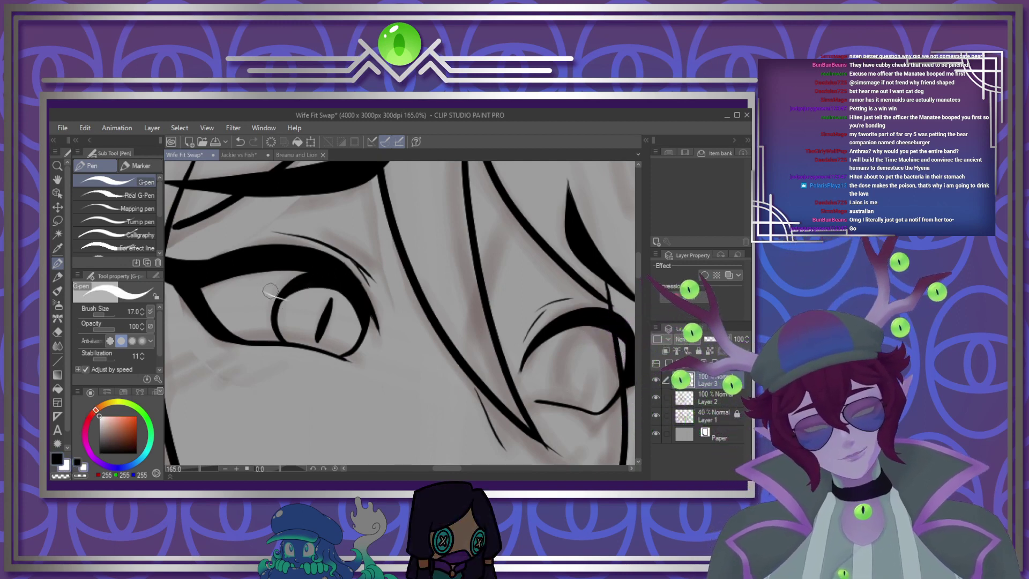
drag(271, 291, 293, 298)
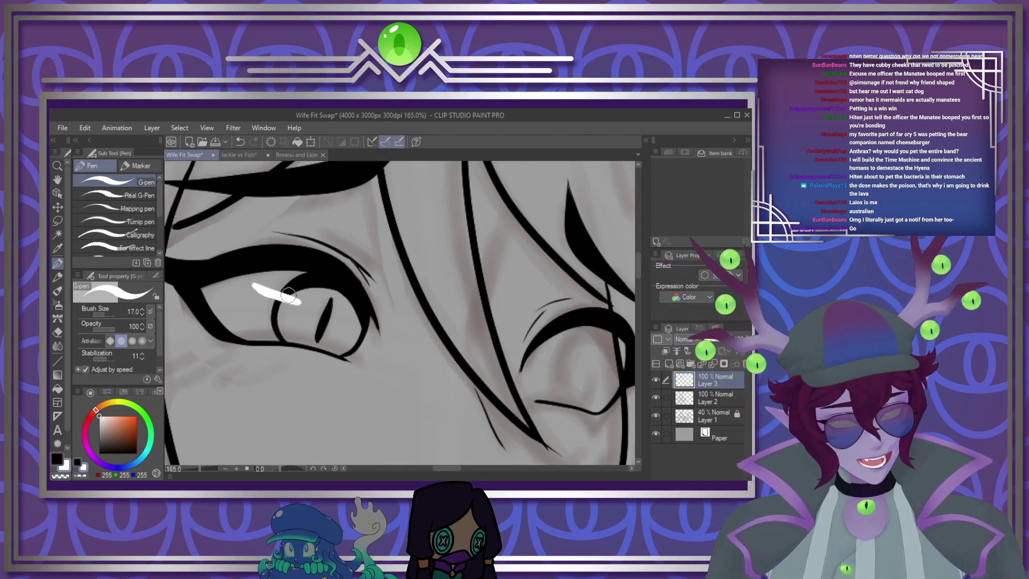
Ink the far eye's round iris, thick upper edge and slanted slit pupil in black, and paint a short white highlight across the iris edge
scroll(289, 296, down, 4)
scroll(429, 329, up, 2)
scroll(447, 329, up, 5)
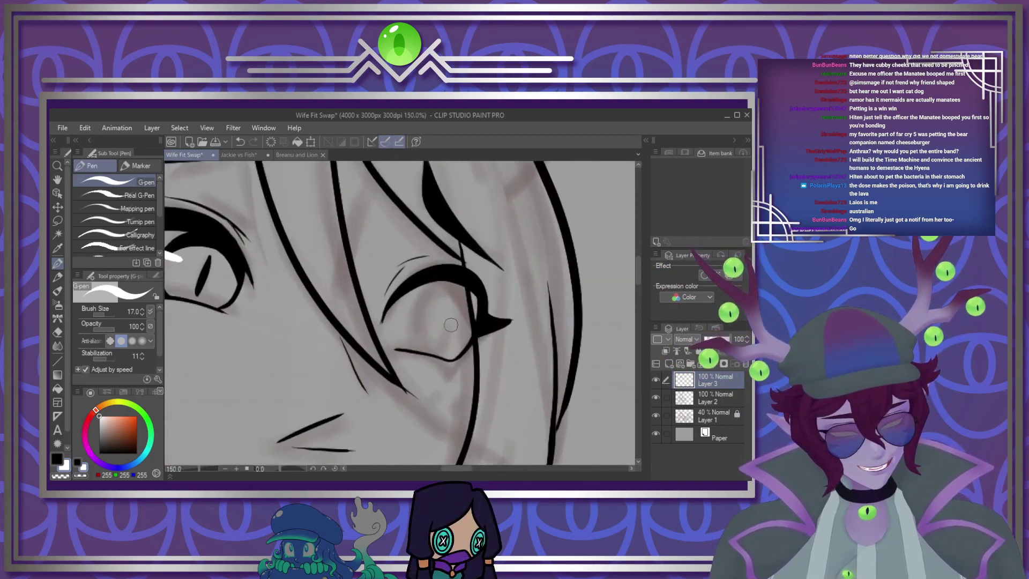
click(63, 456)
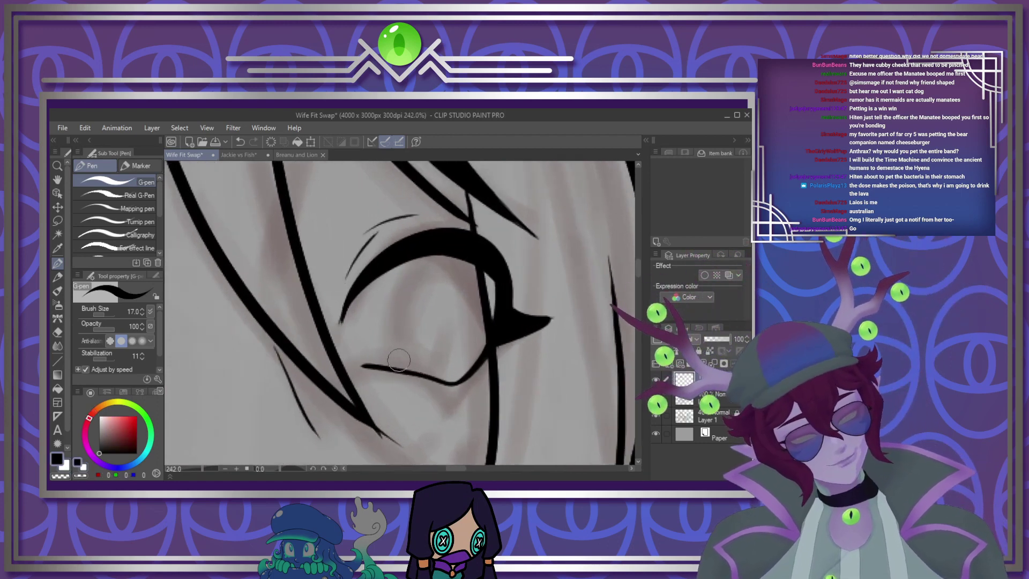
mouse_move(398, 368)
mouse_down()
mouse_move(388, 337)
mouse_move(419, 272)
mouse_move(496, 335)
mouse_up()
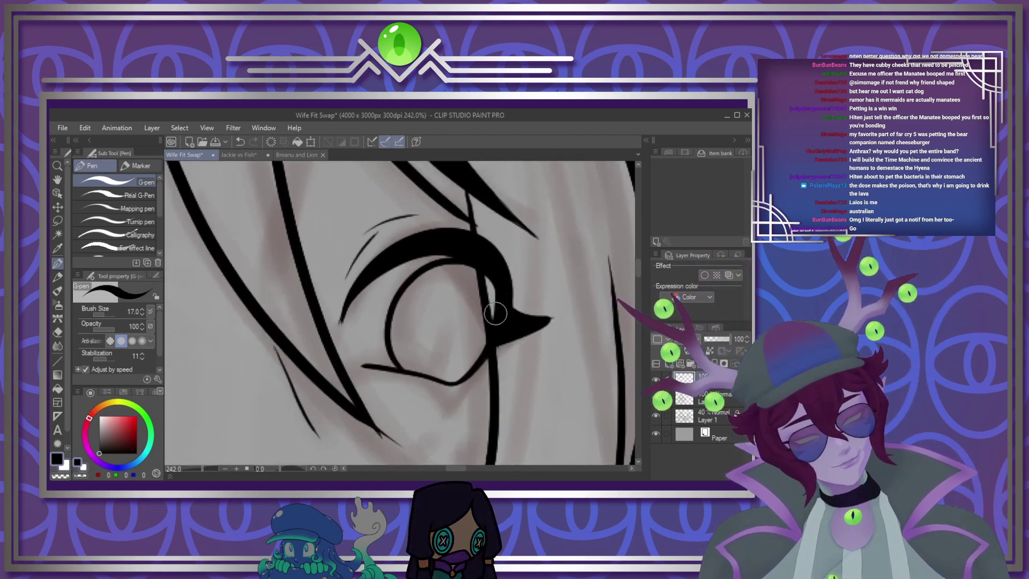
mouse_move(455, 304)
mouse_down()
mouse_move(438, 354)
mouse_move(436, 273)
mouse_move(396, 300)
mouse_move(445, 275)
mouse_move(494, 299)
mouse_move(498, 316)
mouse_move(486, 280)
mouse_move(457, 271)
mouse_move(372, 298)
mouse_move(414, 304)
mouse_up()
key(x)
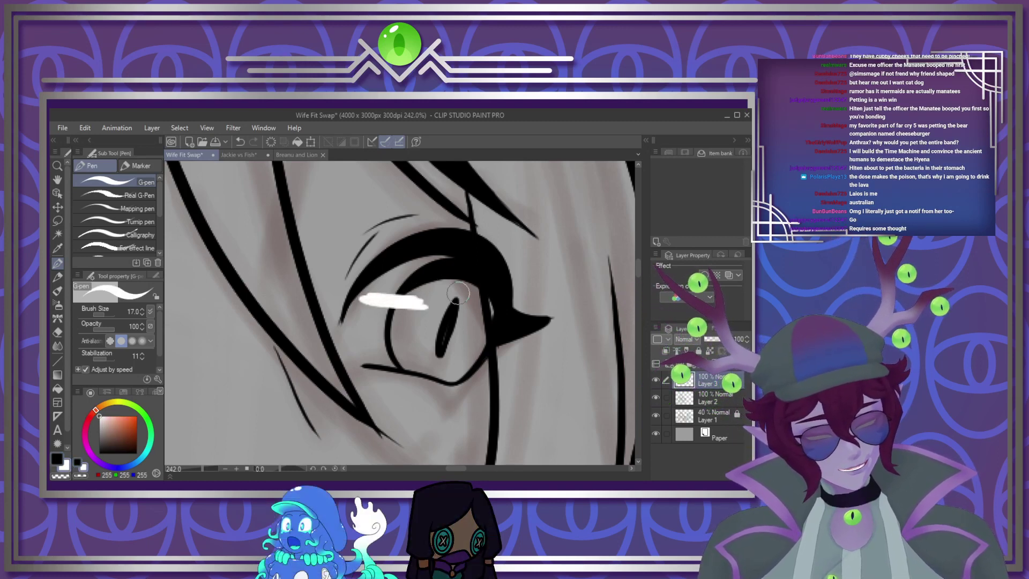
Review the inked horned character within the whole composition and examine the hooded figure's sketch
scroll(465, 288, down, 5)
scroll(466, 285, down, 8)
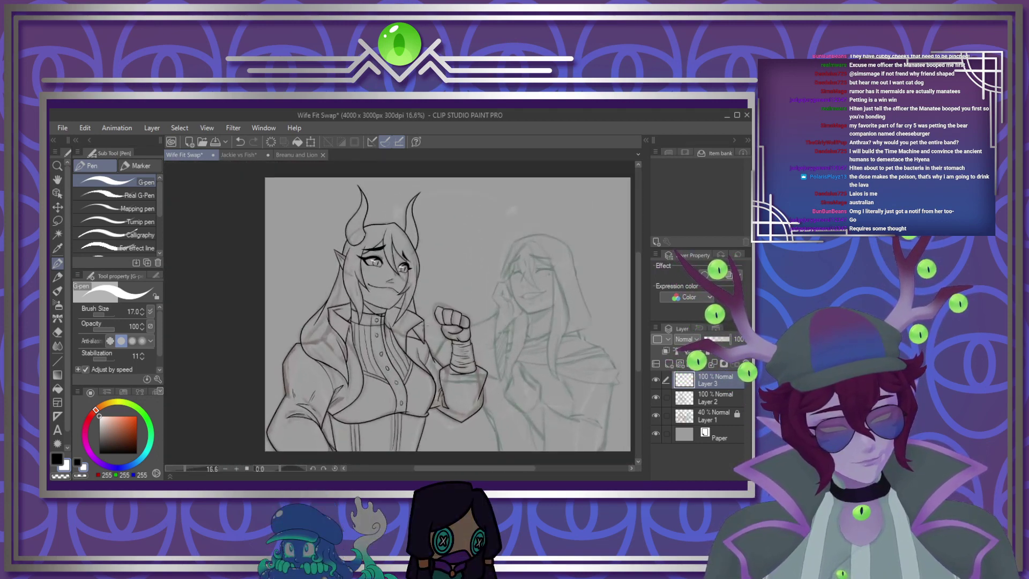
scroll(566, 378, up, 1)
scroll(563, 377, down, 1)
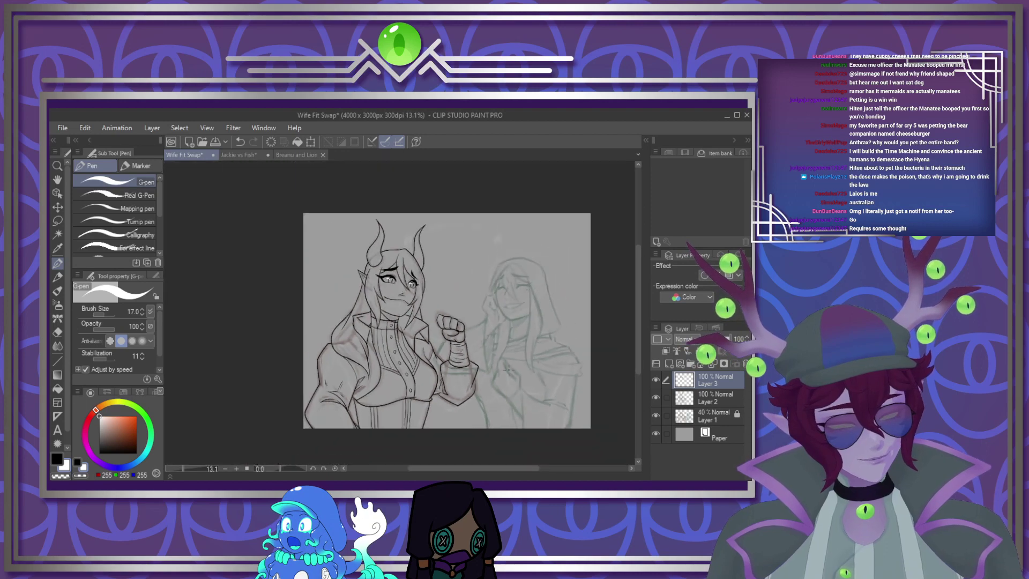
scroll(499, 317, up, 2)
scroll(499, 317, down, 2)
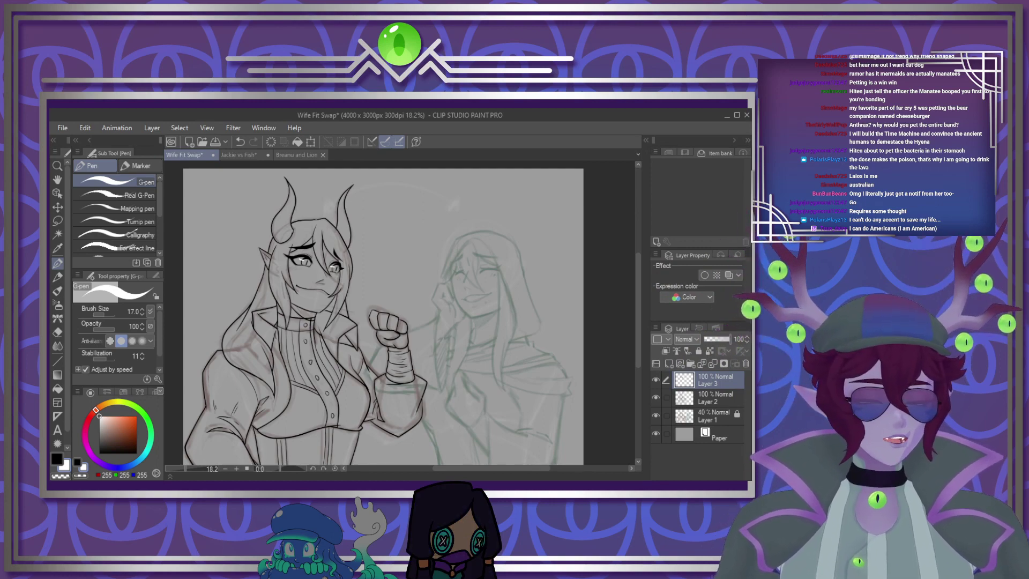
scroll(472, 298, down, 3)
scroll(472, 298, up, 5)
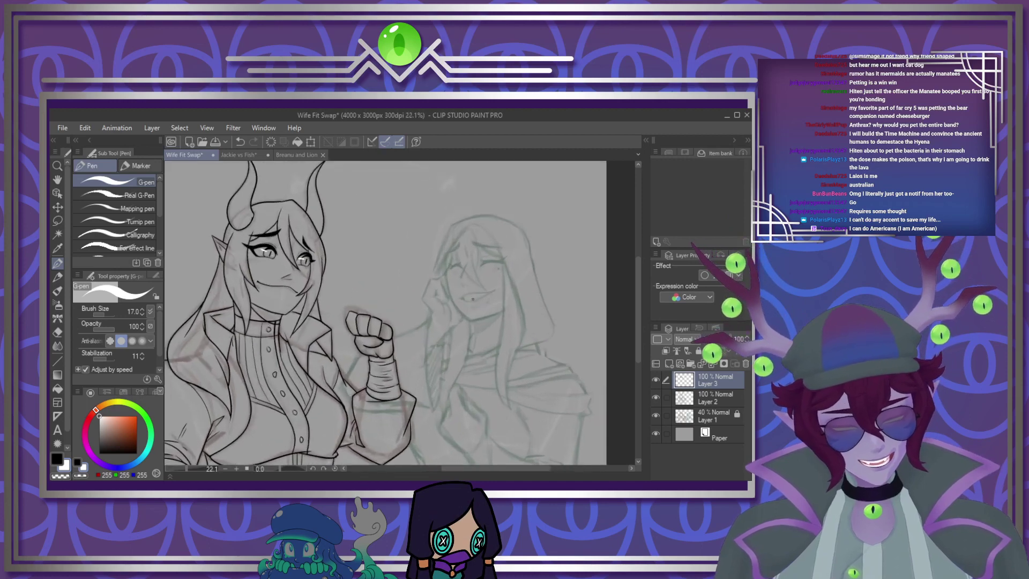
scroll(472, 298, down, 2)
scroll(499, 311, up, 4)
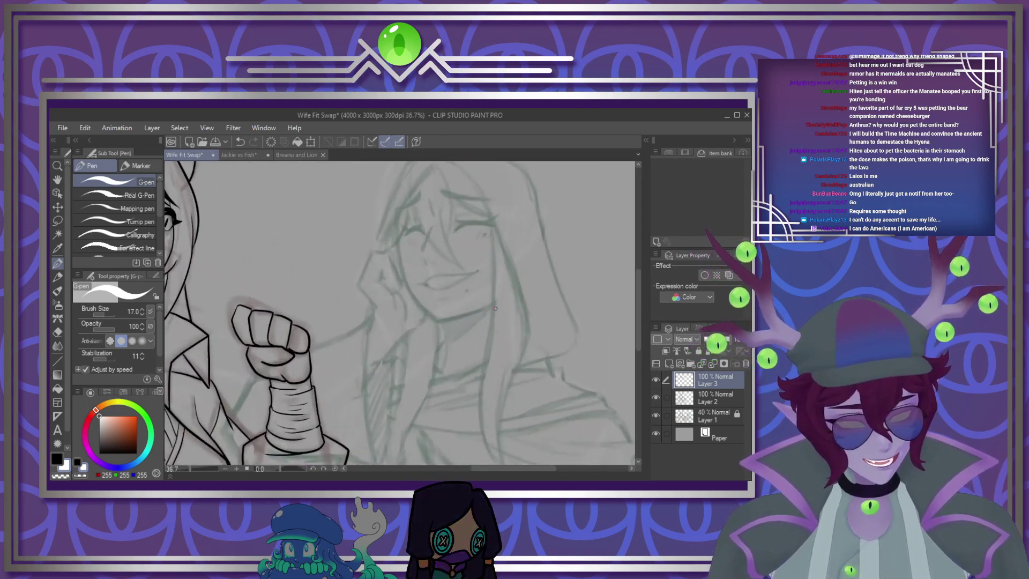
scroll(494, 308, down, 2)
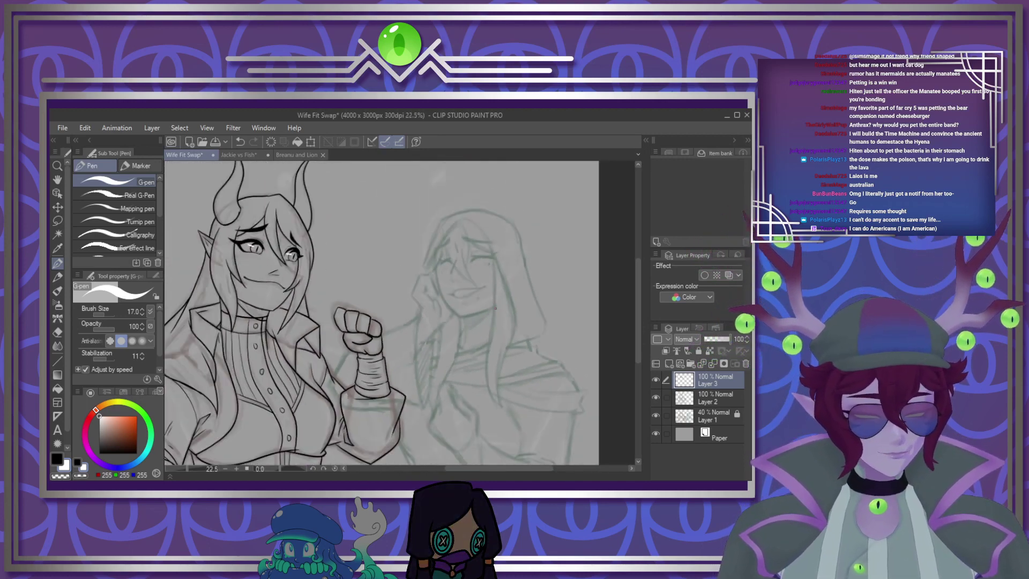
scroll(470, 309, up, 2)
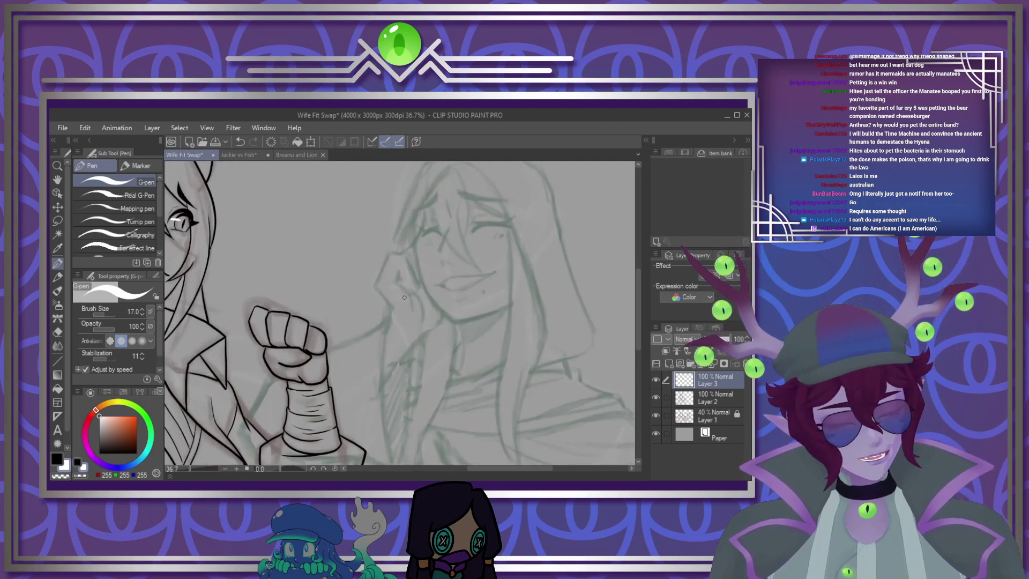
Ink the hooded figure's long hair lock beside the face in black, with its hairline arching over the forehead
click(60, 456)
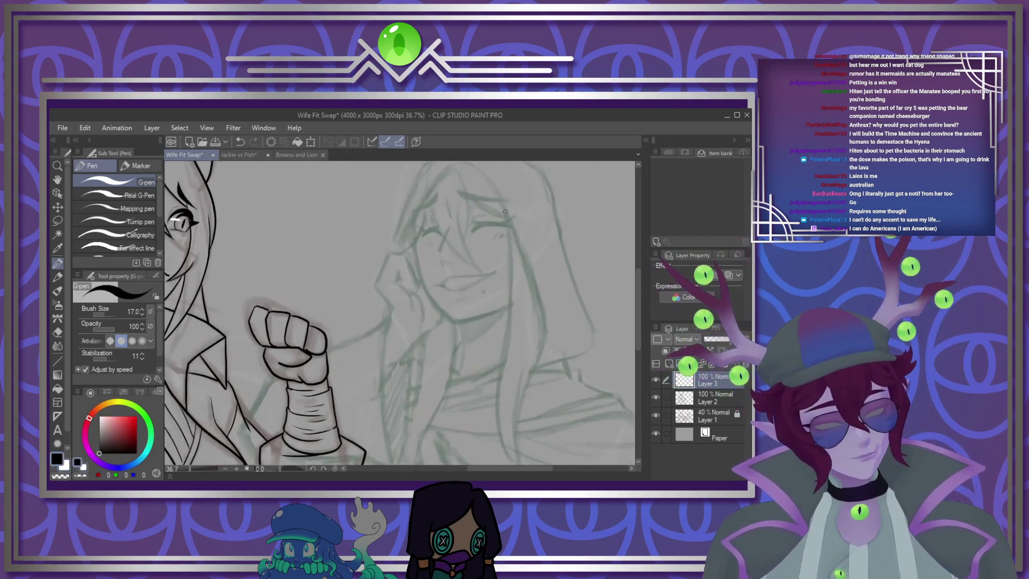
drag(506, 334, 519, 464)
scroll(536, 322, down, 2)
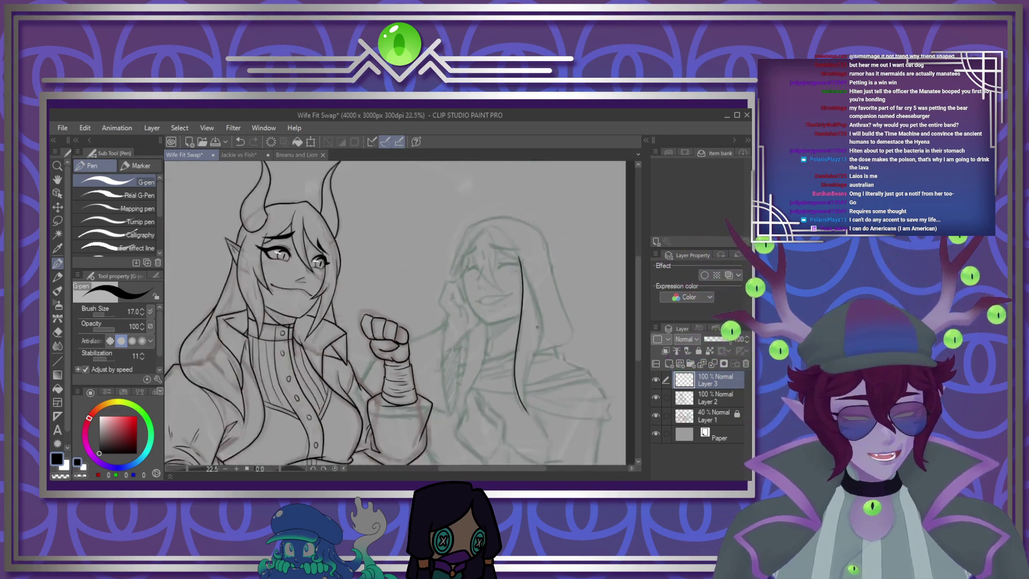
scroll(547, 377, up, 3)
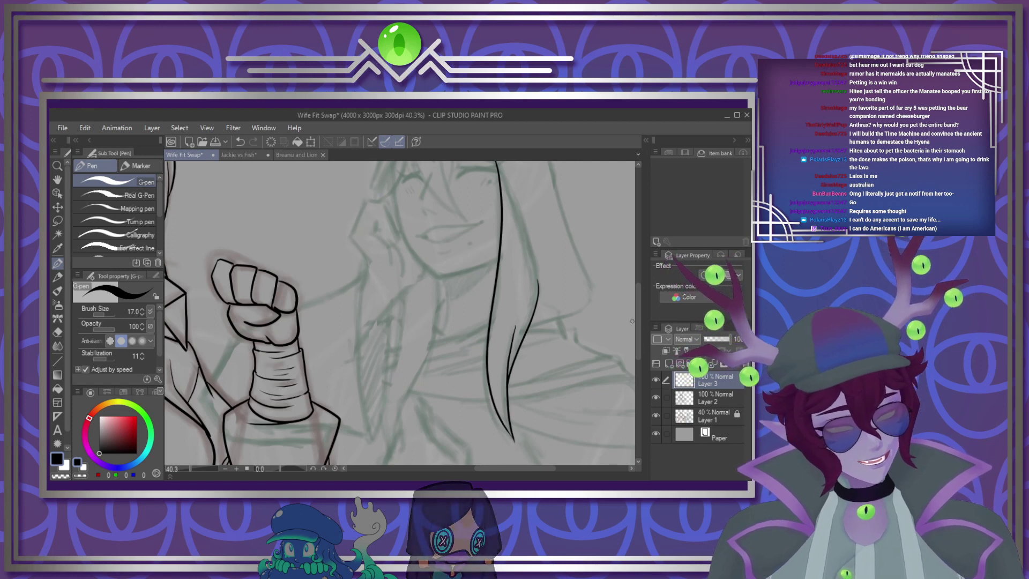
scroll(519, 262, up, 5)
drag(428, 231, 439, 225)
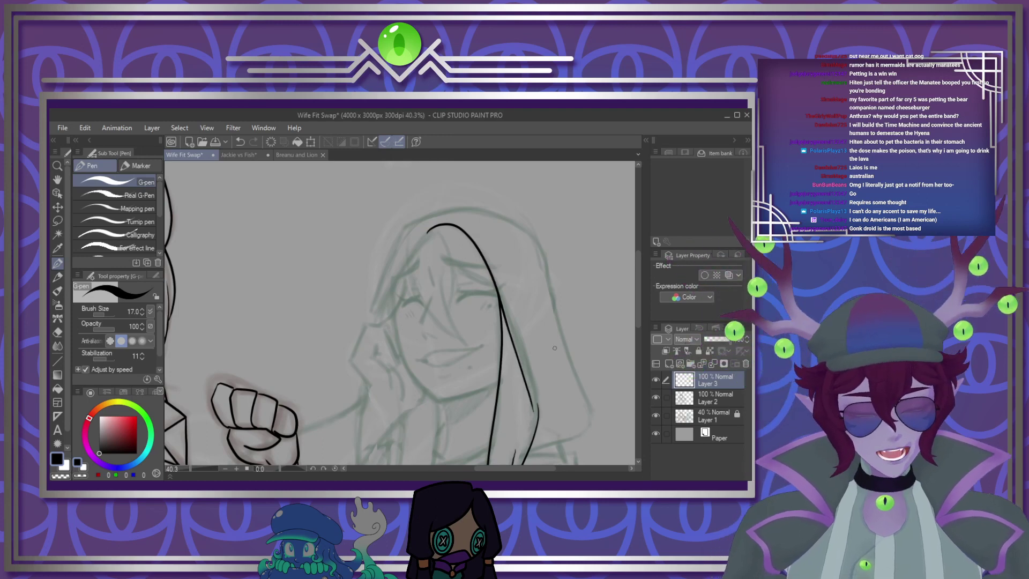
Undo the last stroke on the long hair lock's outer edge and redraw the short section joining its upper and lower lines
scroll(553, 338, up, 2)
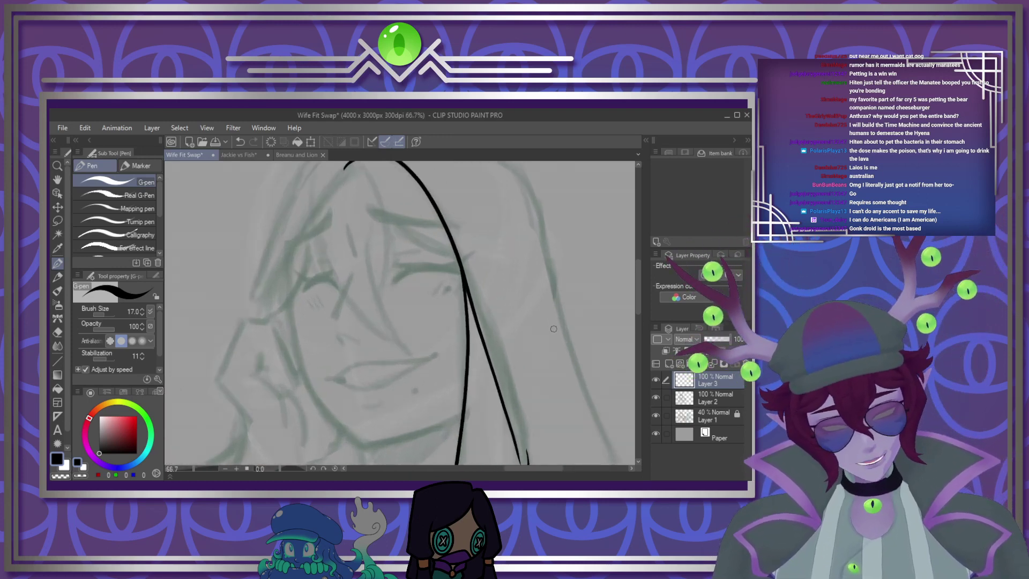
scroll(554, 329, down, 3)
scroll(544, 343, up, 2)
key(ctrl+z)
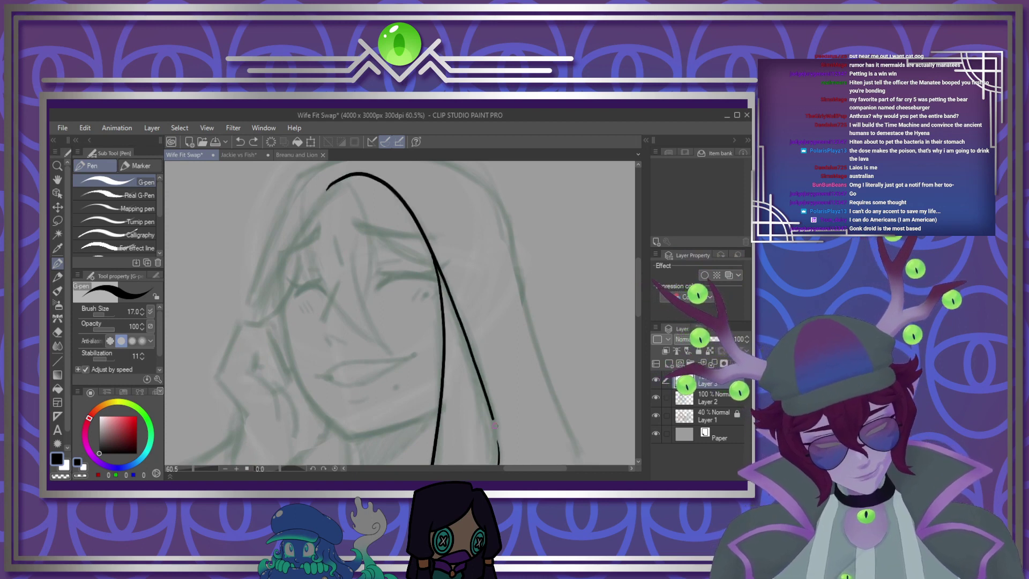
drag(494, 426, 498, 443)
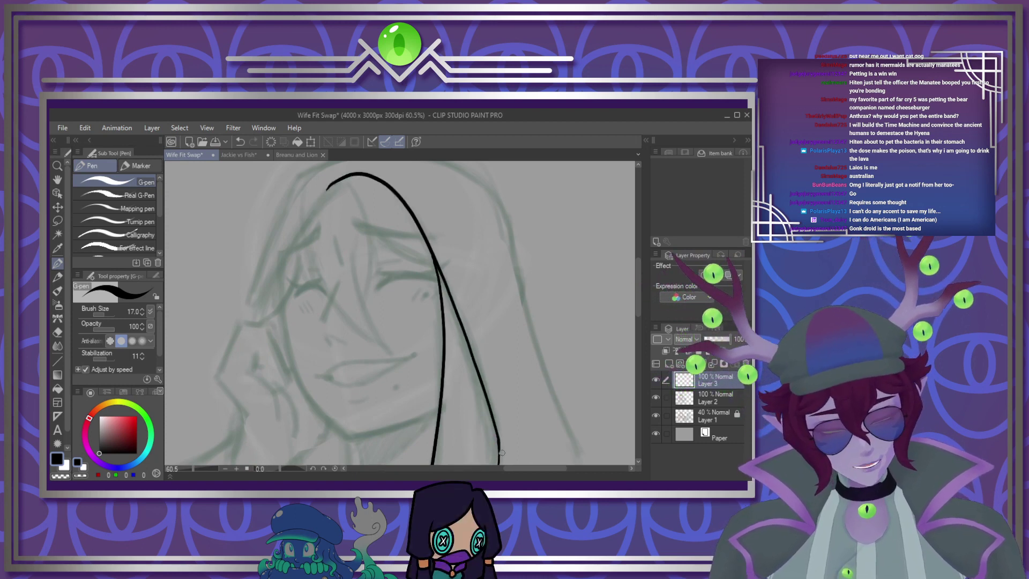
Ink the hairline down to the hand side of the hooded figure's face and the pointed bangs falling over the forehead and nose
scroll(510, 454, down, 4)
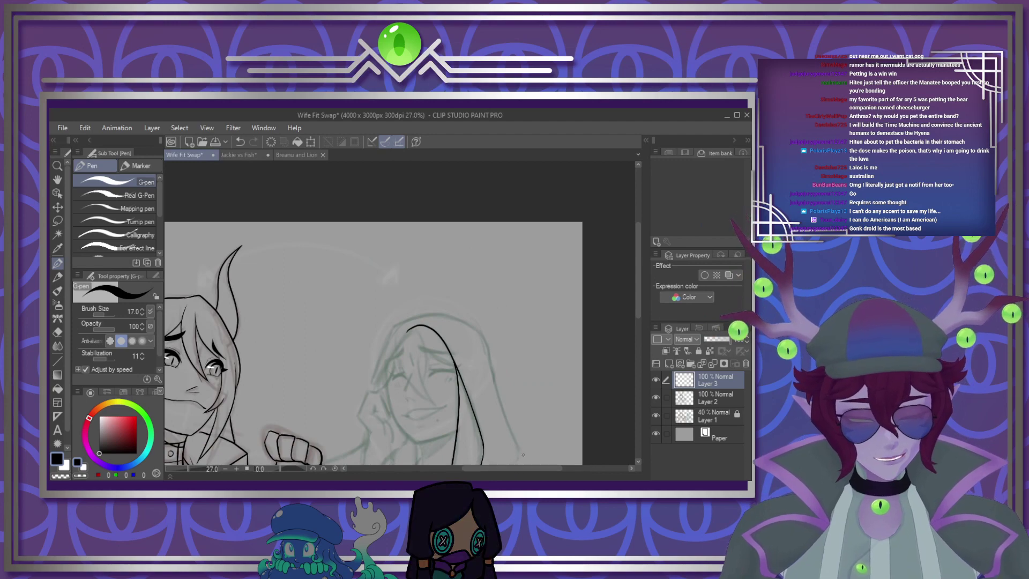
scroll(419, 396, up, 5)
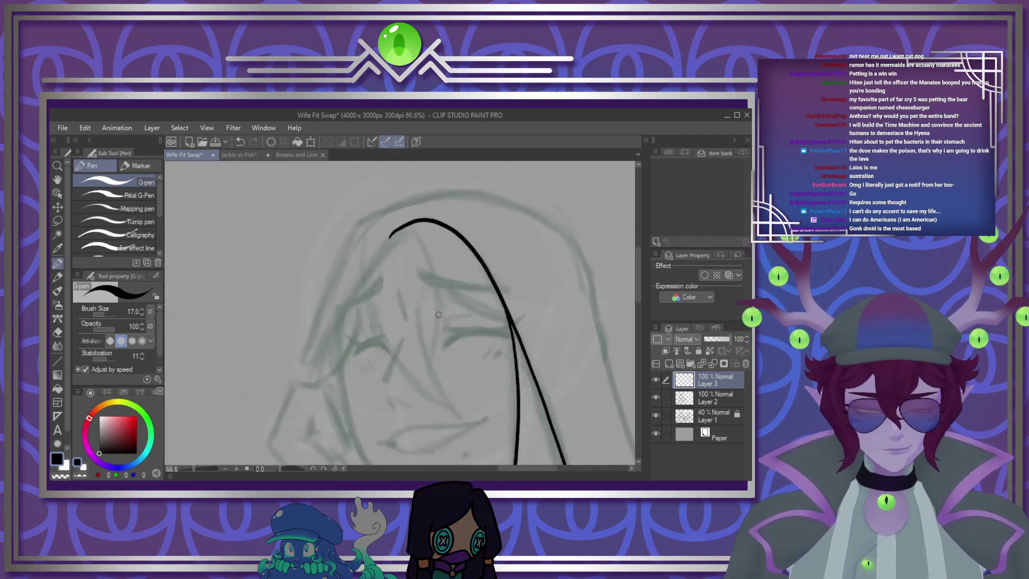
scroll(439, 315, up, 1)
drag(377, 230, 279, 398)
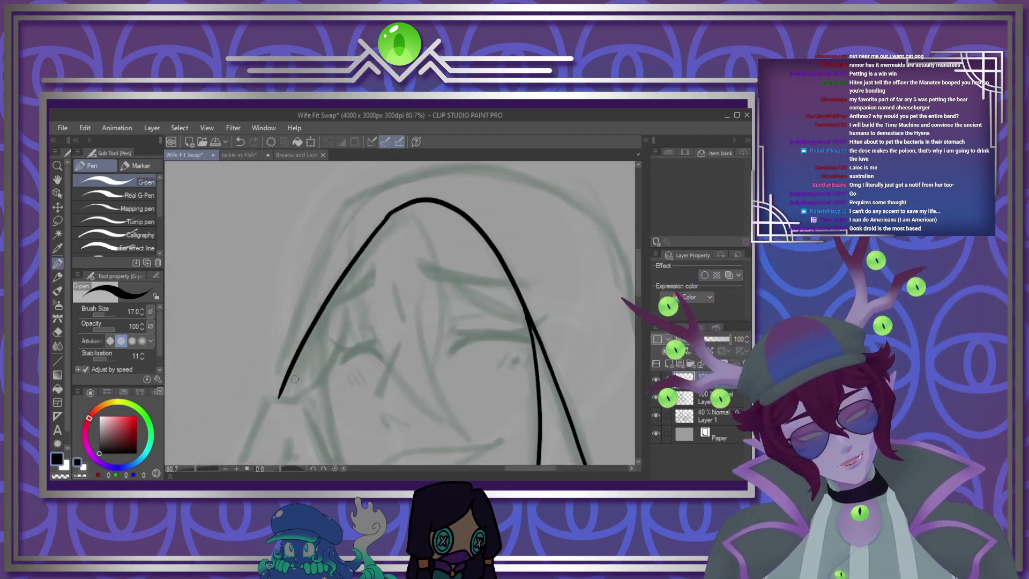
mouse_move(356, 257)
mouse_down()
mouse_move(433, 417)
mouse_move(438, 395)
mouse_move(471, 442)
mouse_up()
drag(417, 218, 433, 258)
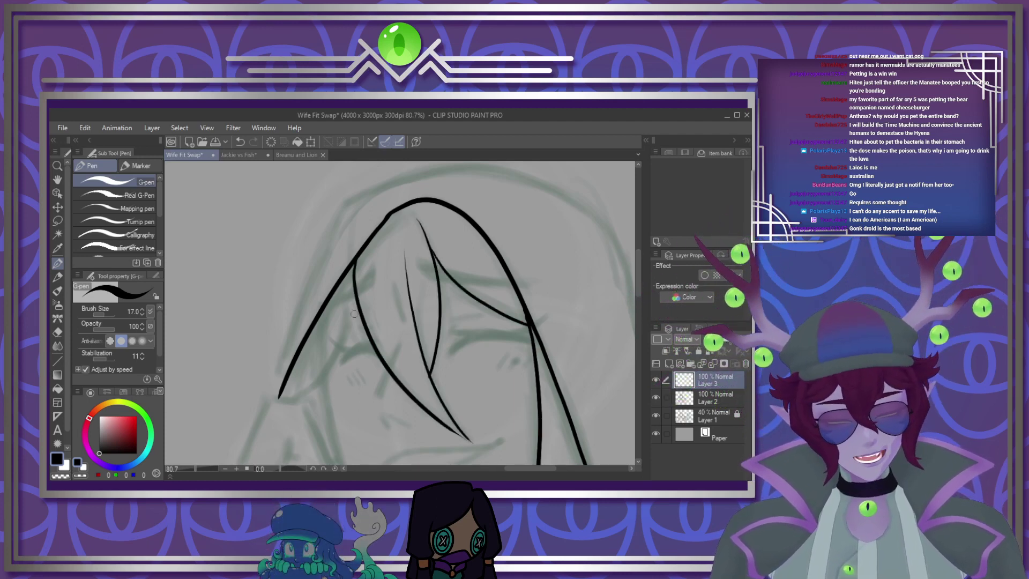
mouse_move(356, 298)
mouse_down()
mouse_move(290, 399)
mouse_move(316, 369)
mouse_up()
drag(287, 384, 324, 351)
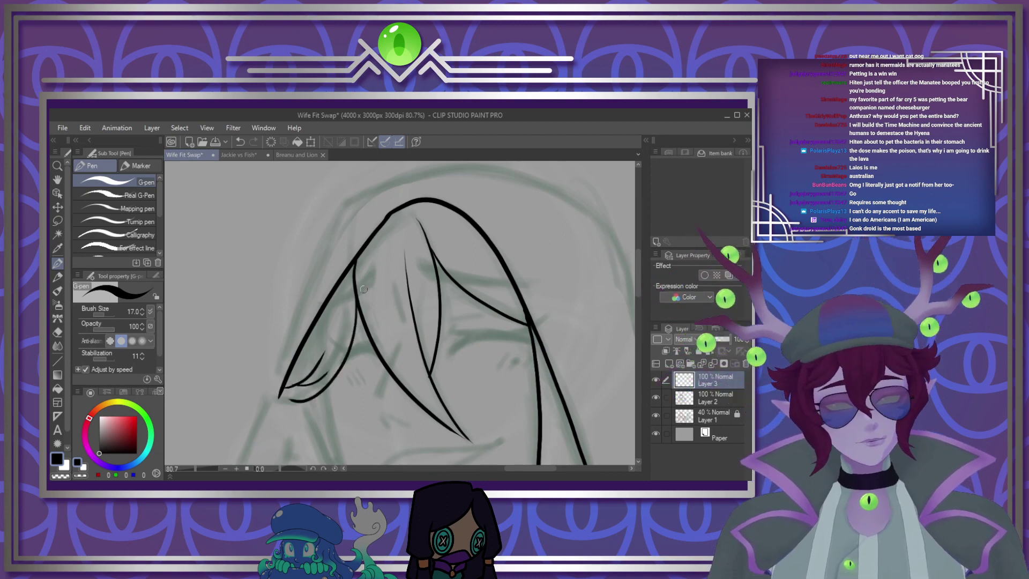
Ink the hooded figure's cheek and jawline in one contour from the side bangs around the chin to the long hair lock
scroll(365, 296, down, 9)
scroll(417, 350, up, 10)
scroll(418, 350, up, 4)
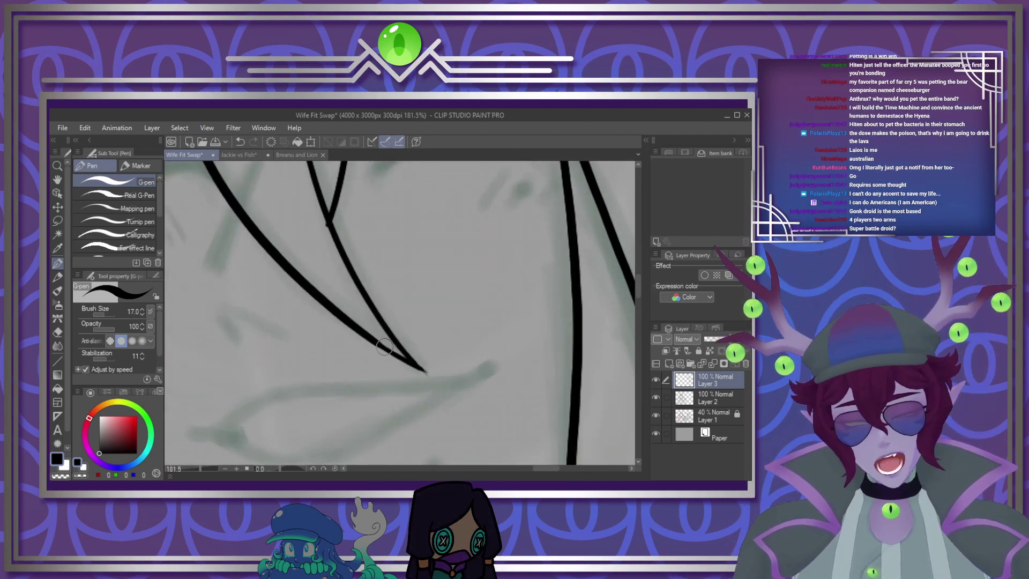
scroll(448, 401, down, 5)
scroll(447, 400, down, 10)
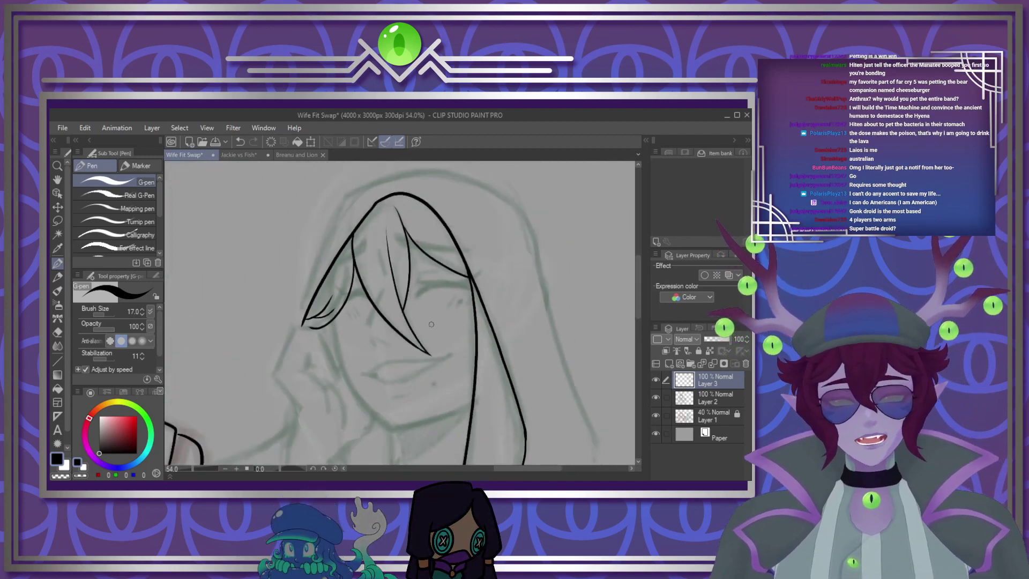
scroll(429, 392, up, 6)
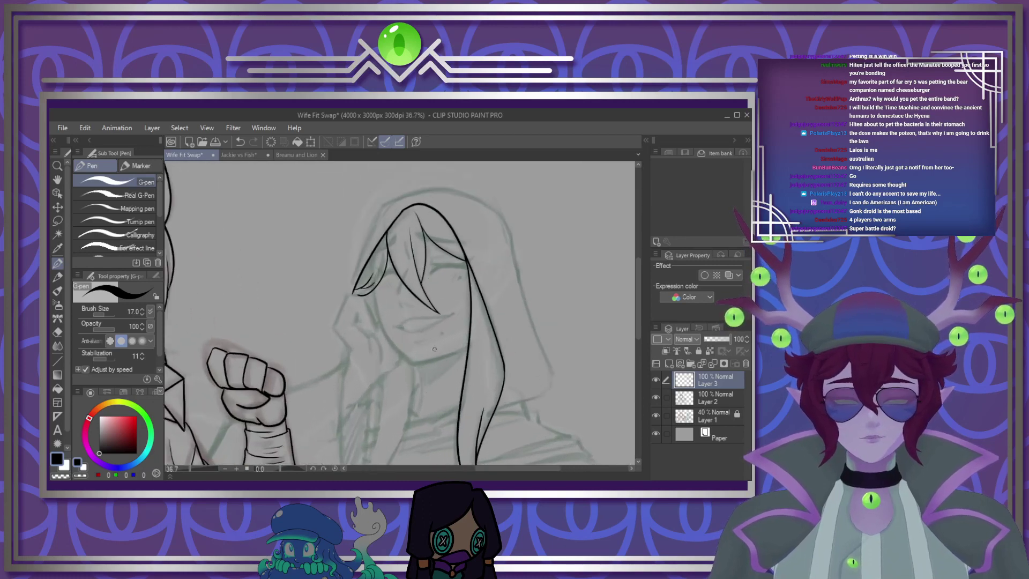
scroll(408, 347, down, 4)
scroll(408, 347, up, 4)
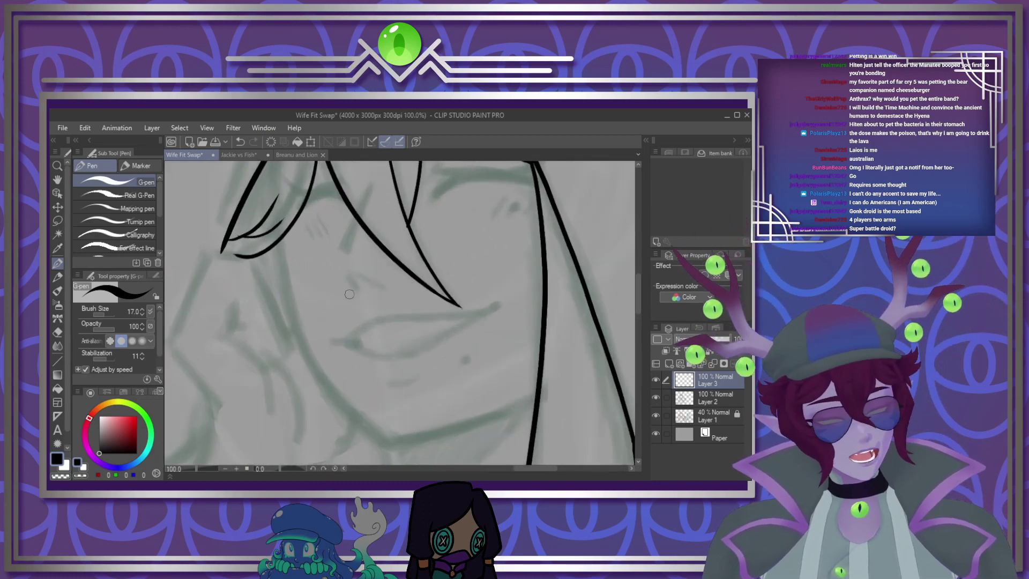
mouse_move(283, 244)
mouse_down()
mouse_move(366, 420)
mouse_move(538, 396)
mouse_up()
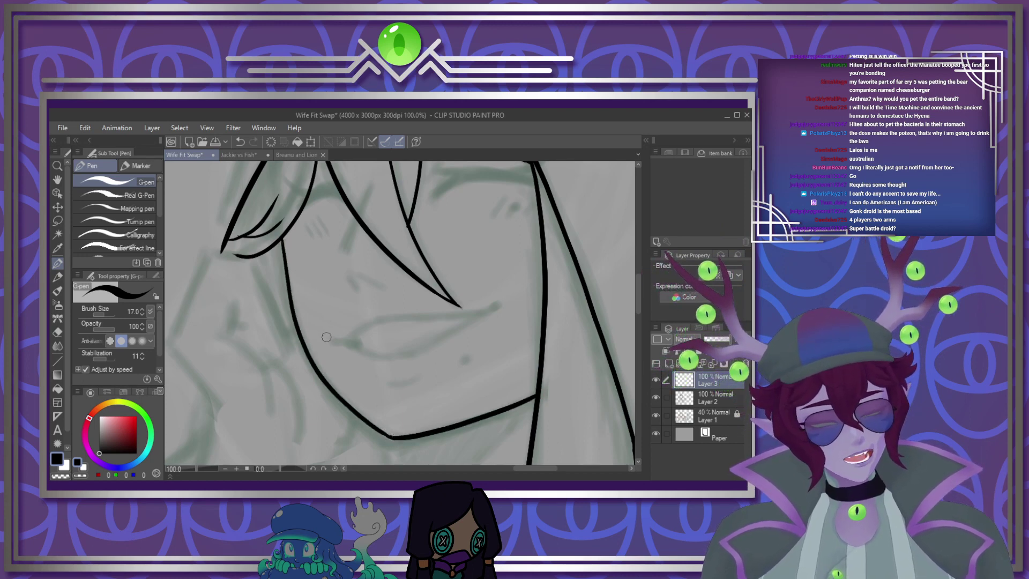
Ink the hooded figure's open smile with a black-filled corner, a mole beside the mouth, and a short crease under the lower lip
drag(329, 340, 405, 314)
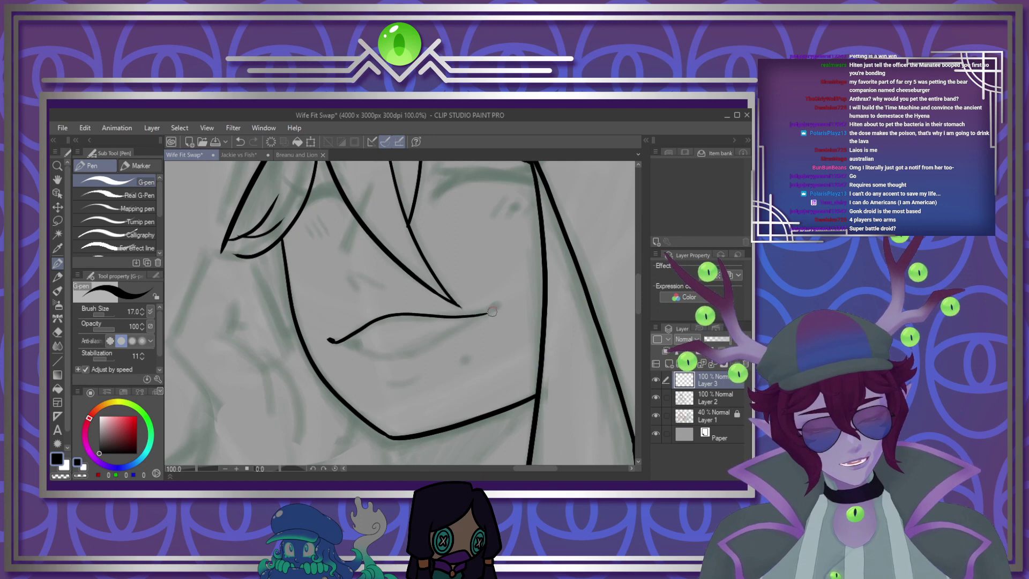
drag(492, 311, 496, 307)
mouse_move(333, 341)
mouse_down()
mouse_move(408, 357)
mouse_move(496, 309)
mouse_up()
drag(354, 339, 355, 349)
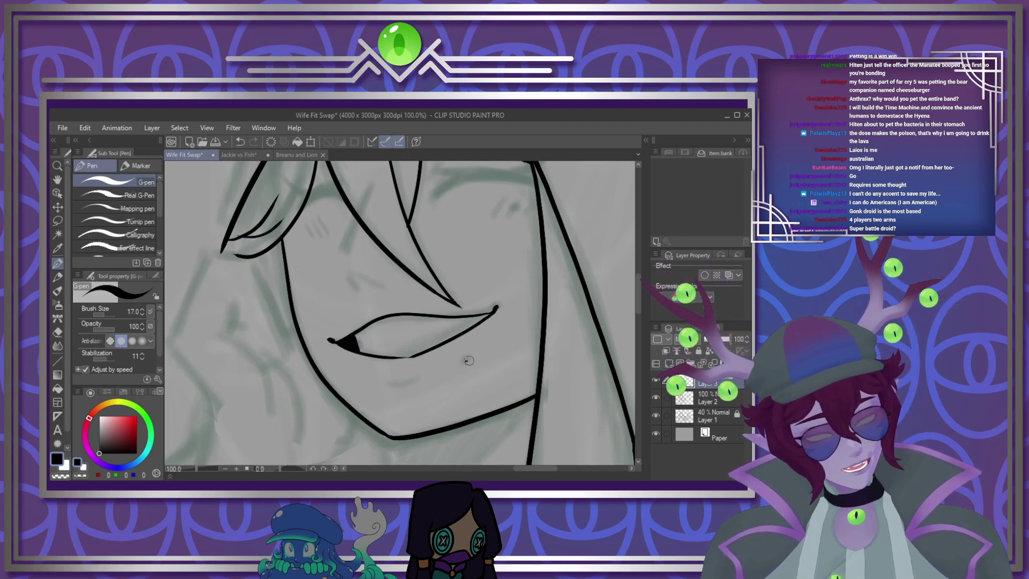
click(467, 359)
drag(392, 383, 412, 382)
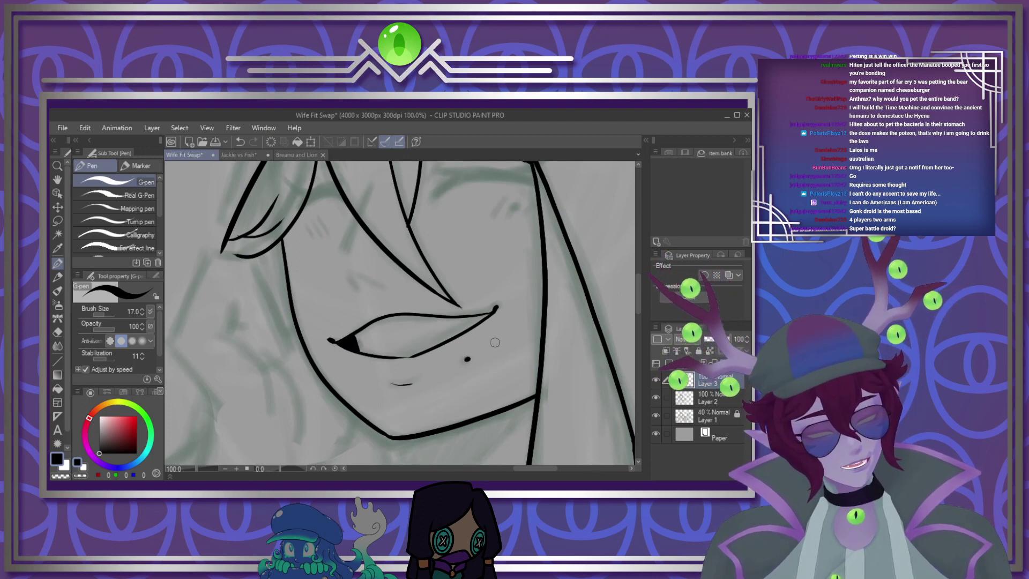
Ink the hooded figure's nose with two short slanted strokes and a short bridge line beside the central bangs
scroll(397, 346, down, 5)
scroll(384, 344, up, 6)
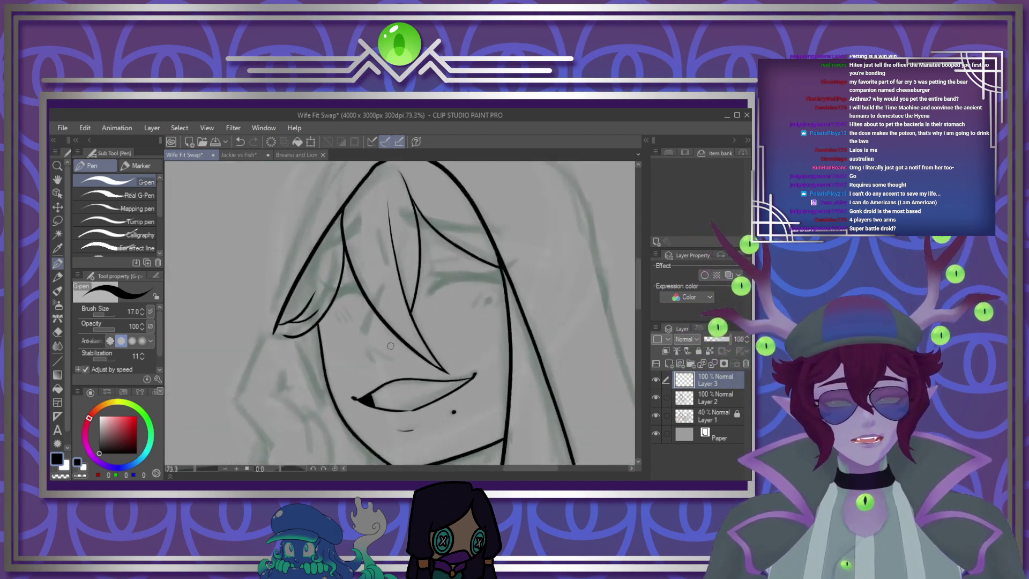
scroll(384, 345, up, 2)
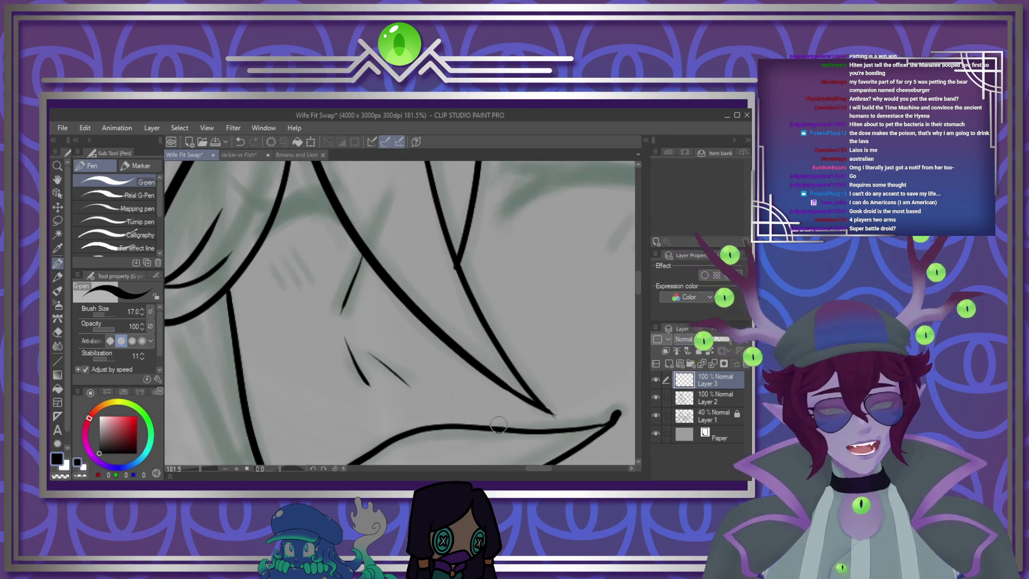
scroll(498, 425, down, 4)
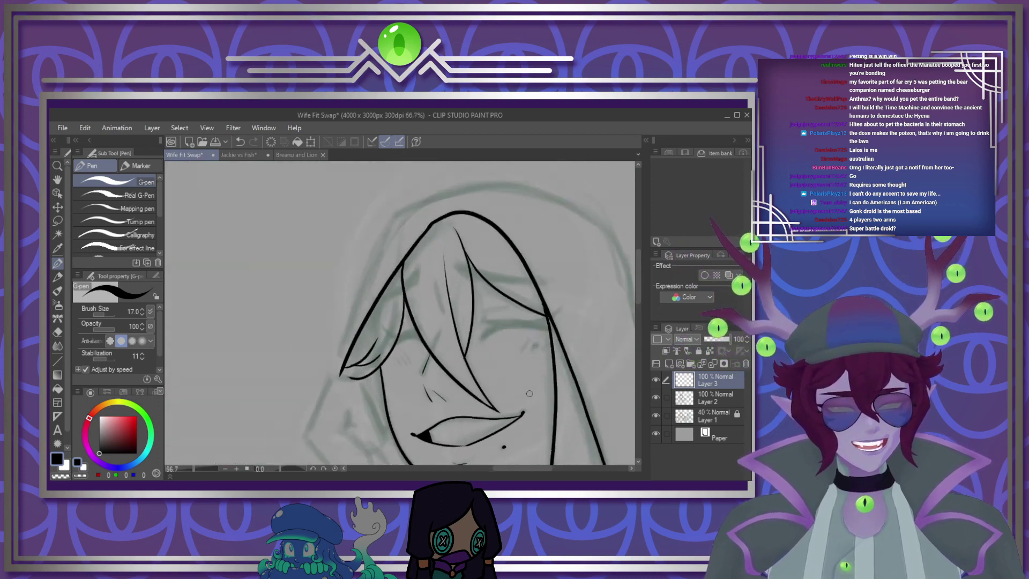
scroll(505, 401, up, 1)
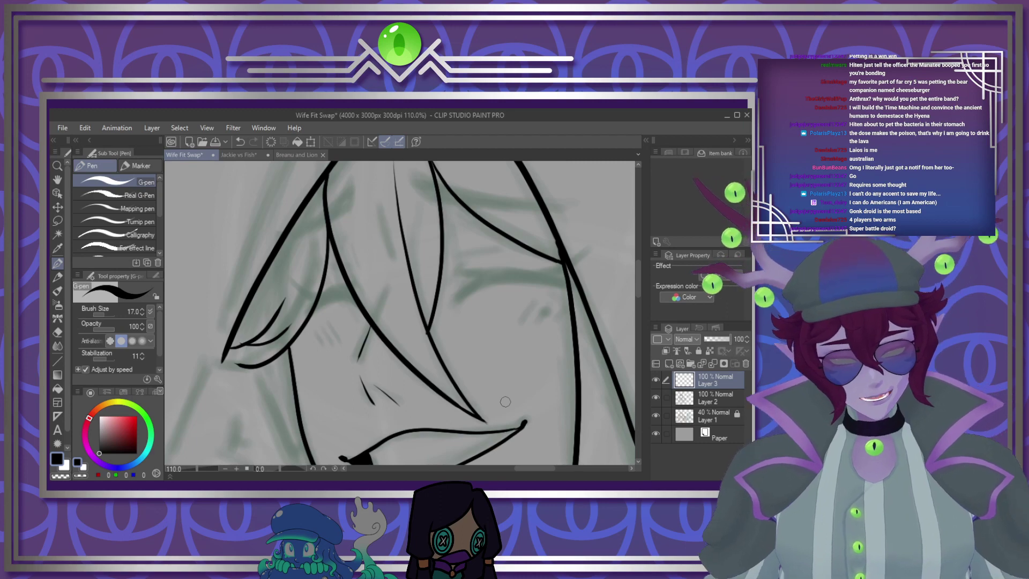
Ink the hooded figure's closed eye beside the side hair lock as a thick arched lash line, outlined and filled black
scroll(406, 341, down, 4)
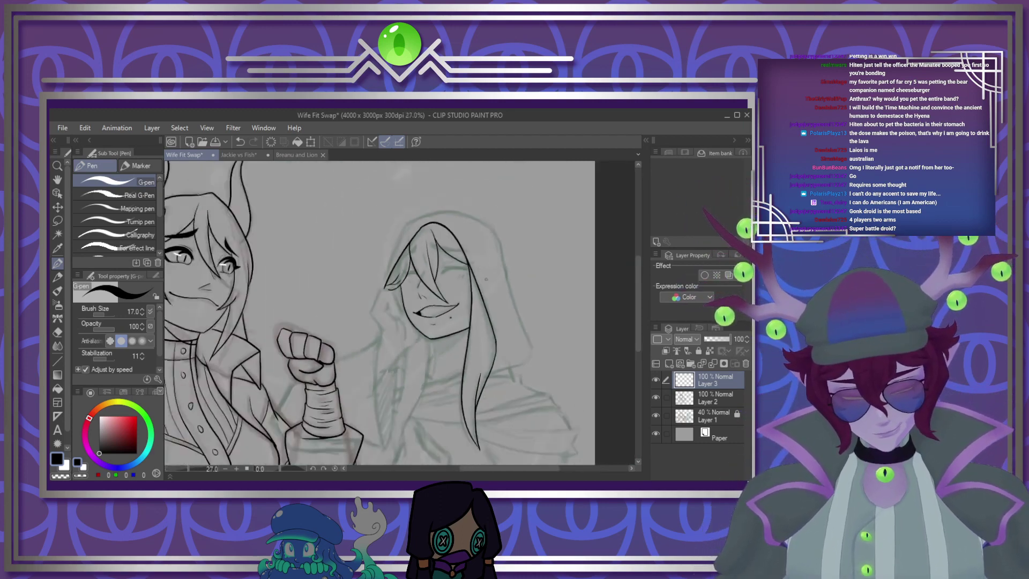
scroll(456, 261, up, 1)
scroll(455, 261, up, 7)
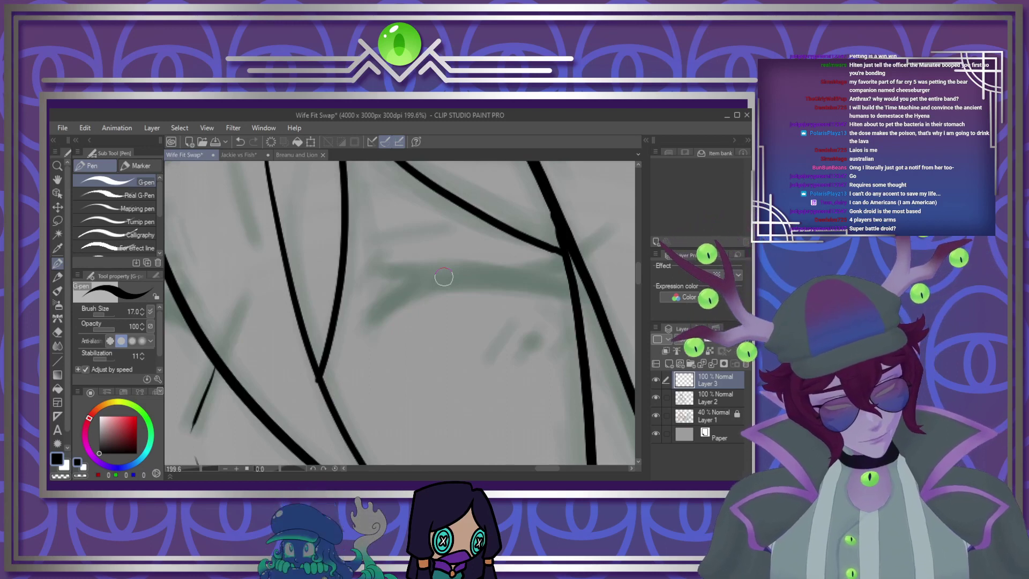
mouse_move(389, 314)
mouse_down()
mouse_move(505, 290)
mouse_move(564, 302)
mouse_up()
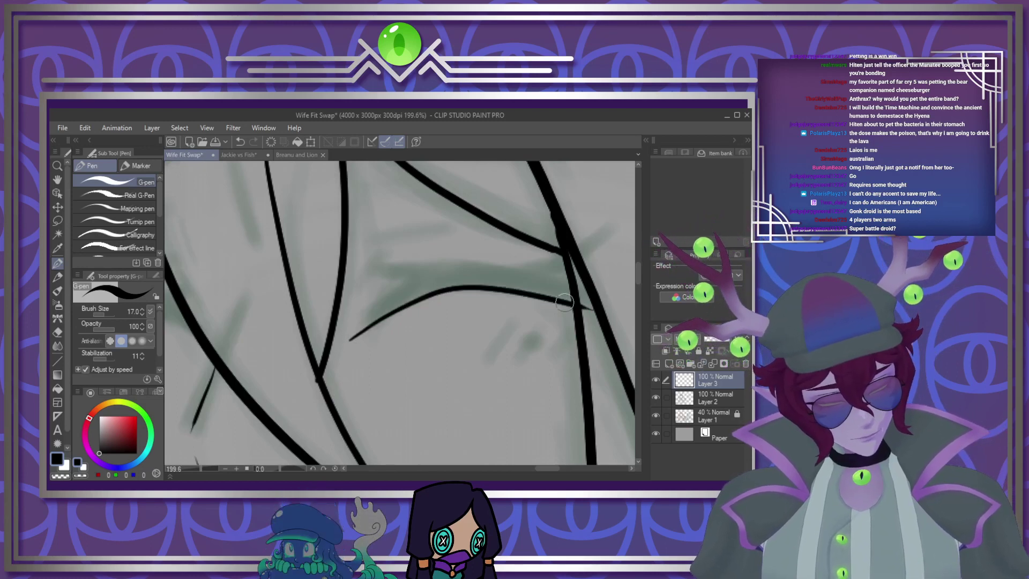
drag(404, 278, 592, 309)
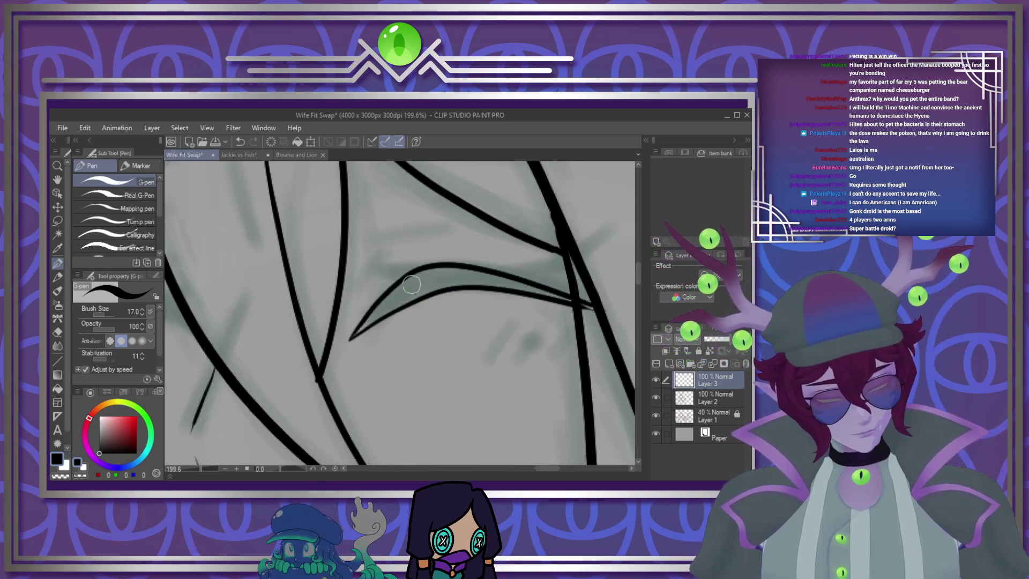
mouse_move(351, 340)
mouse_down()
mouse_move(457, 285)
mouse_move(381, 313)
mouse_move(408, 295)
mouse_move(472, 277)
mouse_move(428, 276)
mouse_move(513, 287)
mouse_move(454, 270)
mouse_move(475, 278)
mouse_up()
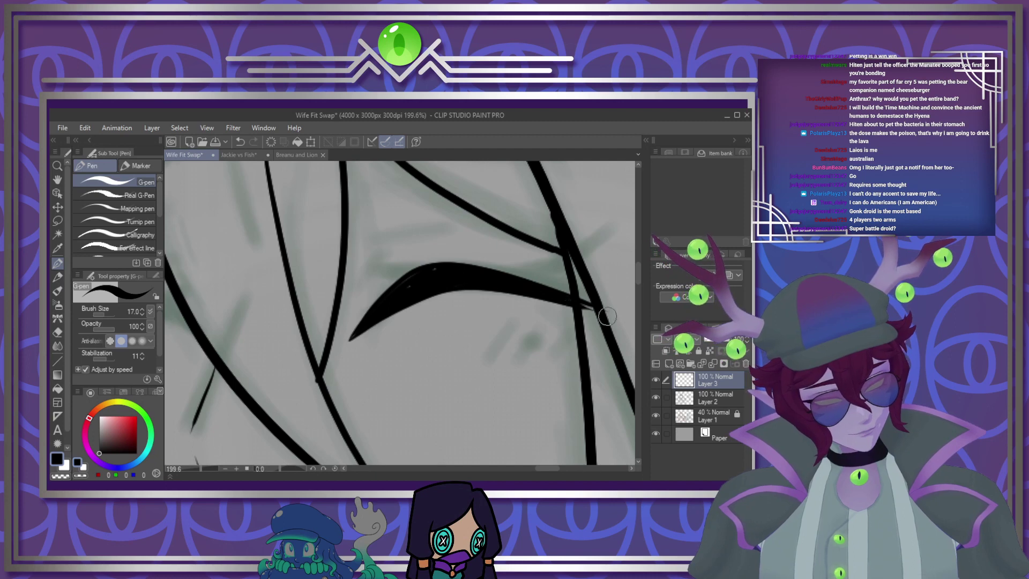
Add tapered lash flicks to the inner corner and outer wing of the filled closed eye
mouse_move(418, 274)
mouse_down()
mouse_move(337, 301)
mouse_move(406, 286)
mouse_move(372, 291)
mouse_up()
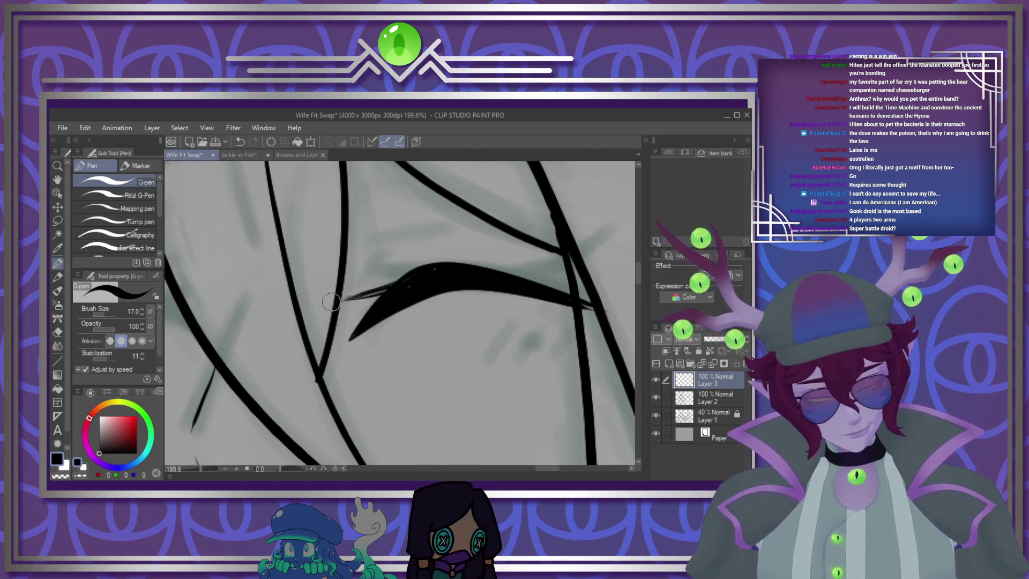
drag(508, 276, 609, 222)
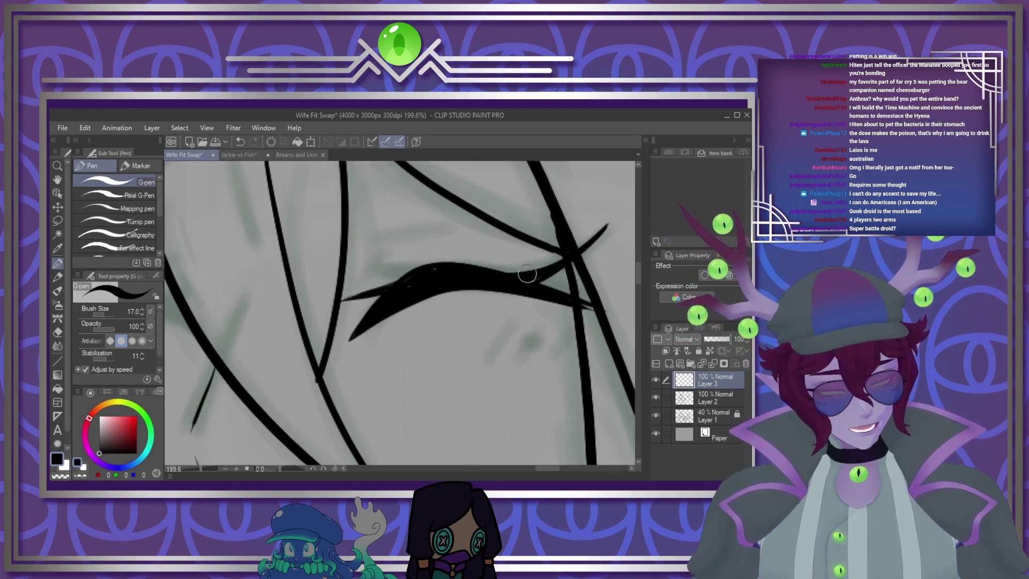
drag(501, 268, 588, 238)
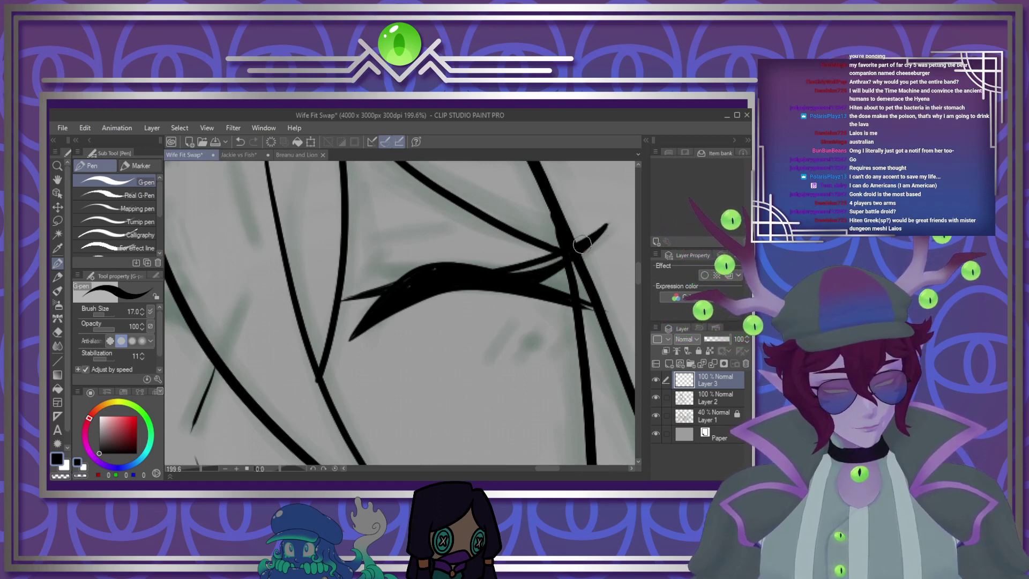
drag(508, 268, 576, 248)
mouse_move(506, 255)
mouse_down()
mouse_move(582, 225)
mouse_move(600, 204)
mouse_up()
drag(564, 240, 600, 205)
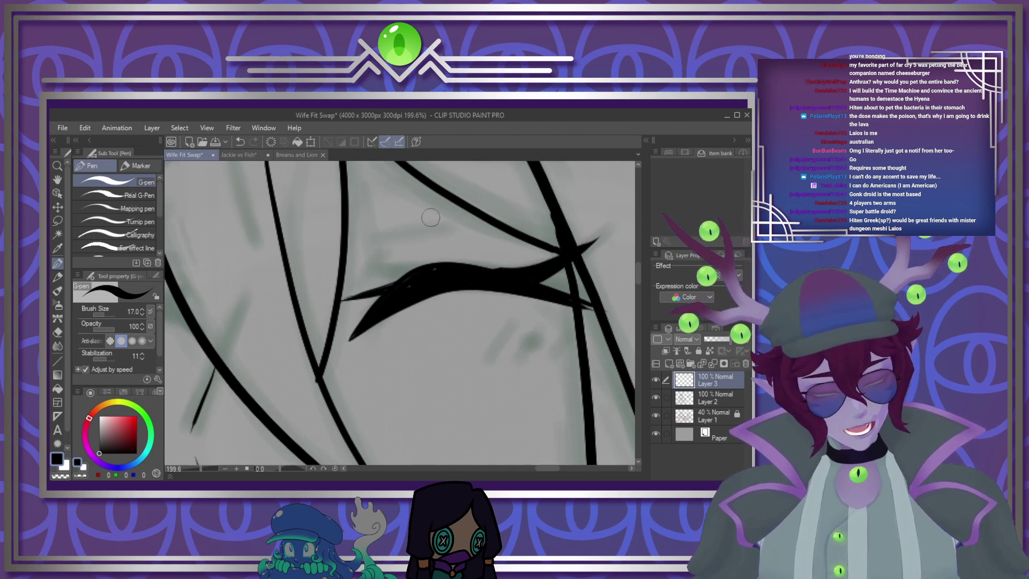
Ink thin eyelid creases above the filled closed eye and outline the long tapering eyebrow over it
mouse_move(362, 283)
mouse_down()
mouse_move(384, 248)
mouse_move(478, 230)
mouse_up()
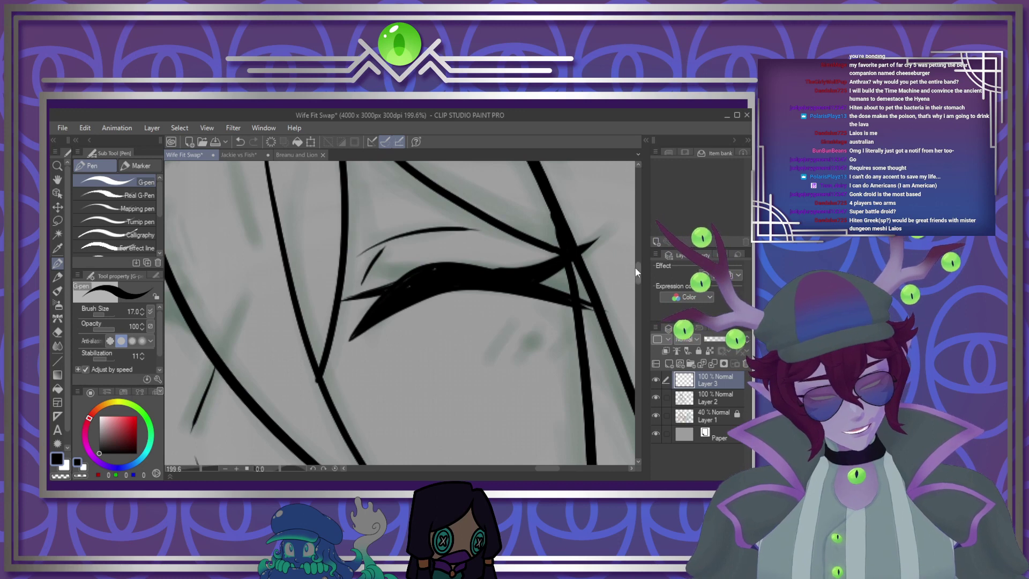
drag(639, 272, 639, 265)
mouse_move(276, 179)
mouse_down()
mouse_move(337, 207)
mouse_move(573, 230)
mouse_up()
mouse_move(279, 188)
mouse_down()
mouse_move(298, 212)
mouse_move(467, 236)
mouse_move(573, 231)
mouse_up()
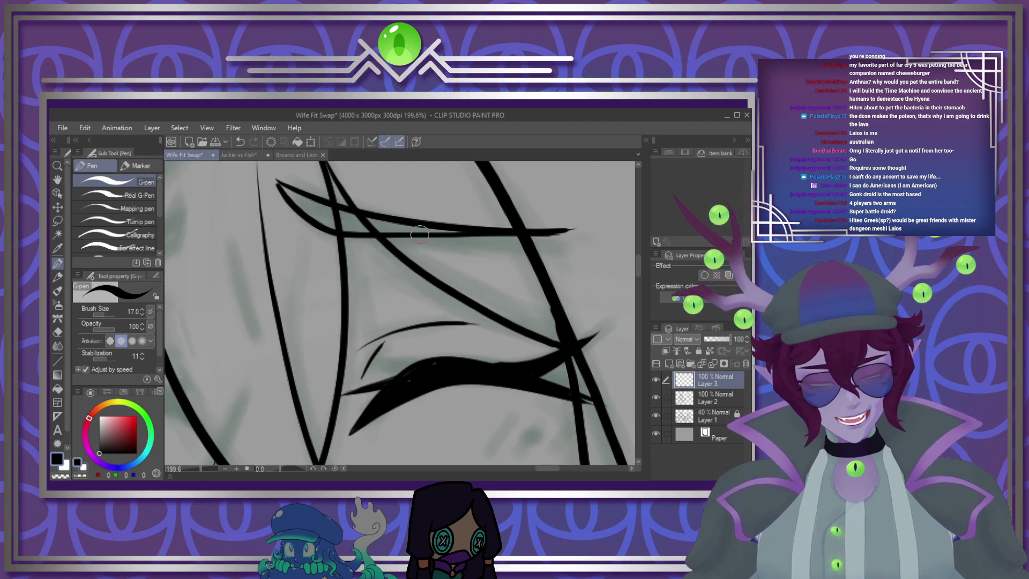
Outline the closed eye on the hand side of the face and add short crease lines around both eyes
scroll(449, 236, down, 1)
scroll(449, 236, down, 2)
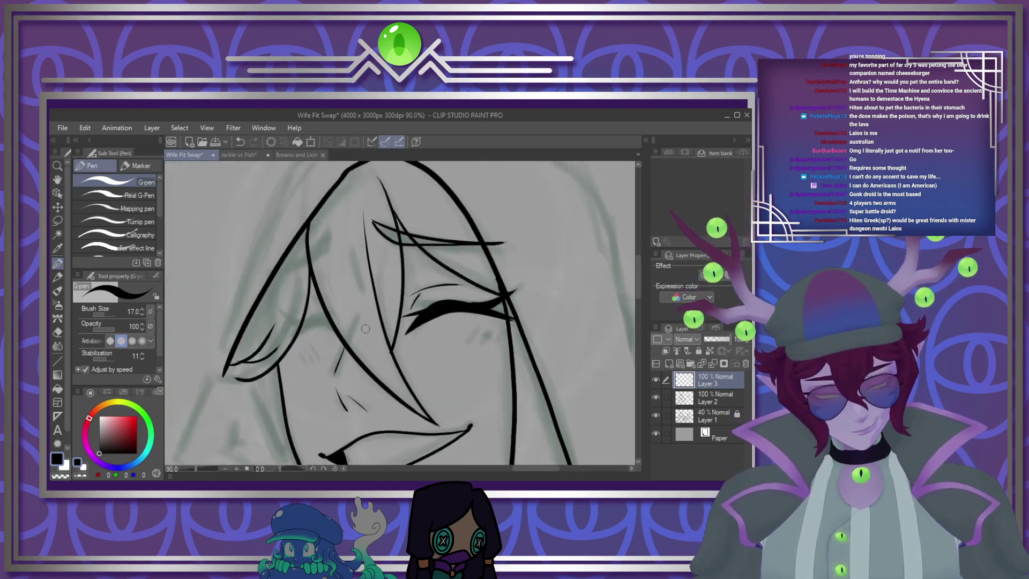
scroll(242, 348, up, 5)
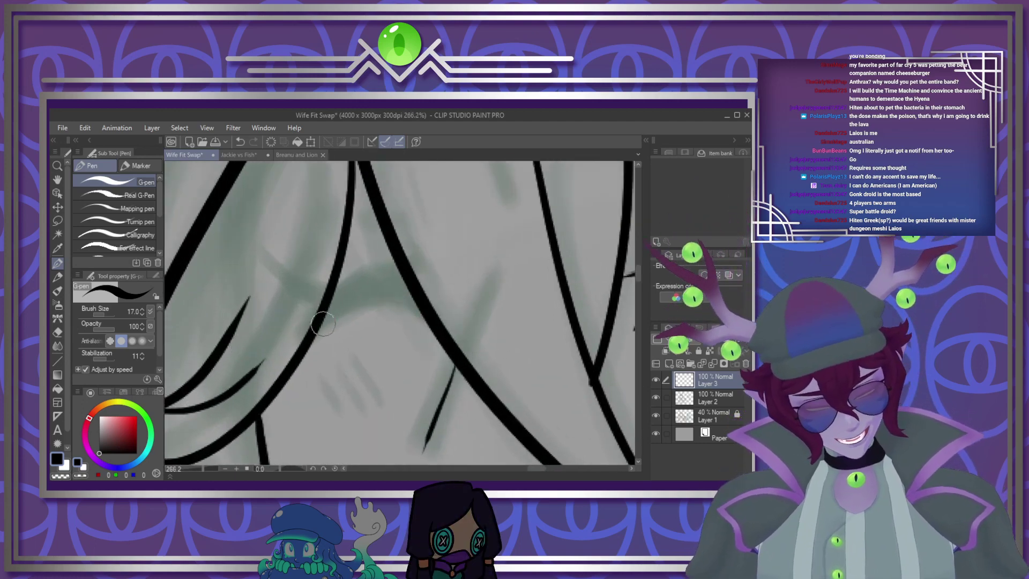
mouse_move(279, 363)
mouse_down()
mouse_move(355, 305)
mouse_move(451, 327)
mouse_move(382, 266)
mouse_move(291, 343)
mouse_move(284, 362)
mouse_move(335, 281)
mouse_move(319, 301)
mouse_move(228, 279)
mouse_move(255, 308)
mouse_move(299, 326)
mouse_up()
scroll(365, 290, down, 3)
scroll(381, 249, up, 2)
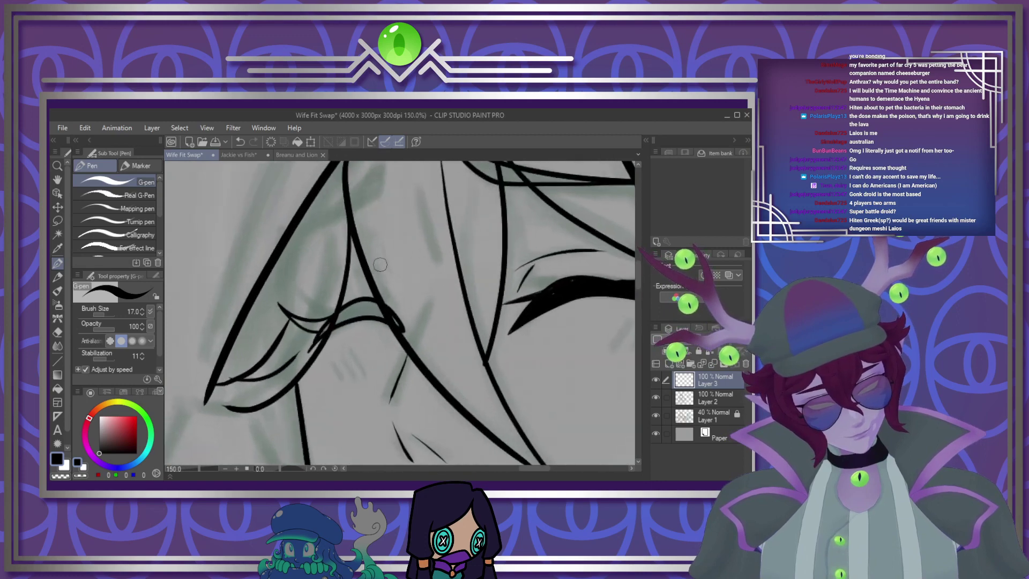
drag(569, 240, 568, 201)
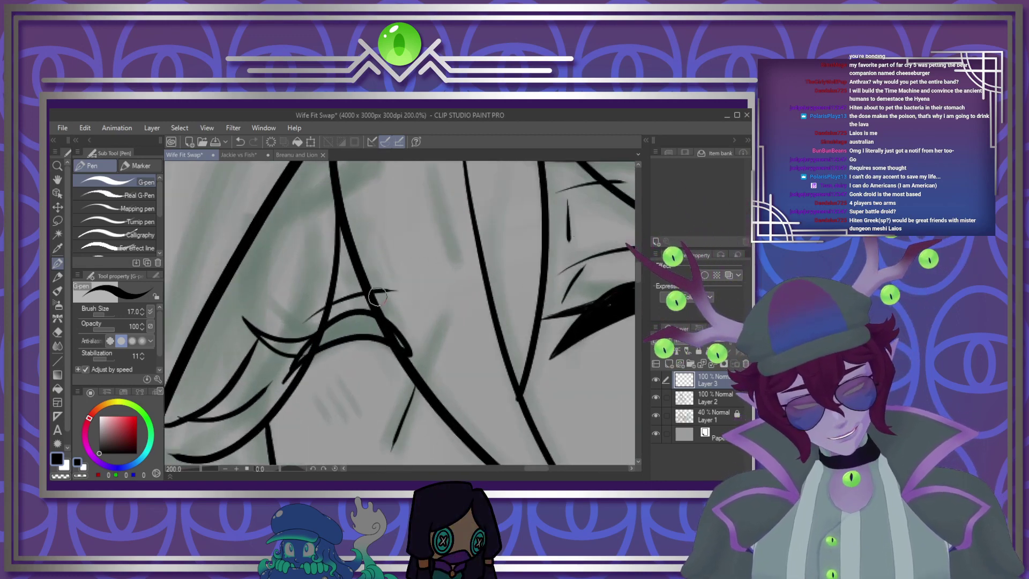
drag(372, 226, 389, 272)
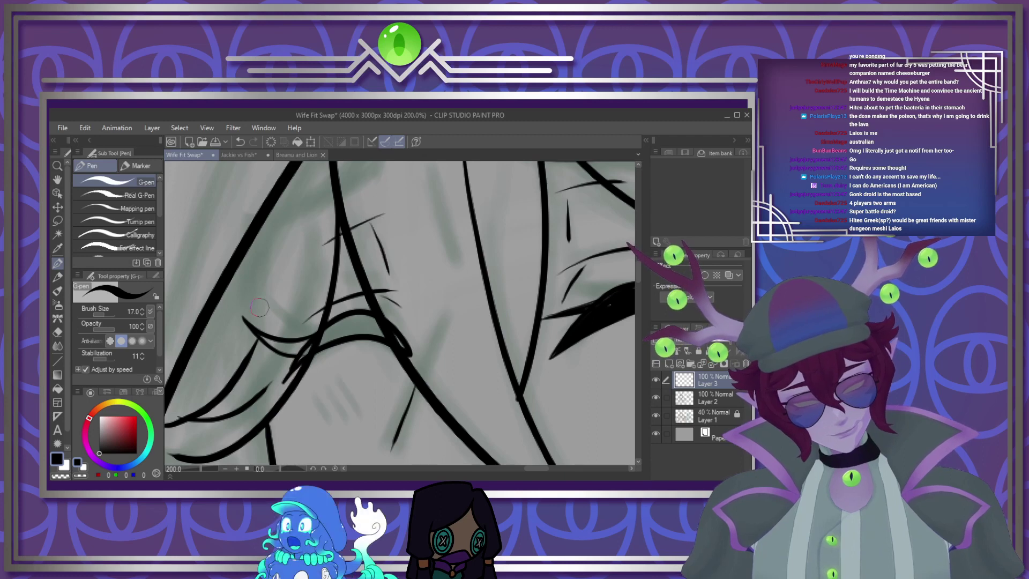
Outline the slanted eyebrow on the hand side of the face, overlapping the bangs
drag(639, 279, 546, 268)
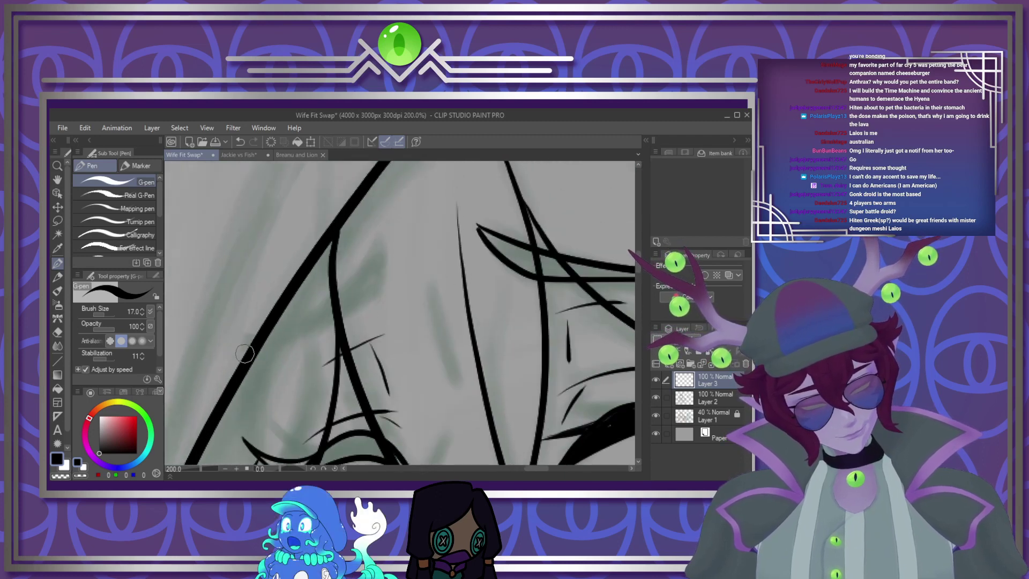
mouse_move(262, 347)
mouse_down()
mouse_move(300, 321)
mouse_move(383, 217)
mouse_move(369, 287)
mouse_move(284, 347)
mouse_move(262, 347)
mouse_up()
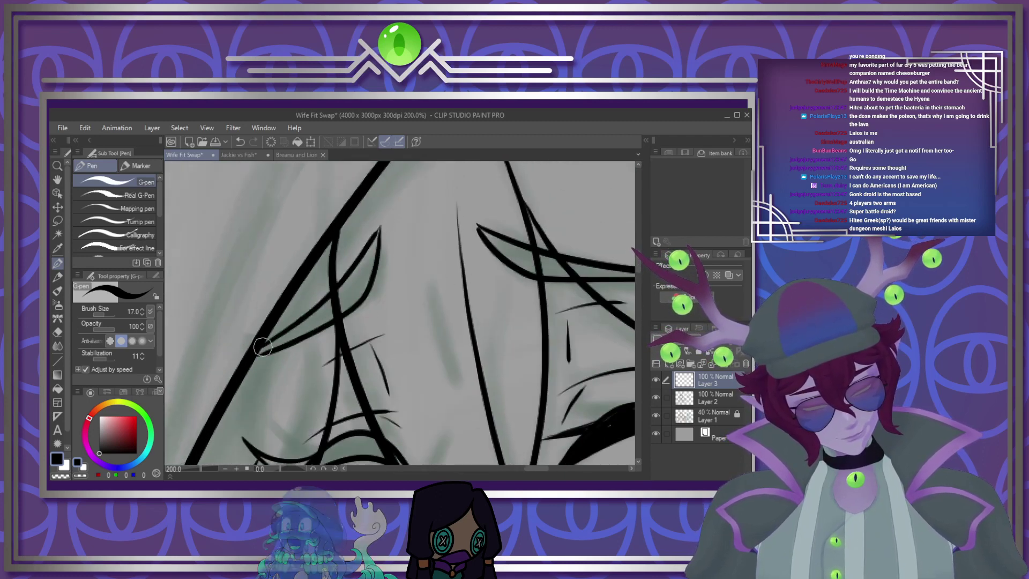
scroll(311, 405, down, 5)
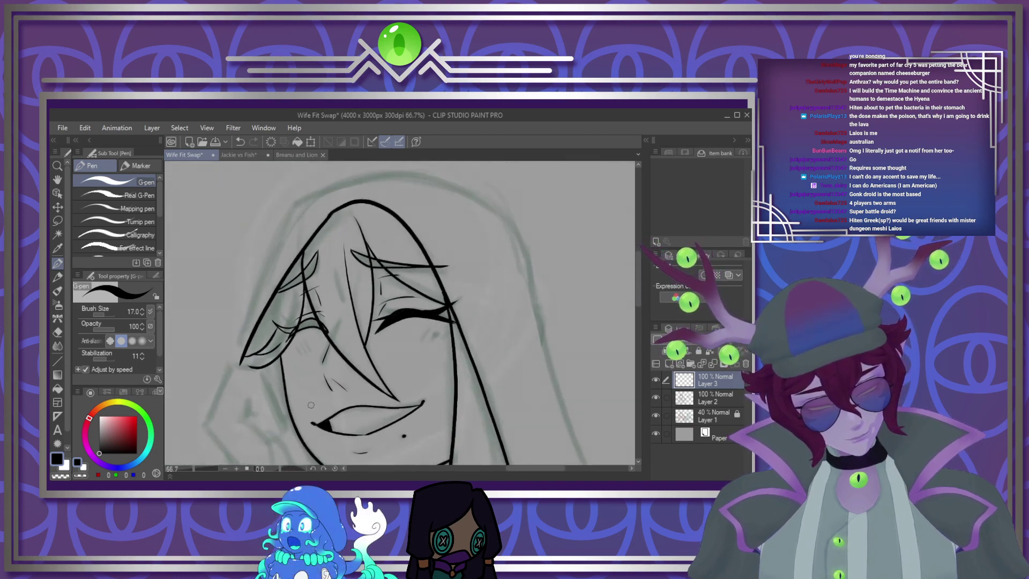
Fill the outlined eyebrows and closed eye with black using Auto select, and erase the brow tip past the hair outline
scroll(339, 309, up, 3)
key(w)
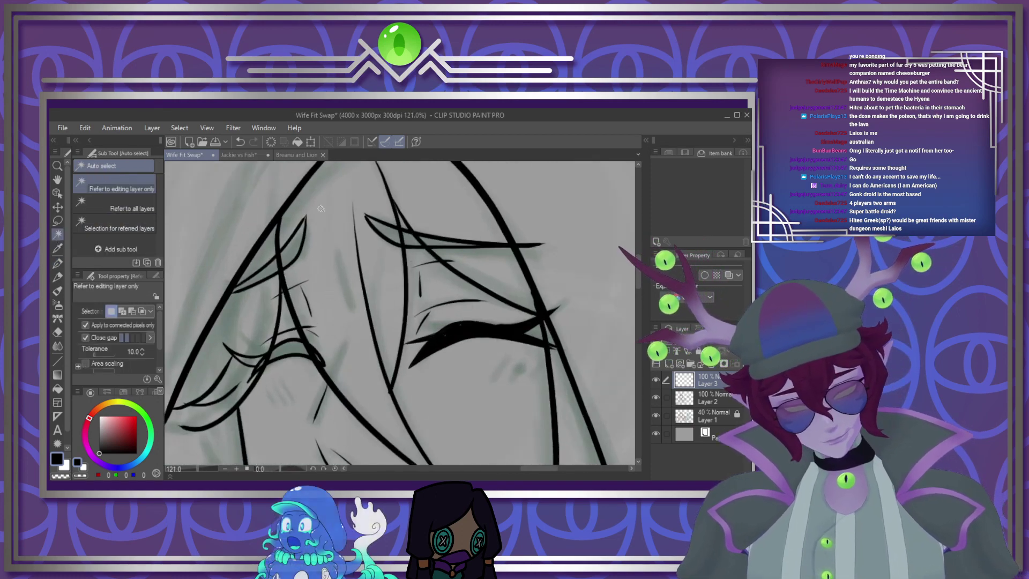
click(336, 234)
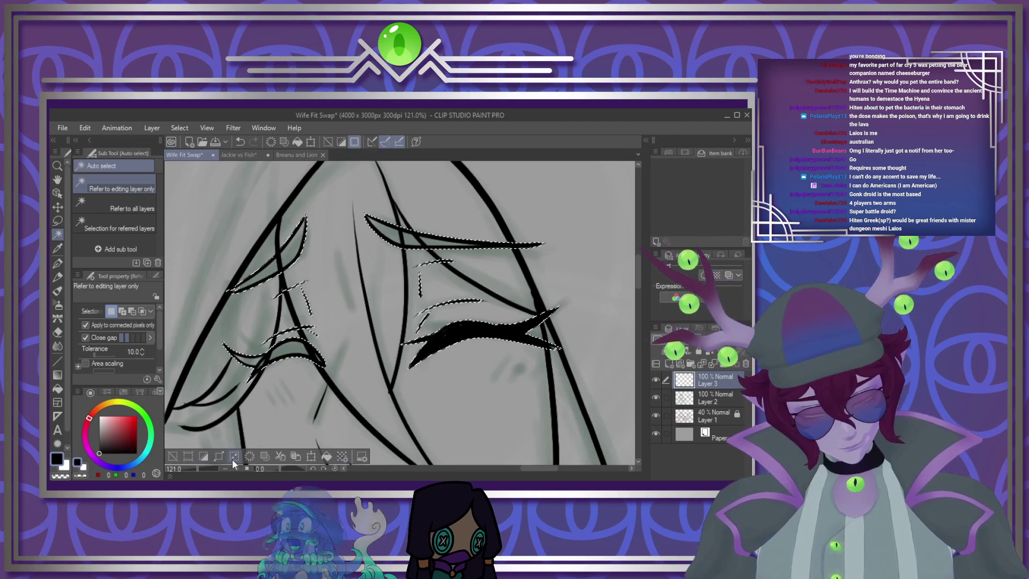
click(205, 456)
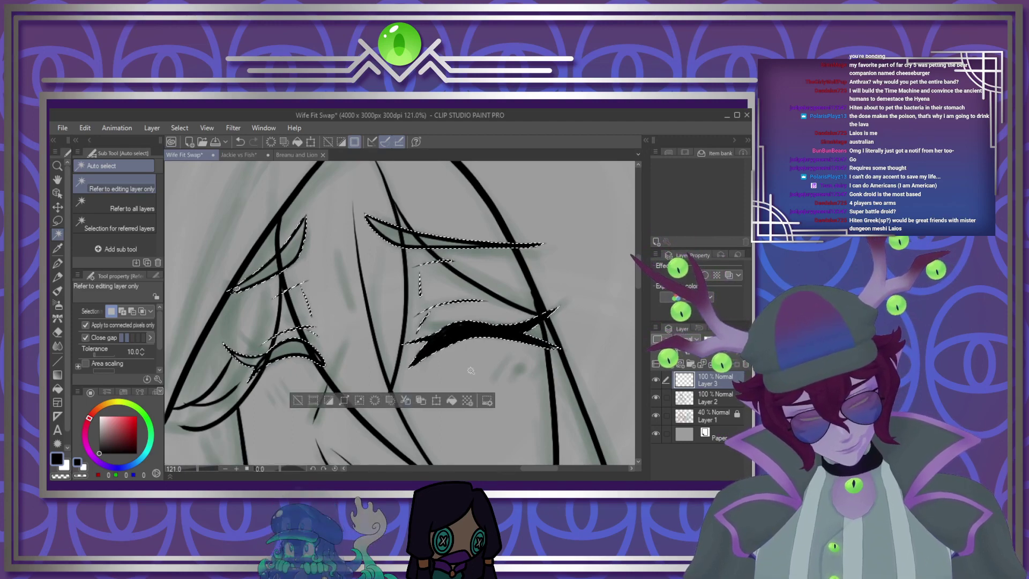
click(451, 400)
click(58, 221)
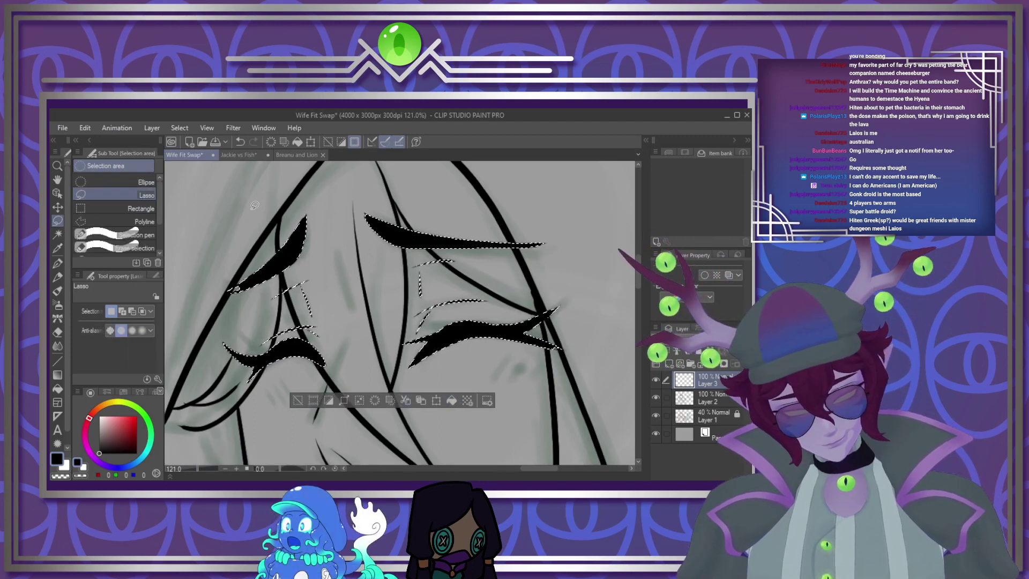
key(ctrl+d)
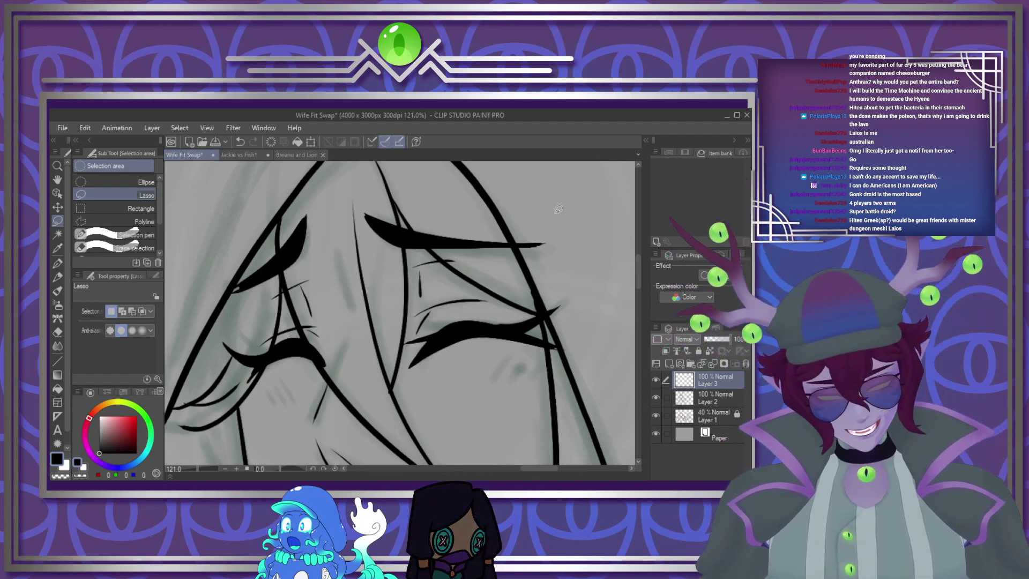
key(p)
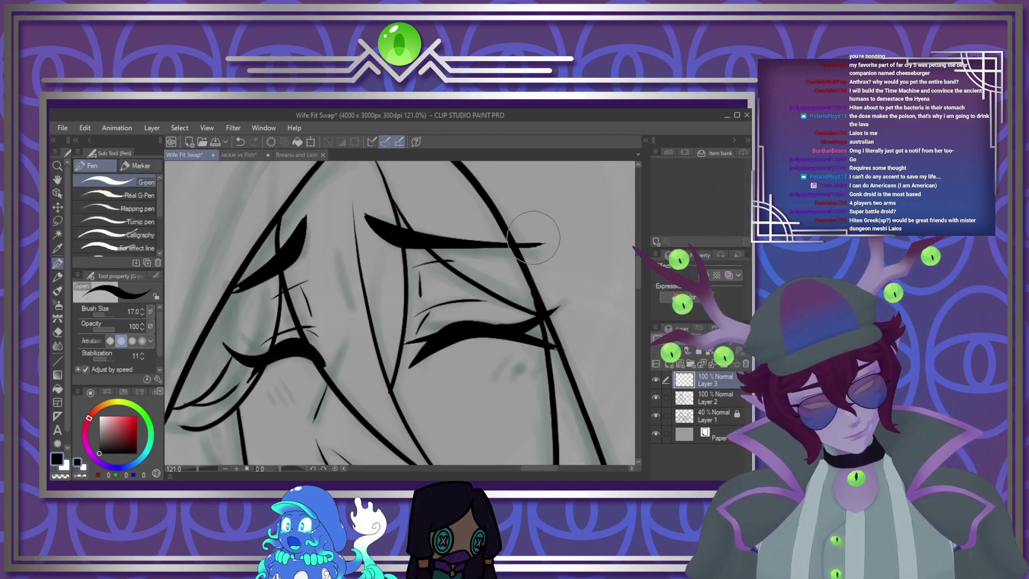
drag(543, 248, 533, 233)
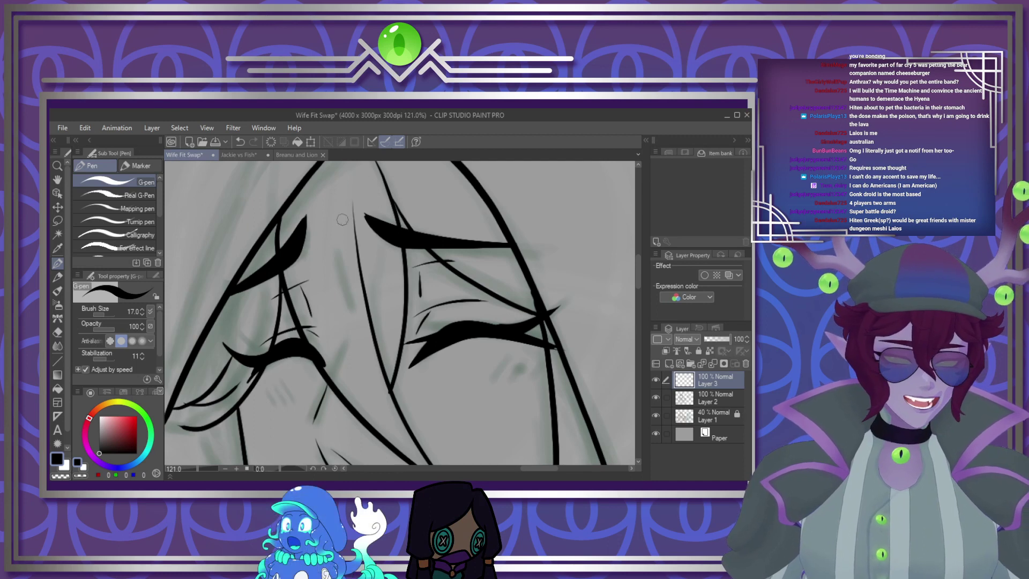
Open the photo of the boxy desert droid as a separate 1280 x 720 px canvas and look over its body
key(alt+Tab)
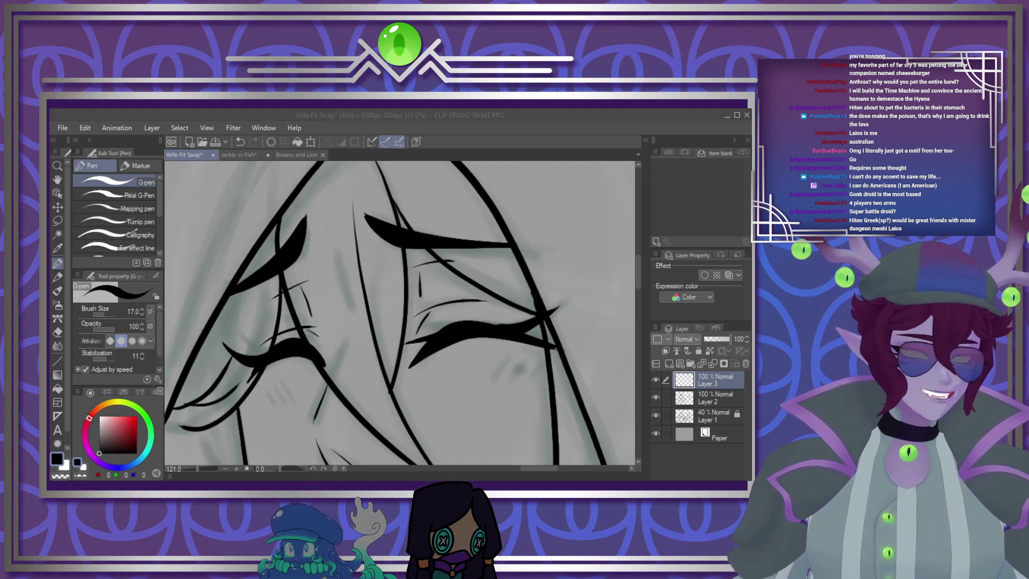
key(alt+Tab)
click(63, 128)
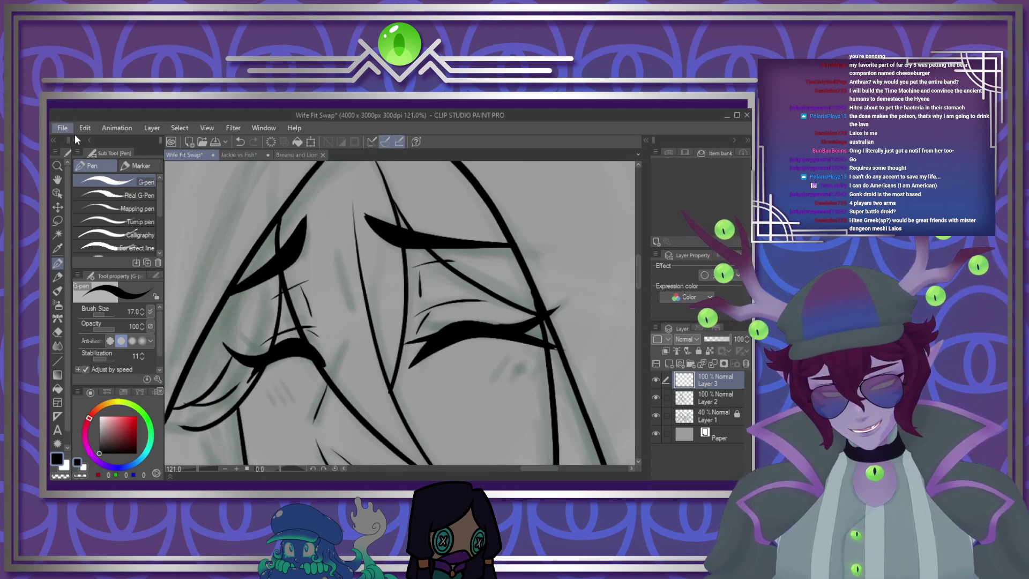
click(78, 138)
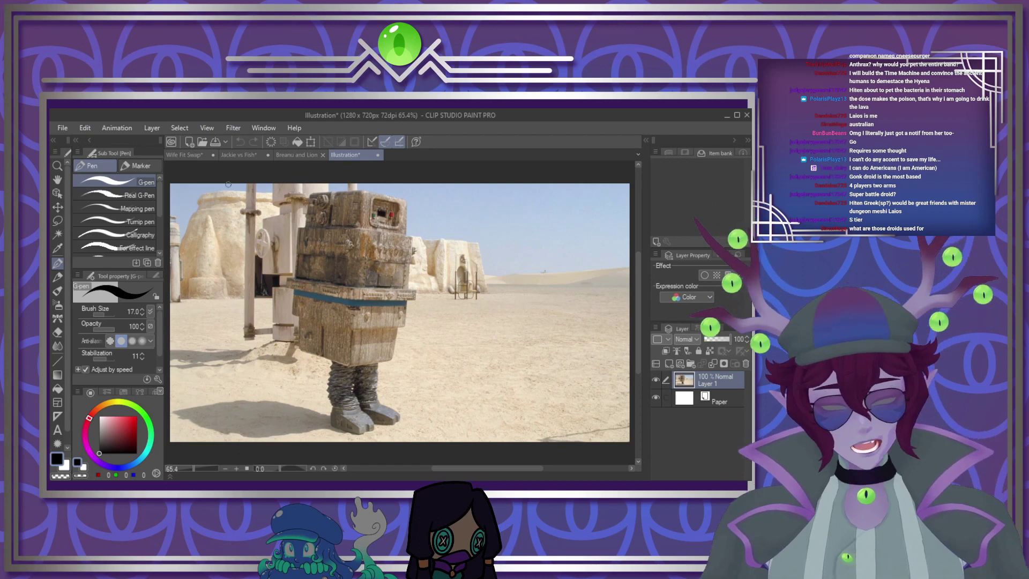
scroll(370, 233, down, 3)
scroll(354, 200, up, 5)
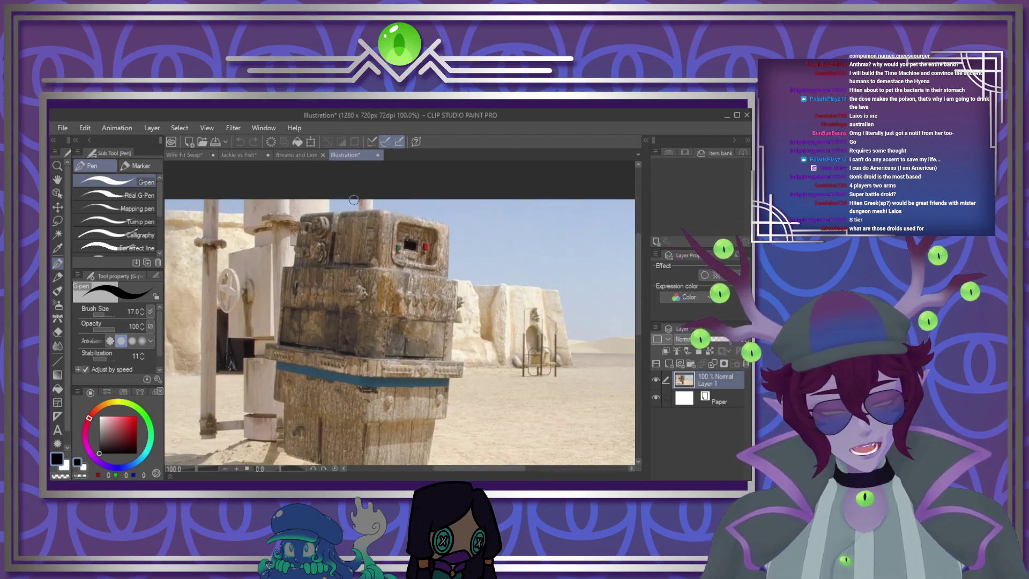
scroll(354, 200, down, 3)
scroll(354, 309, up, 3)
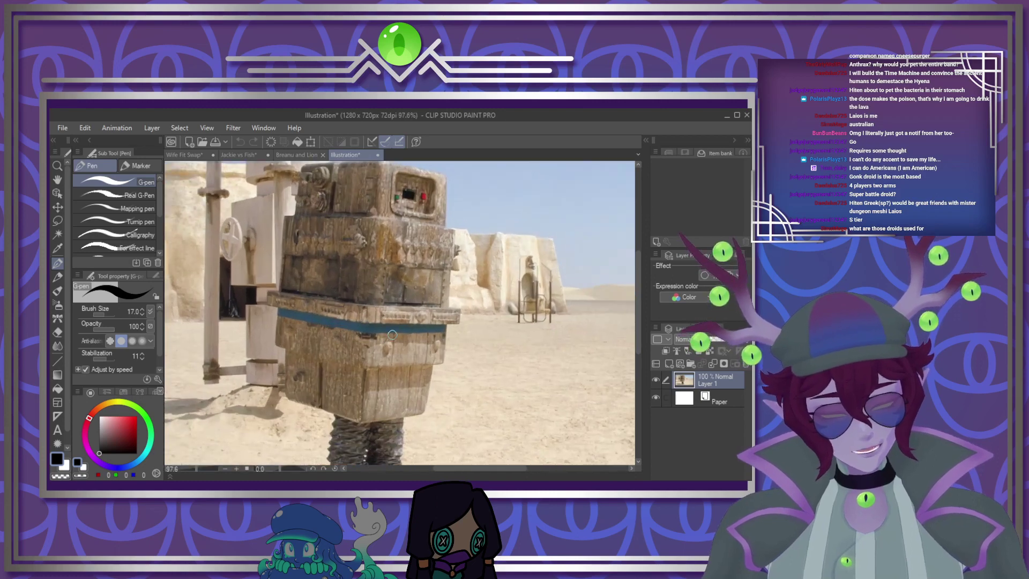
Close the droid photo's canvas and return to the Wife Fit Swap drawing
click(379, 158)
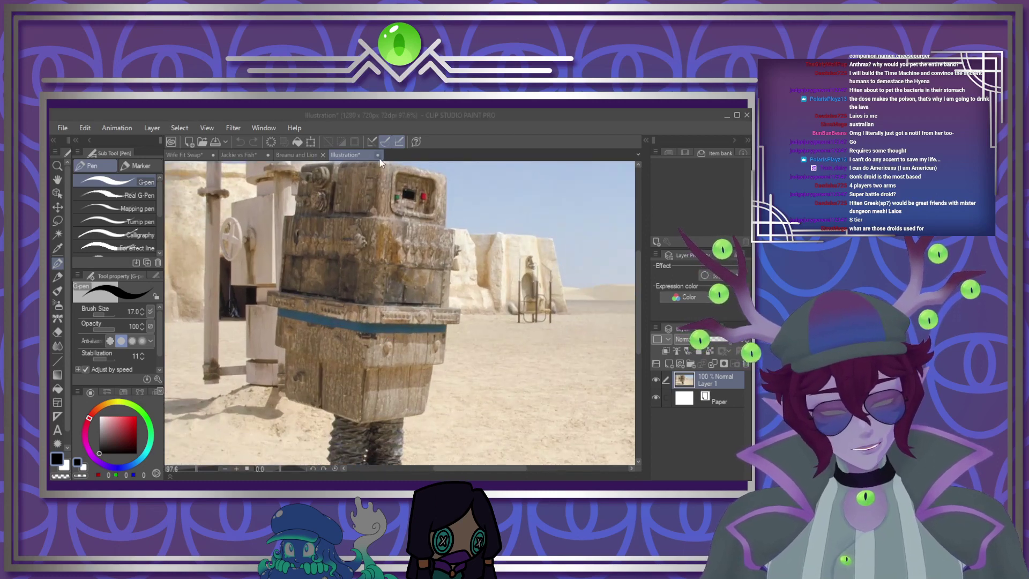
click(416, 258)
click(184, 156)
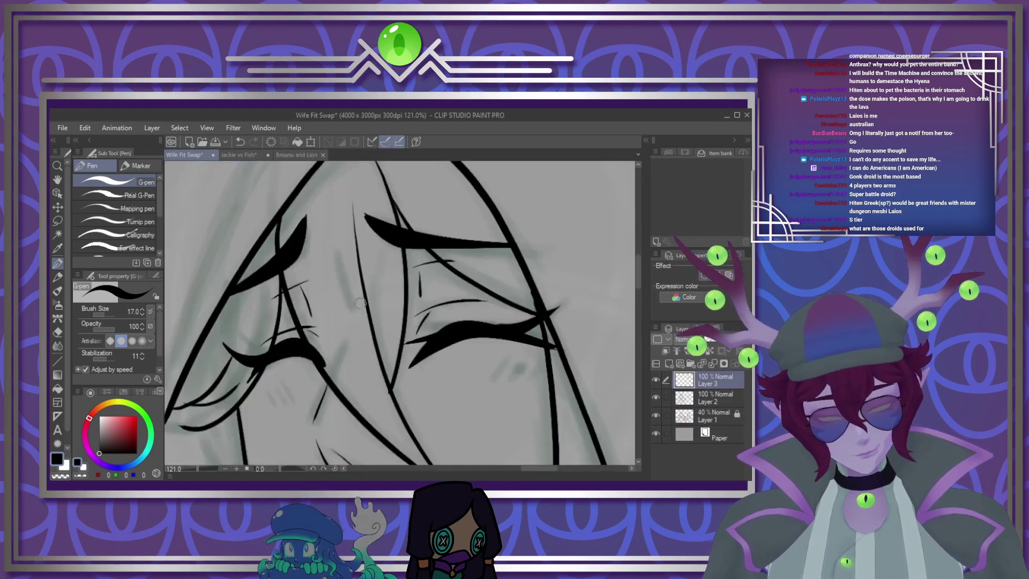
Ink the hooded figure's raised hand against the cheek, including its outer edge, finger contours and inner crease lines
scroll(360, 303, down, 6)
scroll(330, 303, up, 7)
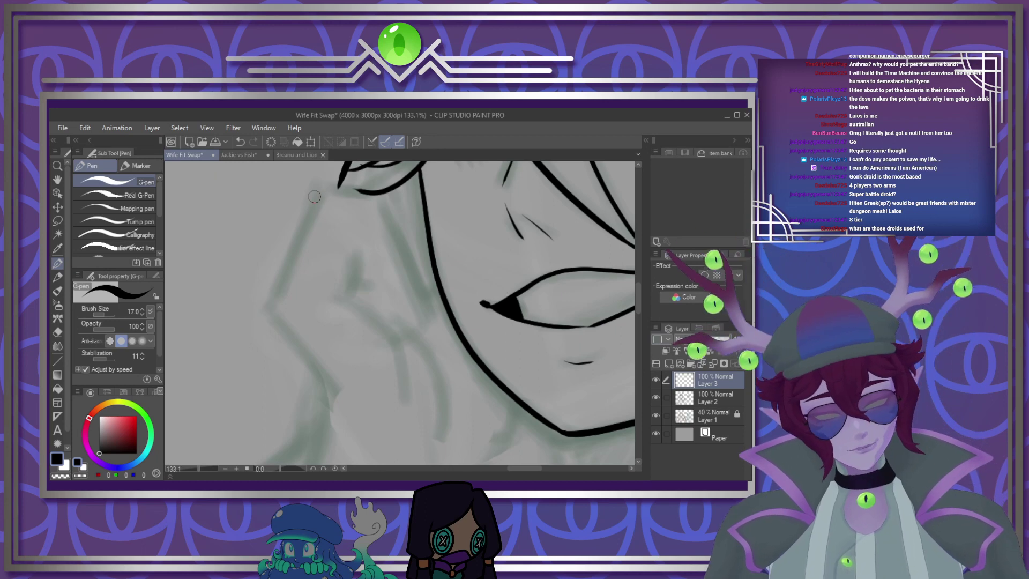
mouse_move(320, 189)
mouse_down()
mouse_move(289, 330)
mouse_move(350, 429)
mouse_up()
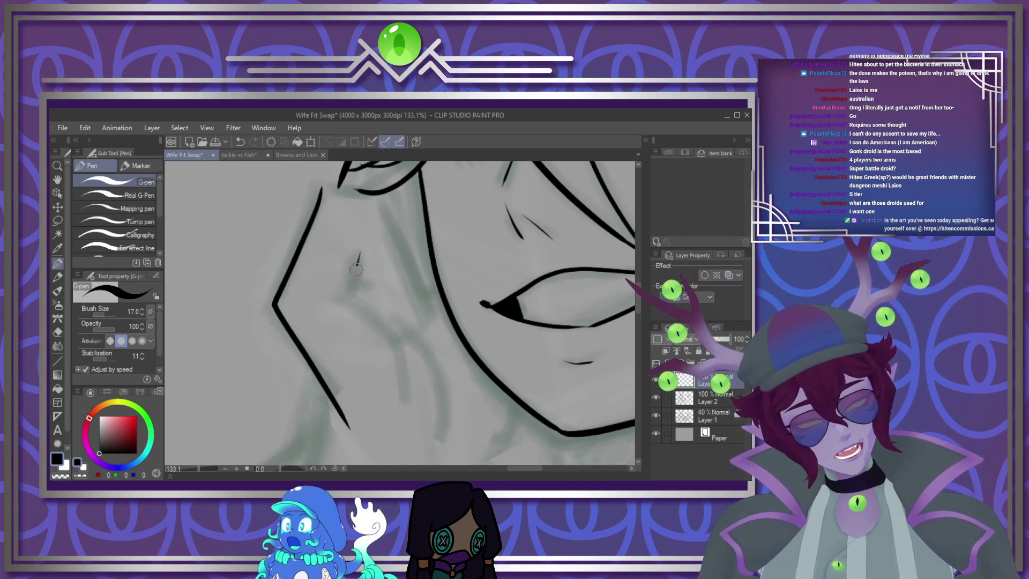
mouse_move(358, 257)
mouse_down()
mouse_move(402, 351)
mouse_move(405, 408)
mouse_up()
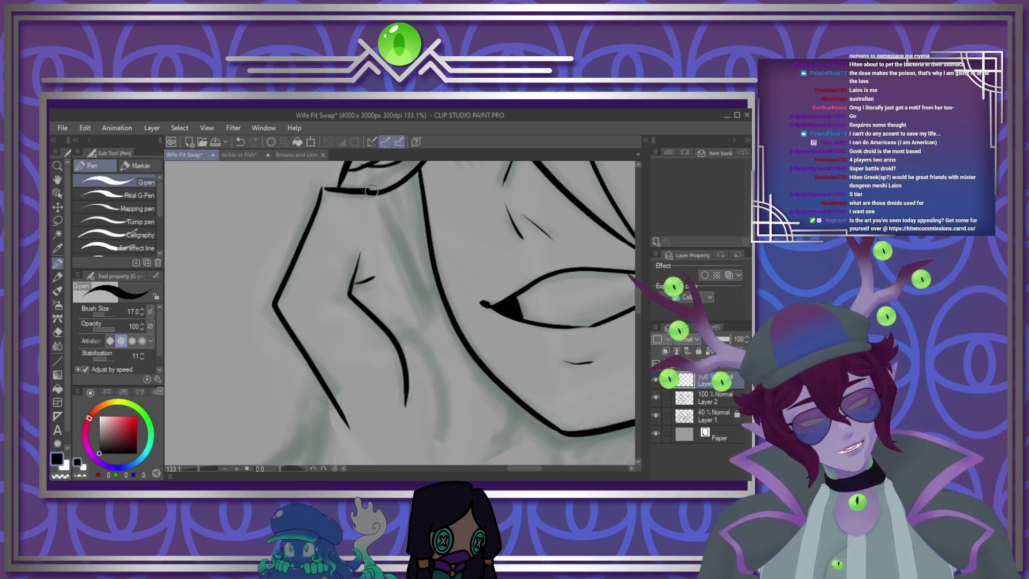
mouse_move(323, 189)
mouse_down()
mouse_move(378, 191)
mouse_move(400, 244)
mouse_move(398, 335)
mouse_move(443, 426)
mouse_up()
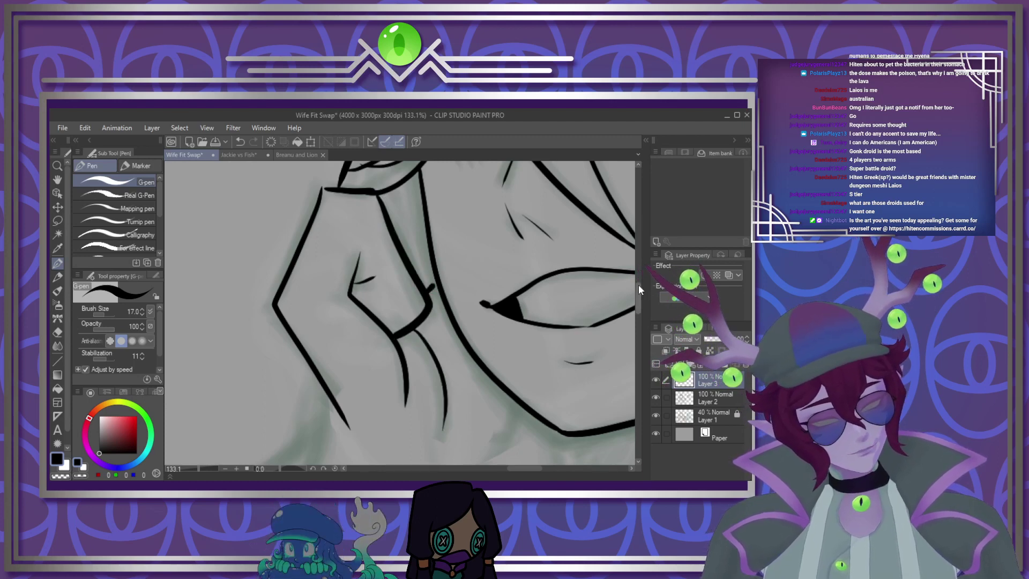
Ink the heel of the raised hand below the jaw, the wrist's outer edge and the diagonal forearm line
drag(638, 289, 638, 311)
mouse_move(509, 223)
mouse_down()
mouse_move(512, 249)
mouse_move(434, 314)
mouse_up()
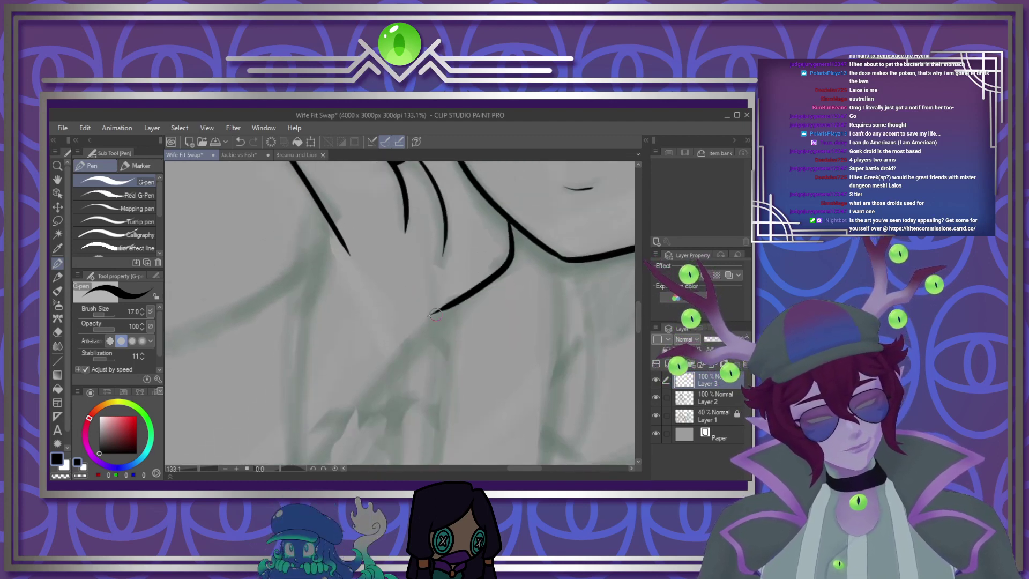
drag(327, 222, 311, 292)
drag(447, 307, 312, 465)
Ink both curved edges of the sleeve opening below the wrist, tapering to a point, and join the forearm line to it
scroll(434, 310, down, 5)
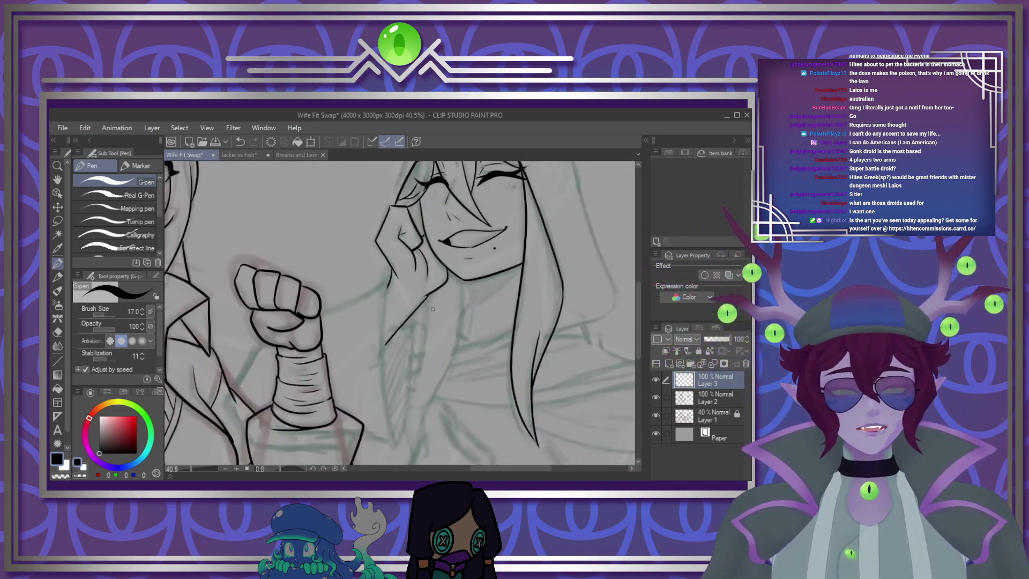
scroll(433, 309, down, 2)
scroll(387, 319, up, 5)
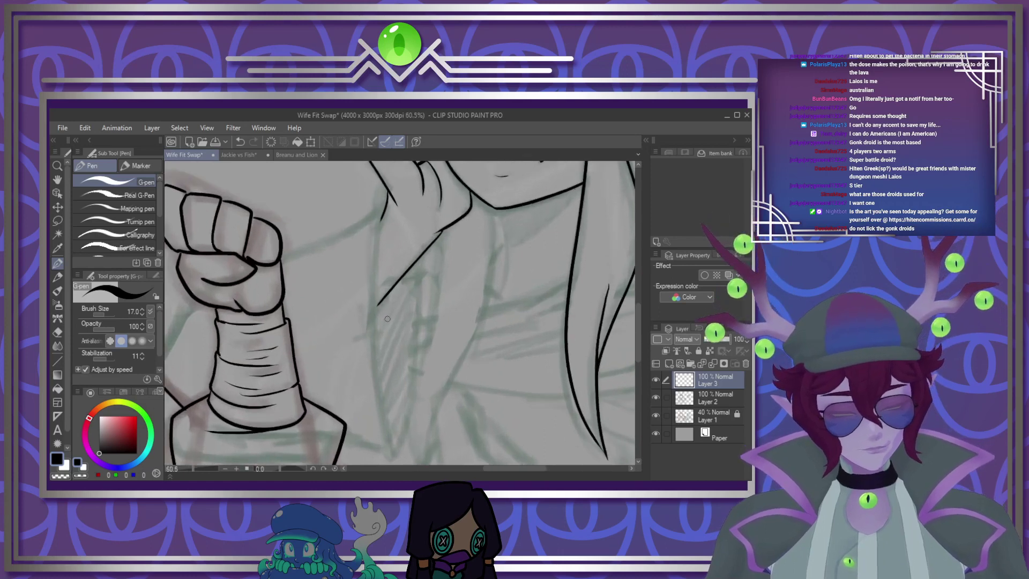
scroll(387, 318, up, 1)
mouse_move(381, 211)
mouse_down()
mouse_move(368, 281)
mouse_move(397, 460)
mouse_up()
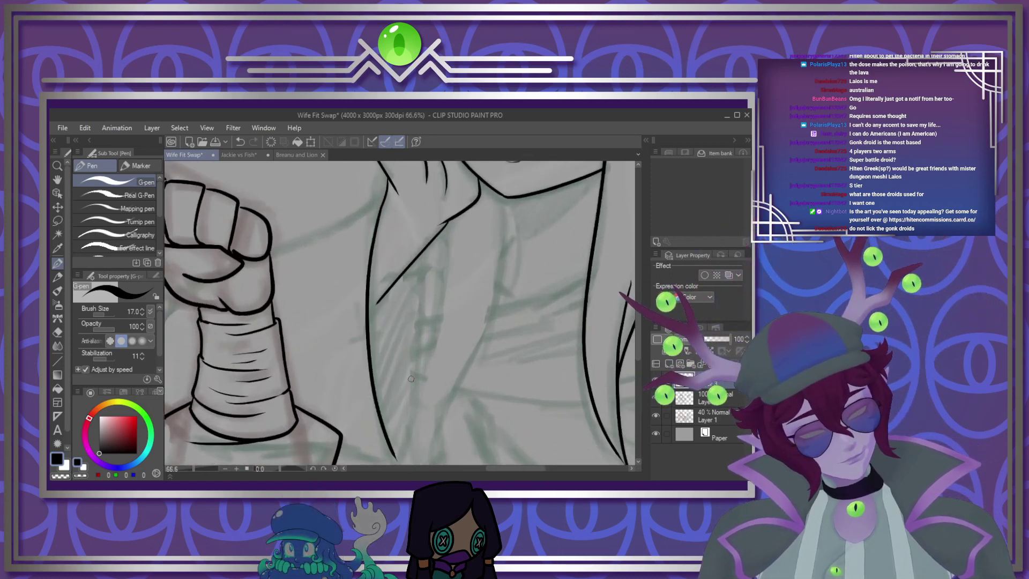
mouse_move(423, 252)
mouse_down()
mouse_move(423, 335)
mouse_move(398, 458)
mouse_up()
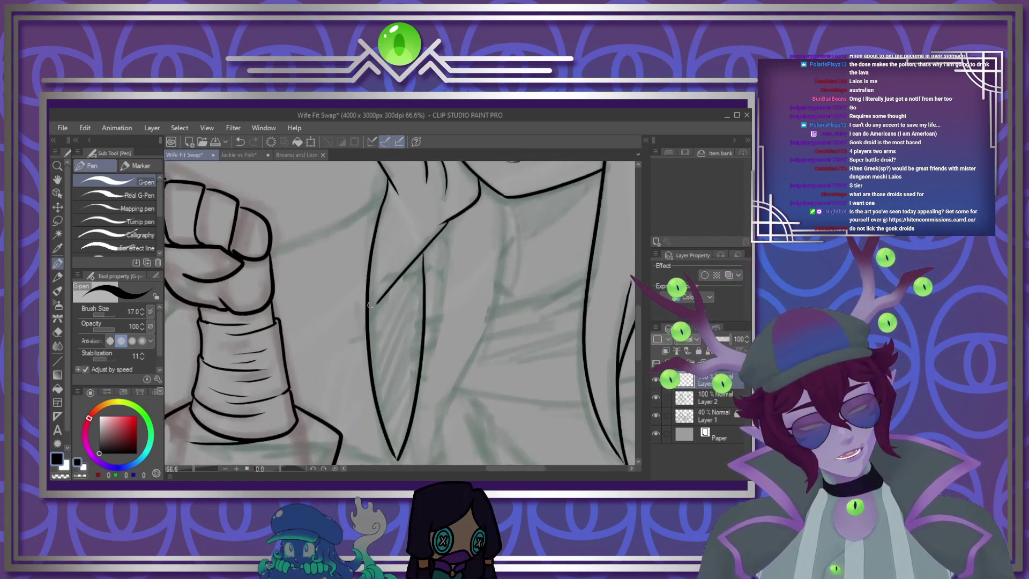
drag(370, 305, 369, 313)
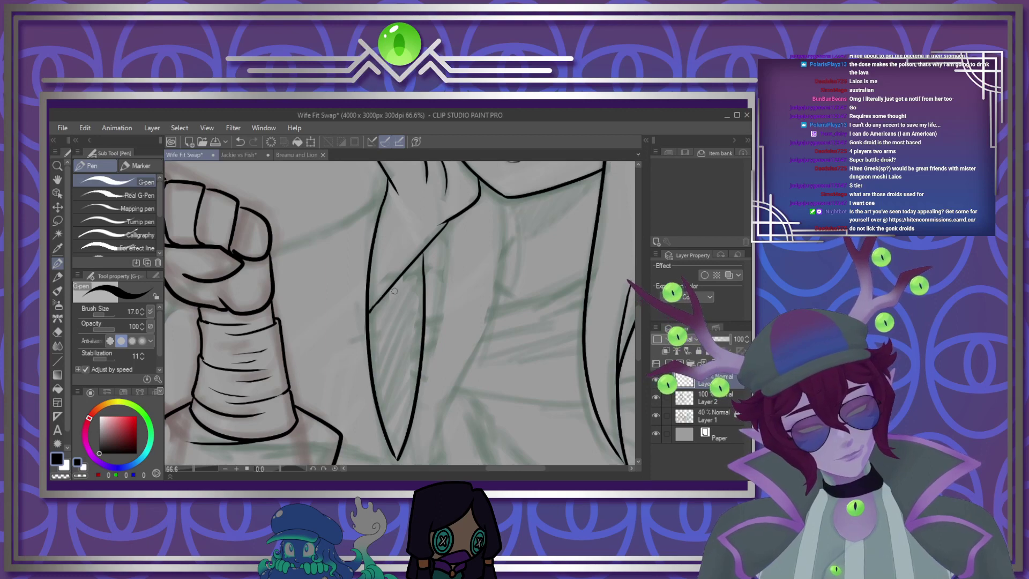
Ink the sleeve's upper edge and fold from the wrist to the other figure's fist, and its lower hem to the cuff
scroll(362, 242, down, 2)
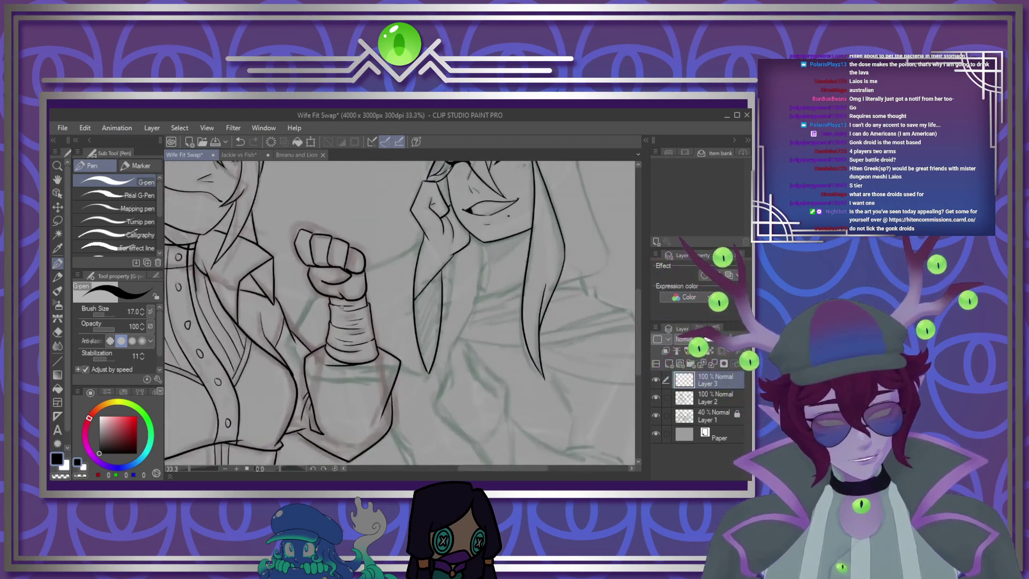
scroll(343, 284, up, 2)
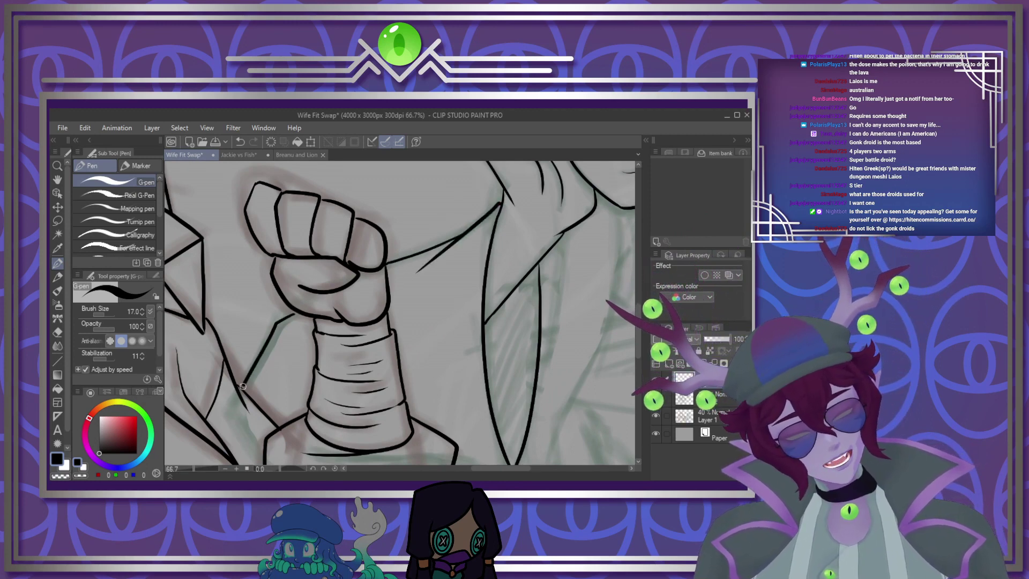
scroll(356, 288, down, 3)
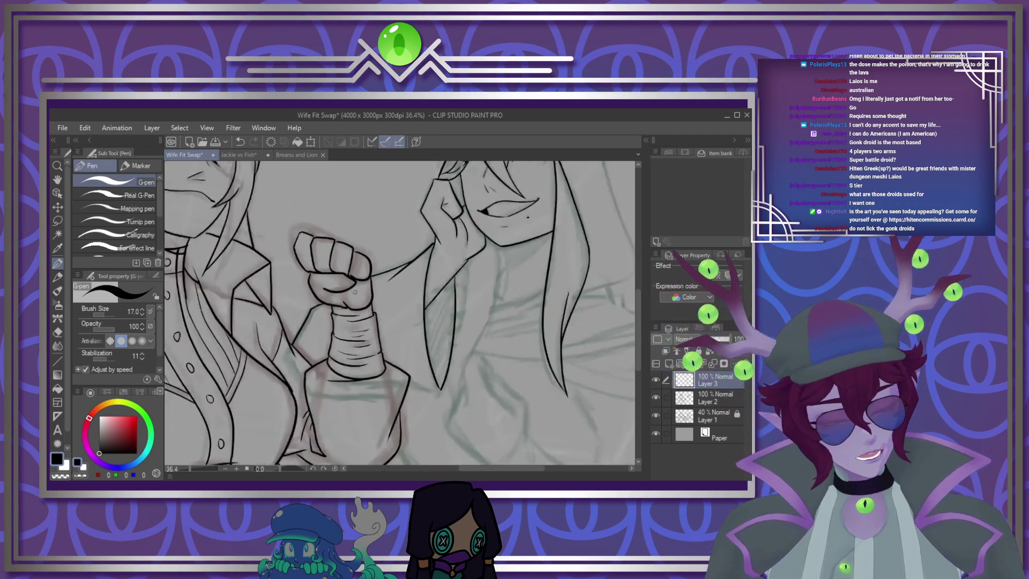
scroll(408, 338, up, 3)
scroll(387, 346, up, 2)
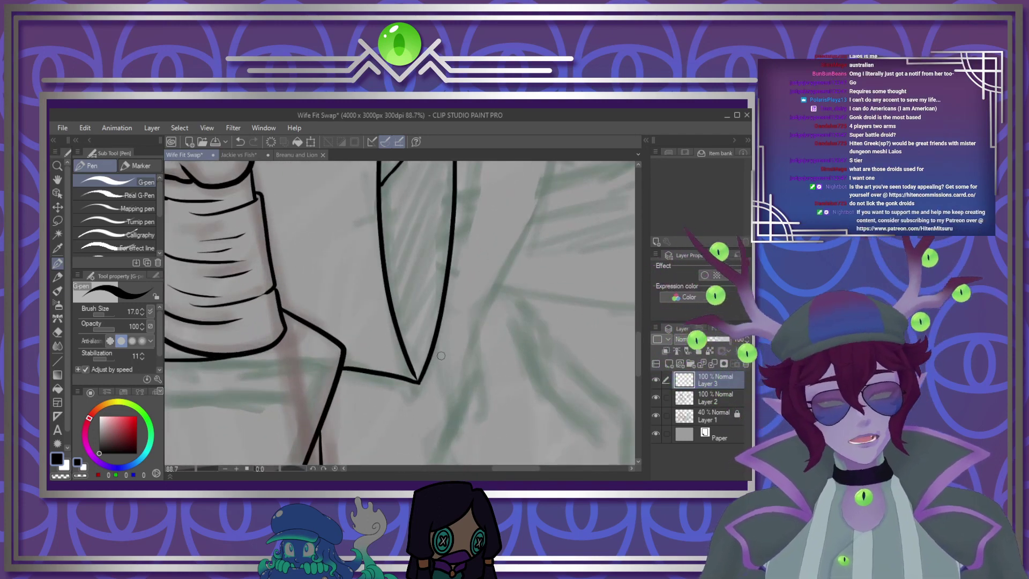
Ink the long hair lock hanging beside the sleeve and the thin strands behind it, undoing a stray line
scroll(418, 400, down, 5)
scroll(418, 399, down, 2)
scroll(504, 367, up, 3)
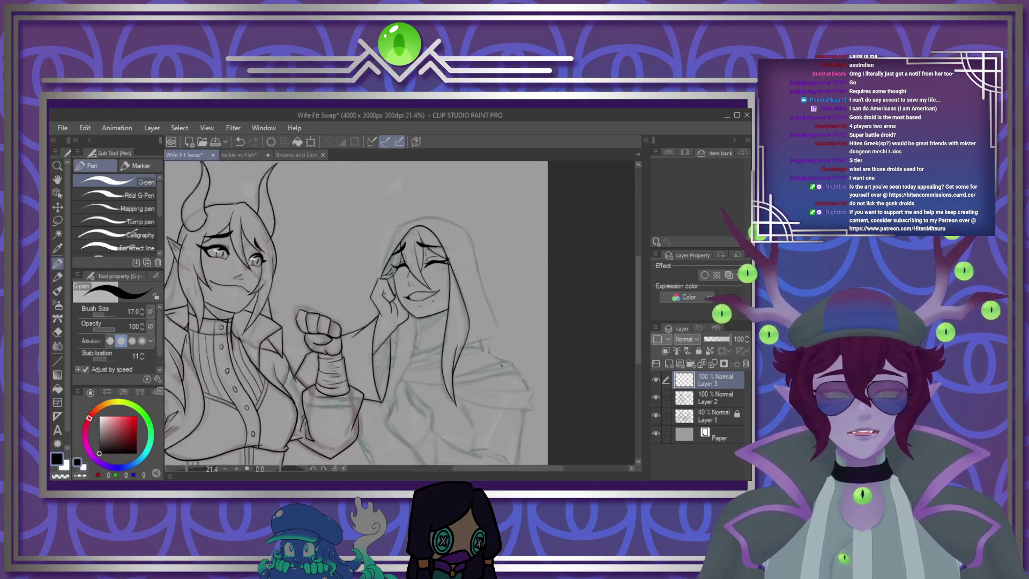
scroll(504, 366, down, 2)
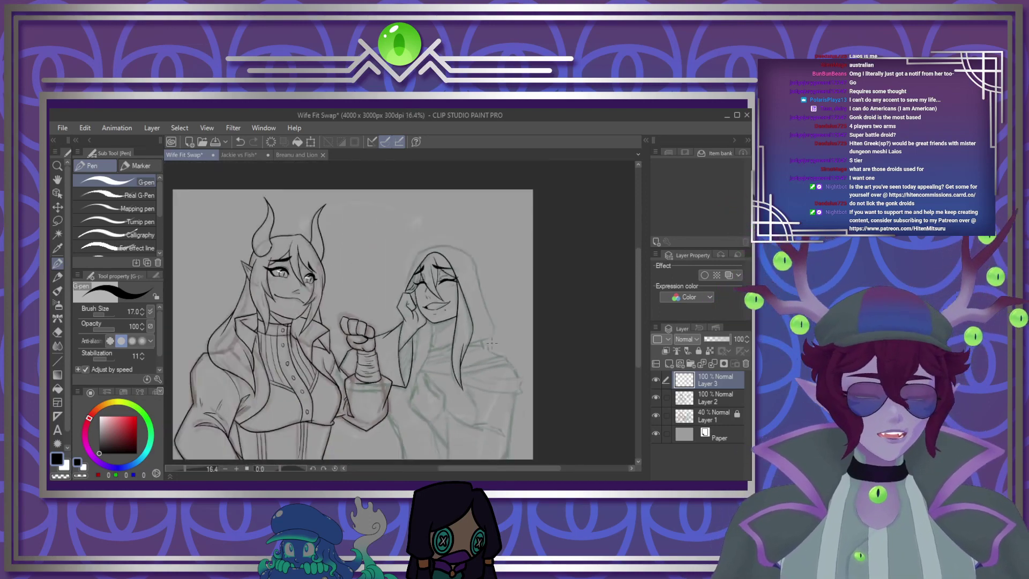
scroll(470, 266, up, 4)
scroll(470, 266, down, 2)
scroll(393, 293, up, 4)
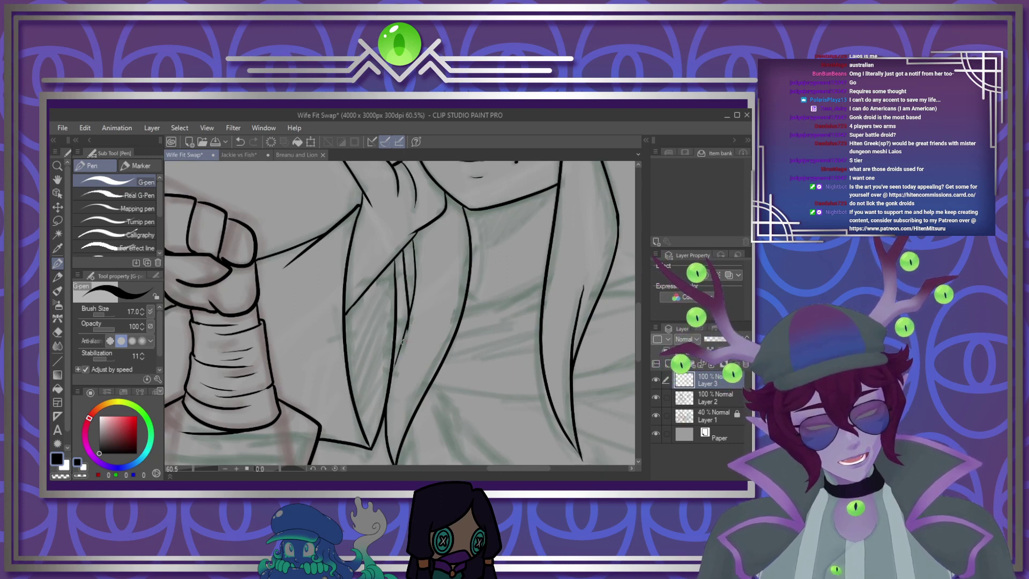
key(ctrl+z)
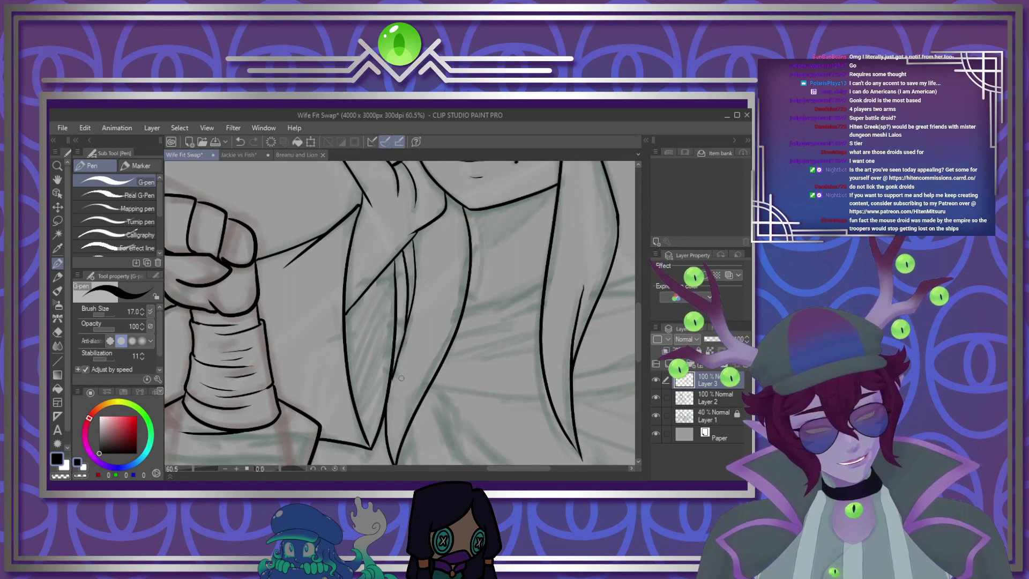
Ink the neck side, the shadow line under the jaw and the collar edges between the two hair locks
scroll(401, 377, down, 5)
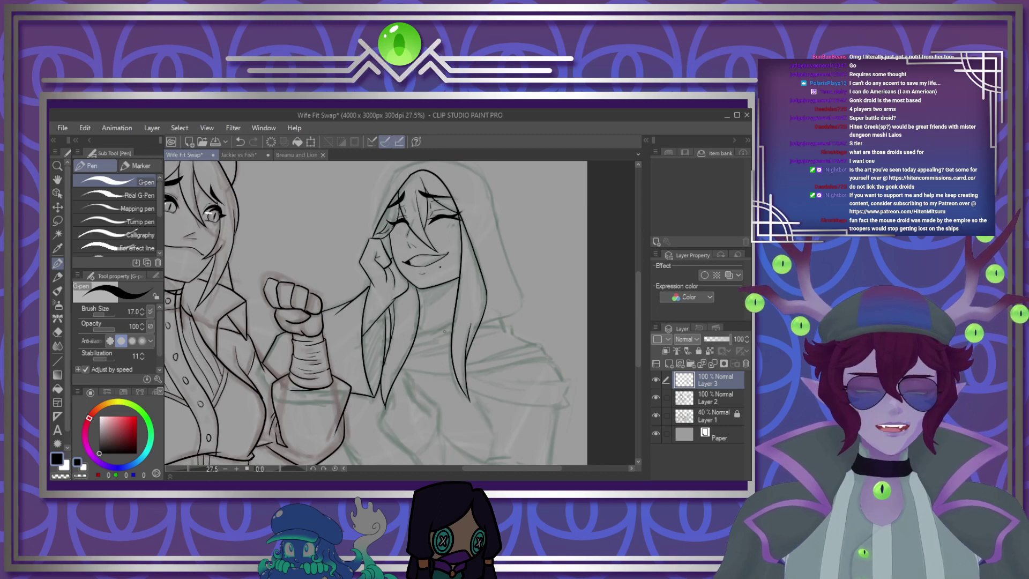
scroll(402, 268, down, 4)
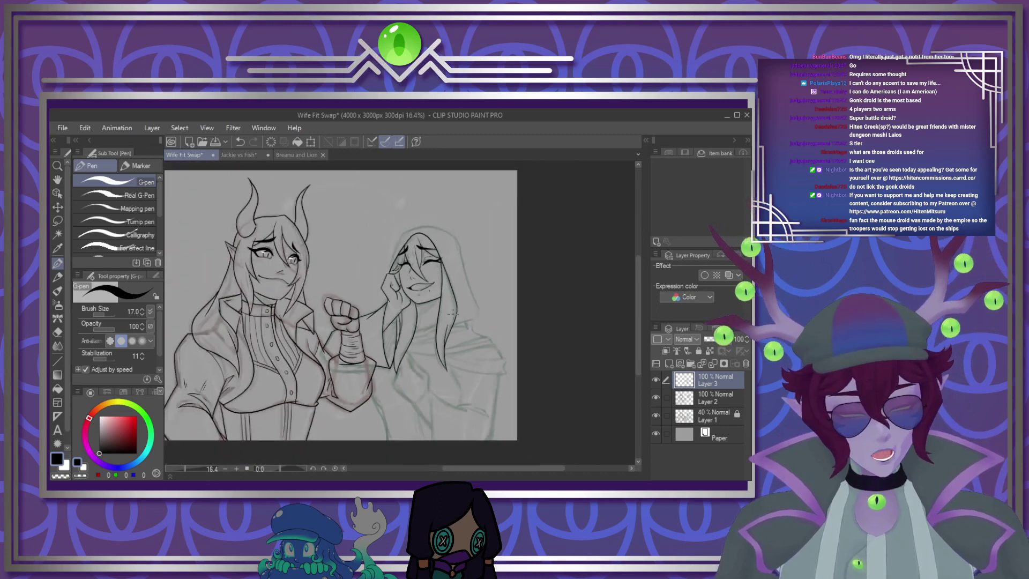
scroll(455, 252, up, 4)
scroll(455, 291, up, 6)
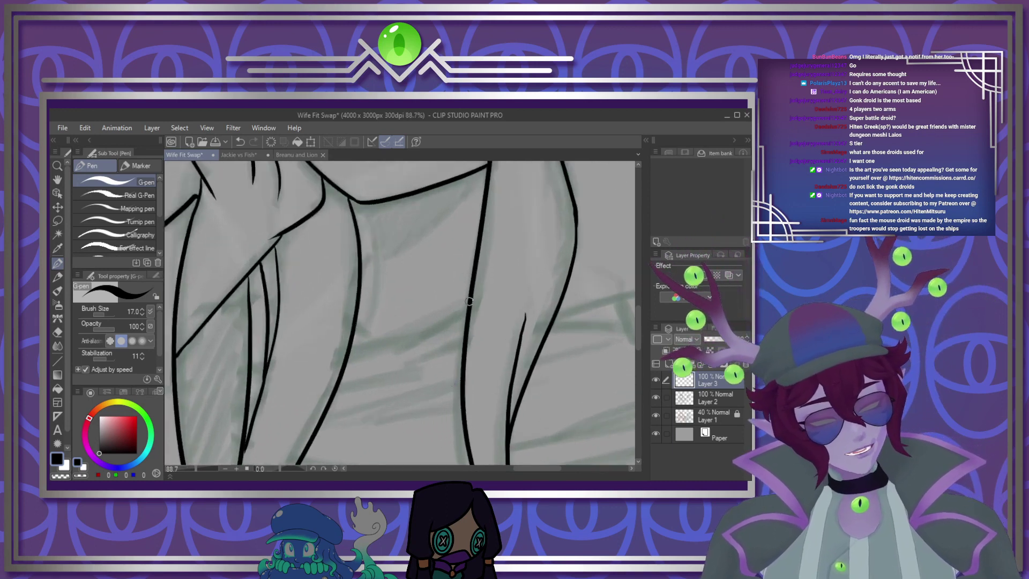
drag(465, 309, 341, 359)
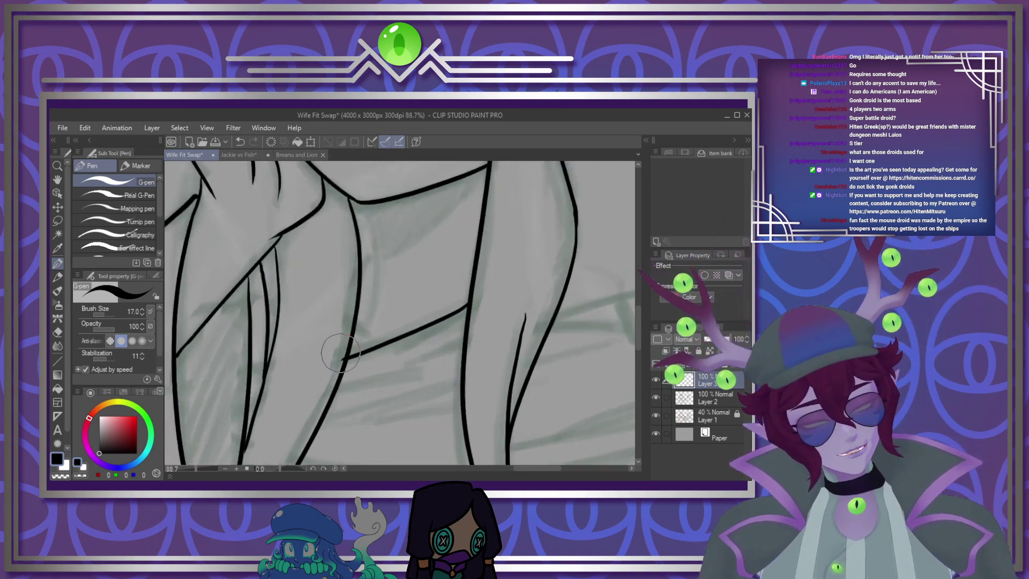
drag(357, 324, 381, 342)
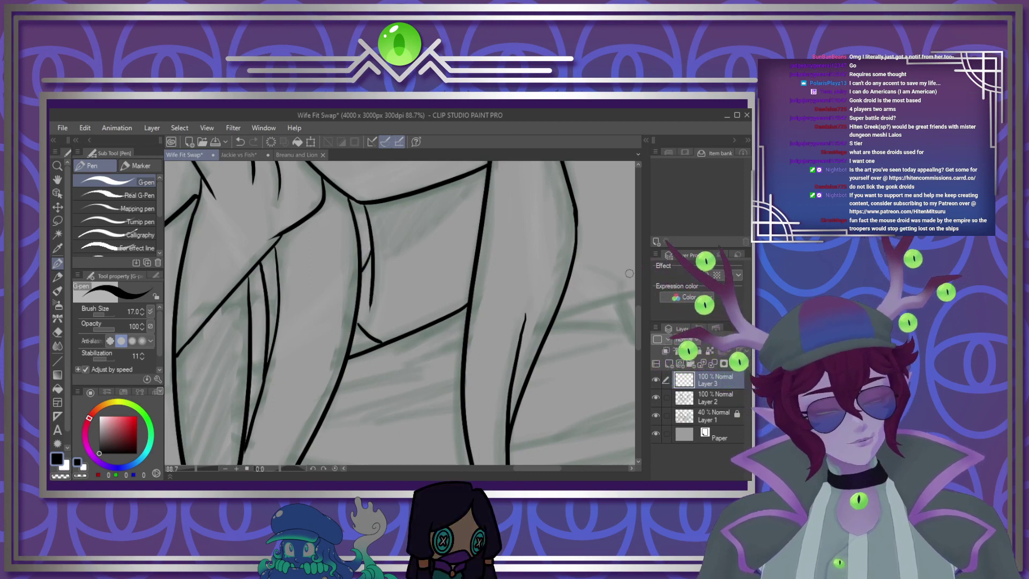
drag(639, 322, 629, 289)
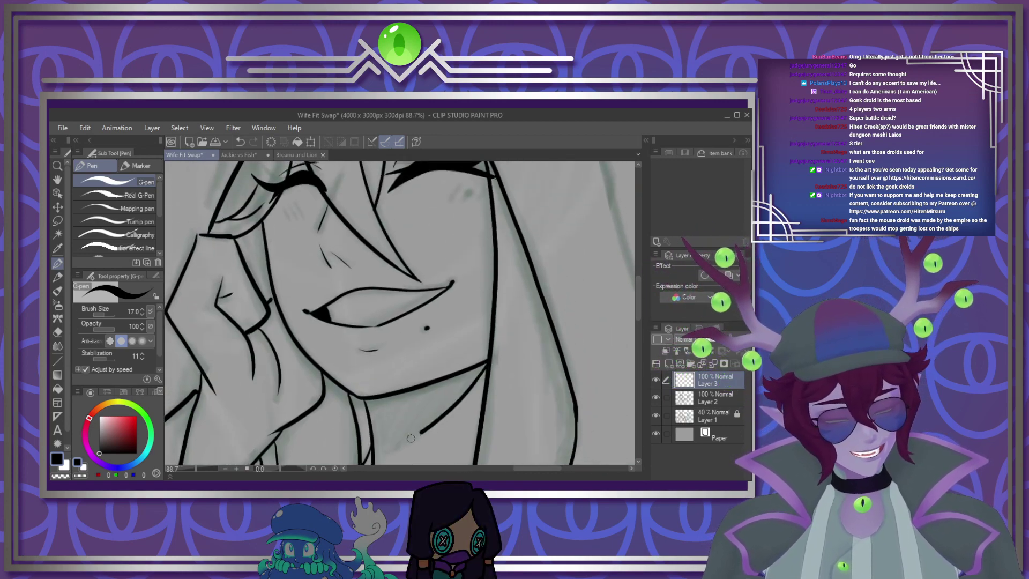
scroll(404, 439, down, 5)
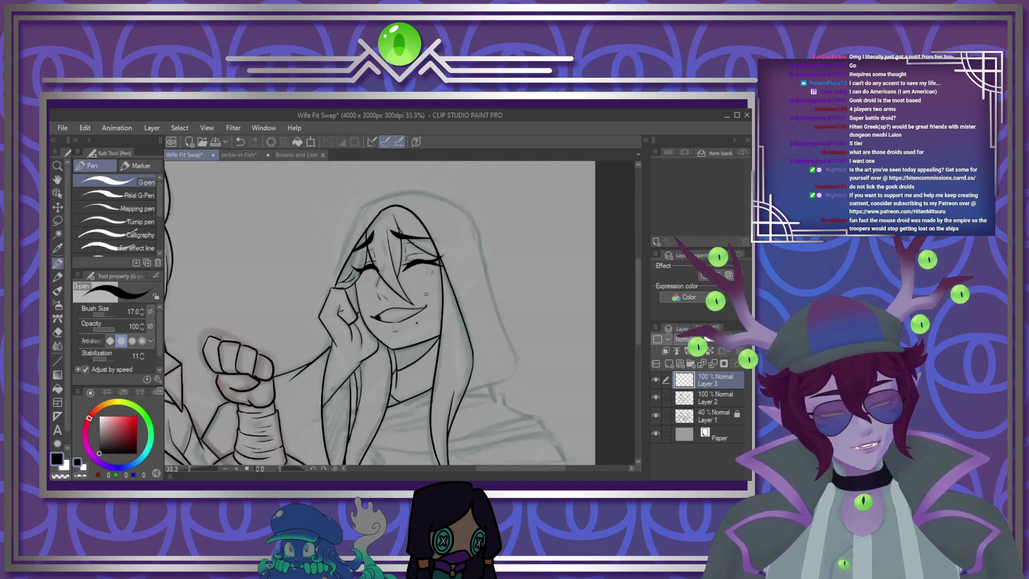
scroll(445, 357, up, 2)
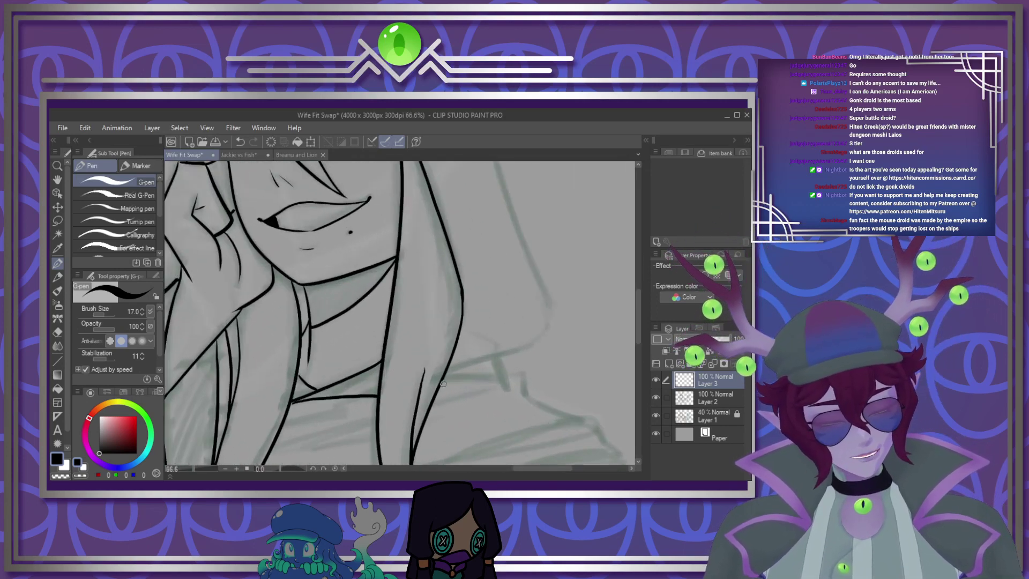
Ink the hood's lower edge behind the long hair and its long back edge, joining them in a rounded corner
drag(438, 387, 543, 365)
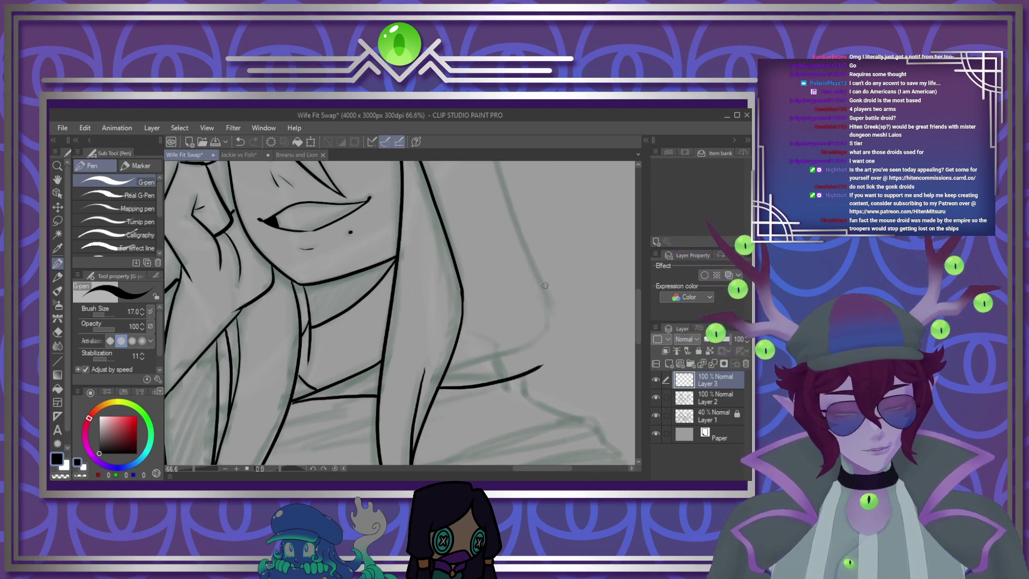
scroll(536, 295, down, 4)
scroll(488, 251, up, 2)
scroll(487, 251, up, 1)
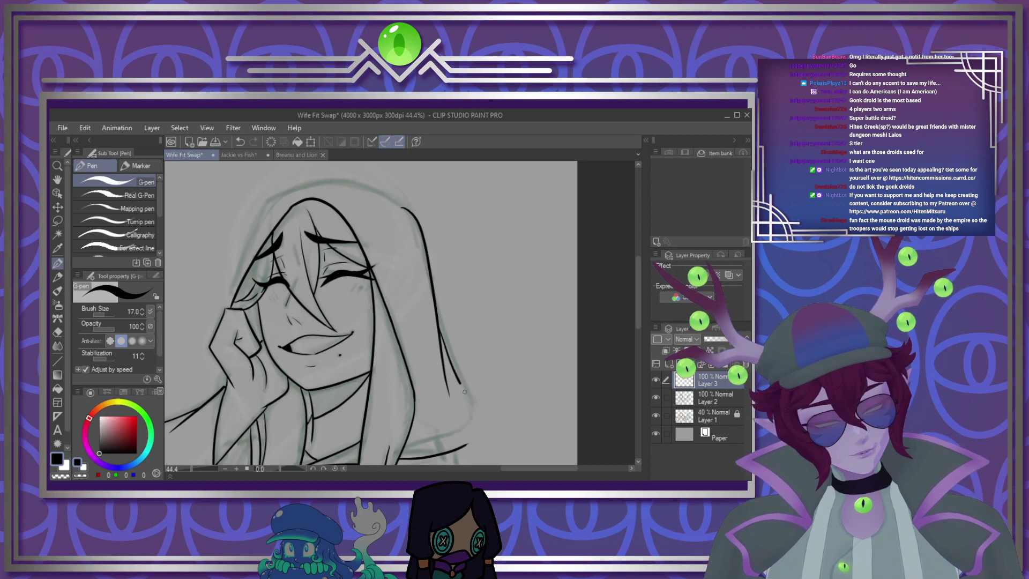
drag(461, 384, 465, 448)
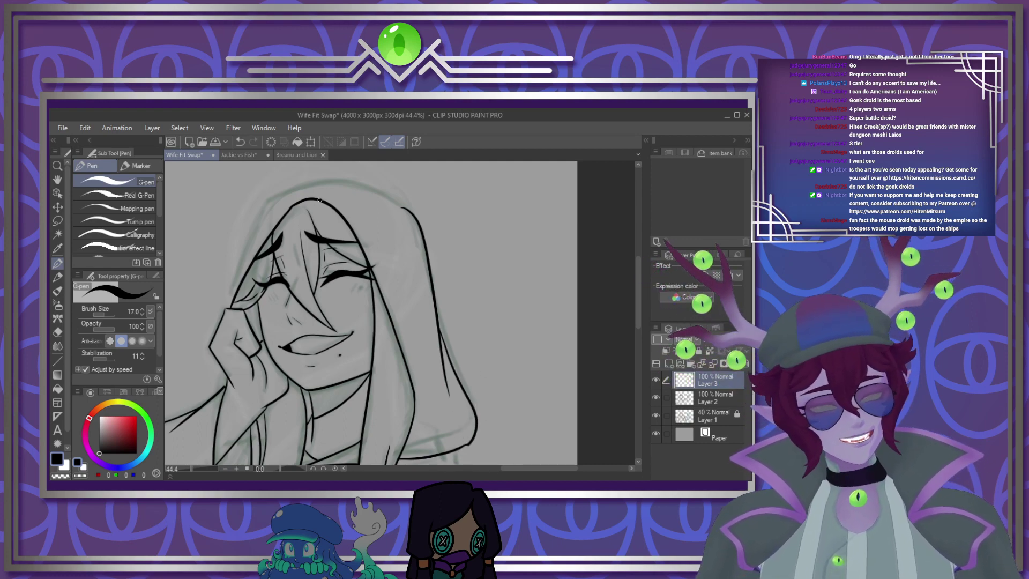
Ink the hood's top curve over the head, joining the back edge and running down to the raised hand
scroll(319, 199, down, 2)
scroll(248, 182, up, 5)
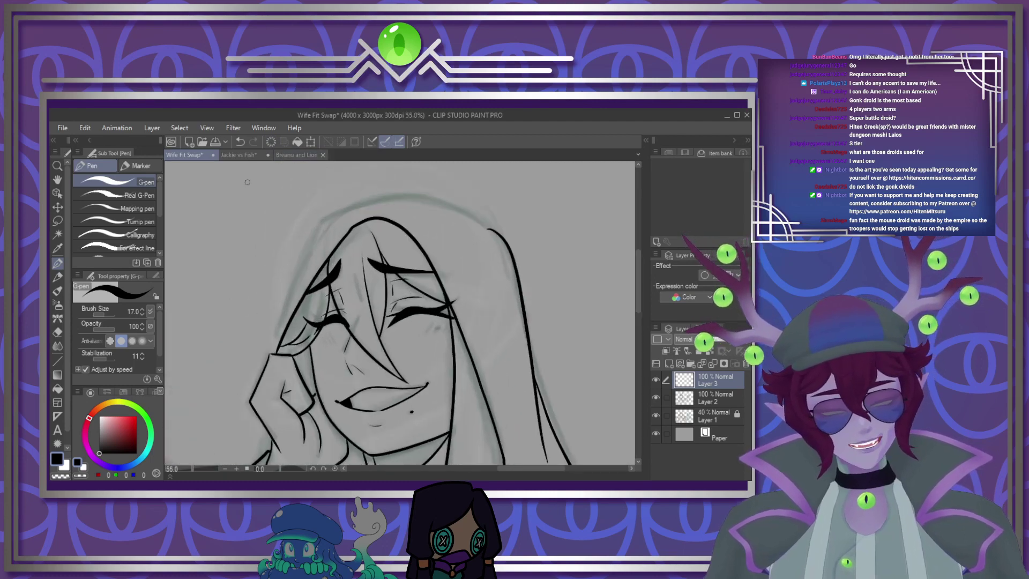
mouse_move(604, 250)
mouse_down()
mouse_move(473, 213)
mouse_move(380, 227)
mouse_move(331, 281)
mouse_move(295, 412)
mouse_up()
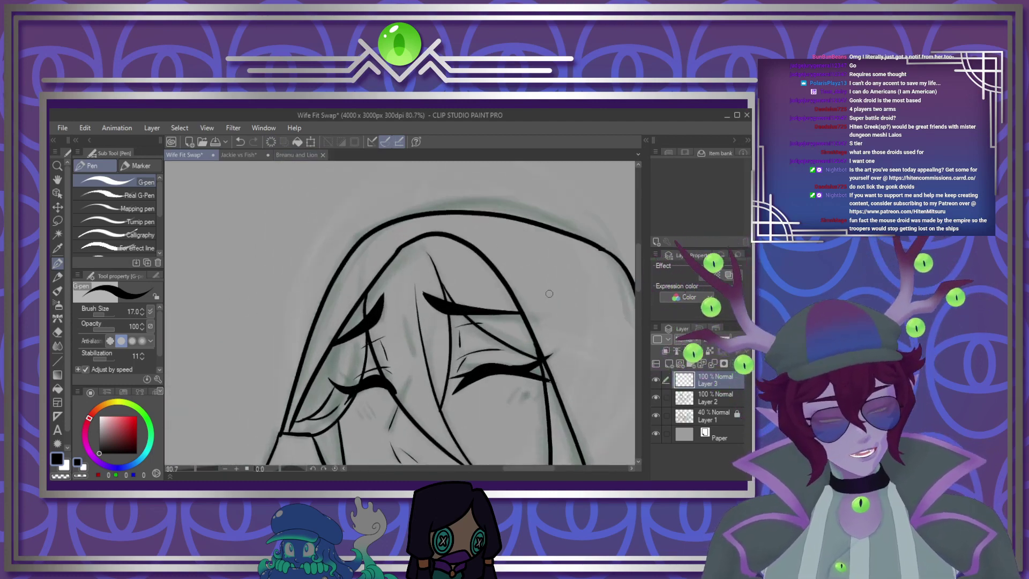
scroll(550, 294, down, 6)
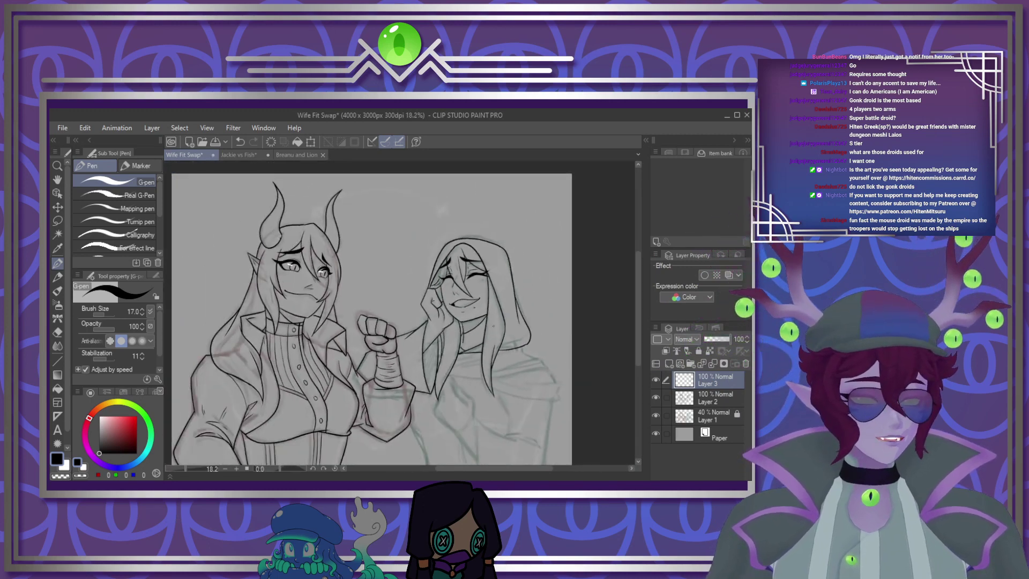
Ink thin cloth folds beneath the collar between the two long hair locks
scroll(493, 325, down, 2)
scroll(501, 321, up, 4)
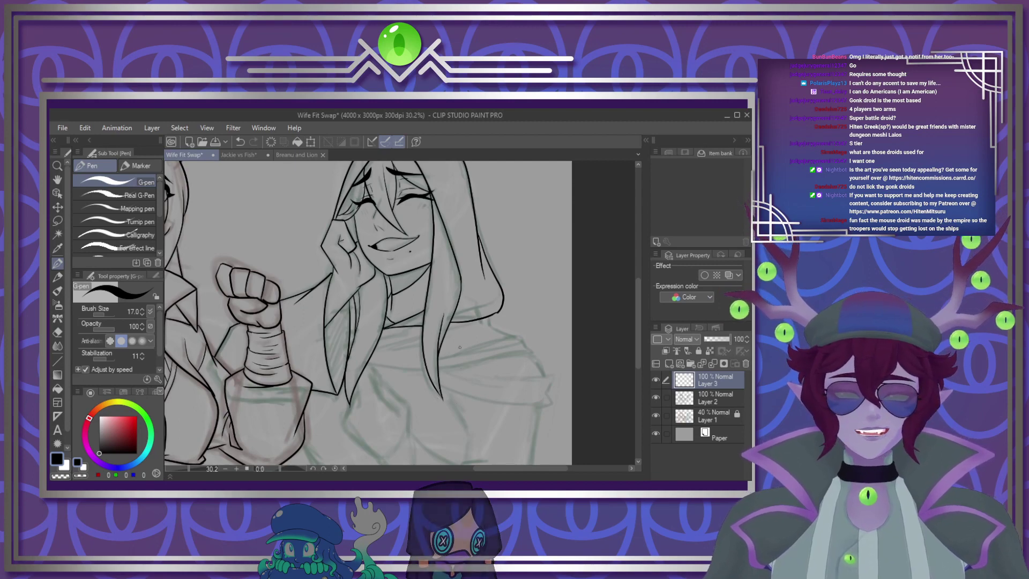
scroll(386, 345, up, 4)
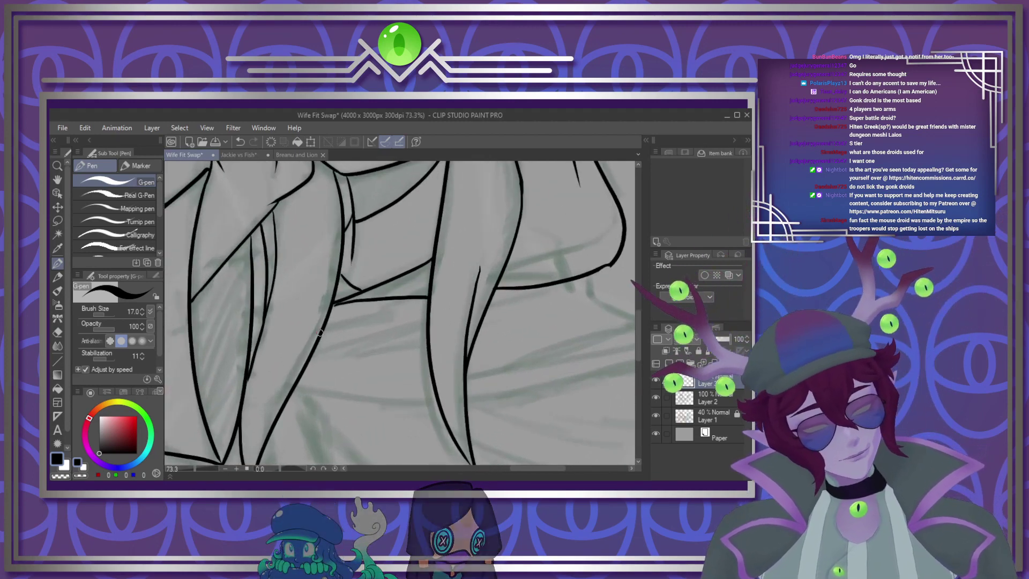
drag(324, 329, 408, 306)
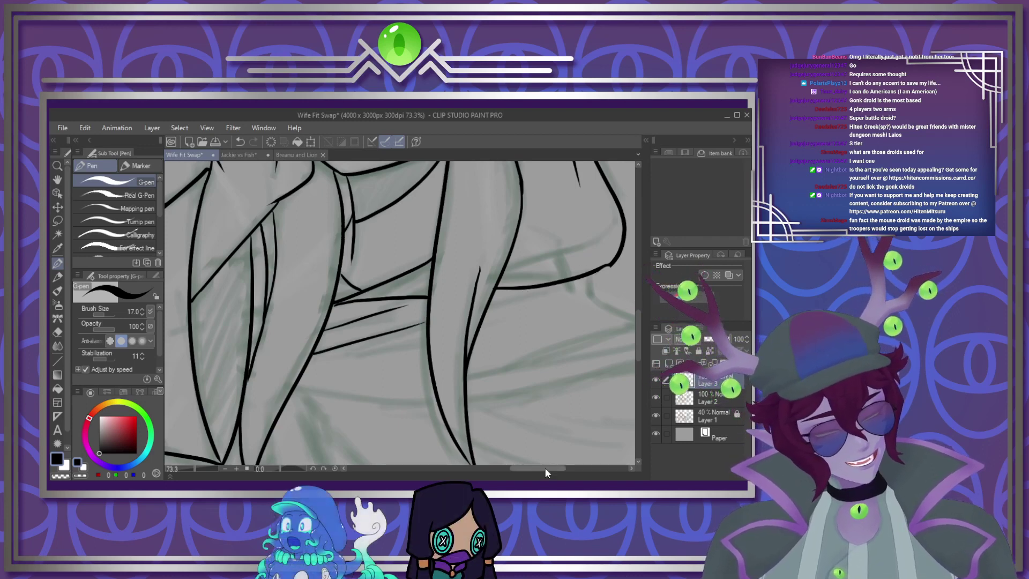
Ink the upper cloth folds behind the front hair lock and the stepped back edge of the shoulder wrap beneath the hood
drag(544, 467, 551, 466)
drag(500, 287, 299, 356)
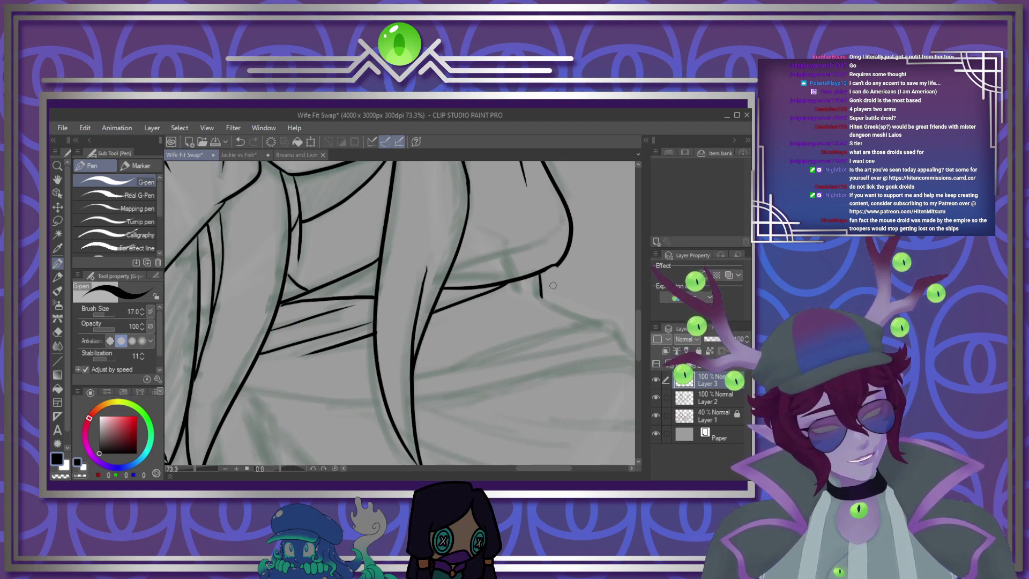
drag(539, 295, 599, 320)
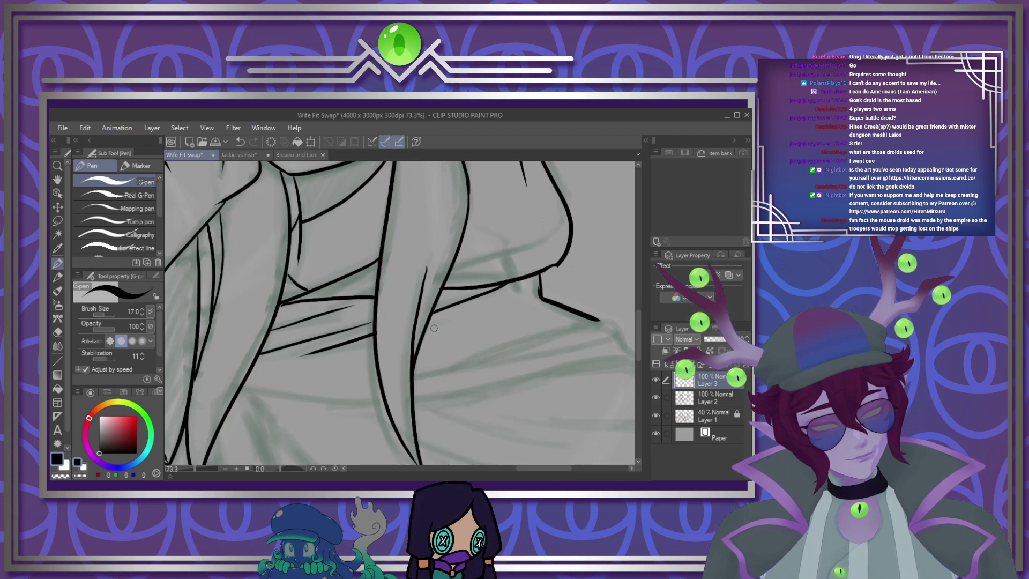
scroll(434, 328, down, 3)
scroll(341, 320, up, 2)
drag(340, 321, 318, 343)
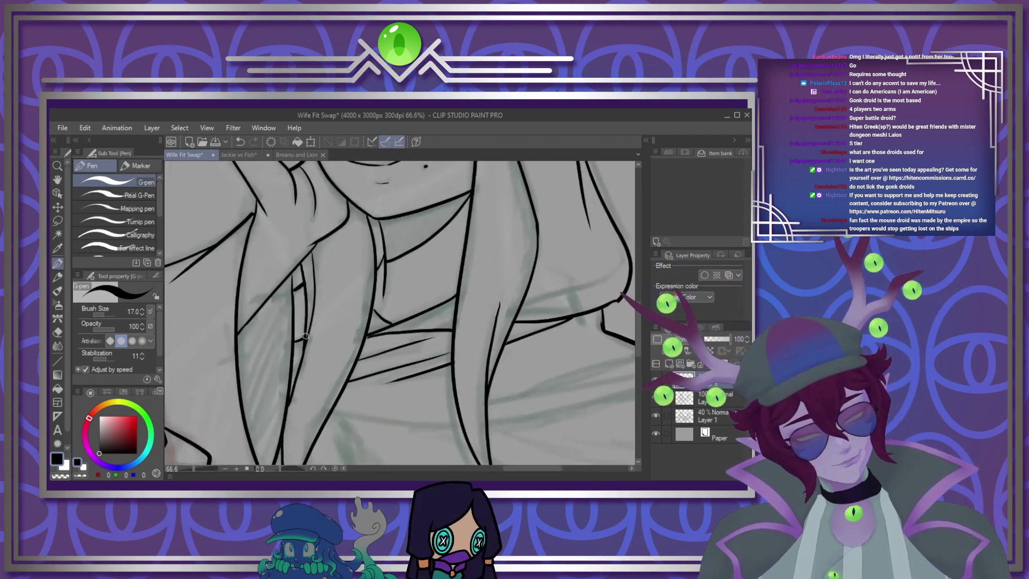
Ink the shoulder wrap's long lower folds and pointed back corner, clearing the fold lines that cross the front hair lock's tip
scroll(328, 324, down, 3)
scroll(367, 366, up, 2)
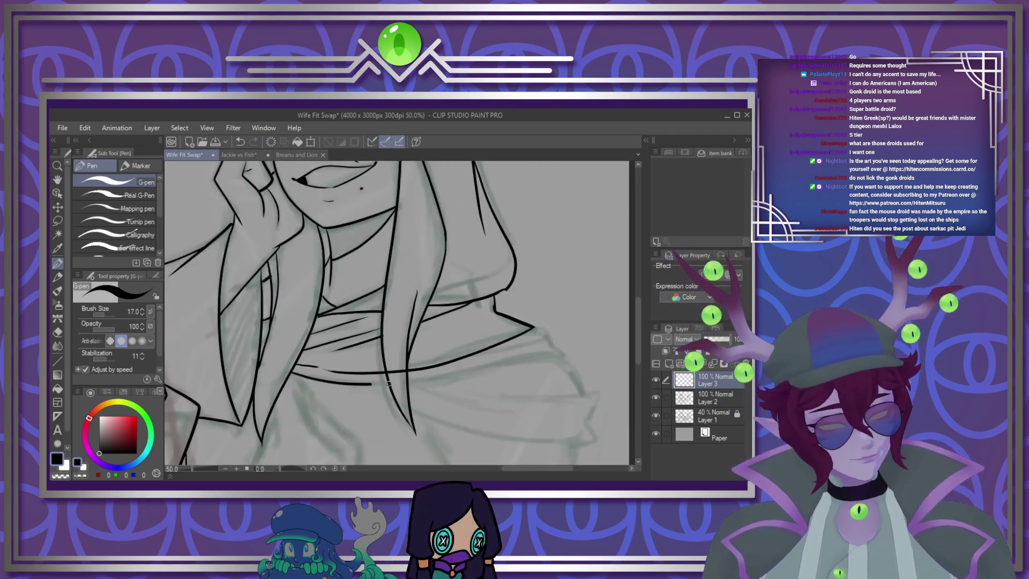
drag(389, 384, 572, 367)
mouse_move(522, 323)
mouse_down()
mouse_move(552, 328)
mouse_move(553, 347)
mouse_up()
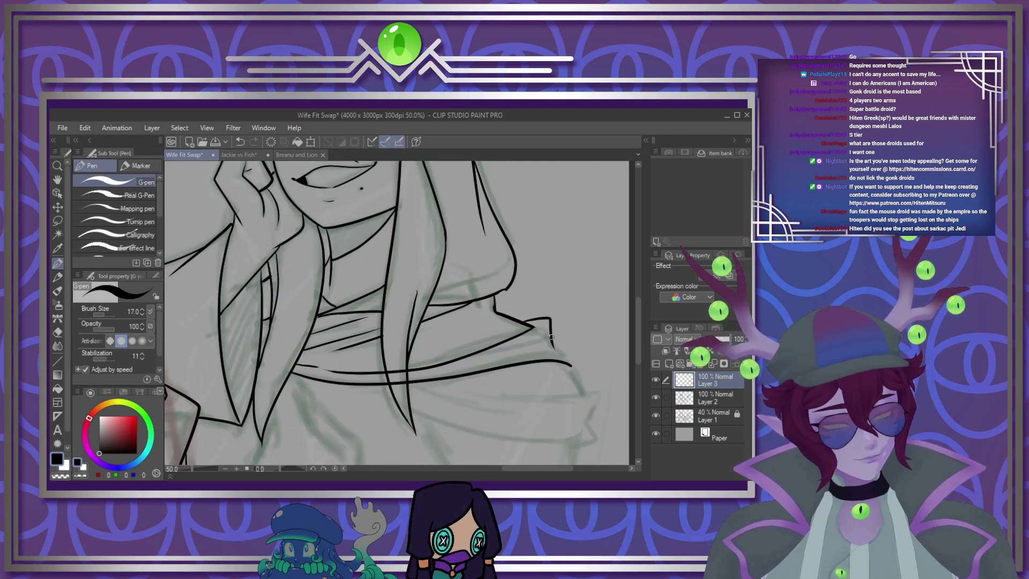
drag(389, 332, 400, 395)
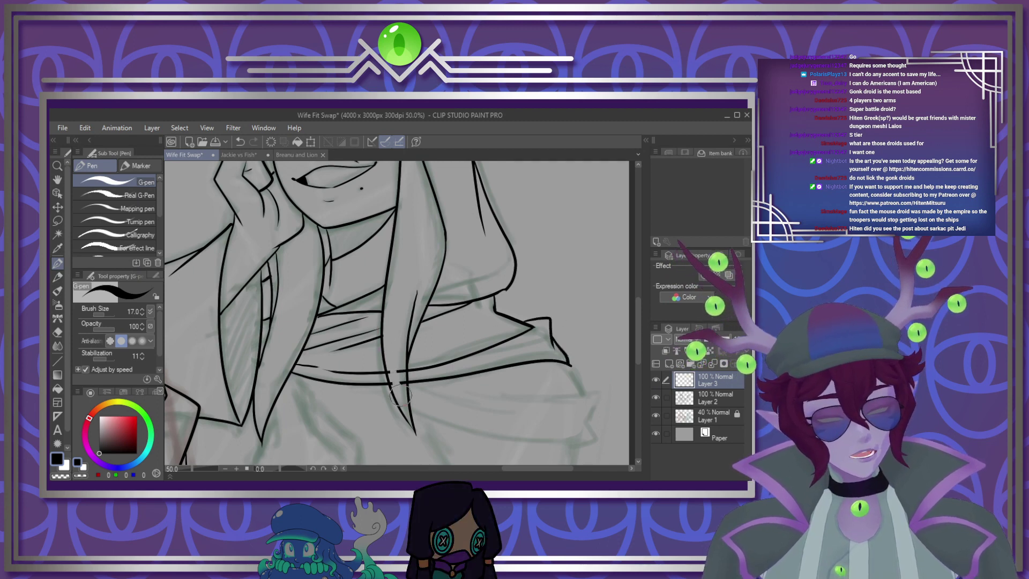
Ink the second draped band below the shoulder wrap, with its curved lower edge, inner fold and notched end
scroll(410, 316, down, 6)
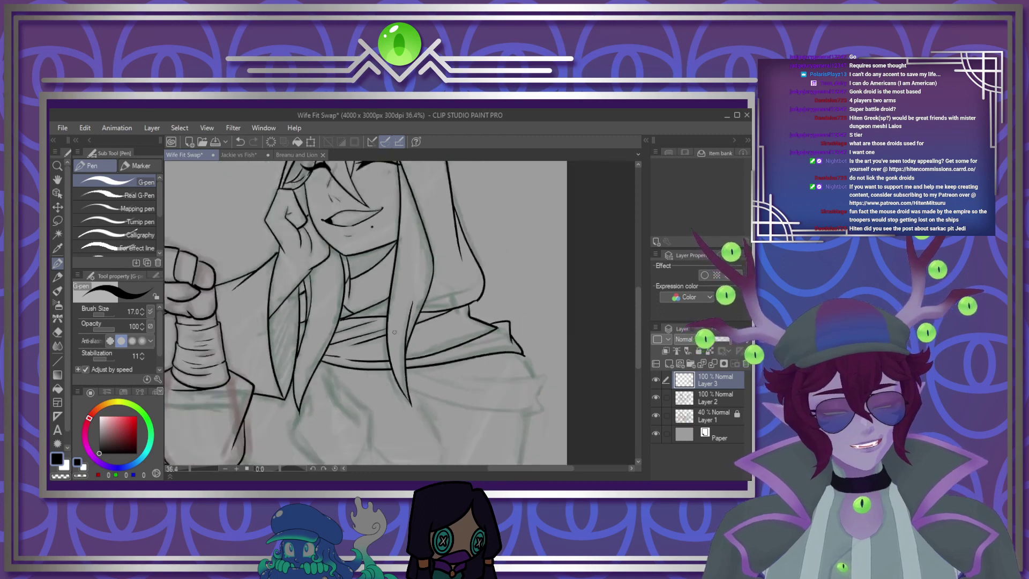
scroll(438, 328, up, 2)
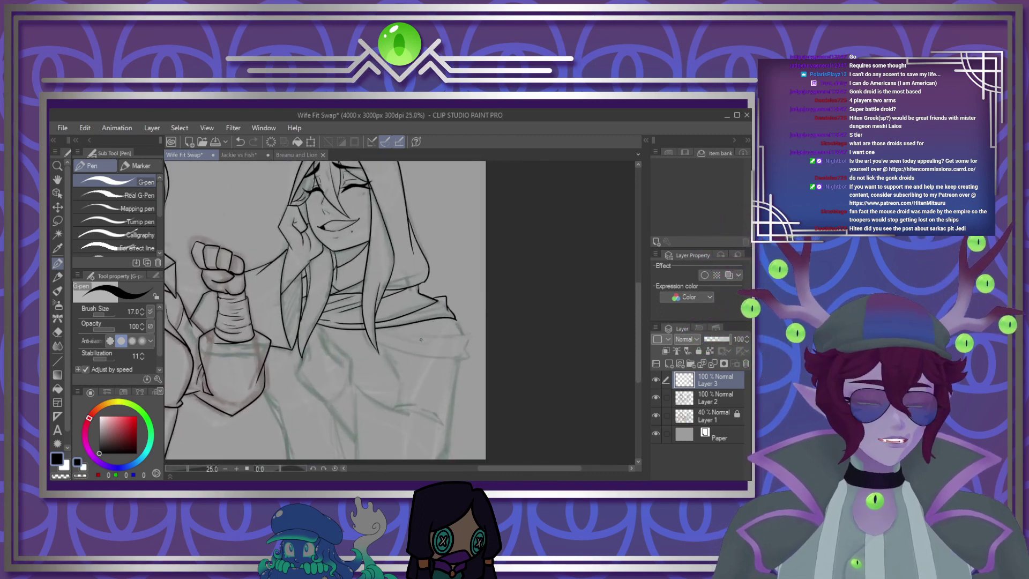
scroll(444, 348, down, 2)
scroll(453, 376, up, 1)
scroll(353, 307, up, 3)
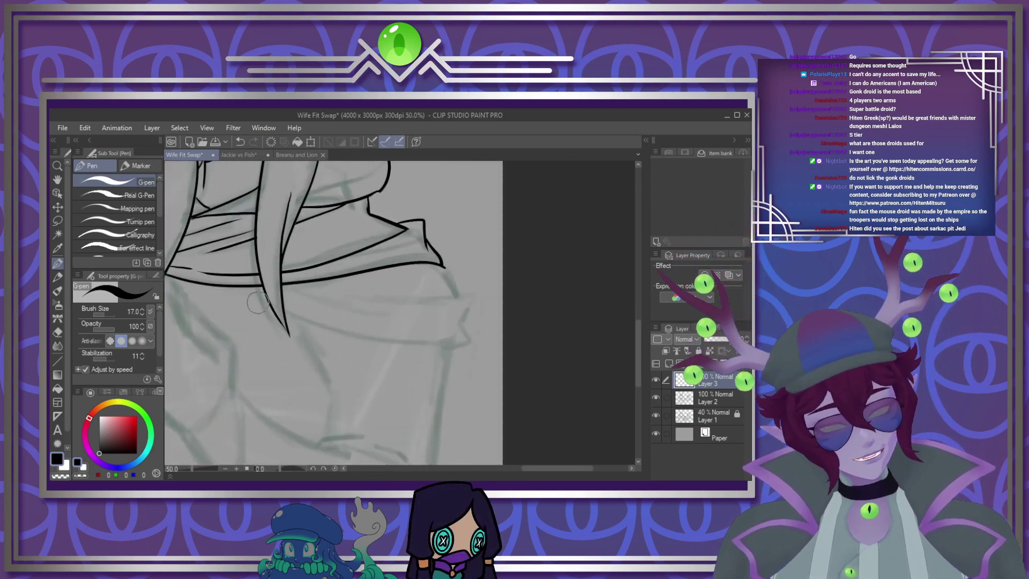
mouse_move(232, 282)
mouse_down()
mouse_move(284, 312)
mouse_move(464, 341)
mouse_up()
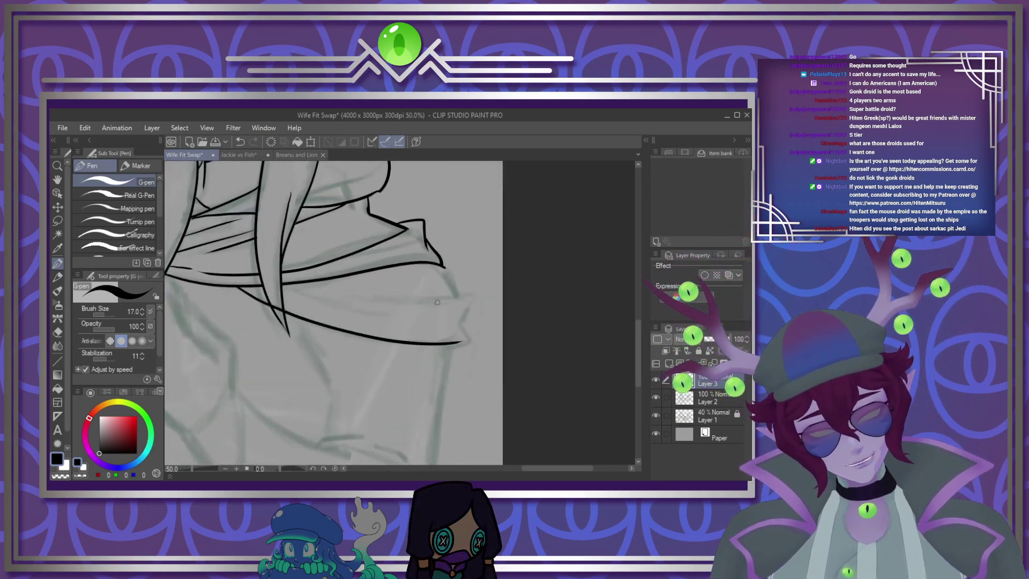
drag(272, 278, 428, 320)
drag(310, 289, 473, 299)
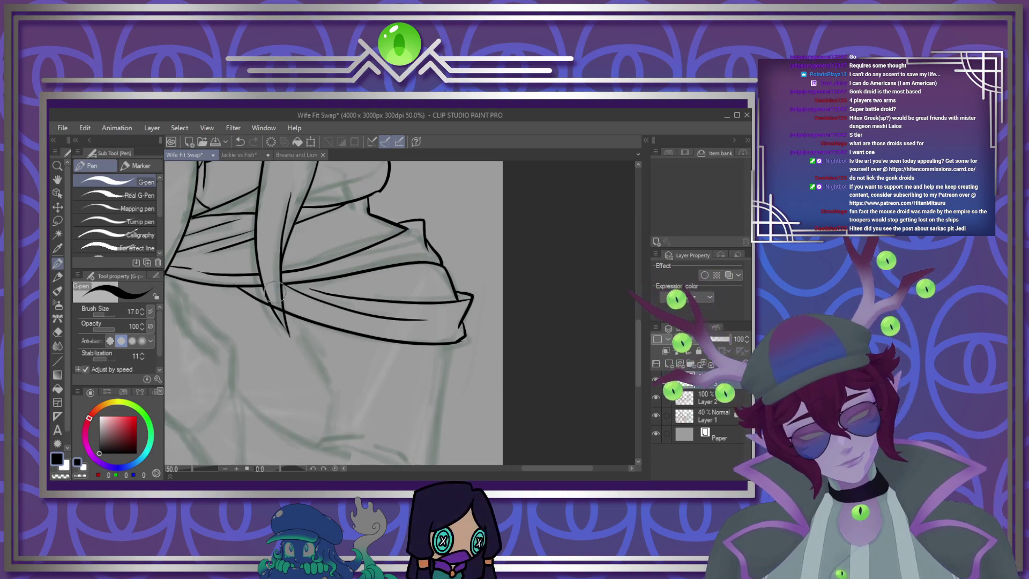
Ink the hooded figure's lower arm and sleeve: the opening edge, forearm line, elbow creases and outer arm contour
scroll(303, 265, down, 4)
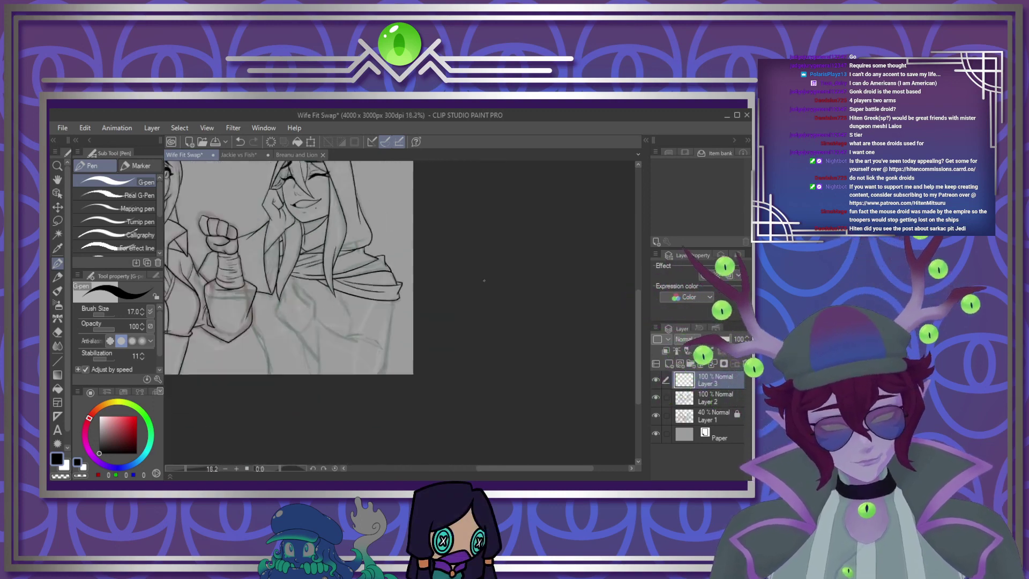
scroll(350, 328, up, 3)
scroll(351, 328, up, 2)
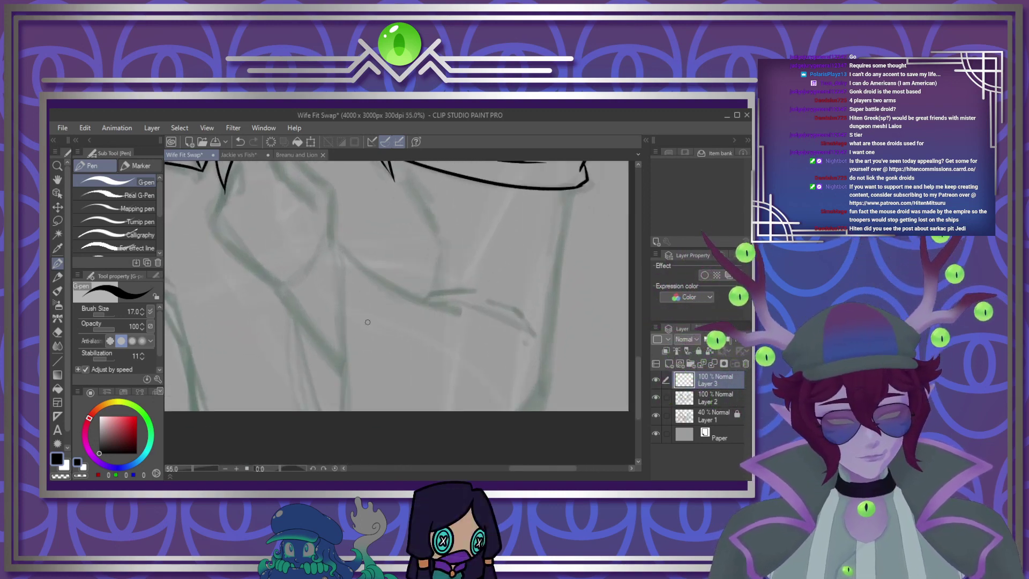
drag(331, 236, 342, 411)
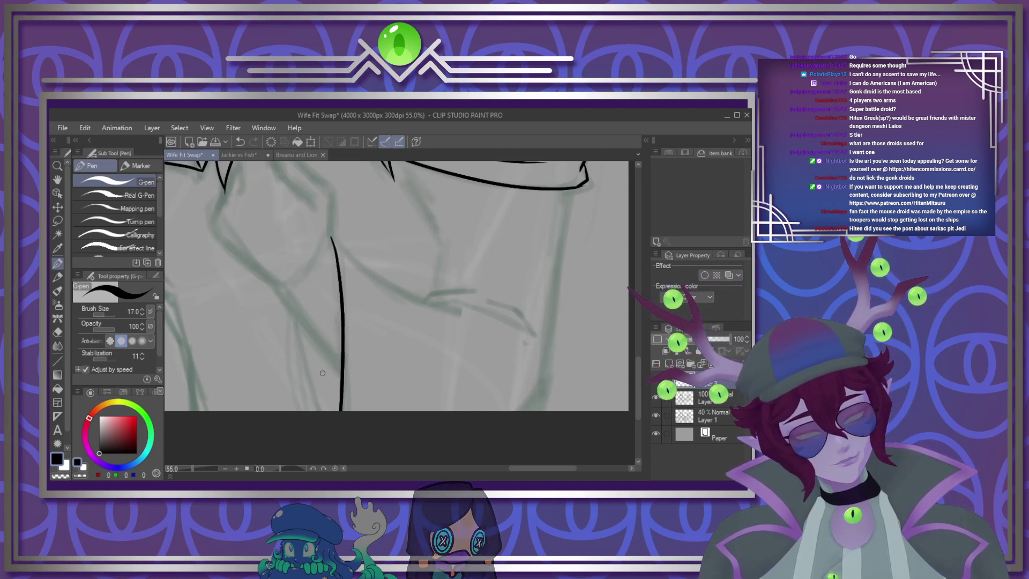
drag(294, 311, 312, 411)
drag(333, 238, 474, 322)
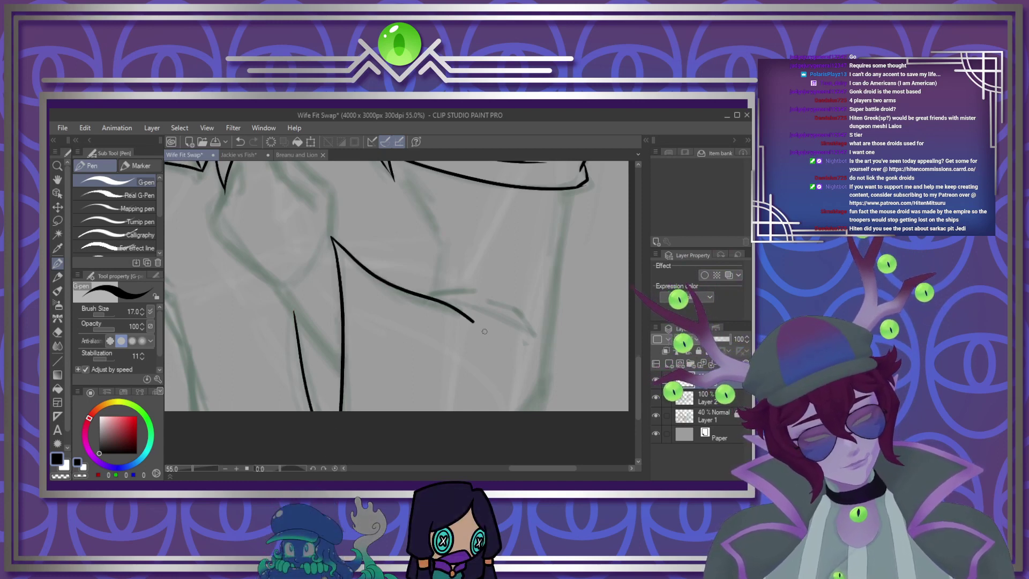
mouse_move(538, 359)
mouse_down()
mouse_move(509, 318)
mouse_move(482, 307)
mouse_move(492, 311)
mouse_up()
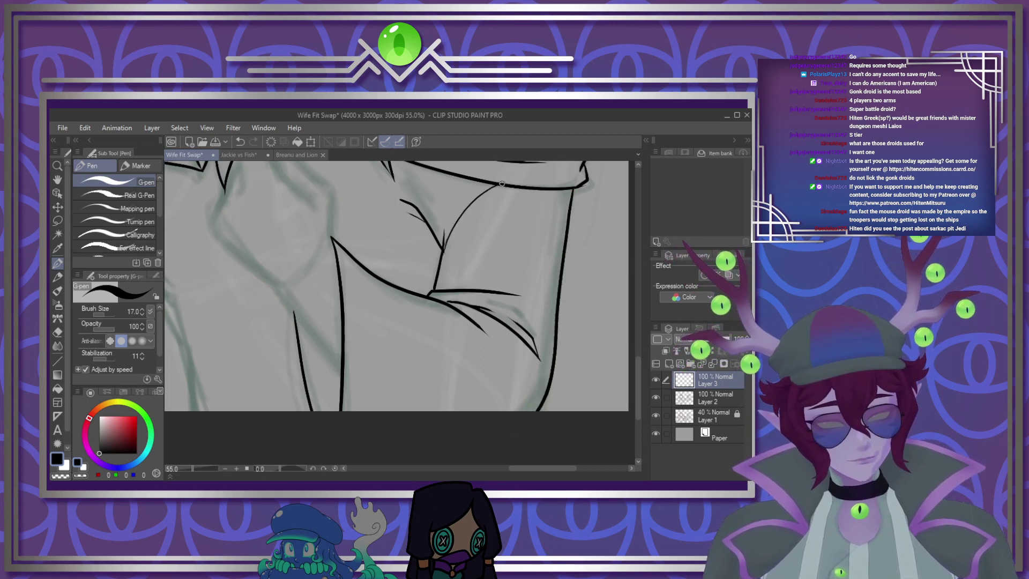
Ink the fingers, knuckles and back of the hooded figure's lower hand clutching the cloth beneath the hair lock
scroll(418, 260, down, 4)
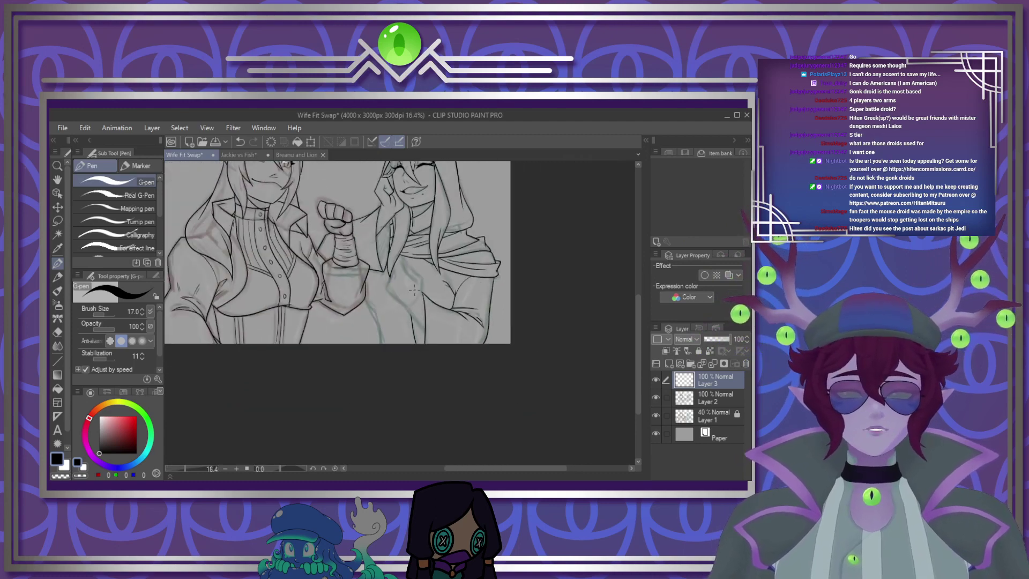
scroll(416, 292, up, 2)
scroll(414, 335, down, 2)
scroll(412, 334, up, 1)
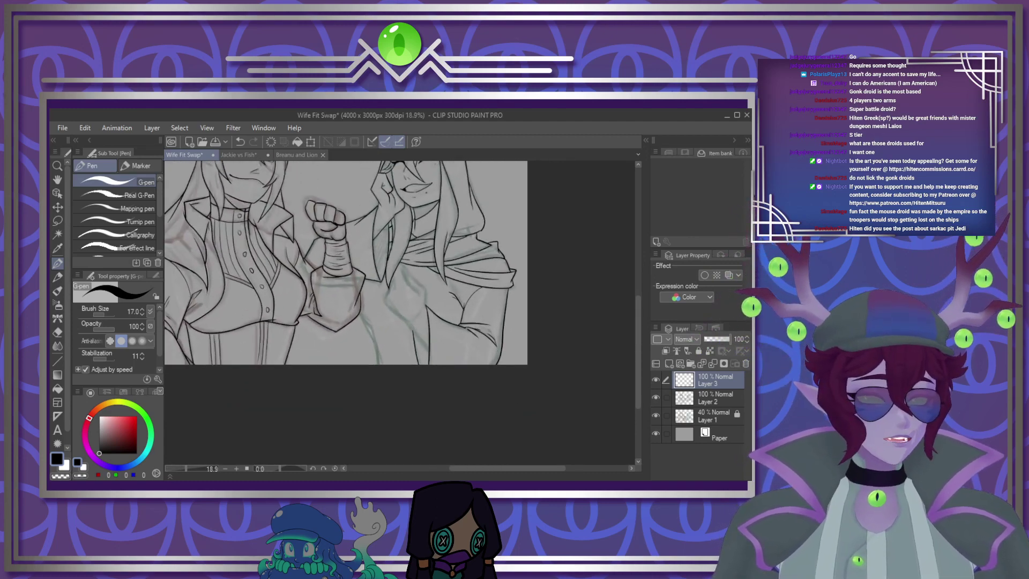
scroll(428, 324, up, 3)
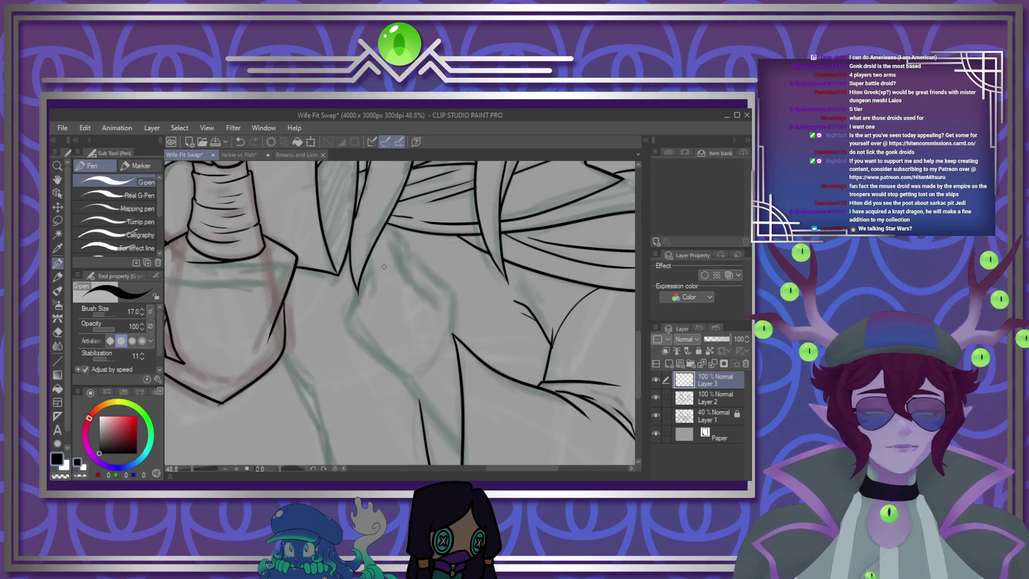
scroll(377, 267, up, 3)
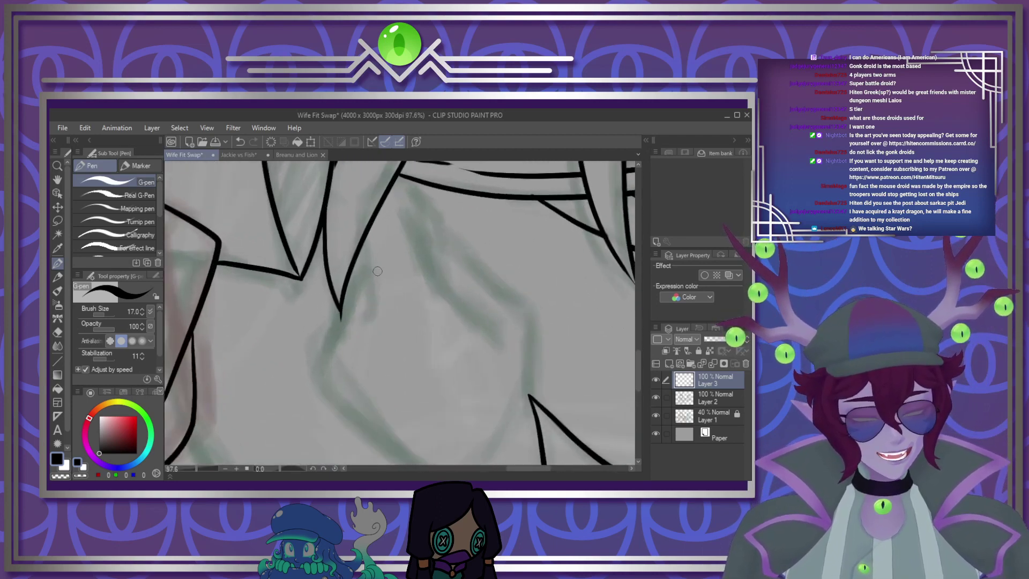
mouse_move(367, 328)
mouse_down()
mouse_move(378, 187)
mouse_move(441, 223)
mouse_move(435, 246)
mouse_move(504, 346)
mouse_up()
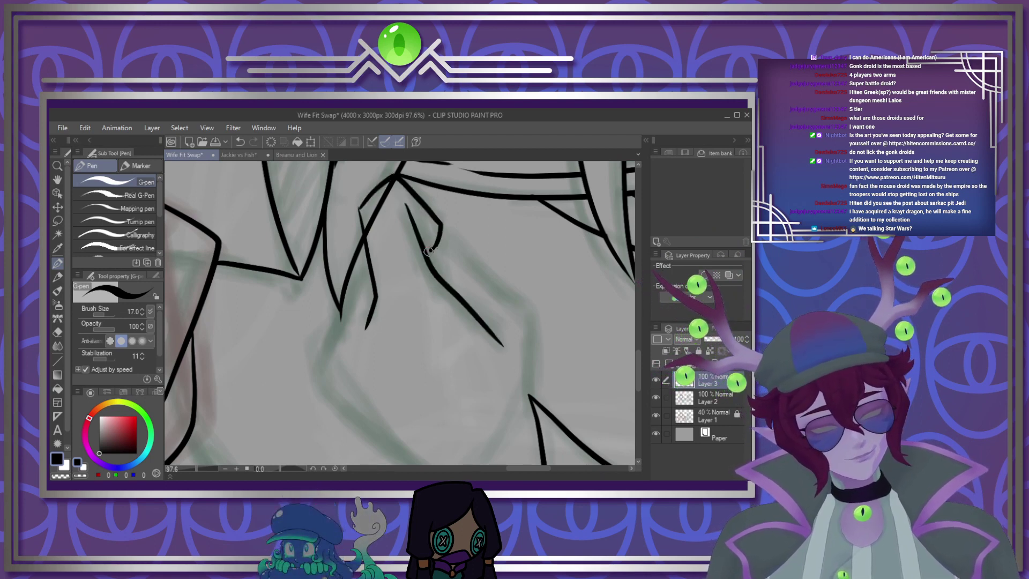
drag(427, 251, 521, 429)
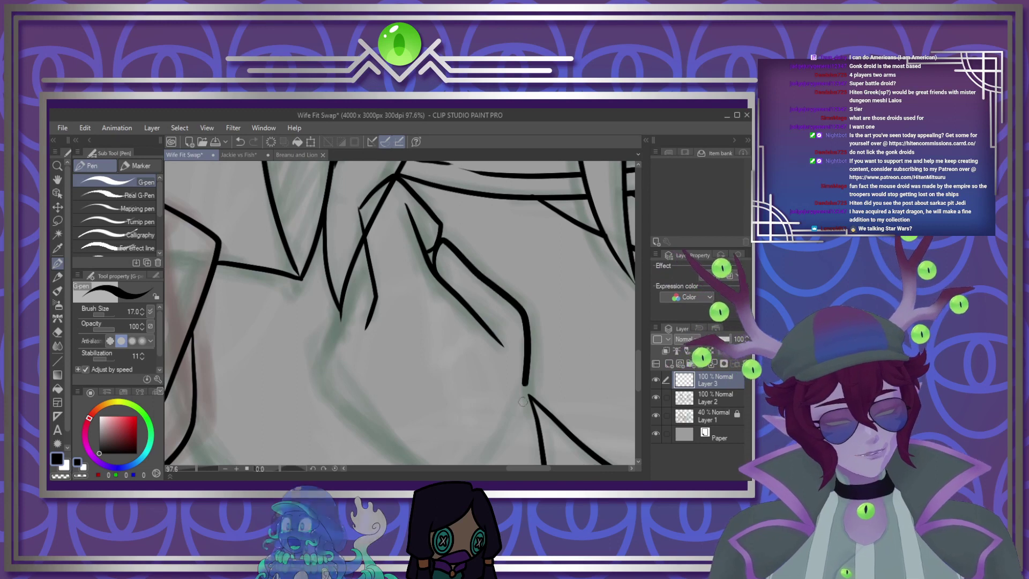
drag(639, 361, 642, 388)
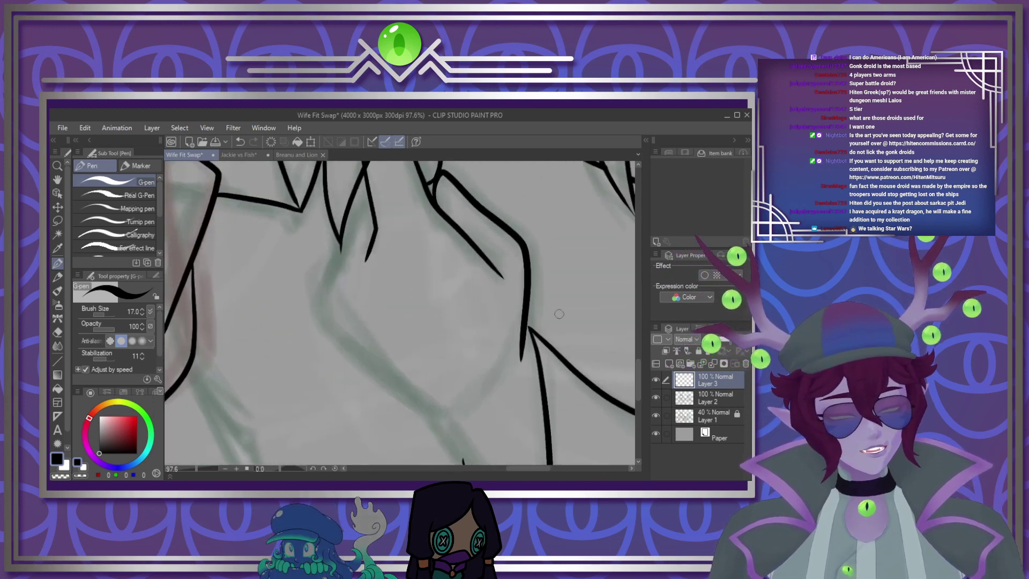
mouse_move(371, 218)
mouse_down()
mouse_move(337, 243)
mouse_move(339, 289)
mouse_move(312, 292)
mouse_up()
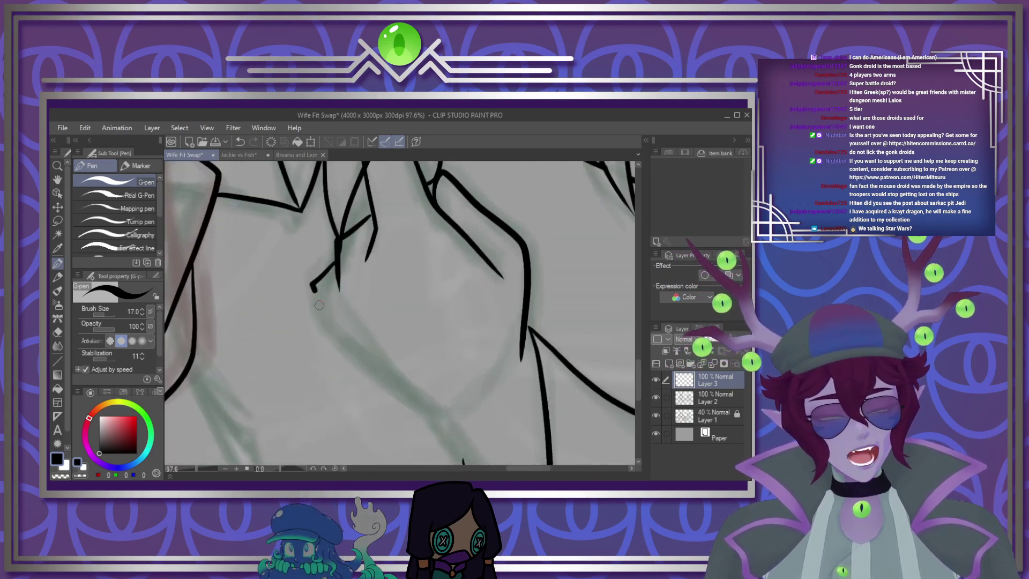
drag(360, 396, 453, 449)
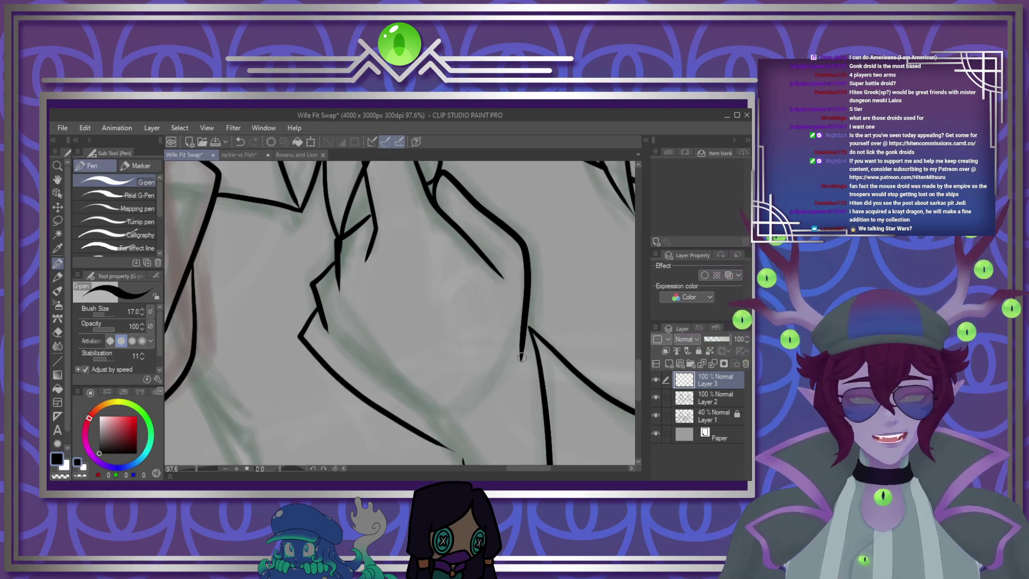
key(ctrl+z)
key(ctrl+z)
key(ctrl+z)
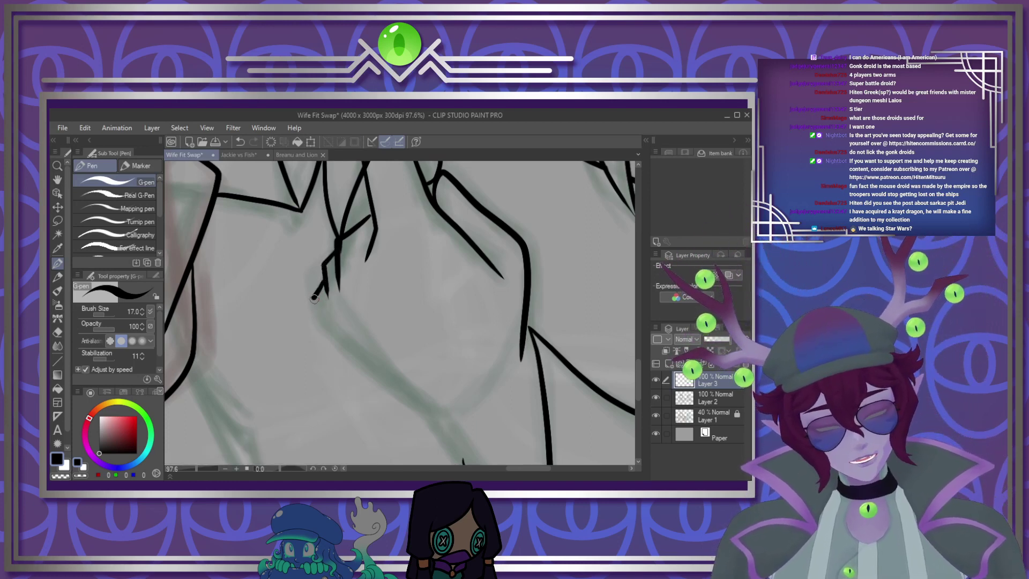
Ink the lower hand's underside and wrist as one line running down to the sleeve opening
drag(314, 298, 430, 416)
scroll(481, 339, down, 3)
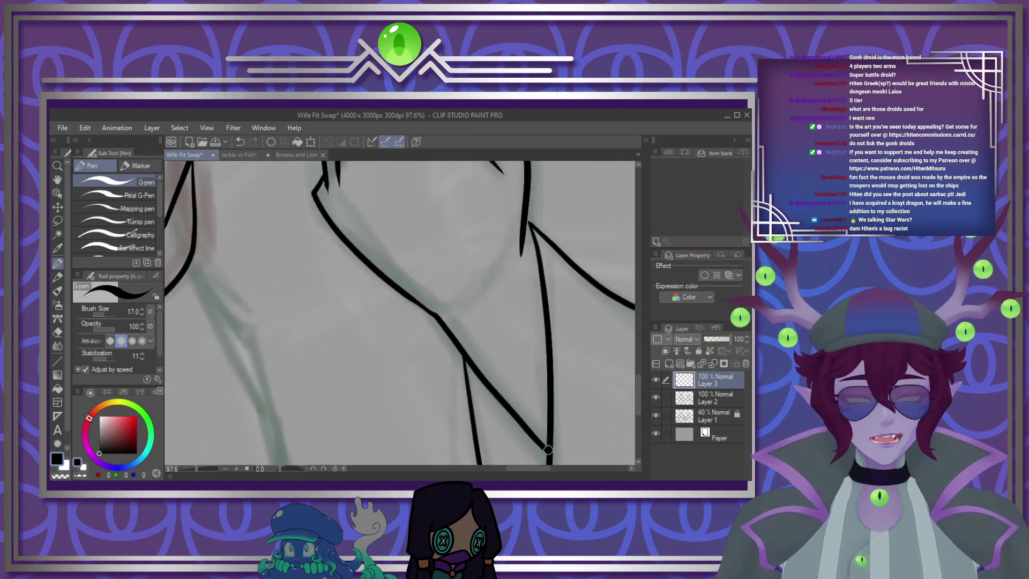
scroll(465, 348, down, 6)
scroll(465, 350, up, 2)
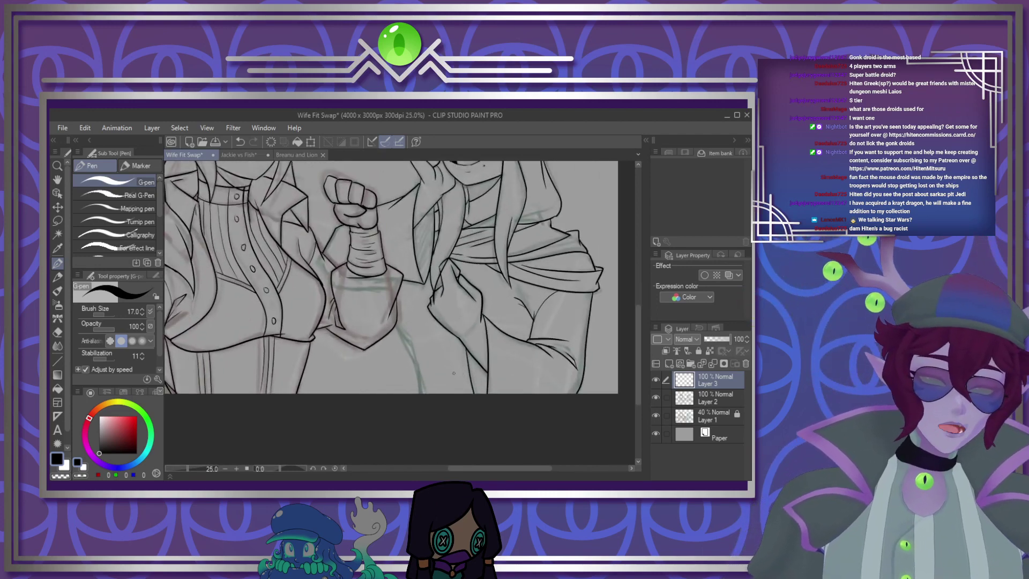
Ink the hooded figure's torso side from the other figure's forearm guard to the canvas edge, with a short cloth crease
scroll(426, 375, down, 1)
scroll(411, 375, up, 4)
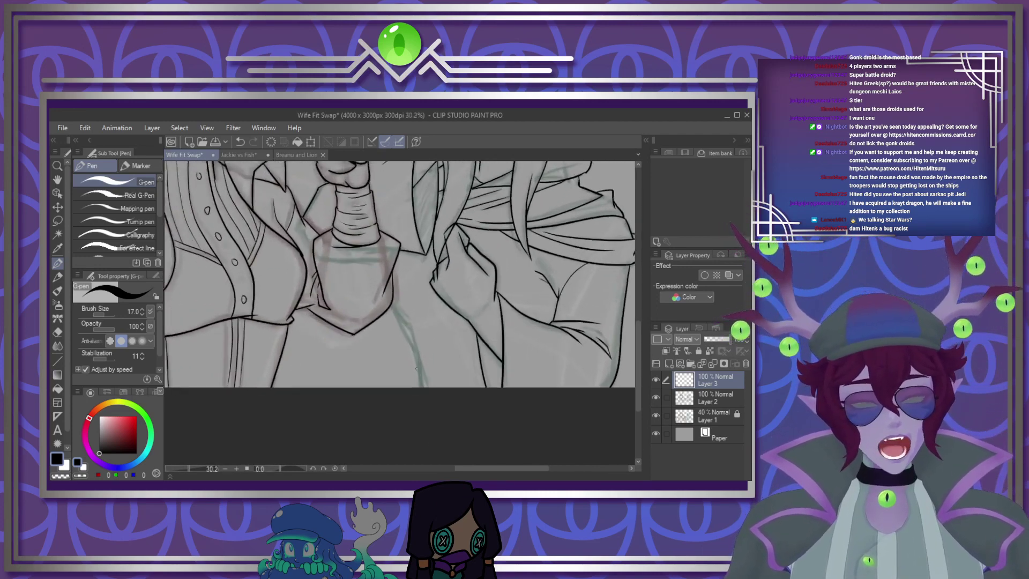
drag(382, 278, 400, 320)
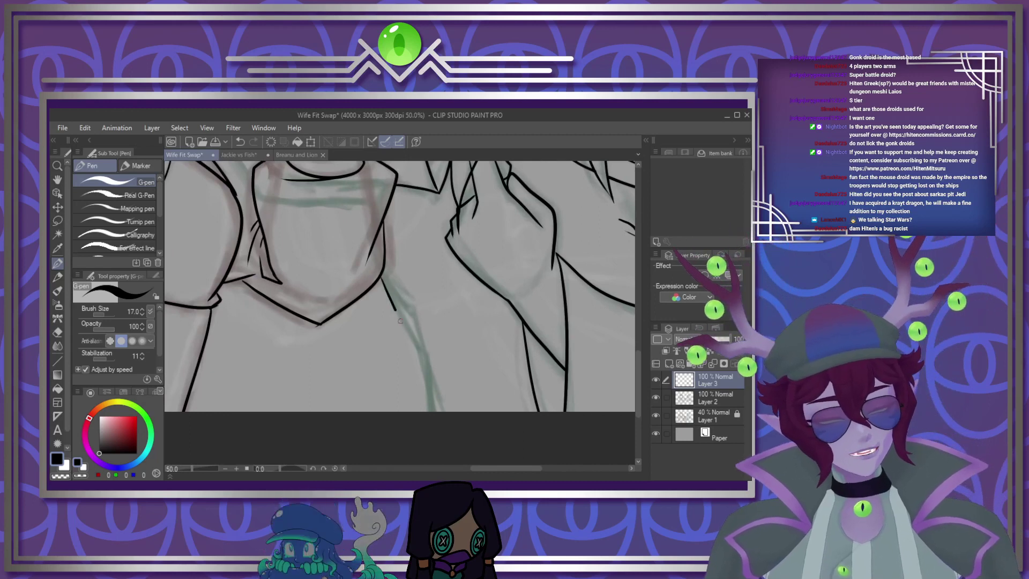
key(ctrl+z)
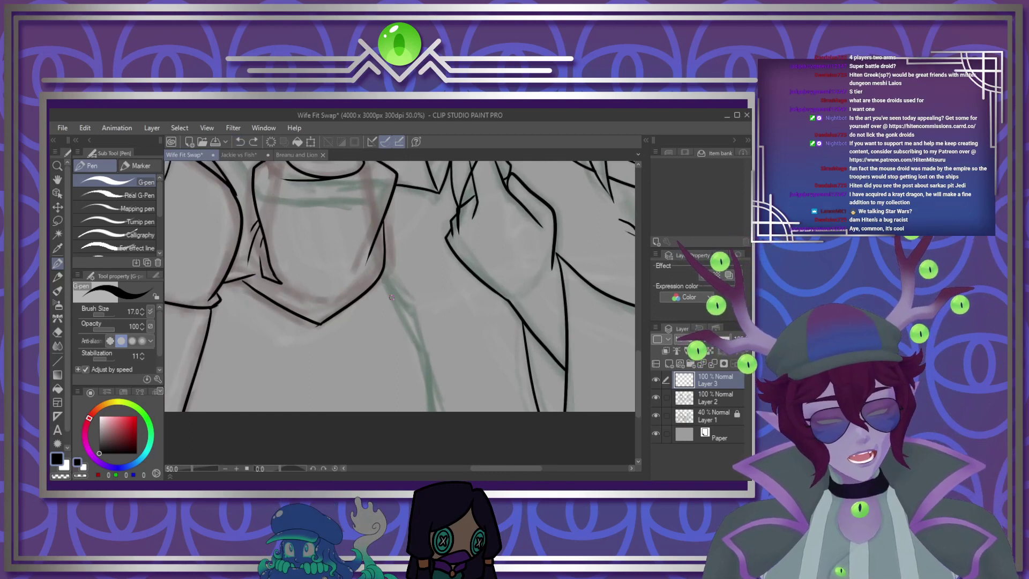
drag(399, 312, 427, 412)
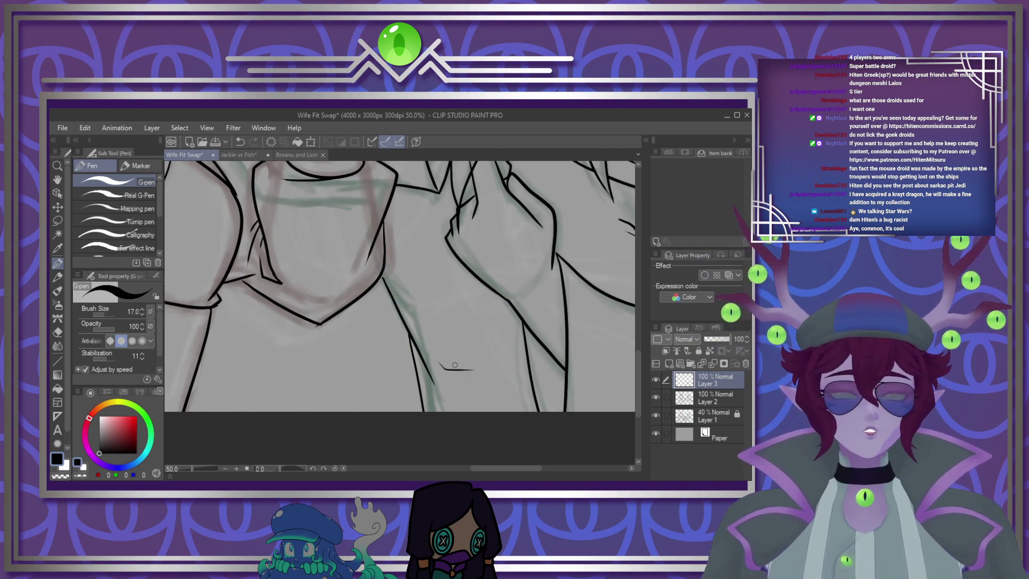
scroll(498, 415, down, 5)
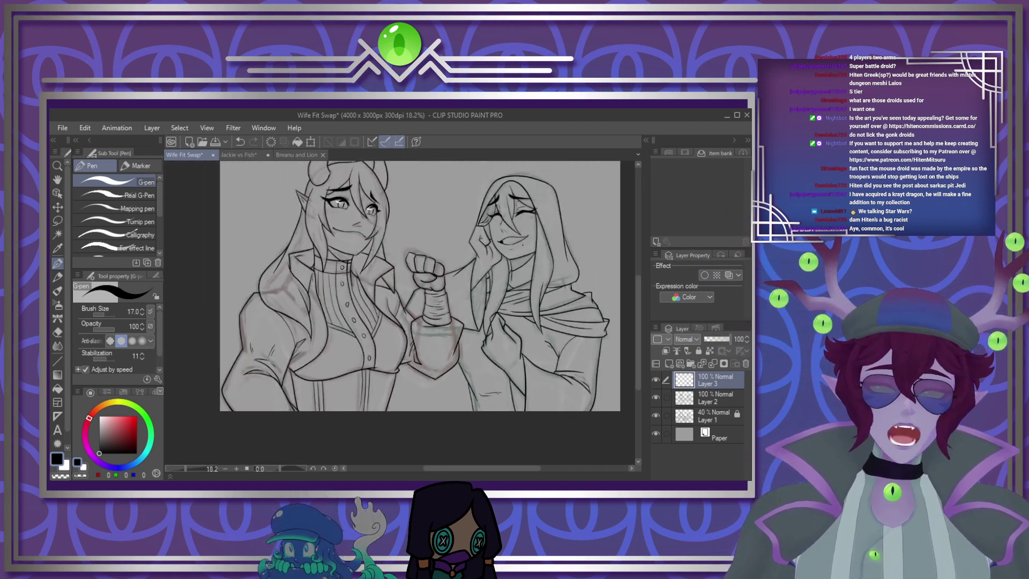
scroll(511, 330, up, 3)
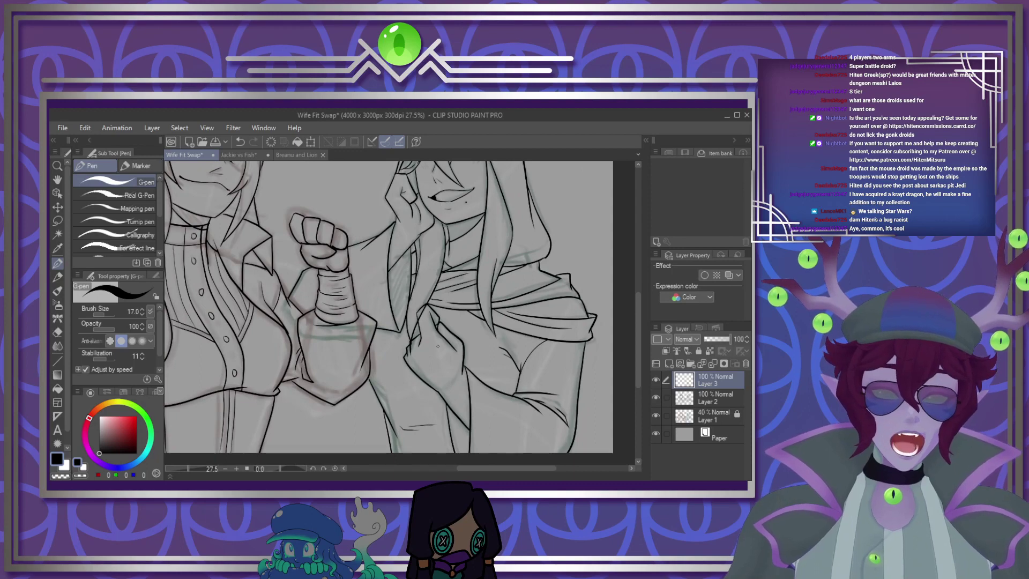
scroll(438, 346, down, 3)
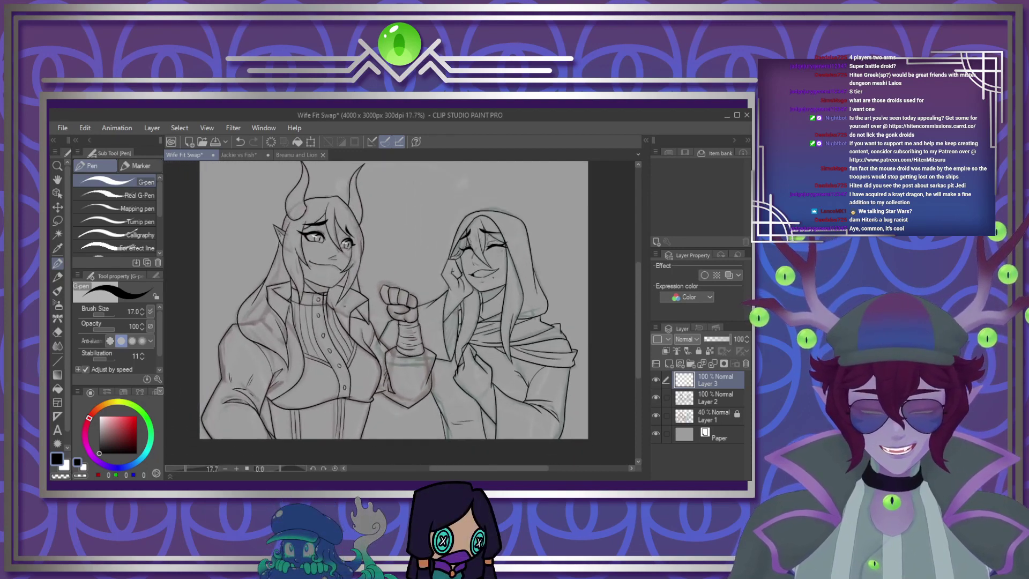
Merge the hooded figure's line art on Layer 3 down into Layer 2 and hide the Layer 1 sketch
scroll(417, 295, down, 1)
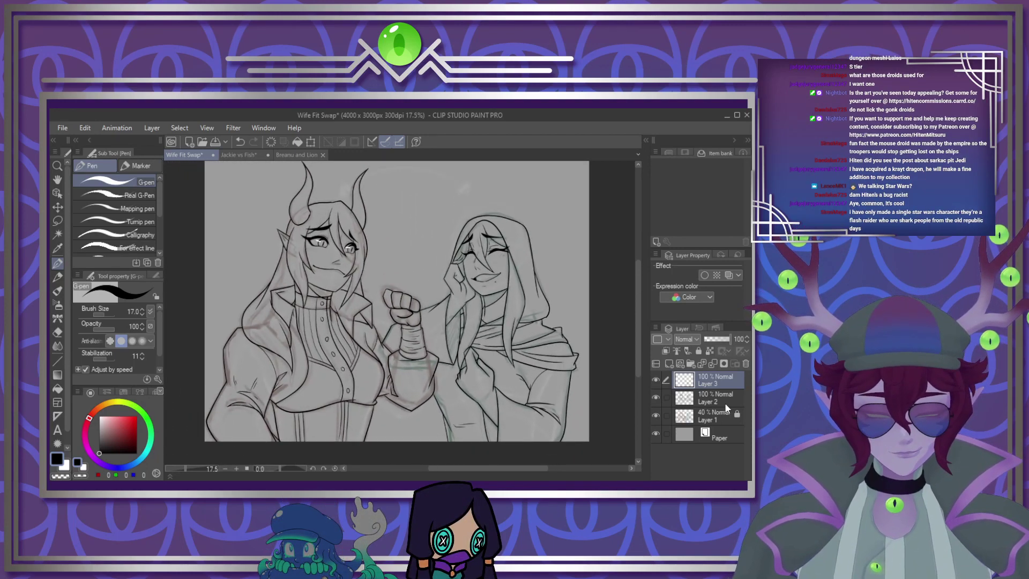
click(713, 364)
click(655, 394)
scroll(509, 338, down, 2)
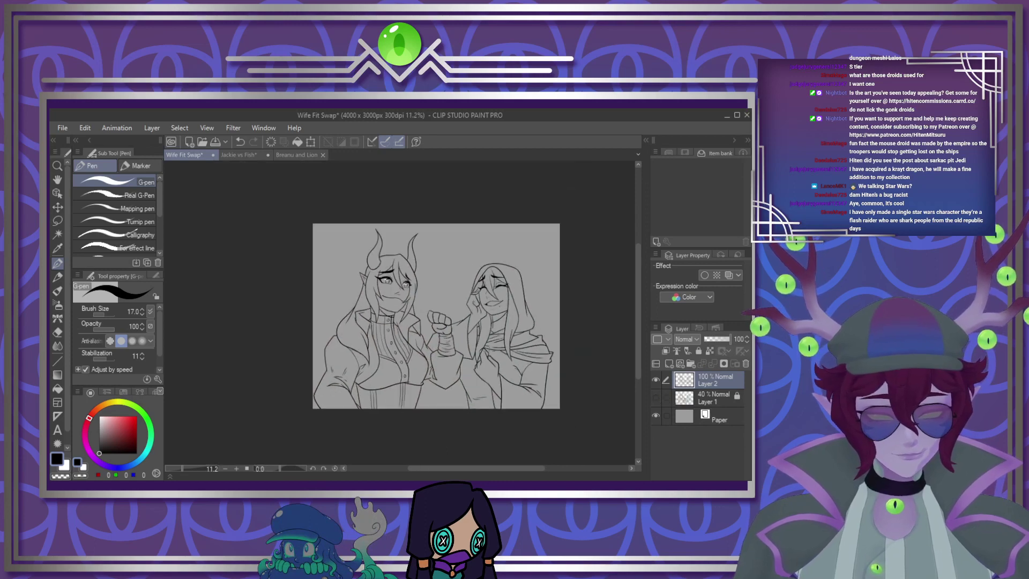
Fill the shadows beneath both figures' chins with solid black, using the fill that refers to other layers
scroll(437, 306, up, 5)
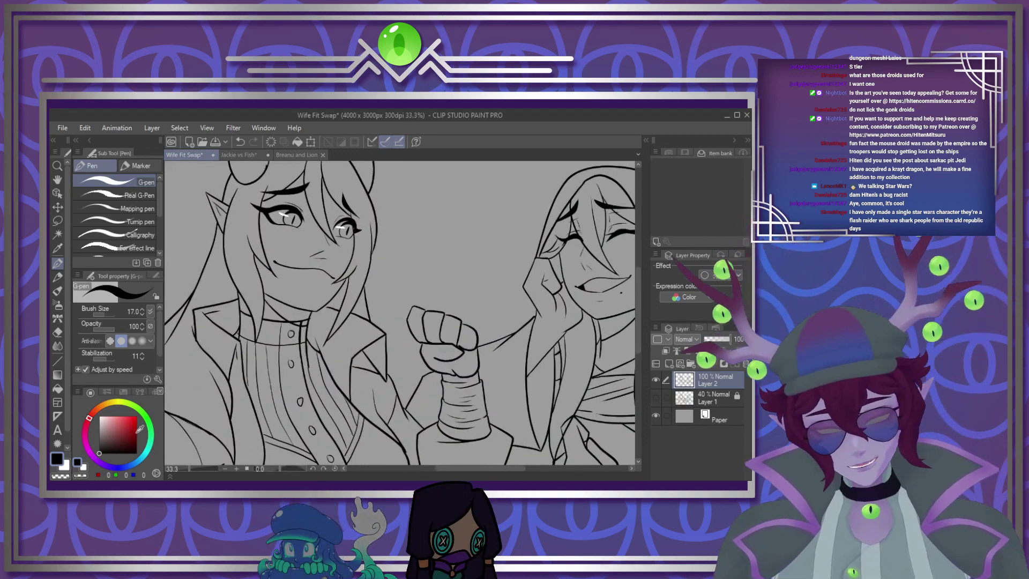
key(g)
click(307, 321)
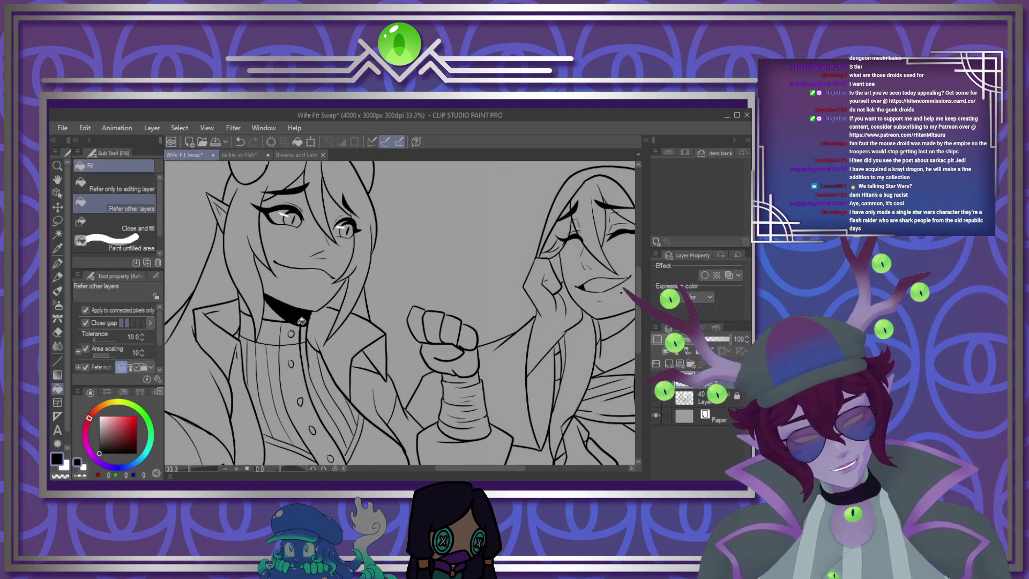
scroll(321, 319, down, 2)
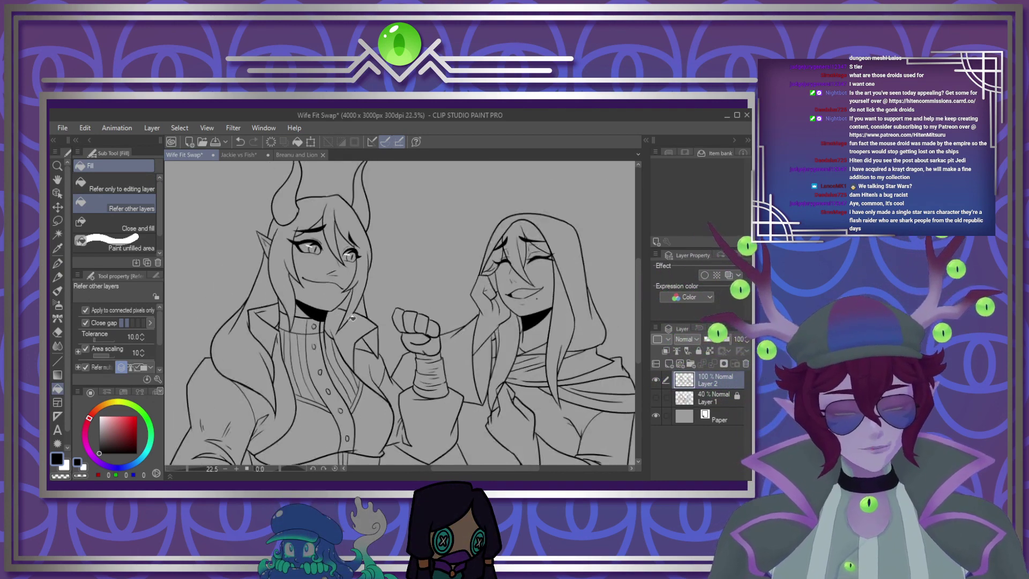
scroll(352, 317, down, 2)
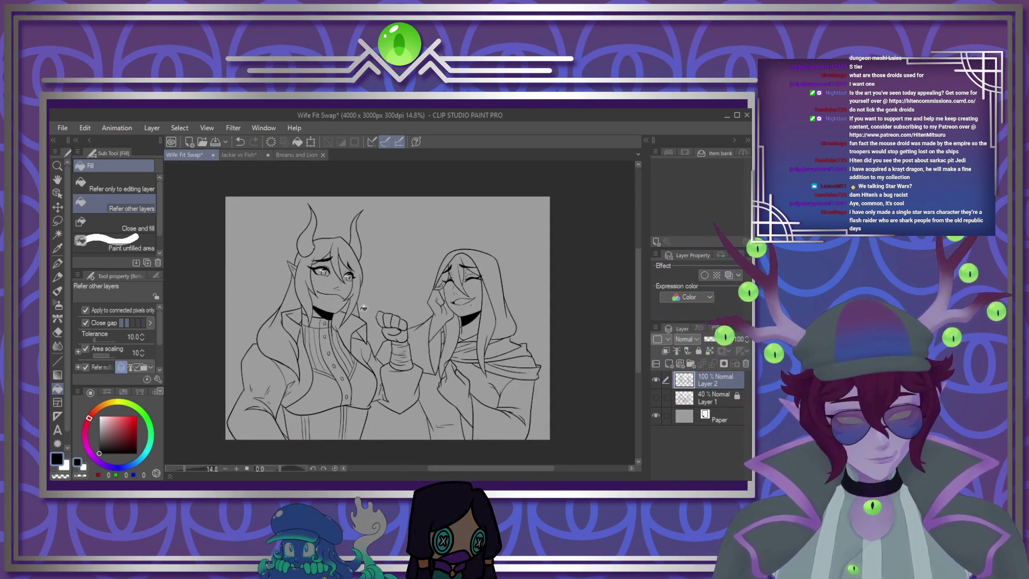
scroll(365, 309, up, 2)
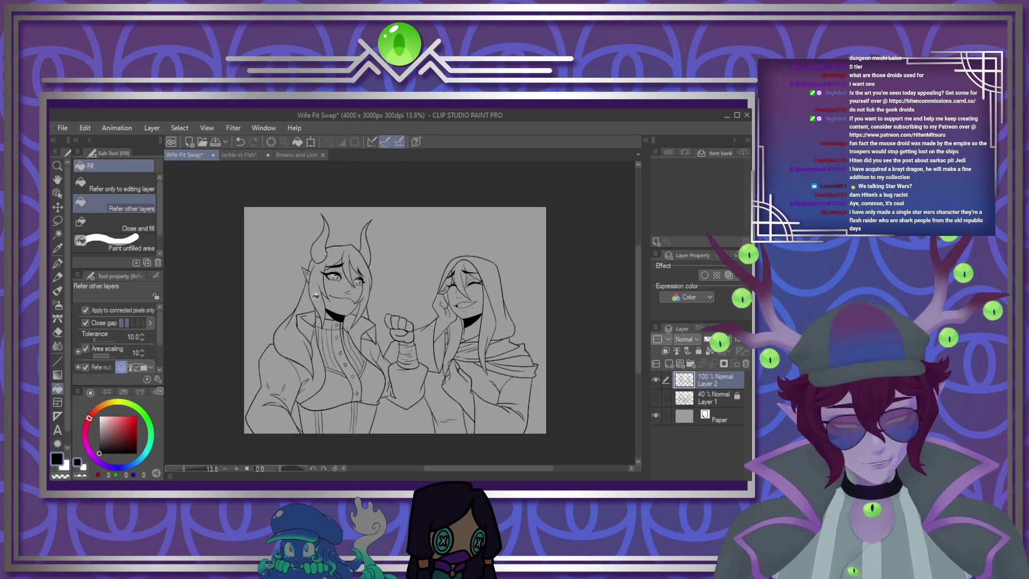
scroll(339, 292, down, 2)
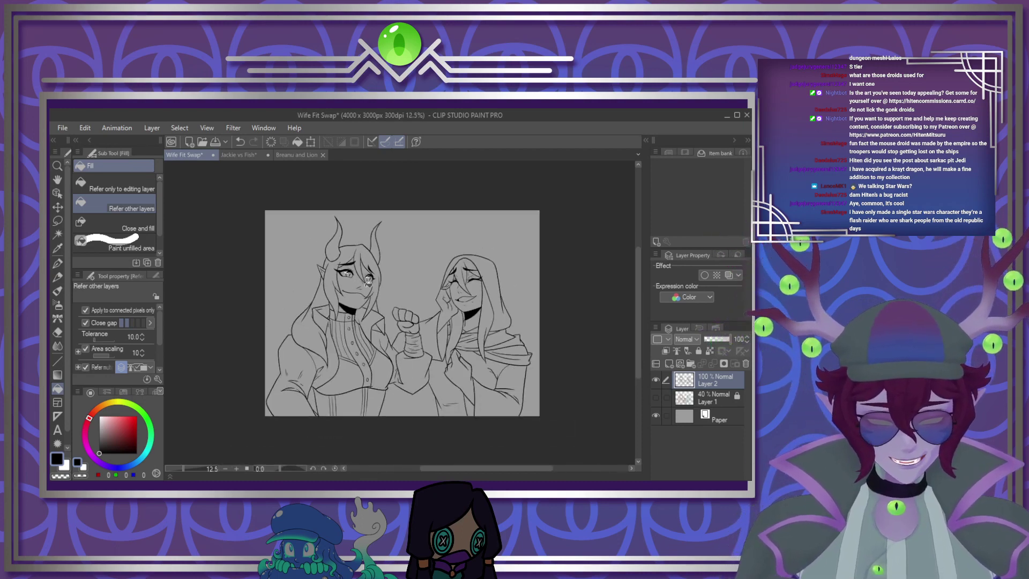
scroll(434, 210, up, 4)
scroll(434, 210, up, 1)
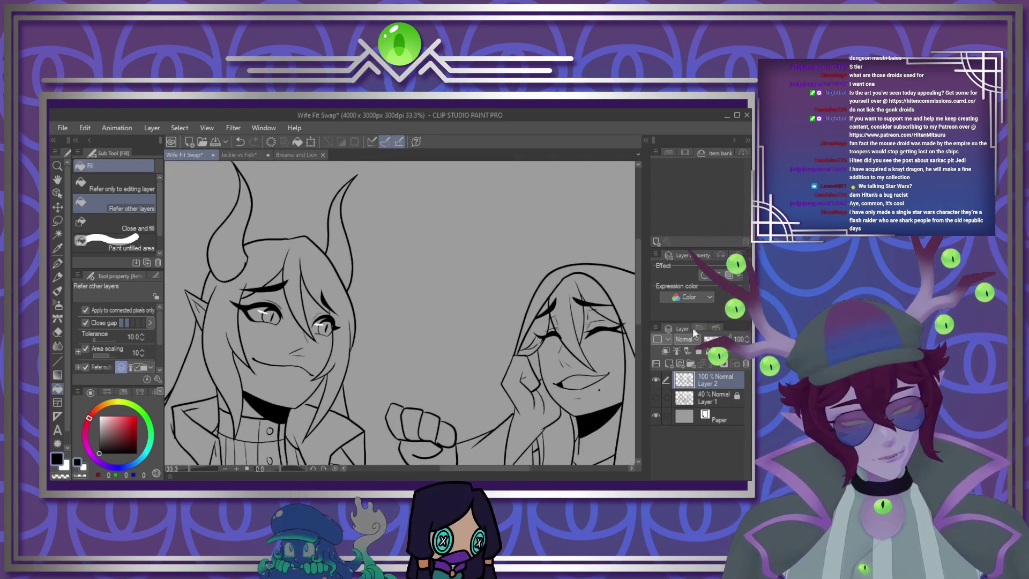
Draw a white curved double-headed arrow between the two figures' heads on a new layer with the G-pen
click(56, 266)
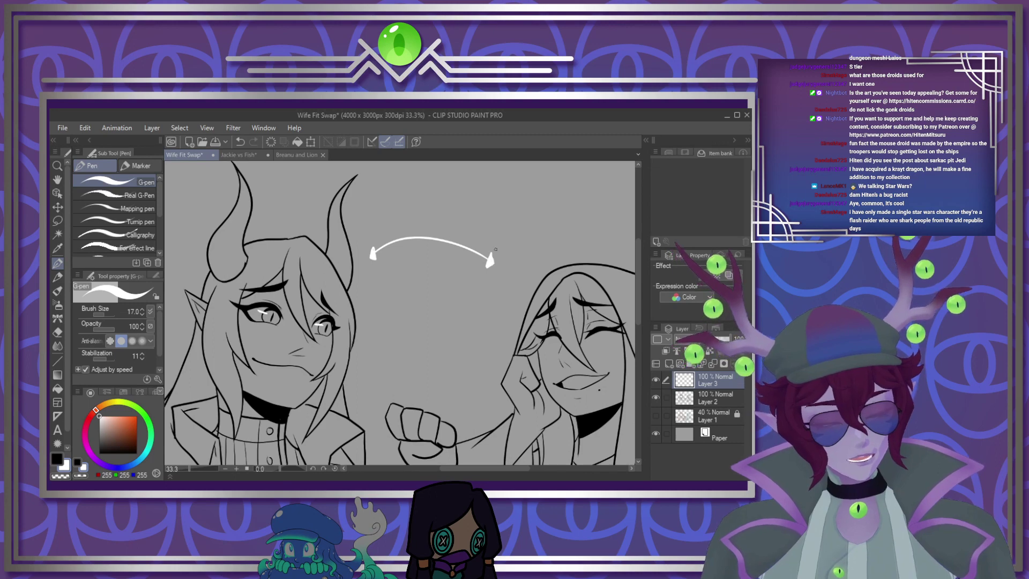
scroll(490, 249, down, 5)
scroll(449, 257, up, 2)
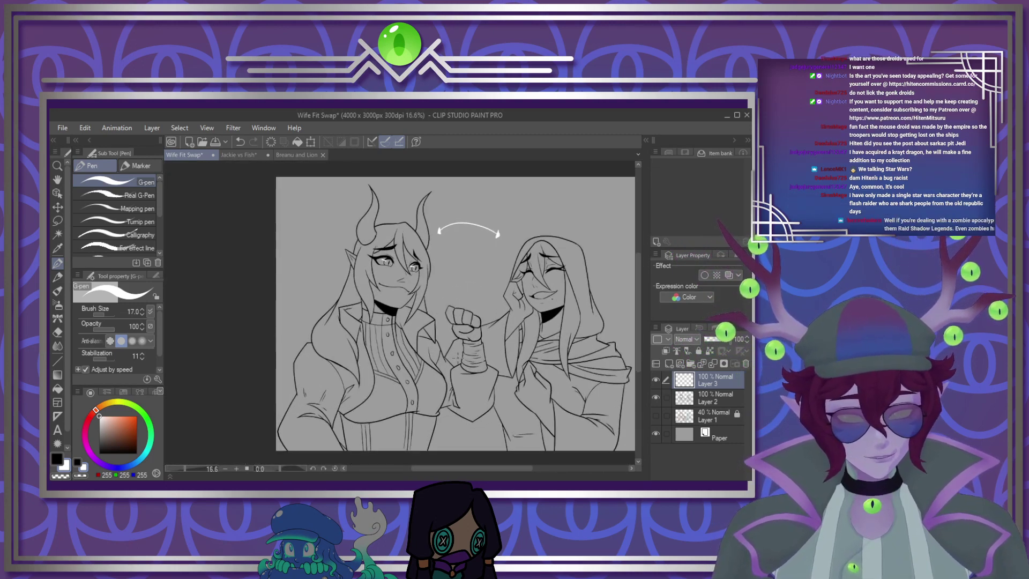
scroll(449, 257, up, 5)
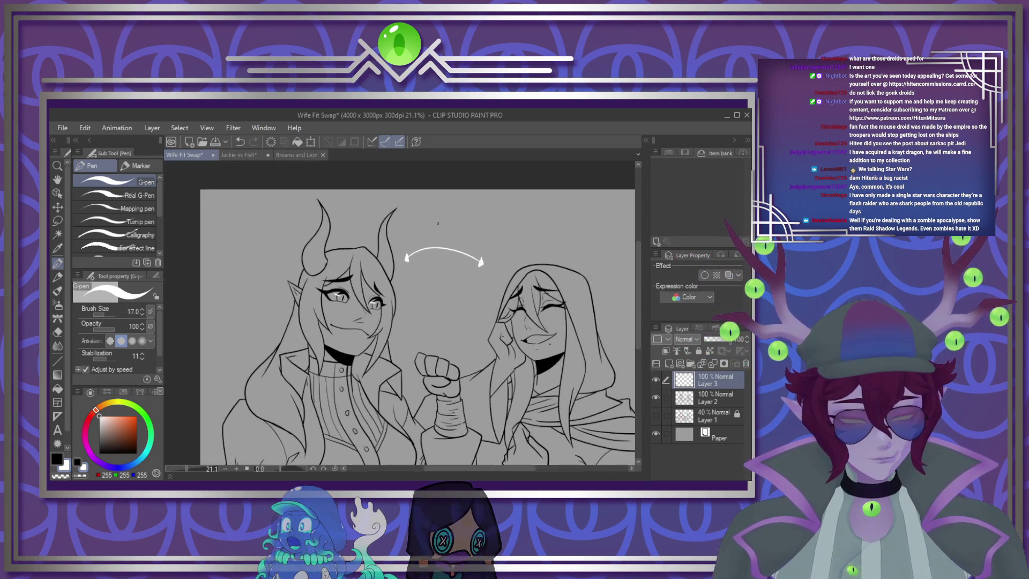
scroll(445, 239, up, 5)
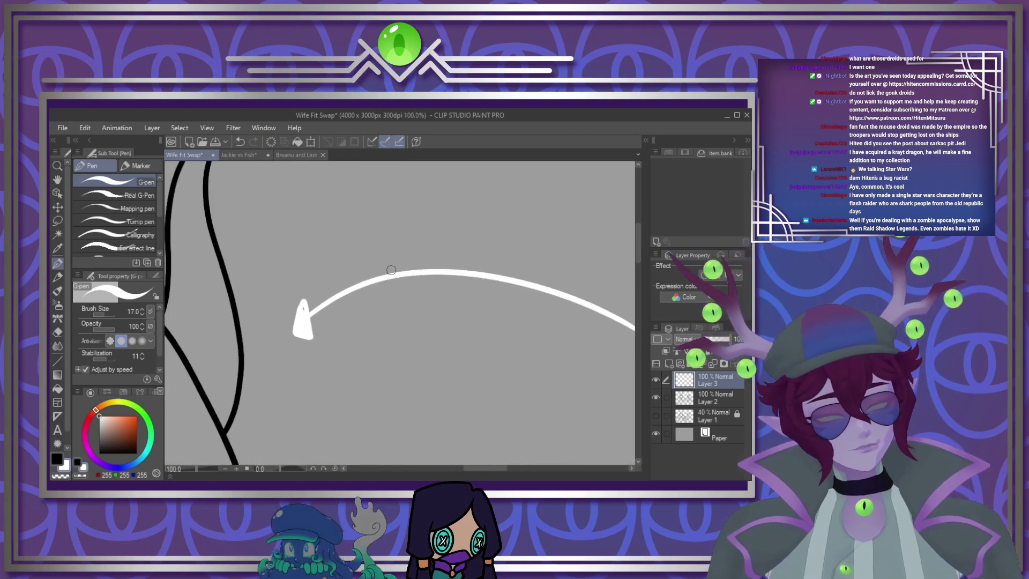
drag(337, 262, 383, 253)
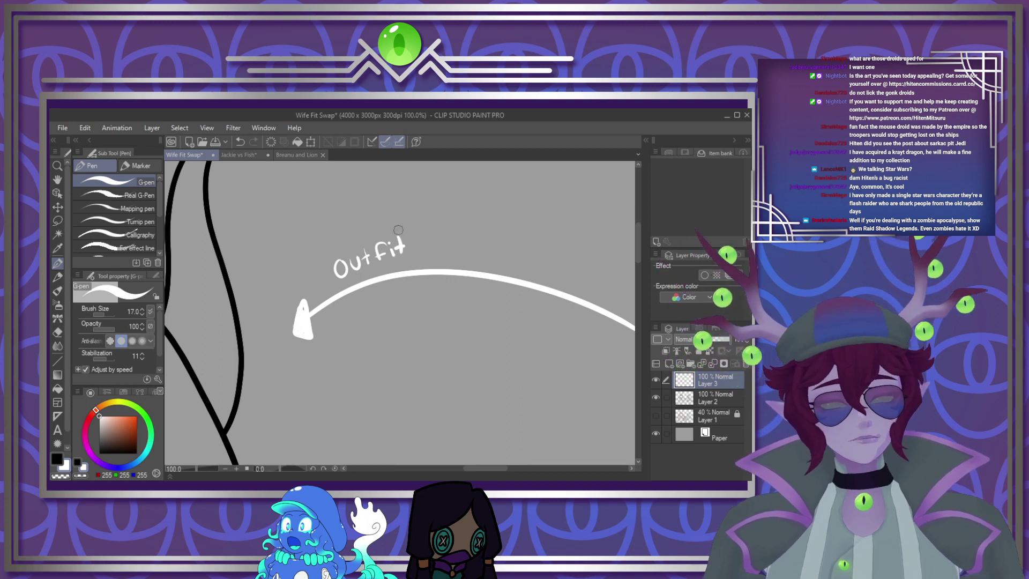
scroll(374, 288, down, 2)
scroll(455, 289, up, 2)
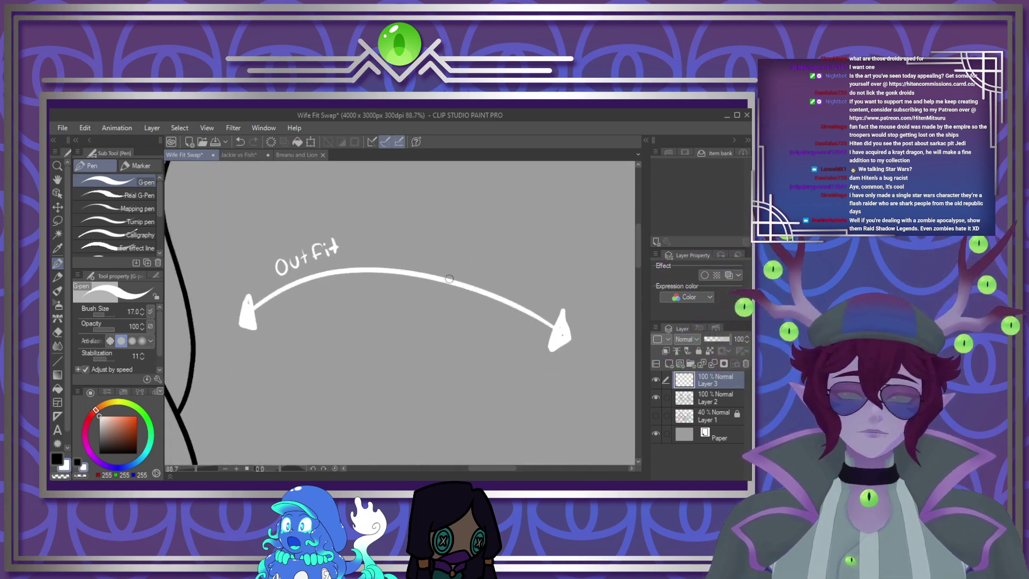
click(242, 141)
click(241, 140)
click(240, 140)
click(240, 140)
click(240, 140)
click(240, 140)
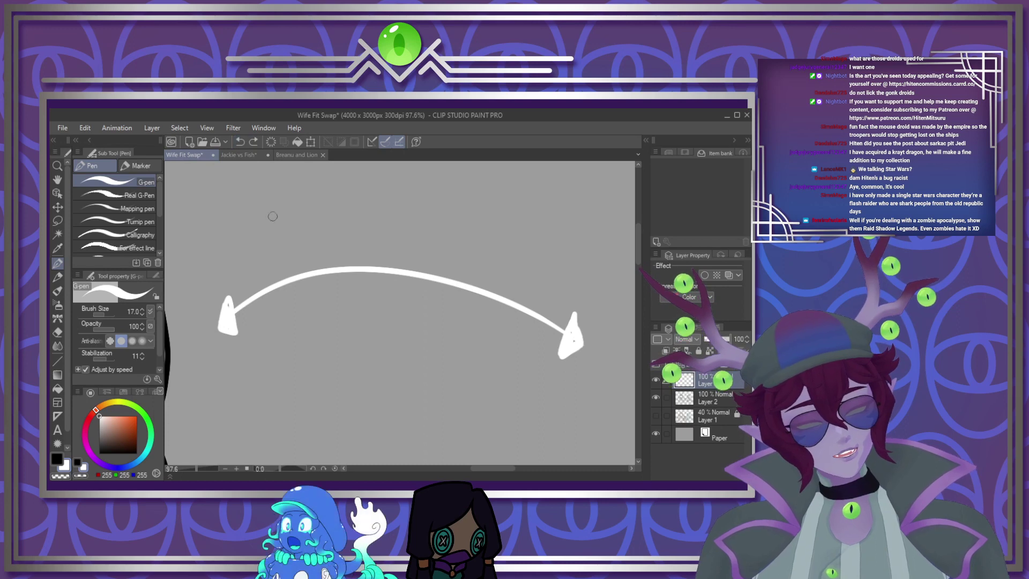
Hand-letter "Outfit Swap" in white along the top of the curved arrow with the G-pen
mouse_move(293, 221)
mouse_down()
mouse_move(286, 260)
mouse_move(304, 245)
mouse_move(291, 224)
mouse_move(331, 249)
mouse_up()
drag(322, 235, 357, 218)
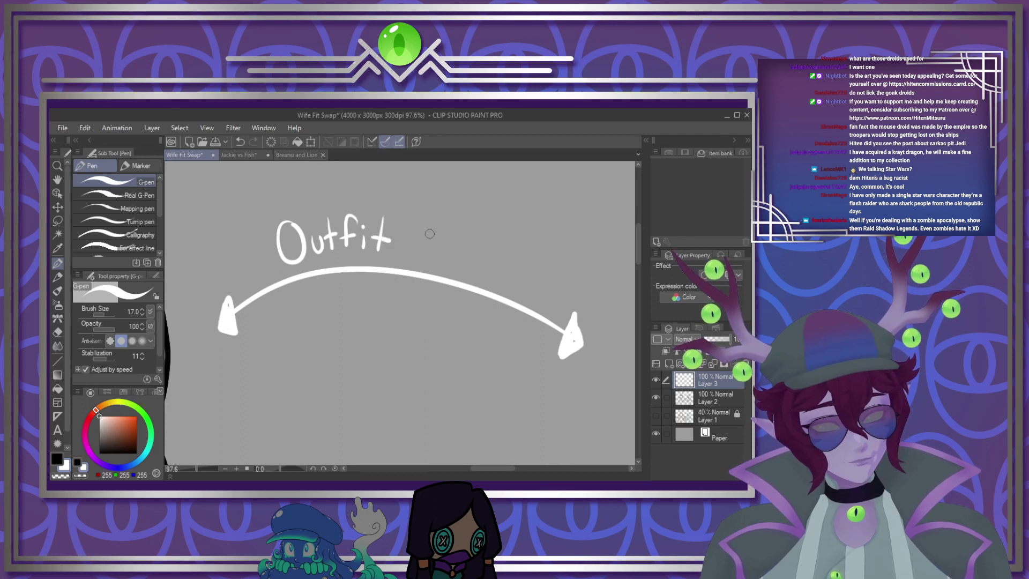
drag(447, 220, 441, 235)
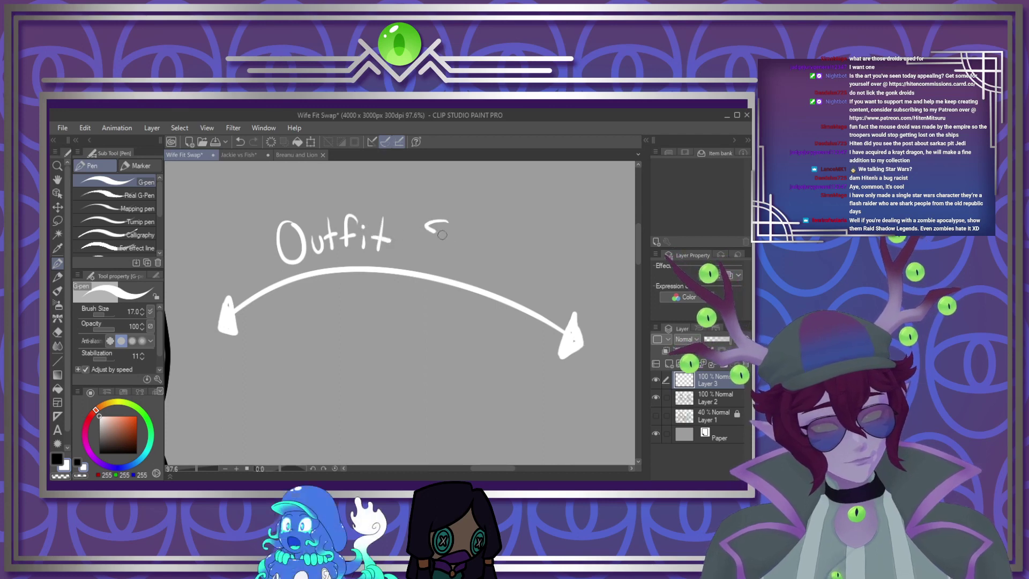
click(240, 142)
click(240, 142)
mouse_move(447, 225)
mouse_down()
mouse_move(425, 258)
mouse_move(451, 261)
mouse_move(461, 249)
mouse_move(467, 264)
mouse_move(478, 254)
mouse_move(487, 280)
mouse_up()
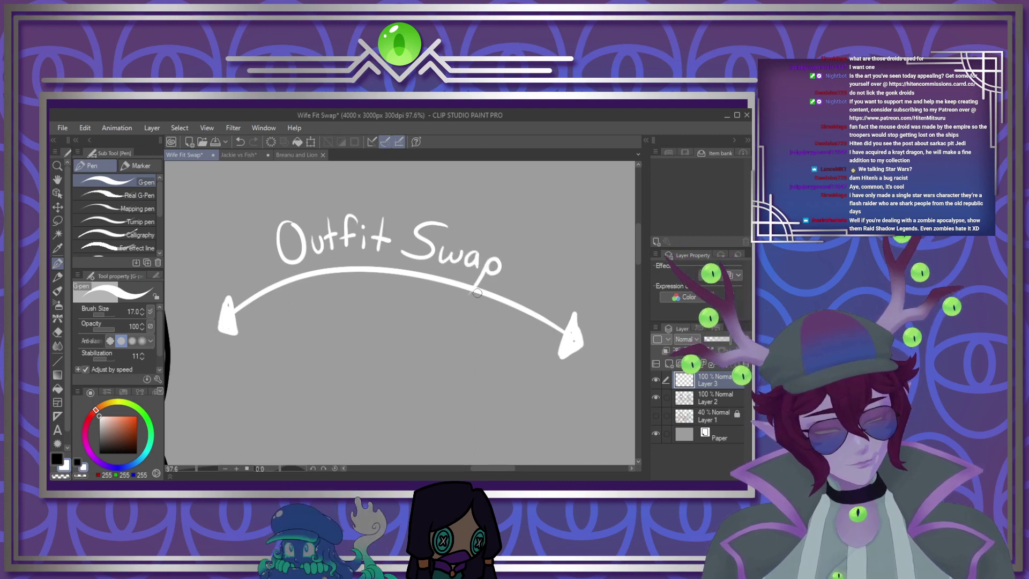
Merge the arrow and lettering layer down into the line art on Layer 2
scroll(472, 283, down, 3)
scroll(452, 276, down, 5)
scroll(444, 253, up, 3)
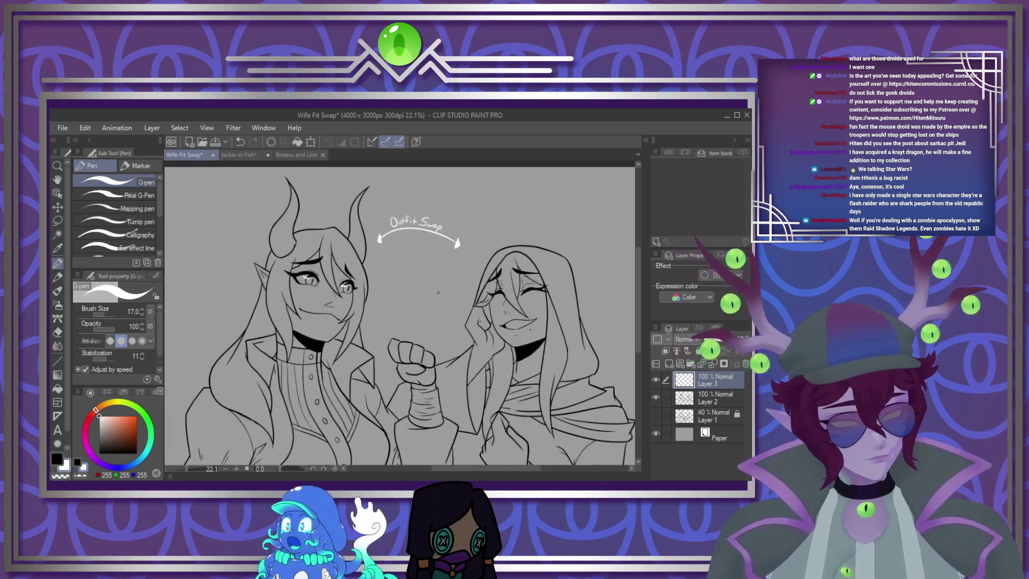
click(713, 363)
scroll(499, 290, down, 4)
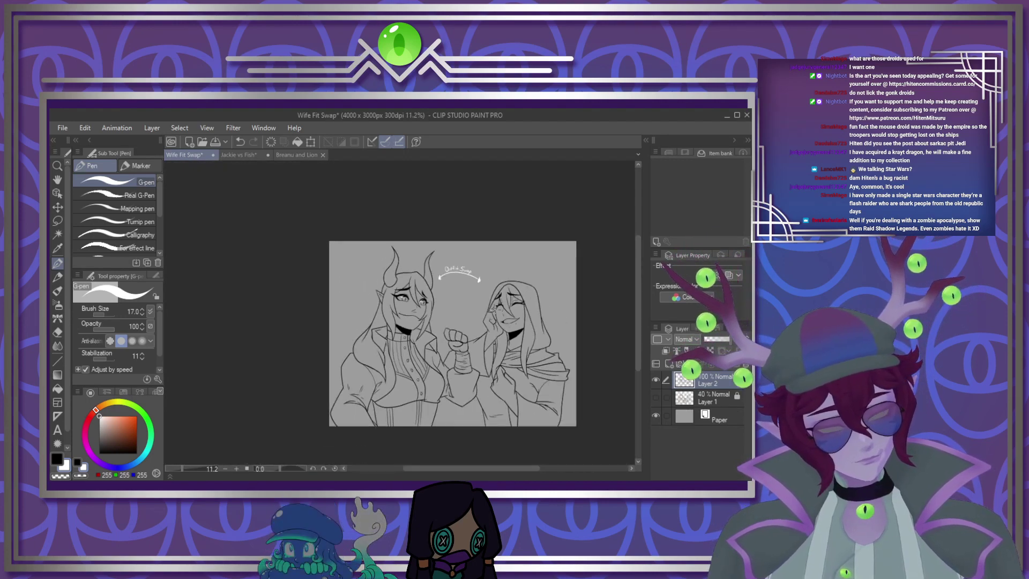
scroll(461, 348, up, 1)
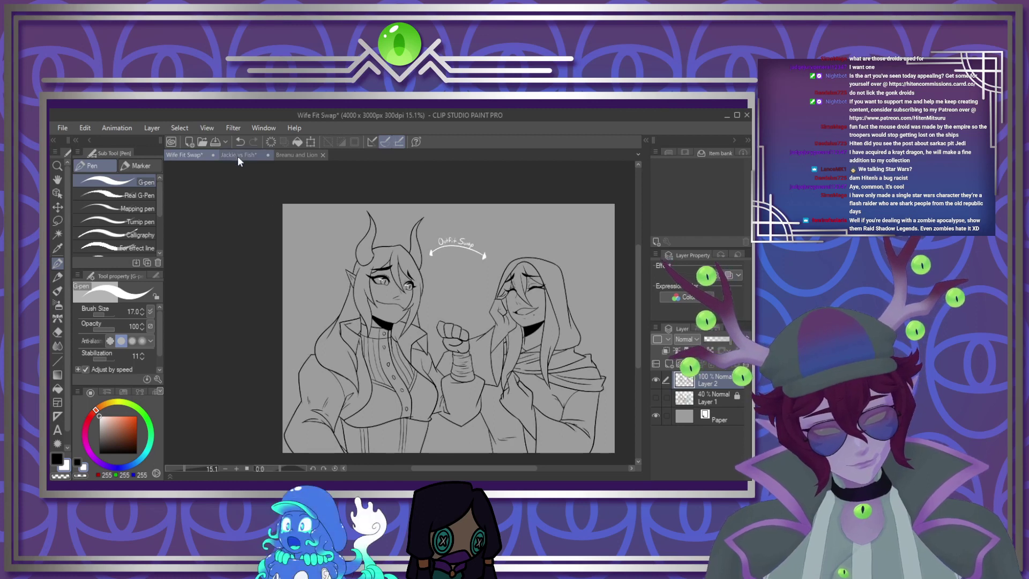
Open the Airiel for TP.png character reference and dock it side by side with the Wife Fit Swap canvas
key(alt+Tab)
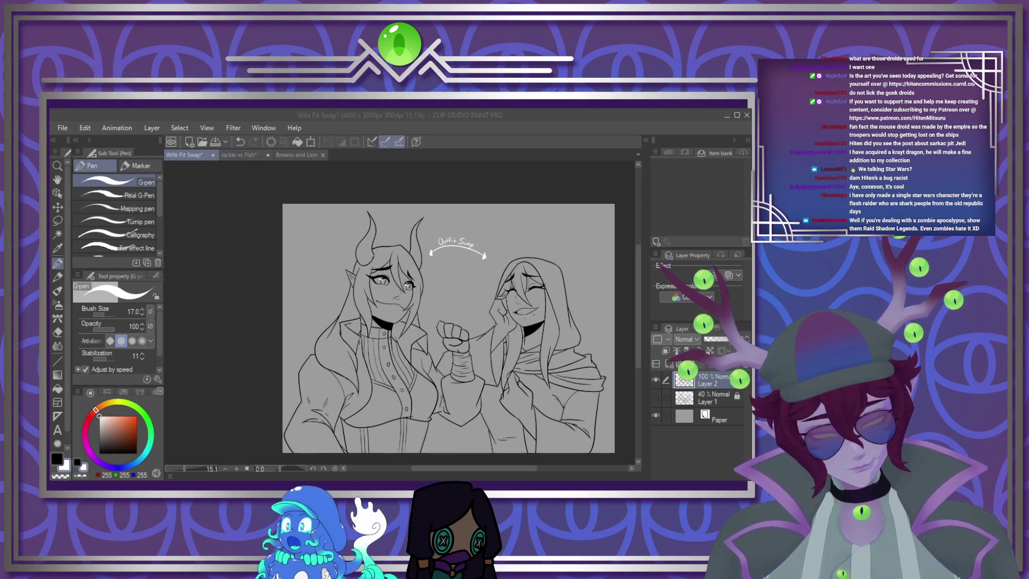
key(alt+Tab)
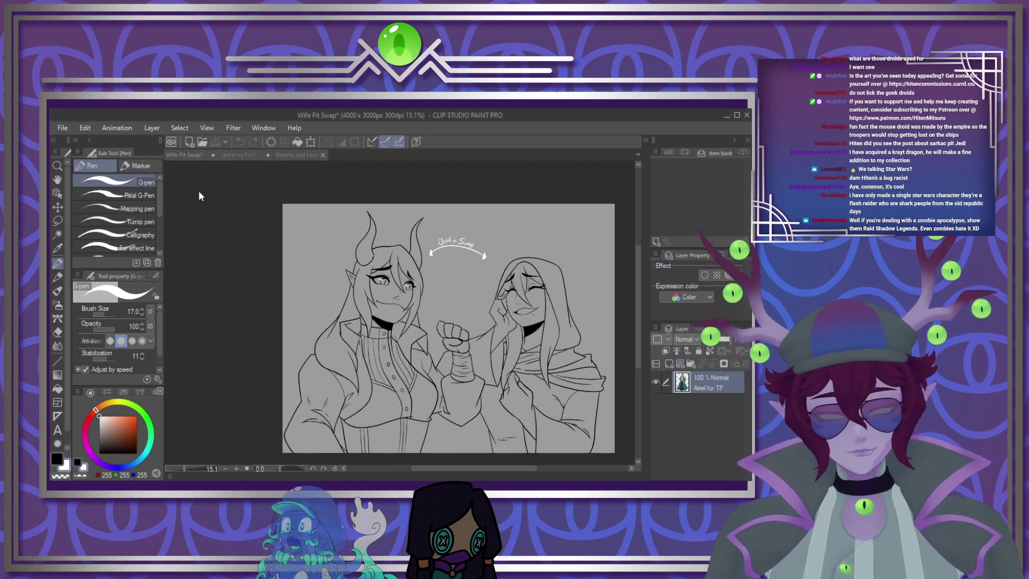
drag(199, 191, 171, 220)
drag(402, 318, 290, 336)
click(336, 348)
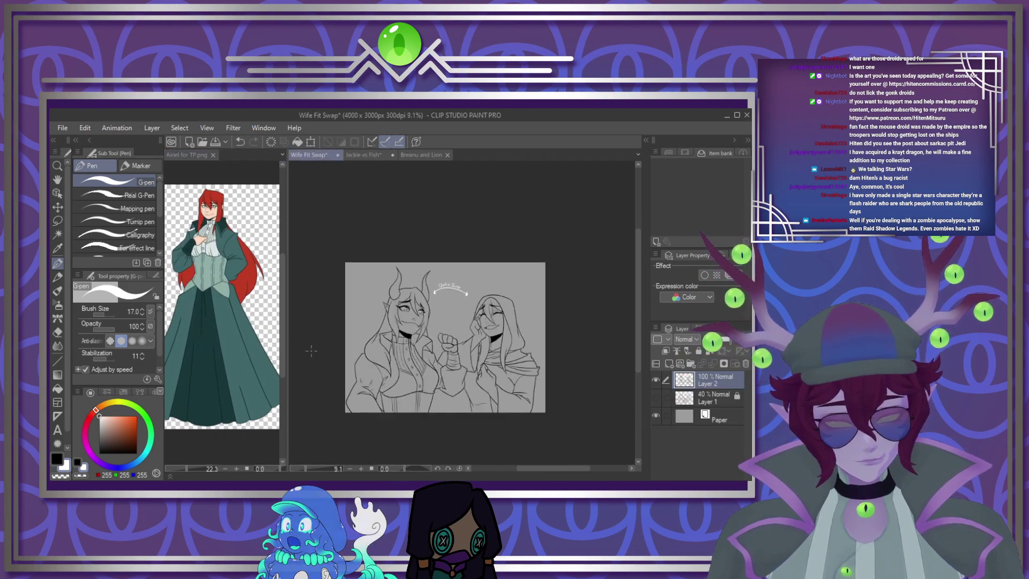
Sample the light skin tone from the red-haired reference character's face and return to the Wife Fit Swap canvas
click(213, 213)
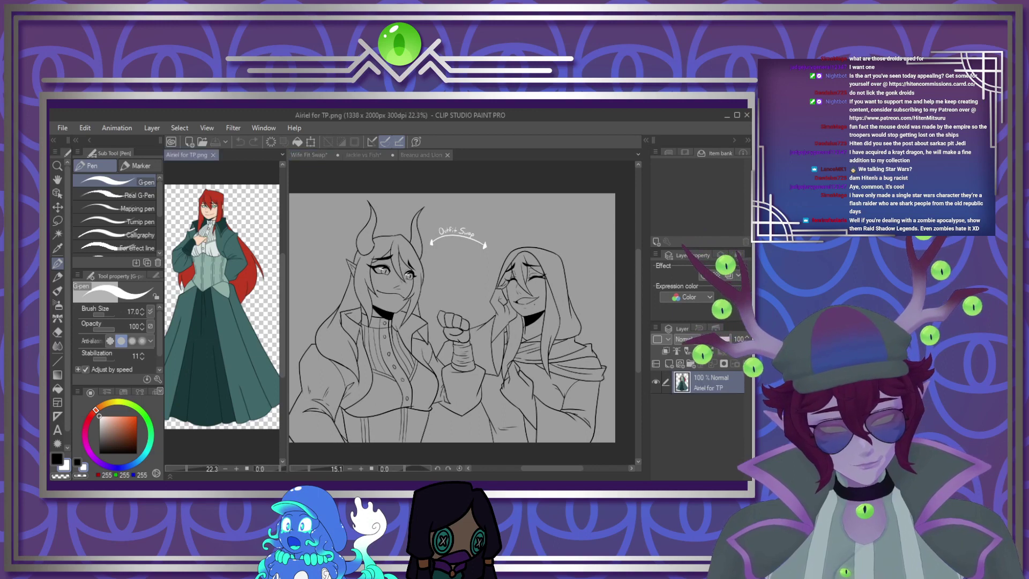
scroll(213, 214, up, 3)
alt+click(213, 213)
click(503, 364)
scroll(520, 375, down, 3)
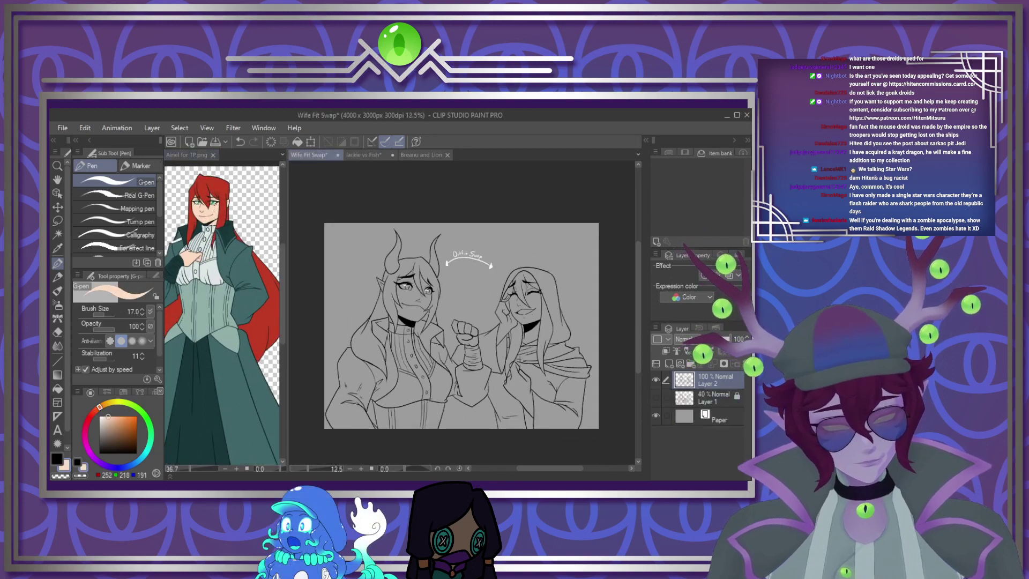
Switch to Auto select, referring to the editing layer only, for the Wife Fit Swap line art
scroll(512, 359, up, 2)
key(w)
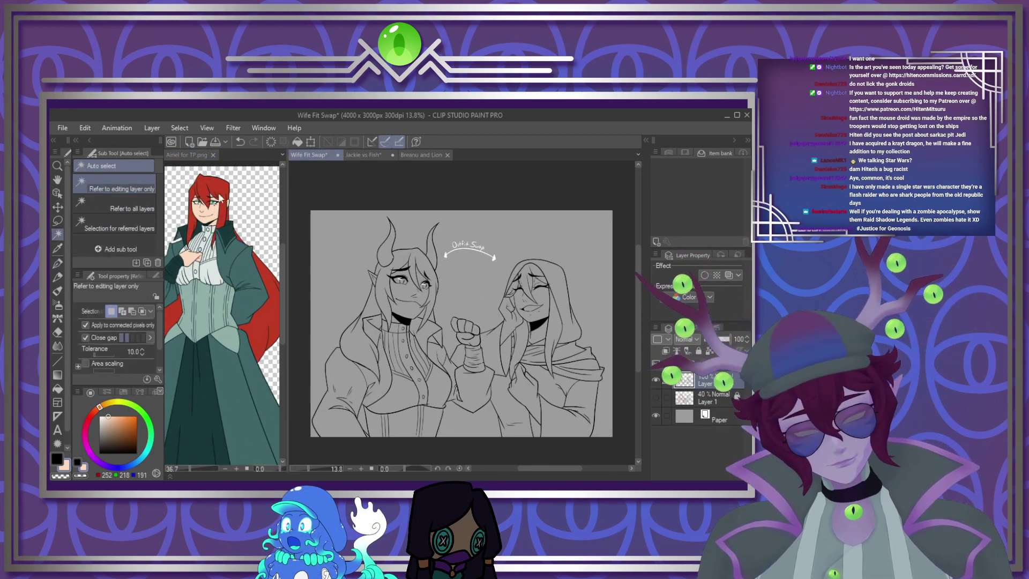
click(600, 333)
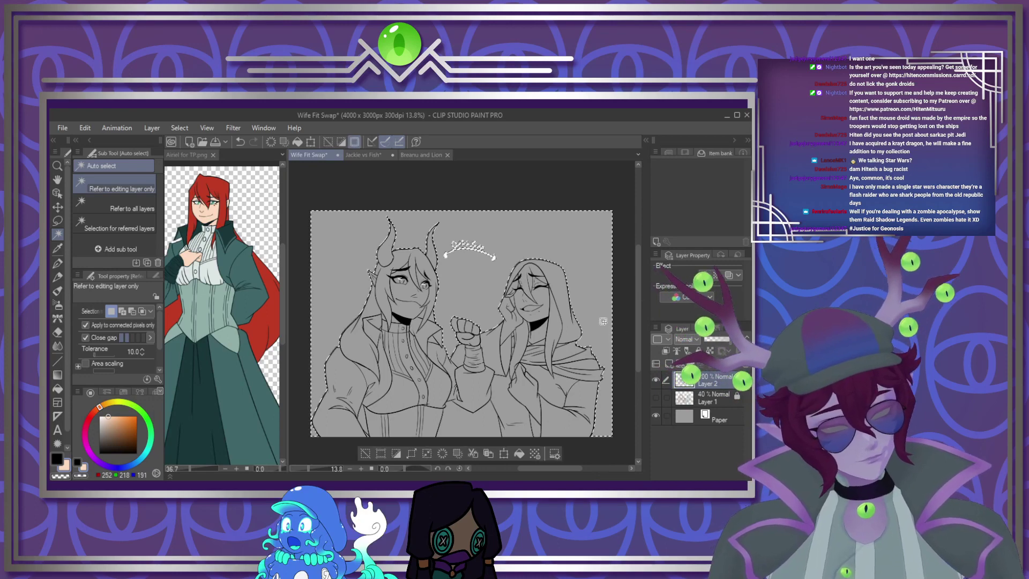
key(ctrl+d)
key(ctrl+shift+n)
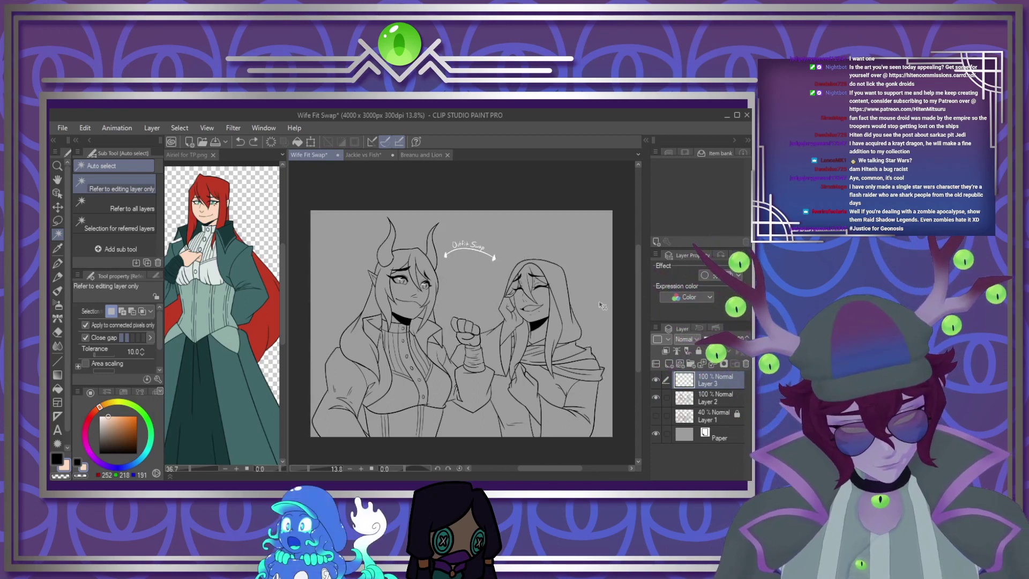
key(ctrl+e)
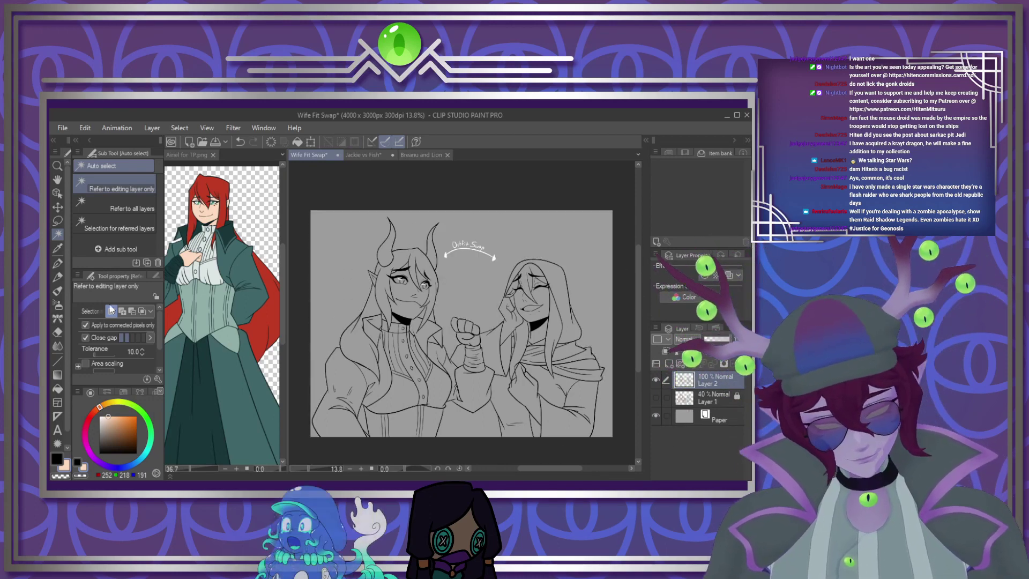
Lasso the white arrow note between the two figures and move it onto its own layer, then reselect the line art layer
click(57, 220)
drag(450, 264, 474, 226)
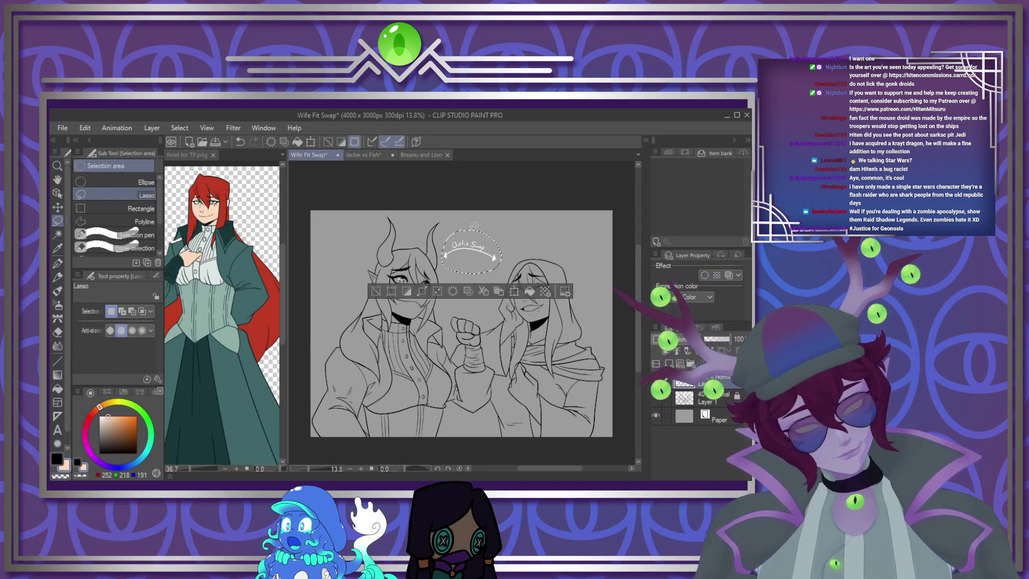
click(465, 292)
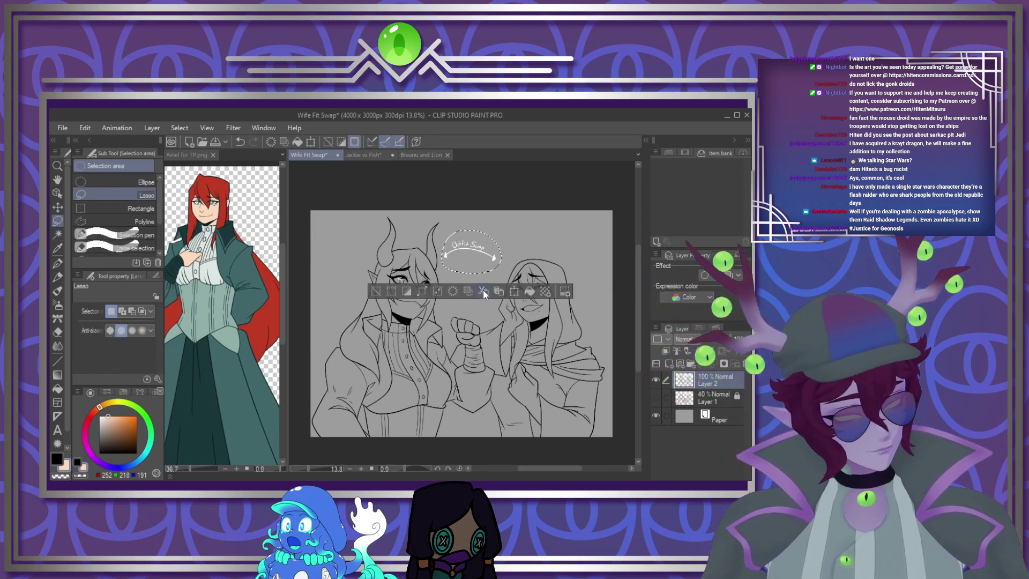
click(713, 397)
key(ctrl+d)
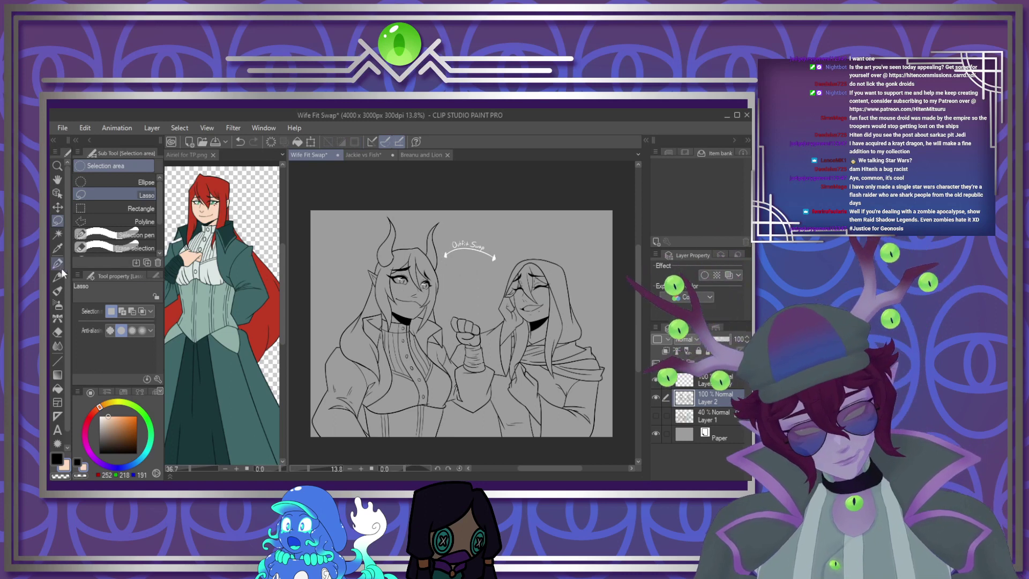
Select the two figures' silhouettes from the inverted background selection and fill them with peach on a new layer beneath the line art
click(58, 235)
click(535, 245)
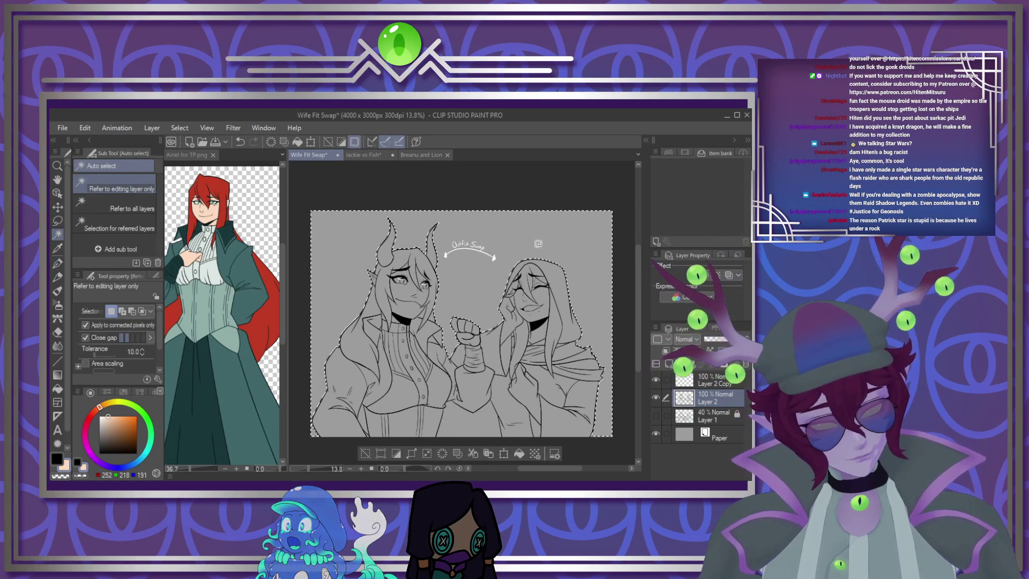
shift+click(467, 420)
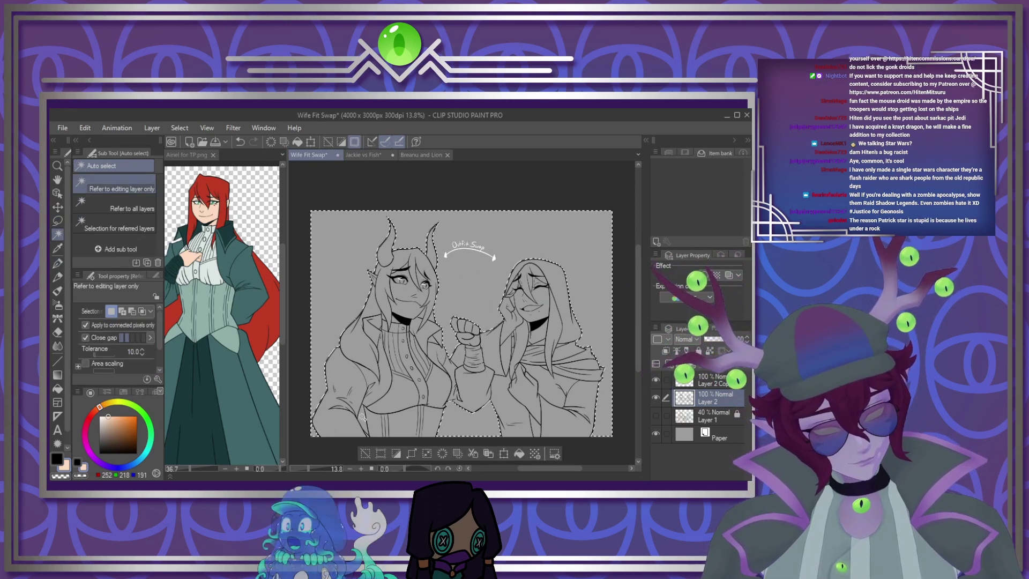
click(396, 454)
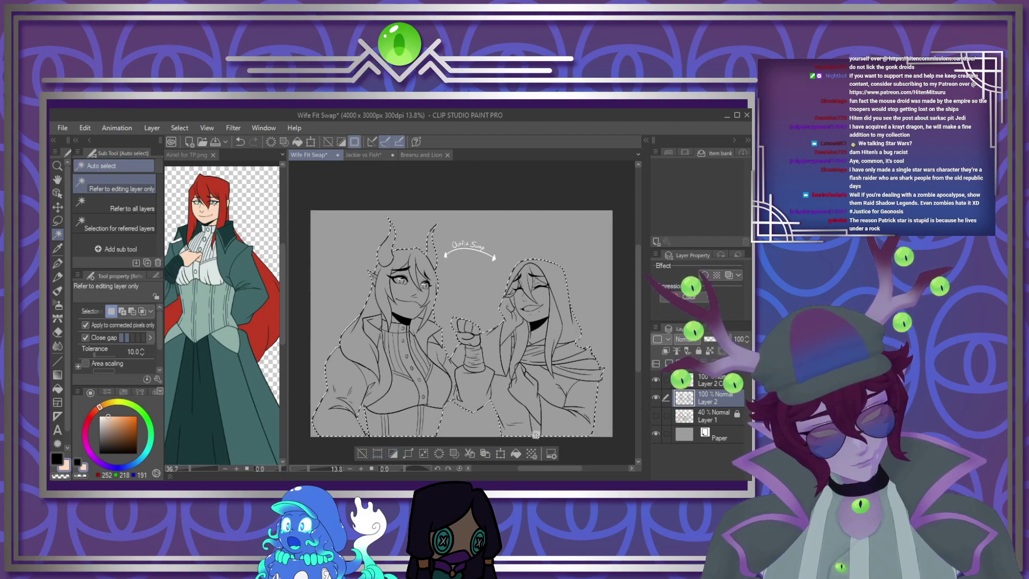
click(703, 416)
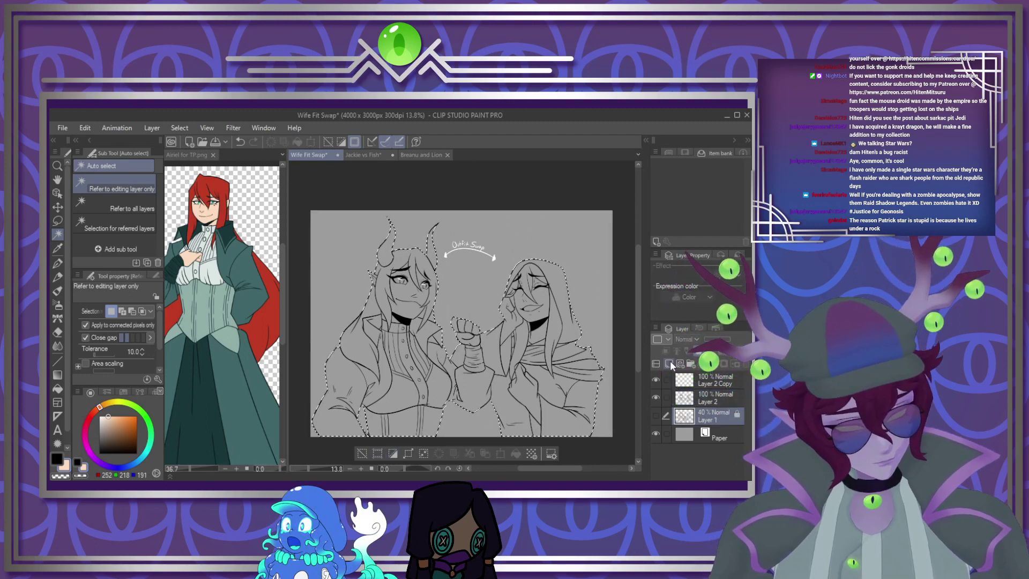
click(669, 363)
key(alt+Delete)
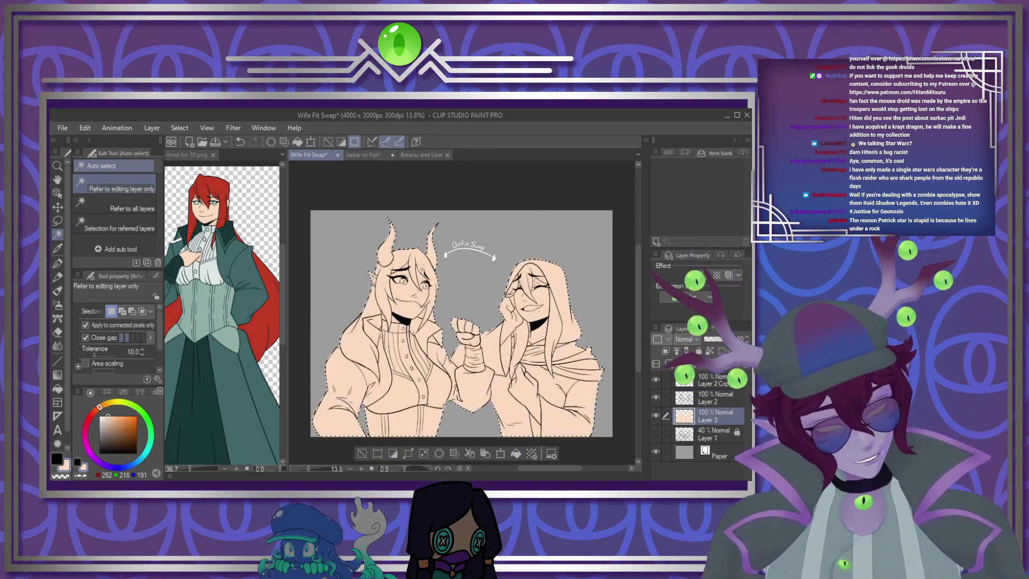
click(58, 221)
key(ctrl+d)
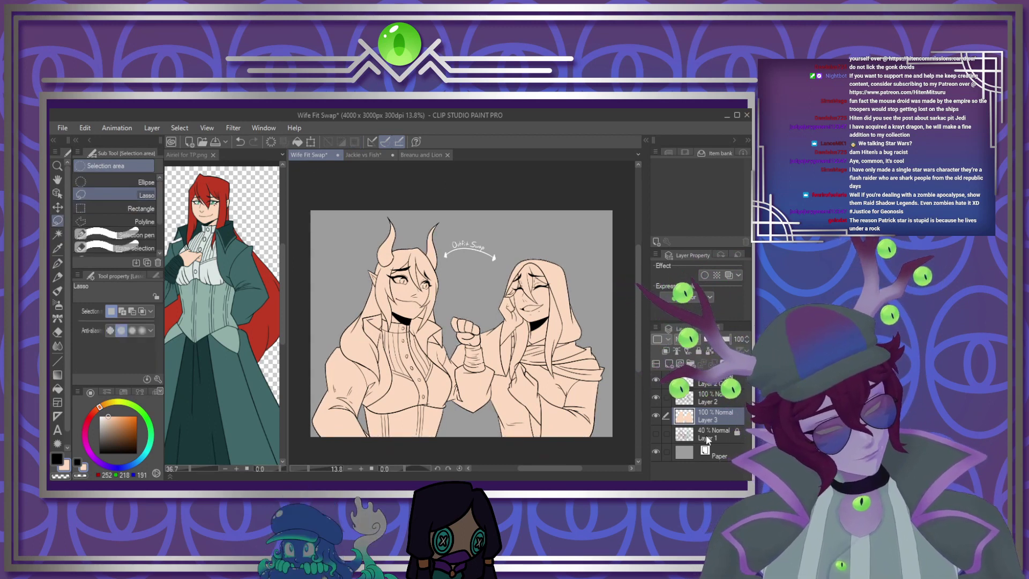
Place Layer 1 above the peach base, unlock and show it, set its opacity to 100%, and clear its sketch
drag(713, 435, 724, 403)
click(699, 351)
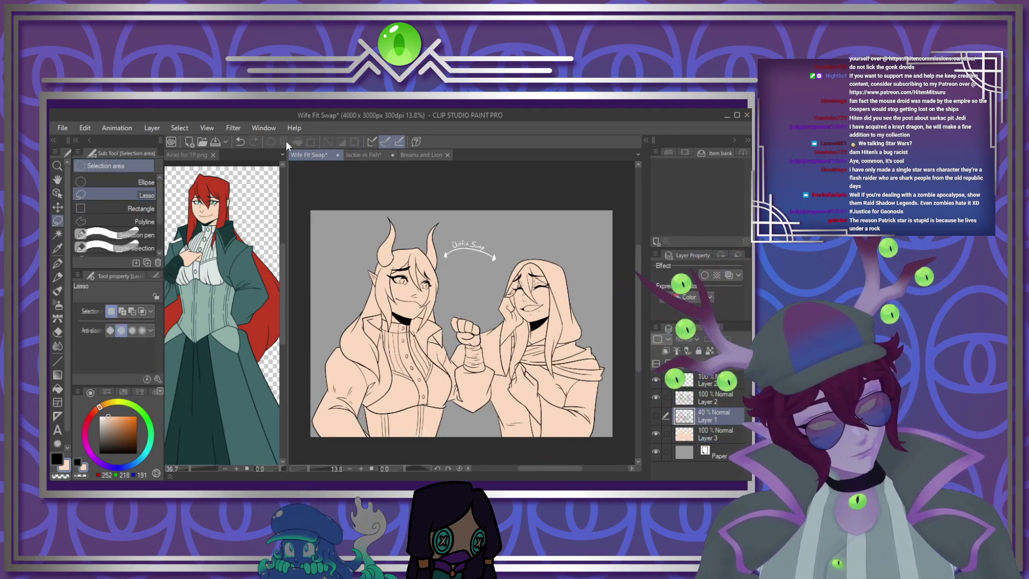
click(656, 415)
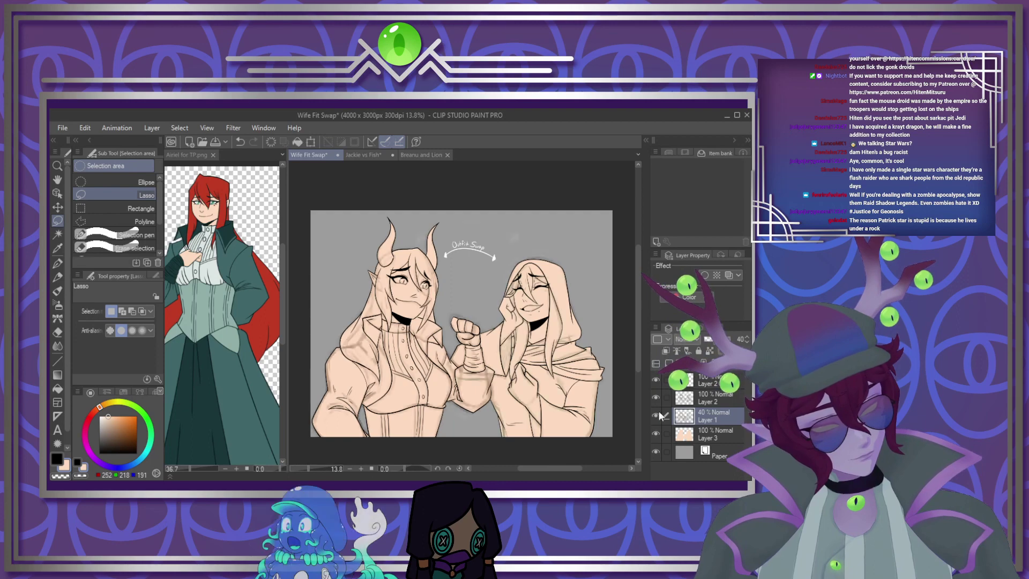
drag(711, 339, 733, 339)
click(271, 141)
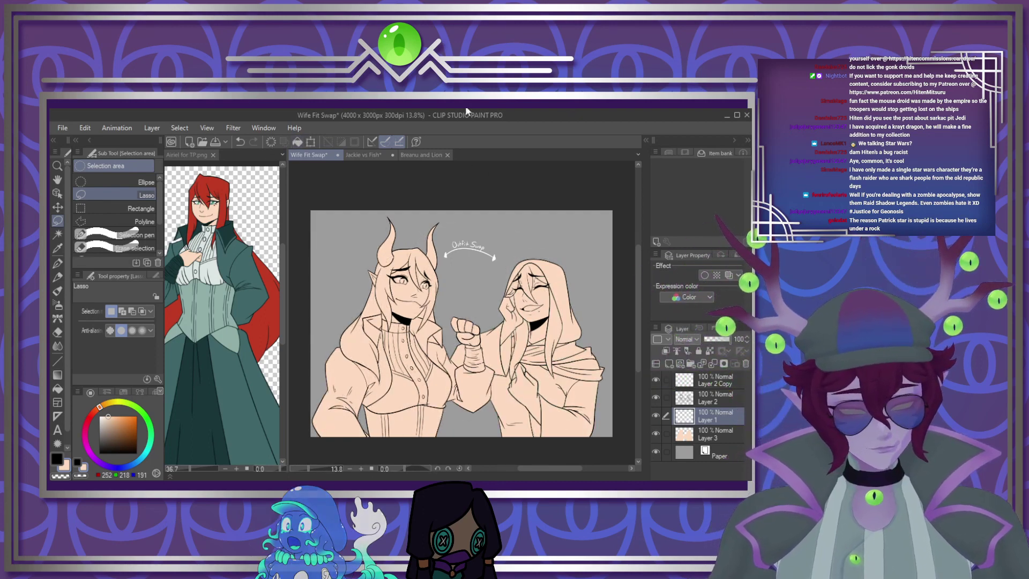
Clip Layer 1 to the peach base layer and set its blending mode to Multiply
scroll(557, 308, up, 2)
scroll(552, 301, up, 3)
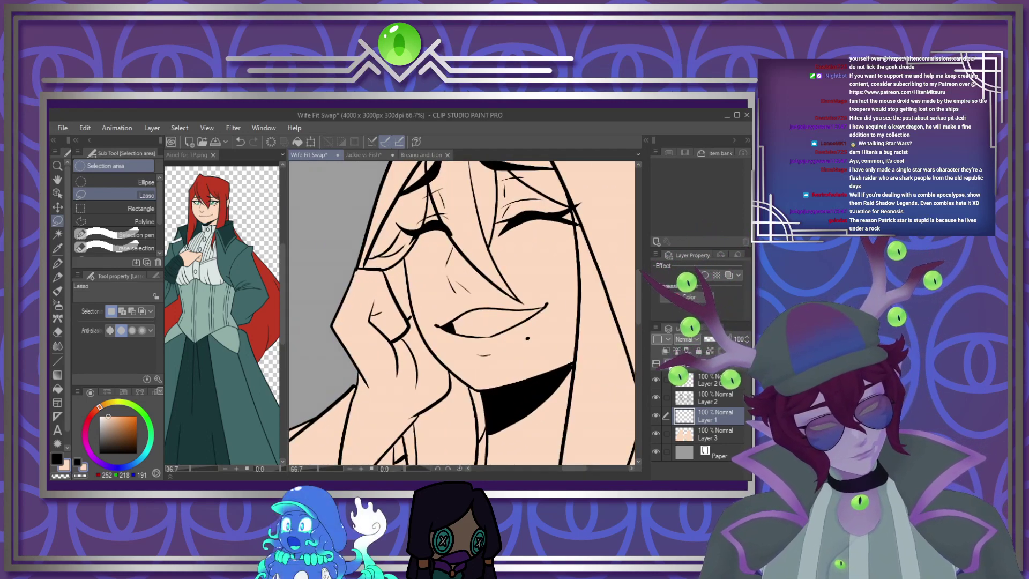
click(666, 351)
click(689, 148)
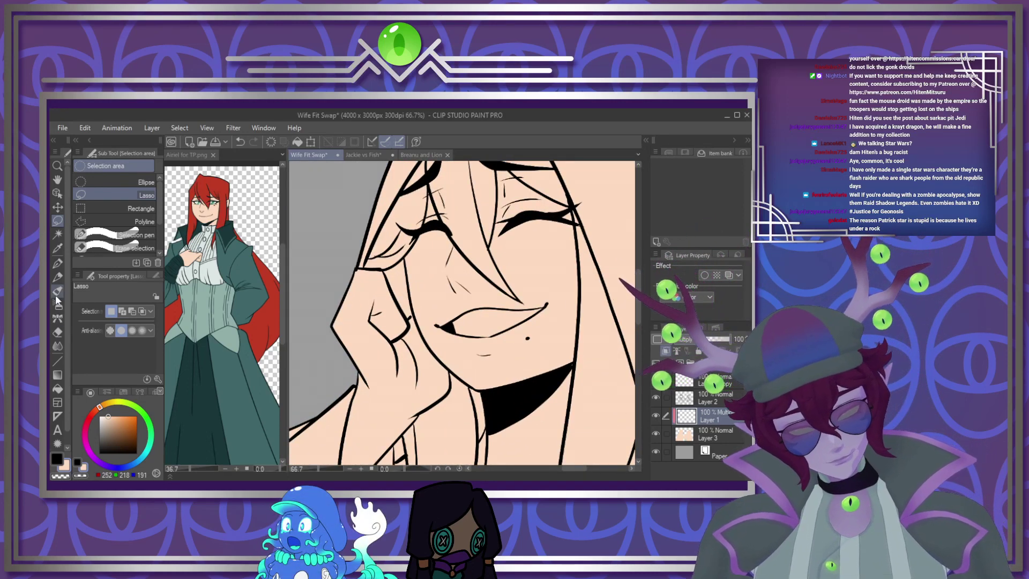
Shade the hooded woman's lower lip with a size 30 Soft airbrush in dusty pink (223, 178, 168), and set the layer opacity to 46%
click(58, 277)
click(58, 306)
drag(99, 406, 93, 412)
click(109, 421)
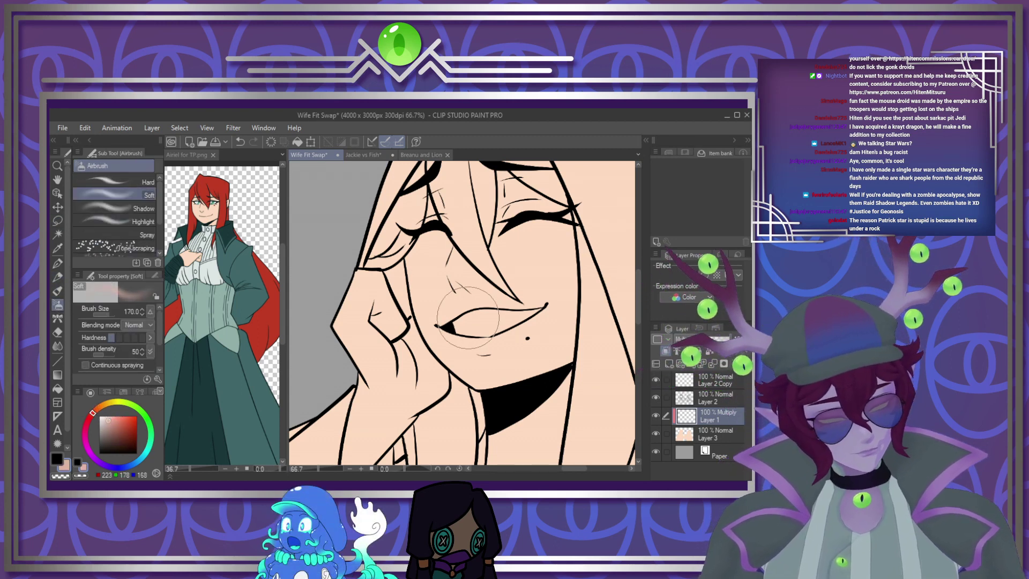
key([)
key([)
key([)
key([)
key([)
key([)
key([)
key([)
key([)
mouse_move(477, 340)
mouse_down()
mouse_move(502, 334)
mouse_move(475, 342)
mouse_up()
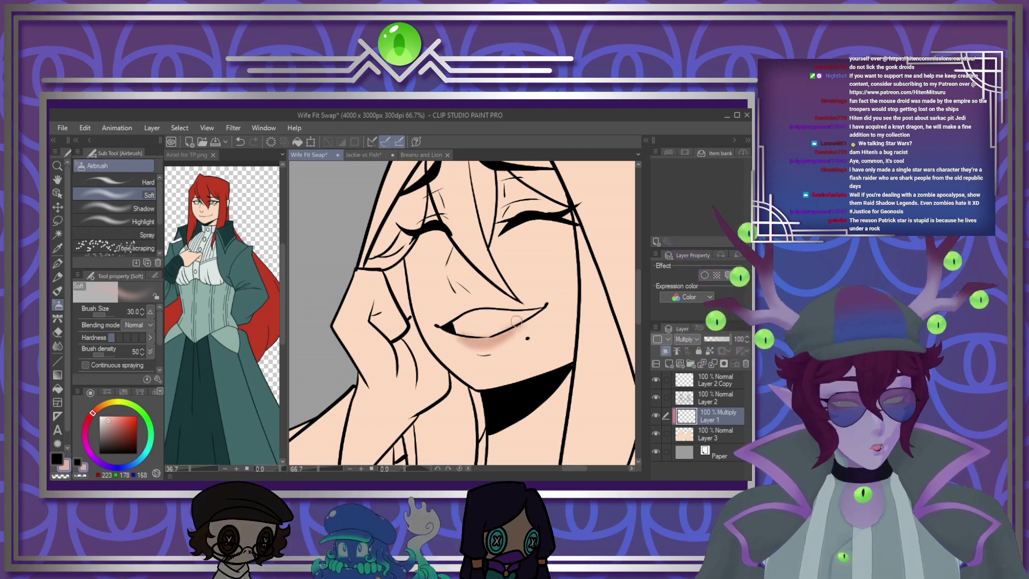
click(716, 340)
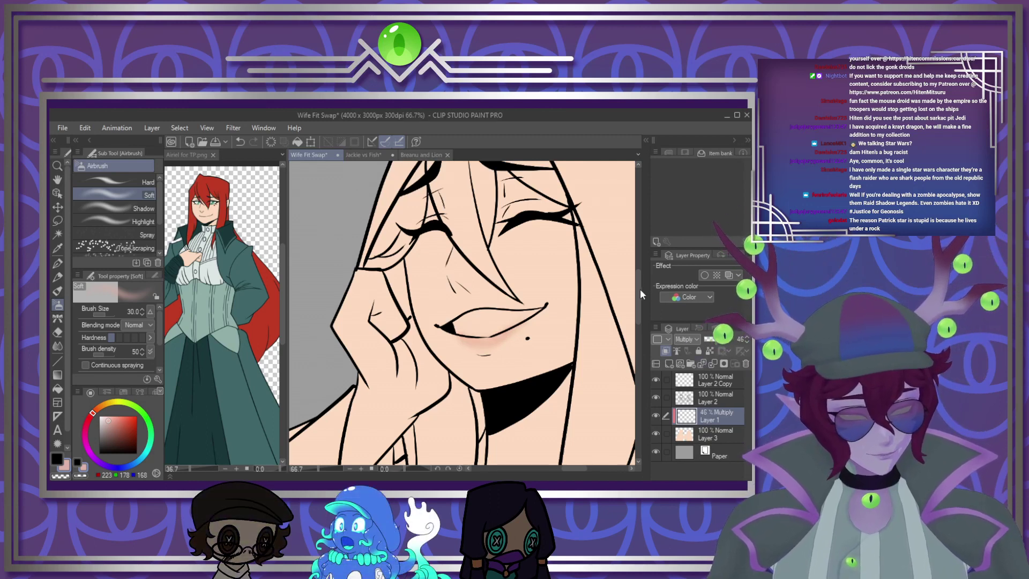
Paint blush on both of the hooded woman's cheeks with the Soft airbrush at size 170
drag(640, 289, 637, 275)
key(])
key(])
key(])
key(])
key(])
key(])
key(])
key(])
key(])
mouse_move(563, 298)
mouse_down()
mouse_move(526, 298)
mouse_move(605, 294)
mouse_up()
drag(422, 314, 413, 304)
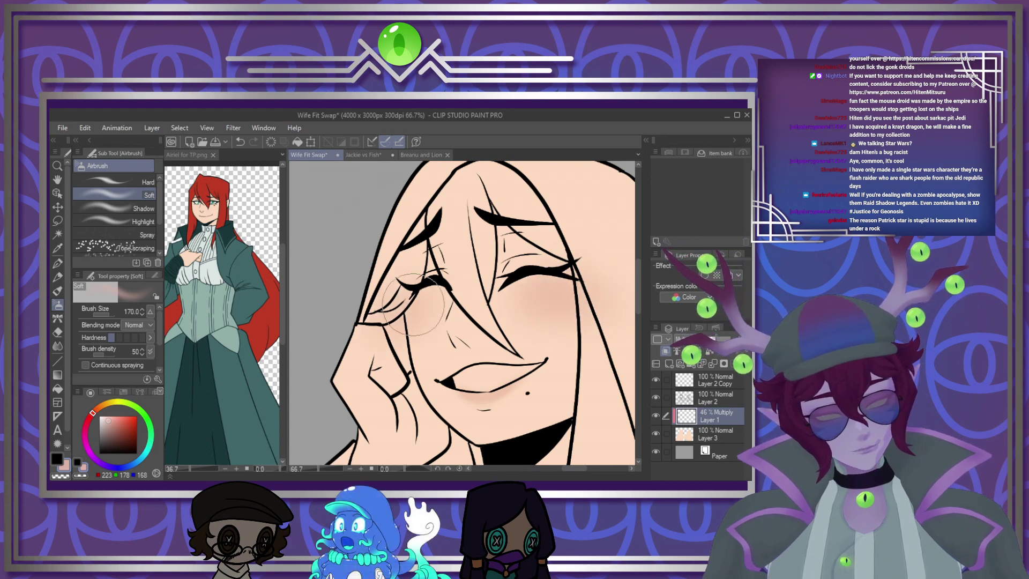
mouse_move(559, 297)
mouse_down()
mouse_move(590, 298)
mouse_move(596, 279)
mouse_move(552, 292)
mouse_up()
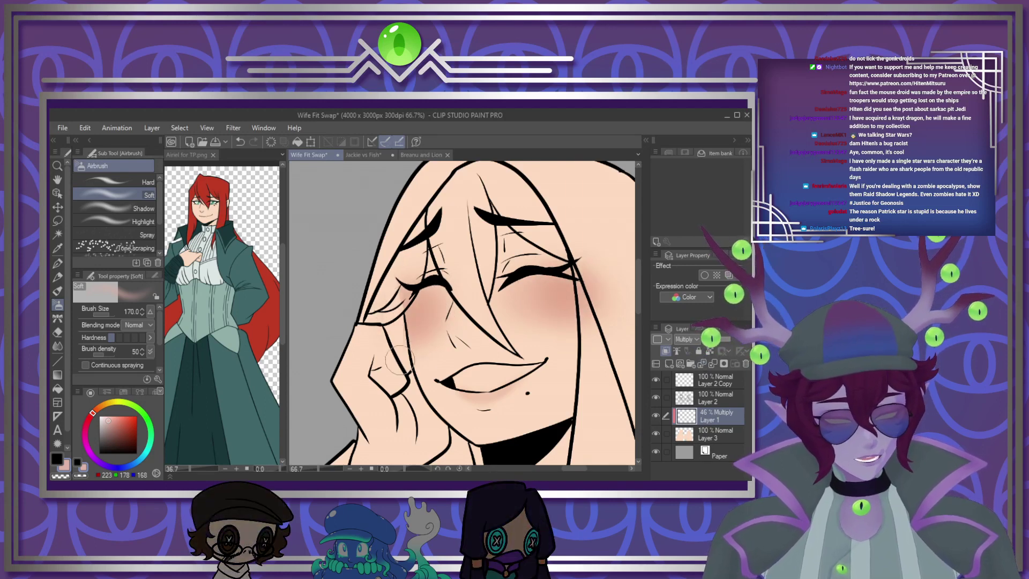
Sample a skin tone (243, 201, 174) from her face and paint a shadow along its hair-side edge with a size 60 G-pen
scroll(575, 217, down, 5)
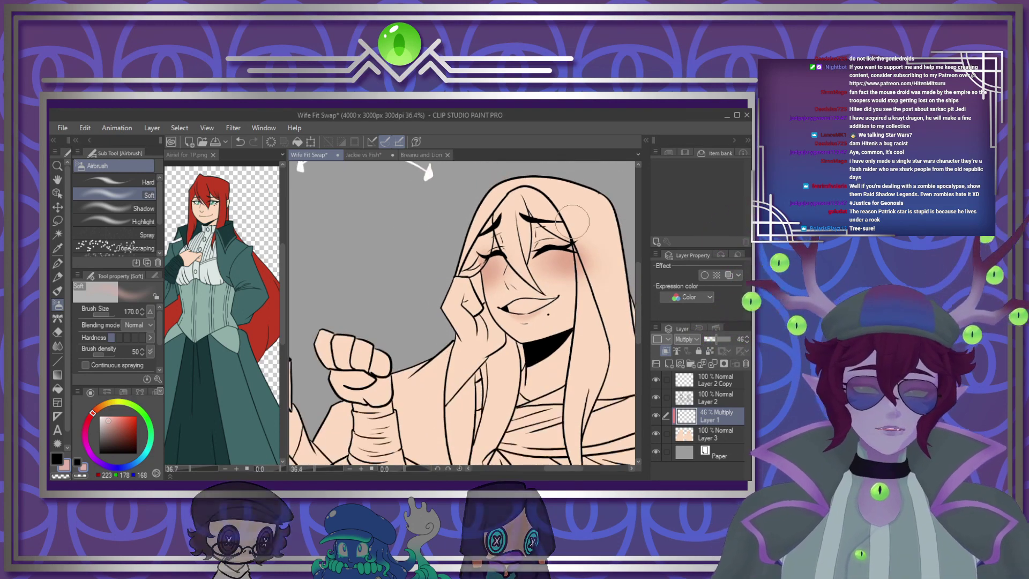
scroll(575, 217, up, 5)
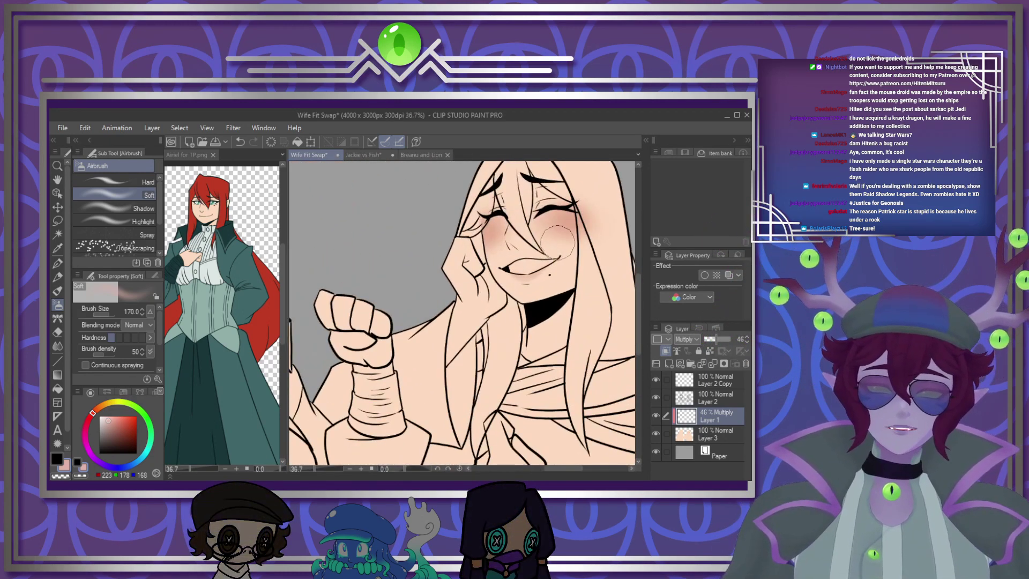
alt+click(530, 220)
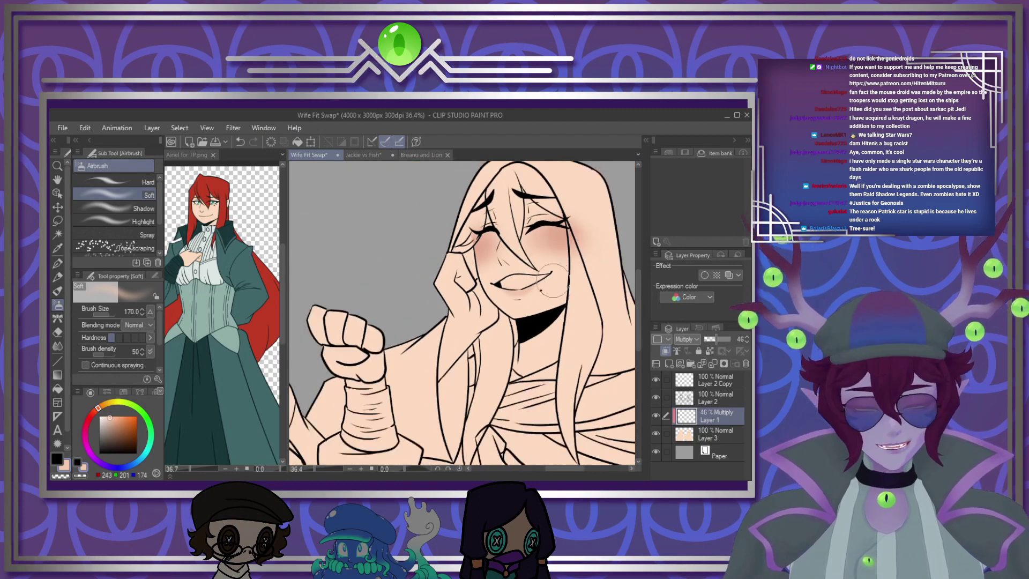
scroll(528, 263, down, 2)
scroll(528, 262, up, 2)
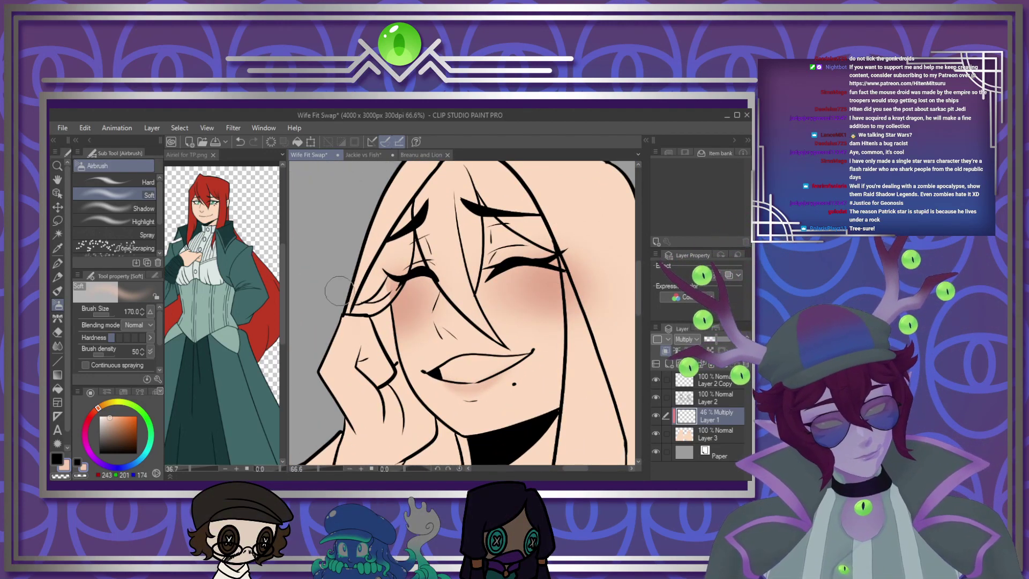
click(58, 263)
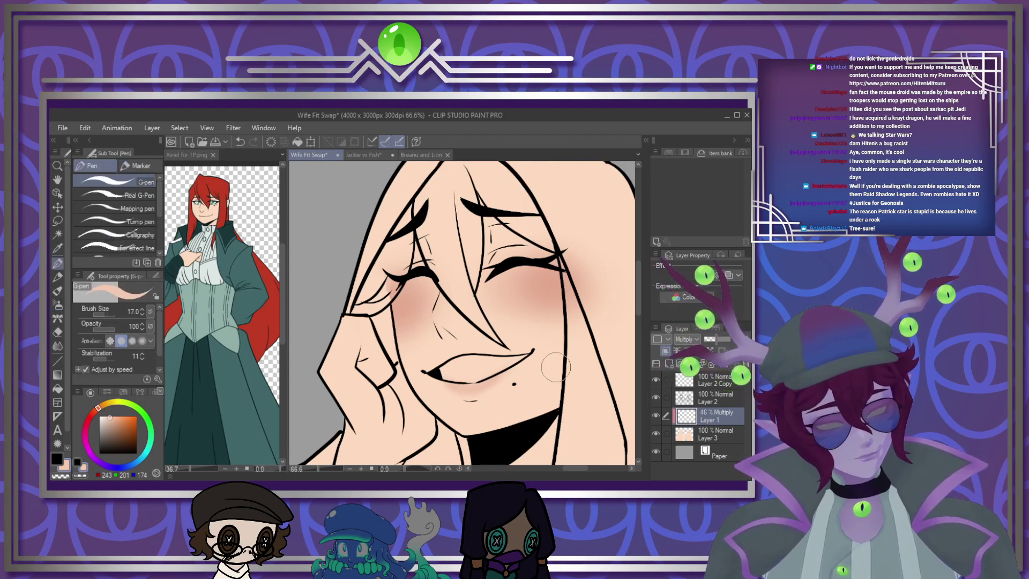
key(])
key(])
key(])
key(])
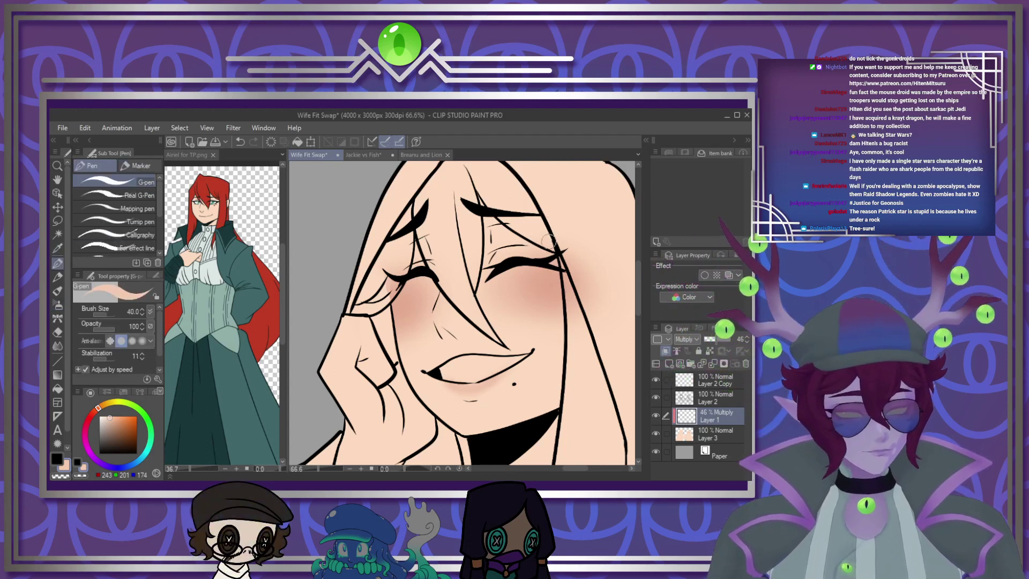
key(bracketright)
key(bracketright)
drag(547, 219, 547, 450)
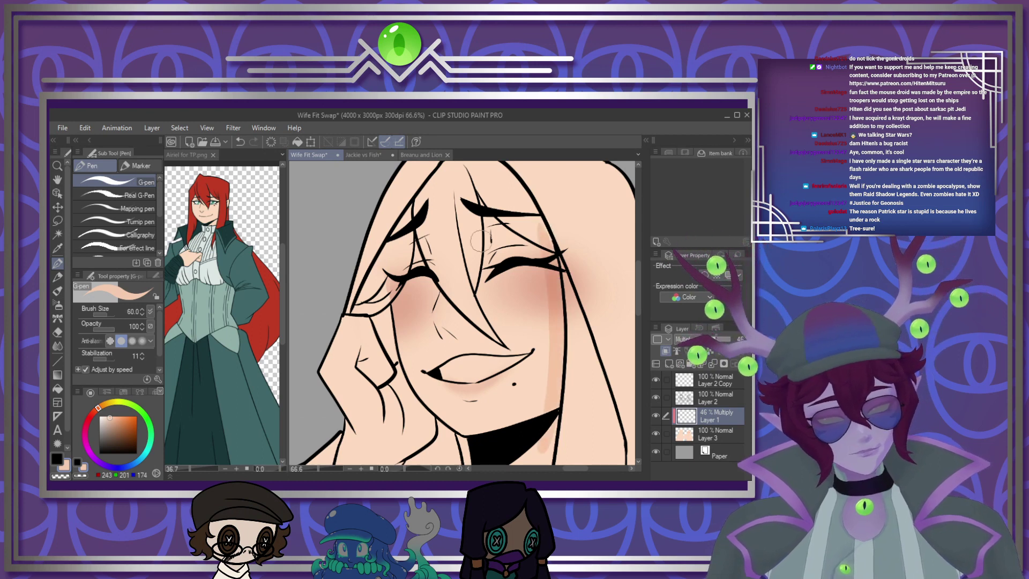
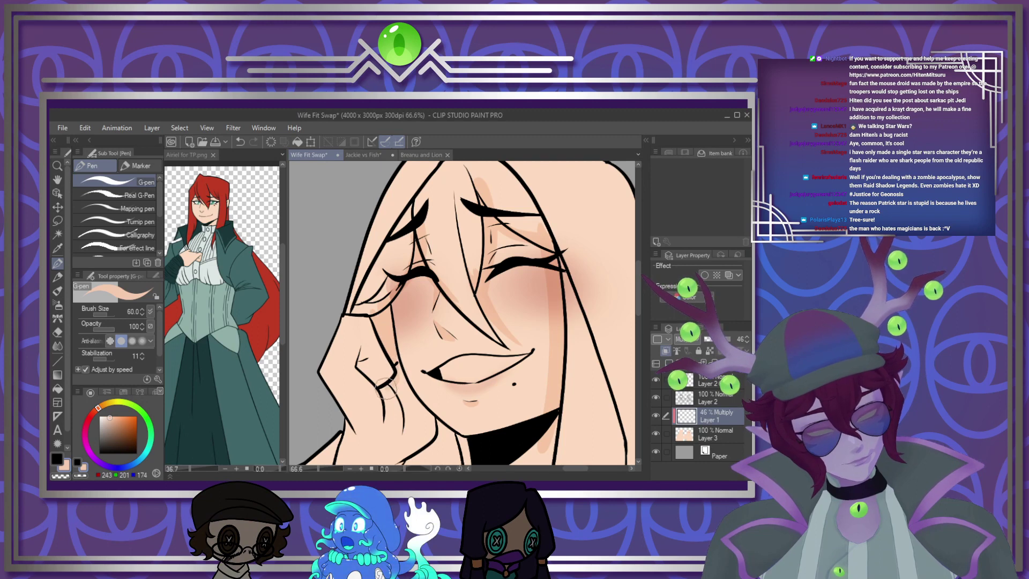
Paint shadow strokes on the hooded woman's hand below the curled fingers, beside her cheek
drag(387, 387, 394, 427)
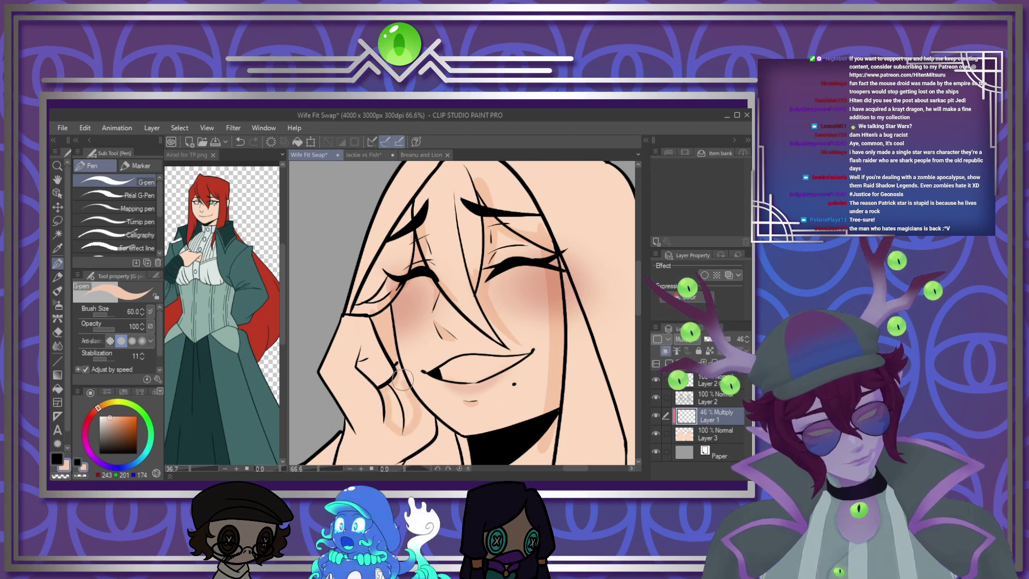
mouse_move(400, 373)
mouse_down()
mouse_move(390, 398)
mouse_move(405, 424)
mouse_move(418, 416)
mouse_up()
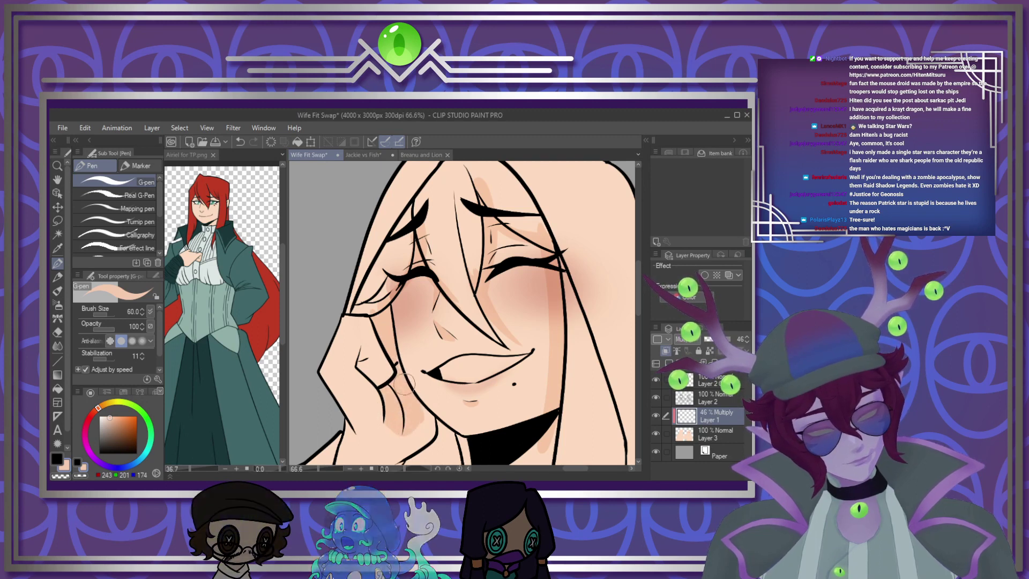
mouse_move(397, 378)
mouse_down()
mouse_move(414, 427)
mouse_move(434, 422)
mouse_move(423, 414)
mouse_up()
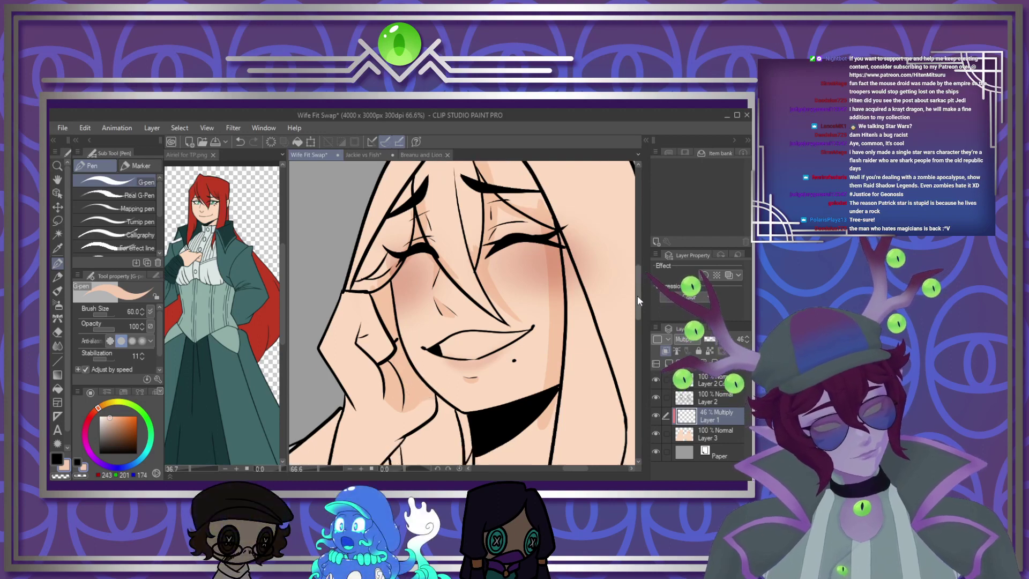
Paint shadow strokes along the hooded woman's raised forearm and sleeve with the G-pen
scroll(628, 298, down, 5)
drag(337, 262, 348, 414)
drag(325, 300, 342, 426)
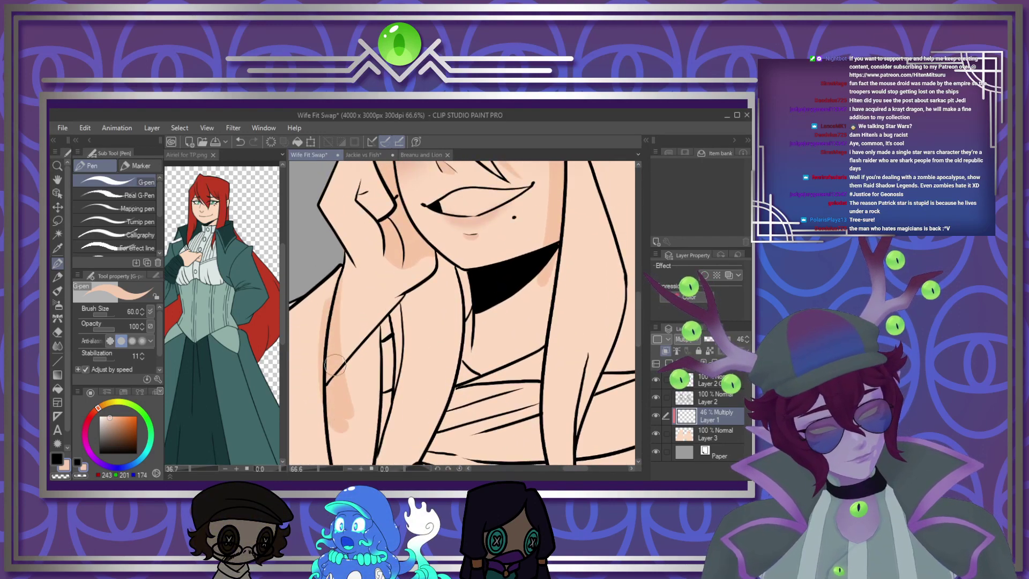
drag(350, 357, 376, 341)
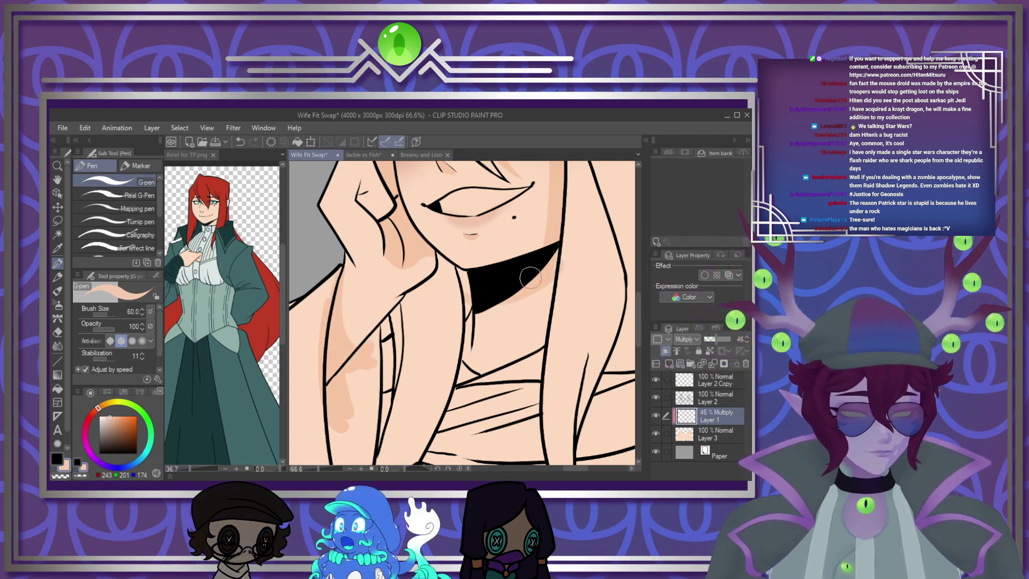
Paint skin shadow along the hooded woman's neck beside the black collar area with the G-pen, and enlarge the brush to 100
drag(571, 246, 475, 301)
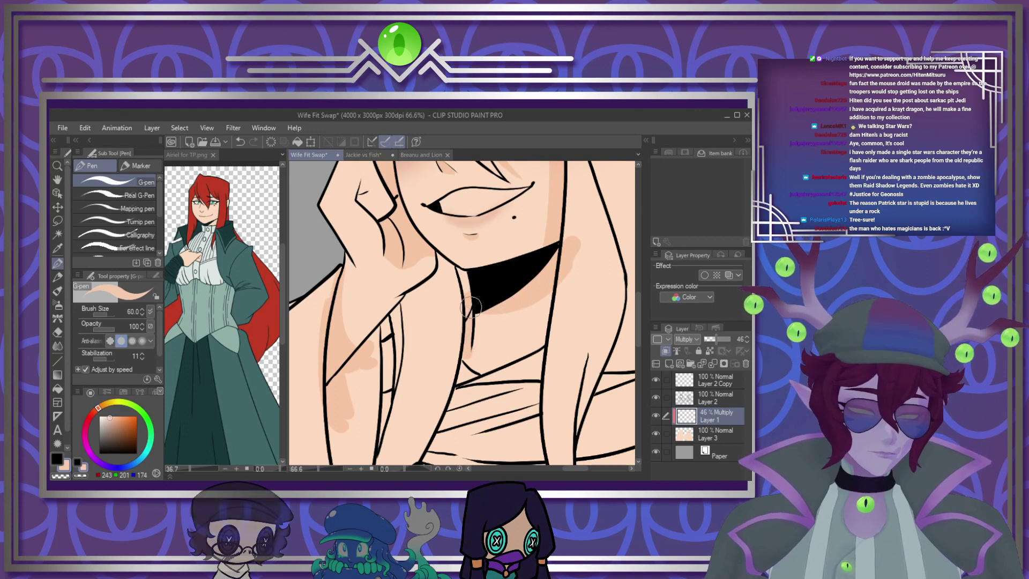
scroll(469, 292, down, 2)
scroll(469, 292, down, 5)
scroll(458, 389, up, 3)
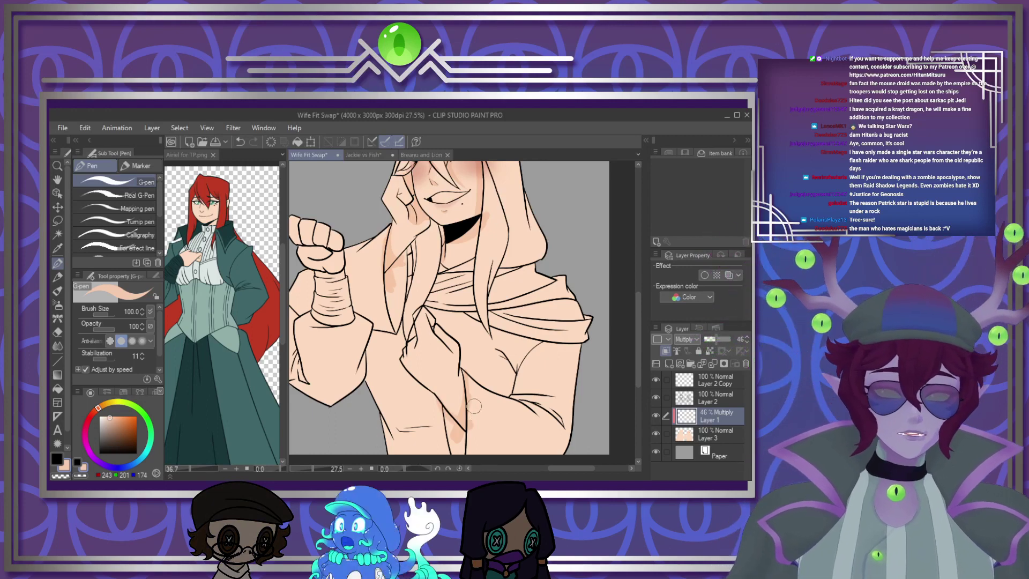
scroll(488, 379, down, 2)
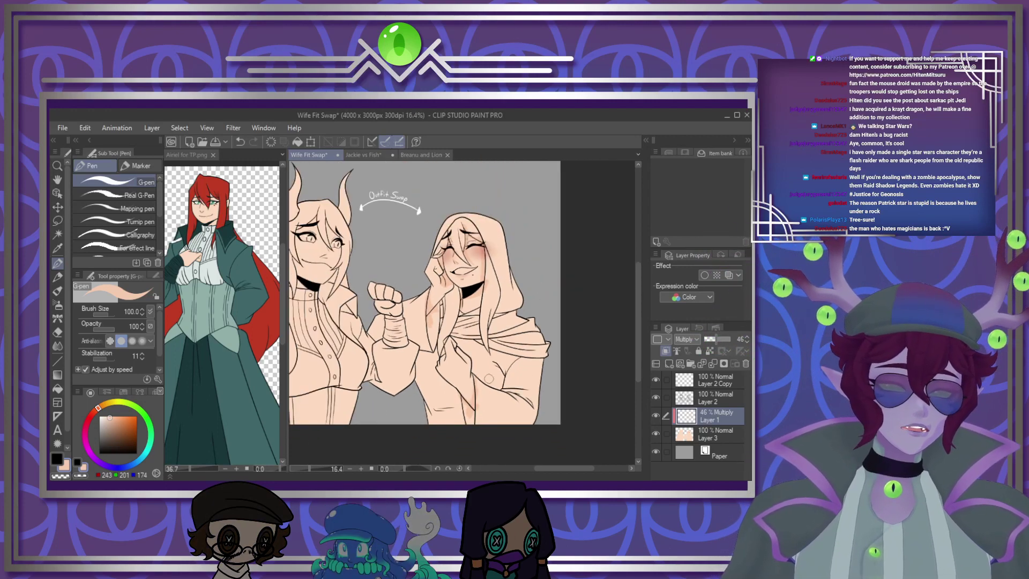
Merge the Multiply skin shading into the skin layer and fill the hooded woman's teeth with white on a new layer
scroll(500, 275, up, 6)
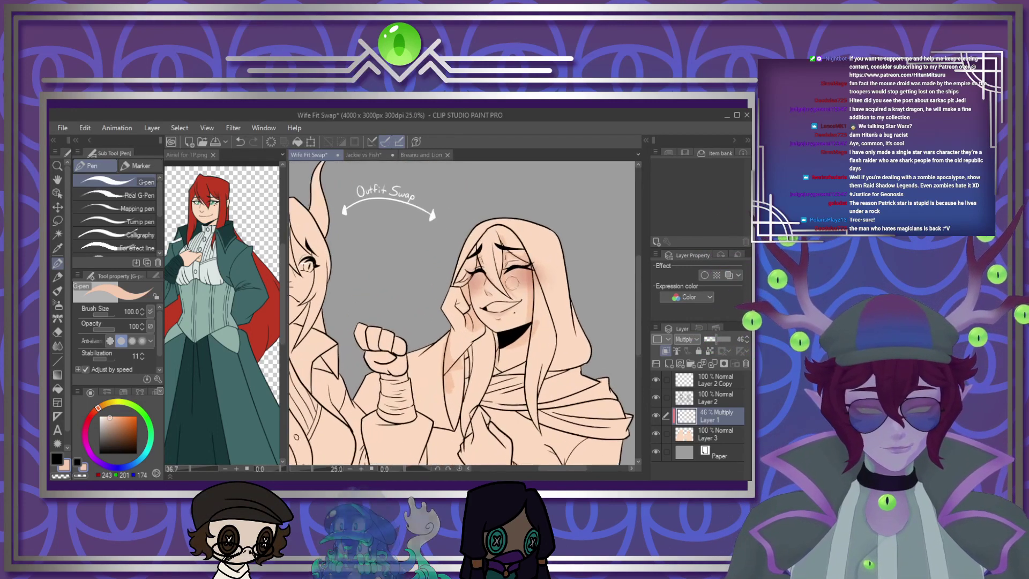
scroll(500, 279, up, 1)
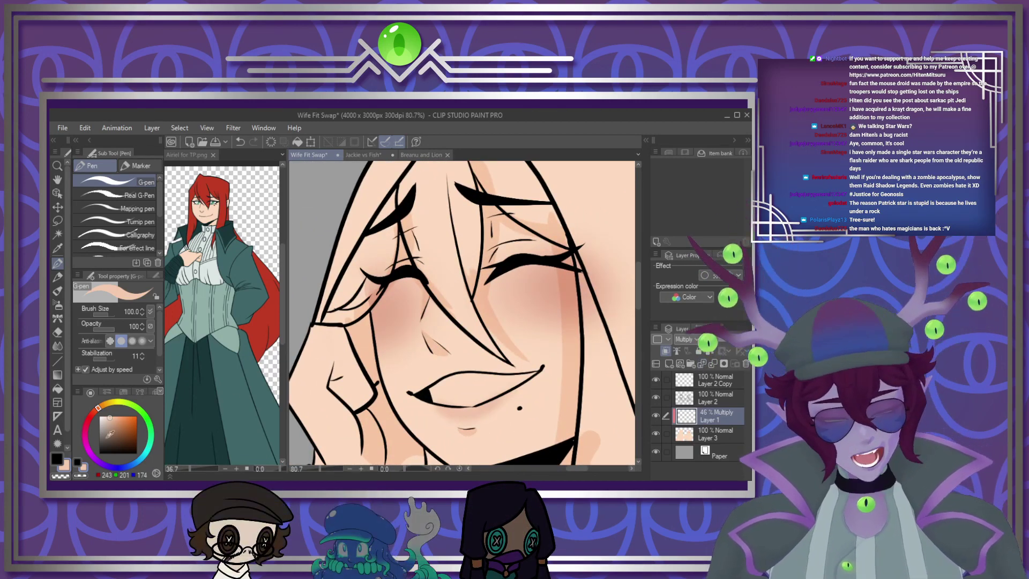
click(100, 416)
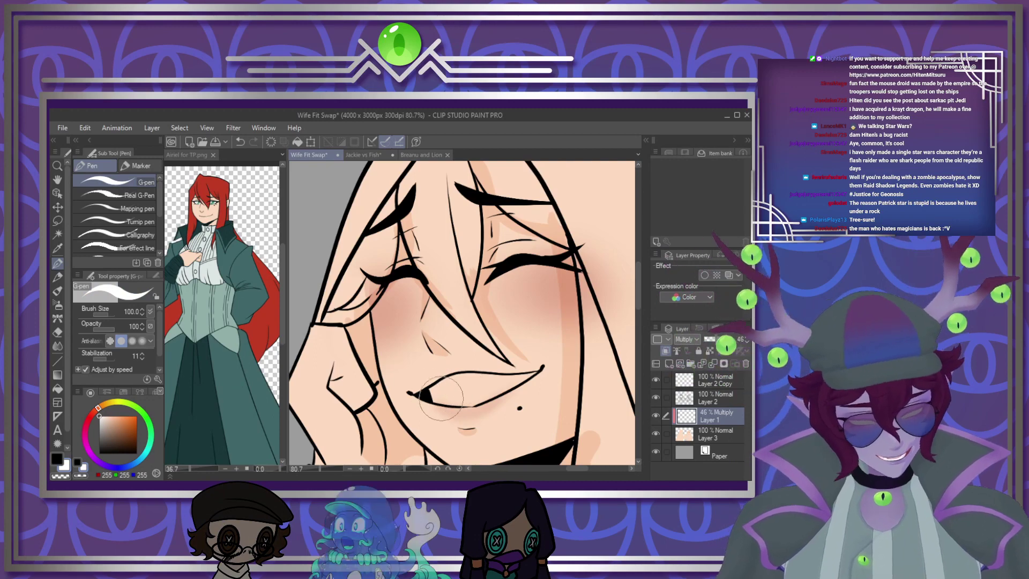
key(ctrl+e)
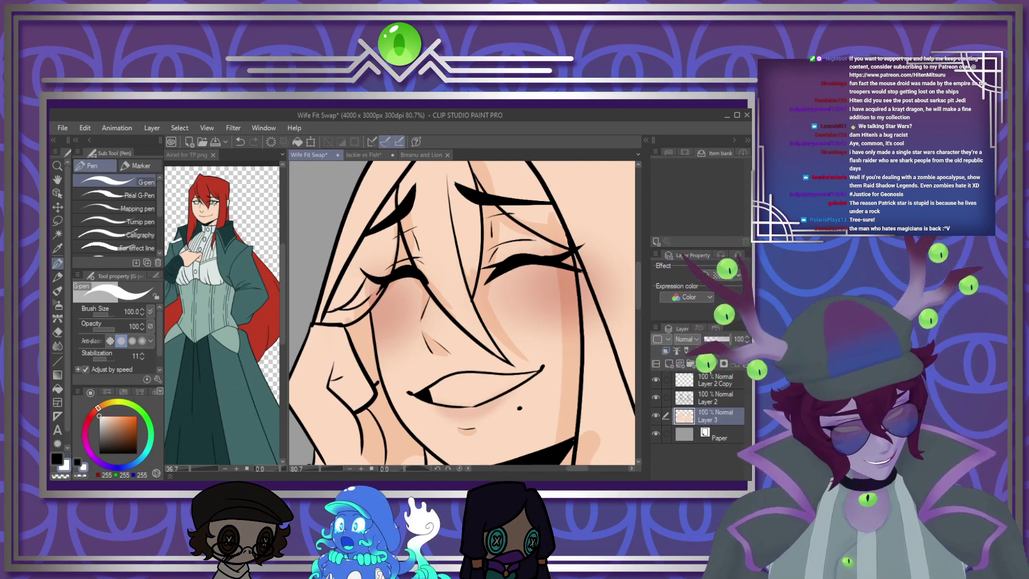
click(668, 365)
click(58, 388)
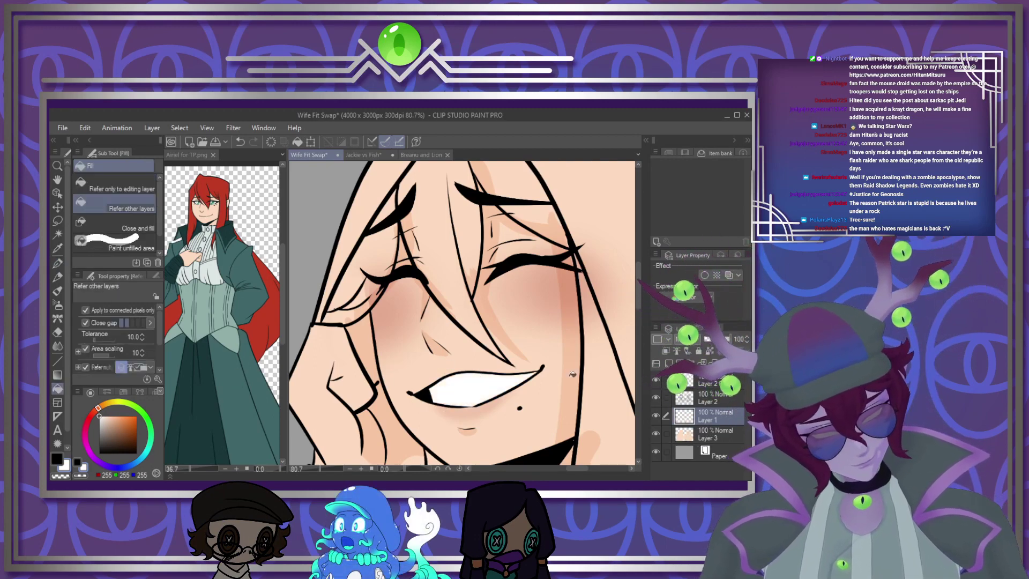
Sample the red hair colour (190, 59, 34) from the red-haired character in the reference image
scroll(498, 256, down, 2)
scroll(498, 256, down, 2)
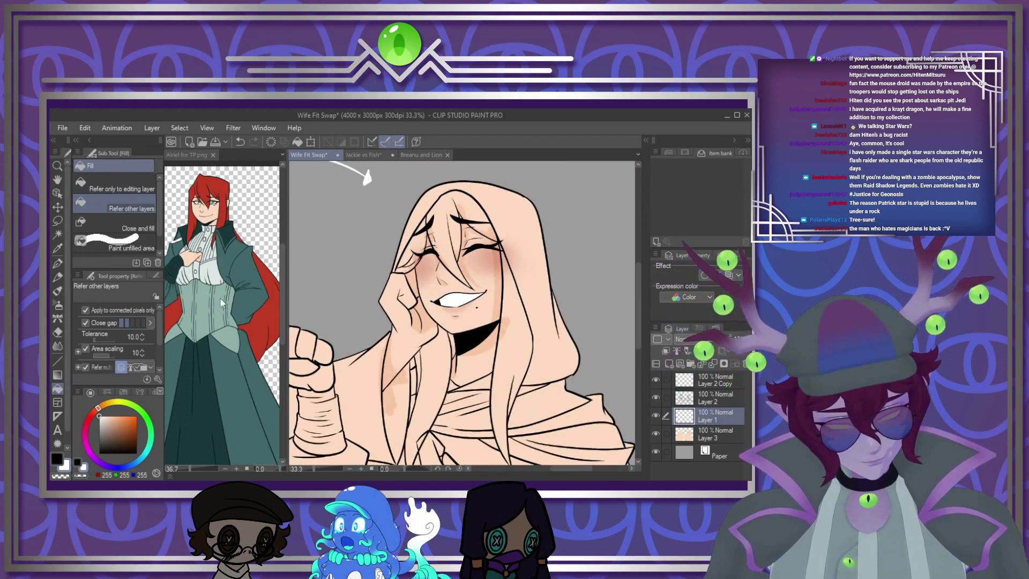
click(211, 192)
scroll(224, 190, up, 1)
alt+click(224, 190)
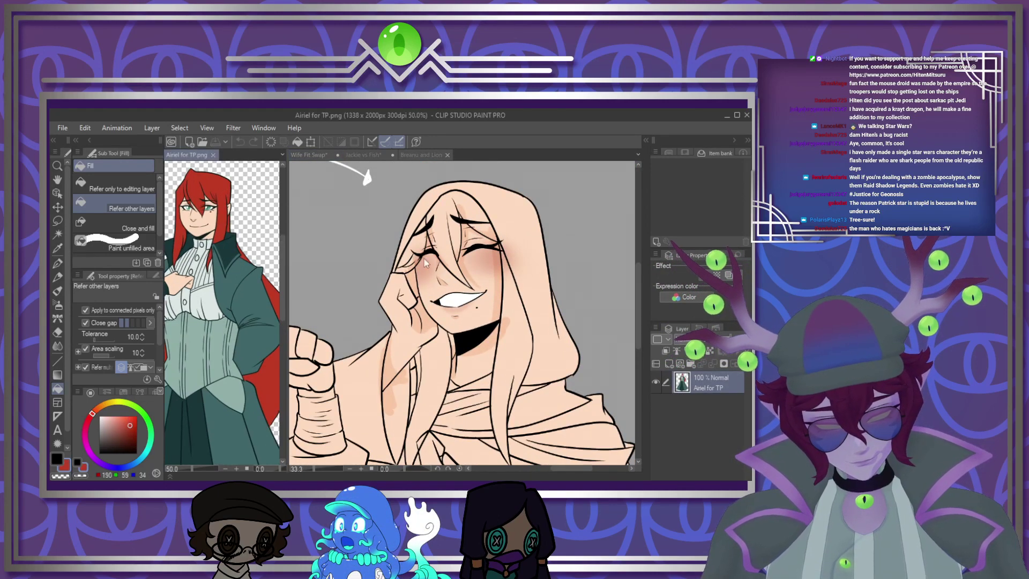
click(472, 211)
scroll(472, 210, down, 1)
scroll(446, 387, up, 2)
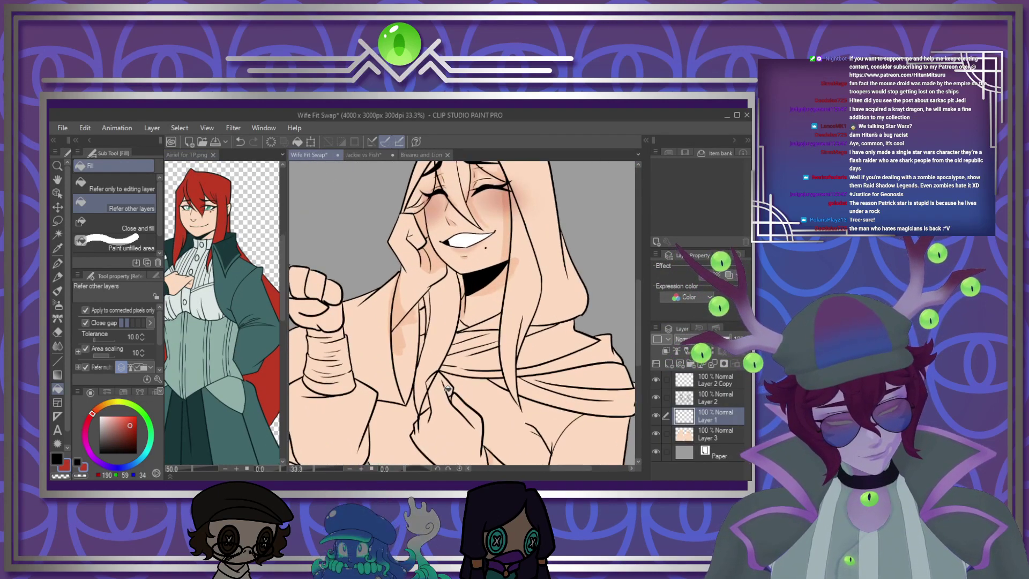
Paint both long hair locks hanging beside the hooded woman's neck solid red on Layer 1 with a size 100 G-pen
click(715, 434)
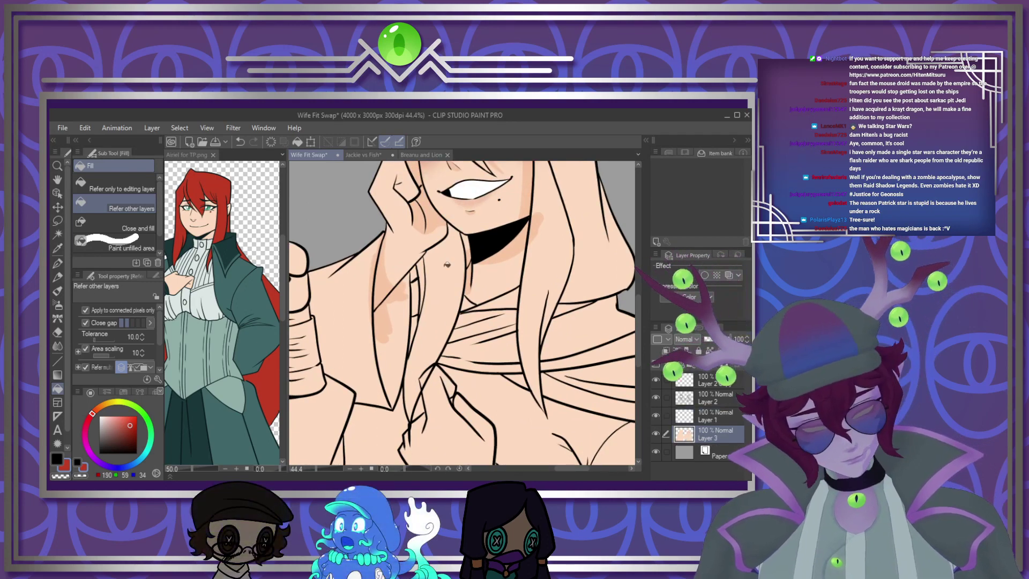
click(713, 397)
click(58, 263)
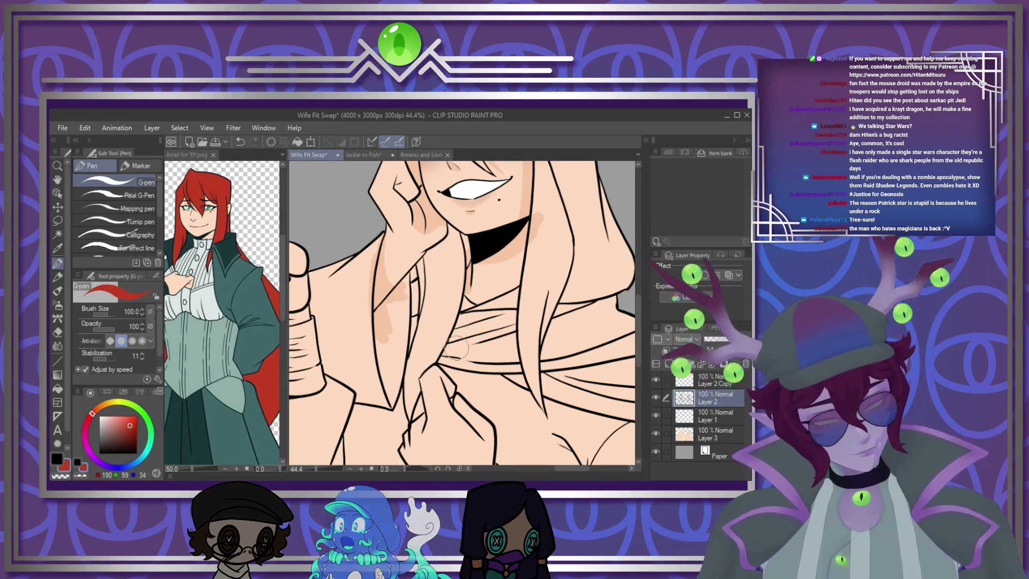
scroll(456, 326, down, 3)
scroll(480, 287, up, 2)
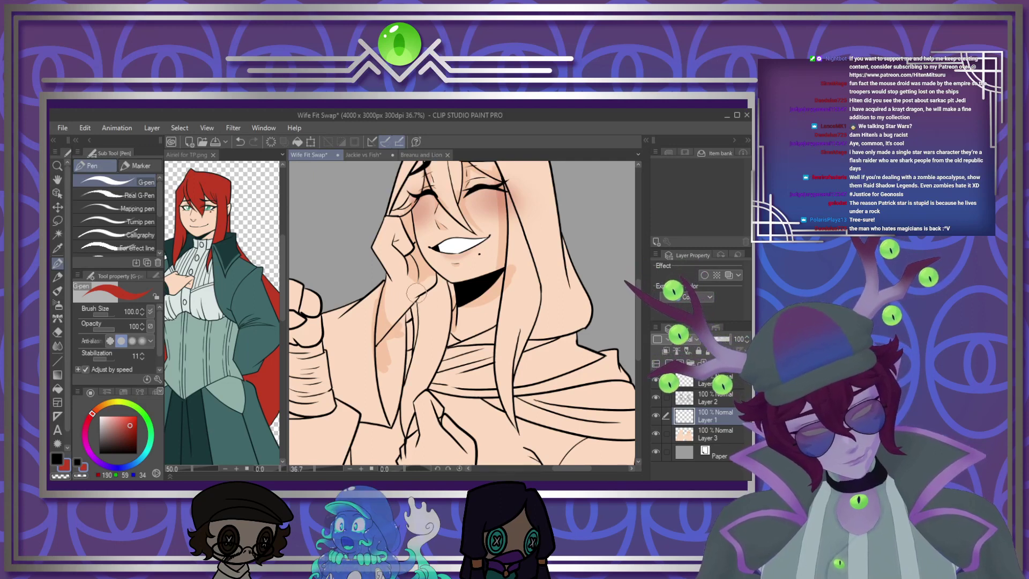
drag(431, 297, 418, 321)
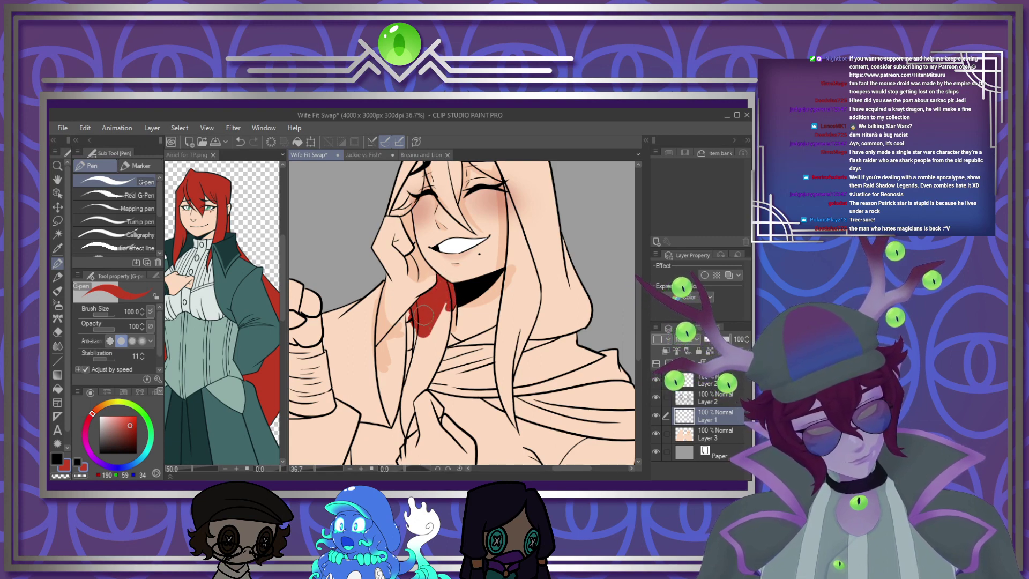
mouse_move(405, 428)
mouse_down()
mouse_move(402, 406)
mouse_move(414, 399)
mouse_move(435, 325)
mouse_up()
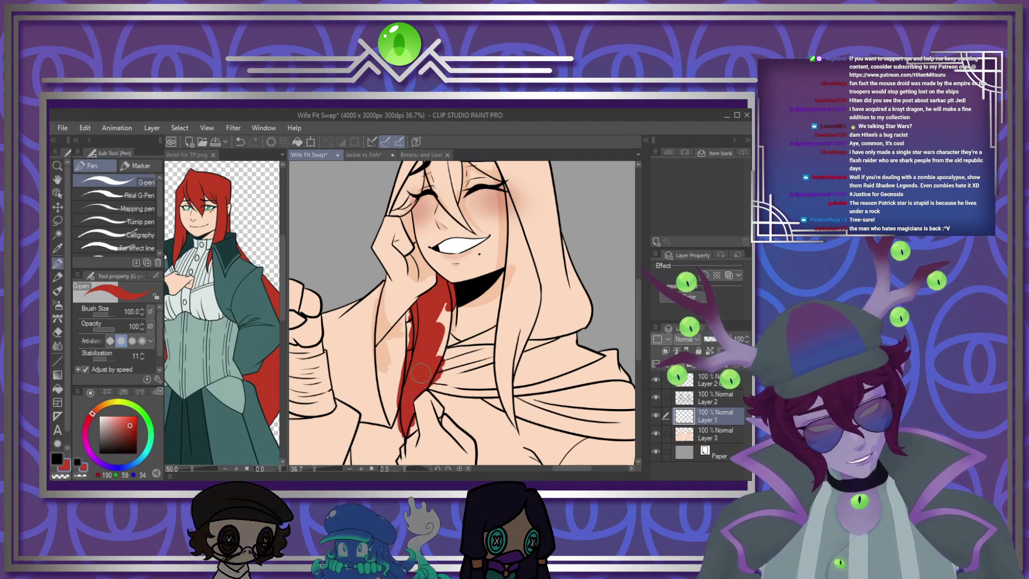
drag(428, 368, 447, 311)
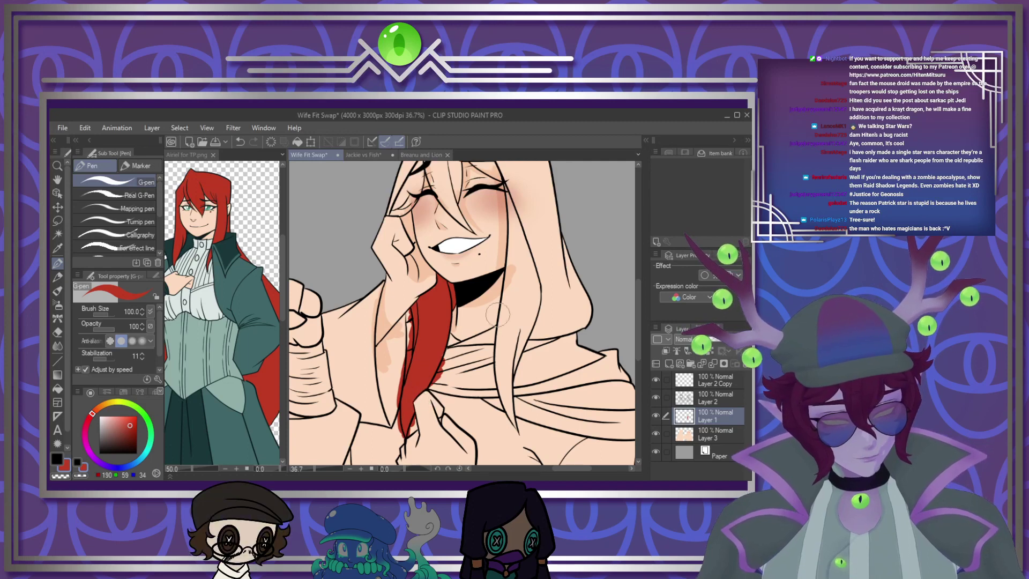
drag(507, 179, 508, 271)
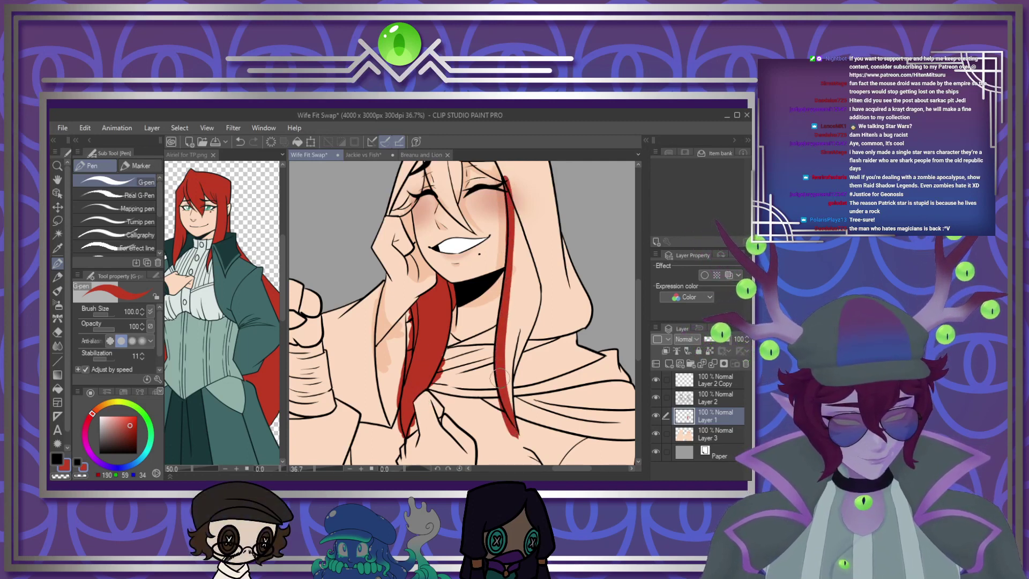
mouse_move(514, 426)
mouse_down()
mouse_move(506, 387)
mouse_move(528, 286)
mouse_move(512, 313)
mouse_up()
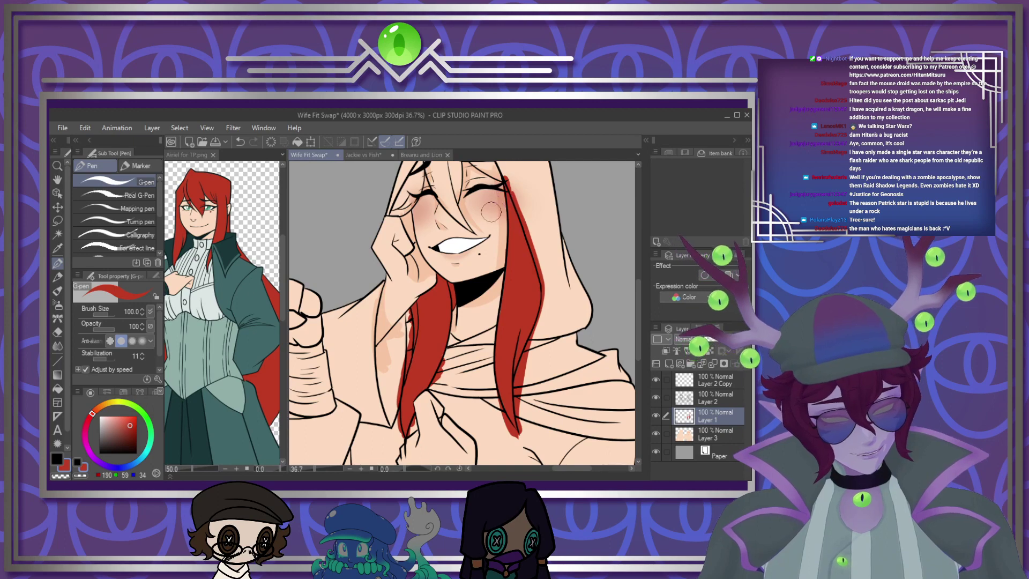
Paint her fringe and the hair inside the hood opening red, using the G-pen at sizes 70 and 60
scroll(386, 328, down, 2)
scroll(415, 189, up, 3)
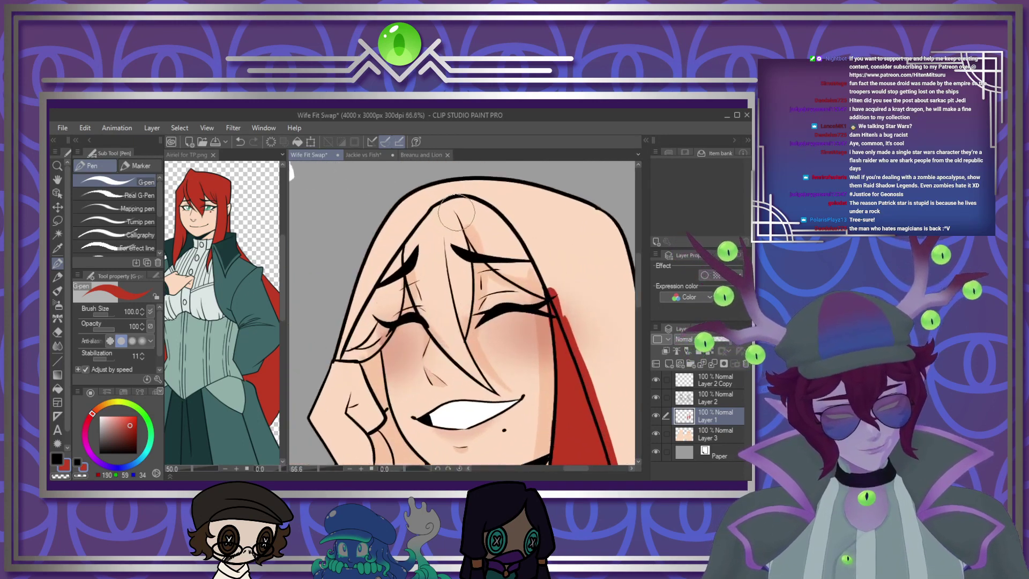
key([)
mouse_move(398, 236)
mouse_down()
mouse_move(385, 326)
mouse_move(345, 354)
mouse_up()
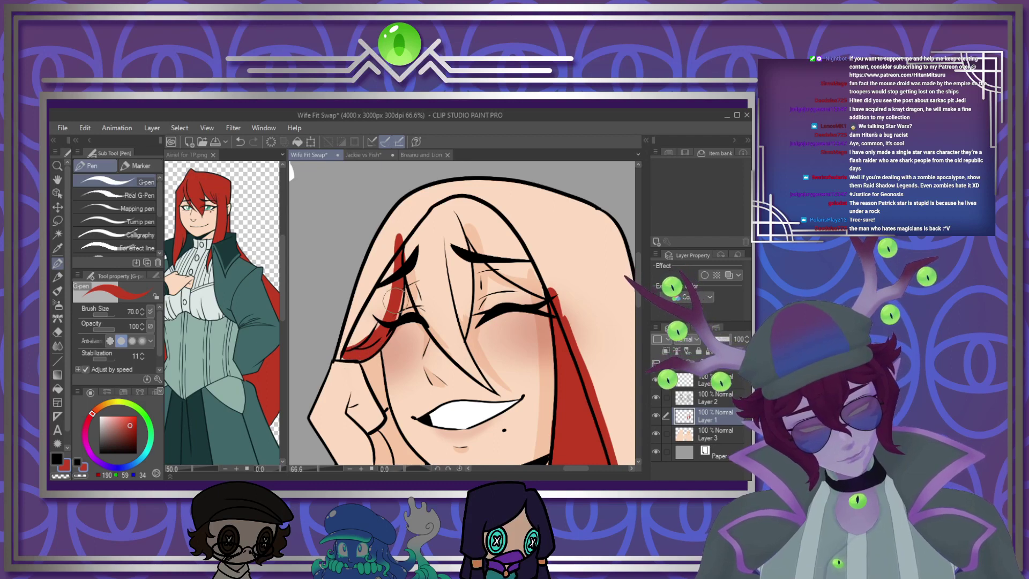
drag(382, 334, 389, 278)
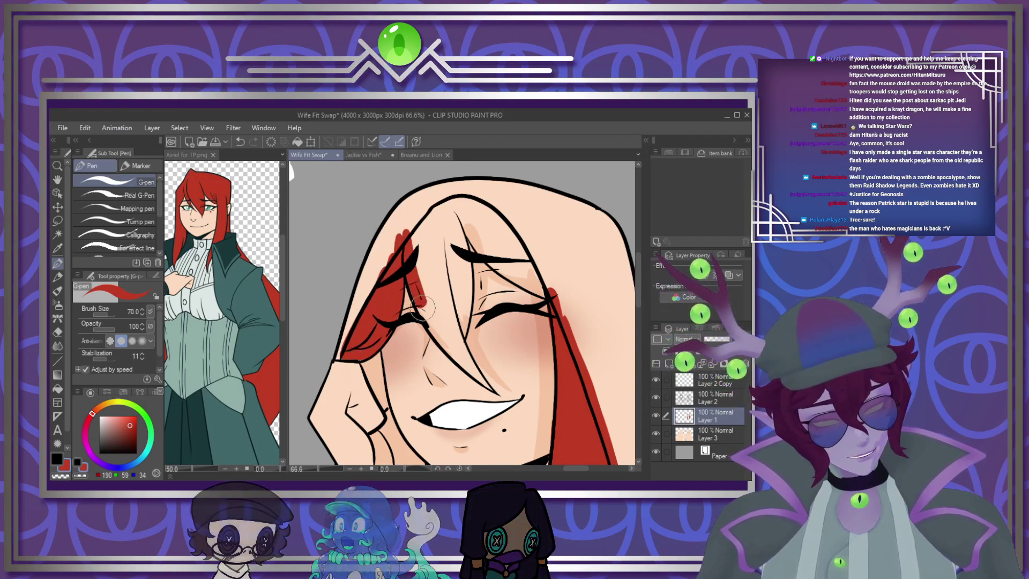
drag(422, 308, 484, 385)
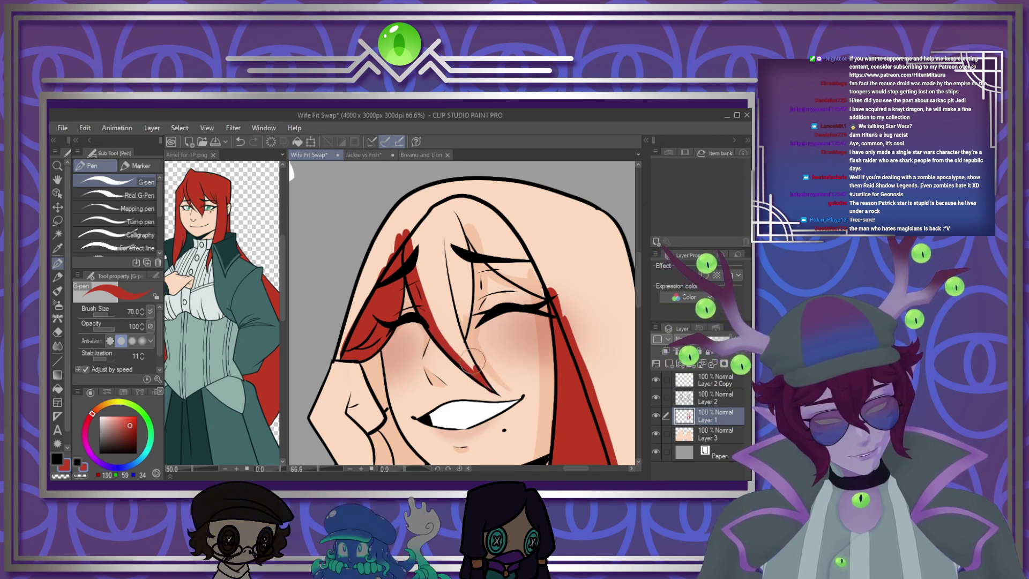
drag(437, 206, 441, 292)
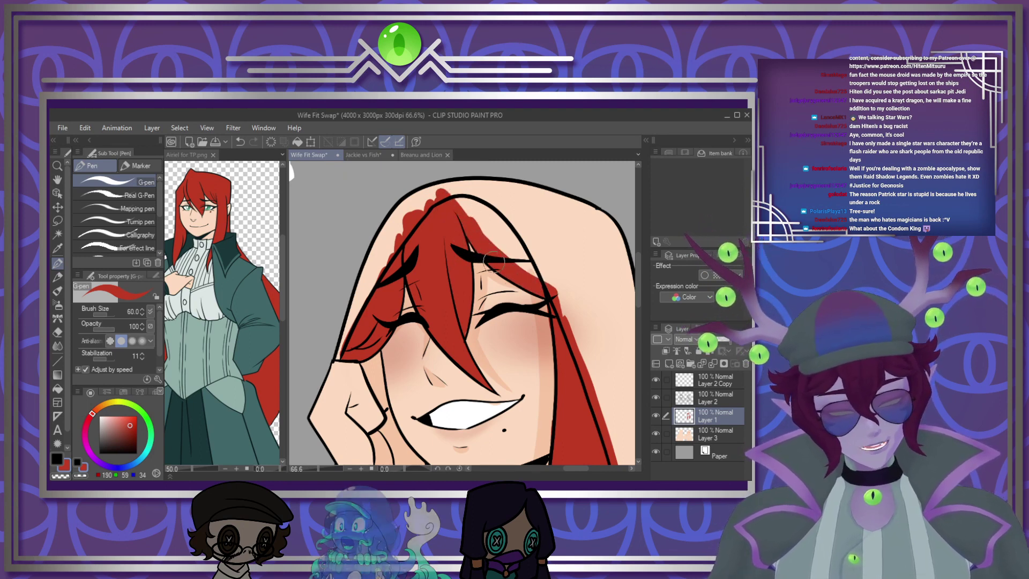
drag(455, 204, 528, 279)
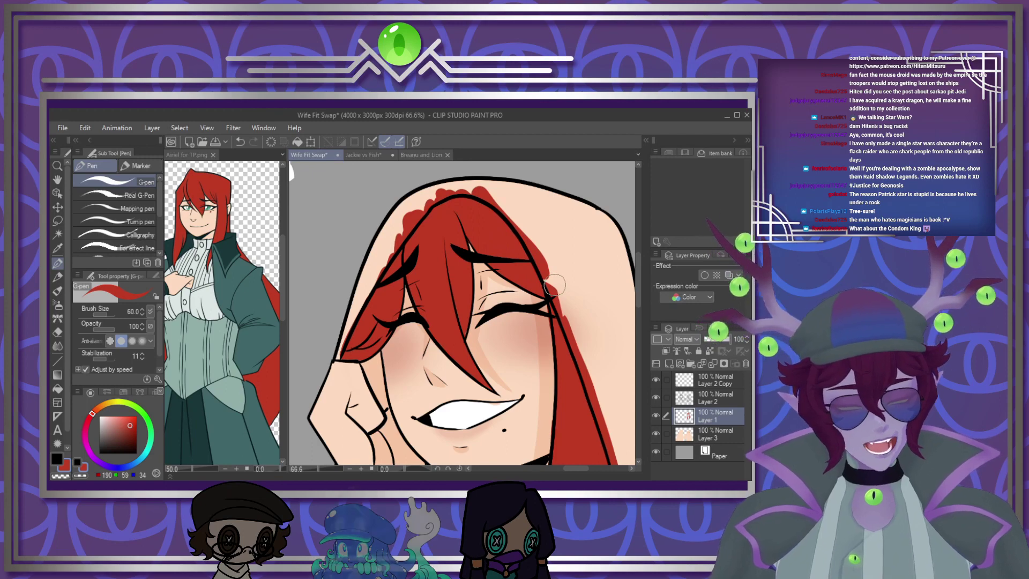
Set the G-pen size to 80 and add a new layer clipped to the red hair layer
scroll(555, 284, down, 4)
scroll(481, 336, up, 4)
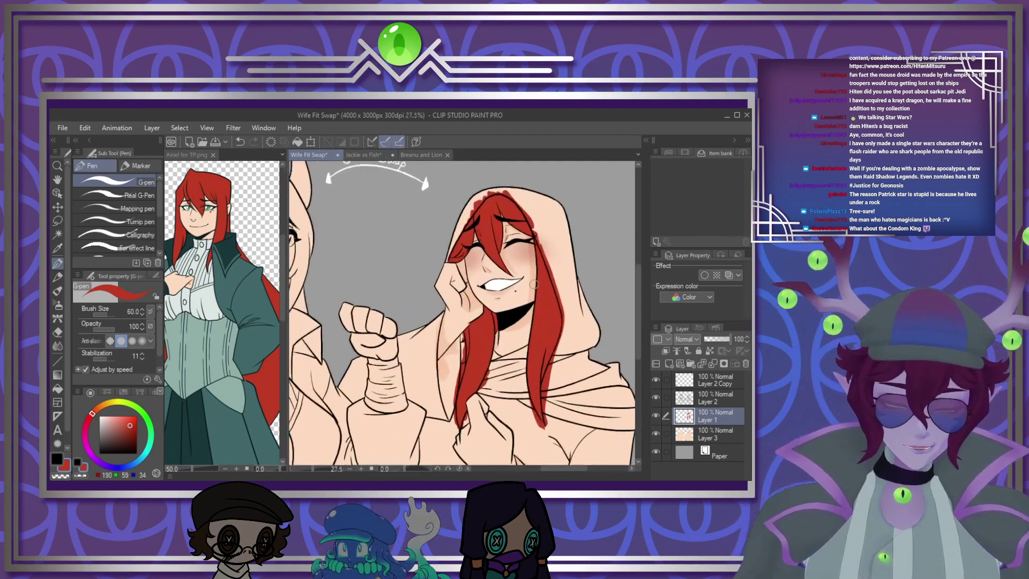
key(bracketright)
key(bracketright)
key(bracketright)
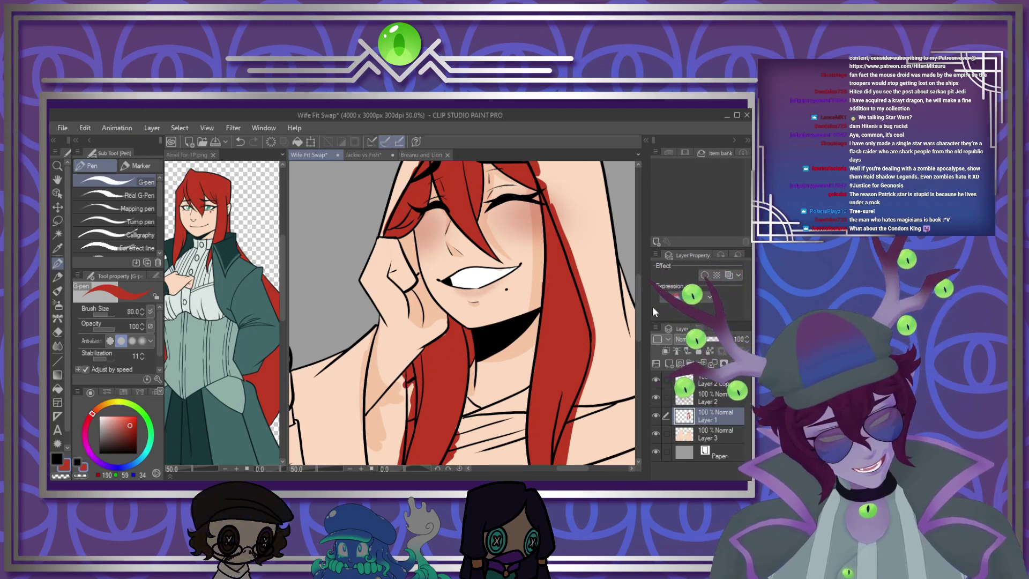
key(ctrl+shift+n)
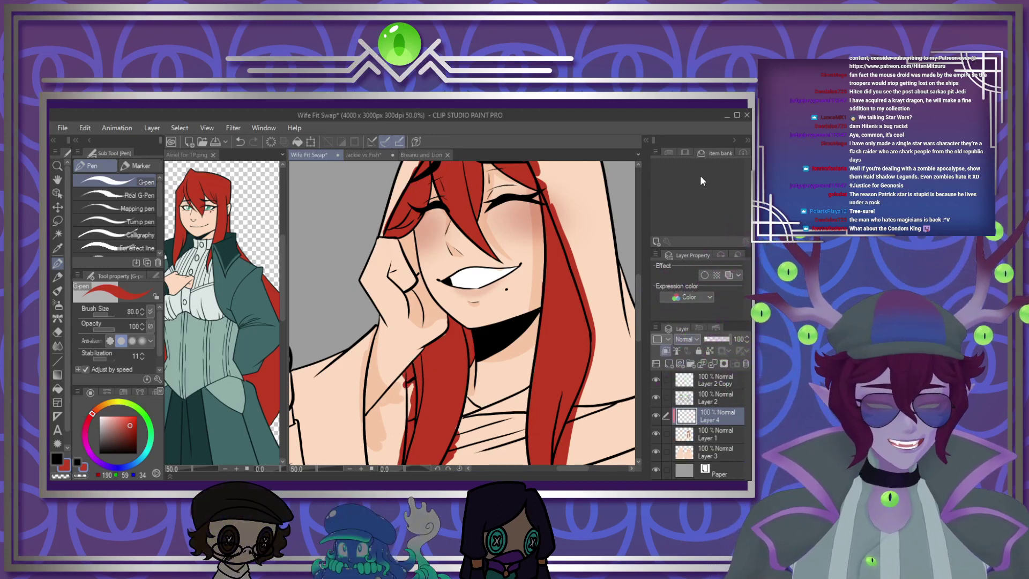
Set the clipped layer to Multiply and paint red shadows on both long locks and the hair under the hood's edge
mouse_move(405, 382)
mouse_down()
mouse_move(463, 372)
mouse_move(462, 310)
mouse_up()
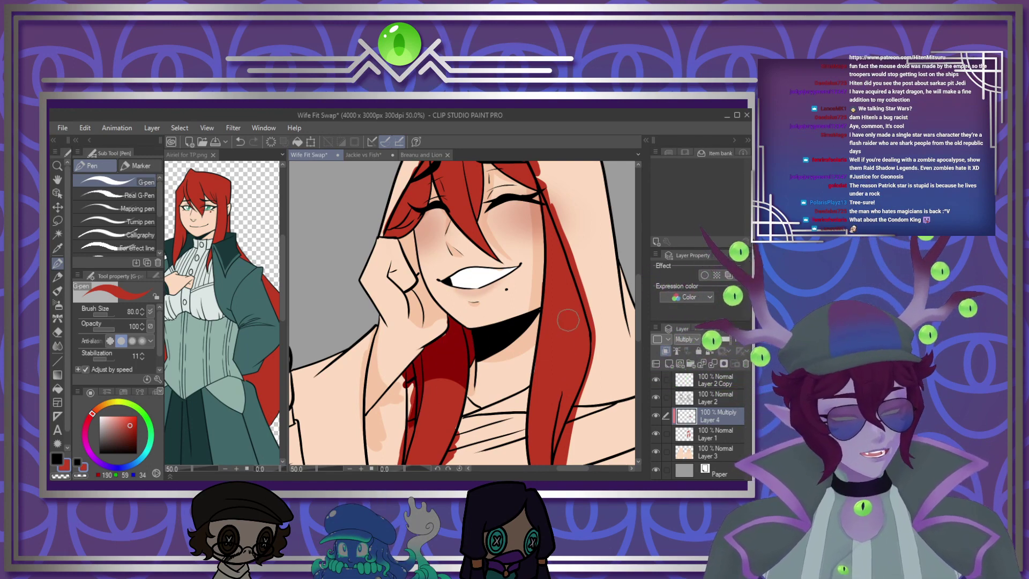
drag(582, 287, 555, 448)
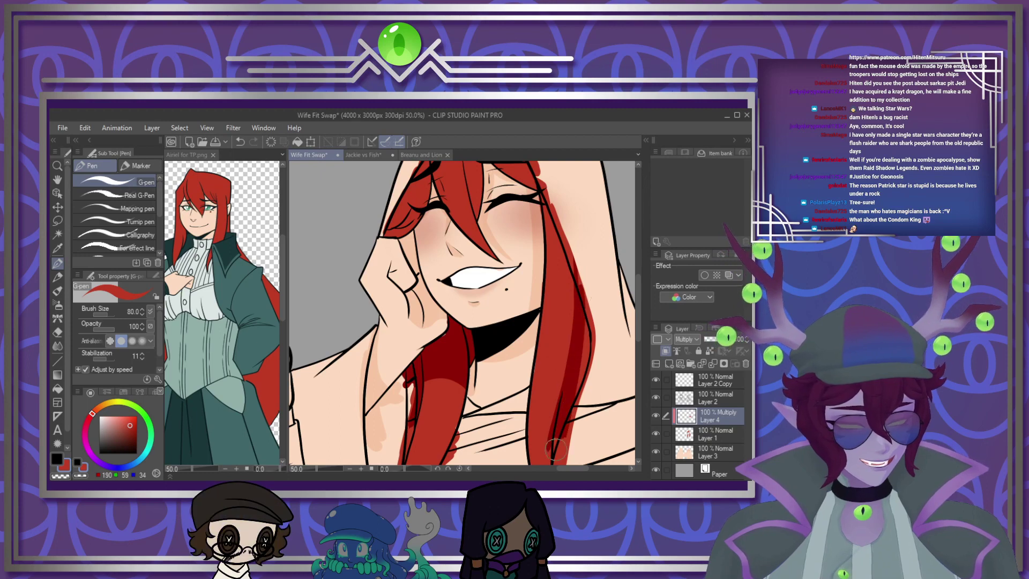
scroll(637, 335, down, 2)
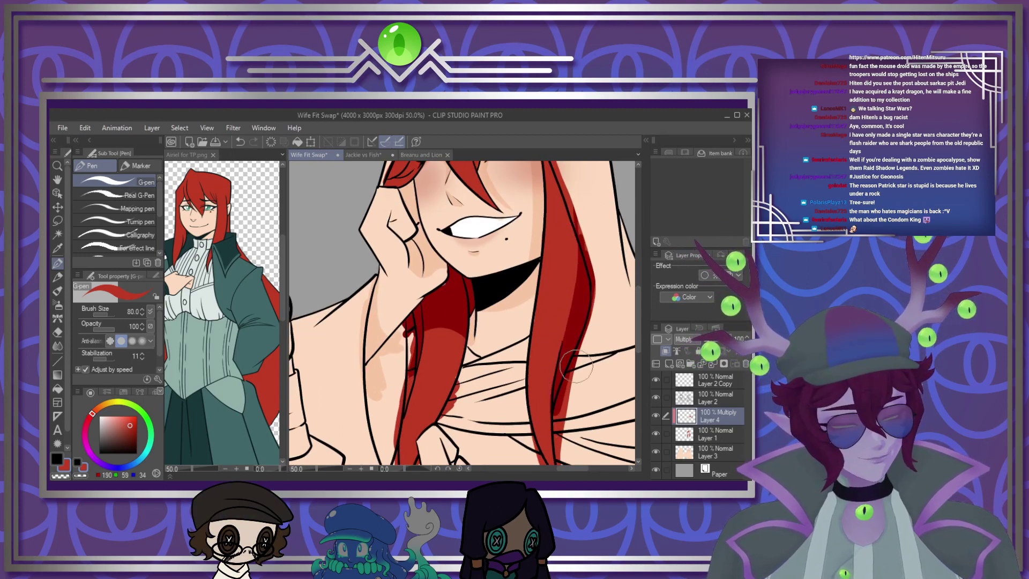
scroll(633, 327, up, 3)
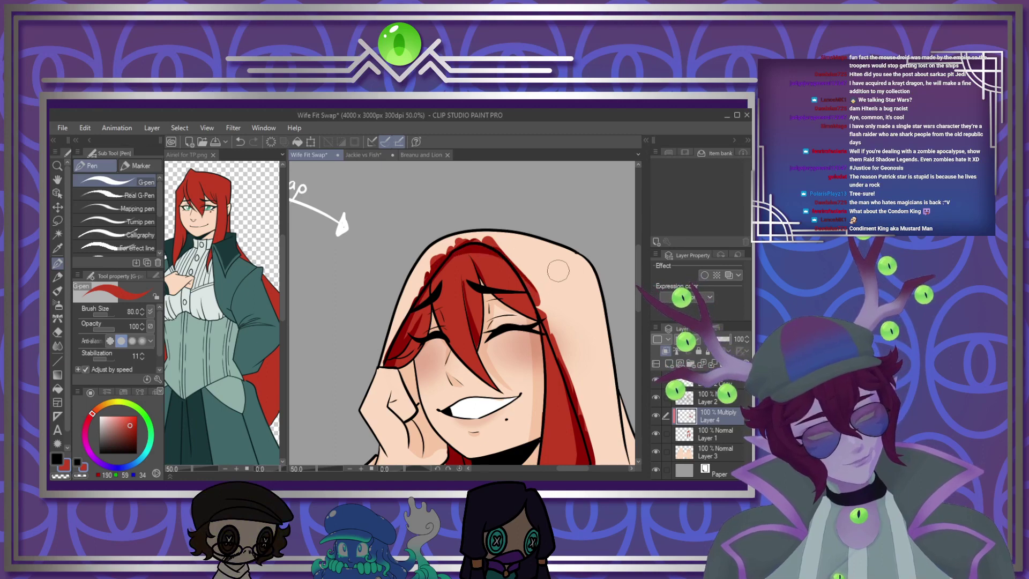
Merge the hair shading and red hair layers into the skin layer, and add a new empty layer above it
scroll(558, 271, down, 2)
scroll(552, 300, up, 1)
drag(517, 374, 487, 292)
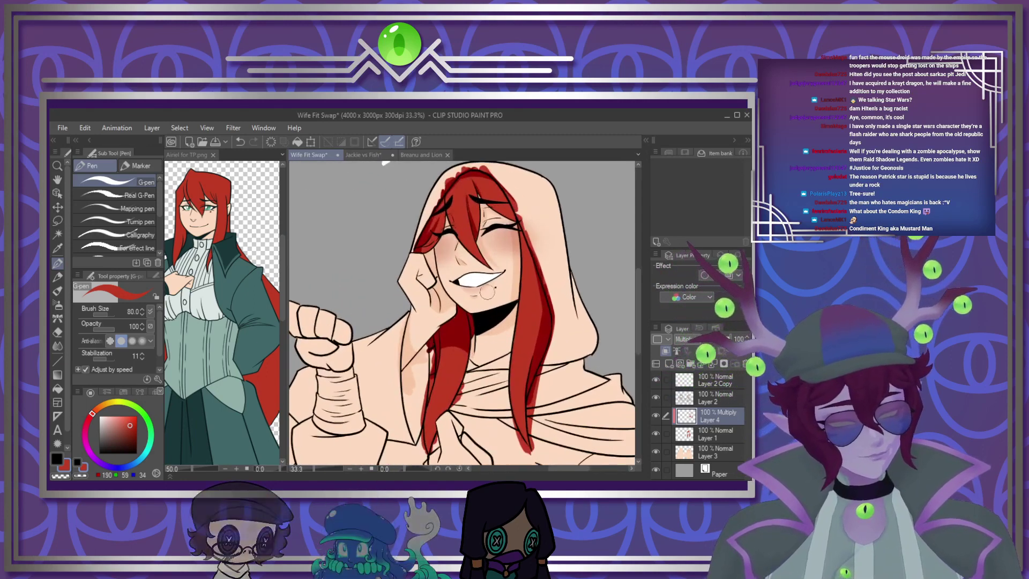
scroll(486, 292, down, 2)
scroll(447, 366, up, 1)
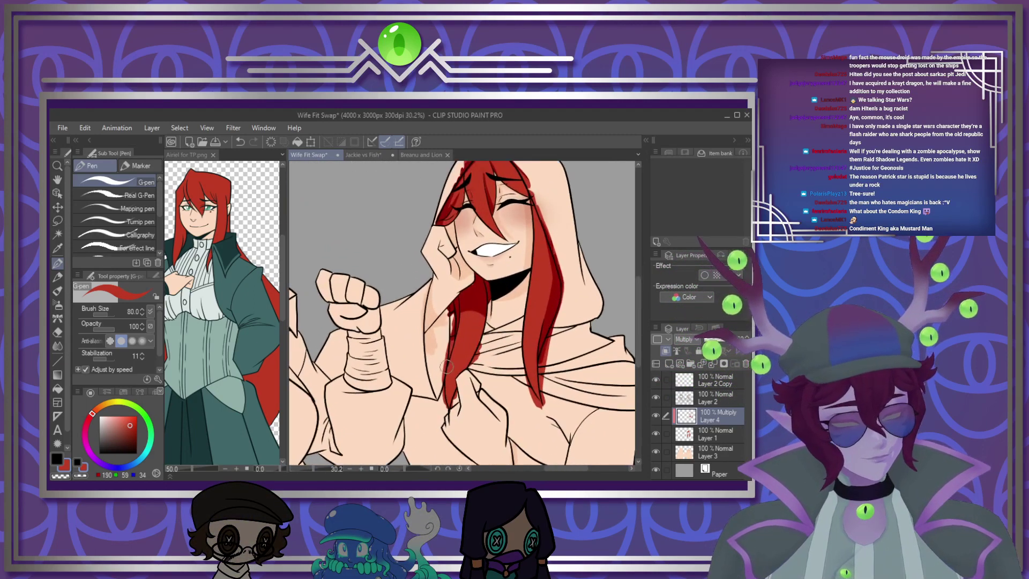
click(716, 369)
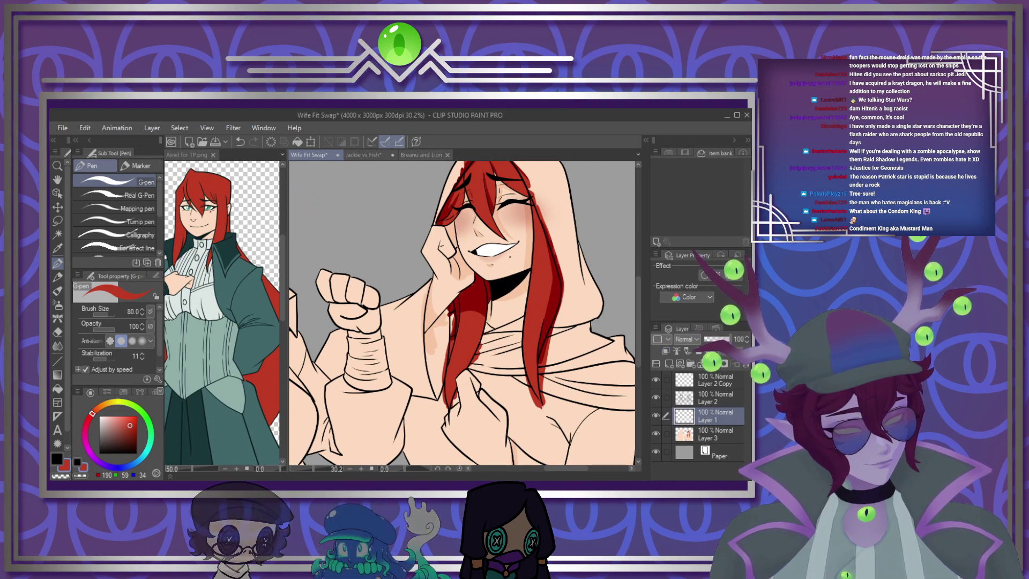
Sample the pale blouse colour (RGB 220, 229, 227) from the reference picture and return to the outfit swap drawing
scroll(560, 303, down, 2)
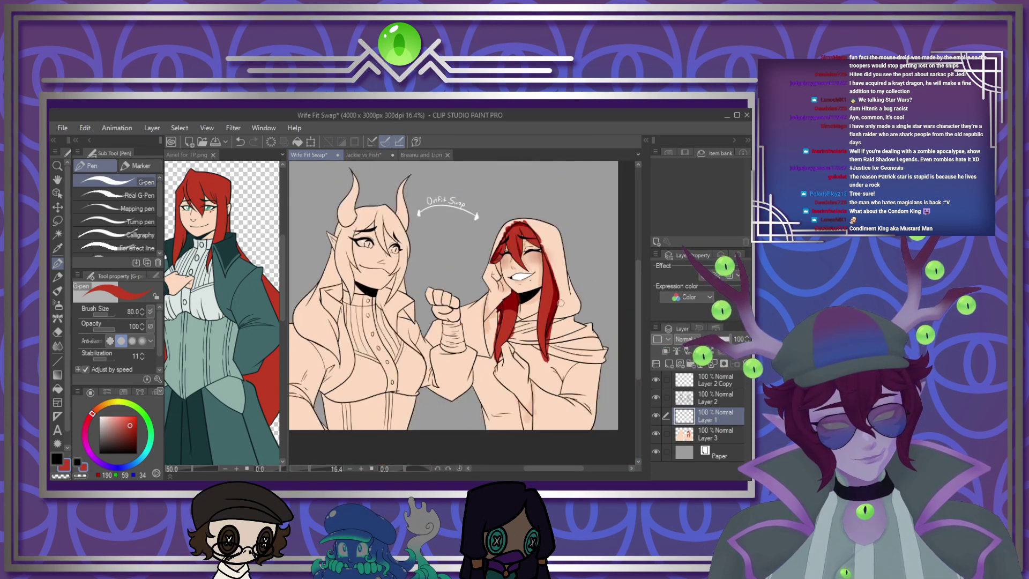
scroll(561, 303, down, 1)
scroll(410, 338, up, 3)
click(217, 310)
alt+click(217, 310)
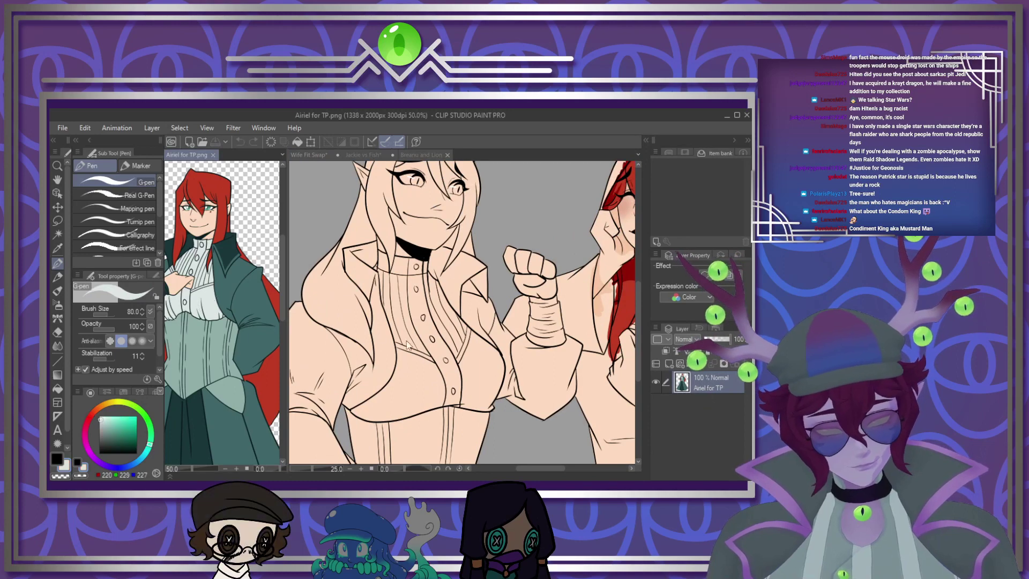
click(408, 346)
scroll(472, 365, up, 1)
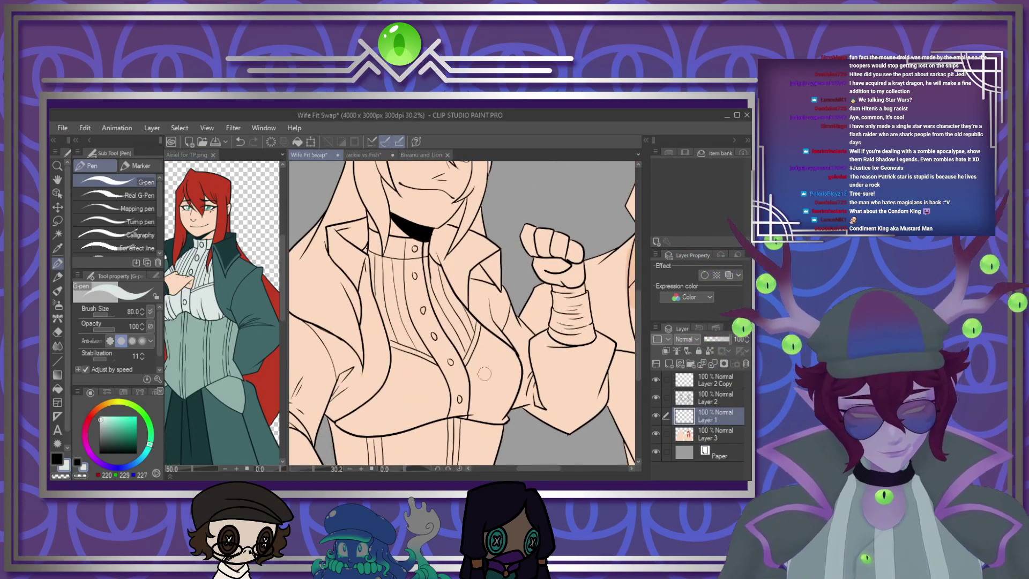
Paint the horned woman's blouse pale over the bust and front pleats, using the G-pen at sizes 200, 100 and 170
key(bracketright)
key(bracketright)
key(bracketright)
key(bracketright)
key(bracketright)
drag(395, 402, 363, 429)
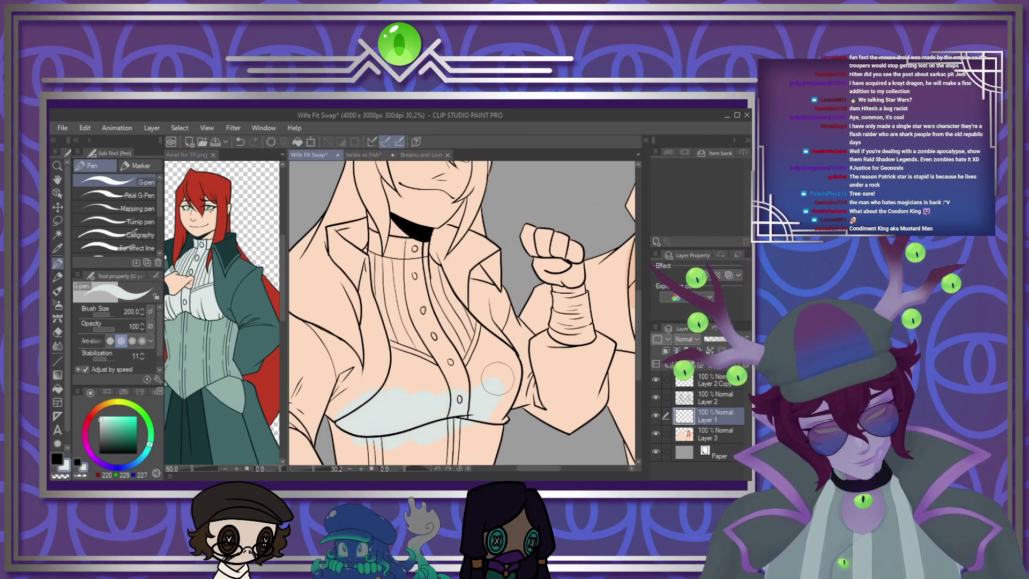
key(bracketleft)
key(bracketleft)
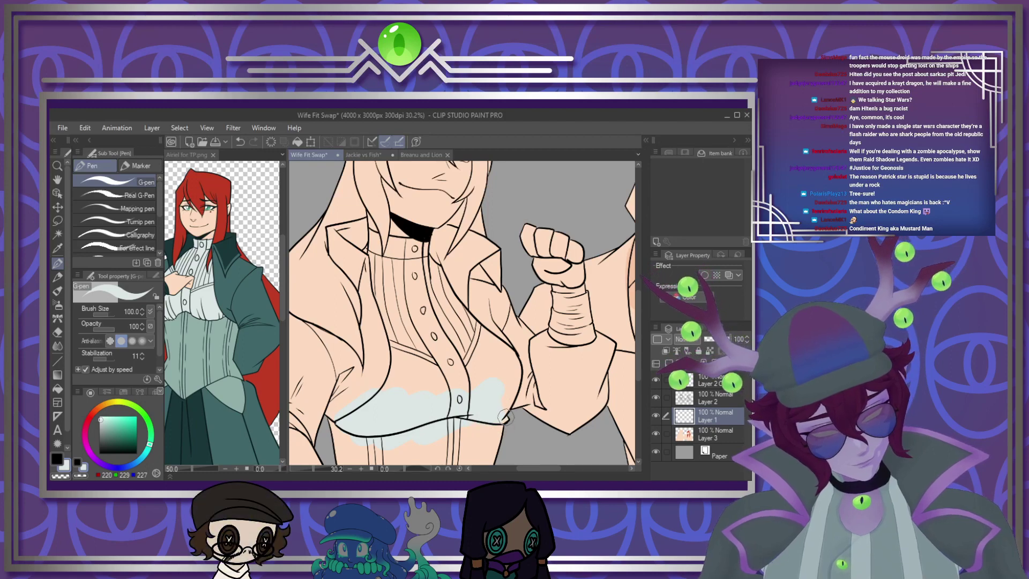
mouse_move(506, 402)
mouse_down()
mouse_move(512, 360)
mouse_move(467, 323)
mouse_move(430, 271)
mouse_move(436, 262)
mouse_move(490, 332)
mouse_move(493, 400)
mouse_move(476, 398)
mouse_move(460, 345)
mouse_move(466, 318)
mouse_move(416, 335)
mouse_up()
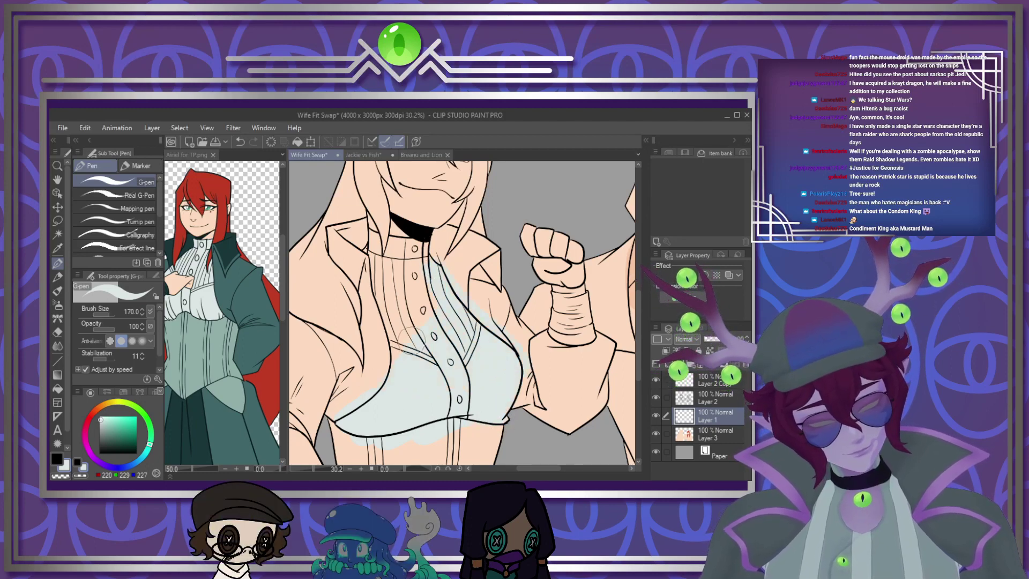
Fill the upper blouse and its high collar with the pale colour, reducing the G-pen to size 100 around the neck
scroll(398, 258, up, 4)
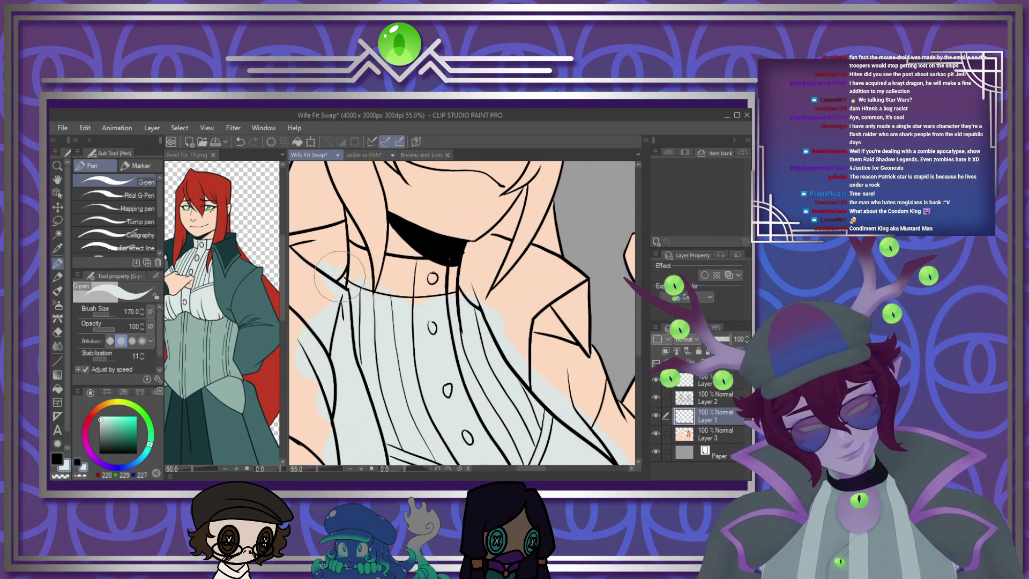
key(bracketleft)
key(bracketleft)
key(bracketleft)
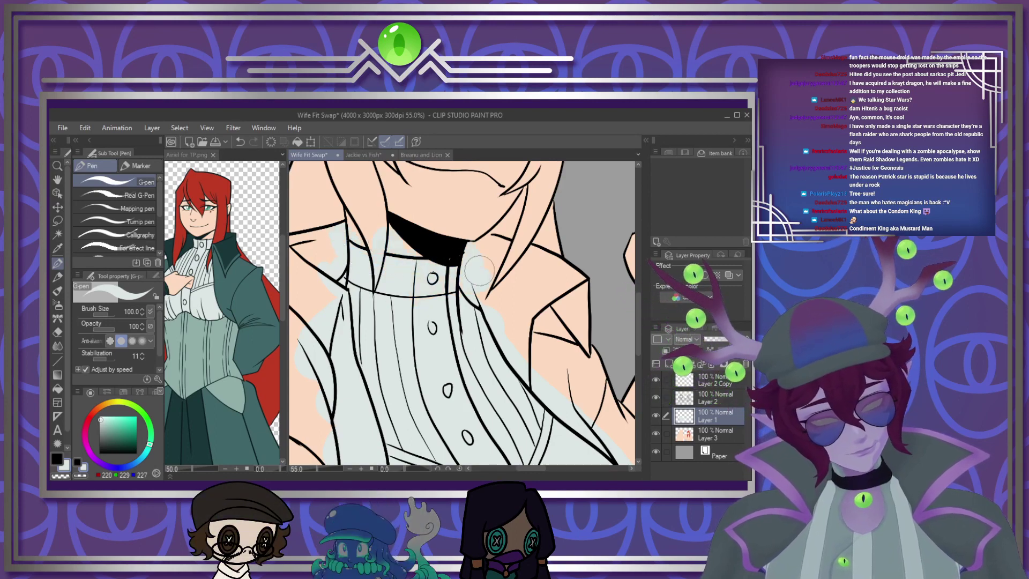
scroll(542, 279, down, 3)
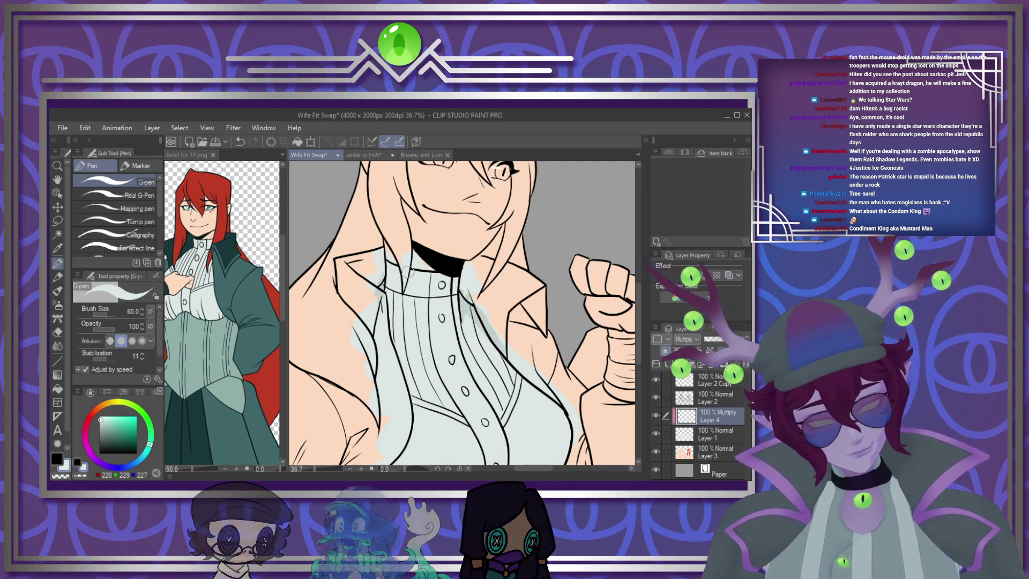
On a new clipped Multiply layer, shade the blouse beside the hair and beneath the bust, using the G-pen at sizes 60 and 120
key(bracketleft)
key(bracketleft)
key(bracketleft)
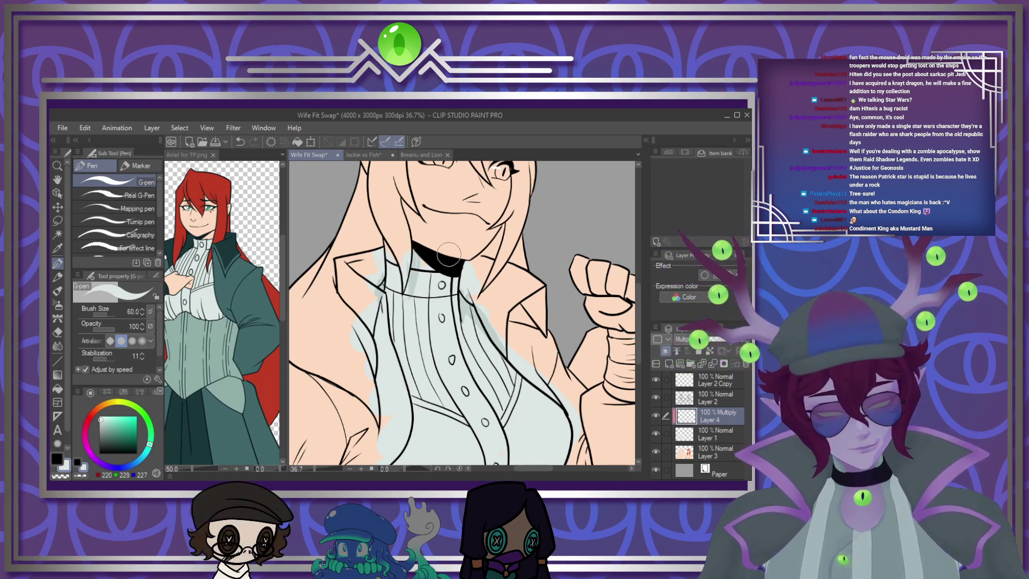
mouse_move(639, 294)
mouse_down()
mouse_move(638, 344)
mouse_move(637, 325)
mouse_up()
mouse_move(373, 350)
mouse_down()
mouse_move(577, 314)
mouse_move(533, 345)
mouse_move(367, 359)
mouse_move(504, 338)
mouse_move(383, 363)
mouse_move(362, 356)
mouse_move(567, 332)
mouse_move(489, 351)
mouse_move(333, 356)
mouse_move(531, 352)
mouse_up()
key(bracketright)
key(bracketright)
key(bracketright)
key(bracketright)
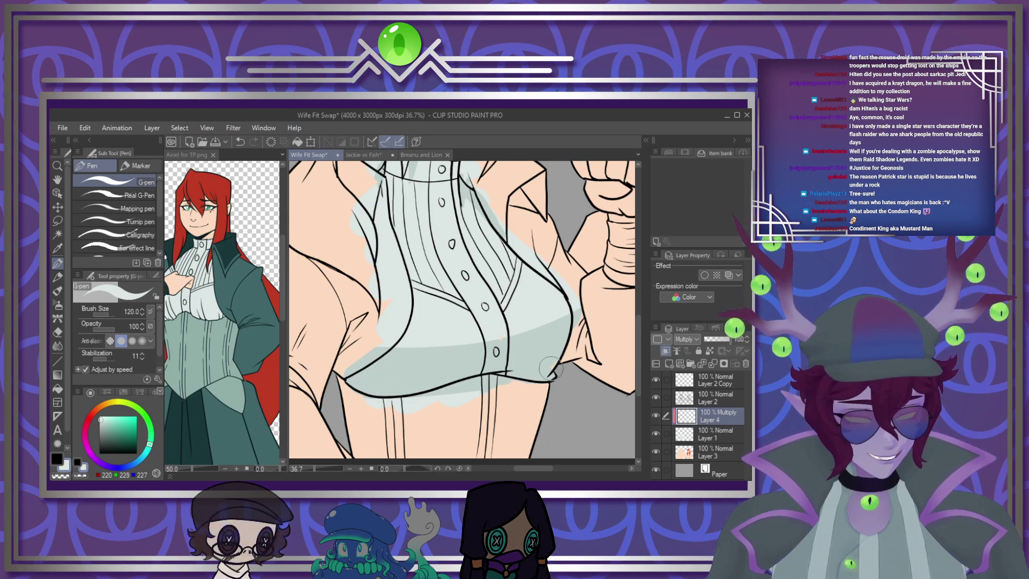
Paint thin shadows along the blouse's front pleats on the Multiply layer, using the G-pen at sizes 30 and 40
click(713, 432)
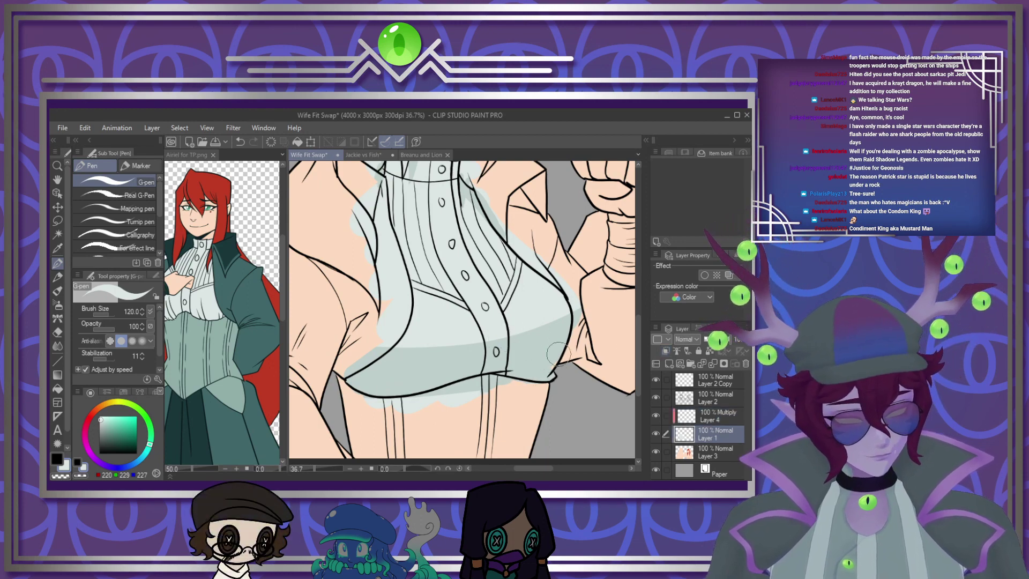
scroll(515, 345, down, 5)
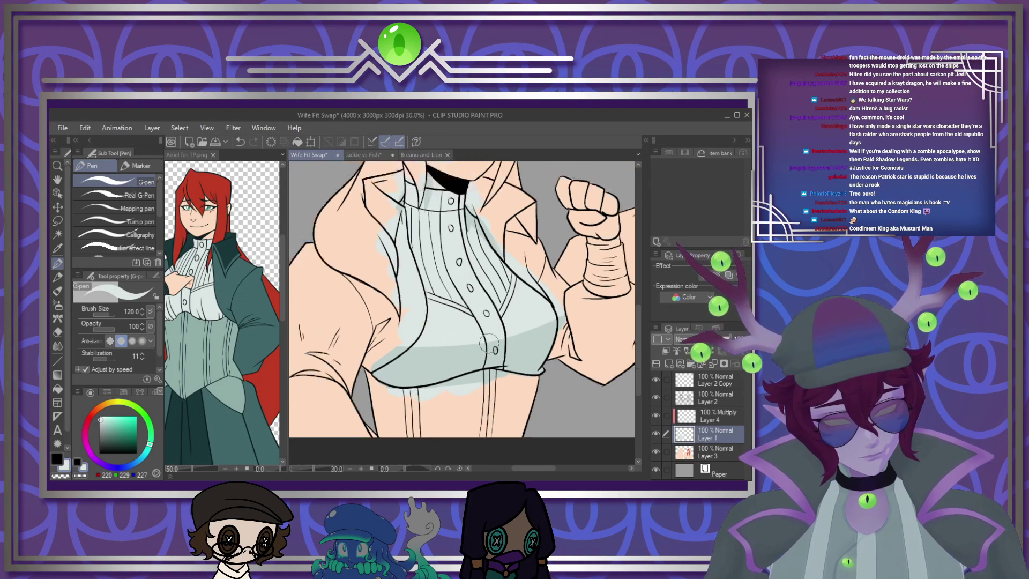
scroll(464, 301, up, 5)
scroll(464, 301, up, 2)
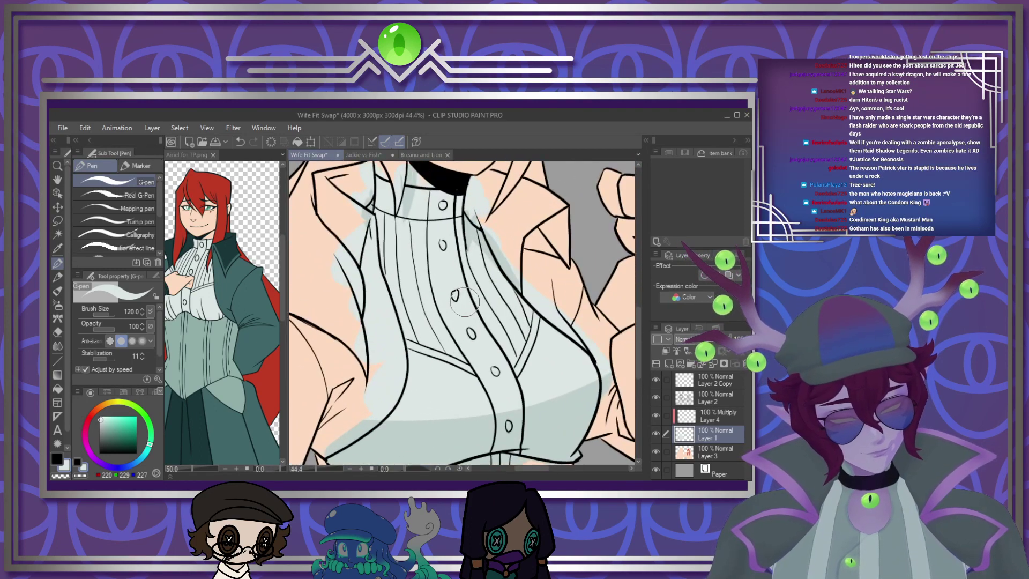
click(713, 411)
key(bracketleft)
key(bracketleft)
key(bracketleft)
key(bracketleft)
key(bracketleft)
key(bracketleft)
key(bracketleft)
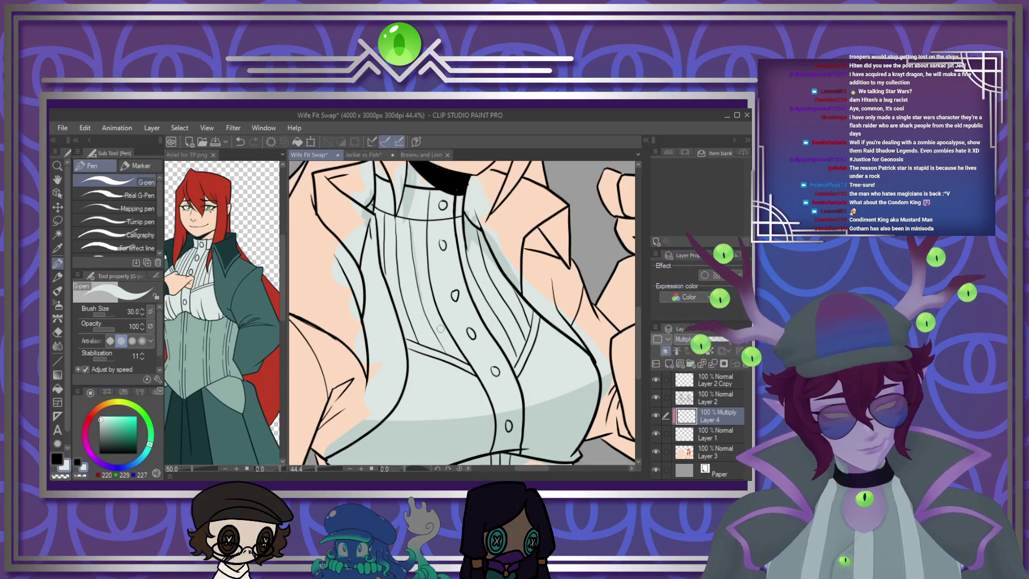
scroll(412, 238, up, 1)
scroll(415, 248, up, 1)
key(bracketright)
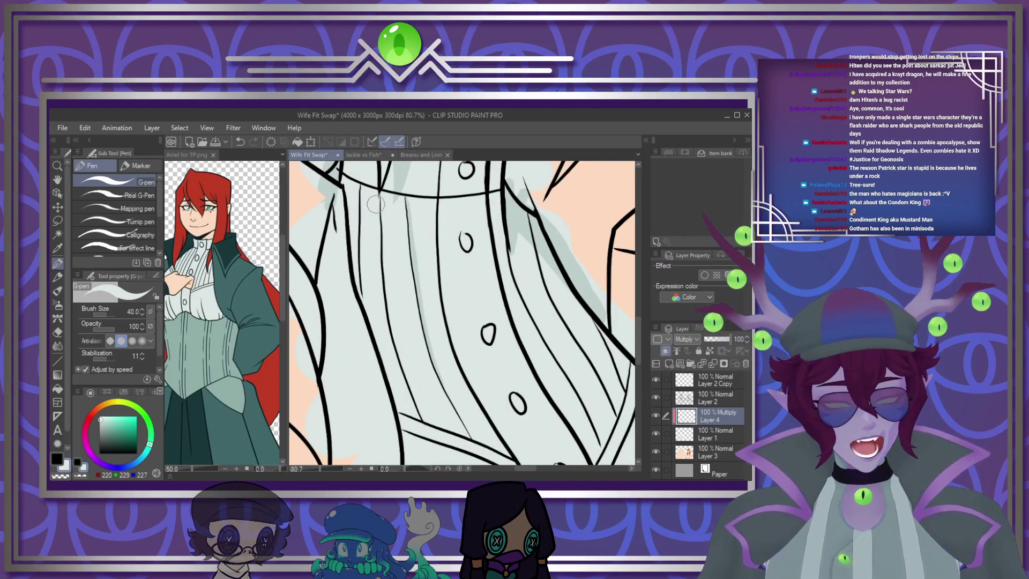
drag(381, 193, 396, 344)
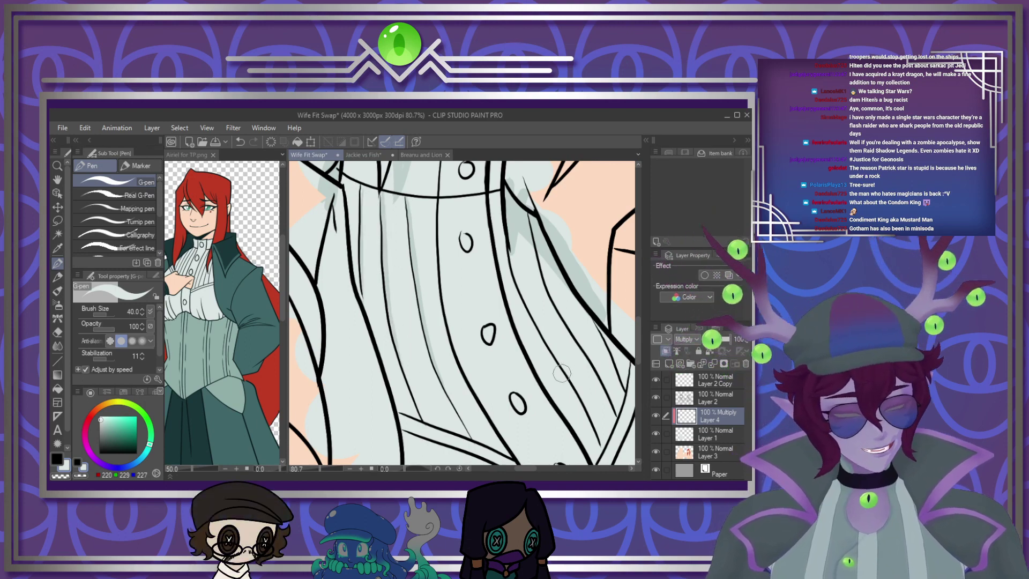
Merge the blouse shading layer into the blouse colour layer beneath it
scroll(637, 345, down, 5)
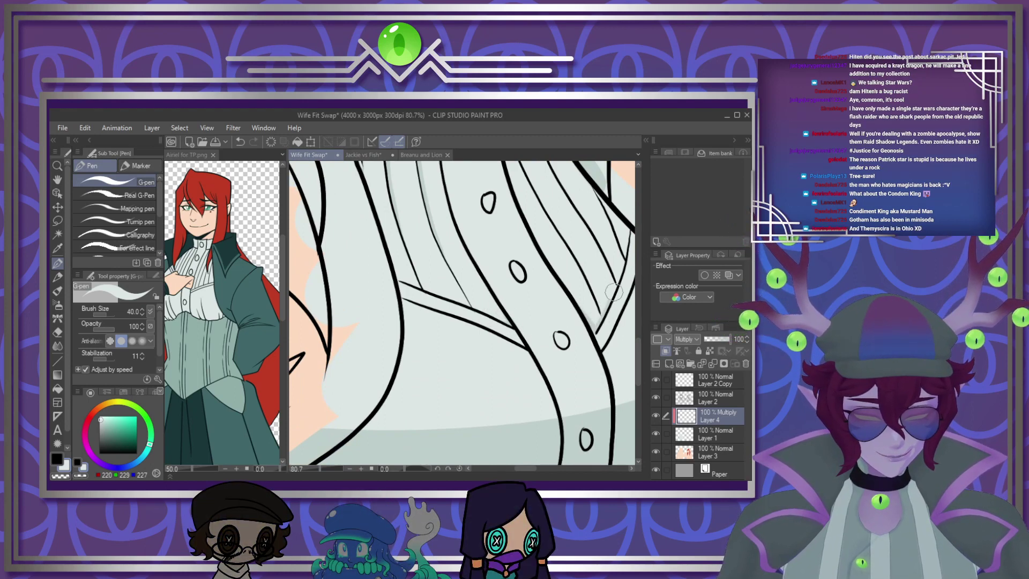
scroll(616, 285, down, 5)
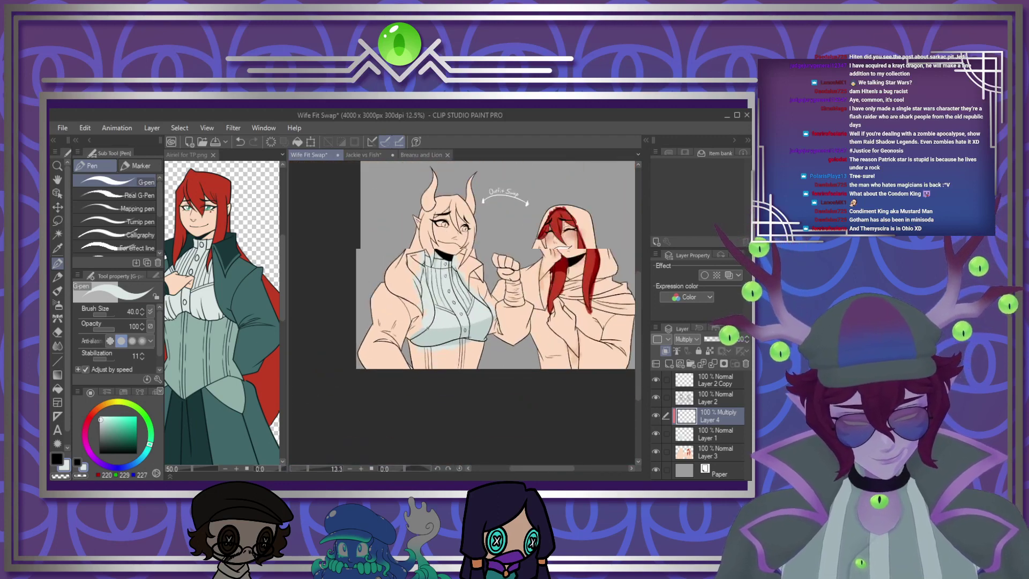
scroll(424, 309, up, 3)
click(713, 365)
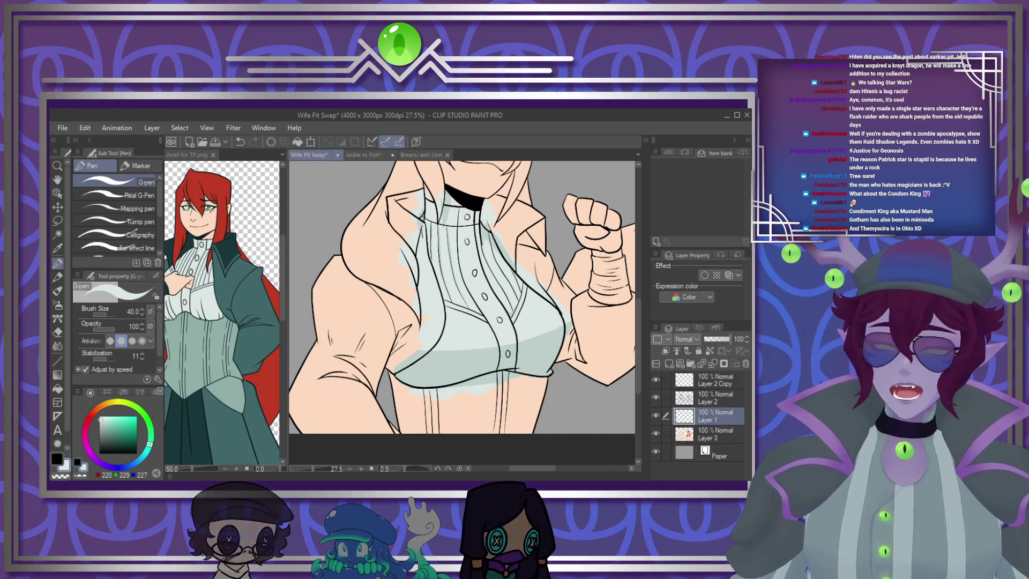
Sample the corset's light teal (RGB 144, 175, 169) from the reference picture and return to the outfit swap drawing
click(212, 256)
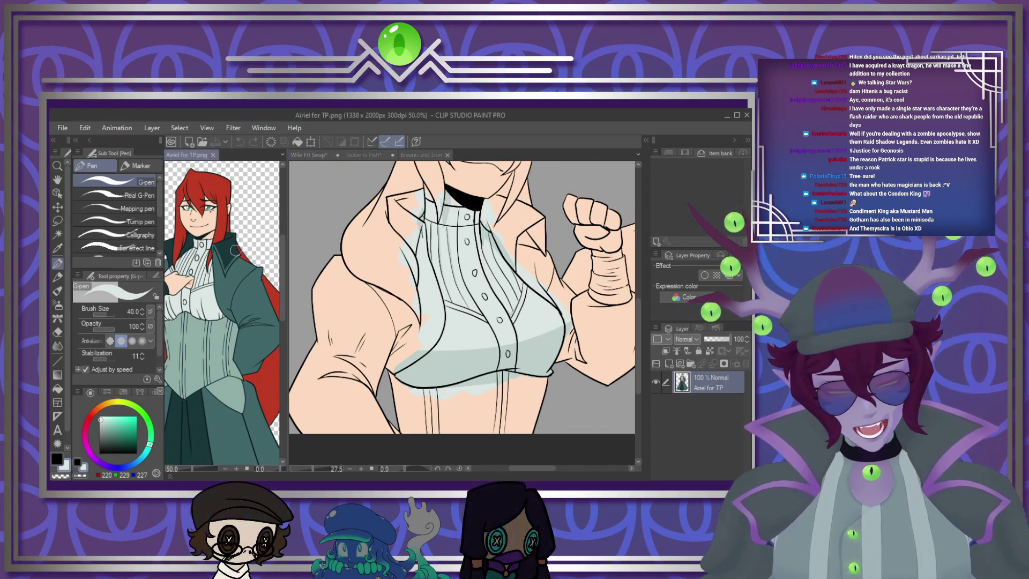
scroll(213, 255, down, 3)
scroll(217, 322, up, 4)
alt+click(220, 294)
click(493, 341)
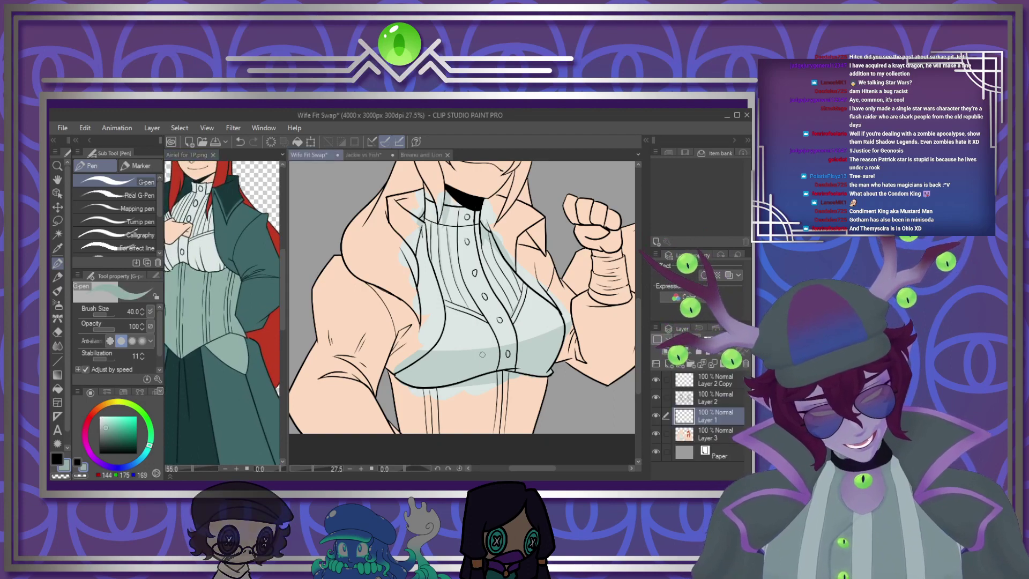
scroll(493, 343, down, 3)
scroll(495, 359, up, 3)
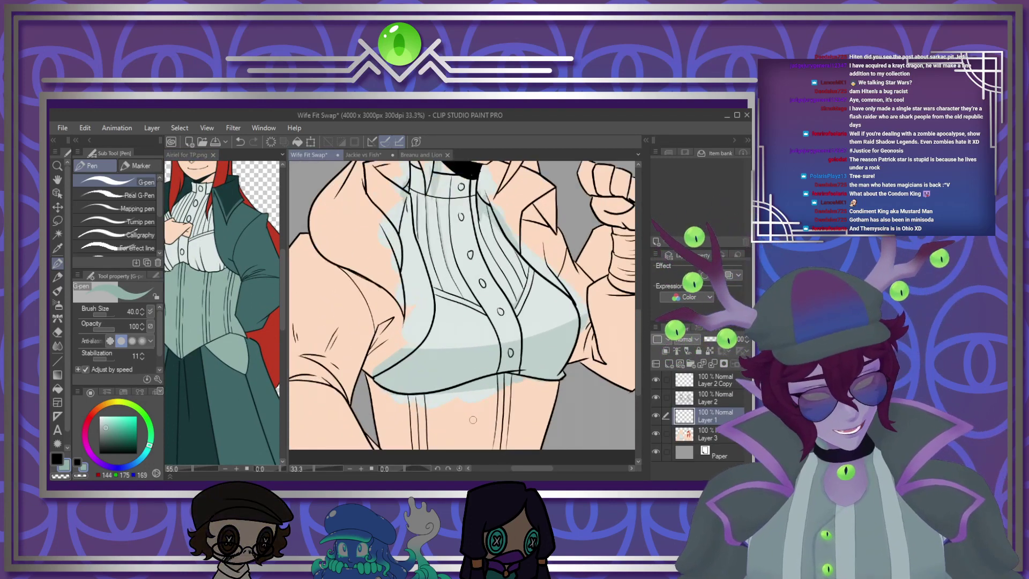
Paint the horned woman's corset light teal below the blouse, using the G-pen at size 200
key(bracketright)
key(bracketright)
key(bracketright)
key(bracketright)
key(bracketright)
key(bracketright)
key(bracketright)
key(bracketright)
key(bracketright)
mouse_move(411, 449)
mouse_down()
mouse_move(393, 442)
mouse_move(364, 378)
mouse_up()
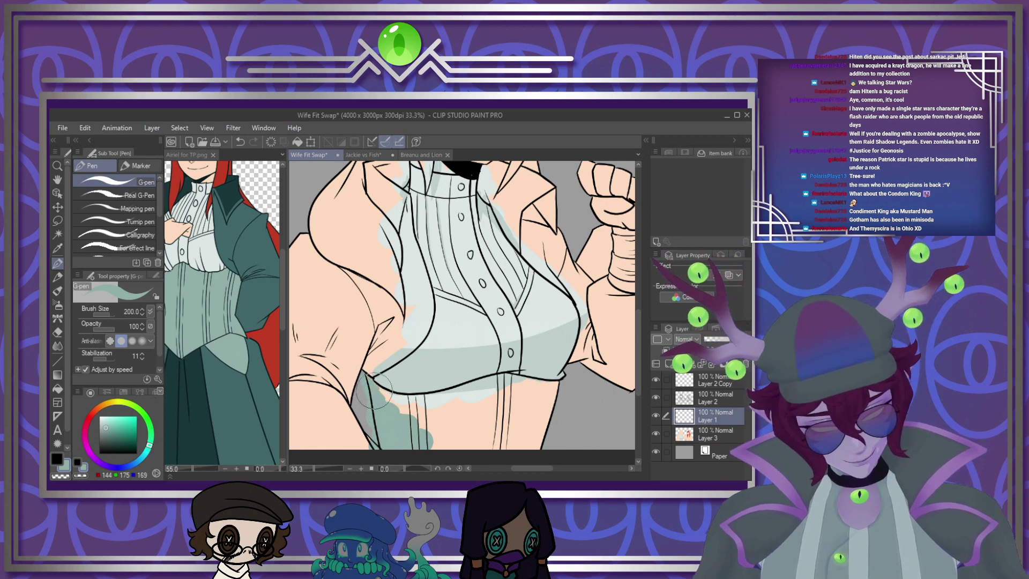
mouse_move(404, 403)
mouse_down()
mouse_move(381, 394)
mouse_move(426, 375)
mouse_move(430, 402)
mouse_move(421, 399)
mouse_move(449, 395)
mouse_up()
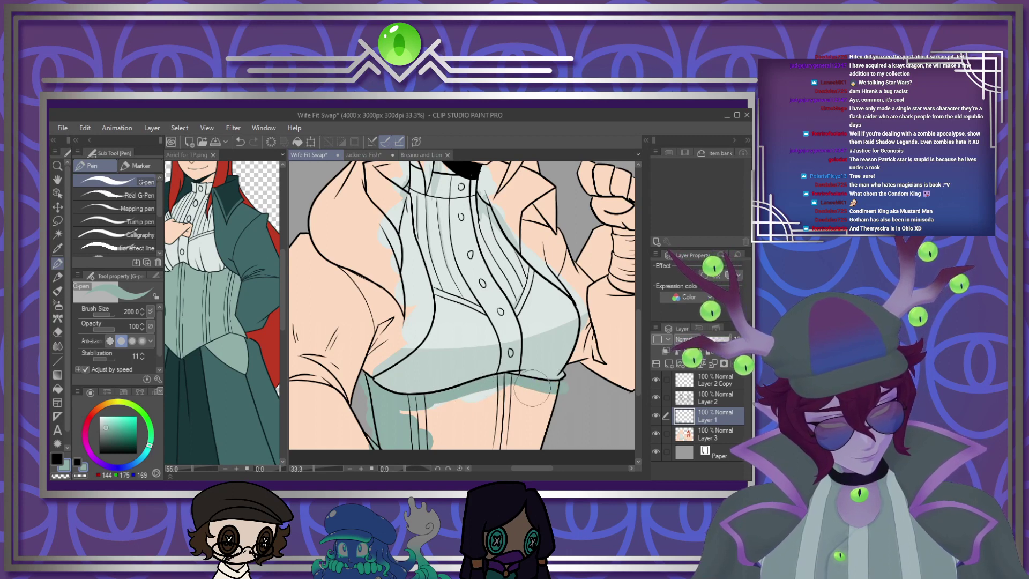
mouse_move(532, 388)
mouse_down()
mouse_move(406, 419)
mouse_move(488, 404)
mouse_move(554, 409)
mouse_move(511, 440)
mouse_move(545, 424)
mouse_up()
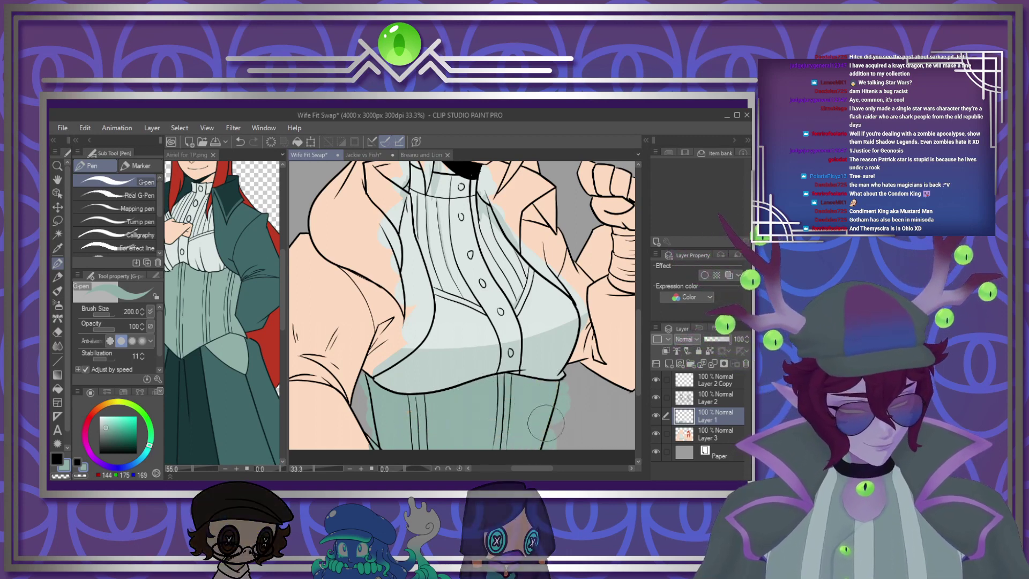
Add a clipped Multiply layer and paint a shadow across the corset's upper edge beneath the bust
click(668, 364)
click(665, 351)
click(681, 339)
click(668, 159)
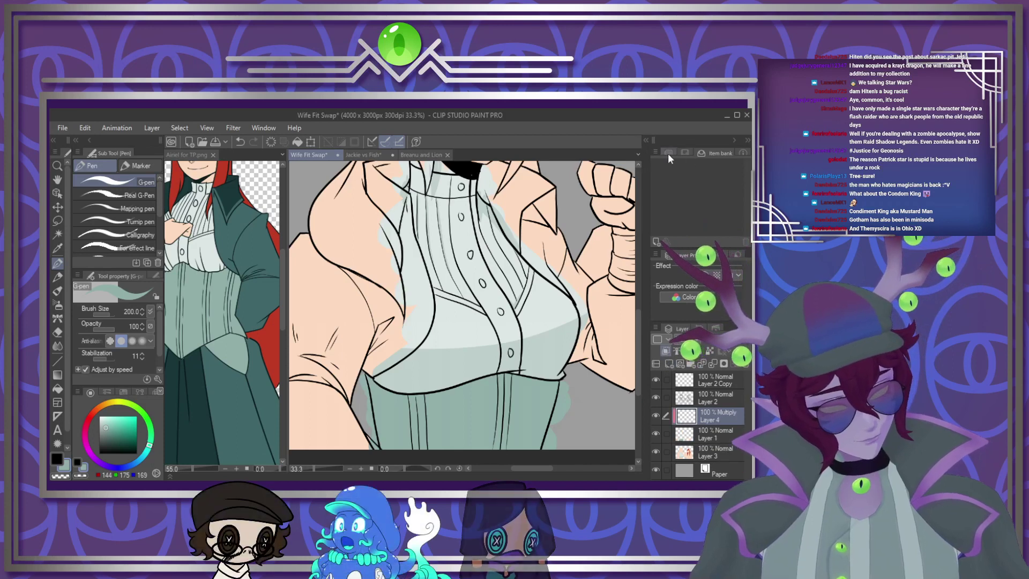
mouse_move(558, 383)
mouse_down()
mouse_move(418, 396)
mouse_move(356, 369)
mouse_up()
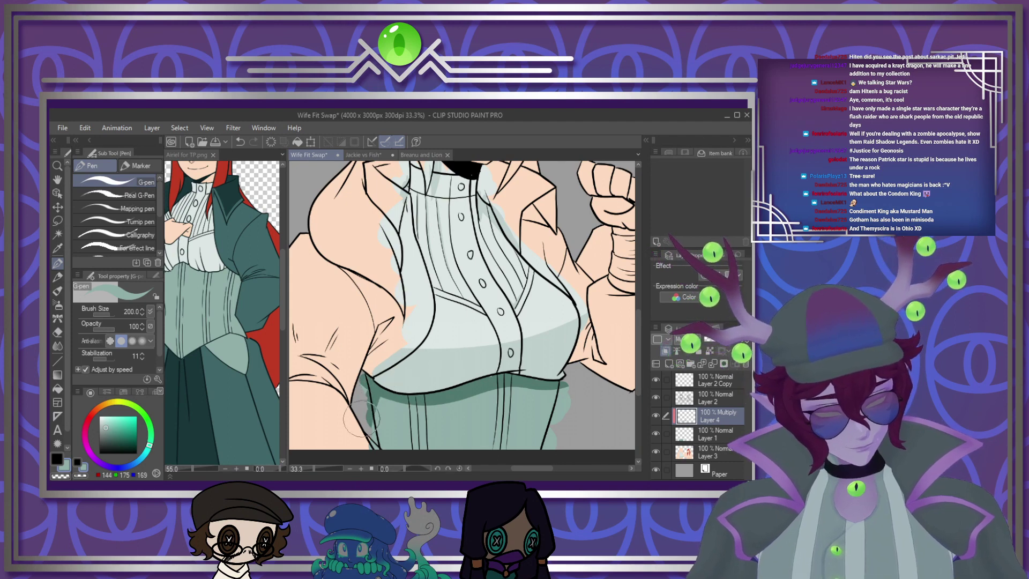
Merge the corset shading at 35% opacity into the clothing colour layer and clip that layer to the skin layer
click(713, 338)
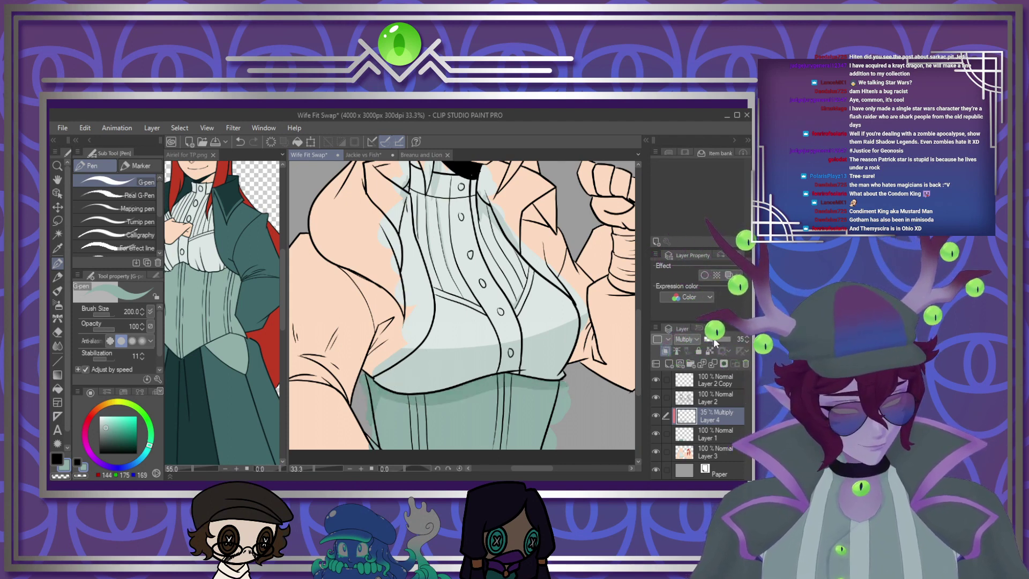
click(724, 364)
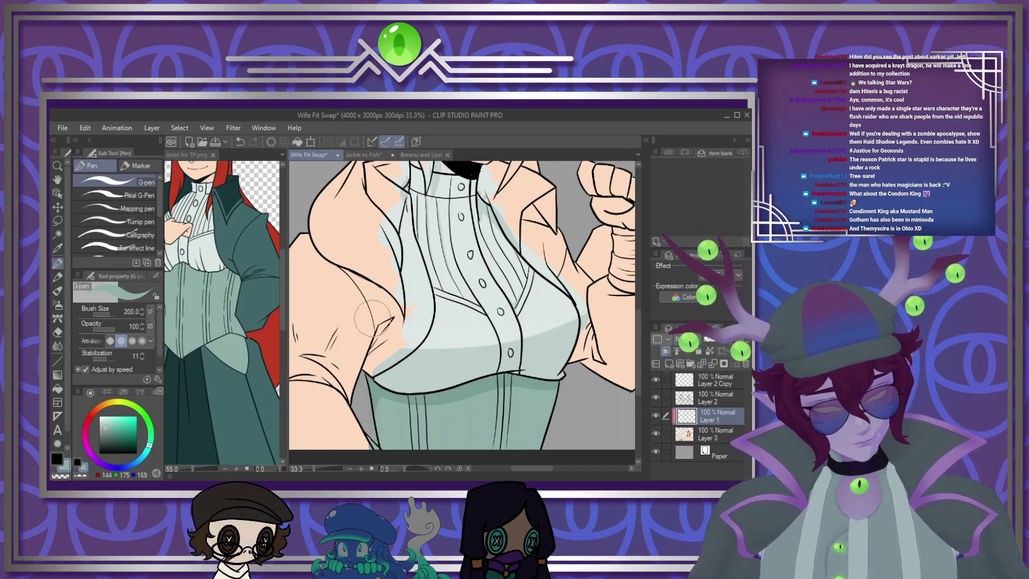
Sample the coat's dark teal (RGB 63, 102, 104) from the reference picture and return to the outfit swap drawing
scroll(429, 314, down, 2)
scroll(503, 336, down, 1)
click(250, 290)
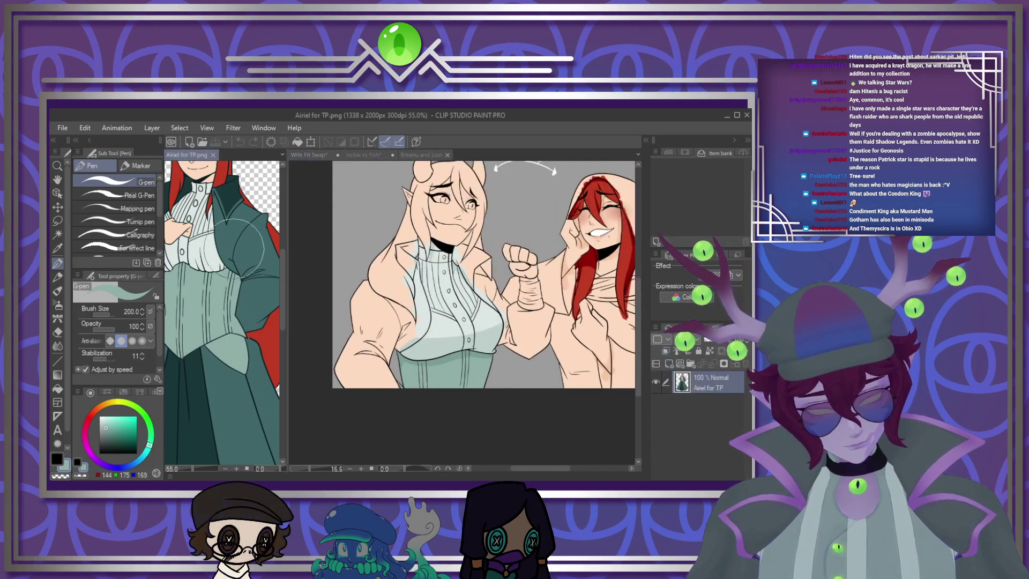
scroll(443, 314, down, 2)
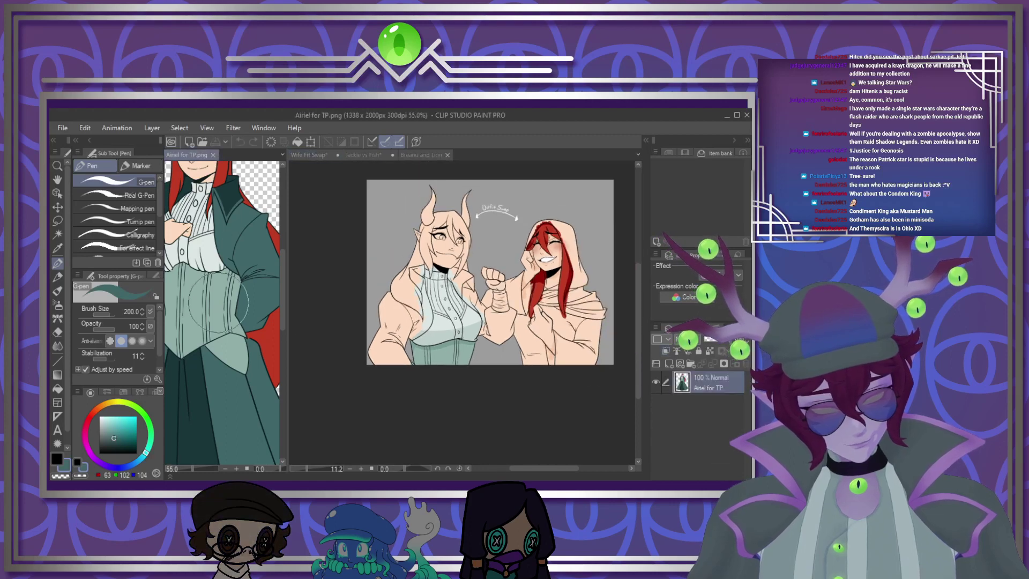
scroll(190, 266, down, 2)
scroll(190, 267, up, 2)
click(437, 331)
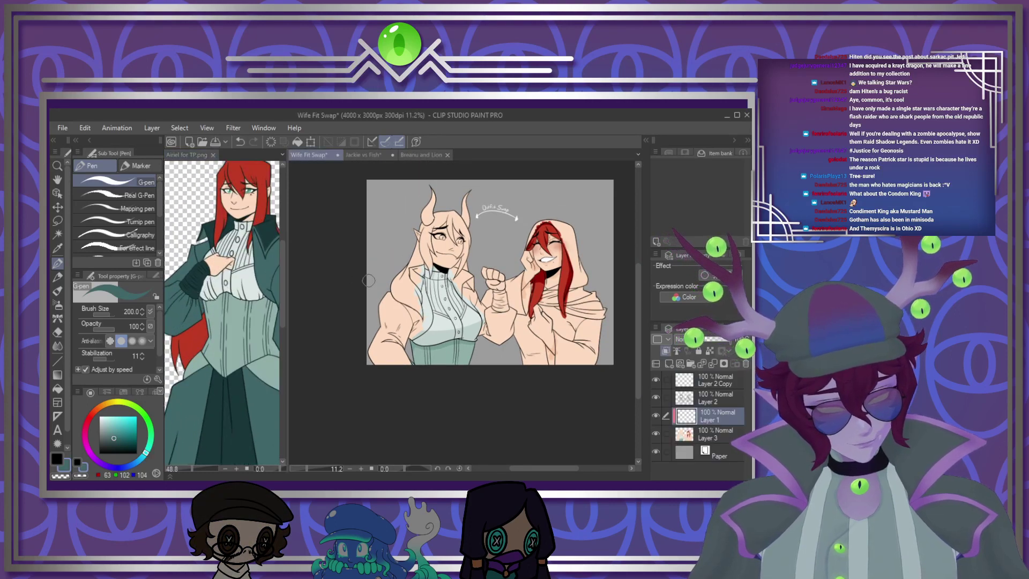
Paint the horned woman's large outer coat sleeve dark teal from shoulder to forearm, reducing the G-pen to size 120 for its edges
scroll(437, 331, up, 4)
key(bracketright)
key(bracketright)
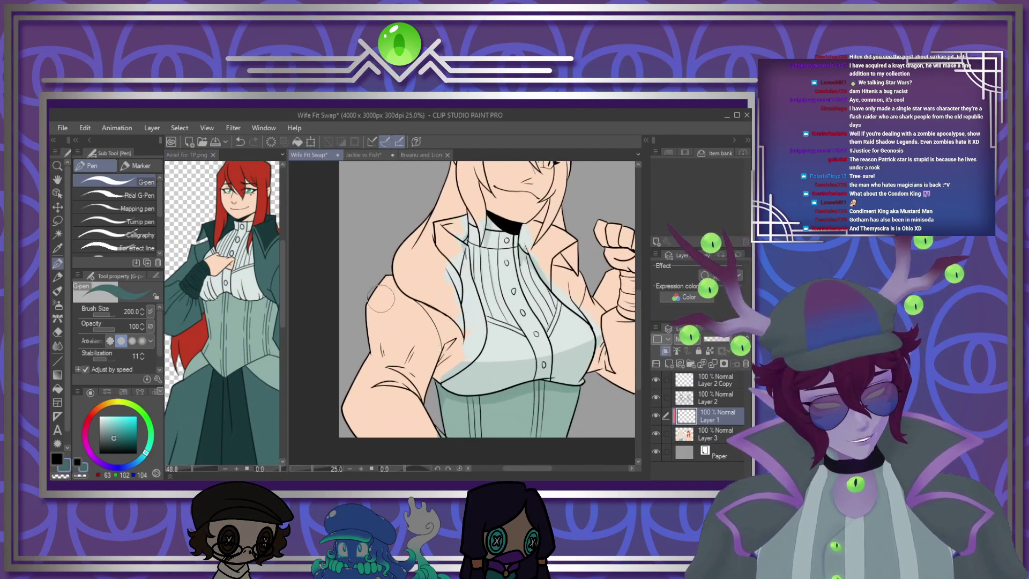
mouse_move(395, 272)
mouse_down()
mouse_move(381, 293)
mouse_move(384, 319)
mouse_move(416, 385)
mouse_move(430, 372)
mouse_move(406, 398)
mouse_move(378, 406)
mouse_move(358, 386)
mouse_move(384, 387)
mouse_move(407, 425)
mouse_move(418, 401)
mouse_up()
key(bracketleft)
key(bracketleft)
key(bracketleft)
key(bracketleft)
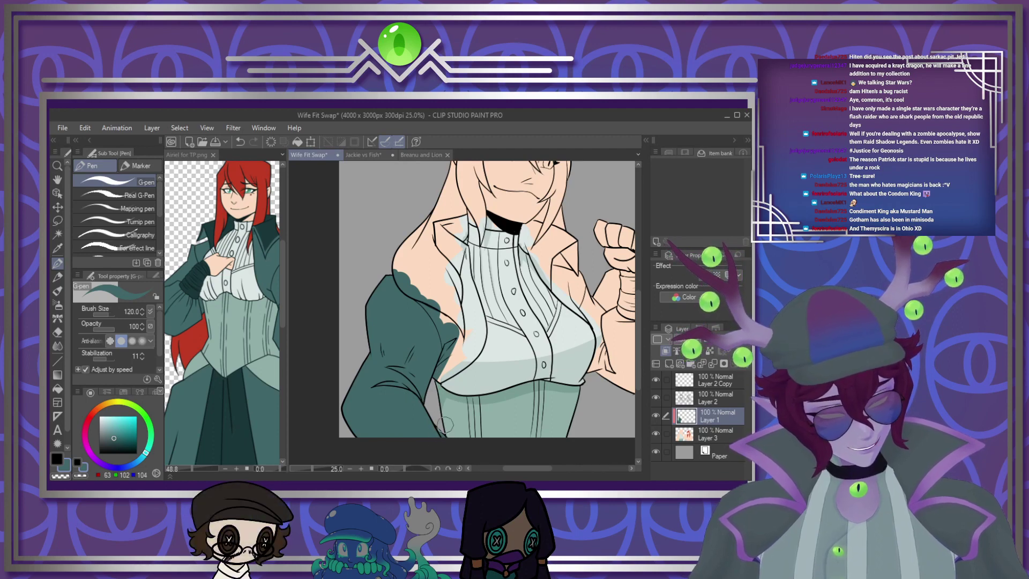
Paint the coat's front edge and lapel dark teal on the large-sleeve side, up to the collar beside the hair
scroll(399, 332, up, 3)
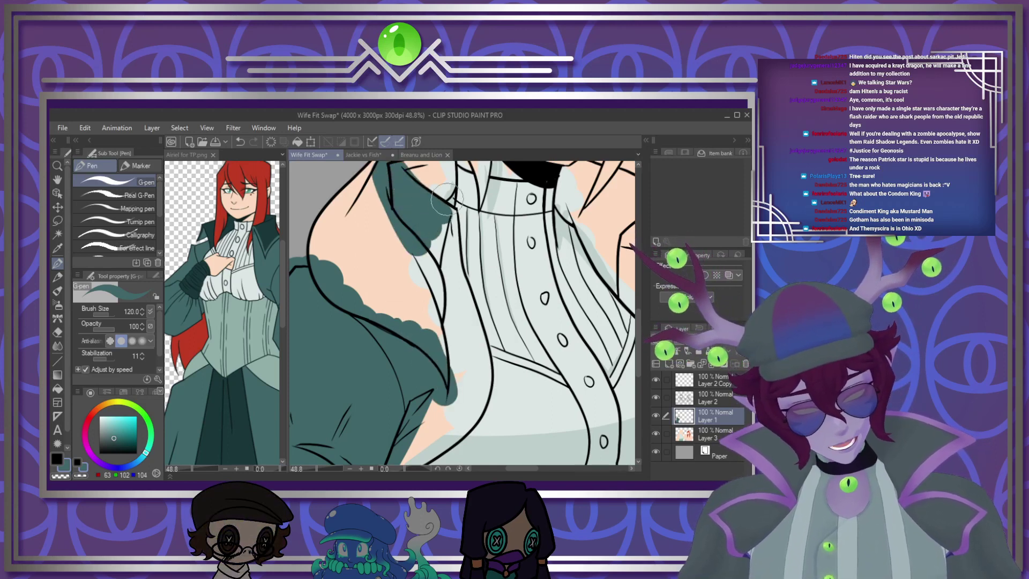
drag(455, 234, 457, 264)
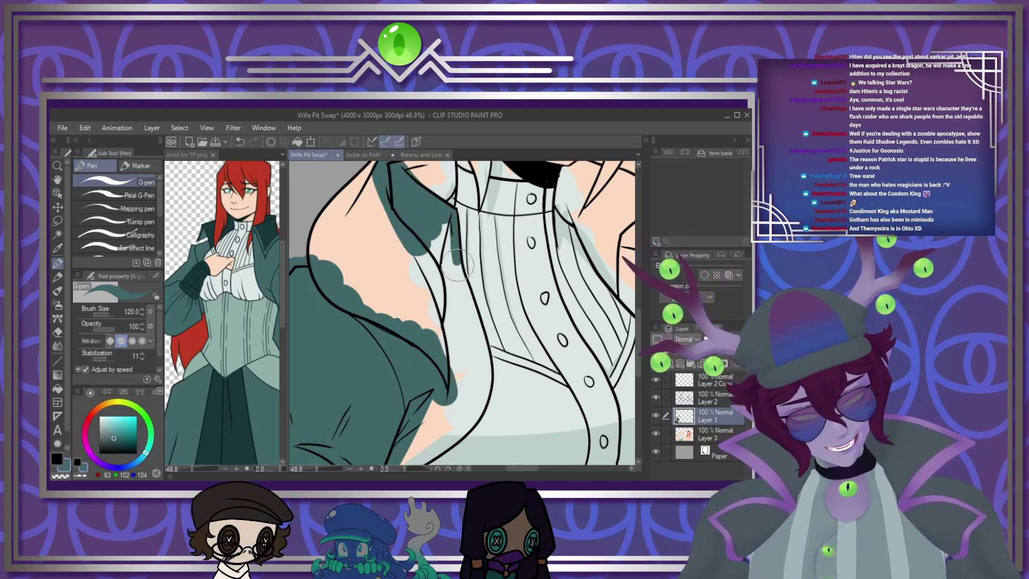
mouse_move(475, 324)
mouse_down()
mouse_move(482, 395)
mouse_move(429, 453)
mouse_move(457, 404)
mouse_move(462, 317)
mouse_up()
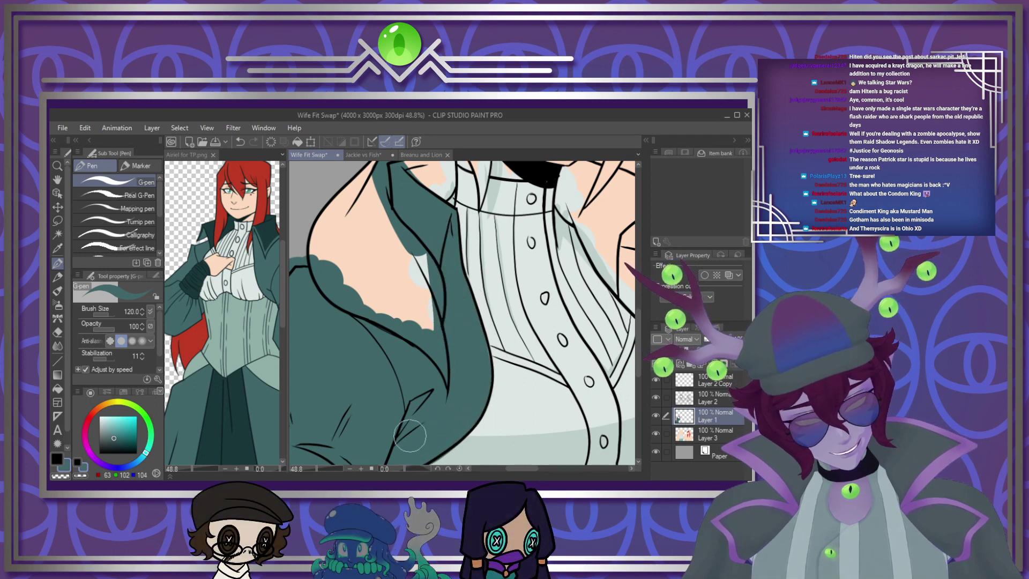
scroll(414, 277, down, 2)
scroll(414, 277, up, 3)
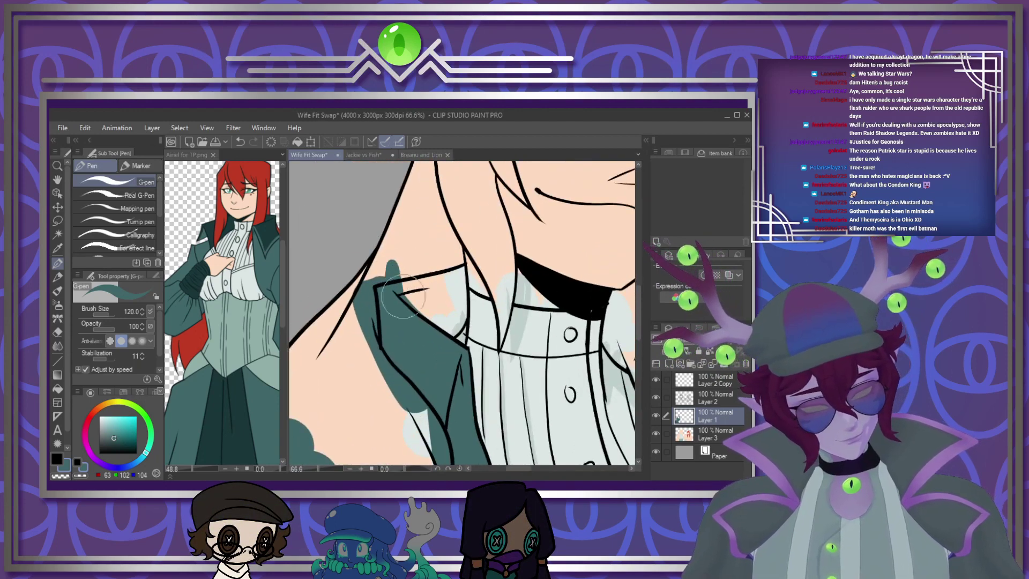
drag(453, 252, 459, 302)
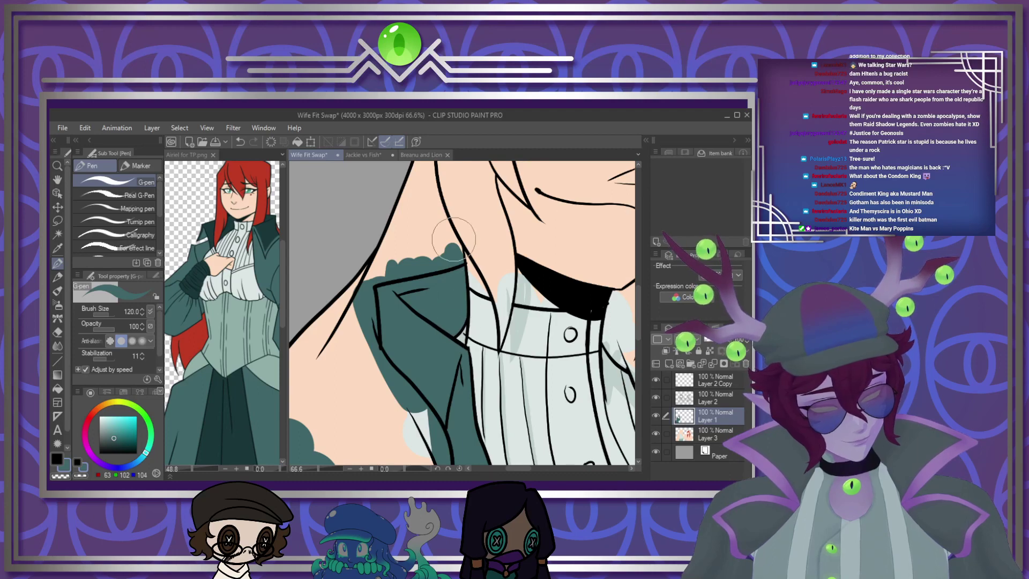
scroll(454, 239, down, 3)
Paint the coat's lapel, shoulder and upper sleeve dark teal on the raised-fist side
scroll(551, 253, up, 3)
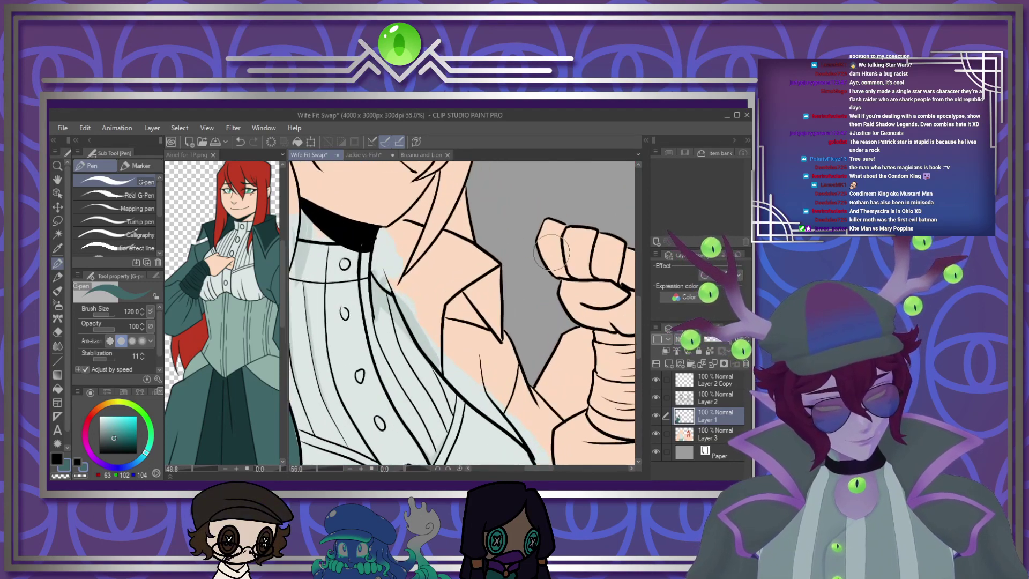
mouse_move(410, 216)
mouse_down()
mouse_move(381, 236)
mouse_move(392, 287)
mouse_up()
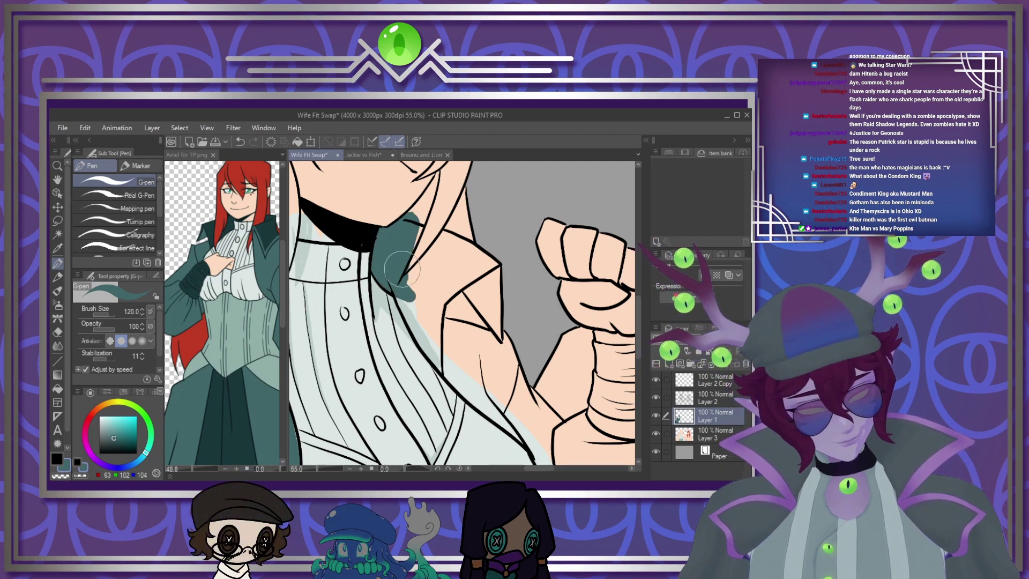
mouse_move(482, 309)
mouse_down()
mouse_move(499, 321)
mouse_move(446, 292)
mouse_move(407, 290)
mouse_move(427, 339)
mouse_move(462, 375)
mouse_move(430, 346)
mouse_move(452, 370)
mouse_up()
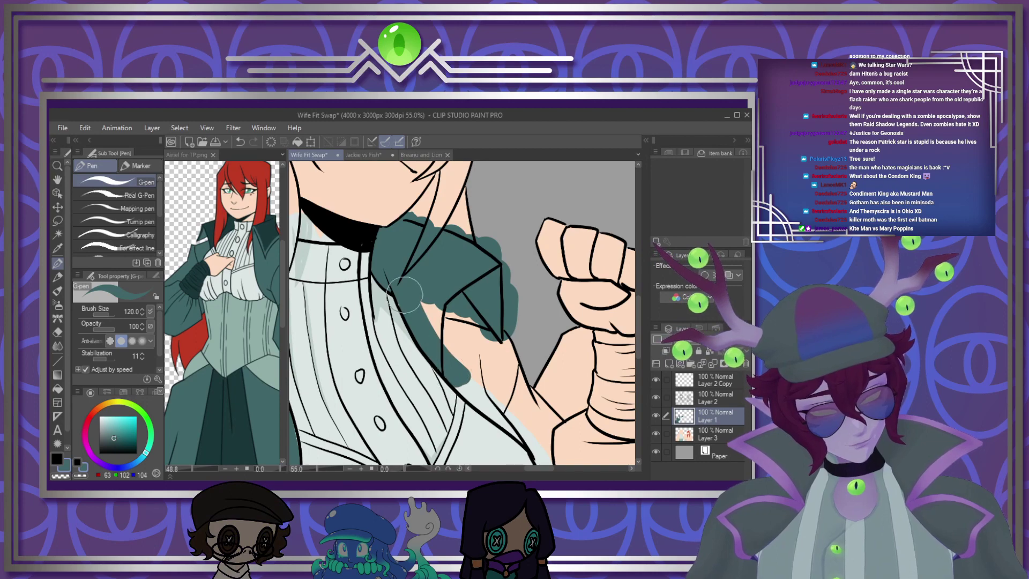
scroll(518, 377, down, 4)
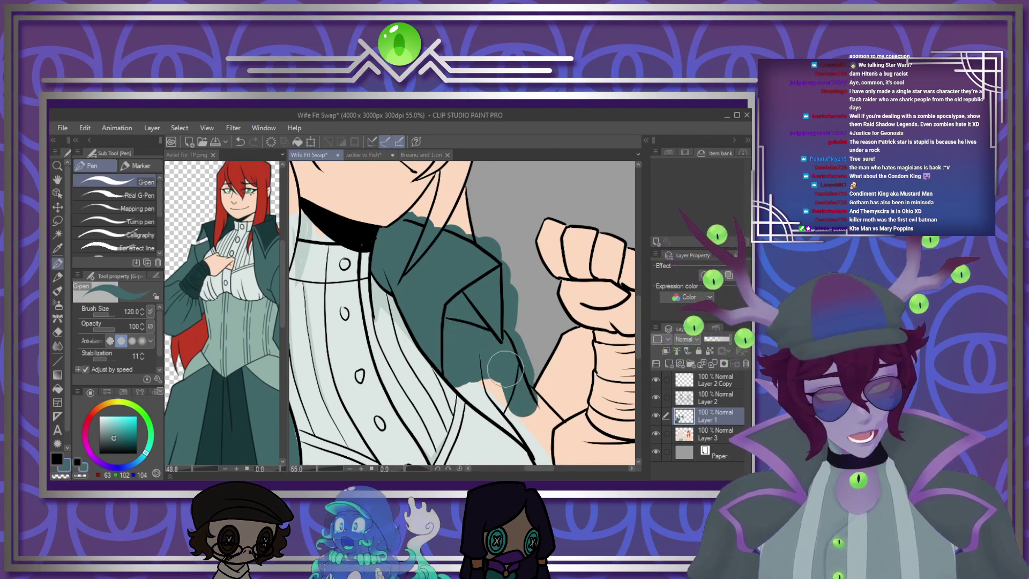
scroll(430, 315, up, 2)
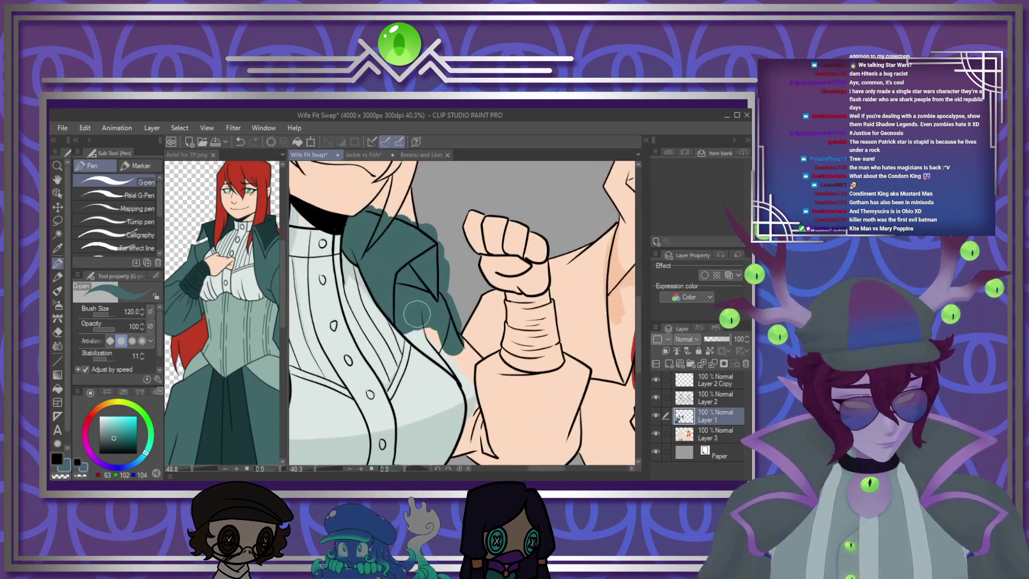
scroll(395, 283, up, 2)
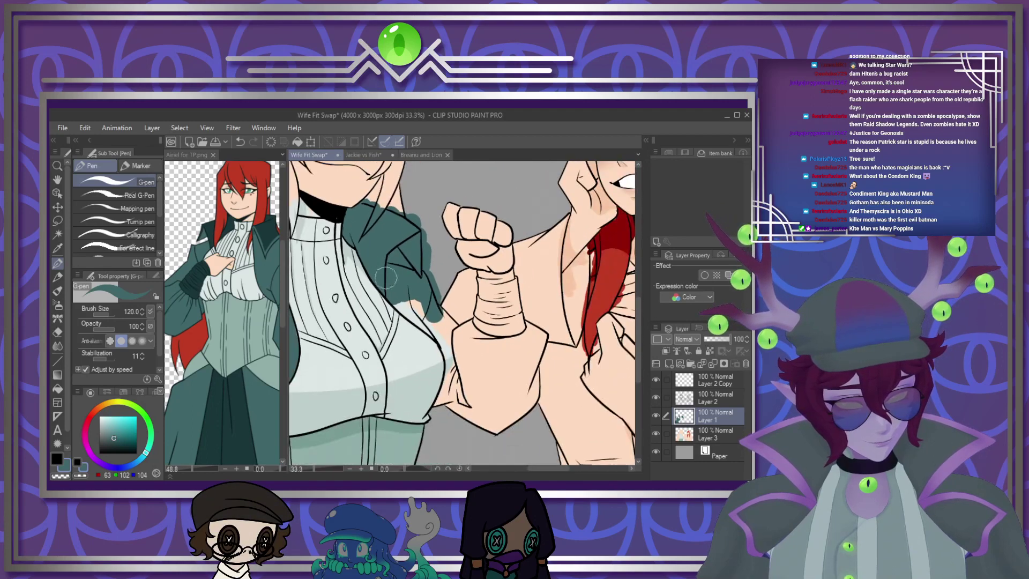
scroll(399, 314, up, 1)
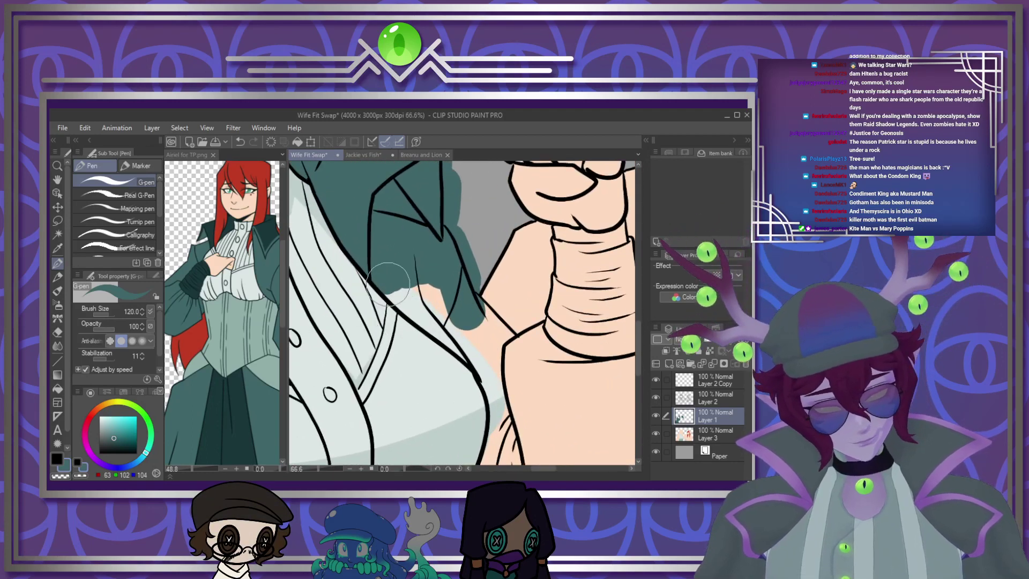
Fill the raised arm's puffed sleeve dark teal down to the elbow, enlarging the G-pen to size 170 for the remainder
mouse_move(458, 351)
mouse_down()
mouse_move(492, 380)
mouse_move(406, 289)
mouse_move(463, 351)
mouse_move(467, 326)
mouse_move(498, 329)
mouse_move(539, 361)
mouse_up()
drag(556, 309, 603, 398)
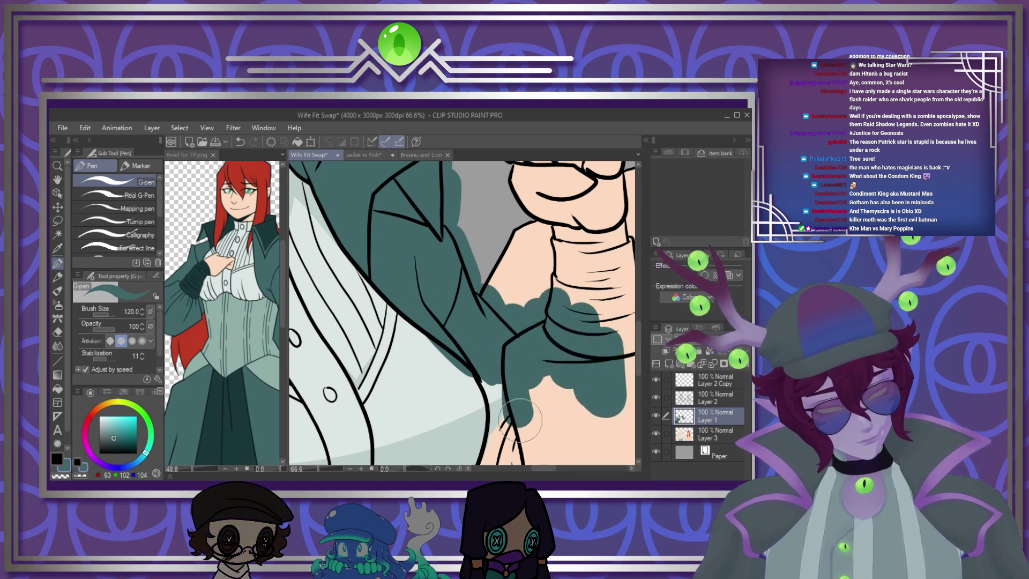
mouse_move(502, 418)
mouse_down()
mouse_move(509, 445)
mouse_move(498, 413)
mouse_up()
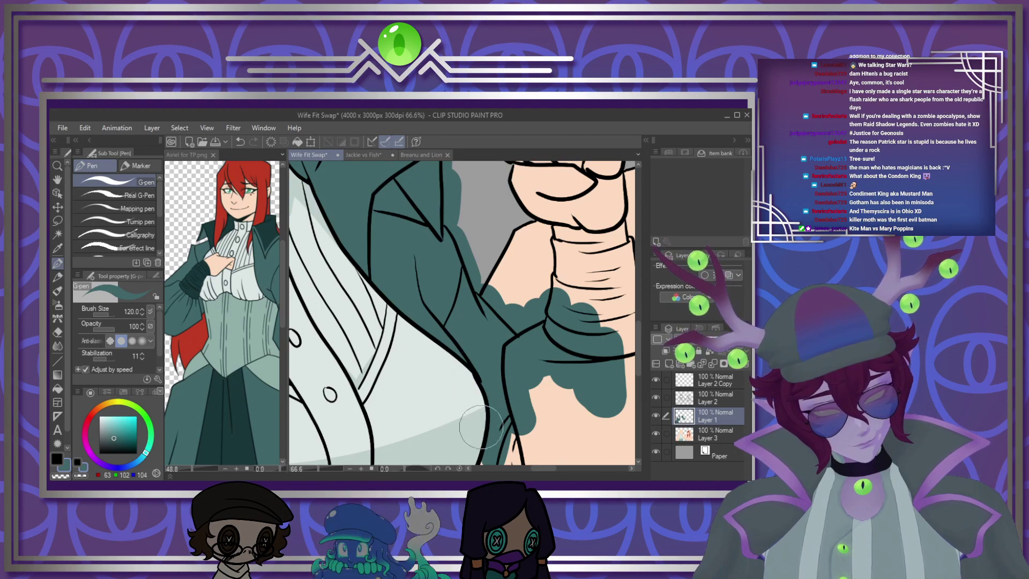
scroll(544, 339, down, 3)
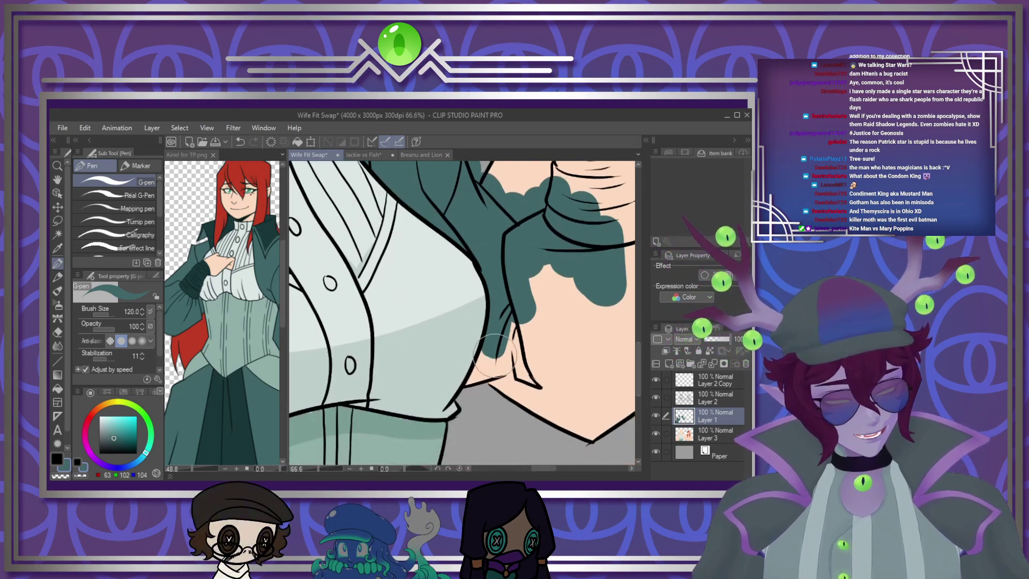
mouse_move(493, 354)
mouse_down()
mouse_move(470, 389)
mouse_move(513, 314)
mouse_move(578, 429)
mouse_move(623, 372)
mouse_move(587, 342)
mouse_up()
scroll(534, 354, down, 2)
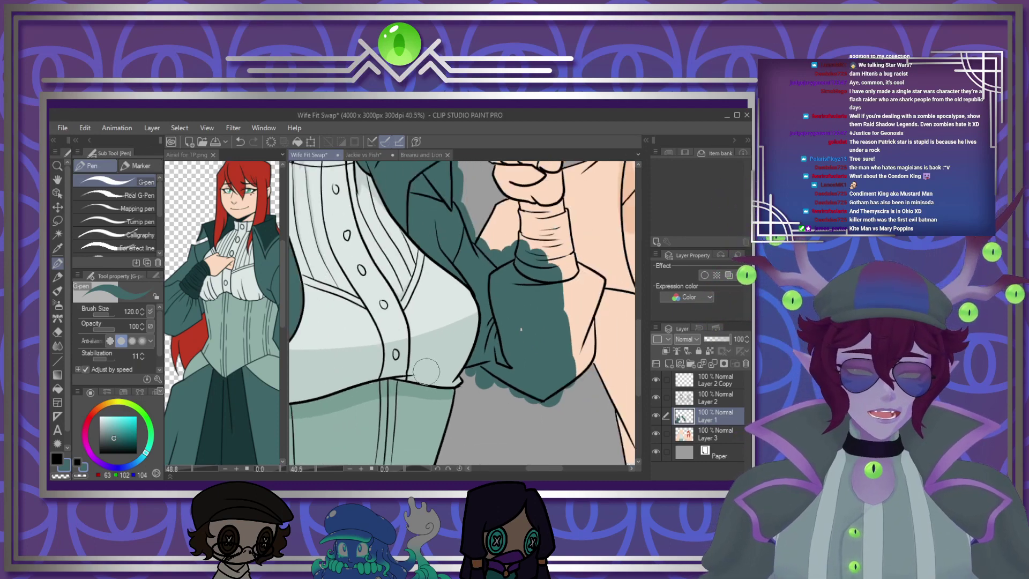
scroll(498, 356, up, 1)
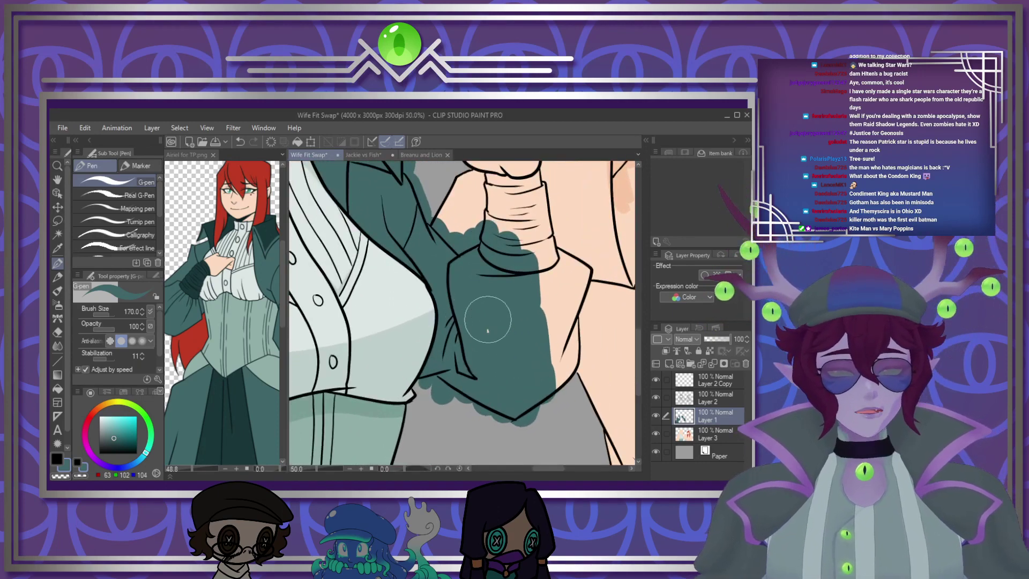
mouse_move(556, 300)
mouse_down()
mouse_move(557, 336)
mouse_move(540, 367)
mouse_up()
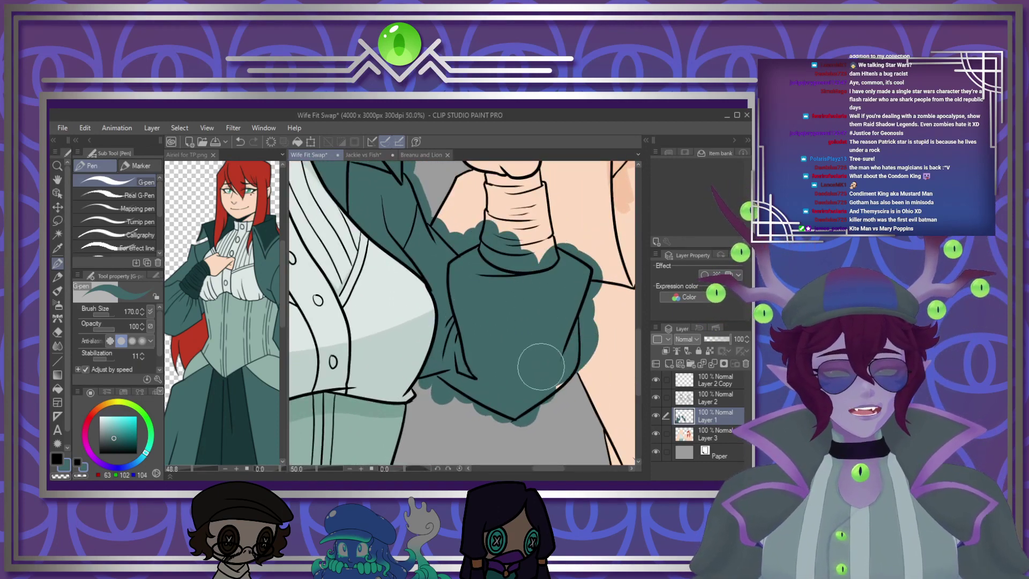
scroll(542, 352, down, 3)
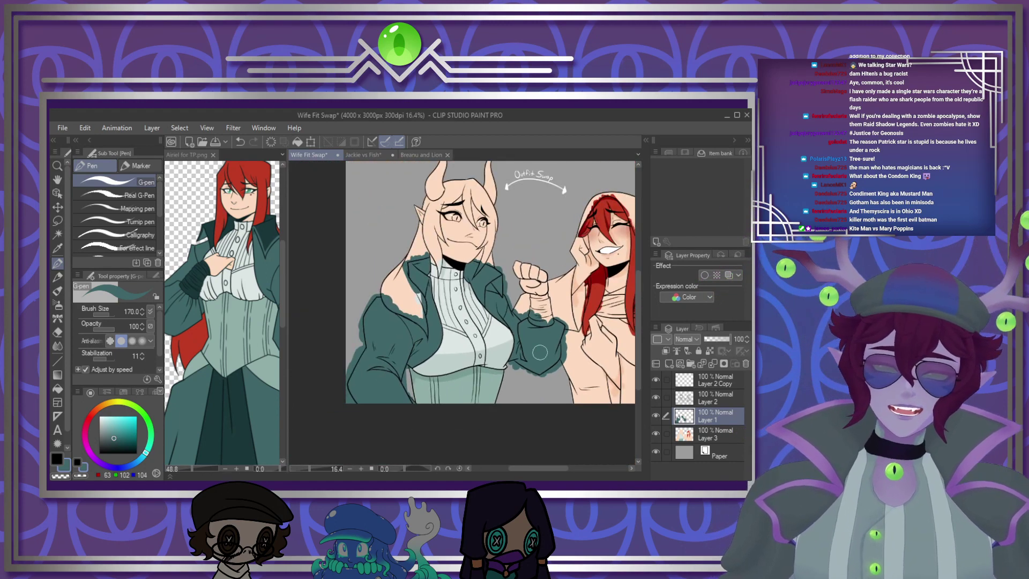
scroll(493, 329, up, 2)
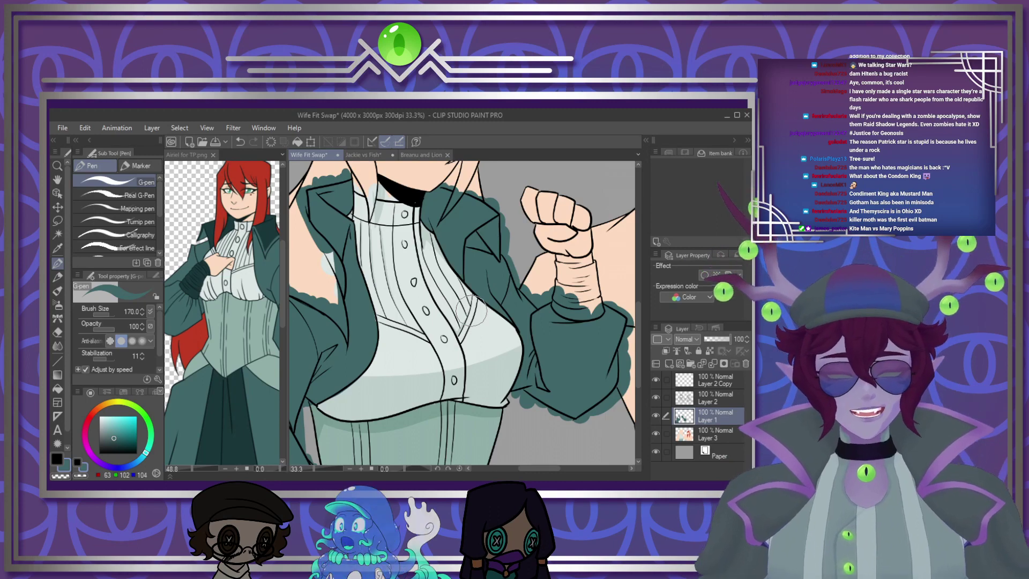
scroll(471, 310, down, 4)
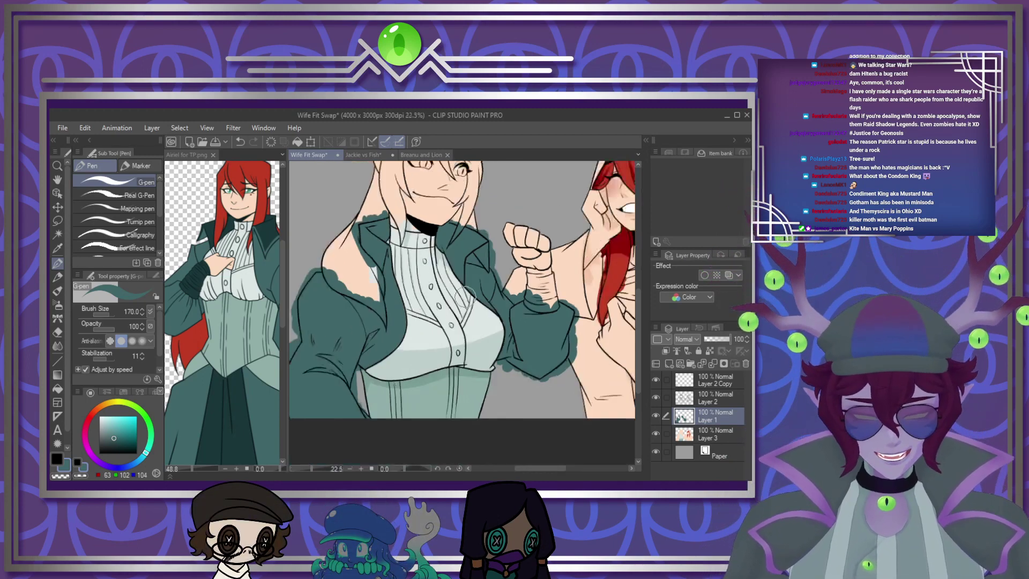
scroll(393, 289, up, 5)
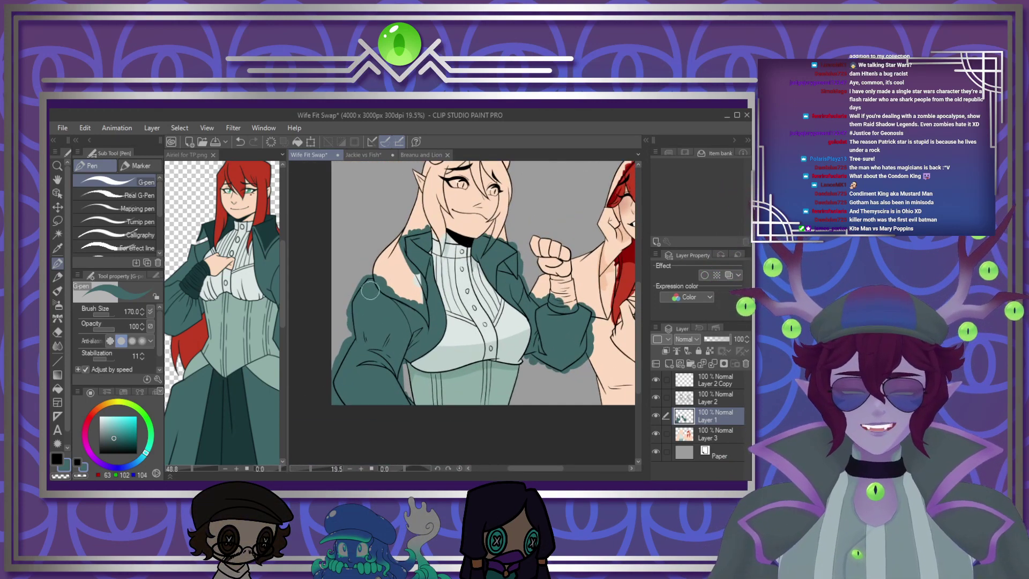
scroll(422, 232, down, 1)
scroll(421, 231, up, 1)
scroll(421, 232, down, 2)
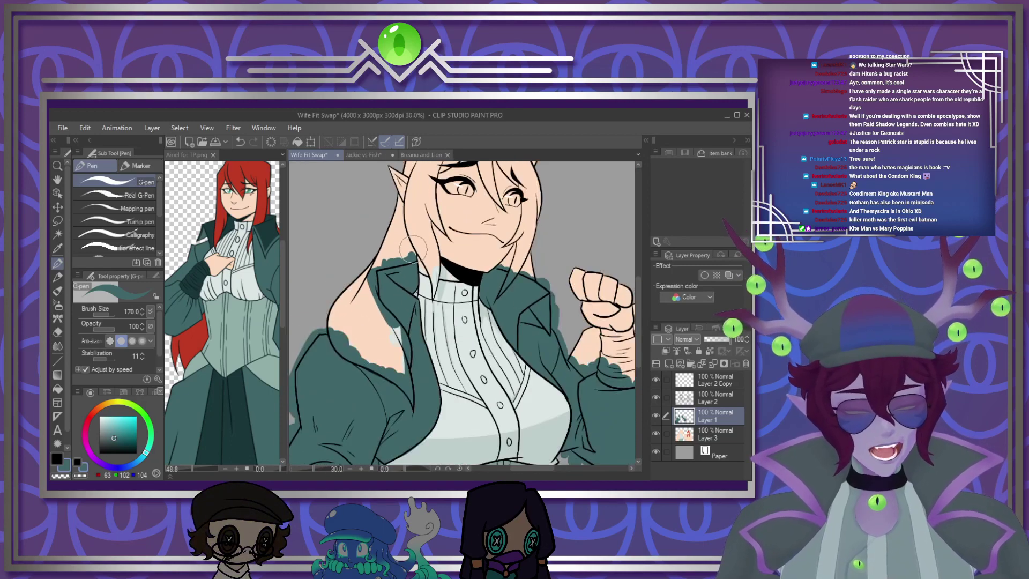
Sample the darker teal (RGB 26, 55, 57) from the reference picture's skirt and add a new layer clipped to the clothing colours
alt+click(222, 396)
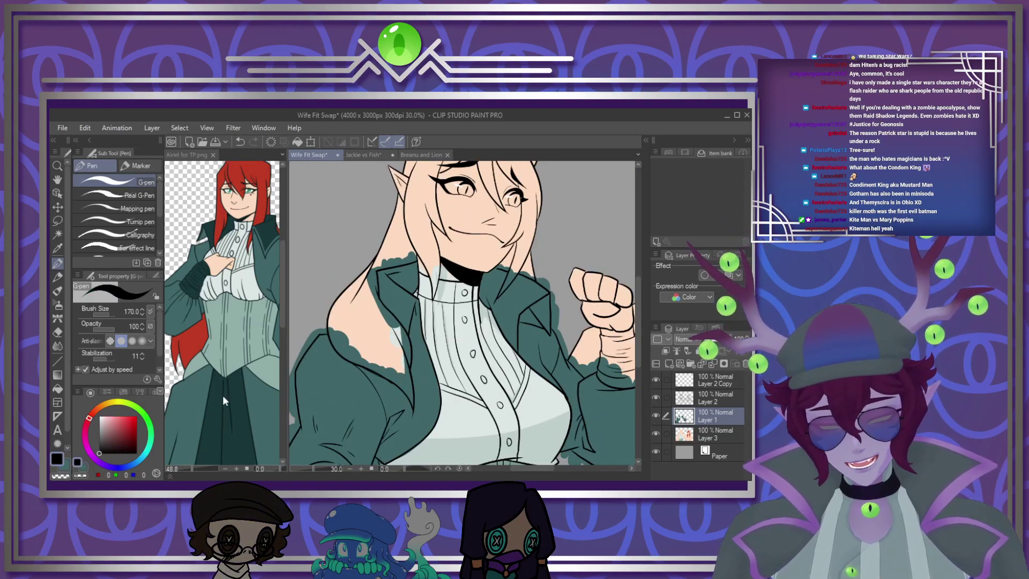
click(465, 336)
scroll(471, 321, up, 3)
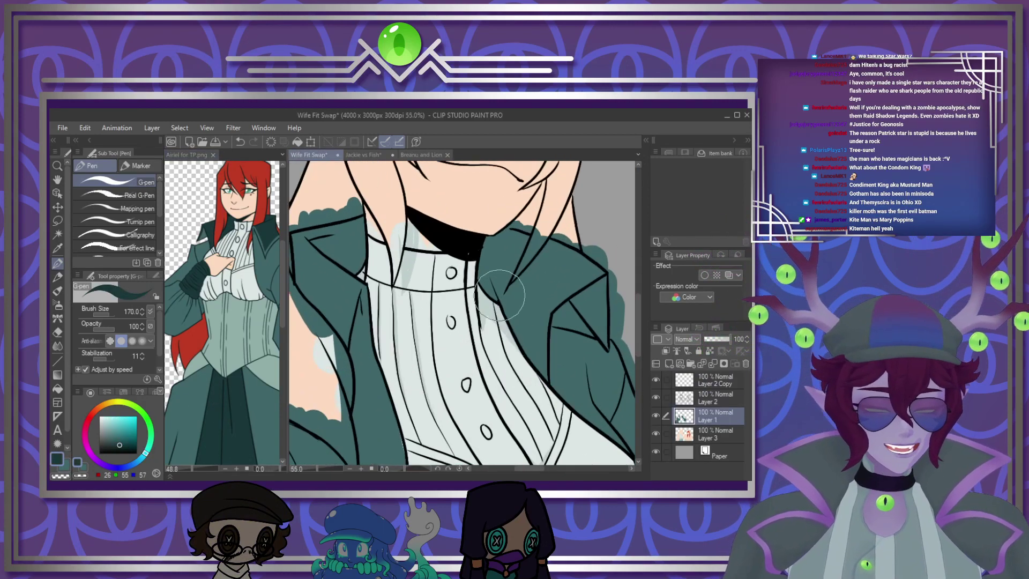
click(669, 363)
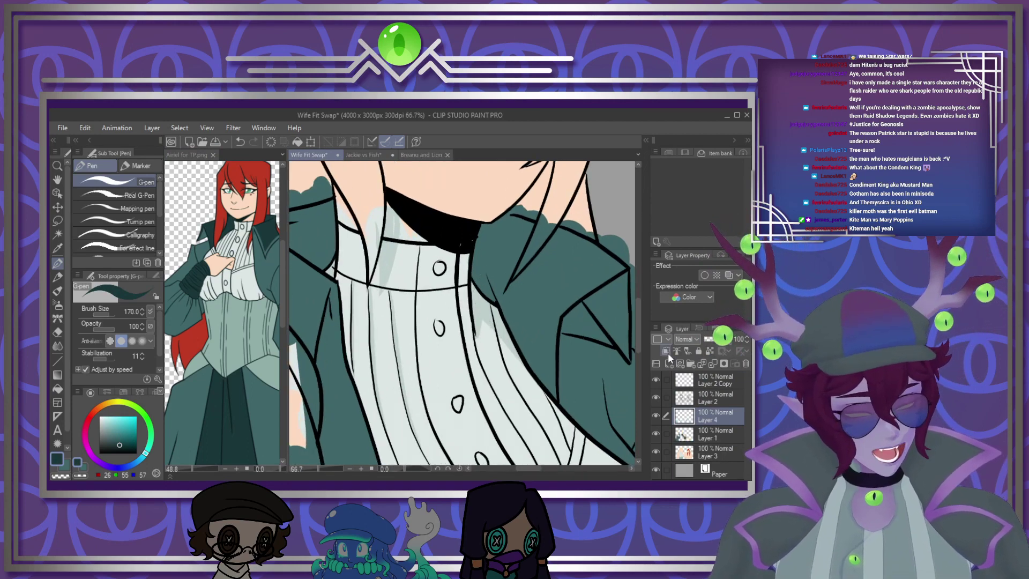
click(666, 352)
Paint the inner lapel on the raised-fist side in the darker teal, using the G-pen at size 40 and then 80
key(bracketleft)
key(bracketleft)
key(bracketleft)
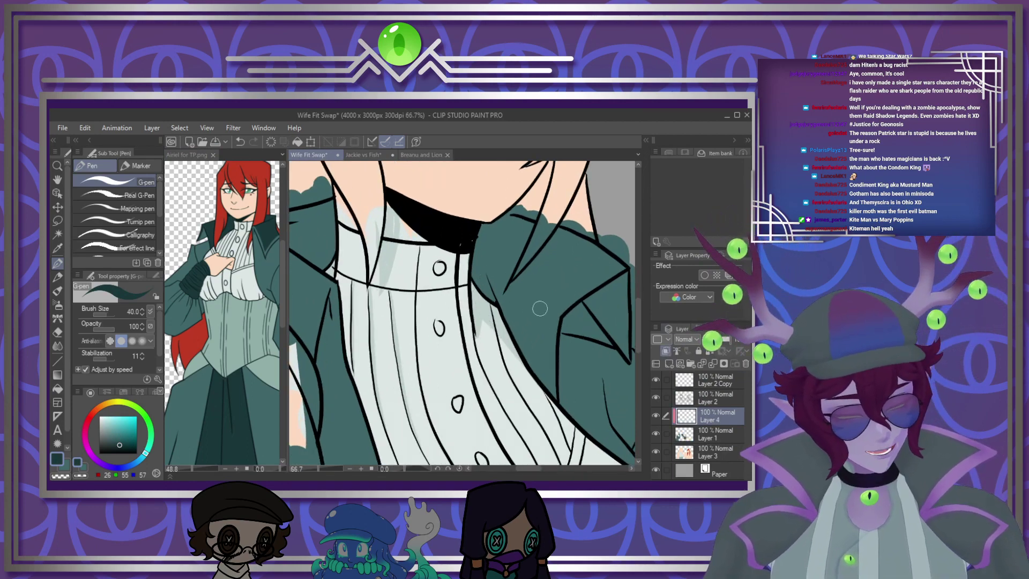
mouse_move(540, 309)
mouse_down()
mouse_move(541, 331)
mouse_move(564, 288)
mouse_up()
key(bracketright)
key(bracketright)
key(bracketright)
key(bracketright)
mouse_move(612, 252)
mouse_down()
mouse_move(545, 293)
mouse_move(619, 241)
mouse_move(594, 234)
mouse_move(554, 245)
mouse_move(472, 314)
mouse_move(503, 207)
mouse_up()
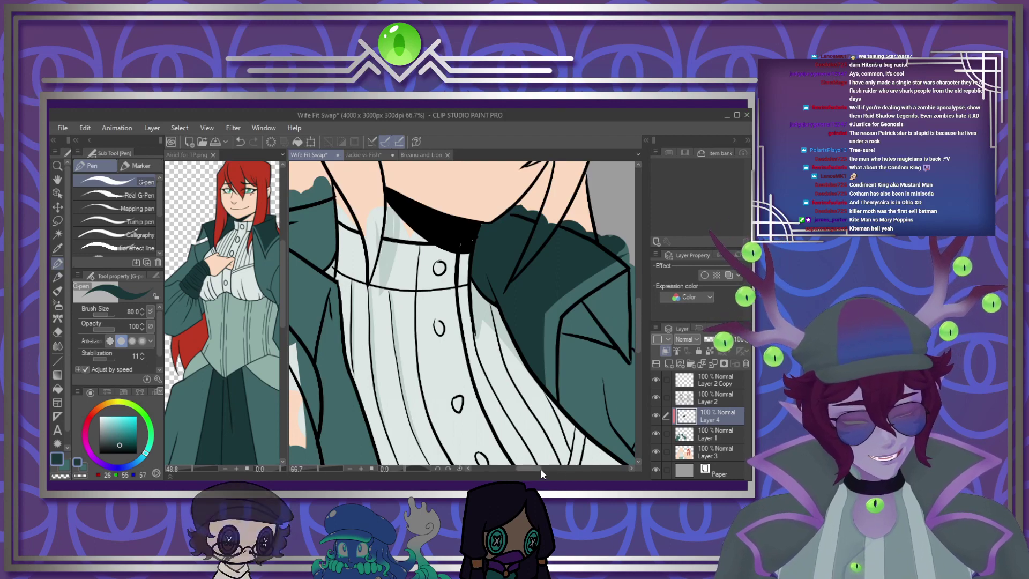
Paint the matching lapel on the large-sleeve side in the darker teal, leaving a lighter border along its edge
drag(540, 469, 526, 469)
drag(497, 278, 476, 339)
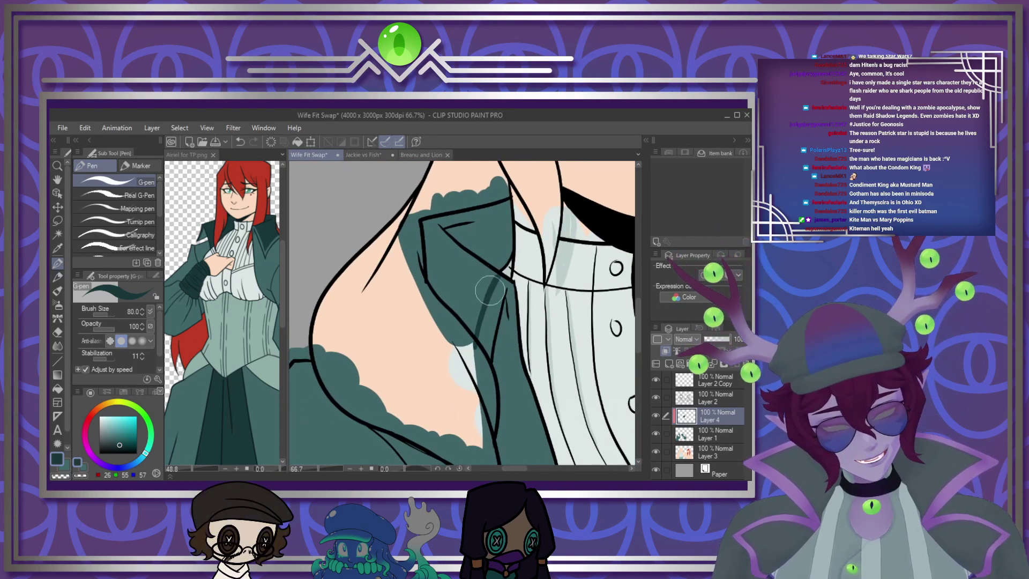
mouse_move(424, 220)
mouse_down()
mouse_move(444, 311)
mouse_move(501, 237)
mouse_up()
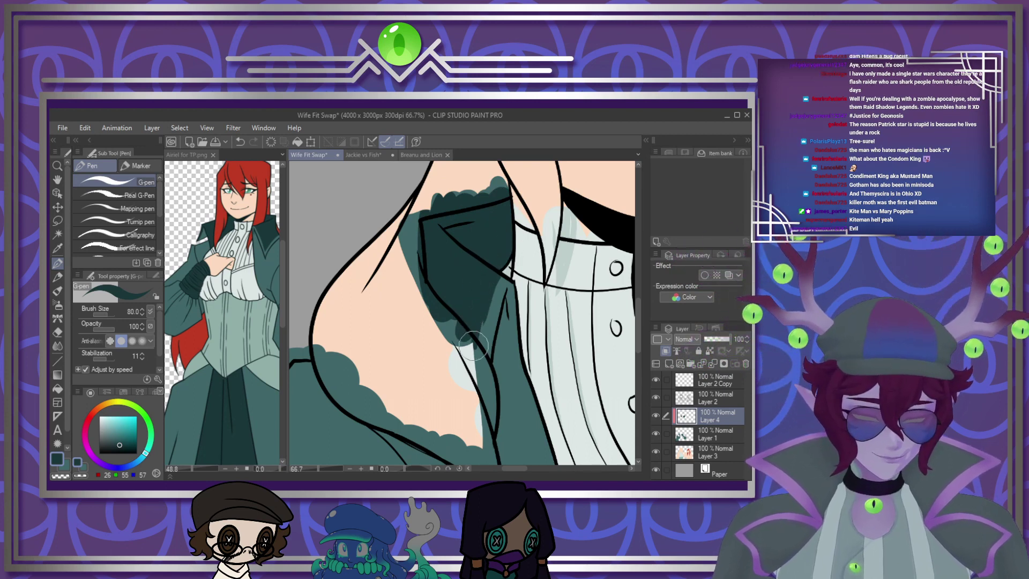
scroll(524, 228, down, 6)
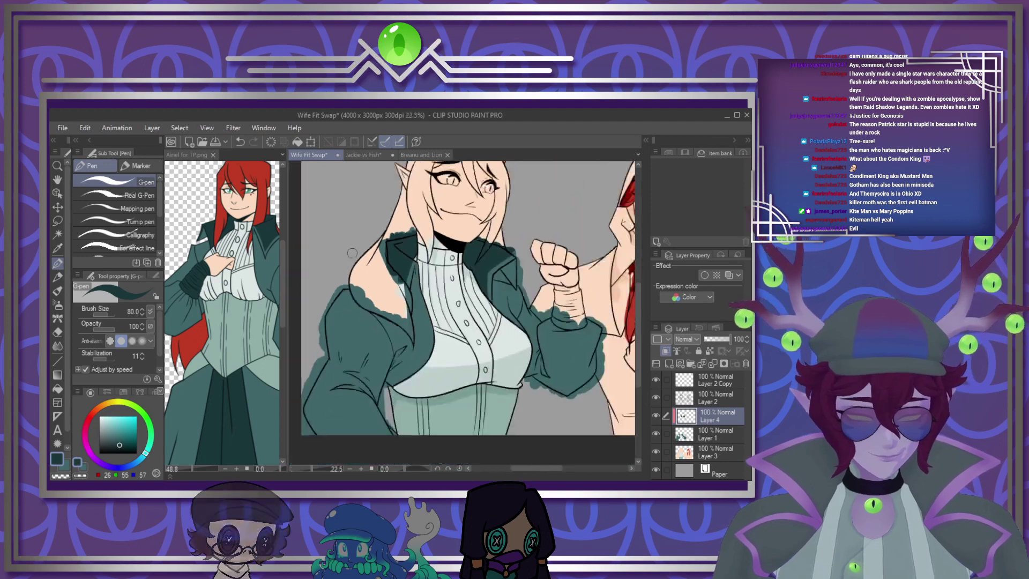
Paint the wrinkled cuff around the raised fist's wrist in the darker teal on an unclipped layer
scroll(393, 304, up, 3)
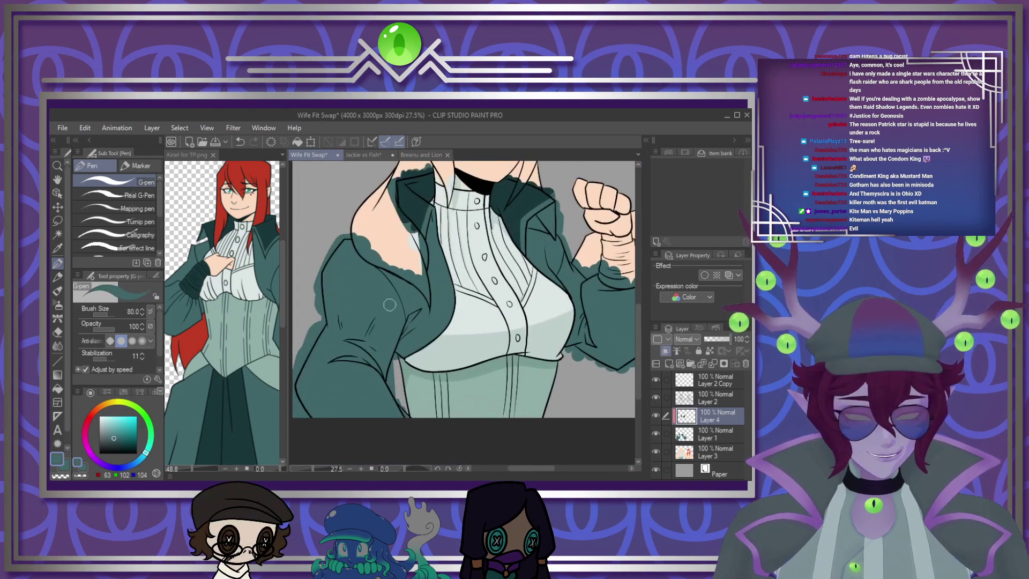
scroll(390, 304, down, 2)
scroll(408, 229, up, 3)
scroll(416, 301, down, 2)
scroll(595, 266, up, 6)
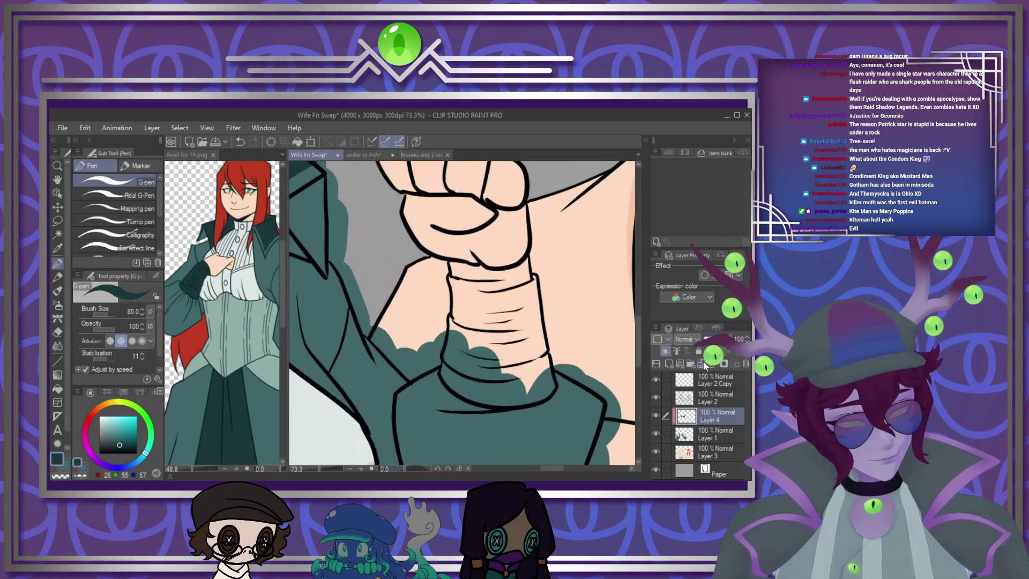
mouse_move(451, 270)
mouse_down()
mouse_move(448, 368)
mouse_move(460, 386)
mouse_move(530, 395)
mouse_move(554, 371)
mouse_move(549, 381)
mouse_move(528, 267)
mouse_move(448, 267)
mouse_move(470, 354)
mouse_move(509, 322)
mouse_move(521, 345)
mouse_move(471, 363)
mouse_up()
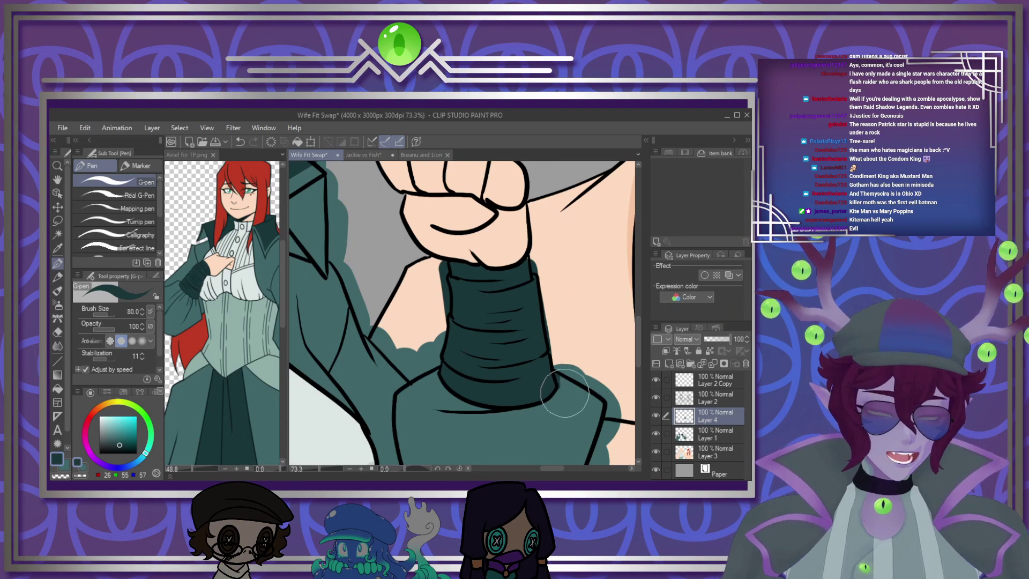
scroll(604, 316, down, 3)
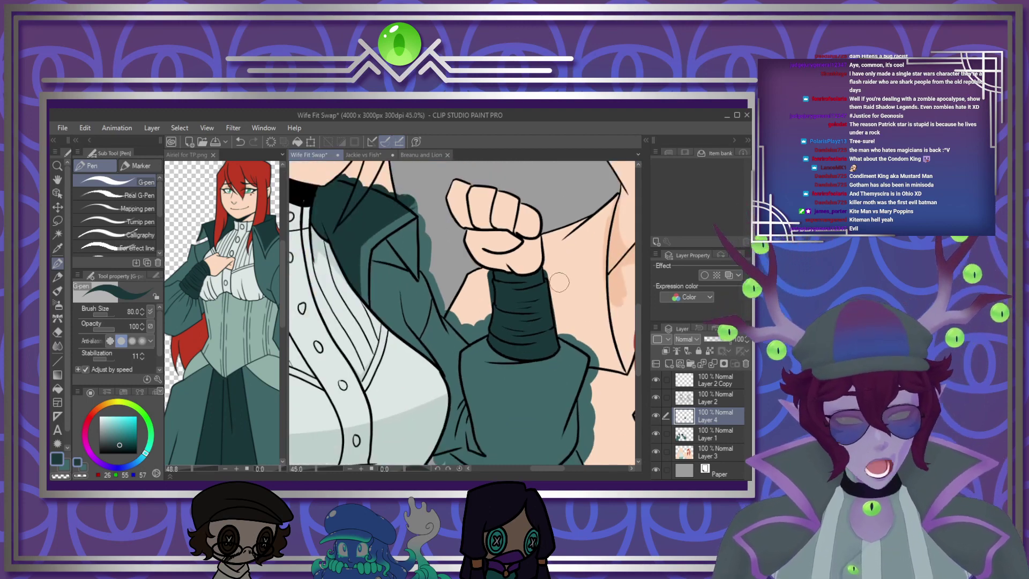
Sample the coat's mid teal (RGB 63, 102, 104), then clip Layer 4 to the clothing colours and set its blending mode to Multiply
scroll(480, 371, down, 2)
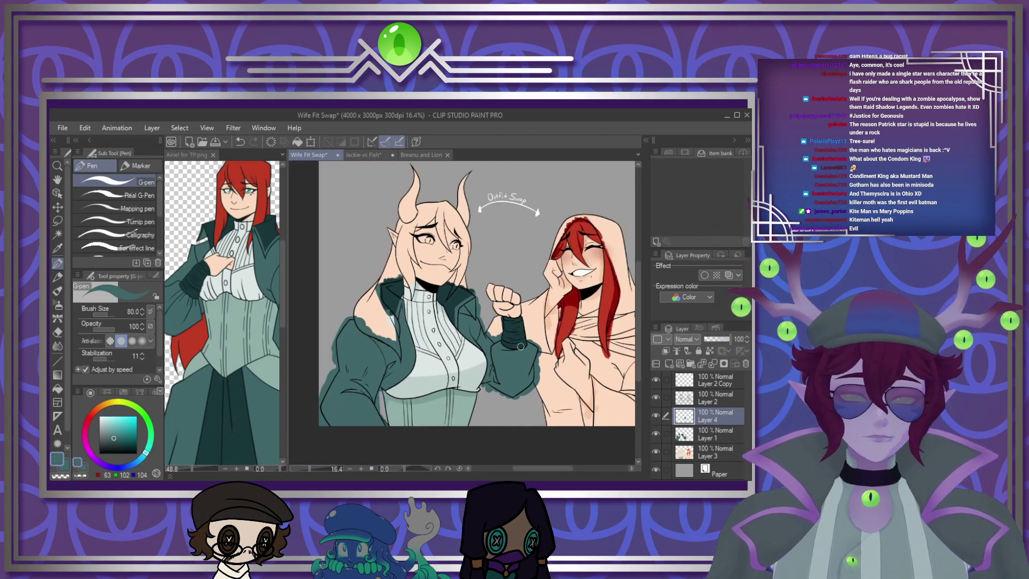
scroll(366, 356, up, 3)
scroll(367, 356, down, 2)
scroll(402, 231, up, 4)
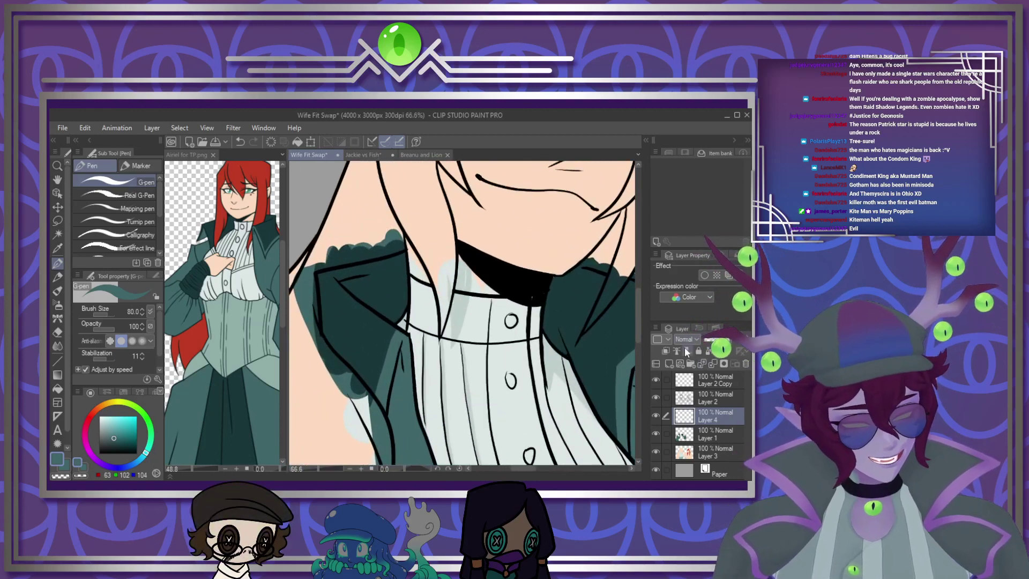
click(666, 350)
click(687, 339)
click(693, 140)
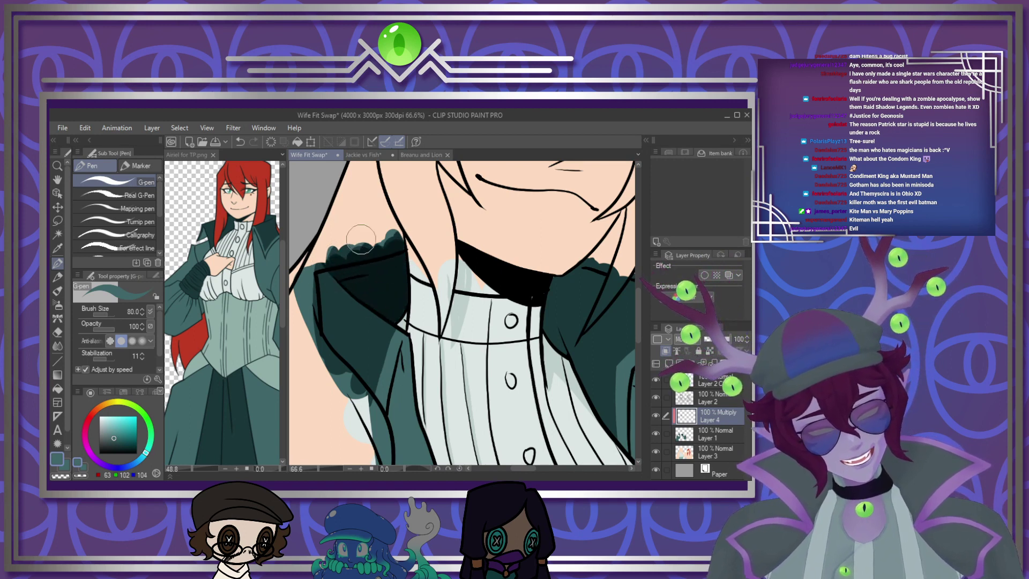
Paint Multiply shadows over both folded lapels of the horned woman's coat and lower the shading layer's opacity to 40%
drag(361, 288, 322, 259)
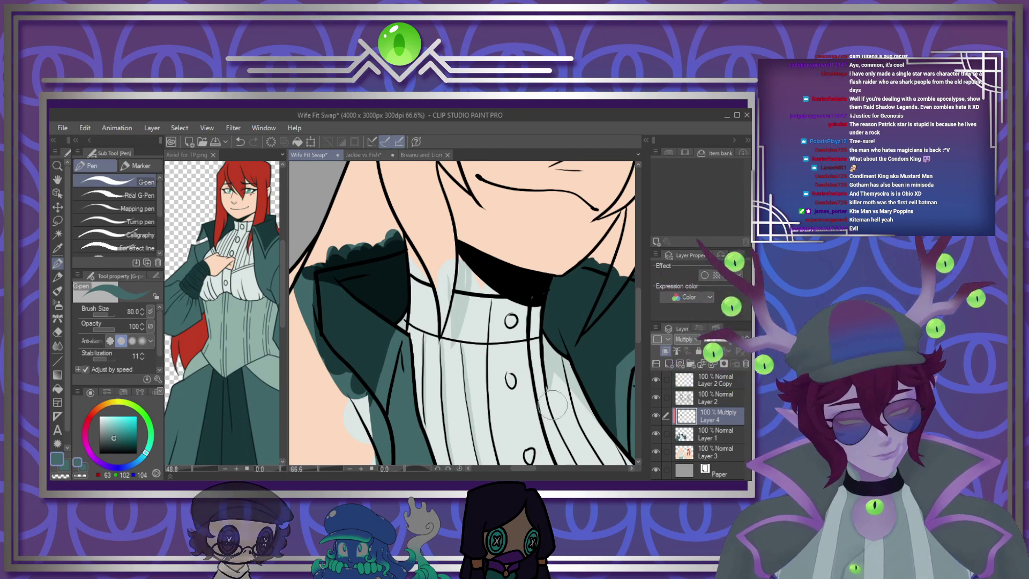
drag(530, 469, 539, 471)
mouse_move(471, 348)
mouse_down()
mouse_move(498, 300)
mouse_move(492, 264)
mouse_up()
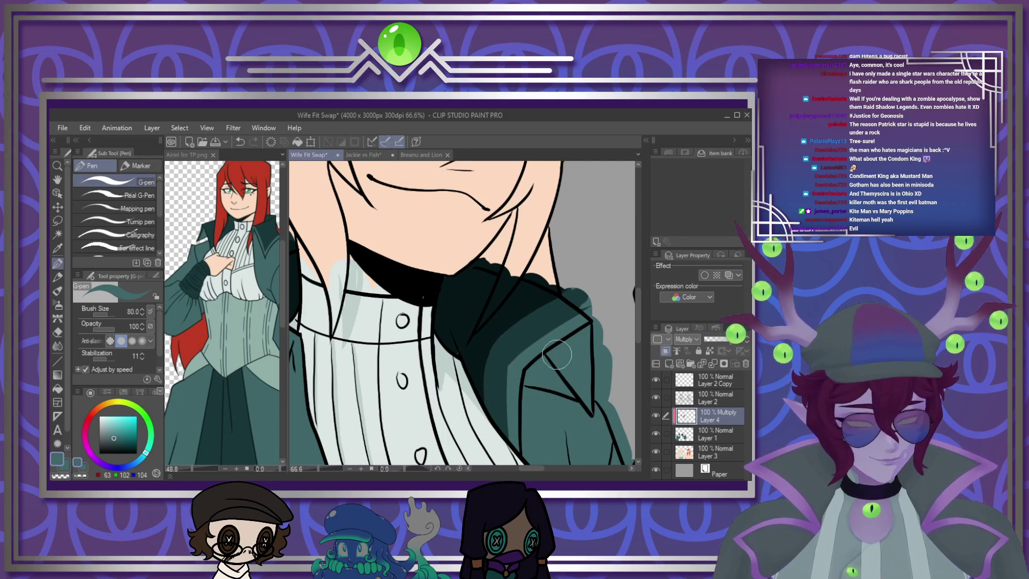
mouse_move(557, 354)
mouse_down()
mouse_move(578, 335)
mouse_move(556, 351)
mouse_move(589, 349)
mouse_move(565, 375)
mouse_move(589, 402)
mouse_up()
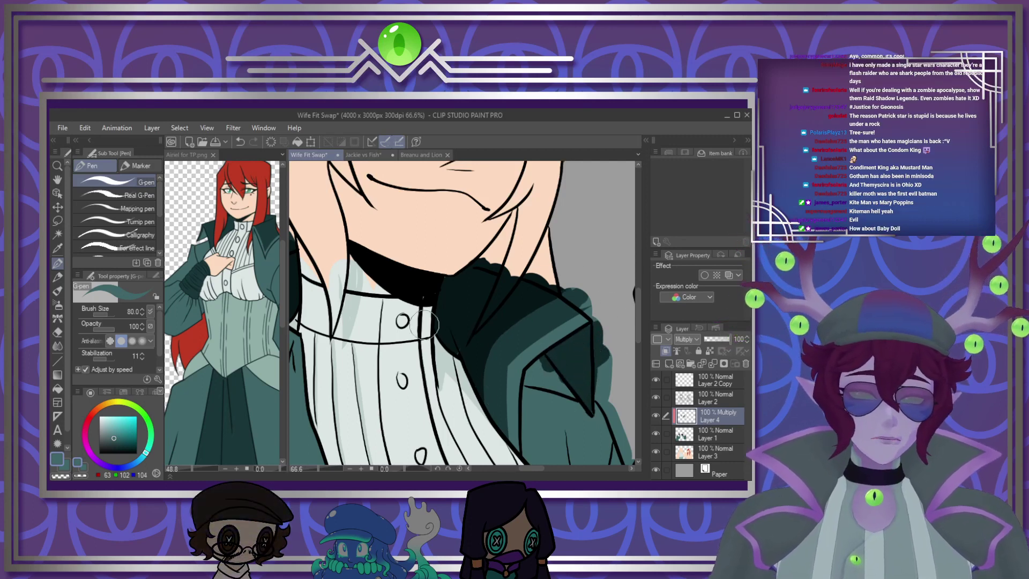
scroll(425, 325, down, 3)
scroll(424, 325, up, 2)
drag(437, 367, 462, 335)
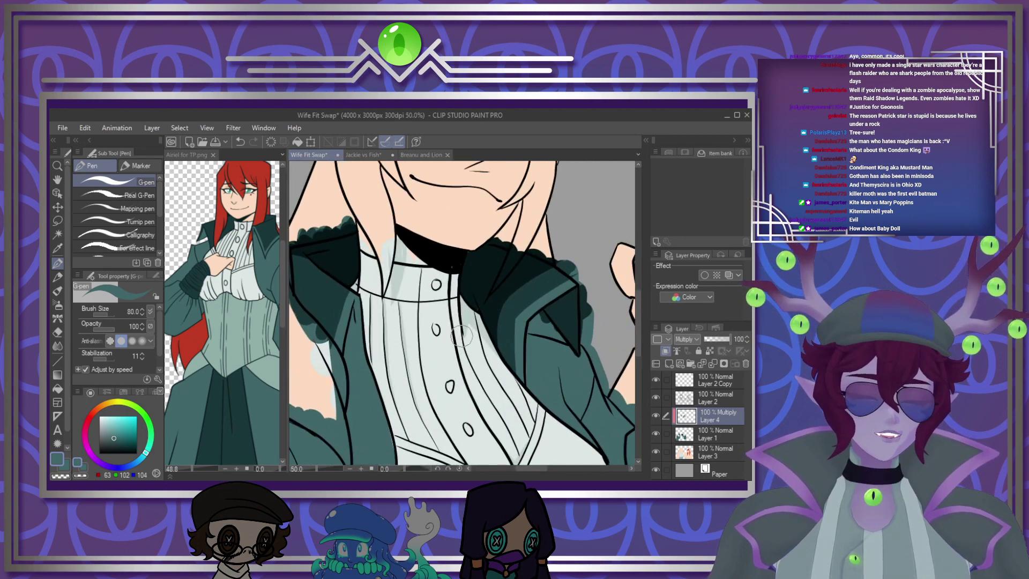
click(718, 340)
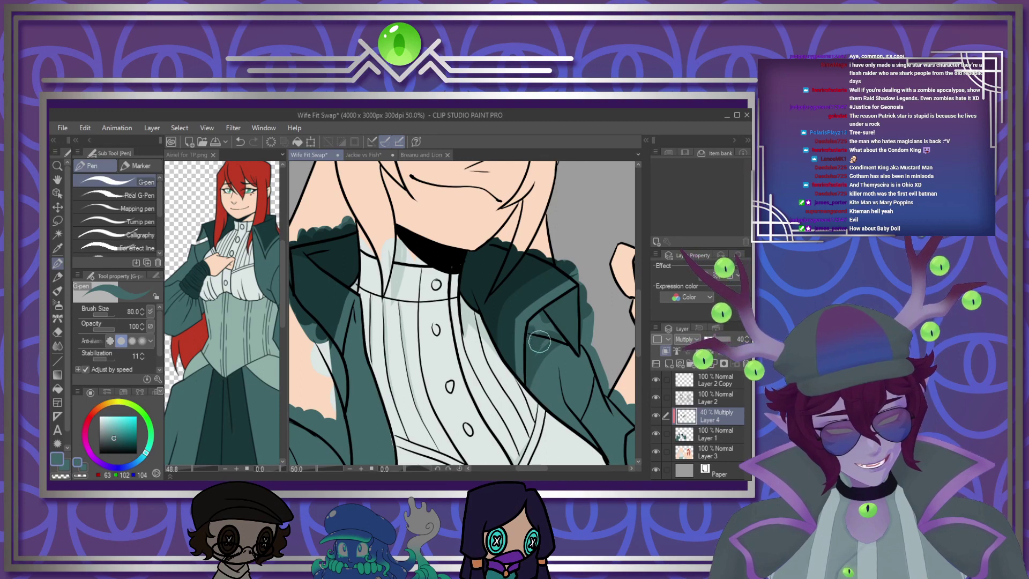
Shade the raised-fist side of the coat beneath the lapel, along the upper sleeve and around the elbow folds
scroll(556, 329, down, 2)
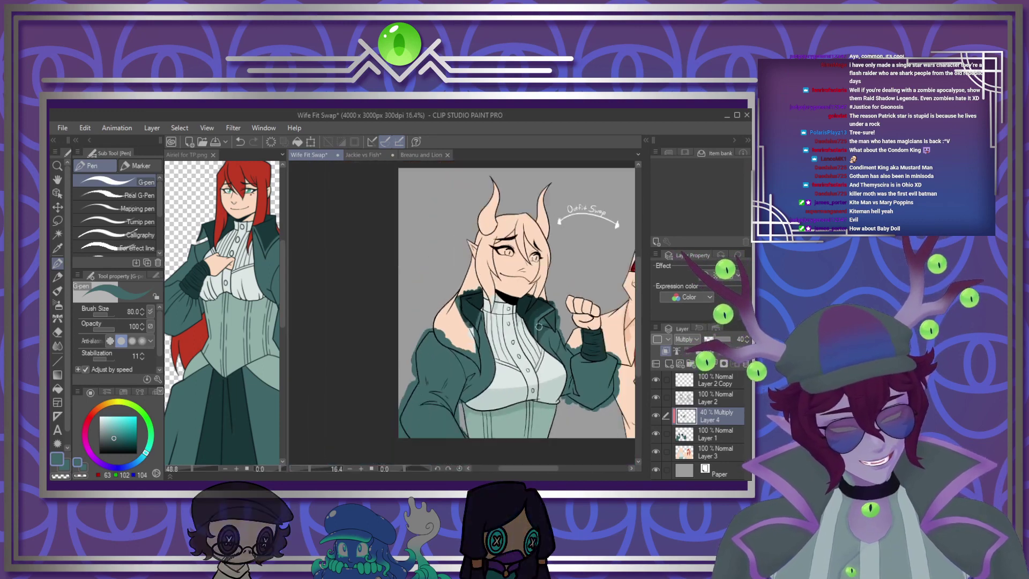
scroll(602, 381, up, 1)
scroll(602, 382, up, 2)
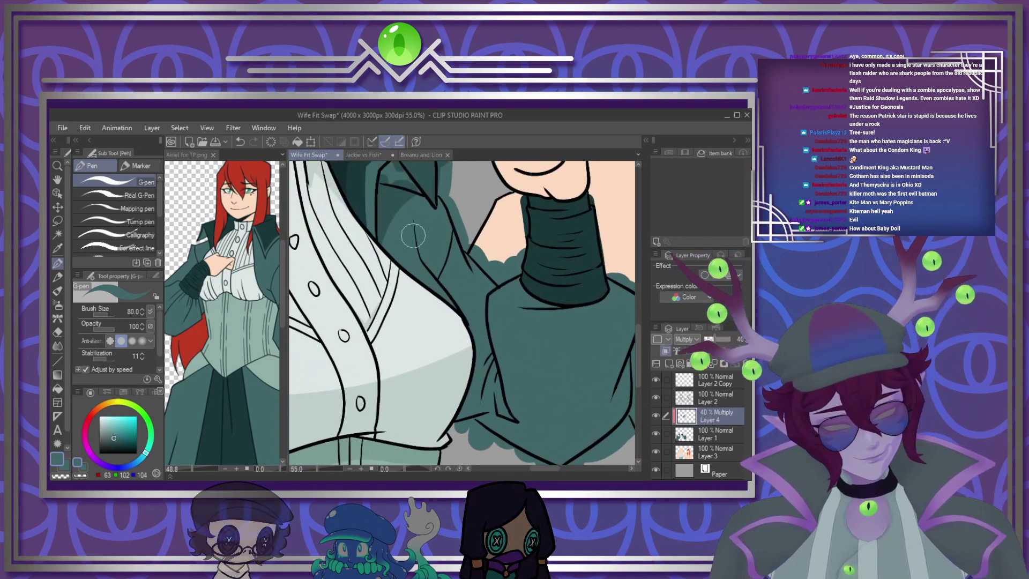
mouse_move(423, 246)
mouse_down()
mouse_move(435, 264)
mouse_move(481, 293)
mouse_up()
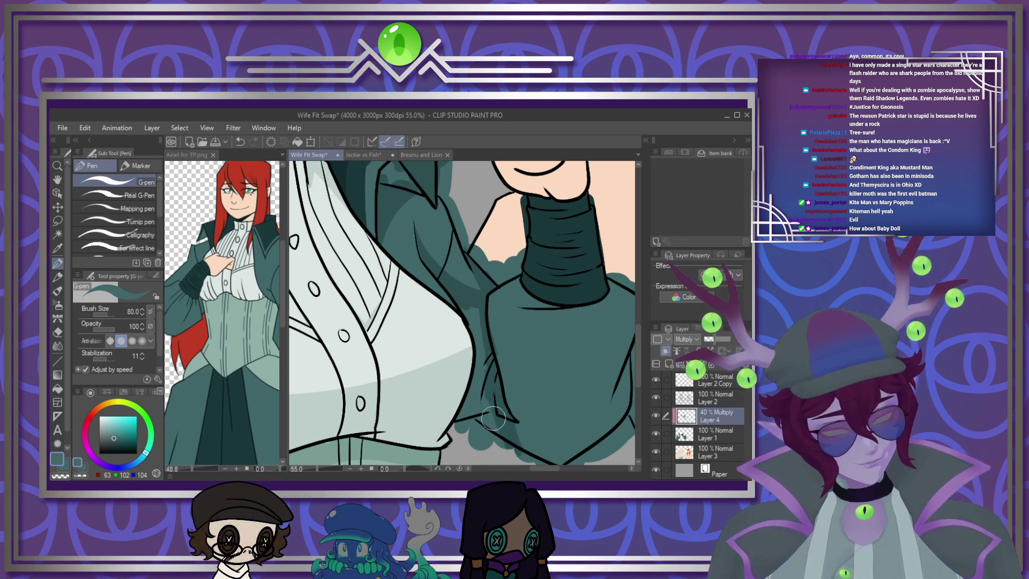
mouse_move(493, 418)
mouse_down()
mouse_move(483, 394)
mouse_move(466, 421)
mouse_up()
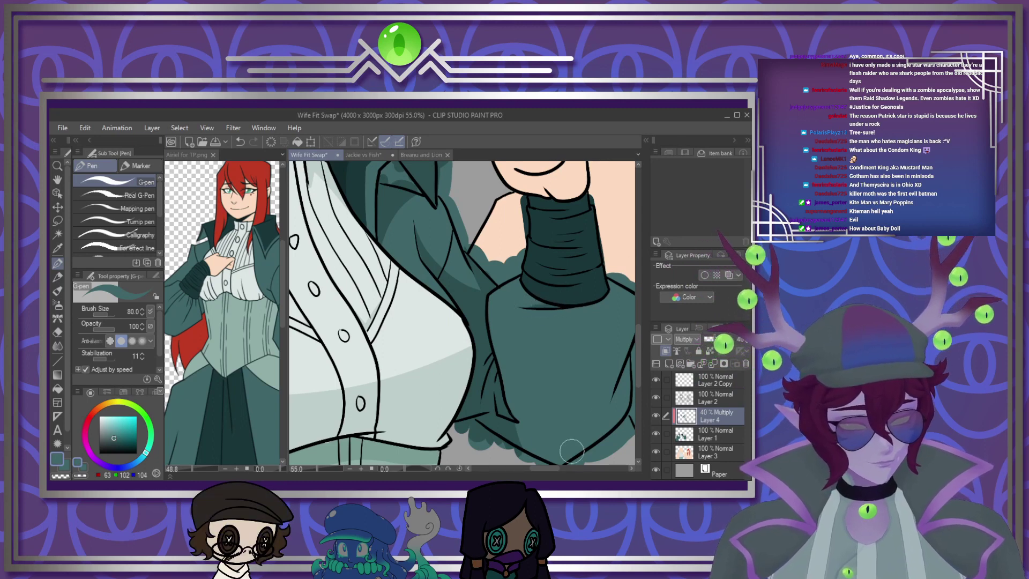
drag(555, 472, 563, 472)
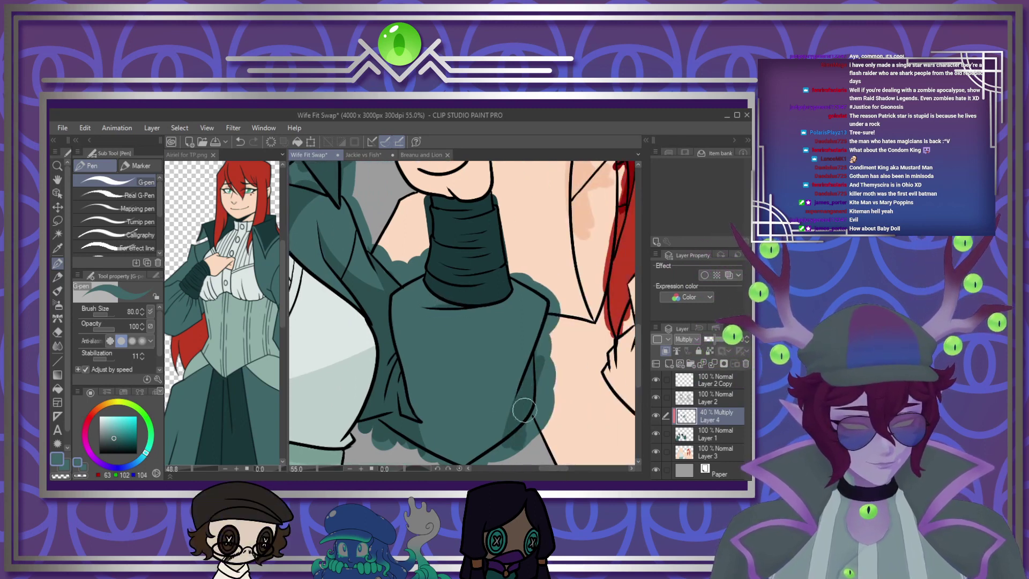
drag(638, 343, 639, 317)
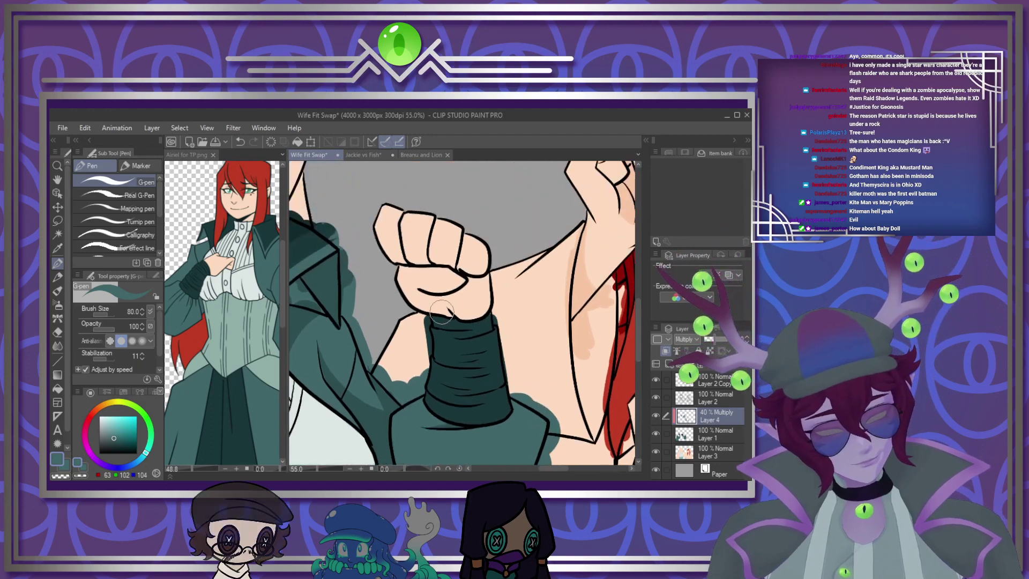
Shade the large sleeve's elbow and armpit folds and the coat front beneath the lapel on that side
scroll(357, 352, down, 6)
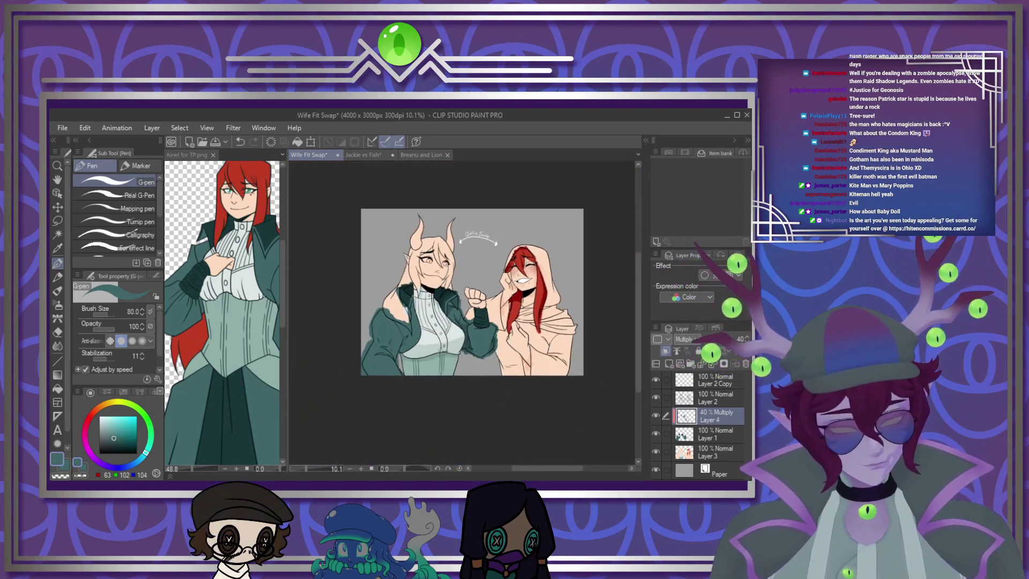
scroll(357, 352, up, 5)
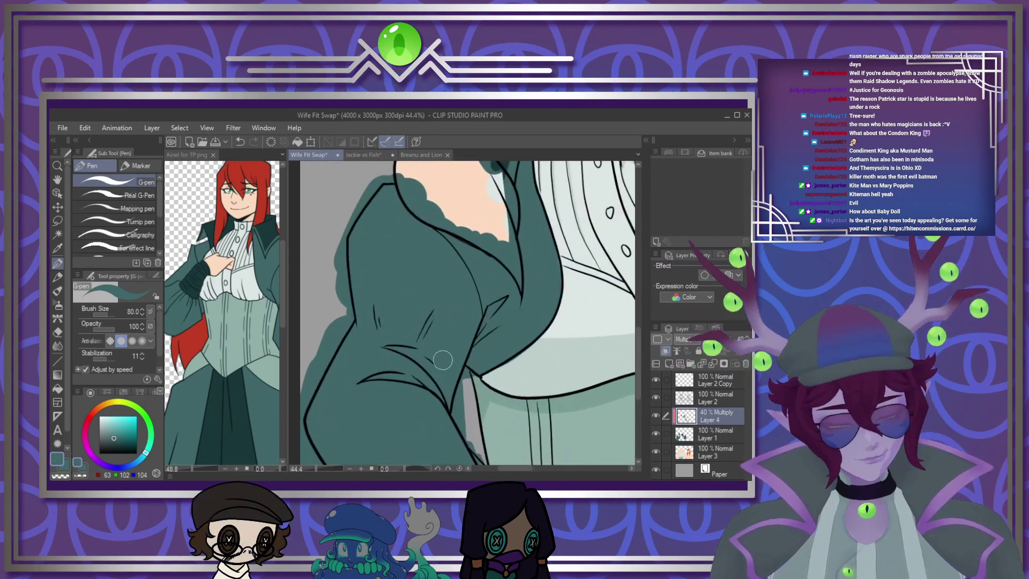
mouse_move(394, 350)
mouse_down()
mouse_move(423, 357)
mouse_move(451, 403)
mouse_up()
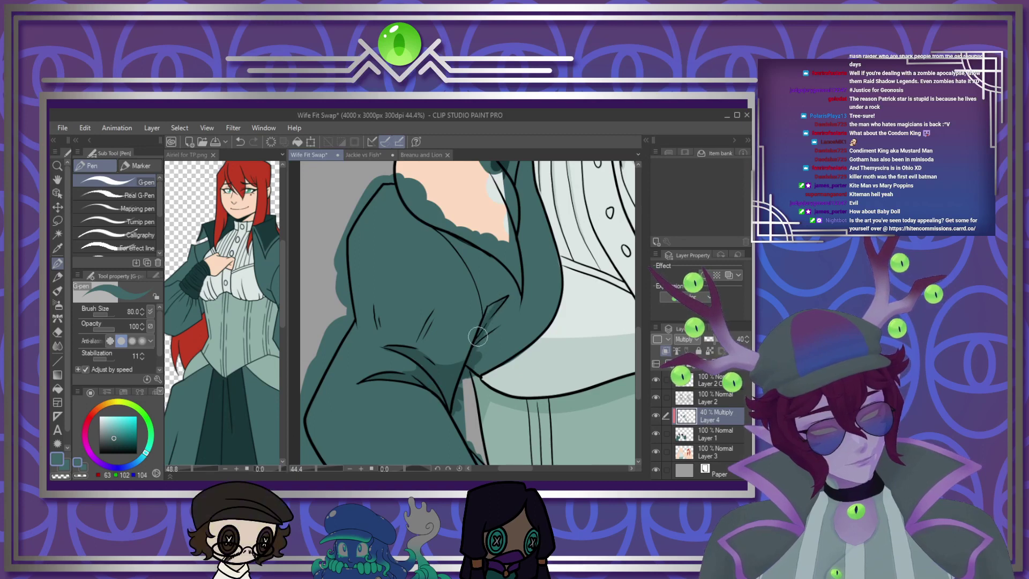
drag(507, 294, 486, 325)
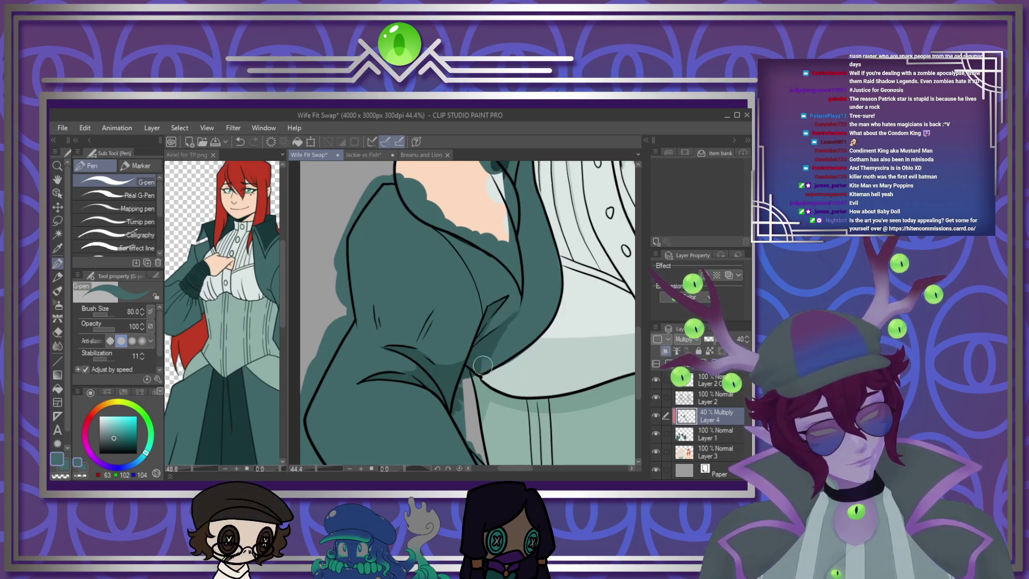
scroll(478, 369, up, 3)
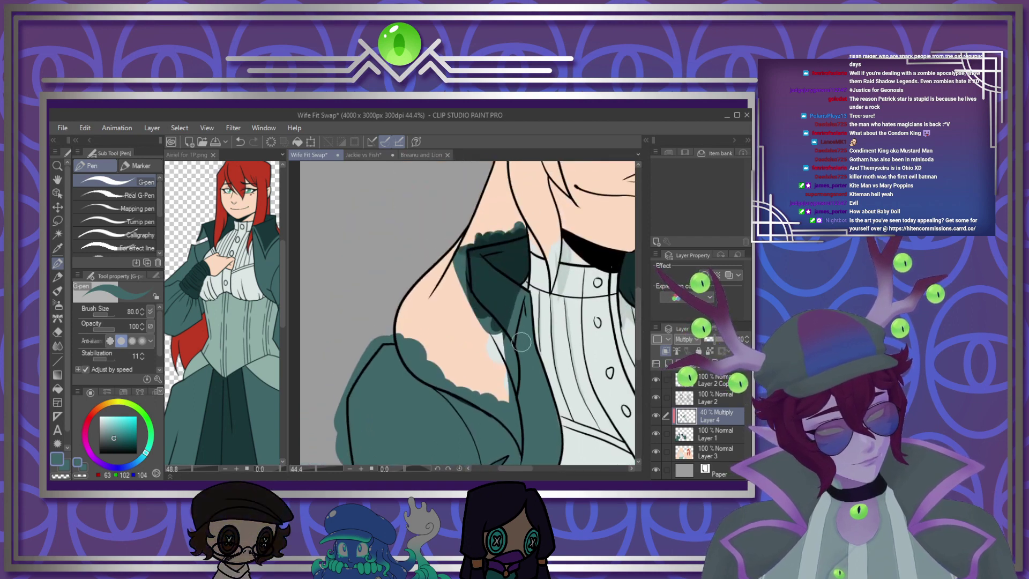
drag(528, 299, 517, 398)
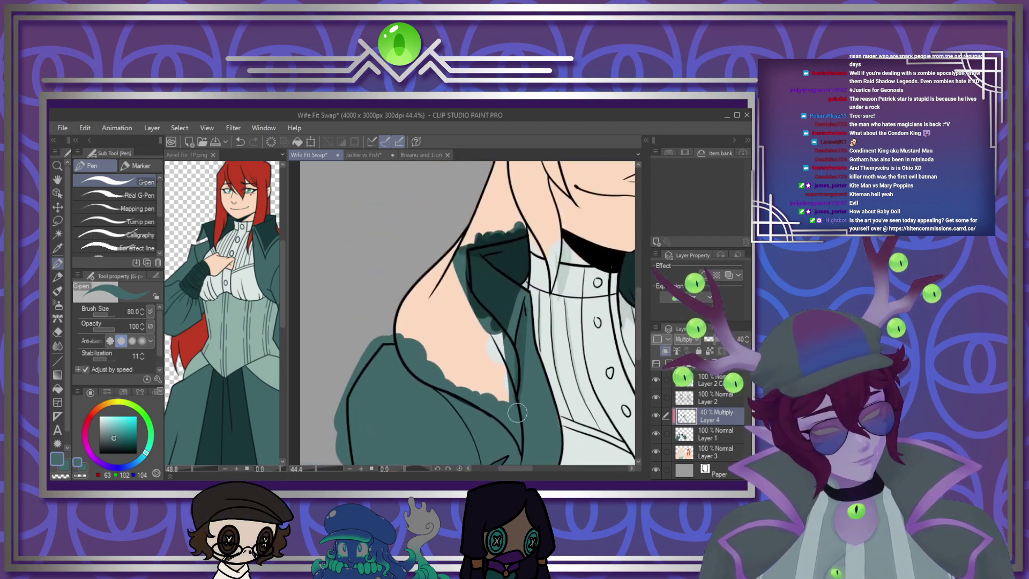
scroll(498, 248, down, 5)
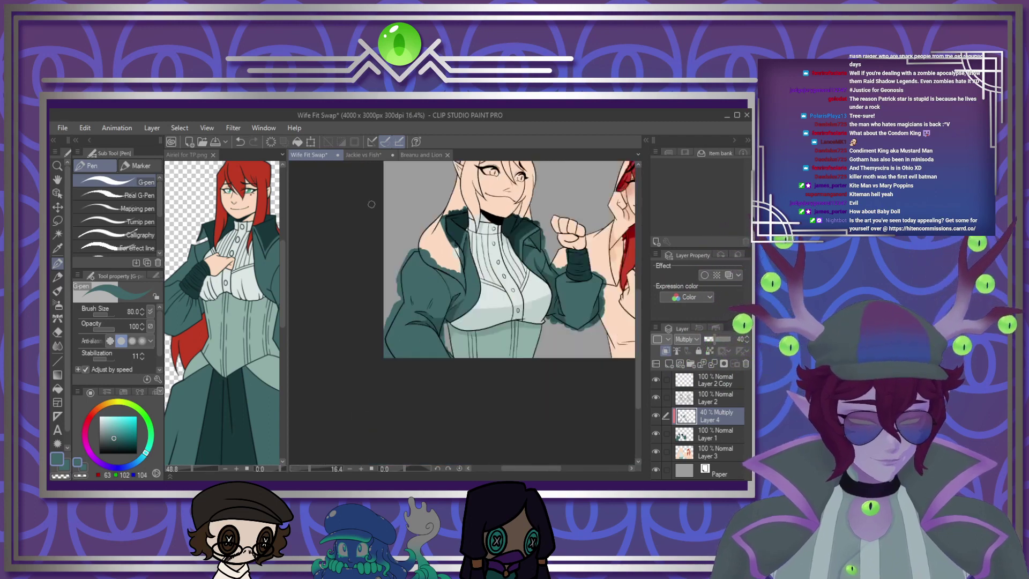
scroll(417, 271, up, 3)
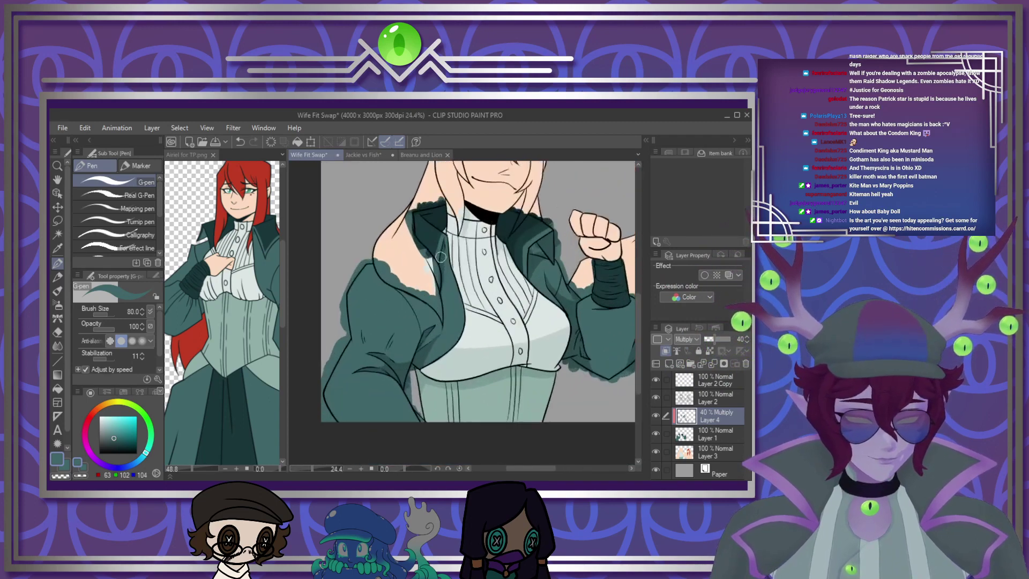
Merge the shading into the clothing colours, combine them with the base layer and start a new clipped layer above it
click(713, 363)
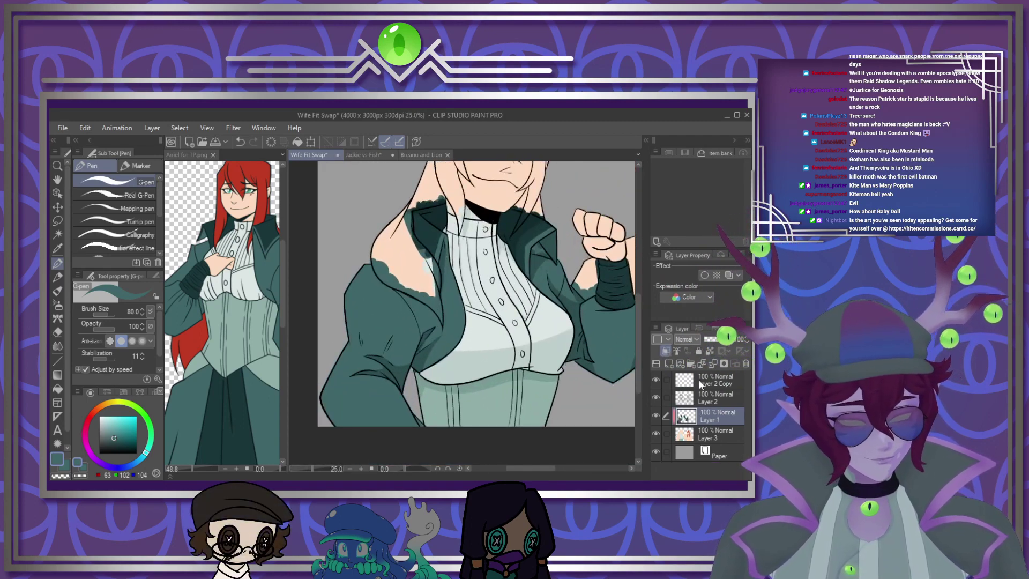
scroll(432, 347, down, 5)
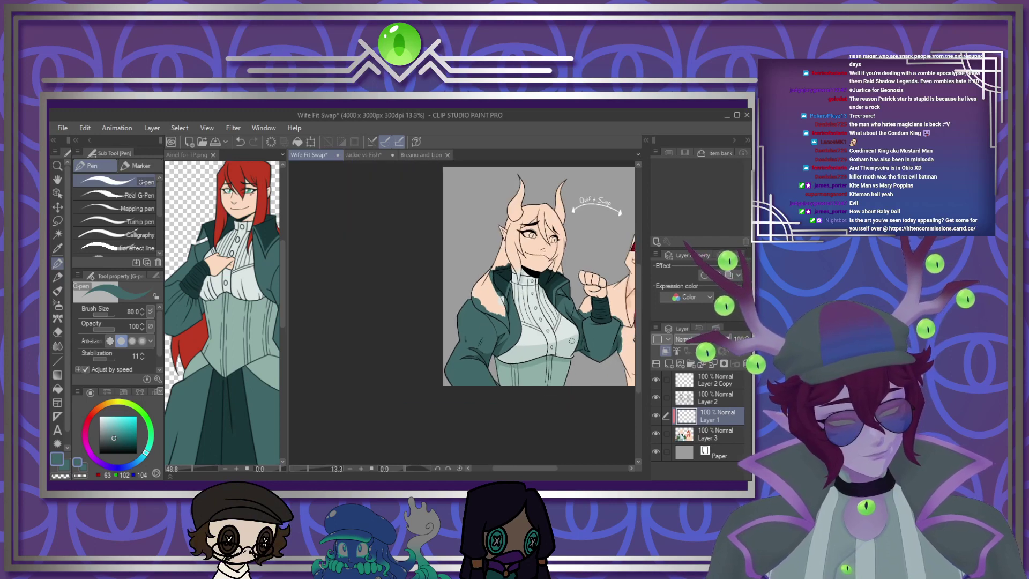
scroll(432, 347, up, 4)
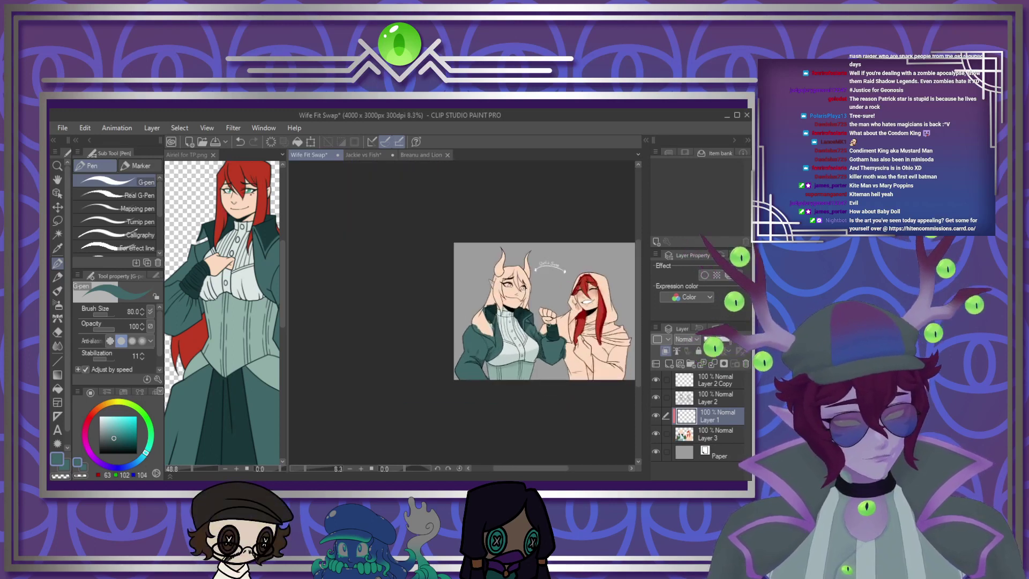
Replace the red-haired character's reference with Mimi Reference.png and dock it as a narrow pane beside the drawing
click(213, 155)
click(297, 155)
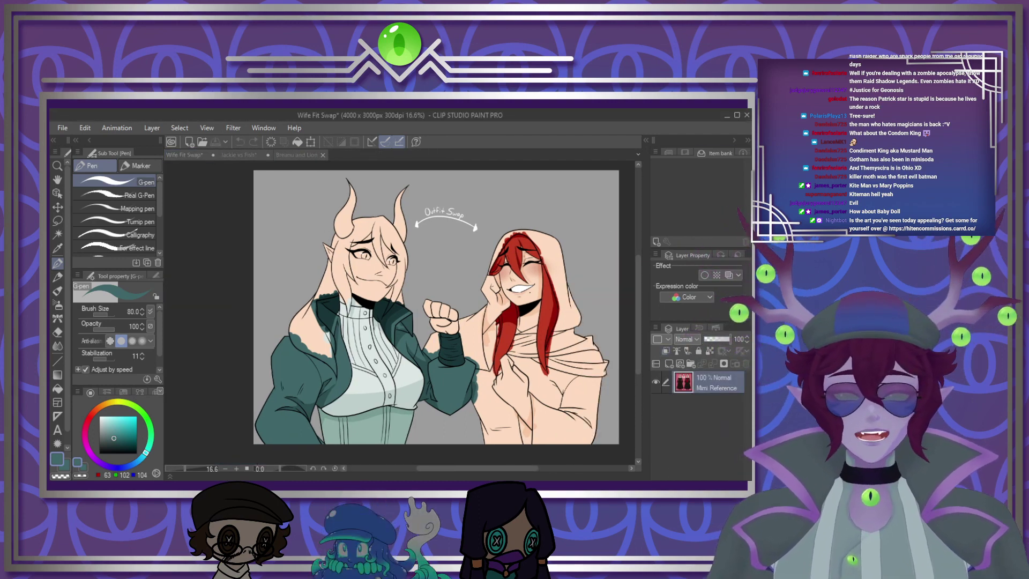
drag(187, 258, 174, 256)
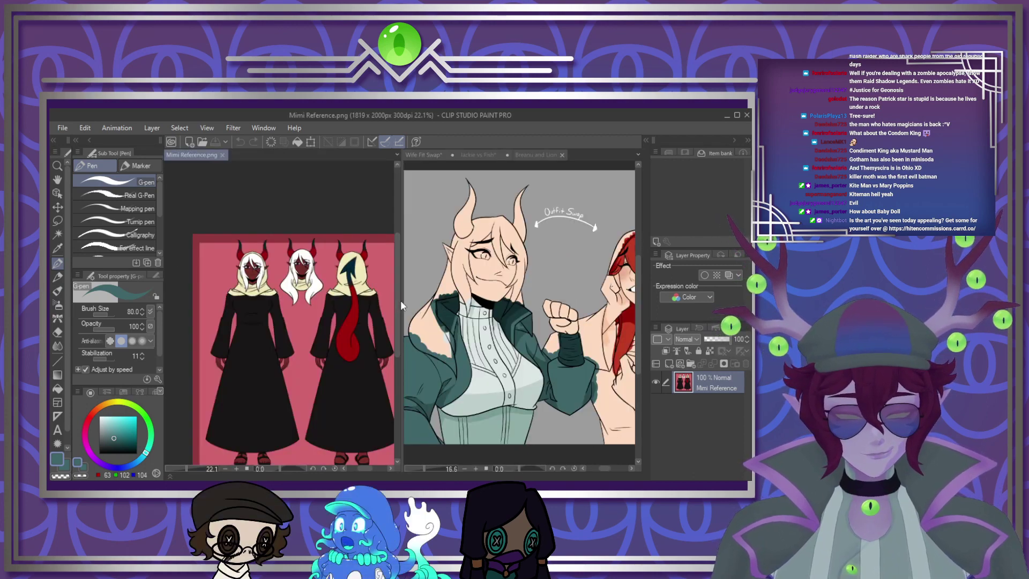
drag(401, 300, 266, 325)
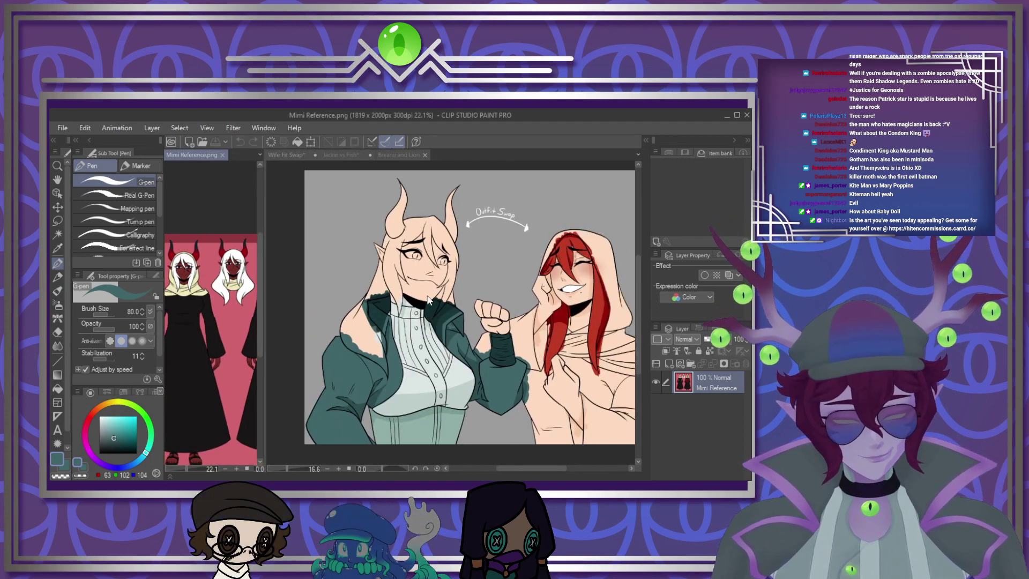
Undo the stray dot on the Mimi reference and sample the dark red skin colour (RGB 120, 46, 39) from it
click(185, 308)
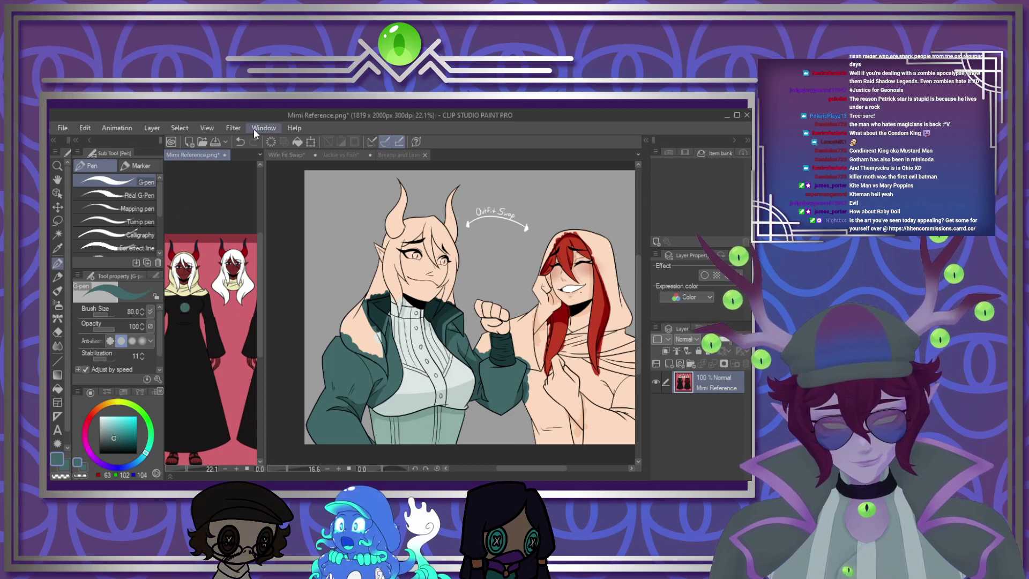
click(240, 142)
scroll(232, 265, down, 5)
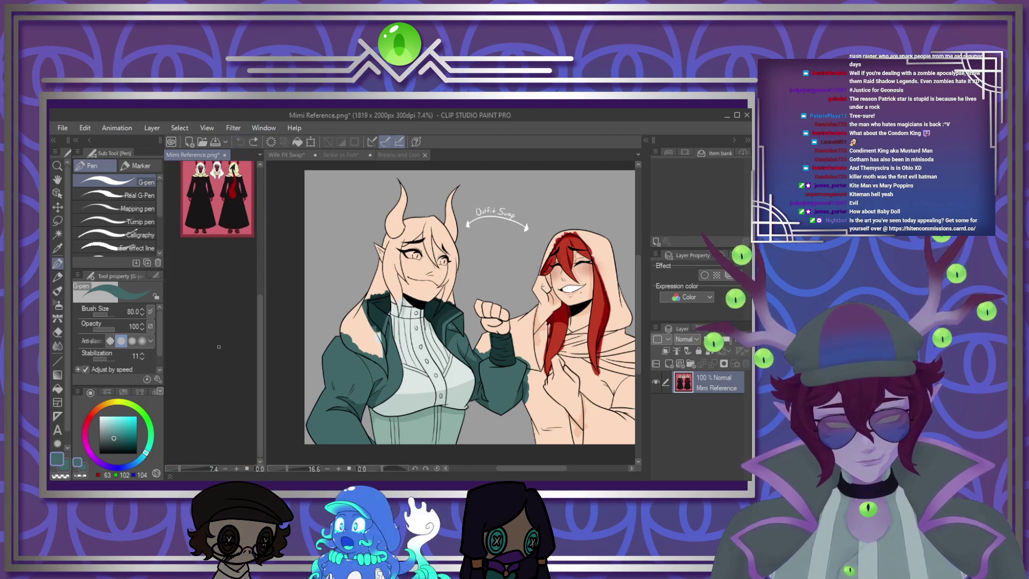
scroll(219, 347, up, 4)
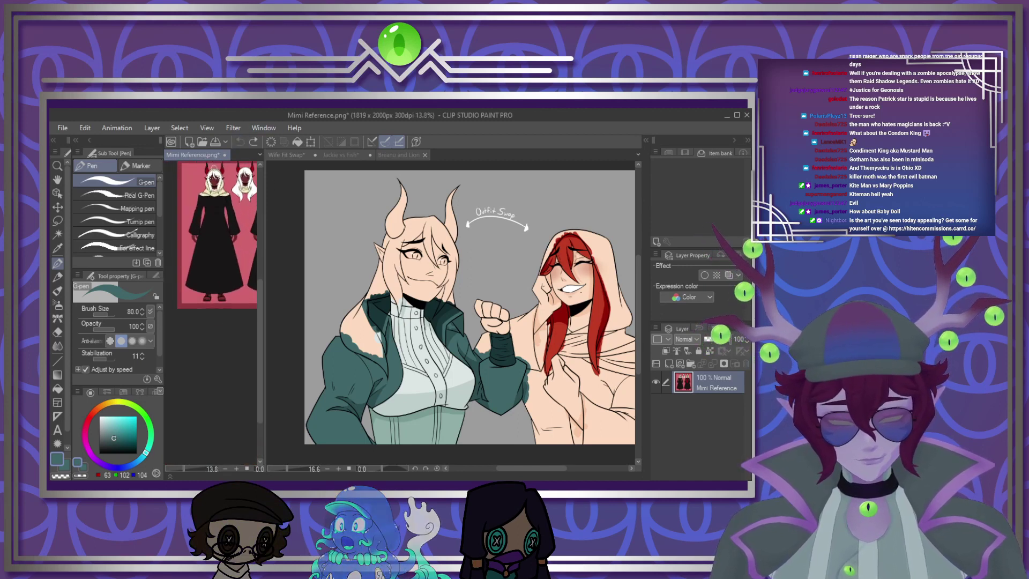
scroll(215, 214, up, 8)
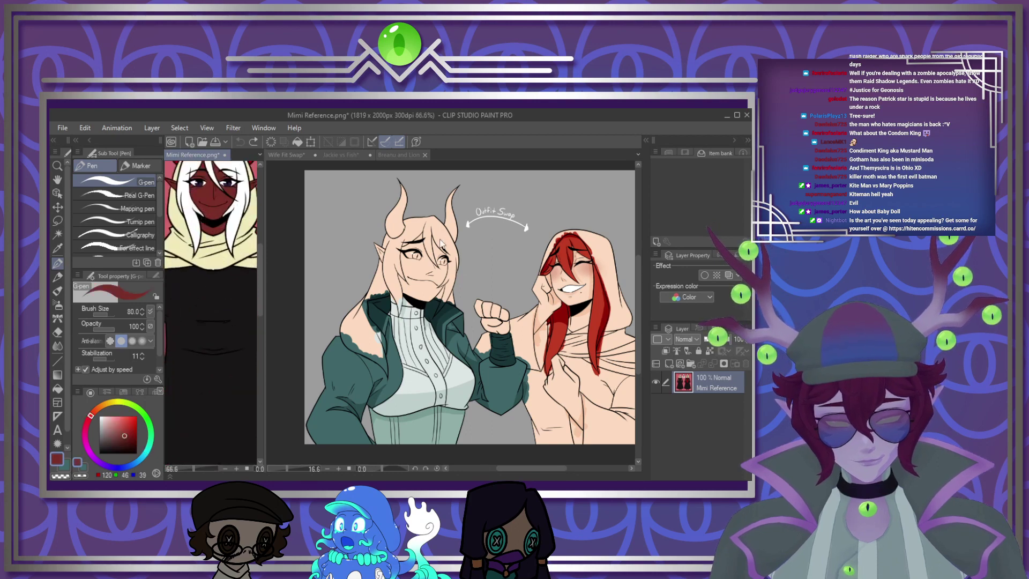
Paint the horned woman's pointed ear and whole face with the sampled dark red, enlarging the brush to 150 for the face
click(441, 243)
scroll(423, 247, up, 4)
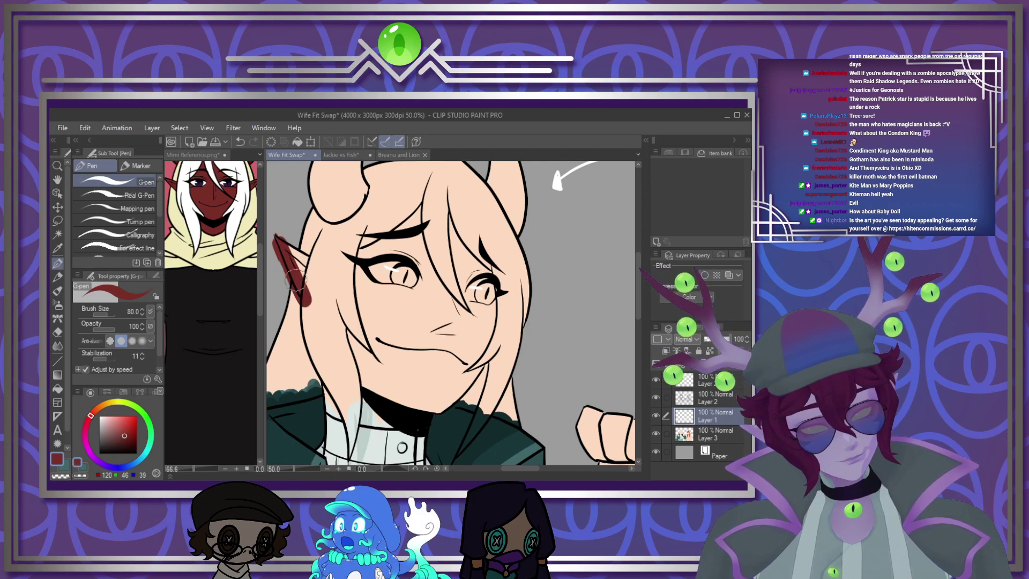
key(bracketright)
key(bracketright)
key(bracketright)
mouse_move(368, 287)
mouse_down()
mouse_move(381, 261)
mouse_move(415, 320)
mouse_move(433, 300)
mouse_move(447, 235)
mouse_move(477, 285)
mouse_move(489, 266)
mouse_move(443, 211)
mouse_move(457, 252)
mouse_move(491, 279)
mouse_move(471, 358)
mouse_move(480, 347)
mouse_move(445, 389)
mouse_move(348, 325)
mouse_move(373, 386)
mouse_move(433, 398)
mouse_move(461, 376)
mouse_move(409, 378)
mouse_move(382, 325)
mouse_move(441, 358)
mouse_move(461, 341)
mouse_move(474, 294)
mouse_up()
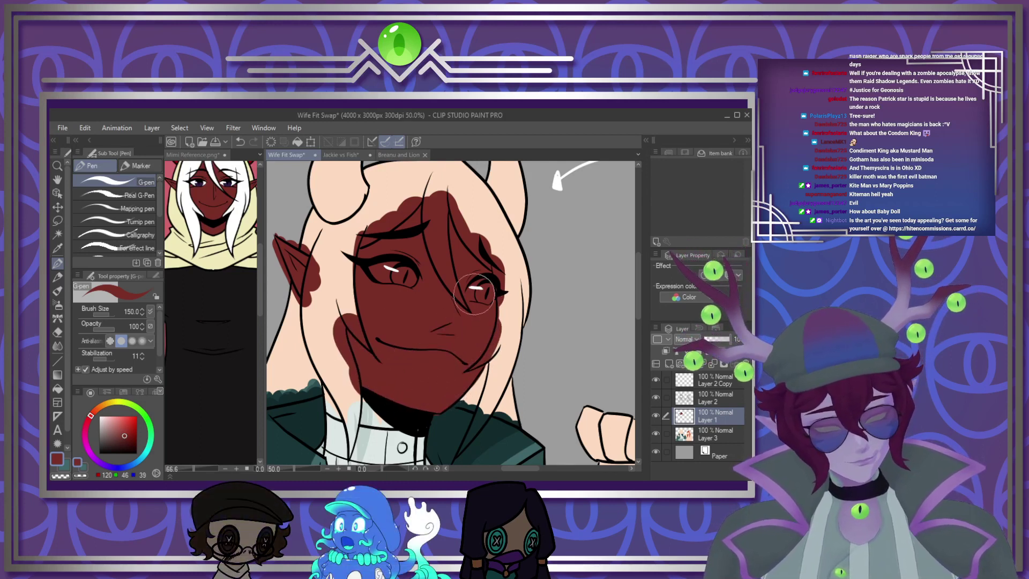
Paint the visible neck between the hair and collar, then the horned woman's raised fist, in the same dark red
scroll(493, 284, down, 2)
scroll(408, 335, up, 4)
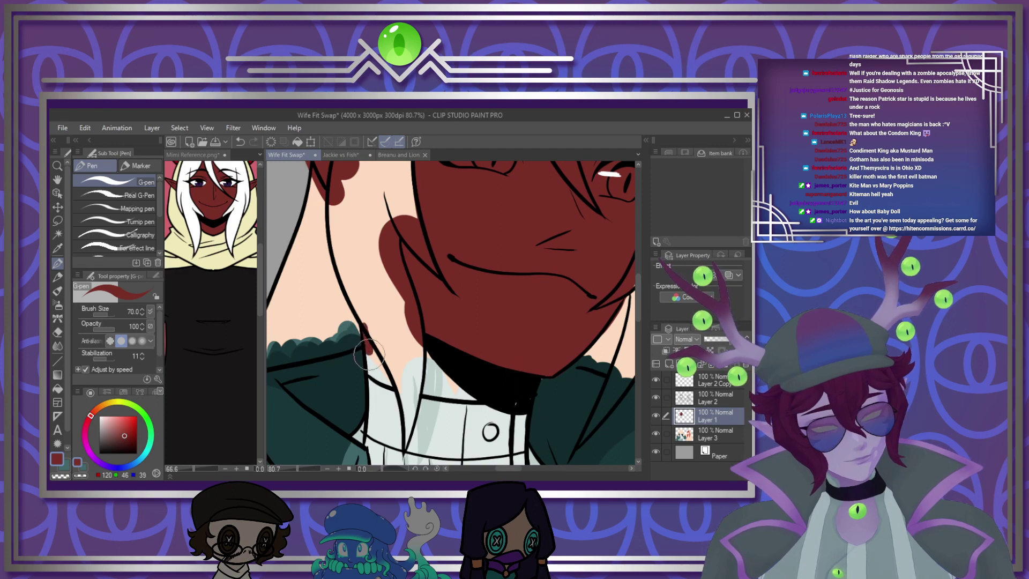
mouse_move(374, 357)
mouse_down()
mouse_move(426, 327)
mouse_move(433, 390)
mouse_up()
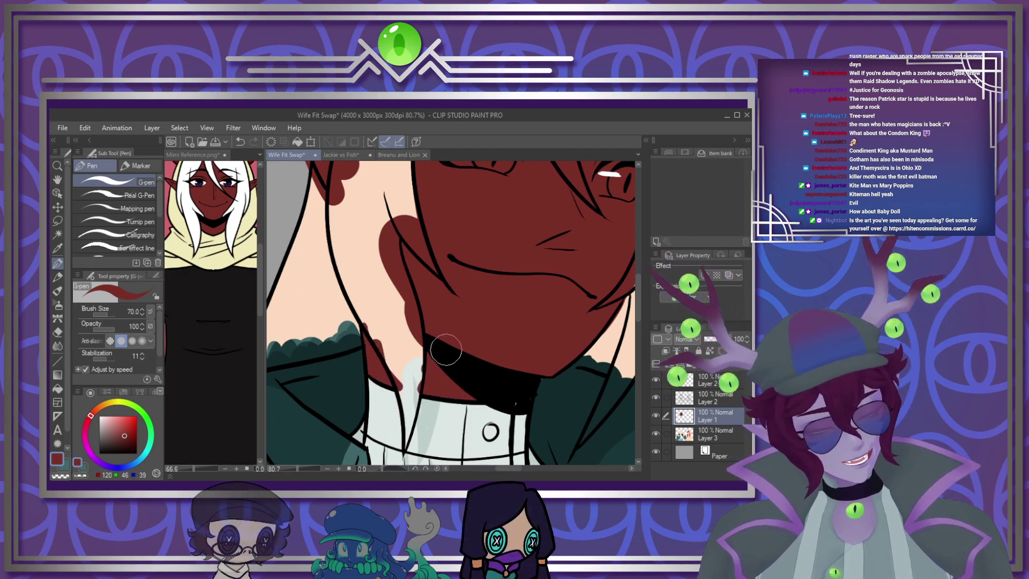
scroll(428, 348, down, 6)
scroll(407, 346, up, 3)
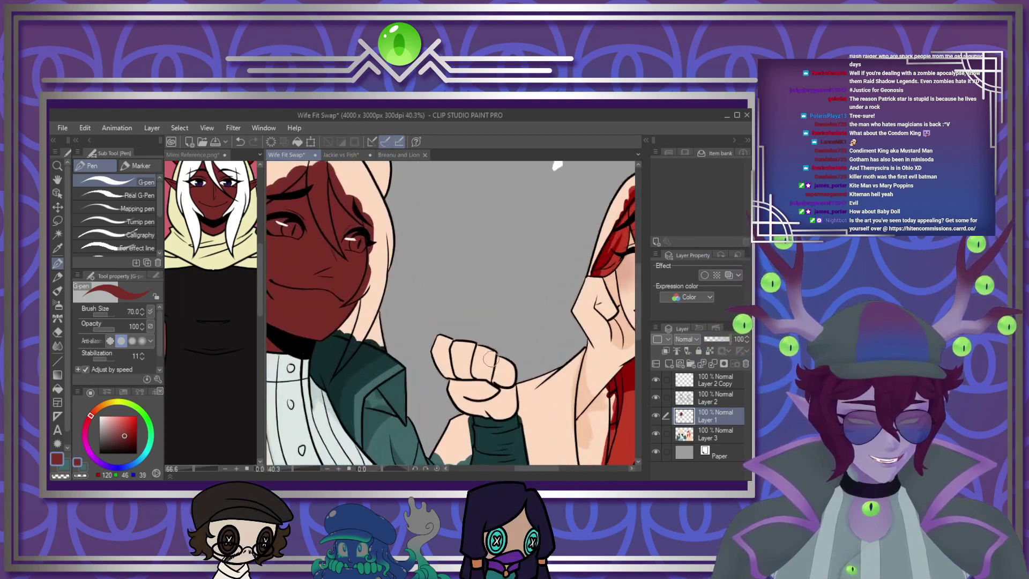
mouse_move(446, 342)
mouse_down()
mouse_move(427, 354)
mouse_move(482, 343)
mouse_move(497, 357)
mouse_move(475, 405)
mouse_move(474, 371)
mouse_move(462, 405)
mouse_move(510, 402)
mouse_up()
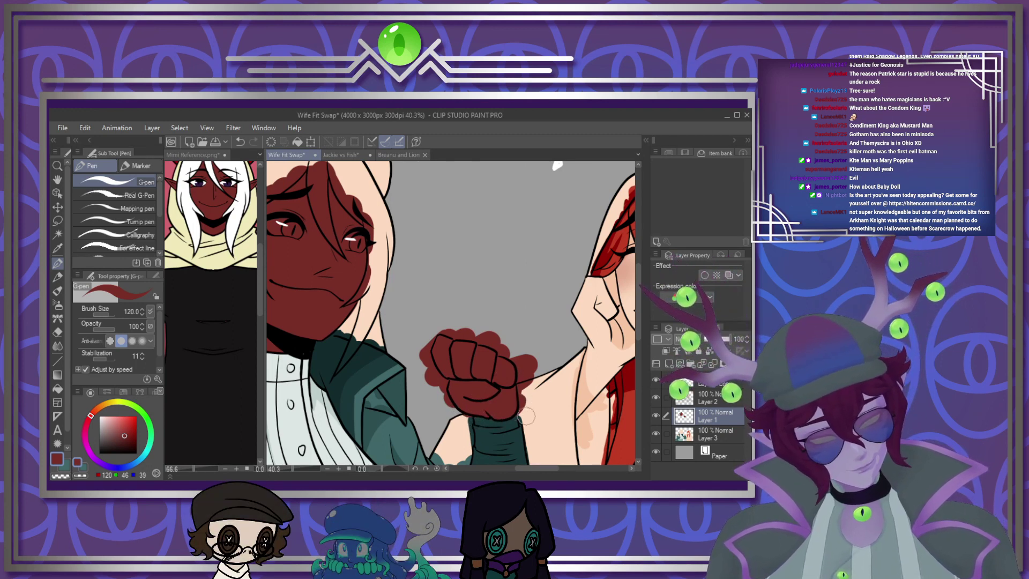
Add a clipped Multiply layer above the skin and shade the forehead along the hairline and beneath the loose hair strands
scroll(500, 329, down, 3)
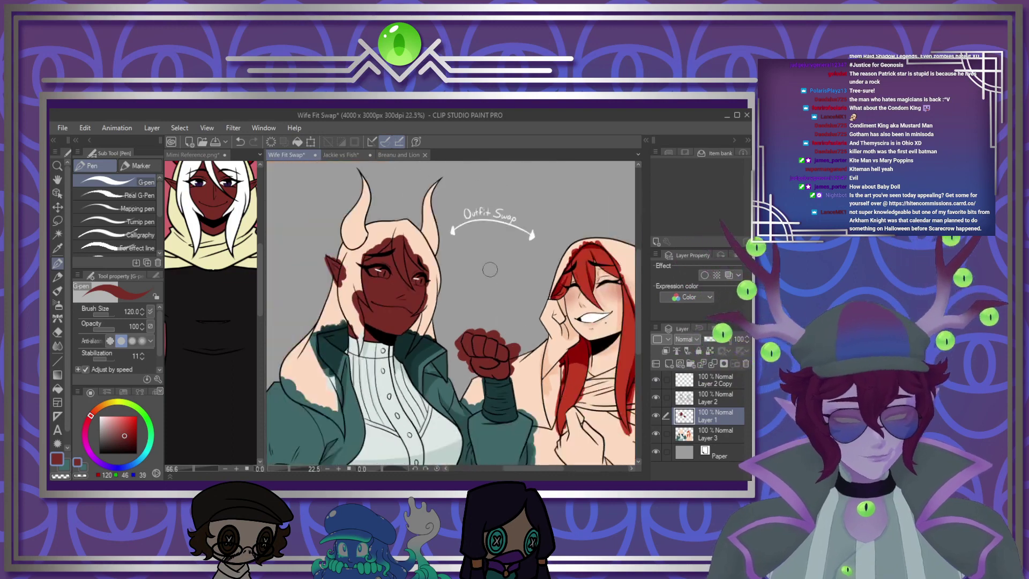
scroll(489, 269, down, 1)
scroll(392, 232, up, 6)
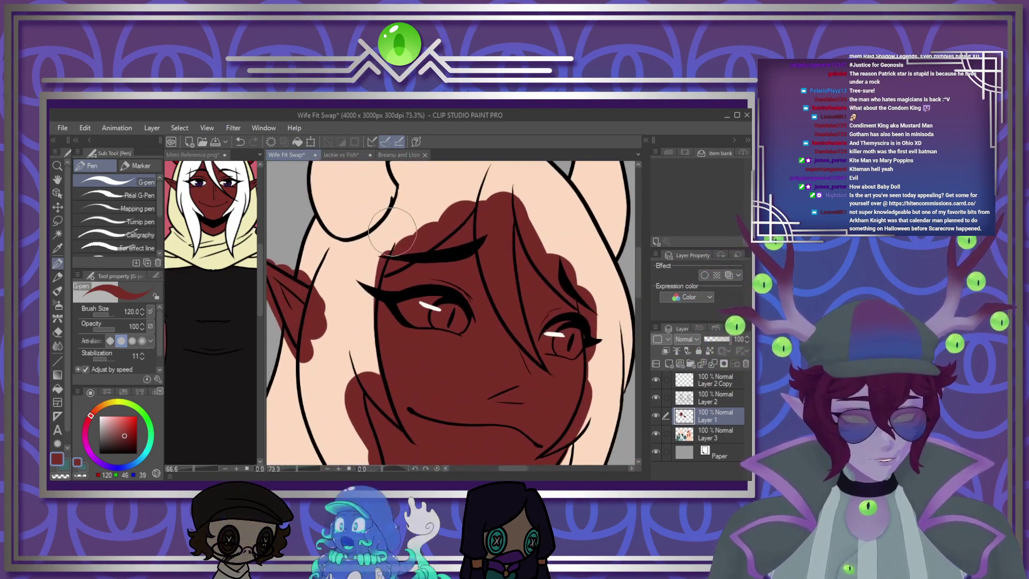
click(669, 363)
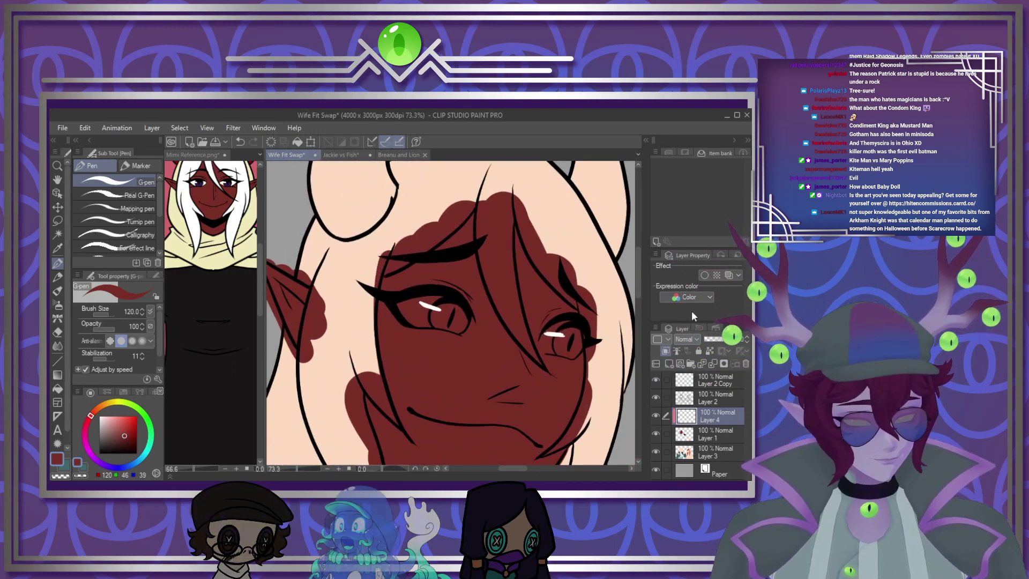
click(688, 142)
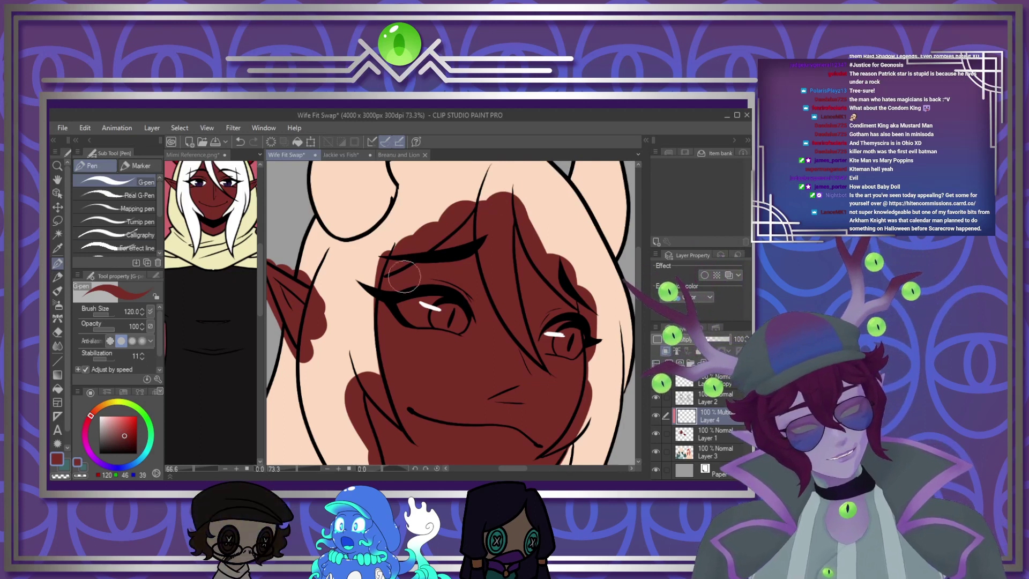
mouse_move(491, 200)
mouse_down()
mouse_move(405, 272)
mouse_move(385, 280)
mouse_up()
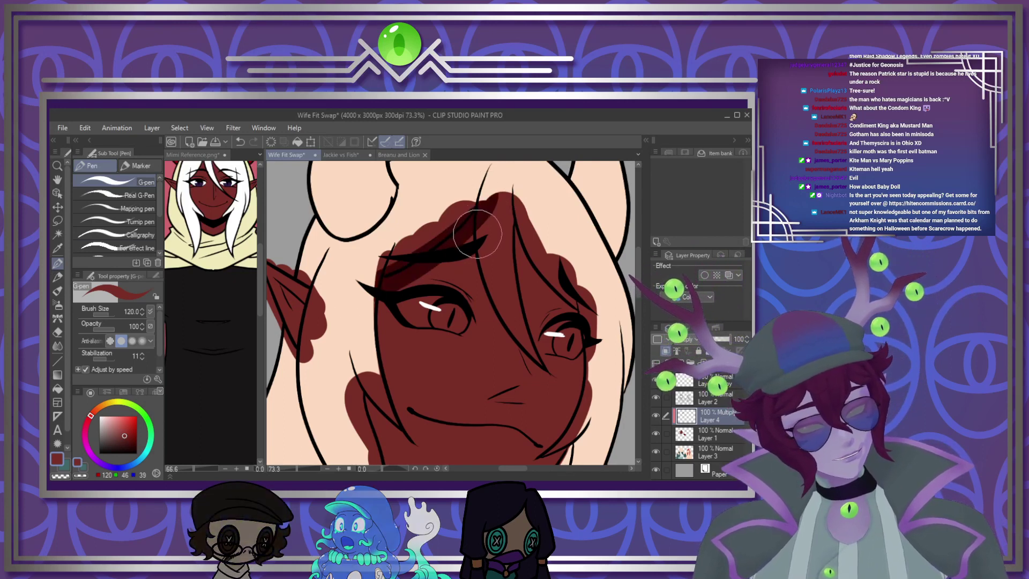
key(bracketleft)
key(bracketleft)
key(bracketleft)
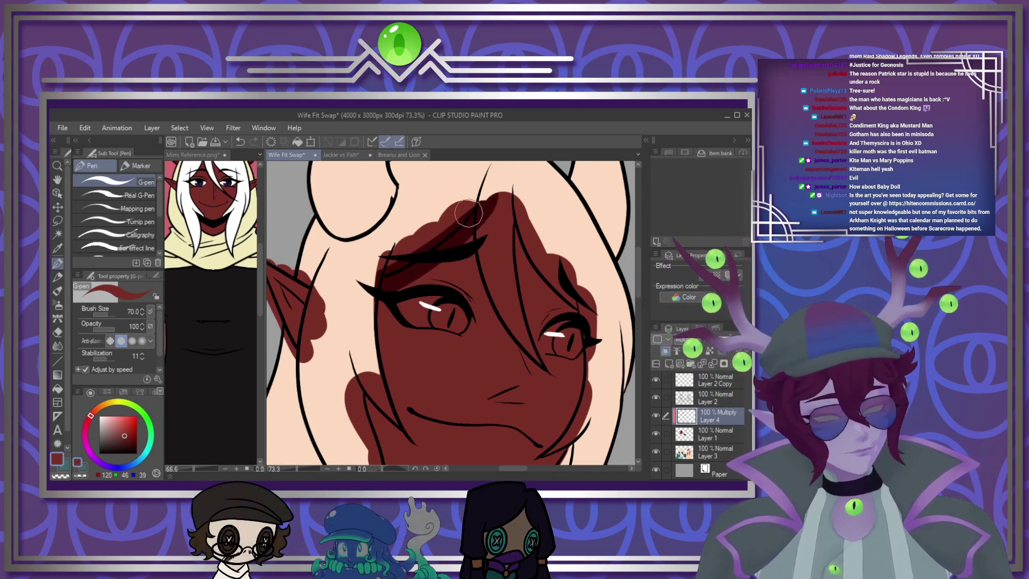
mouse_move(471, 228)
mouse_down()
mouse_move(513, 323)
mouse_move(489, 284)
mouse_move(578, 381)
mouse_move(560, 368)
mouse_up()
drag(521, 218, 531, 327)
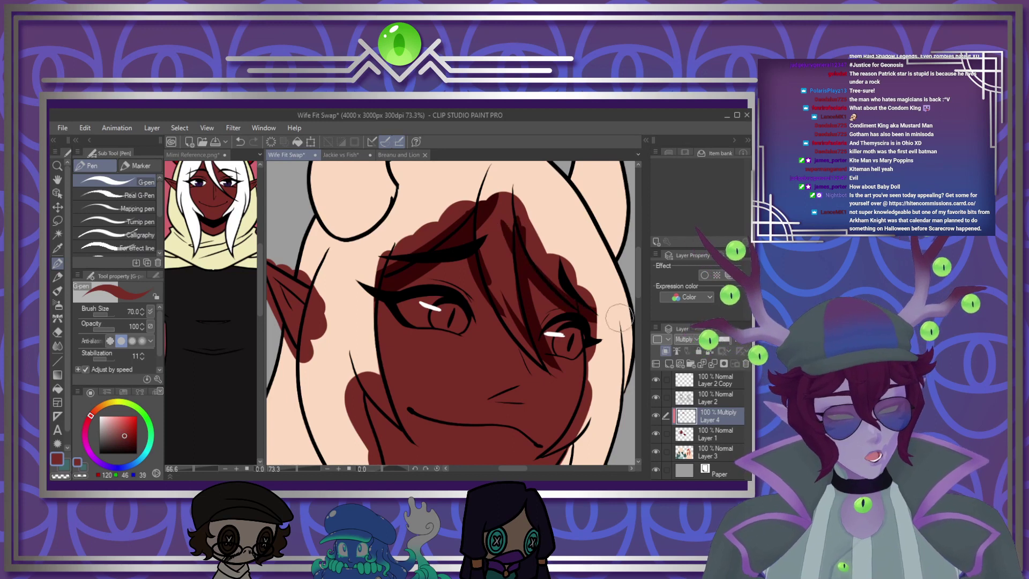
Lower the skin shading layer's opacity to 38% and shade beneath the nose with a size 40 brush
drag(730, 339, 714, 338)
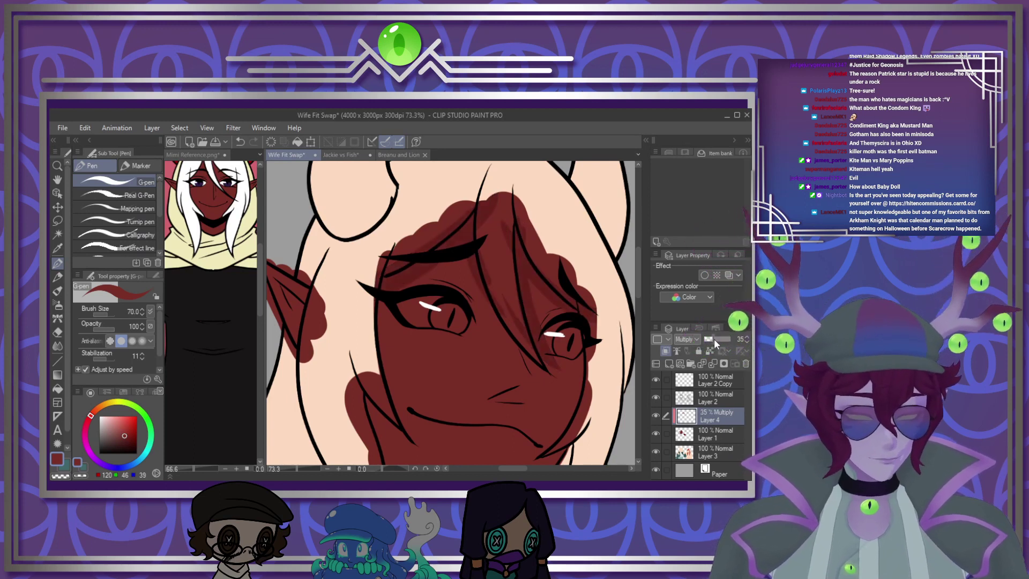
key(bracketleft)
key(bracketleft)
key(bracketleft)
key(bracketleft)
key(bracketright)
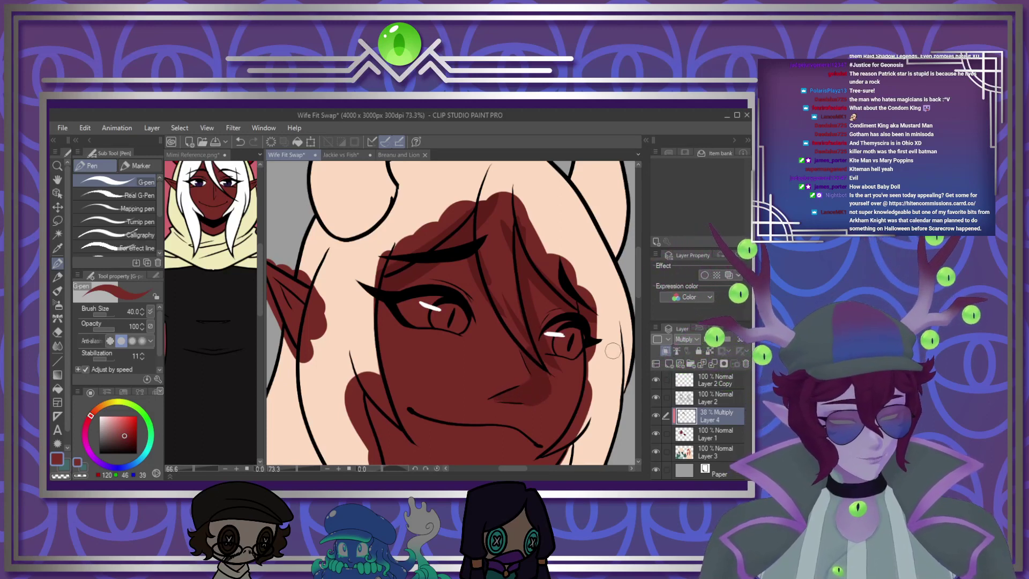
Shade the cheek and jaw along the hair at the face's edge and the inside of the pointed ear
scroll(636, 306, down, 3)
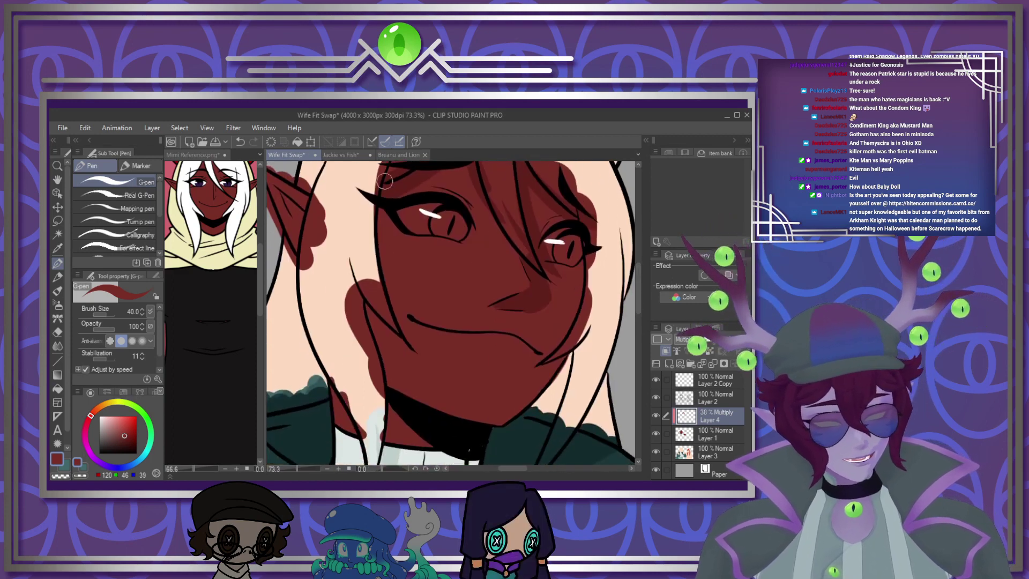
mouse_move(385, 181)
mouse_down()
mouse_move(381, 230)
mouse_move(420, 347)
mouse_up()
drag(384, 290, 423, 351)
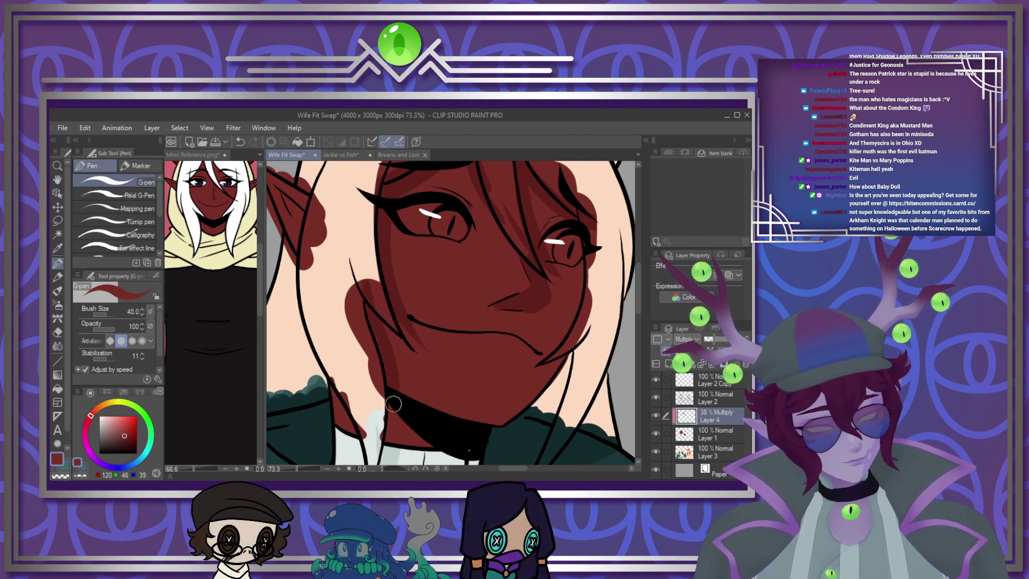
click(638, 320)
key(bracketright)
key(bracketright)
key(bracketright)
key(bracketright)
key(bracketright)
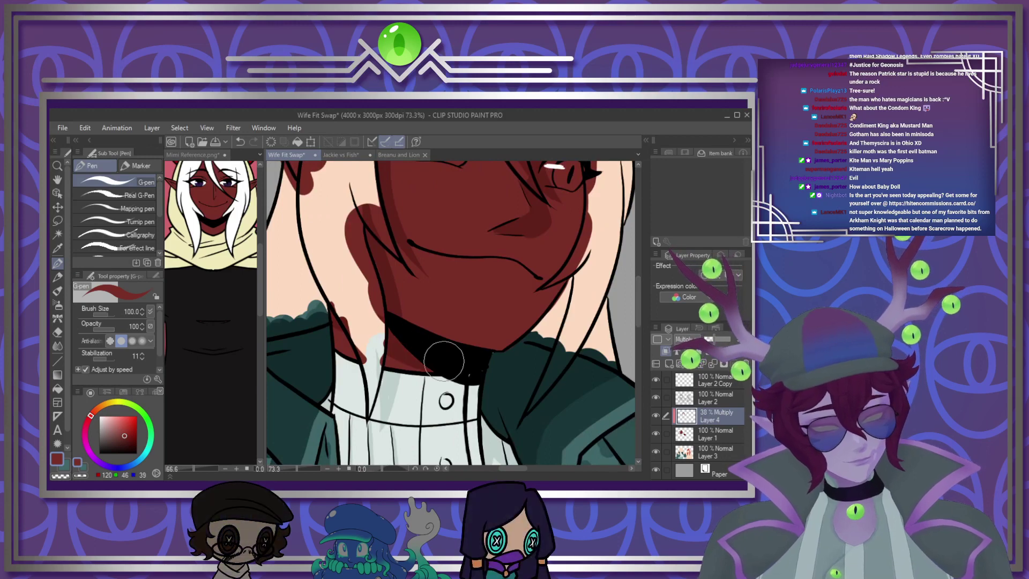
scroll(512, 340, down, 2)
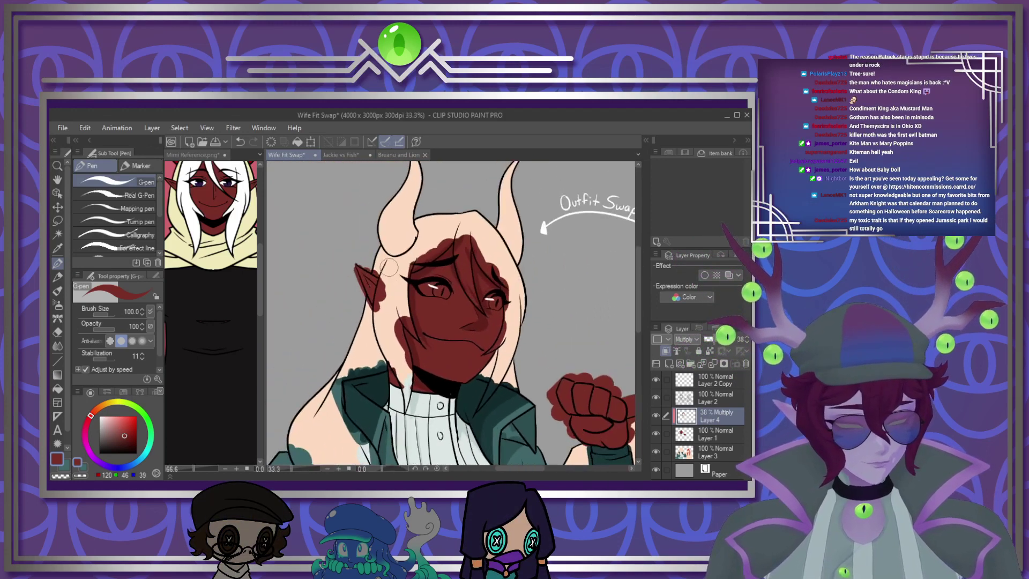
scroll(389, 267, up, 1)
scroll(389, 266, up, 1)
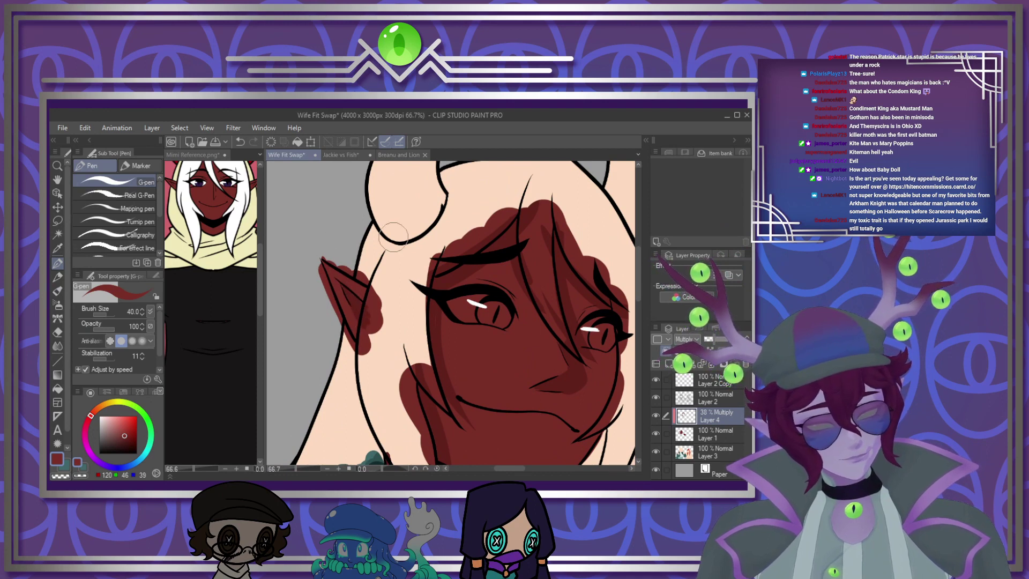
Raise the skin shading's opacity to 50%, merge it and the skin into the base layer, and start a new clipped layer
click(719, 339)
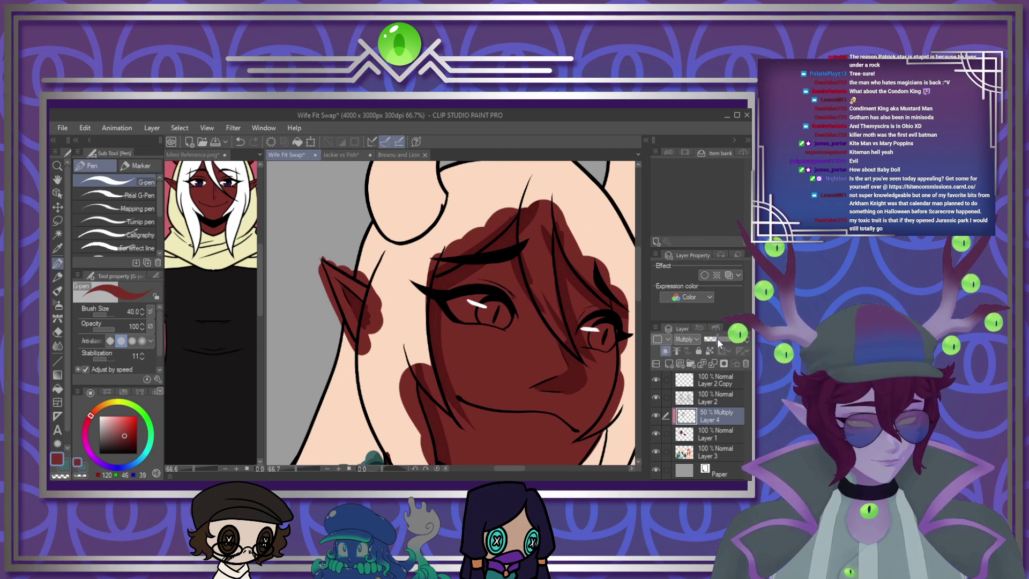
click(712, 364)
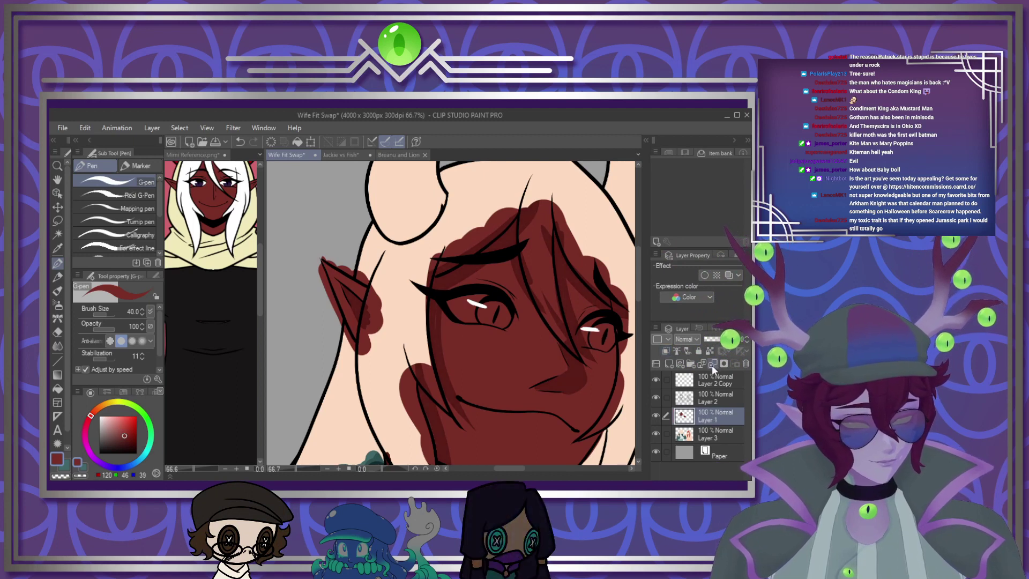
click(666, 350)
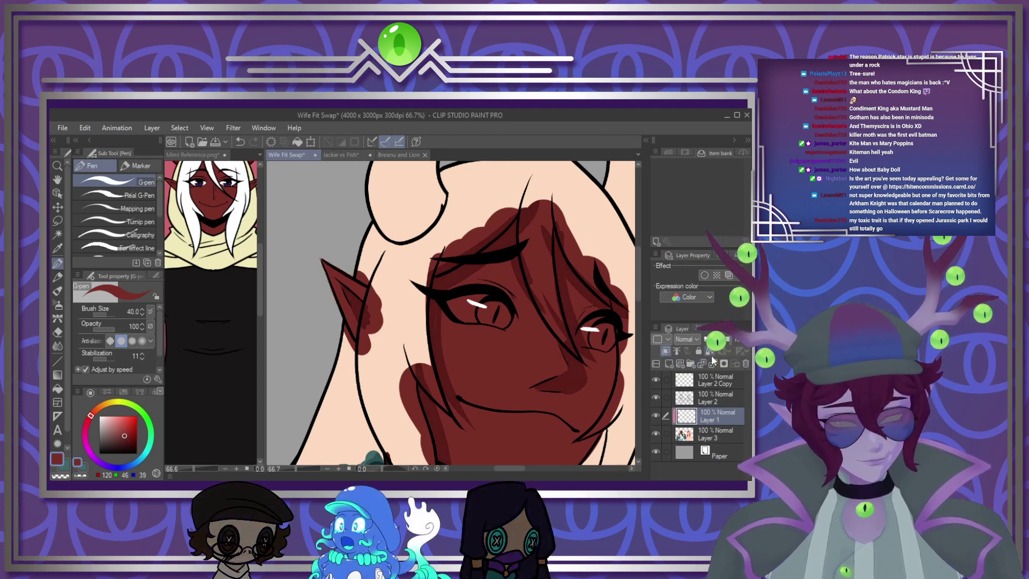
Sample the dark purple iris colour (RGB 48, 29, 72) from the eye in the Mimi reference
scroll(473, 339, down, 3)
scroll(460, 327, up, 3)
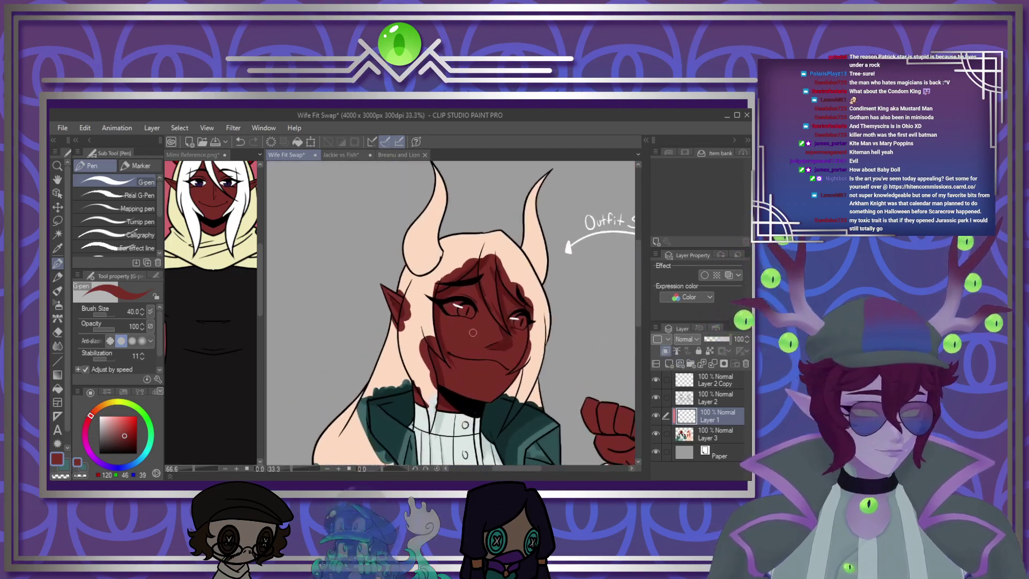
scroll(436, 293, up, 2)
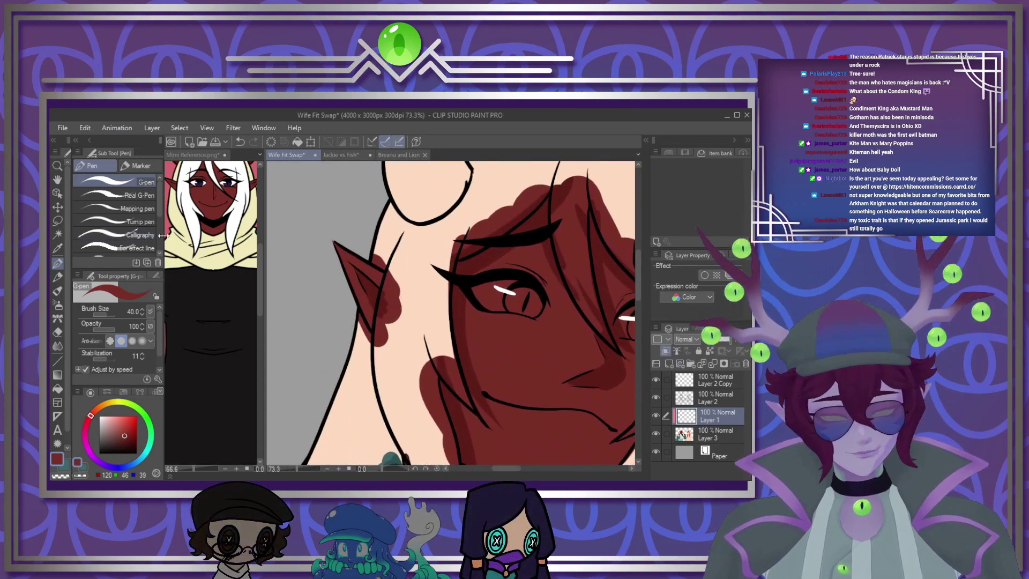
click(188, 271)
scroll(189, 273, up, 8)
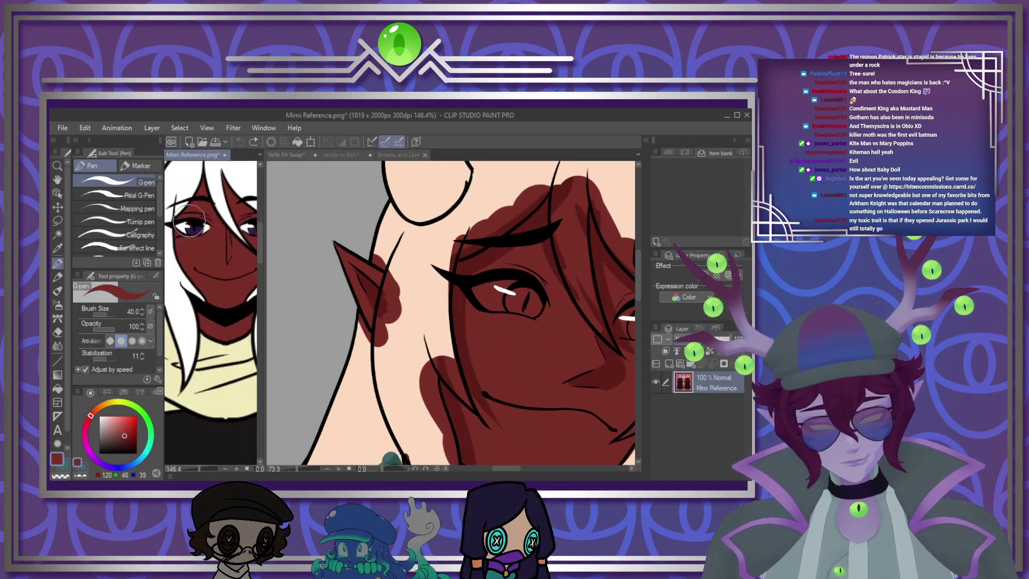
alt+click(202, 233)
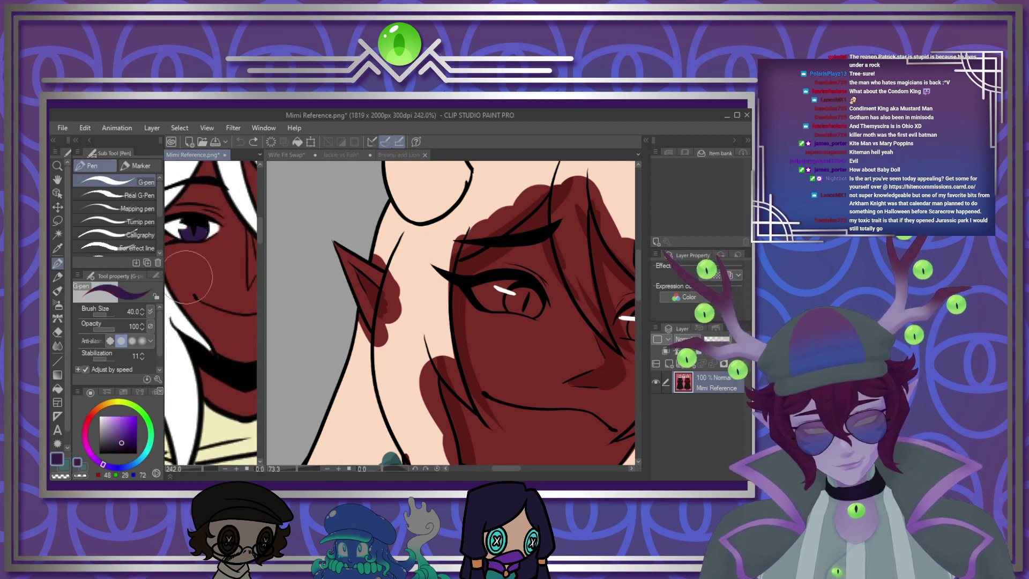
Set the secondary colour to white and paint the whites of both of the horned woman's eyes with a size 50 brush
click(65, 466)
click(455, 299)
scroll(445, 299, down, 8)
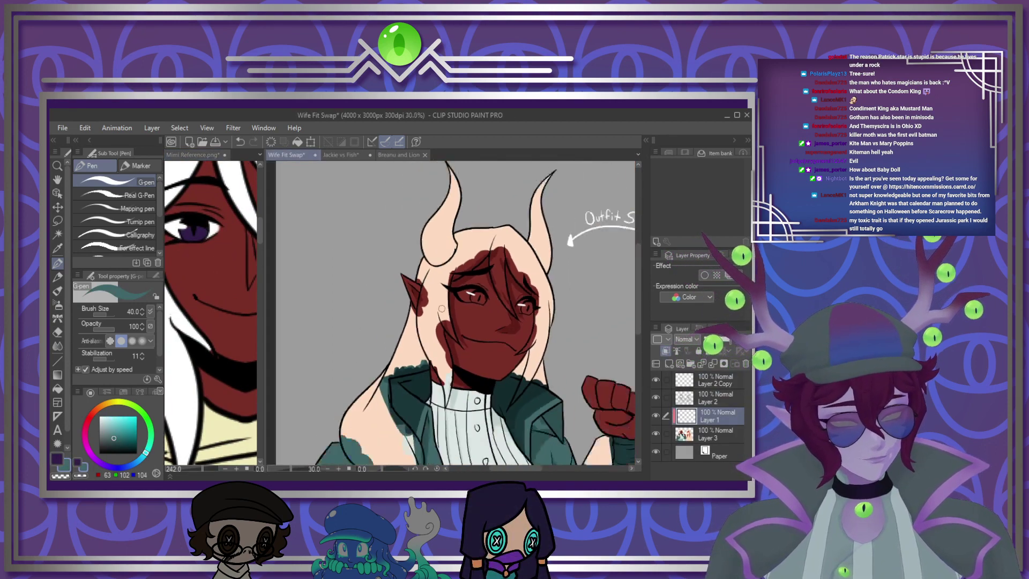
scroll(441, 309, up, 5)
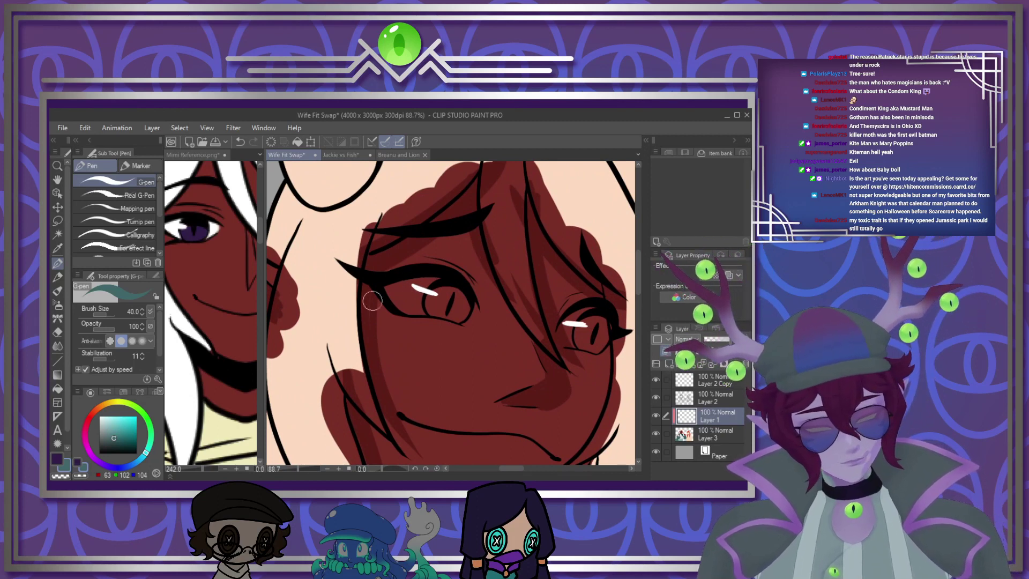
drag(110, 429, 93, 396)
key(bracketright)
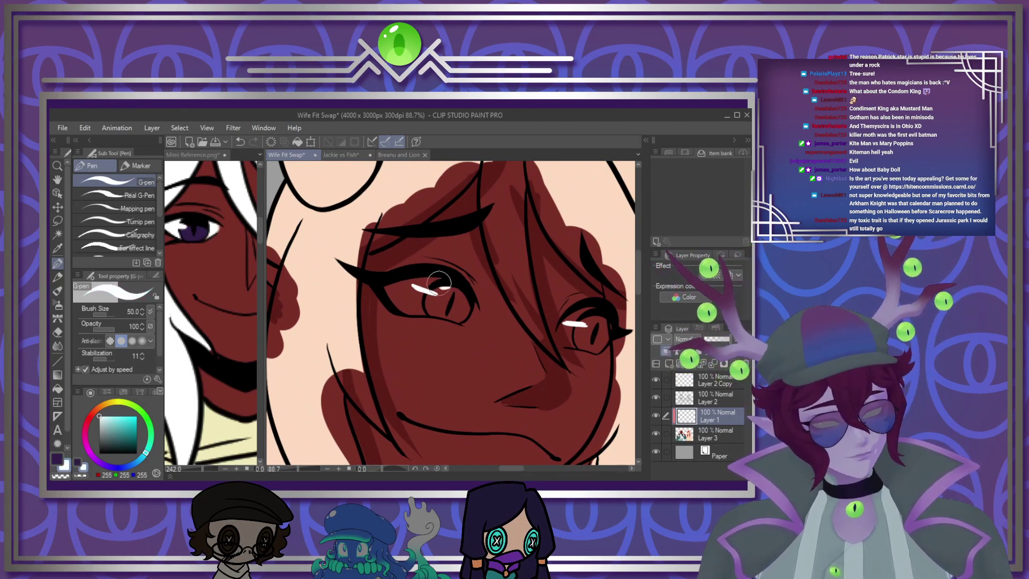
mouse_move(438, 282)
mouse_down()
mouse_move(390, 288)
mouse_move(403, 304)
mouse_up()
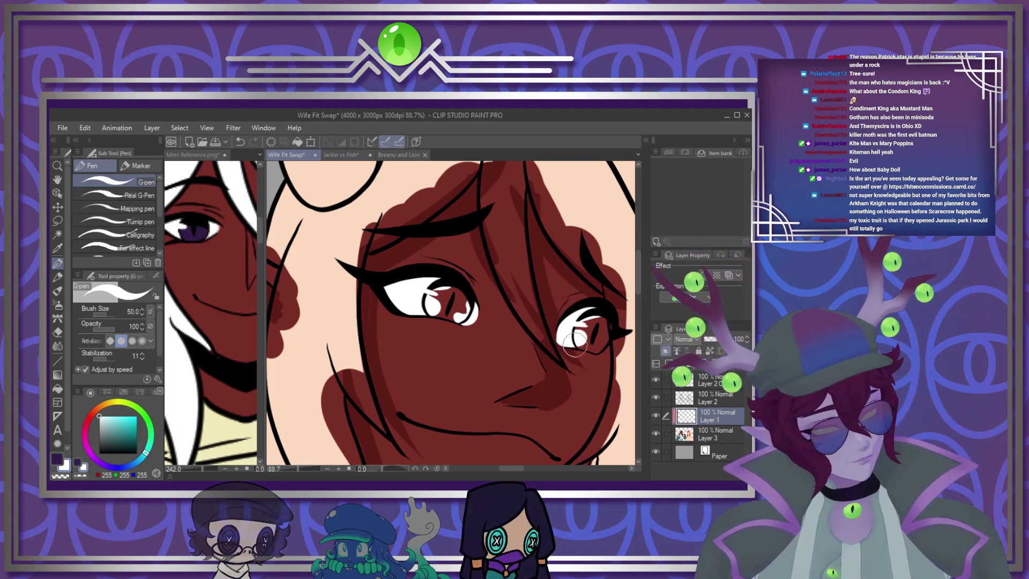
Add a clipped layer above the eye whites, shade their upper parts with the dark purple and set its opacity to 42%
click(672, 364)
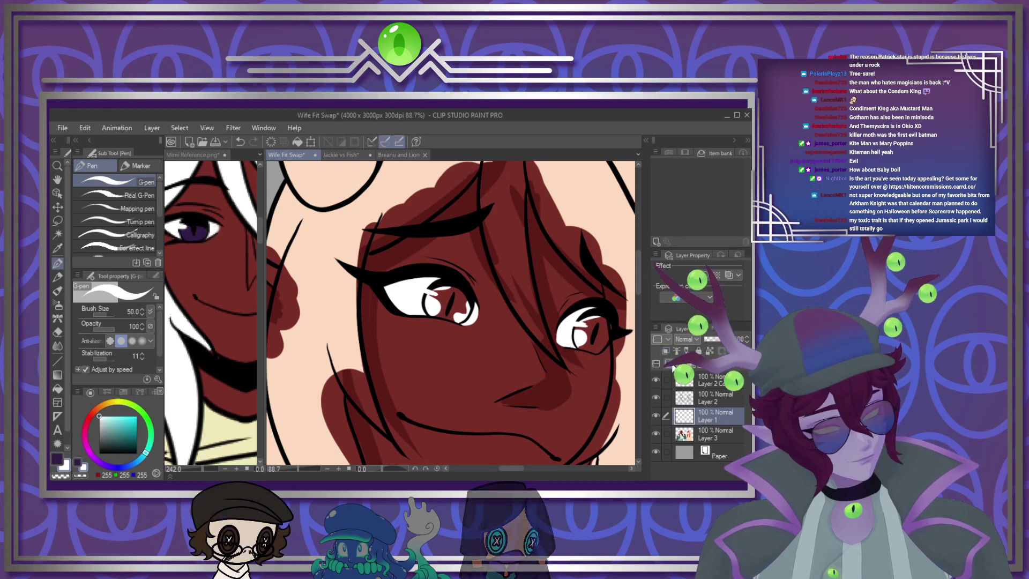
key(x)
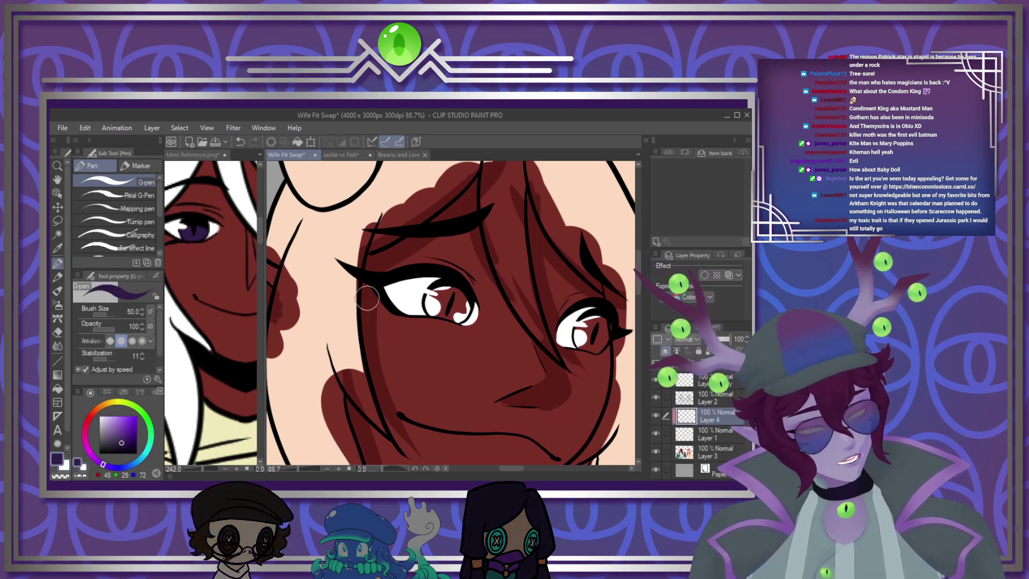
drag(386, 292, 453, 281)
mouse_move(561, 324)
mouse_down()
mouse_move(544, 350)
mouse_move(590, 311)
mouse_move(625, 325)
mouse_move(572, 328)
mouse_move(556, 315)
mouse_move(568, 351)
mouse_up()
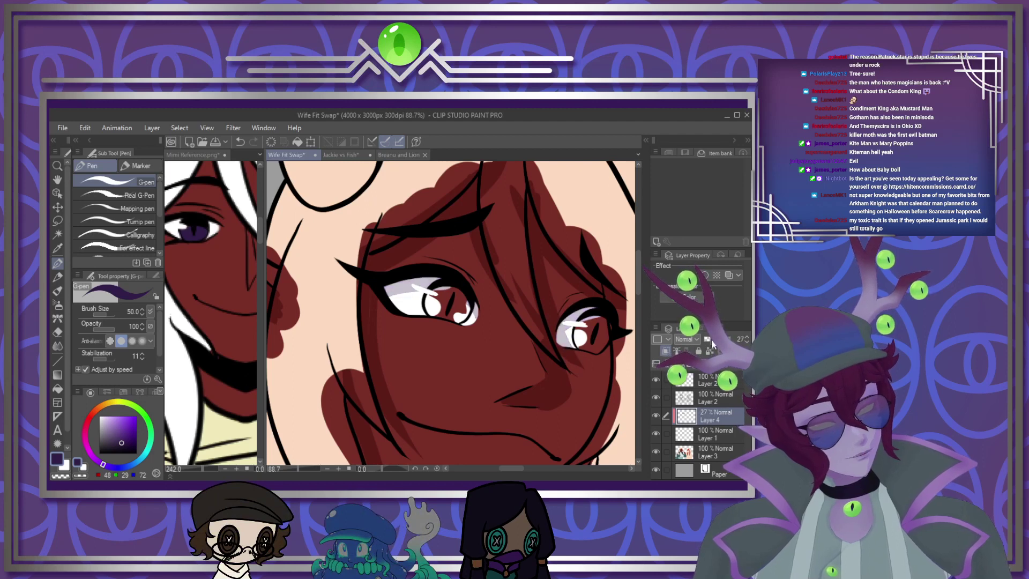
drag(711, 340, 716, 344)
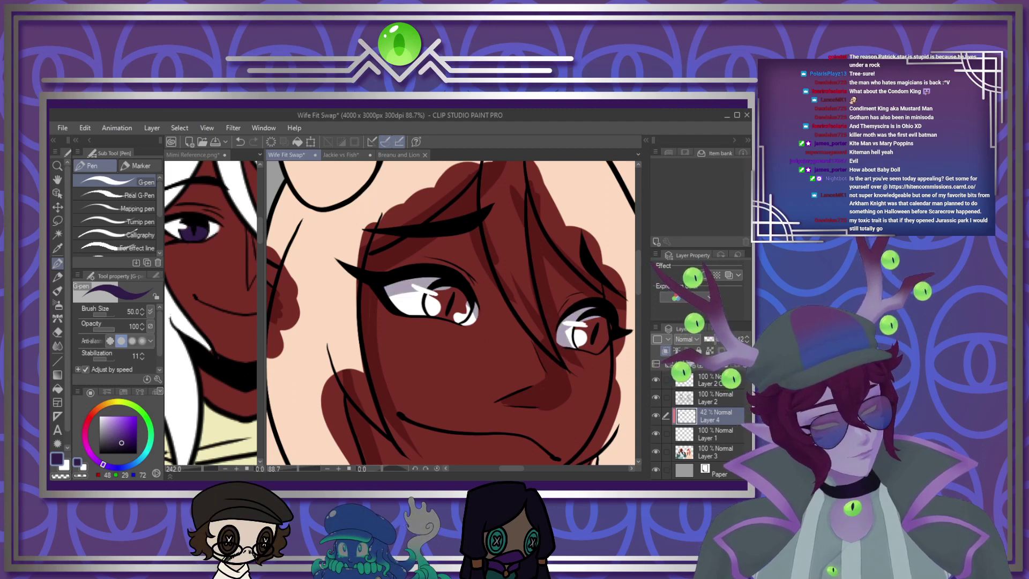
Merge the eye-white shading into the layer below and paint both of the horned woman's irises dark purple
click(712, 363)
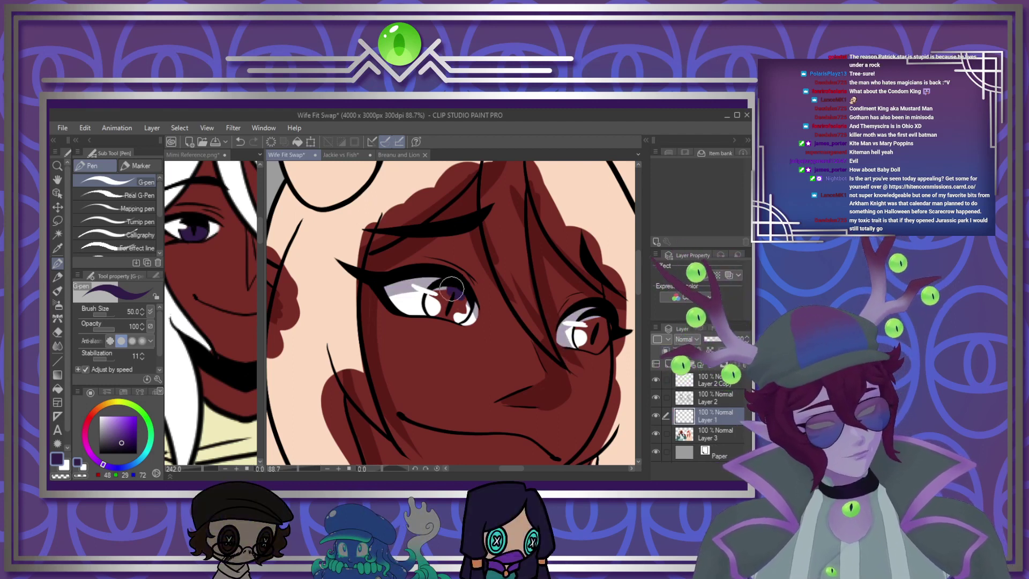
mouse_move(451, 294)
mouse_down()
mouse_move(434, 297)
mouse_move(464, 303)
mouse_up()
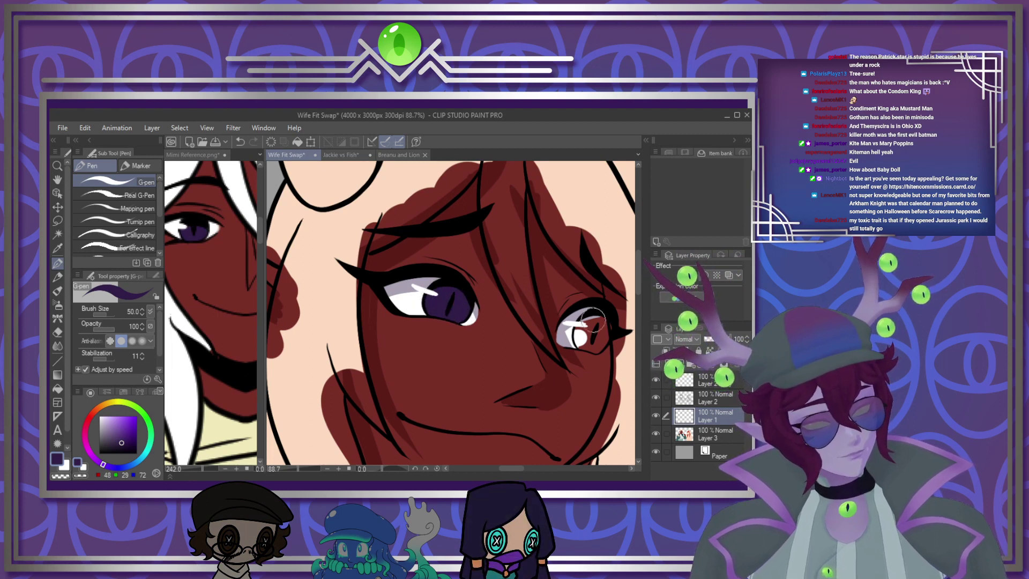
mouse_move(582, 343)
mouse_down()
mouse_move(595, 346)
mouse_move(583, 335)
mouse_move(601, 329)
mouse_up()
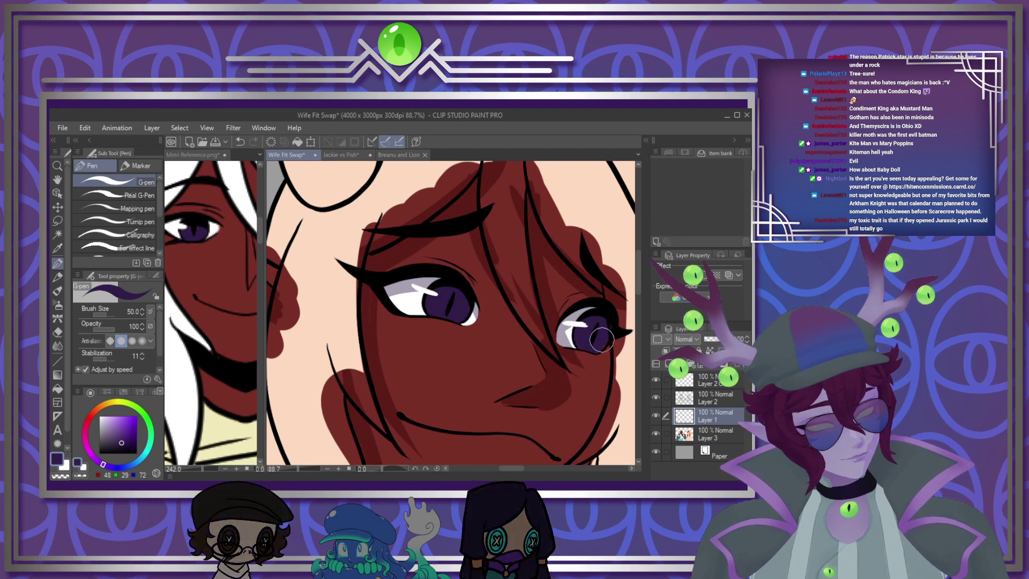
Add a clipped layer above the irises, paint them with the dark purple and set the layer to Screen at 100% opacity
click(668, 364)
click(665, 351)
click(688, 339)
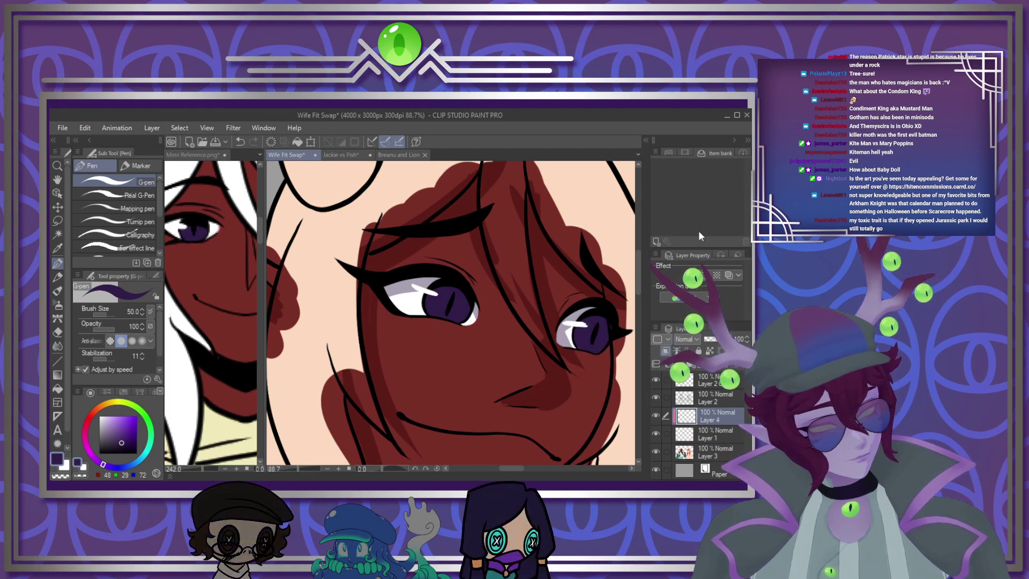
click(690, 137)
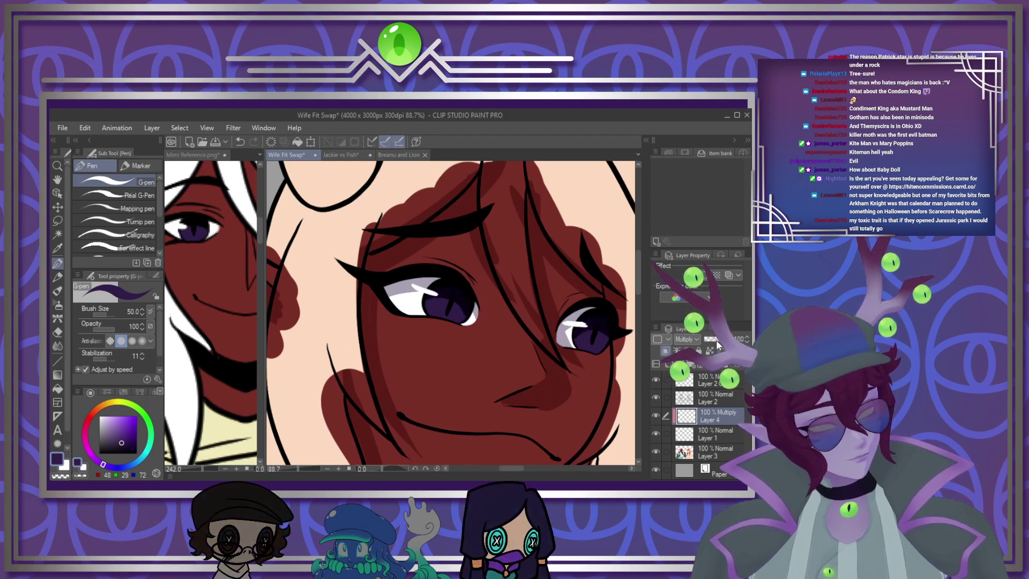
drag(719, 340, 694, 343)
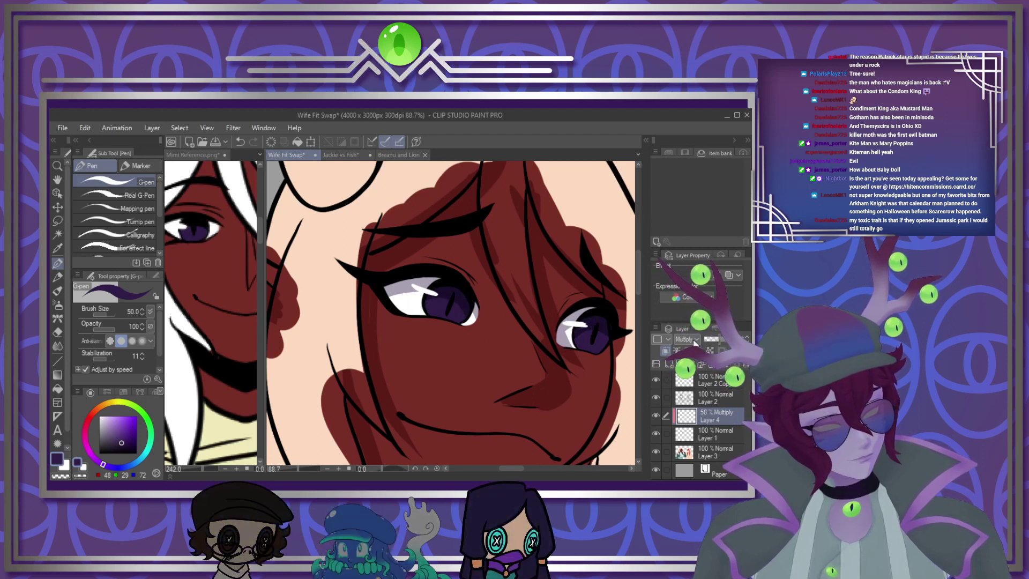
click(699, 207)
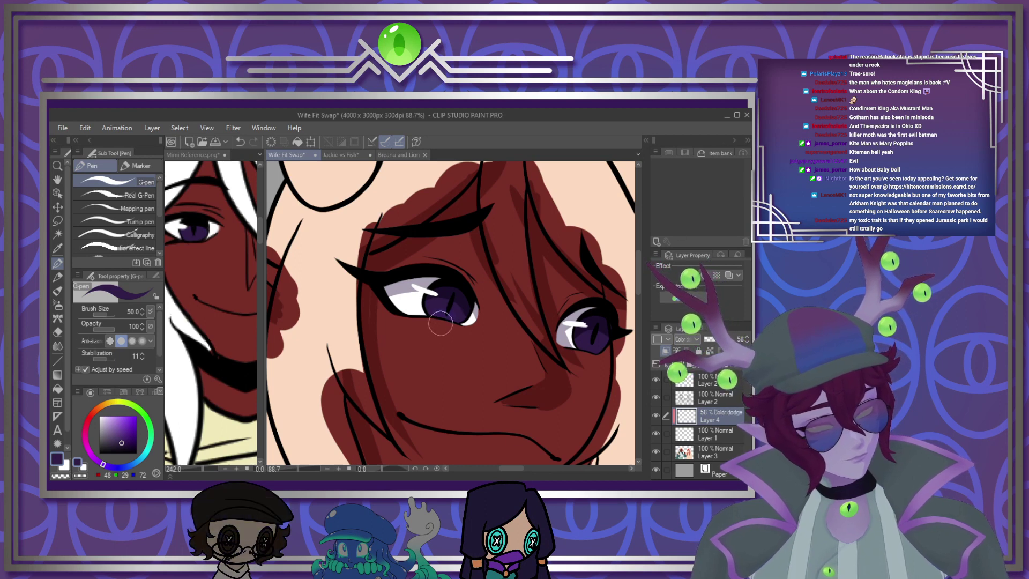
click(728, 339)
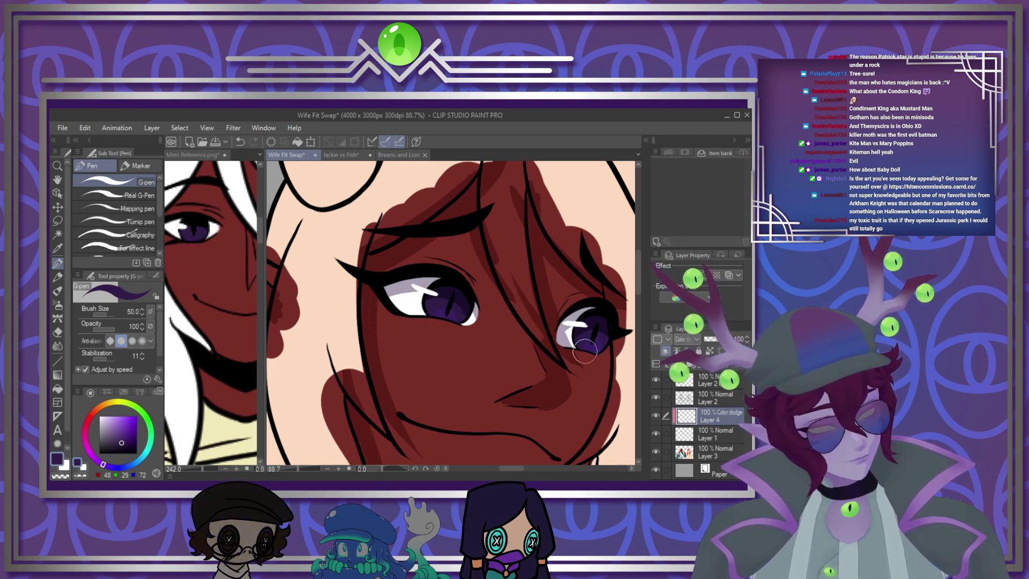
click(696, 194)
scroll(478, 313, down, 5)
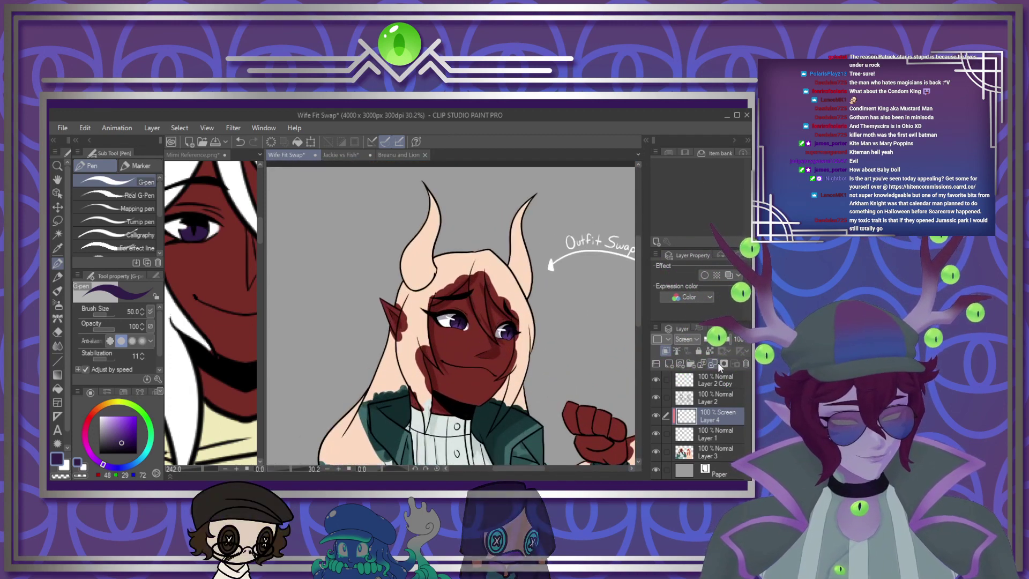
Sample the horn's dark red (RGB 159, 1, 12) as main colour and dark teal (RGB 0, 40, 54) as secondary colour from the Mimi reference
click(224, 321)
scroll(223, 322, down, 5)
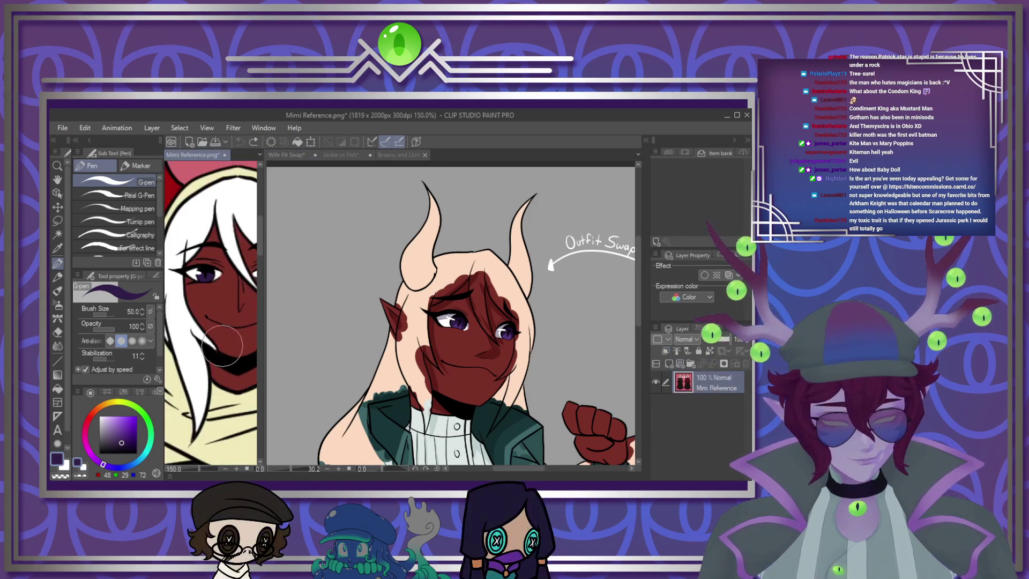
alt+click(188, 274)
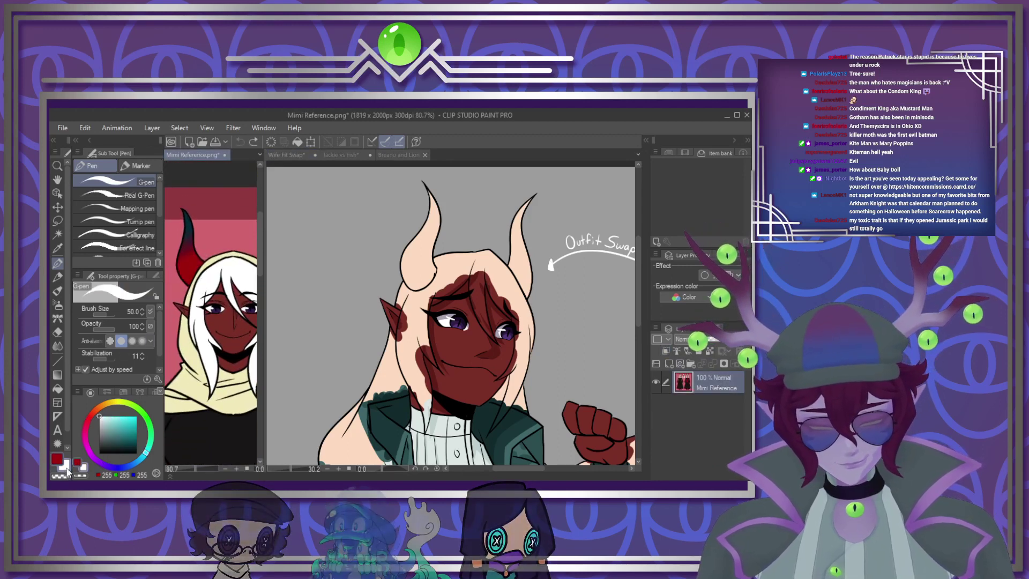
scroll(195, 206, up, 3)
alt+click(194, 206)
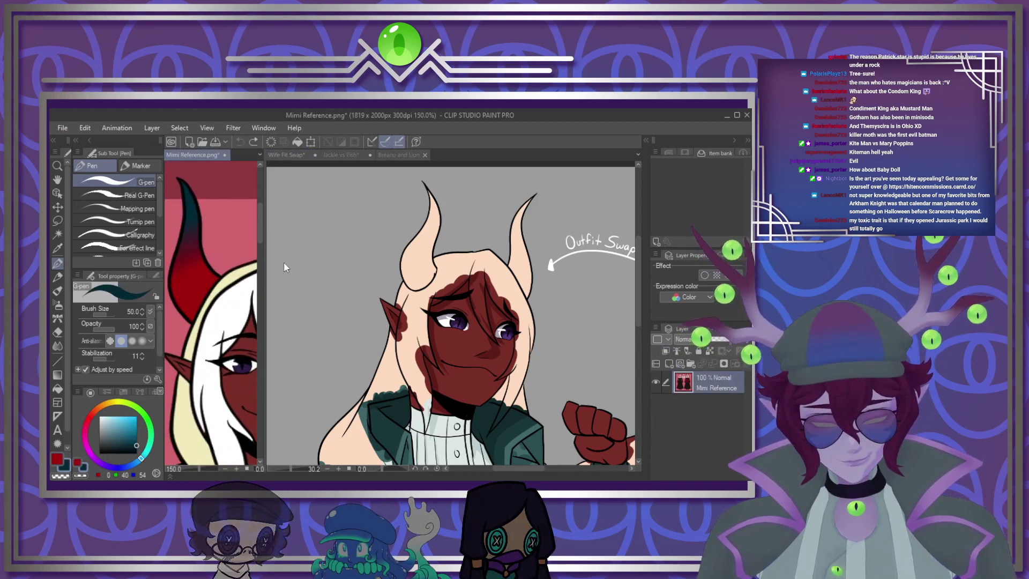
click(56, 459)
Fill both of the horned woman's horns with the dark red, using the Refer other layers fill
click(468, 290)
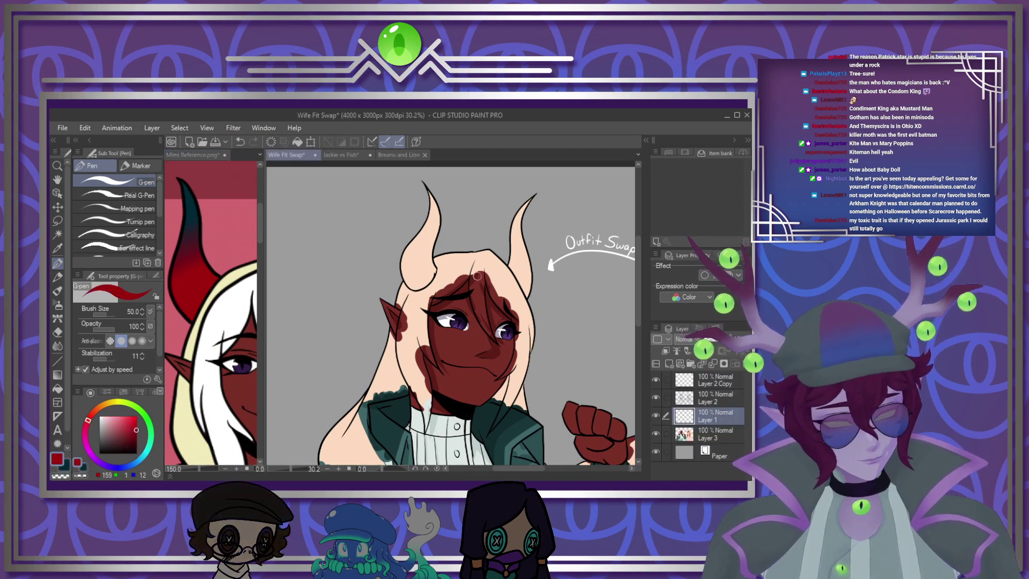
scroll(464, 301, down, 1)
scroll(486, 253, up, 3)
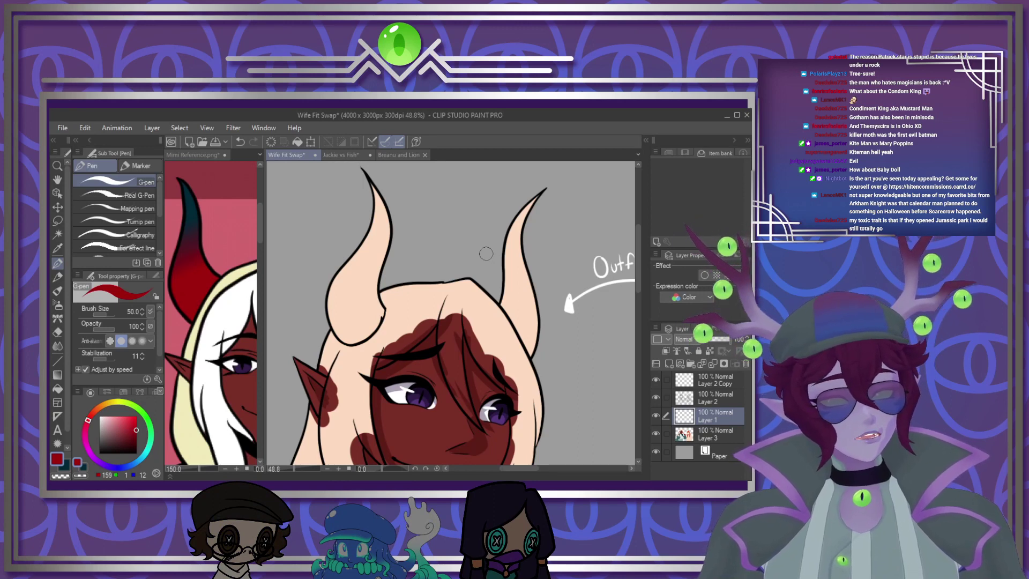
key(g)
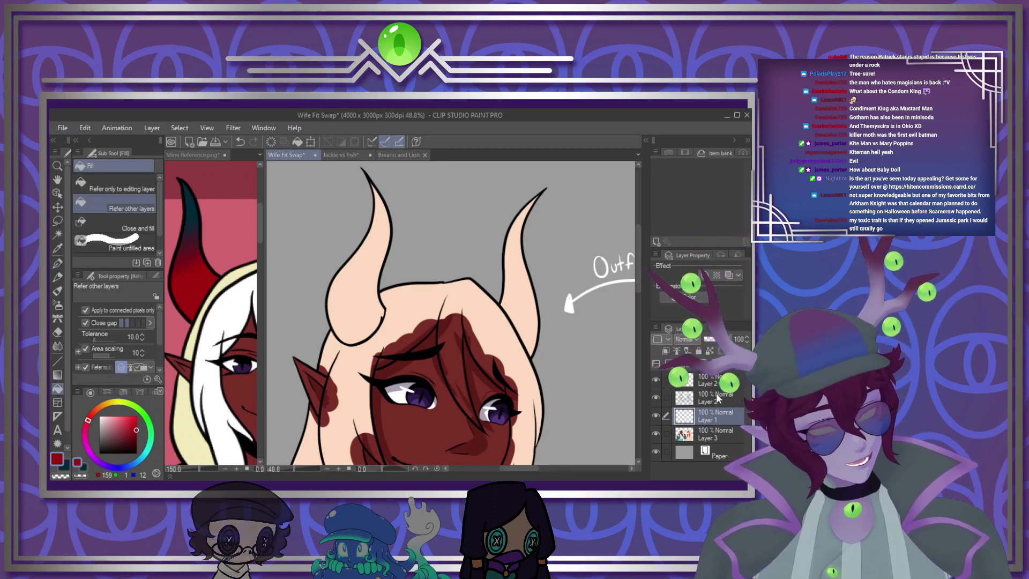
click(367, 242)
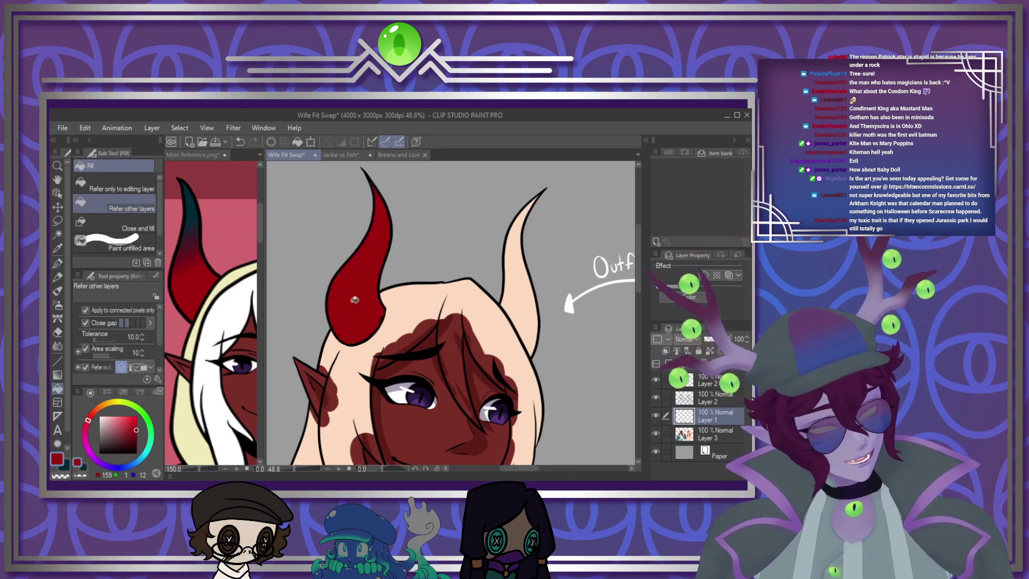
Add a clipped layer, fade both horn tips to dark teal with the Soft airbrush at size 300, and merge it down
click(666, 363)
click(58, 304)
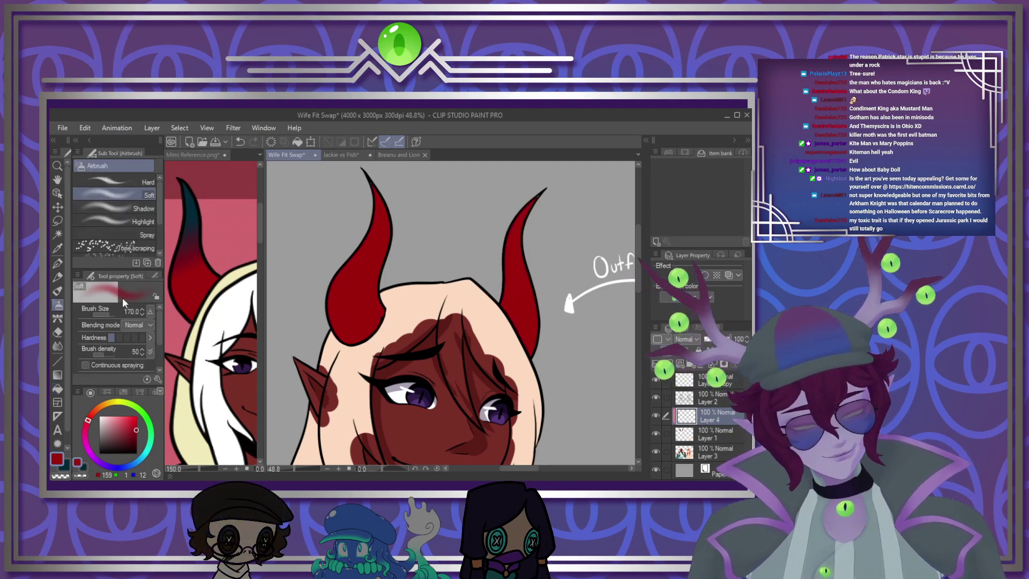
key(])
key(])
key(])
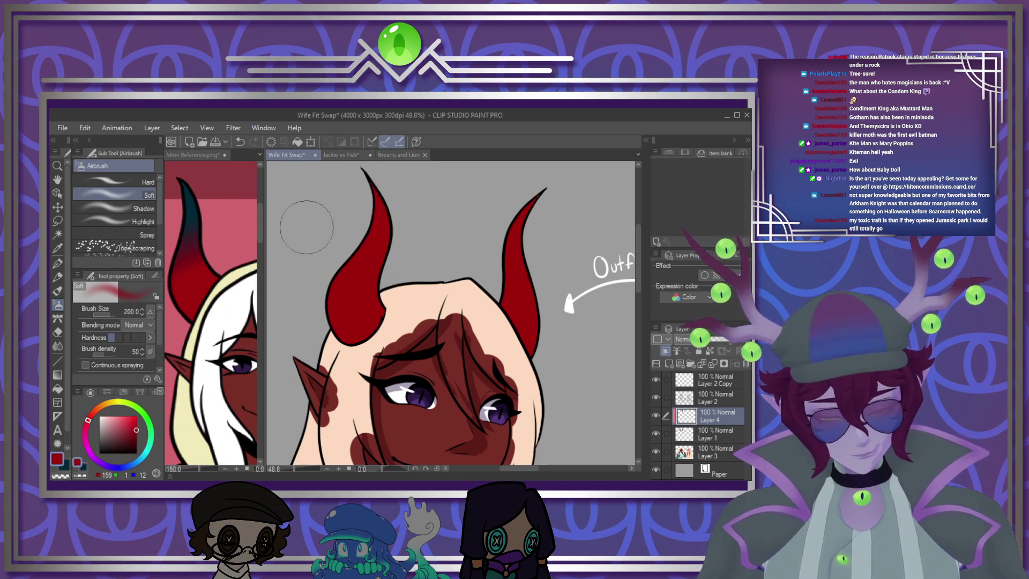
click(70, 469)
key(bracketright)
key(bracketright)
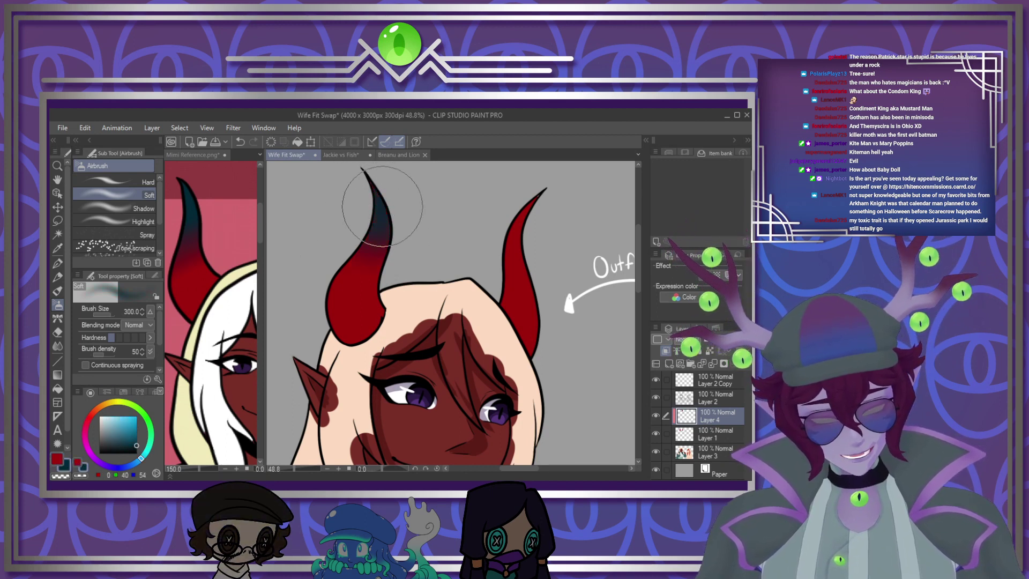
drag(536, 220, 537, 187)
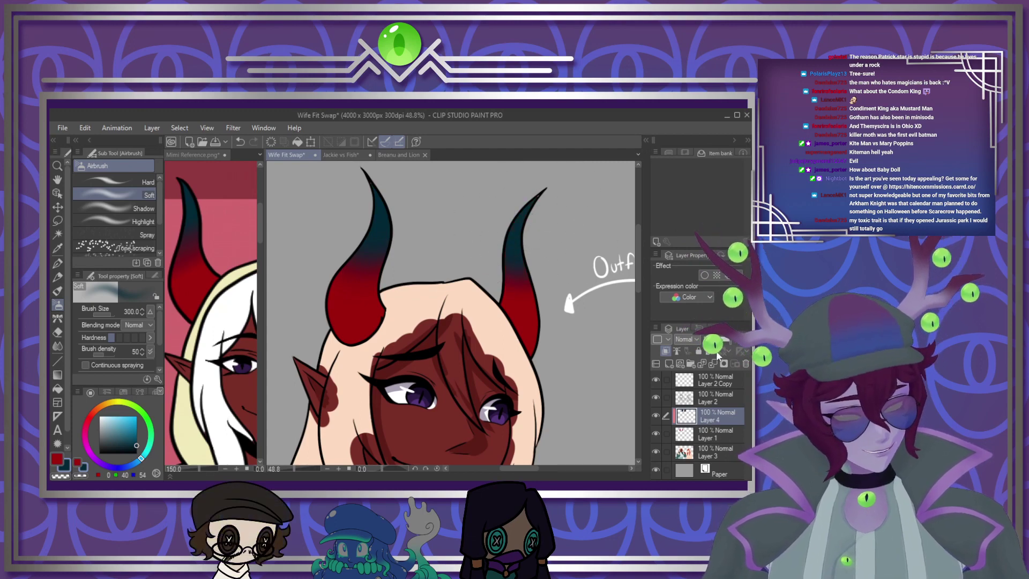
scroll(483, 322, down, 3)
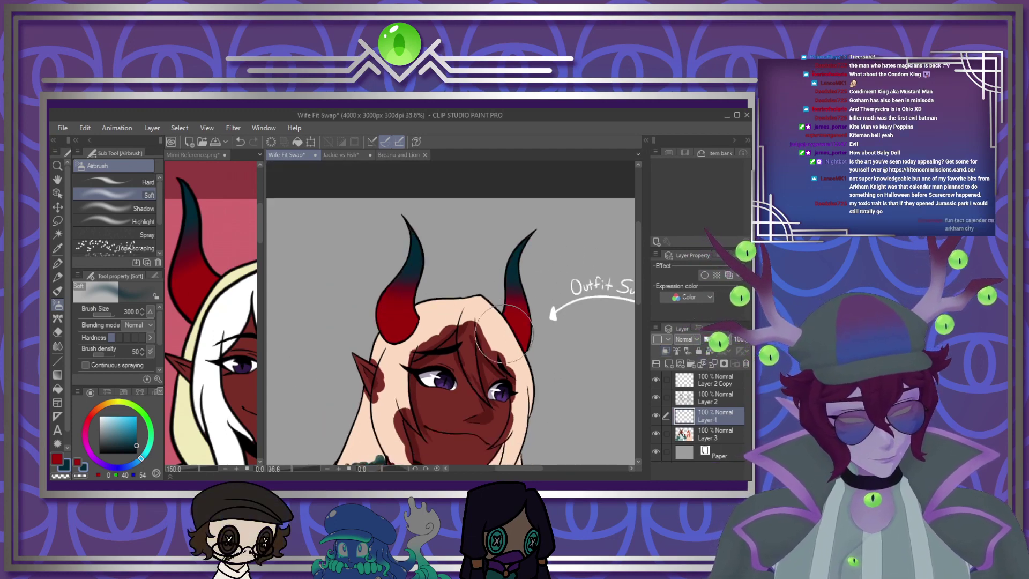
Sample the white of the hair (RGB 255, 255, 255) from the Mimi reference as the secondary colour
scroll(467, 364, up, 2)
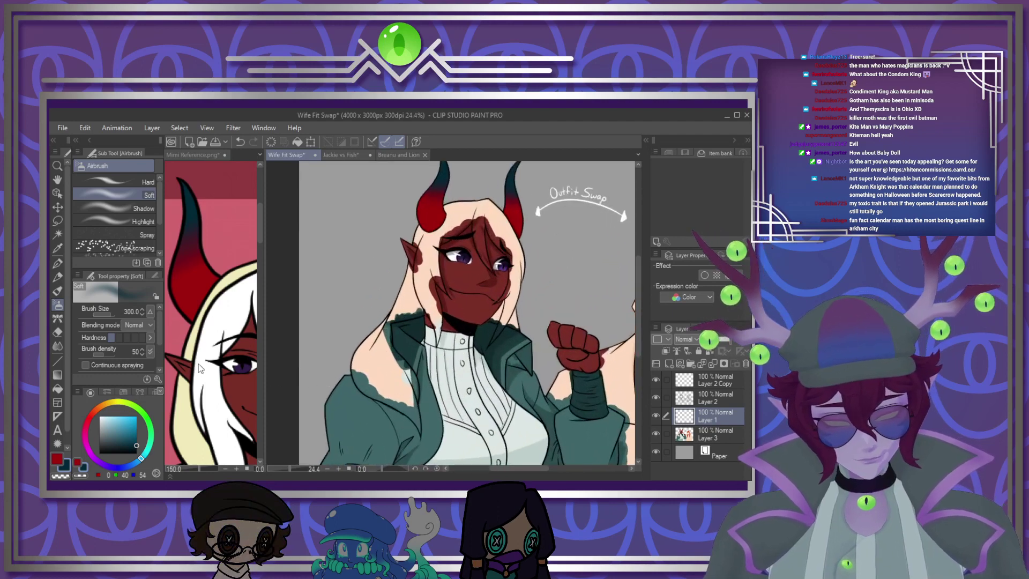
alt+click(200, 368)
scroll(236, 370, down, 1)
click(402, 335)
scroll(402, 333, down, 4)
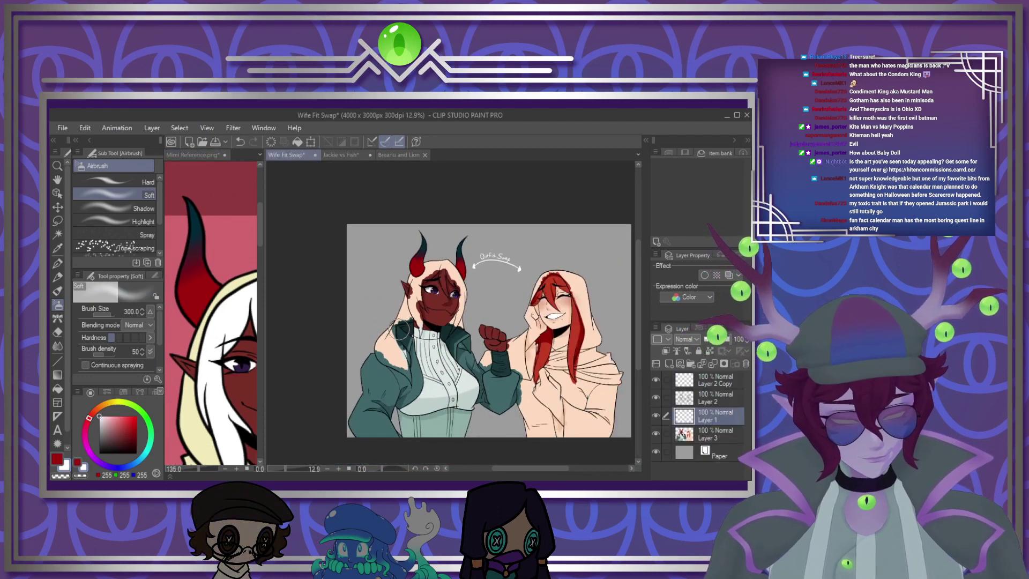
Paint the horned woman's lower hair strands beside the cheek, chin and jacket collar white with the G-pen at size 60
scroll(410, 338, up, 1)
scroll(445, 330, up, 4)
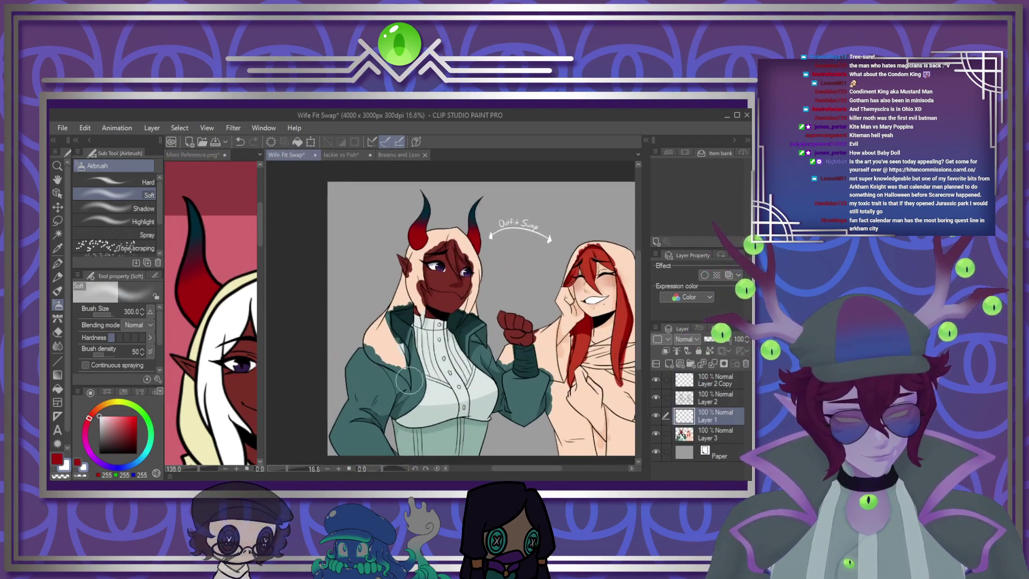
scroll(492, 294, up, 2)
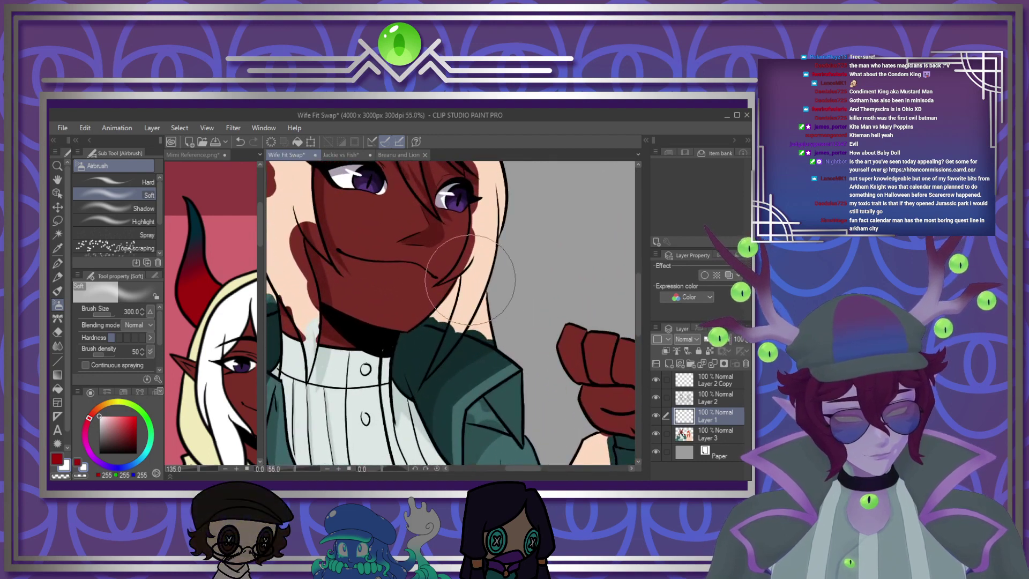
scroll(471, 278, up, 2)
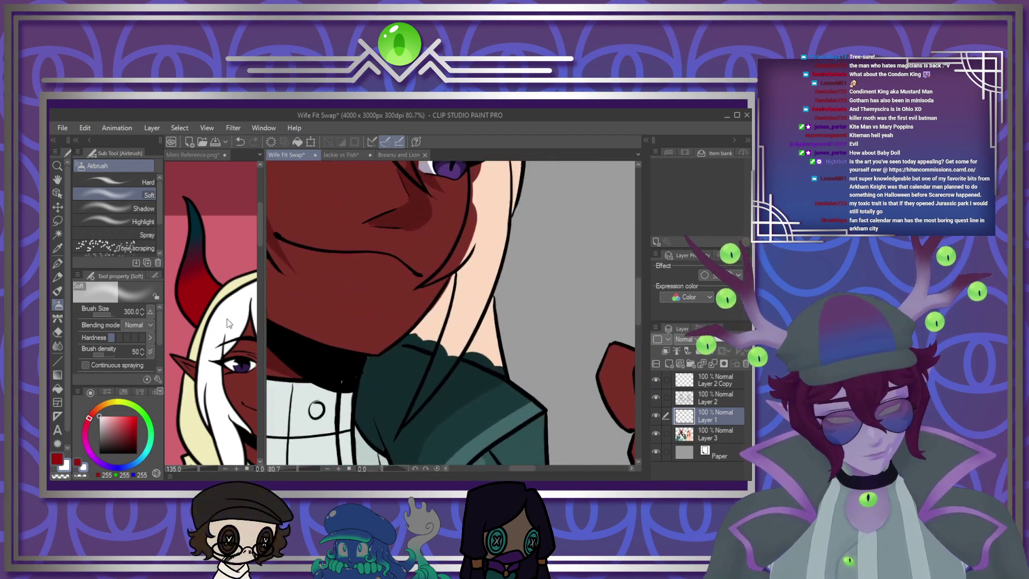
click(58, 264)
key(])
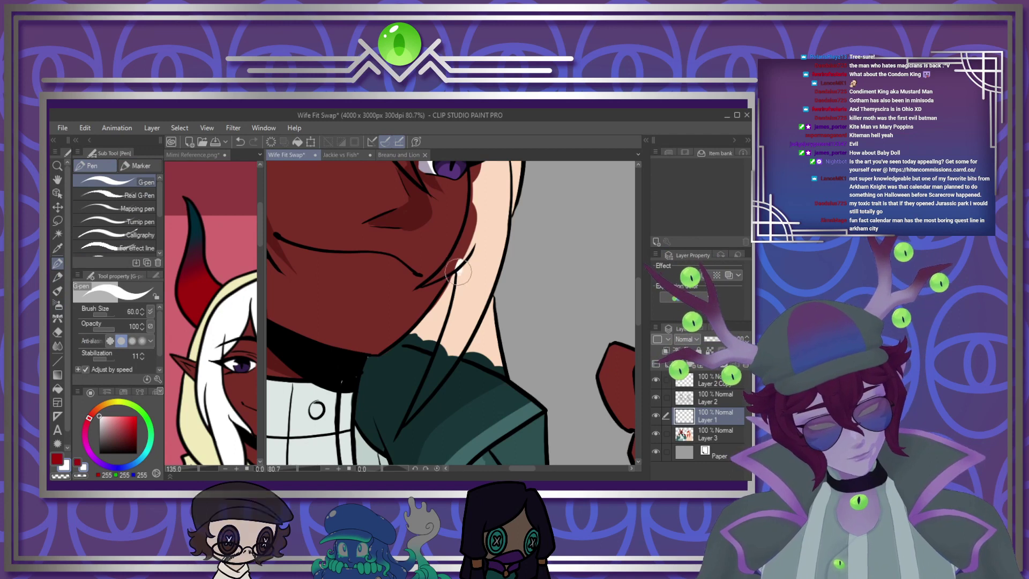
drag(456, 268, 408, 339)
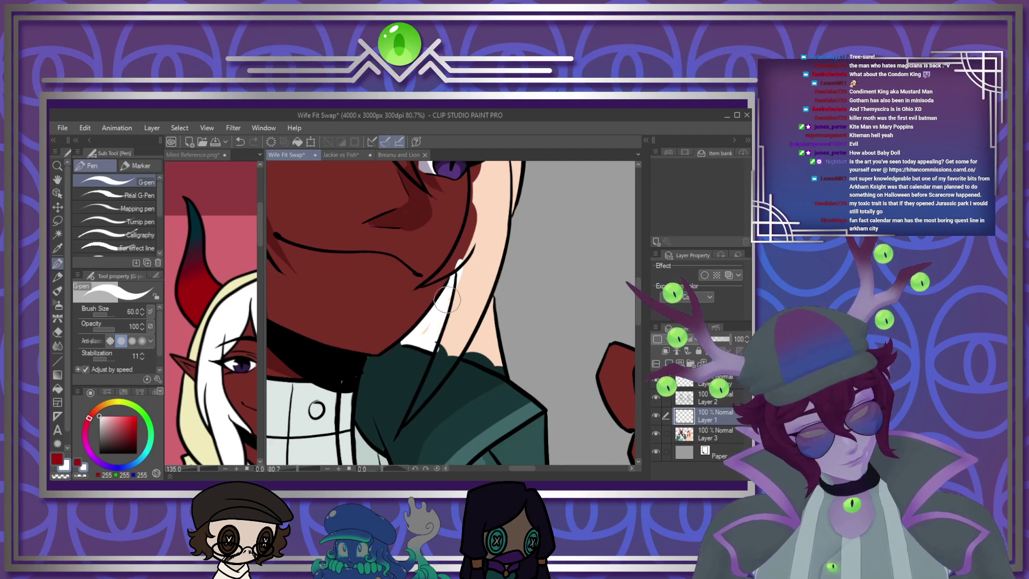
drag(447, 299, 438, 313)
drag(496, 282, 474, 342)
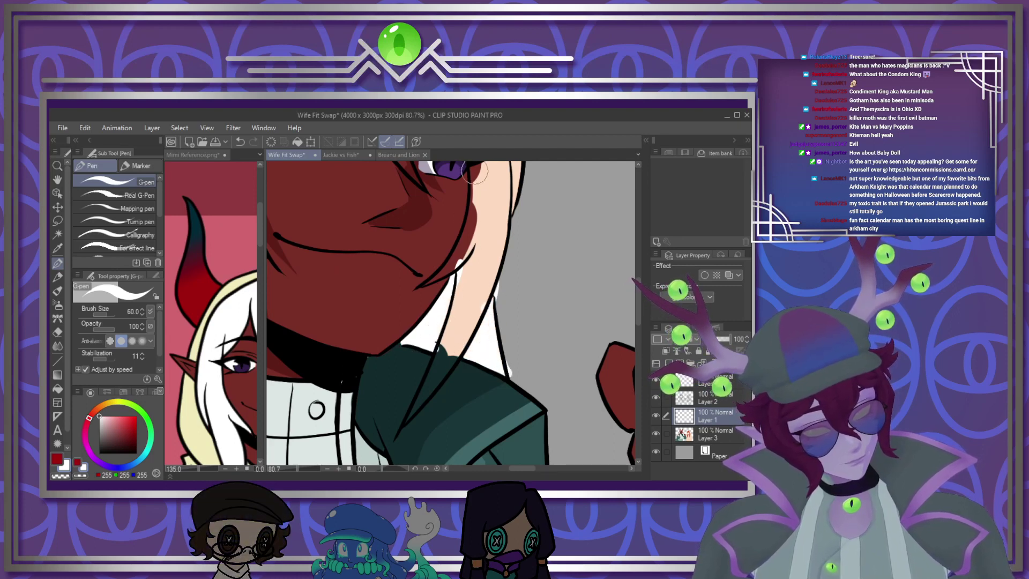
drag(451, 257, 429, 284)
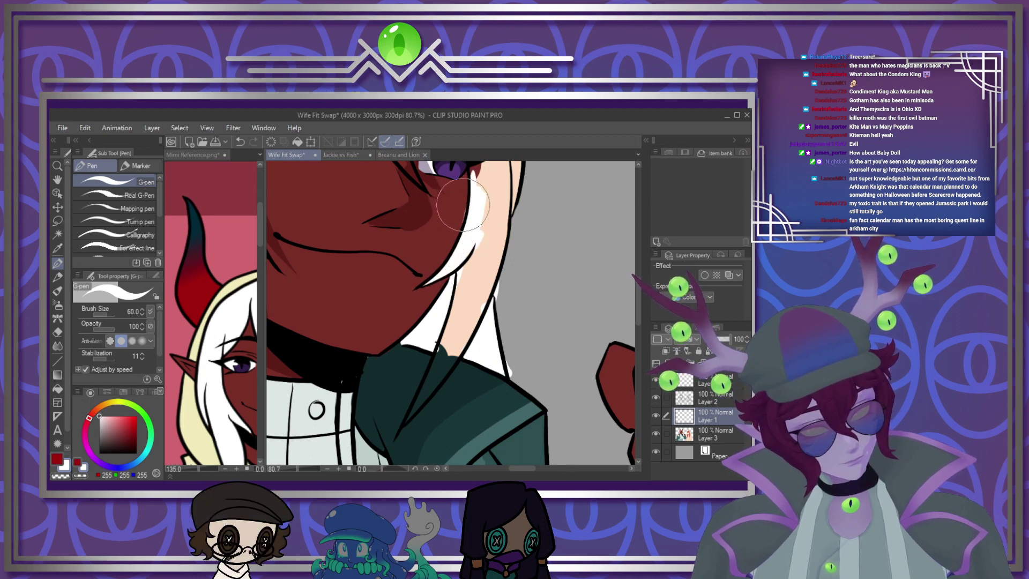
mouse_move(461, 259)
mouse_down()
mouse_move(447, 333)
mouse_move(403, 423)
mouse_move(489, 286)
mouse_move(499, 175)
mouse_up()
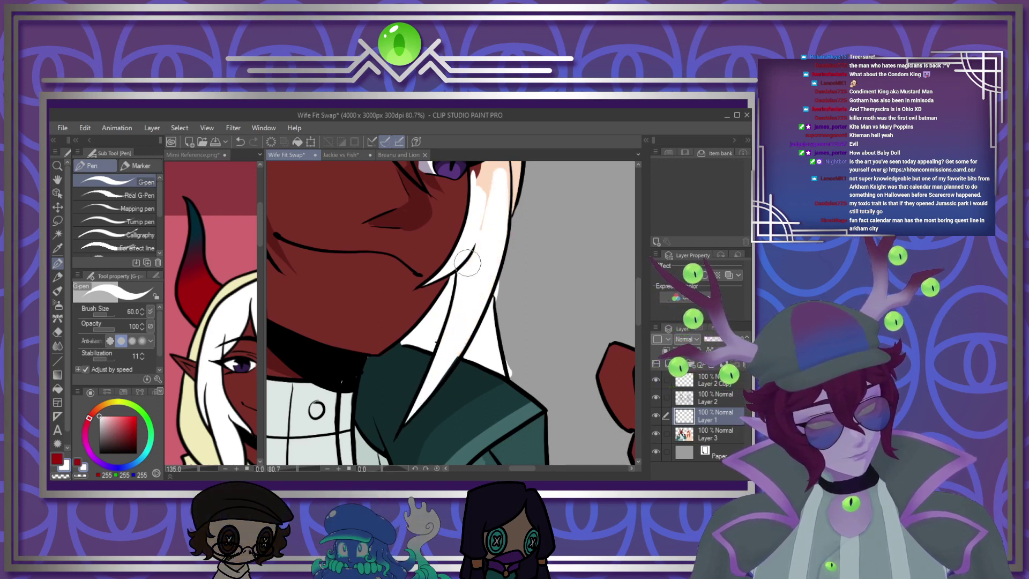
Paint the upper hair white from the forehead parting down past the horn and the outer corner of the right-hand eye
drag(638, 310, 638, 280)
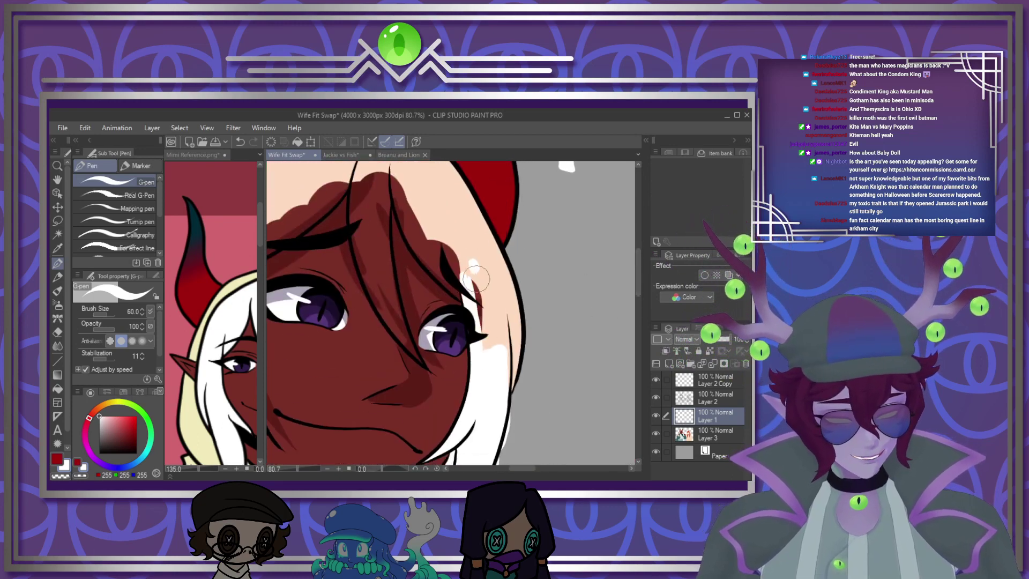
mouse_move(476, 279)
mouse_down()
mouse_move(508, 383)
mouse_move(508, 294)
mouse_up()
drag(390, 168, 392, 178)
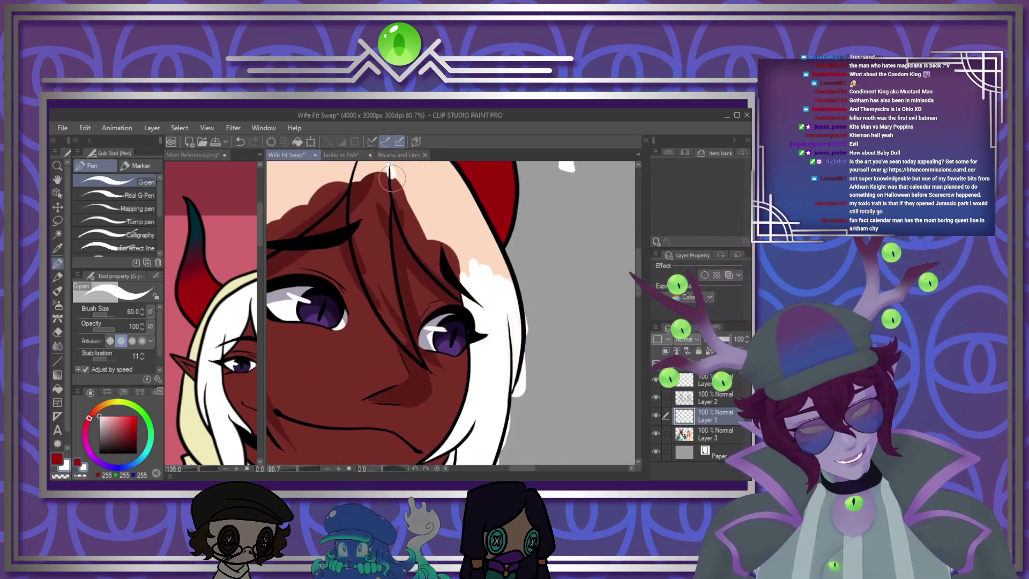
drag(438, 270, 468, 302)
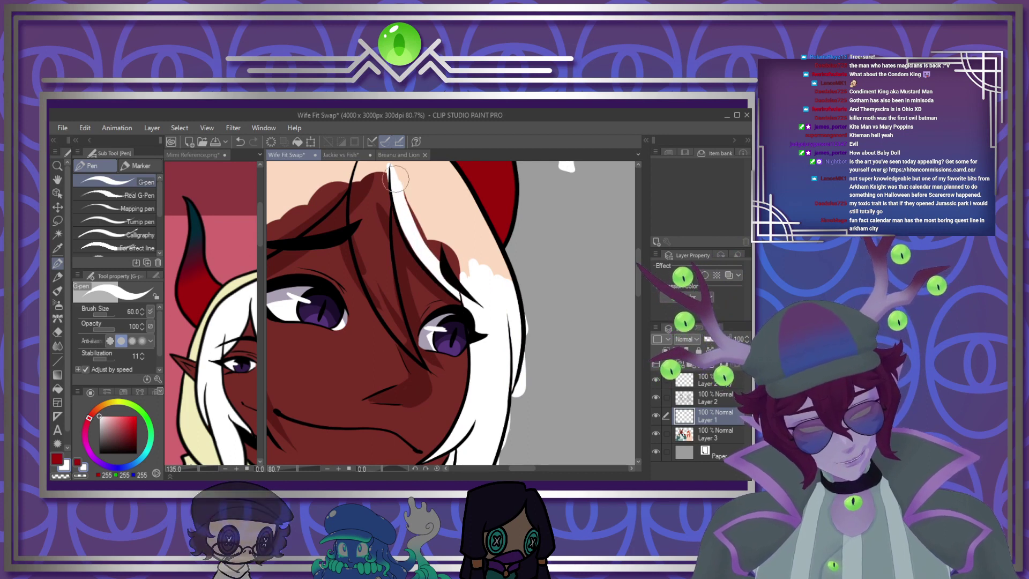
mouse_move(399, 174)
mouse_down()
mouse_move(446, 271)
mouse_move(405, 169)
mouse_move(445, 245)
mouse_move(478, 277)
mouse_up()
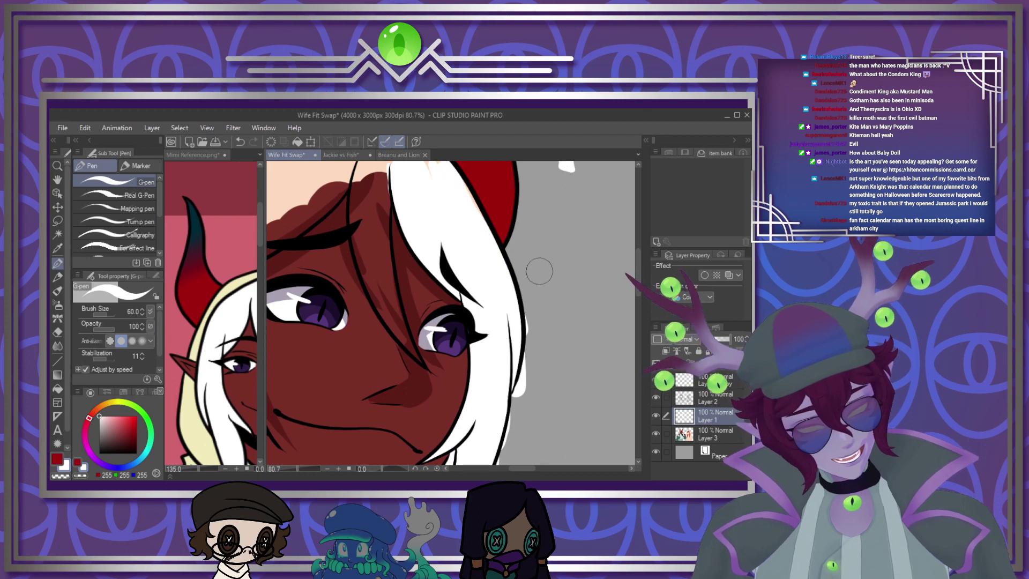
Paint the centre bangs and crown of the horned woman's hair white, from the forehead parting across the top of the head between the horns
scroll(482, 356, down, 2)
drag(483, 356, 514, 388)
scroll(427, 243, up, 3)
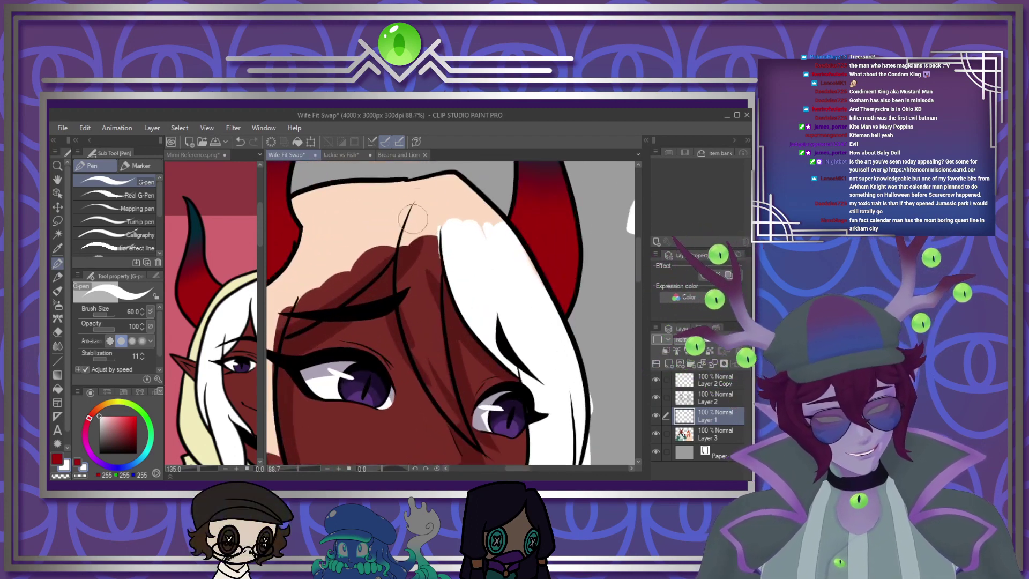
mouse_move(417, 340)
mouse_down()
mouse_move(476, 448)
mouse_move(417, 358)
mouse_move(403, 256)
mouse_up()
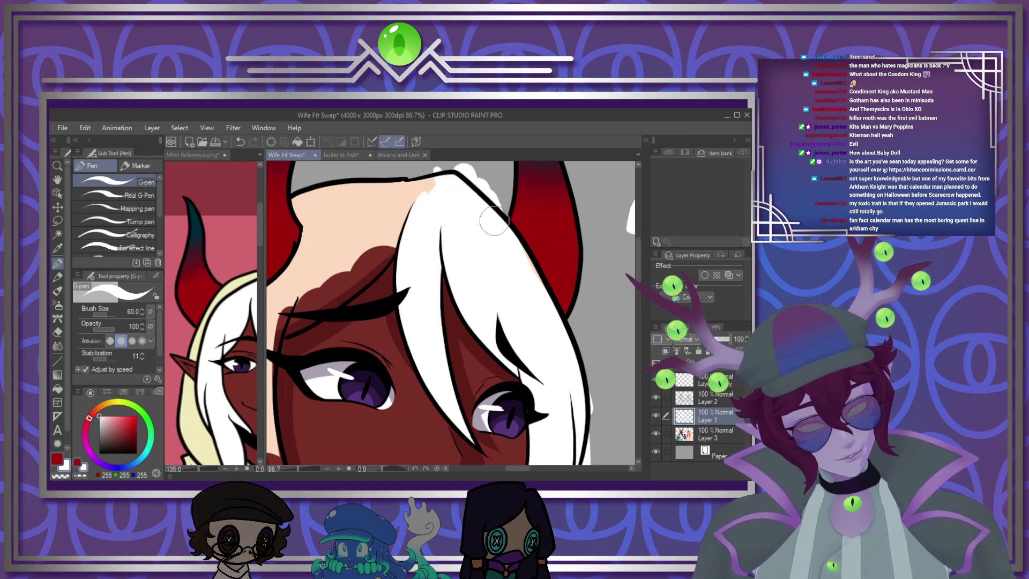
mouse_move(462, 178)
mouse_down()
mouse_move(301, 199)
mouse_move(332, 231)
mouse_move(316, 199)
mouse_up()
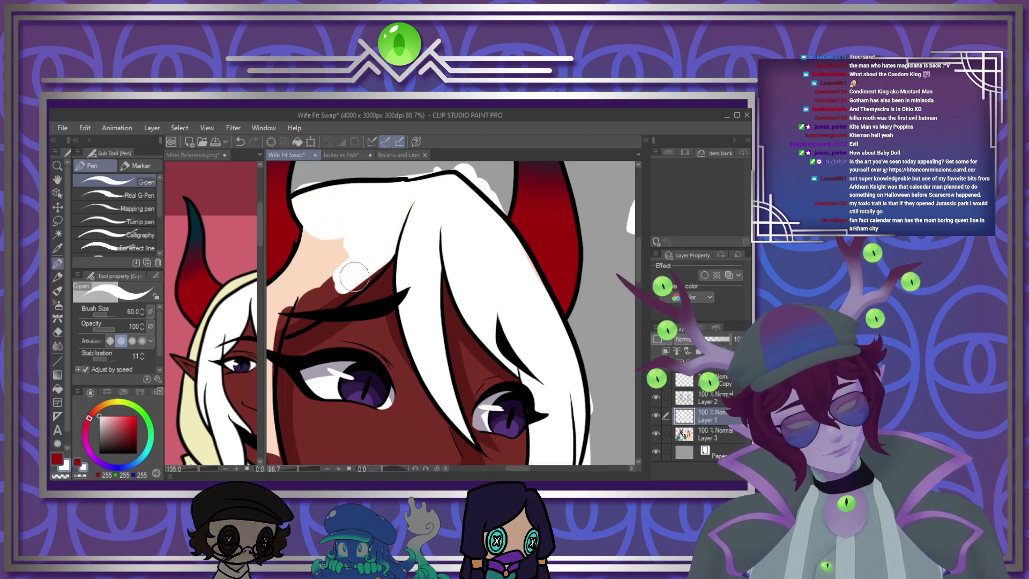
Paint the hair white beneath the left-hand horn, across the temple to the eyebrow and beside the pointed ear
scroll(429, 220, down, 4)
scroll(407, 277, up, 5)
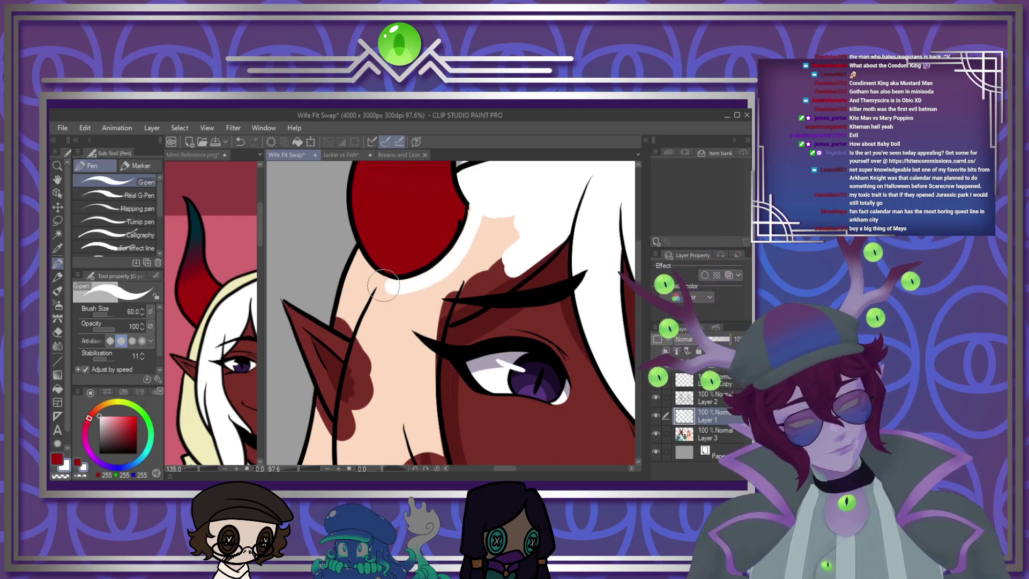
mouse_move(364, 295)
mouse_down()
mouse_move(359, 320)
mouse_move(343, 317)
mouse_up()
drag(407, 293, 467, 245)
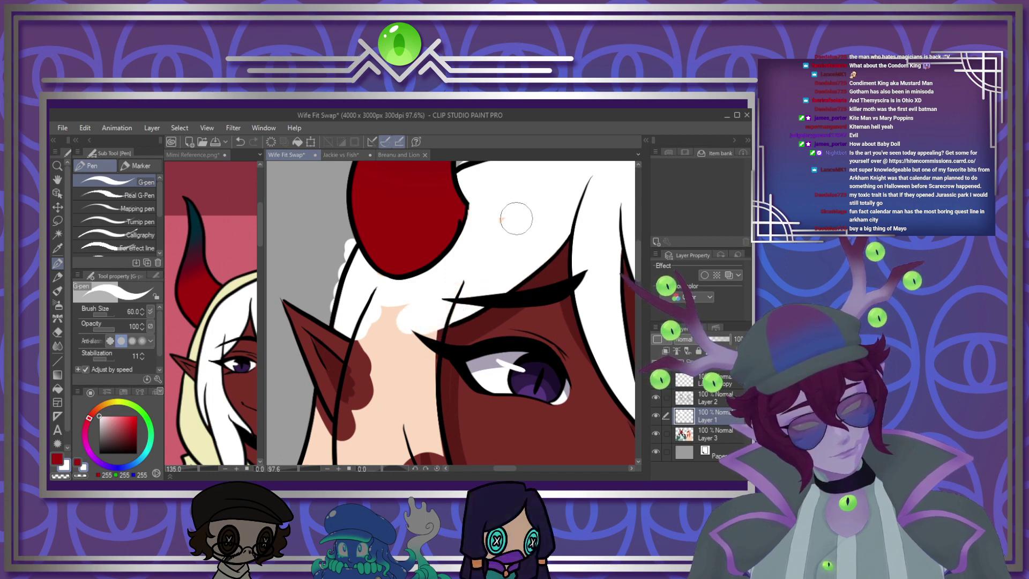
Paint the long side lock white from the temple past the ear and cheek down to its pointed tip on the shirt collar
scroll(633, 288, down, 5)
scroll(633, 287, up, 1)
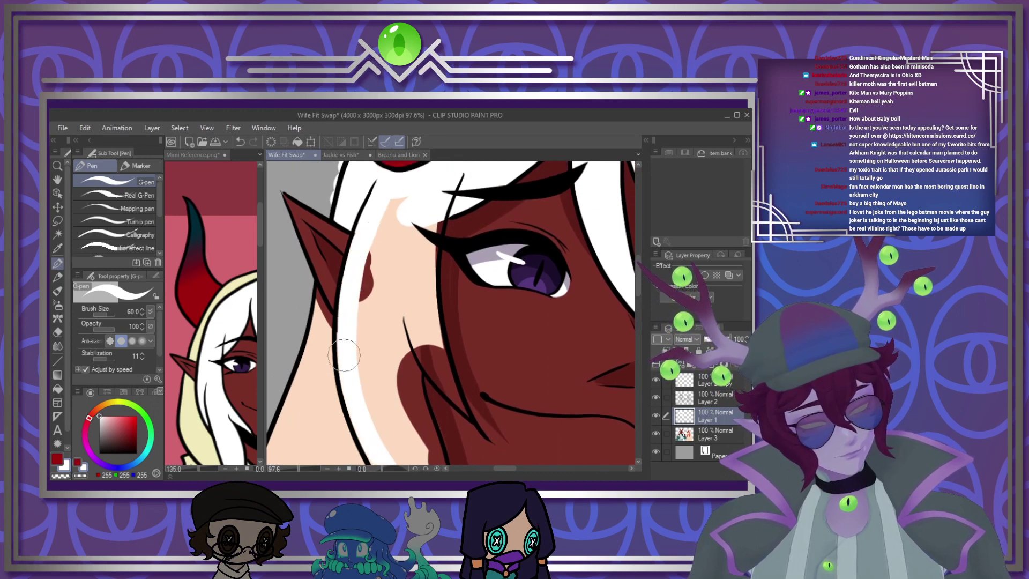
mouse_move(387, 192)
mouse_down()
mouse_move(358, 323)
mouse_move(400, 200)
mouse_move(385, 358)
mouse_move(430, 182)
mouse_move(425, 340)
mouse_move(433, 217)
mouse_move(428, 257)
mouse_move(445, 207)
mouse_move(431, 260)
mouse_move(432, 326)
mouse_move(457, 394)
mouse_up()
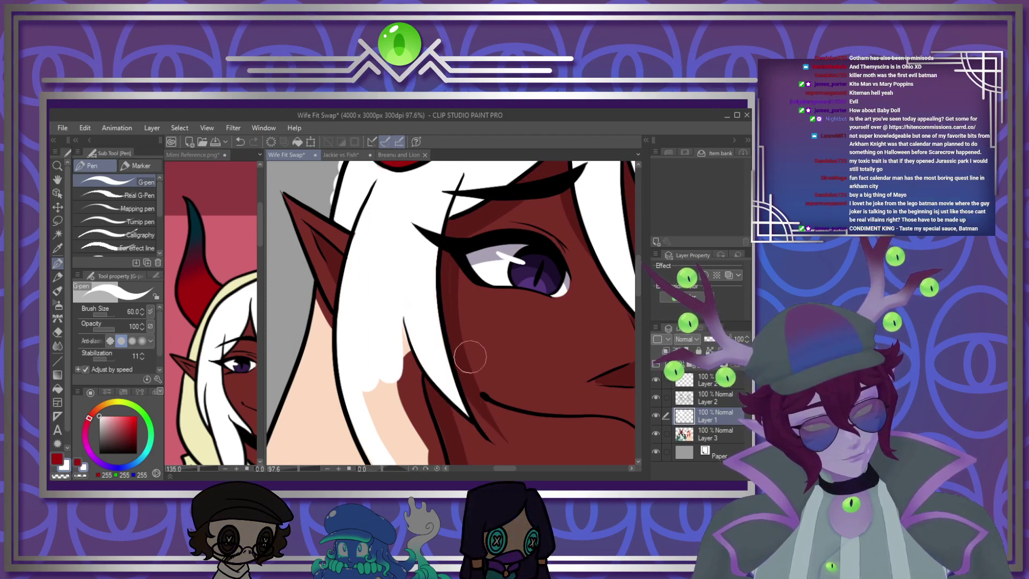
scroll(628, 280, down, 3)
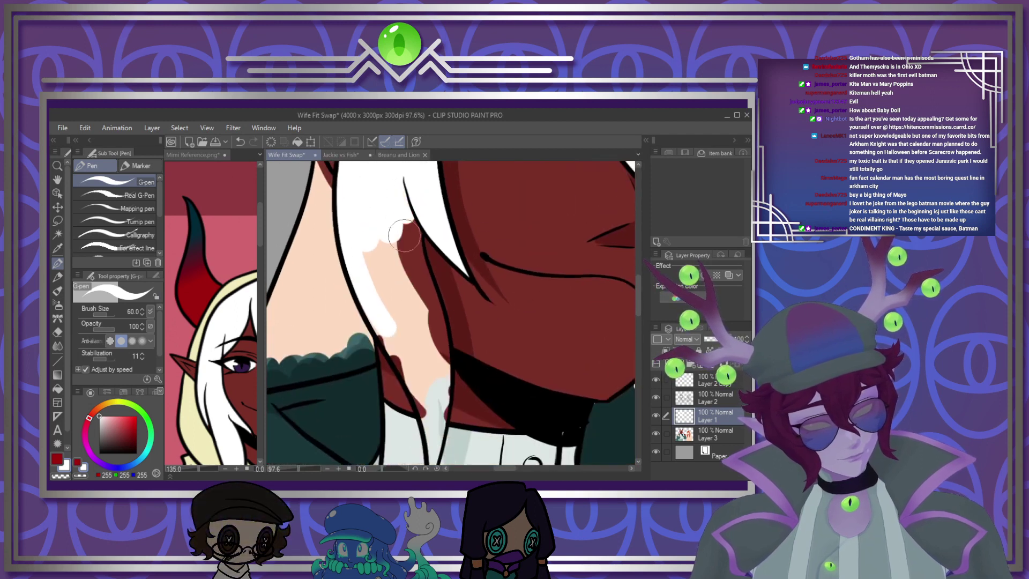
mouse_move(404, 236)
mouse_down()
mouse_move(416, 281)
mouse_move(412, 219)
mouse_up()
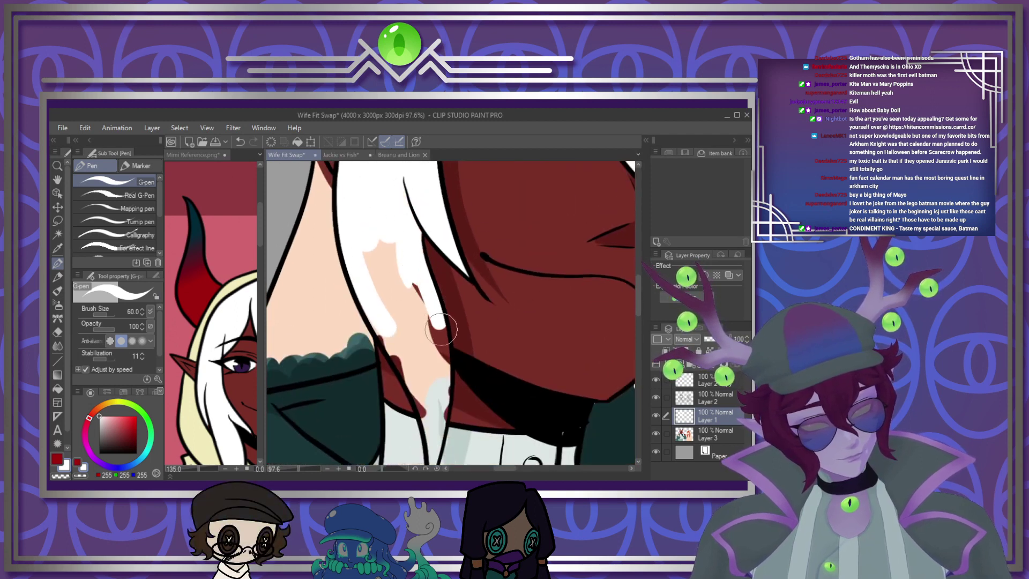
drag(433, 452, 394, 345)
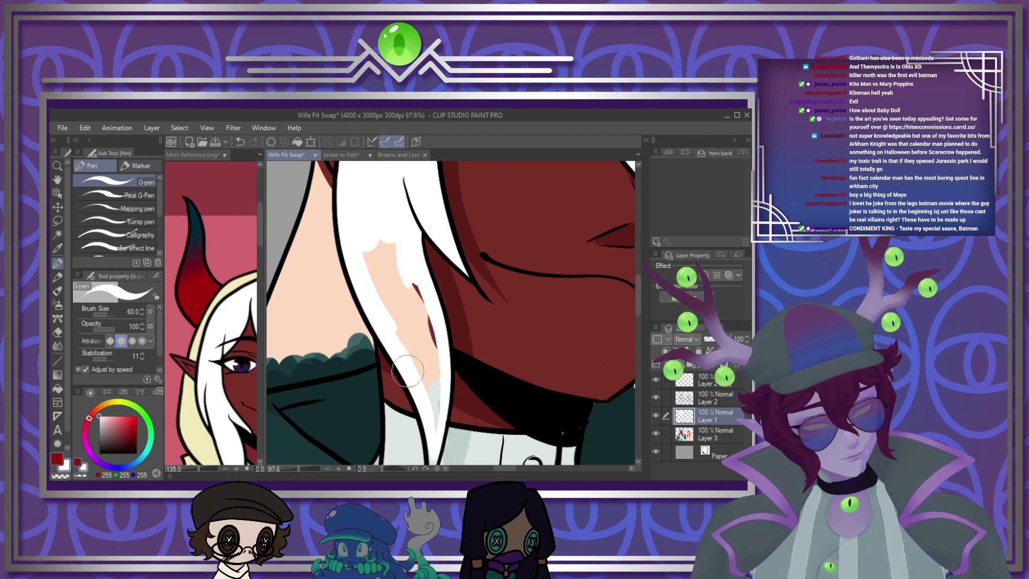
drag(385, 255, 414, 293)
drag(435, 429, 421, 370)
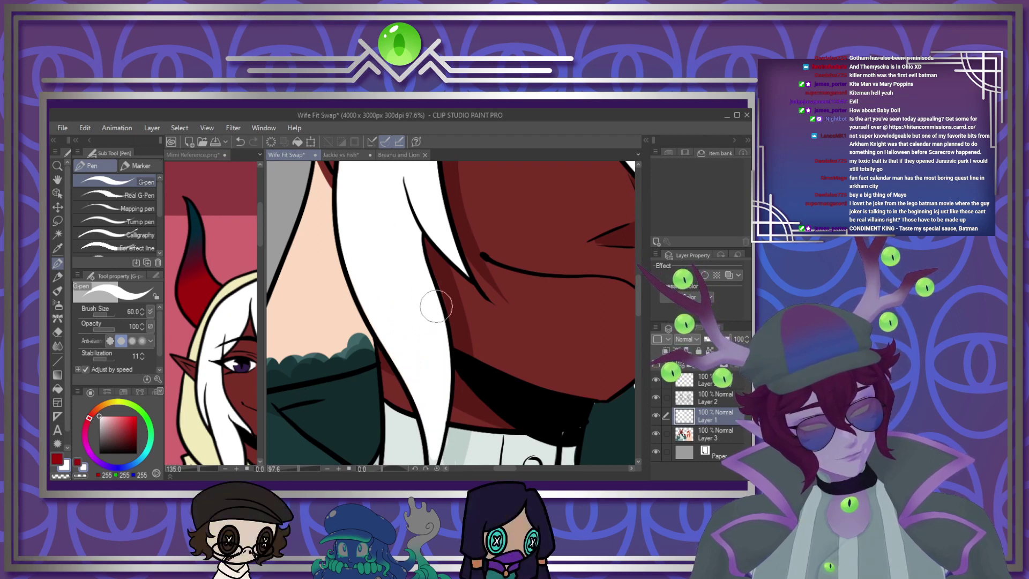
scroll(638, 294, down, 3)
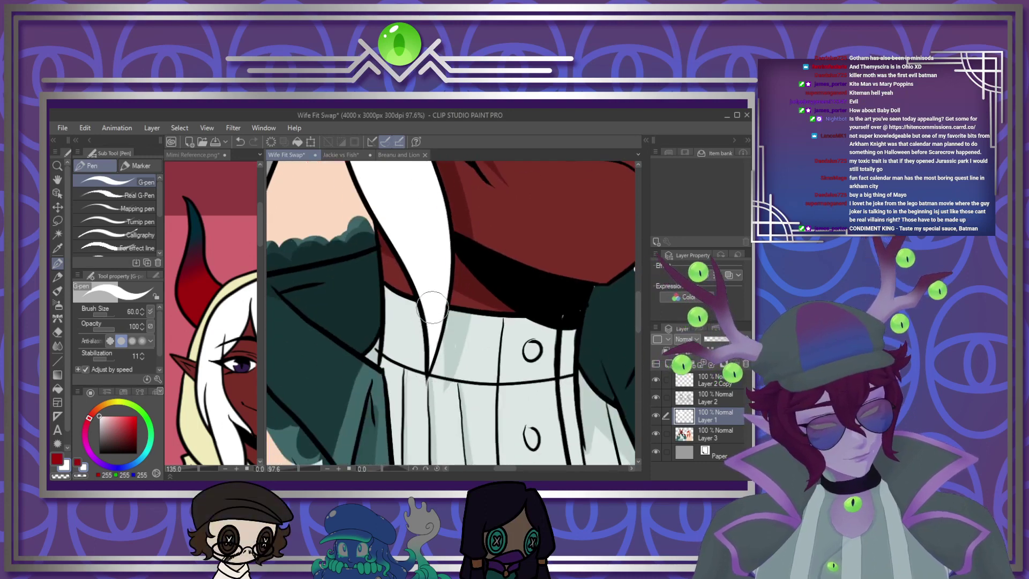
Paint the back hair white between the ear, the outer silhouette and the top edge of the left-hand jacket collar
scroll(429, 317, down, 3)
scroll(433, 309, down, 2)
scroll(412, 204, up, 5)
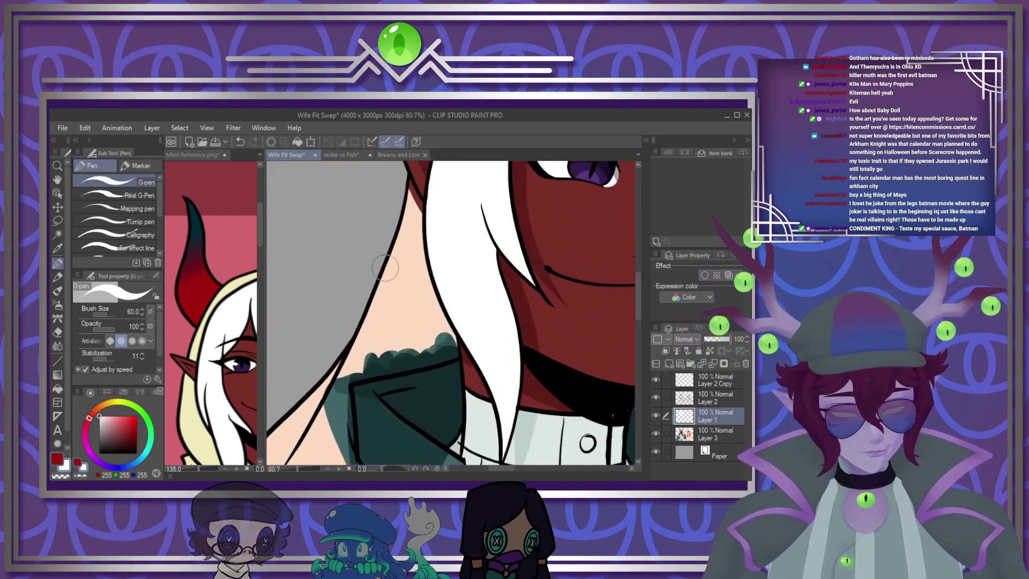
mouse_move(412, 203)
mouse_down()
mouse_move(402, 178)
mouse_move(428, 223)
mouse_move(403, 173)
mouse_move(431, 251)
mouse_move(393, 235)
mouse_move(424, 303)
mouse_move(397, 245)
mouse_move(426, 258)
mouse_move(377, 288)
mouse_move(367, 313)
mouse_move(319, 351)
mouse_move(337, 357)
mouse_move(320, 381)
mouse_up()
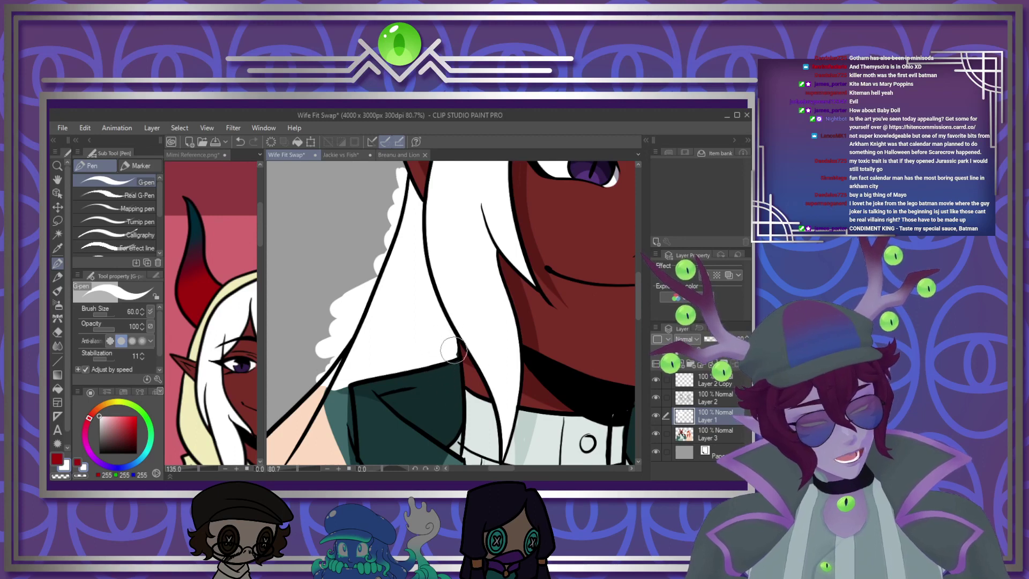
Hide Layer 3, fill the hair over the left-hand shoulder white with the Refer other layers fill, and show Layer 3 again
scroll(451, 311, down, 4)
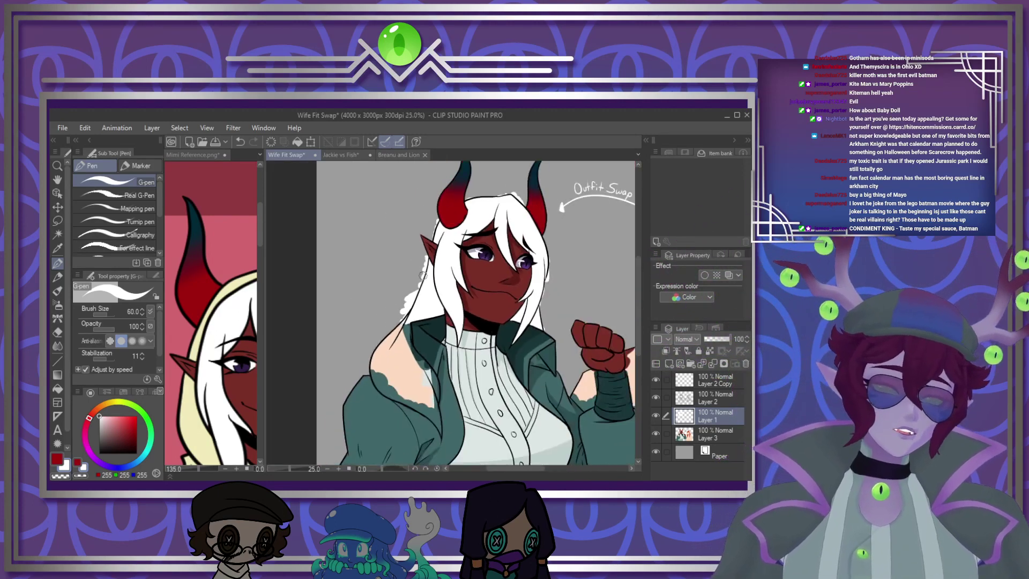
scroll(395, 280, up, 2)
scroll(410, 310, down, 3)
scroll(421, 298, up, 4)
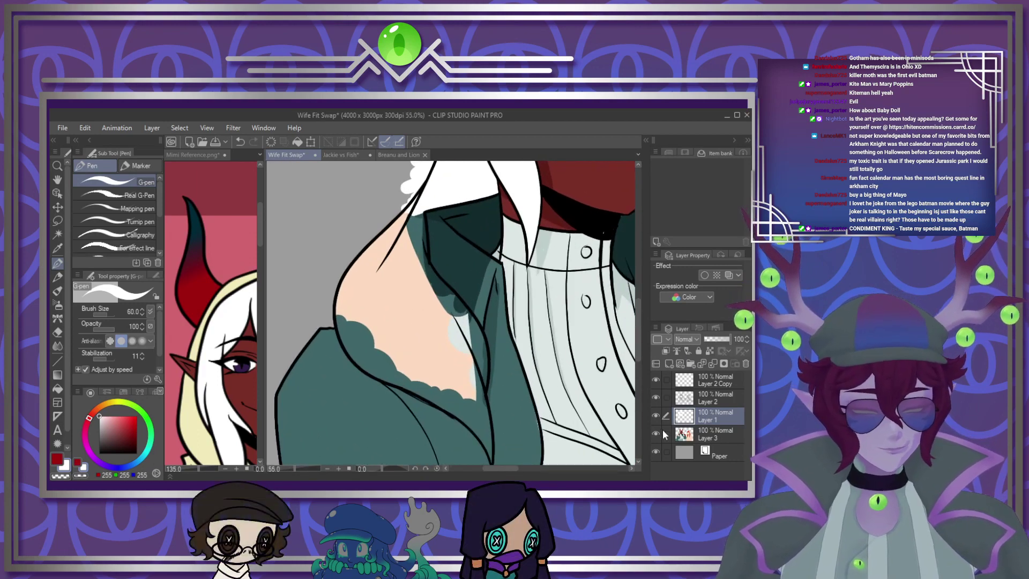
click(655, 433)
click(59, 388)
click(432, 299)
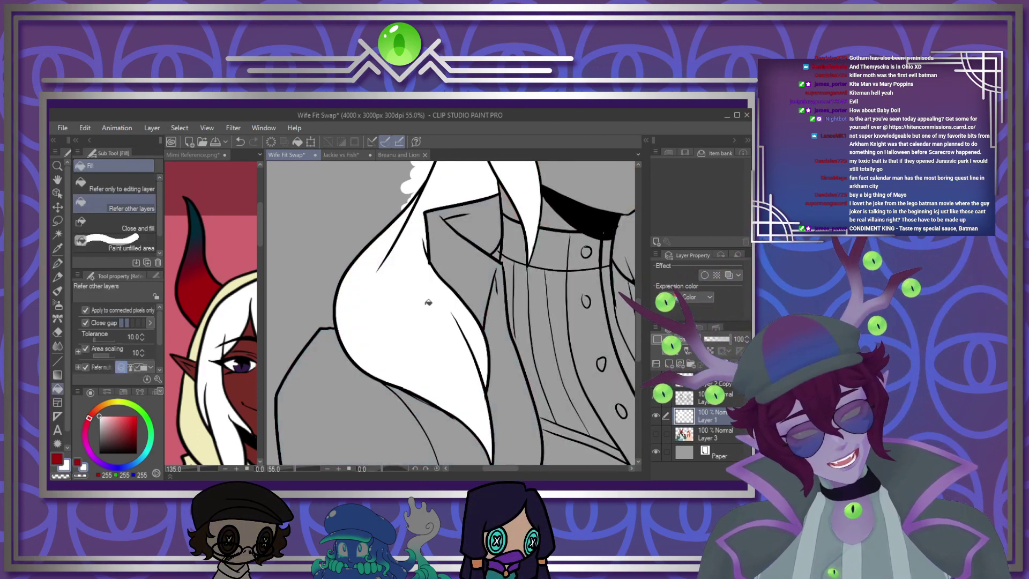
scroll(467, 343, down, 3)
scroll(471, 349, down, 2)
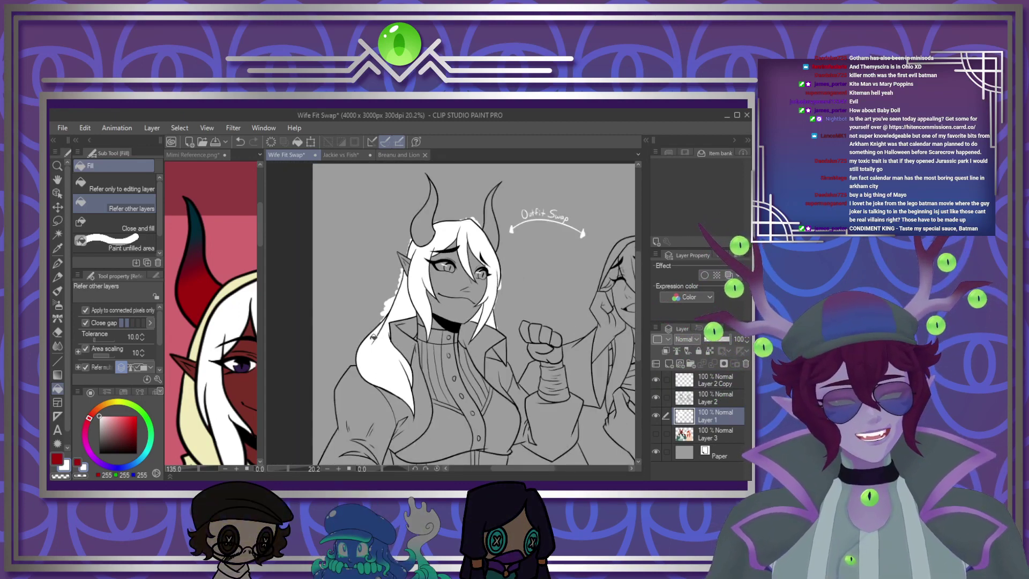
scroll(408, 300, up, 4)
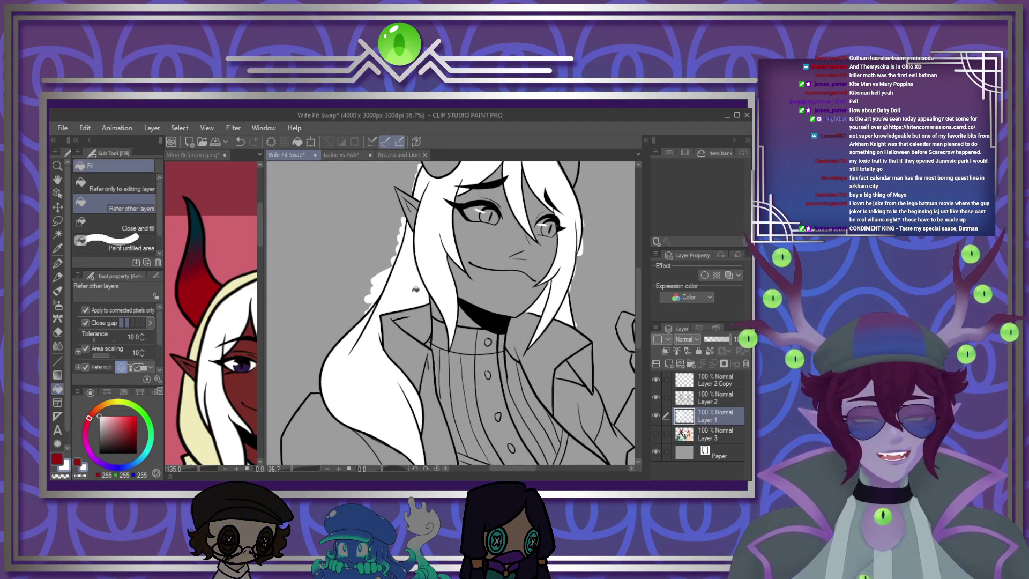
click(656, 434)
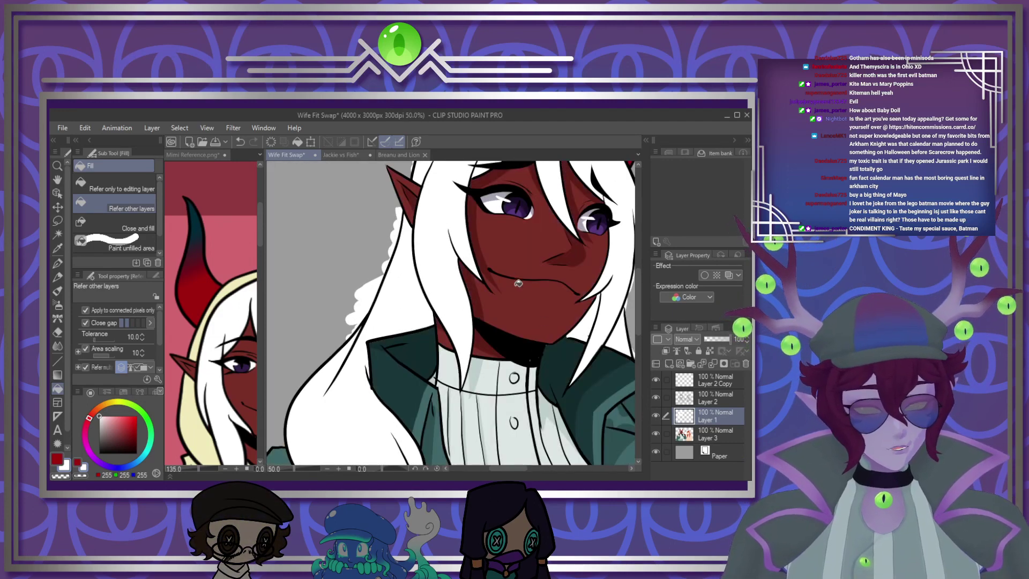
Sample the dark red skin shade, add a layer clipped to Layer 1, and shade the back hair behind the side lock with the G-pen at size 40
scroll(417, 299, up, 2)
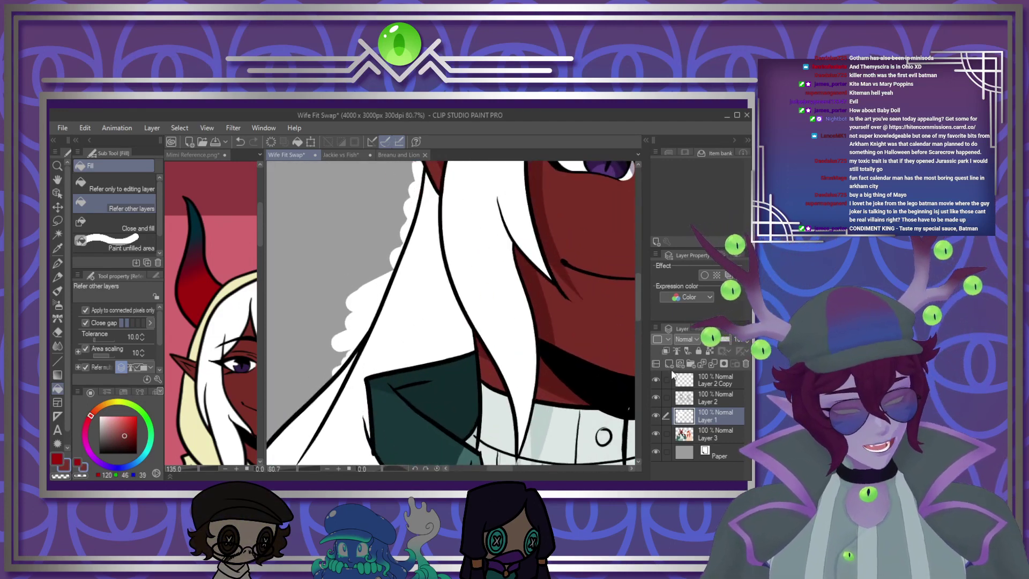
key(p)
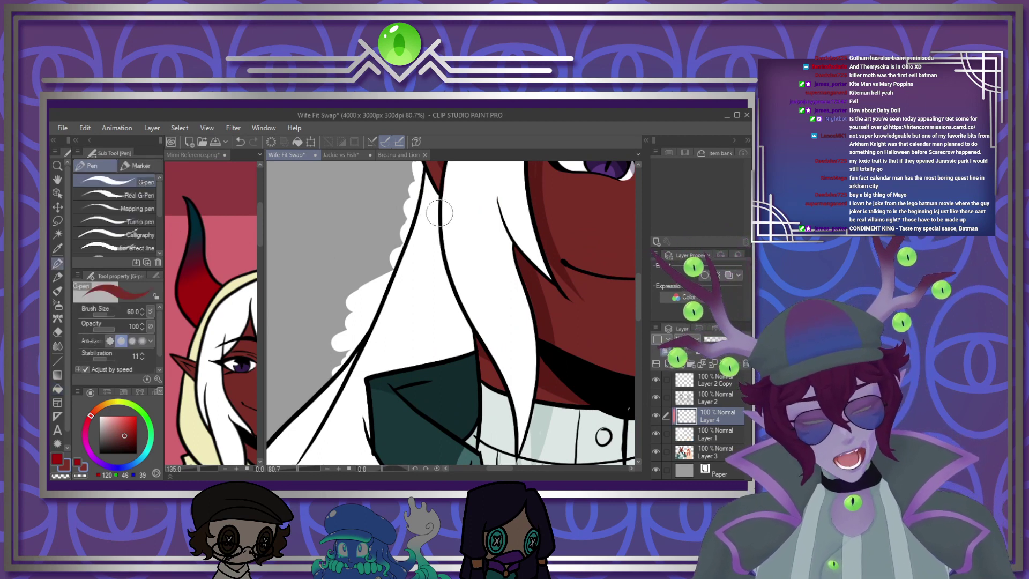
drag(438, 219, 400, 364)
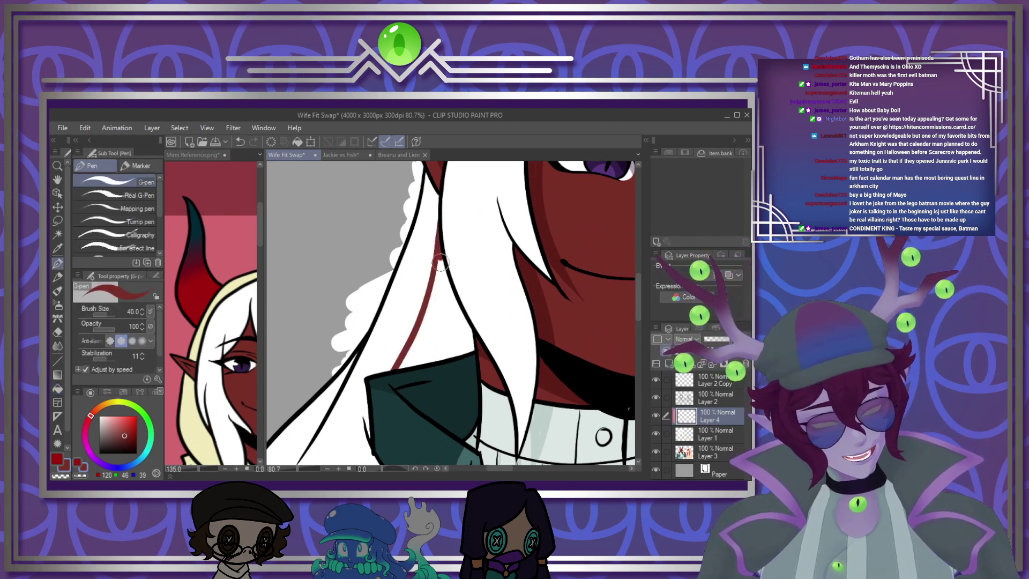
drag(438, 256, 472, 333)
mouse_move(449, 289)
mouse_down()
mouse_move(449, 324)
mouse_move(438, 264)
mouse_move(421, 328)
mouse_up()
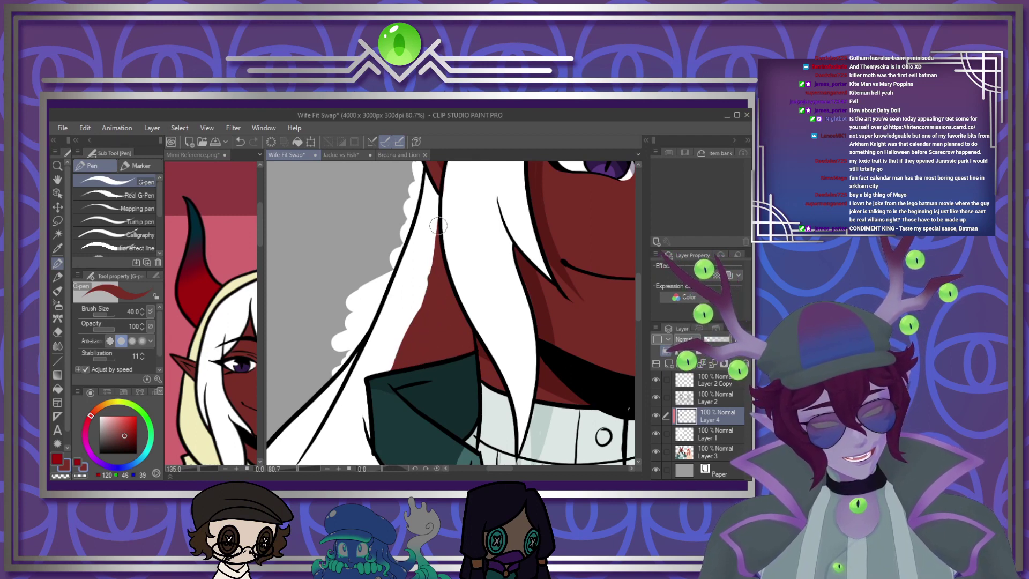
mouse_move(438, 225)
mouse_down()
mouse_move(416, 317)
mouse_move(383, 367)
mouse_up()
drag(415, 316, 378, 375)
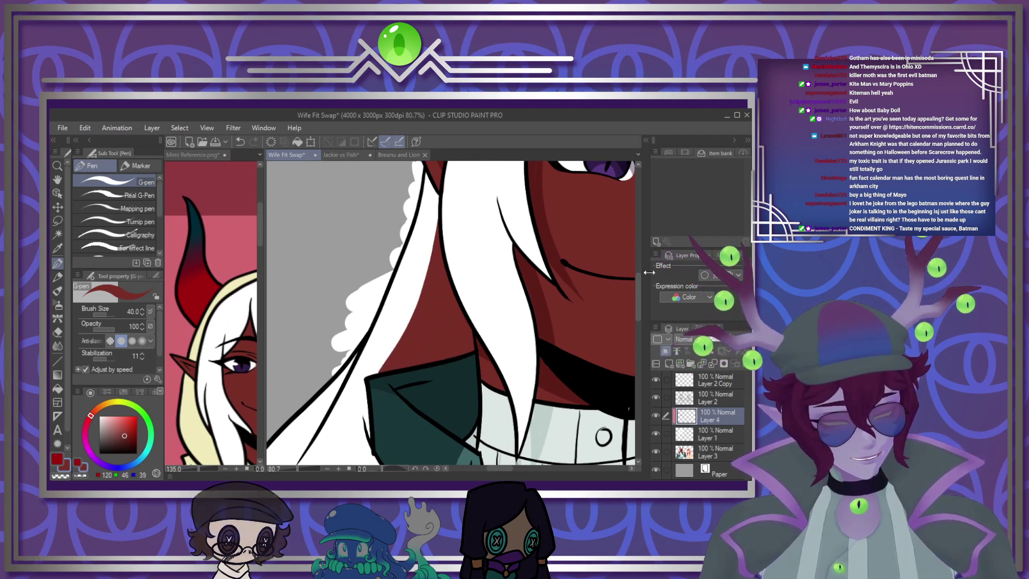
Paint dark red shading across the top of the shoulder hair below the collar and in the narrow strand gap near its lower tip
scroll(528, 252, down, 3)
scroll(416, 380, up, 2)
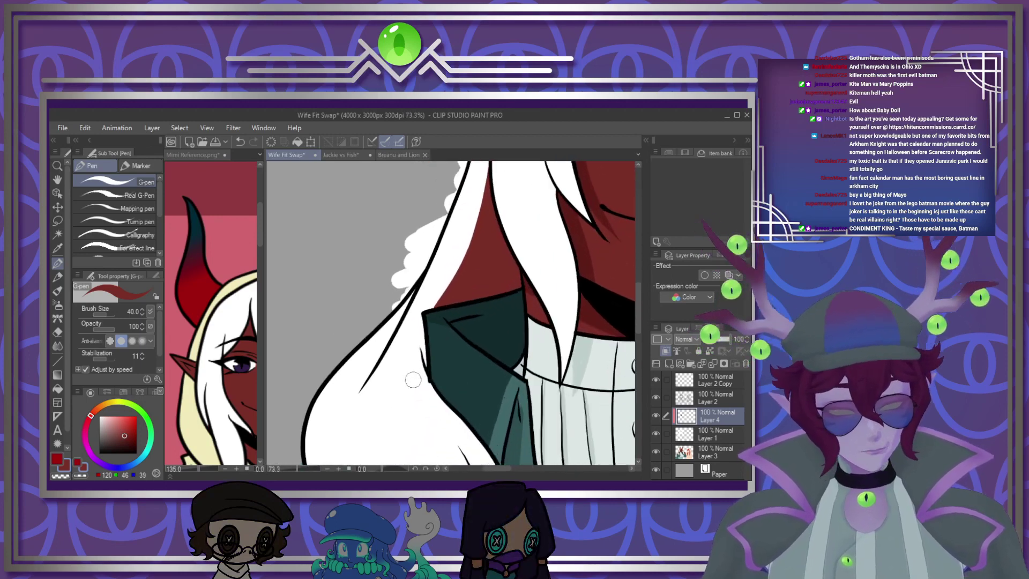
mouse_move(472, 238)
mouse_down()
mouse_move(370, 372)
mouse_move(433, 374)
mouse_move(426, 319)
mouse_move(402, 335)
mouse_move(466, 250)
mouse_up()
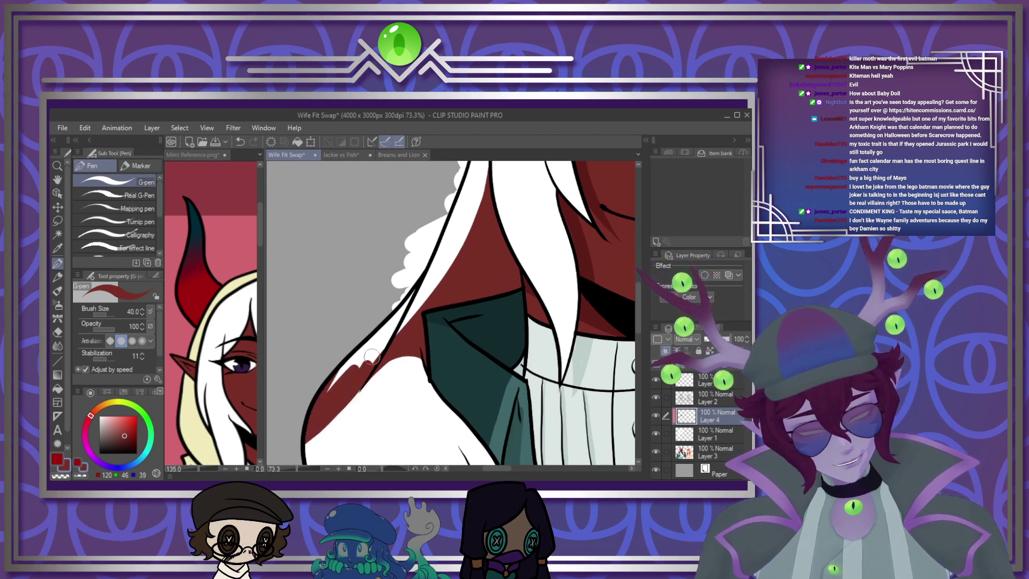
drag(372, 357, 414, 269)
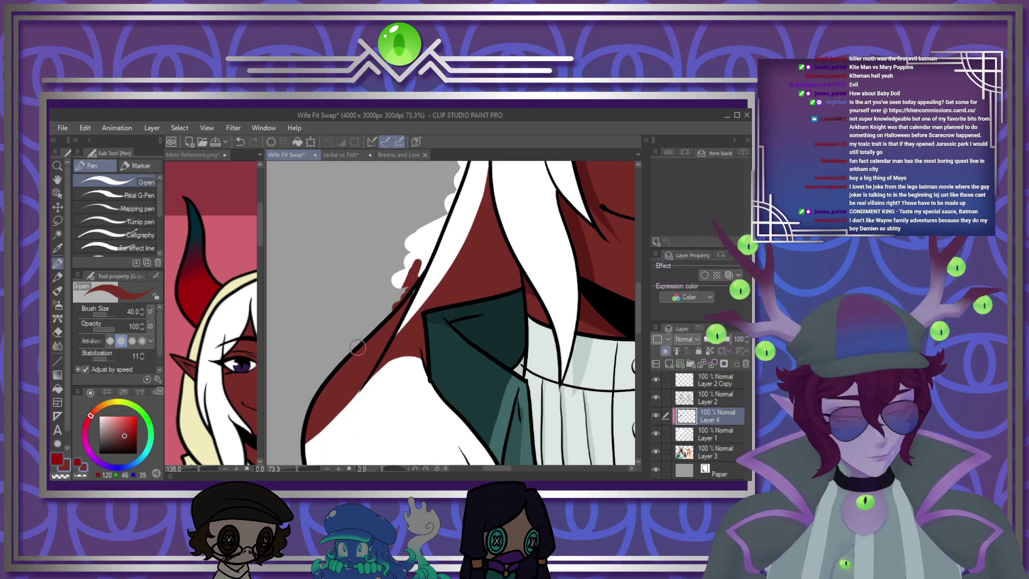
scroll(375, 268, down, 5)
scroll(416, 363, up, 4)
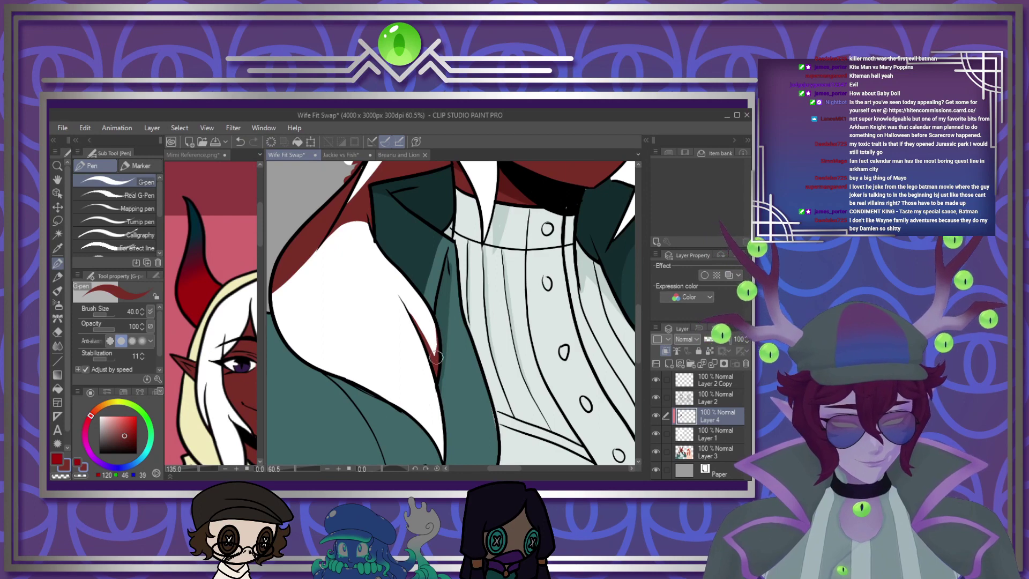
Shade the hair behind the right-hand strand beside the chin and jacket collar dark red with the G-pen at size 50
scroll(508, 303, down, 4)
drag(603, 202, 501, 315)
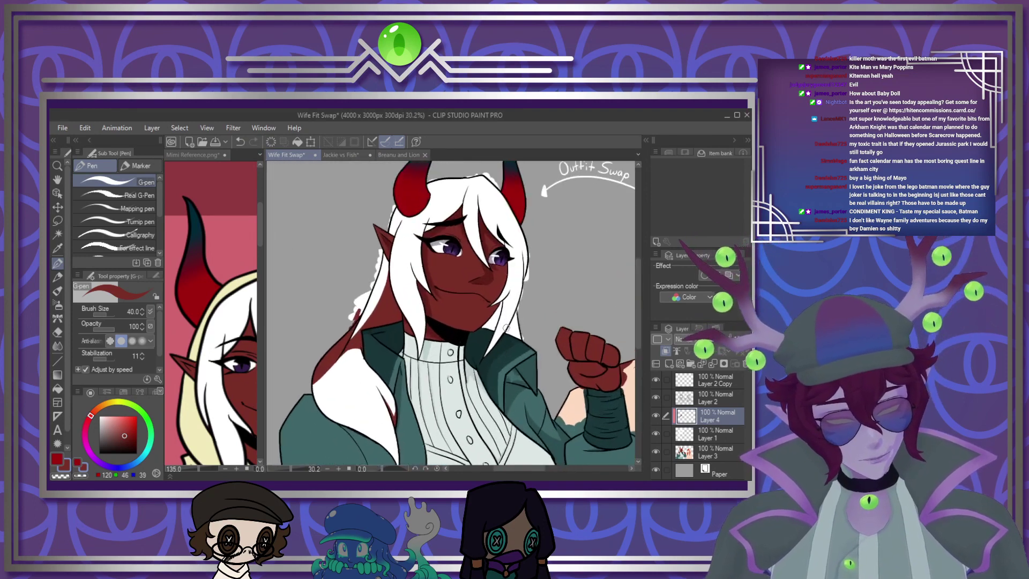
scroll(501, 315, up, 3)
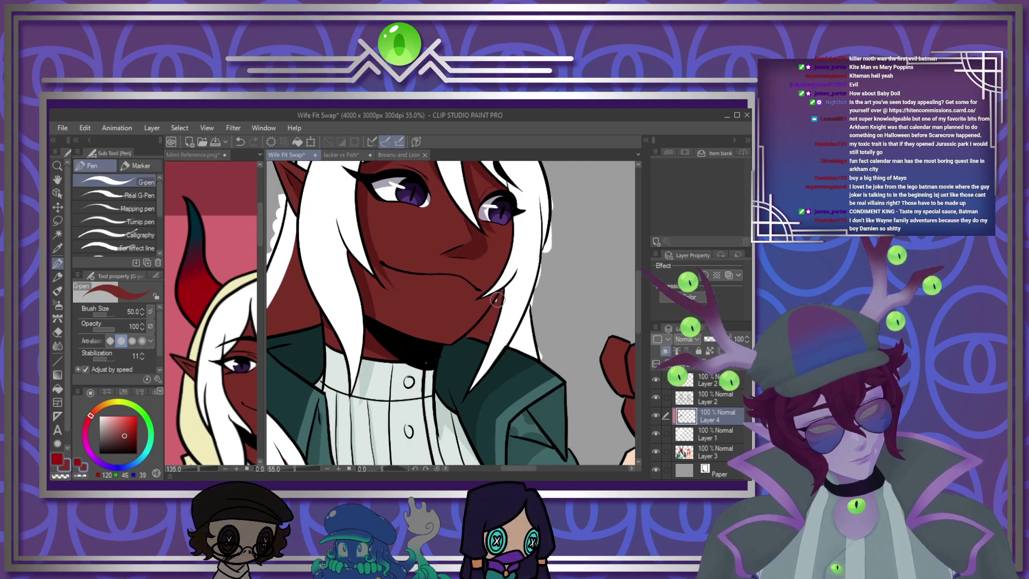
drag(528, 310, 507, 354)
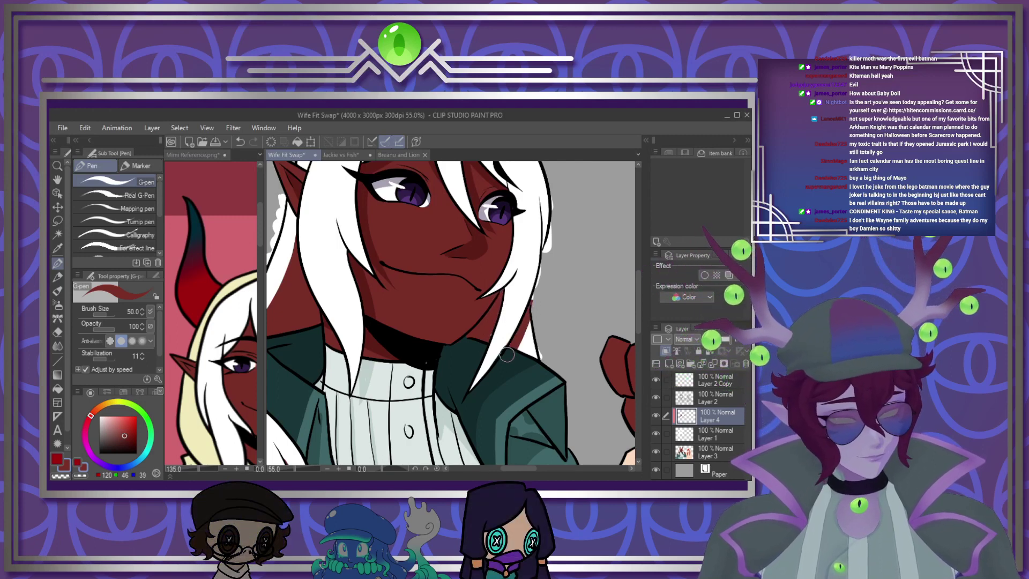
Paint thin dark red shadow streaks in the hair at the temple, forehead parting, above the right-hand eye and along the outer edge
scroll(616, 307, up, 4)
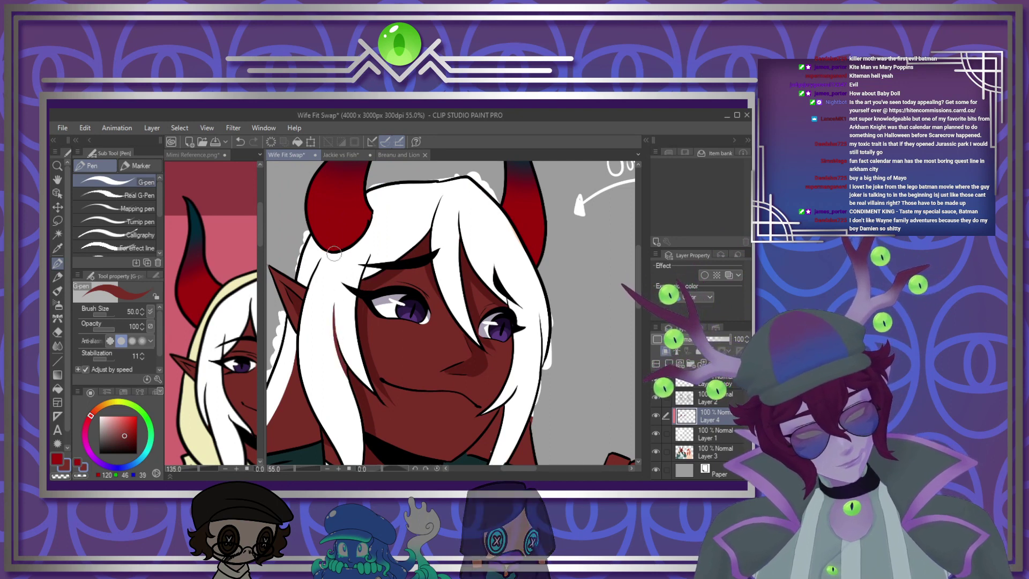
drag(442, 199, 429, 226)
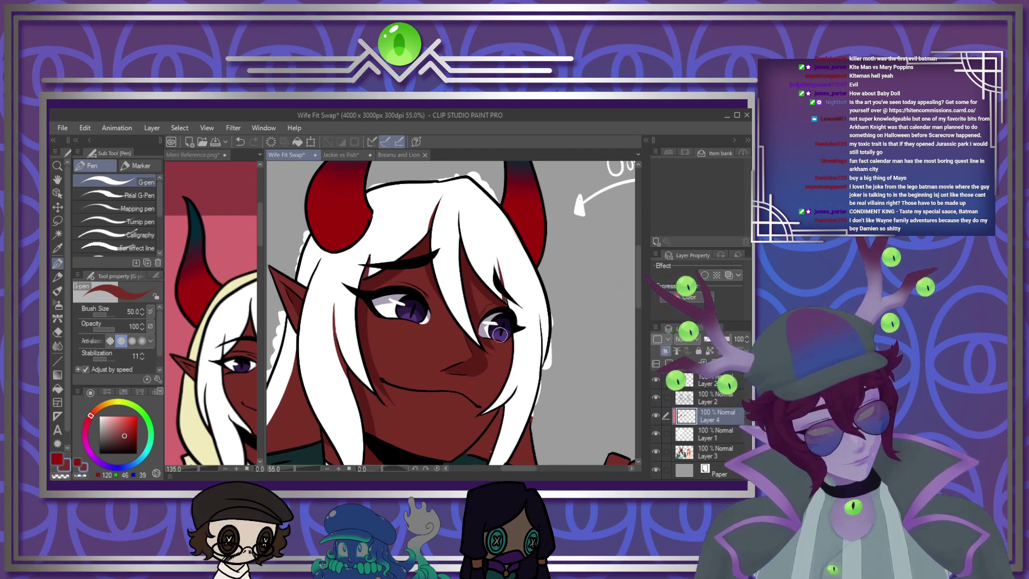
drag(543, 308, 544, 375)
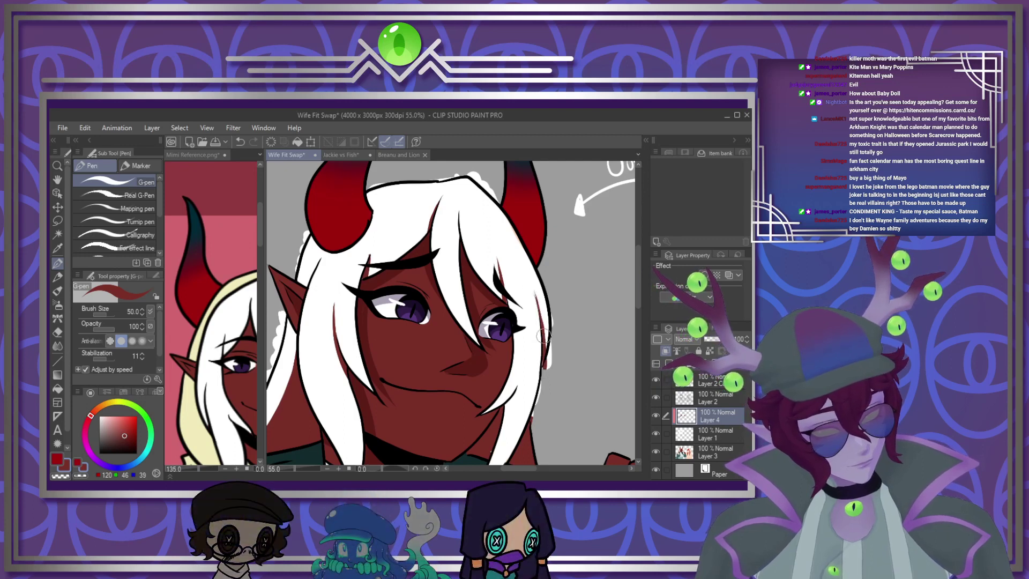
Paint a dark red streak in the outer hair strand and lower the hair shading layer's opacity to 38%
drag(539, 274, 542, 359)
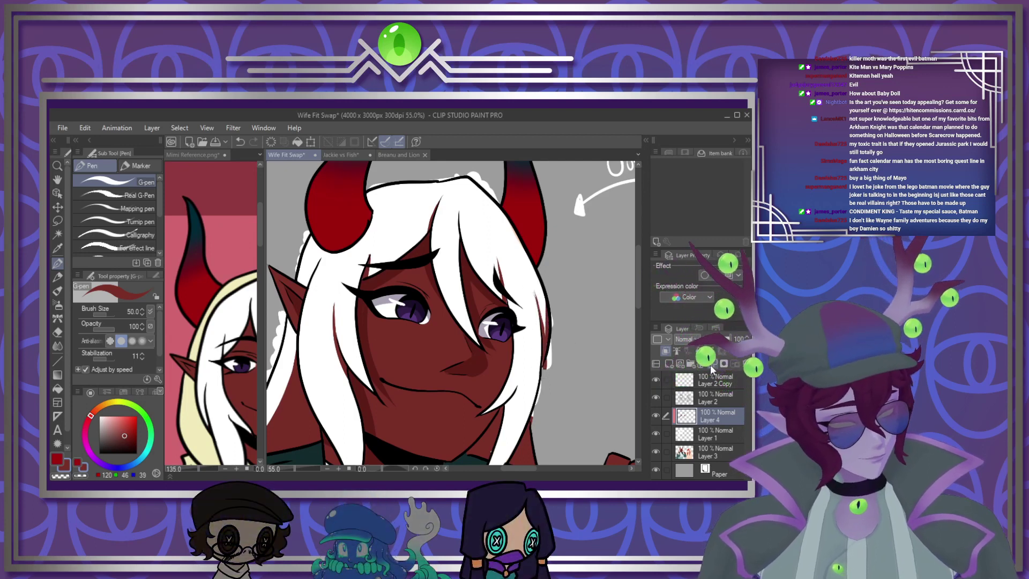
click(719, 339)
drag(723, 339, 719, 337)
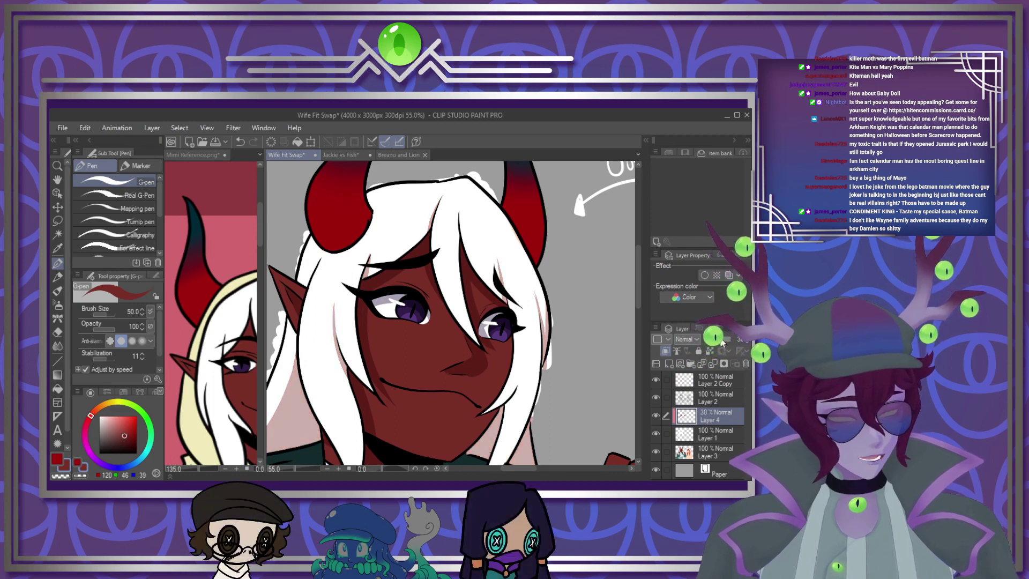
Merge the hair shading layer into Layer 1 and clip Layer 1 to the layer below to hide the white overspill
scroll(587, 276, down, 3)
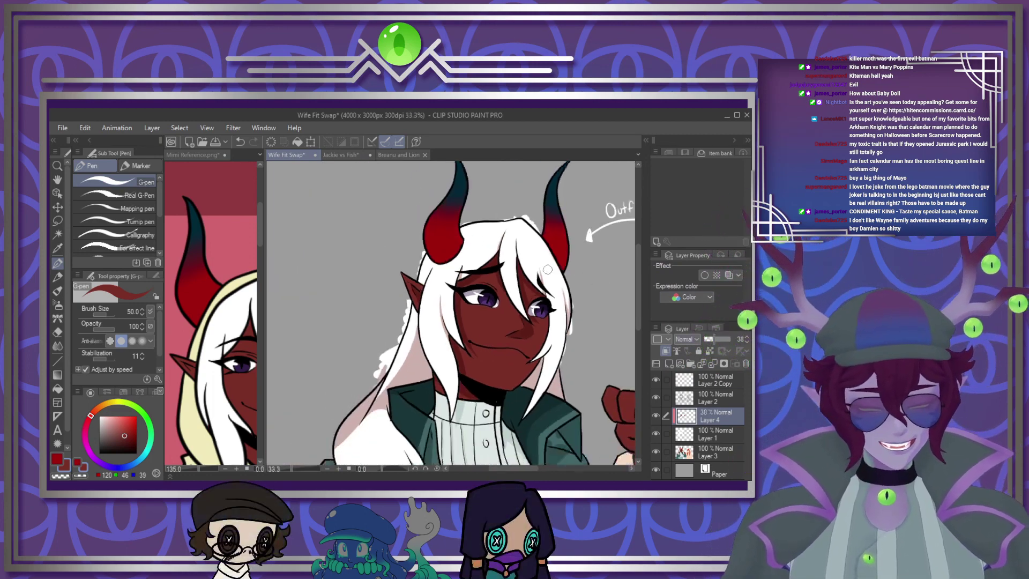
scroll(521, 309, up, 1)
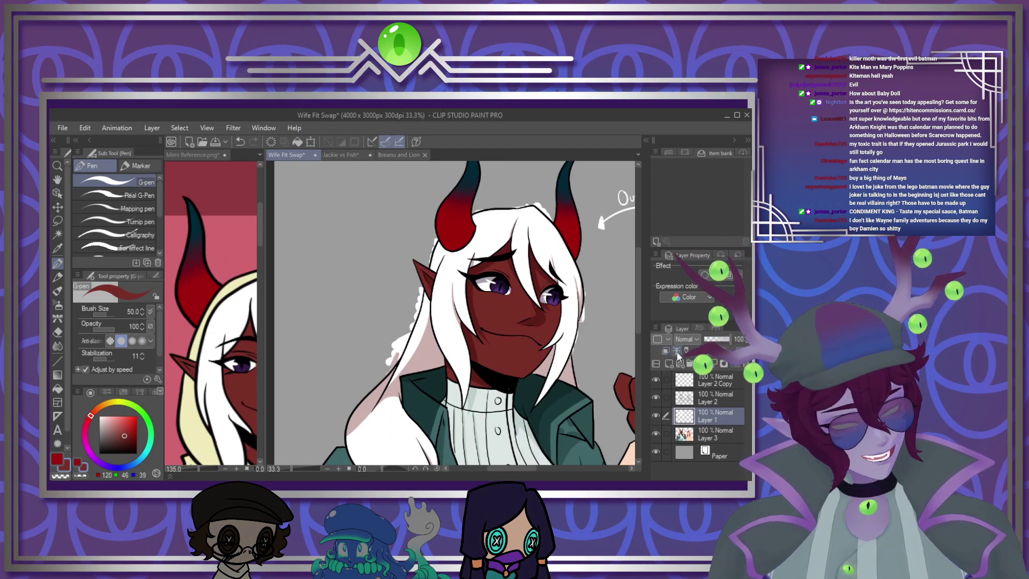
click(746, 364)
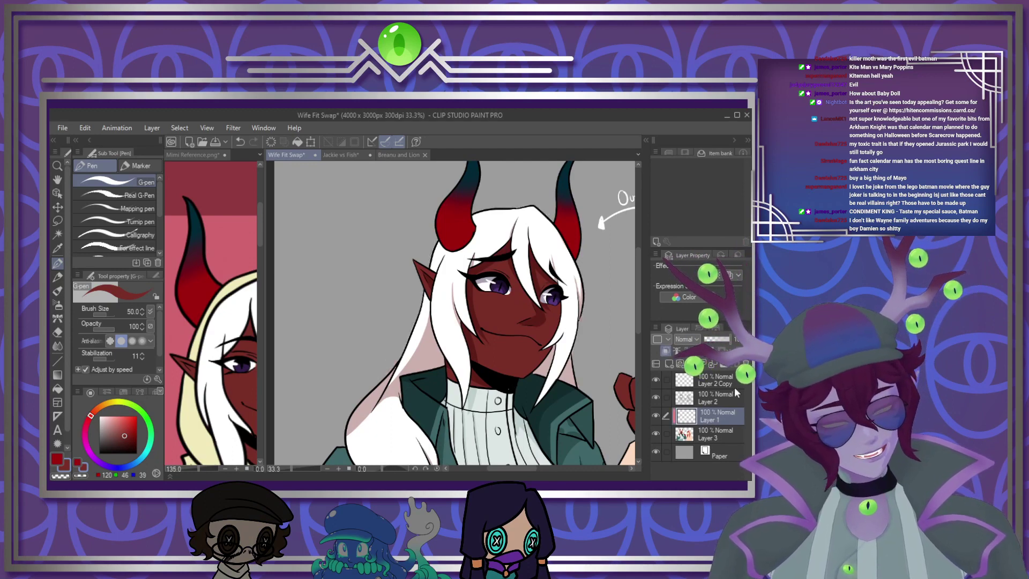
Sample the pale cream scarf colour from the reference picture for the hooded woman's shawl
scroll(579, 339, down, 2)
scroll(580, 340, up, 2)
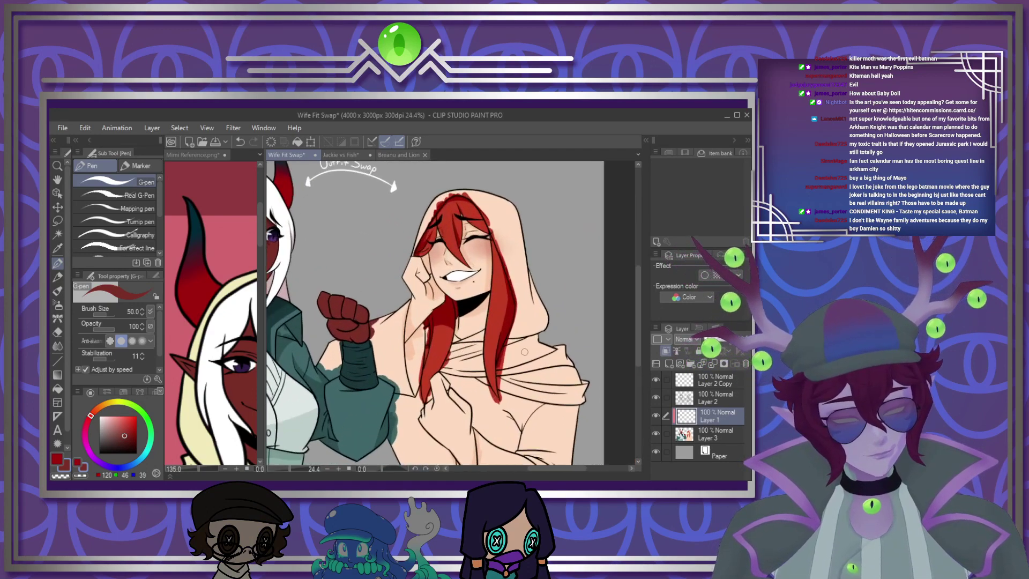
alt+click(194, 410)
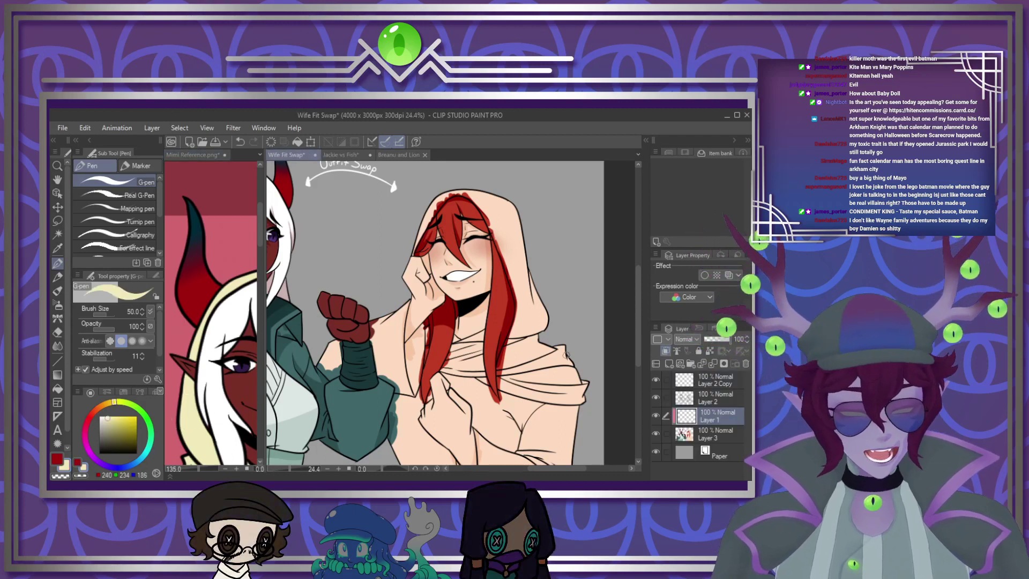
scroll(530, 375, up, 2)
scroll(521, 372, up, 1)
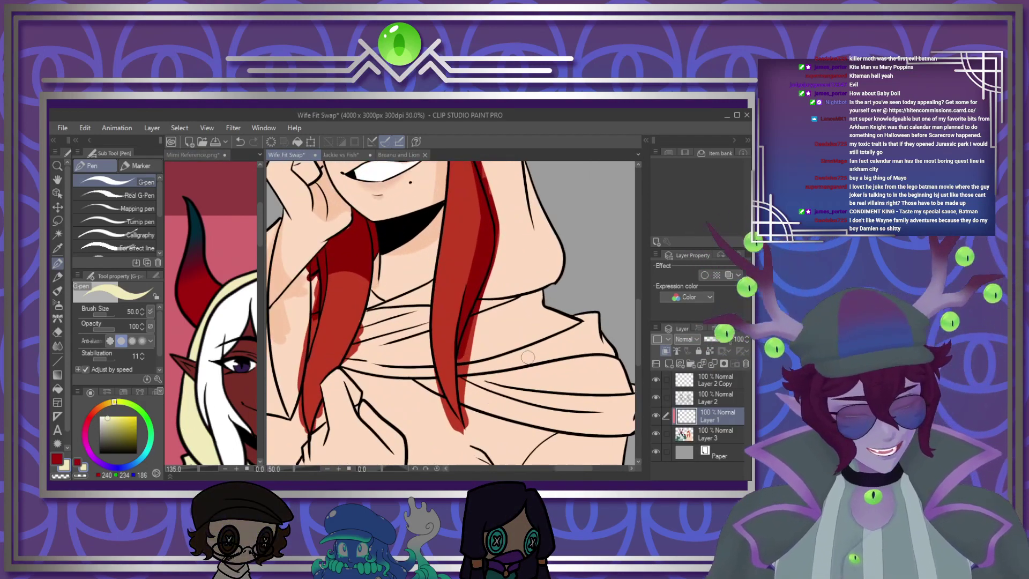
Try brushing cream over the shawl folds beside the long red strand with the G-pen at size 150
key(bracketright)
key(bracketright)
key(bracketright)
key(bracketright)
key(bracketright)
key(bracketright)
mouse_move(490, 297)
mouse_down()
mouse_move(467, 353)
mouse_move(469, 408)
mouse_up()
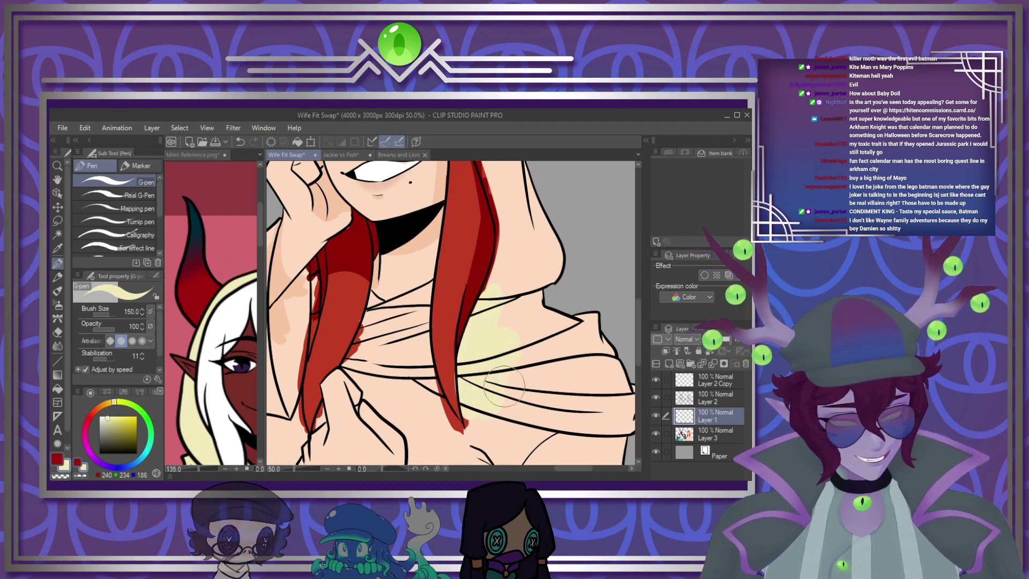
Hide Layer 3 and fill the shawl folds across the chest and shoulder with cream, referring to other layers
click(655, 433)
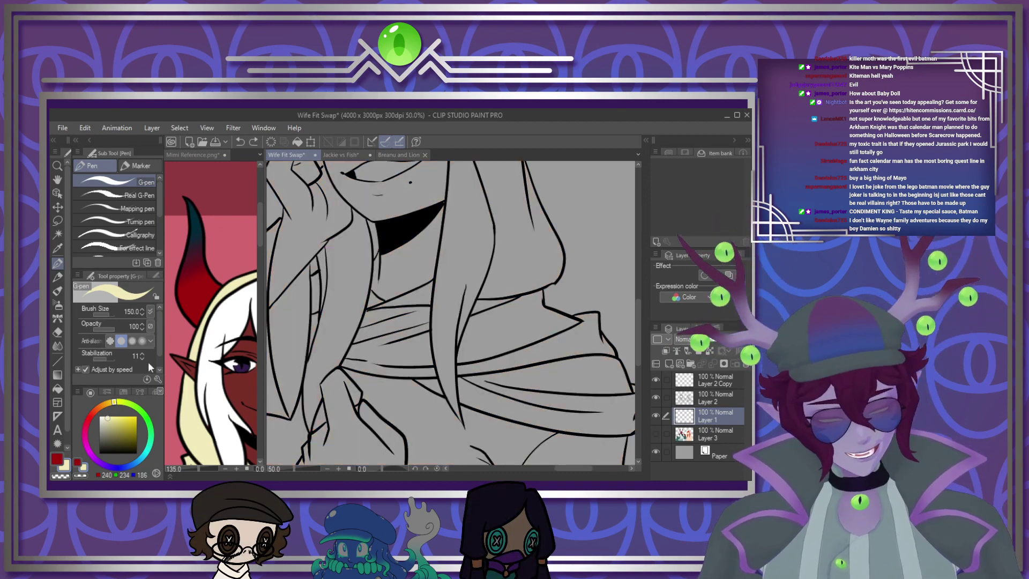
key(g)
click(392, 351)
click(526, 352)
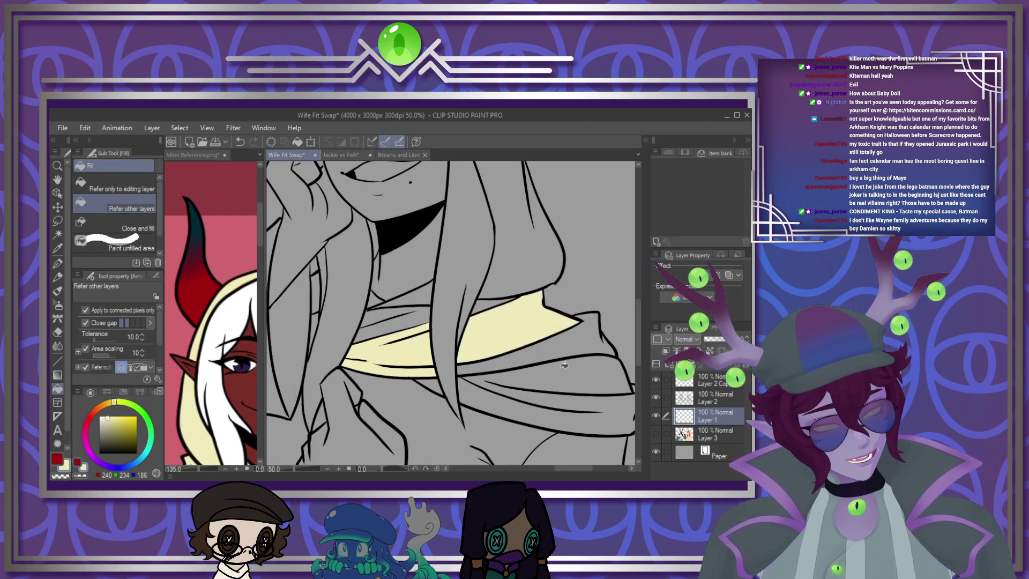
click(552, 366)
click(573, 375)
click(397, 326)
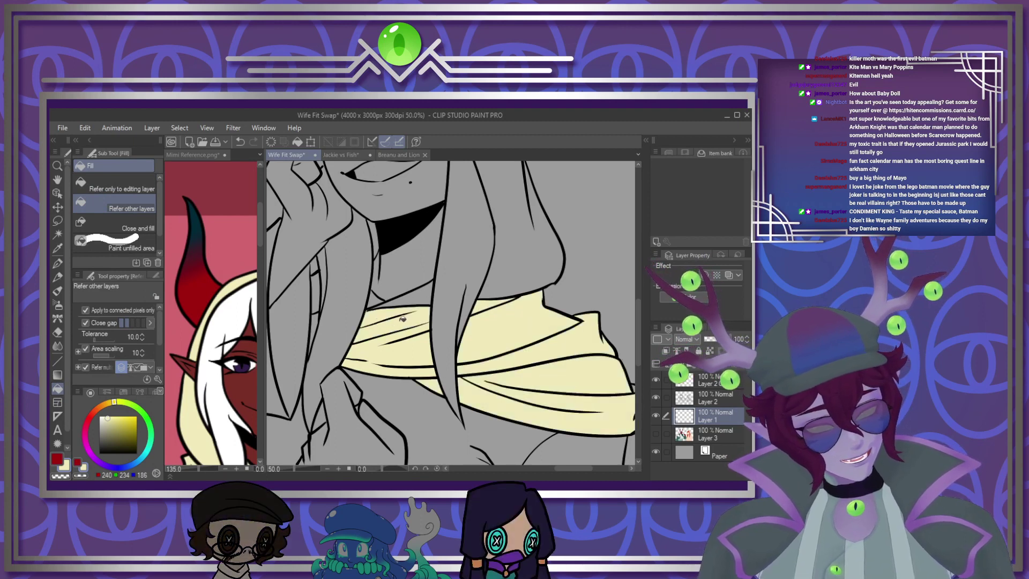
Fill the remaining shawl gaps around the neck and hair and the hood with cream, and show Layer 3 again
click(406, 295)
click(374, 244)
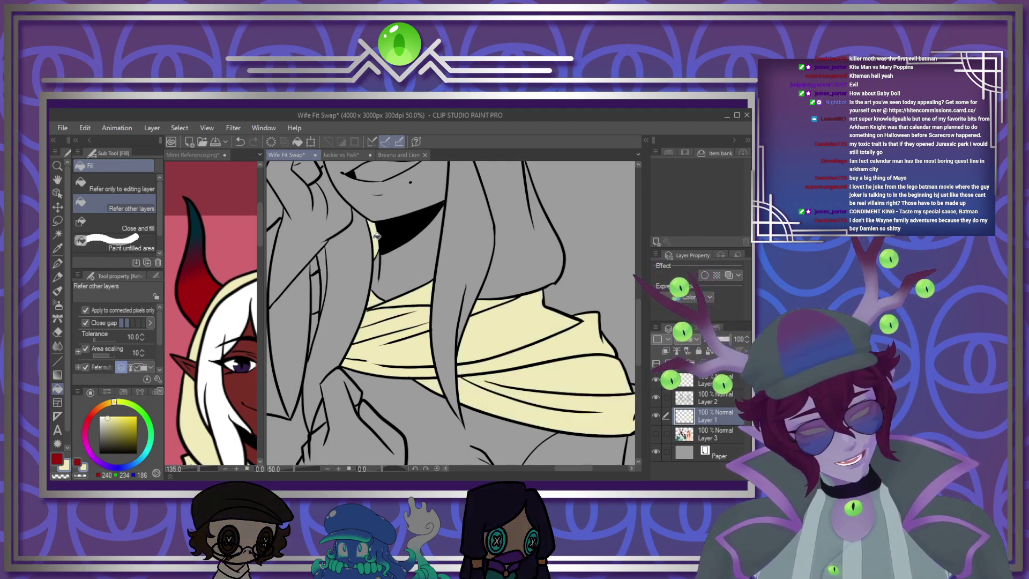
click(317, 292)
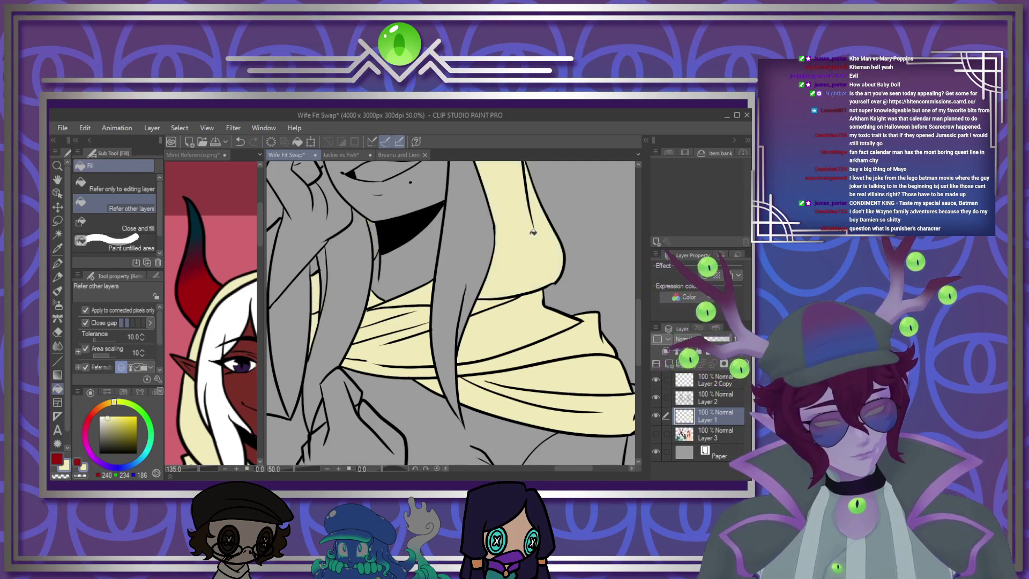
scroll(504, 237, down, 4)
scroll(442, 262, up, 2)
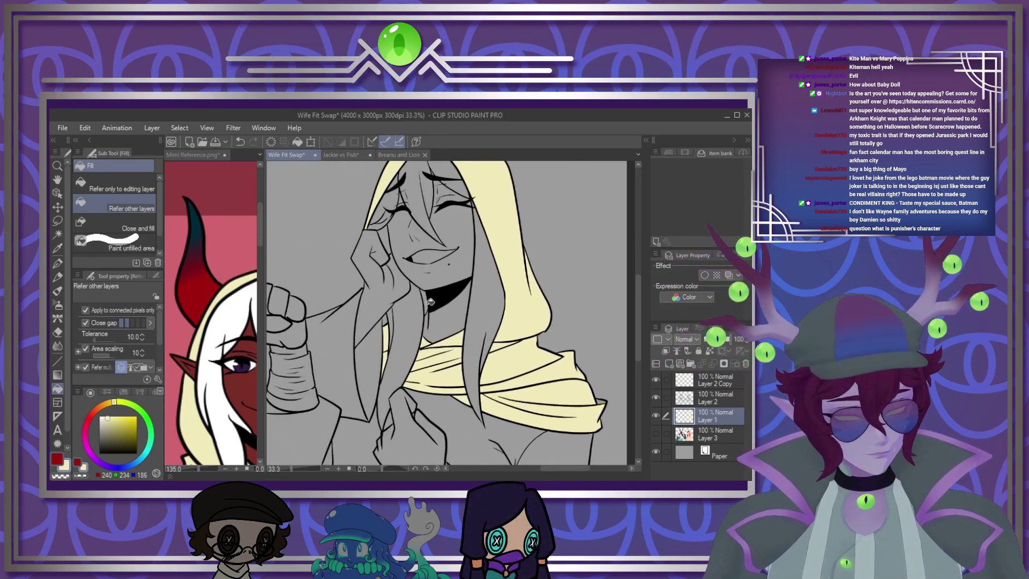
click(656, 433)
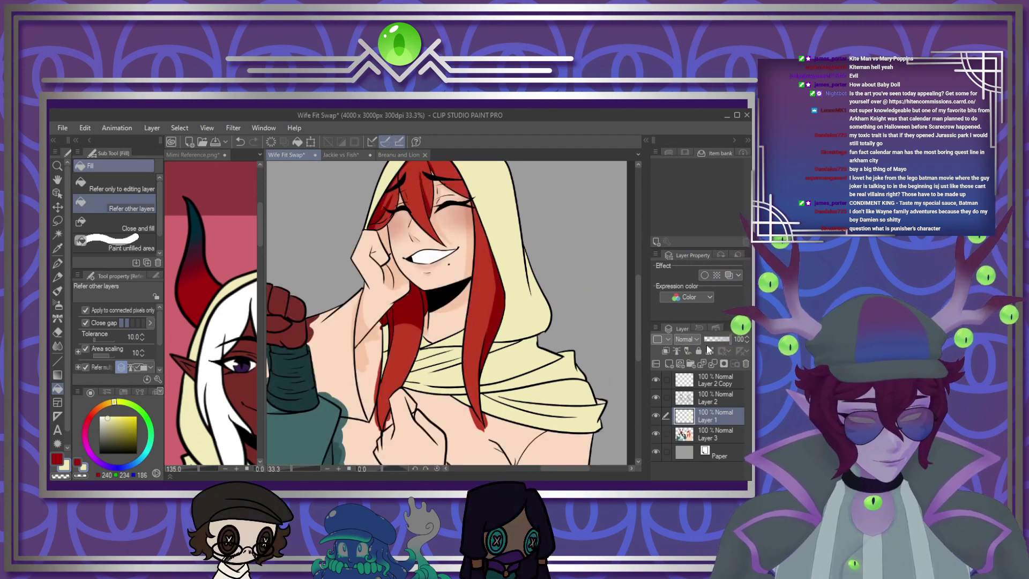
Add a new layer clipped to Layer 1 and set its blending mode to Multiply
click(681, 364)
click(686, 339)
click(695, 152)
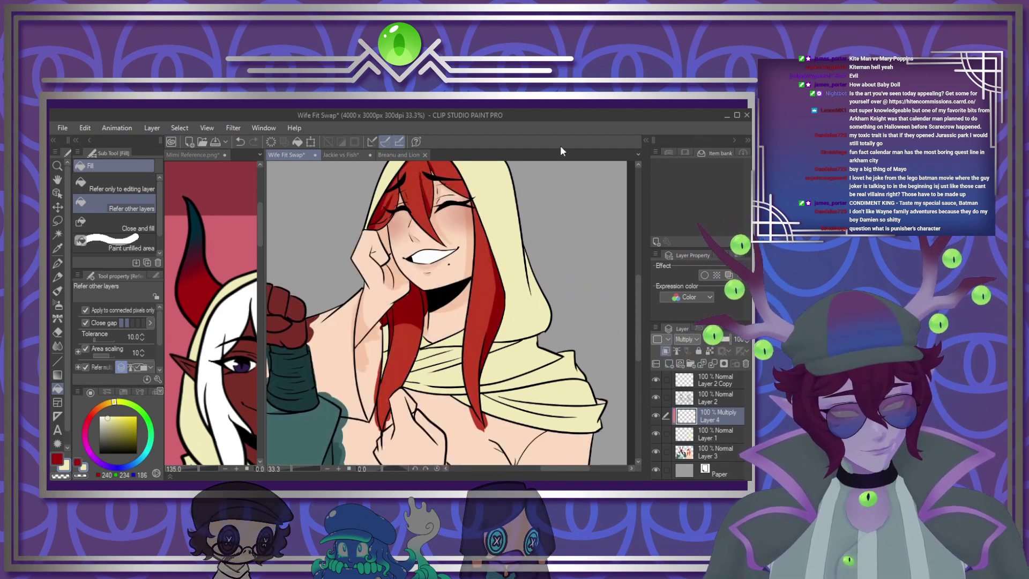
Shade the shawl folds below the hood and across the shoulder in cream on the Multiply layer with the G-pen at size 100
click(57, 262)
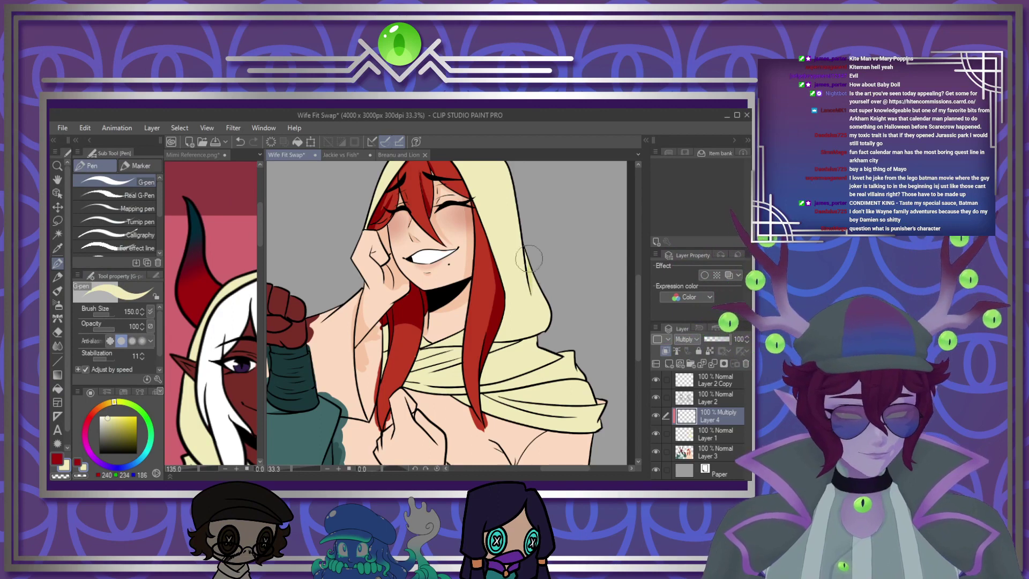
scroll(333, 257, down, 3)
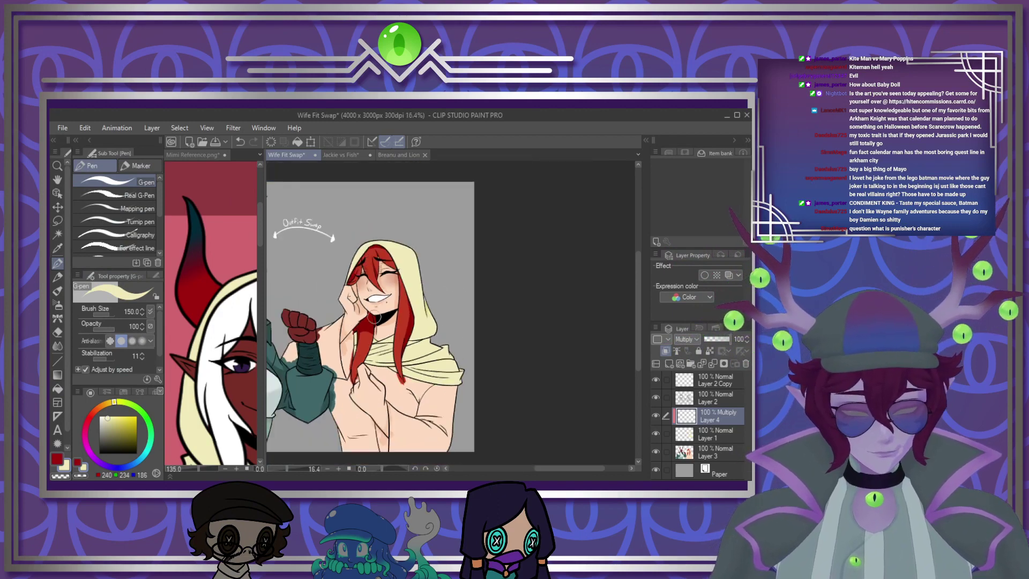
scroll(387, 248, up, 3)
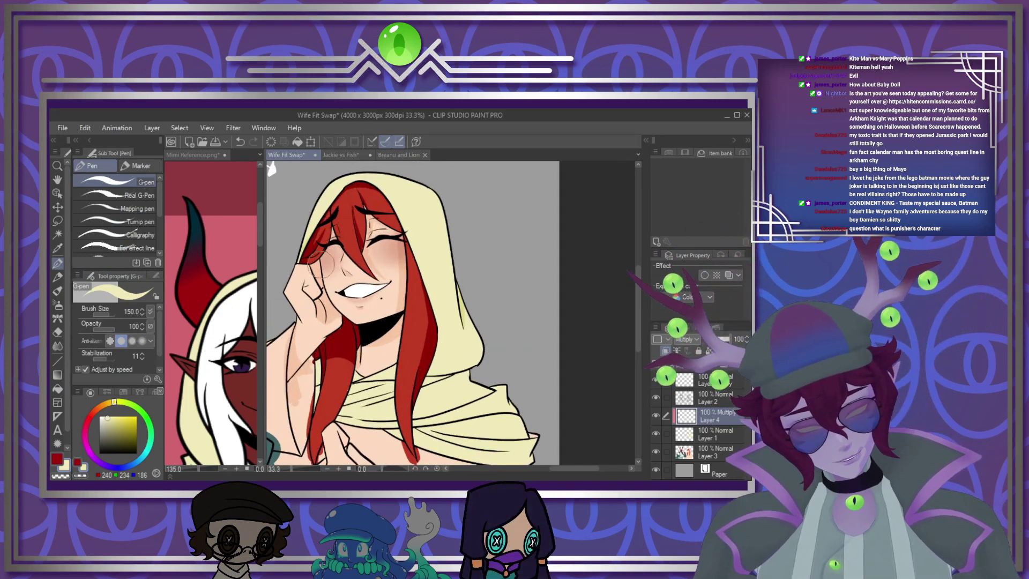
key(bracketleft)
key(bracketleft)
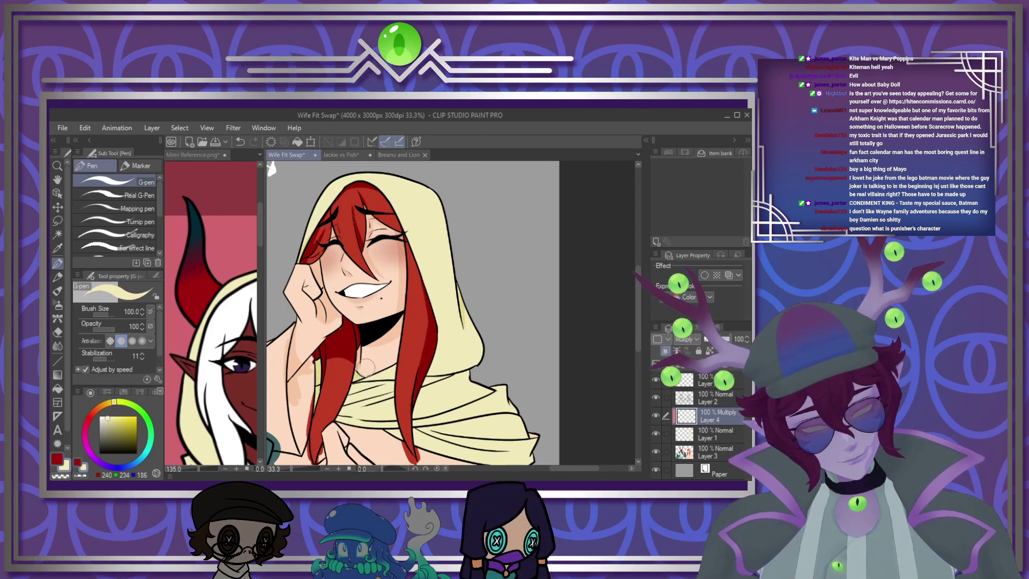
scroll(432, 378, up, 2)
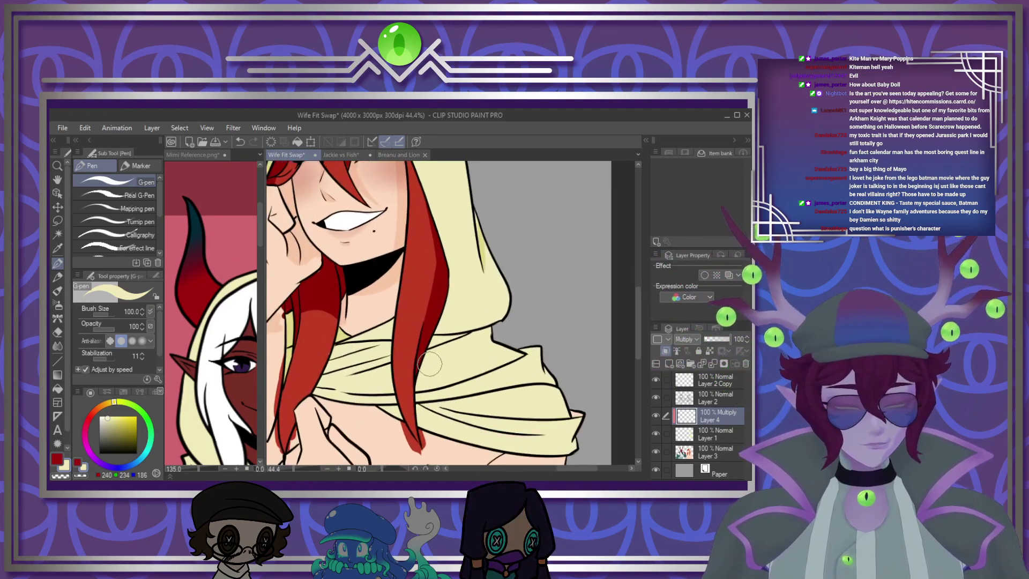
drag(434, 350, 506, 347)
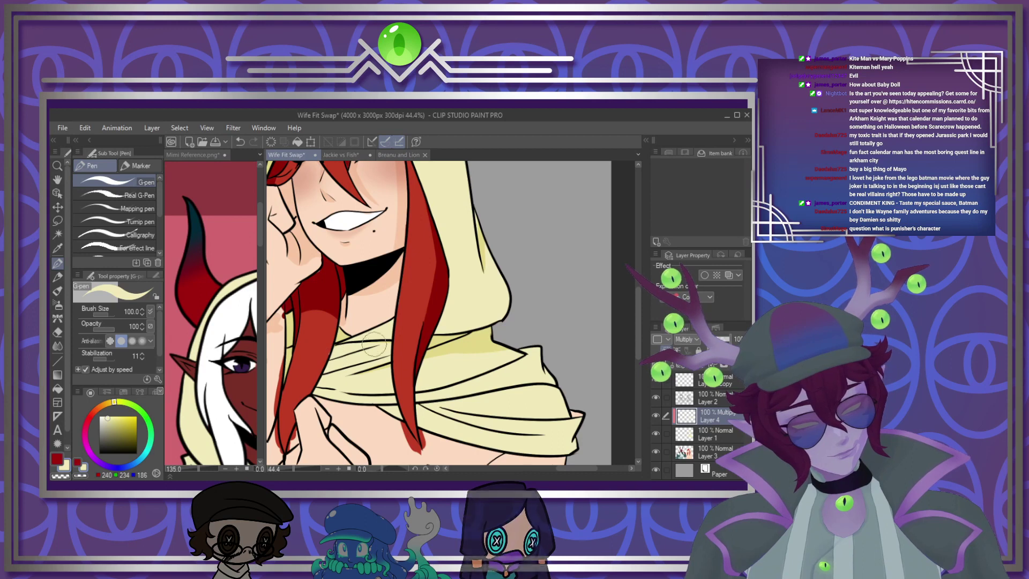
drag(328, 368, 364, 360)
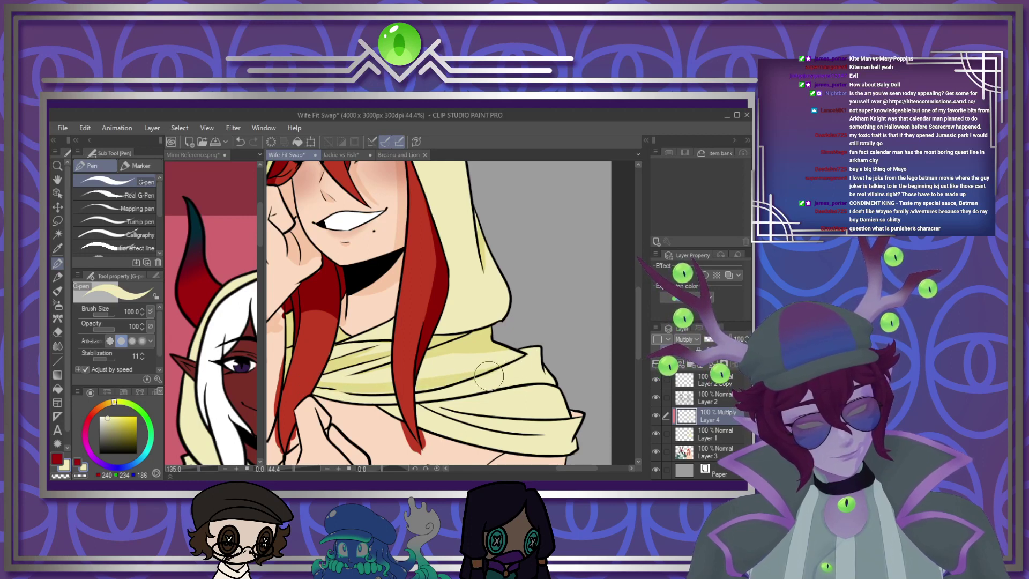
mouse_move(421, 403)
mouse_down()
mouse_move(506, 419)
mouse_move(612, 410)
mouse_up()
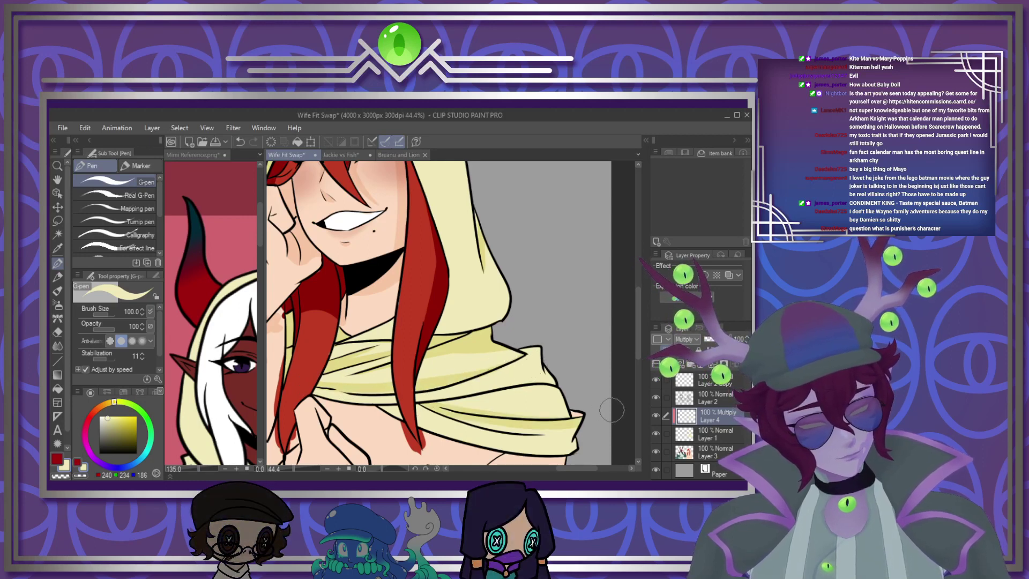
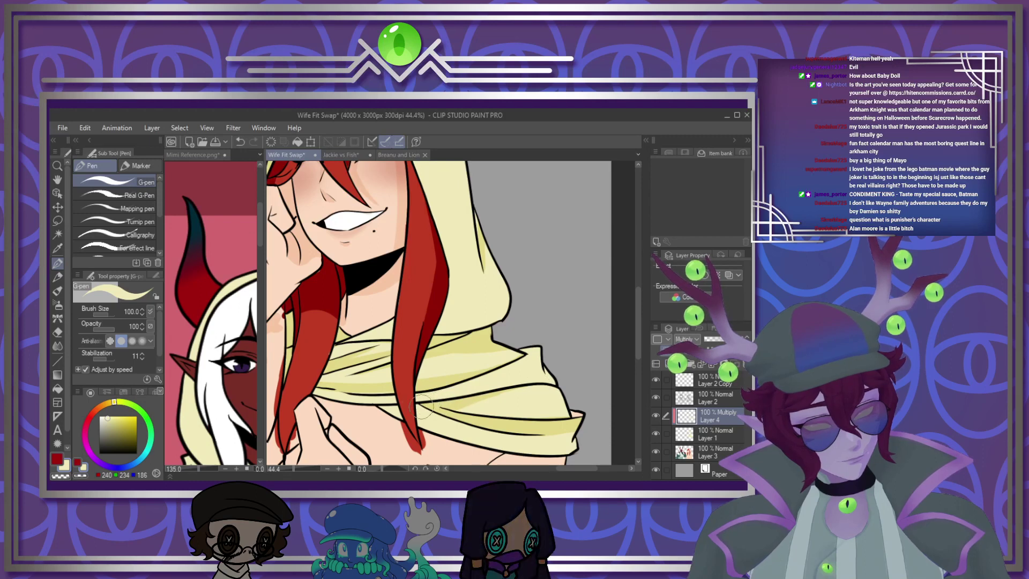
click(698, 438)
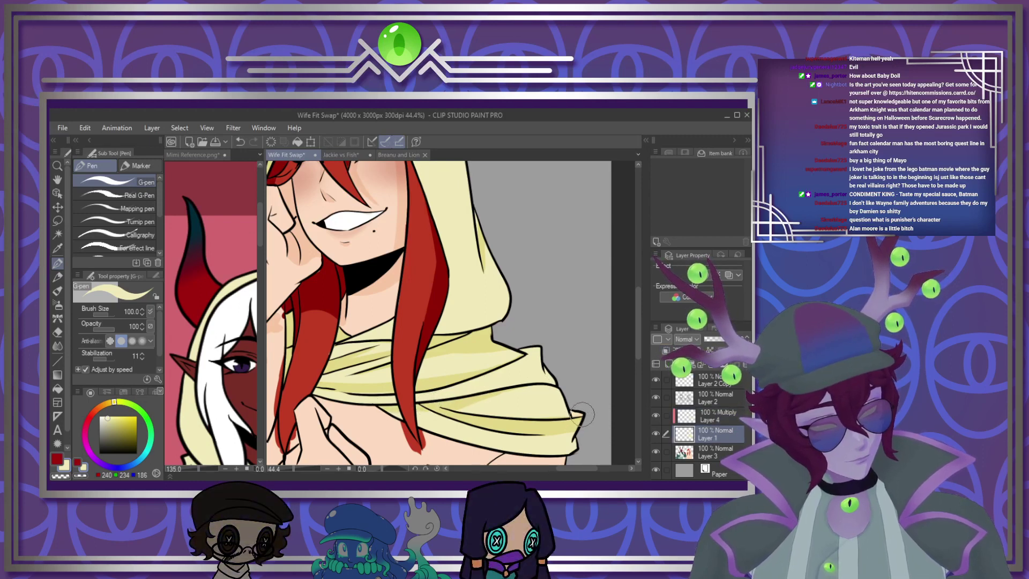
click(723, 417)
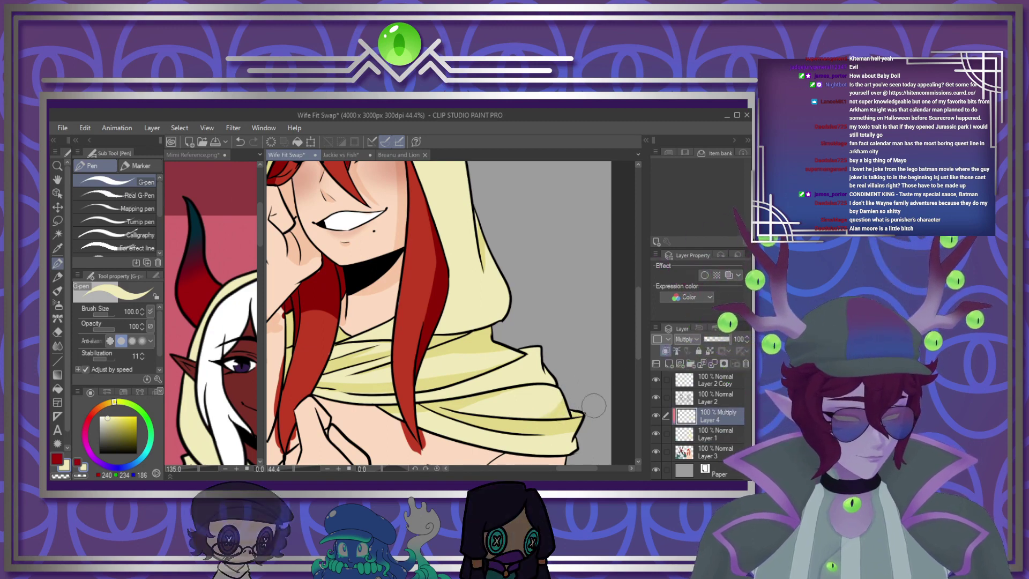
Merge the Multiply shawl shading layer down into Layer 1
scroll(594, 406, down, 5)
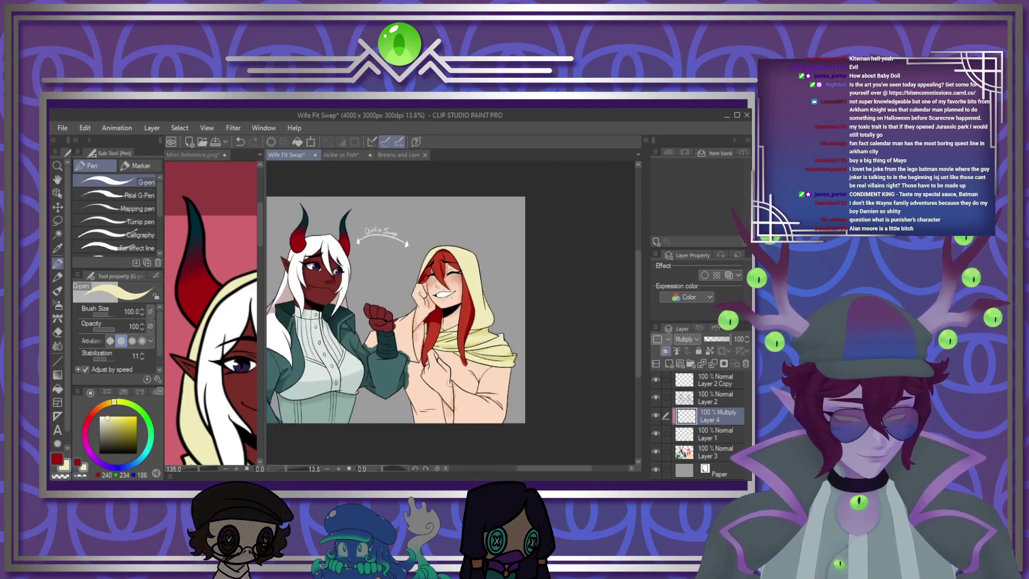
scroll(453, 348, up, 3)
click(712, 364)
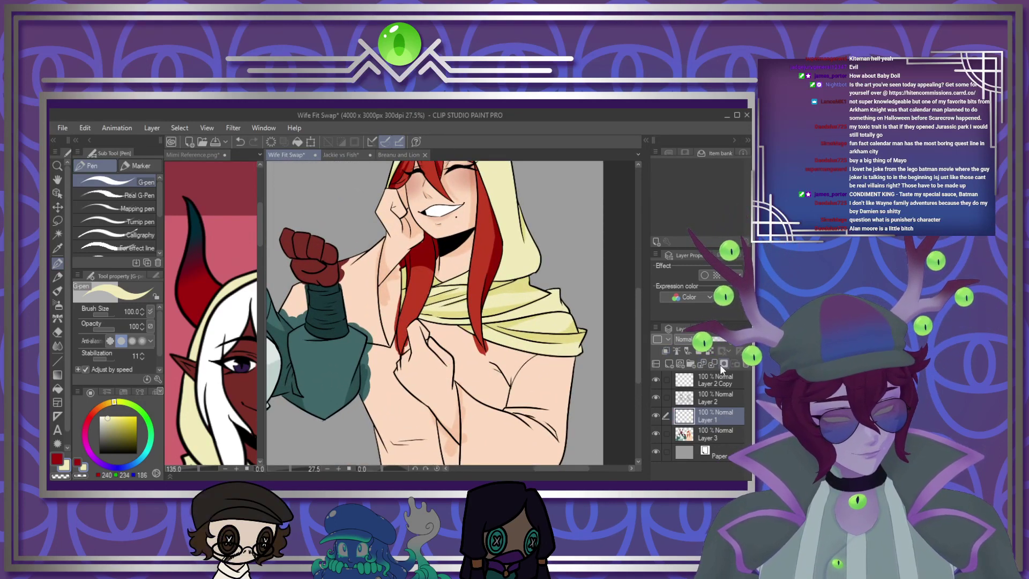
Switch to the Mimi Reference image and sample the near-black colour of the dress
scroll(450, 316, down, 1)
click(193, 259)
scroll(193, 259, down, 2)
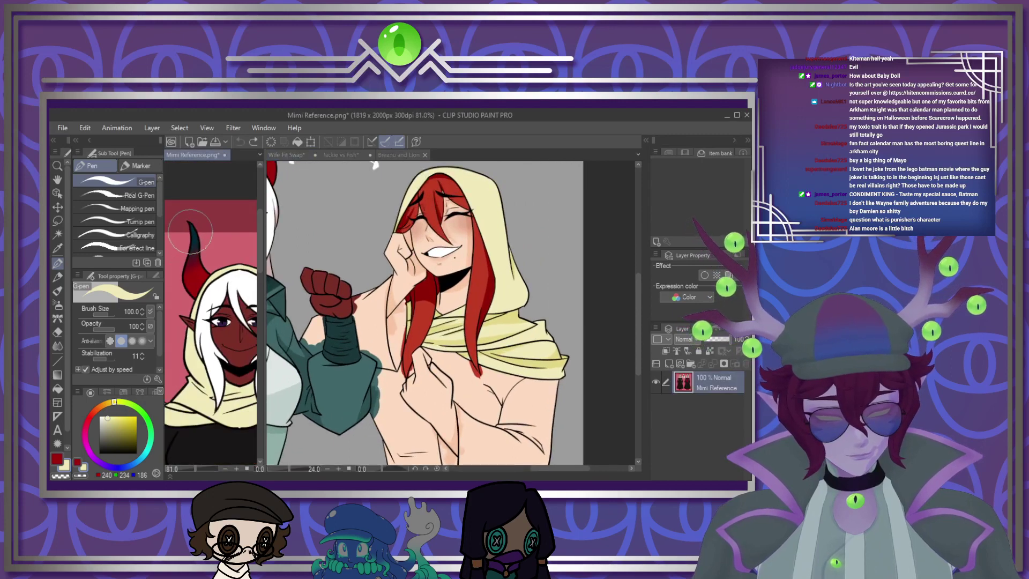
scroll(180, 375, down, 3)
scroll(207, 386, up, 1)
alt+click(219, 386)
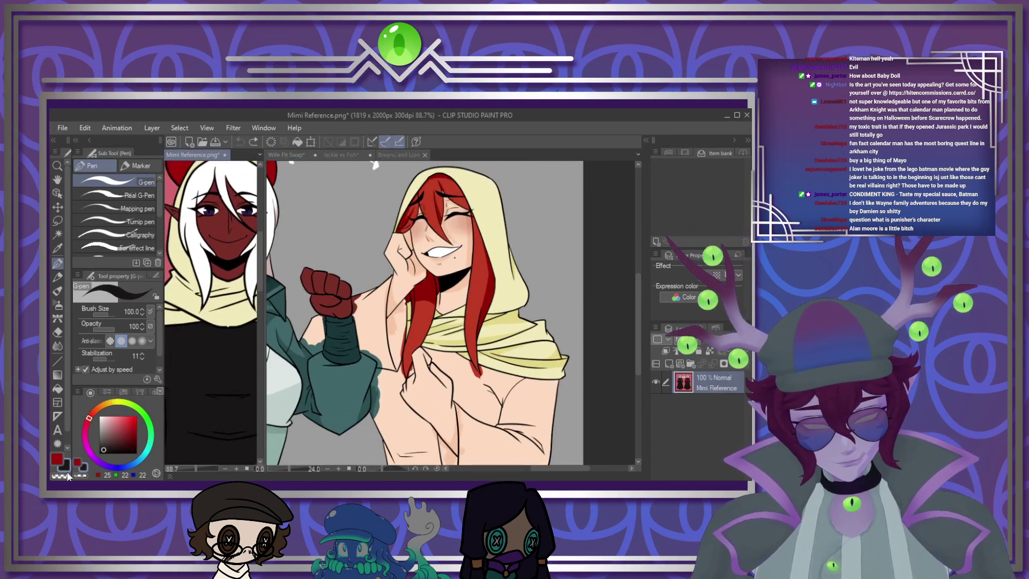
Hide Layer 3 in the Wife Fit Swap drawing and fill the hooded woman's dress body and sleeves with near-black
click(58, 389)
click(405, 397)
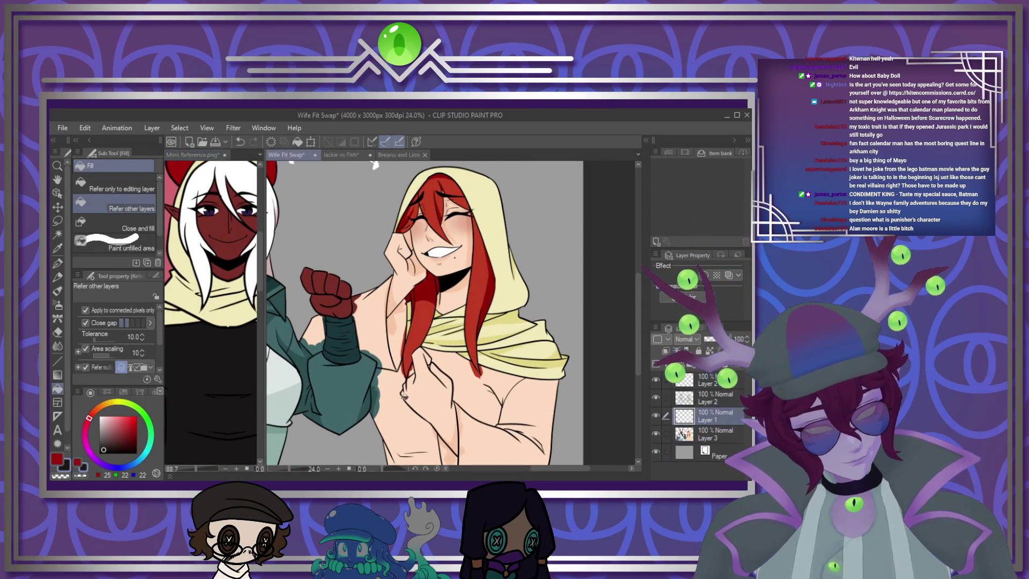
scroll(405, 397, down, 1)
drag(405, 397, 433, 386)
click(655, 433)
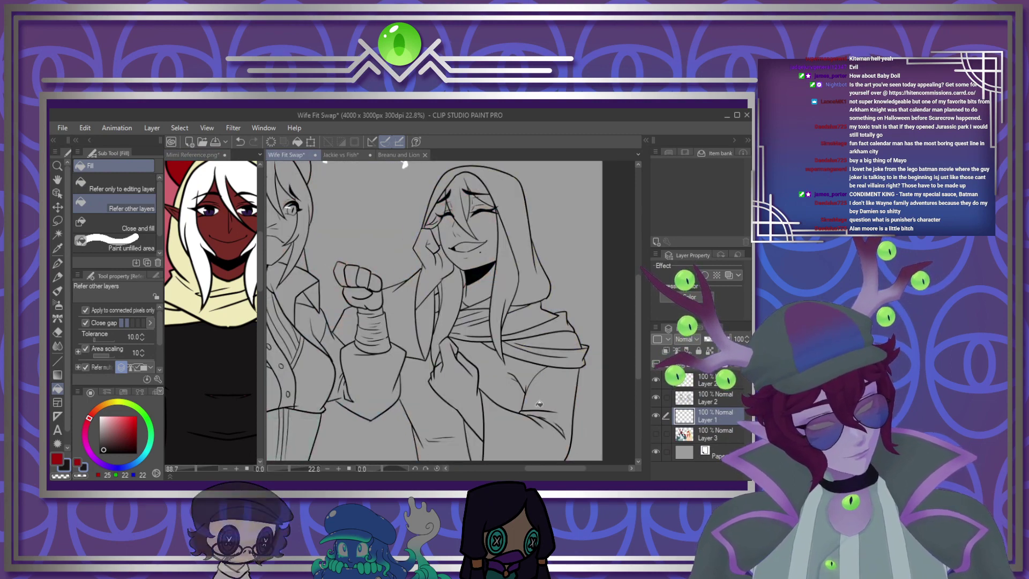
click(540, 404)
click(501, 375)
click(472, 445)
click(445, 407)
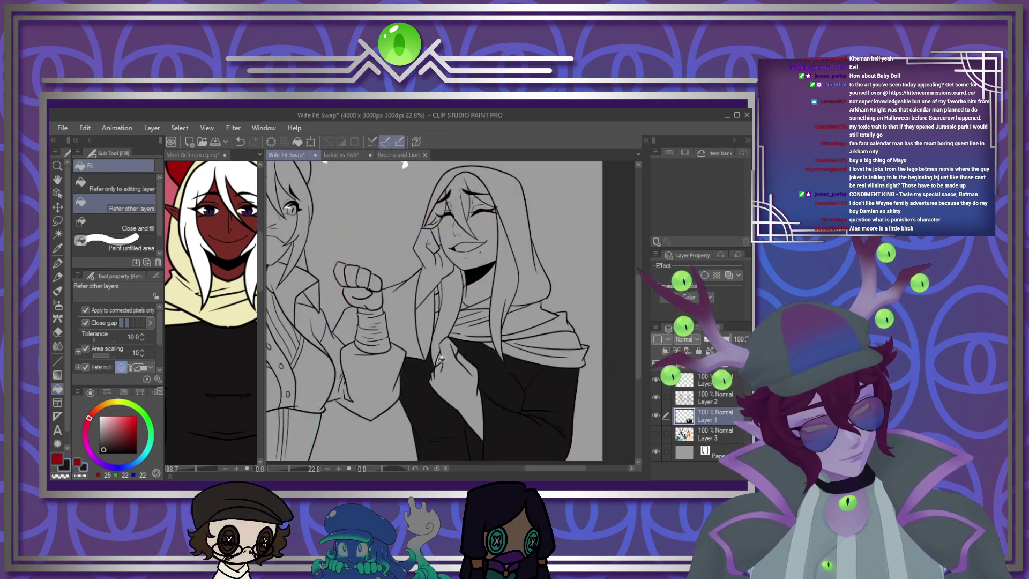
Fill the remaining near-black dress areas around the hooded woman's raised sleeve and behind the other woman's fist
click(426, 321)
click(408, 318)
click(352, 323)
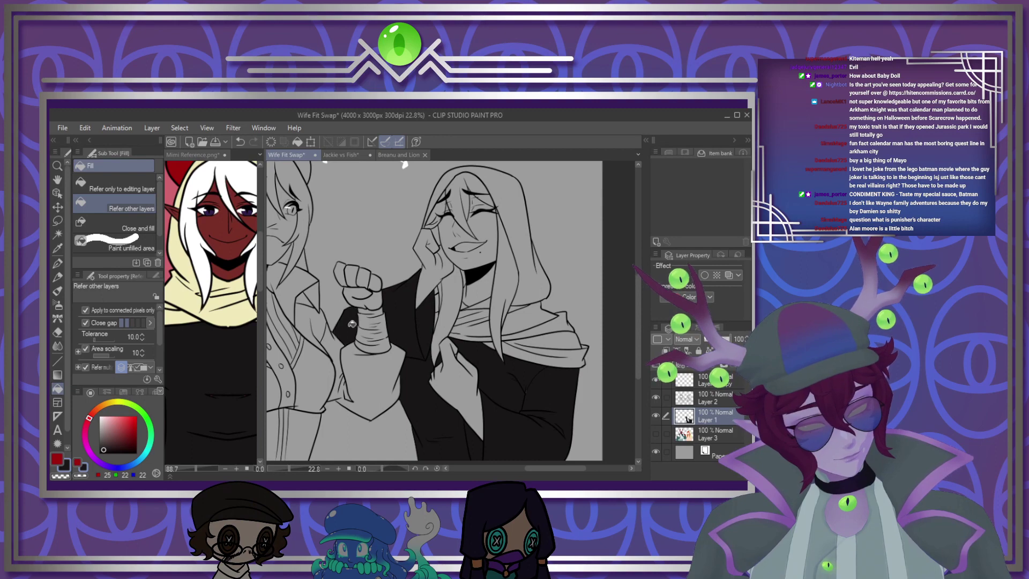
Examine the near-black dress fill and its fold lines at the sleeve, chest and lower body up close
scroll(442, 348, up, 5)
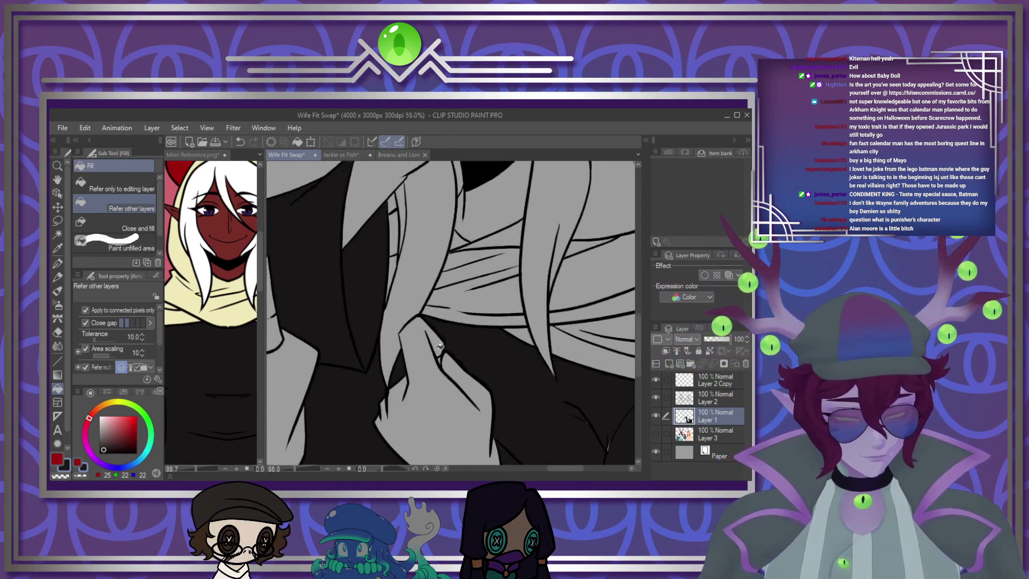
scroll(429, 343, up, 2)
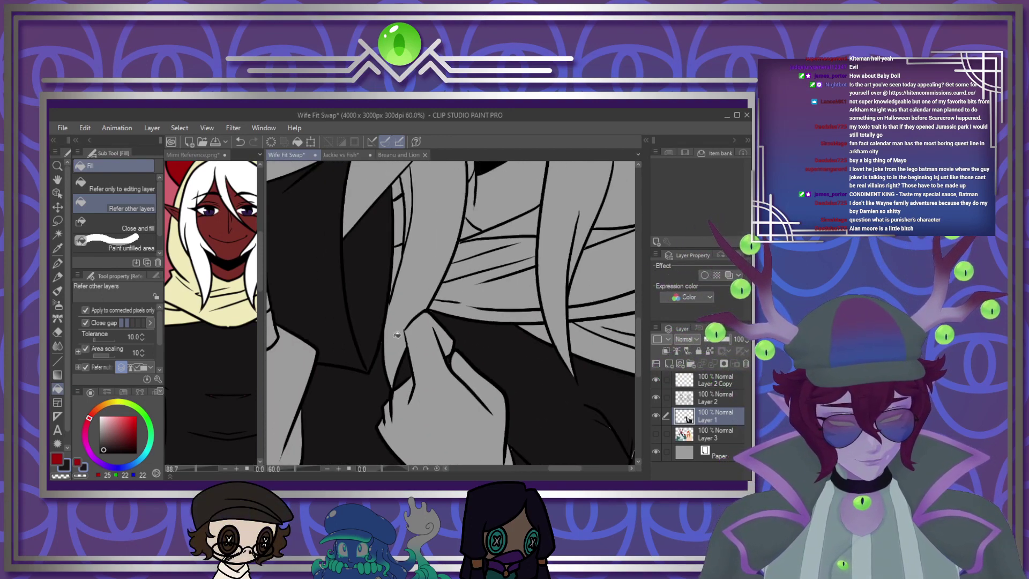
scroll(396, 335, up, 3)
click(57, 263)
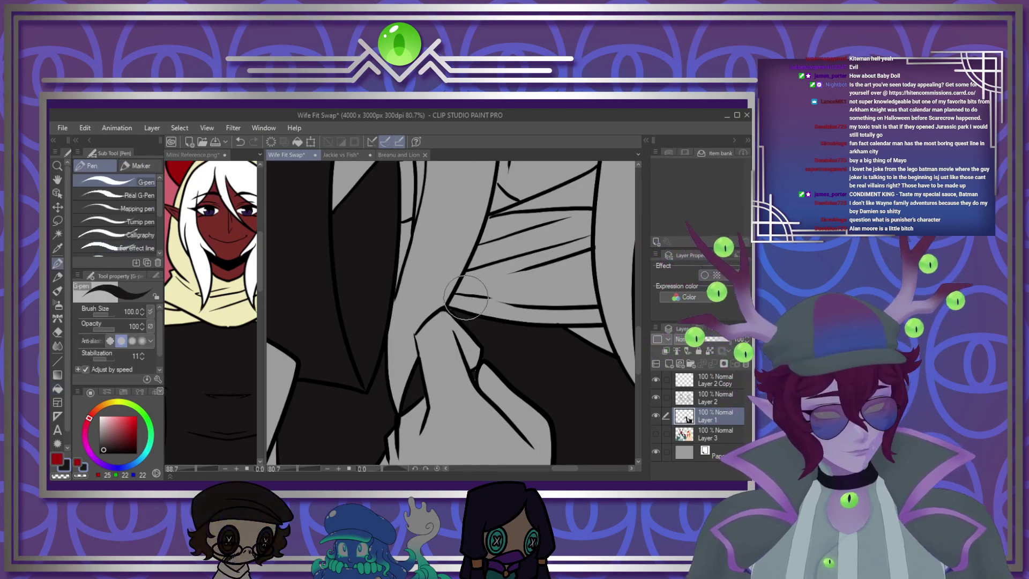
scroll(452, 311, down, 5)
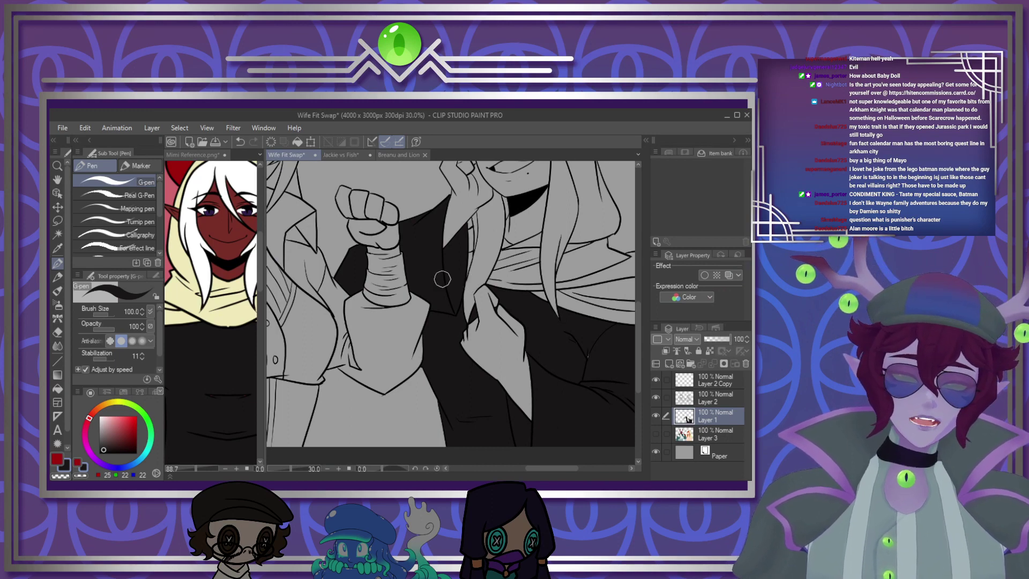
scroll(425, 277, down, 2)
scroll(370, 290, up, 5)
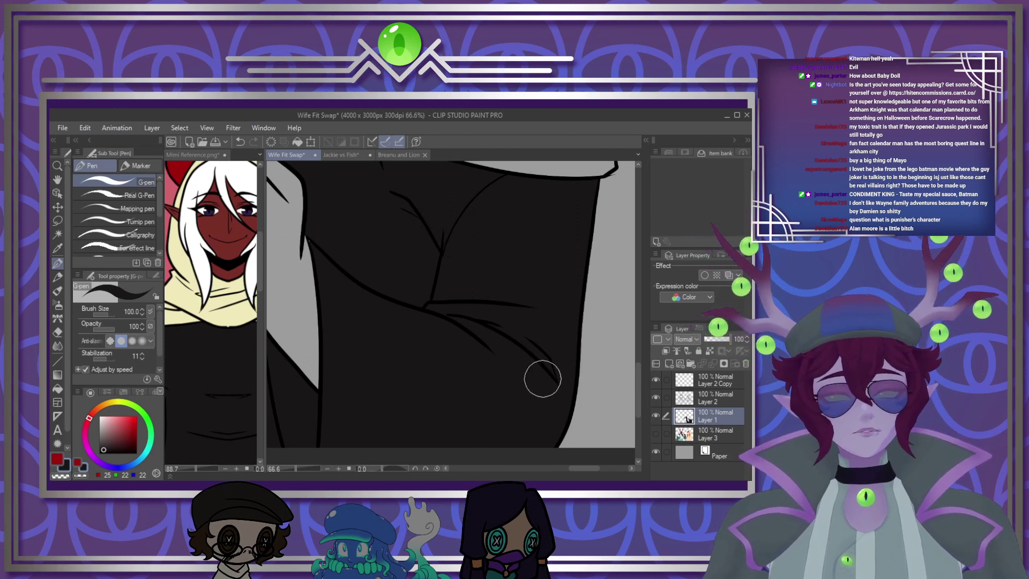
scroll(423, 303, down, 5)
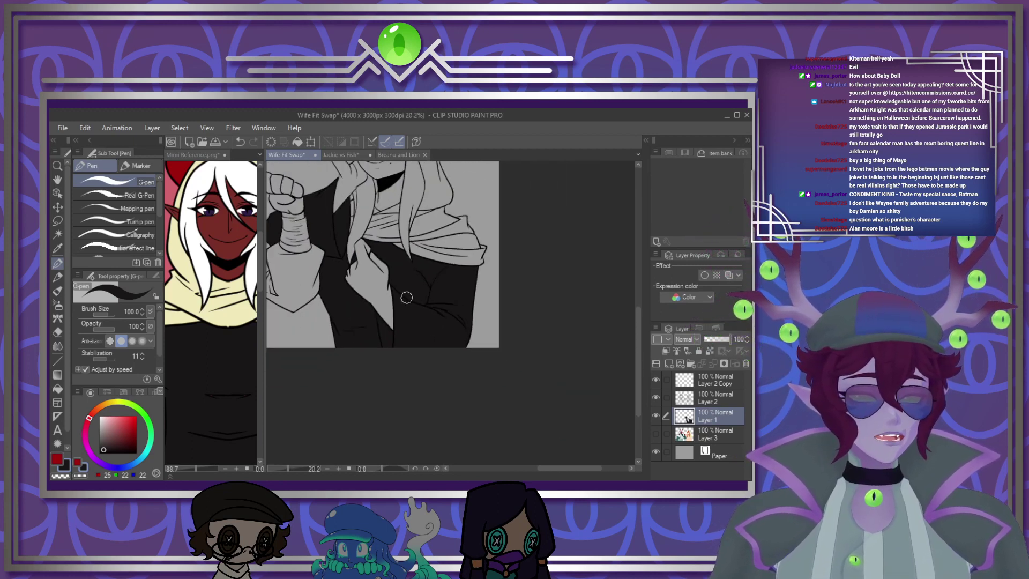
scroll(360, 291, up, 5)
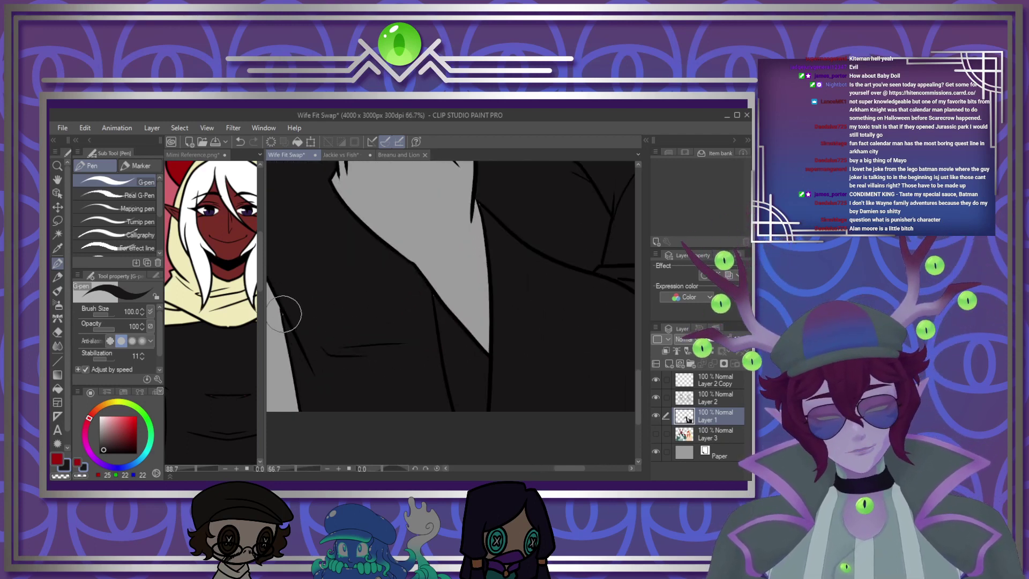
scroll(436, 372, down, 6)
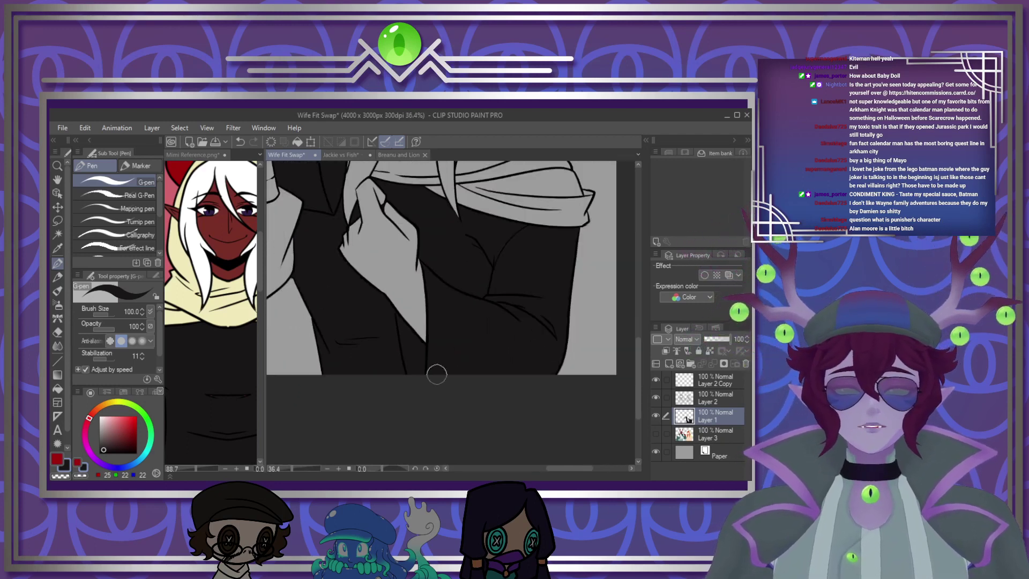
scroll(412, 368, up, 5)
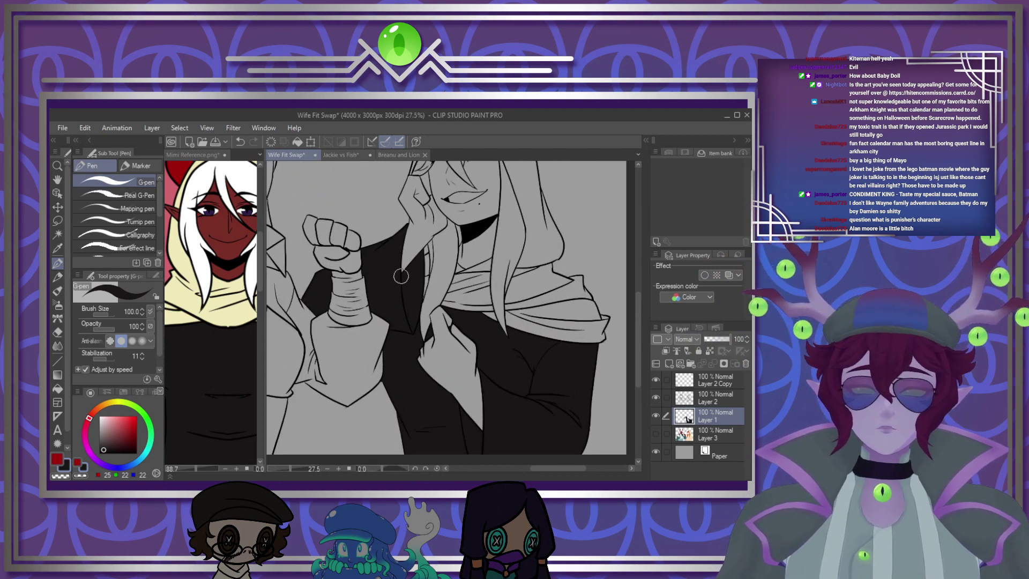
scroll(397, 290, down, 3)
scroll(388, 333, up, 3)
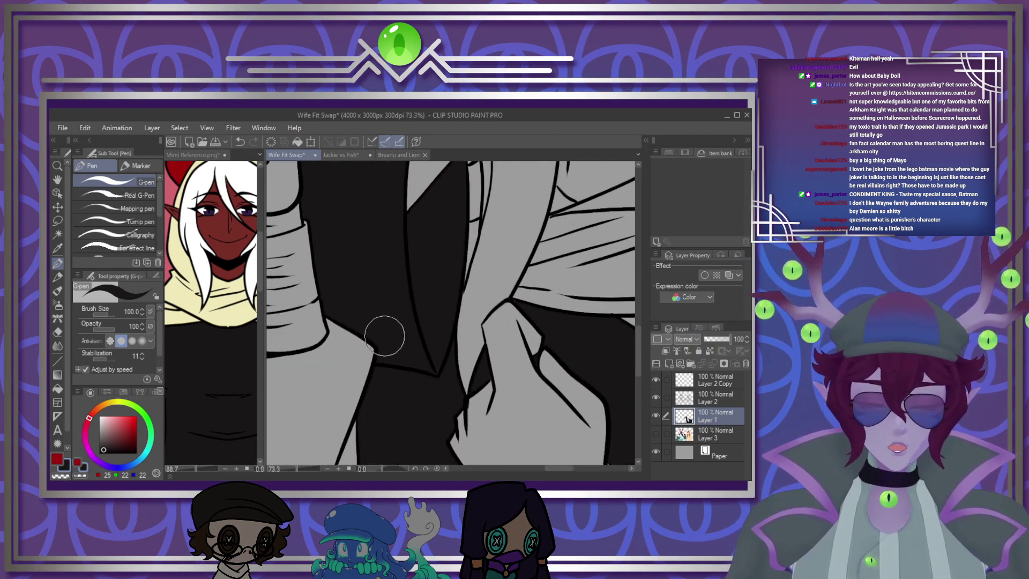
Add a new layer clipped to Layer 1 and try pure black G-pen shadows below and inside the raised sleeve
click(668, 363)
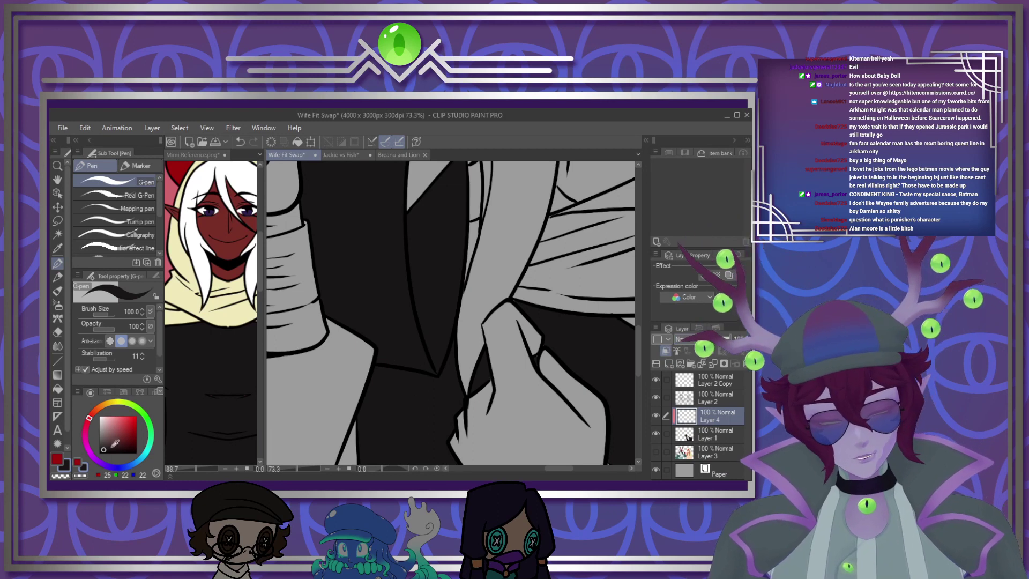
drag(338, 389, 466, 390)
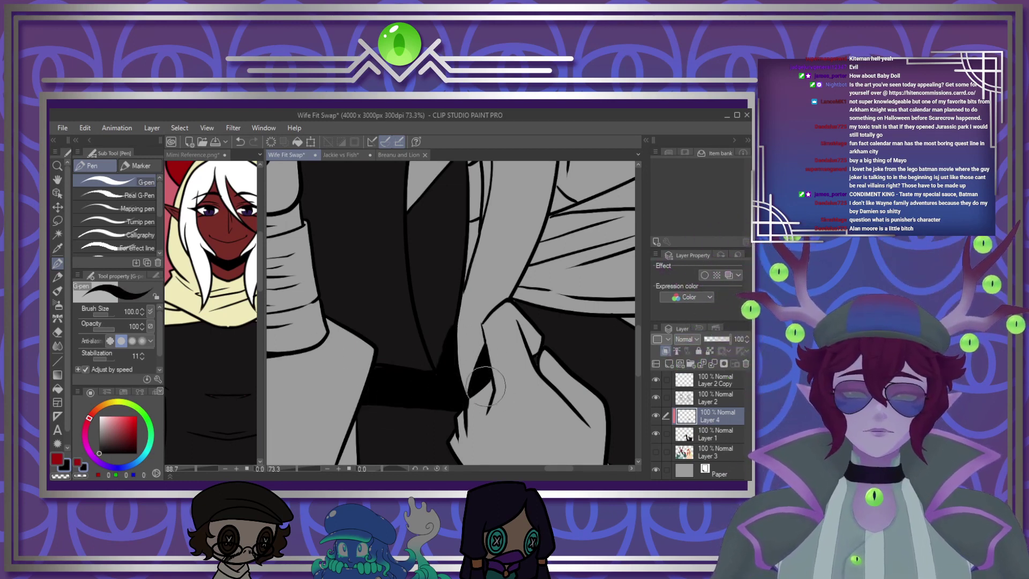
scroll(638, 343, up, 1)
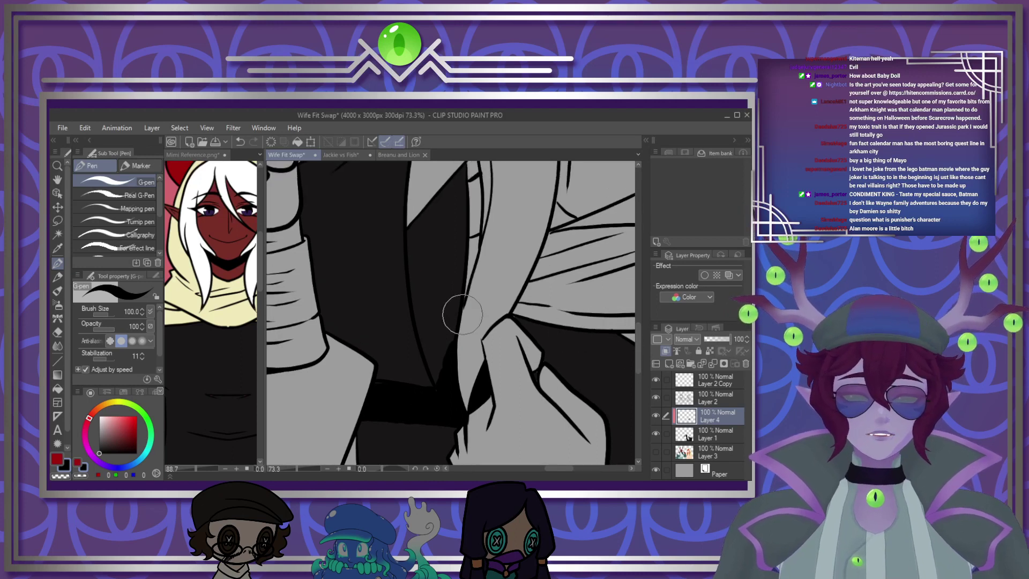
mouse_move(421, 207)
mouse_down()
mouse_move(418, 272)
mouse_move(448, 378)
mouse_up()
drag(461, 167, 459, 339)
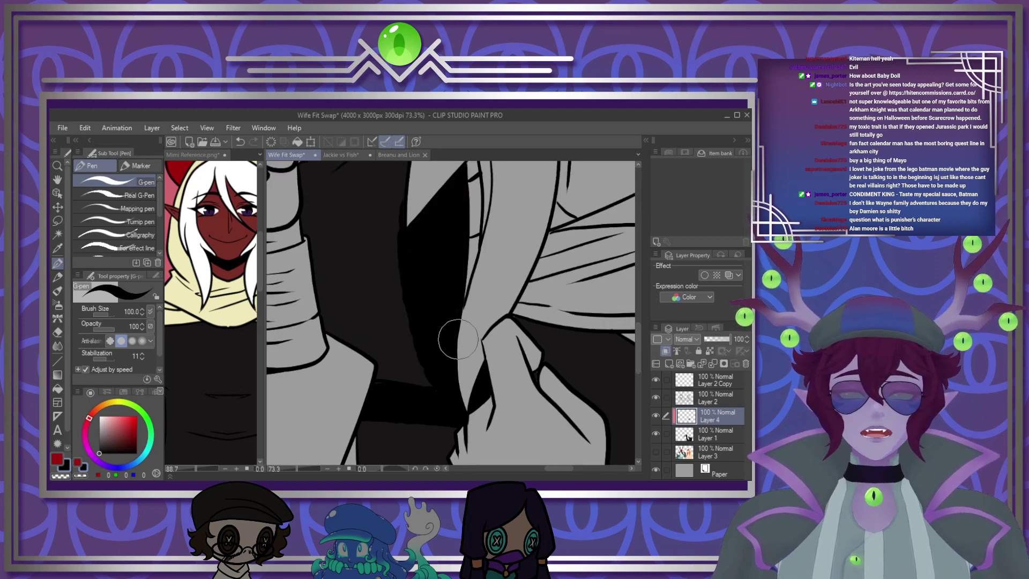
click(241, 142)
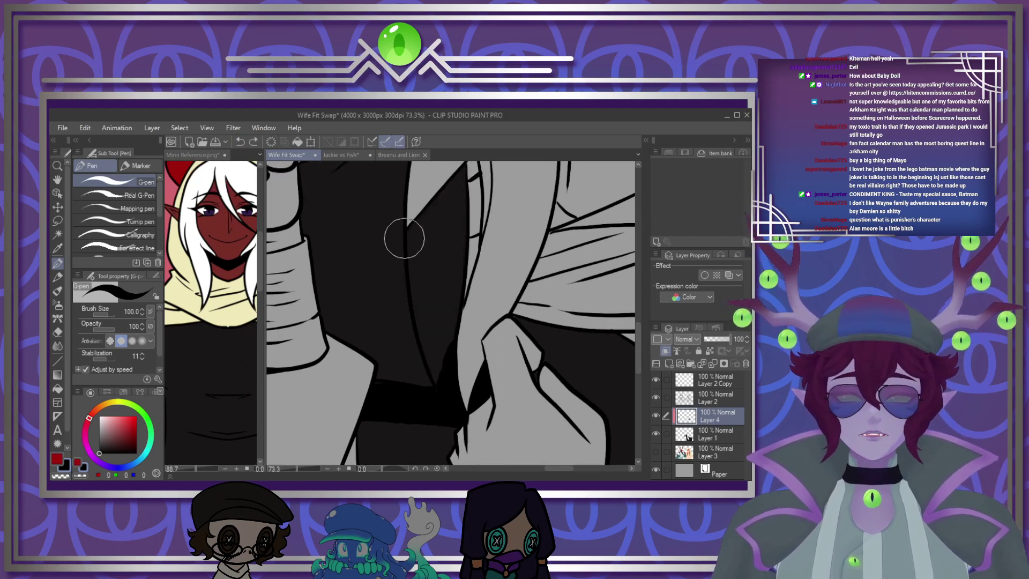
Hide Layer 1, unclip Layer 4, and replace its trial strokes with black fills in the sleeve opening and below the forearm
key(g)
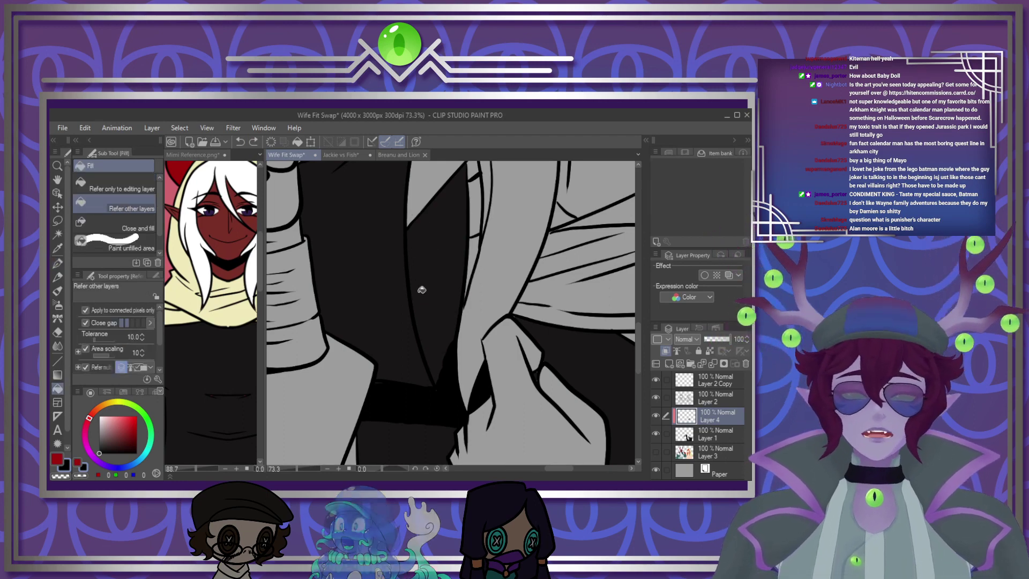
click(444, 285)
scroll(444, 285, down, 5)
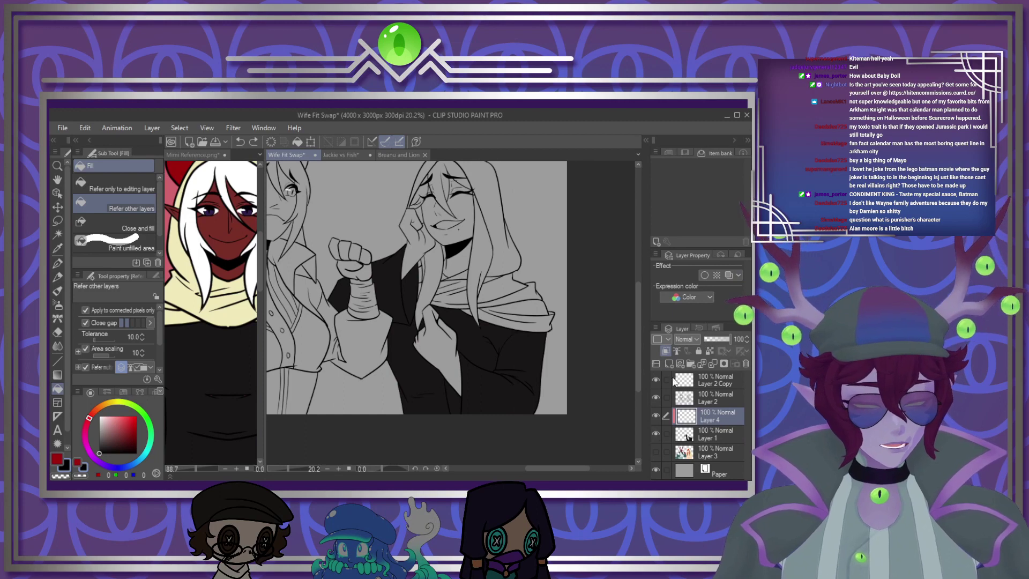
key(Delete)
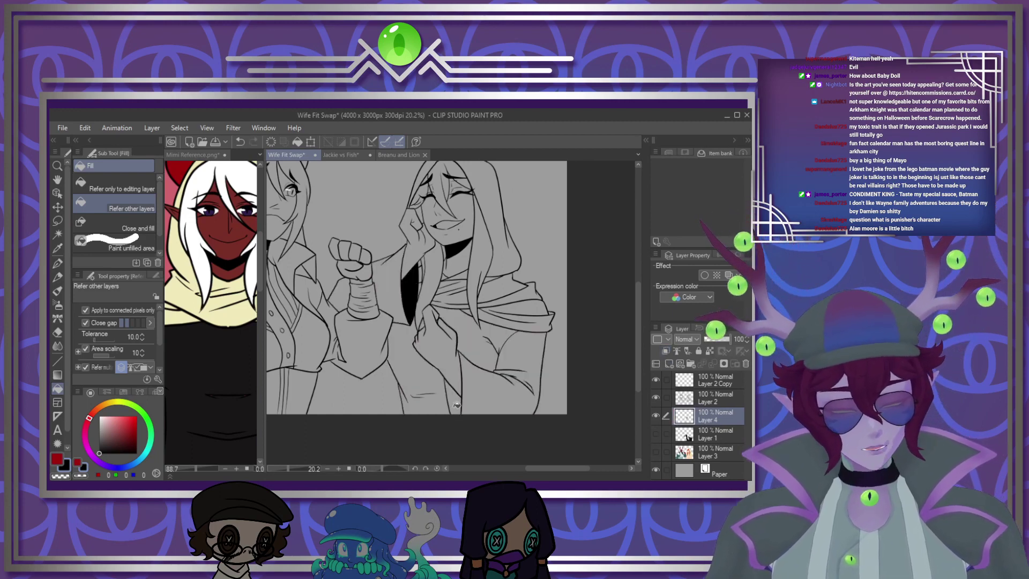
Paint a black shadow along the raised sleeve's hem and beside the fingers with the G-pen, reducing its size to 70
scroll(458, 385, up, 4)
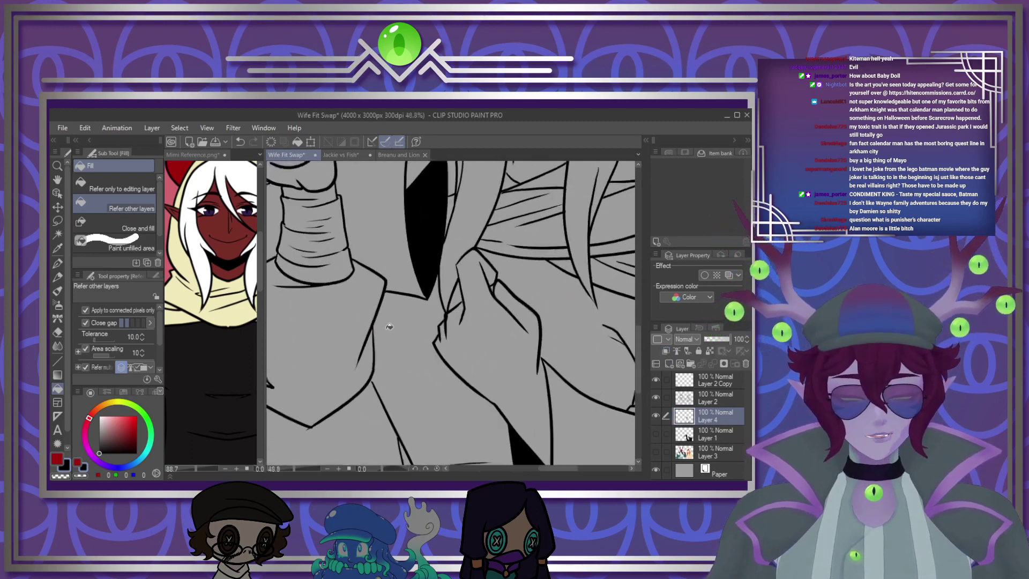
key(p)
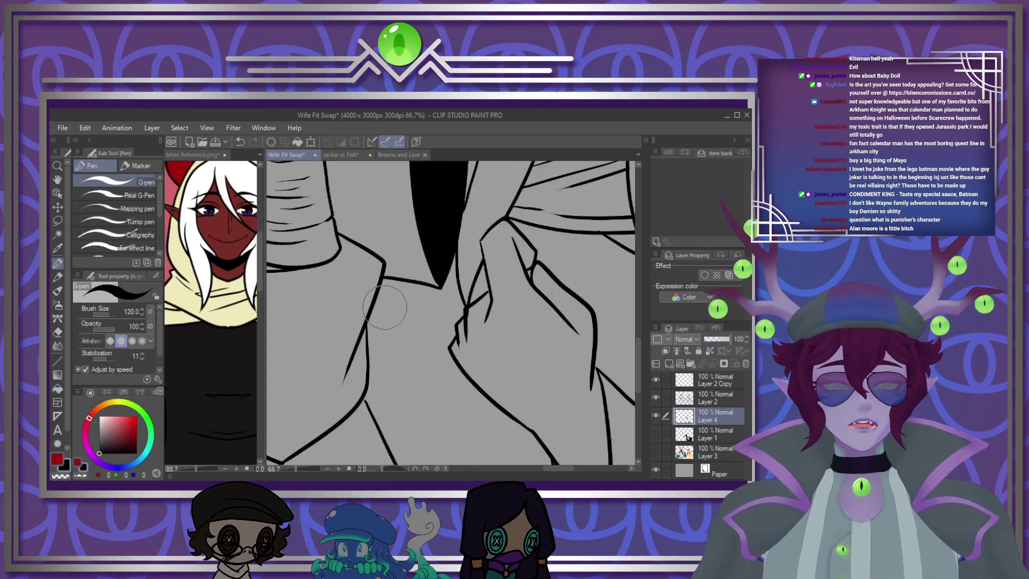
drag(354, 291, 483, 306)
key(bracketleft)
key(bracketleft)
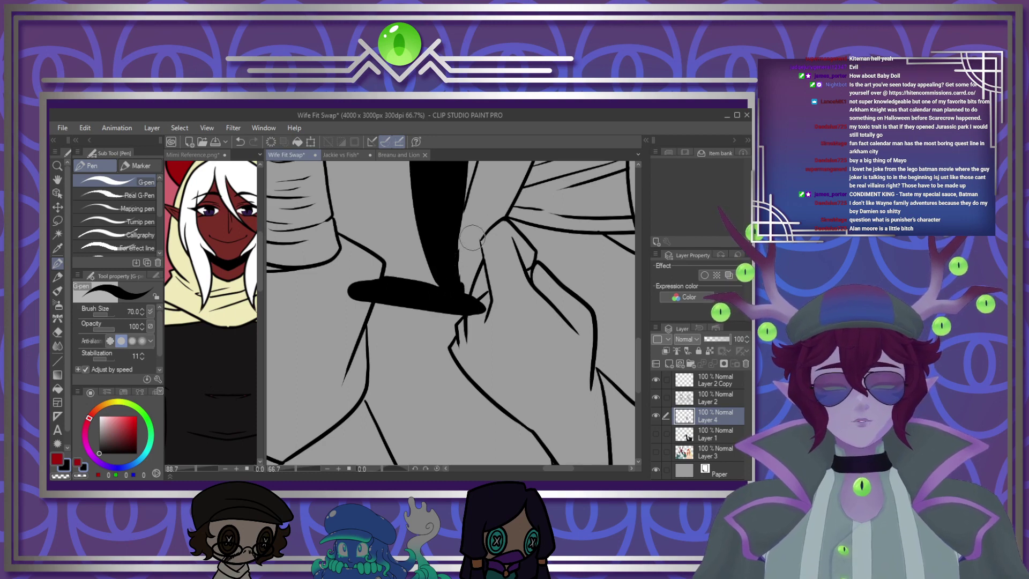
drag(480, 262, 487, 289)
scroll(491, 260, down, 3)
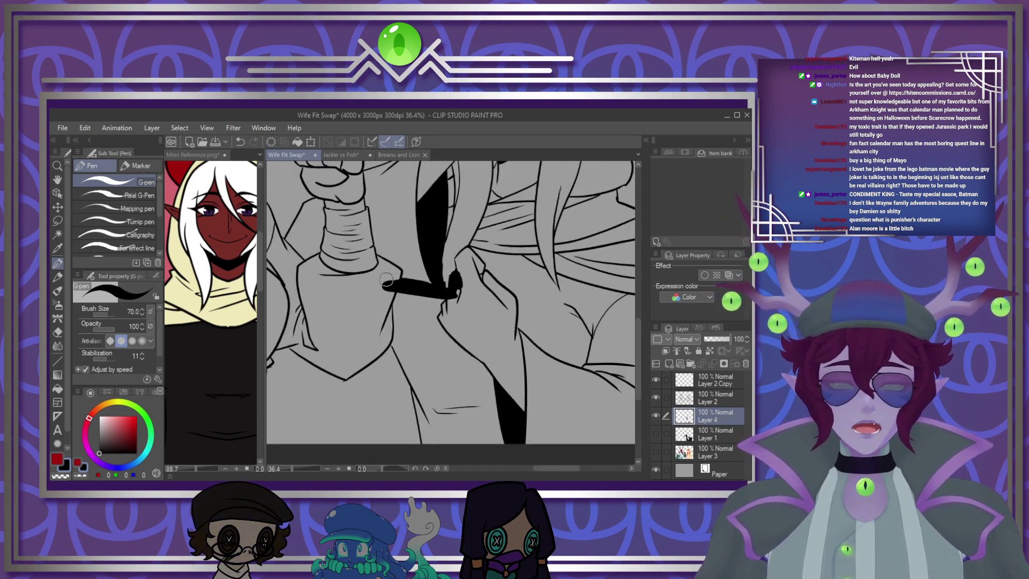
Paint black shadow under the lower hand and forearm and along the waist fold with the G-pen at size 60
scroll(390, 342, up, 1)
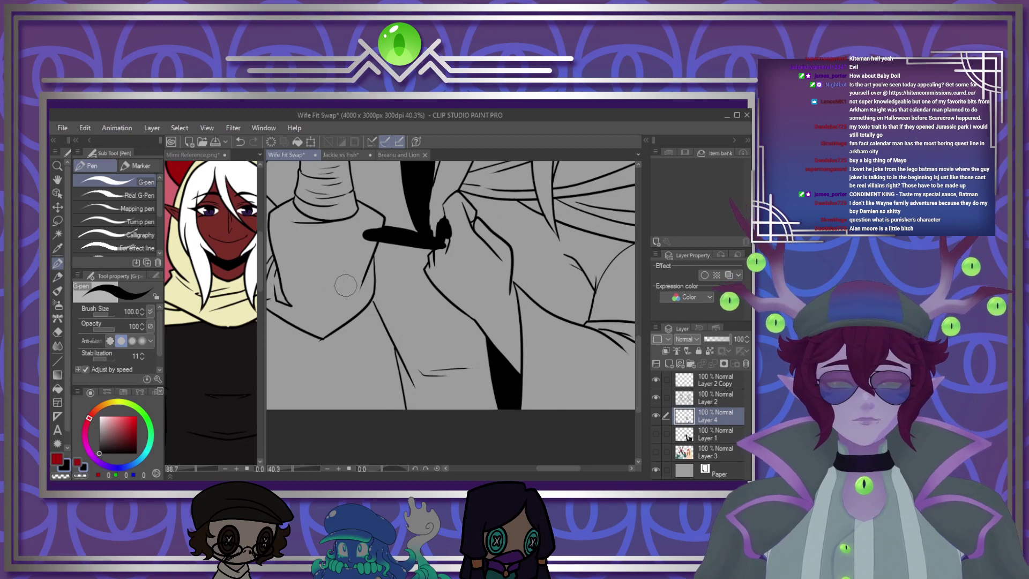
drag(363, 287, 459, 279)
mouse_move(381, 305)
mouse_down()
mouse_move(478, 280)
mouse_move(417, 311)
mouse_move(357, 303)
mouse_move(474, 303)
mouse_move(472, 287)
mouse_move(441, 319)
mouse_move(443, 300)
mouse_move(488, 364)
mouse_up()
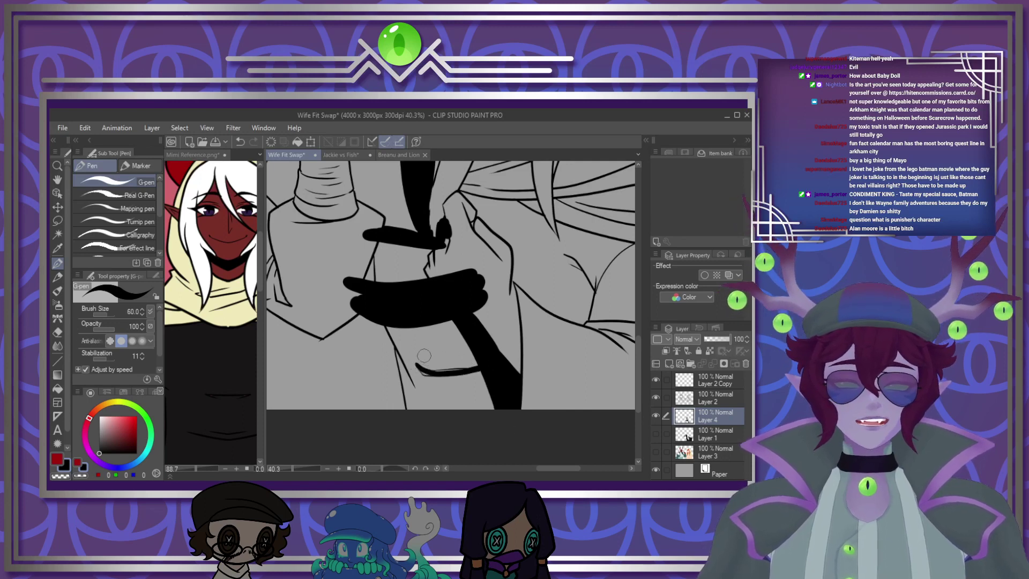
key(ctrl+z)
drag(419, 368, 426, 373)
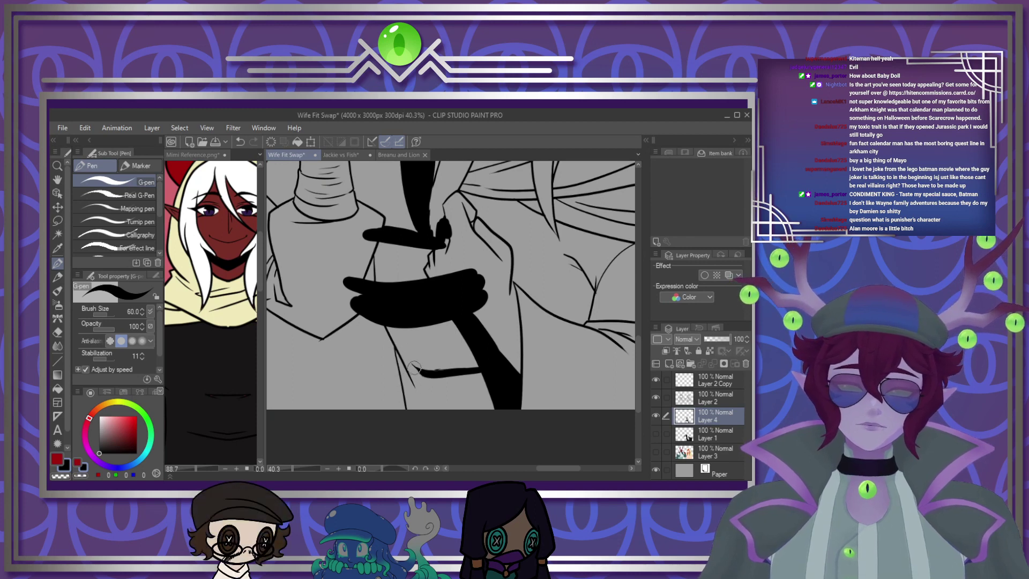
drag(407, 363, 450, 369)
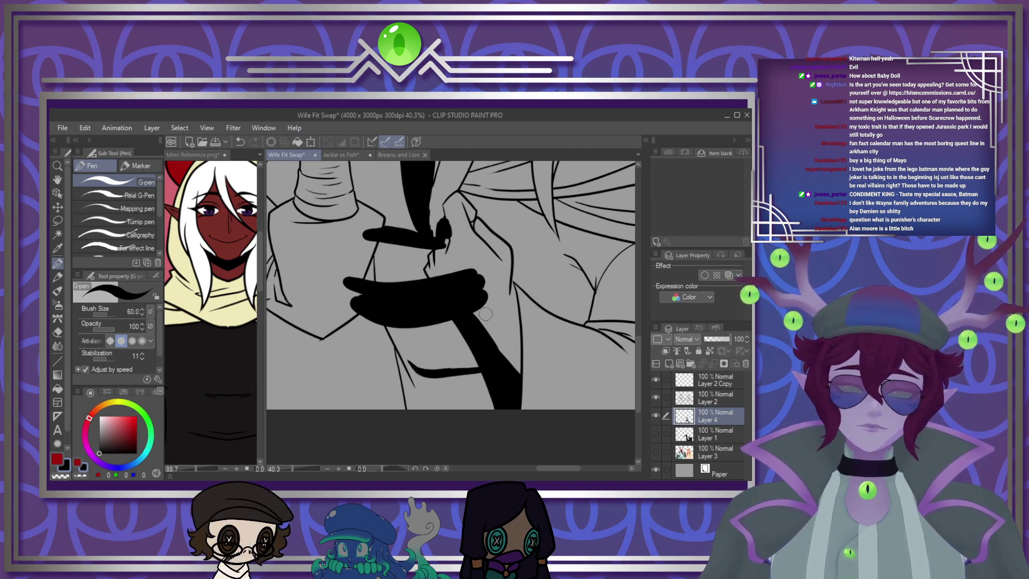
Draw a black line from the lower hand to the elbow crease and fill the enclosed fold area with black
mouse_move(603, 305)
mouse_down()
mouse_move(574, 305)
mouse_move(622, 284)
mouse_move(569, 270)
mouse_up()
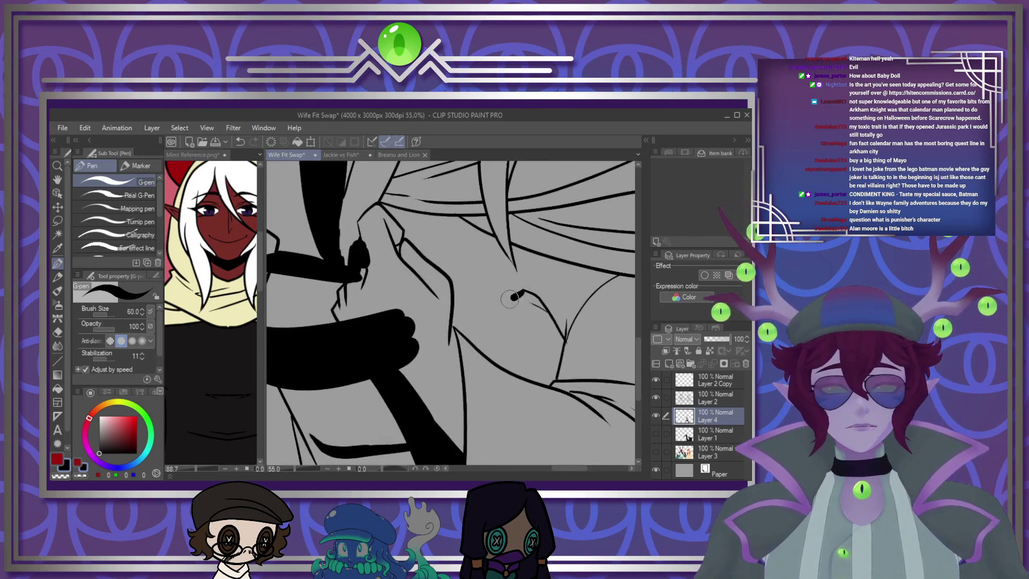
mouse_move(499, 310)
mouse_down()
mouse_move(479, 323)
mouse_move(500, 325)
mouse_up()
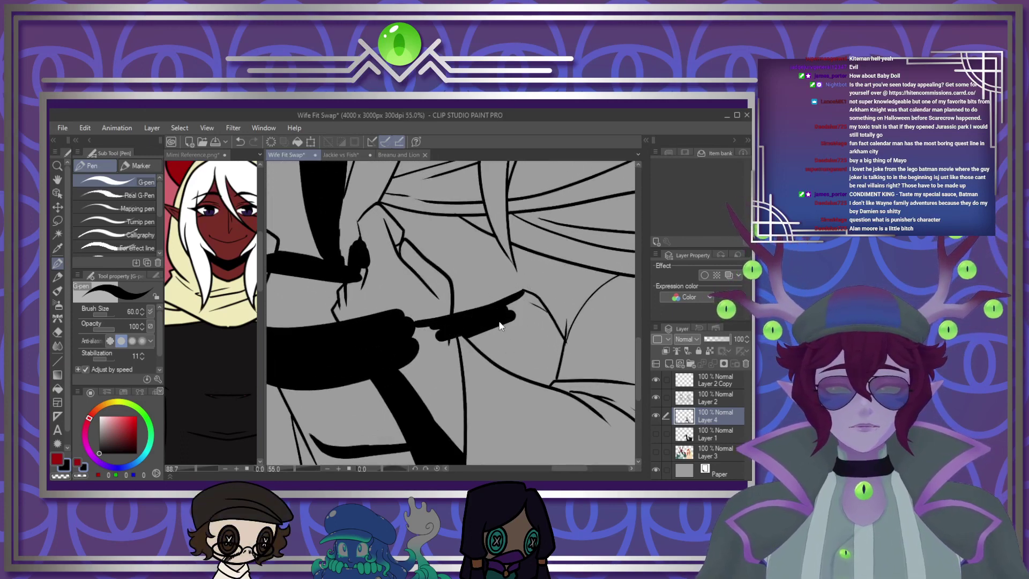
click(58, 388)
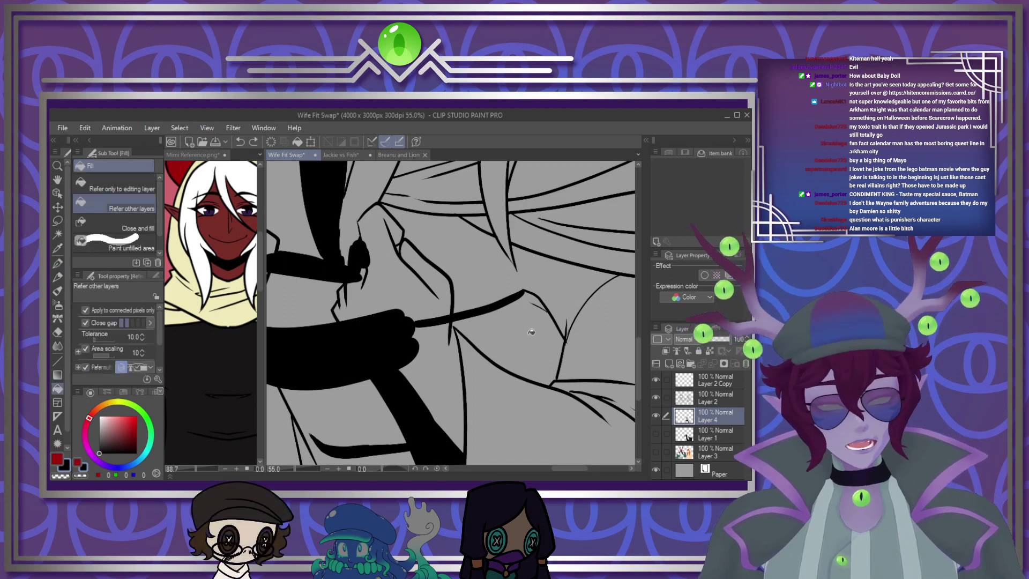
click(504, 332)
scroll(455, 341, down, 2)
scroll(455, 341, down, 2)
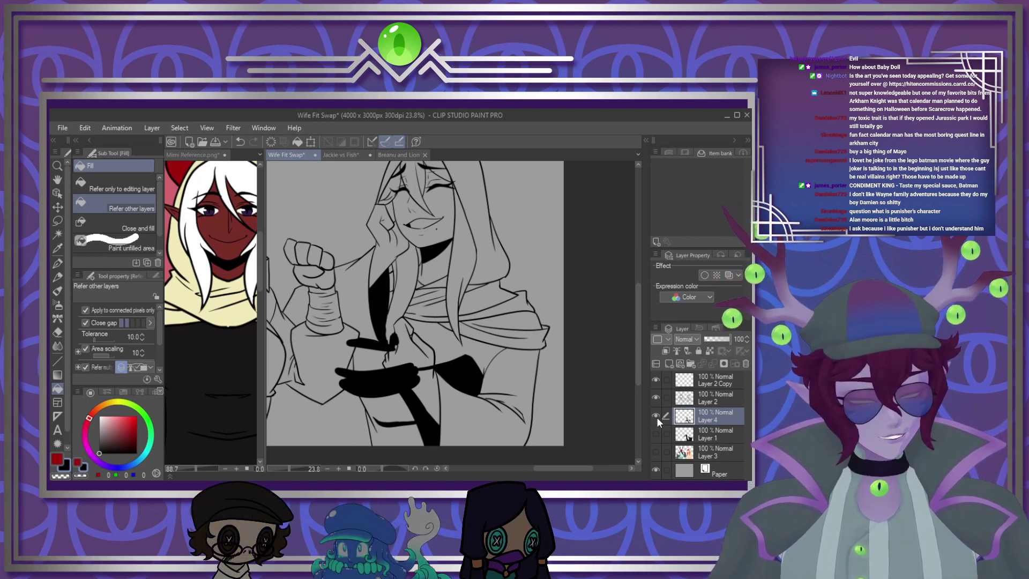
Show Layer 1 again and clip the Layer 4 shadows to it
click(655, 433)
click(666, 351)
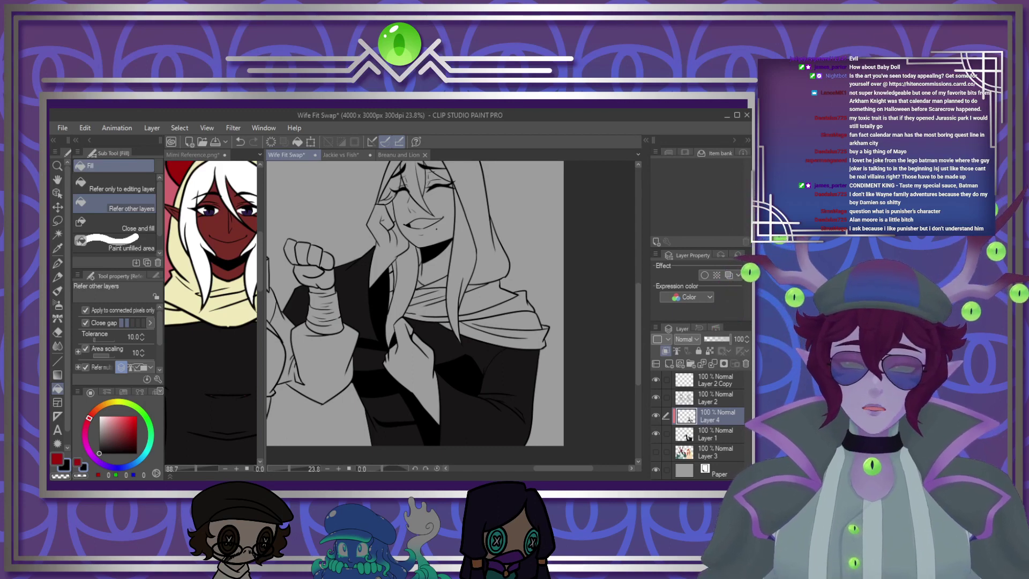
scroll(483, 319, down, 3)
Paint a black shadow on the dress under the scarf edge beside the lower hand with the G-pen at size 80
scroll(446, 320, up, 6)
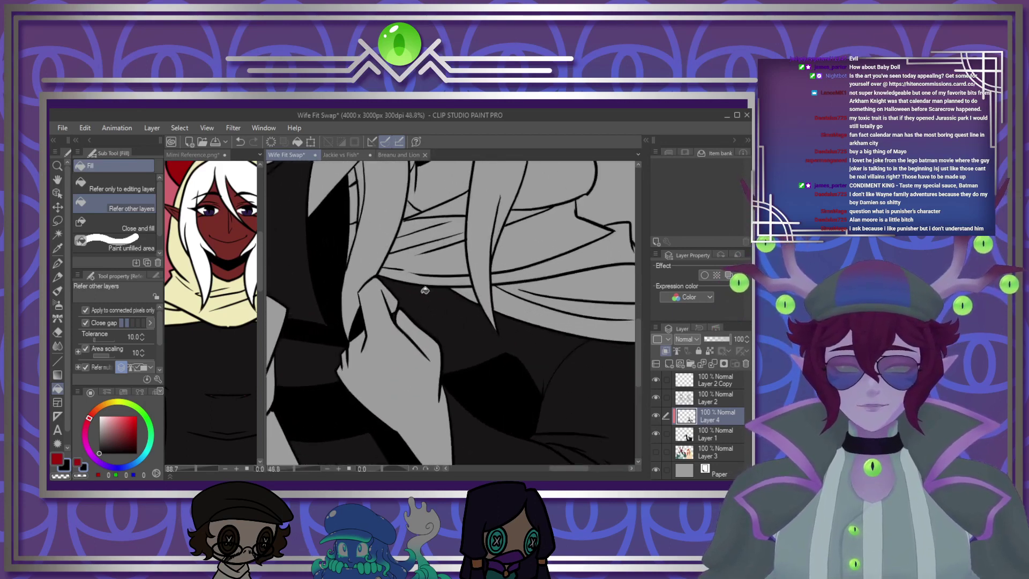
scroll(425, 290, up, 2)
key(p)
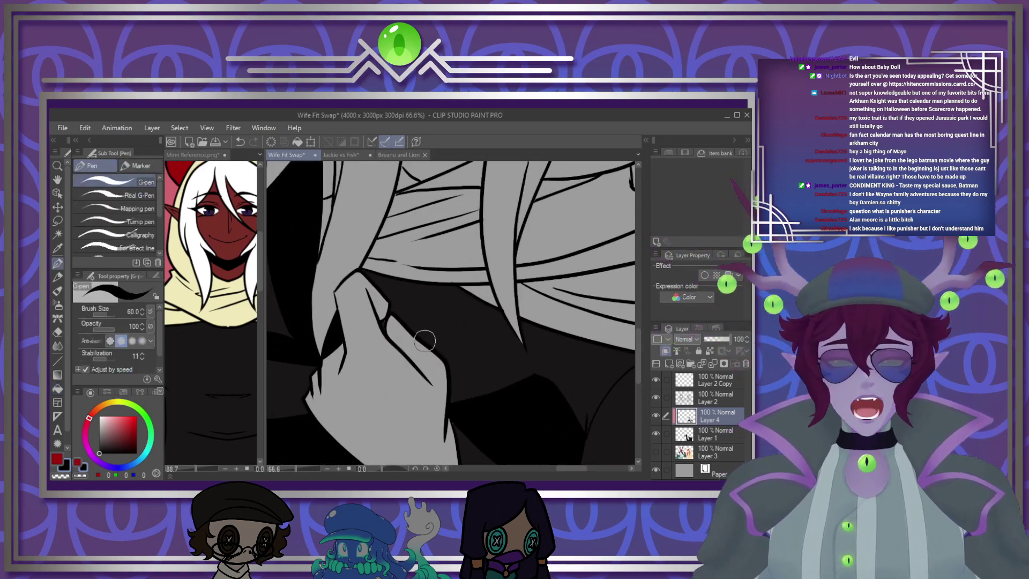
key(bracketright)
key(bracketright)
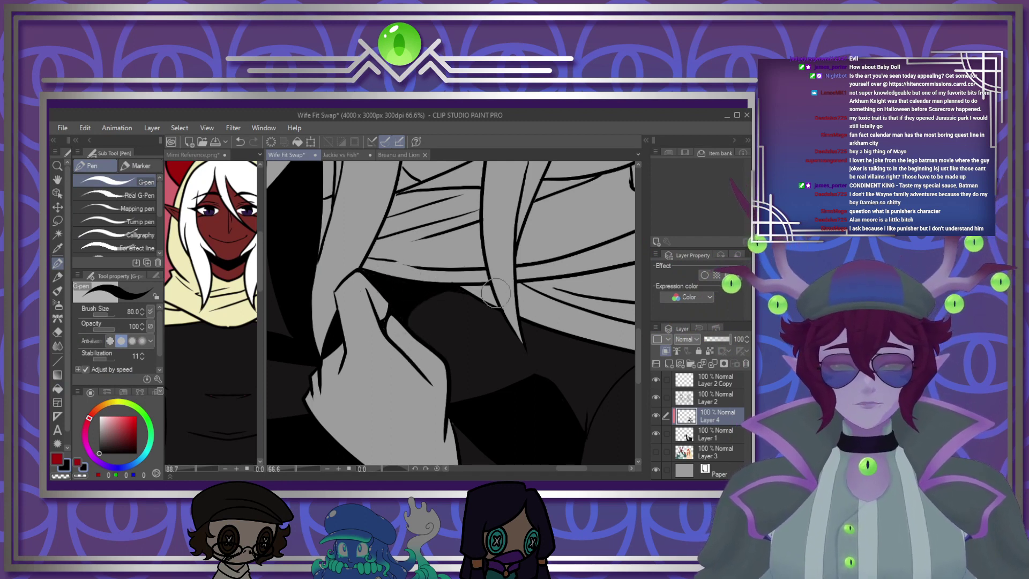
drag(422, 293, 459, 293)
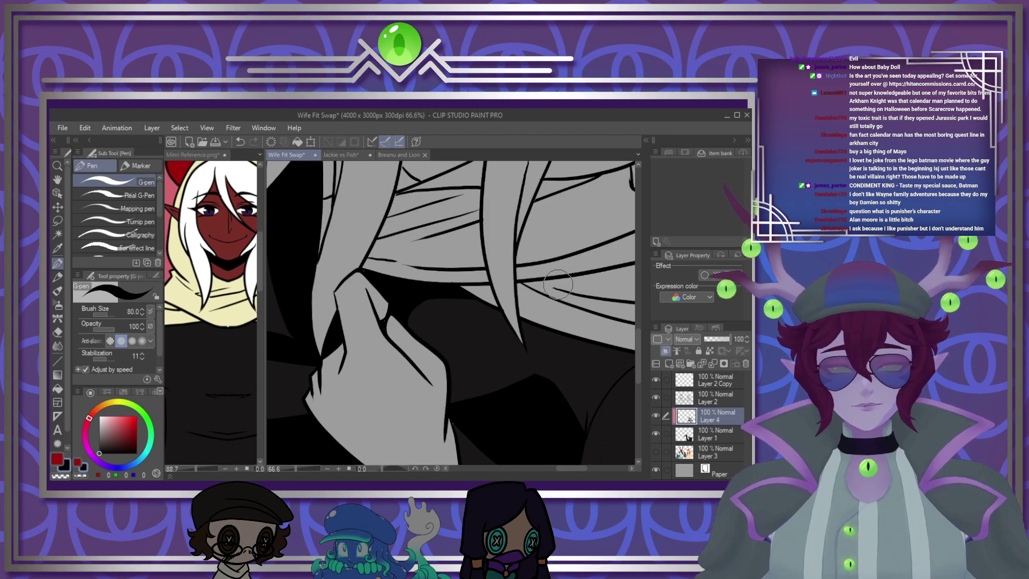
Draw a black shadow line along the lower elbow crease of the sleeve with the G-pen at size 30
scroll(375, 306, down, 3)
scroll(517, 428, up, 4)
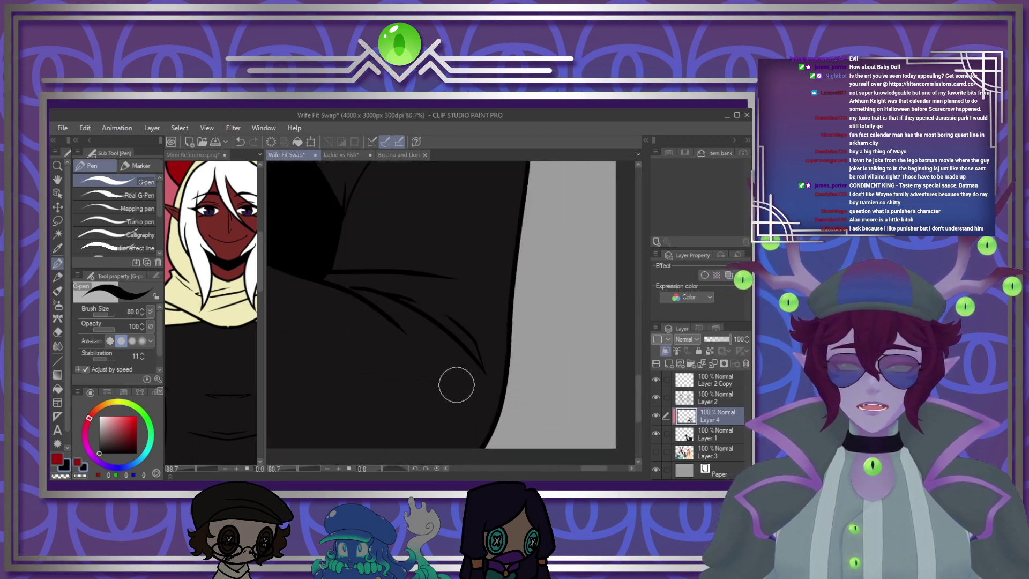
key(bracketleft)
key(bracketleft)
key(bracketleft)
key(bracketleft)
drag(370, 294, 461, 390)
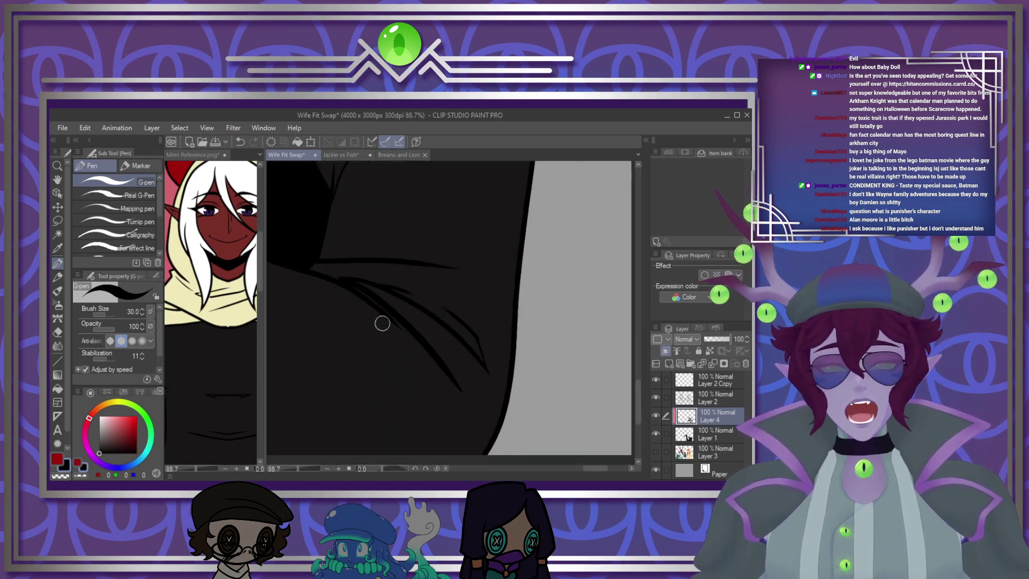
Thicken the elbow crease shadows with the G-pen at size 60 and blend them into the black fold area
key(])
key(])
mouse_move(355, 287)
mouse_down()
mouse_move(440, 354)
mouse_move(479, 401)
mouse_up()
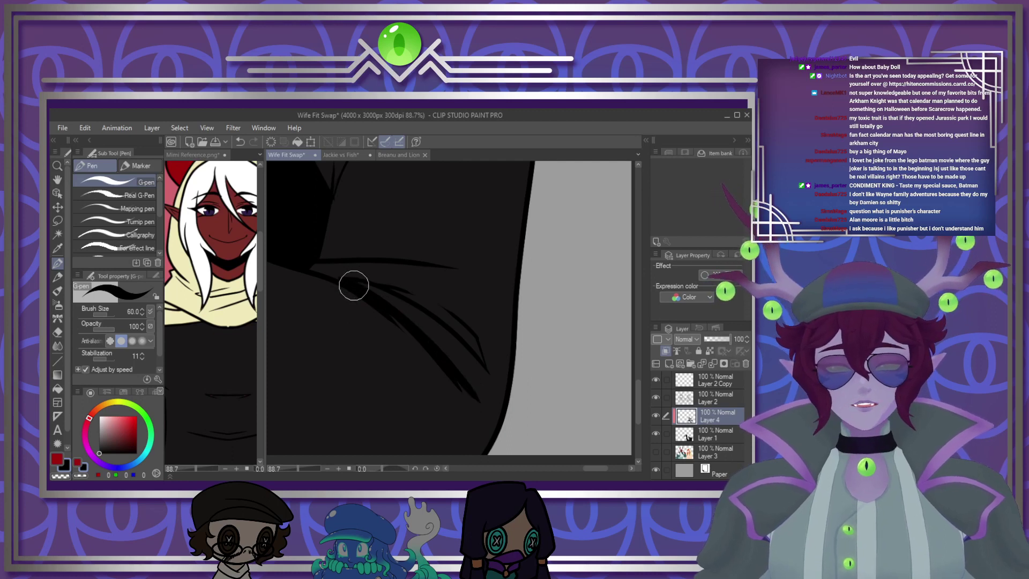
drag(354, 284, 457, 317)
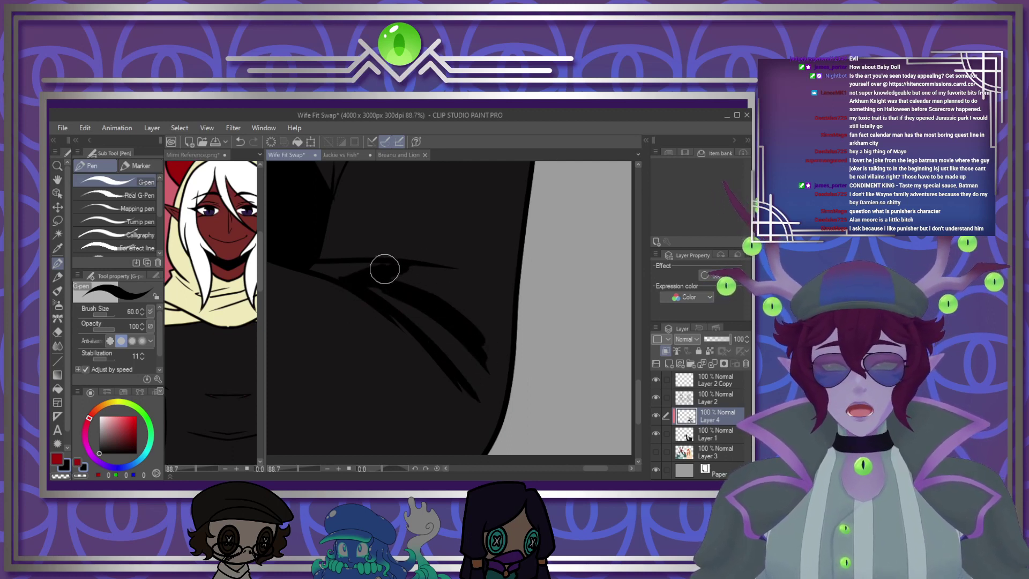
drag(331, 222, 378, 268)
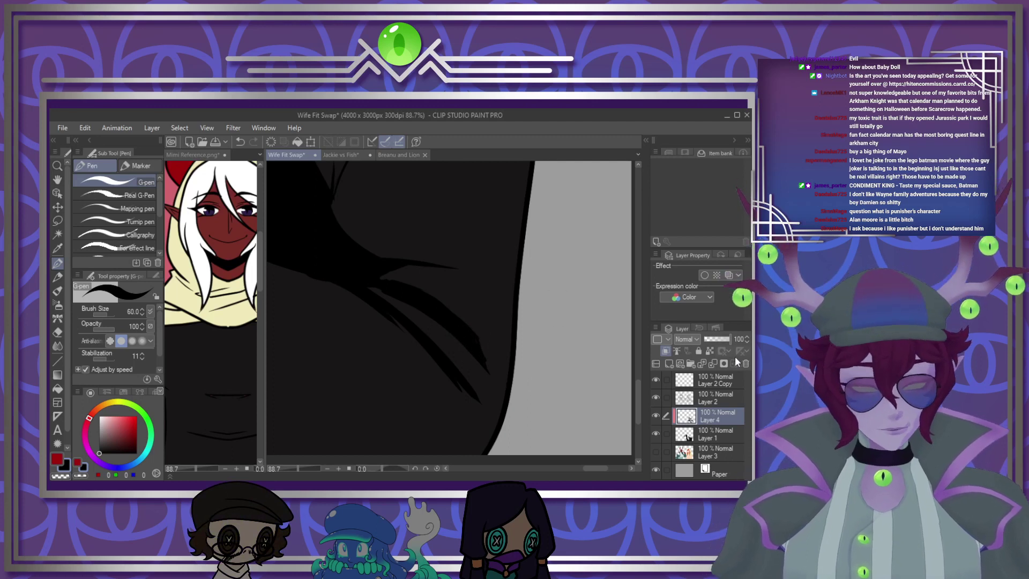
Lower the opacity of the Layer 4 shadows to 56% and enlarge the G-pen to size 150
click(717, 338)
click(719, 340)
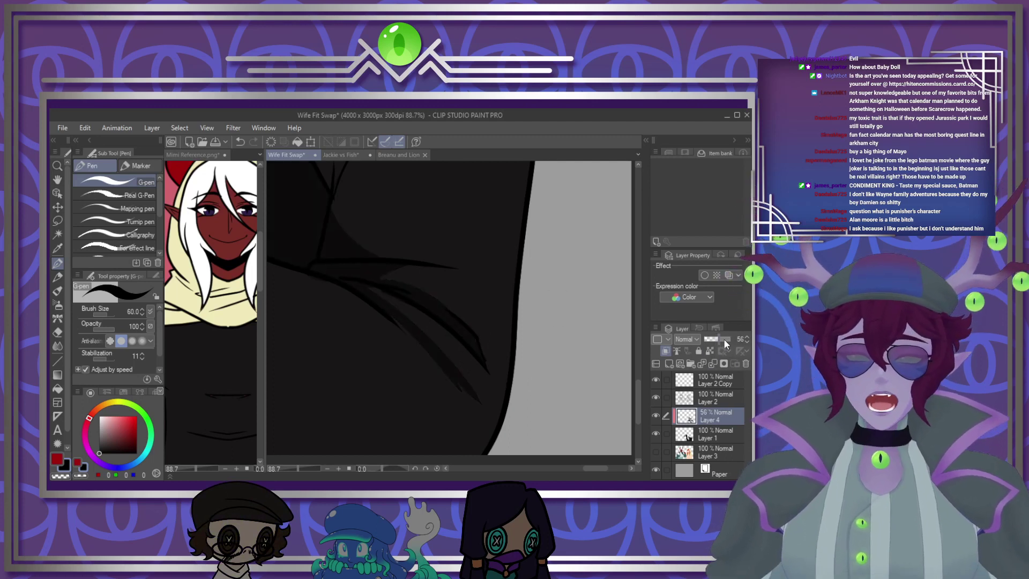
scroll(444, 354, down, 3)
scroll(469, 363, down, 4)
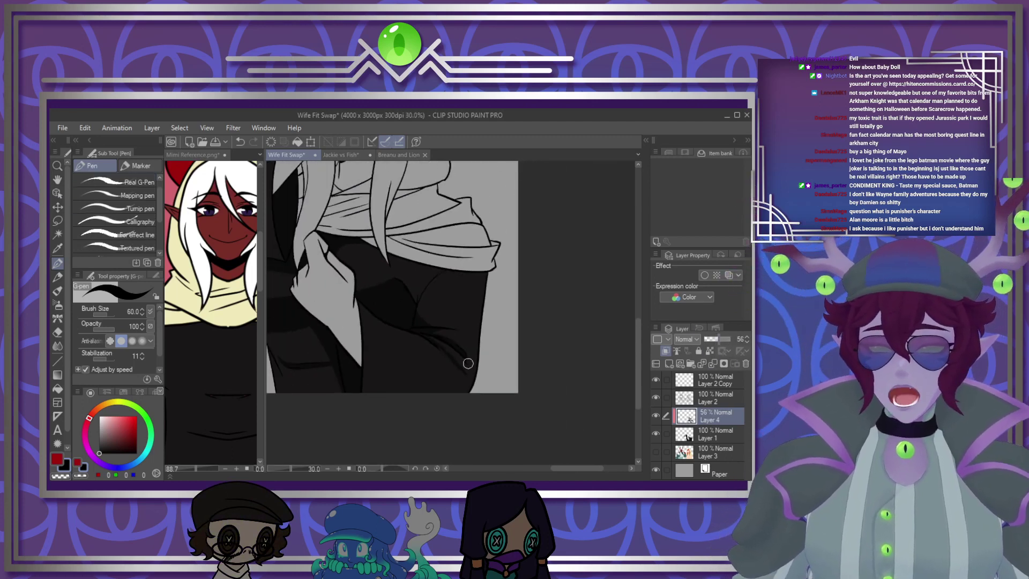
scroll(395, 344, up, 2)
scroll(353, 344, up, 3)
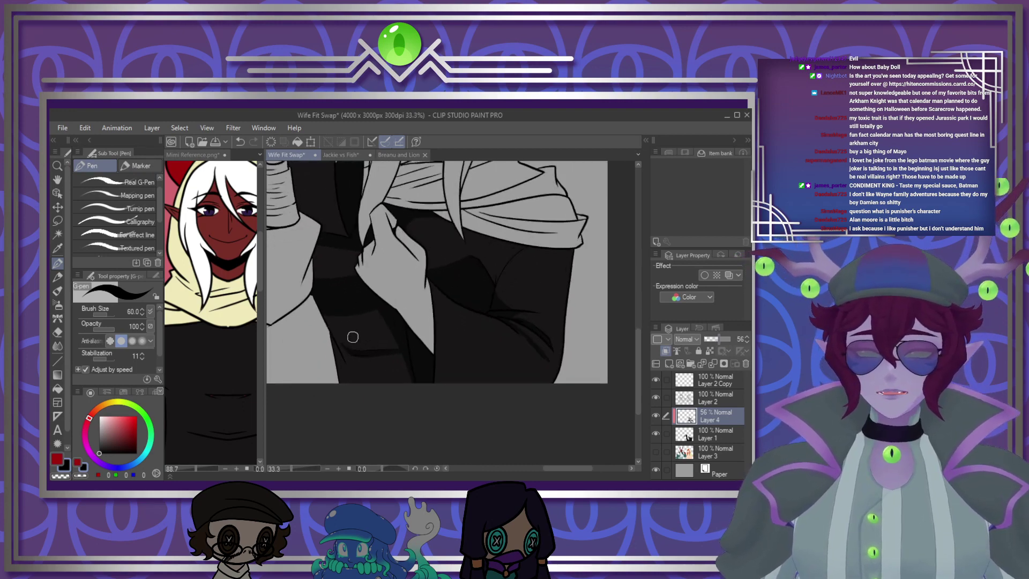
key(bracketright)
key(bracketright)
key(bracketright)
key(bracketright)
key(bracketright)
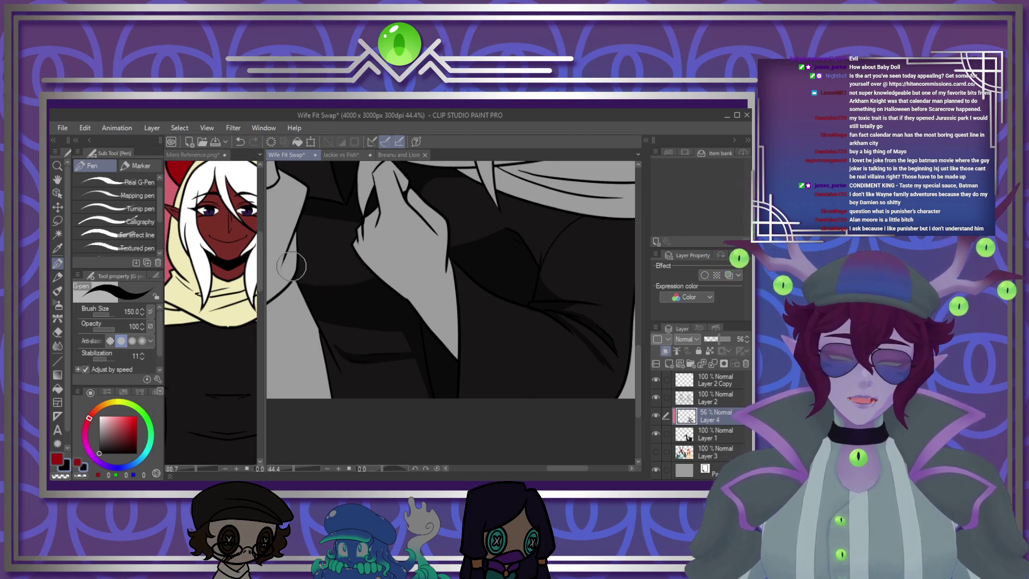
scroll(448, 327, down, 3)
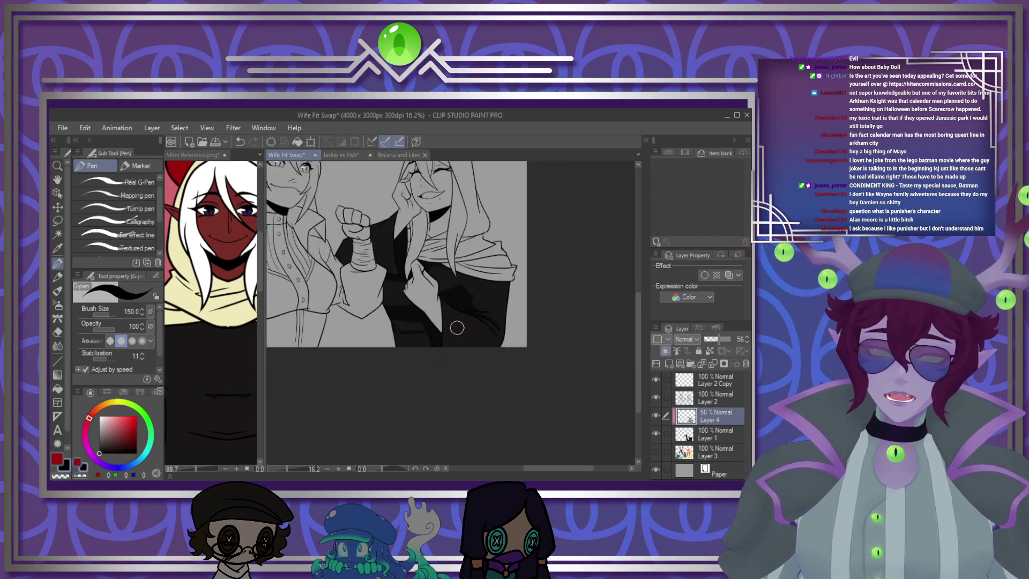
scroll(449, 327, up, 2)
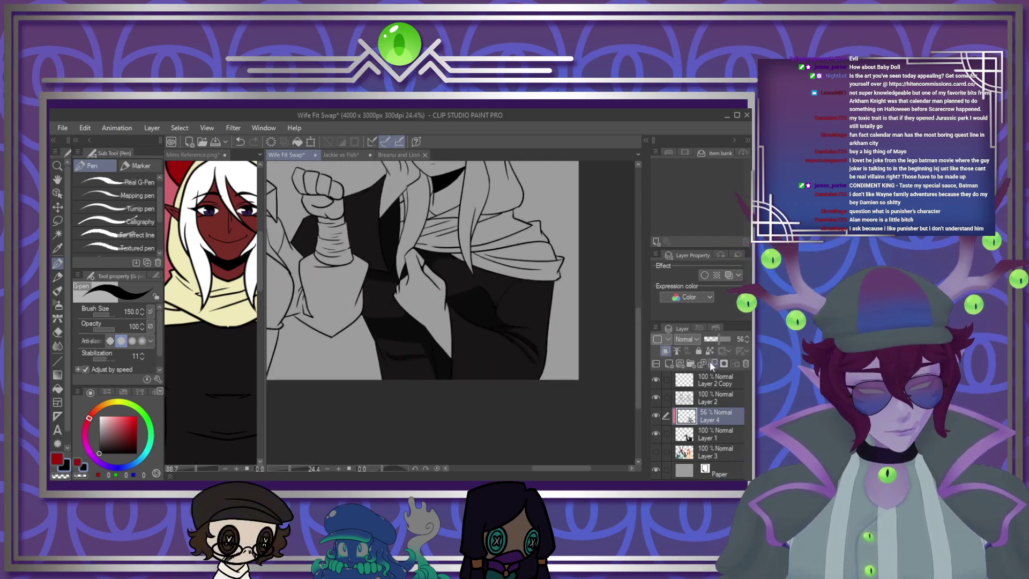
Merge Layer 4 into Layer 1, show the Layer 3 colours, and merge Layer 1 down into Layer 3
click(713, 362)
click(655, 433)
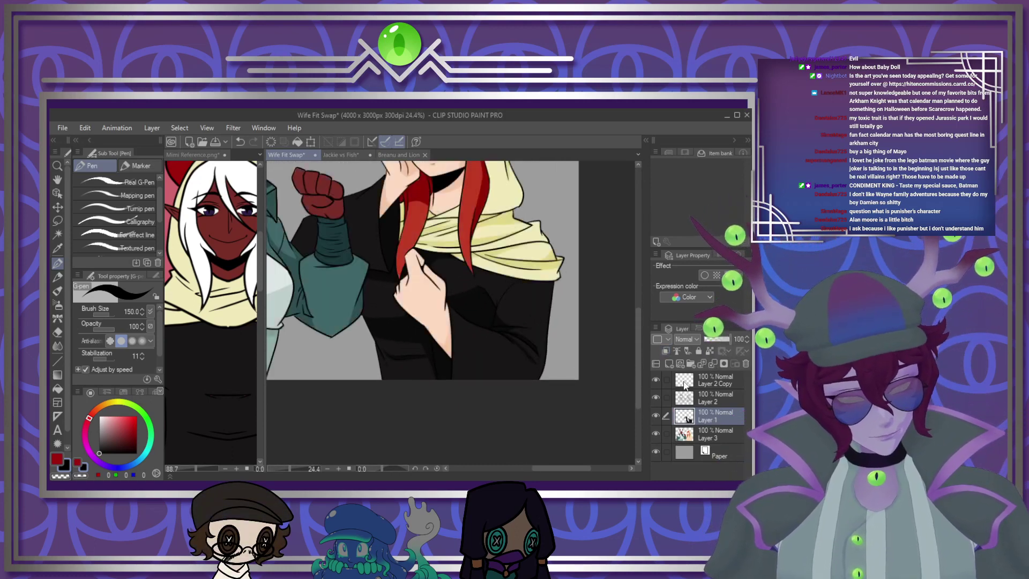
click(712, 363)
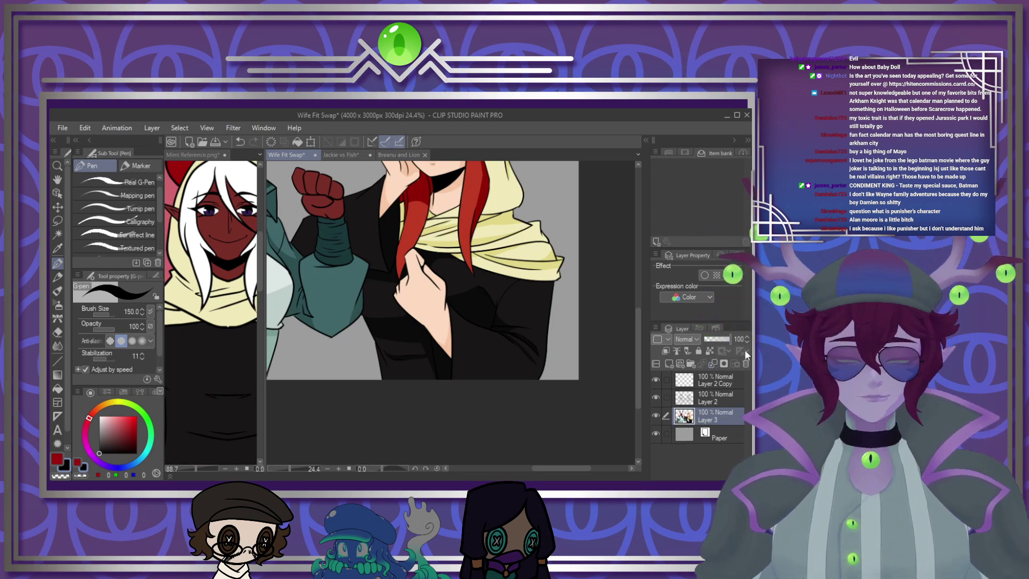
Merge the line art layers Layer 2 and Layer 2 Copy down into Layer 3
scroll(503, 367, down, 4)
scroll(504, 367, up, 4)
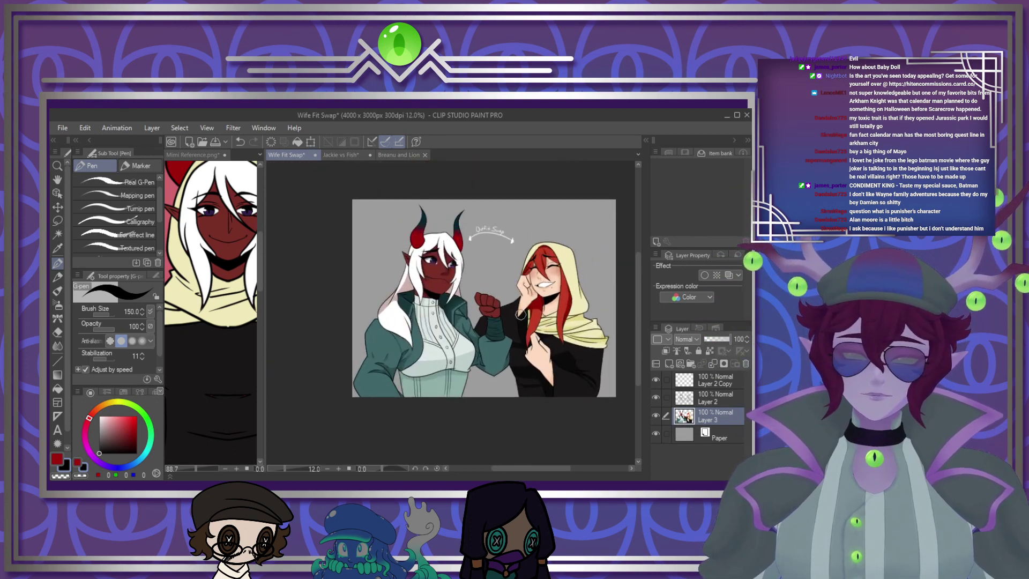
scroll(499, 348, down, 2)
scroll(496, 339, up, 3)
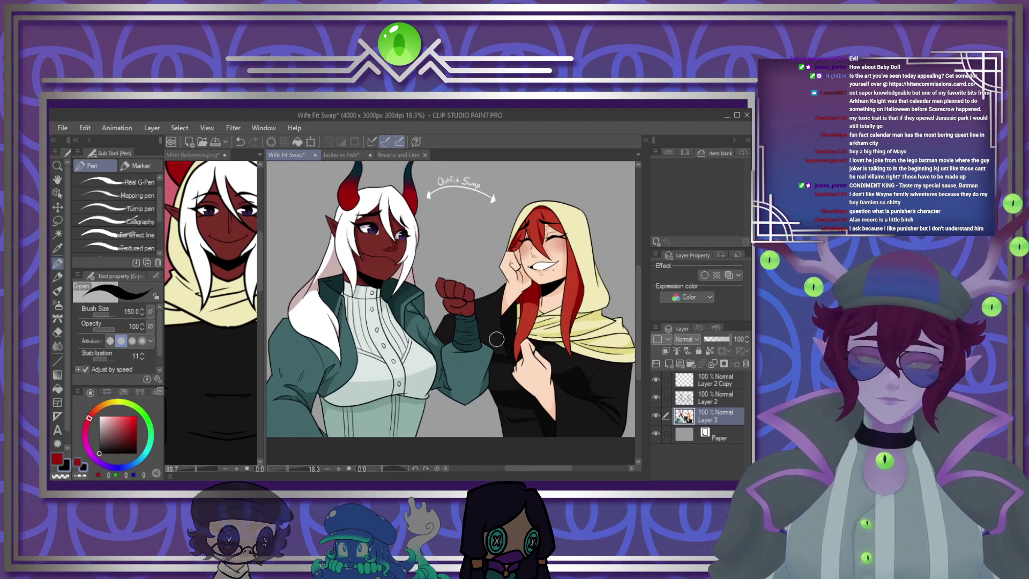
click(710, 398)
click(714, 364)
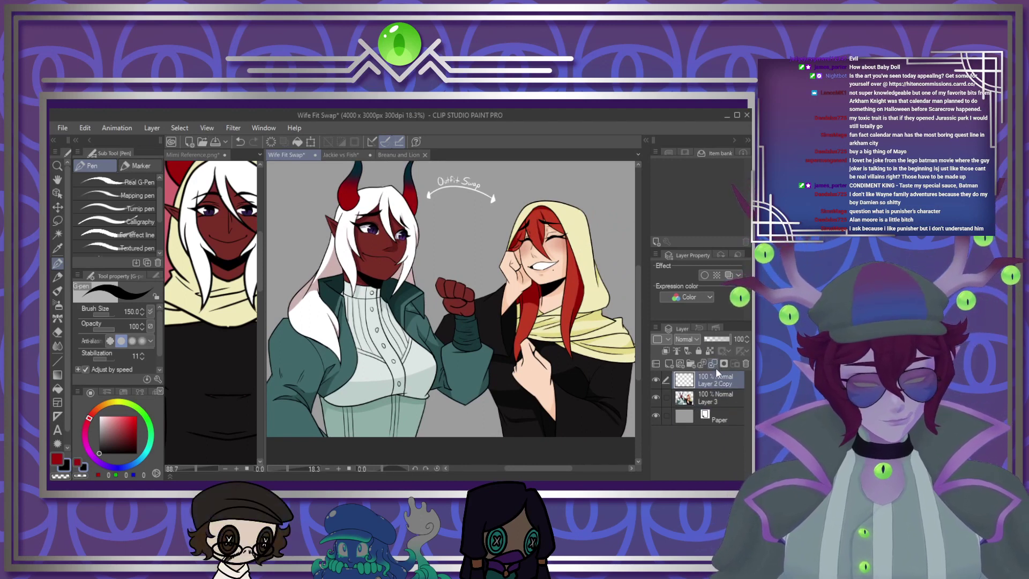
click(715, 364)
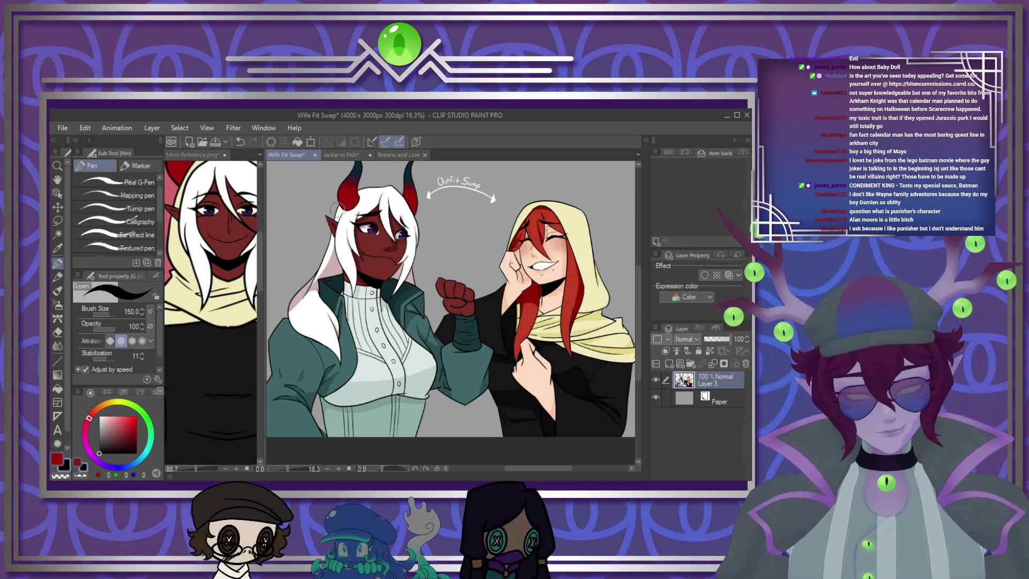
Close the Mimi Reference.png image and hide the Paper layer of Wife Fit Swap for a transparent background
click(225, 155)
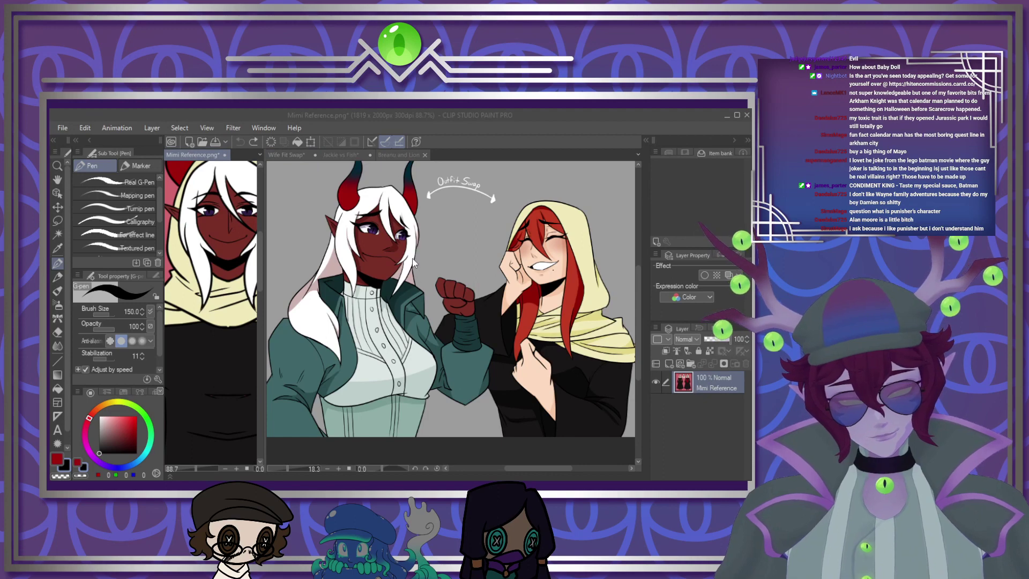
click(416, 297)
scroll(418, 302, down, 2)
scroll(418, 302, up, 1)
click(655, 398)
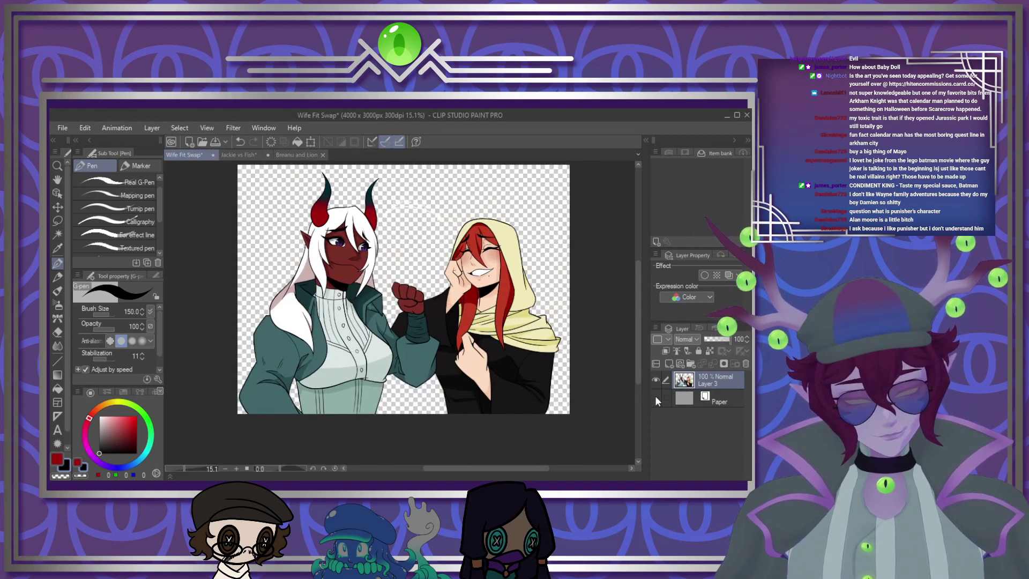
click(61, 129)
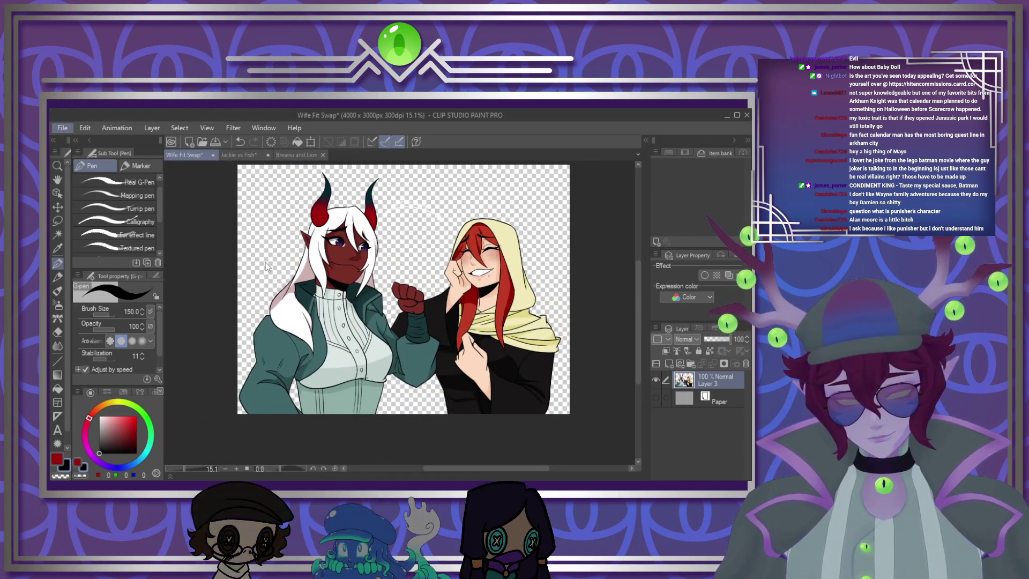
click(331, 282)
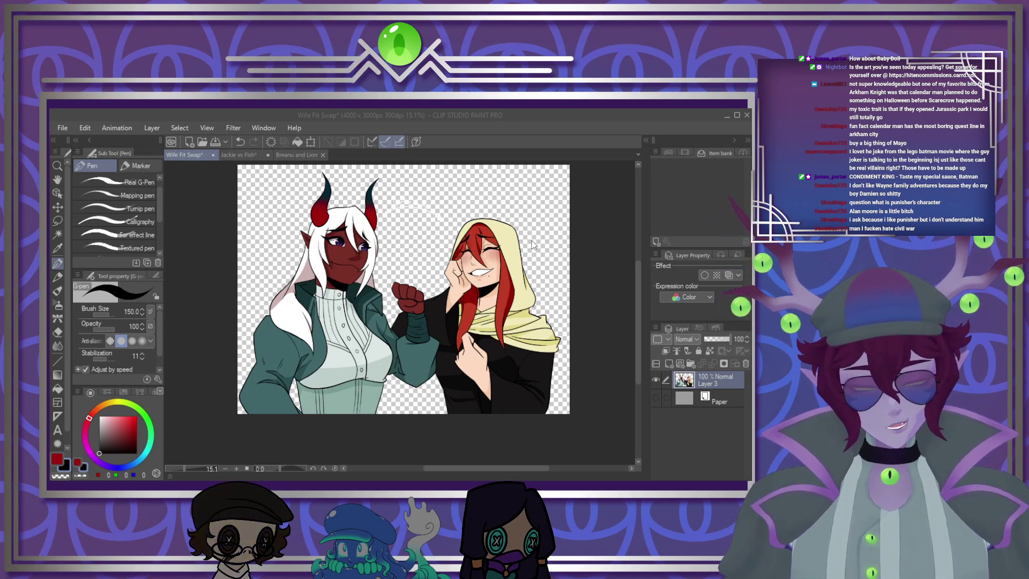
click(525, 294)
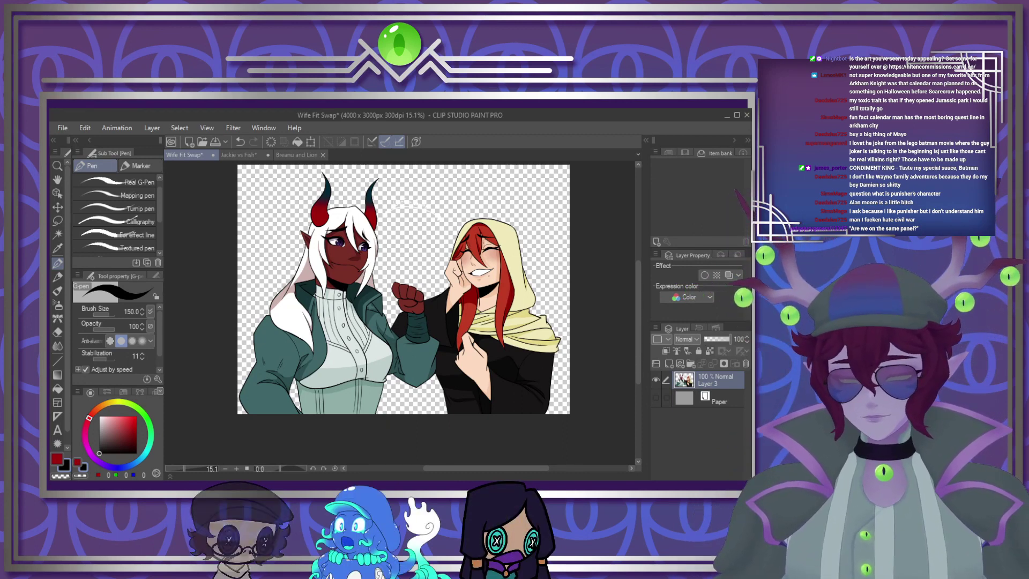
click(278, 104)
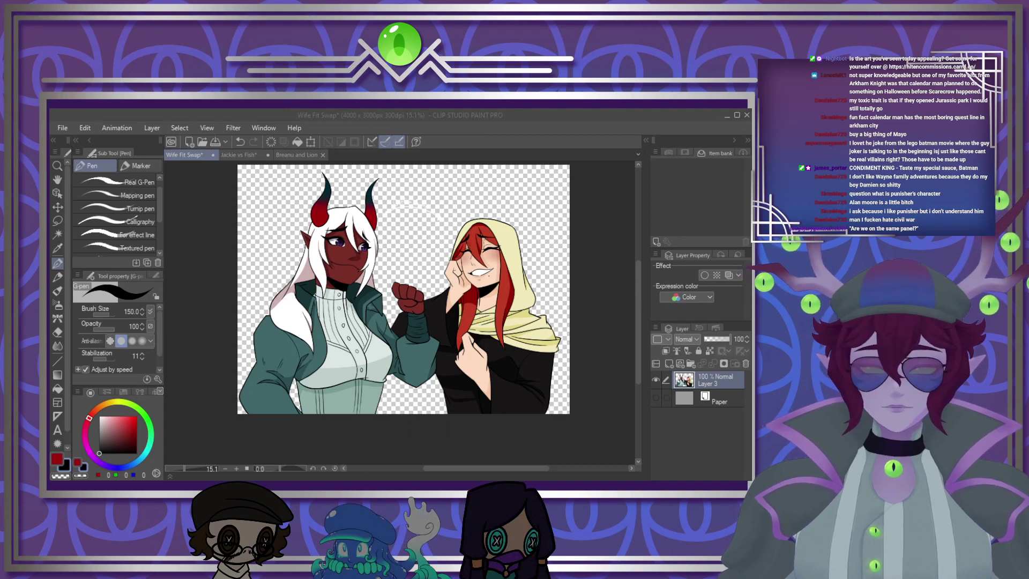